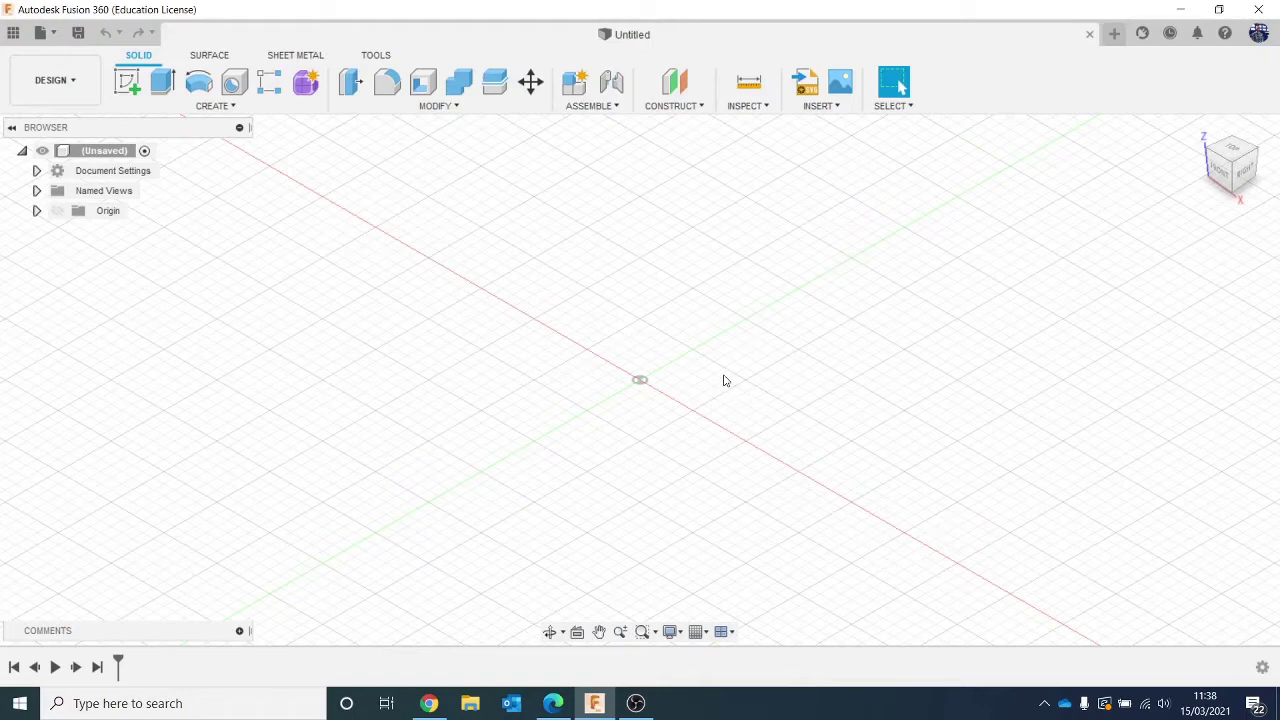
# Insert the Coke Bottle Canvas image from the computer's Coke Bottle folder as a canvas on the XZ plane.
pyautogui.click(817, 112)
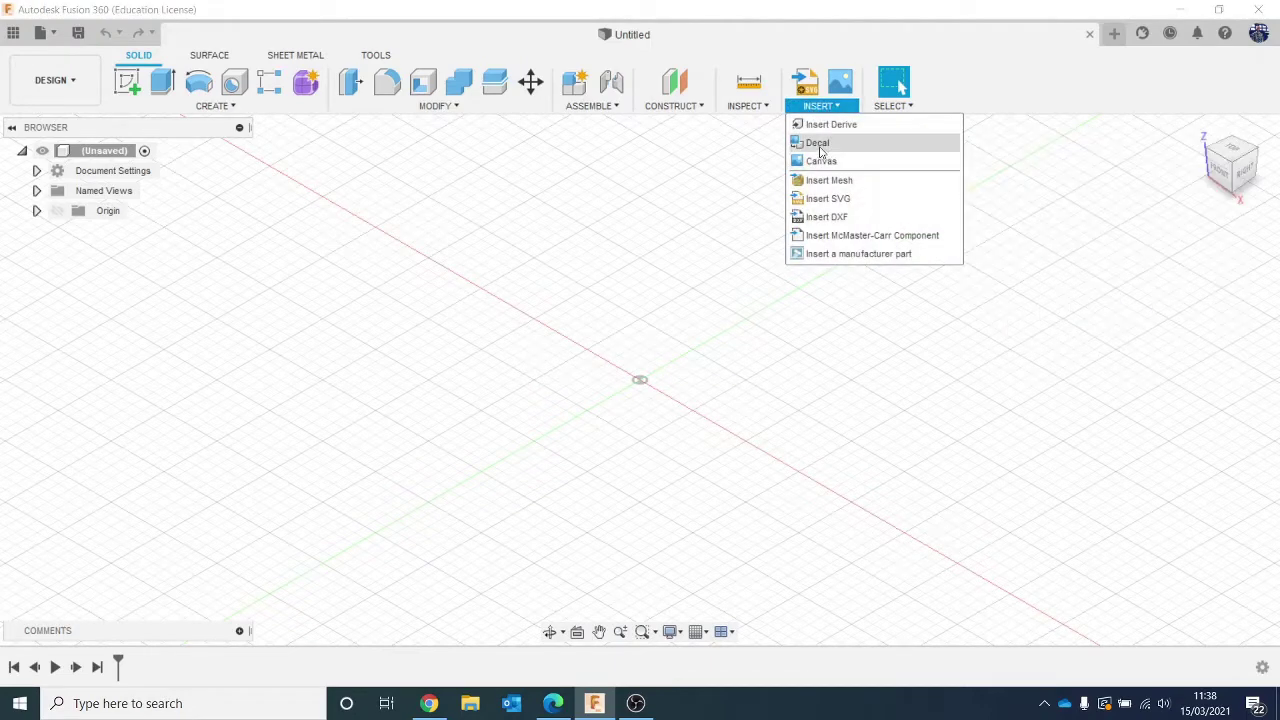
pyautogui.click(850, 164)
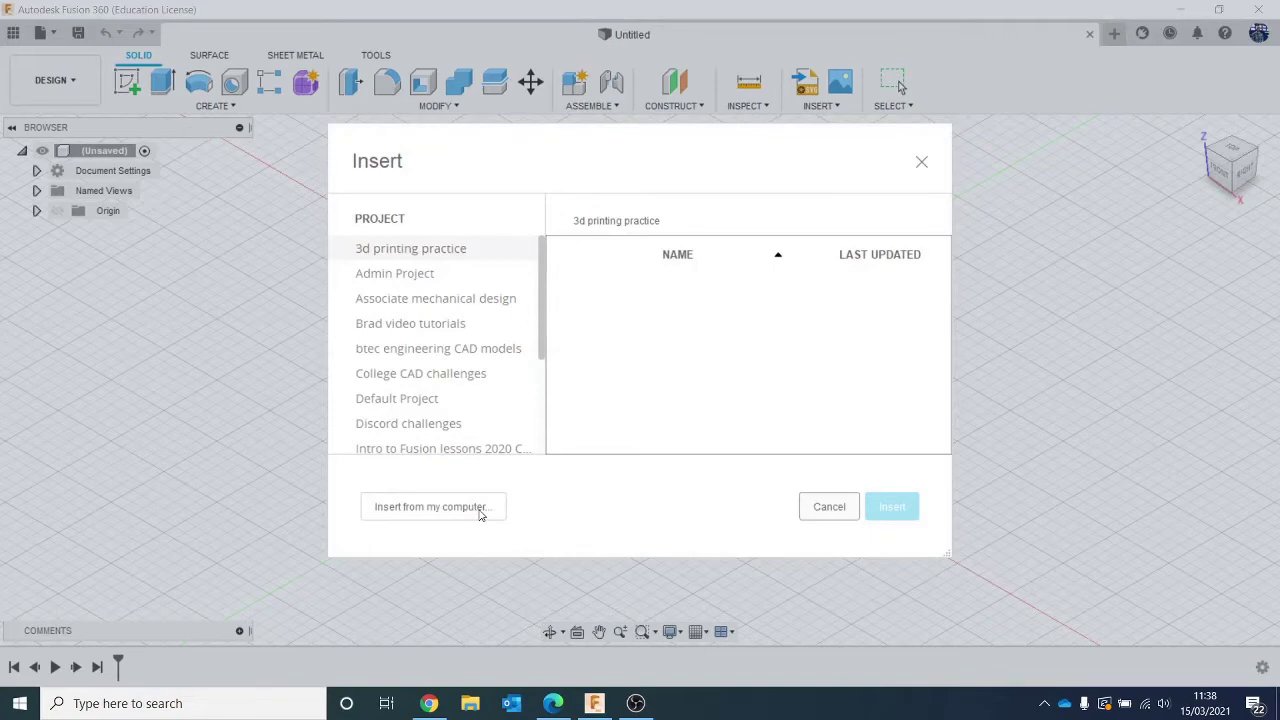
pyautogui.click(480, 514)
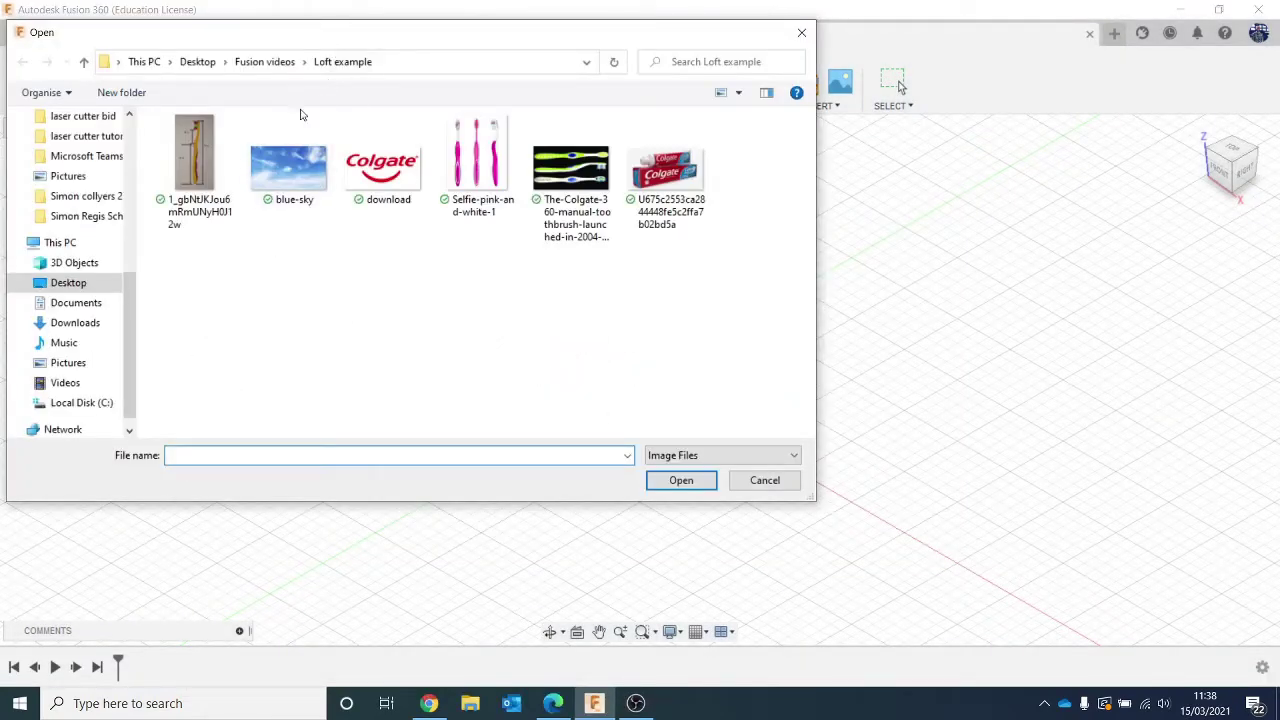
pyautogui.click(262, 63)
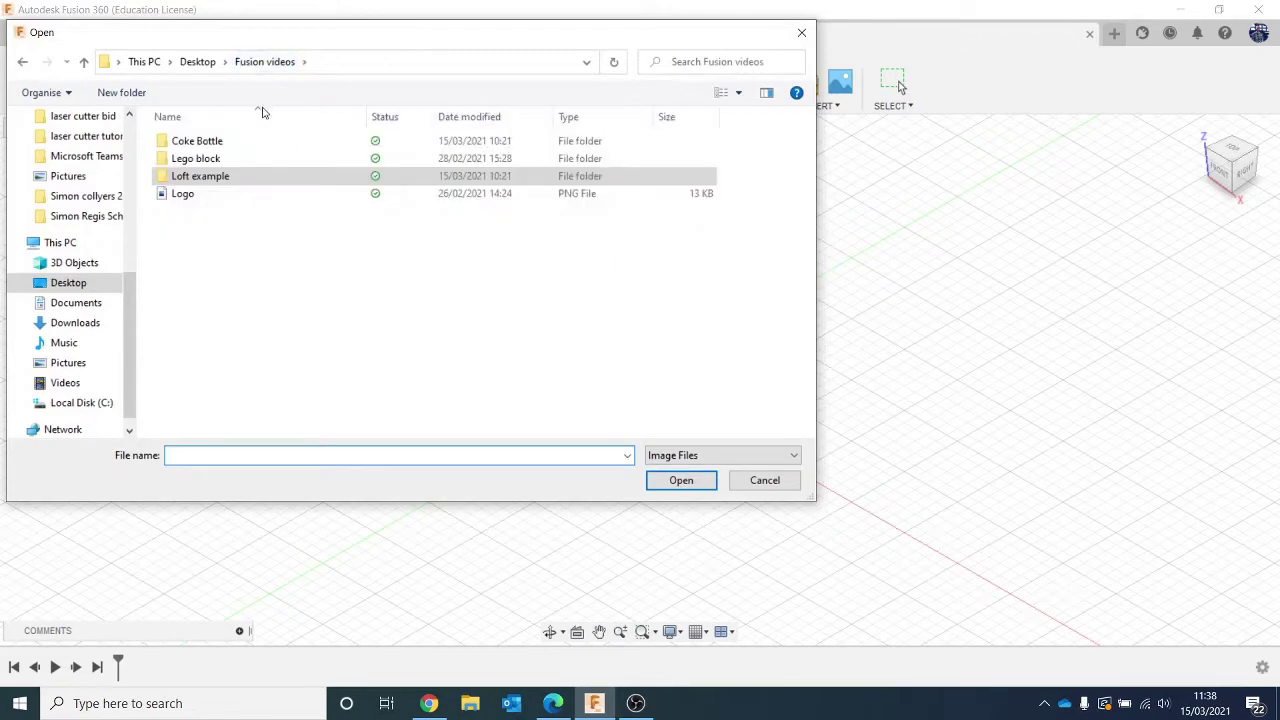
pyautogui.doubleClick(228, 146)
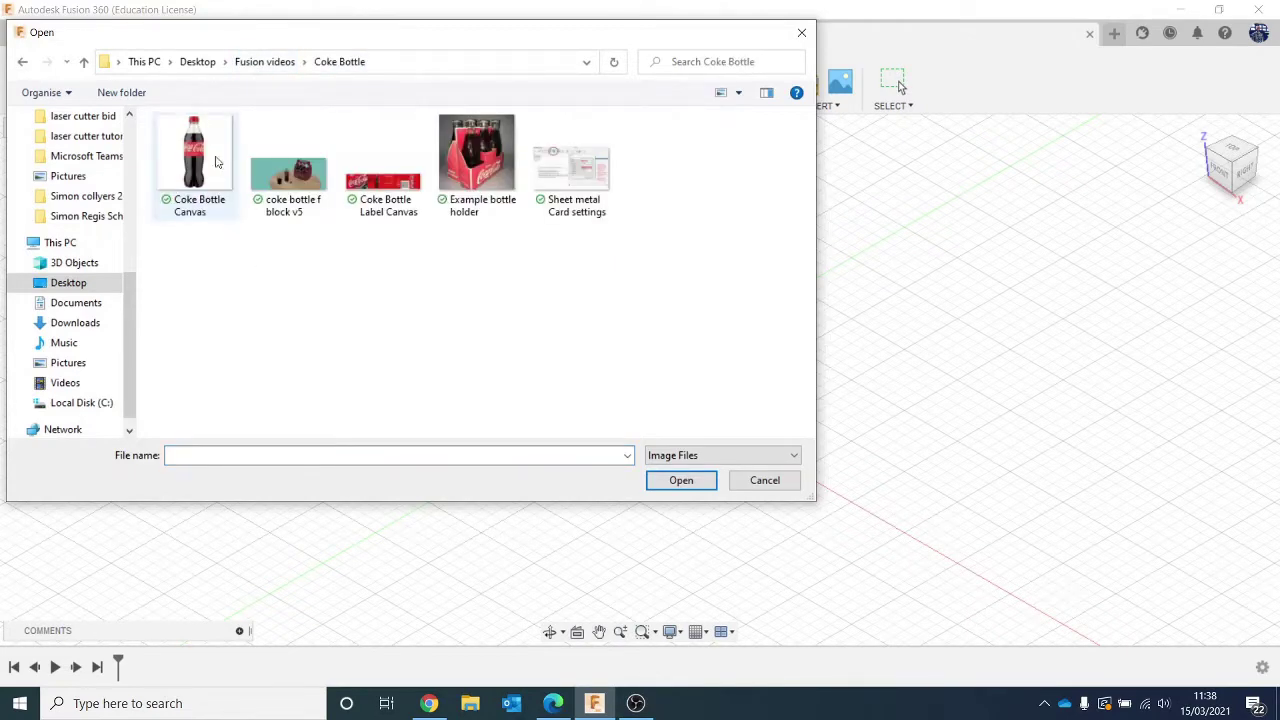
pyautogui.doubleClick(201, 160)
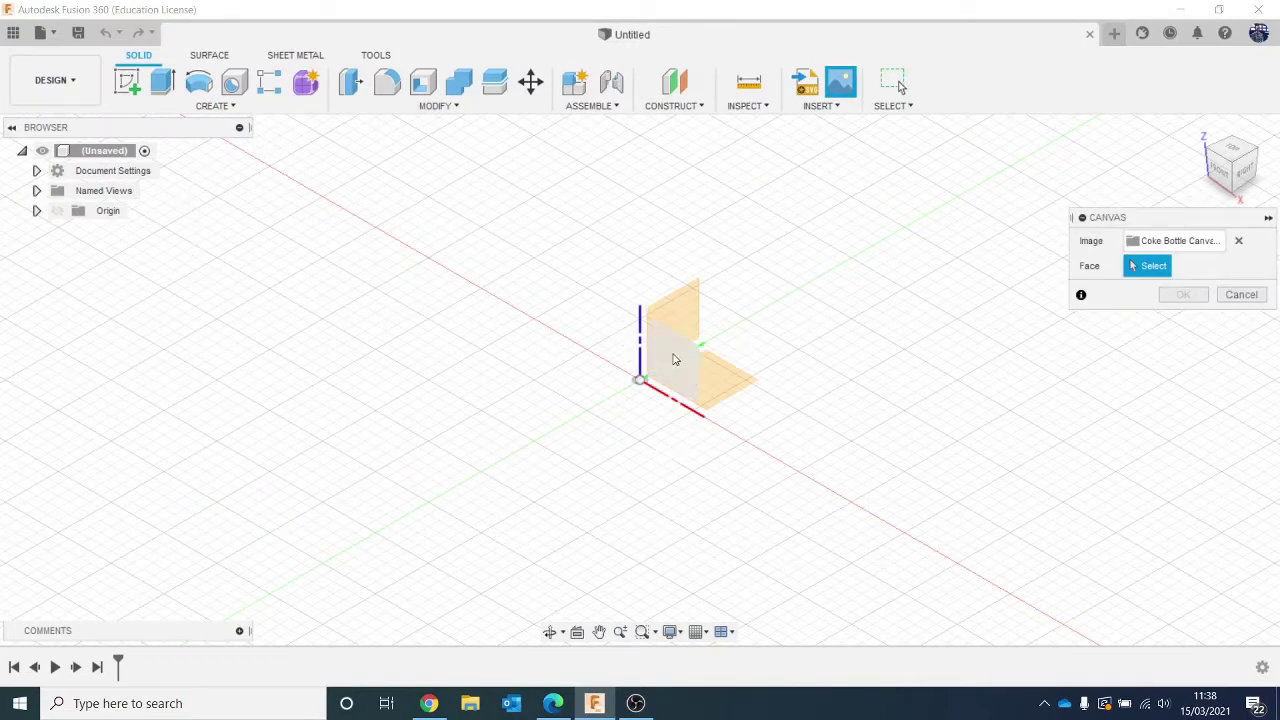
pyautogui.click(675, 360)
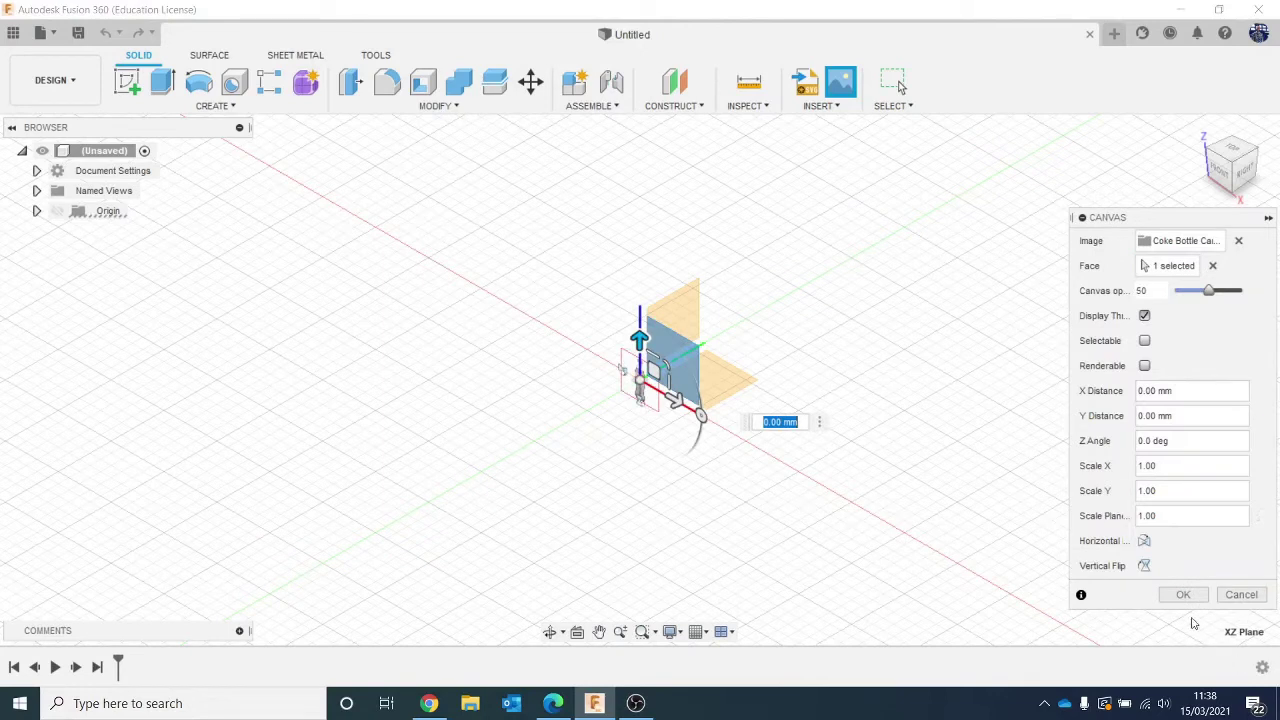
pyautogui.click(1183, 594)
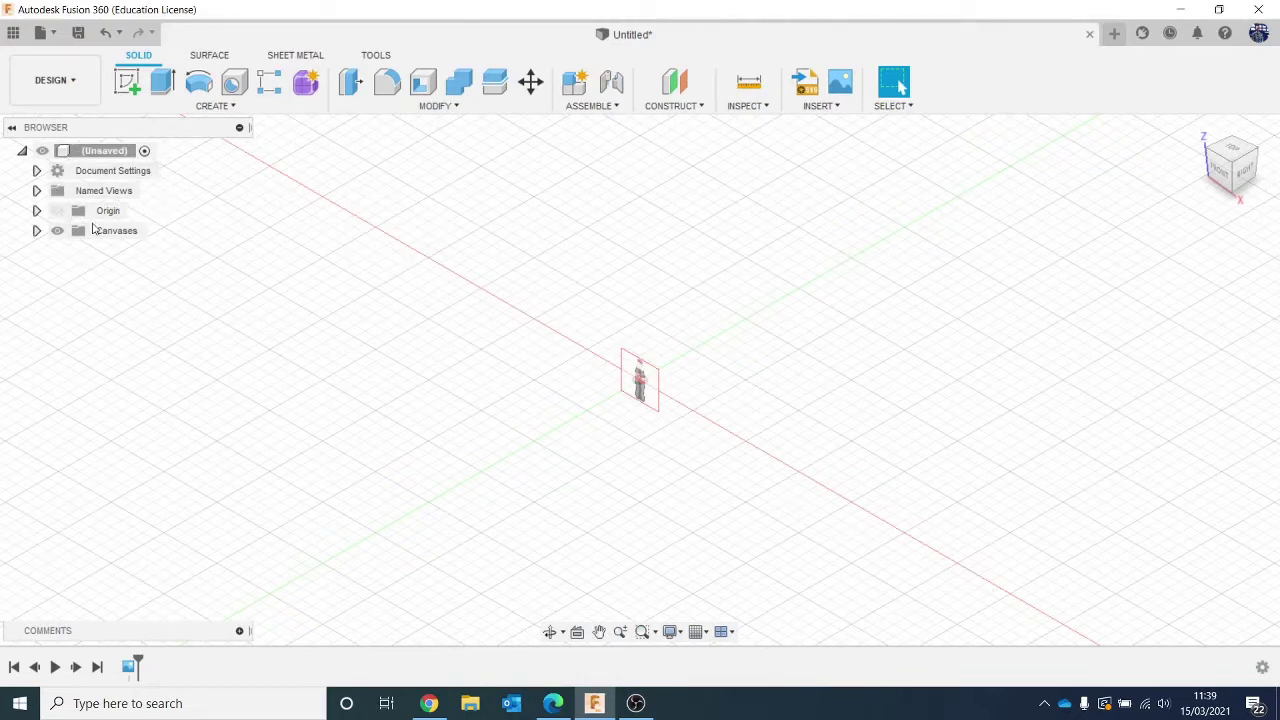
# Calibrate the Coke Bottle Canvas to 150 mm between the top of the cap and the base of the bottle.
pyautogui.click(117, 230)
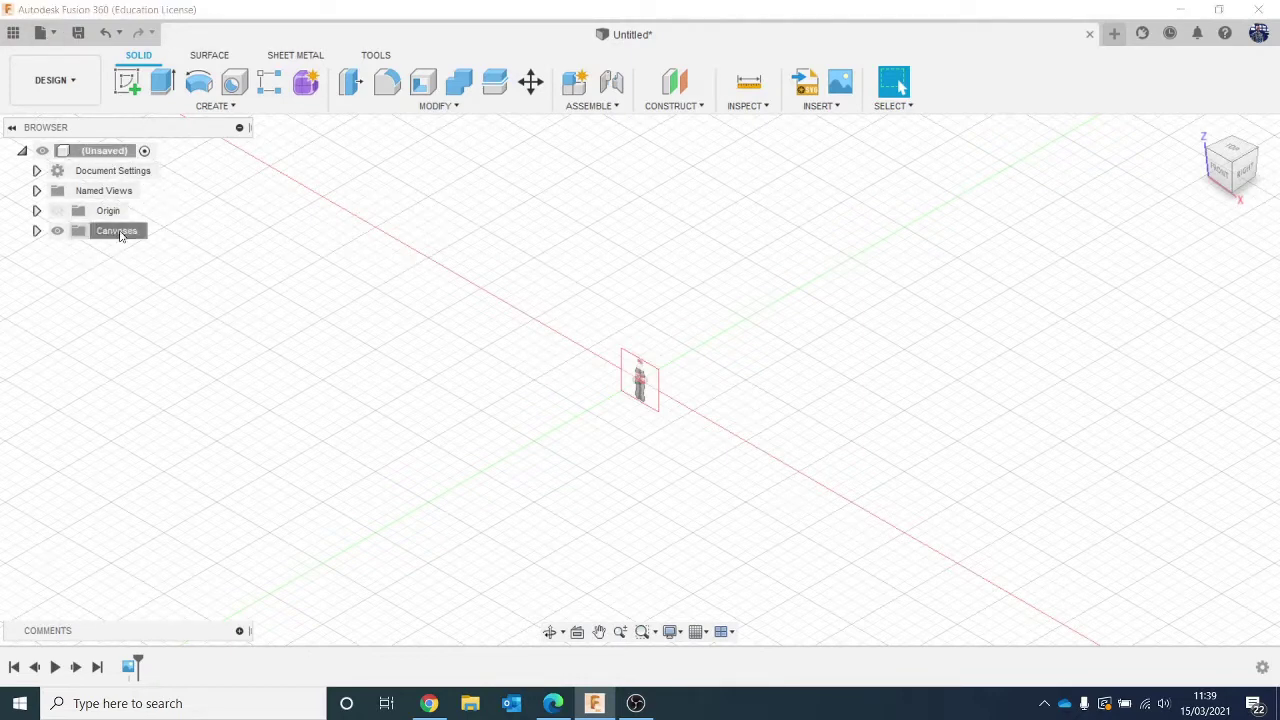
pyautogui.click(37, 231)
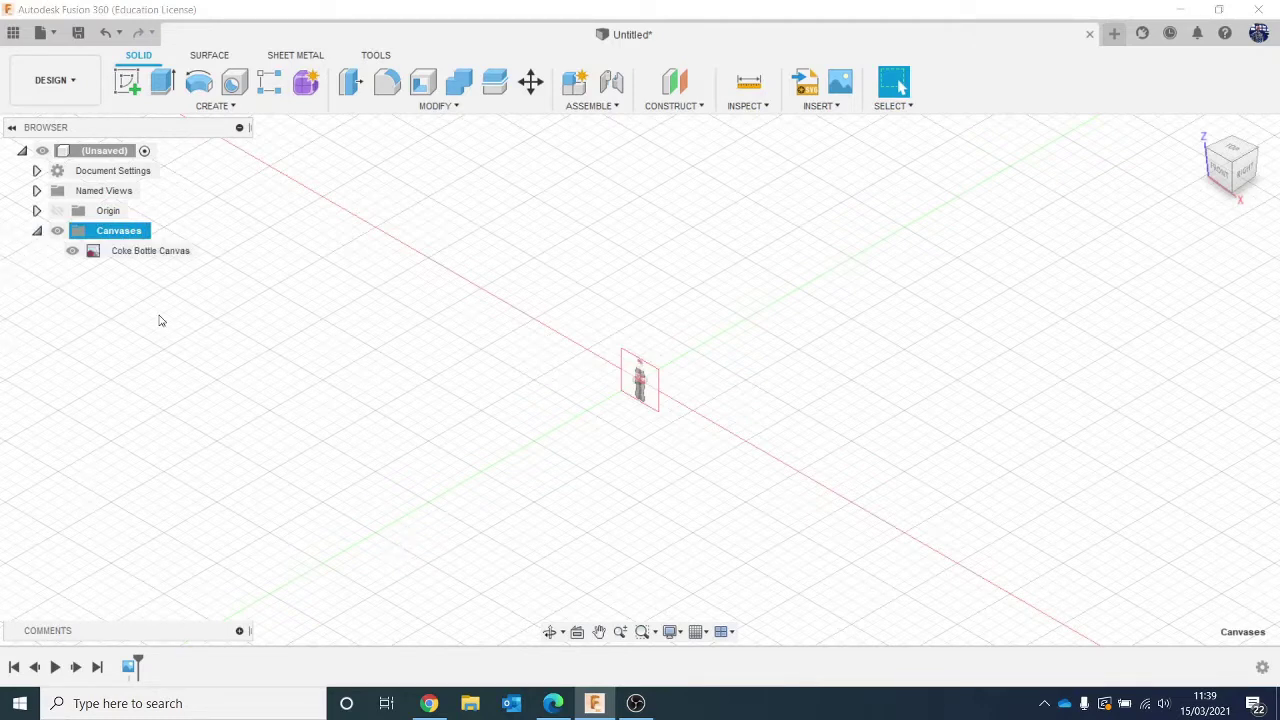
pyautogui.click(132, 252)
pyautogui.rightClick(122, 254)
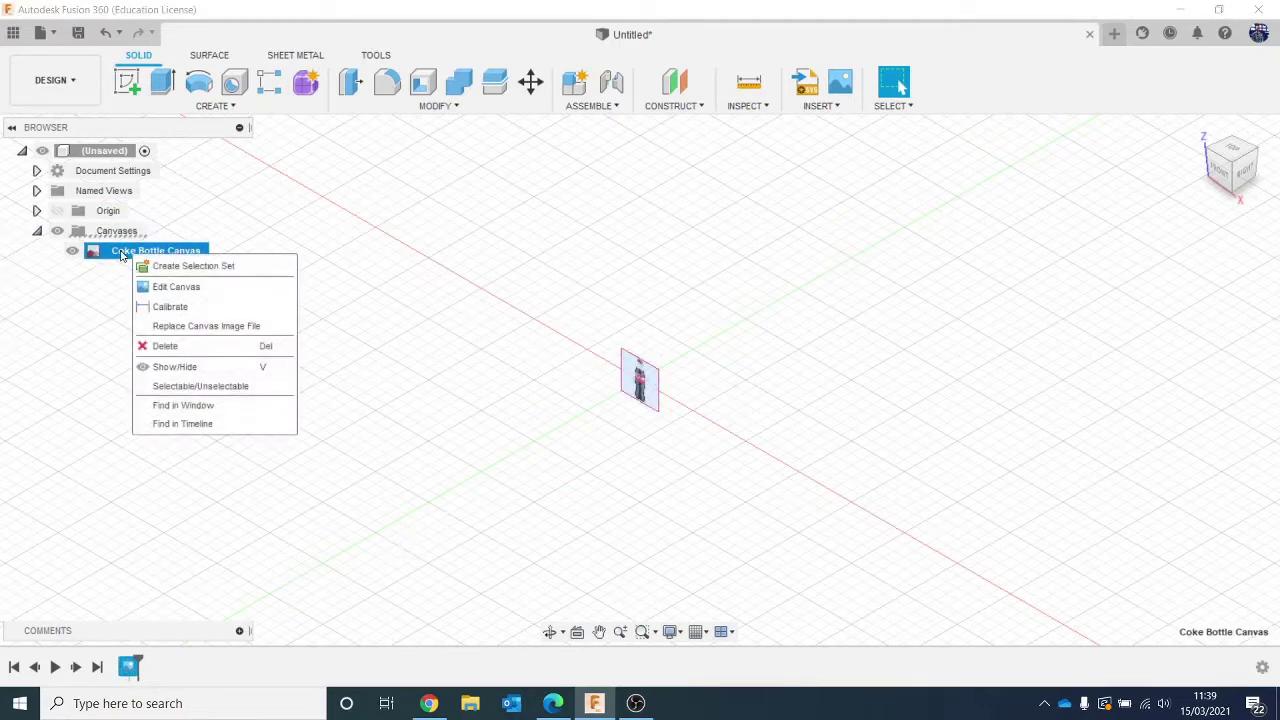
pyautogui.click(175, 309)
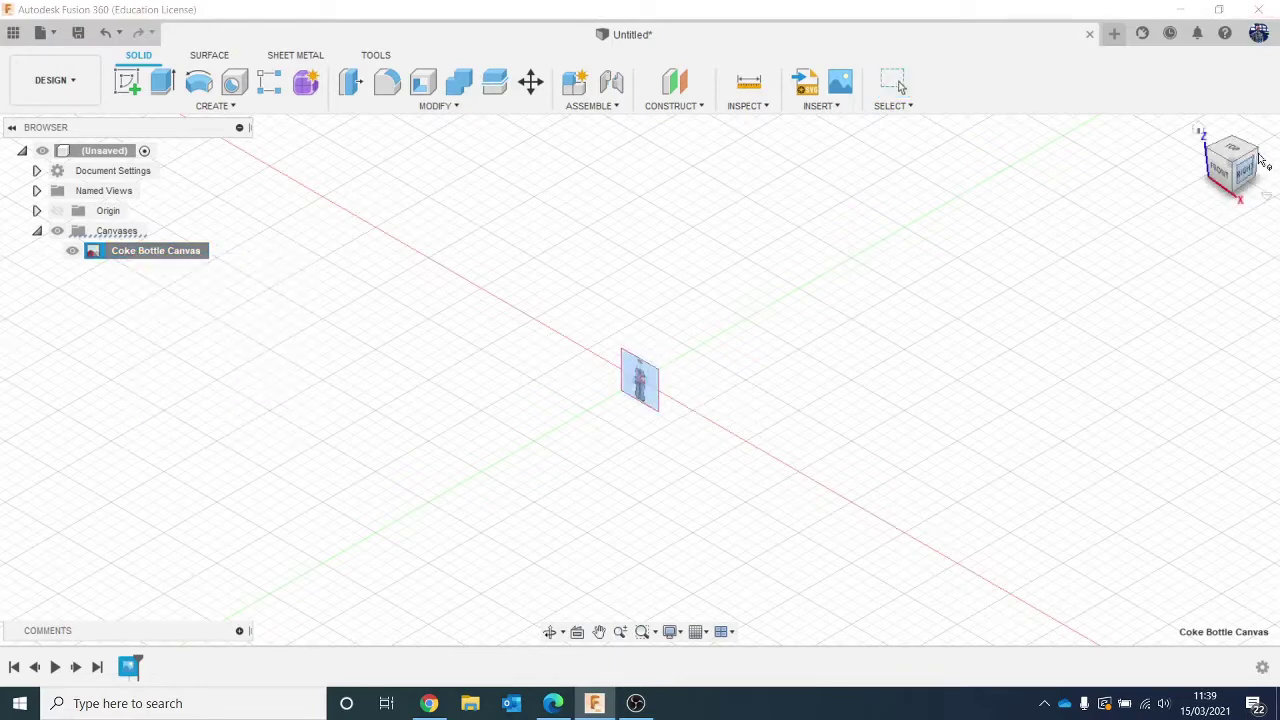
pyautogui.click(1221, 171)
pyautogui.scroll(8, 651, 372)
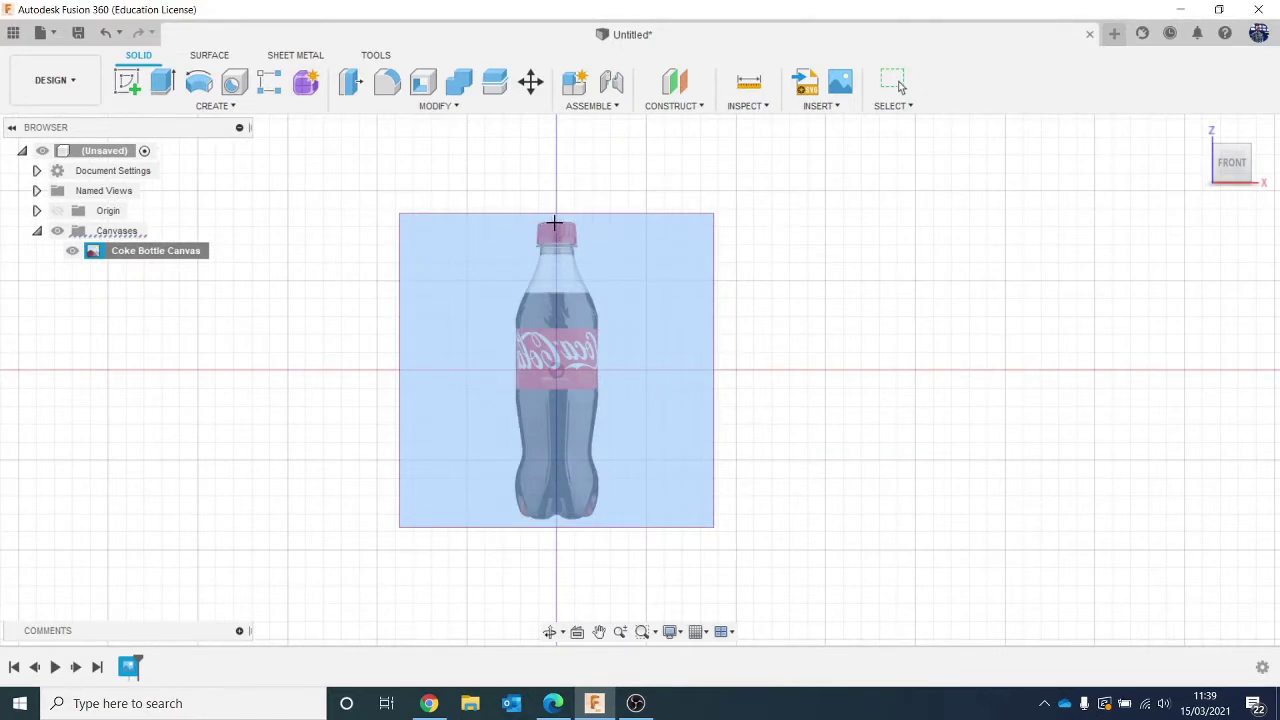
pyautogui.click(556, 223)
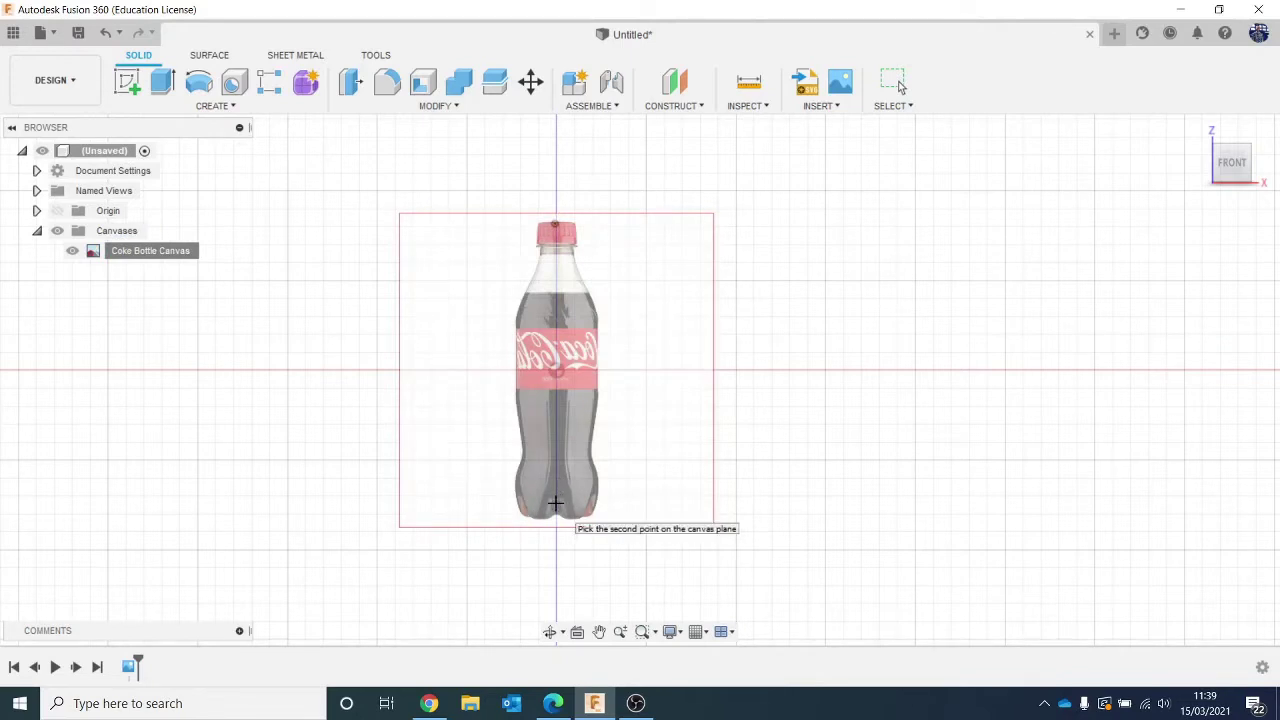
pyautogui.click(555, 512)
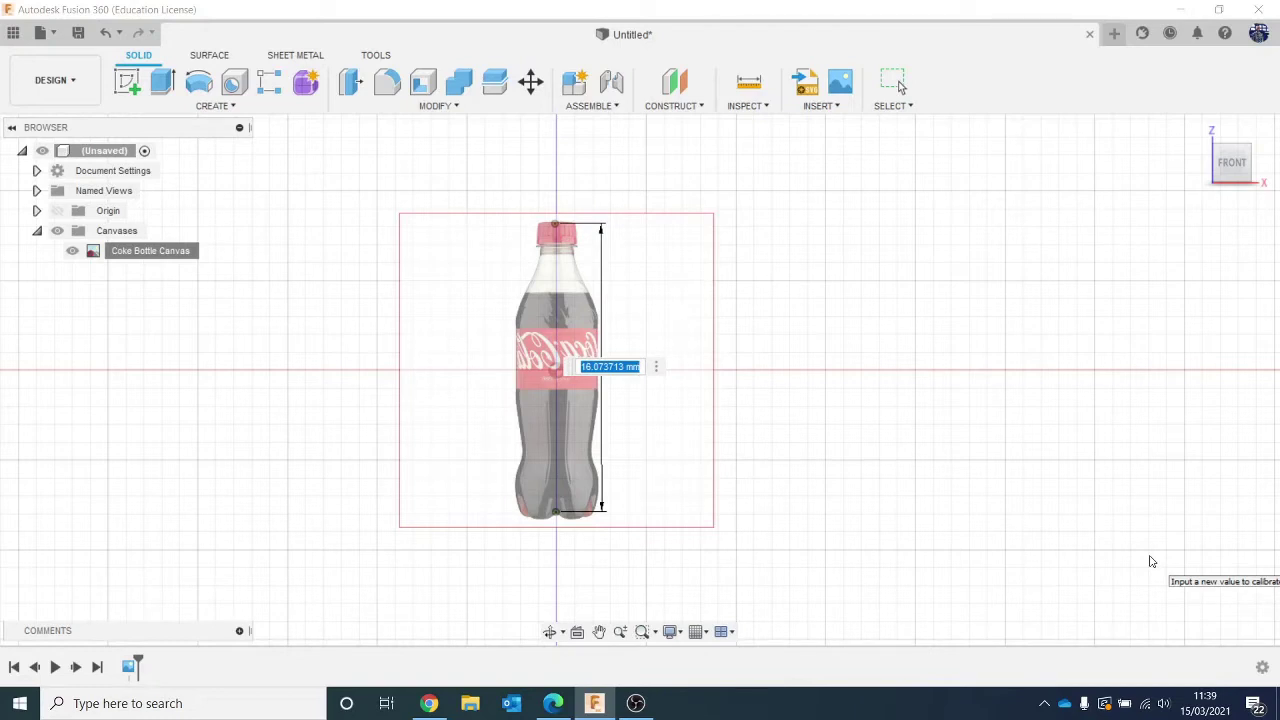
pyautogui.write('150')
pyautogui.press('Return')
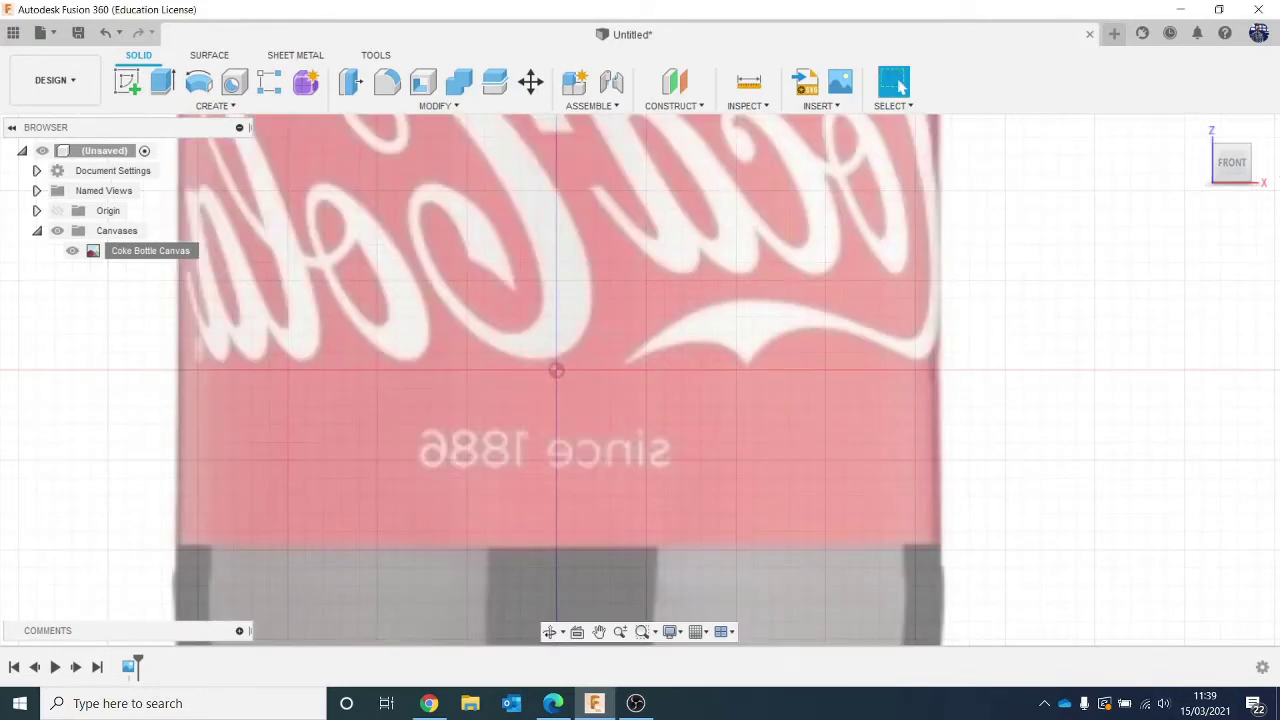
# Edit the canvas feature to move the image up about 77 mm, putting the bottle's base on the origin, and show the origin geometry.
pyautogui.scroll(-10, 632, 393)
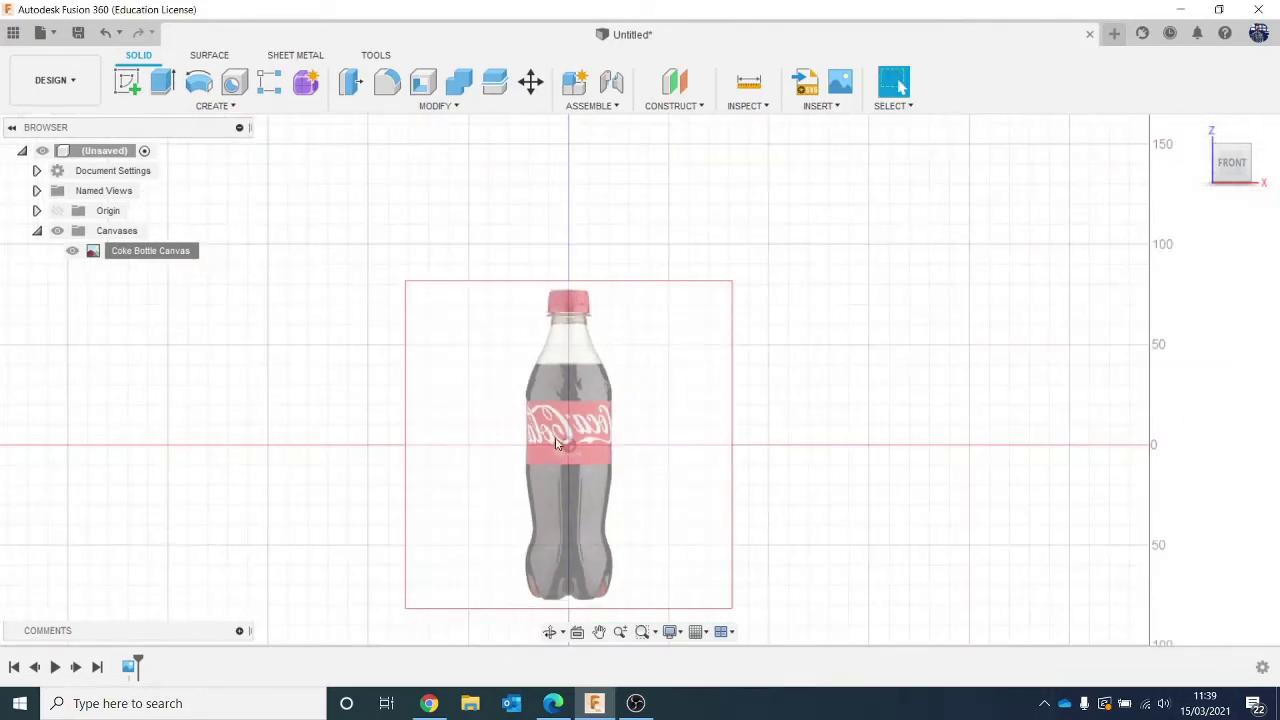
pyautogui.moveTo(545, 477); pyautogui.dragTo(582, 357, button='middle')
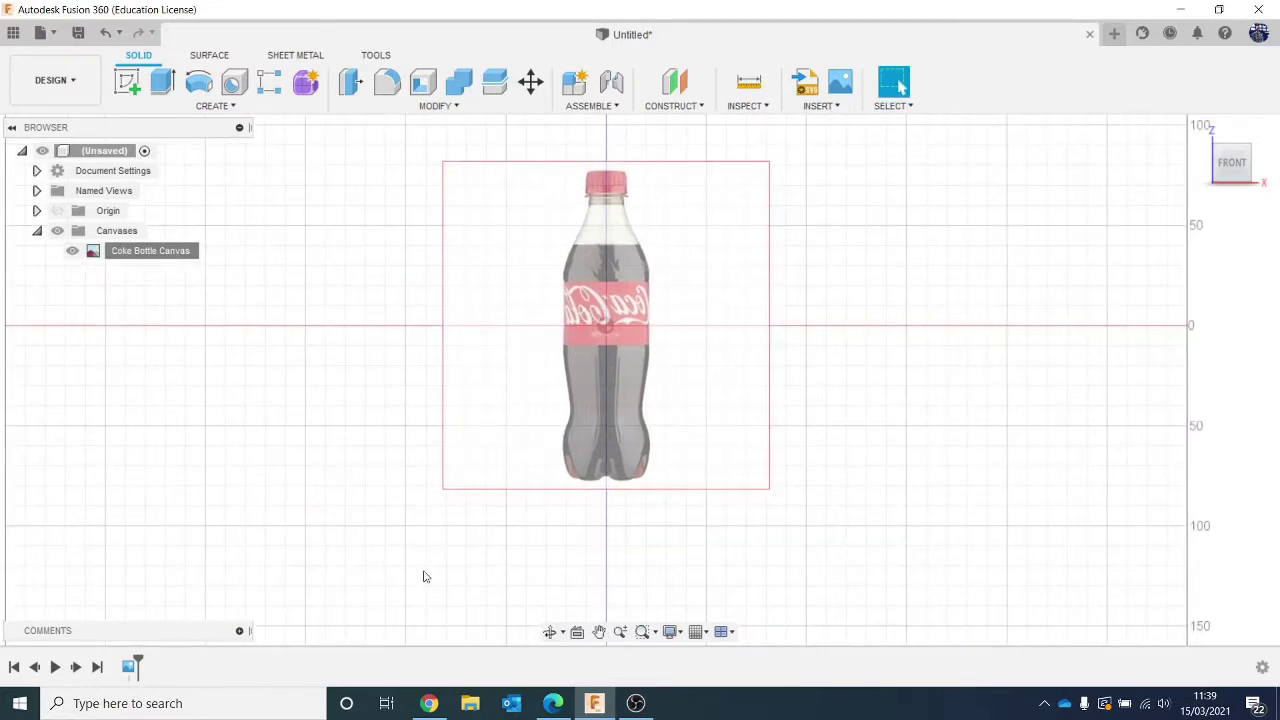
pyautogui.rightClick(126, 678)
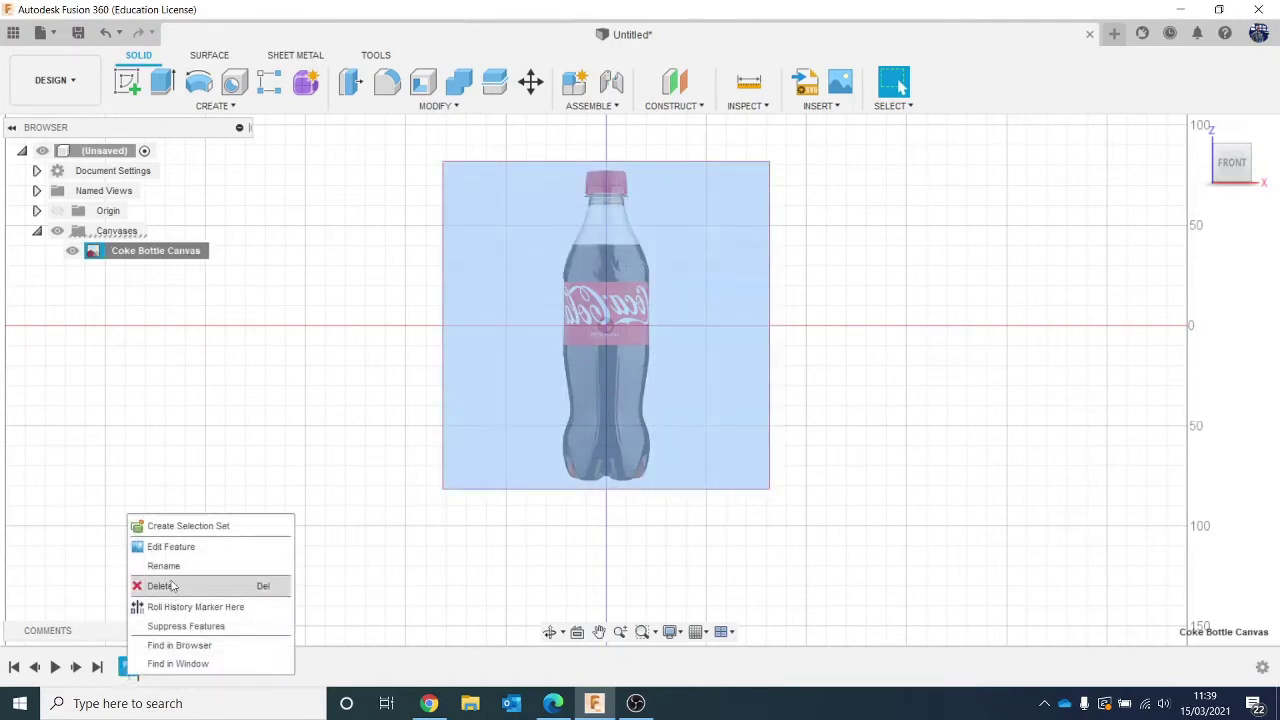
pyautogui.click(225, 546)
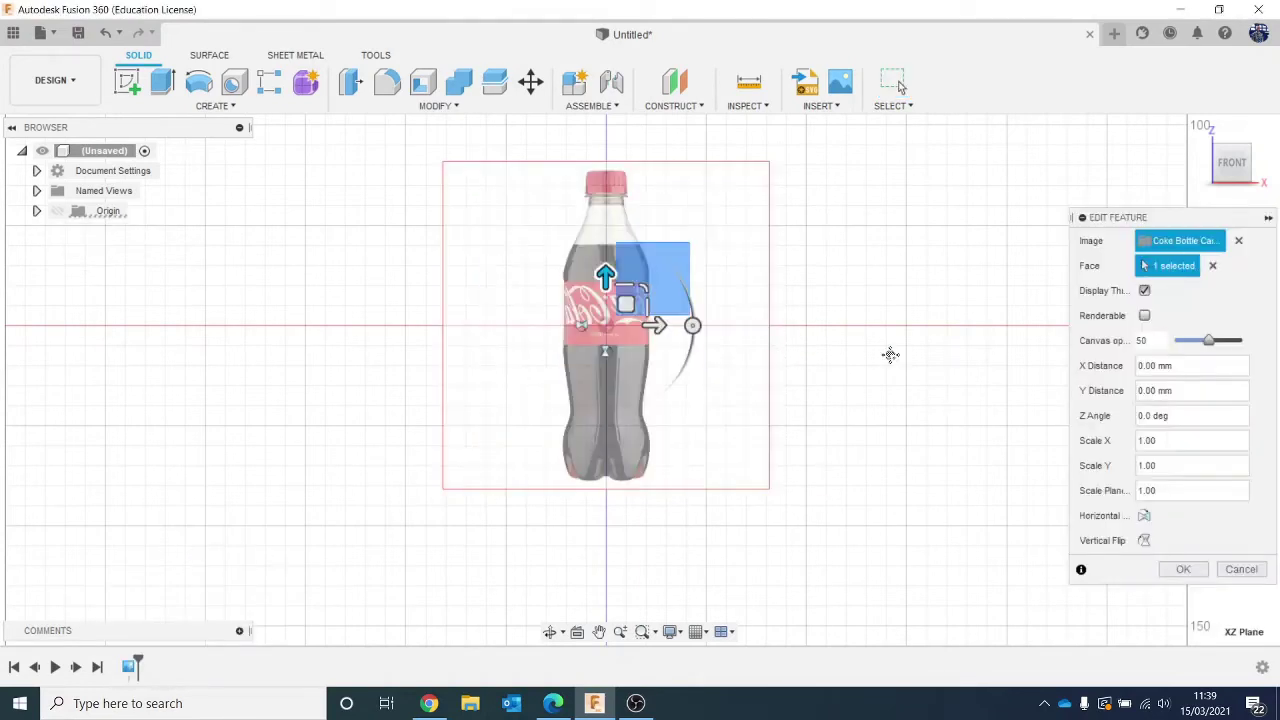
pyautogui.moveTo(530, 355); pyautogui.dragTo(520, 200)
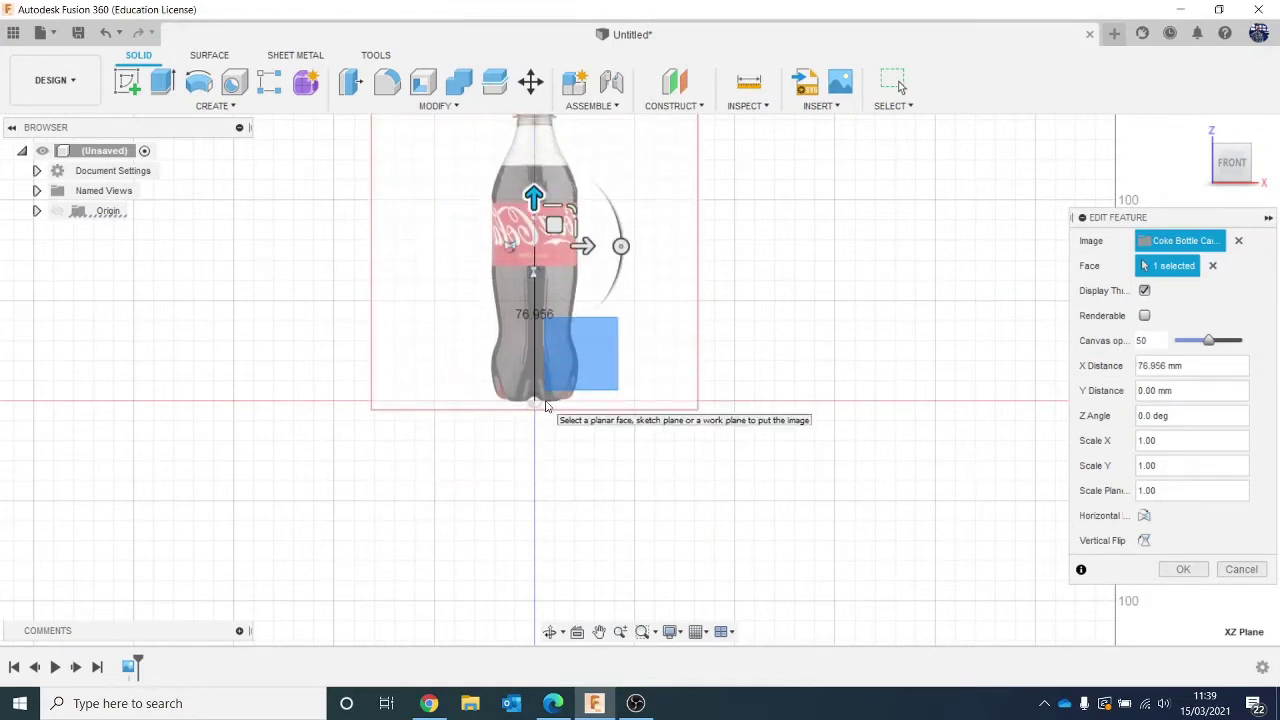
pyautogui.click(57, 211)
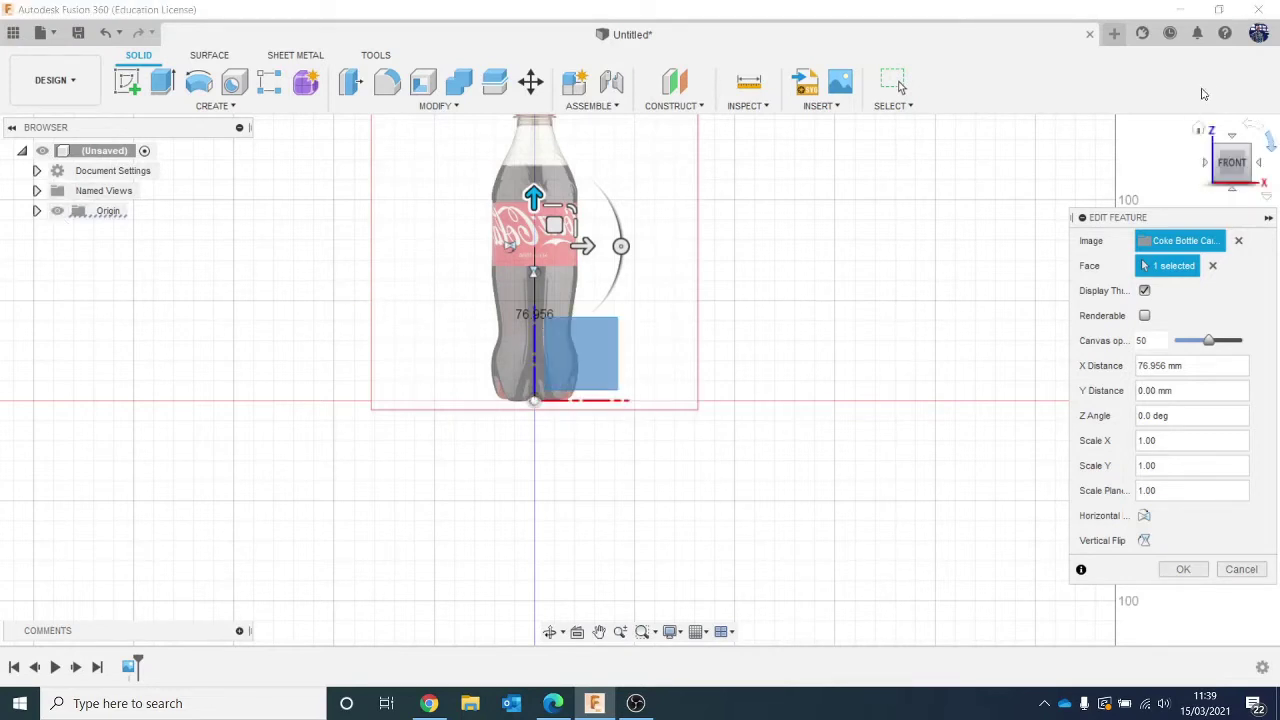
pyautogui.moveTo(1218, 172)
pyautogui.mouseDown()
pyautogui.moveTo(1085, 182)
pyautogui.moveTo(970, 176)
pyautogui.moveTo(943, 158)
pyautogui.moveTo(1236, 176)
pyautogui.mouseUp()
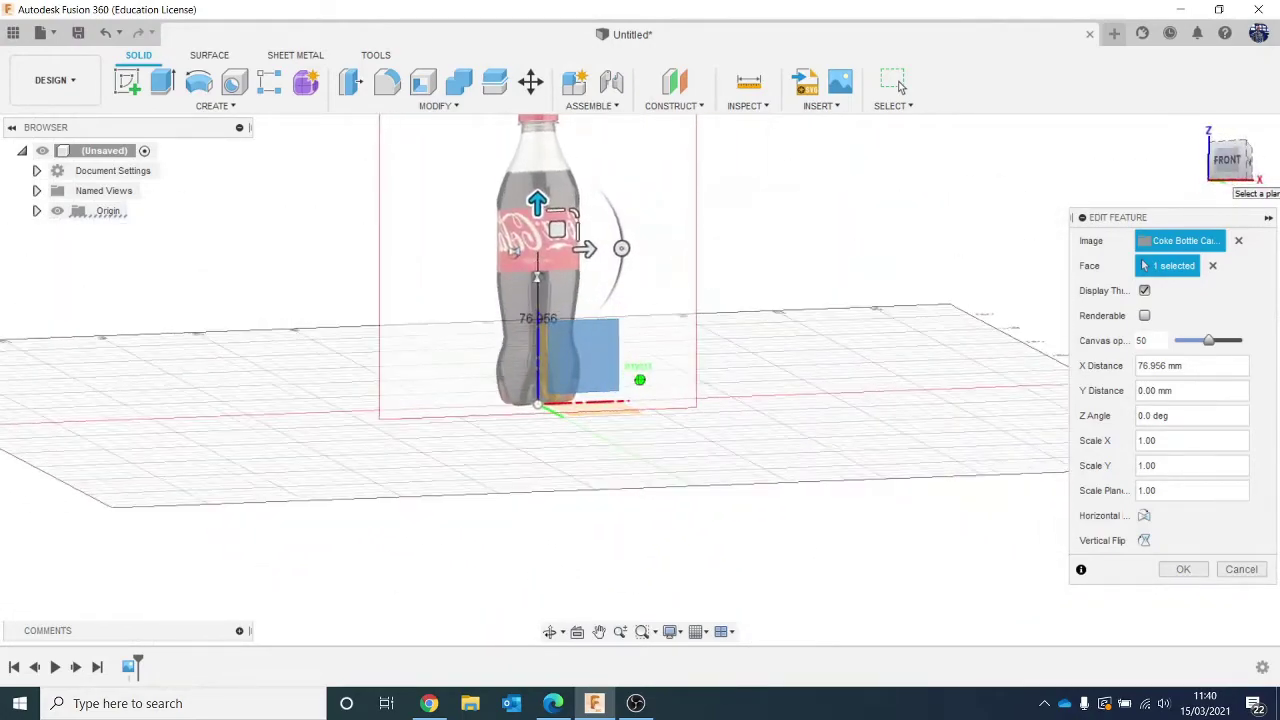
pyautogui.click(1232, 165)
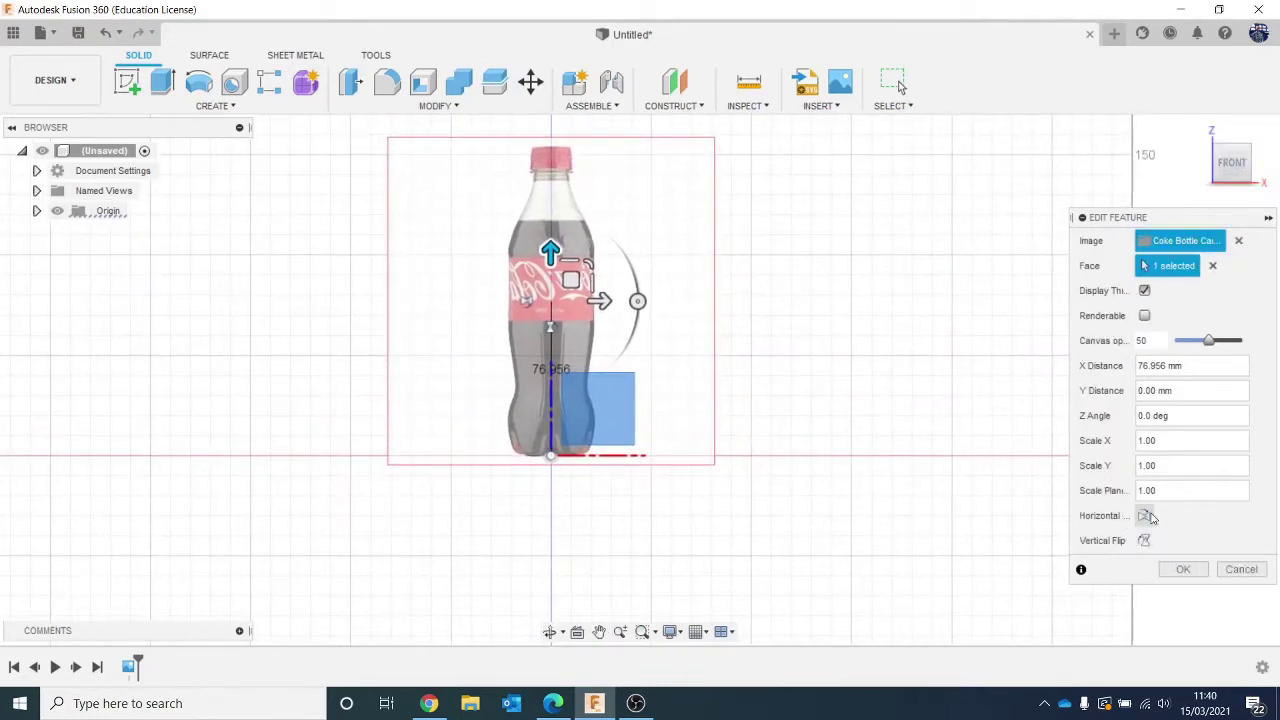
# Flip the canvas image horizontally so the Coca-Cola label reads correctly, keeping the bottle upright, and apply the edit.
pyautogui.click(1145, 515)
pyautogui.click(1146, 515)
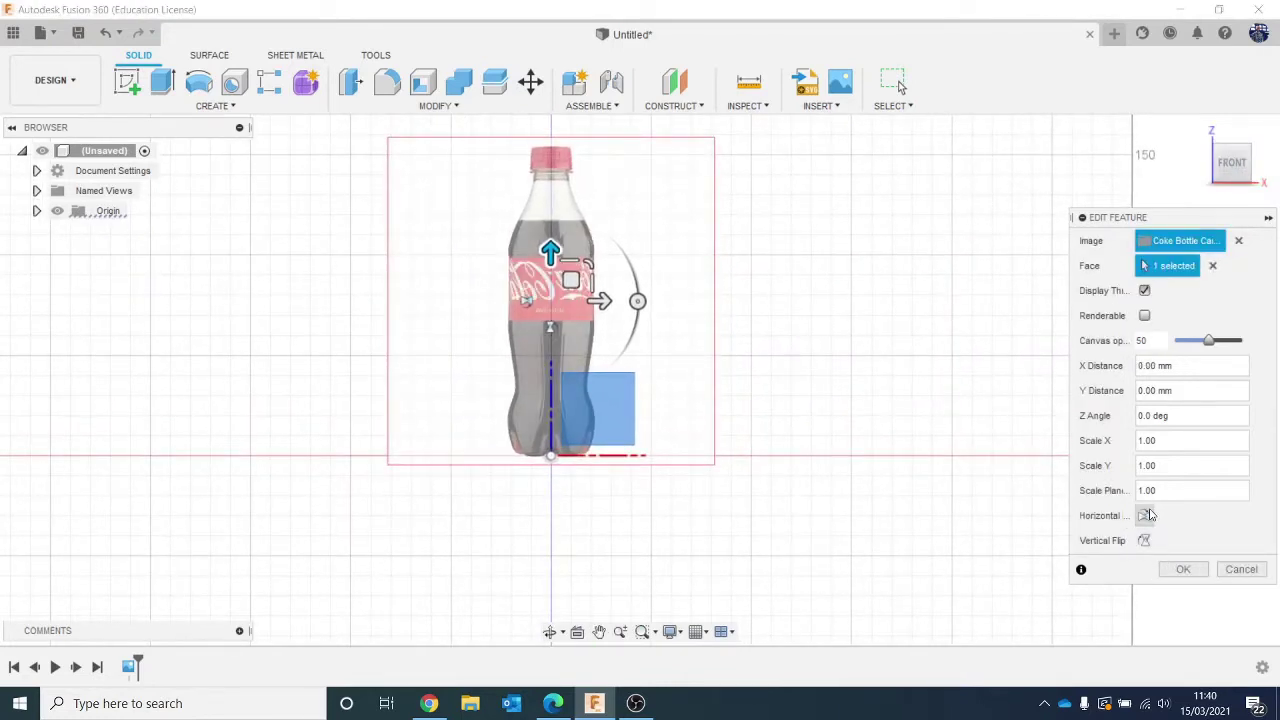
pyautogui.click(1148, 515)
pyautogui.click(1144, 540)
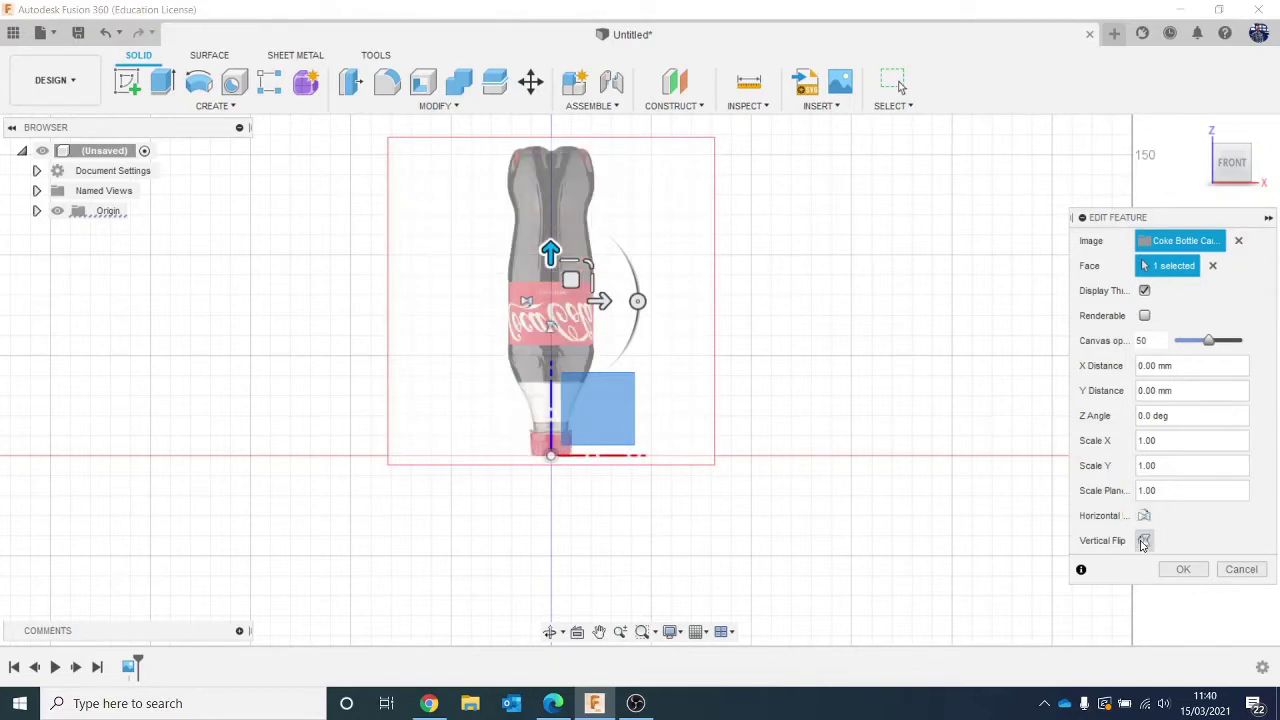
pyautogui.click(1143, 541)
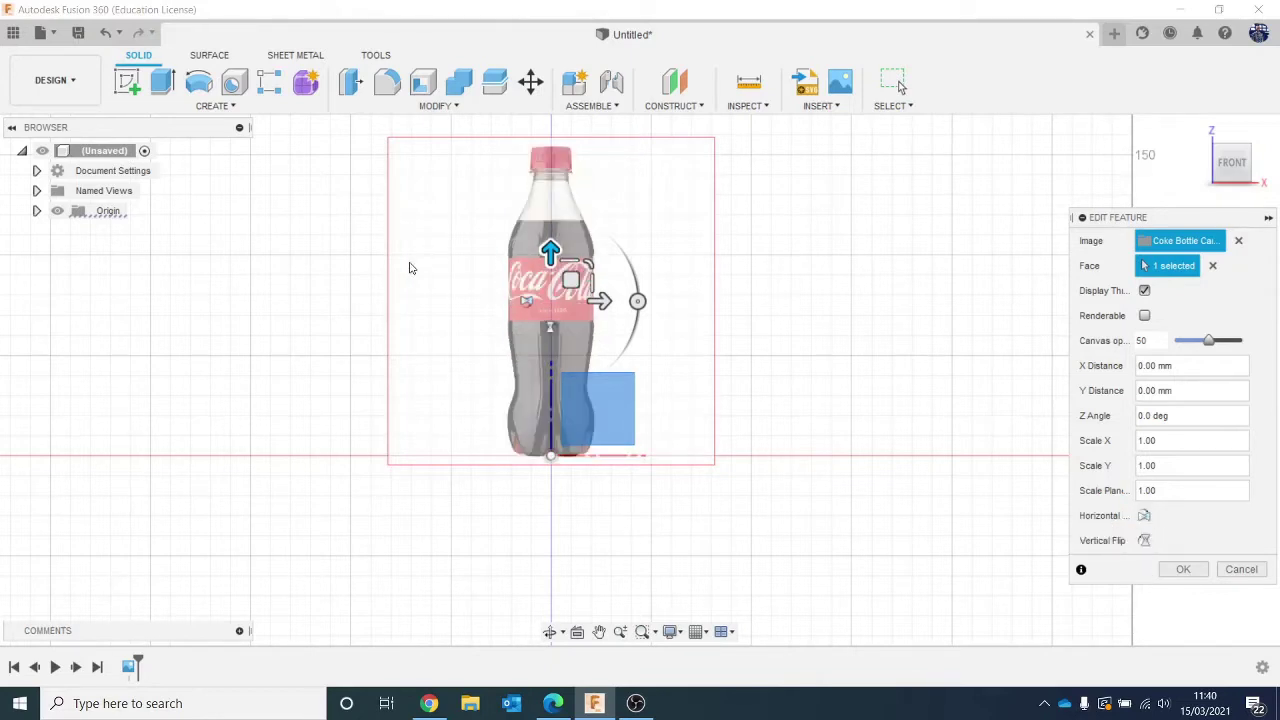
pyautogui.click(1183, 569)
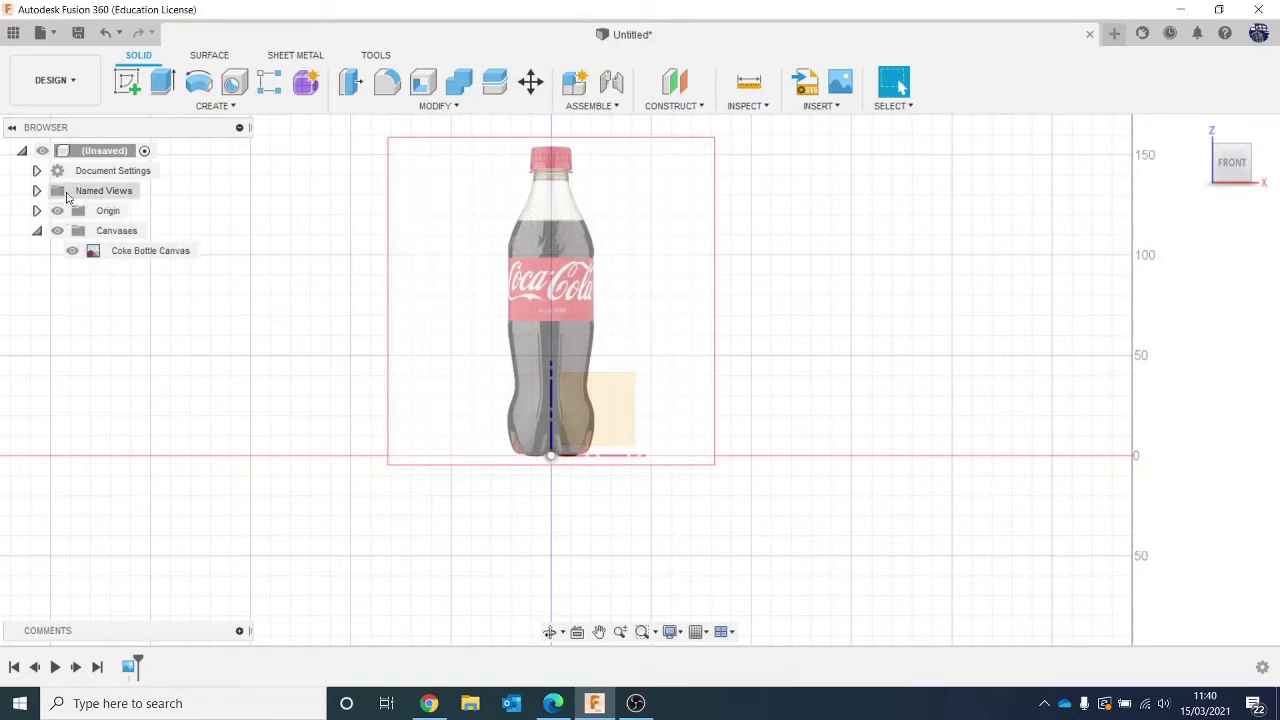
# Hide the origin geometry and create a new sketch on the XZ plane over the bottle image.
pyautogui.click(53, 217)
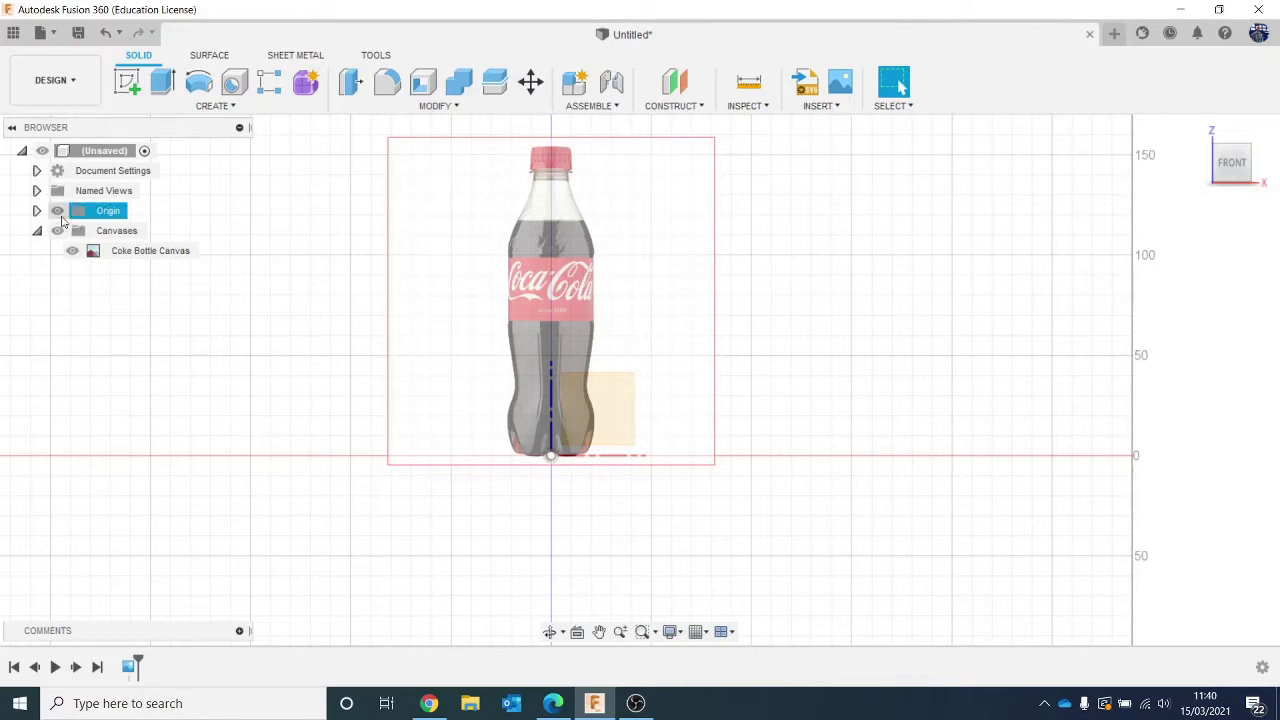
pyautogui.click(58, 212)
pyautogui.moveTo(347, 294); pyautogui.dragTo(250, 382, button='middle')
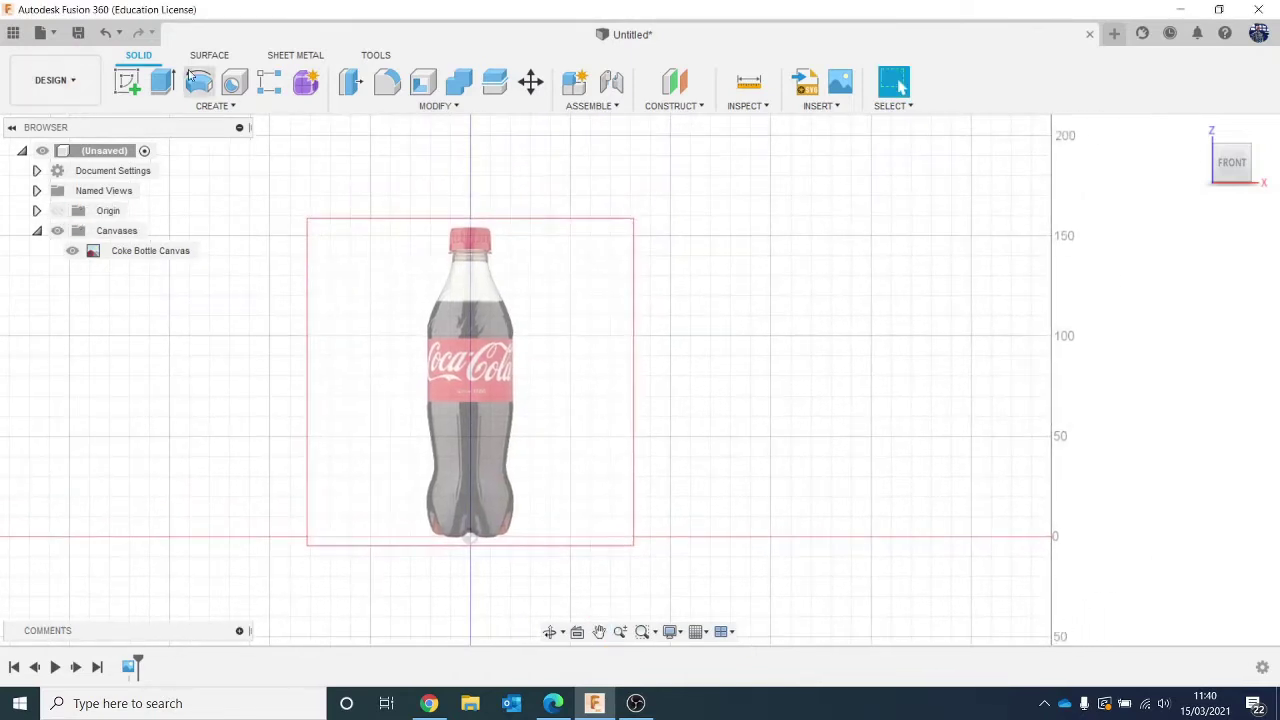
pyautogui.click(127, 82)
pyautogui.click(516, 492)
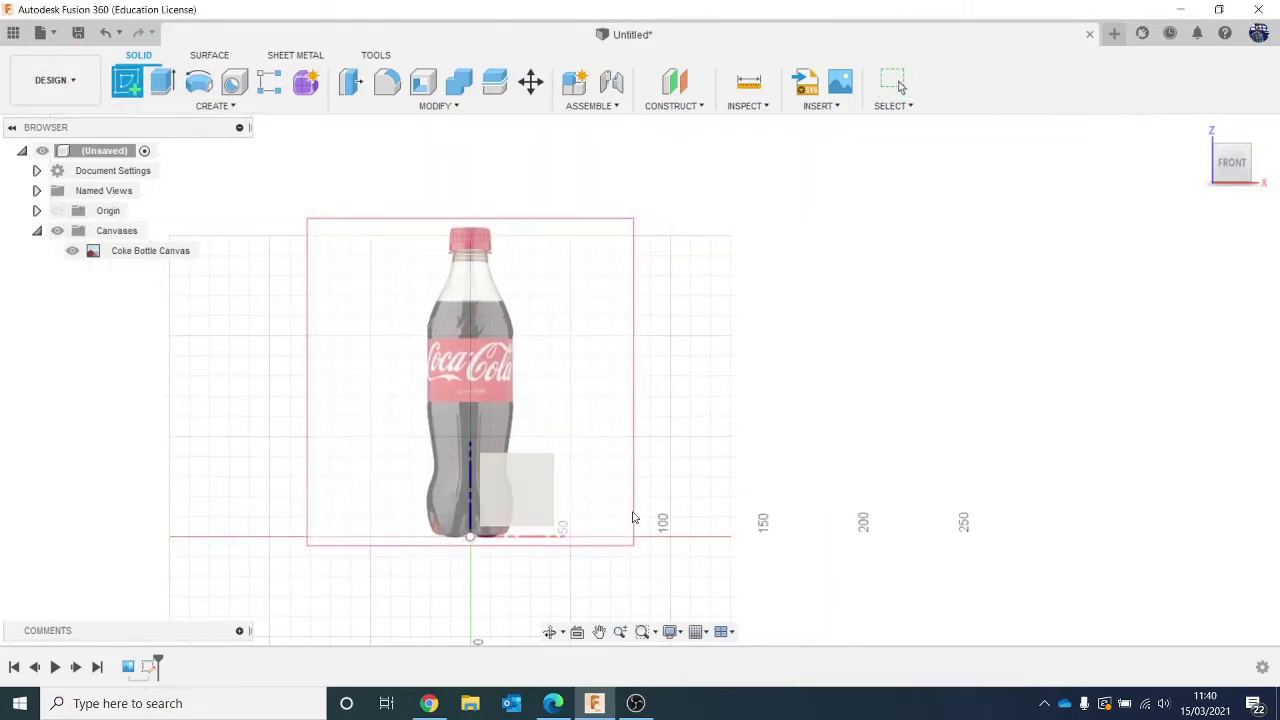
pyautogui.moveTo(835, 366); pyautogui.dragTo(687, 465, button='middle')
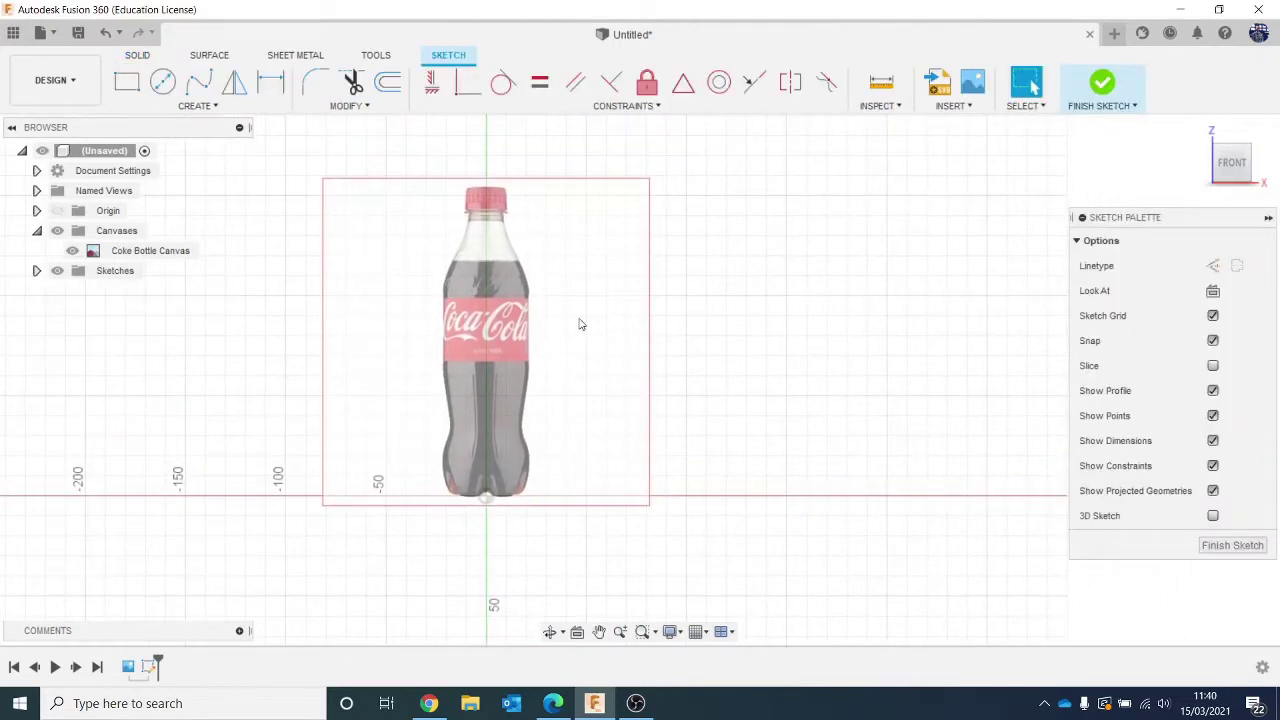
# Draw a vertical line down the middle of the bottle from the top of the cap to the origin.
pyautogui.press('l')
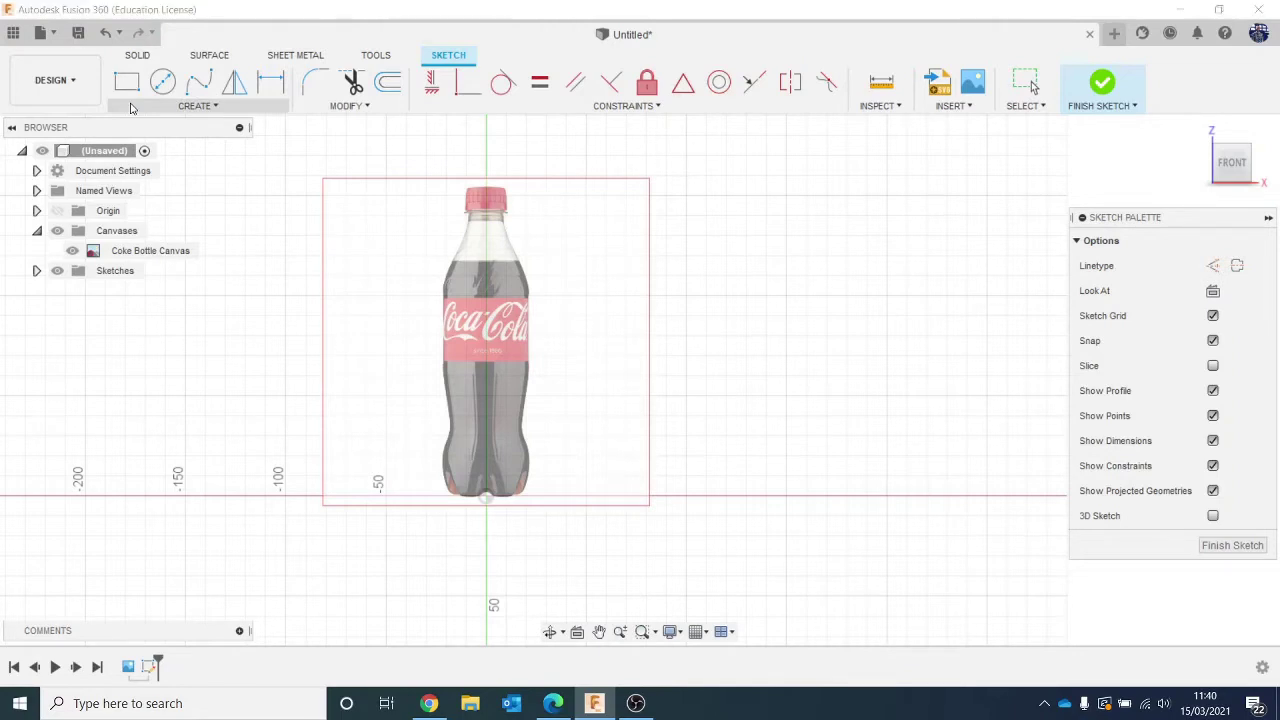
pyautogui.click(133, 106)
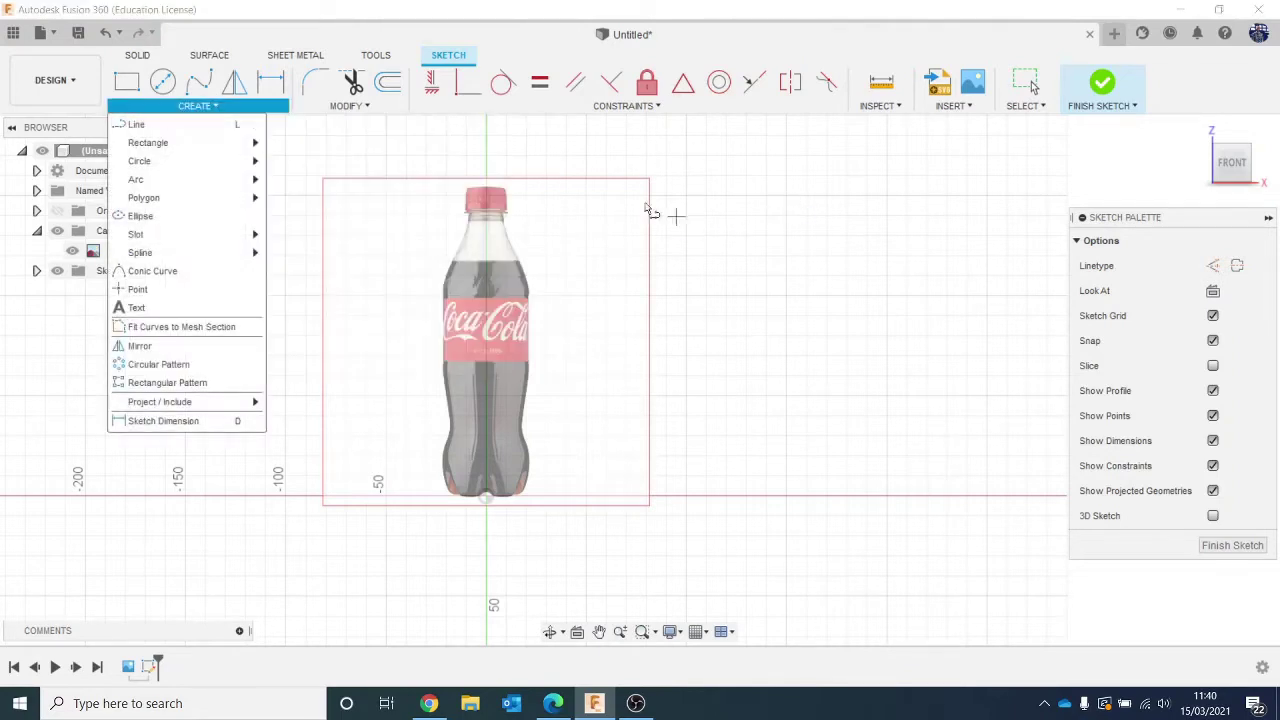
pyautogui.scroll(4, 510, 195)
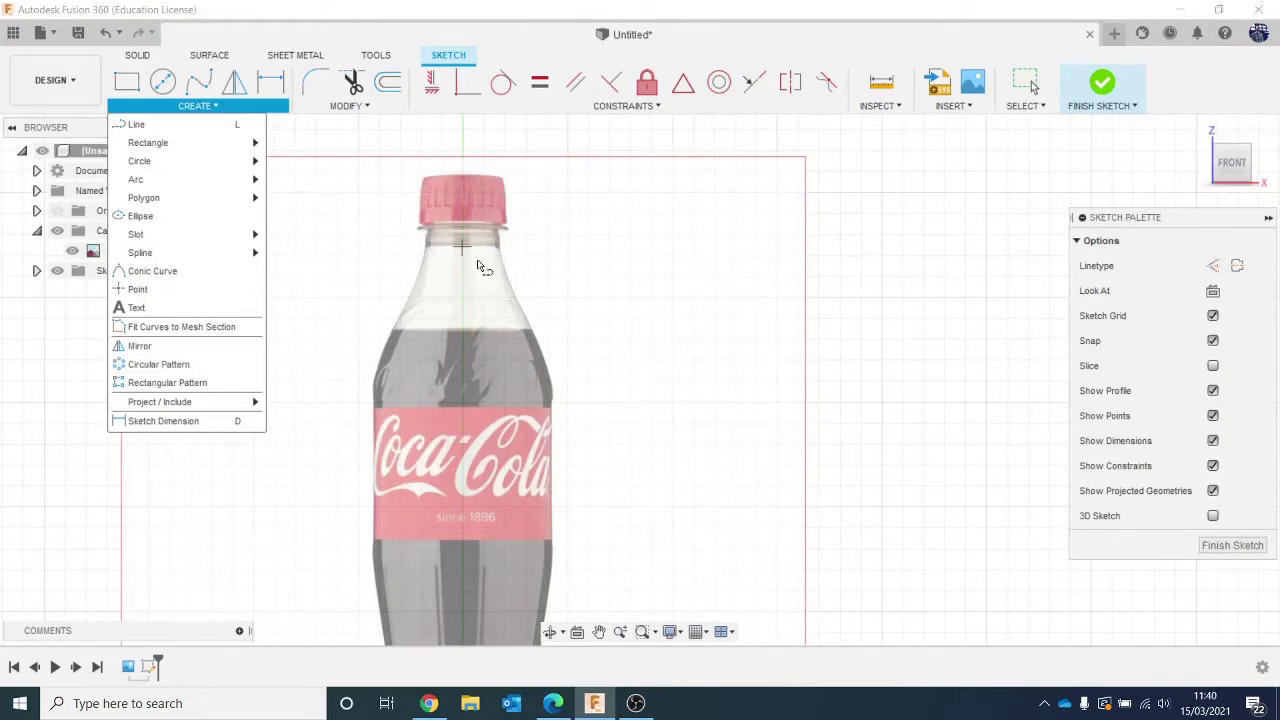
pyautogui.click(464, 172)
pyautogui.moveTo(481, 434); pyautogui.dragTo(452, 23, button='middle')
pyautogui.click(441, 406)
pyautogui.scroll(-4, 527, 330)
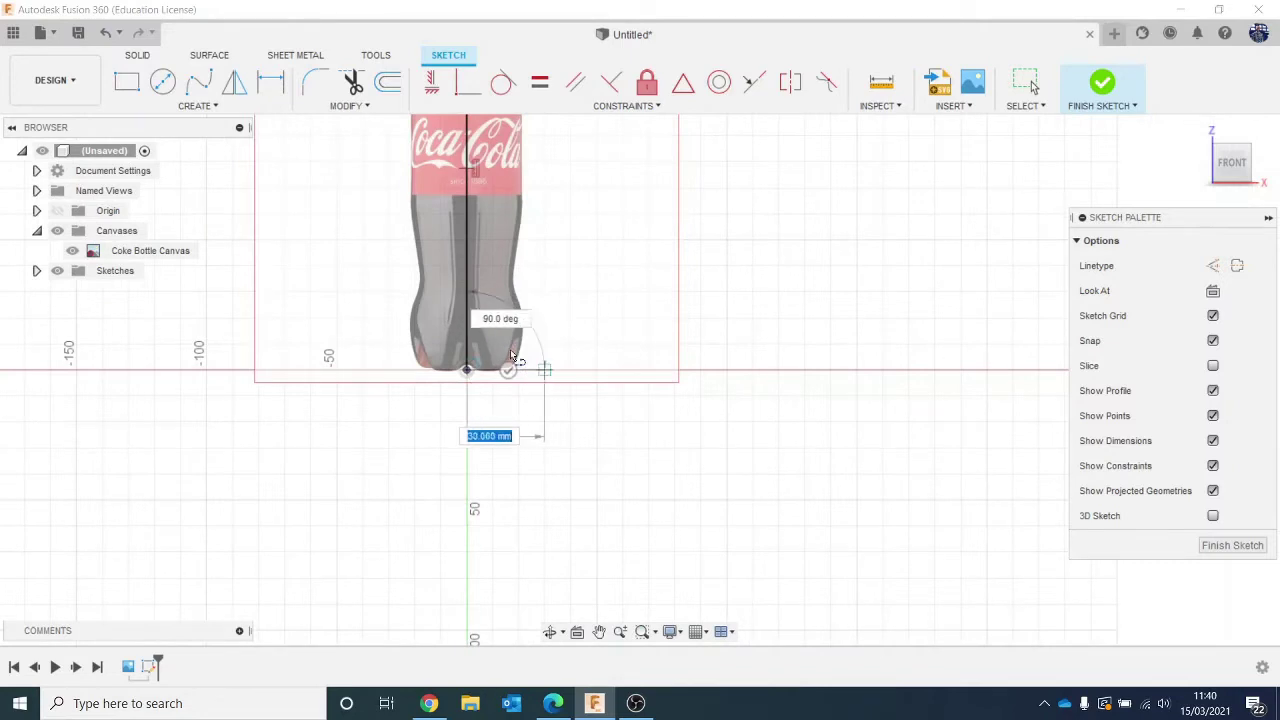
pyautogui.press('Escape')
pyautogui.scroll(-2, 566, 239)
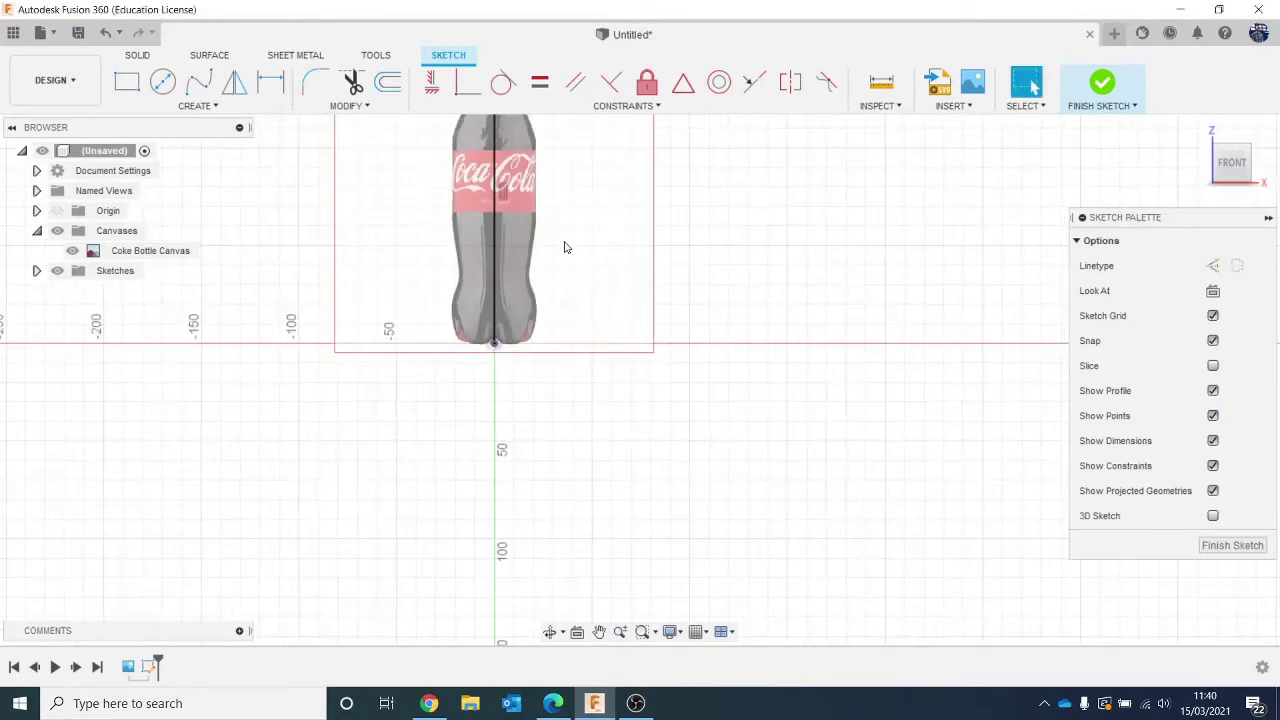
pyautogui.moveTo(603, 286); pyautogui.dragTo(507, 391, button='middle')
pyautogui.scroll(-1, 507, 391)
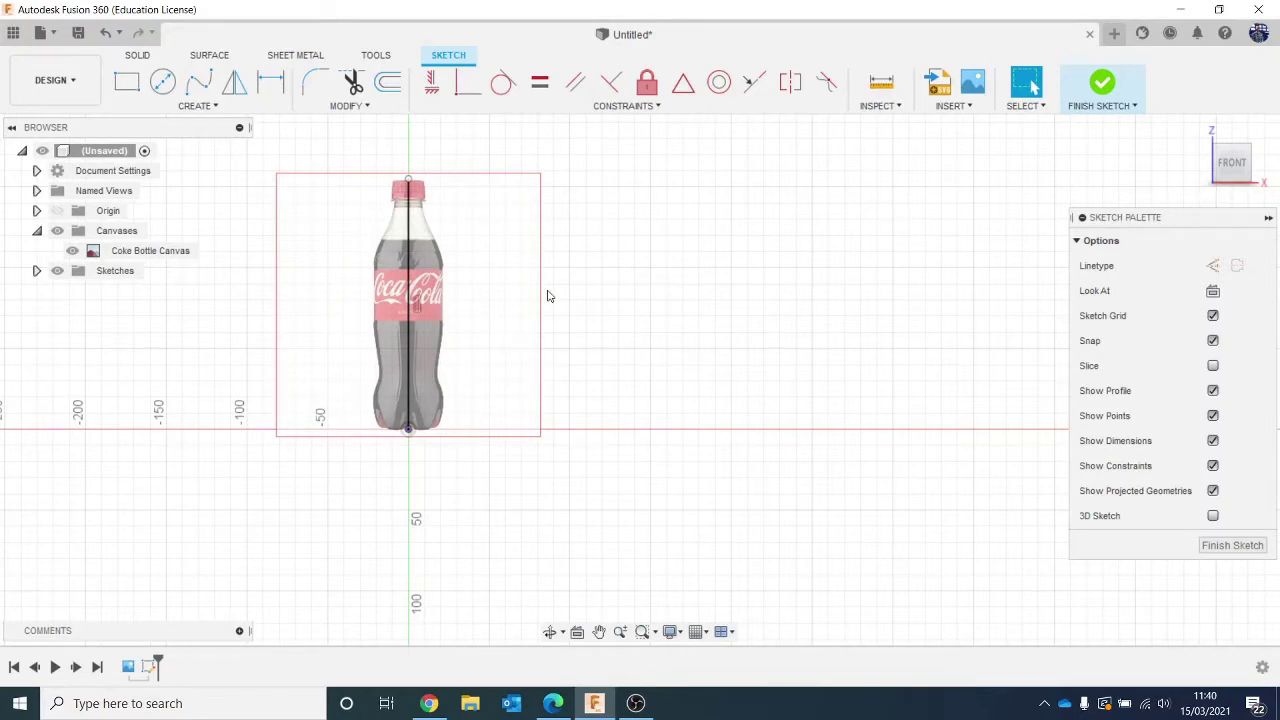
pyautogui.moveTo(543, 343)
pyautogui.mouseDown(button='middle')
pyautogui.moveTo(669, 358)
pyautogui.moveTo(626, 363)
pyautogui.mouseUp(button='middle')
pyautogui.scroll(1, 669, 358)
pyautogui.scroll(1, 648, 350)
pyautogui.scroll(2, 626, 363)
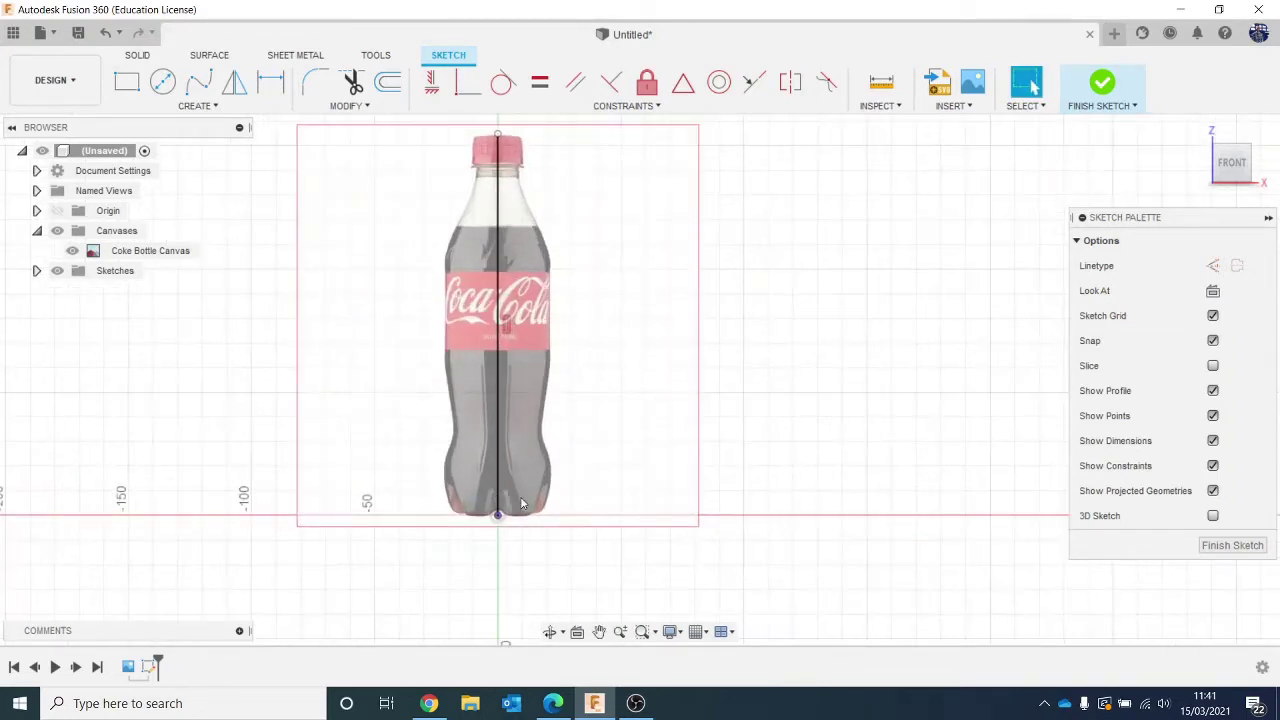
pyautogui.click(204, 106)
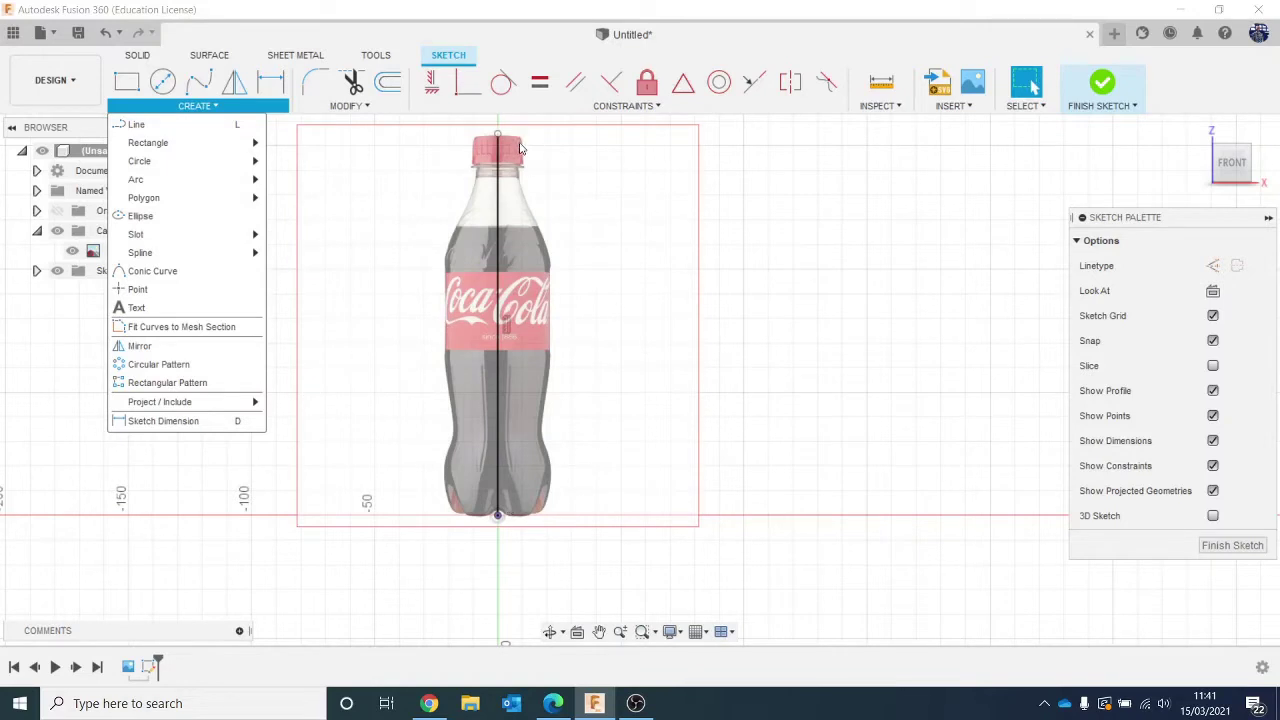
pyautogui.click(895, 383)
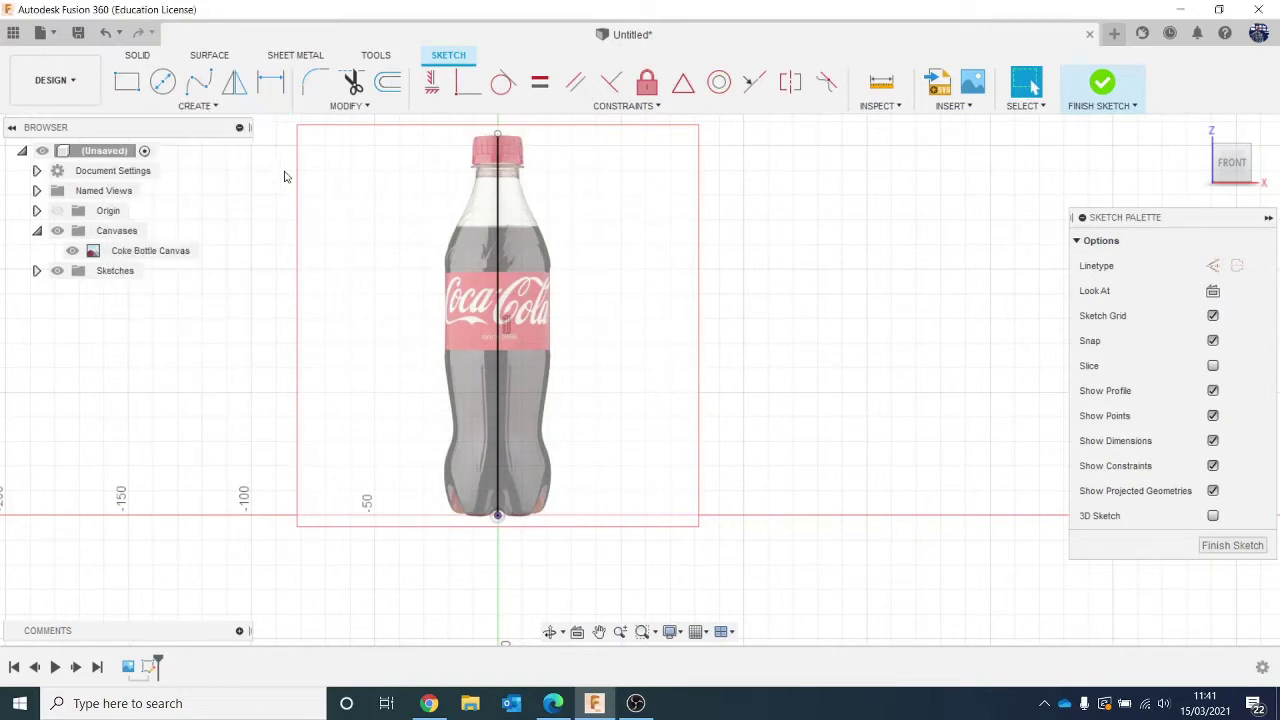
pyautogui.click(195, 105)
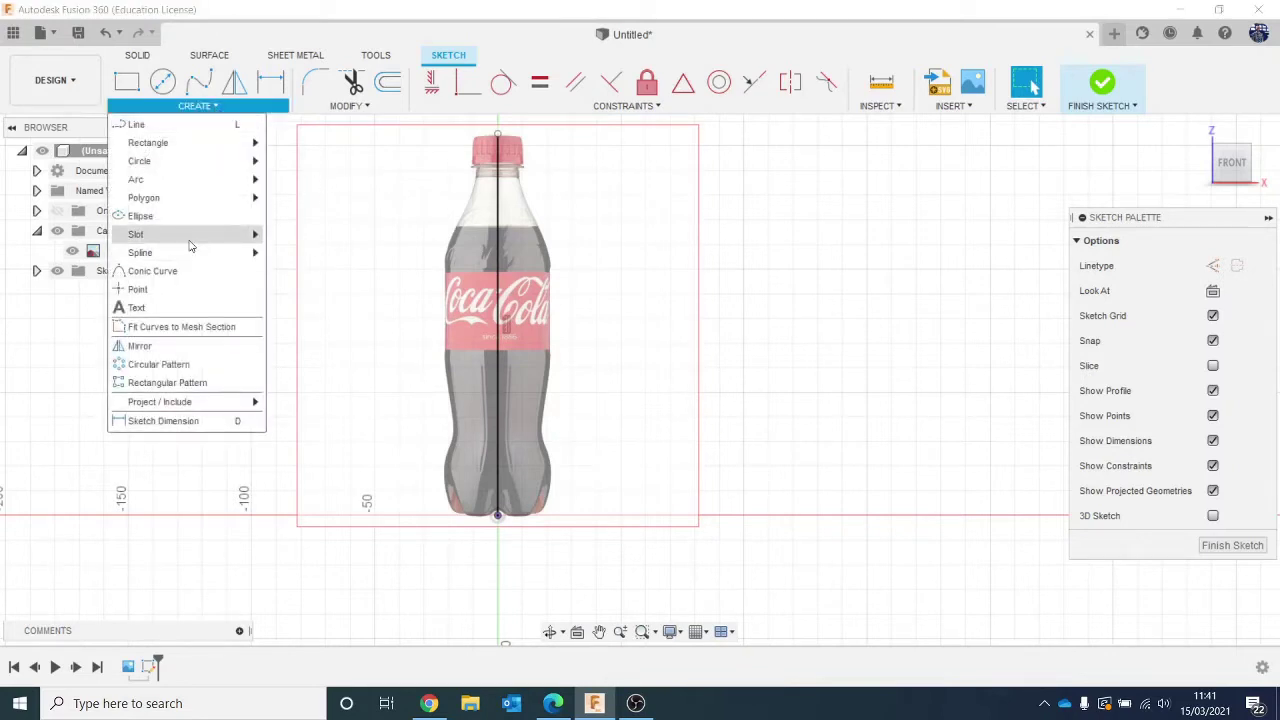
pyautogui.moveTo(200, 254)
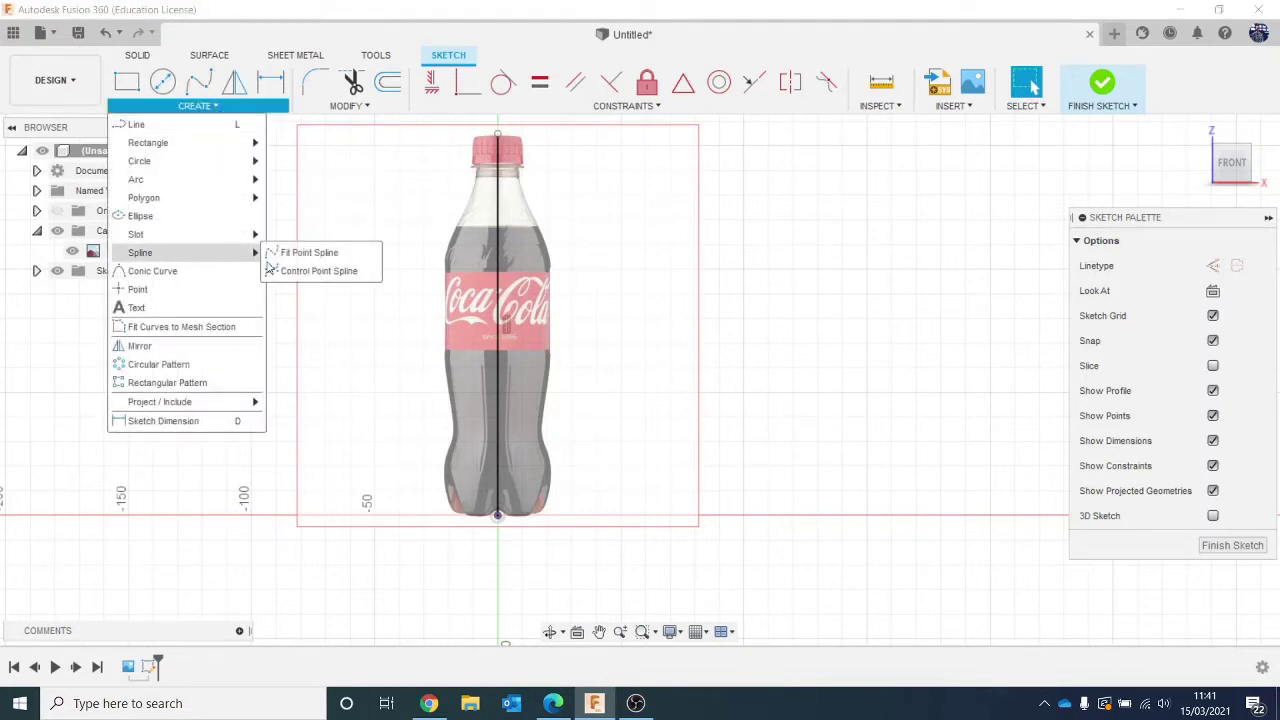
pyautogui.click(330, 262)
pyautogui.moveTo(891, 349); pyautogui.dragTo(703, 398, button='middle')
pyautogui.click(640, 418)
pyautogui.click(800, 329)
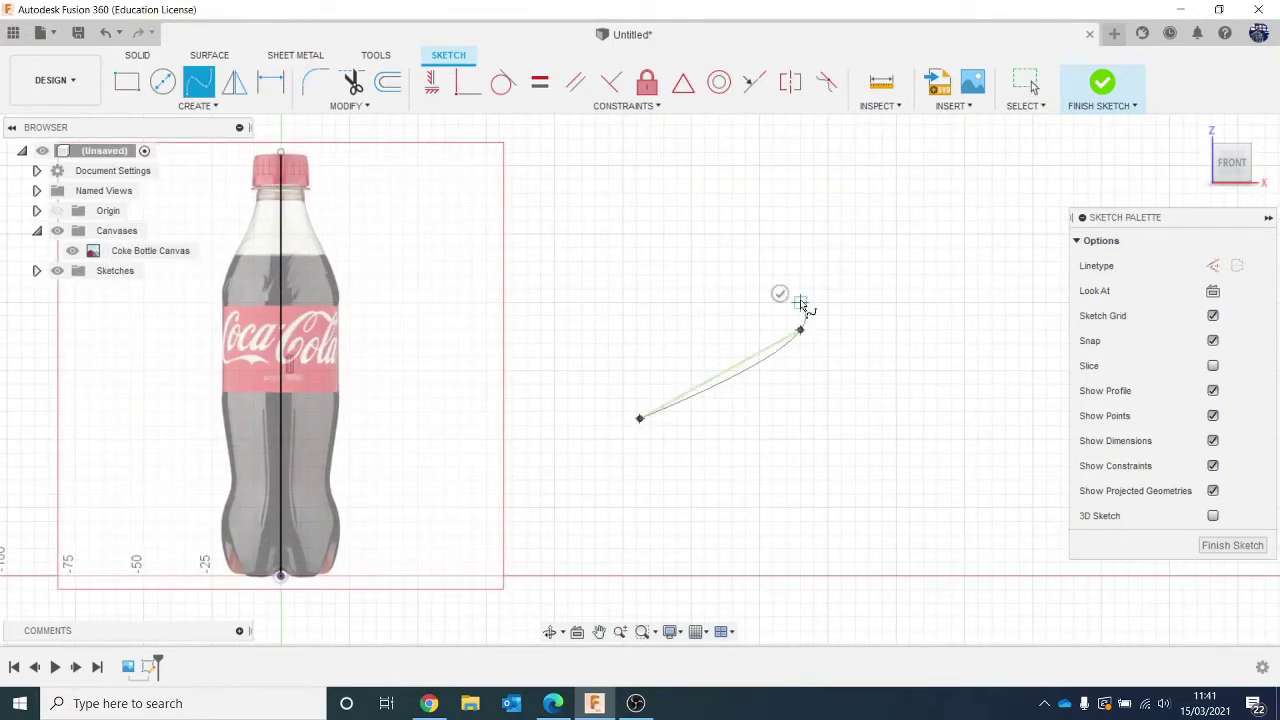
pyautogui.click(677, 302)
pyautogui.click(609, 219)
pyautogui.click(718, 206)
pyautogui.click(759, 274)
pyautogui.click(882, 192)
pyautogui.click(937, 233)
pyautogui.click(896, 357)
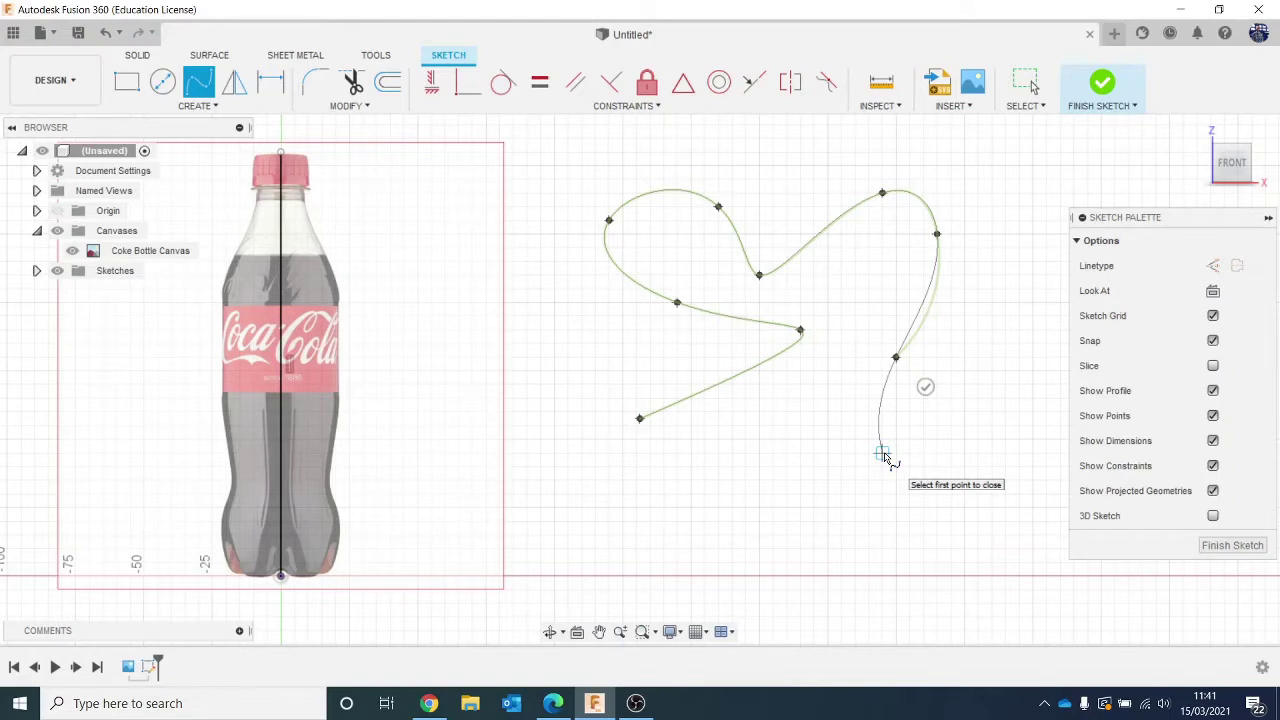
pyautogui.press('Escape')
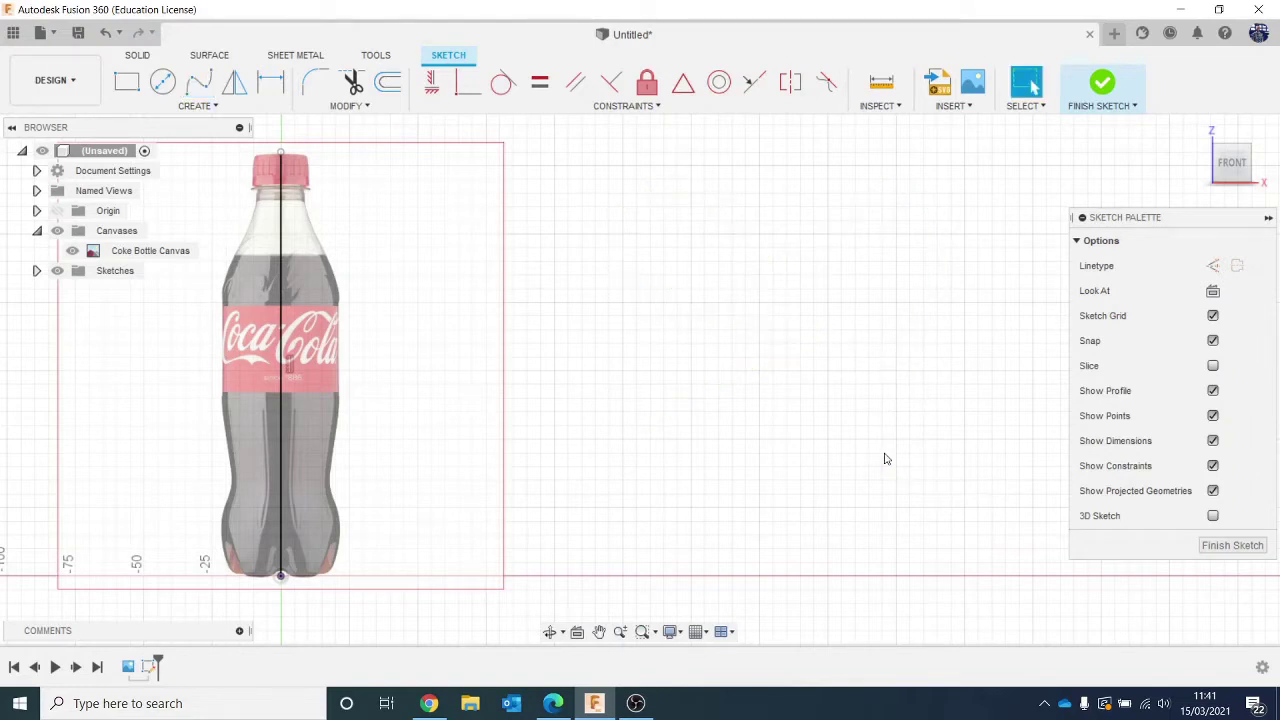
# Sketch a wavy practice fit point spline through five points in the empty area beside the bottle image.
pyautogui.click(191, 89)
pyautogui.click(718, 411)
pyautogui.click(690, 329)
pyautogui.click(759, 289)
pyautogui.click(841, 398)
pyautogui.click(891, 239)
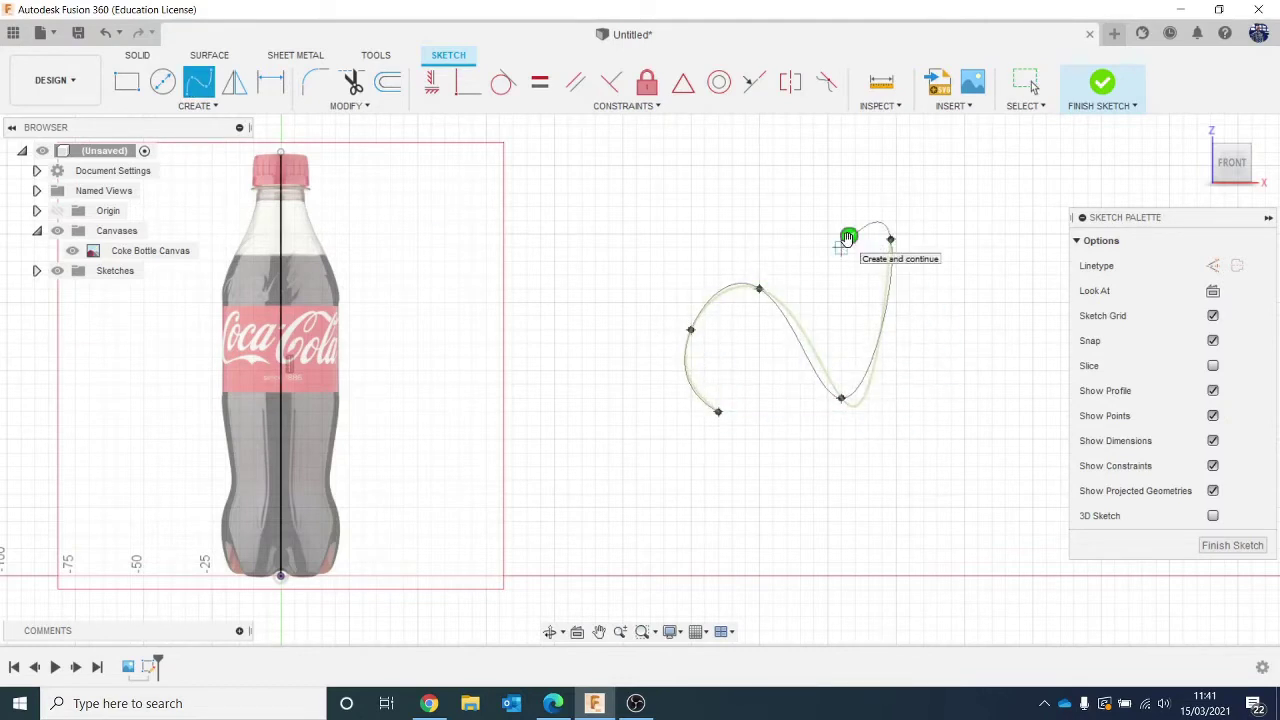
pyautogui.click(848, 237)
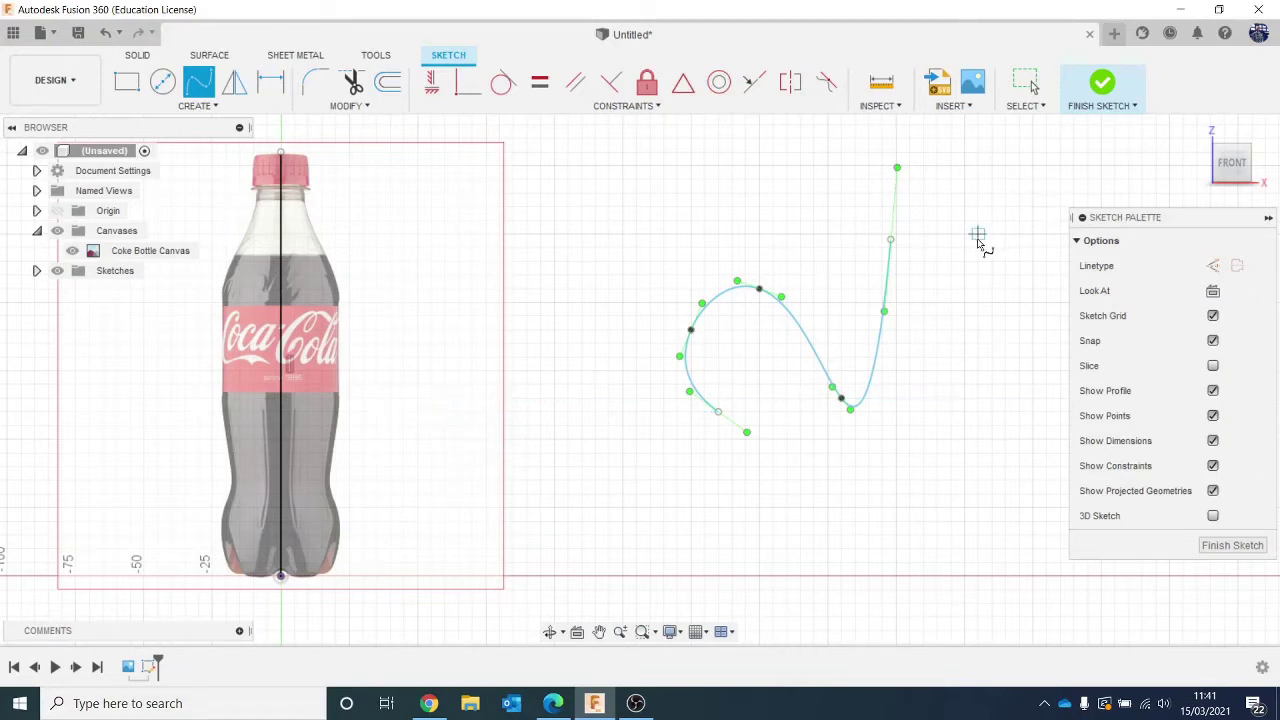
pyautogui.press('Escape')
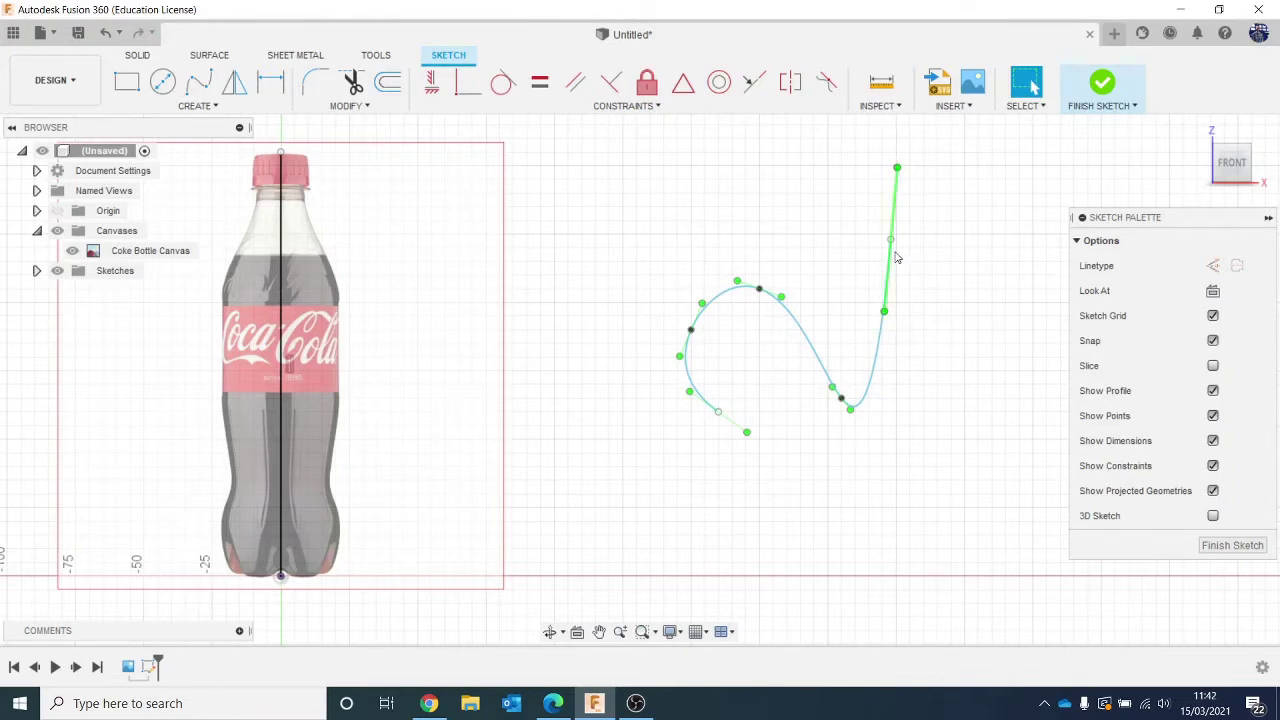
# Reshape the practice spline by moving its upper end and two of its intermediate fit points.
pyautogui.moveTo(891, 245); pyautogui.dragTo(920, 282)
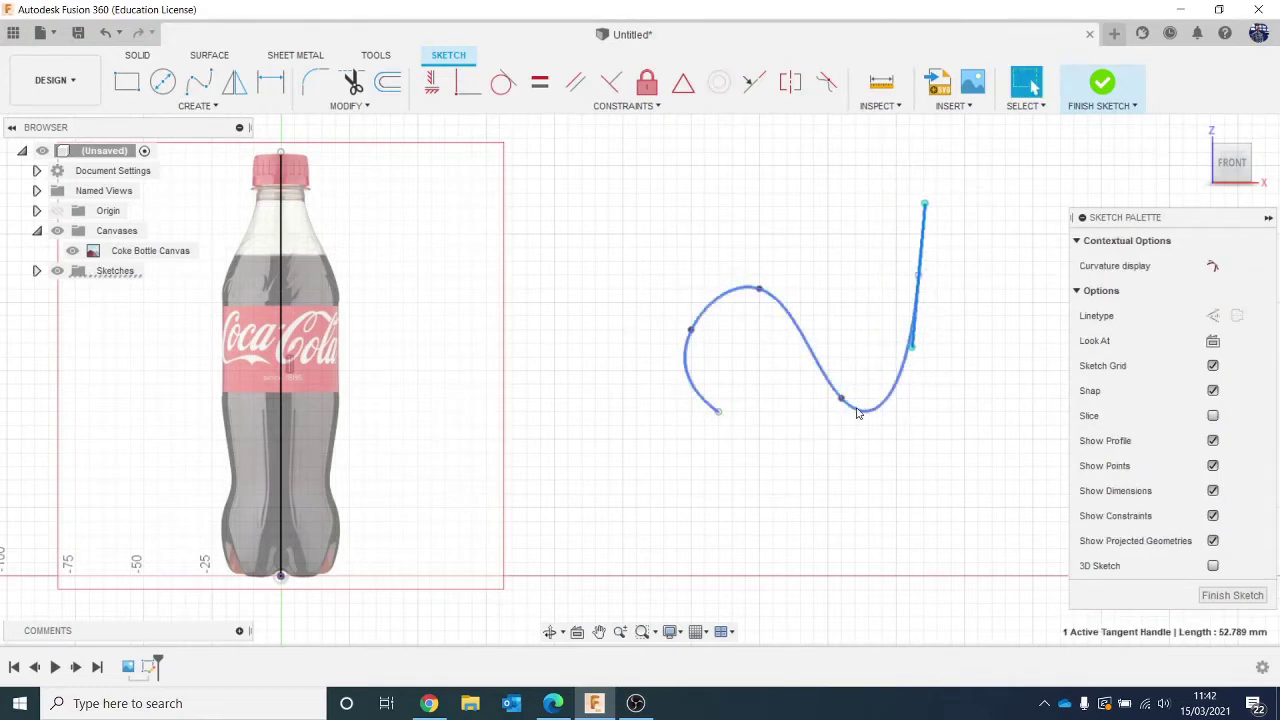
pyautogui.moveTo(843, 414)
pyautogui.mouseDown()
pyautogui.moveTo(843, 317)
pyautogui.moveTo(848, 417)
pyautogui.mouseUp()
pyautogui.moveTo(692, 330)
pyautogui.mouseDown()
pyautogui.moveTo(743, 354)
pyautogui.moveTo(610, 344)
pyautogui.moveTo(636, 343)
pyautogui.mouseUp()
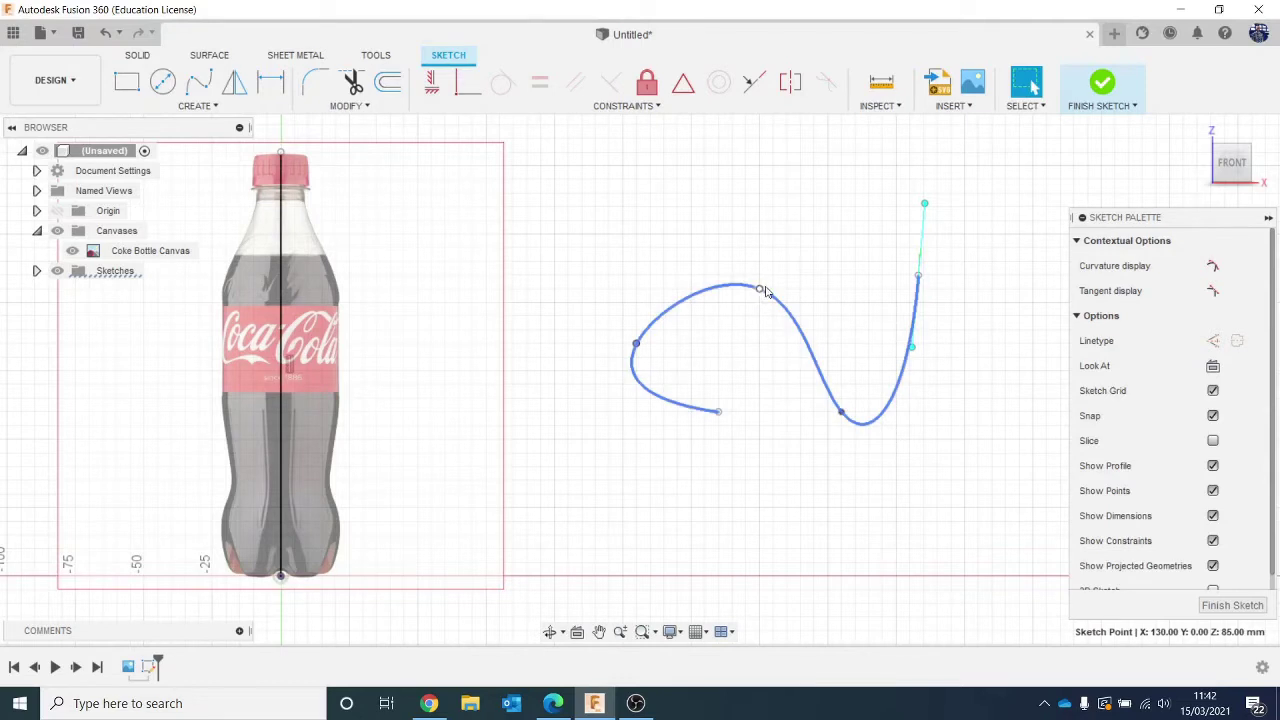
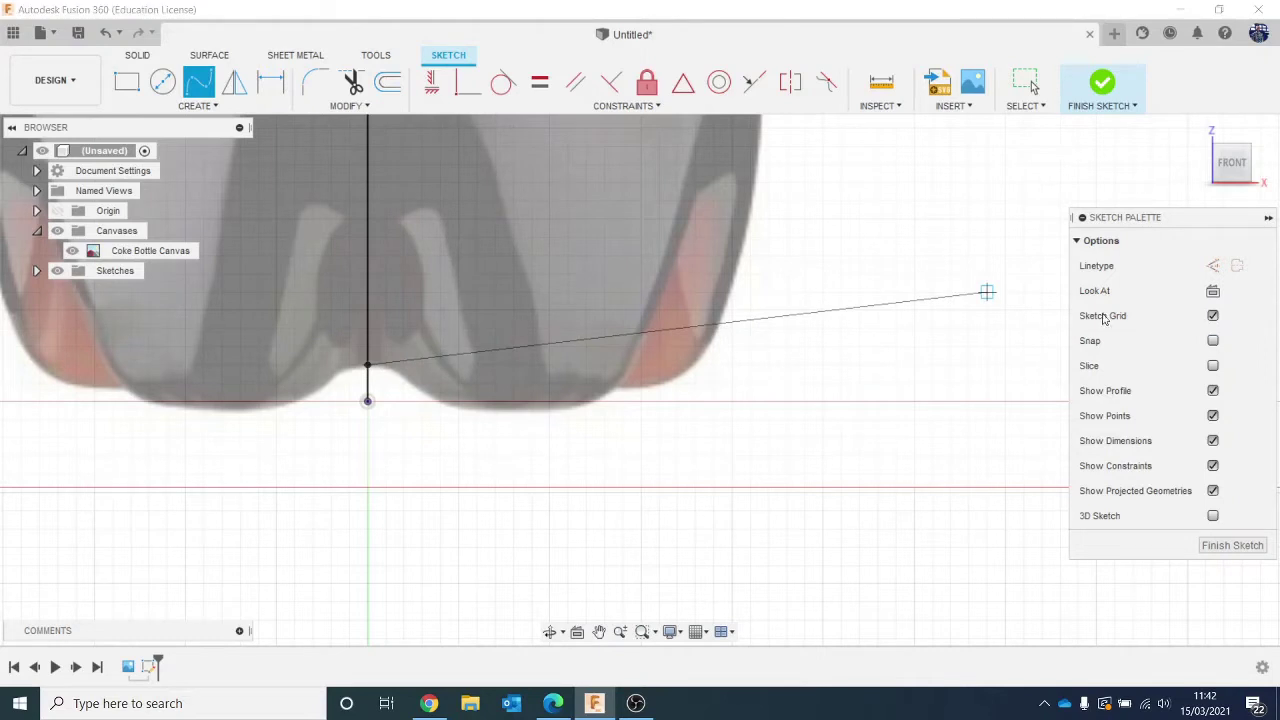
# Trace the right half of the bottle's base with a fit point spline, from the centre line out around the lower corner.
pyautogui.click(393, 374)
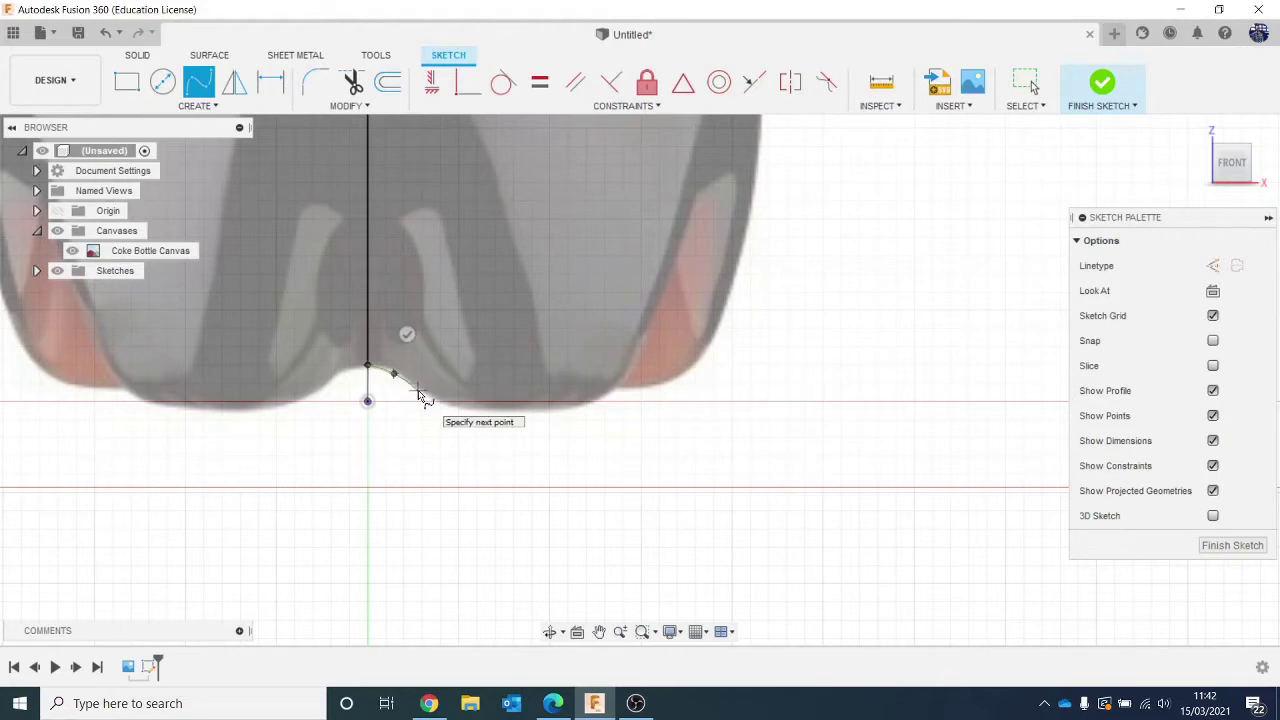
pyautogui.click(419, 390)
pyautogui.click(457, 411)
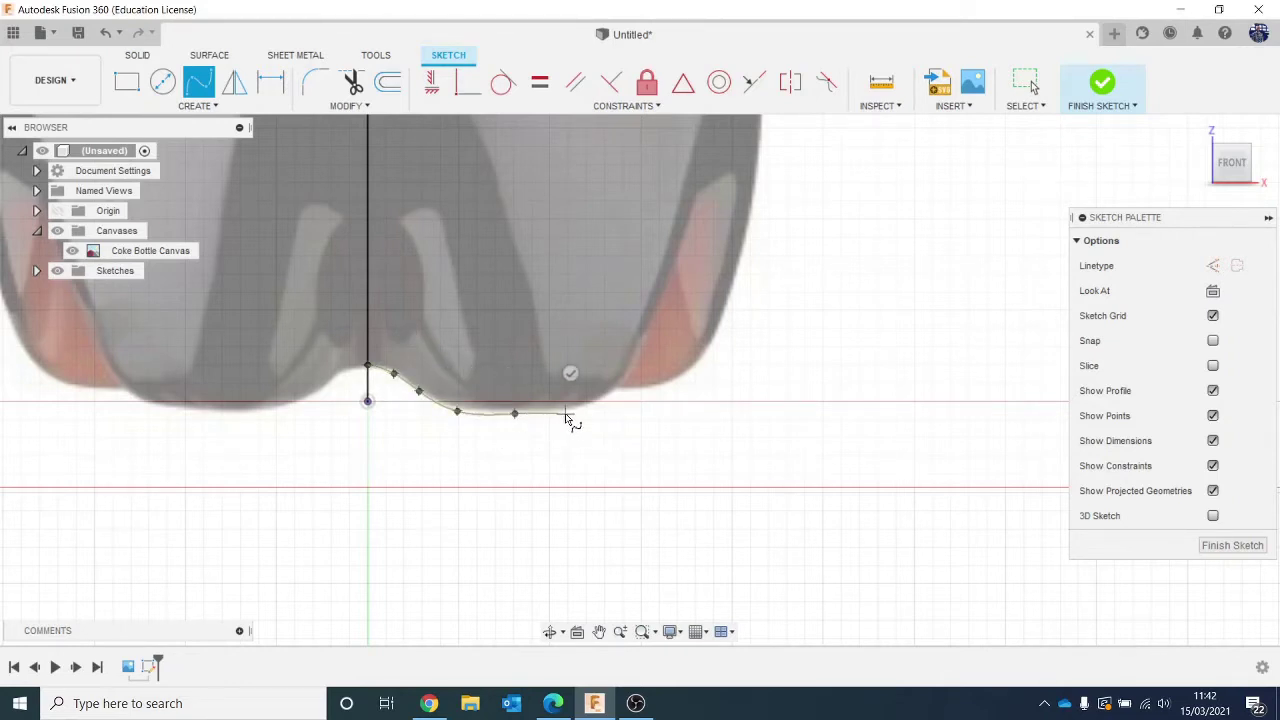
pyautogui.click(613, 389)
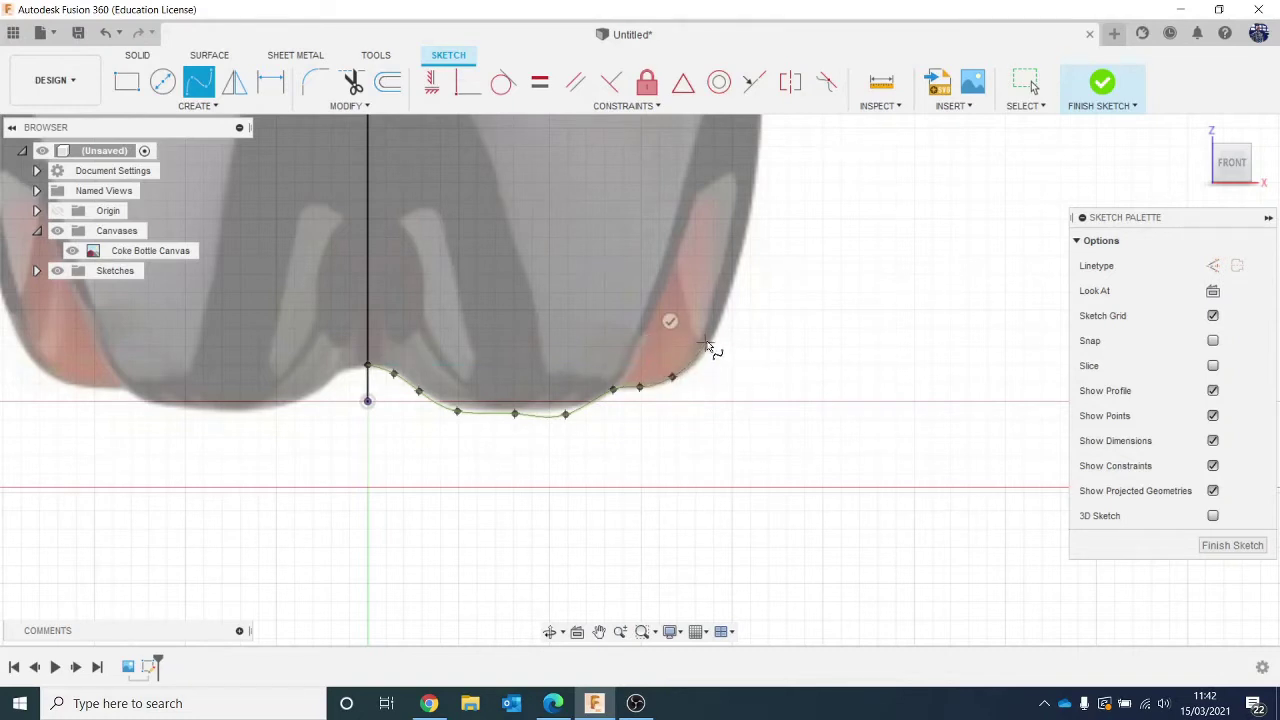
pyautogui.click(736, 272)
# Continue the spline up the bottle's right outline, placing fit points over the lower bulge and through the narrow waist.
pyautogui.moveTo(737, 274); pyautogui.dragTo(664, 465, button='middle')
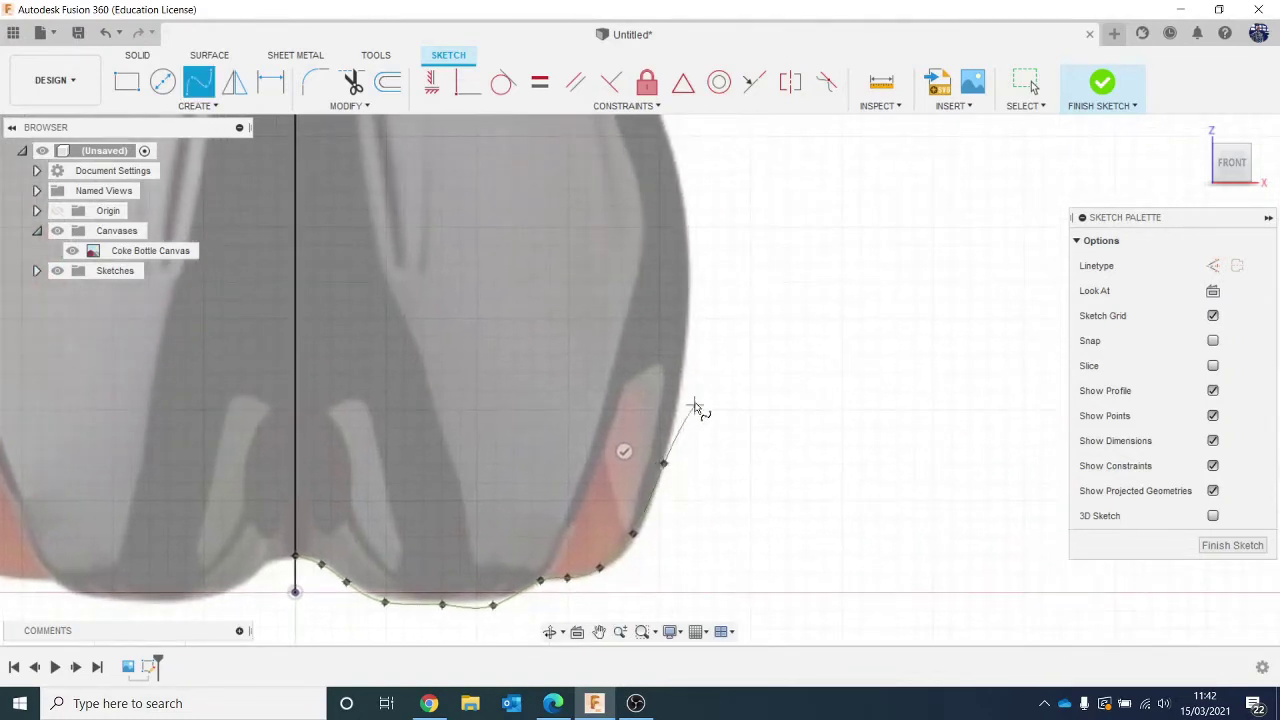
pyautogui.click(687, 348)
pyautogui.moveTo(643, 217); pyautogui.dragTo(663, 398, button='middle')
pyautogui.click(662, 399)
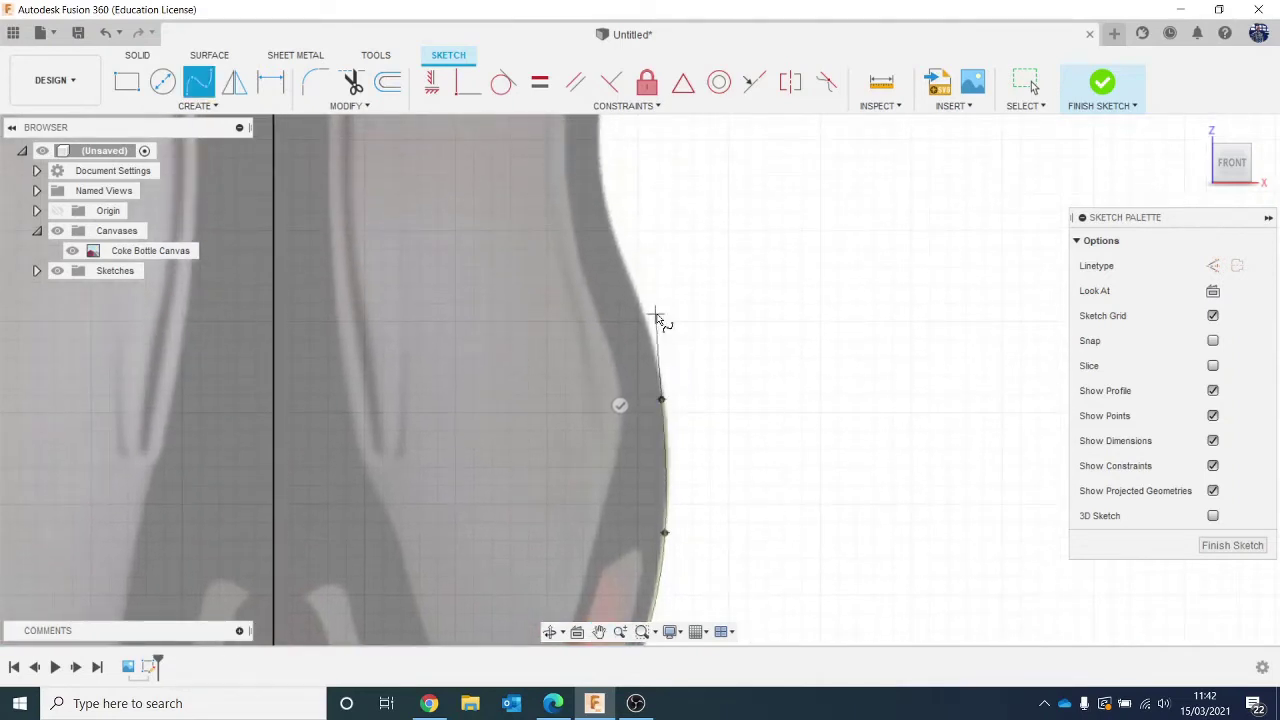
pyautogui.click(623, 261)
pyautogui.moveTo(627, 244); pyautogui.dragTo(612, 408, button='middle')
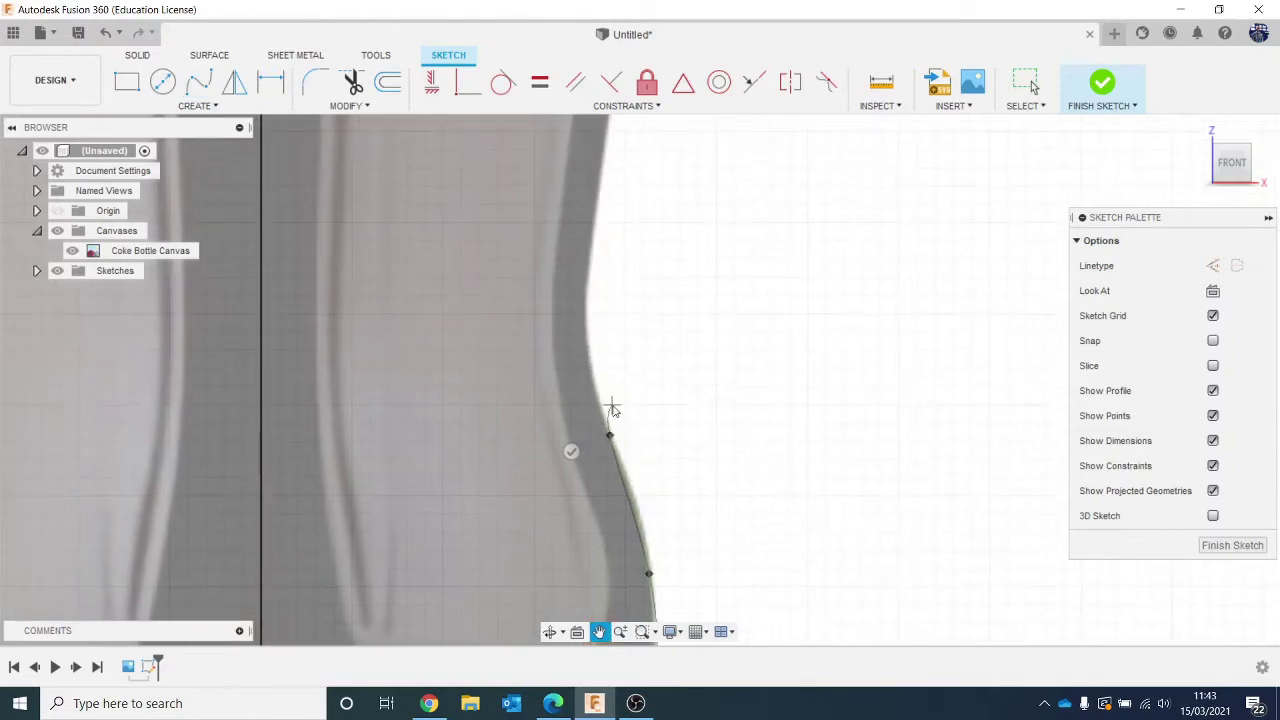
pyautogui.click(588, 329)
pyautogui.click(600, 184)
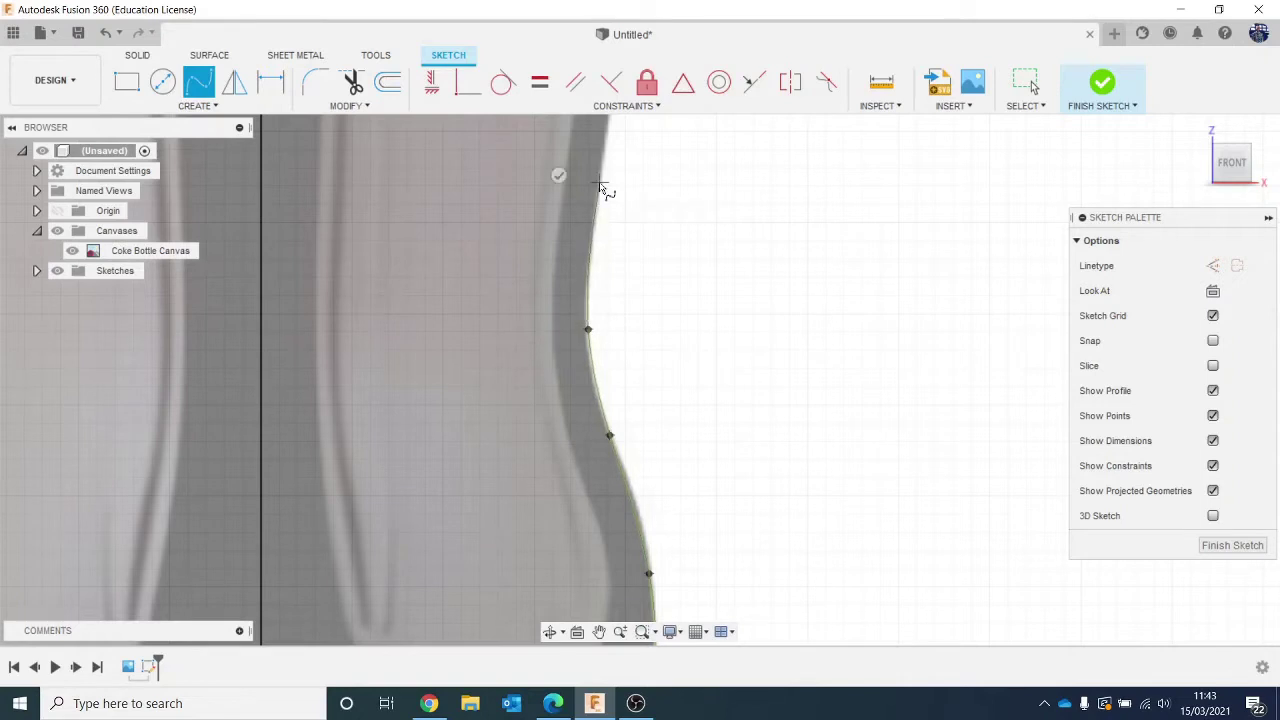
# Extend the spline along the right outline to the lower edge of the red label and finish it there.
pyautogui.scroll(-4, 600, 184)
pyautogui.moveTo(600, 195); pyautogui.dragTo(560, 499, button='middle')
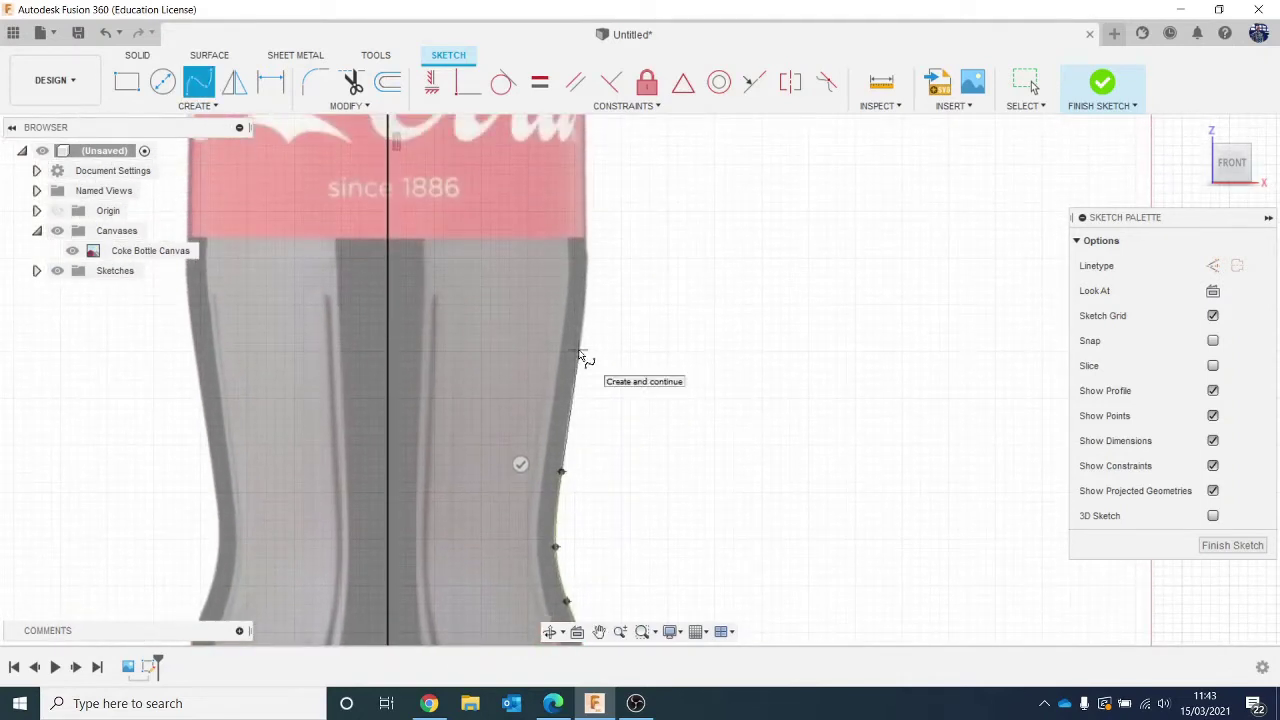
pyautogui.click(578, 349)
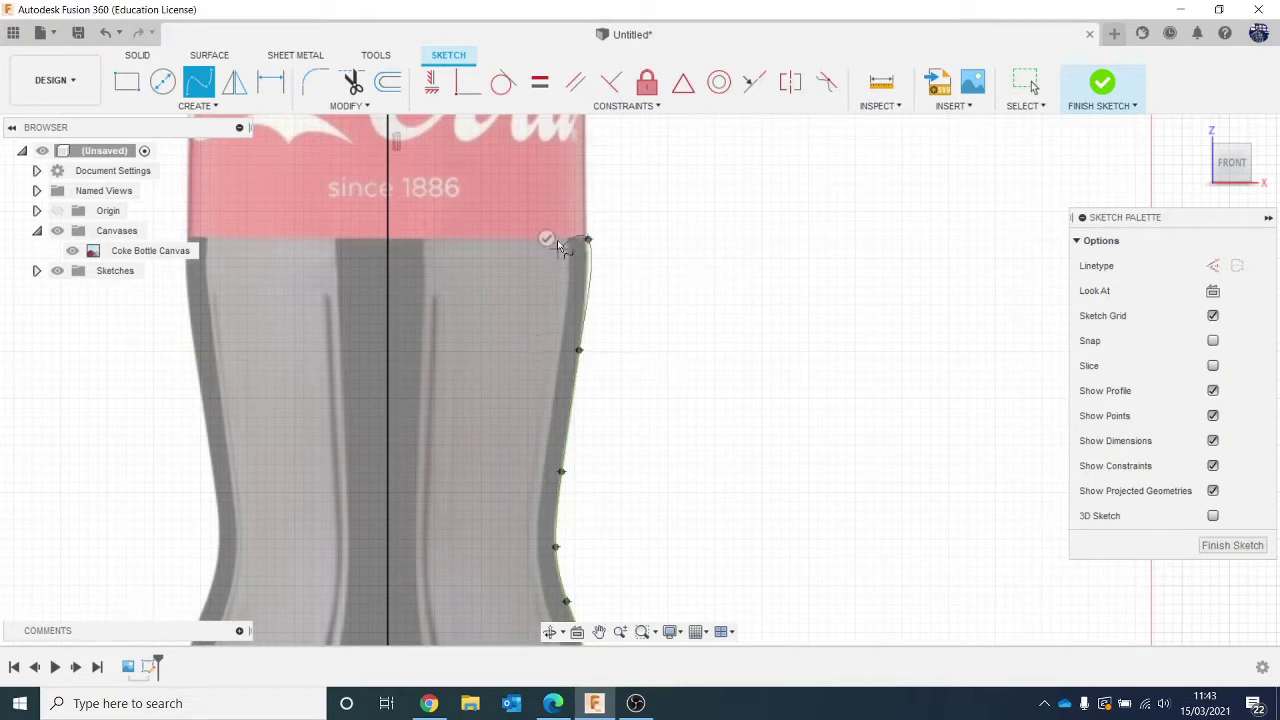
pyautogui.moveTo(666, 349); pyautogui.dragTo(663, 589, button='middle')
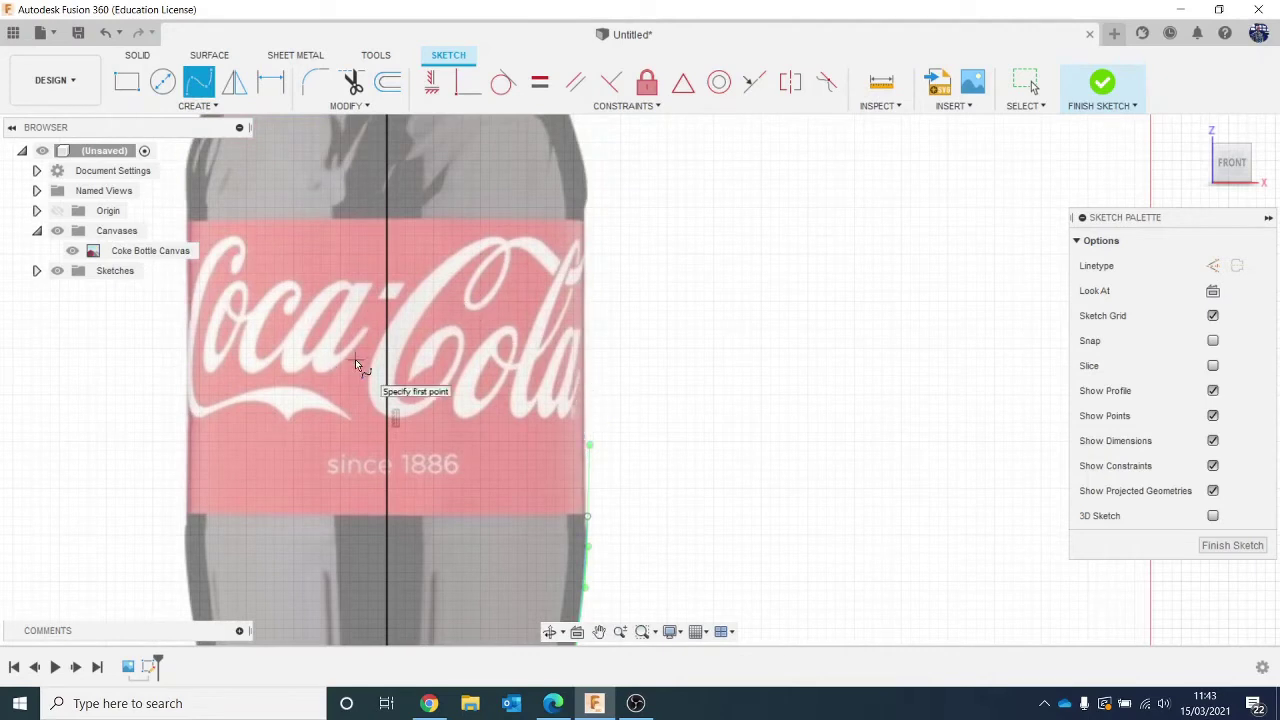
pyautogui.press('Escape')
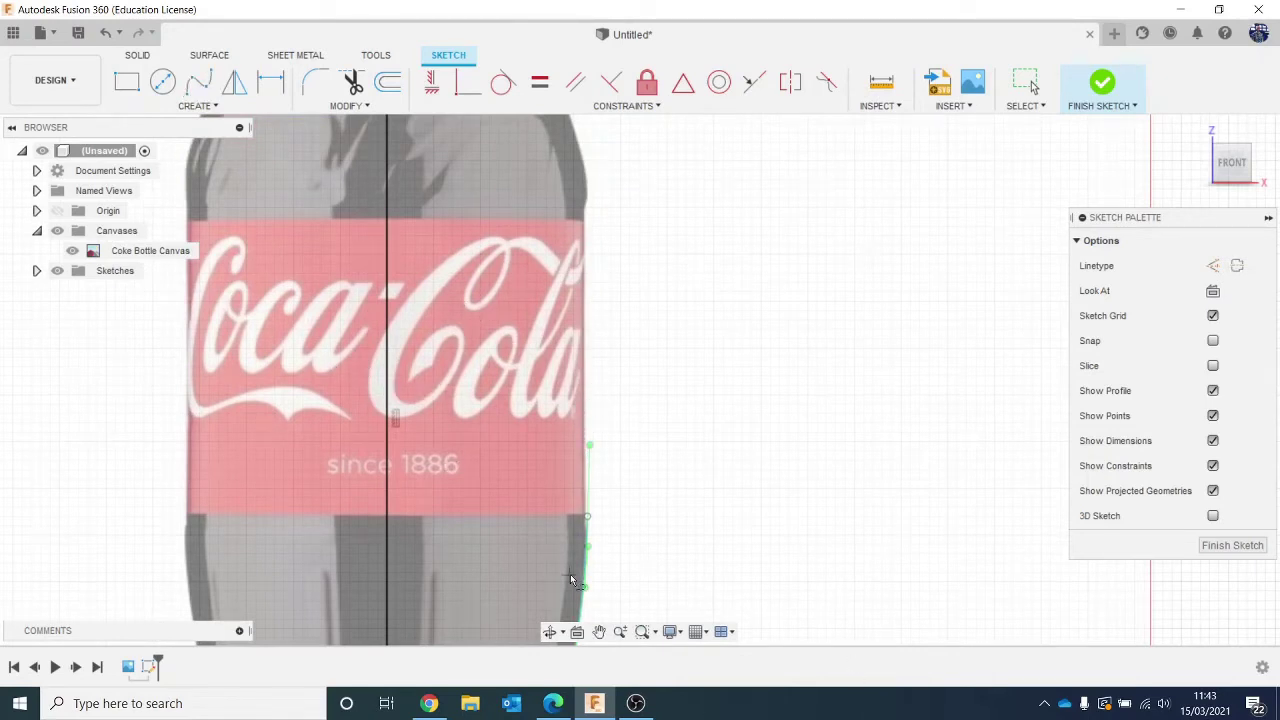
# Draw a line at 90 degrees, about 31 mm long, up the red label's right edge from the spline's end.
pyautogui.click(588, 518)
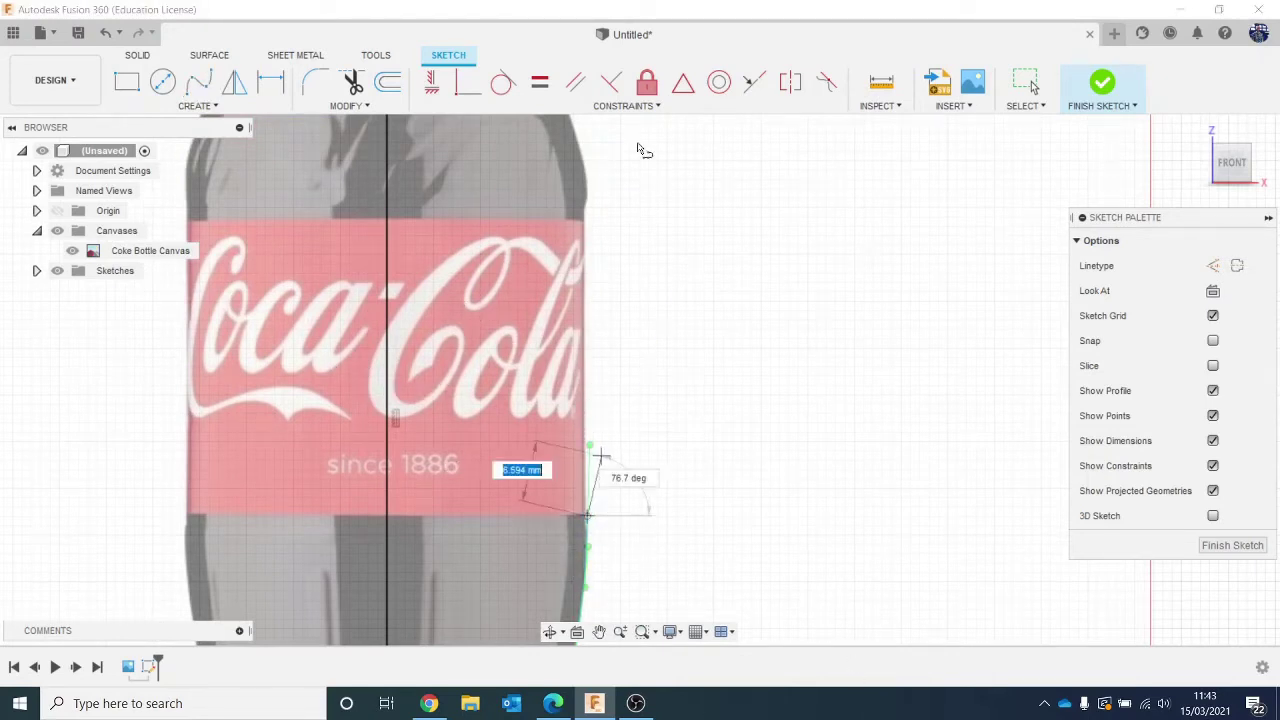
pyautogui.click(589, 224)
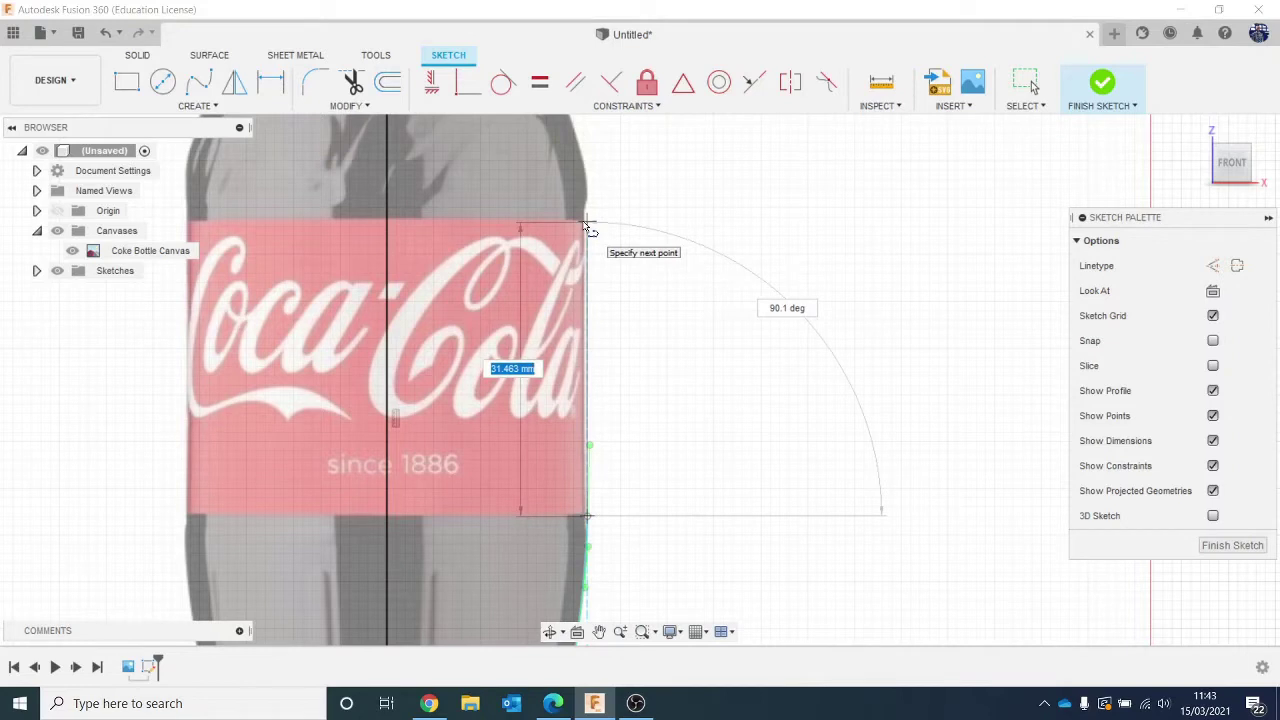
pyautogui.press('Tab')
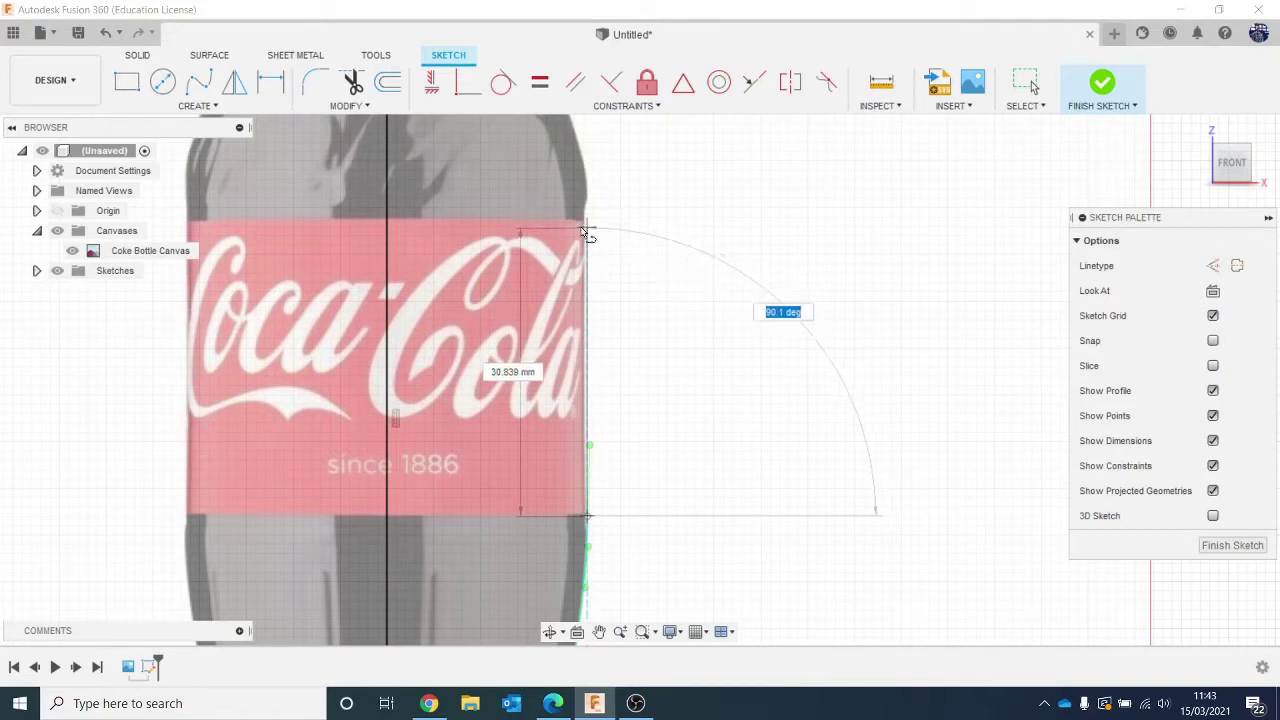
pyautogui.write('90')
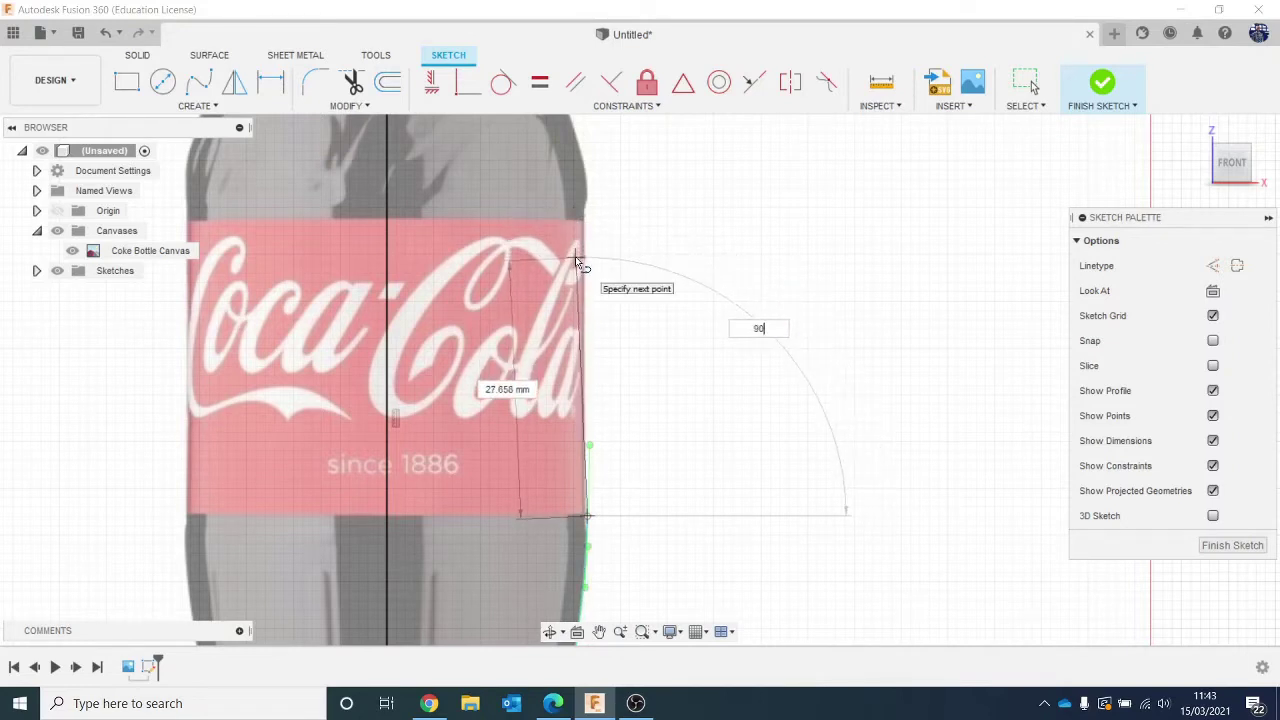
pyautogui.press('Tab')
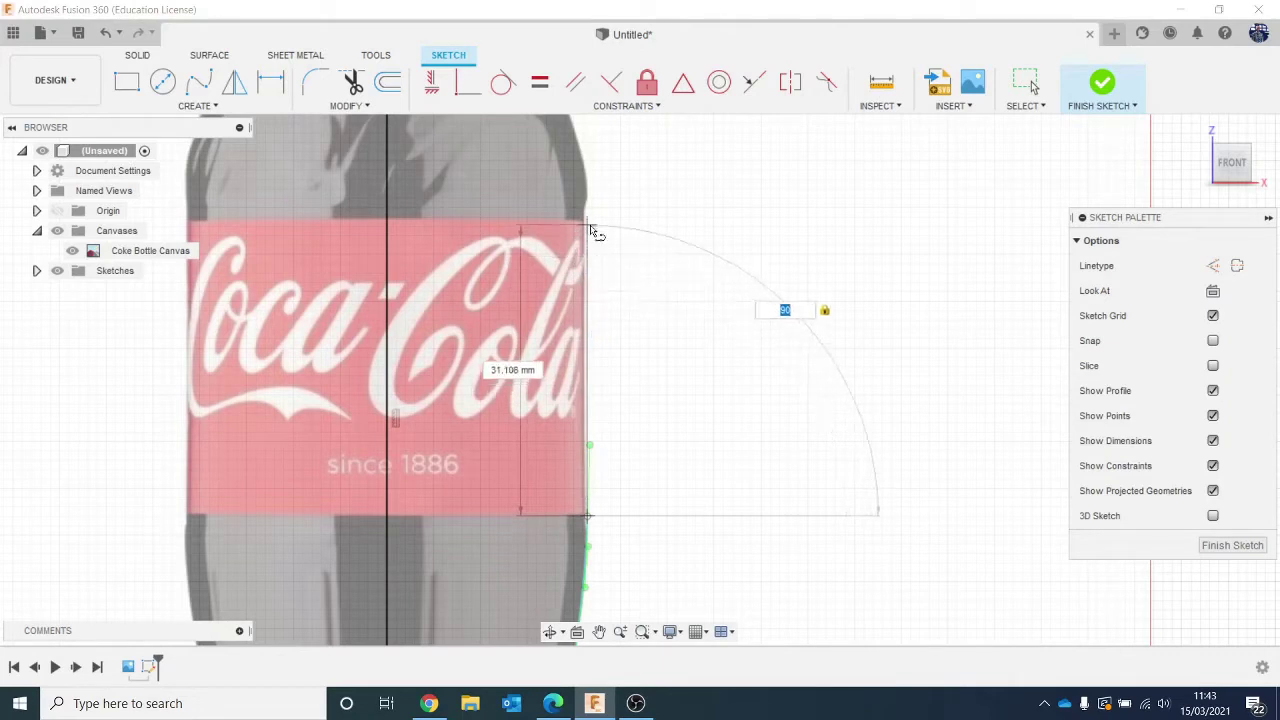
pyautogui.click(590, 222)
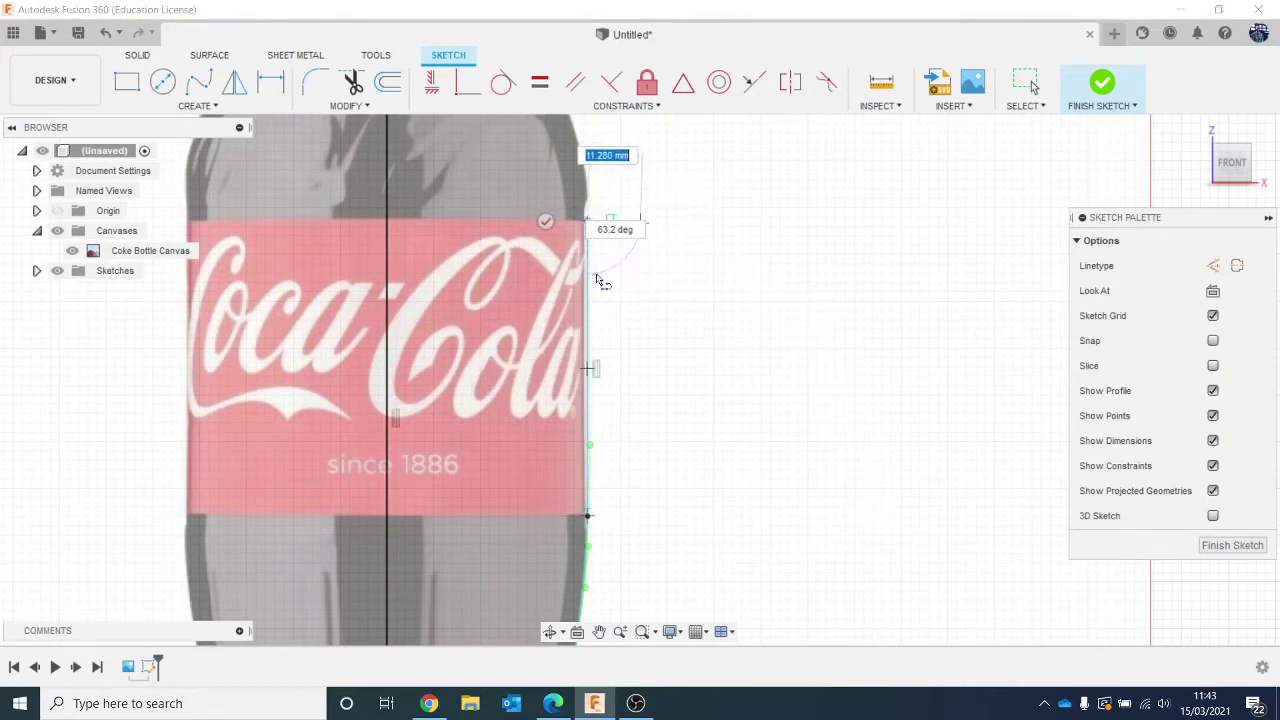
# Trace the right shoulder with a fit point spline, from the label line's upper end to the top of the dark liquid.
pyautogui.click(199, 82)
pyautogui.moveTo(544, 302); pyautogui.dragTo(498, 663, button='middle')
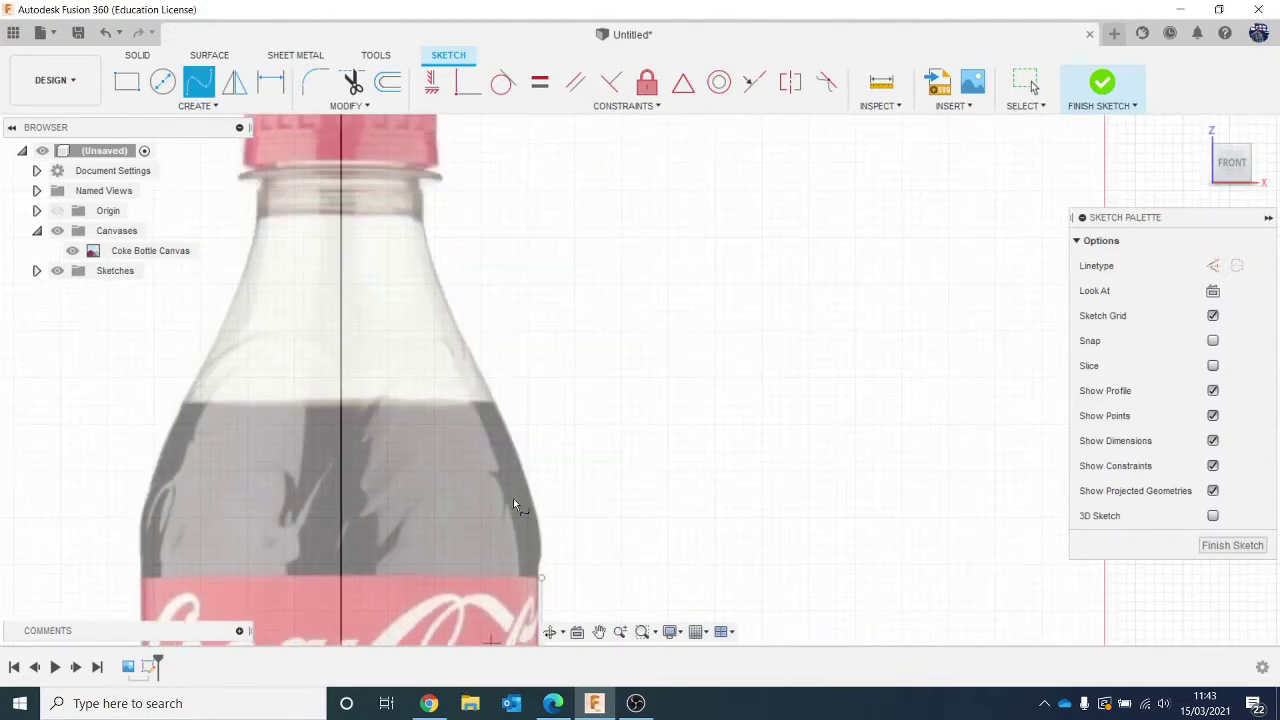
pyautogui.click(541, 576)
pyautogui.click(541, 556)
pyautogui.scroll(6, 525, 506)
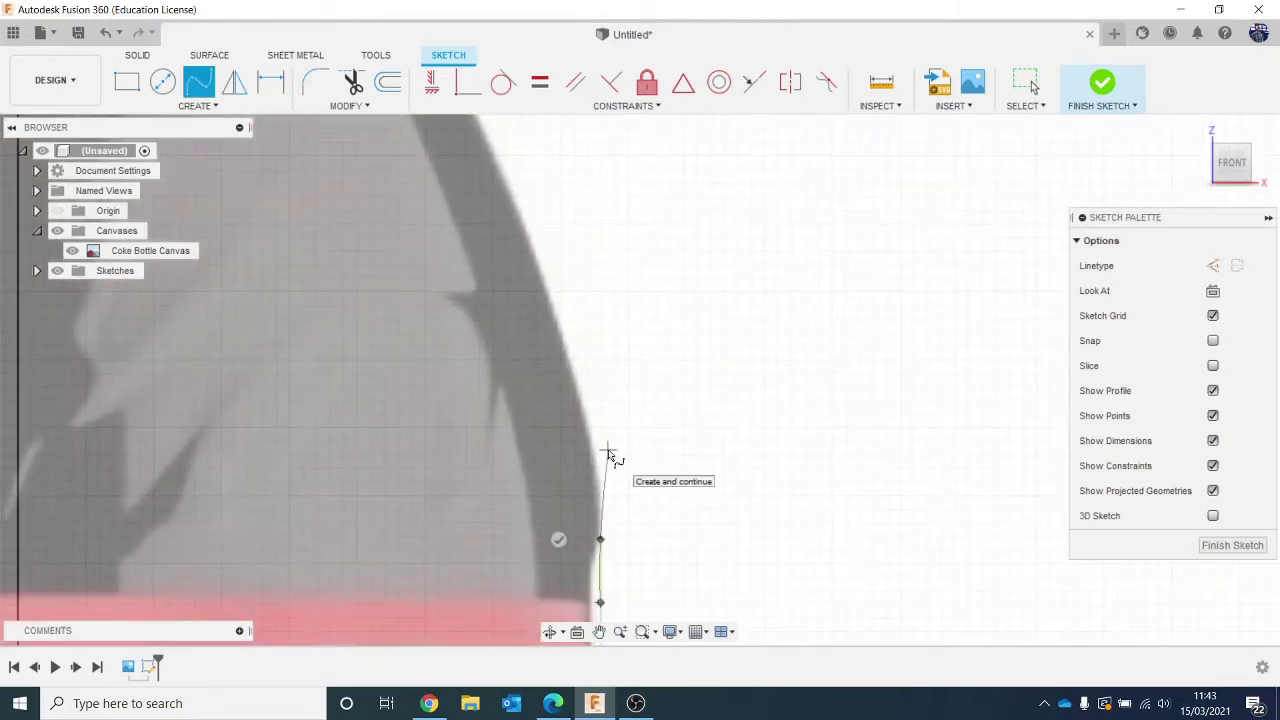
pyautogui.click(585, 430)
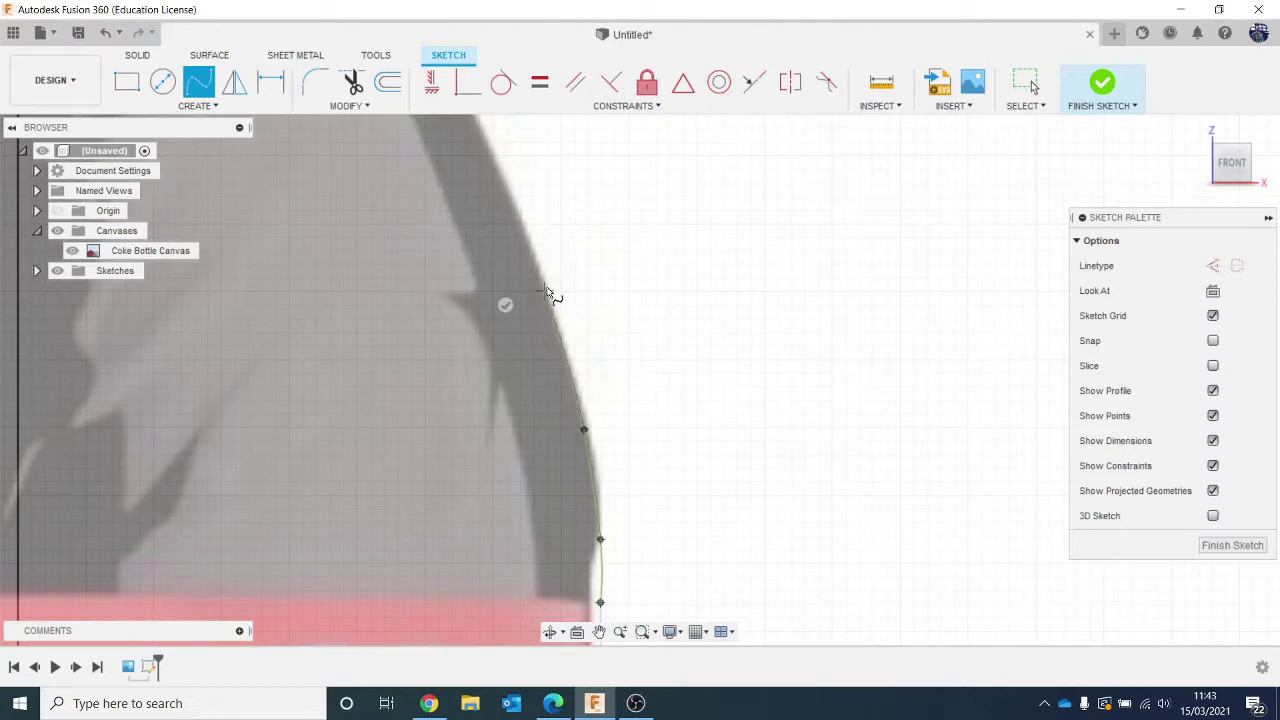
pyautogui.scroll(1, 548, 298)
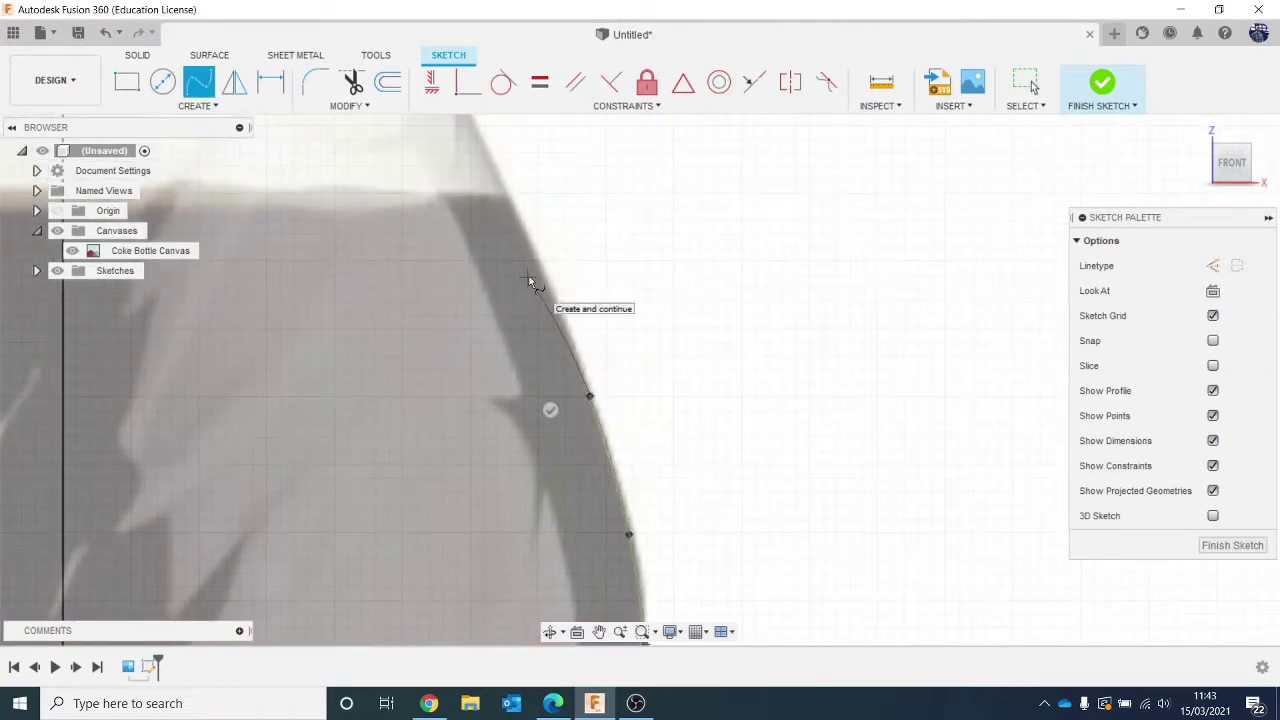
pyautogui.click(512, 210)
pyautogui.moveTo(512, 210); pyautogui.dragTo(571, 357, button='middle')
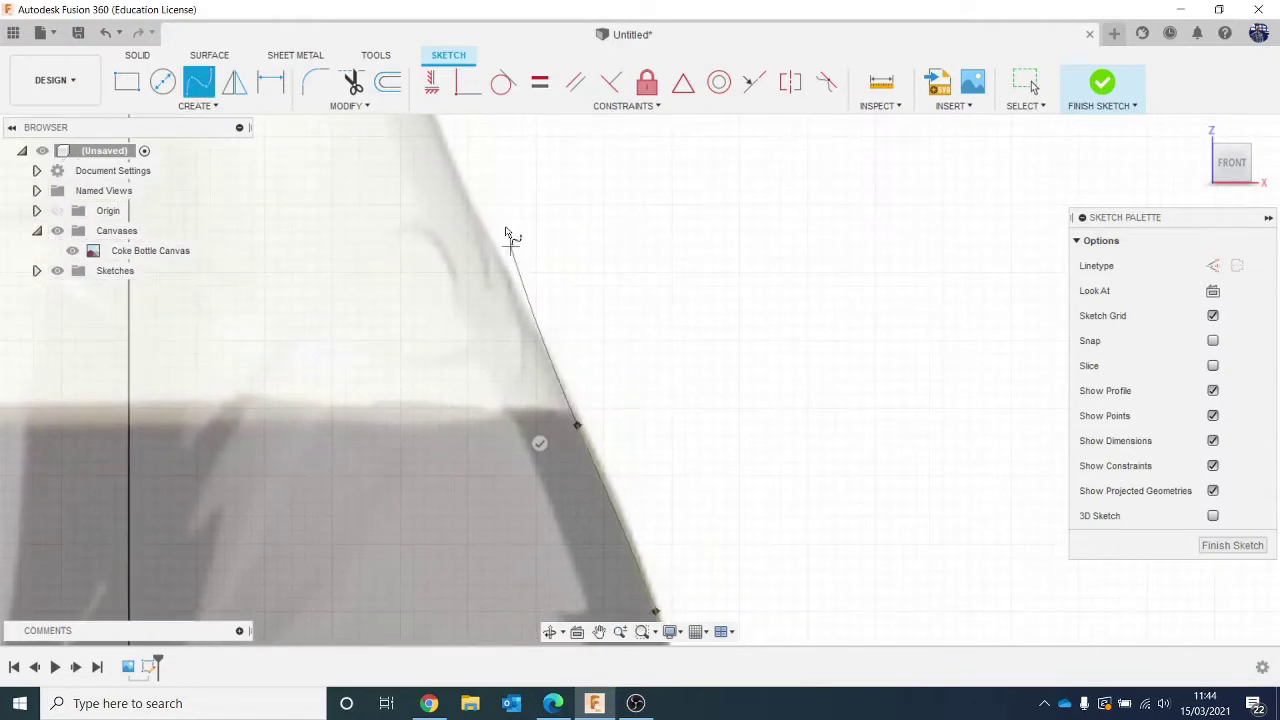
# Continue the spline up the tapering neck to the underside of the collar below the cap and finish it there.
pyautogui.click(483, 224)
pyautogui.moveTo(483, 224); pyautogui.dragTo(665, 537, button='middle')
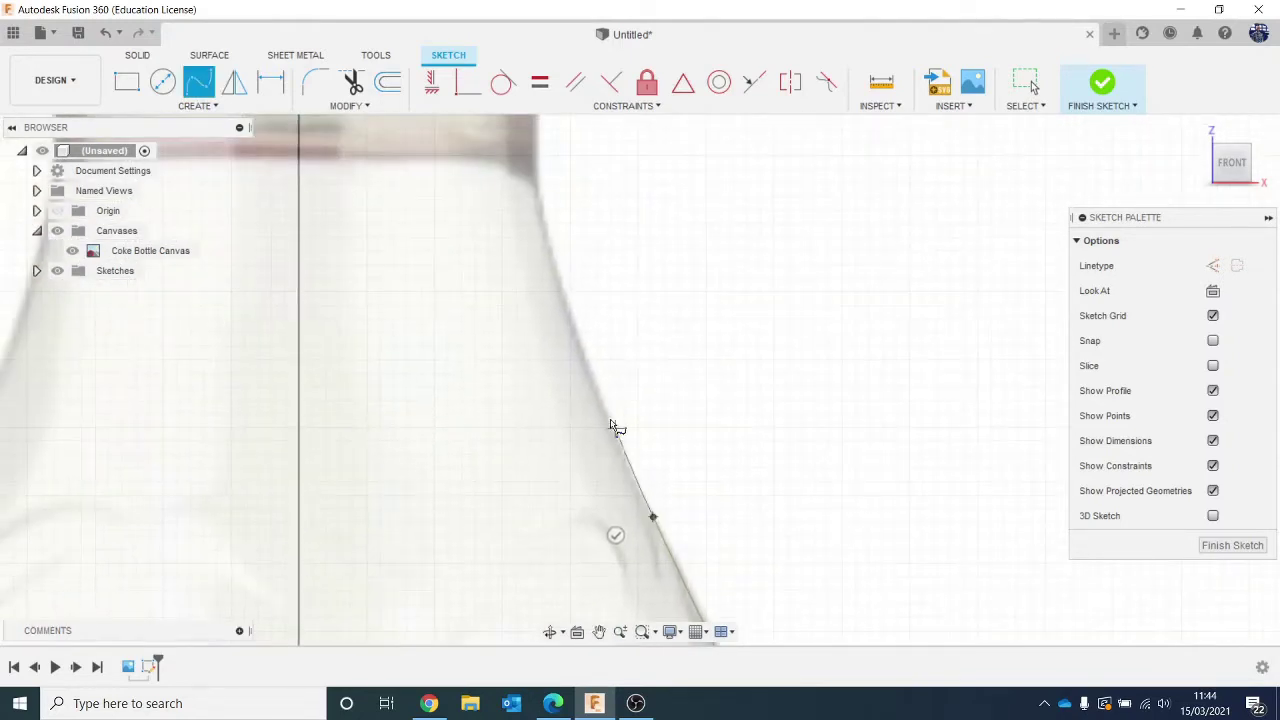
pyautogui.click(572, 338)
pyautogui.scroll(-2, 537, 178)
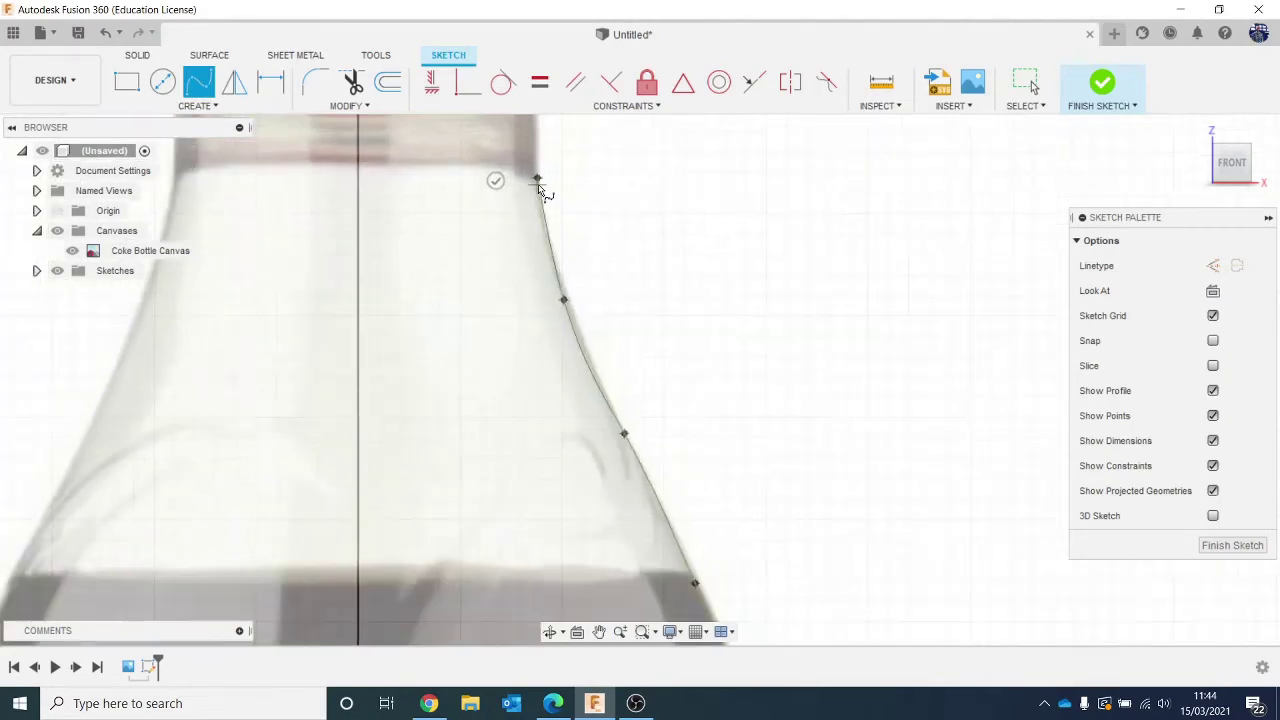
pyautogui.moveTo(538, 198); pyautogui.dragTo(532, 391, button='middle')
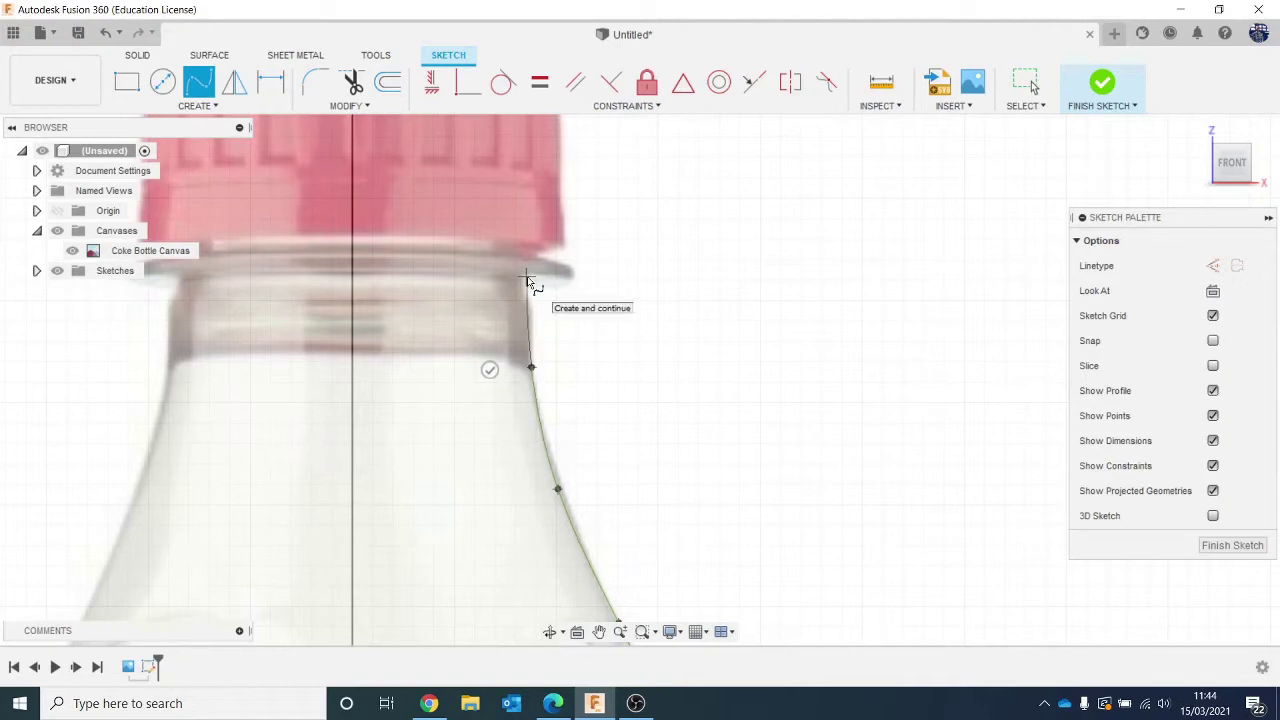
pyautogui.click(527, 280)
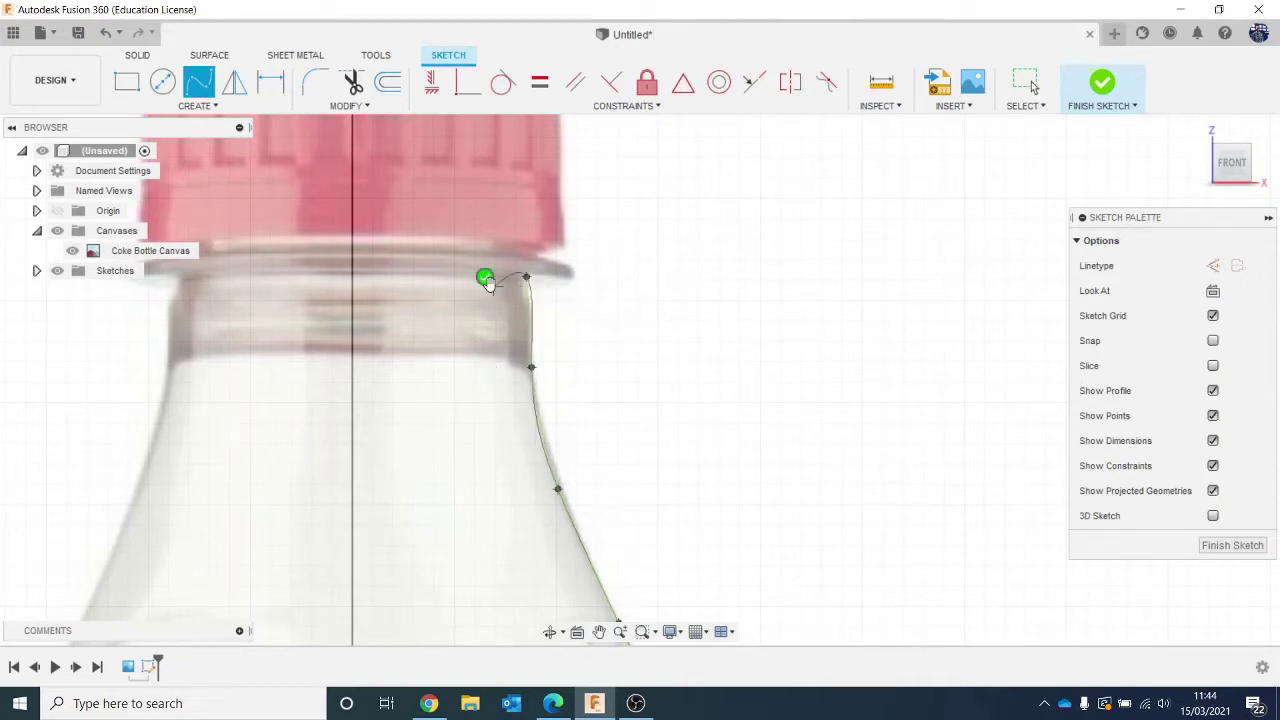
pyautogui.click(485, 277)
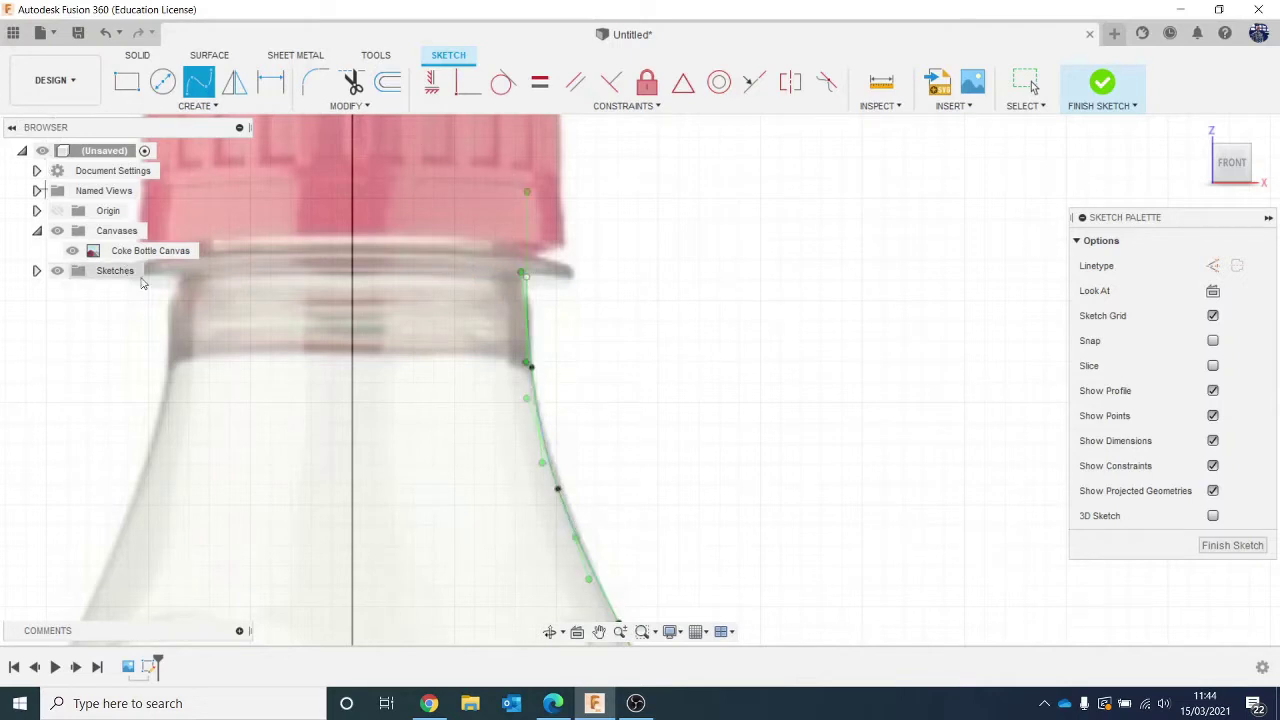
pyautogui.press('Escape')
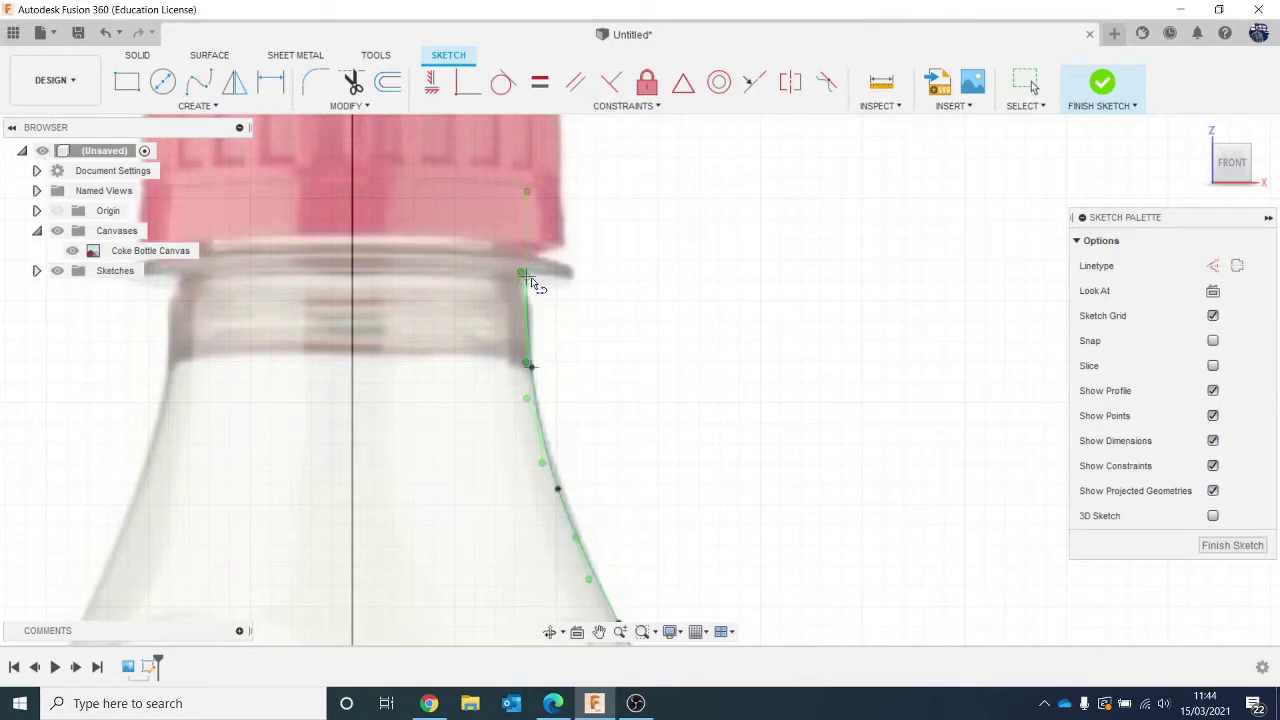
# Trace the collar's right side with lines: outward along its underside, up its short edge and back along its sloping top to the neck.
pyautogui.moveTo(529, 280); pyautogui.dragTo(576, 280)
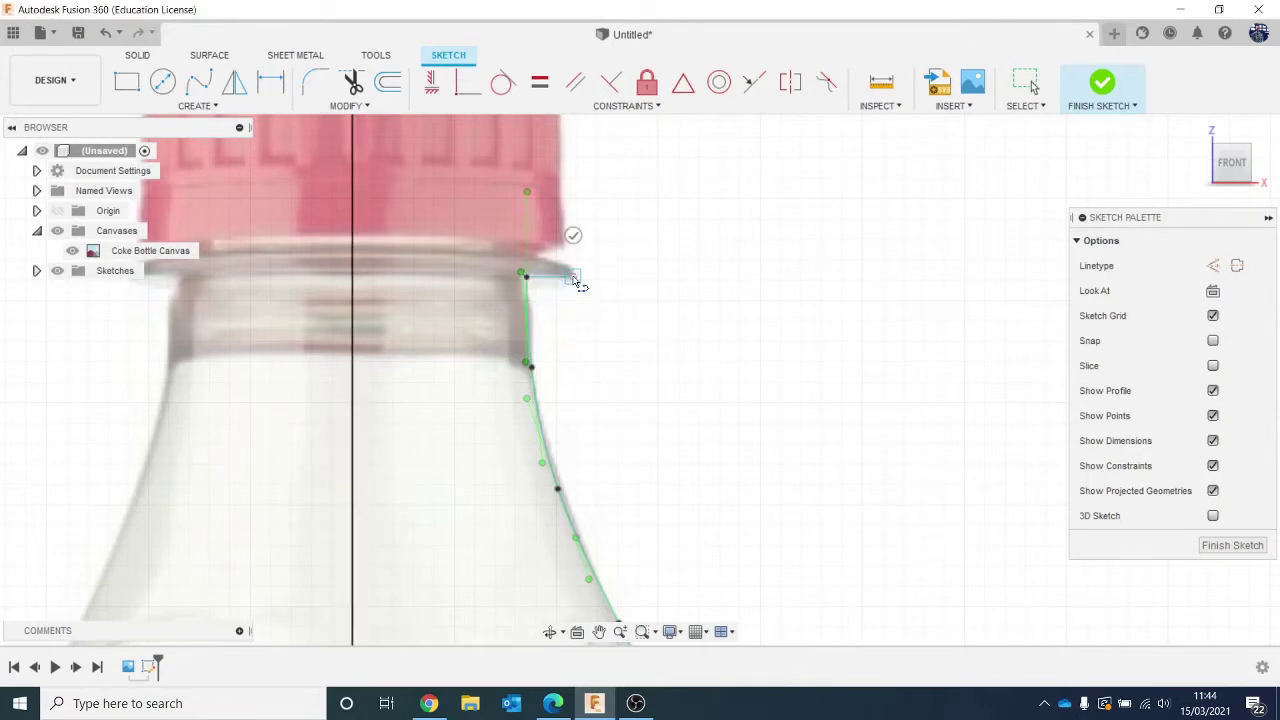
pyautogui.scroll(5, 557, 268)
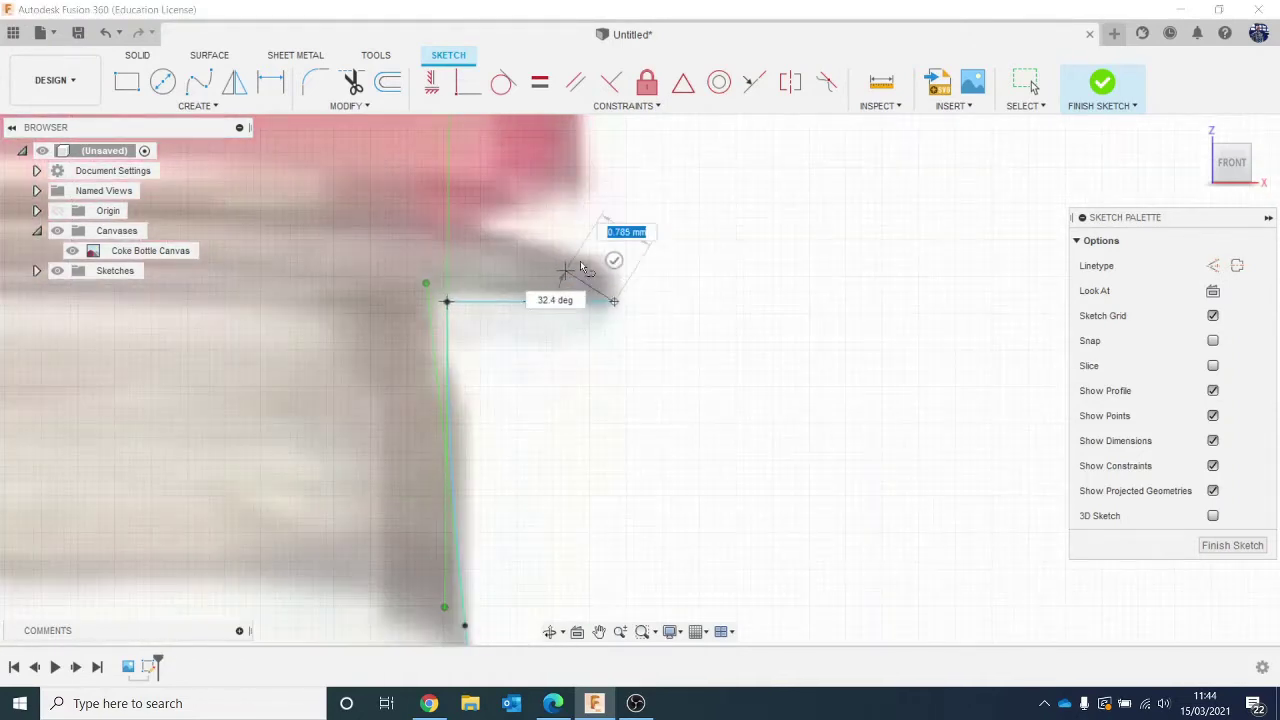
pyautogui.scroll(4, 611, 282)
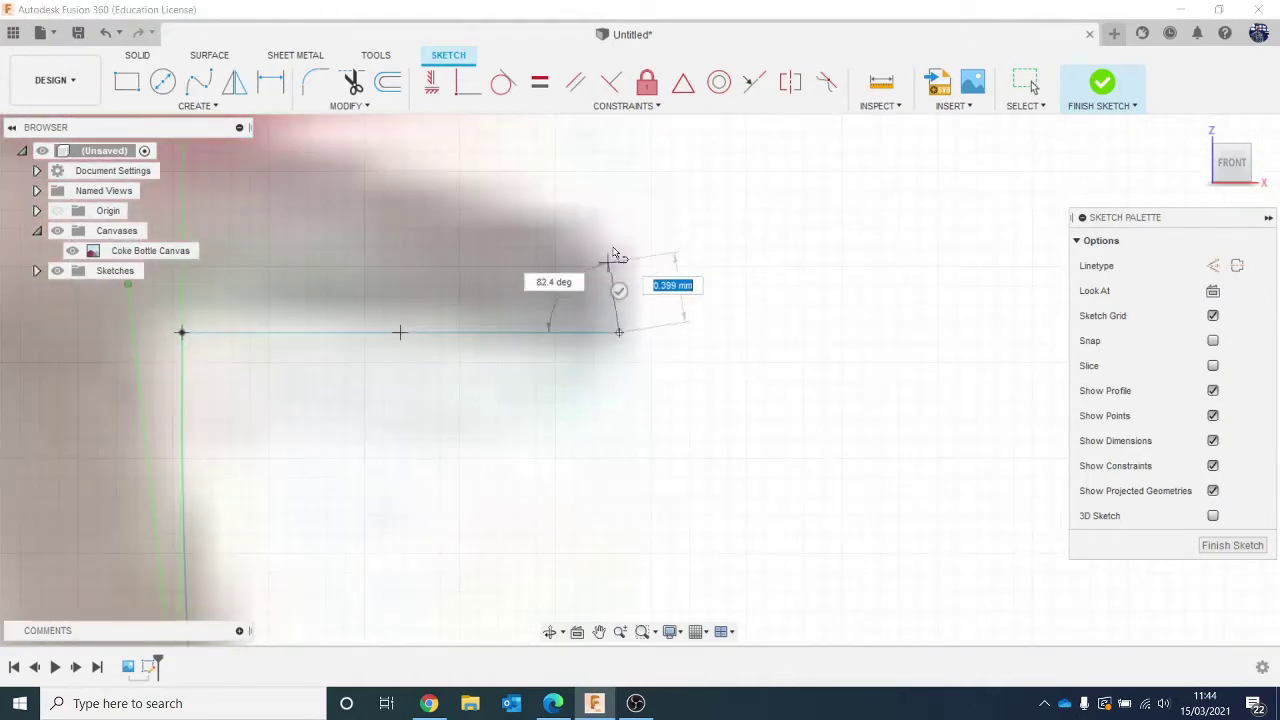
pyautogui.moveTo(618, 255); pyautogui.dragTo(392, 186)
pyautogui.scroll(-3, 620, 236)
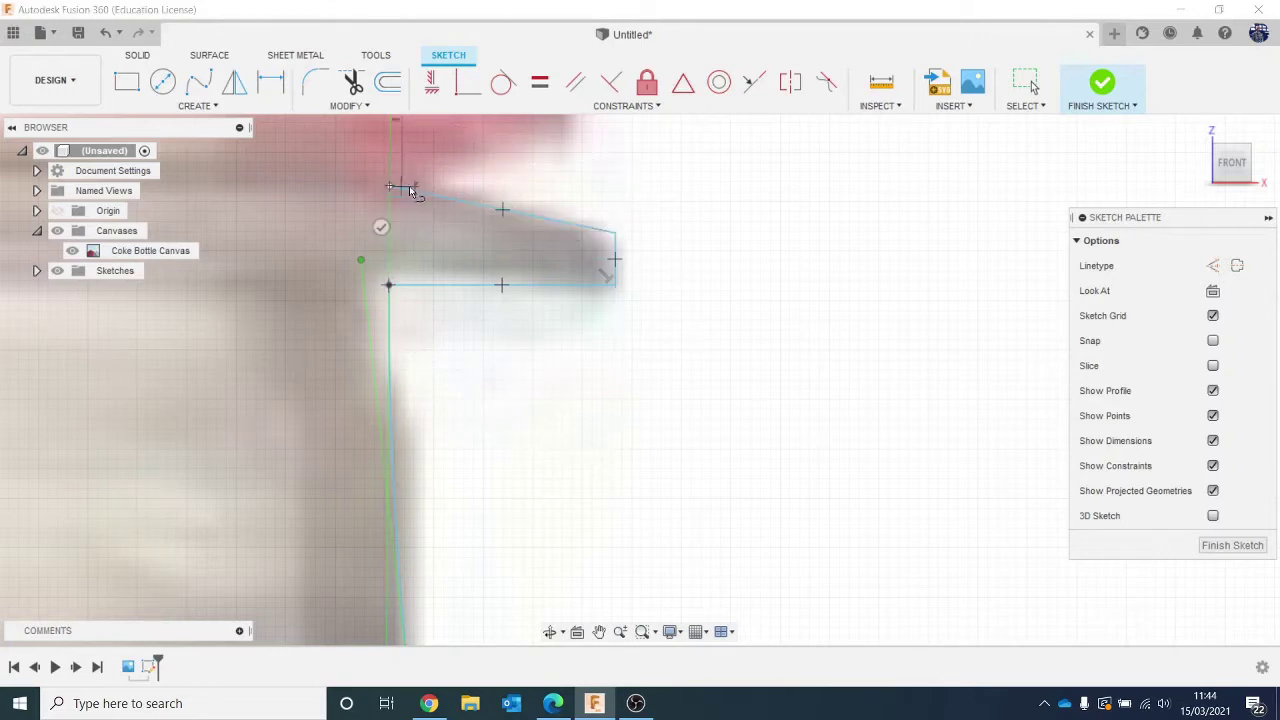
# Draw a vertical line about 11.7 mm long from the collar's inner upper point to the top of the cap.
pyautogui.scroll(-3, 404, 185)
pyautogui.moveTo(383, 271); pyautogui.dragTo(416, 535, button='middle')
pyautogui.scroll(-1, 433, 436)
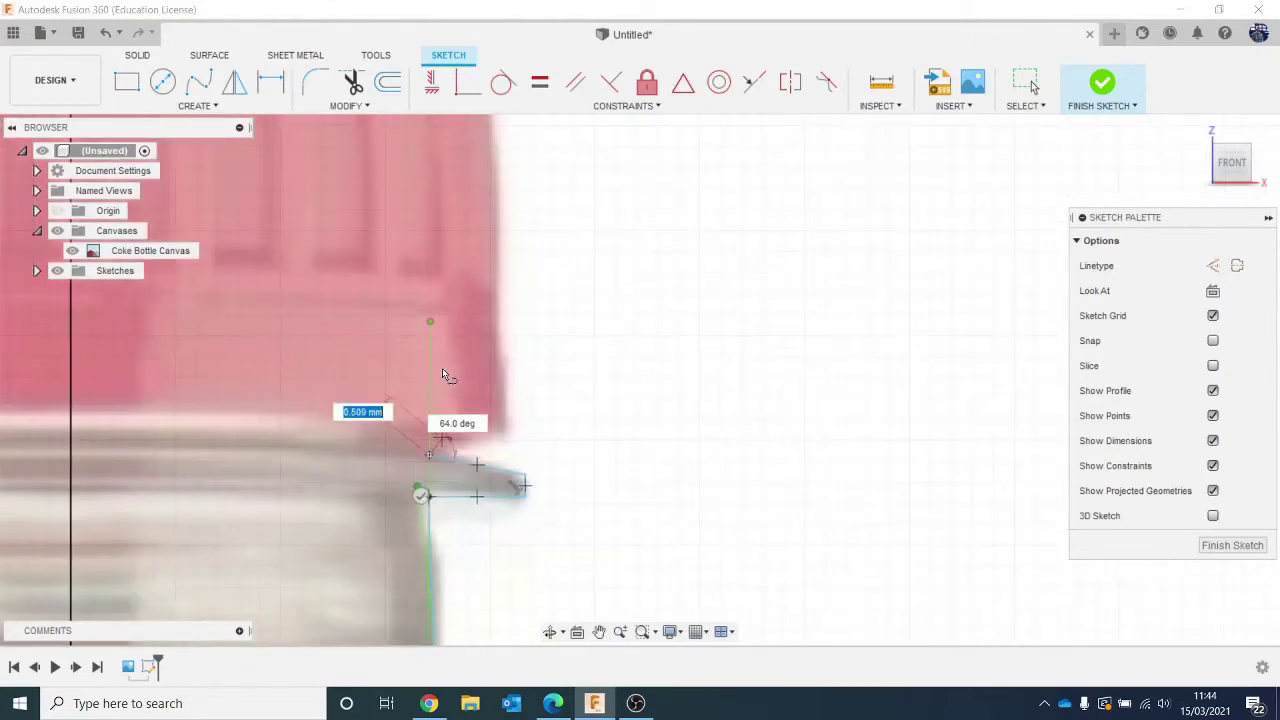
pyautogui.scroll(-2, 445, 371)
pyautogui.moveTo(420, 372); pyautogui.dragTo(433, 519, button='middle')
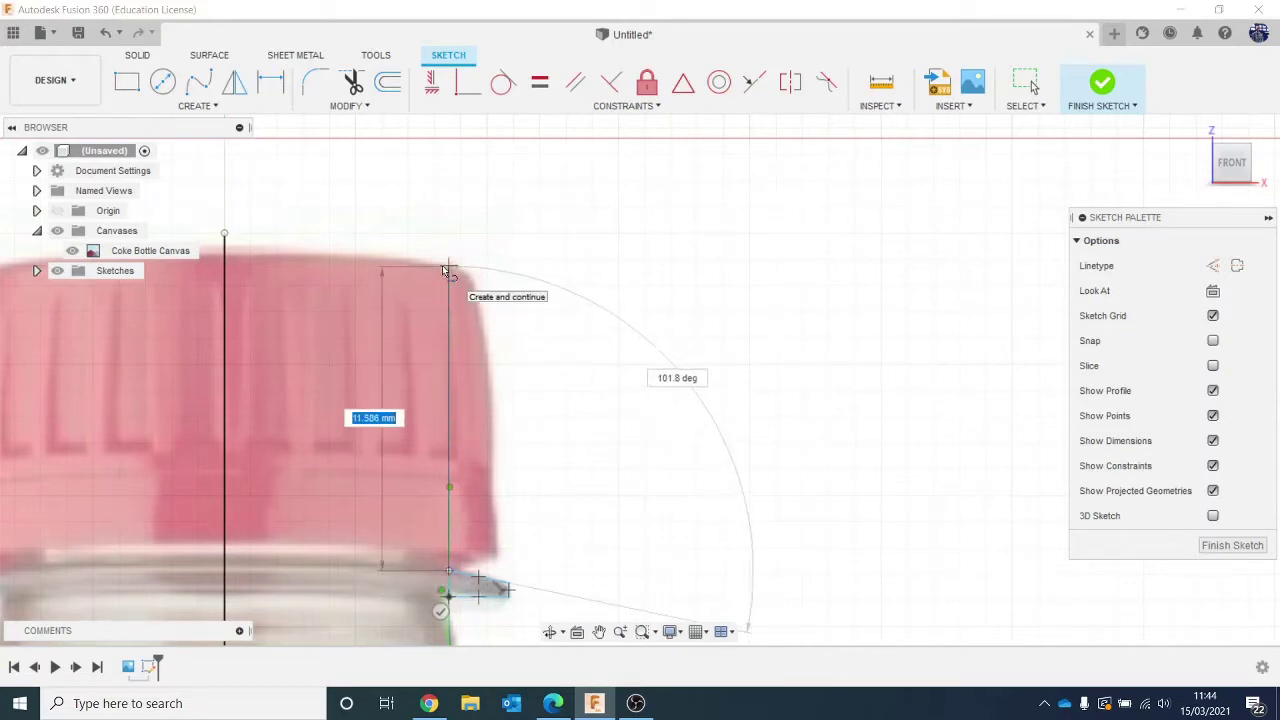
pyautogui.press('Tab')
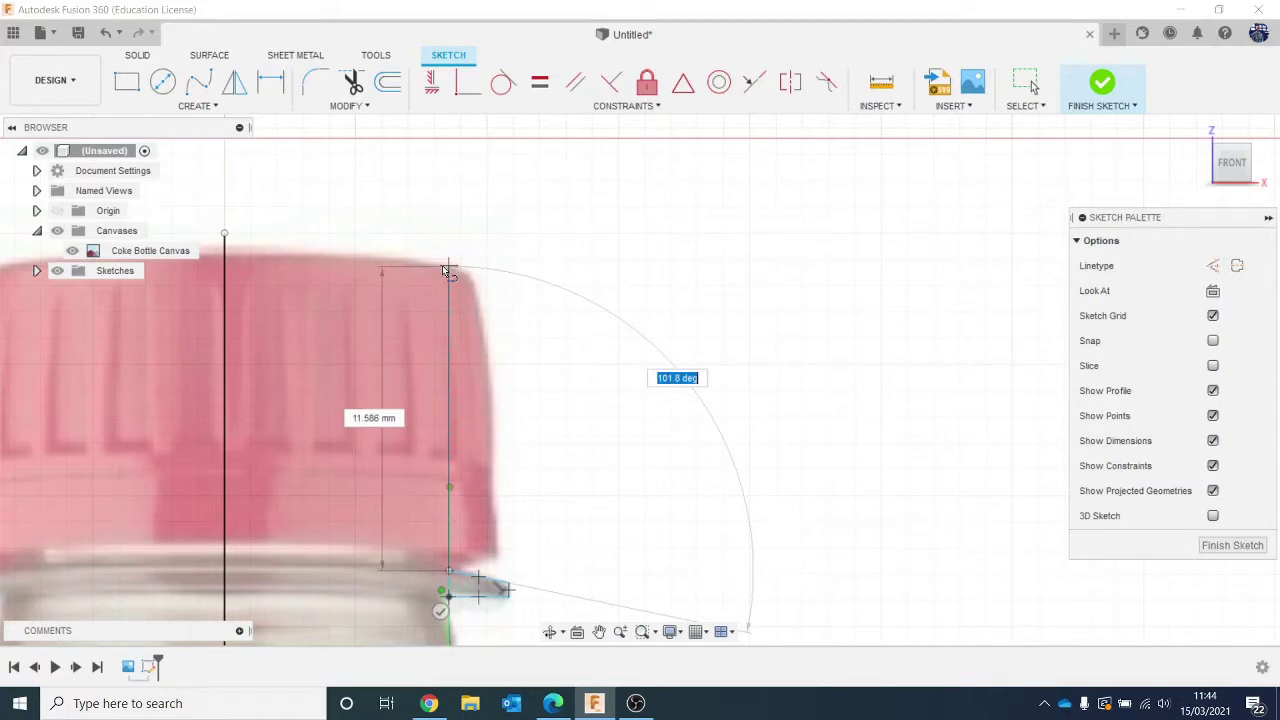
pyautogui.press('Tab')
pyautogui.press('Tab')
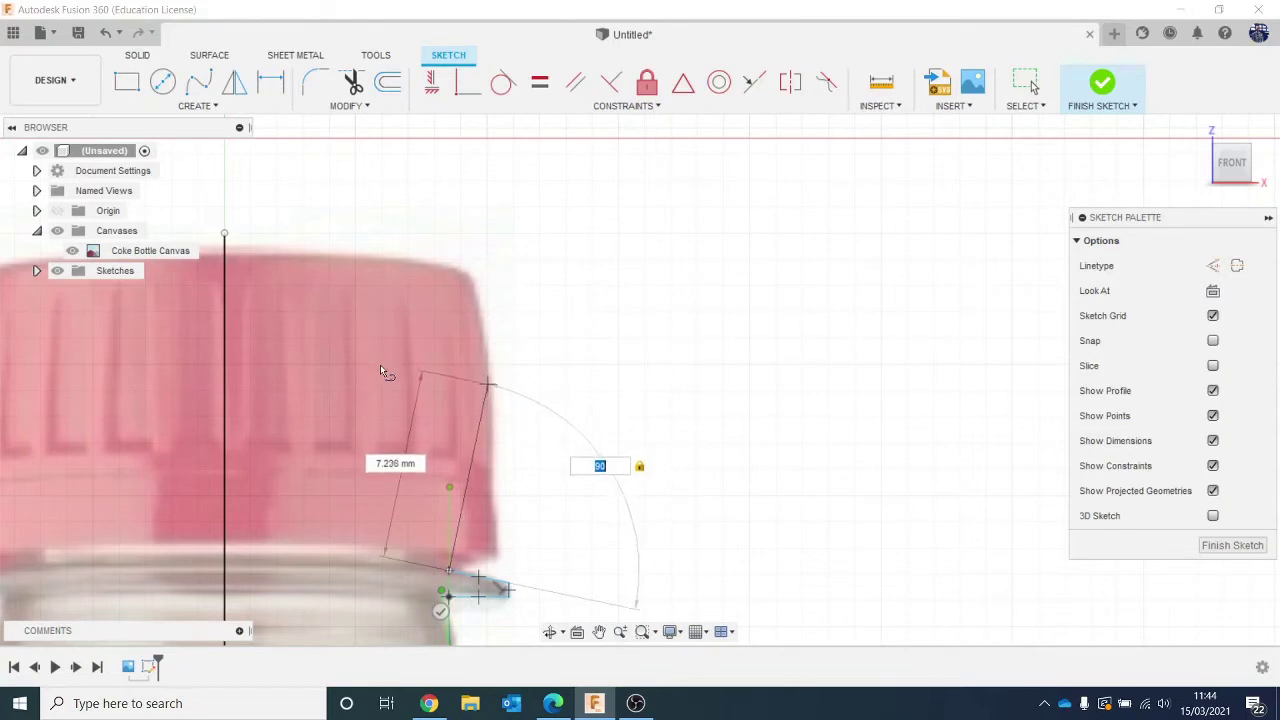
pyautogui.press('BackSpace')
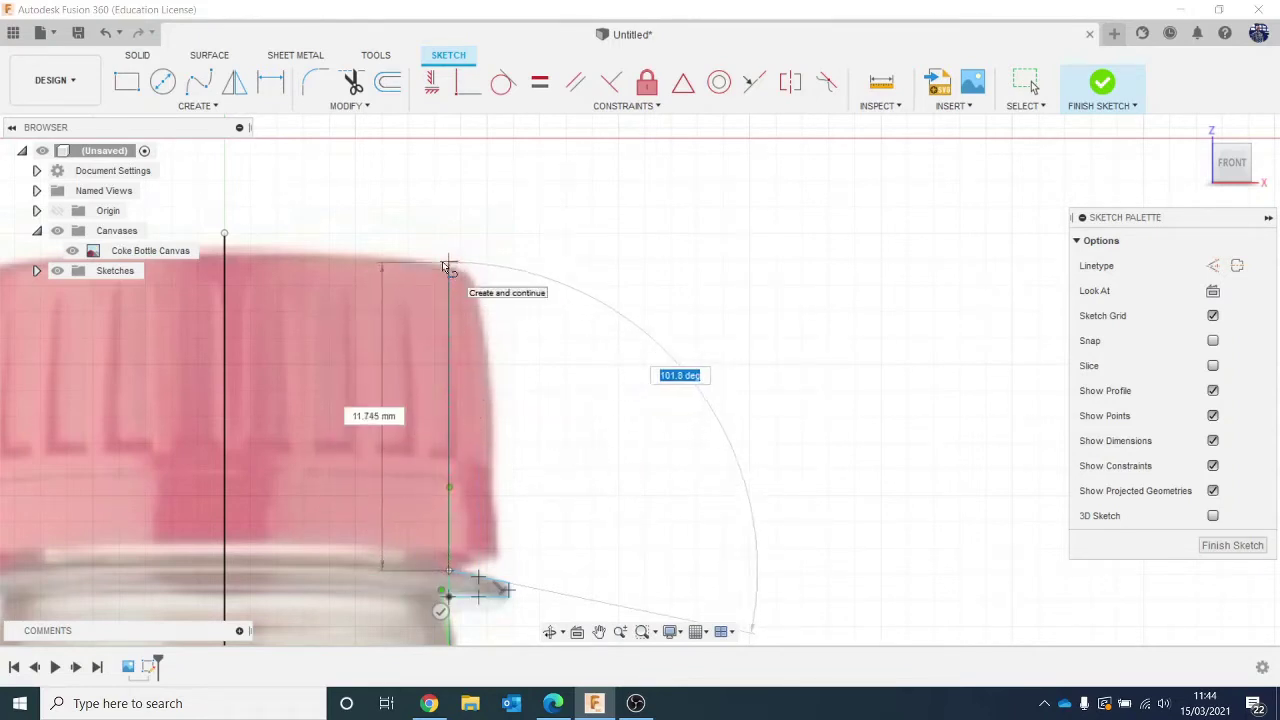
pyautogui.click(448, 265)
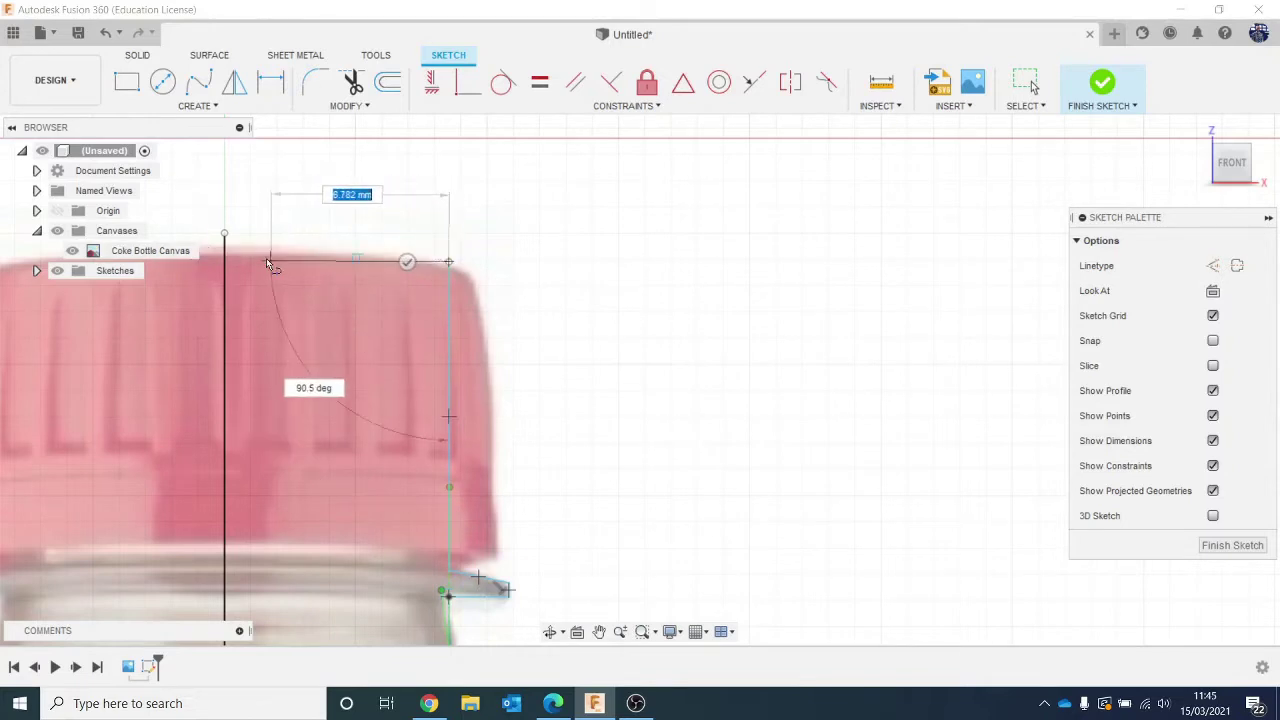
# Close the half profile with a horizontal line across the cap's top to the centre line, and end the line command.
pyautogui.click(224, 263)
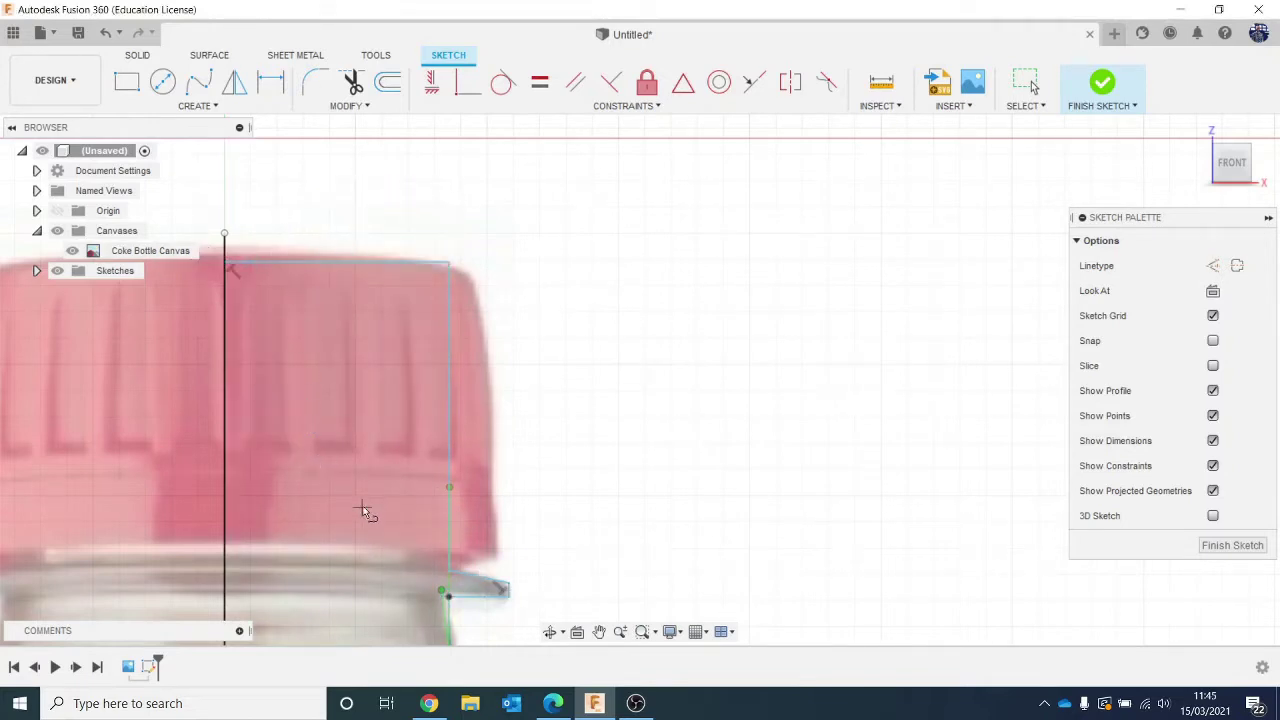
pyautogui.scroll(-2, 371, 483)
pyautogui.moveTo(375, 466); pyautogui.dragTo(415, 304, button='middle')
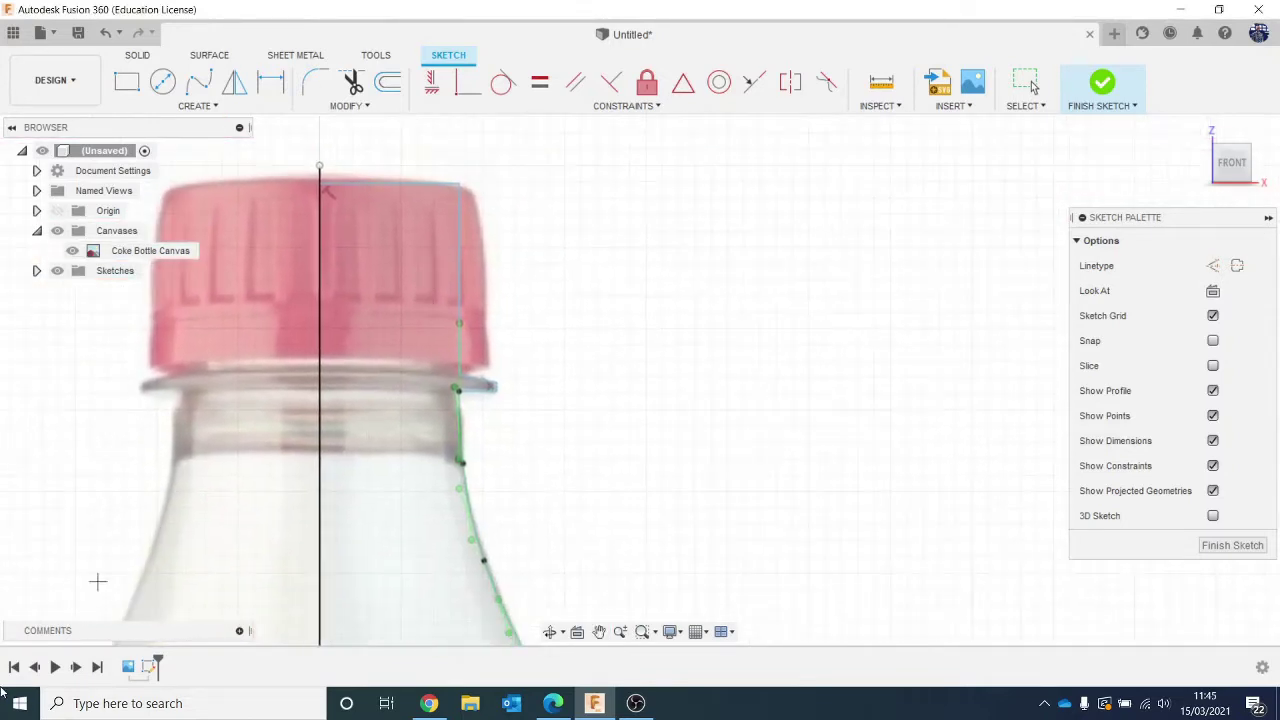
pyautogui.press('Escape')
# Check the closed half profile around the cap, collar and neck against the canvas image.
pyautogui.scroll(3, 455, 205)
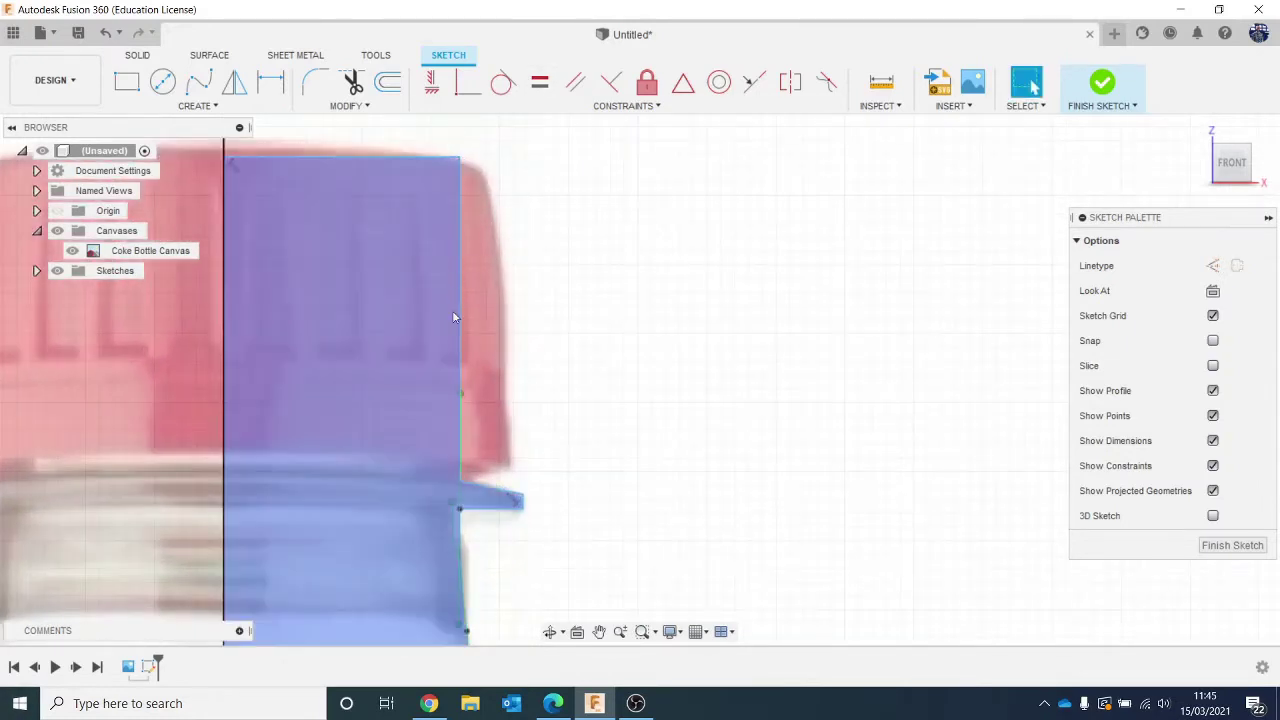
pyautogui.scroll(-1, 430, 428)
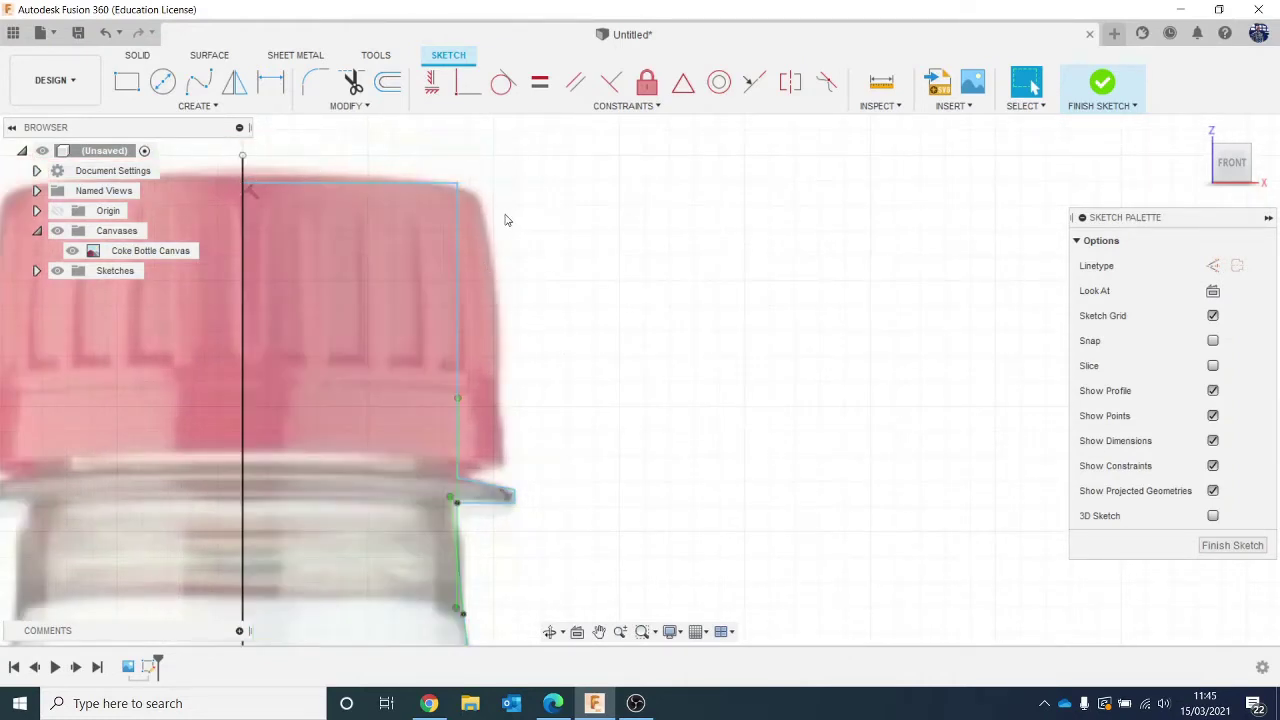
pyautogui.click(453, 267)
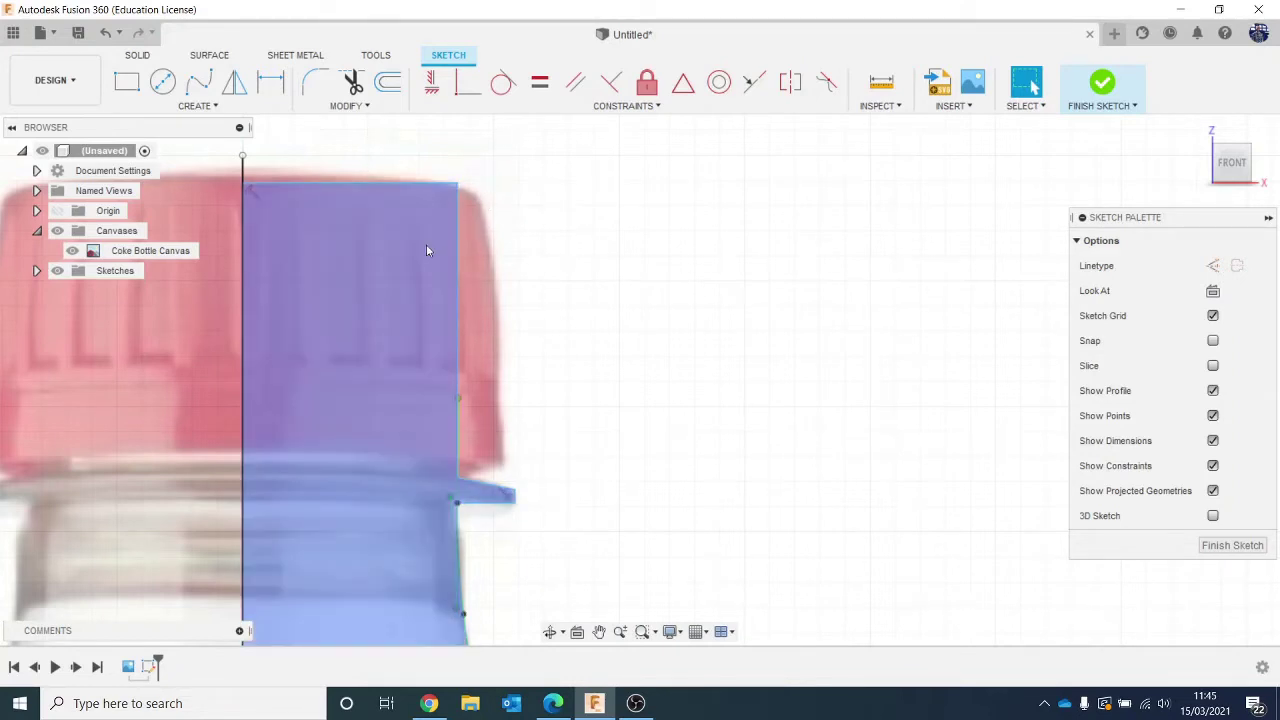
pyautogui.scroll(-5, 460, 460)
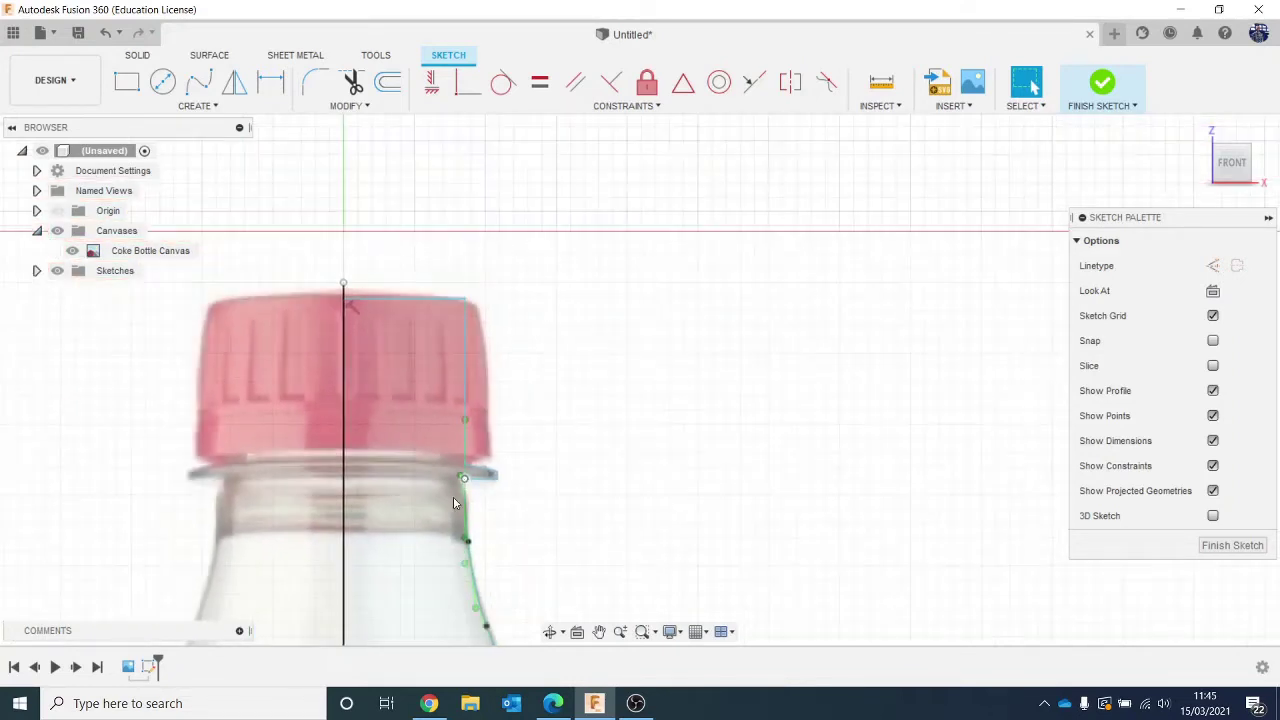
pyautogui.scroll(4, 420, 470)
pyautogui.scroll(2, 384, 388)
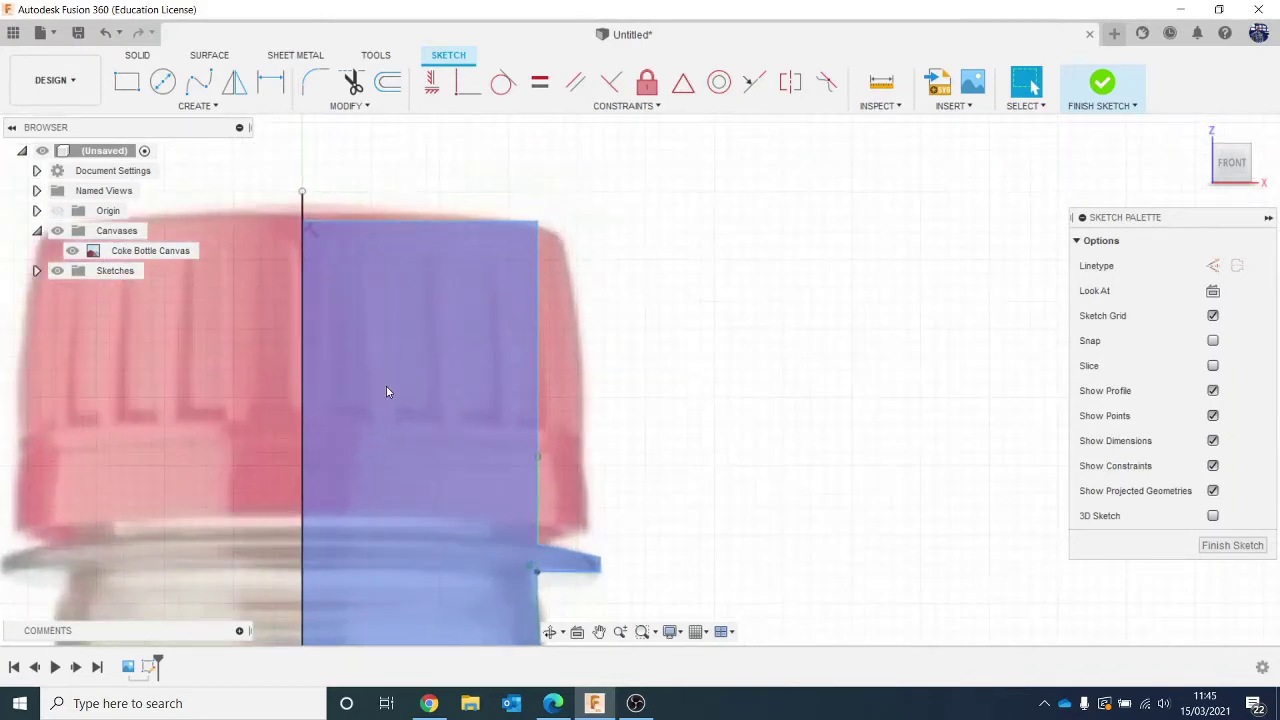
pyautogui.moveTo(386, 448); pyautogui.dragTo(286, 0, button='middle')
pyautogui.scroll(-2, 370, 340)
pyautogui.scroll(-1, 388, 358)
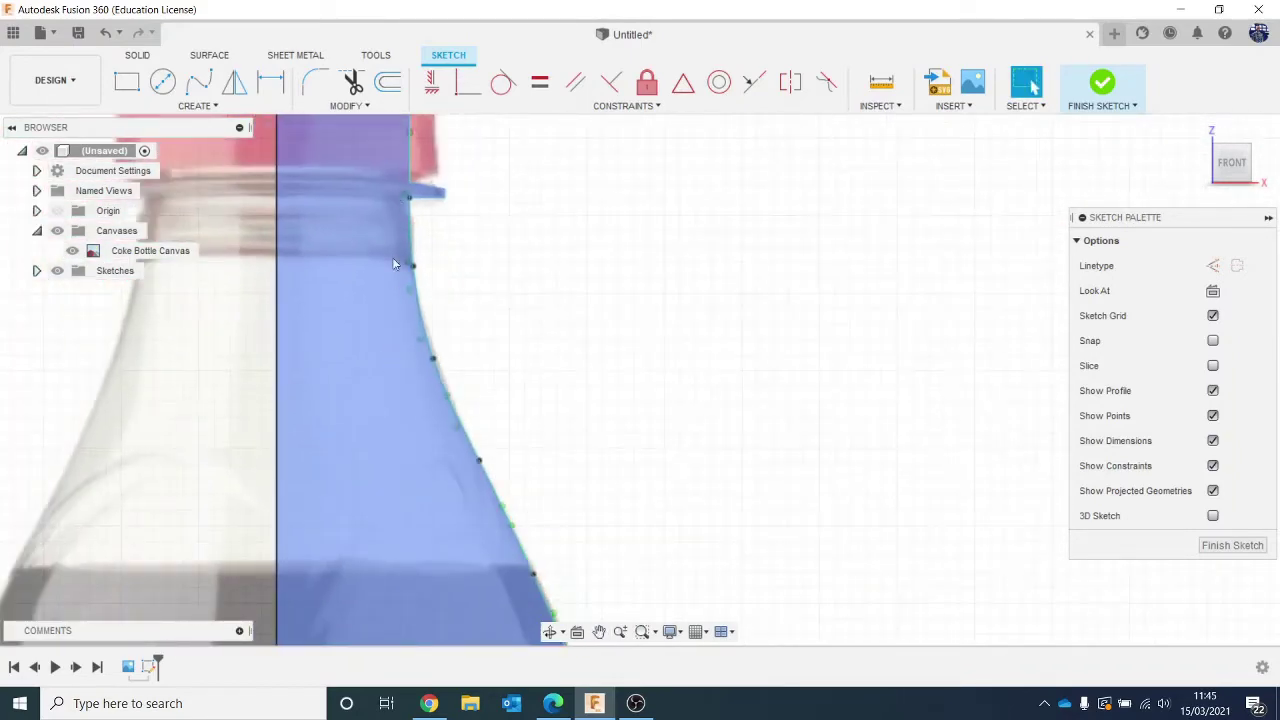
# Move the junction of the shoulder spline and the label's vertical line inward onto the bottle's edge, about 21.1 mm from the centre line.
pyautogui.moveTo(414, 440); pyautogui.dragTo(276, 0, button='middle')
pyautogui.scroll(5, 465, 300)
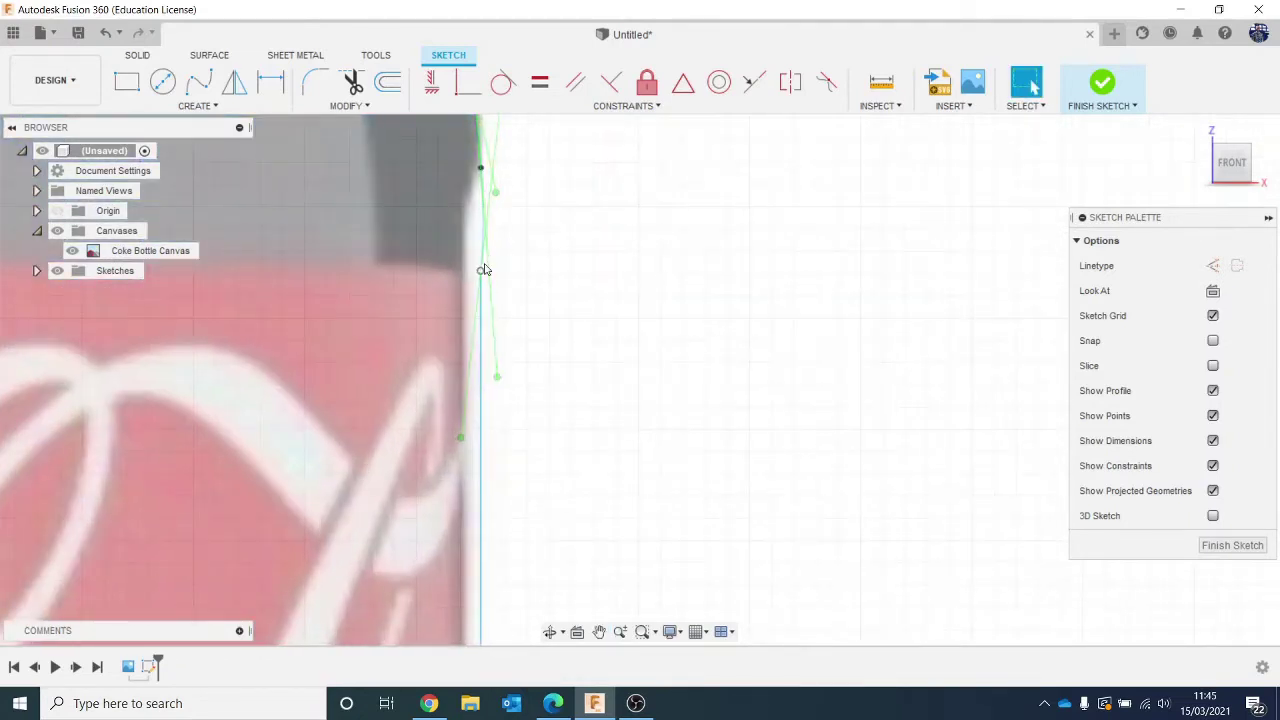
pyautogui.moveTo(483, 272); pyautogui.dragTo(466, 267)
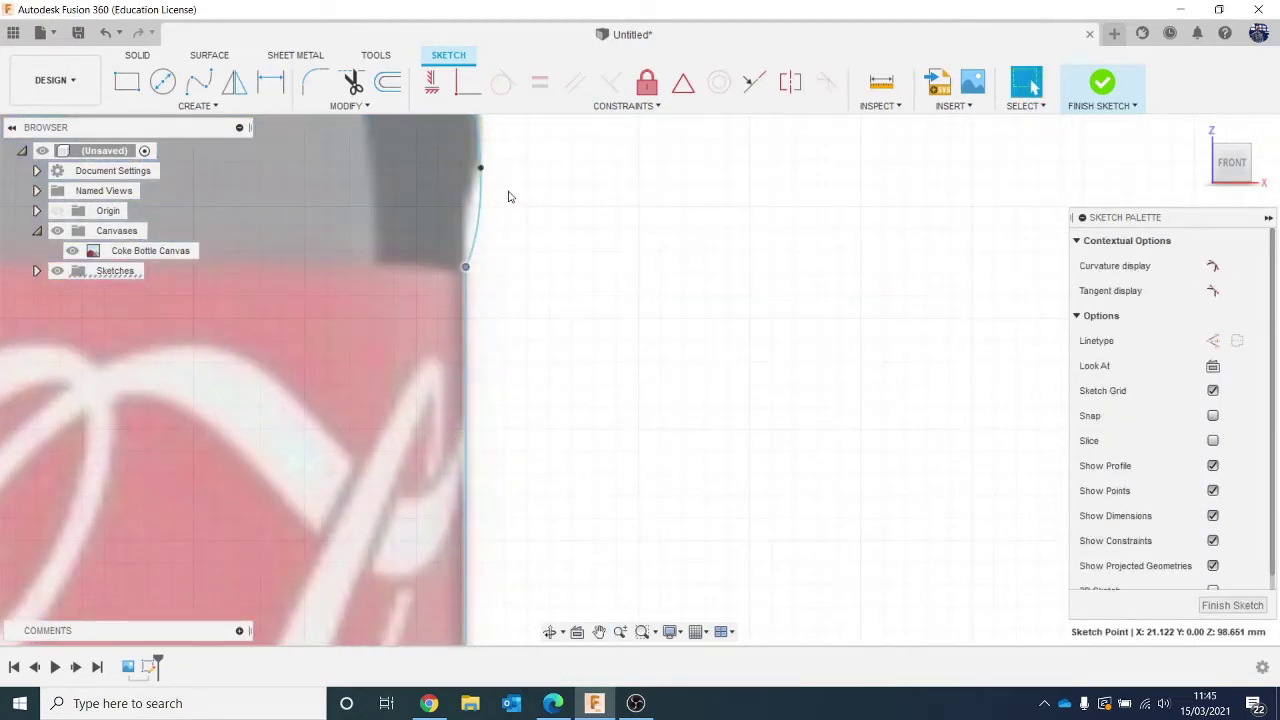
pyautogui.scroll(2, 460, 383)
pyautogui.scroll(-4, 463, 485)
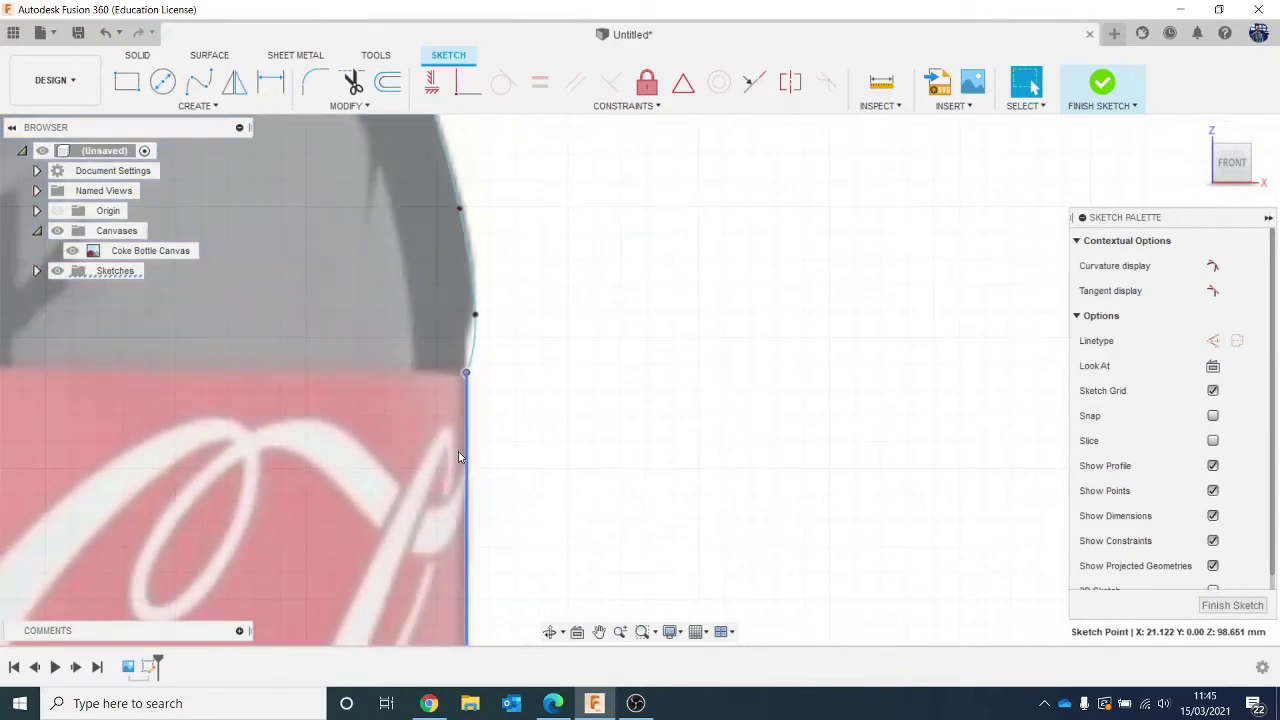
# Check the traced profile against the canvas image from the label down to the base.
pyautogui.moveTo(460, 410); pyautogui.dragTo(464, 138, button='middle')
pyautogui.scroll(-5, 478, 515)
pyautogui.moveTo(529, 514); pyautogui.dragTo(529, 184, button='middle')
pyautogui.scroll(3, 482, 422)
pyautogui.moveTo(493, 536)
pyautogui.mouseDown(button='middle')
pyautogui.moveTo(600, 303)
pyautogui.moveTo(600, 500)
pyautogui.moveTo(671, 249)
pyautogui.mouseUp(button='middle')
pyautogui.moveTo(665, 412); pyautogui.dragTo(643, 250, button='middle')
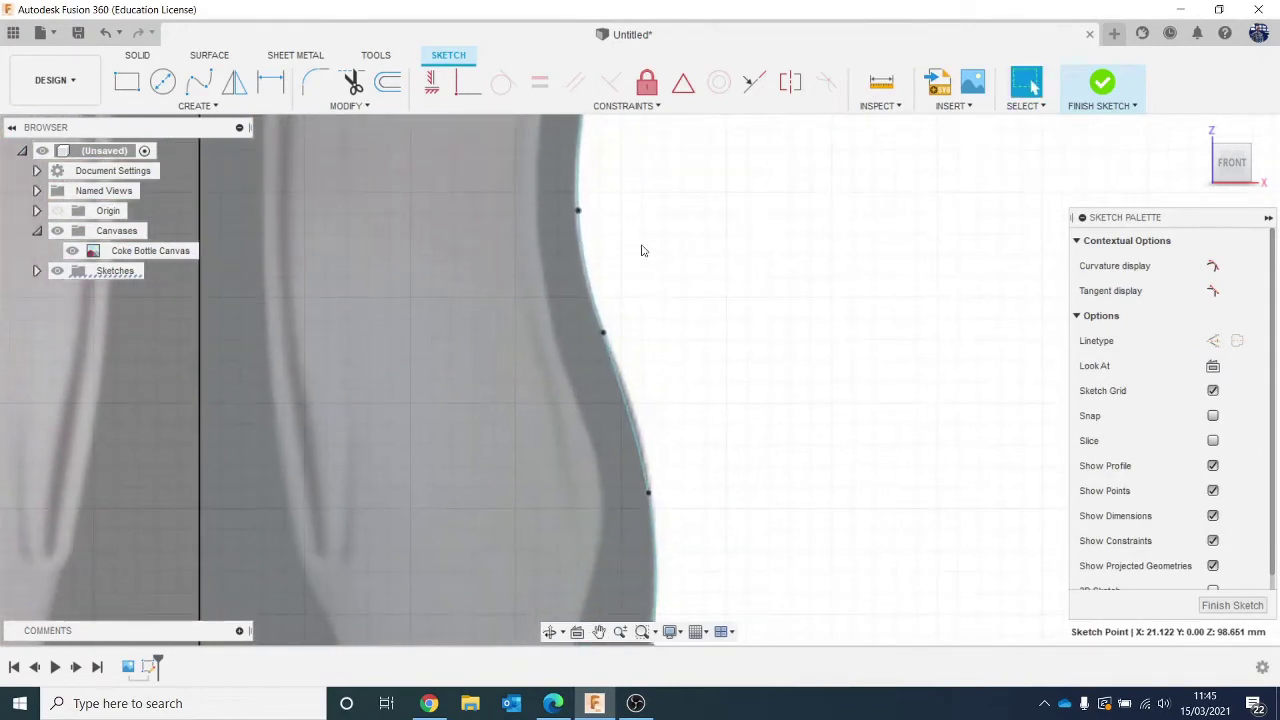
pyautogui.moveTo(672, 429); pyautogui.dragTo(666, 343, button='middle')
pyautogui.moveTo(670, 494); pyautogui.dragTo(705, 256, button='middle')
pyautogui.moveTo(693, 470); pyautogui.dragTo(708, 365, button='middle')
pyautogui.moveTo(598, 499); pyautogui.dragTo(671, 433, button='middle')
# Reposition the three spline fit points along the base's underside to about 0.5 mm below the origin, following the canvas outline.
pyautogui.scroll(2, 558, 453)
pyautogui.scroll(3, 559, 453)
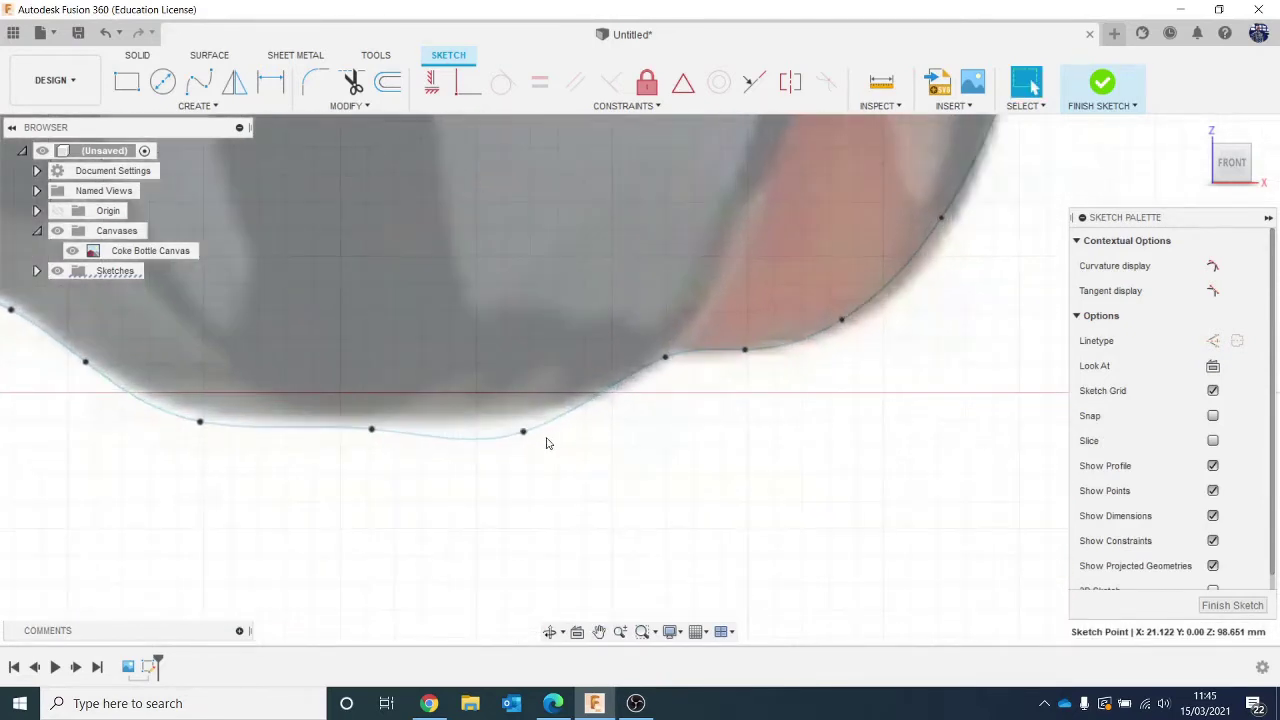
pyautogui.moveTo(523, 435); pyautogui.dragTo(522, 419)
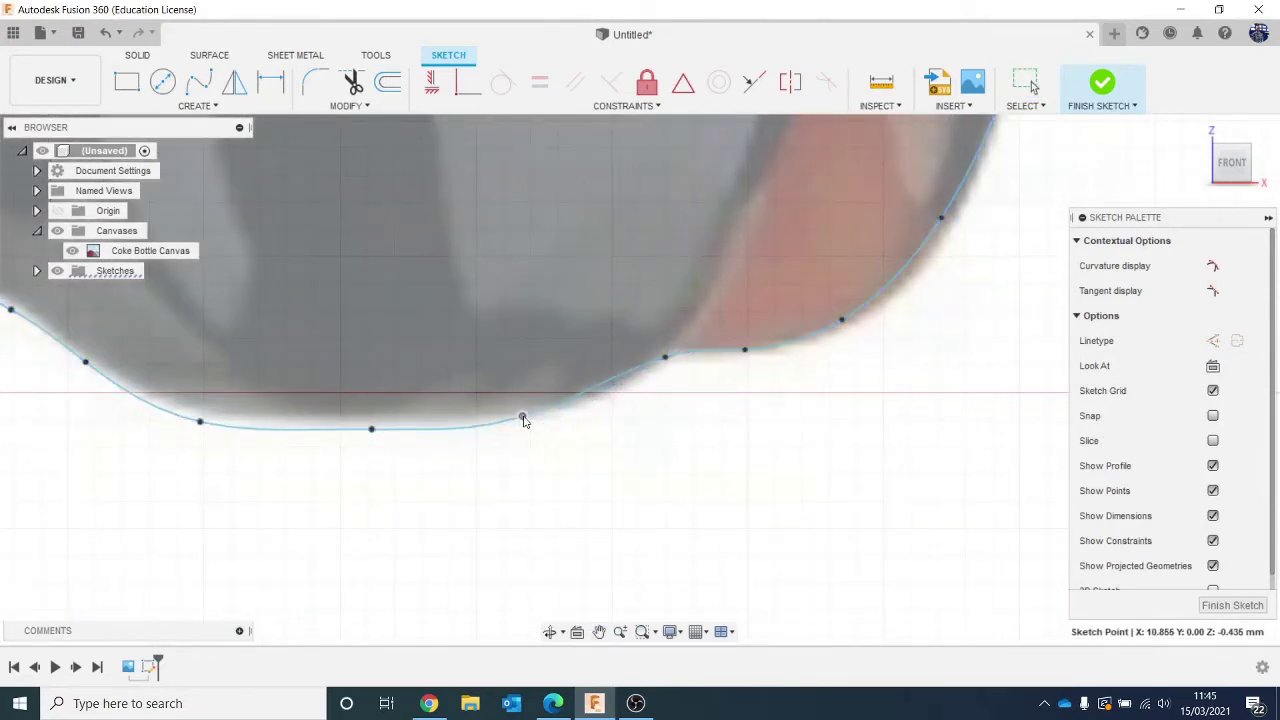
pyautogui.click(371, 430)
pyautogui.moveTo(370, 429); pyautogui.dragTo(369, 421)
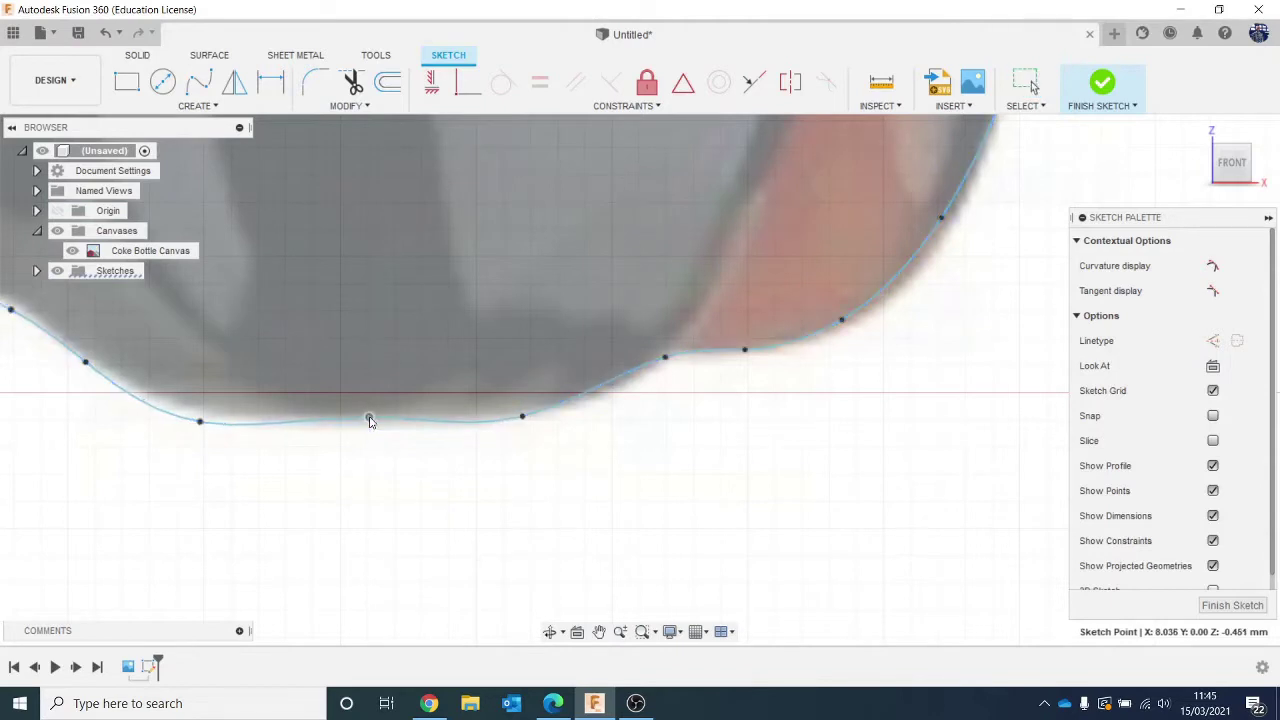
pyautogui.scroll(-3, 391, 458)
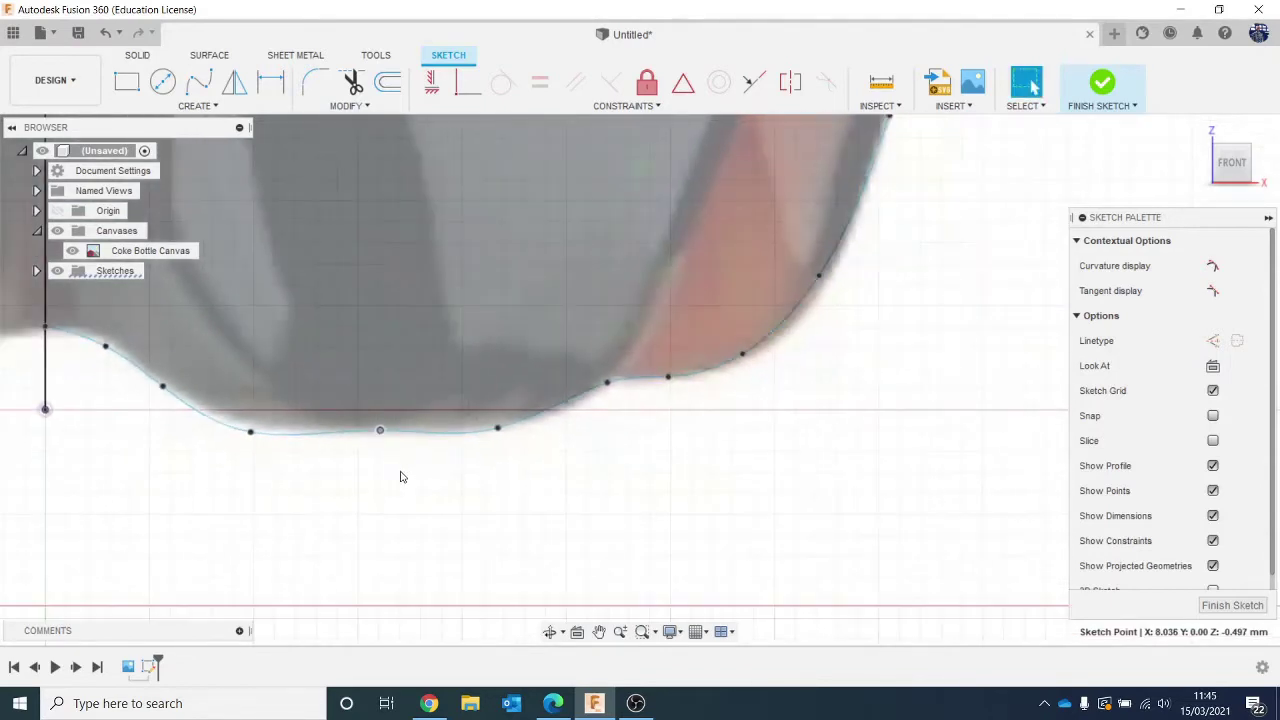
pyautogui.click(417, 458)
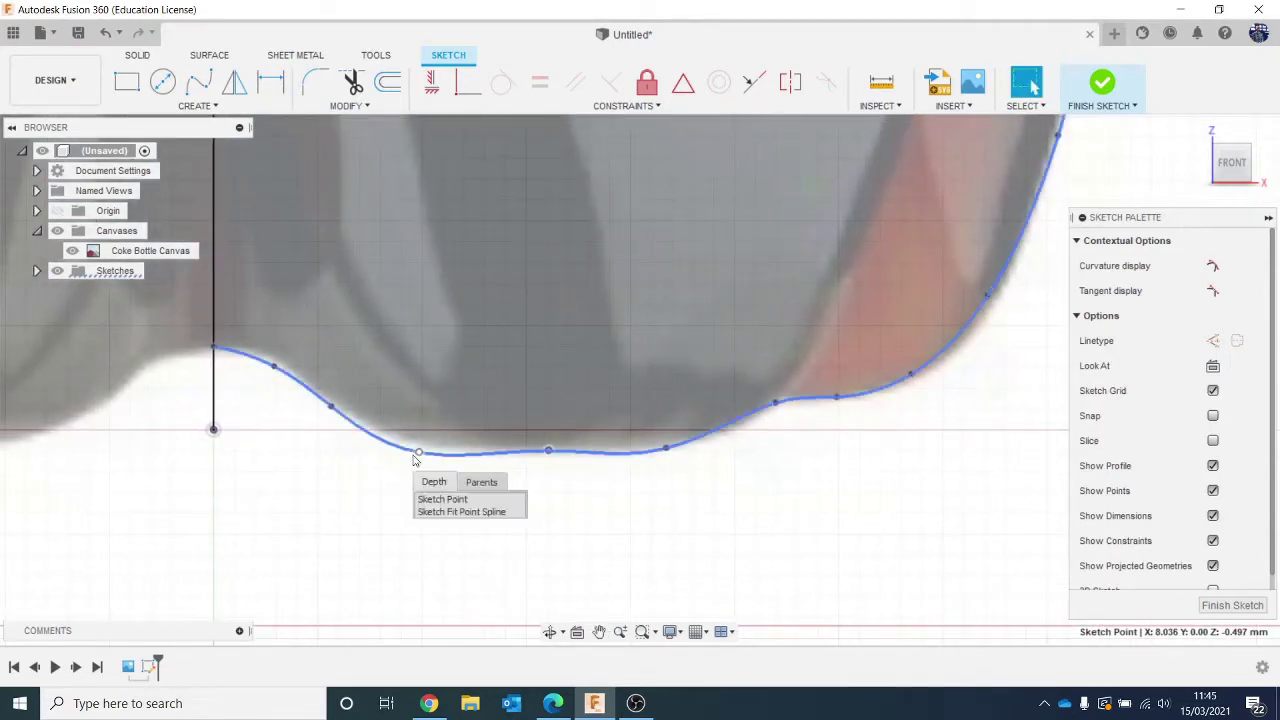
pyautogui.click(421, 460)
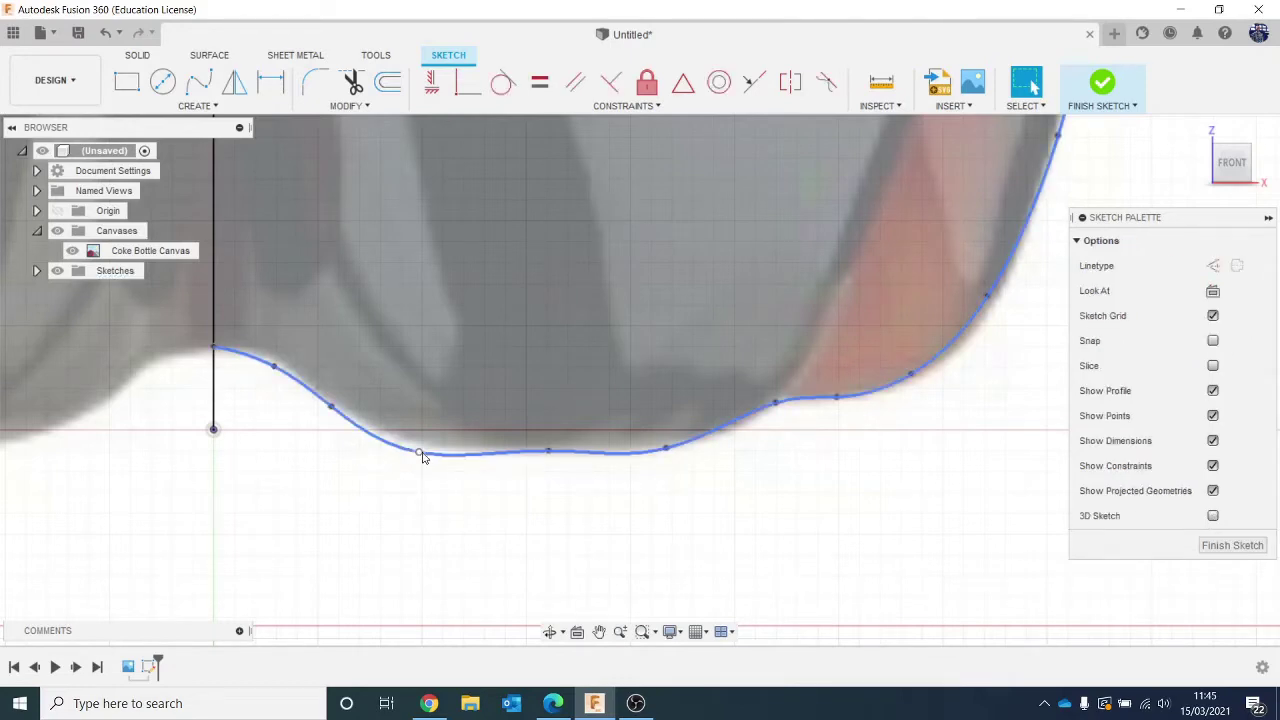
pyautogui.click(423, 454)
pyautogui.scroll(-6, 417, 473)
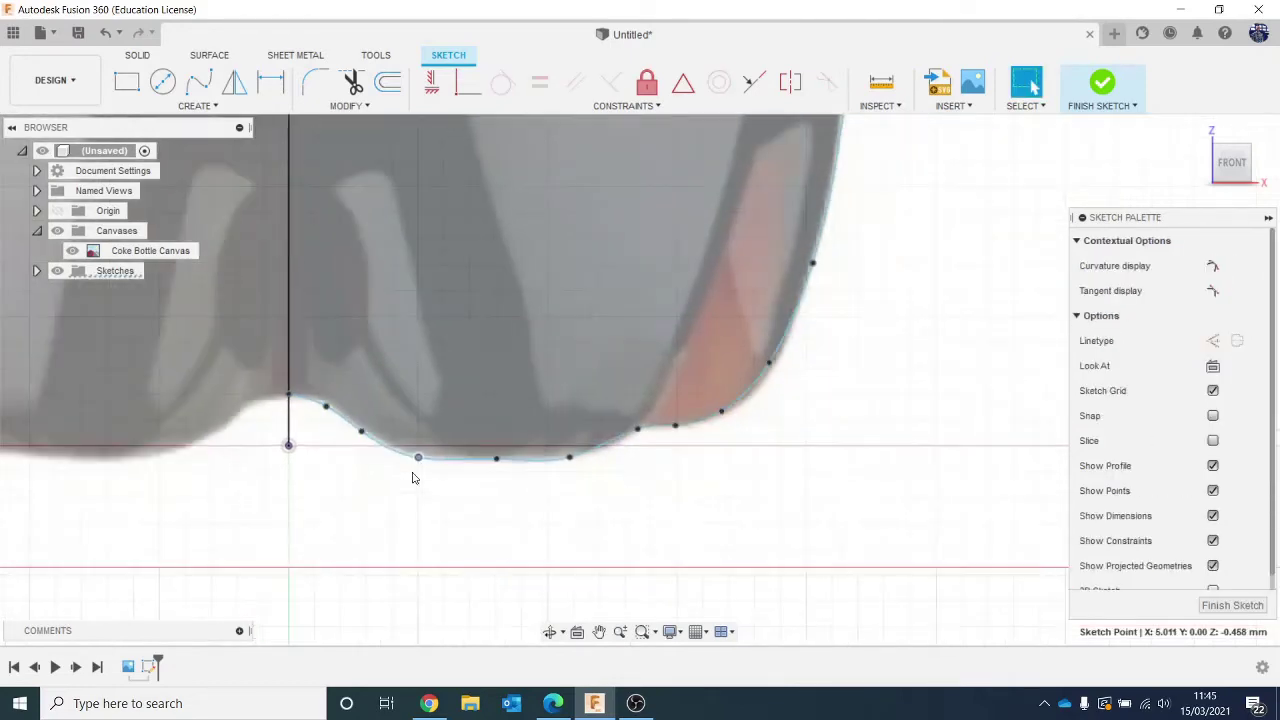
# Trim the short piece of the centre line that sticks out below the base of the profile.
pyautogui.scroll(-5, 622, 441)
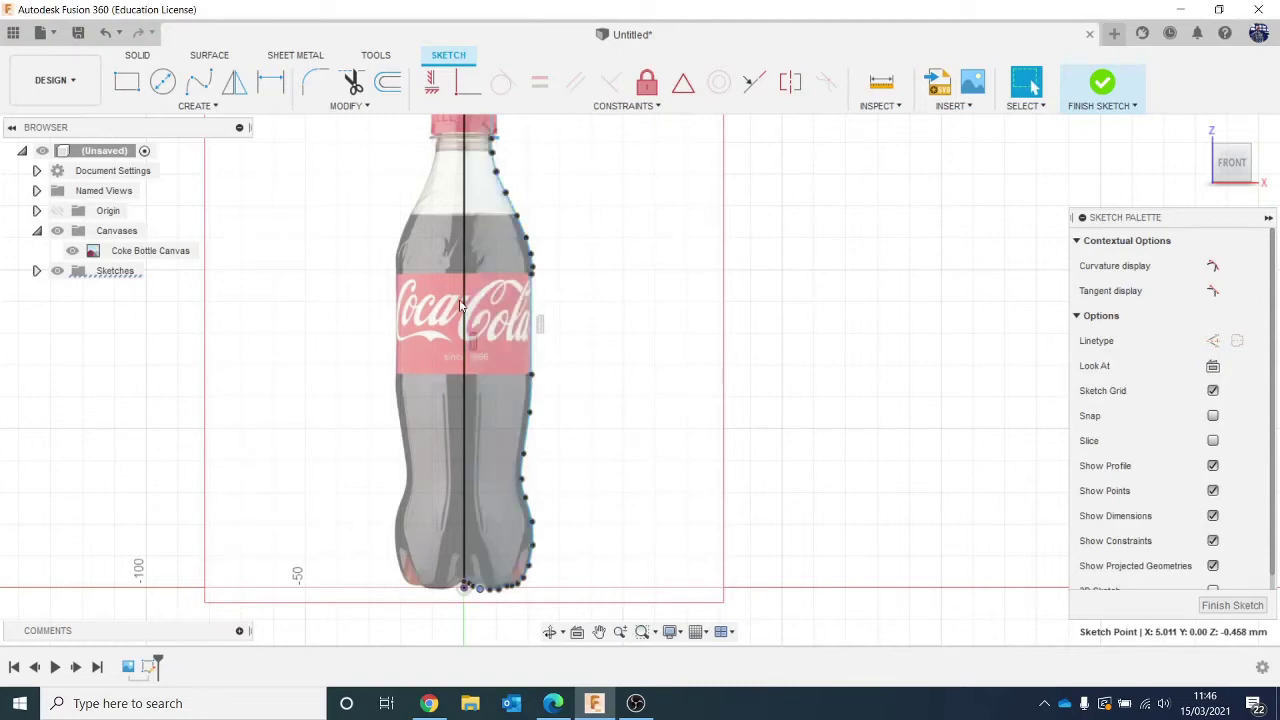
pyautogui.scroll(5, 426, 553)
pyautogui.scroll(3, 432, 590)
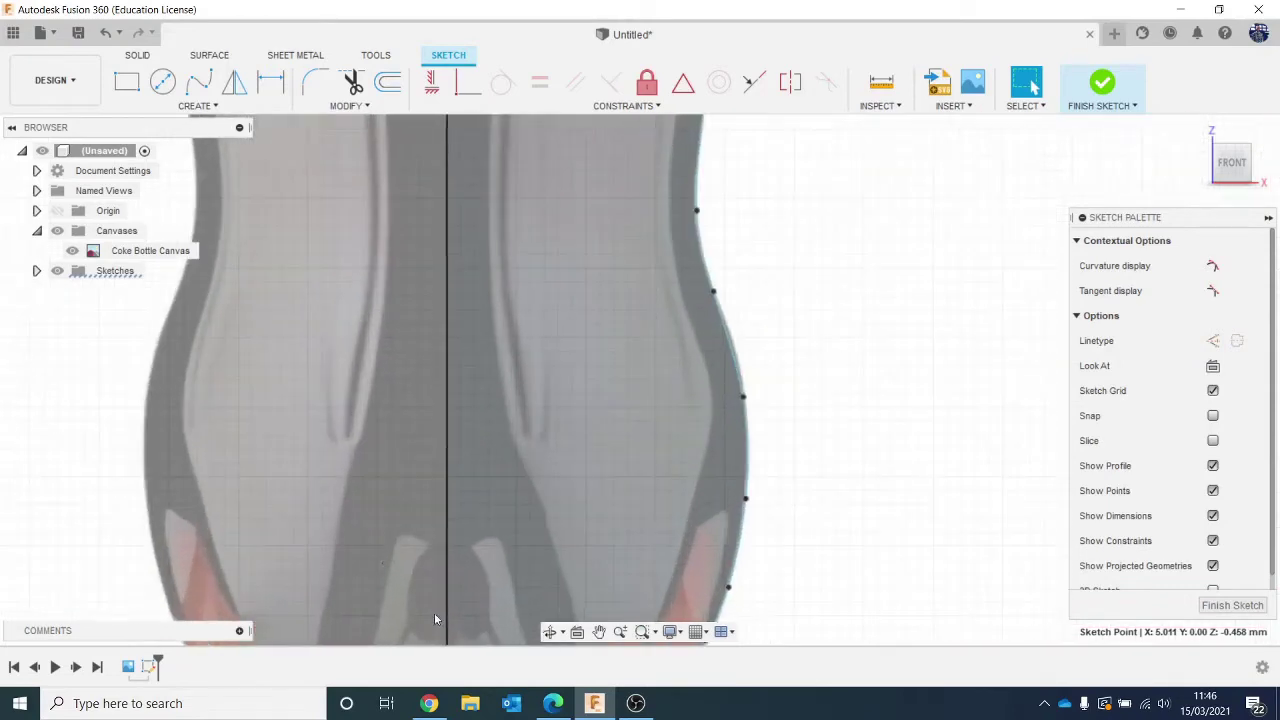
pyautogui.moveTo(434, 612); pyautogui.dragTo(299, 222, button='middle')
pyautogui.scroll(2, 329, 371)
pyautogui.moveTo(338, 356); pyautogui.dragTo(697, 660, button='middle')
pyautogui.moveTo(389, 503); pyautogui.dragTo(186, 318, button='middle')
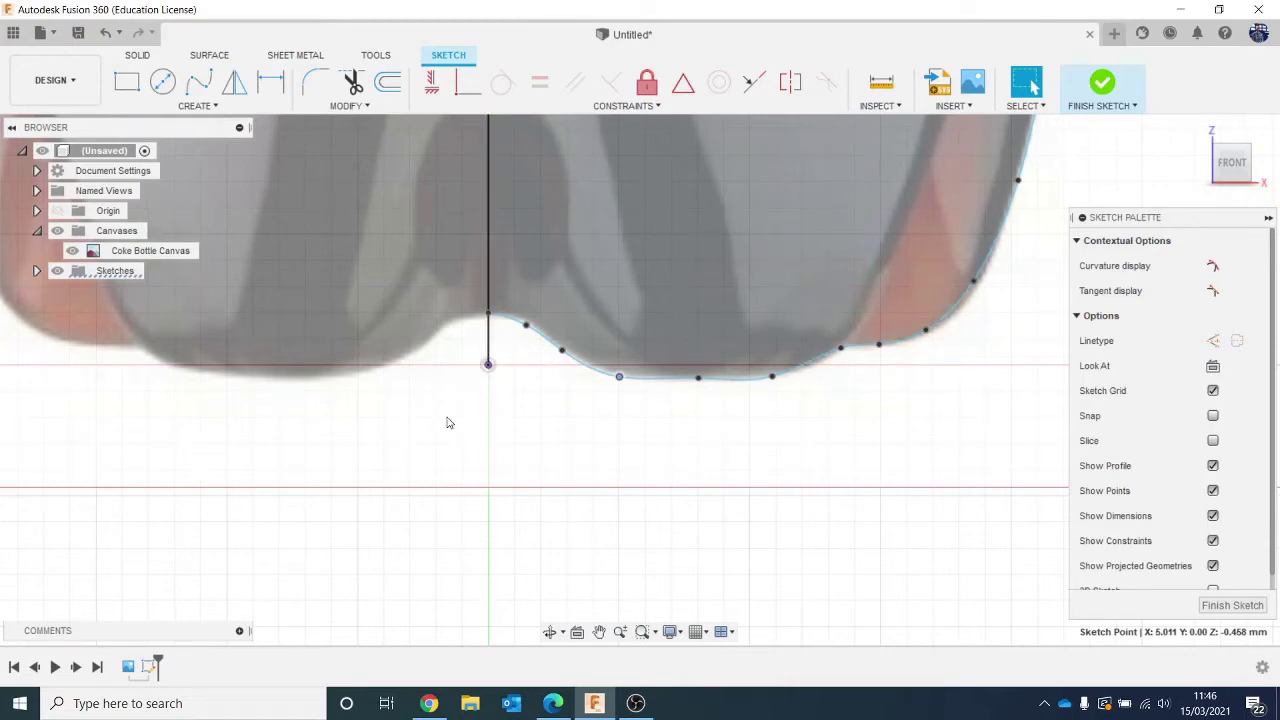
pyautogui.click(327, 107)
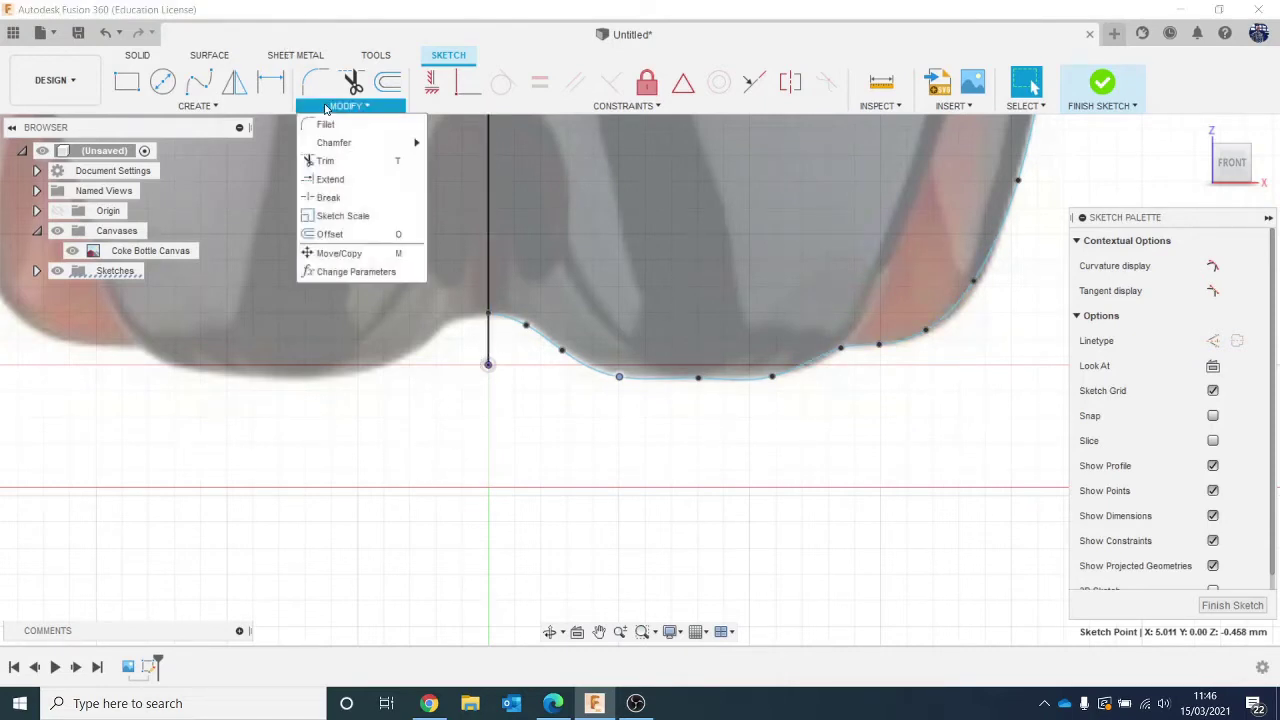
pyautogui.click(481, 462)
pyautogui.press('t')
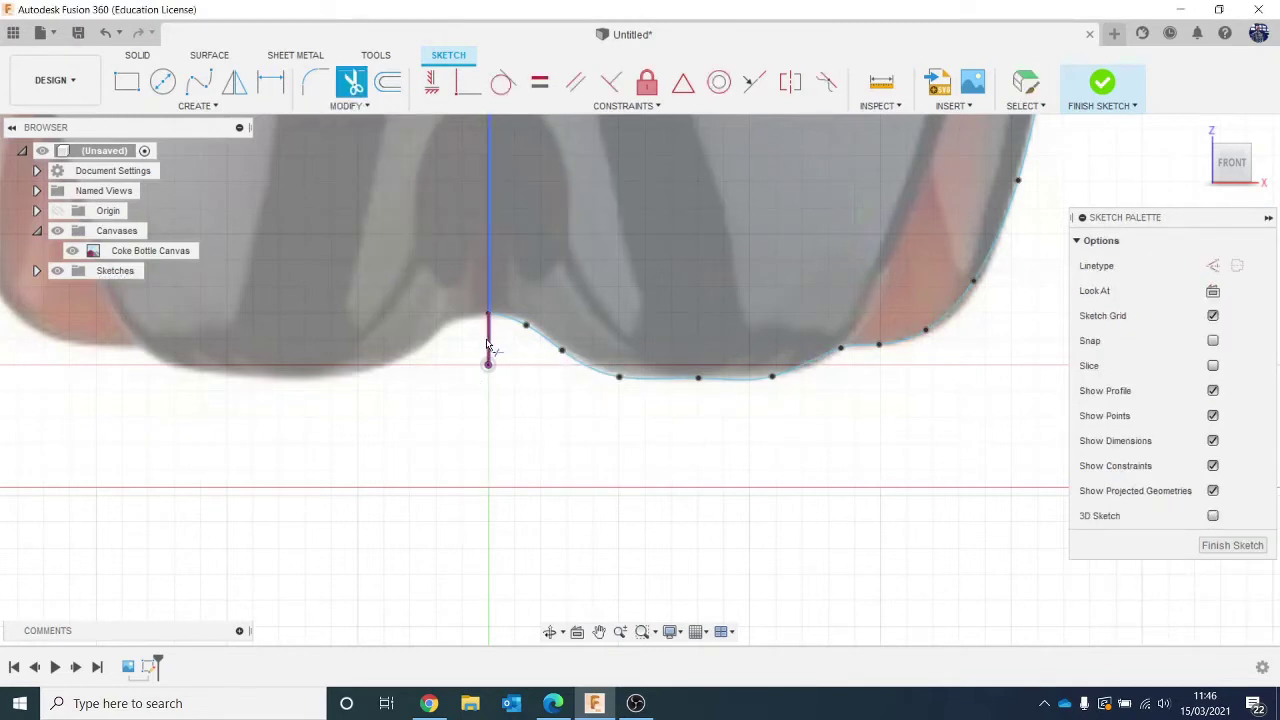
pyautogui.click(488, 355)
# Trim the short piece of the centre line that sticks out above the top of the cap.
pyautogui.scroll(-6, 606, 269)
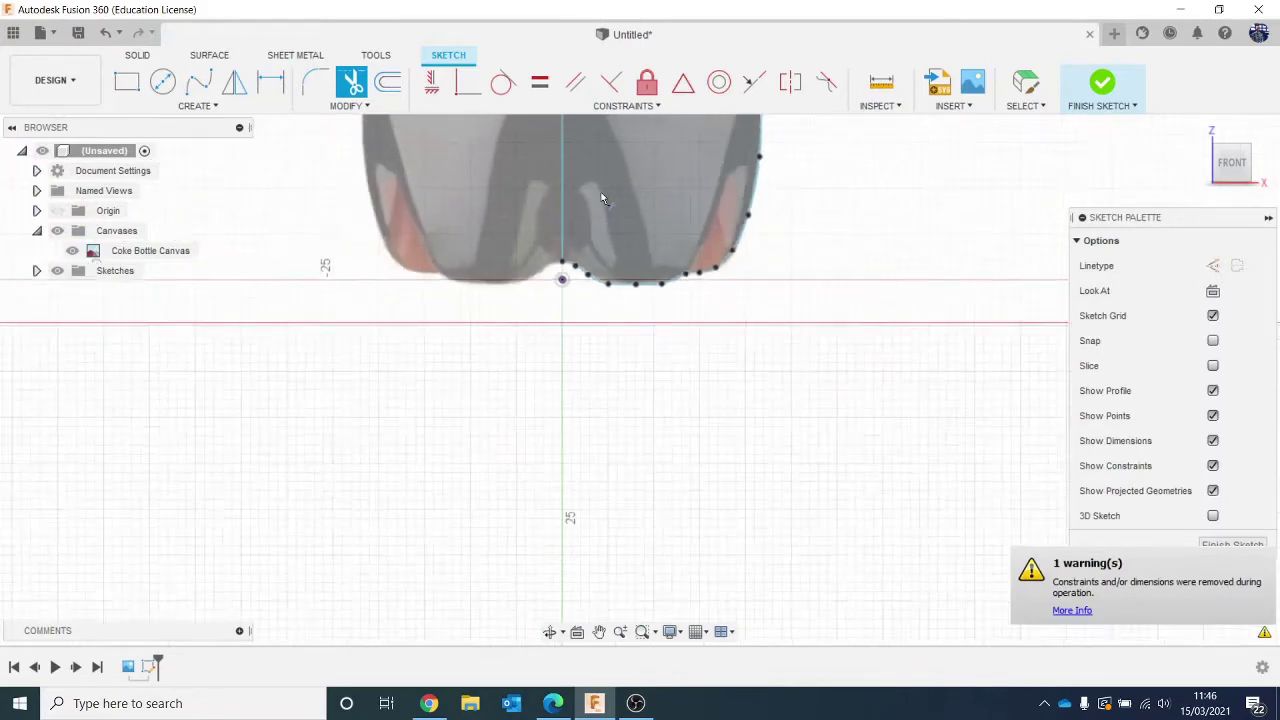
pyautogui.moveTo(606, 160); pyautogui.dragTo(604, 621, button='middle')
pyautogui.scroll(-4, 617, 229)
pyautogui.scroll(8, 571, 200)
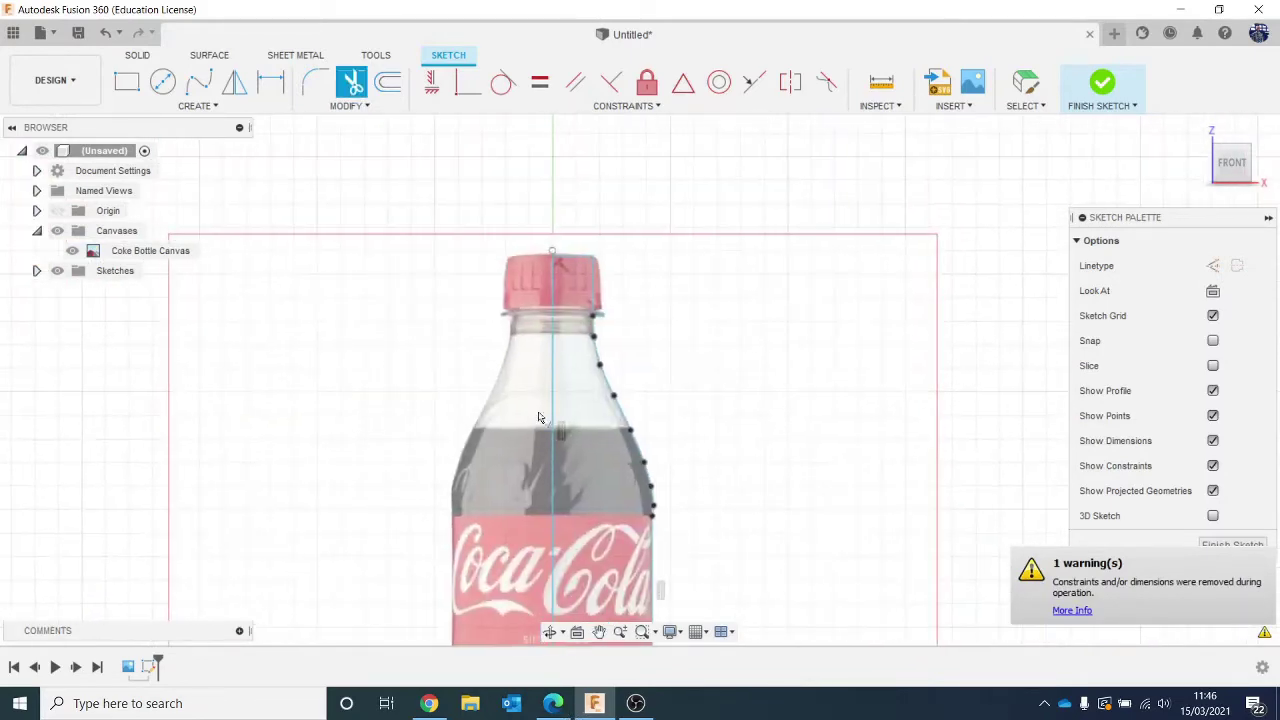
pyautogui.scroll(7, 583, 281)
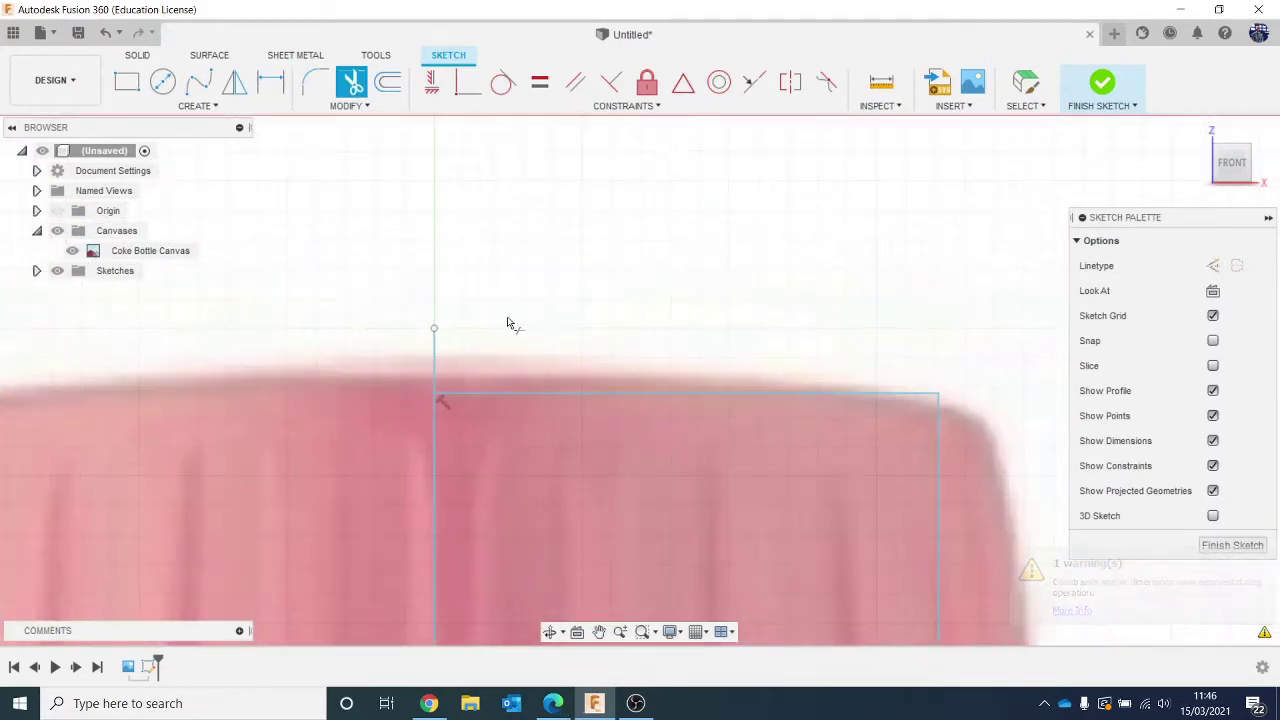
pyautogui.click(423, 358)
pyautogui.scroll(-6, 478, 385)
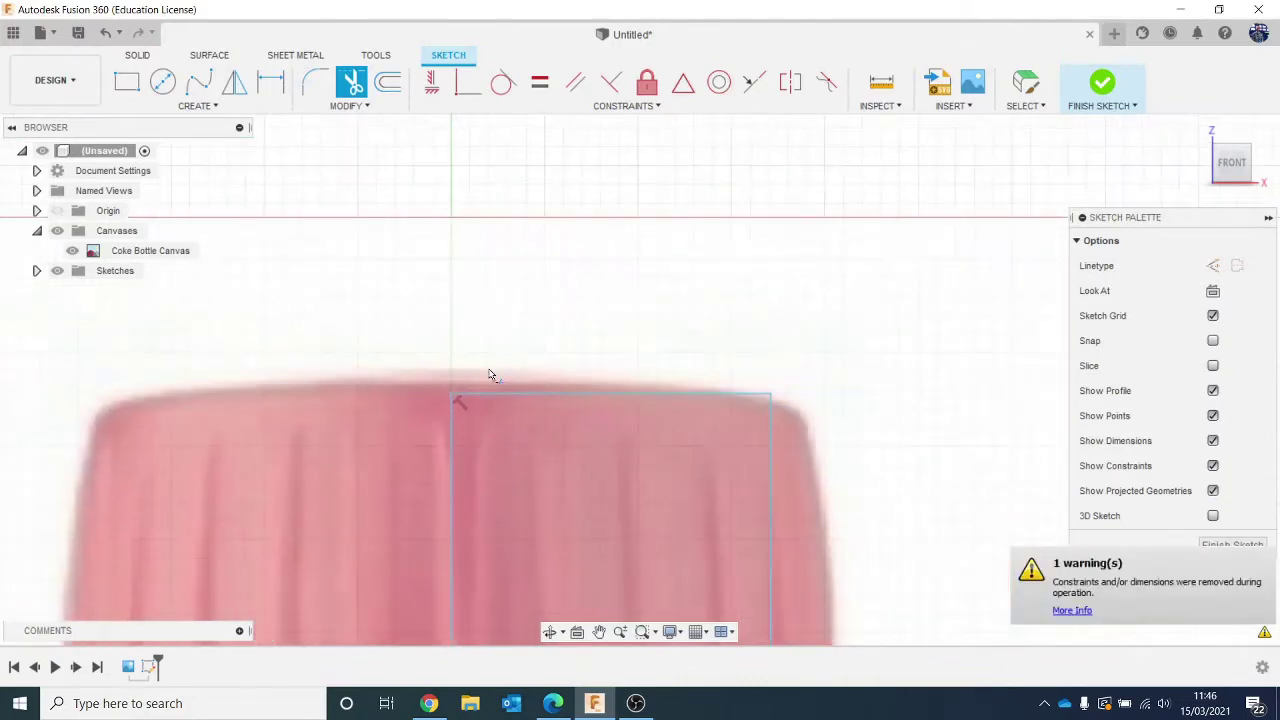
# Finish the bottle profile sketch.
pyautogui.scroll(-8, 569, 451)
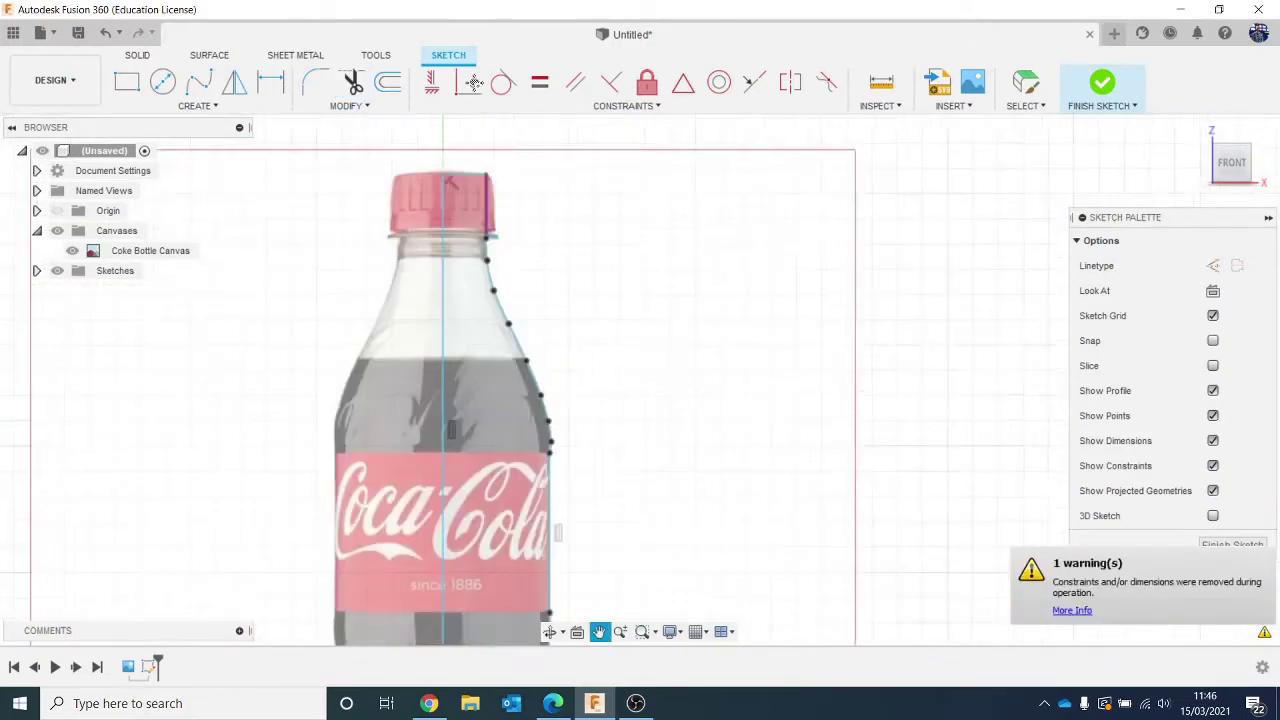
pyautogui.scroll(-3, 650, 420)
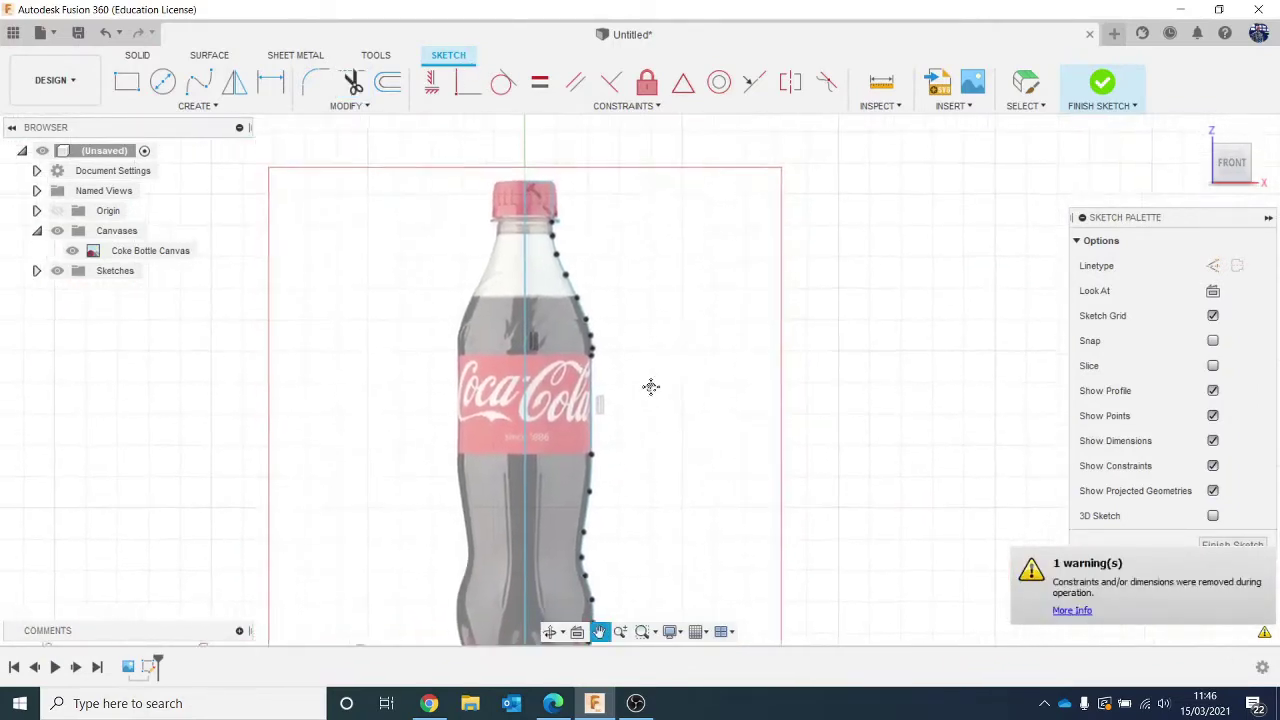
pyautogui.click(1112, 88)
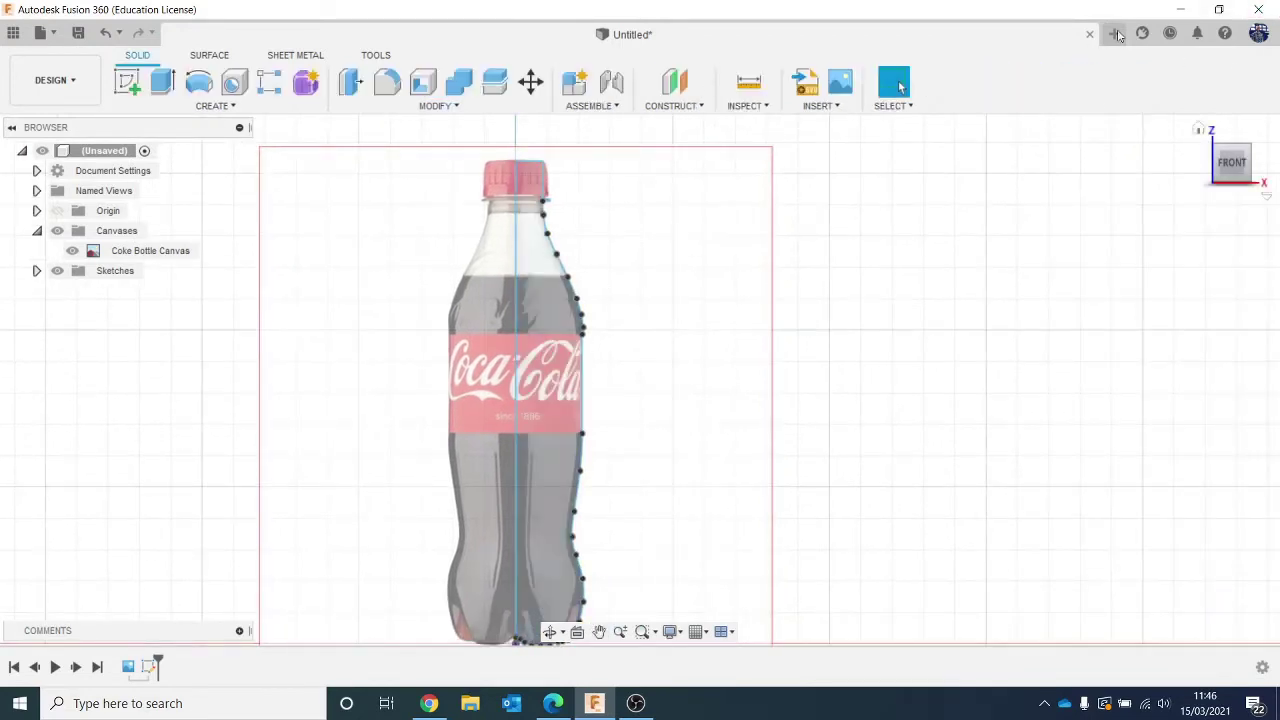
# Start a Revolve of the closed half profile about the vertical centre line as a new body.
pyautogui.click(212, 106)
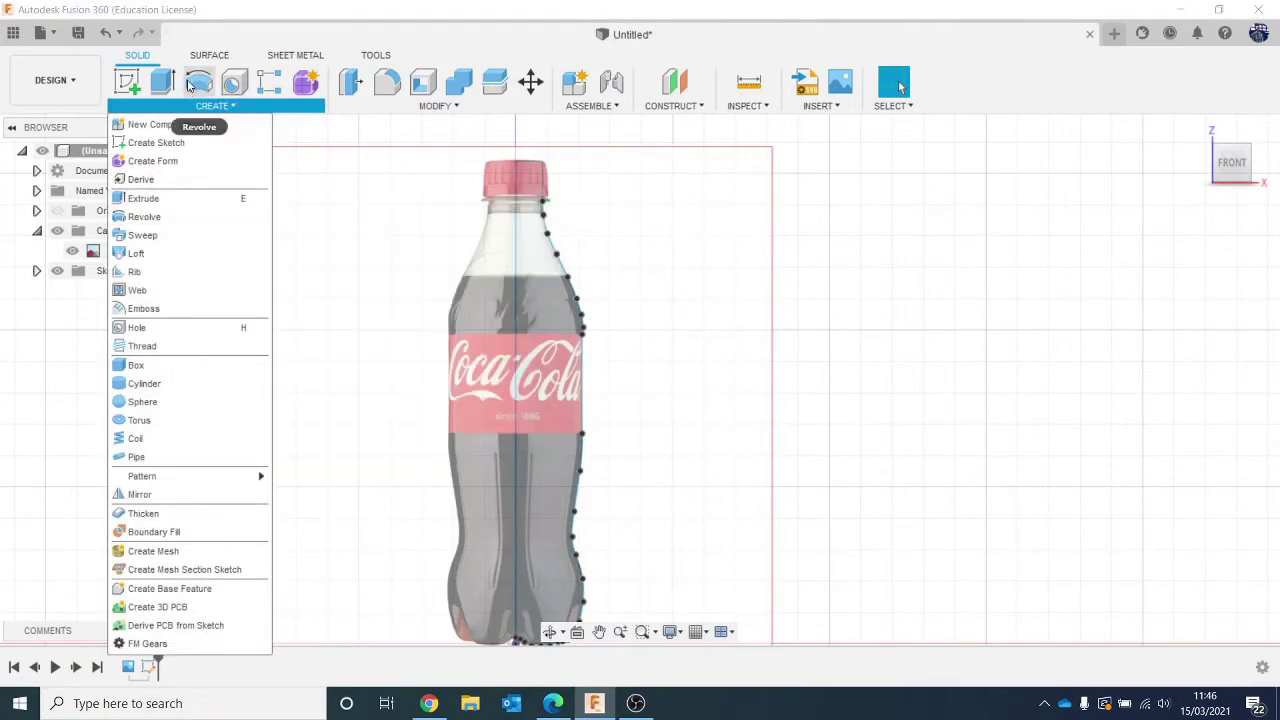
pyautogui.click(201, 86)
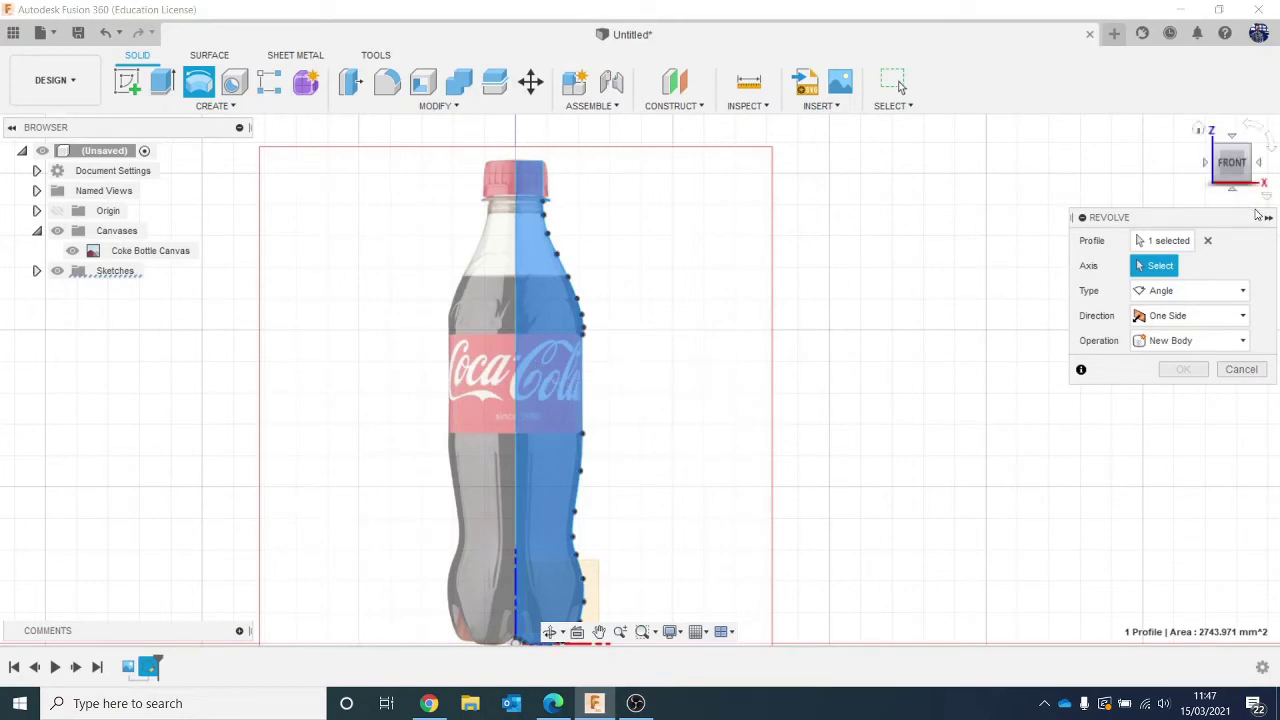
pyautogui.click(1209, 241)
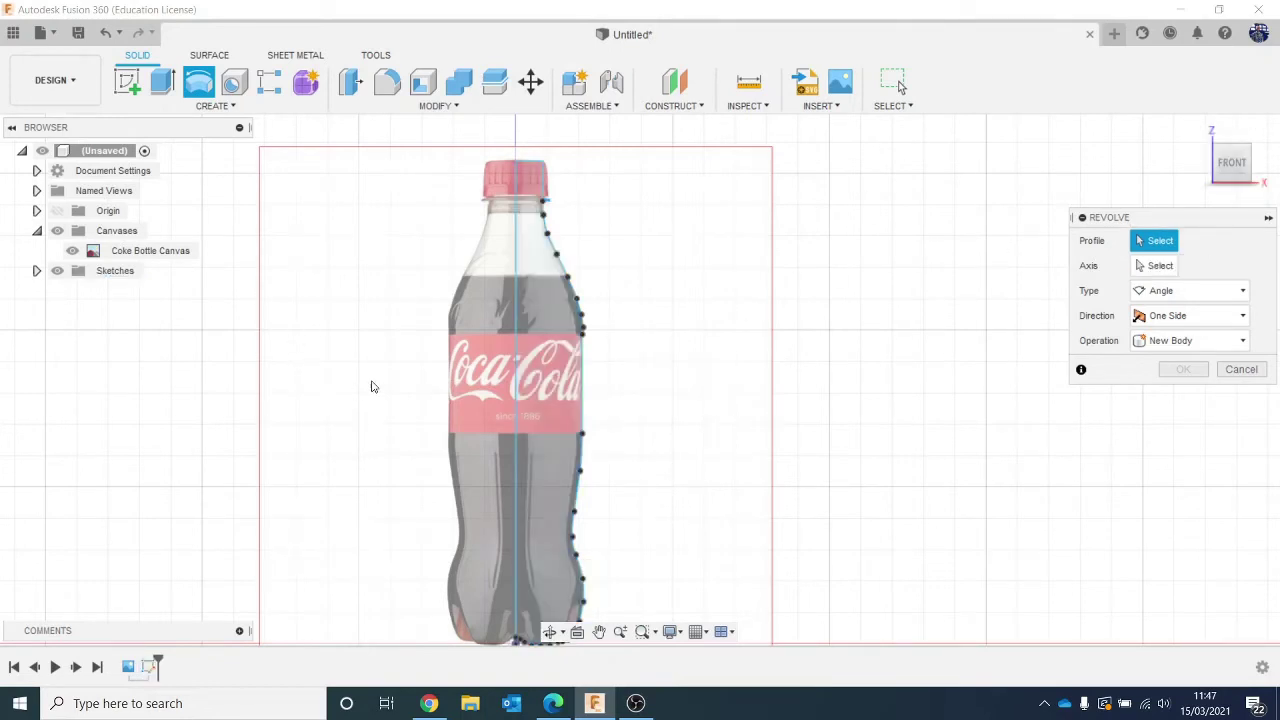
pyautogui.click(560, 385)
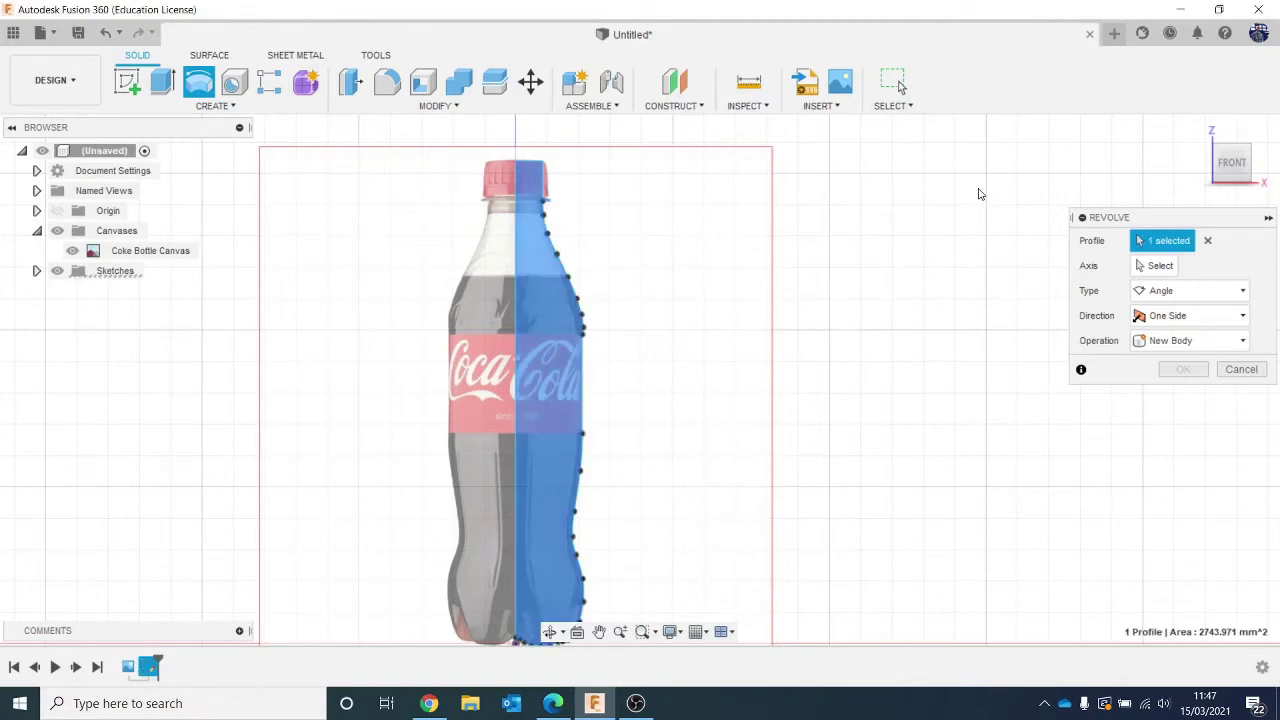
pyautogui.click(1165, 268)
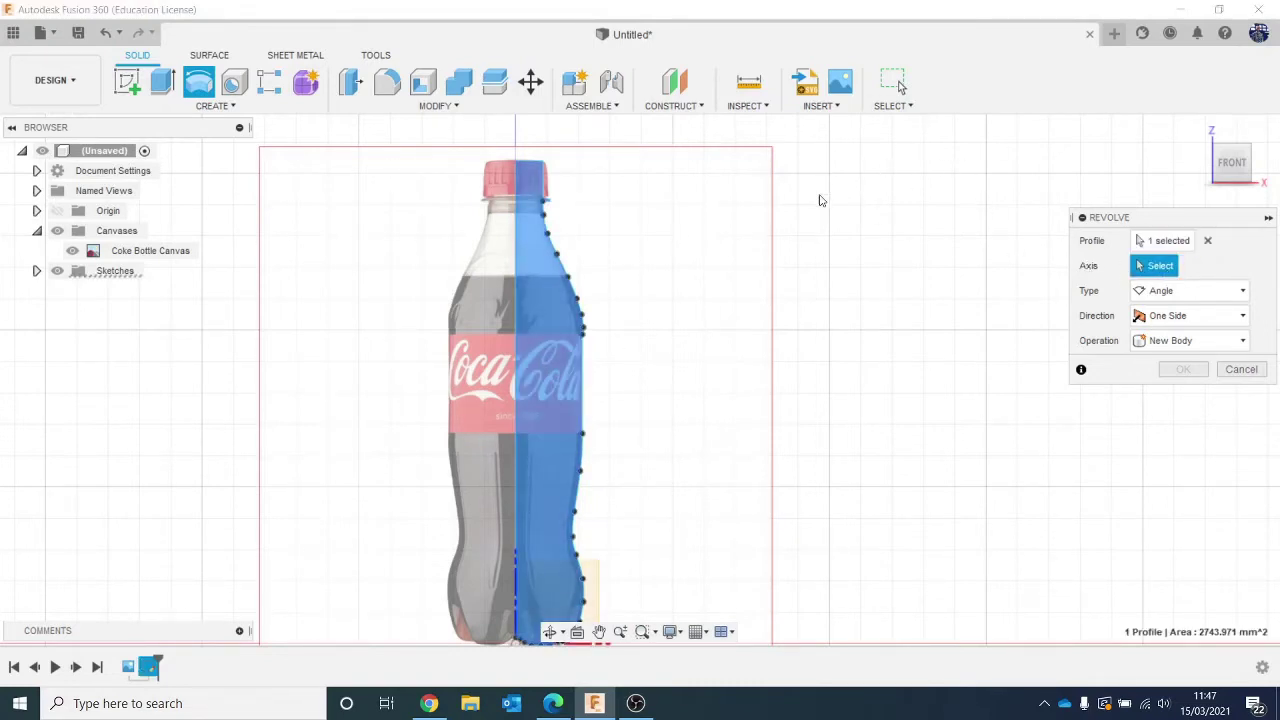
pyautogui.click(516, 308)
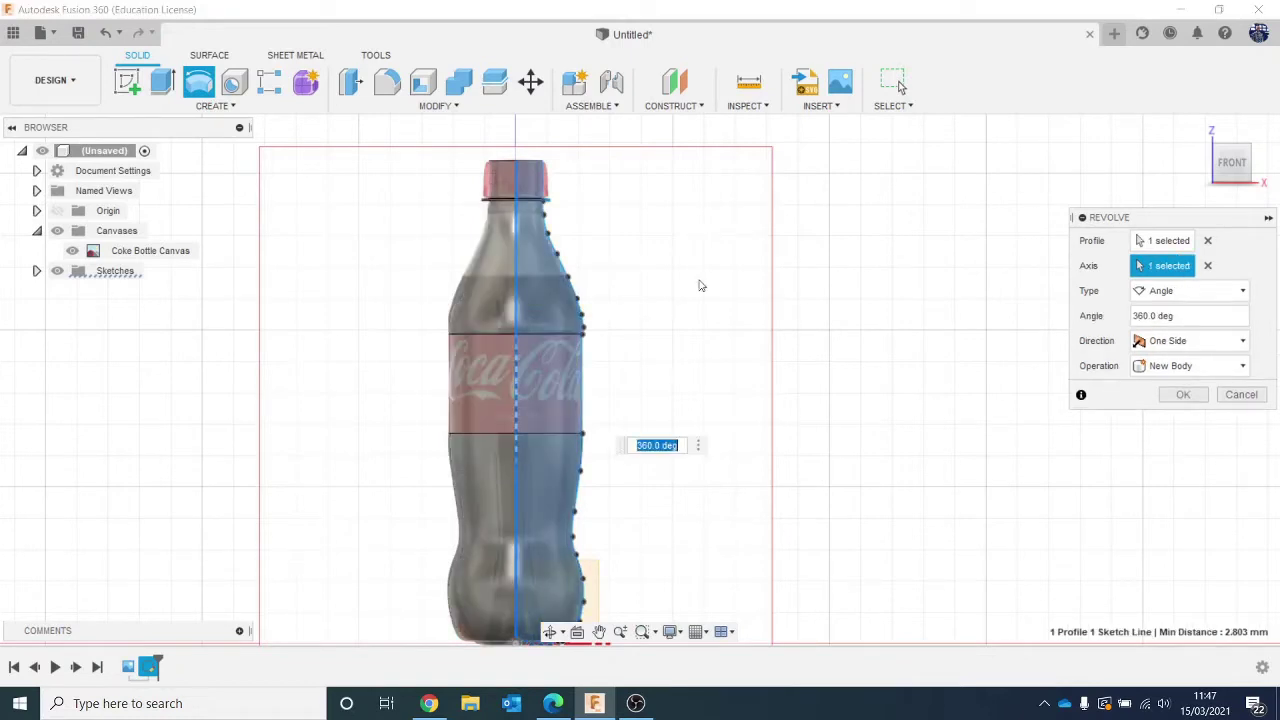
# Try partial revolve angles of about 86 and 282 degrees to preview how the bottle profile sweeps around its axis.
pyautogui.moveTo(962, 299); pyautogui.dragTo(934, 256, button='middle')
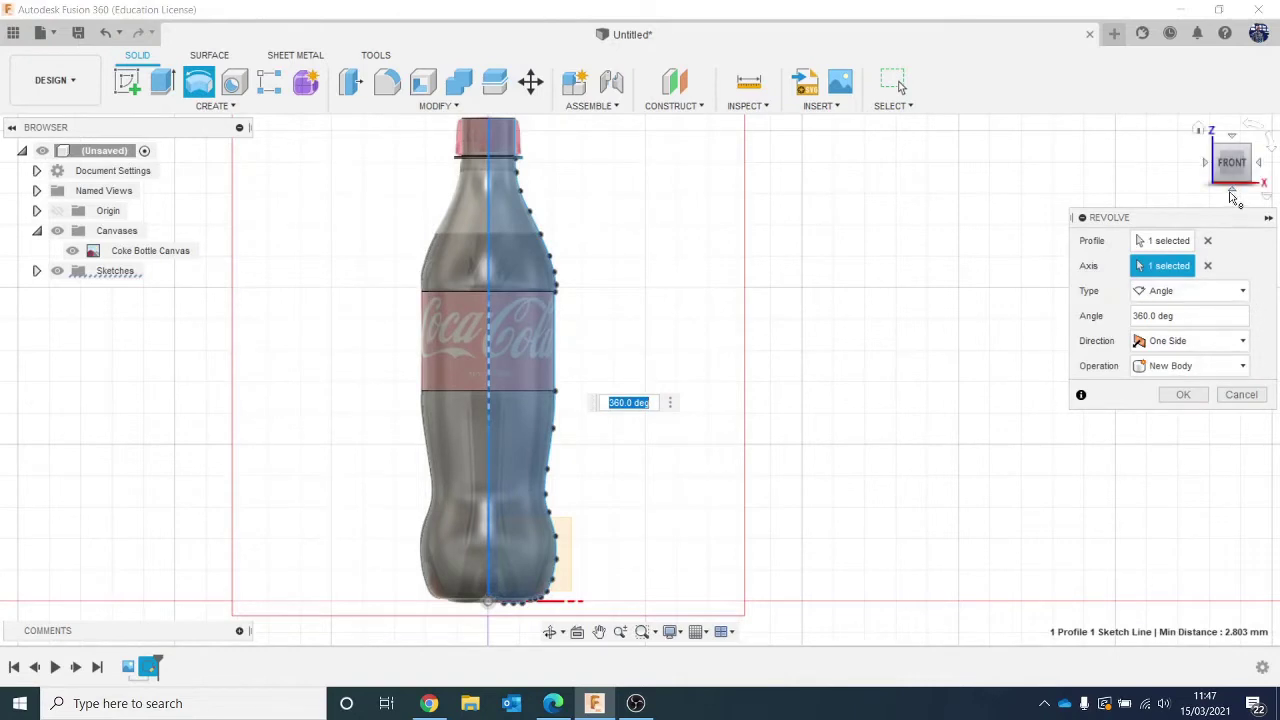
pyautogui.moveTo(1232, 166); pyautogui.dragTo(1242, 200)
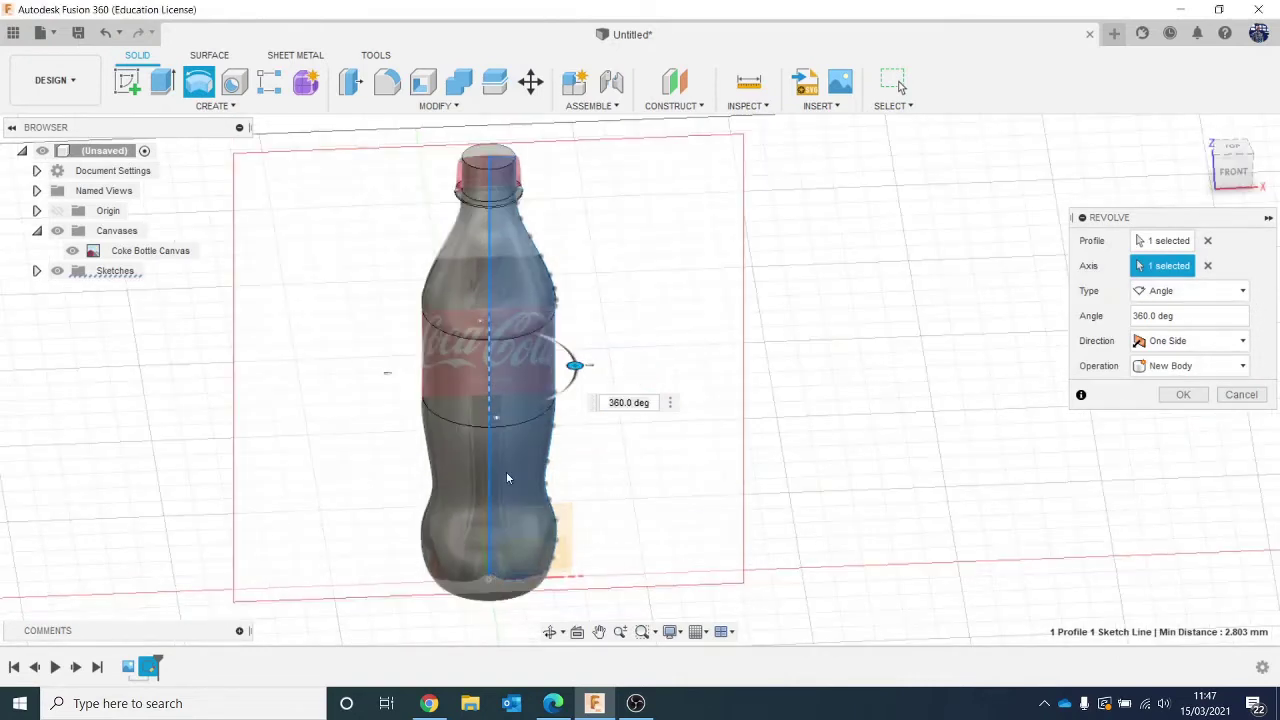
pyautogui.moveTo(581, 367); pyautogui.dragTo(470, 251)
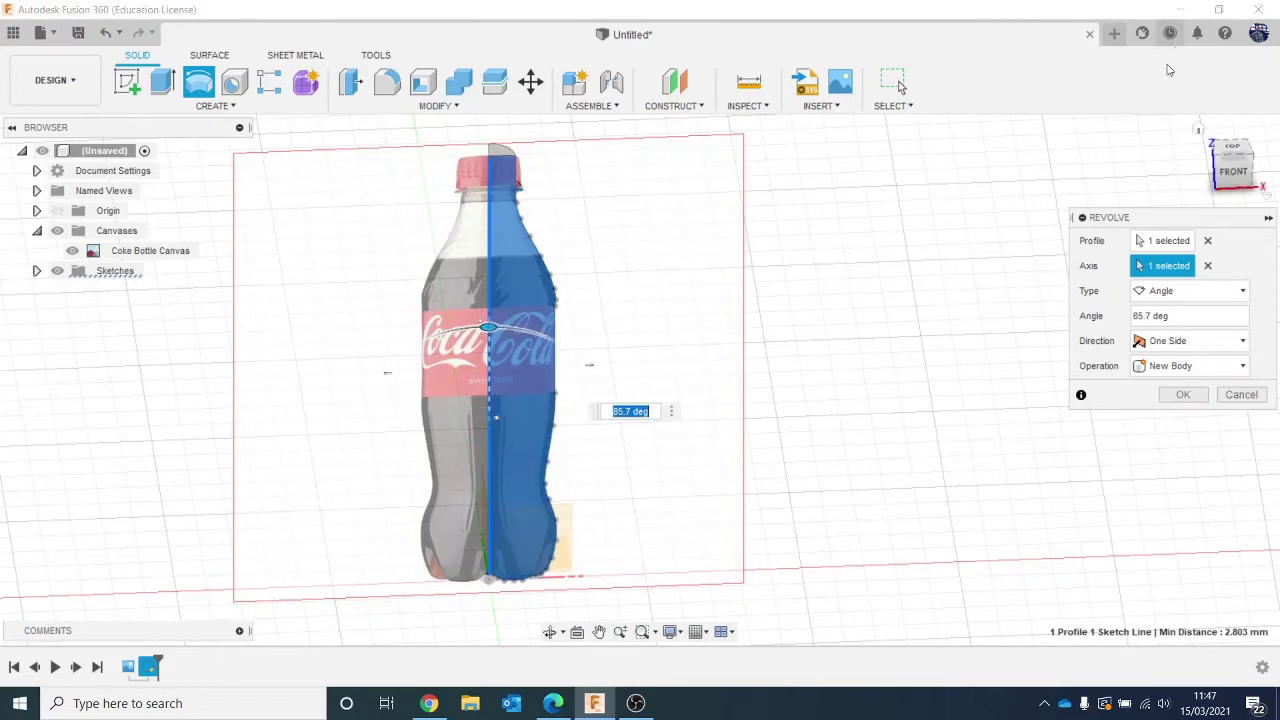
pyautogui.moveTo(1230, 169); pyautogui.dragTo(1272, 222)
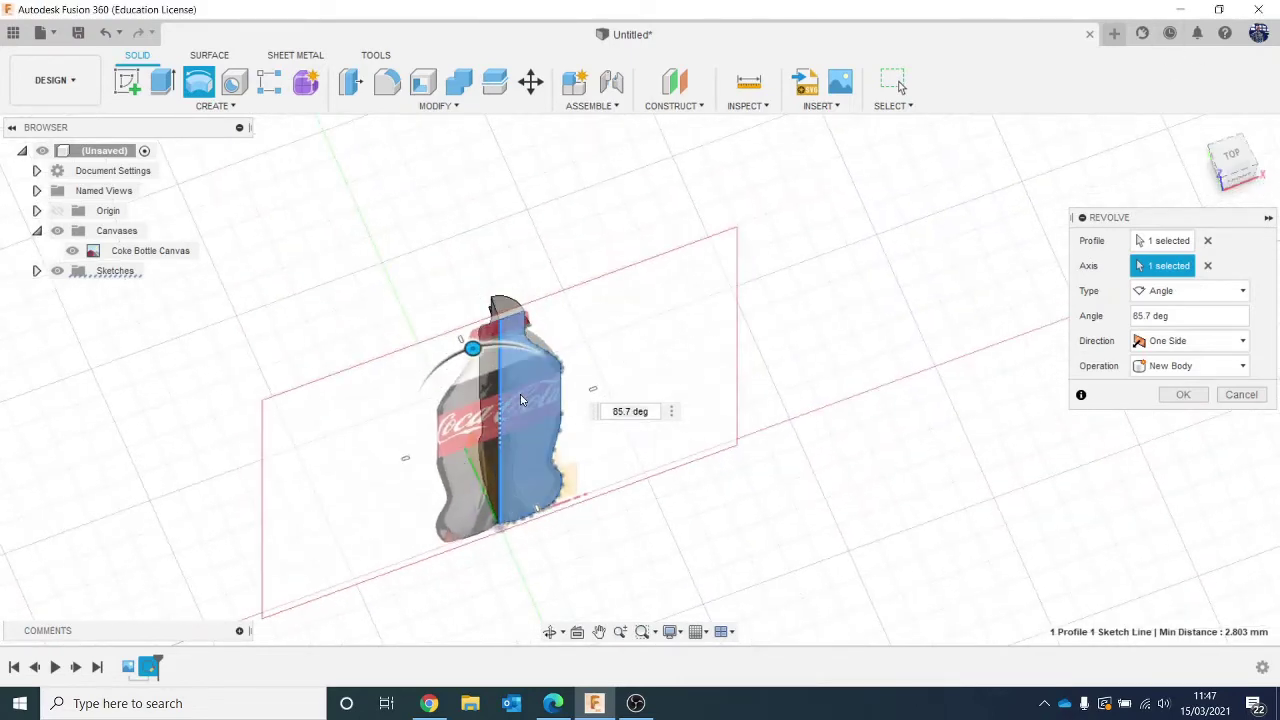
pyautogui.moveTo(473, 347); pyautogui.dragTo(548, 488)
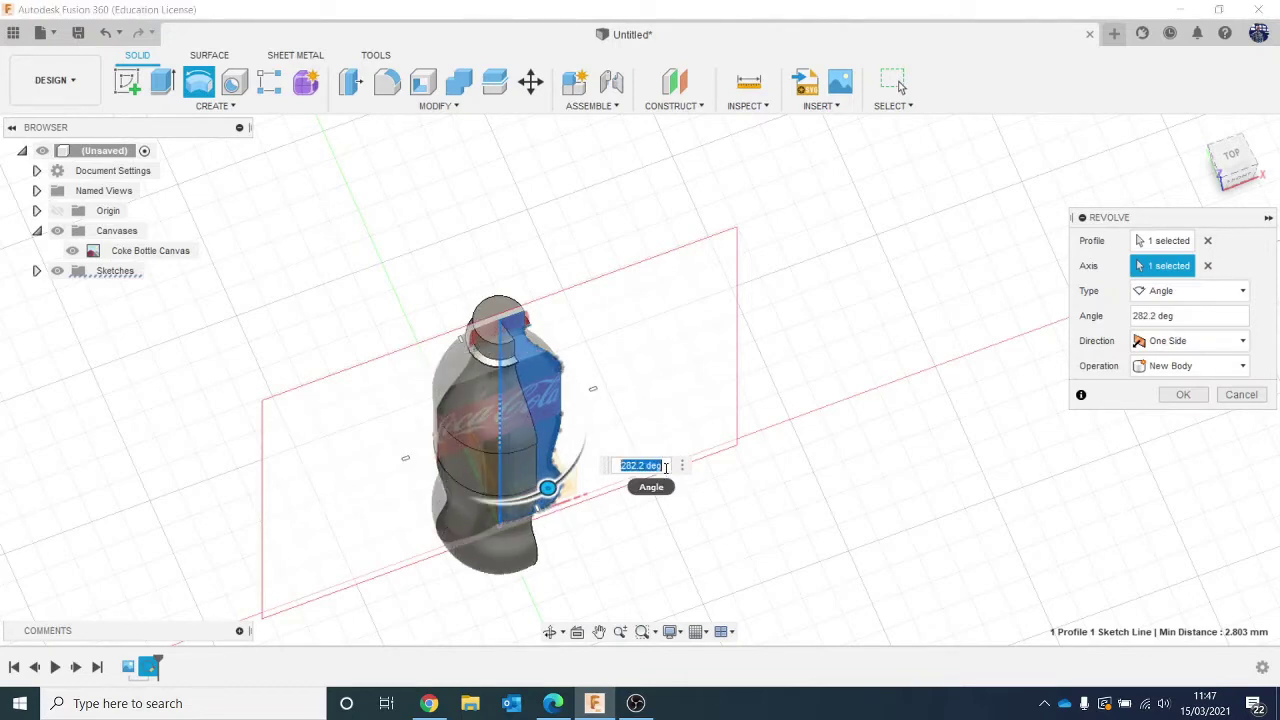
# Set the revolve angle to 360 degrees and create the solid bottle body.
pyautogui.write('360')
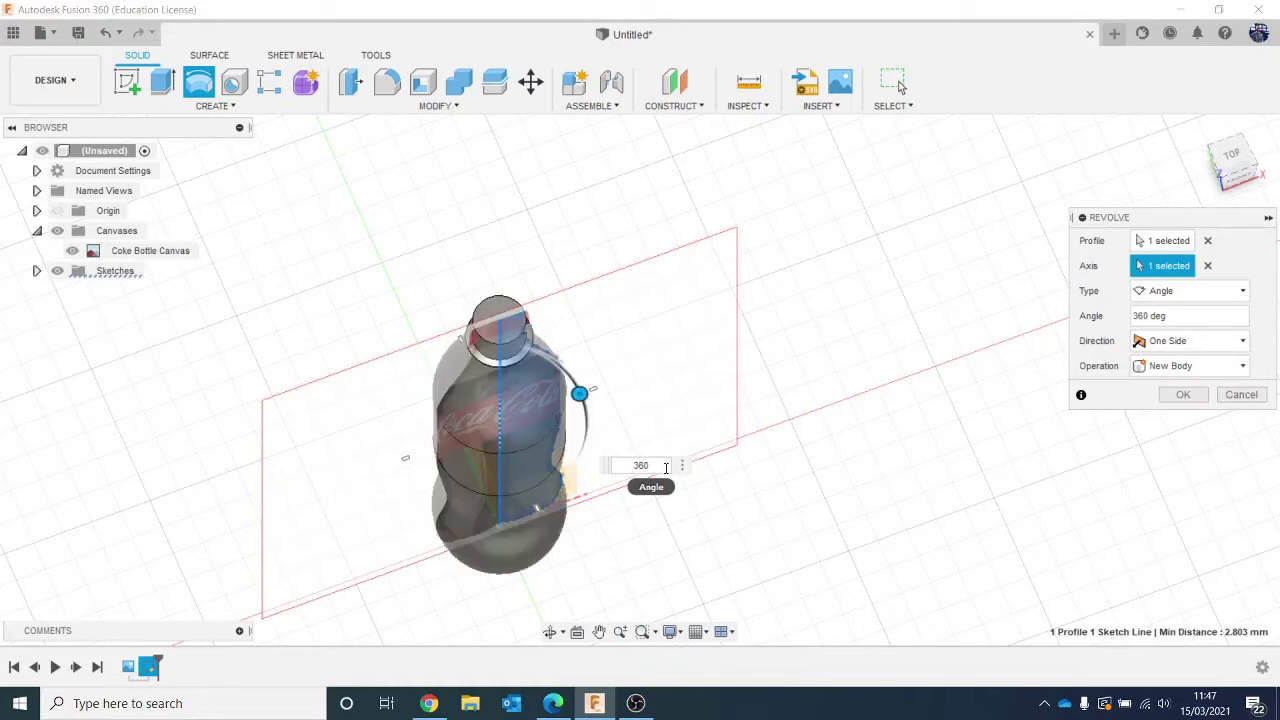
pyautogui.moveTo(1240, 176); pyautogui.dragTo(1218, 126)
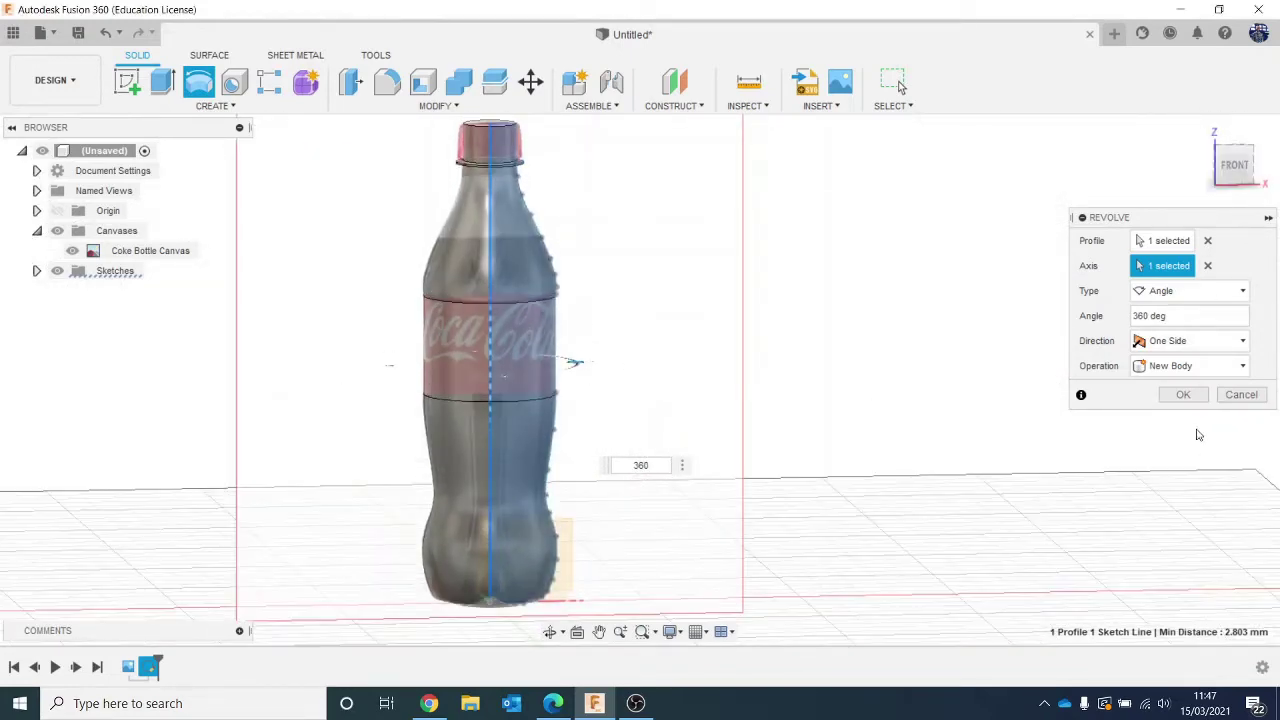
pyautogui.click(1184, 395)
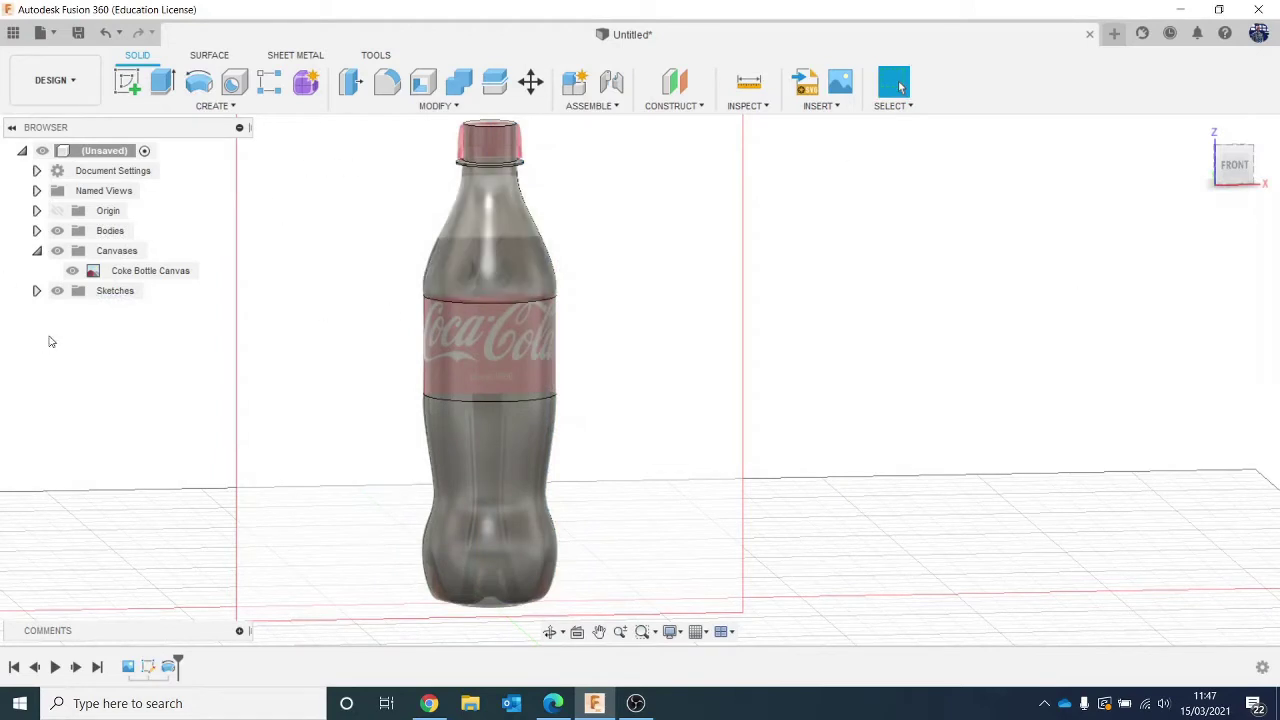
# Compare the revolved bottle with the reference image, leaving Coke Bottle Canvas hidden.
pyautogui.click(72, 271)
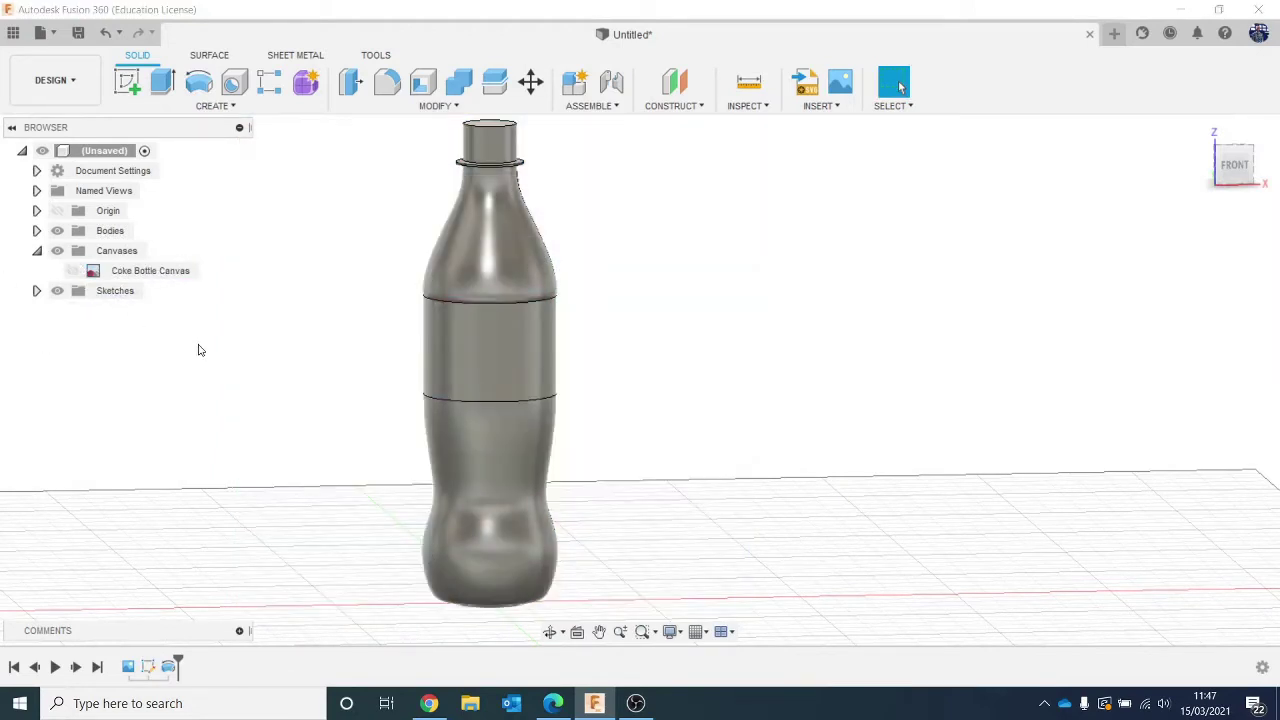
pyautogui.click(72, 271)
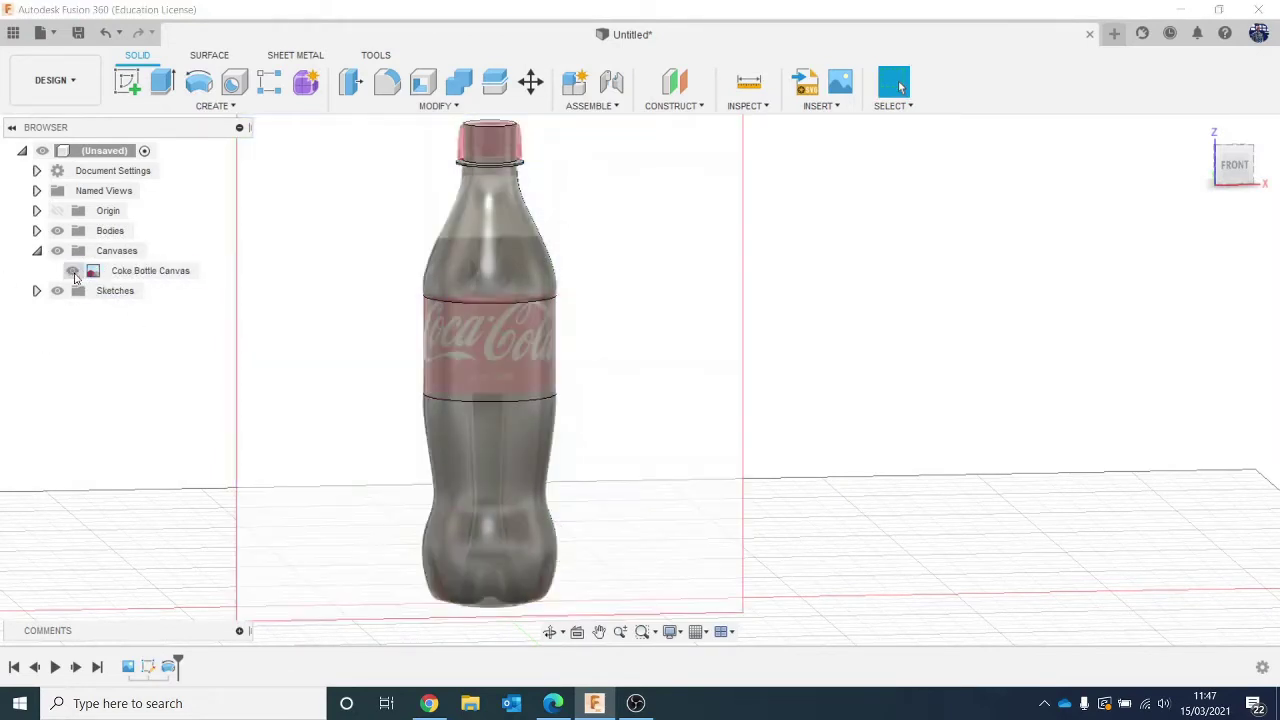
pyautogui.click(72, 271)
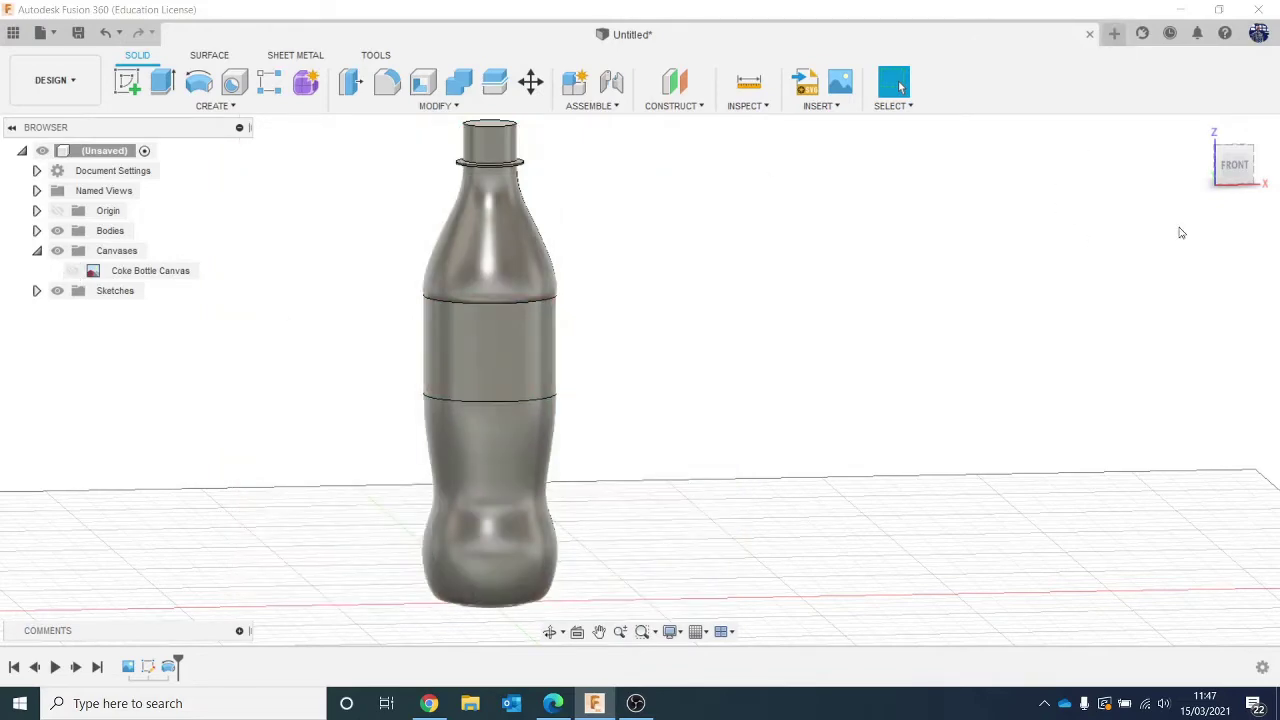
pyautogui.moveTo(1236, 165); pyautogui.dragTo(1213, 191)
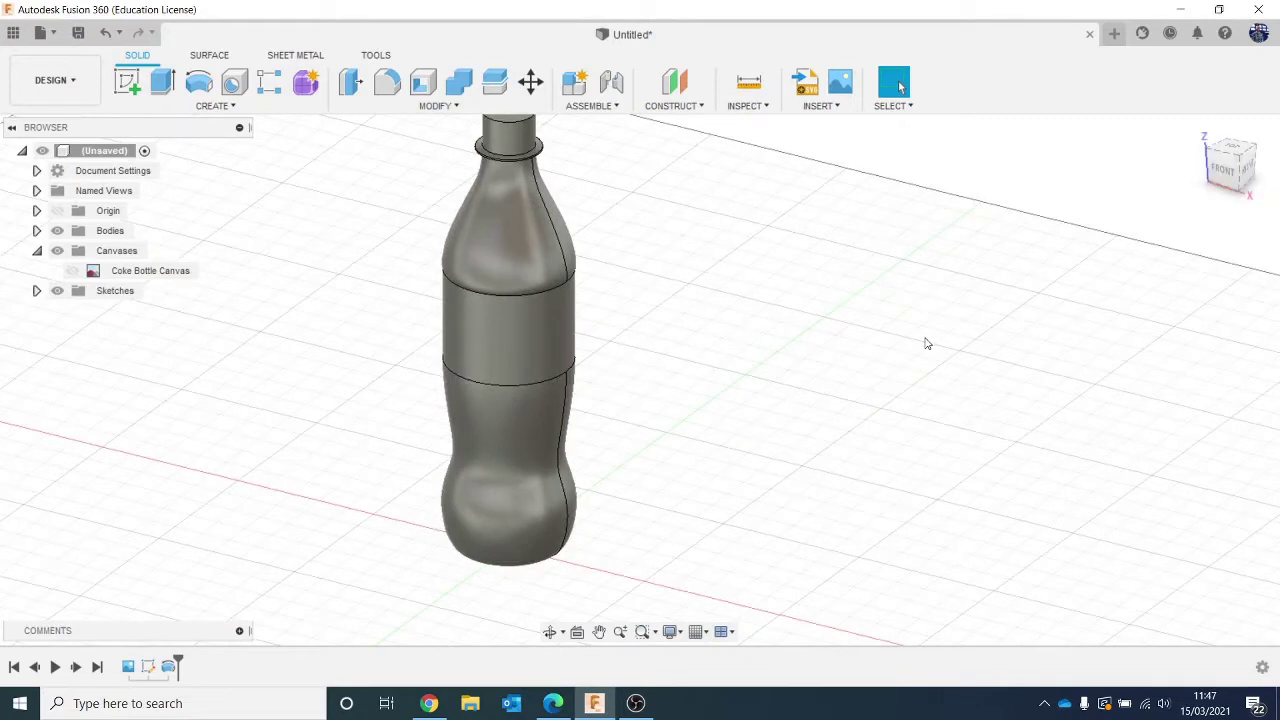
pyautogui.moveTo(927, 344)
pyautogui.mouseDown(button='middle')
pyautogui.moveTo(1046, 397)
pyautogui.moveTo(938, 365)
pyautogui.mouseUp(button='middle')
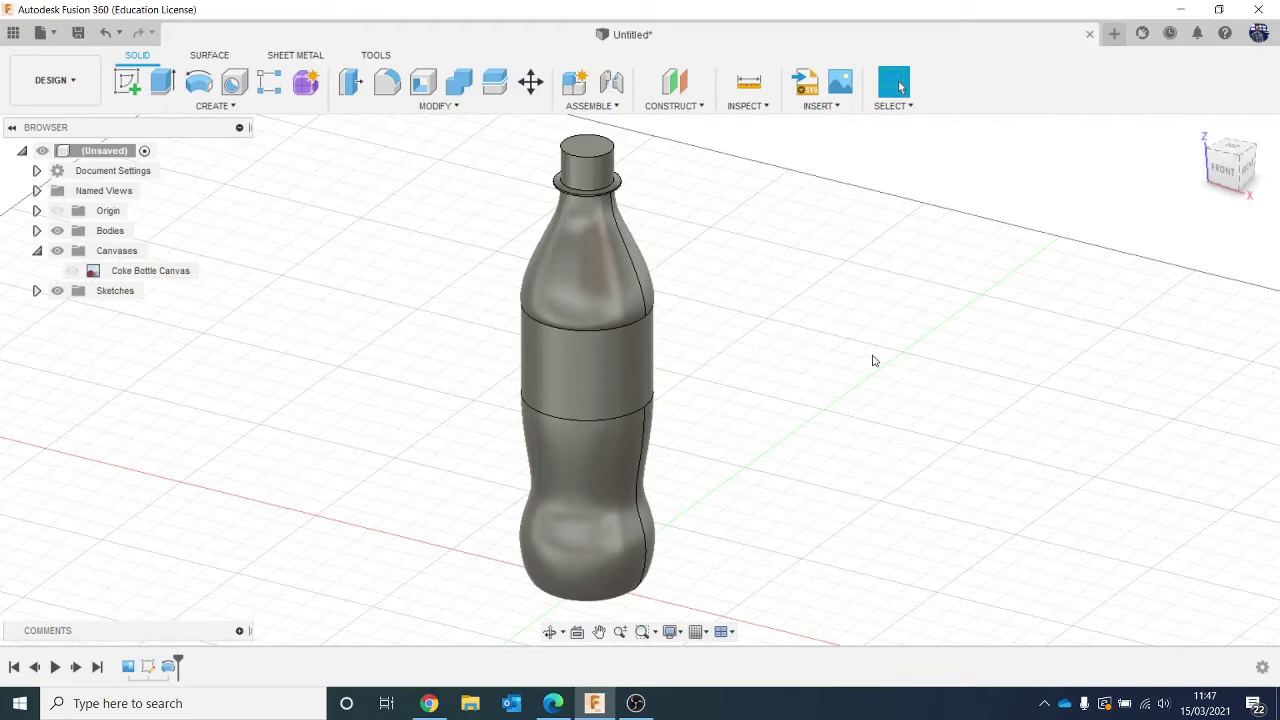
pyautogui.moveTo(873, 360); pyautogui.dragTo(866, 294, button='middle')
pyautogui.moveTo(834, 210); pyautogui.dragTo(803, 234, button='middle')
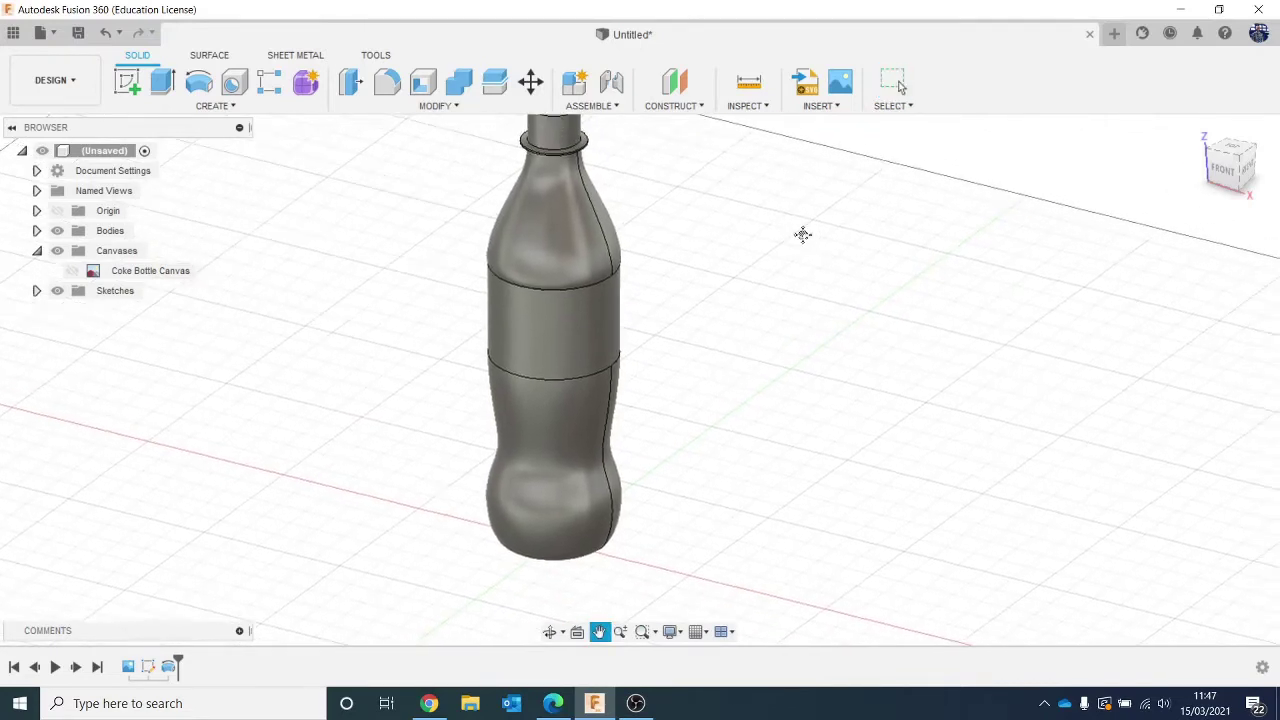
# Create a construction plane offset upward from the XY plane to about the middle of the bottle's label band.
pyautogui.click(678, 112)
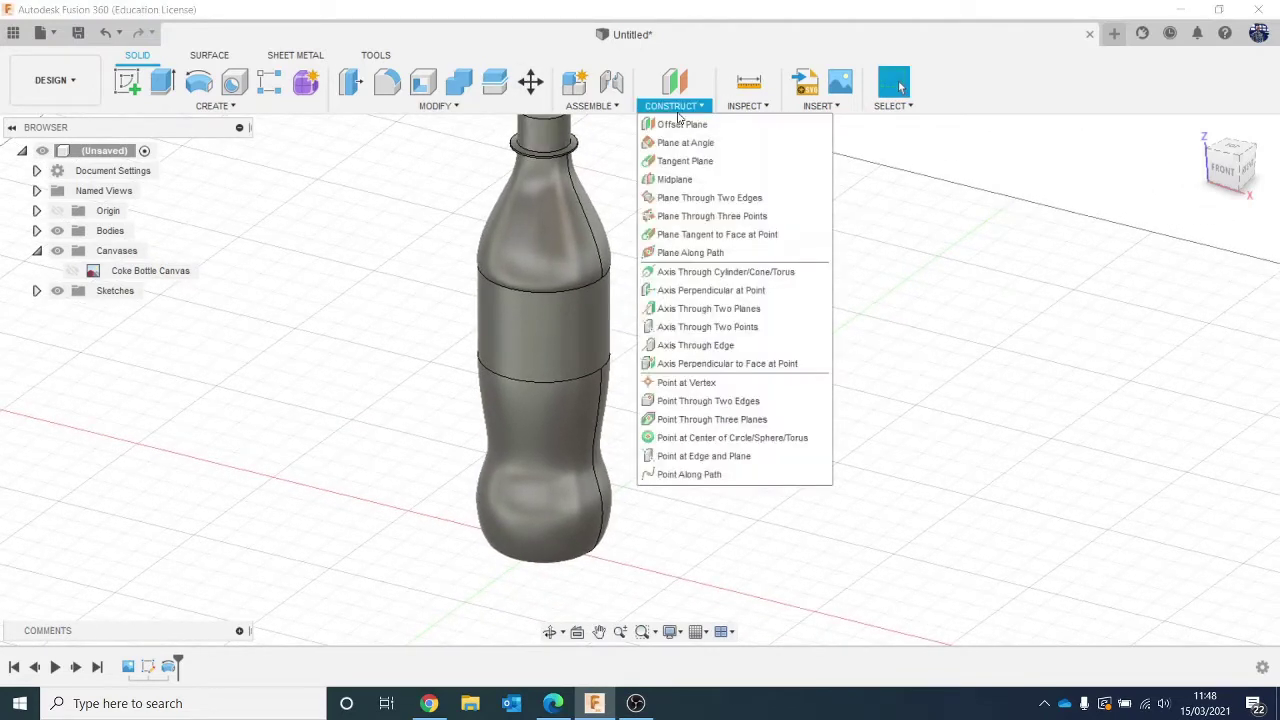
pyautogui.click(680, 124)
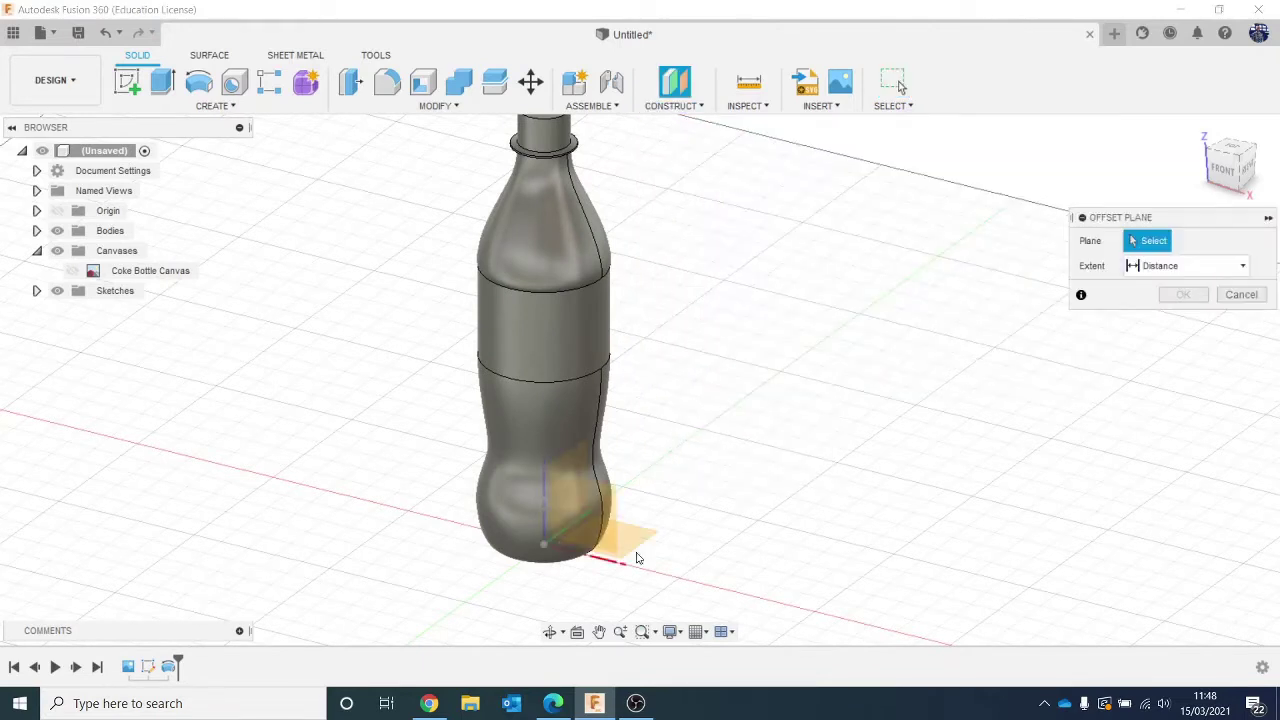
pyautogui.click(630, 558)
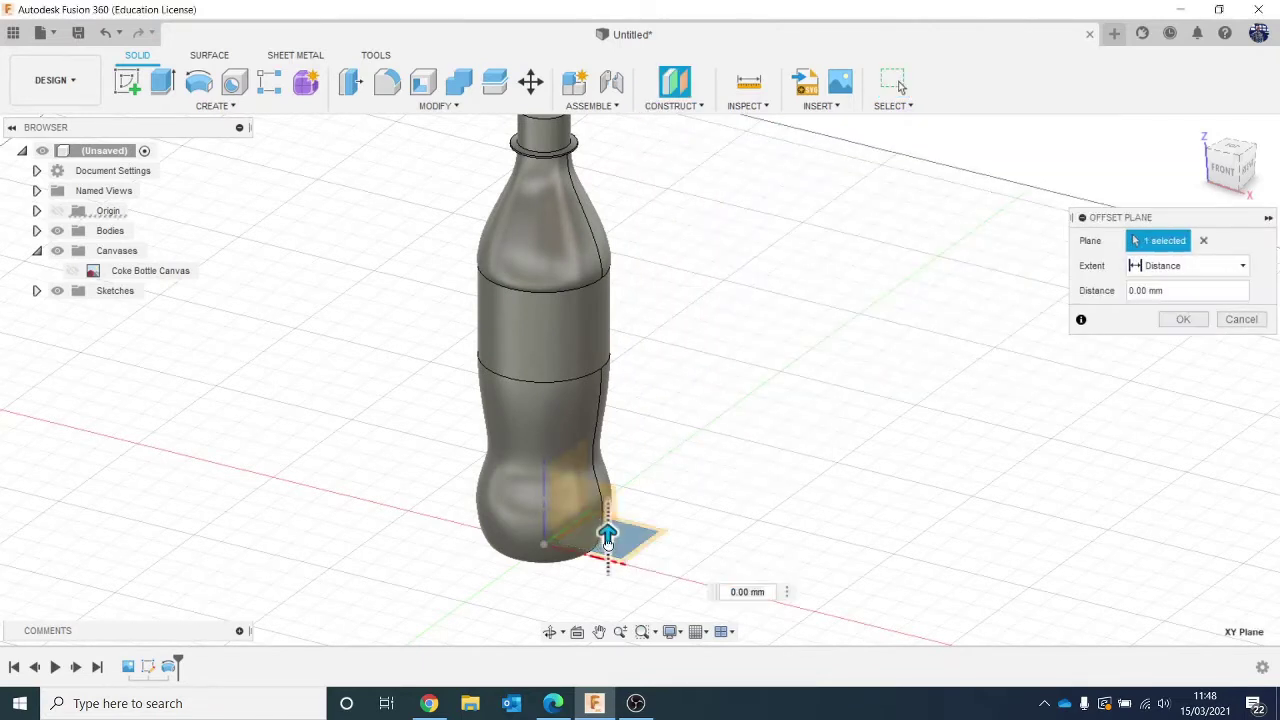
pyautogui.moveTo(607, 537); pyautogui.dragTo(607, 357)
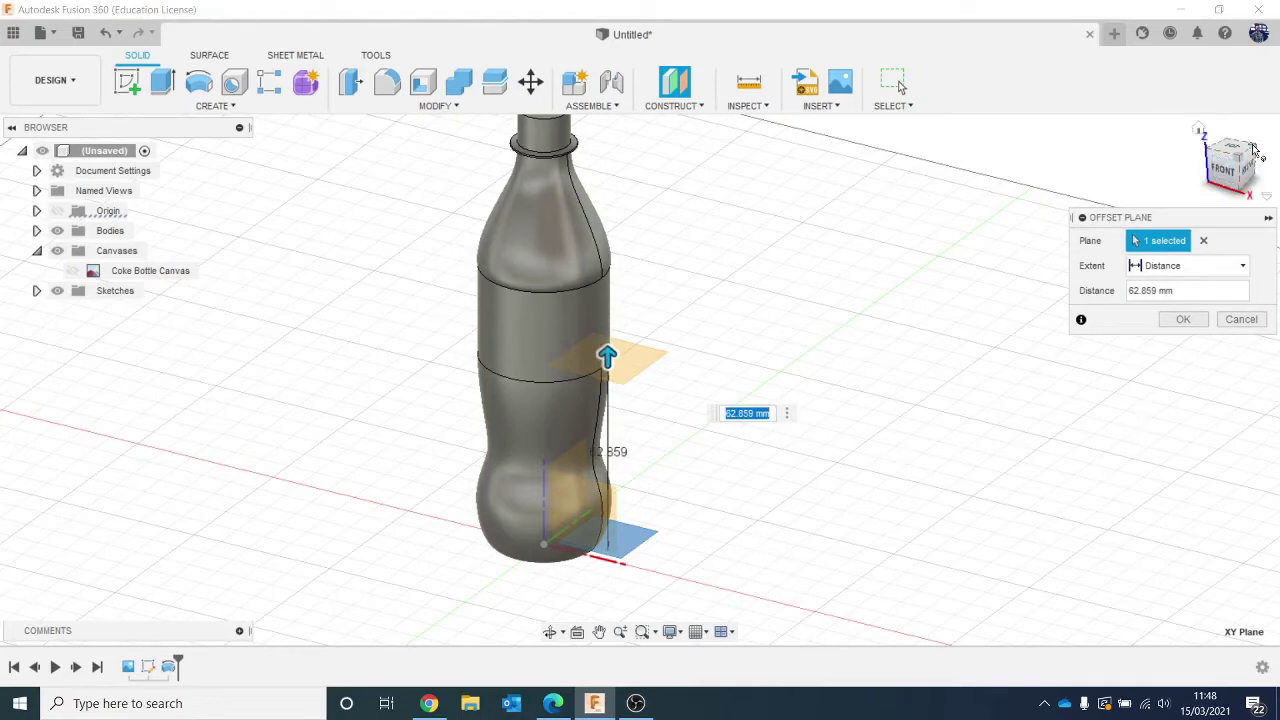
pyautogui.click(1216, 183)
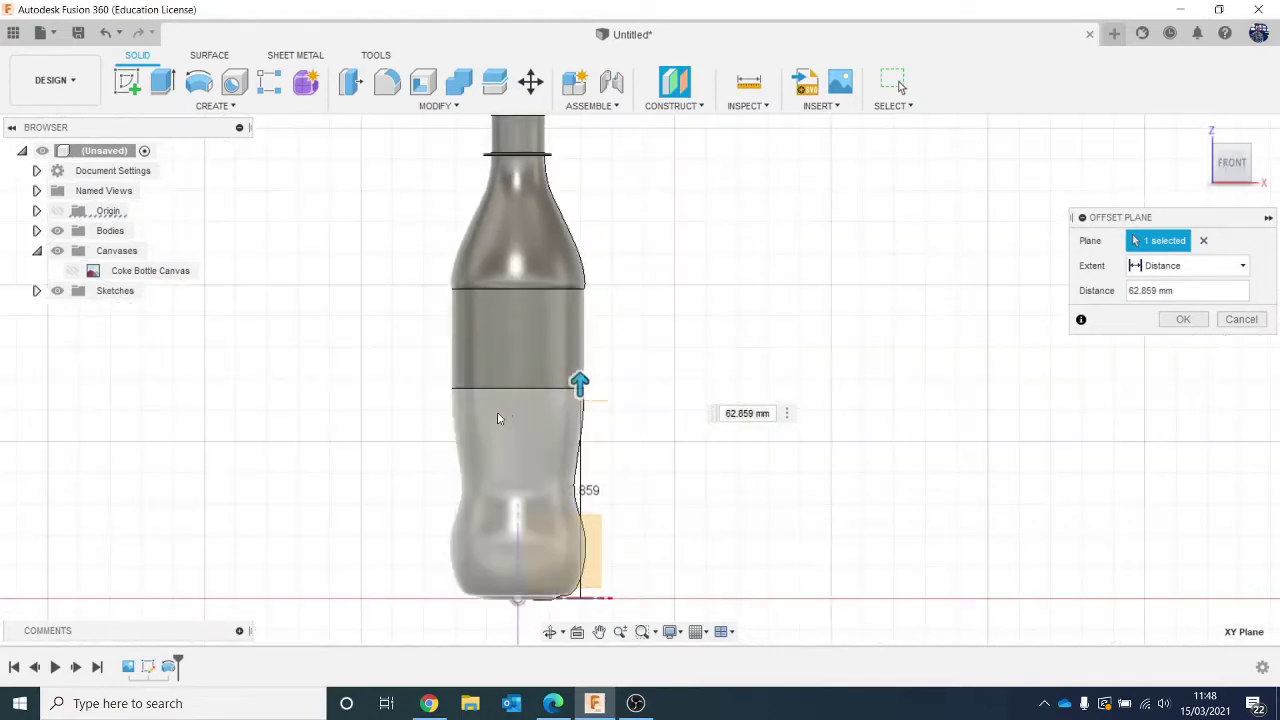
pyautogui.moveTo(580, 383); pyautogui.dragTo(580, 339)
pyautogui.click(1183, 319)
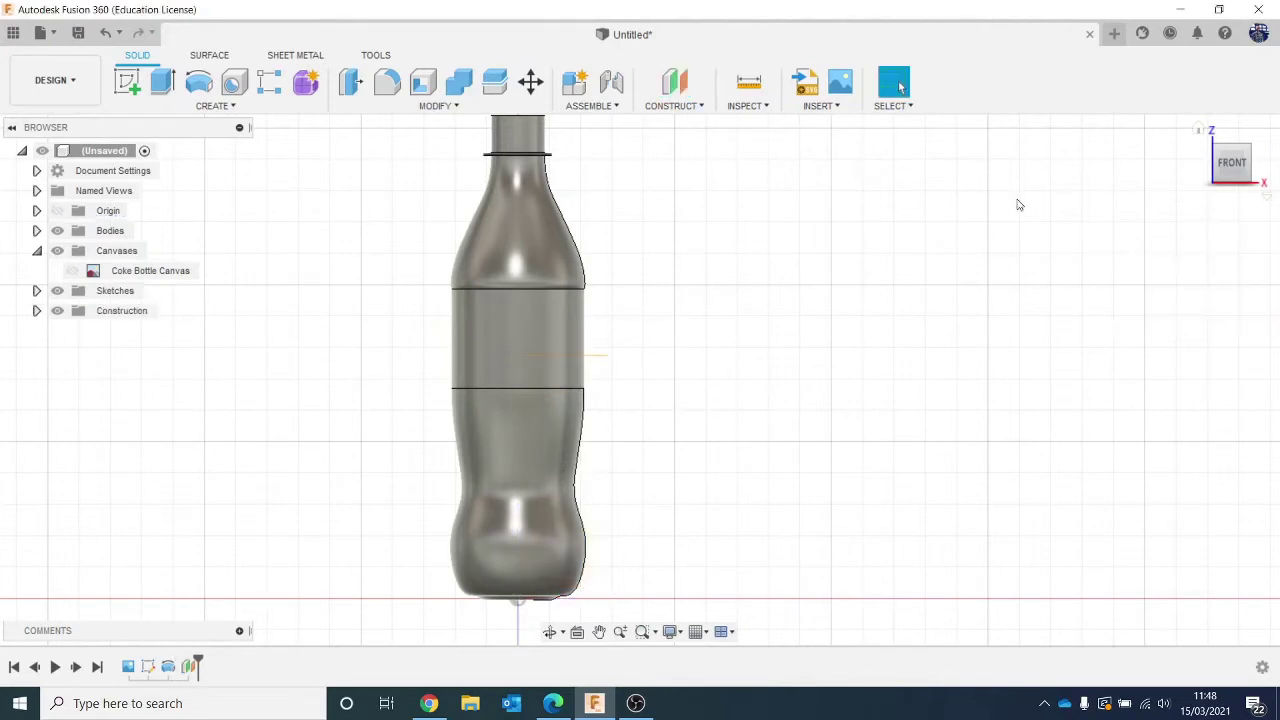
# Split the bottle body into upper and lower parts using the offset construction plane as the splitting tool.
pyautogui.click(490, 87)
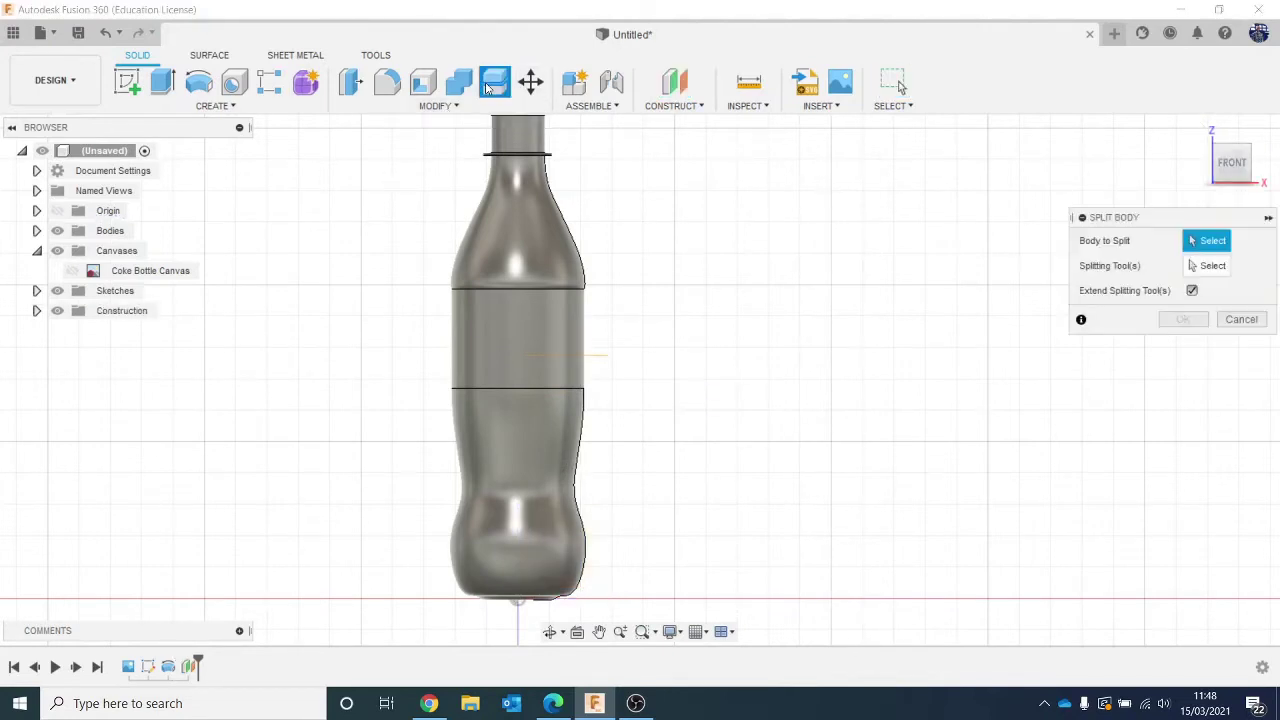
pyautogui.click(534, 222)
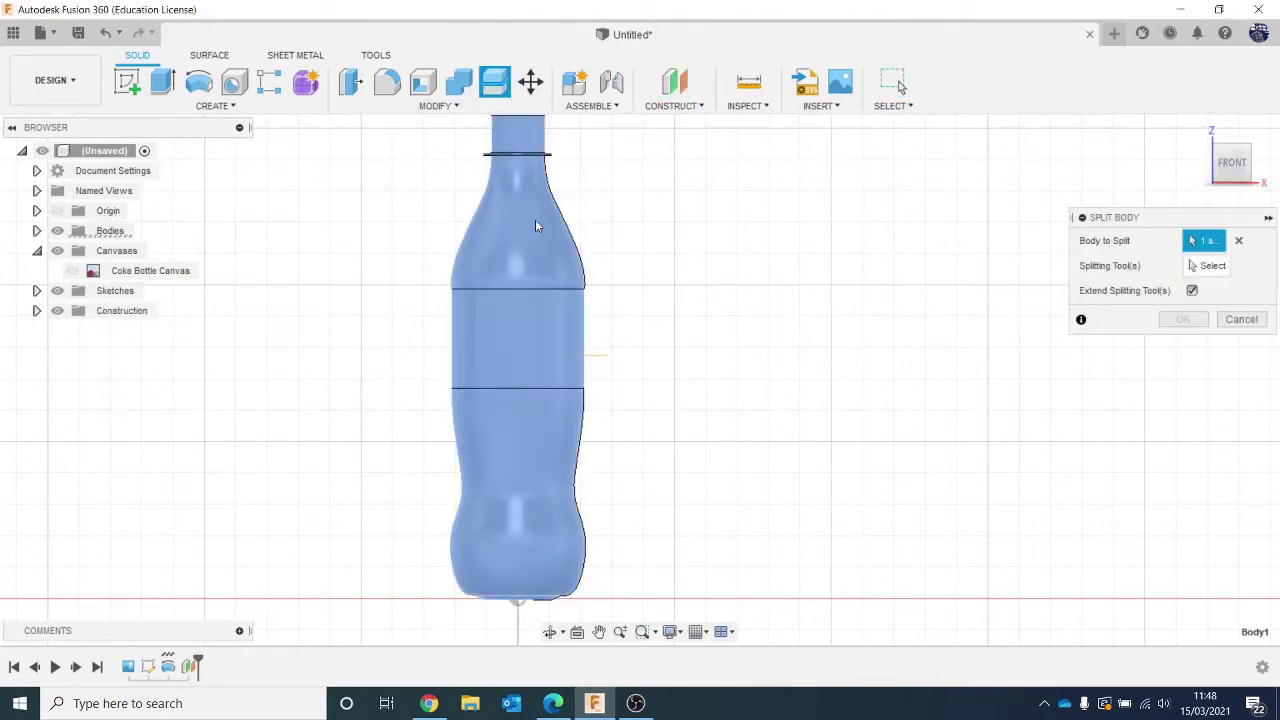
pyautogui.click(1193, 266)
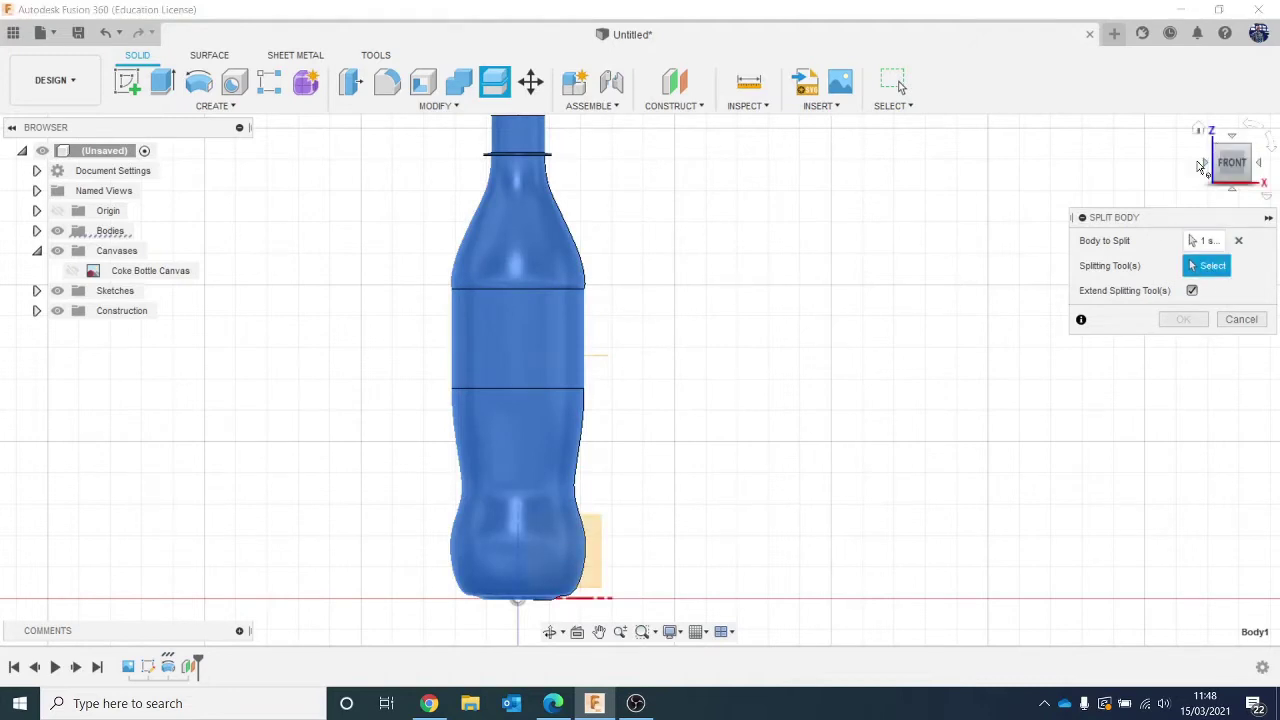
pyautogui.click(1225, 168)
pyautogui.click(600, 324)
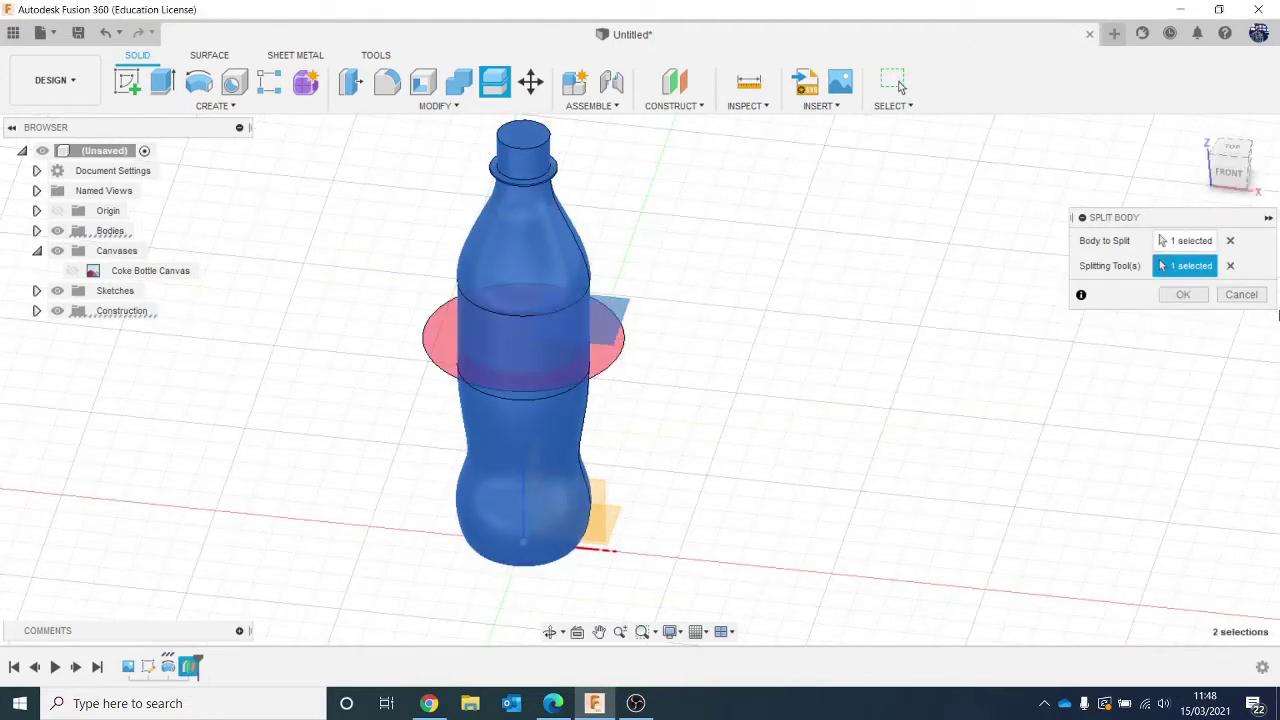
pyautogui.click(1181, 295)
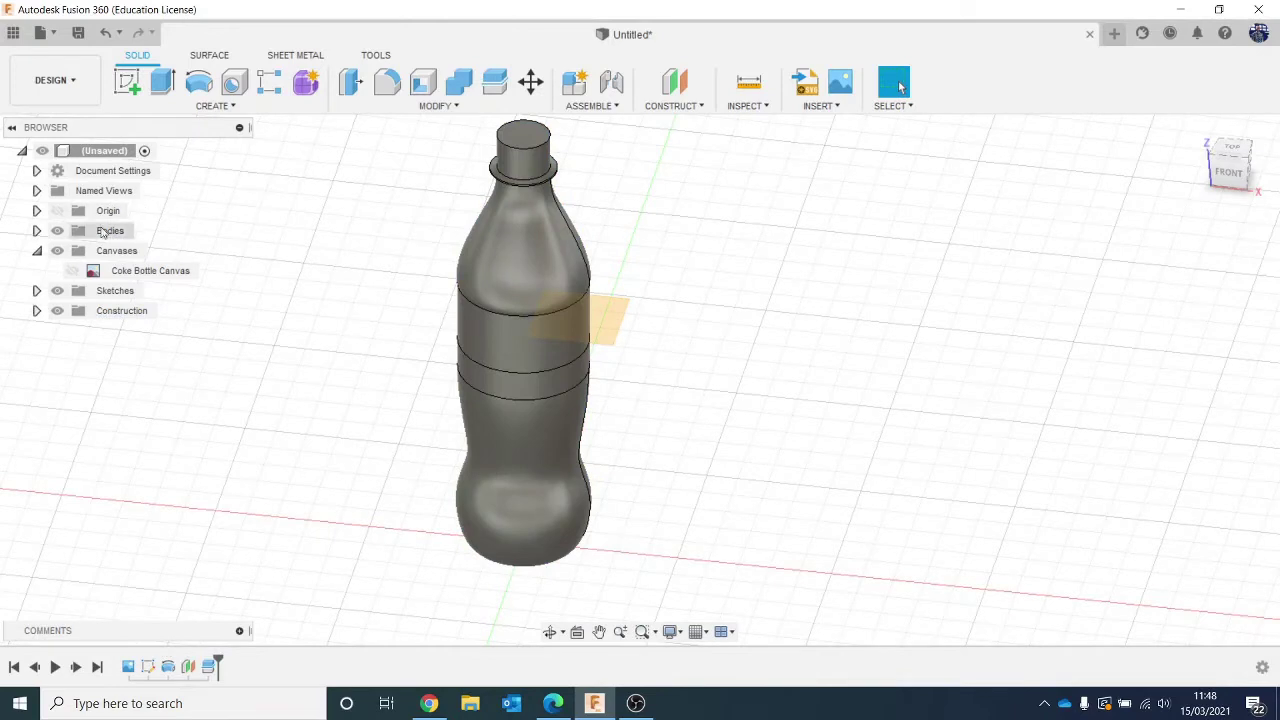
# Hide the upper bottle part (Body2) and the offset construction plane, keeping the lower part (Body1) shown.
pyautogui.click(37, 251)
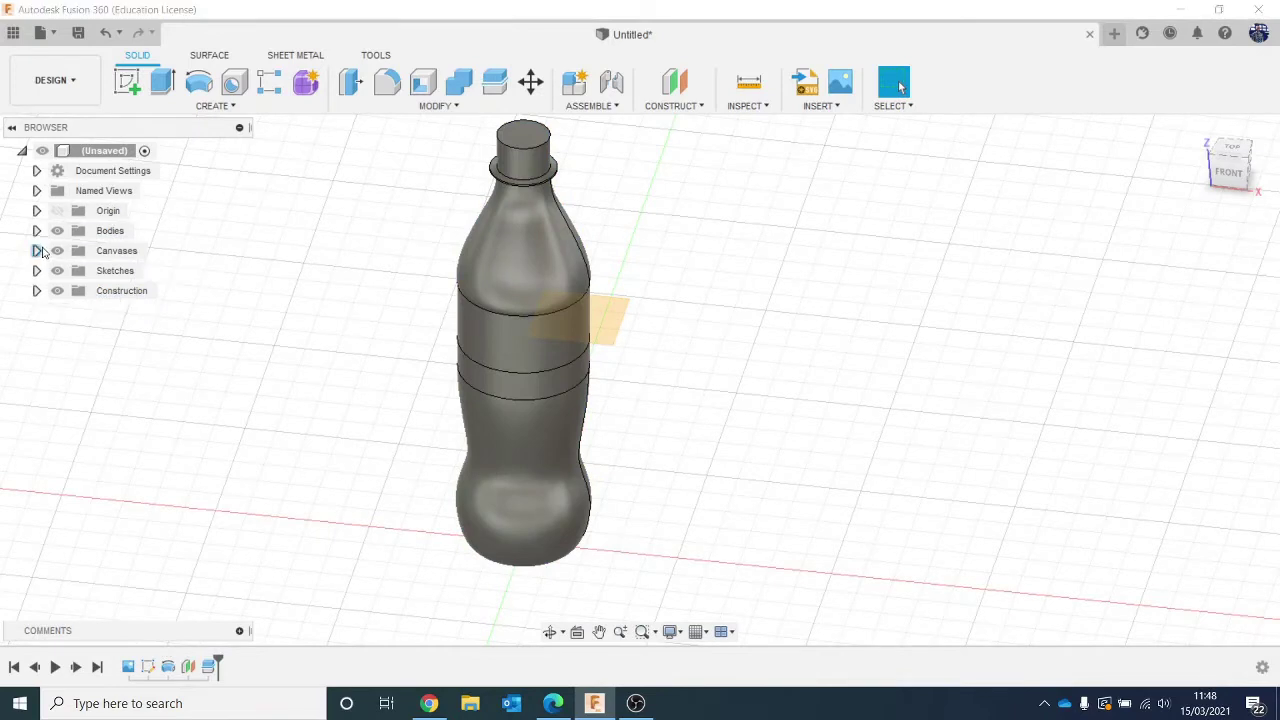
pyautogui.click(37, 231)
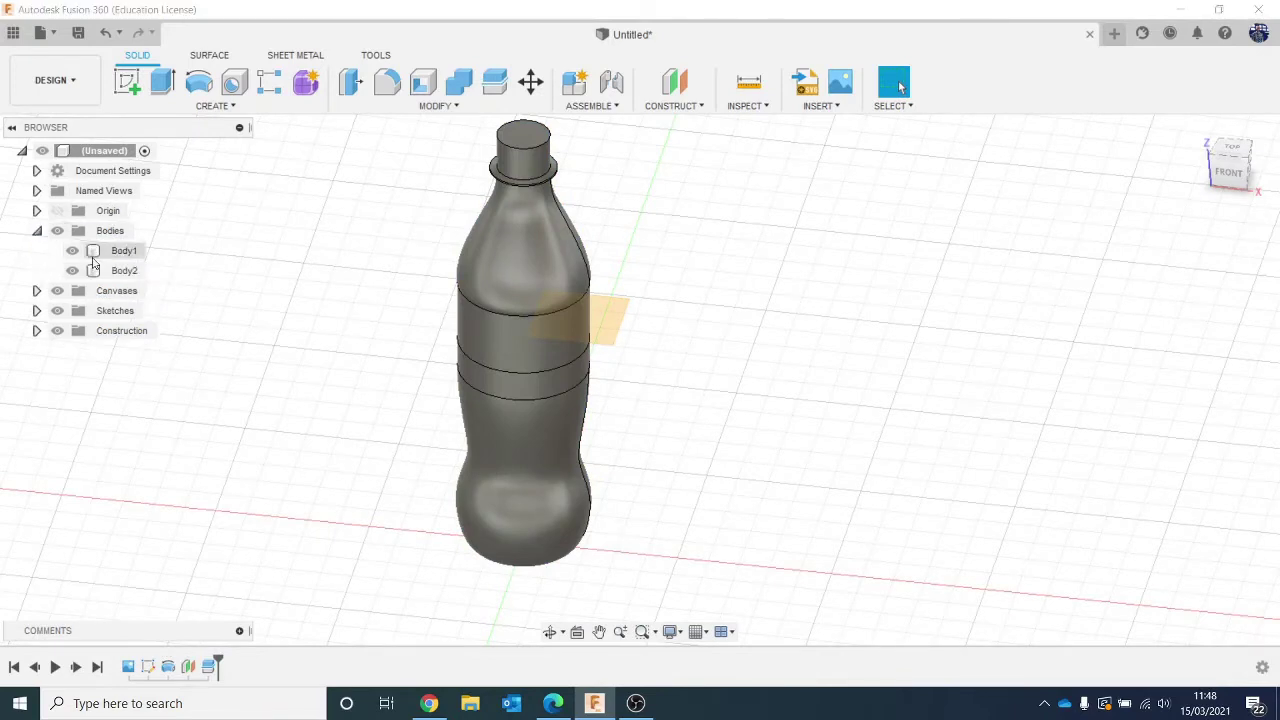
pyautogui.click(73, 251)
pyautogui.click(73, 271)
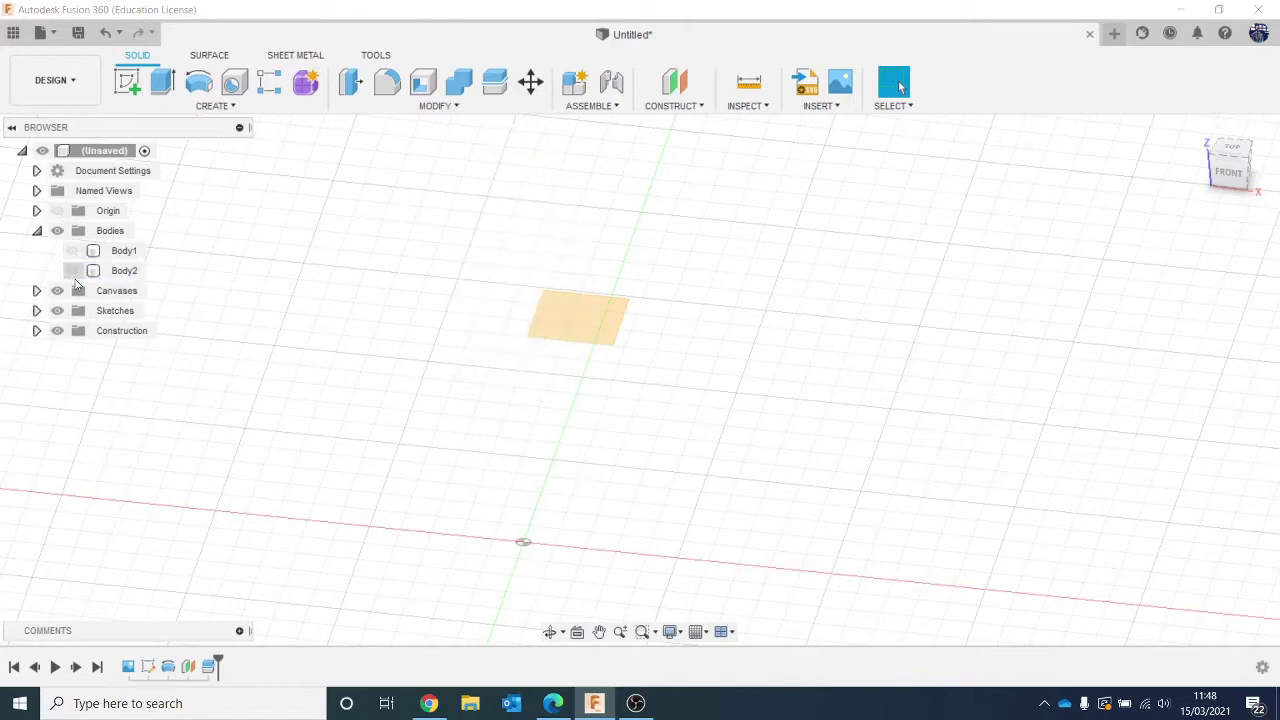
pyautogui.click(73, 271)
pyautogui.click(73, 271)
pyautogui.click(73, 251)
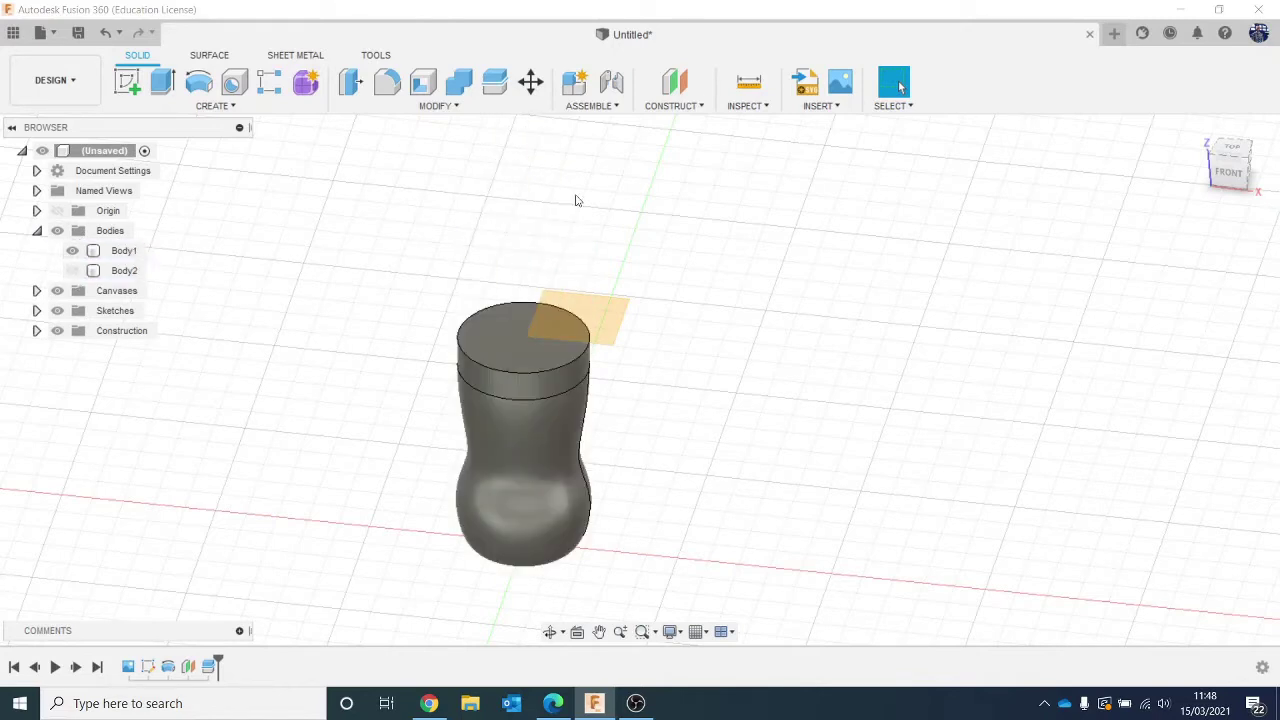
pyautogui.click(616, 312)
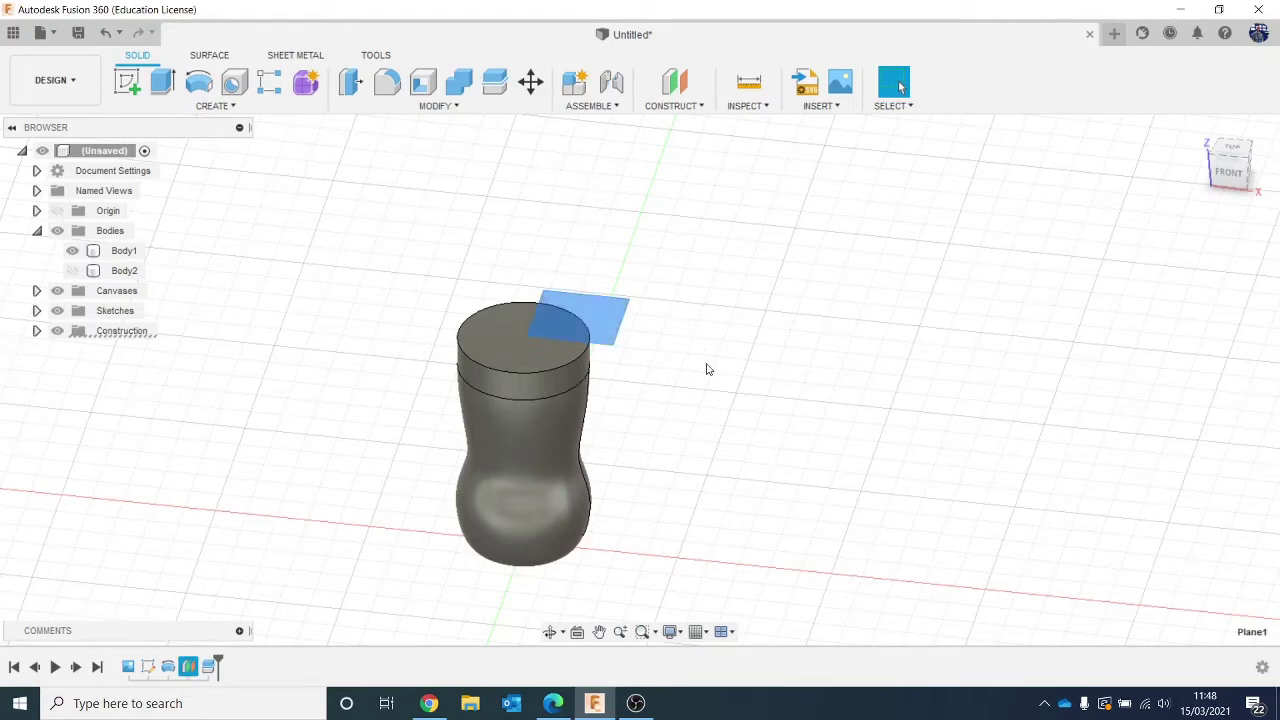
pyautogui.press('v')
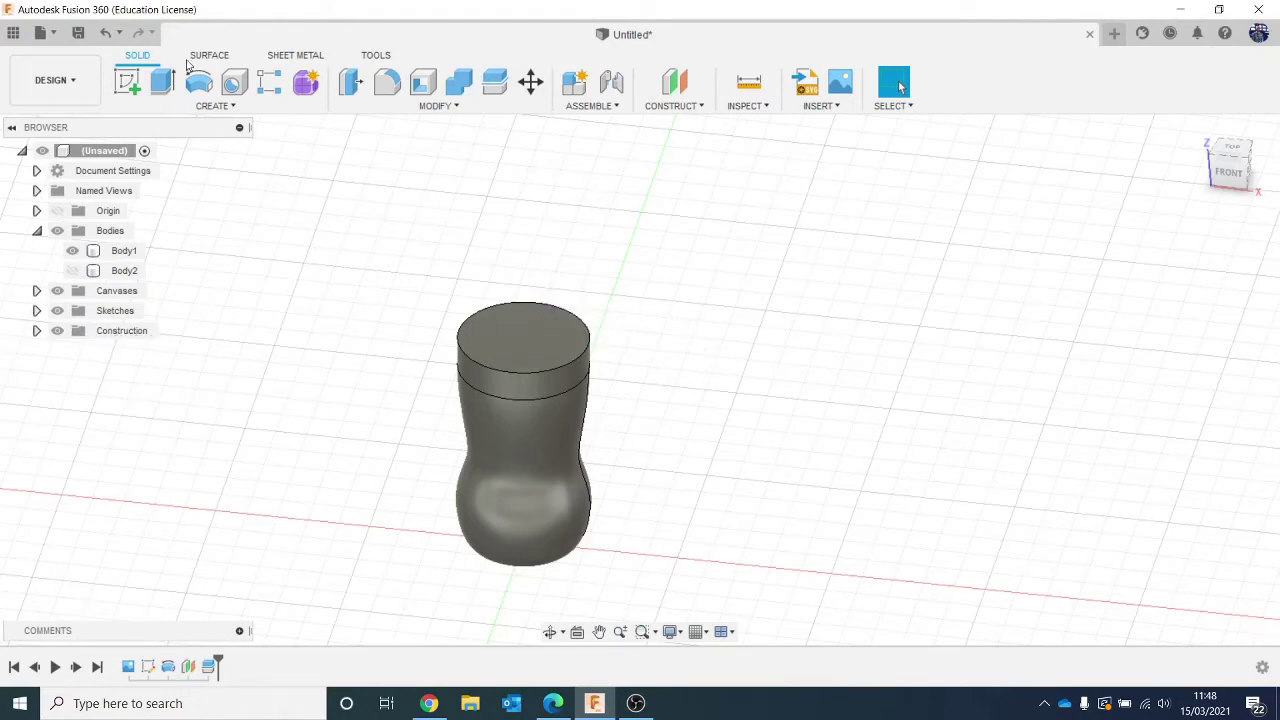
# Shell the lower bottle part inward with a 2 mm wall thickness, removing its flat top face.
pyautogui.click(423, 81)
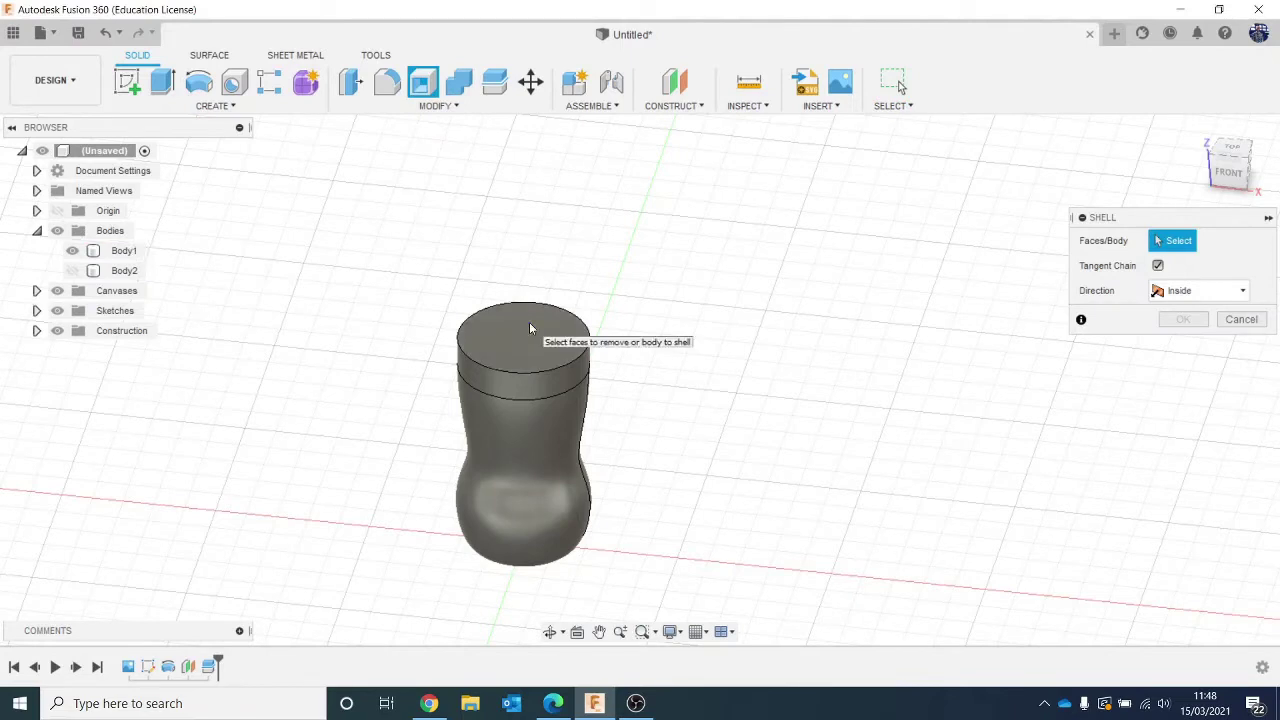
pyautogui.click(529, 355)
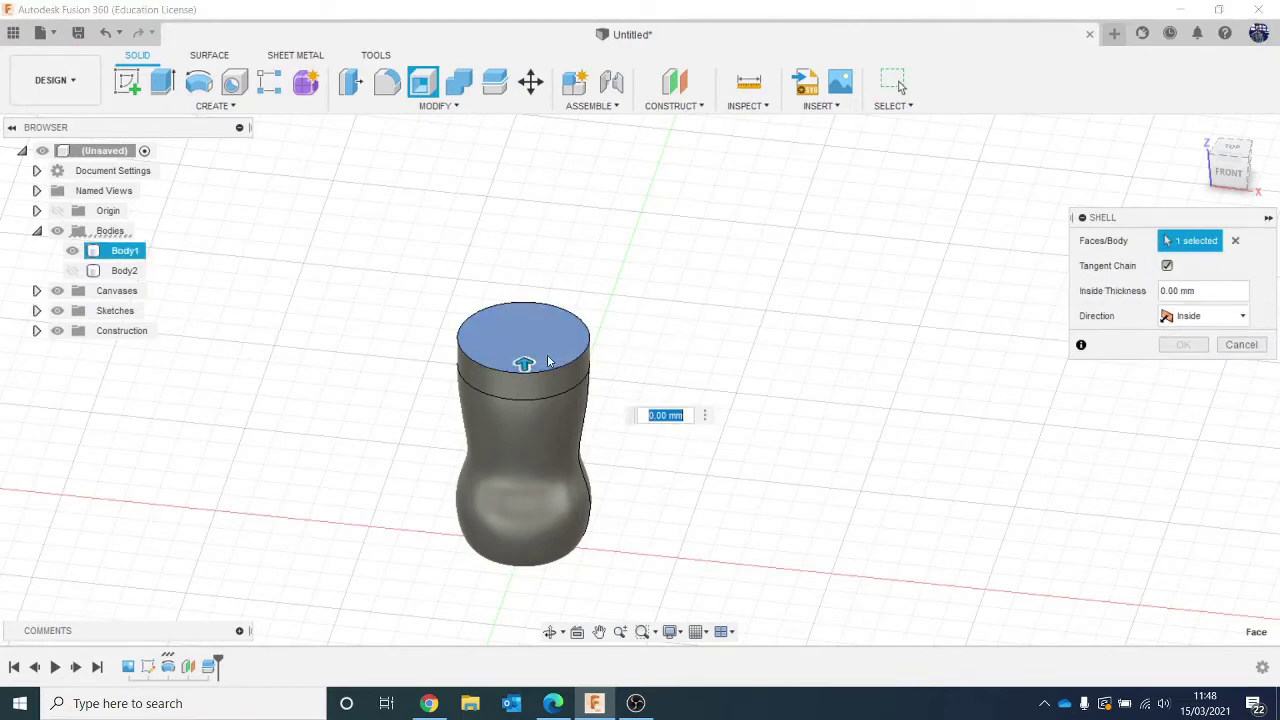
pyautogui.moveTo(533, 362); pyautogui.dragTo(526, 357)
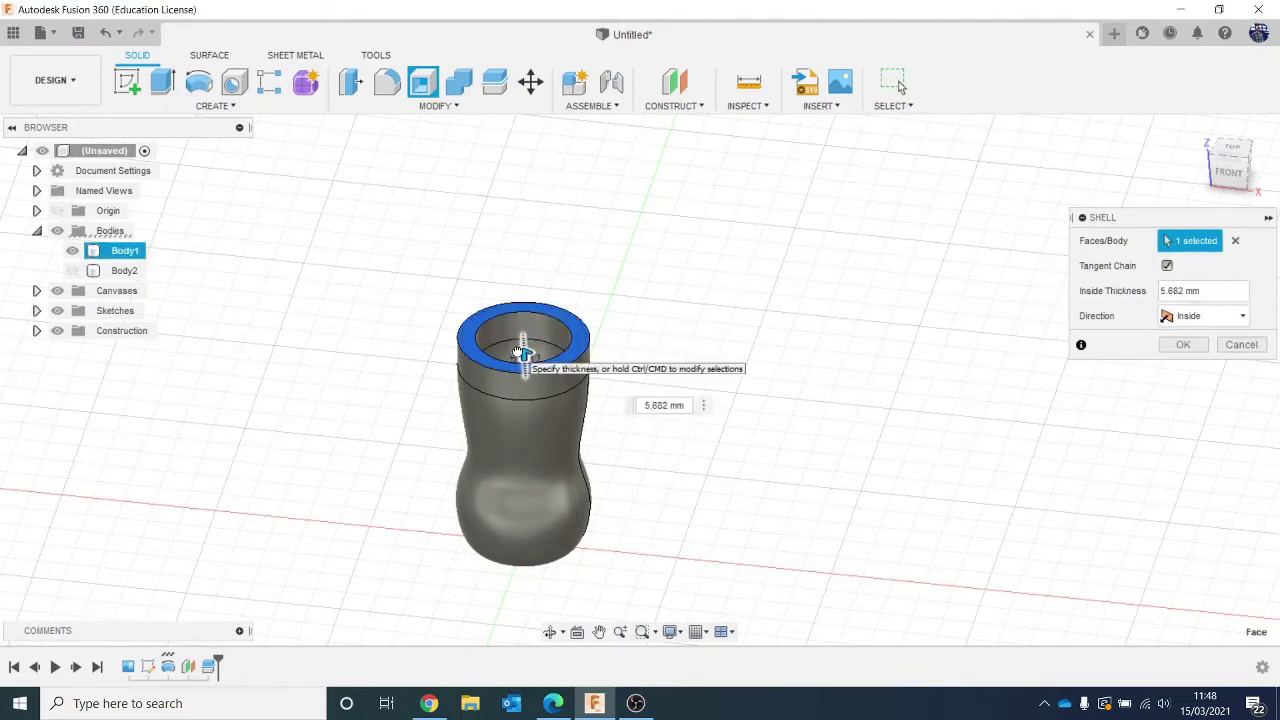
pyautogui.press('Return')
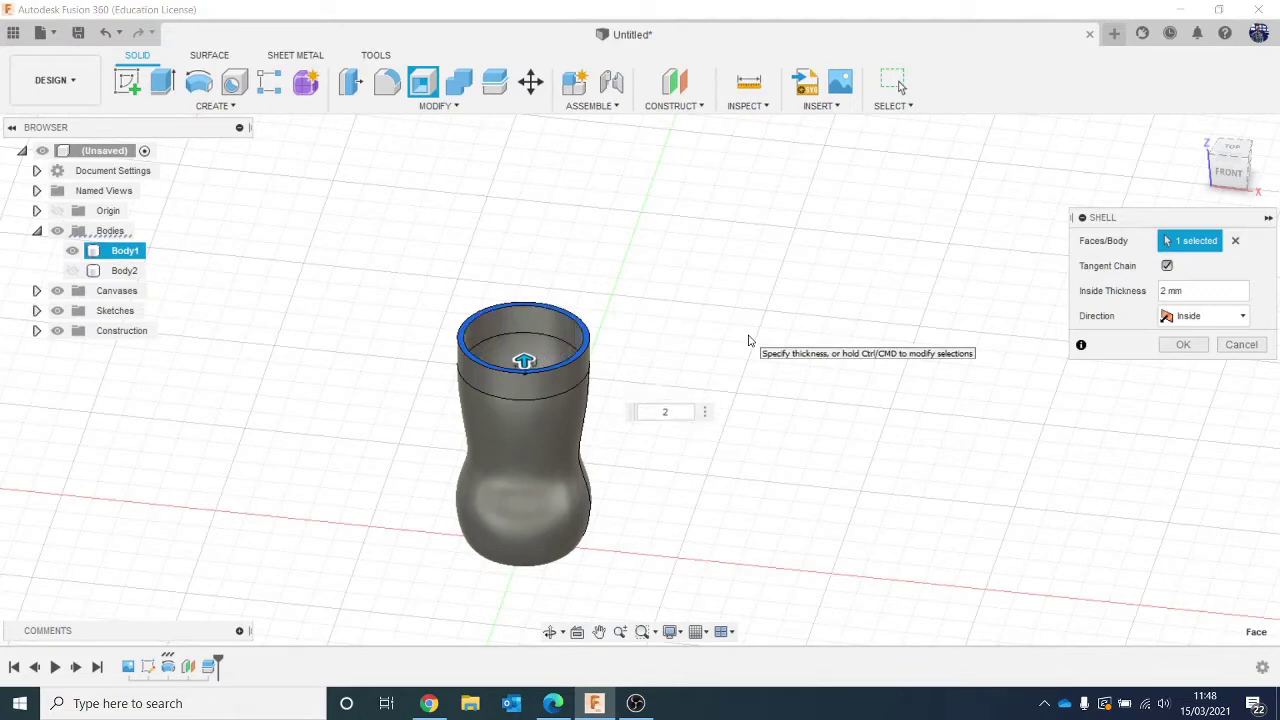
pyautogui.press('Return')
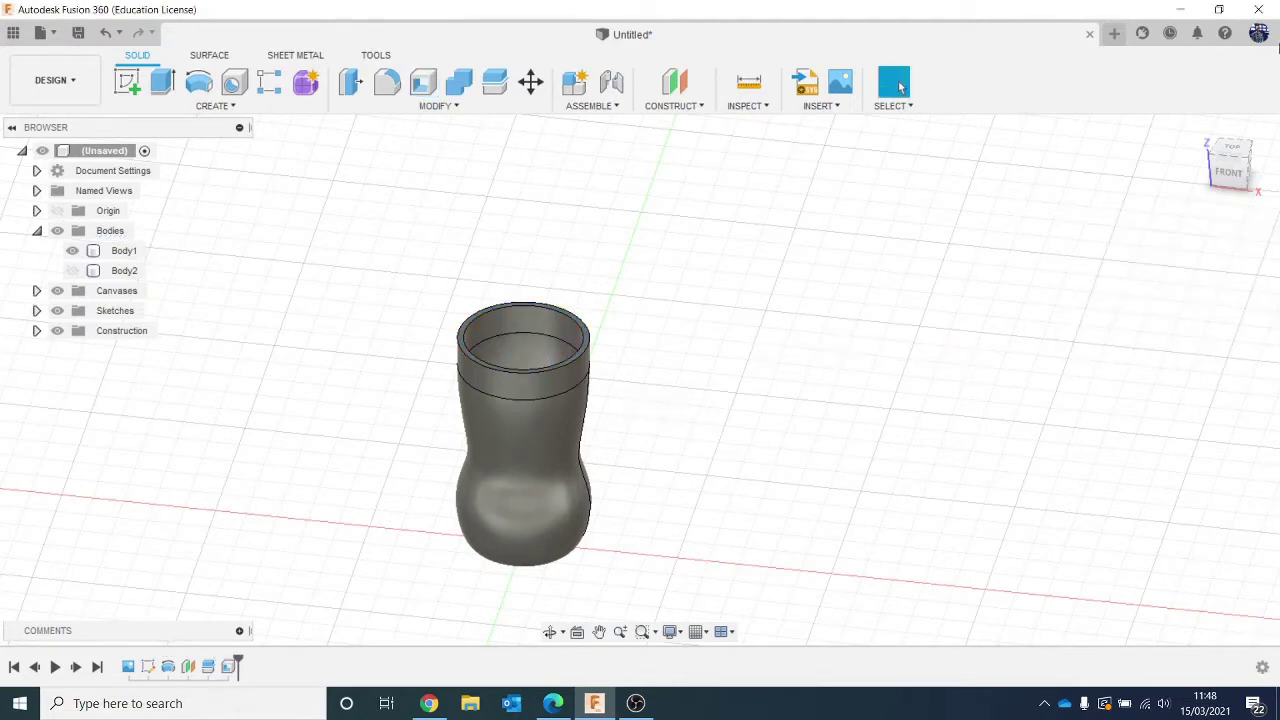
# Show only the upper bottle part (Body2) and shell it 2 mm inward, removing its flat bottom face.
pyautogui.click(1230, 150)
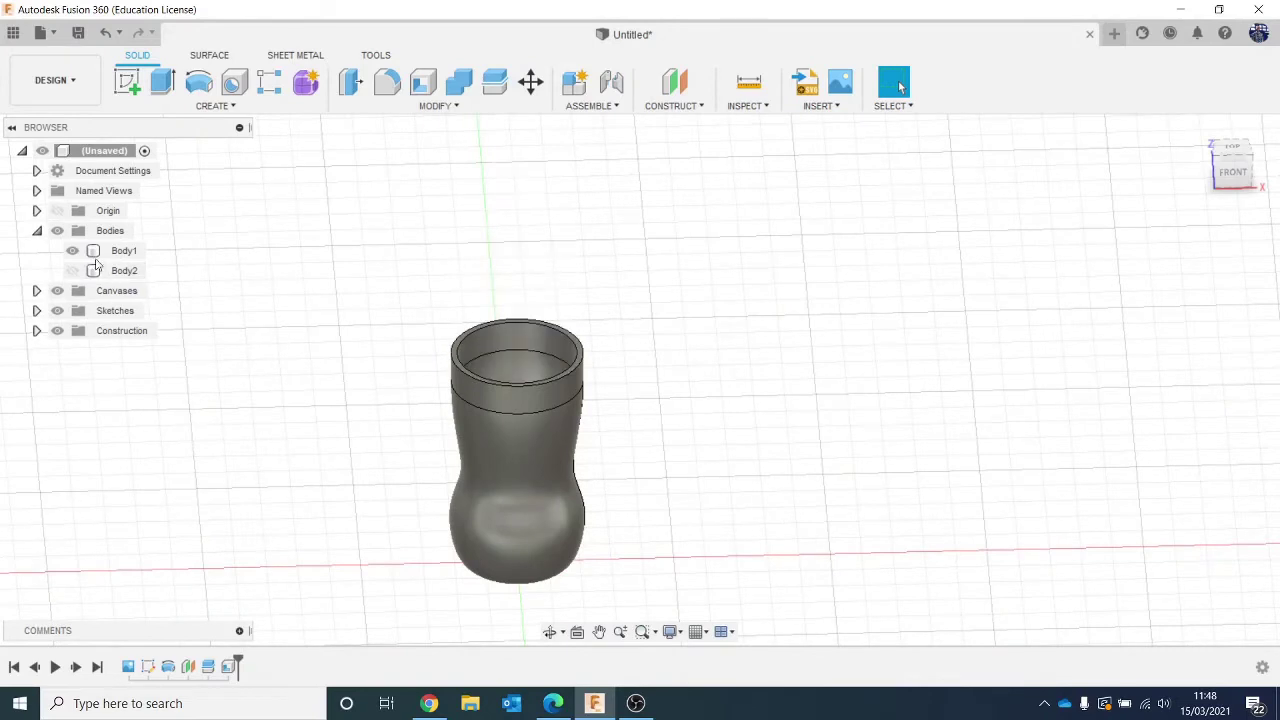
pyautogui.click(72, 250)
pyautogui.click(72, 270)
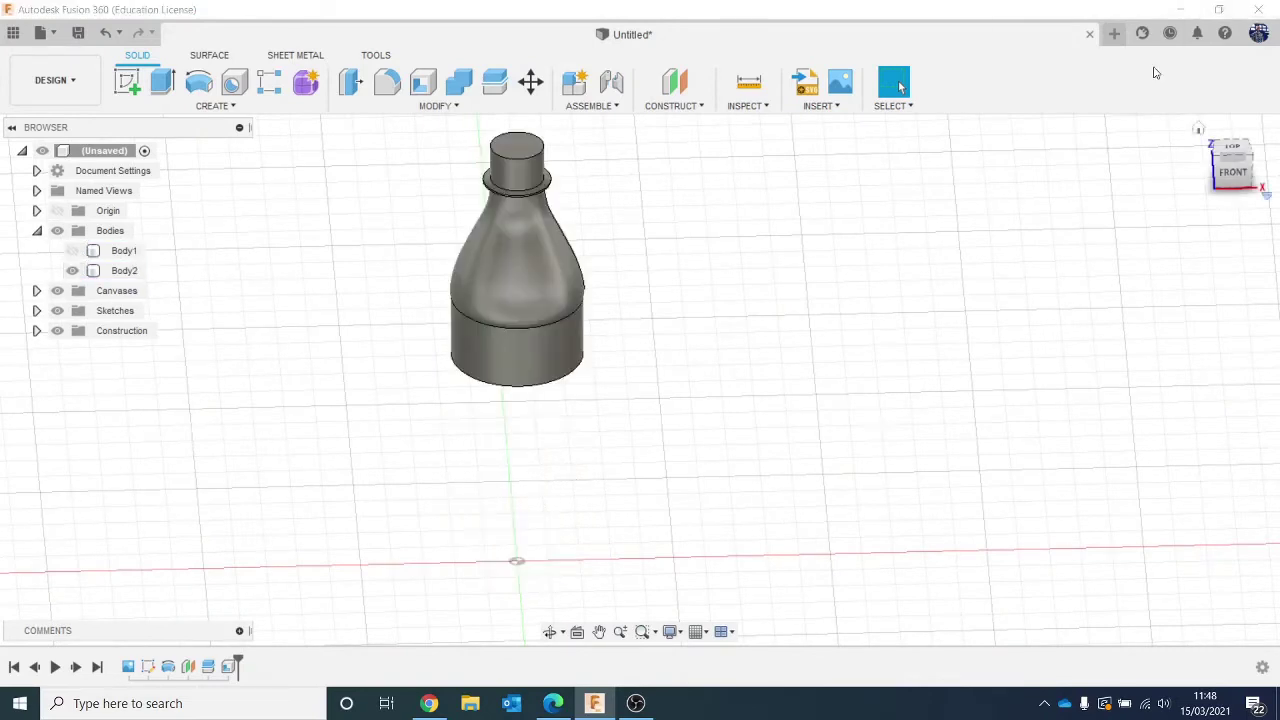
pyautogui.moveTo(1234, 172); pyautogui.dragTo(1232, 68)
pyautogui.click(420, 84)
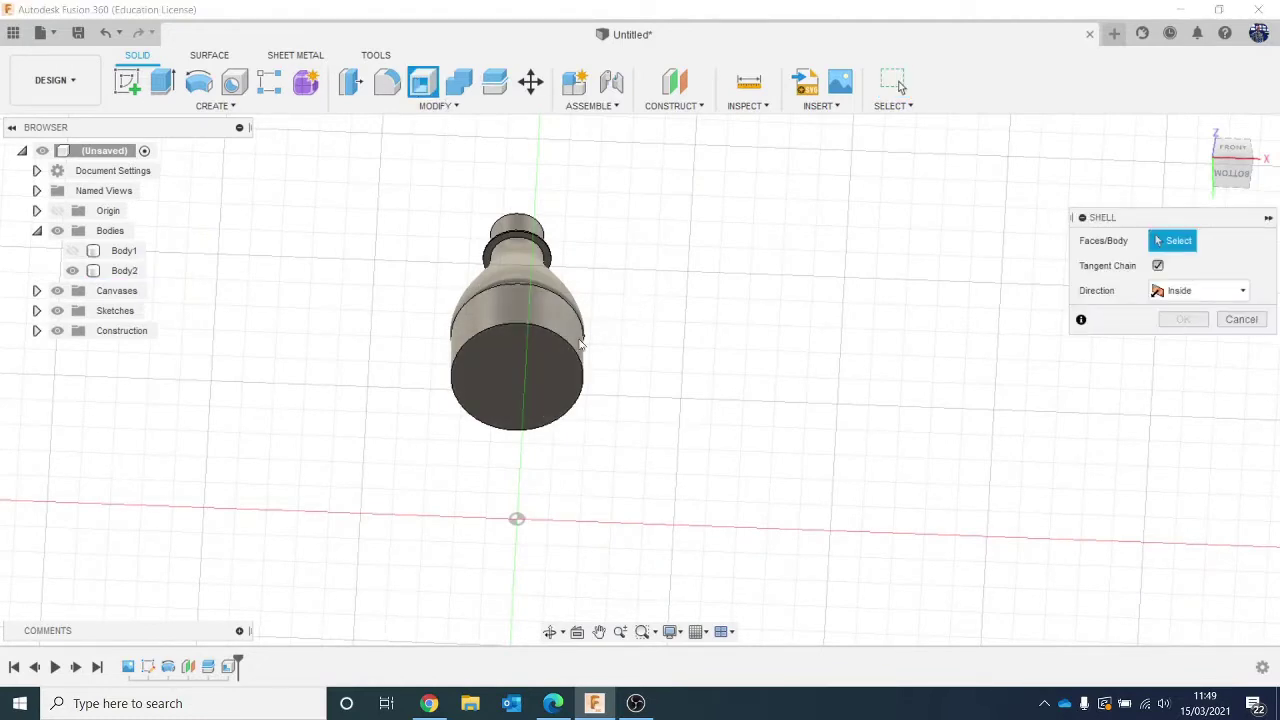
pyautogui.click(516, 390)
pyautogui.write('2')
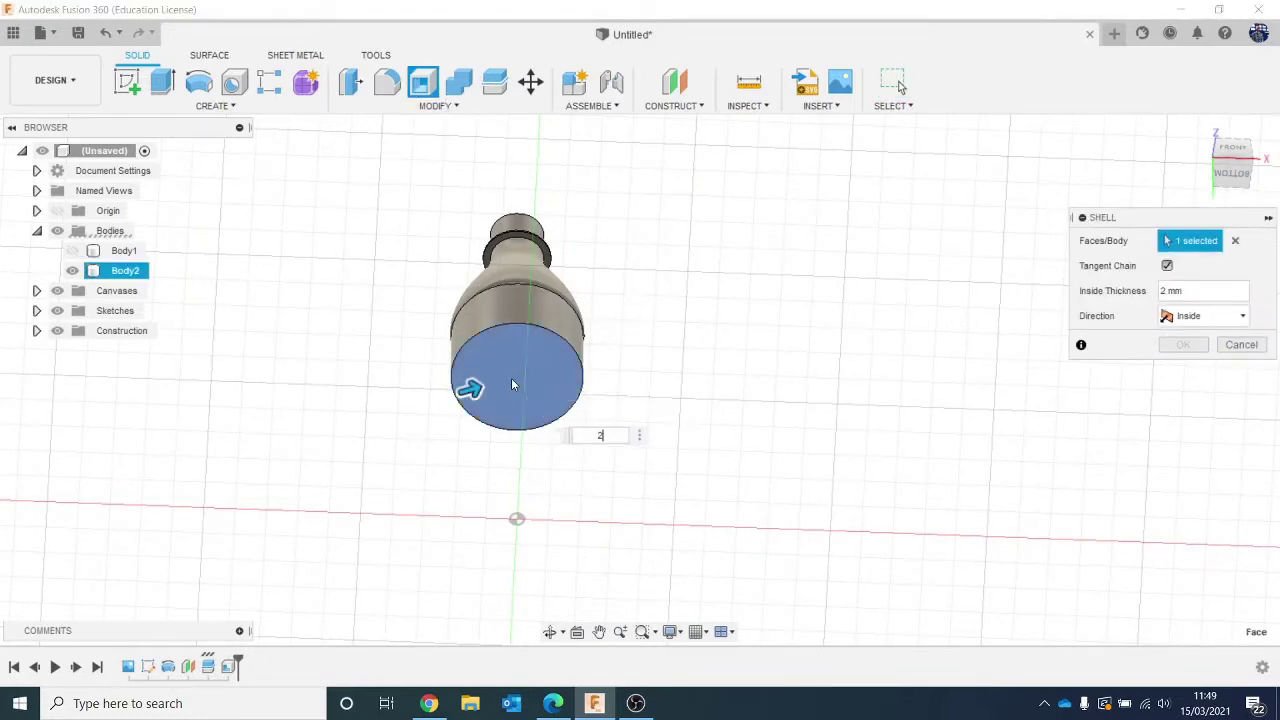
pyautogui.press('Return')
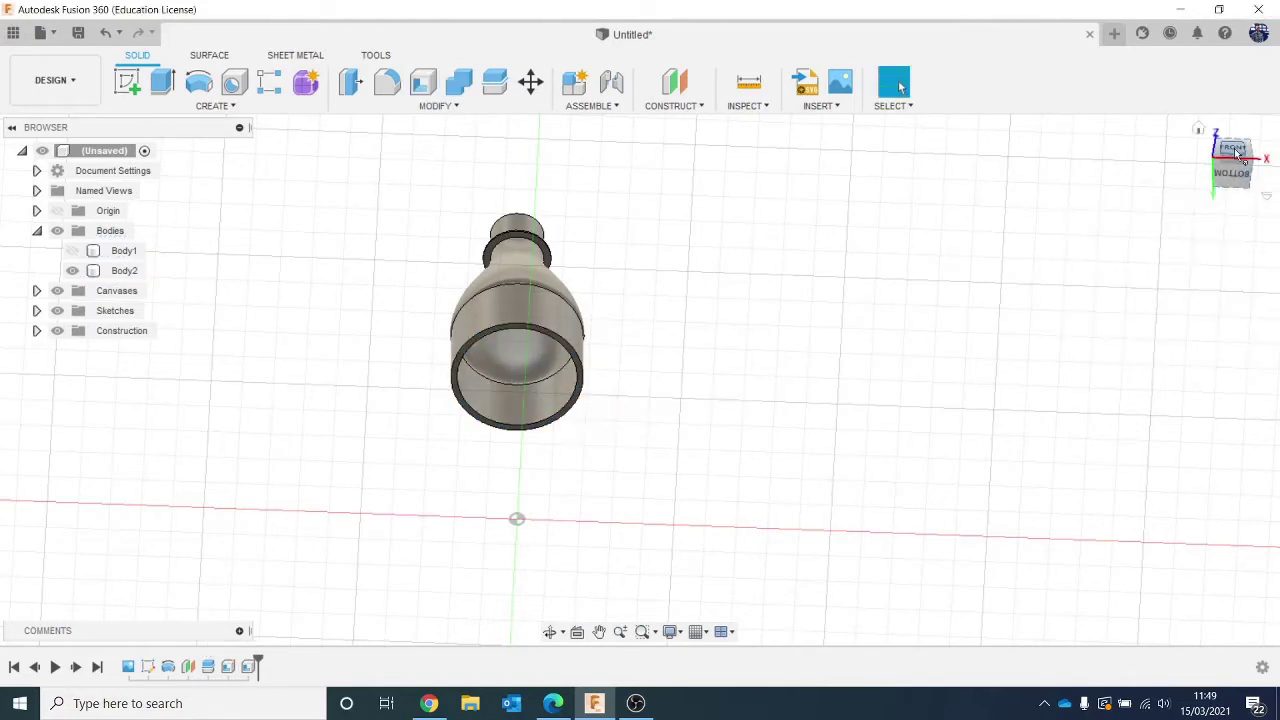
# Show Body1 again and combine the bottle halves with Join, using Body1 as target and Body2 as tool.
pyautogui.moveTo(1234, 148); pyautogui.dragTo(1231, 153)
pyautogui.moveTo(1229, 133); pyautogui.dragTo(1191, 208)
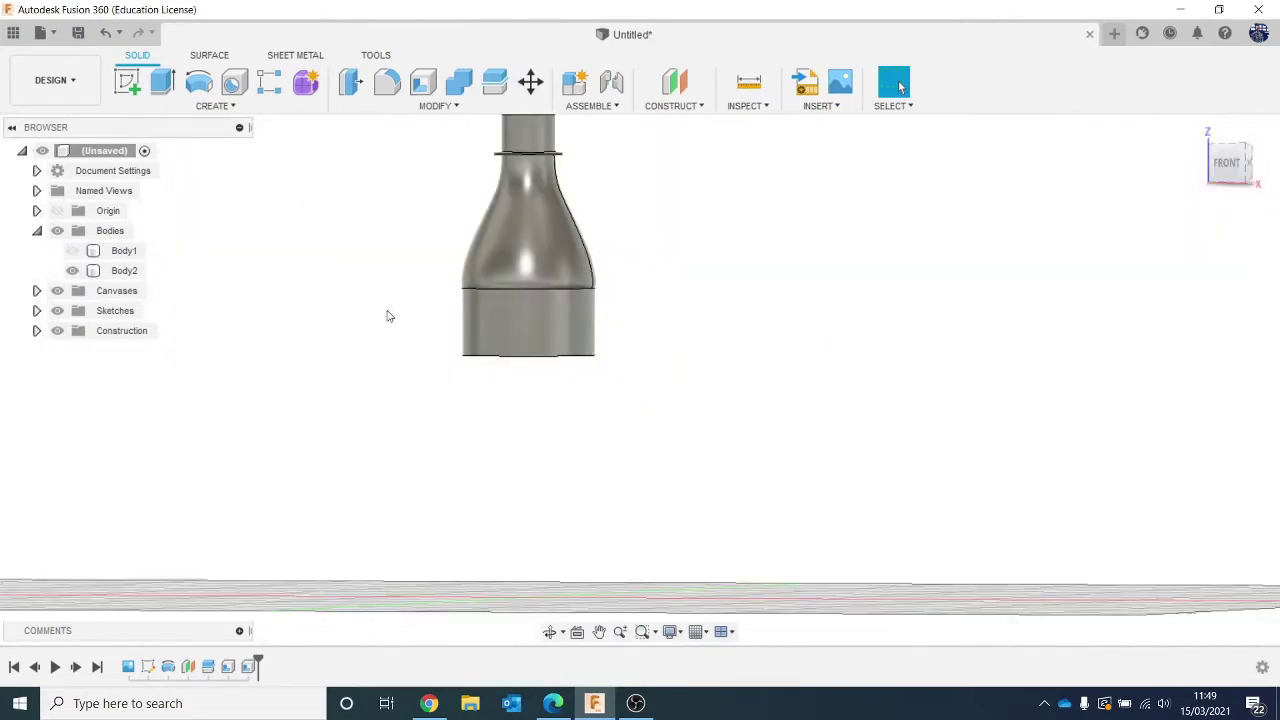
pyautogui.click(72, 251)
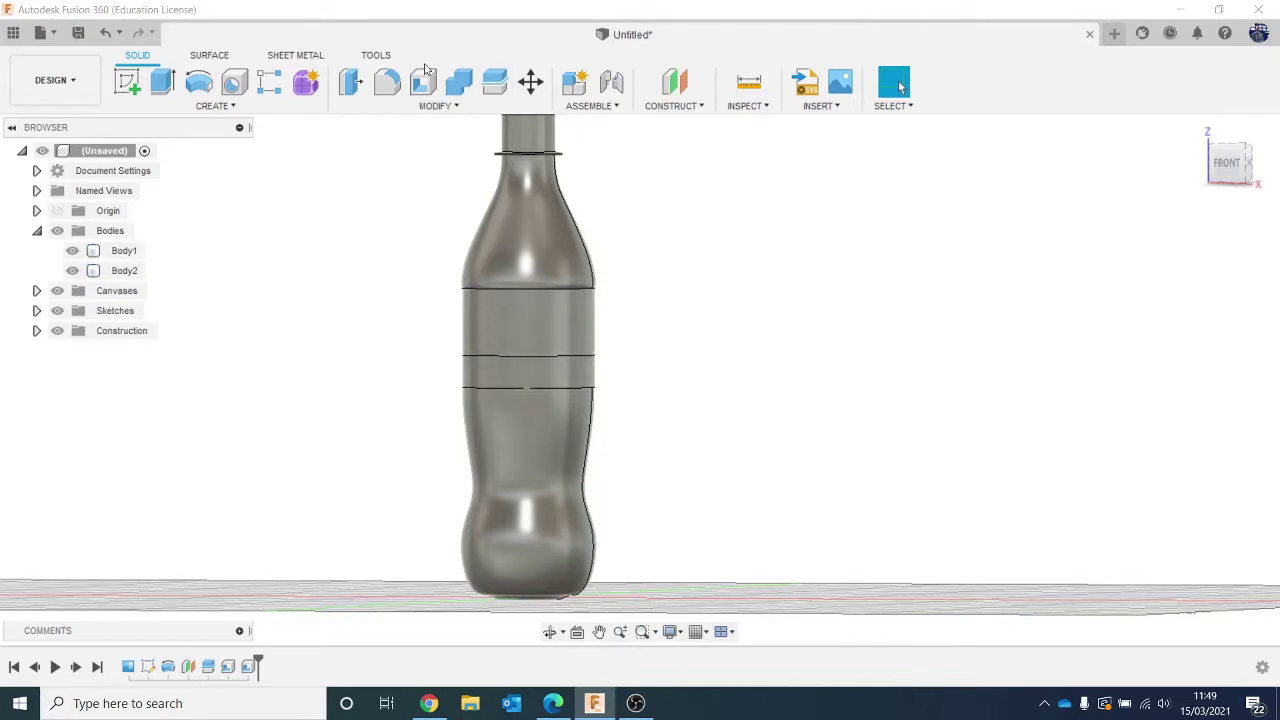
pyautogui.click(459, 81)
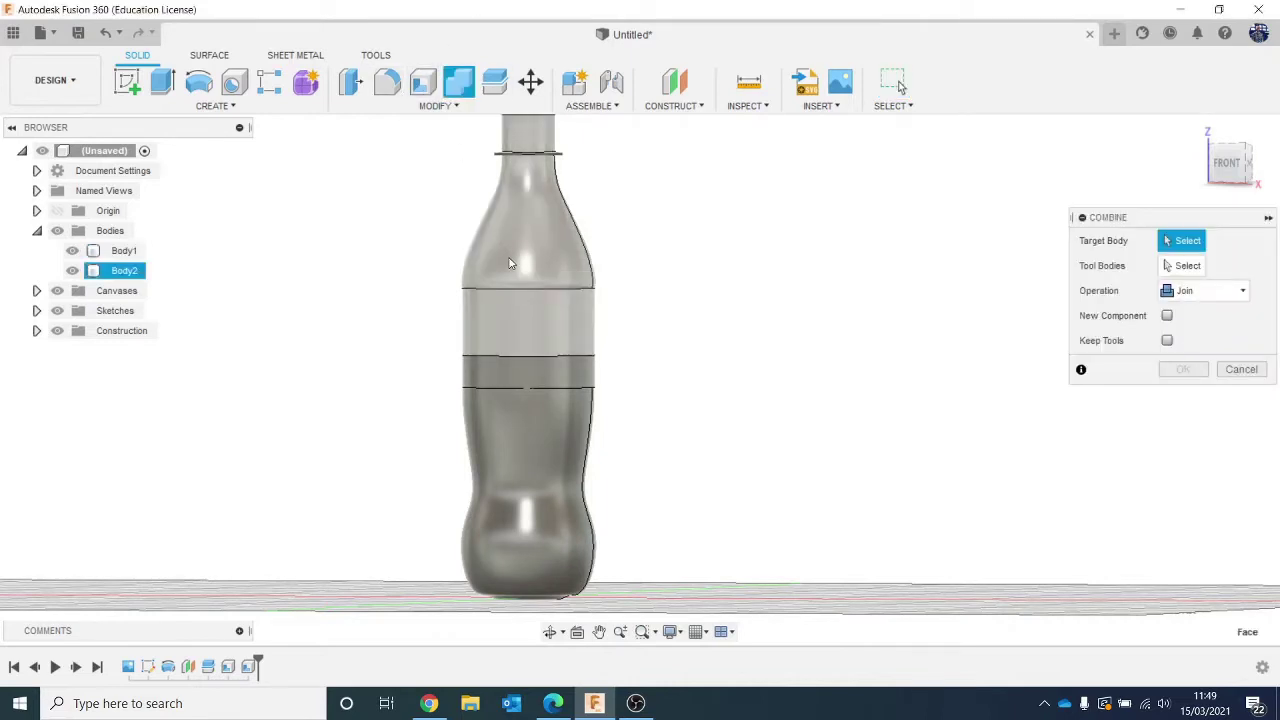
pyautogui.click(509, 263)
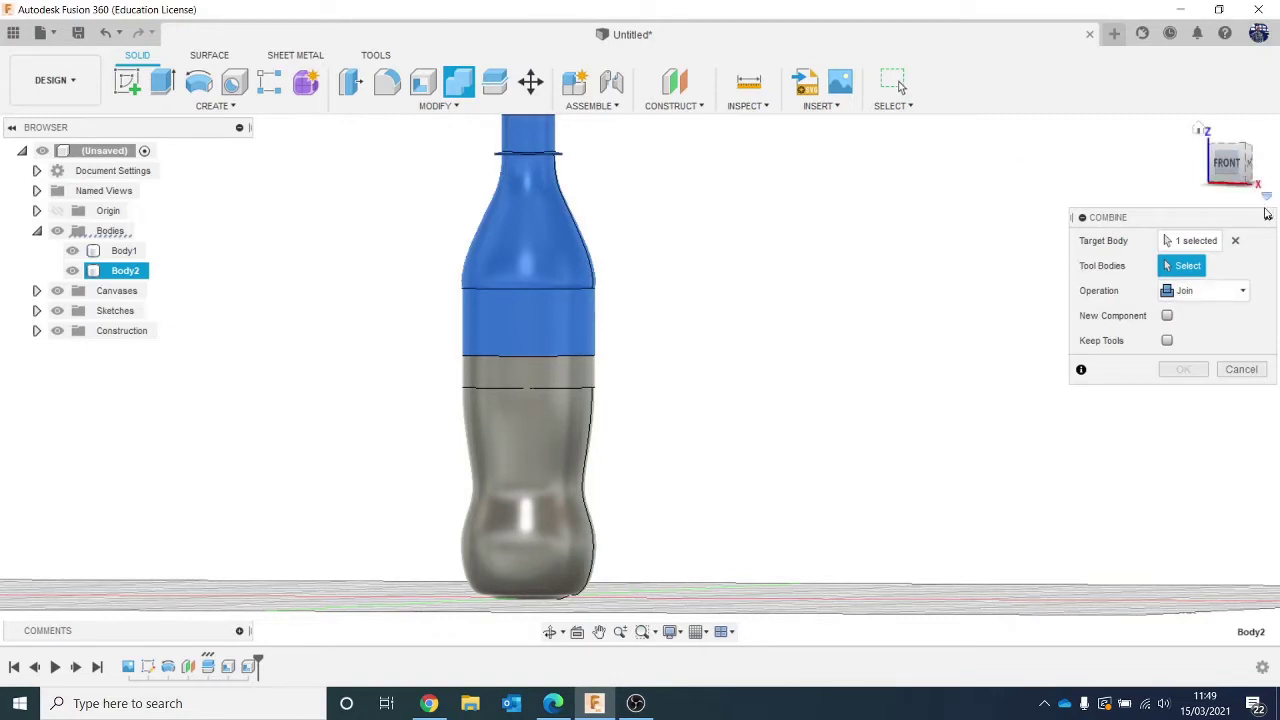
pyautogui.click(1195, 240)
pyautogui.click(543, 432)
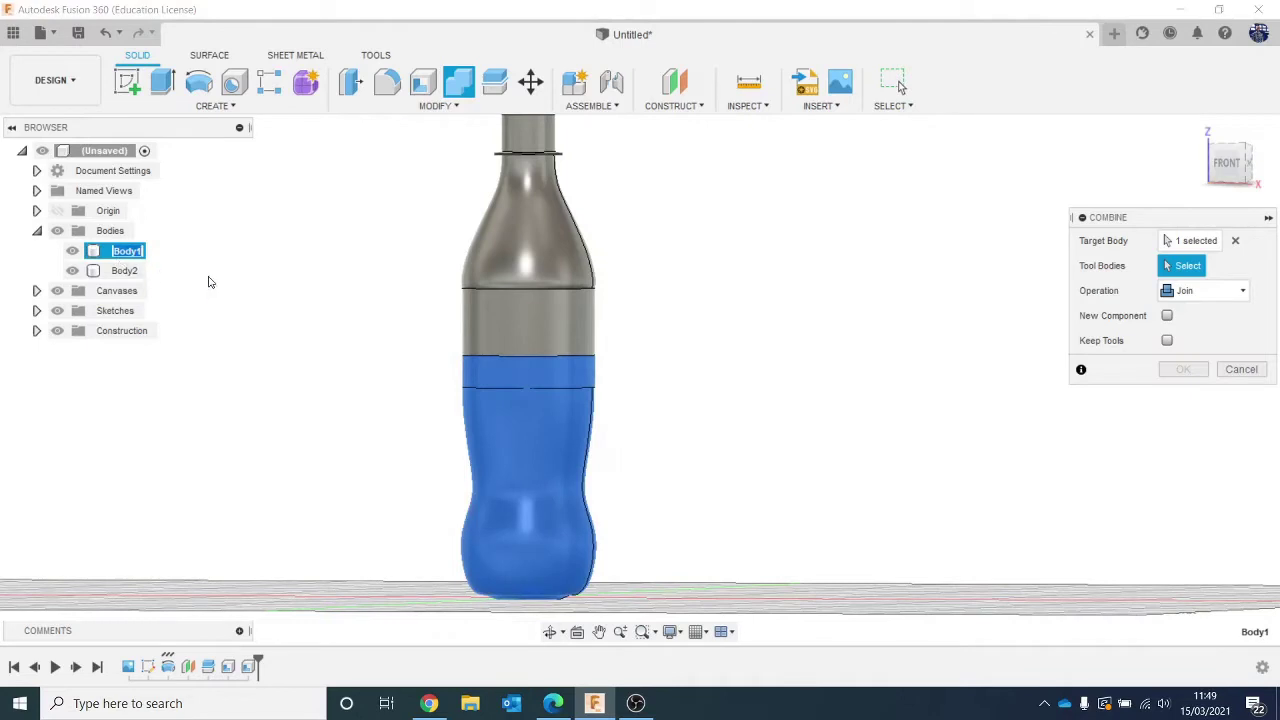
pyautogui.click(124, 271)
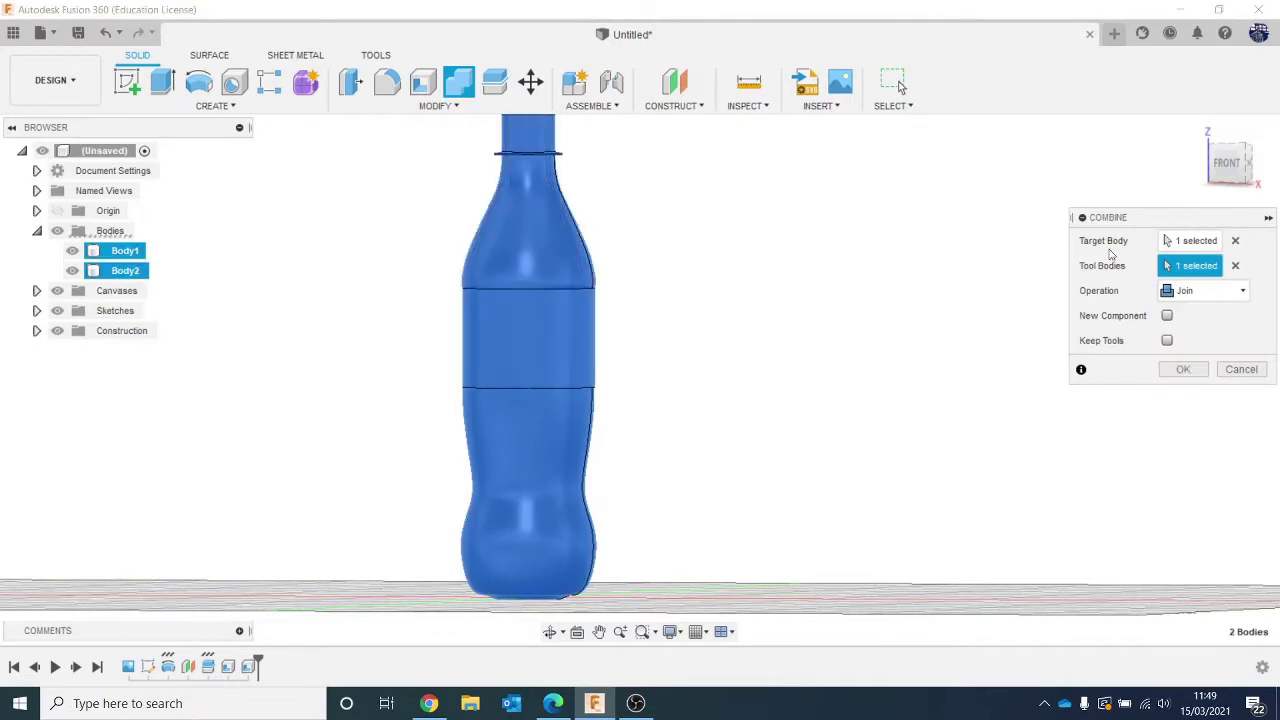
pyautogui.click(1183, 369)
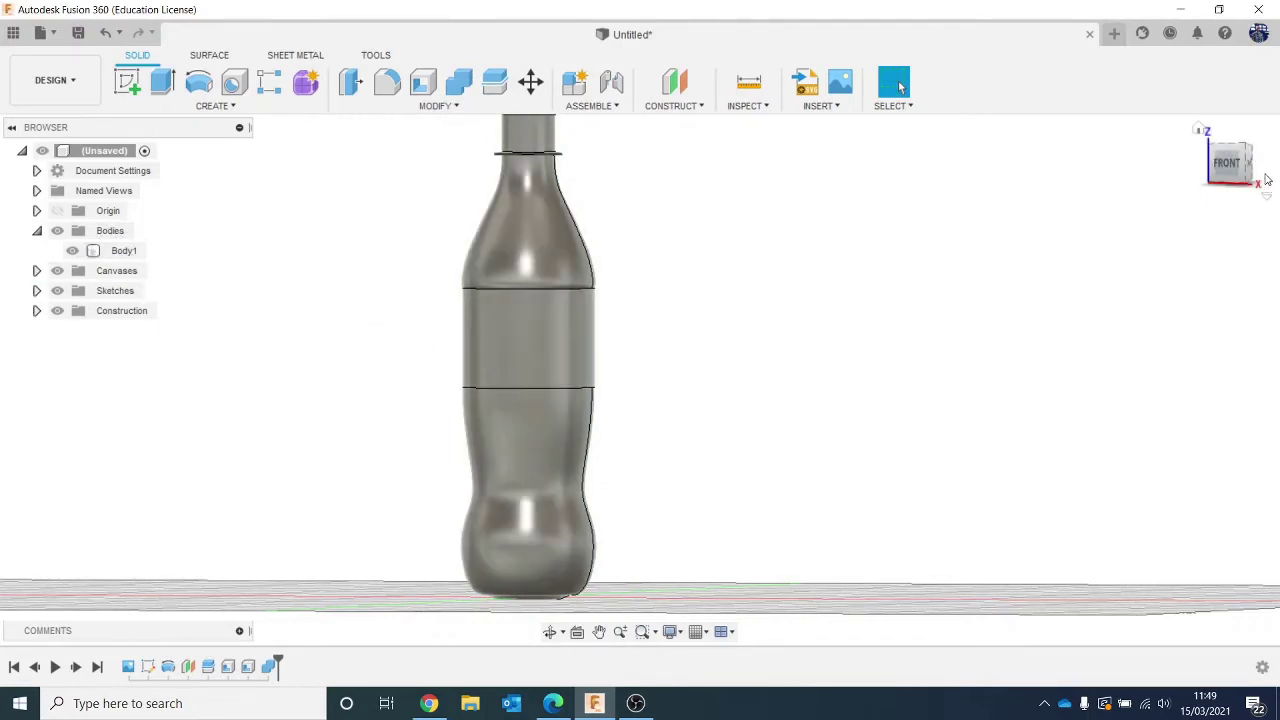
# Start a simple hole on the flat top face of the bottle neck.
pyautogui.moveTo(1230, 162); pyautogui.dragTo(1236, 205)
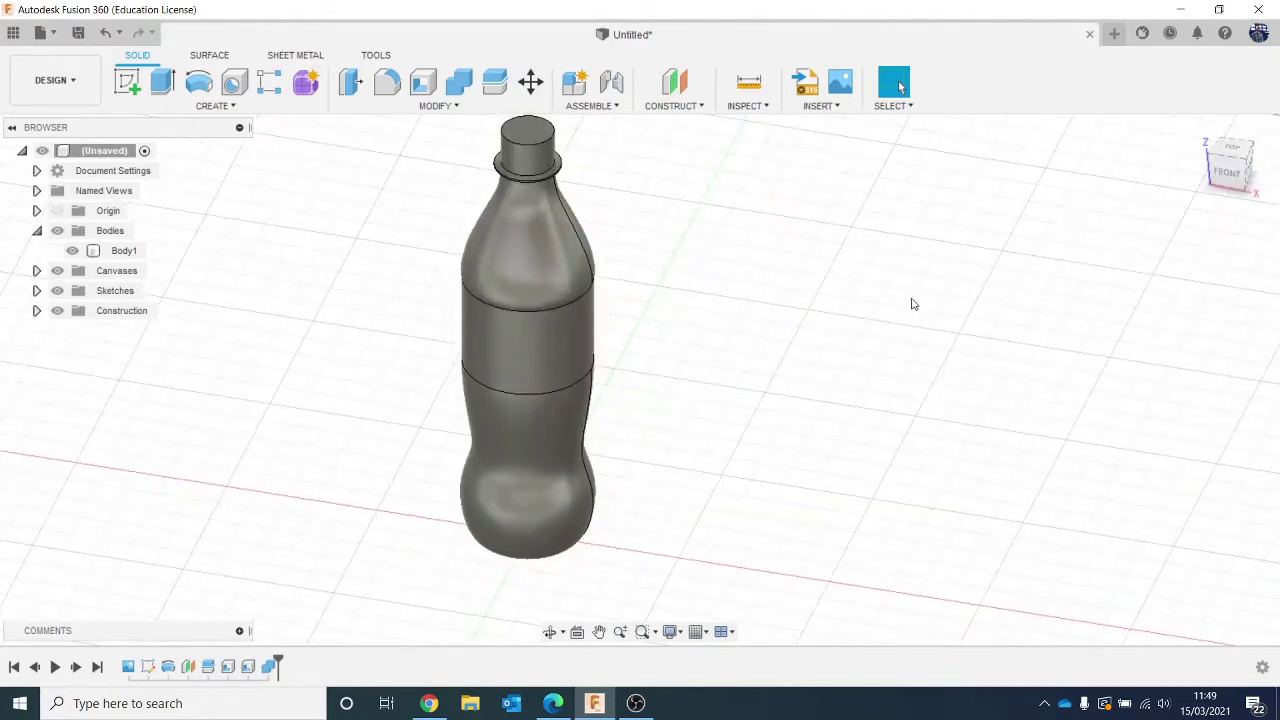
pyautogui.moveTo(933, 304); pyautogui.dragTo(994, 398, button='middle')
pyautogui.scroll(2, 640, 249)
pyautogui.moveTo(729, 283); pyautogui.dragTo(791, 352, button='middle')
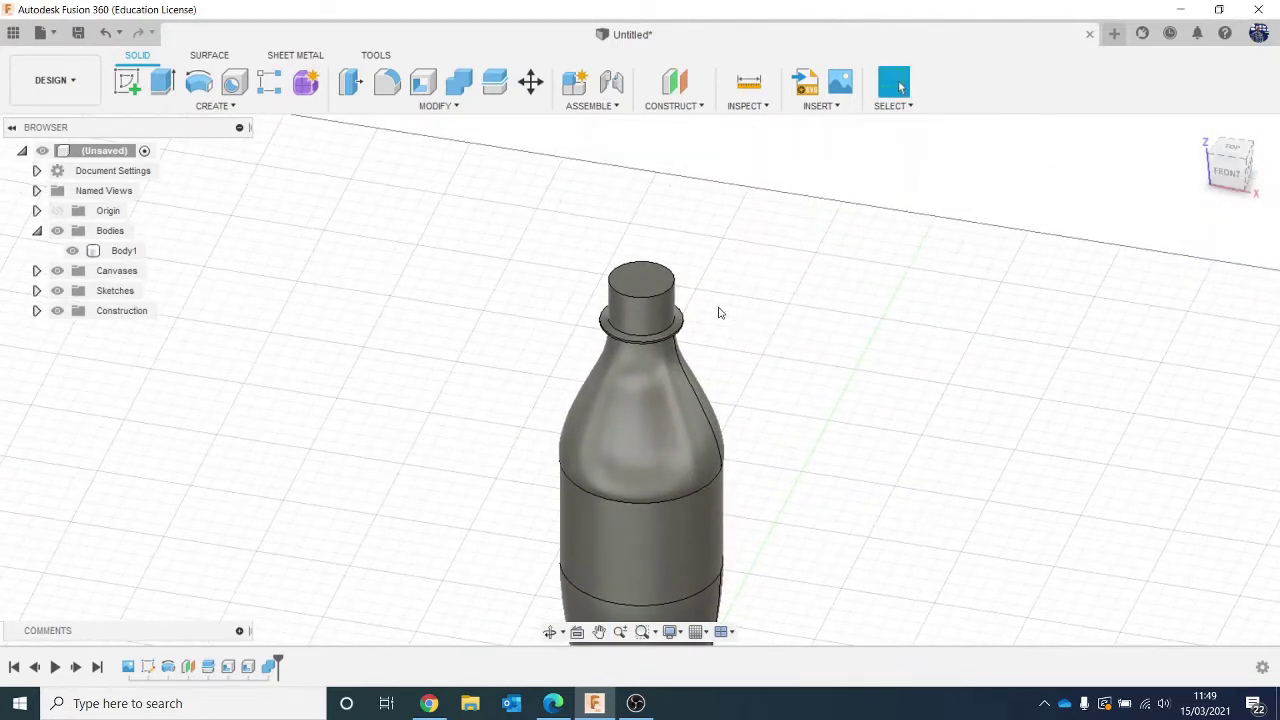
pyautogui.scroll(3, 688, 306)
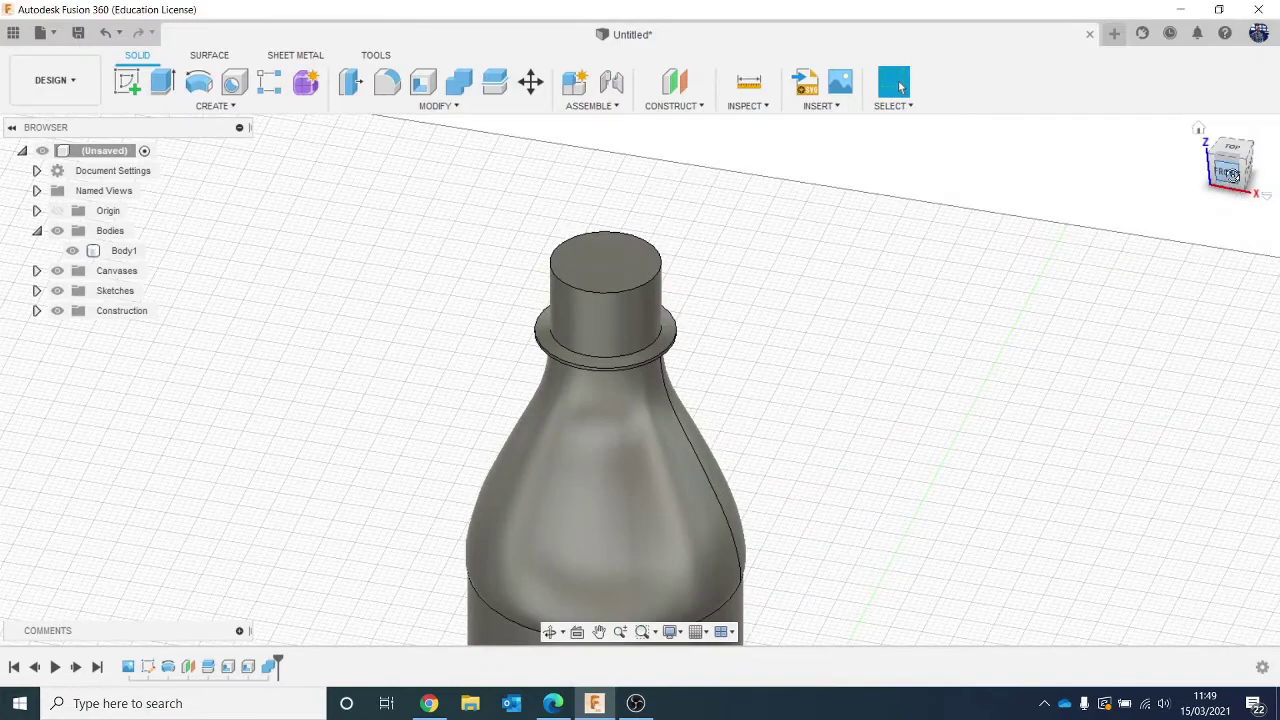
pyautogui.moveTo(1225, 172)
pyautogui.mouseDown()
pyautogui.moveTo(1267, 190)
pyautogui.moveTo(1267, 206)
pyautogui.mouseUp()
pyautogui.moveTo(1069, 283); pyautogui.dragTo(1047, 275, button='middle')
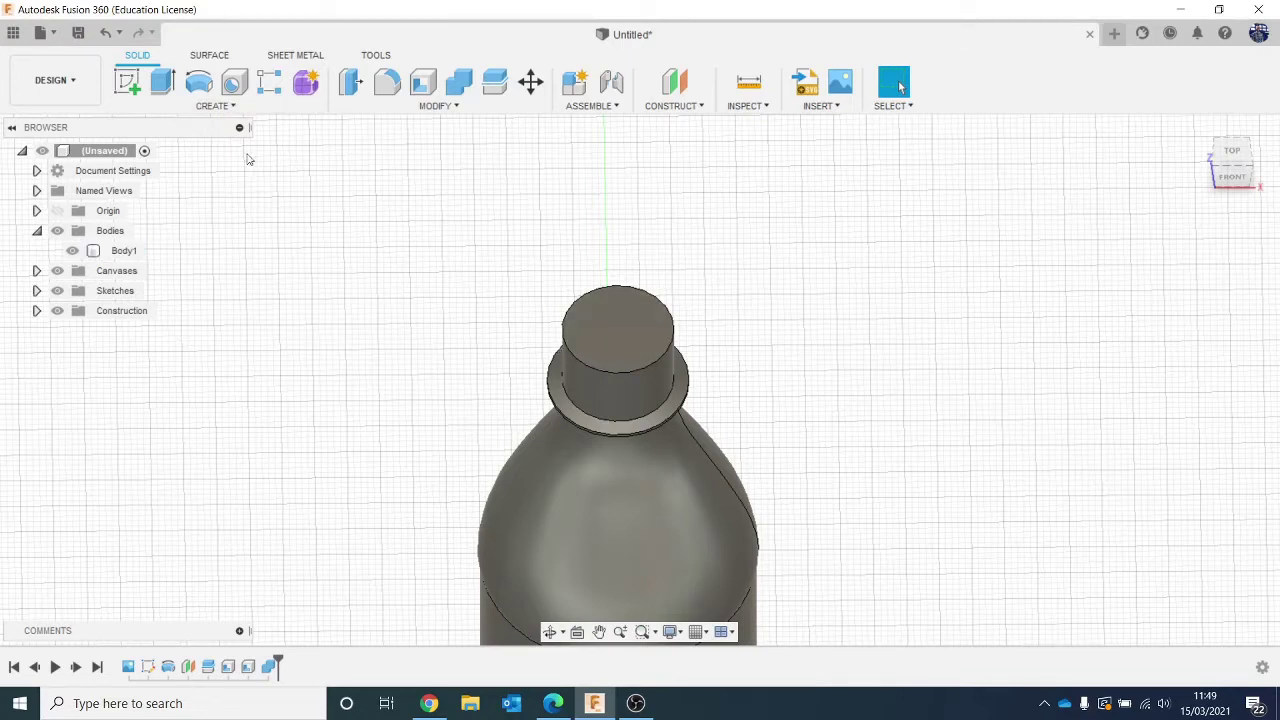
pyautogui.click(234, 82)
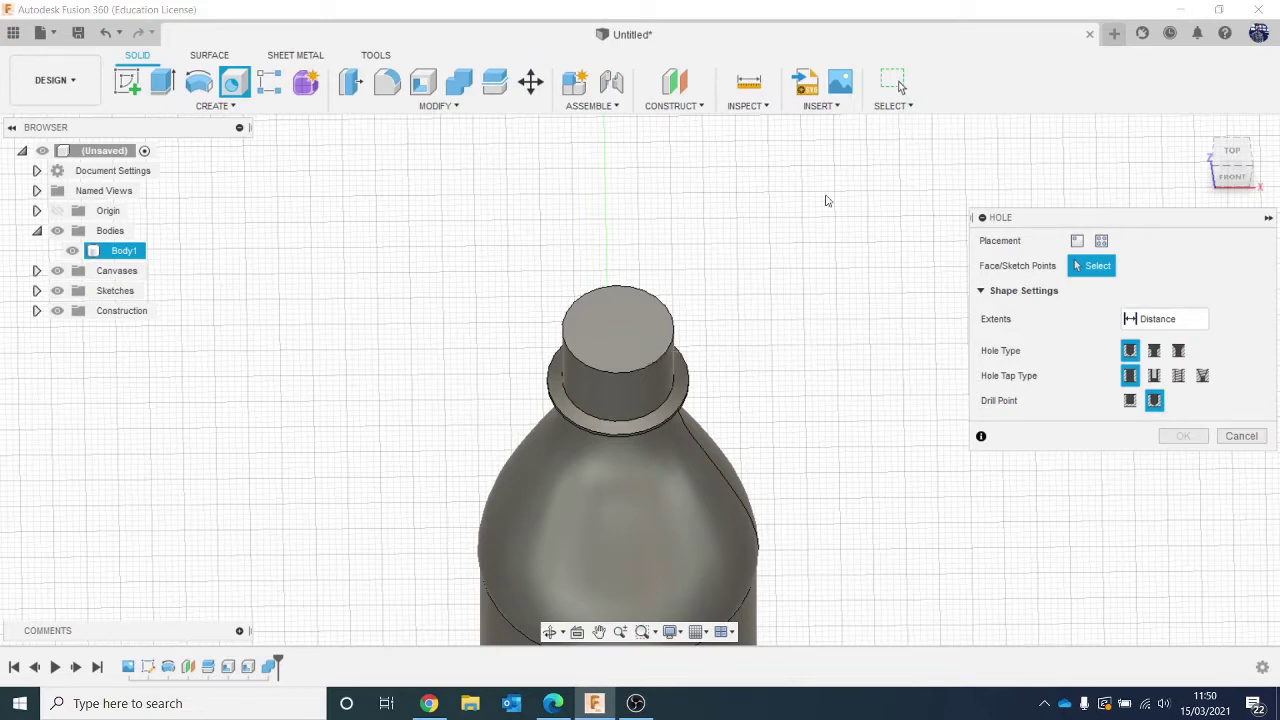
pyautogui.click(1240, 177)
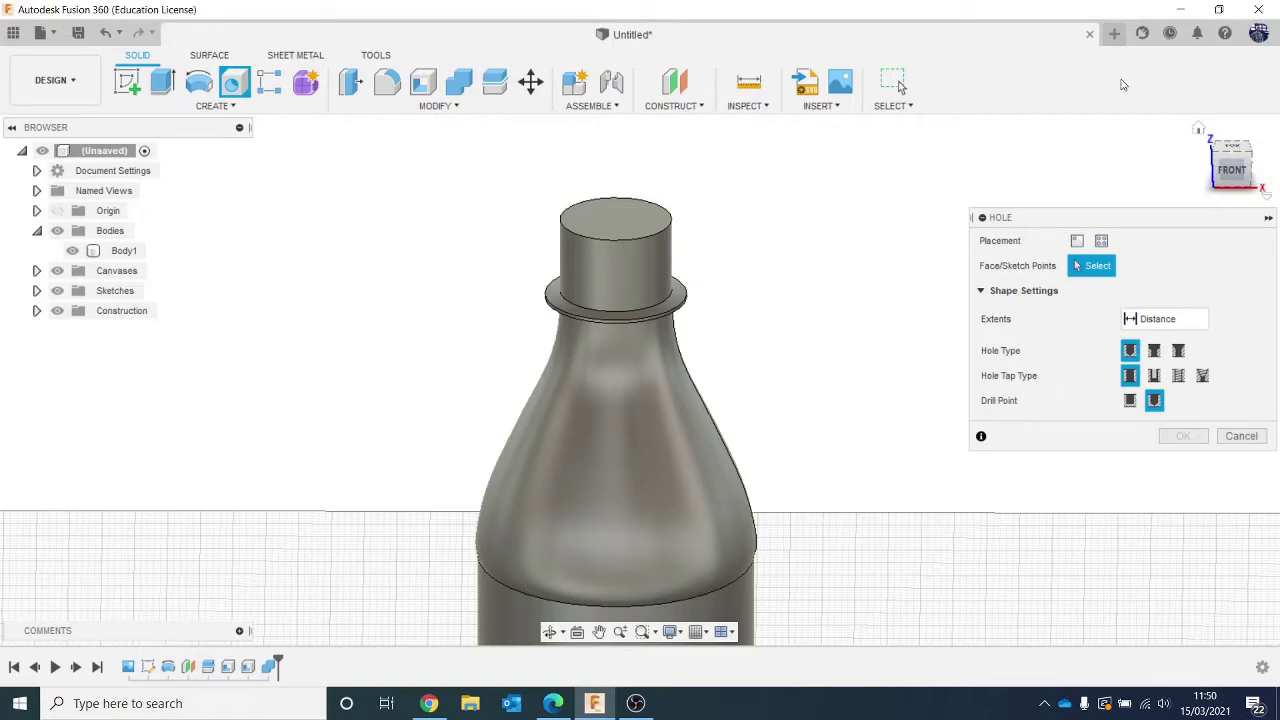
pyautogui.click(622, 218)
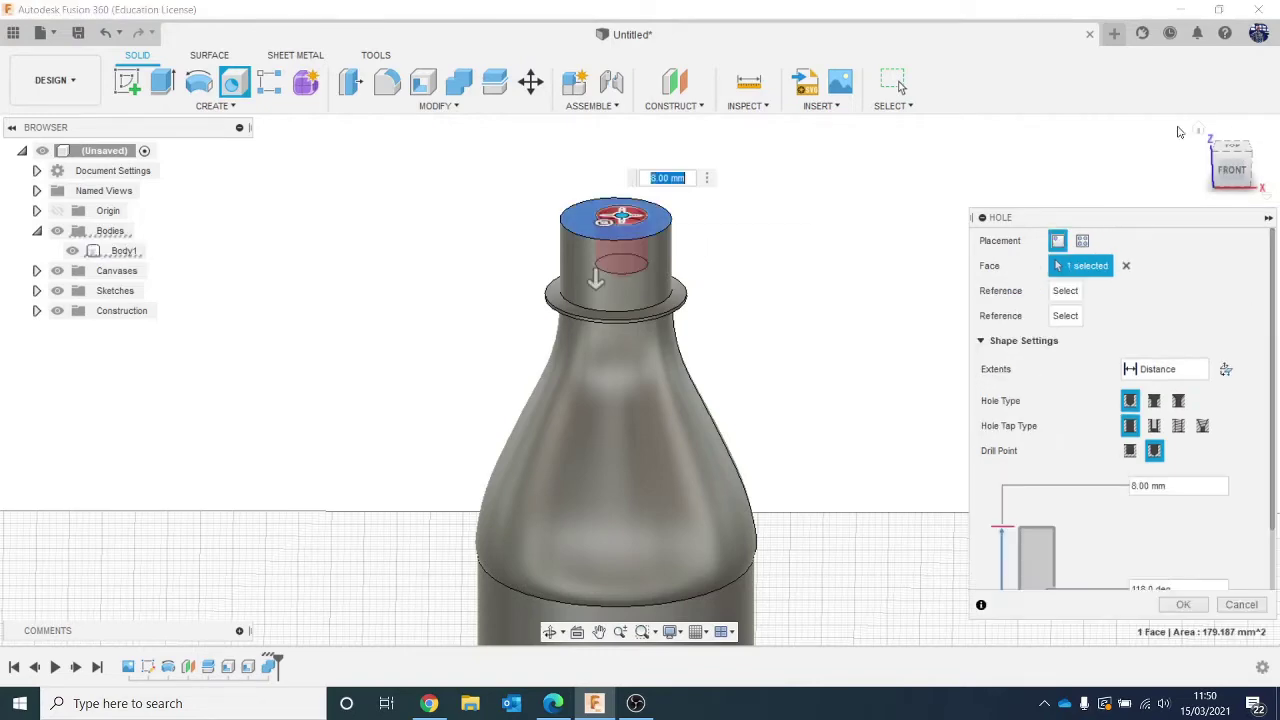
# Centre the hole on the neck's top face and enlarge its diameter to about 13.9 mm.
pyautogui.moveTo(1230, 171); pyautogui.dragTo(1238, 222)
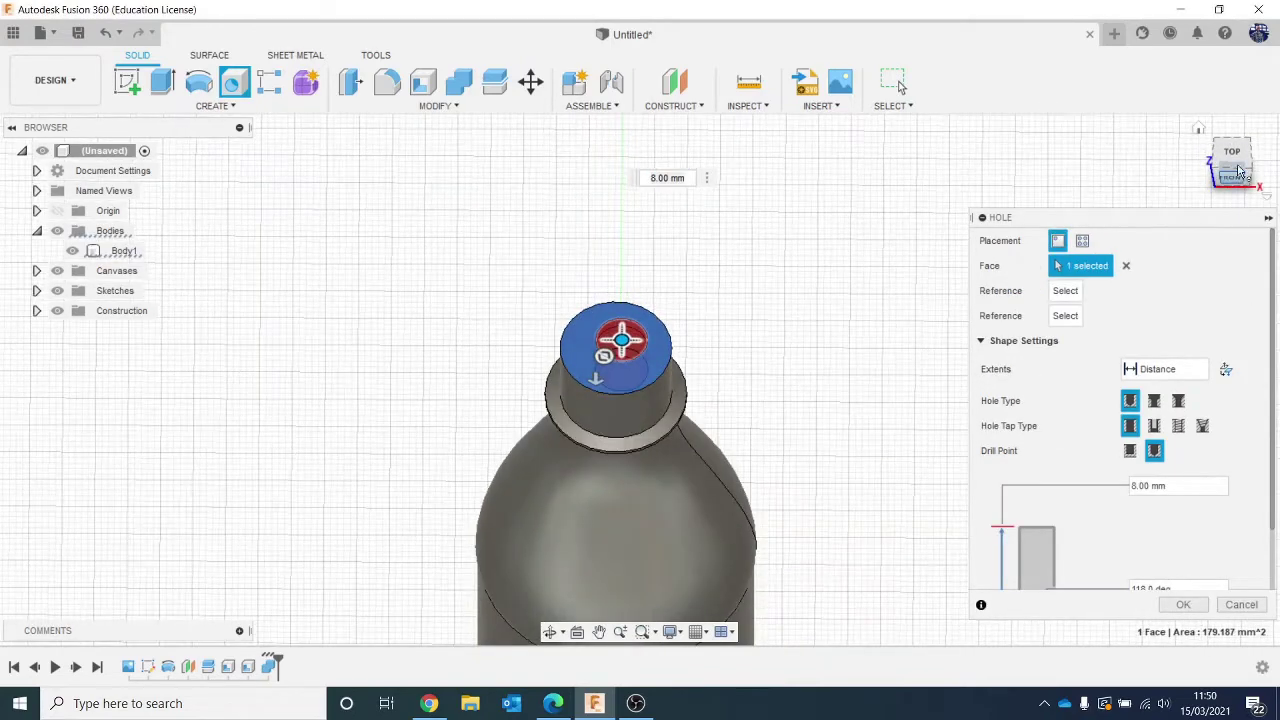
pyautogui.click(1236, 168)
pyautogui.moveTo(814, 517); pyautogui.dragTo(882, 340, button='middle')
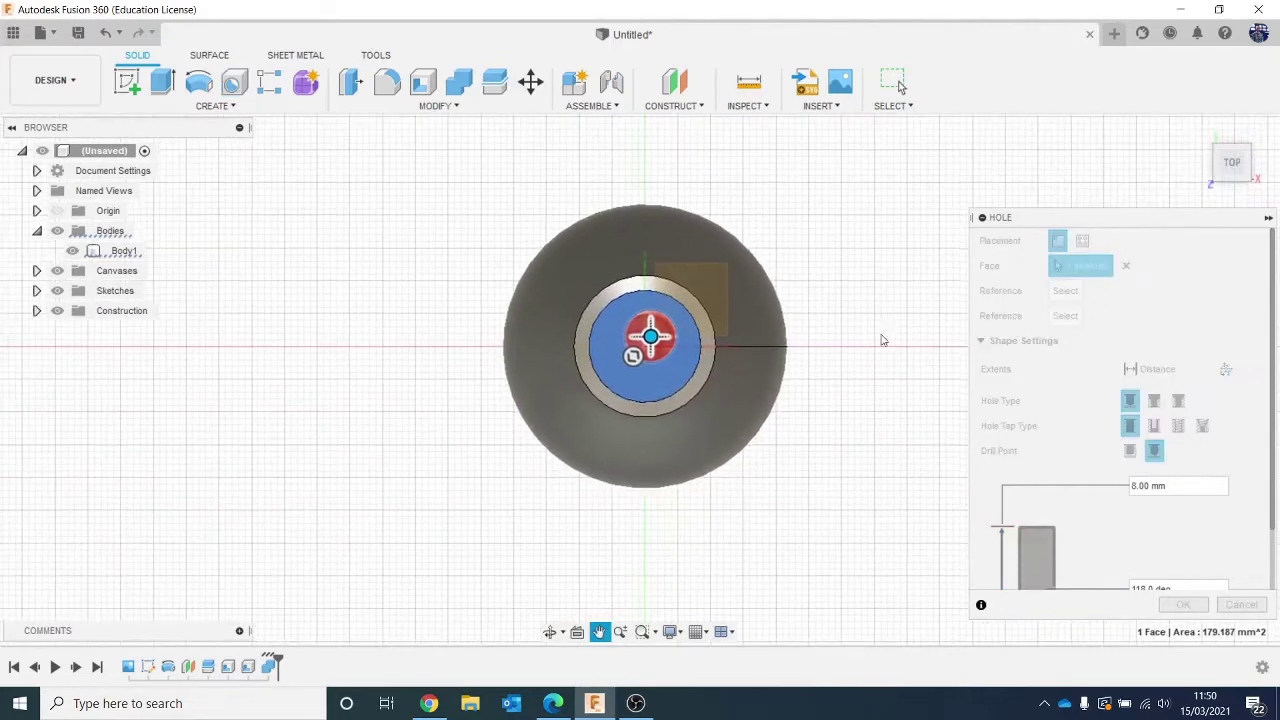
pyautogui.scroll(5, 638, 404)
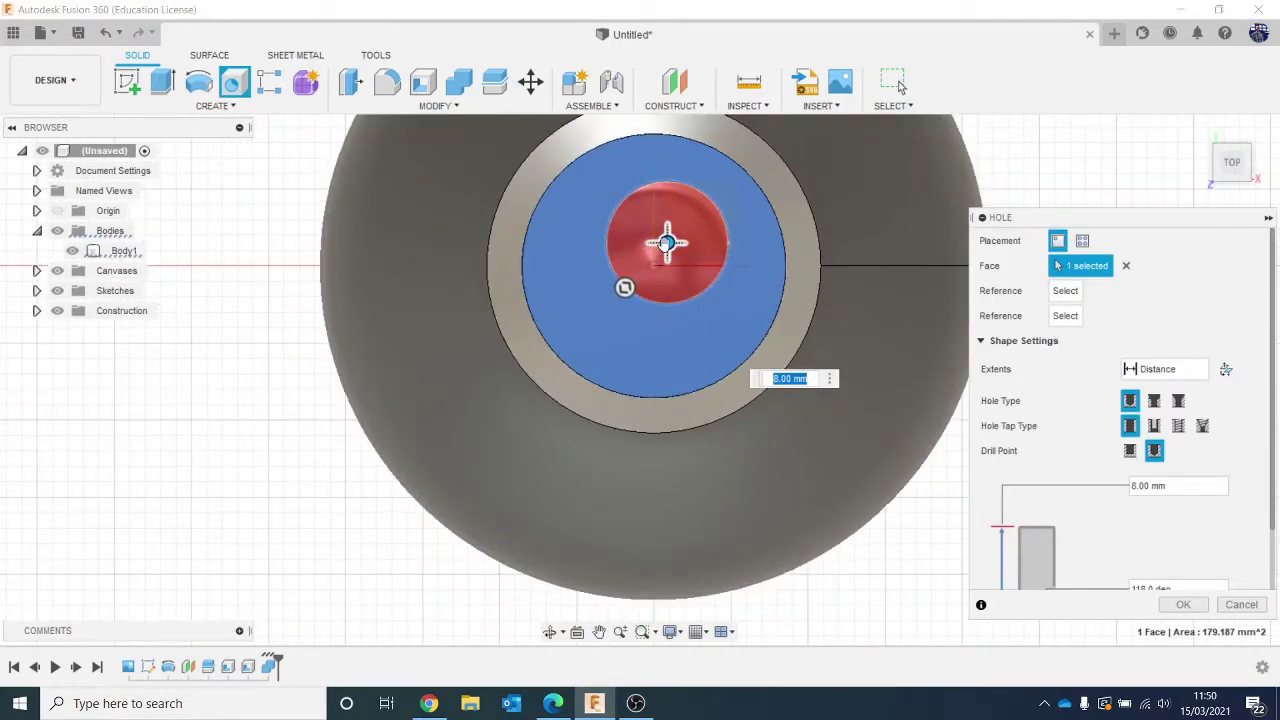
pyautogui.moveTo(667, 243)
pyautogui.mouseDown()
pyautogui.moveTo(646, 307)
pyautogui.moveTo(594, 331)
pyautogui.moveTo(655, 265)
pyautogui.mouseUp()
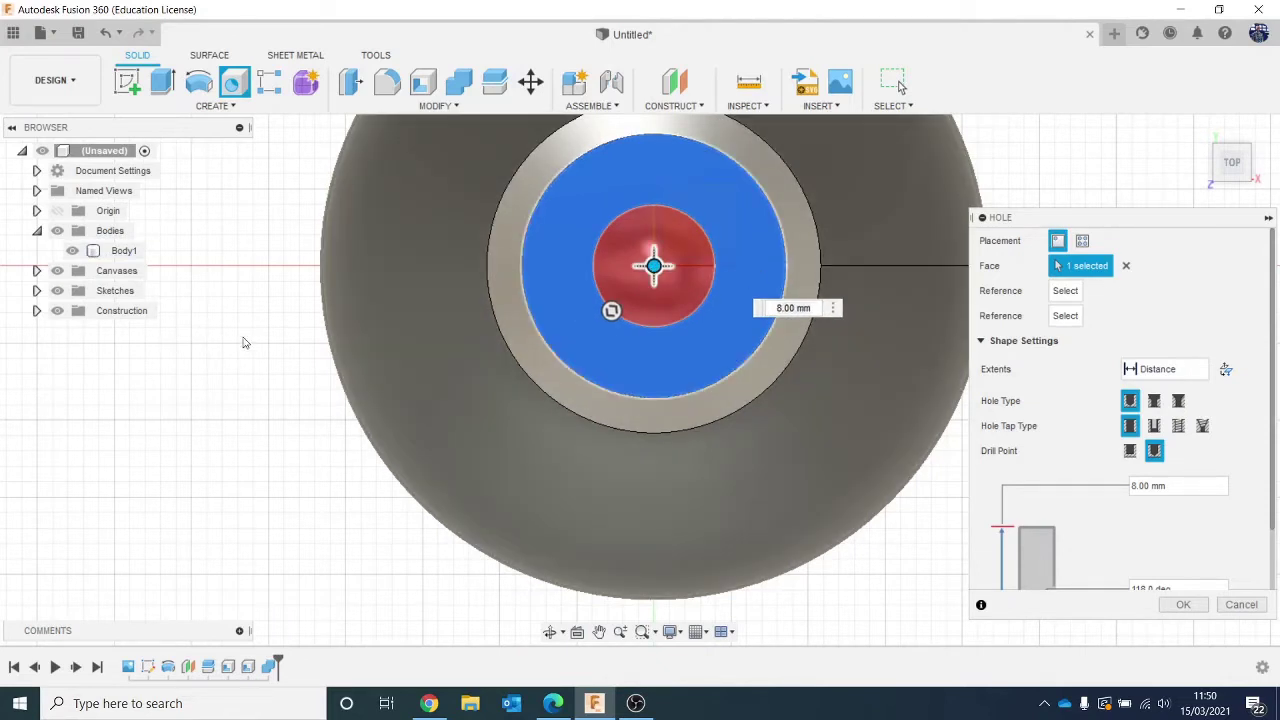
pyautogui.moveTo(611, 310); pyautogui.dragTo(572, 336)
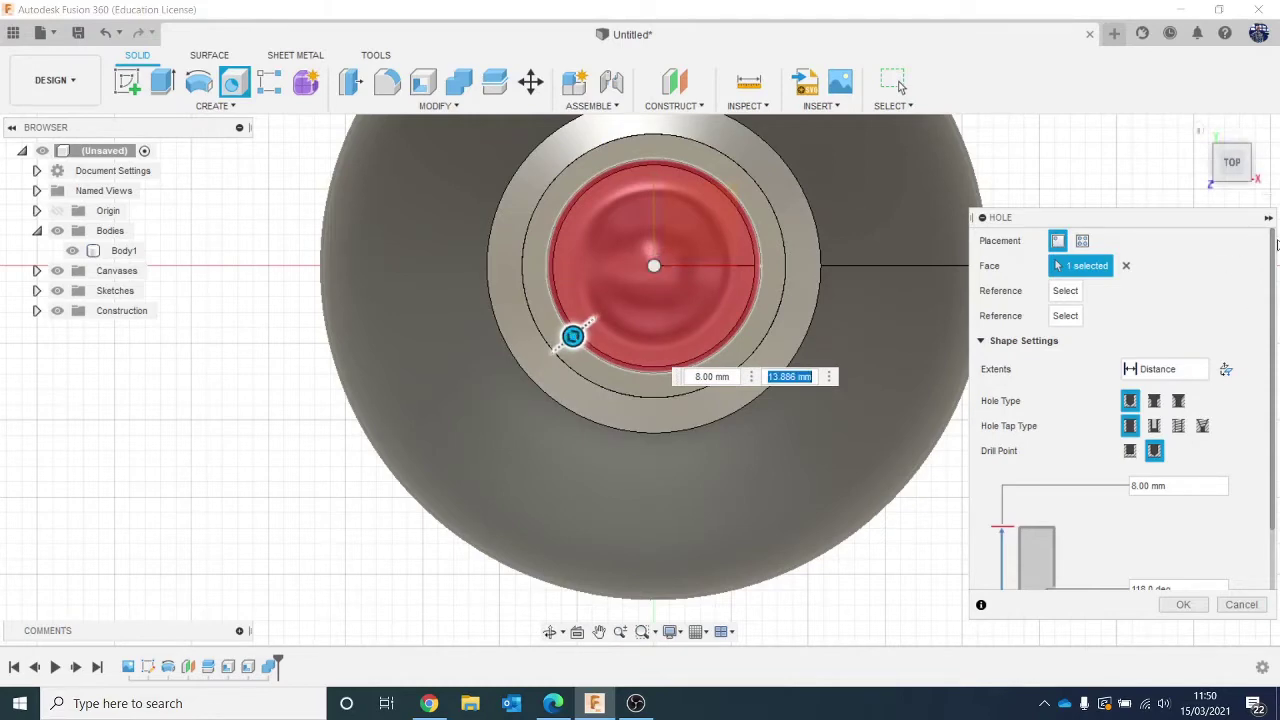
# Give the neck hole a flat drill point, extend its depth below the collar into the hollow bottle, and create it.
pyautogui.moveTo(1240, 168); pyautogui.dragTo(1230, 110)
pyautogui.scroll(-4, 823, 226)
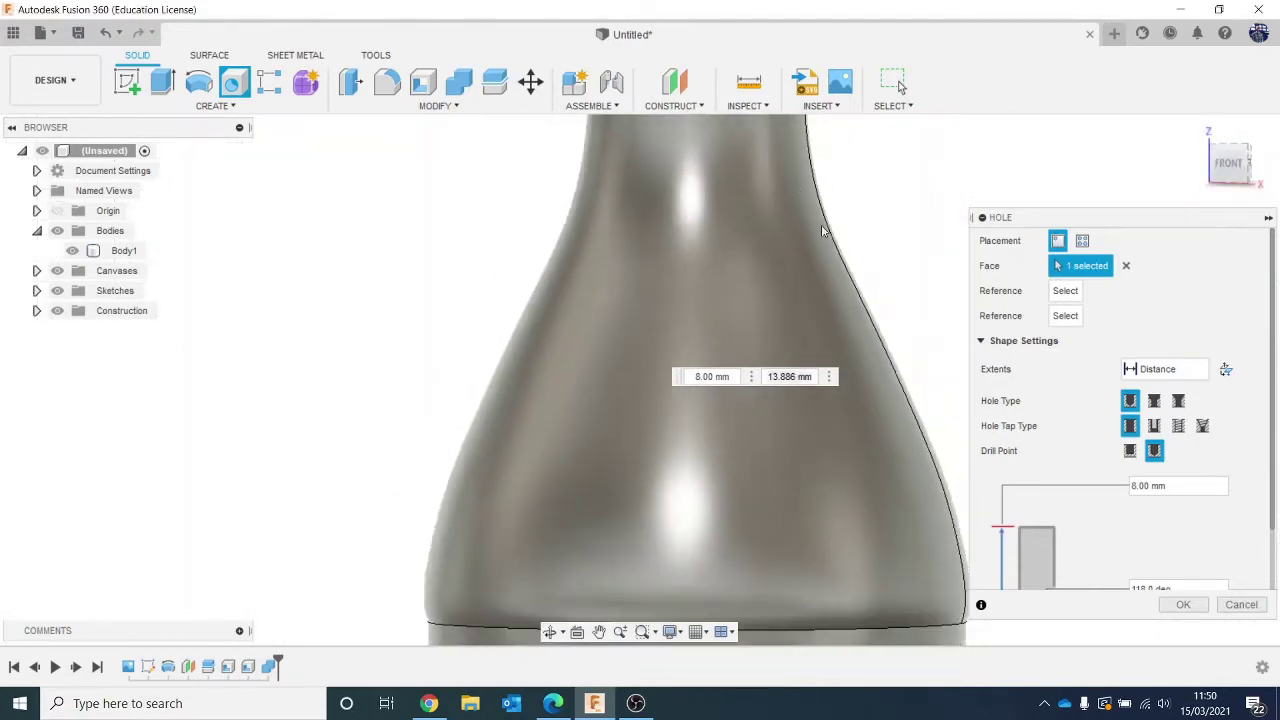
pyautogui.moveTo(835, 249); pyautogui.dragTo(817, 346, button='middle')
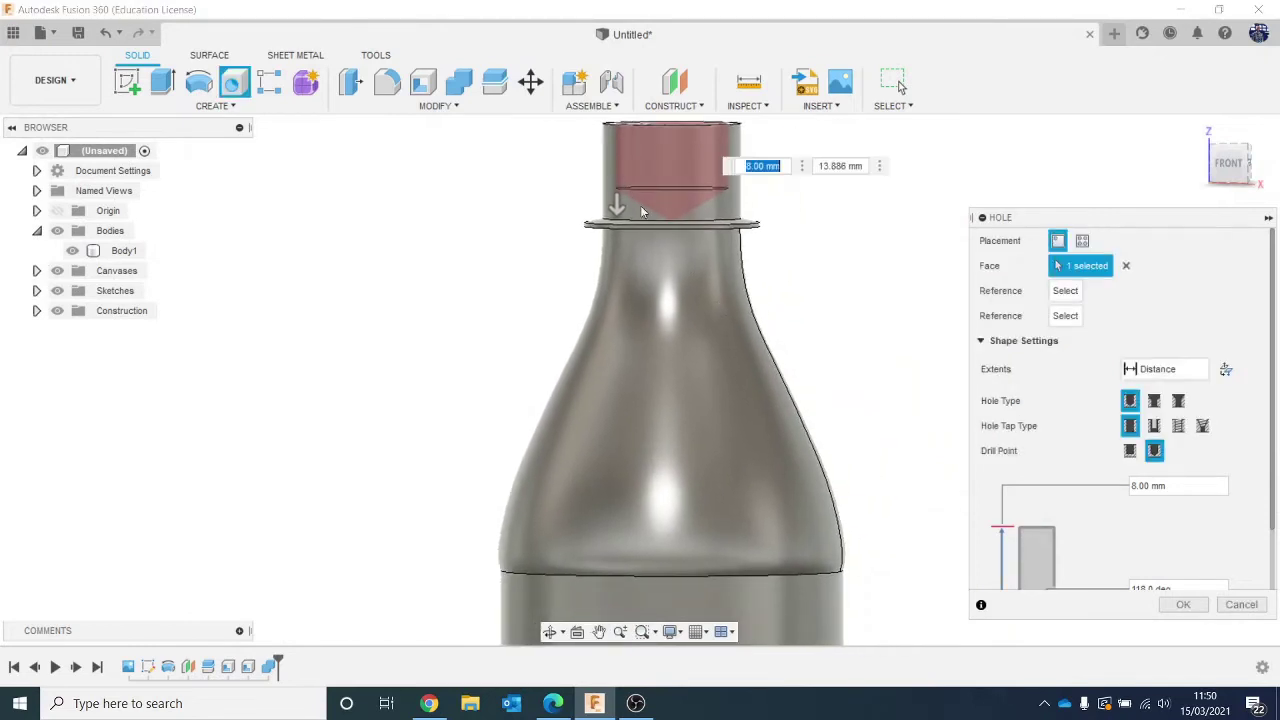
pyautogui.moveTo(1108, 226); pyautogui.dragTo(1014, 165)
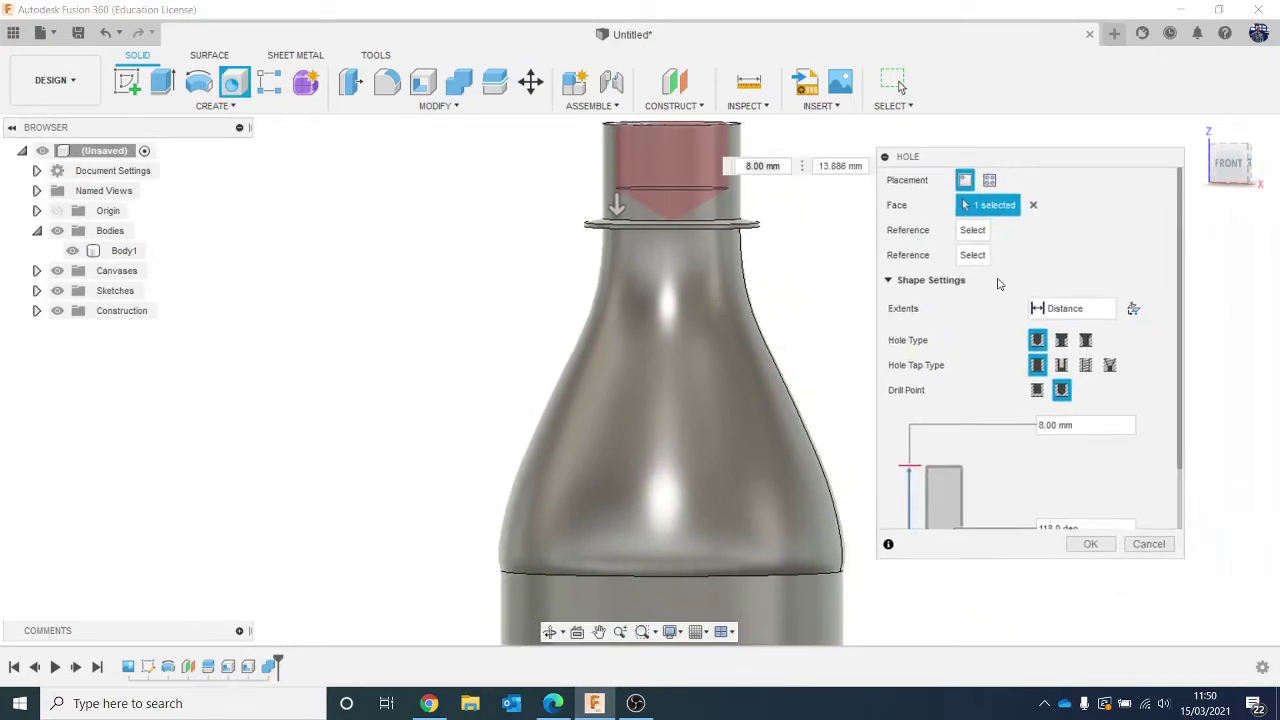
pyautogui.scroll(-2, 1034, 353)
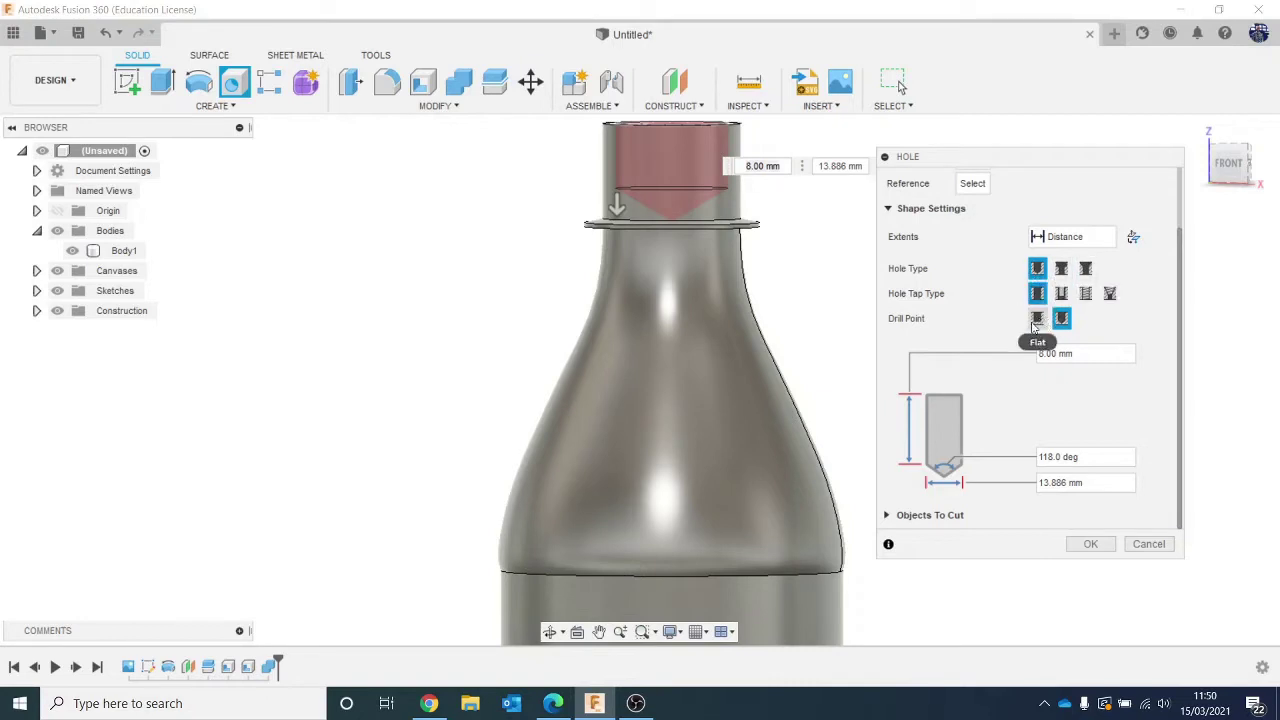
pyautogui.click(1037, 320)
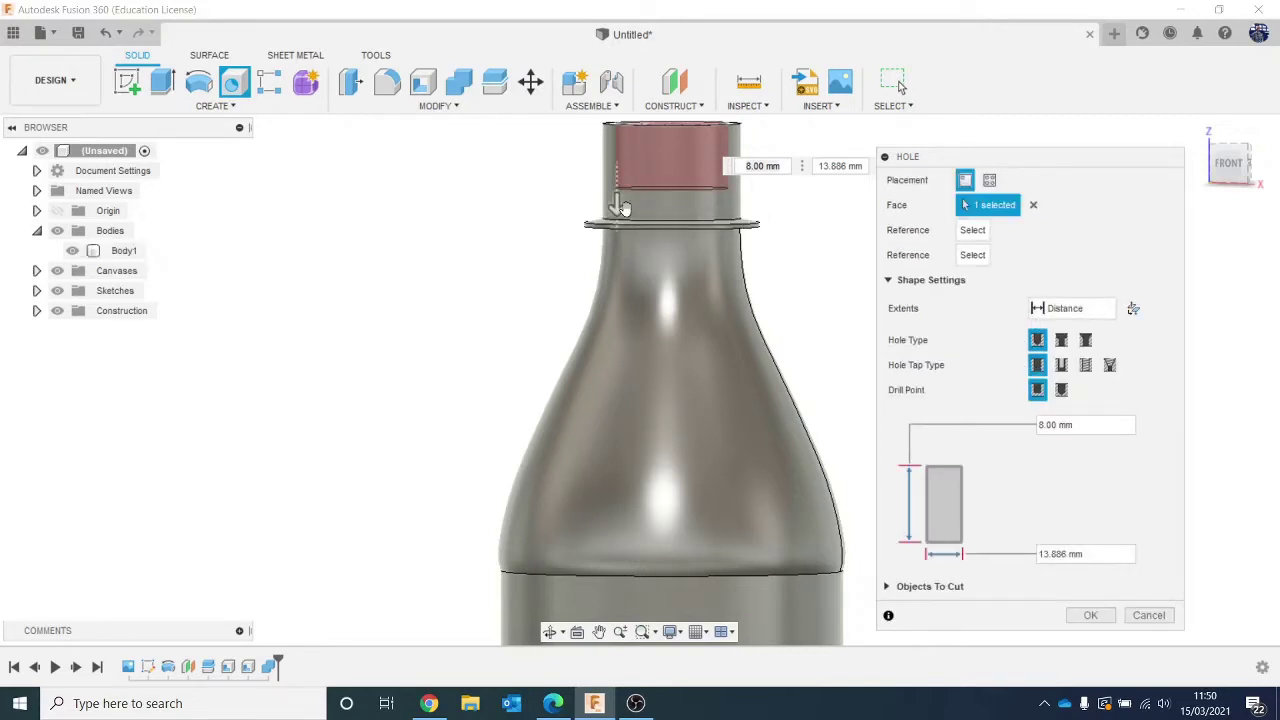
pyautogui.moveTo(617, 205); pyautogui.dragTo(619, 282)
pyautogui.click(1090, 615)
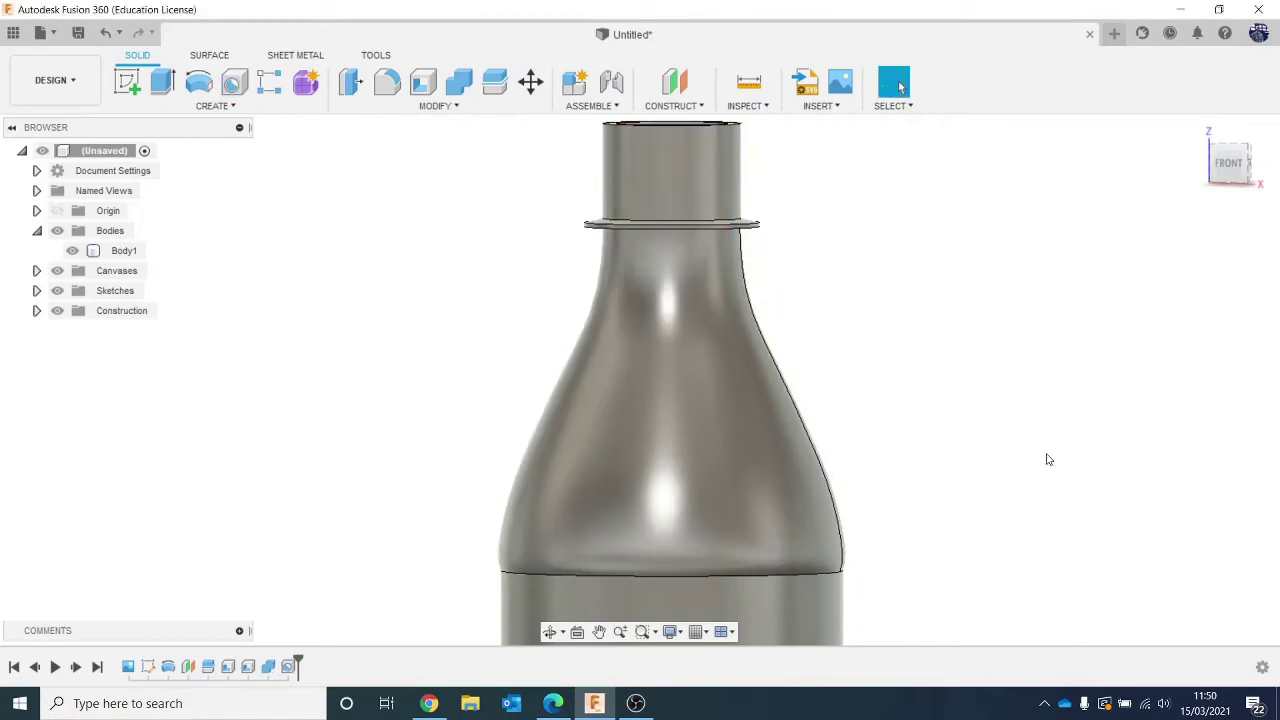
# Create a section analysis through the bottle on the XZ plane.
pyautogui.moveTo(1240, 218)
pyautogui.keyDown('shift'); pyautogui.mouseDown(button='middle')
pyautogui.moveTo(1223, 197)
pyautogui.moveTo(1223, 380)
pyautogui.moveTo(1223, 310)
pyautogui.moveTo(1215, 375)
pyautogui.moveTo(1184, 188)
pyautogui.mouseUp(button='middle'); pyautogui.keyUp('shift')
pyautogui.scroll(-3, 1080, 309)
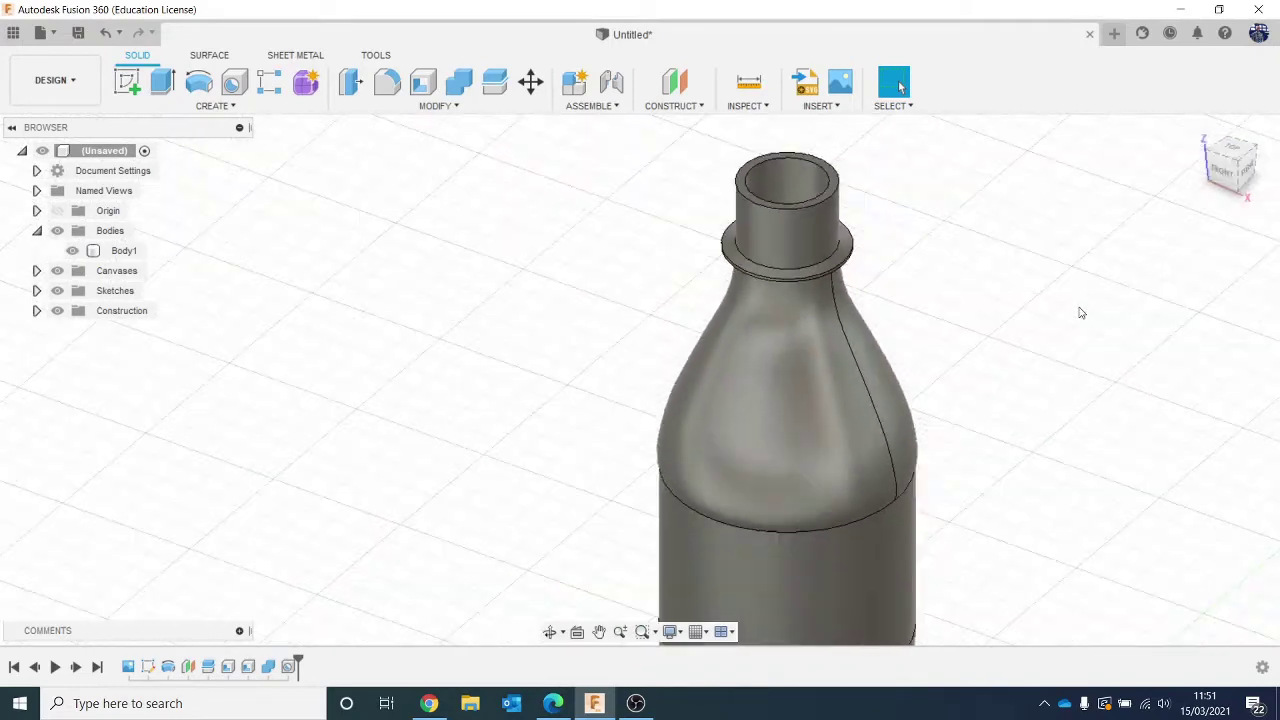
pyautogui.moveTo(1080, 309); pyautogui.dragTo(918, 222, button='middle')
pyautogui.scroll(-1, 993, 304)
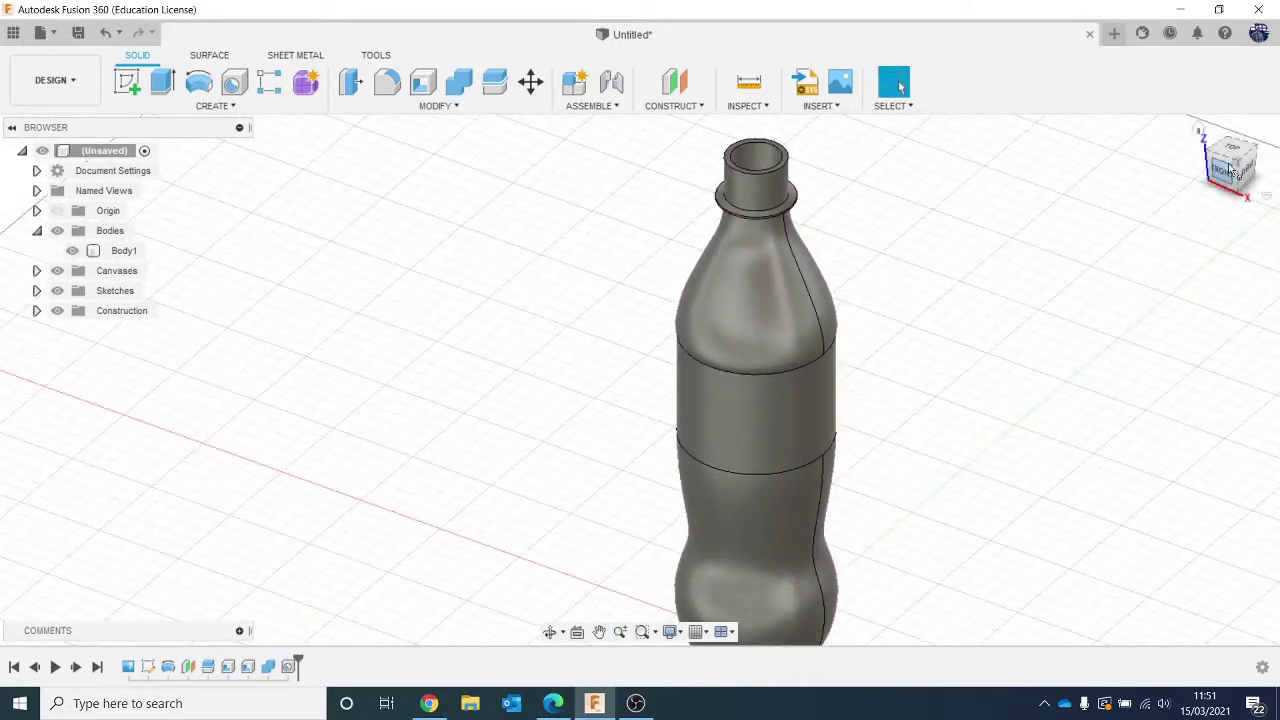
pyautogui.moveTo(1224, 174); pyautogui.dragTo(1222, 160)
pyautogui.moveTo(1222, 160)
pyautogui.keyDown('shift'); pyautogui.mouseDown(button='middle')
pyautogui.moveTo(1066, 326)
pyautogui.moveTo(1054, 289)
pyautogui.moveTo(965, 258)
pyautogui.mouseUp(button='middle'); pyautogui.keyUp('shift')
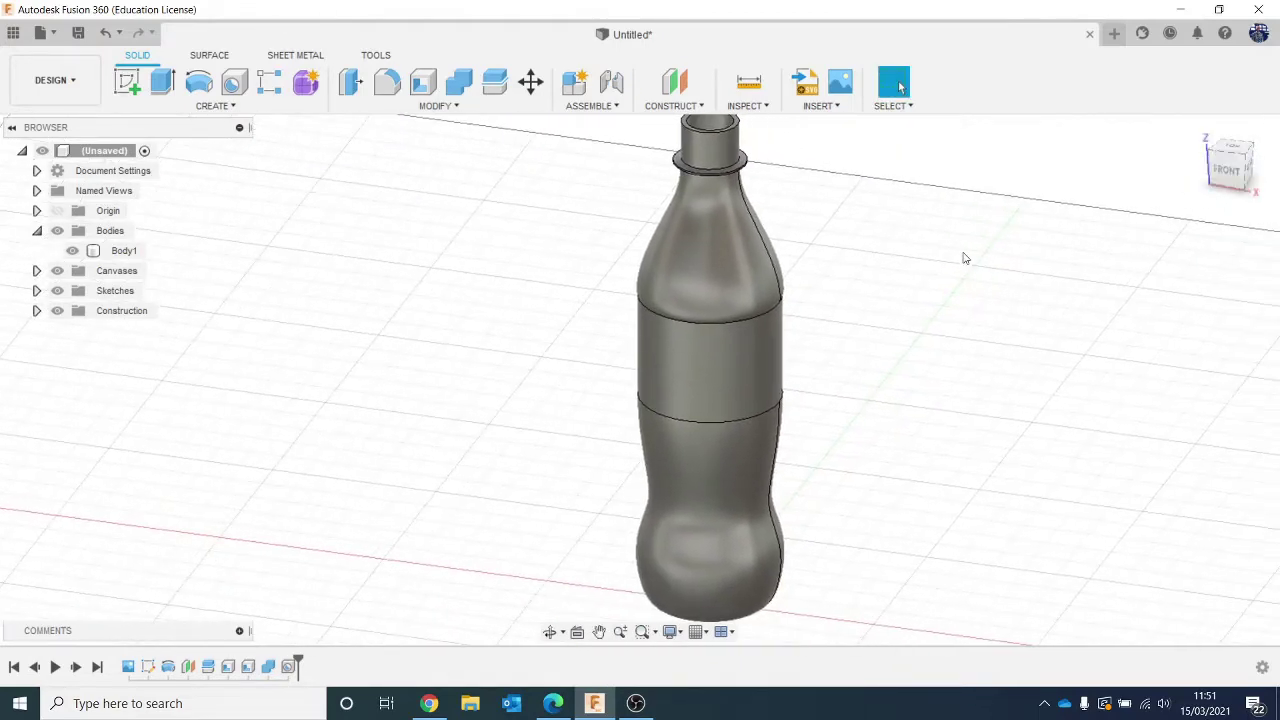
pyautogui.click(748, 105)
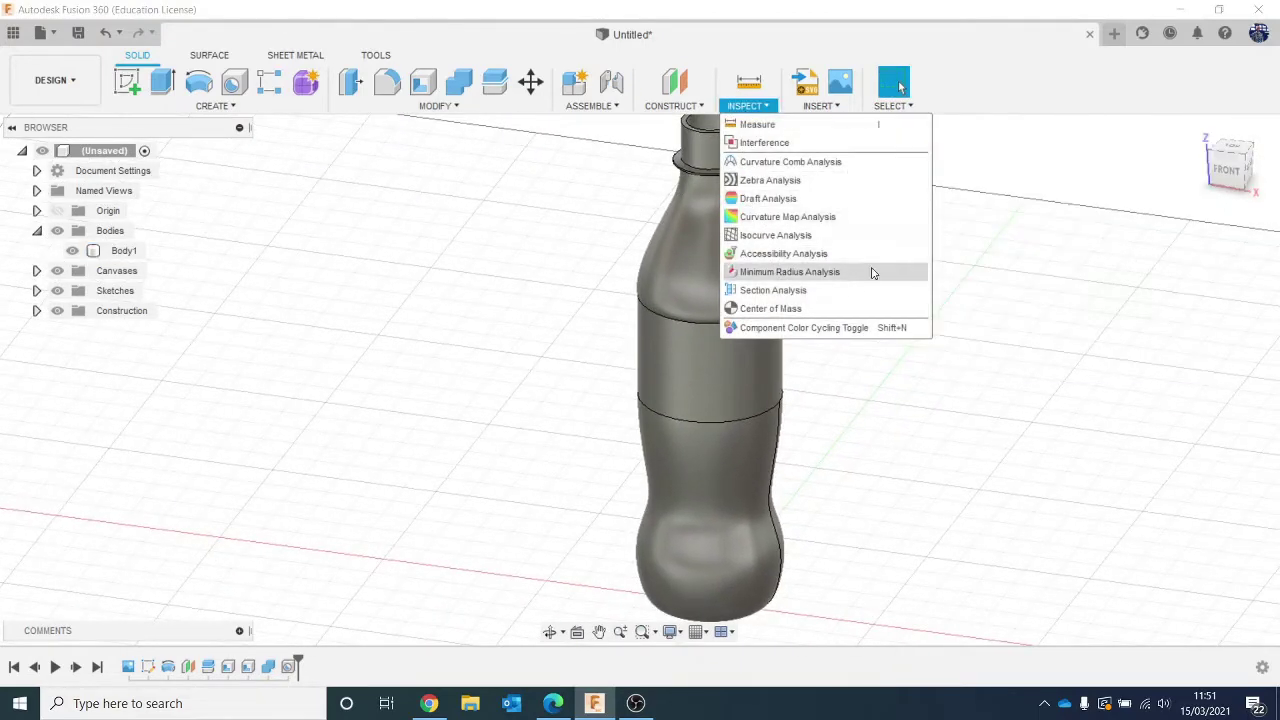
pyautogui.click(848, 295)
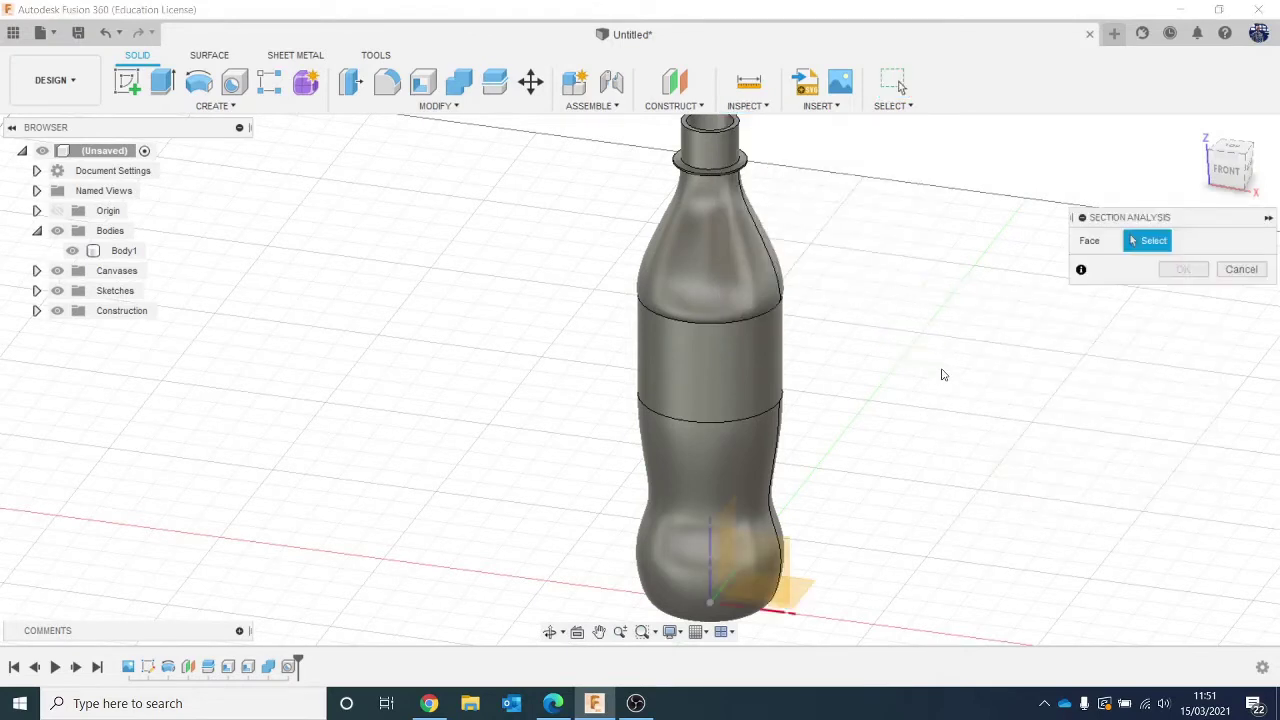
pyautogui.moveTo(943, 371); pyautogui.dragTo(861, 249, button='middle')
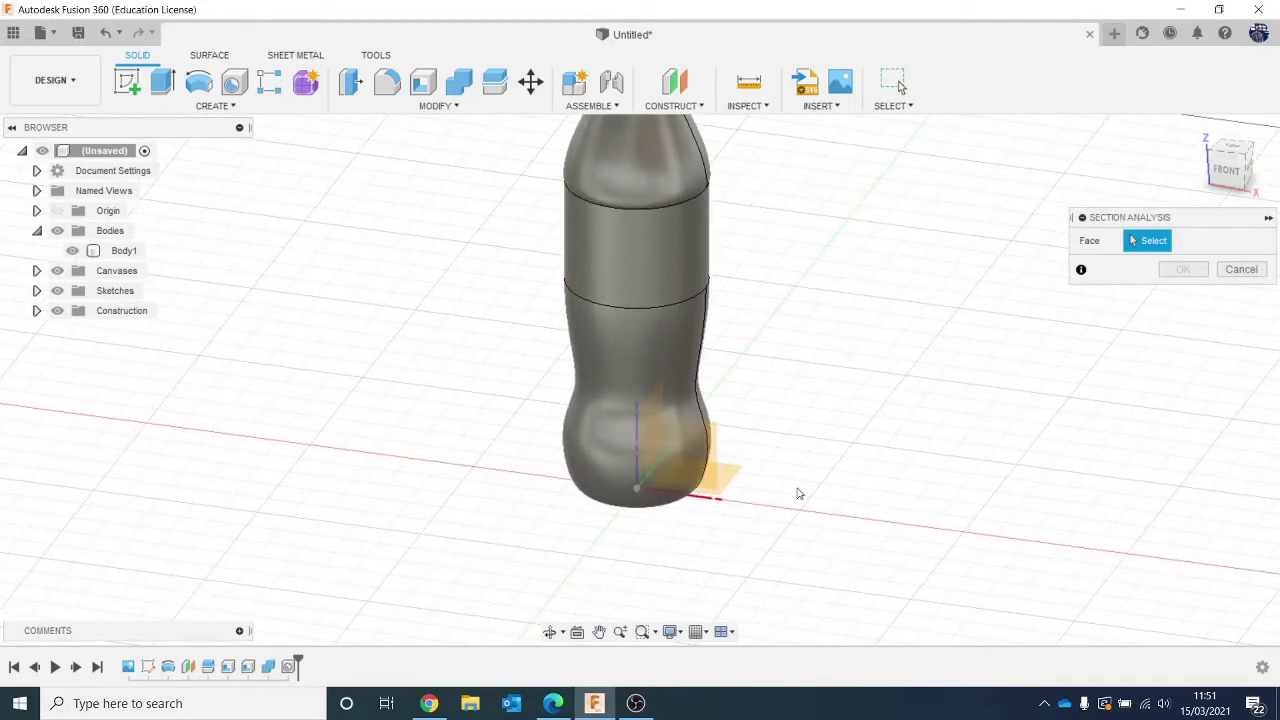
pyautogui.click(706, 456)
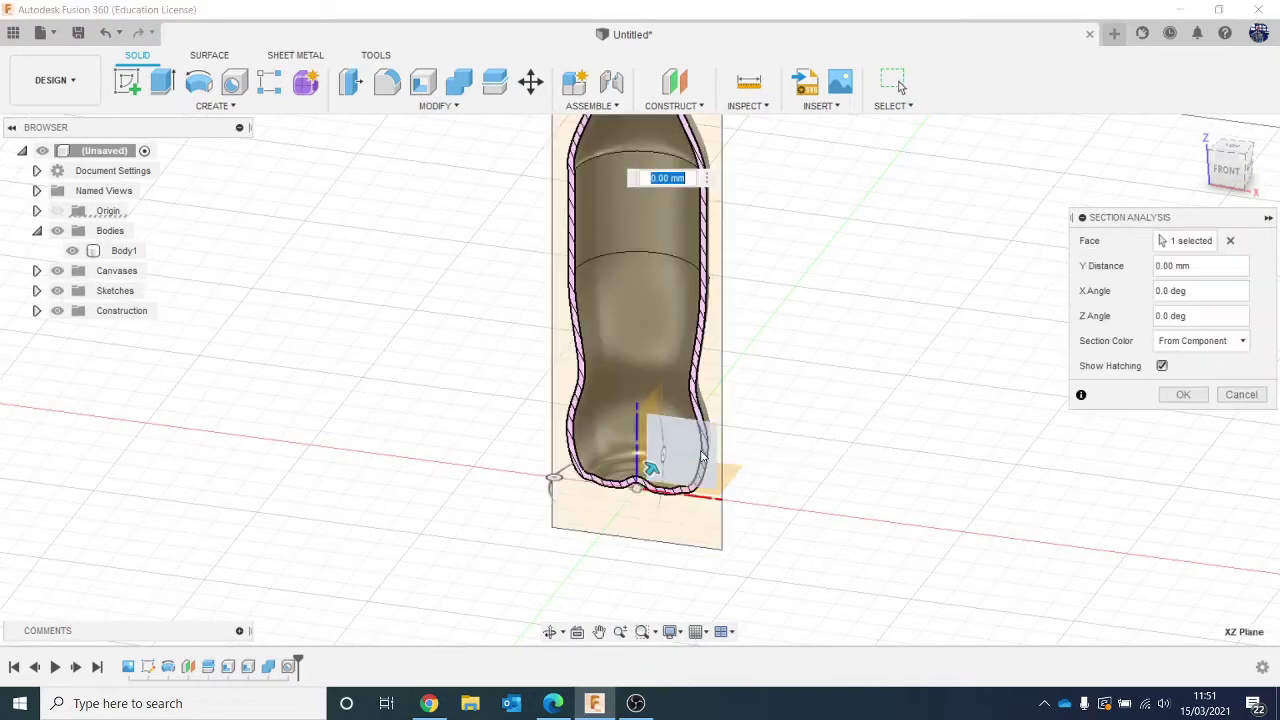
pyautogui.click(1182, 394)
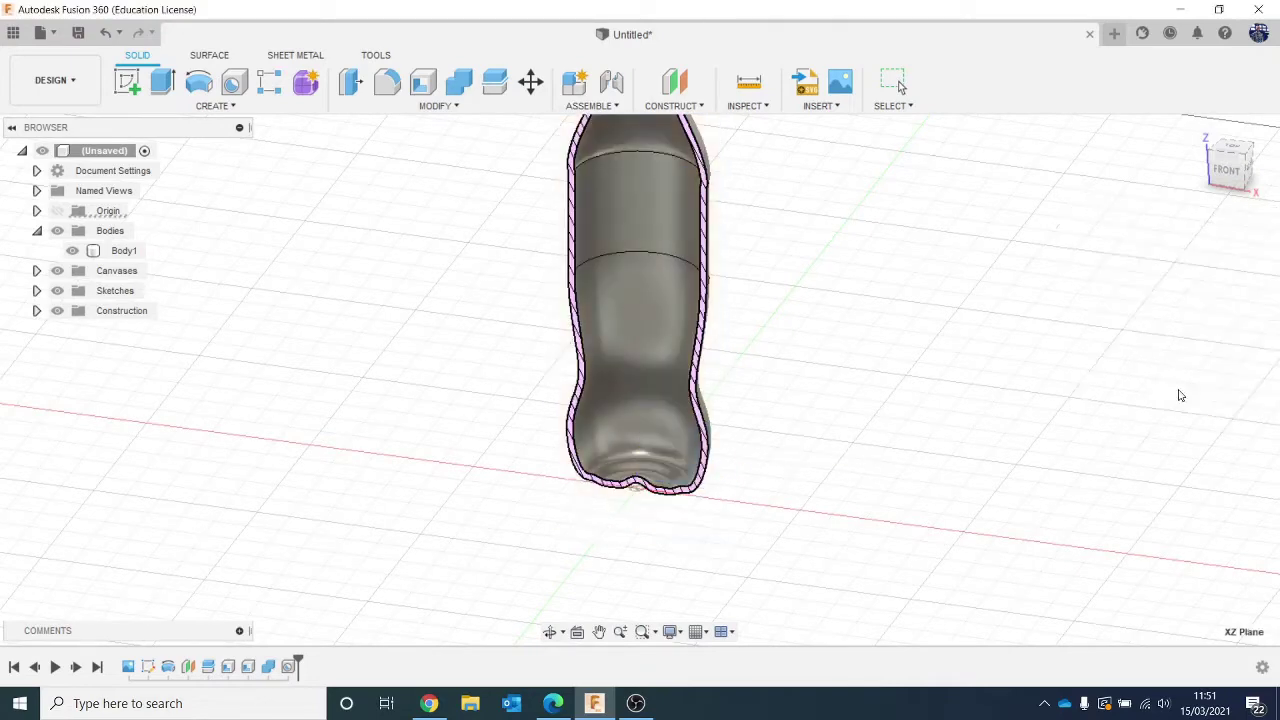
# Inspect the sectioned bottle wall from the front, expanding the Analysis folder and toggling its visibility to compare the cut and whole views.
pyautogui.click(1227, 170)
pyautogui.moveTo(890, 305); pyautogui.dragTo(938, 349, button='middle')
pyautogui.click(617, 349)
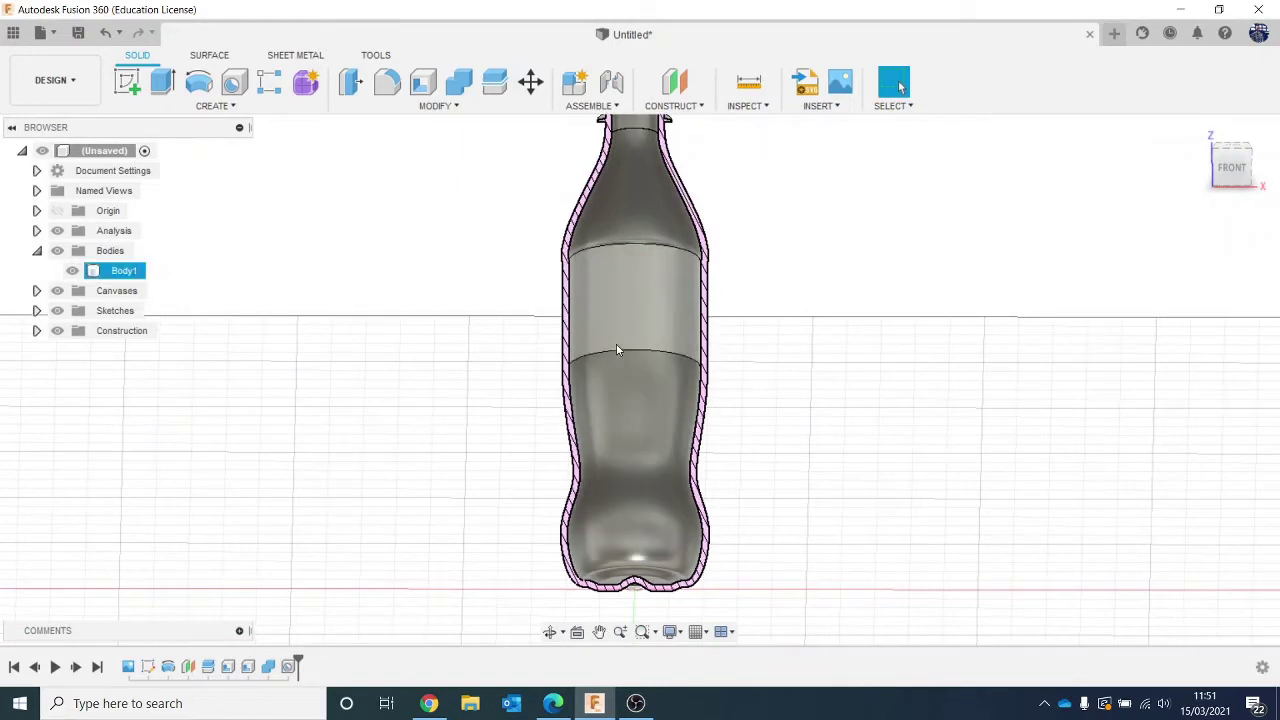
pyautogui.click(541, 314)
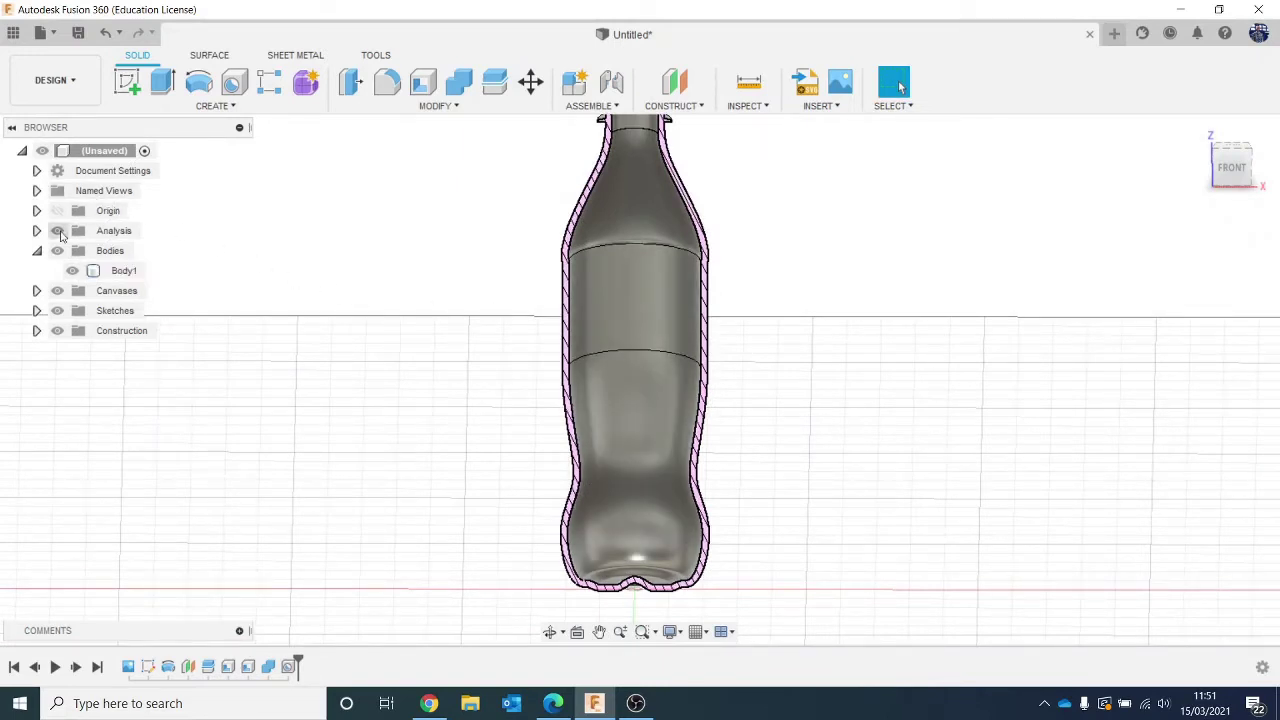
pyautogui.click(57, 231)
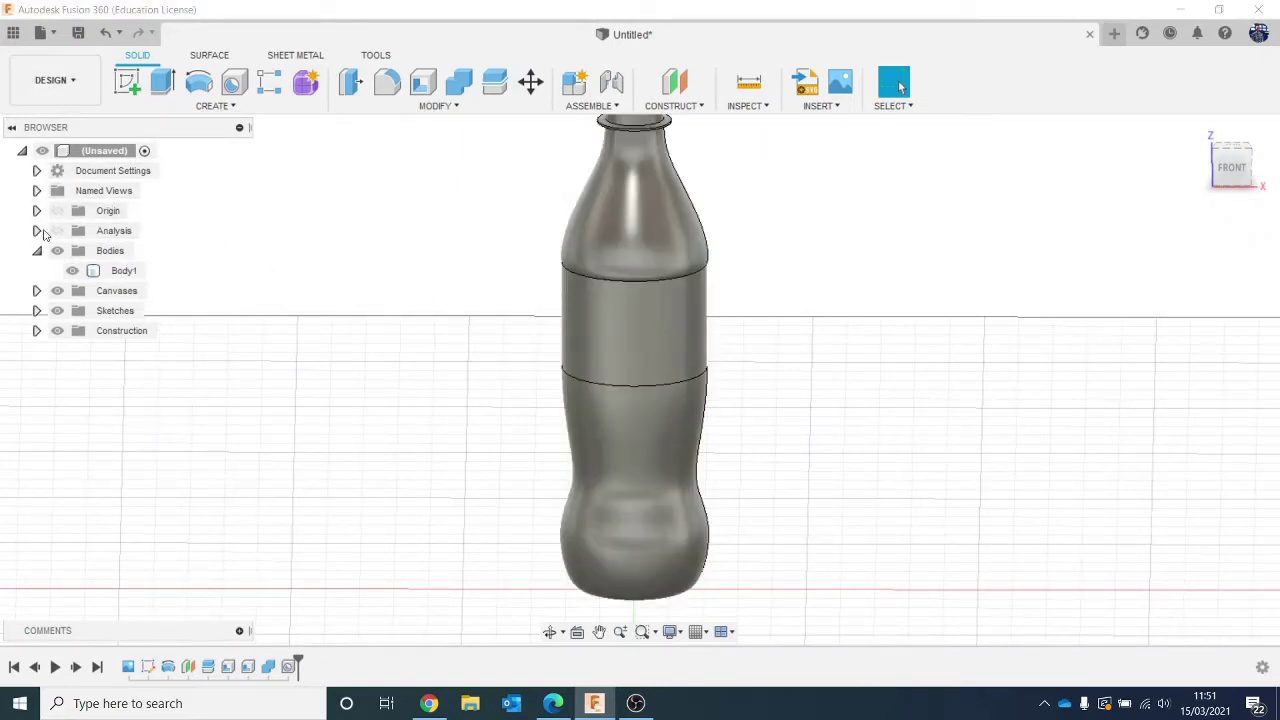
pyautogui.click(37, 231)
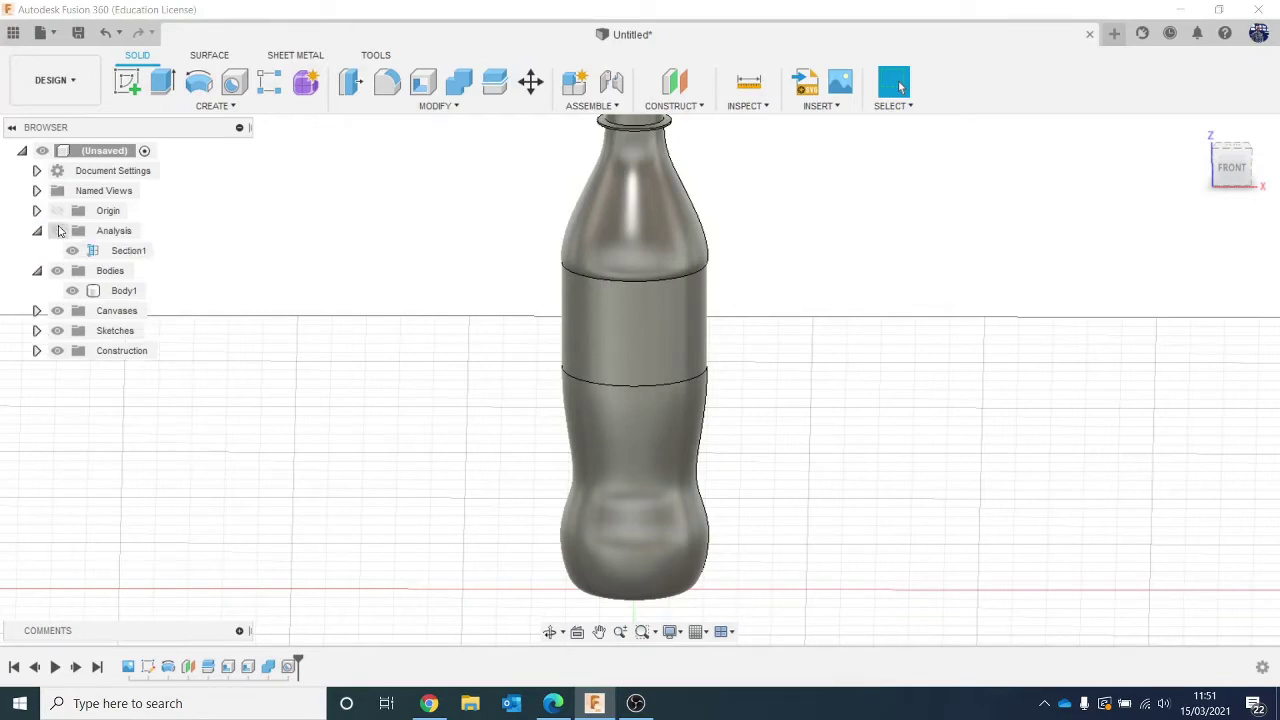
pyautogui.click(57, 231)
pyautogui.click(57, 231)
pyautogui.click(57, 231)
# Check the full-height section from base to neck and hide the Analysis folder.
pyautogui.scroll(-1, 1049, 300)
pyautogui.moveTo(1046, 300); pyautogui.dragTo(966, 338, button='middle')
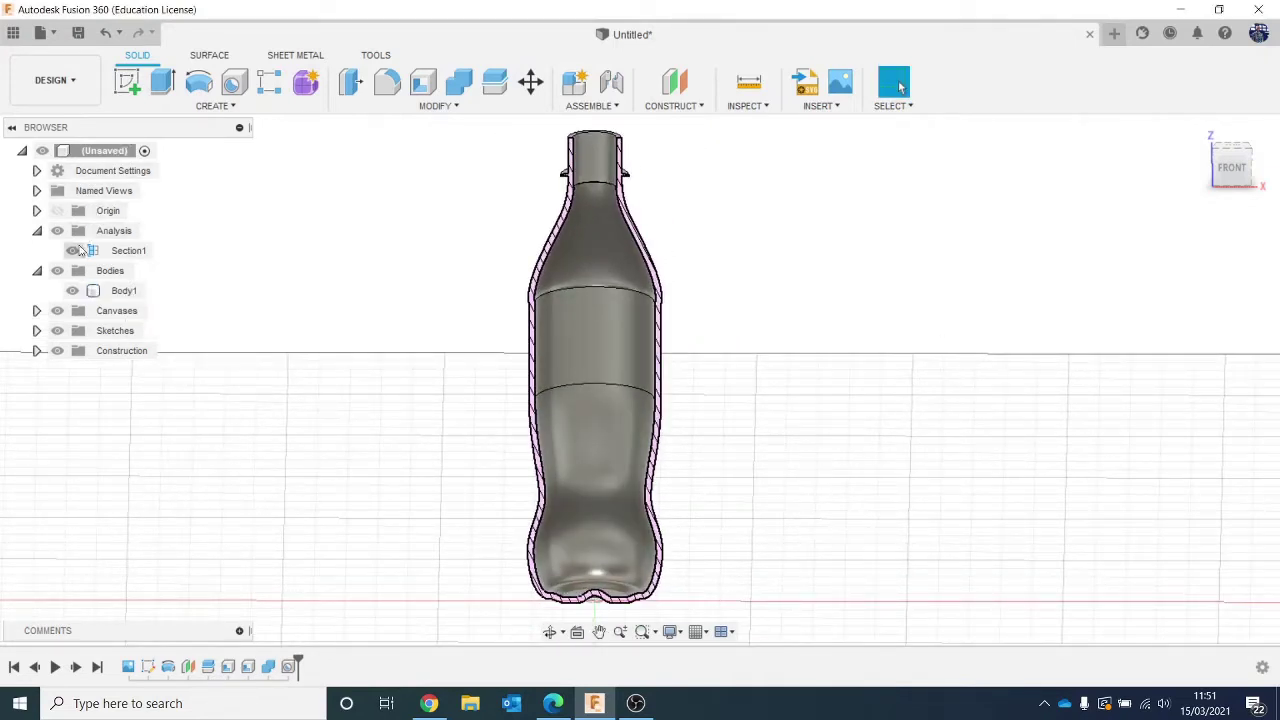
pyautogui.click(589, 395)
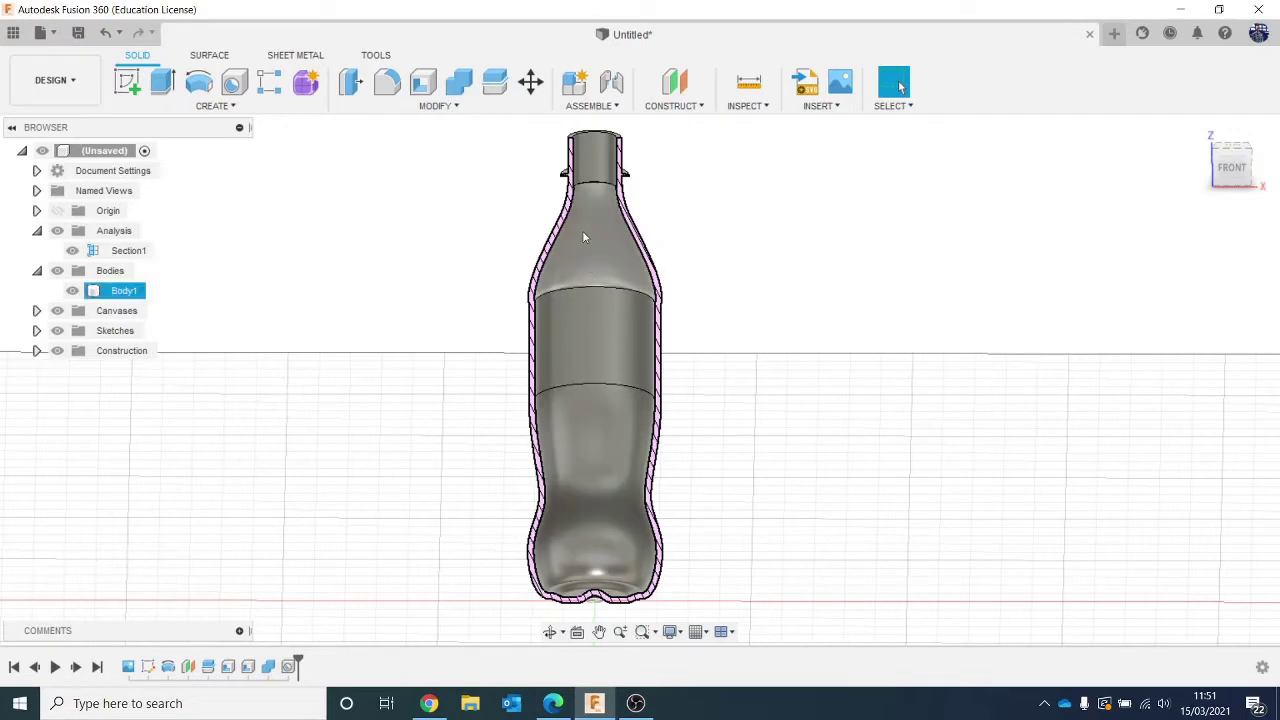
pyautogui.click(118, 193)
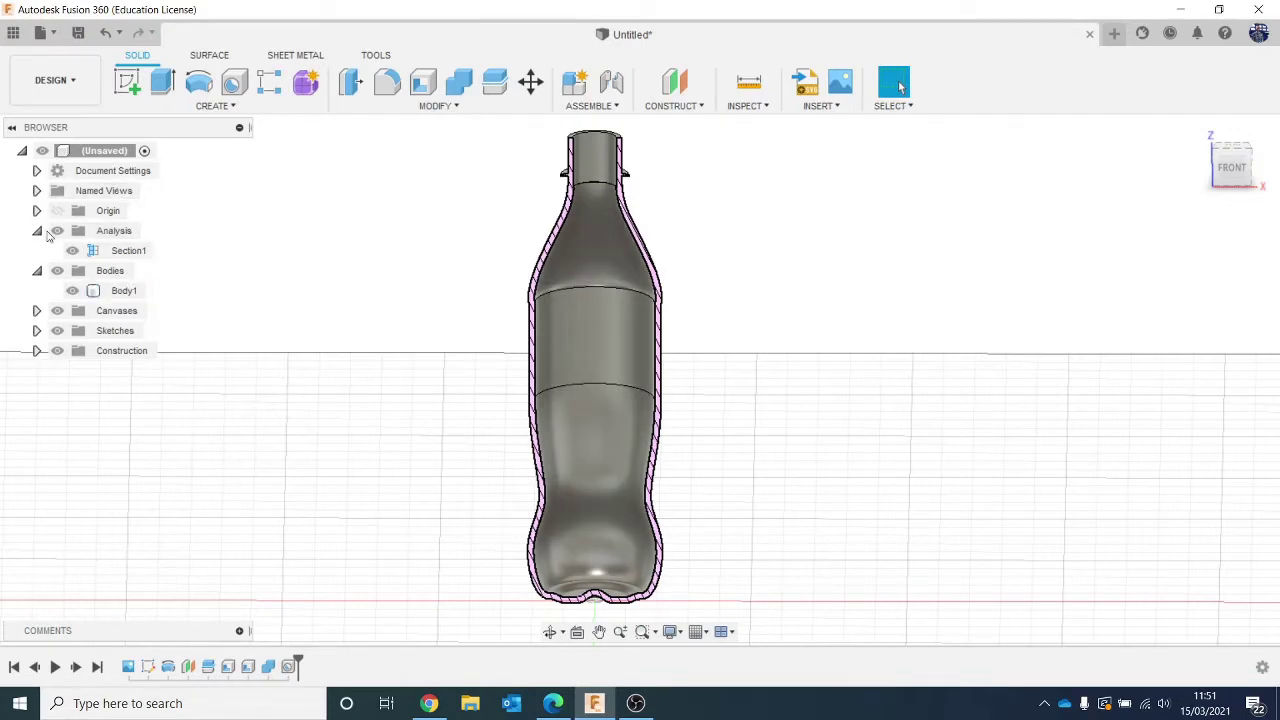
pyautogui.click(57, 231)
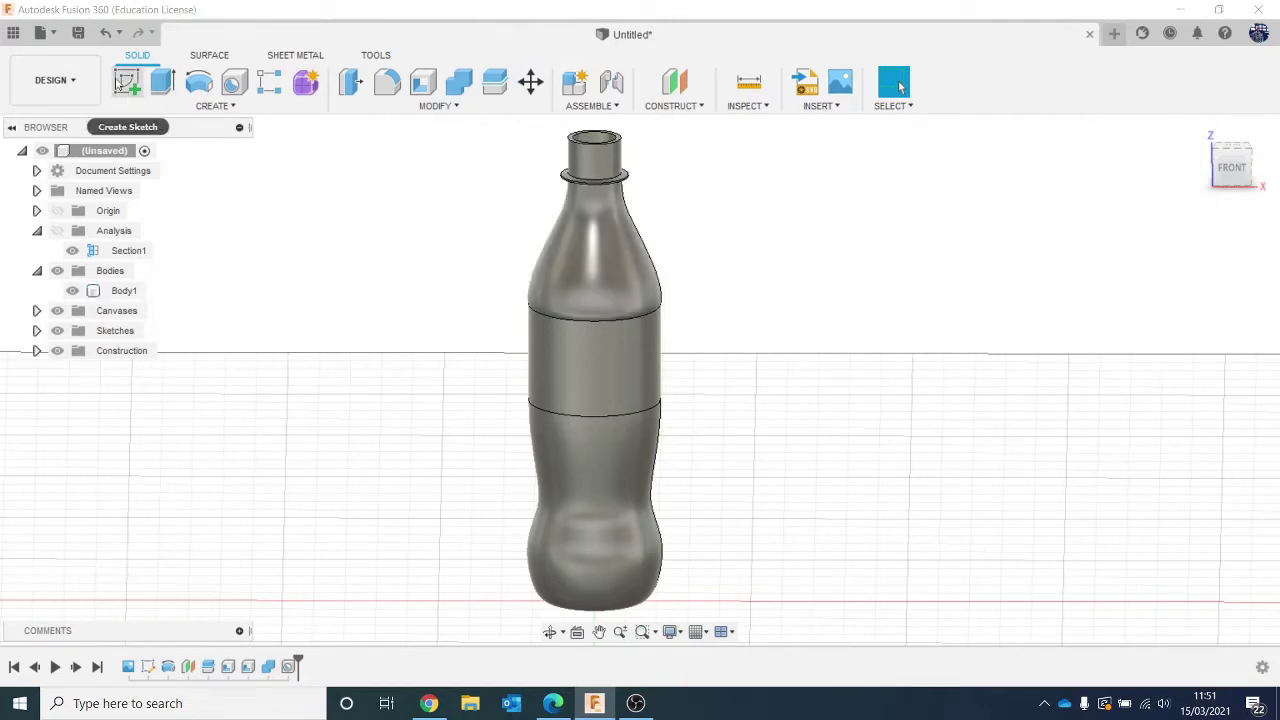
pyautogui.click(80, 70)
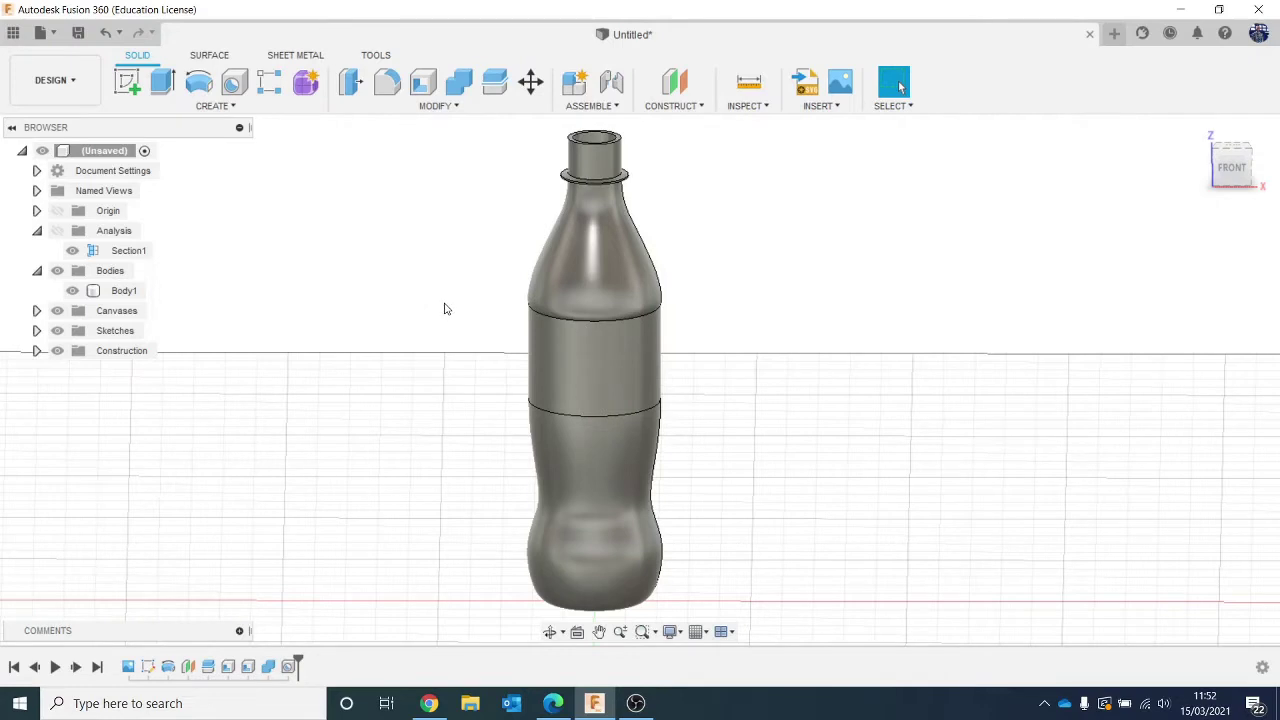
# Compare the bottle's neck and cap area with the Coke Bottle Canvas by showing the canvas briefly and hiding it again.
pyautogui.moveTo(446, 309); pyautogui.dragTo(479, 346, button='middle')
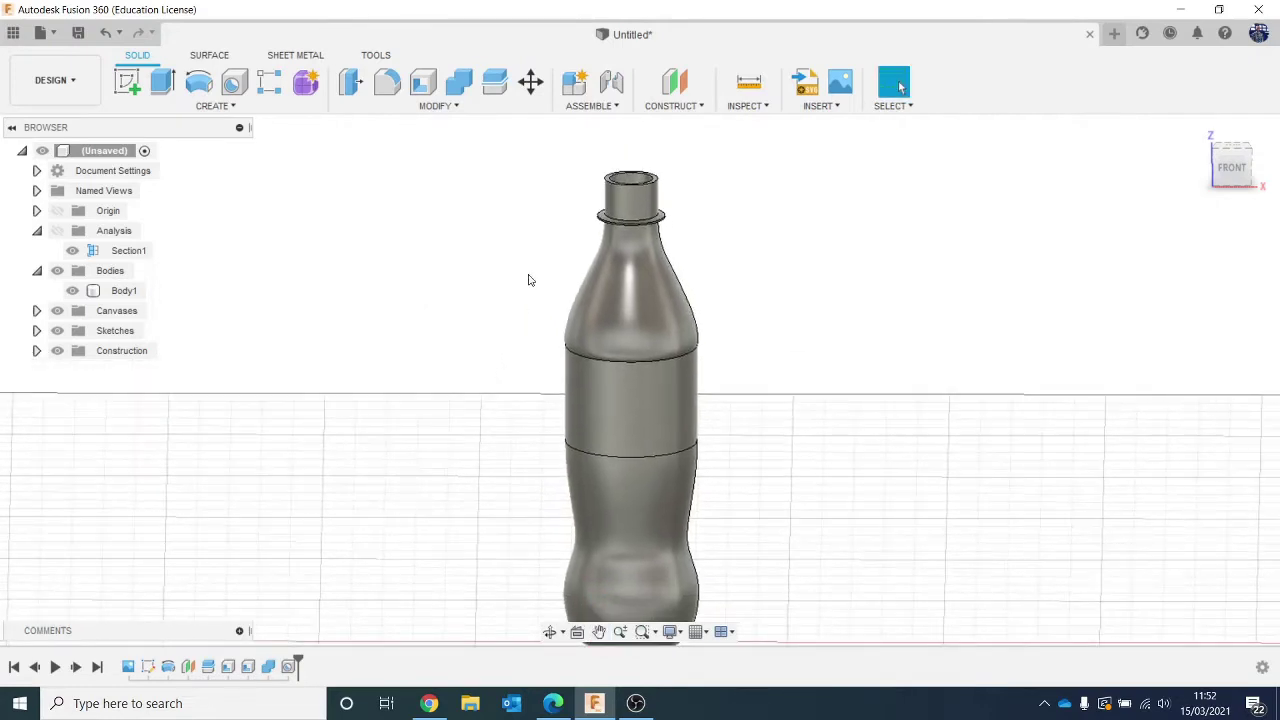
pyautogui.scroll(1, 660, 216)
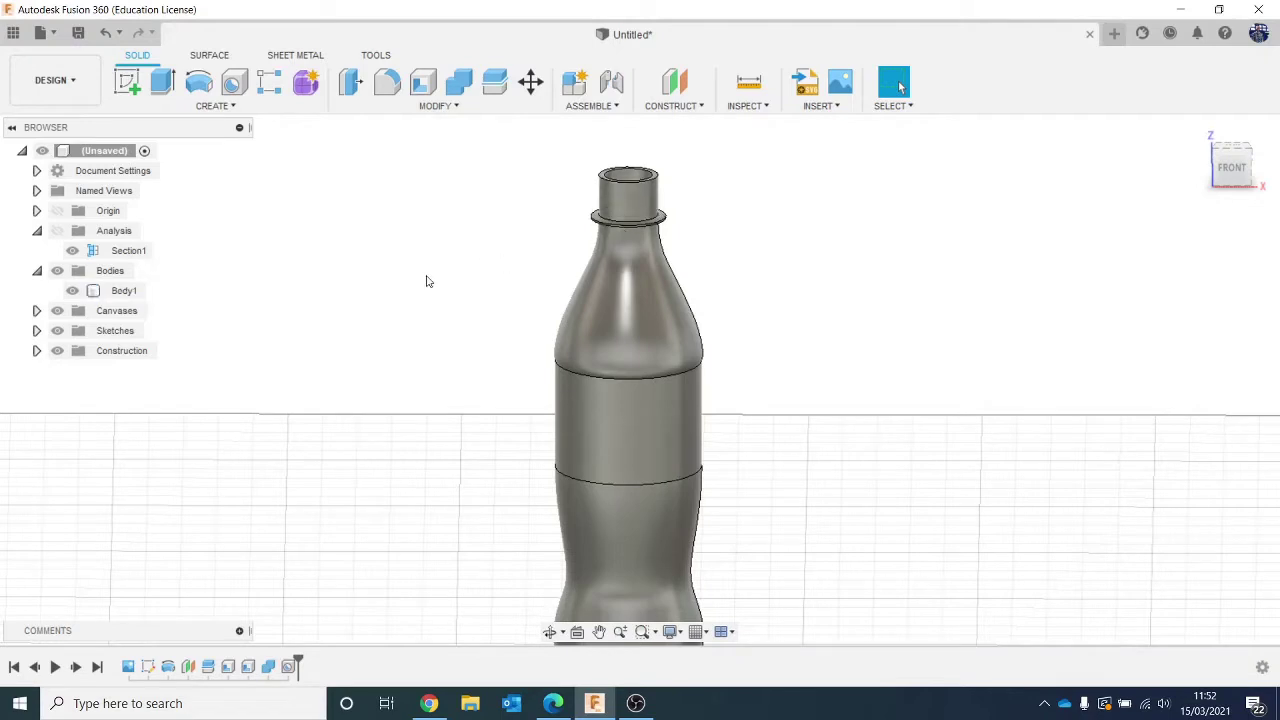
pyautogui.click(36, 310)
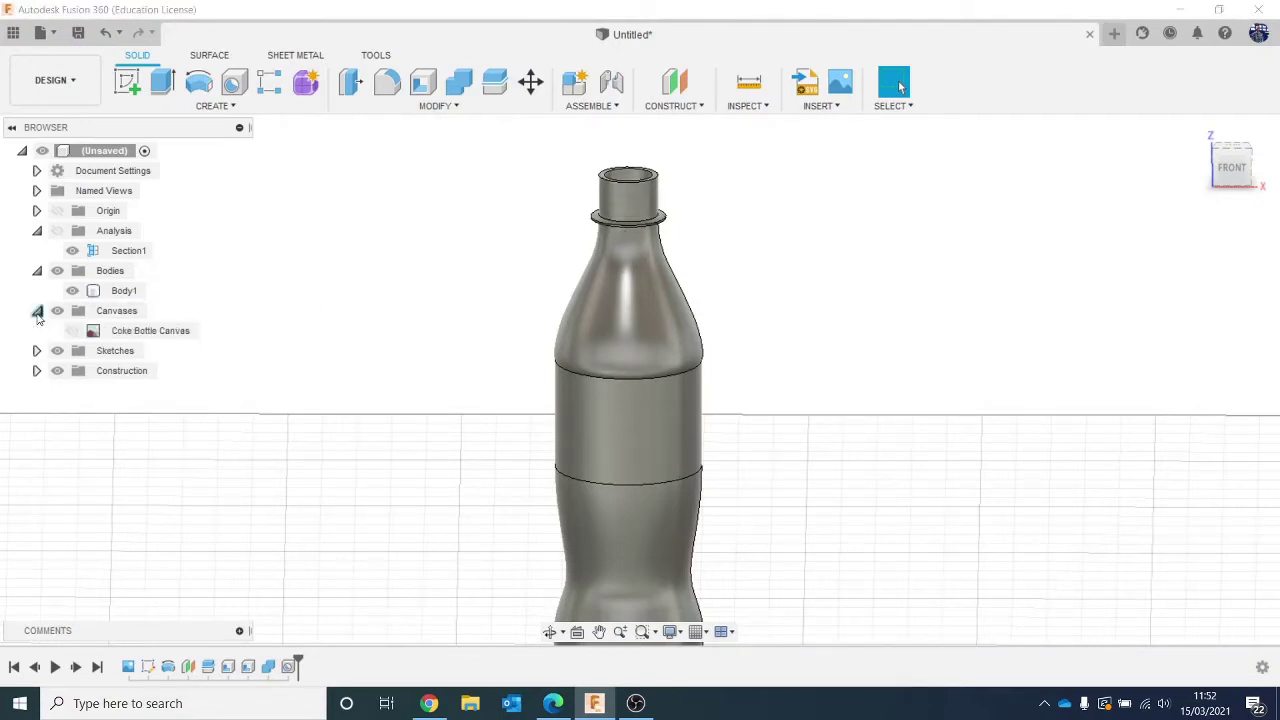
pyautogui.click(72, 334)
pyautogui.click(72, 331)
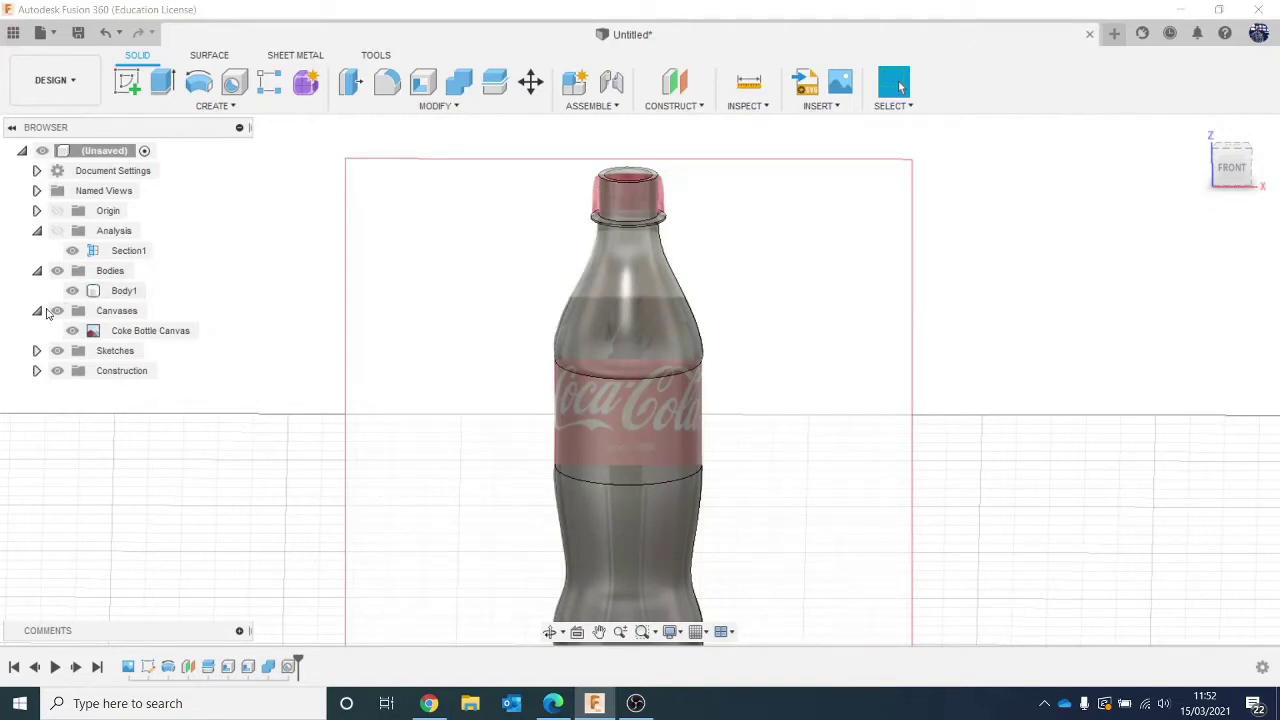
pyautogui.click(100, 332)
pyautogui.click(72, 331)
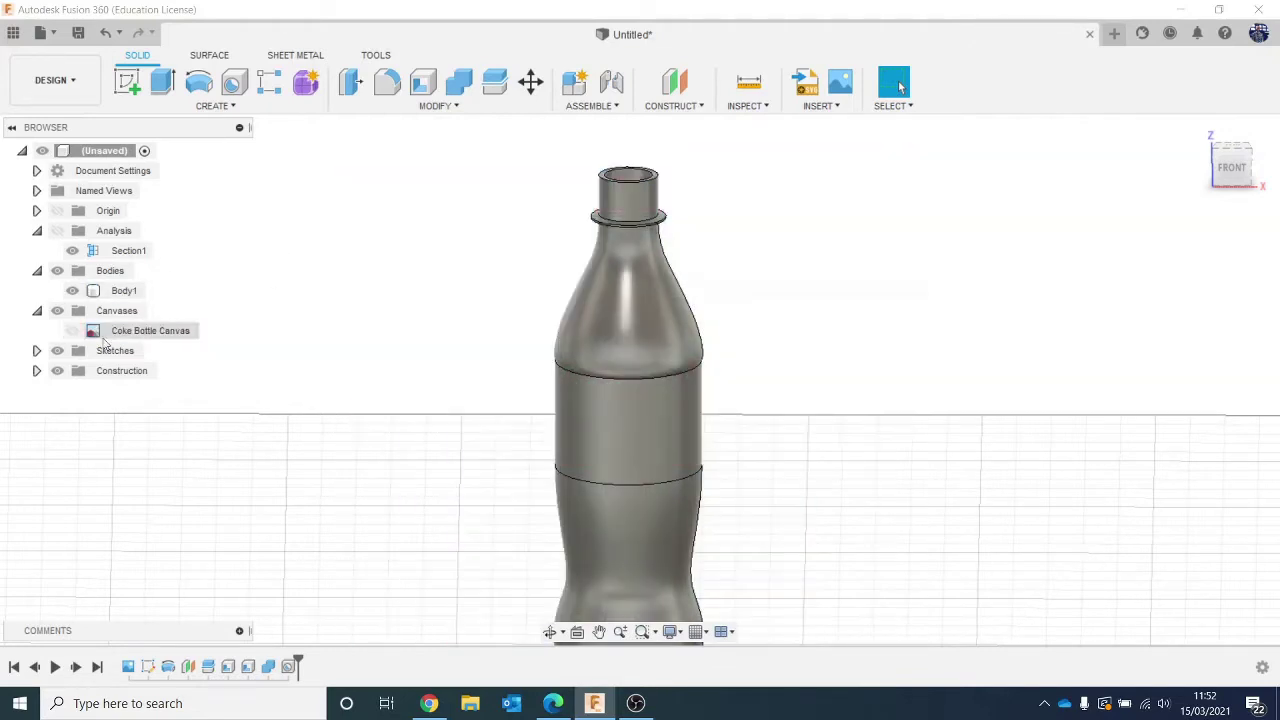
# Start a surface Offset on the outer cylindrical face of the neck above the collar.
pyautogui.click(193, 57)
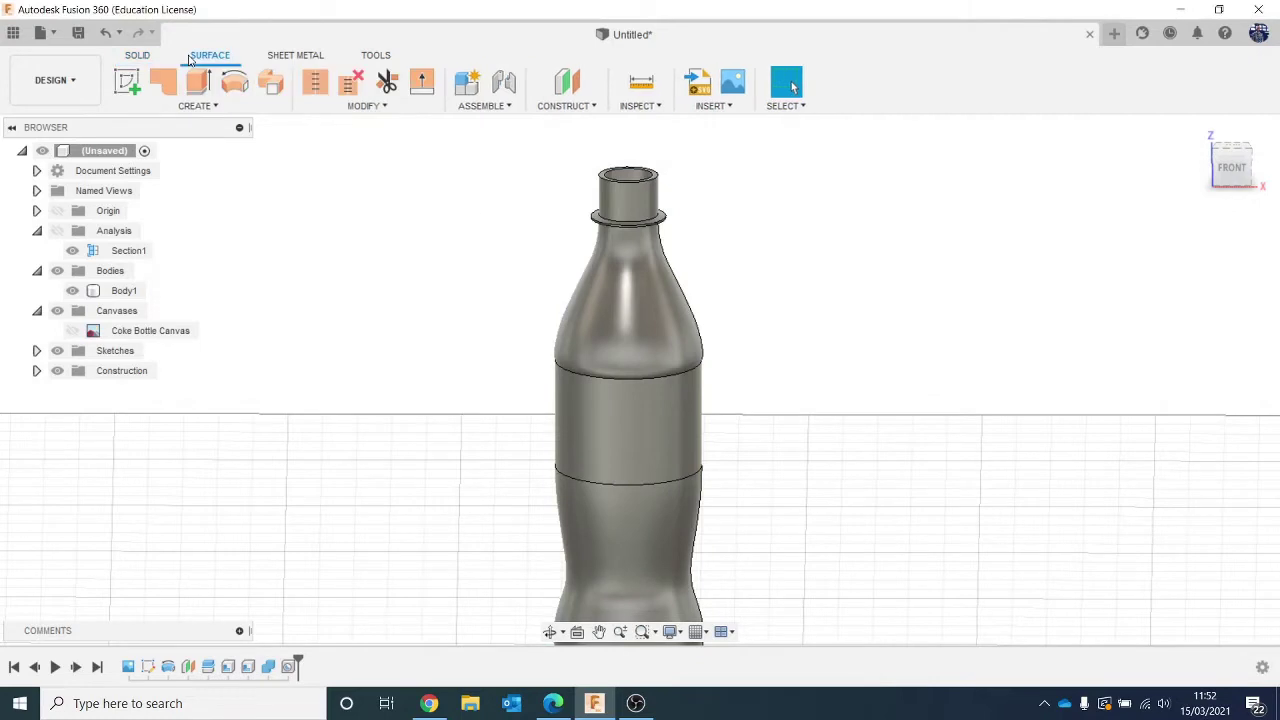
pyautogui.click(205, 106)
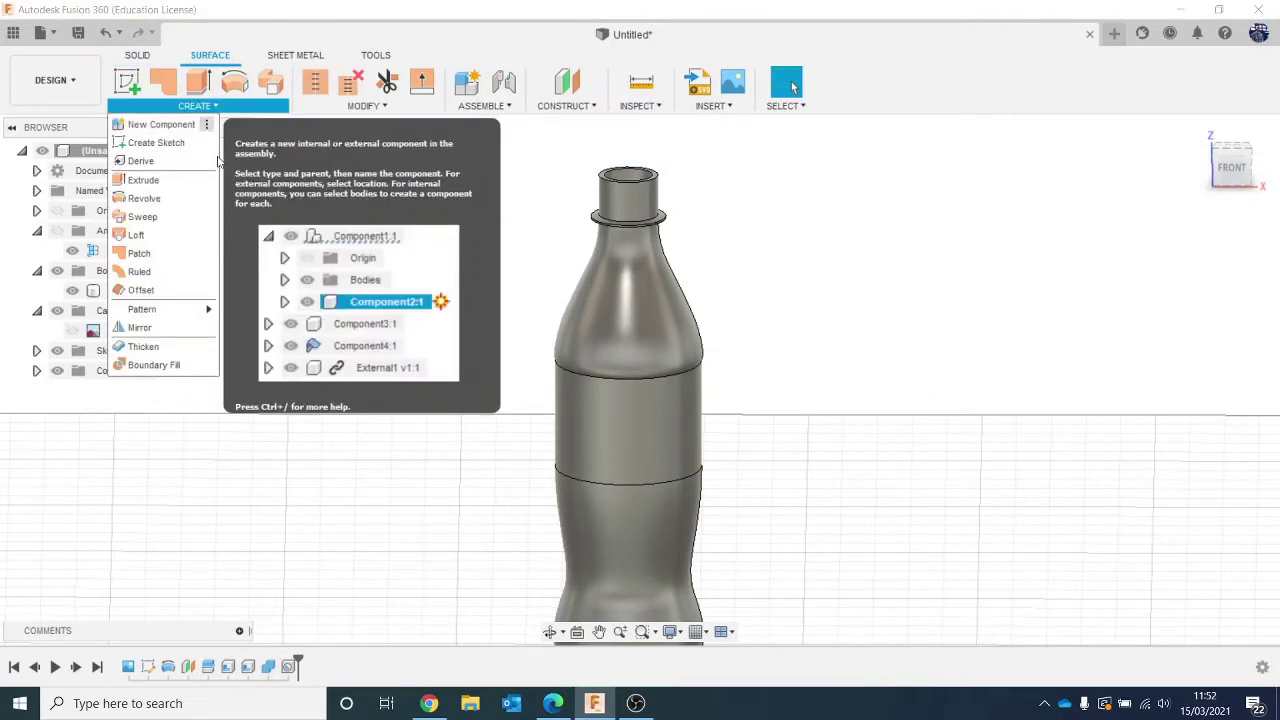
pyautogui.click(182, 290)
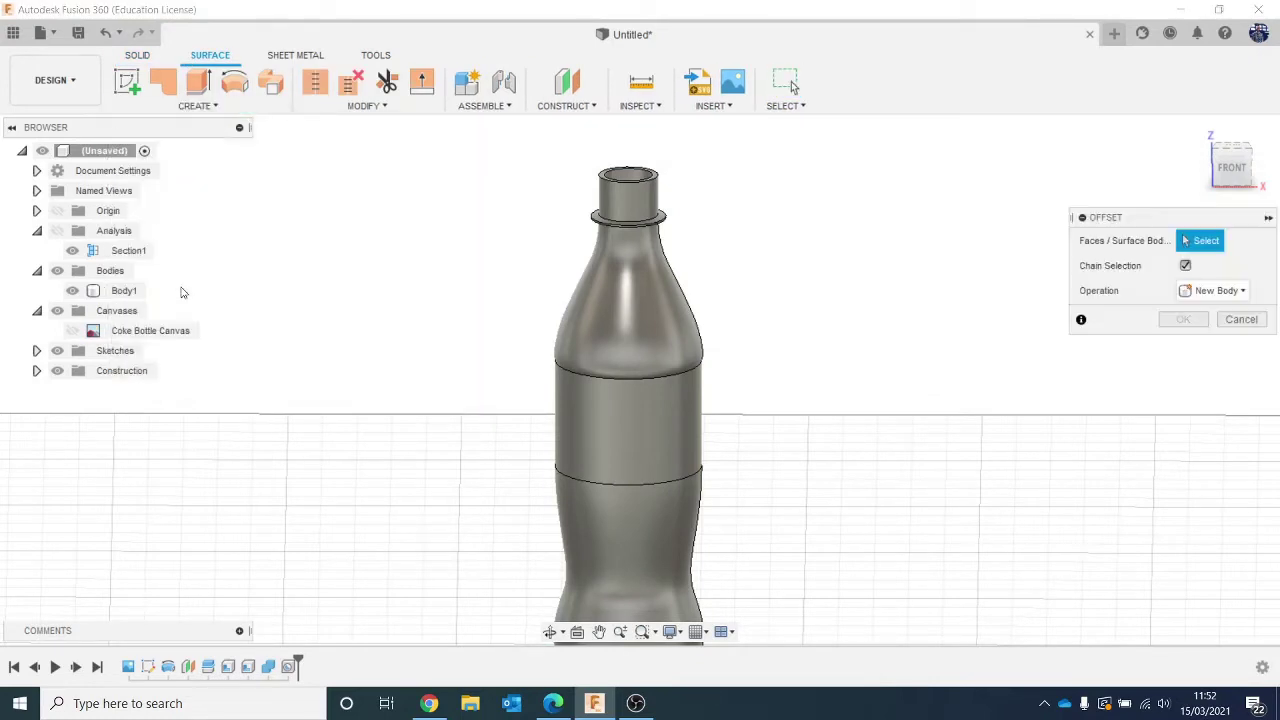
pyautogui.click(645, 194)
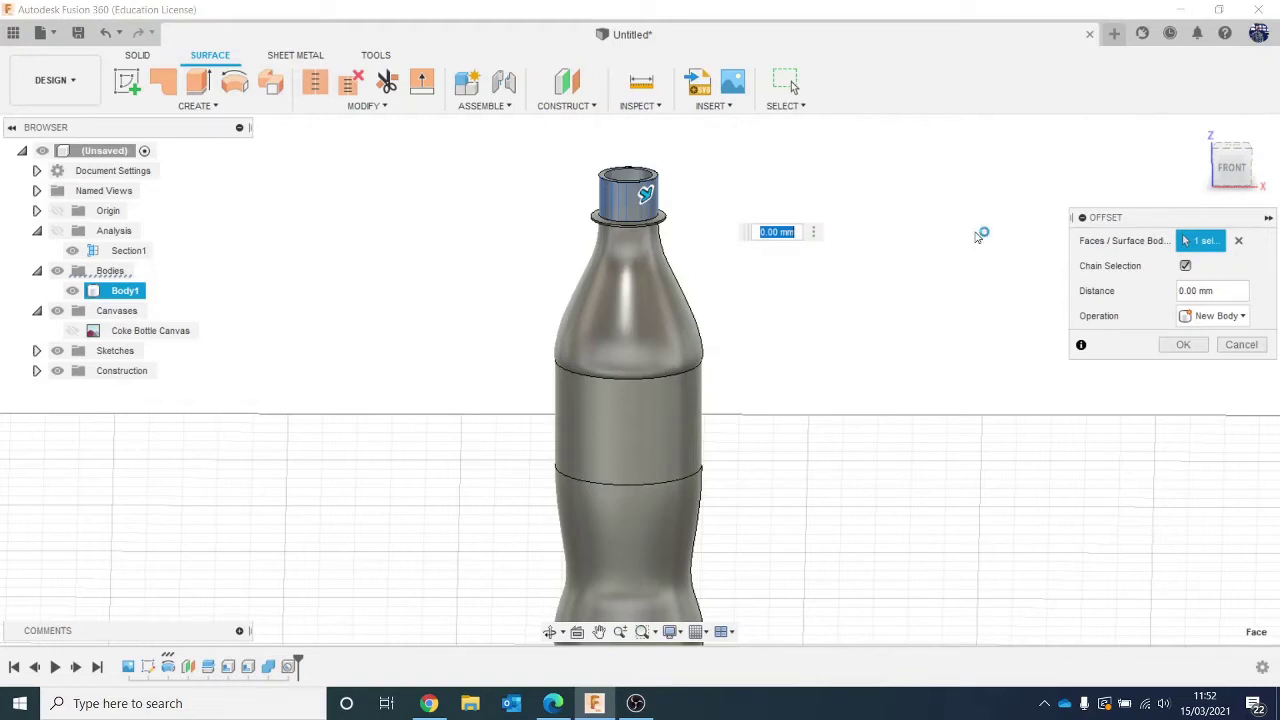
pyautogui.click(1224, 172)
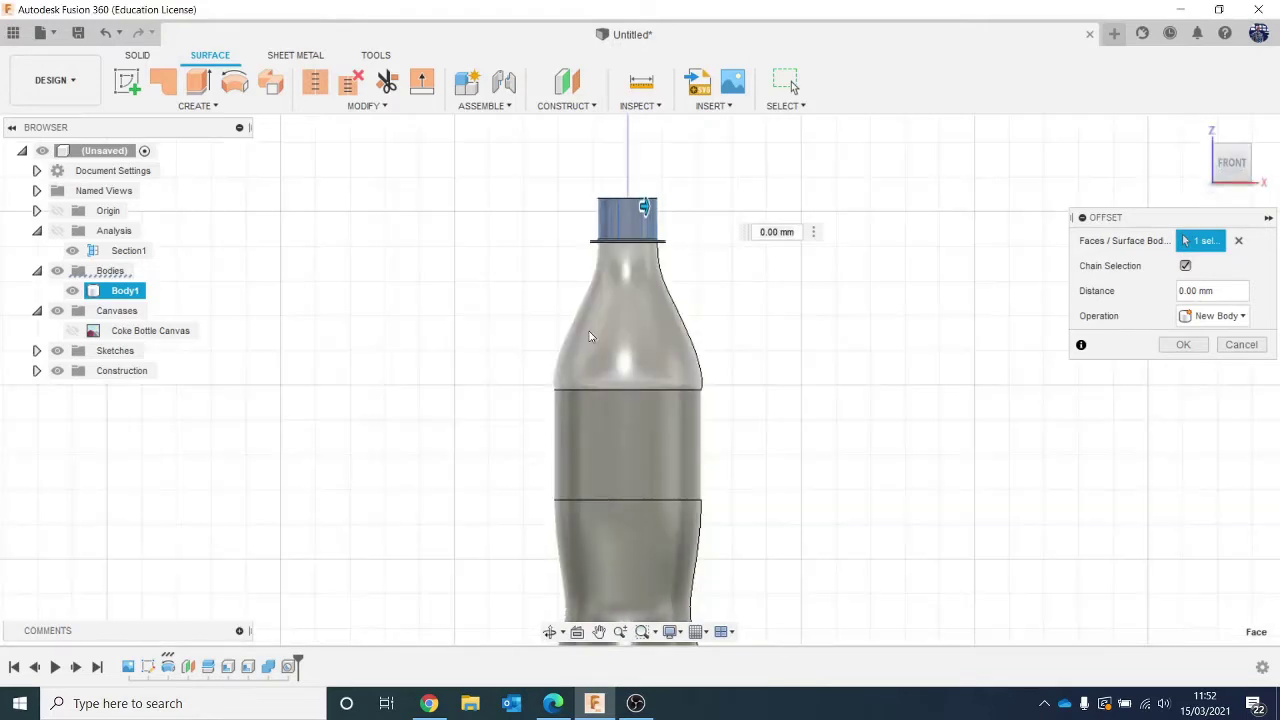
pyautogui.scroll(5, 717, 216)
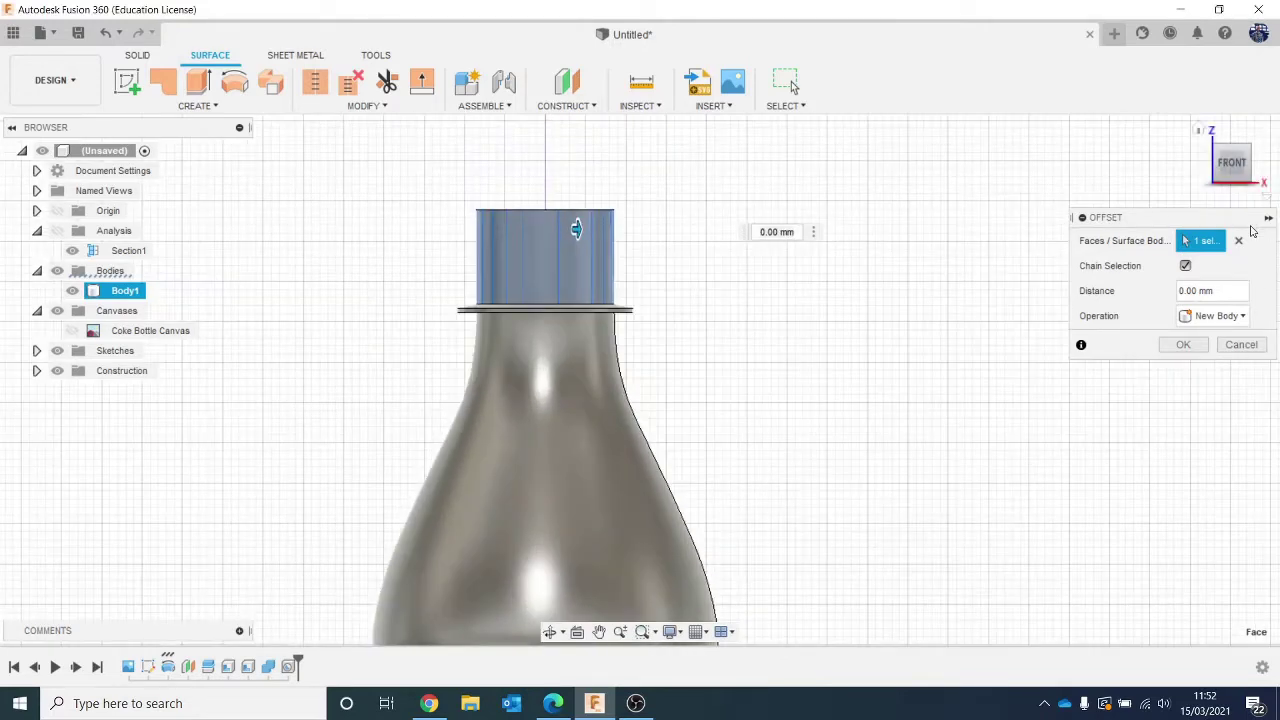
pyautogui.moveTo(1224, 172); pyautogui.dragTo(1223, 190)
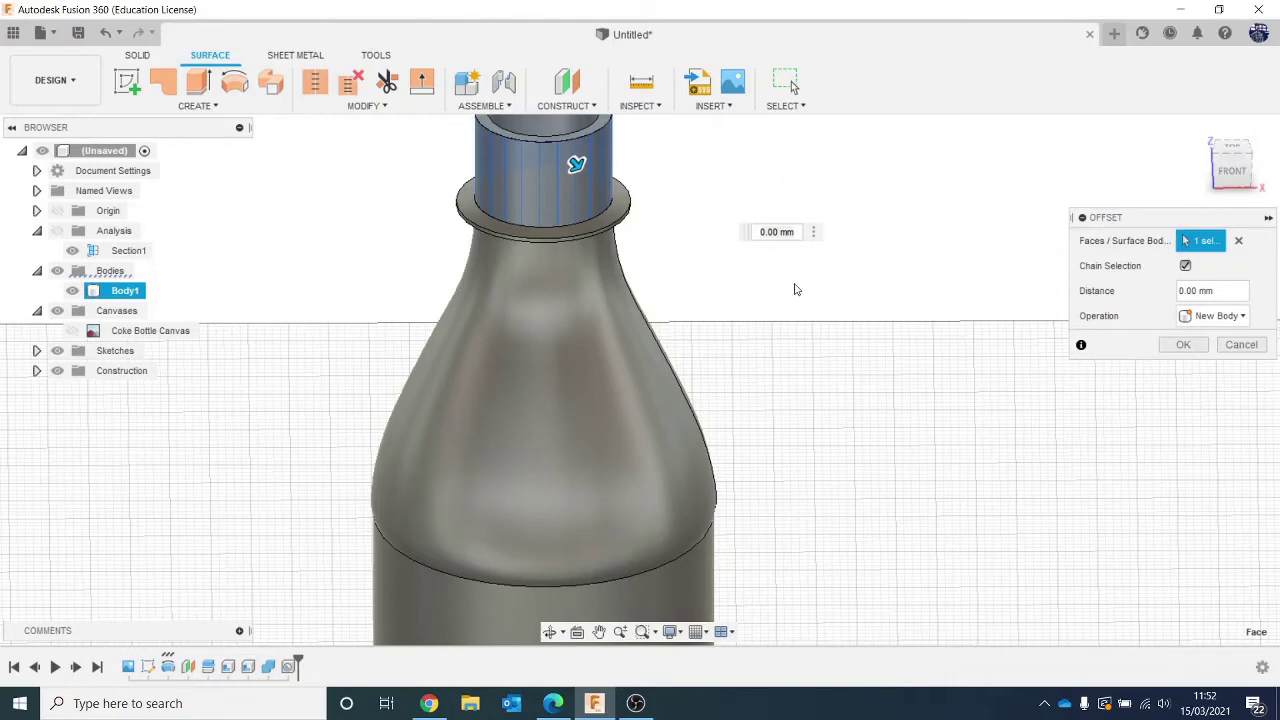
pyautogui.scroll(-1, 794, 286)
pyautogui.moveTo(794, 286); pyautogui.dragTo(784, 360, button='middle')
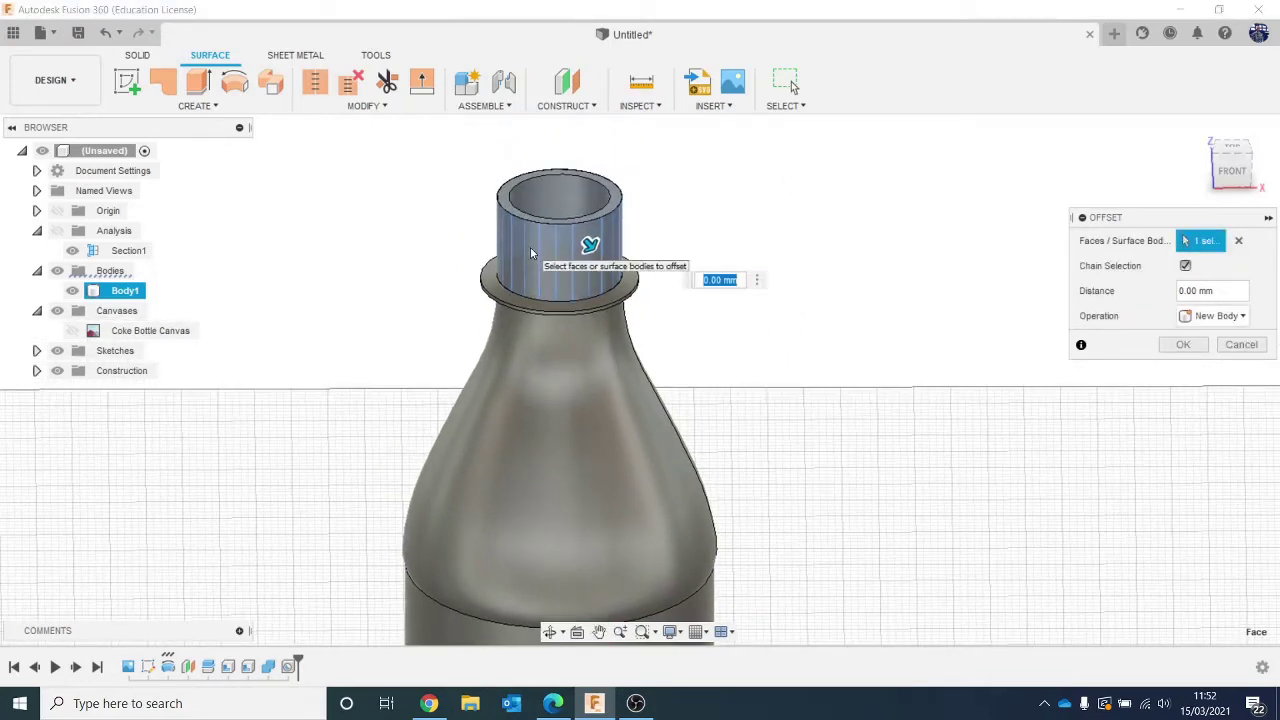
# Offset the neck's outer cylindrical face outward by 1 mm as a new surface body, hiding the bottle body to check the preview.
pyautogui.click(739, 281)
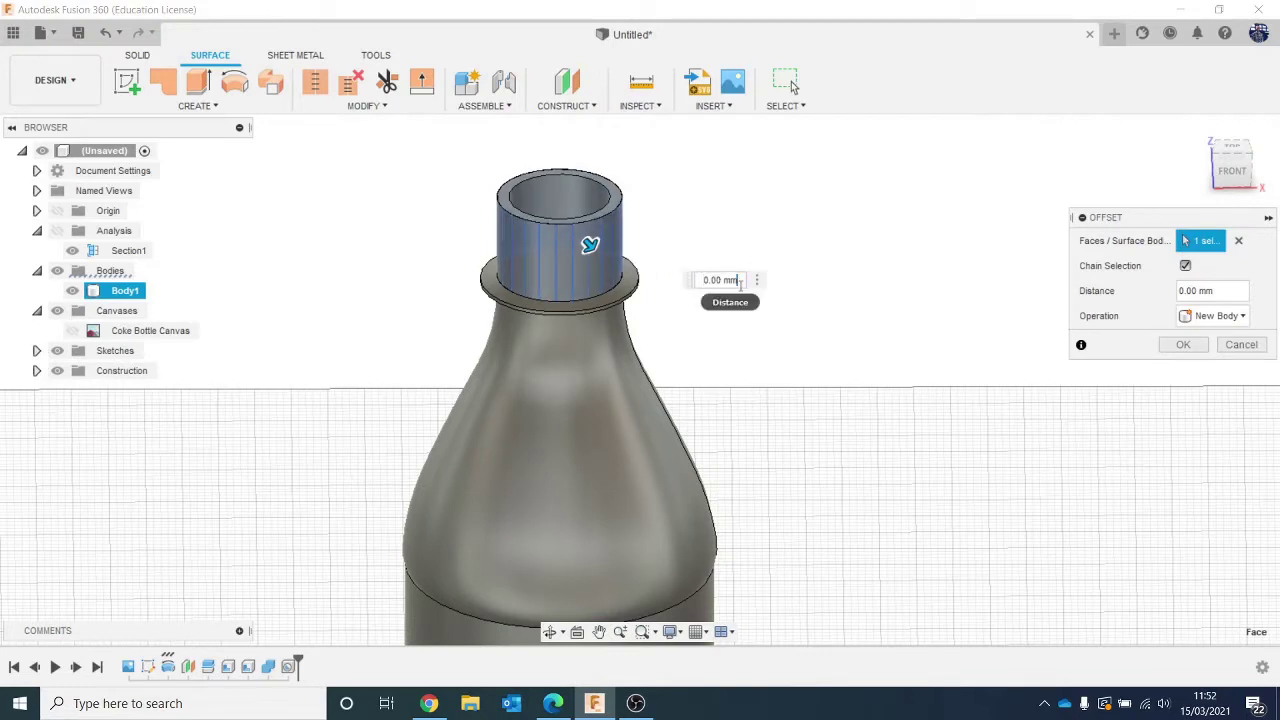
pyautogui.write('1')
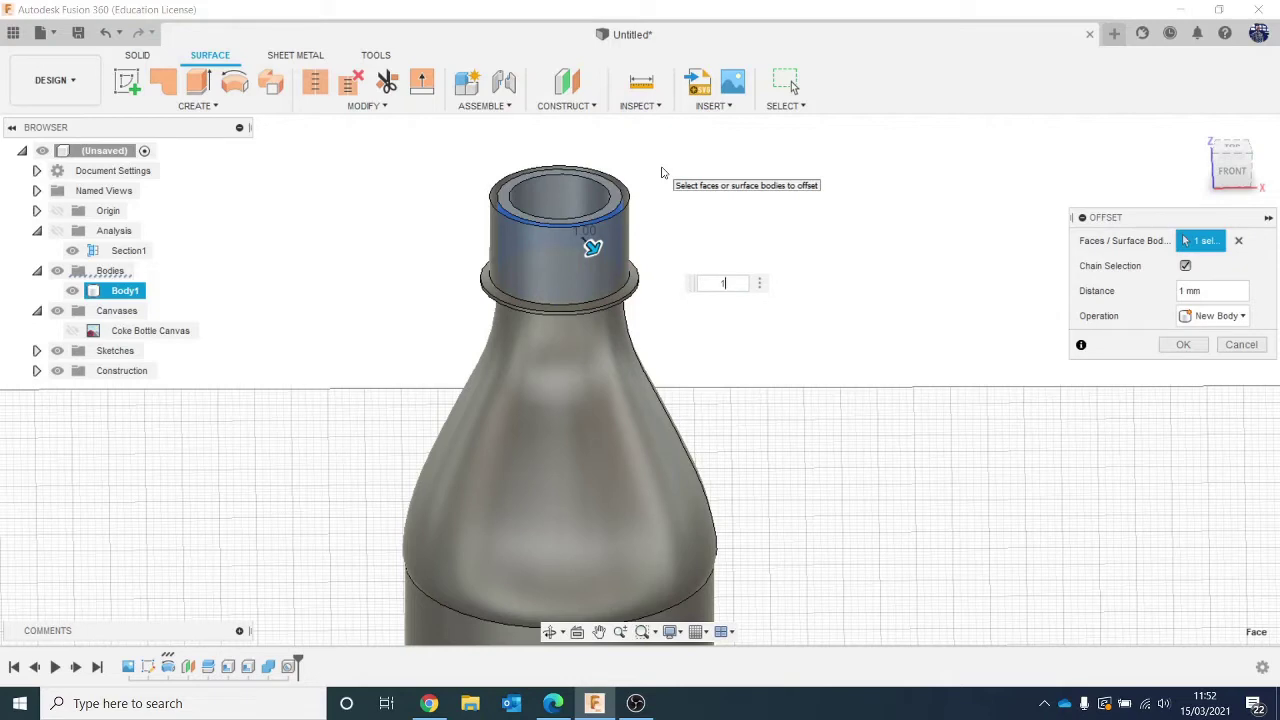
pyautogui.write('2')
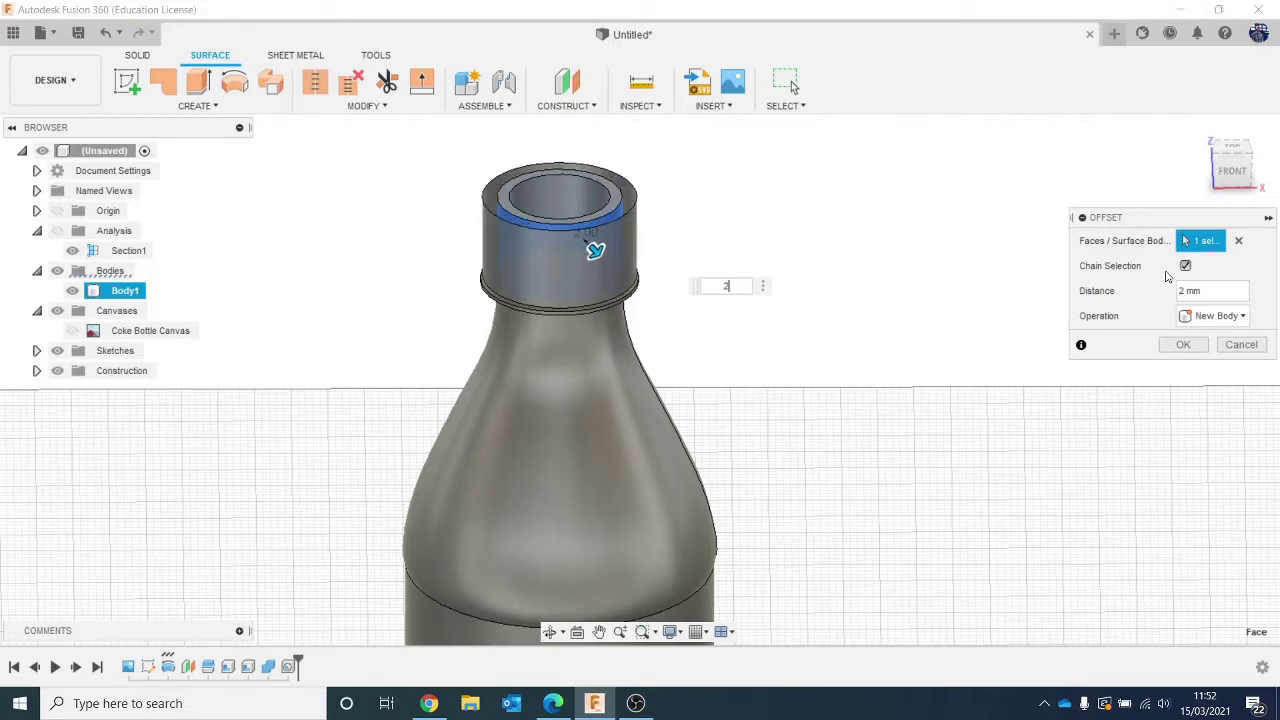
pyautogui.write('1')
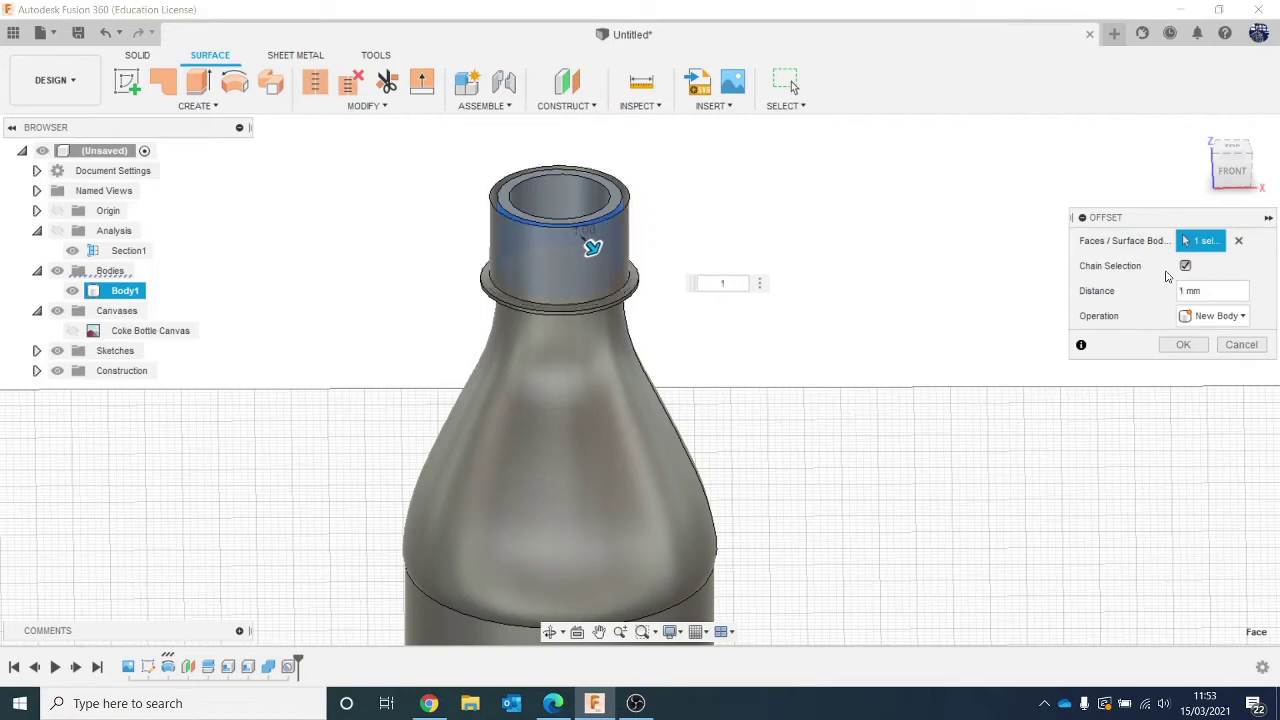
pyautogui.scroll(5, 600, 210)
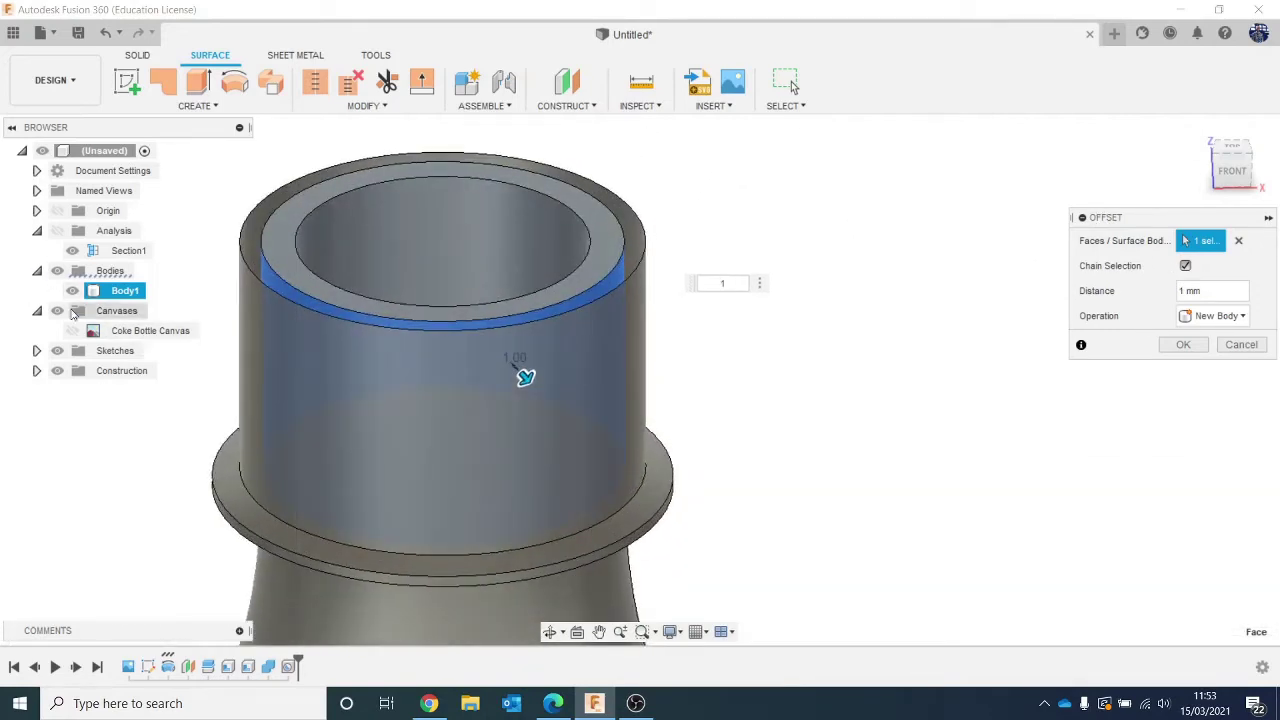
pyautogui.click(72, 292)
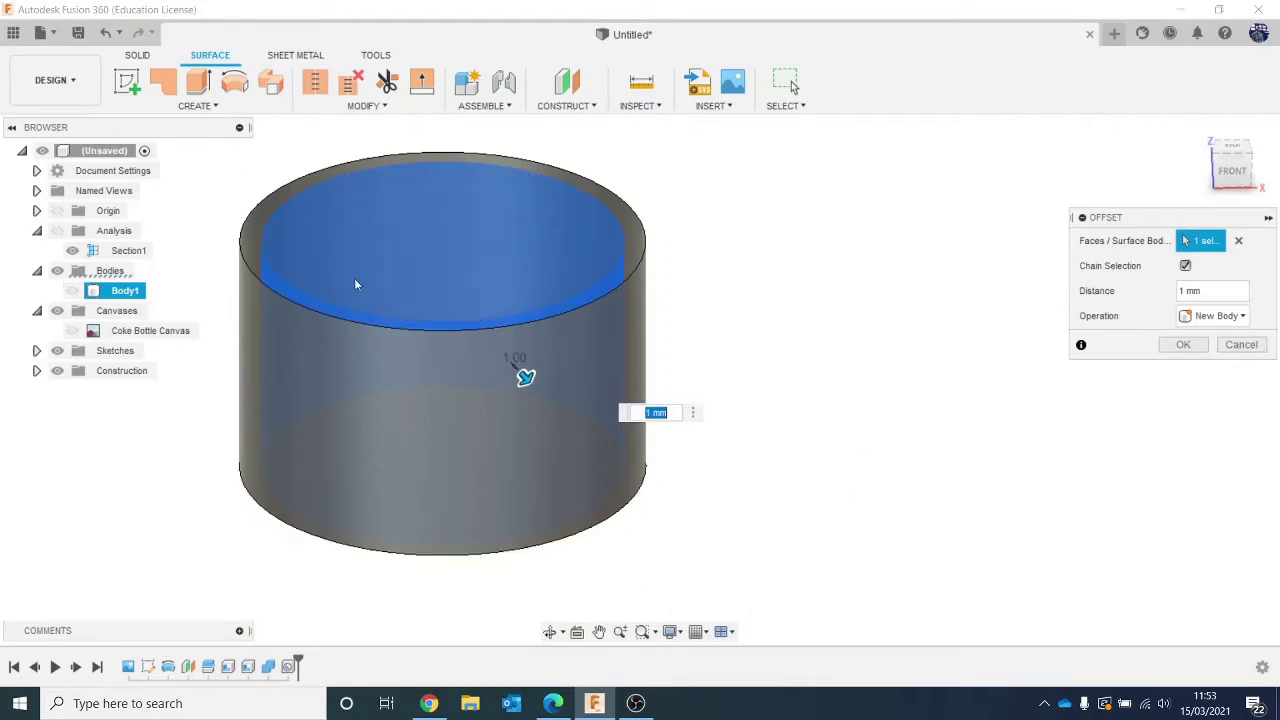
pyautogui.moveTo(1236, 170); pyautogui.dragTo(1252, 191)
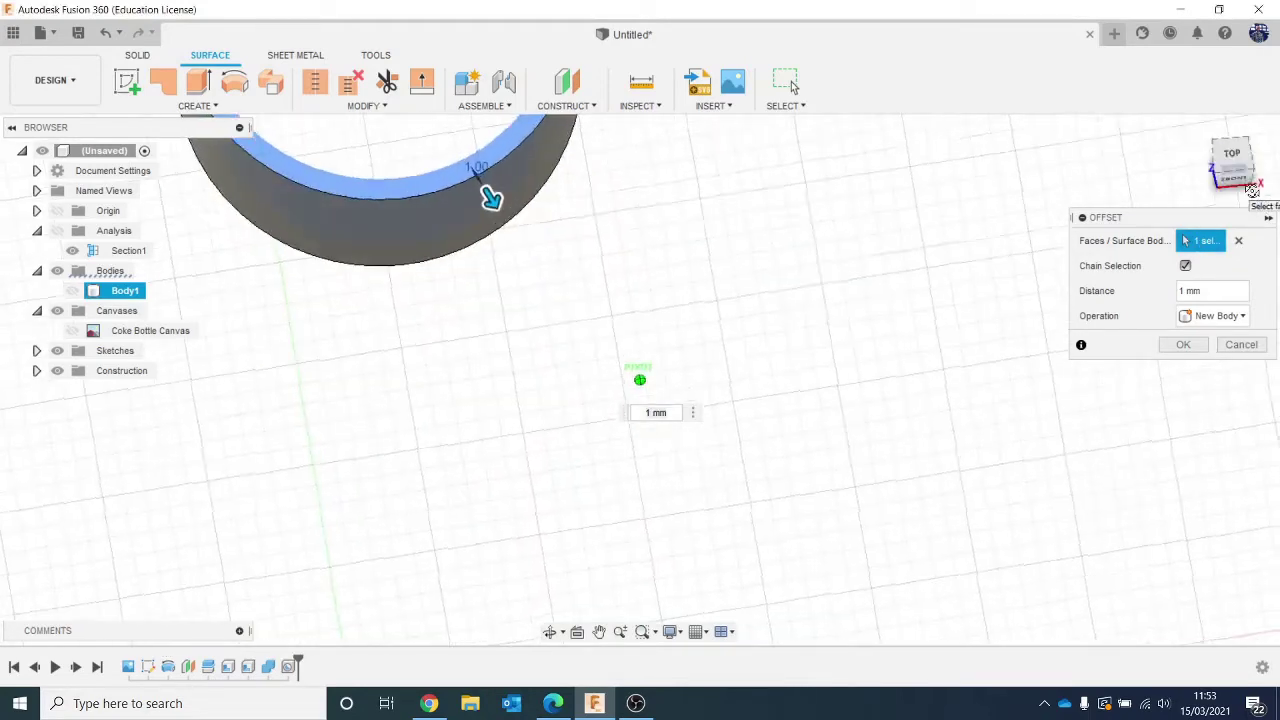
pyautogui.keyDown('shift'); pyautogui.moveTo(491, 197); pyautogui.dragTo(529, 366, button='middle'); pyautogui.keyUp('shift')
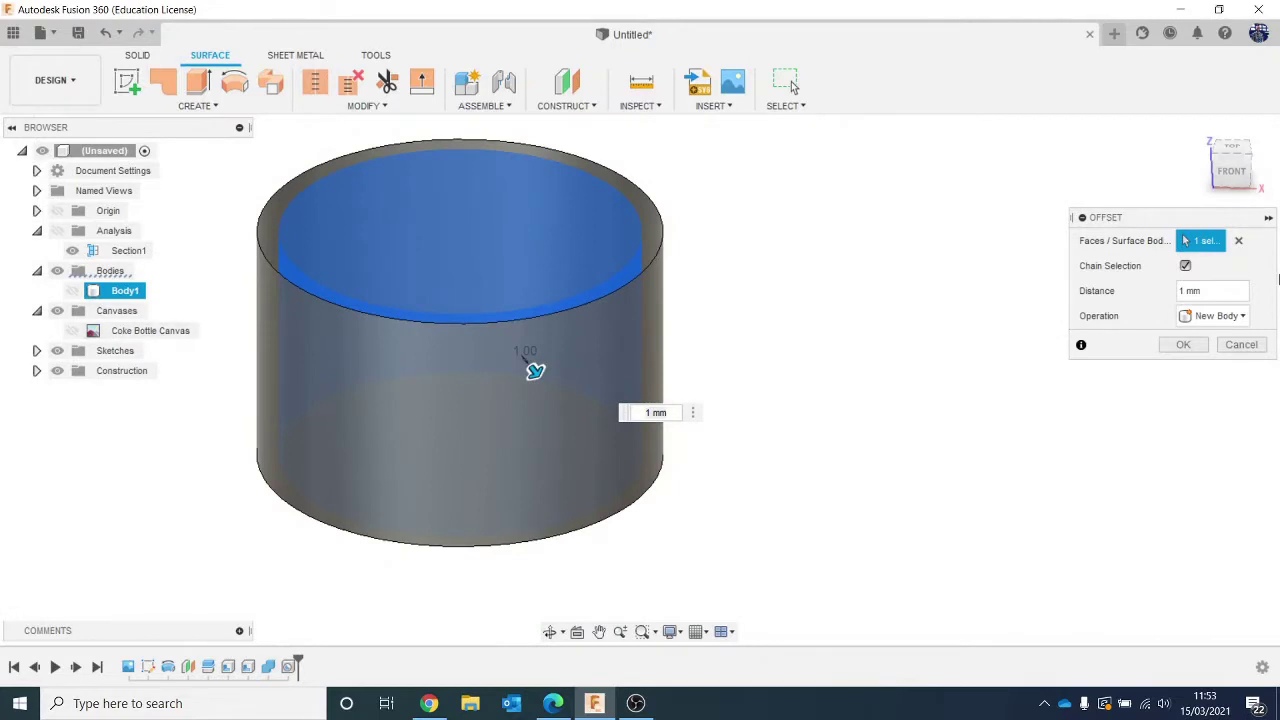
pyautogui.click(1182, 344)
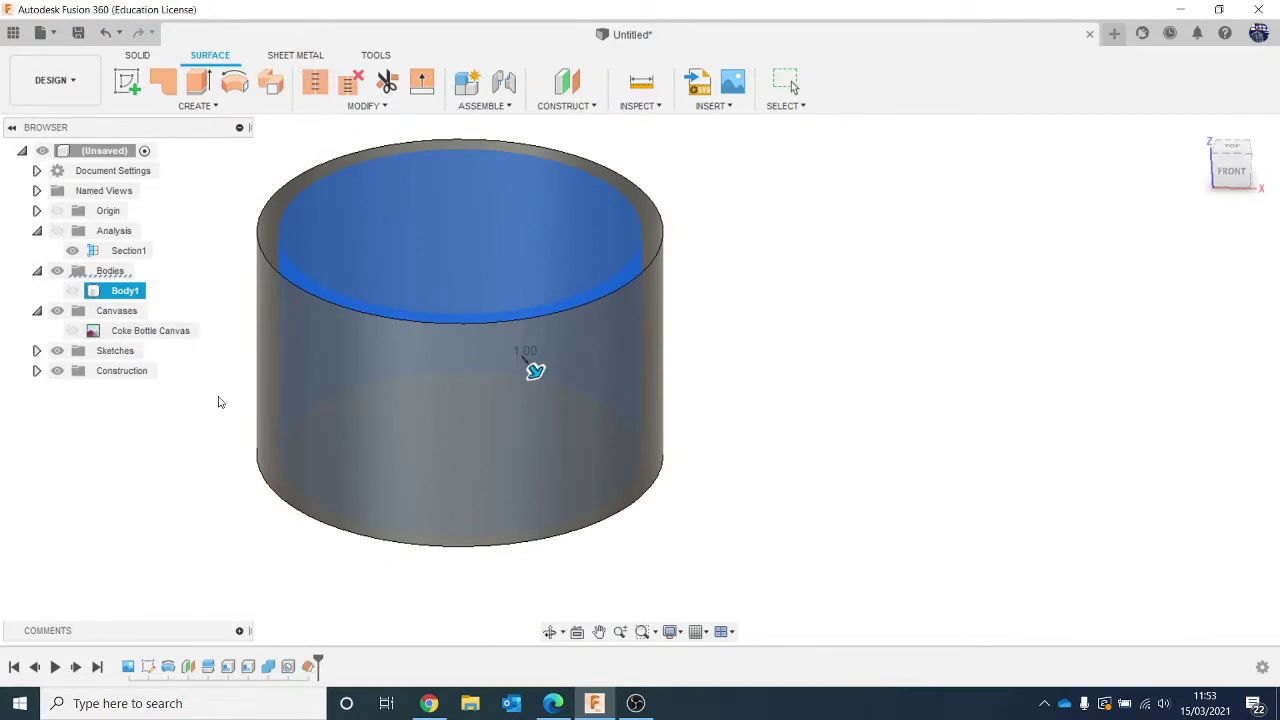
# Show the bottle body again and examine how the offset surface sits around the neck and collar.
pyautogui.click(73, 291)
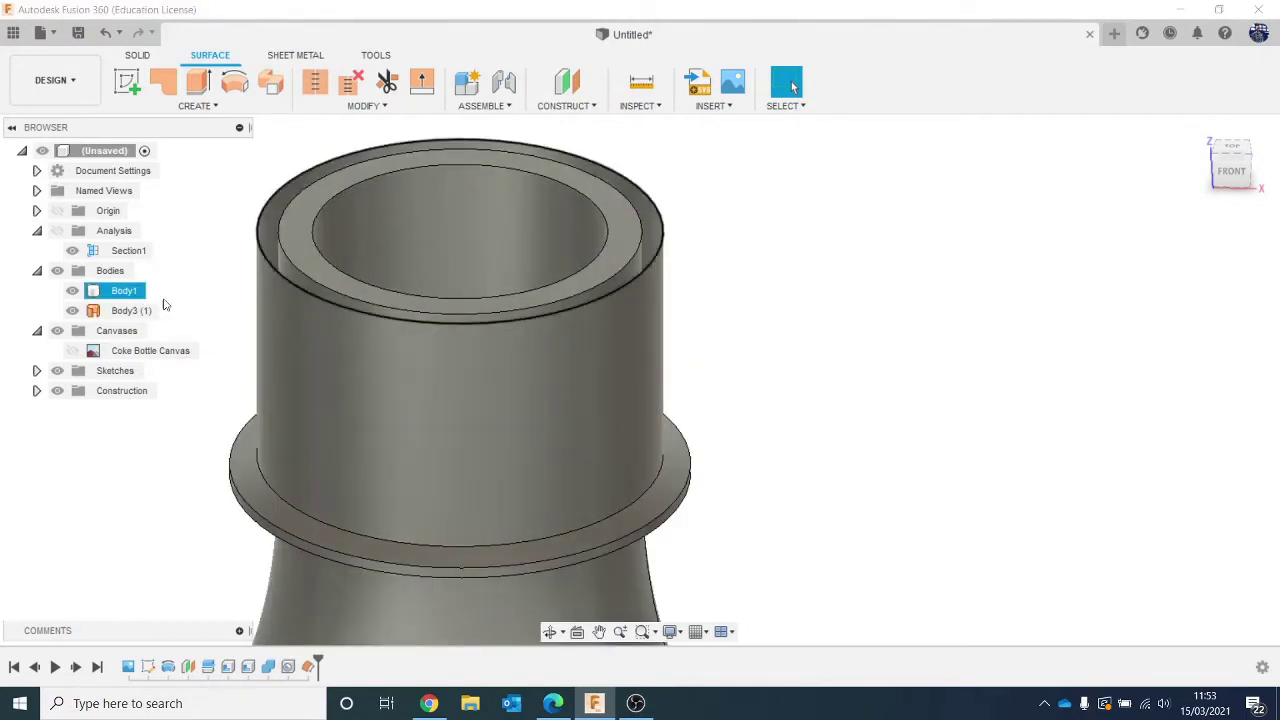
pyautogui.moveTo(300, 354); pyautogui.dragTo(585, 324, button='middle')
pyautogui.scroll(-1, 395, 341)
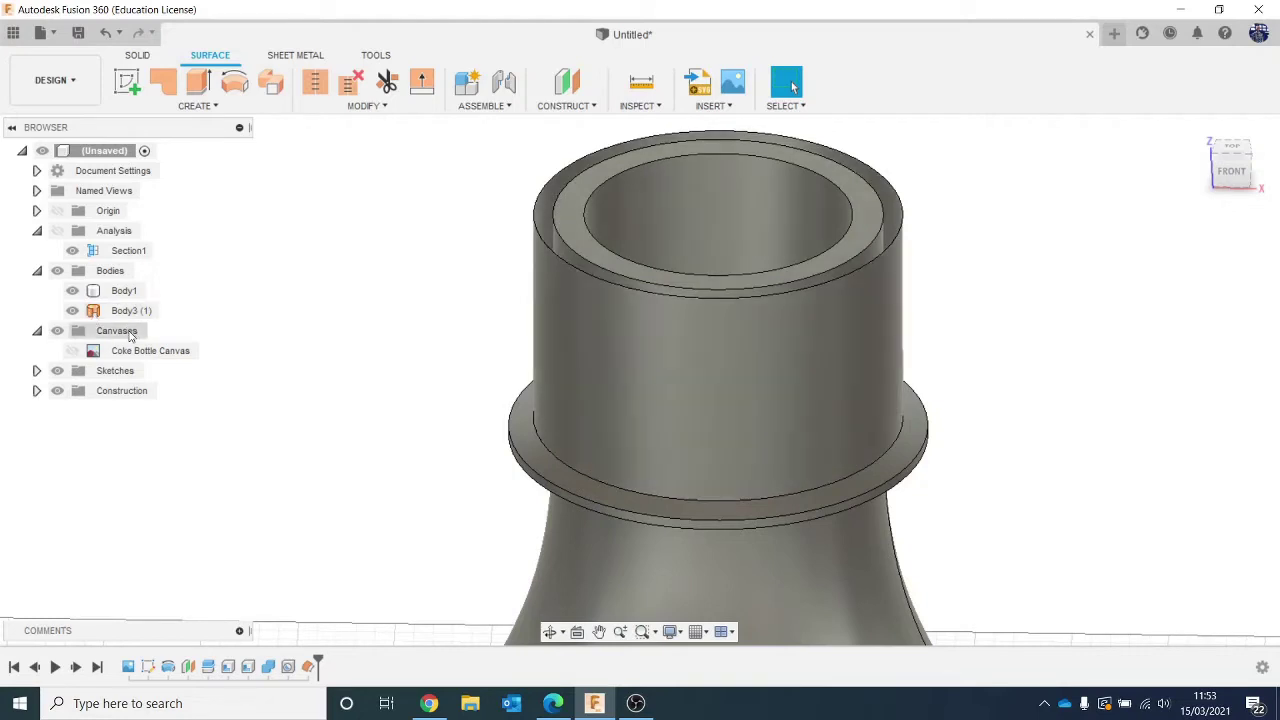
pyautogui.scroll(-2, 254, 389)
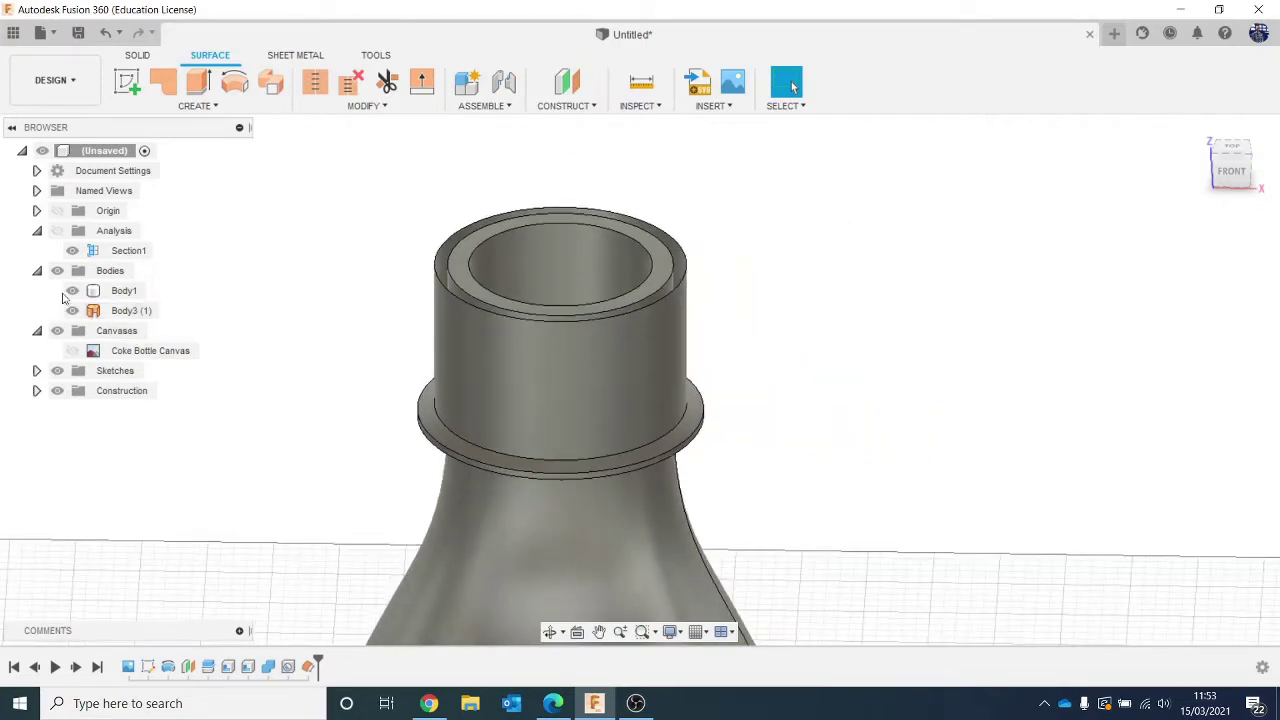
# Hide the bottle body and patch the upper open edge of the offset cylinder as a new body.
pyautogui.click(71, 292)
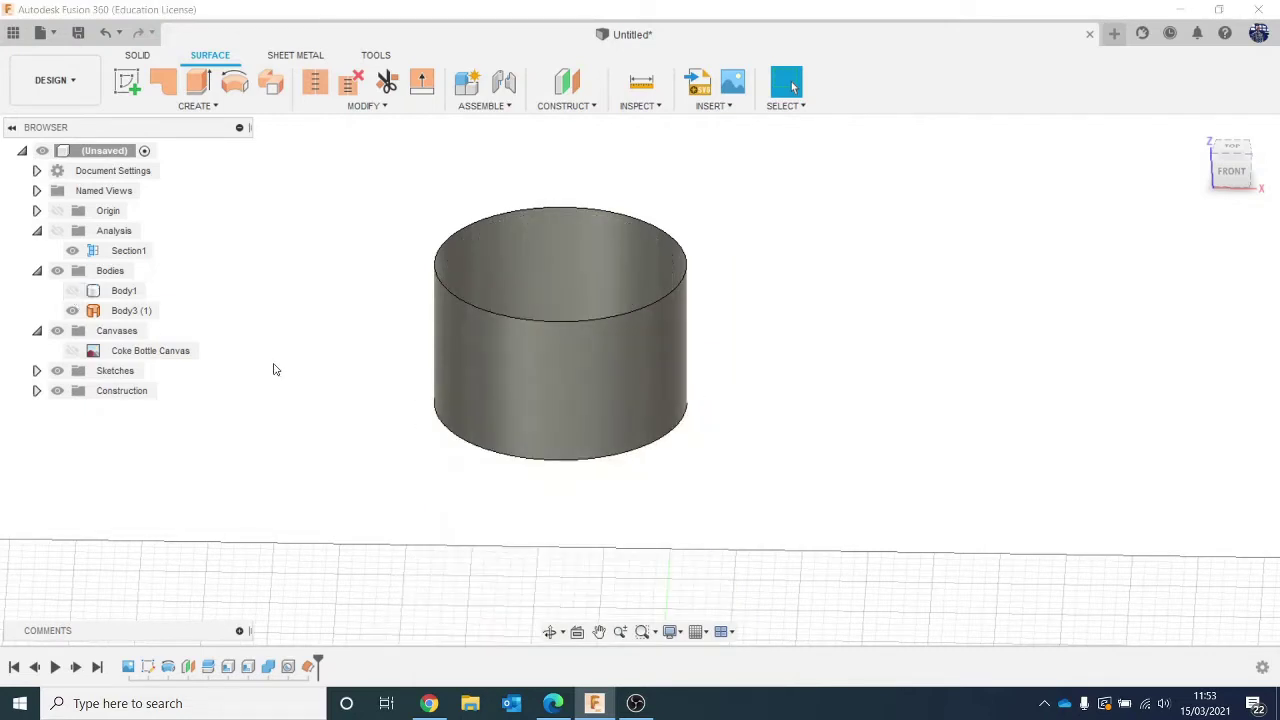
pyautogui.click(203, 107)
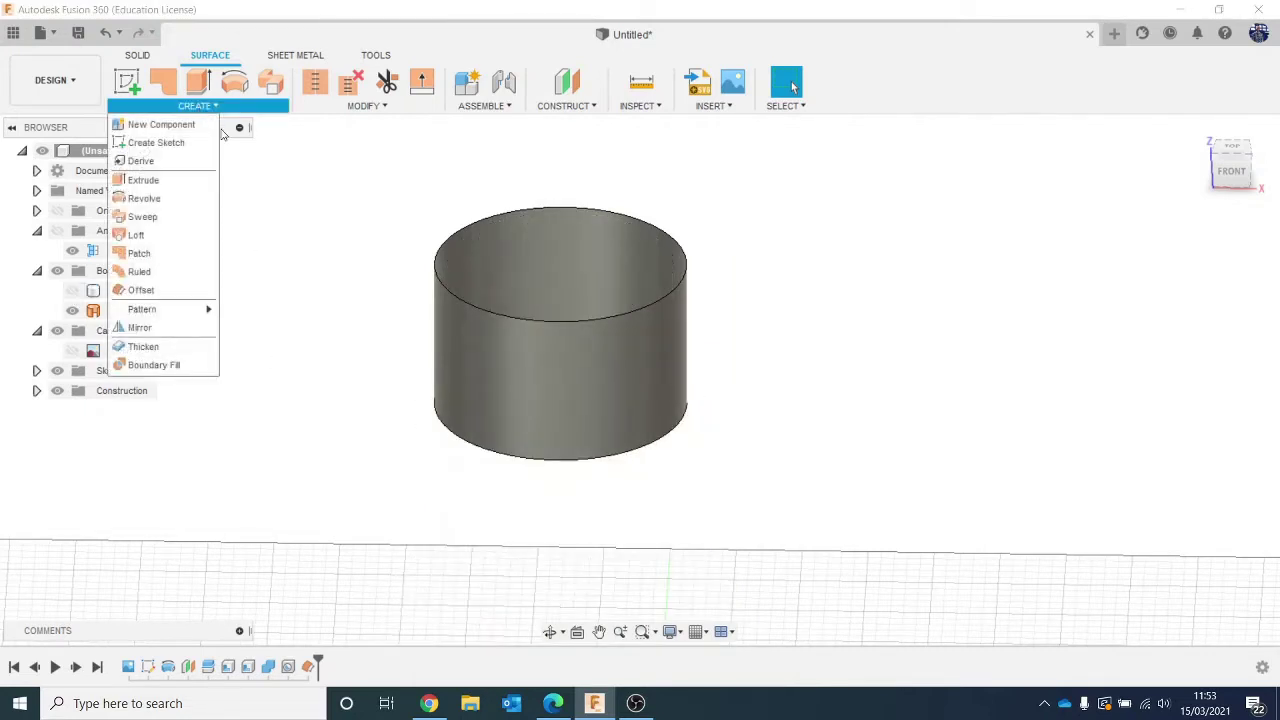
pyautogui.click(186, 253)
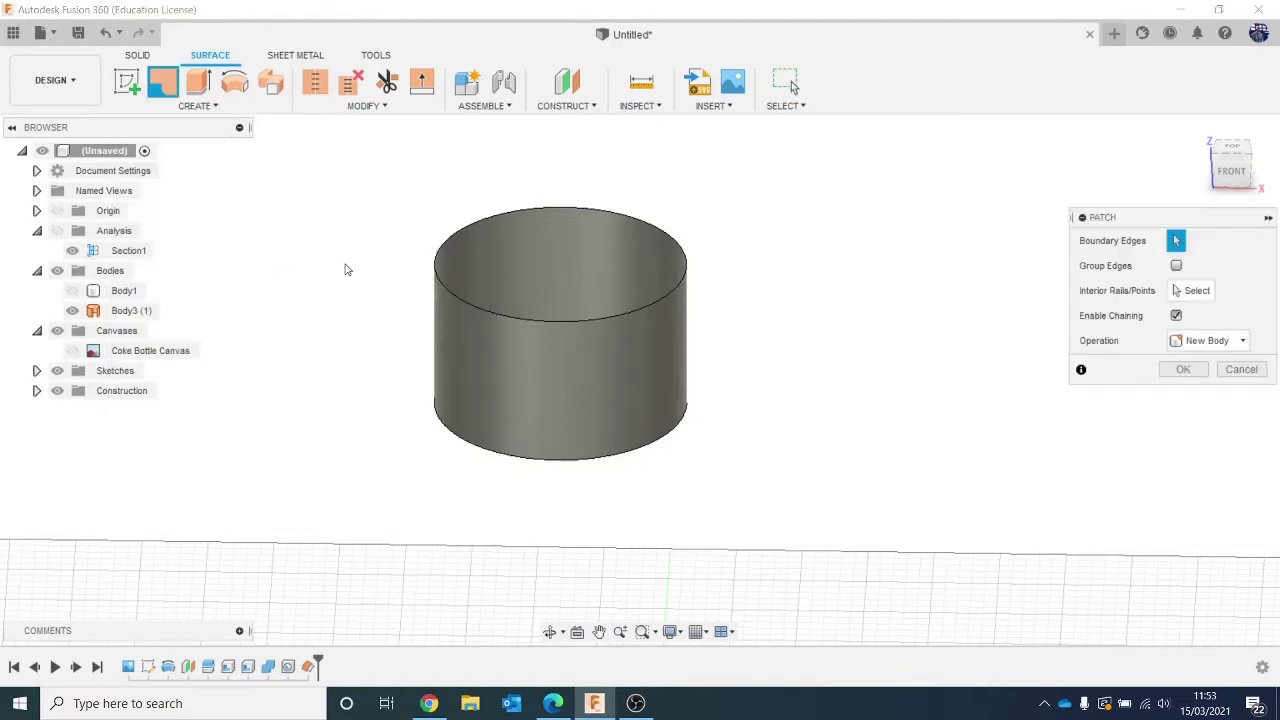
pyautogui.click(503, 316)
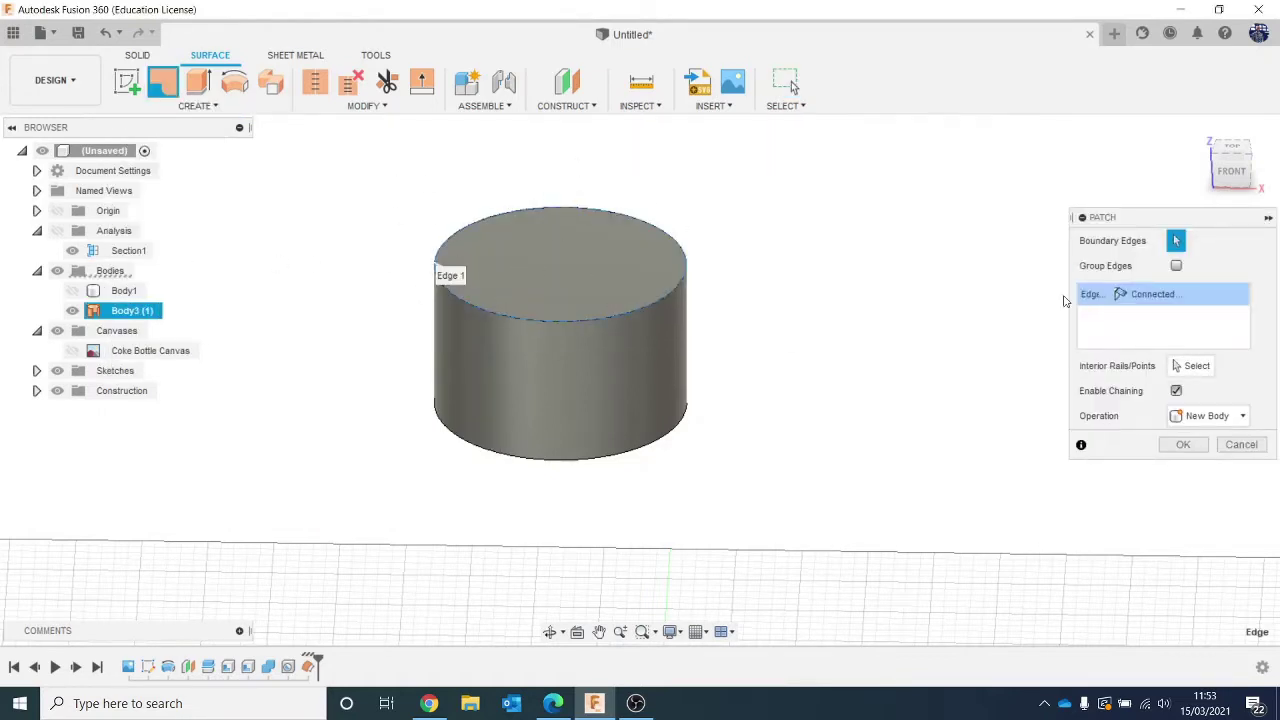
pyautogui.click(1180, 447)
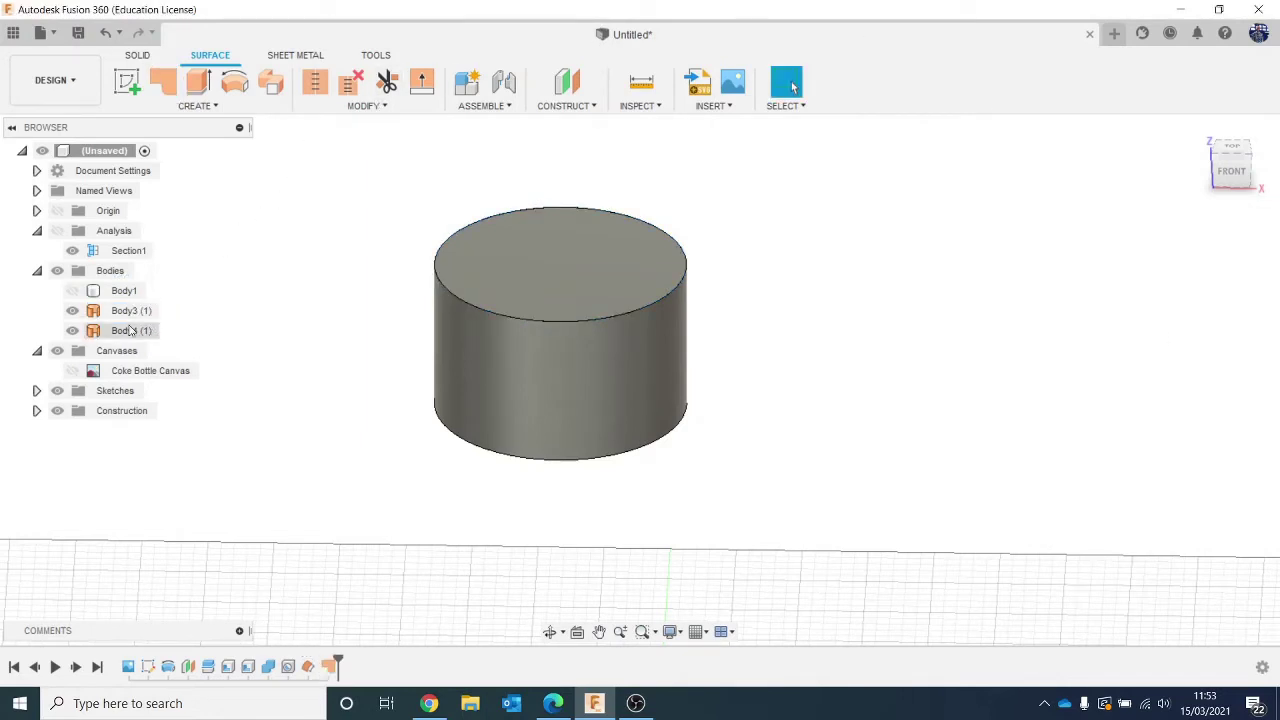
# Stitch the cylindrical offset surface and the top patch into one surface body with a 0.10 mm tolerance.
pyautogui.click(365, 106)
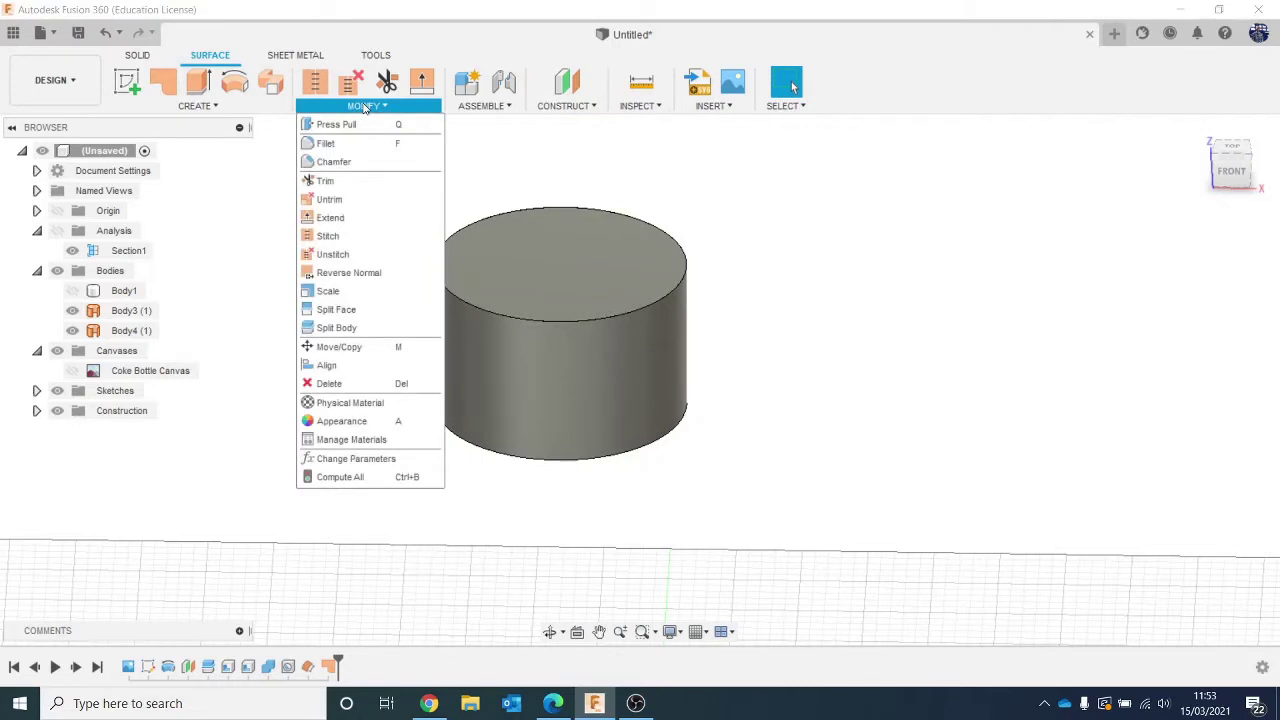
pyautogui.click(387, 237)
pyautogui.click(512, 349)
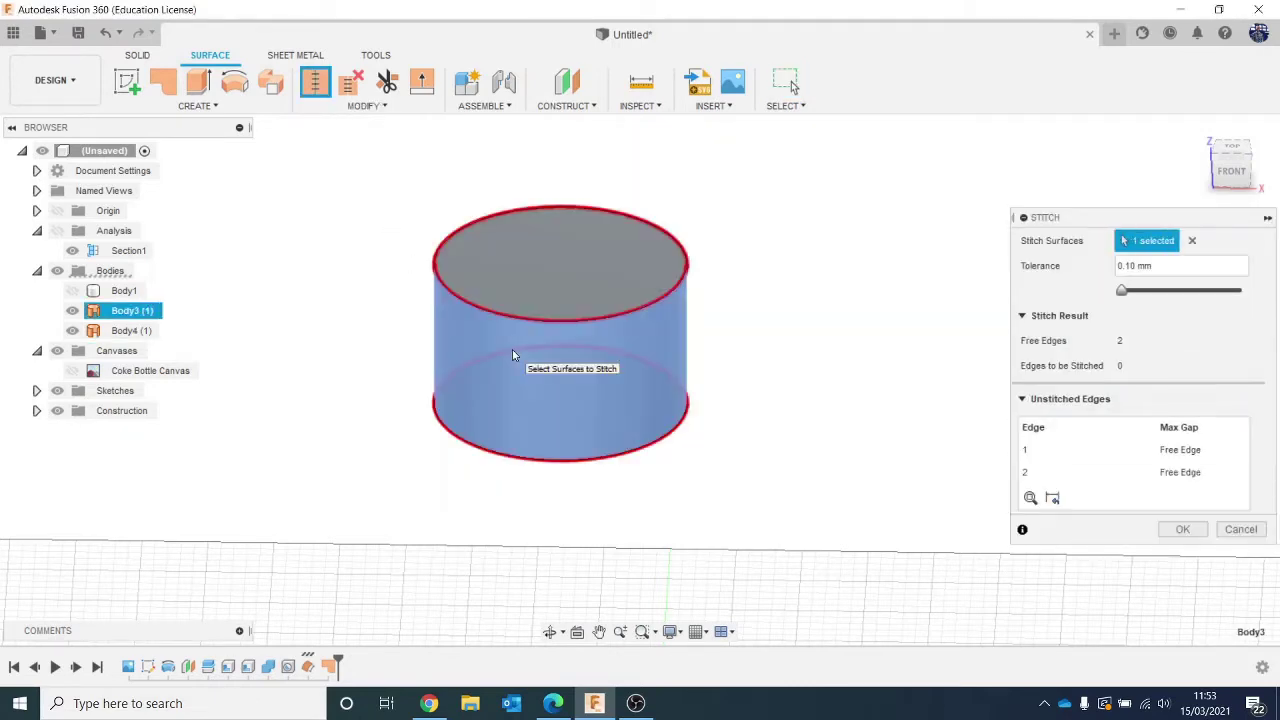
pyautogui.click(544, 289)
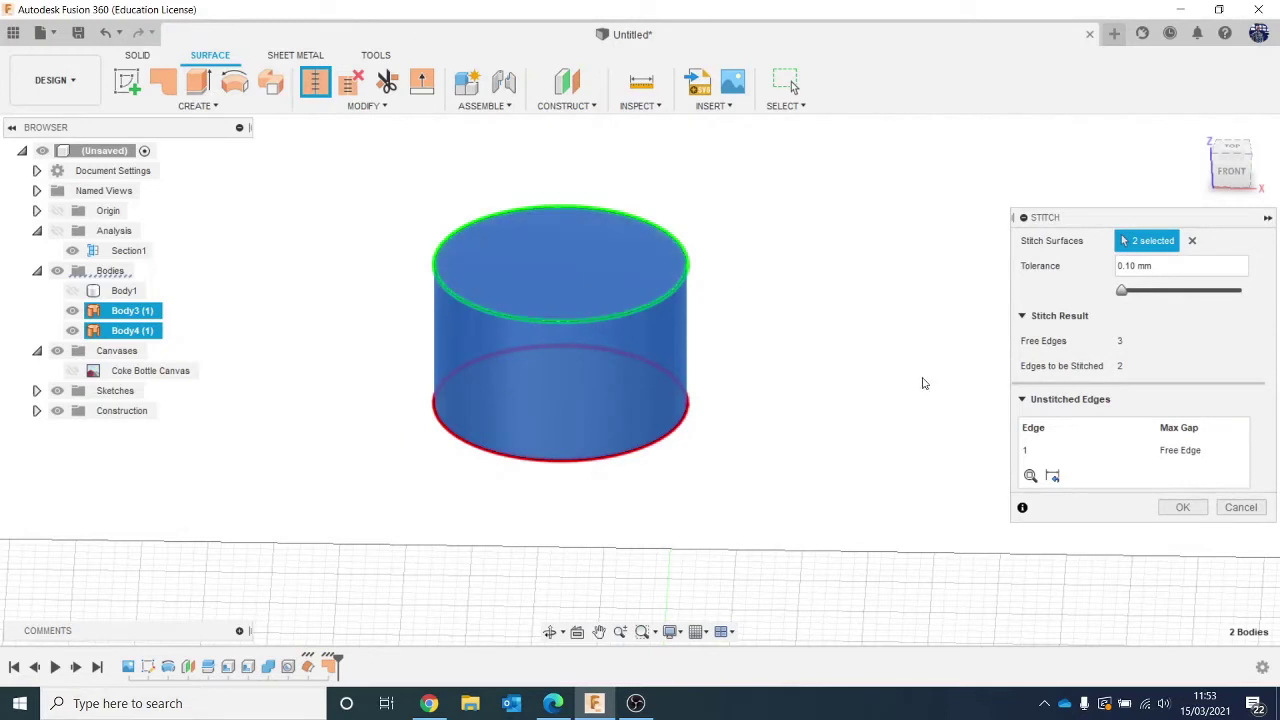
pyautogui.click(1180, 508)
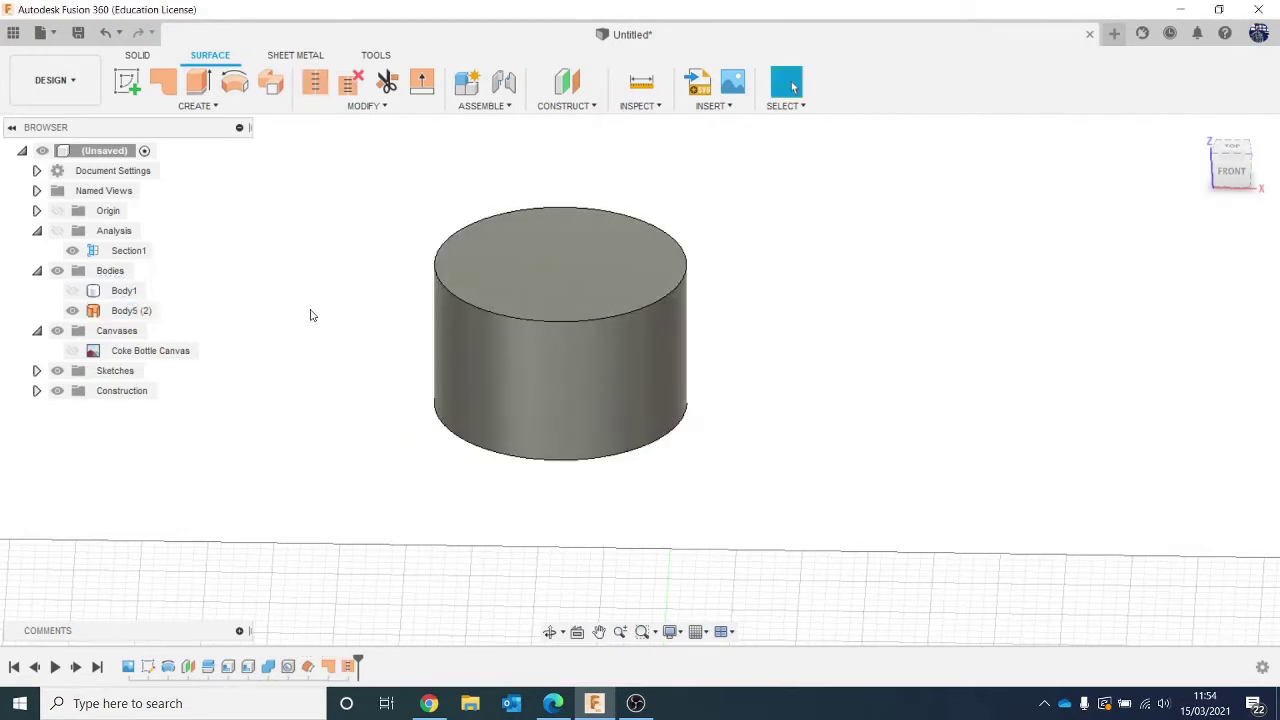
pyautogui.click(140, 310)
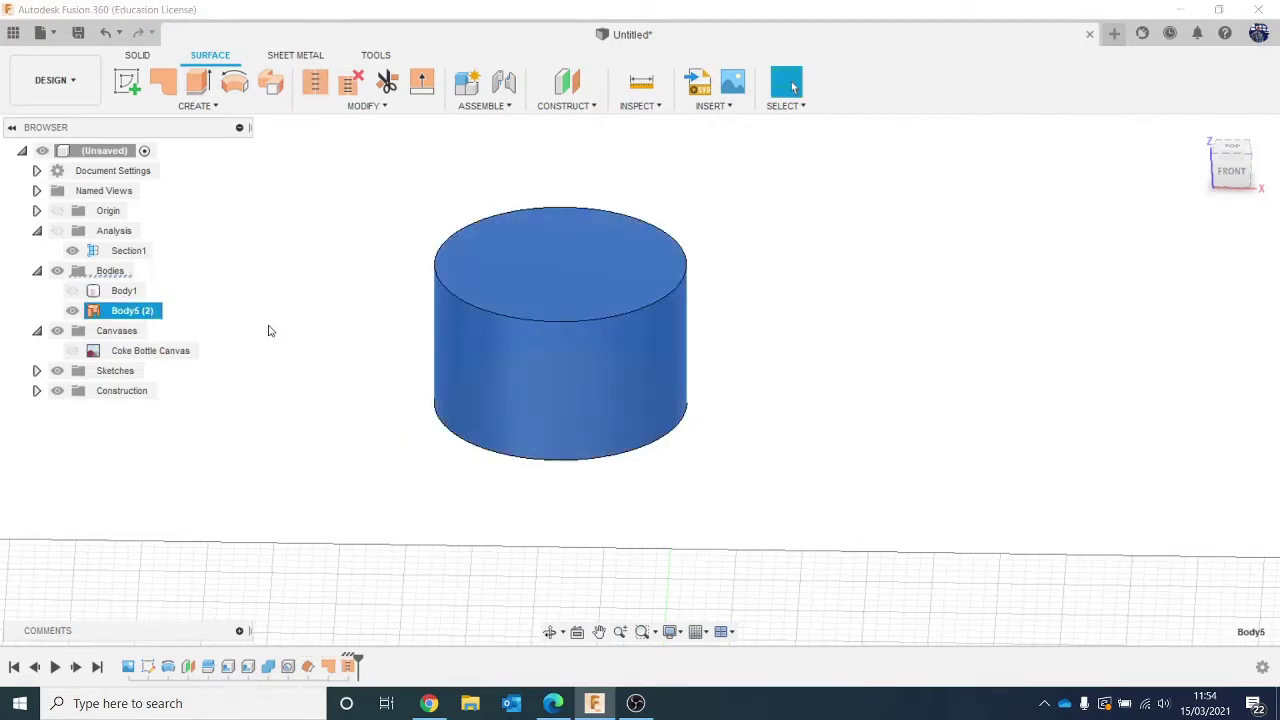
pyautogui.click(270, 331)
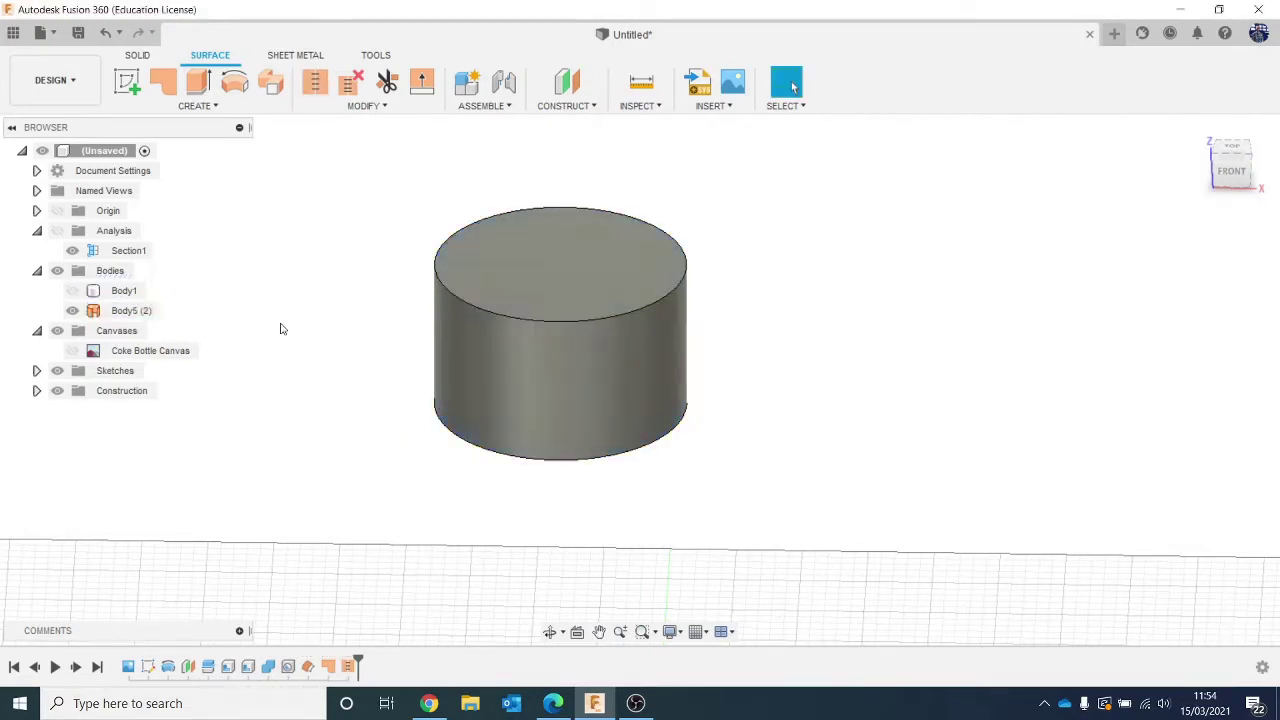
# Thicken all faces of the stitched cap surface by 1 mm on one side as a new body, showing the bottle and Coke Bottle Canvas for comparison.
pyautogui.click(214, 106)
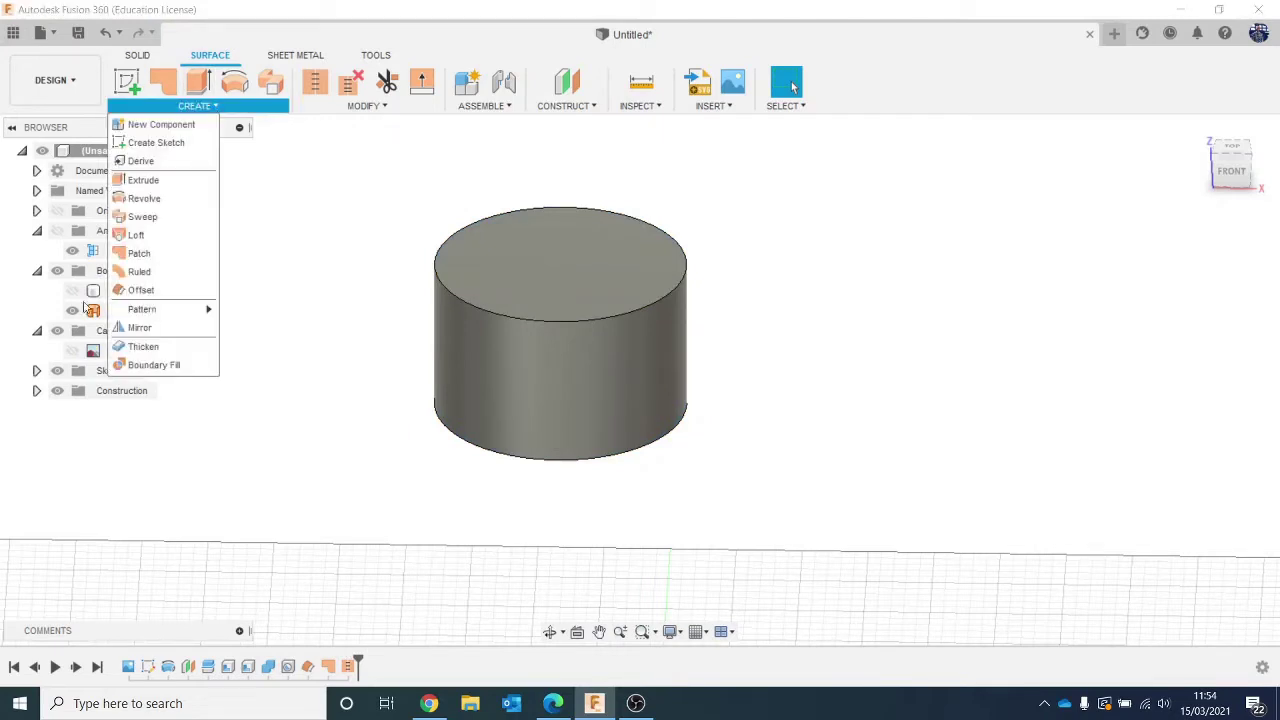
pyautogui.click(142, 346)
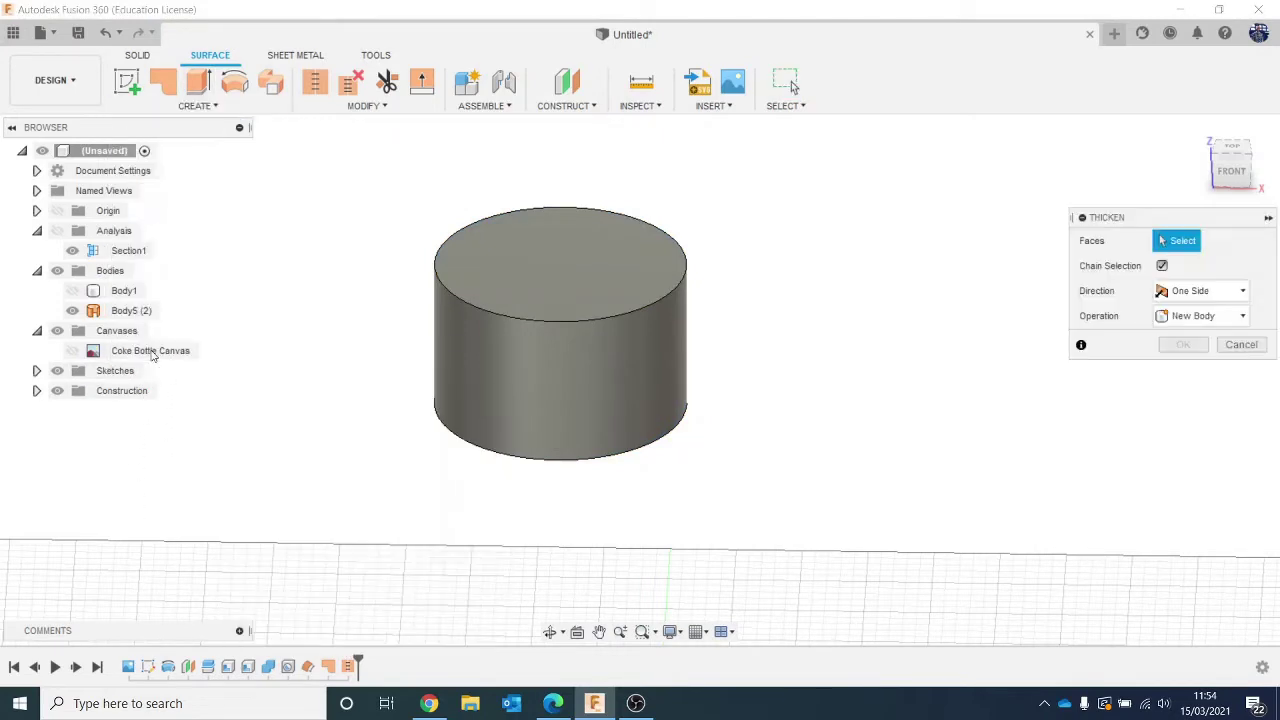
pyautogui.moveTo(368, 176); pyautogui.dragTo(865, 522)
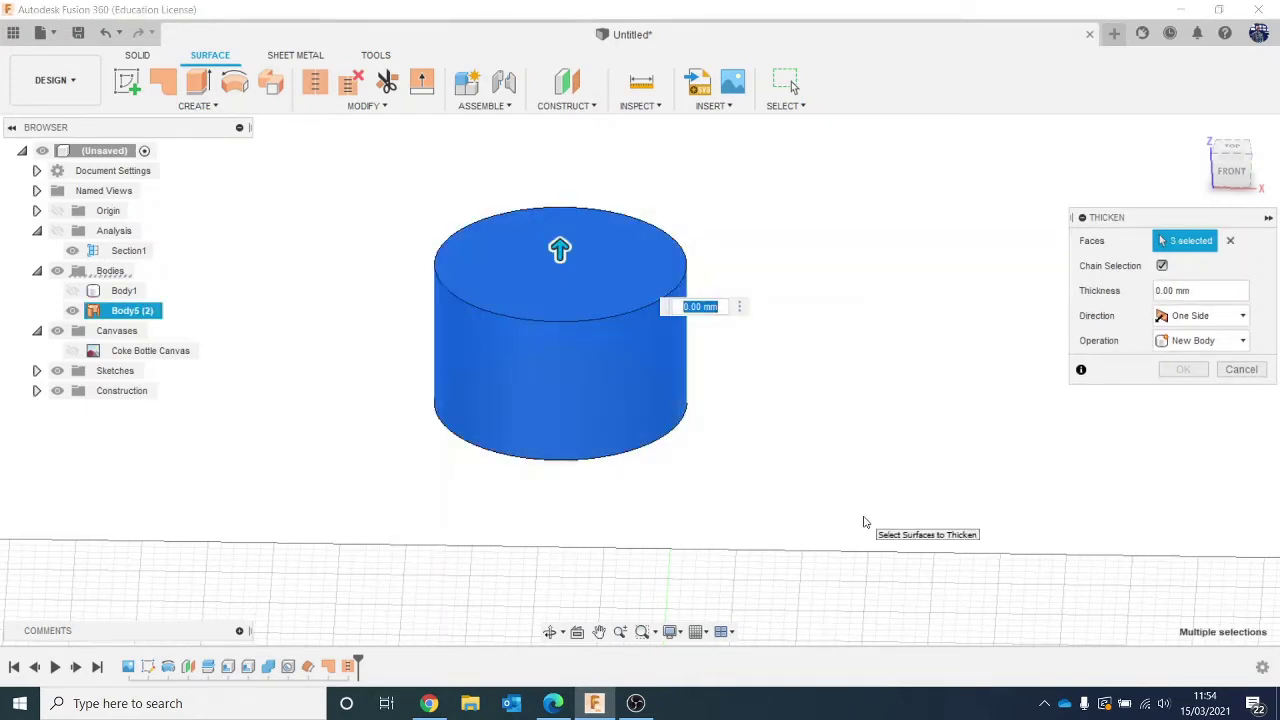
pyautogui.write('1')
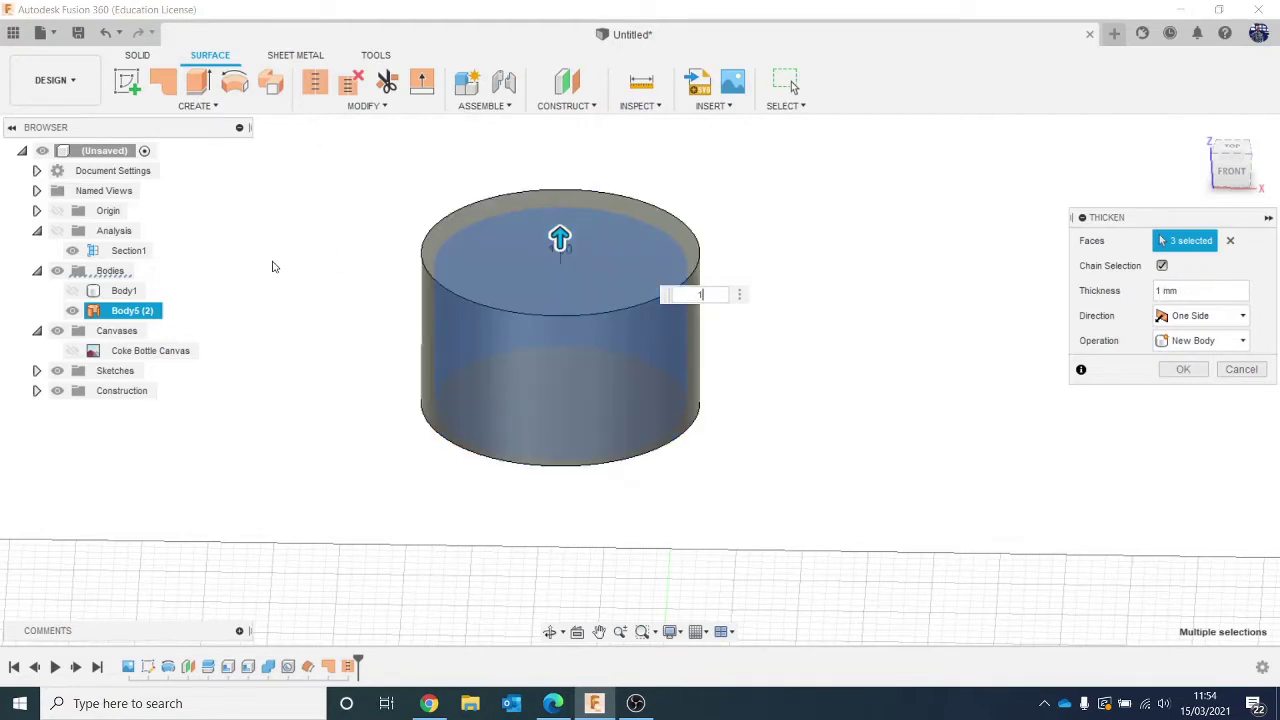
pyautogui.click(72, 350)
pyautogui.scroll(-1, 370, 300)
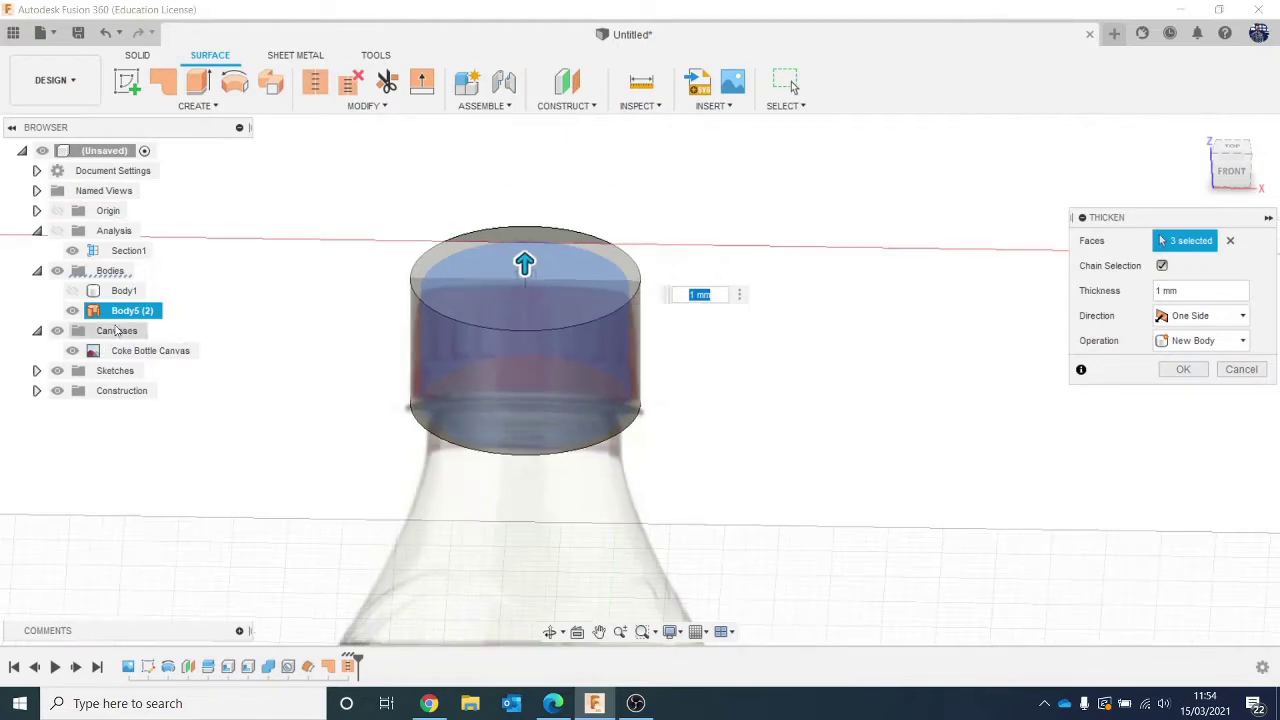
pyautogui.click(72, 290)
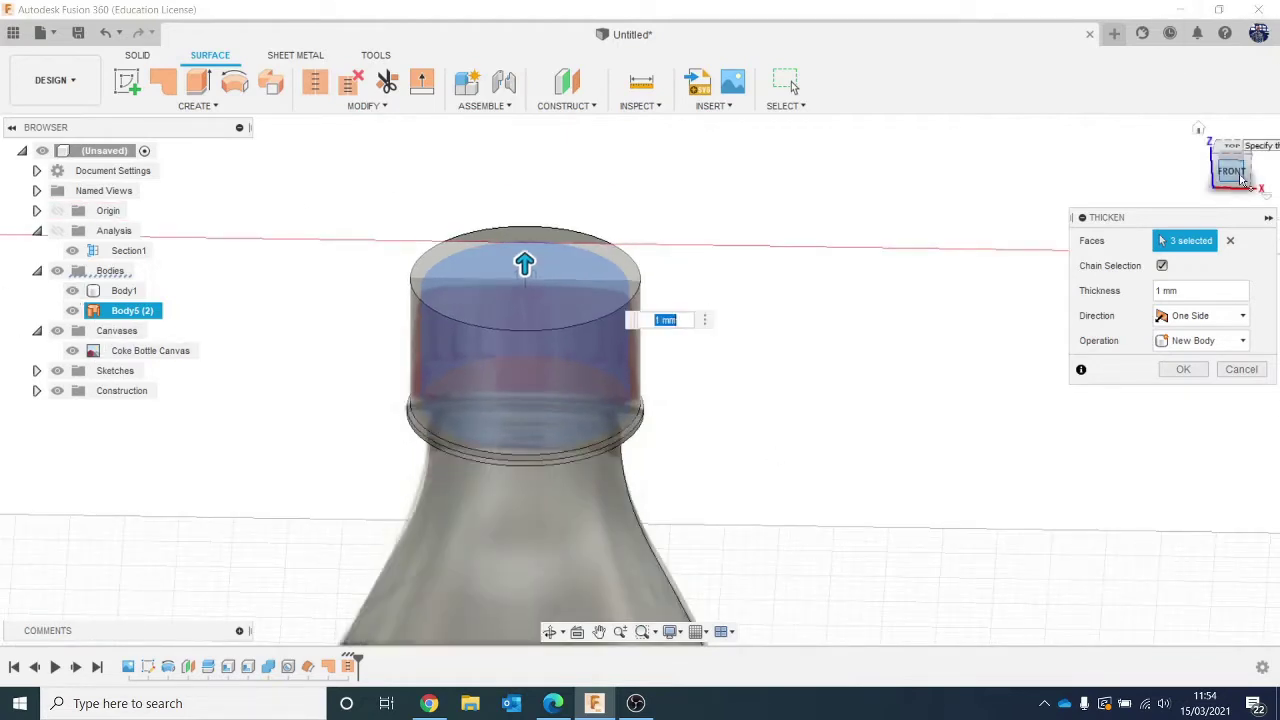
pyautogui.moveTo(1232, 160)
pyautogui.mouseDown()
pyautogui.moveTo(1210, 136)
pyautogui.moveTo(1213, 167)
pyautogui.mouseUp()
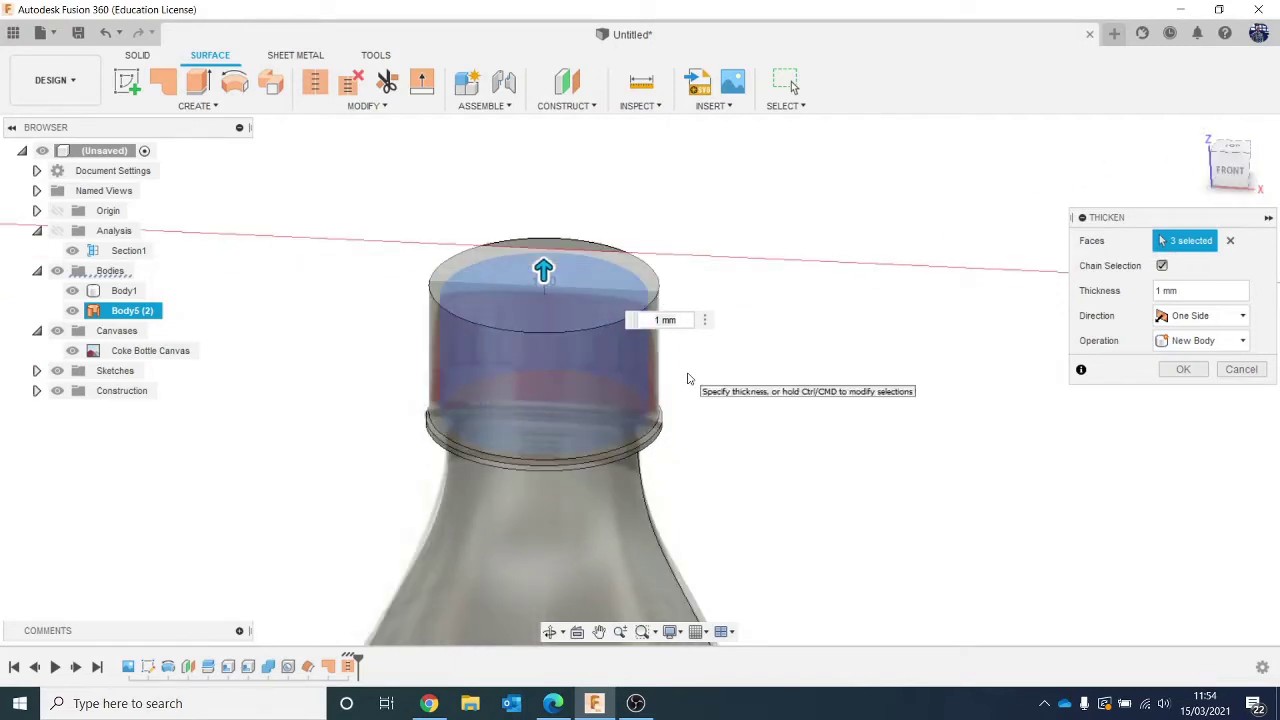
pyautogui.click(1182, 370)
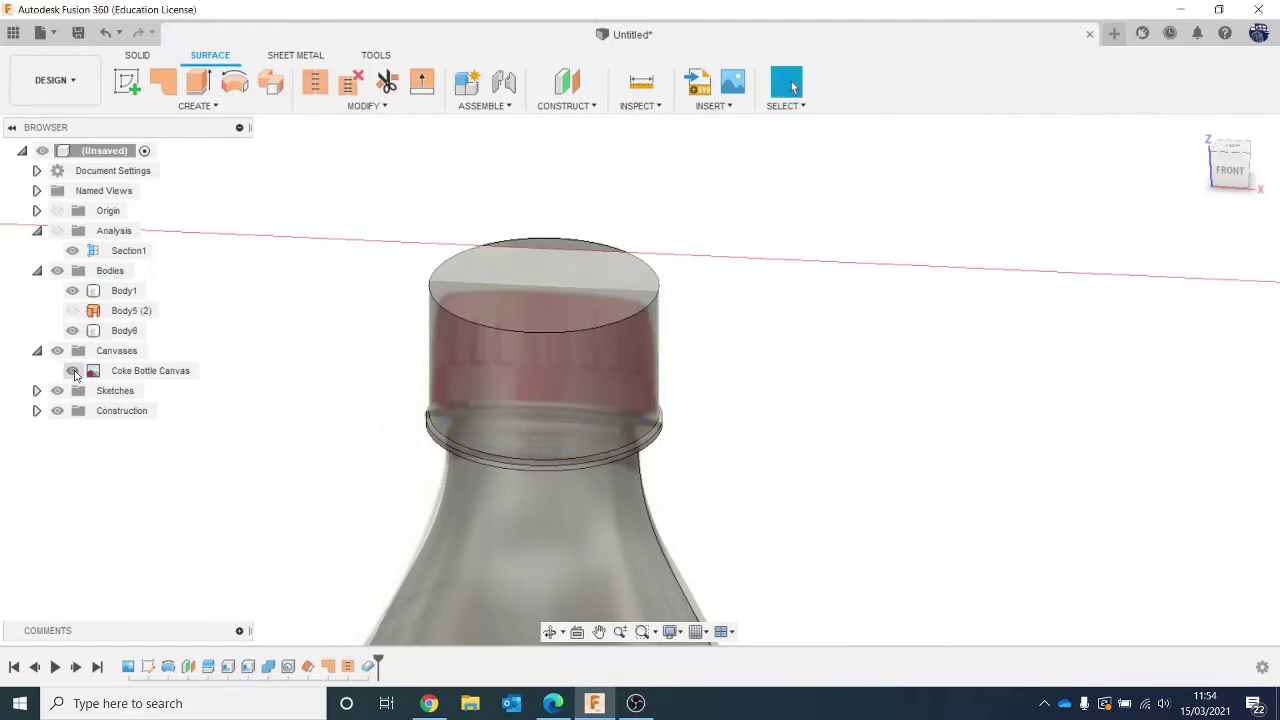
# Hide the Coke Bottle Canvas and inspect the cap against the neck collar from the front.
pyautogui.click(73, 371)
pyautogui.scroll(-2, 320, 417)
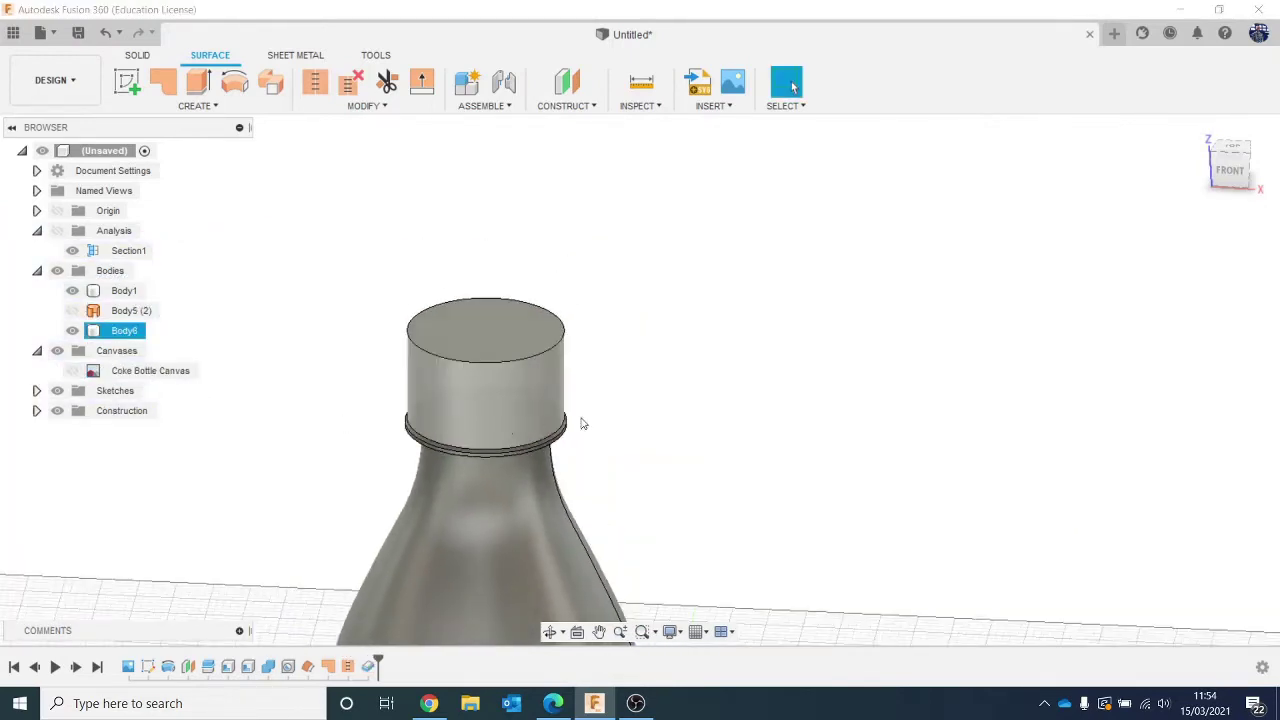
pyautogui.click(1240, 170)
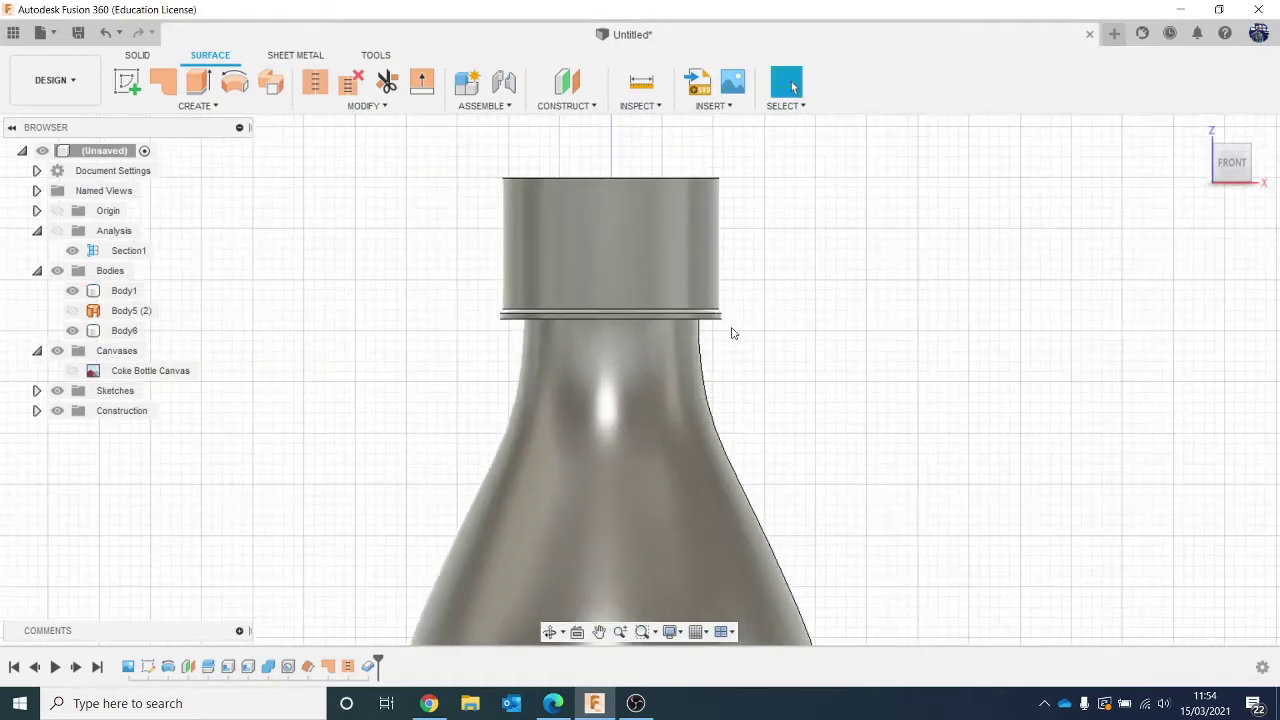
pyautogui.scroll(2, 731, 333)
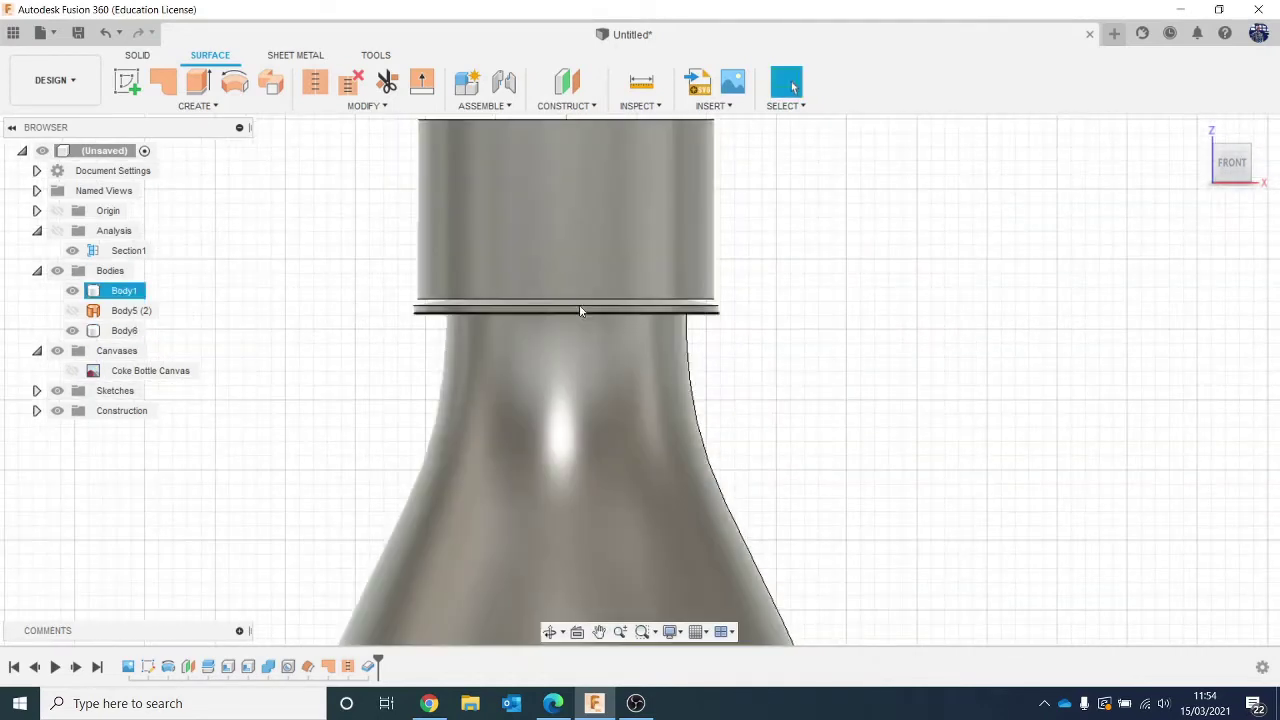
pyautogui.click(1236, 168)
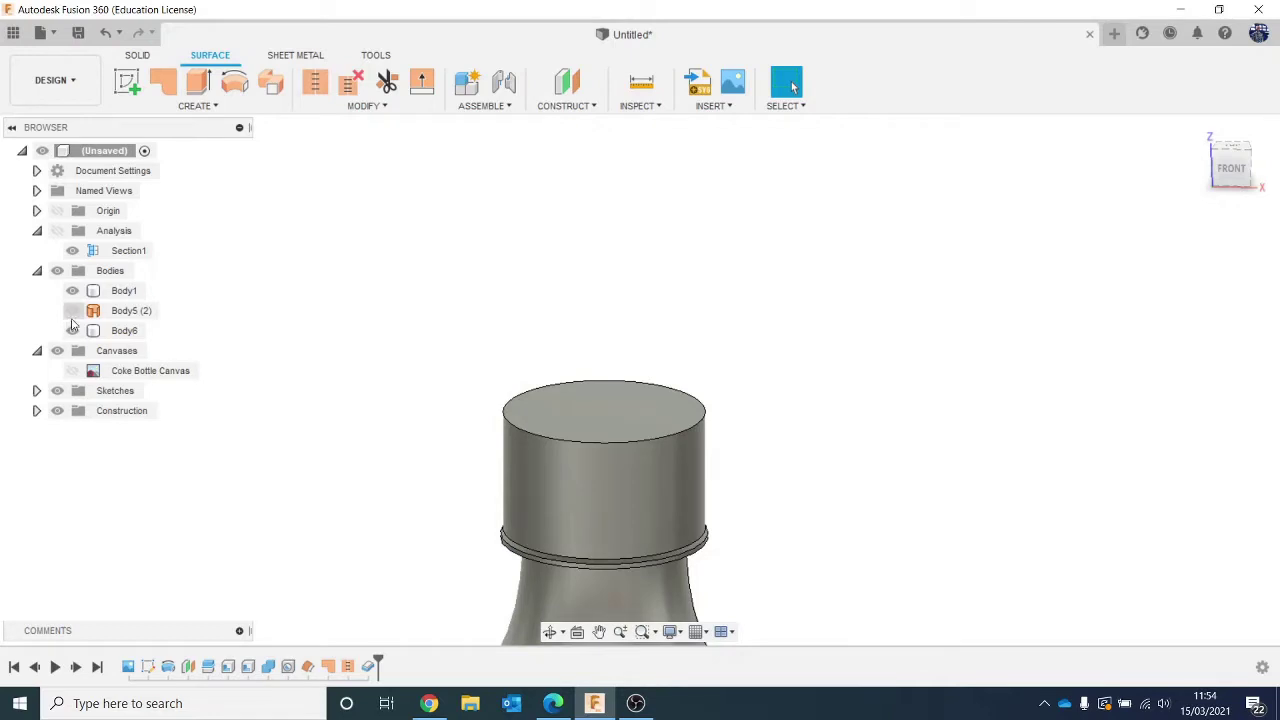
# Compare the thickened lid with the hidden stitched surface body by toggling each one's visibility over the bottle neck.
pyautogui.click(72, 331)
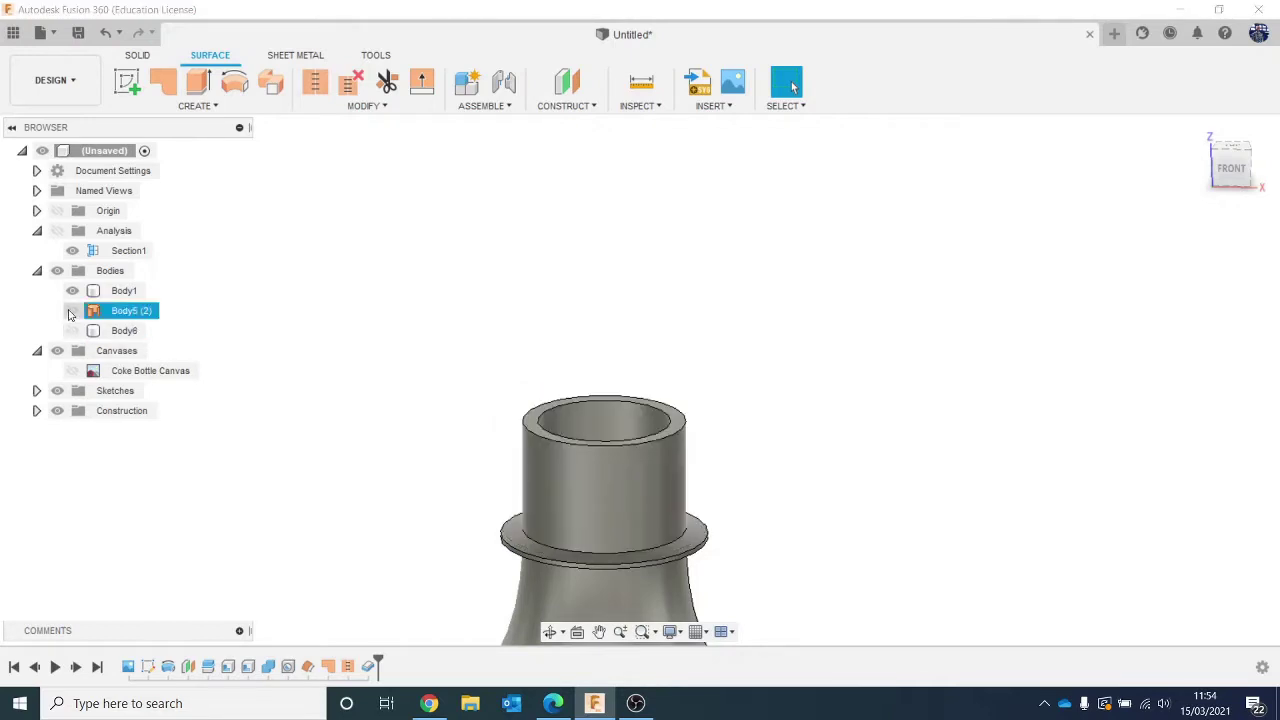
pyautogui.click(72, 311)
pyautogui.click(72, 311)
pyautogui.click(73, 331)
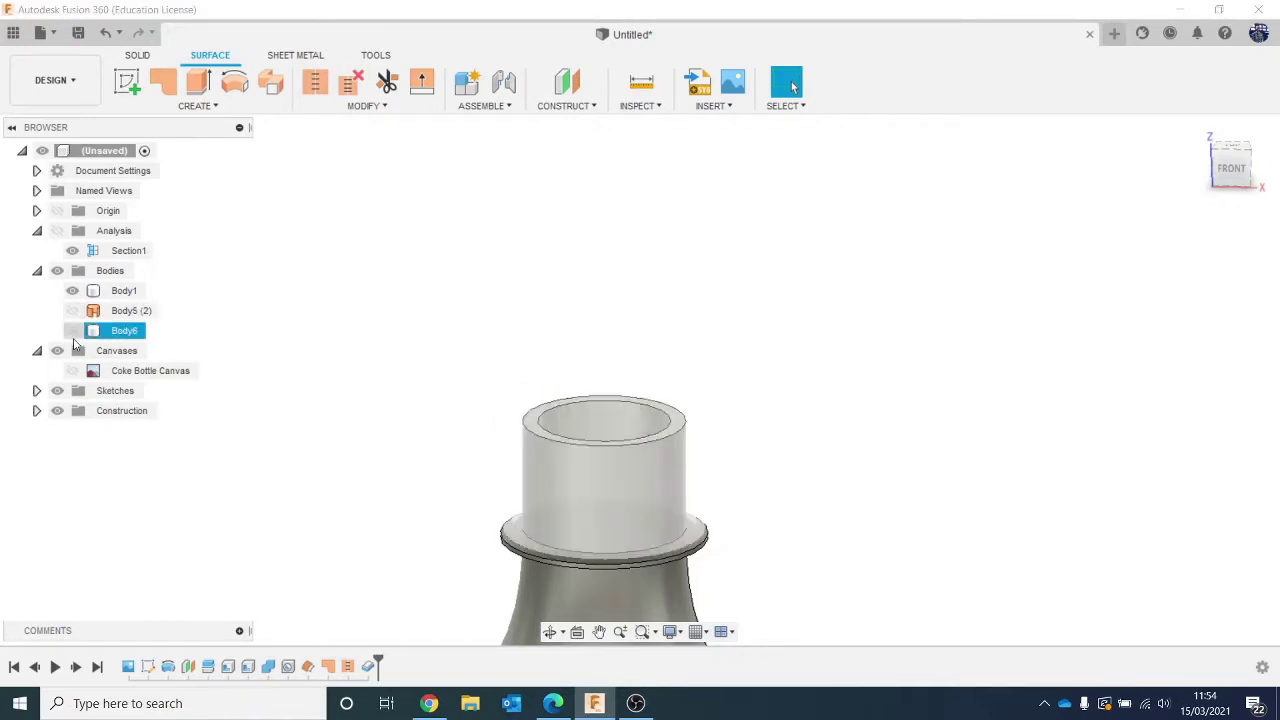
pyautogui.click(71, 334)
pyautogui.click(72, 311)
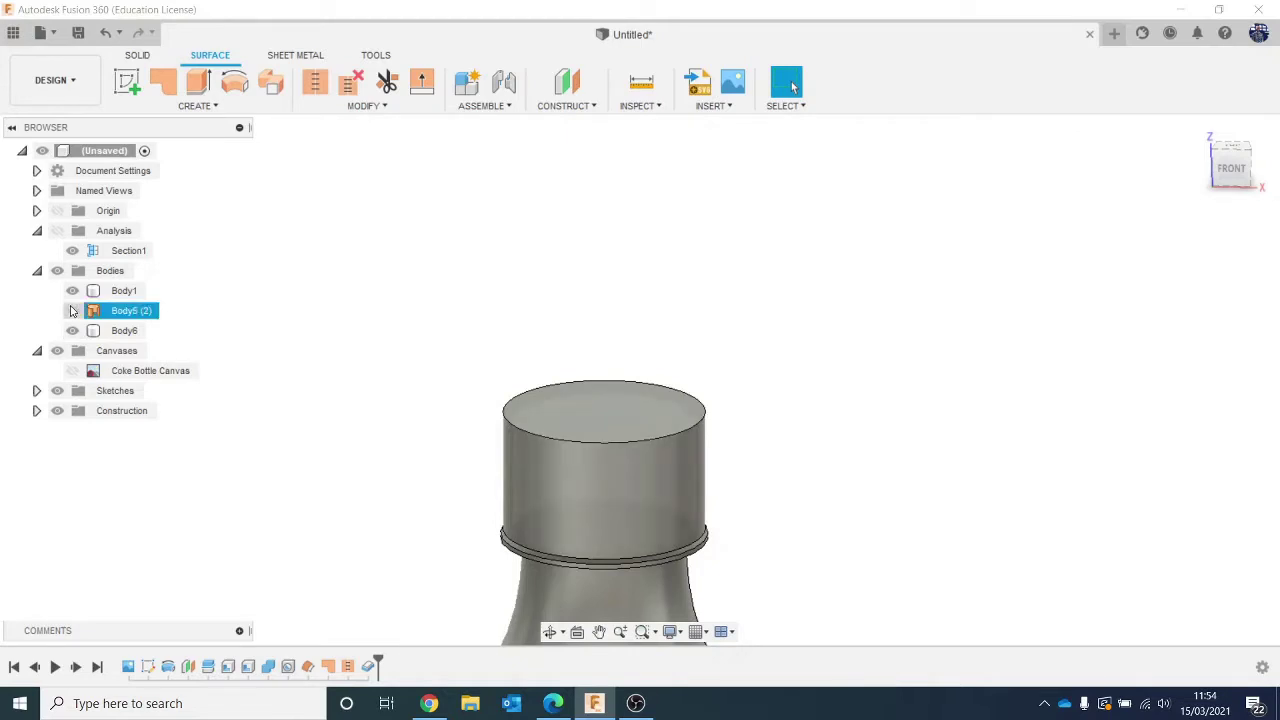
pyautogui.click(71, 309)
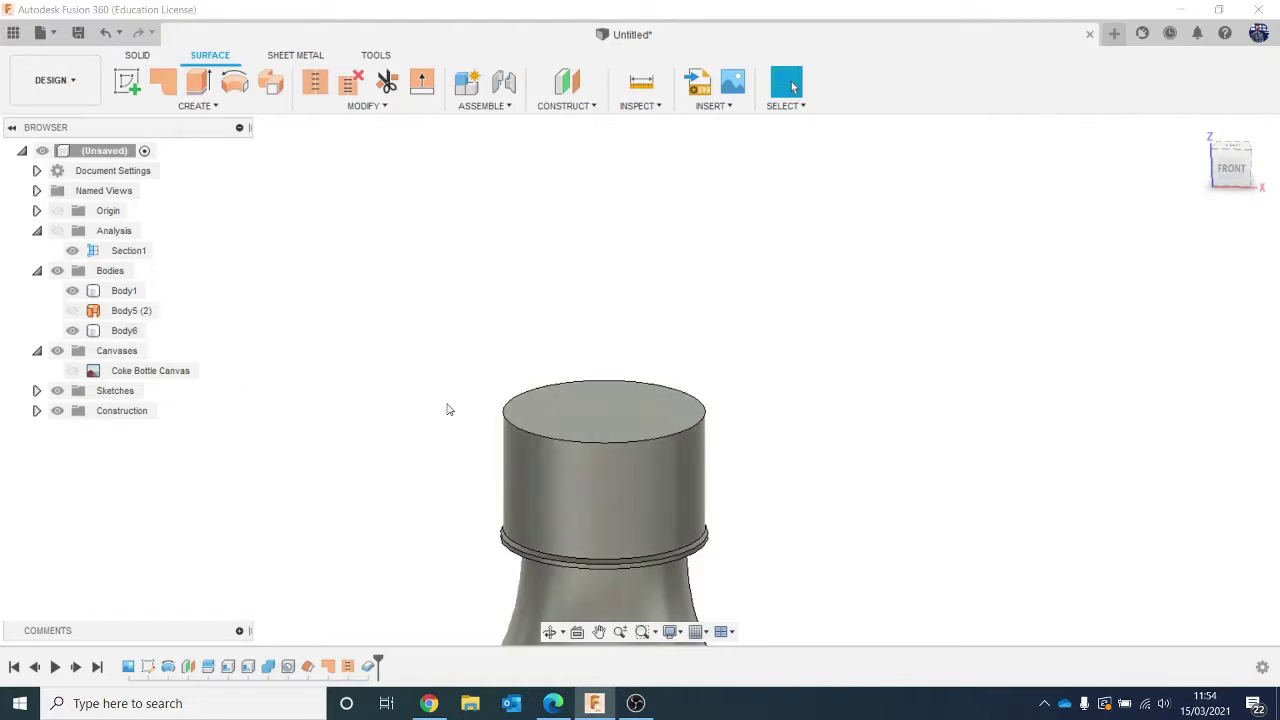
pyautogui.moveTo(448, 410); pyautogui.dragTo(374, 334, button='middle')
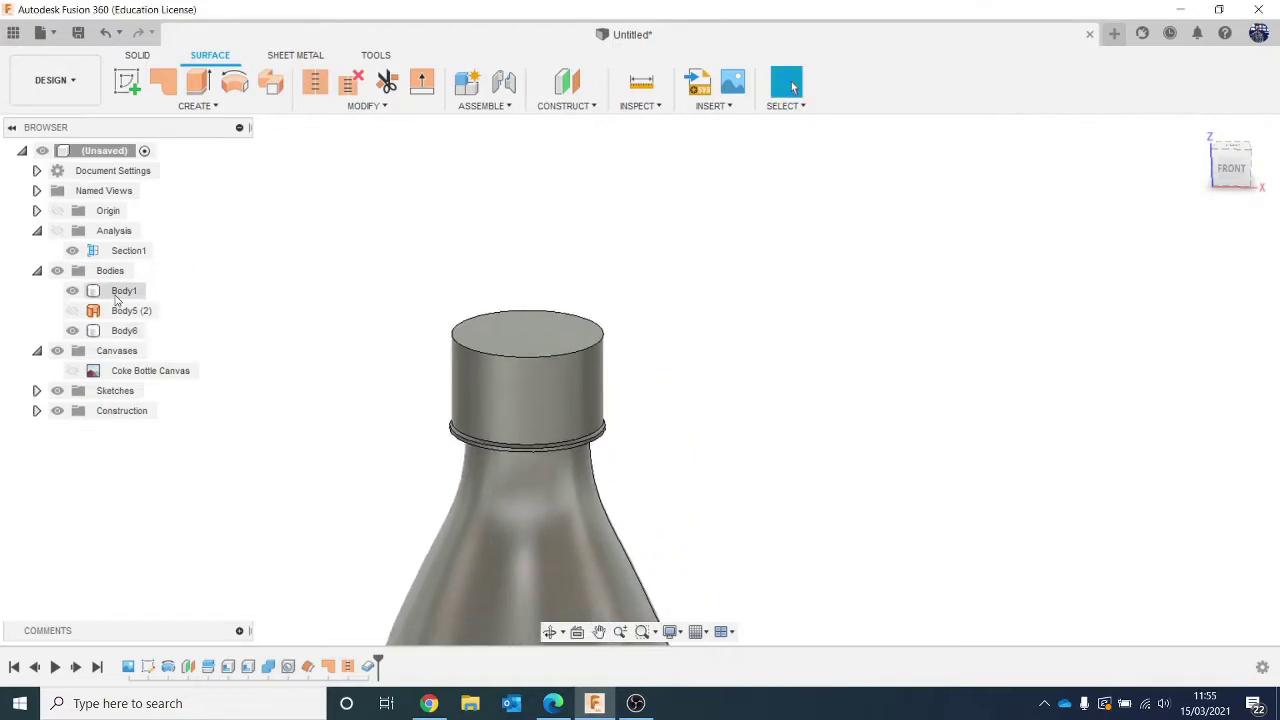
# Rename the main bottle solid, Body1, as "bottle body".
pyautogui.click(113, 295)
pyautogui.scroll(-2, 275, 370)
pyautogui.moveTo(274, 362); pyautogui.dragTo(335, 275, button='middle')
pyautogui.click(122, 331)
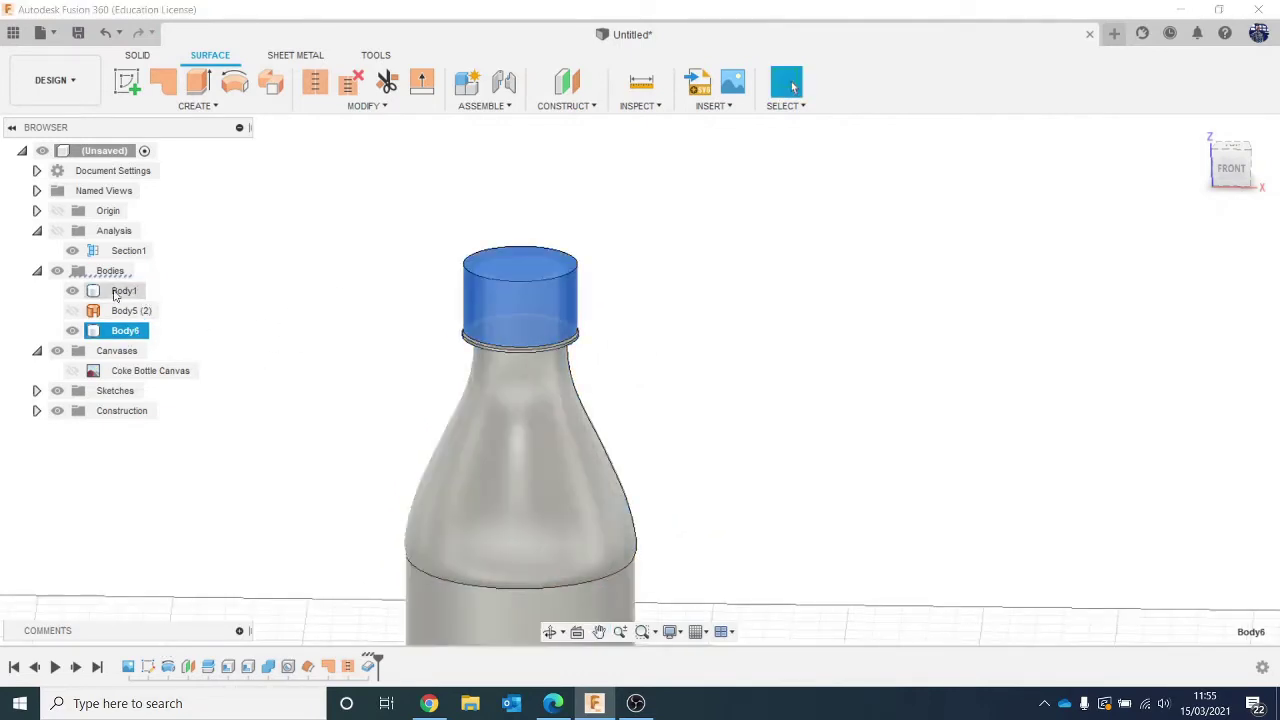
pyautogui.doubleClick(122, 291)
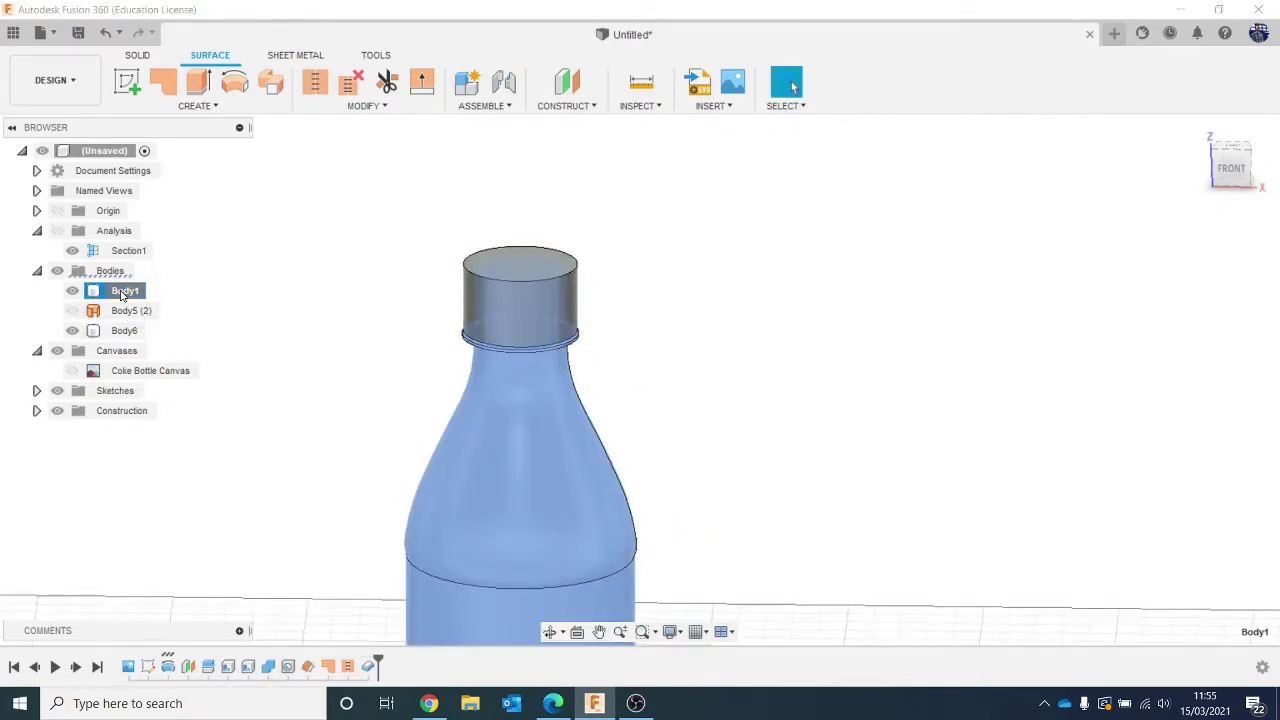
pyautogui.write('bottle b')
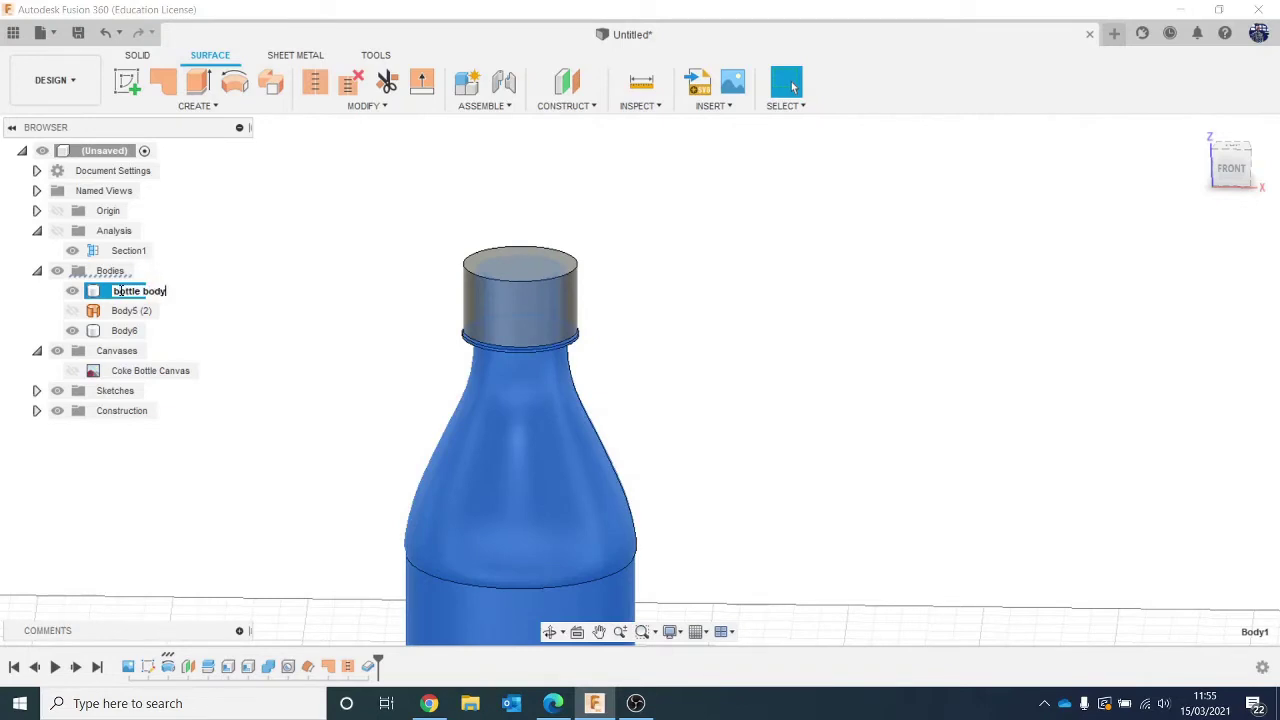
pyautogui.write('ody')
pyautogui.click(284, 479)
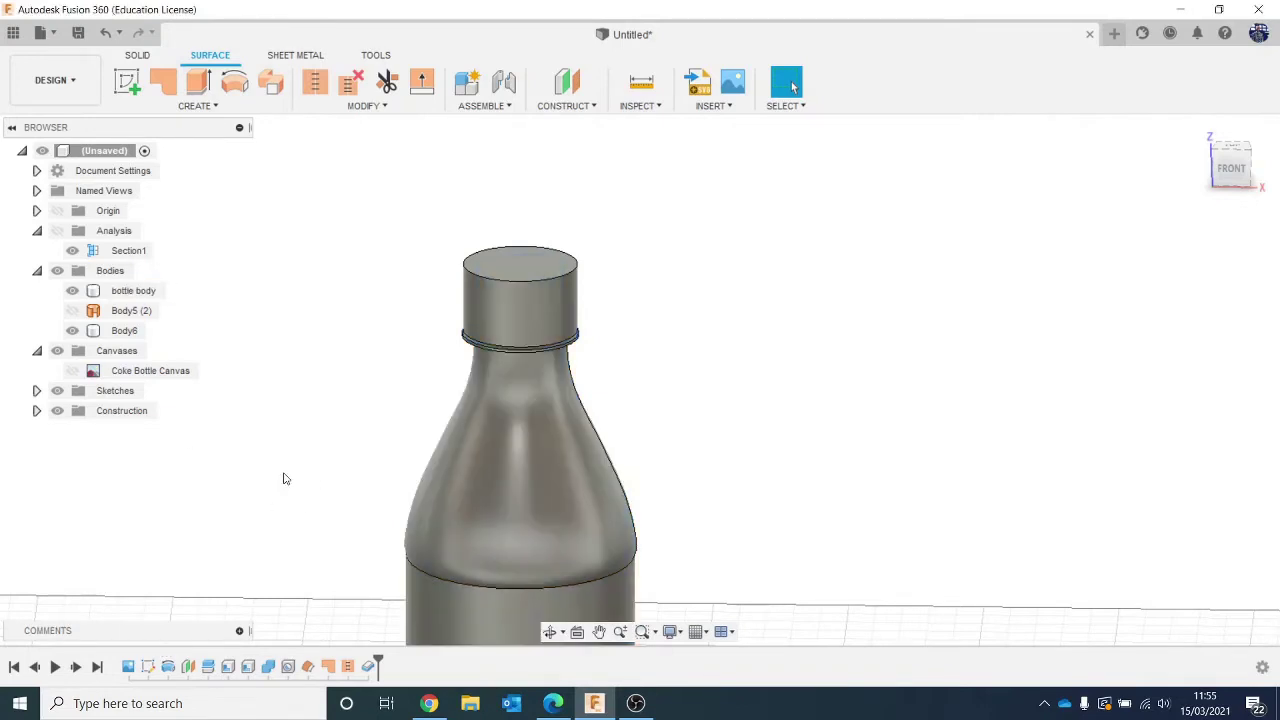
# Rename the thickened cap solid, Body6, as "bottle lid".
pyautogui.click(132, 333)
pyautogui.doubleClick(132, 335)
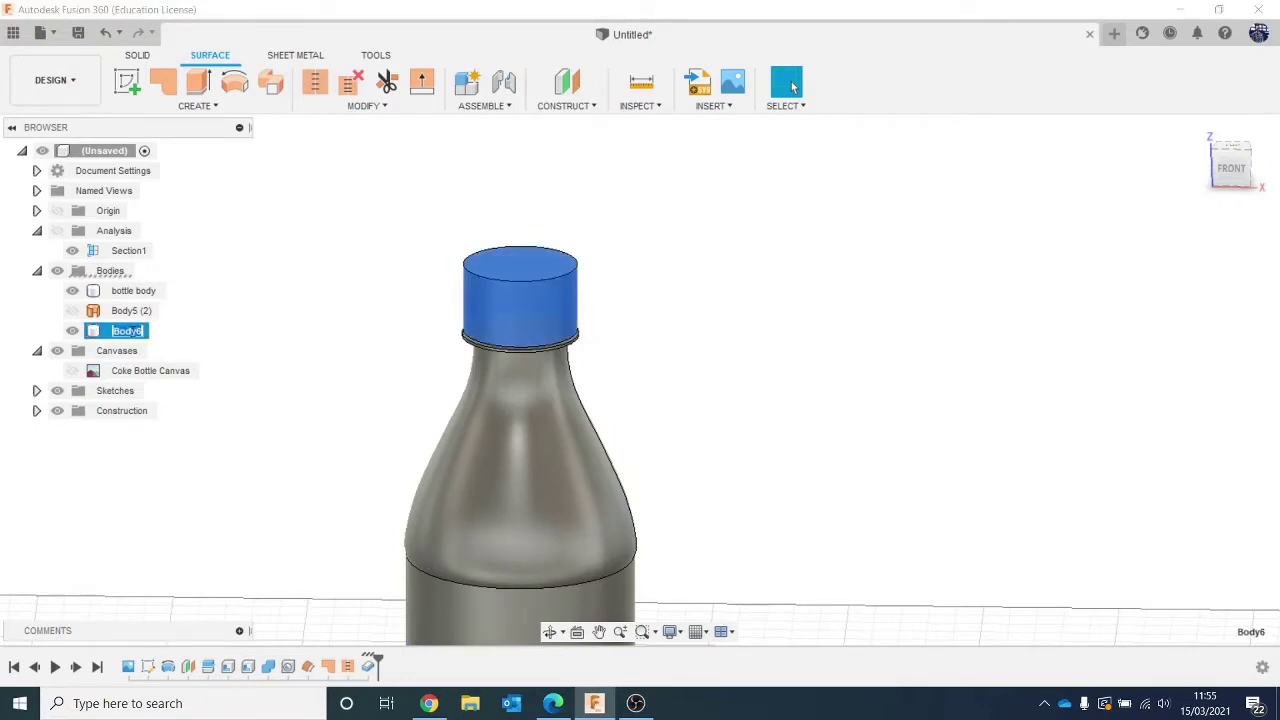
pyautogui.write('bottle lid')
pyautogui.press('Return')
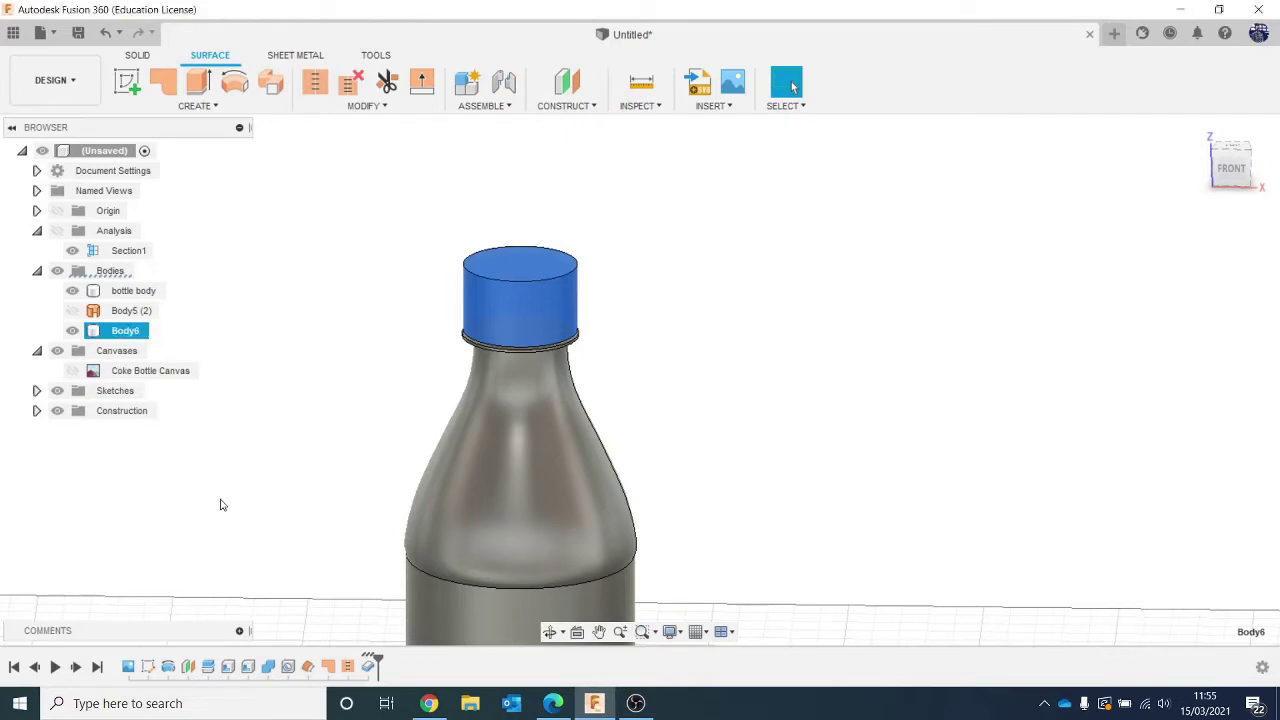
pyautogui.click(222, 505)
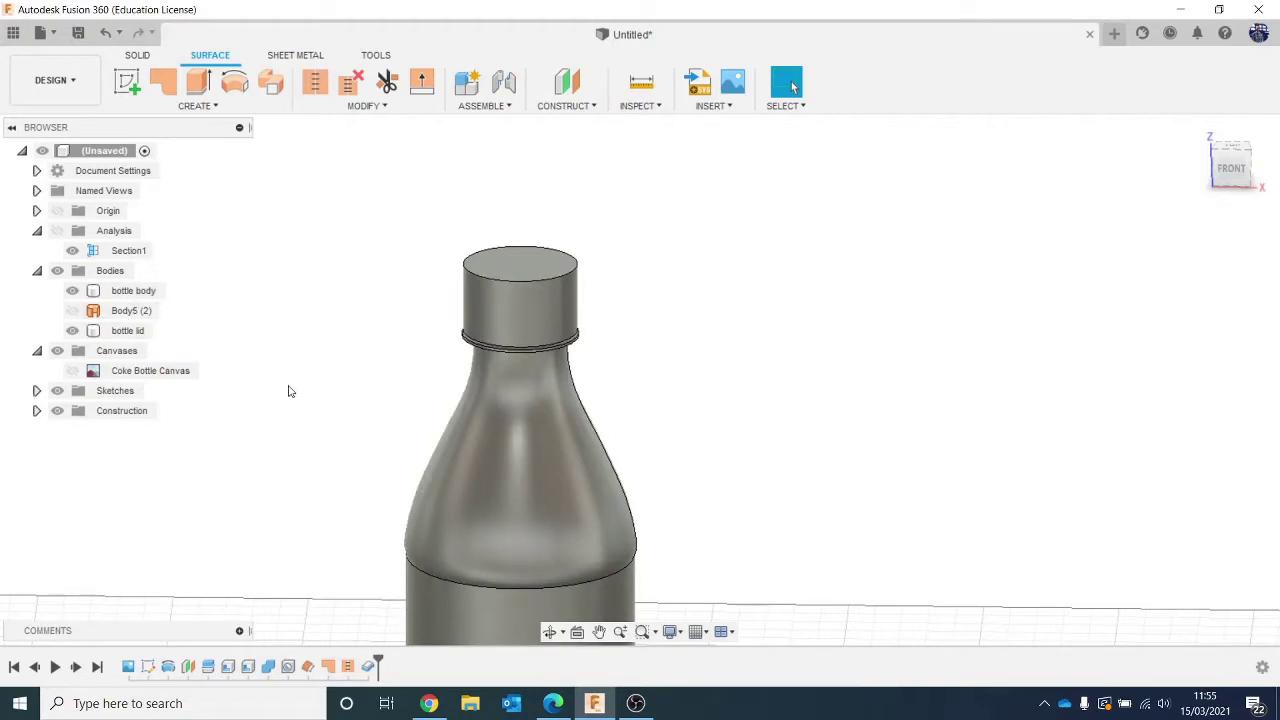
# Hide the bottle lid to expose the open neck of the bottle body.
pyautogui.scroll(2, 291, 393)
pyautogui.scroll(-4, 291, 393)
pyautogui.scroll(-2, 293, 399)
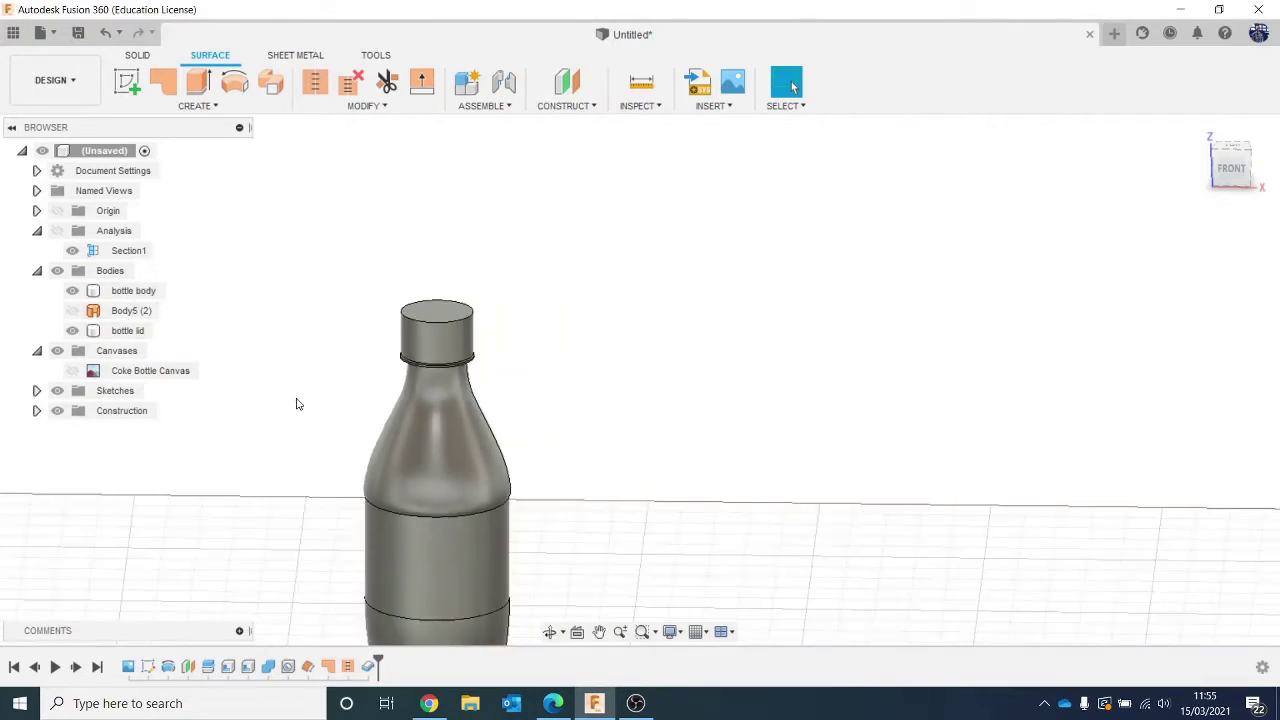
pyautogui.moveTo(300, 408); pyautogui.dragTo(391, 368, button='middle')
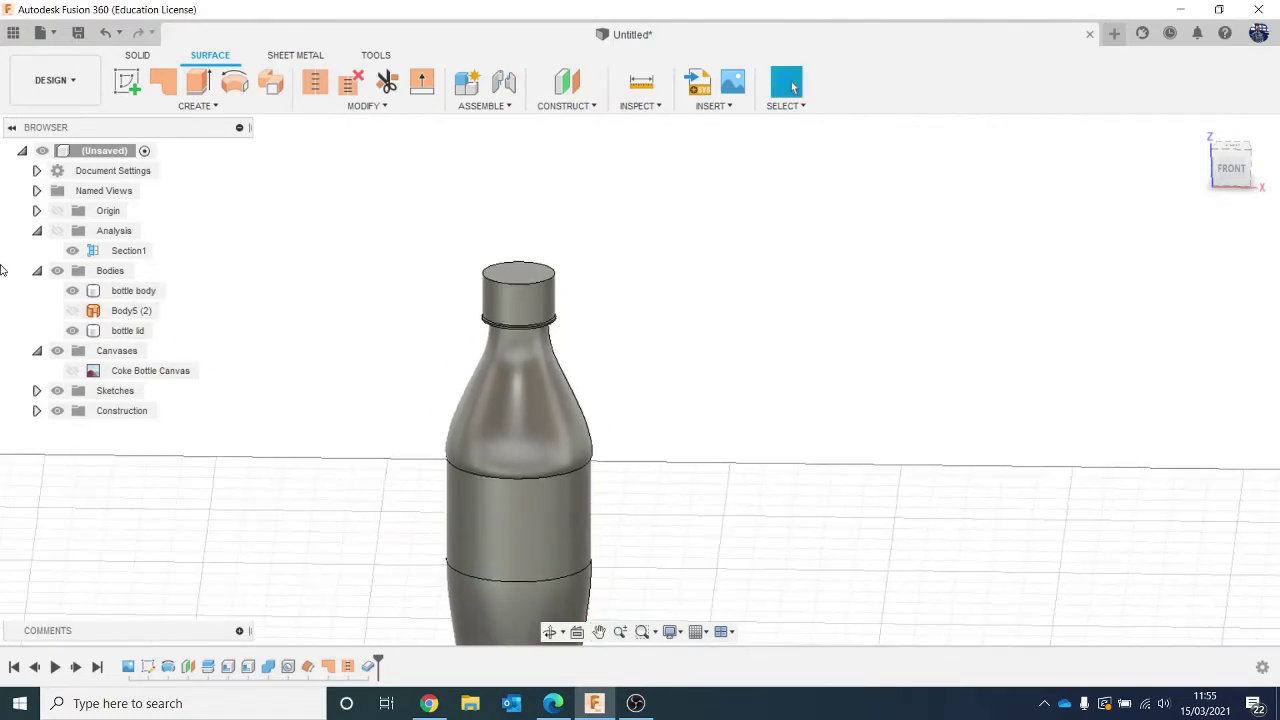
pyautogui.click(72, 330)
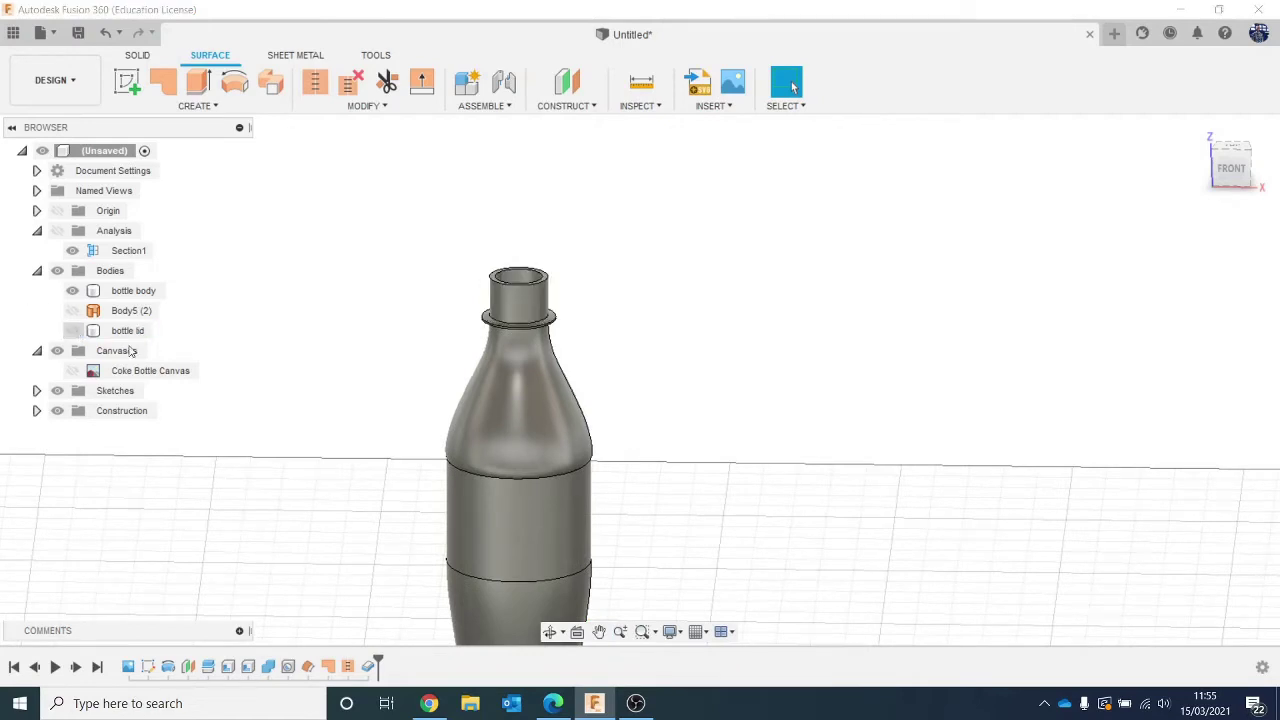
pyautogui.scroll(3, 757, 354)
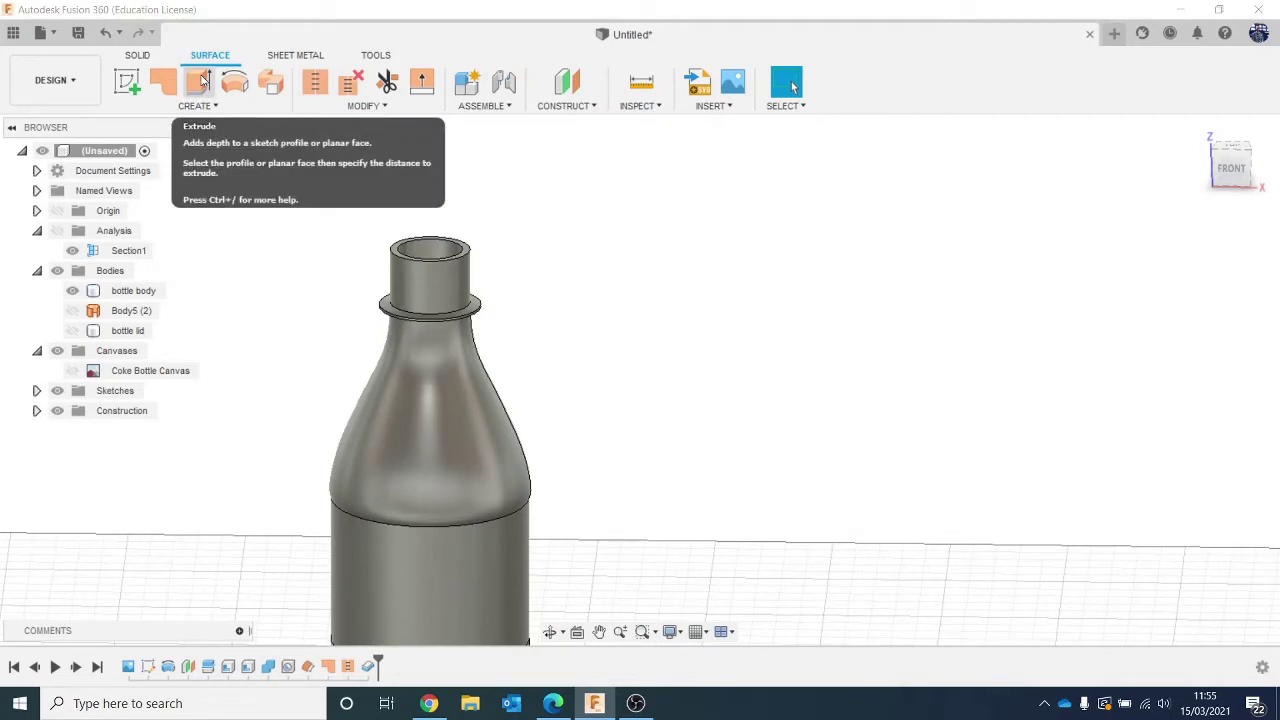
# Try a modeled right-hand ISO Metric M14x2 thread on the inner face of the bottle neck.
pyautogui.click(131, 56)
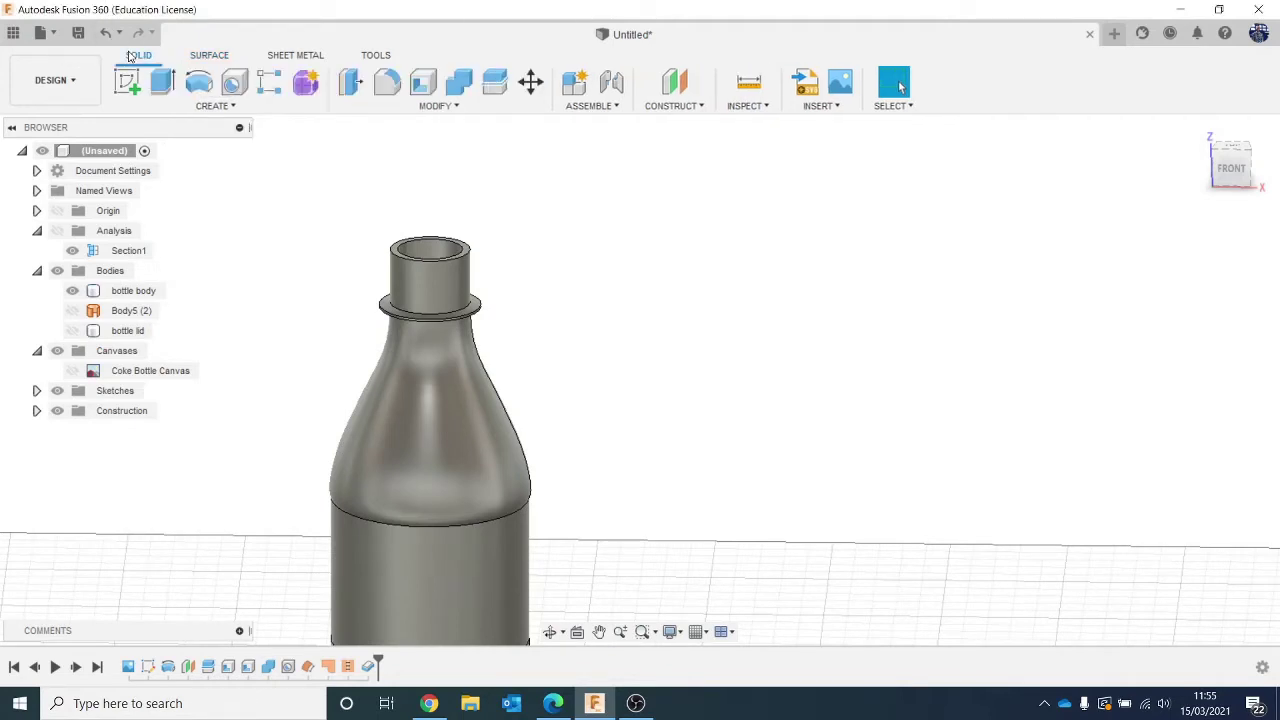
pyautogui.click(196, 105)
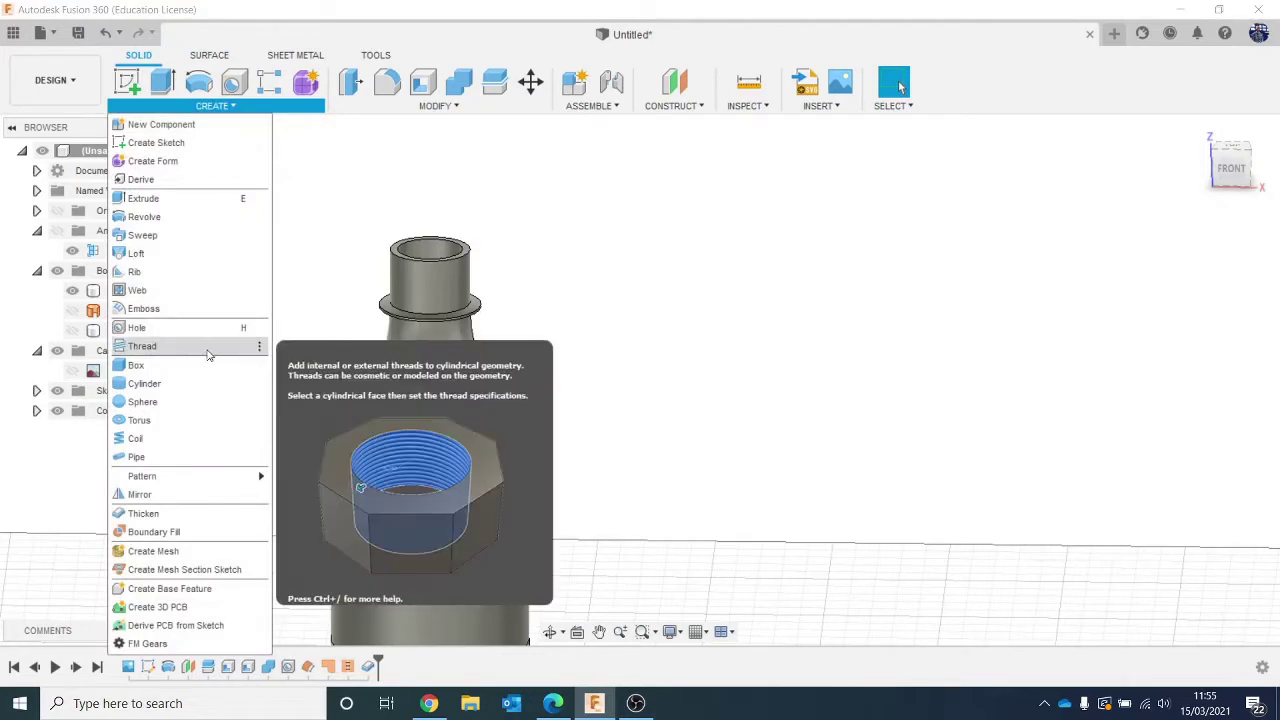
pyautogui.click(206, 345)
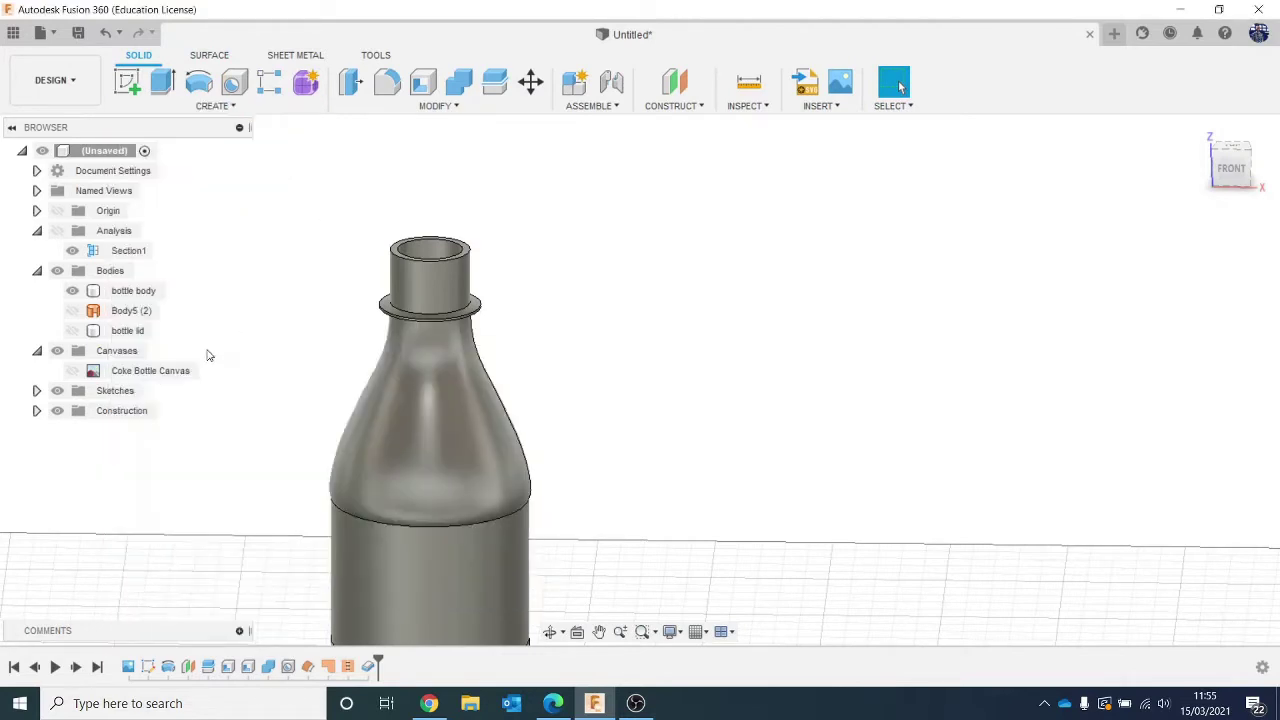
pyautogui.click(445, 318)
pyautogui.scroll(2, 447, 312)
pyautogui.scroll(1, 447, 312)
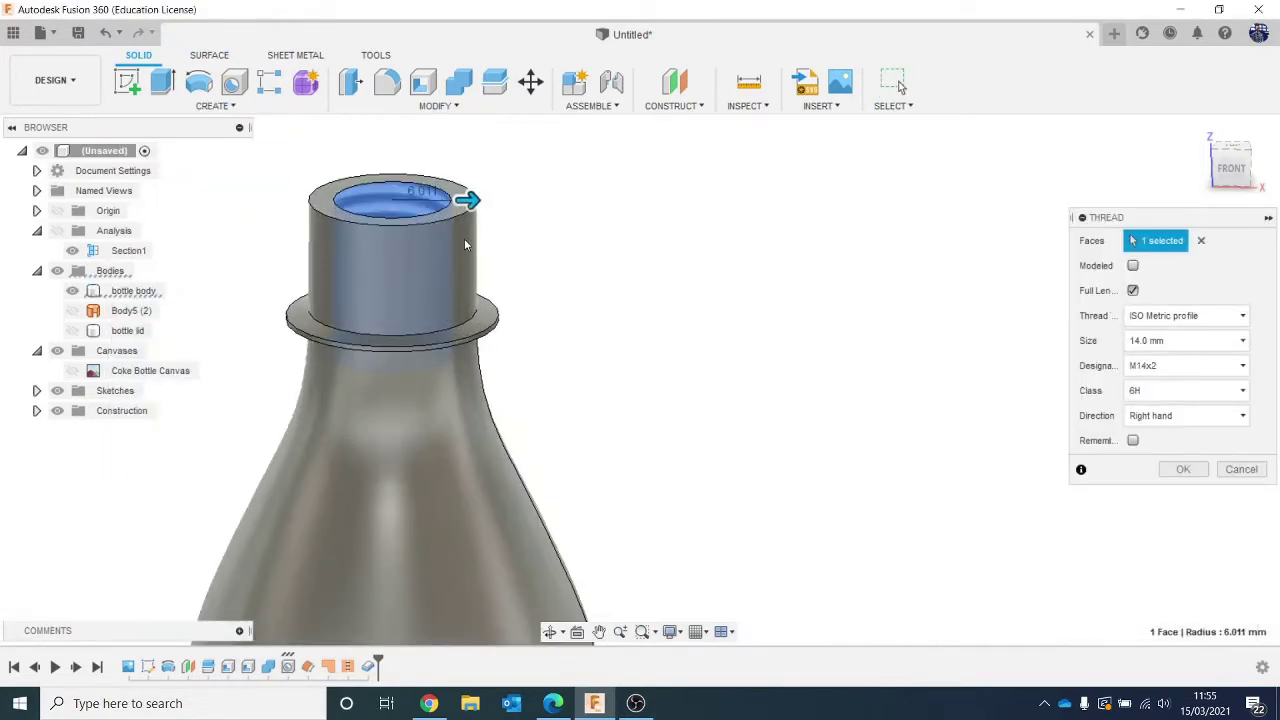
pyautogui.click(1132, 266)
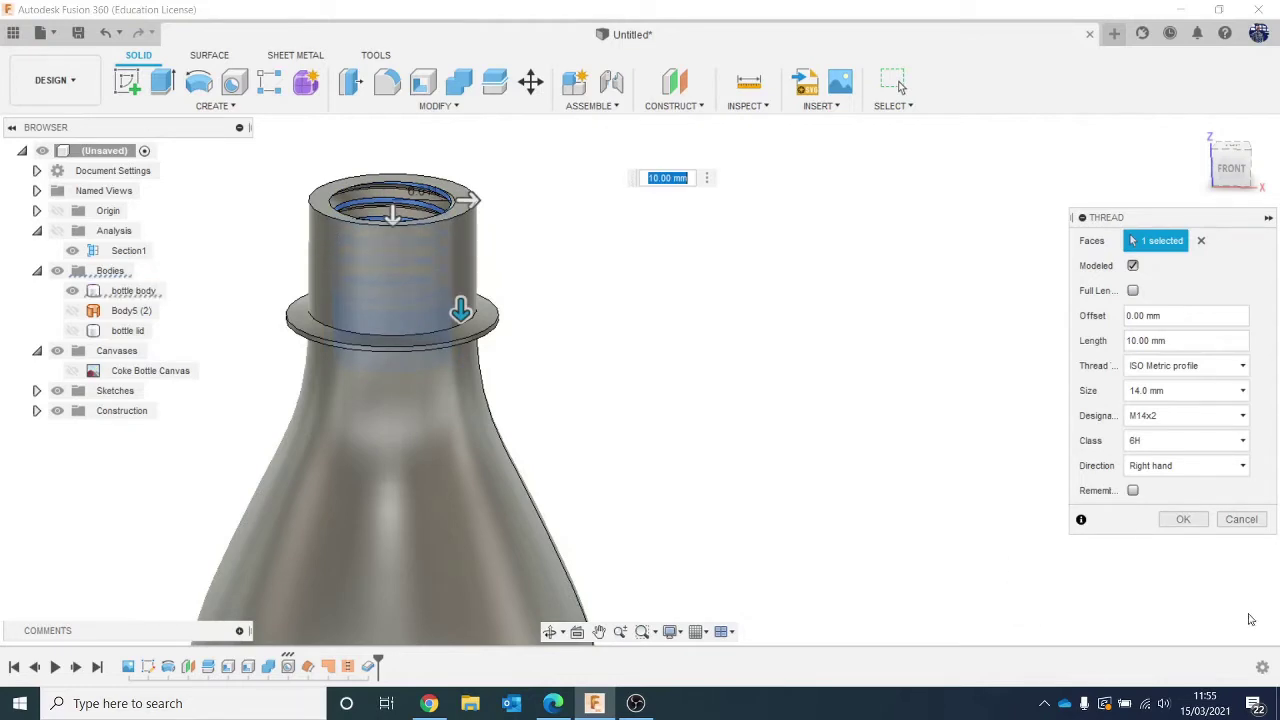
pyautogui.click(1240, 520)
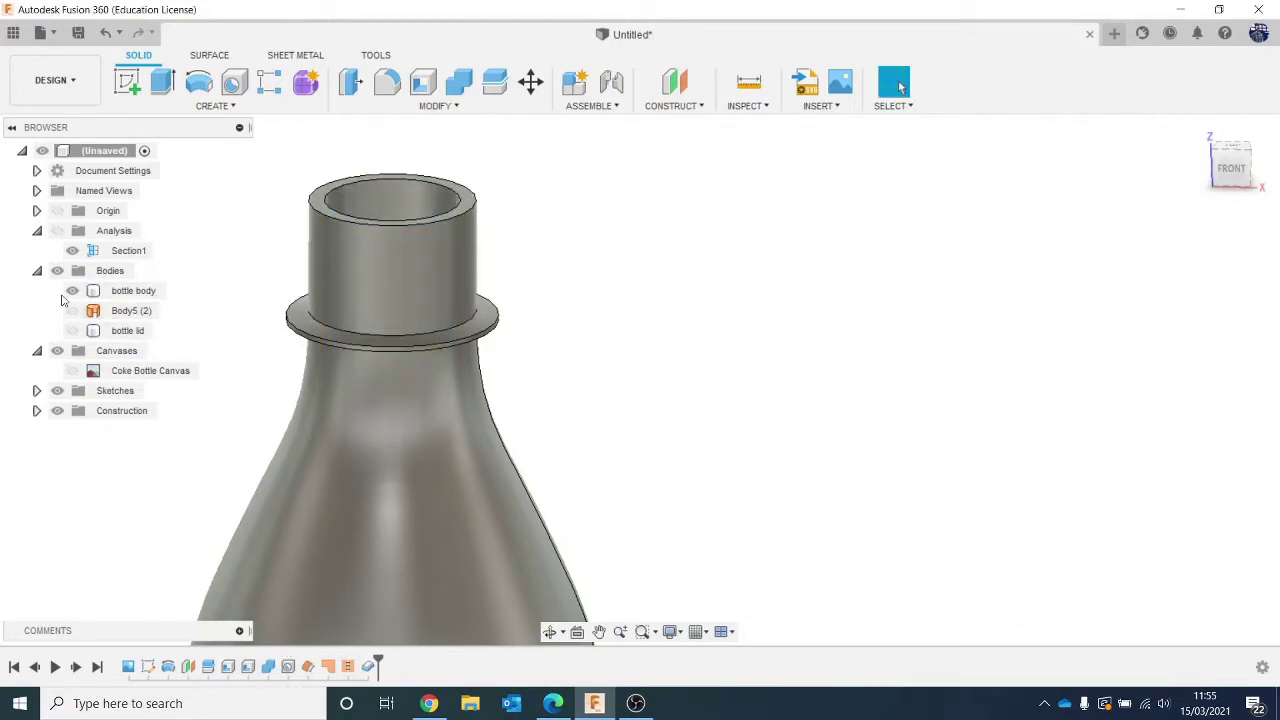
pyautogui.click(73, 291)
pyautogui.click(72, 330)
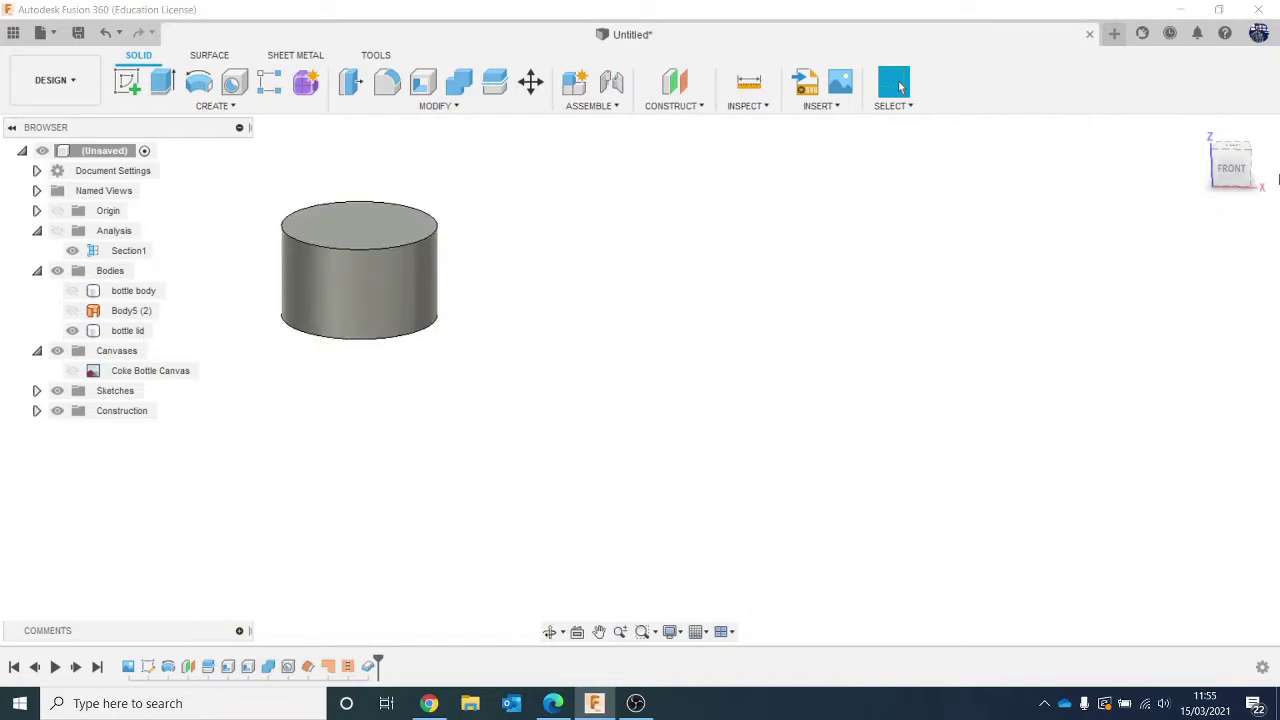
pyautogui.moveTo(1243, 172); pyautogui.dragTo(1229, 110)
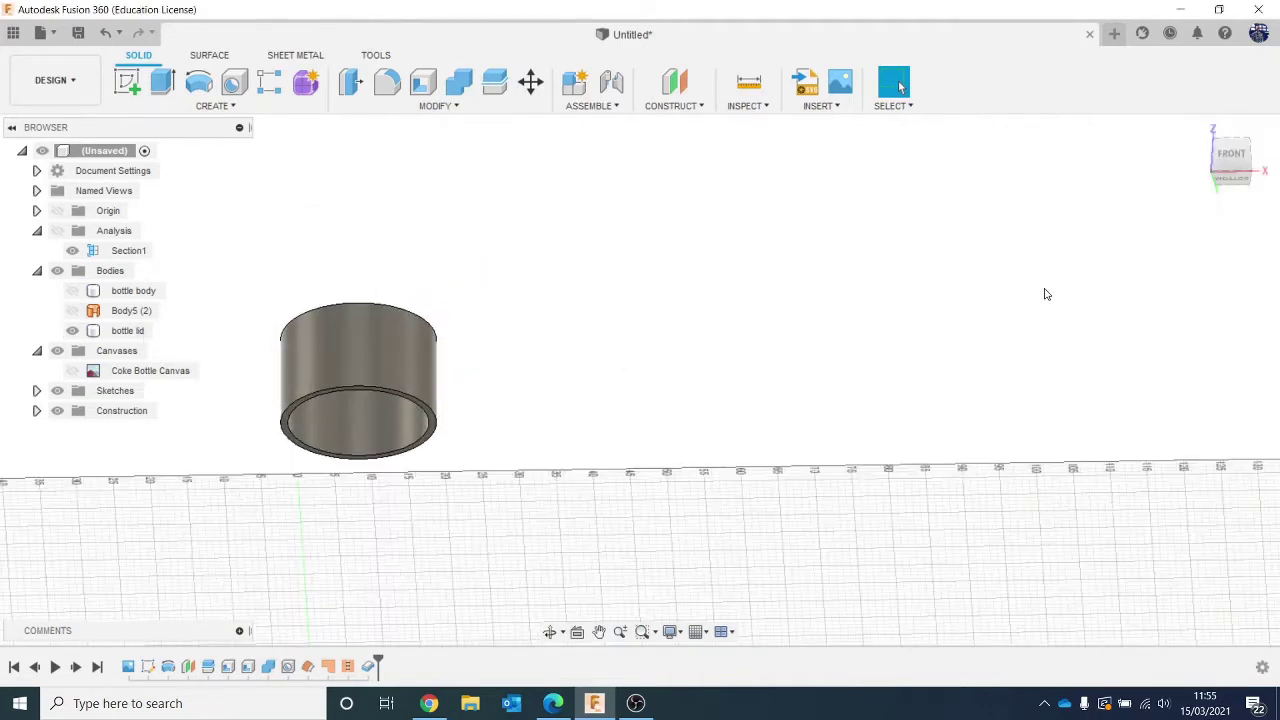
pyautogui.moveTo(1097, 257); pyautogui.dragTo(1121, 234, button='middle')
pyautogui.scroll(5, 460, 342)
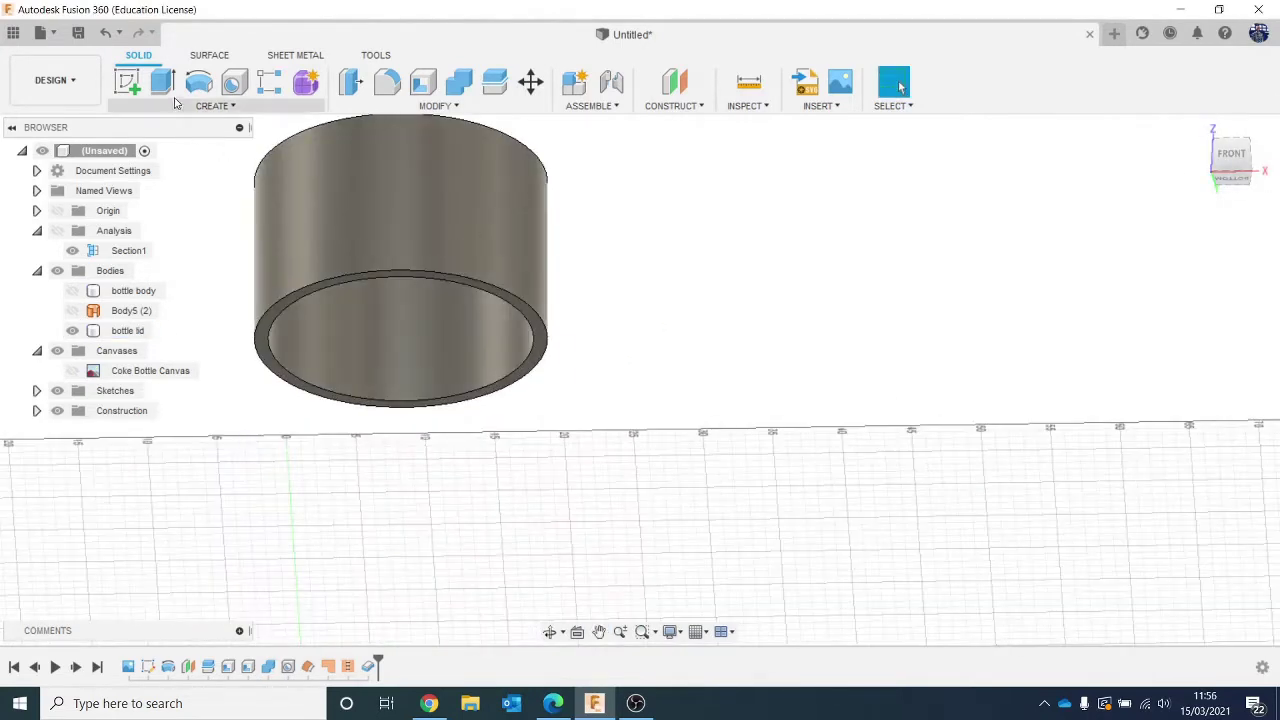
pyautogui.click(212, 106)
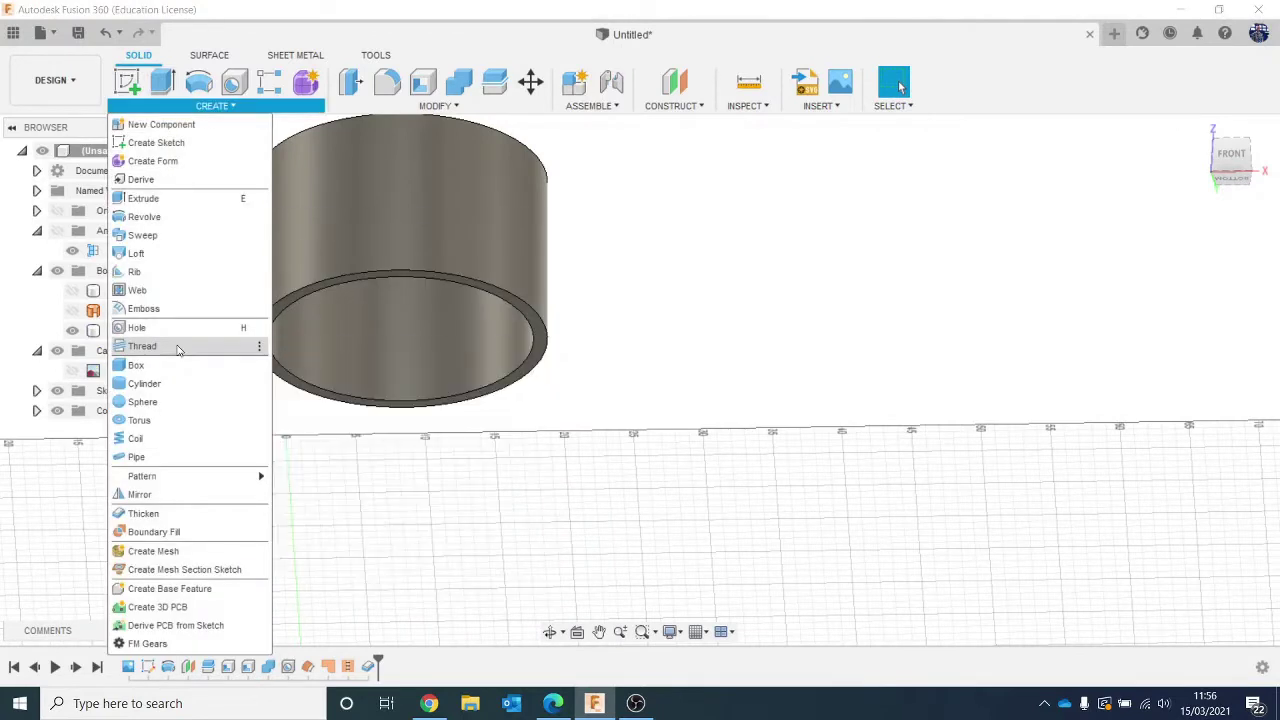
pyautogui.click(177, 344)
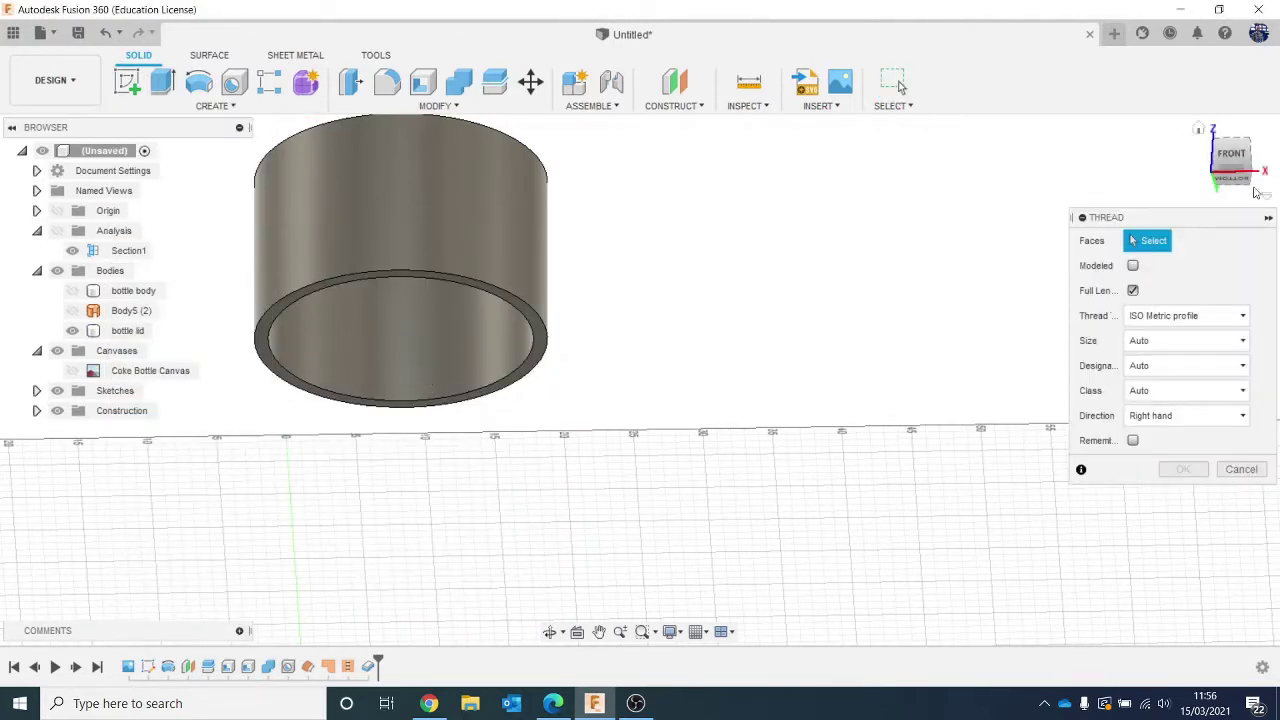
pyautogui.click(1228, 158)
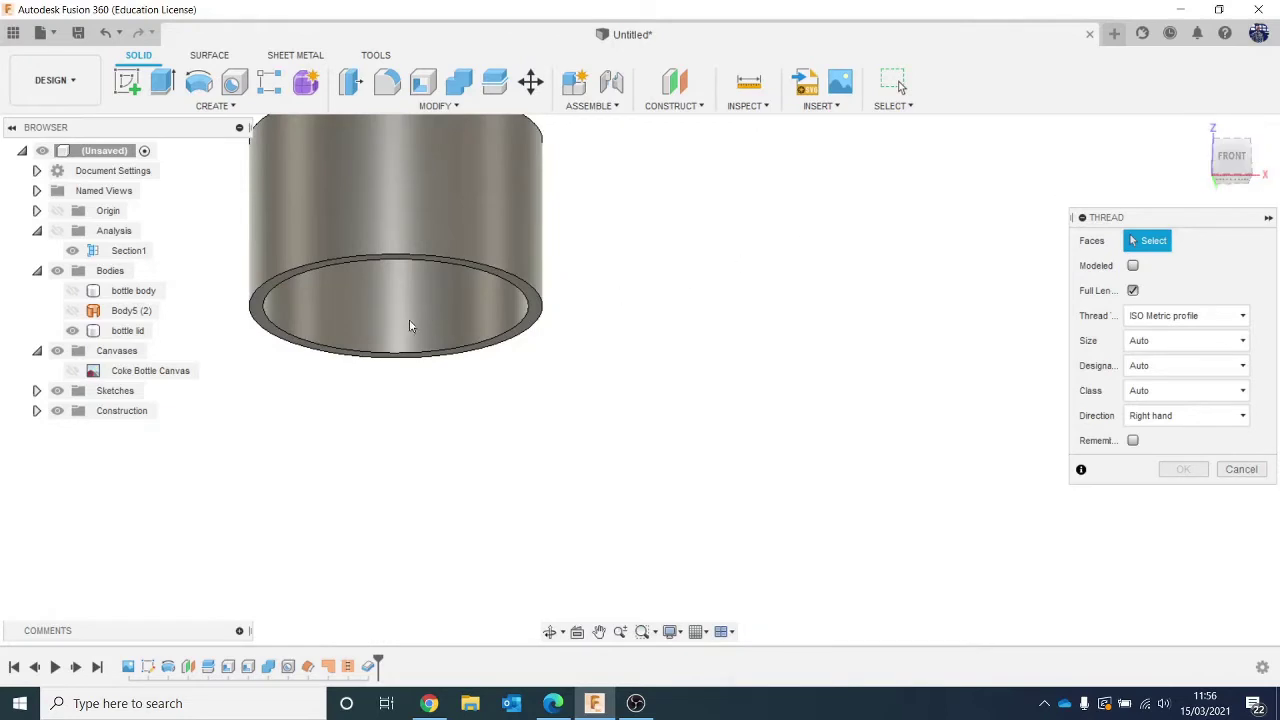
pyautogui.click(1240, 472)
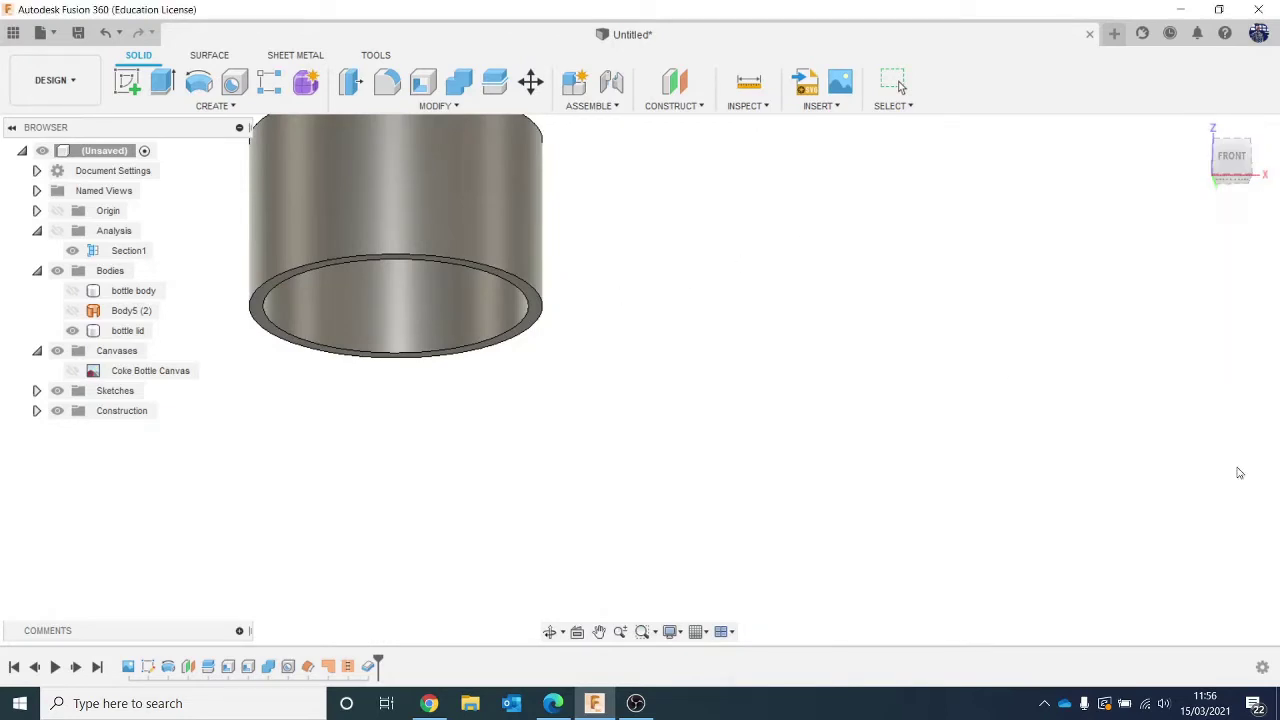
pyautogui.click(72, 331)
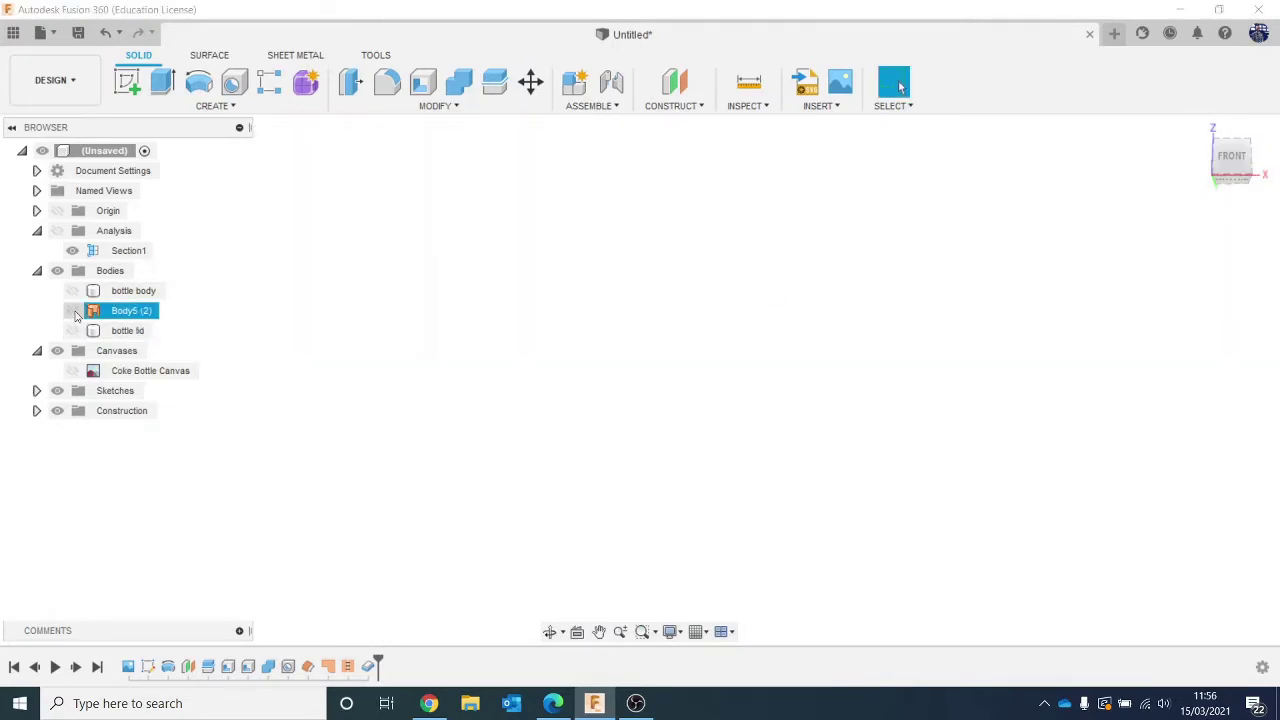
pyautogui.click(72, 291)
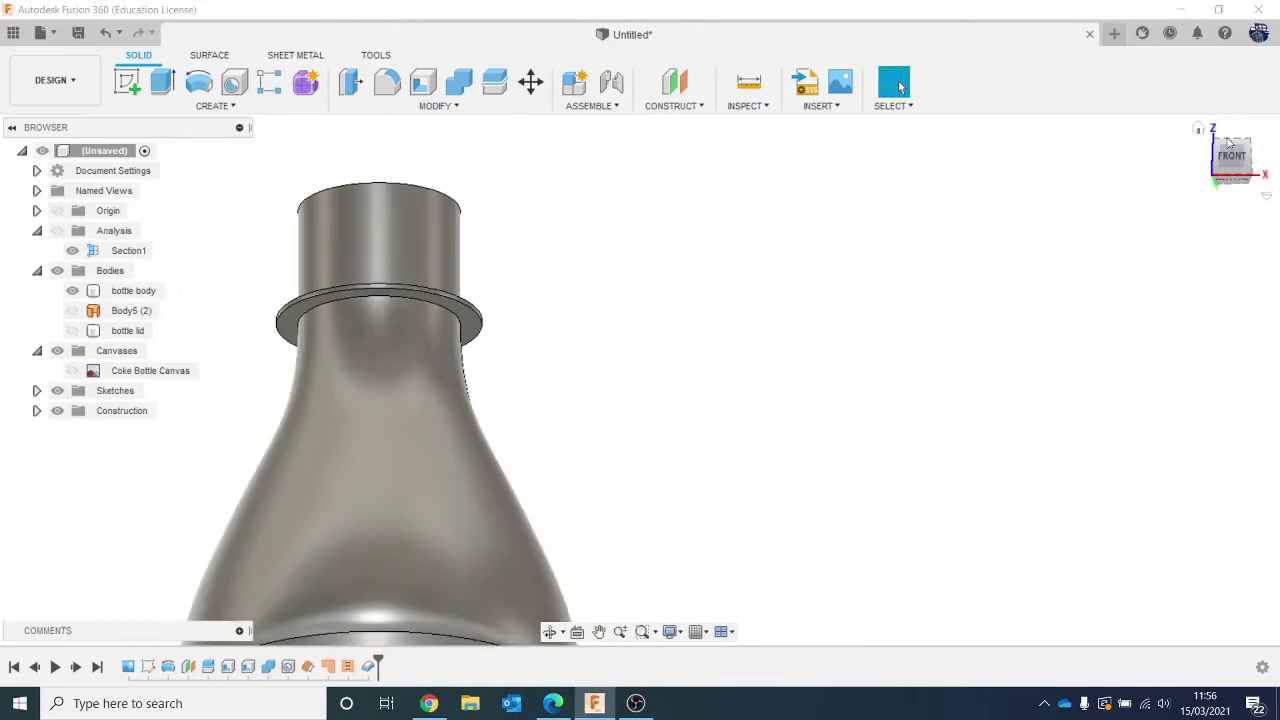
# Offset the outer cylindrical face of the bottle neck above the collar outward by 0.5 mm.
pyautogui.moveTo(1229, 150); pyautogui.dragTo(1247, 219)
pyautogui.moveTo(555, 252); pyautogui.dragTo(720, 357, button='middle')
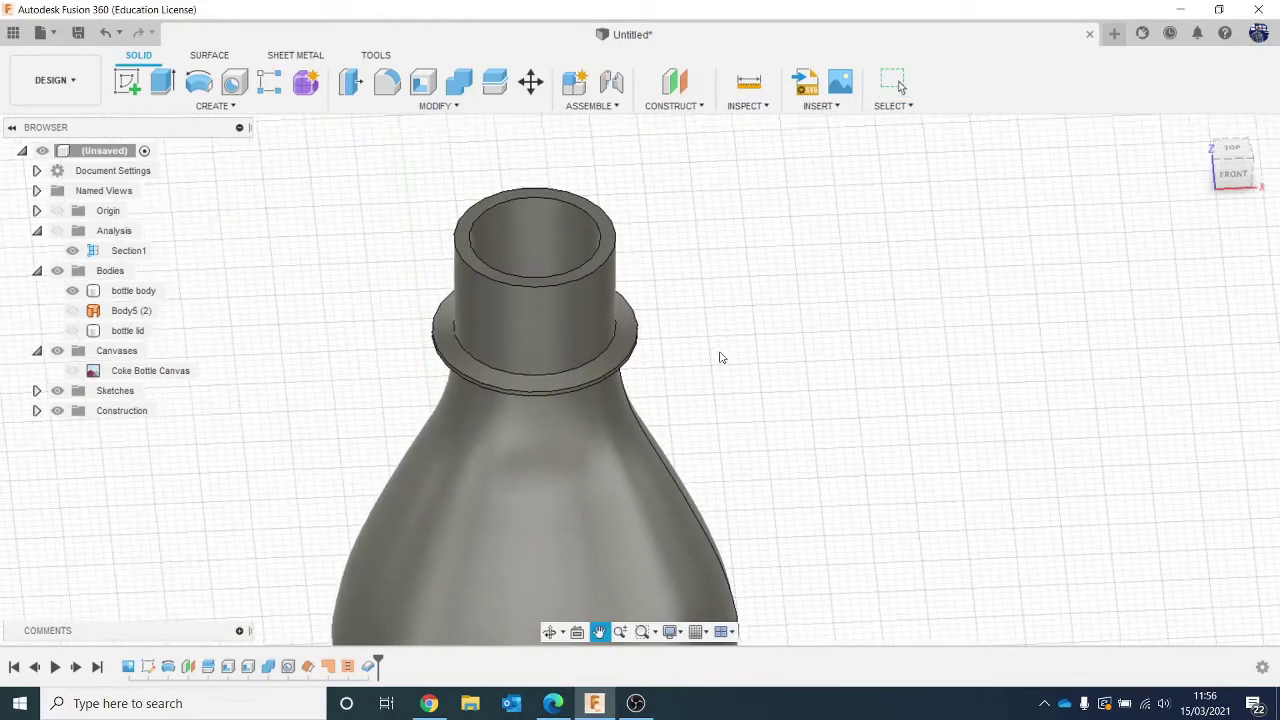
pyautogui.scroll(3, 650, 316)
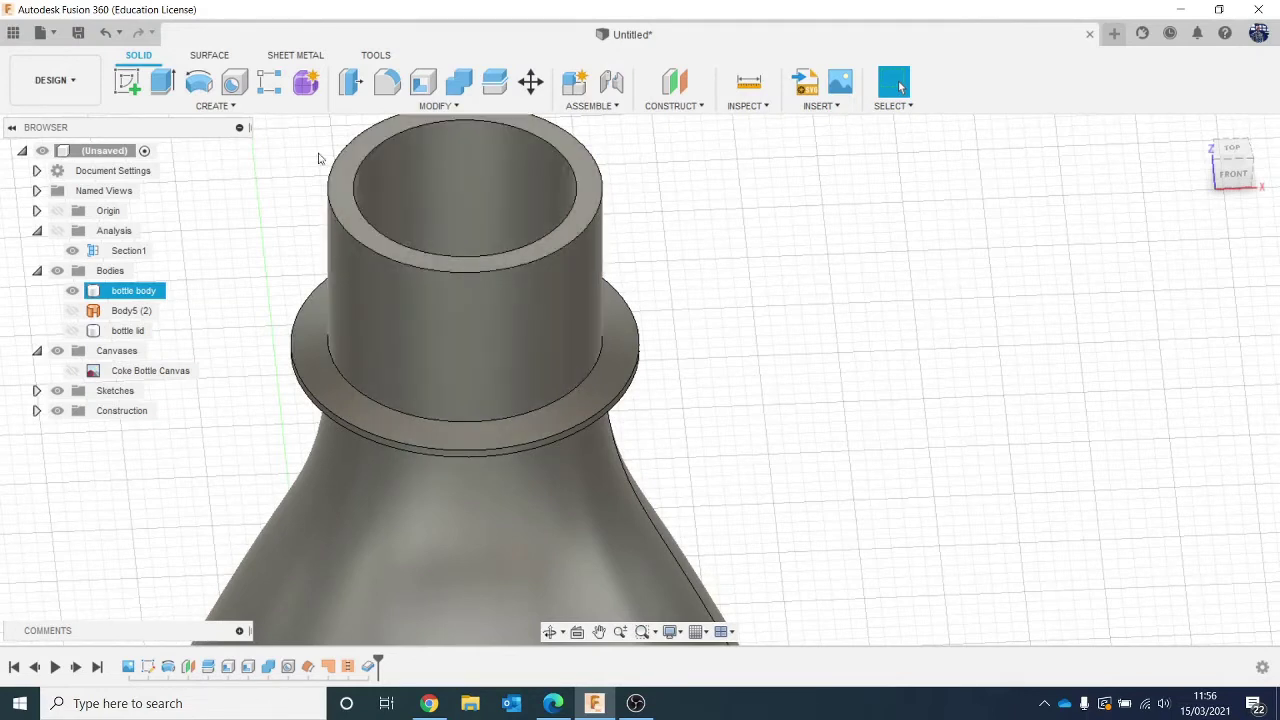
pyautogui.press('Escape')
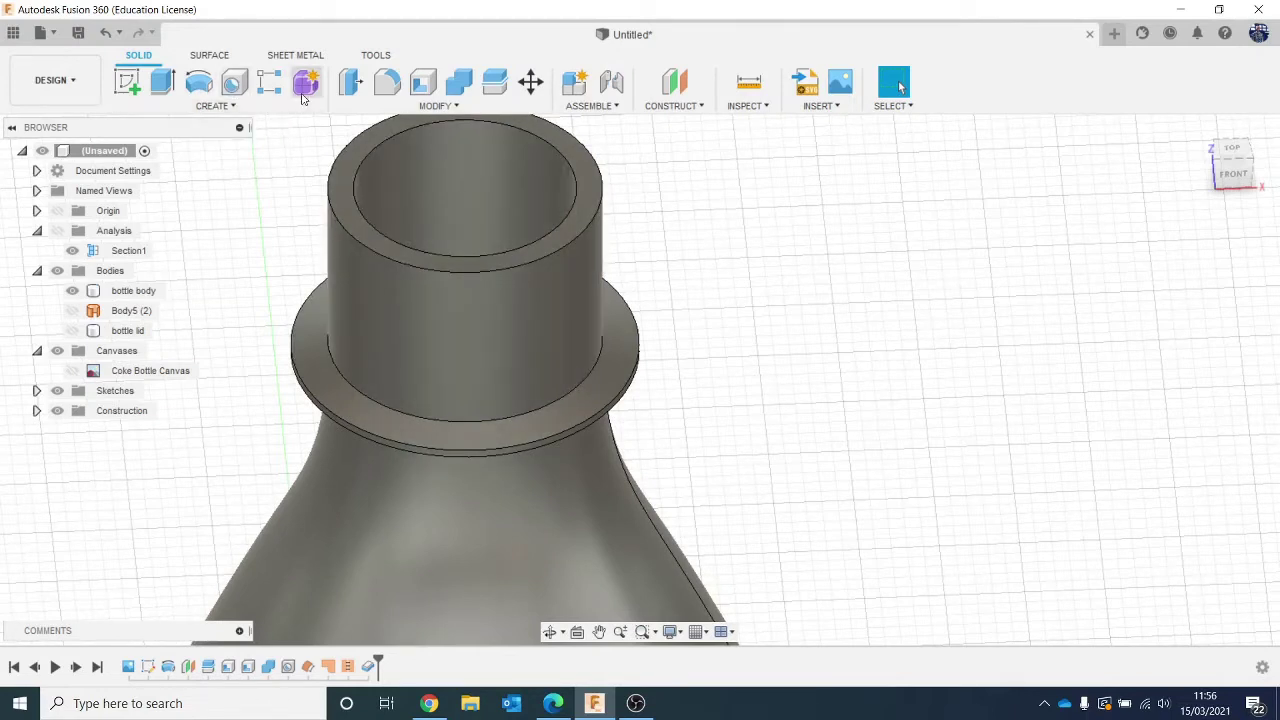
pyautogui.click(376, 92)
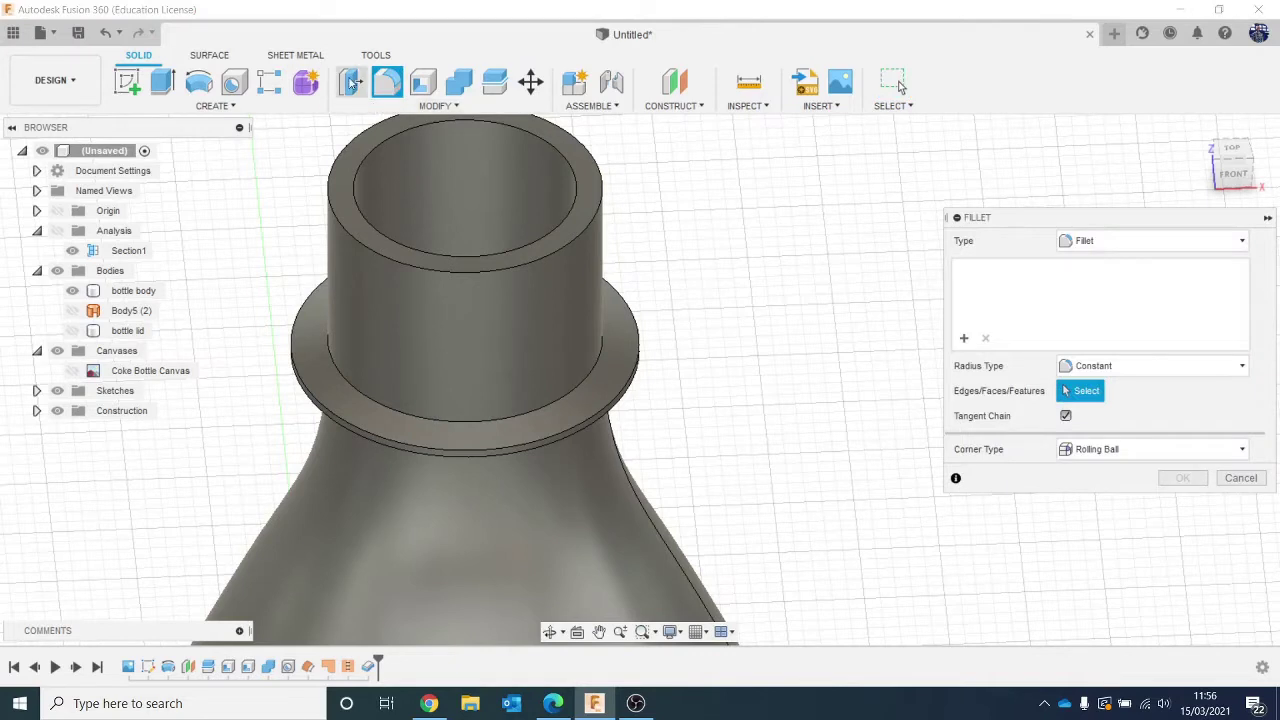
pyautogui.press('q')
pyautogui.click(420, 342)
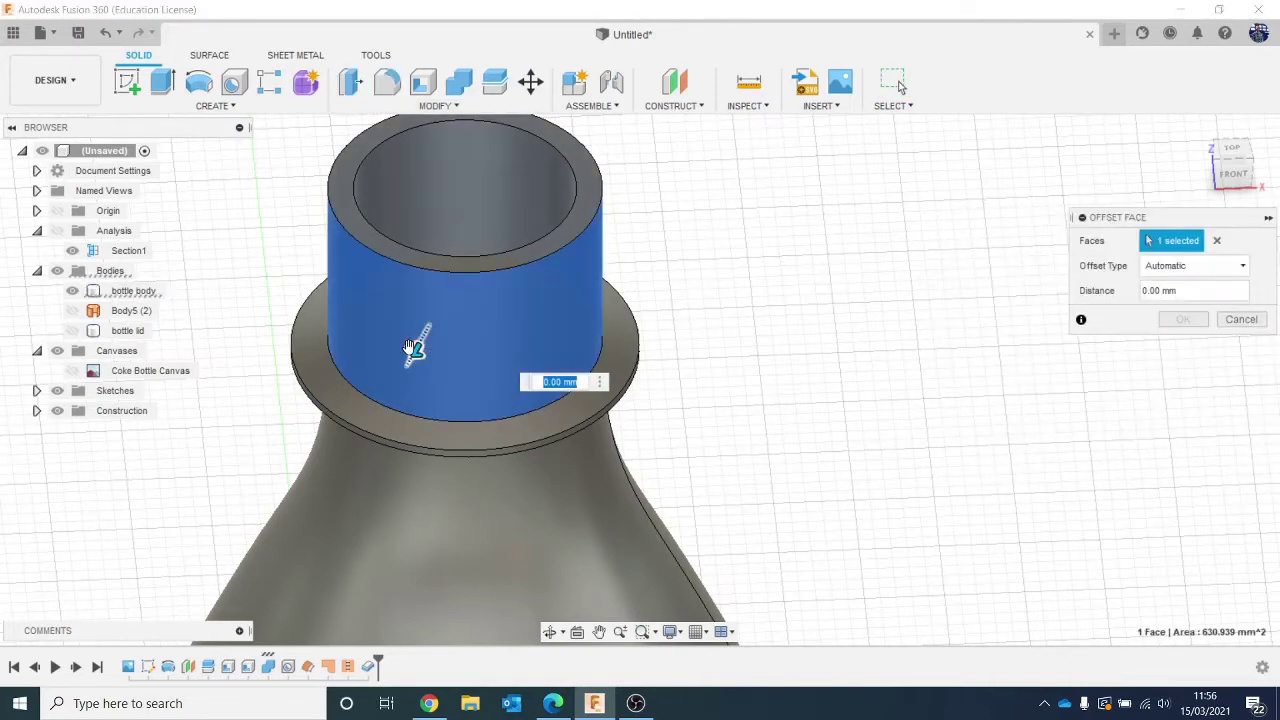
pyautogui.moveTo(408, 350); pyautogui.dragTo(405, 351)
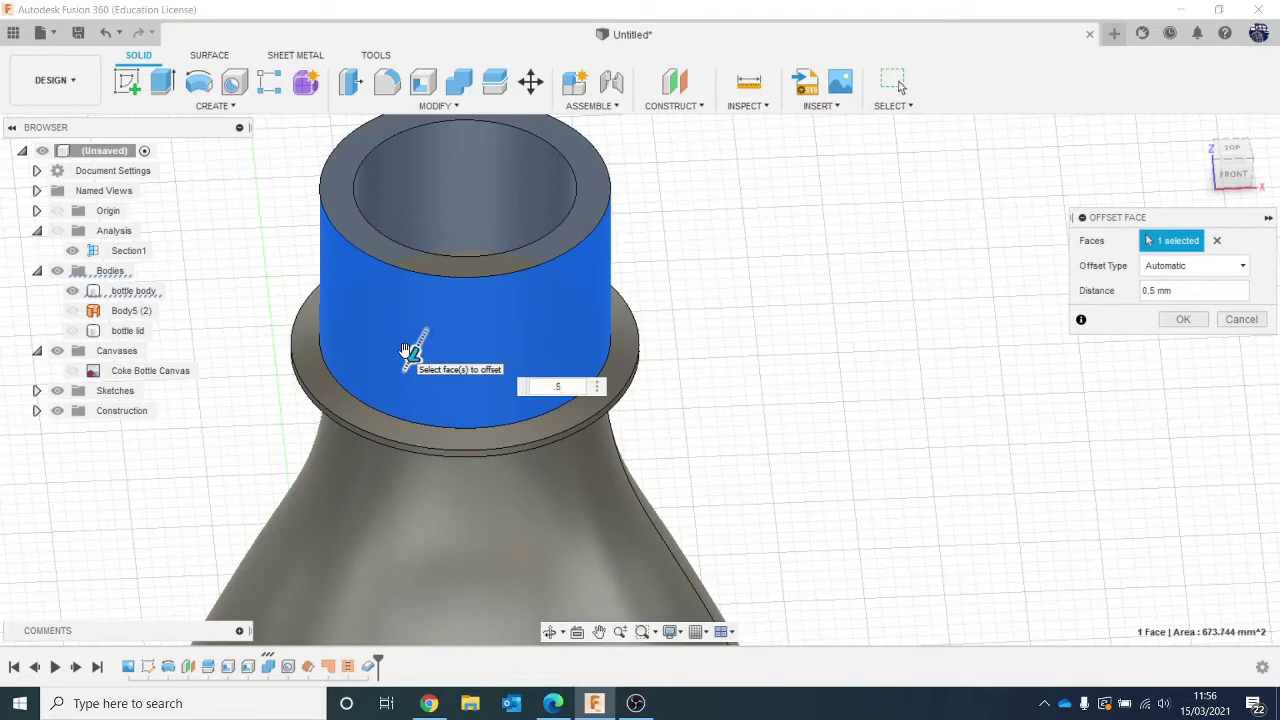
pyautogui.press('Return')
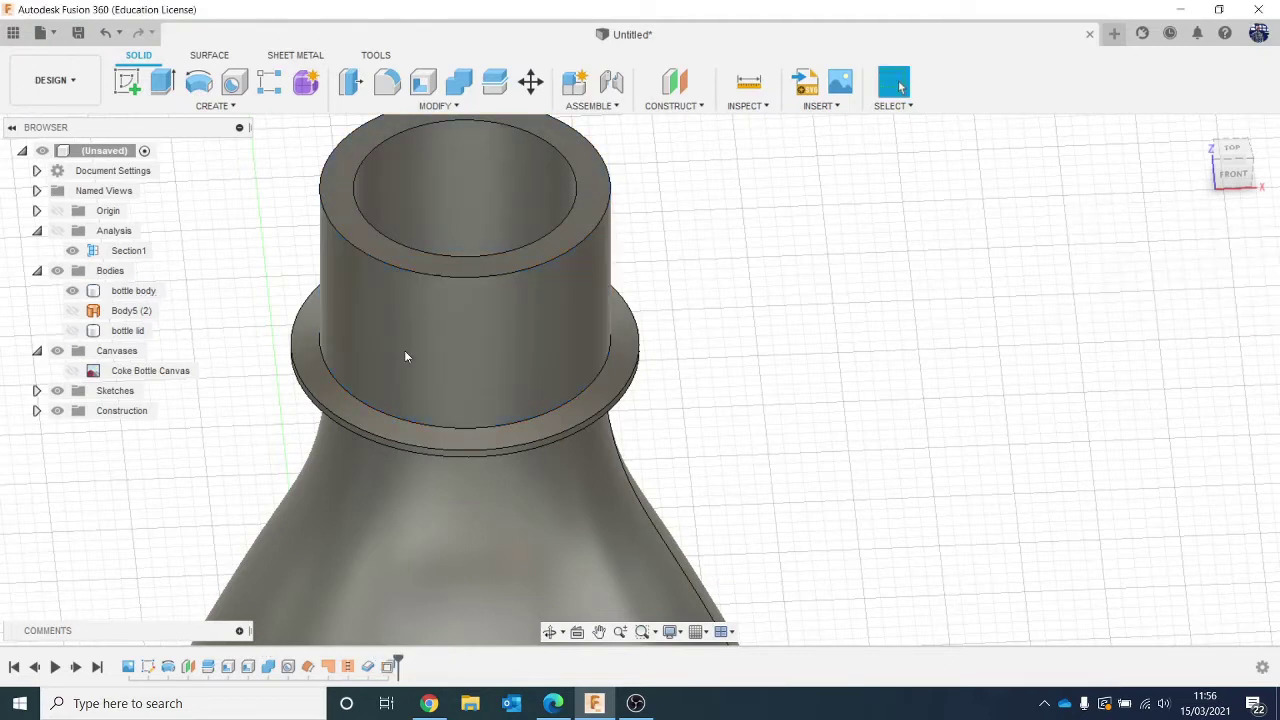
pyautogui.click(224, 106)
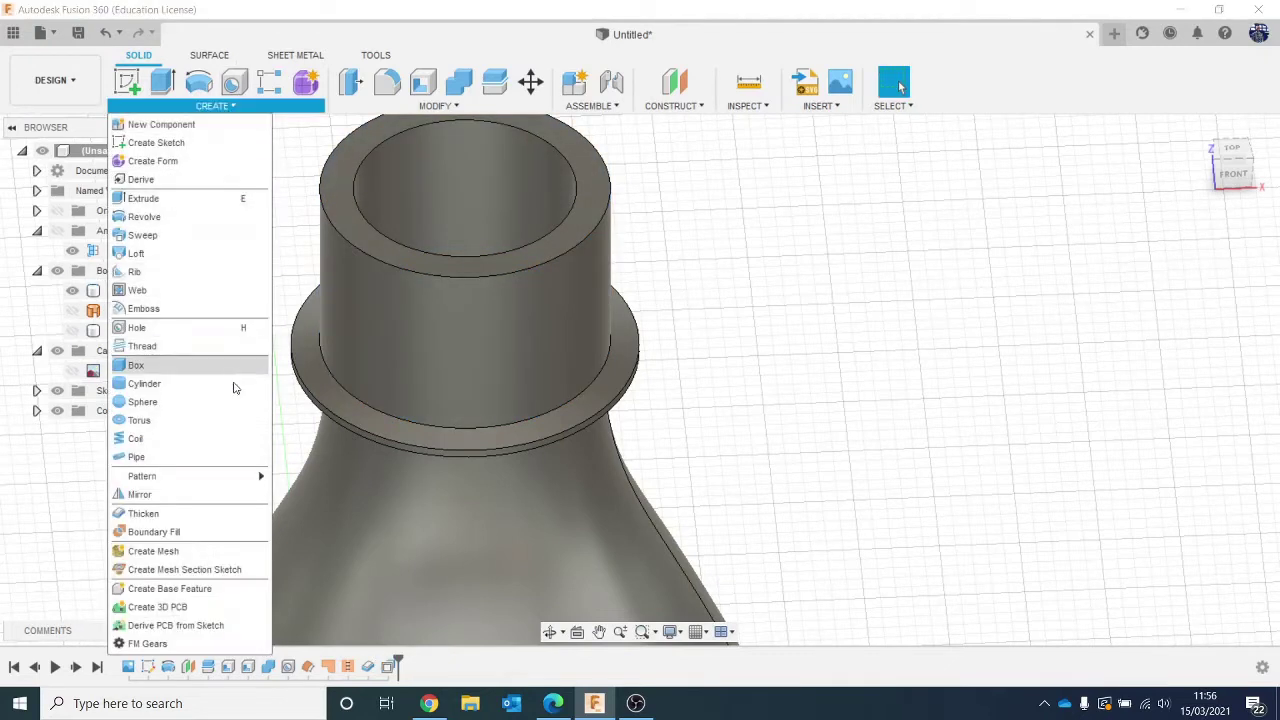
pyautogui.click(165, 347)
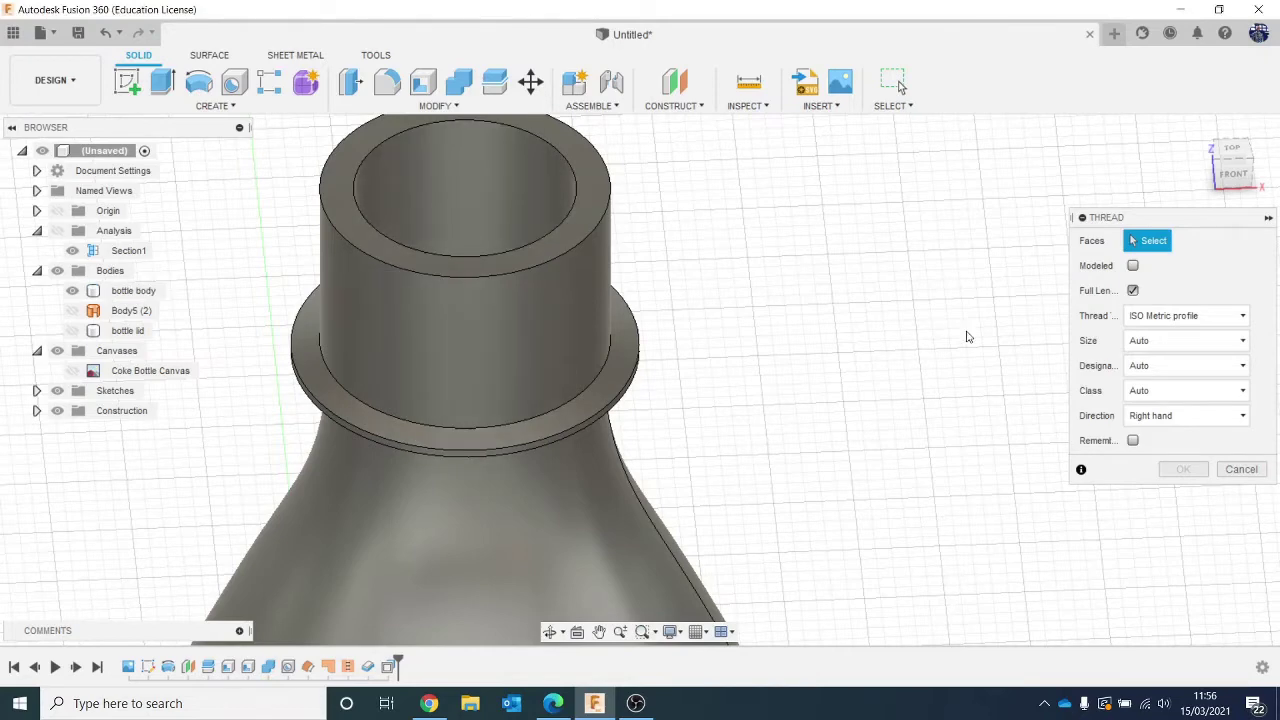
pyautogui.click(1232, 172)
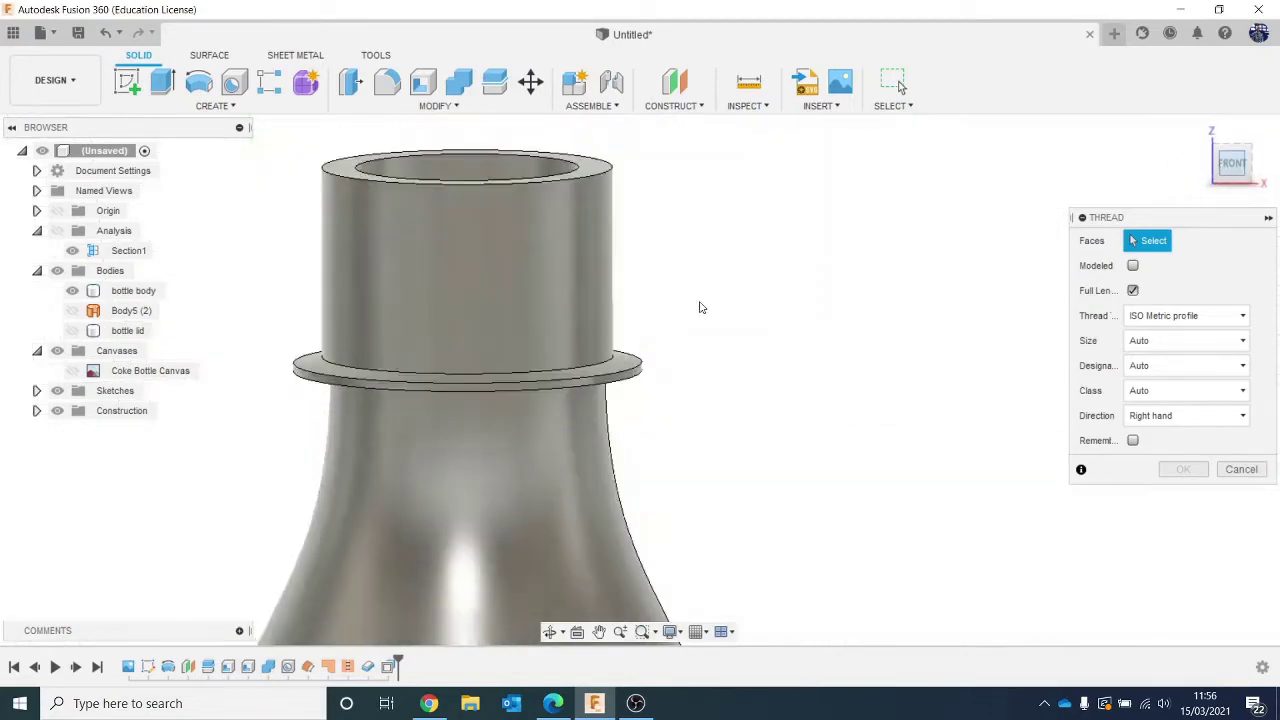
pyautogui.moveTo(1235, 168); pyautogui.dragTo(1195, 186)
pyautogui.scroll(-2, 880, 269)
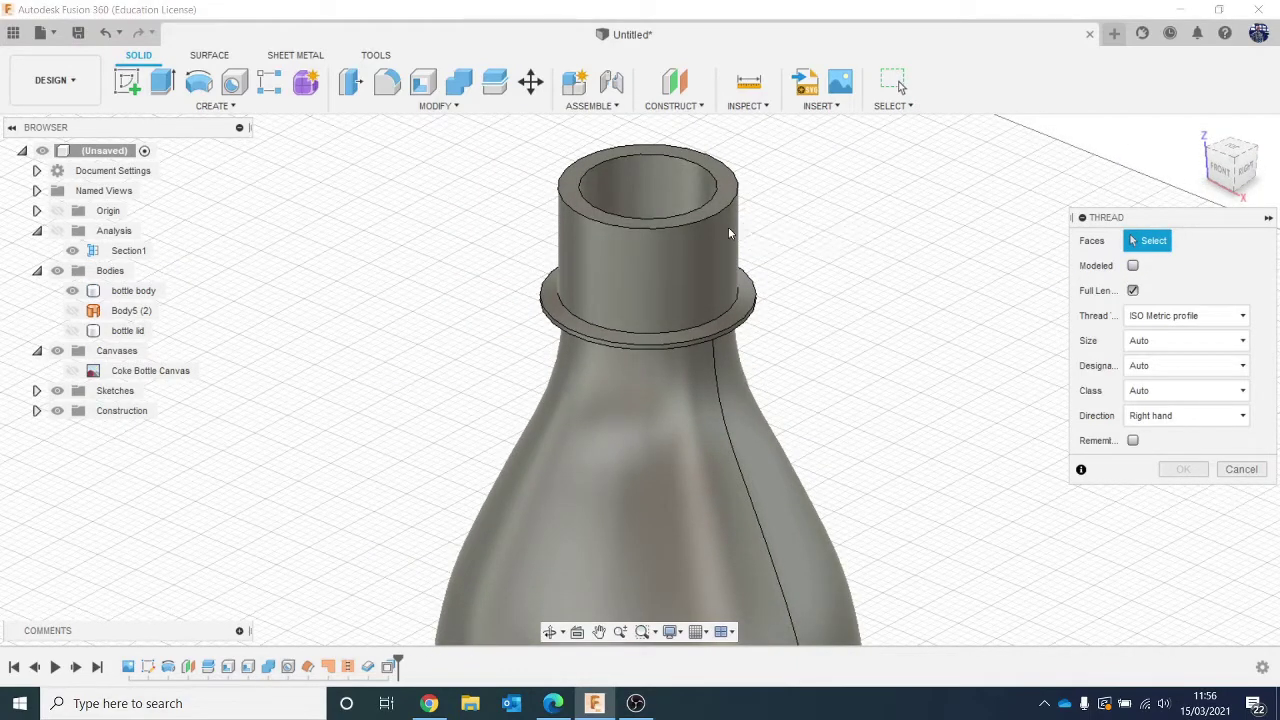
pyautogui.click(1190, 345)
pyautogui.click(1185, 356)
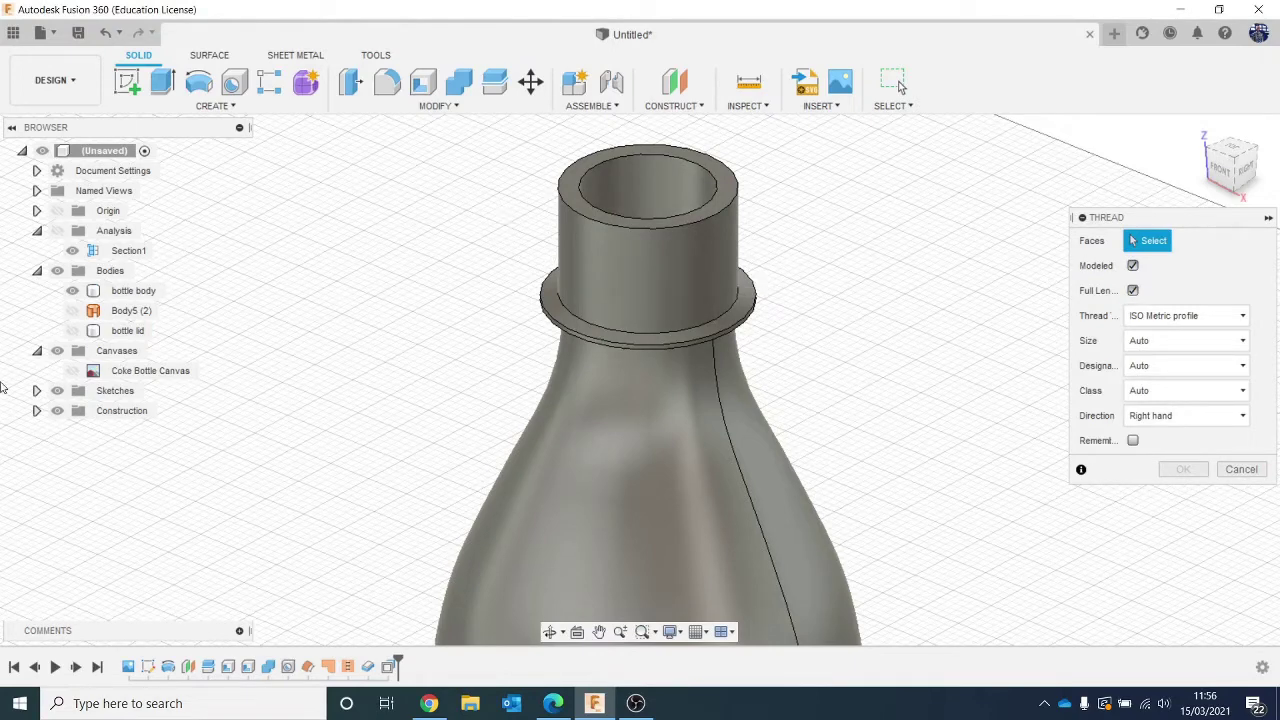
pyautogui.click(72, 290)
pyautogui.click(72, 330)
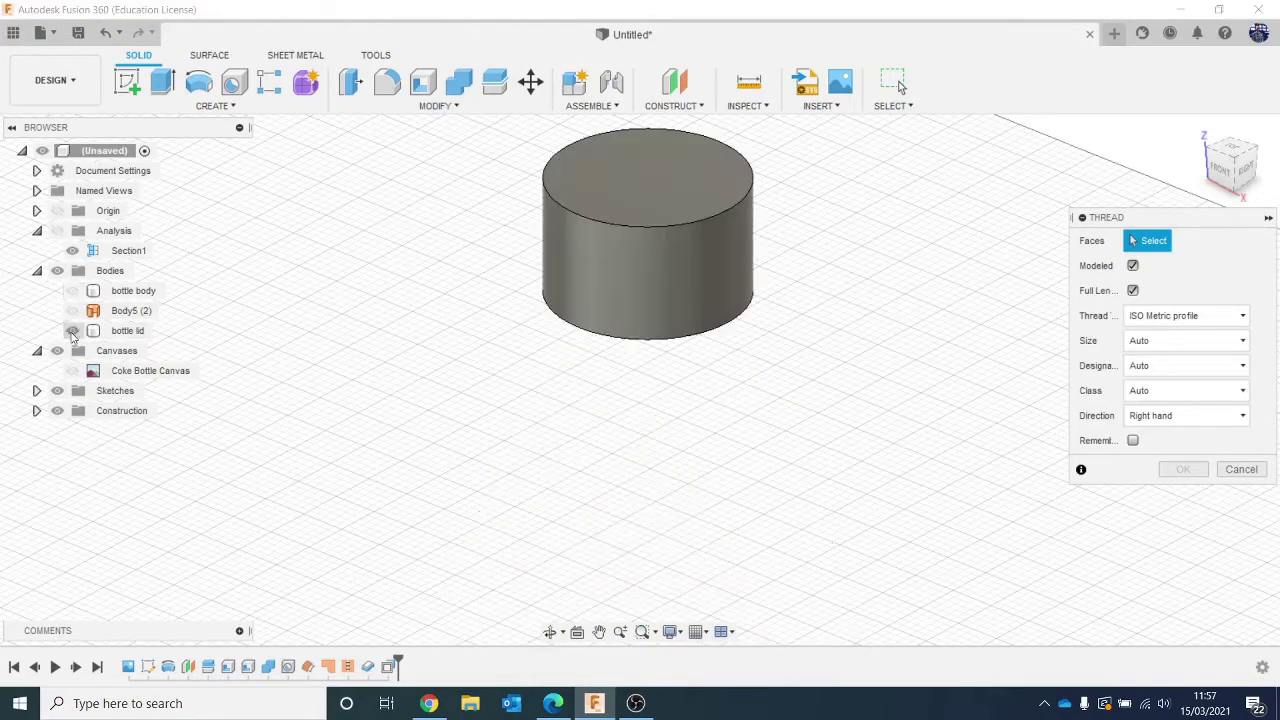
pyautogui.click(1215, 172)
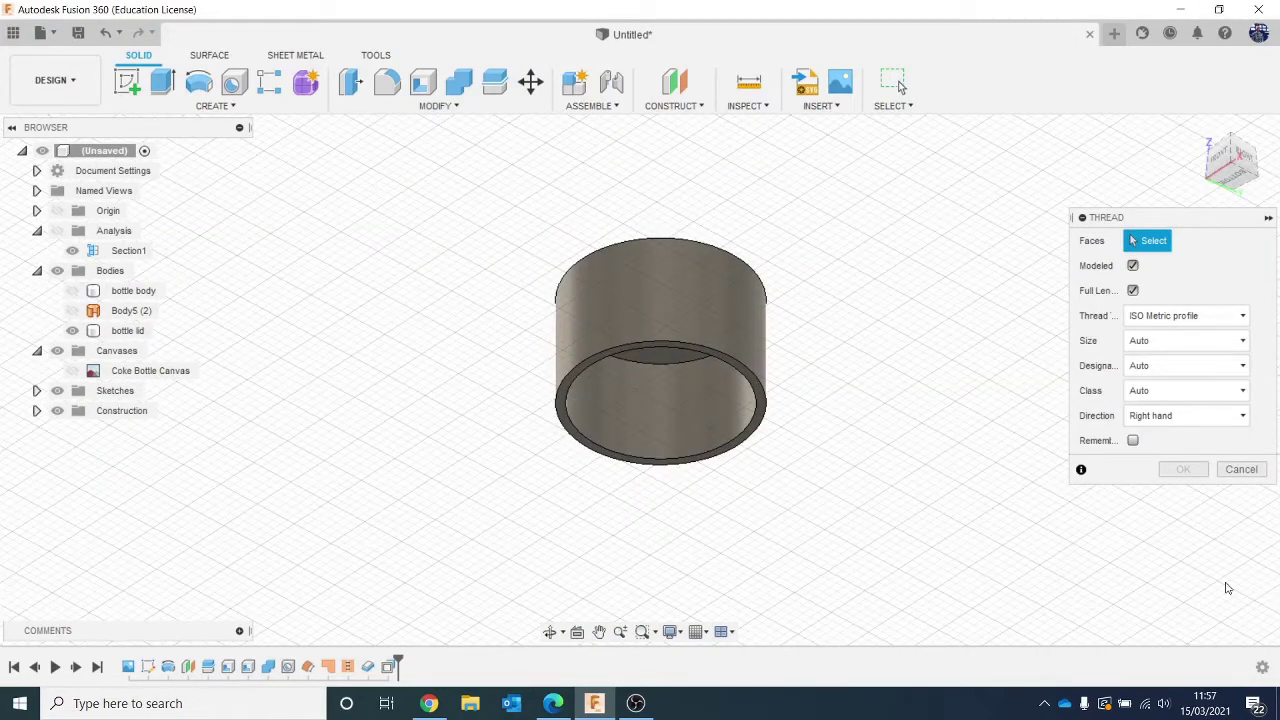
pyautogui.click(1241, 469)
# Hide the bottle body and show only the bottle lid with its open underside in view.
pyautogui.click(72, 290)
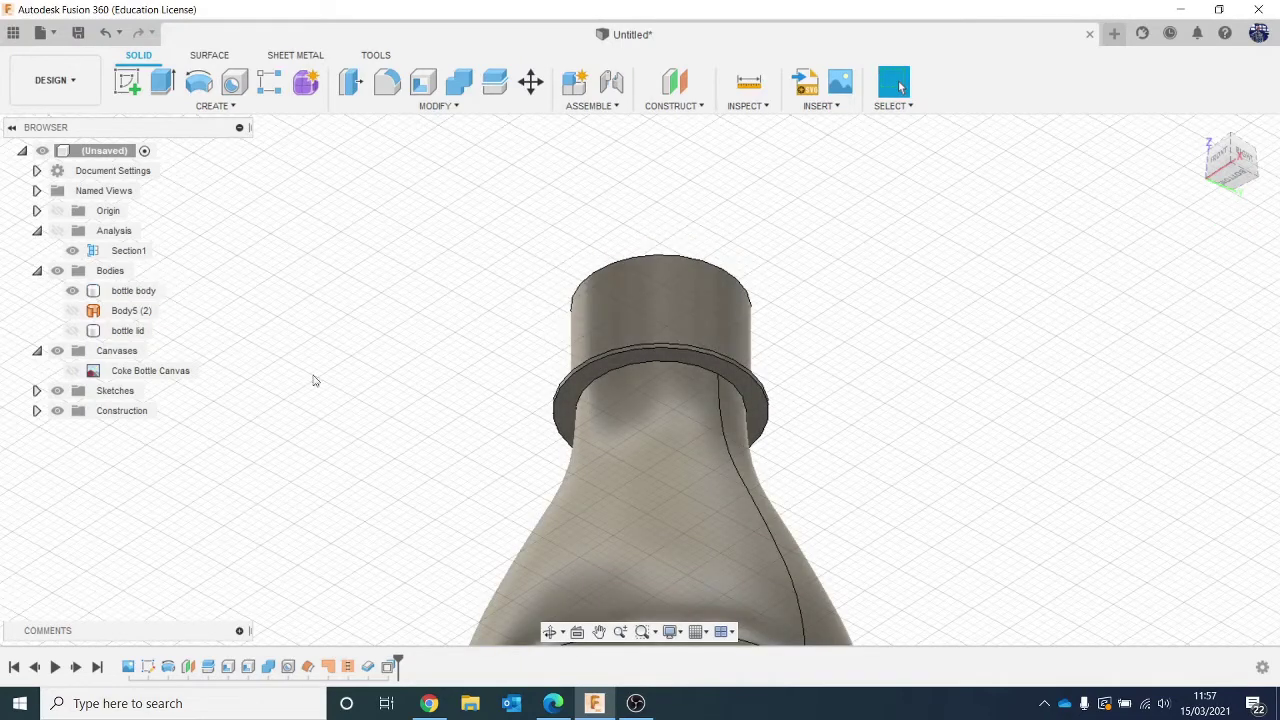
pyautogui.click(72, 290)
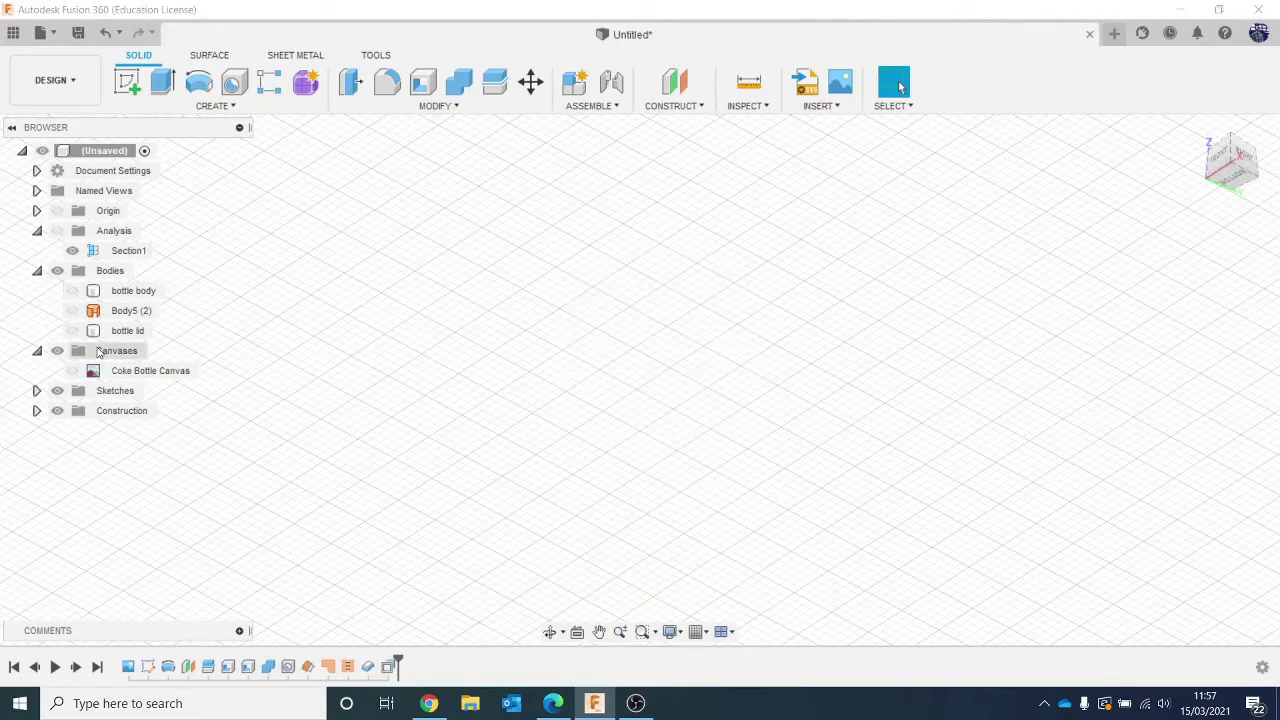
pyautogui.click(80, 334)
pyautogui.click(72, 330)
pyautogui.scroll(2, 370, 250)
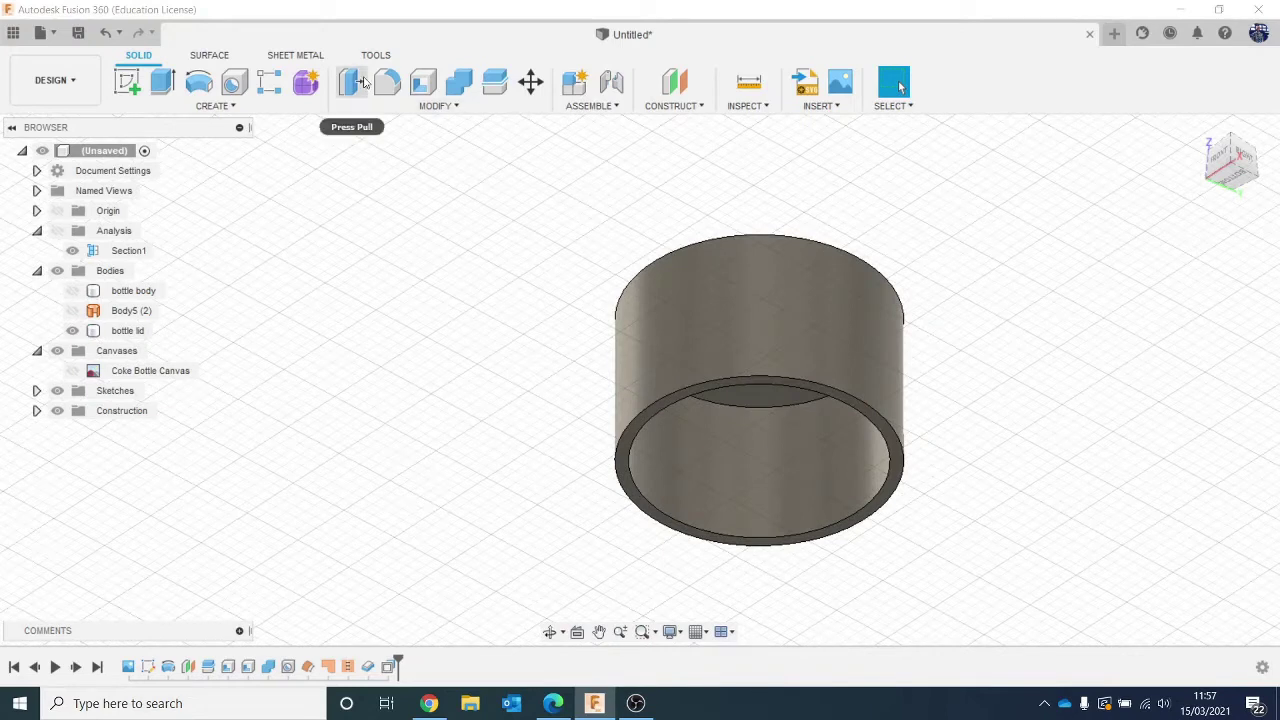
# Offset the inner cylindrical face of the bottle lid by 0.5 mm to thicken its wall inward.
pyautogui.click(351, 82)
pyautogui.click(760, 506)
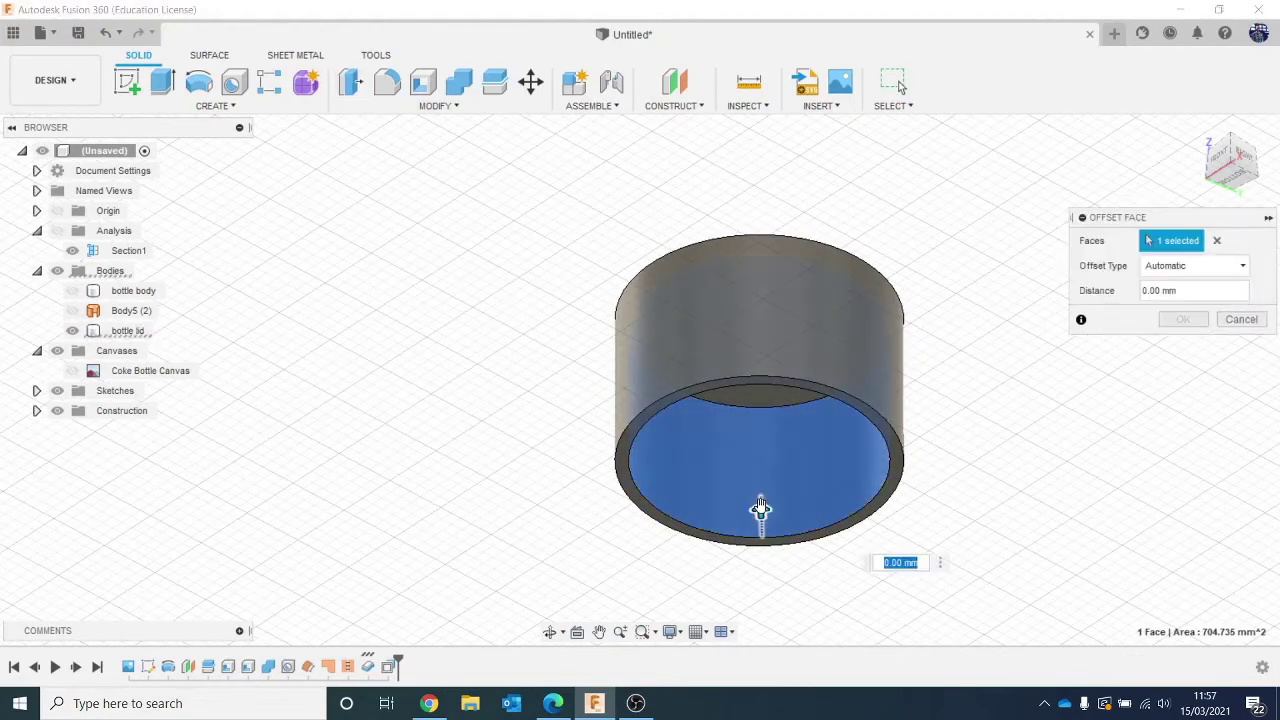
pyautogui.moveTo(760, 506); pyautogui.dragTo(760, 505)
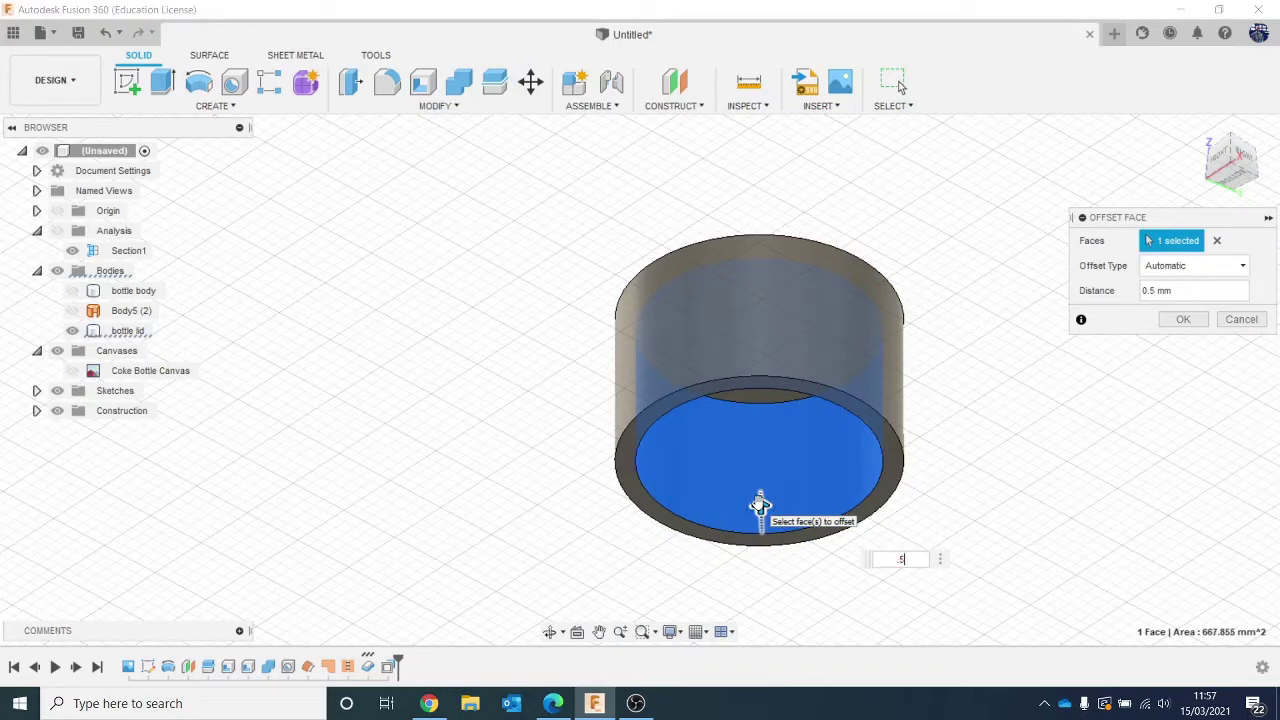
pyautogui.press('Return')
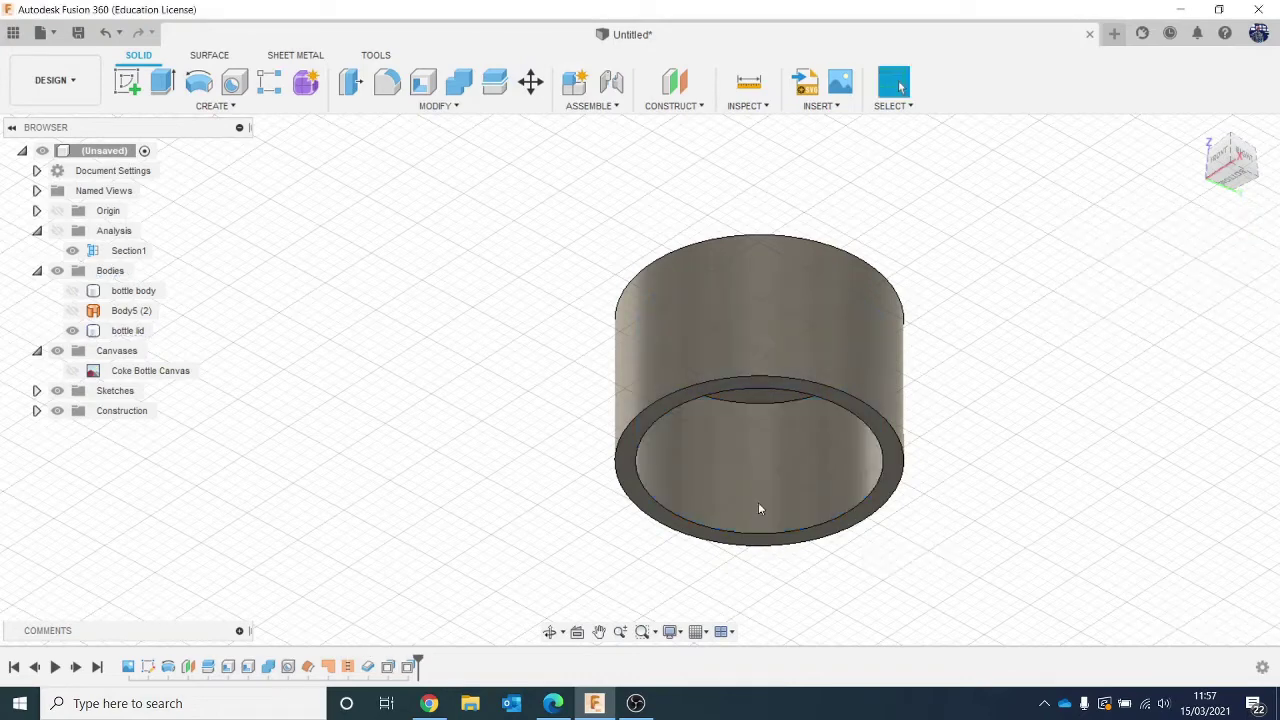
# Offset the lid's inner cylindrical face inward again by a further 0.5 mm.
pyautogui.click(222, 107)
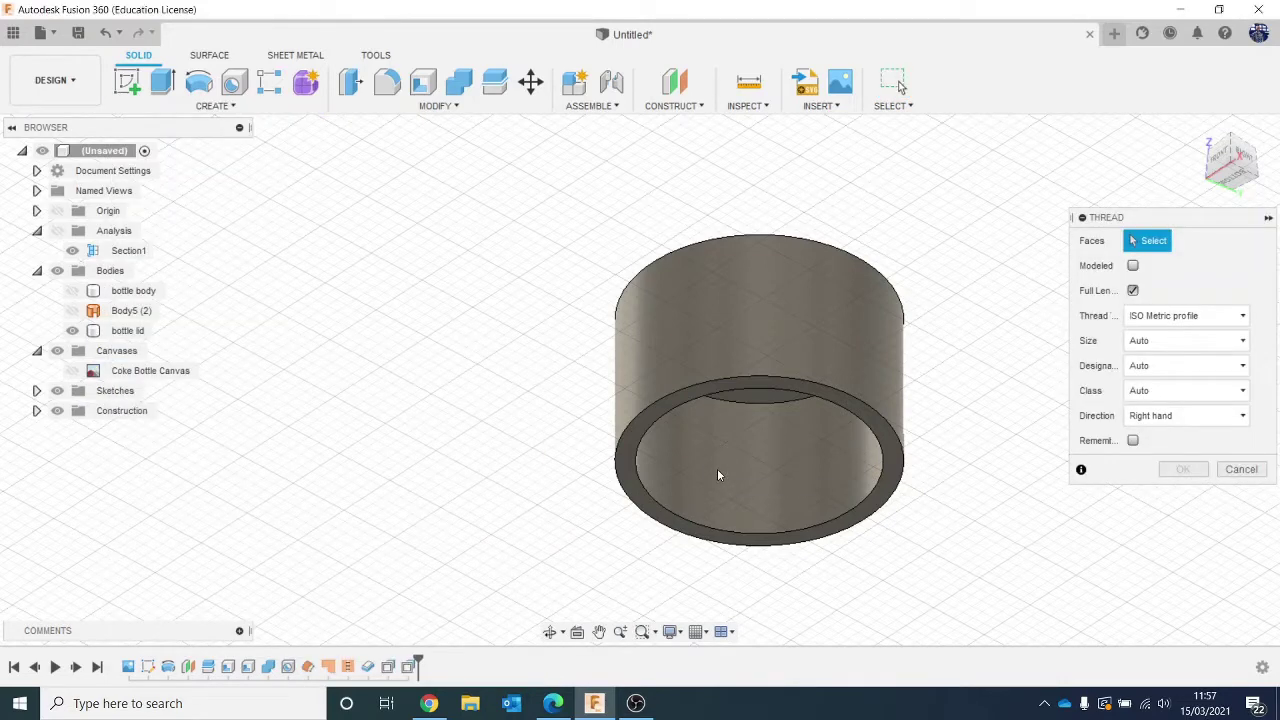
pyautogui.click(1226, 473)
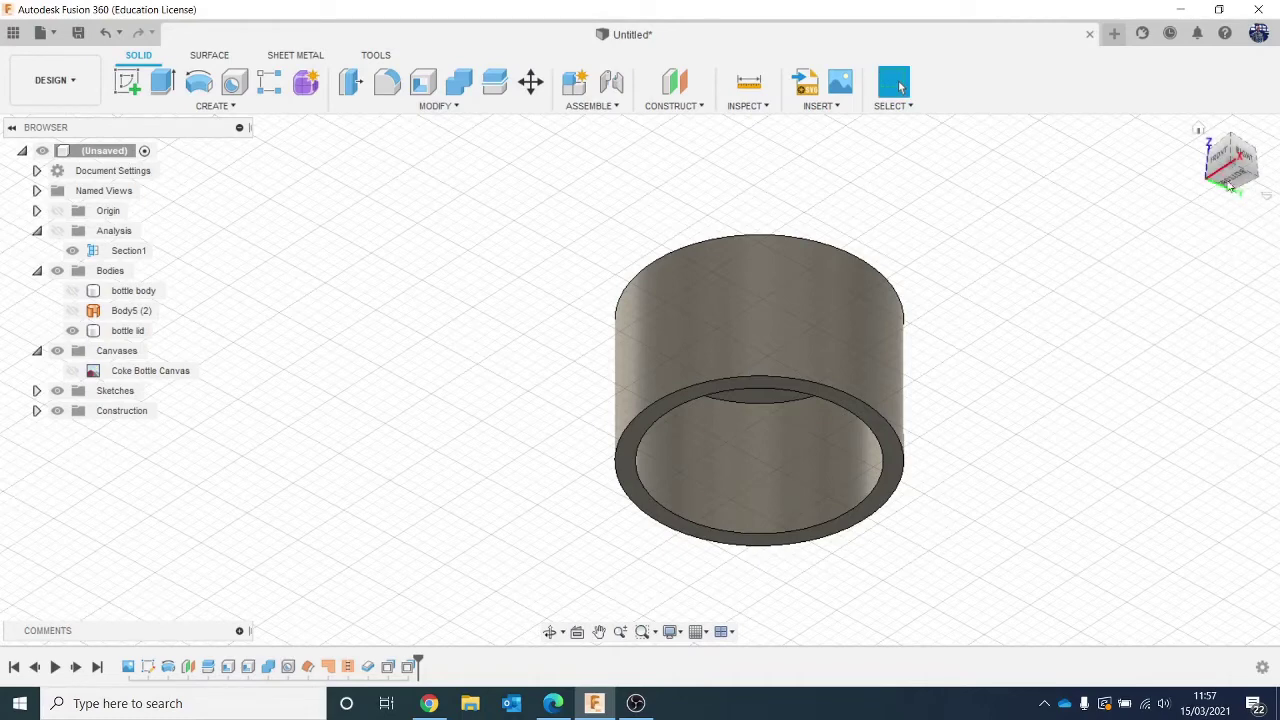
pyautogui.moveTo(1229, 150); pyautogui.dragTo(1262, 134)
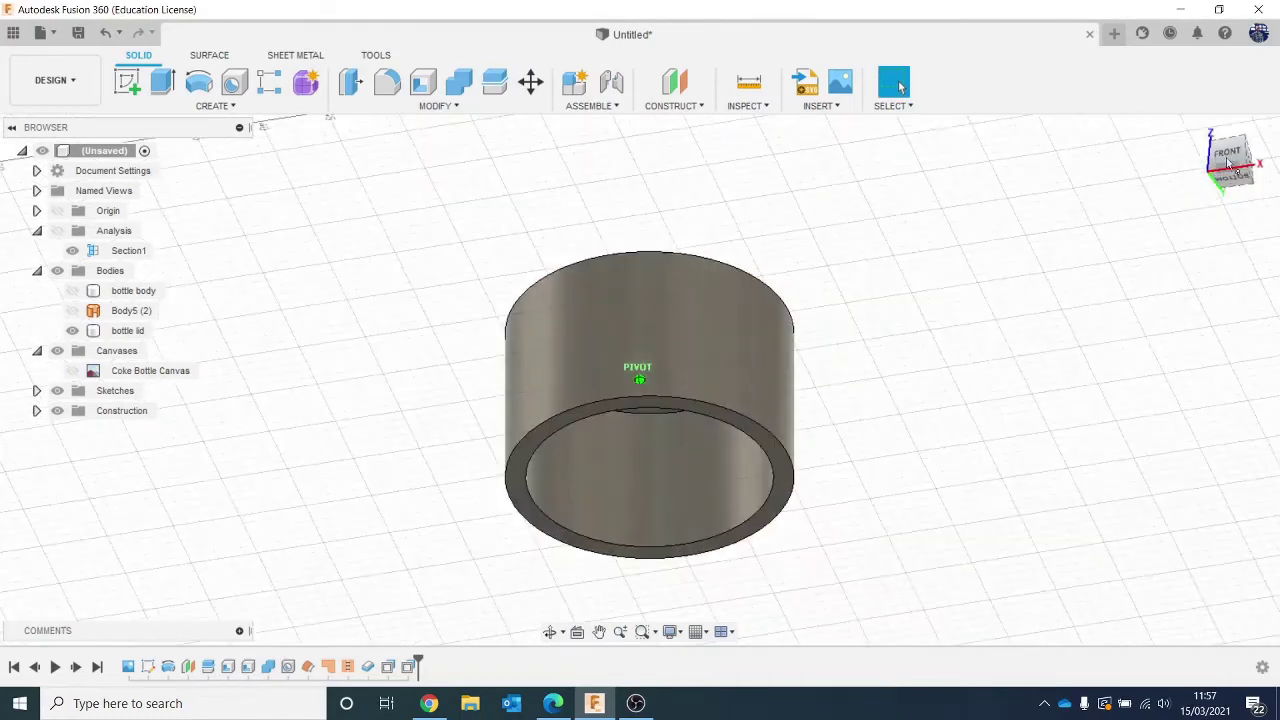
pyautogui.click(351, 84)
pyautogui.click(610, 500)
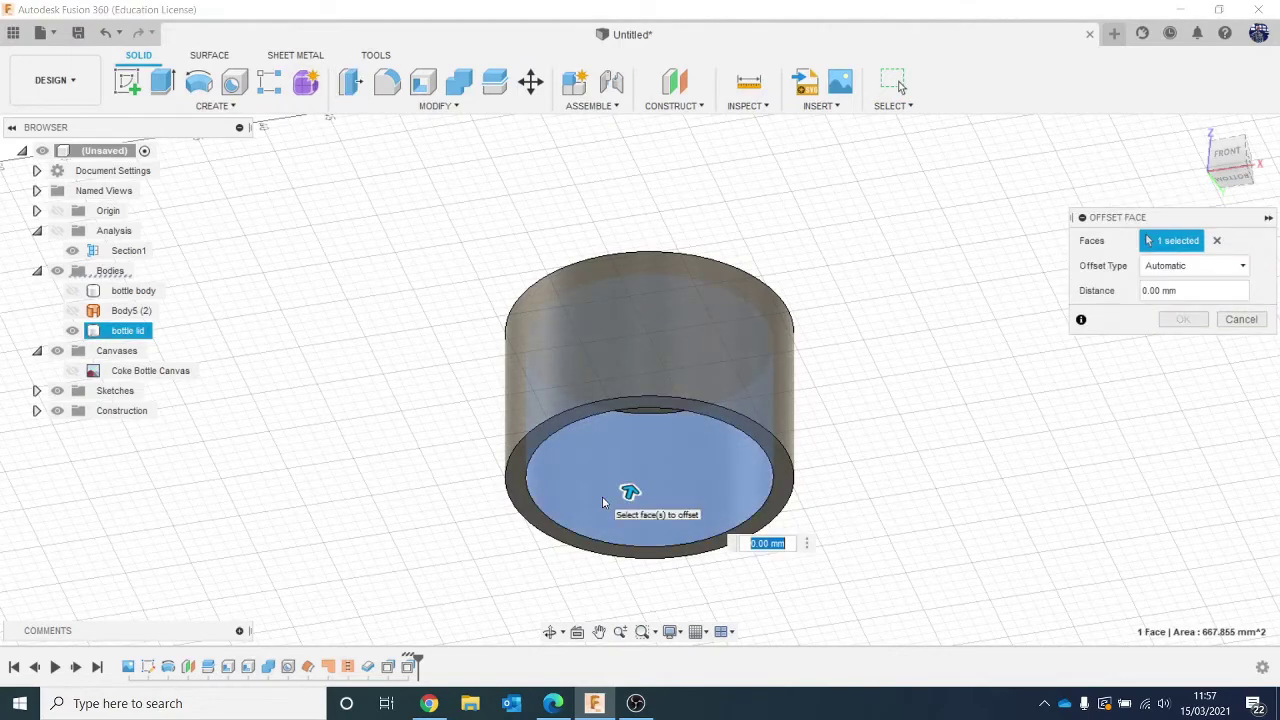
pyautogui.write('5')
pyautogui.press('Return')
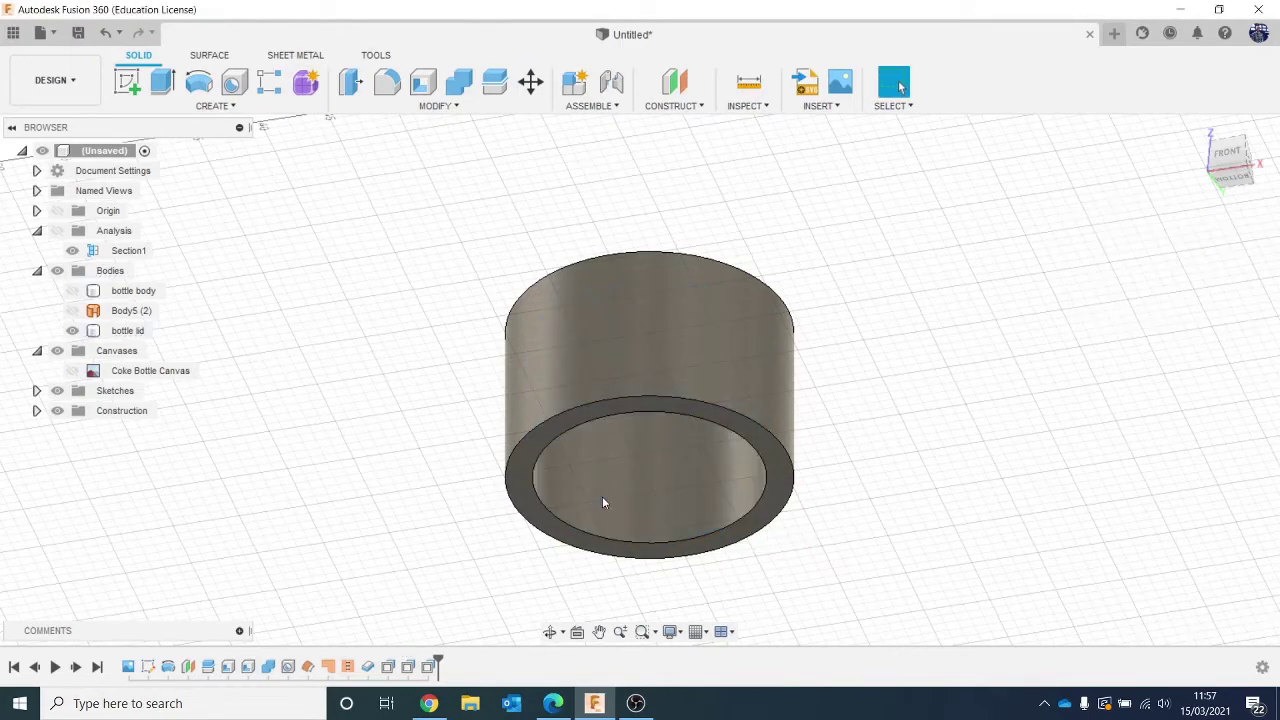
pyautogui.click(213, 105)
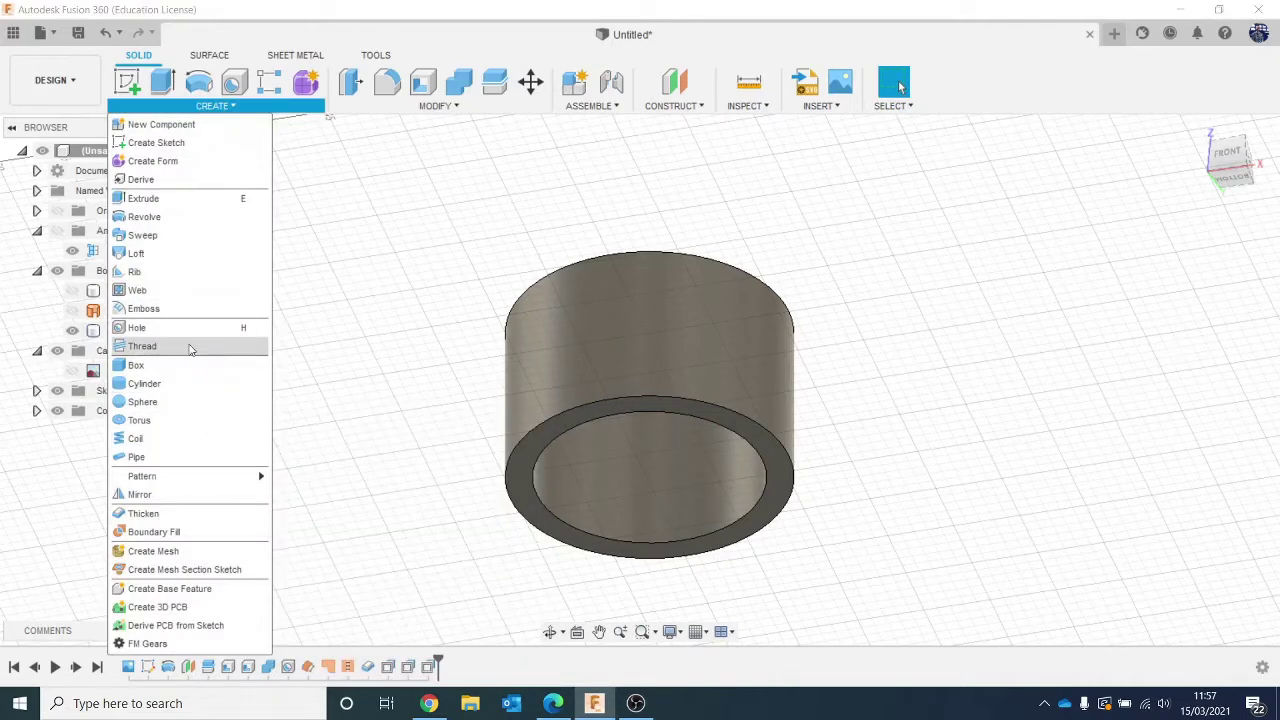
pyautogui.click(189, 346)
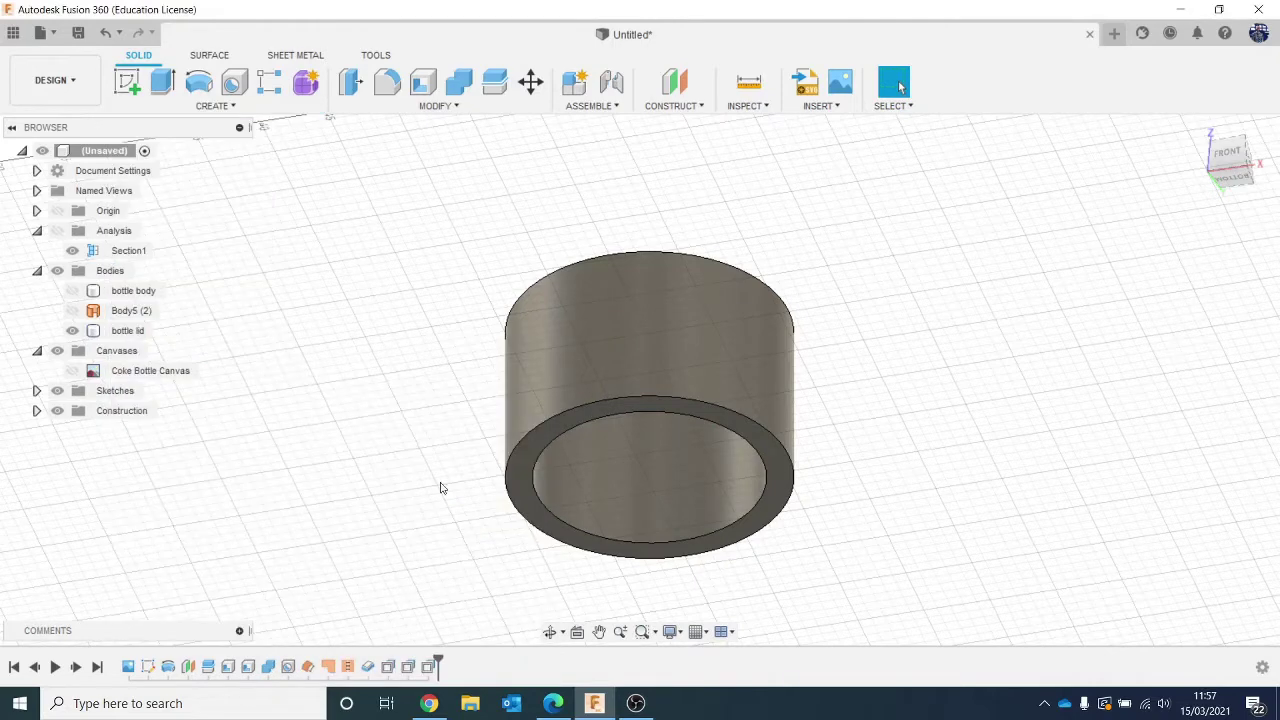
pyautogui.click(1245, 192)
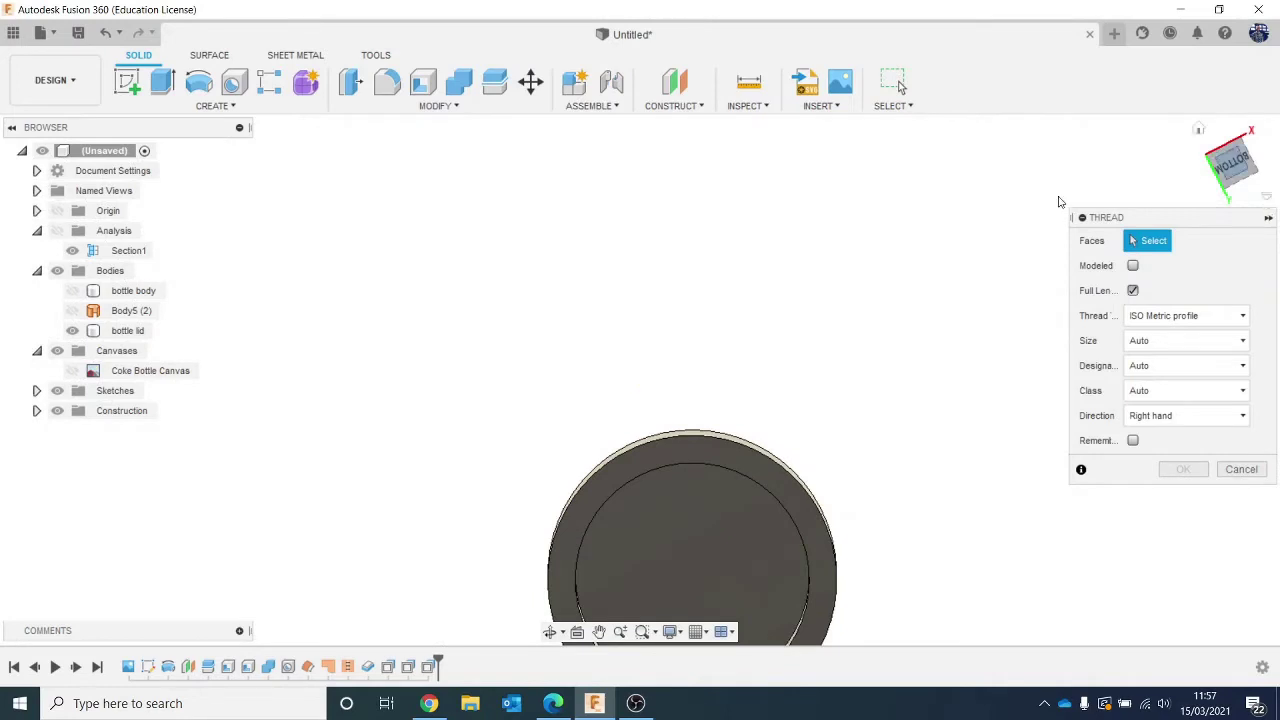
pyautogui.click(1241, 469)
# Sketch a circle centred on the origin on the lid's flat inner face, slightly larger than the inner wall's edge.
pyautogui.click(127, 82)
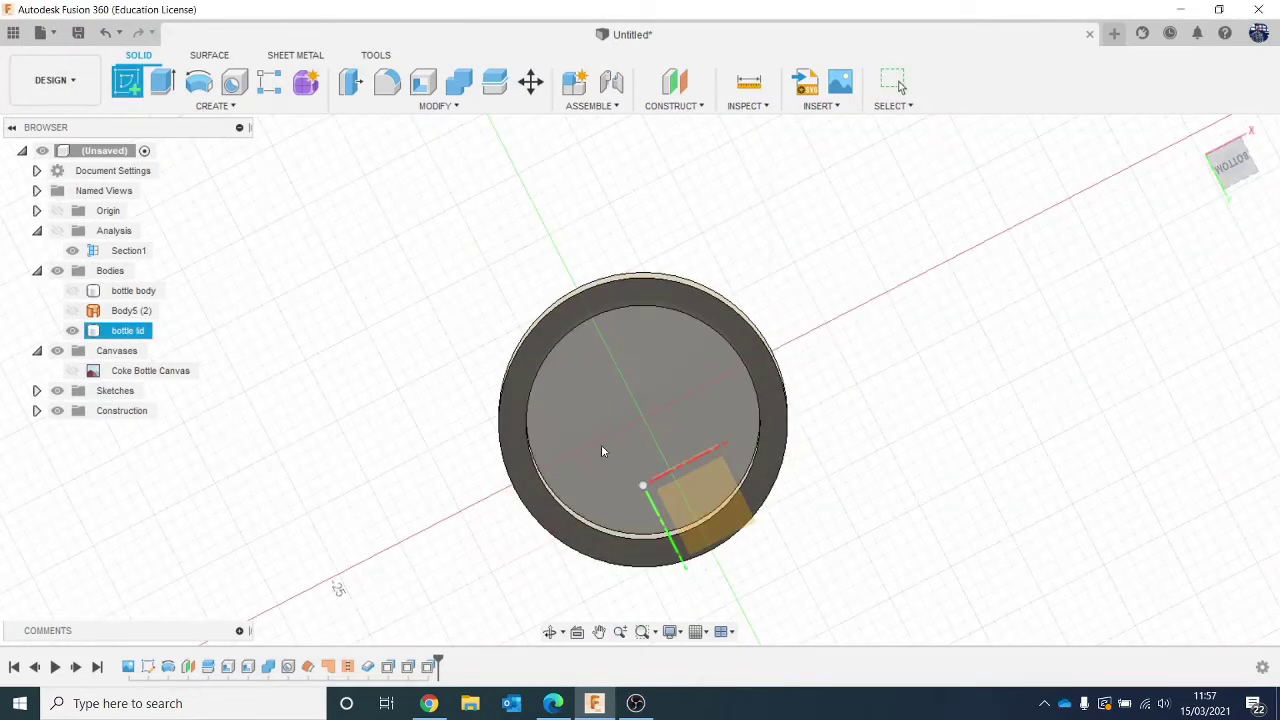
pyautogui.click(612, 389)
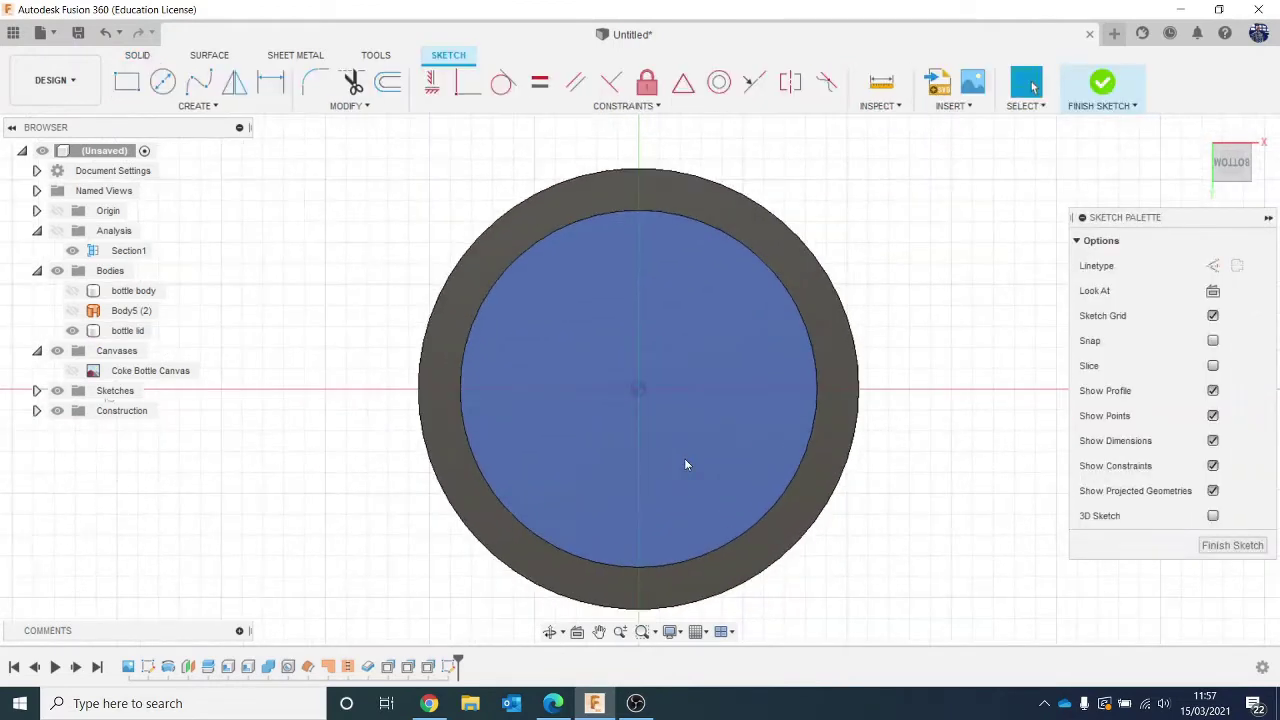
pyautogui.click(162, 81)
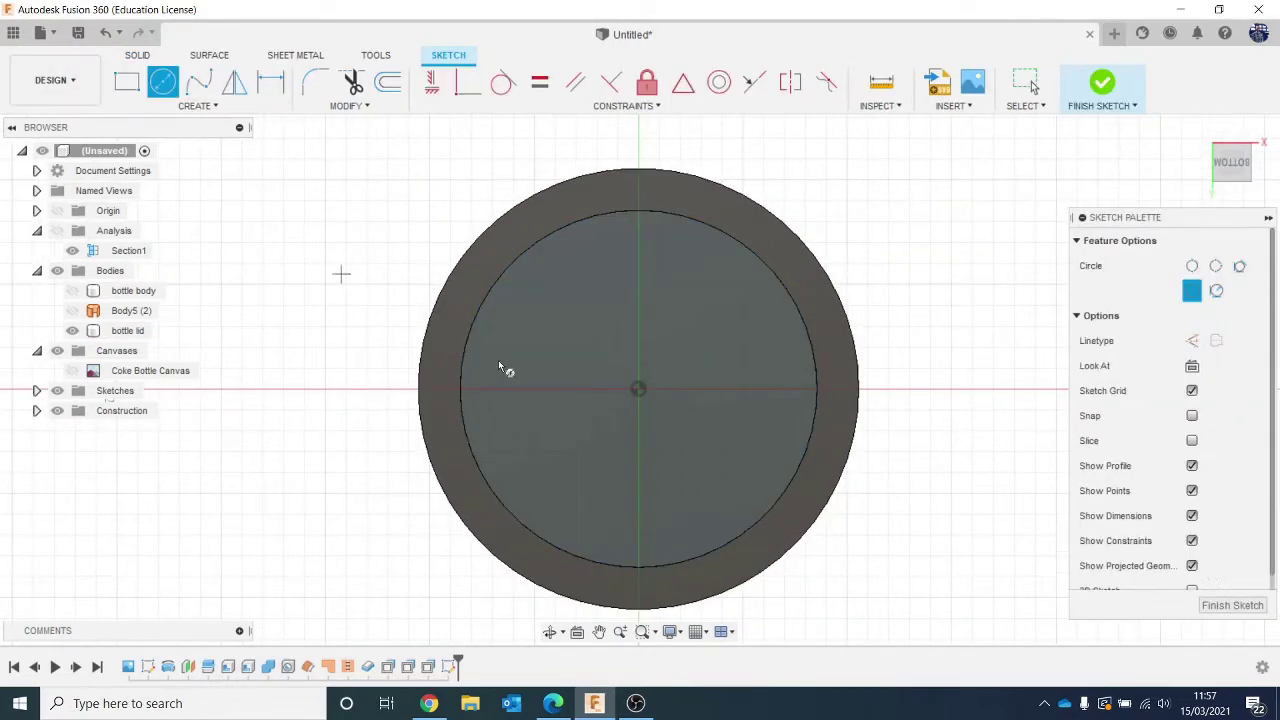
pyautogui.click(645, 396)
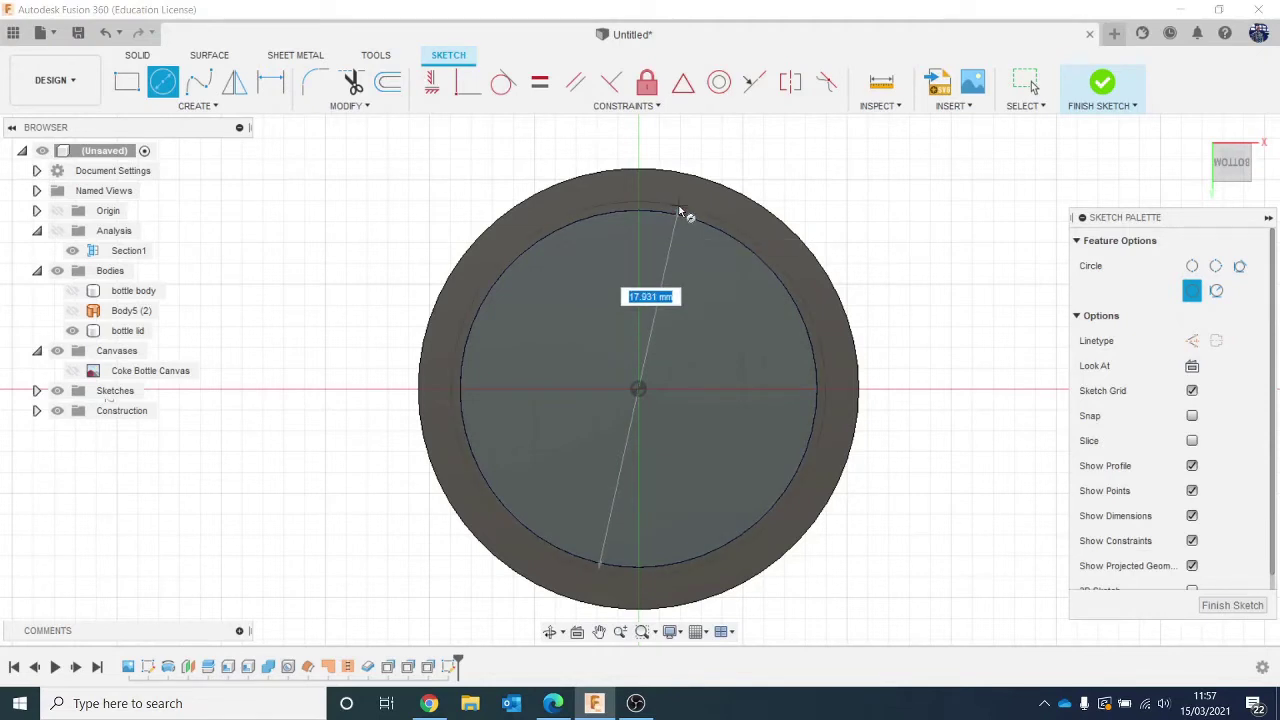
pyautogui.scroll(10, 680, 213)
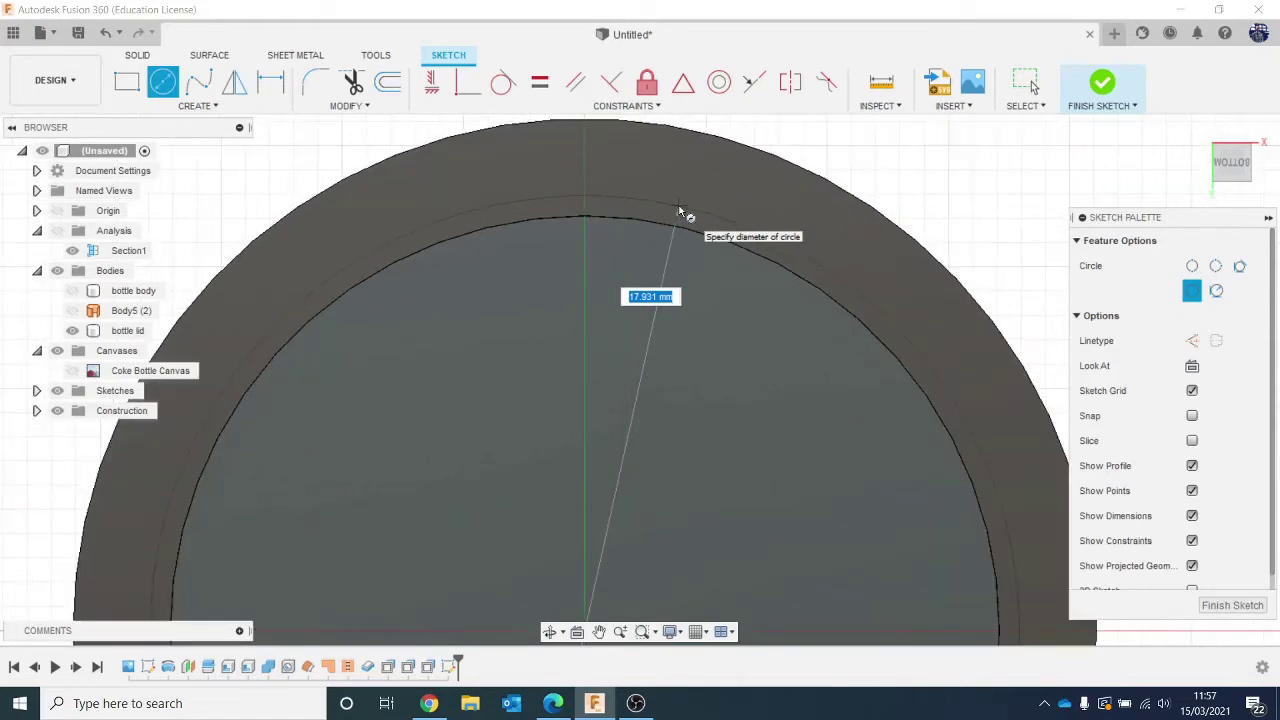
pyautogui.click(656, 263)
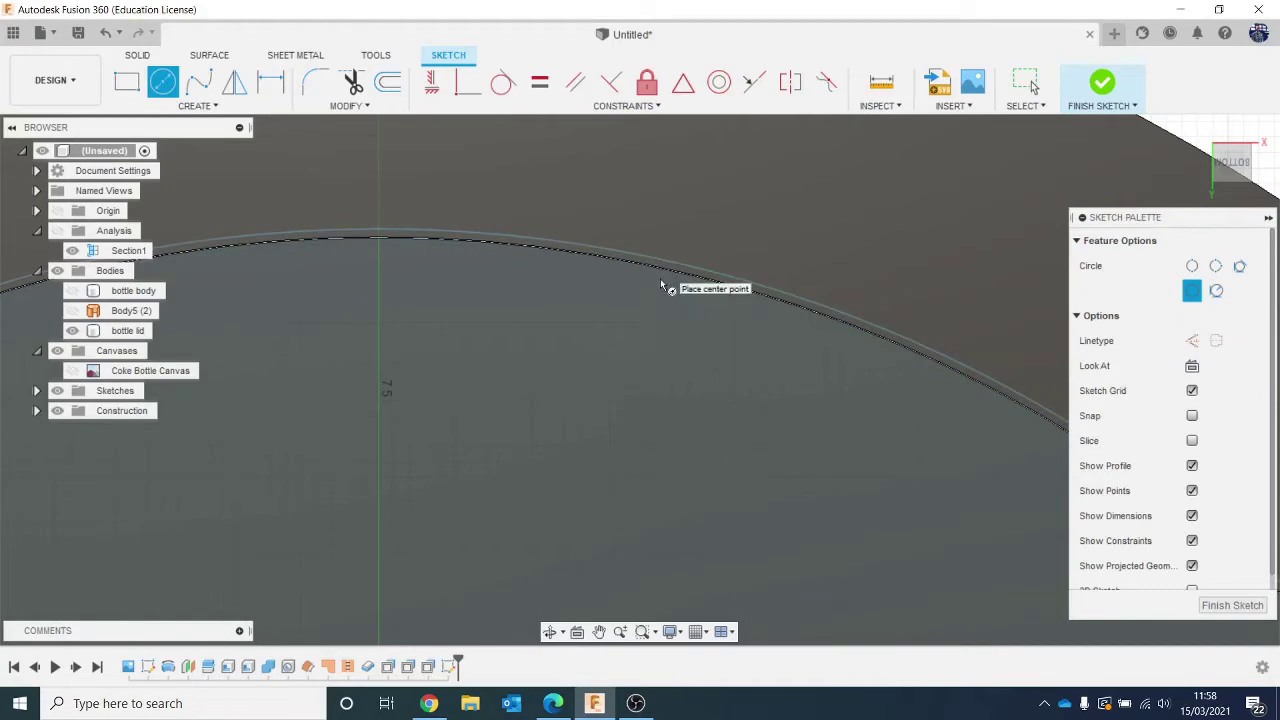
pyautogui.click(1104, 82)
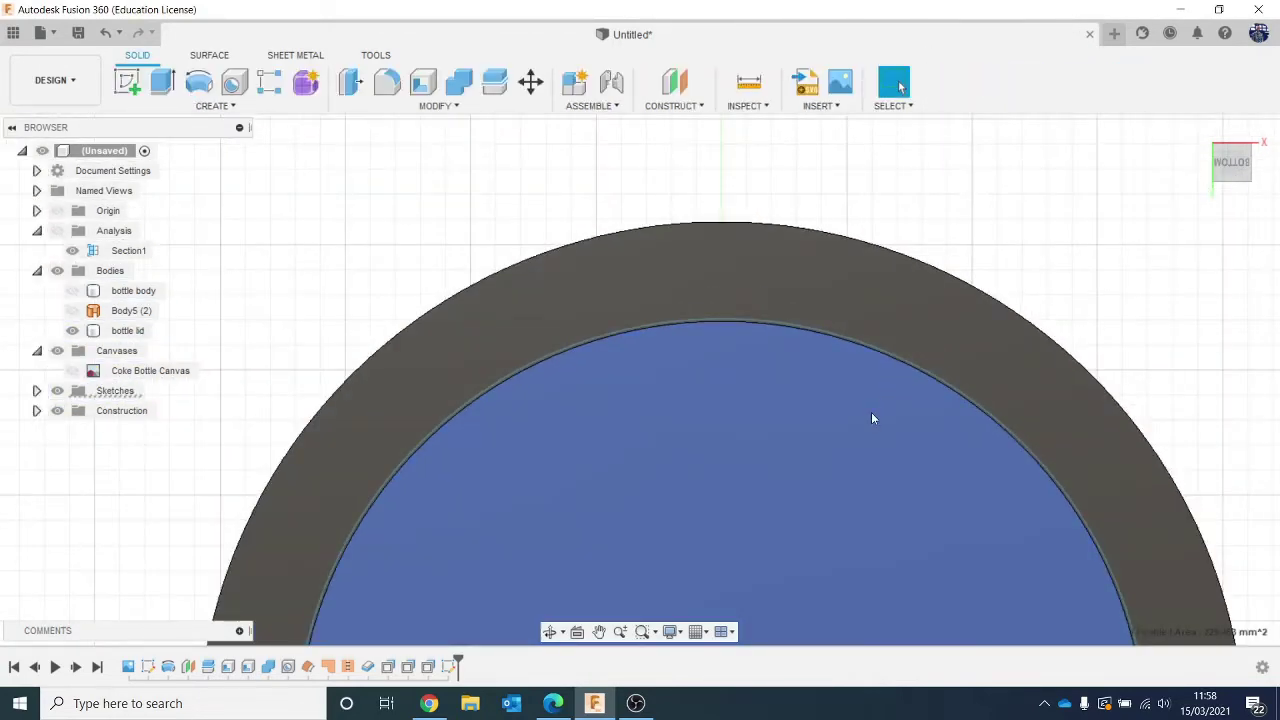
# Extrude both sketch profiles, the inner disc and the thin ring around it, as a cut about 17.6 mm through the lid's open end.
pyautogui.press('e')
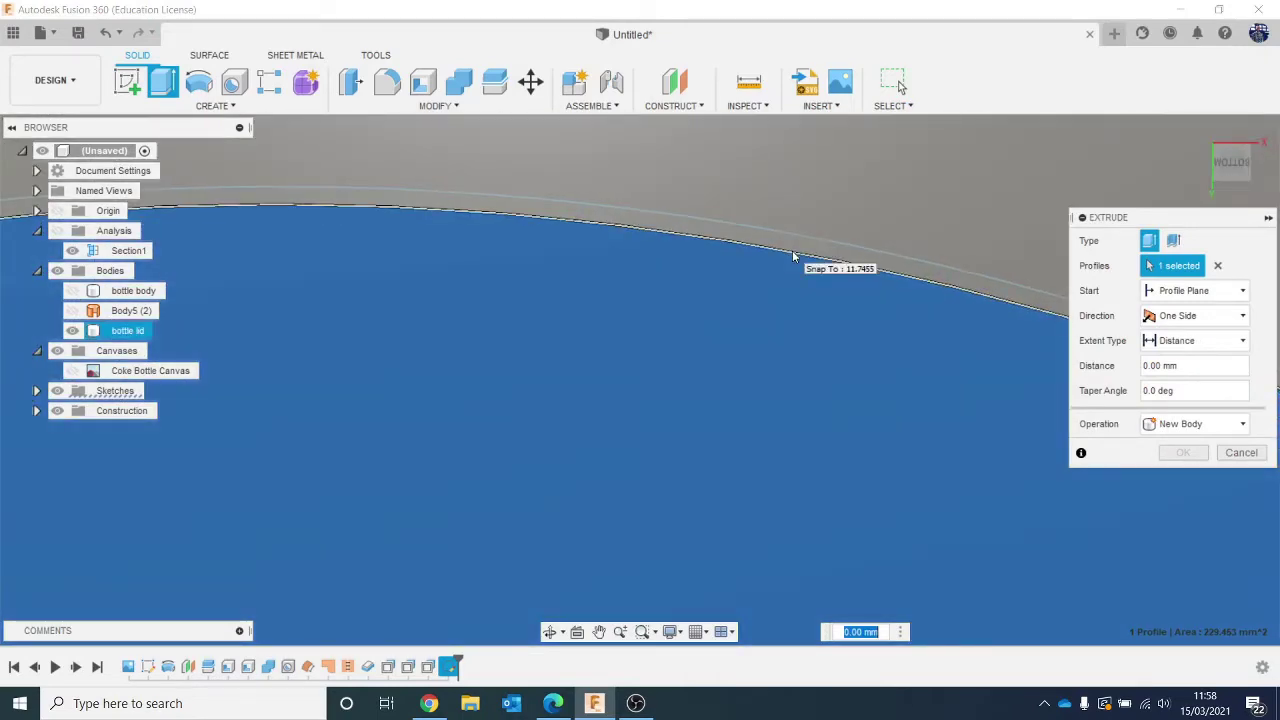
pyautogui.click(824, 249)
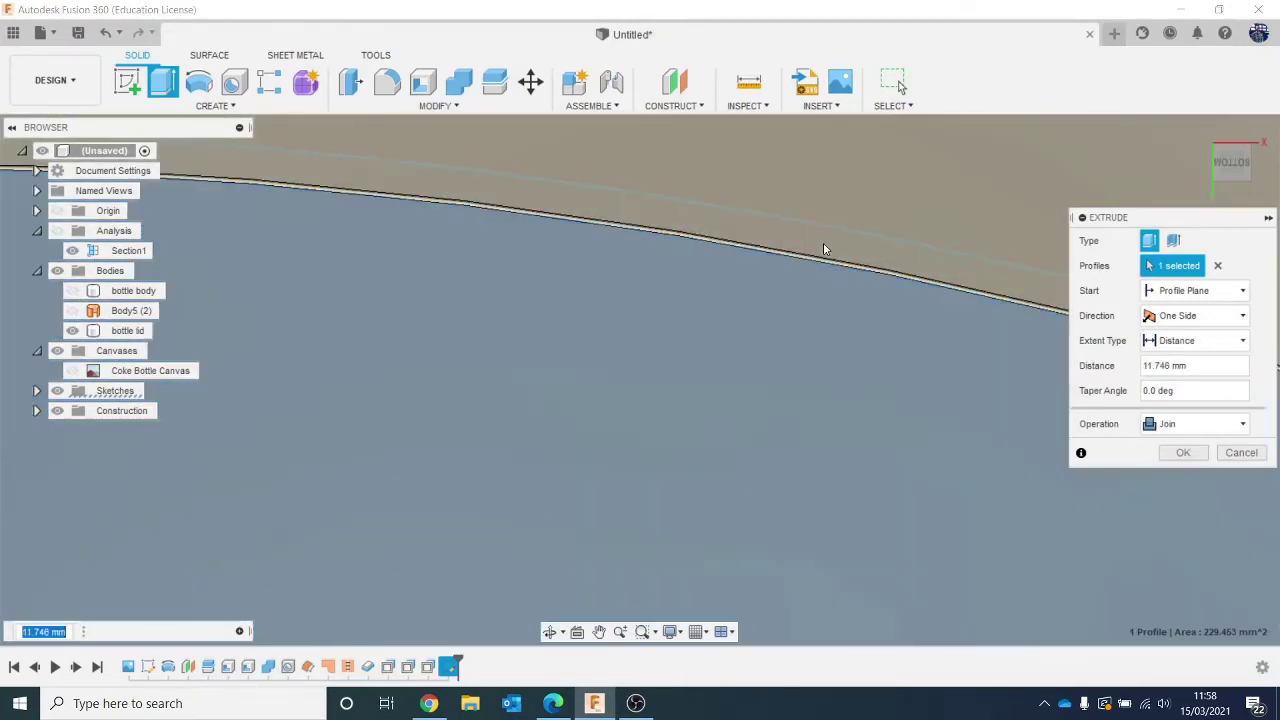
pyautogui.scroll(-8, 836, 269)
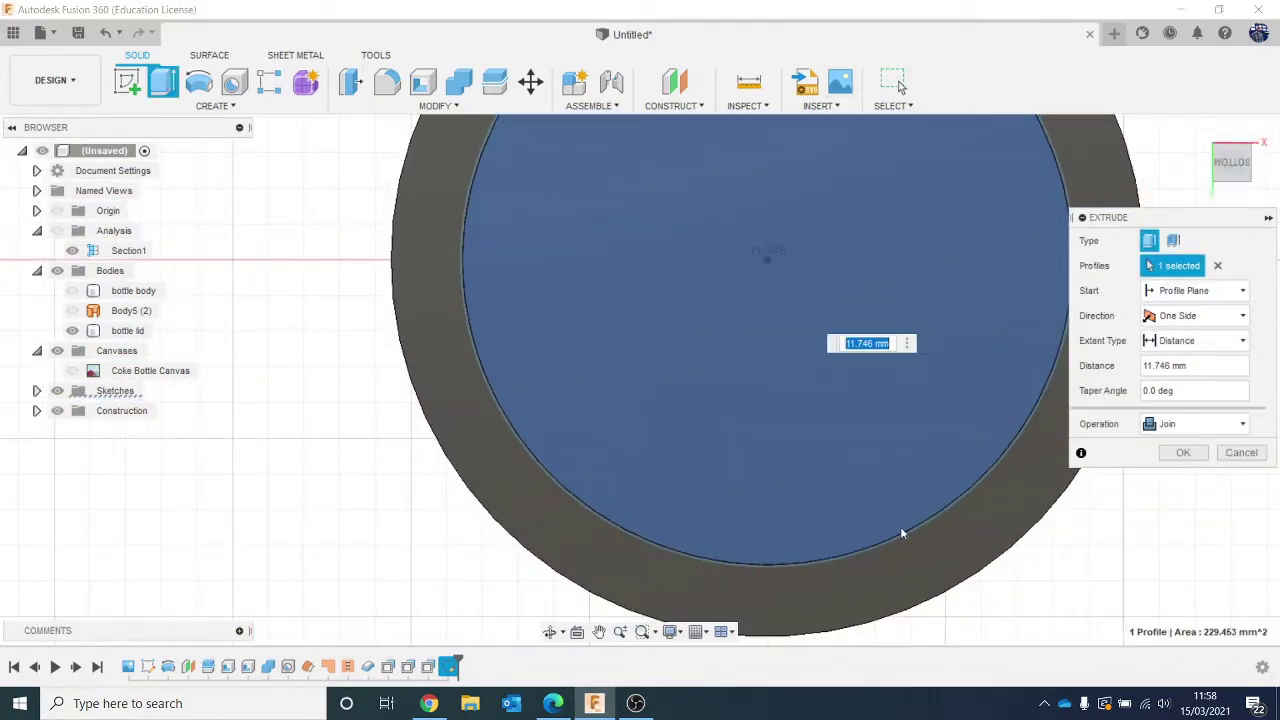
pyautogui.scroll(5, 763, 568)
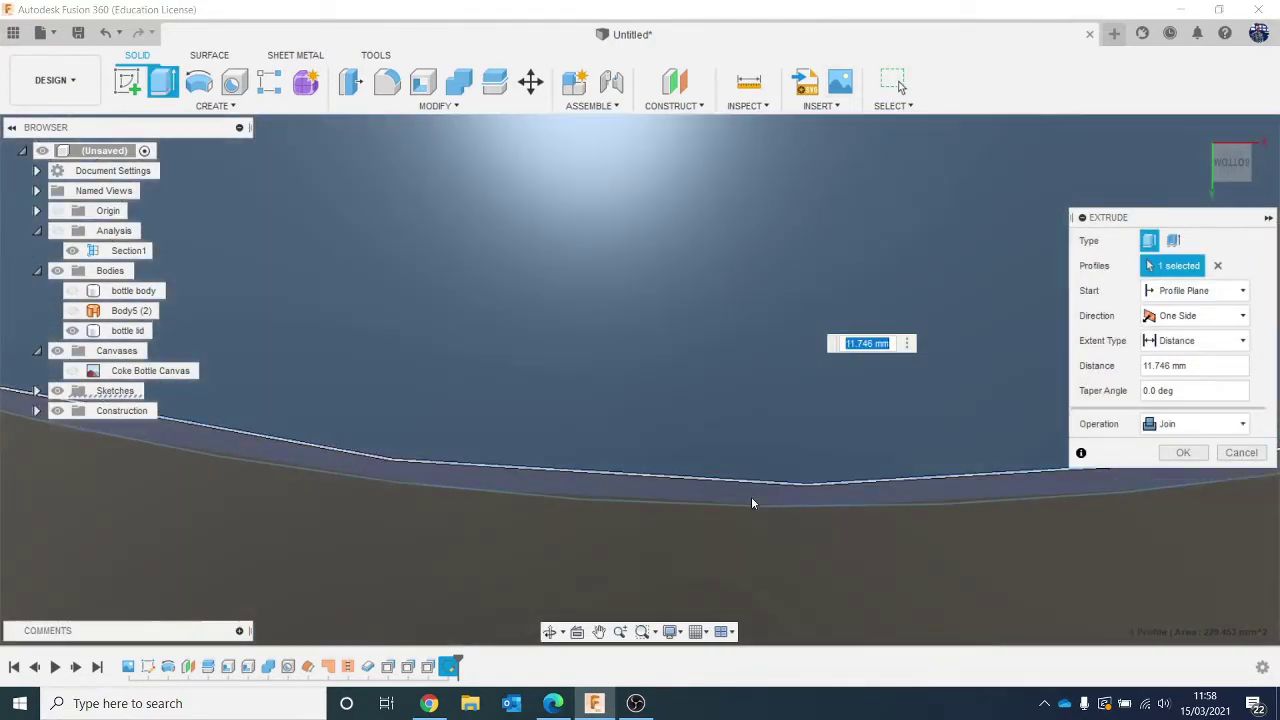
pyautogui.click(755, 505)
pyautogui.scroll(-2, 759, 465)
pyautogui.scroll(-5, 760, 458)
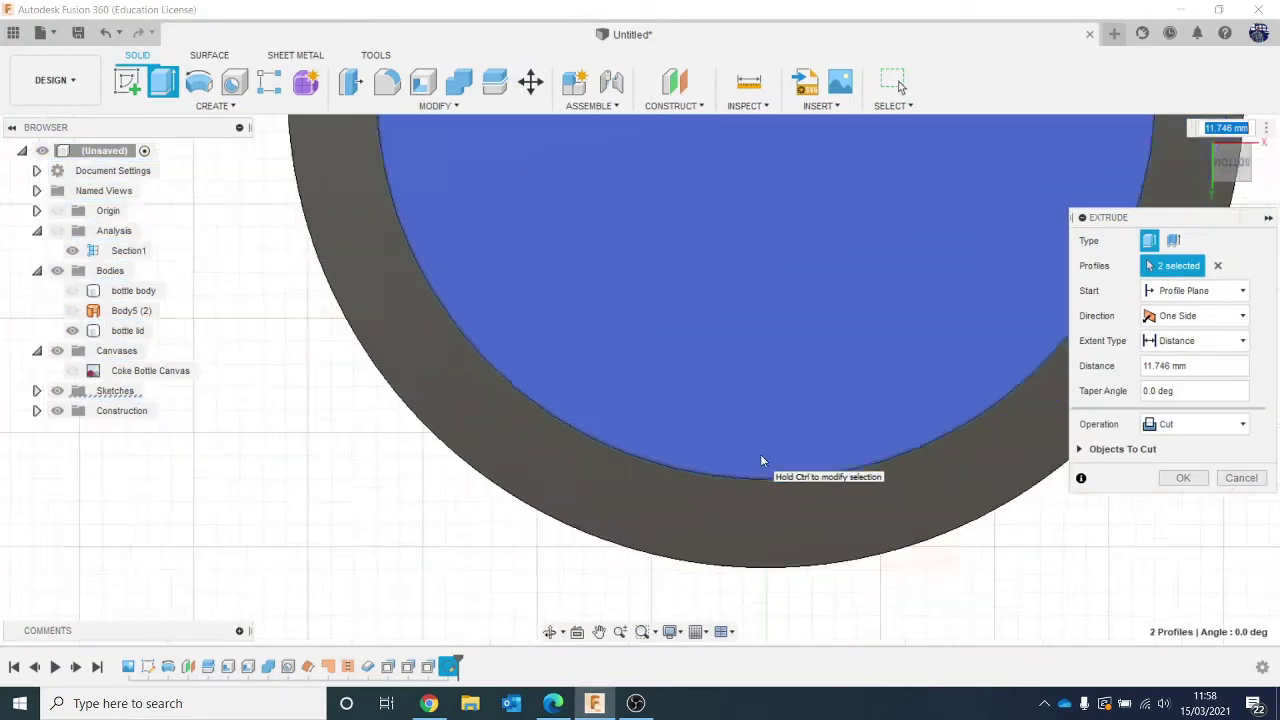
pyautogui.click(1246, 188)
pyautogui.moveTo(817, 336); pyautogui.dragTo(771, 37, button='middle')
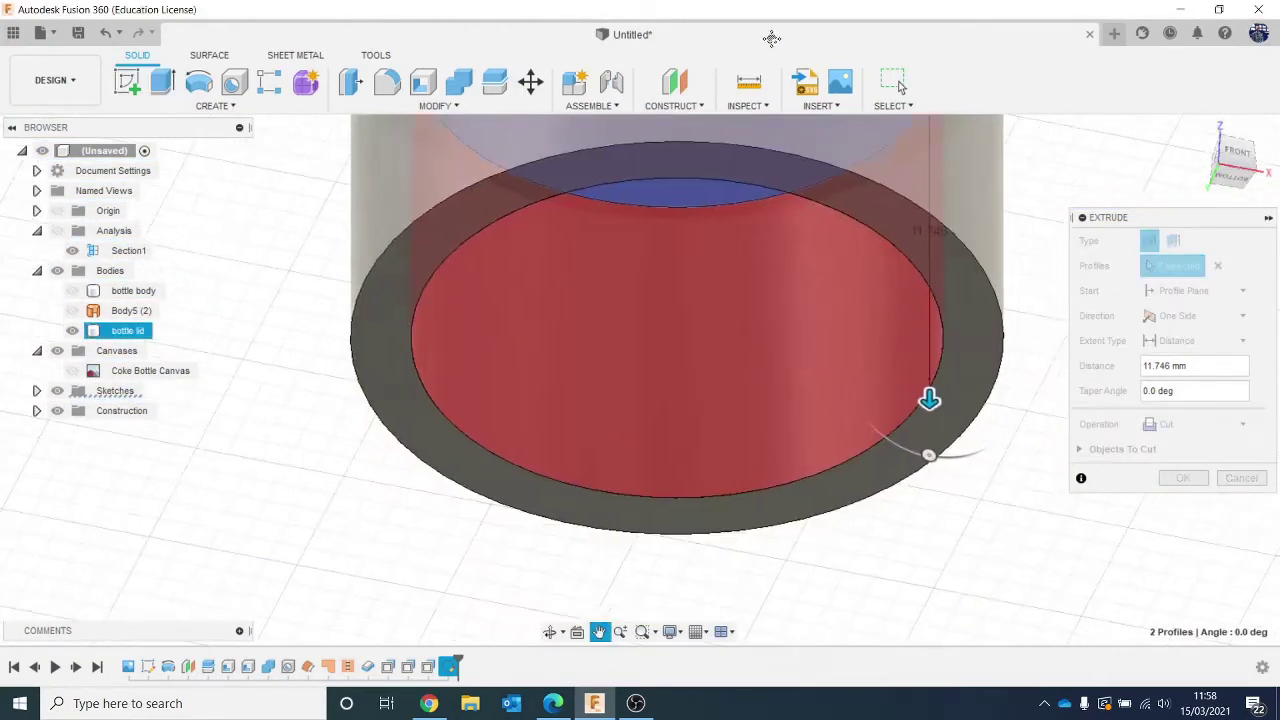
pyautogui.scroll(-1, 949, 317)
pyautogui.moveTo(935, 400); pyautogui.dragTo(931, 507)
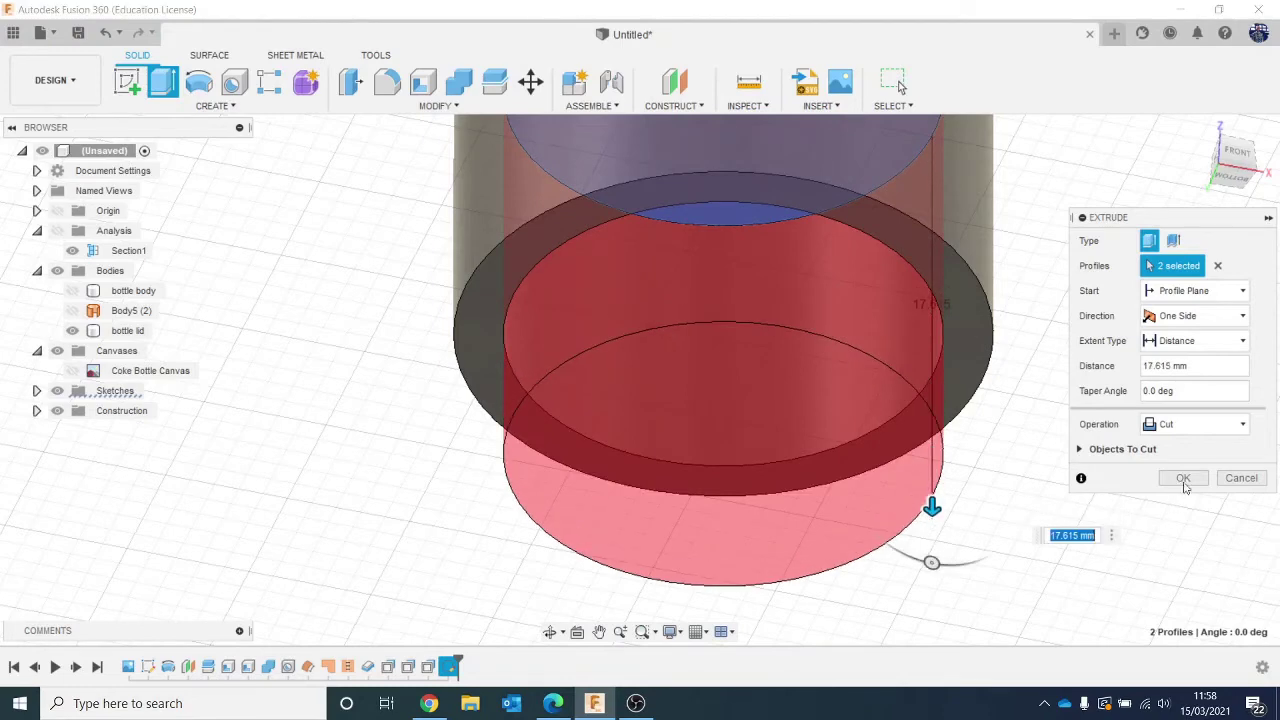
pyautogui.click(1181, 479)
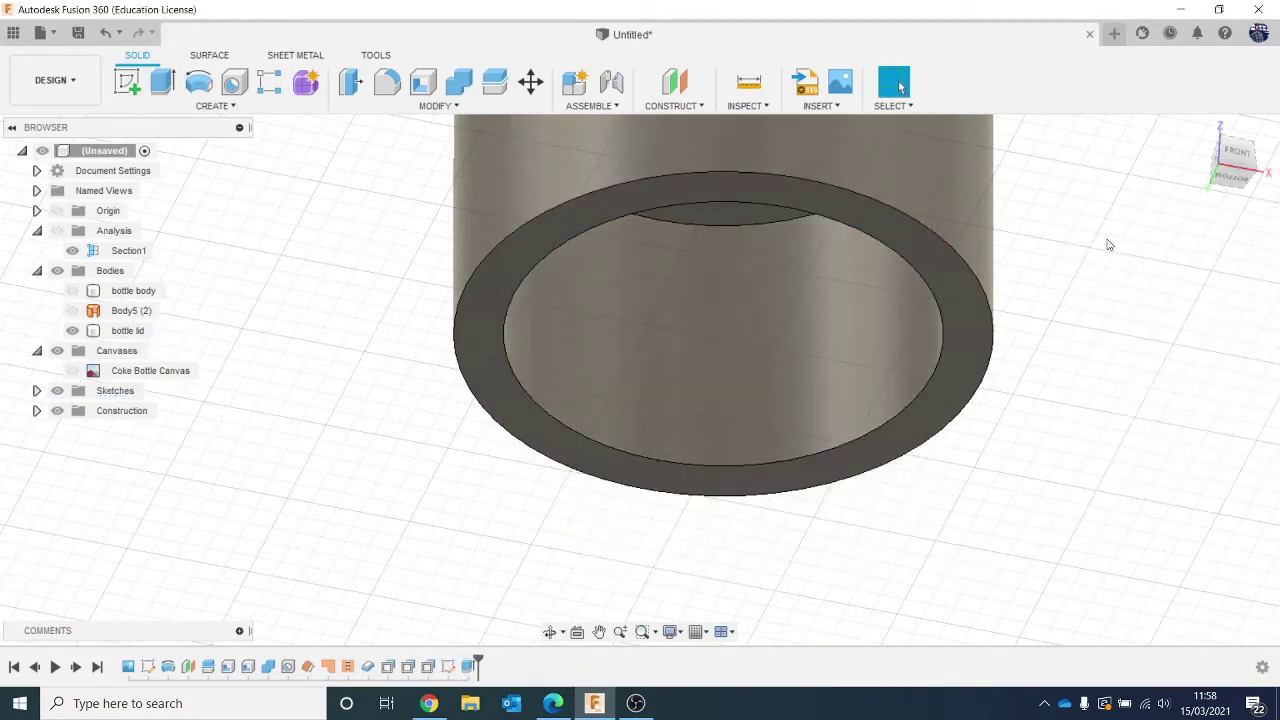
# Add a modeled, full-length, right-hand ISO Metric M17x1.5 thread, class 6H, to the inner cylindrical face of the bottle lid.
pyautogui.click(226, 108)
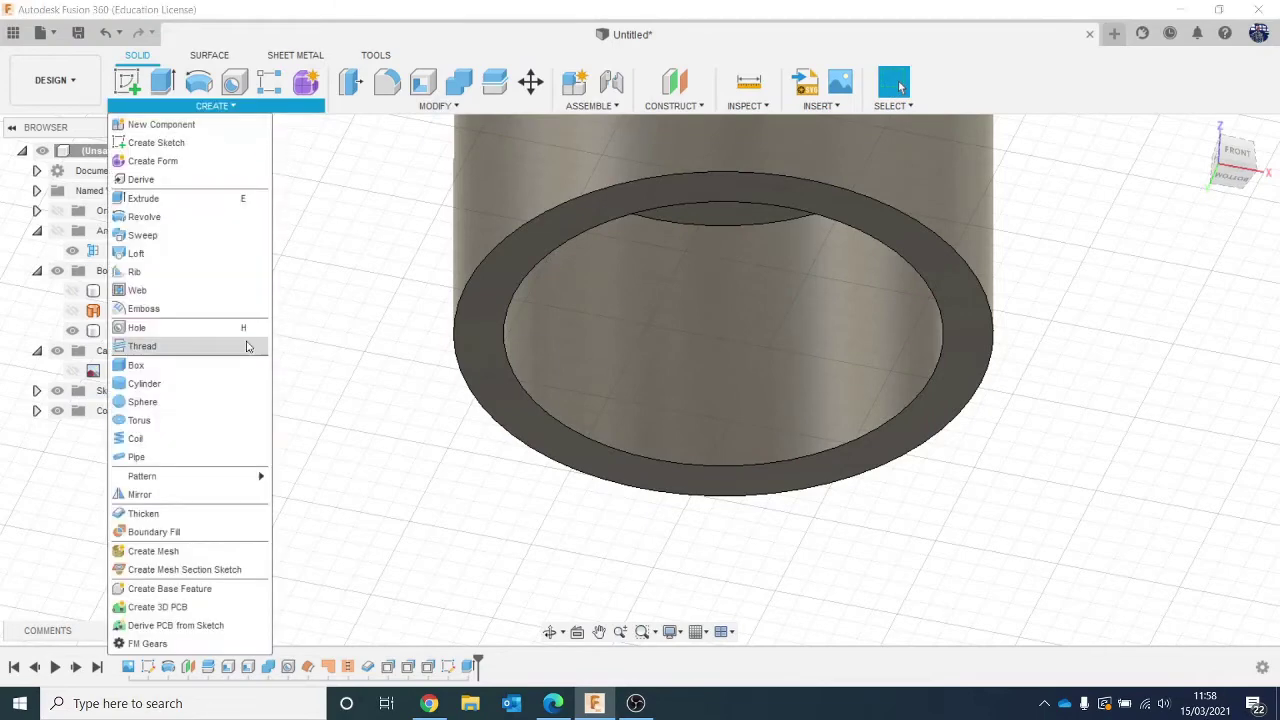
pyautogui.click(245, 346)
pyautogui.click(652, 350)
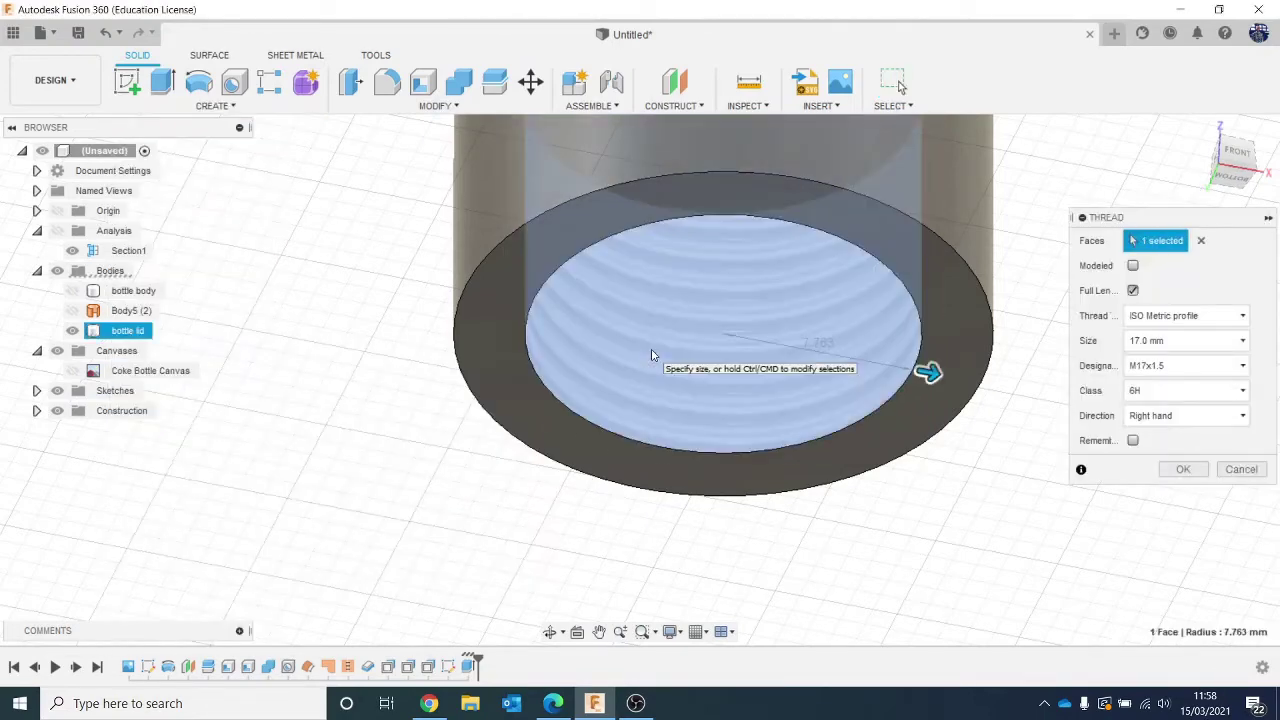
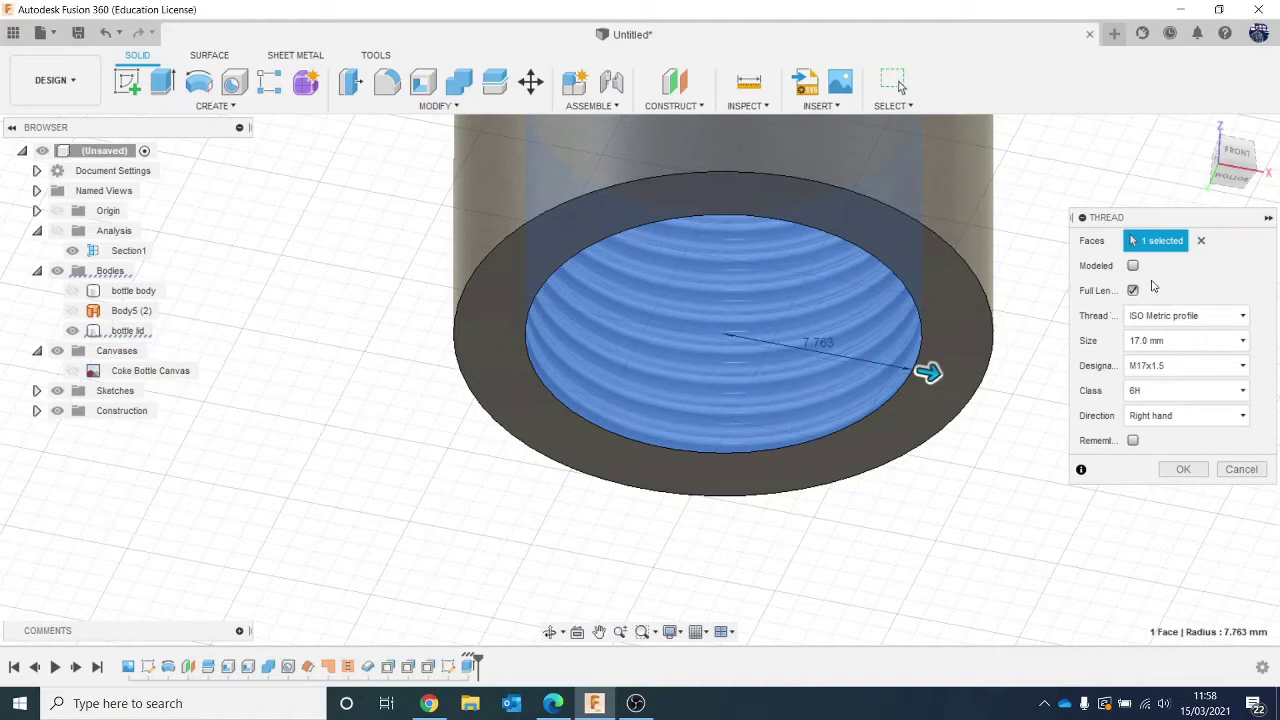
pyautogui.click(1133, 266)
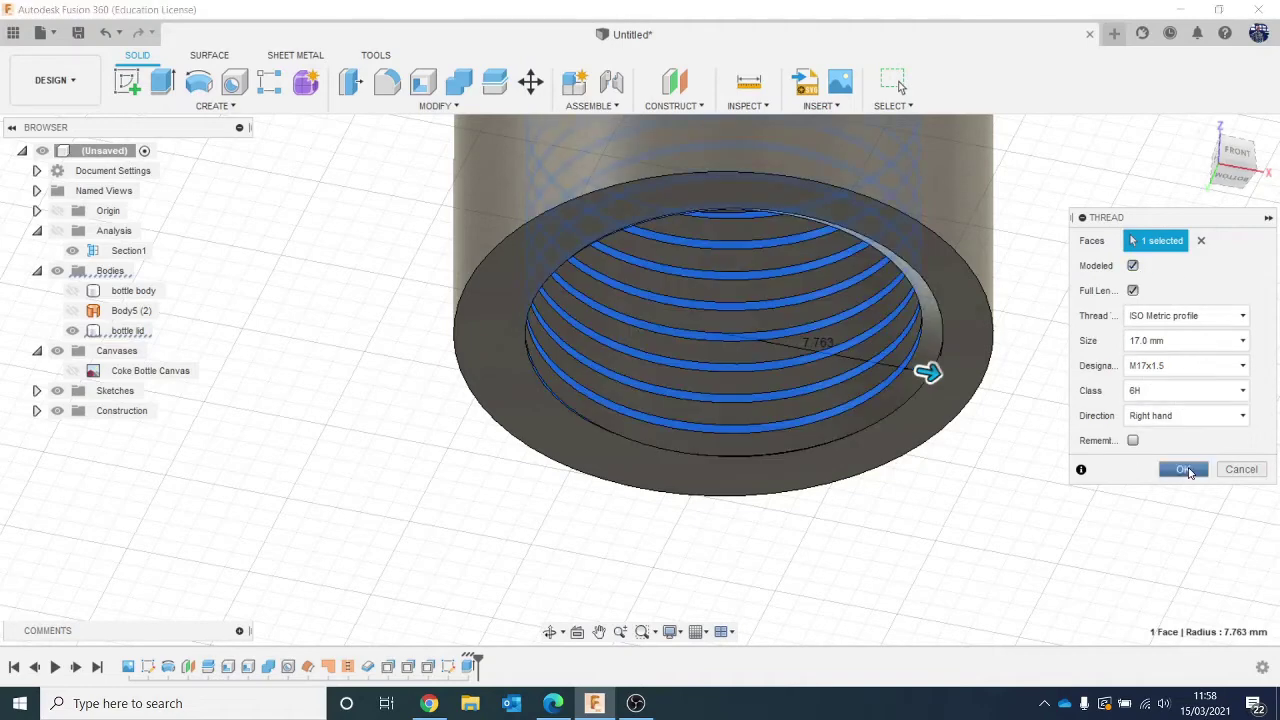
pyautogui.click(1183, 469)
pyautogui.scroll(-2, 757, 505)
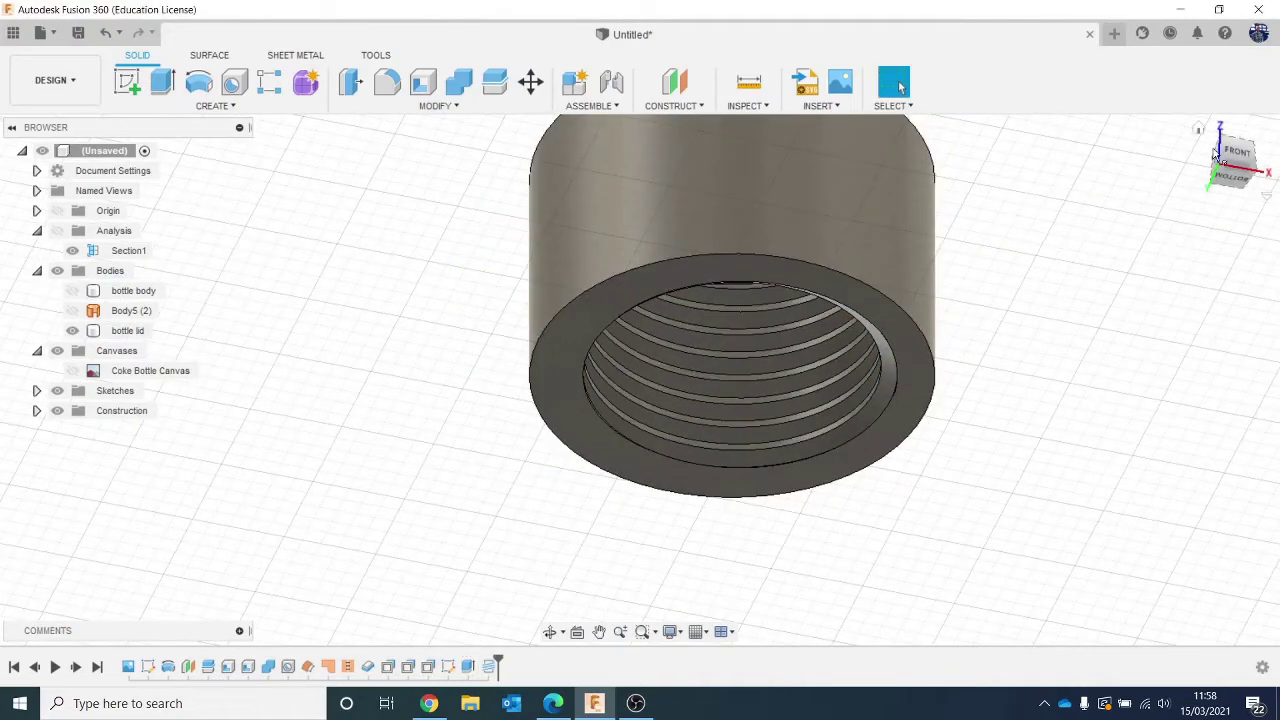
pyautogui.moveTo(1234, 181); pyautogui.dragTo(994, 303)
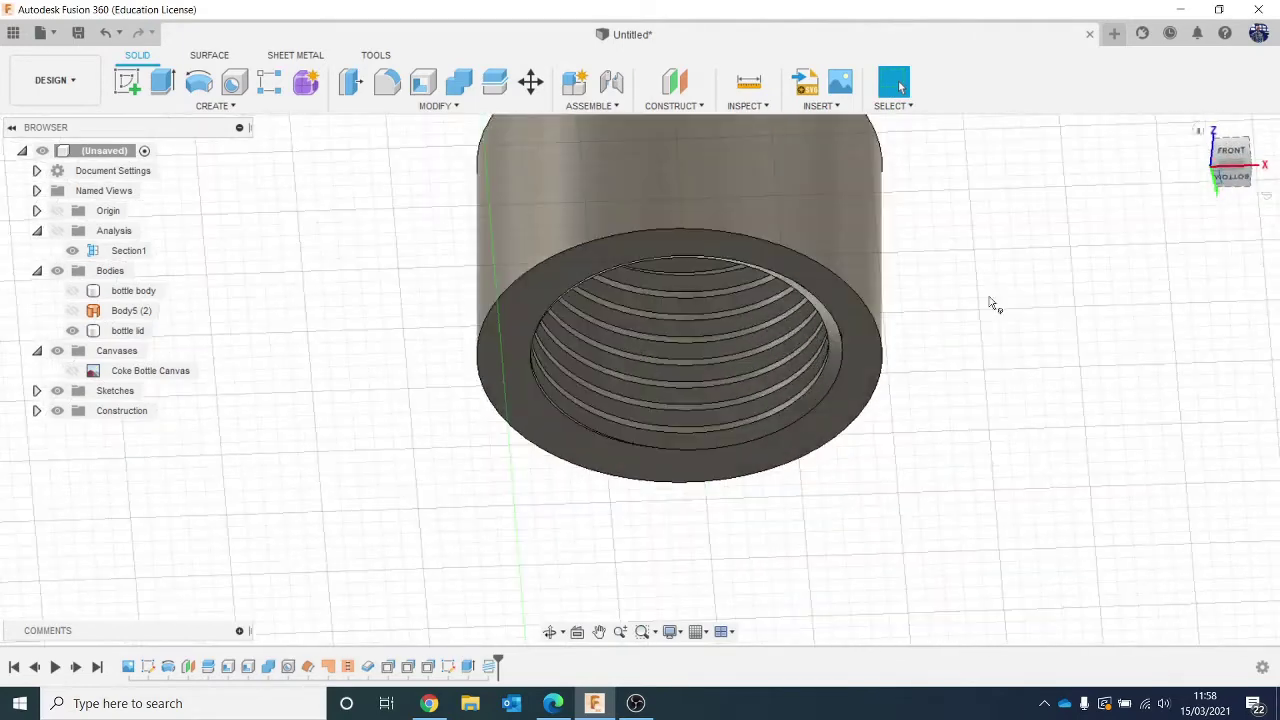
# Edit the lid's thread feature, switching the Modeled option off and back on.
pyautogui.click(487, 665)
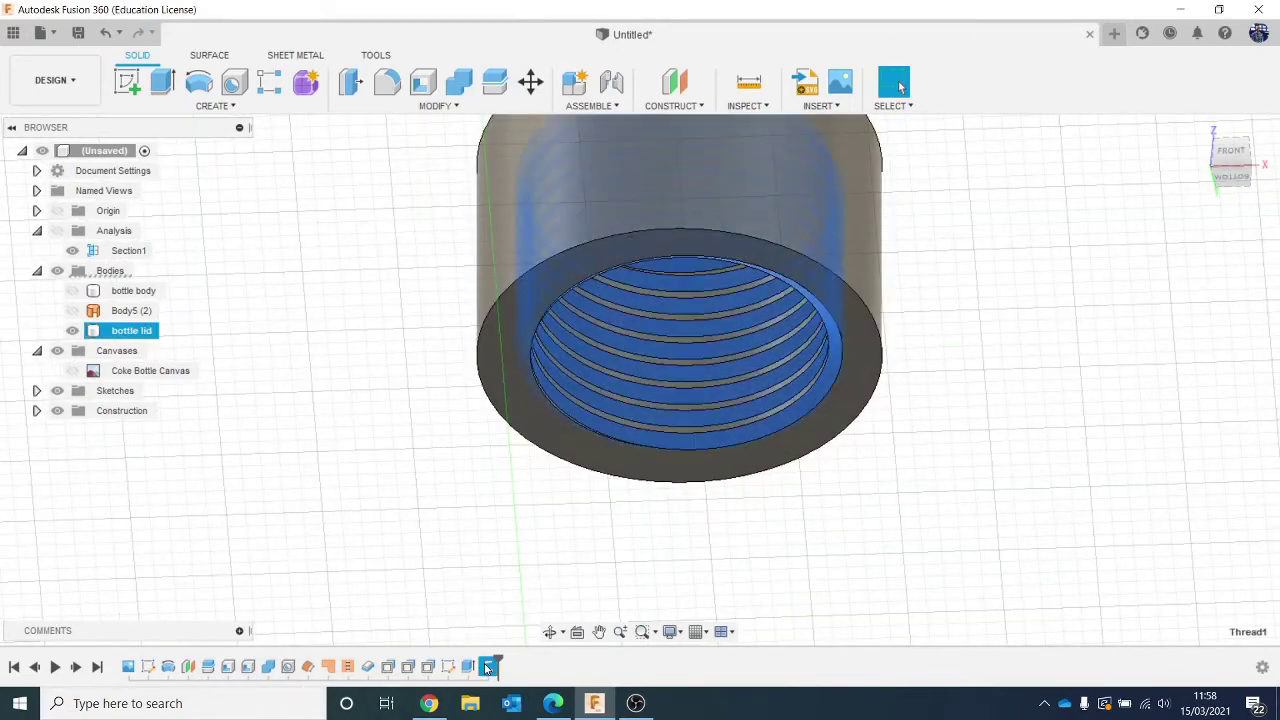
pyautogui.rightClick(487, 665)
pyautogui.click(540, 520)
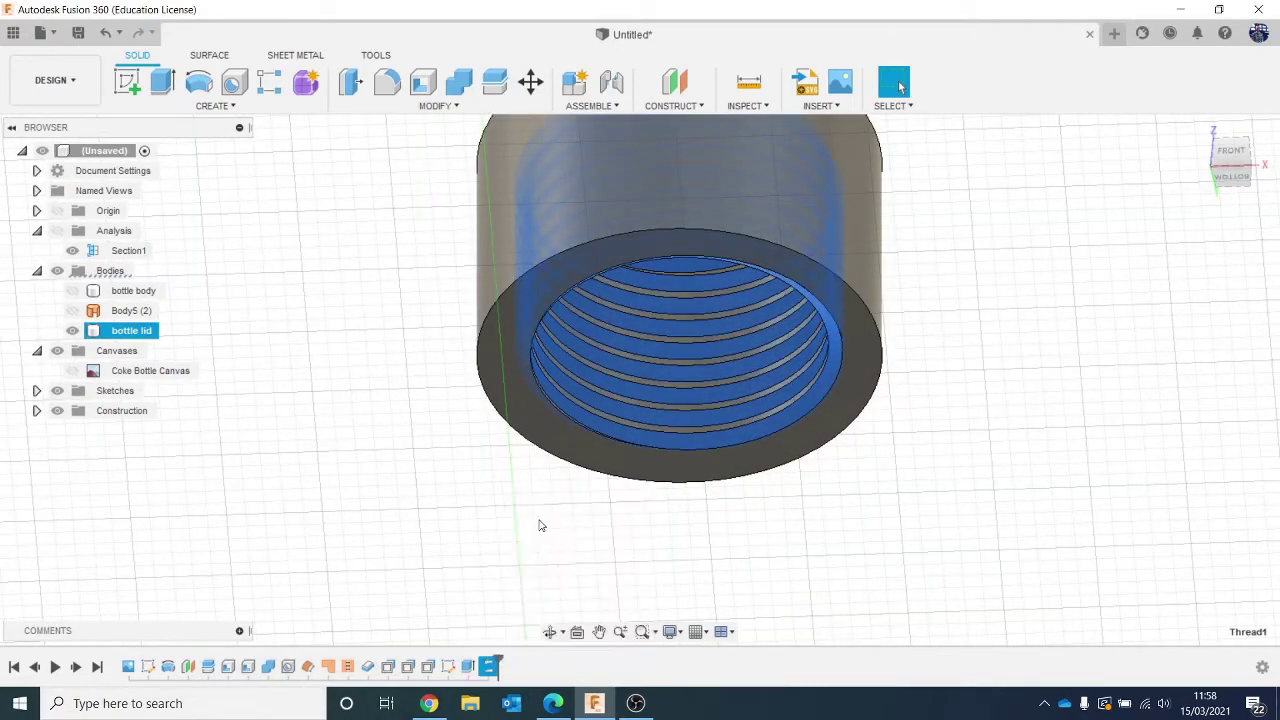
pyautogui.click(1133, 267)
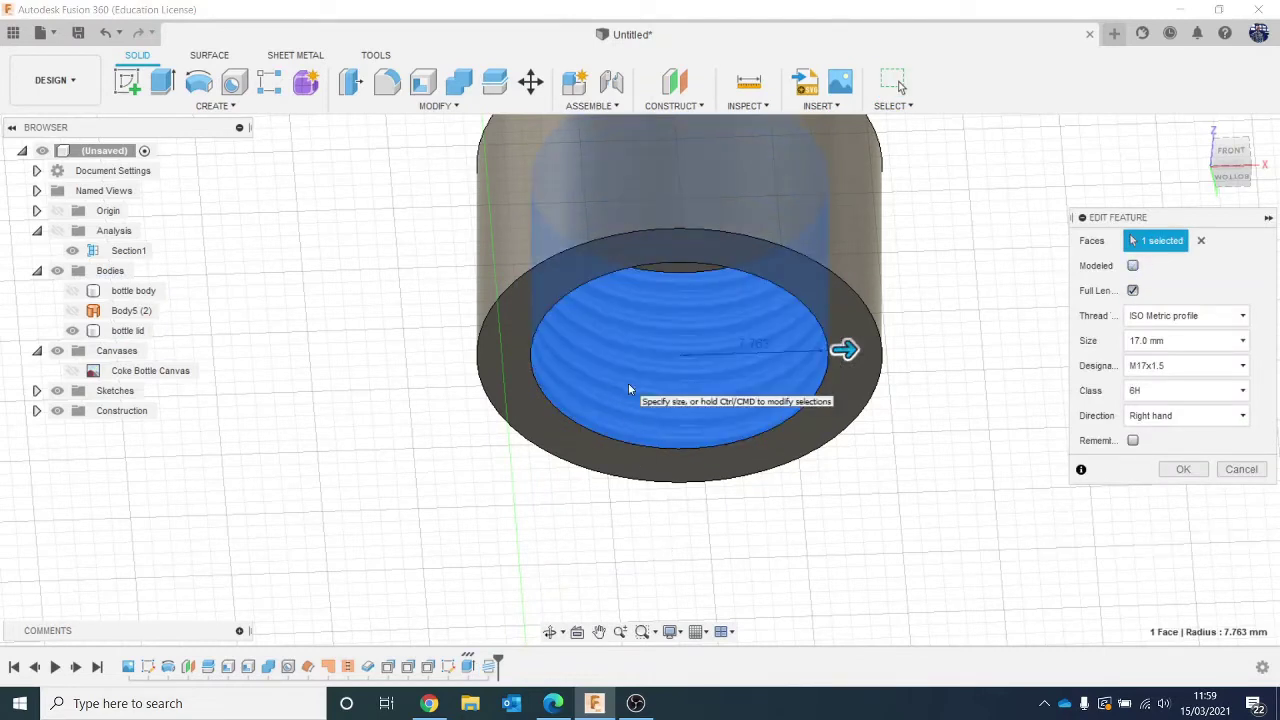
pyautogui.click(1133, 266)
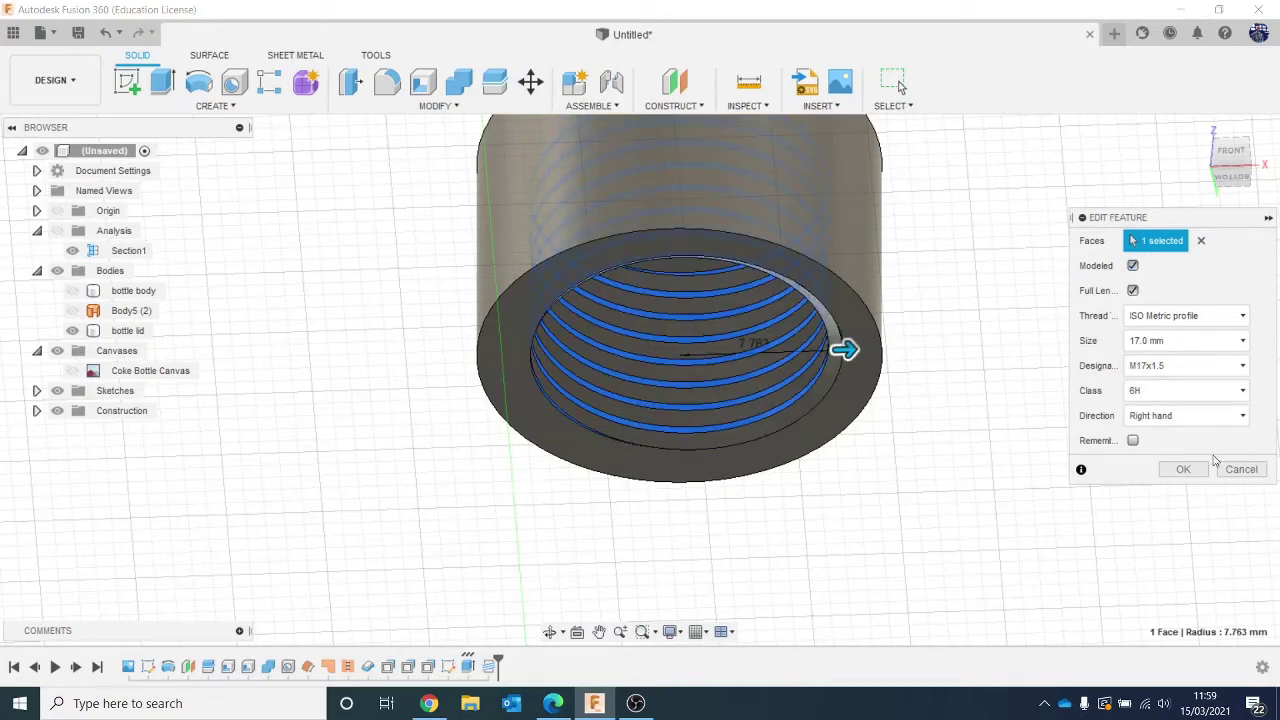
pyautogui.click(1184, 470)
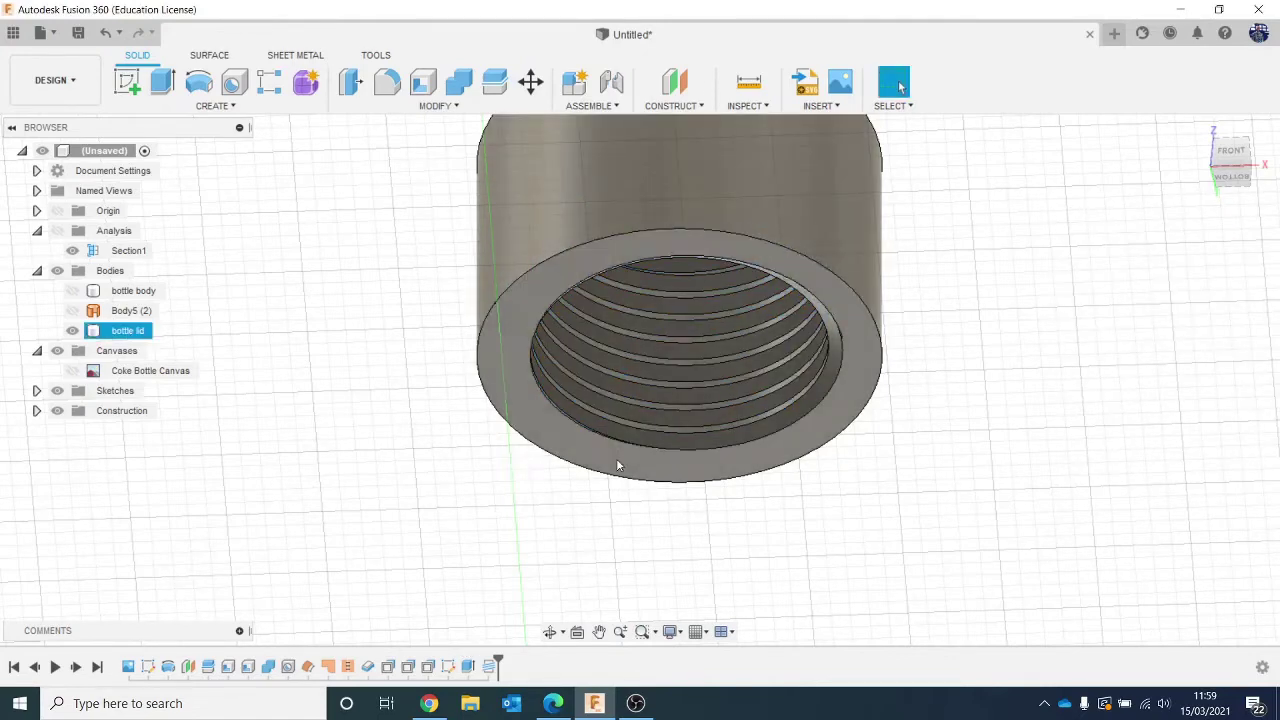
# Hide the bottle lid and show the bottle body with its open neck in view.
pyautogui.scroll(-3, 616, 458)
pyautogui.click(1222, 175)
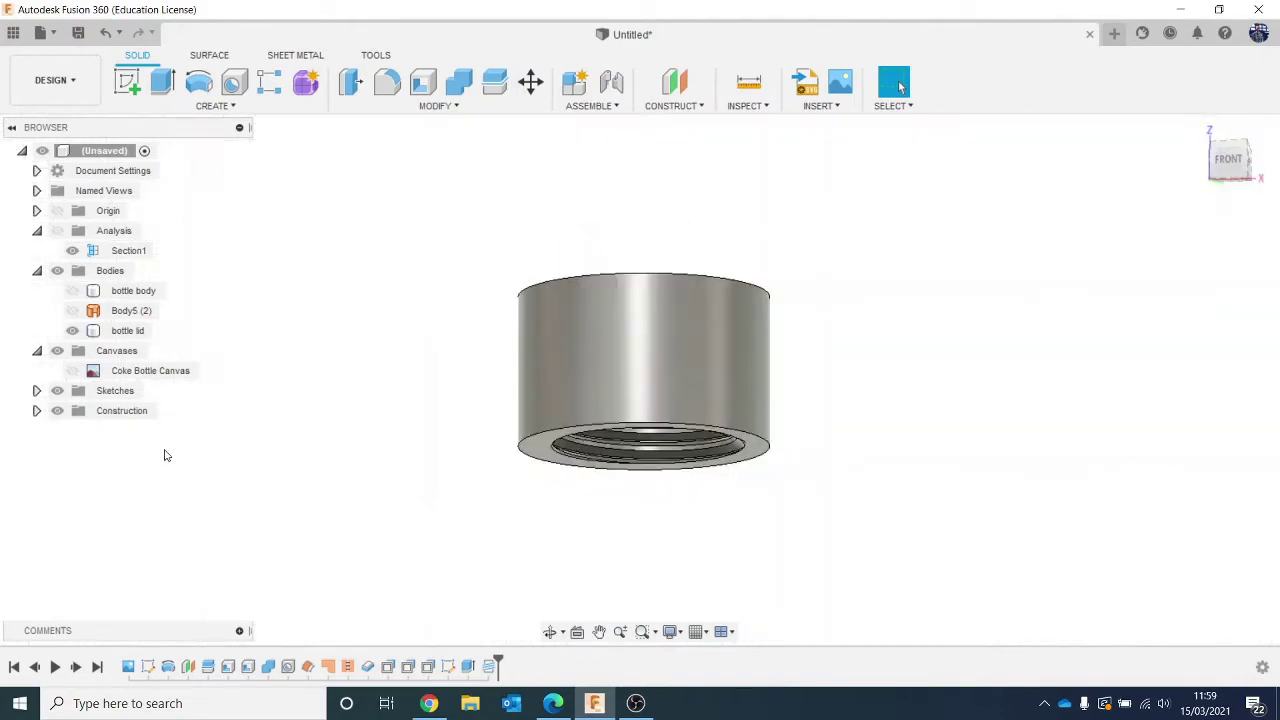
pyautogui.click(72, 333)
pyautogui.click(73, 291)
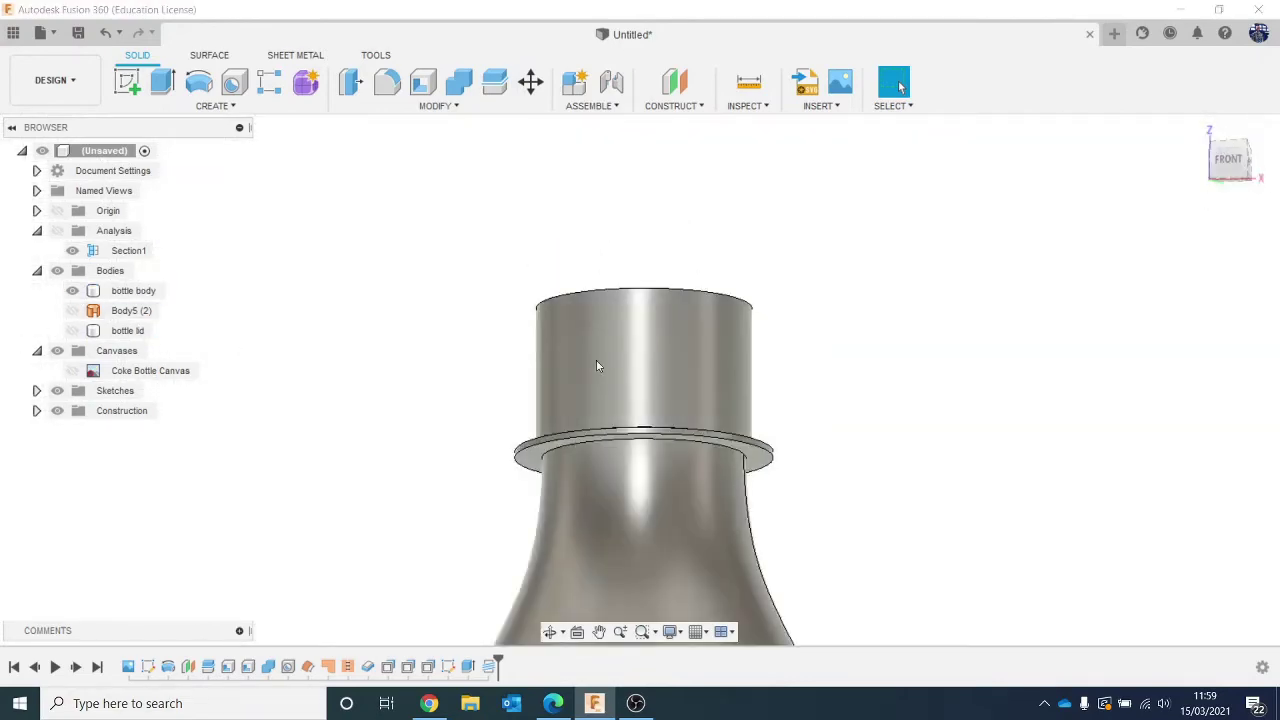
pyautogui.moveTo(1229, 178)
pyautogui.mouseDown()
pyautogui.moveTo(1232, 260)
pyautogui.moveTo(1228, 216)
pyautogui.mouseUp()
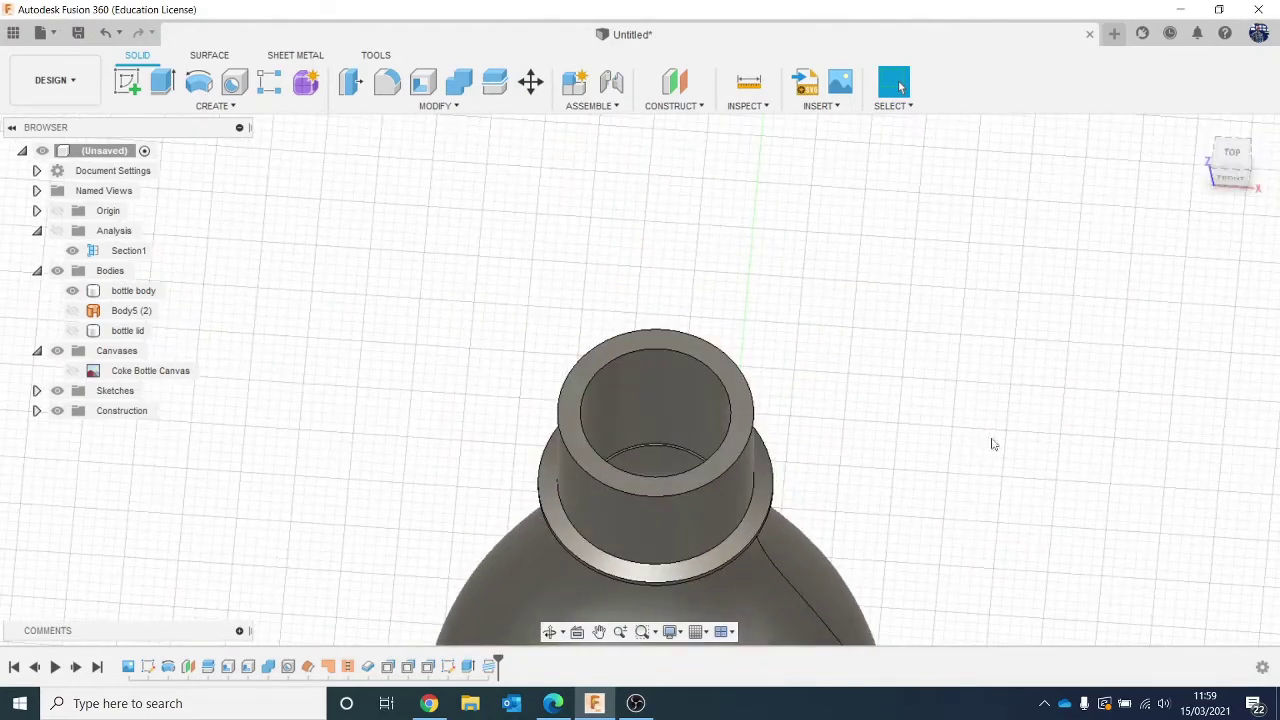
pyautogui.moveTo(1006, 450); pyautogui.dragTo(1011, 374, button='middle')
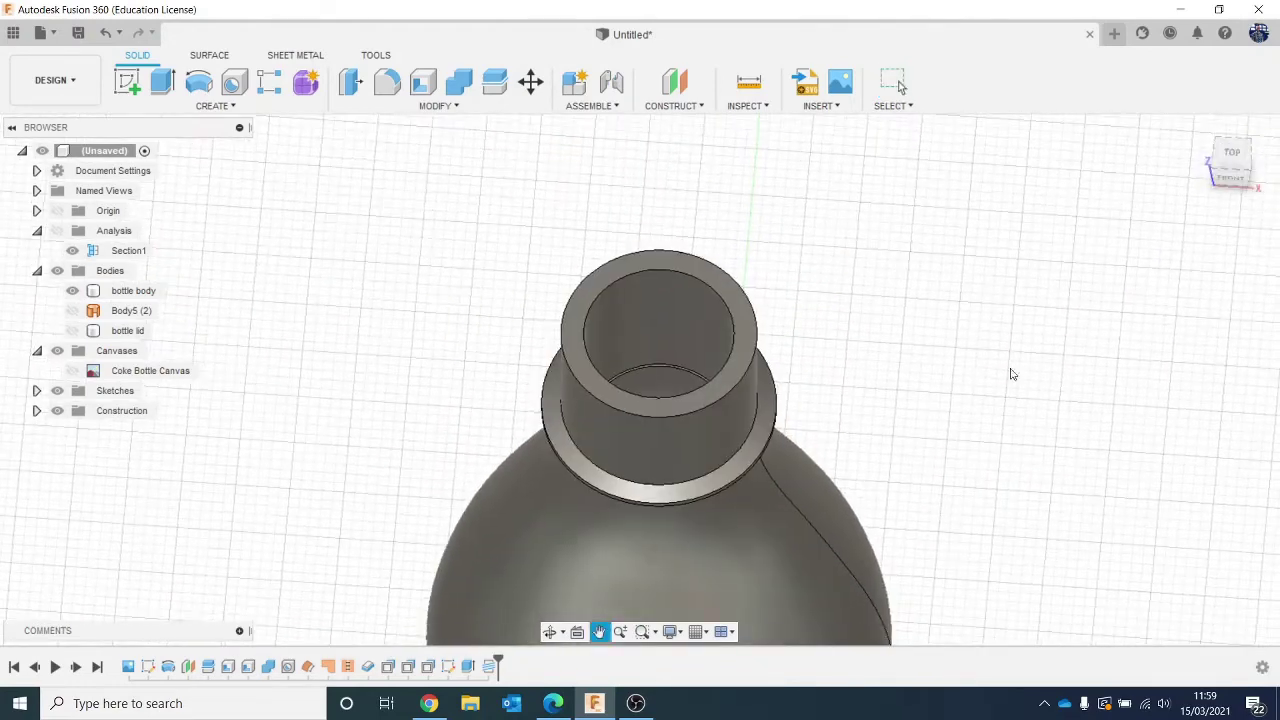
# Create a sketch on the flat ring-shaped top face of the bottle neck.
pyautogui.click(127, 82)
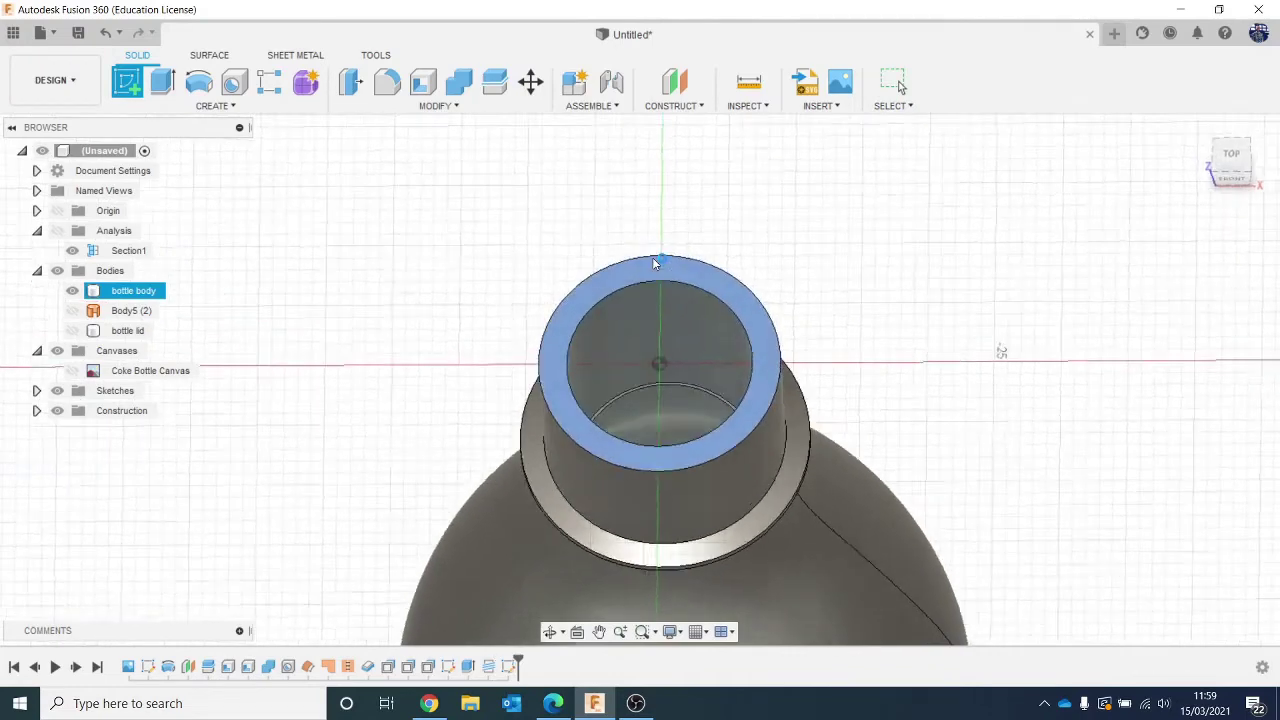
pyautogui.click(652, 257)
pyautogui.scroll(4, 697, 420)
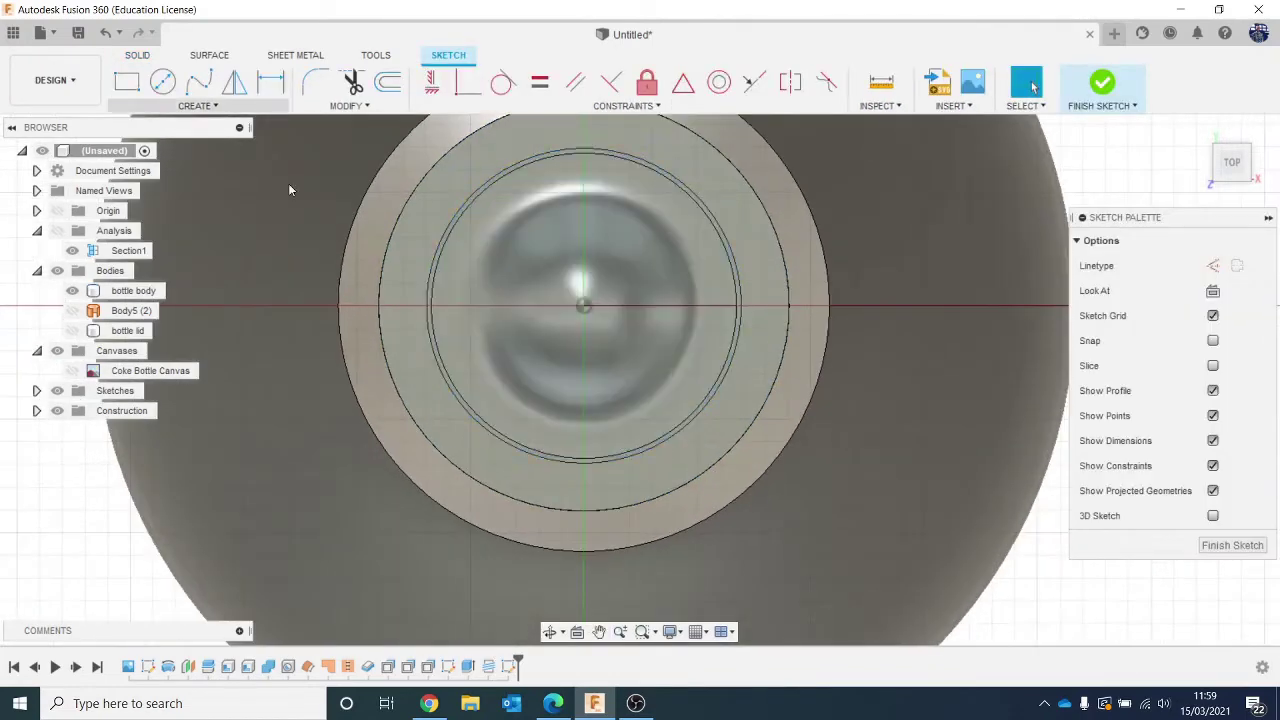
pyautogui.click(162, 80)
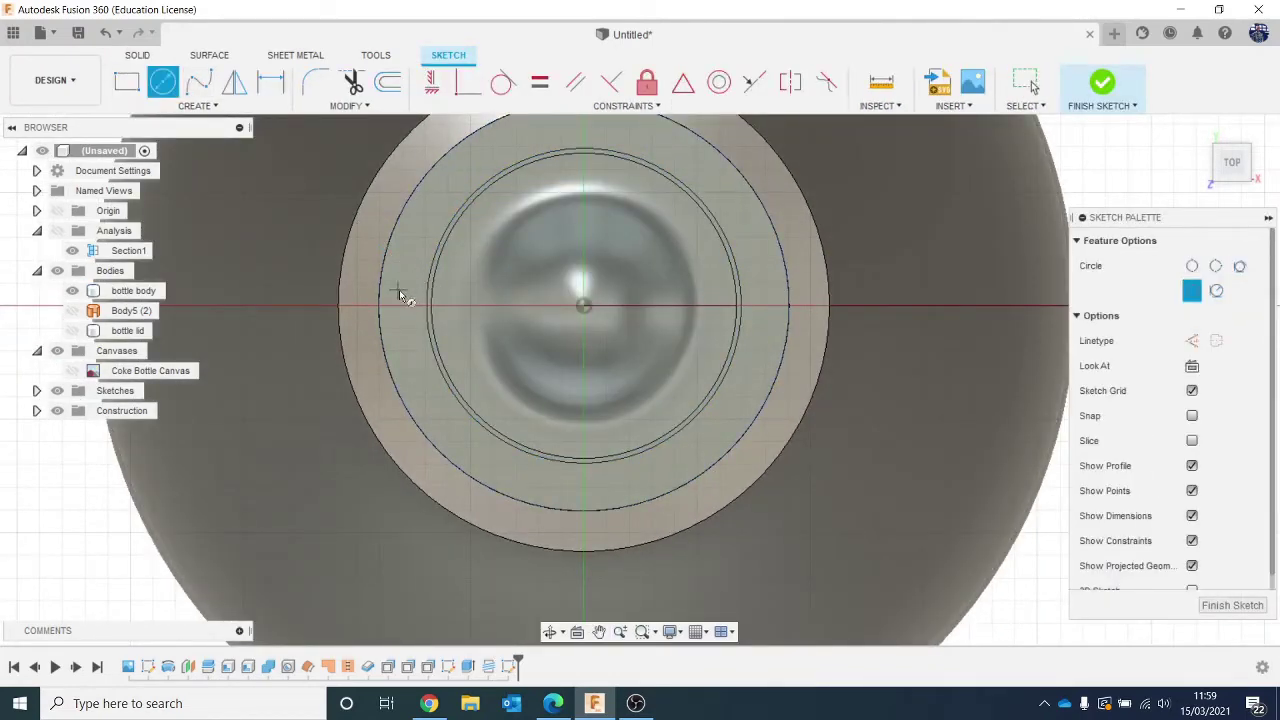
pyautogui.click(590, 313)
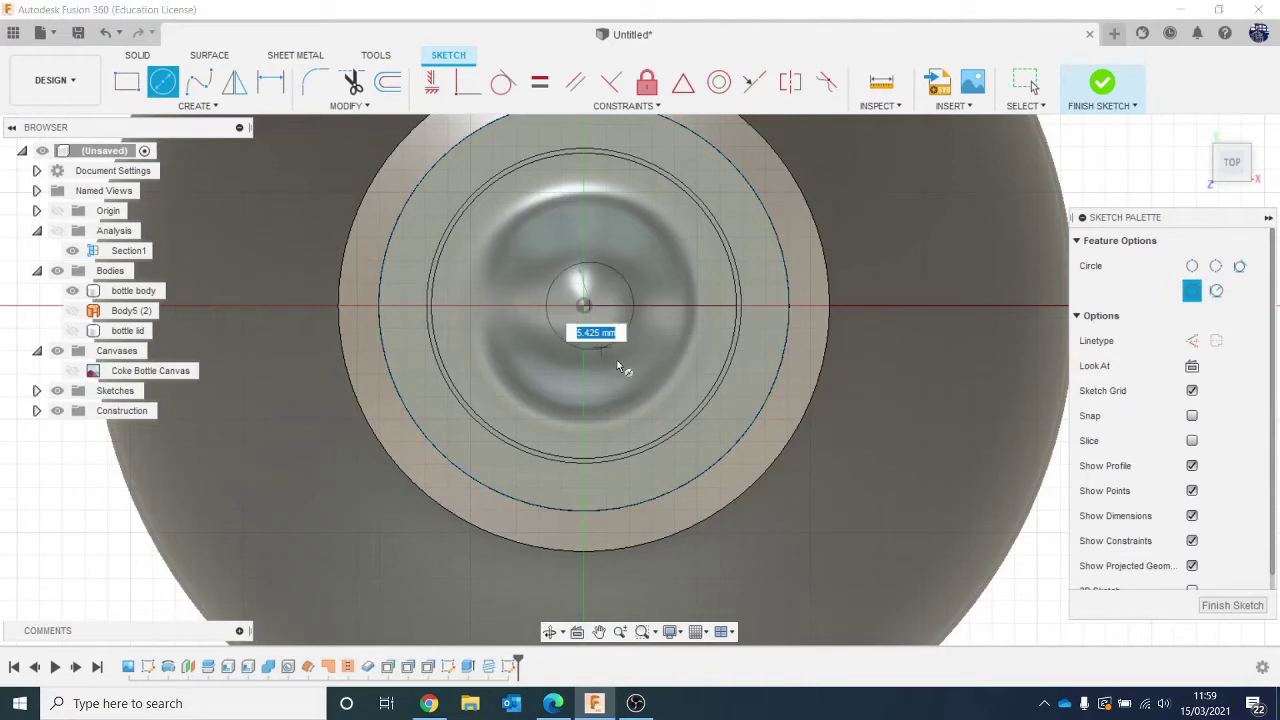
pyautogui.press('Escape')
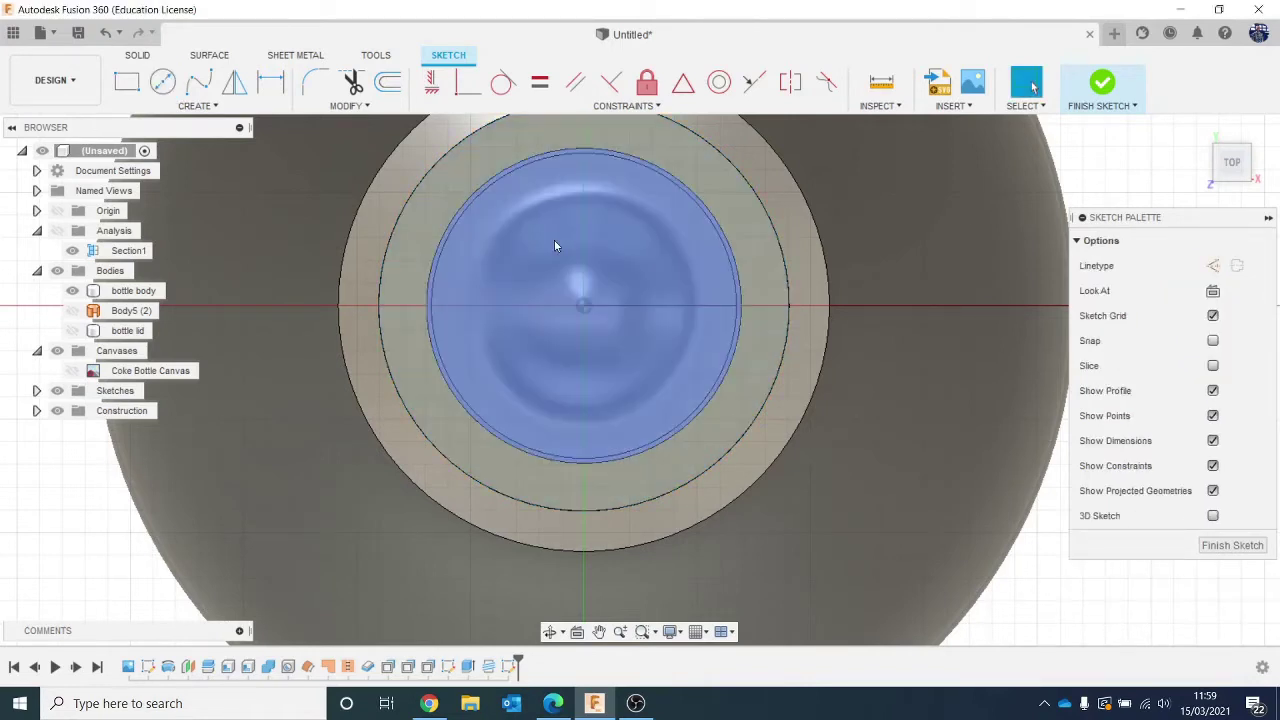
# Draw a circle centred on the neck's axis, slightly larger than the neck's outer edge, about 18.18 mm in diameter.
pyautogui.press('c')
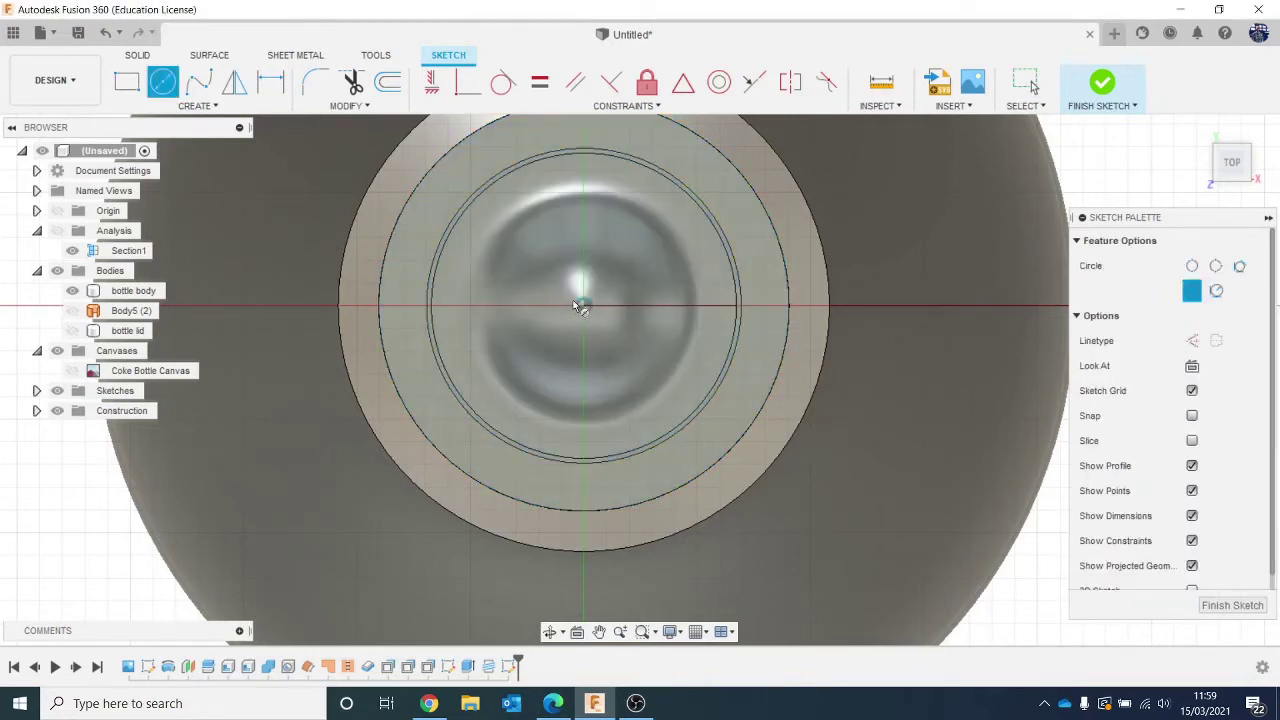
pyautogui.click(584, 307)
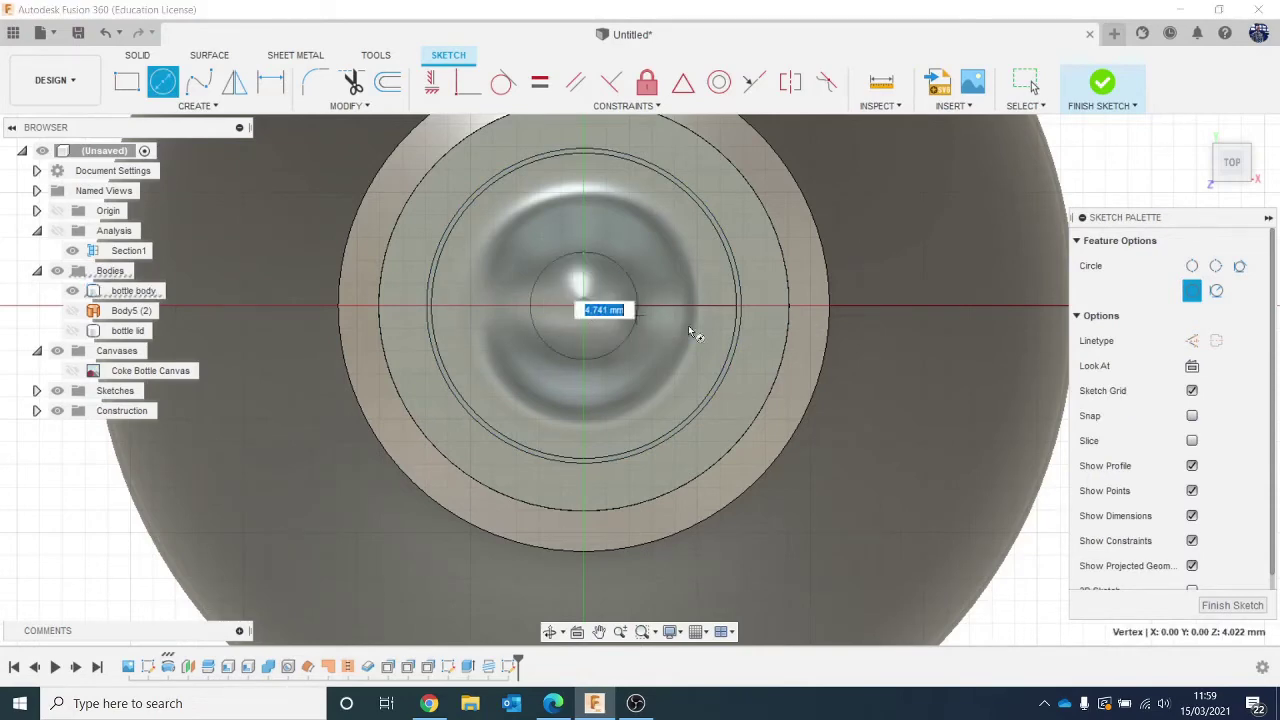
pyautogui.click(1232, 178)
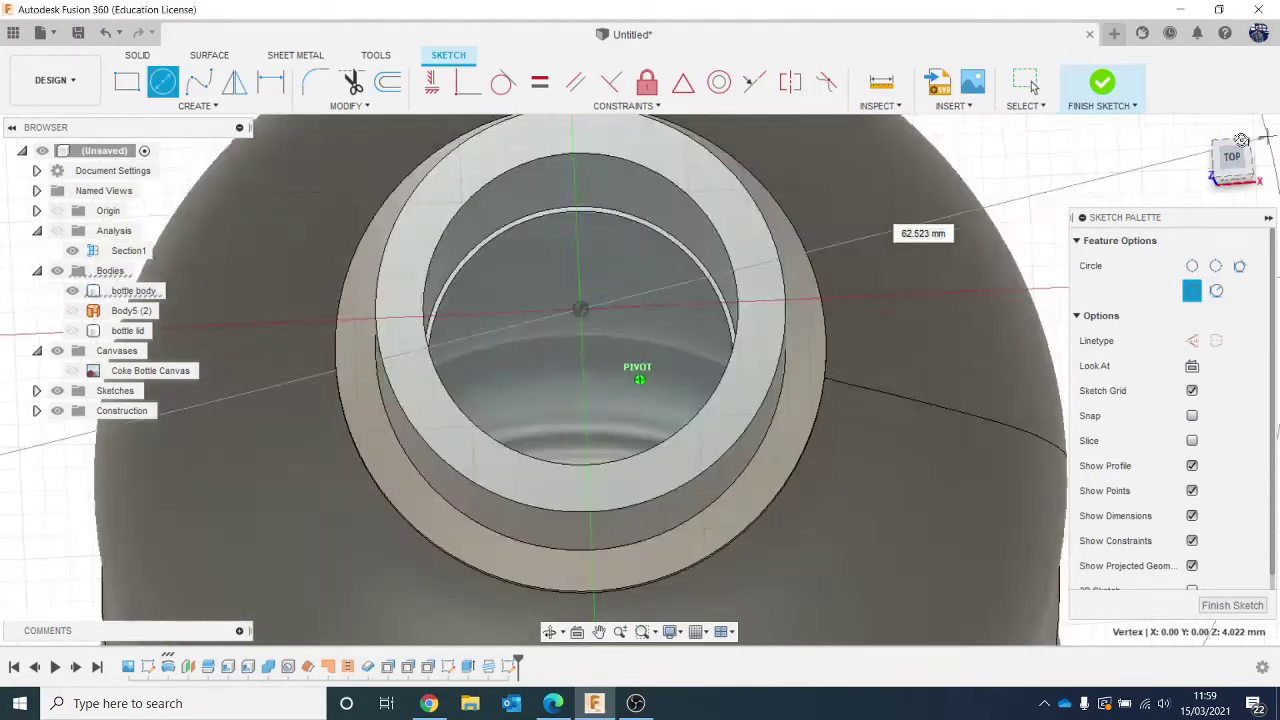
pyautogui.scroll(5, 787, 373)
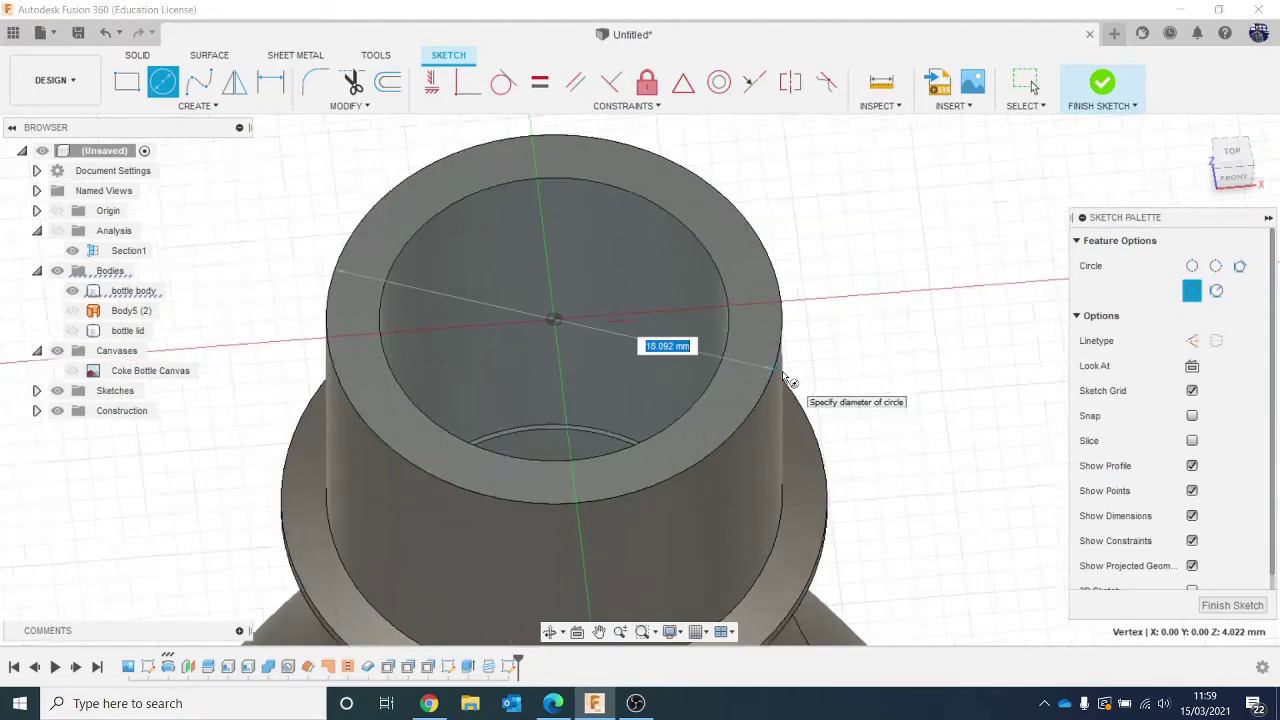
pyautogui.scroll(3, 790, 372)
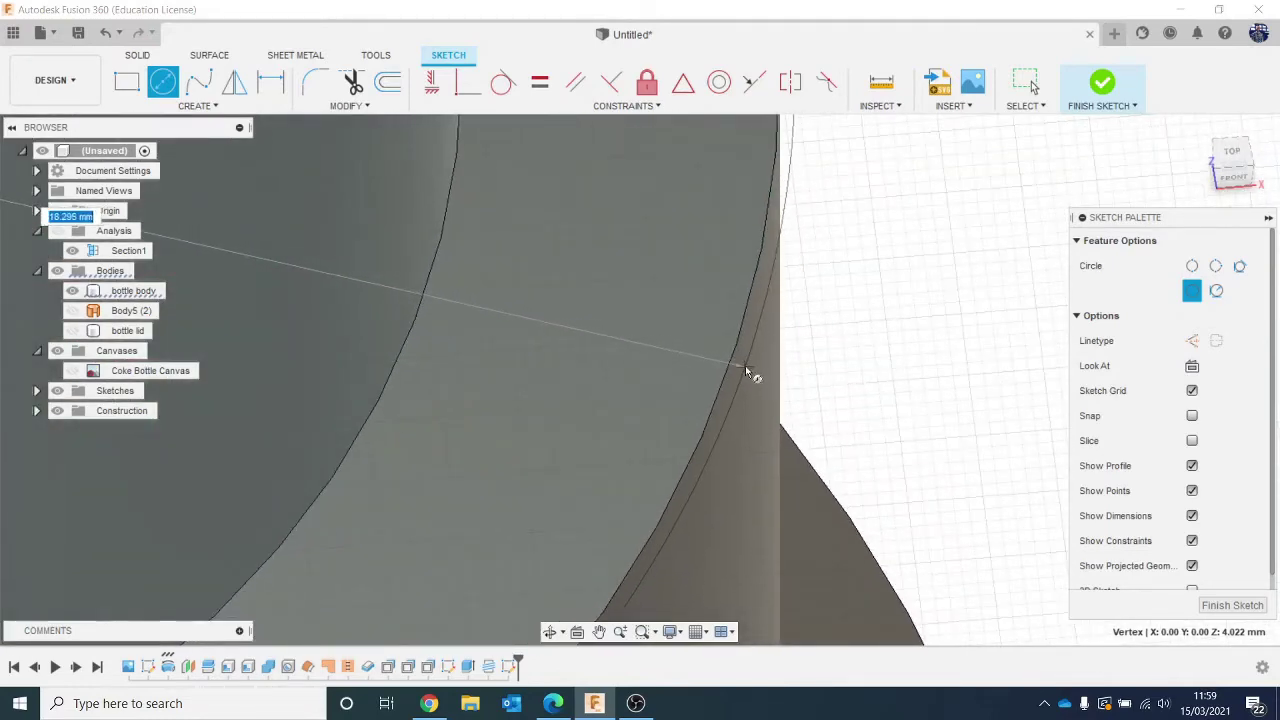
pyautogui.scroll(2, 740, 366)
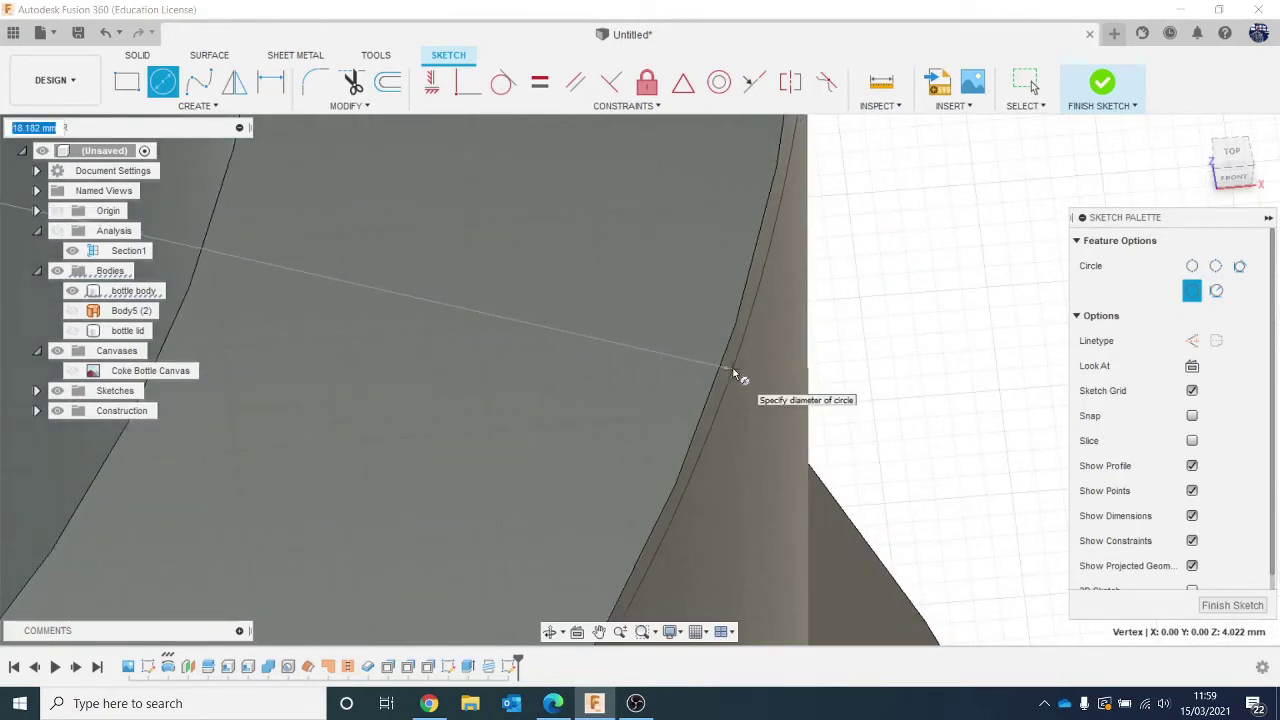
pyautogui.click(733, 373)
pyautogui.scroll(-4, 740, 385)
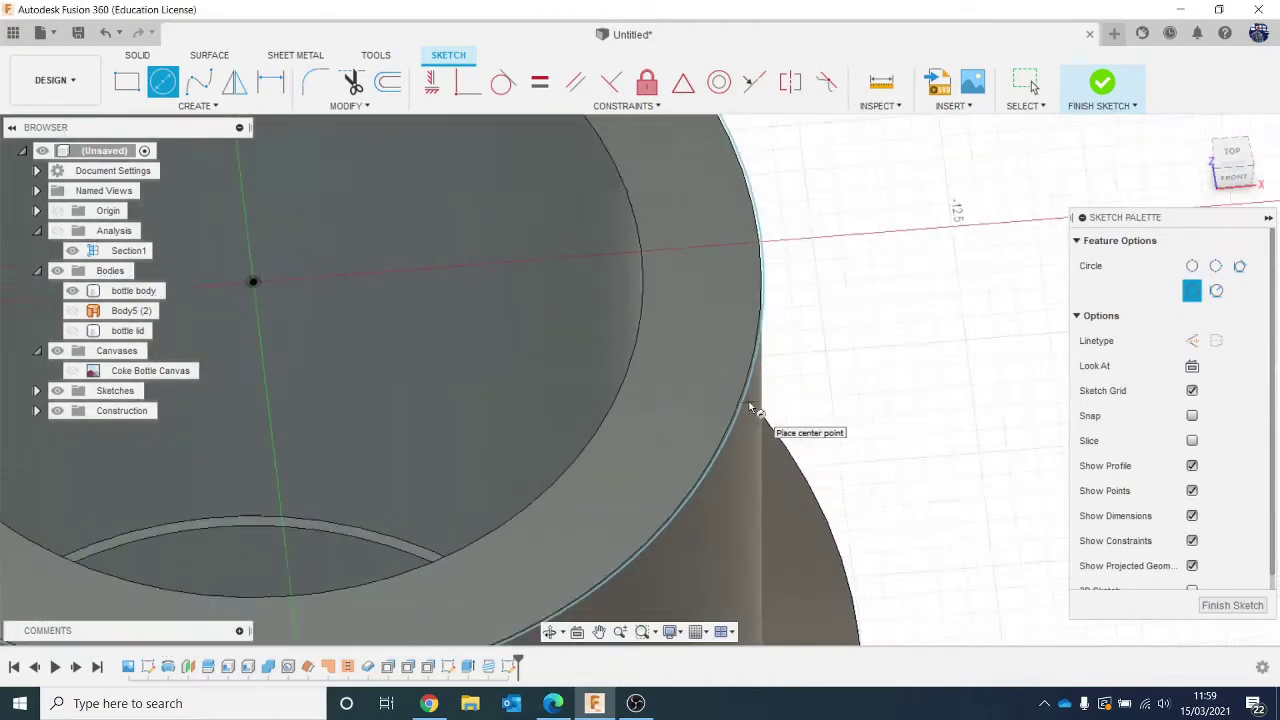
pyautogui.scroll(-3, 749, 405)
pyautogui.scroll(2, 751, 400)
# Extrude the thin outer ring profile about 11.85 mm down to the neck's collar, joining it to the bottle body.
pyautogui.press('e')
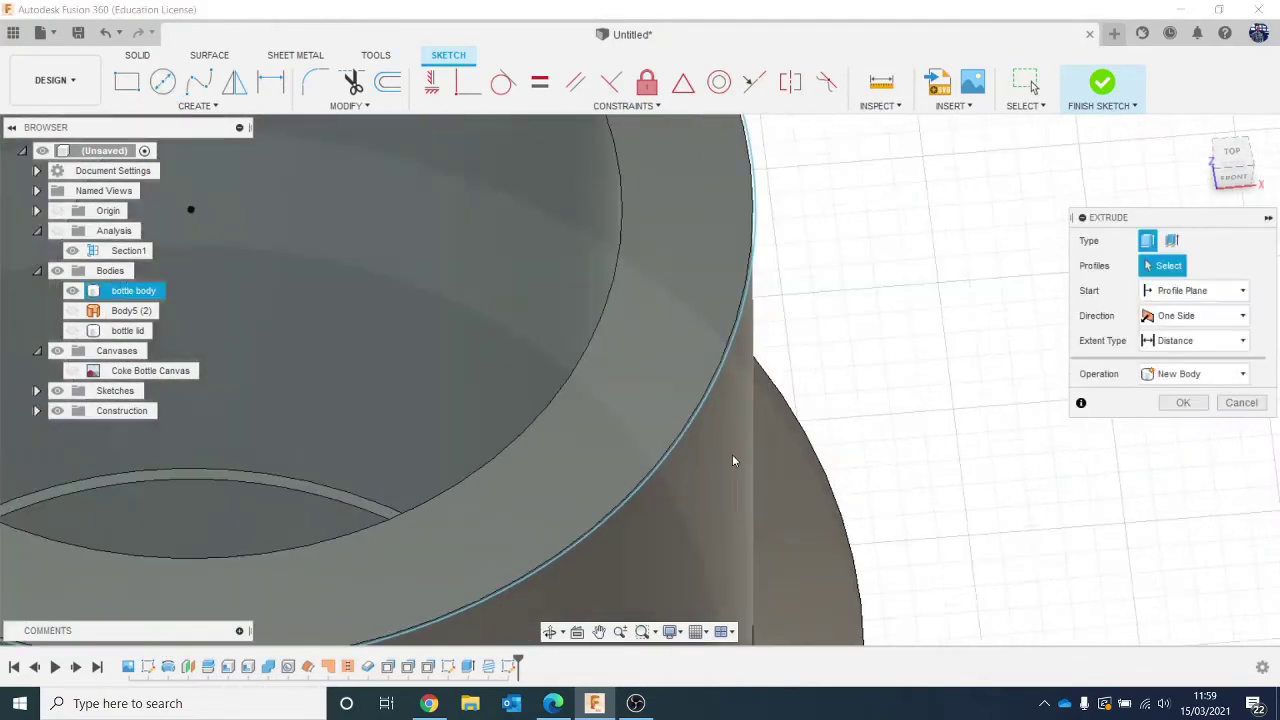
pyautogui.scroll(5, 732, 454)
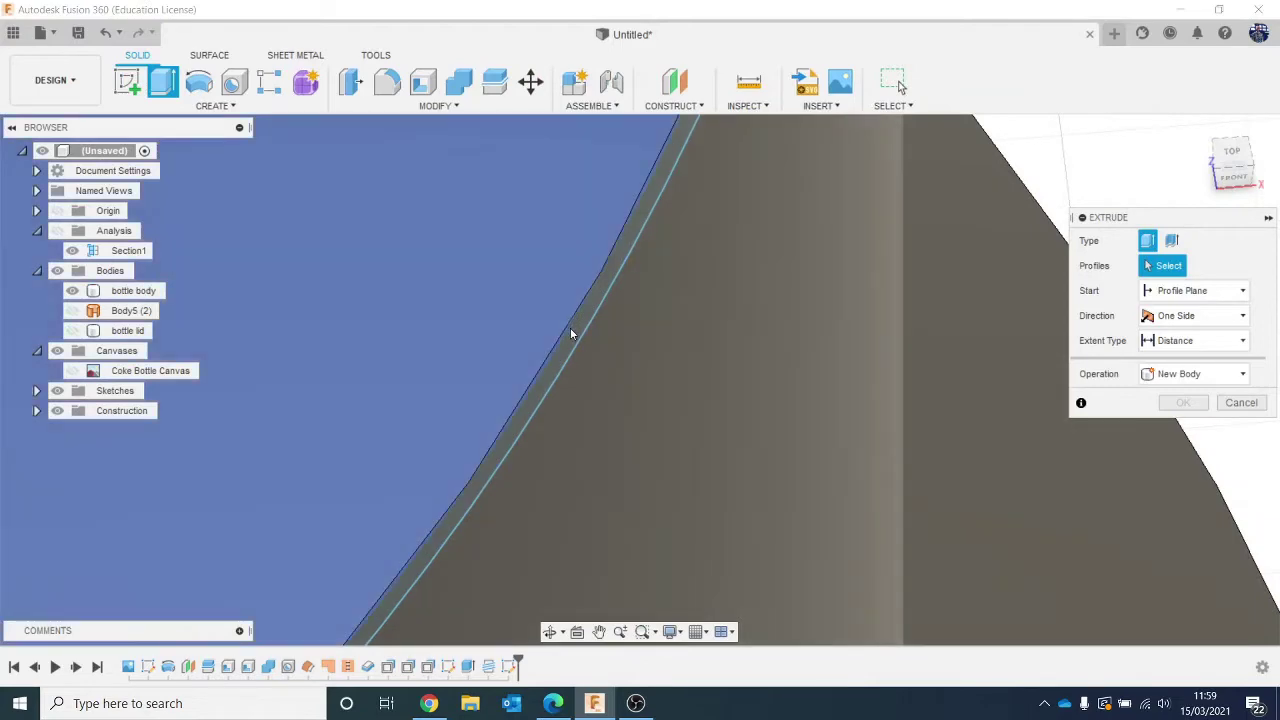
pyautogui.click(570, 340)
pyautogui.scroll(-3, 625, 390)
pyautogui.scroll(2, 648, 440)
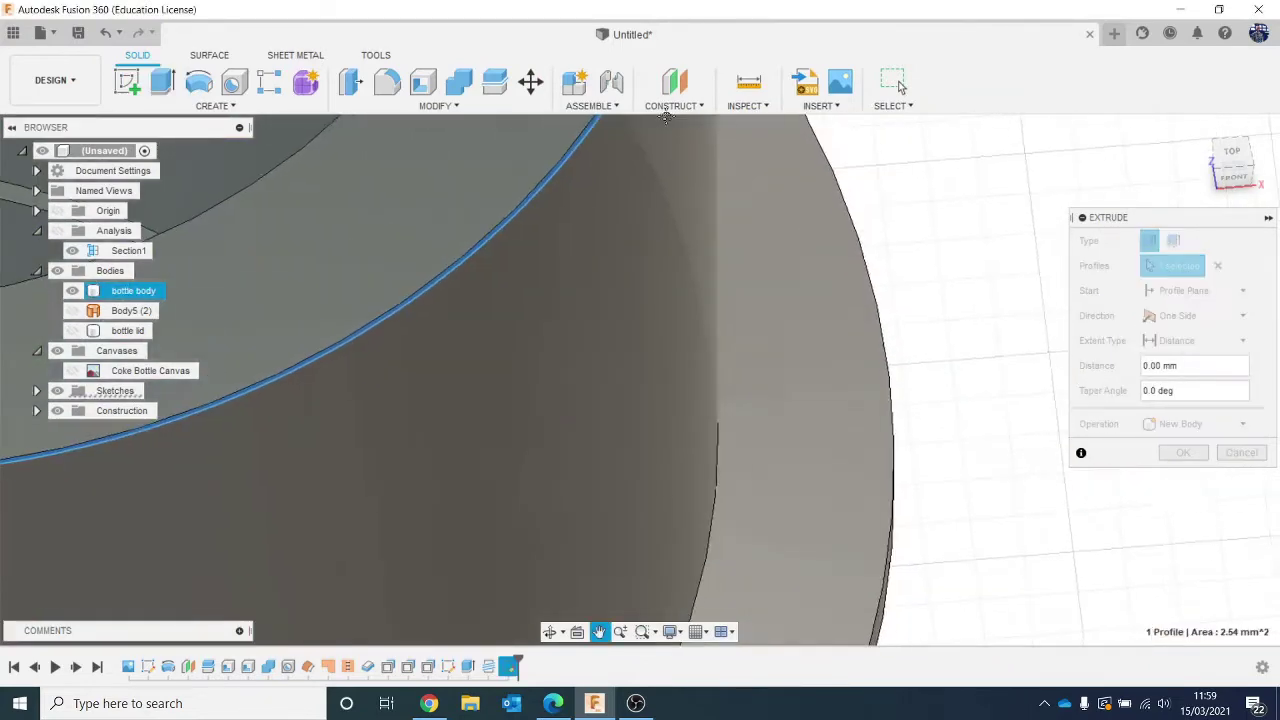
pyautogui.click(760, 486)
pyautogui.scroll(-5, 776, 480)
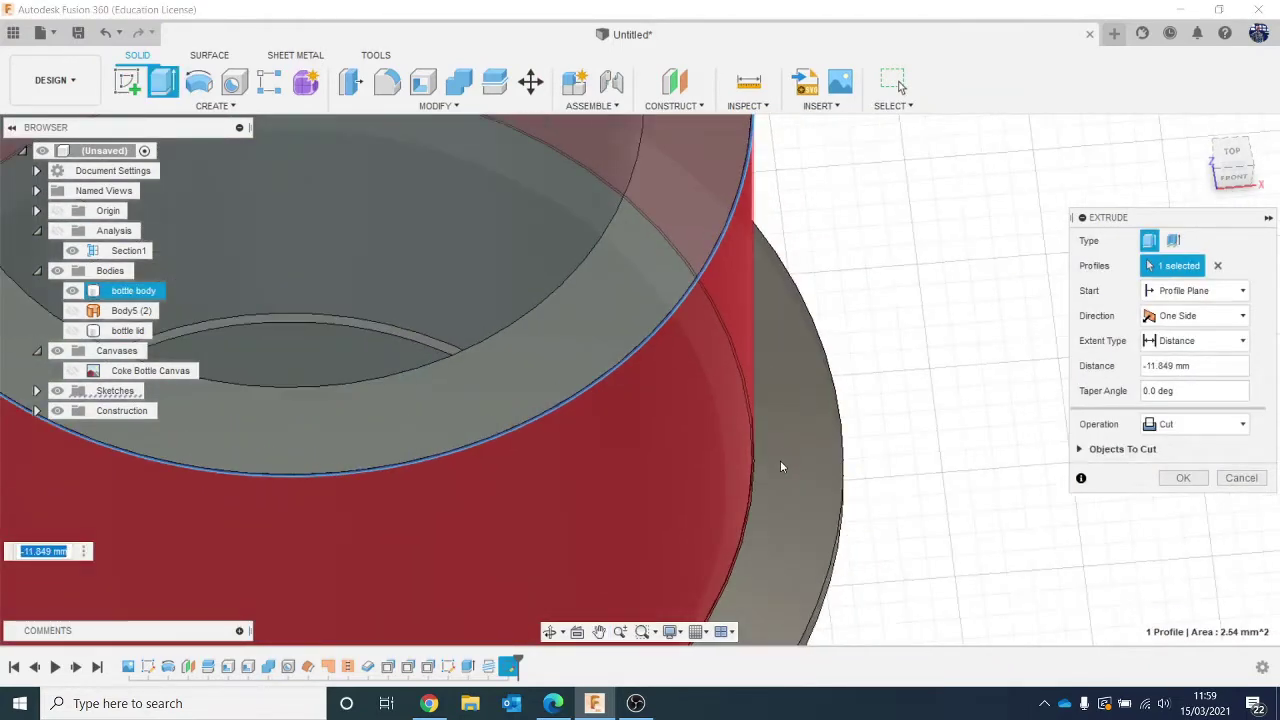
pyautogui.click(1192, 426)
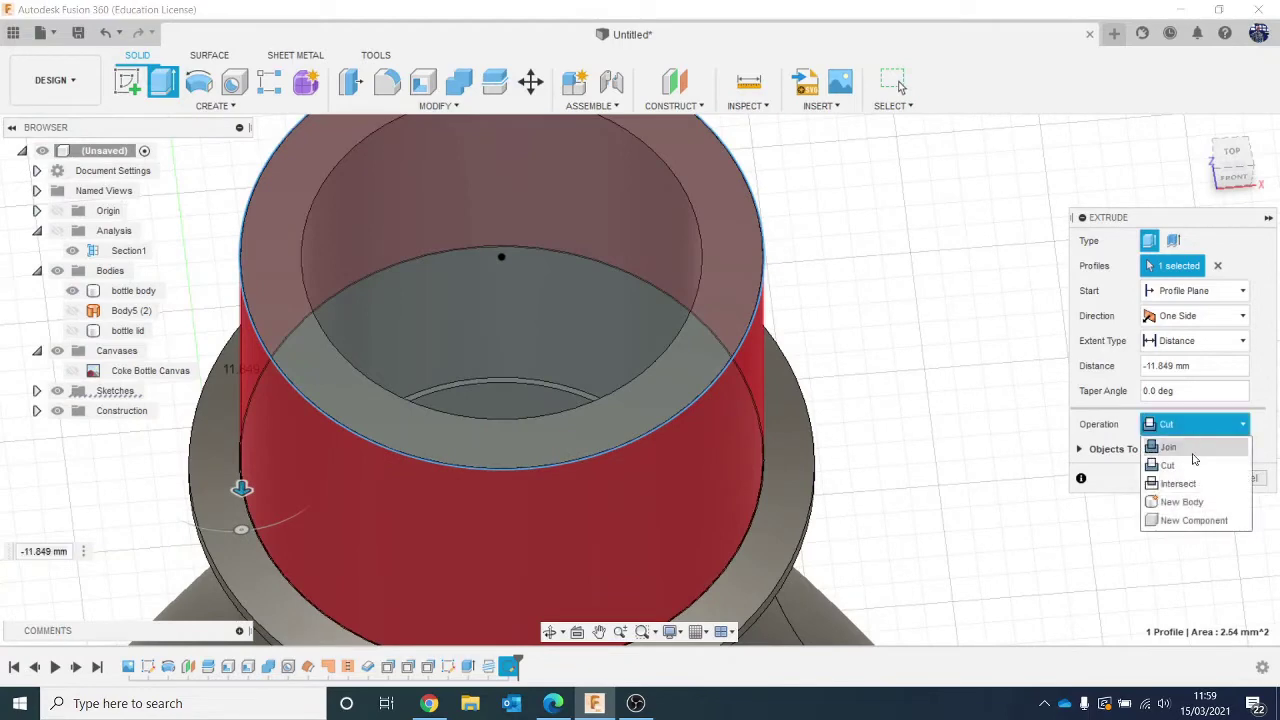
pyautogui.click(1194, 447)
pyautogui.click(1183, 455)
pyautogui.scroll(-3, 1151, 420)
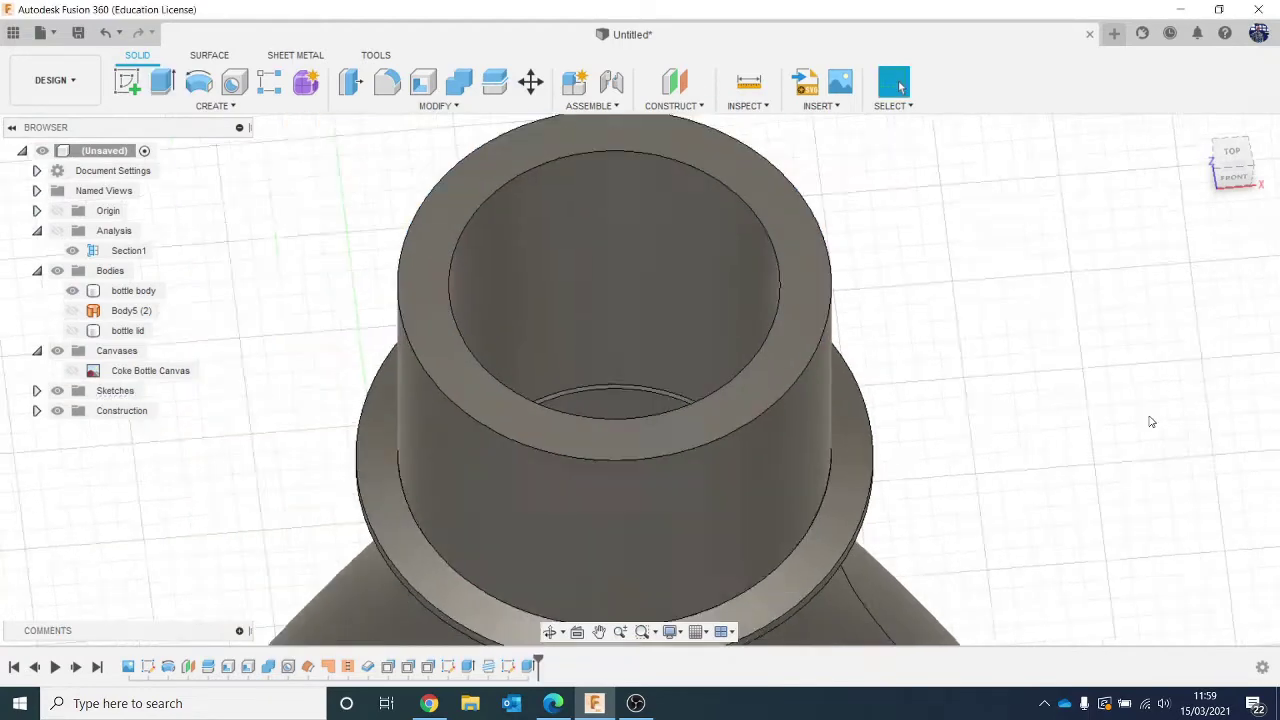
# Add a modeled, full-length ISO Metric thread (M18x2.5, class 6g, right hand) to the outer cylindrical face of the bottle neck.
pyautogui.moveTo(1235, 172); pyautogui.dragTo(1204, 149)
pyautogui.moveTo(942, 381); pyautogui.dragTo(669, 295, button='middle')
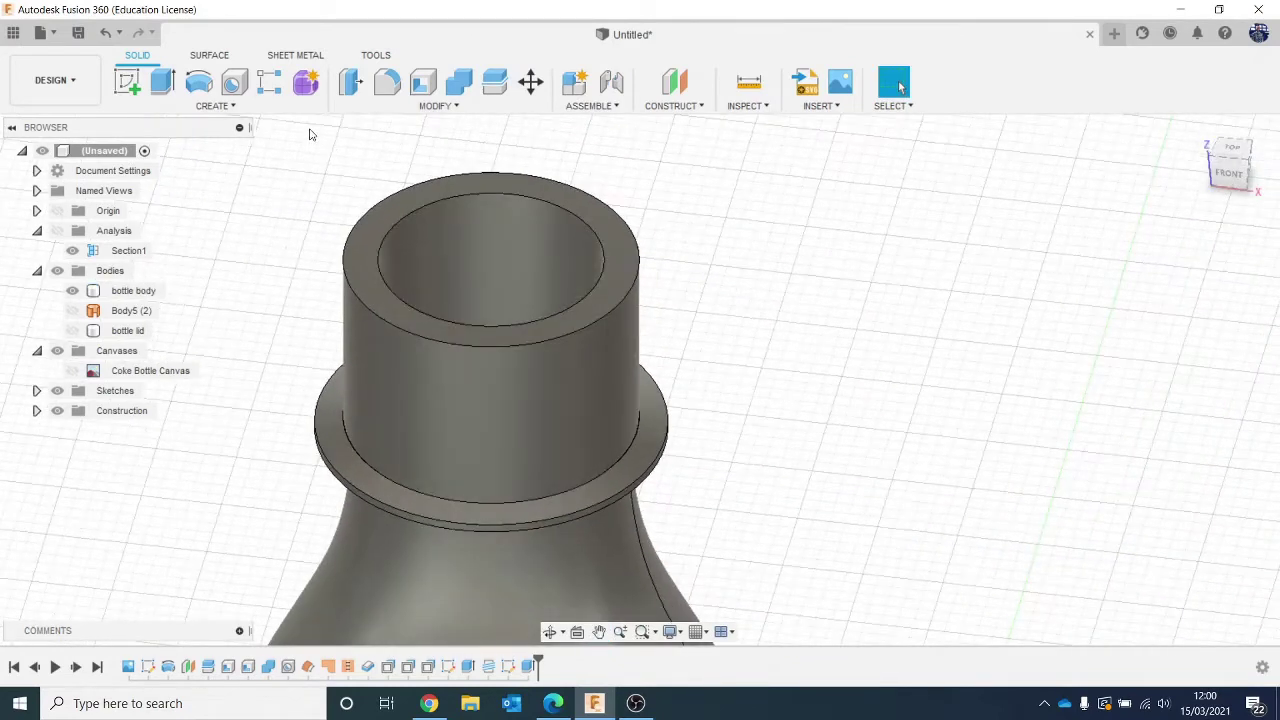
pyautogui.click(238, 107)
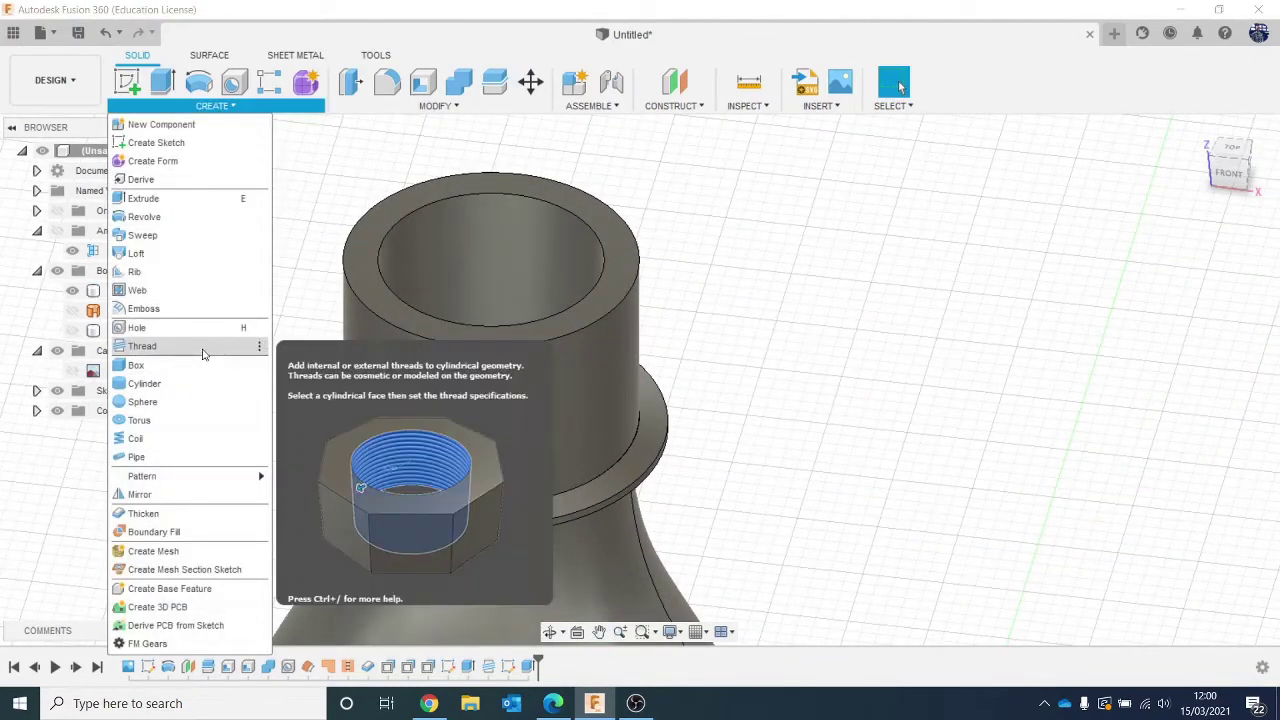
pyautogui.click(212, 350)
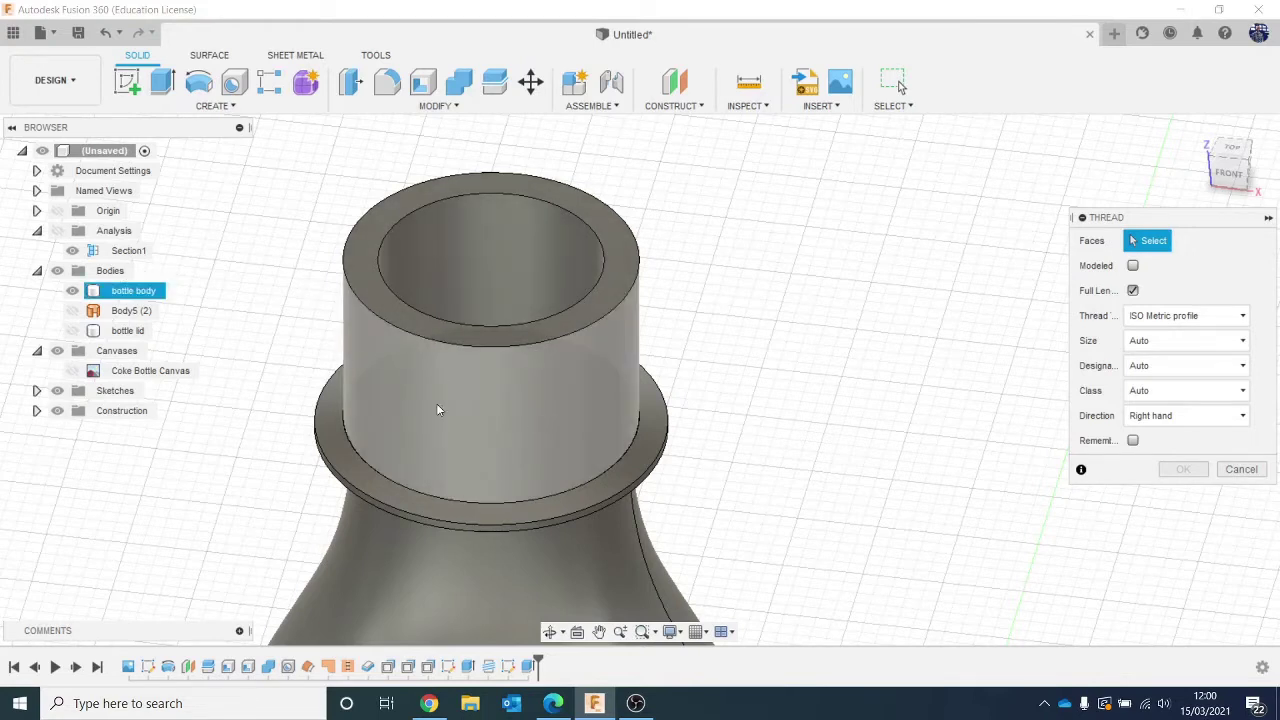
pyautogui.click(596, 401)
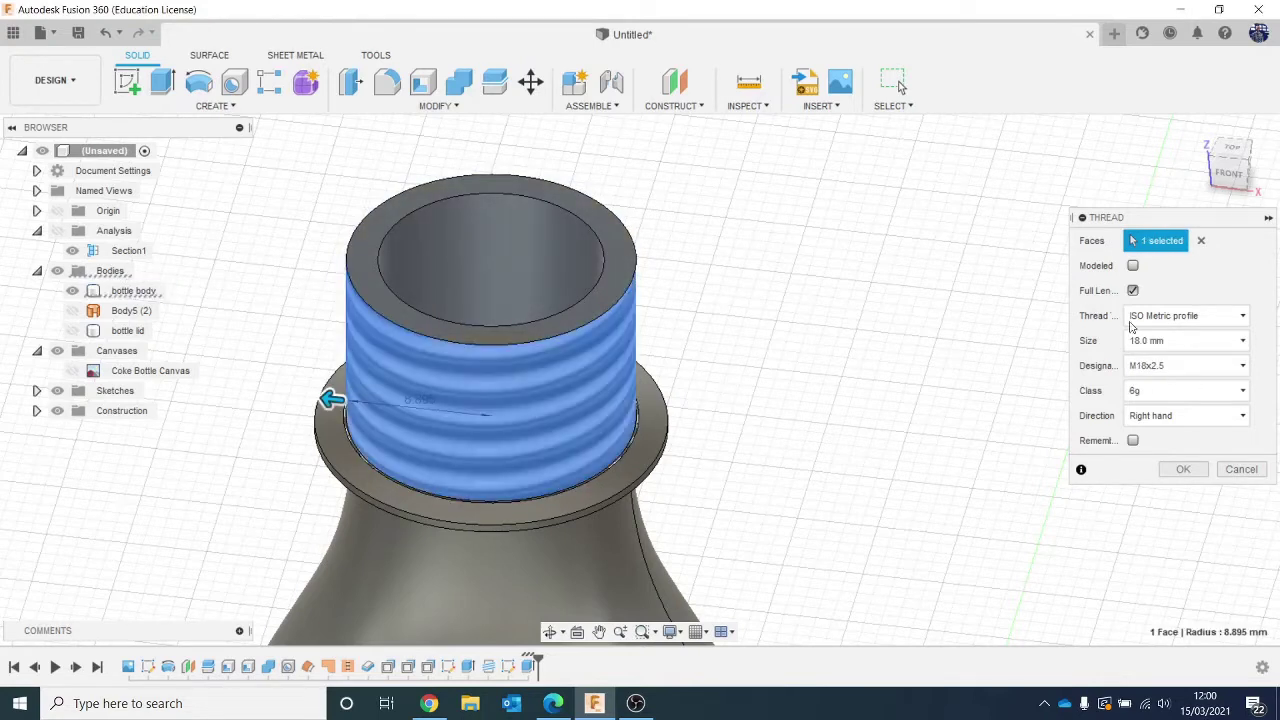
pyautogui.click(1134, 266)
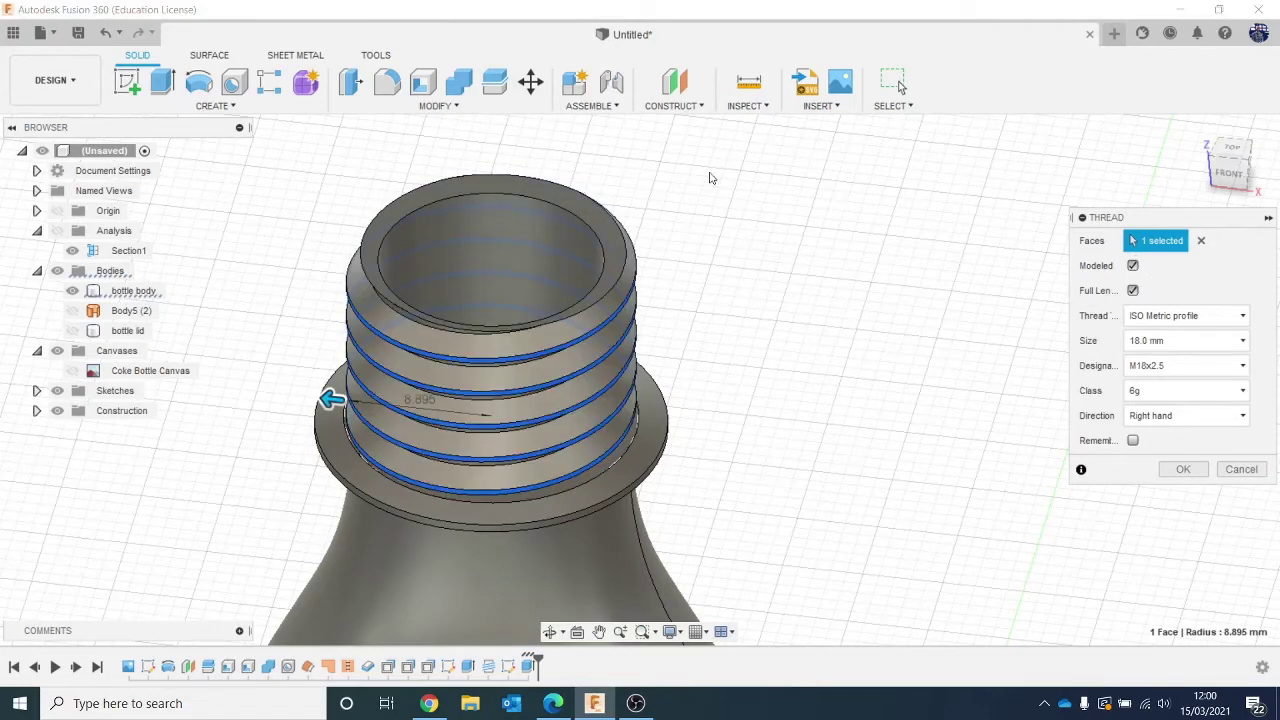
pyautogui.click(1228, 172)
pyautogui.moveTo(1243, 126); pyautogui.dragTo(1236, 188)
pyautogui.click(1183, 470)
# Show the bottle lid on the threaded neck and view the whole bottle straight from the front.
pyautogui.scroll(-5, 1051, 383)
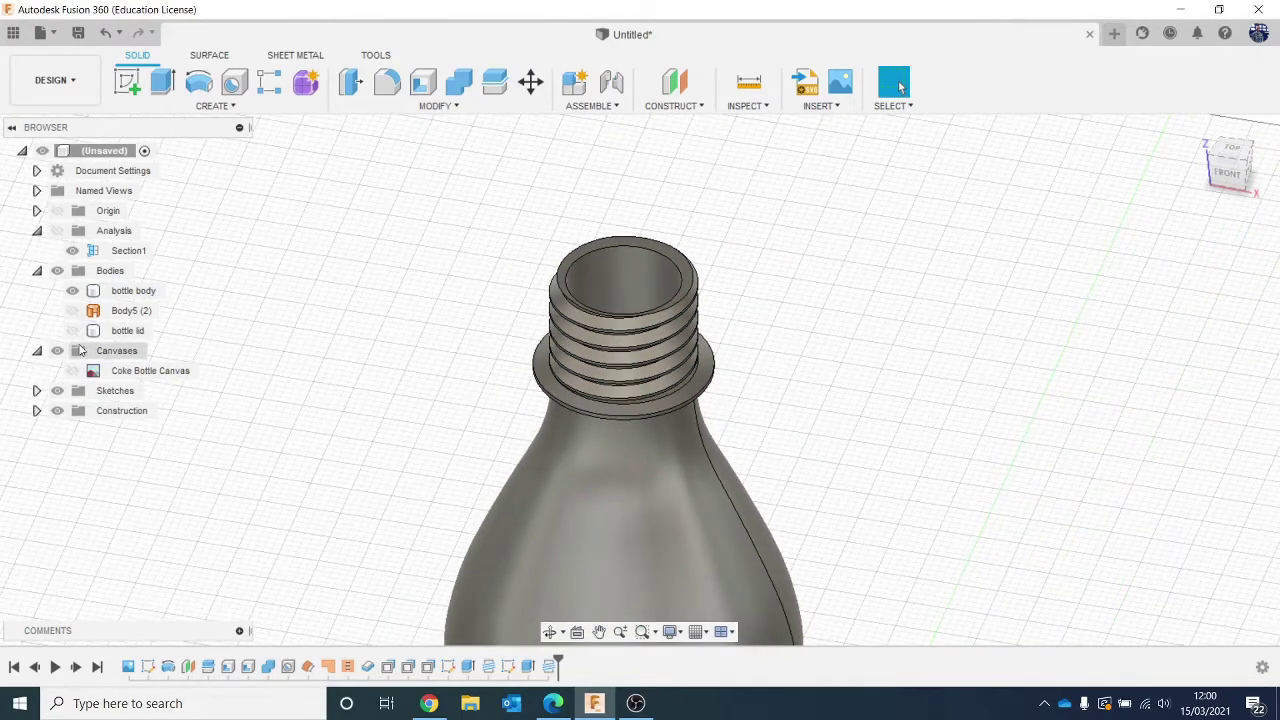
pyautogui.click(72, 330)
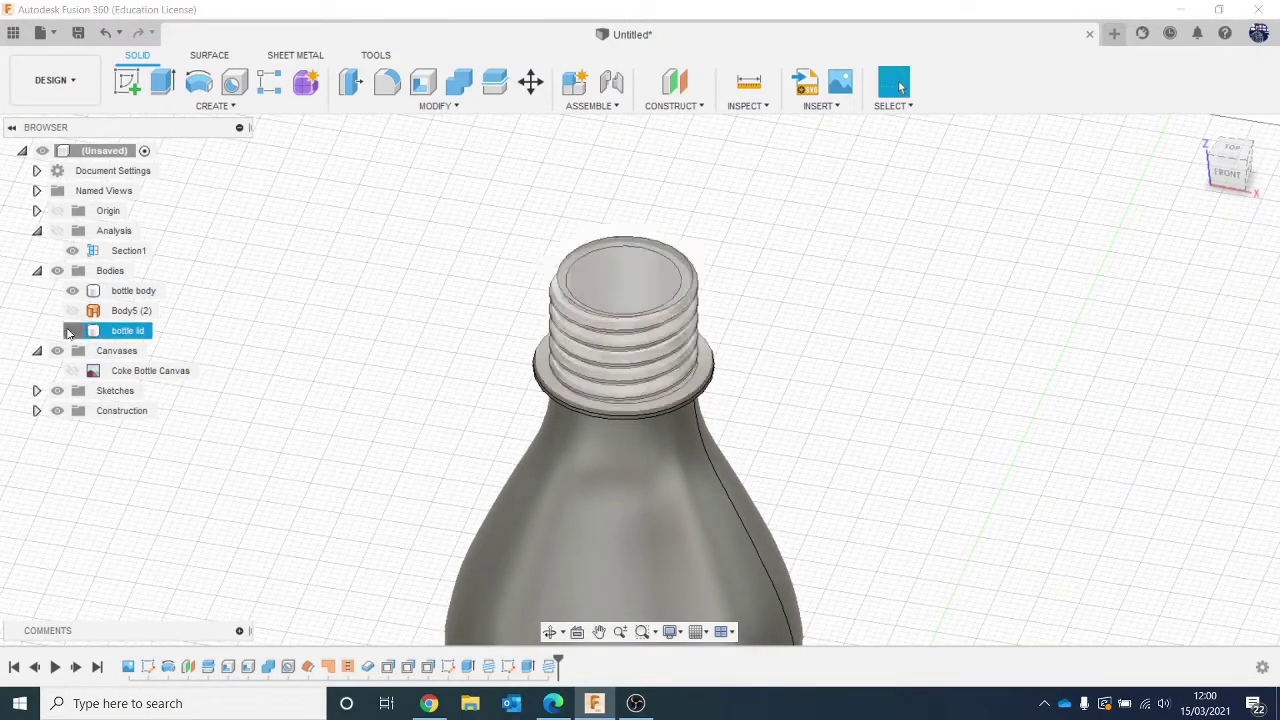
pyautogui.click(1226, 172)
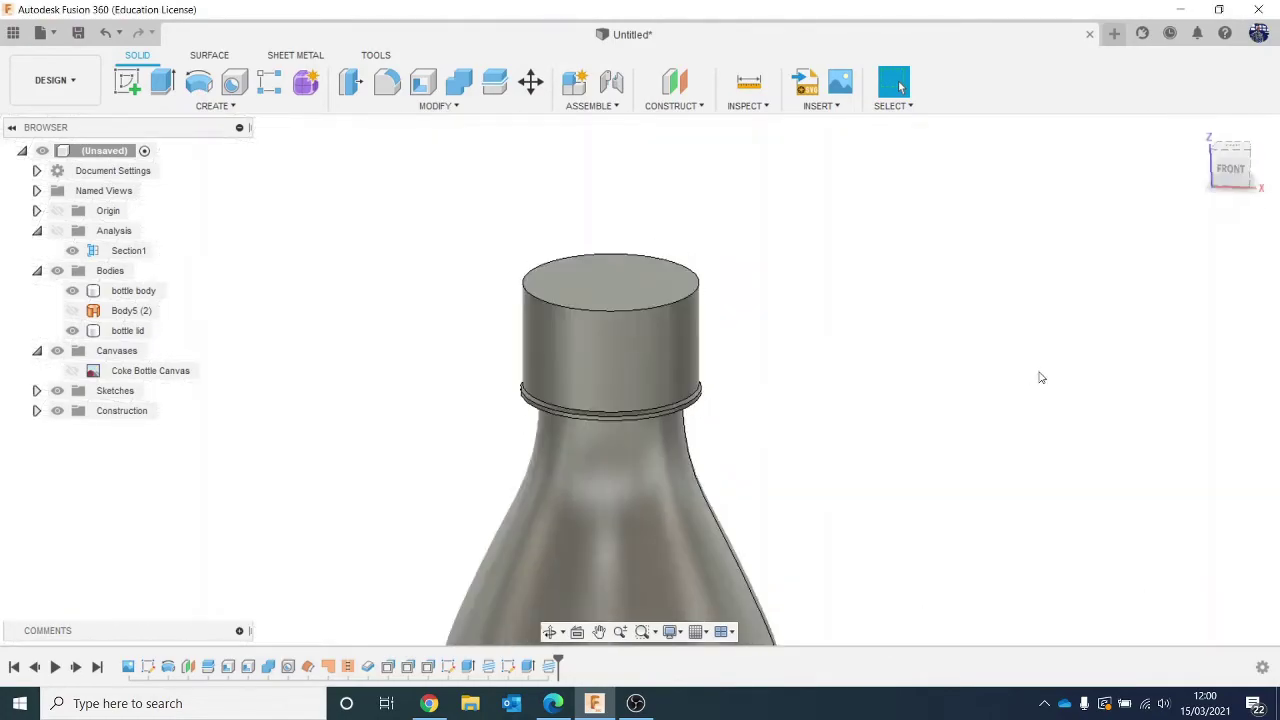
pyautogui.scroll(-3, 1039, 372)
pyautogui.click(1218, 166)
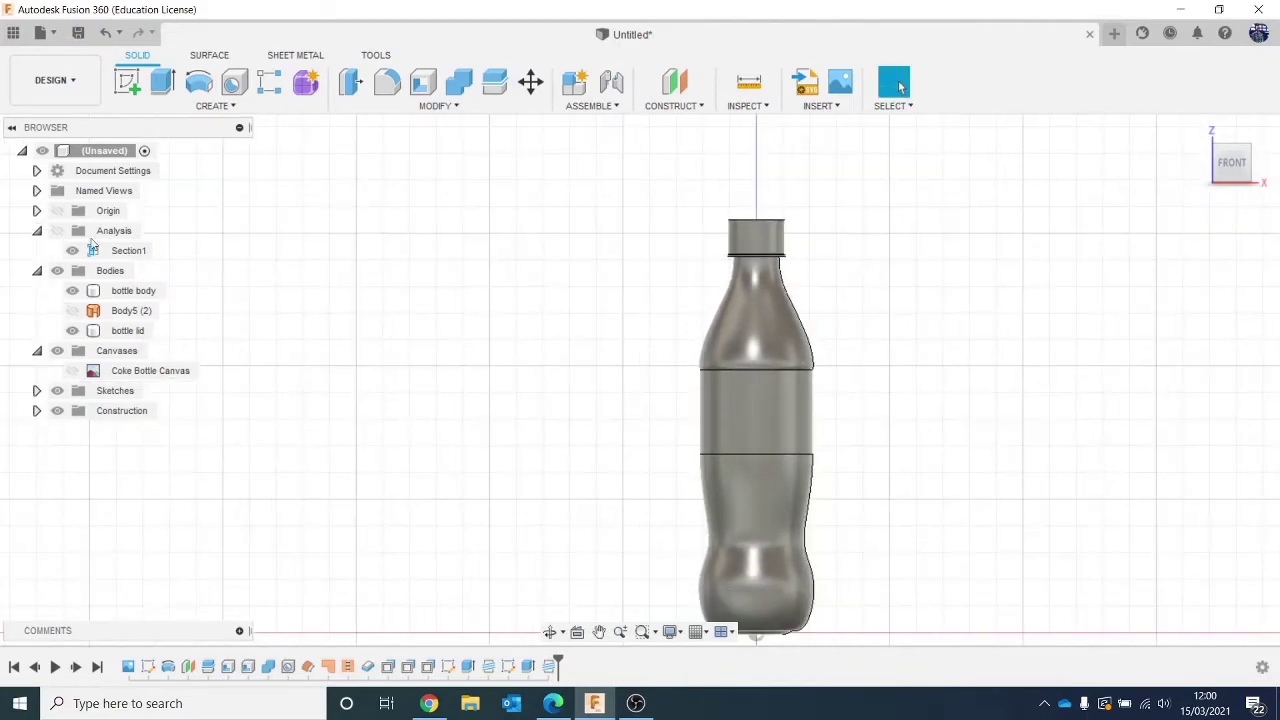
# Turn on the section analysis and examine how the lid's internal thread meets the thread on the bottle neck.
pyautogui.click(57, 230)
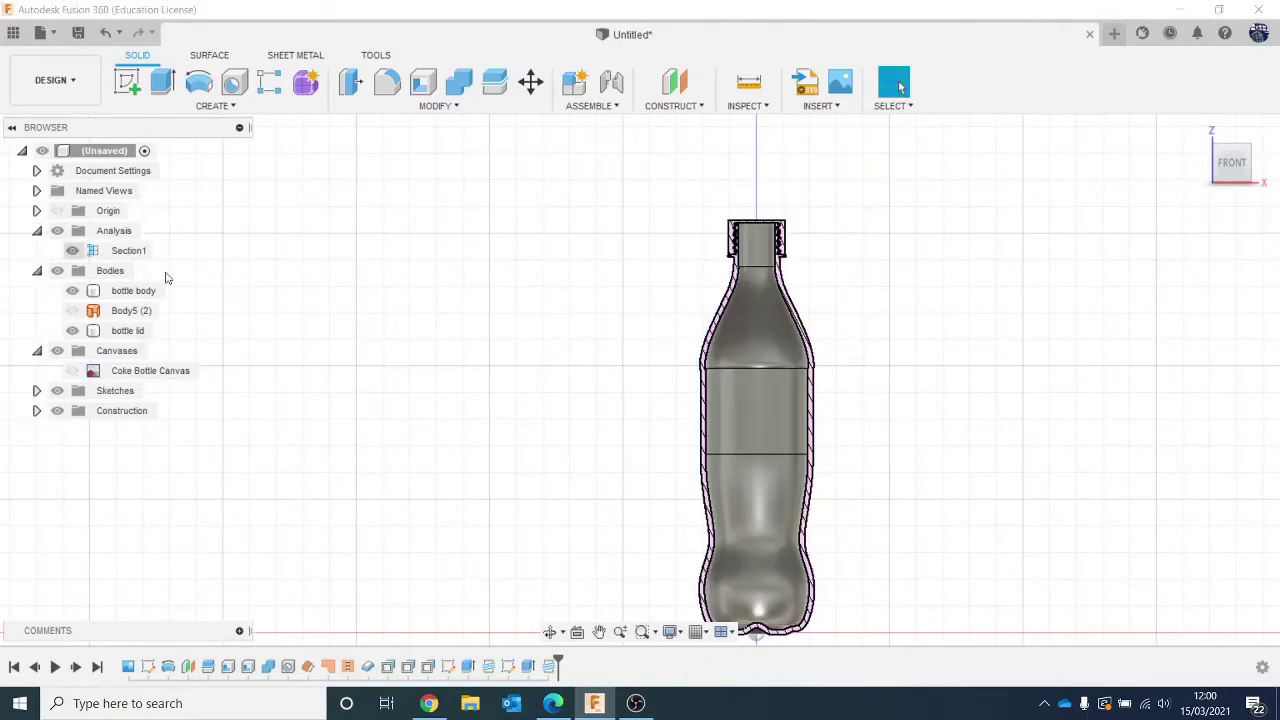
pyautogui.scroll(2, 796, 230)
pyautogui.scroll(5, 796, 230)
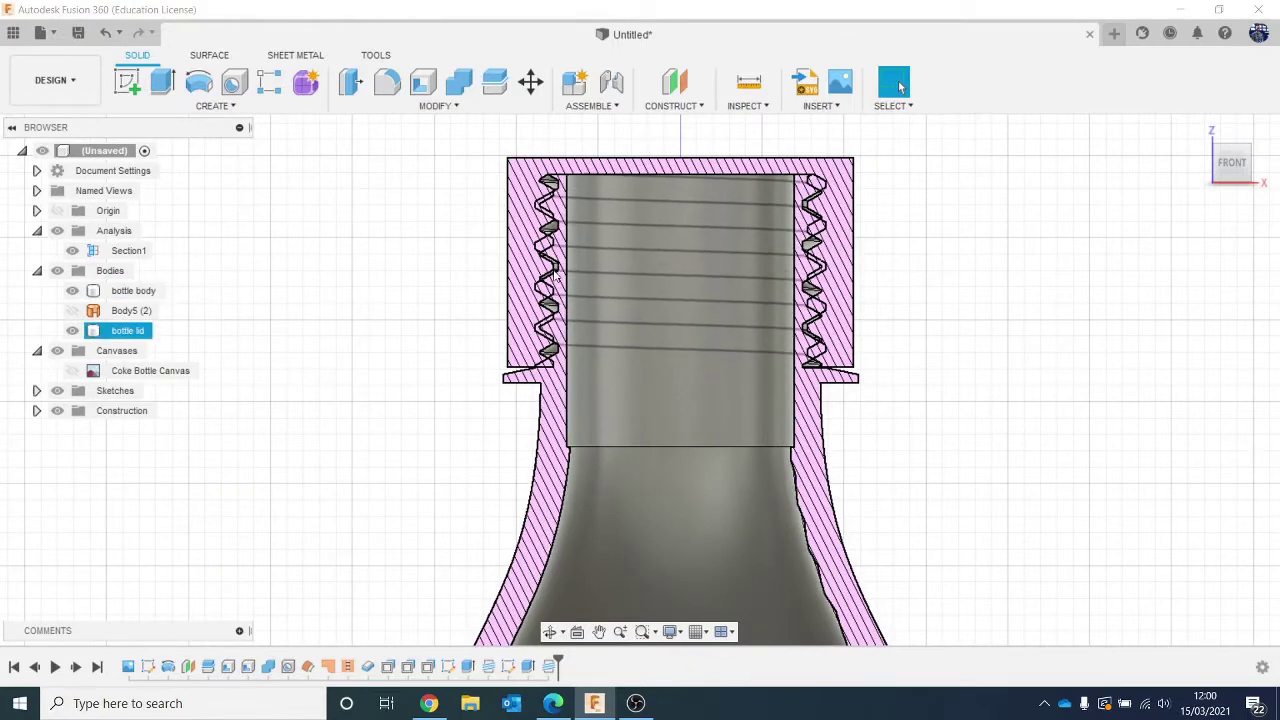
pyautogui.scroll(-8, 950, 330)
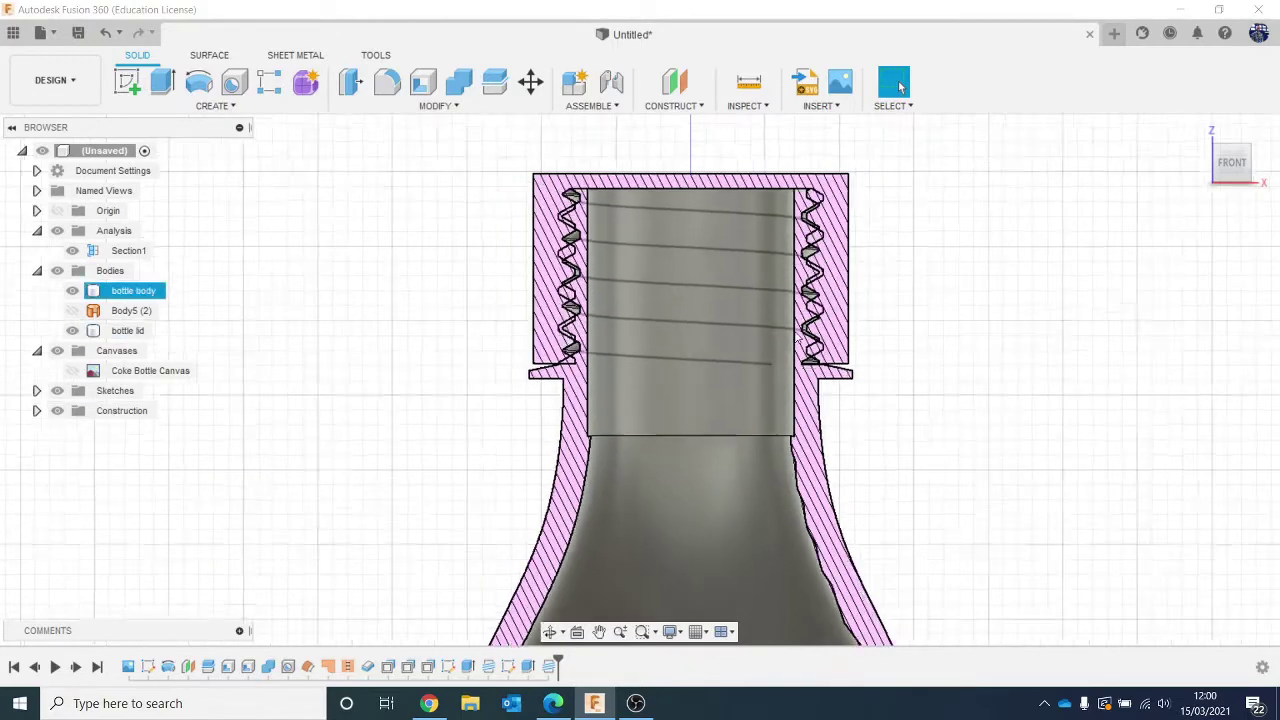
pyautogui.scroll(8, 946, 397)
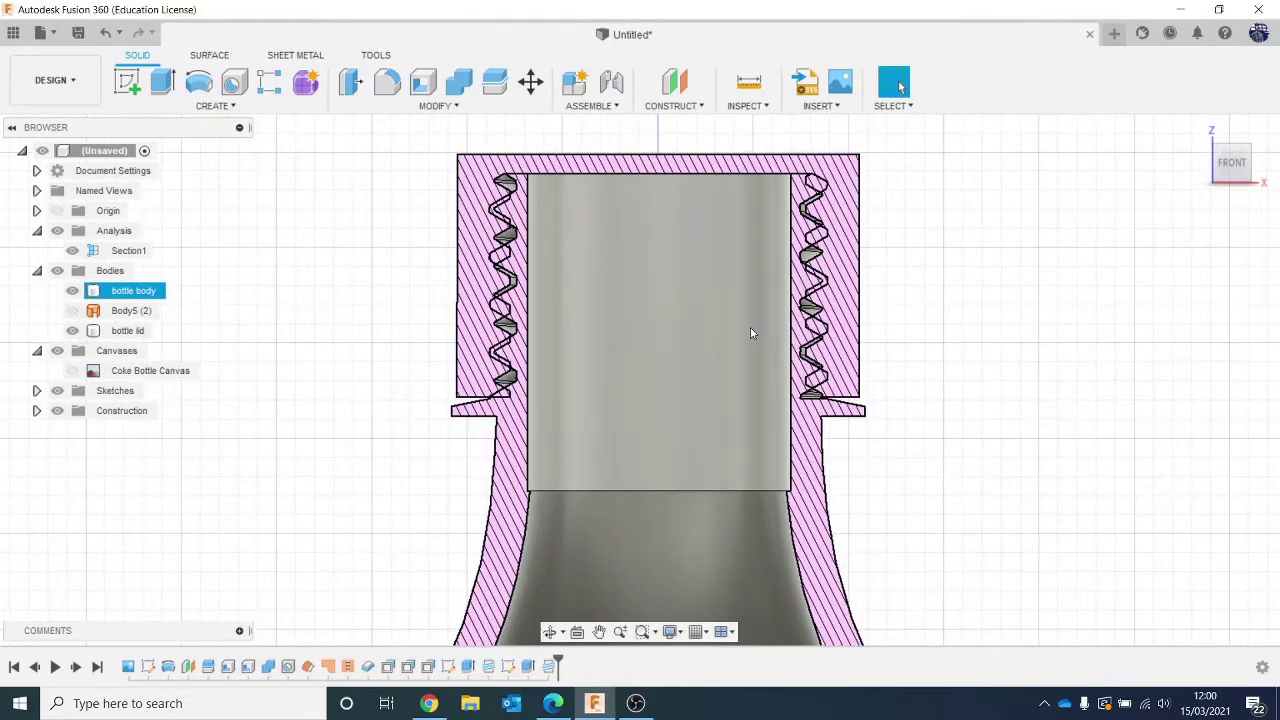
pyautogui.scroll(3, 560, 265)
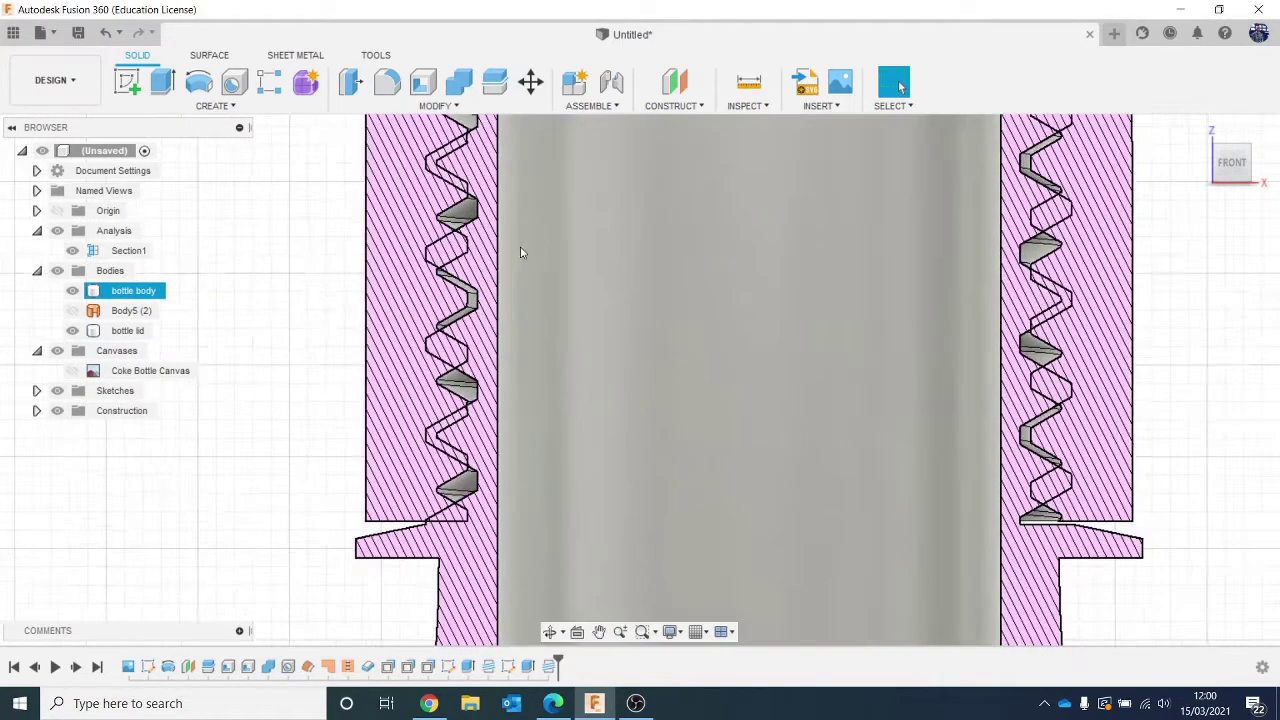
pyautogui.scroll(3, 520, 252)
pyautogui.scroll(-2, 505, 476)
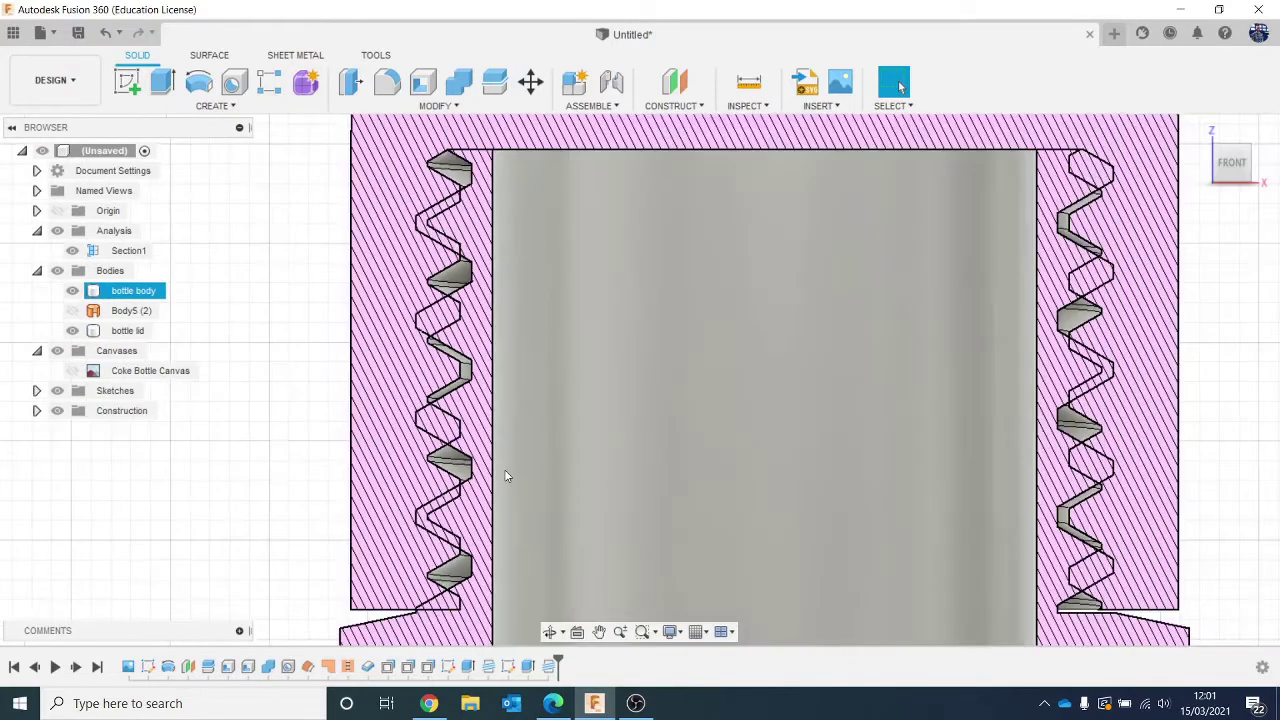
pyautogui.scroll(-6, 505, 476)
pyautogui.moveTo(500, 478); pyautogui.dragTo(474, 238, button='middle')
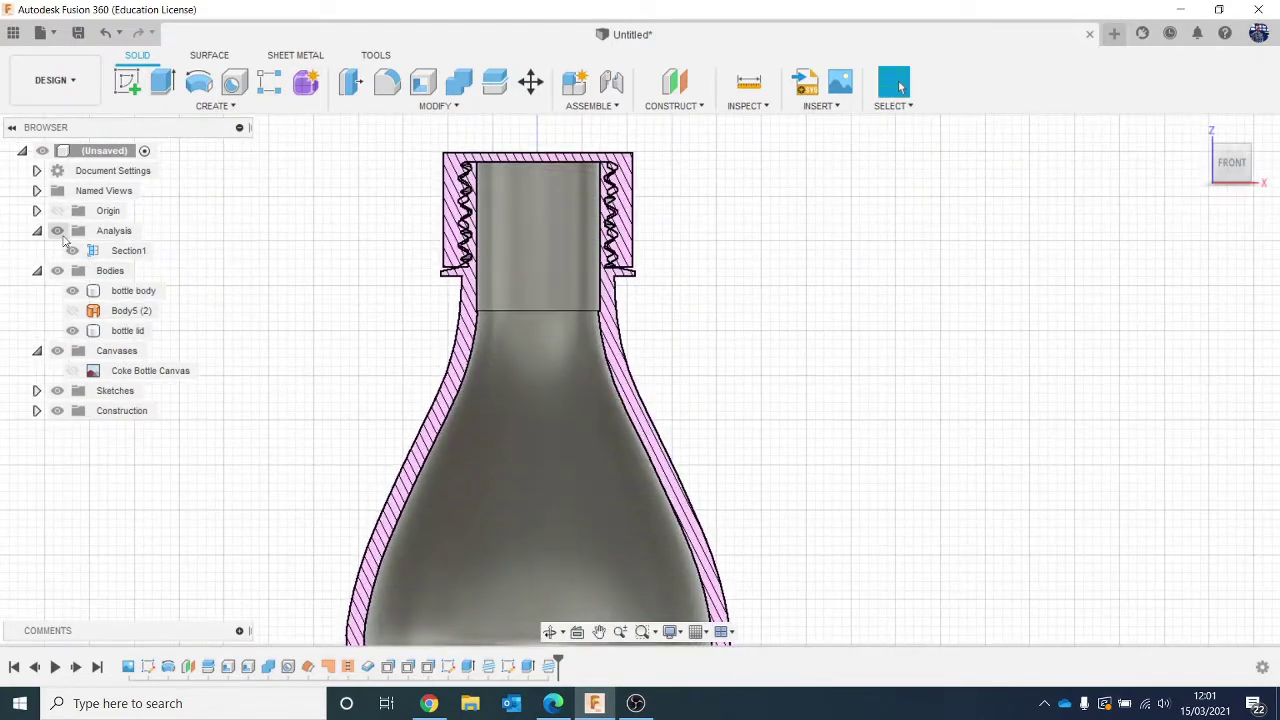
# Turn off the section analysis and bring the whole uncut bottle back into view.
pyautogui.click(59, 231)
pyautogui.scroll(-3, 283, 350)
pyautogui.moveTo(594, 389); pyautogui.dragTo(780, 330, button='middle')
pyautogui.scroll(-1, 770, 330)
pyautogui.scroll(-2, 807, 442)
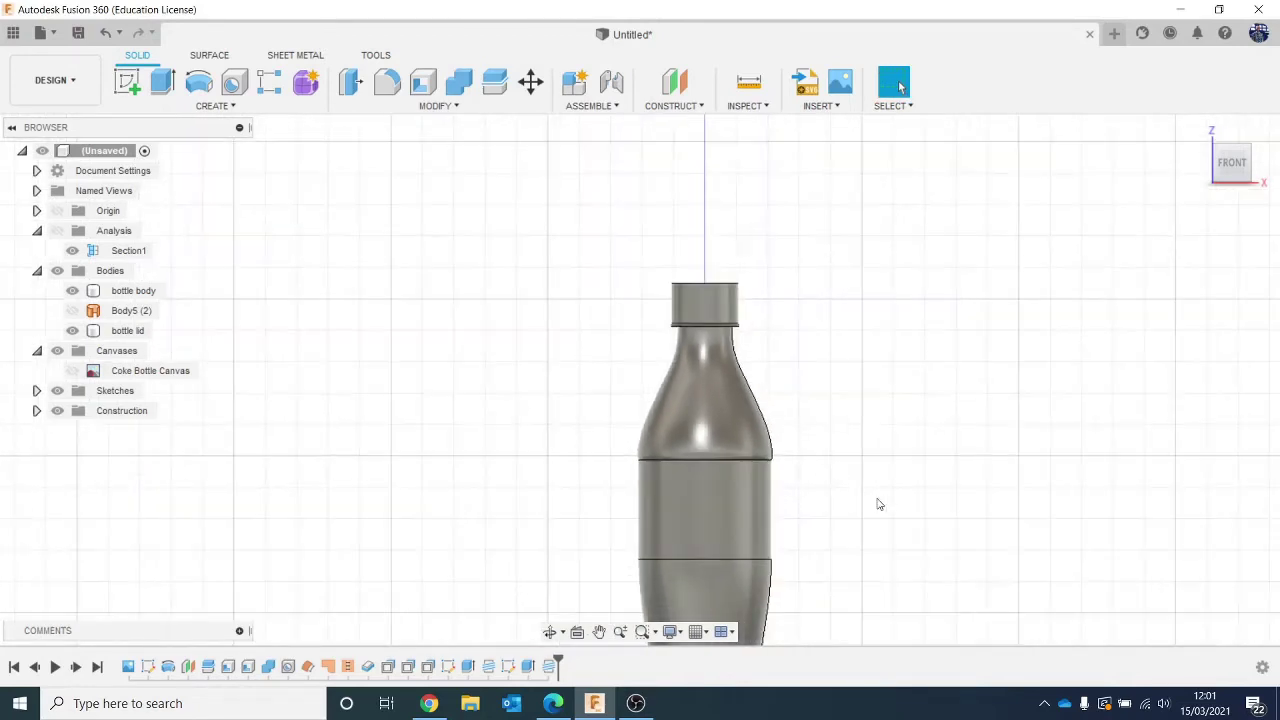
pyautogui.moveTo(878, 503); pyautogui.dragTo(803, 389, button='middle')
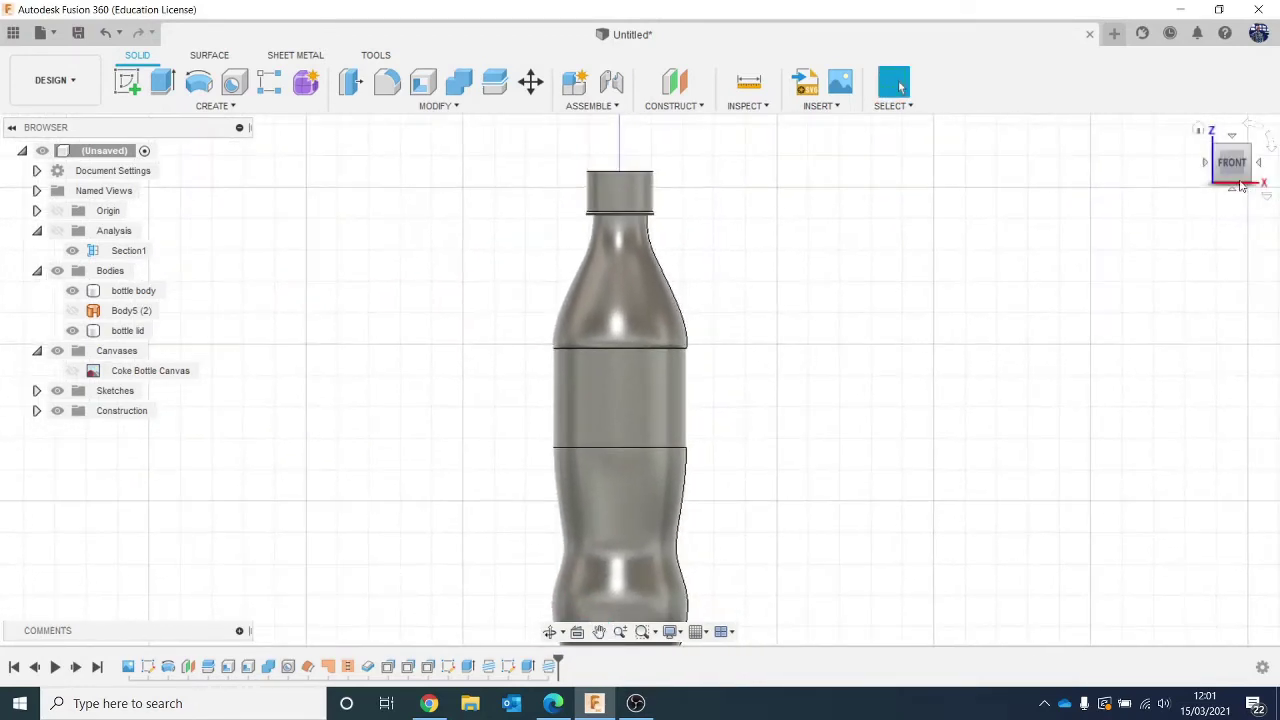
pyautogui.click(1220, 157)
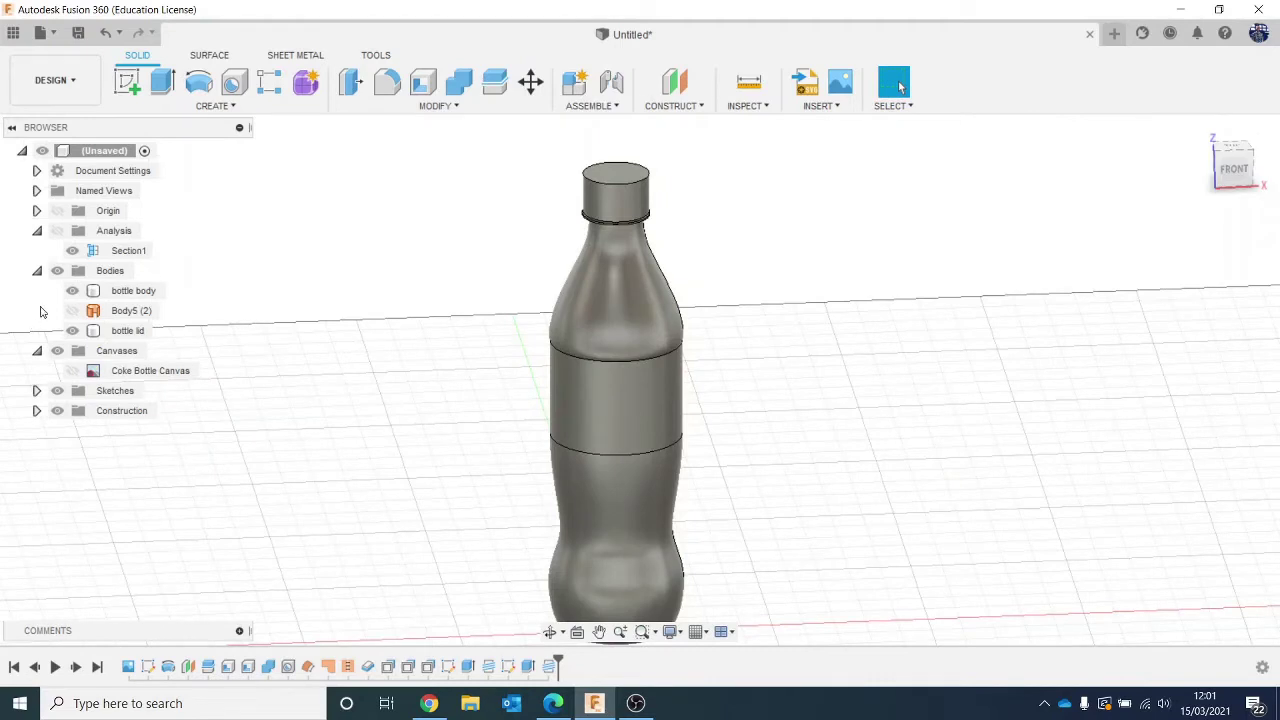
# Check the bottle body and bottle lid as separate bodies by hiding and showing each in turn.
pyautogui.click(72, 291)
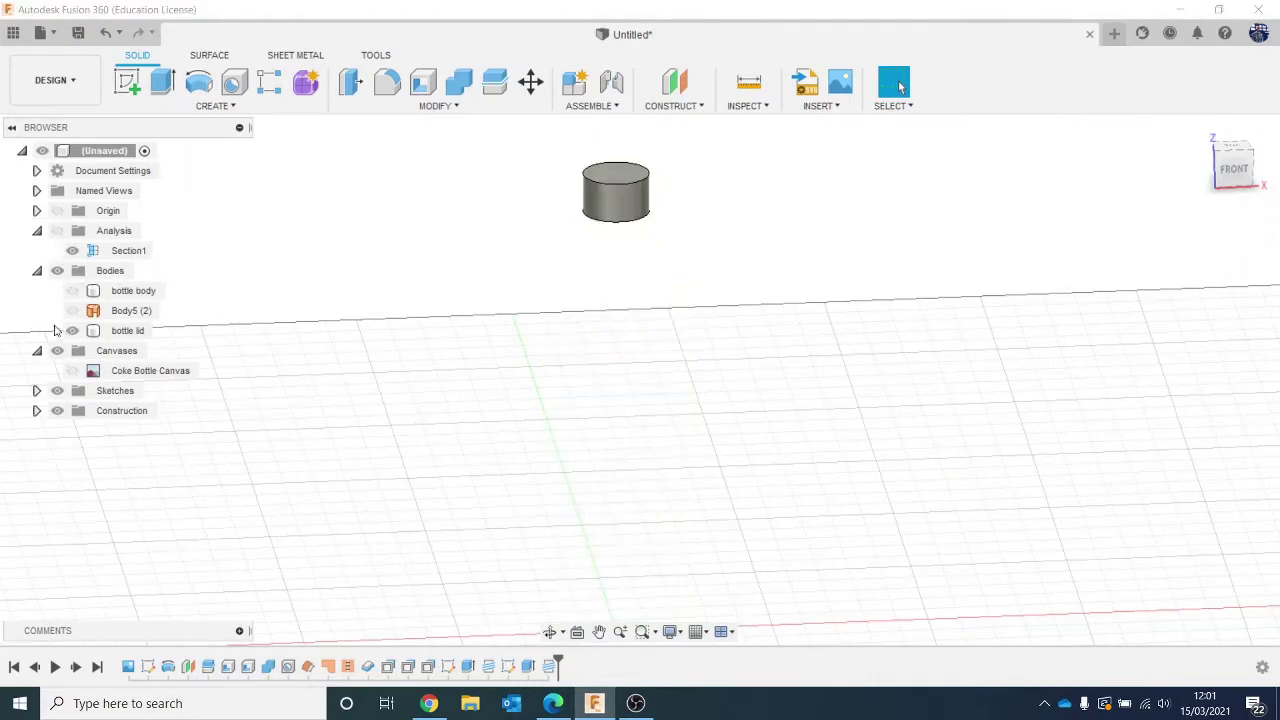
pyautogui.click(72, 330)
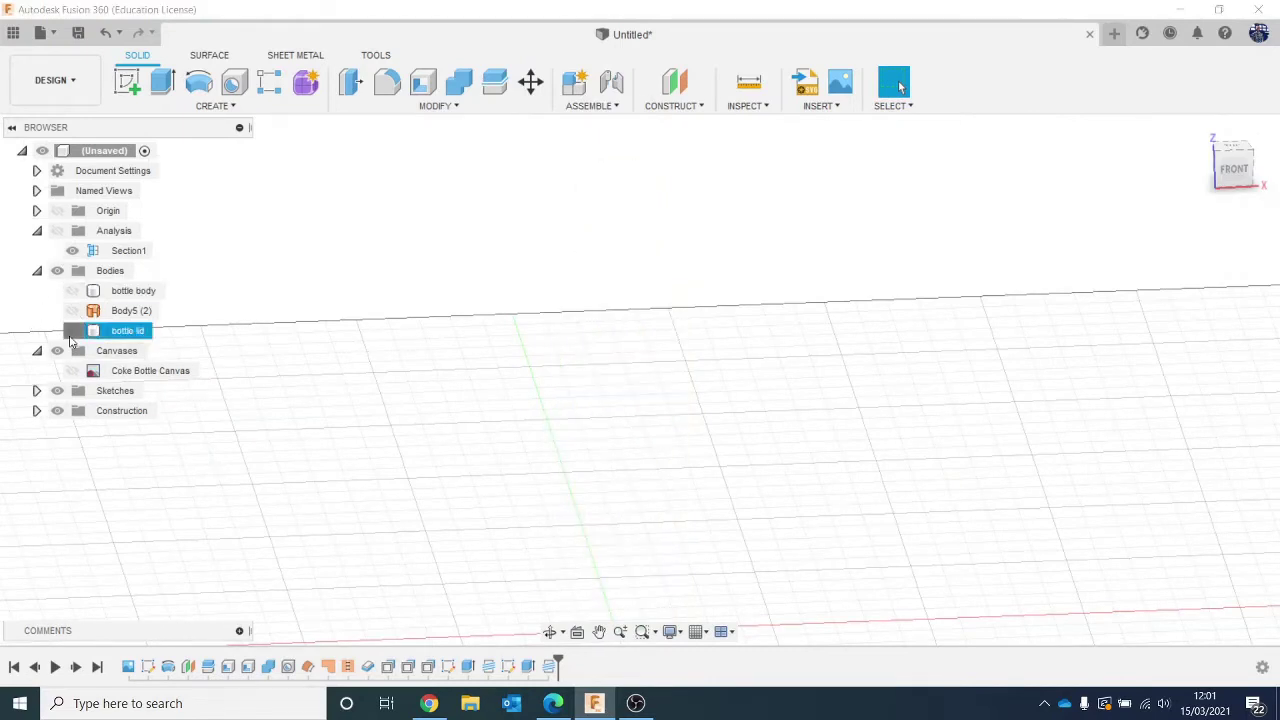
pyautogui.click(72, 330)
pyautogui.click(72, 290)
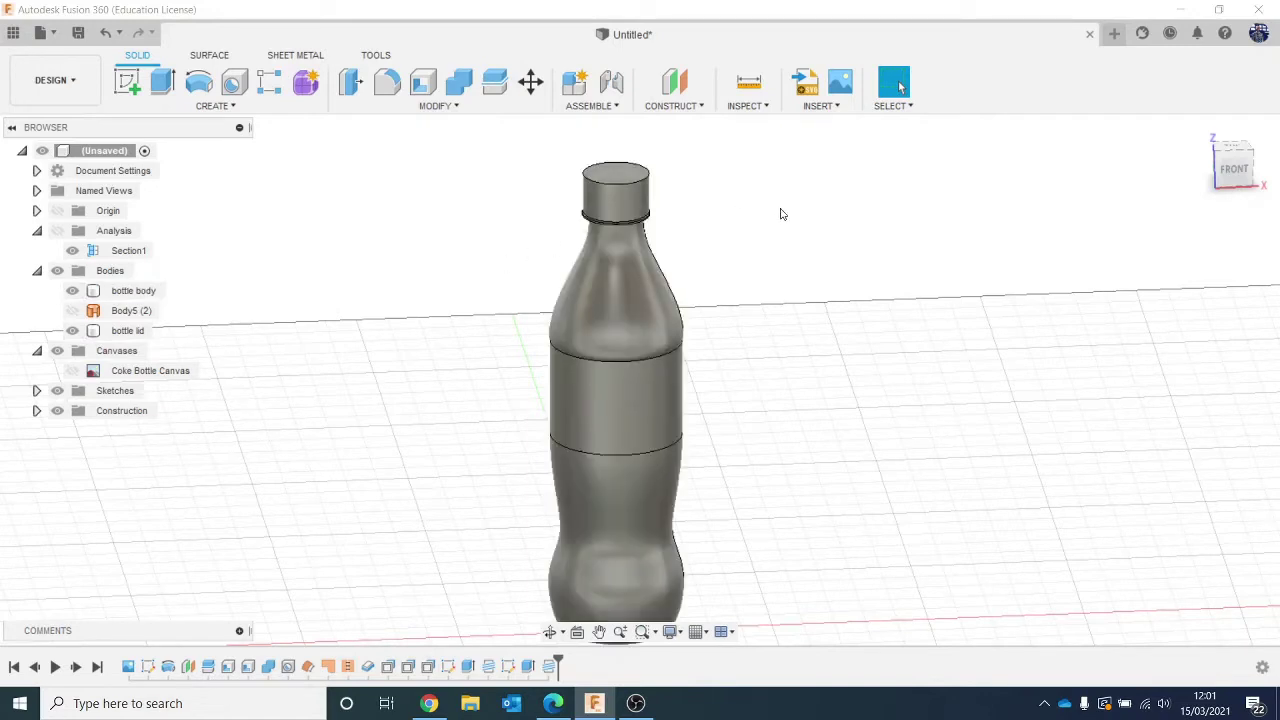
# Hide the bottle body so that only the bottle lid remains in close view.
pyautogui.moveTo(801, 431); pyautogui.dragTo(812, 492, button='middle')
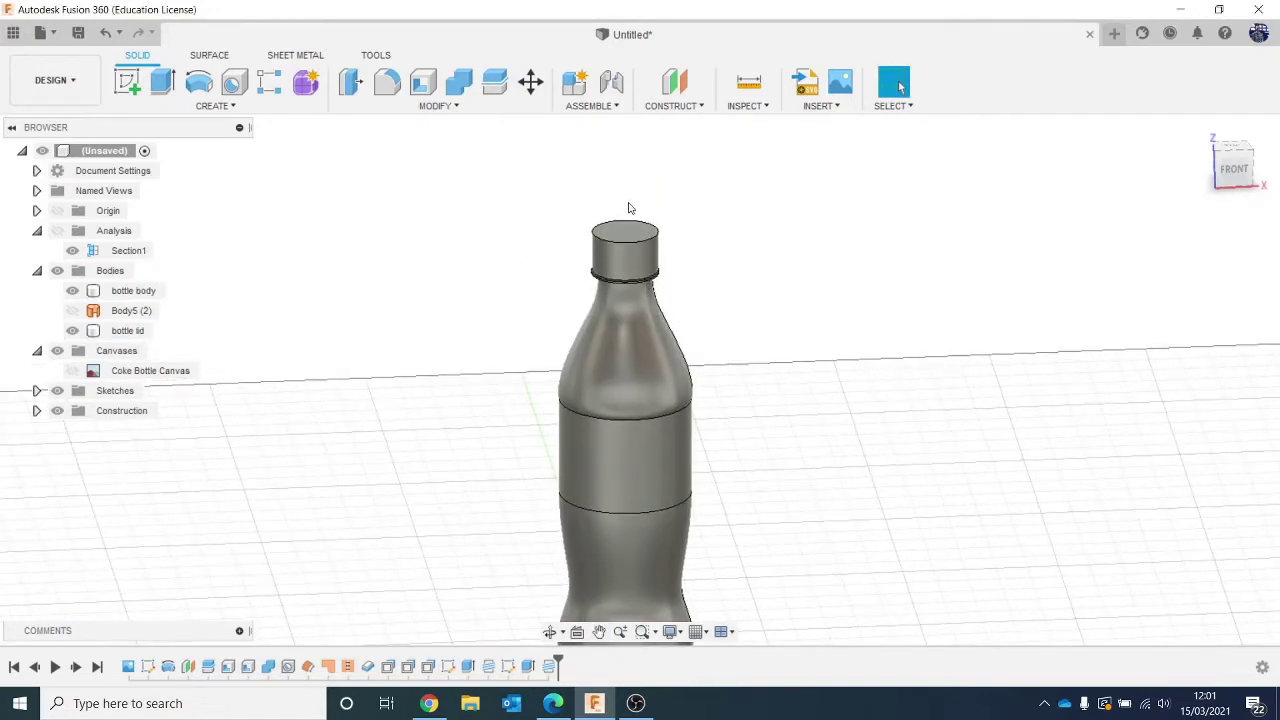
pyautogui.scroll(2, 656, 255)
pyautogui.scroll(1, 656, 257)
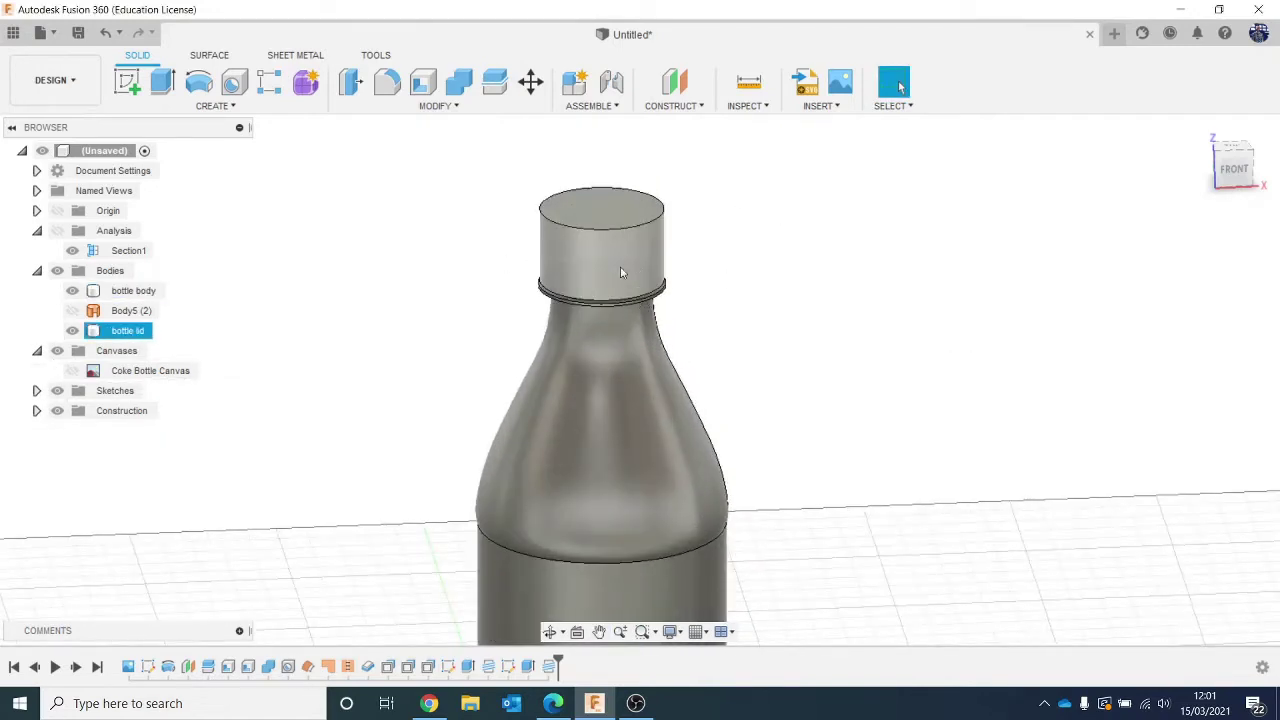
pyautogui.click(72, 331)
pyautogui.click(72, 330)
pyautogui.click(72, 290)
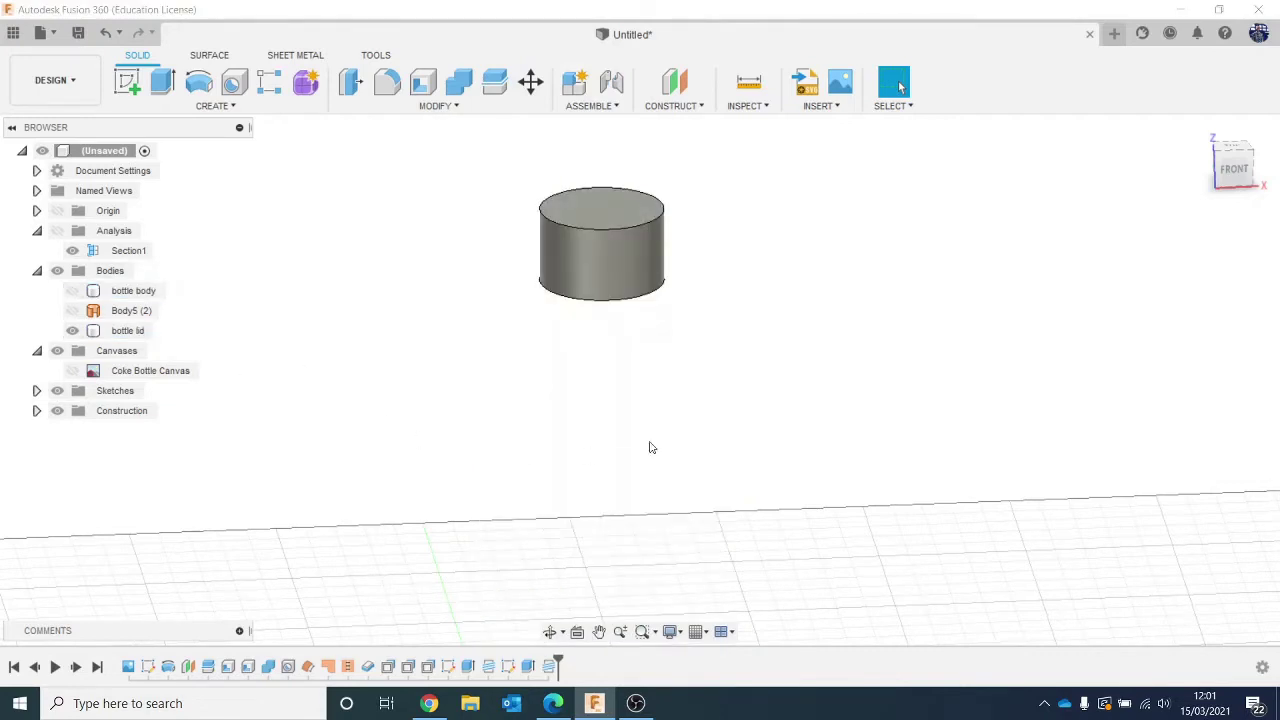
pyautogui.scroll(4, 650, 260)
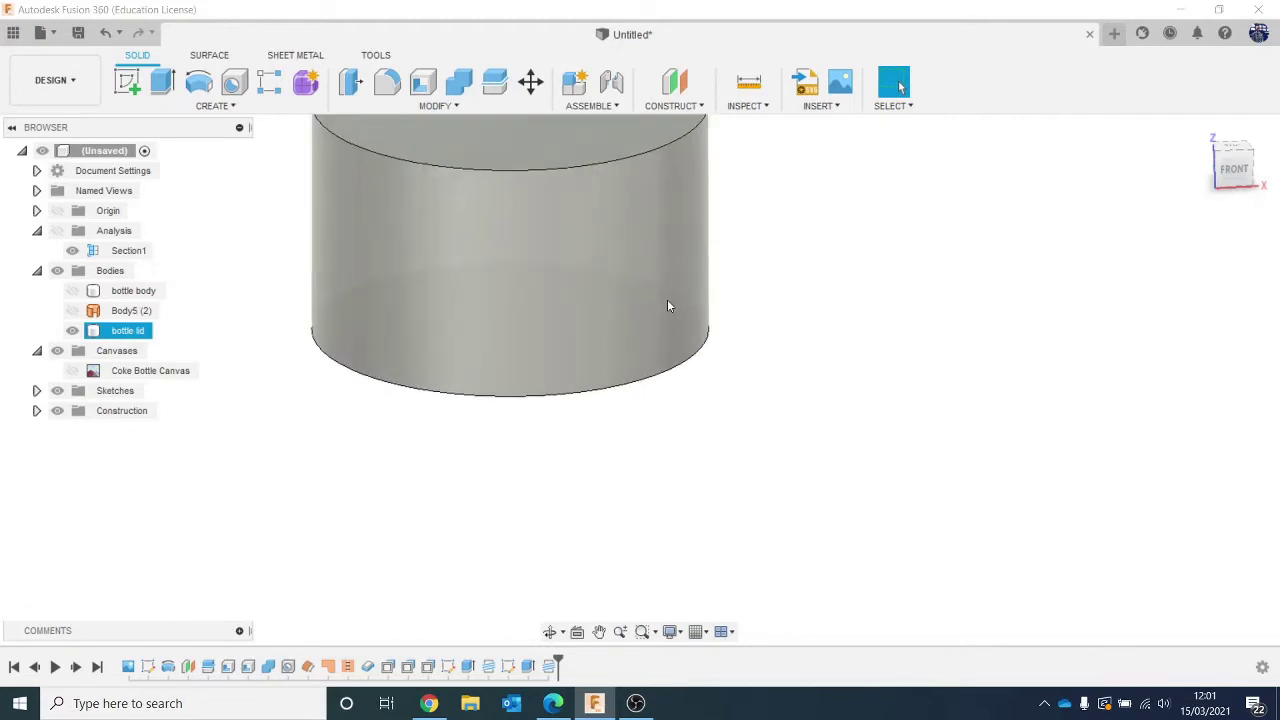
pyautogui.scroll(-2, 667, 299)
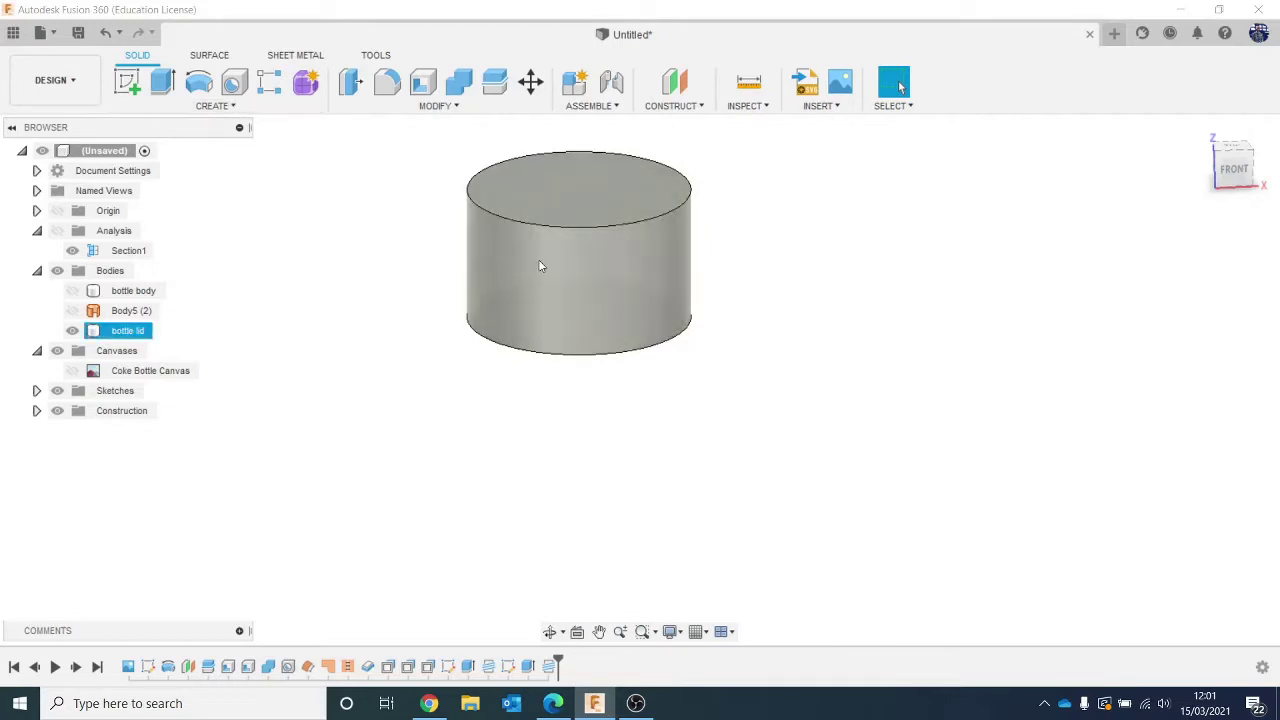
# Create a tangent construction plane at 0 degrees on the outer cylindrical face of the bottle lid.
pyautogui.click(127, 83)
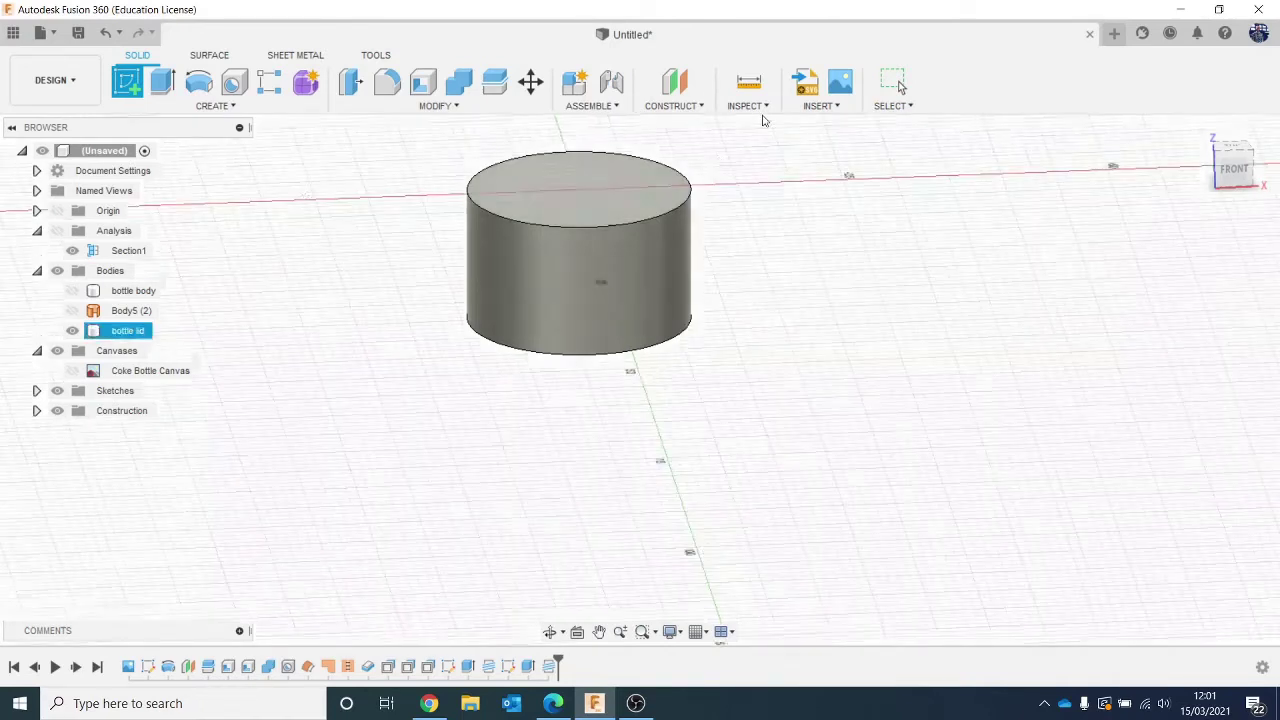
pyautogui.click(690, 106)
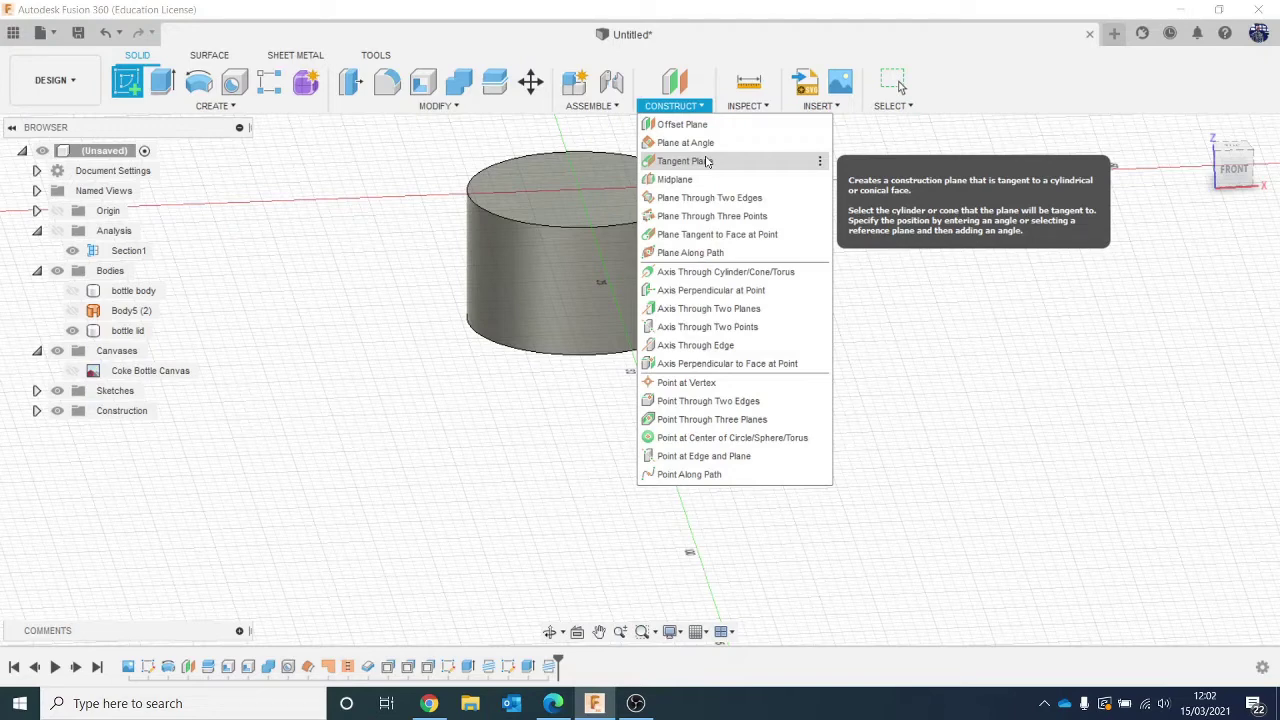
pyautogui.click(684, 161)
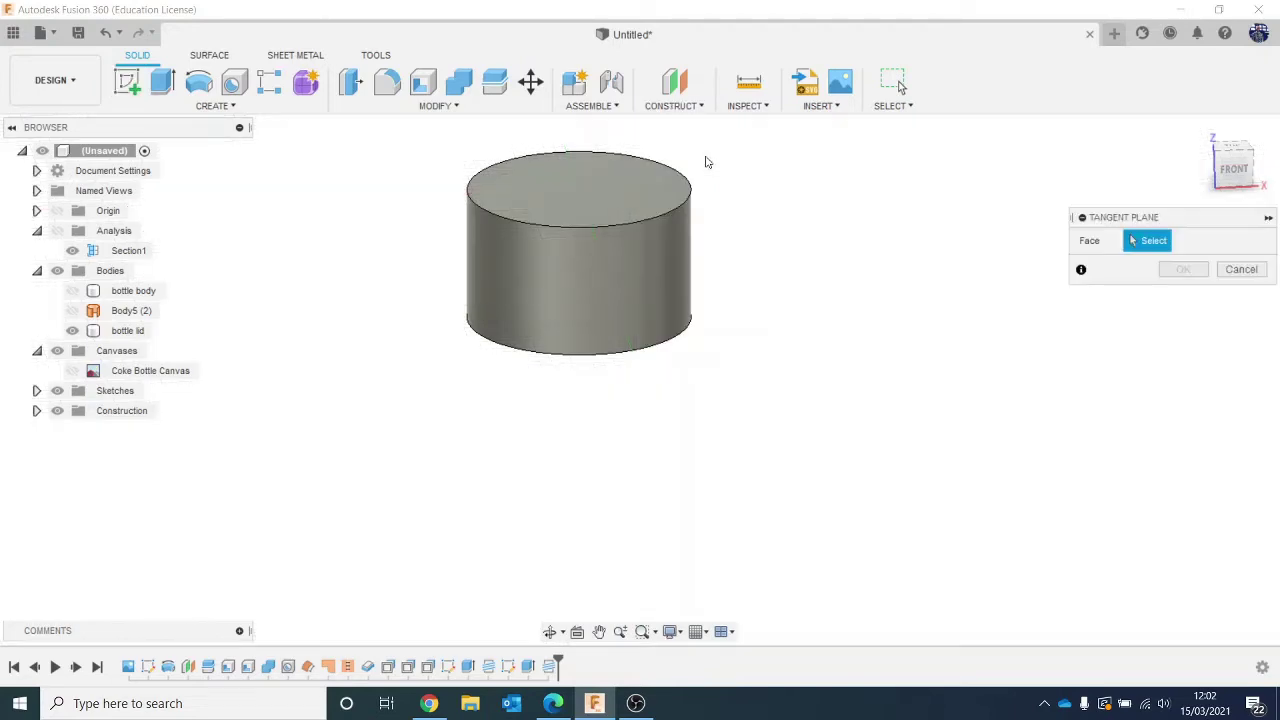
pyautogui.click(605, 300)
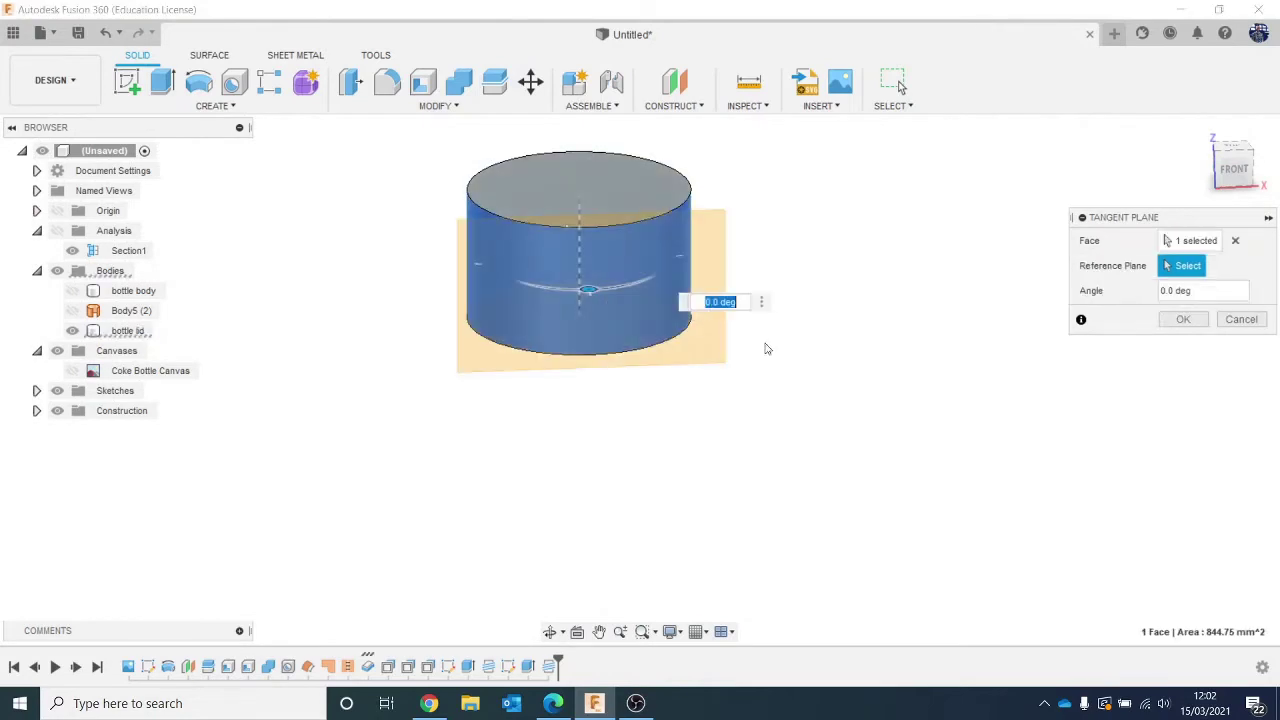
pyautogui.click(1183, 320)
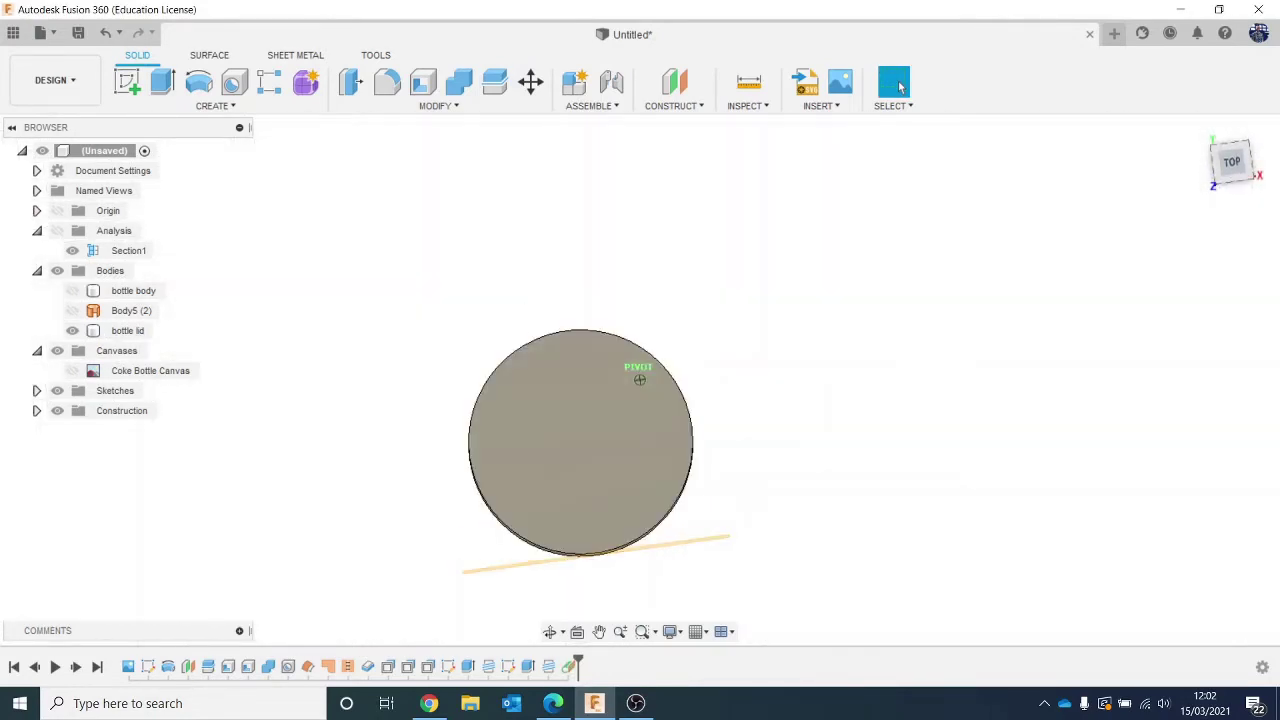
# Start a sketch on the tangent construction plane at the front of the bottle lid.
pyautogui.click(1230, 182)
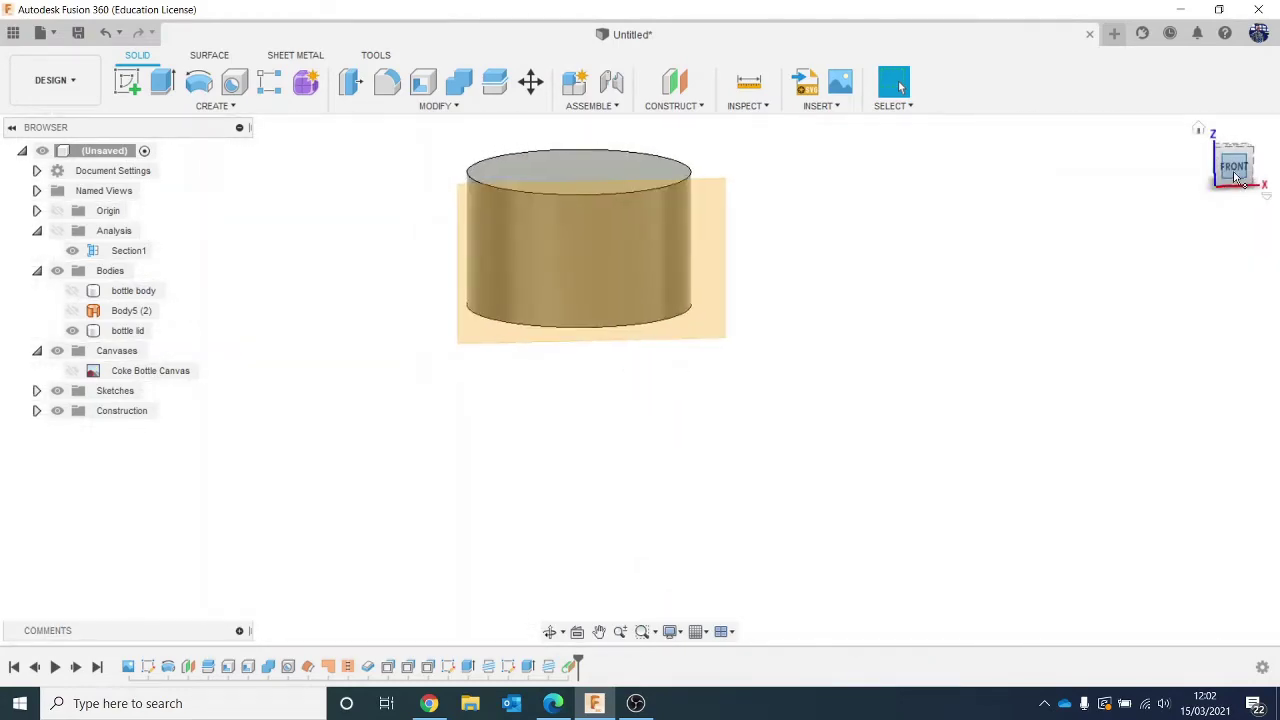
pyautogui.scroll(3, 600, 229)
pyautogui.moveTo(1123, 346); pyautogui.dragTo(1150, 382, button='middle')
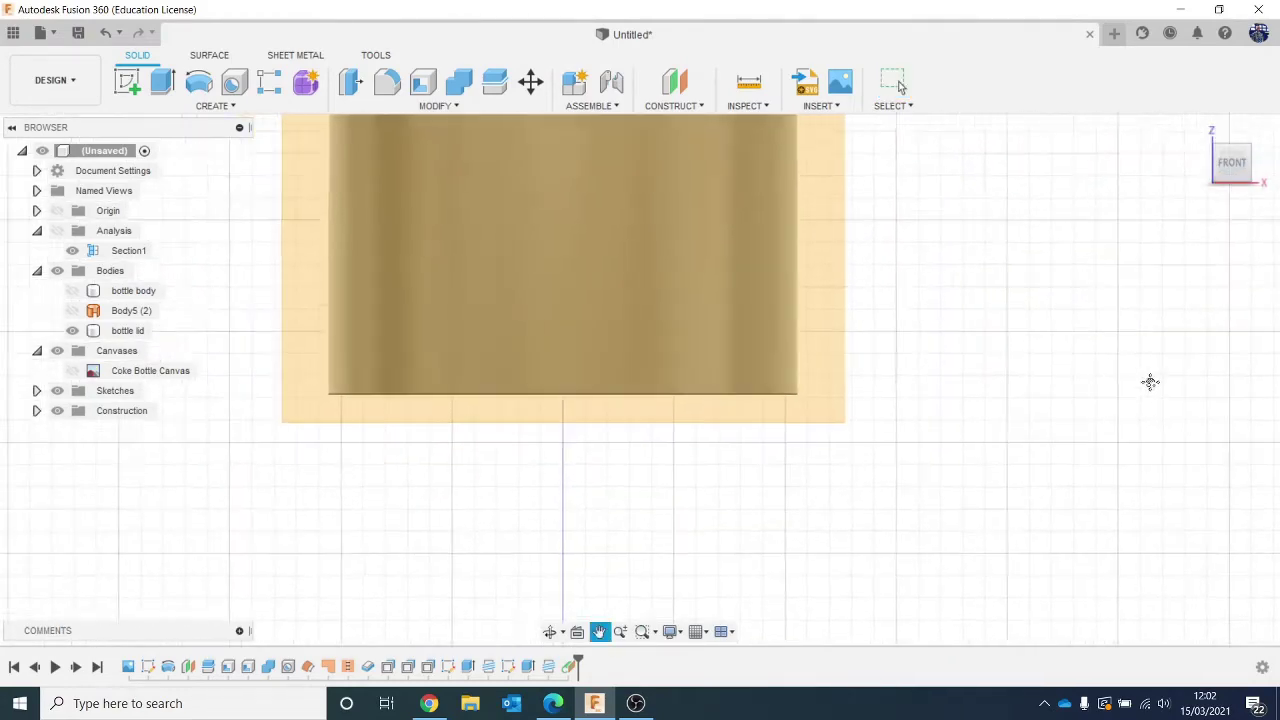
pyautogui.click(127, 82)
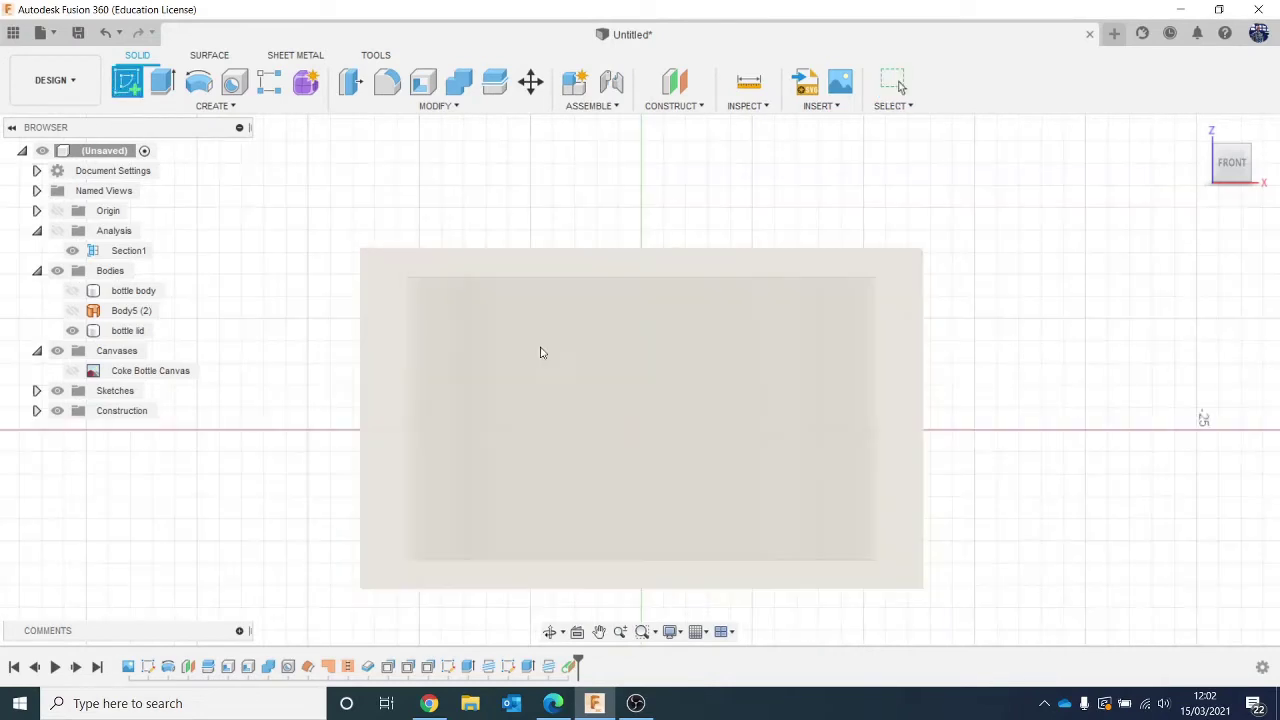
pyautogui.click(705, 400)
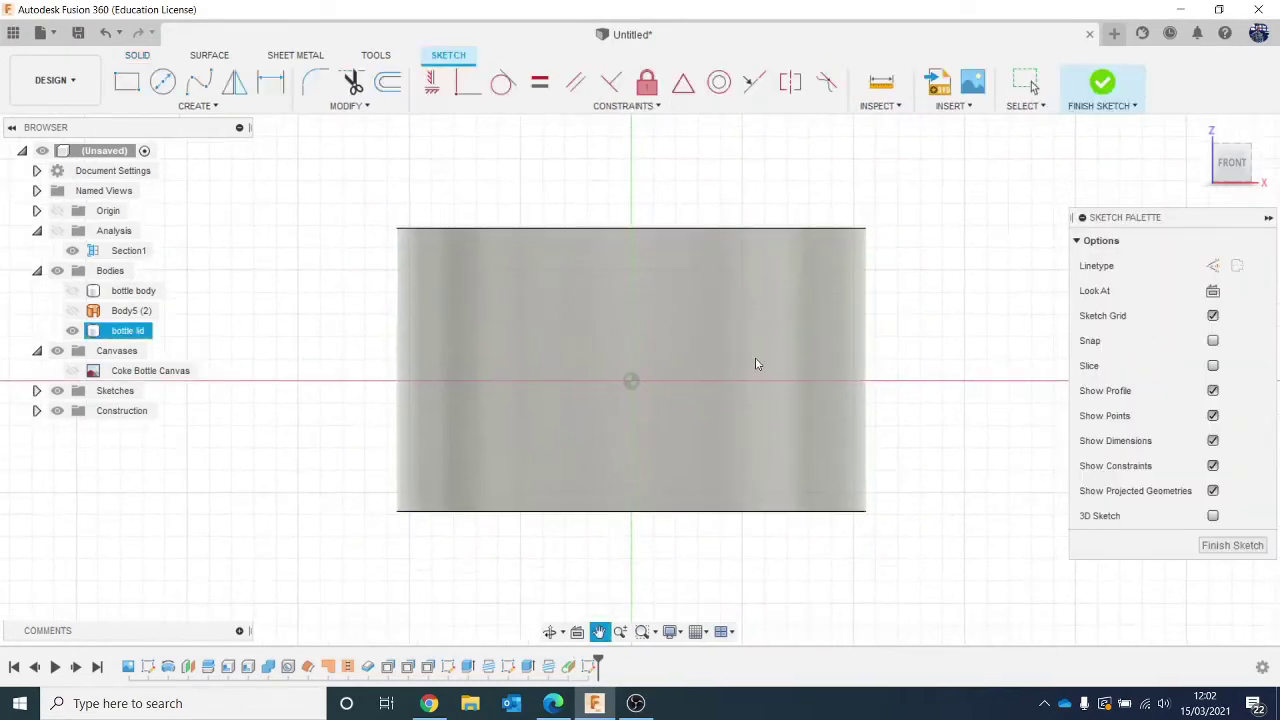
# Sketch a narrow upright rectangle over the middle of the lid, extending slightly past its upper and lower edges.
pyautogui.click(127, 82)
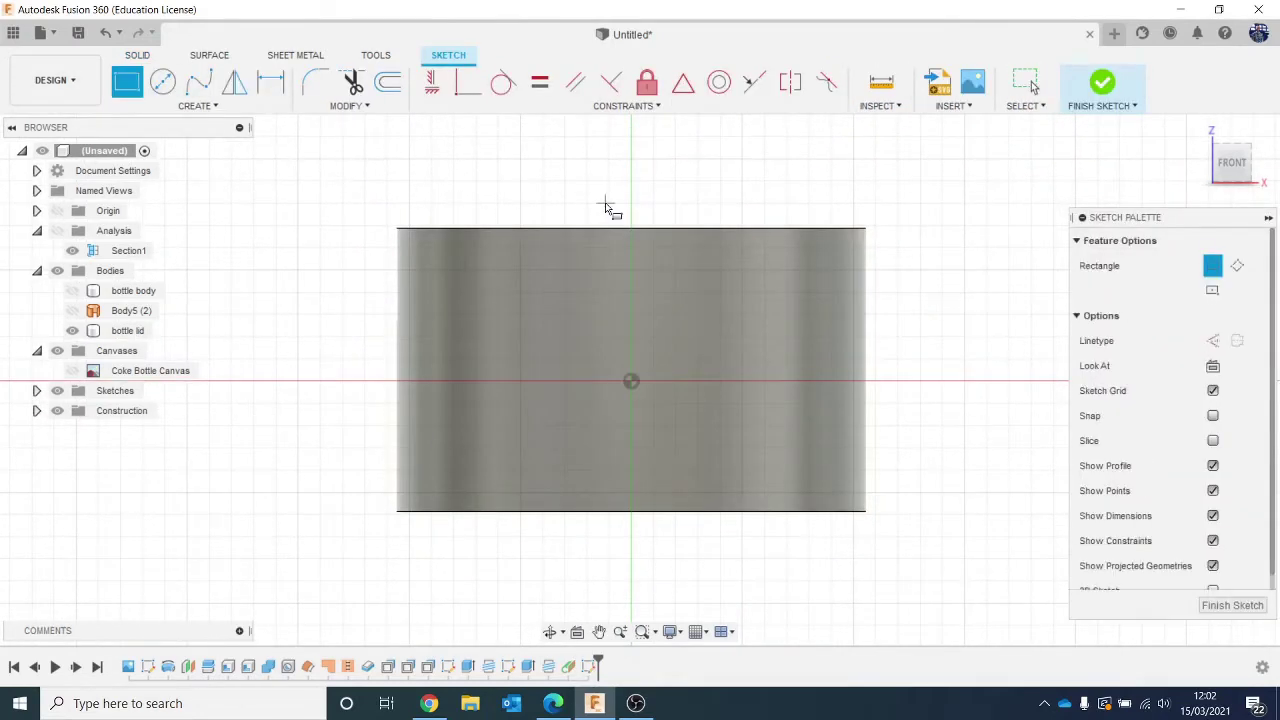
pyautogui.scroll(2, 606, 206)
pyautogui.moveTo(605, 204); pyautogui.dragTo(607, 179, button='middle')
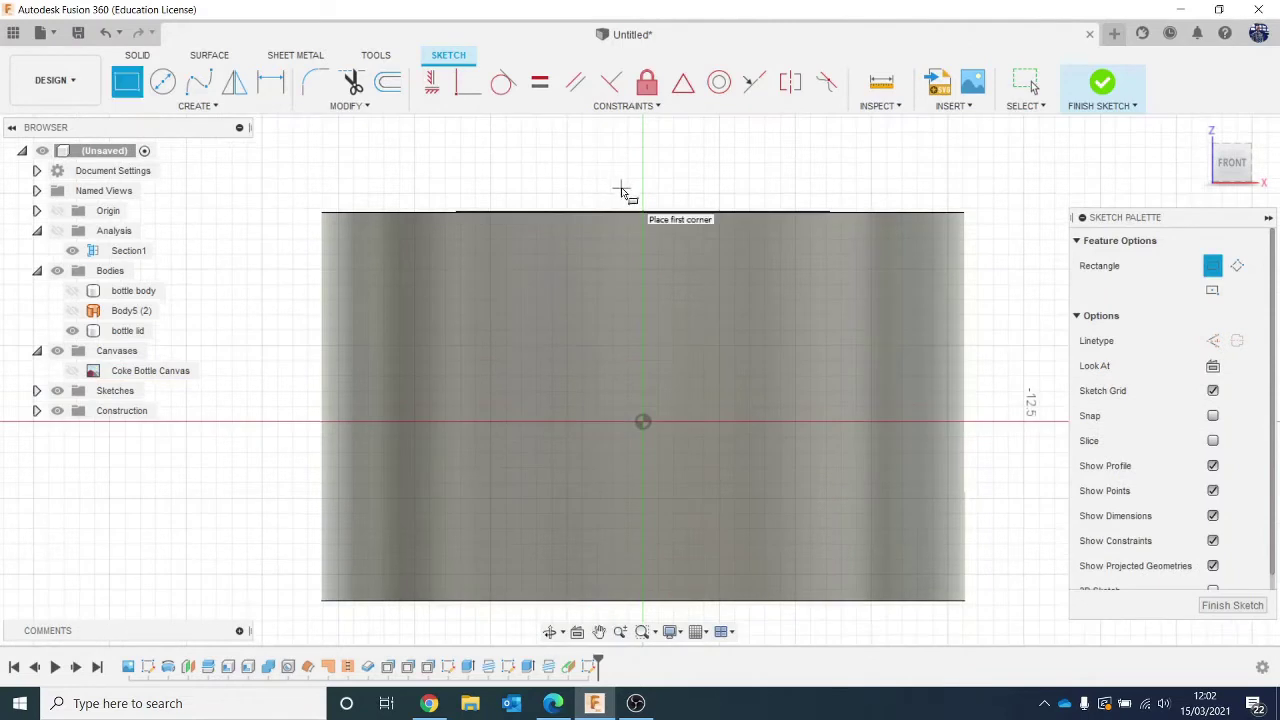
pyautogui.click(622, 201)
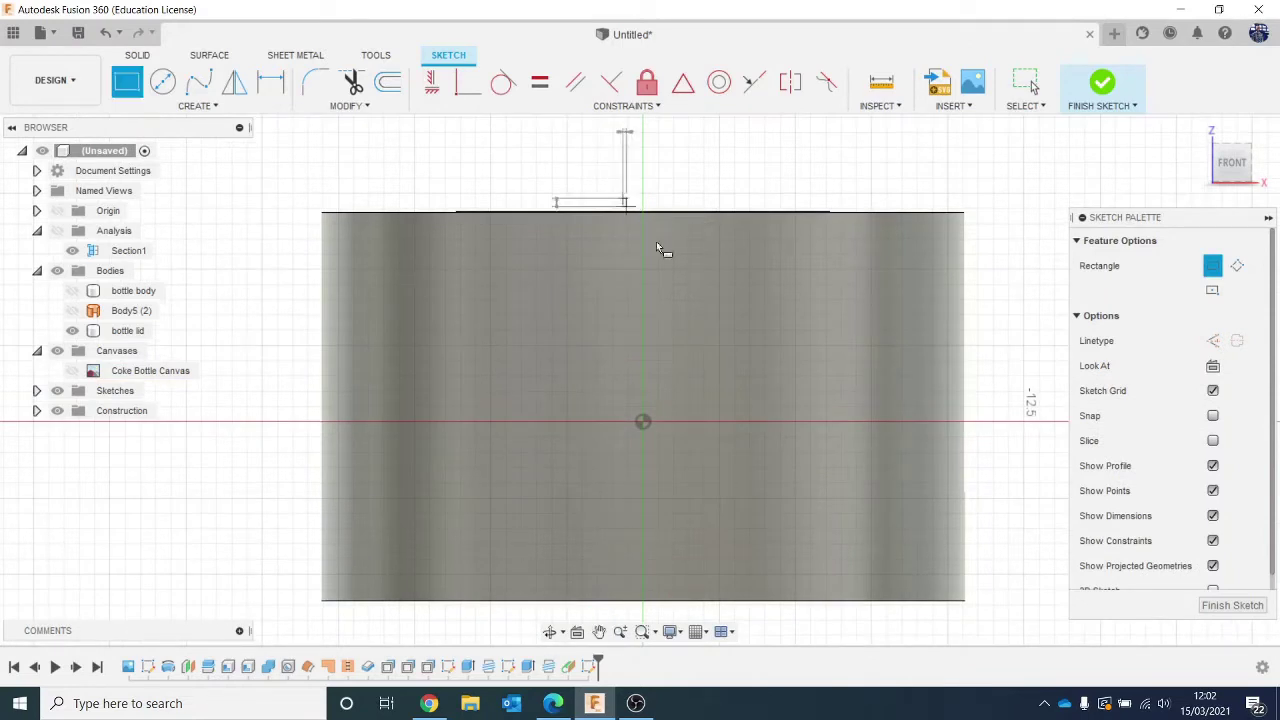
pyautogui.click(662, 614)
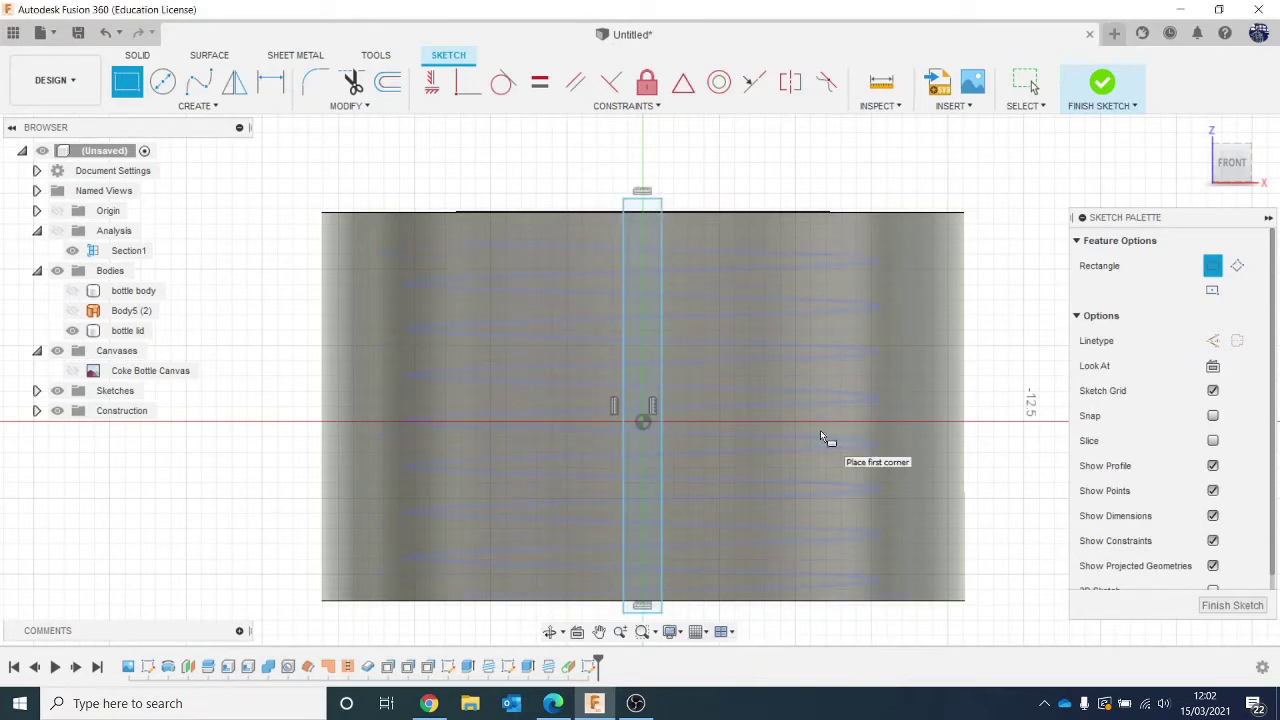
pyautogui.moveTo(820, 430); pyautogui.dragTo(791, 416, button='middle')
pyautogui.scroll(-1, 816, 272)
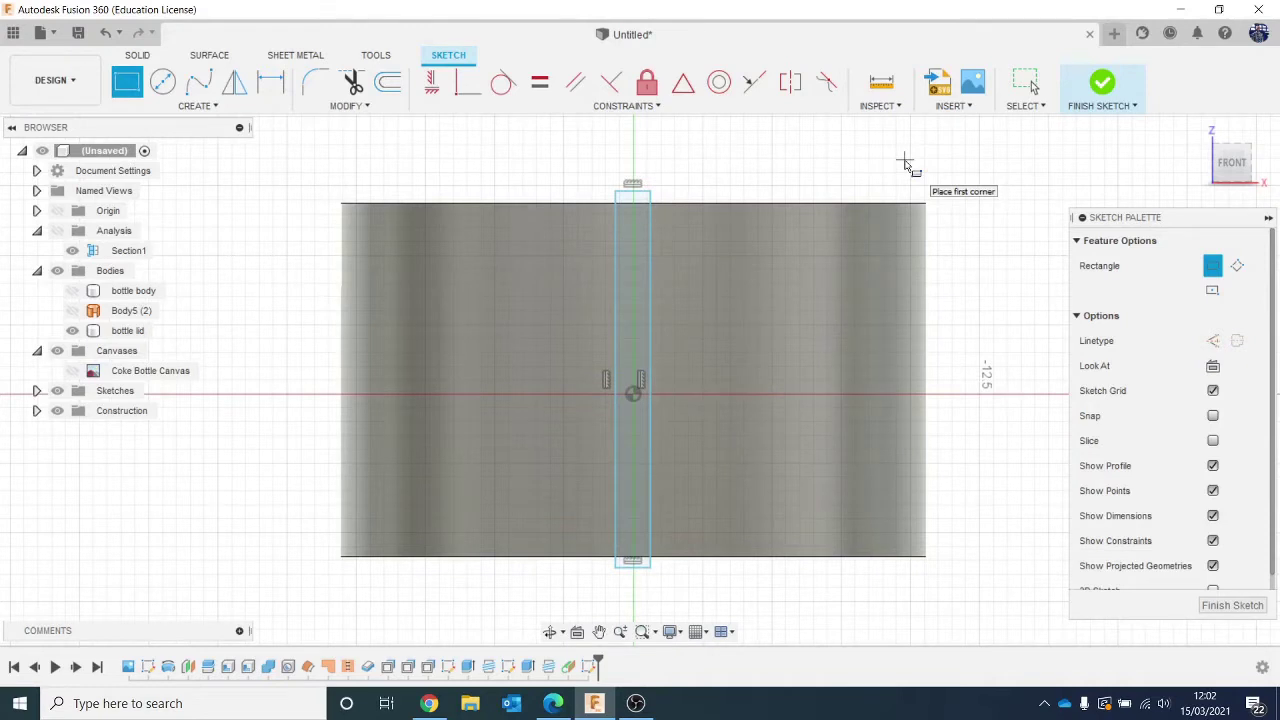
# Project the lid's upper and lower outer edges into the sketch.
pyautogui.press('p')
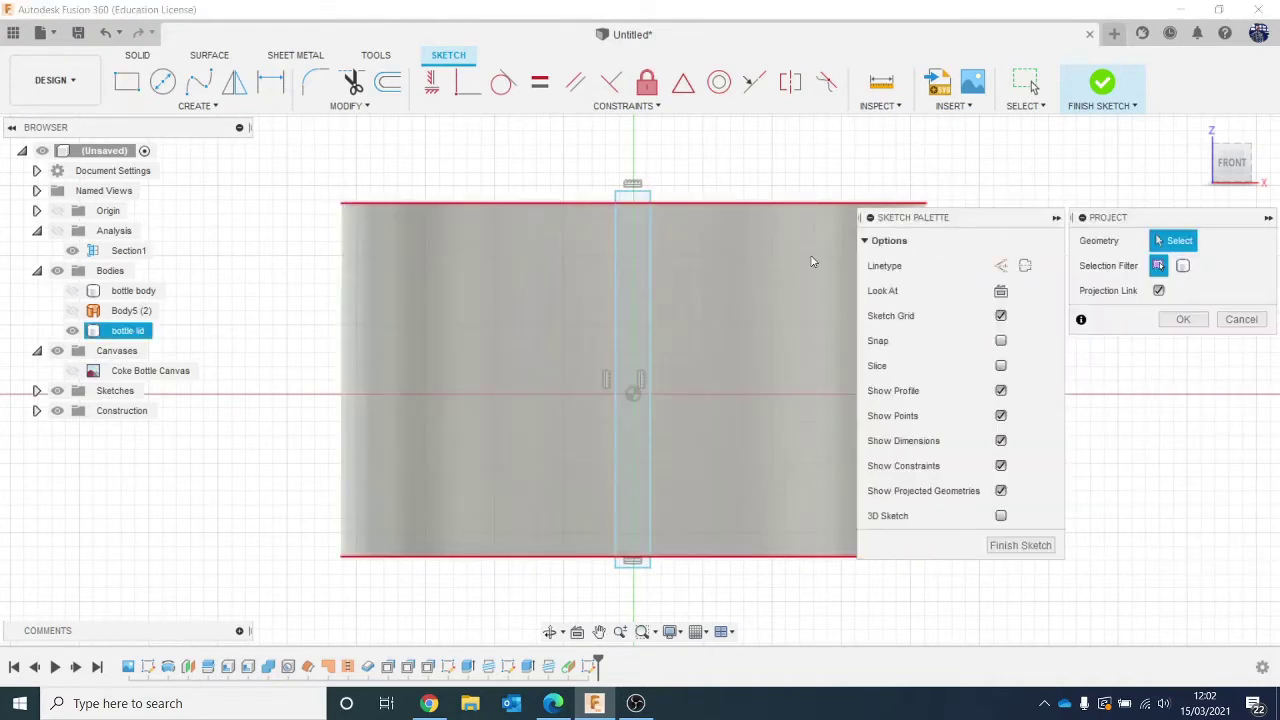
pyautogui.click(811, 260)
pyautogui.moveTo(811, 260); pyautogui.dragTo(716, 253, button='middle')
pyautogui.click(716, 253)
pyautogui.press('Return')
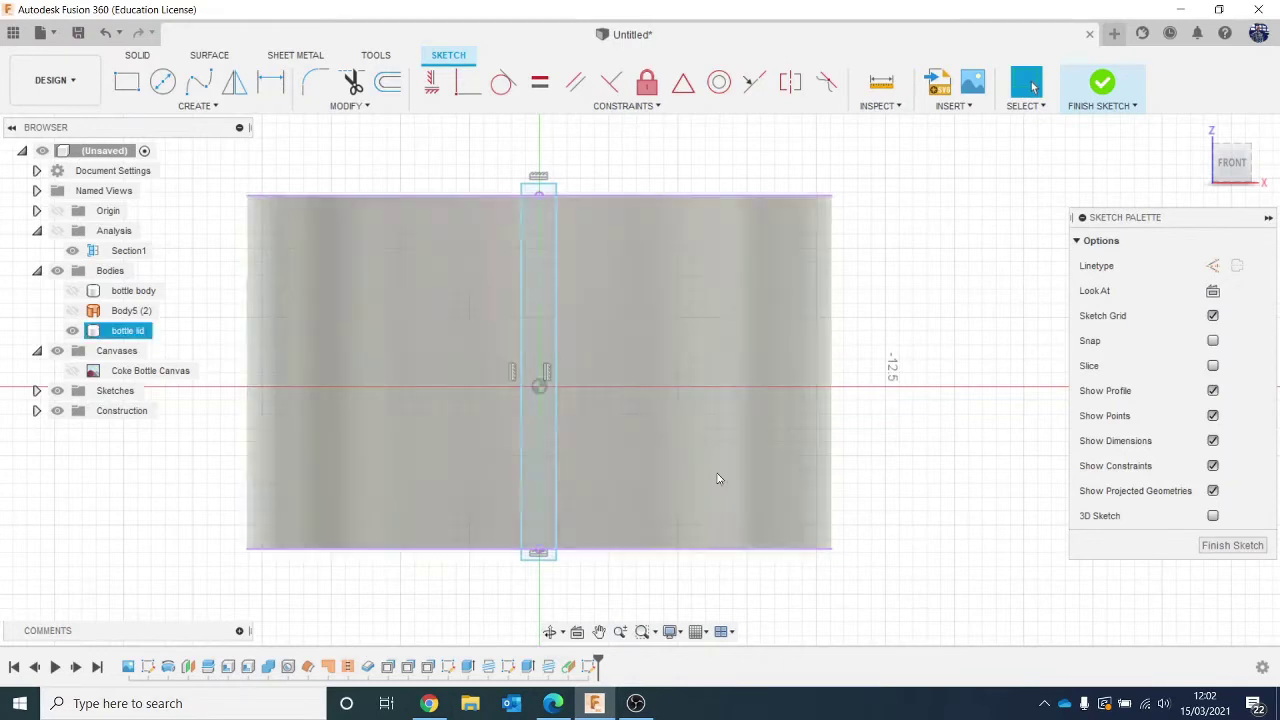
# Offset the projected upper and lower lid edges by 1 mm each and finish the sketch.
pyautogui.click(387, 83)
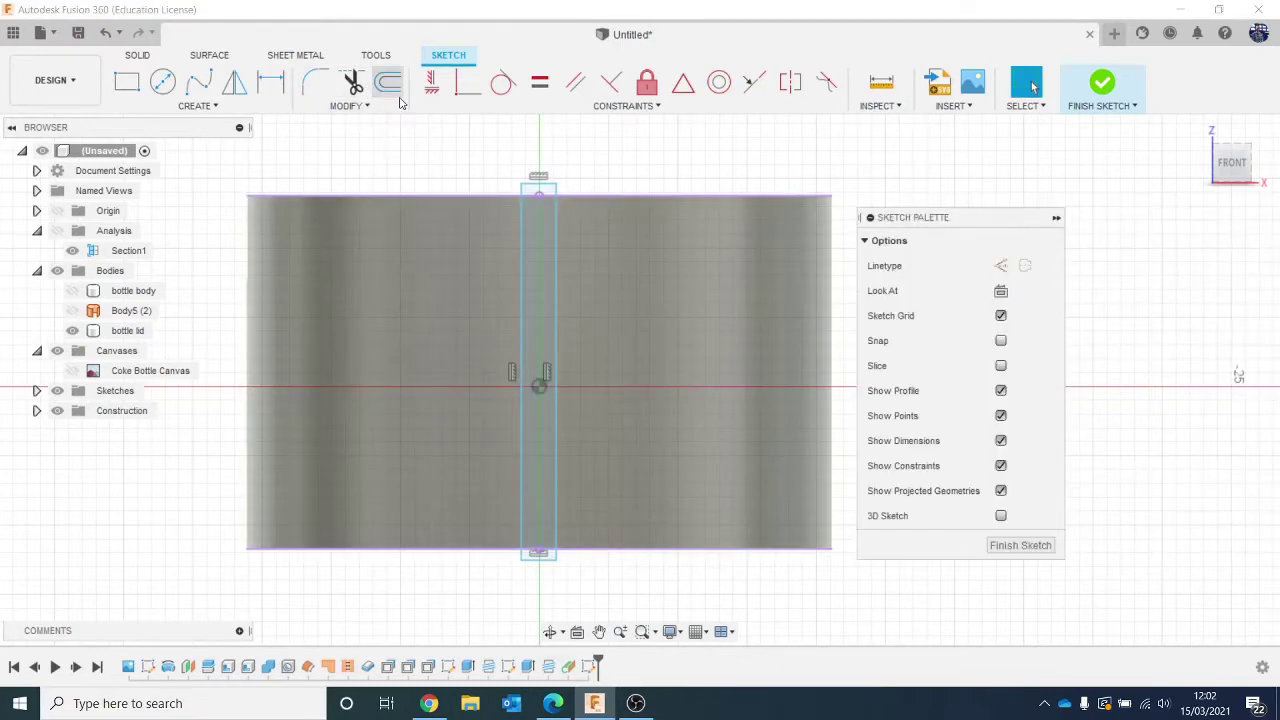
pyautogui.click(451, 195)
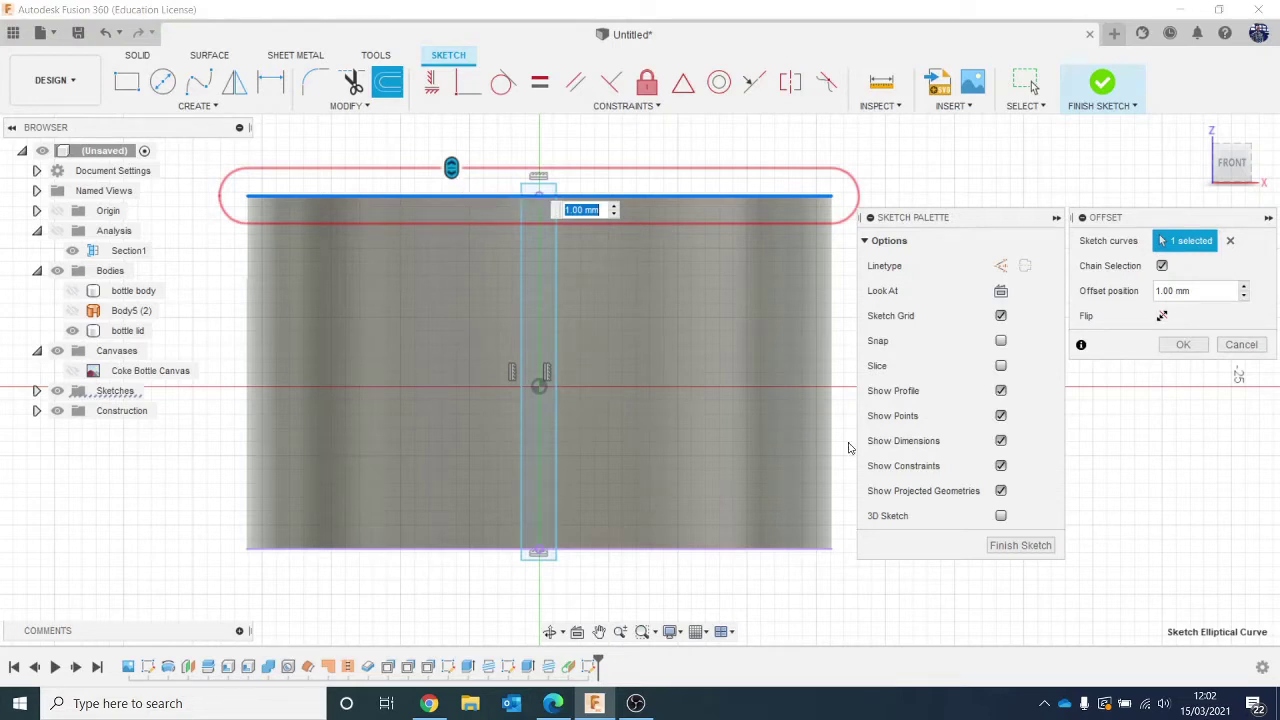
pyautogui.click(1183, 344)
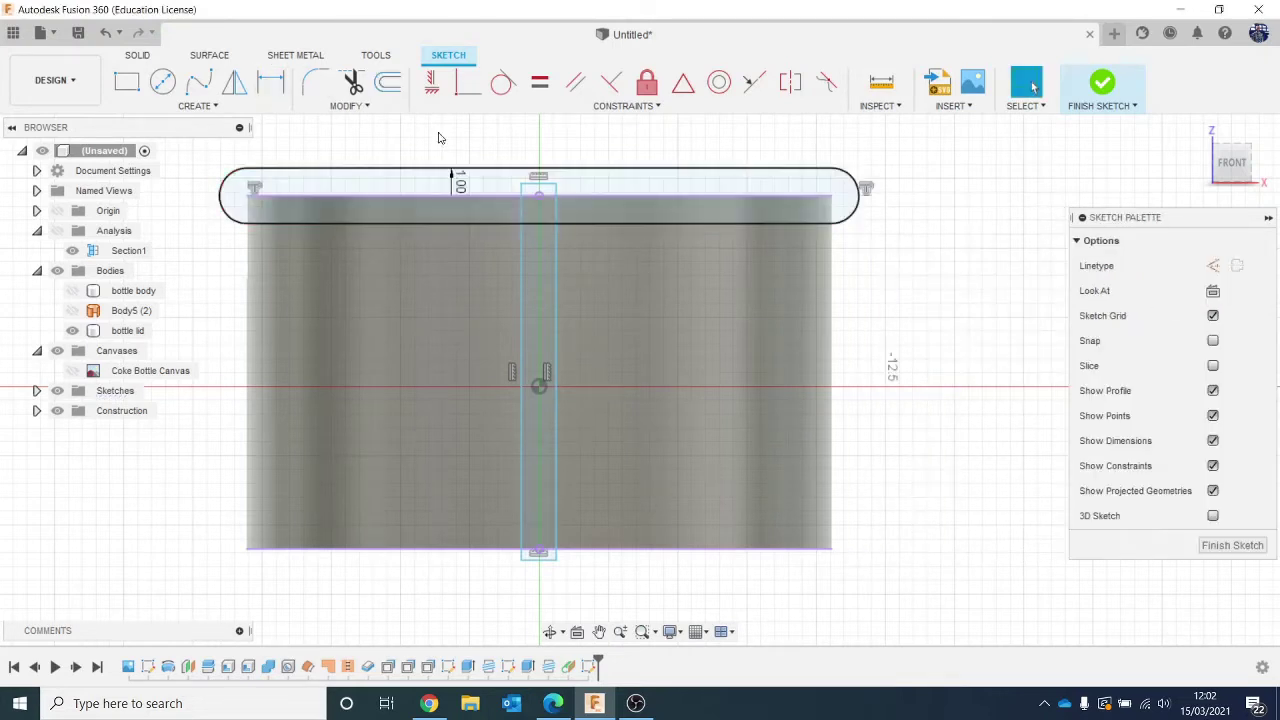
pyautogui.click(391, 95)
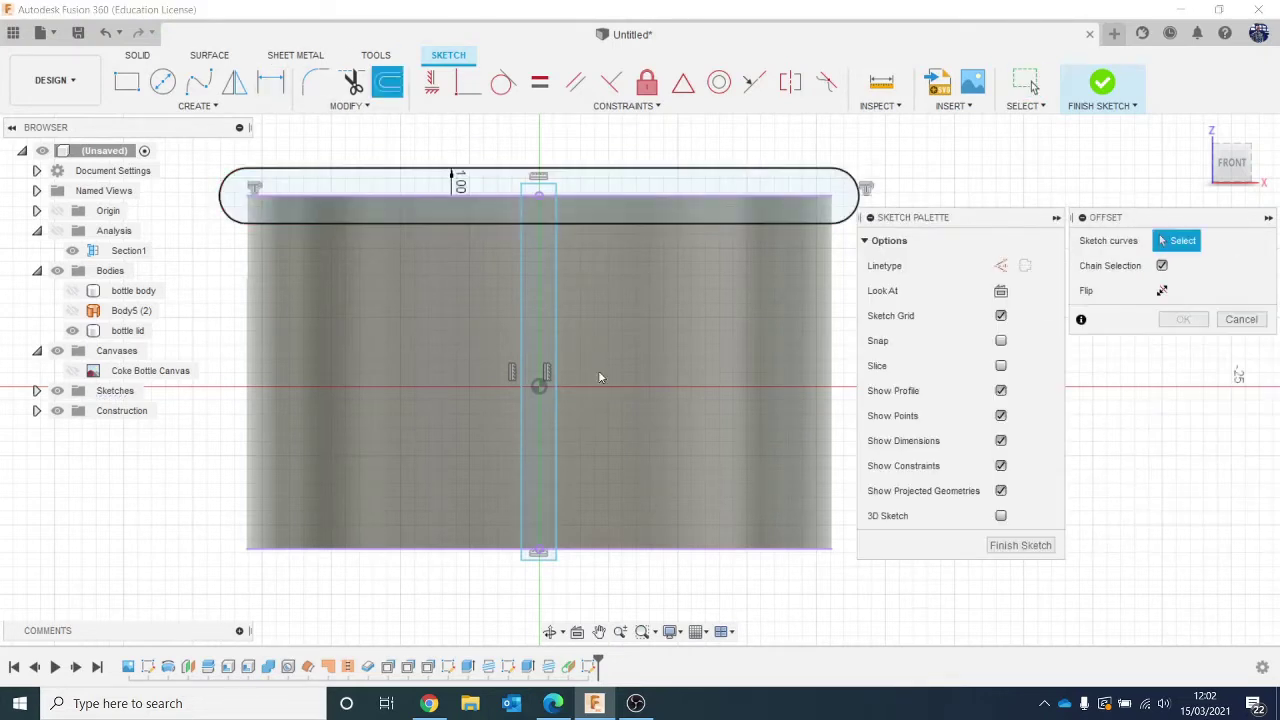
pyautogui.click(680, 549)
pyautogui.click(1183, 344)
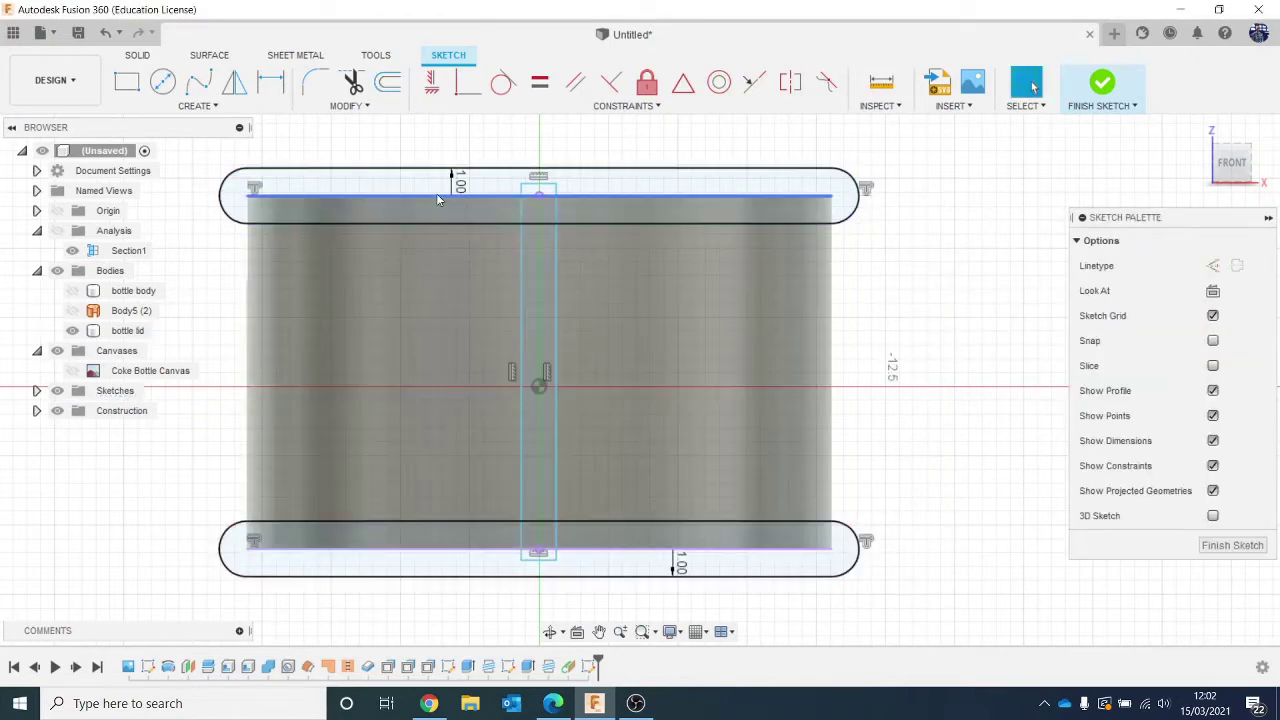
pyautogui.click(1100, 85)
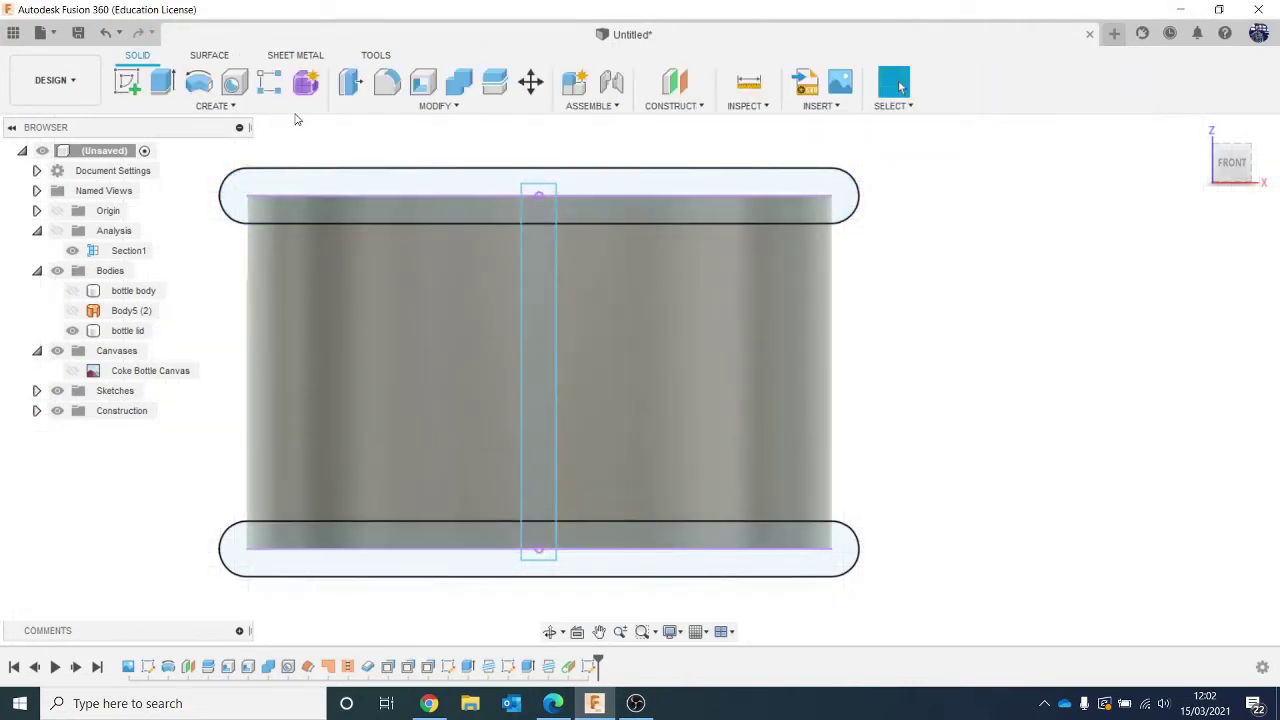
pyautogui.press('e')
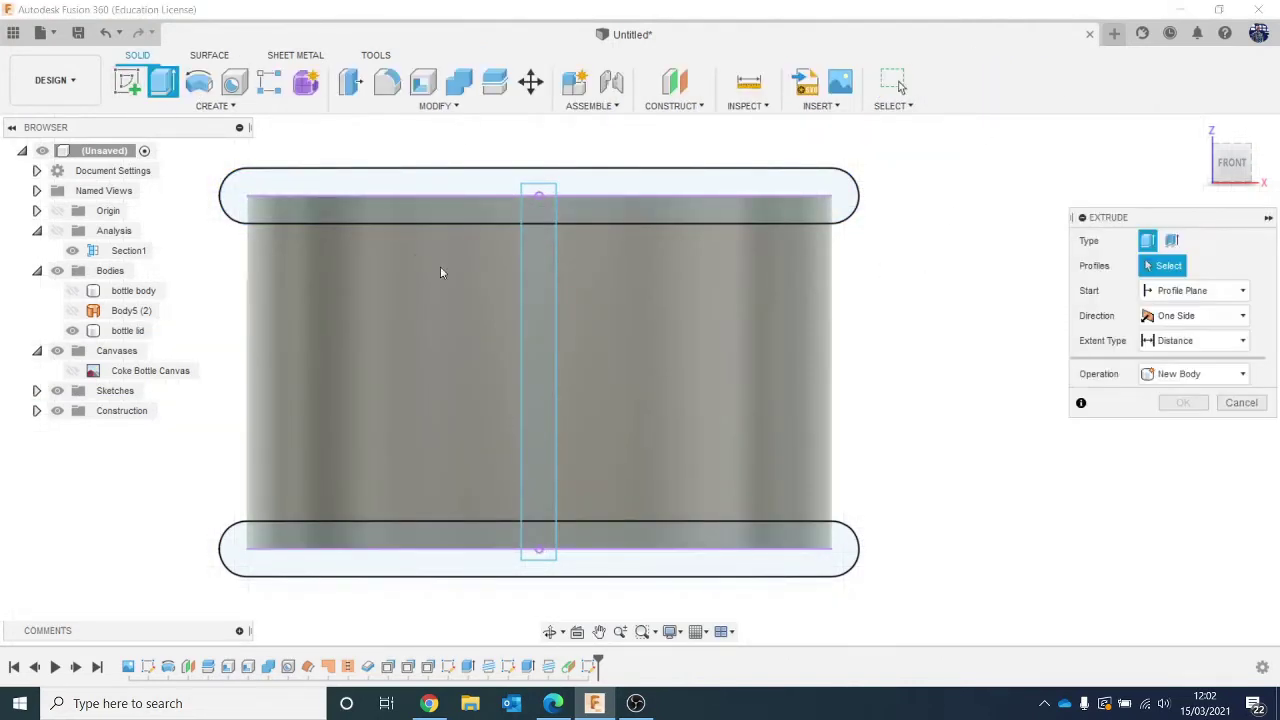
pyautogui.click(553, 353)
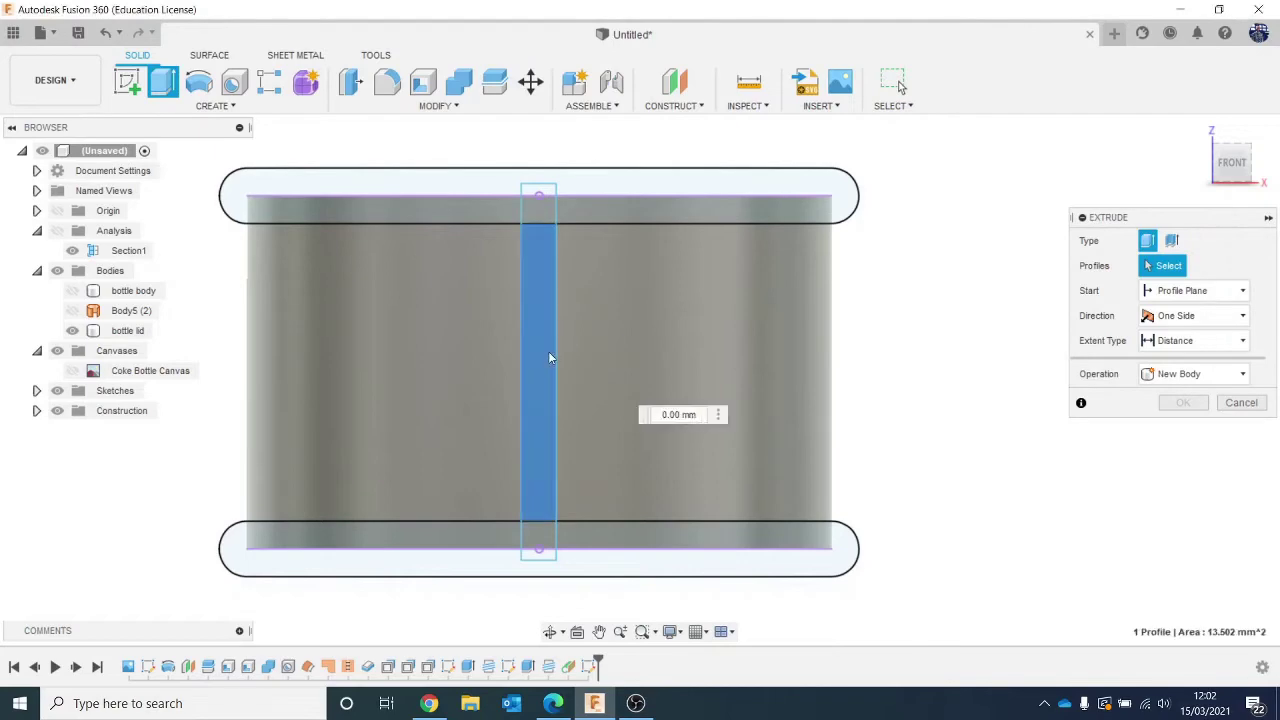
pyautogui.click(1207, 128)
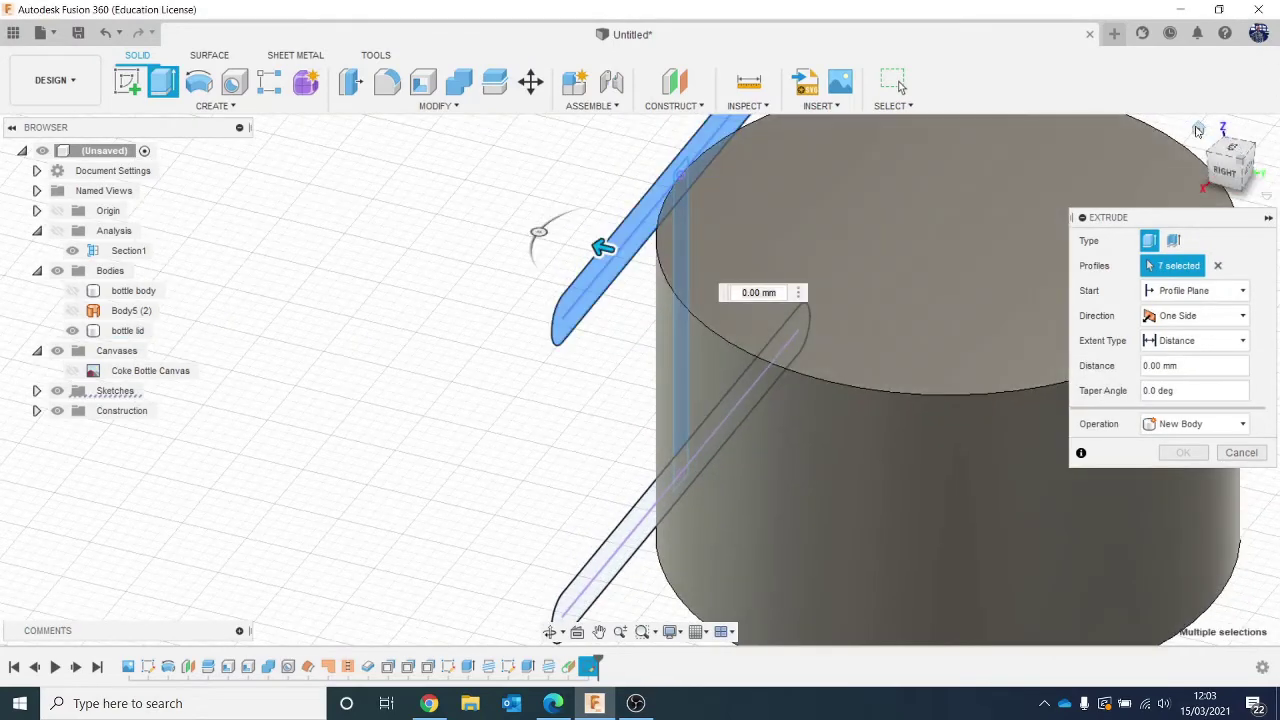
pyautogui.click(1197, 130)
pyautogui.scroll(6, 473, 428)
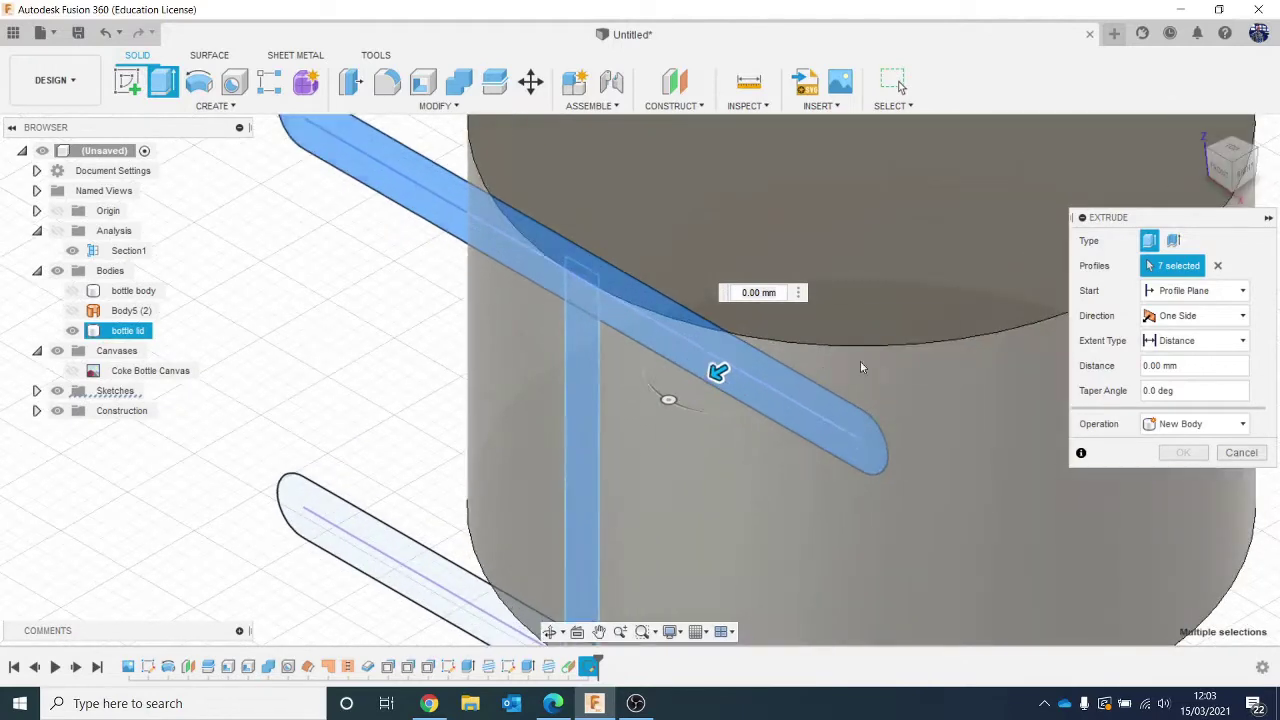
pyautogui.click(702, 377)
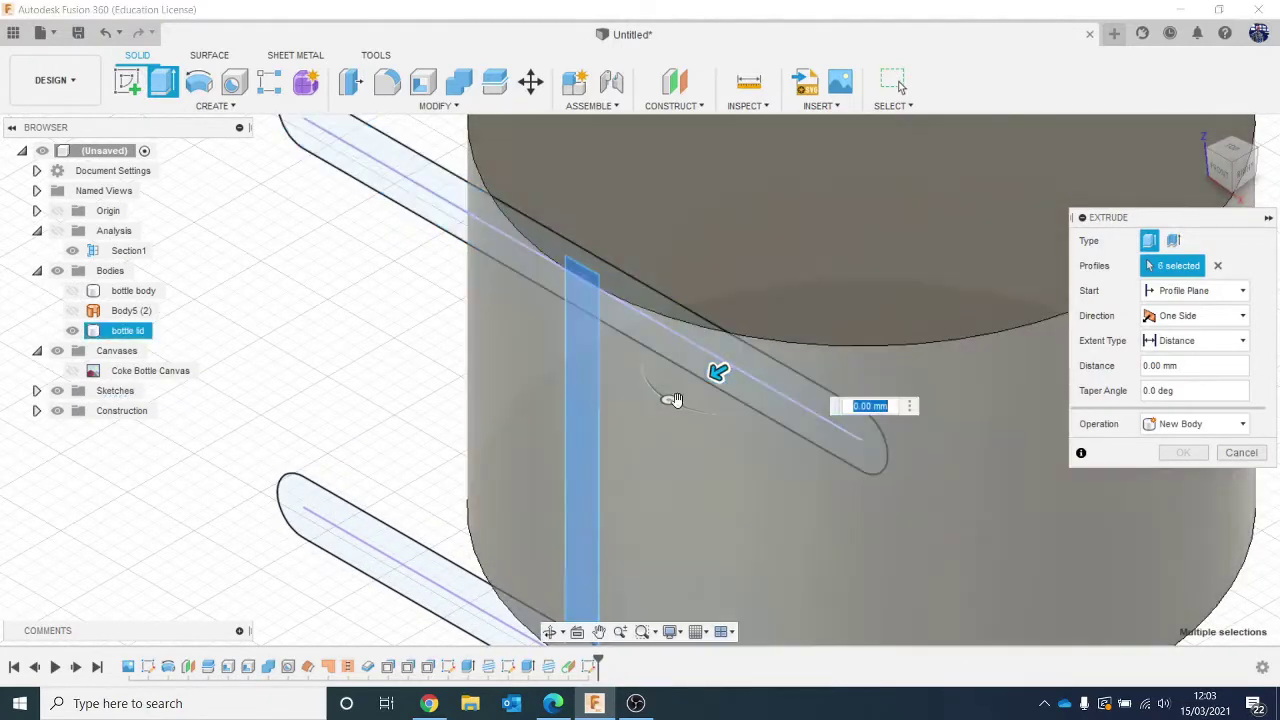
pyautogui.click(592, 288)
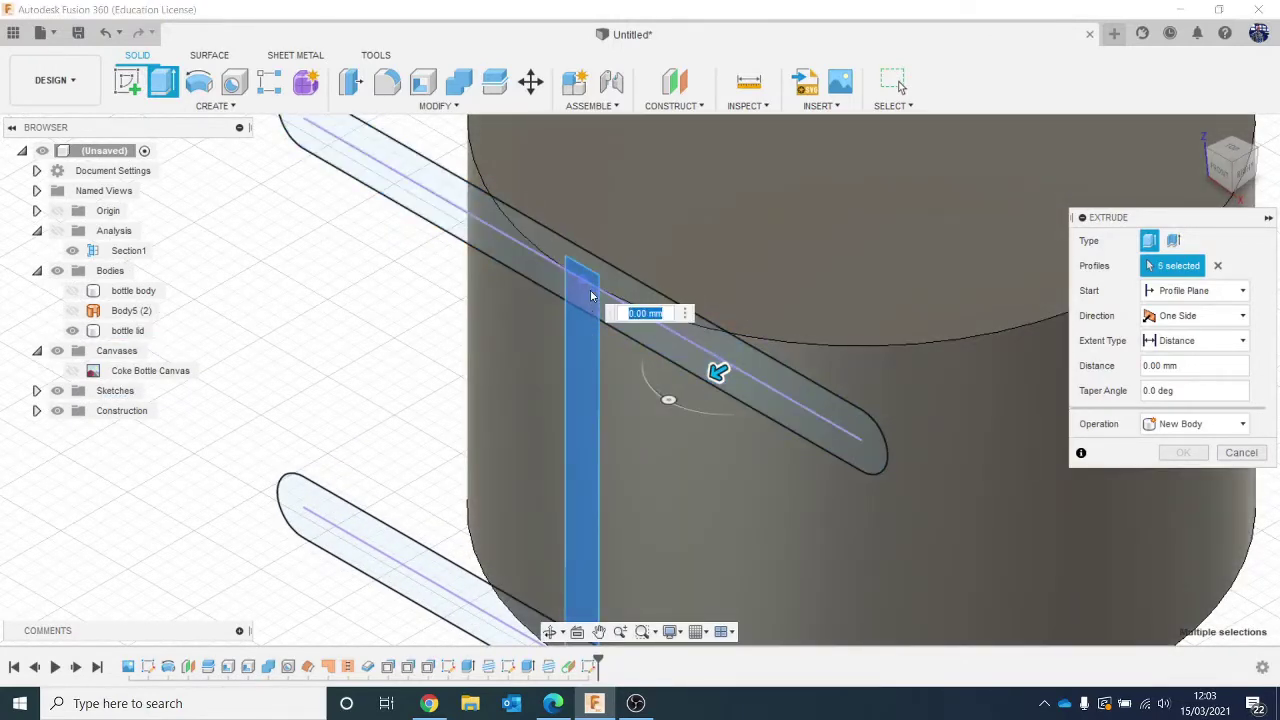
pyautogui.click(590, 283)
pyautogui.moveTo(717, 371); pyautogui.dragTo(757, 347)
pyautogui.scroll(-2, 773, 446)
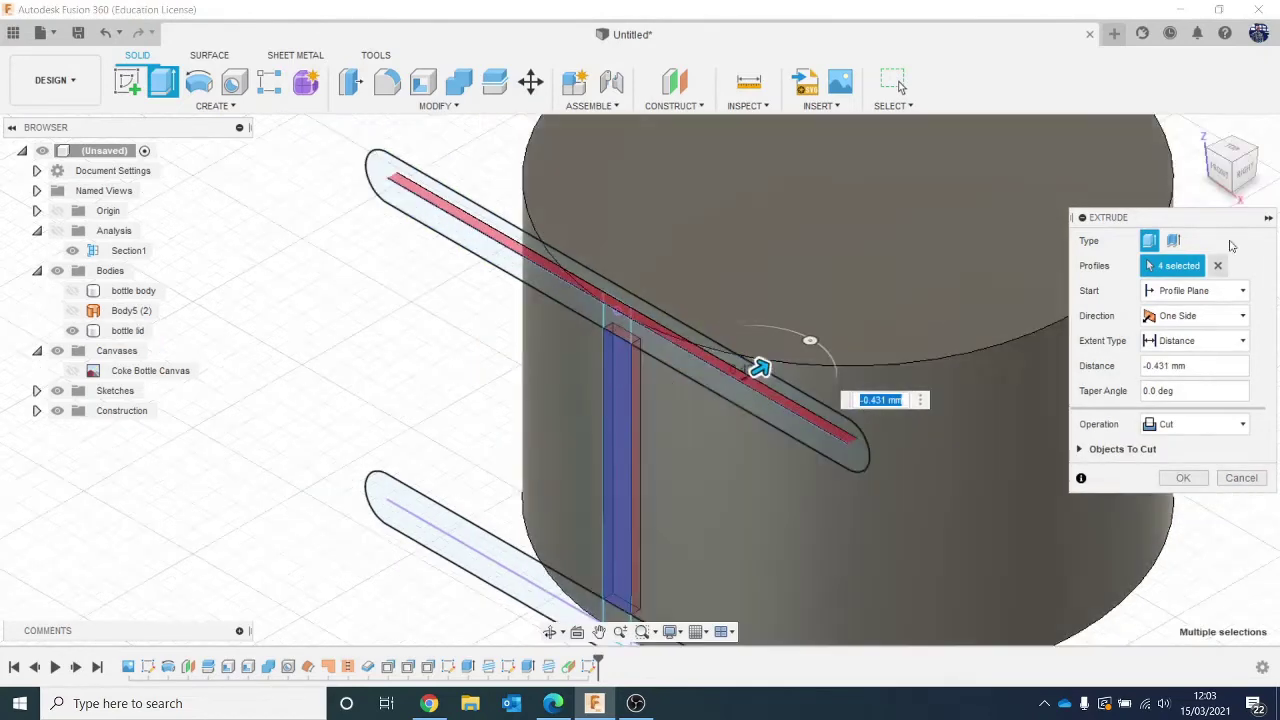
pyautogui.click(1213, 172)
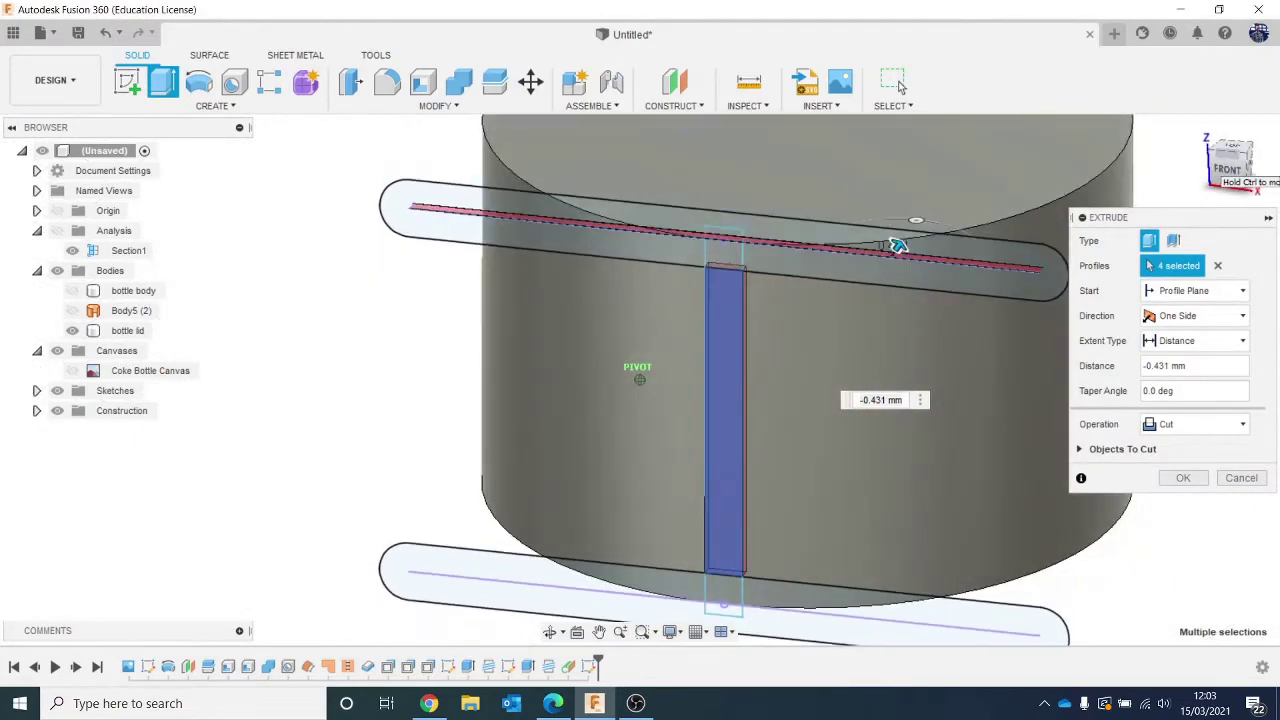
pyautogui.scroll(3, 605, 195)
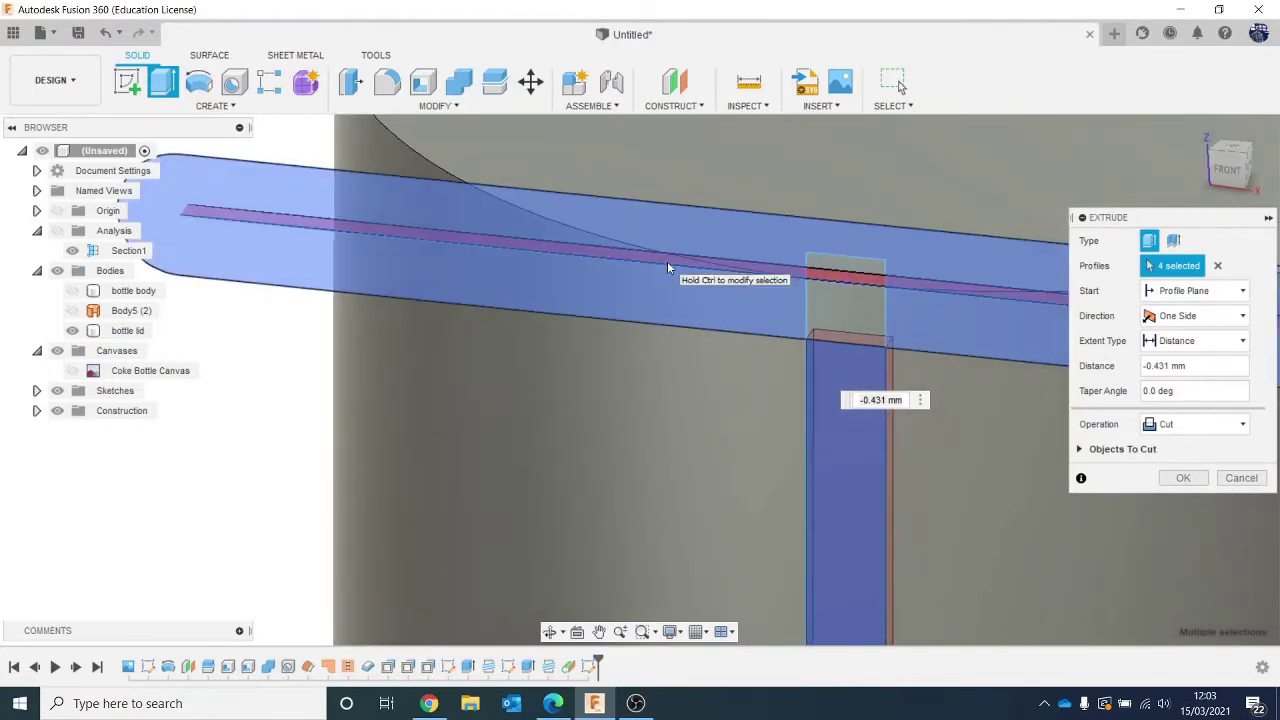
pyautogui.click(667, 261)
pyautogui.scroll(-3, 705, 305)
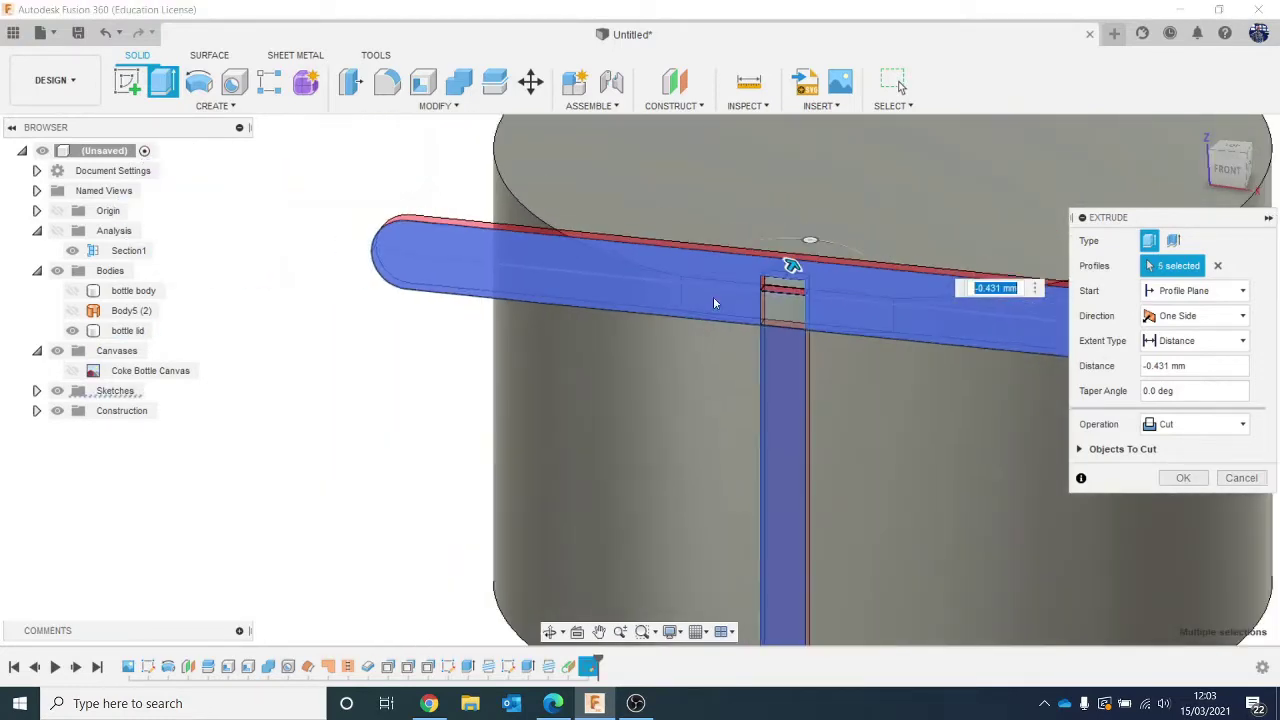
pyautogui.click(1228, 478)
# Extrude the rectangle's middle section between the two offset outlines by -0.5 mm as a cut into the lid.
pyautogui.scroll(-1, 1126, 450)
pyautogui.moveTo(1128, 443); pyautogui.dragTo(888, 298, button='middle')
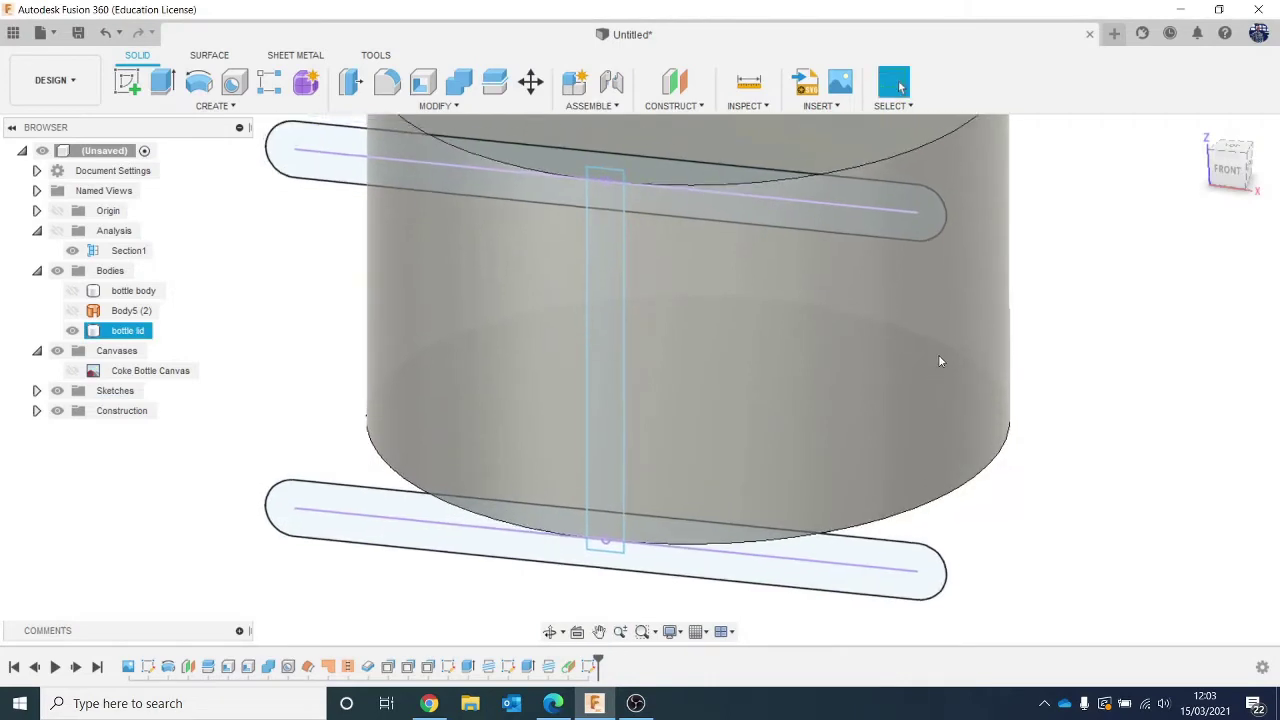
pyautogui.press('e')
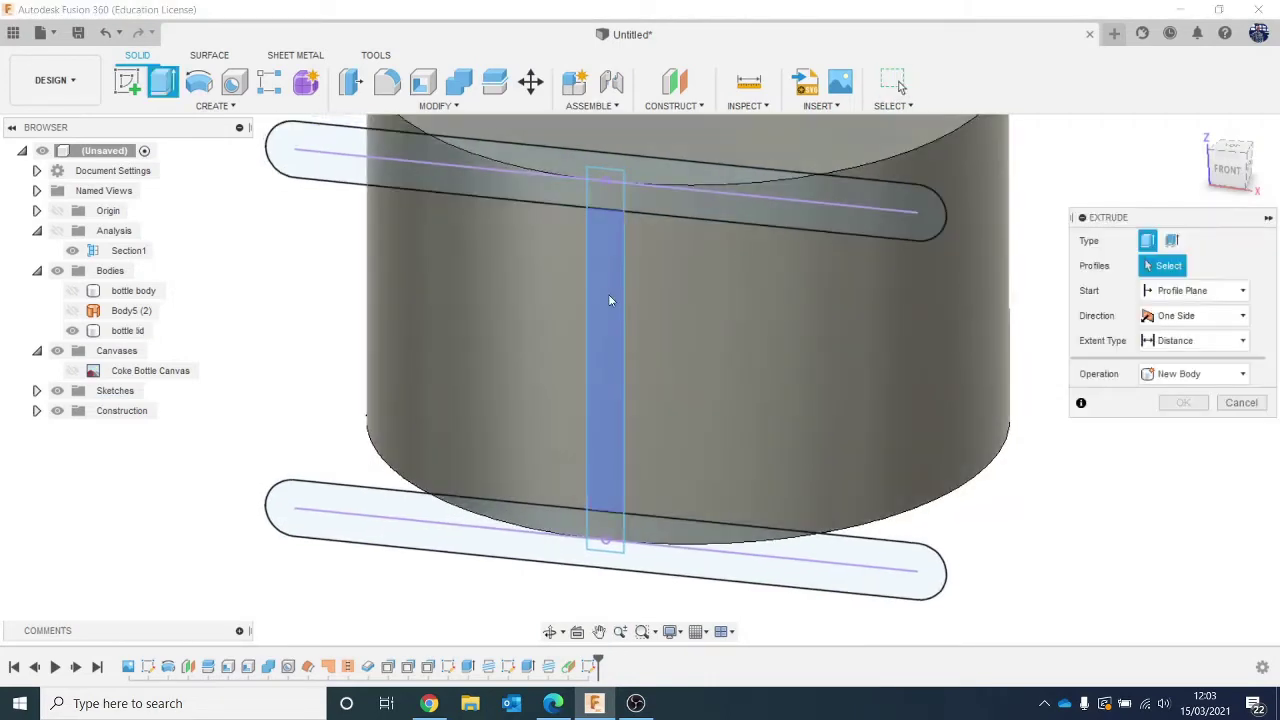
pyautogui.click(612, 306)
pyautogui.moveTo(600, 367); pyautogui.dragTo(606, 356)
pyautogui.press('BackSpace')
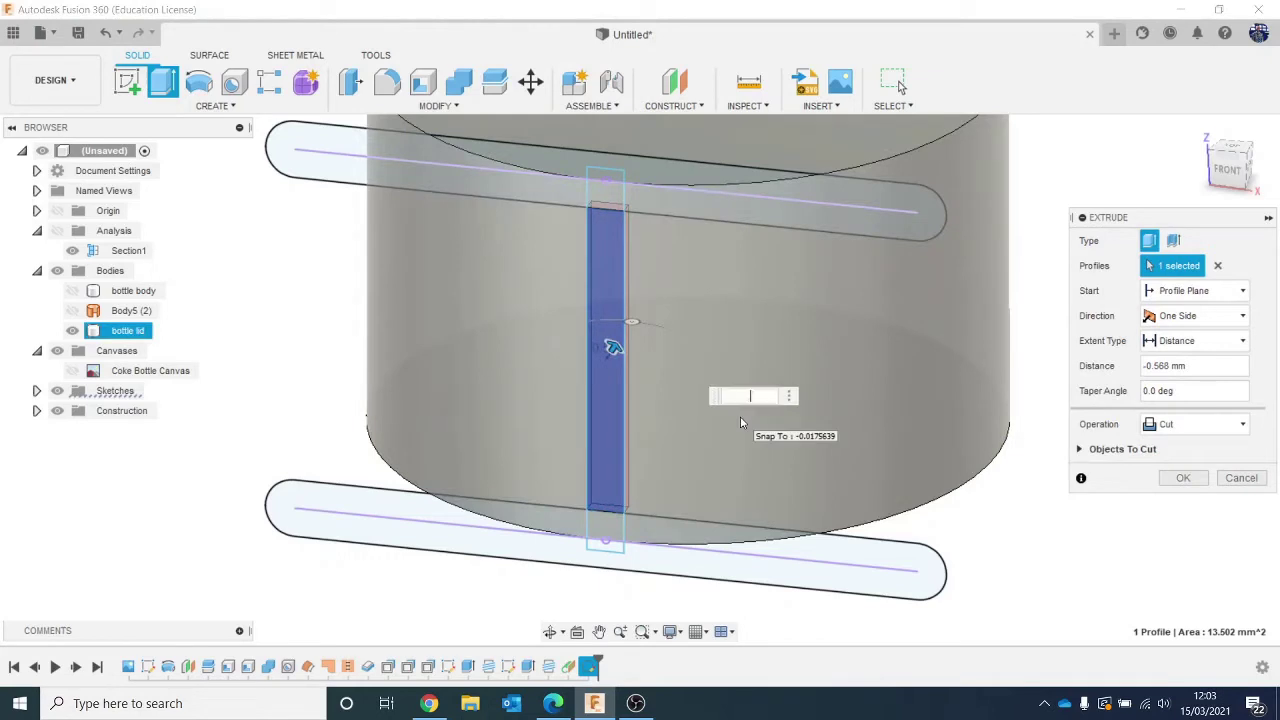
pyautogui.press('Return')
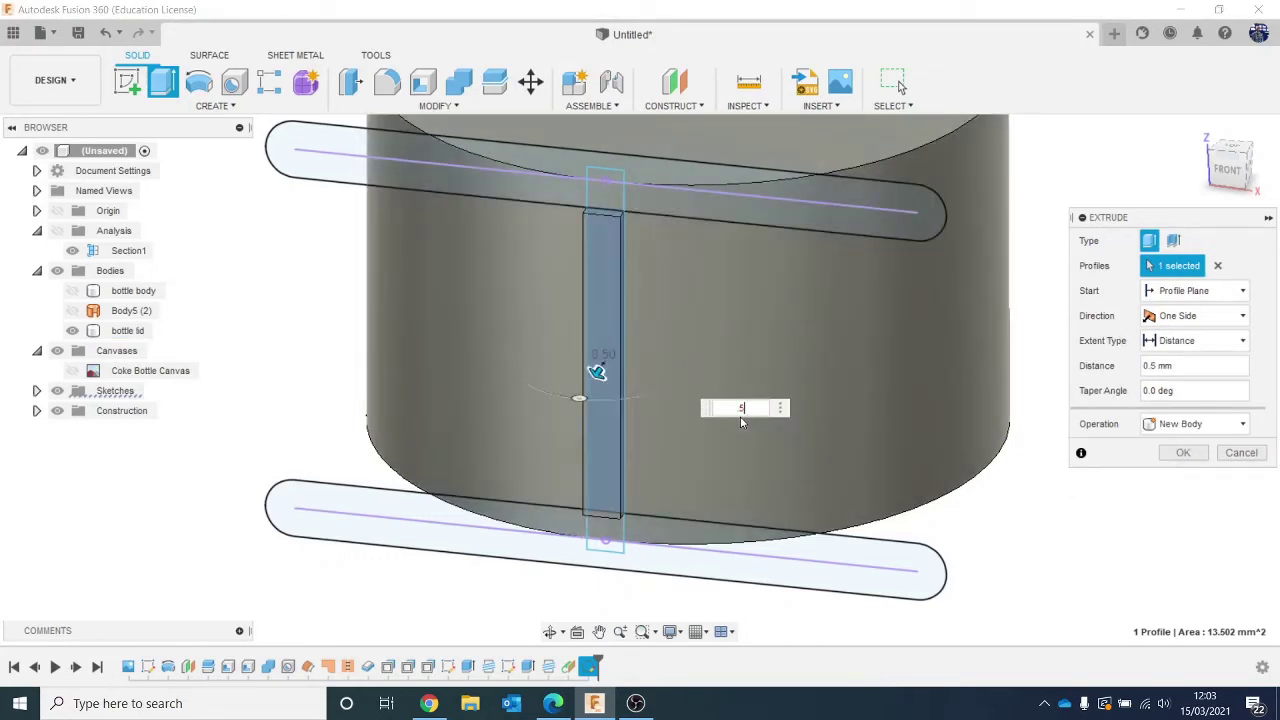
pyautogui.write('-.5')
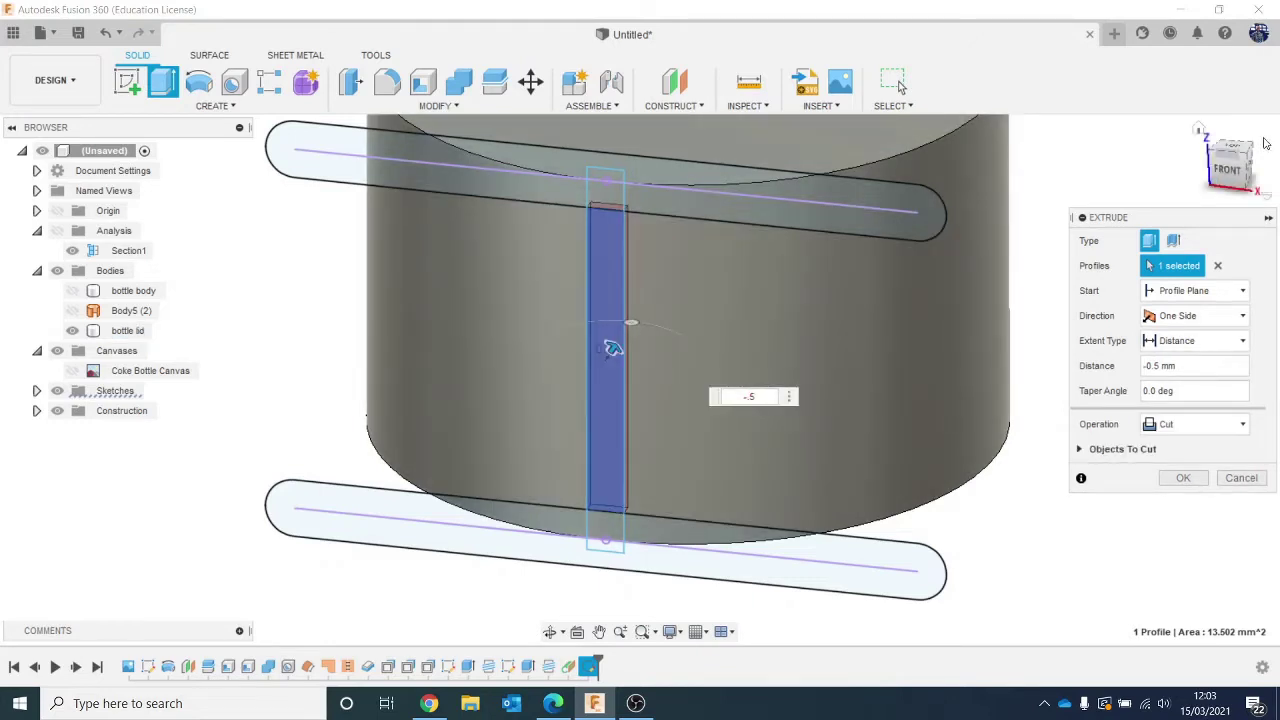
pyautogui.moveTo(1240, 162); pyautogui.dragTo(1220, 185)
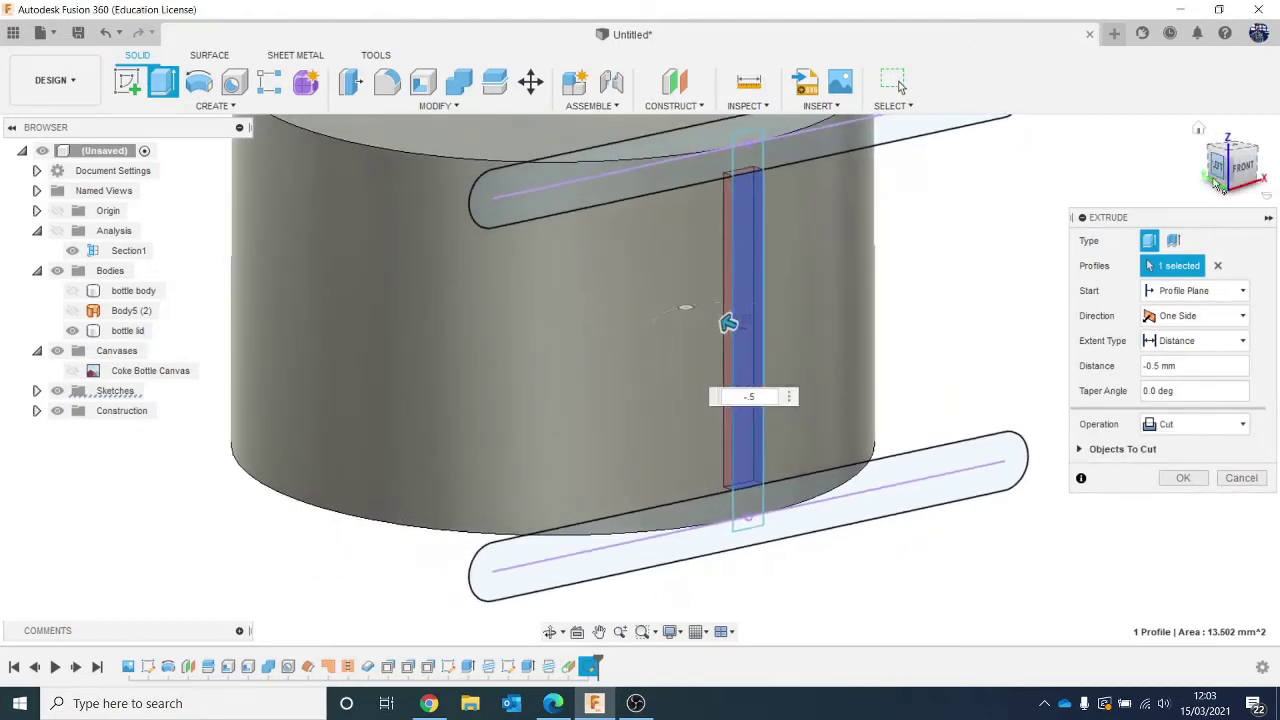
pyautogui.click(1172, 479)
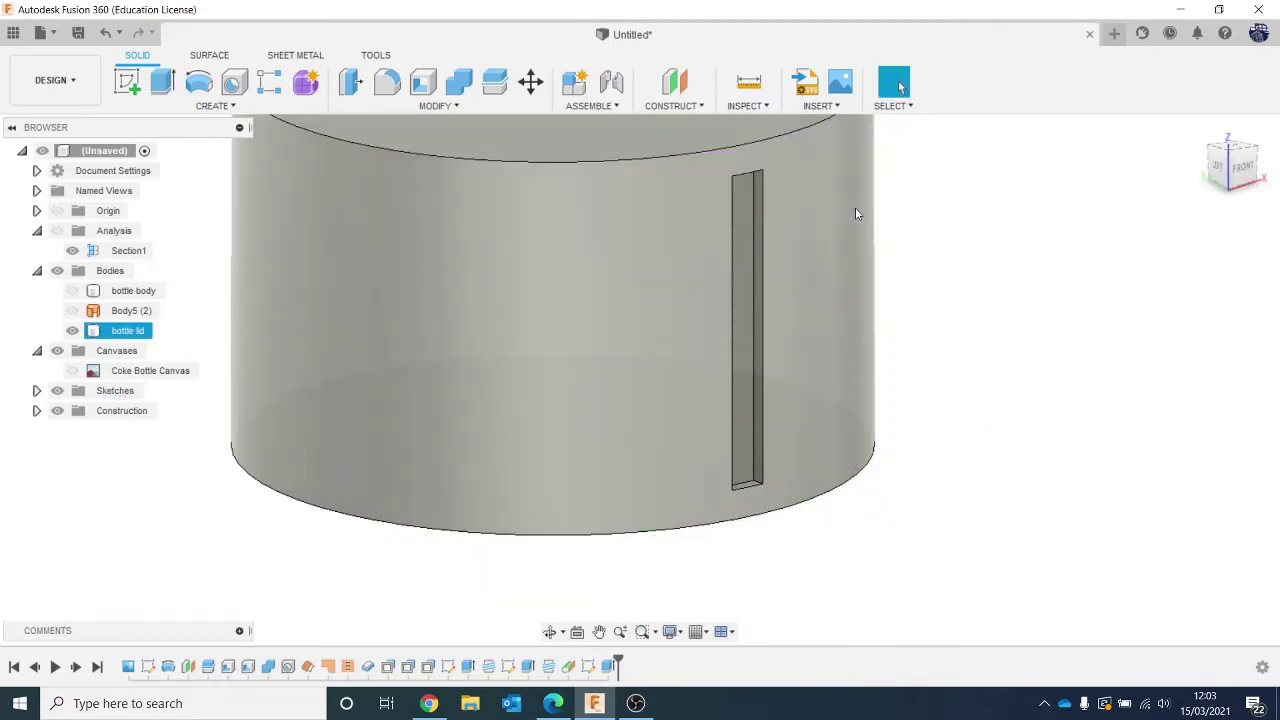
pyautogui.scroll(-3, 735, 280)
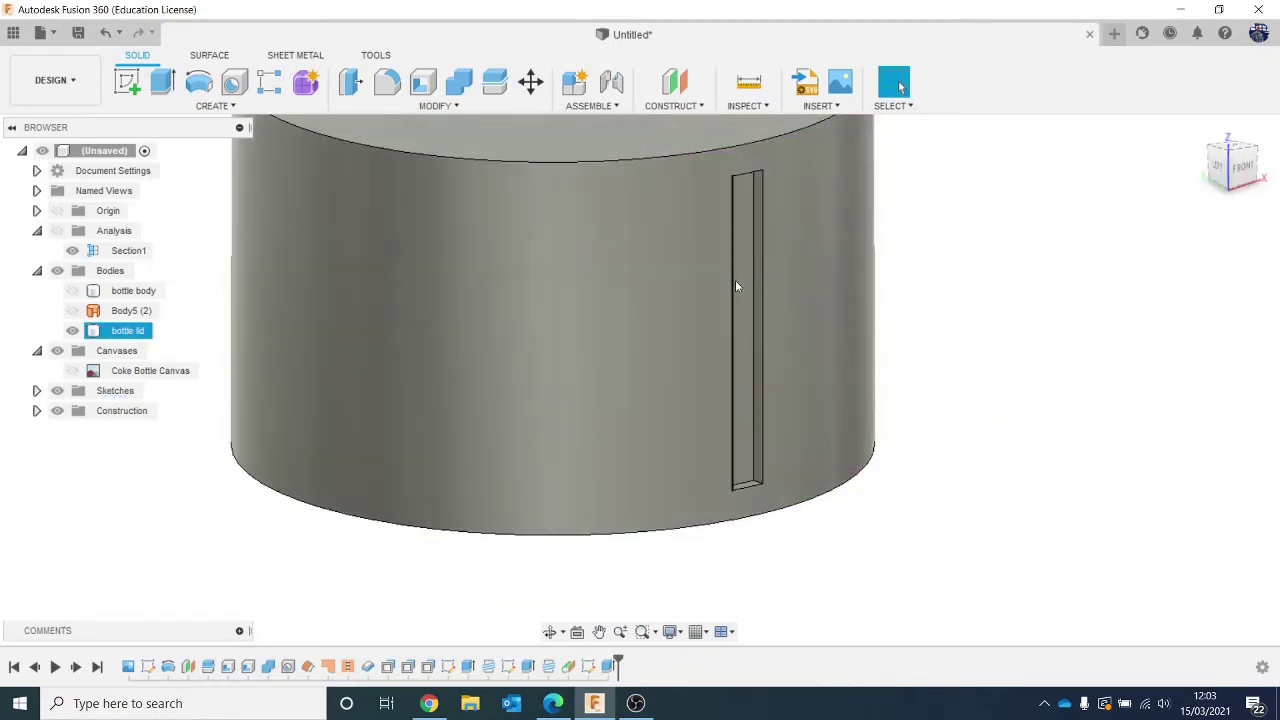
# Create a circular pattern of the groove cut feature around the lid's central axis with full angular spacing and a quantity of 25.
pyautogui.moveTo(738, 339); pyautogui.dragTo(690, 435, button='middle')
pyautogui.click(1020, 582)
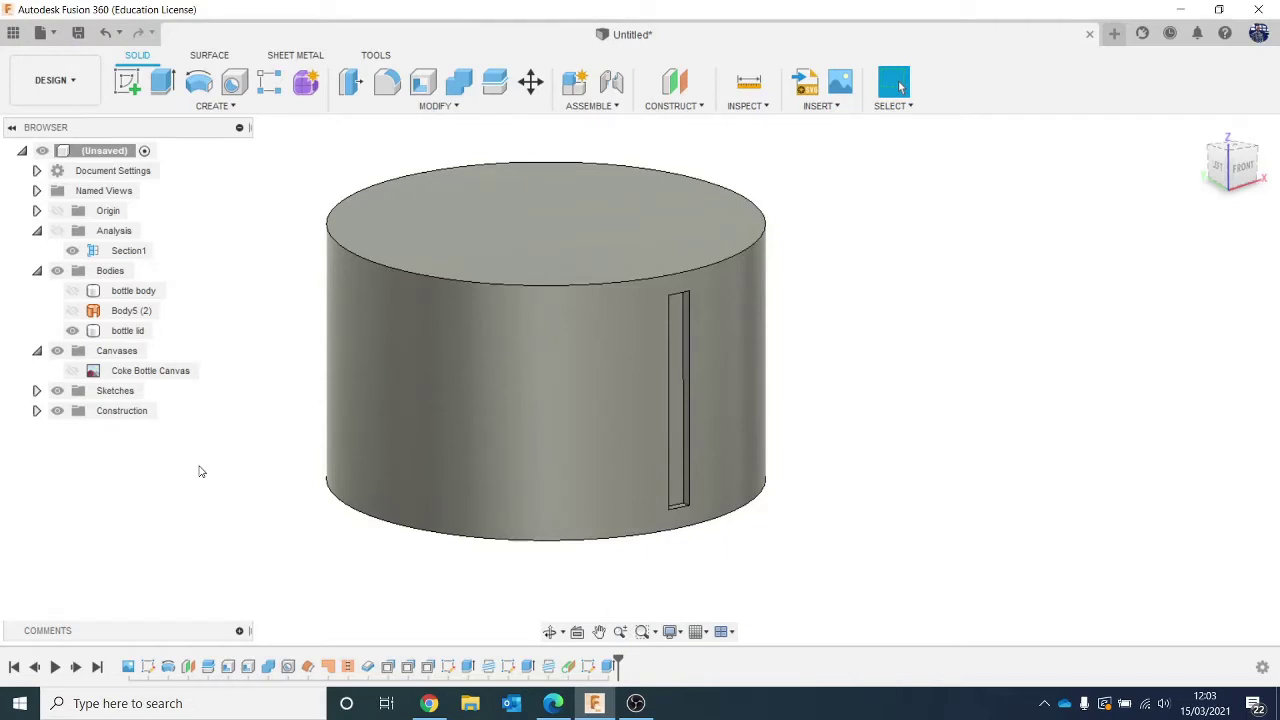
pyautogui.click(145, 108)
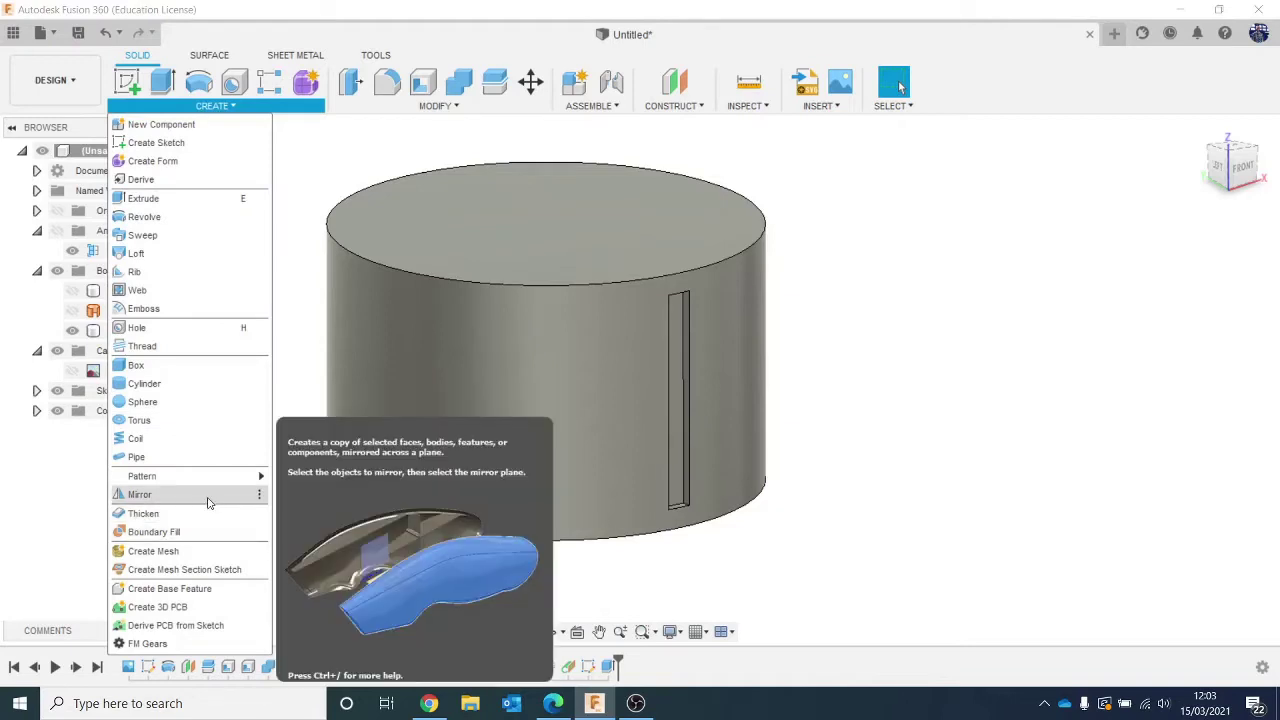
pyautogui.moveTo(194, 481)
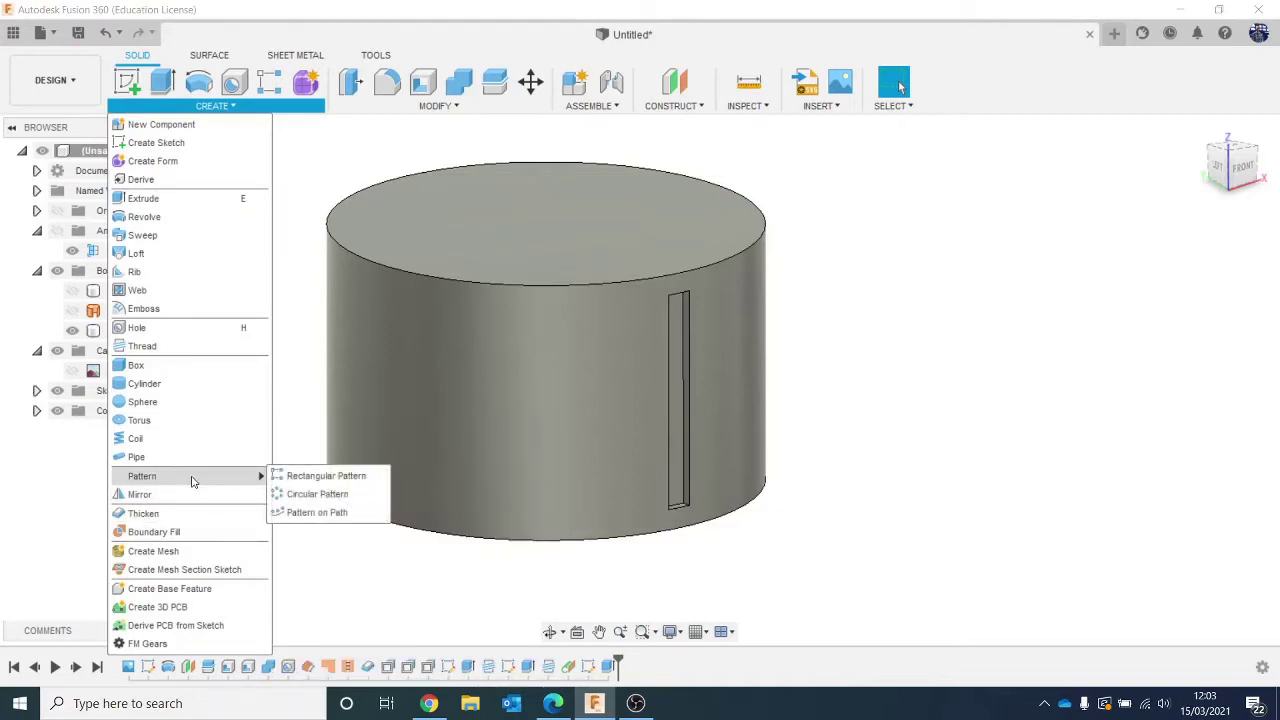
pyautogui.click(312, 493)
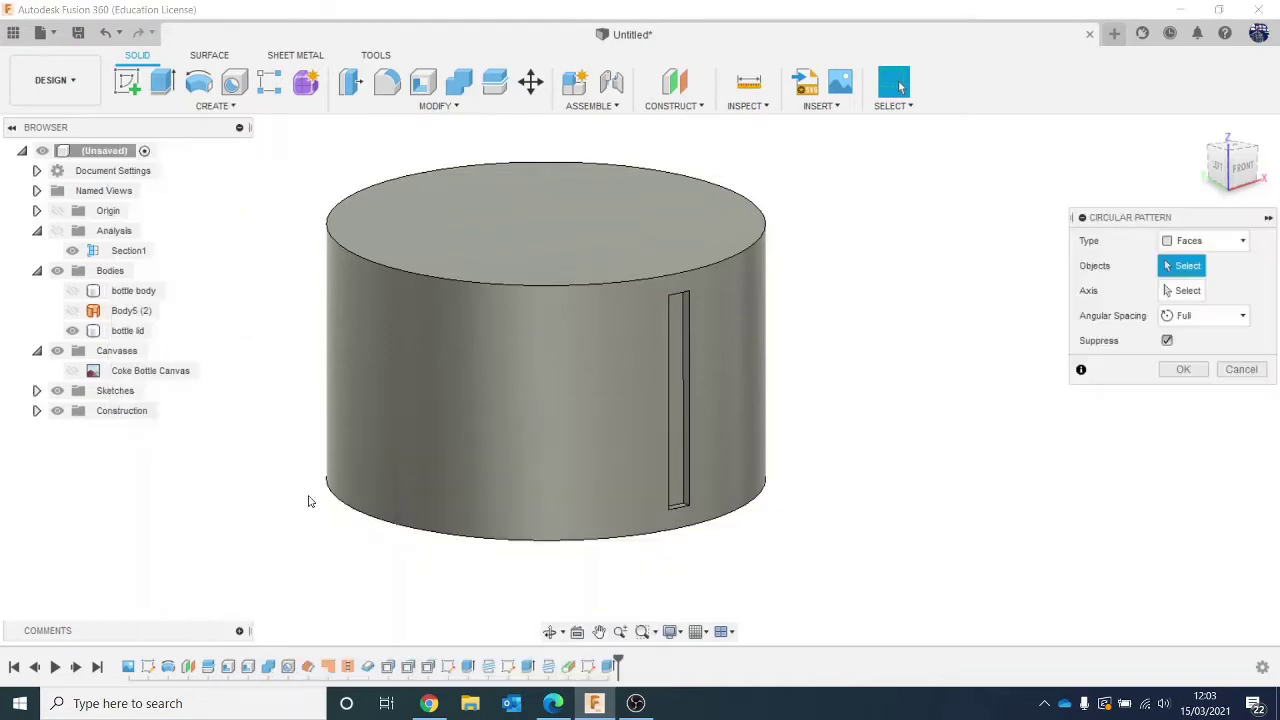
pyautogui.click(1240, 243)
pyautogui.click(1232, 300)
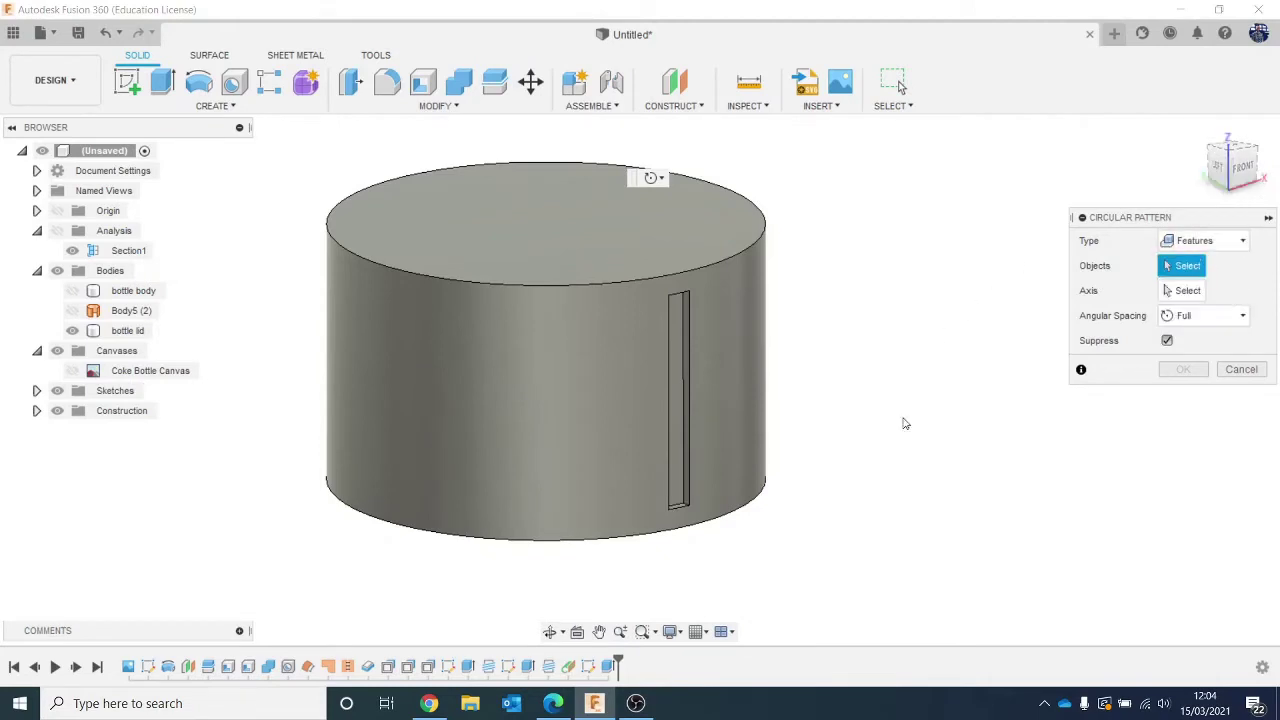
pyautogui.click(612, 667)
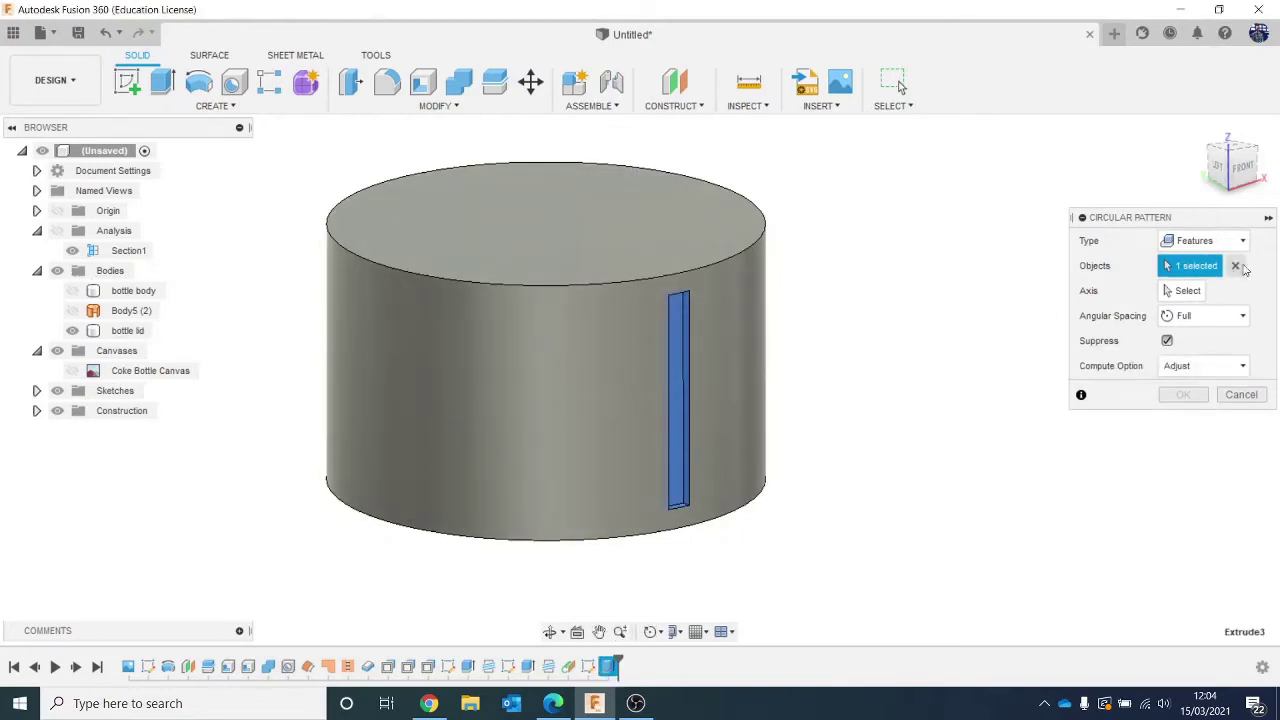
pyautogui.click(1176, 292)
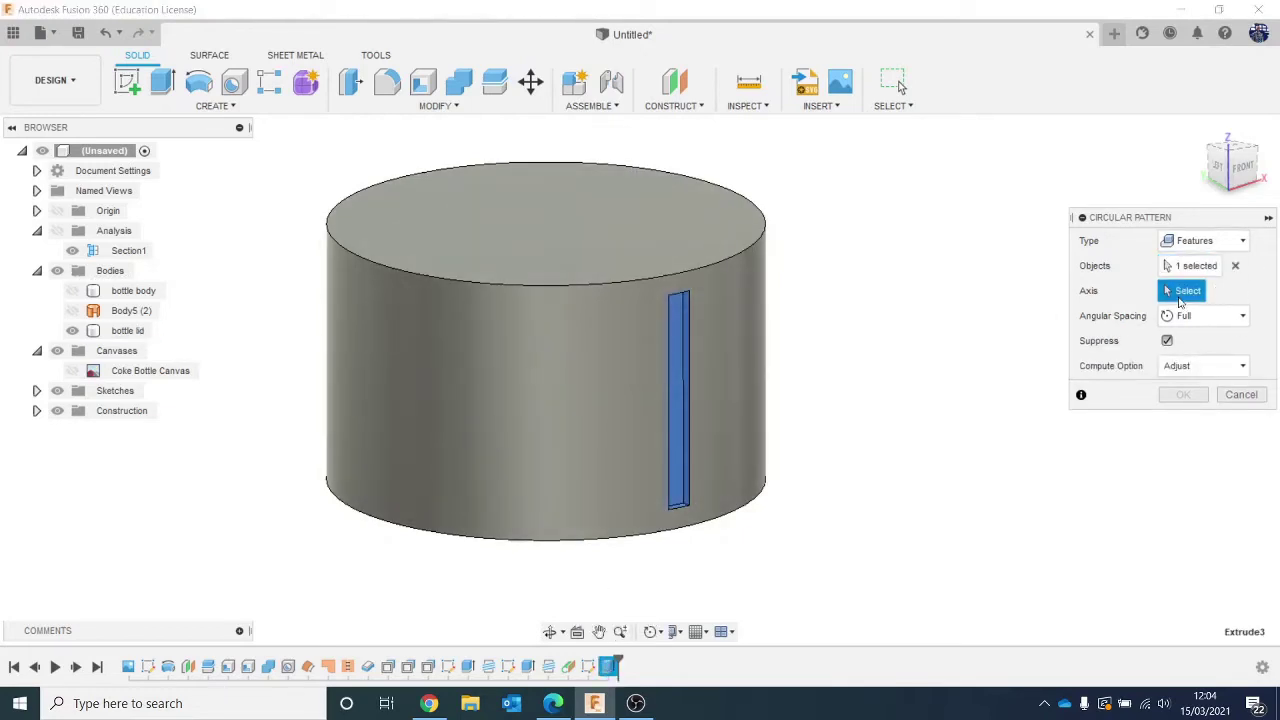
pyautogui.click(613, 543)
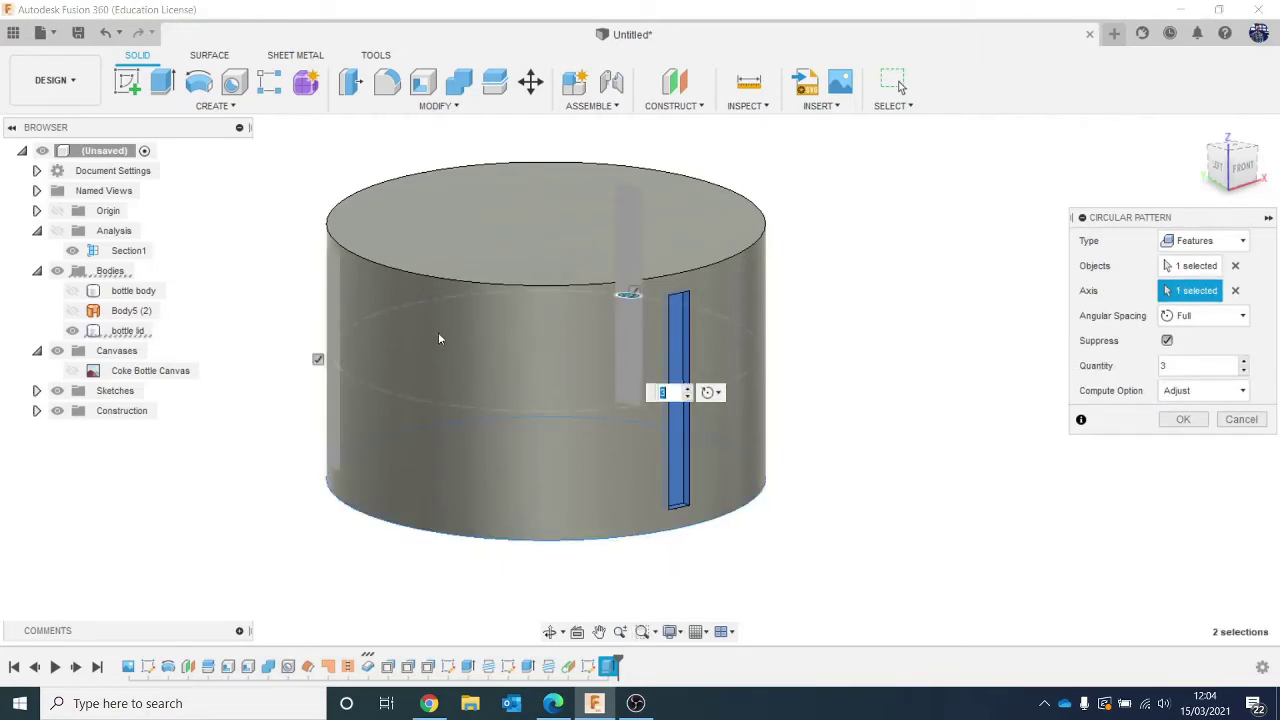
pyautogui.click(1212, 365)
pyautogui.write('25')
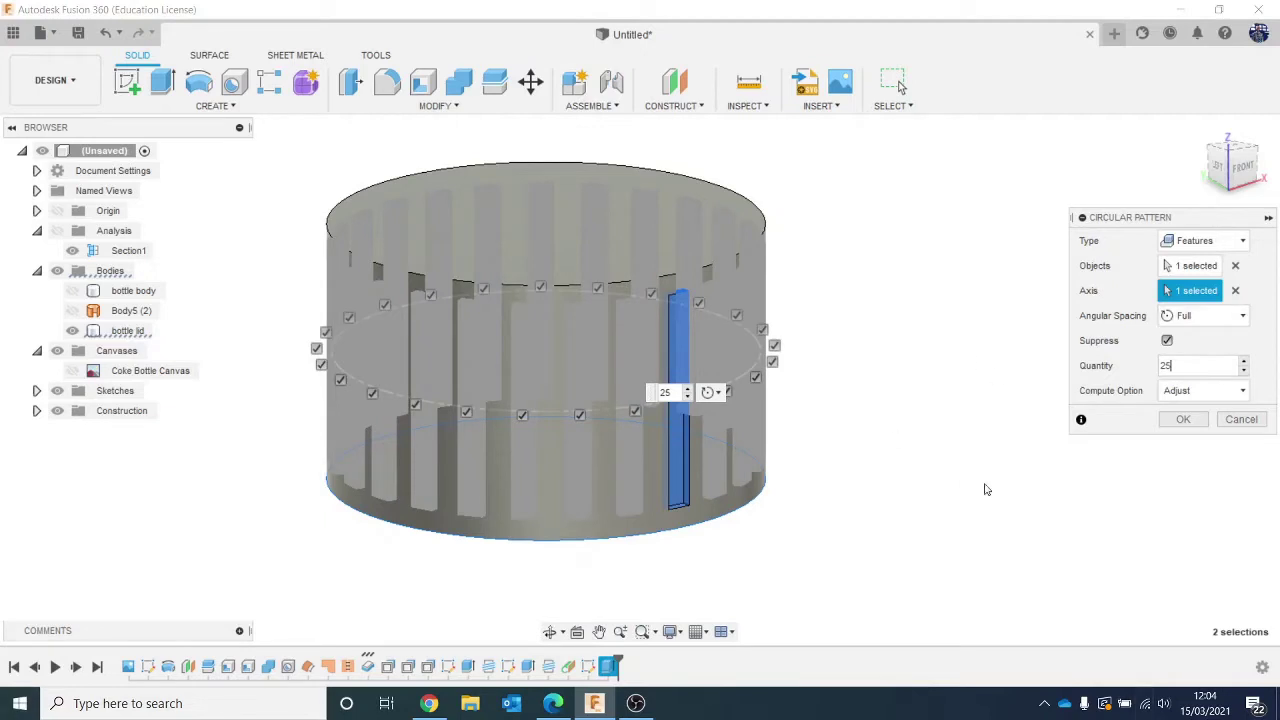
pyautogui.click(1167, 424)
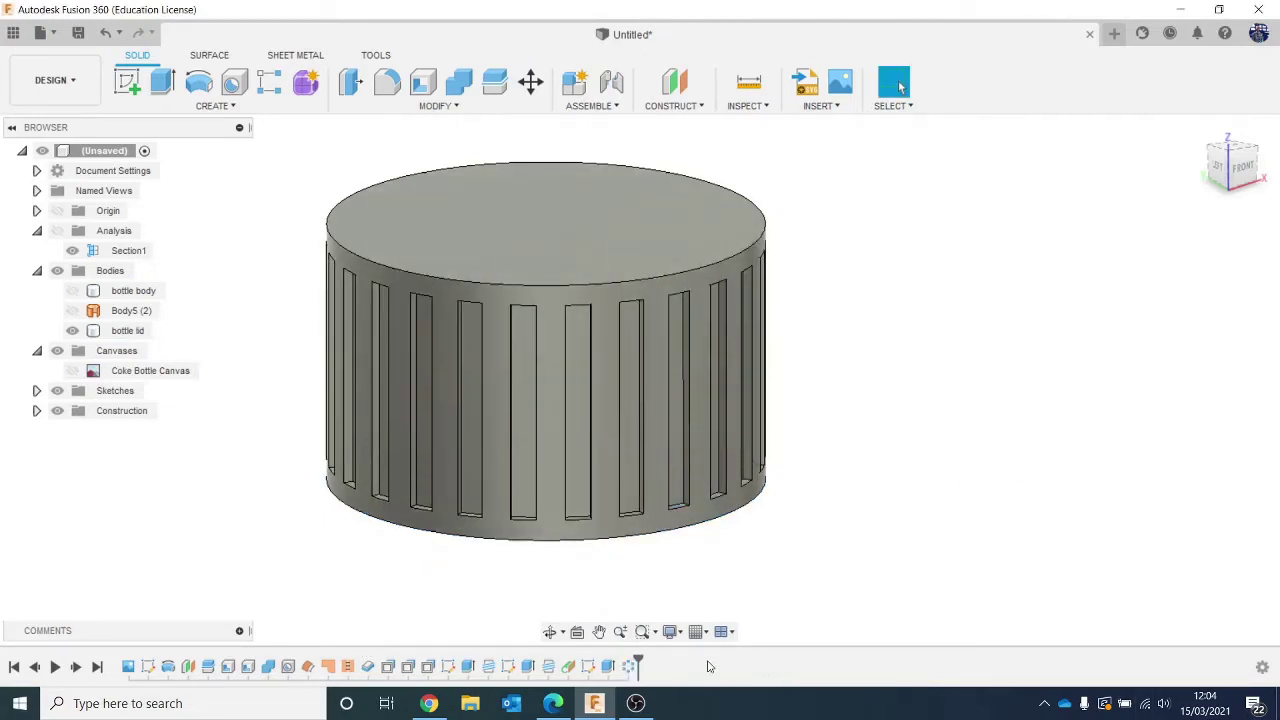
# Reopen the groove pattern's settings to review them, then close the feature edit.
pyautogui.rightClick(628, 666)
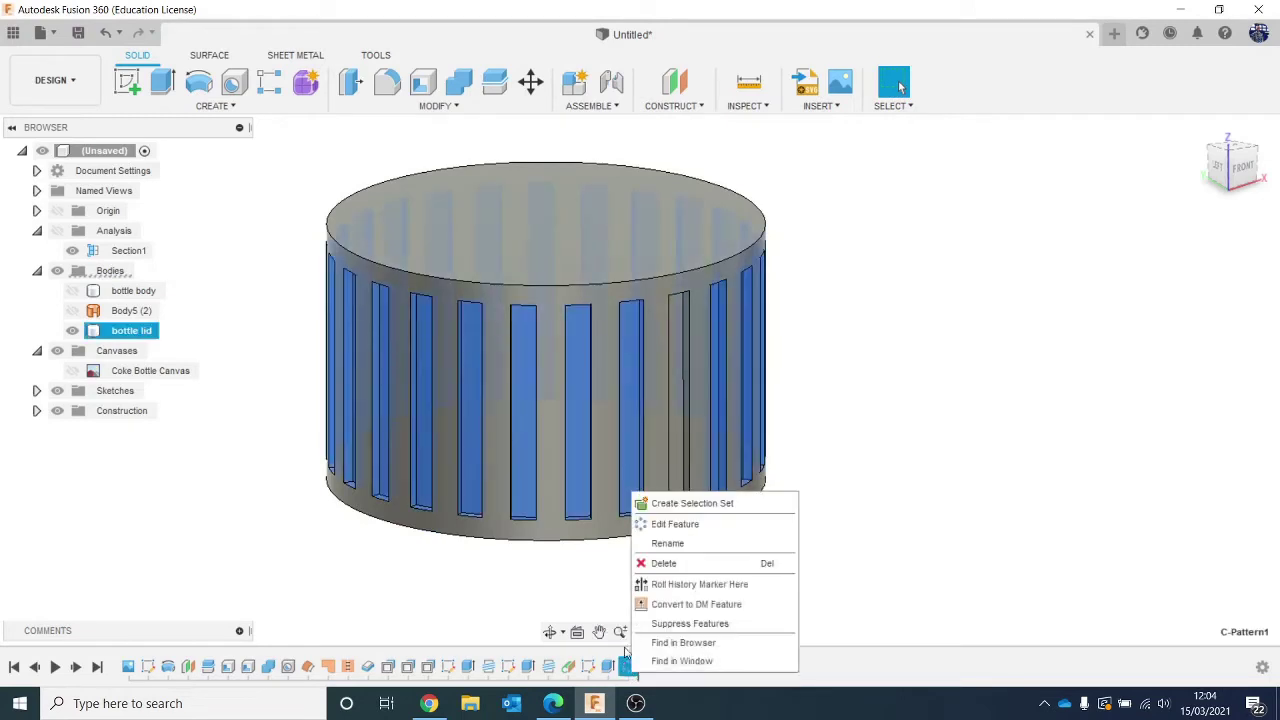
pyautogui.click(675, 524)
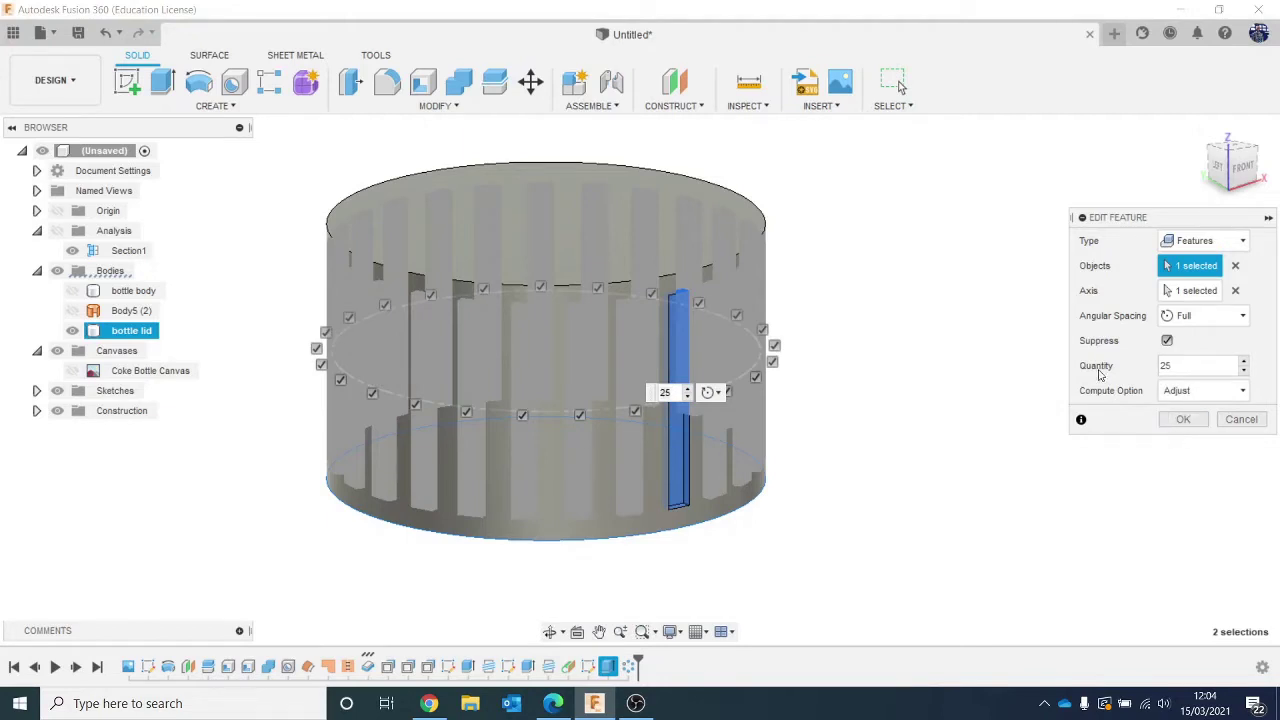
pyautogui.click(1180, 419)
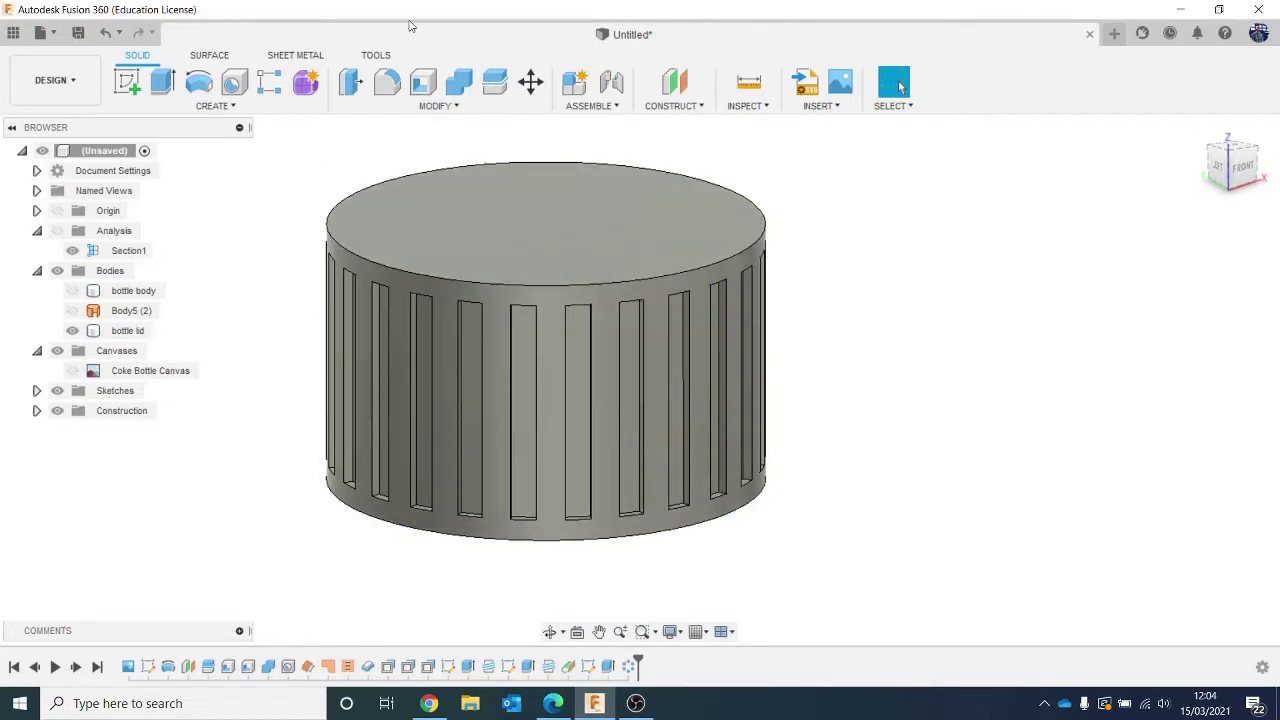
# Fillet the lid's upper outer edge with a 0.7 mm radius.
pyautogui.click(387, 82)
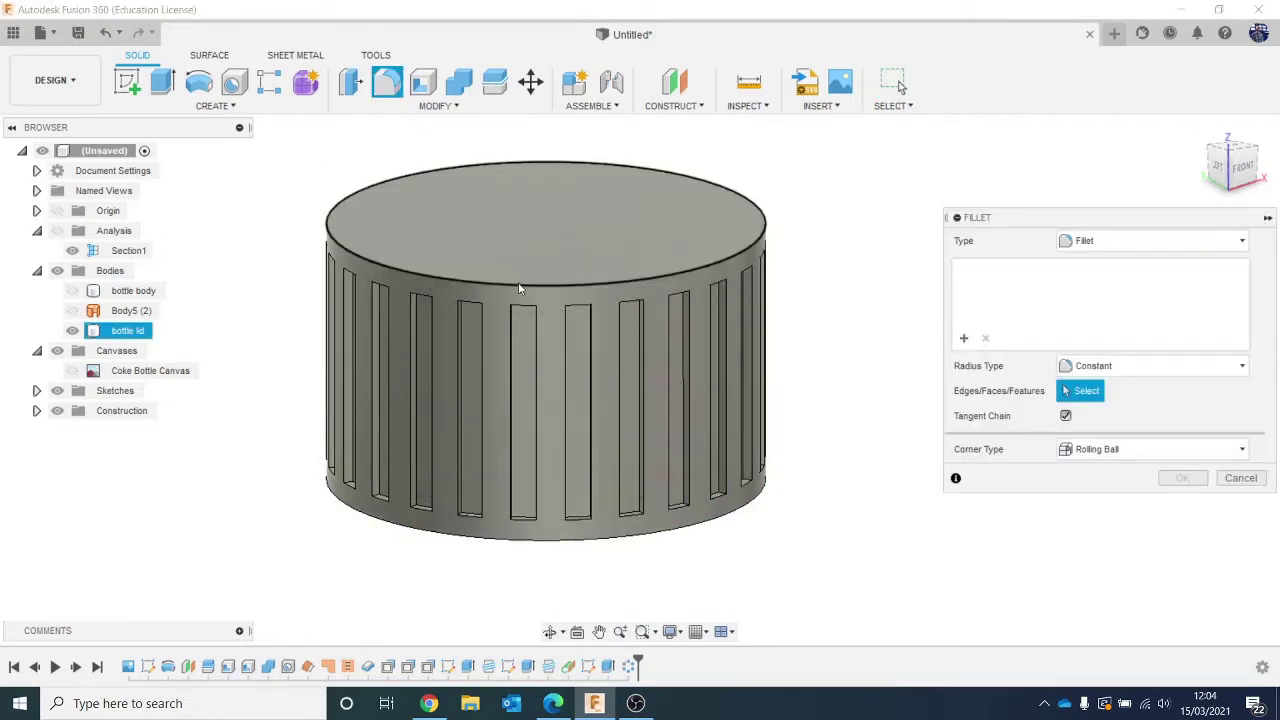
pyautogui.click(519, 285)
pyautogui.write('1')
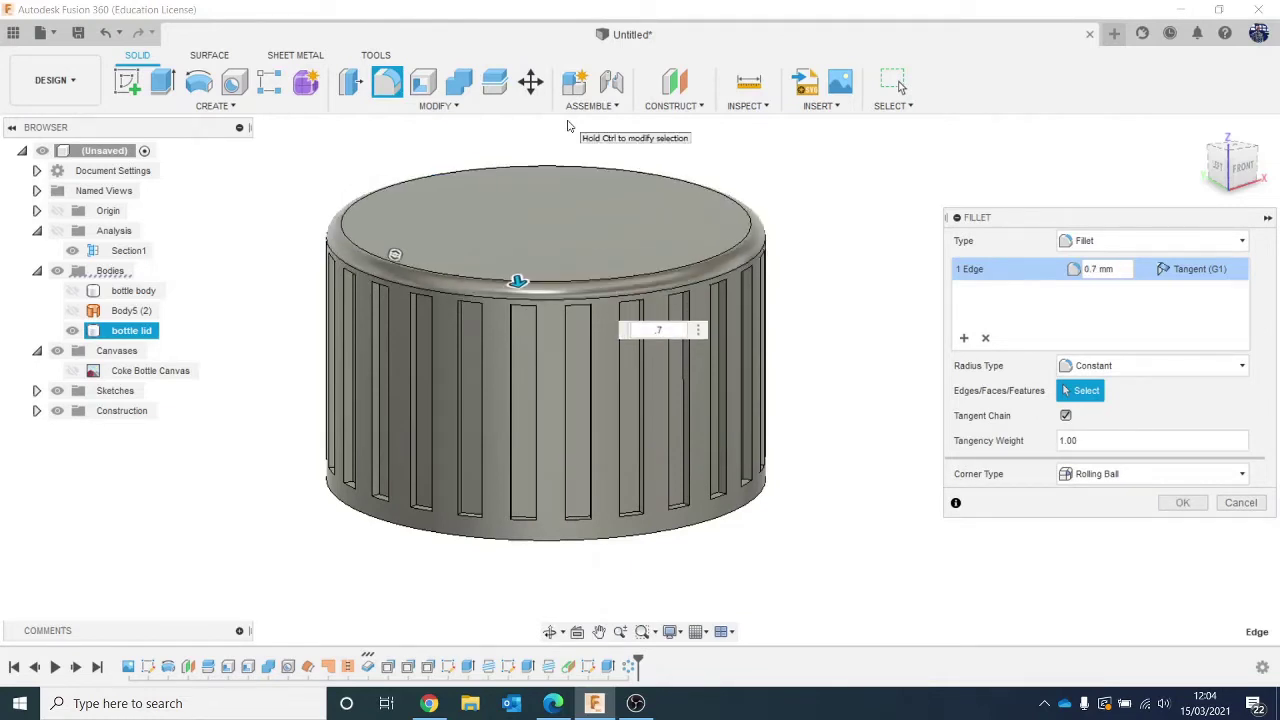
pyautogui.press('Return')
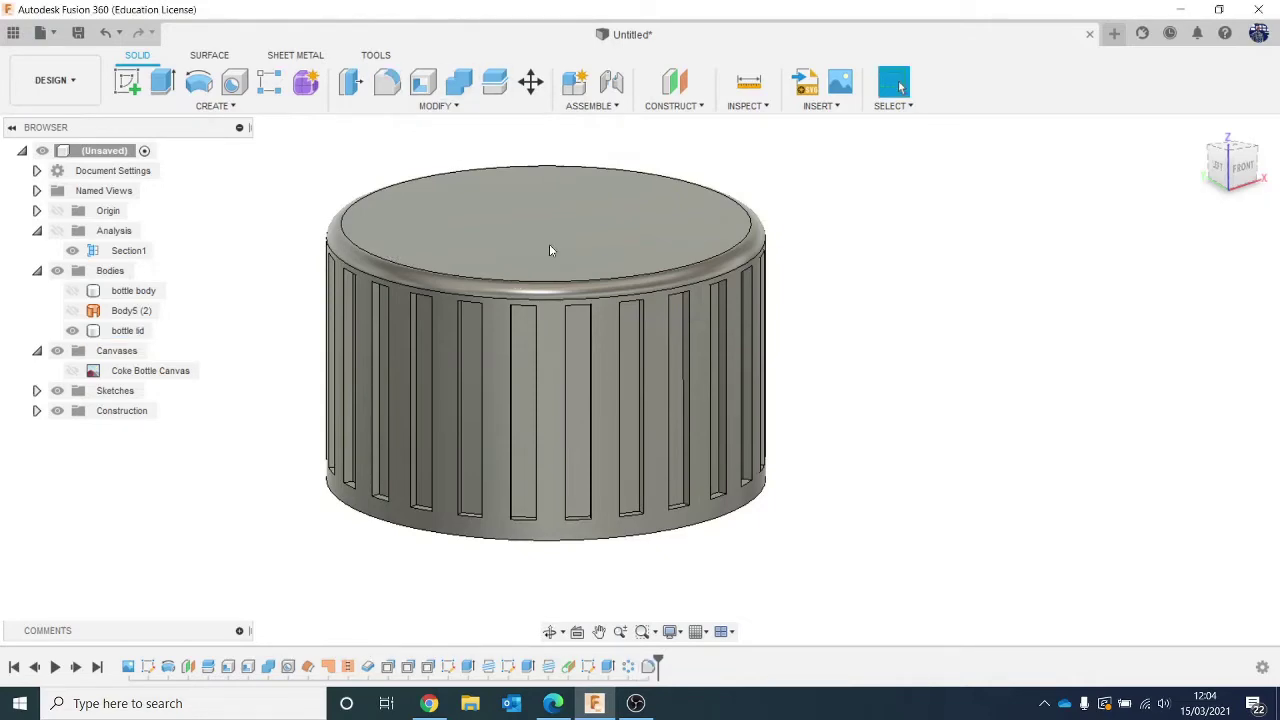
# Fillet the outer edge on the lid's underside with a 0.2 mm radius.
pyautogui.moveTo(1193, 147)
pyautogui.mouseDown()
pyautogui.moveTo(1225, 122)
pyautogui.moveTo(1191, 157)
pyautogui.mouseUp()
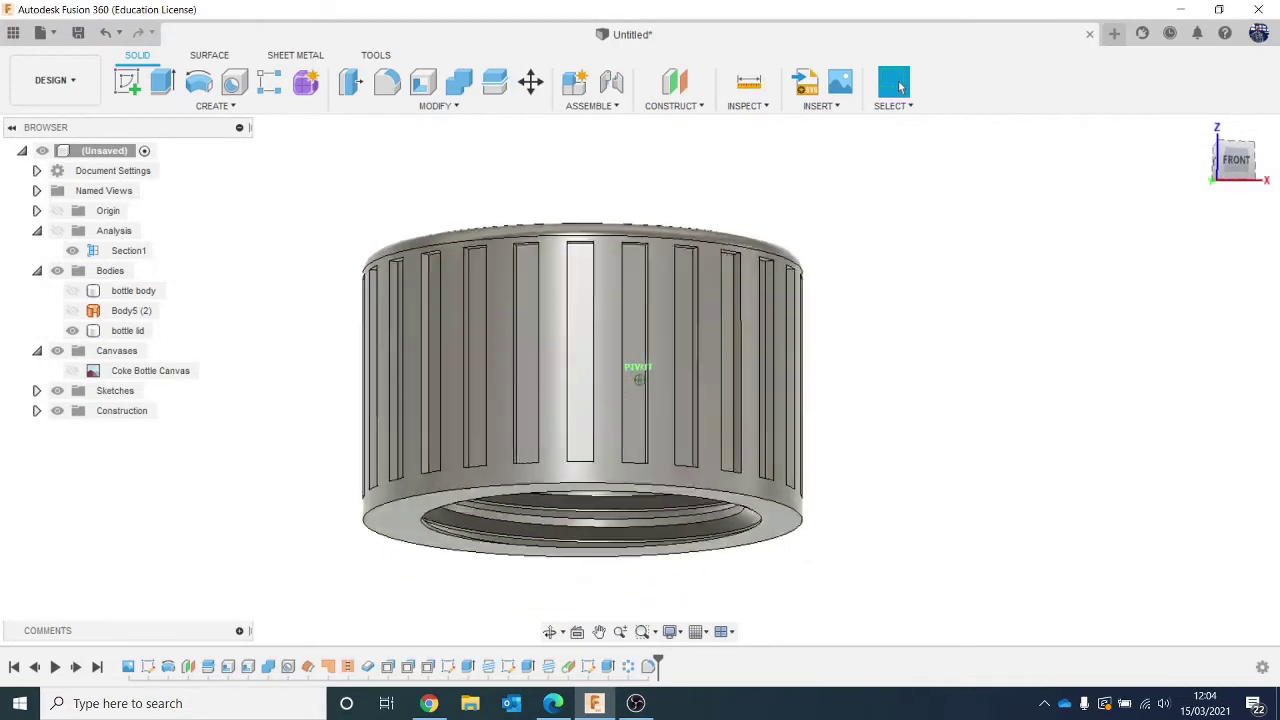
pyautogui.click(385, 85)
pyautogui.click(663, 497)
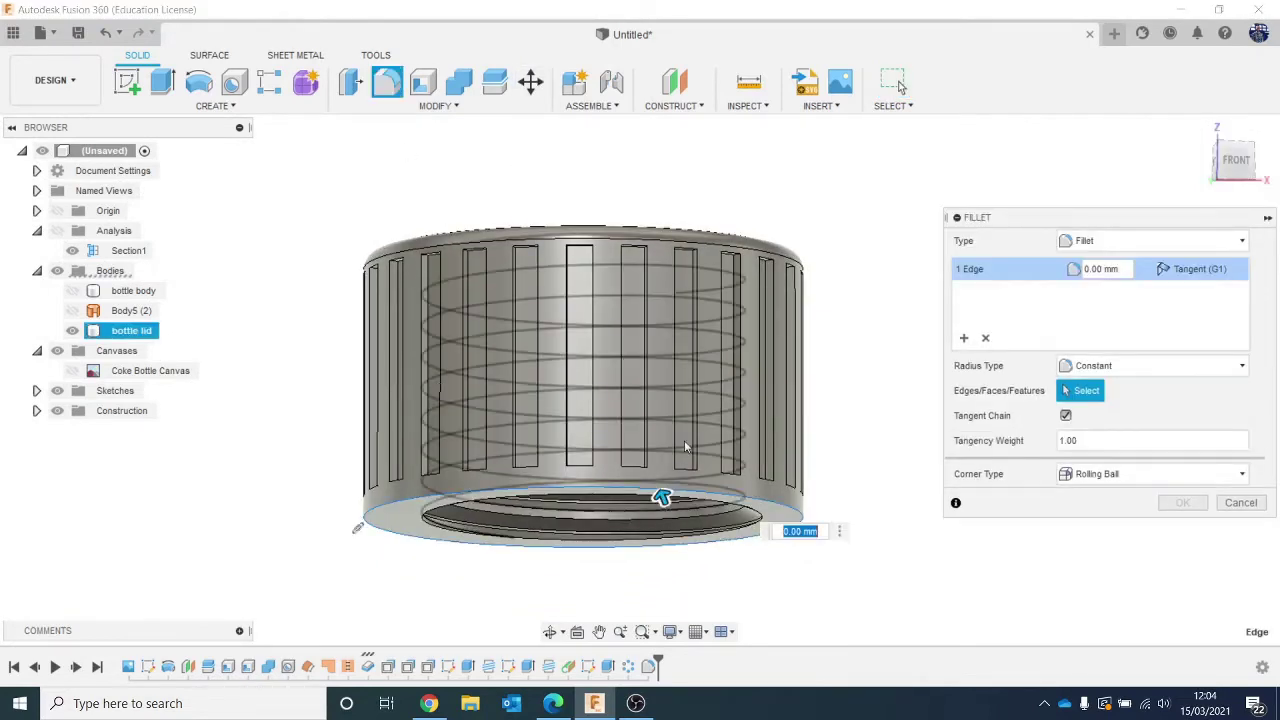
pyautogui.press('BackSpace')
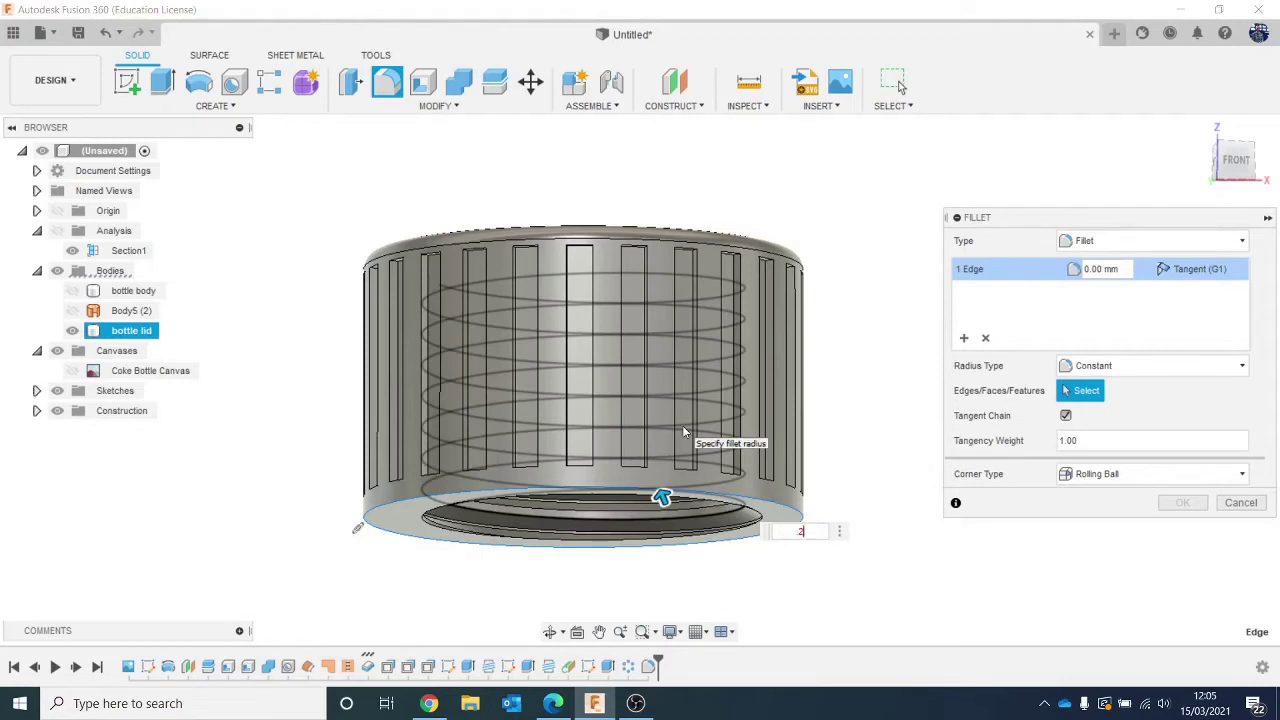
pyautogui.write('.2')
pyautogui.press('Return')
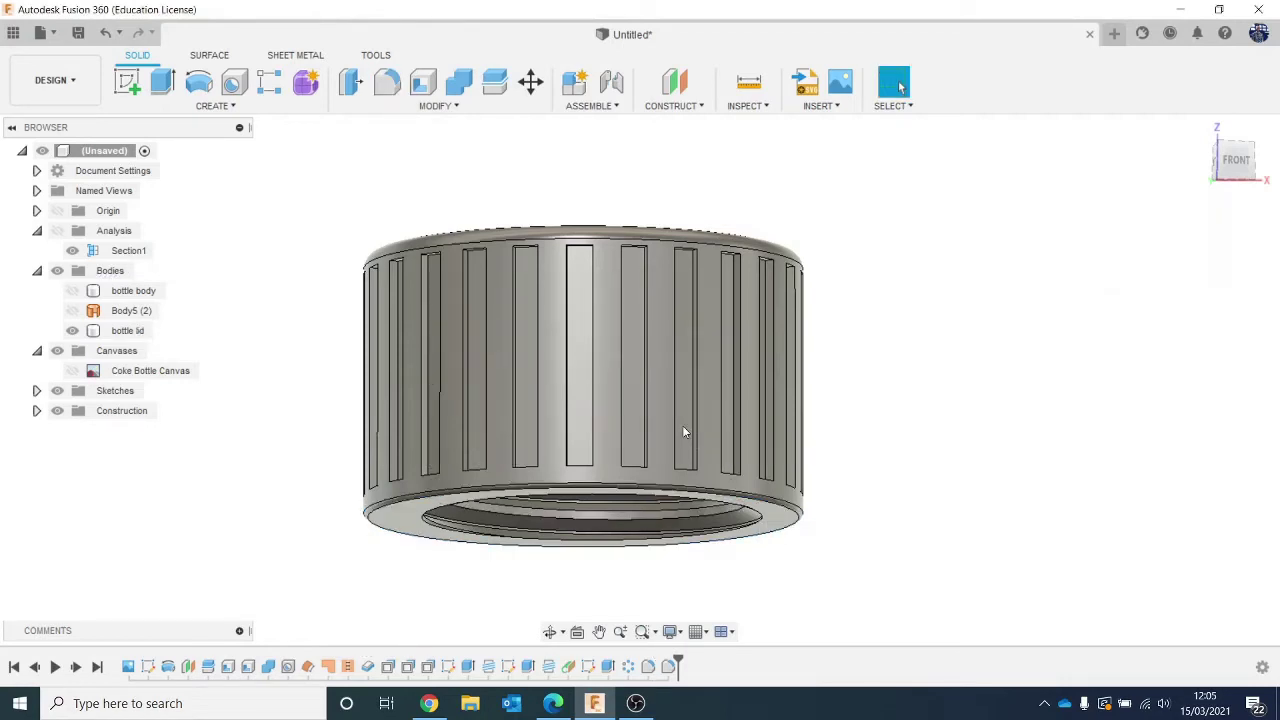
# Show the bottle body together with the lid and view the complete bottle.
pyautogui.scroll(-2, 706, 433)
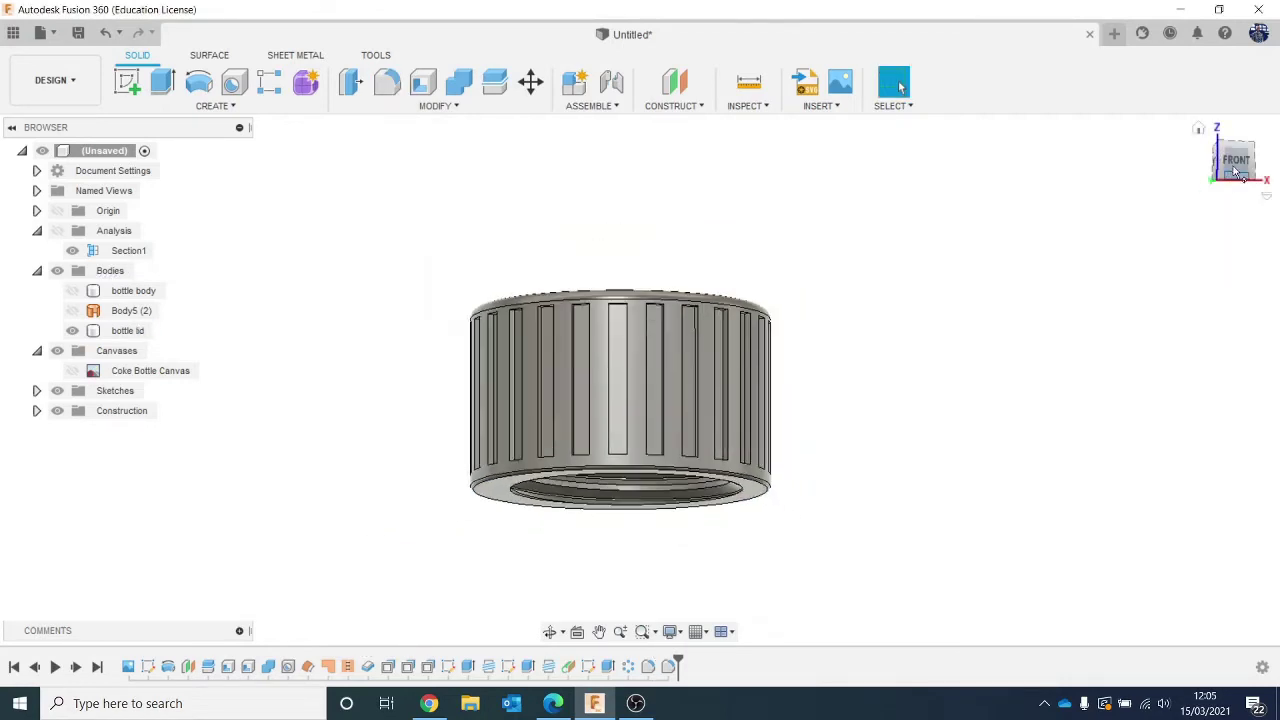
pyautogui.moveTo(1236, 170)
pyautogui.mouseDown()
pyautogui.moveTo(1250, 215)
pyautogui.moveTo(1250, 135)
pyautogui.mouseUp()
pyautogui.moveTo(639, 379)
pyautogui.keyDown('shift'); pyautogui.mouseDown(button='middle')
pyautogui.moveTo(645, 360)
pyautogui.moveTo(668, 542)
pyautogui.mouseUp(button='middle'); pyautogui.keyUp('shift')
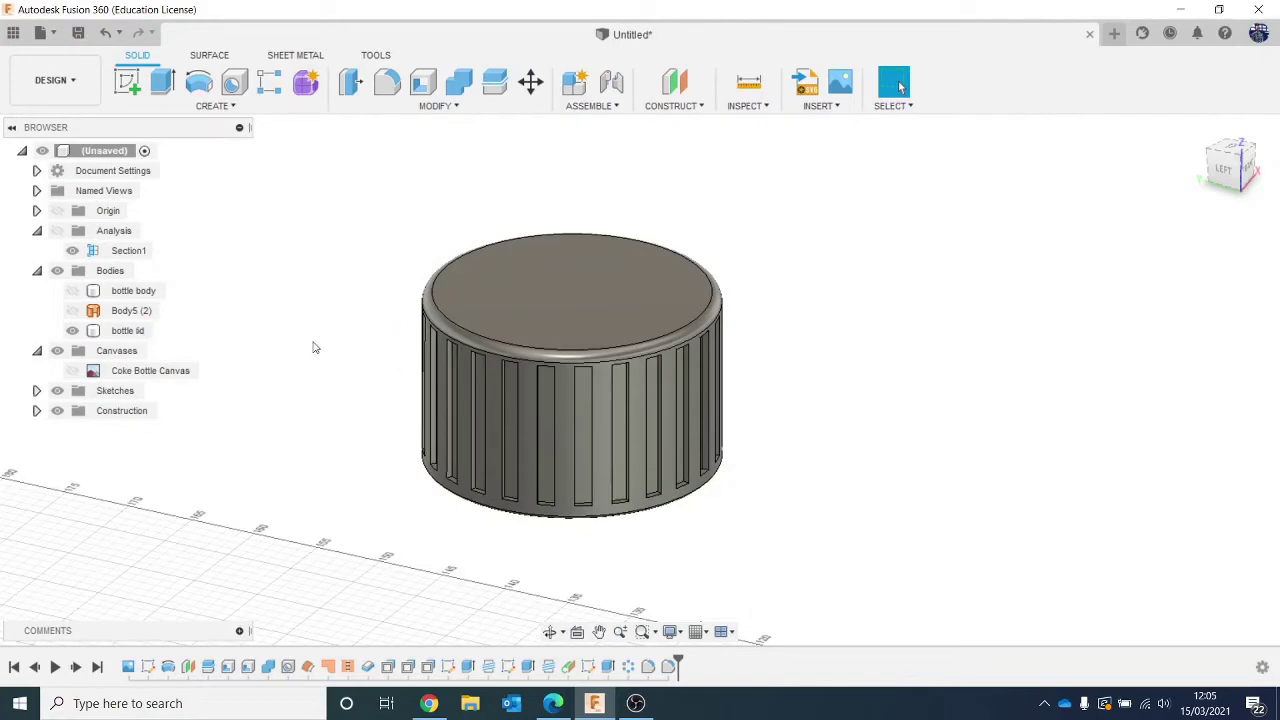
pyautogui.click(72, 290)
pyautogui.scroll(-2, 533, 375)
pyautogui.scroll(-5, 533, 375)
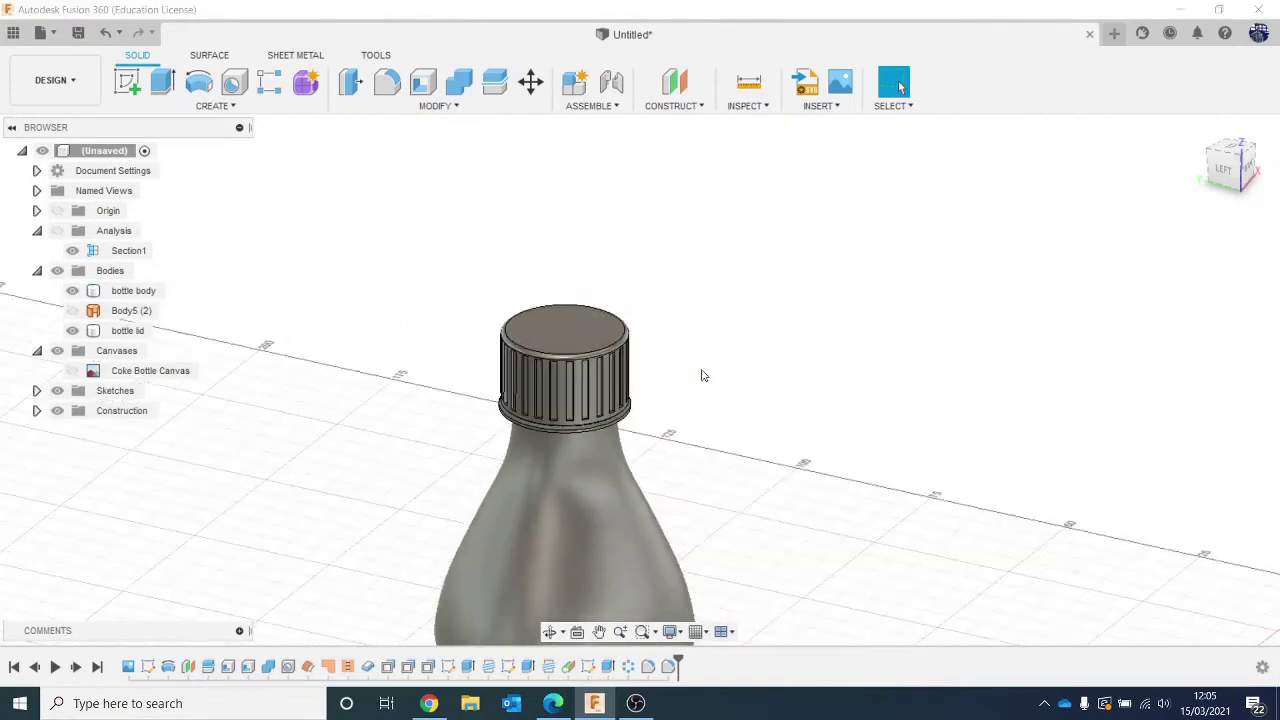
pyautogui.moveTo(830, 406); pyautogui.dragTo(649, 227, button='middle')
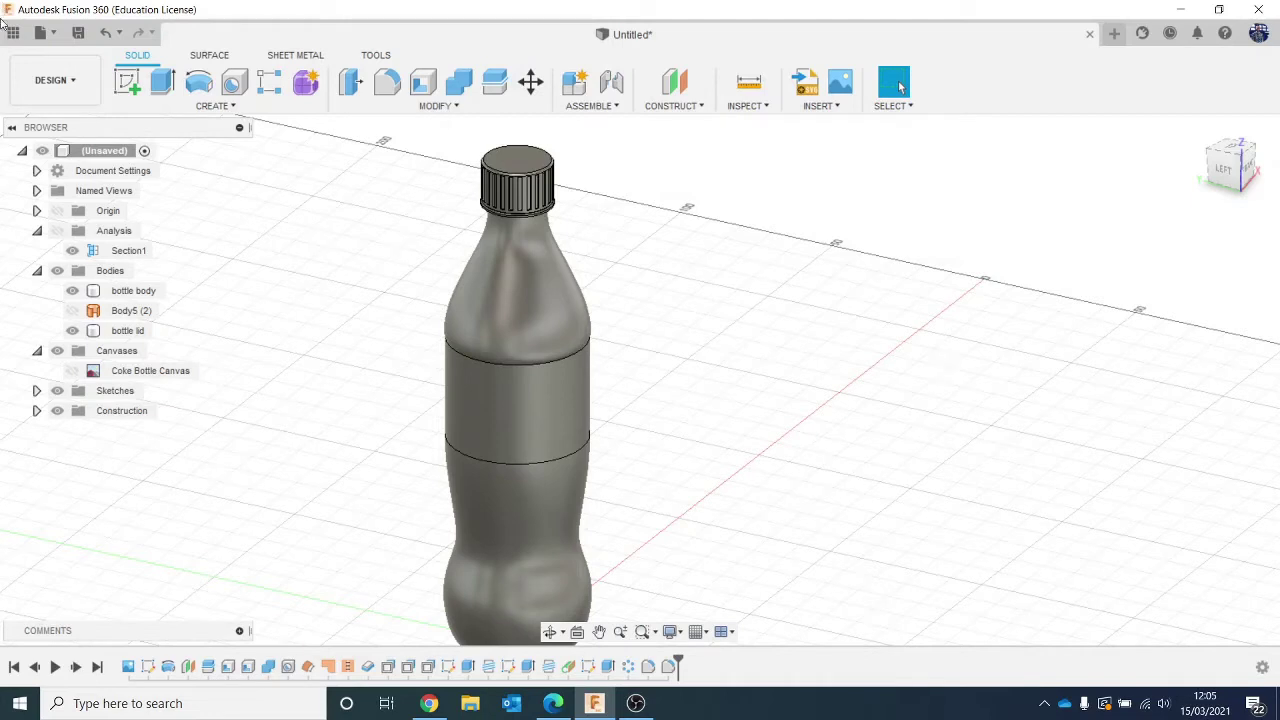
# Apply the transparent plastic appearance Acrylic (Clear) to the bottle body.
pyautogui.click(447, 106)
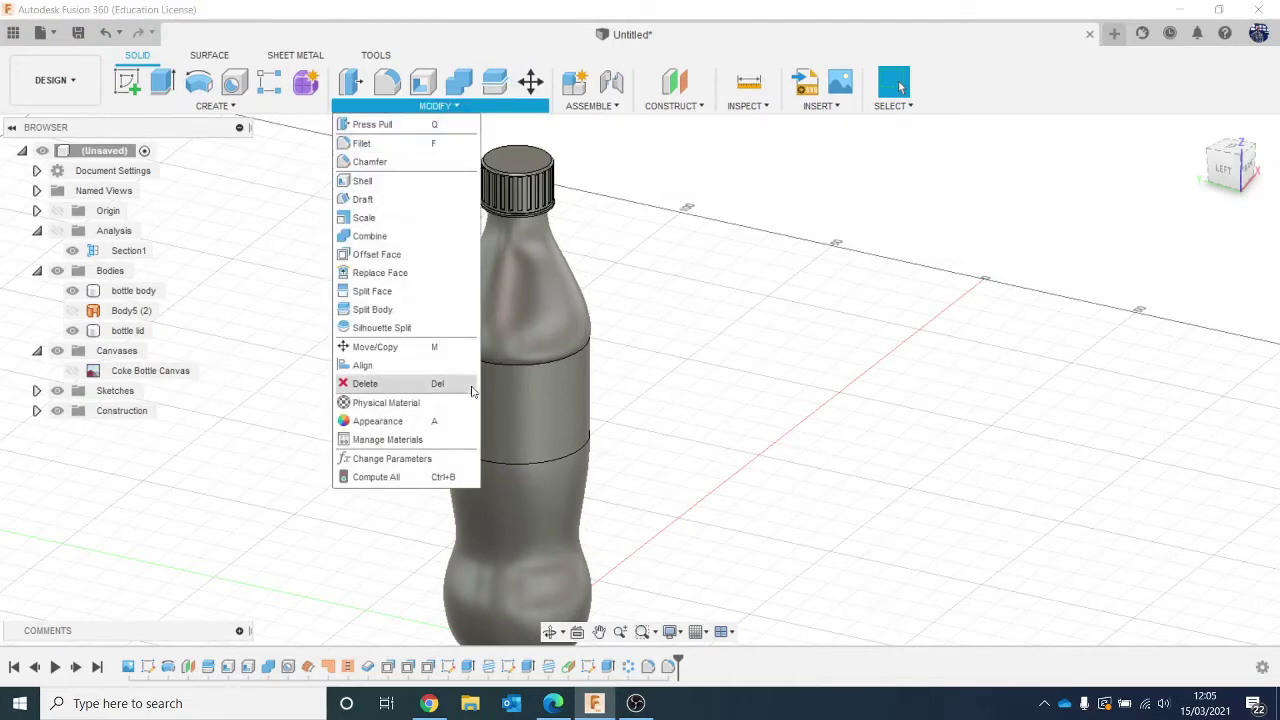
pyautogui.click(420, 423)
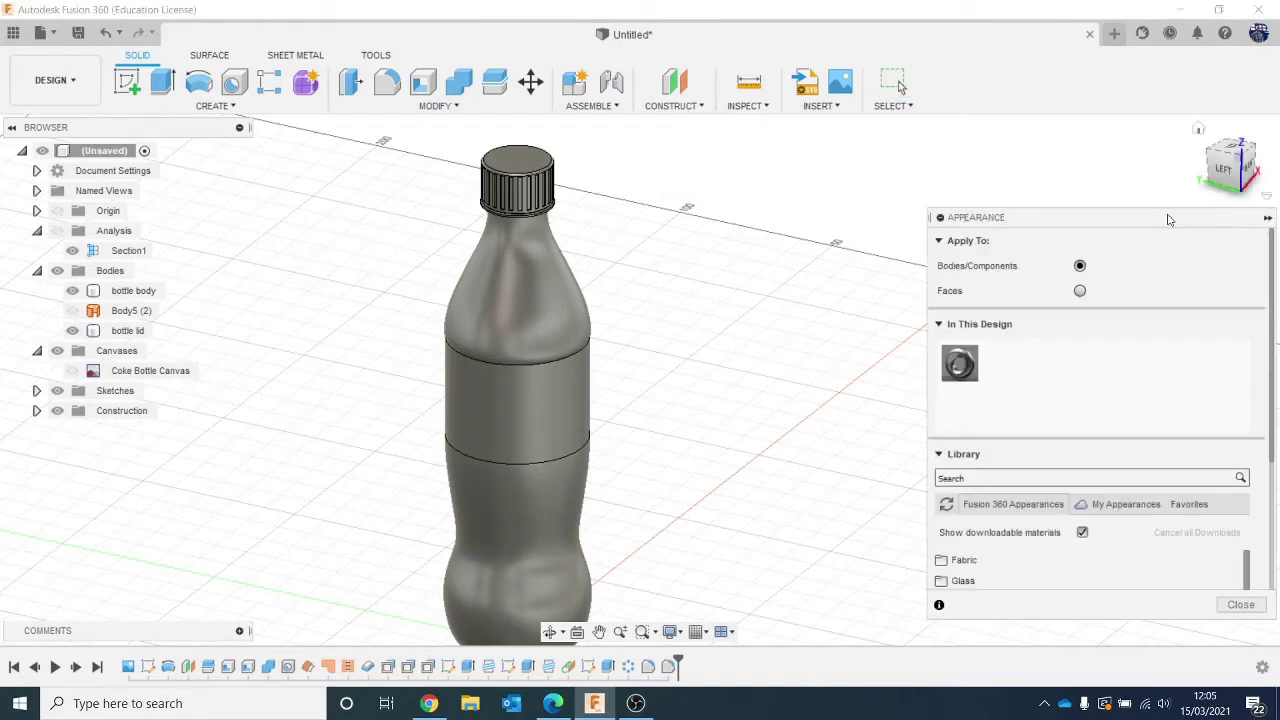
pyautogui.moveTo(1168, 219); pyautogui.dragTo(1168, 87)
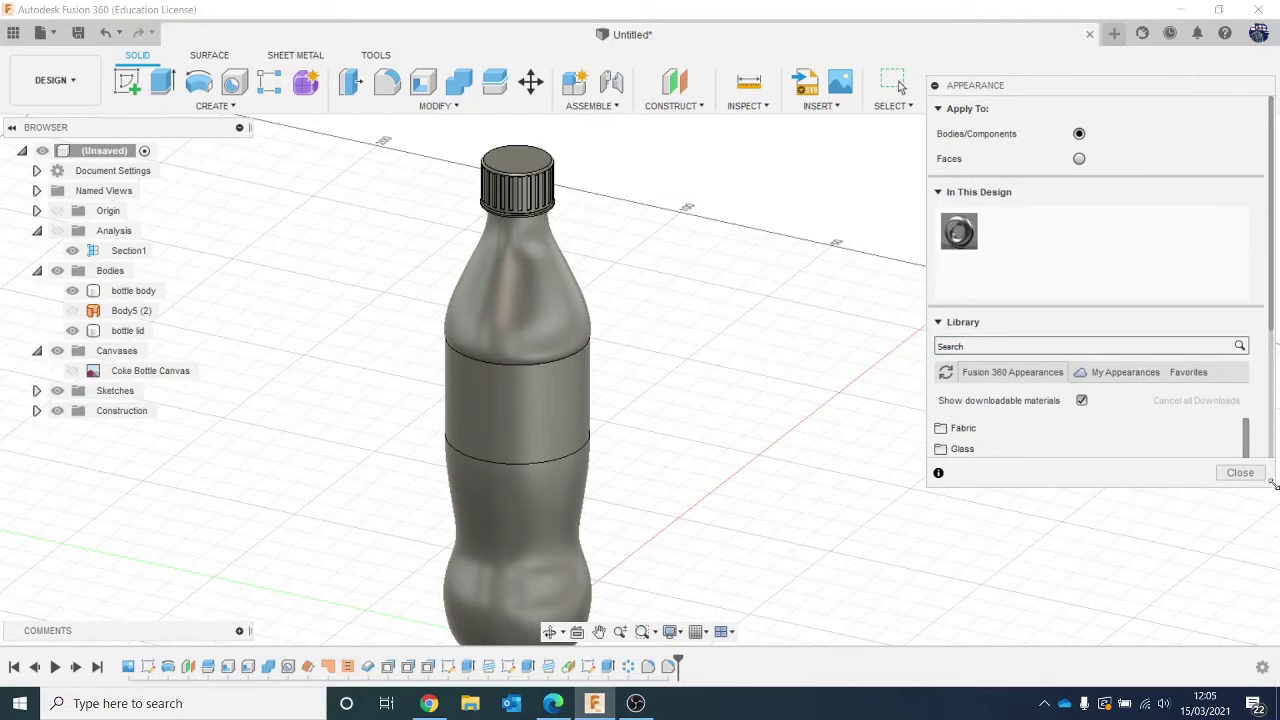
pyautogui.moveTo(1272, 483); pyautogui.dragTo(1263, 652)
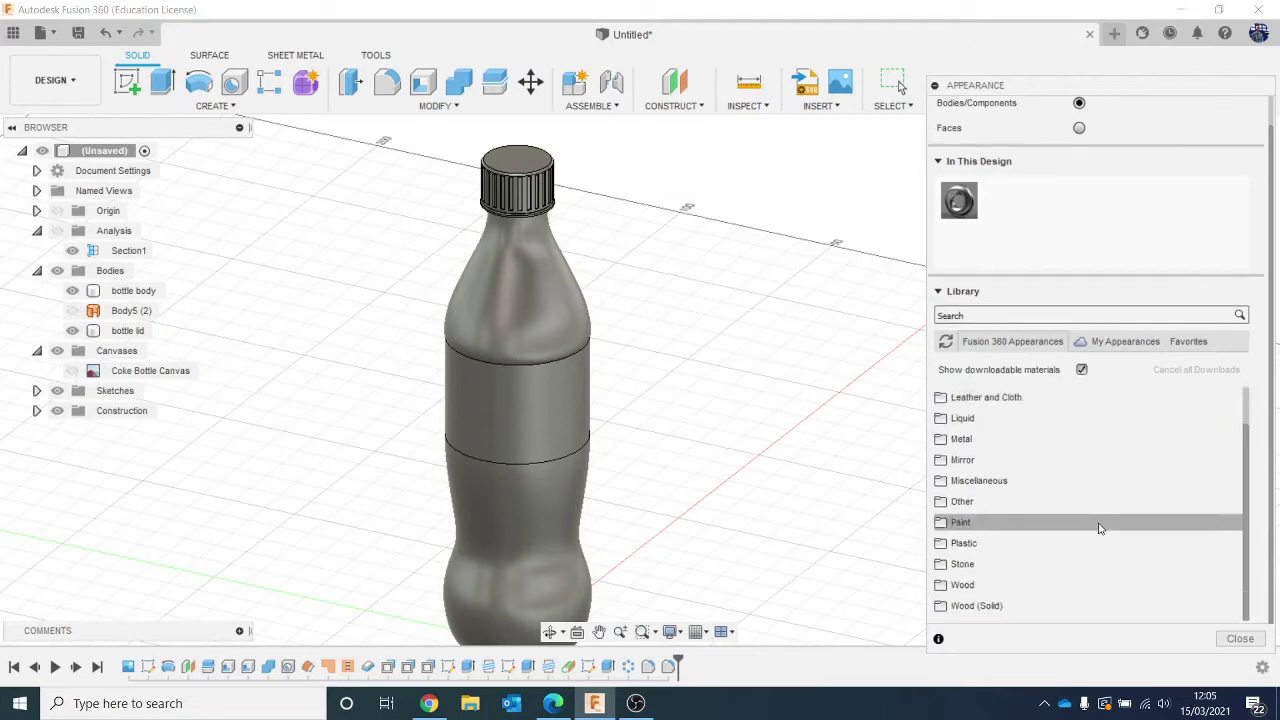
pyautogui.click(1088, 543)
pyautogui.scroll(-1, 1085, 497)
pyautogui.scroll(-8, 1085, 497)
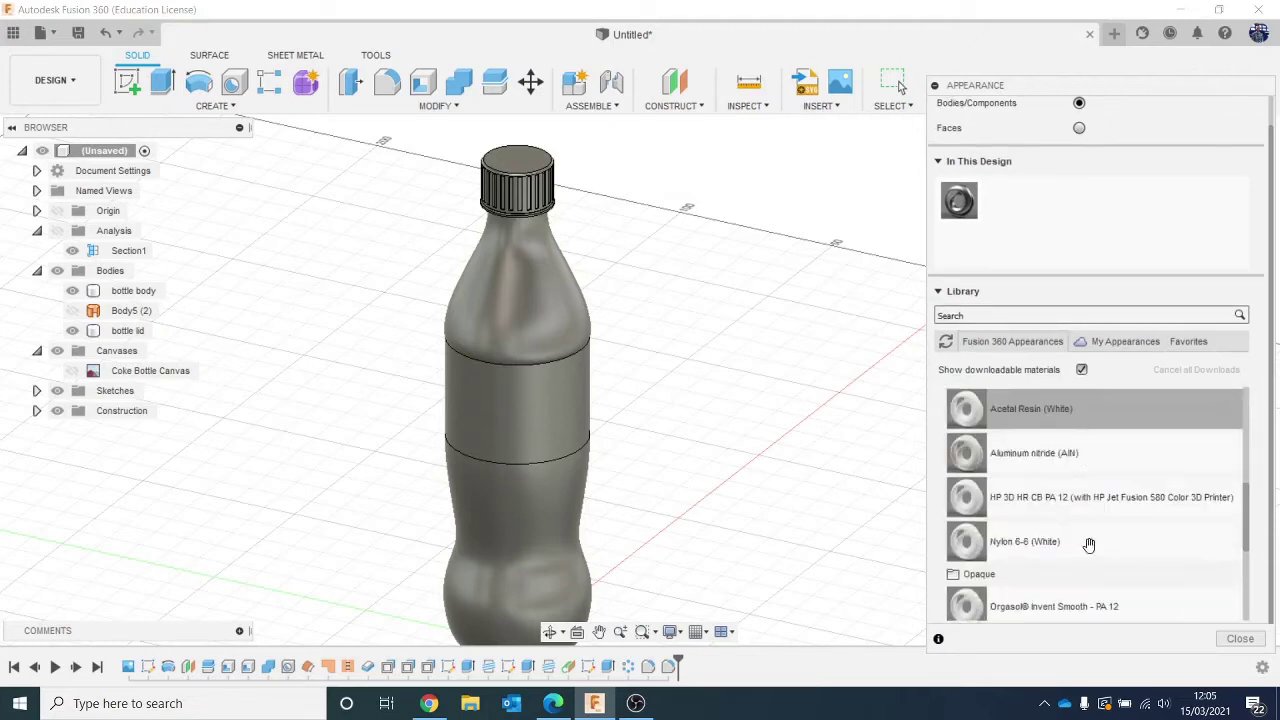
pyautogui.click(1050, 536)
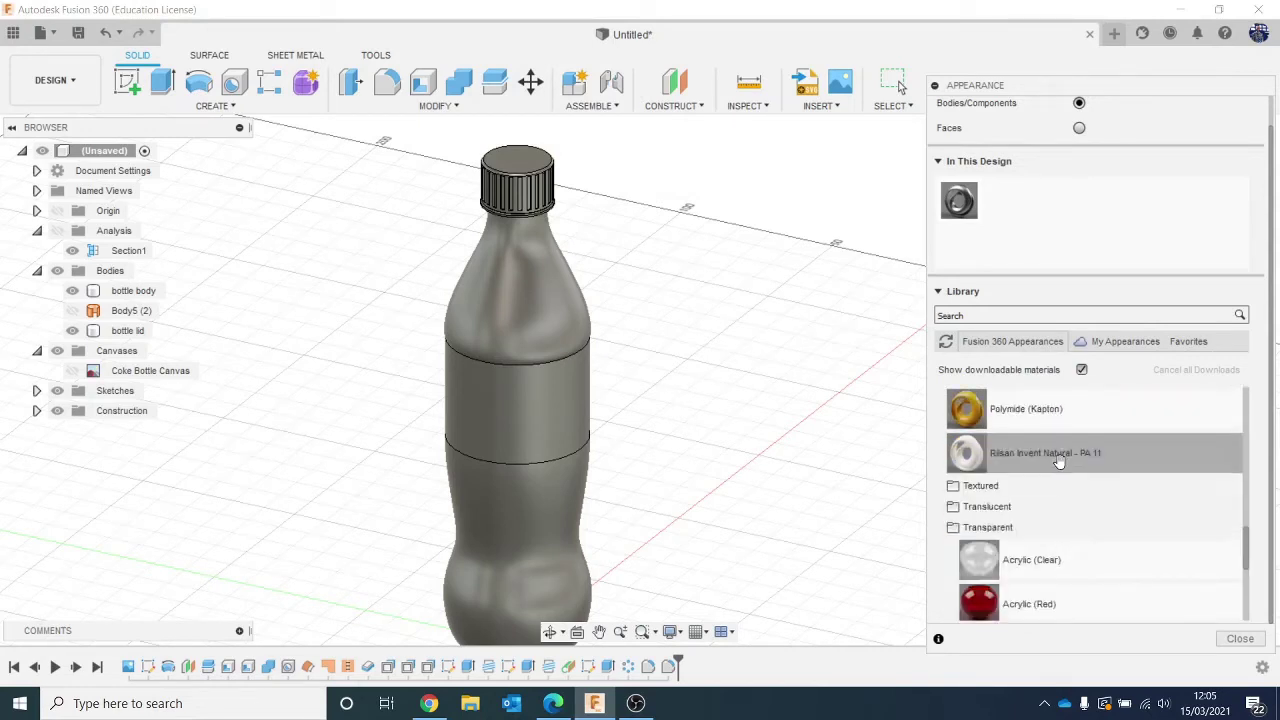
pyautogui.scroll(-2, 1085, 475)
pyautogui.moveTo(1108, 465); pyautogui.dragTo(650, 380)
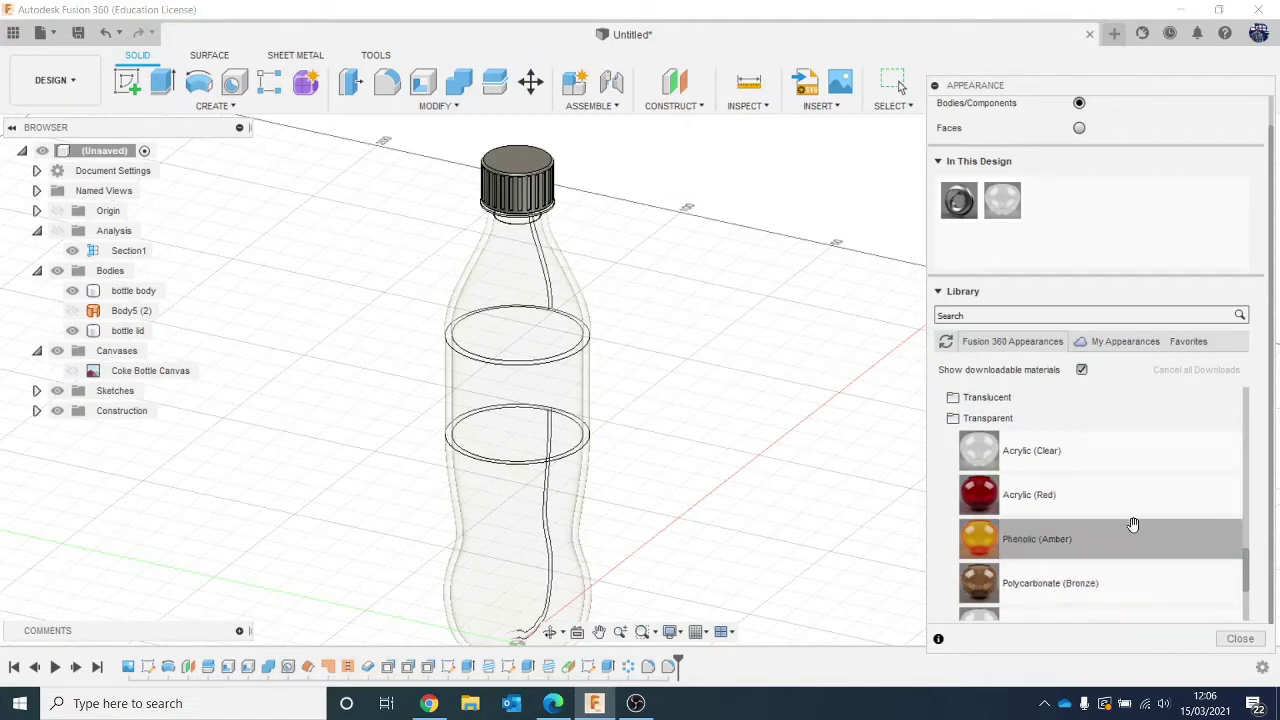
# Apply the plastic appearance ABS (White) to the bottle lid.
pyautogui.scroll(3, 1133, 524)
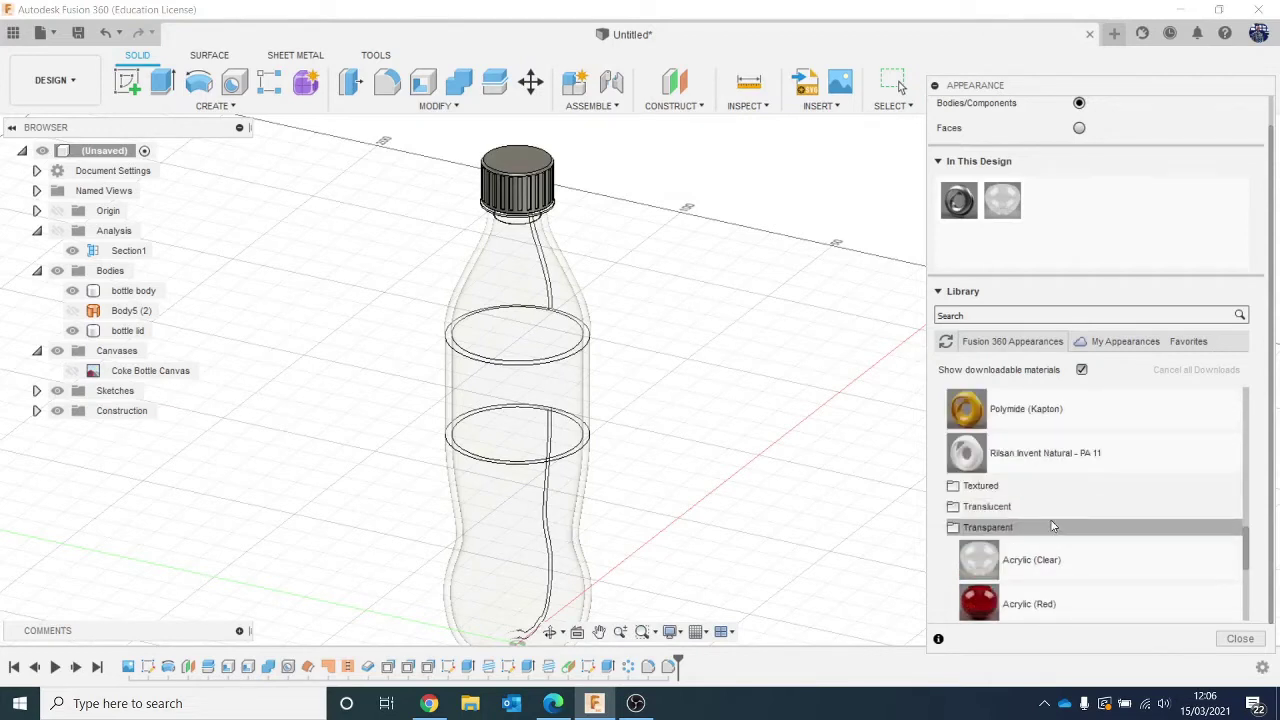
pyautogui.click(1052, 527)
pyautogui.scroll(6, 1052, 527)
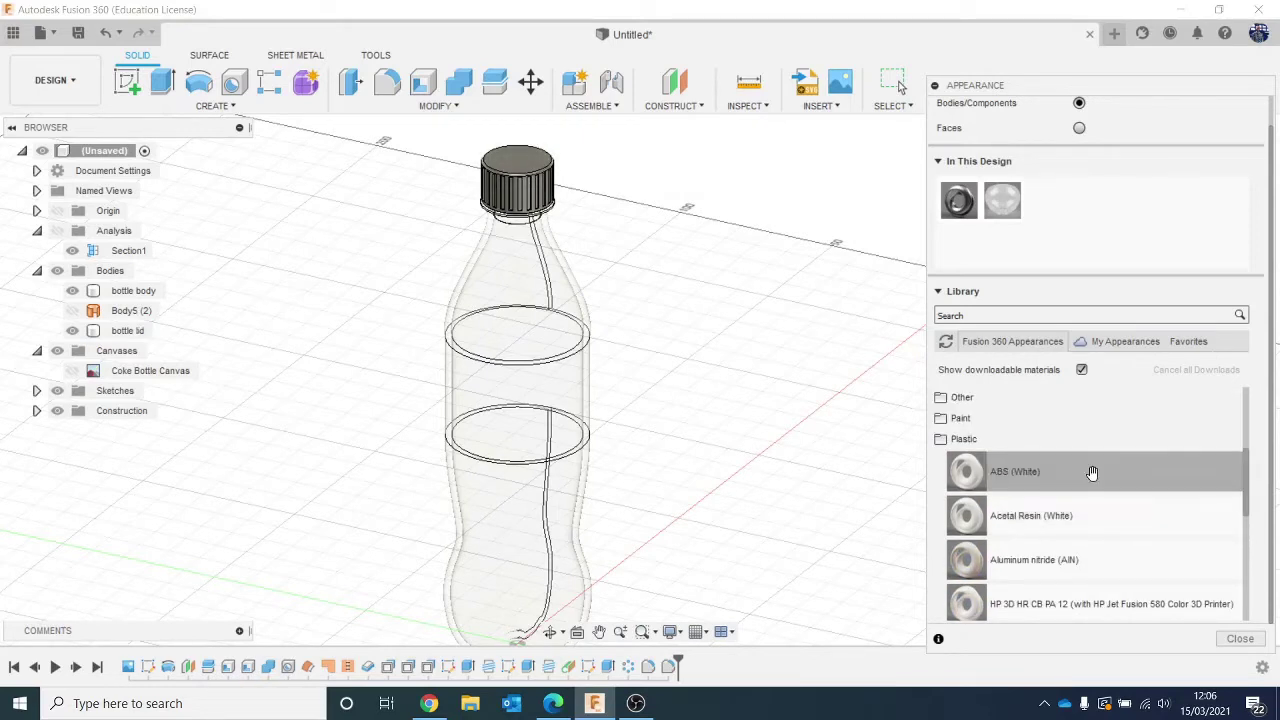
pyautogui.moveTo(1092, 473); pyautogui.dragTo(885, 165)
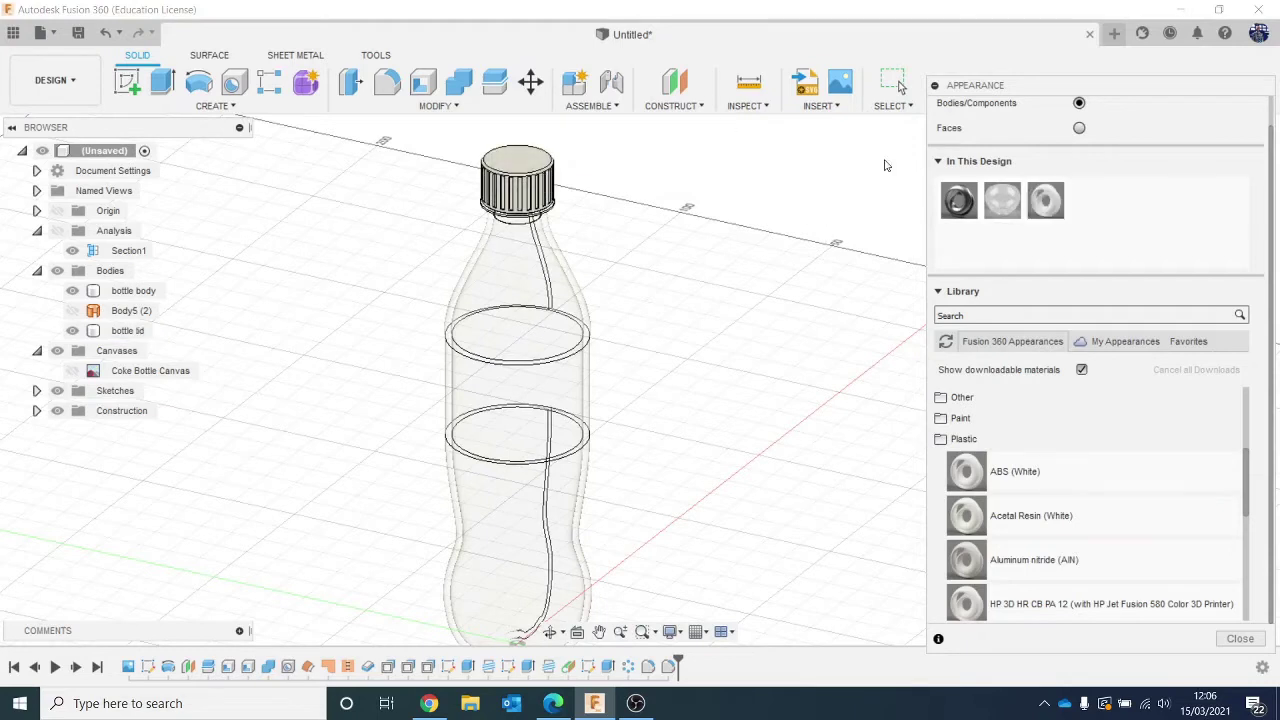
# Change the colour of the lid's ABS (White) appearance to red and finish the appearance editing.
pyautogui.doubleClick(1046, 200)
pyautogui.moveTo(908, 160); pyautogui.dragTo(951, 160)
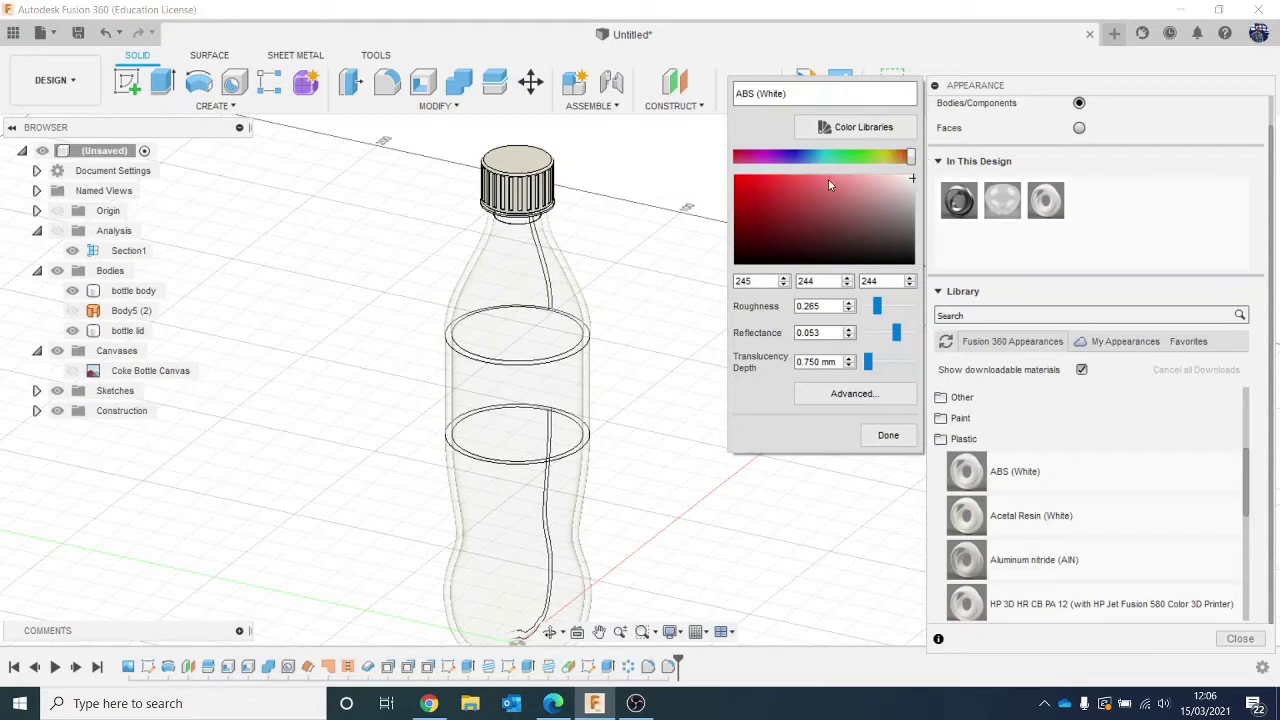
pyautogui.moveTo(828, 180); pyautogui.dragTo(733, 188)
pyautogui.click(888, 434)
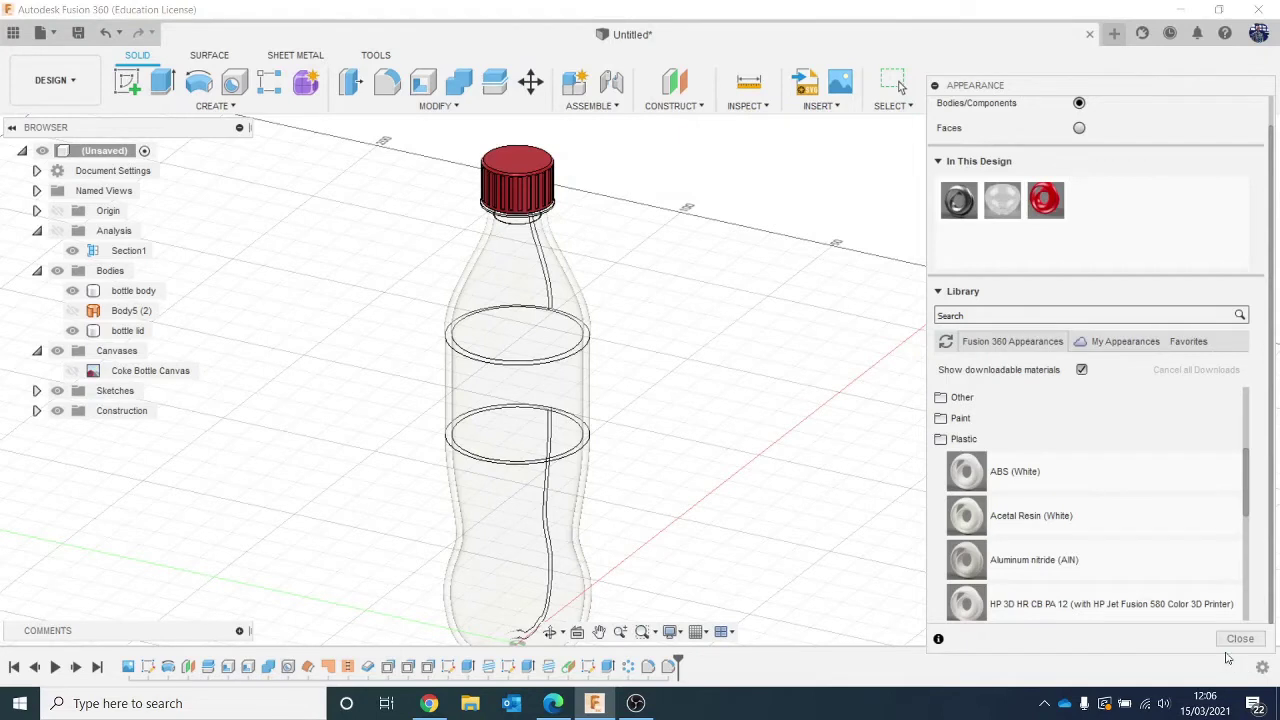
pyautogui.click(1229, 640)
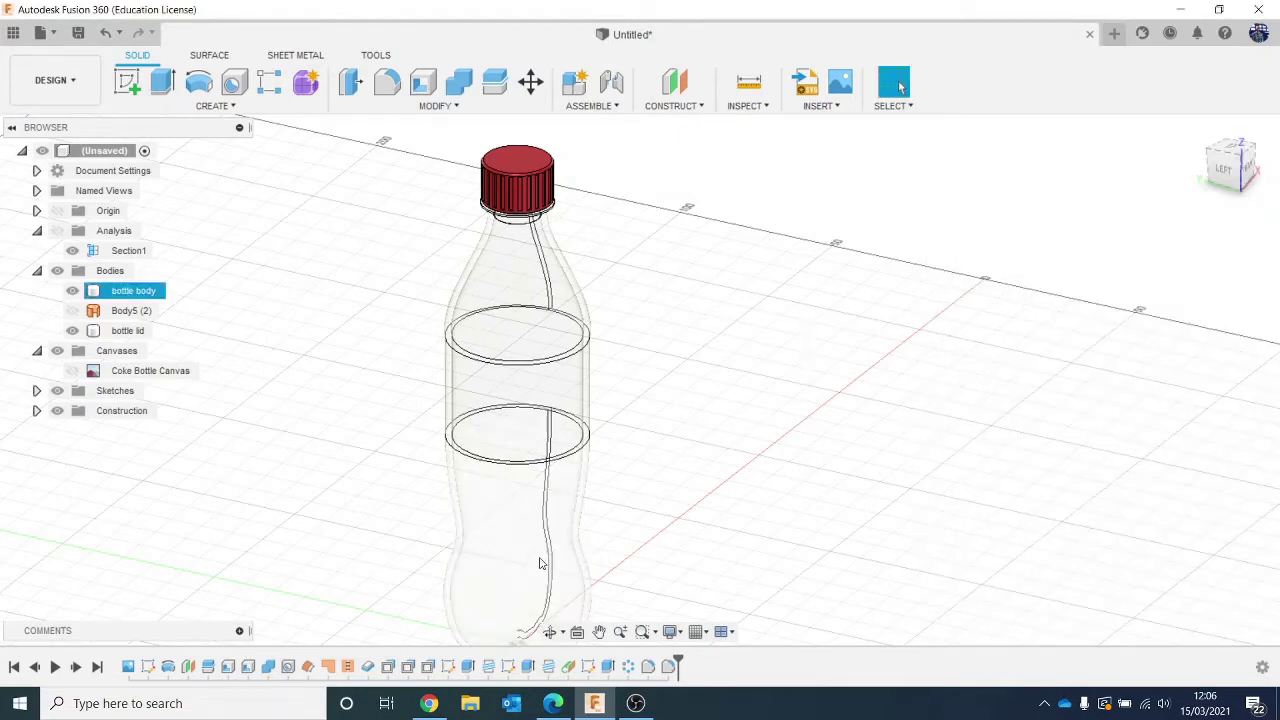
# Preview the bottle in the Render workspace, then return to the Design workspace.
pyautogui.click(58, 90)
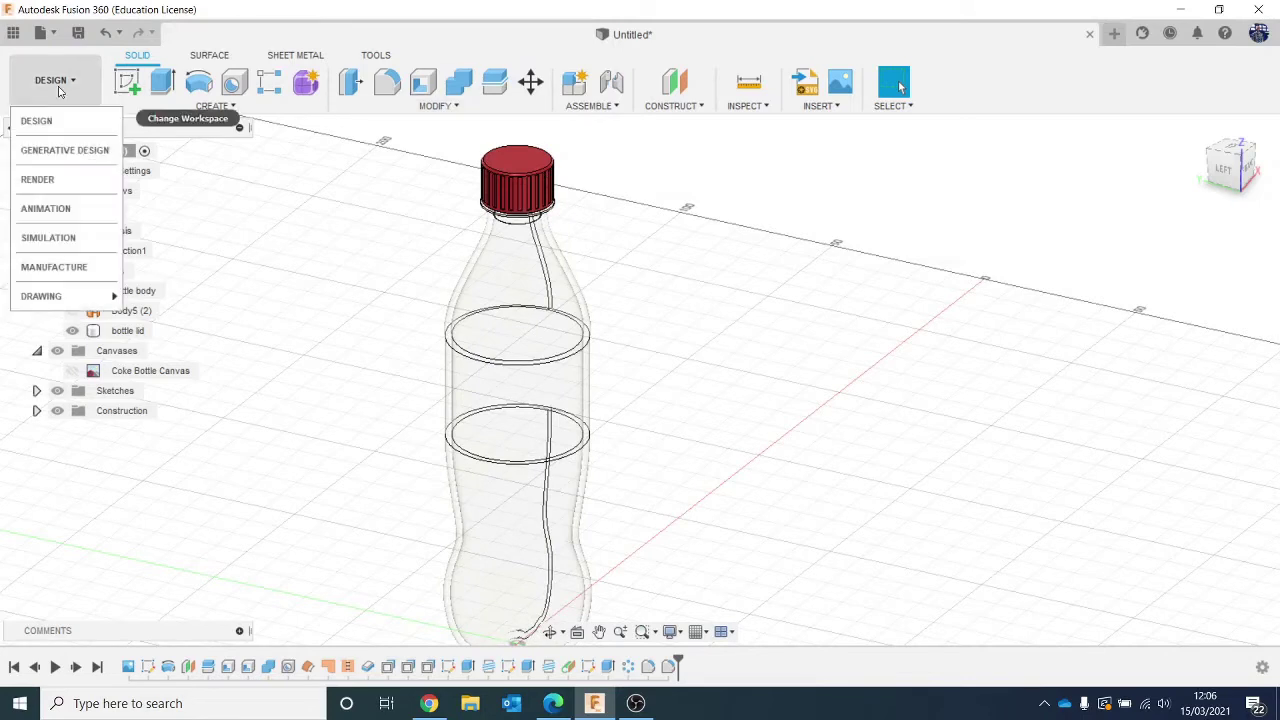
pyautogui.click(86, 179)
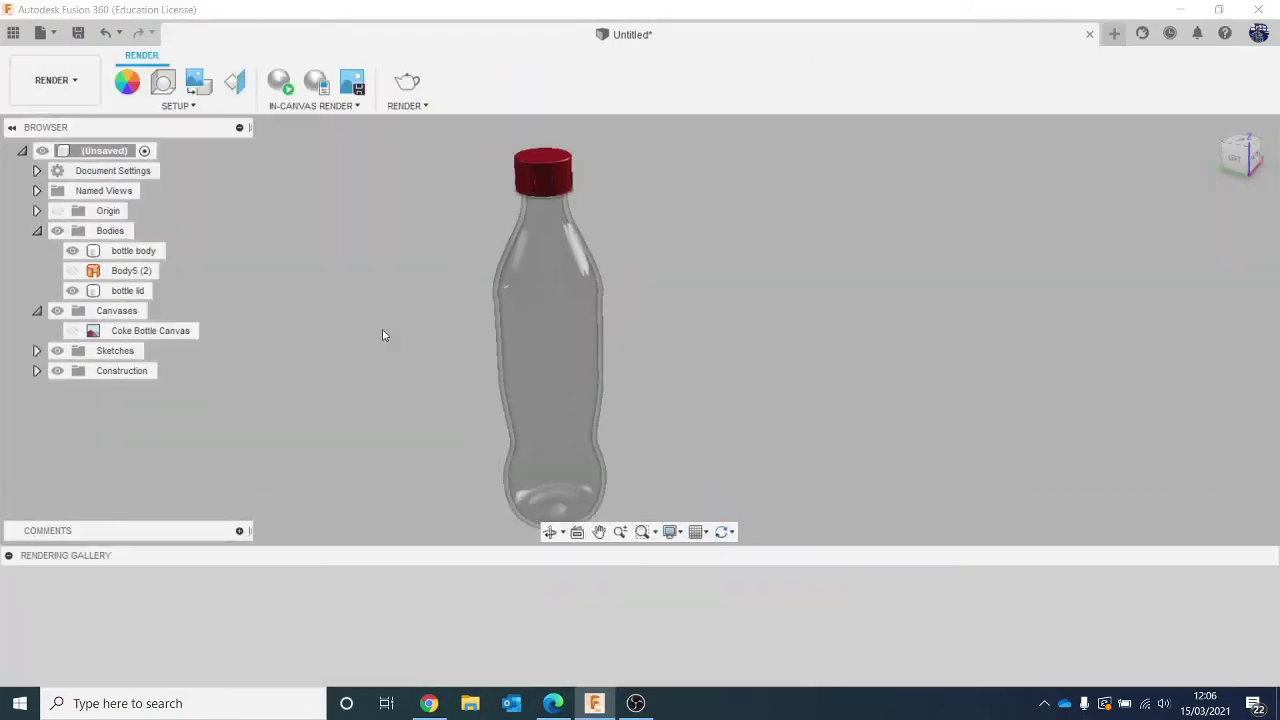
pyautogui.click(585, 280)
pyautogui.click(296, 133)
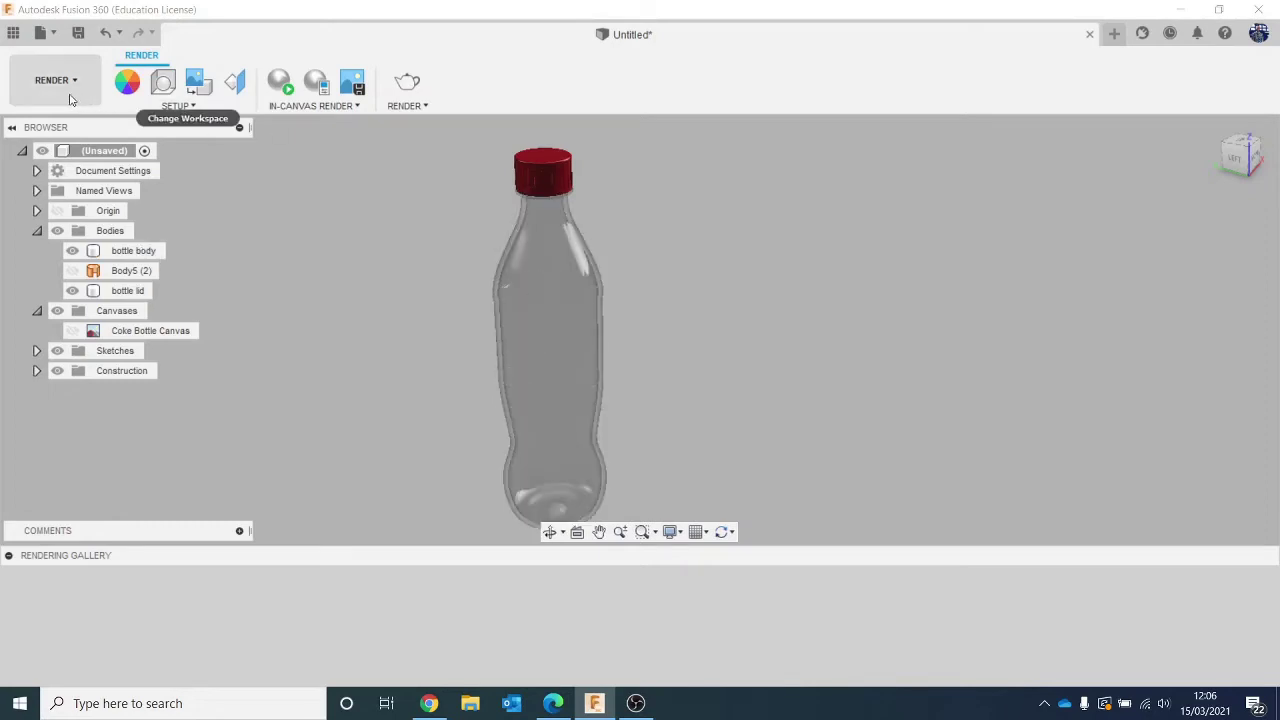
pyautogui.click(70, 99)
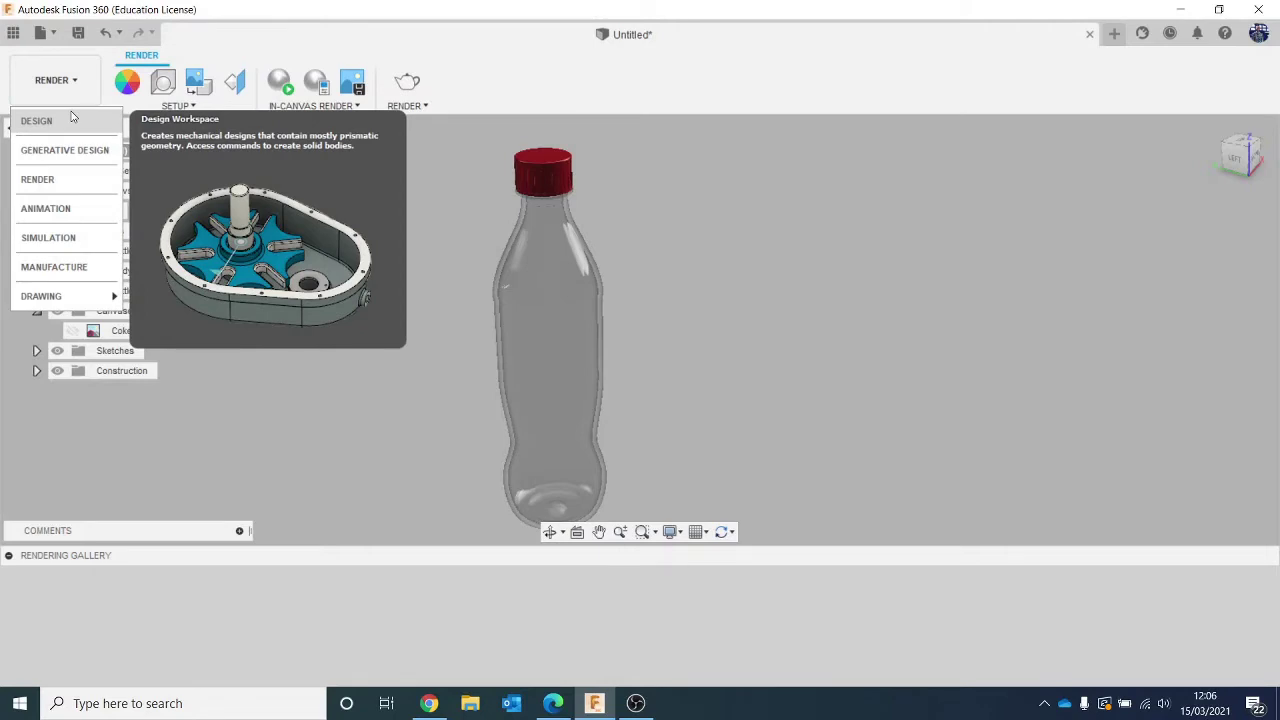
pyautogui.click(36, 120)
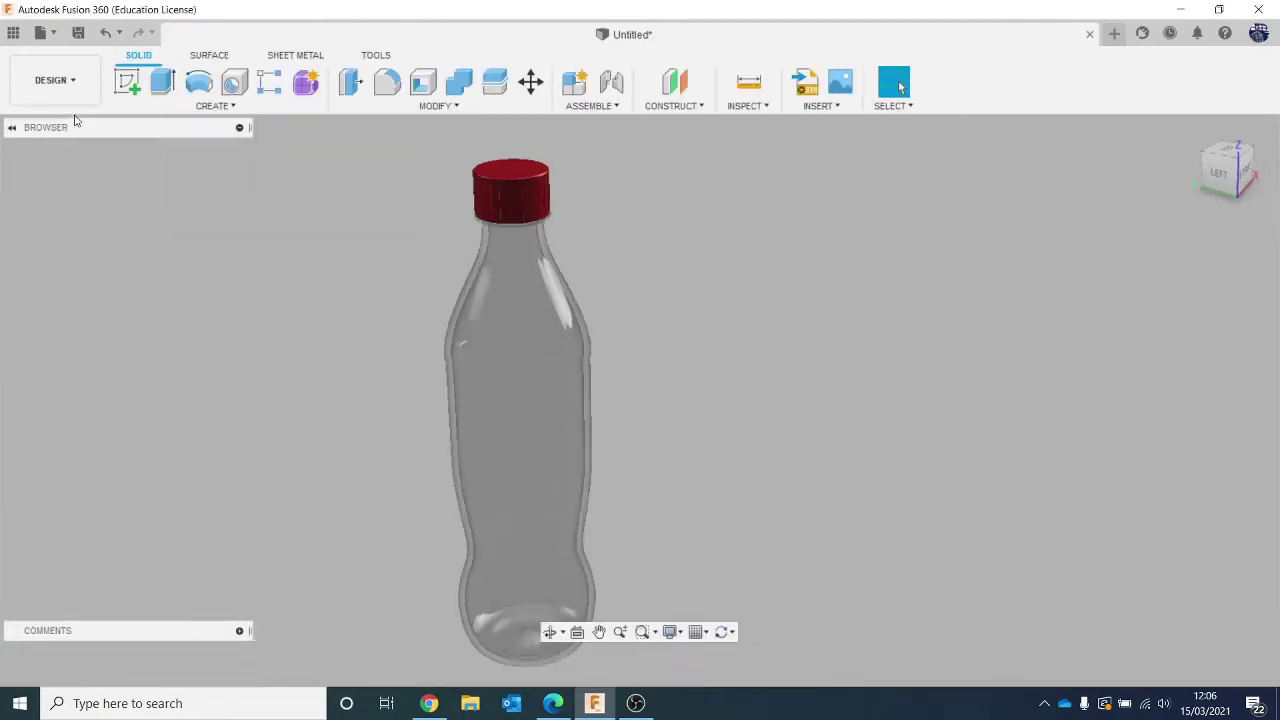
pyautogui.scroll(-1, 285, 380)
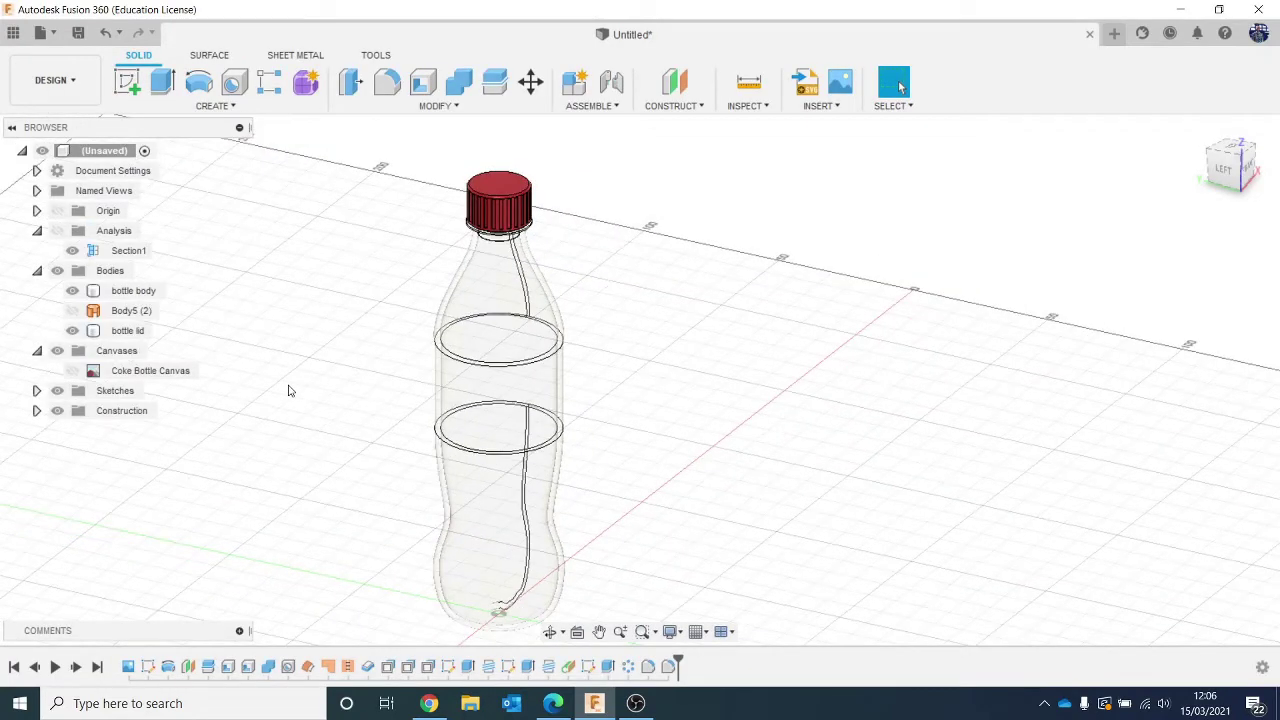
pyautogui.moveTo(288, 390); pyautogui.dragTo(366, 349, button='middle')
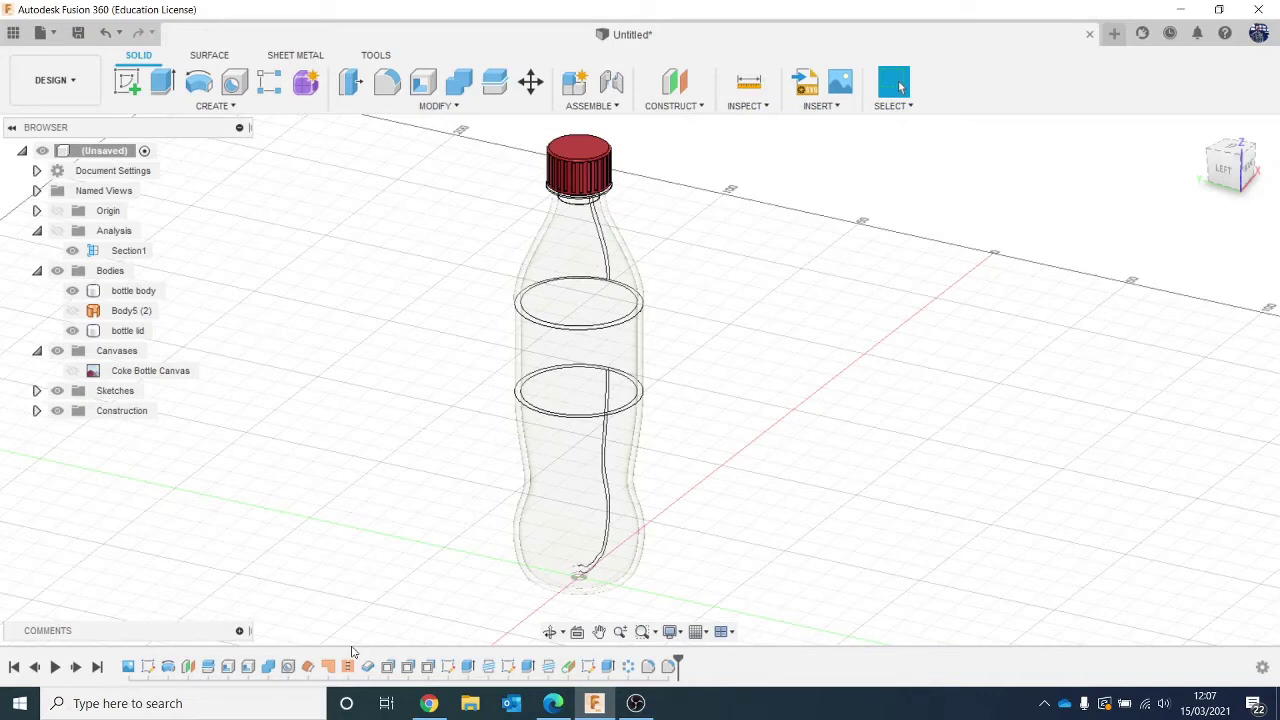
# Show the section analysis and view the sectioned bottle from the front.
pyautogui.click(57, 231)
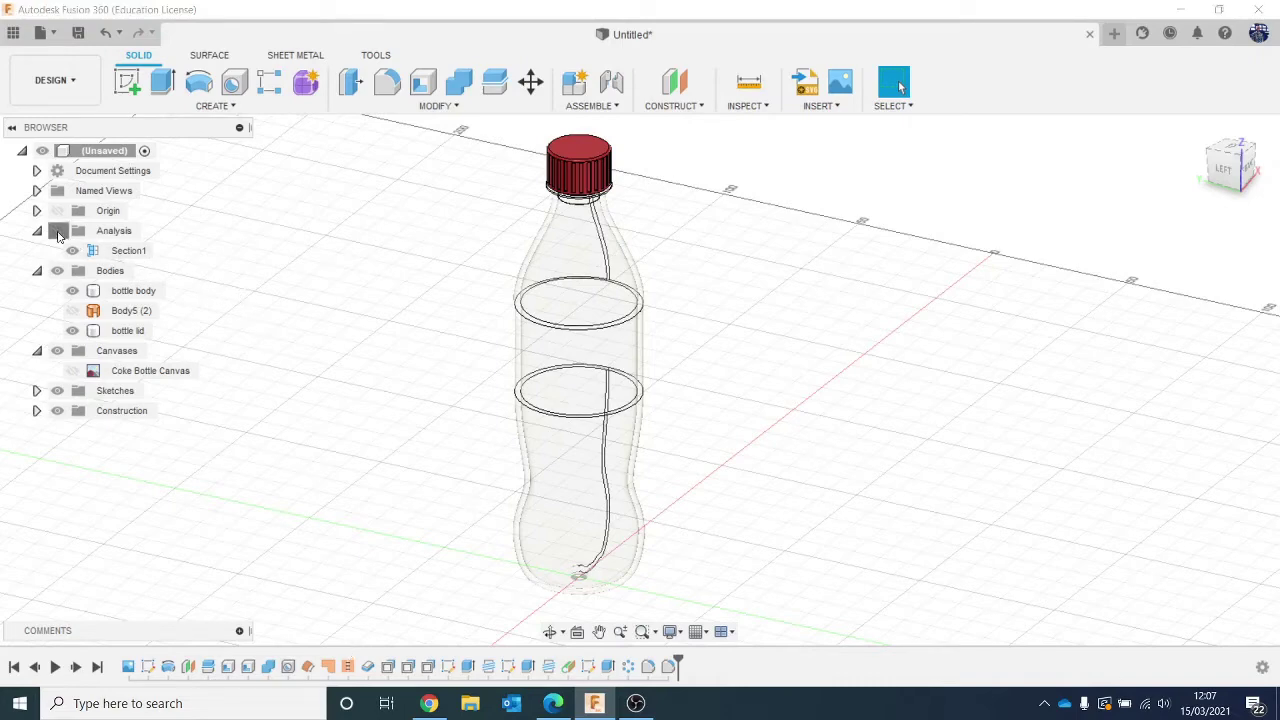
pyautogui.click(1252, 176)
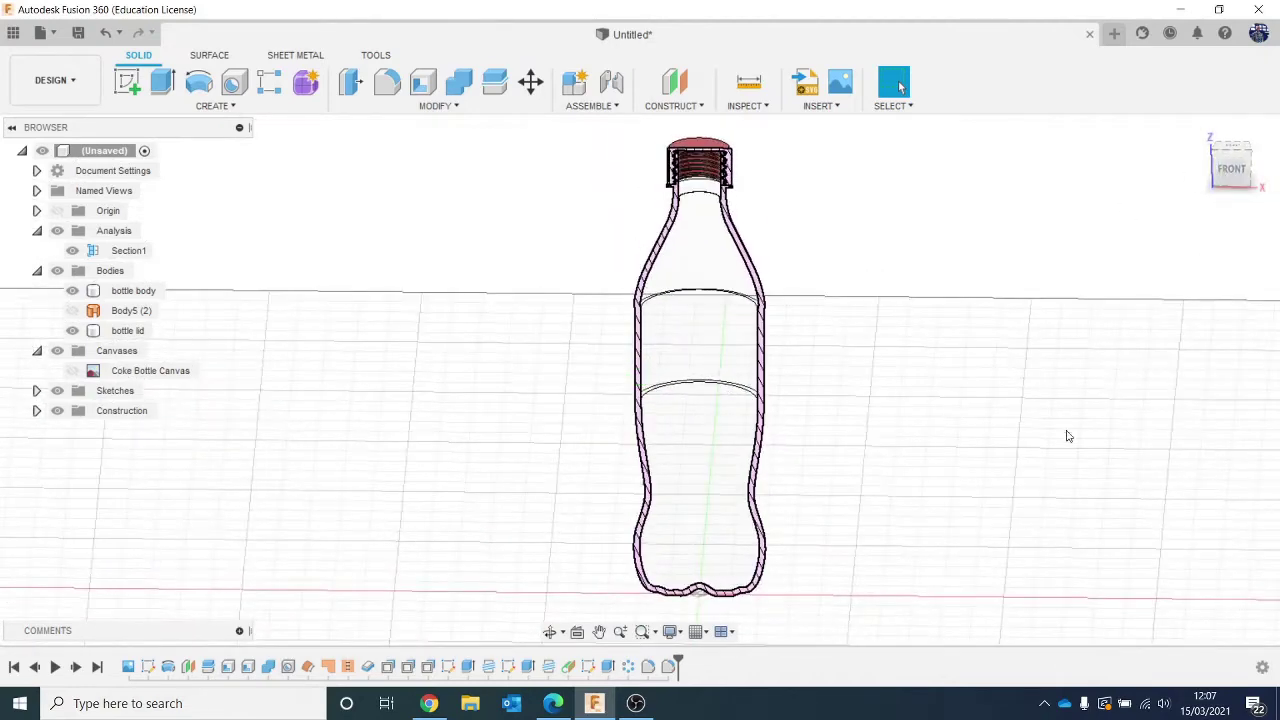
pyautogui.moveTo(1075, 450); pyautogui.dragTo(963, 374, button='middle')
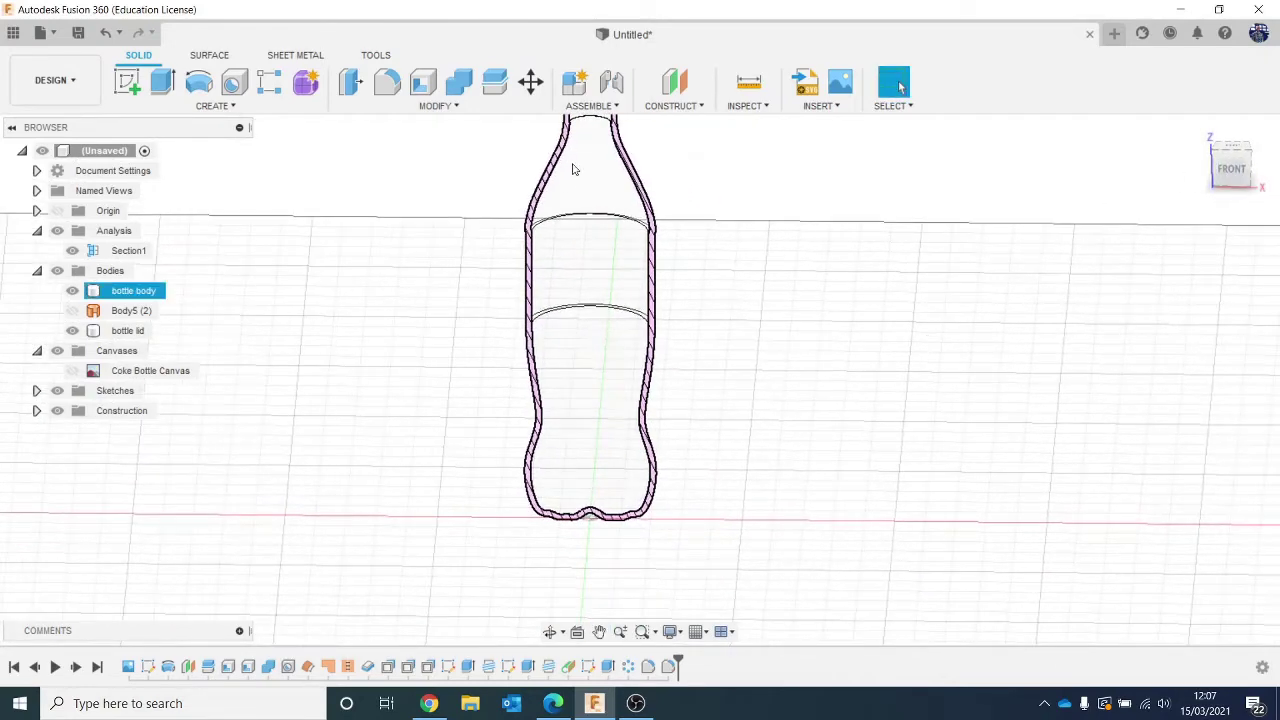
pyautogui.click(704, 427)
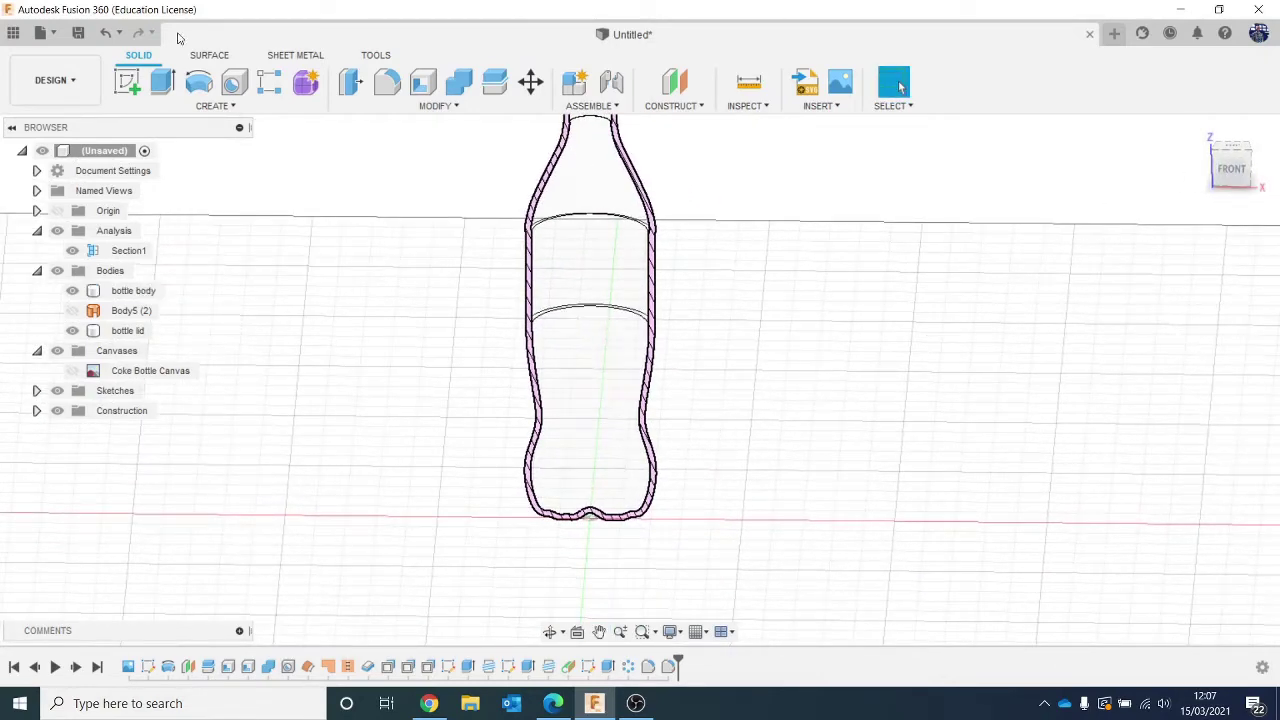
# Offset the bottle's inner faces in the lower and middle sections by 0 mm as a new surface body.
pyautogui.click(212, 55)
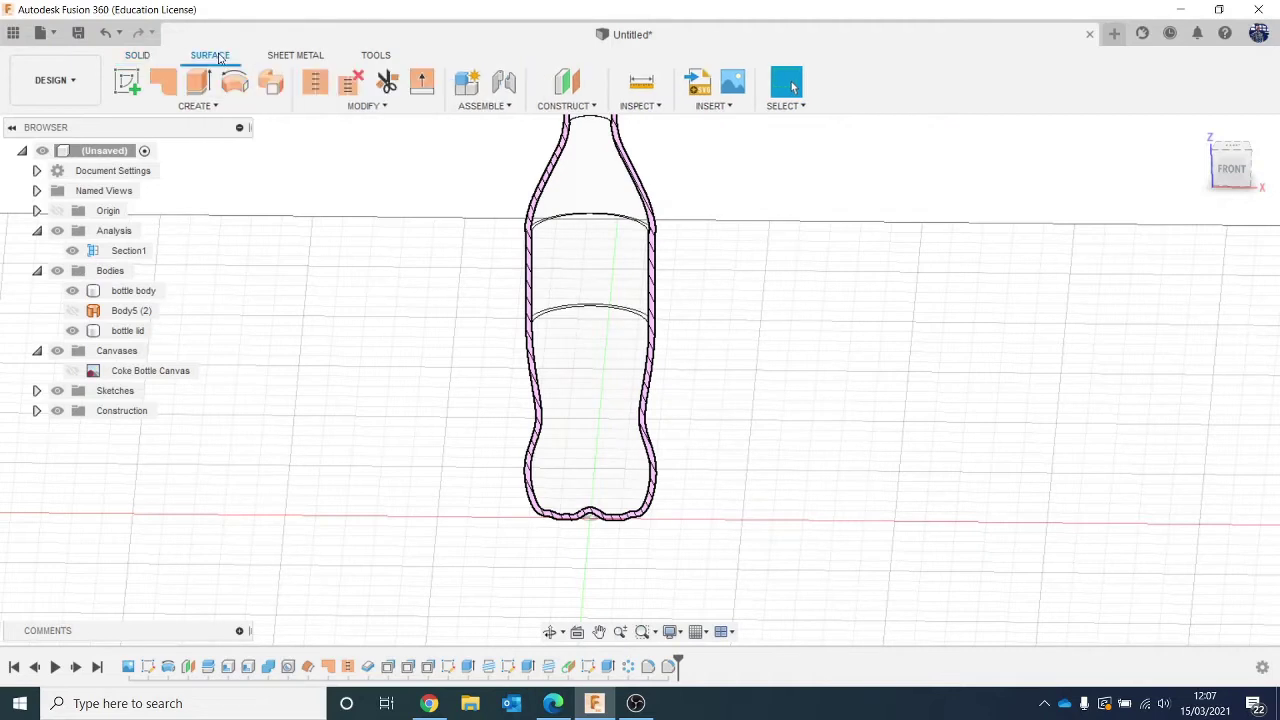
pyautogui.click(222, 107)
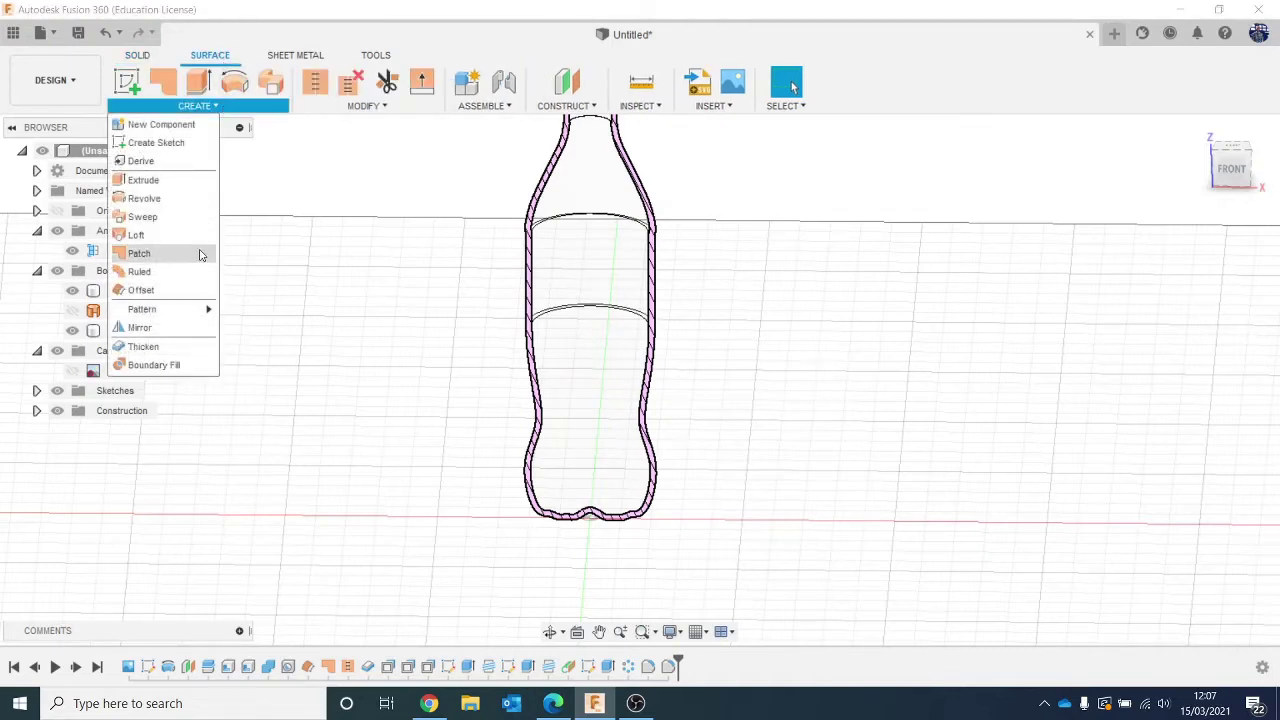
pyautogui.click(191, 293)
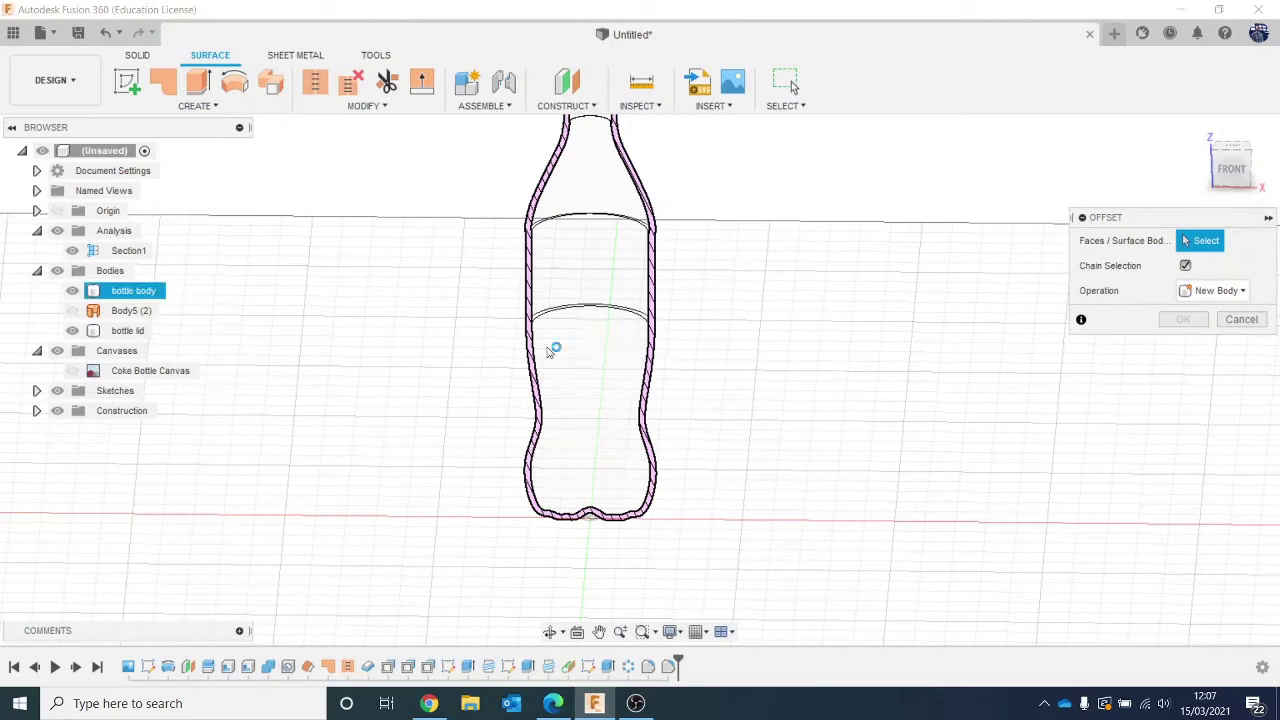
pyautogui.click(573, 364)
pyautogui.click(587, 305)
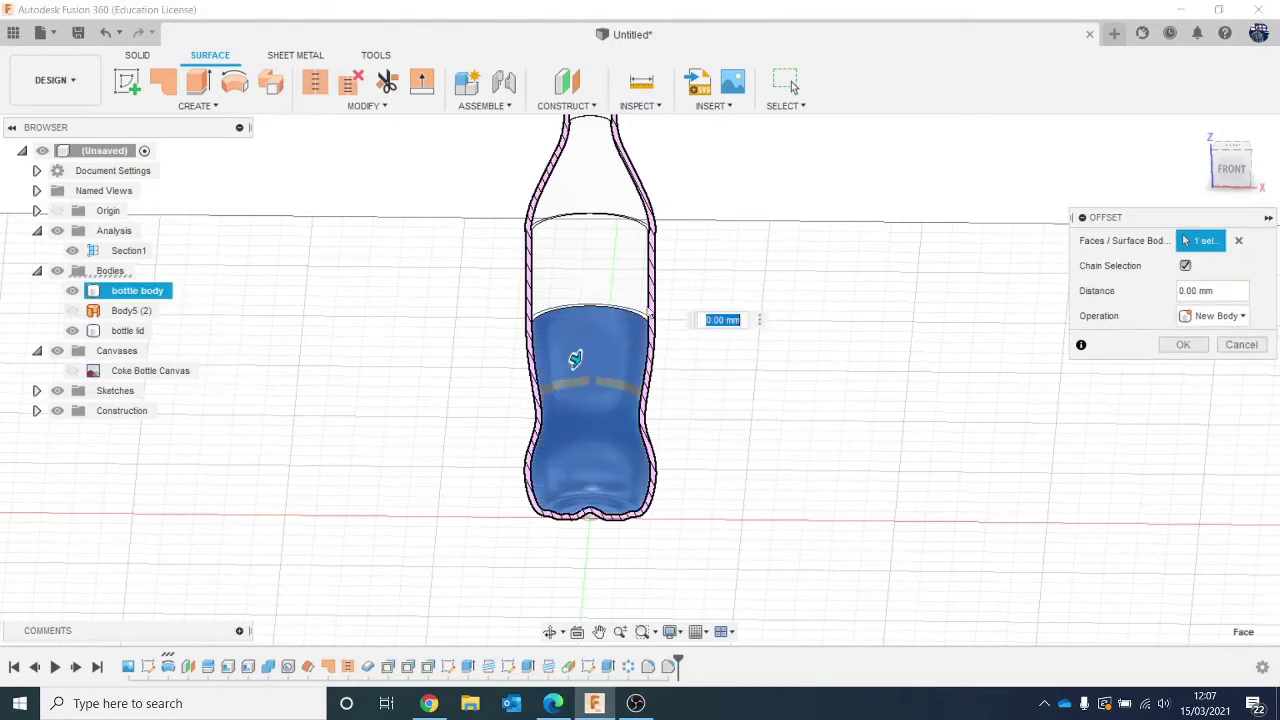
pyautogui.click(1189, 345)
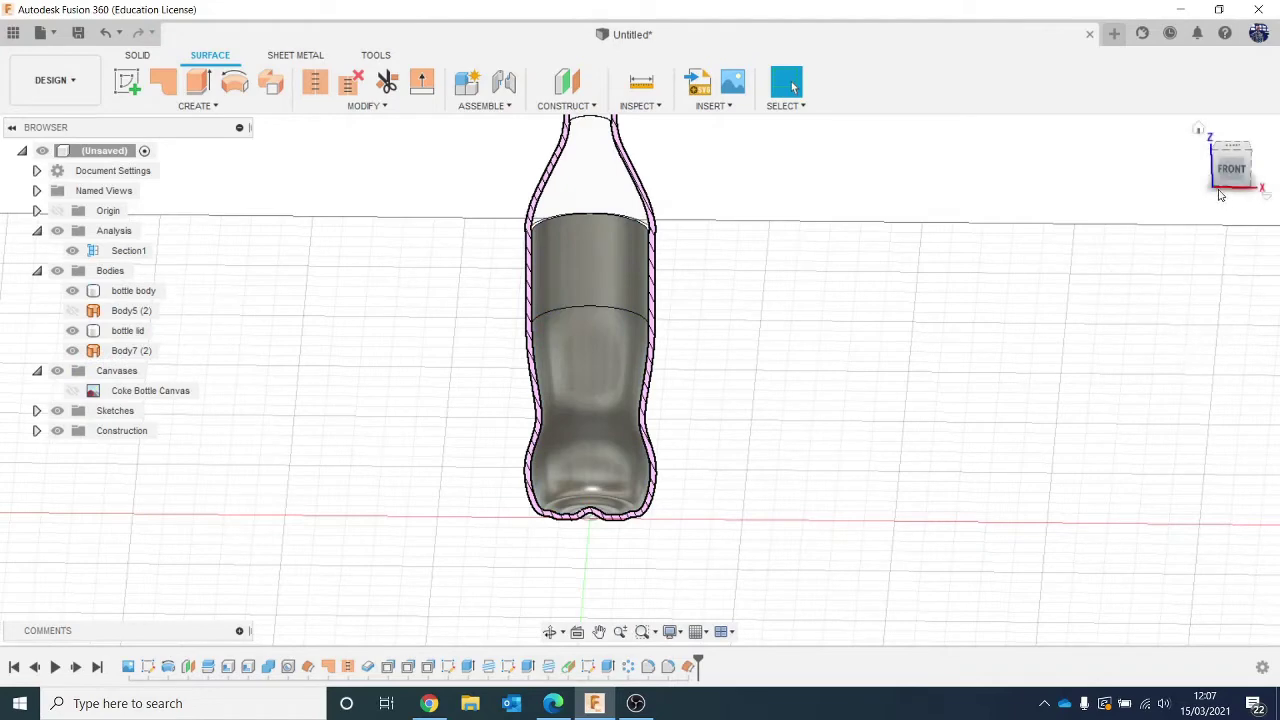
# Edit the offset feature of the inner bottle faces and set its distance to 0.1 mm.
pyautogui.moveTo(1232, 174)
pyautogui.mouseDown()
pyautogui.moveTo(1268, 182)
pyautogui.moveTo(1236, 174)
pyautogui.mouseUp()
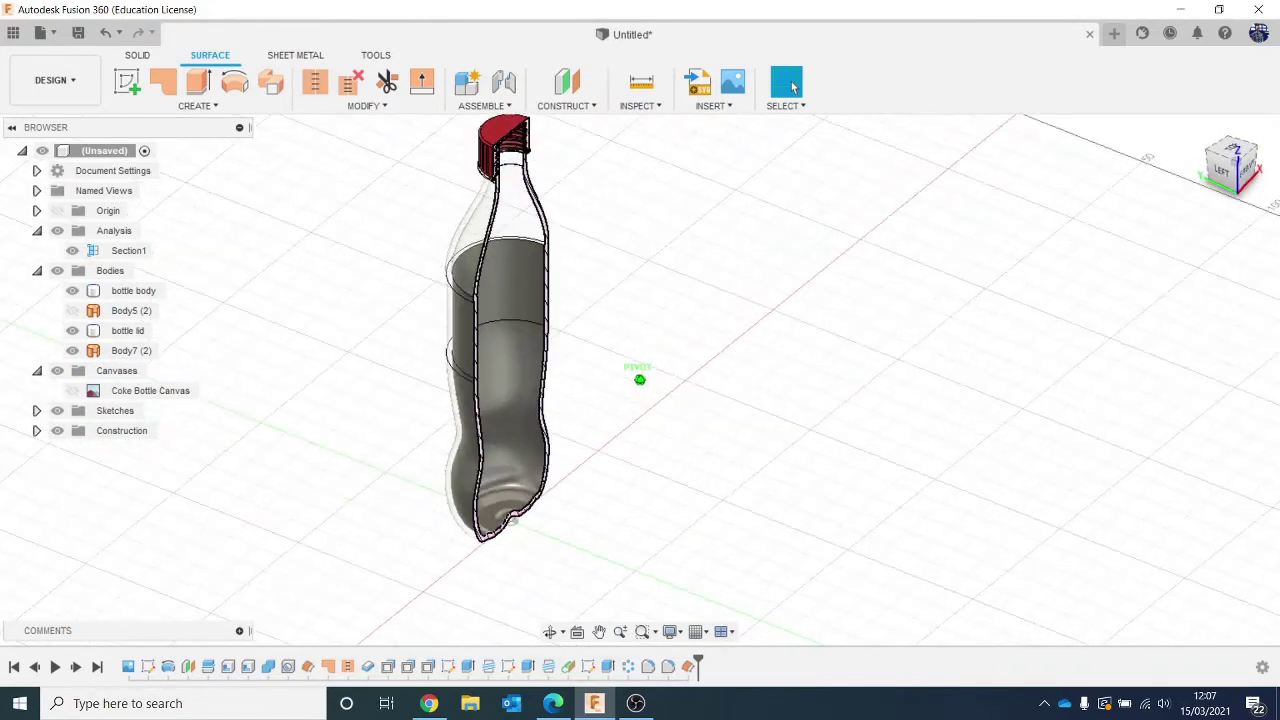
pyautogui.rightClick(689, 666)
pyautogui.click(744, 517)
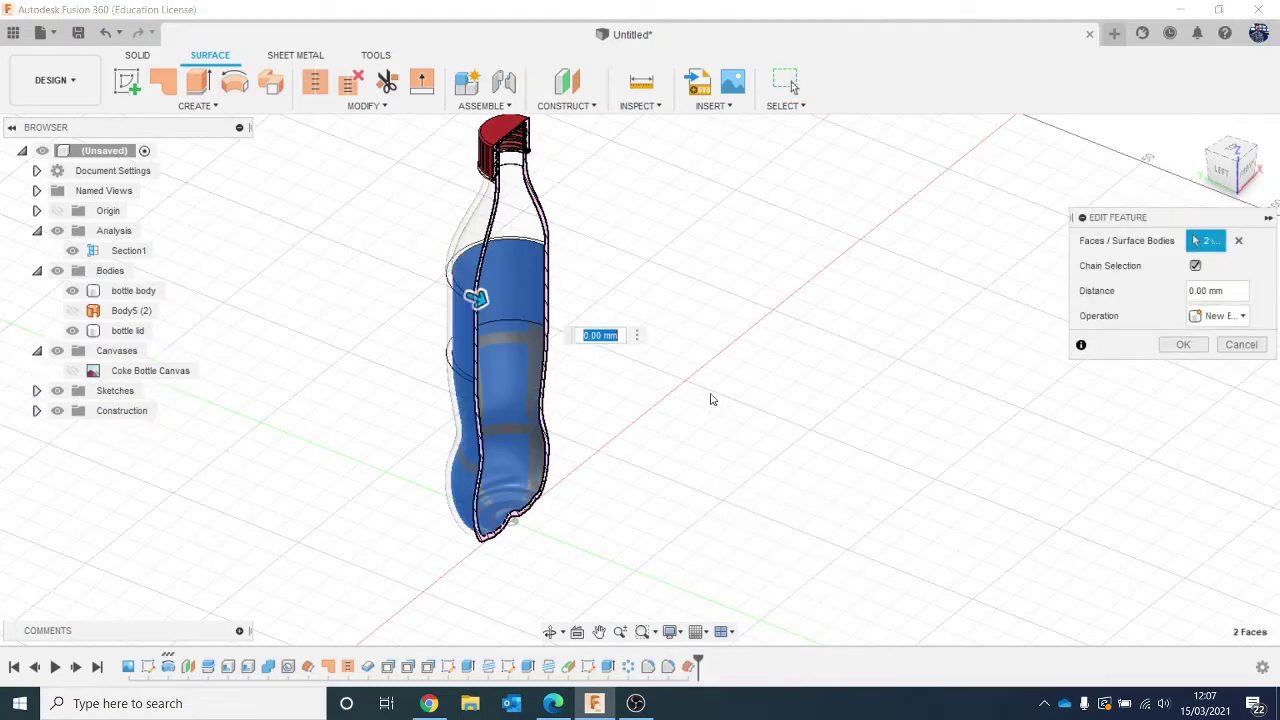
pyautogui.write('0.1')
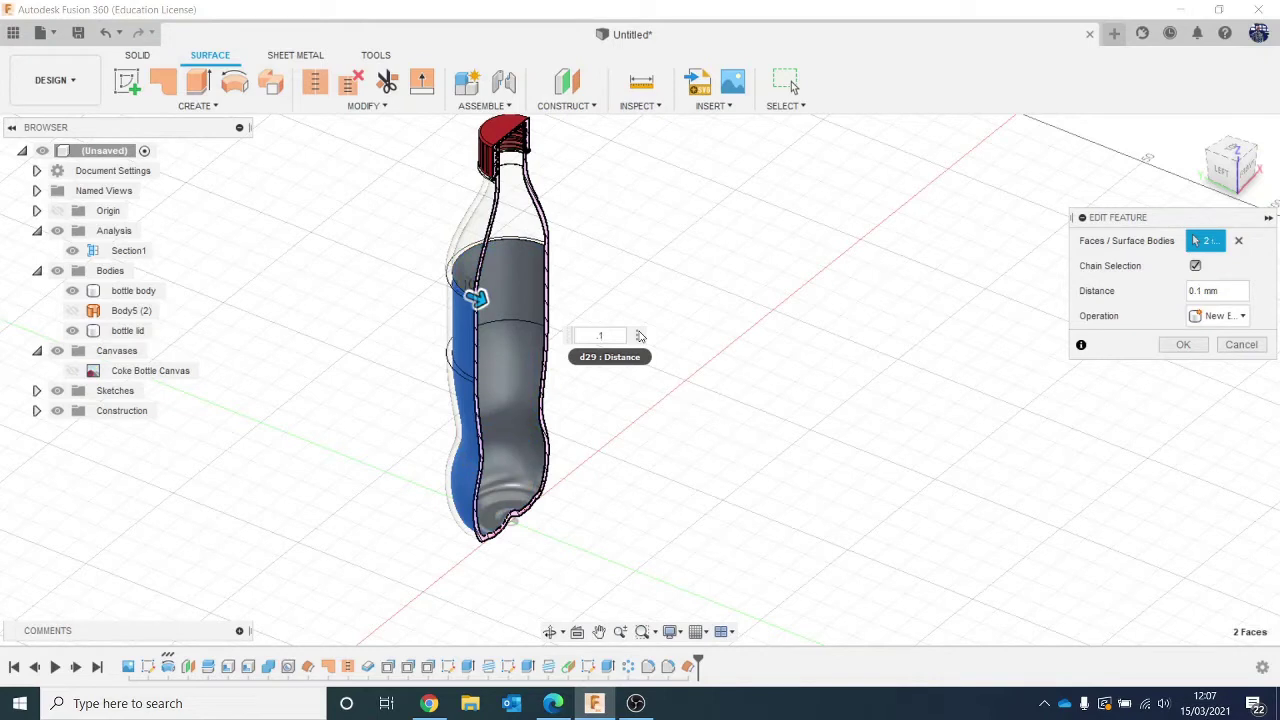
pyautogui.press('Return')
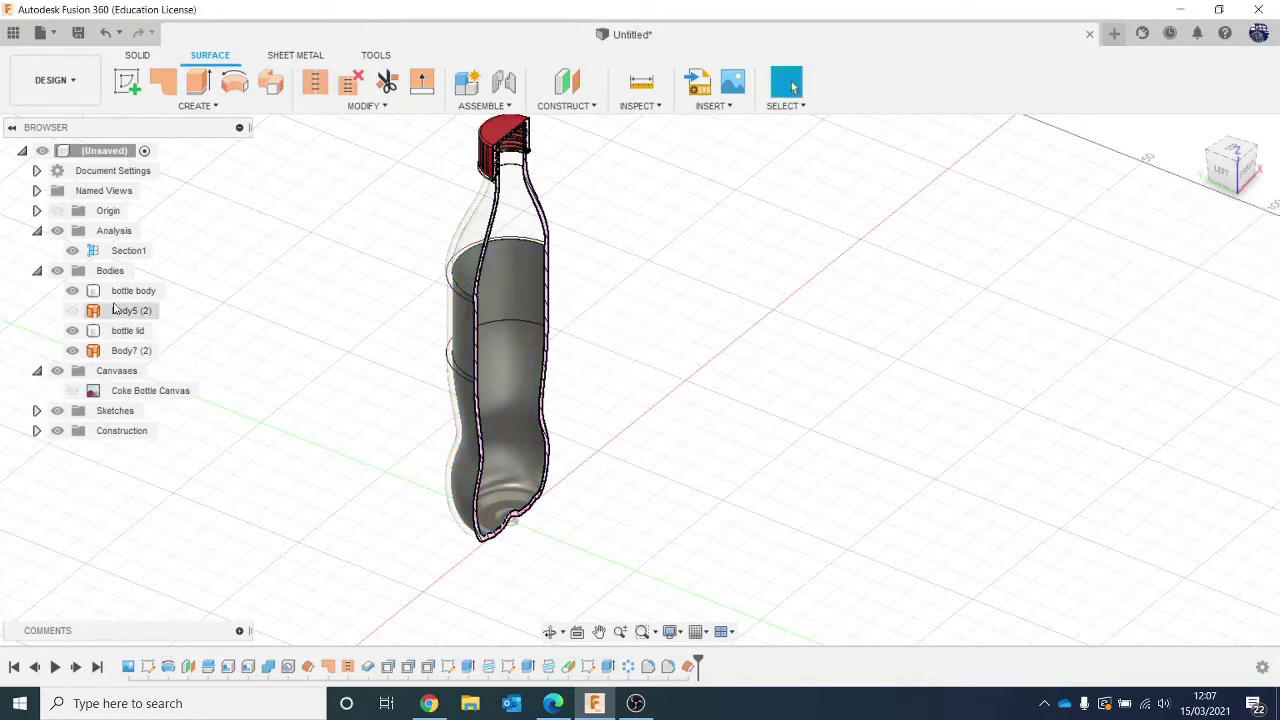
# Inspect the offset surface inside the bottle with the section analysis switched off and back on.
pyautogui.click(535, 288)
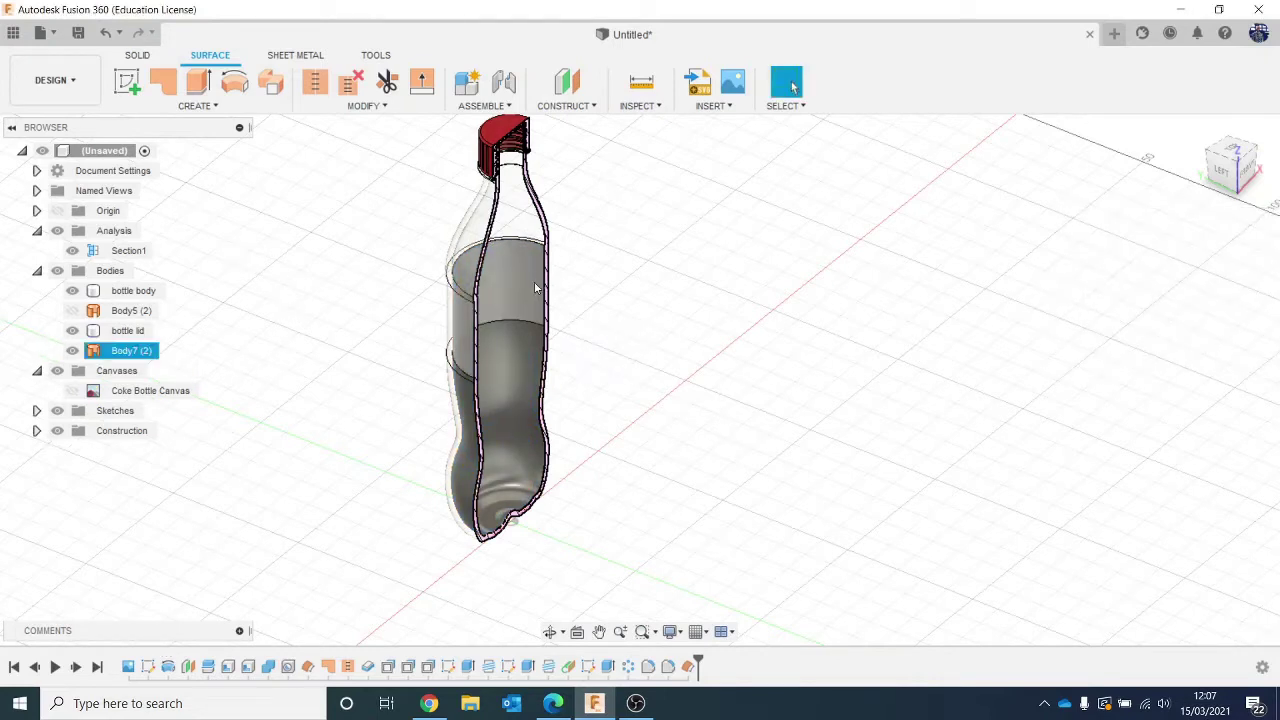
pyautogui.click(342, 293)
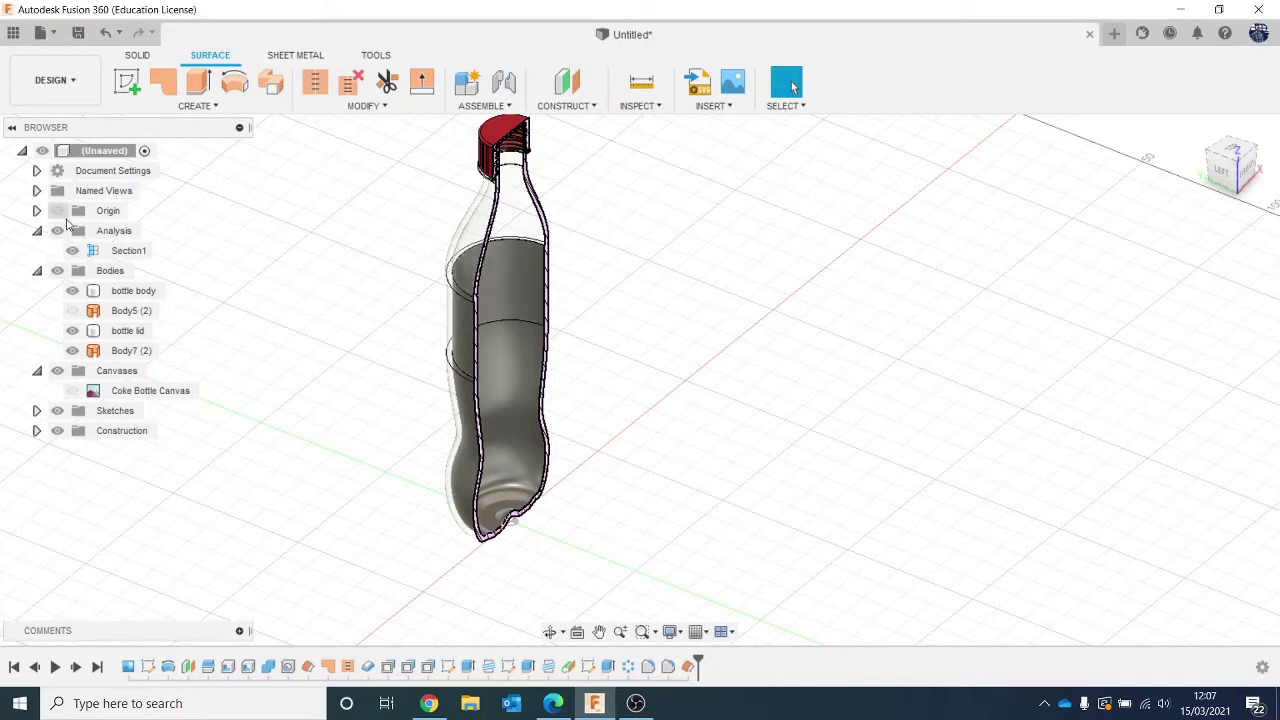
pyautogui.click(57, 230)
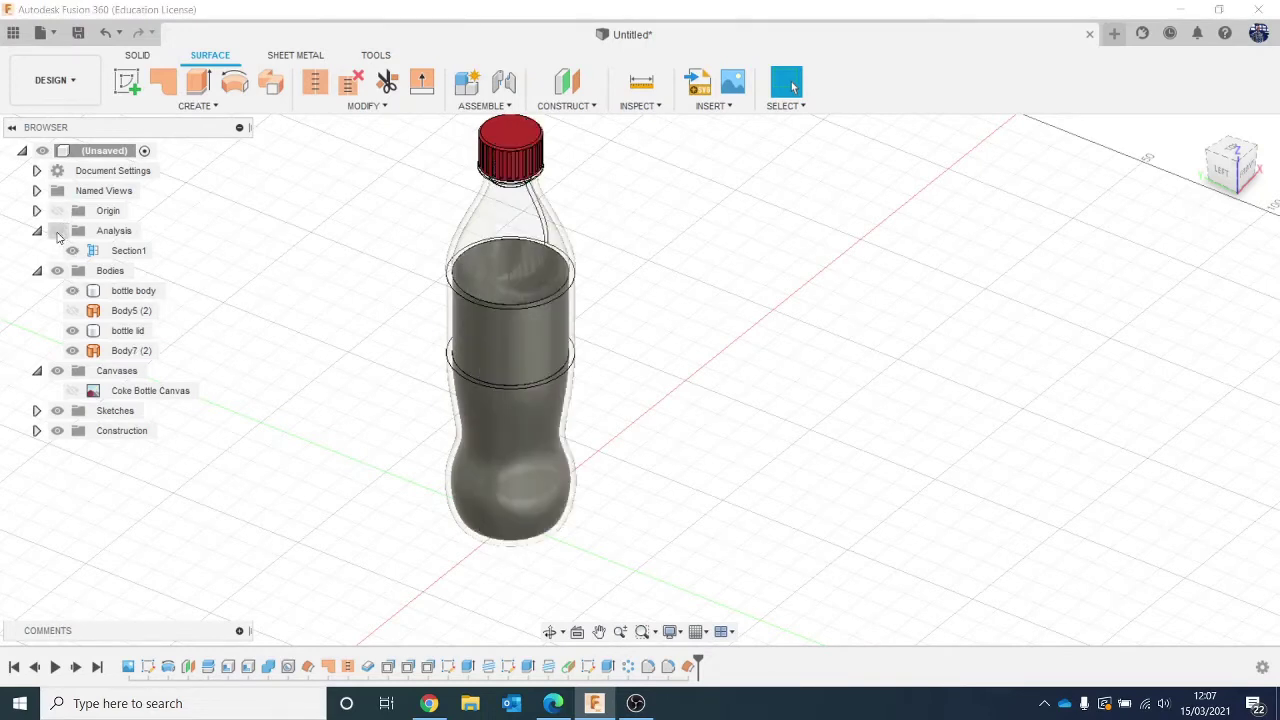
pyautogui.click(57, 231)
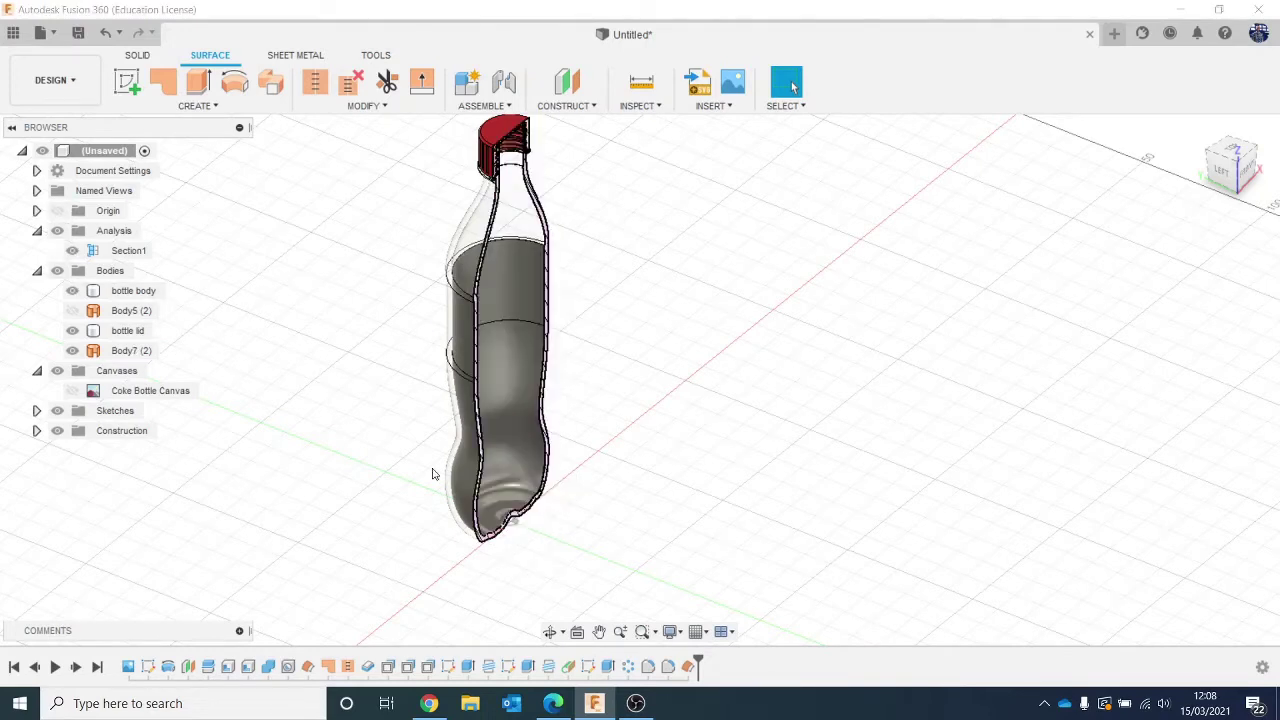
# Close the open upper rim of the offset surface with a Patch as a new body.
pyautogui.click(1200, 170)
pyautogui.click(194, 106)
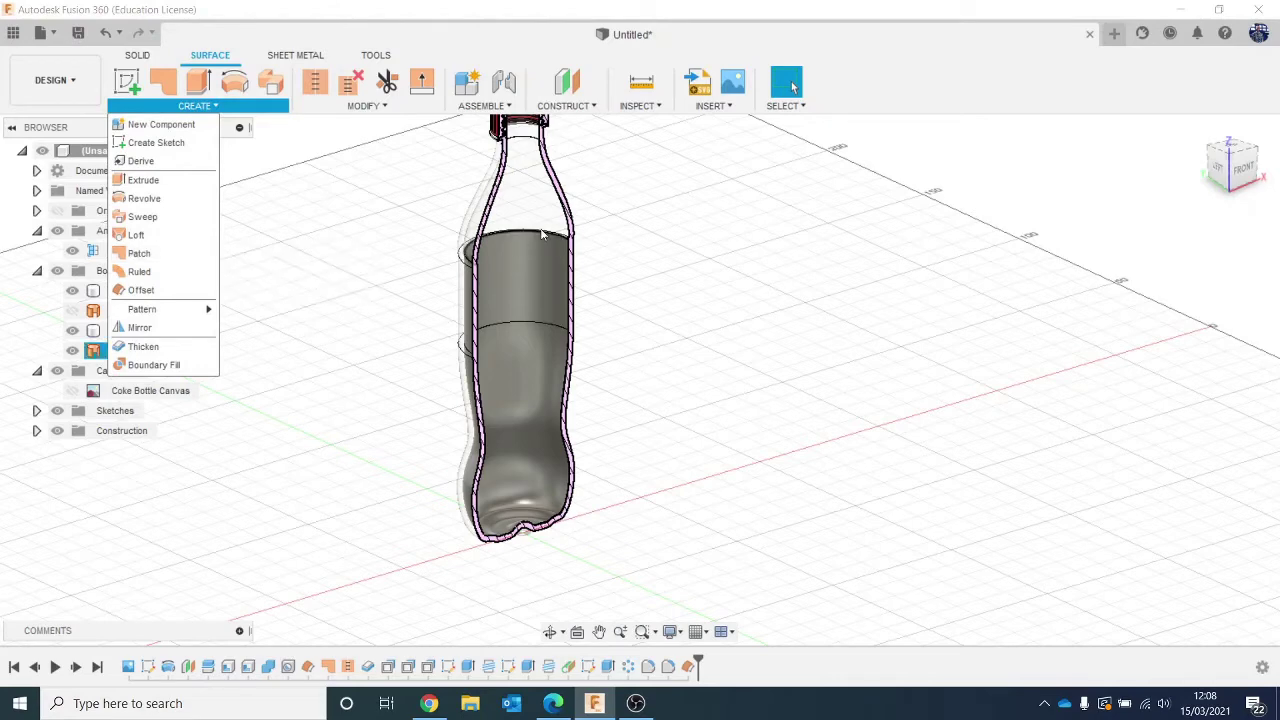
pyautogui.click(541, 233)
pyautogui.click(541, 233)
pyautogui.click(212, 108)
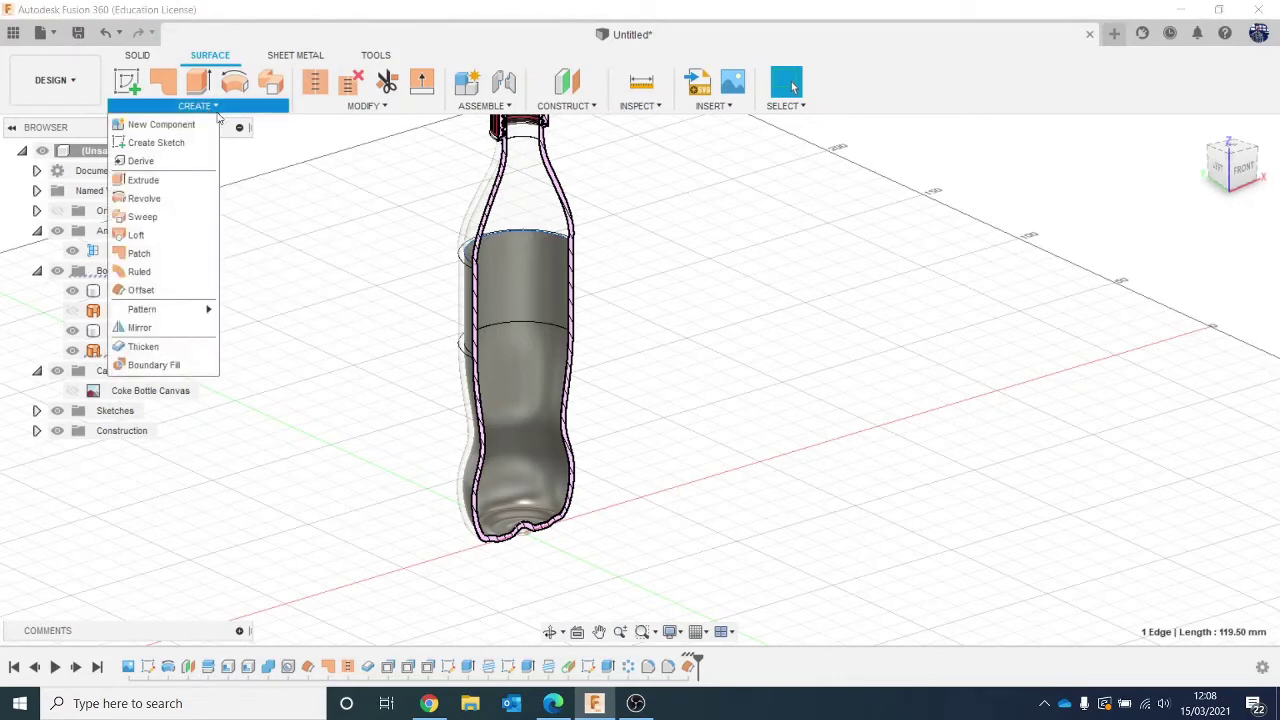
pyautogui.click(185, 253)
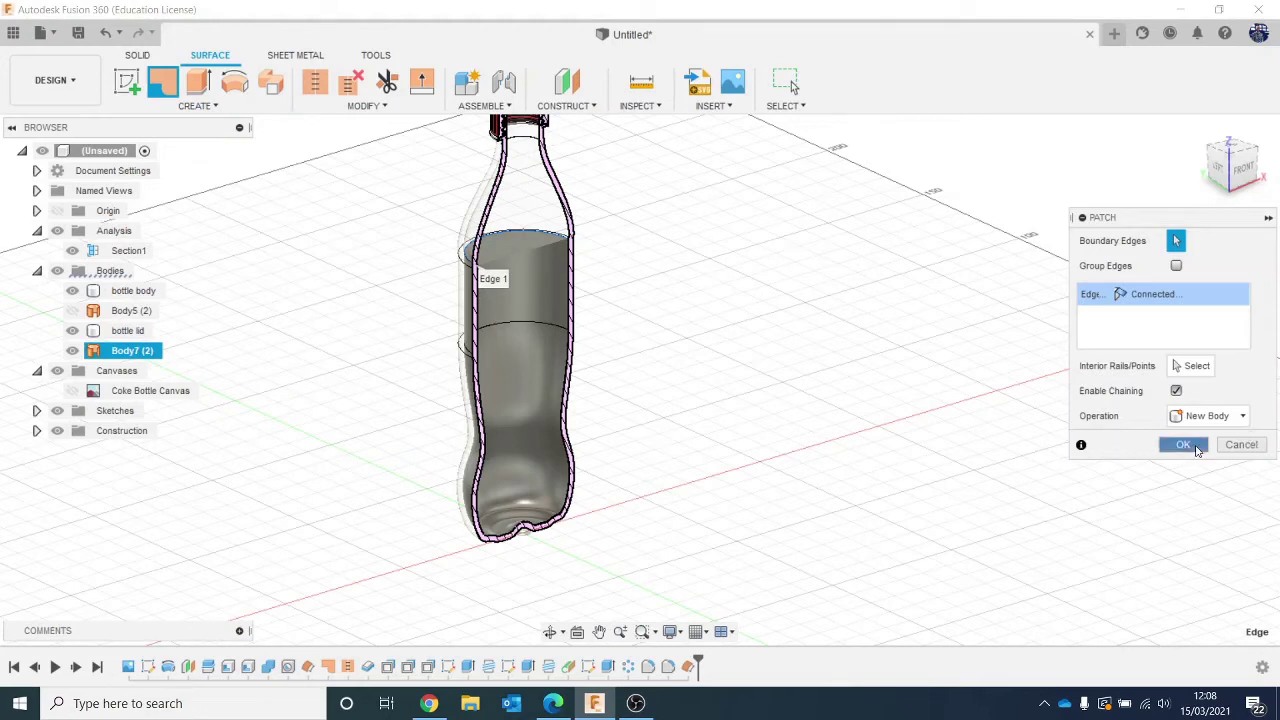
pyautogui.click(1183, 444)
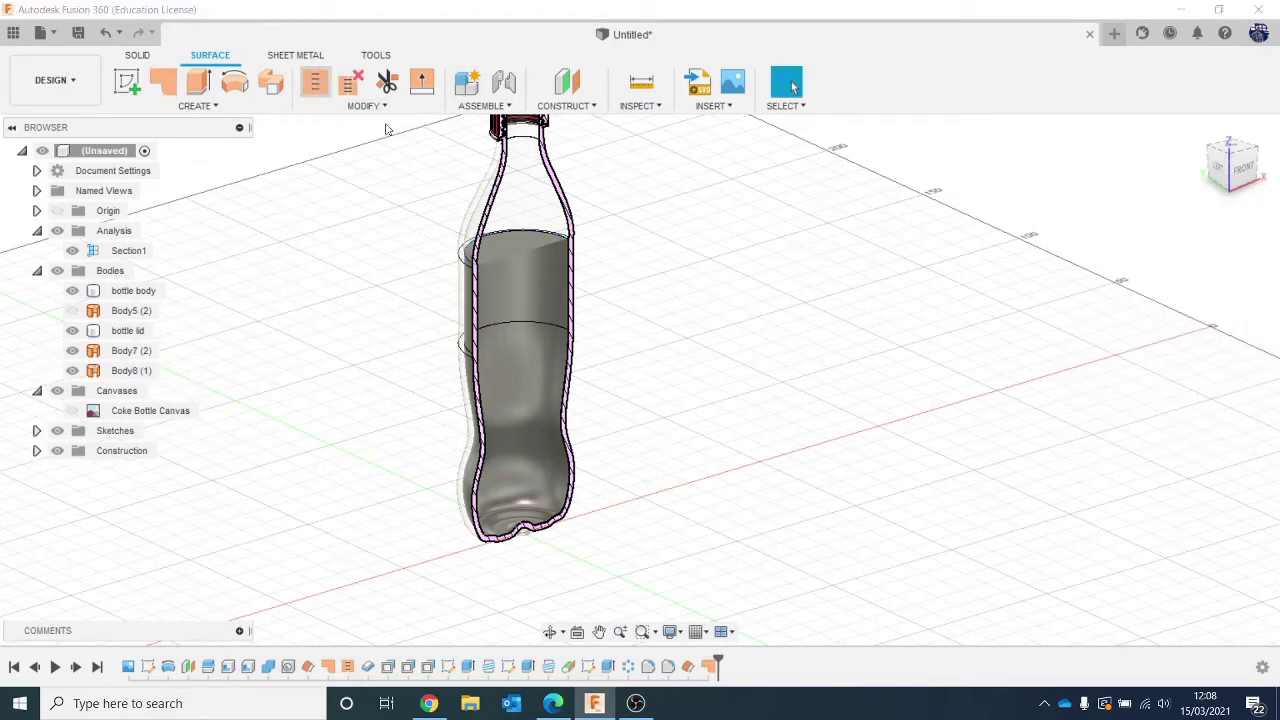
# Stitch the offset surface and its patch into a new body with 0.10 mm tolerance, and hide the section analysis.
pyautogui.click(314, 82)
pyautogui.click(533, 250)
pyautogui.click(550, 290)
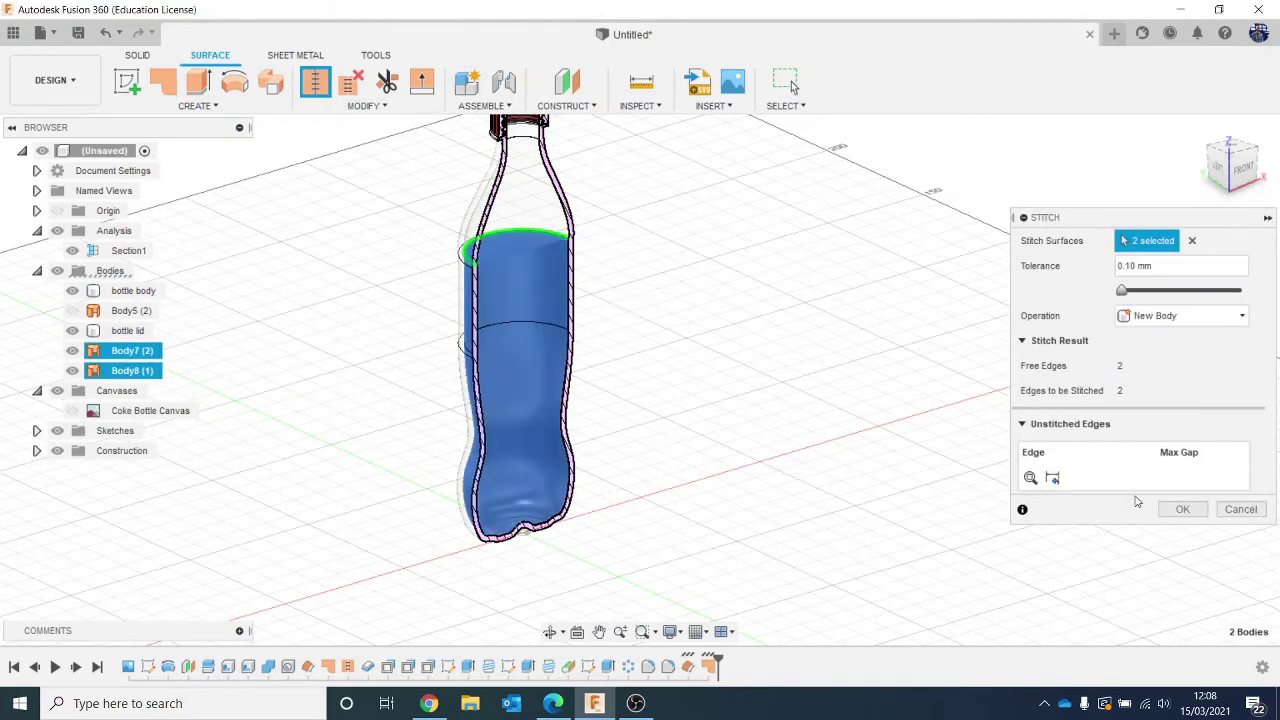
pyautogui.click(1182, 507)
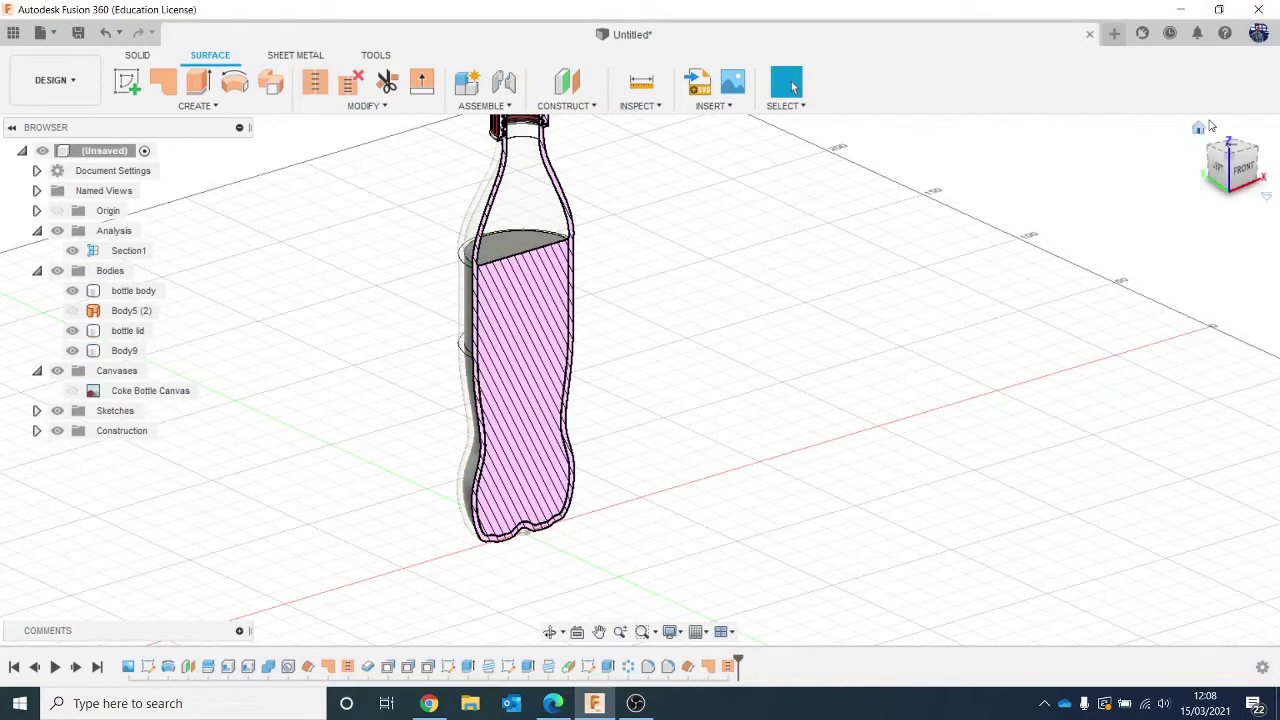
pyautogui.keyDown('shift'); pyautogui.moveTo(640, 374); pyautogui.dragTo(703, 379, button='middle'); pyautogui.keyUp('shift')
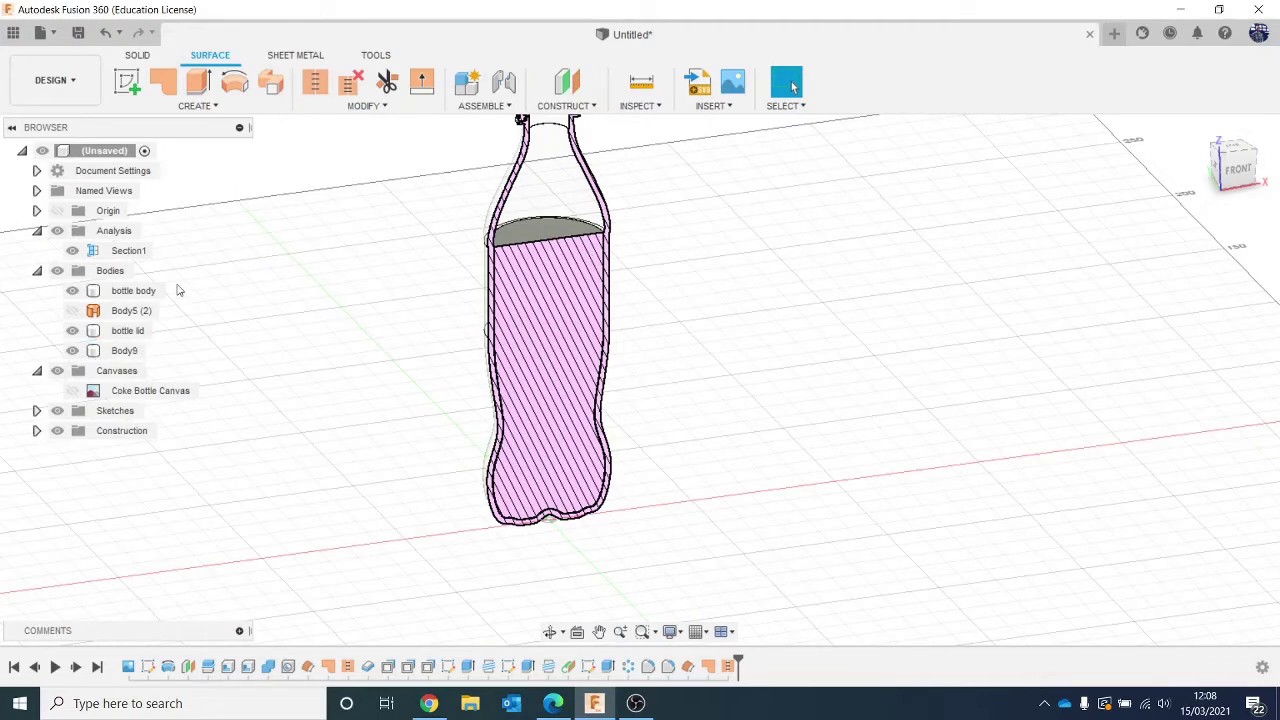
pyautogui.click(57, 231)
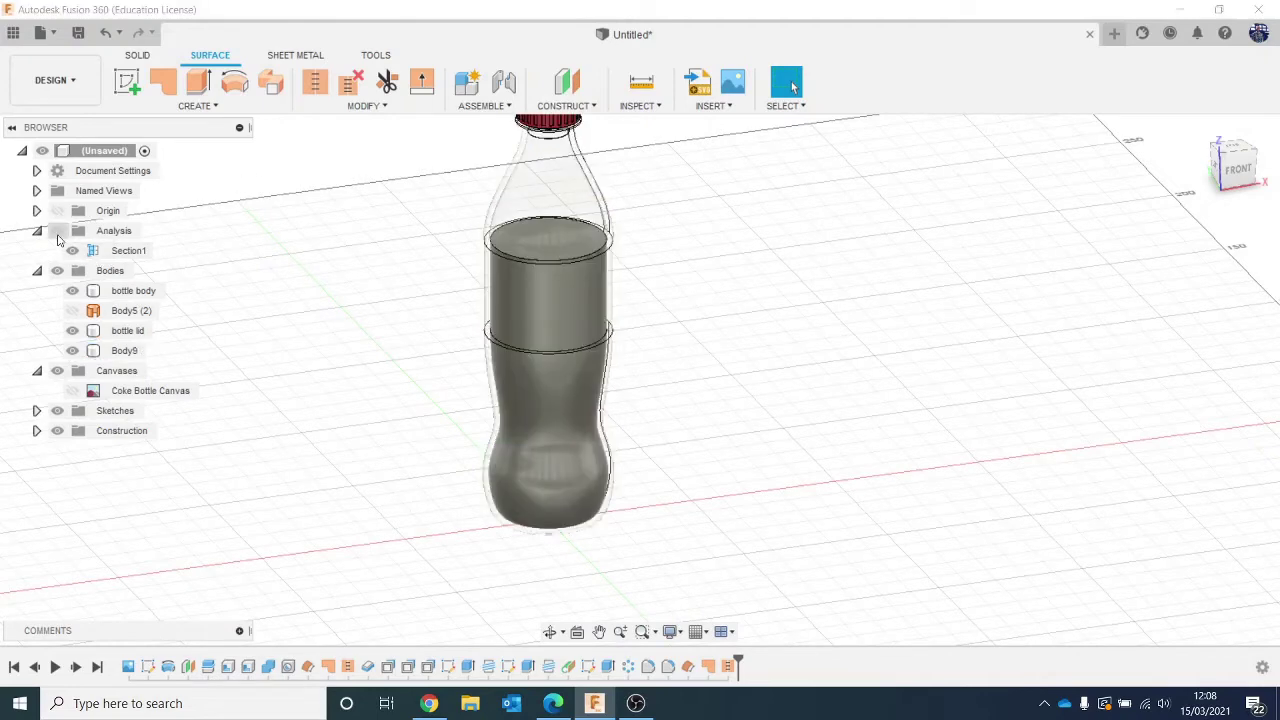
# Inspect the filled liquid body inside the bottle with the section analysis switched on and off, leaving it on.
pyautogui.click(57, 231)
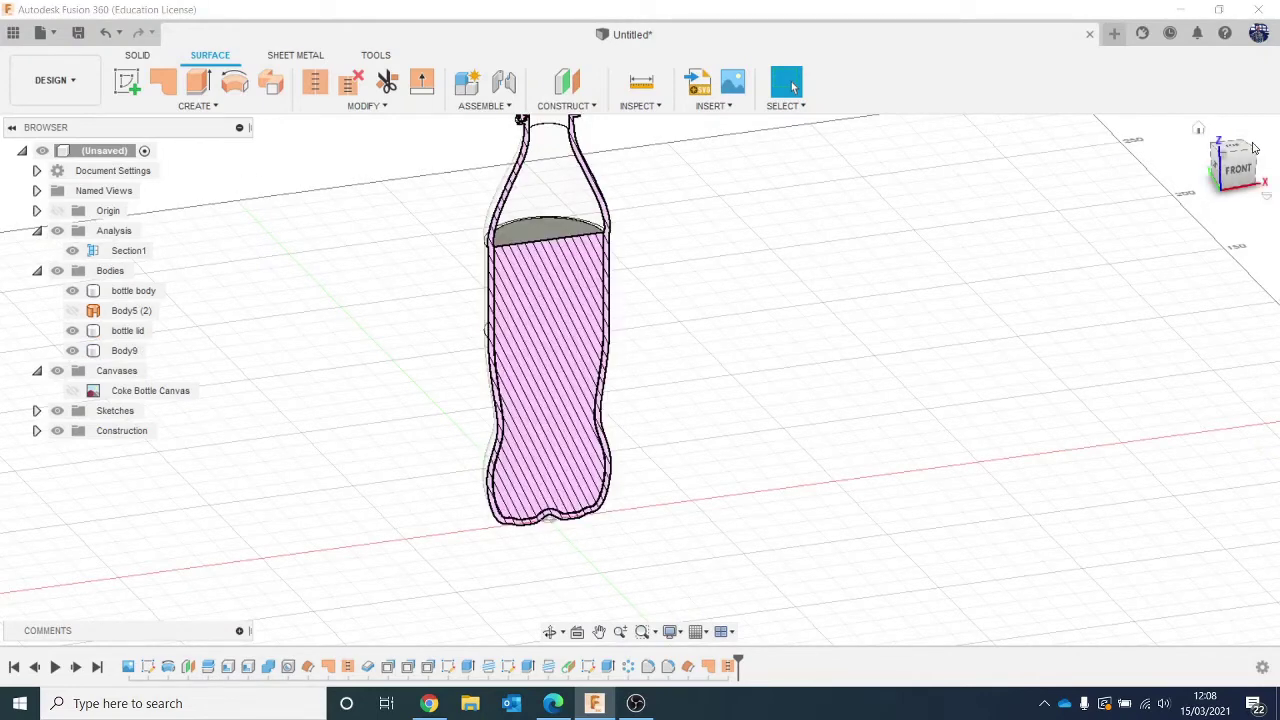
pyautogui.moveTo(1251, 170)
pyautogui.mouseDown()
pyautogui.moveTo(1268, 160)
pyautogui.moveTo(1274, 172)
pyautogui.mouseUp()
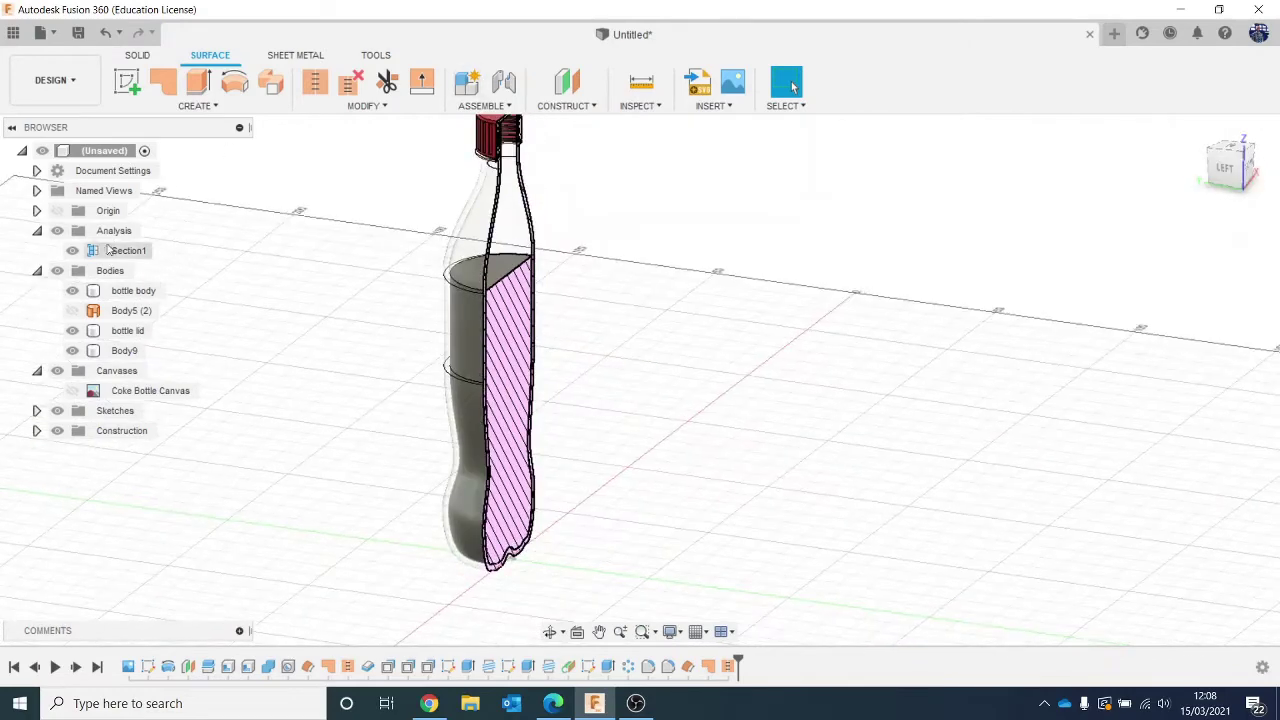
pyautogui.click(37, 231)
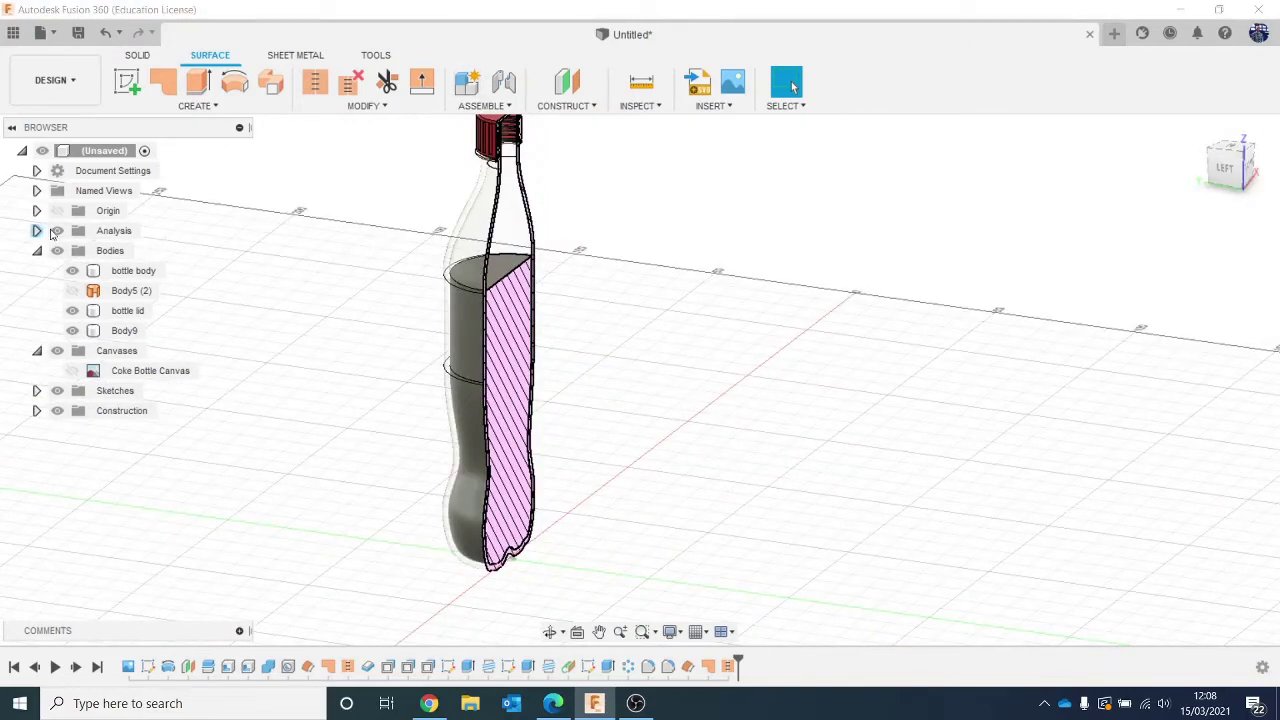
pyautogui.click(56, 232)
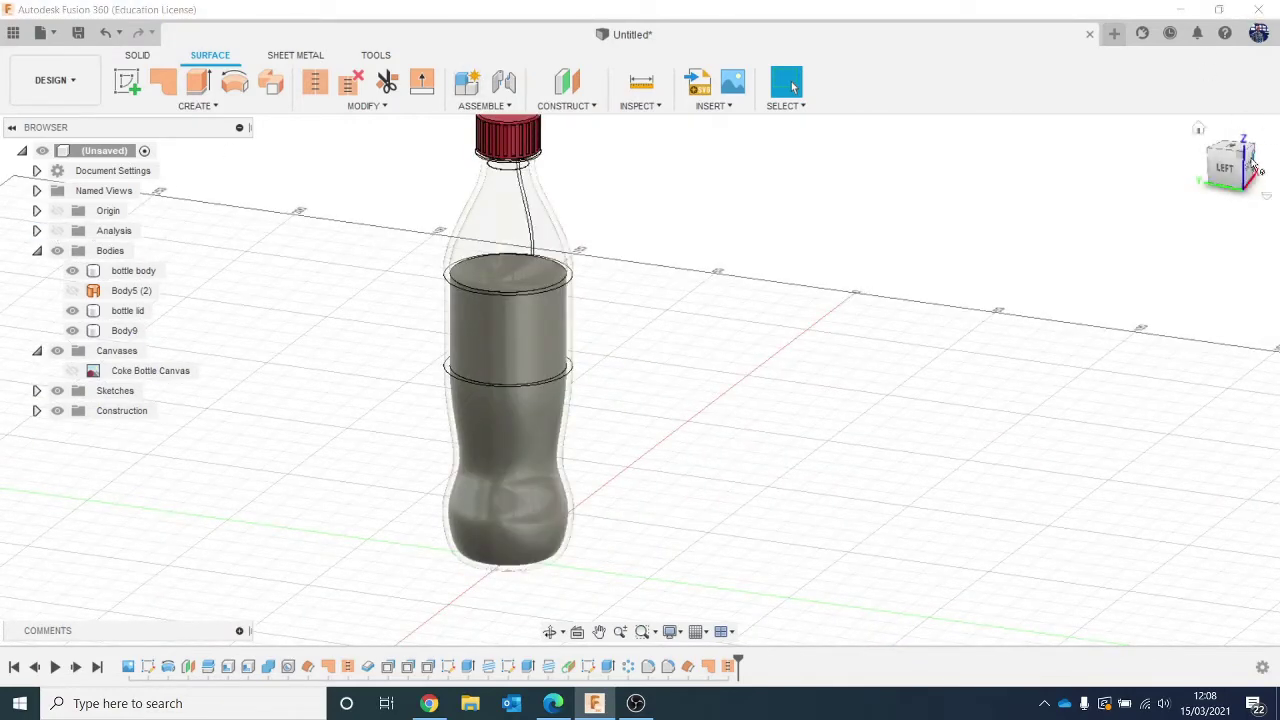
pyautogui.keyDown('shift'); pyautogui.moveTo(640, 380); pyautogui.dragTo(515, 558, button='middle'); pyautogui.keyUp('shift')
pyautogui.moveTo(1240, 136); pyautogui.dragTo(1222, 160)
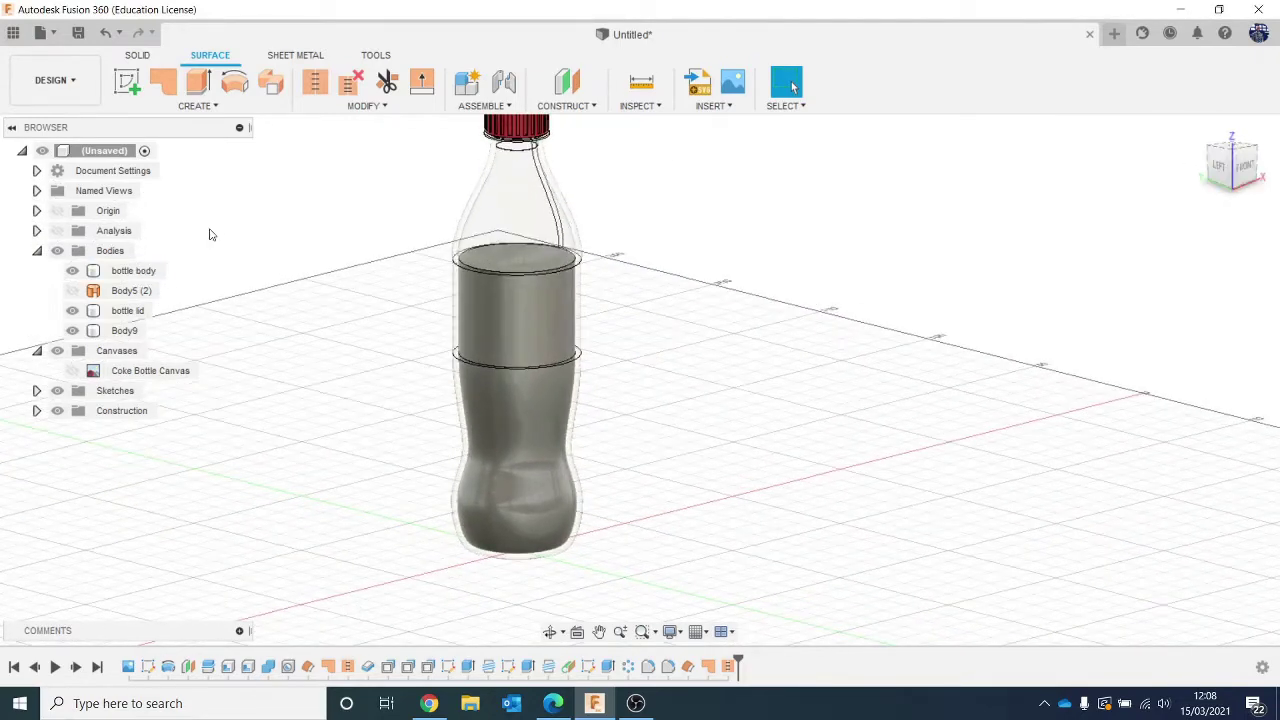
pyautogui.click(56, 231)
pyautogui.moveTo(1236, 162); pyautogui.dragTo(1196, 162)
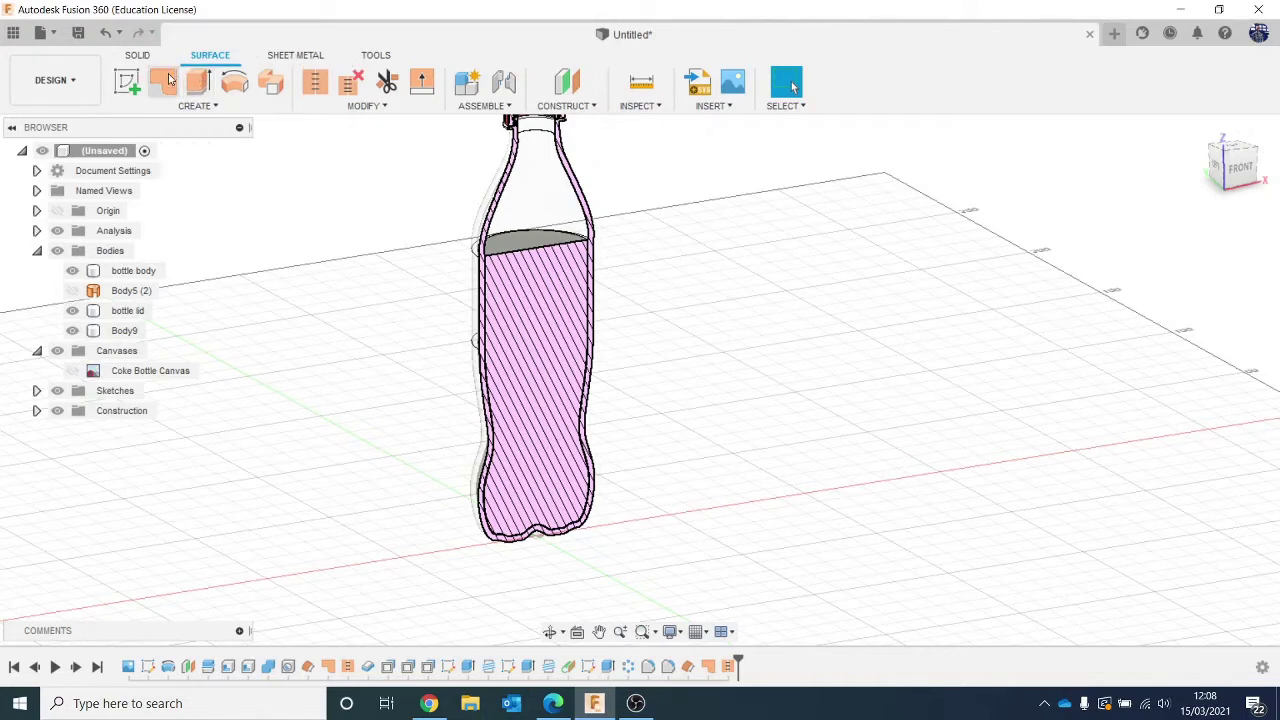
# Offset the top face of the liquid body upward by 22.358 mm with Press Pull.
pyautogui.click(140, 57)
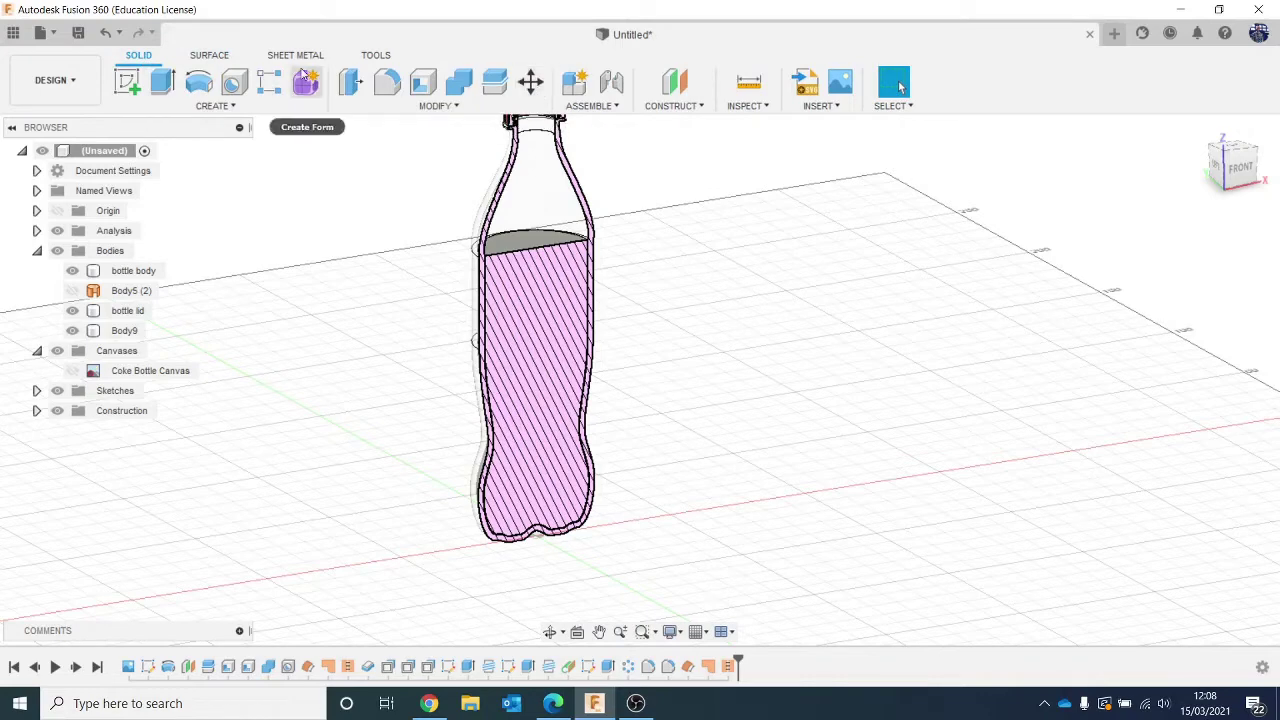
pyautogui.scroll(4, 797, 263)
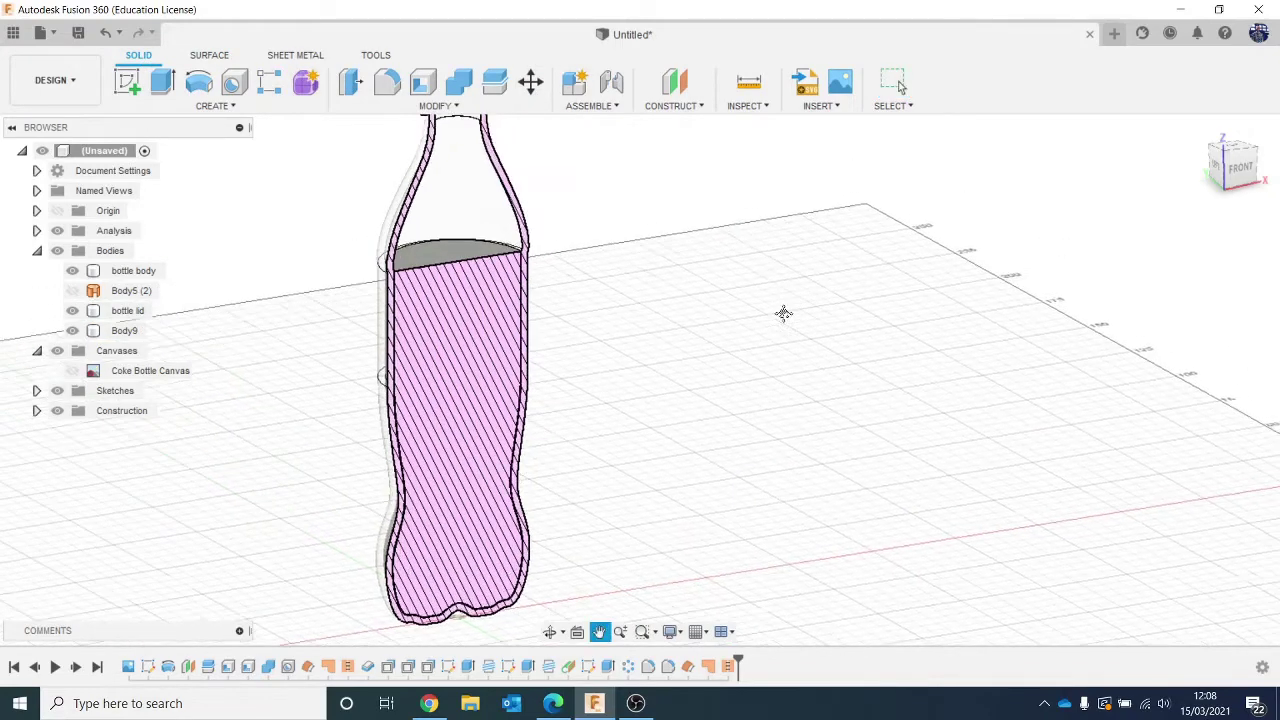
pyautogui.click(348, 82)
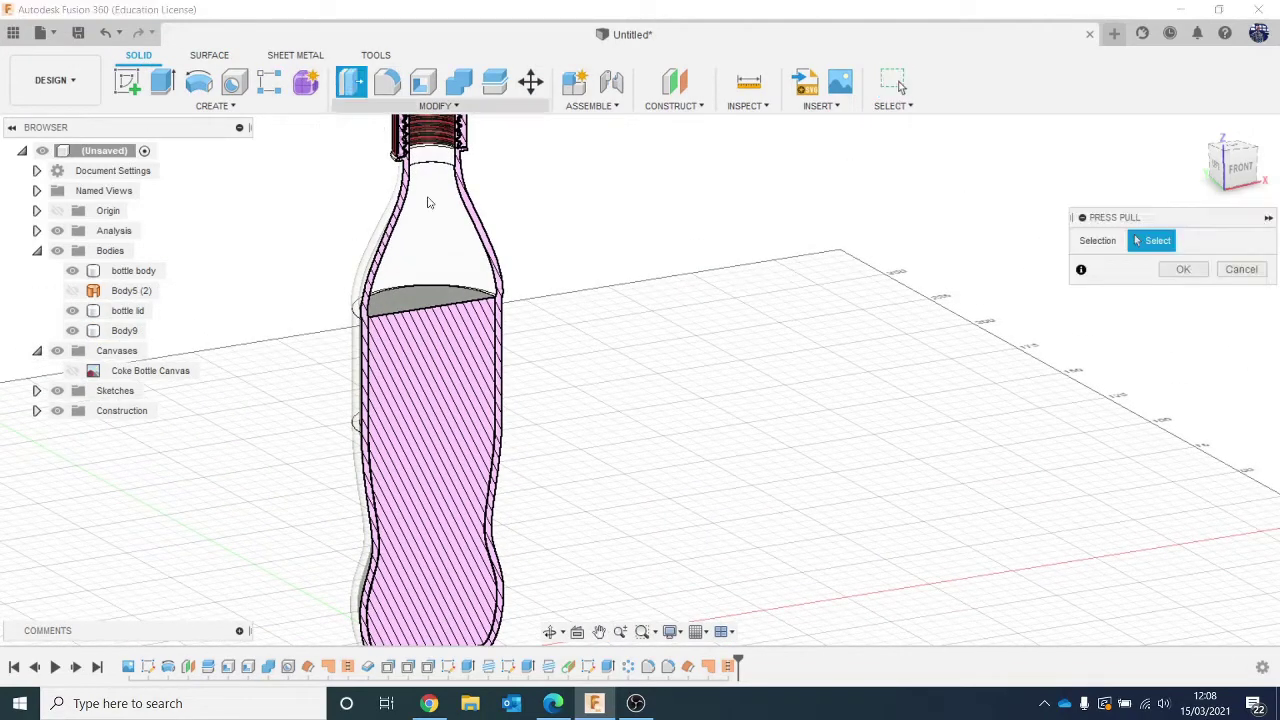
pyautogui.click(430, 300)
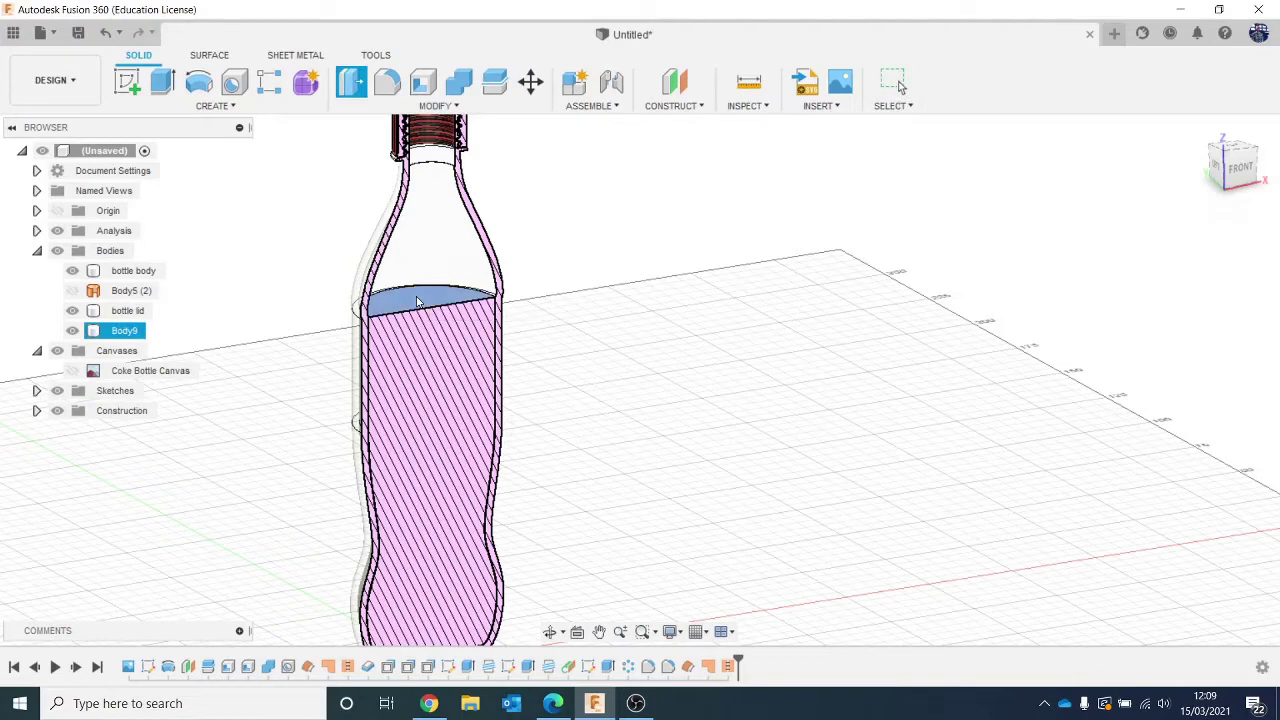
pyautogui.click(1238, 166)
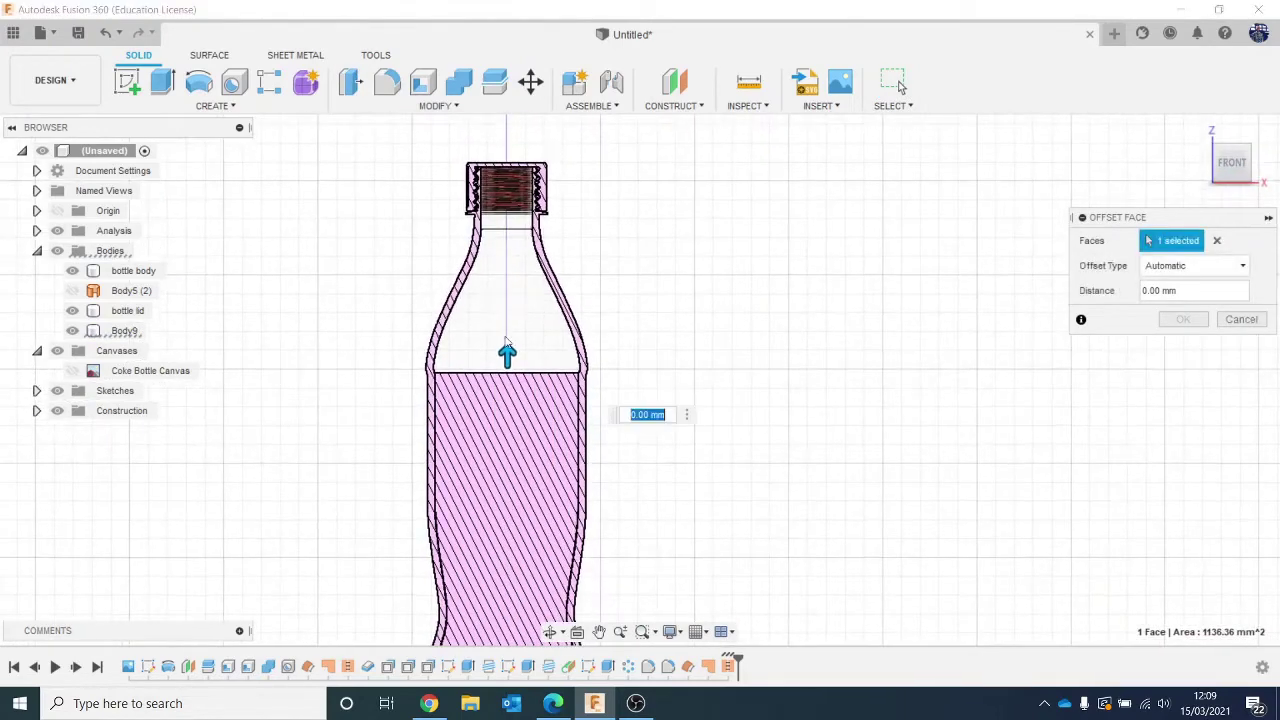
pyautogui.moveTo(506, 352); pyautogui.dragTo(508, 272)
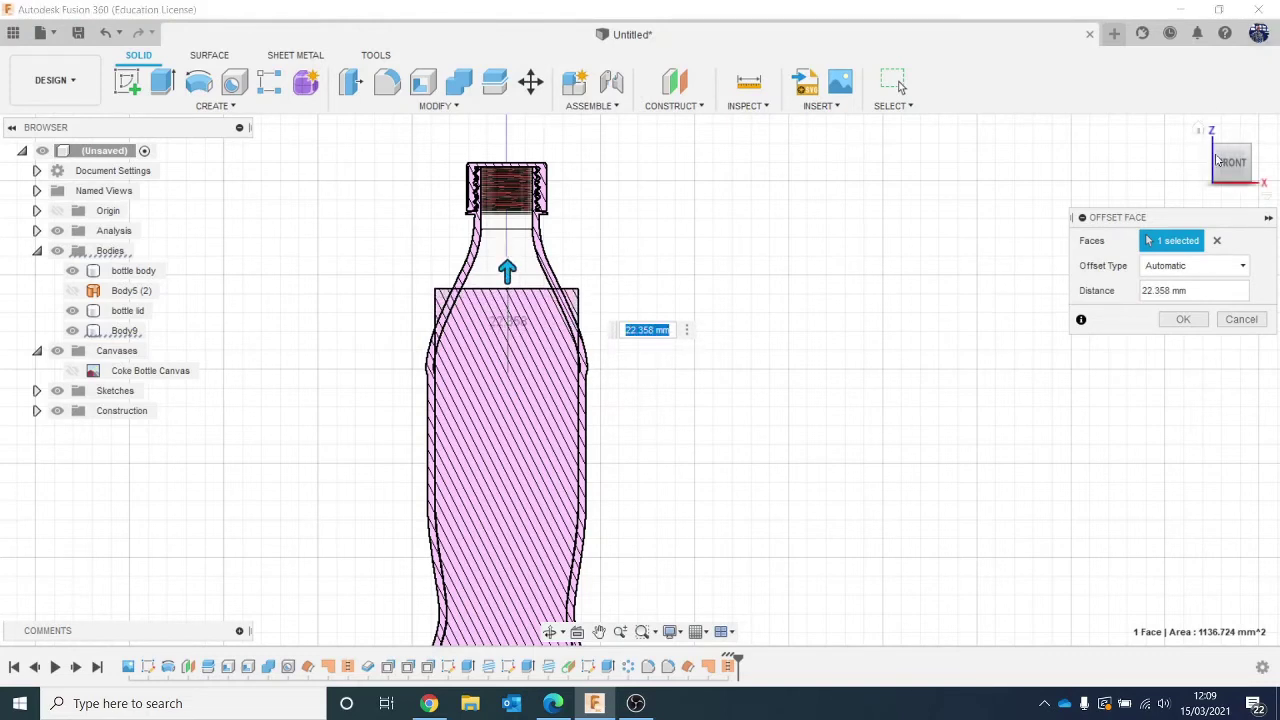
pyautogui.click(1183, 318)
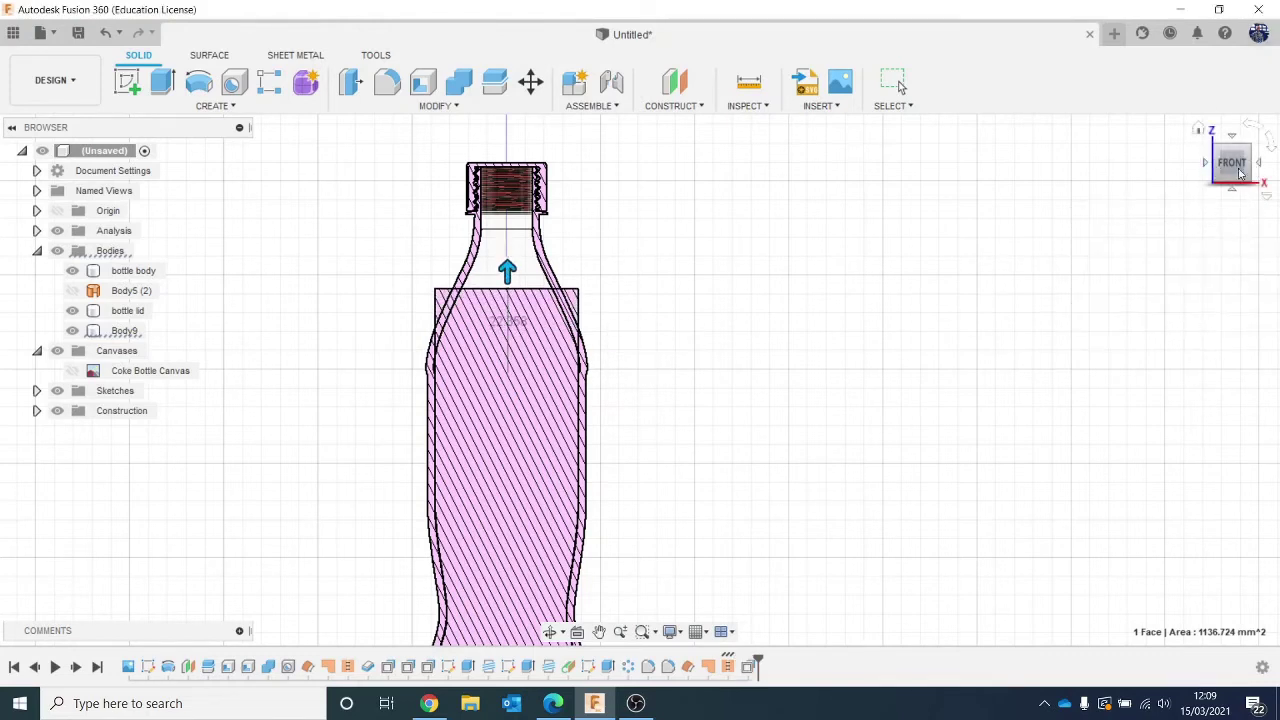
pyautogui.press('Escape')
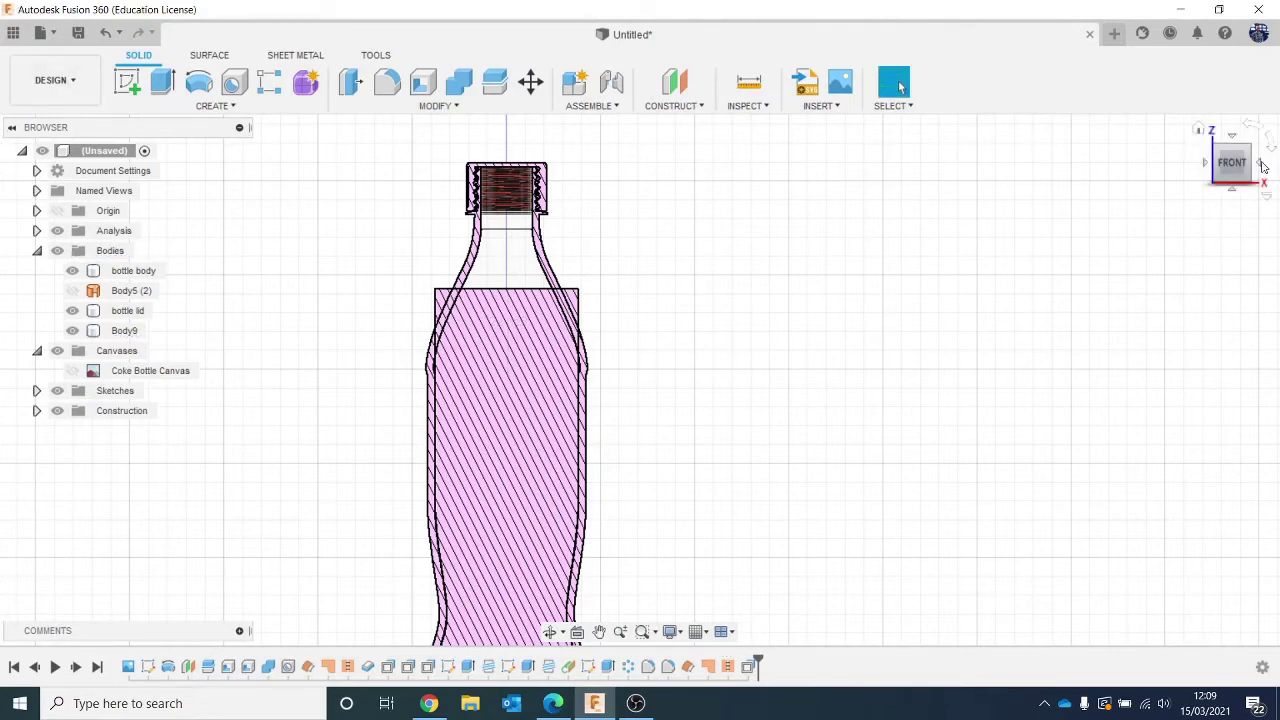
pyautogui.moveTo(1232, 169); pyautogui.dragTo(1250, 185)
pyautogui.keyDown('shift'); pyautogui.moveTo(640, 379); pyautogui.dragTo(500, 335, button='middle'); pyautogui.keyUp('shift')
pyautogui.click(465, 224)
pyautogui.moveTo(465, 224); pyautogui.dragTo(475, 302, button='middle')
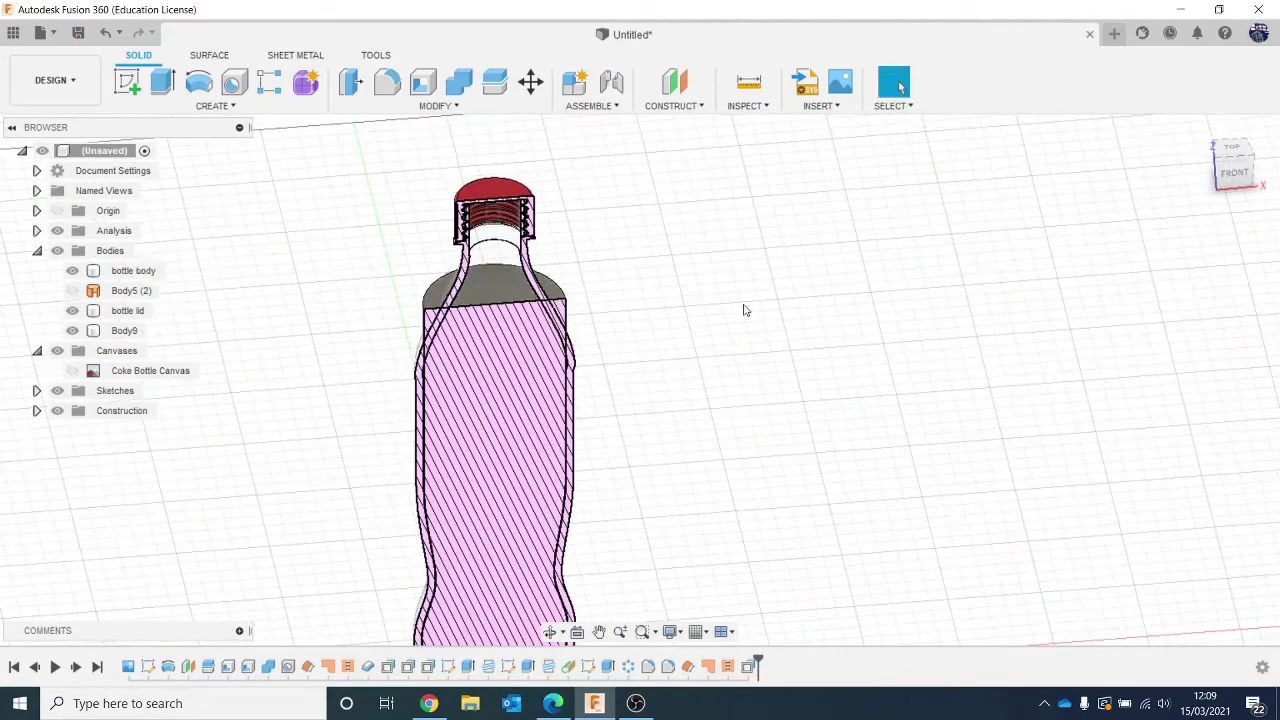
pyautogui.click(1233, 172)
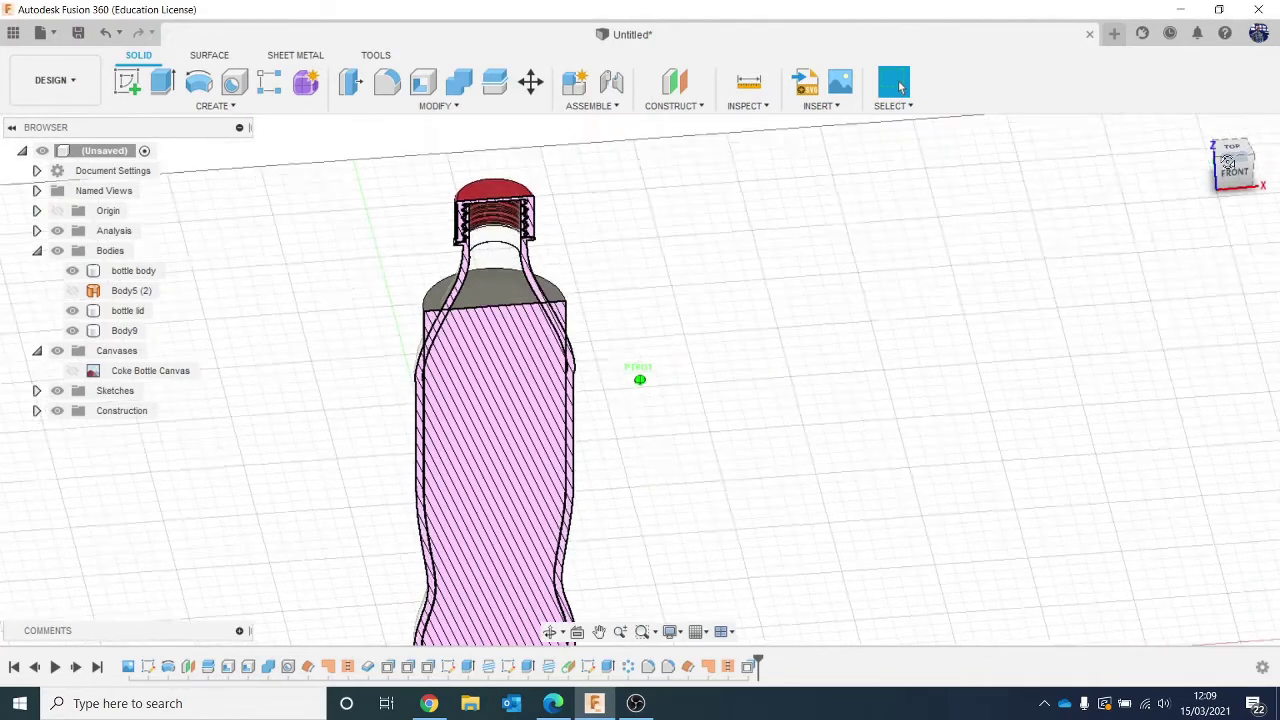
pyautogui.click(494, 82)
pyautogui.click(540, 268)
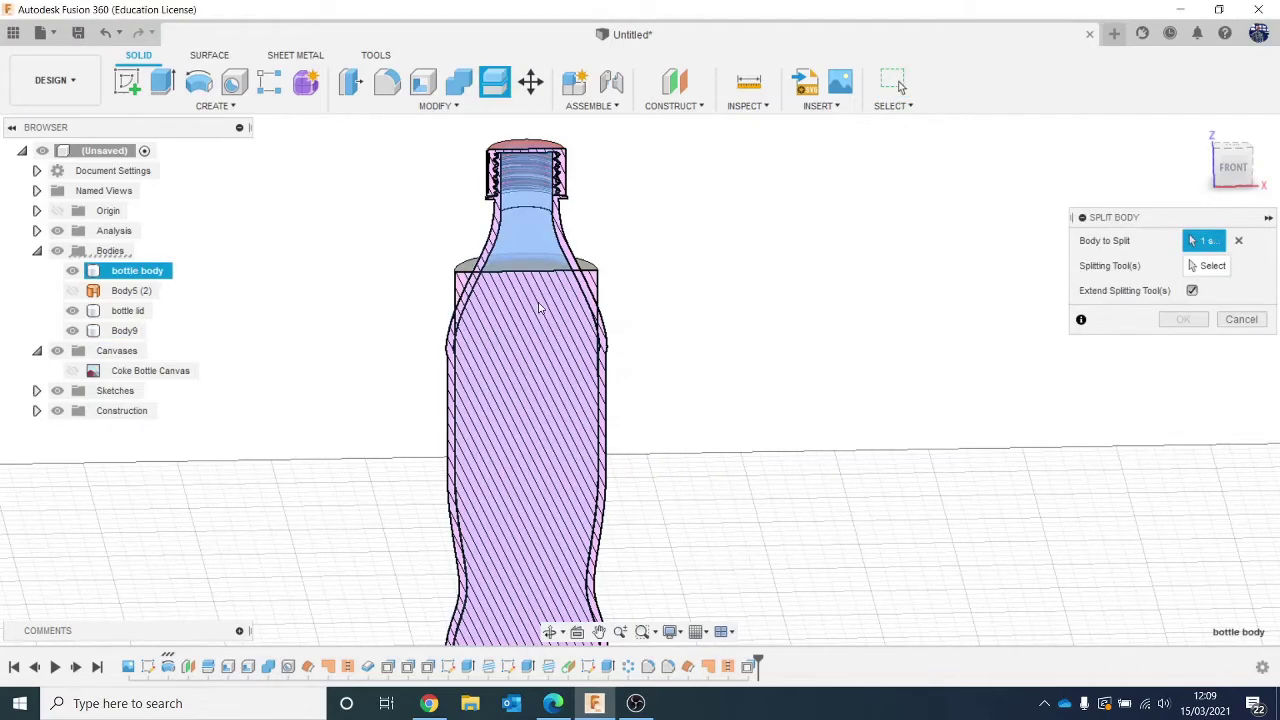
pyautogui.moveTo(1230, 172); pyautogui.dragTo(1248, 175)
pyautogui.click(1238, 321)
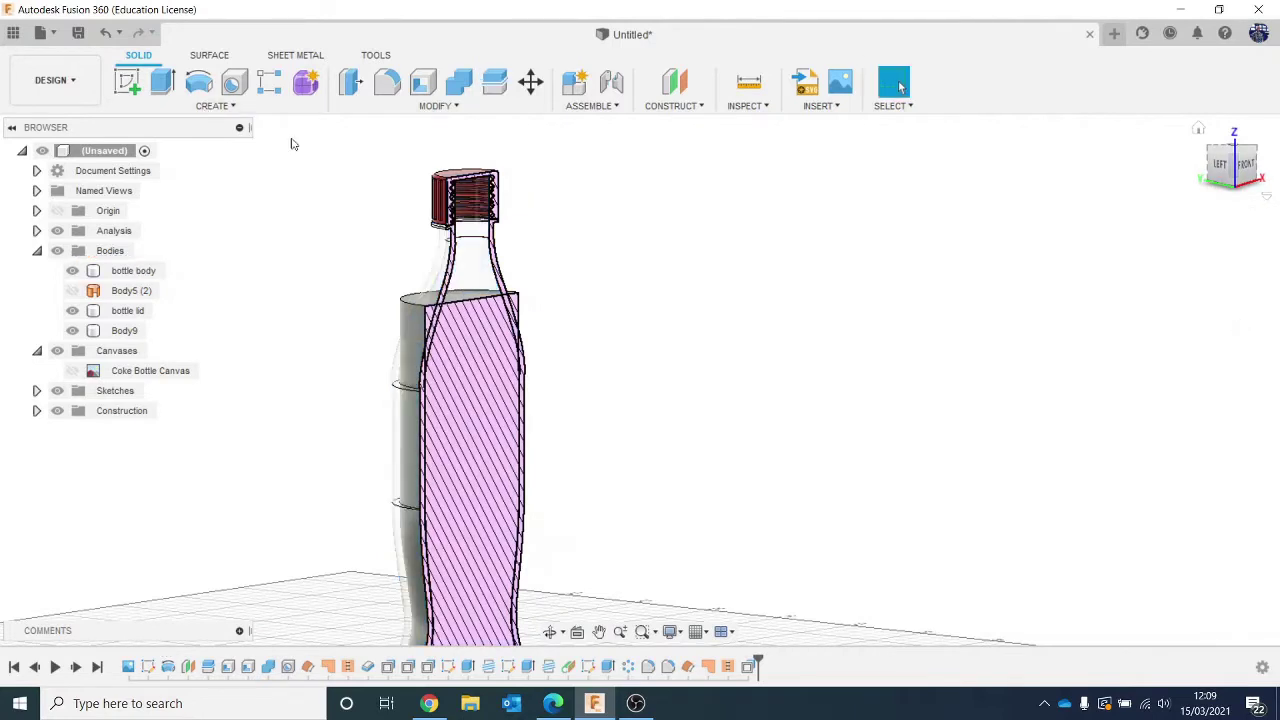
# Split the liquid body using the inner face of the bottle's neck as the splitting tool, with the tool extended.
pyautogui.click(492, 83)
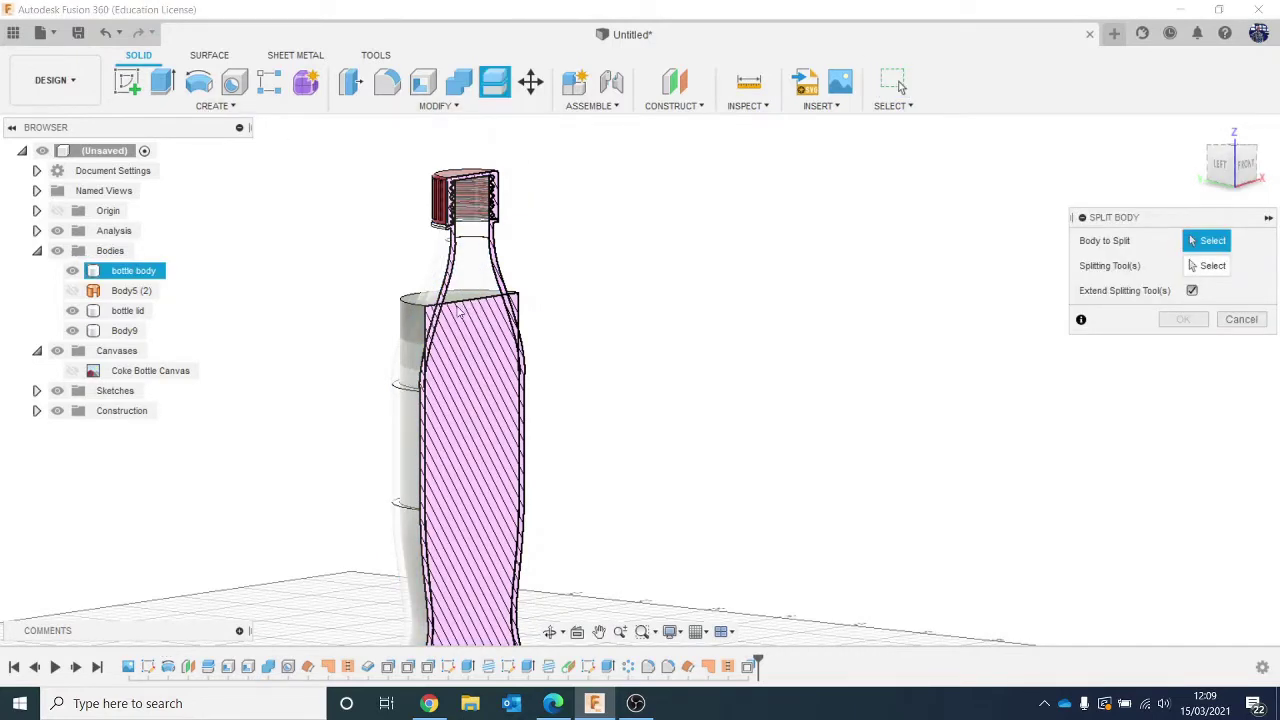
pyautogui.click(458, 300)
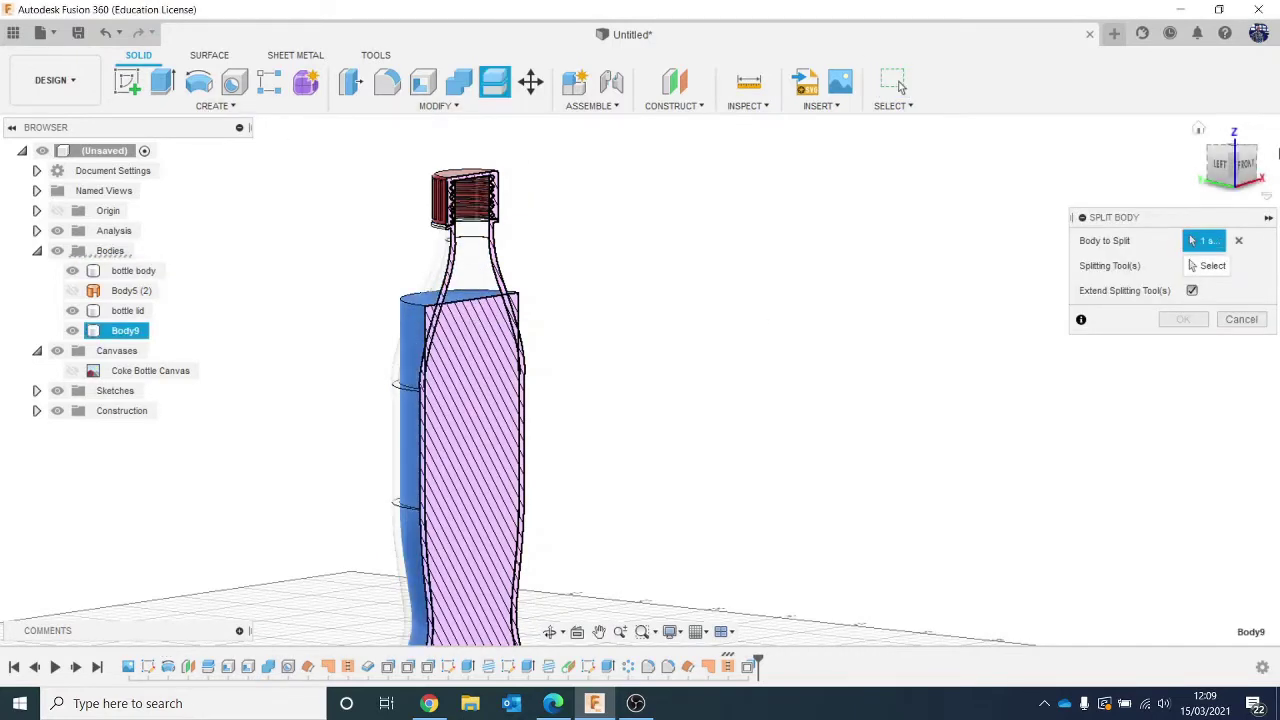
pyautogui.moveTo(1234, 163)
pyautogui.mouseDown()
pyautogui.moveTo(1258, 166)
pyautogui.moveTo(1256, 196)
pyautogui.moveTo(1200, 178)
pyautogui.mouseUp()
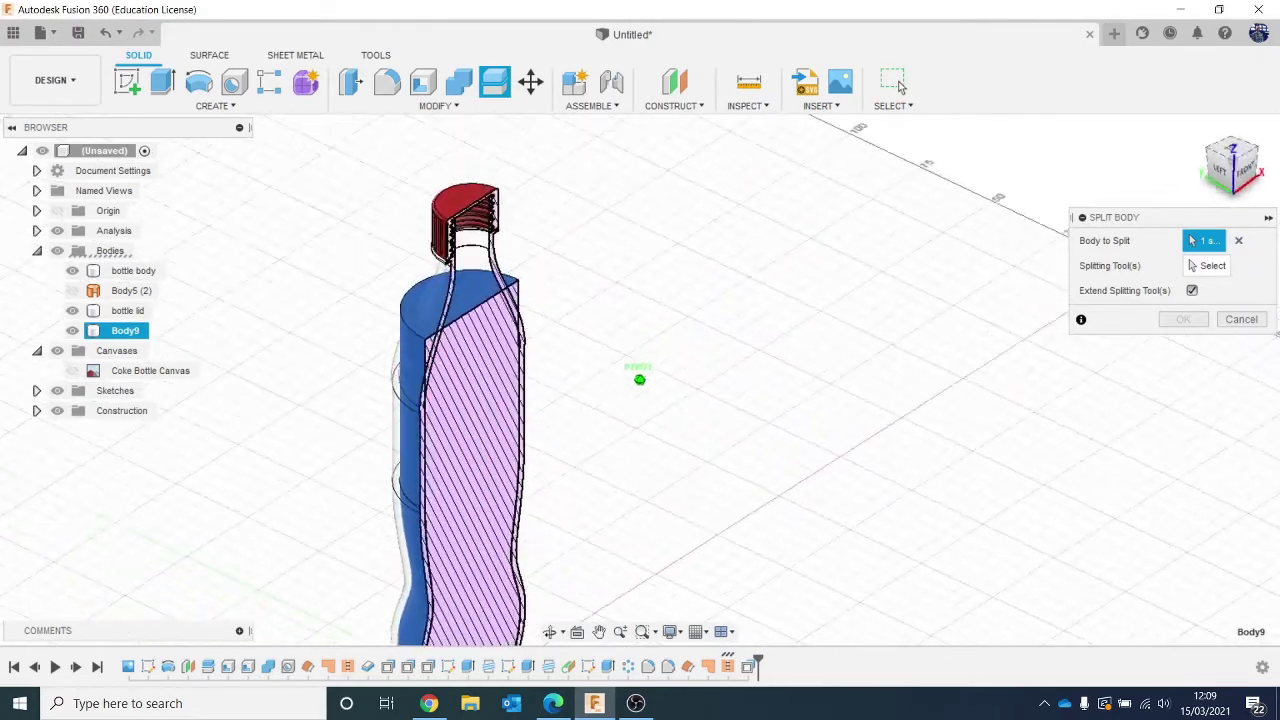
pyautogui.keyDown('shift'); pyautogui.moveTo(880, 250); pyautogui.dragTo(860, 248, button='middle'); pyautogui.keyUp('shift')
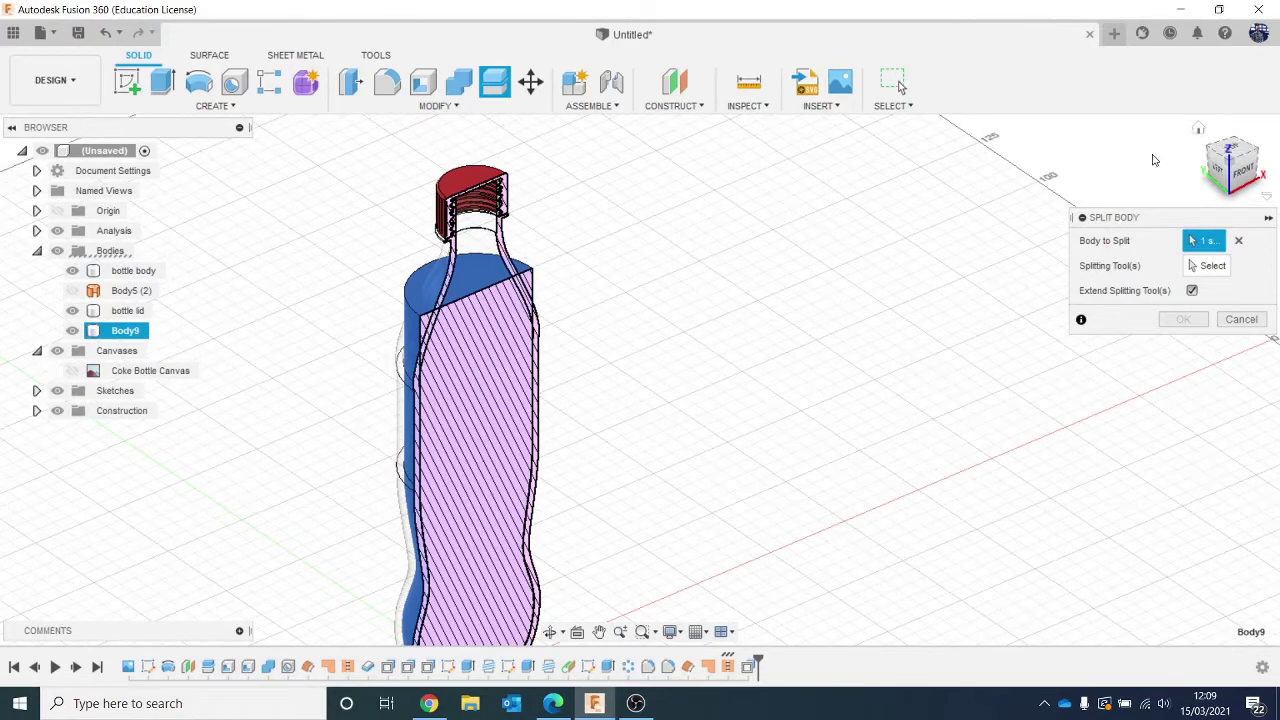
pyautogui.click(1208, 265)
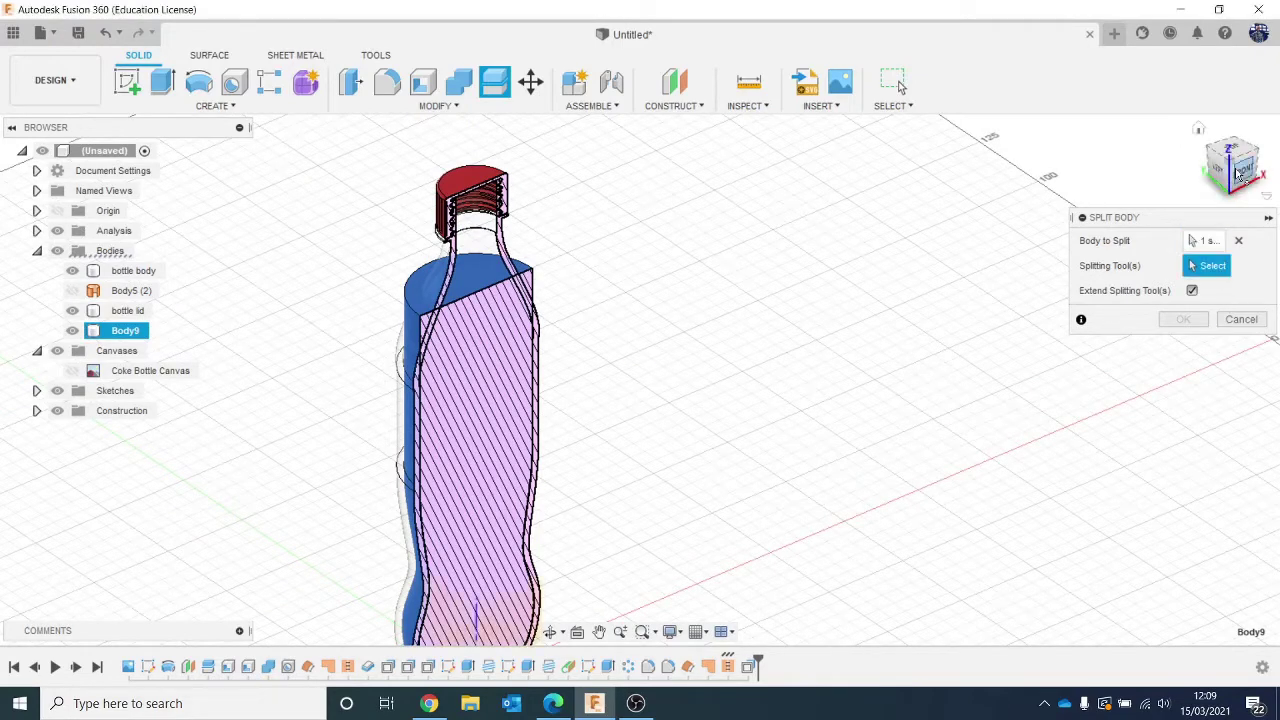
pyautogui.moveTo(1240, 170); pyautogui.dragTo(1100, 171)
pyautogui.scroll(3, 600, 210)
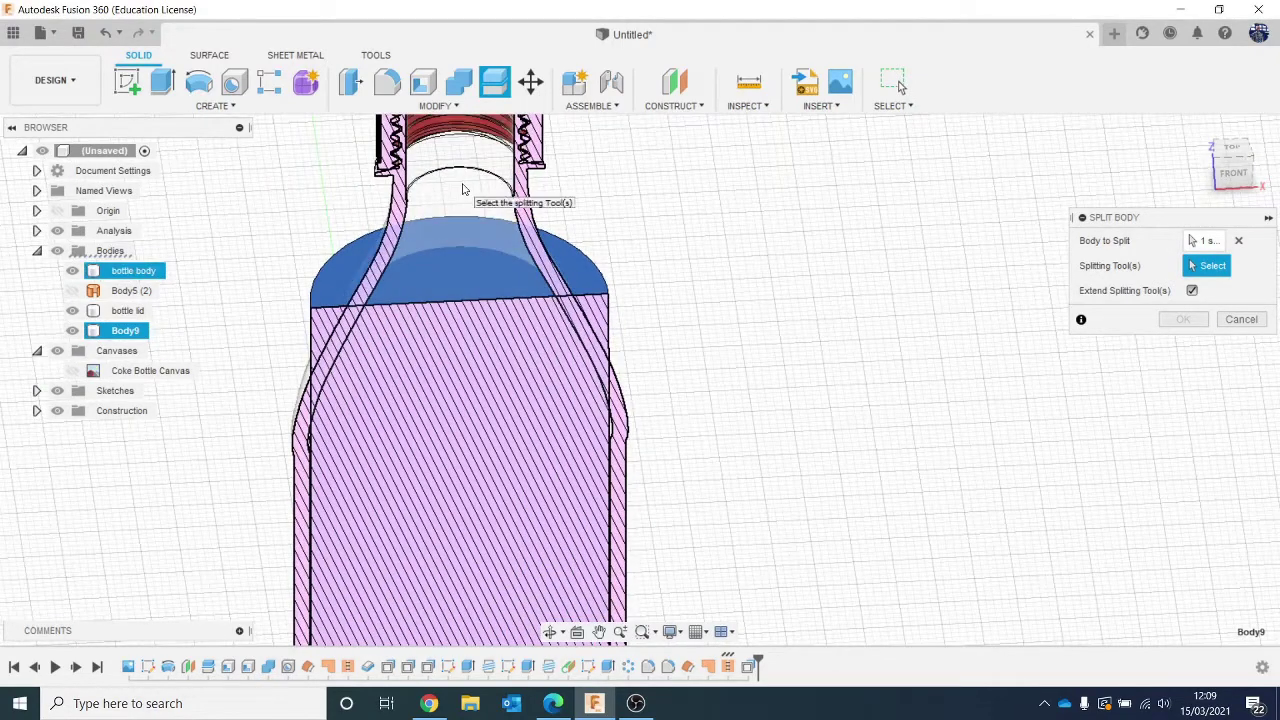
pyautogui.click(468, 190)
pyautogui.scroll(-1, 517, 252)
pyautogui.scroll(-1, 517, 252)
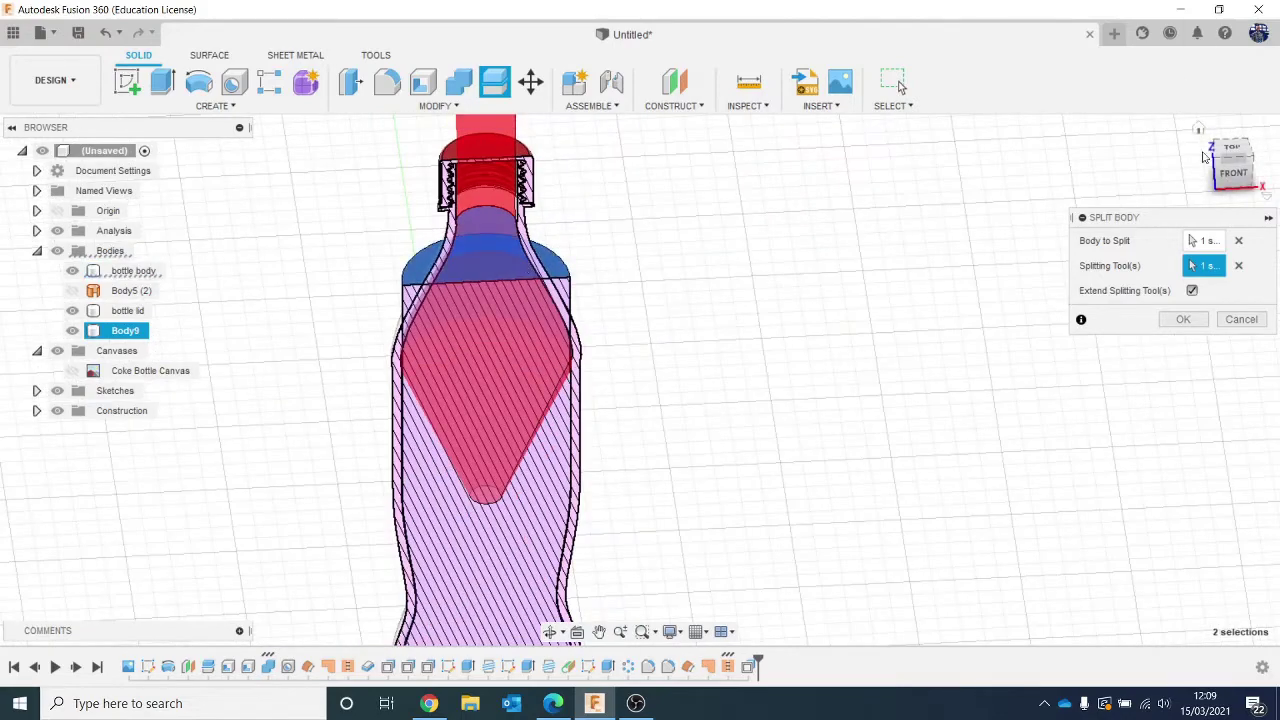
pyautogui.moveTo(1242, 188); pyautogui.dragTo(1279, 166)
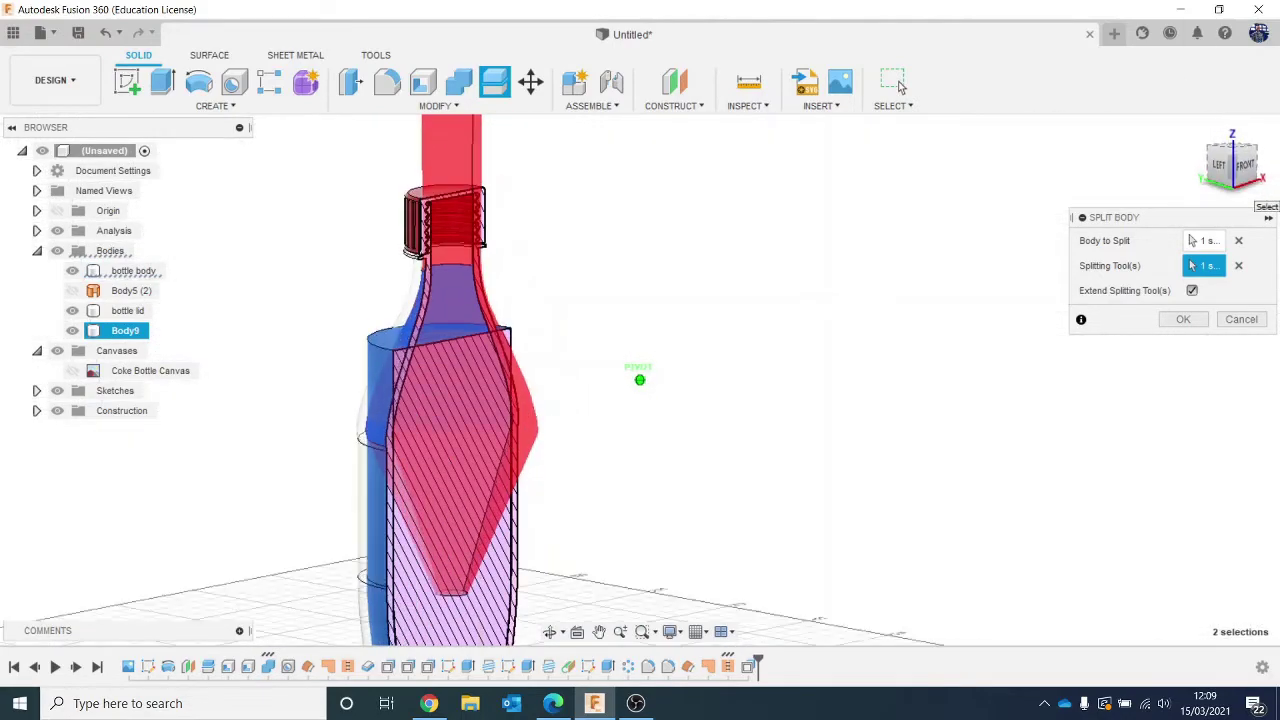
pyautogui.click(1184, 328)
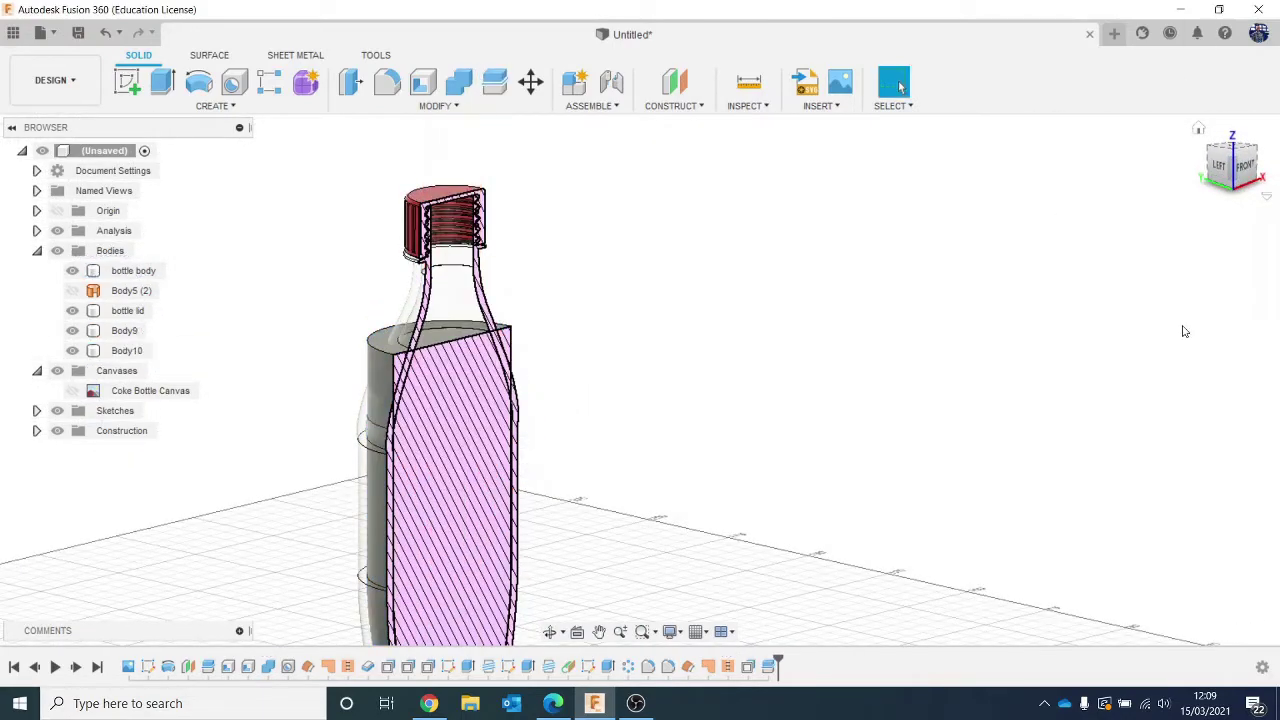
# Compare the two split liquid bodies by hiding and showing each in turn.
pyautogui.click(73, 351)
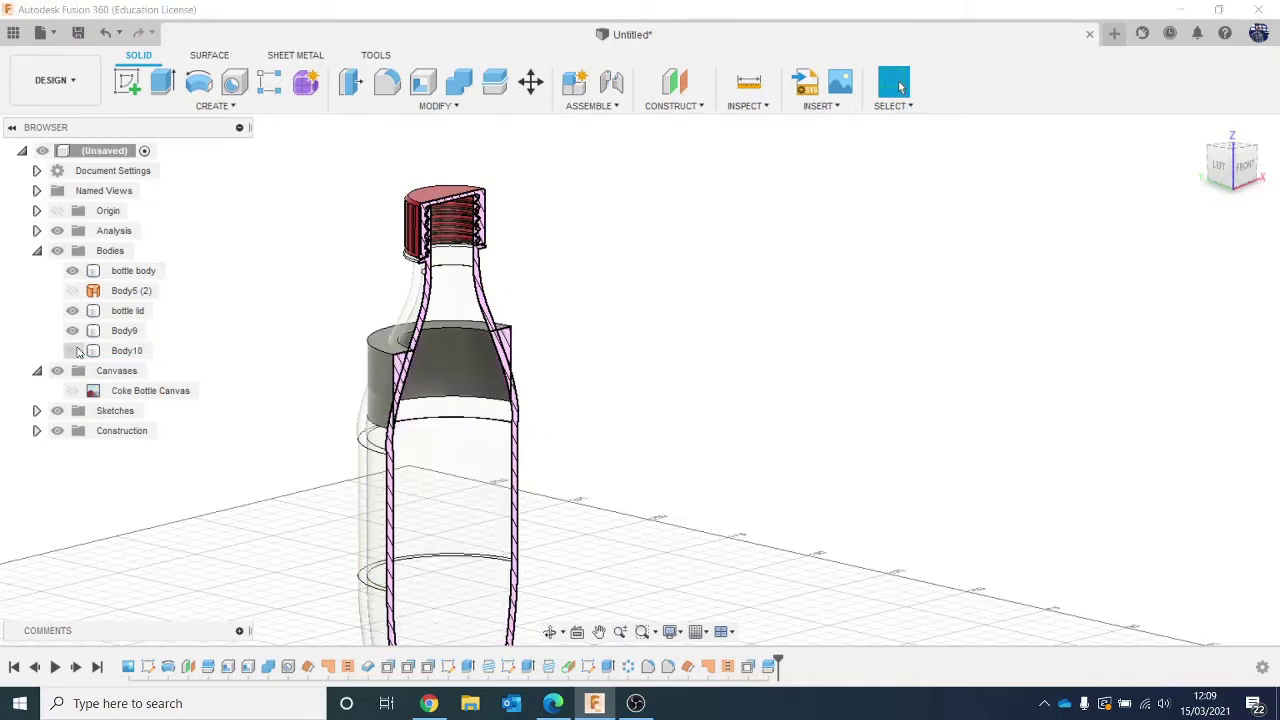
pyautogui.click(74, 351)
pyautogui.click(73, 331)
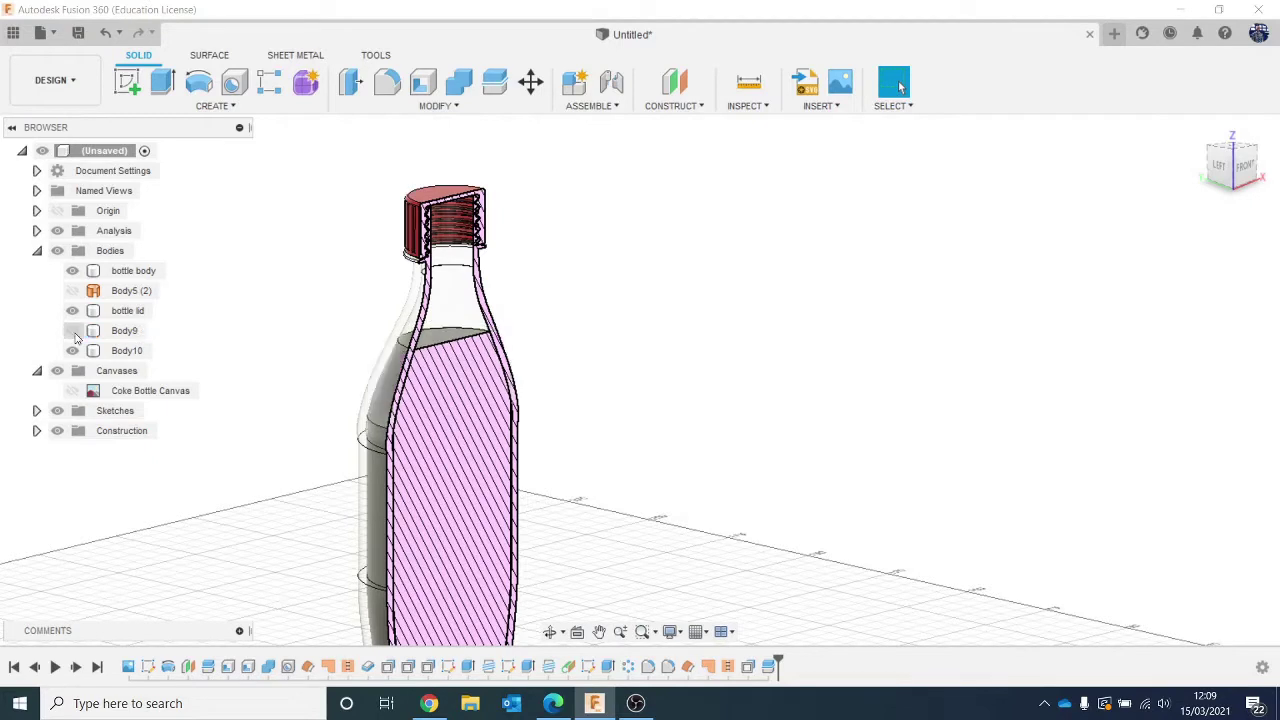
pyautogui.click(73, 331)
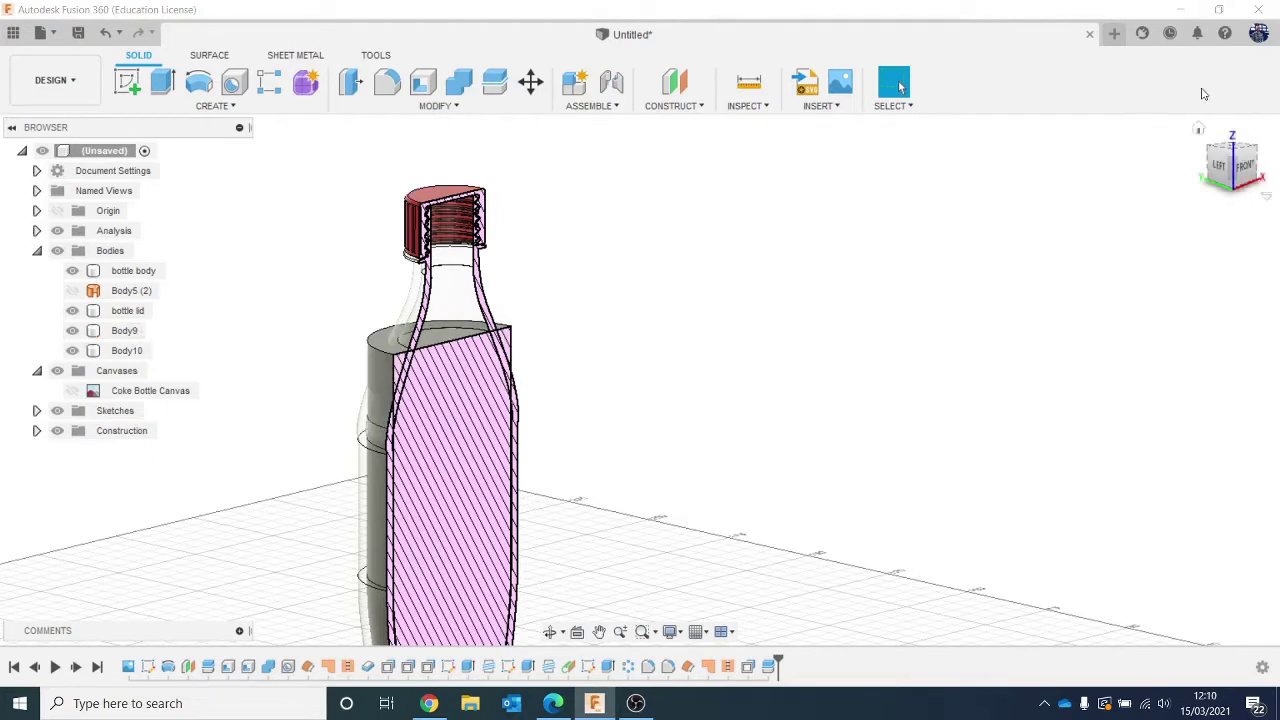
pyautogui.click(1221, 164)
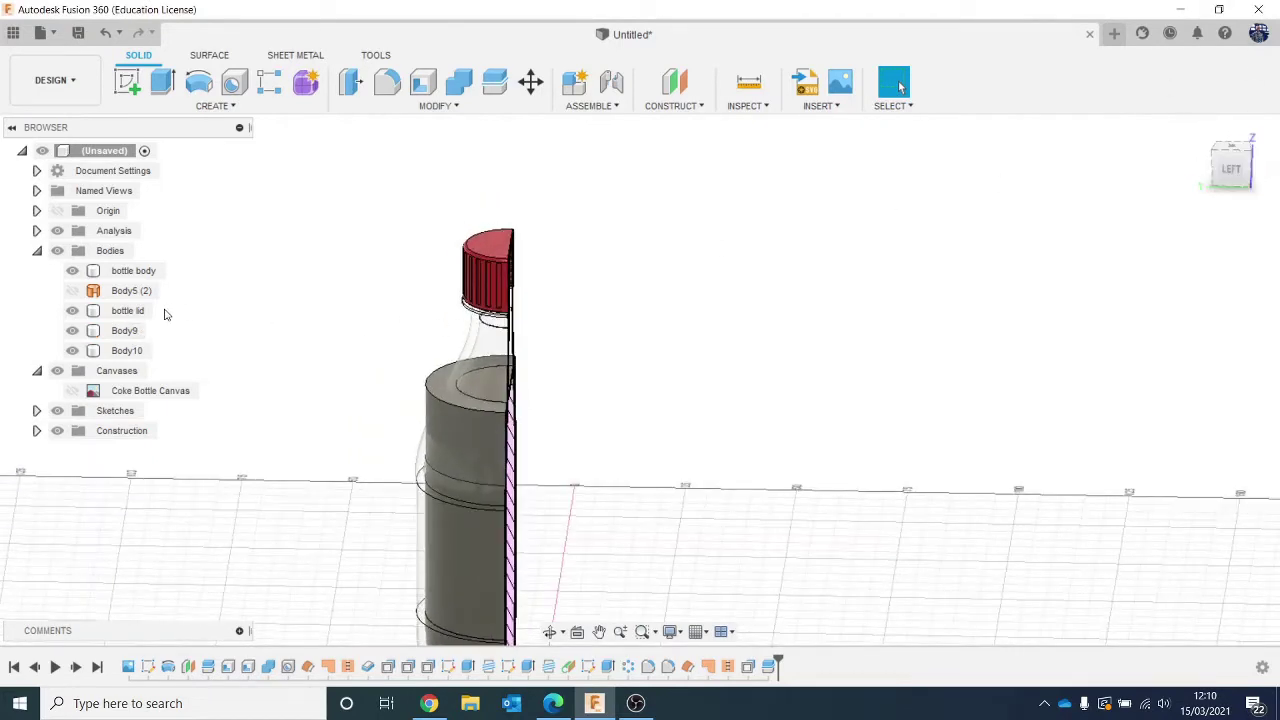
pyautogui.click(65, 336)
pyautogui.click(65, 336)
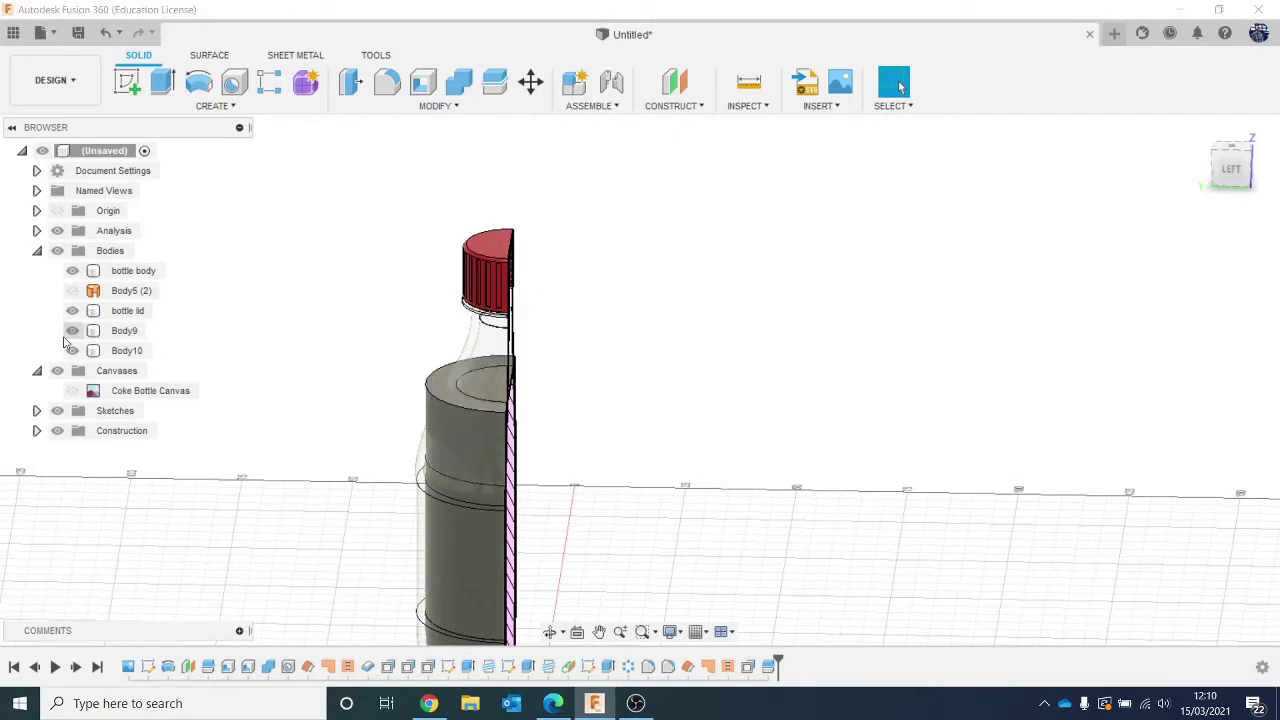
# Remove Body9, the excess ring outside the bottle's shoulder, from the design.
pyautogui.rightClick(114, 336)
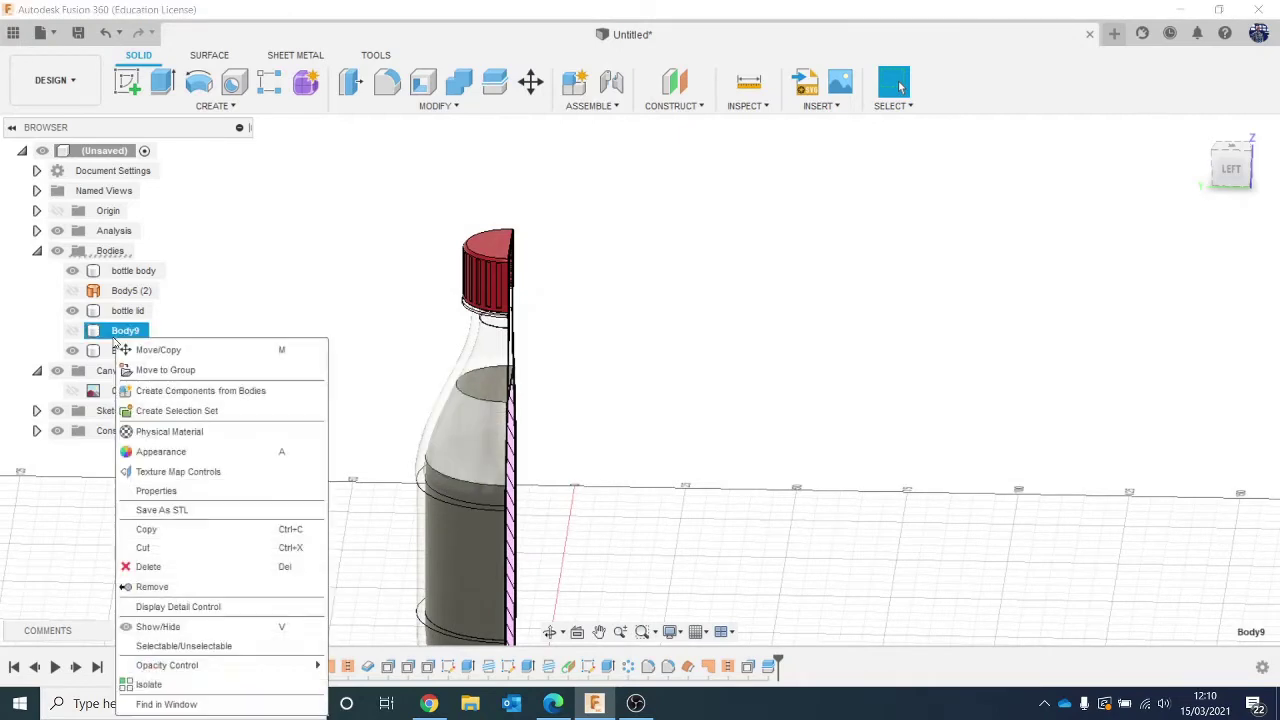
pyautogui.click(158, 586)
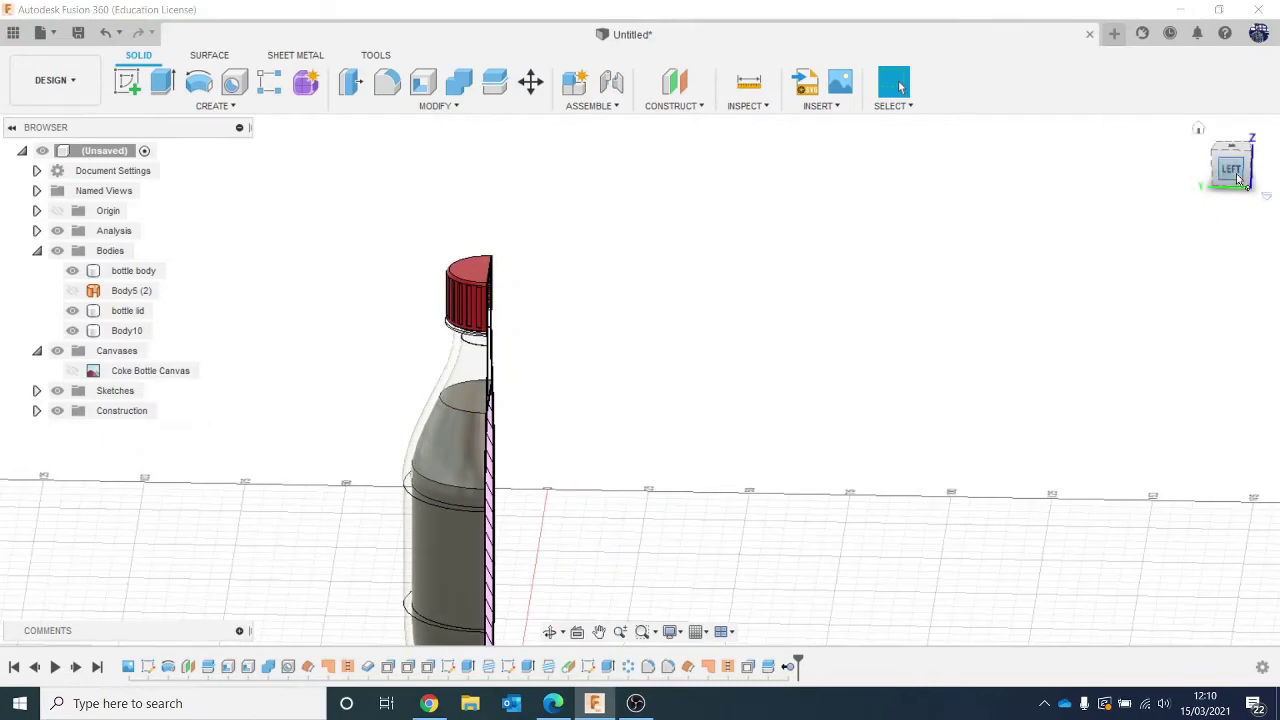
pyautogui.moveTo(1231, 172); pyautogui.dragTo(1170, 182)
pyautogui.moveTo(1170, 290); pyautogui.dragTo(1136, 220, button='middle')
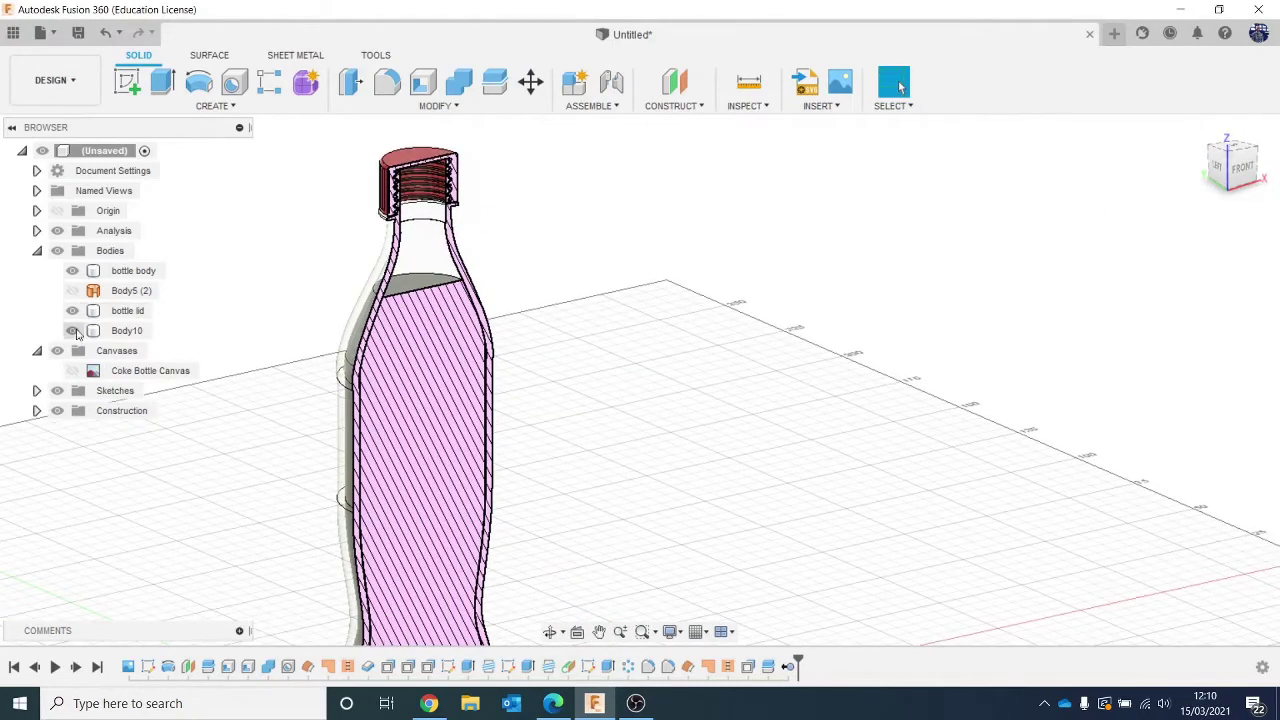
# Check which body is the liquid by toggling Body10's visibility, and rename it "liquid".
pyautogui.click(73, 331)
pyautogui.click(72, 331)
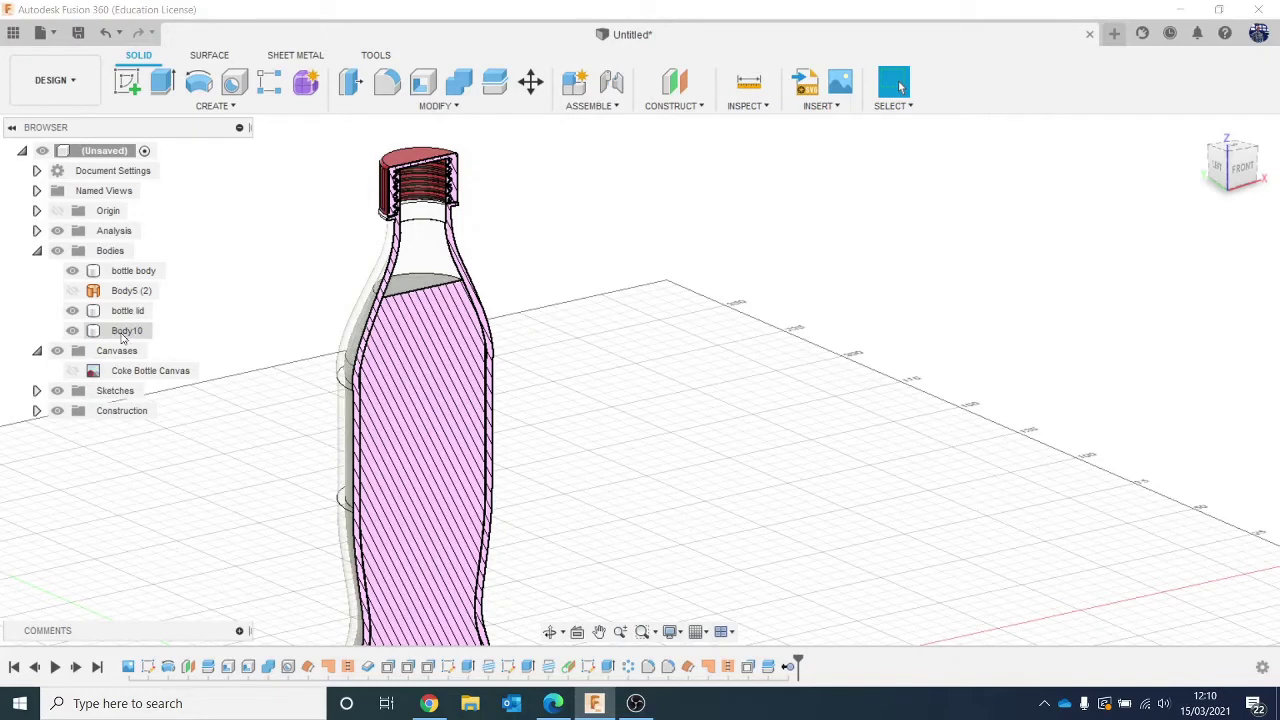
pyautogui.click(122, 335)
pyautogui.click(122, 333)
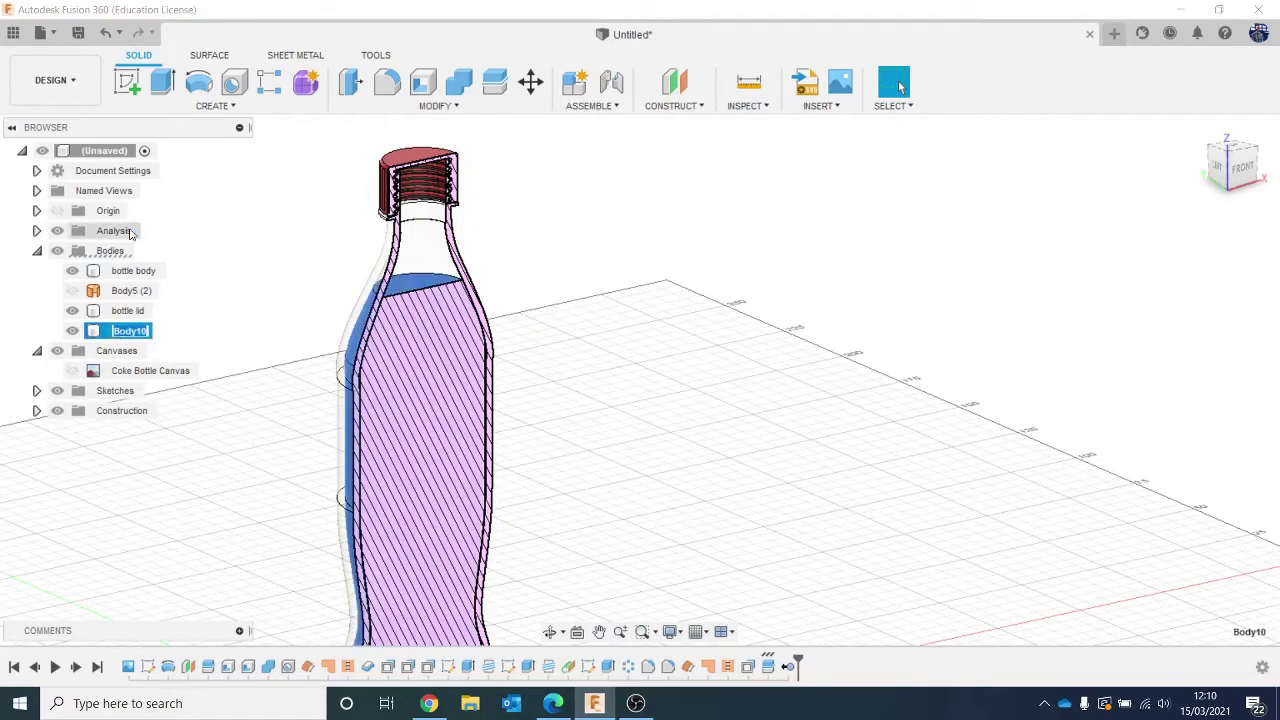
pyautogui.write('liquid')
pyautogui.click(930, 325)
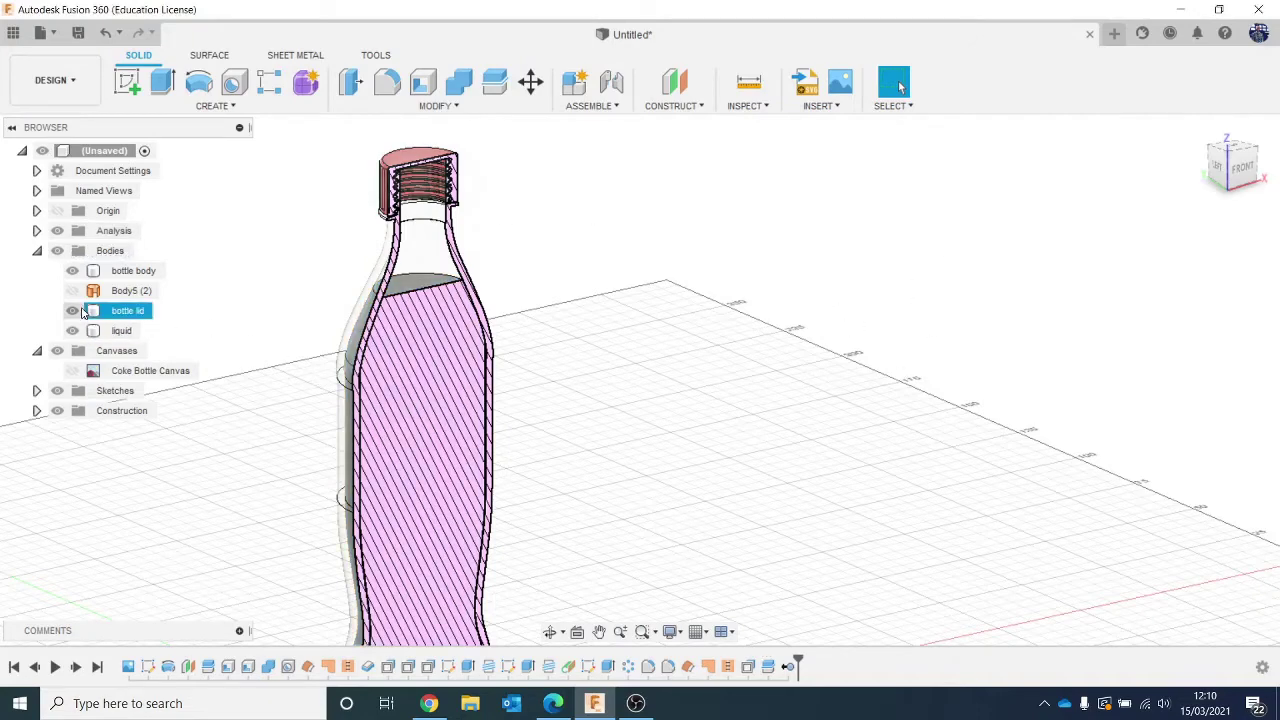
# Compare the filled bottle whole and in section by switching the section analysis off and back on.
pyautogui.scroll(-2, 238, 322)
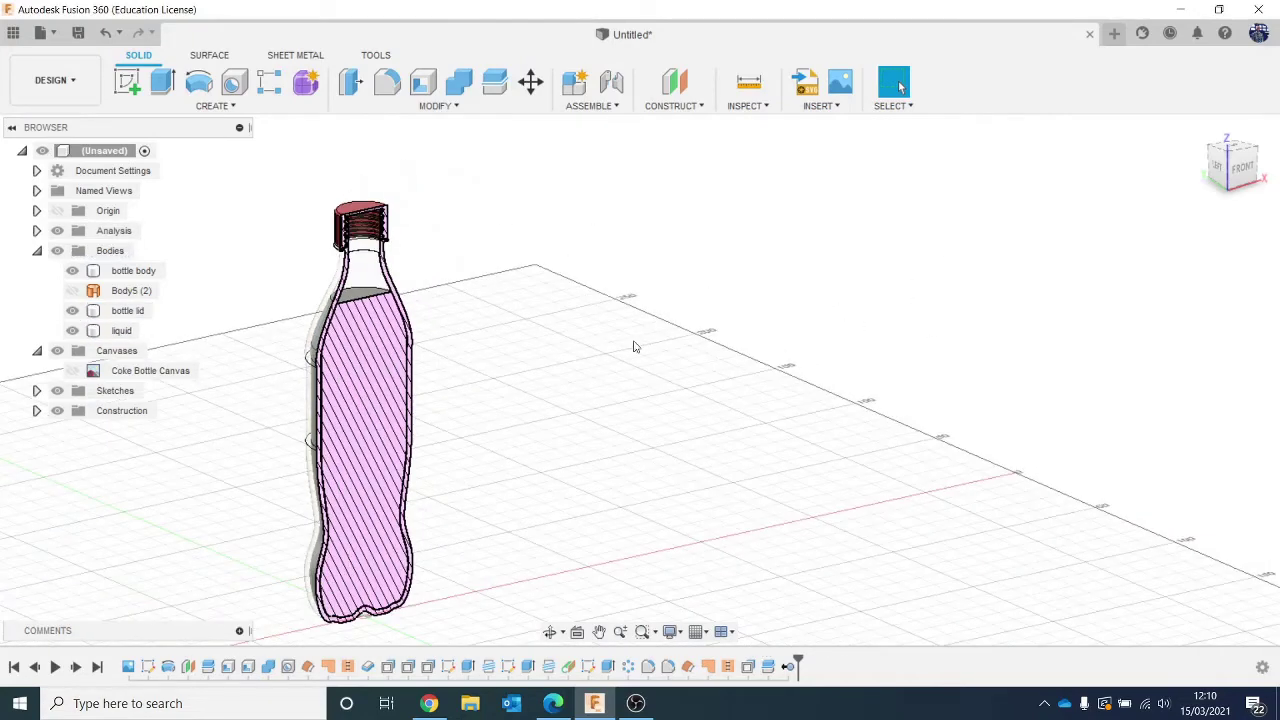
pyautogui.moveTo(633, 346); pyautogui.dragTo(743, 343, button='middle')
pyautogui.scroll(3, 734, 346)
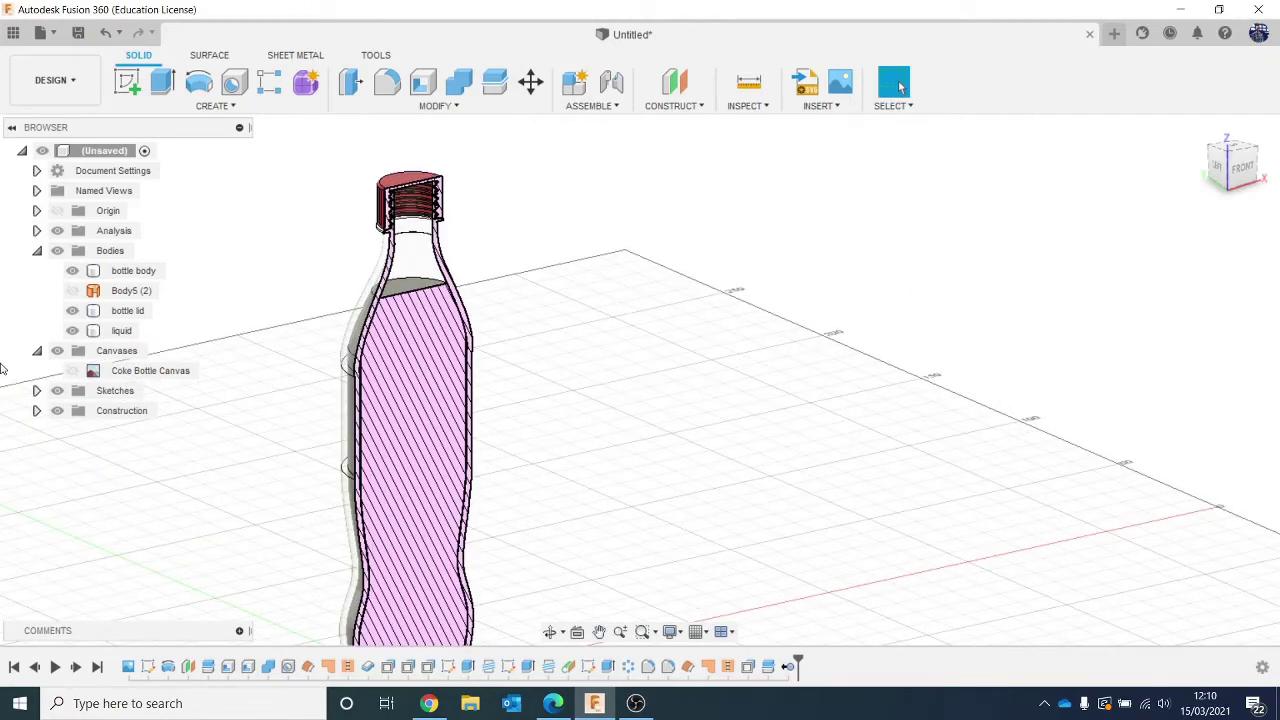
pyautogui.click(57, 230)
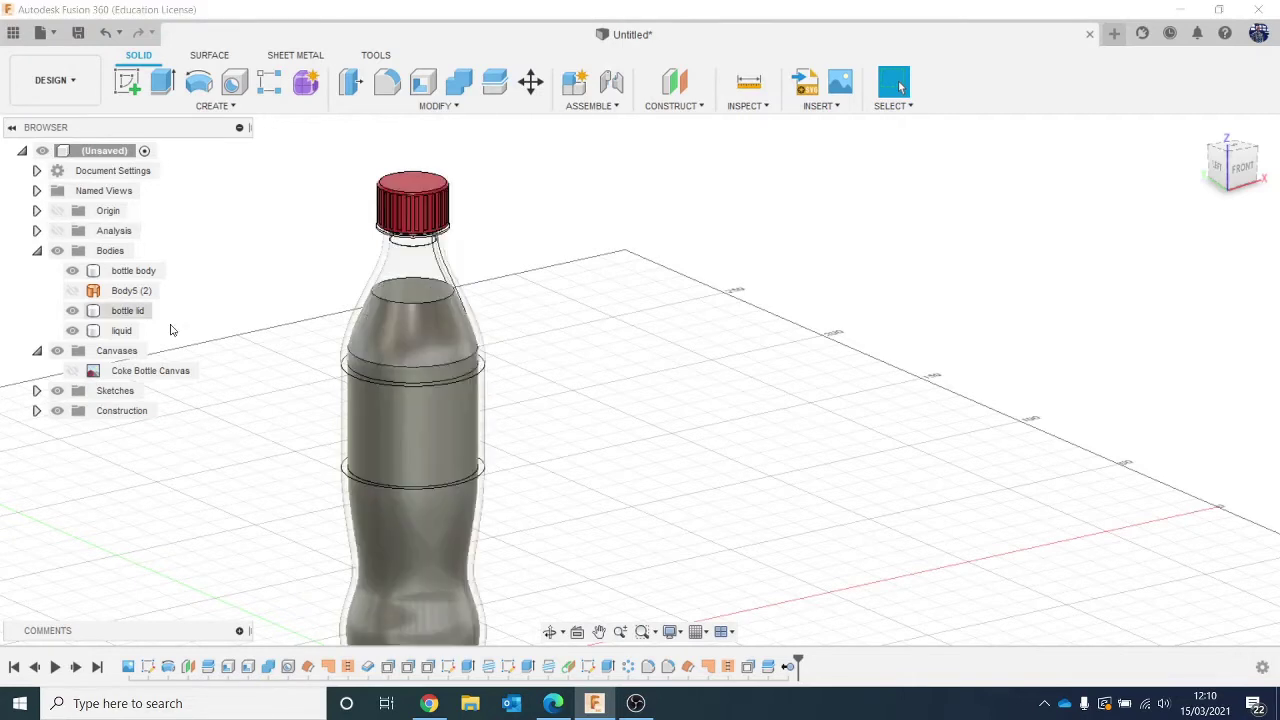
pyautogui.scroll(-1, 290, 380)
pyautogui.moveTo(488, 431); pyautogui.dragTo(621, 405, button='middle')
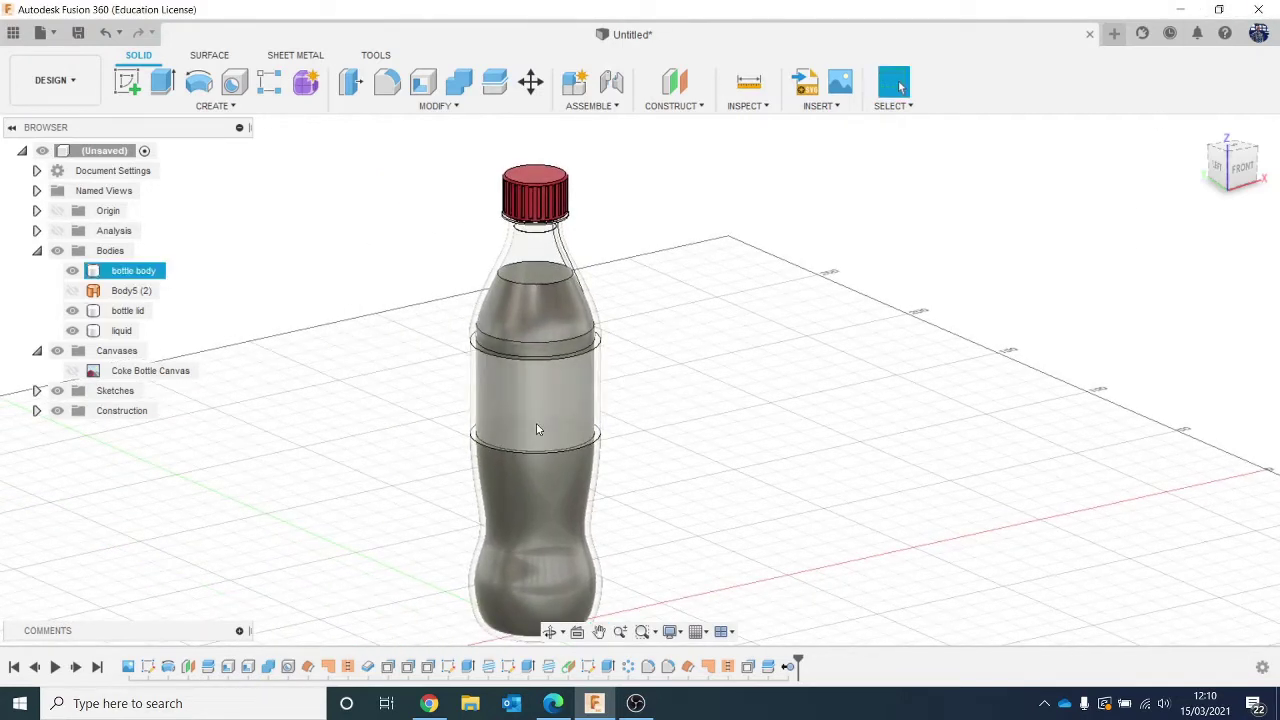
pyautogui.click(57, 230)
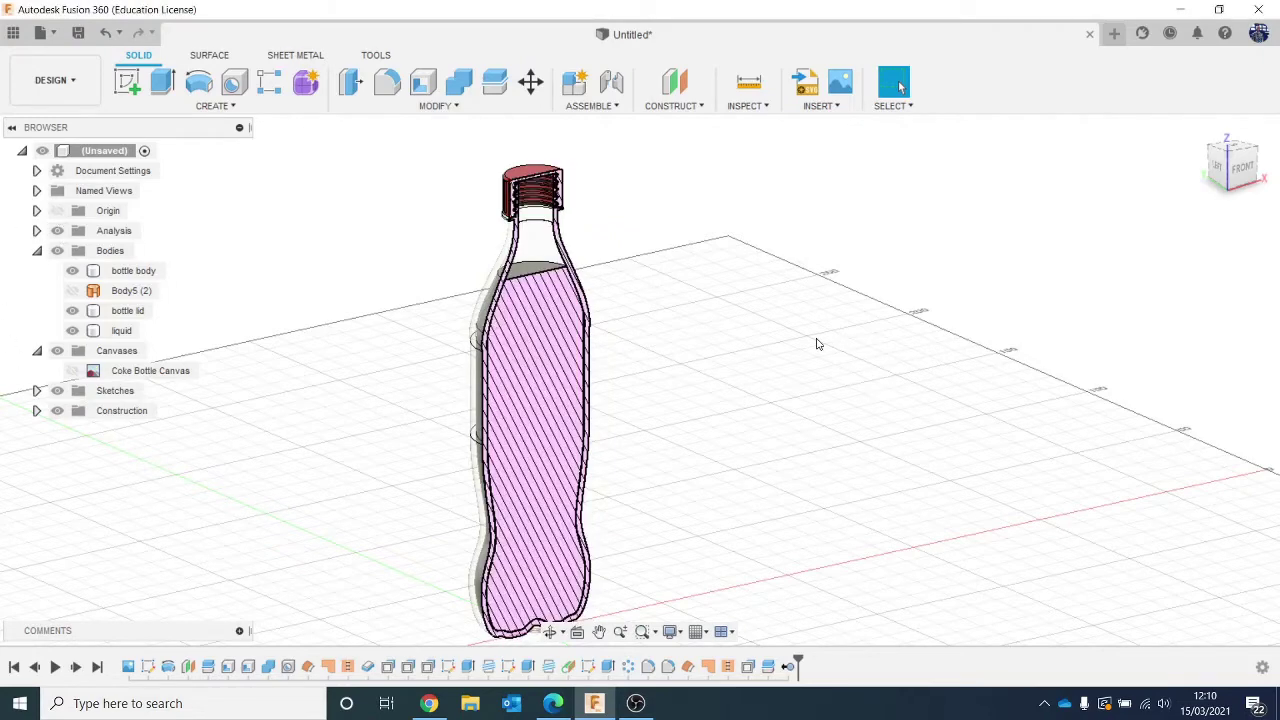
# Apply the Water - Weavy Sea appearance from the Liquid library to the liquid body.
pyautogui.press('a')
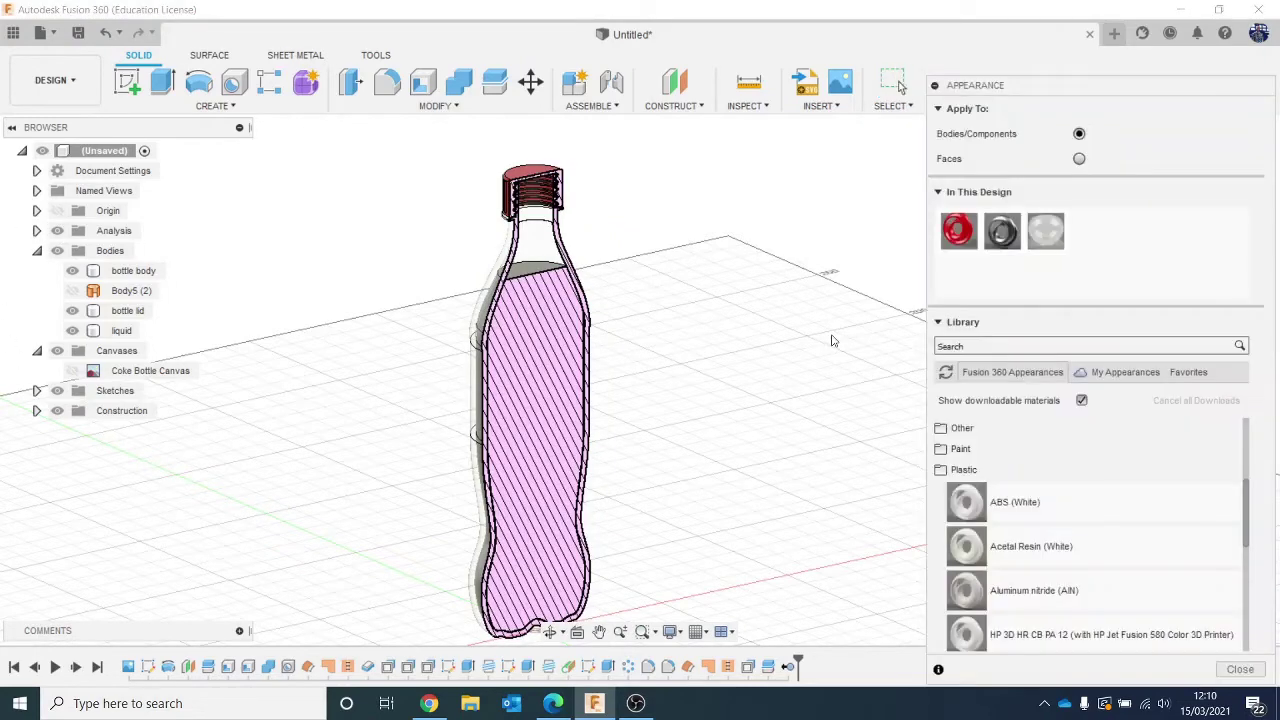
pyautogui.moveTo(1155, 83); pyautogui.dragTo(1103, 12)
pyautogui.click(972, 390)
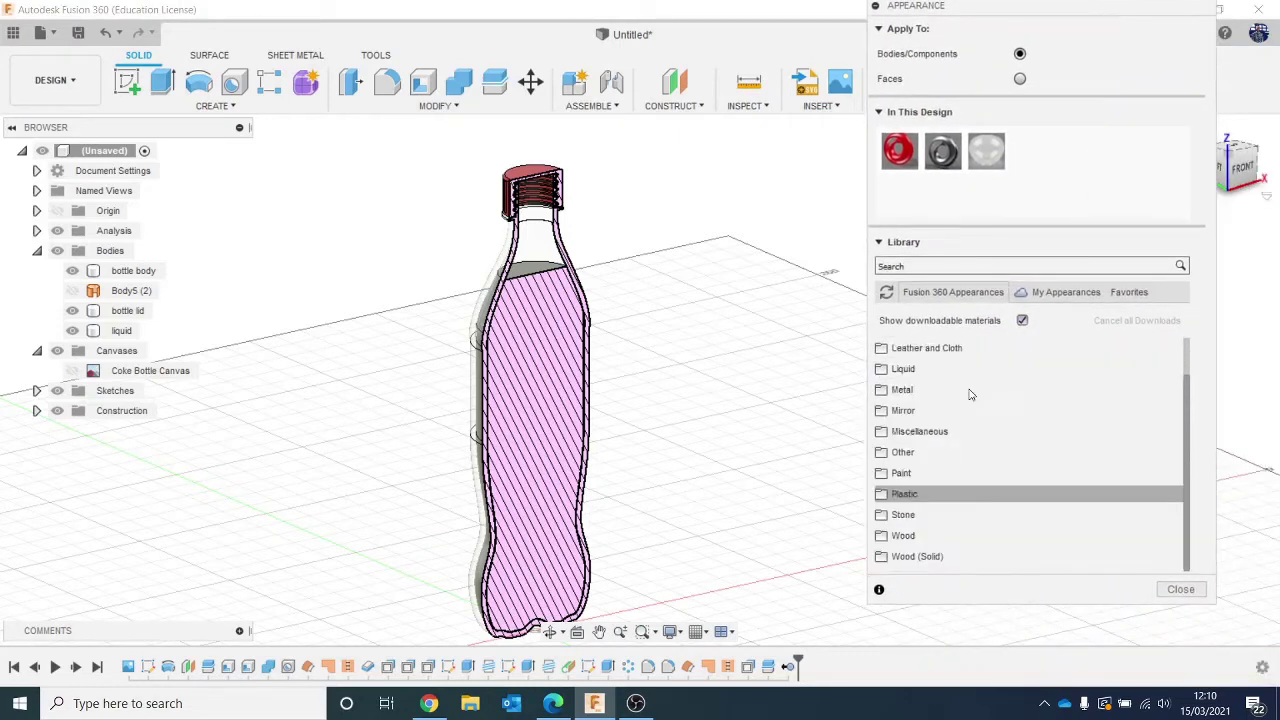
pyautogui.click(942, 376)
pyautogui.scroll(-2, 1020, 400)
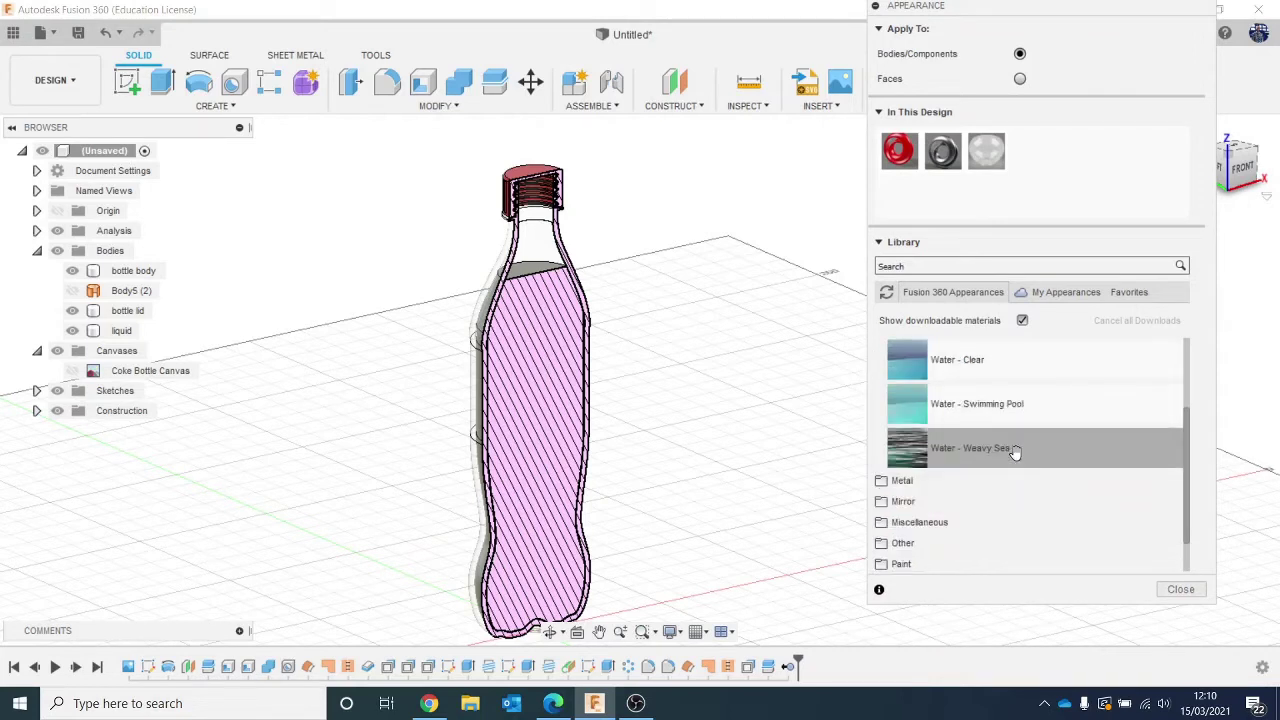
pyautogui.moveTo(1014, 452); pyautogui.dragTo(676, 372)
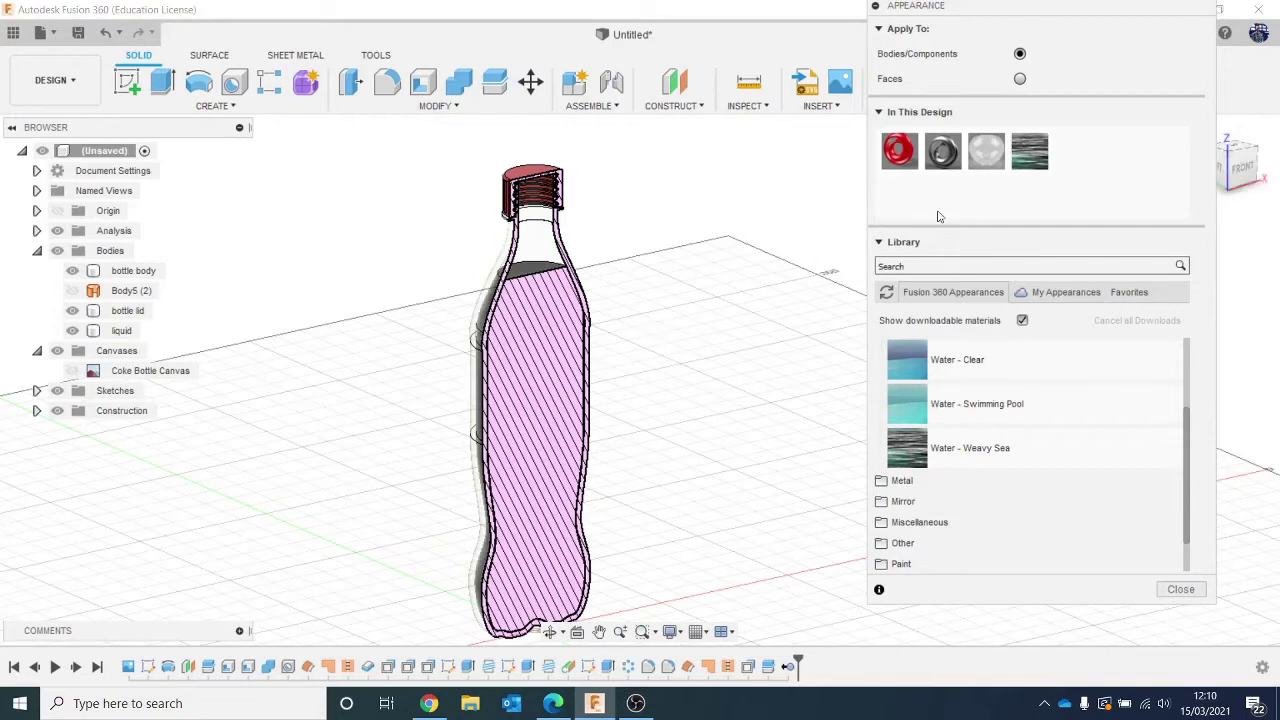
# Darken the colour of the Water - Weavy Sea appearance to black and finish the appearance editing.
pyautogui.doubleClick(1040, 165)
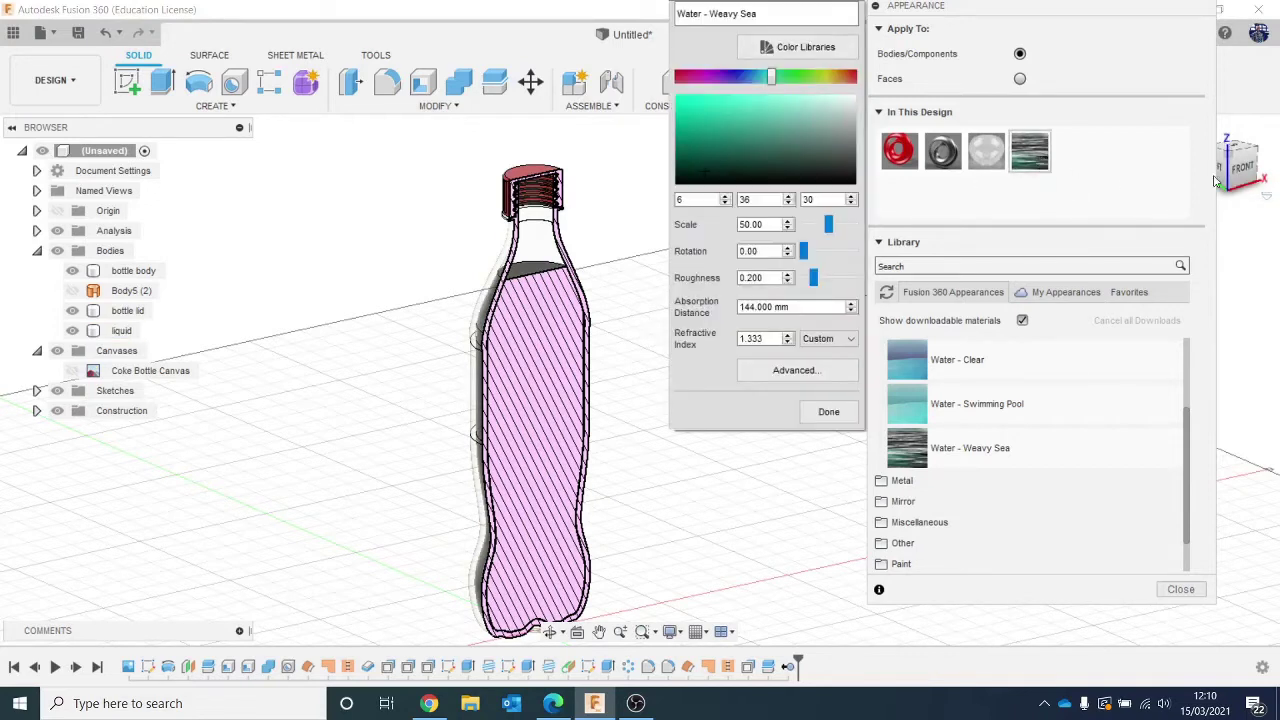
pyautogui.click(1248, 170)
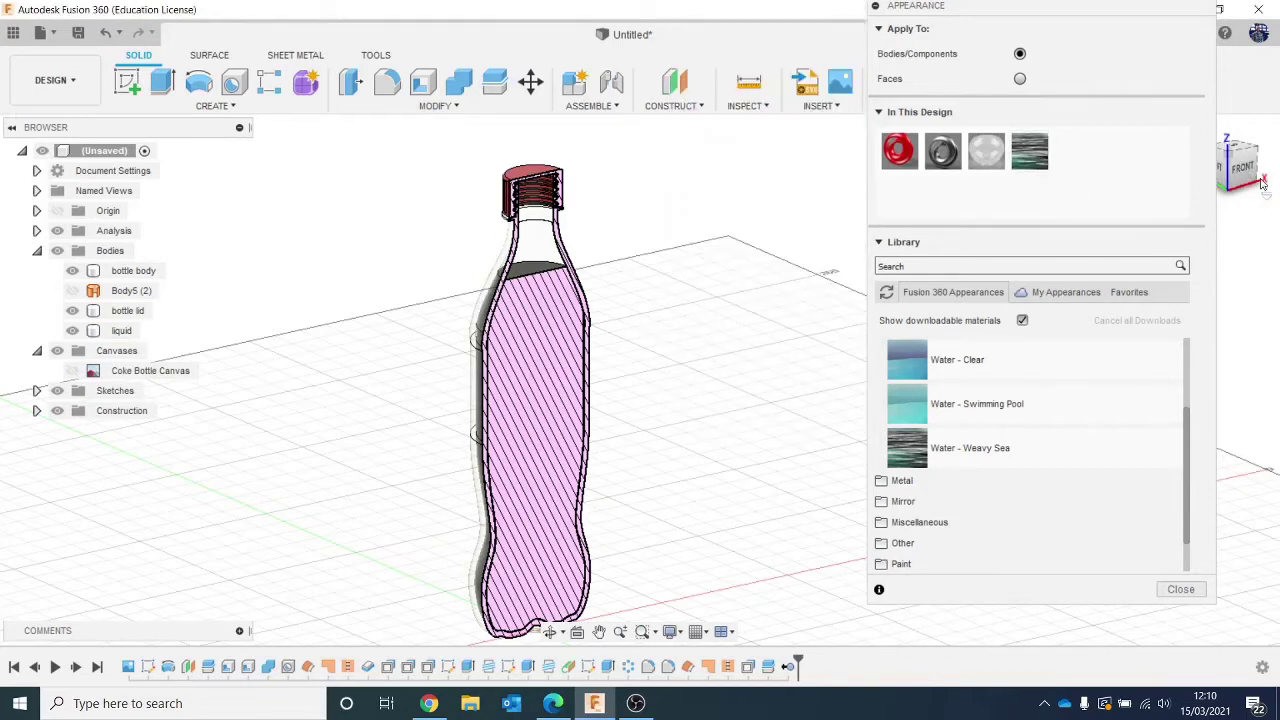
pyautogui.doubleClick(1033, 162)
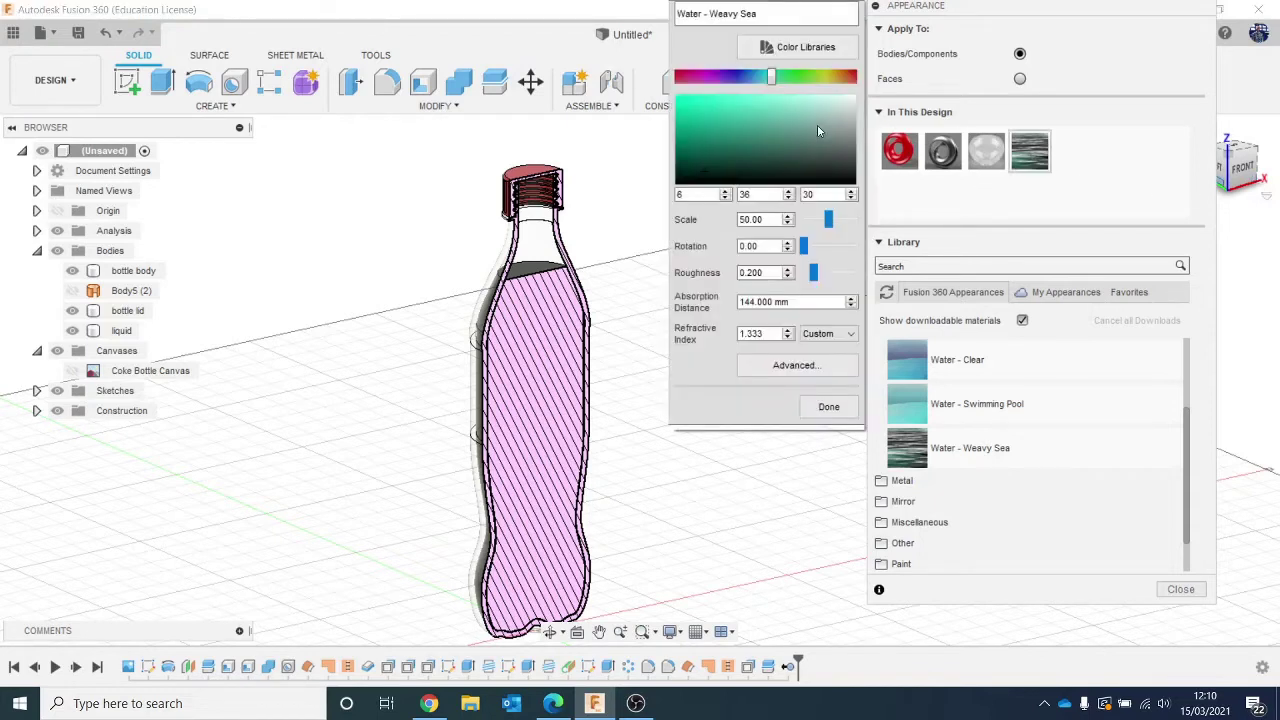
pyautogui.moveTo(817, 130); pyautogui.dragTo(866, 176)
pyautogui.click(840, 408)
pyautogui.click(1201, 594)
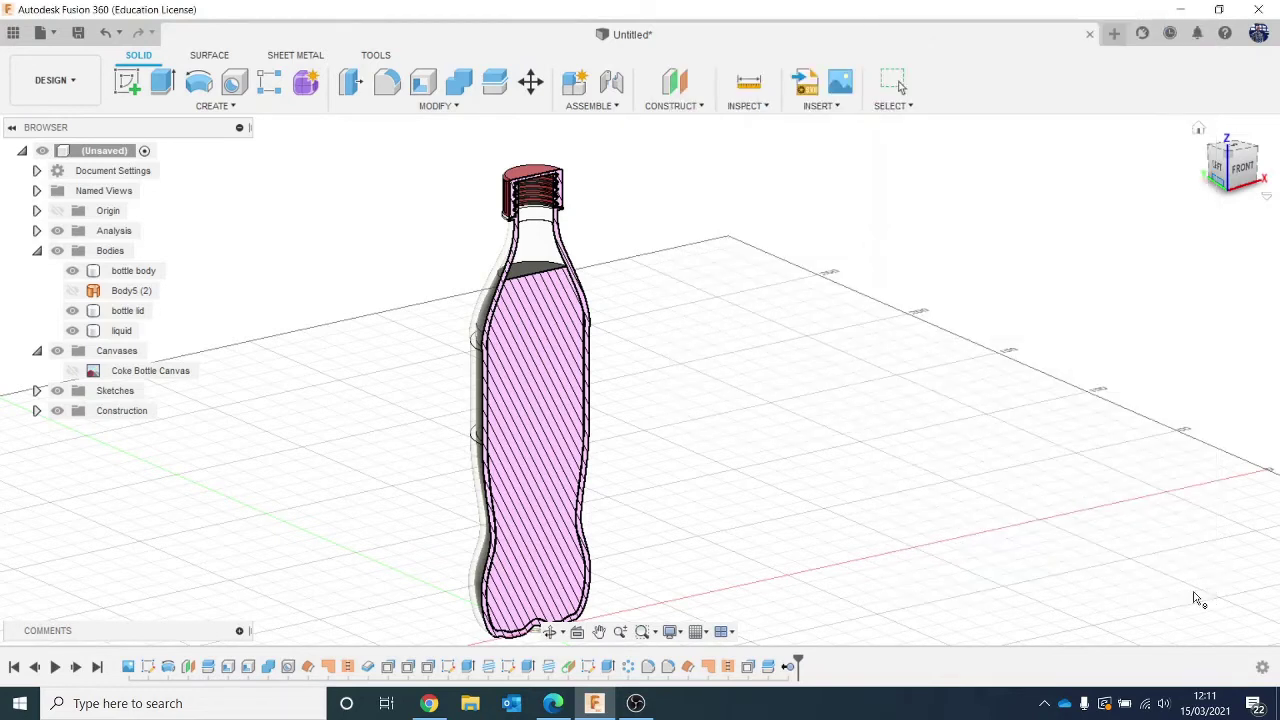
# Hide the section analysis and inspect the whole bottle with its dark liquid.
pyautogui.click(58, 231)
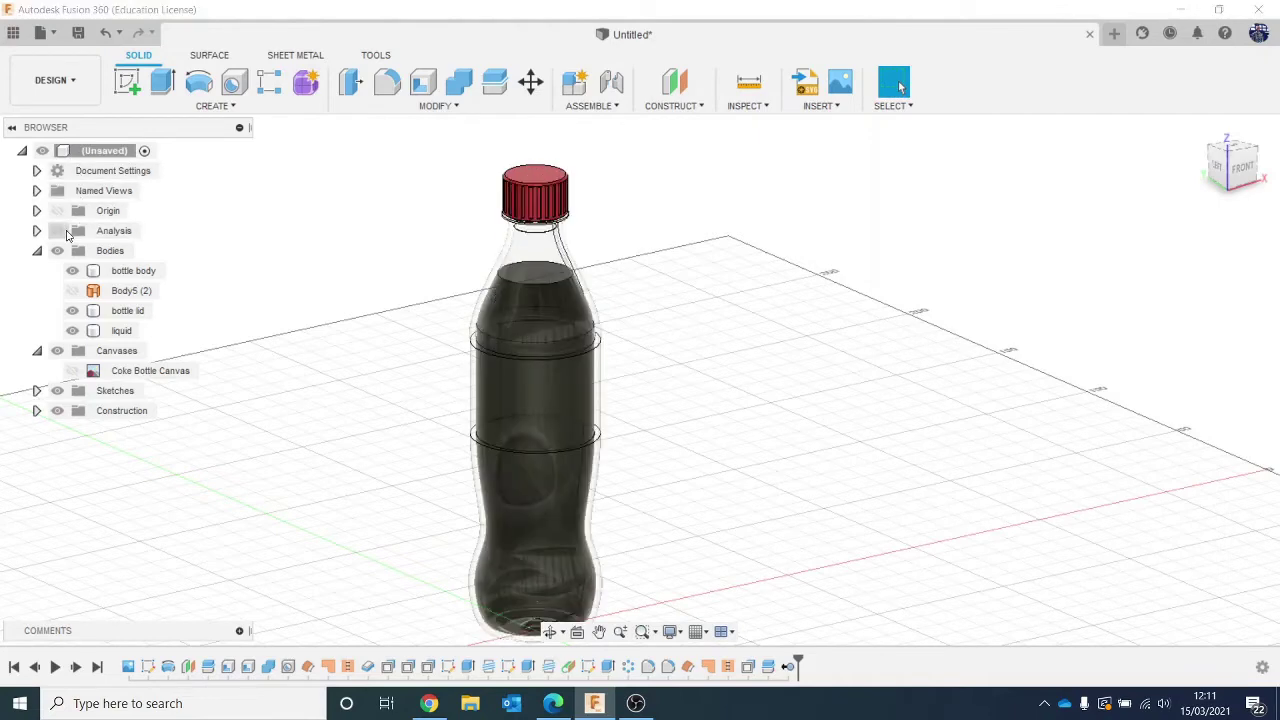
pyautogui.scroll(2, 712, 401)
pyautogui.scroll(3, 710, 401)
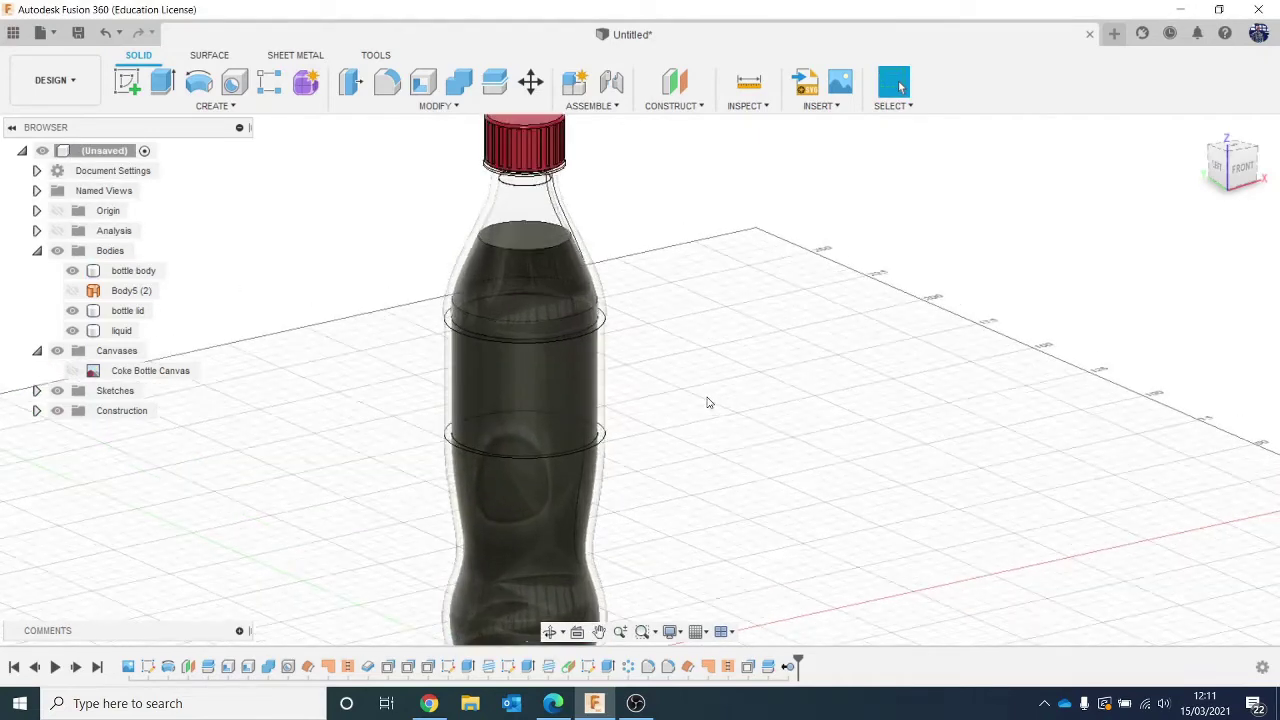
pyautogui.scroll(-3, 706, 402)
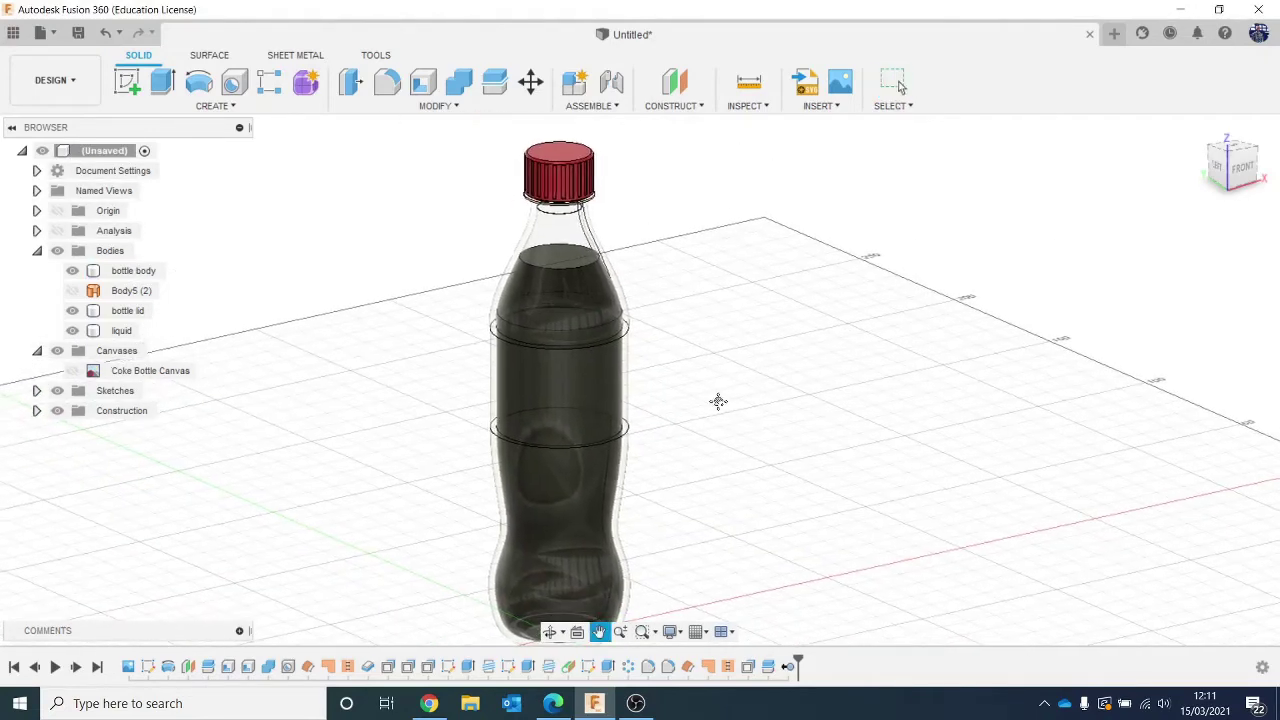
# Preview the bottle, lid and liquid in the Render workspace, and return to the Design workspace.
pyautogui.click(52, 99)
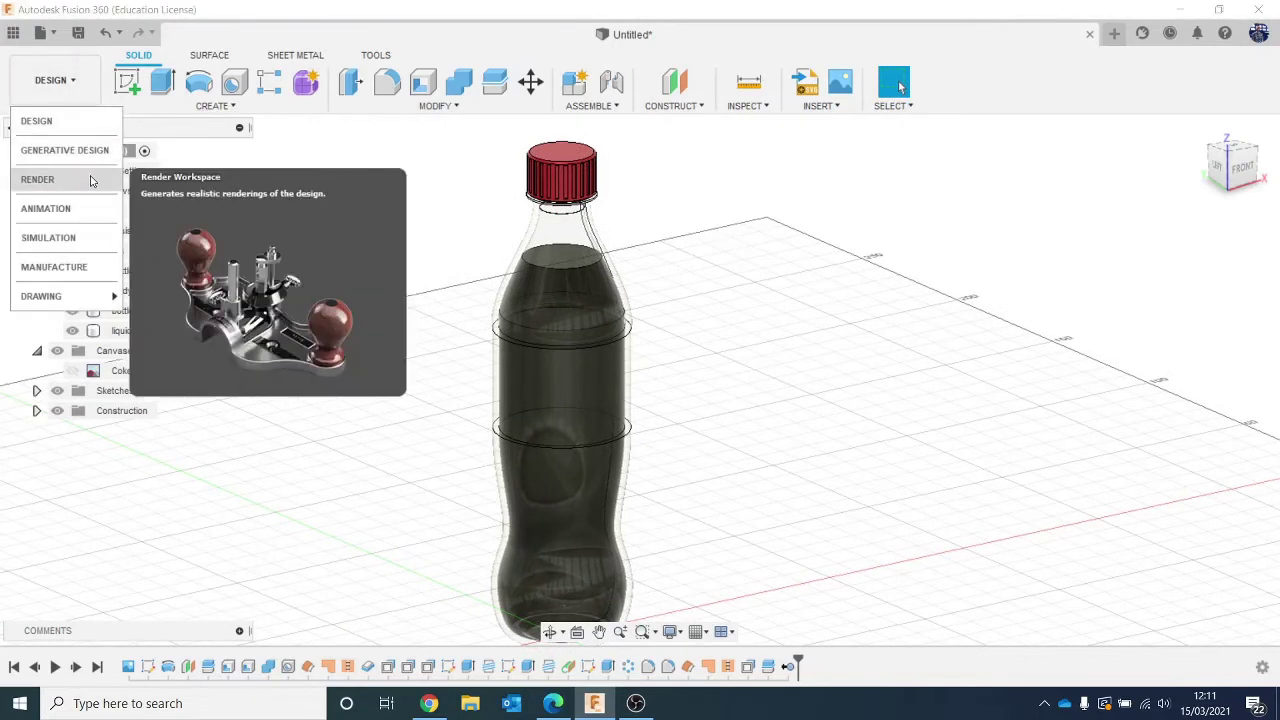
pyautogui.click(38, 179)
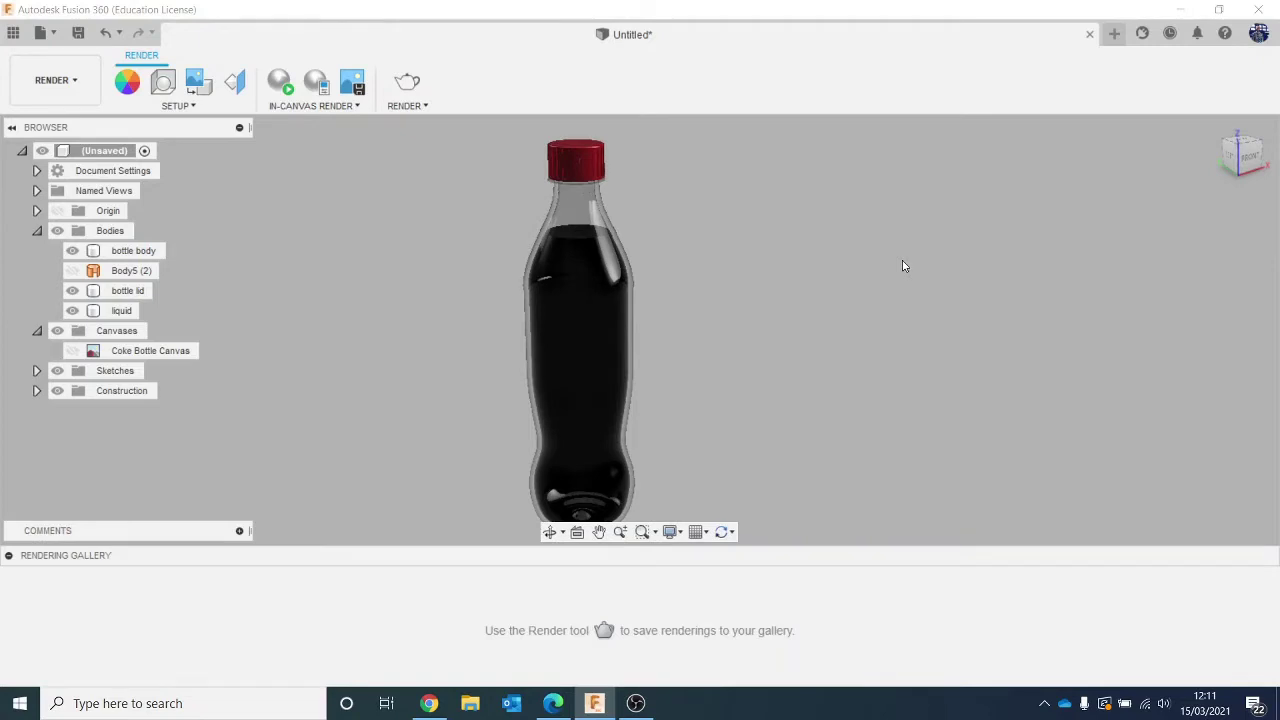
pyautogui.click(540, 292)
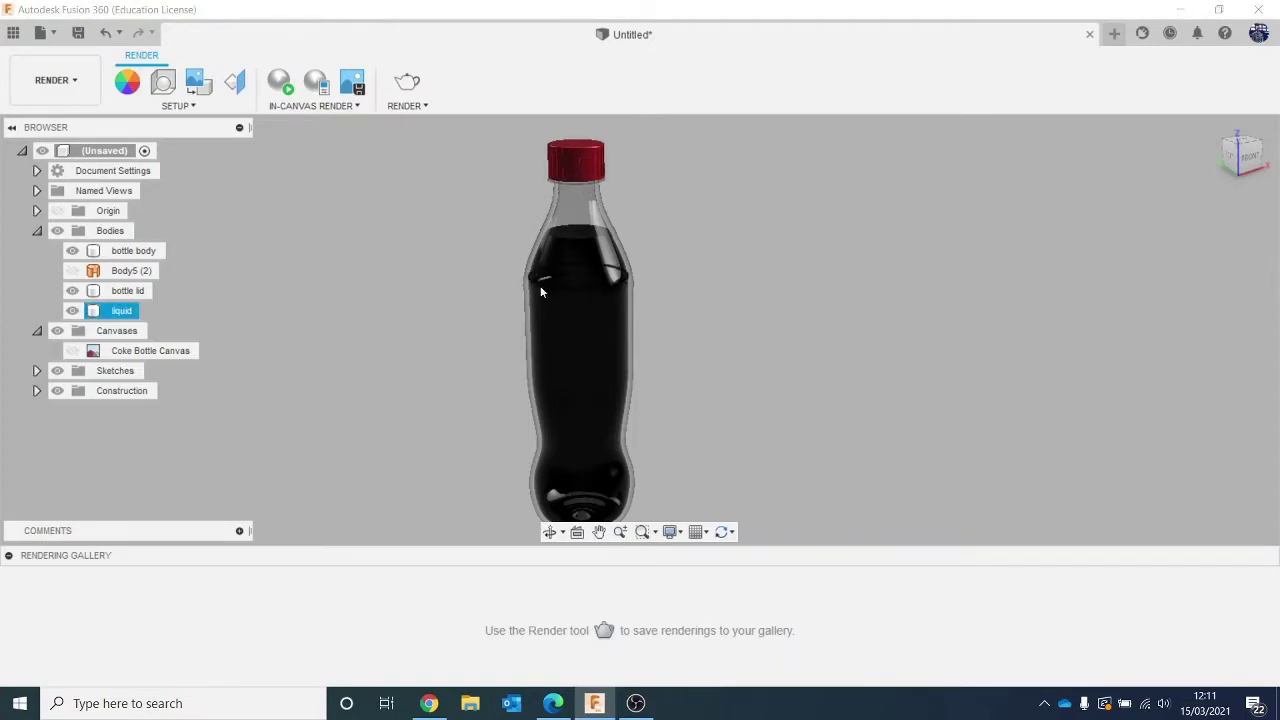
pyautogui.click(548, 300)
pyautogui.click(663, 252)
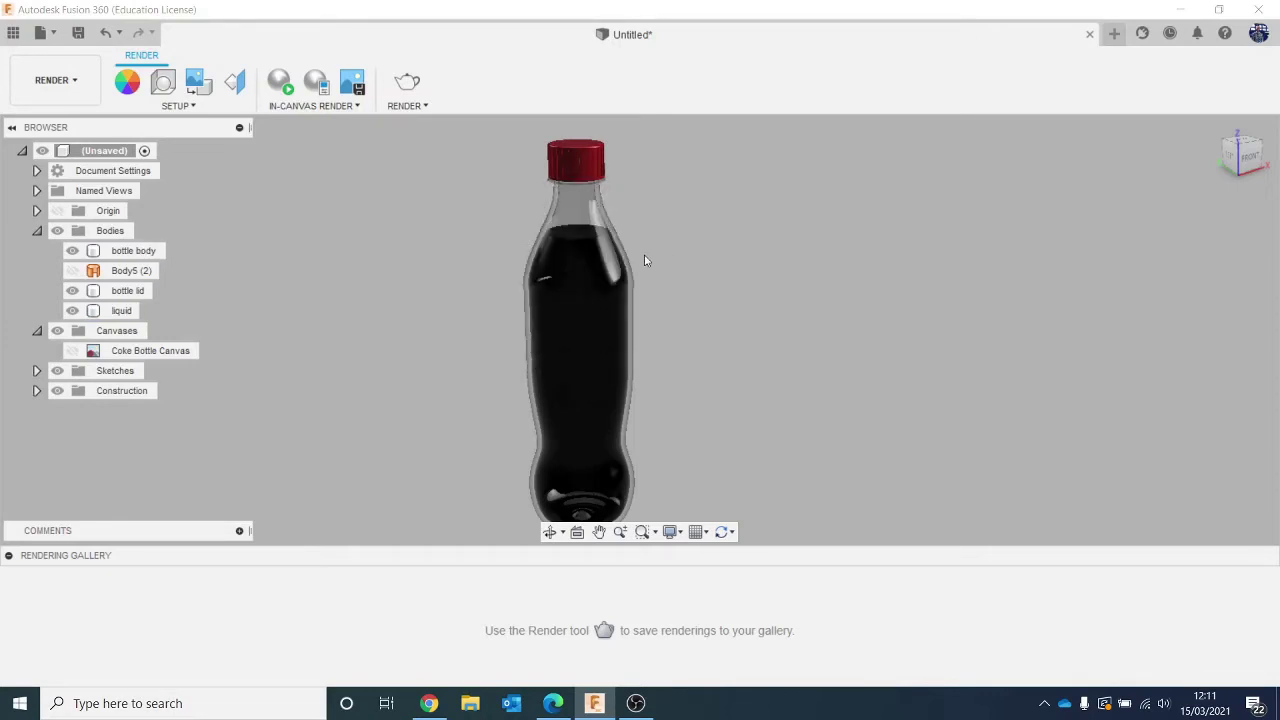
pyautogui.click(93, 75)
pyautogui.click(60, 121)
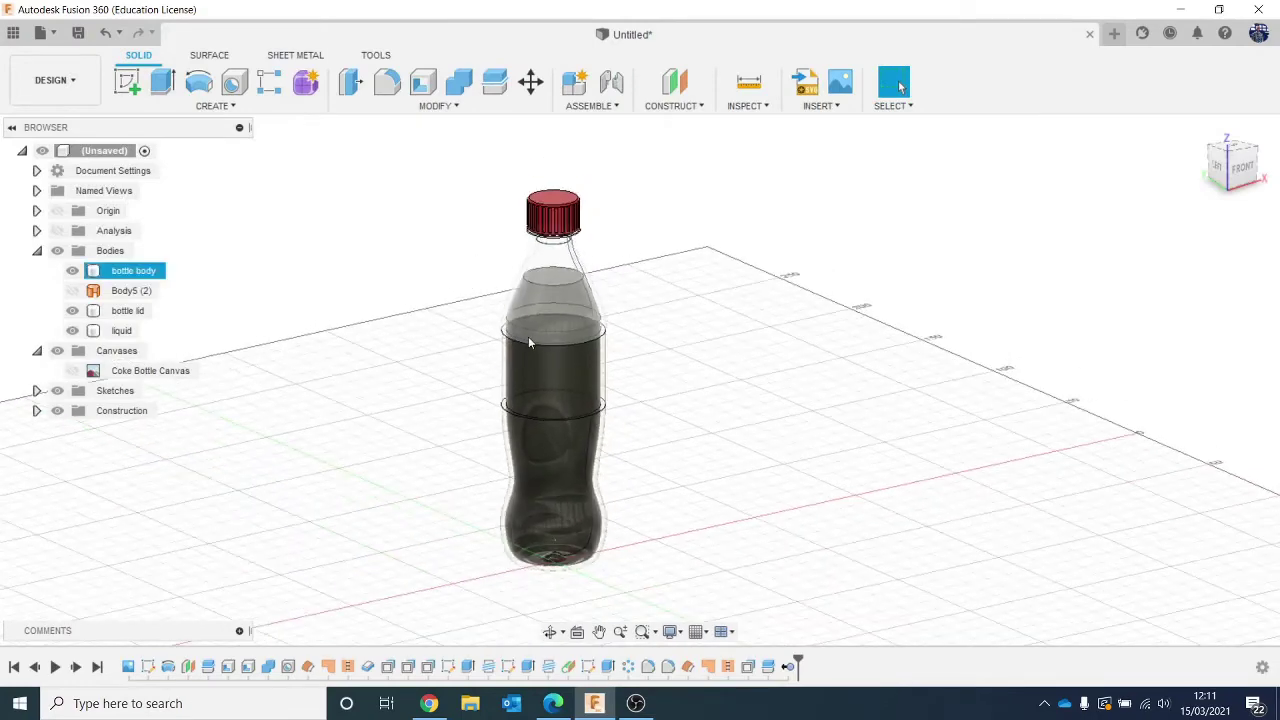
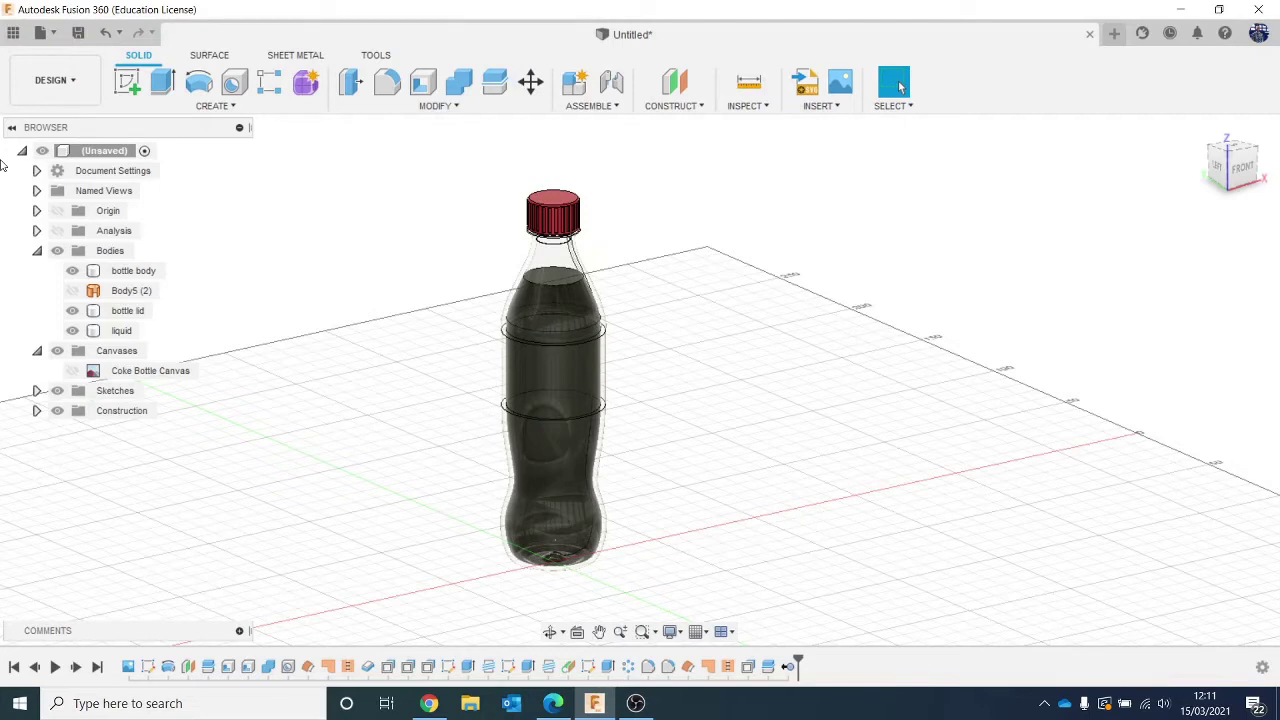
# Create an active internal standard component named "bottle 1" under the top-level design.
pyautogui.rightClick(100, 152)
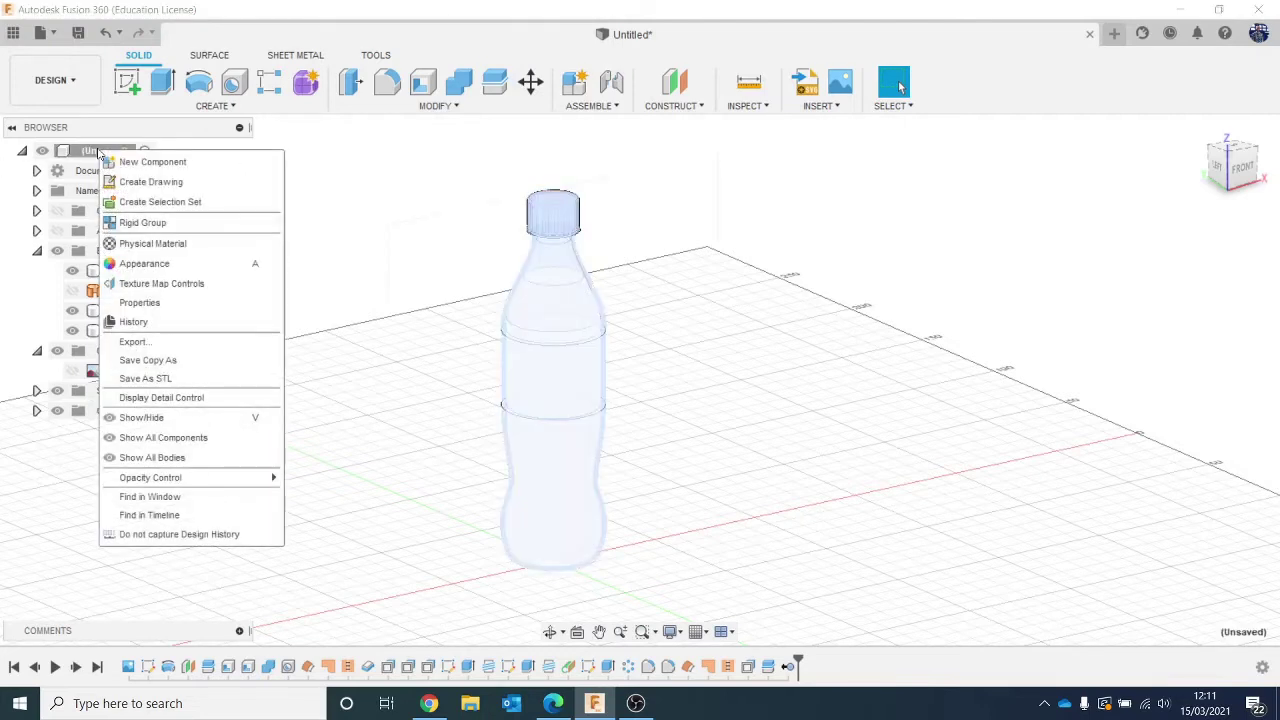
pyautogui.click(150, 162)
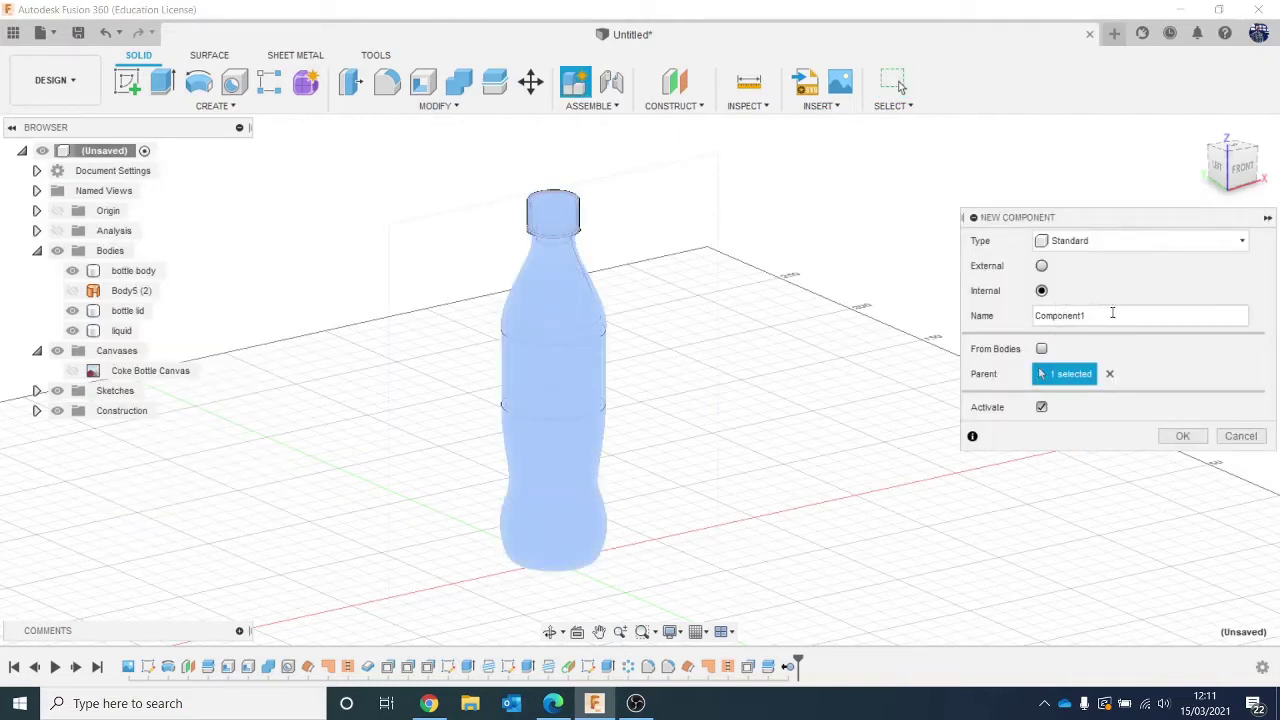
pyautogui.moveTo(1086, 316); pyautogui.dragTo(1028, 300)
pyautogui.write('bottle 1')
pyautogui.press('Return')
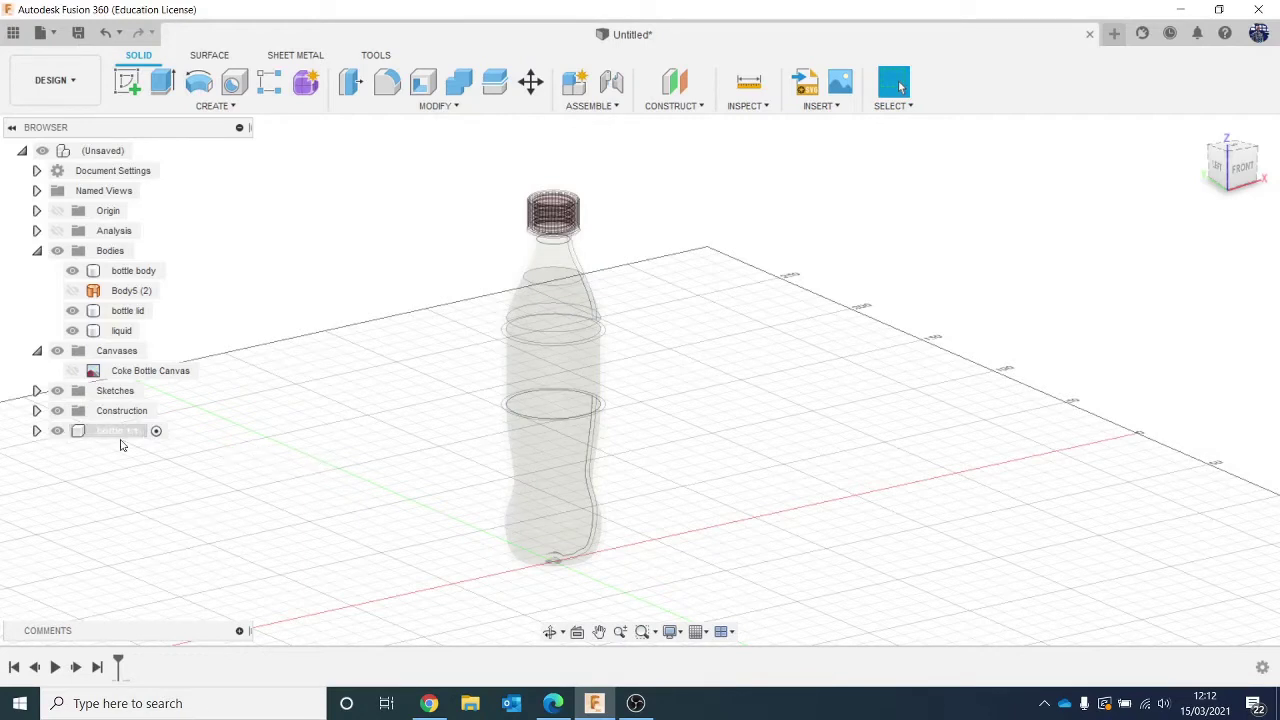
# Compare the active component states by activating the top-level design and reactivating the bottle 1 component.
pyautogui.click(526, 357)
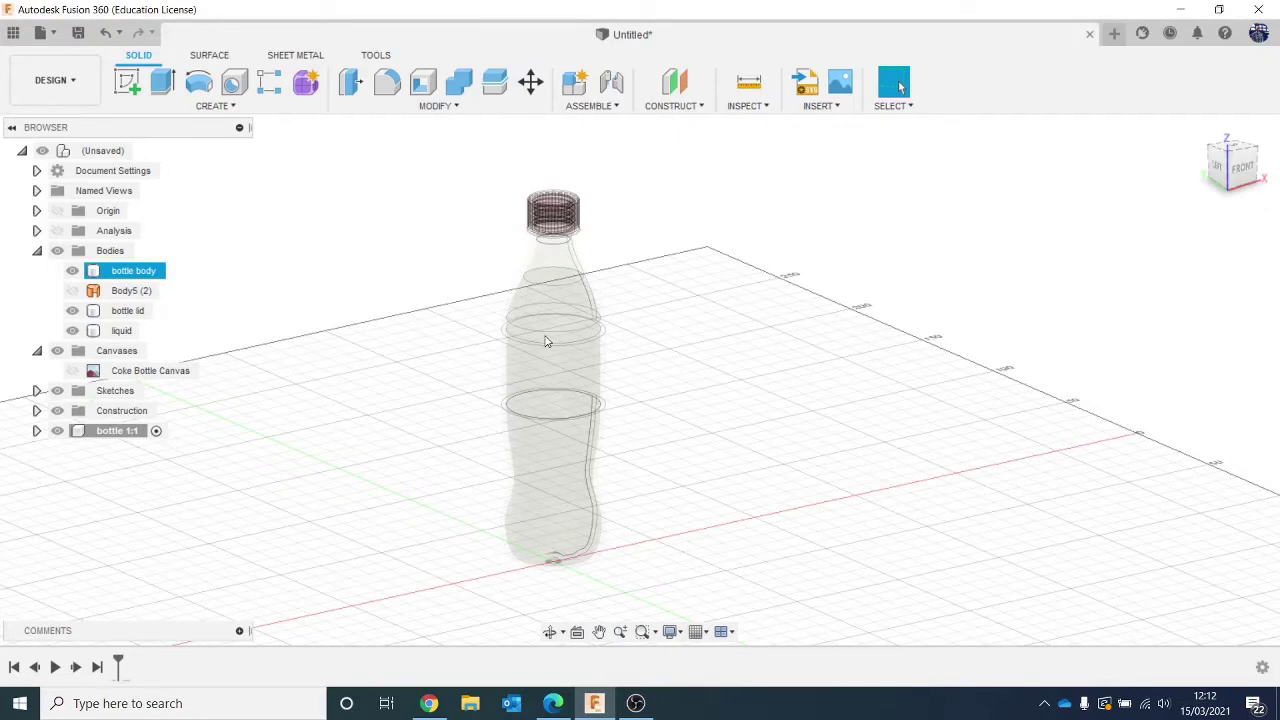
pyautogui.press('Escape')
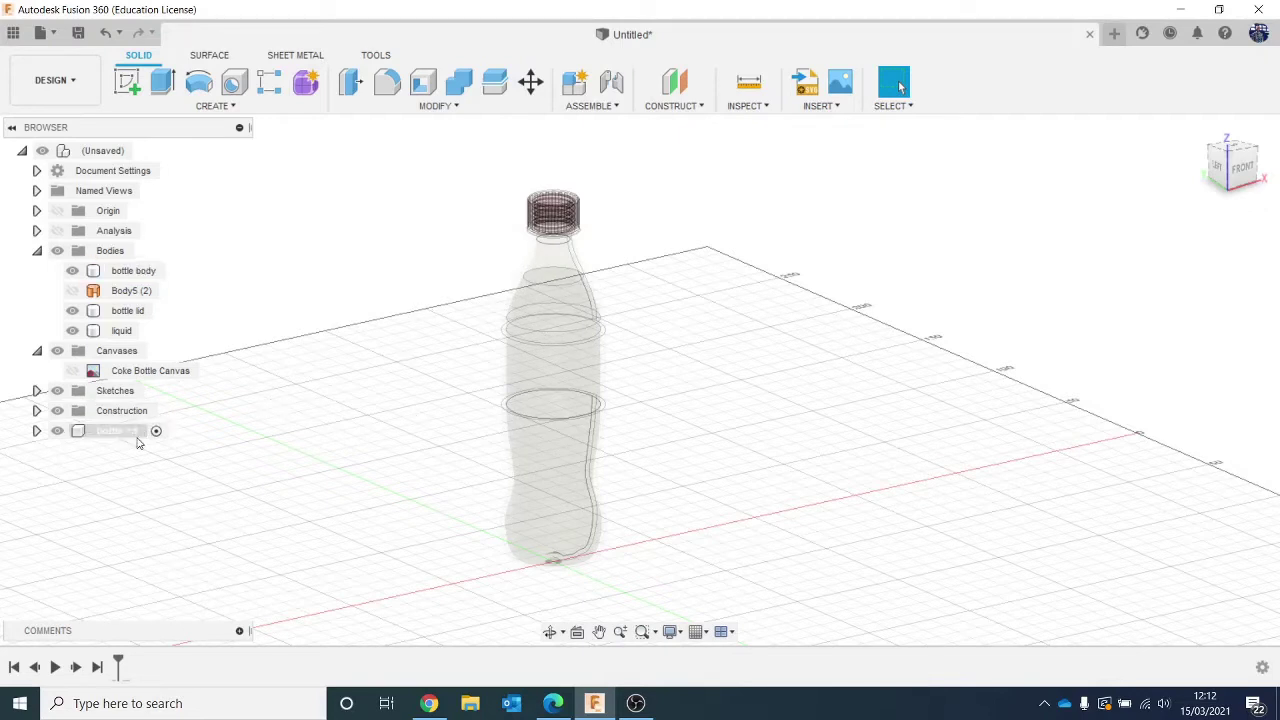
pyautogui.click(156, 431)
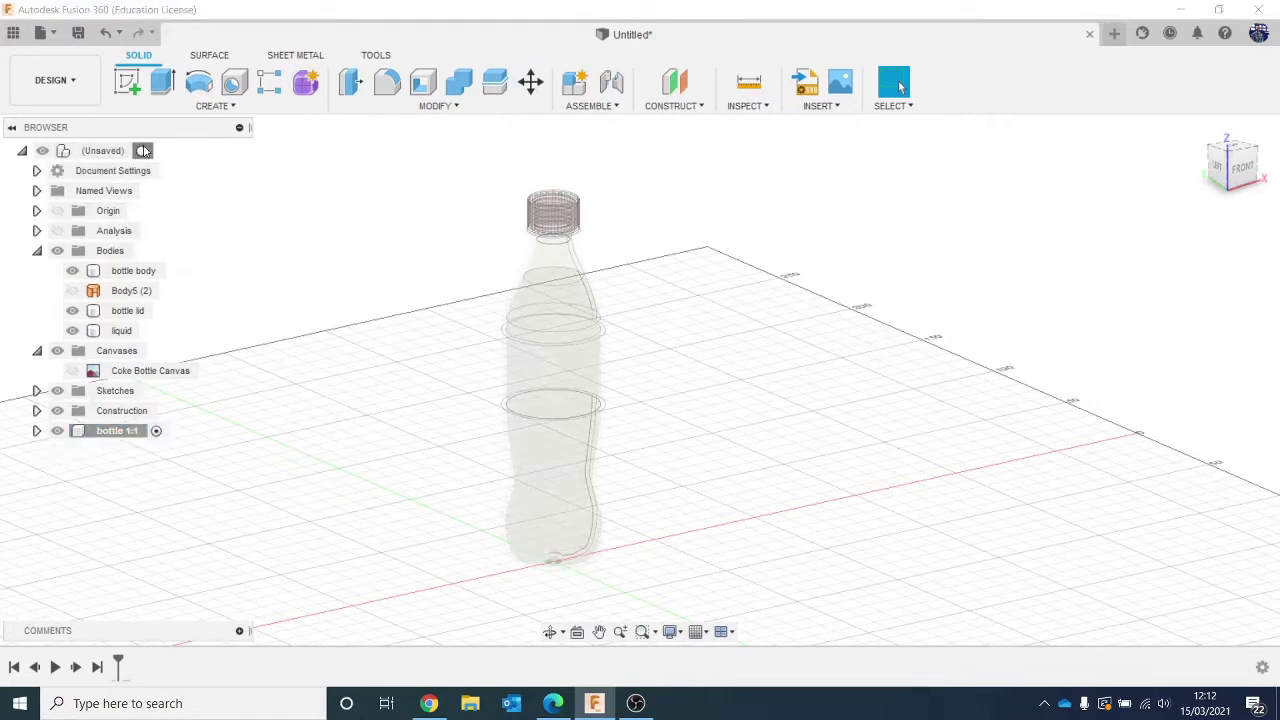
pyautogui.click(144, 150)
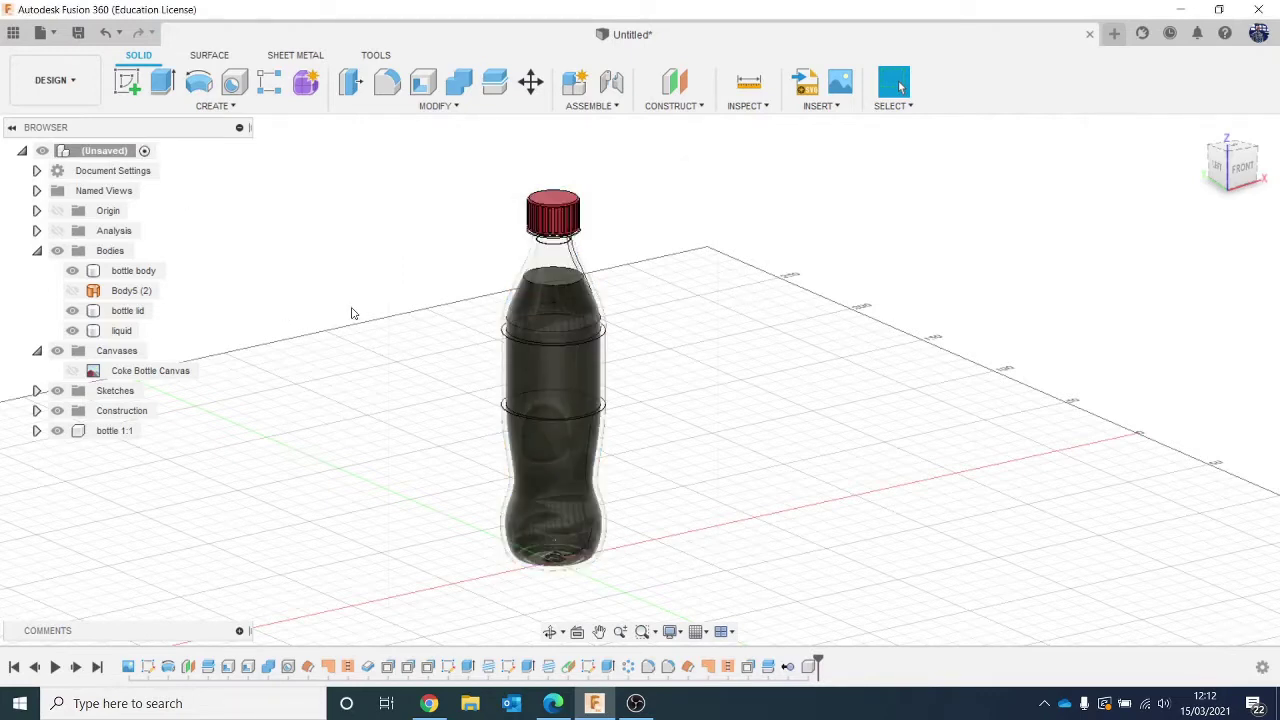
pyautogui.click(155, 431)
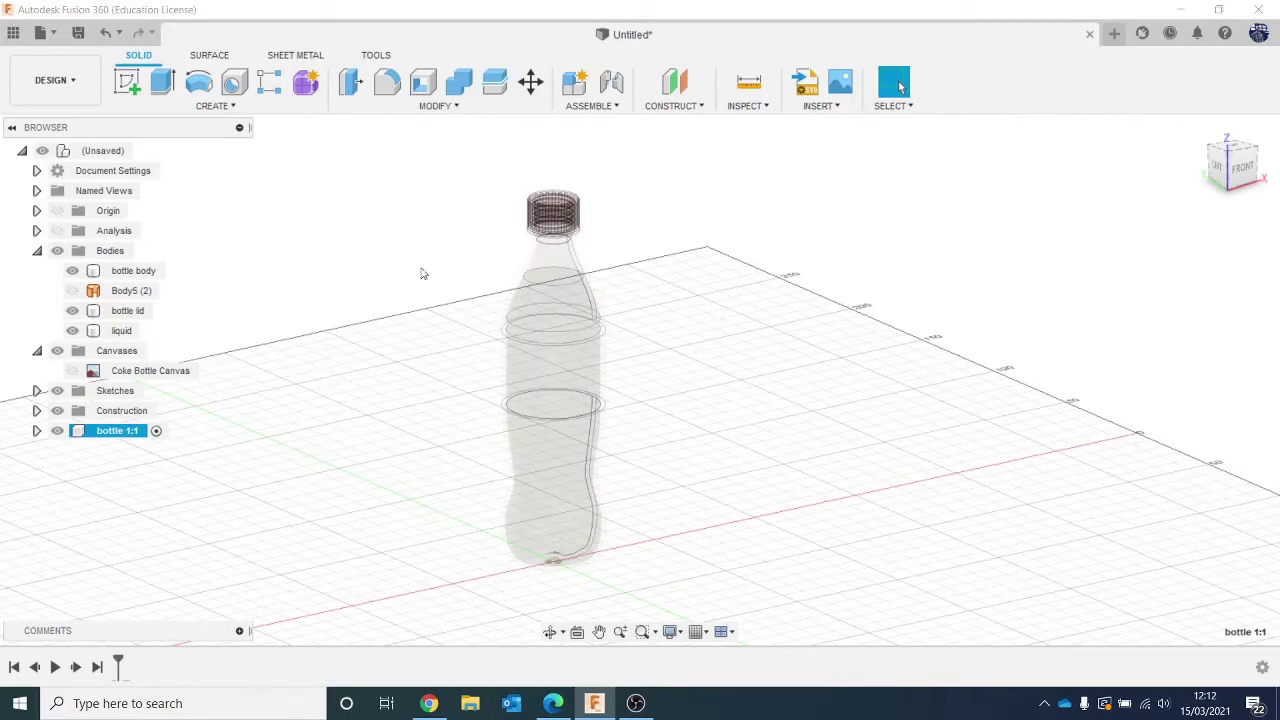
# Save the design as "bottle video" in the Intro to Fusion lessons 2020 Collyers project.
pyautogui.click(77, 33)
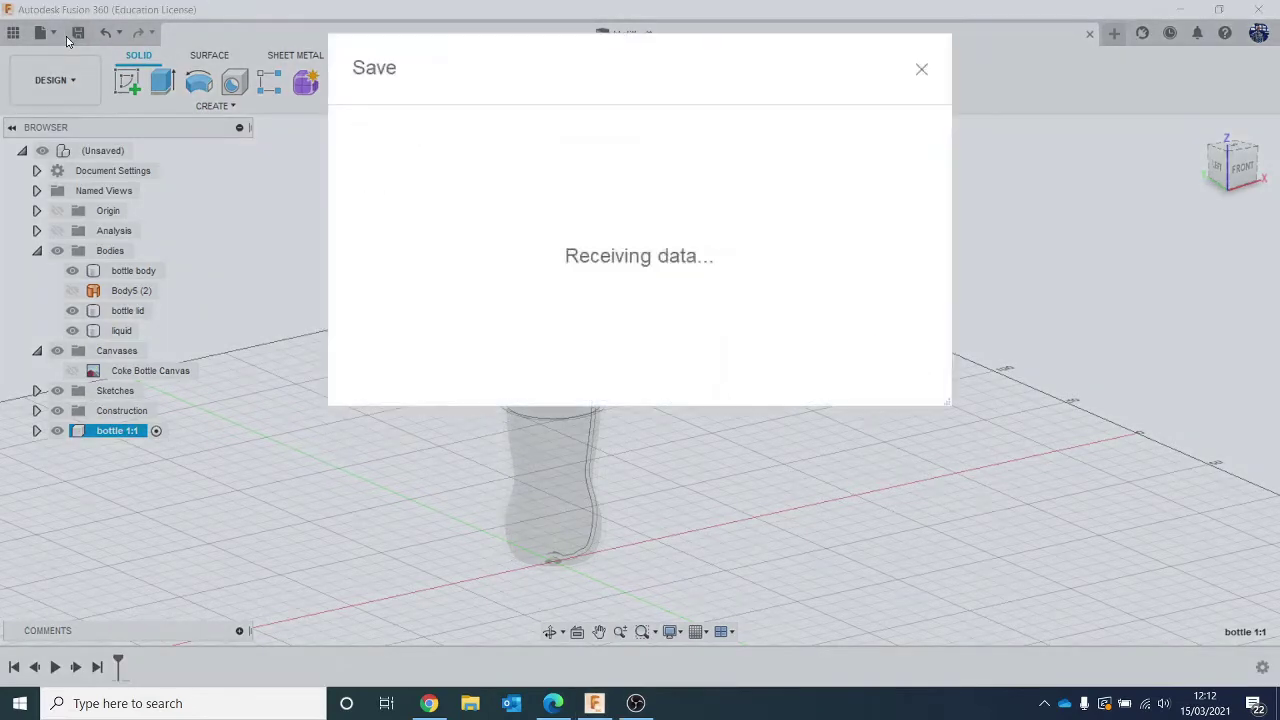
pyautogui.click(911, 219)
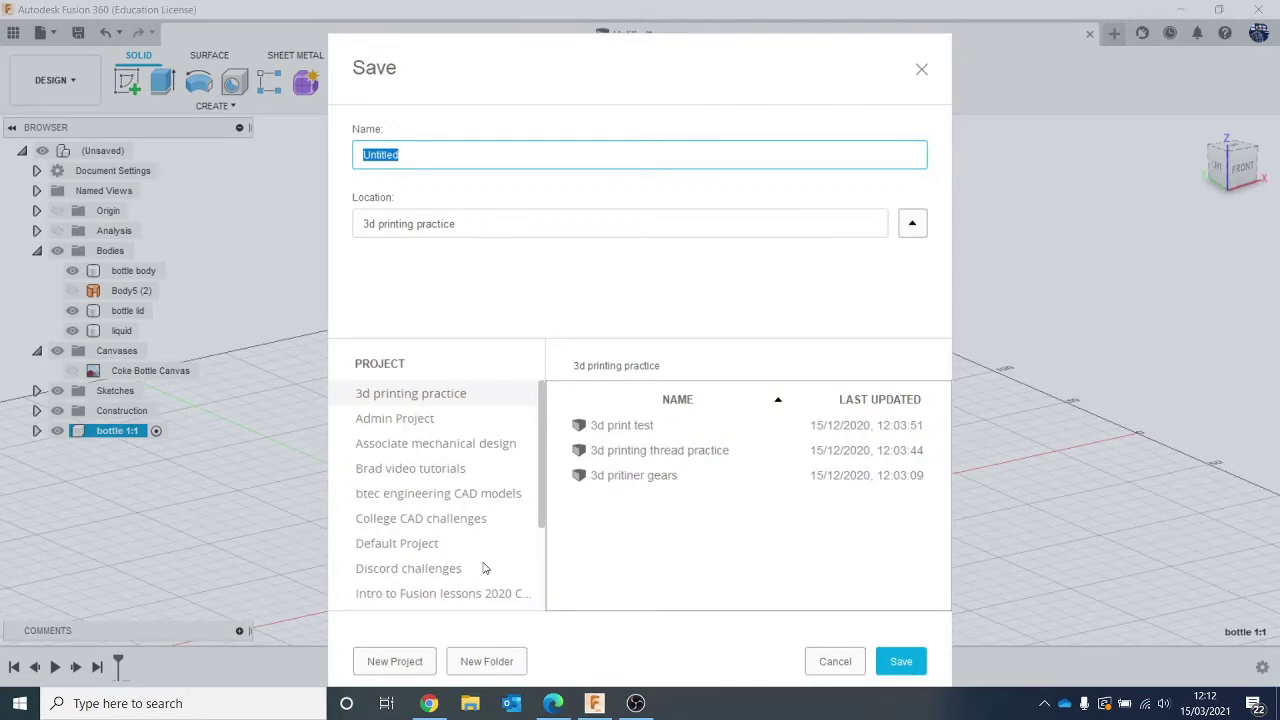
pyautogui.click(500, 594)
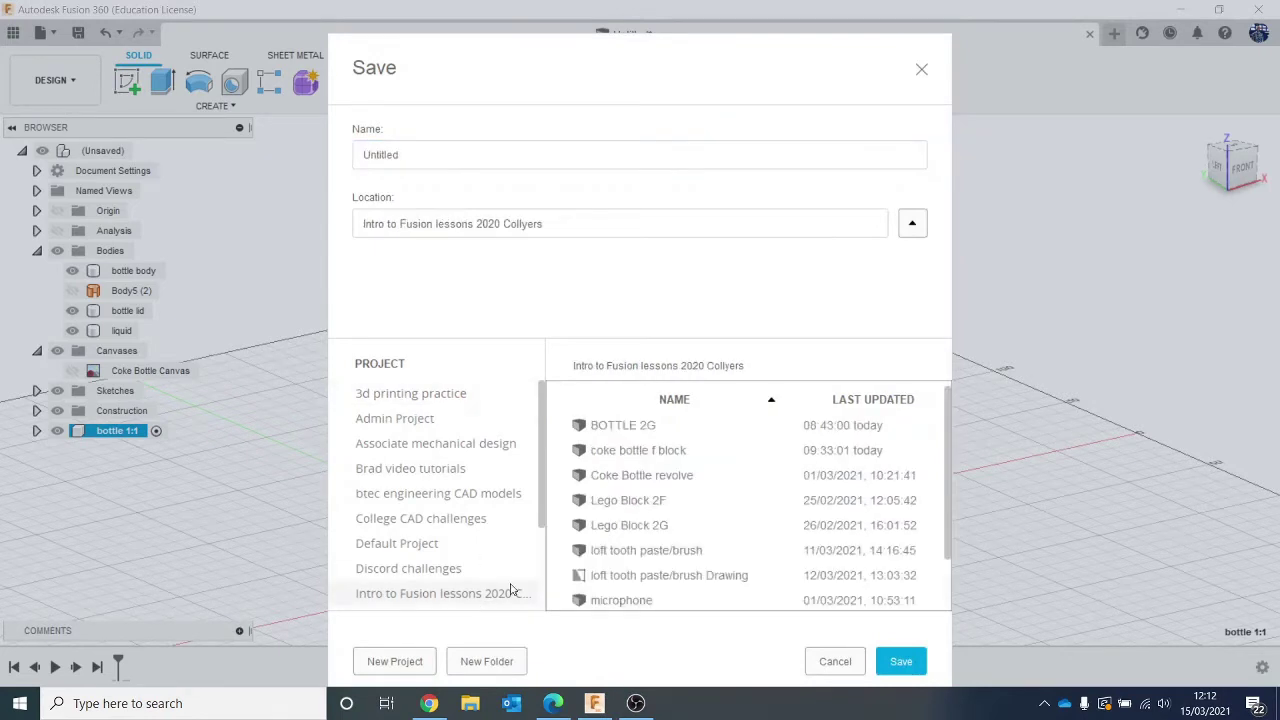
pyautogui.click(446, 162)
pyautogui.write('bo')
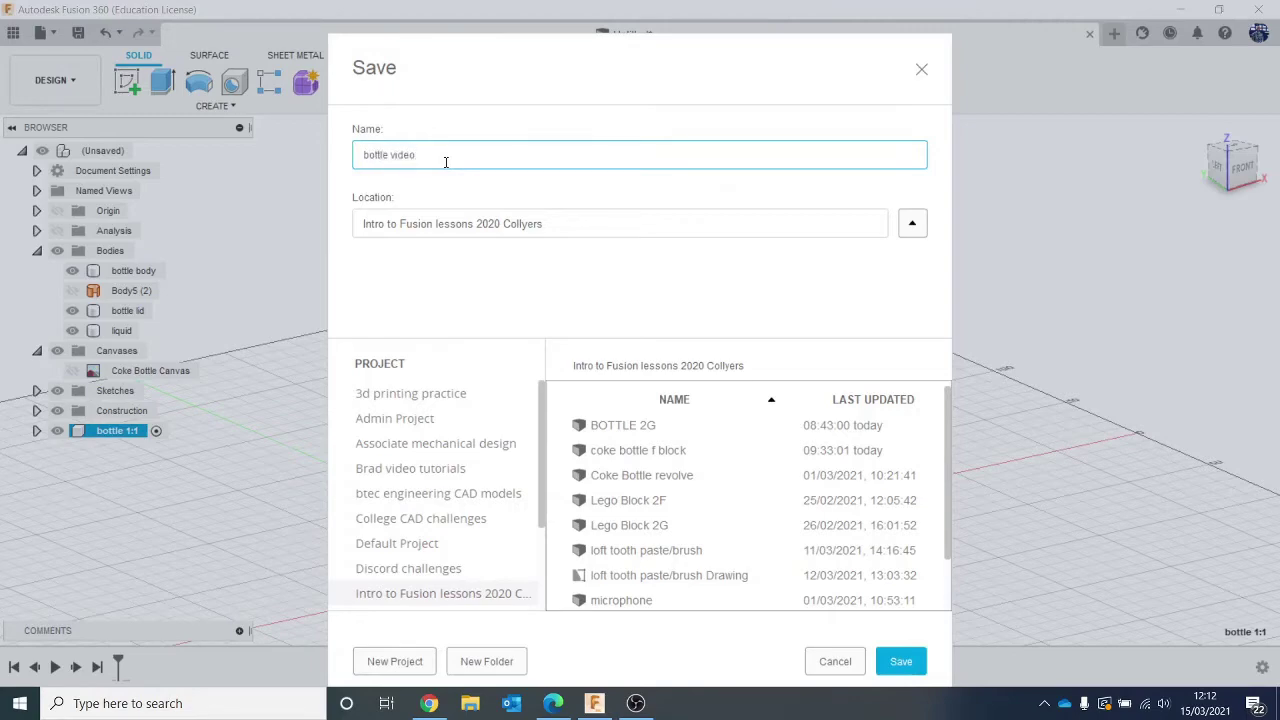
pyautogui.press('Return')
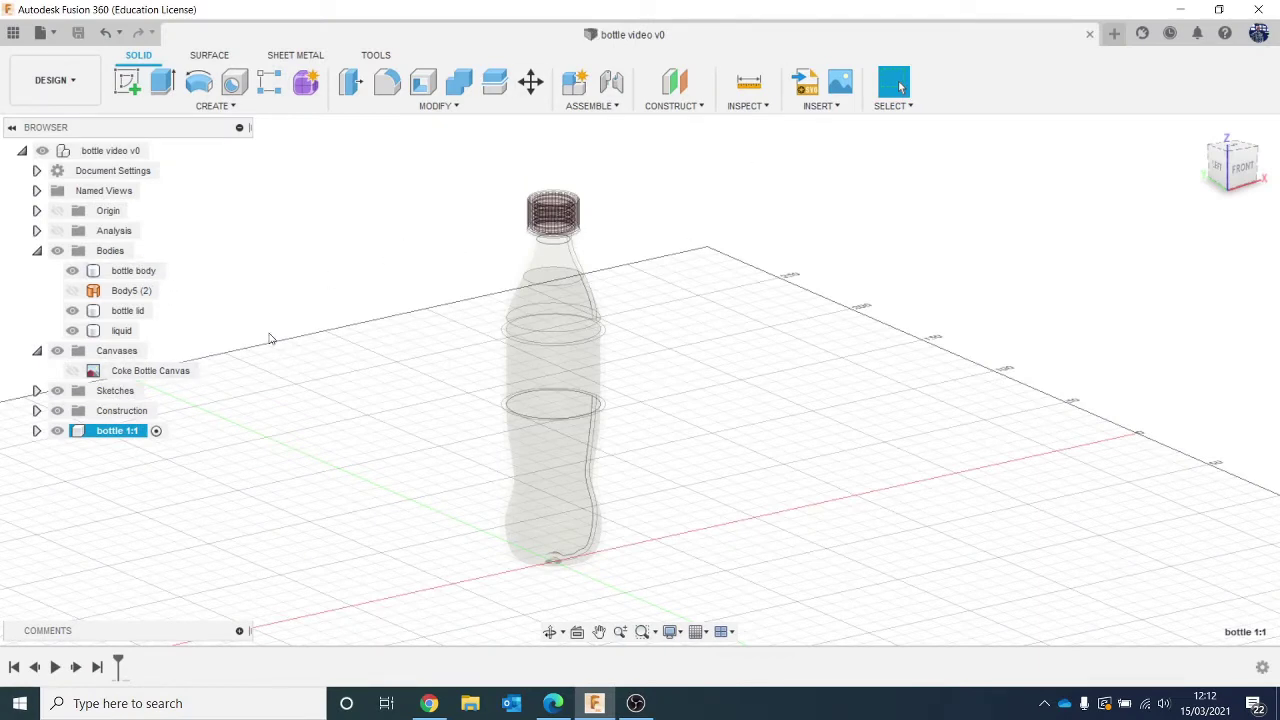
# Move the bottle body, bottle lid and liquid bodies into the bottle 1 component, and delete the leftover Body5 (2).
pyautogui.moveTo(175, 274); pyautogui.dragTo(126, 434)
pyautogui.moveTo(119, 292); pyautogui.dragTo(120, 400)
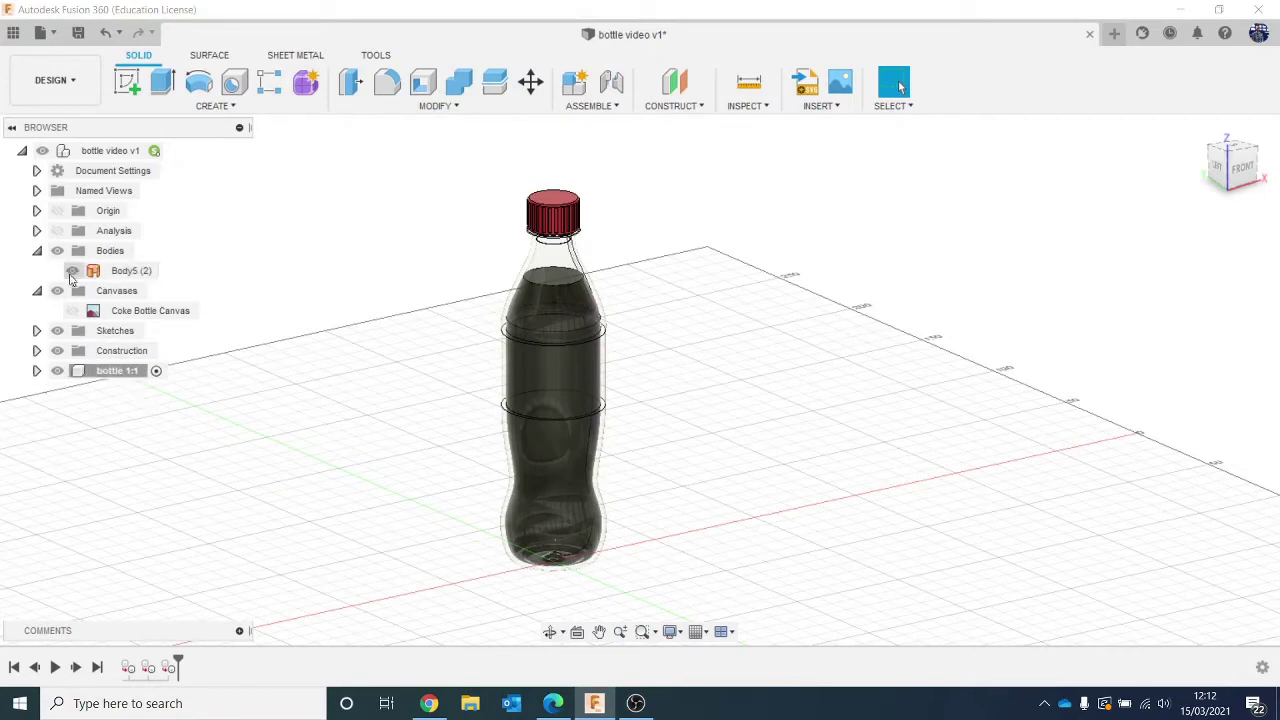
pyautogui.rightClick(130, 275)
pyautogui.click(225, 526)
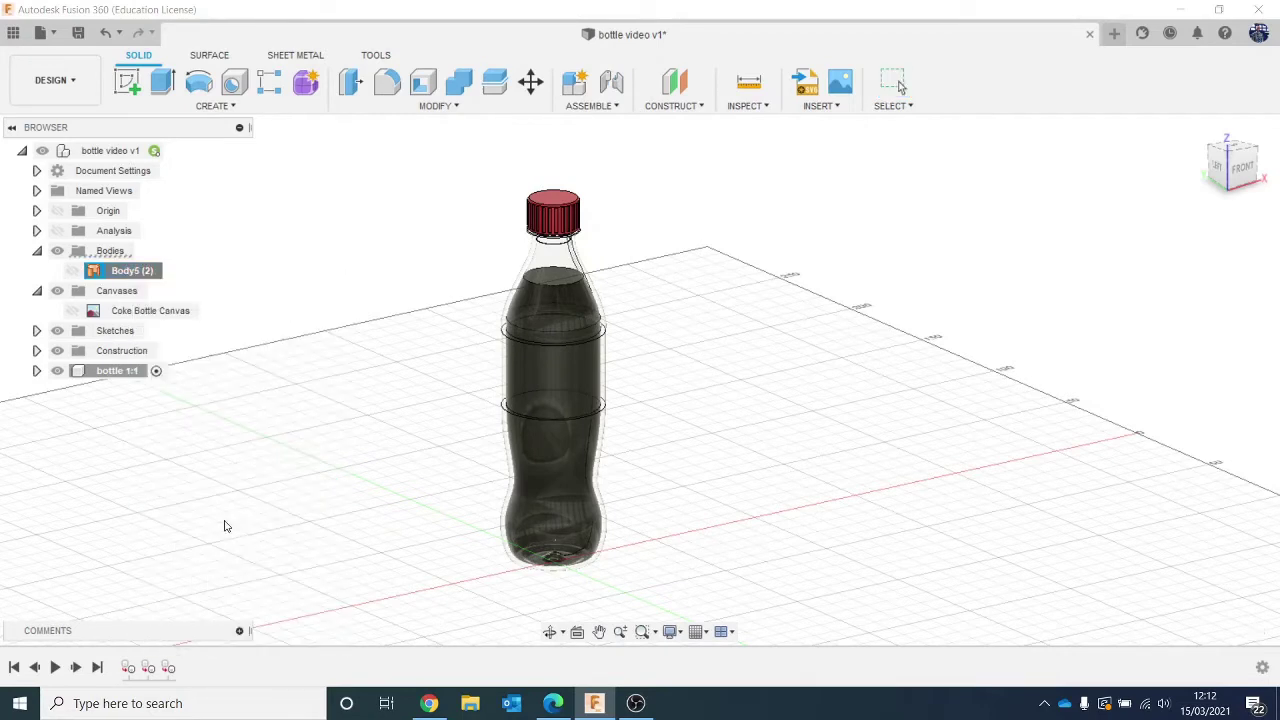
pyautogui.click(37, 331)
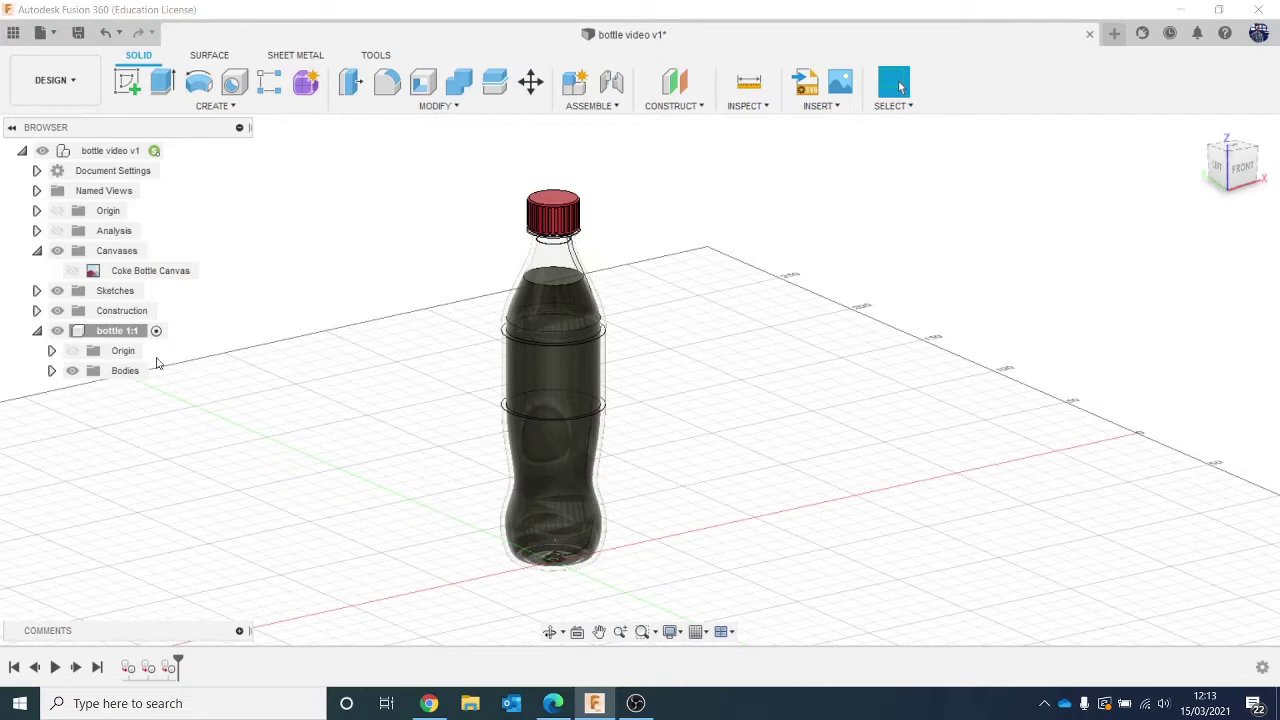
pyautogui.click(51, 371)
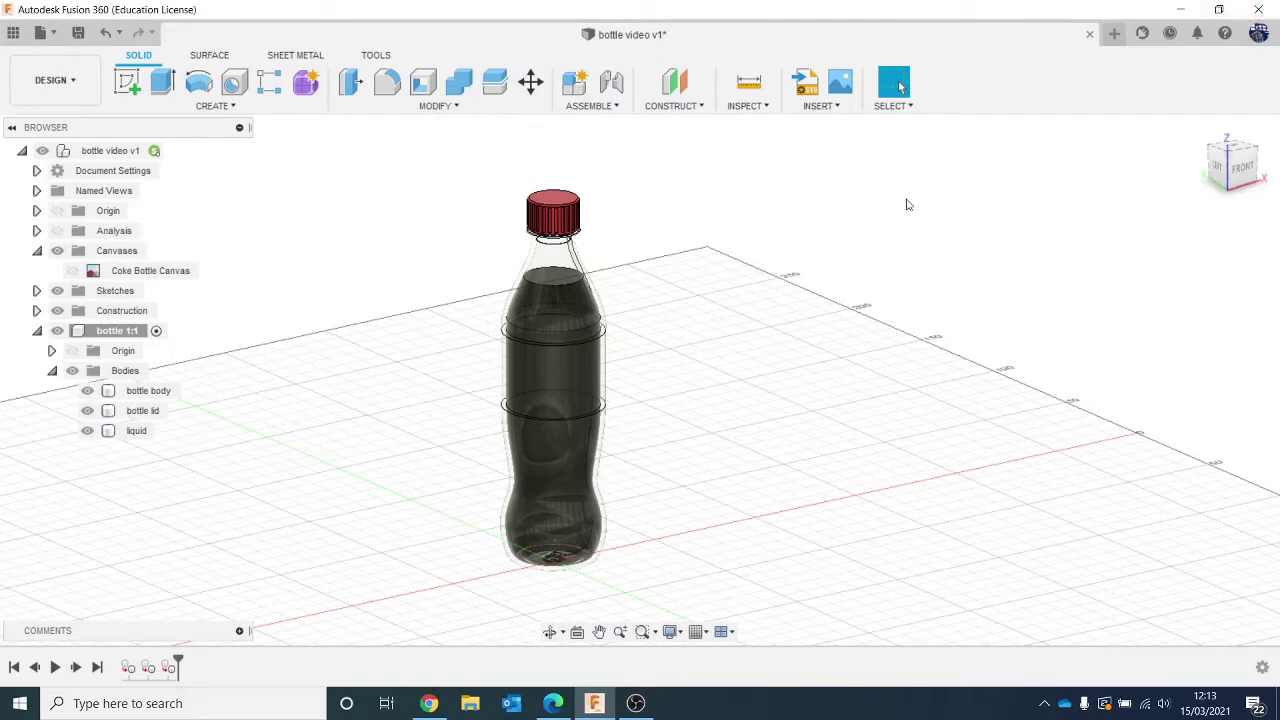
# Start a Decal using the Coke Bottle Label image from the computer's Coke Bottle folder.
pyautogui.click(826, 106)
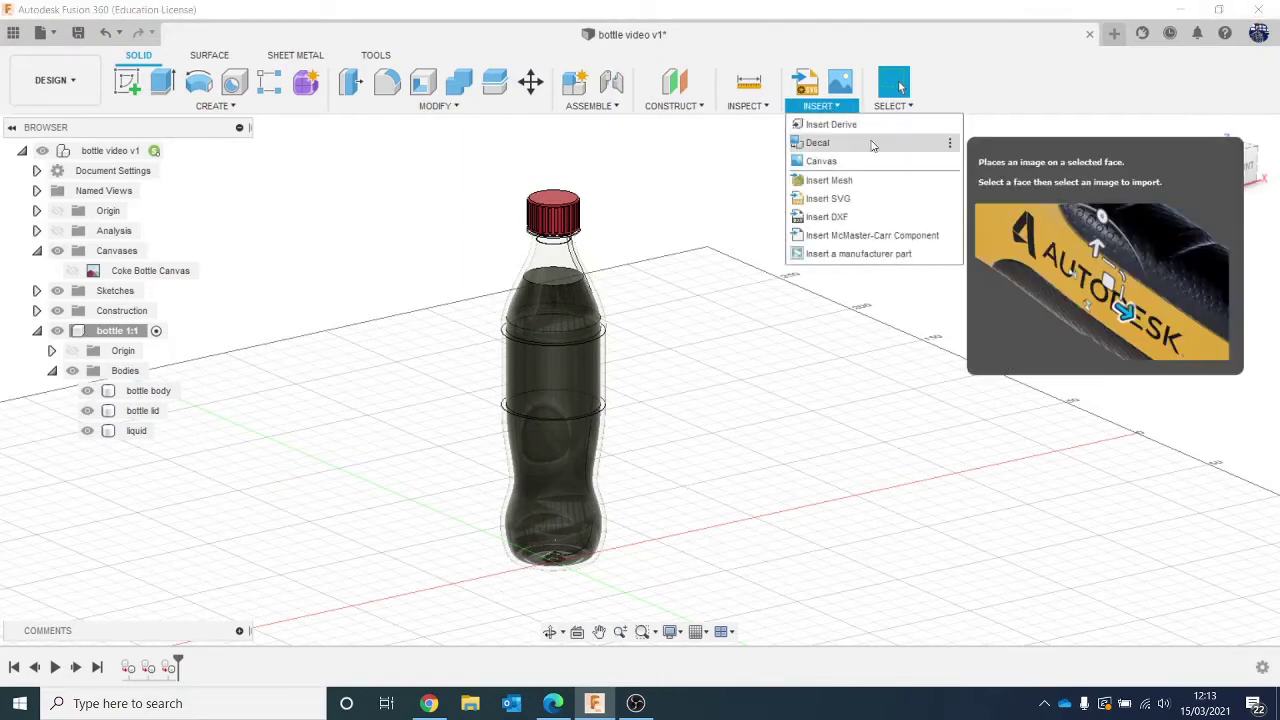
pyautogui.click(872, 143)
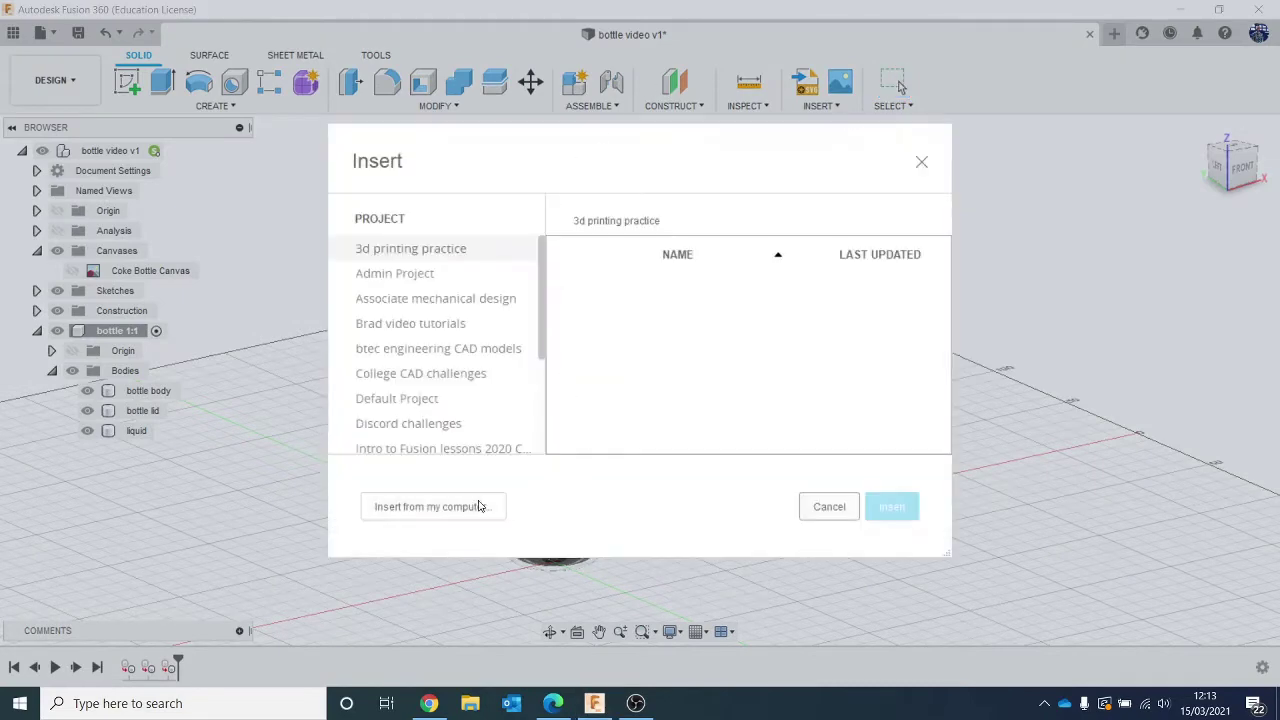
pyautogui.click(477, 507)
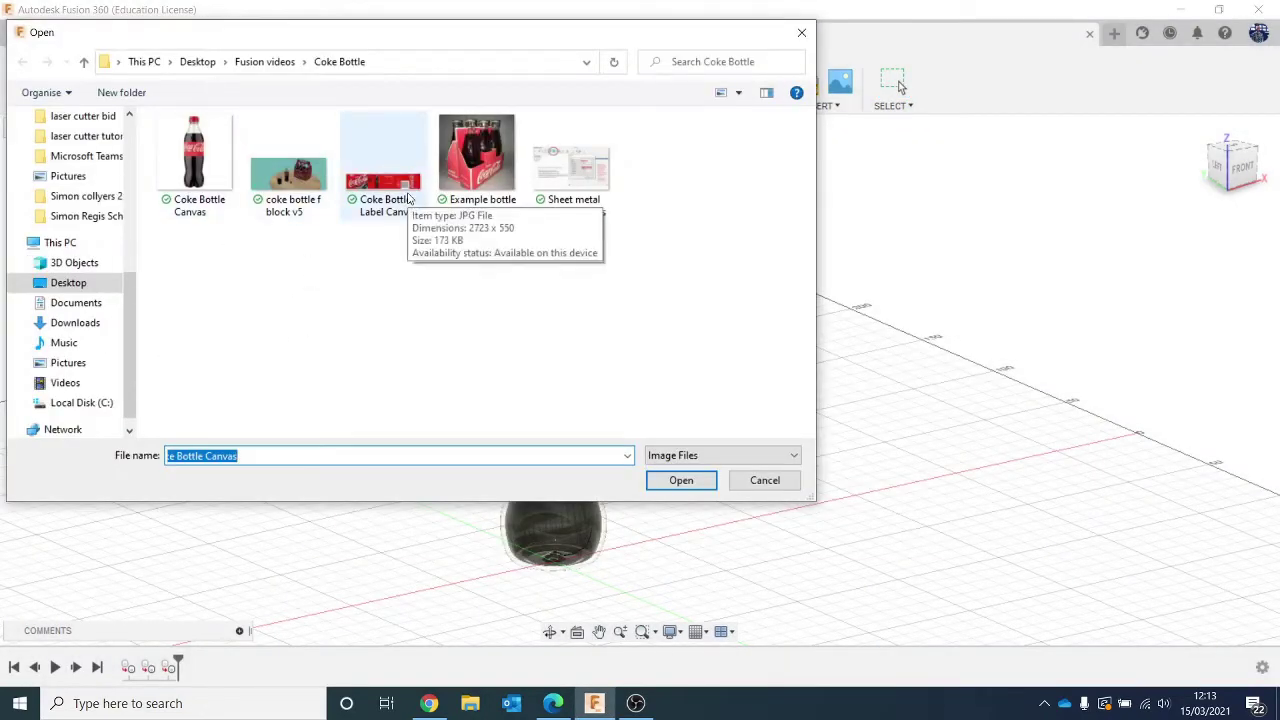
pyautogui.doubleClick(405, 190)
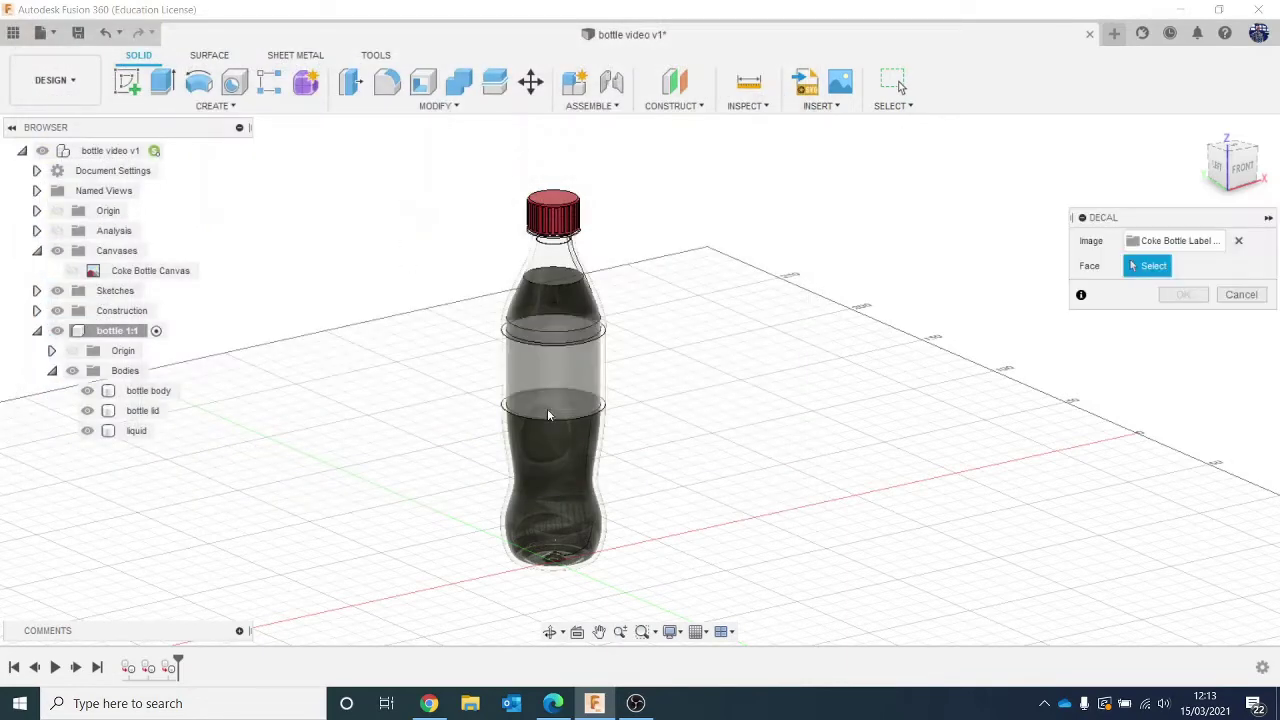
# Place the label decal on the bottle's middle band with a Z angle of -90 deg.
pyautogui.click(578, 428)
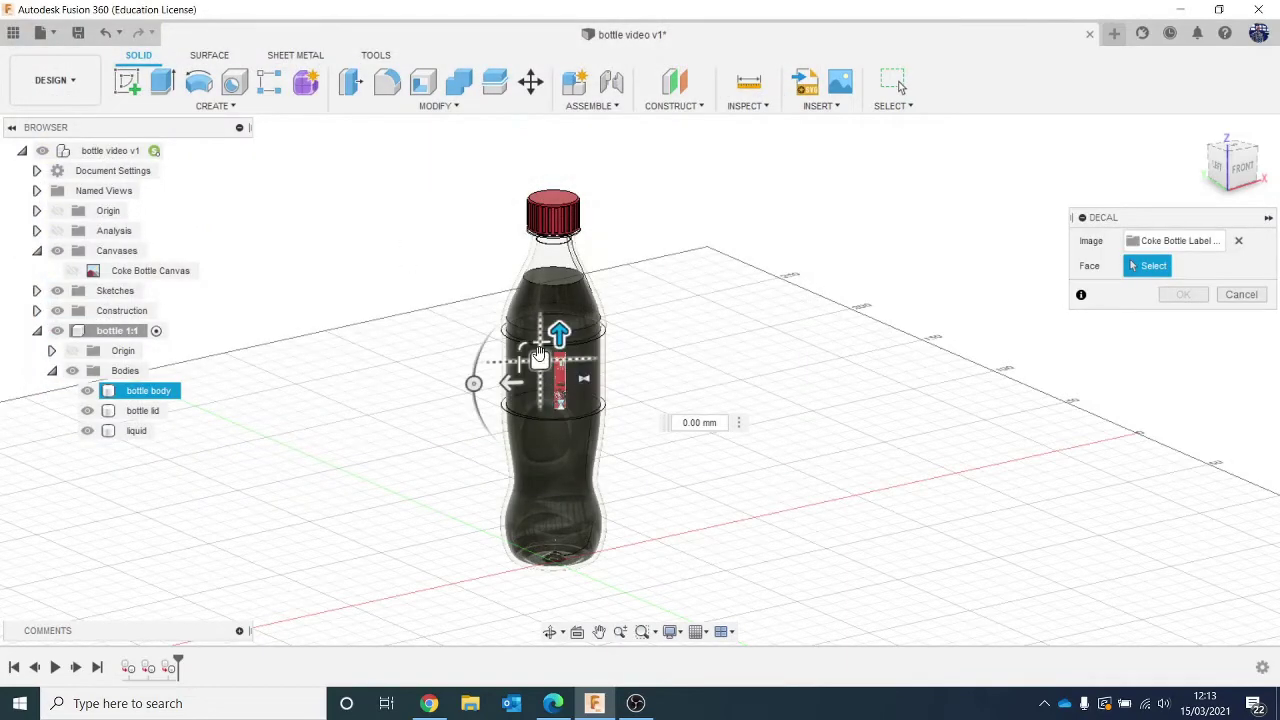
pyautogui.scroll(5, 570, 404)
pyautogui.scroll(2, 570, 404)
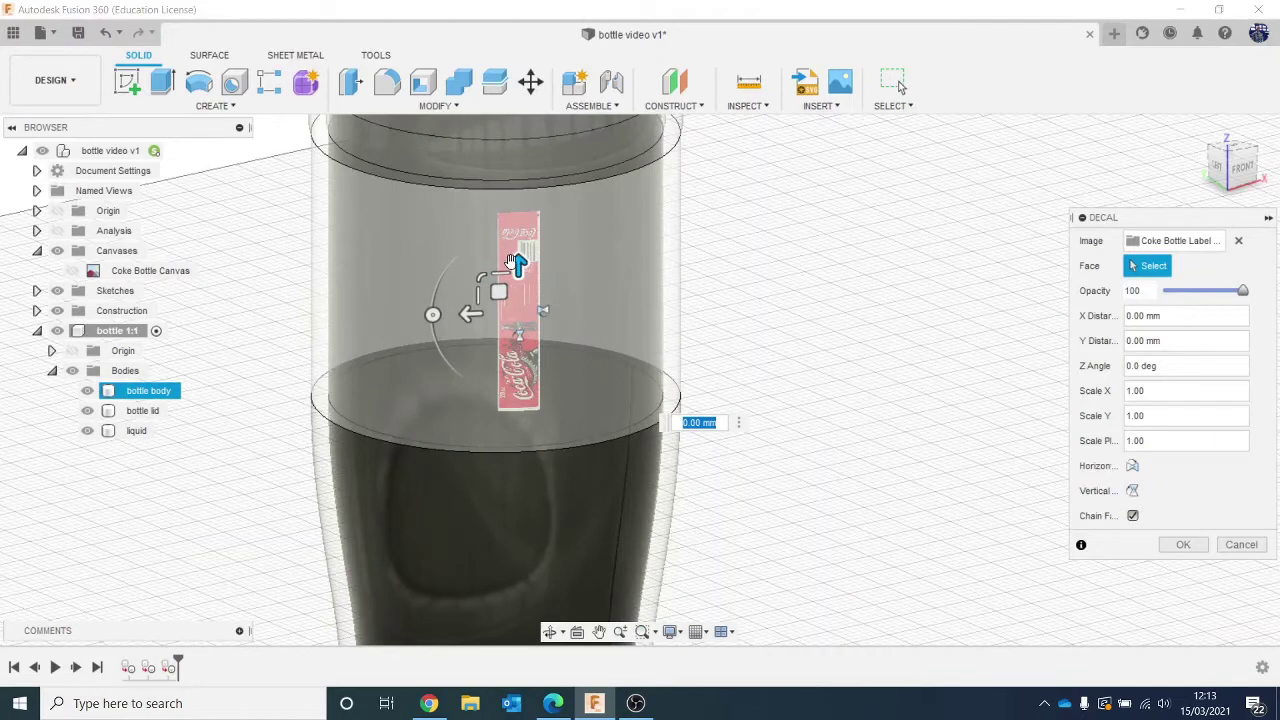
pyautogui.moveTo(432, 315); pyautogui.dragTo(508, 235)
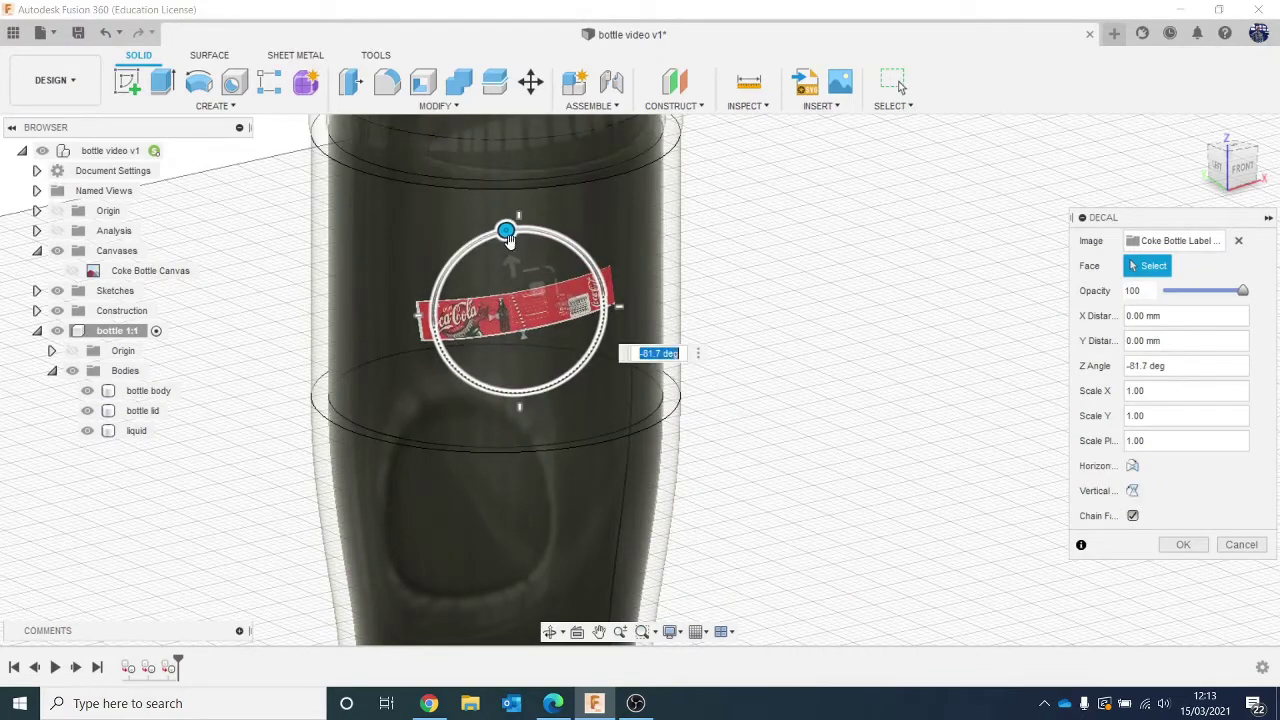
pyautogui.write('-90')
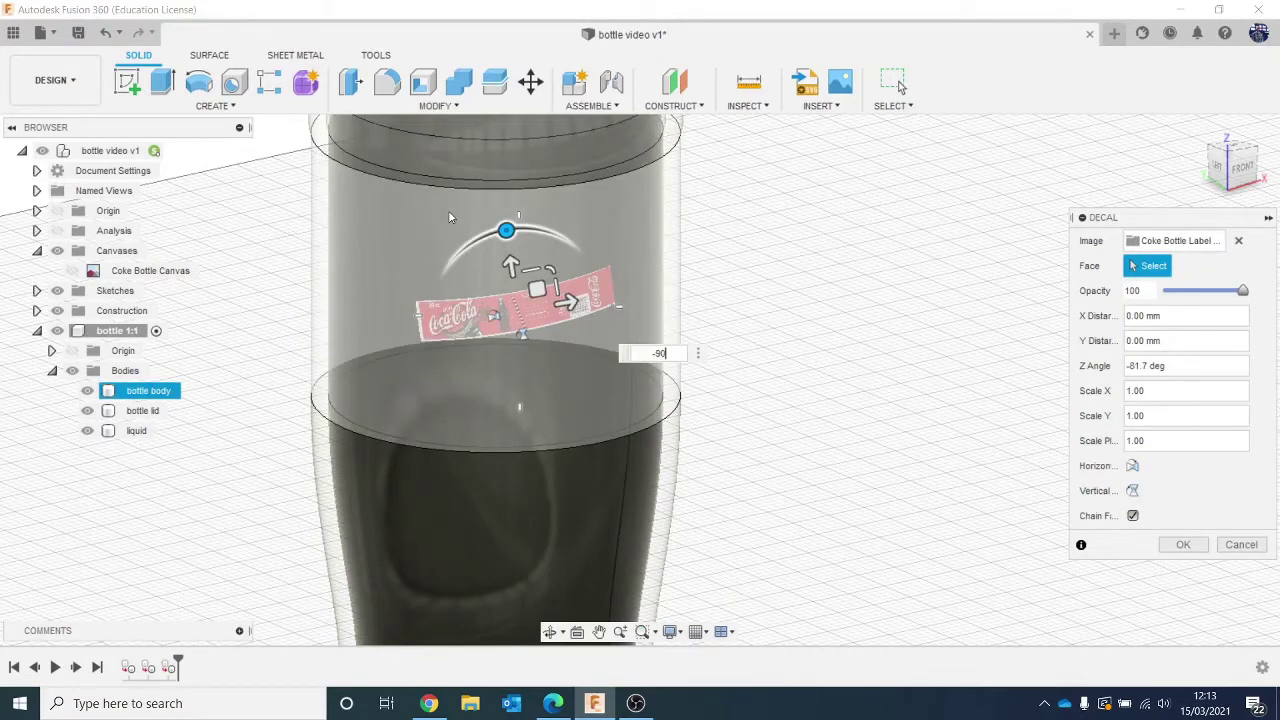
pyautogui.press('Return')
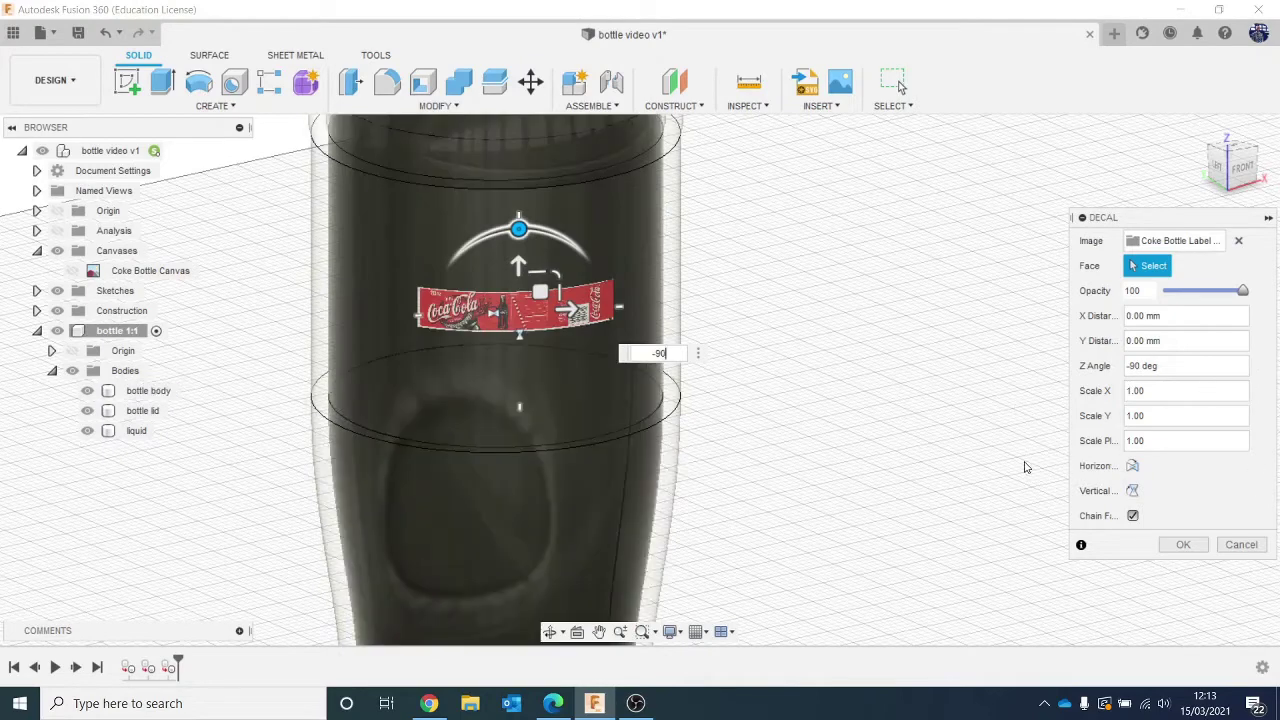
# Try enlarging the label decal to a plane scale of about 6.489 so that it wraps around the bottle's middle band.
pyautogui.scroll(-1, 770, 374)
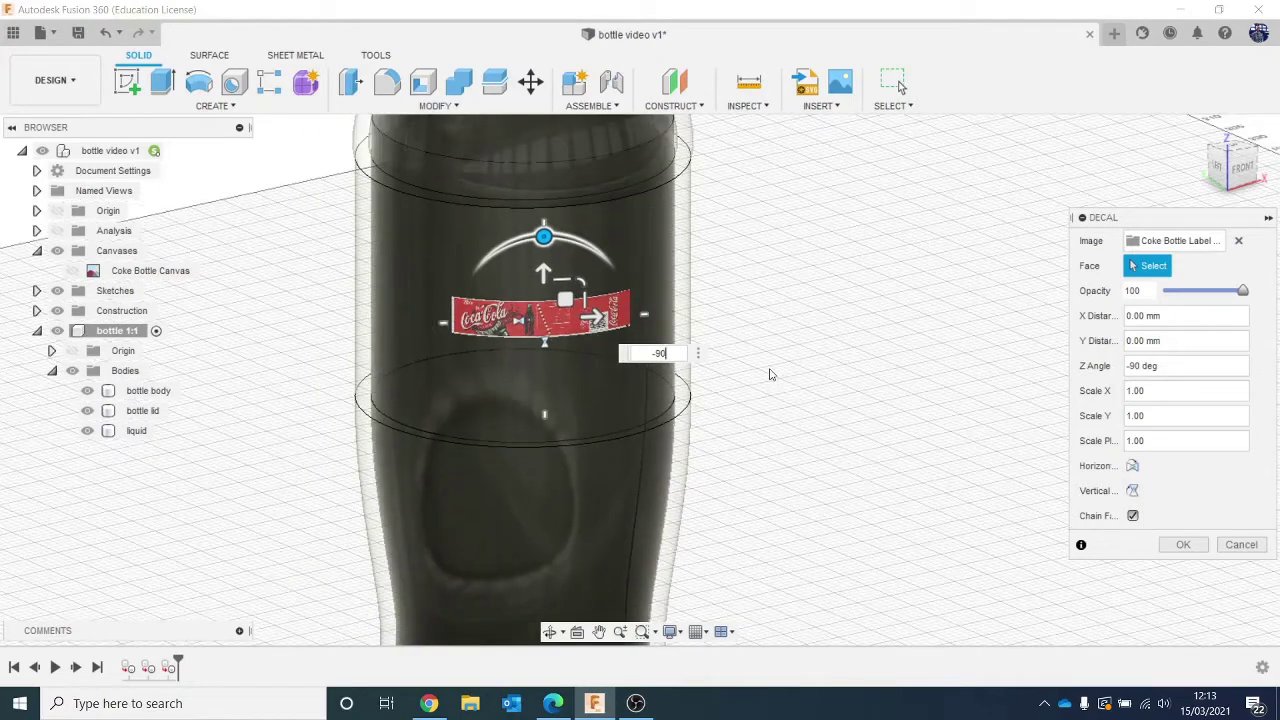
pyautogui.moveTo(581, 288); pyautogui.dragTo(779, 3)
pyautogui.moveTo(744, 367); pyautogui.dragTo(758, 501, button='middle')
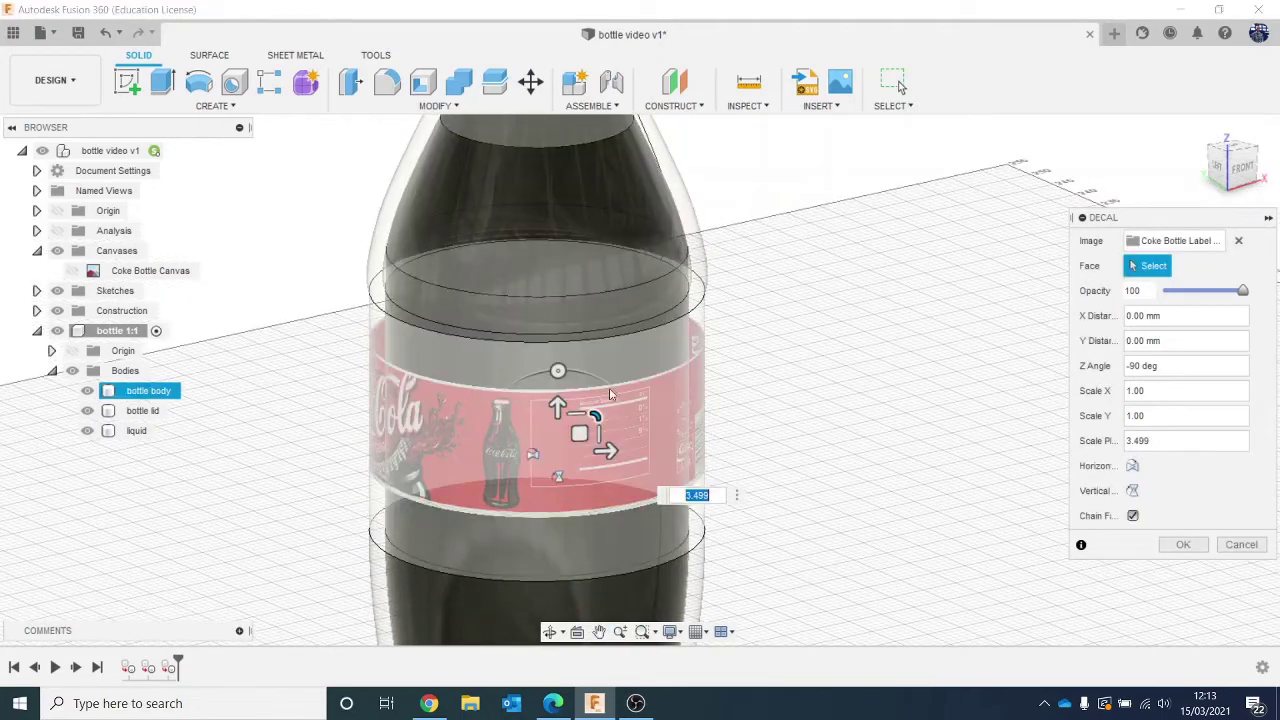
pyautogui.moveTo(598, 415); pyautogui.dragTo(606, 372)
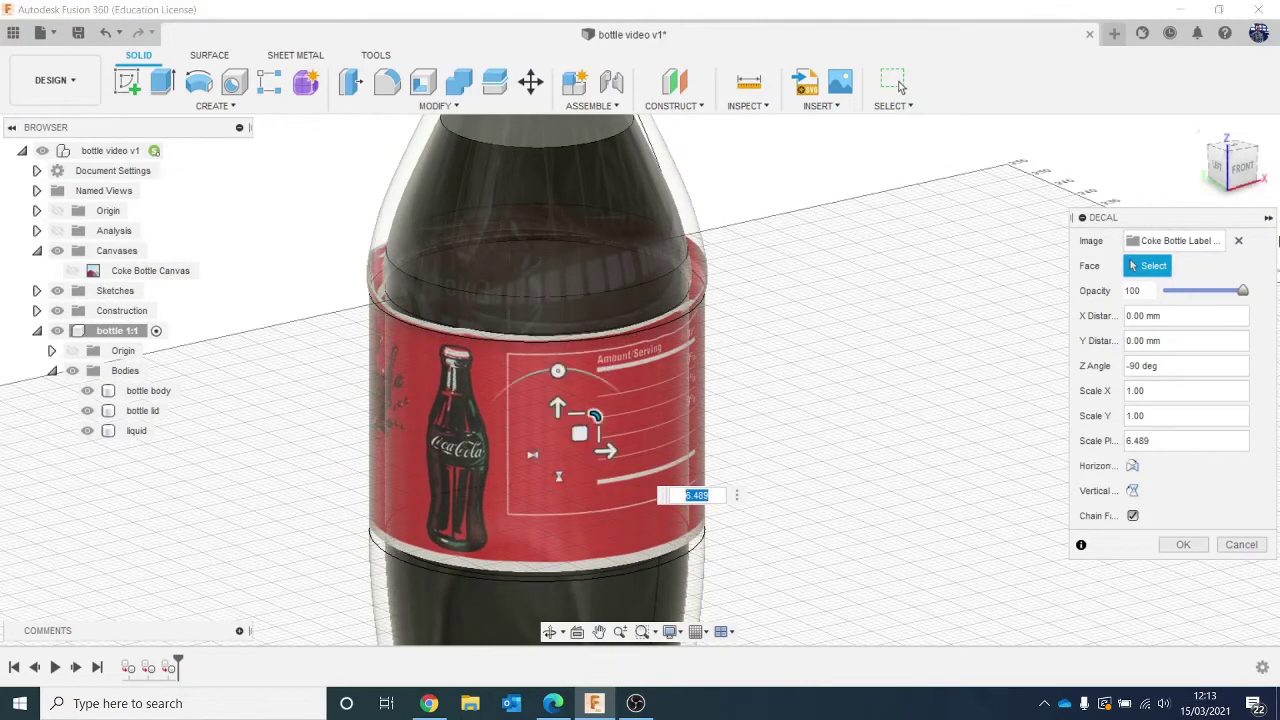
pyautogui.click(1213, 158)
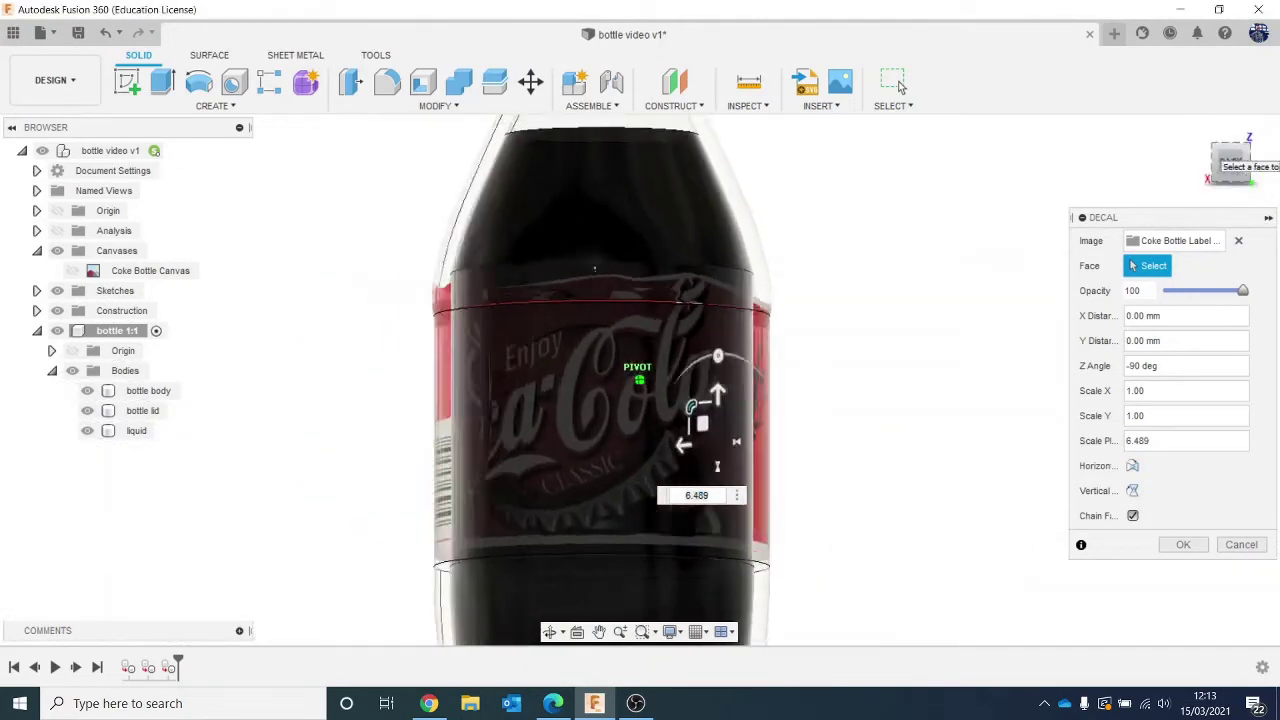
pyautogui.write('1')
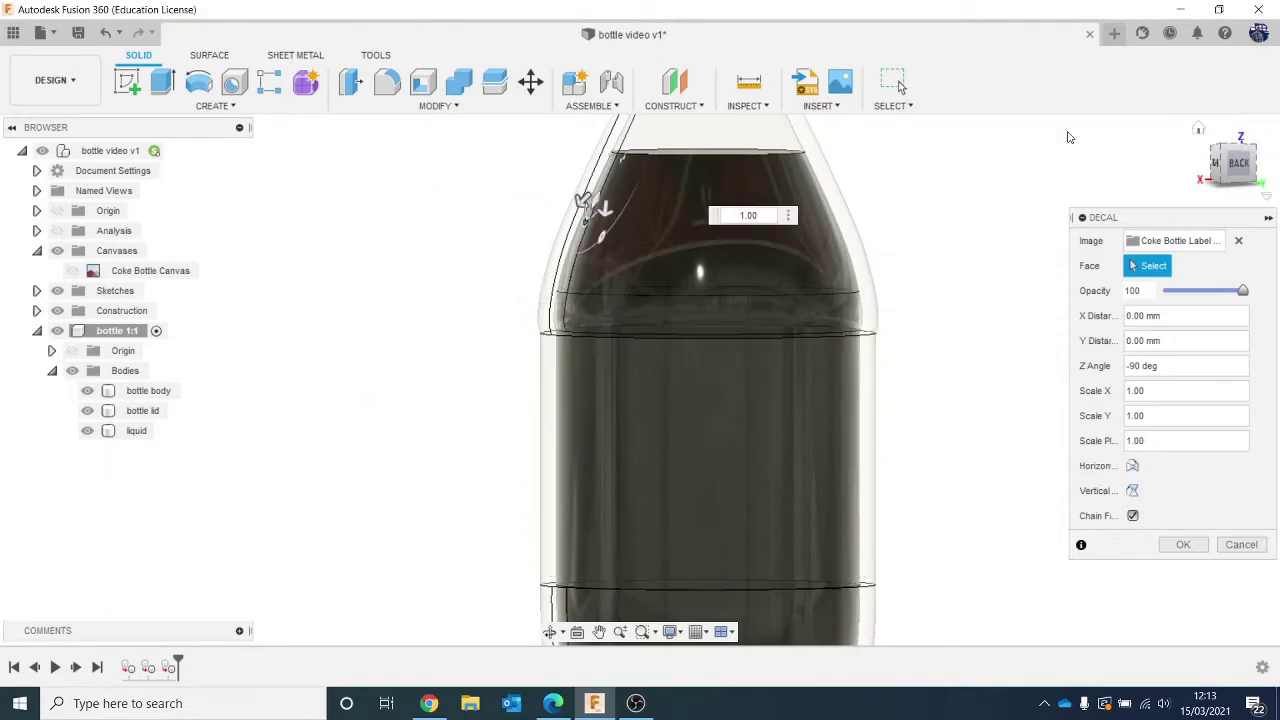
# Turn off Chain Faces for the decal, clear its wrongly selected liquid face, and choose the bottle body's cylindrical label face instead.
pyautogui.click(1132, 517)
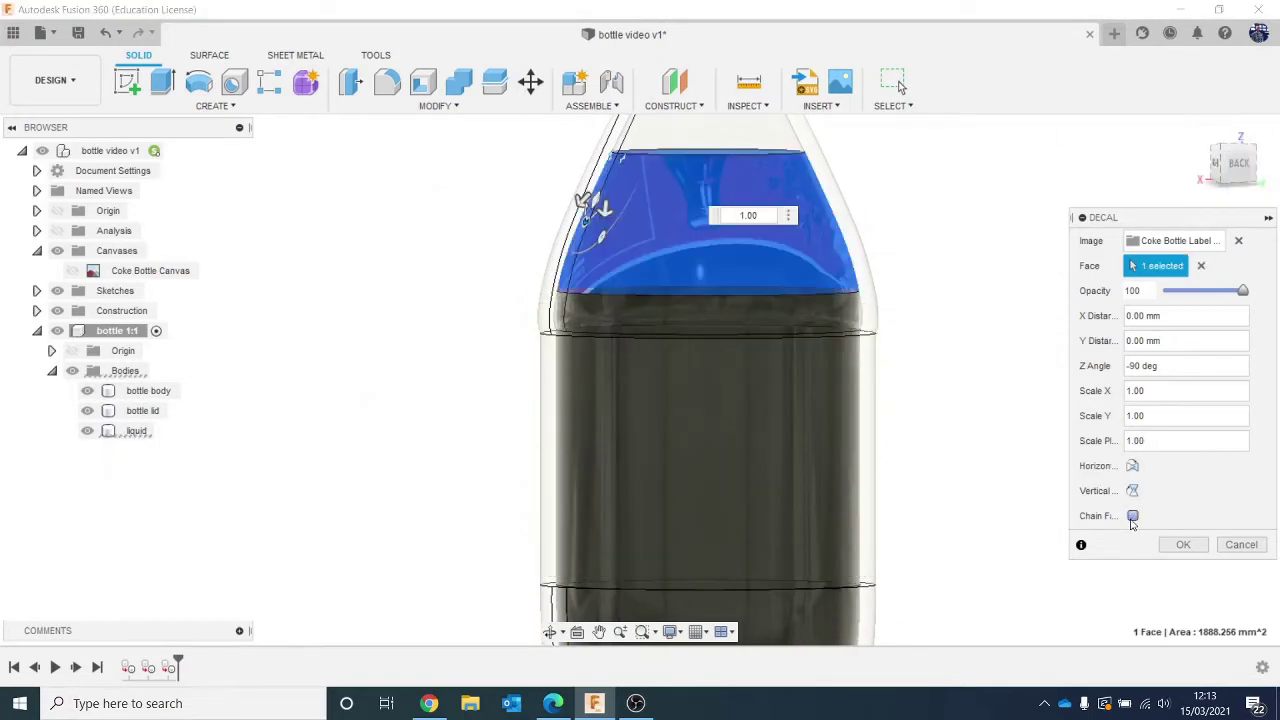
pyautogui.scroll(-2, 921, 400)
pyautogui.moveTo(1233, 181); pyautogui.dragTo(564, 138)
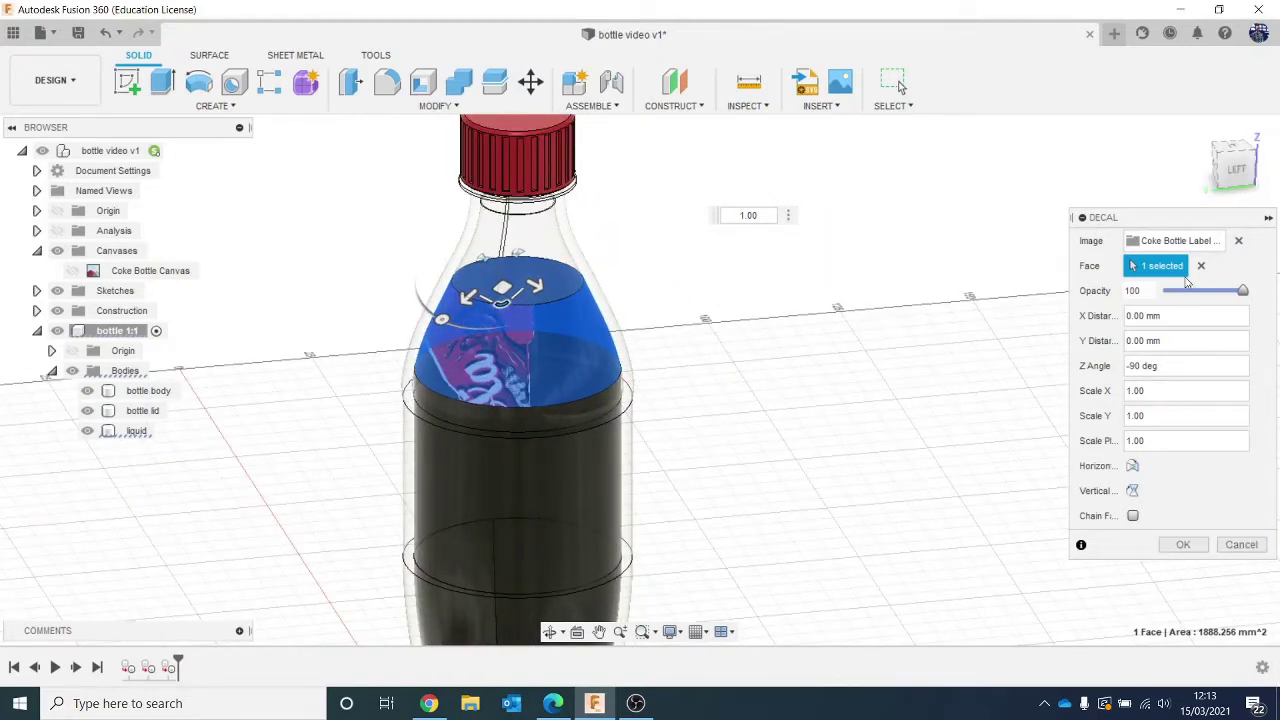
pyautogui.click(1201, 266)
pyautogui.click(615, 515)
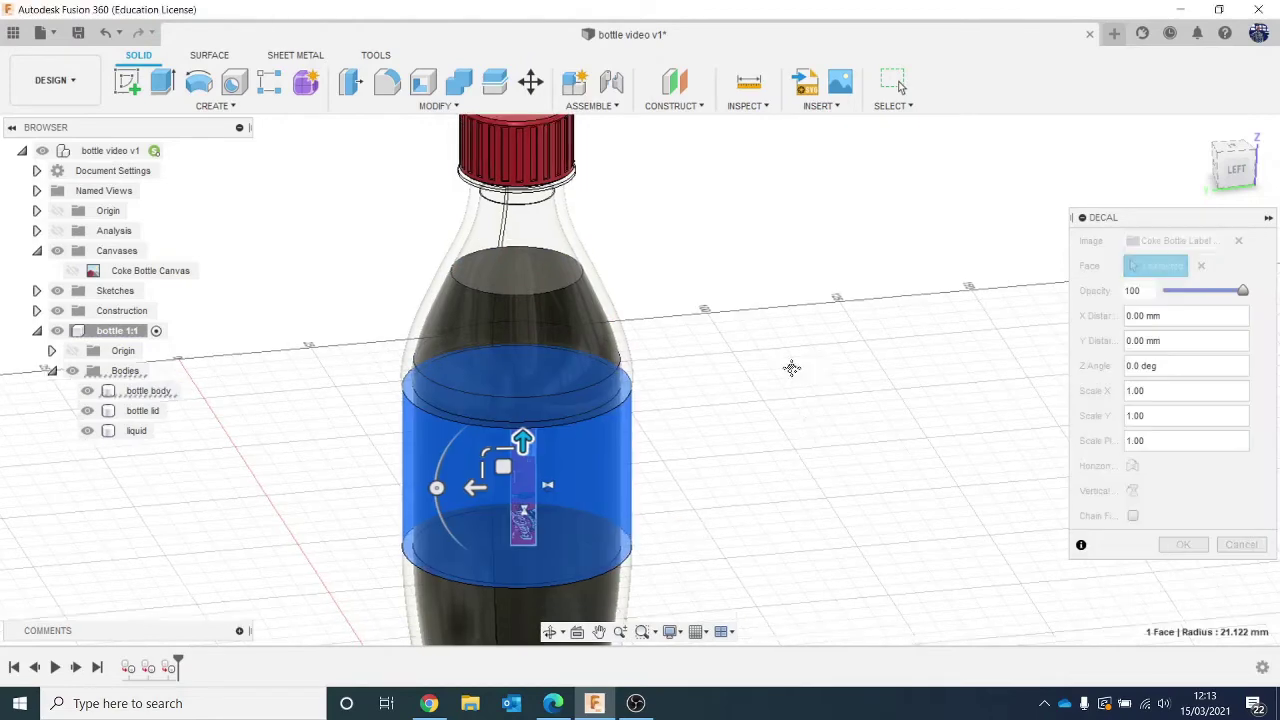
# Rotate the decal on the cylindrical label face to a Z angle of -90 deg.
pyautogui.moveTo(399, 337); pyautogui.dragTo(476, 240)
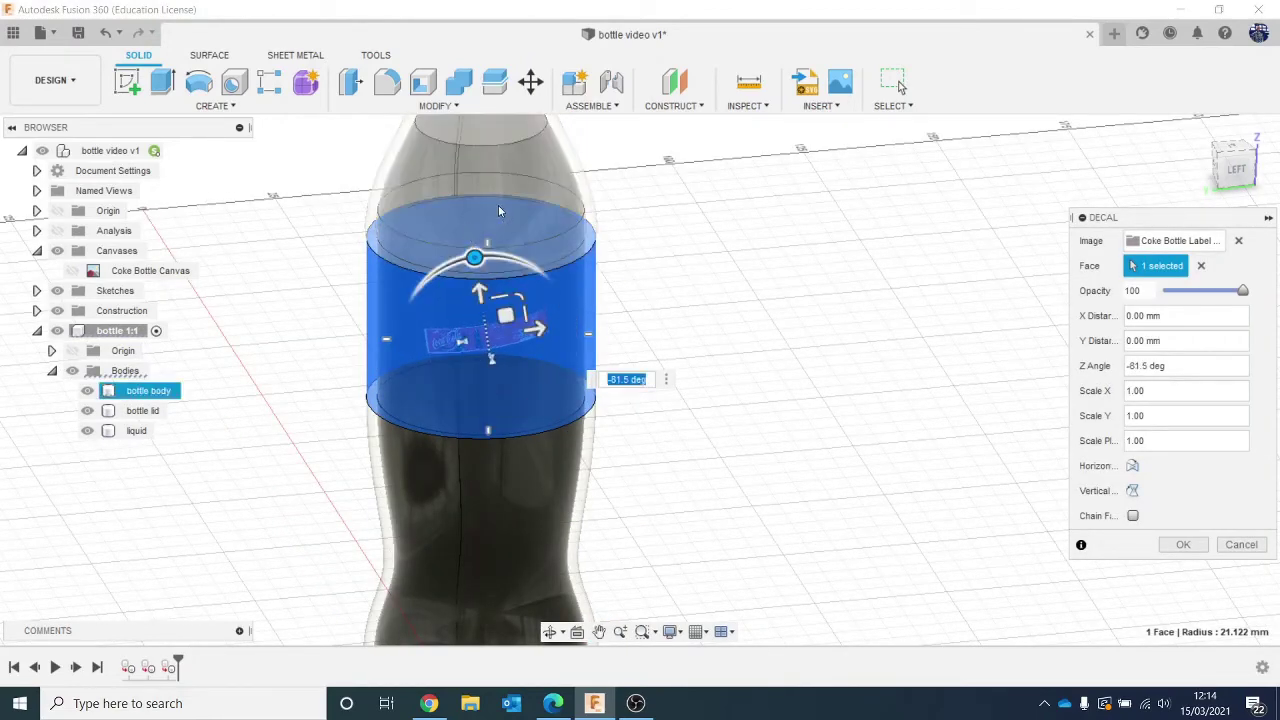
pyautogui.write('-90')
pyautogui.scroll(5, 390, 378)
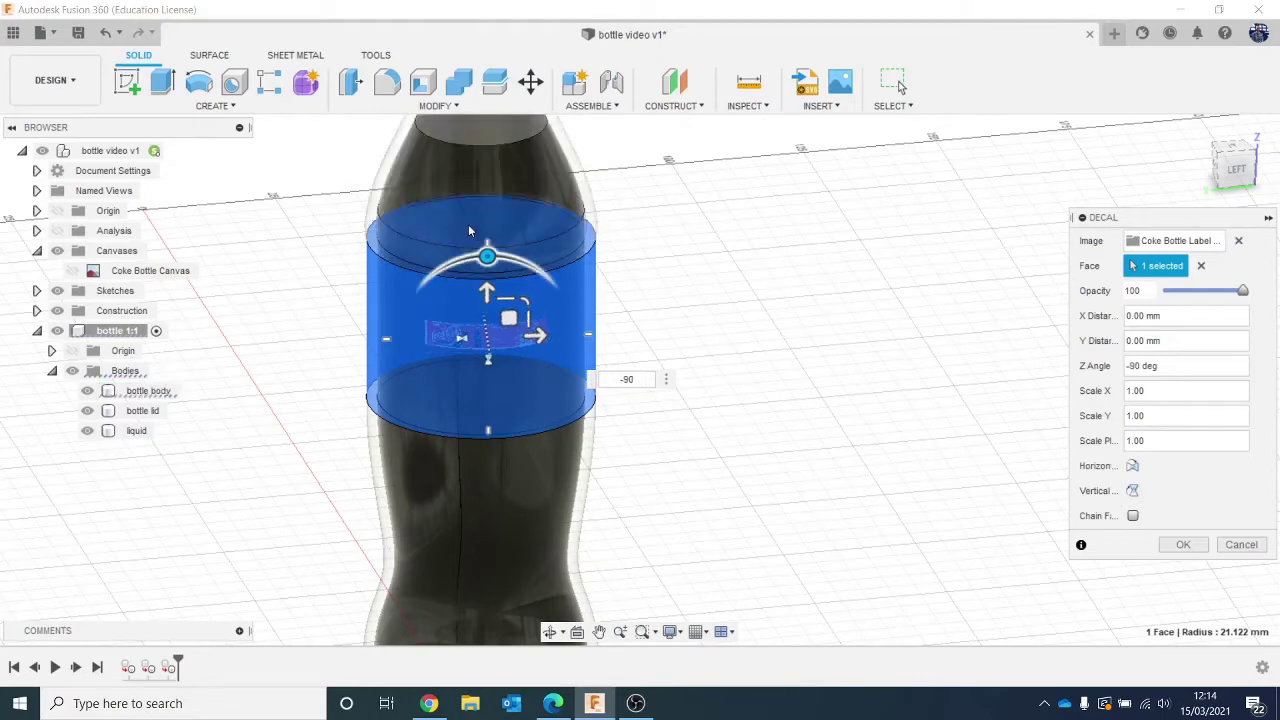
# Enlarge the label decal by plane scales of about 3.791 and 1.706 to cover the cylindrical face, and finish the decal.
pyautogui.scroll(2, 389, 377)
pyautogui.moveTo(358, 372); pyautogui.dragTo(465, 287)
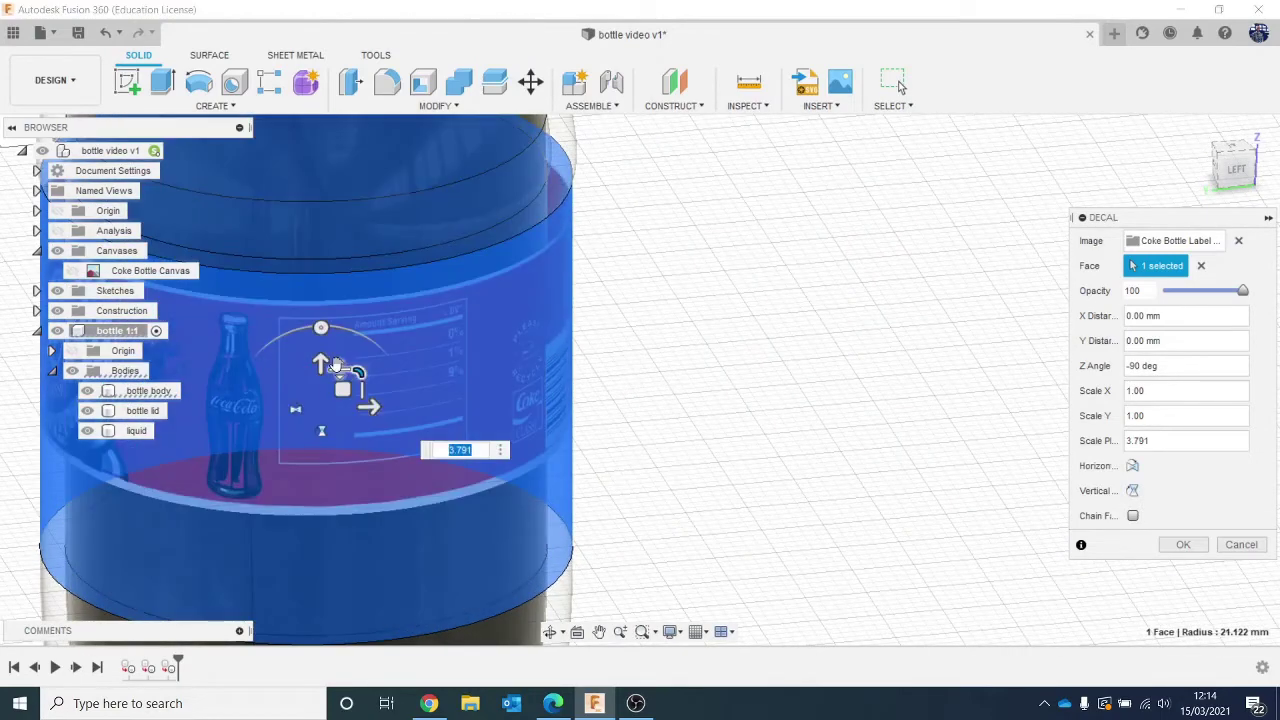
pyautogui.moveTo(322, 362); pyautogui.dragTo(376, 398)
pyautogui.scroll(-3, 860, 357)
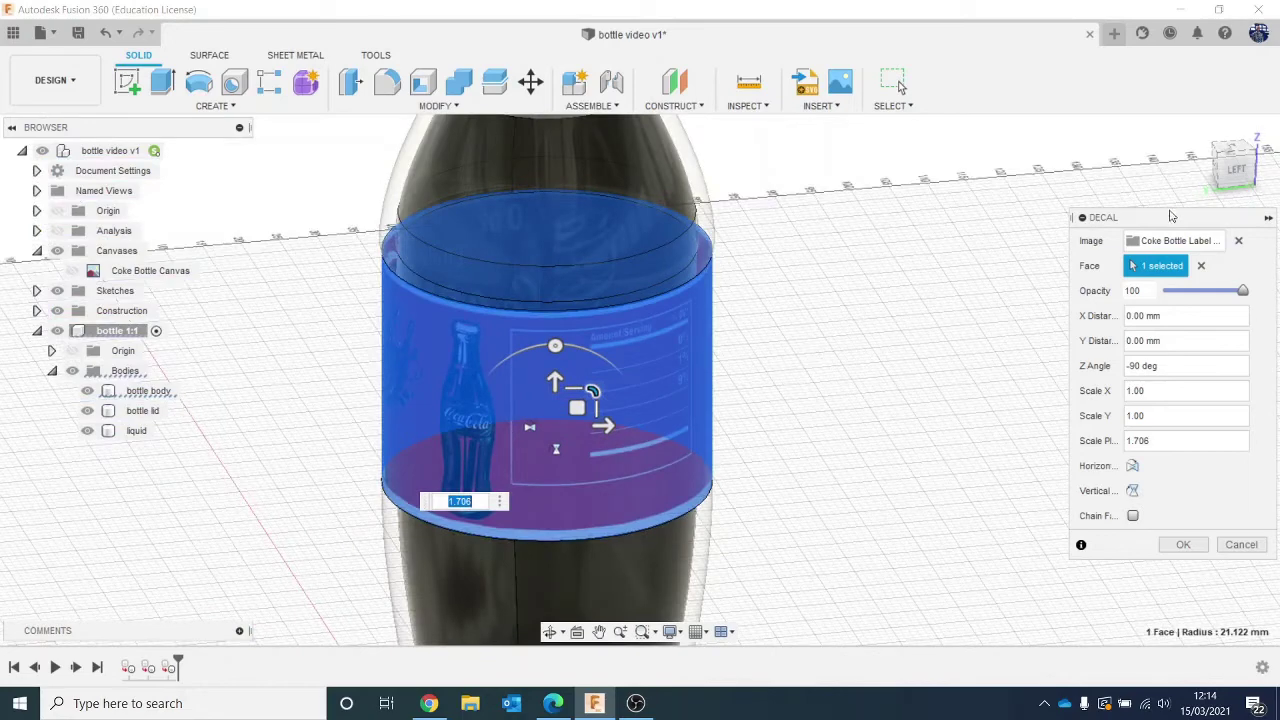
pyautogui.moveTo(1236, 172); pyautogui.dragTo(1275, 162)
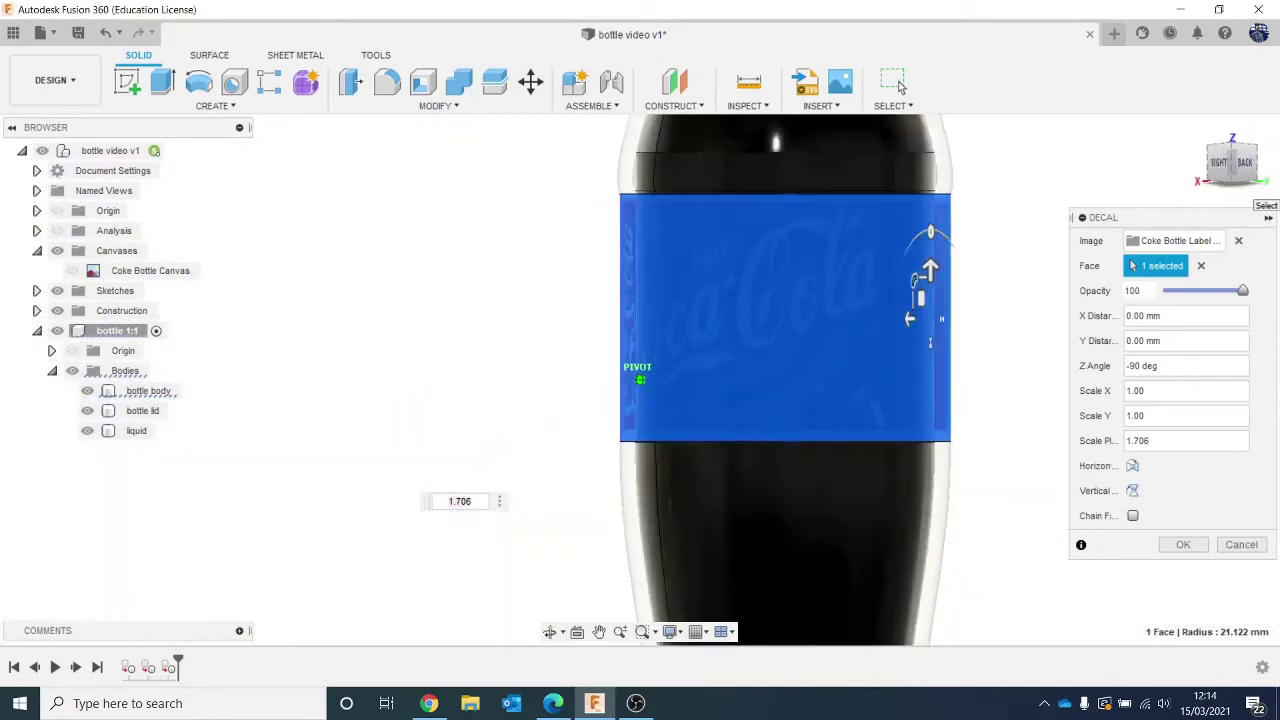
pyautogui.click(1183, 545)
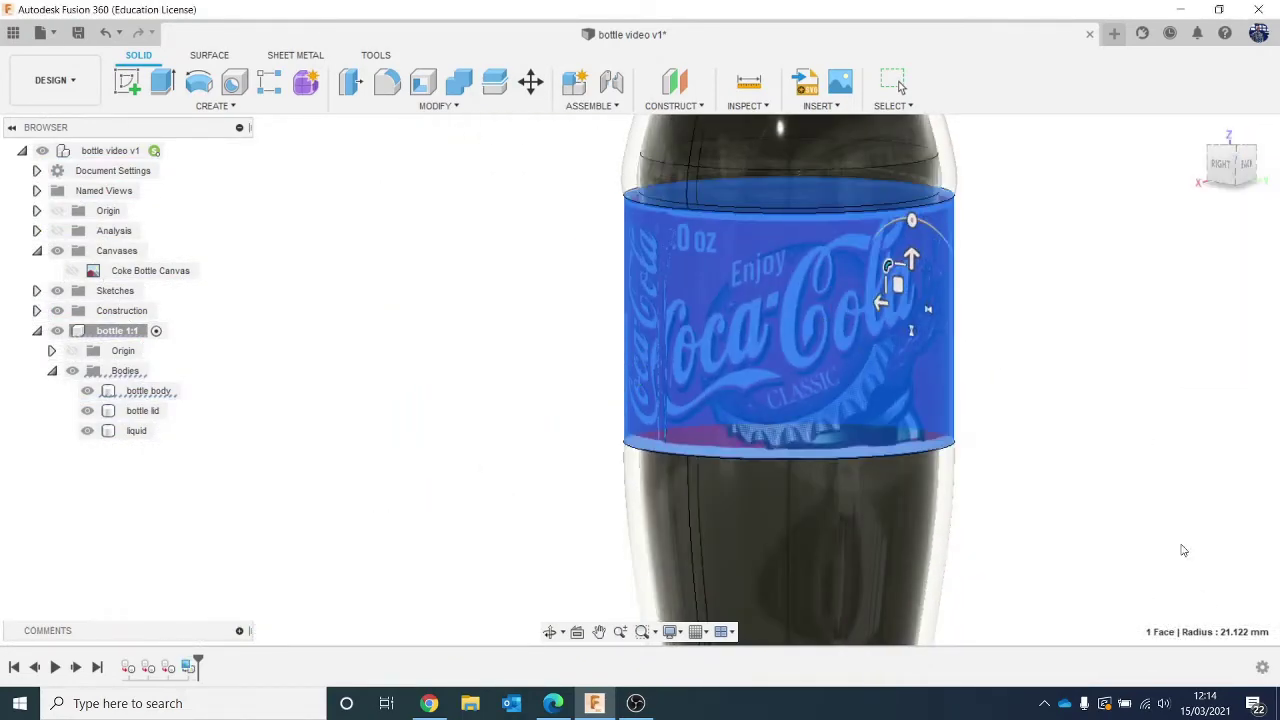
pyautogui.moveTo(1116, 457); pyautogui.dragTo(840, 451, button='middle')
pyautogui.scroll(-3, 829, 383)
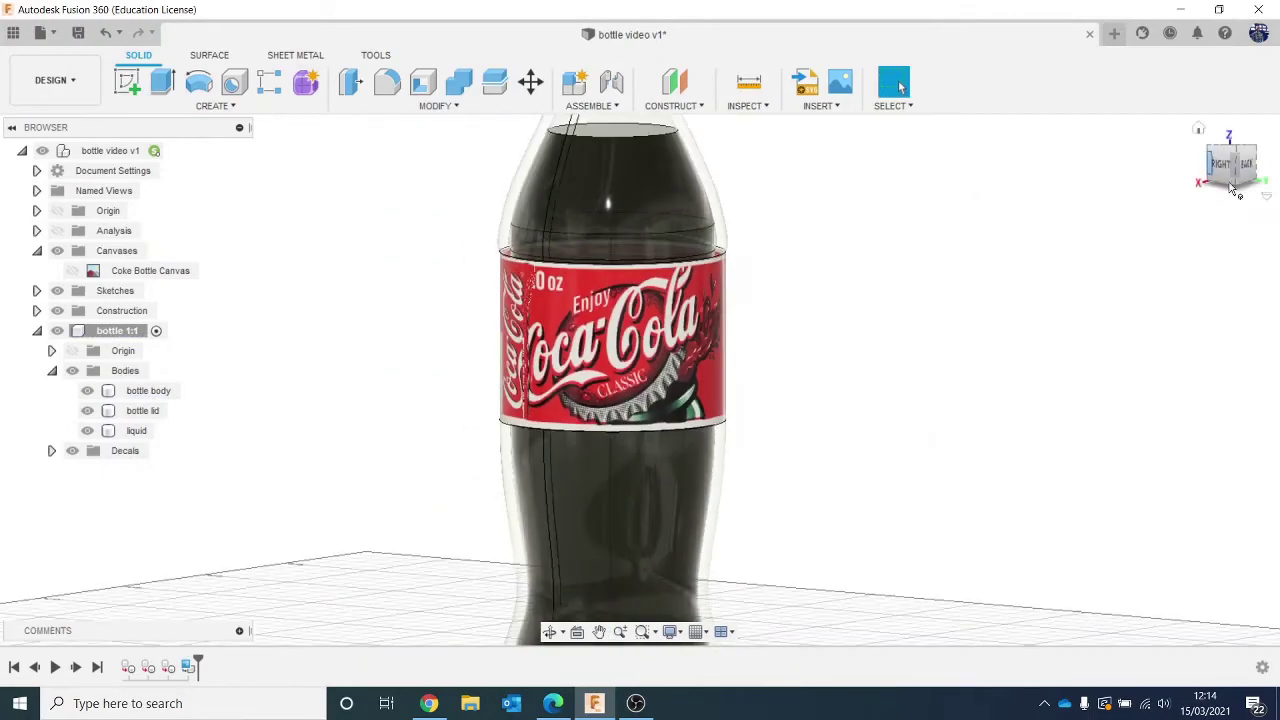
pyautogui.moveTo(1229, 178)
pyautogui.mouseDown()
pyautogui.moveTo(1268, 168)
pyautogui.moveTo(1222, 208)
pyautogui.moveTo(1180, 150)
pyautogui.moveTo(1150, 168)
pyautogui.moveTo(1204, 186)
pyautogui.moveTo(1232, 160)
pyautogui.moveTo(1228, 182)
pyautogui.mouseUp()
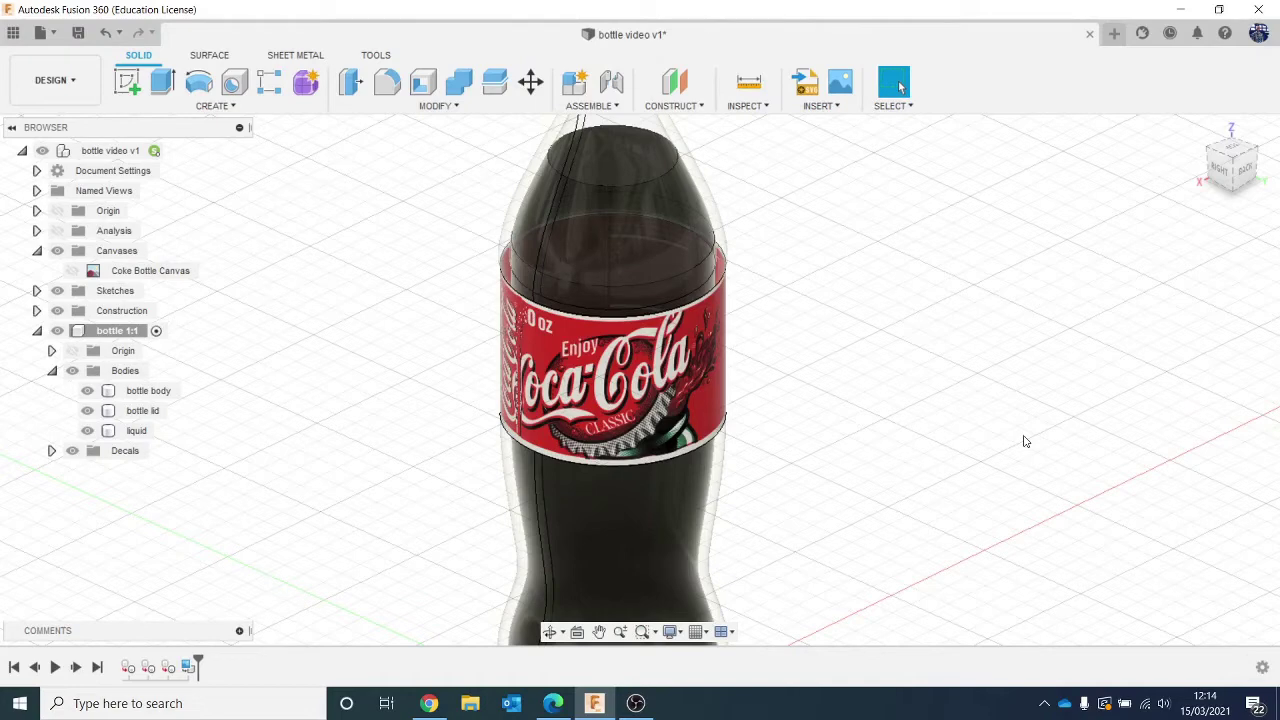
pyautogui.scroll(-2, 1024, 441)
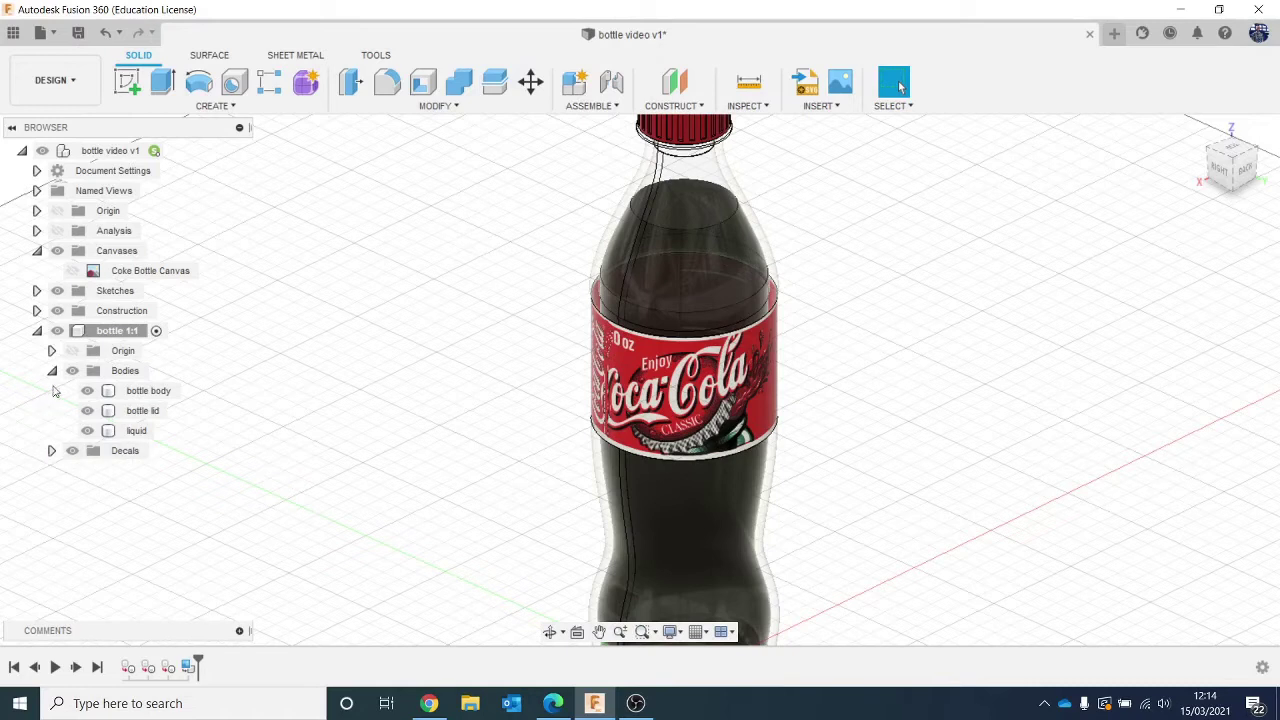
# Review the bottle component's bodies and decals, preview the bottle in the Render workspace, and return to the Design workspace.
pyautogui.click(37, 331)
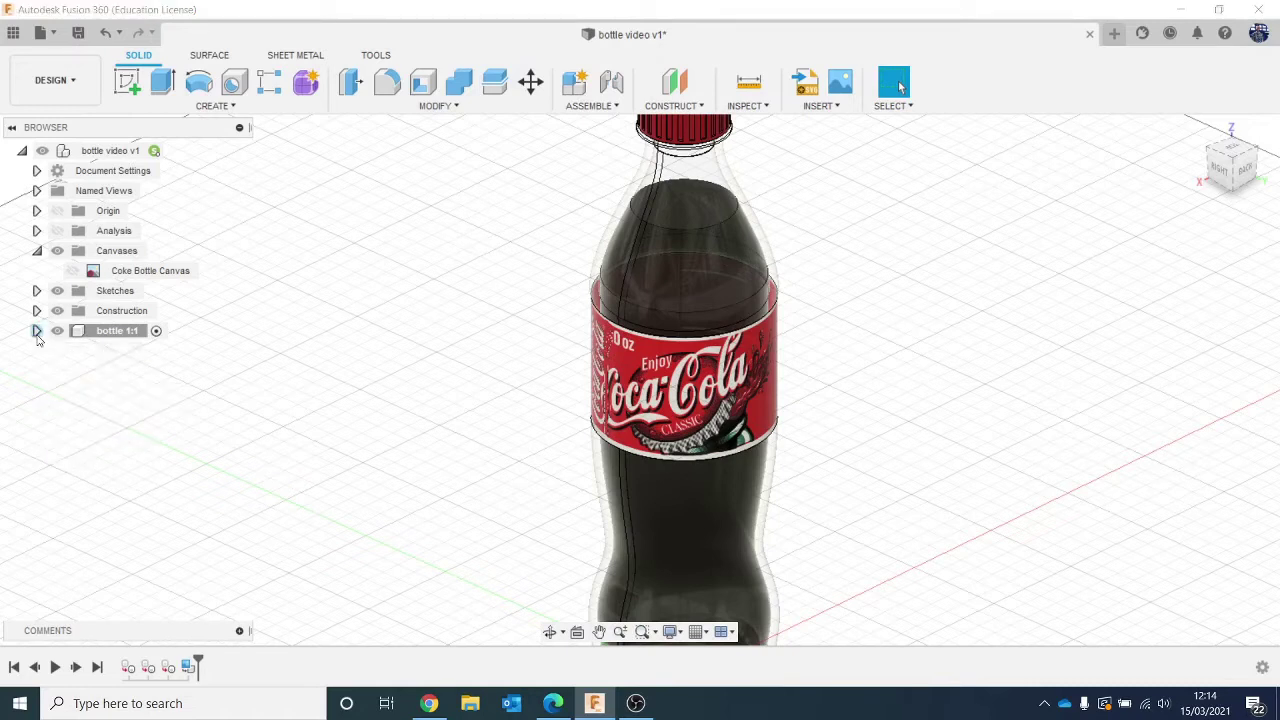
pyautogui.click(37, 331)
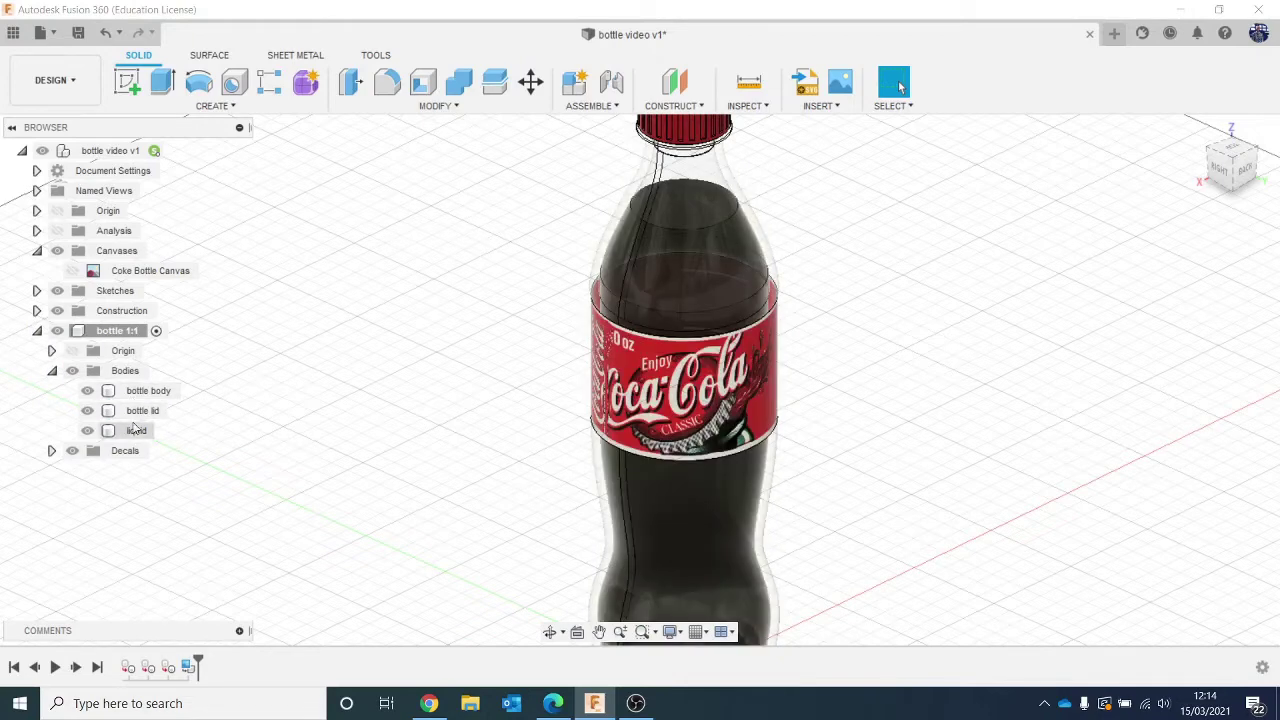
pyautogui.click(37, 331)
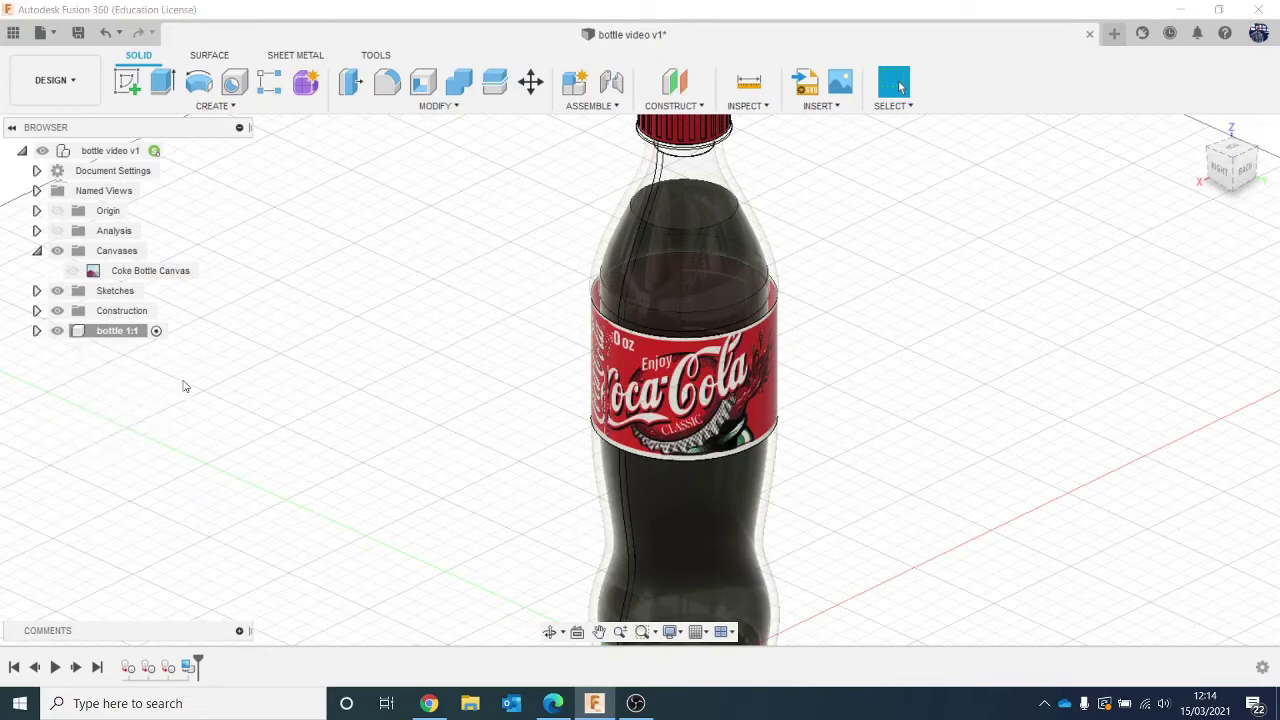
pyautogui.scroll(-3, 283, 406)
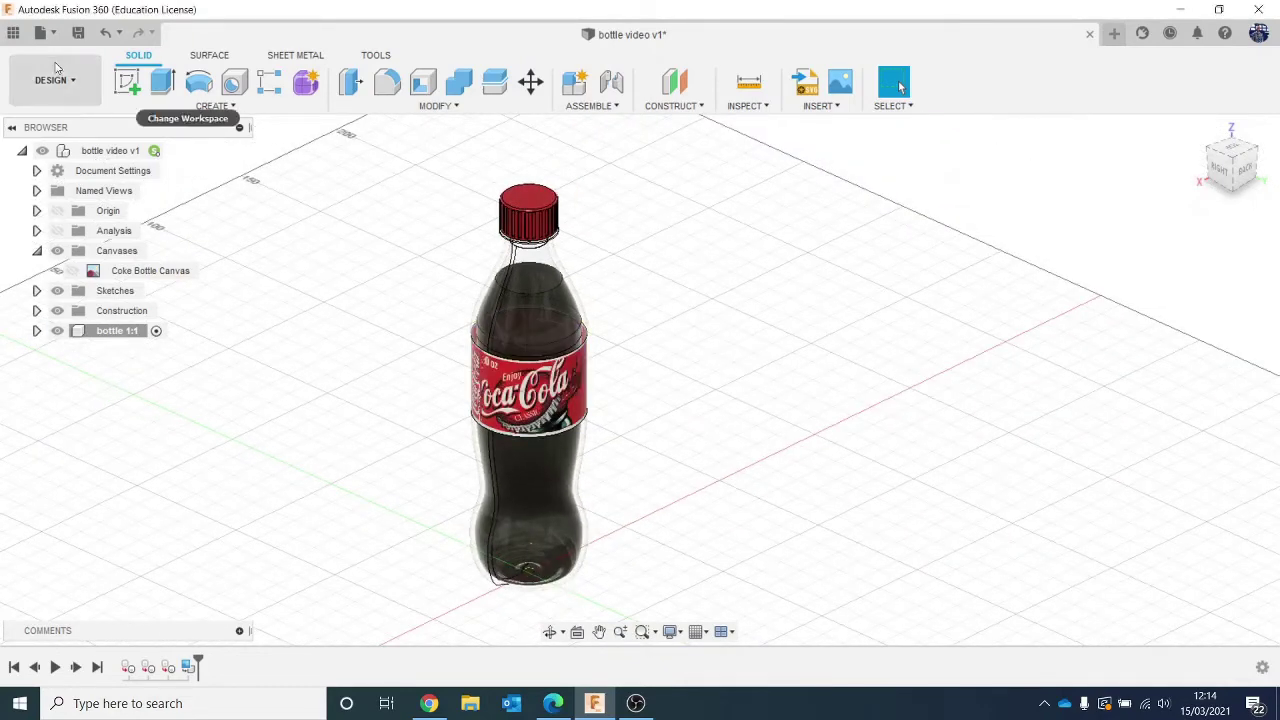
pyautogui.click(55, 80)
pyautogui.click(95, 173)
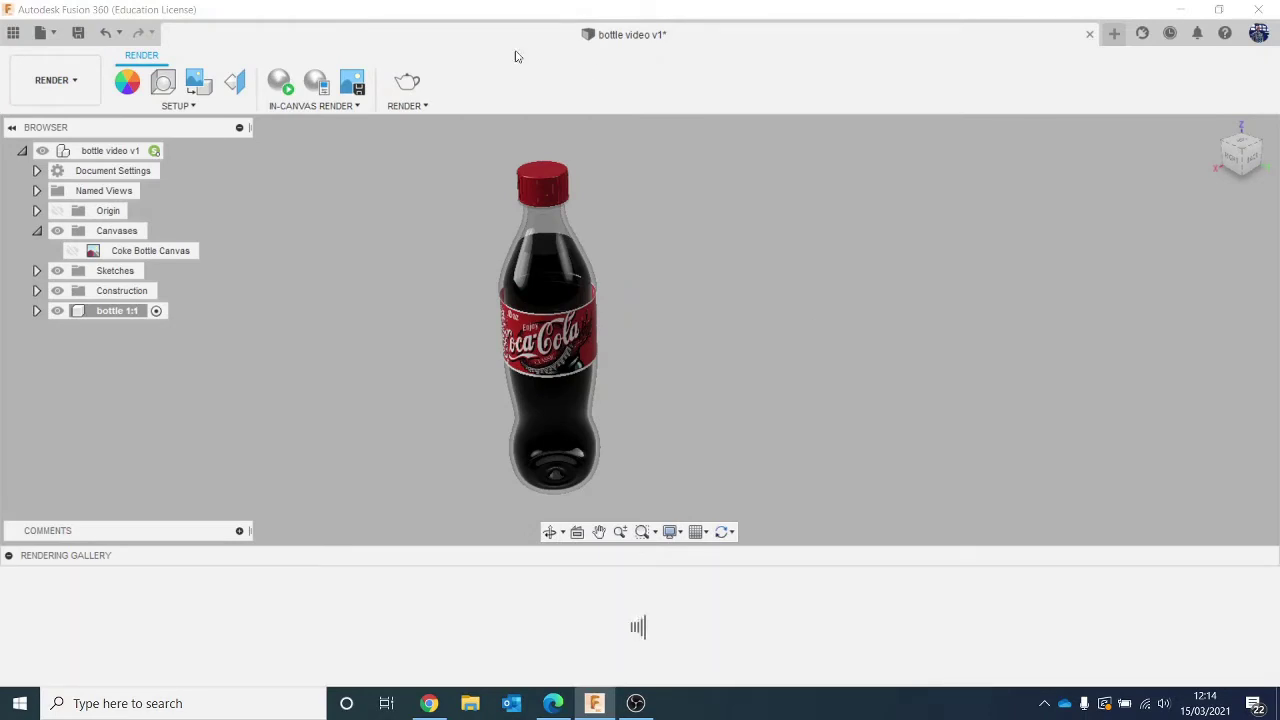
pyautogui.click(58, 82)
pyautogui.click(38, 121)
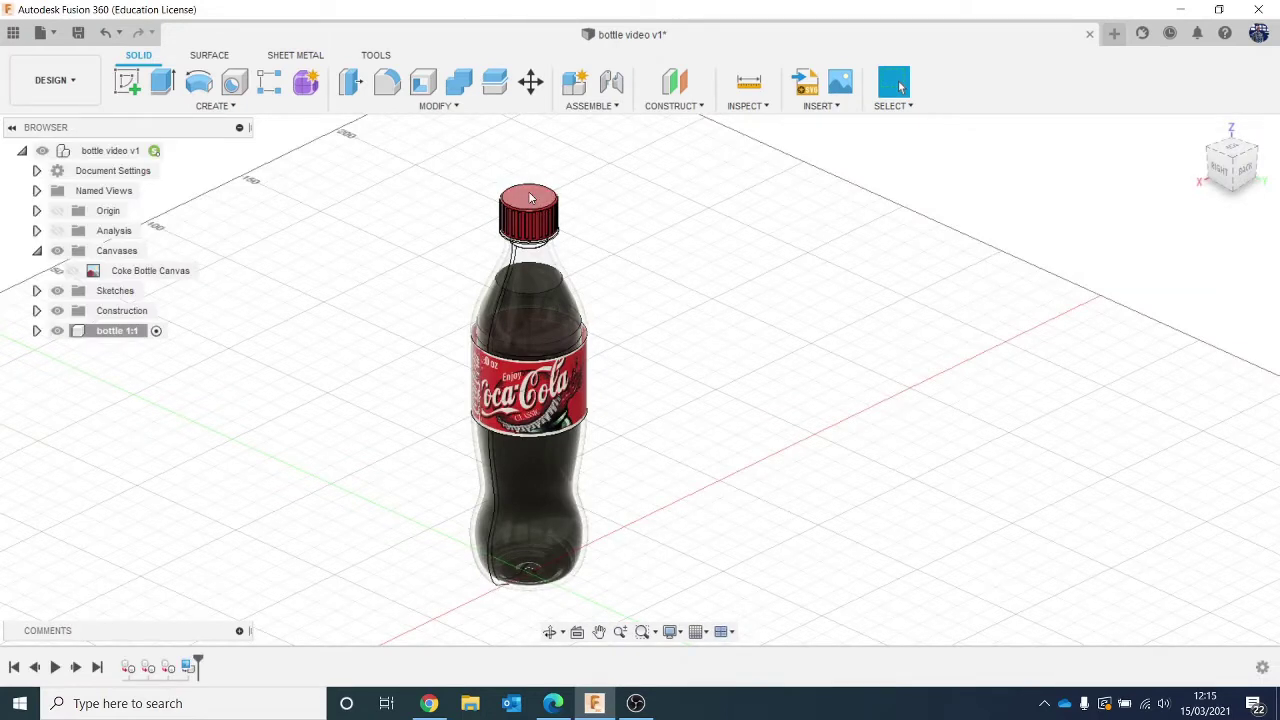
# Copy the bottle component, paste it under the top-level component, and move the copy about -45.397 mm along X beside the original.
pyautogui.scroll(-1, 229, 428)
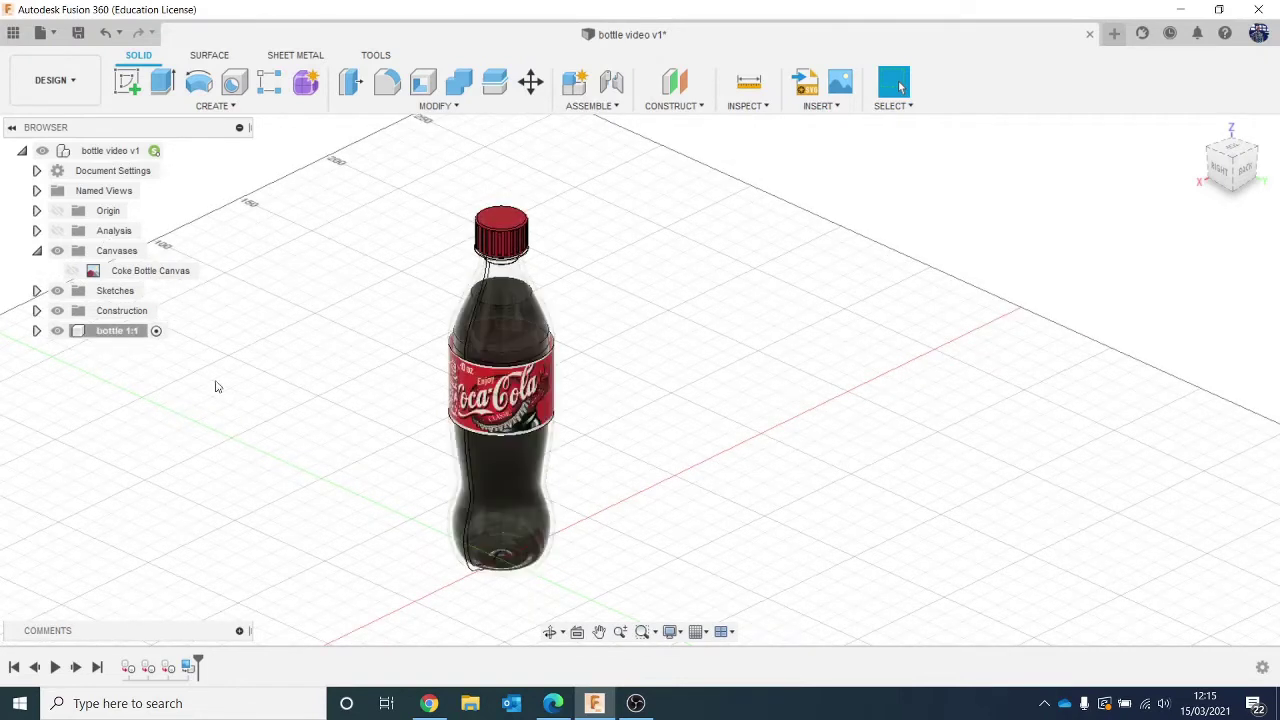
pyautogui.click(117, 330)
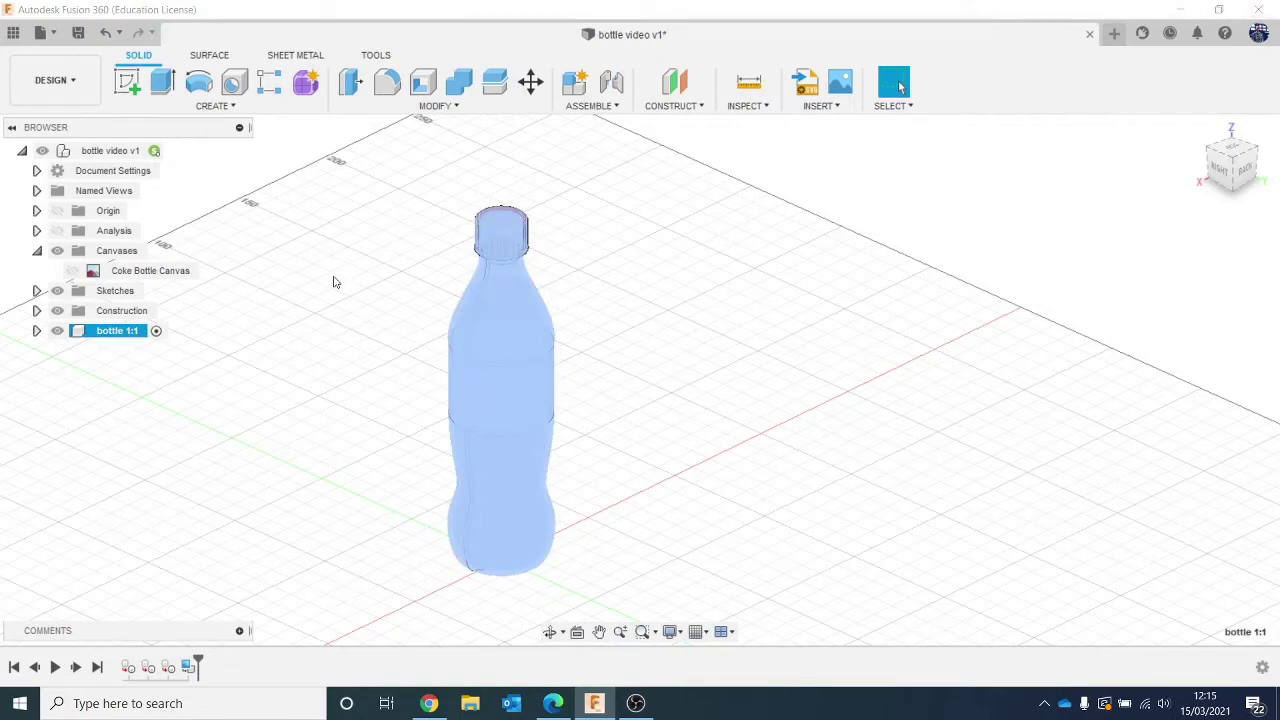
pyautogui.click(83, 151)
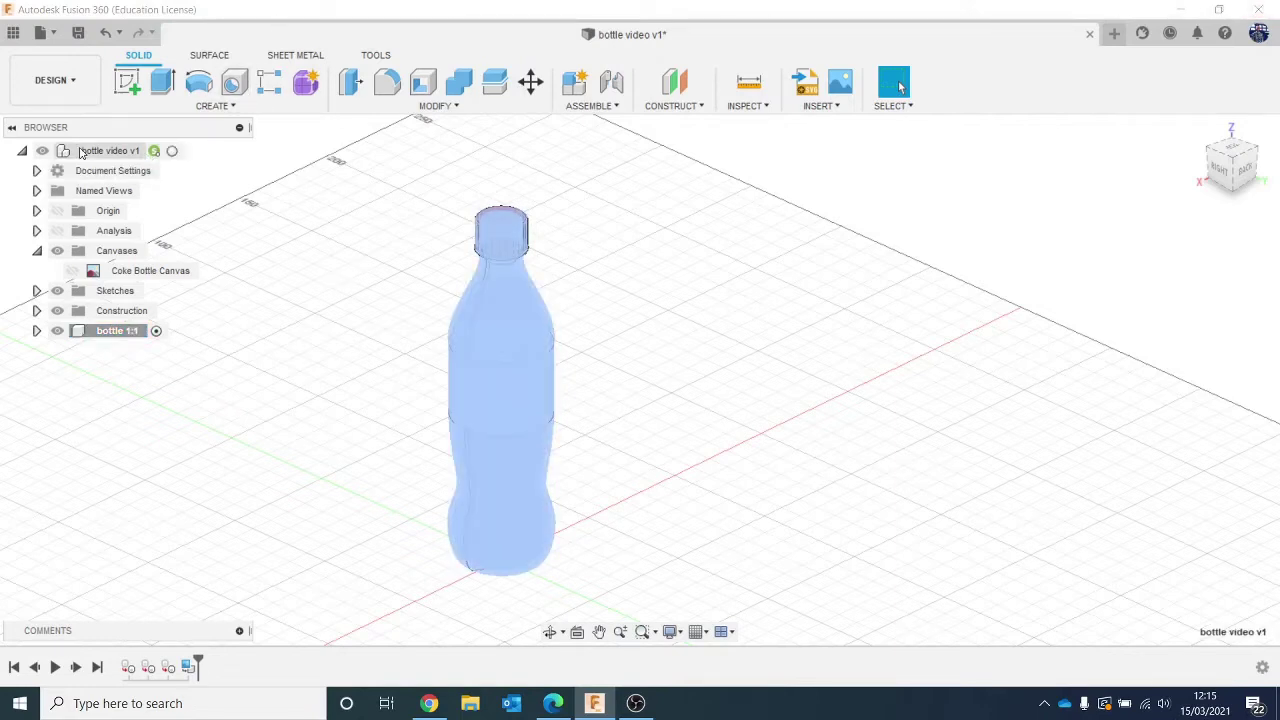
pyautogui.hotkey('ctrl', 'v')
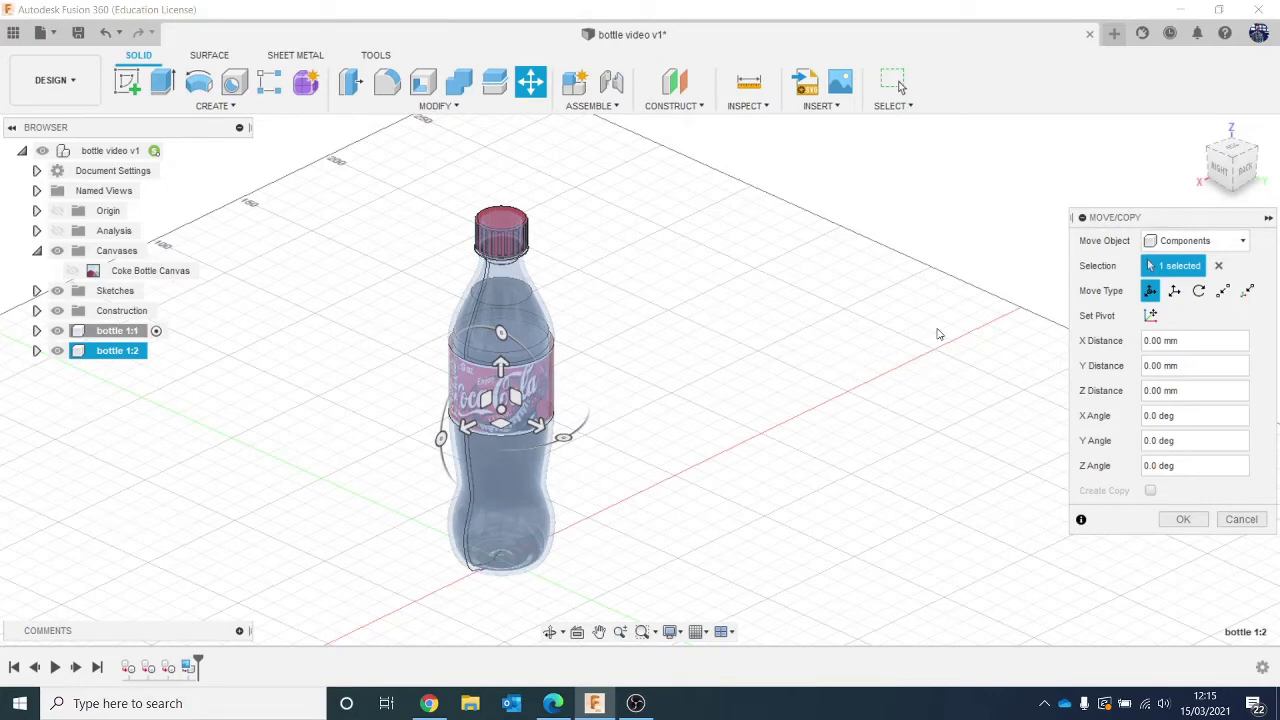
pyautogui.moveTo(1236, 173); pyautogui.dragTo(1245, 177)
pyautogui.click(1245, 143)
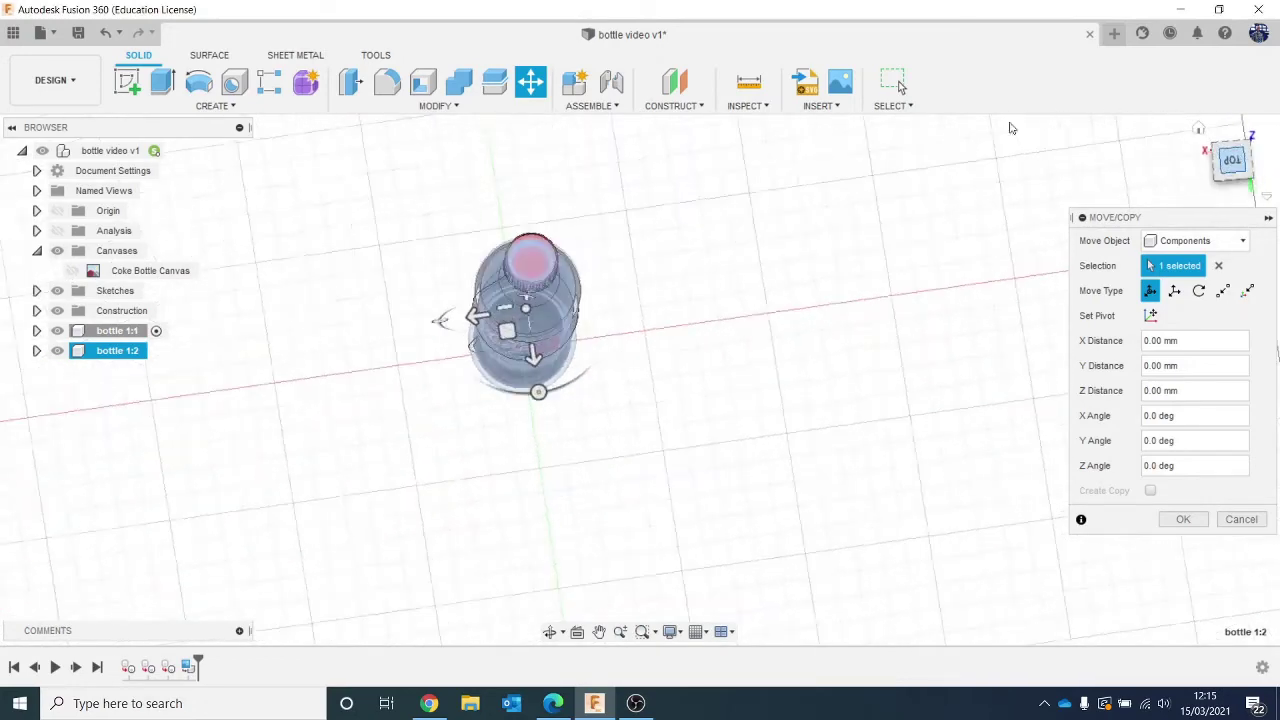
pyautogui.moveTo(479, 285); pyautogui.dragTo(592, 294)
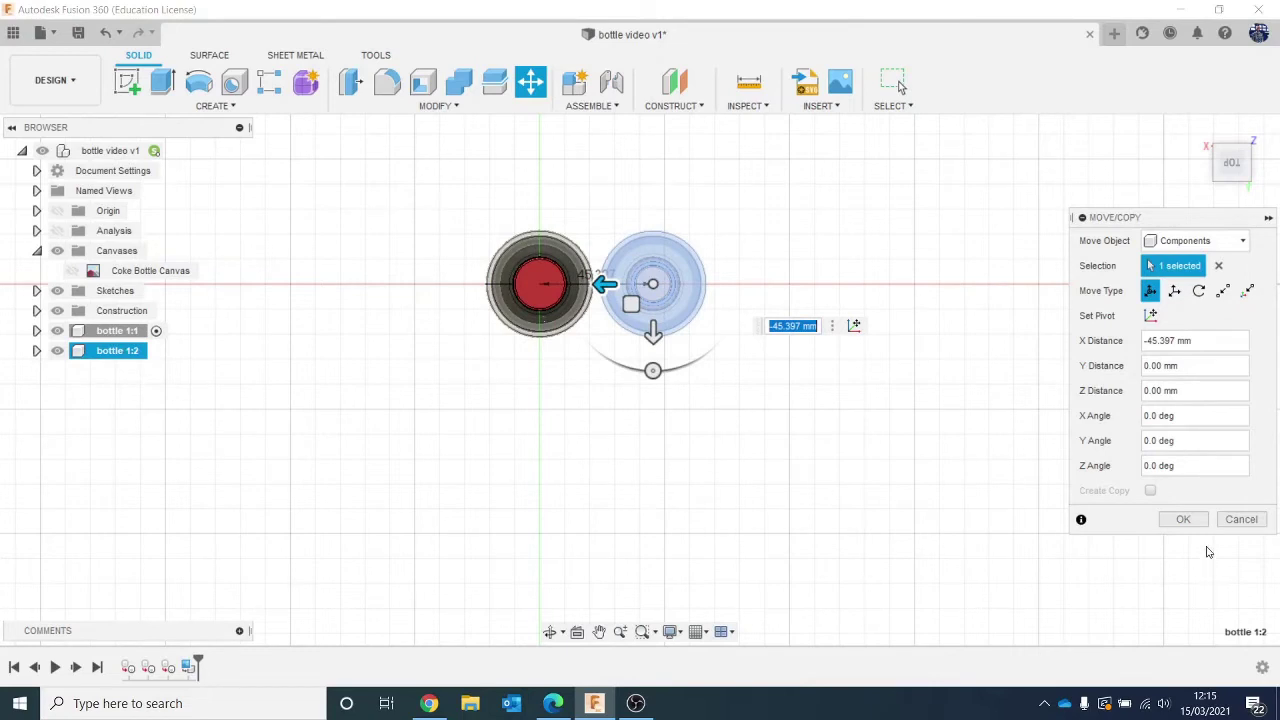
pyautogui.click(1186, 521)
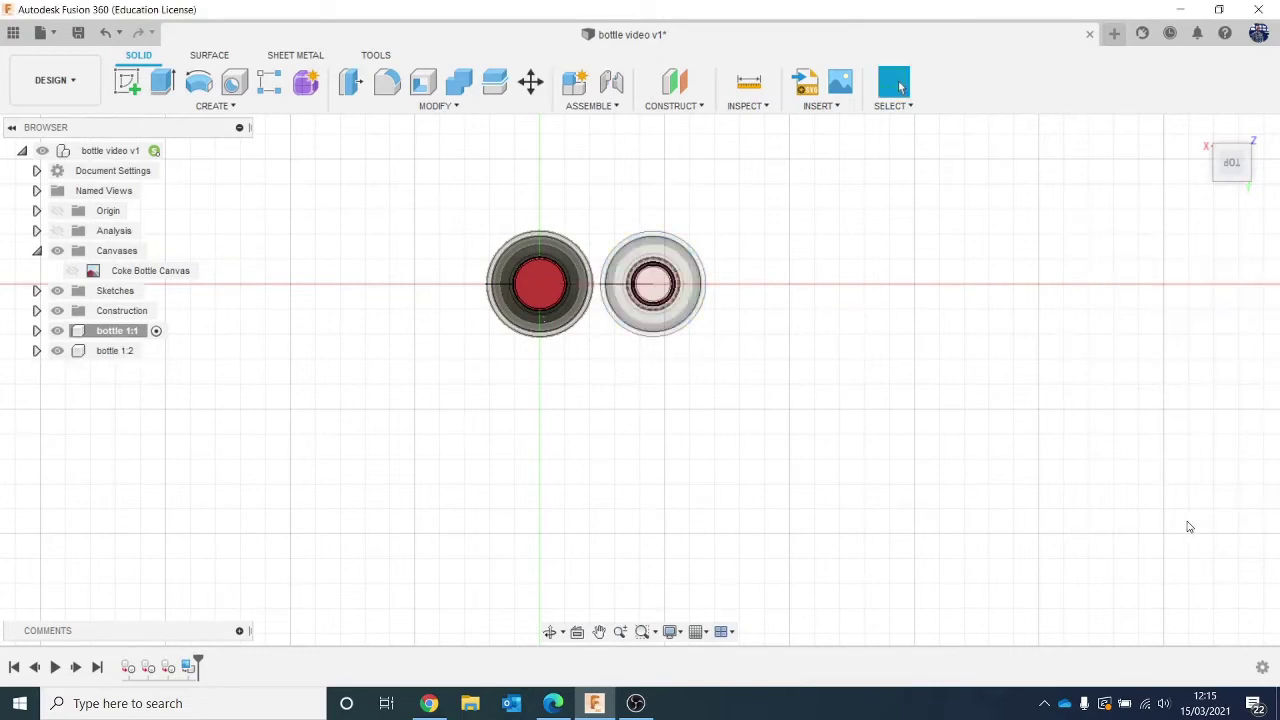
# Activate the top-level component, copy and paste both bottles, and move the pasted pair about 45.731 mm along Y to form a second row.
pyautogui.click(1236, 168)
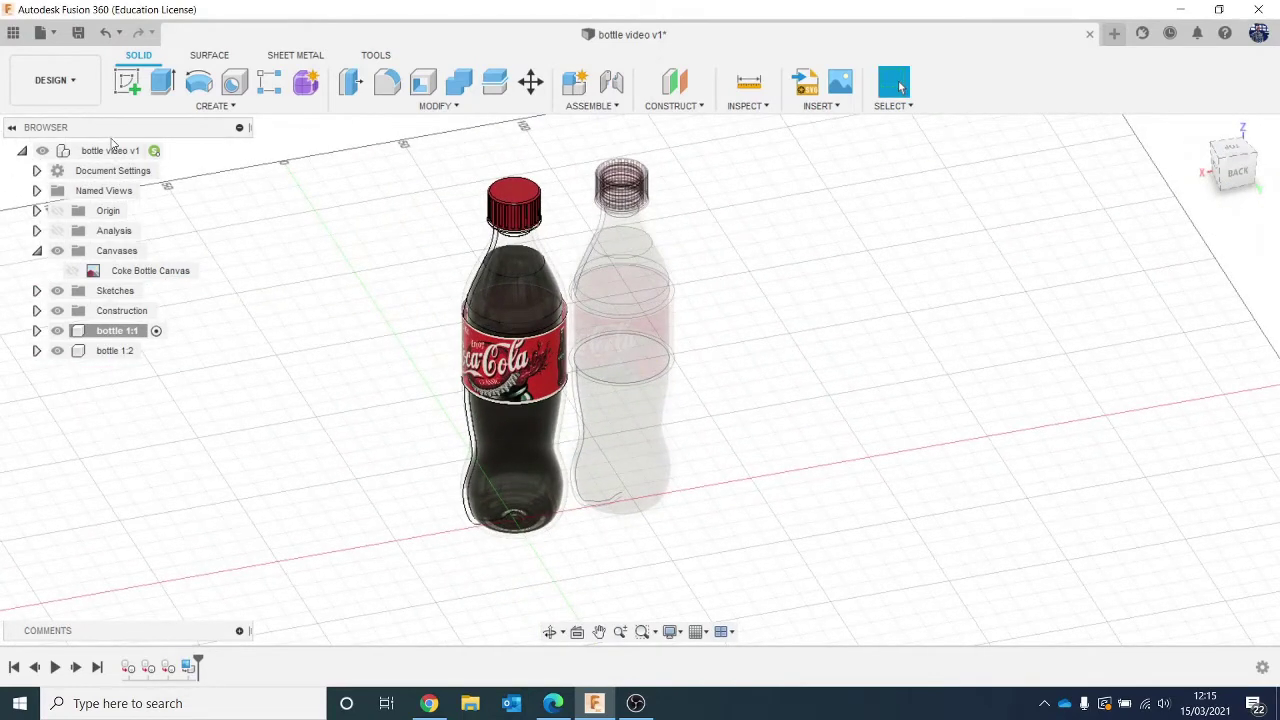
pyautogui.click(173, 151)
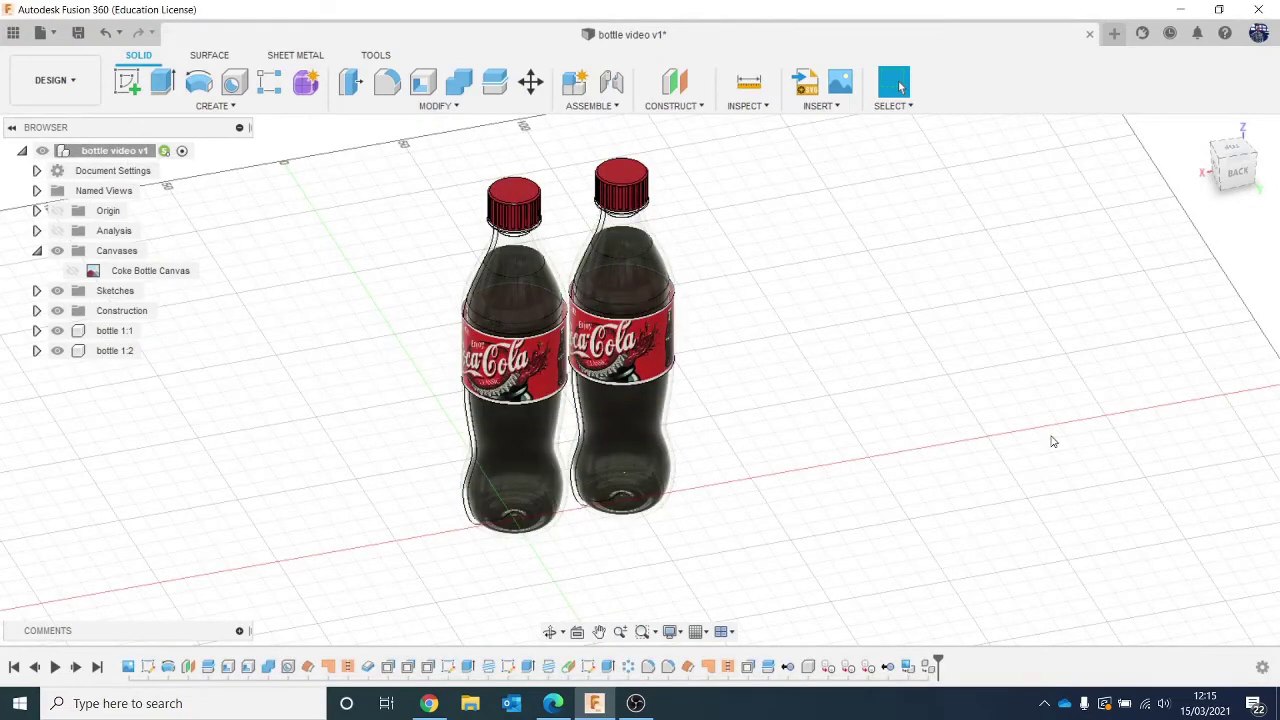
pyautogui.click(145, 331)
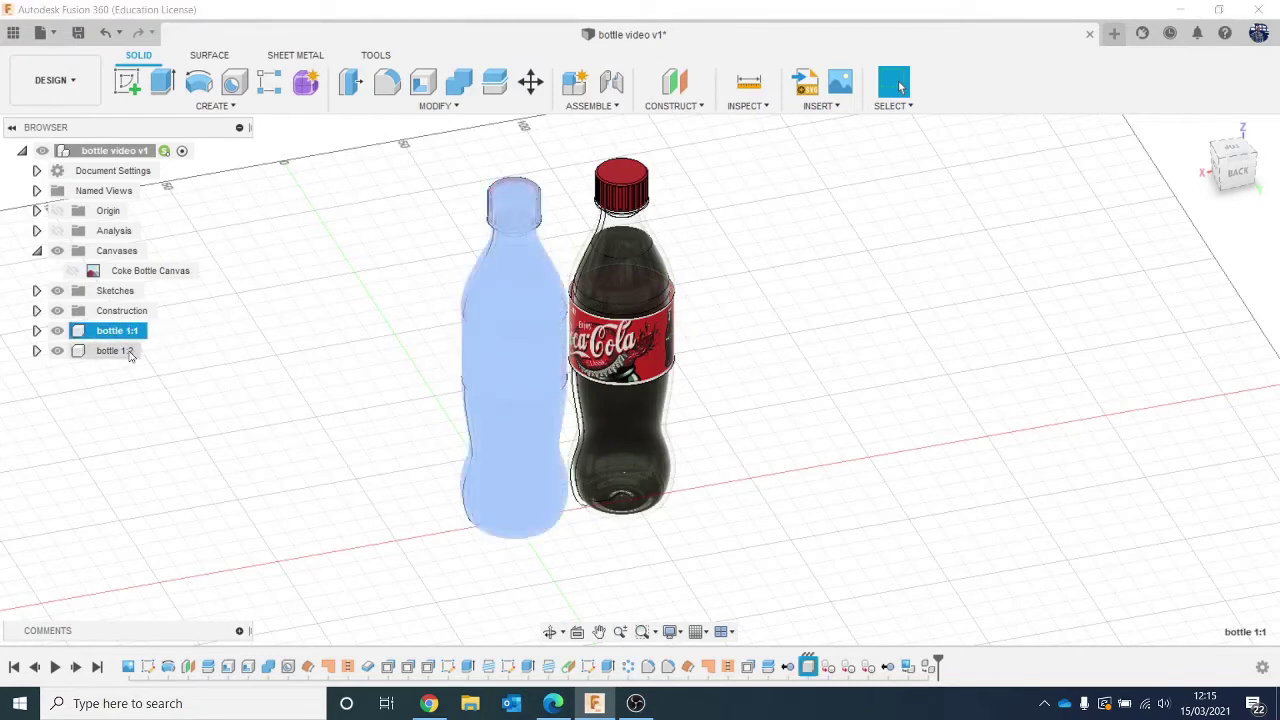
pyautogui.keyDown('ctrl'); pyautogui.click(140, 350); pyautogui.keyUp('ctrl')
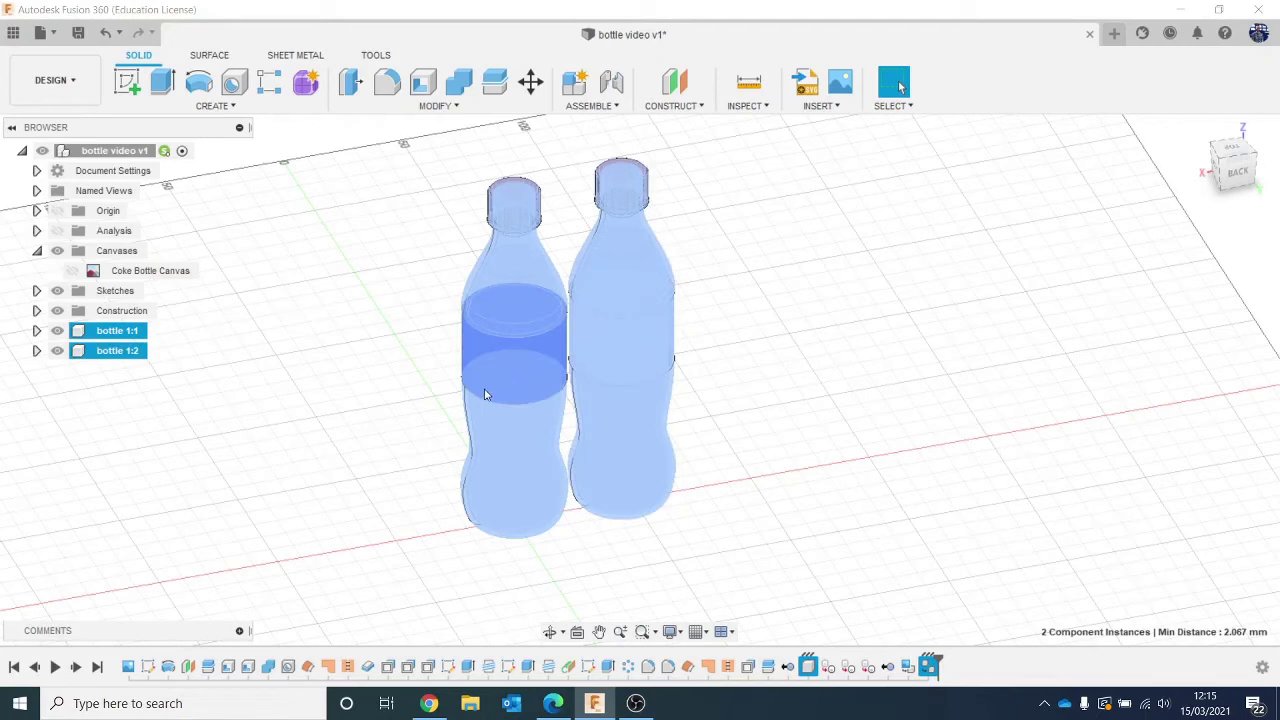
pyautogui.hotkey('ctrl', 'v')
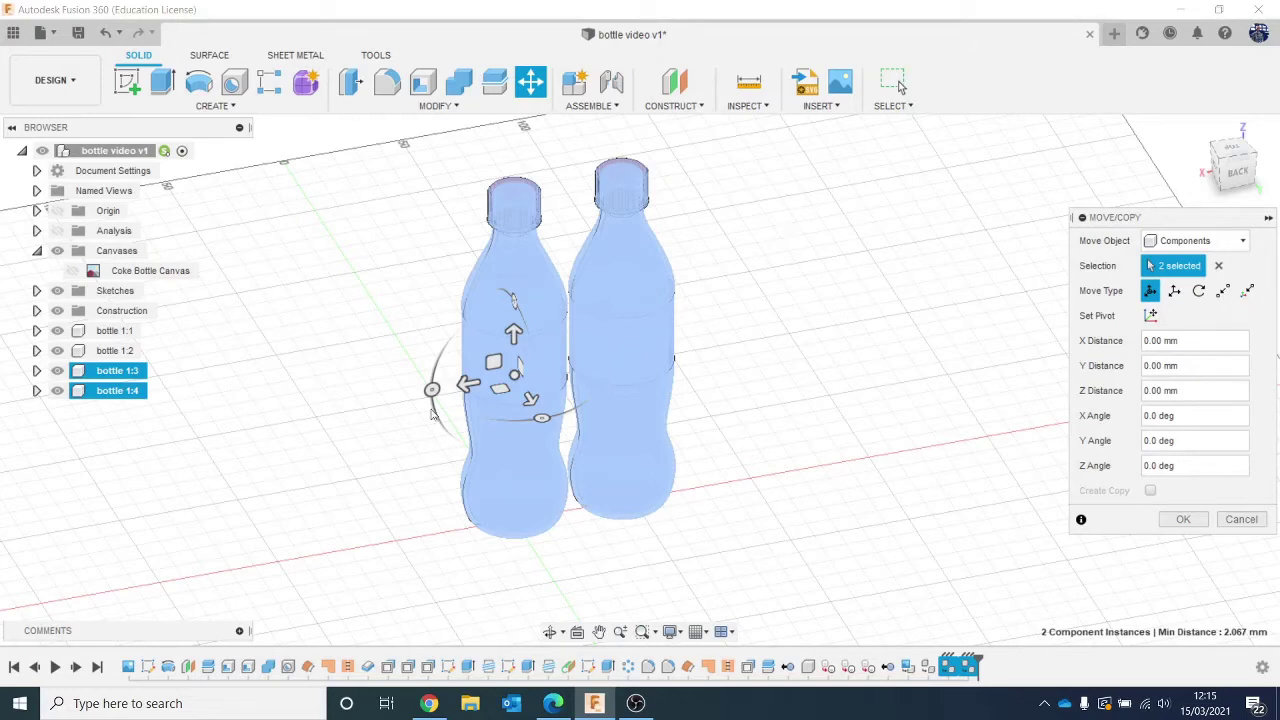
pyautogui.click(1237, 148)
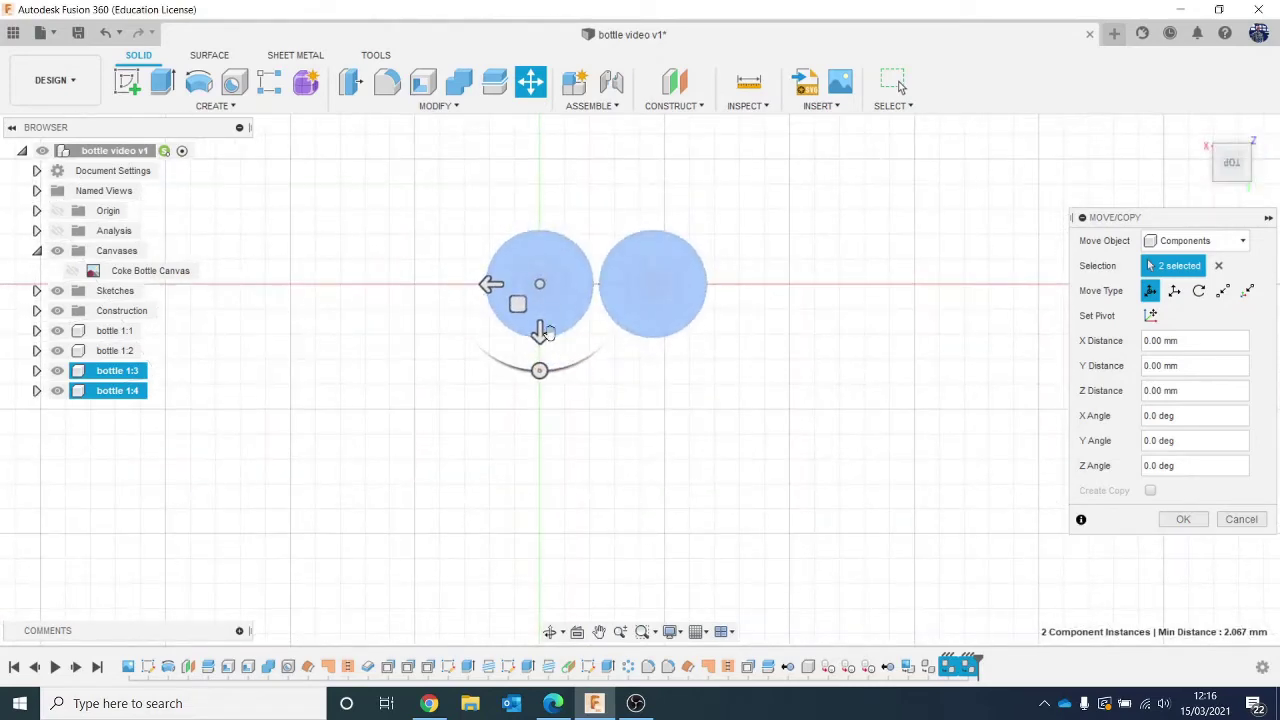
pyautogui.moveTo(541, 332); pyautogui.dragTo(540, 447)
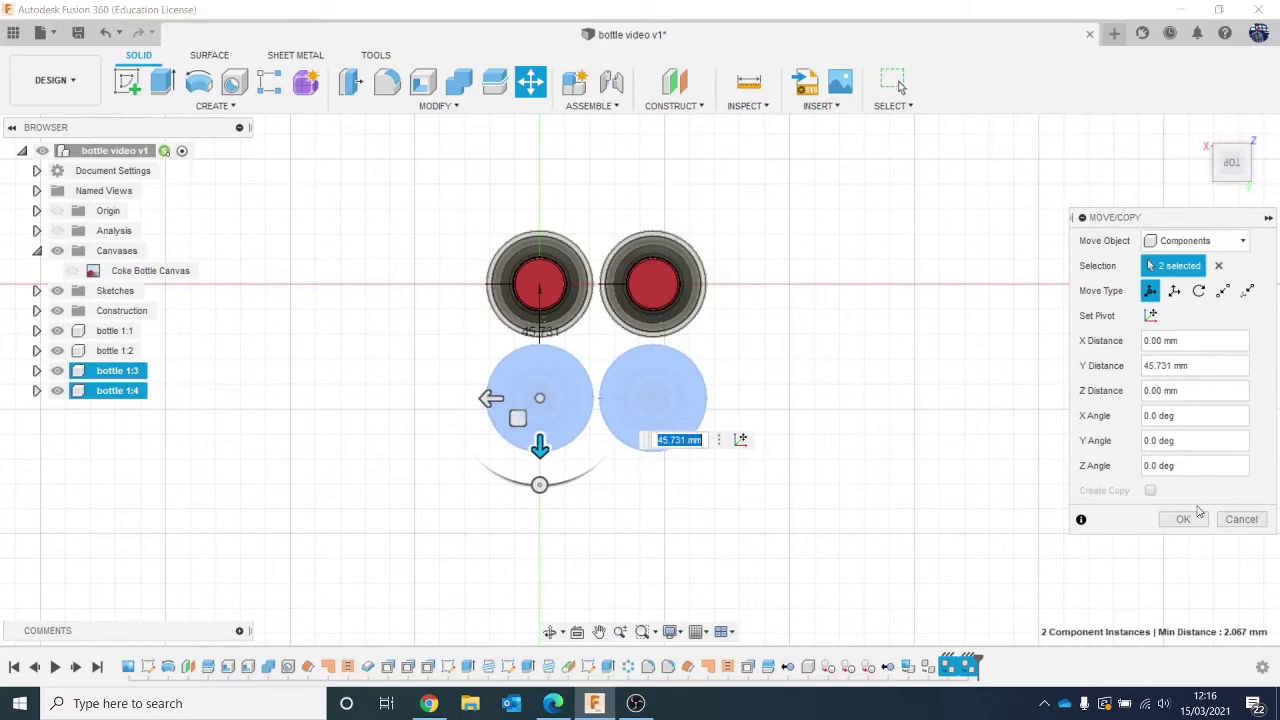
pyautogui.click(1188, 518)
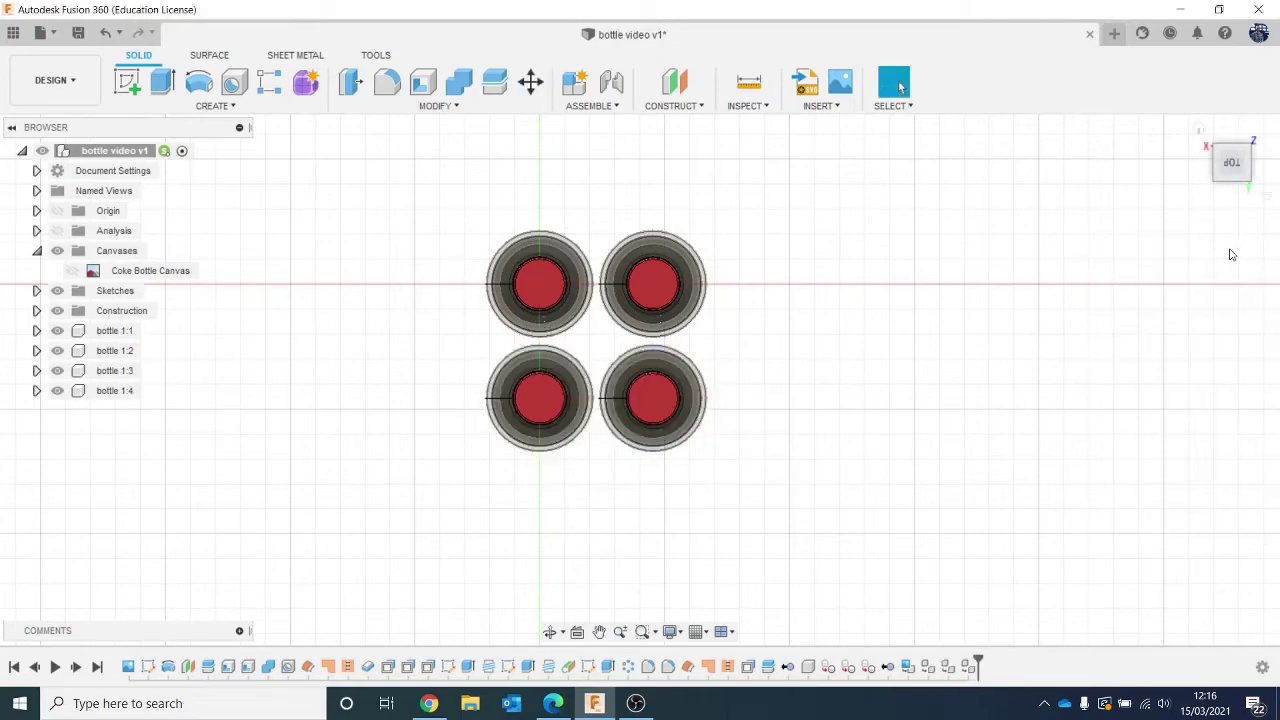
# Paste another pair of bottles and move it about -45.731 mm along Y to complete a two-by-three six-pack.
pyautogui.moveTo(1230, 172)
pyautogui.mouseDown()
pyautogui.moveTo(1279, 128)
pyautogui.moveTo(1268, 150)
pyautogui.mouseUp()
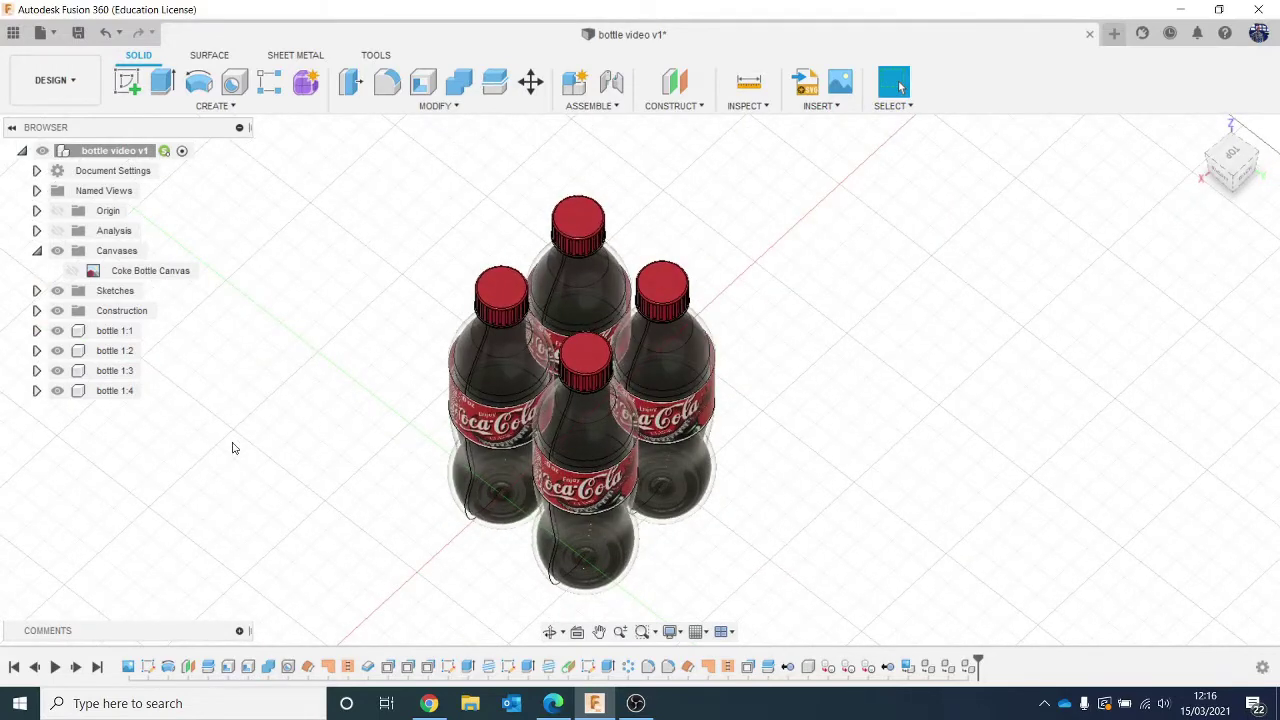
pyautogui.hotkey('ctrl', 'v')
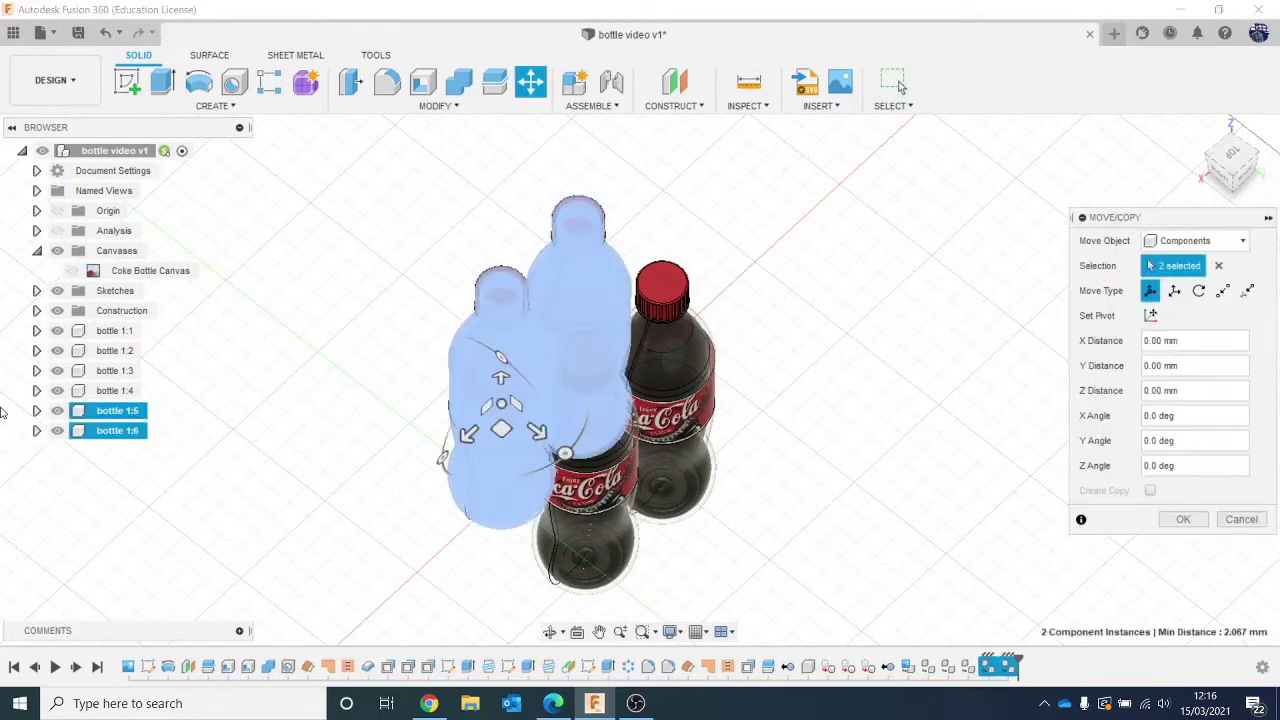
pyautogui.click(1232, 155)
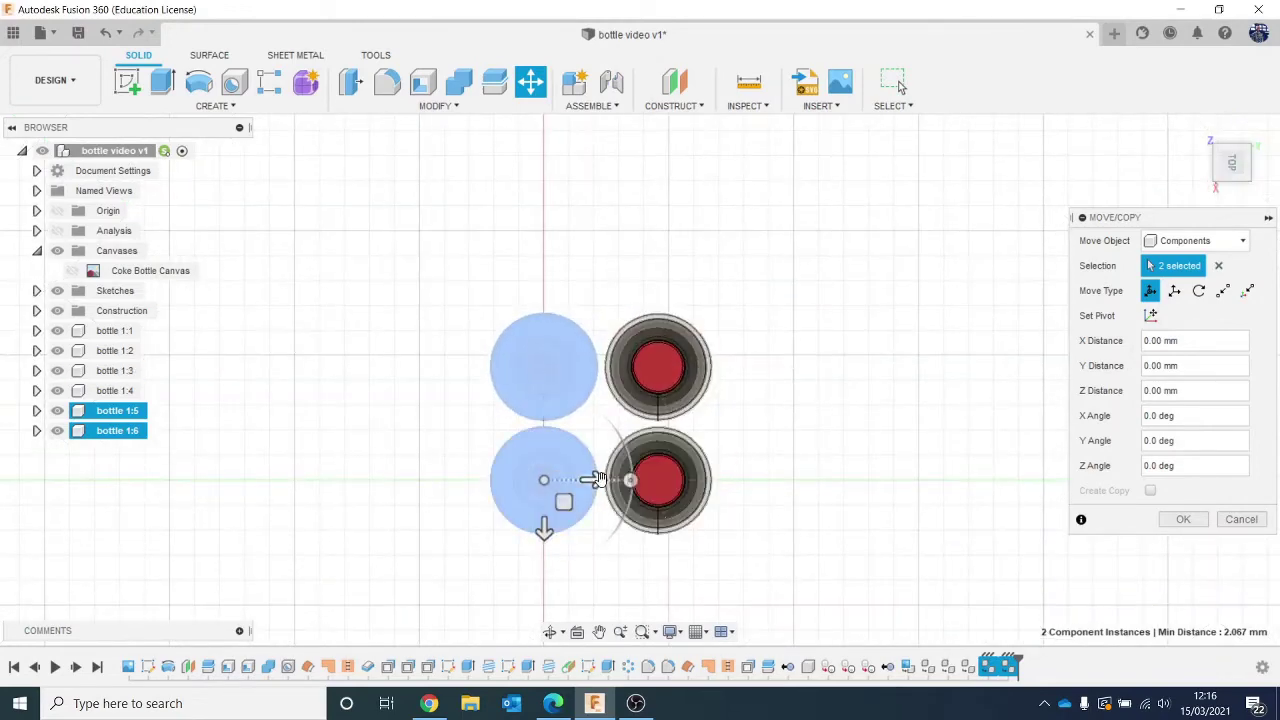
pyautogui.moveTo(591, 480); pyautogui.dragTo(477, 479)
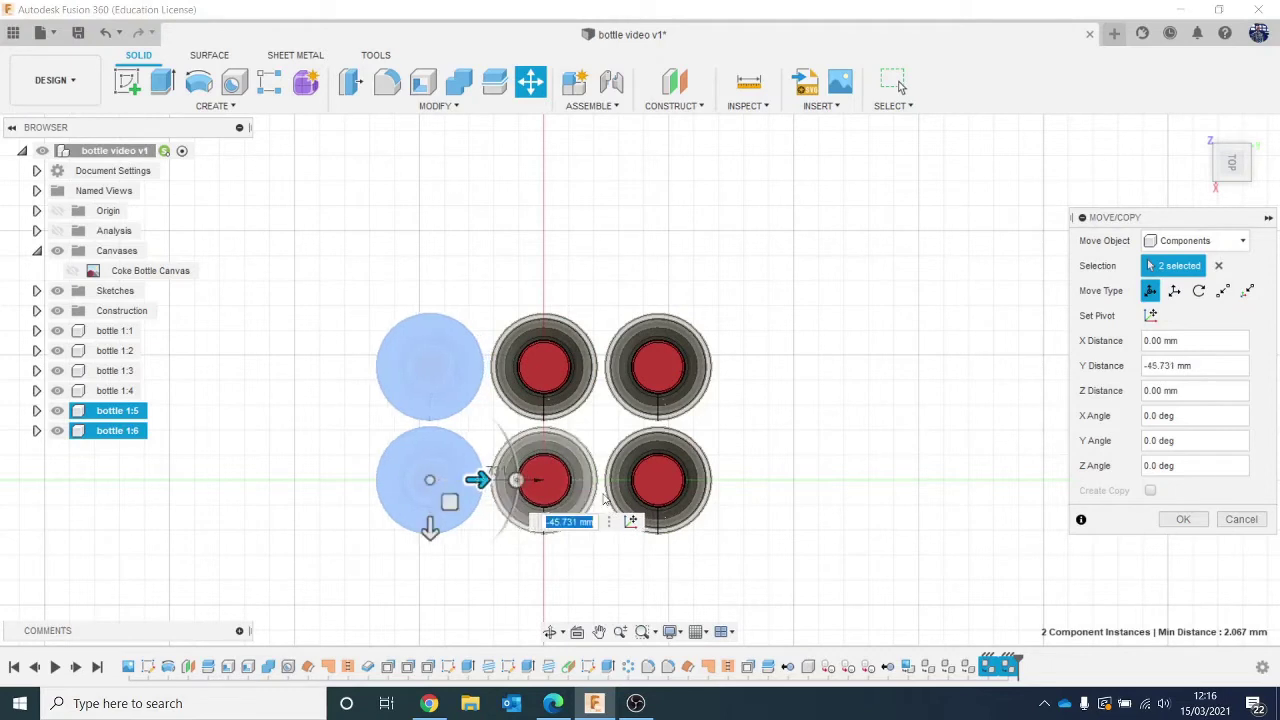
pyautogui.click(1178, 520)
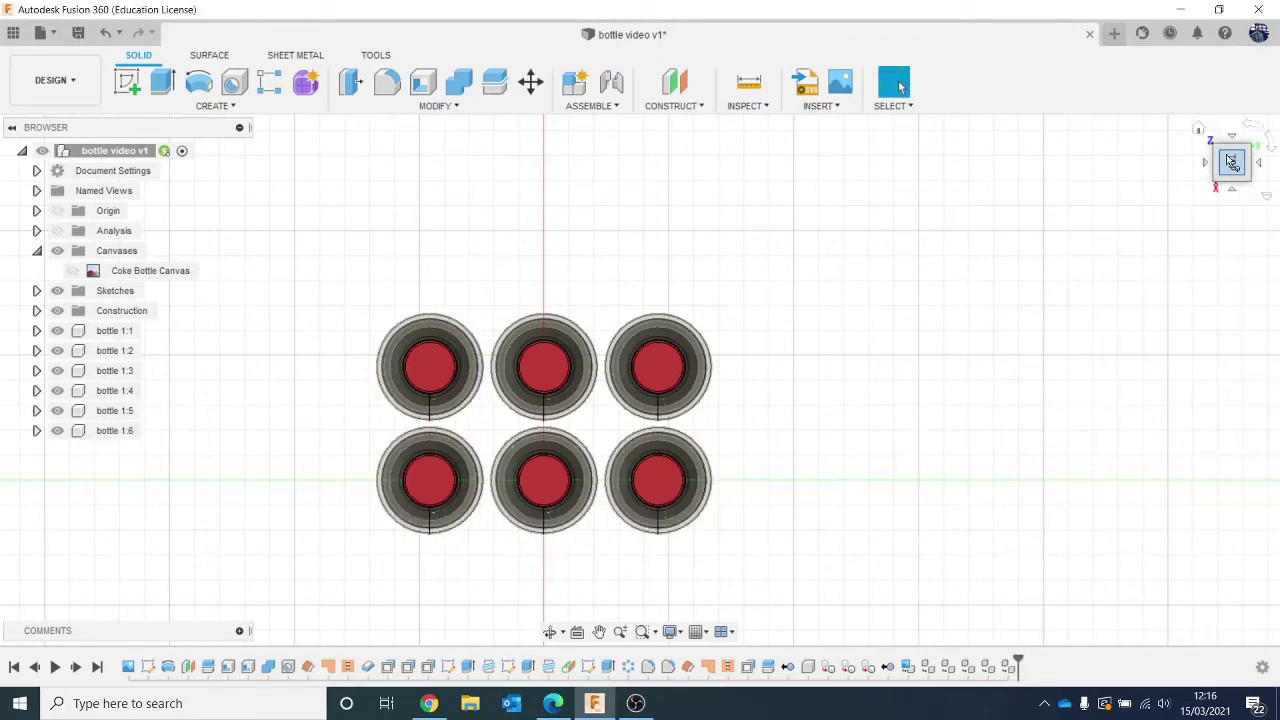
# Preview the six-pack of bottles in the Render workspace and return to the Design workspace.
pyautogui.moveTo(1232, 157)
pyautogui.mouseDown()
pyautogui.moveTo(1226, 128)
pyautogui.moveTo(1190, 126)
pyautogui.mouseUp()
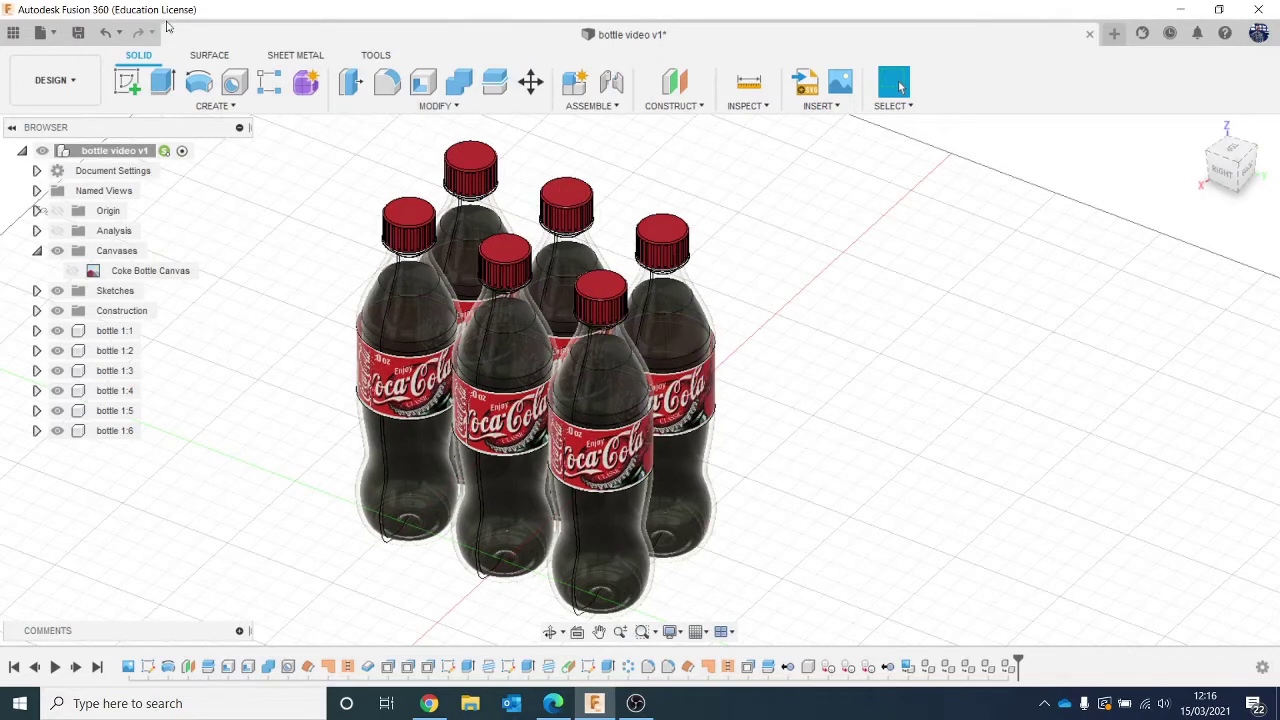
pyautogui.click(85, 80)
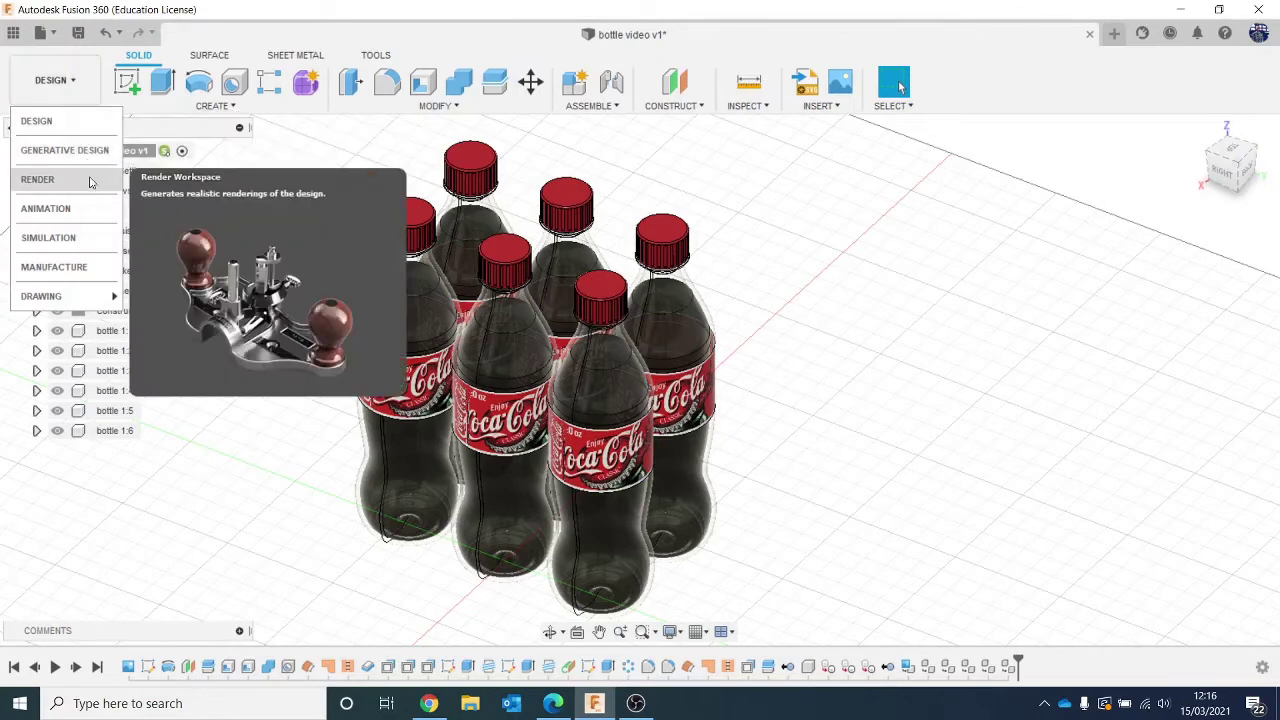
pyautogui.click(38, 179)
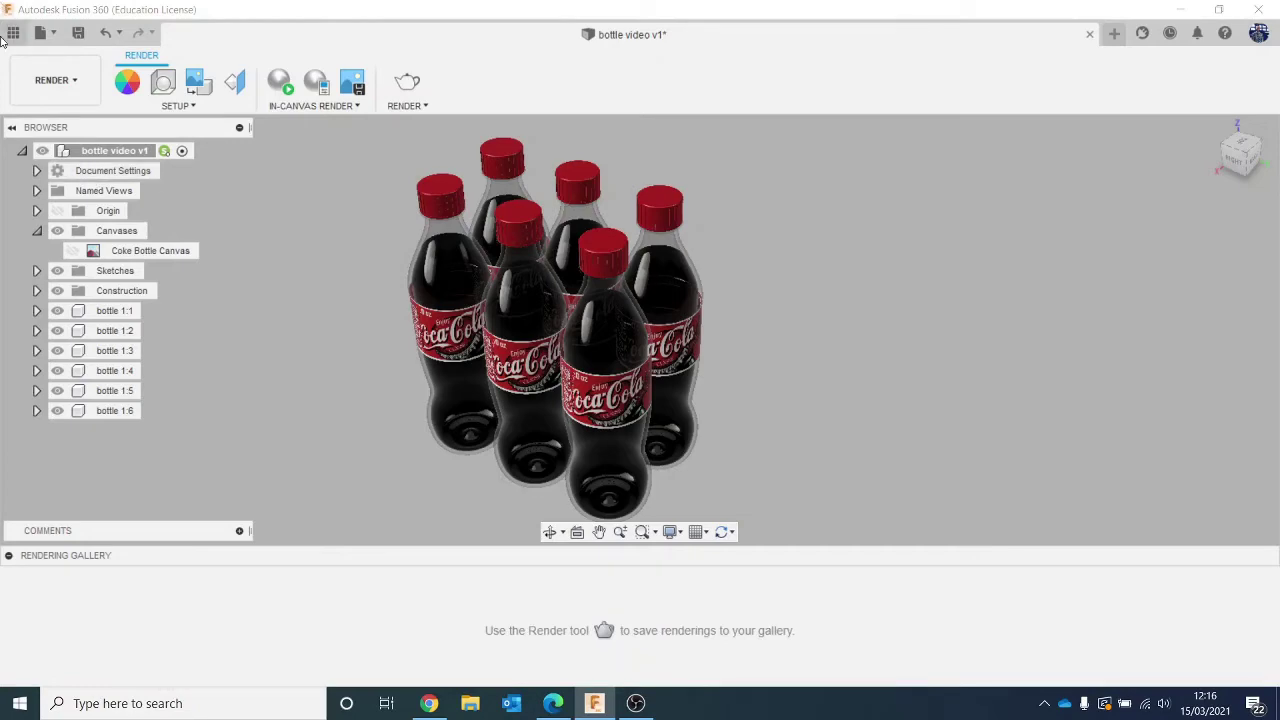
pyautogui.click(55, 80)
pyautogui.click(37, 121)
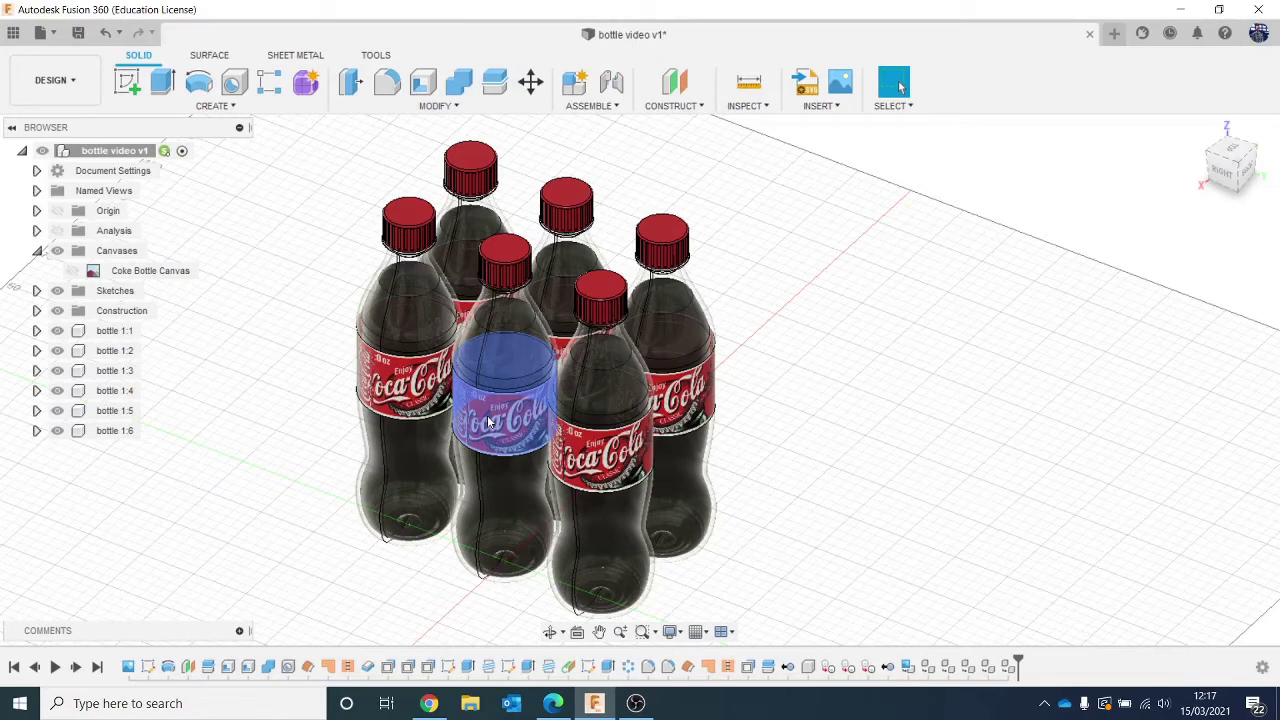
# Create a new empty design, switch to the sheet metal tools, and review the library of sheet metal rules.
pyautogui.click(300, 56)
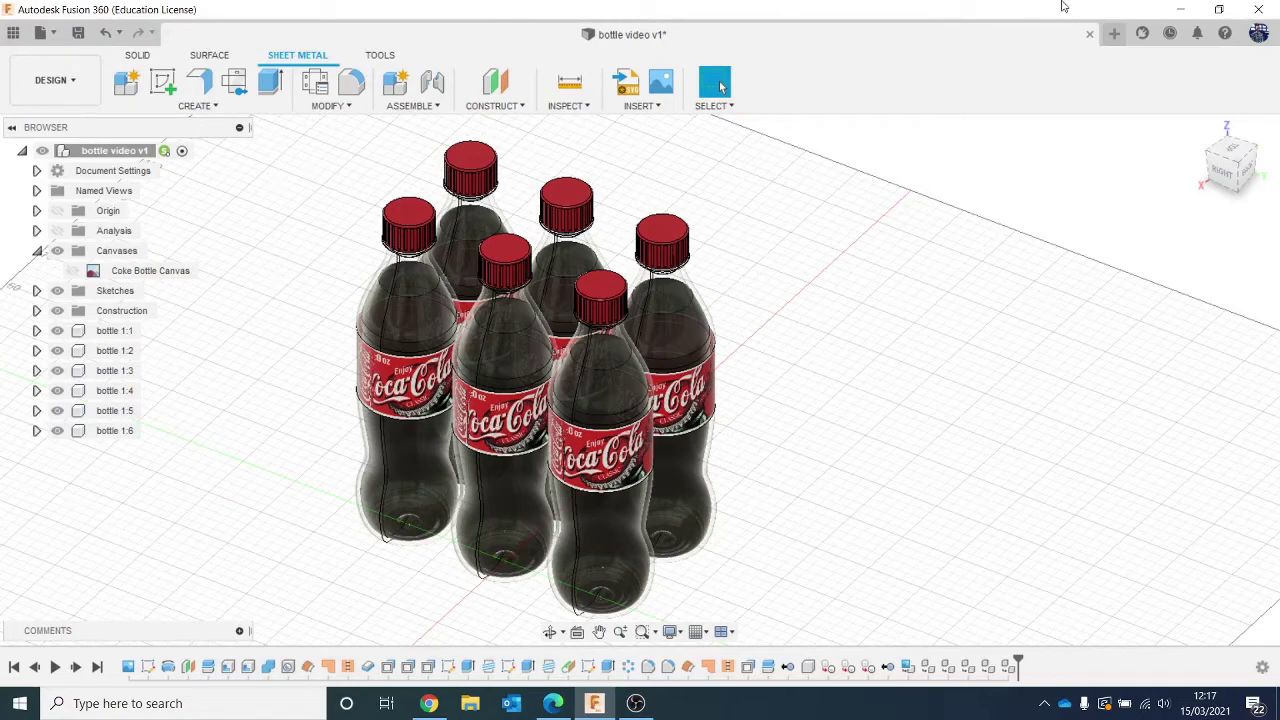
pyautogui.click(1114, 33)
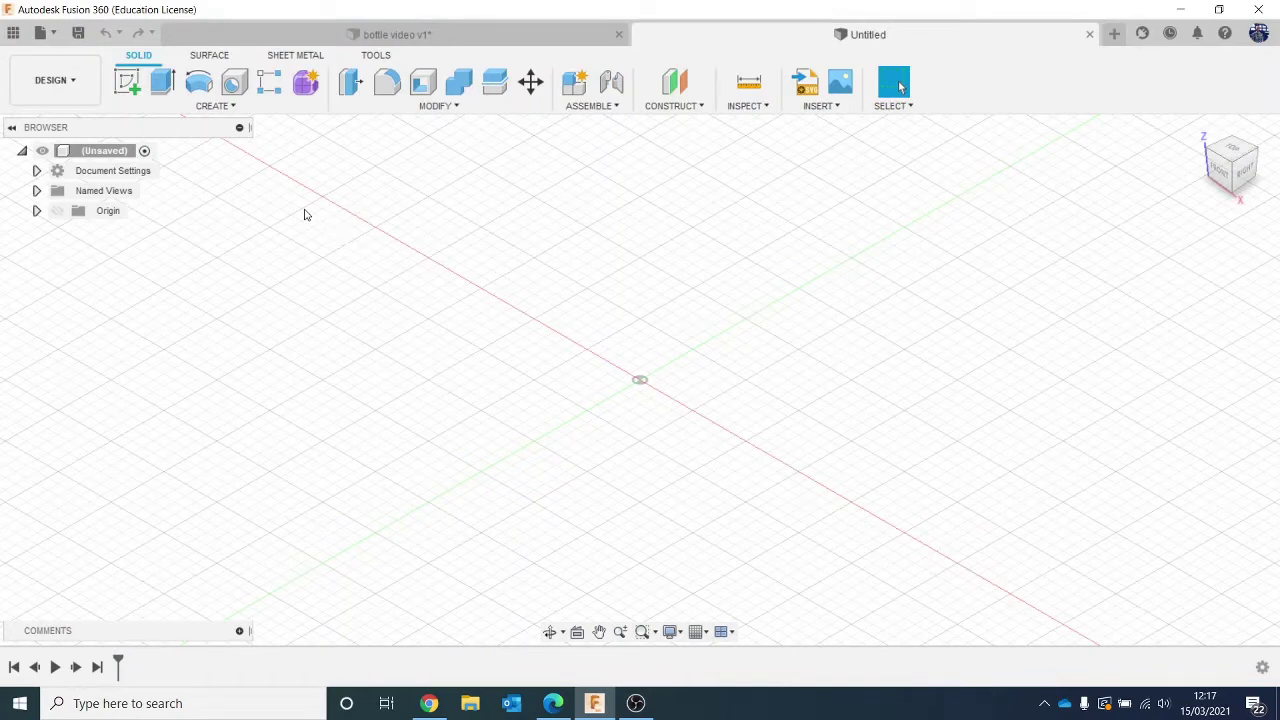
pyautogui.click(303, 57)
pyautogui.click(316, 84)
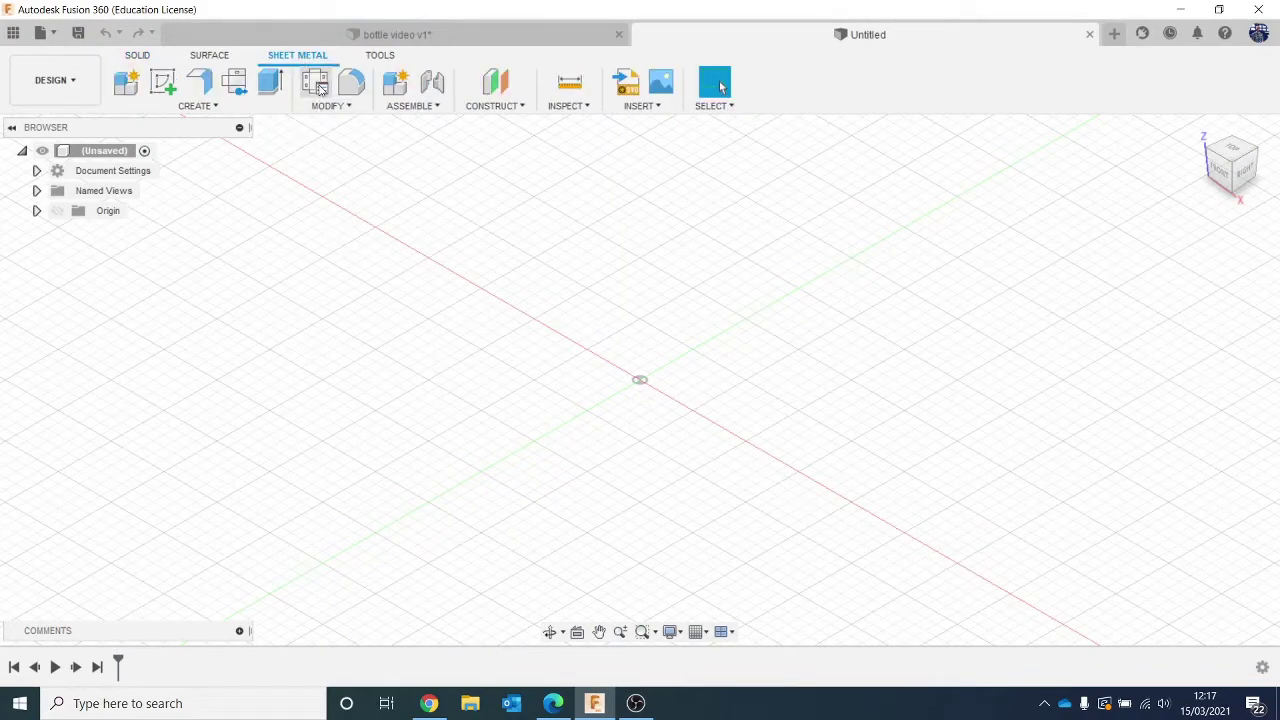
pyautogui.moveTo(1162, 219); pyautogui.dragTo(1090, 157)
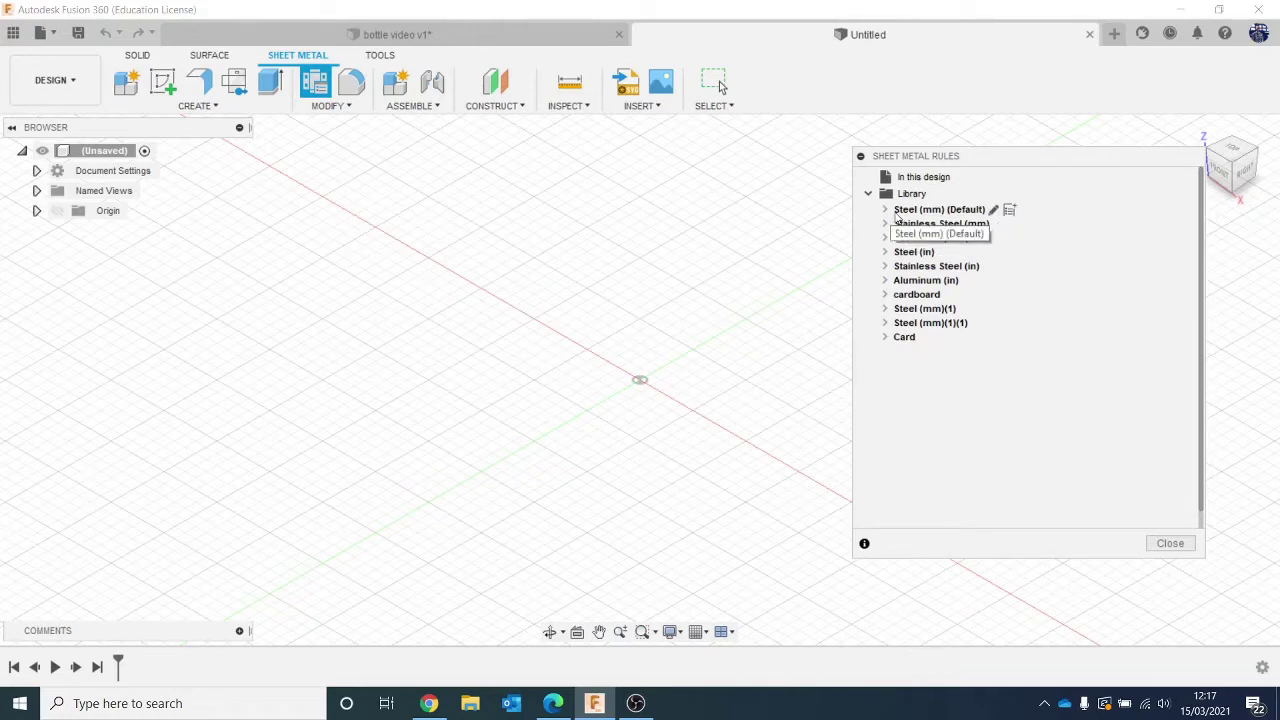
pyautogui.click(1170, 543)
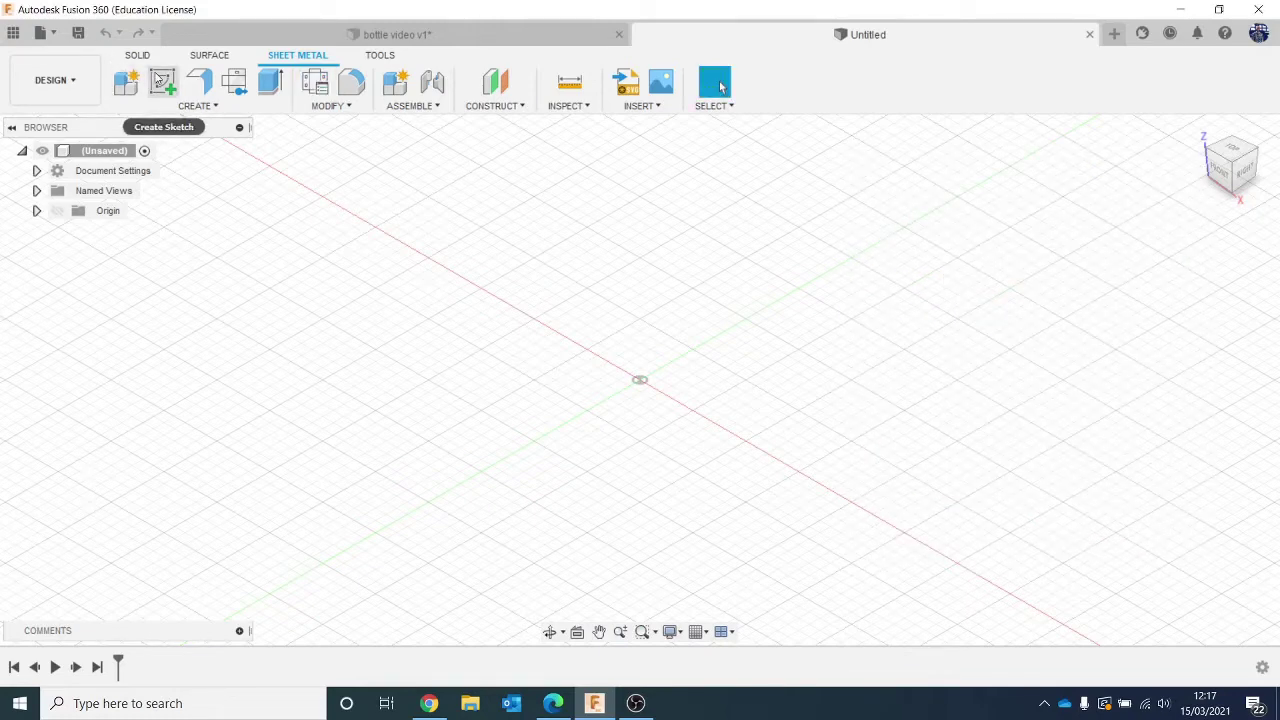
# Sketch a rectangle of about 156 by 87 mm around the origin on the horizontal XY plane and finish the sketch.
pyautogui.click(160, 80)
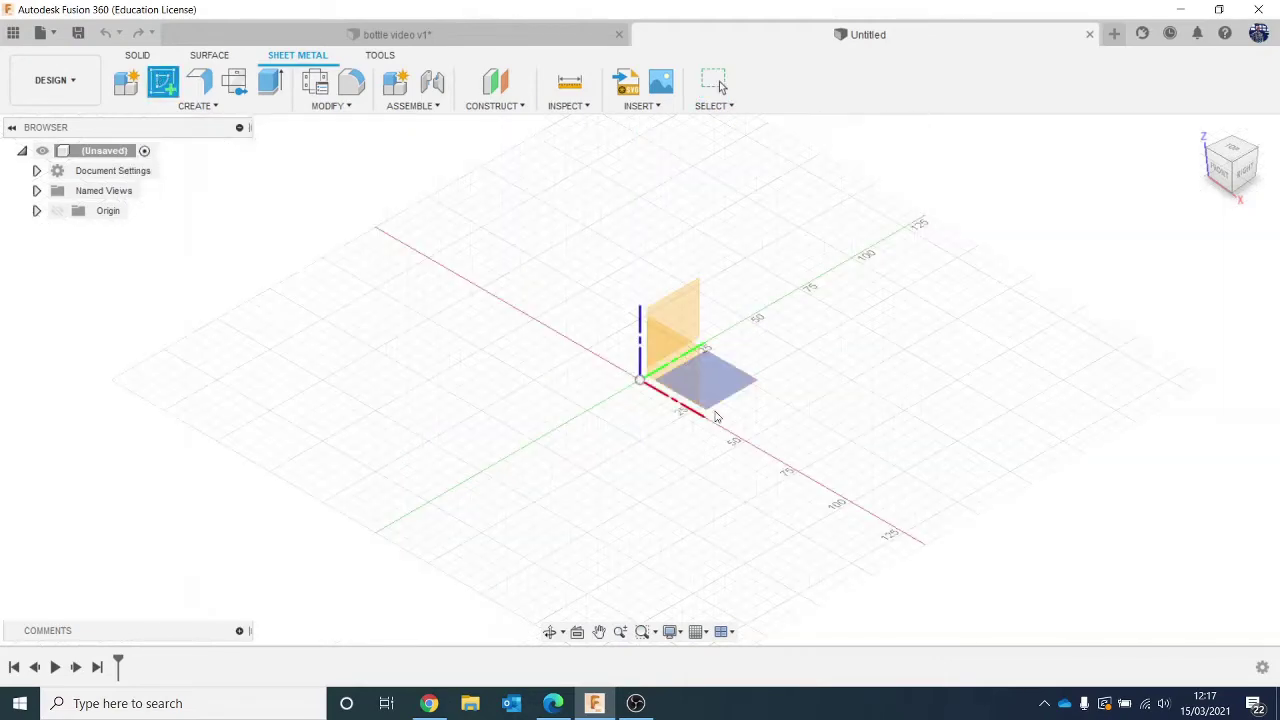
pyautogui.click(745, 388)
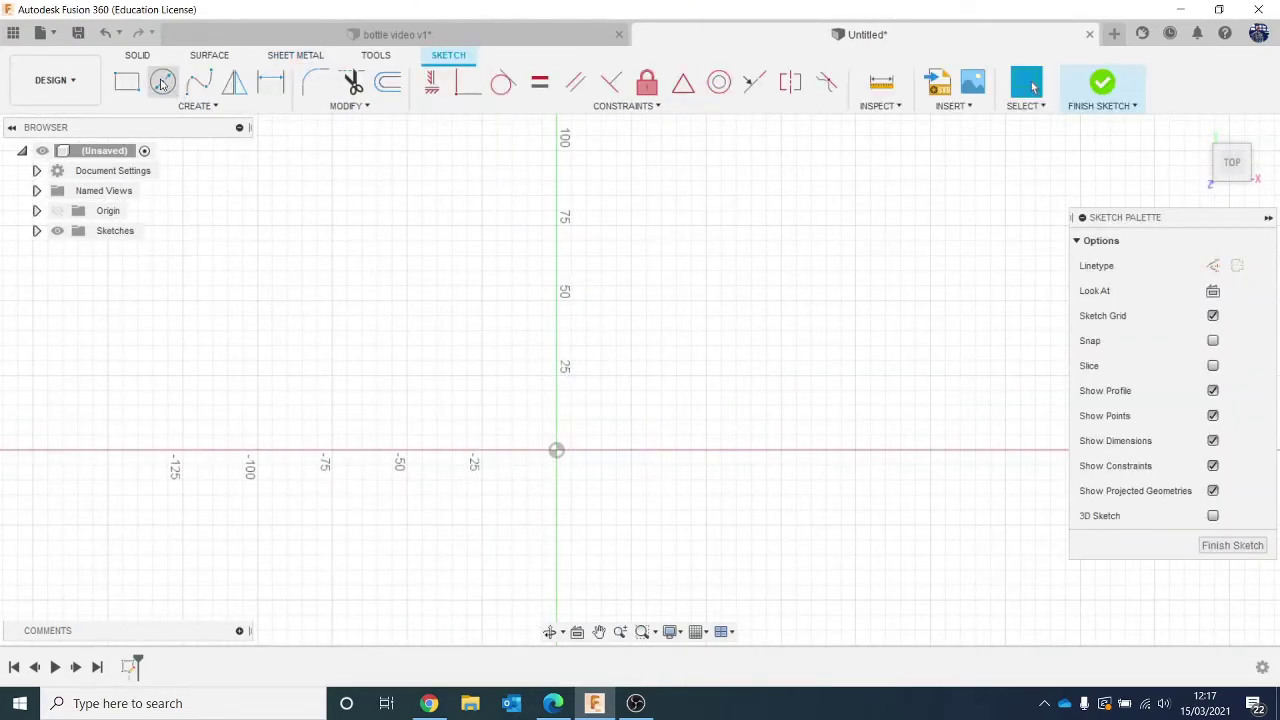
pyautogui.click(127, 82)
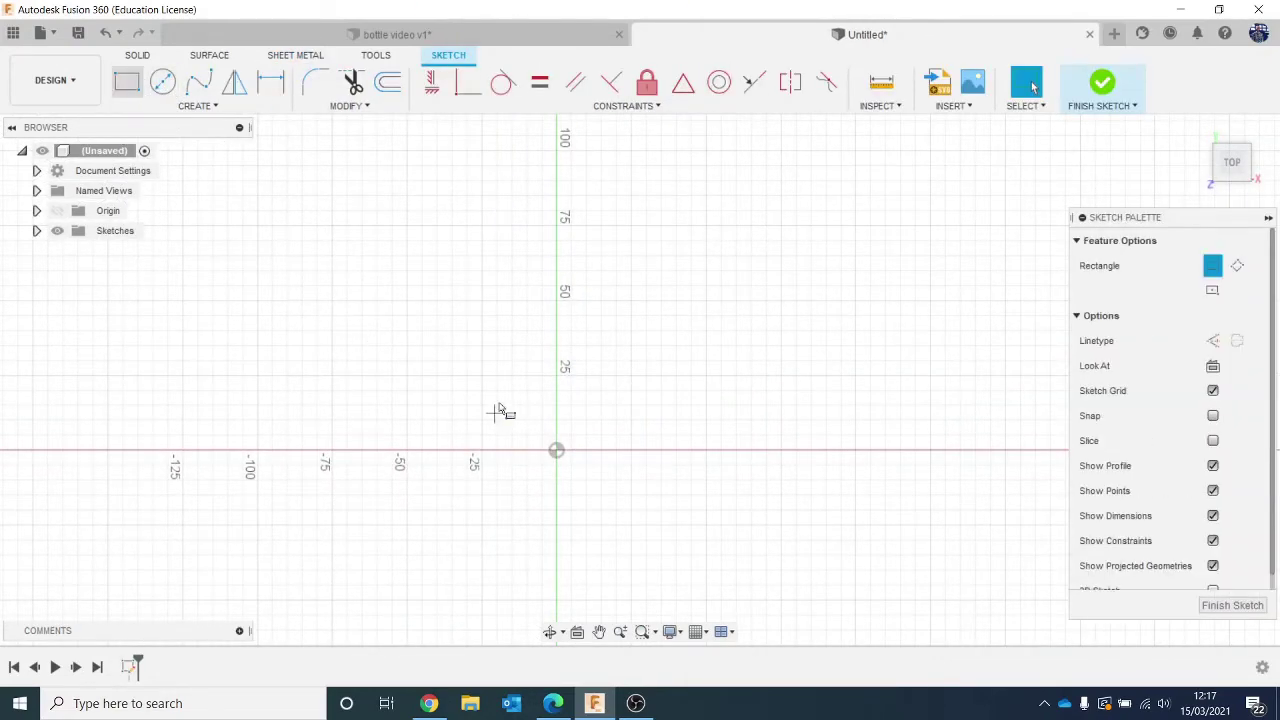
pyautogui.click(370, 280)
pyautogui.click(838, 544)
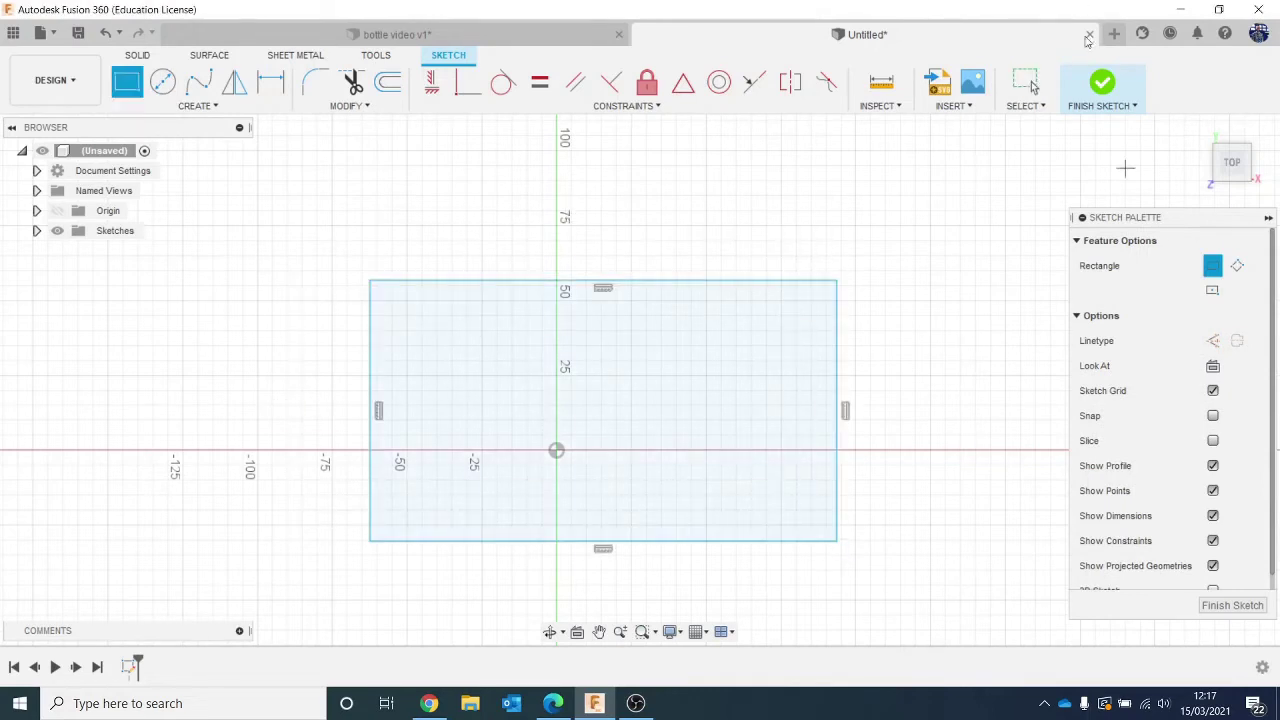
pyautogui.click(1102, 84)
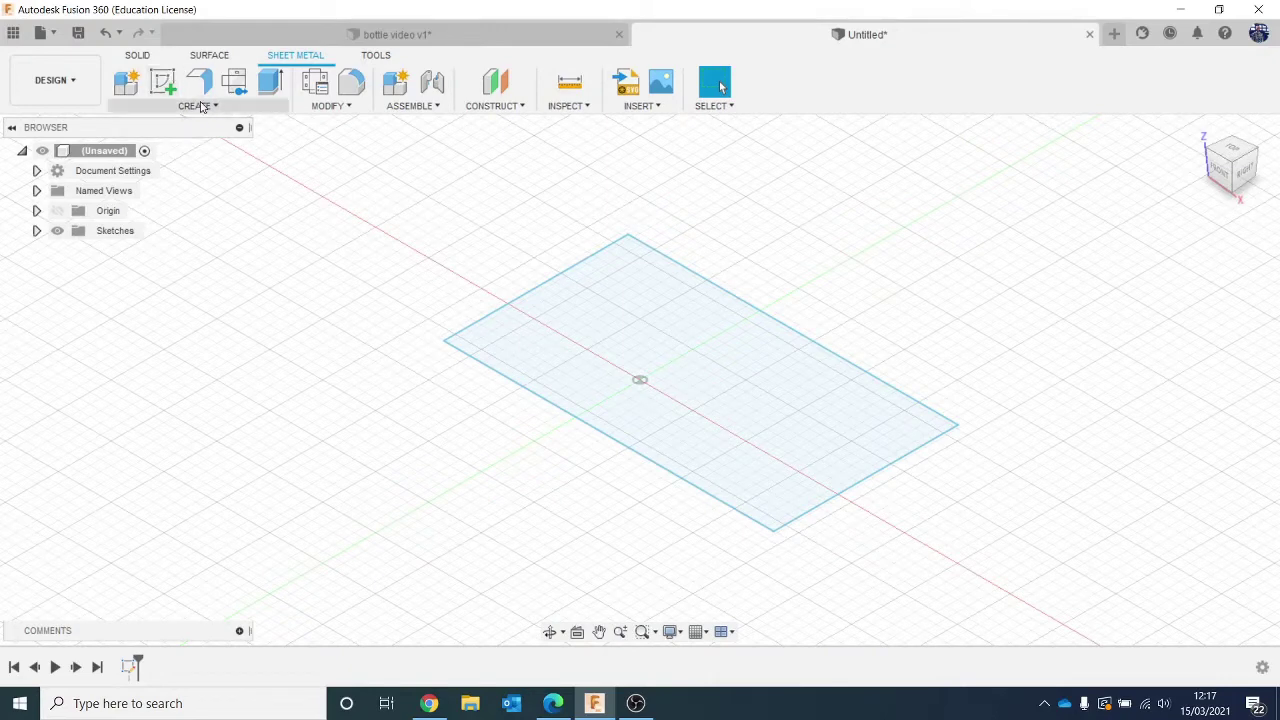
# Create a base flange from the rectangle as a new body with the Steel (mm) rule, reviewing the rule's thickness and bend conditions.
pyautogui.click(200, 85)
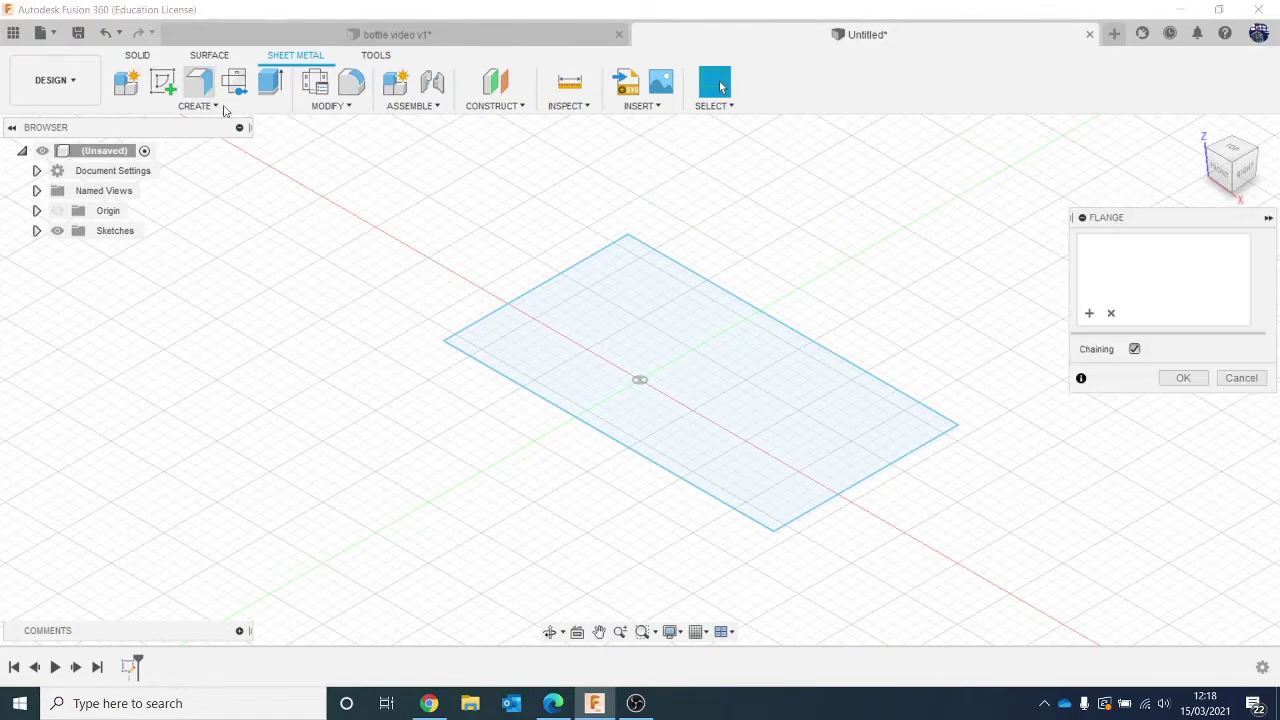
pyautogui.click(777, 362)
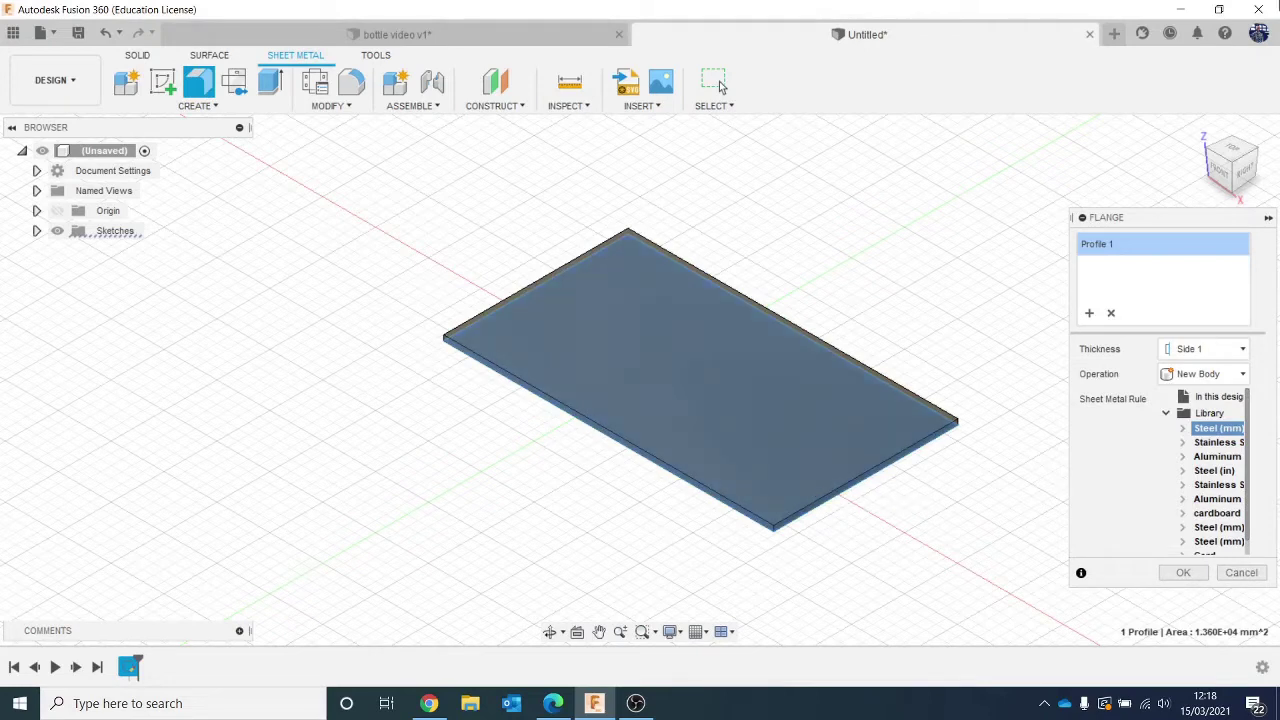
pyautogui.moveTo(1203, 220); pyautogui.dragTo(1104, 116)
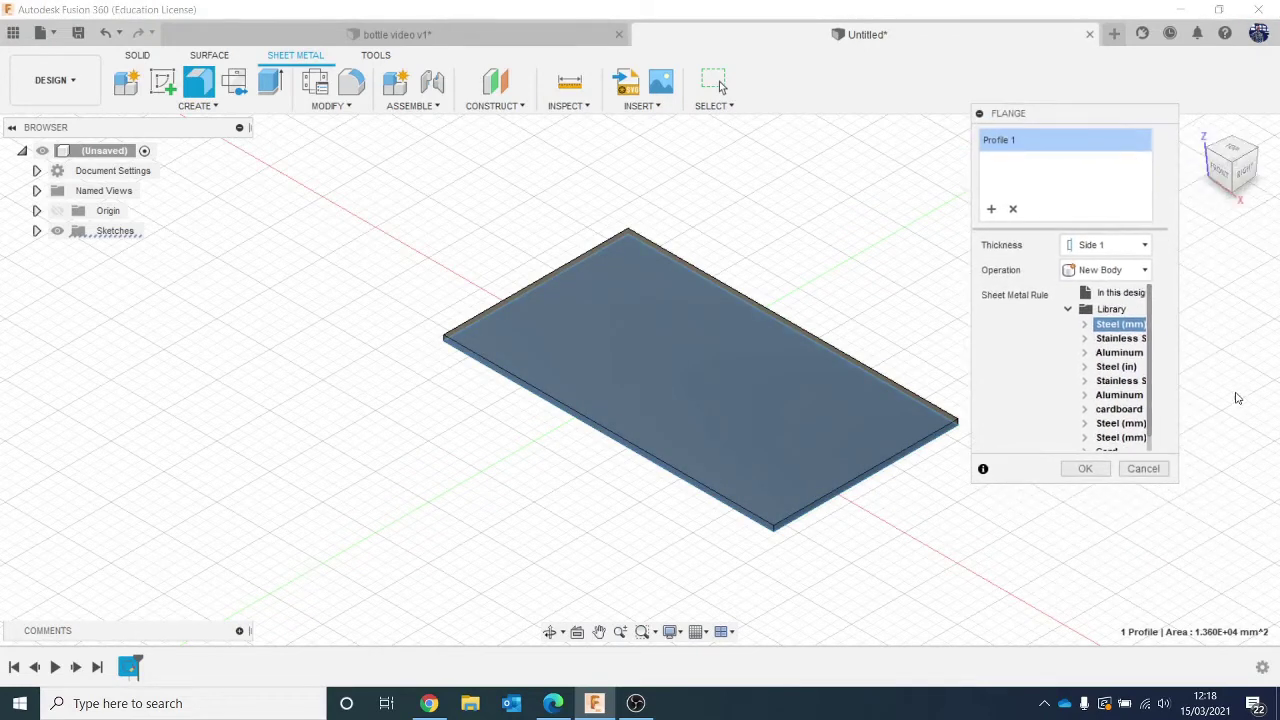
pyautogui.moveTo(1176, 483); pyautogui.dragTo(1273, 460)
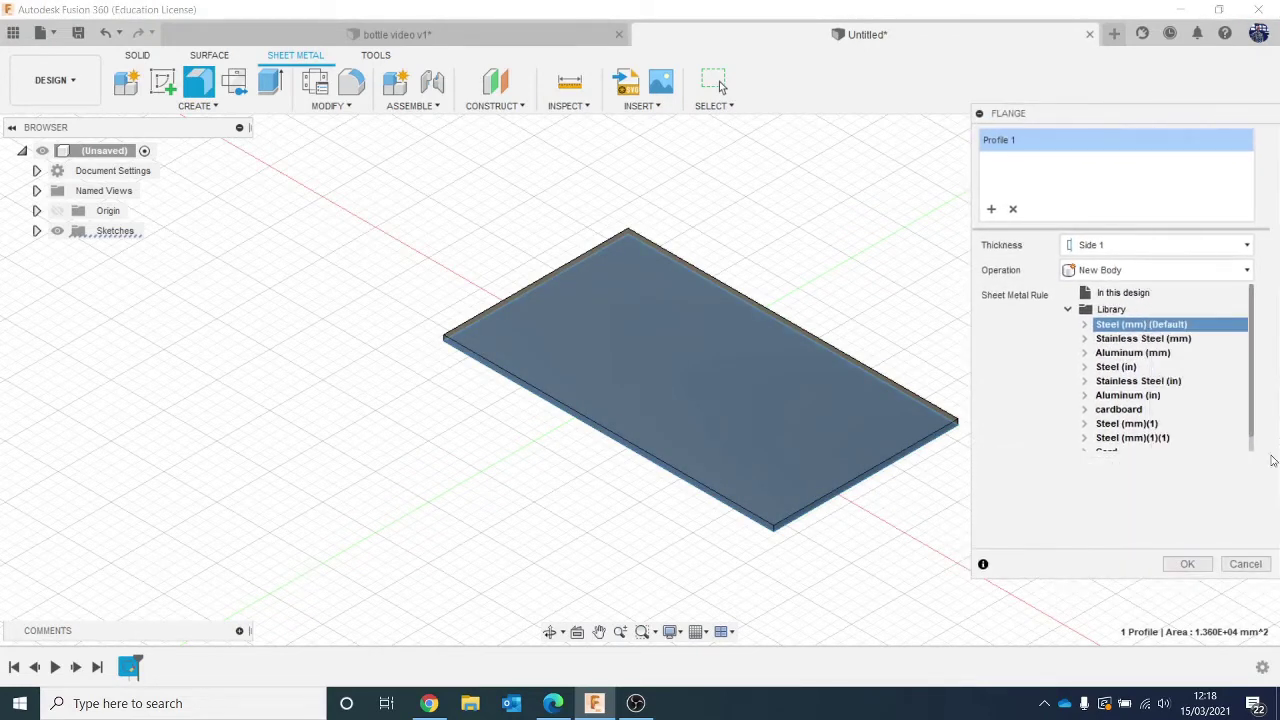
pyautogui.click(1085, 325)
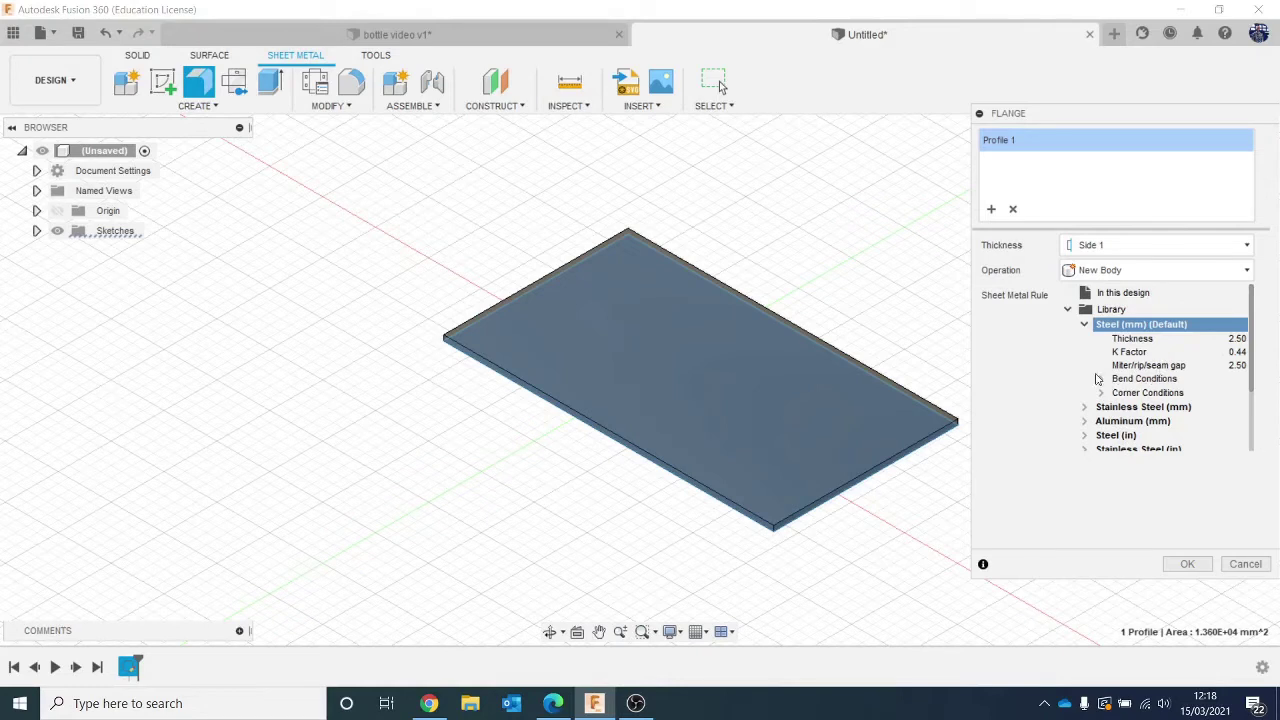
pyautogui.click(1101, 379)
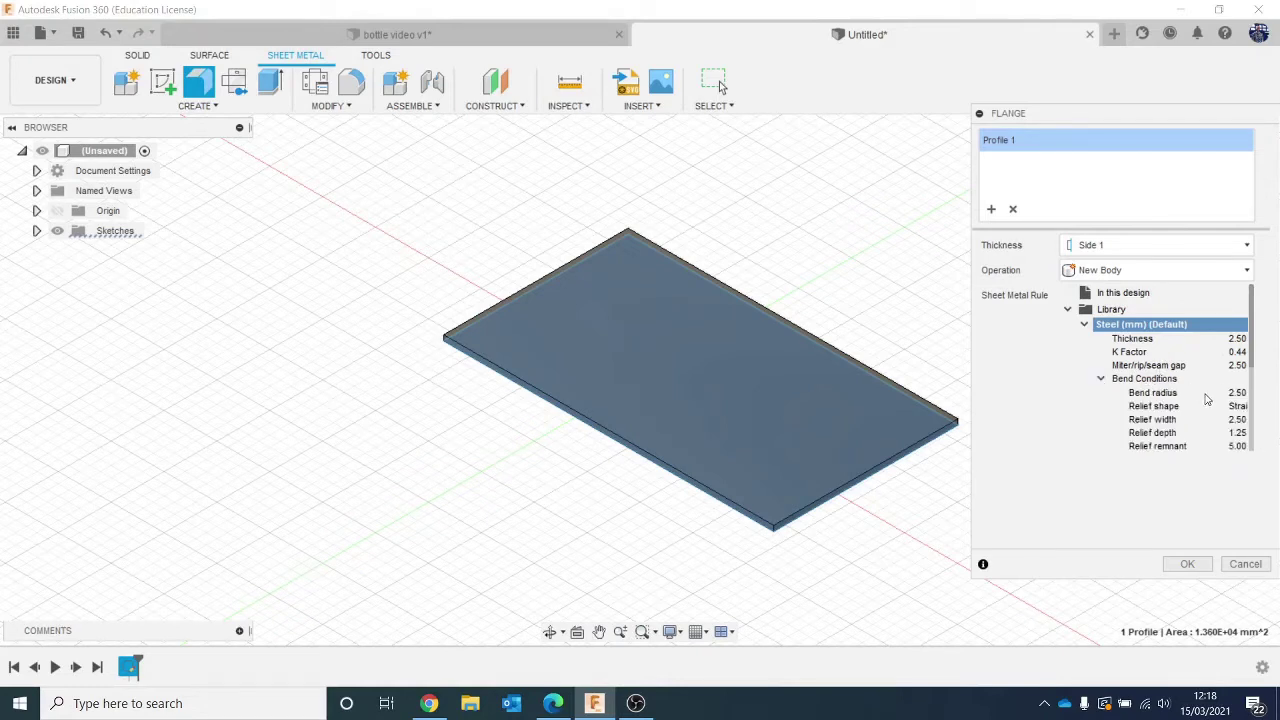
pyautogui.scroll(-1, 1210, 399)
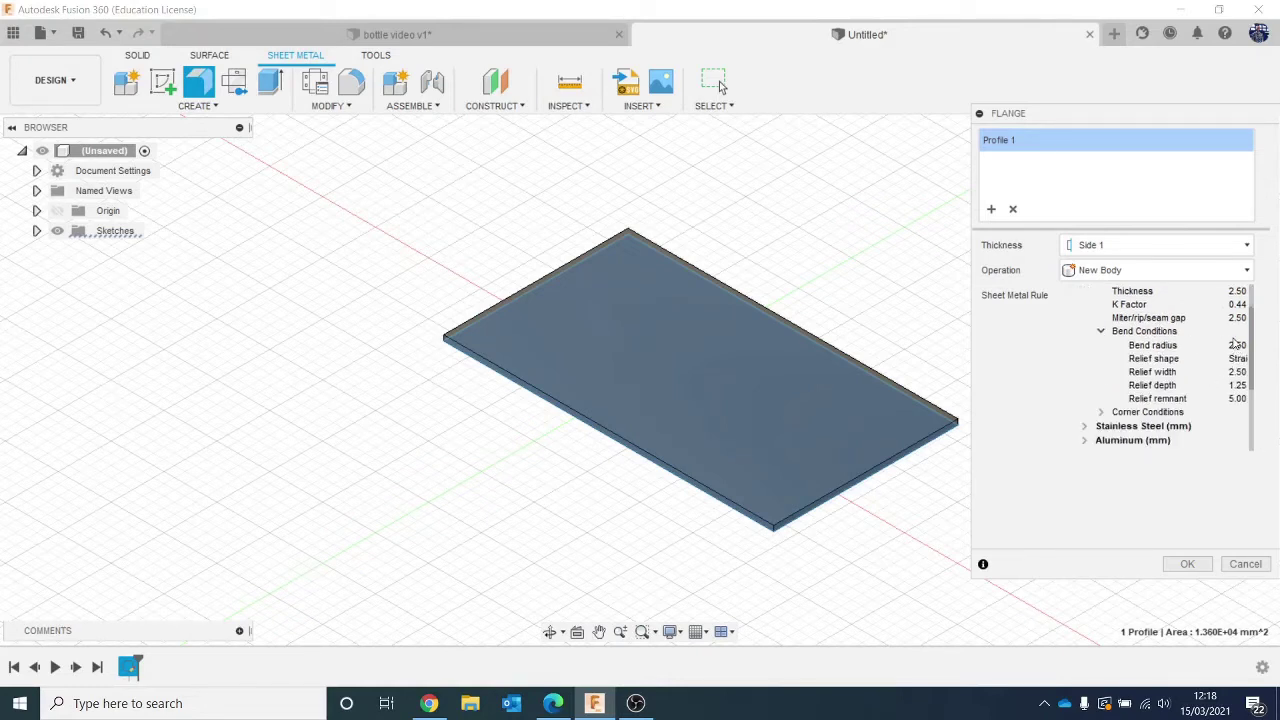
pyautogui.click(1187, 564)
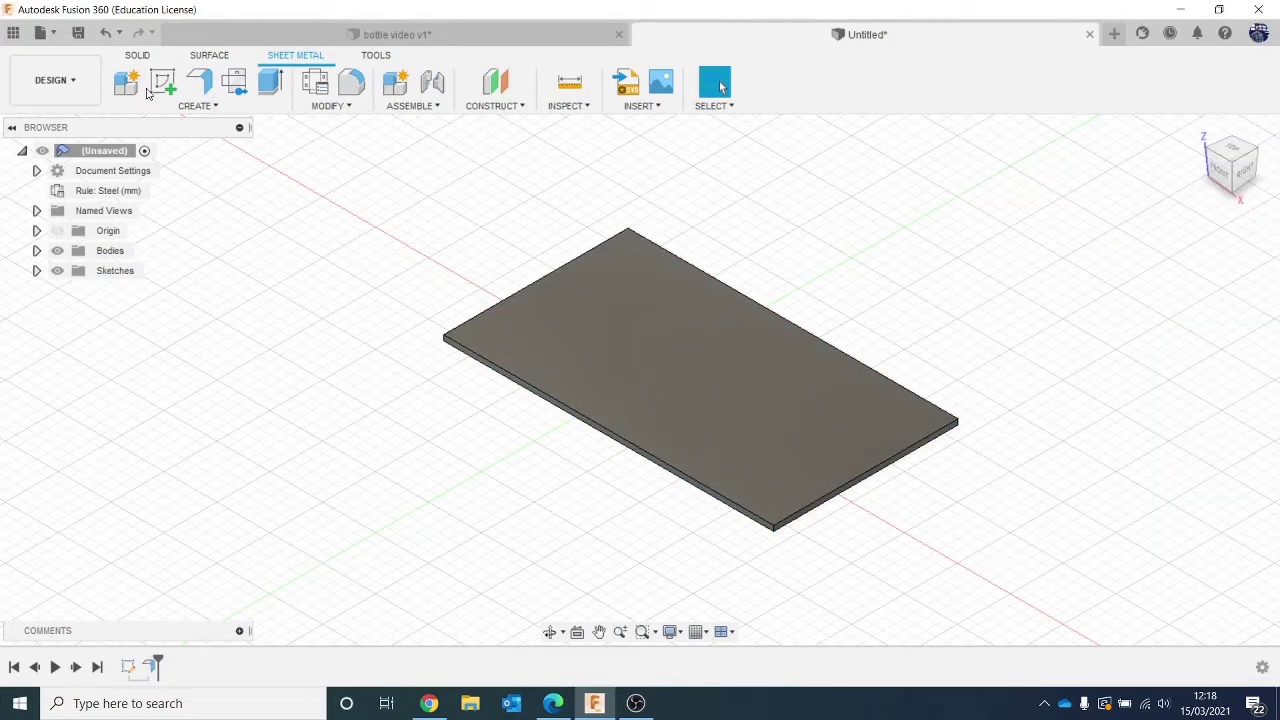
# Add a flange about 81.879 mm high at 90 degrees along the plate's short edge on the +X side, checking the bend from the front.
pyautogui.click(199, 82)
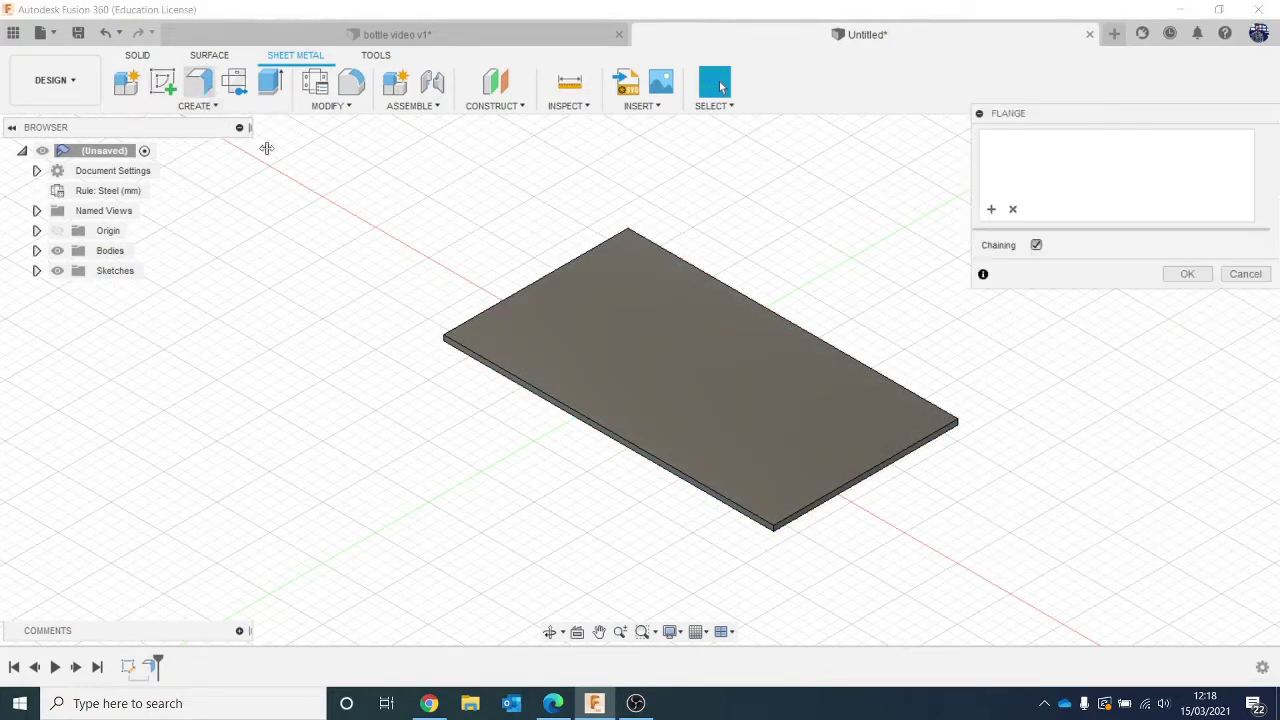
pyautogui.click(853, 479)
pyautogui.moveTo(866, 450); pyautogui.dragTo(873, 224)
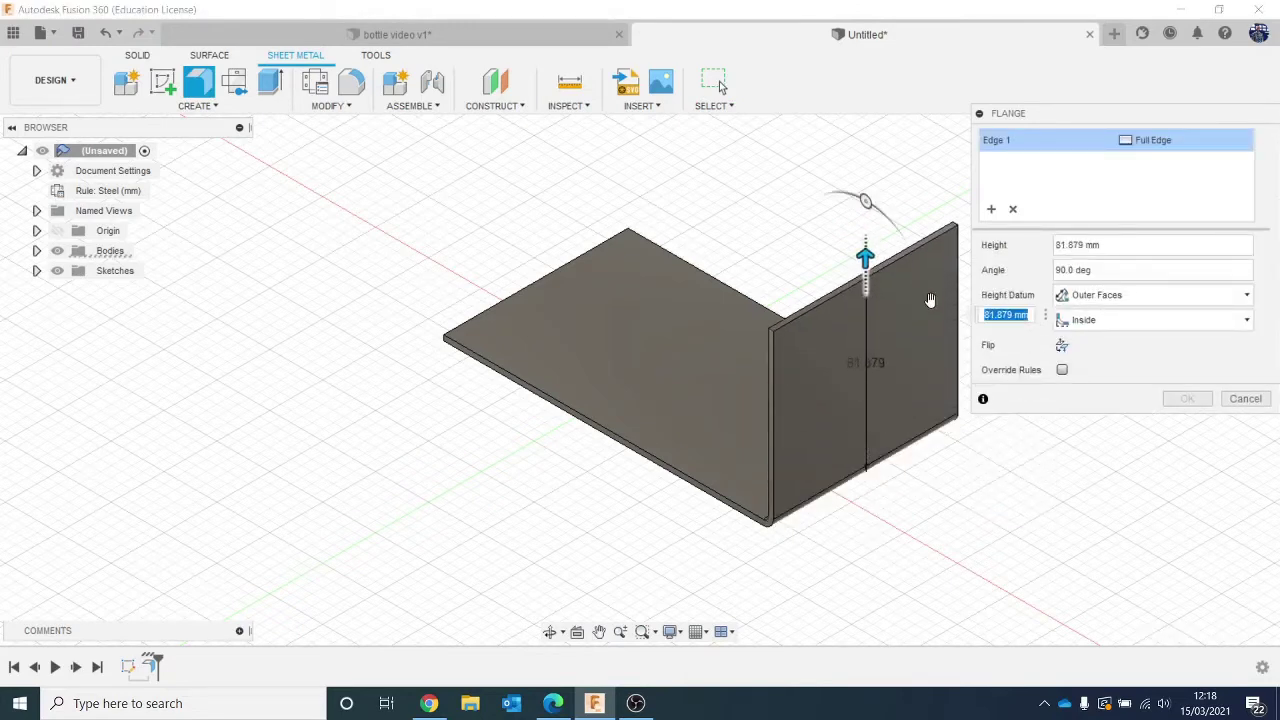
pyautogui.moveTo(1130, 113); pyautogui.dragTo(1122, 231)
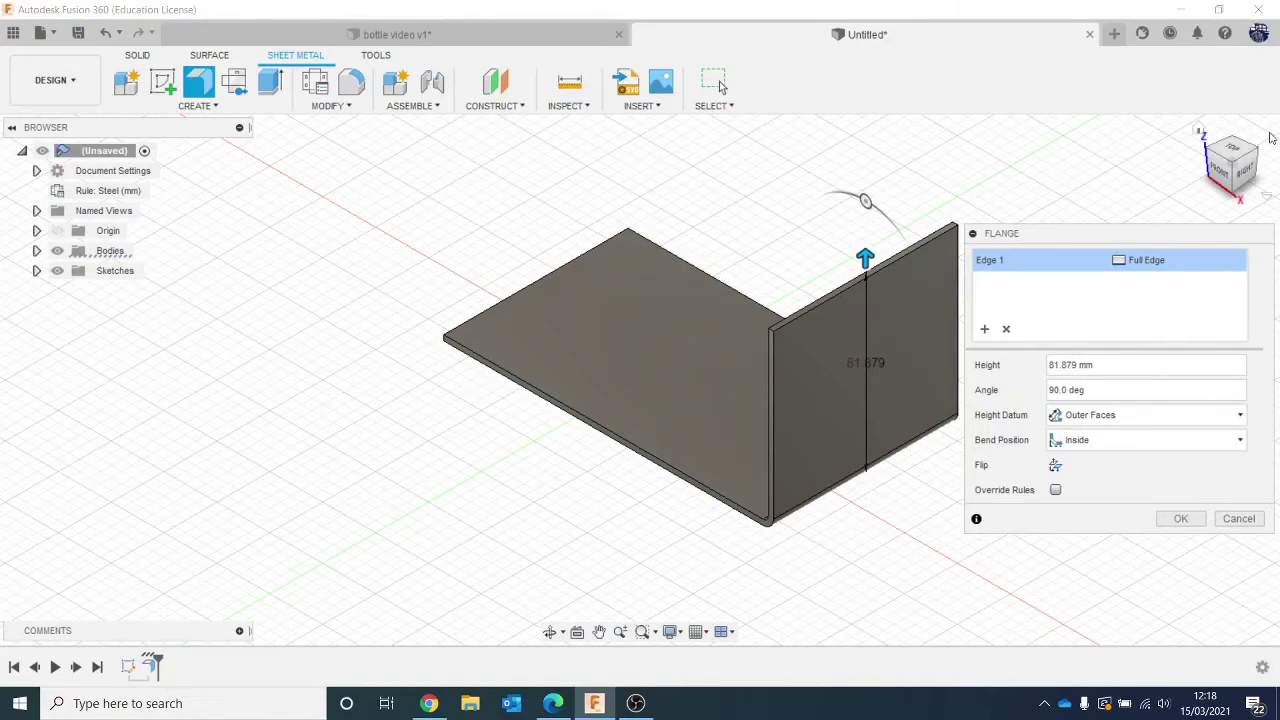
pyautogui.click(1219, 168)
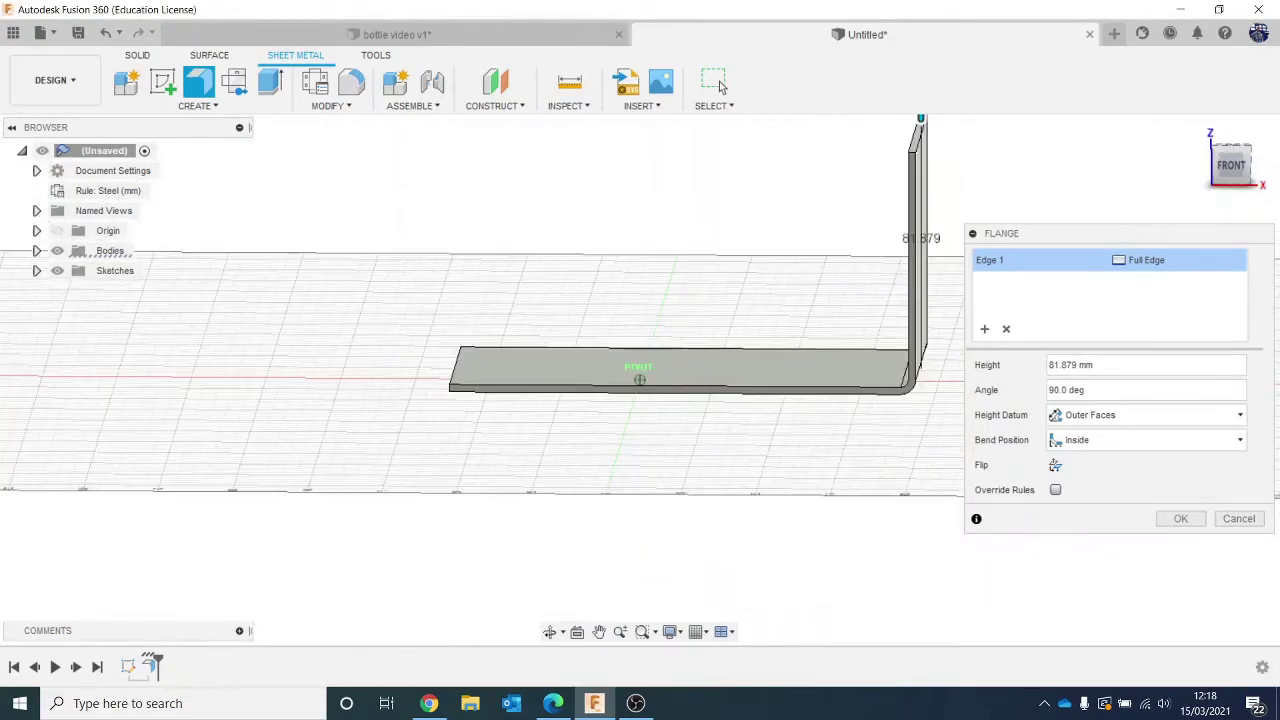
pyautogui.scroll(4, 889, 407)
pyautogui.moveTo(889, 410); pyautogui.dragTo(694, 469, button='middle')
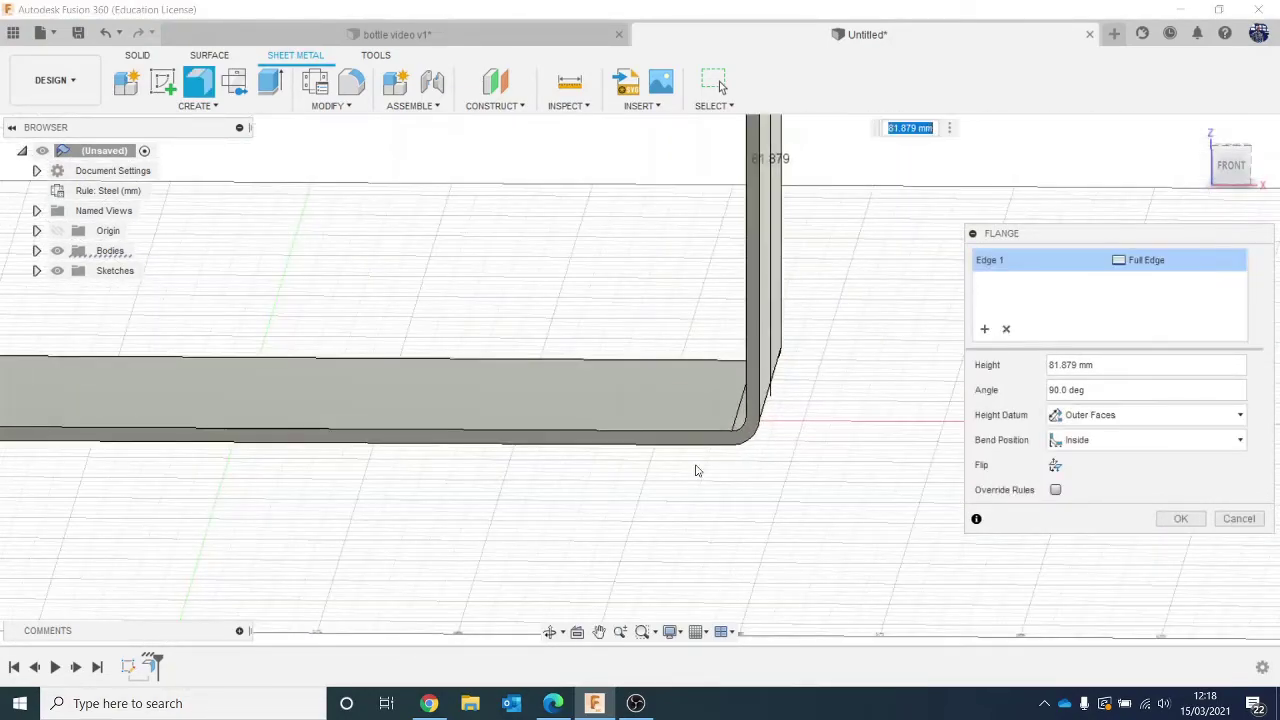
pyautogui.moveTo(806, 446); pyautogui.dragTo(918, 470, button='middle')
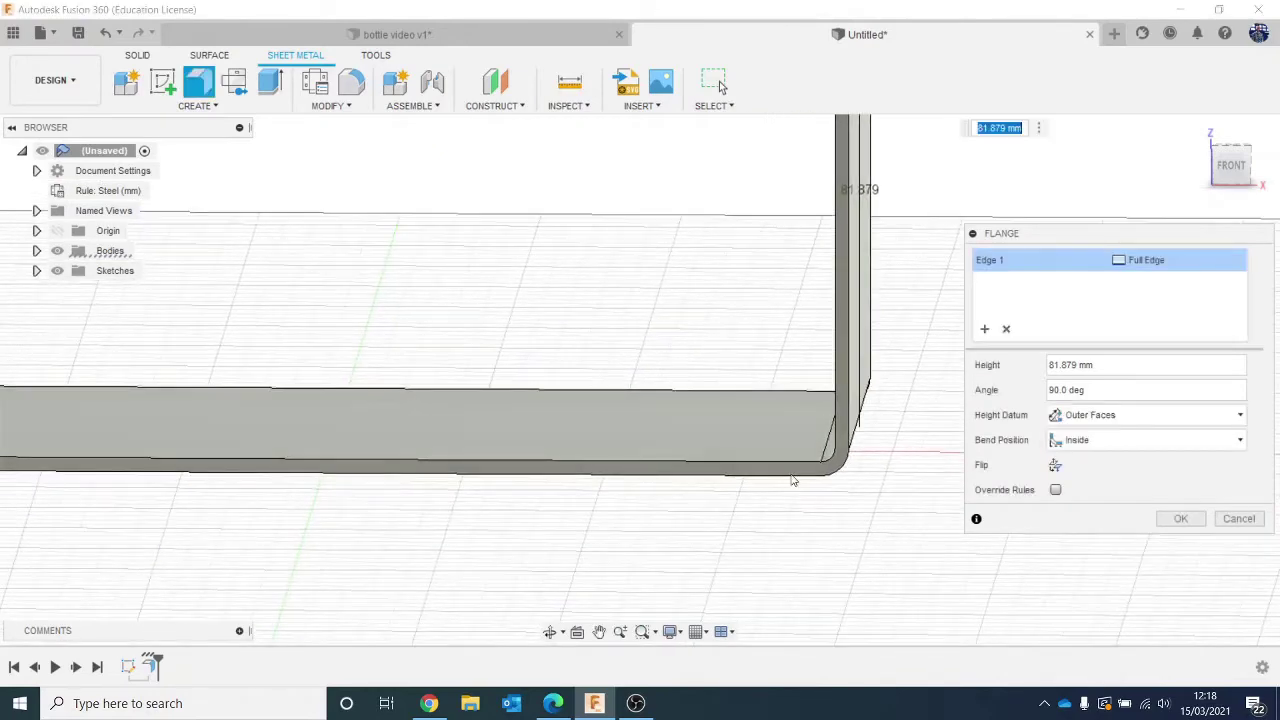
pyautogui.scroll(2, 797, 480)
pyautogui.scroll(-4, 856, 474)
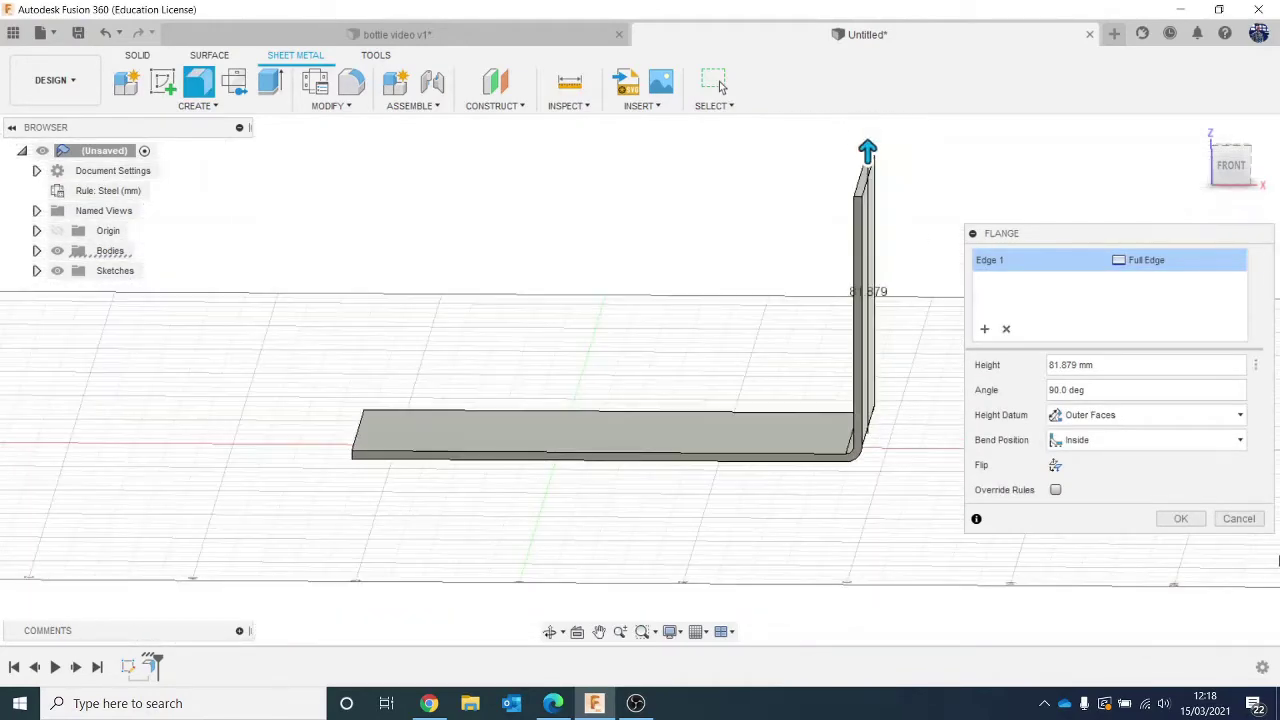
pyautogui.click(1180, 518)
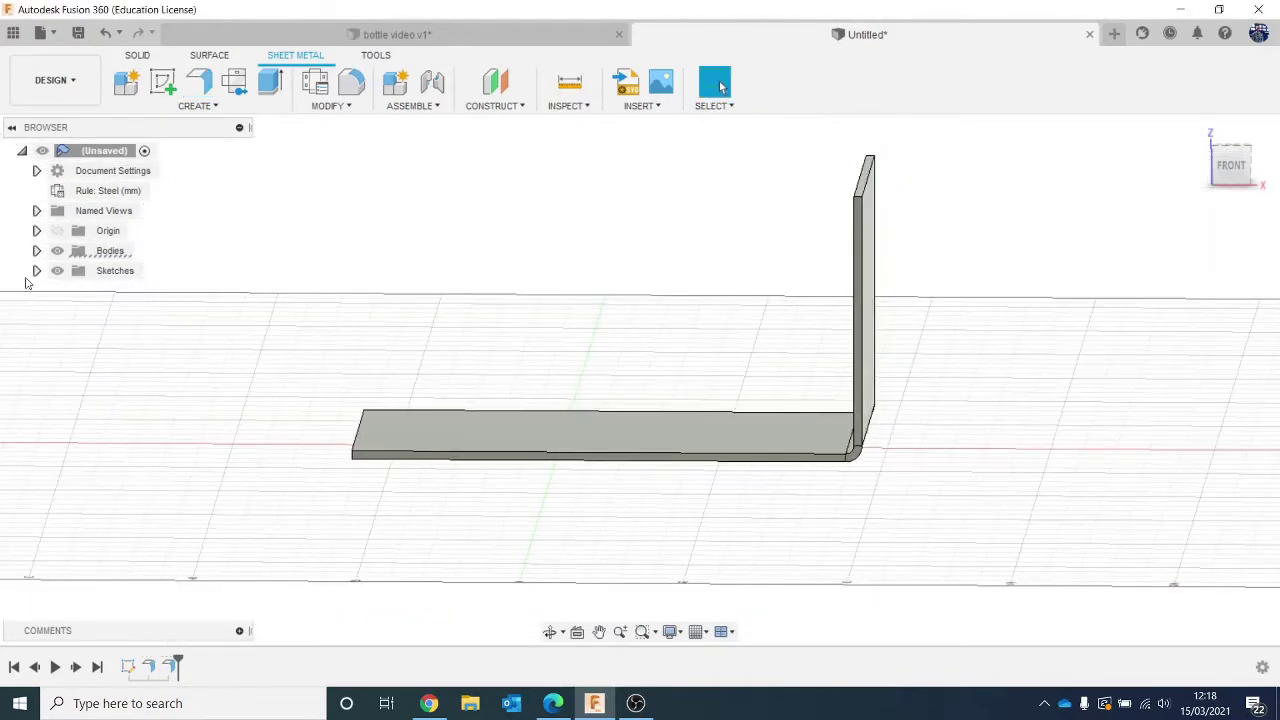
# Add a 90-degree flange about 150.455 mm long from the upright wall's top edge, extending back over the base plate.
pyautogui.click(199, 82)
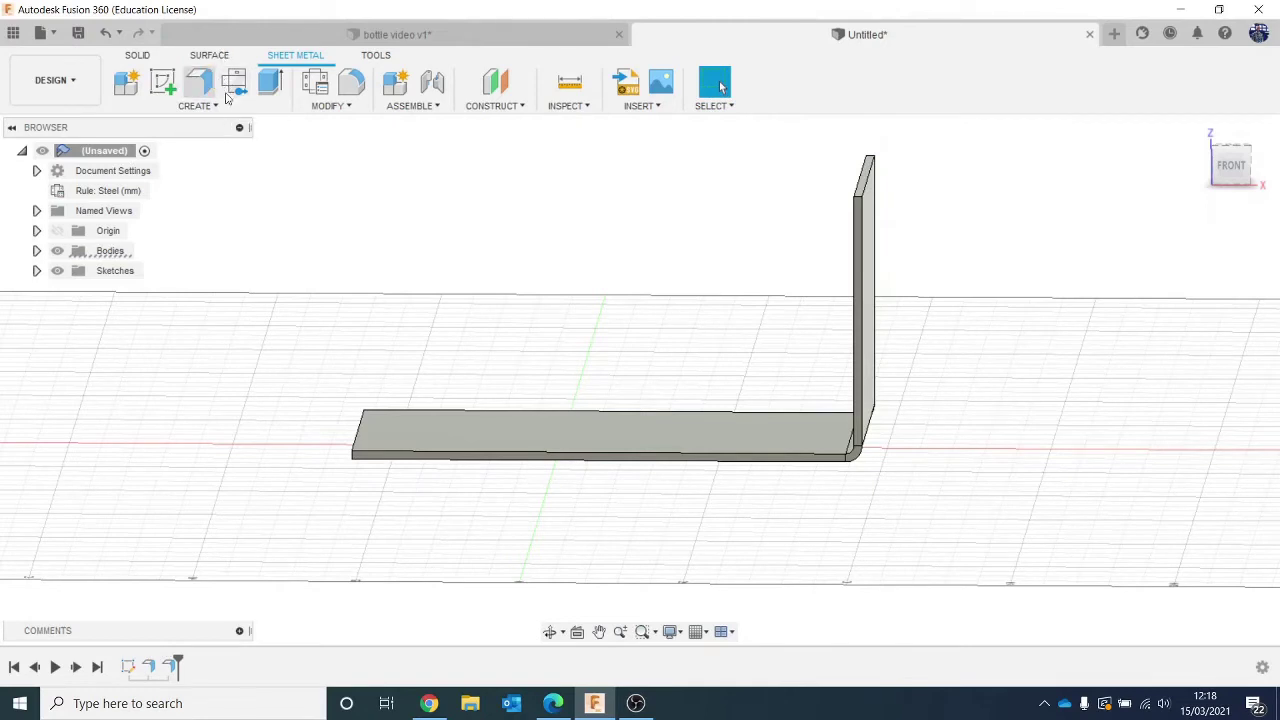
pyautogui.click(856, 180)
pyautogui.moveTo(840, 176); pyautogui.dragTo(349, 213)
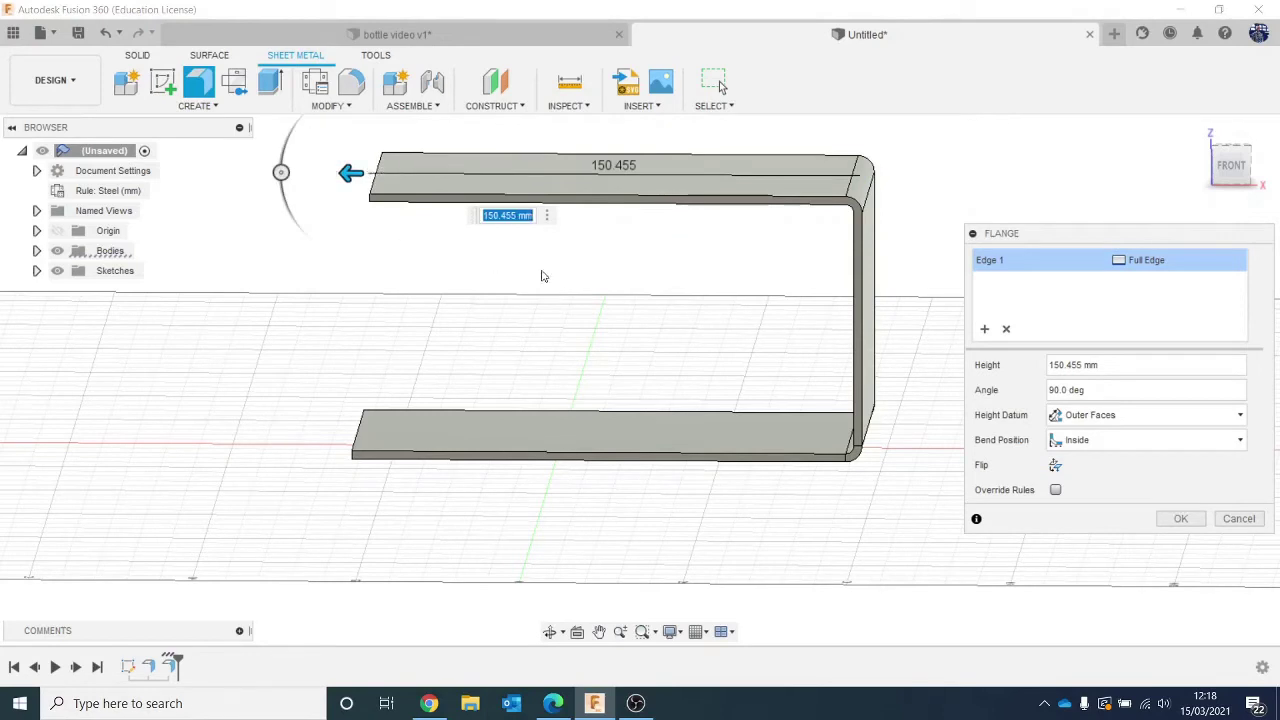
pyautogui.click(1178, 518)
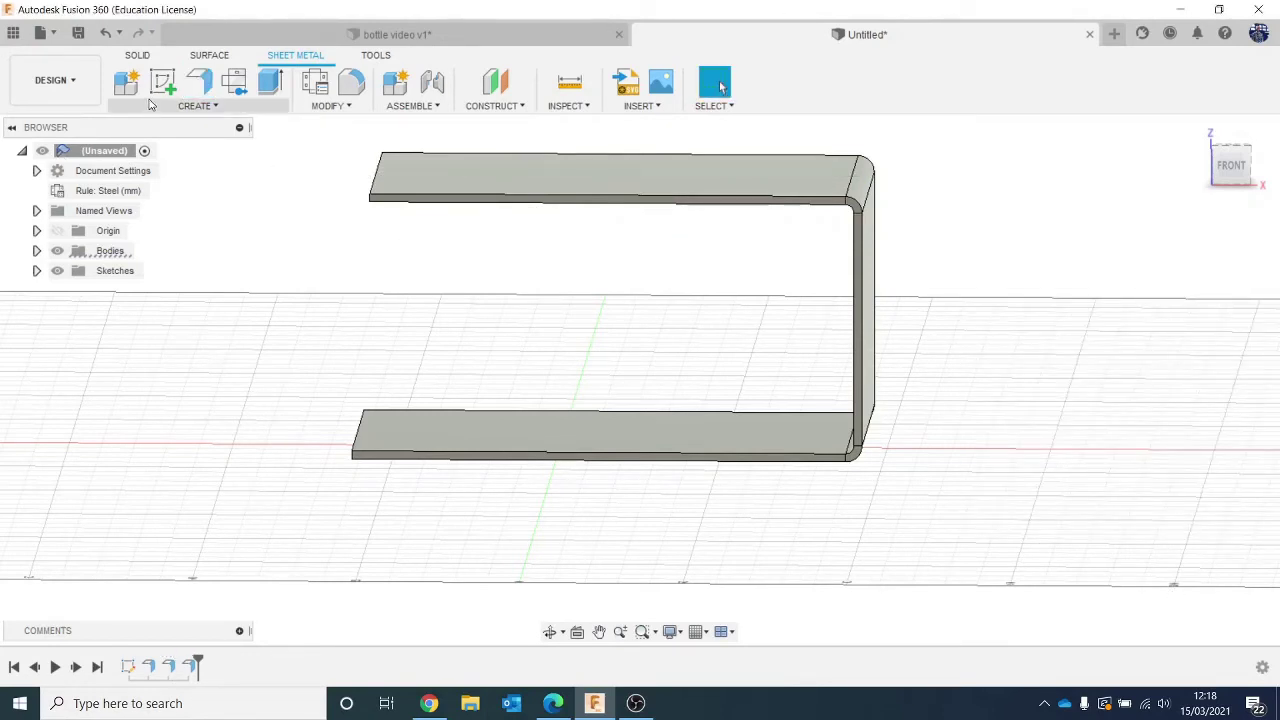
# Start a flange on the front vertical edge of the upright wall.
pyautogui.click(214, 80)
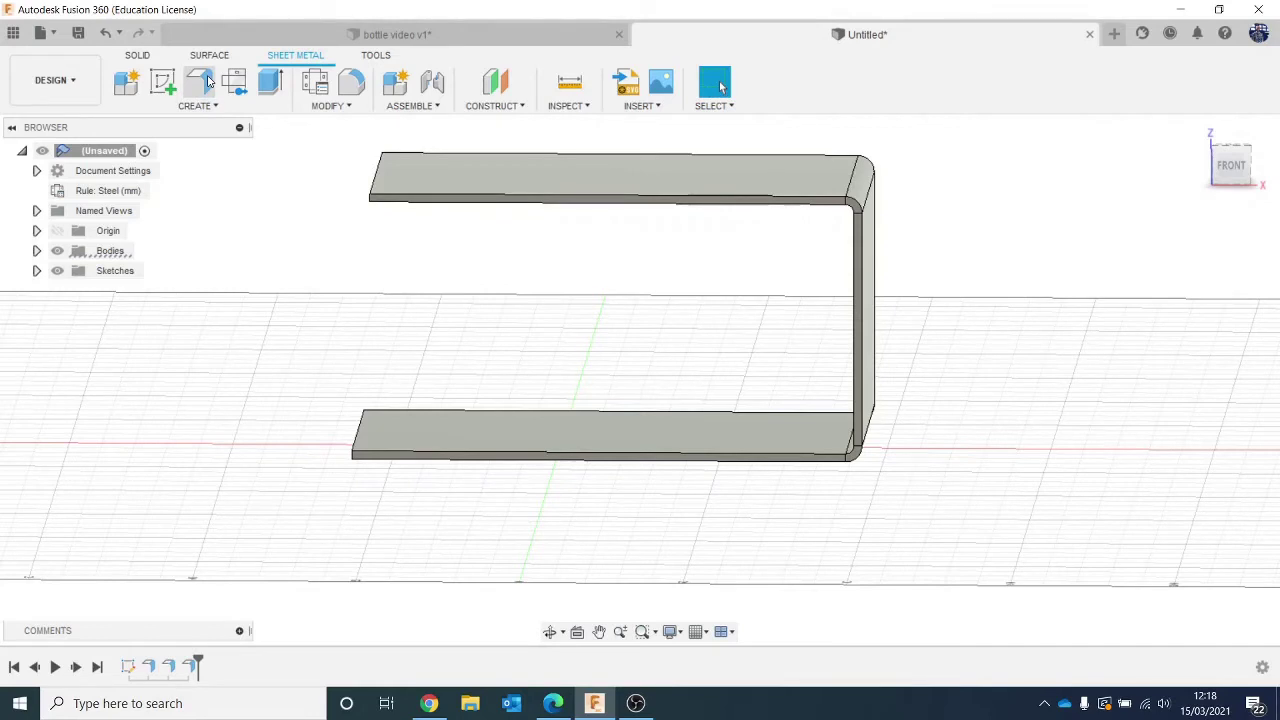
pyautogui.click(856, 330)
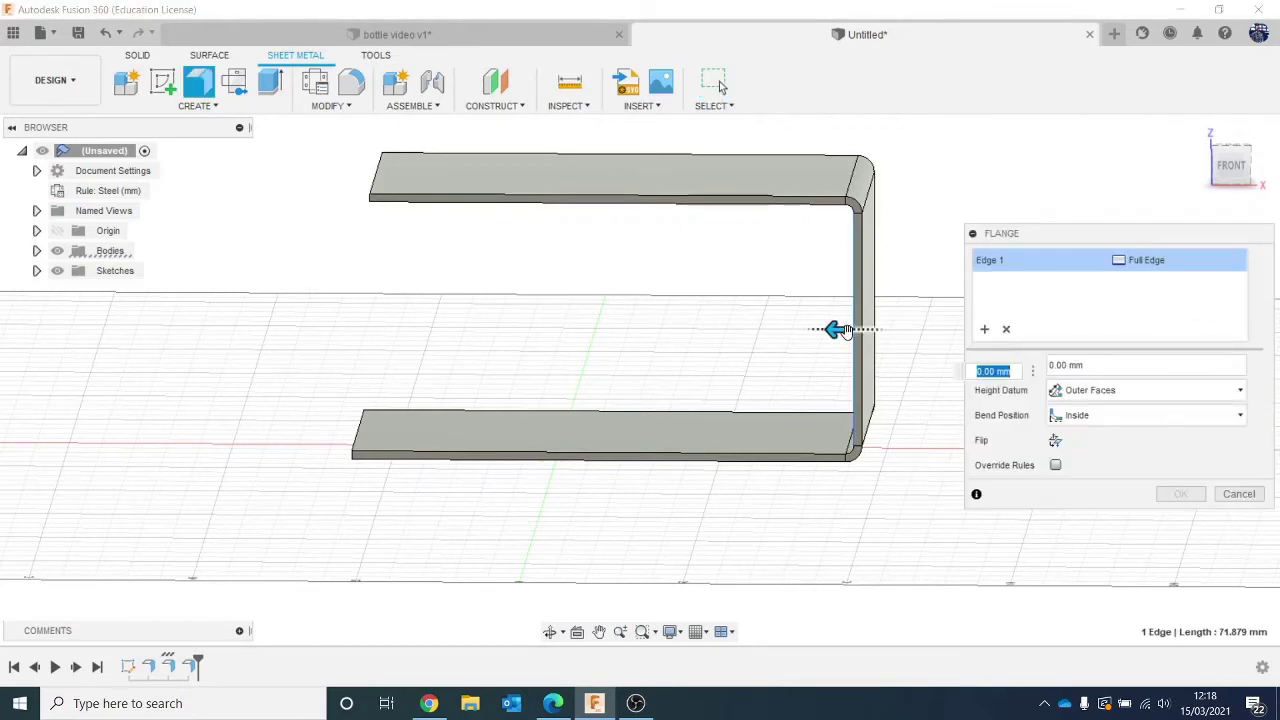
# Add a flange about 148.7 mm high, angled at 72.4 degrees, along the front edge of the bracket's upright wall.
pyautogui.moveTo(845, 330); pyautogui.dragTo(359, 369)
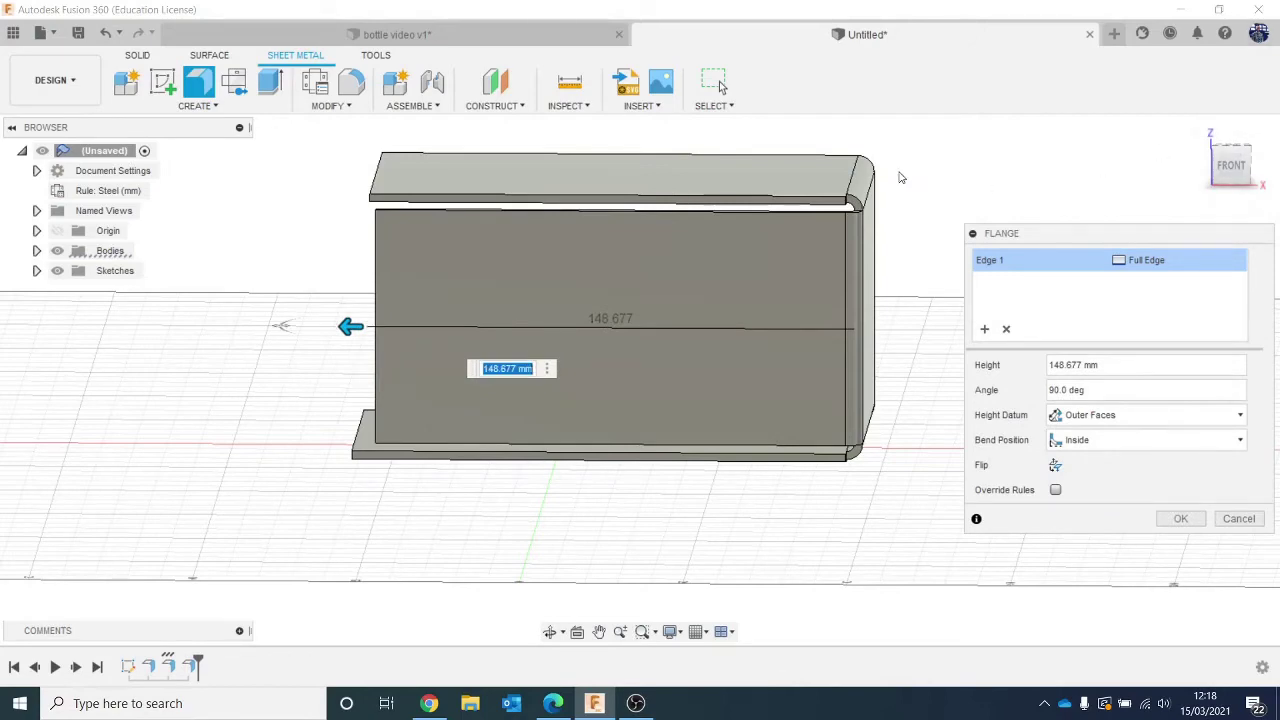
pyautogui.scroll(5, 940, 172)
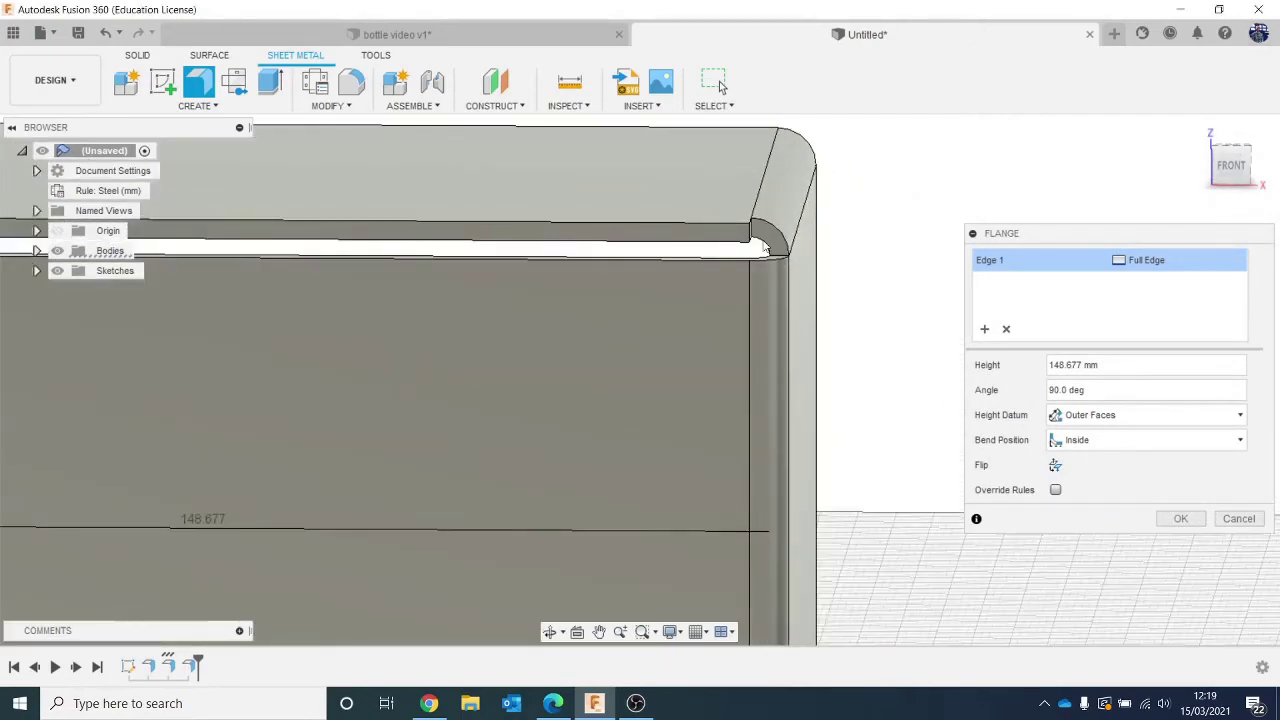
pyautogui.click(1245, 177)
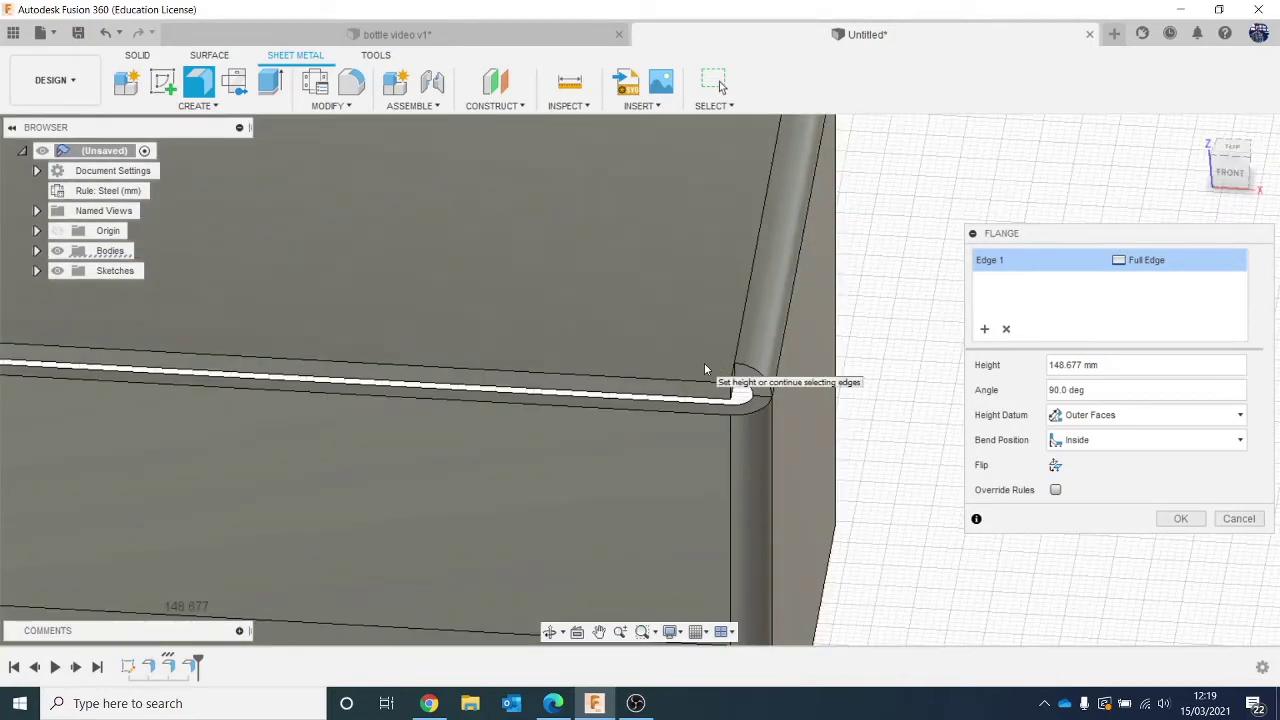
pyautogui.scroll(-3, 704, 364)
pyautogui.moveTo(704, 364); pyautogui.dragTo(814, 181, button='middle')
pyautogui.moveTo(230, 228); pyautogui.dragTo(315, 249, button='middle')
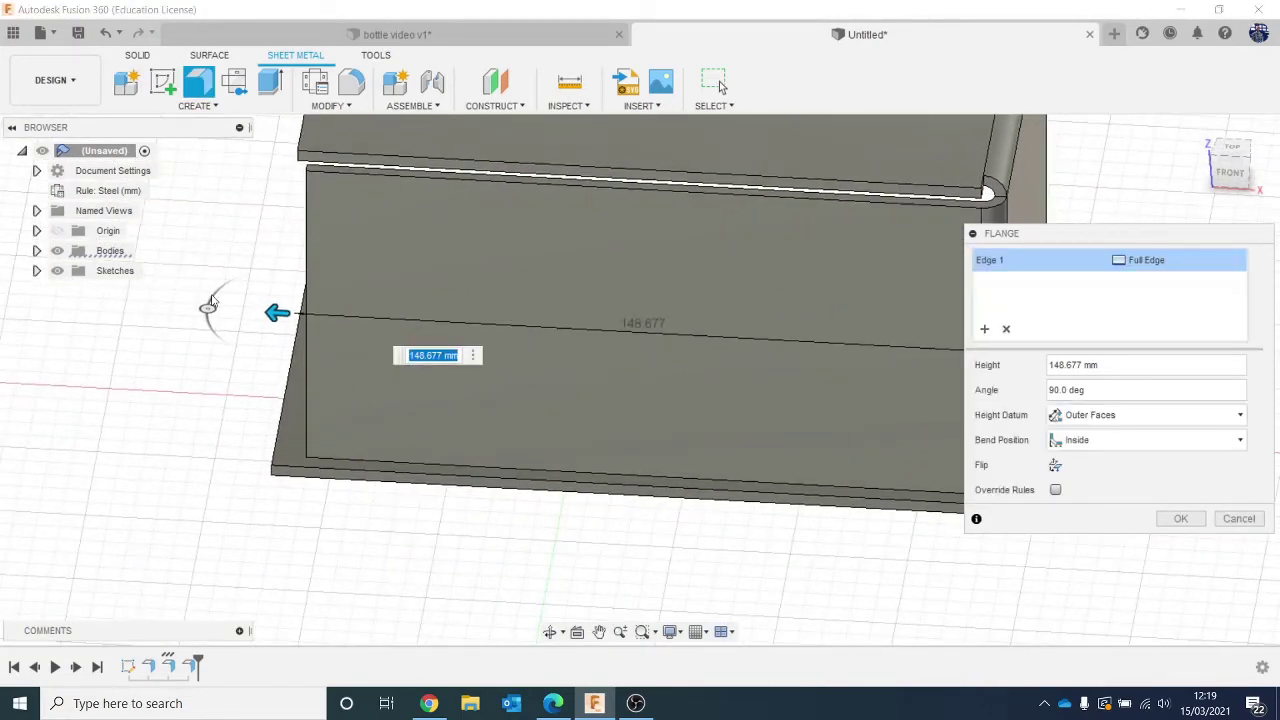
pyautogui.moveTo(208, 305); pyautogui.dragTo(143, 346)
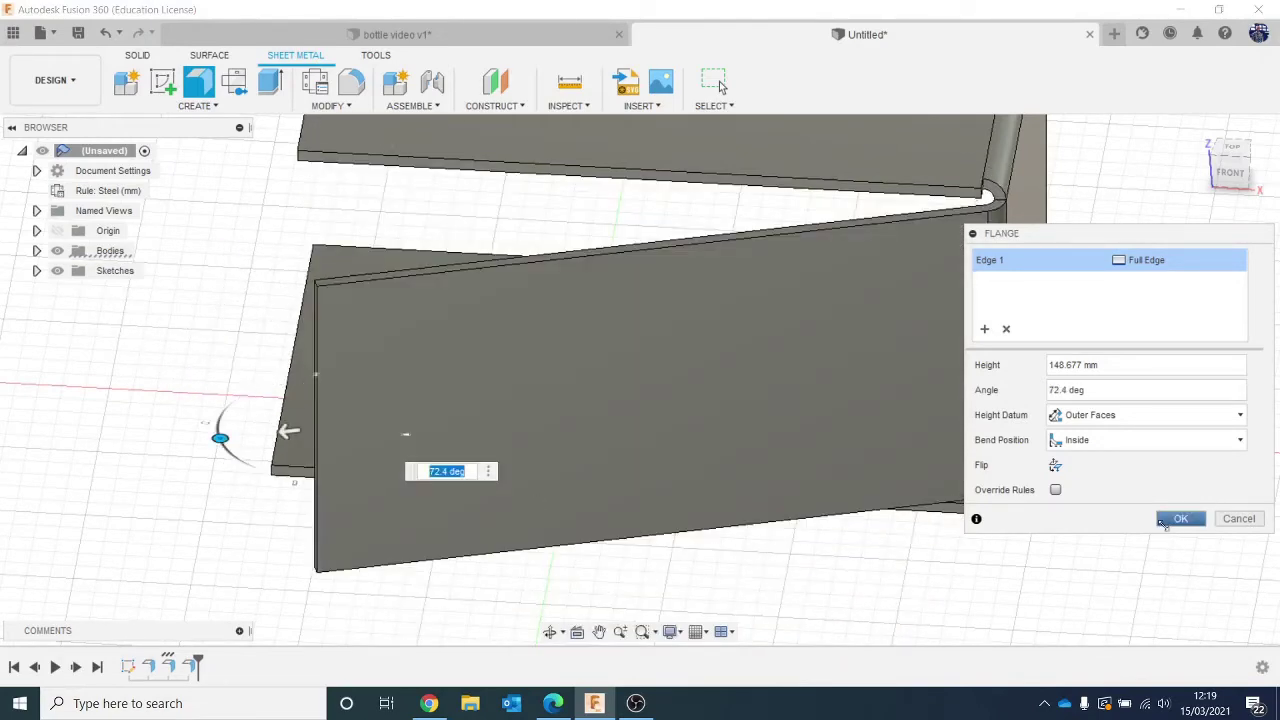
pyautogui.click(1166, 524)
pyautogui.scroll(-2, 985, 429)
pyautogui.moveTo(805, 529); pyautogui.dragTo(769, 556, button='middle')
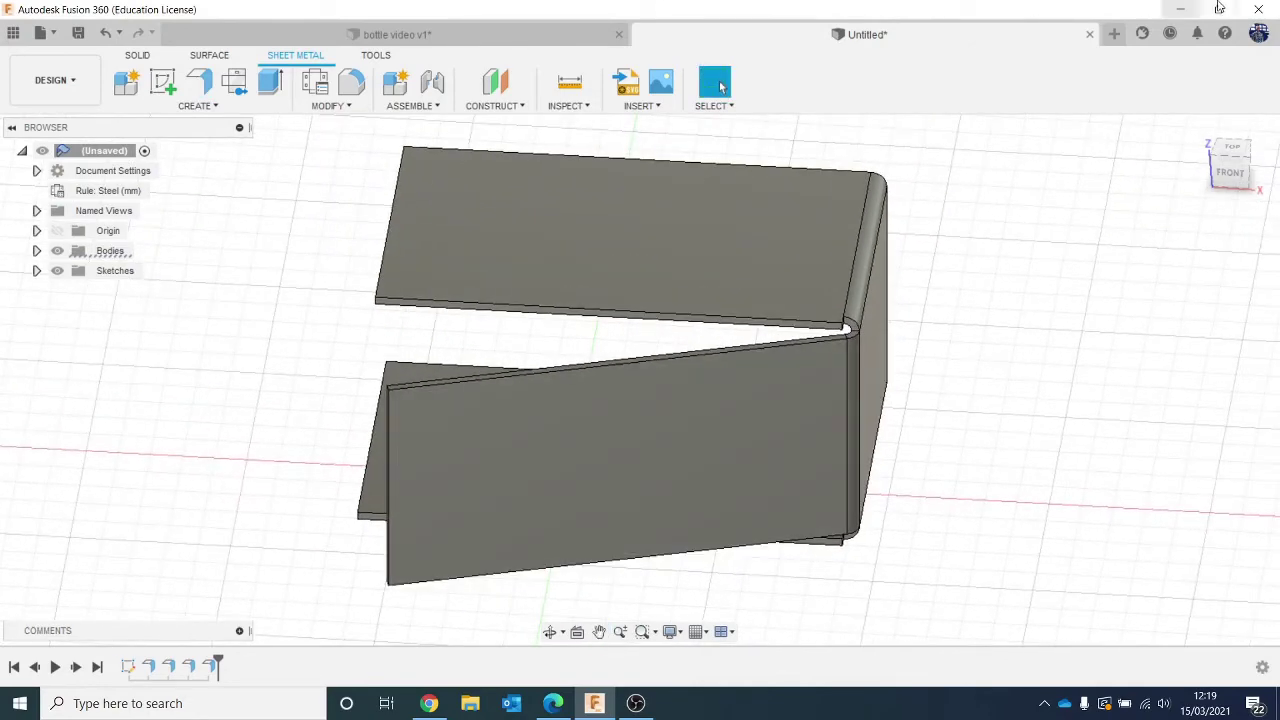
# Close the untitled sheet metal design without saving it.
pyautogui.click(1088, 33)
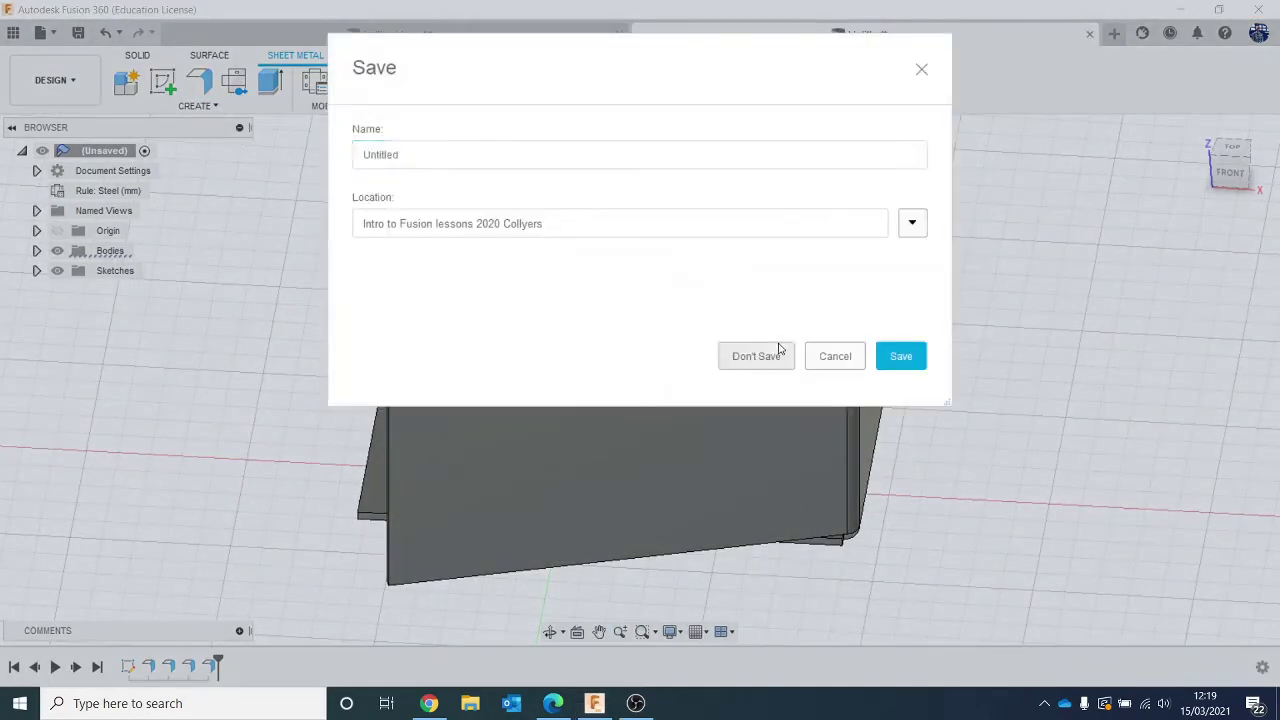
pyautogui.click(777, 352)
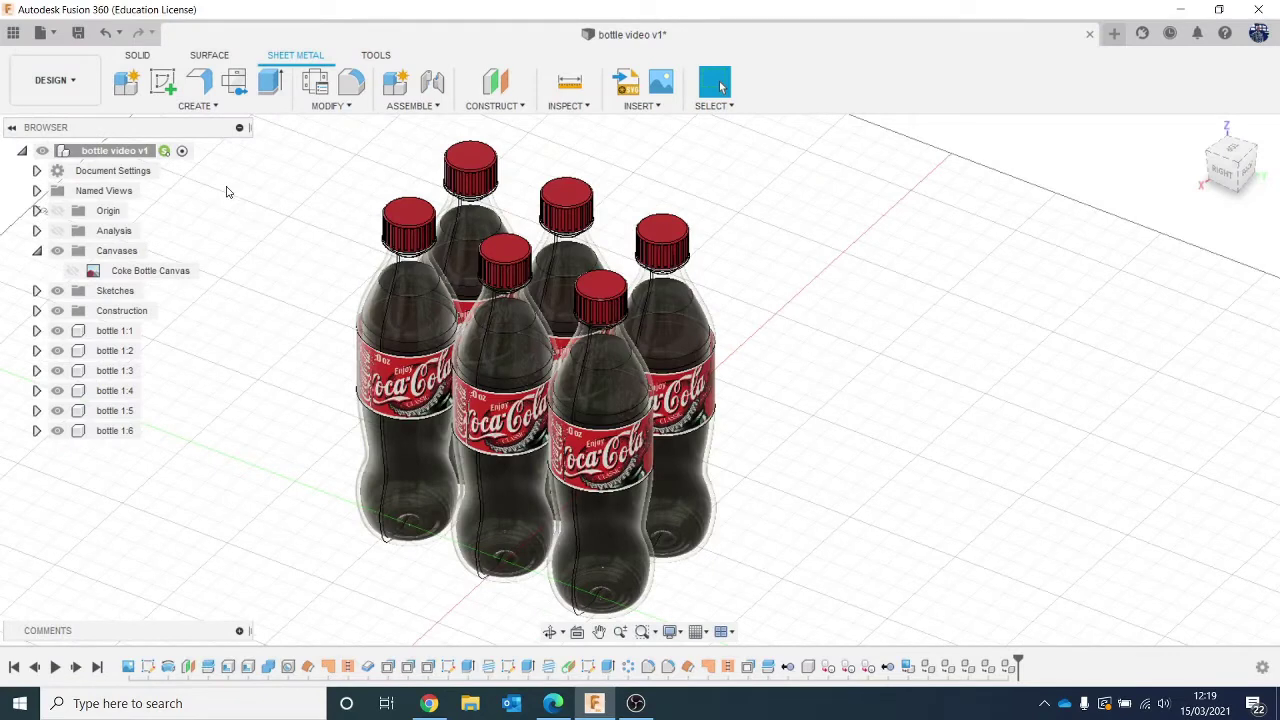
# Examine the thickness, K factor, gap and bend conditions of the Card rule in the sheet metal rules library.
pyautogui.click(316, 82)
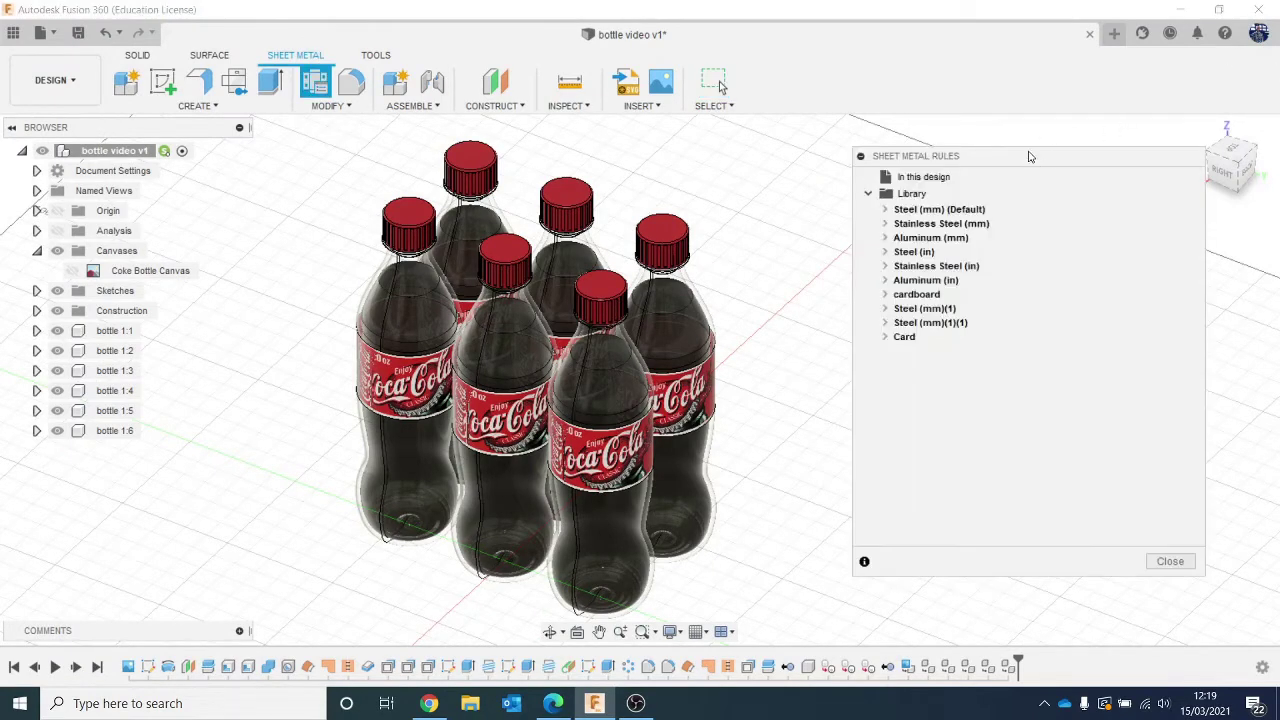
pyautogui.moveTo(1030, 156); pyautogui.dragTo(967, 111)
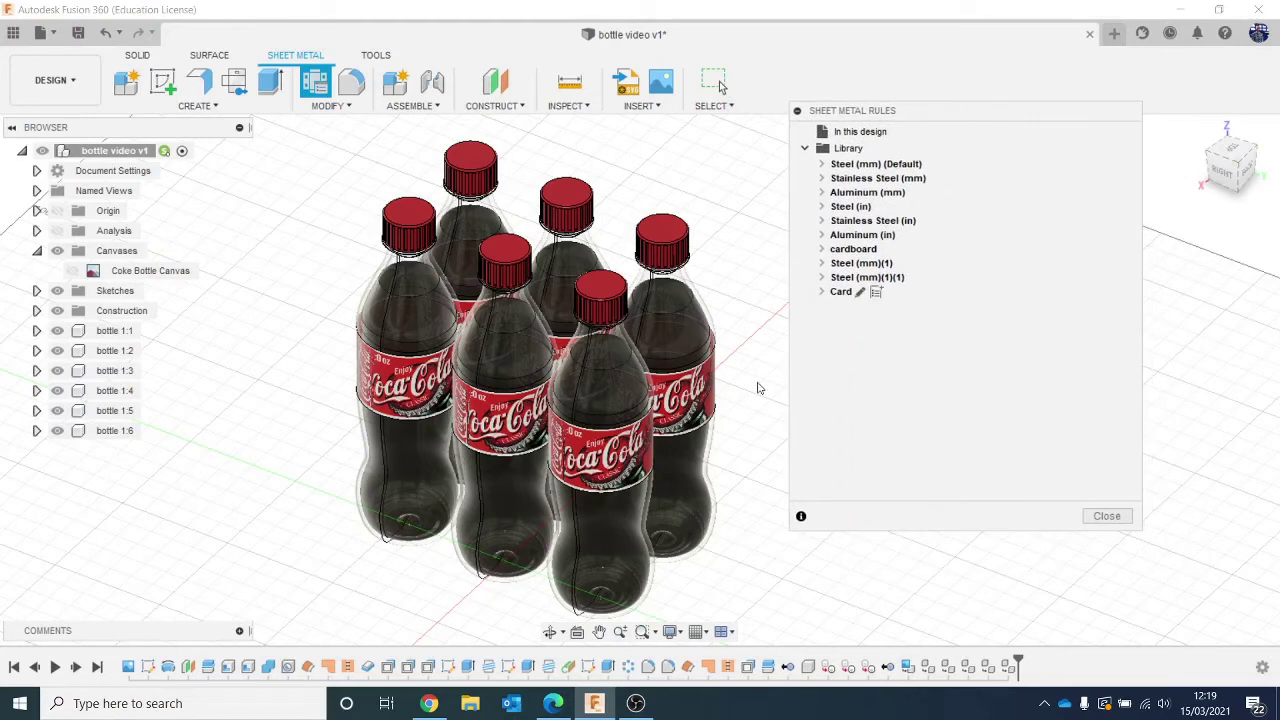
pyautogui.click(820, 292)
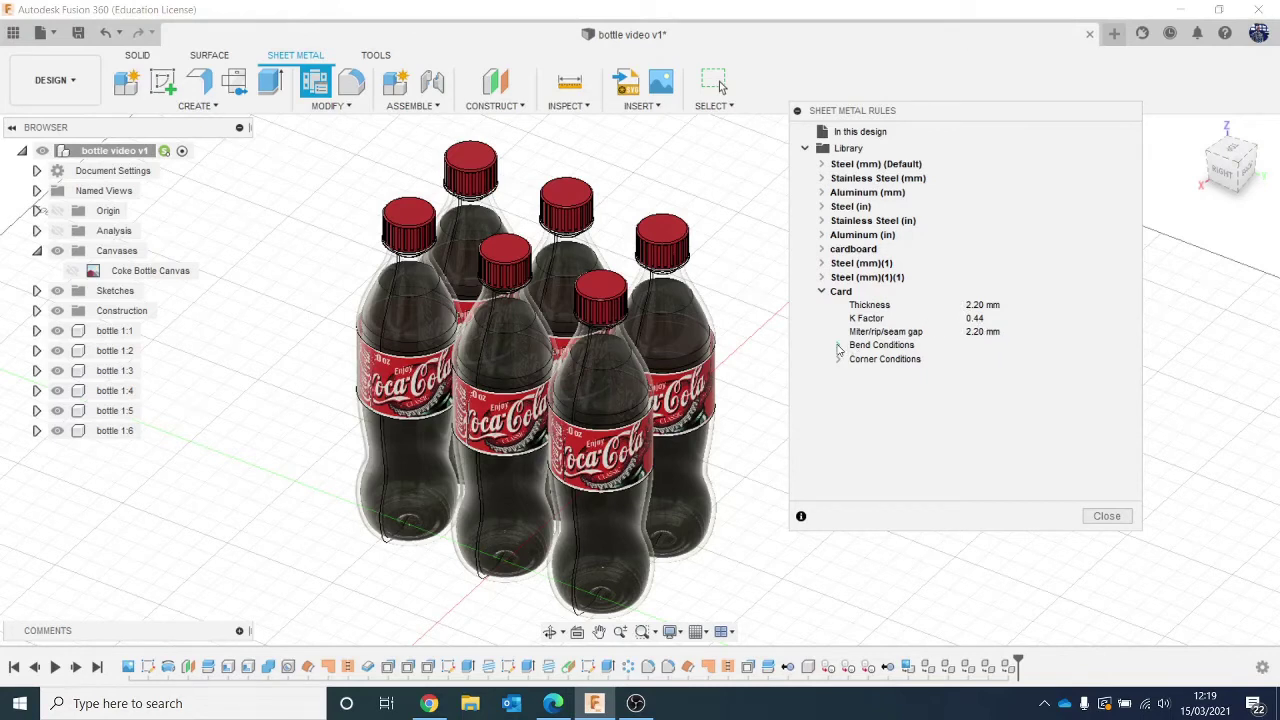
pyautogui.click(838, 345)
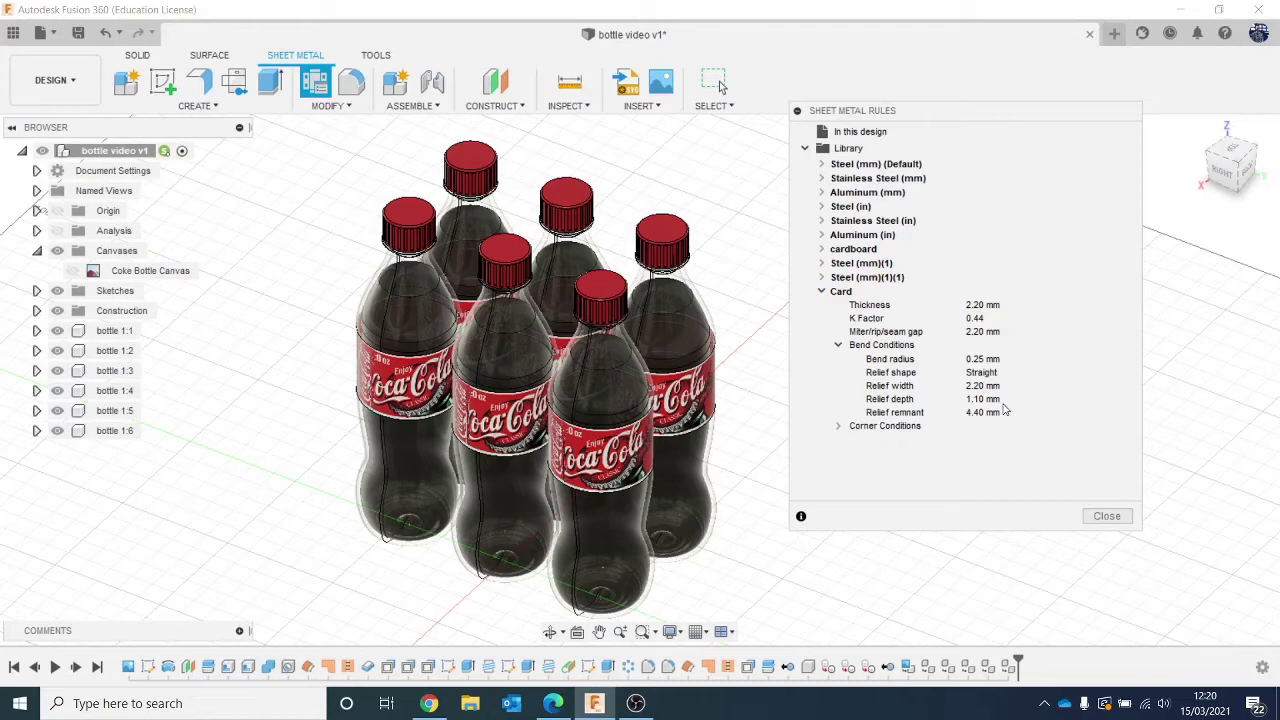
pyautogui.click(1122, 517)
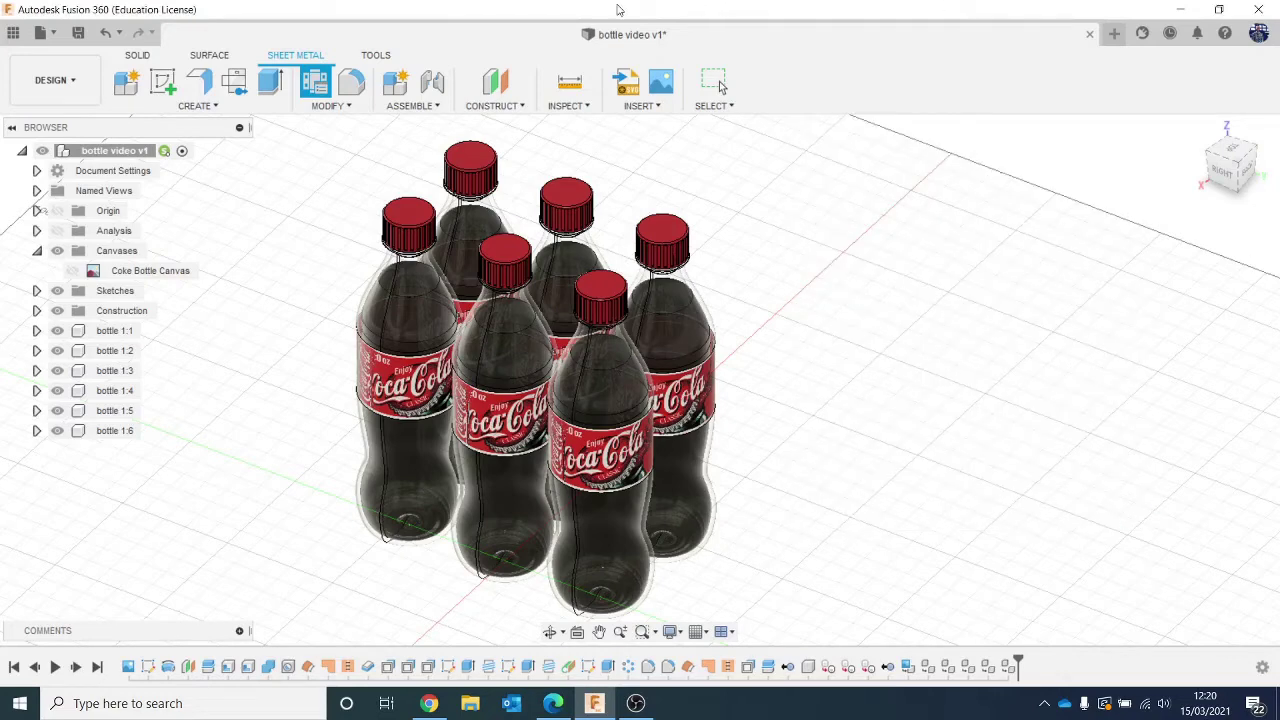
# Sketch a rectangle about 122 mm by 160 mm around all six bottles on the horizontal ground plane.
pyautogui.click(168, 84)
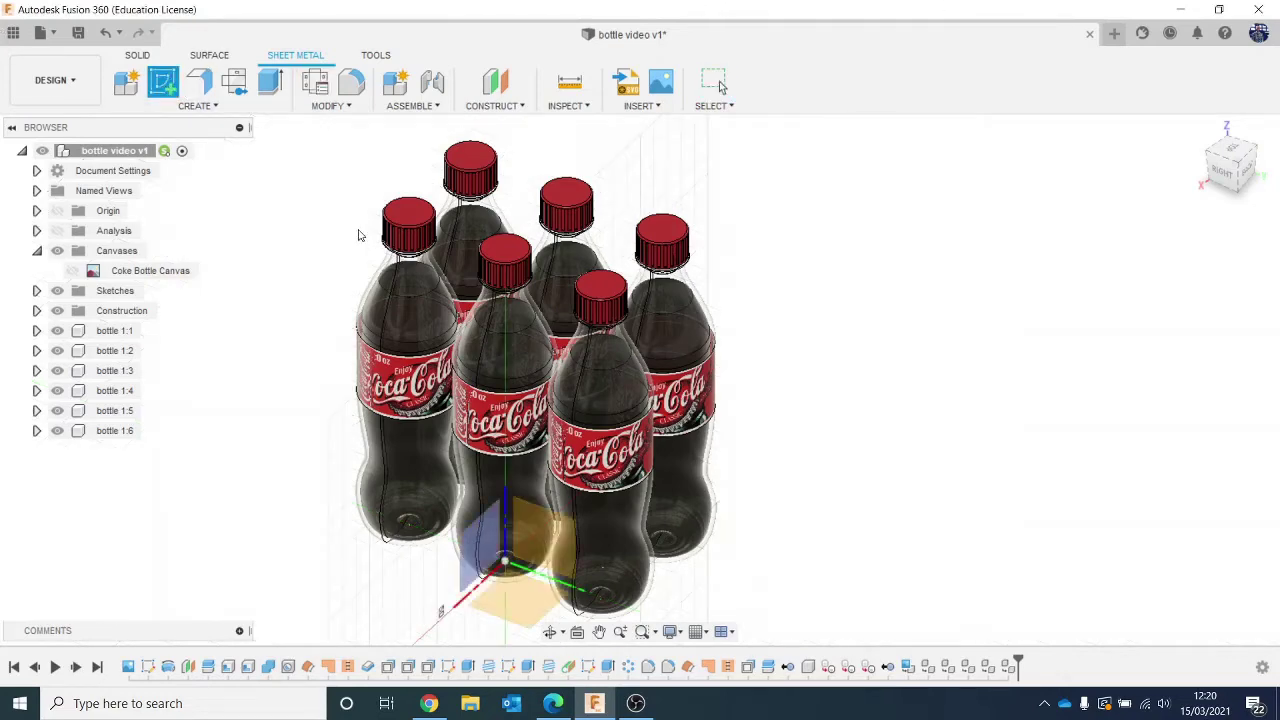
pyautogui.moveTo(708, 514); pyautogui.dragTo(806, 338, button='middle')
pyautogui.click(617, 440)
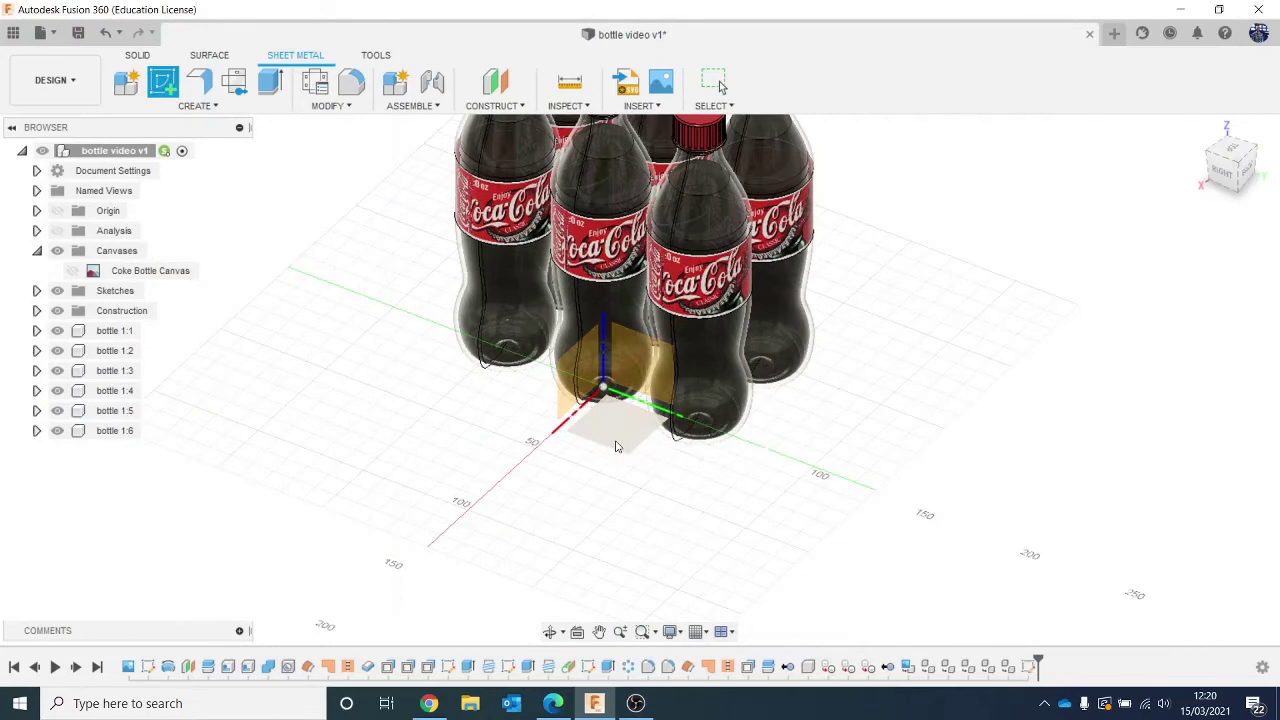
pyautogui.moveTo(889, 487); pyautogui.dragTo(900, 417, button='middle')
pyautogui.scroll(-1, 891, 403)
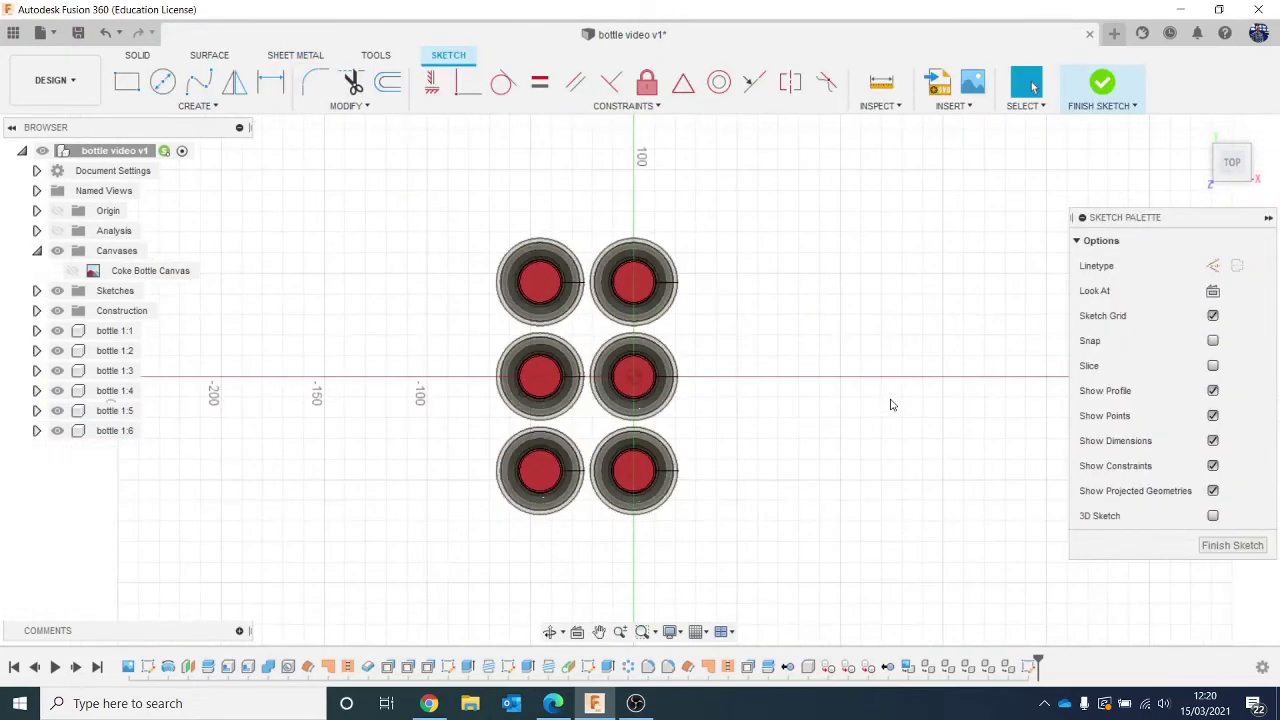
pyautogui.click(128, 90)
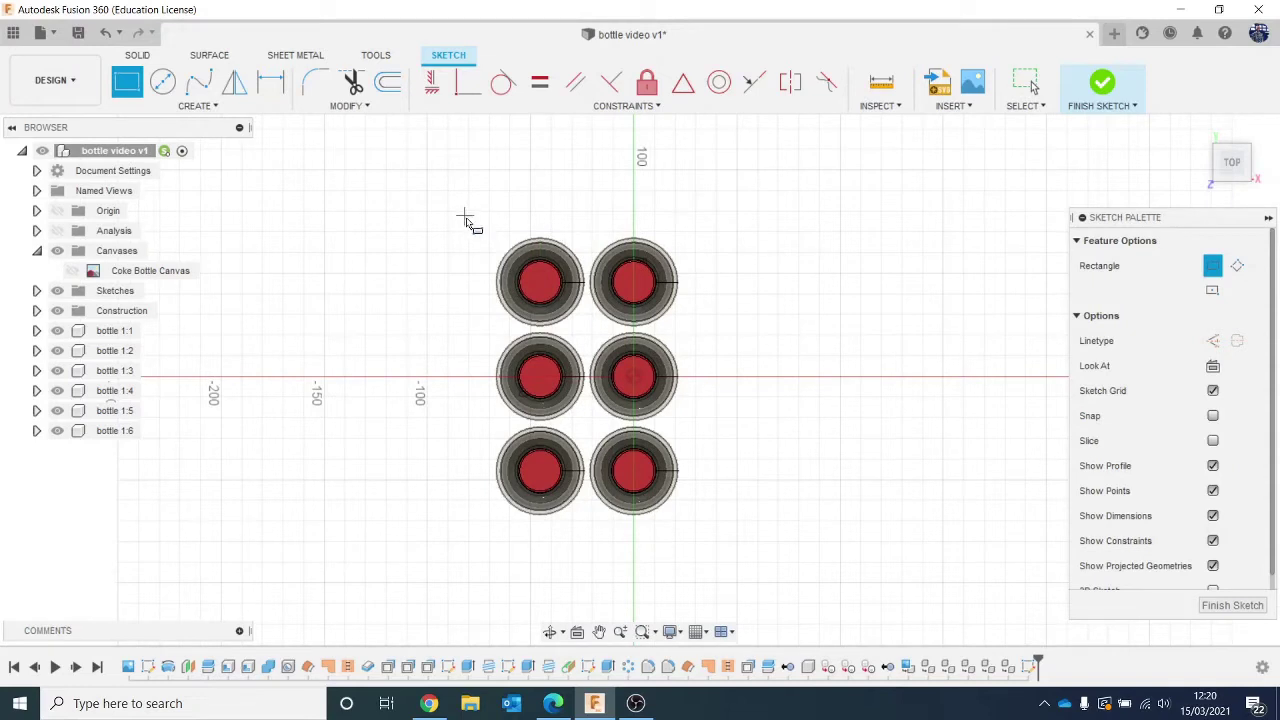
pyautogui.click(464, 215)
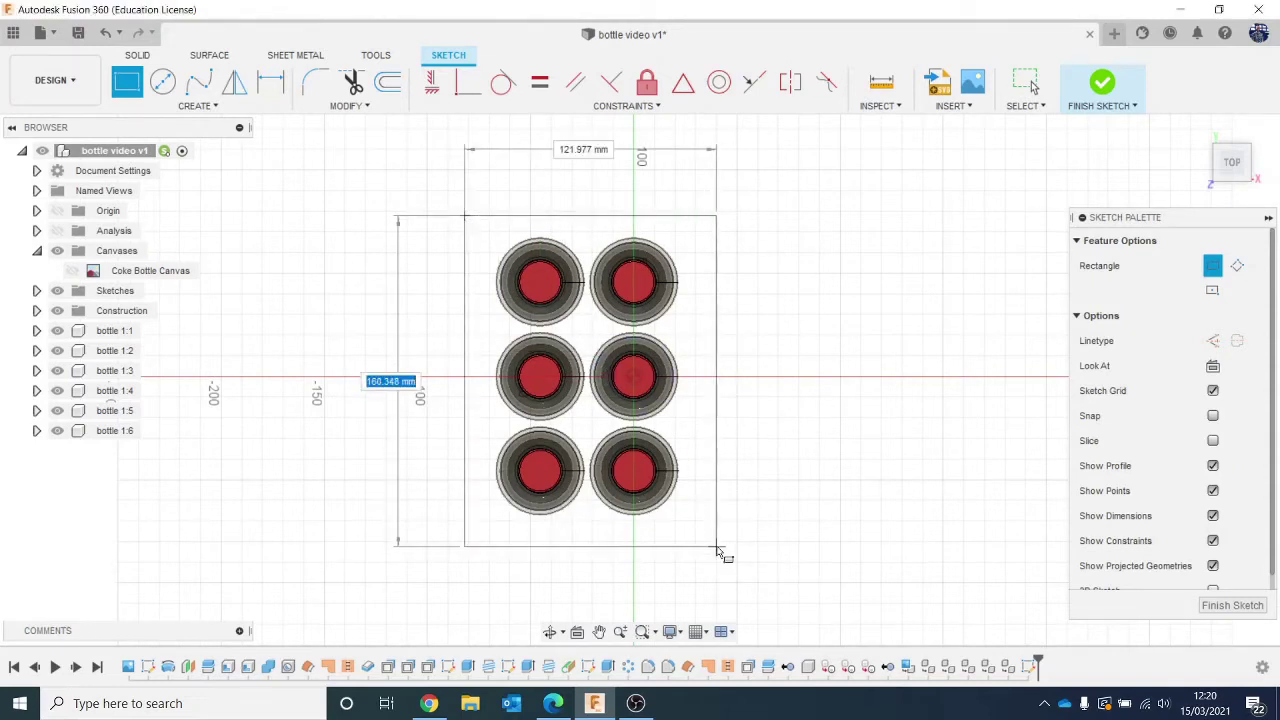
pyautogui.click(716, 547)
pyautogui.click(1096, 86)
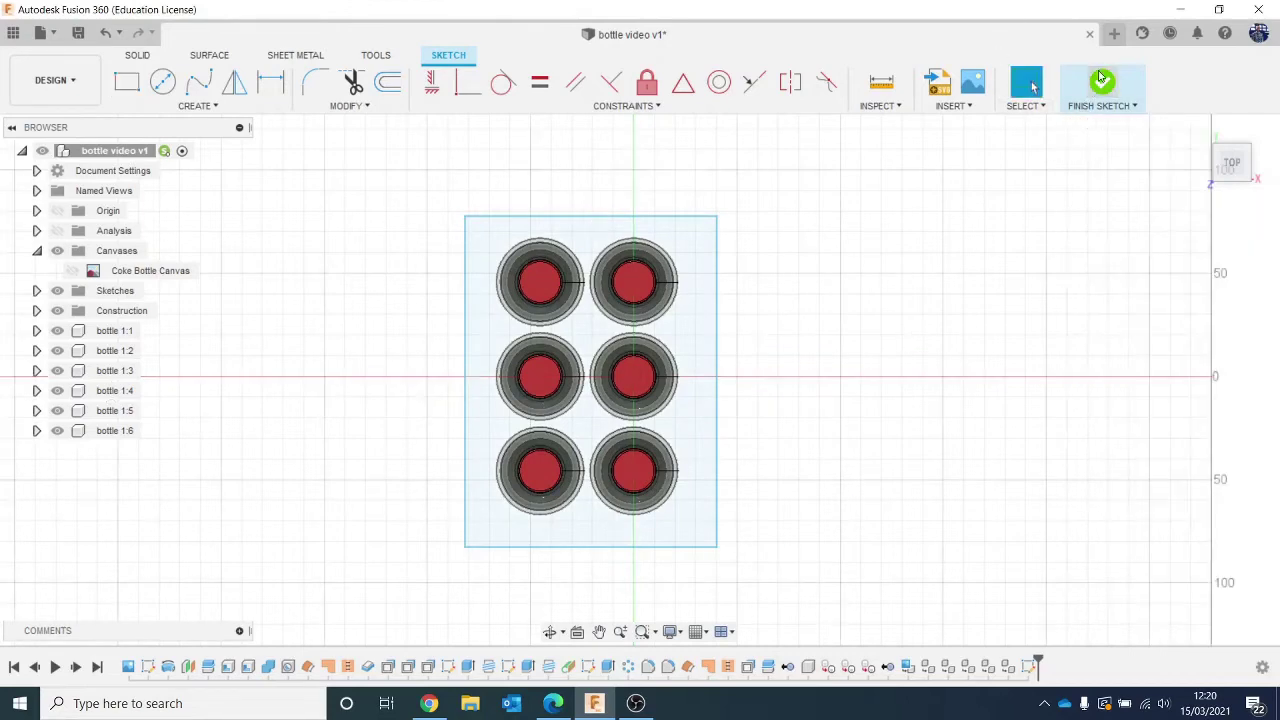
# Create a base flange from the rectangle under the bottles as a new body, using the Steel (mm) rule and Side 1 thickness.
pyautogui.keyDown('shift'); pyautogui.moveTo(688, 557); pyautogui.dragTo(738, 477, button='middle'); pyautogui.keyUp('shift')
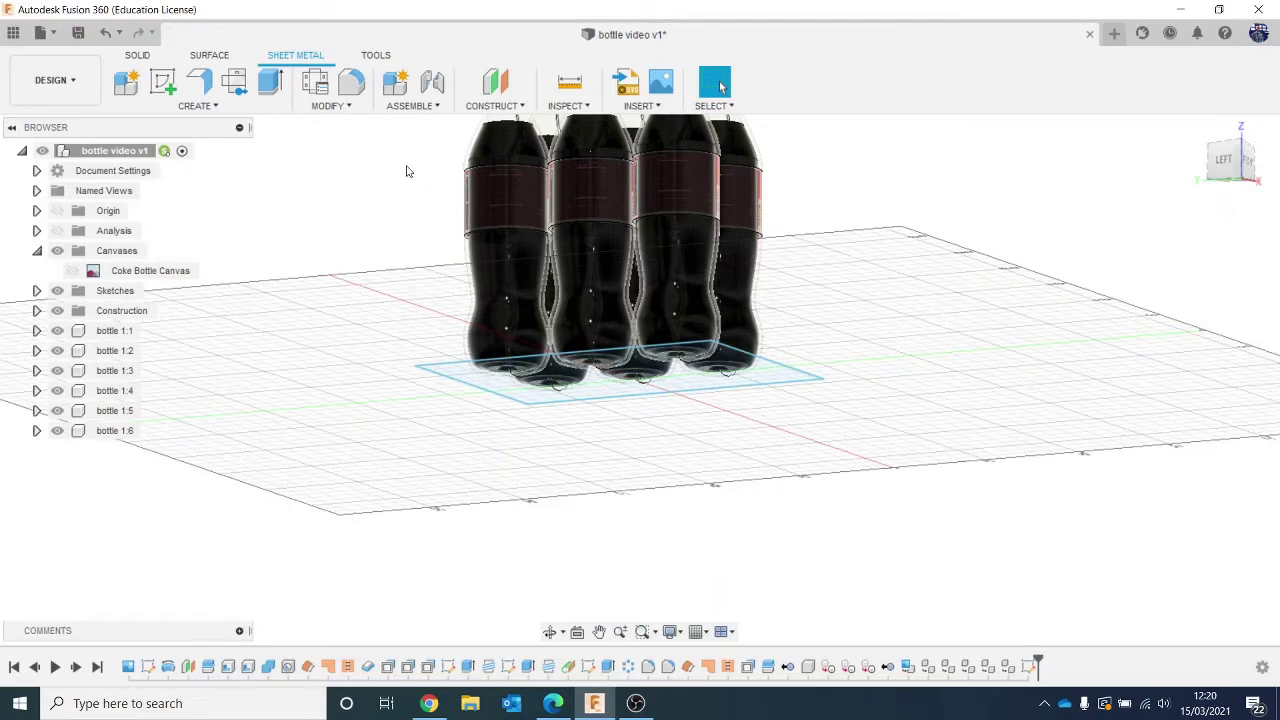
pyautogui.click(198, 88)
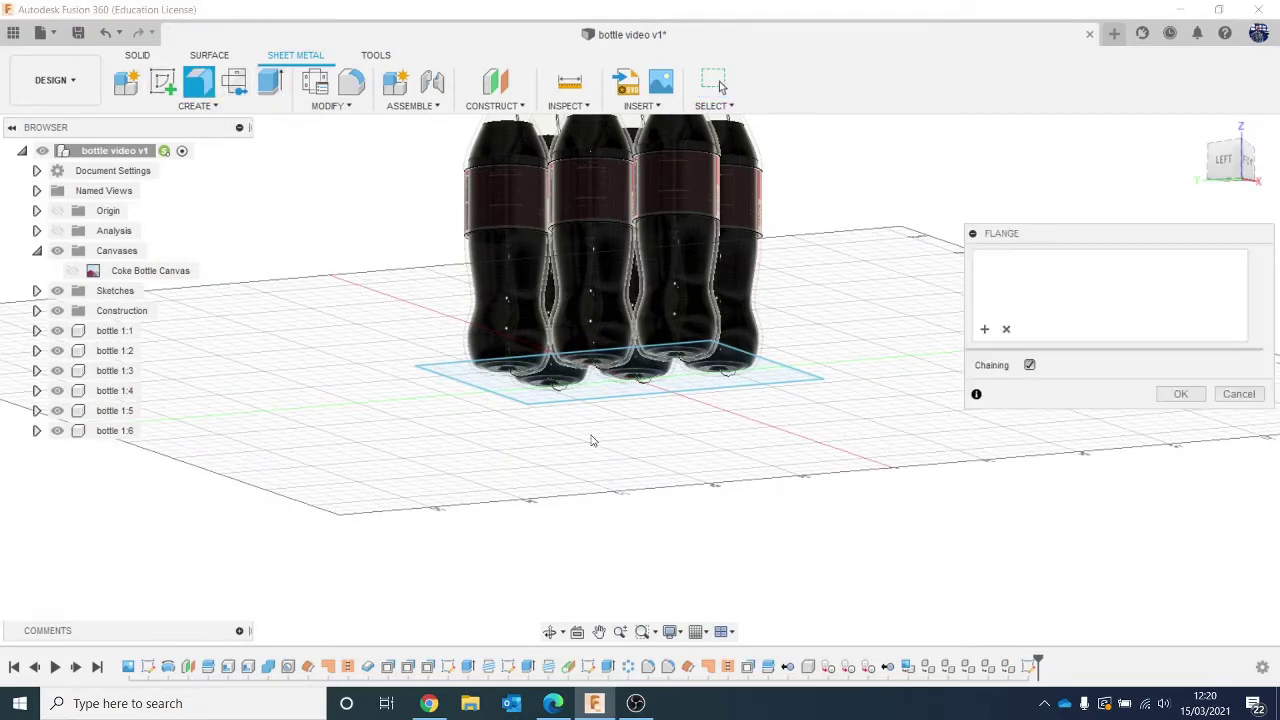
pyautogui.click(604, 393)
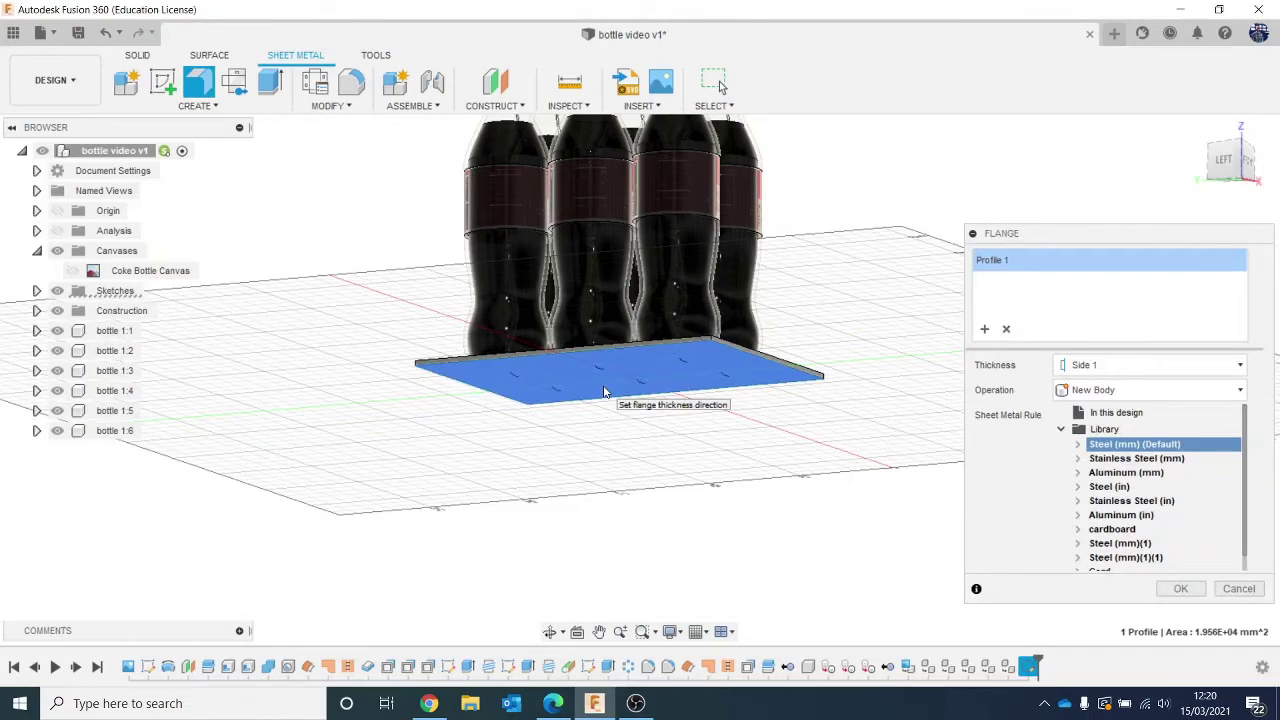
pyautogui.click(1223, 160)
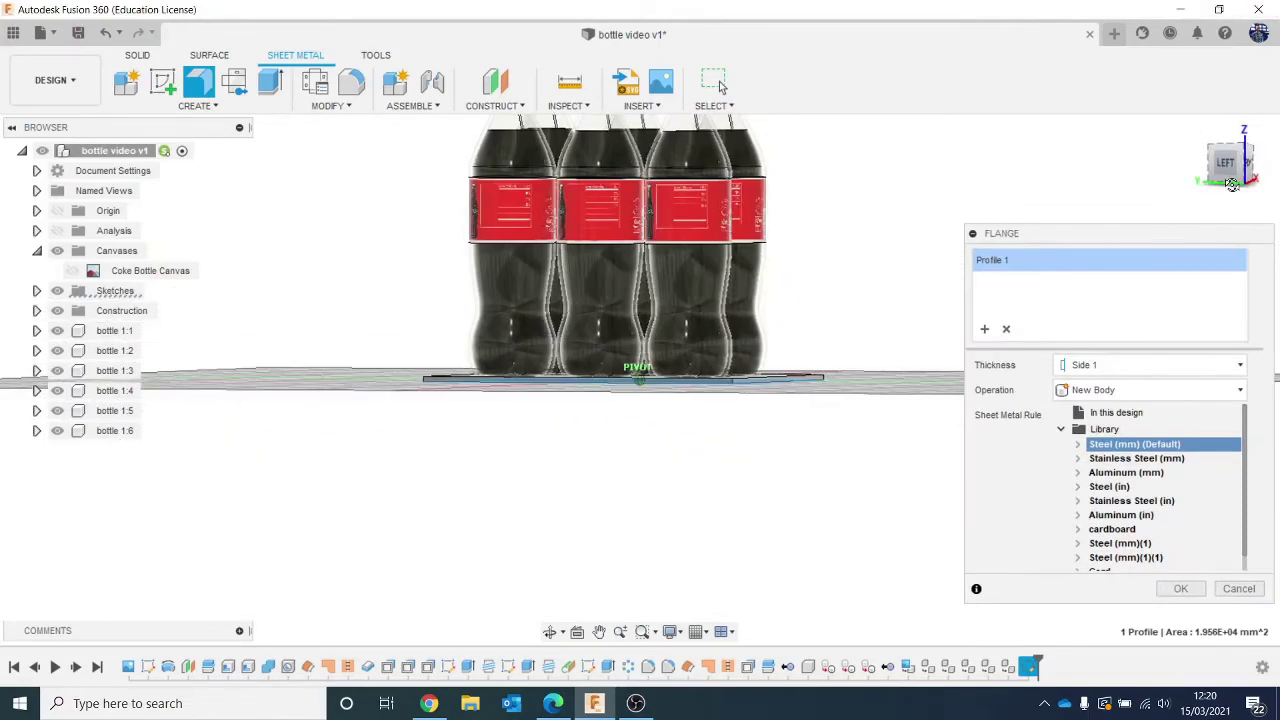
pyautogui.click(1181, 588)
# Move the flange body down about 3.65 mm along Z so it sits beneath the bottles.
pyautogui.scroll(3, 714, 376)
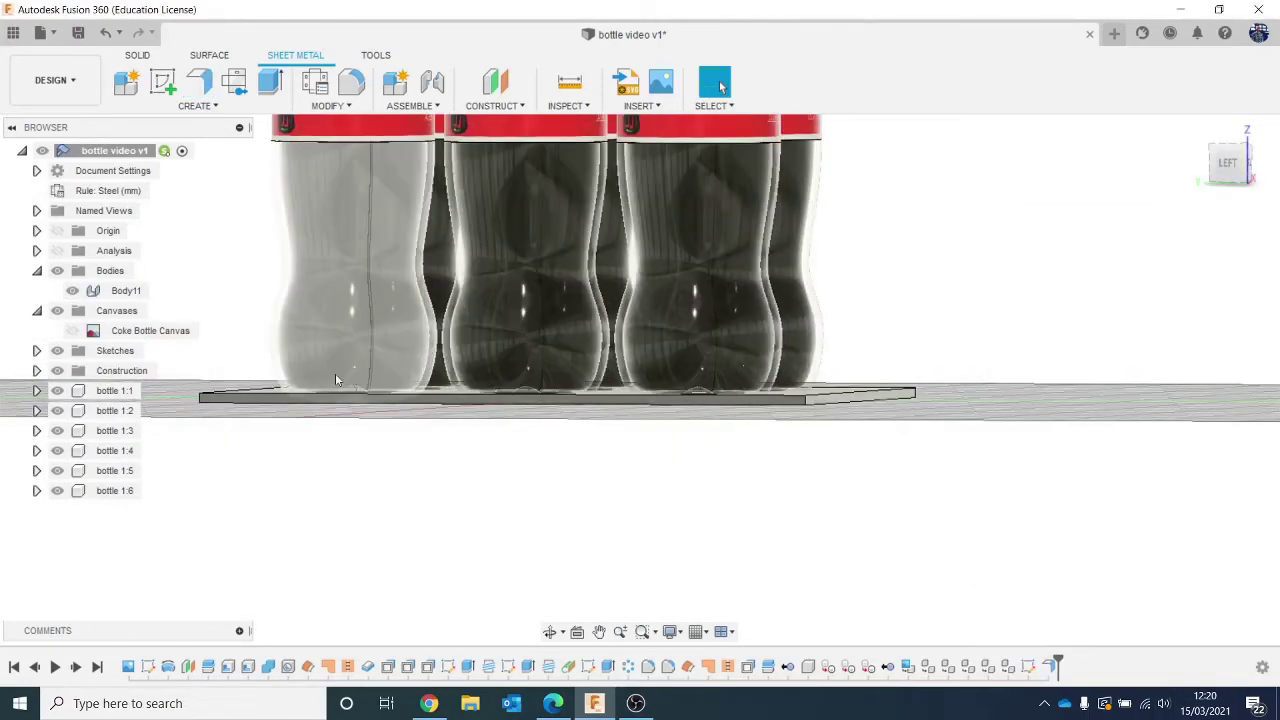
pyautogui.click(124, 292)
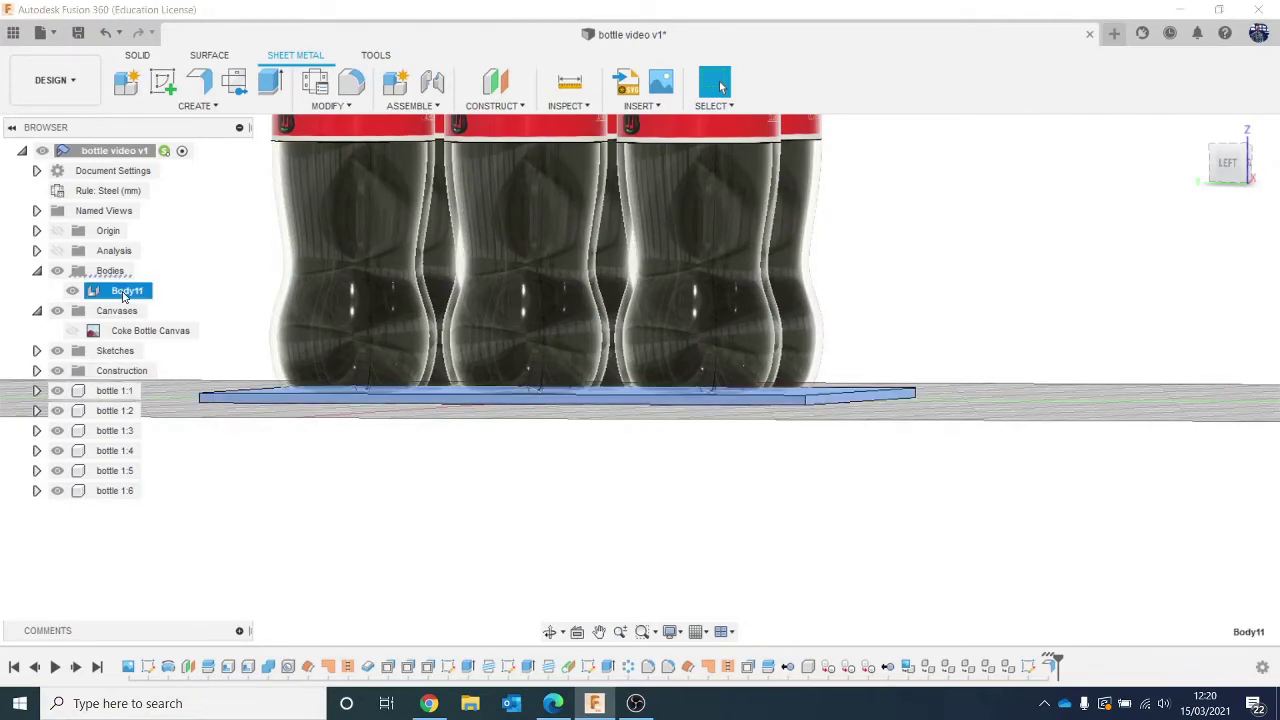
pyautogui.rightClick(190, 295)
pyautogui.click(228, 306)
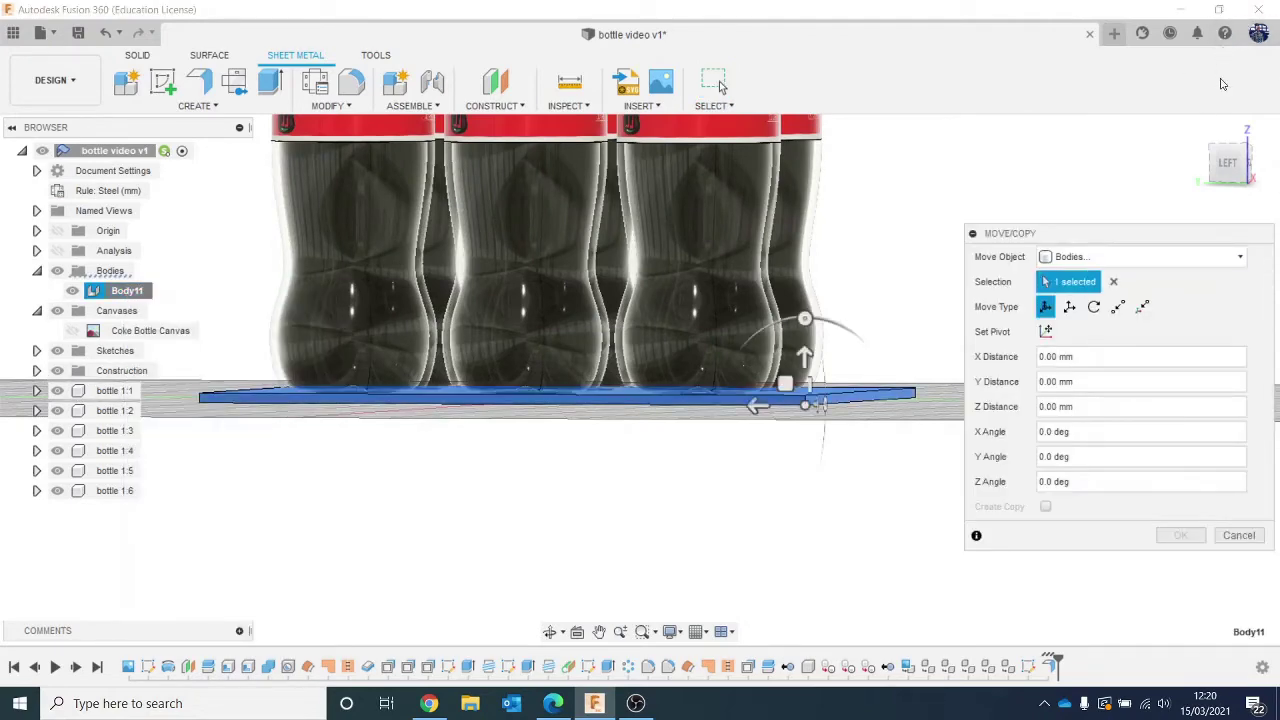
pyautogui.moveTo(1227, 160); pyautogui.dragTo(1225, 119)
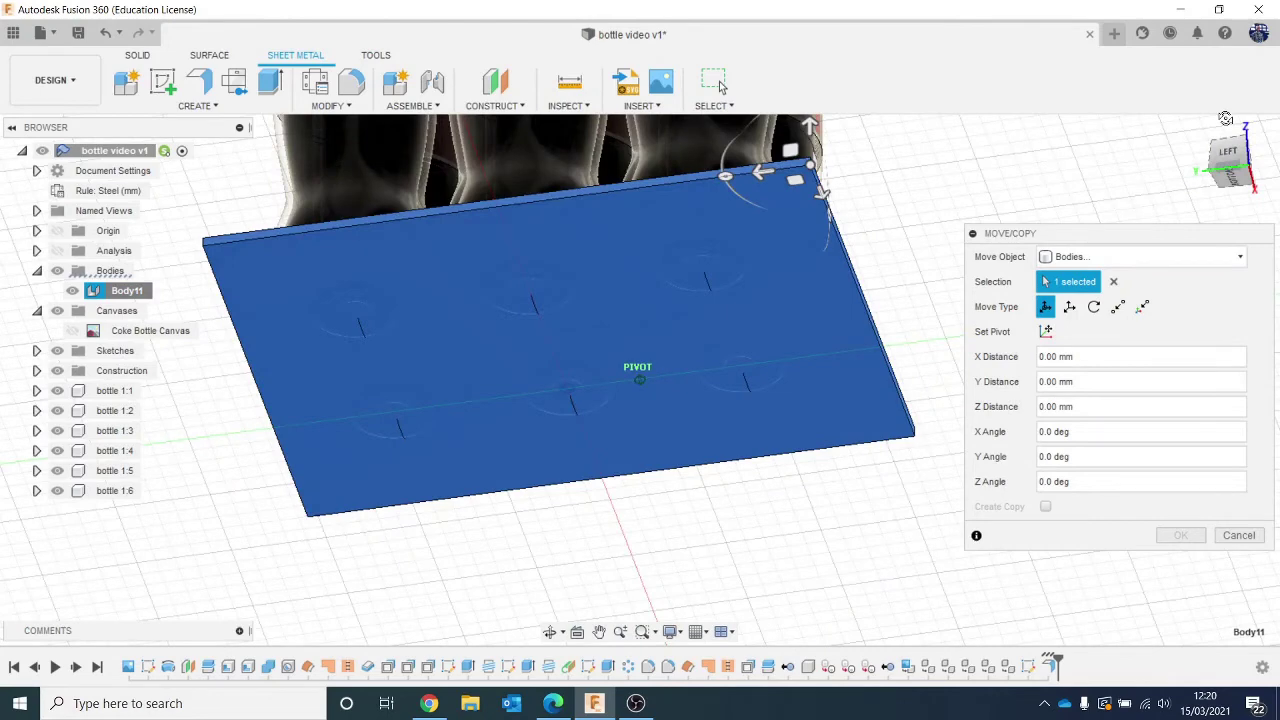
pyautogui.click(1225, 118)
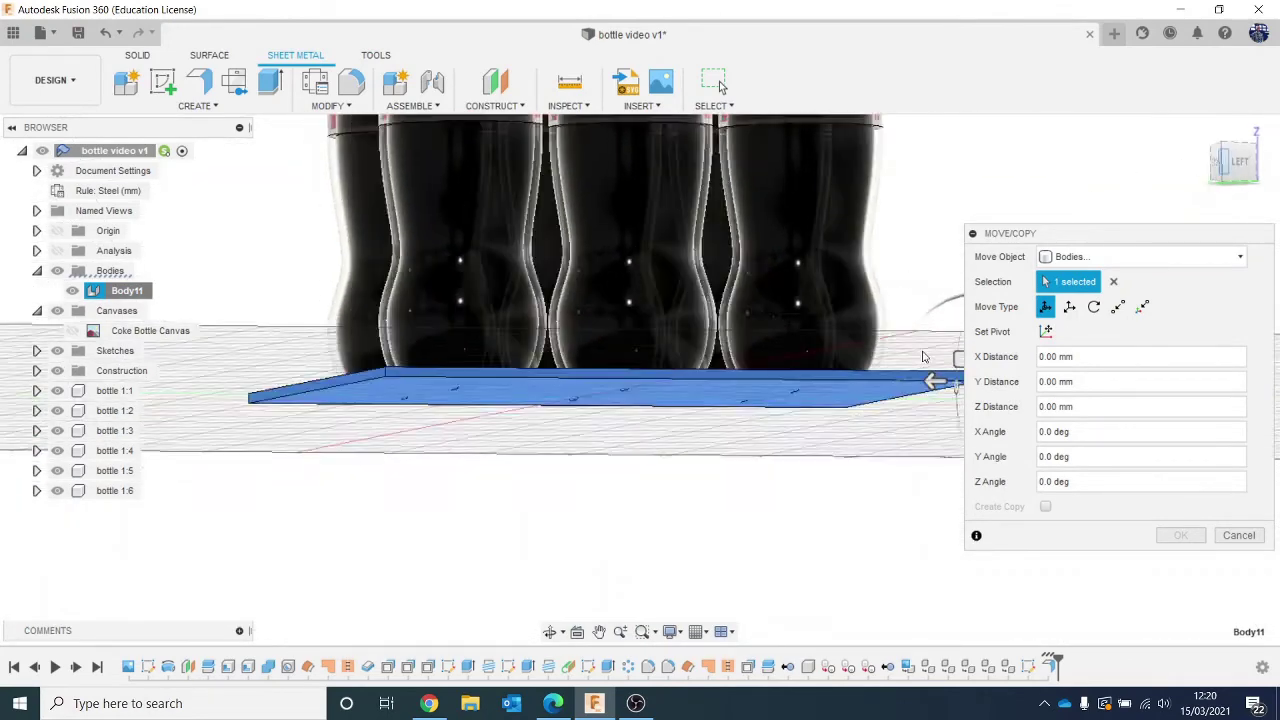
pyautogui.click(1242, 163)
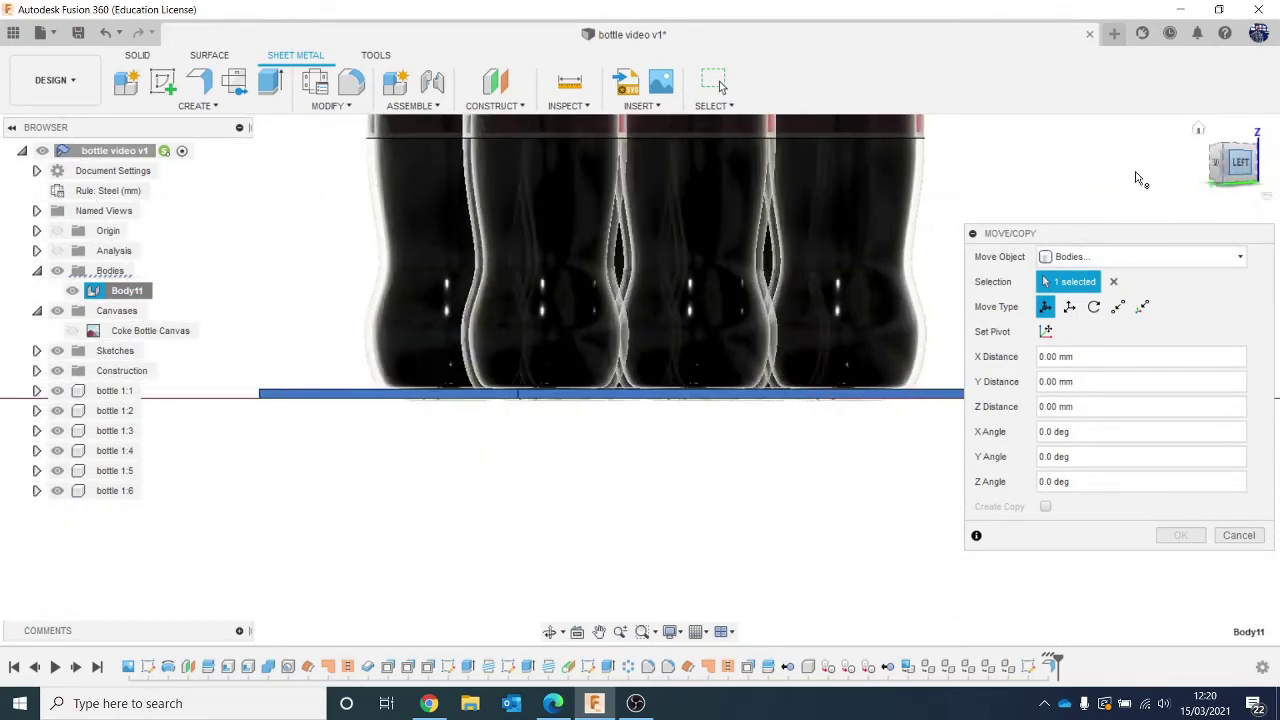
pyautogui.moveTo(893, 350)
pyautogui.mouseDown()
pyautogui.moveTo(895, 373)
pyautogui.moveTo(892, 362)
pyautogui.mouseUp()
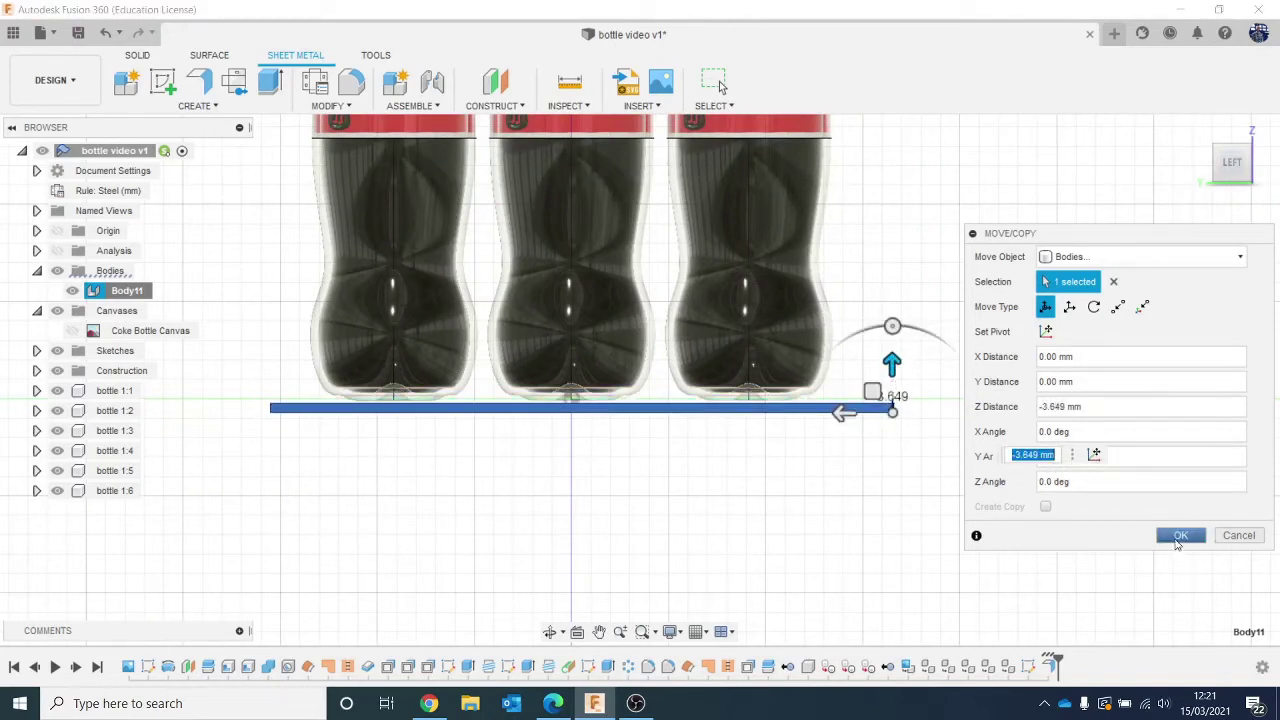
pyautogui.click(1180, 536)
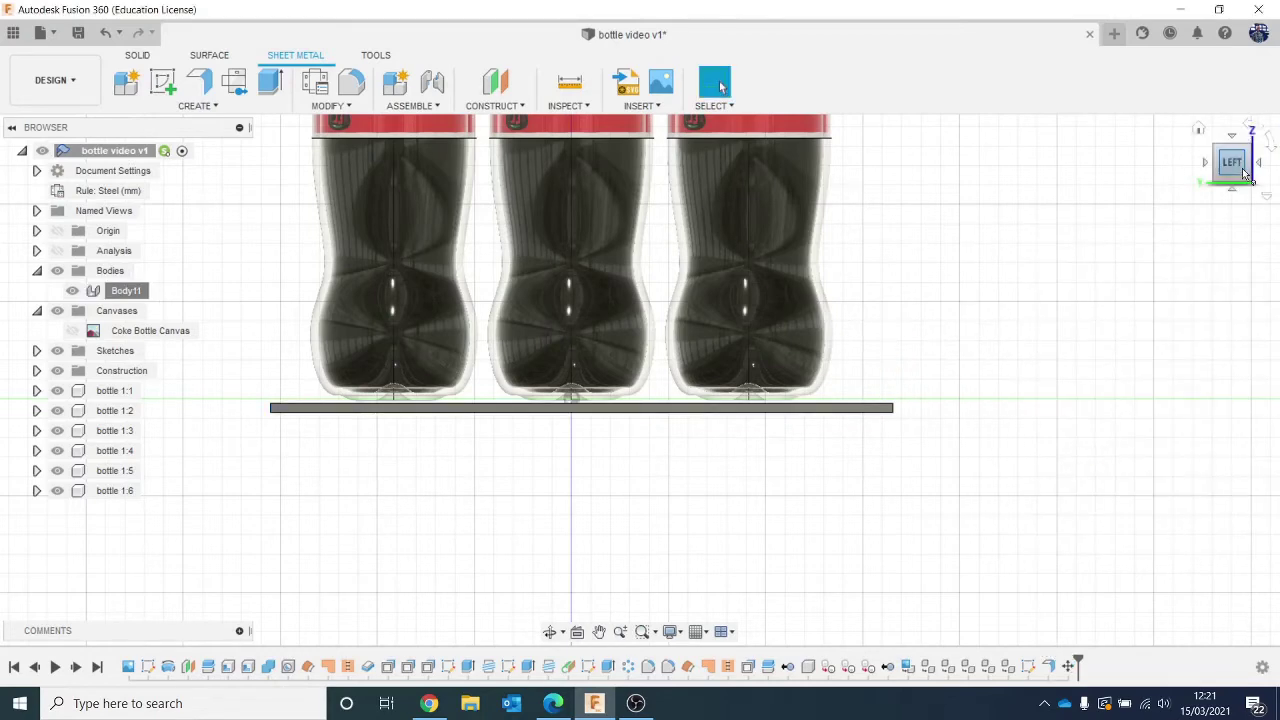
pyautogui.moveTo(1243, 172); pyautogui.dragTo(966, 417)
pyautogui.scroll(-2, 1080, 290)
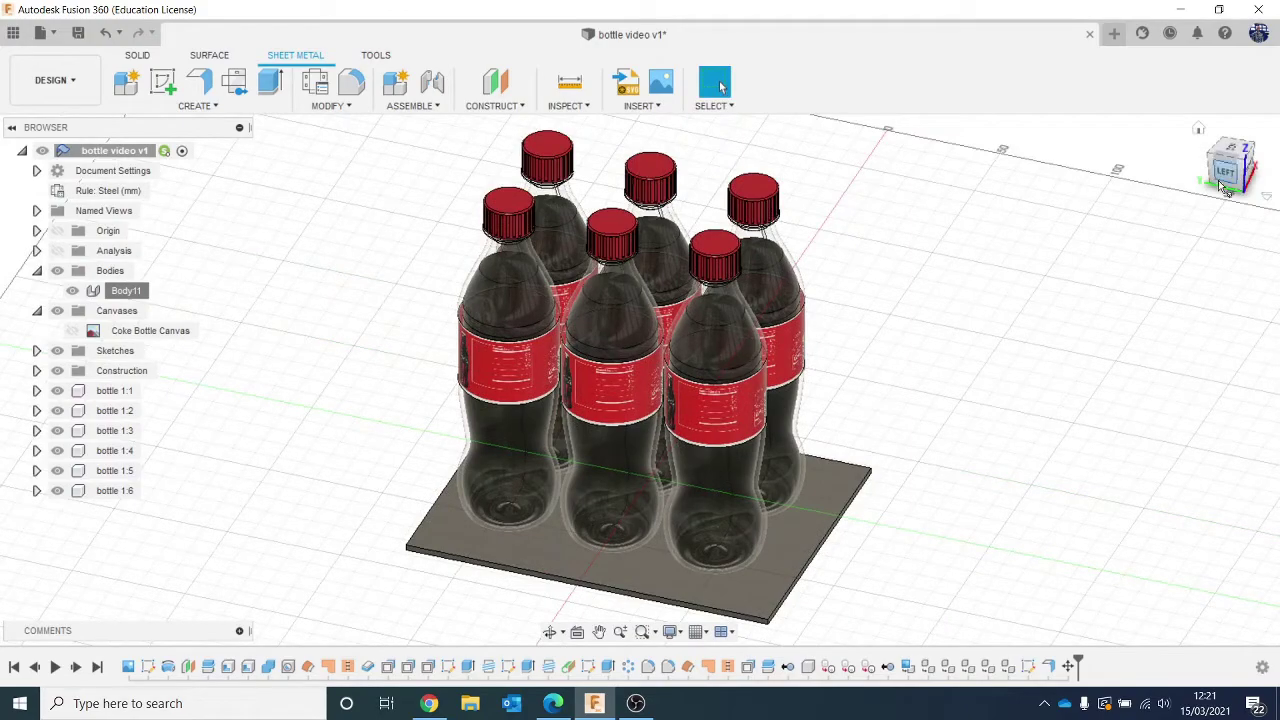
pyautogui.click(1199, 130)
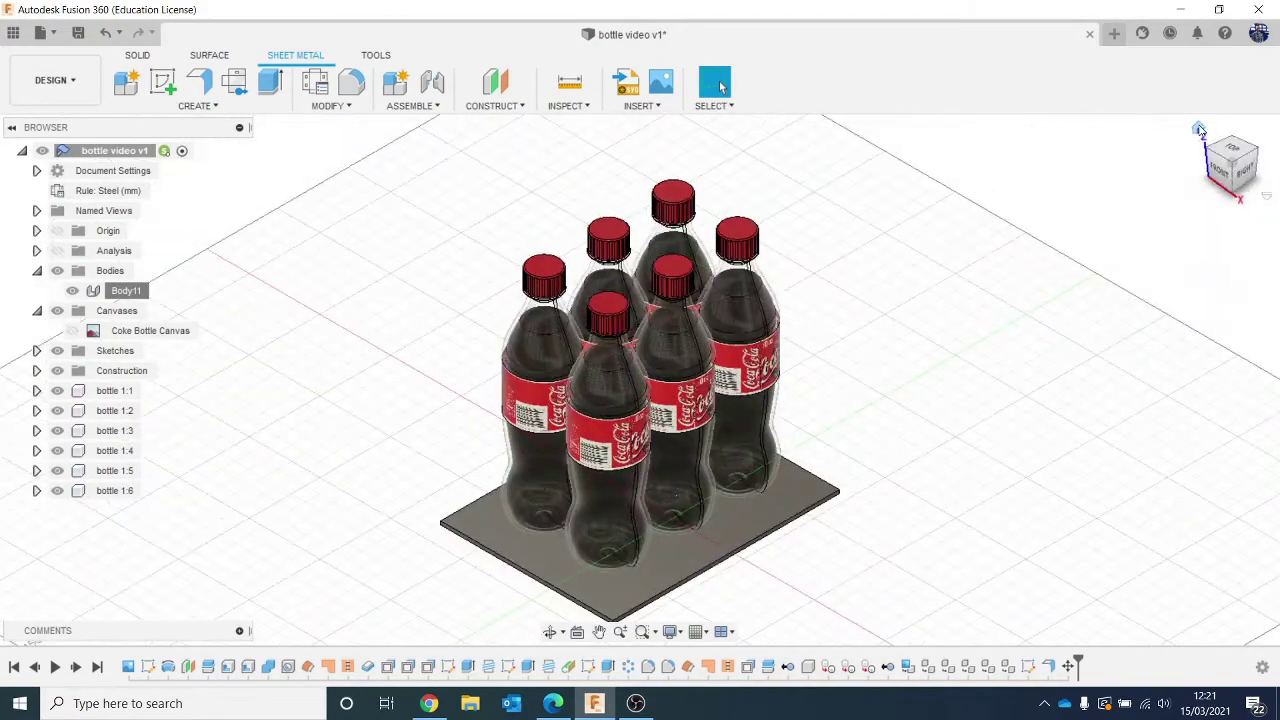
pyautogui.click(1245, 168)
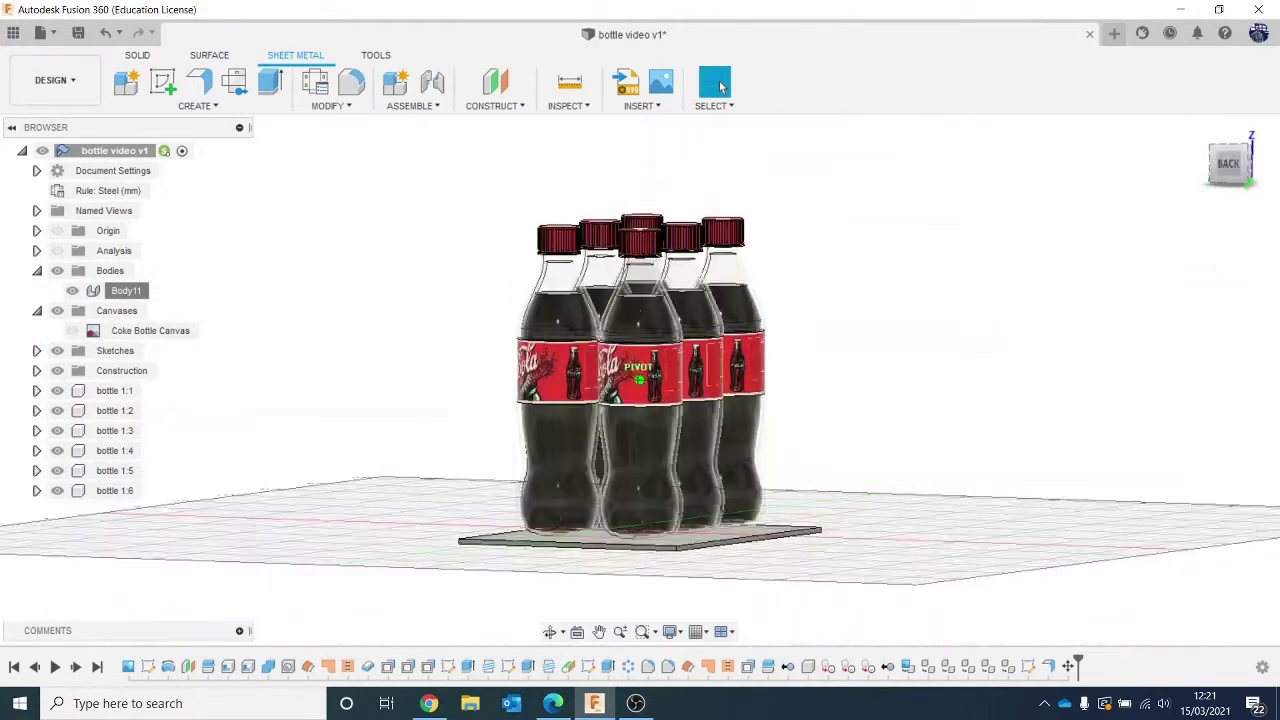
pyautogui.moveTo(955, 230)
pyautogui.mouseDown()
pyautogui.moveTo(1130, 228)
pyautogui.moveTo(1135, 298)
pyautogui.moveTo(1092, 297)
pyautogui.moveTo(1051, 371)
pyautogui.moveTo(869, 320)
pyautogui.mouseUp()
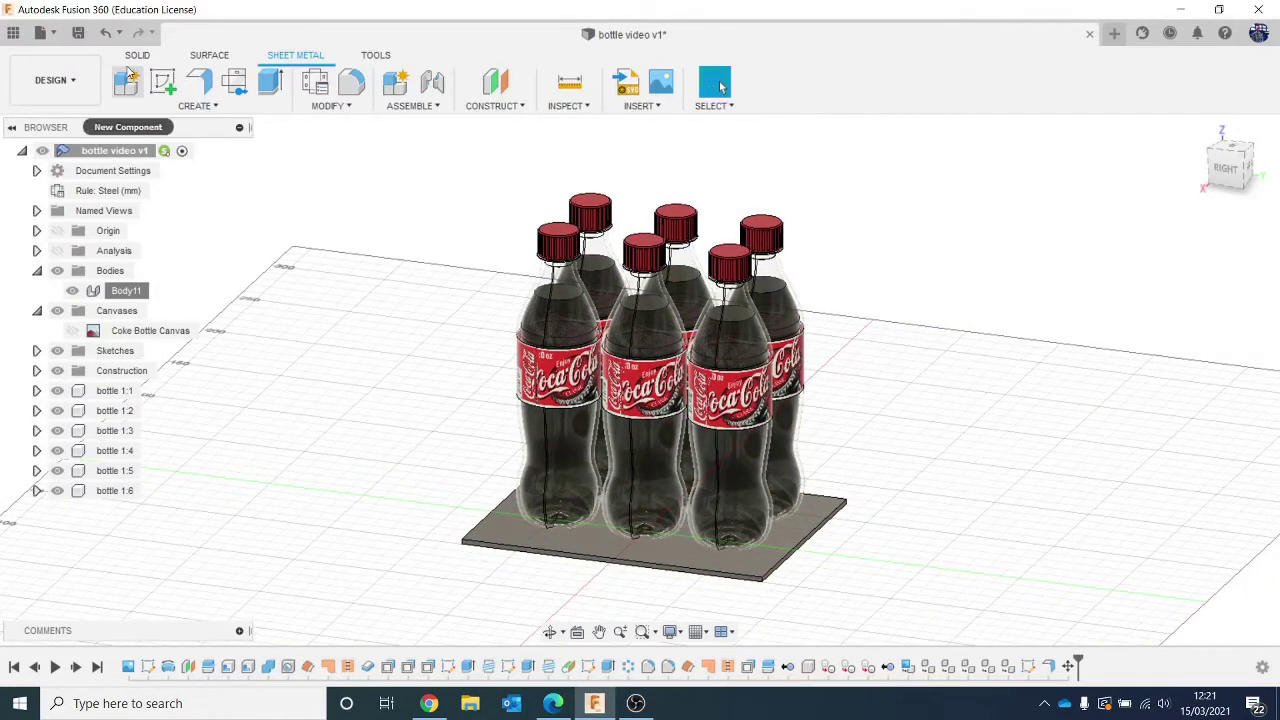
pyautogui.click(198, 82)
pyautogui.scroll(5, 869, 509)
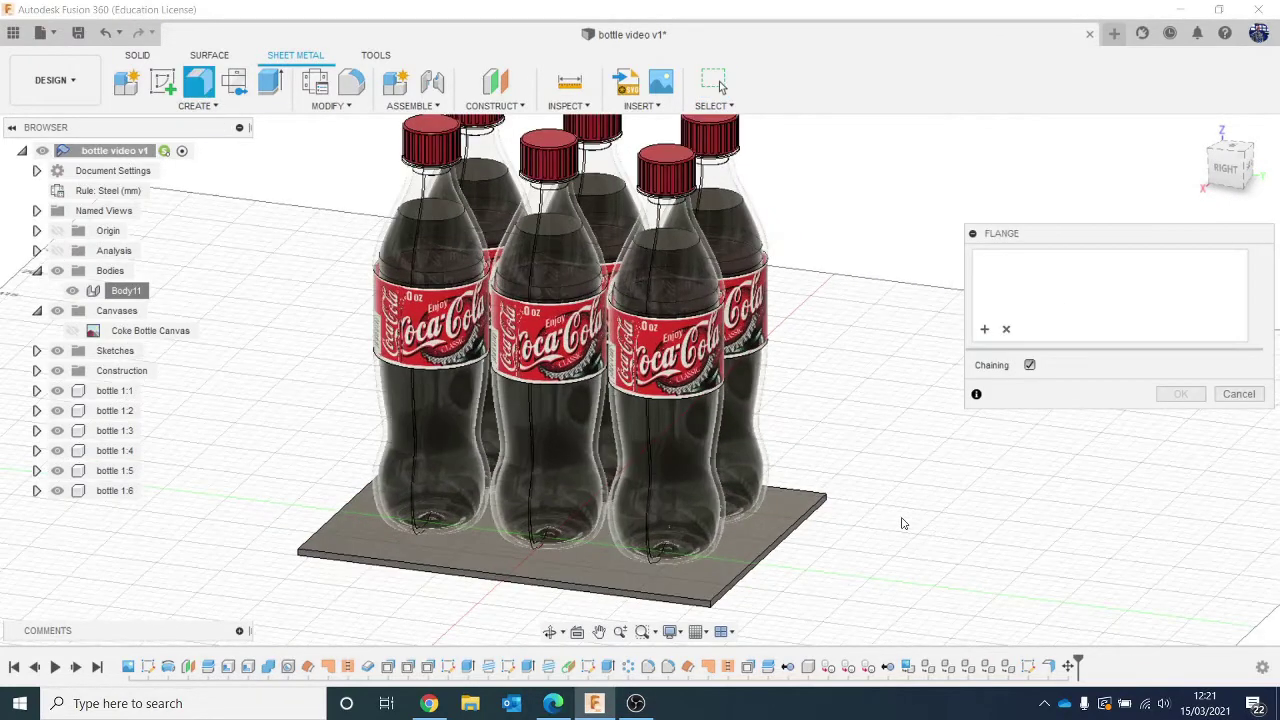
pyautogui.click(755, 497)
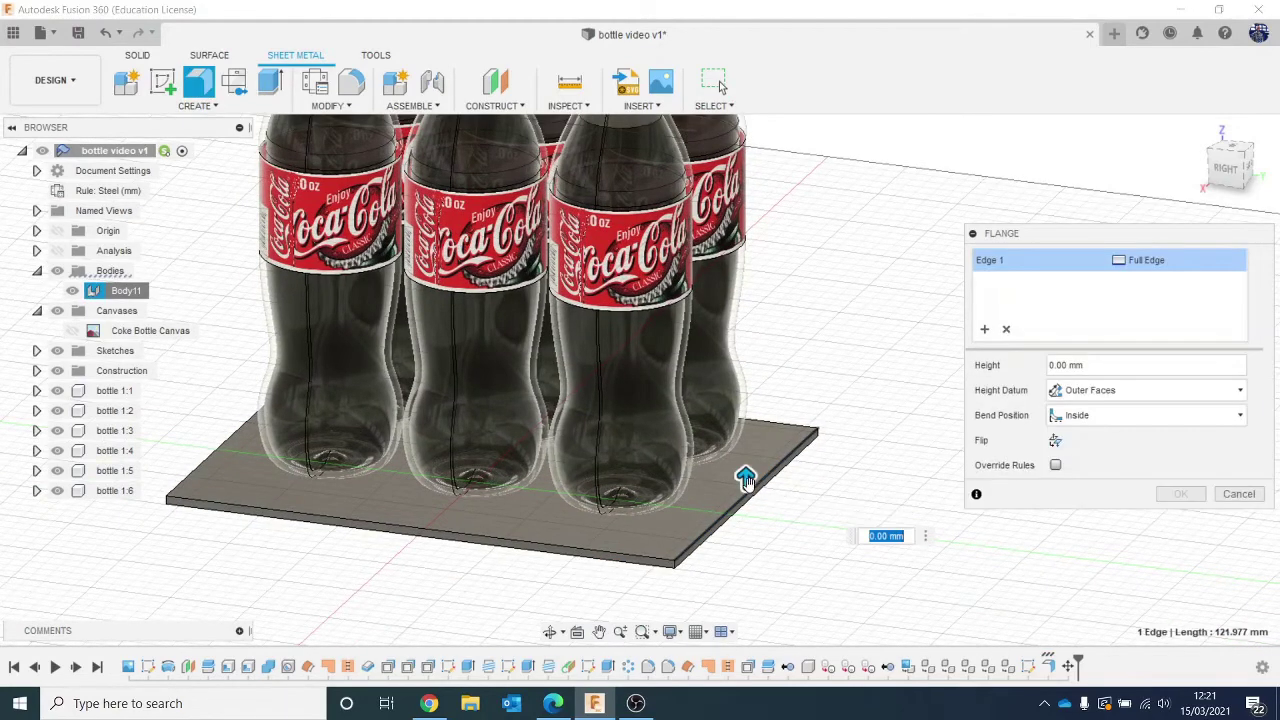
pyautogui.moveTo(746, 480); pyautogui.dragTo(746, 205)
pyautogui.click(1237, 518)
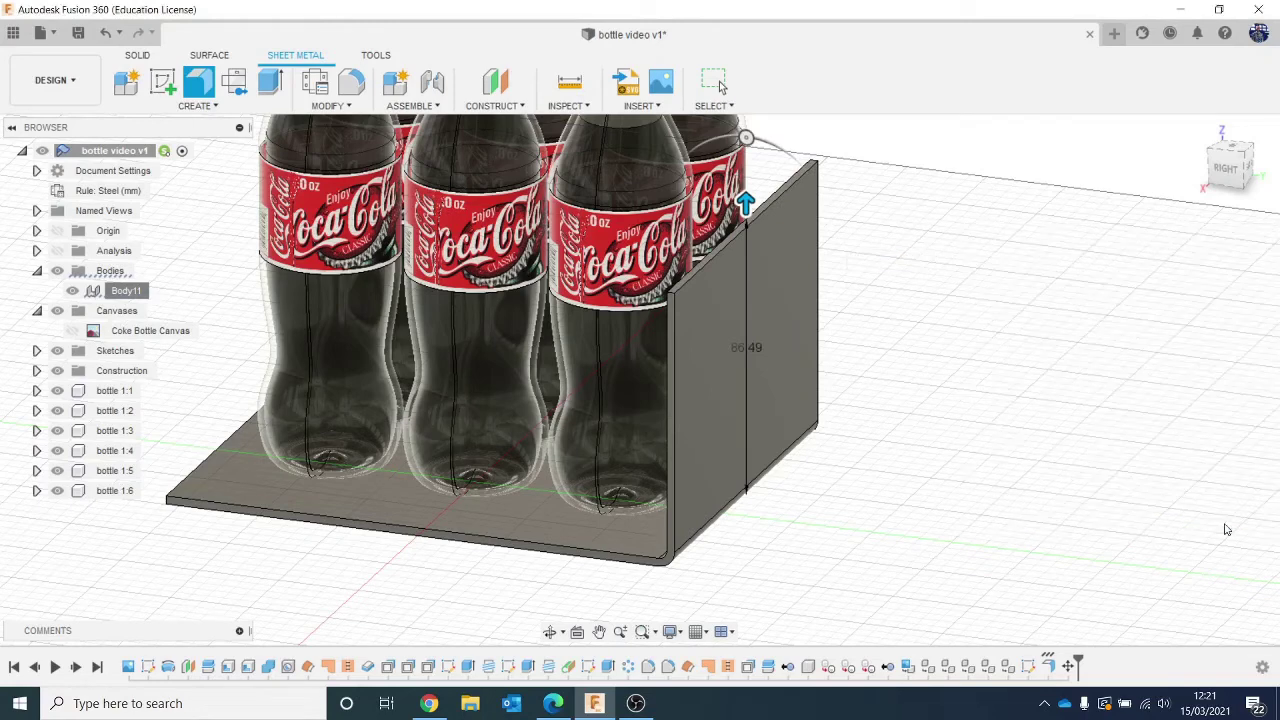
# Inspect the profile and thickness side settings of the existing base flange feature without changing them.
pyautogui.rightClick(1048, 667)
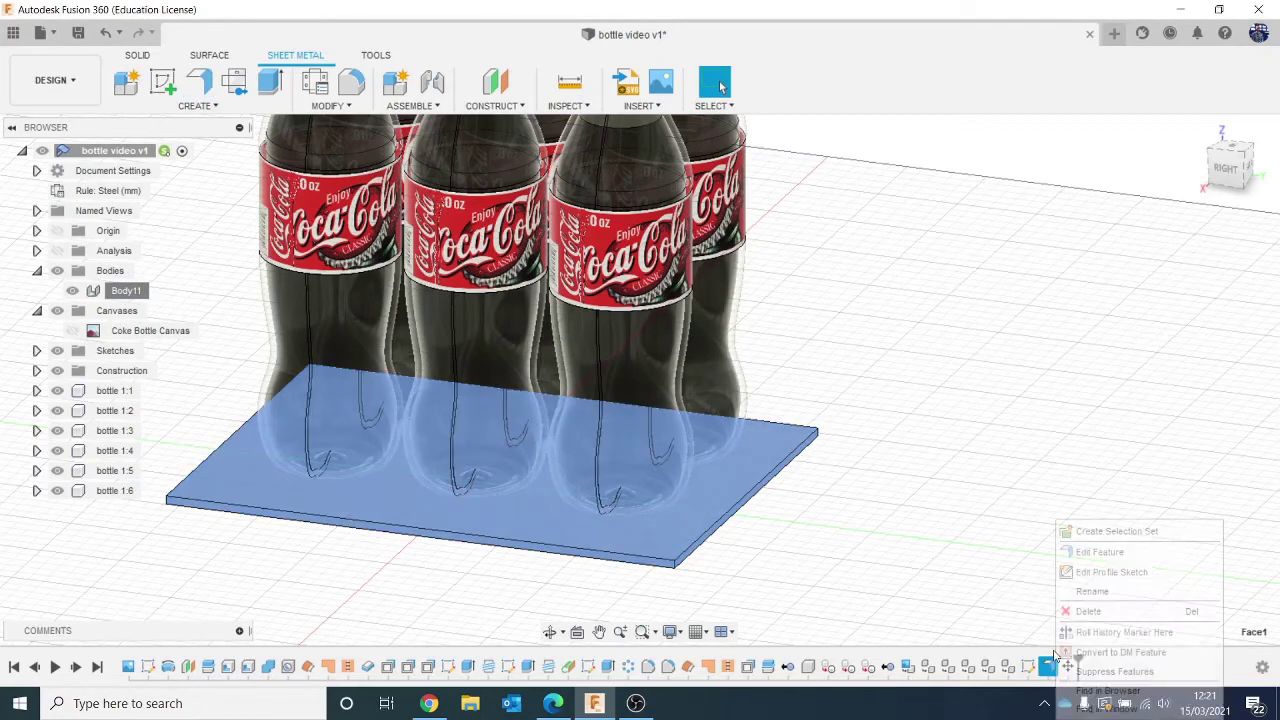
pyautogui.click(1100, 552)
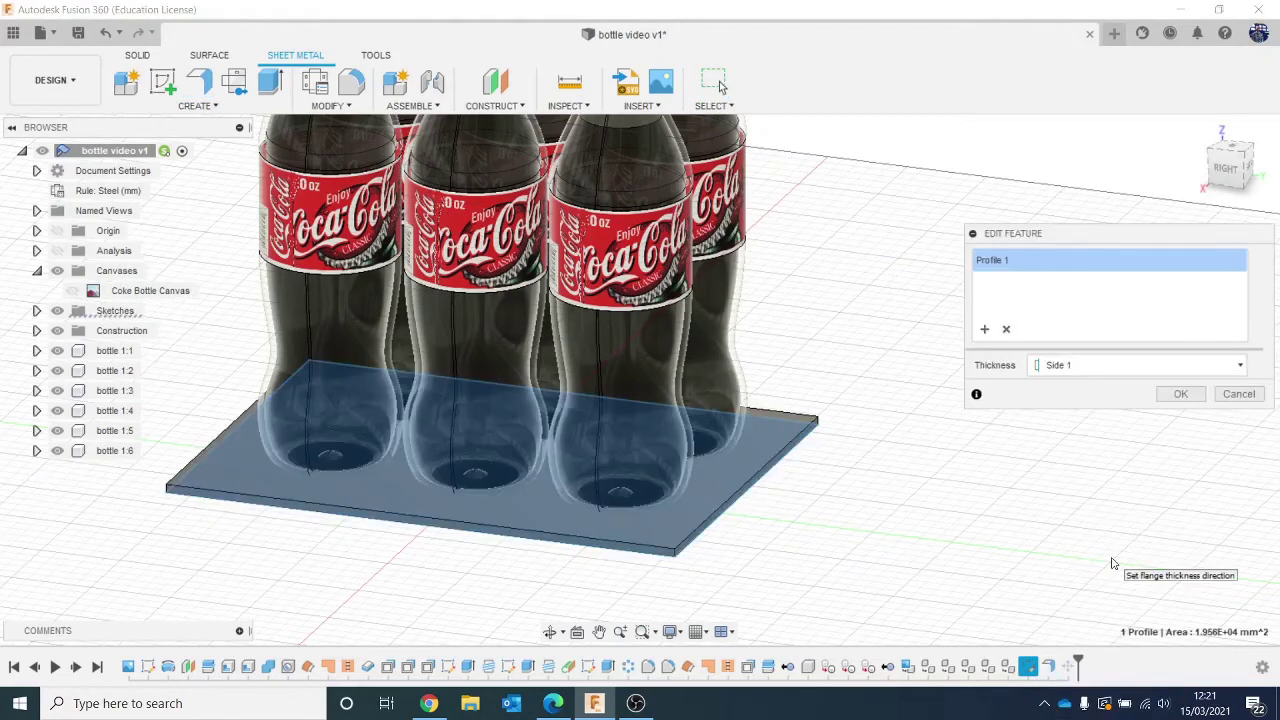
pyautogui.click(1240, 396)
# Examine the thickness, K factor and miter/rip/seam gap settings of the design's Steel (mm) sheet metal rule.
pyautogui.click(314, 82)
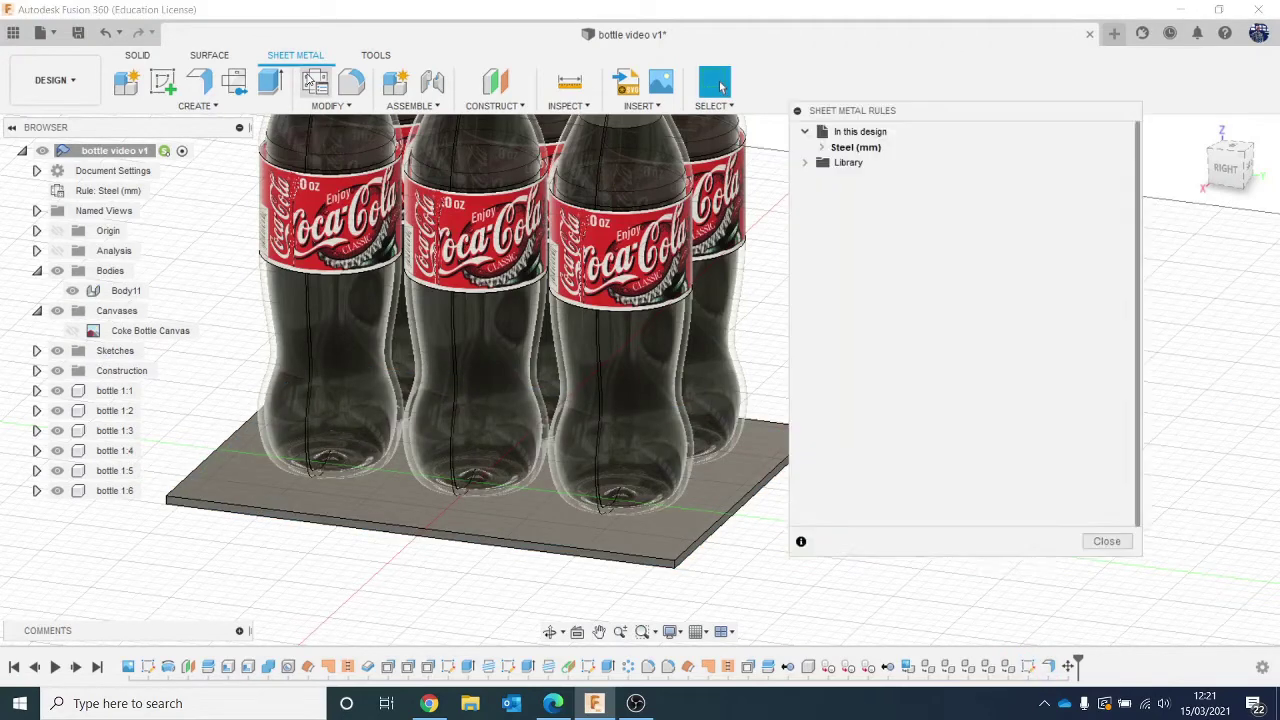
pyautogui.moveTo(866, 146)
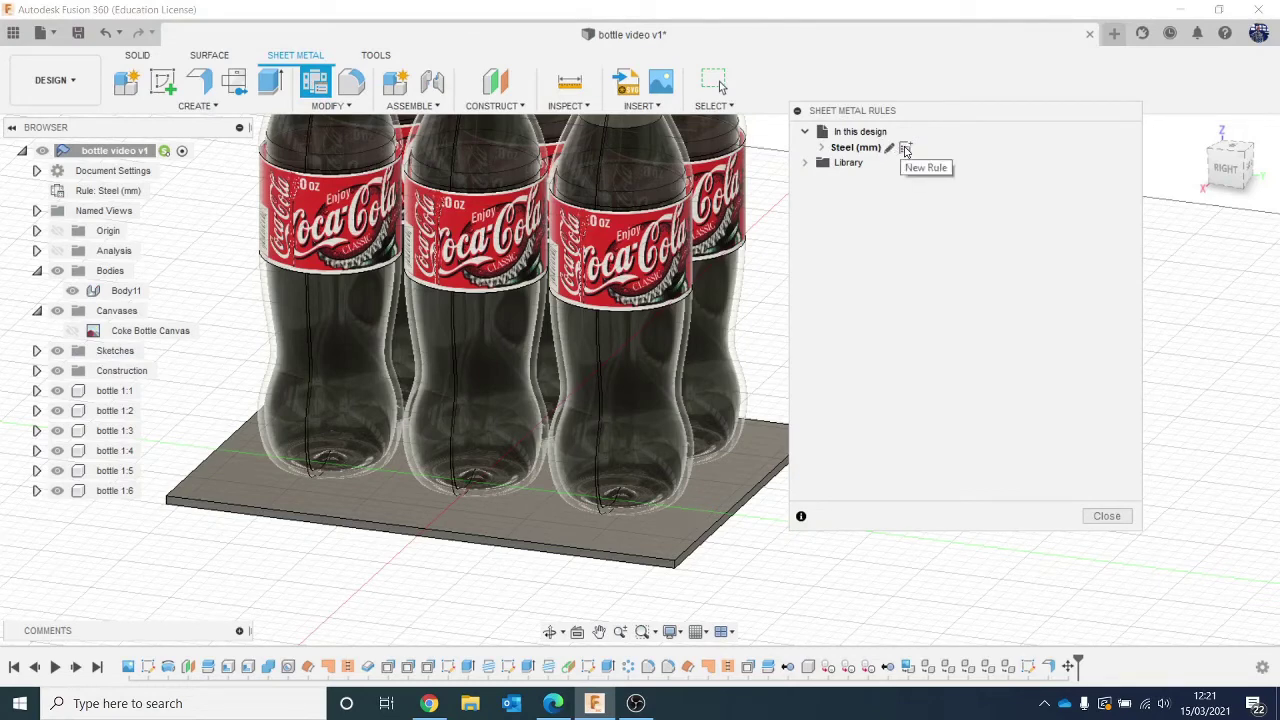
pyautogui.click(905, 148)
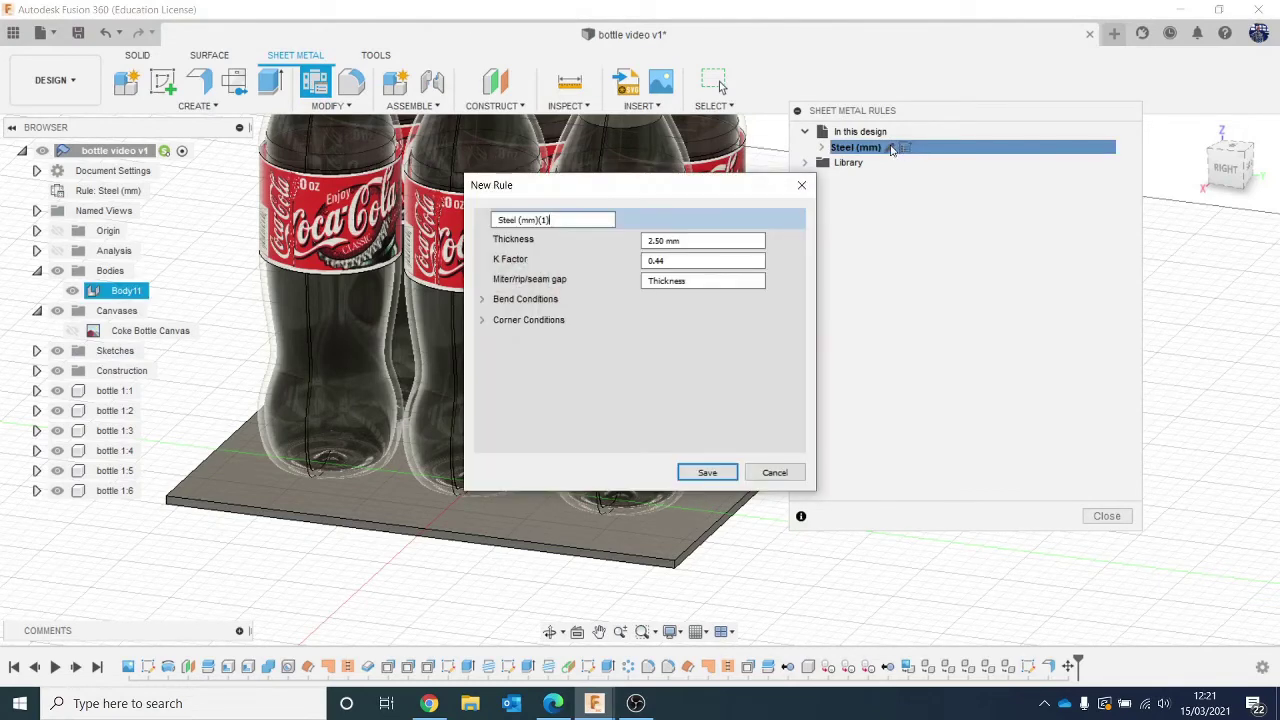
pyautogui.click(775, 474)
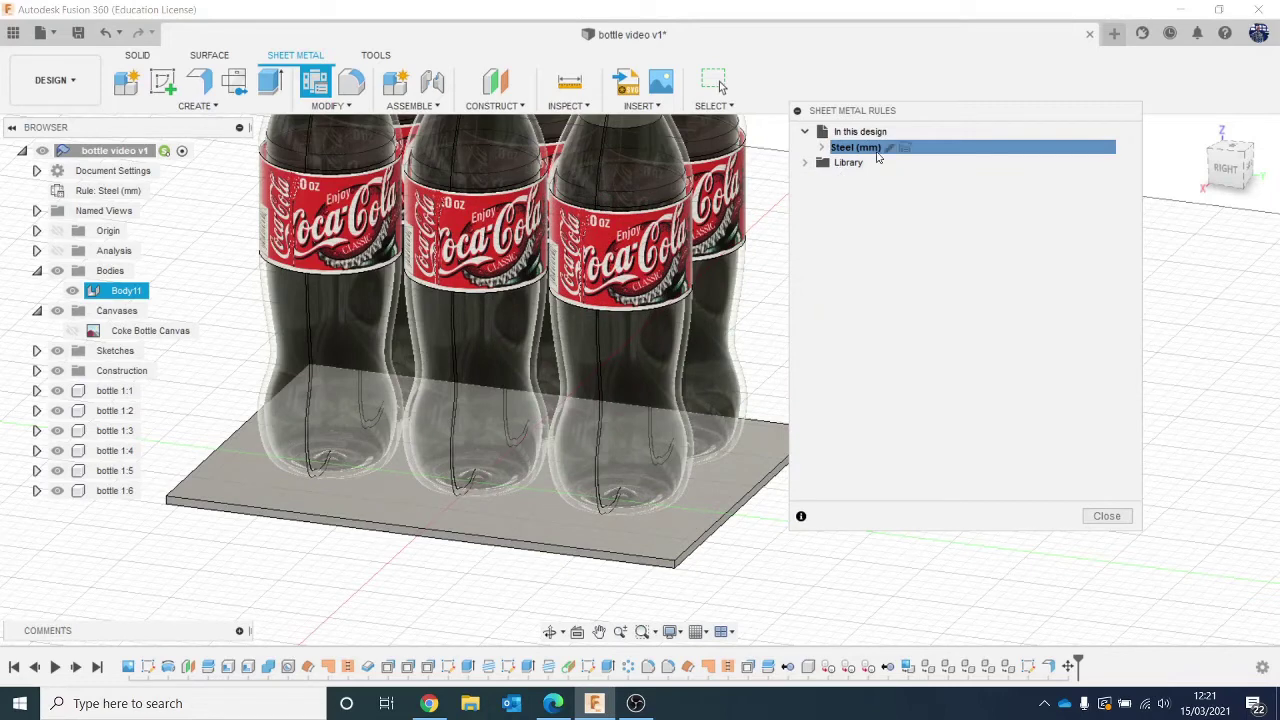
pyautogui.click(889, 148)
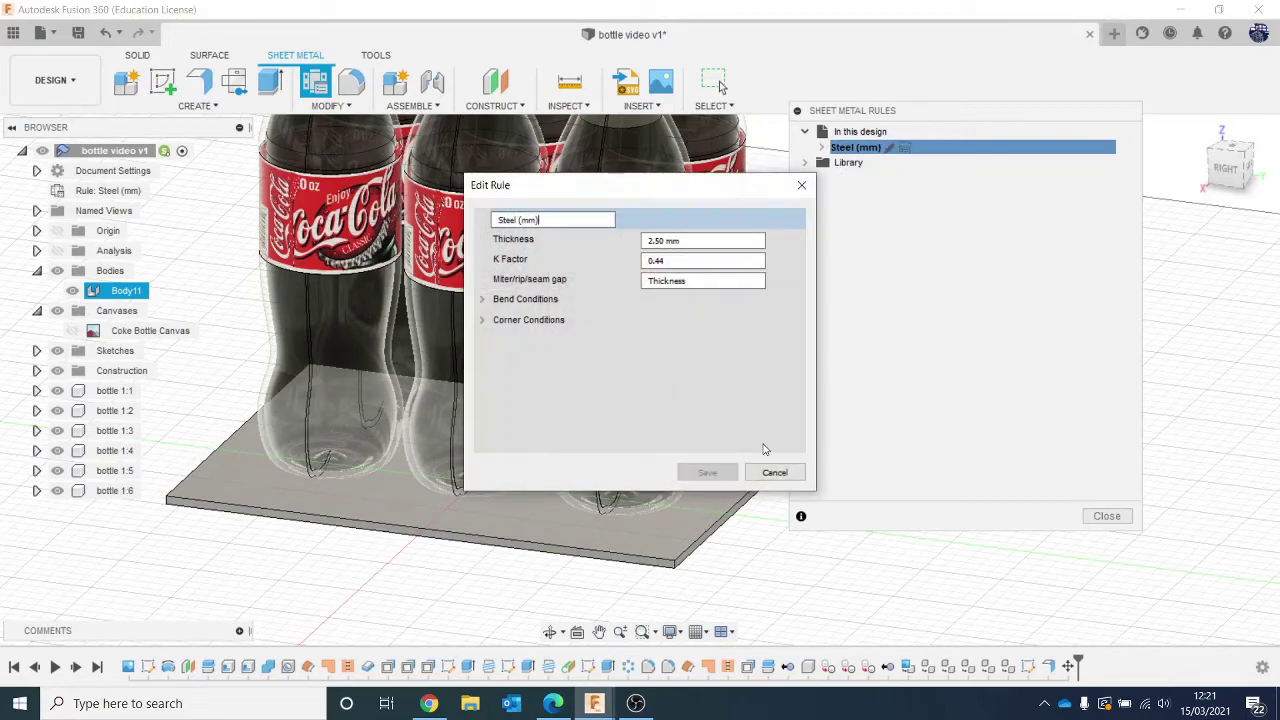
pyautogui.click(774, 472)
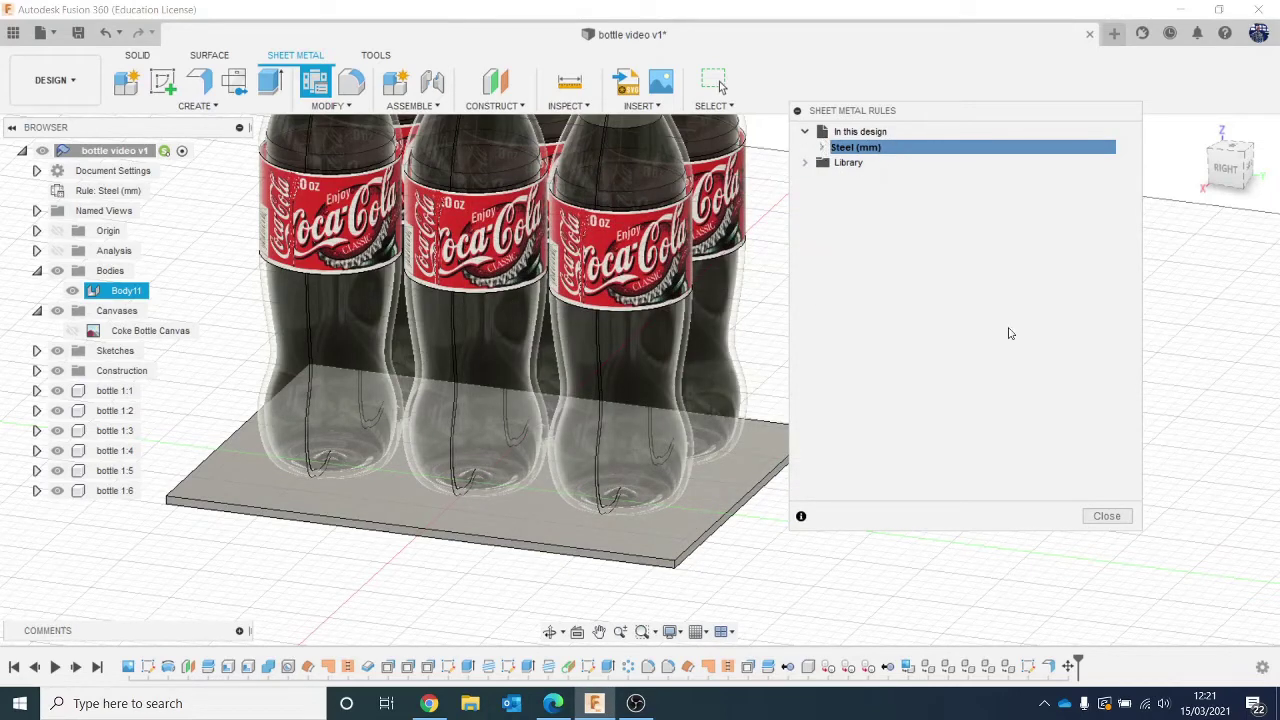
pyautogui.click(1104, 515)
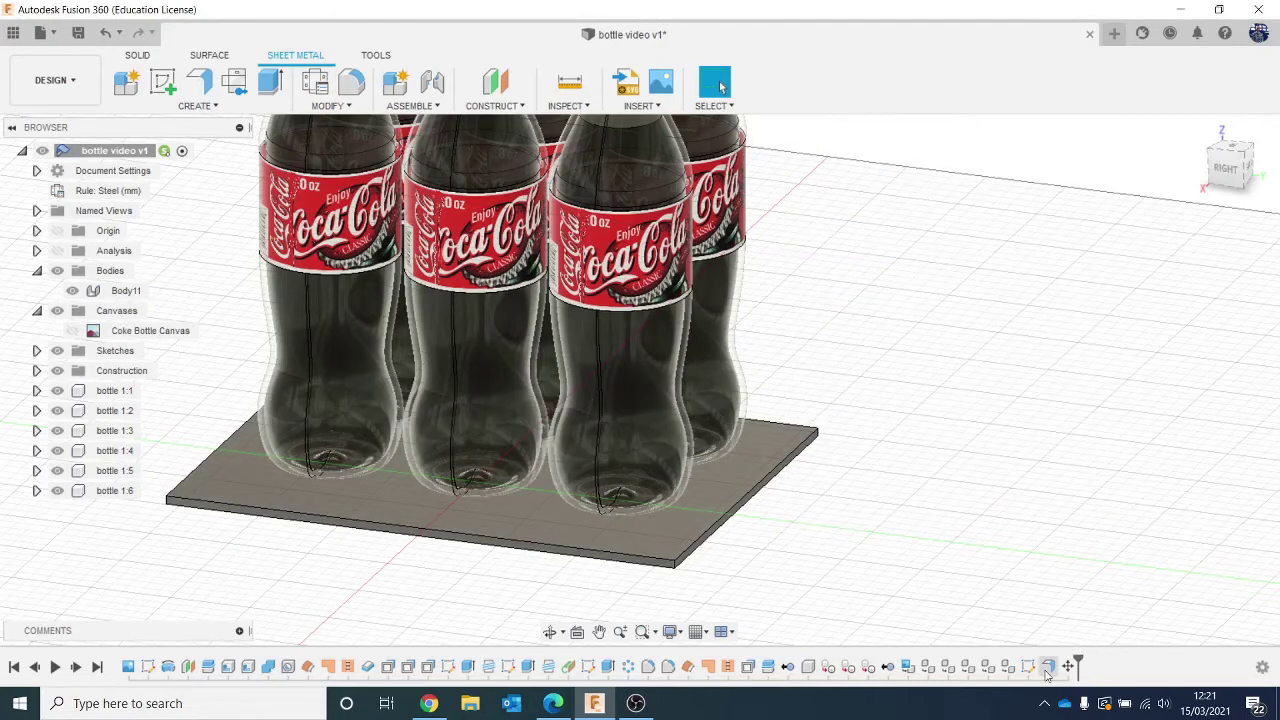
# Delete the base flange under the bottles and make its rectangle sketch visible again.
pyautogui.press('Delete')
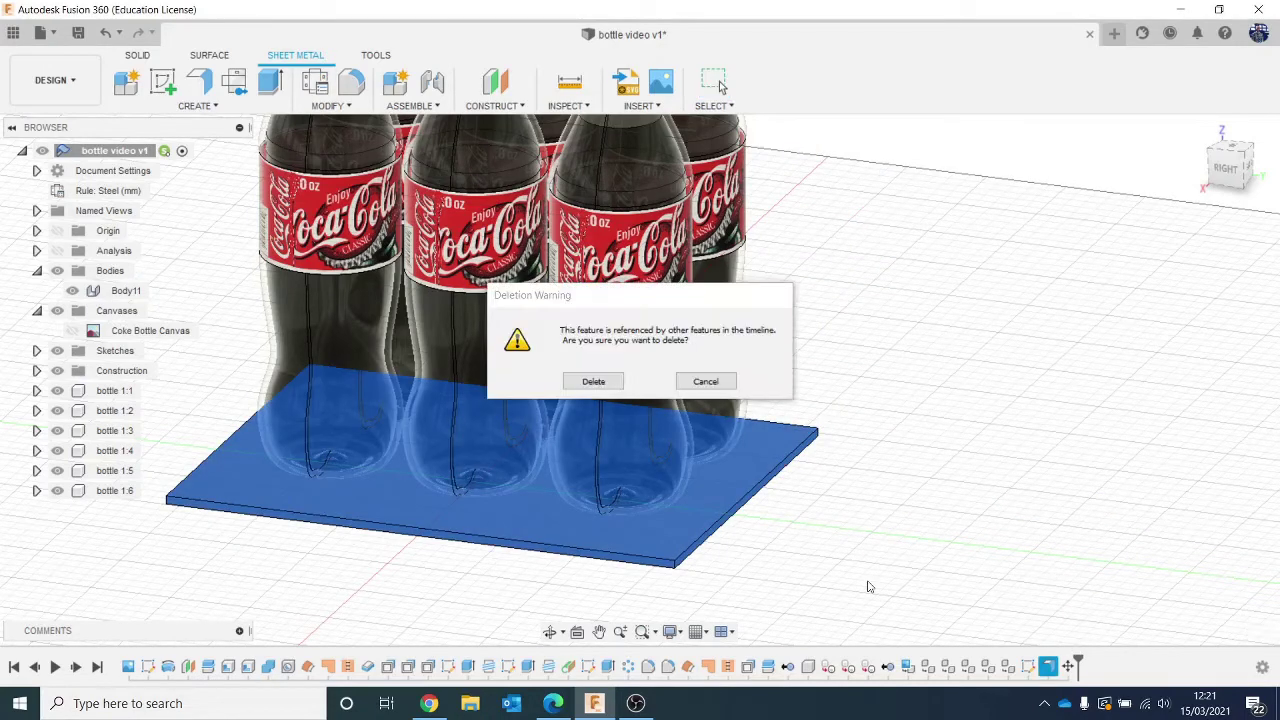
pyautogui.click(592, 381)
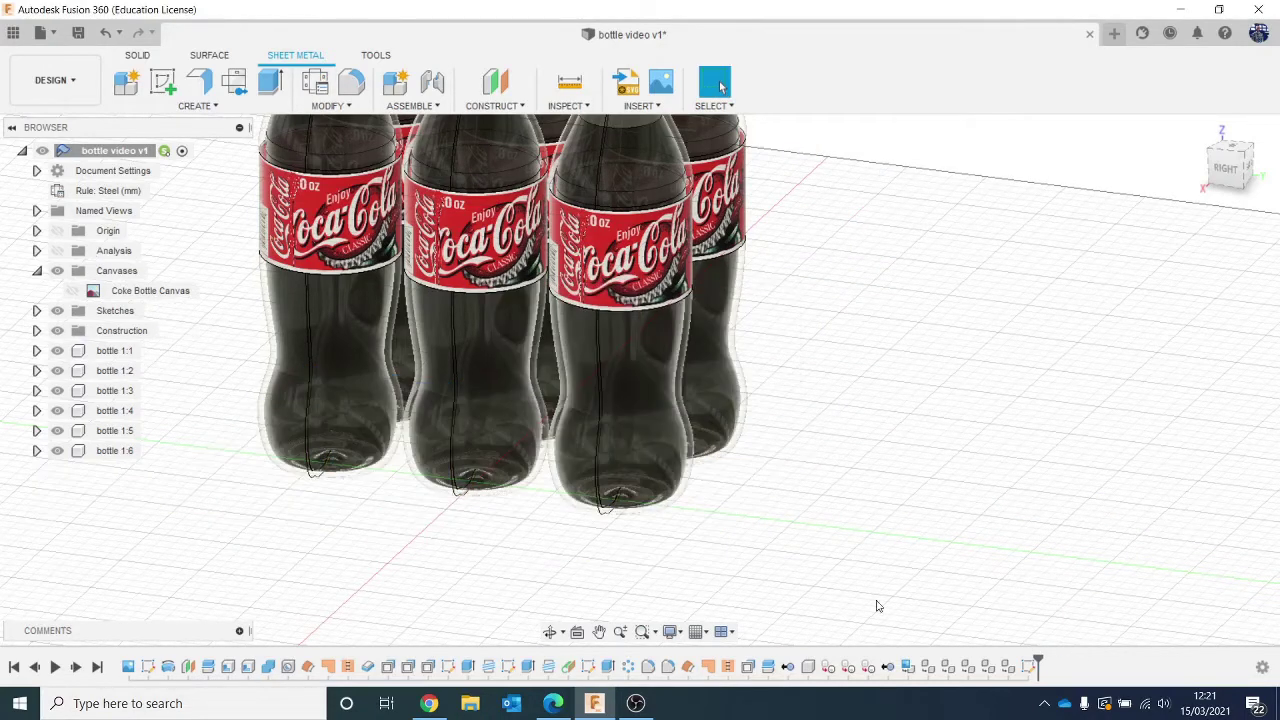
pyautogui.rightClick(1016, 670)
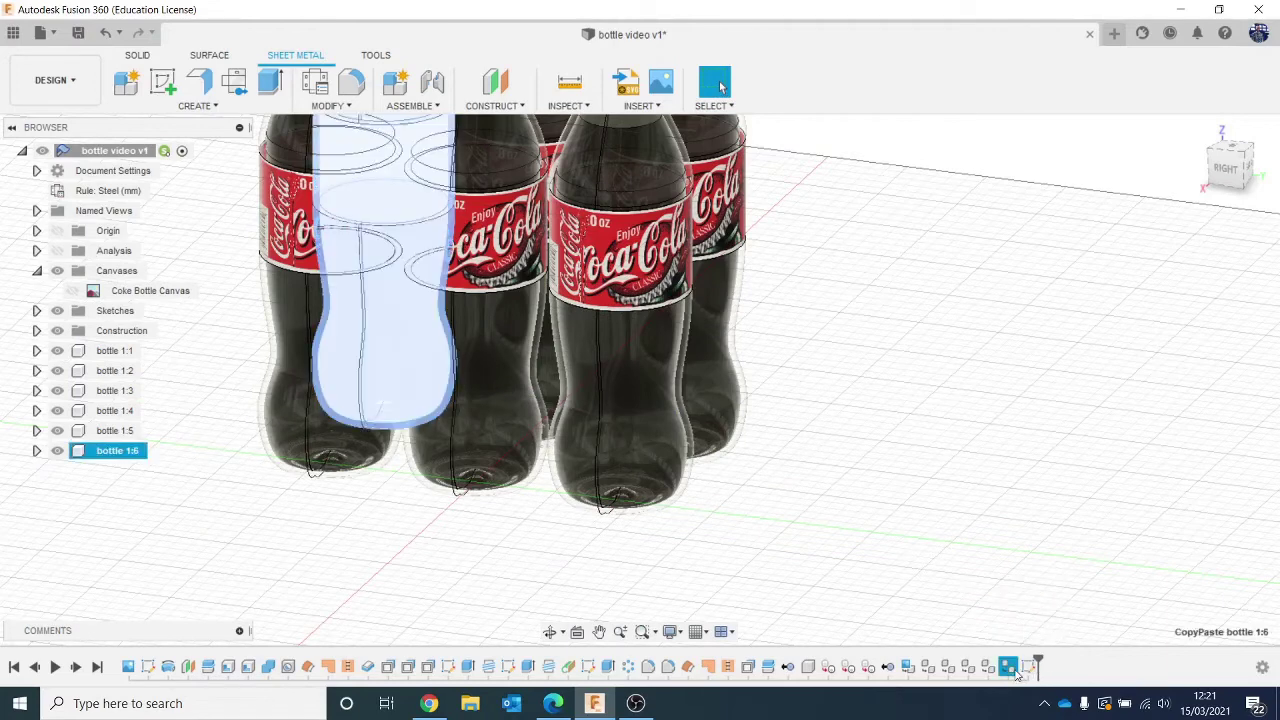
pyautogui.click(939, 584)
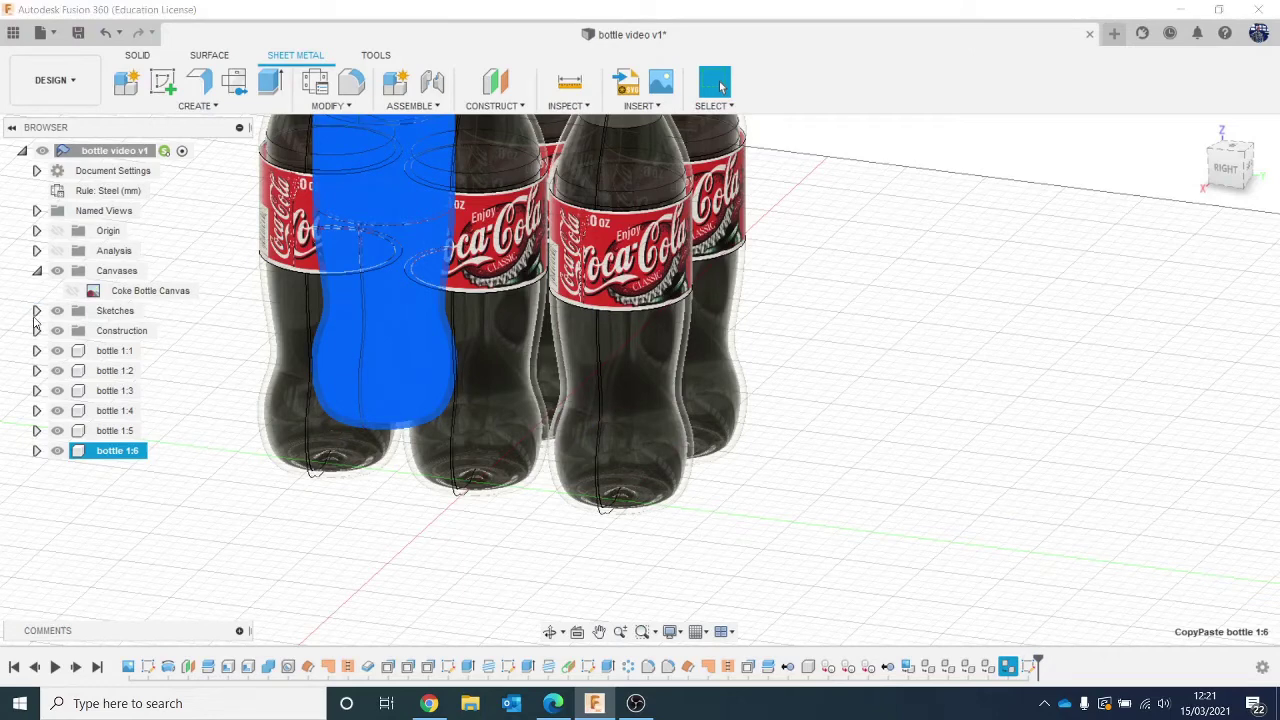
pyautogui.click(36, 310)
pyautogui.click(72, 411)
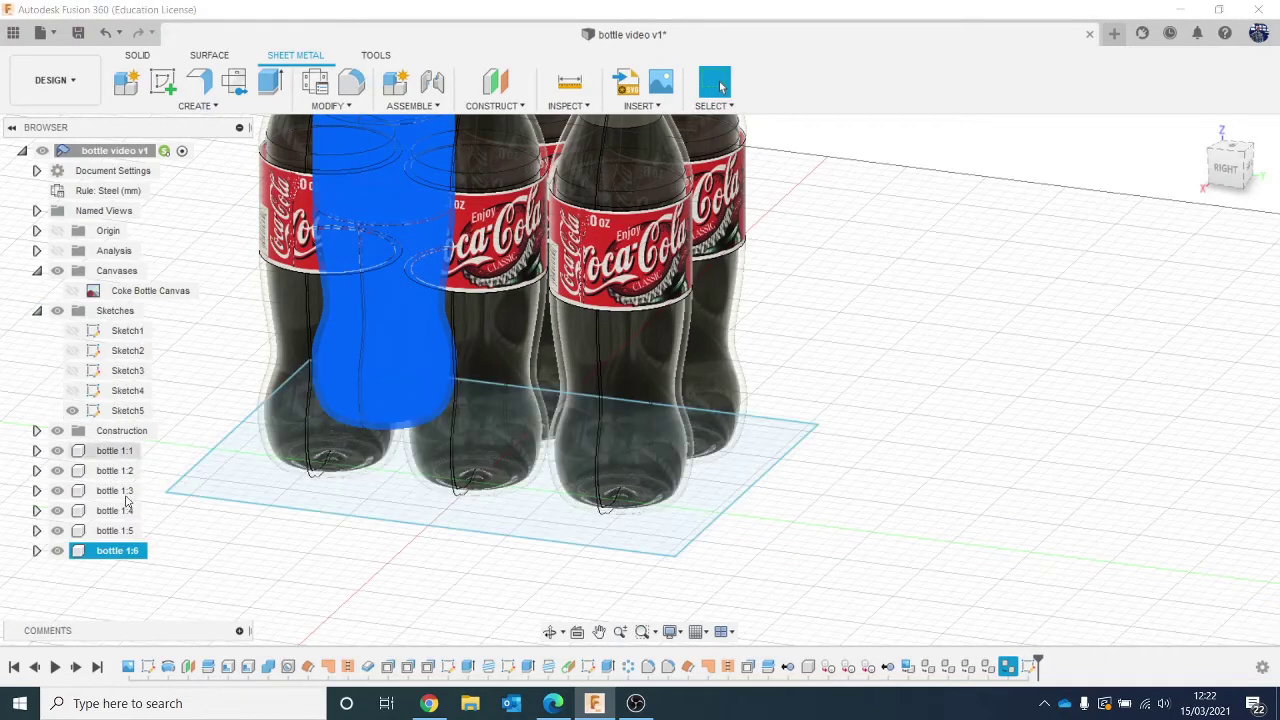
pyautogui.click(255, 595)
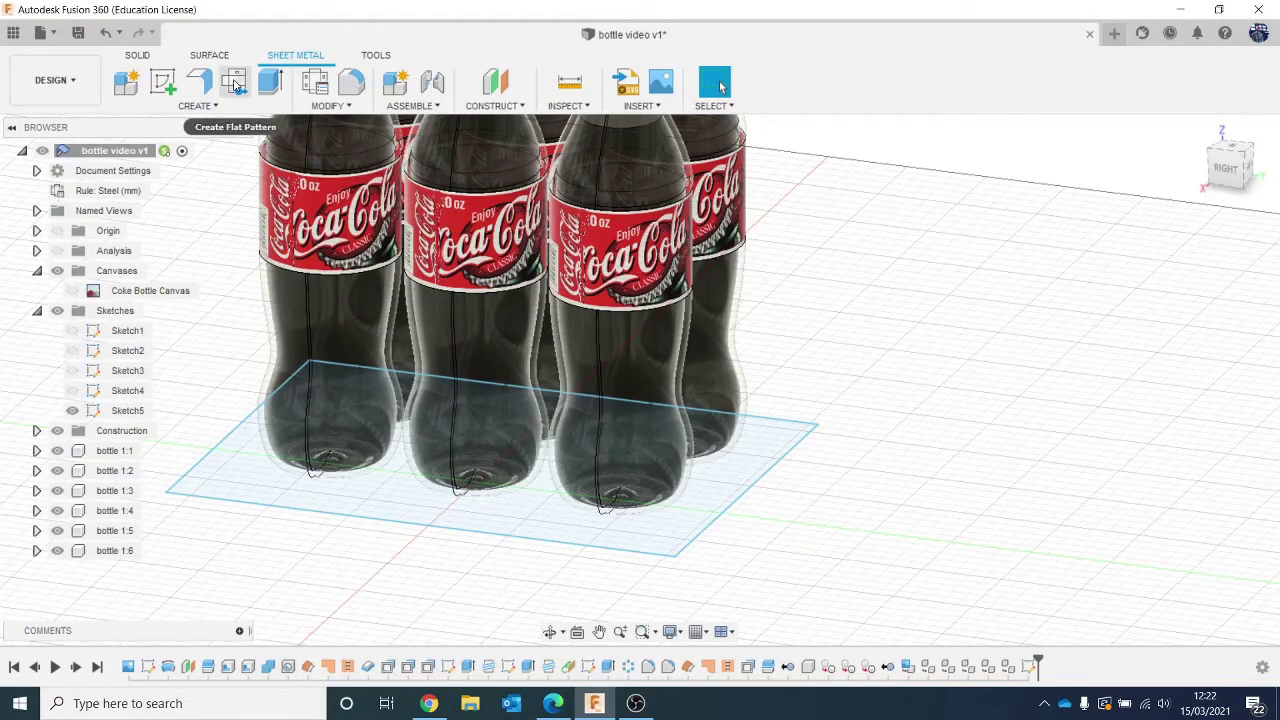
pyautogui.click(199, 82)
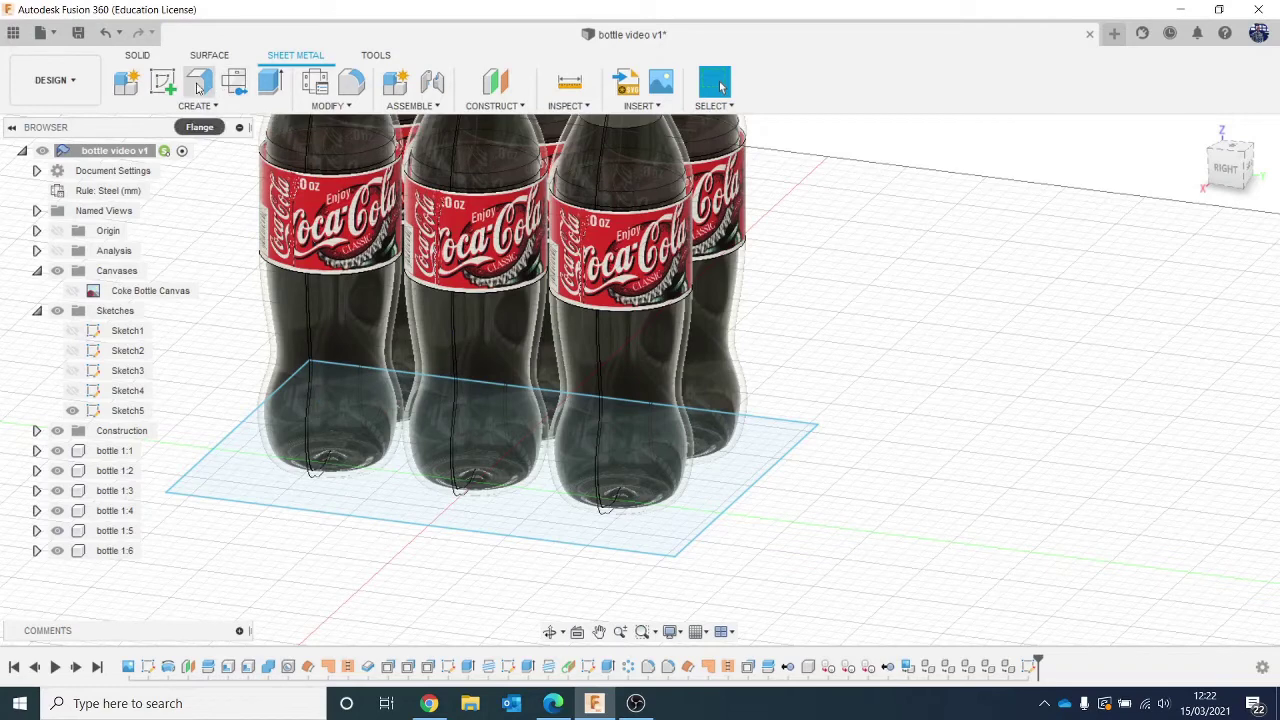
pyautogui.click(297, 495)
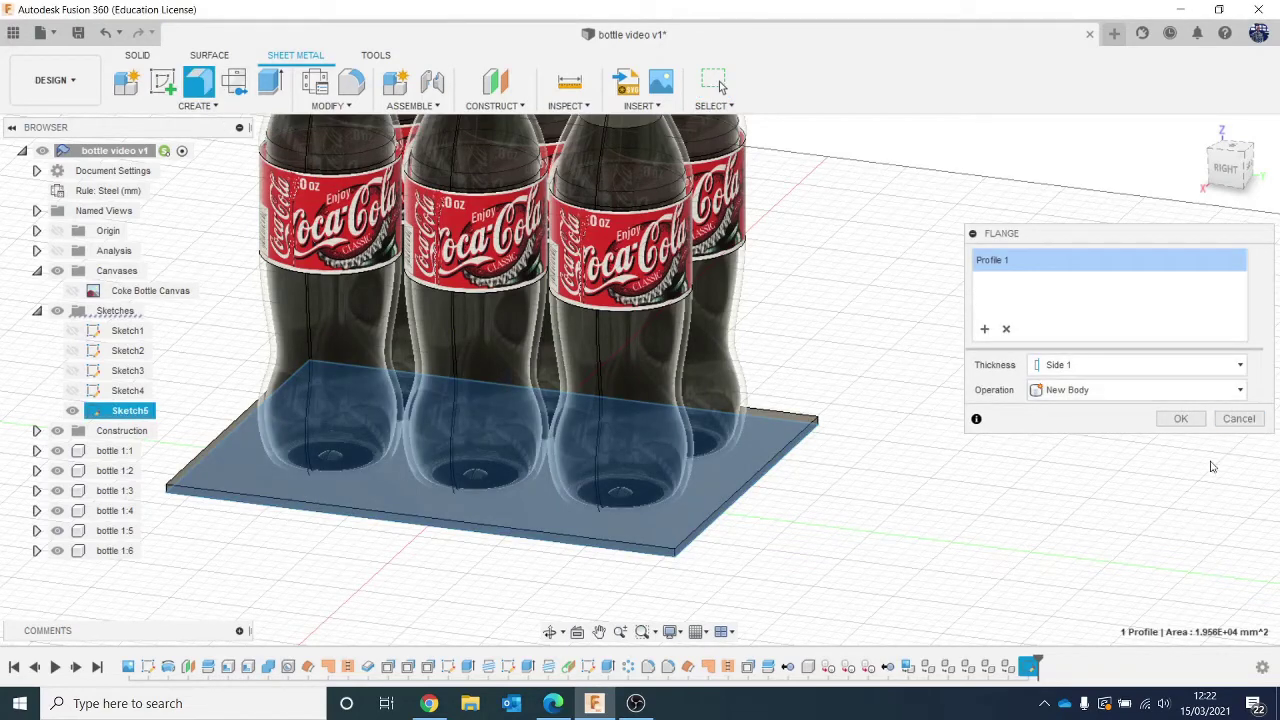
pyautogui.scroll(-1, 1205, 461)
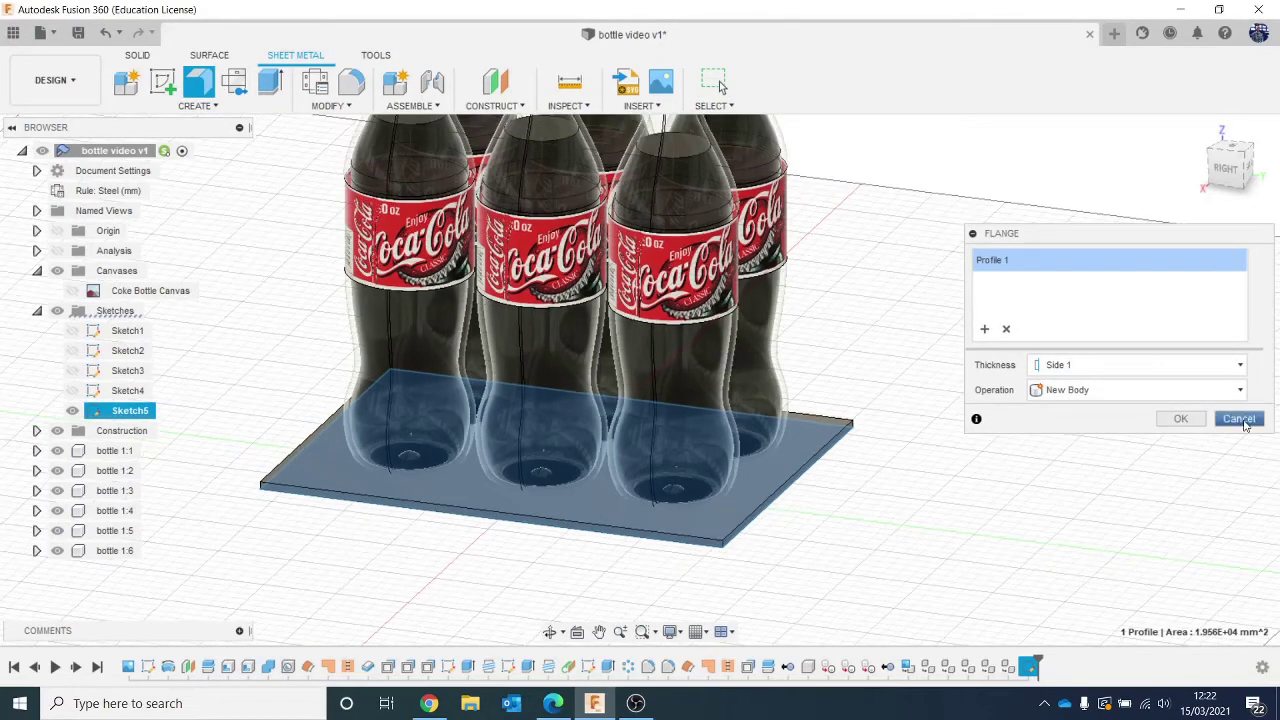
pyautogui.click(1215, 368)
pyautogui.click(1212, 368)
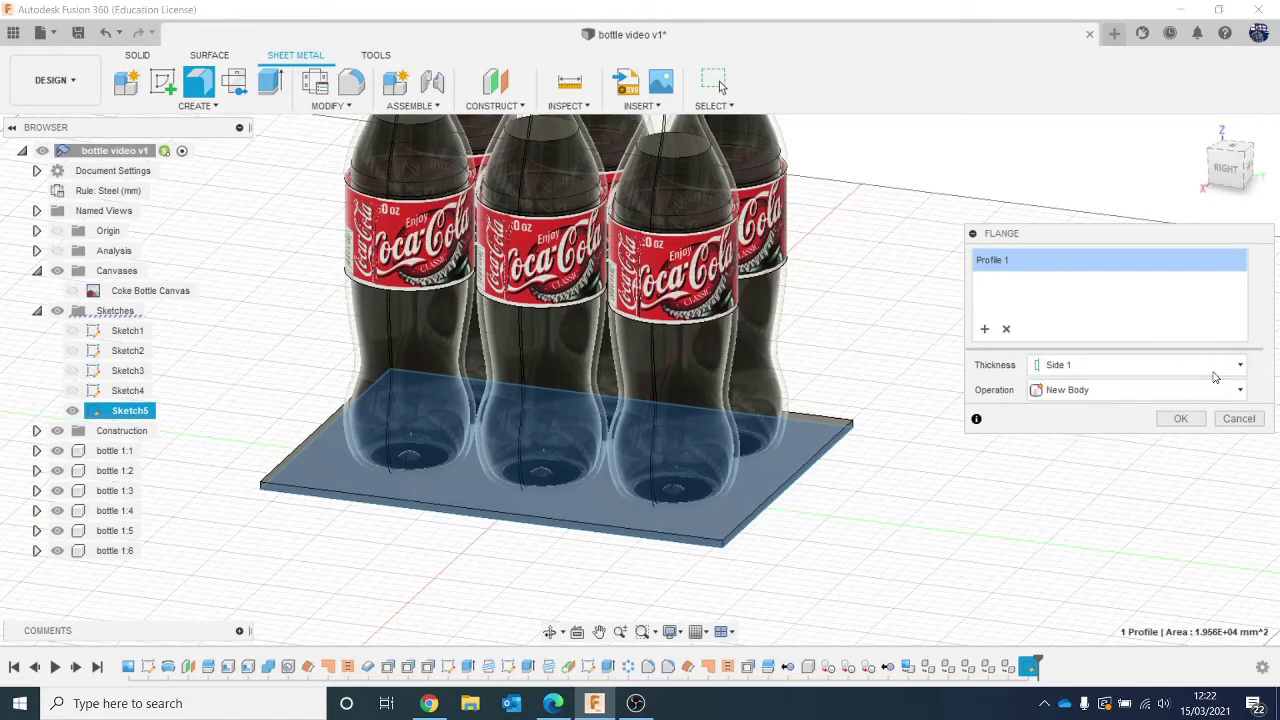
pyautogui.click(1200, 390)
pyautogui.click(1200, 398)
pyautogui.click(1238, 418)
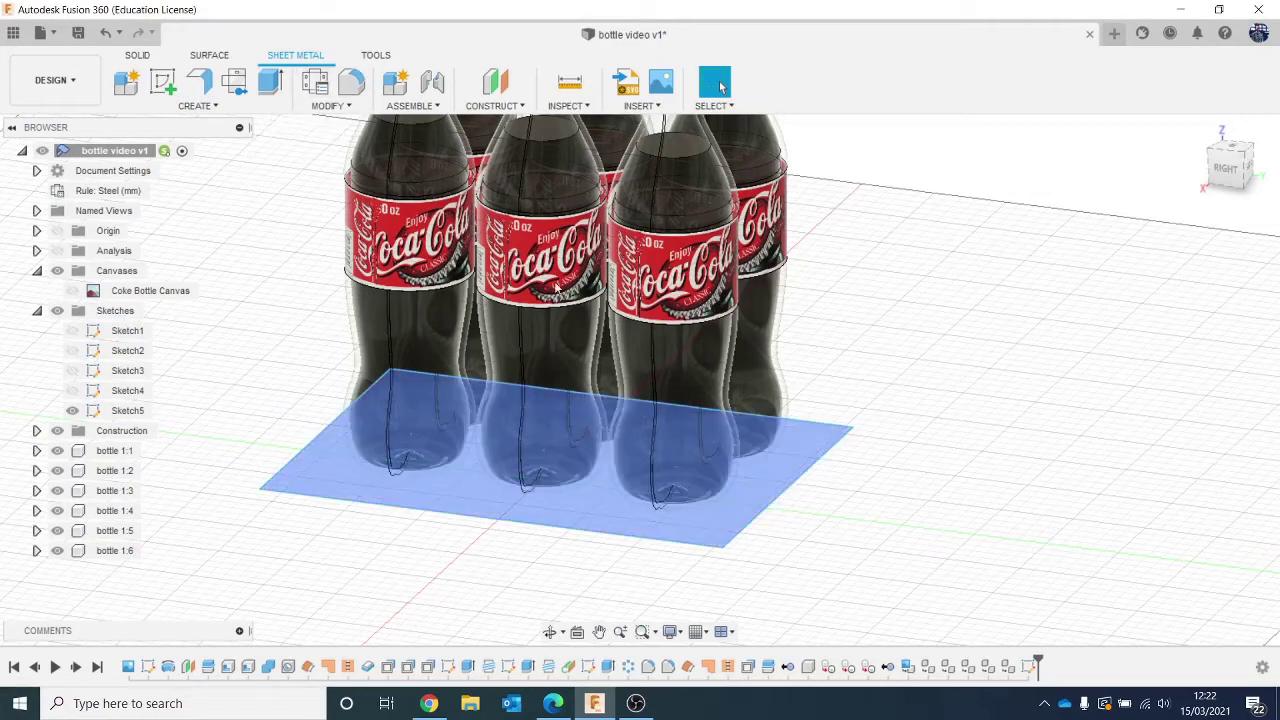
pyautogui.click(315, 82)
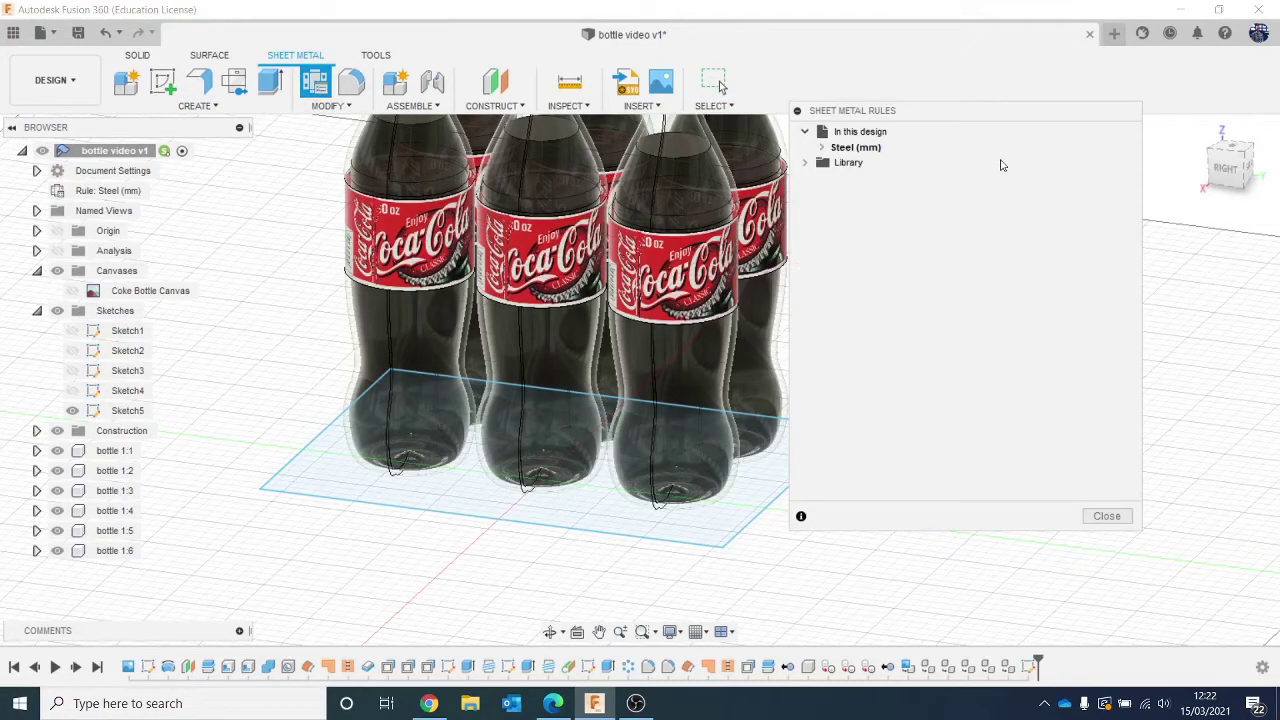
pyautogui.click(1107, 516)
pyautogui.scroll(-1, 403, 169)
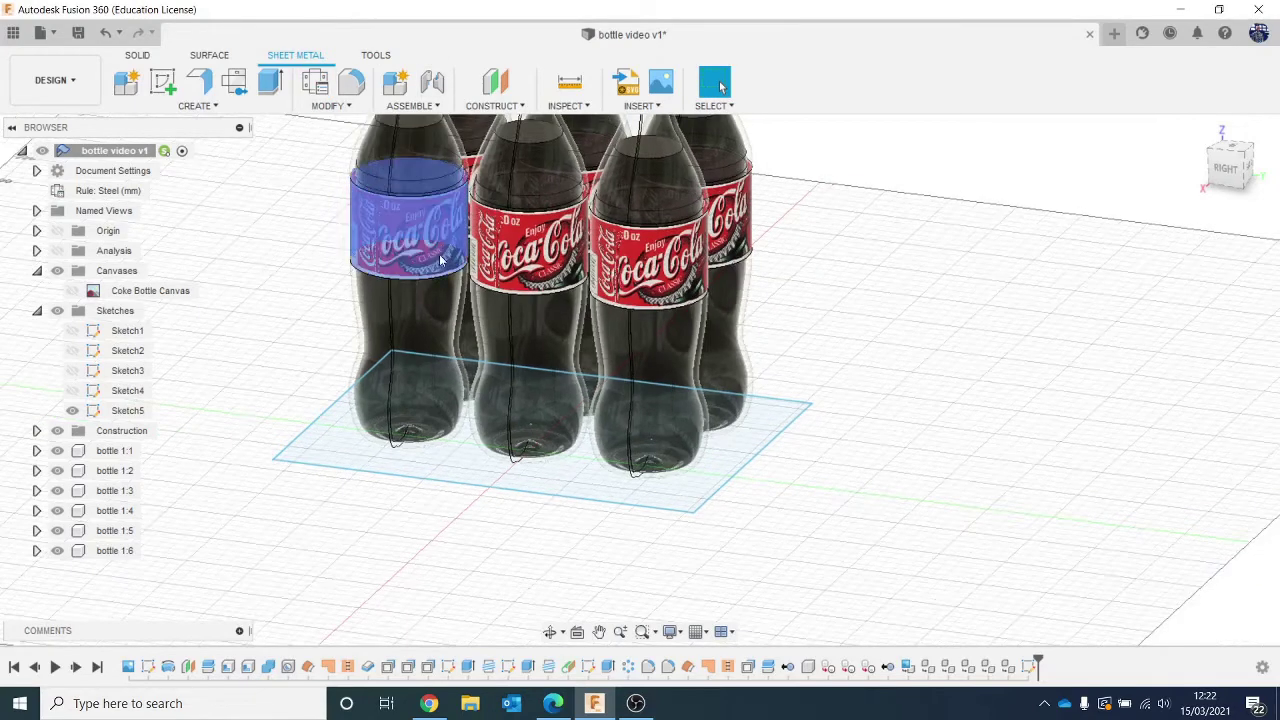
# Delete the rectangle sketch beneath the bottles.
pyautogui.click(1031, 667)
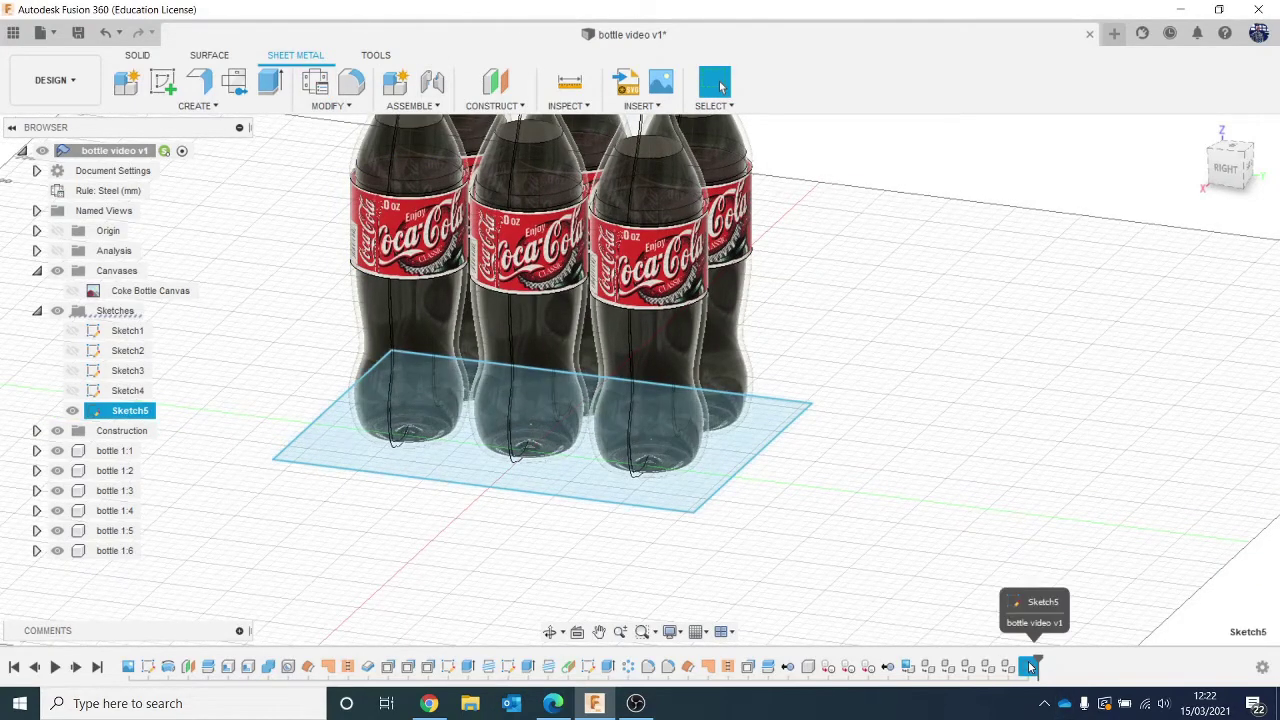
pyautogui.press('Delete')
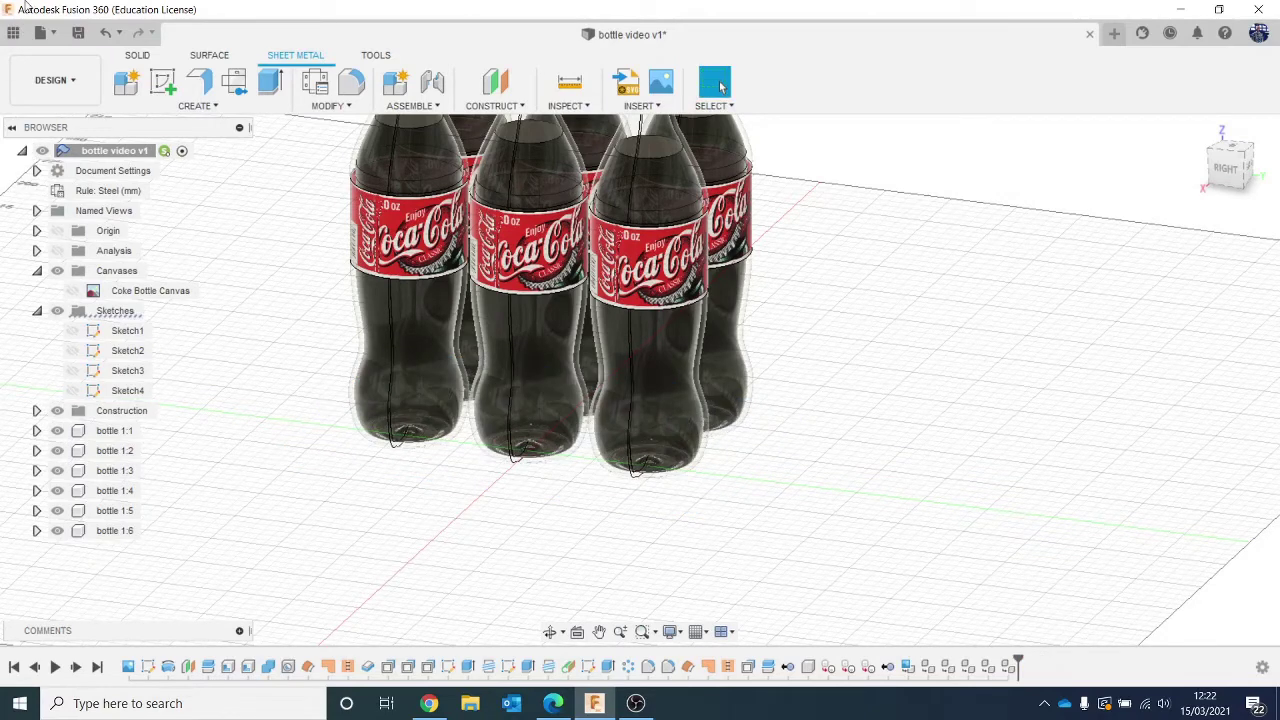
pyautogui.click(139, 56)
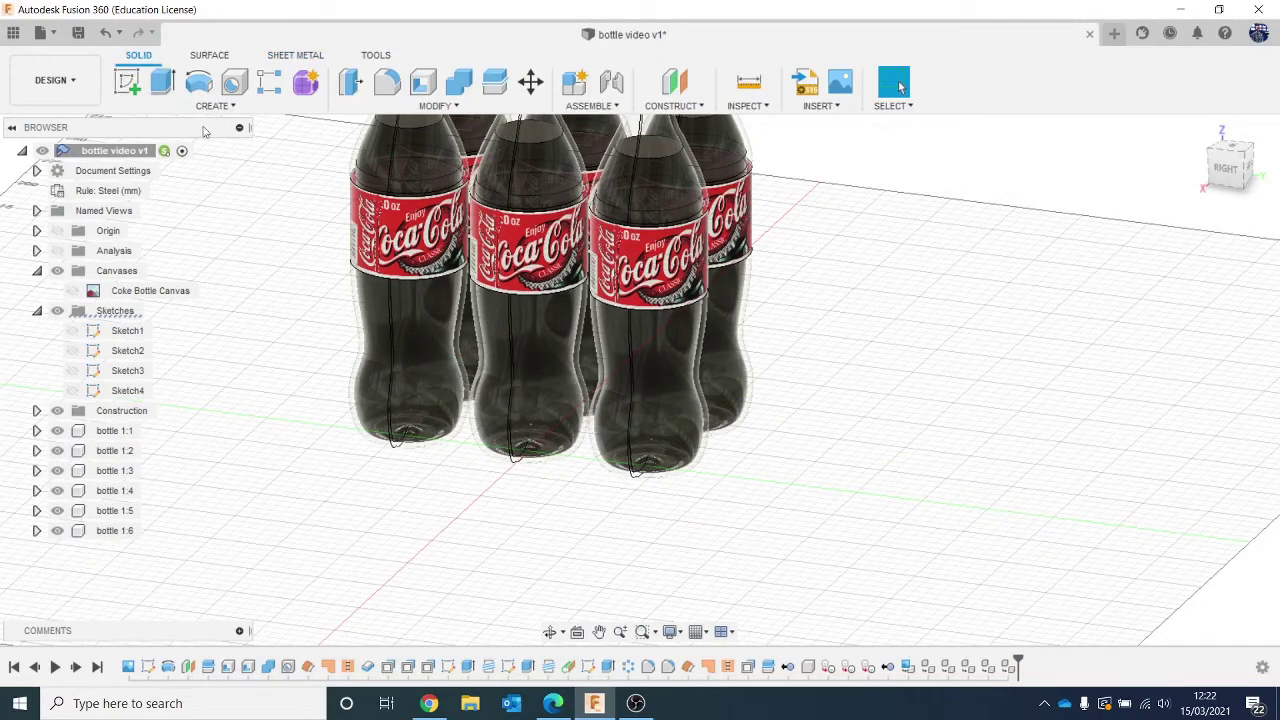
pyautogui.scroll(-2, 503, 324)
pyautogui.moveTo(607, 458); pyautogui.dragTo(595, 443, button='middle')
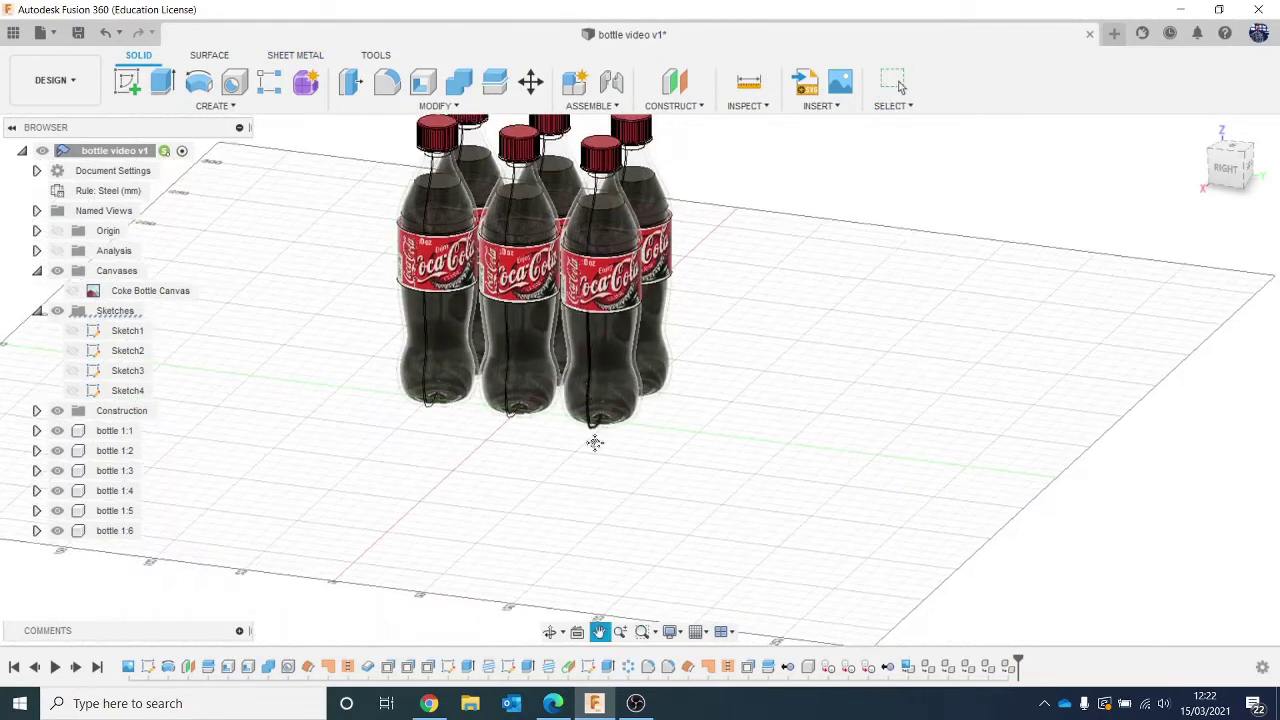
# Sketch a new two-point rectangle enclosing all six bottles on the horizontal ground plane in the sheet metal workspace, and finish the sketch.
pyautogui.click(296, 55)
pyautogui.scroll(2, 369, 401)
pyautogui.click(163, 81)
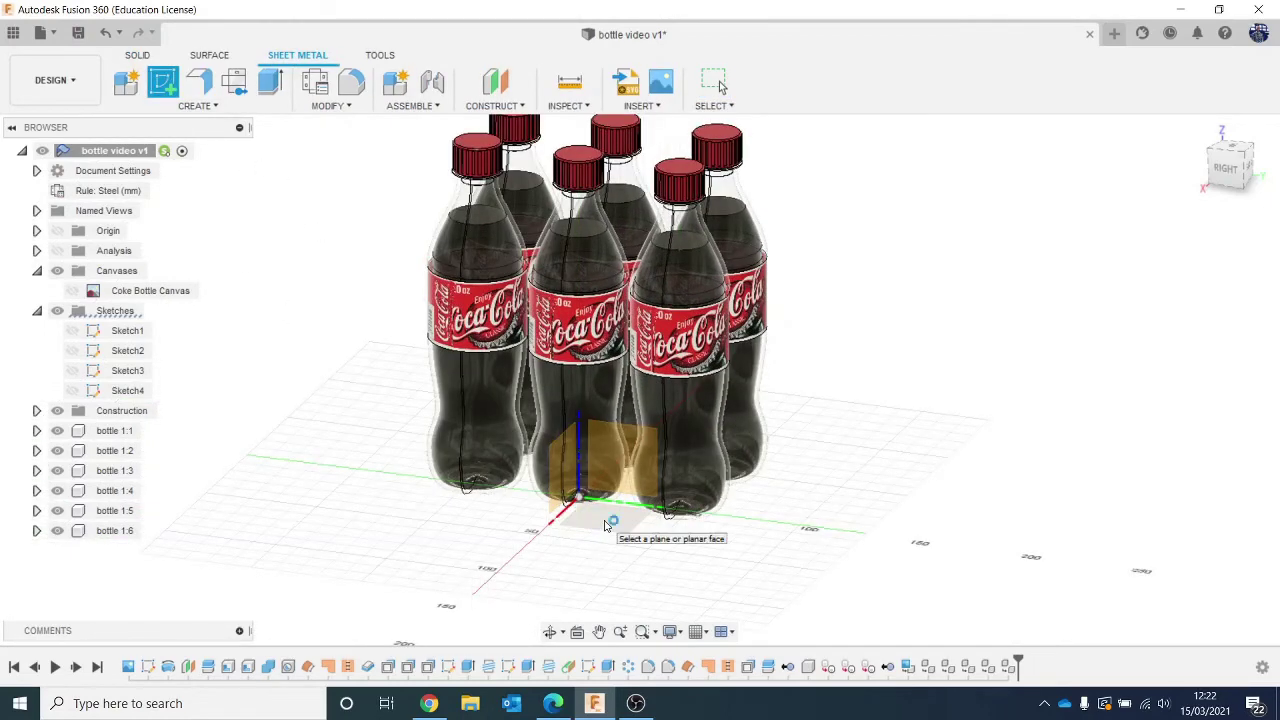
pyautogui.click(611, 516)
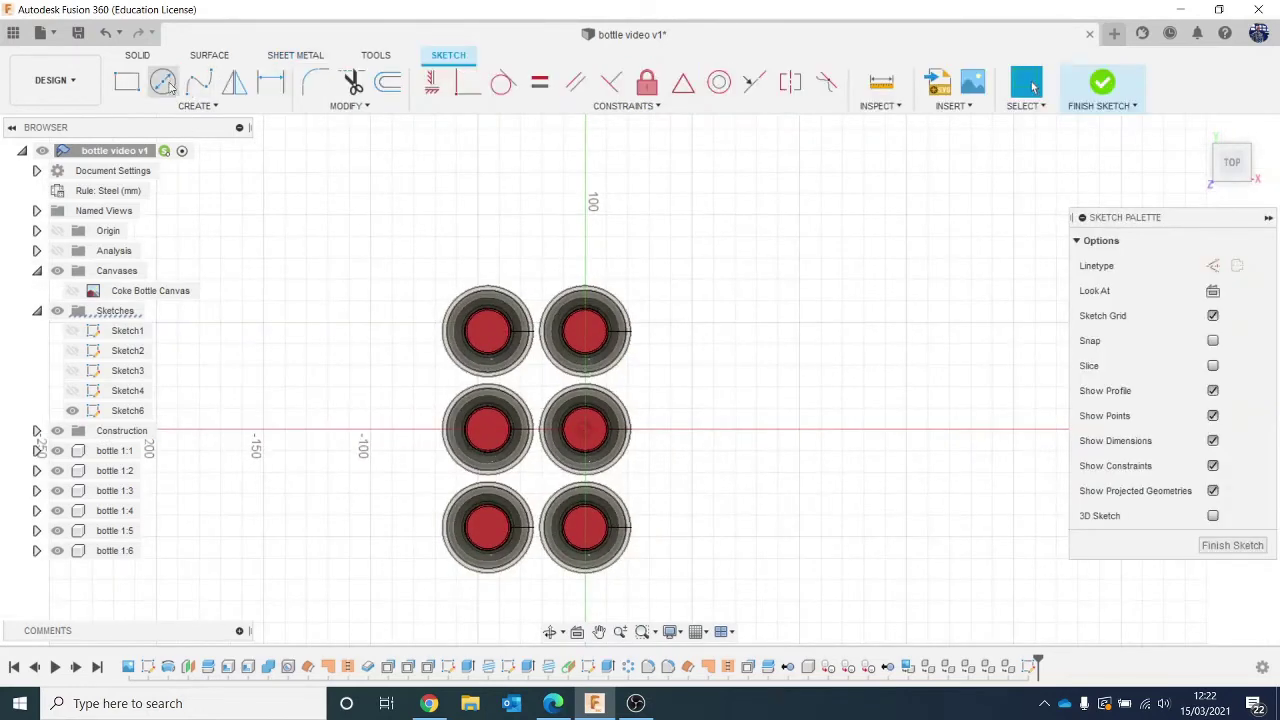
pyautogui.click(127, 81)
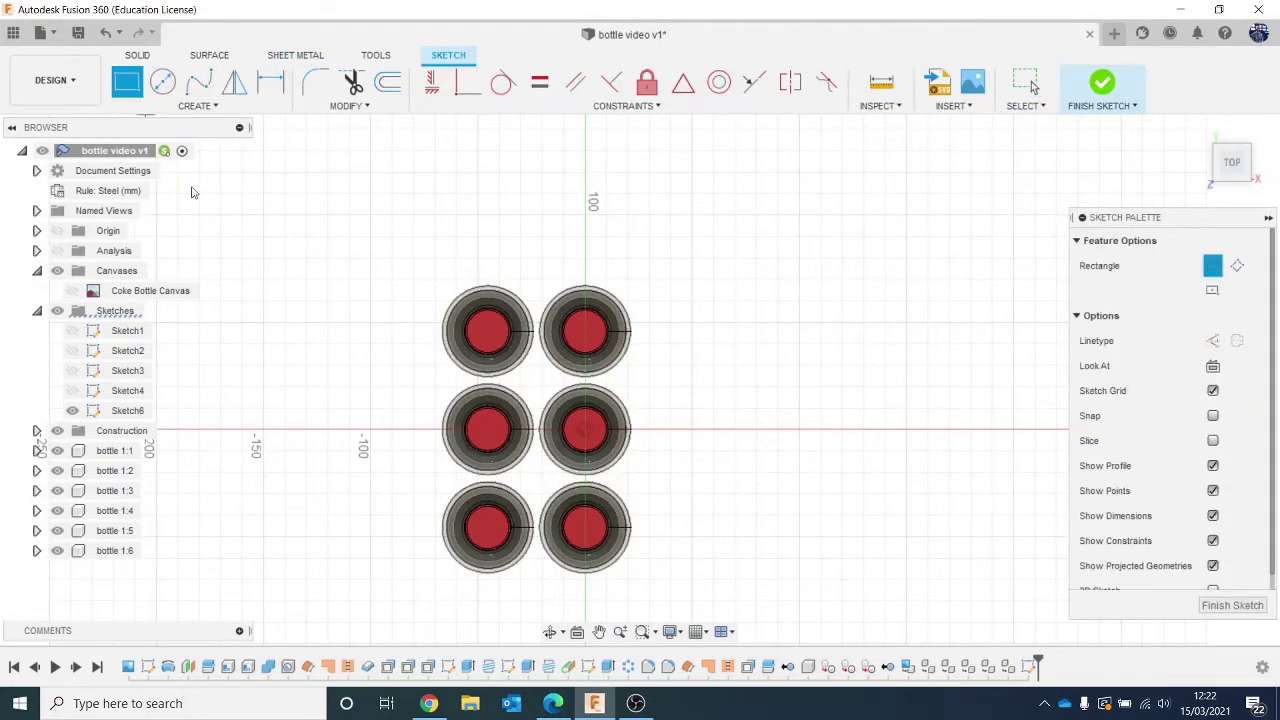
pyautogui.click(428, 268)
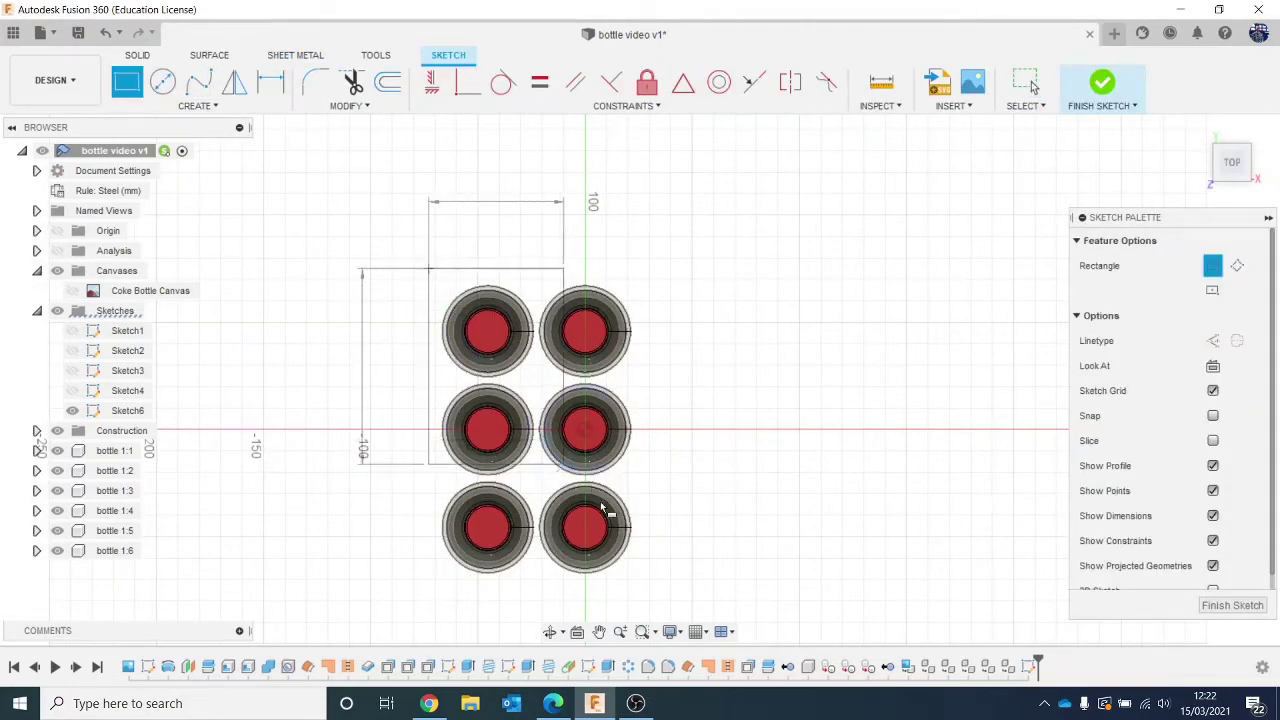
pyautogui.click(659, 594)
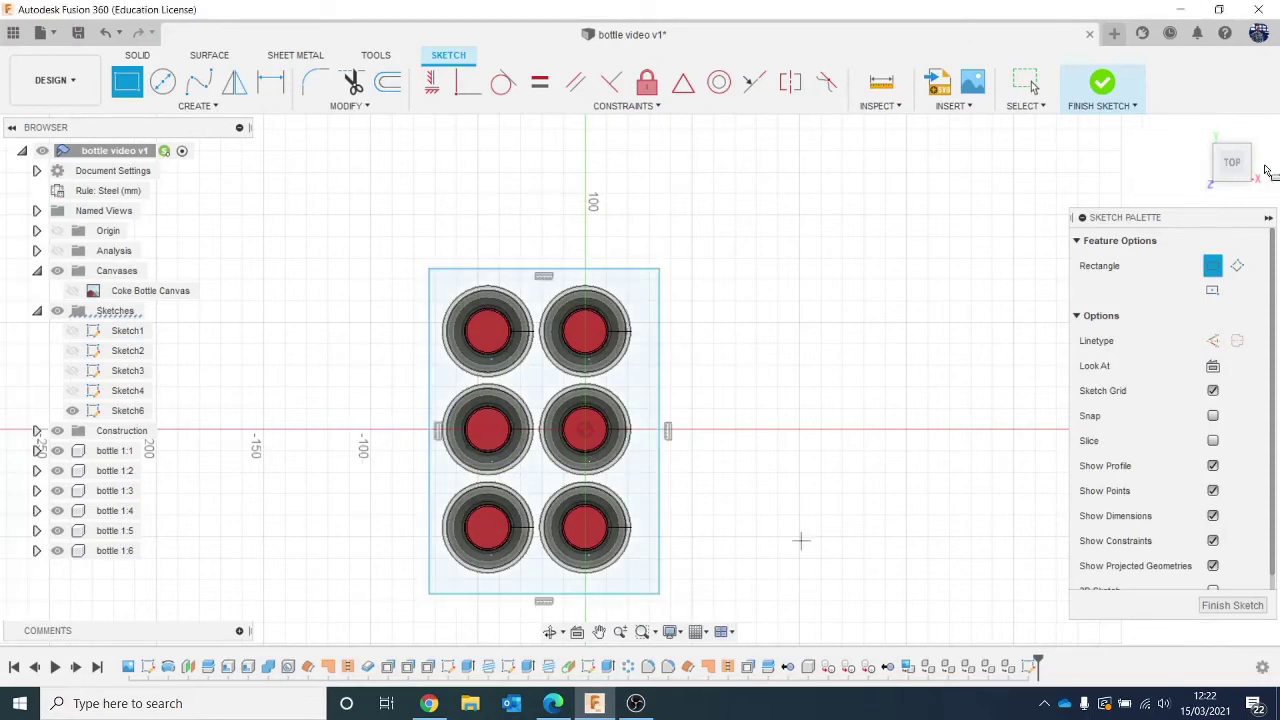
pyautogui.click(1102, 84)
pyautogui.moveTo(1236, 165); pyautogui.dragTo(1232, 146)
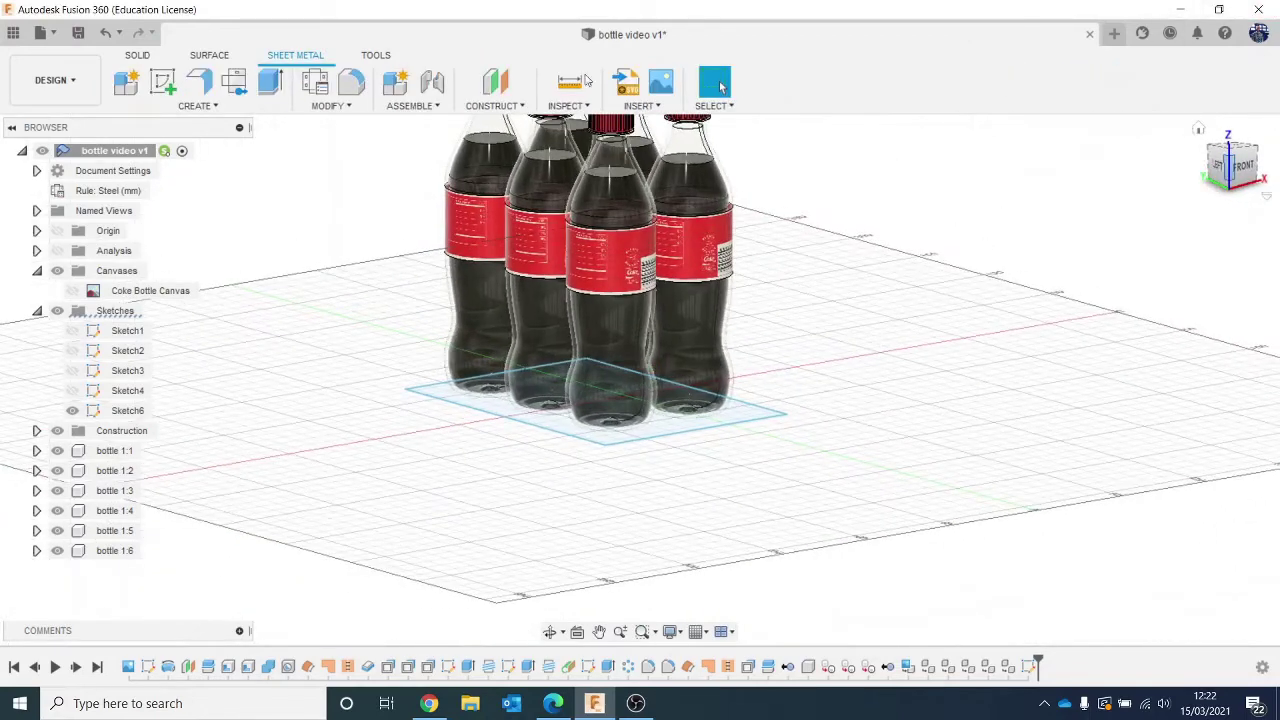
pyautogui.click(316, 85)
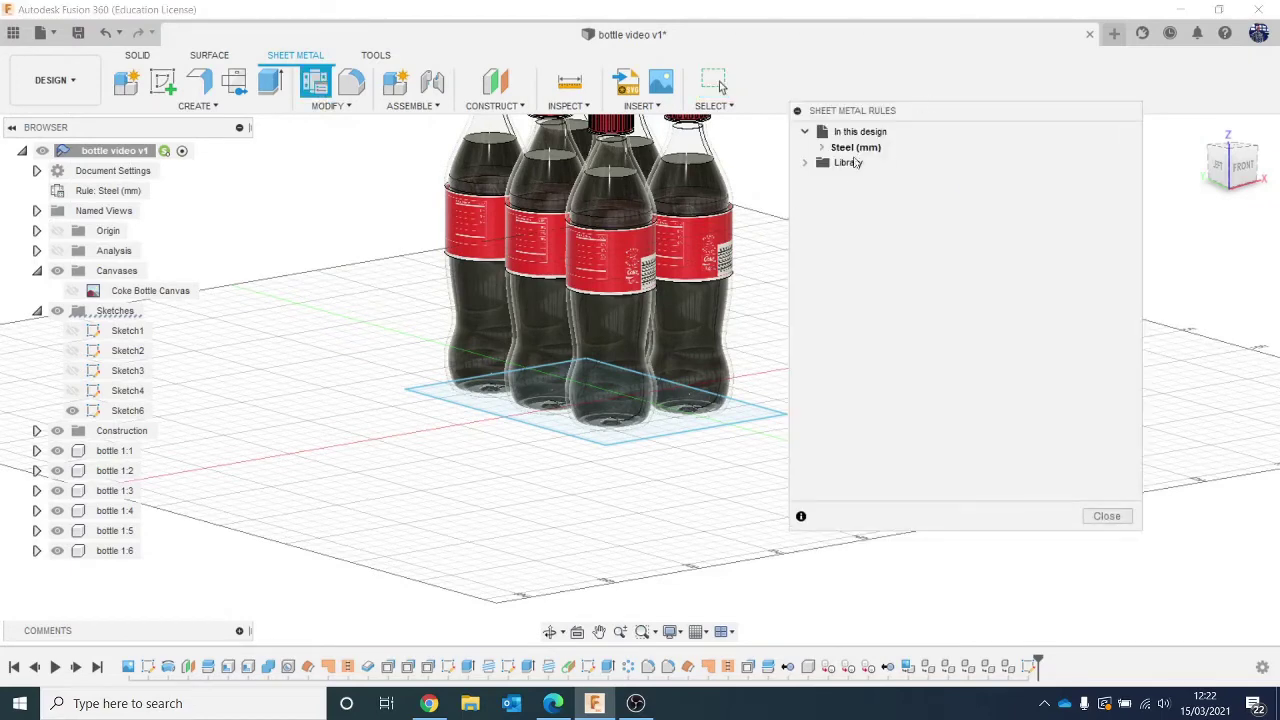
pyautogui.rightClick(865, 153)
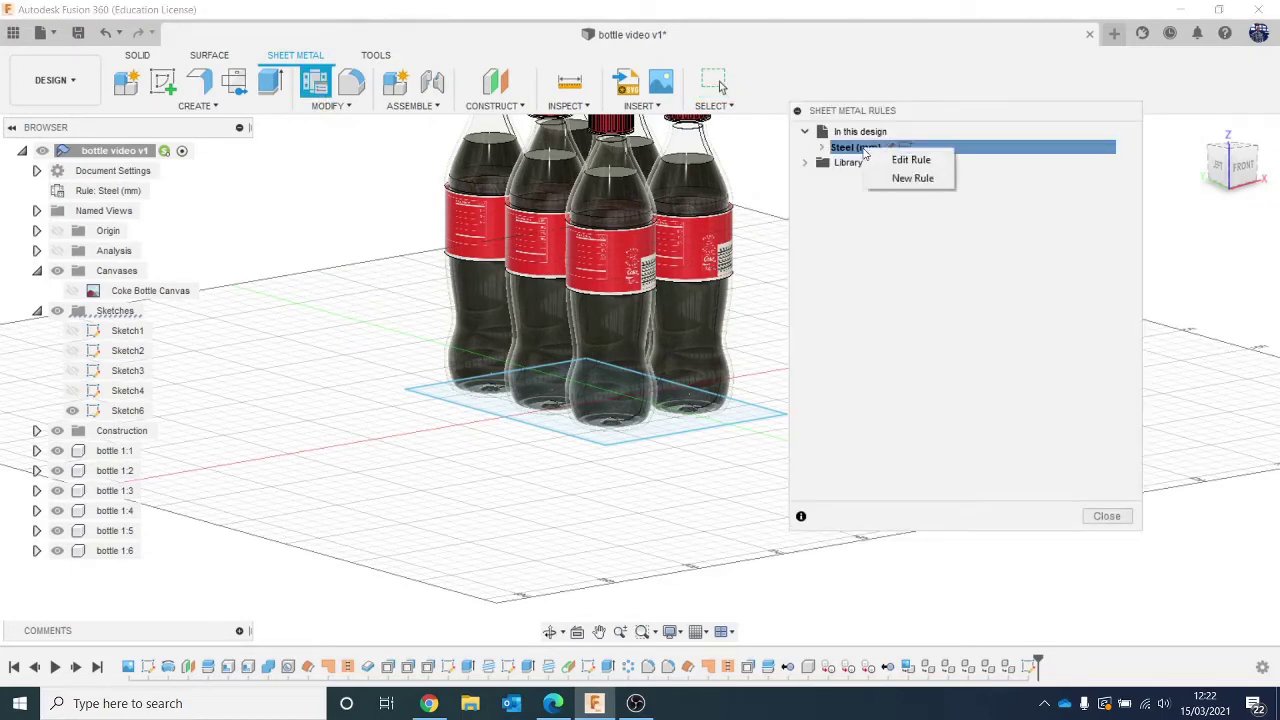
pyautogui.click(905, 178)
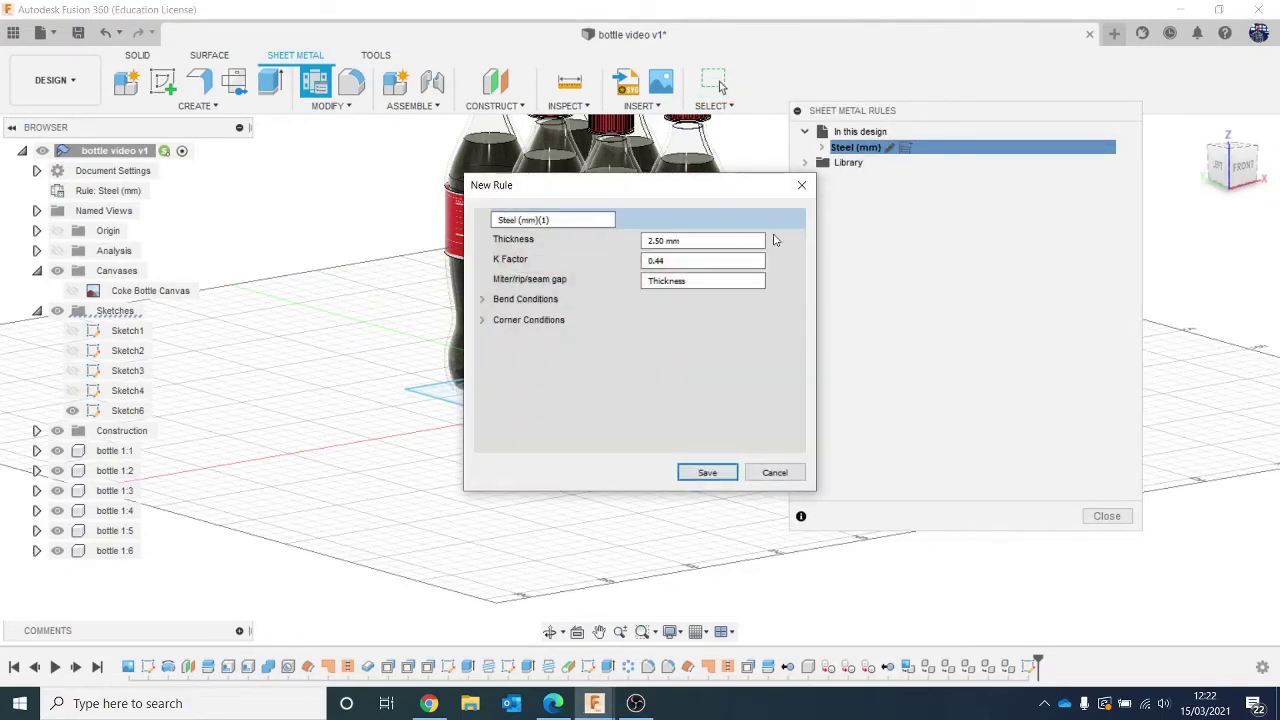
pyautogui.click(778, 470)
# Set the library's Card rule as the default sheet metal rule and close the rules dialog.
pyautogui.click(806, 162)
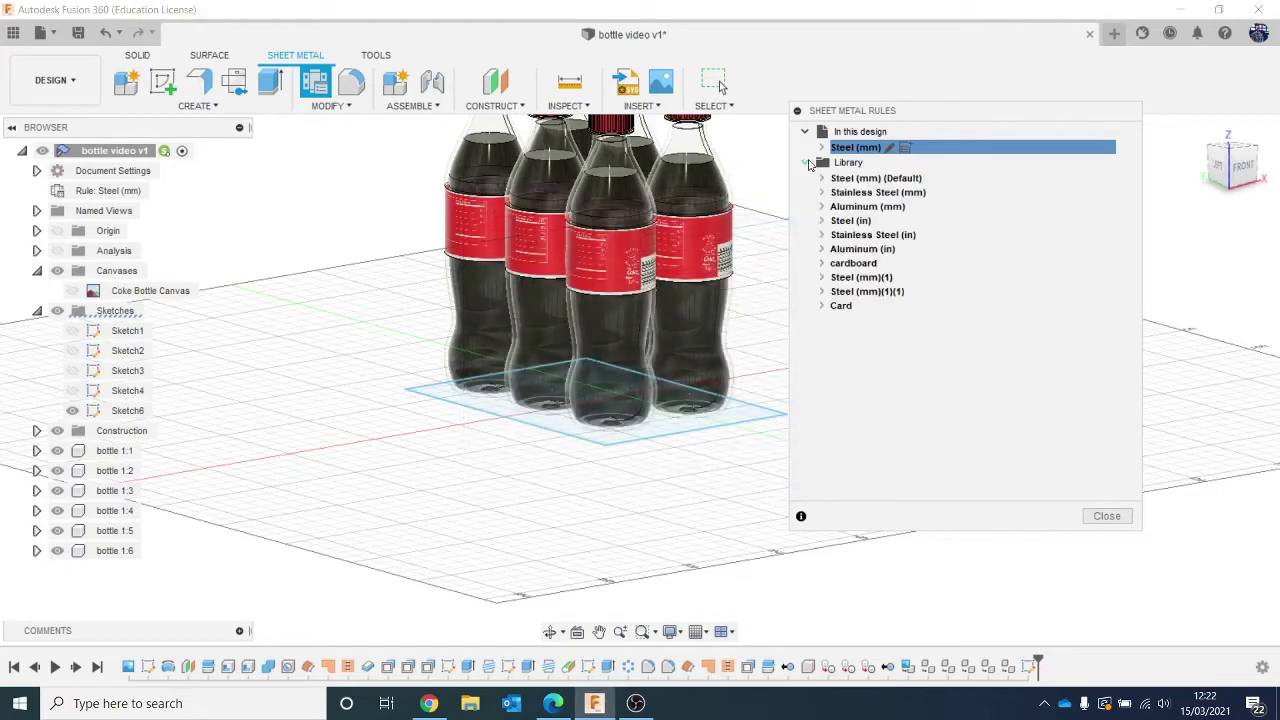
pyautogui.click(856, 307)
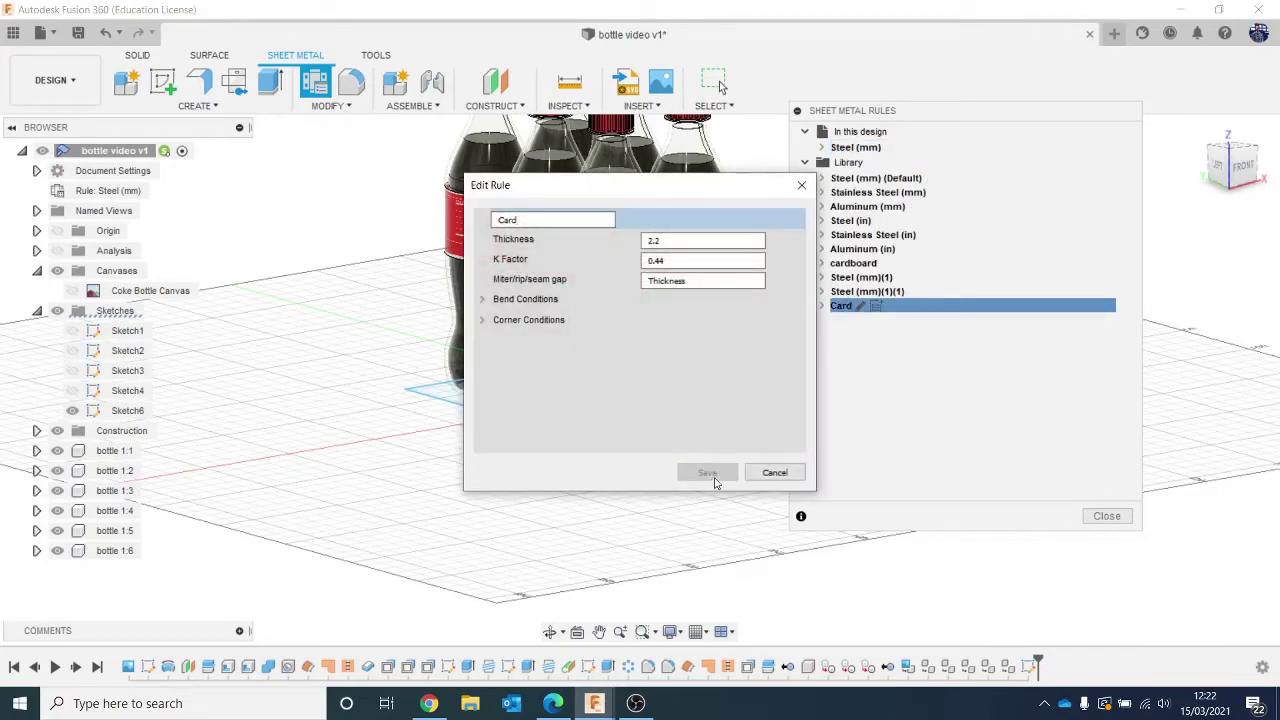
pyautogui.click(772, 472)
pyautogui.click(900, 177)
pyautogui.click(866, 147)
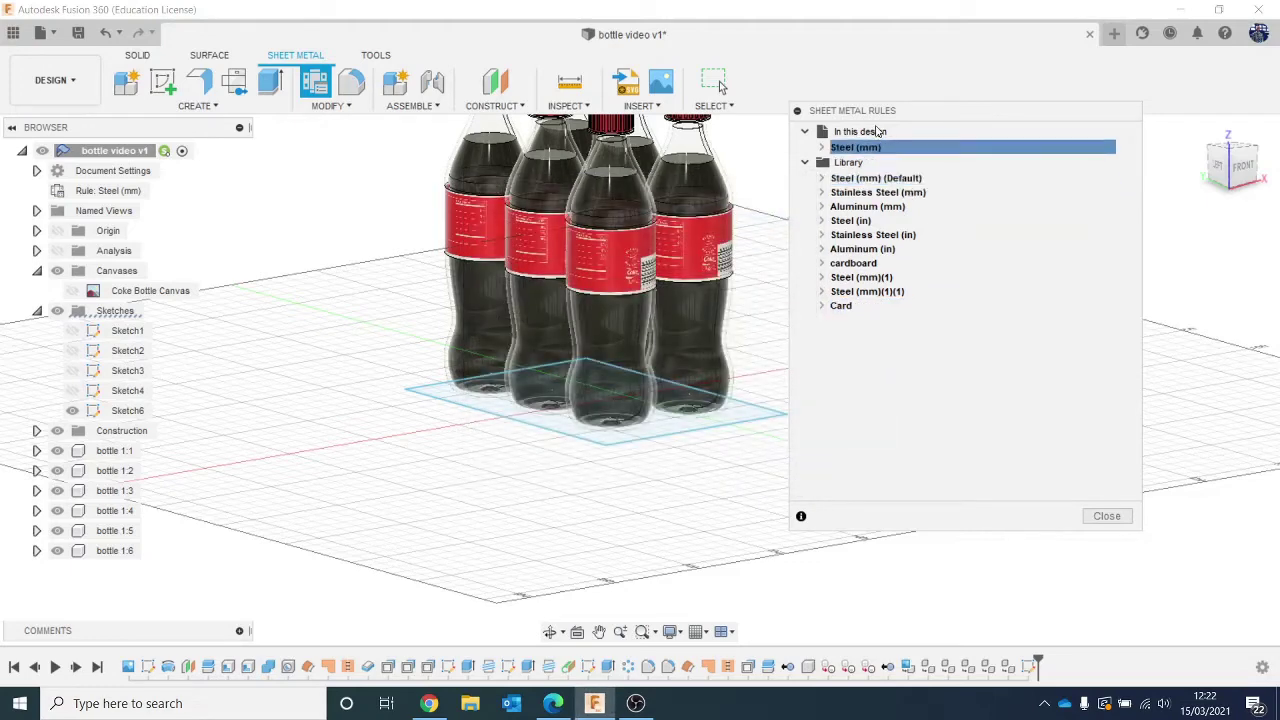
pyautogui.rightClick(858, 313)
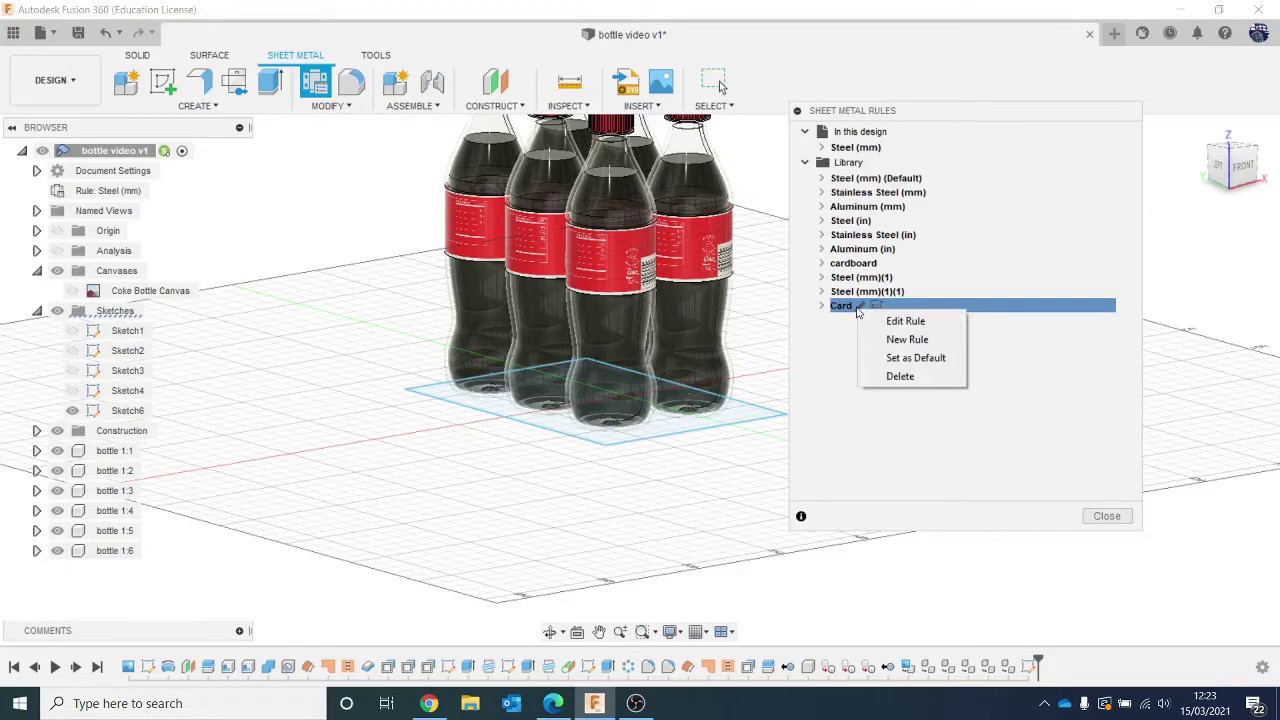
pyautogui.click(882, 358)
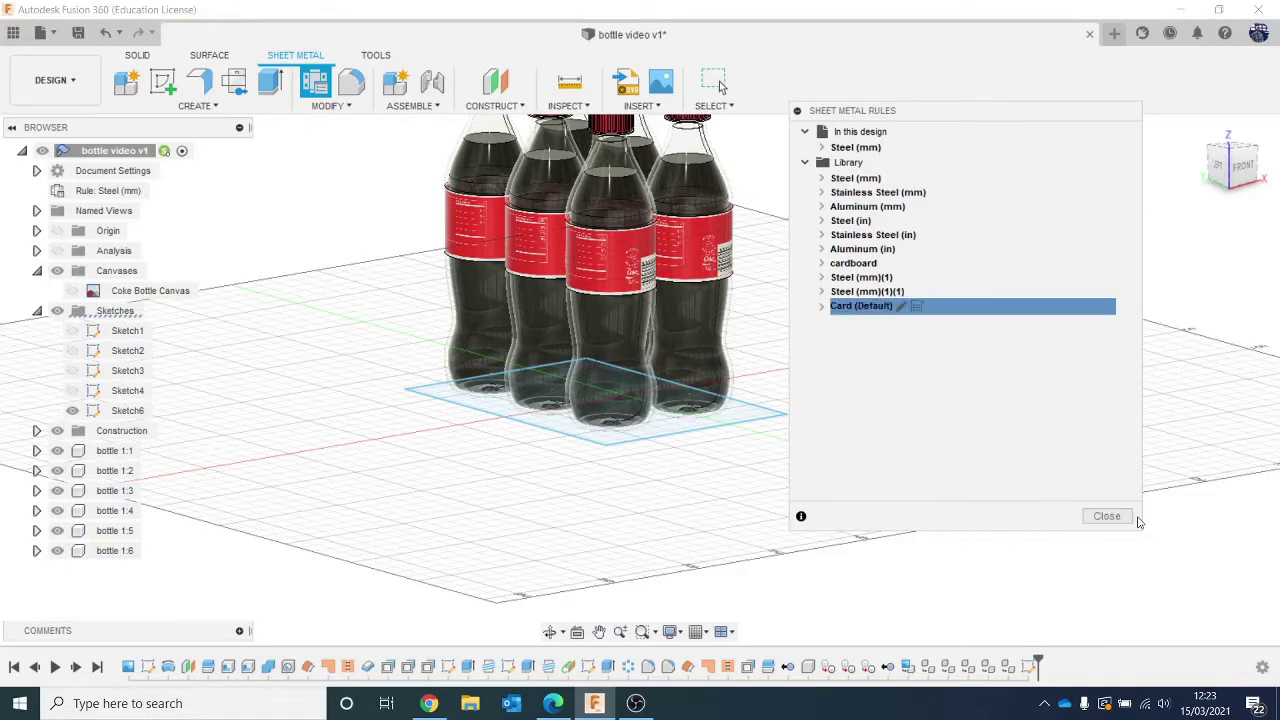
pyautogui.click(1107, 516)
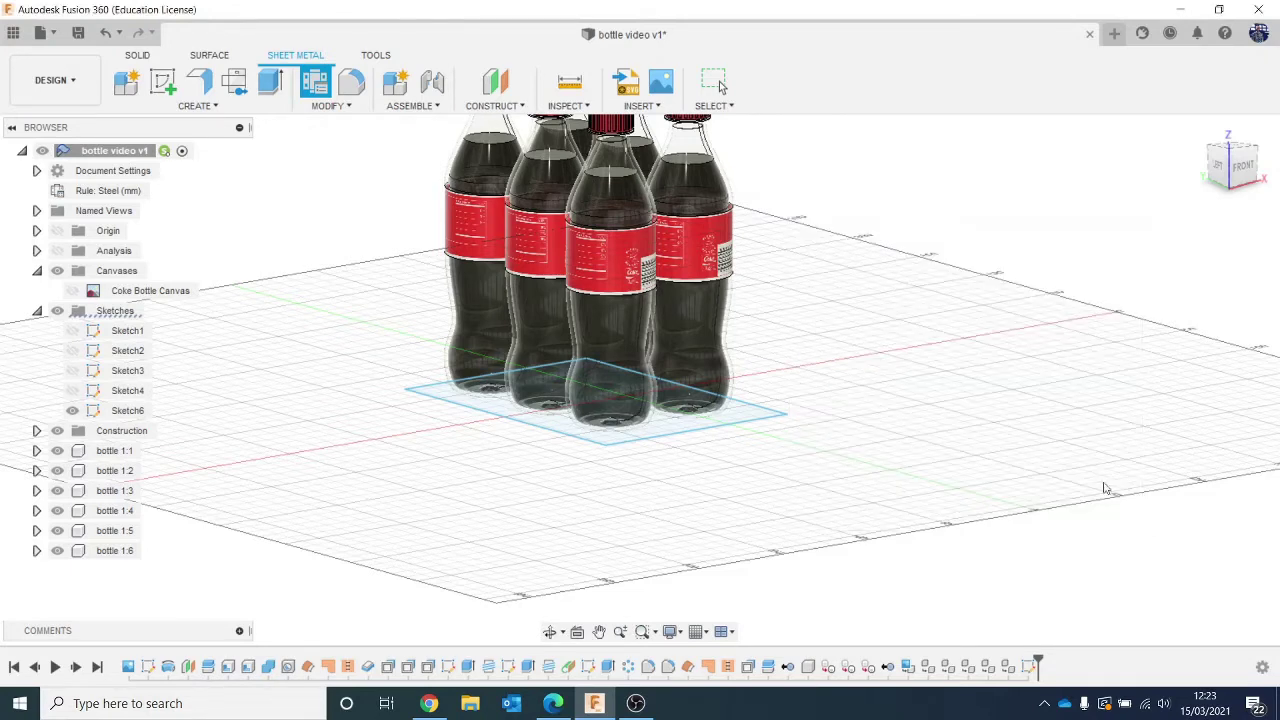
# Set the thickness of the design's Steel (mm) sheet metal rule to 2.2 mm, matching the Card rule, and save it.
pyautogui.click(313, 85)
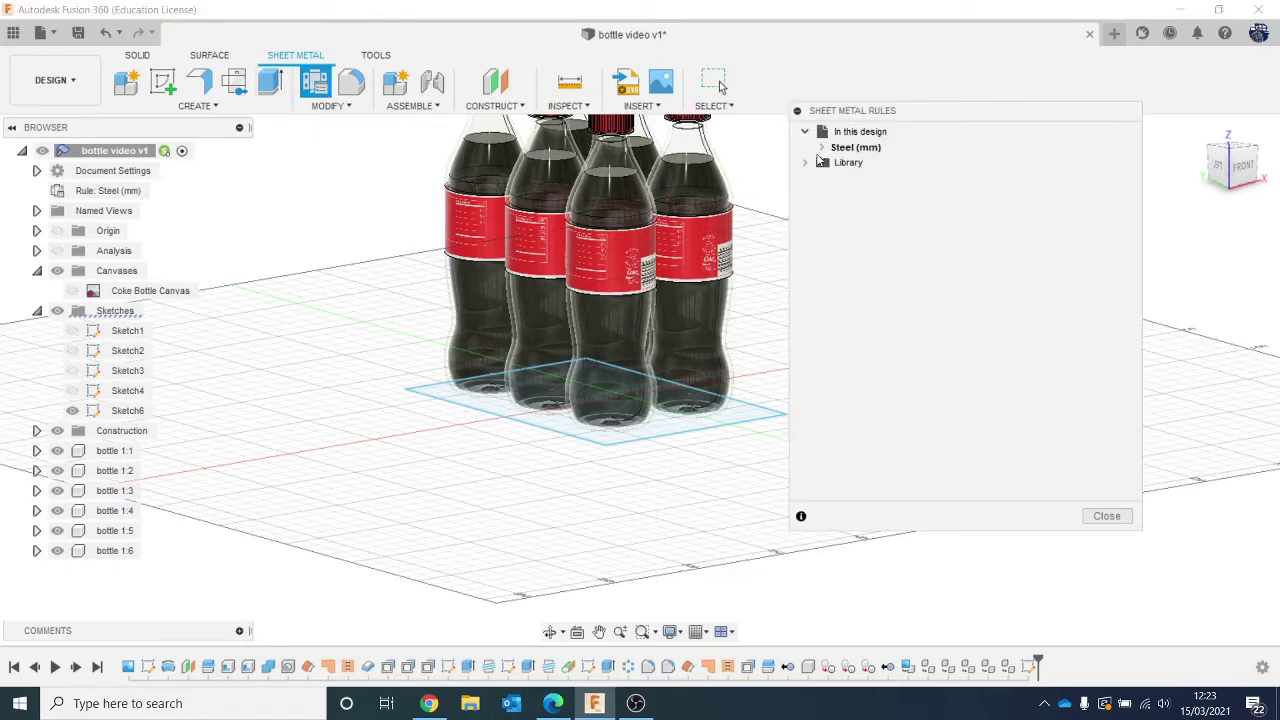
pyautogui.click(821, 148)
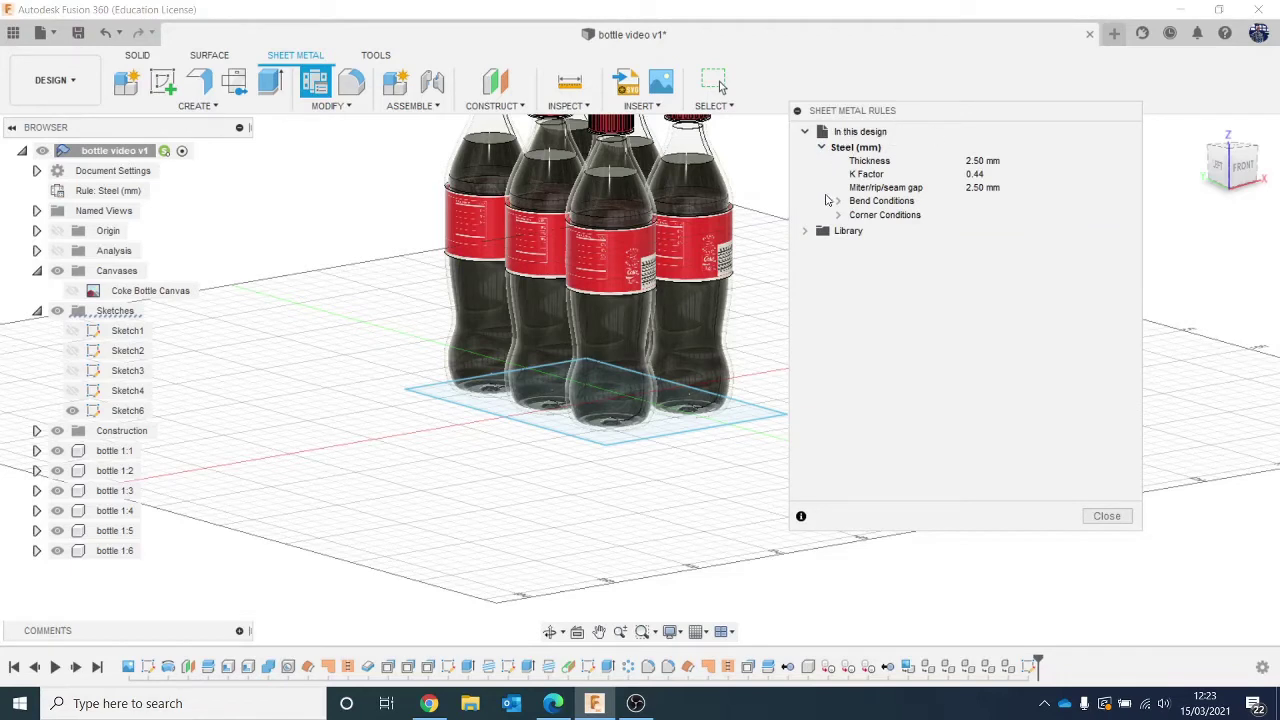
pyautogui.click(806, 231)
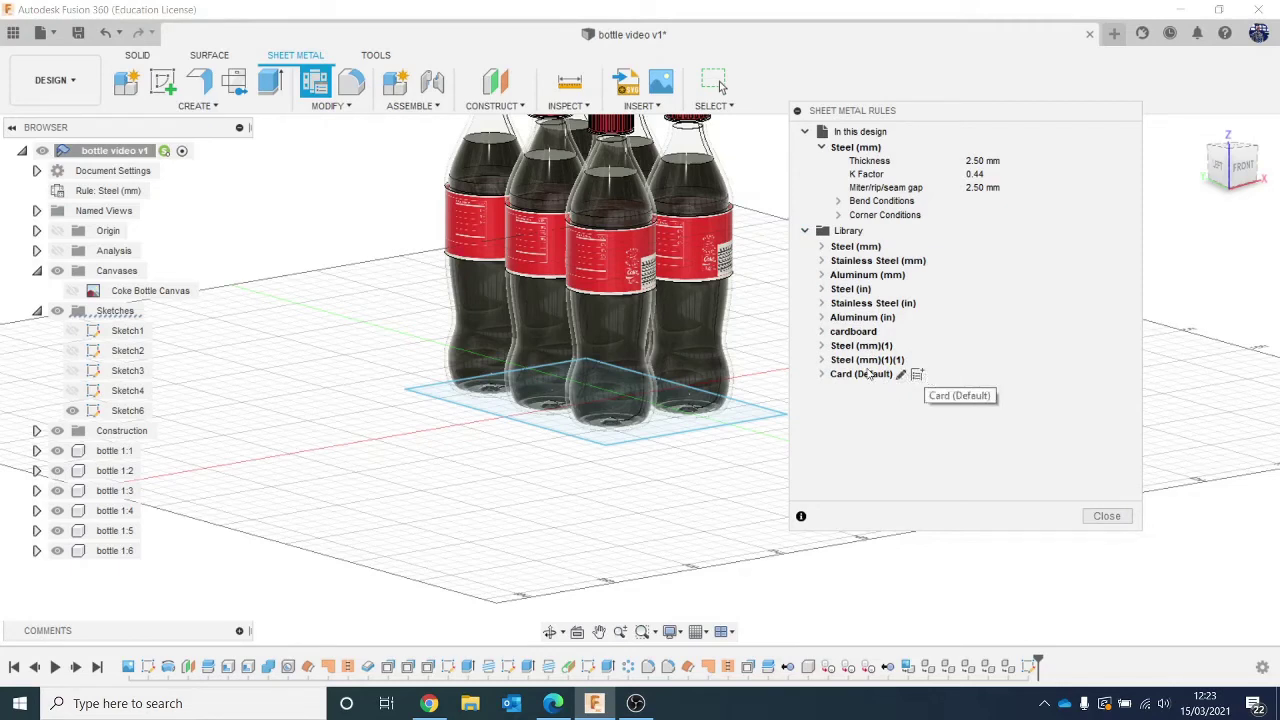
pyautogui.click(866, 377)
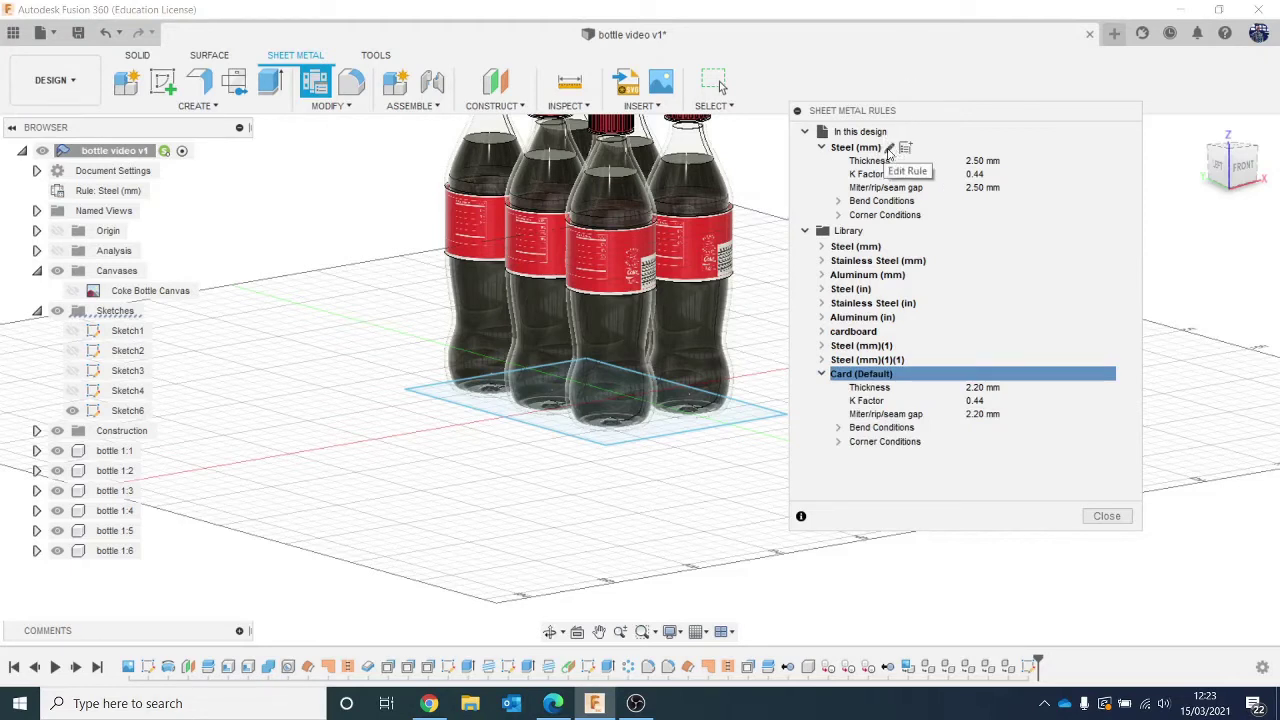
pyautogui.click(888, 148)
pyautogui.moveTo(722, 241); pyautogui.dragTo(631, 243)
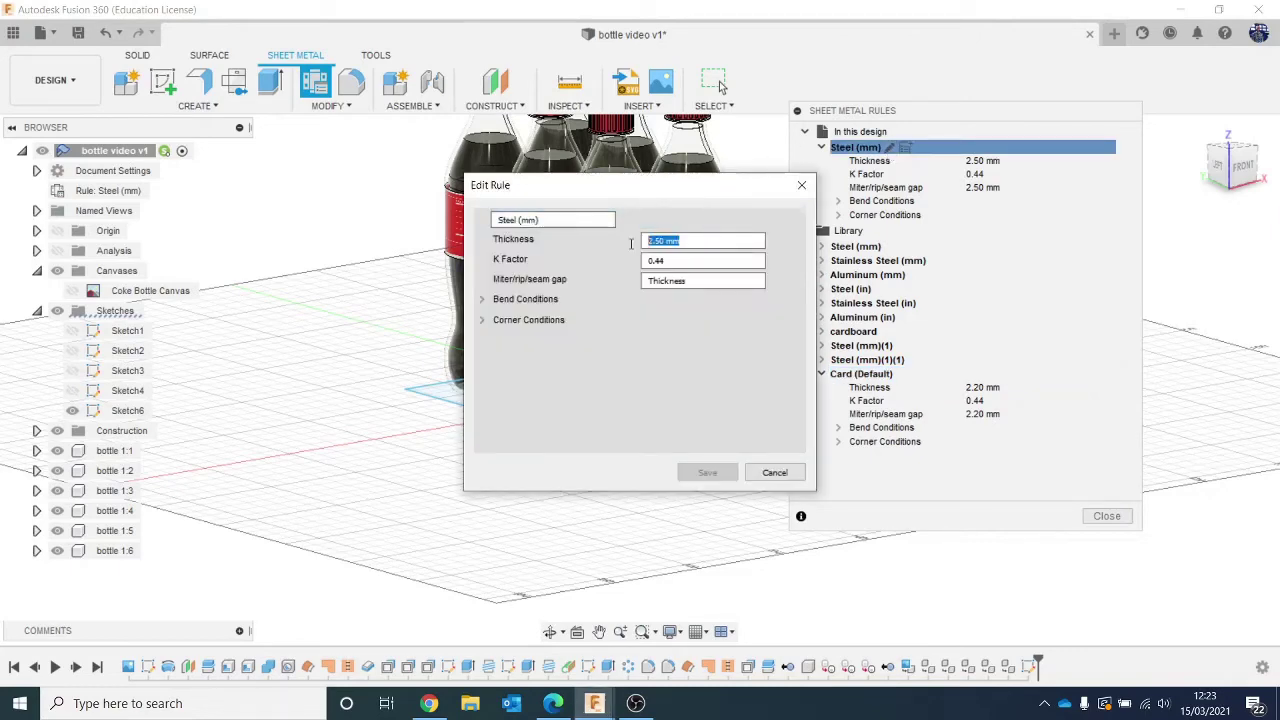
pyautogui.click(678, 241)
pyautogui.moveTo(709, 240); pyautogui.dragTo(592, 244)
pyautogui.write('2.2')
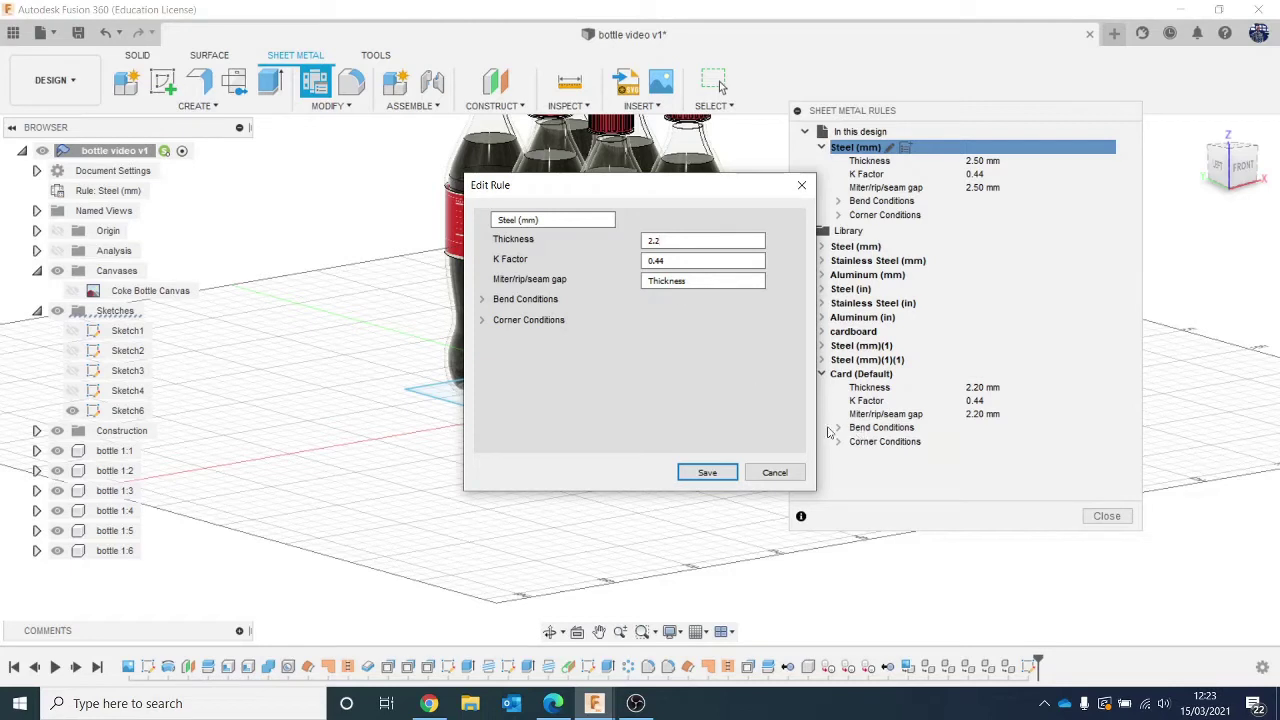
pyautogui.click(482, 300)
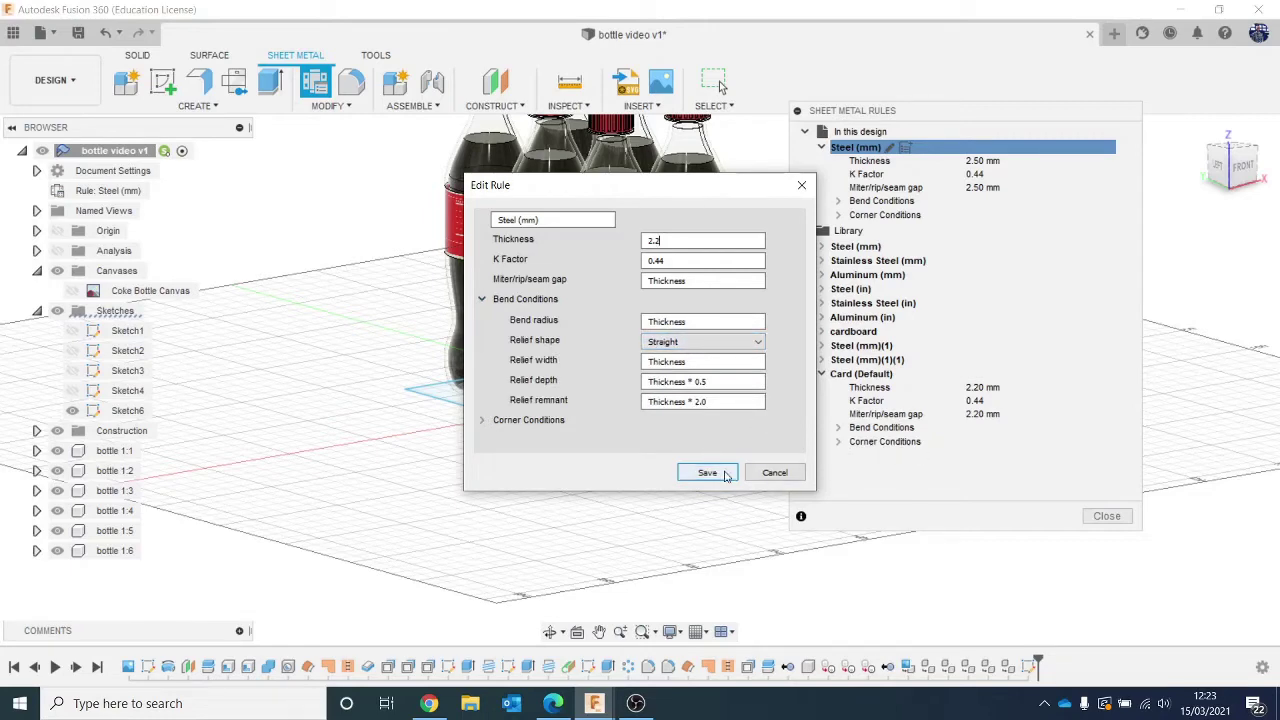
pyautogui.click(725, 473)
# Set the bend radius in the design's Steel (mm) rule to 0.25 mm, matching the Card rule, and save it.
pyautogui.click(839, 428)
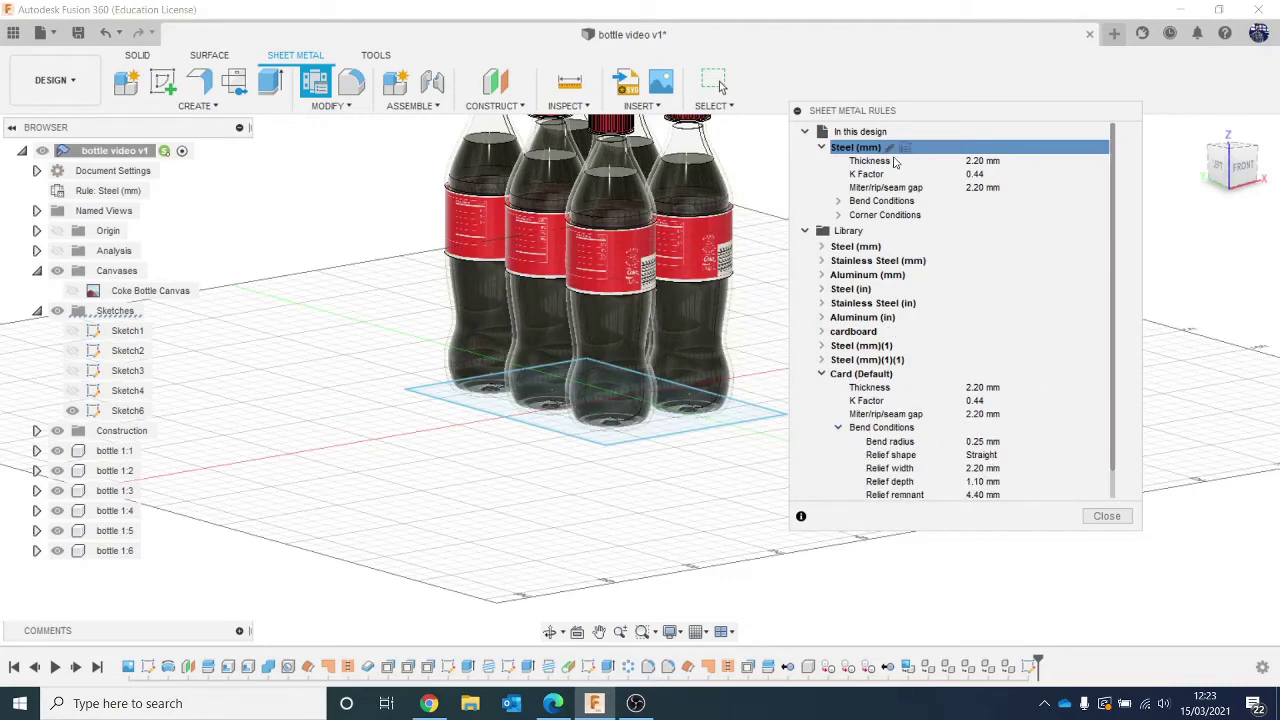
pyautogui.click(887, 149)
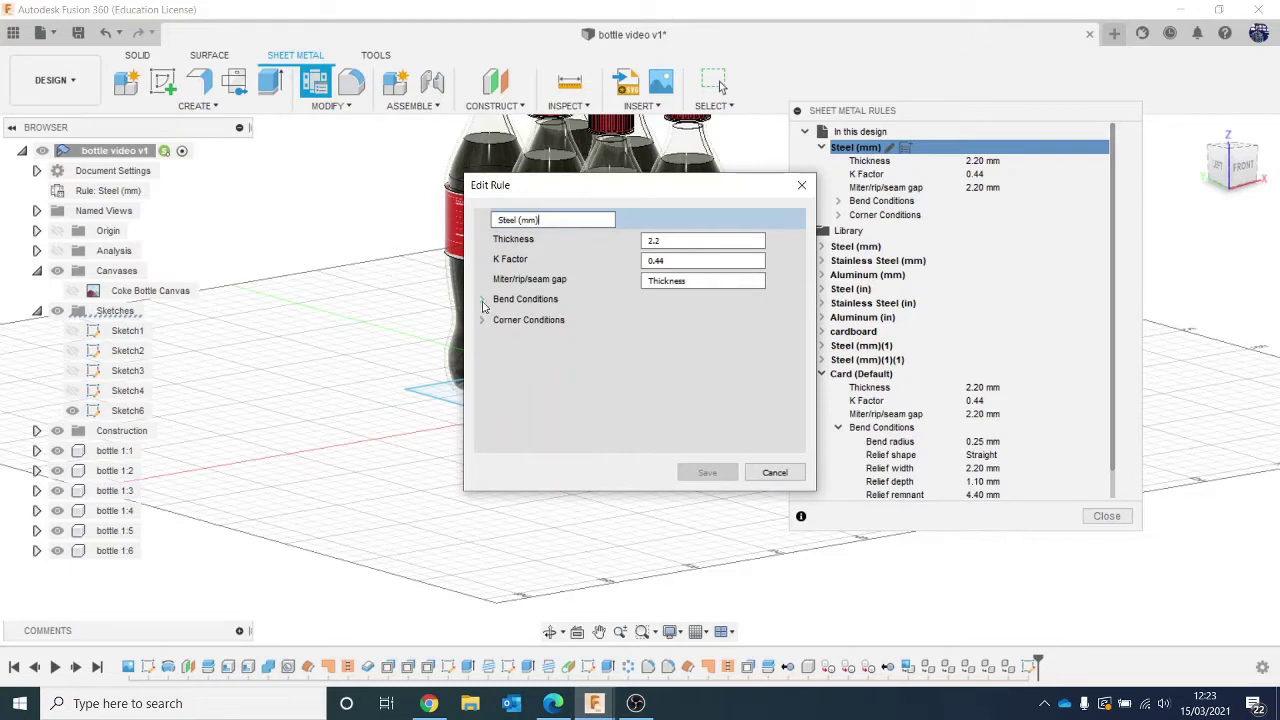
pyautogui.click(482, 300)
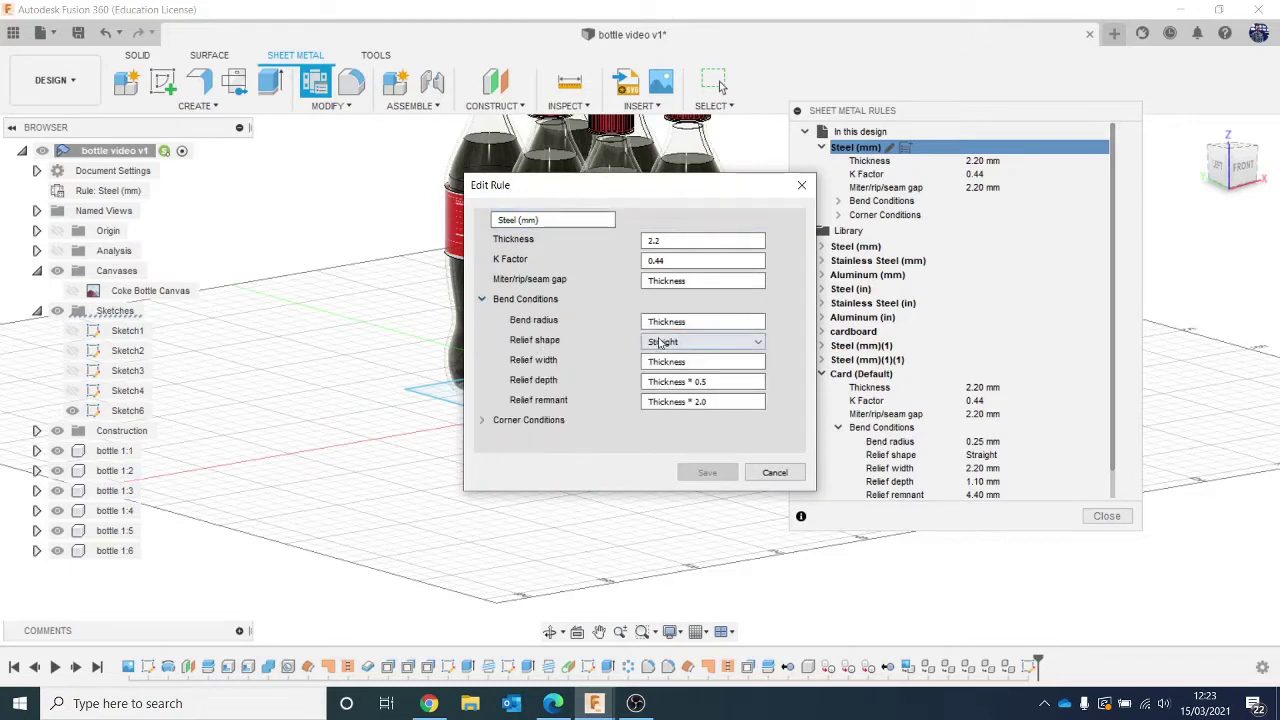
pyautogui.doubleClick(688, 321)
pyautogui.write('0.25')
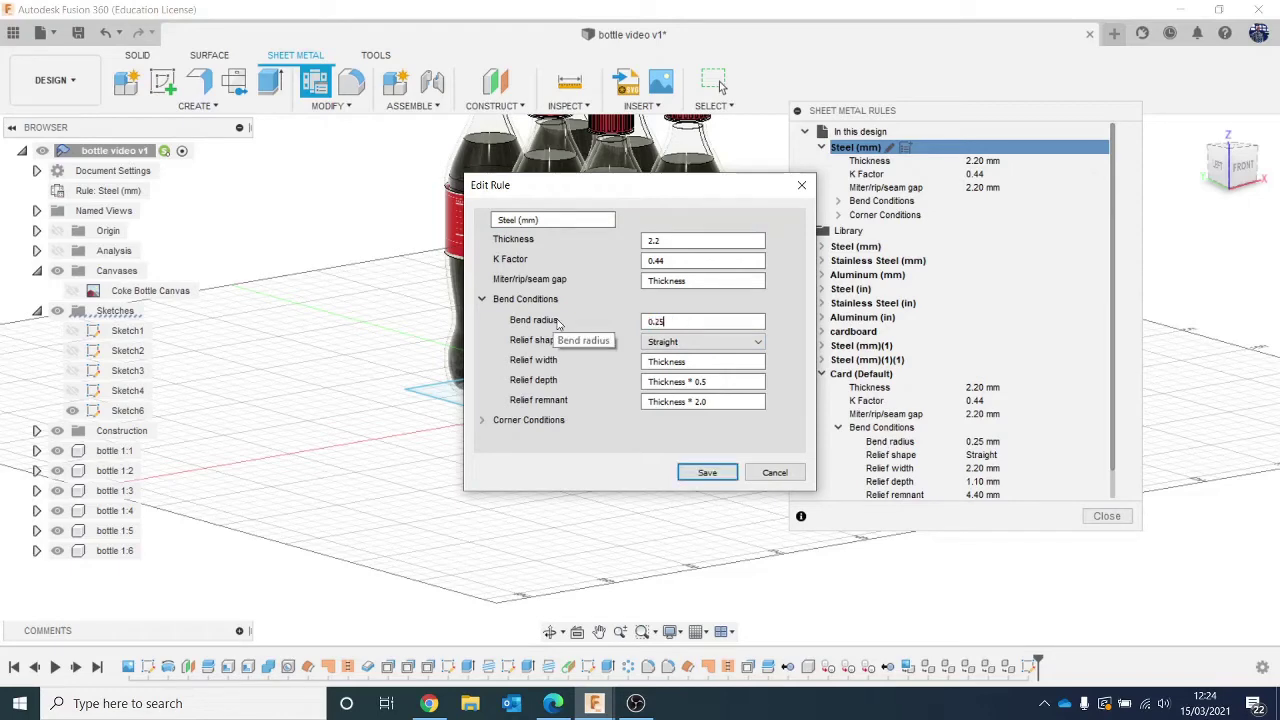
pyautogui.click(707, 472)
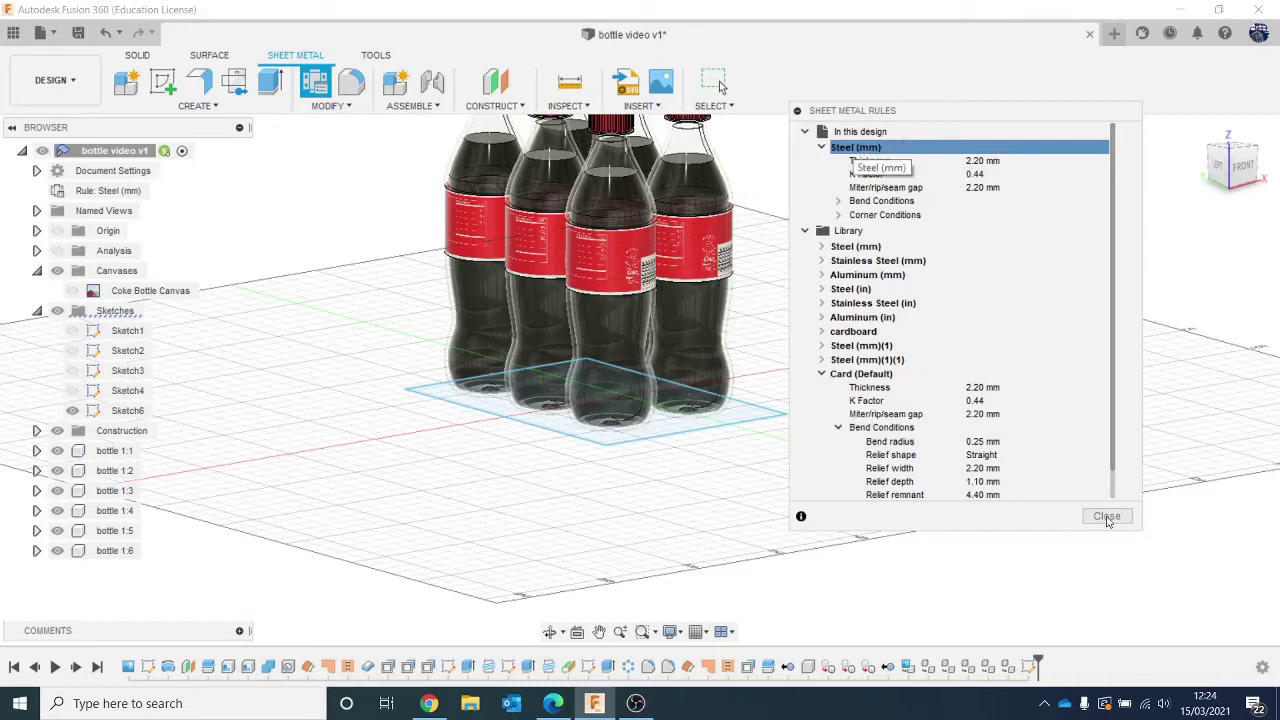
pyautogui.click(1104, 516)
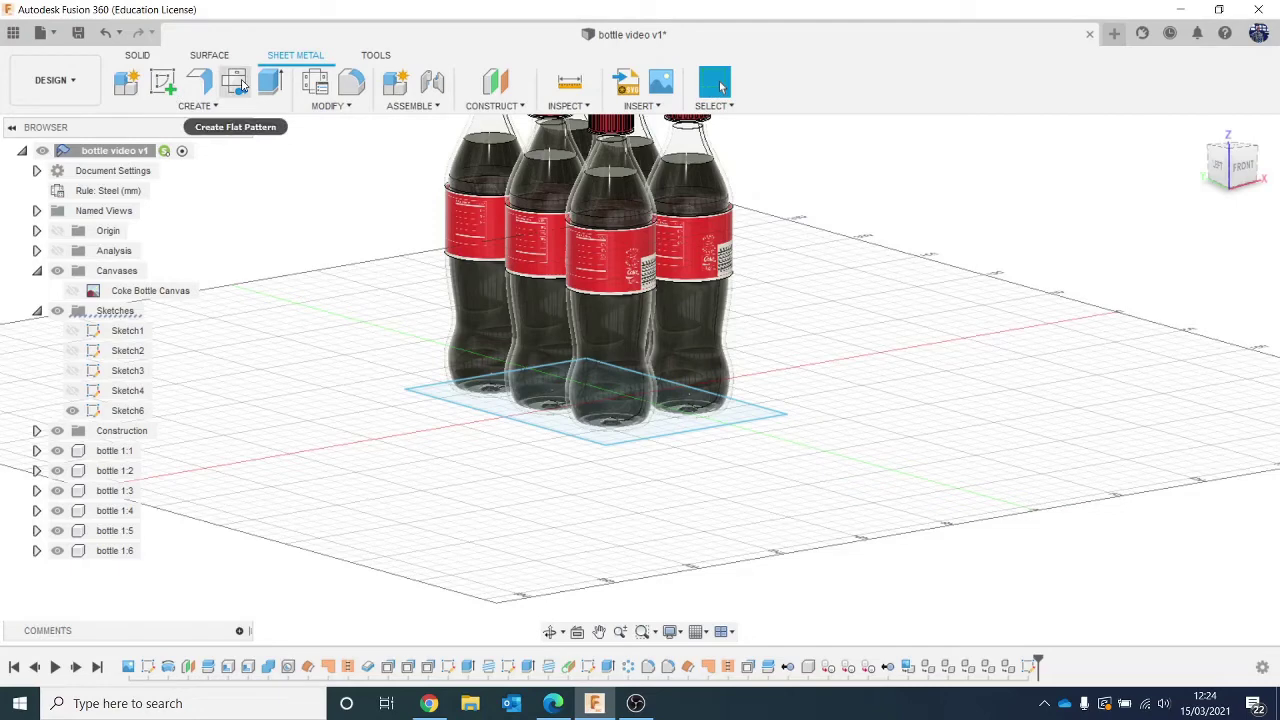
pyautogui.click(315, 84)
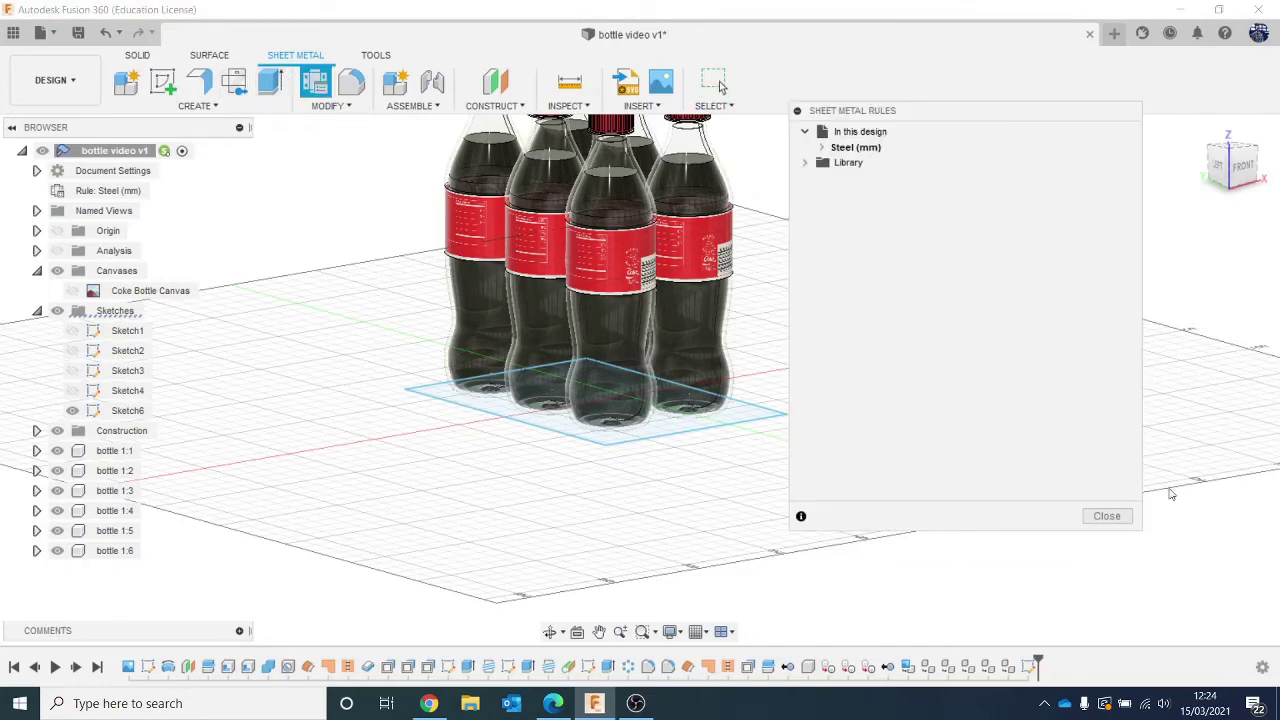
pyautogui.click(1106, 516)
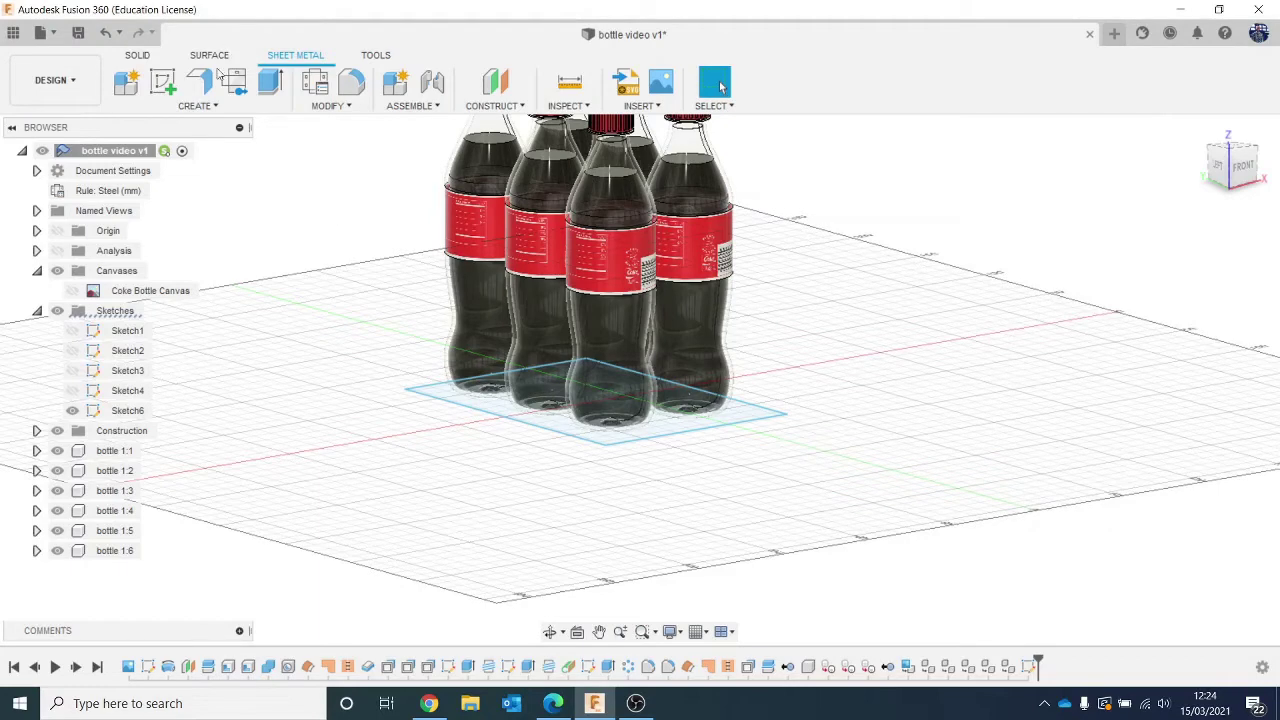
# Create a base flange from the rectangle sketch beneath the bottles as a new body, with the thickness on Side 1.
pyautogui.click(199, 82)
pyautogui.click(745, 412)
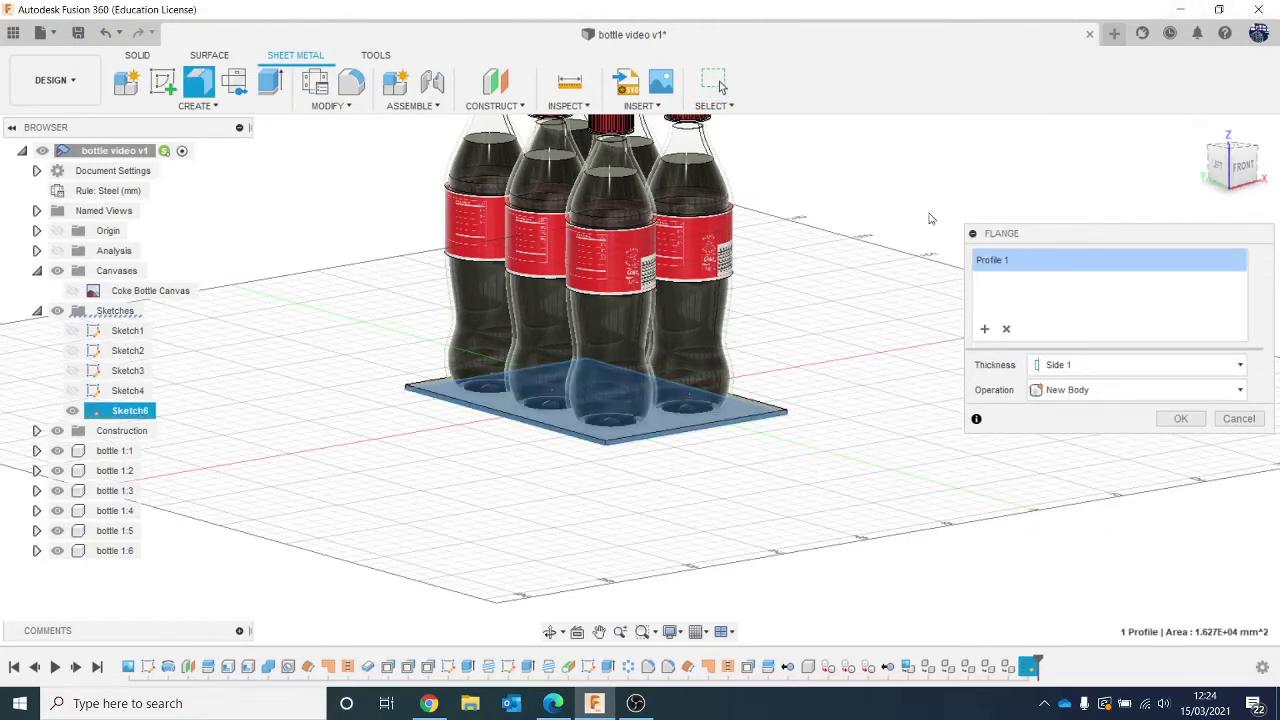
pyautogui.scroll(3, 741, 236)
pyautogui.moveTo(709, 485); pyautogui.dragTo(1038, 420, button='middle')
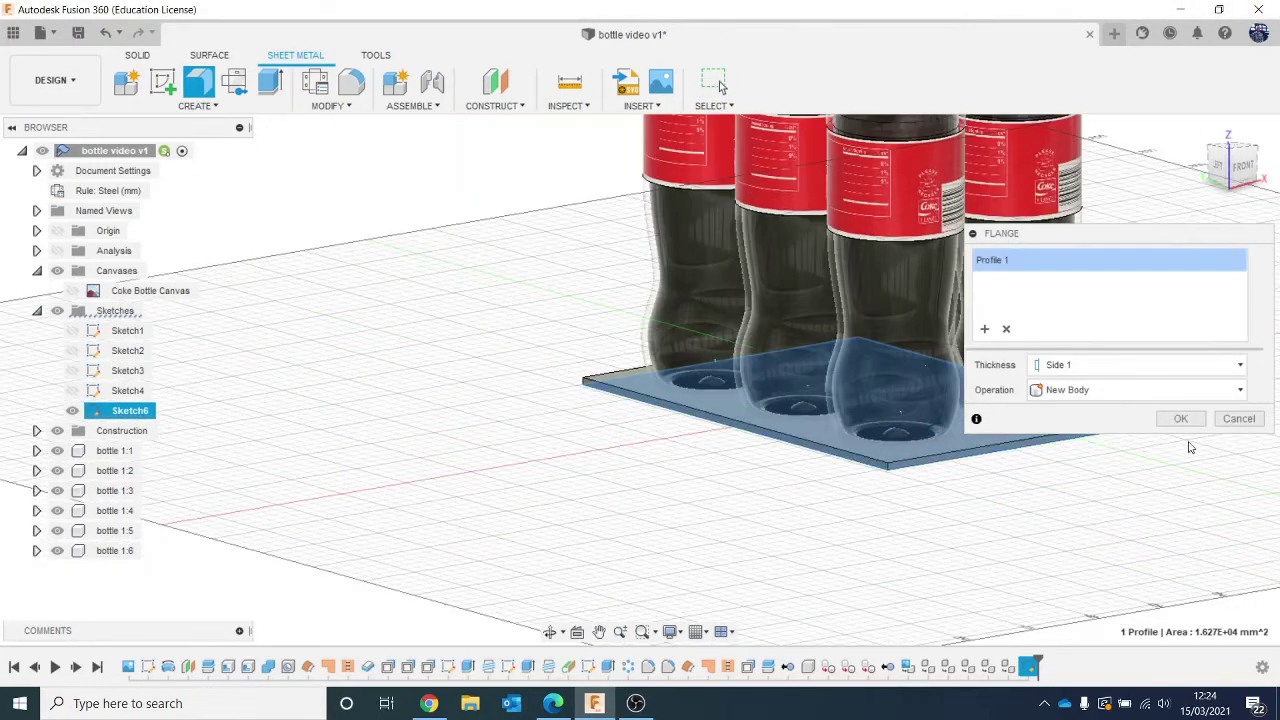
pyautogui.click(1175, 419)
# Move the base plate body down along Z by about 3.8 mm so it sits just below the bottles.
pyautogui.moveTo(1122, 427); pyautogui.dragTo(1045, 381, button='middle')
pyautogui.scroll(1, 1045, 381)
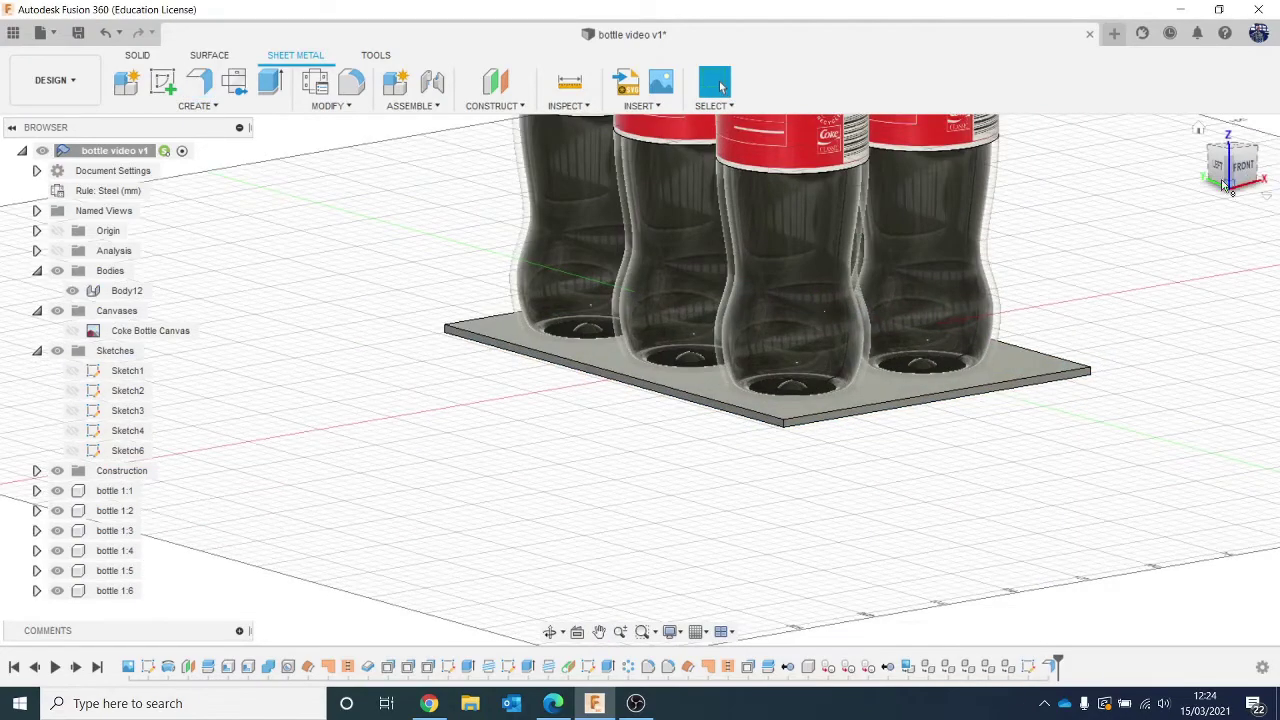
pyautogui.moveTo(1222, 185)
pyautogui.mouseDown()
pyautogui.moveTo(1238, 153)
pyautogui.moveTo(1242, 180)
pyautogui.mouseUp()
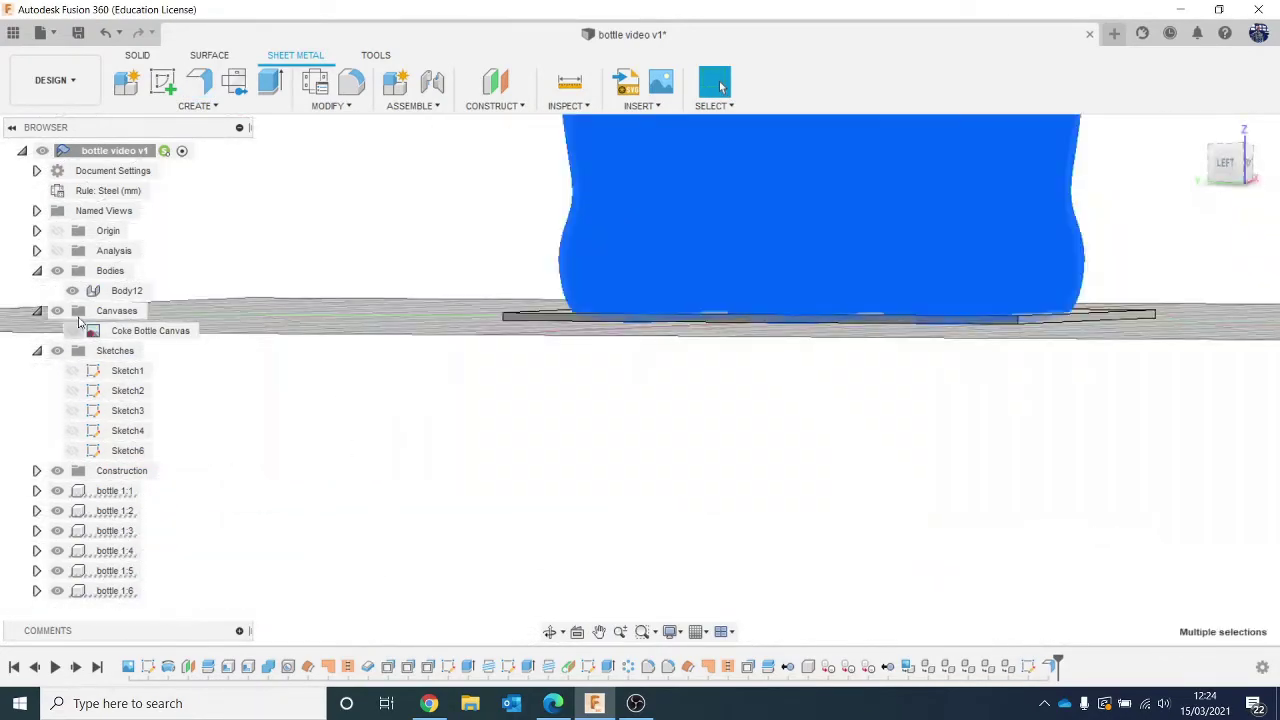
pyautogui.rightClick(120, 290)
pyautogui.click(150, 306)
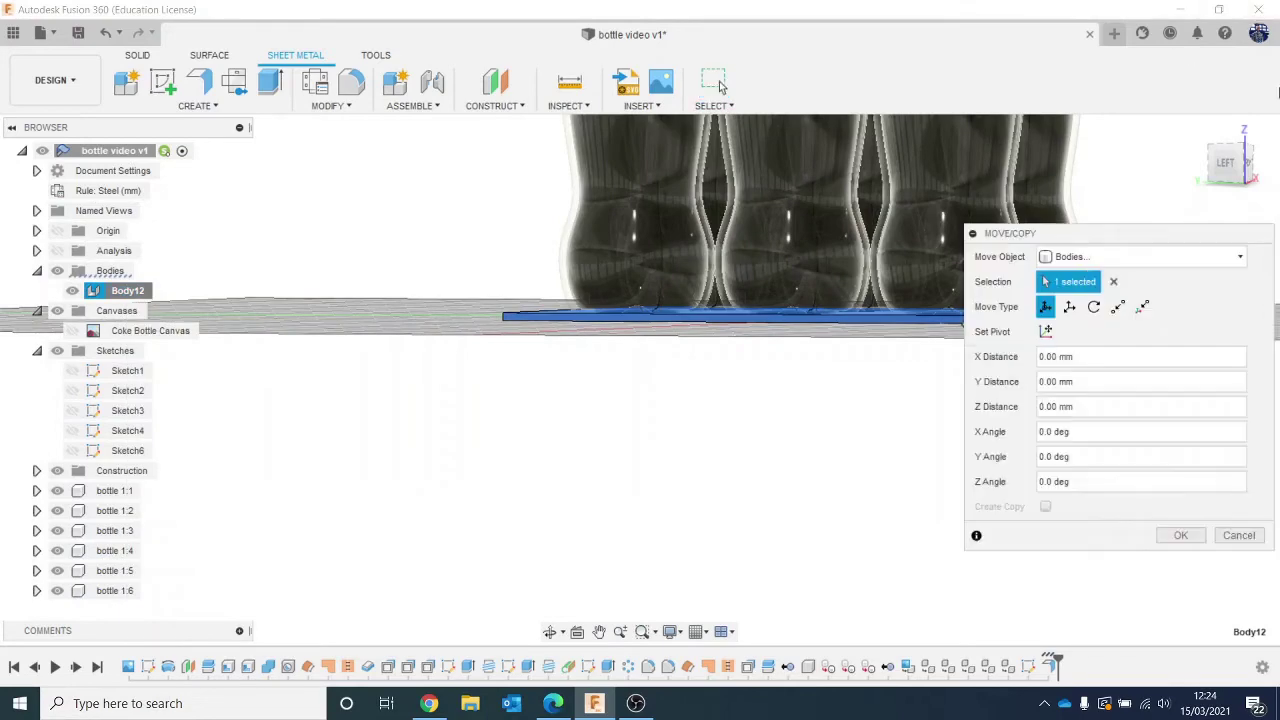
pyautogui.click(1226, 162)
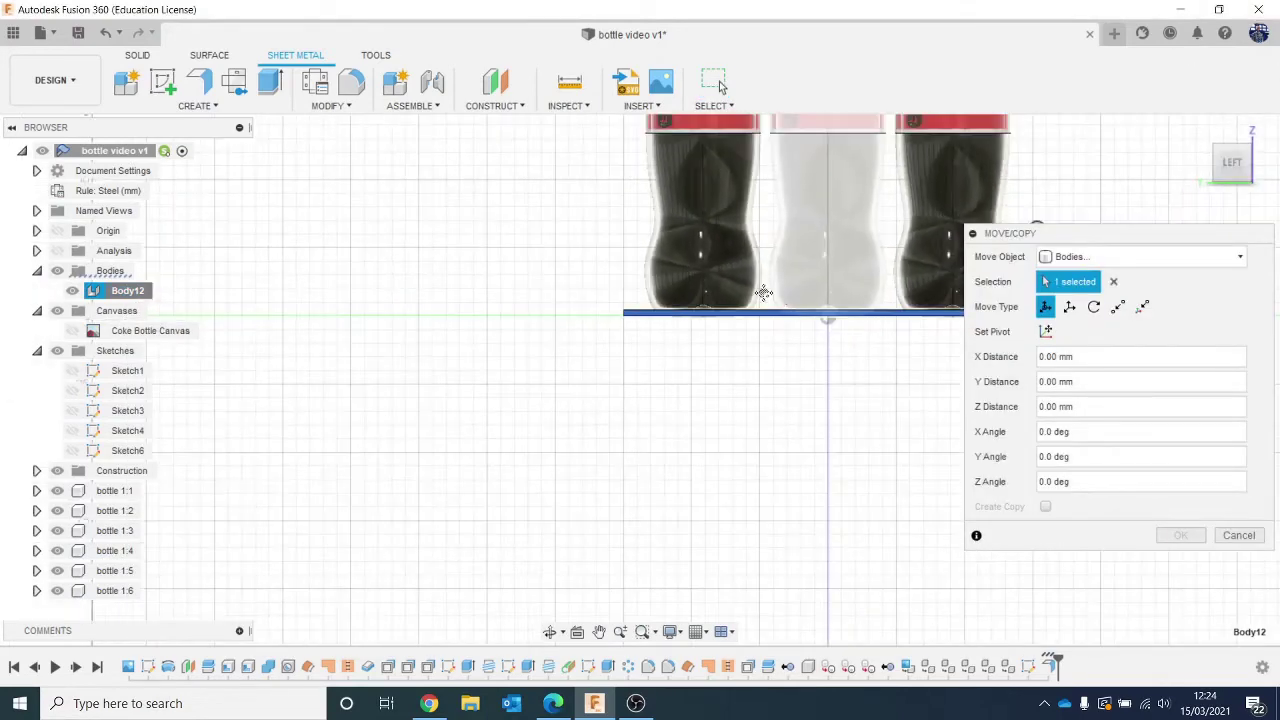
pyautogui.scroll(4, 763, 292)
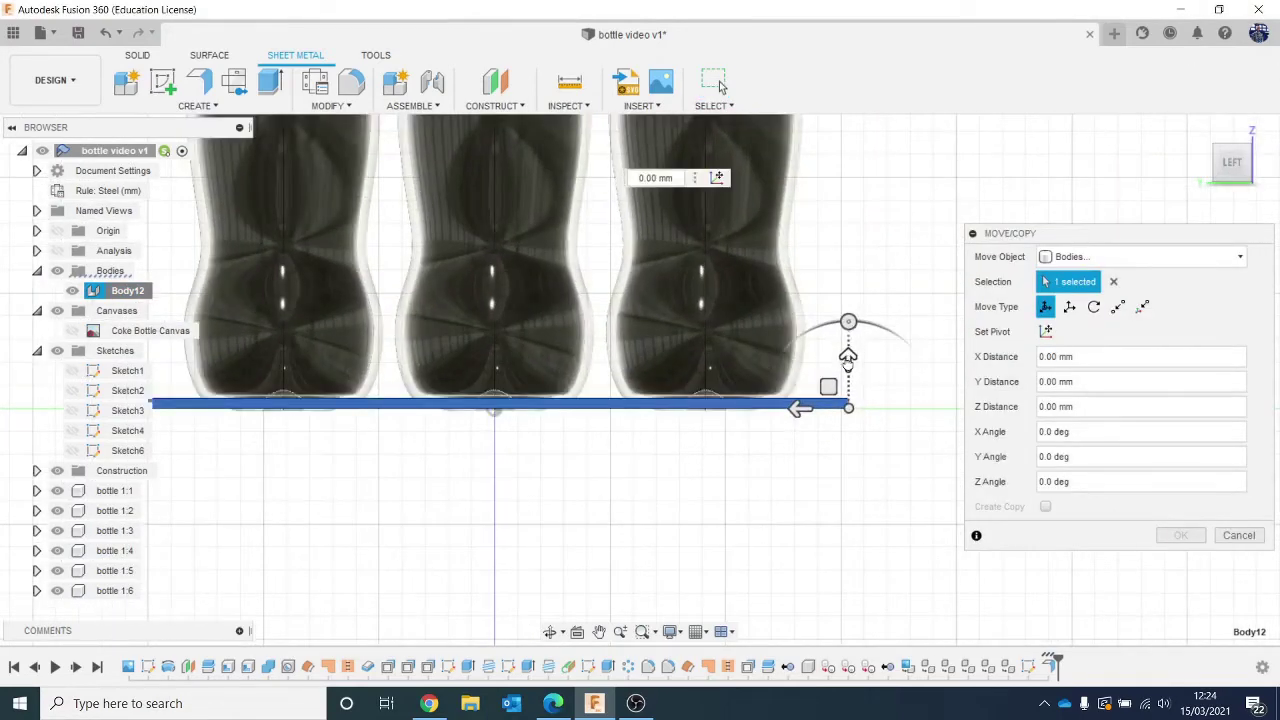
pyautogui.moveTo(848, 358); pyautogui.dragTo(840, 380)
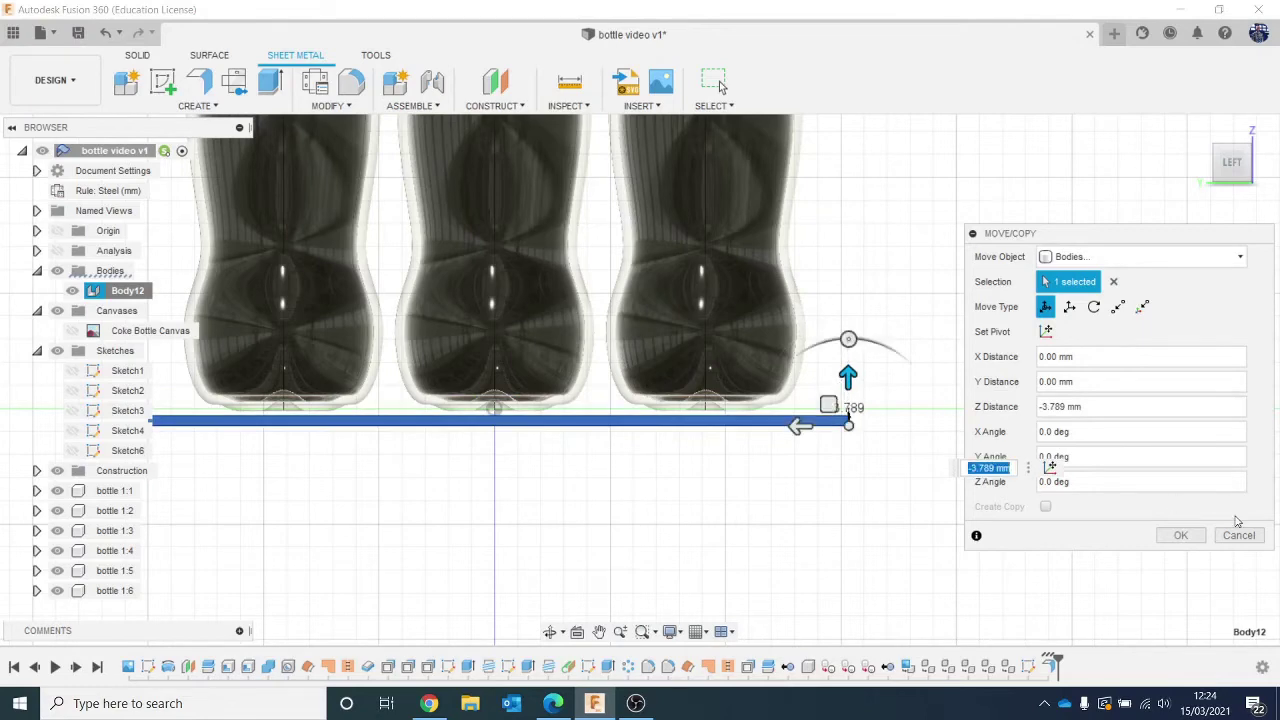
pyautogui.press('Return')
# Start a flange rising from one short edge of the base plate, about 77 mm high.
pyautogui.scroll(-3, 997, 380)
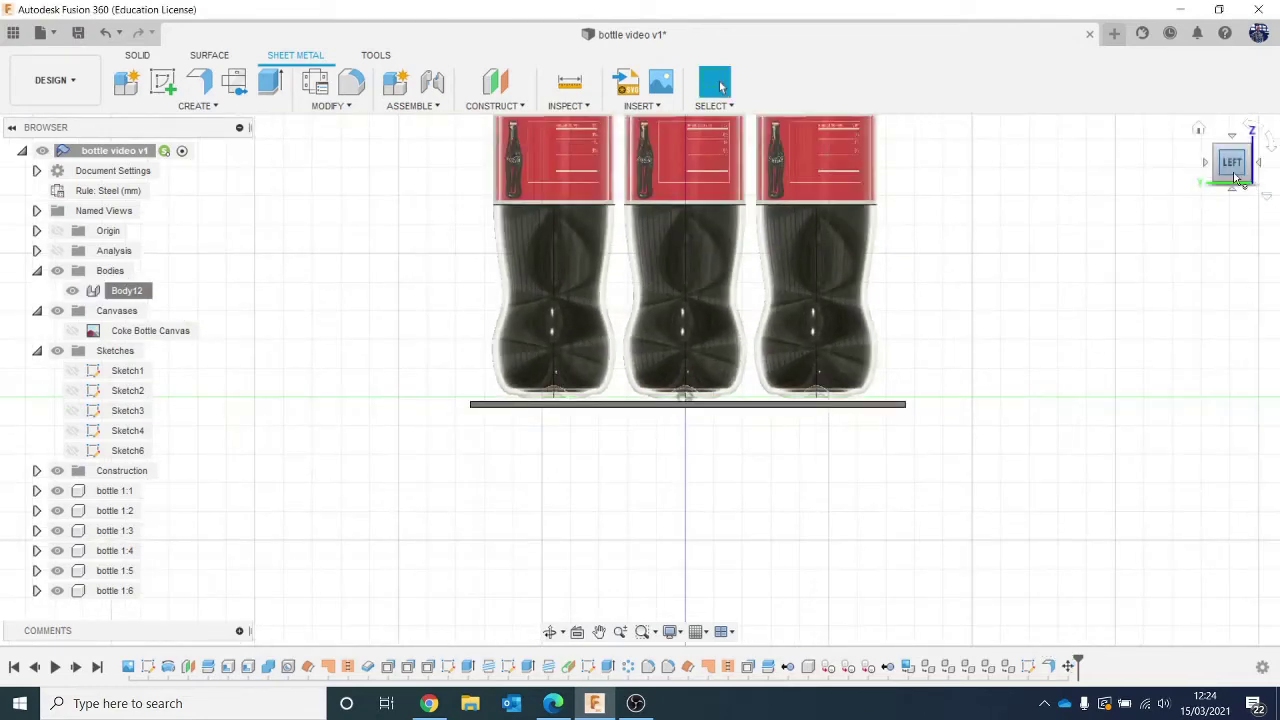
pyautogui.click(1257, 190)
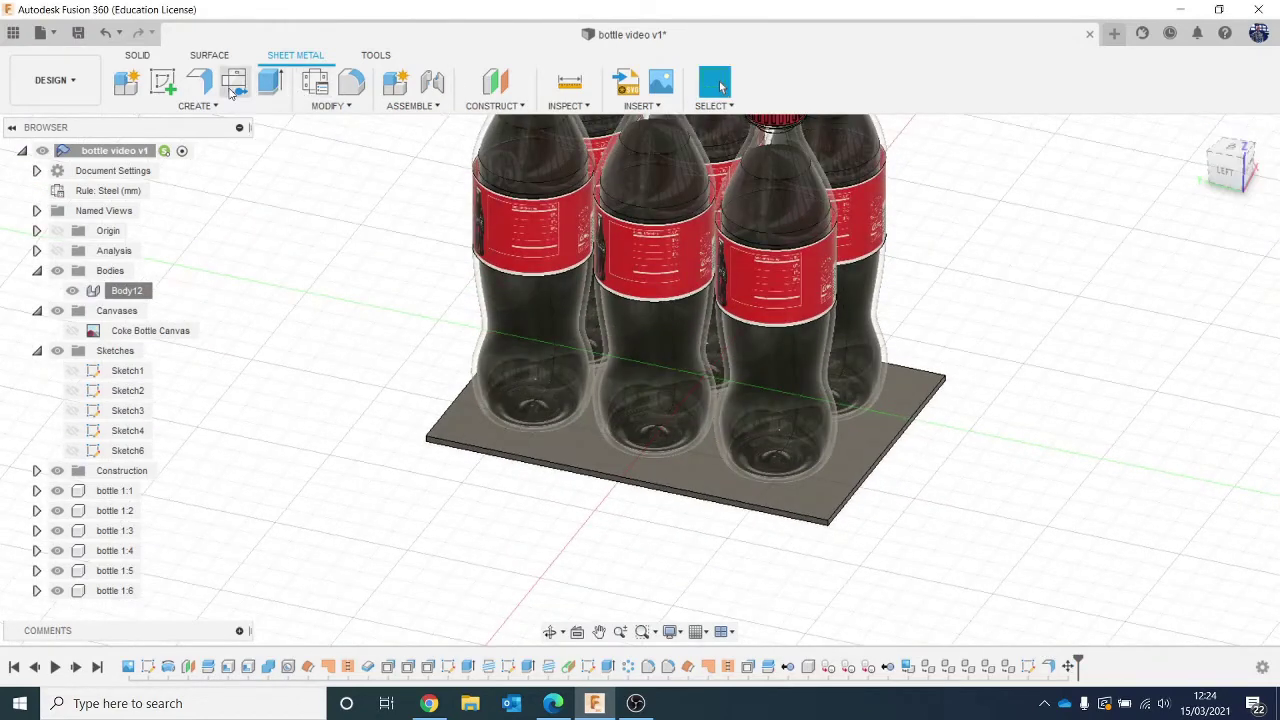
pyautogui.click(199, 82)
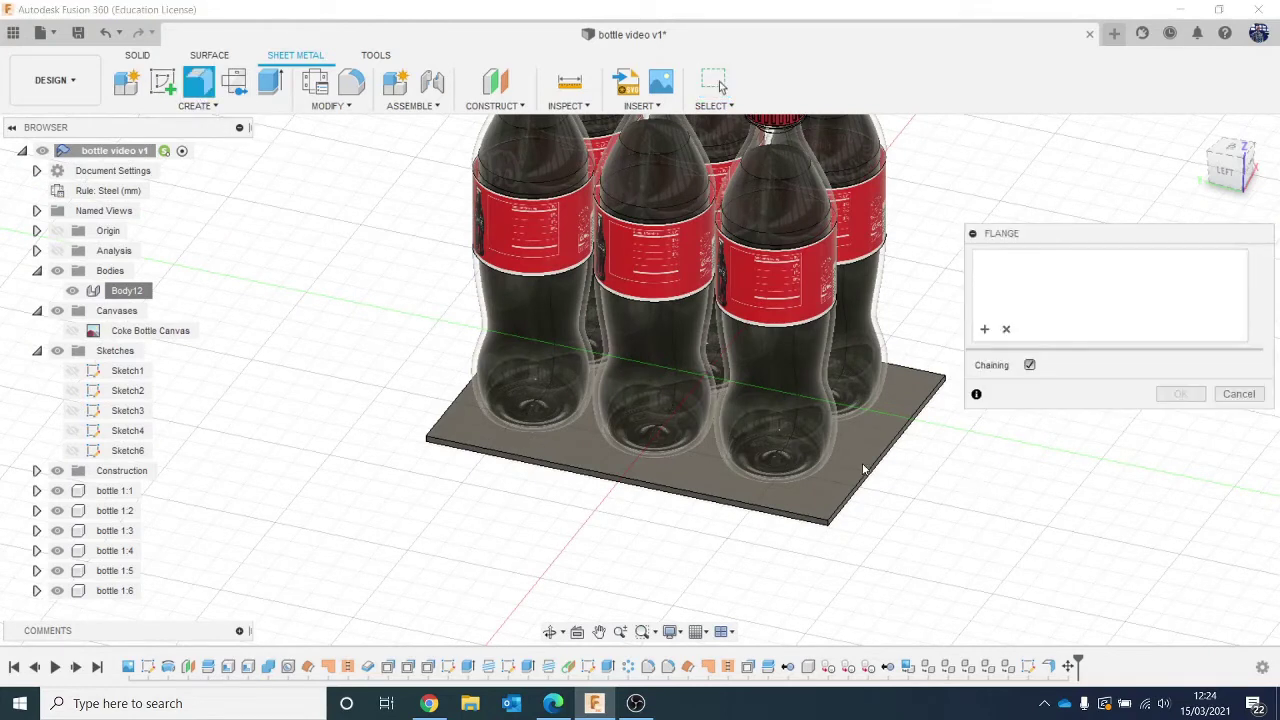
pyautogui.click(878, 452)
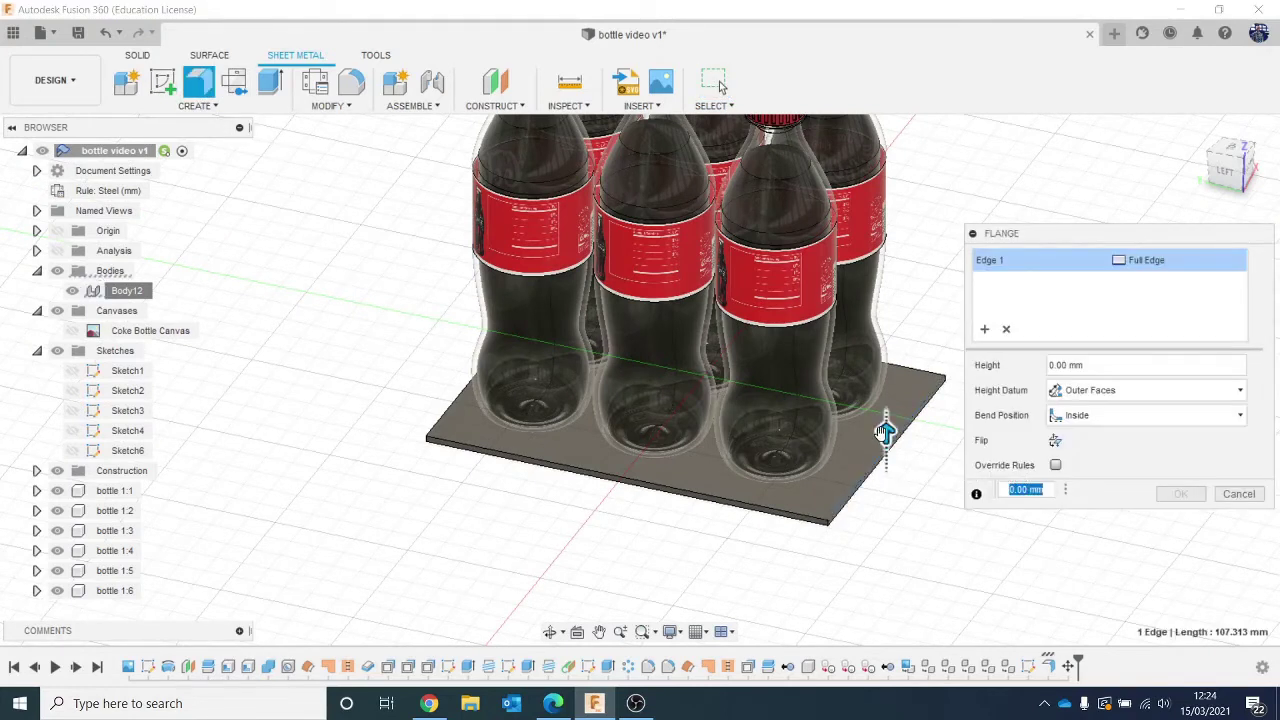
pyautogui.moveTo(885, 432); pyautogui.dragTo(885, 243)
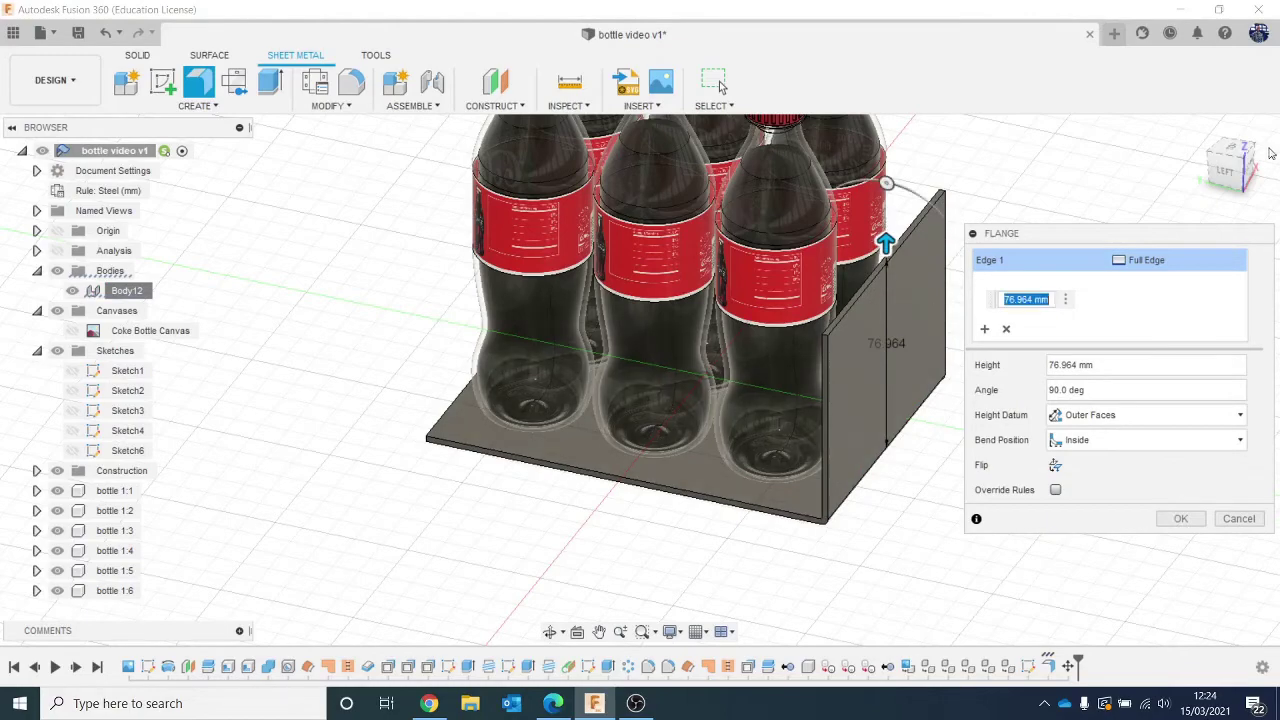
# Raise the height of the end flange to about 83.5 mm.
pyautogui.click(1226, 168)
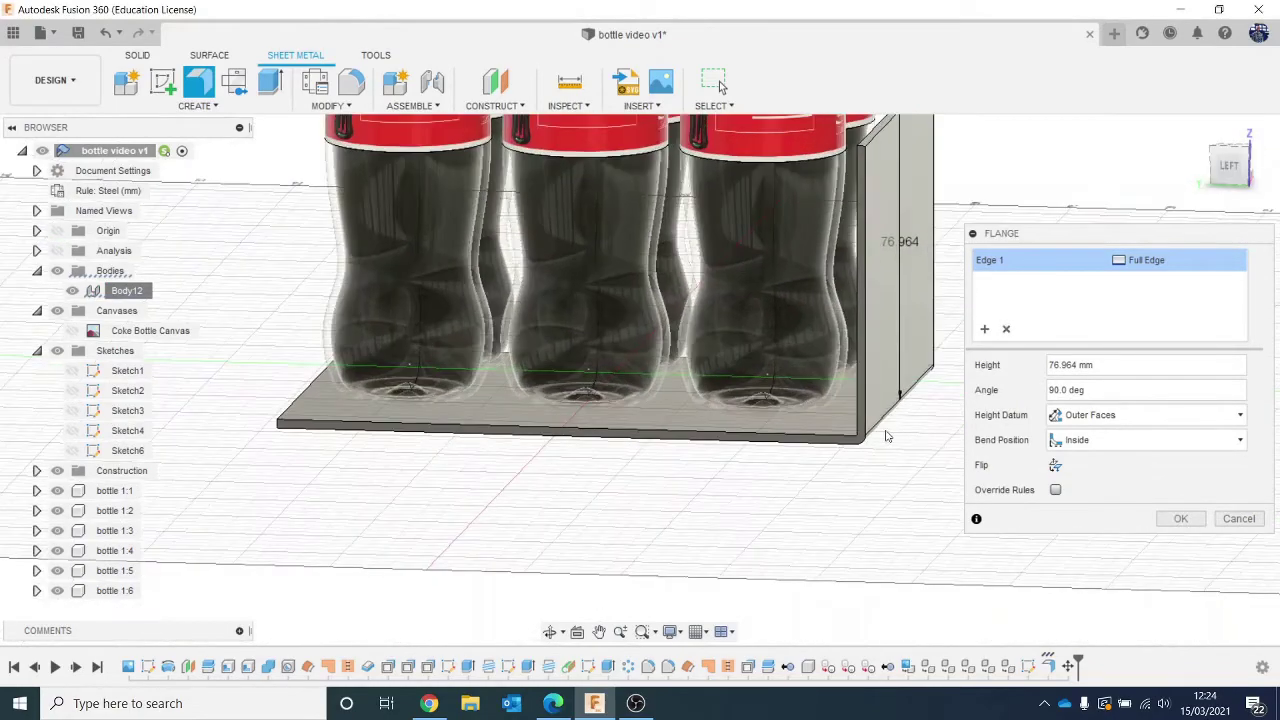
pyautogui.scroll(3, 860, 445)
pyautogui.scroll(-3, 850, 440)
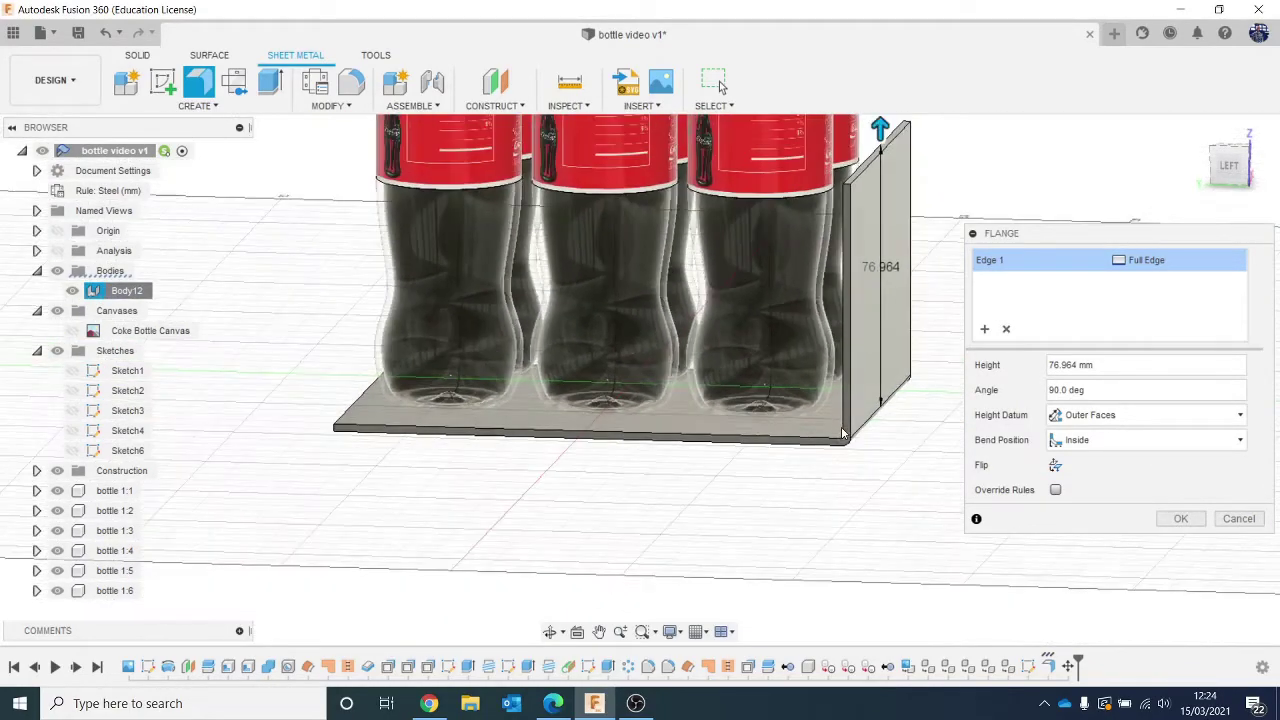
pyautogui.click(1247, 190)
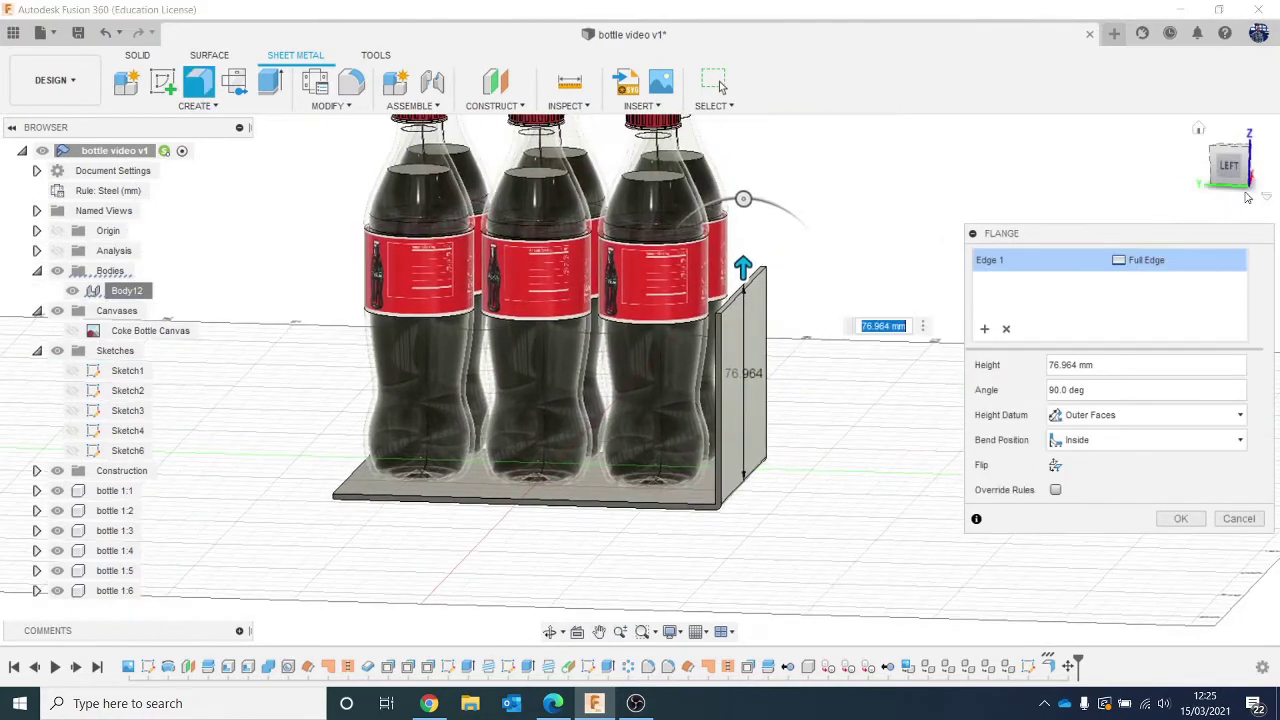
pyautogui.moveTo(1232, 172)
pyautogui.mouseDown()
pyautogui.moveTo(1120, 188)
pyautogui.moveTo(1110, 118)
pyautogui.moveTo(1070, 150)
pyautogui.moveTo(1095, 170)
pyautogui.mouseUp()
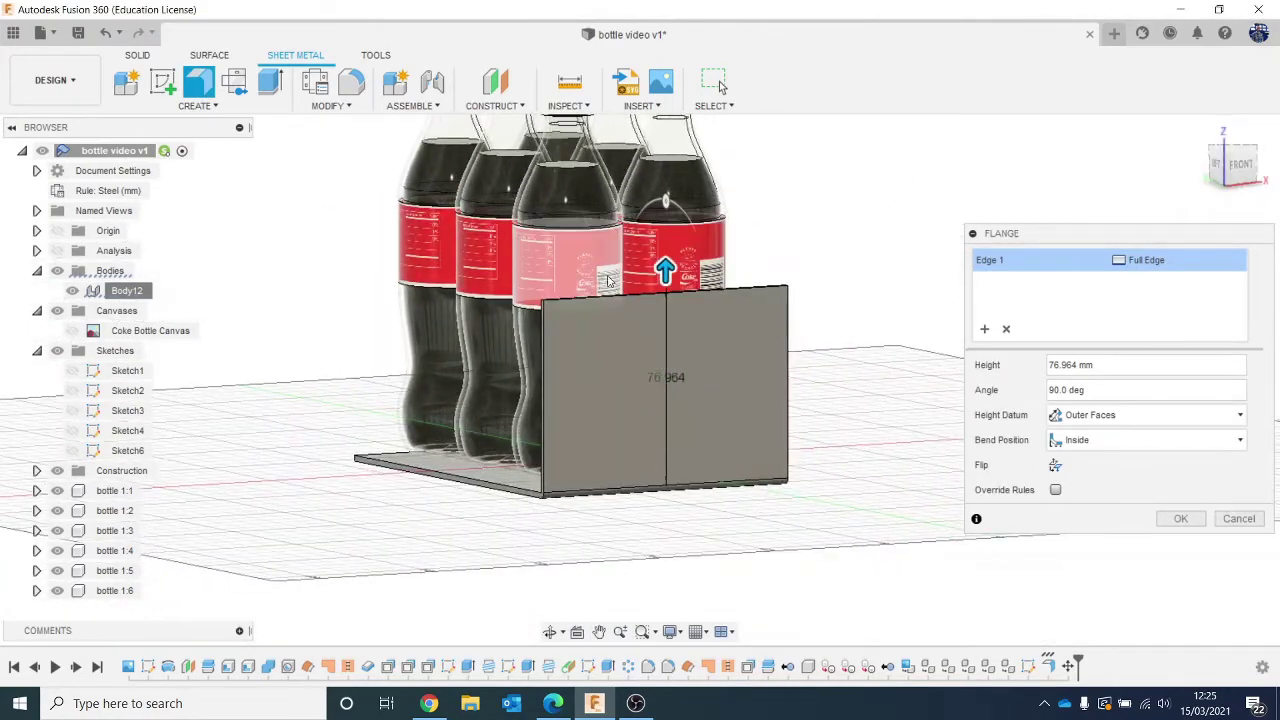
pyautogui.moveTo(665, 270)
pyautogui.mouseDown()
pyautogui.moveTo(665, 298)
pyautogui.moveTo(665, 260)
pyautogui.mouseUp()
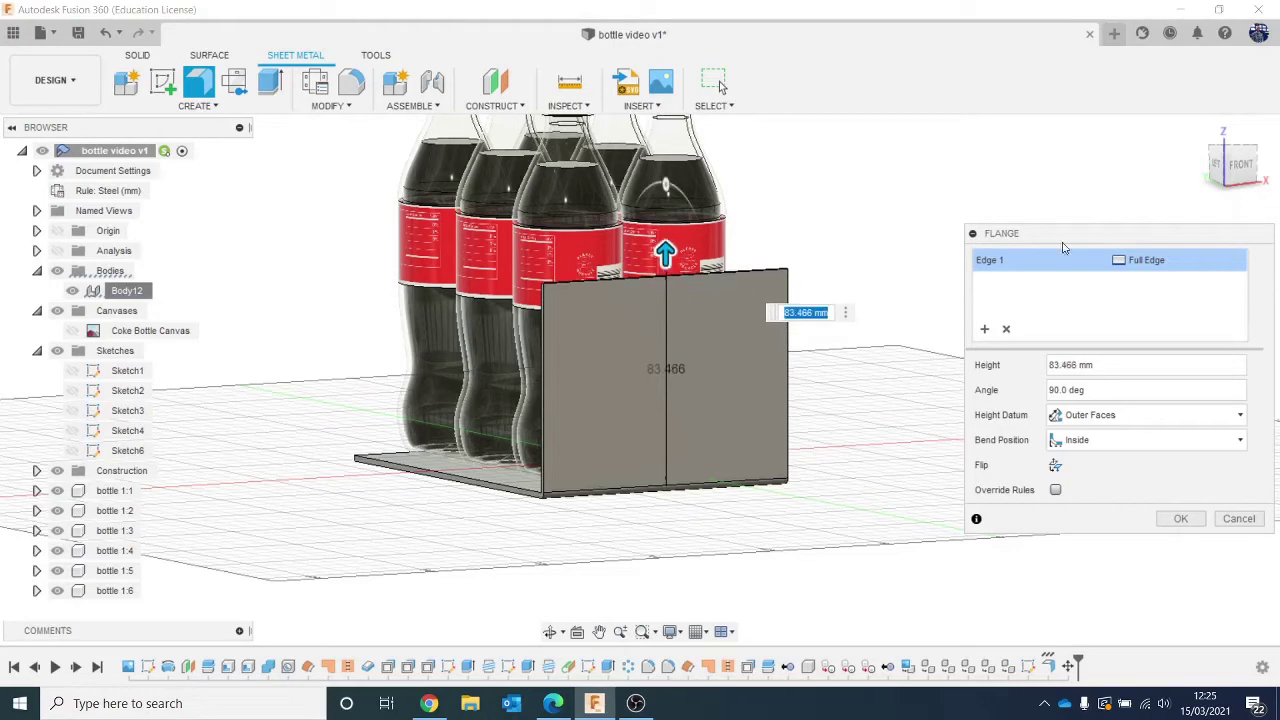
# Add the base plate's opposite short edge at the same height and create the two end flanges.
pyautogui.moveTo(1224, 143); pyautogui.dragTo(1204, 192)
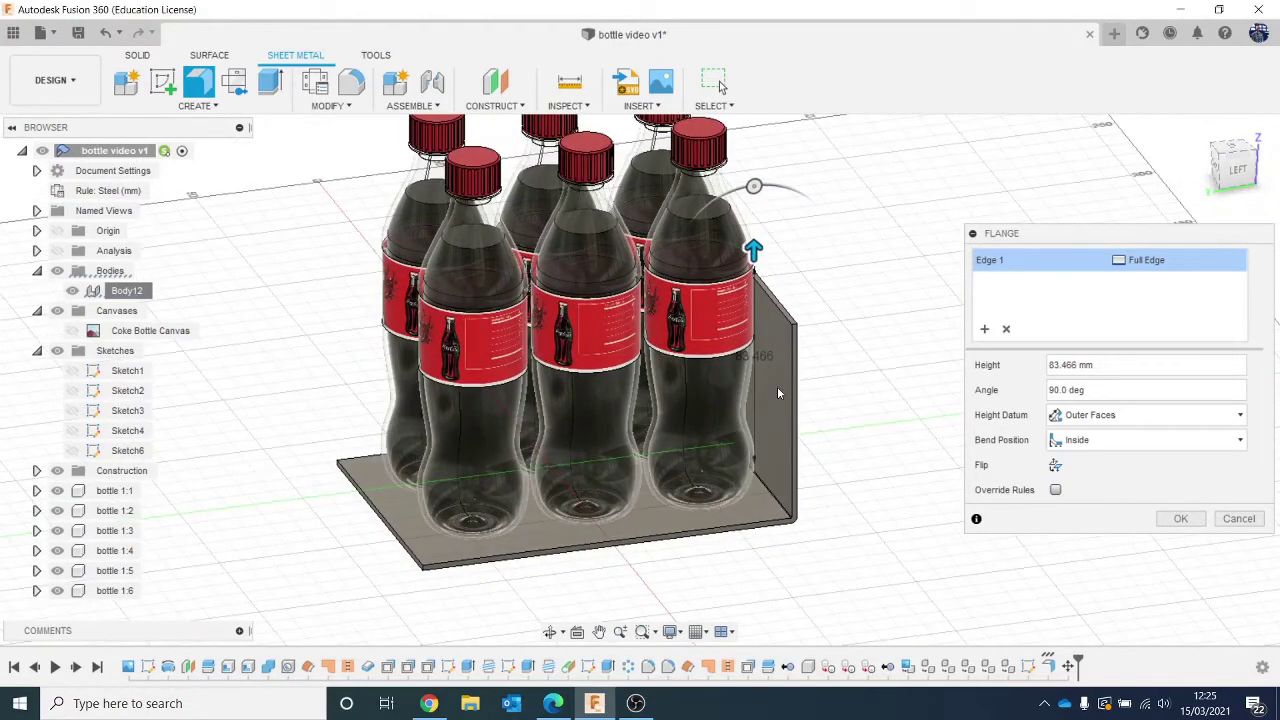
pyautogui.click(395, 530)
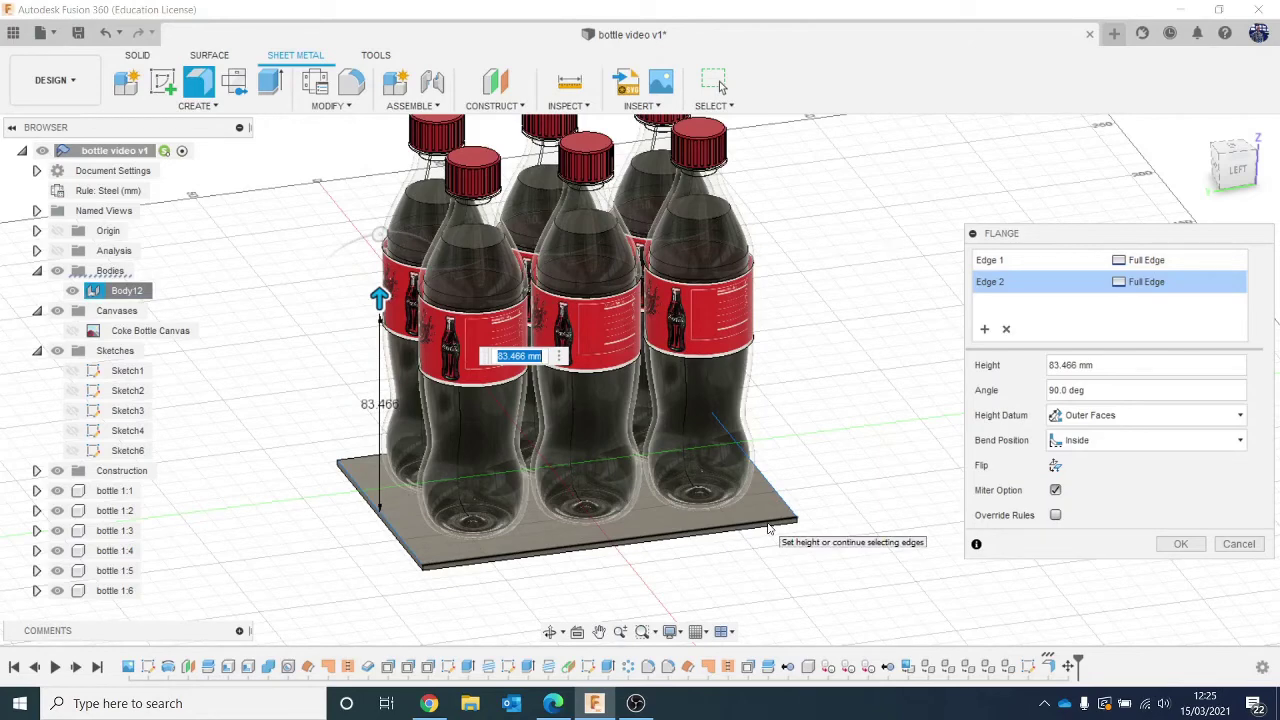
pyautogui.click(768, 525)
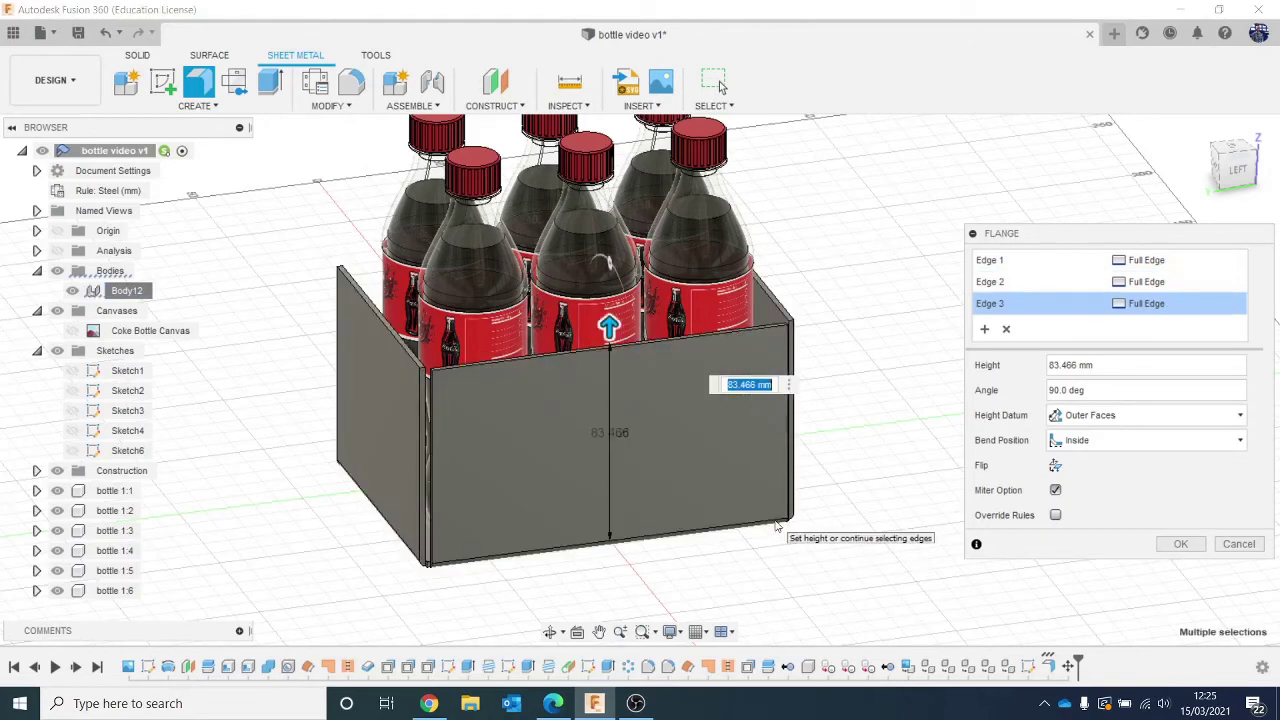
pyautogui.click(739, 530)
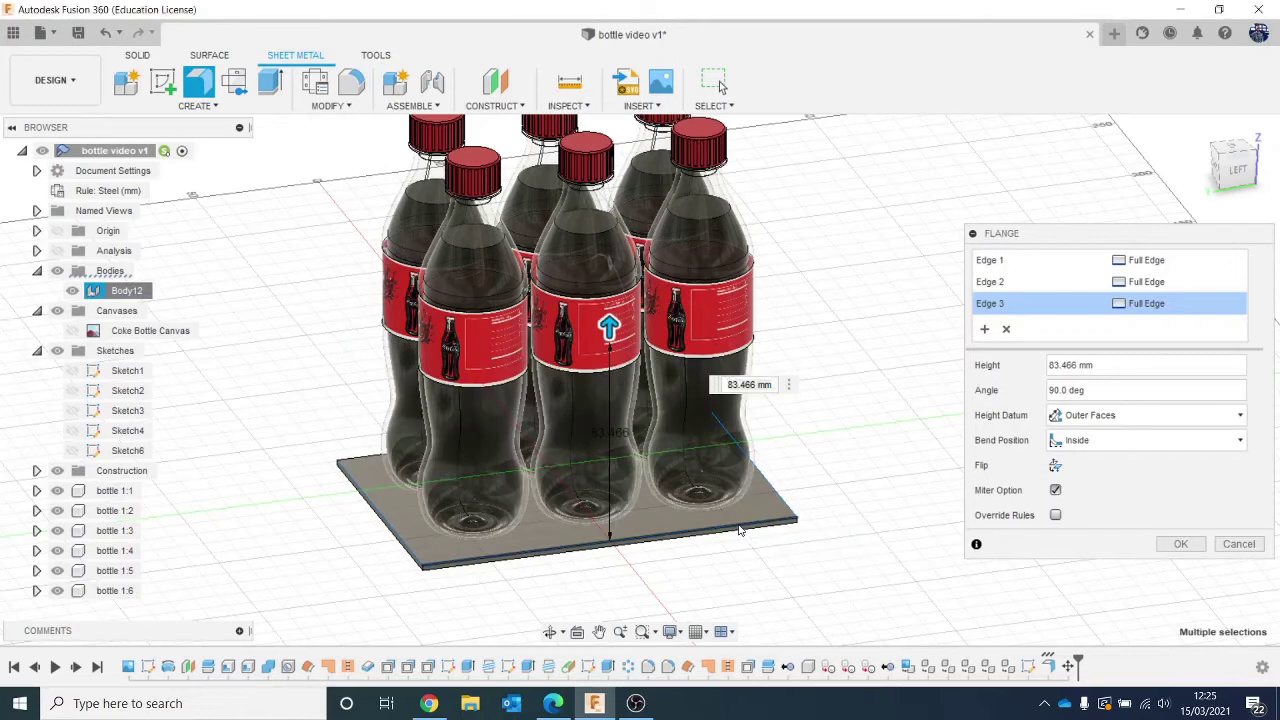
pyautogui.click(740, 530)
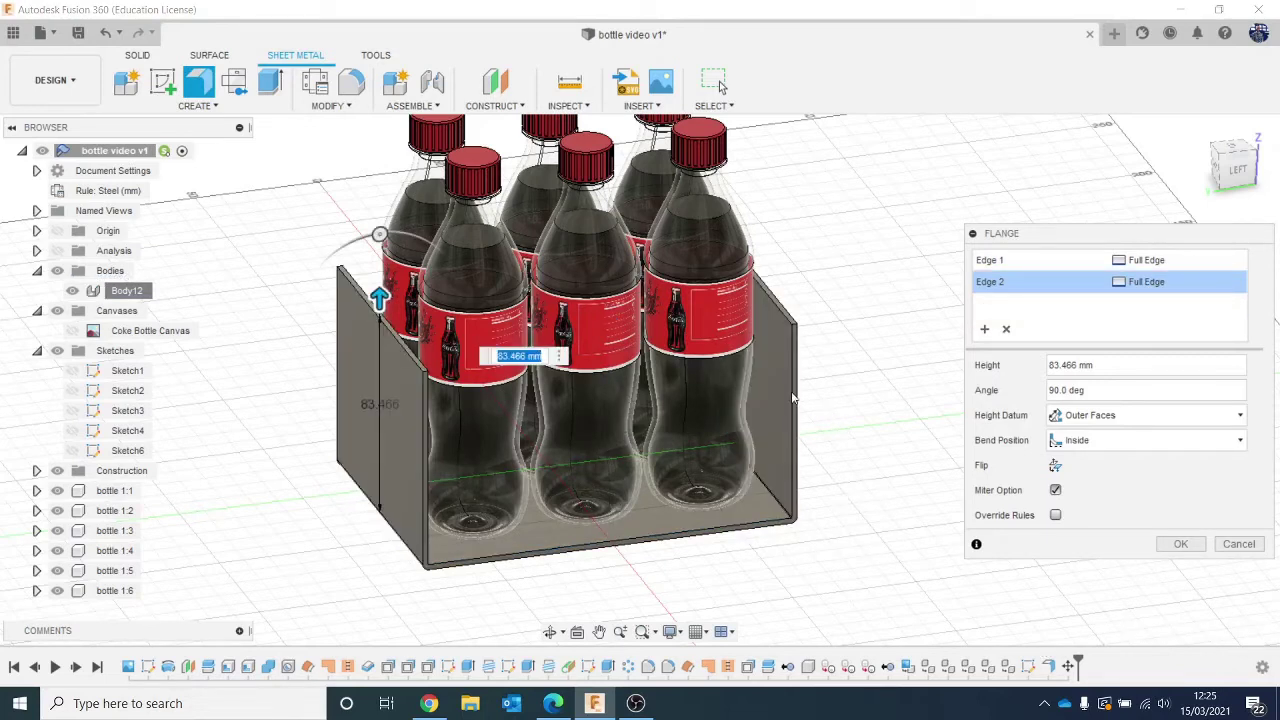
pyautogui.click(1180, 543)
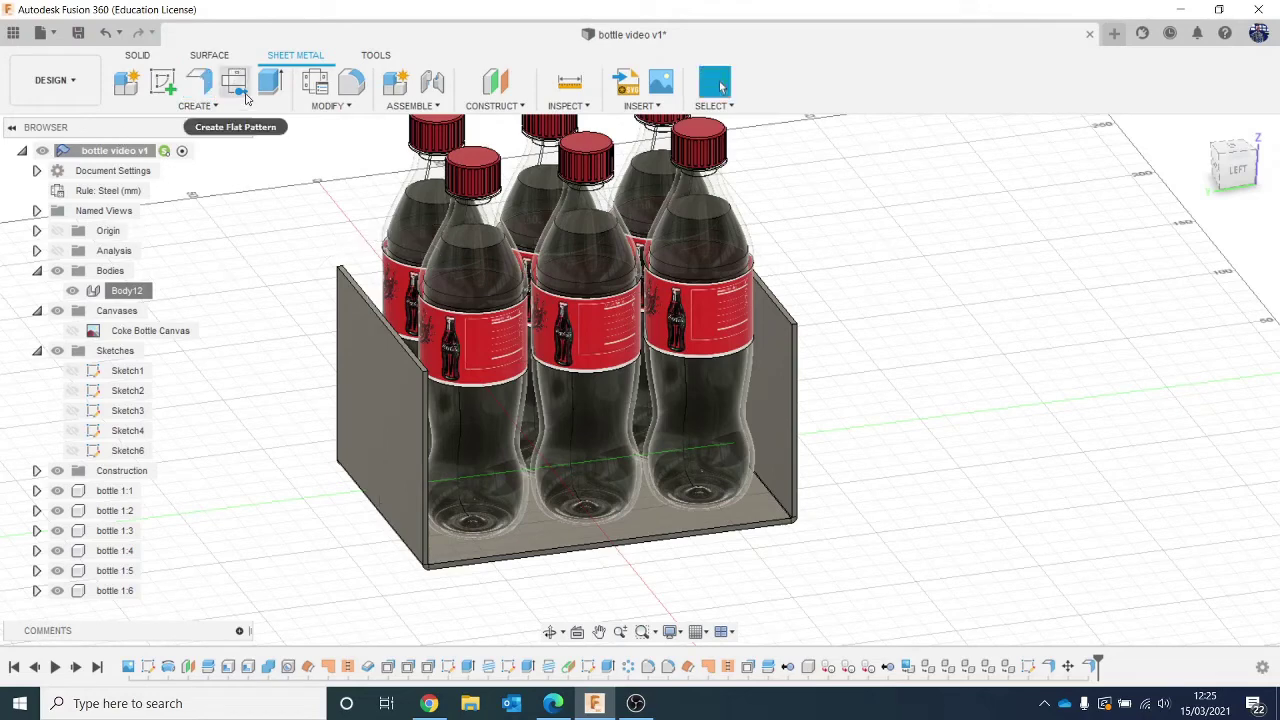
# Create flanges about 55 mm high along both long edges of the base plate.
pyautogui.click(199, 81)
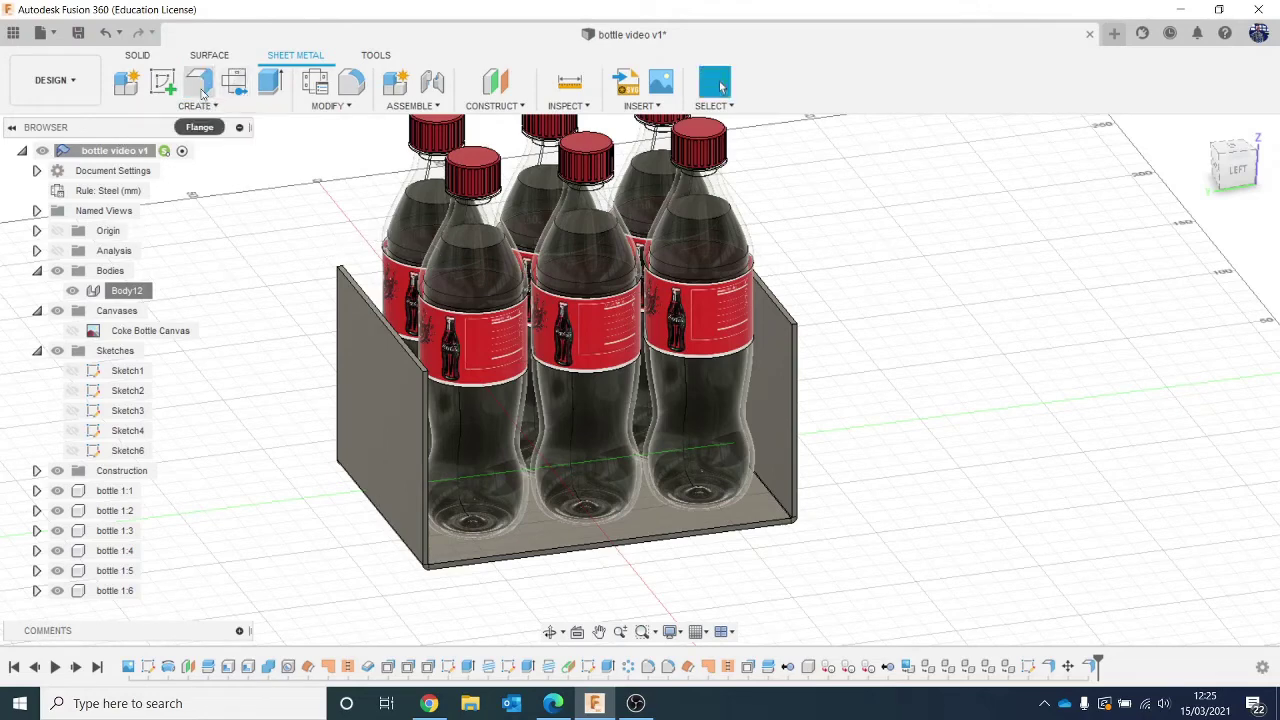
pyautogui.click(694, 524)
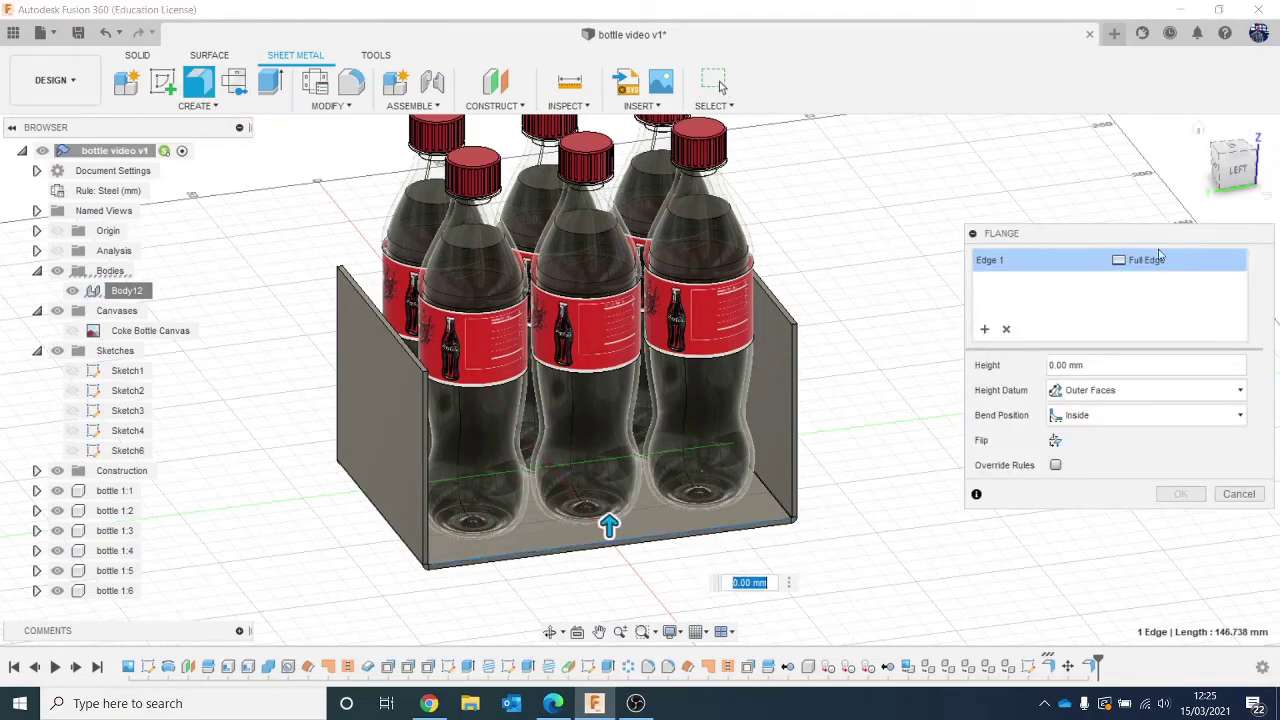
pyautogui.moveTo(1247, 155); pyautogui.dragTo(1212, 160)
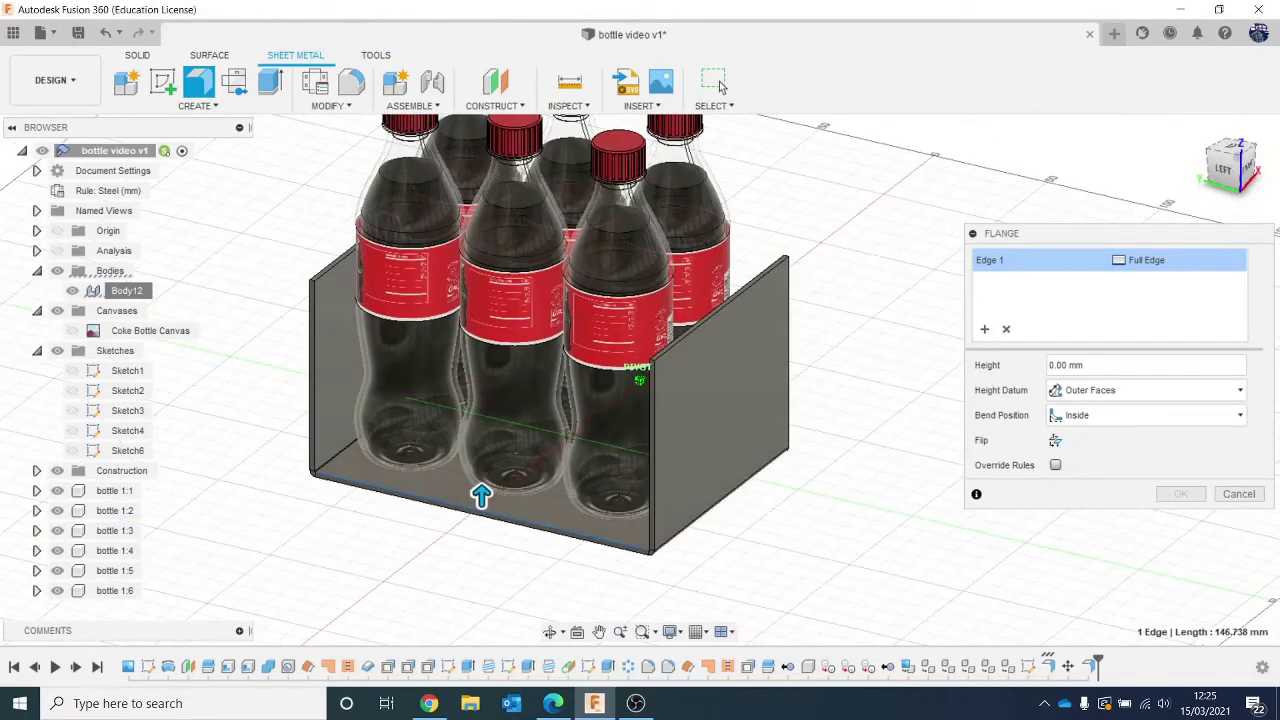
pyautogui.moveTo(481, 494); pyautogui.dragTo(481, 366)
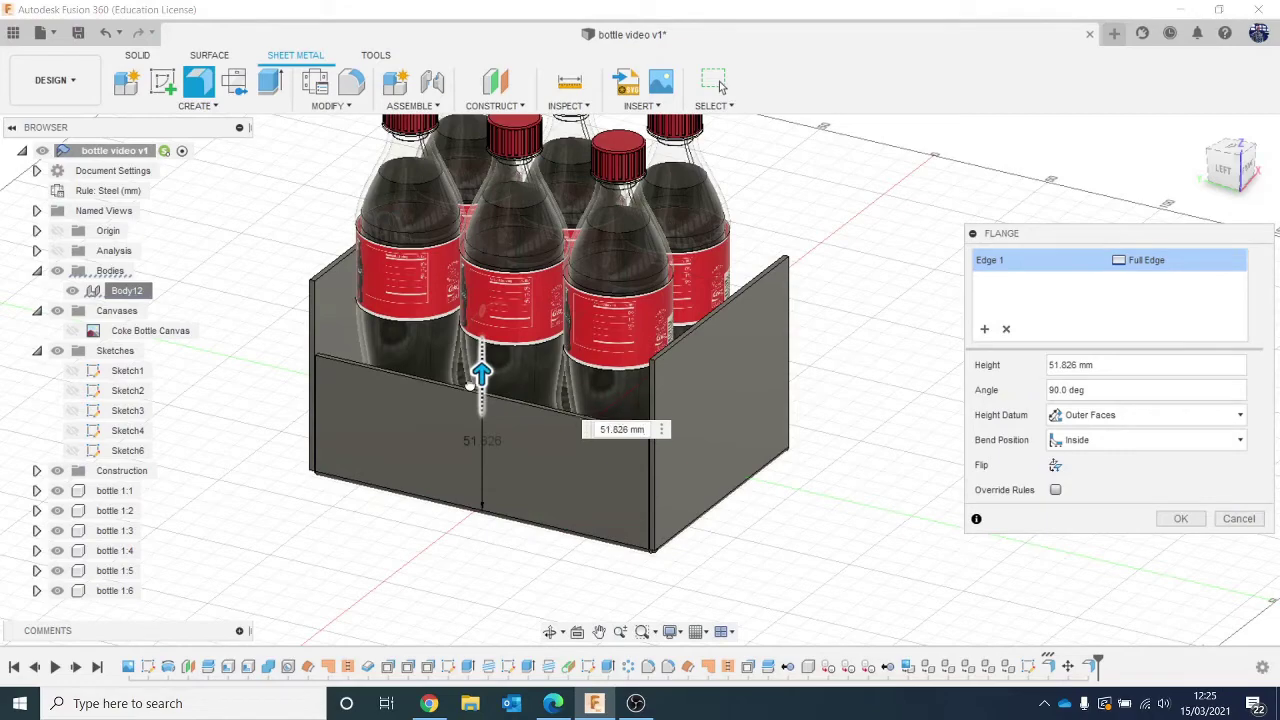
pyautogui.moveTo(1228, 168)
pyautogui.mouseDown()
pyautogui.moveTo(1170, 166)
pyautogui.moveTo(1160, 182)
pyautogui.mouseUp()
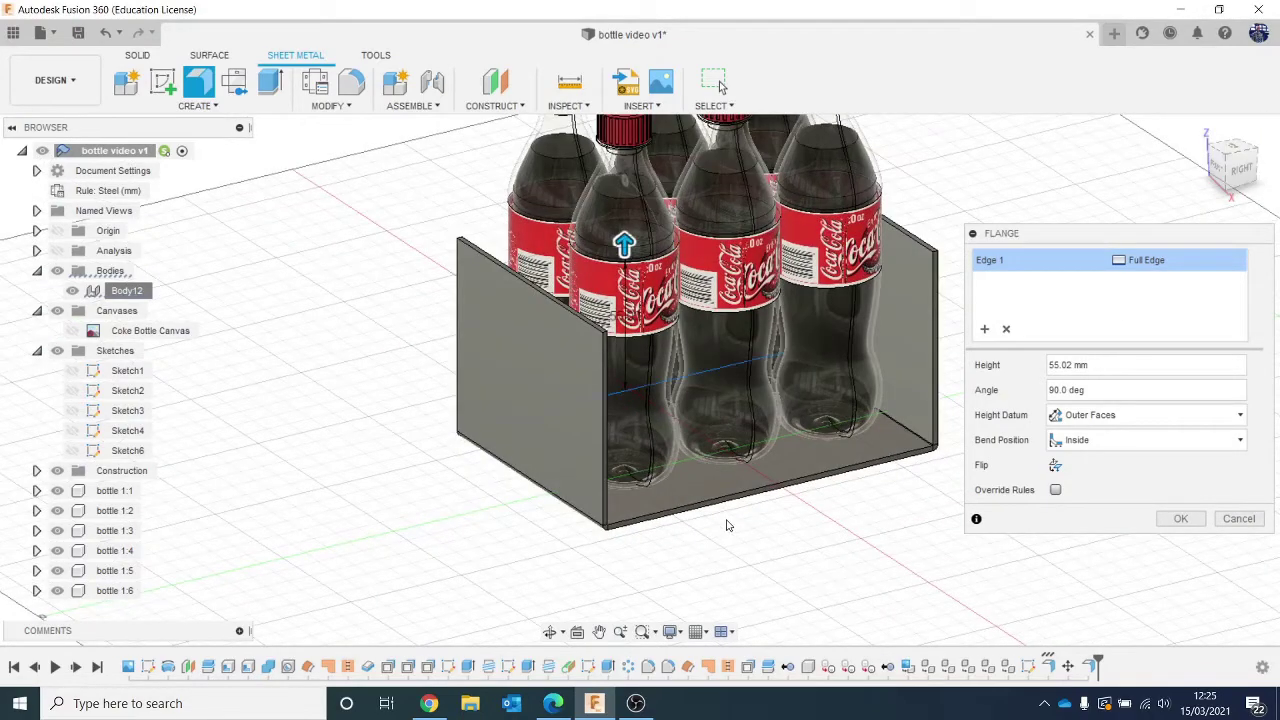
pyautogui.click(728, 499)
pyautogui.moveTo(777, 519); pyautogui.dragTo(719, 523, button='middle')
pyautogui.click(1174, 544)
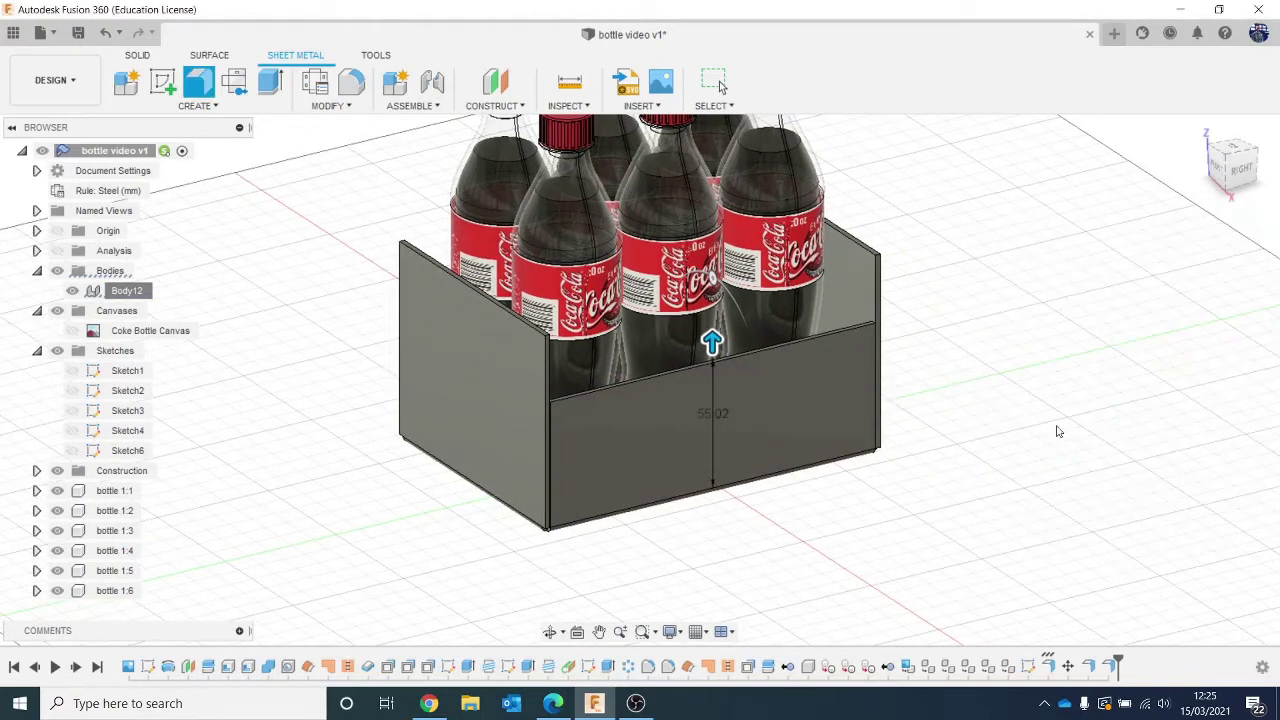
pyautogui.click(1232, 172)
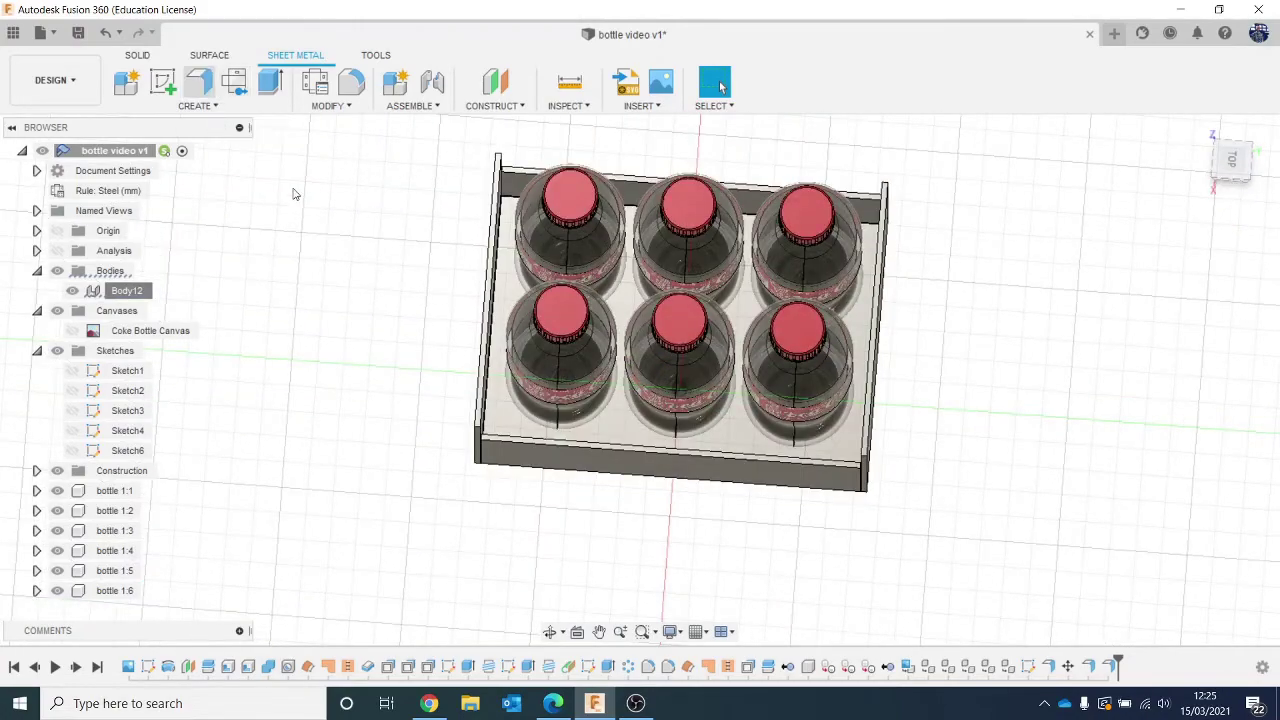
pyautogui.click(199, 80)
pyautogui.scroll(8, 502, 166)
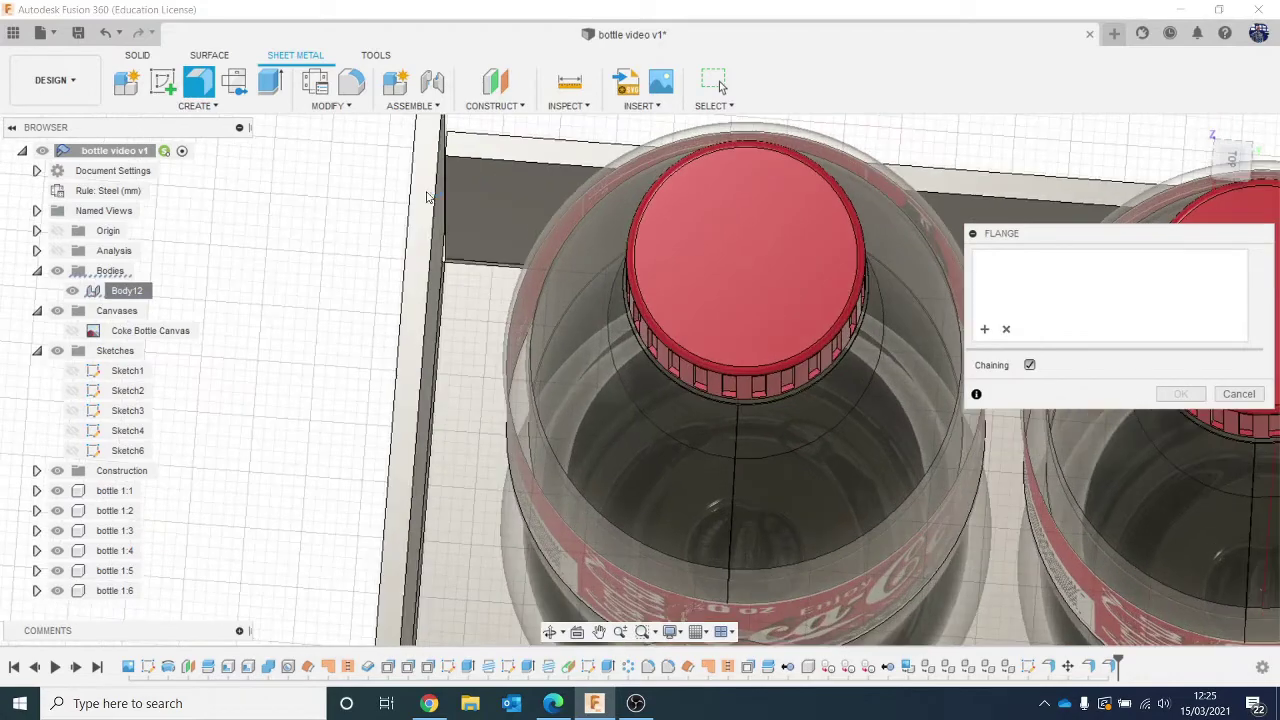
pyautogui.click(447, 193)
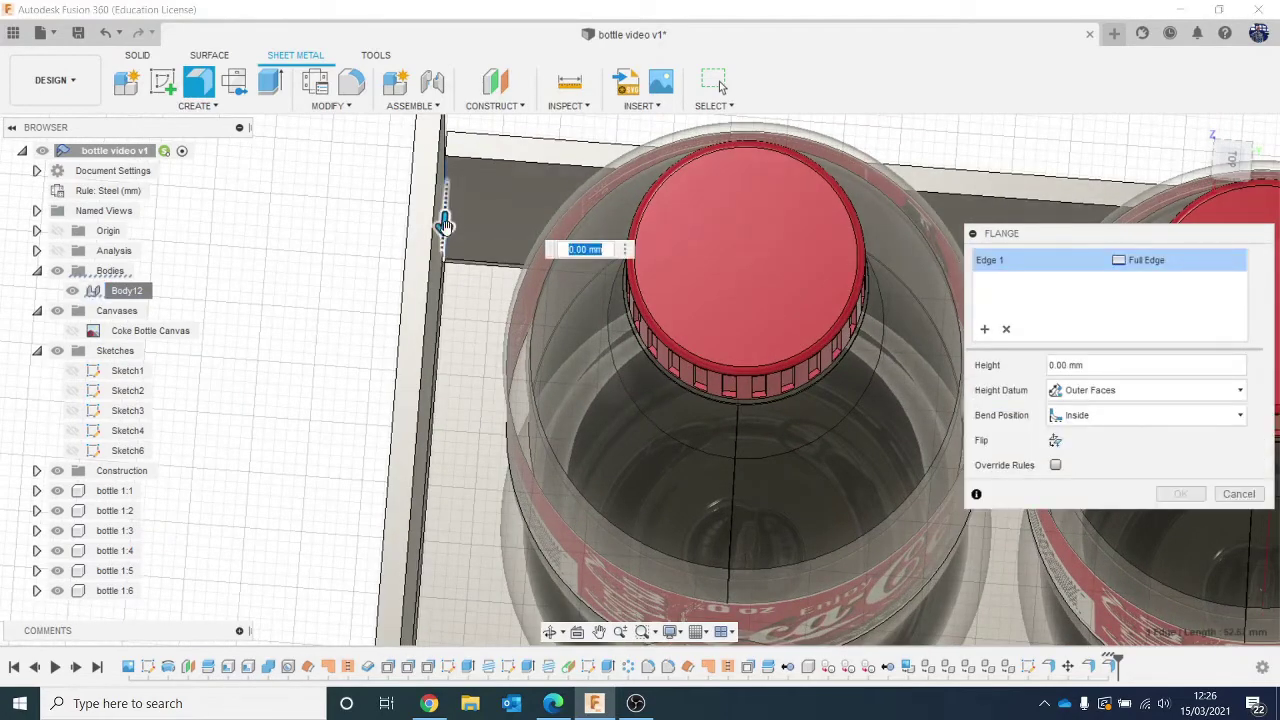
pyautogui.moveTo(445, 223)
pyautogui.mouseDown()
pyautogui.moveTo(455, 275)
pyautogui.moveTo(443, 243)
pyautogui.mouseUp()
pyautogui.scroll(-1, 443, 243)
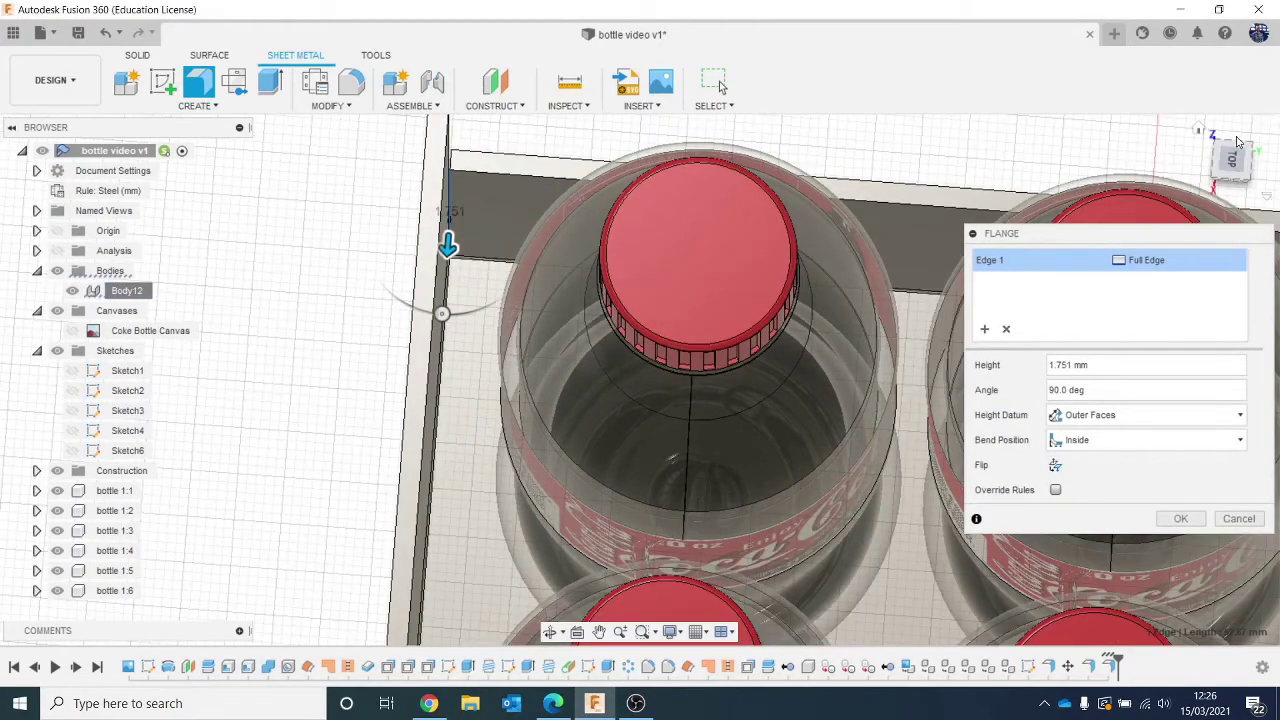
pyautogui.click(1237, 142)
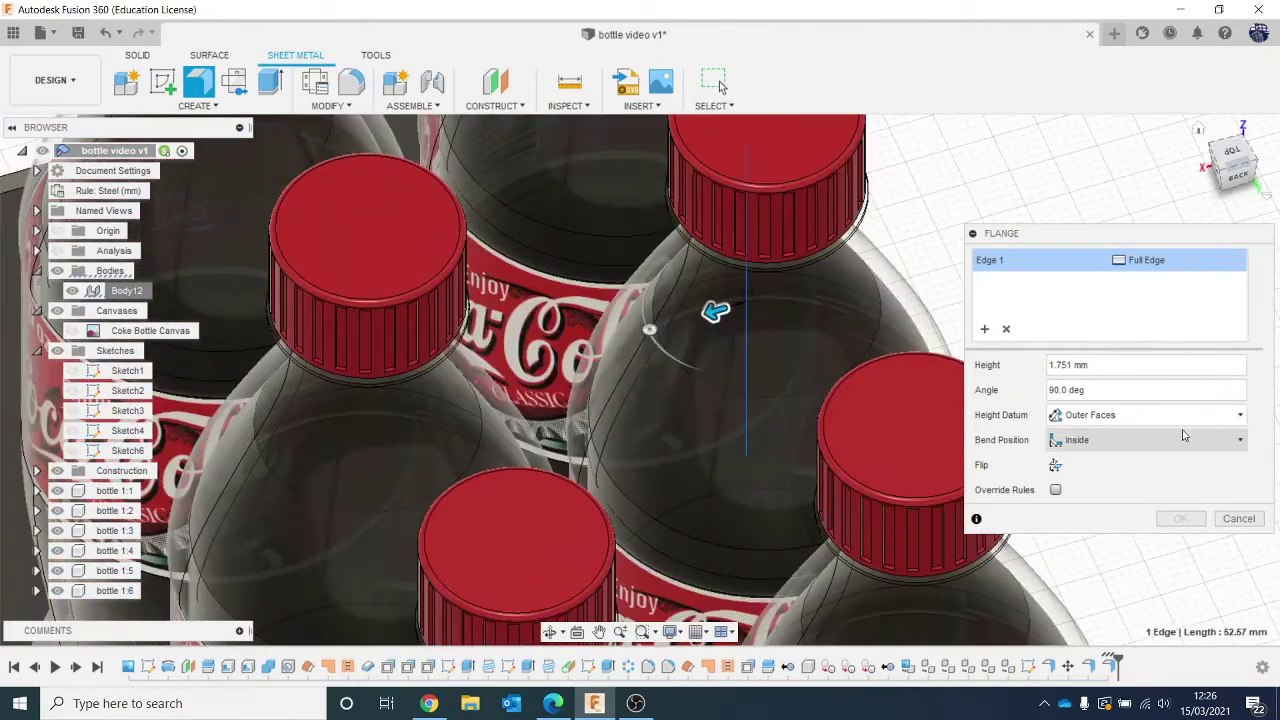
pyautogui.click(1238, 518)
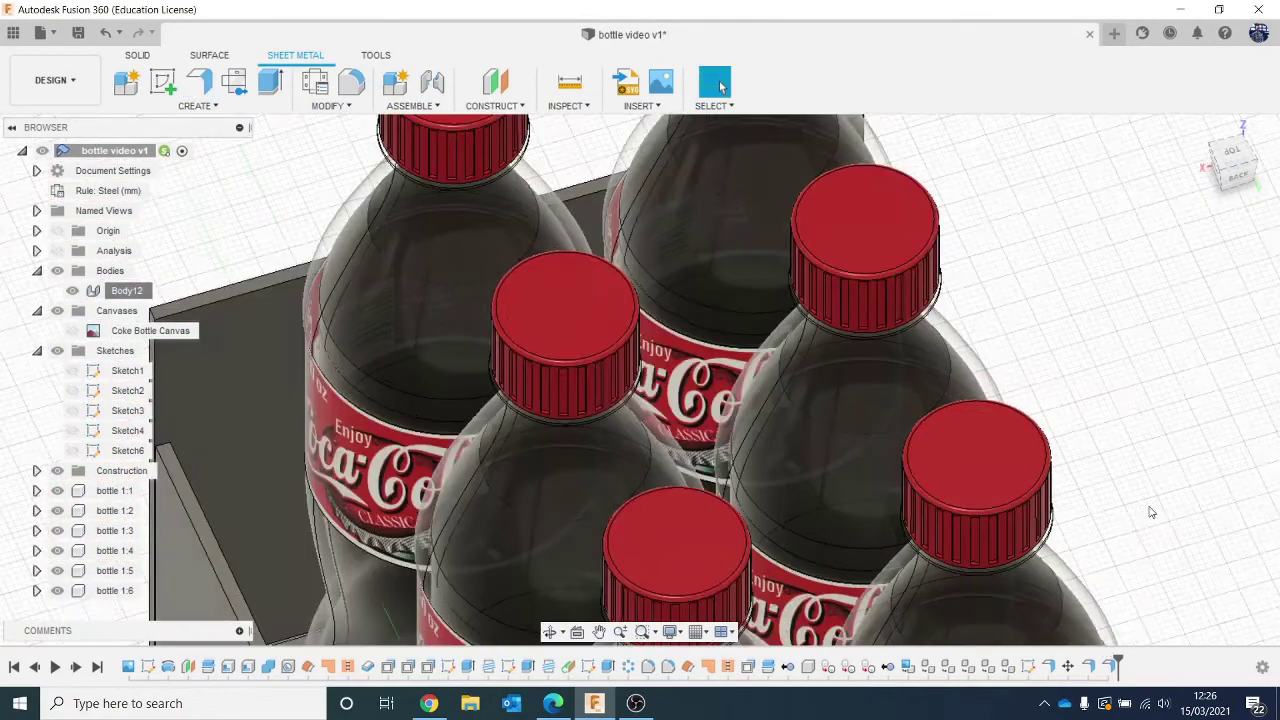
# Examine the corner between the long side wall and the end wall, and review the settings of the long-side flange feature.
pyautogui.scroll(-3, 1147, 510)
pyautogui.moveTo(1059, 420)
pyautogui.mouseDown(button='middle')
pyautogui.moveTo(1014, 334)
pyautogui.moveTo(720, 87)
pyautogui.mouseUp(button='middle')
pyautogui.scroll(-5, 1055, 567)
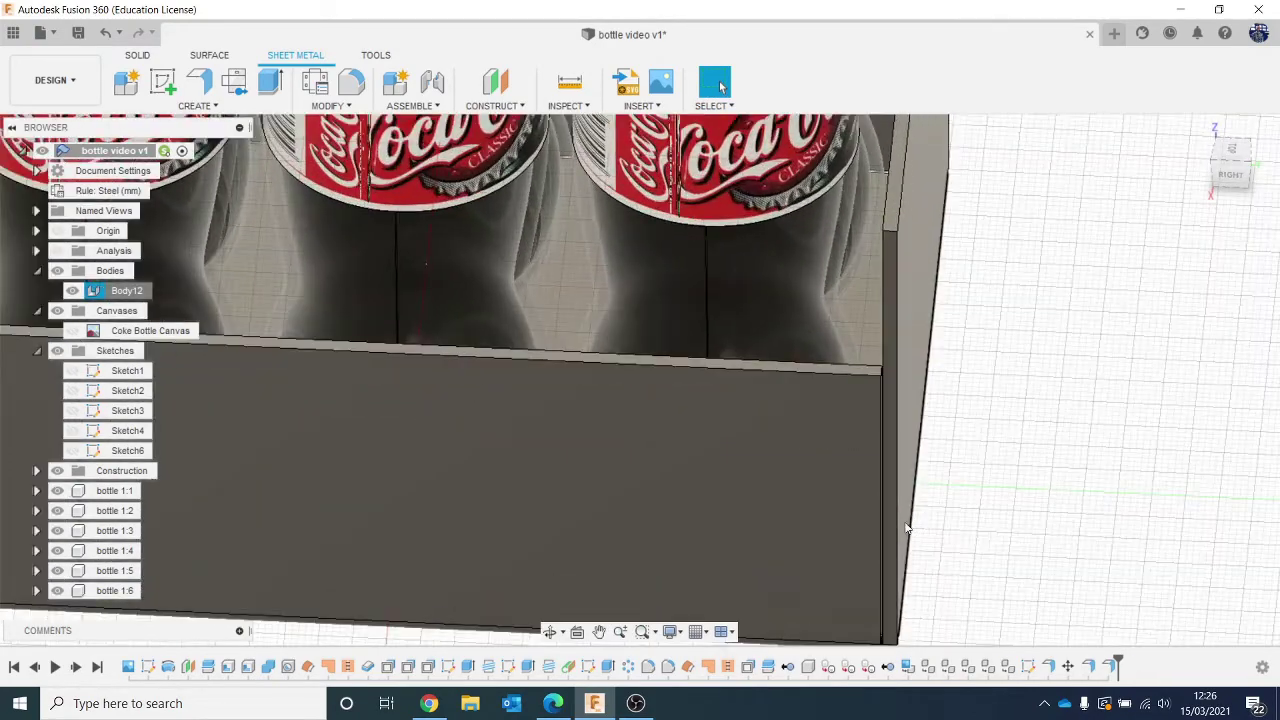
pyautogui.scroll(1, 883, 454)
pyautogui.scroll(-3, 910, 464)
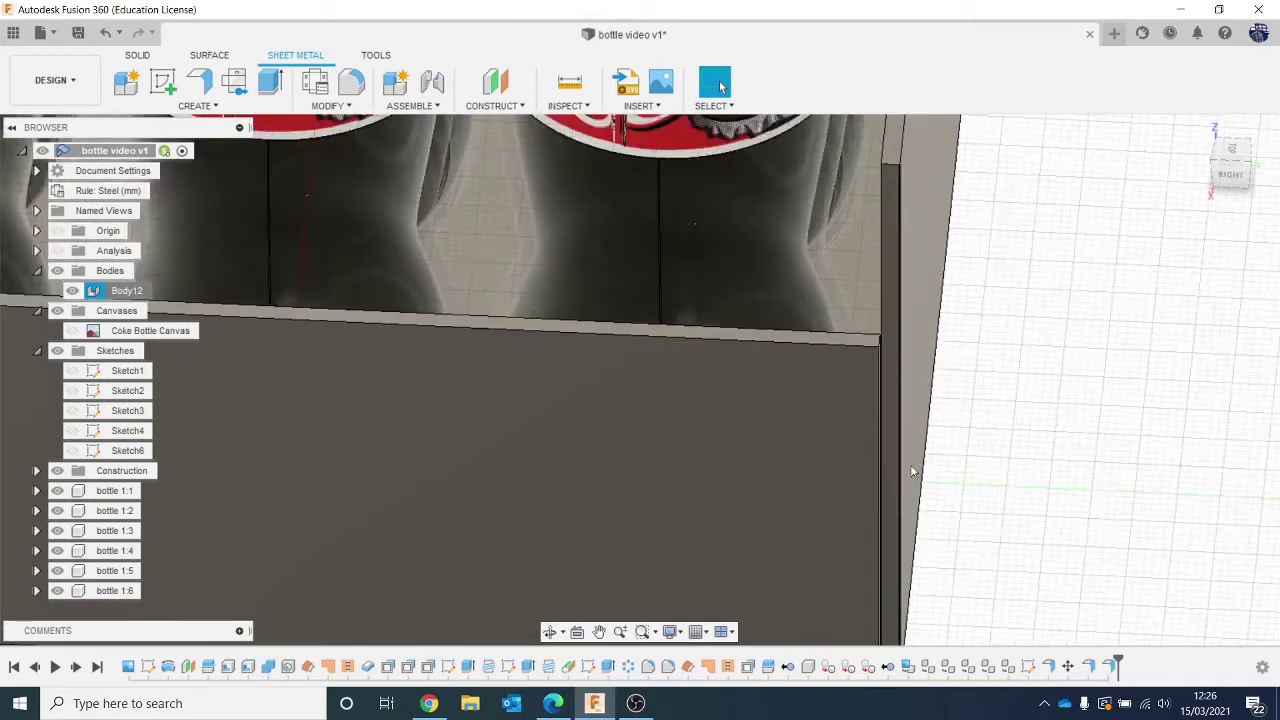
pyautogui.moveTo(923, 478); pyautogui.dragTo(927, 455, button='middle')
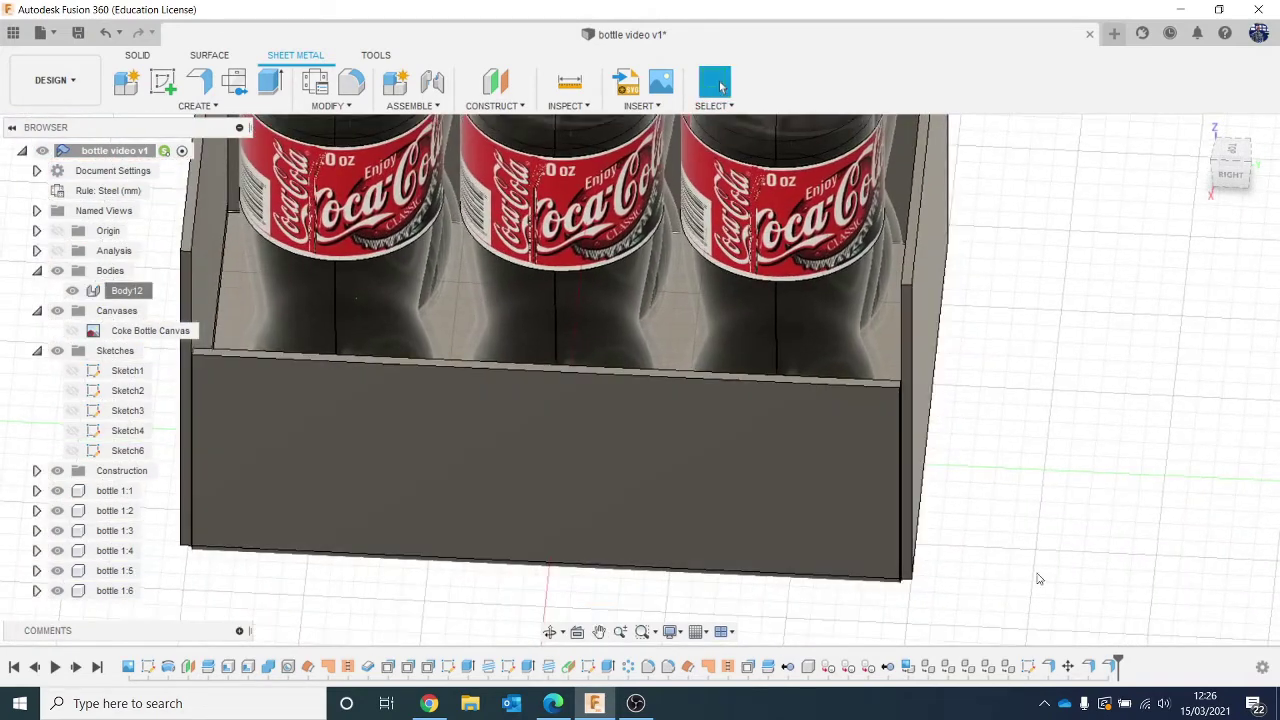
pyautogui.rightClick(1114, 674)
pyautogui.click(1156, 524)
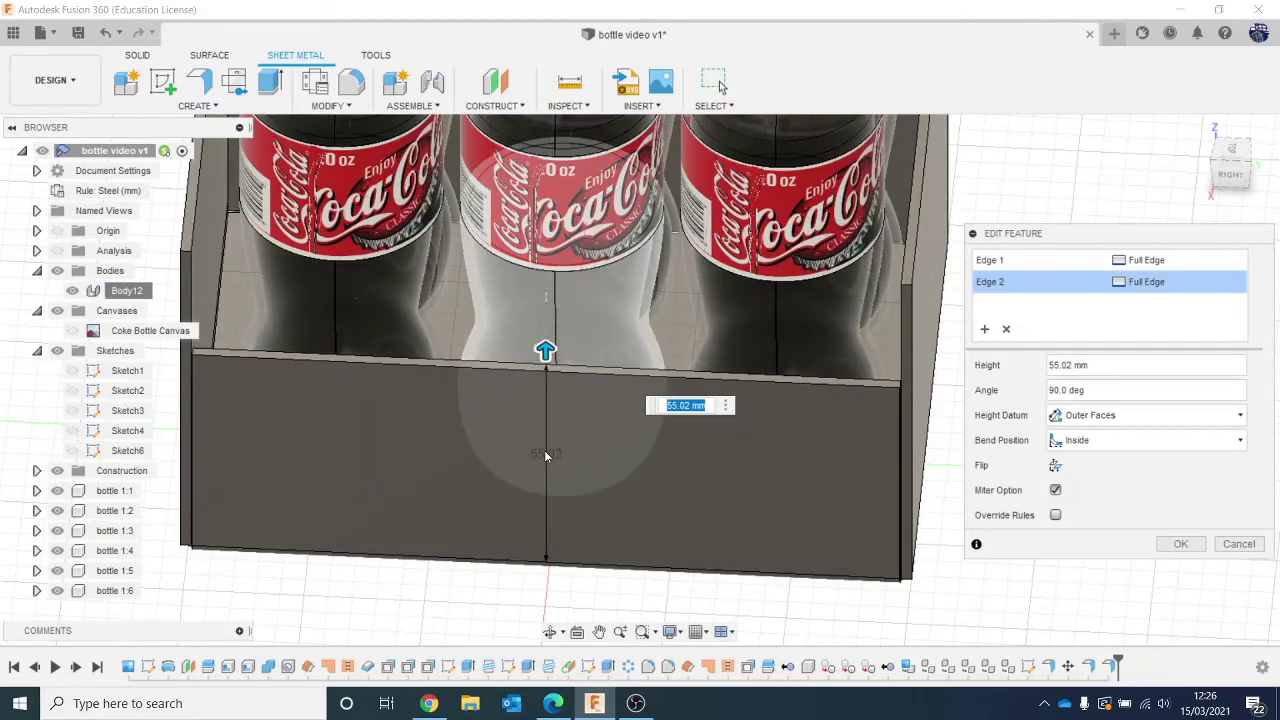
pyautogui.scroll(2, 760, 405)
pyautogui.scroll(-3, 769, 398)
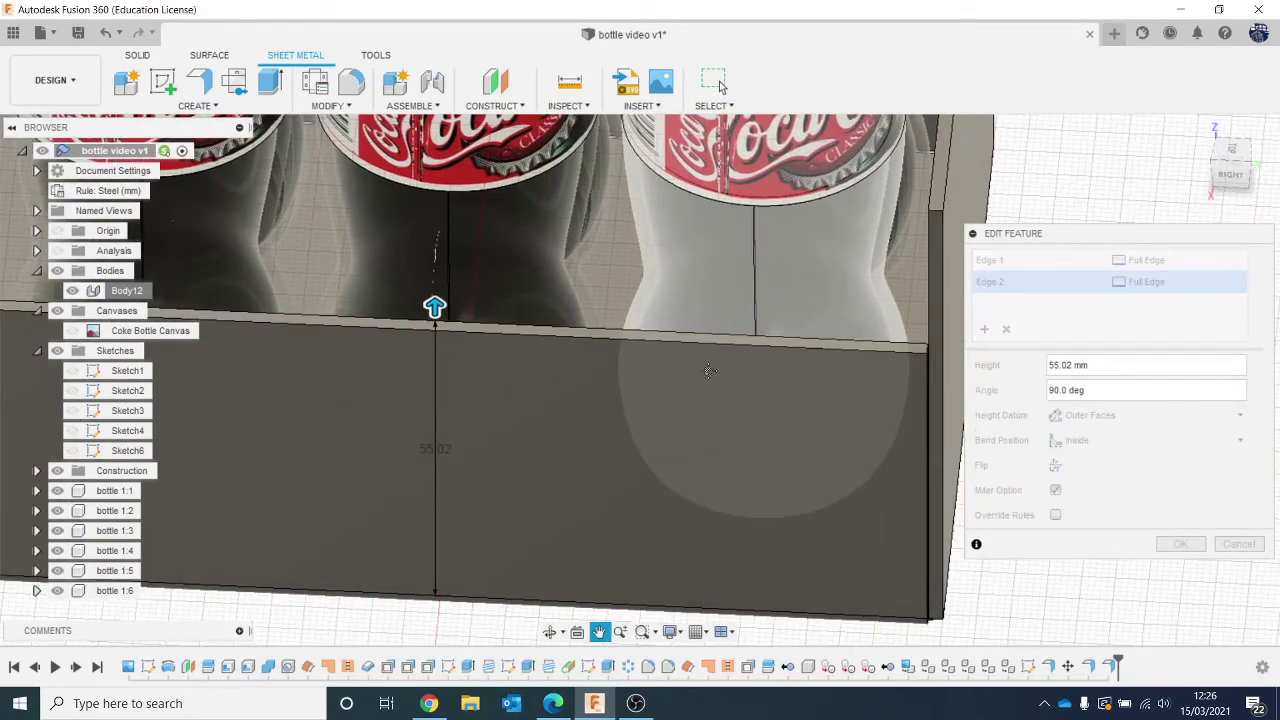
pyautogui.scroll(3, 674, 374)
pyautogui.click(1178, 546)
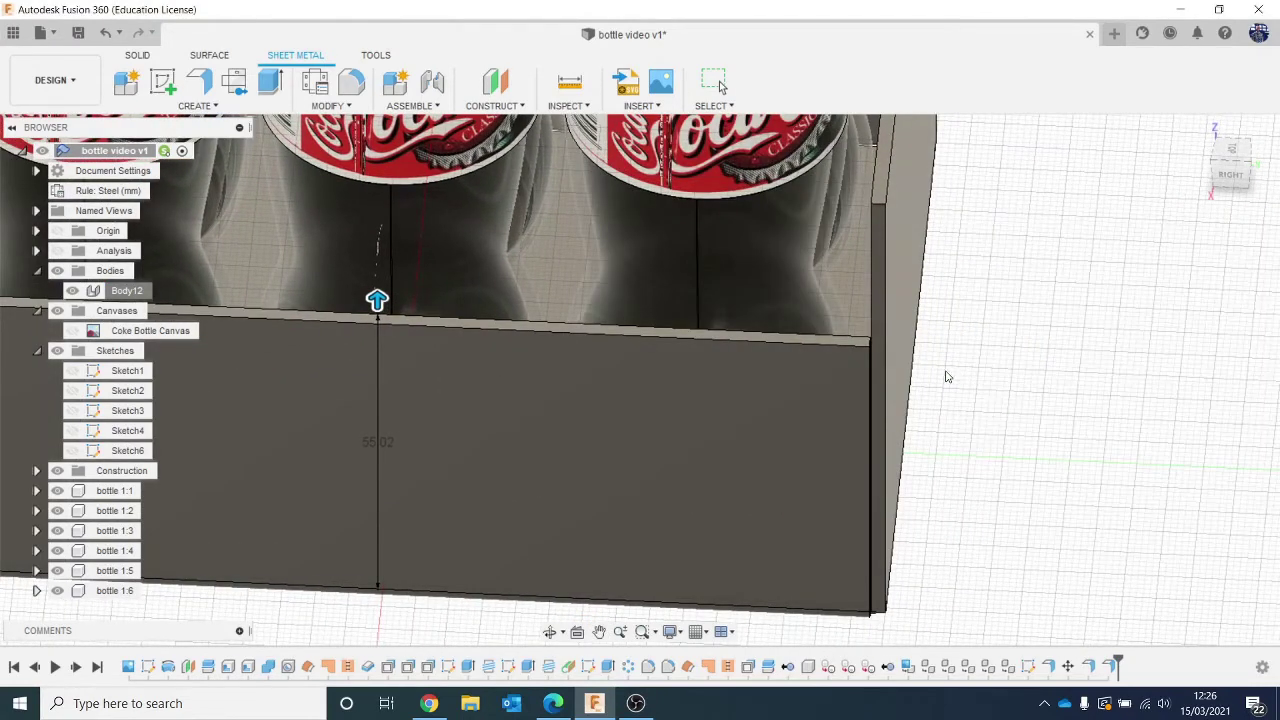
pyautogui.moveTo(1251, 170); pyautogui.dragTo(1232, 190)
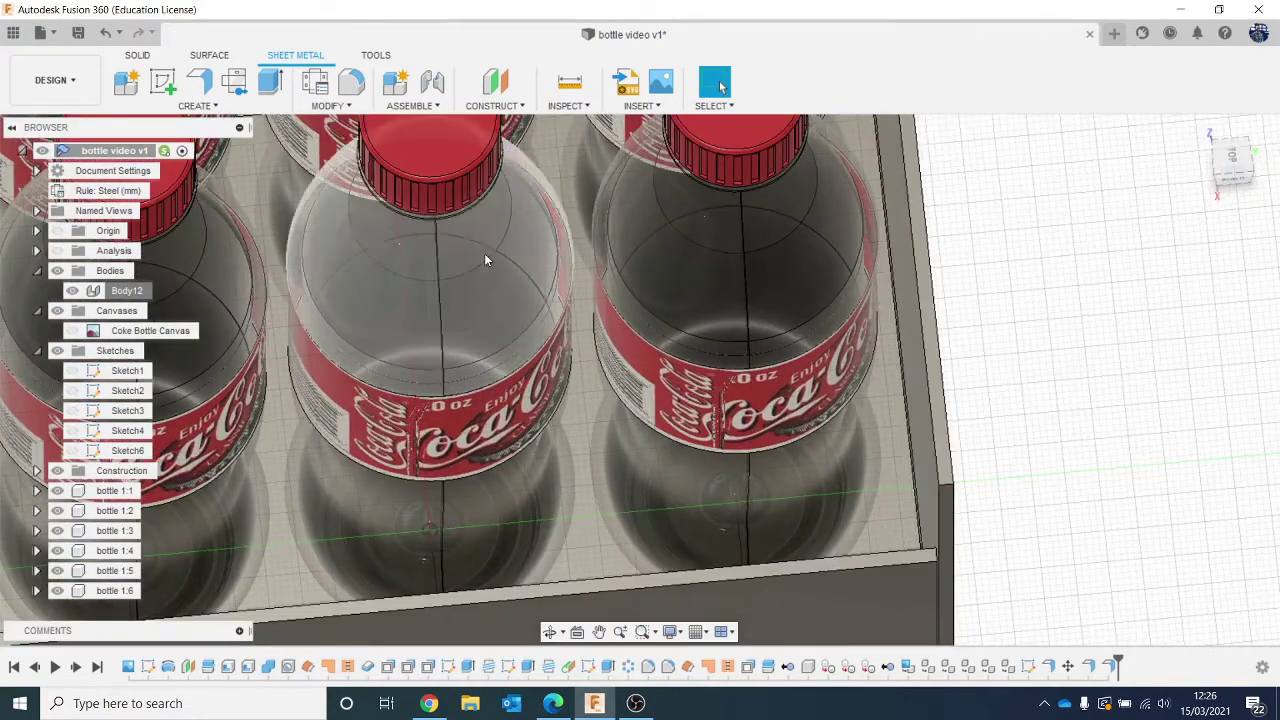
# Start a flange about 21.8 mm high on the vertical end edge of one long side wall, folding in along the end wall.
pyautogui.click(206, 92)
pyautogui.scroll(5, 934, 558)
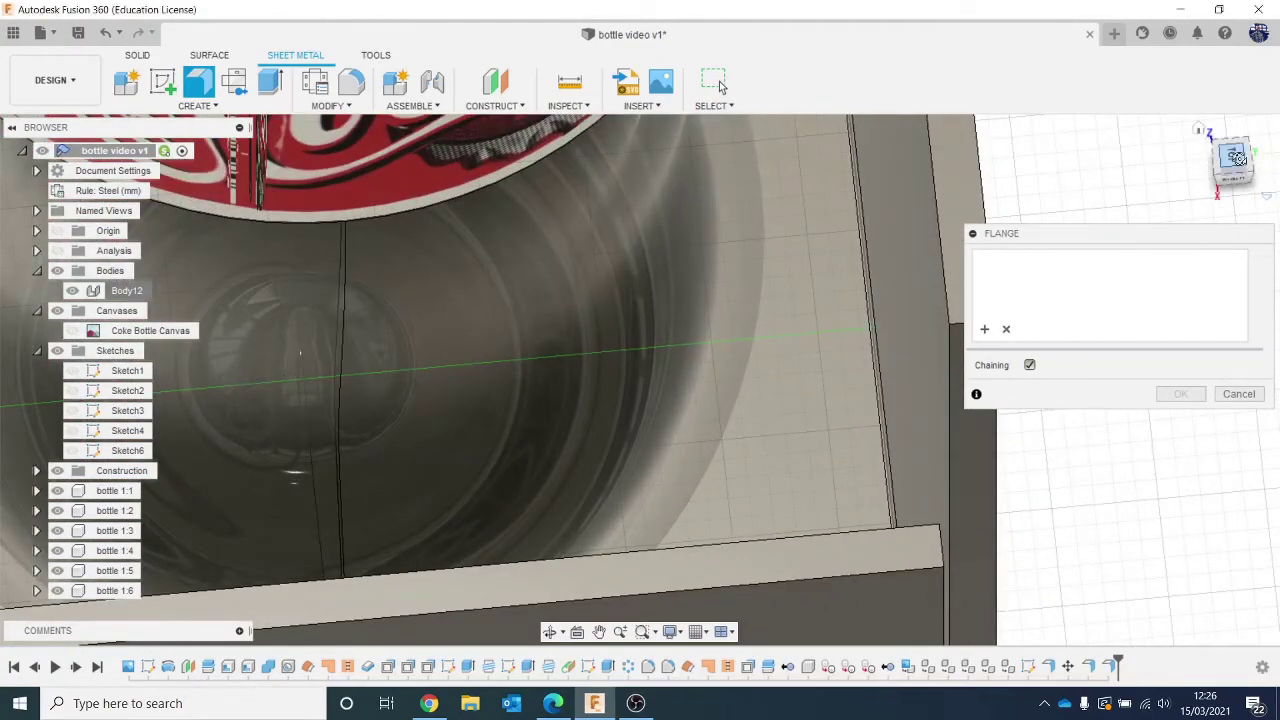
pyautogui.moveTo(1237, 158); pyautogui.dragTo(1168, 140)
pyautogui.scroll(-4, 432, 303)
pyautogui.moveTo(456, 309); pyautogui.dragTo(640, 517, button='middle')
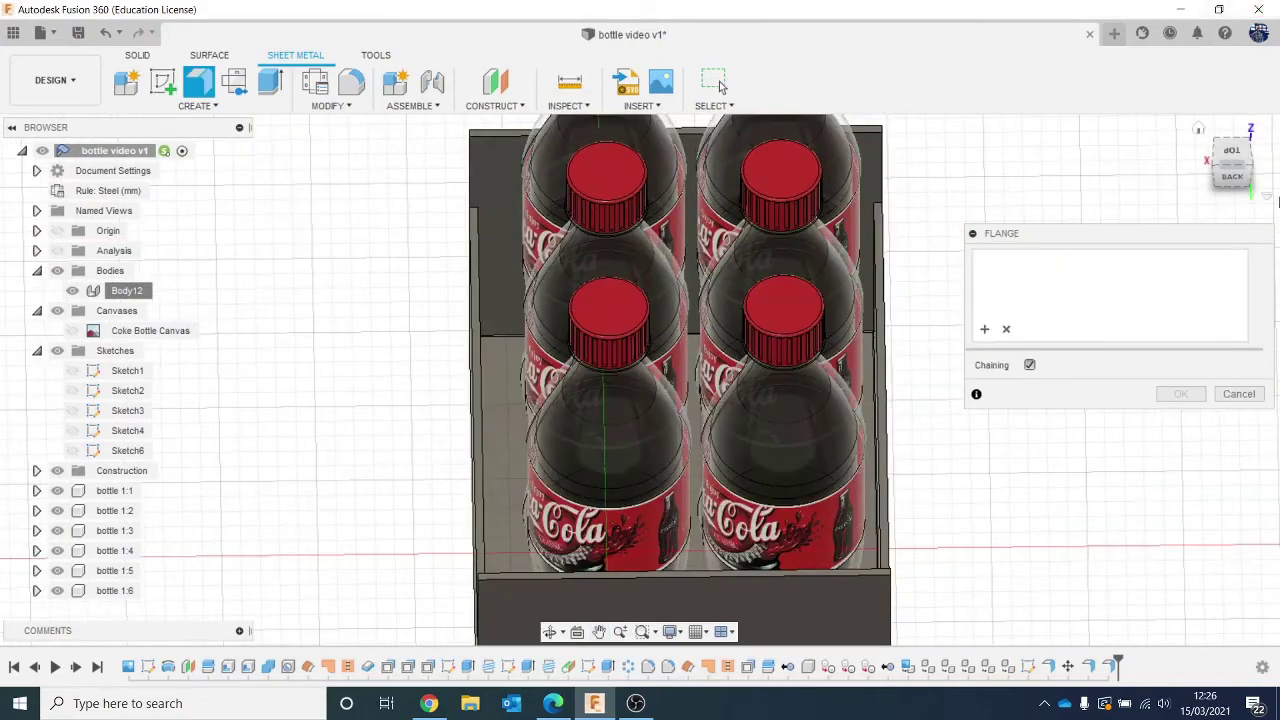
pyautogui.moveTo(1232, 181)
pyautogui.mouseDown()
pyautogui.moveTo(1266, 160)
pyautogui.moveTo(1240, 186)
pyautogui.moveTo(1256, 182)
pyautogui.mouseUp()
pyautogui.scroll(4, 396, 280)
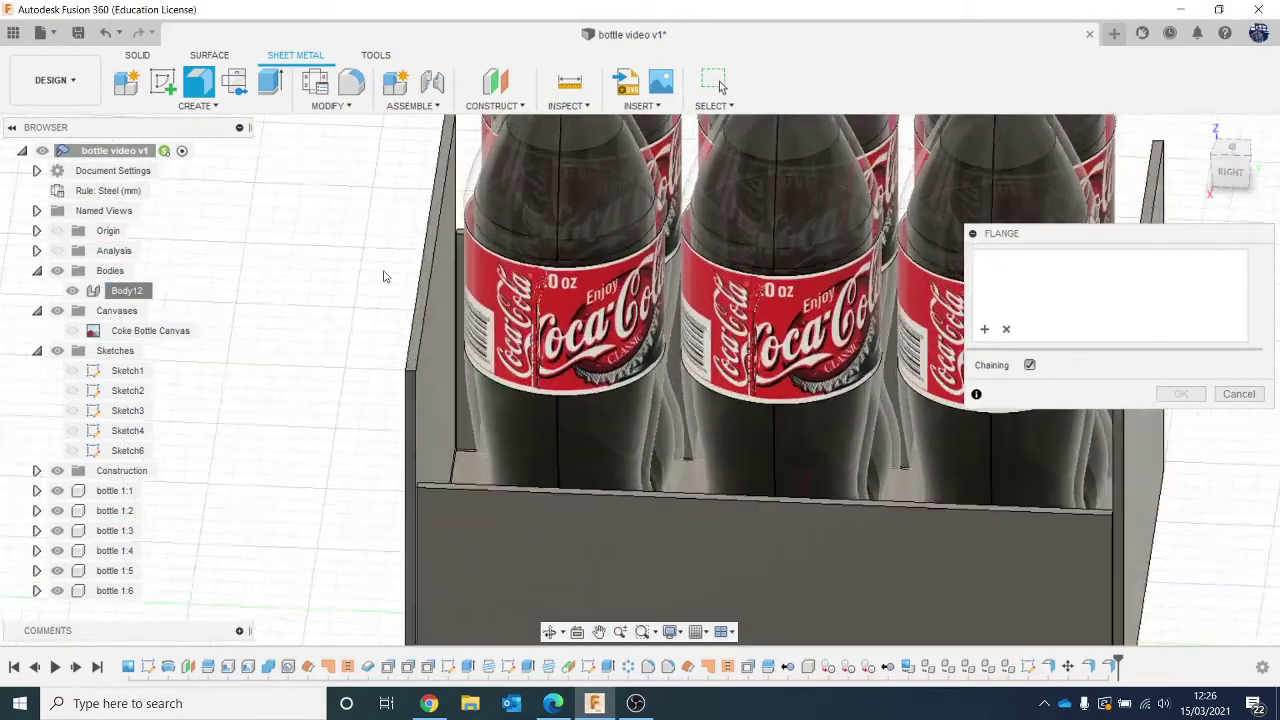
pyautogui.scroll(4, 413, 289)
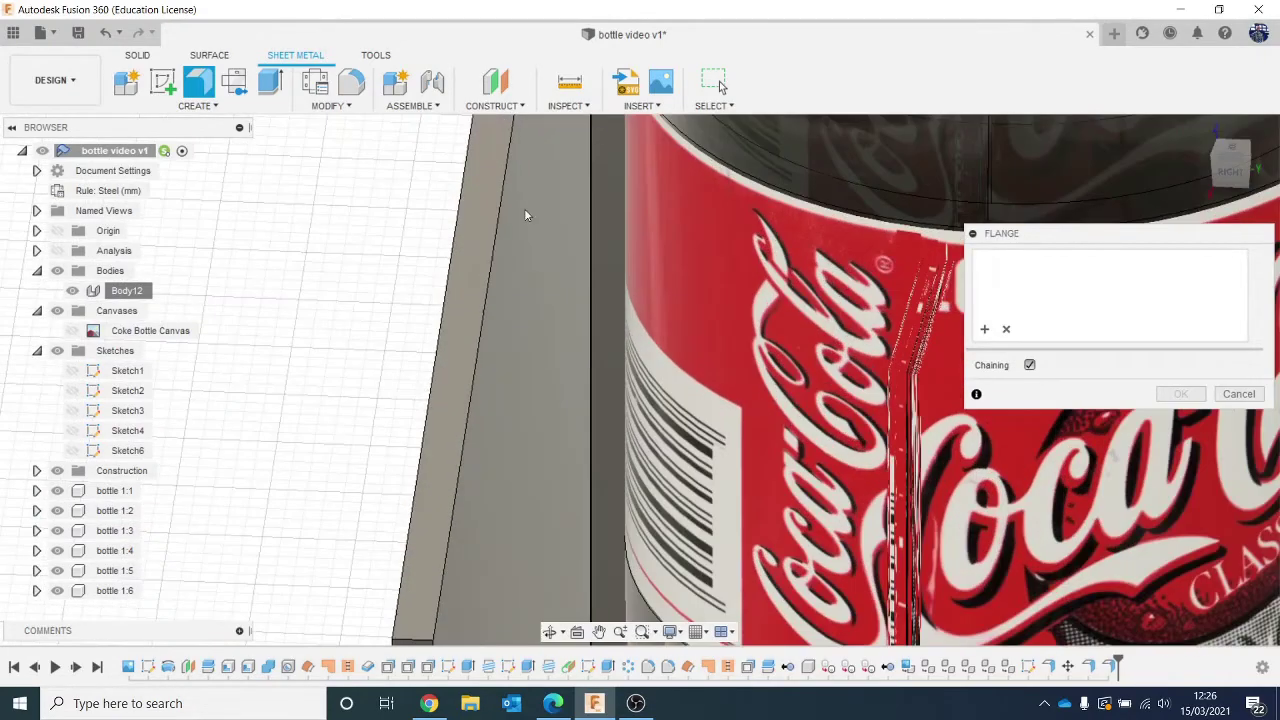
pyautogui.click(597, 145)
pyautogui.scroll(-3, 590, 200)
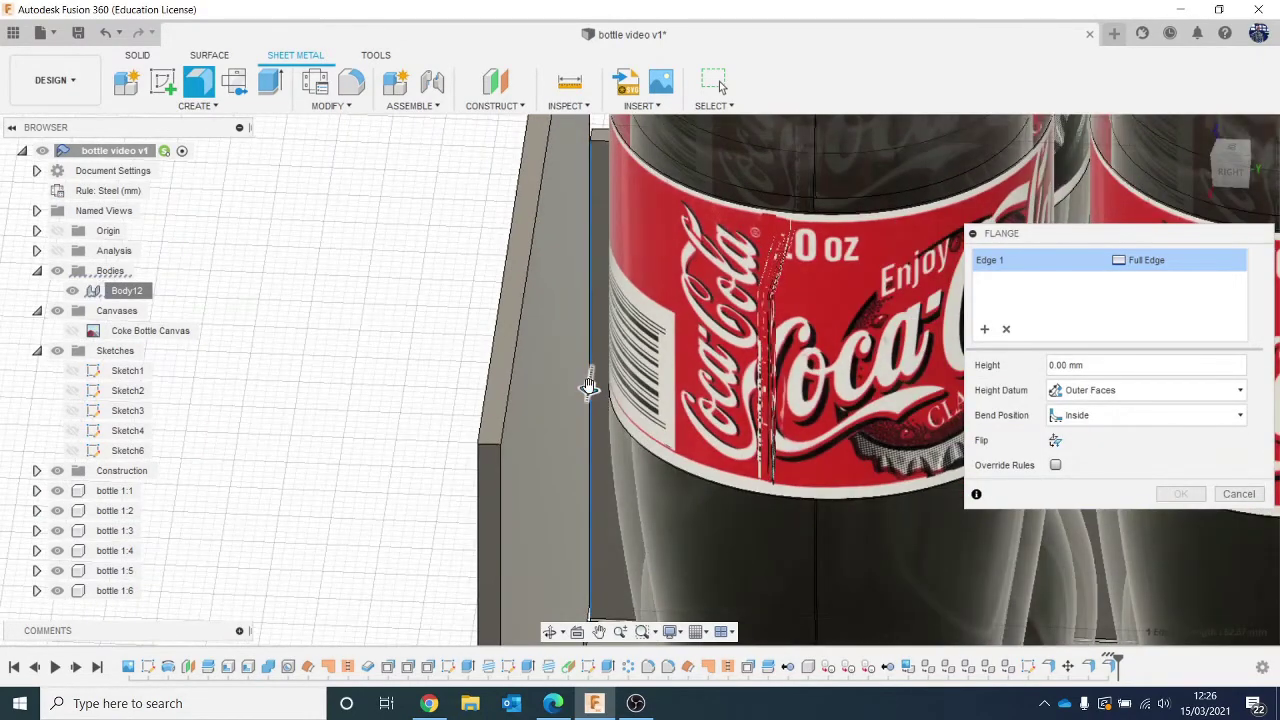
pyautogui.moveTo(589, 388); pyautogui.dragTo(571, 514)
pyautogui.scroll(-3, 580, 455)
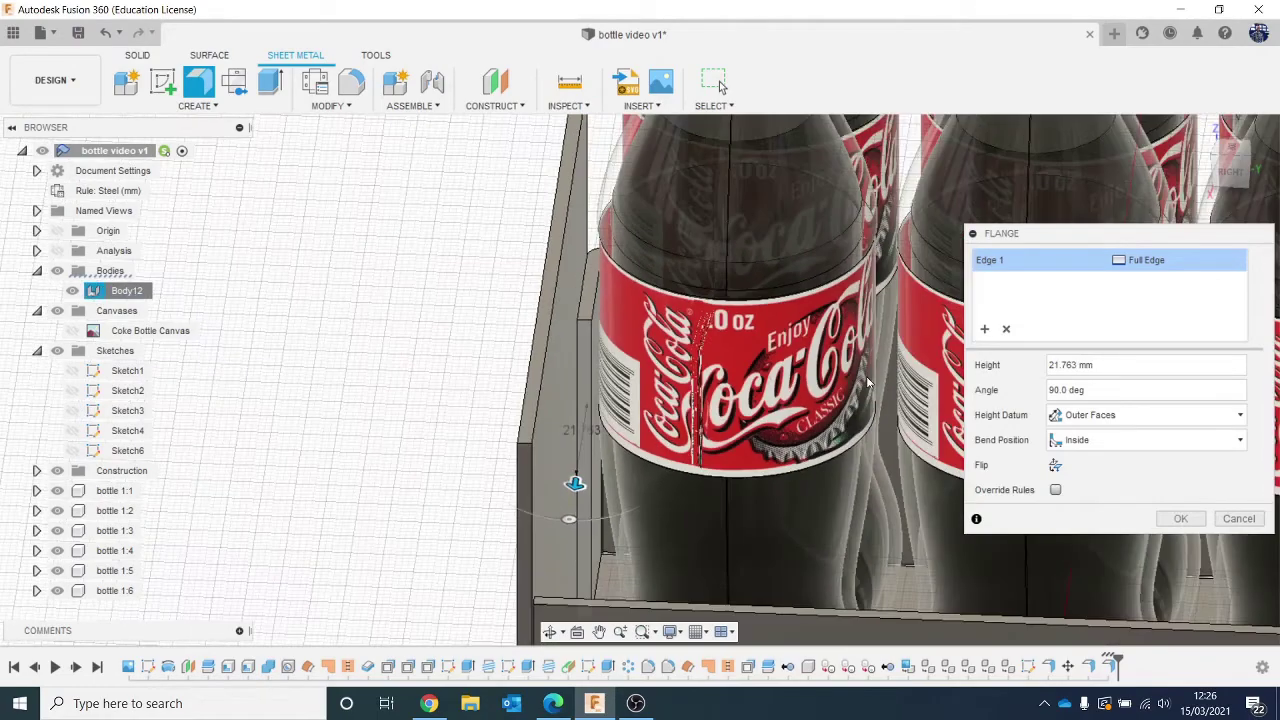
# Add the vertical edge of the opposite long side wall at the same end of the carrier to the flange selection.
pyautogui.moveTo(1243, 168); pyautogui.dragTo(1238, 200)
pyautogui.moveTo(556, 516); pyautogui.dragTo(558, 519, button='middle')
pyautogui.scroll(6, 558, 518)
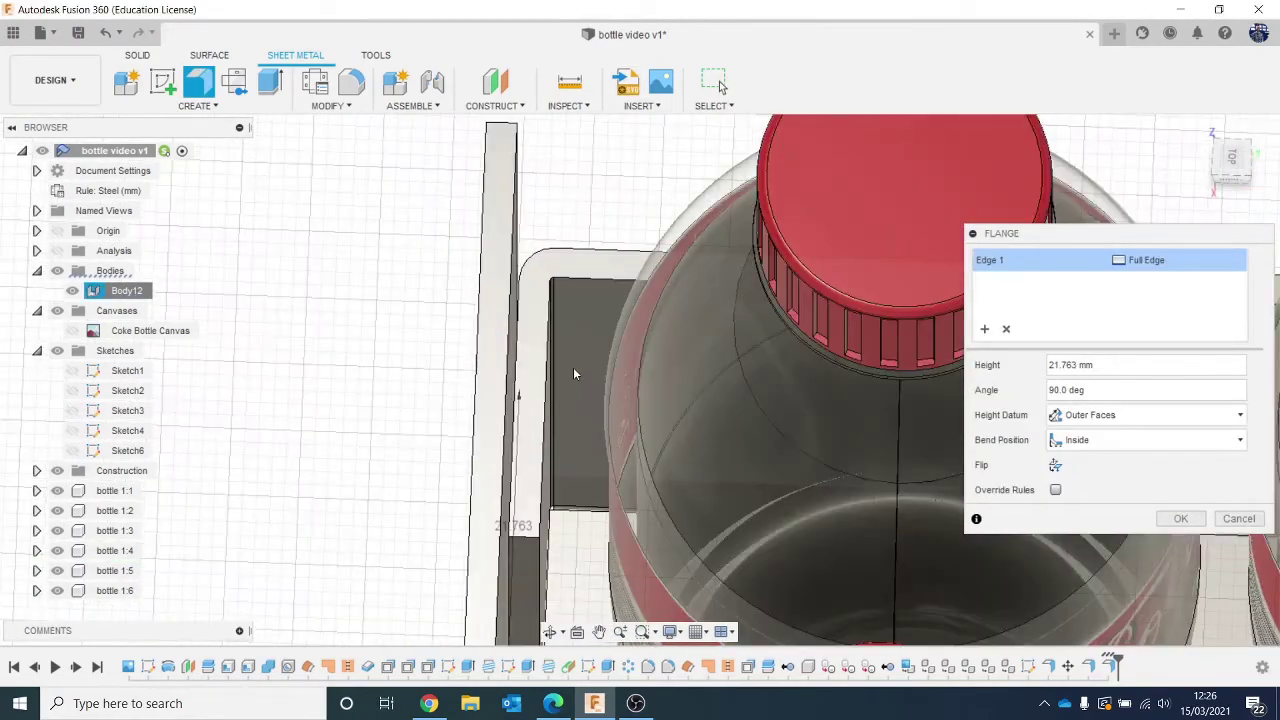
pyautogui.moveTo(1214, 166)
pyautogui.mouseDown()
pyautogui.moveTo(1258, 183)
pyautogui.moveTo(1232, 152)
pyautogui.mouseUp()
pyautogui.scroll(-5, 720, 377)
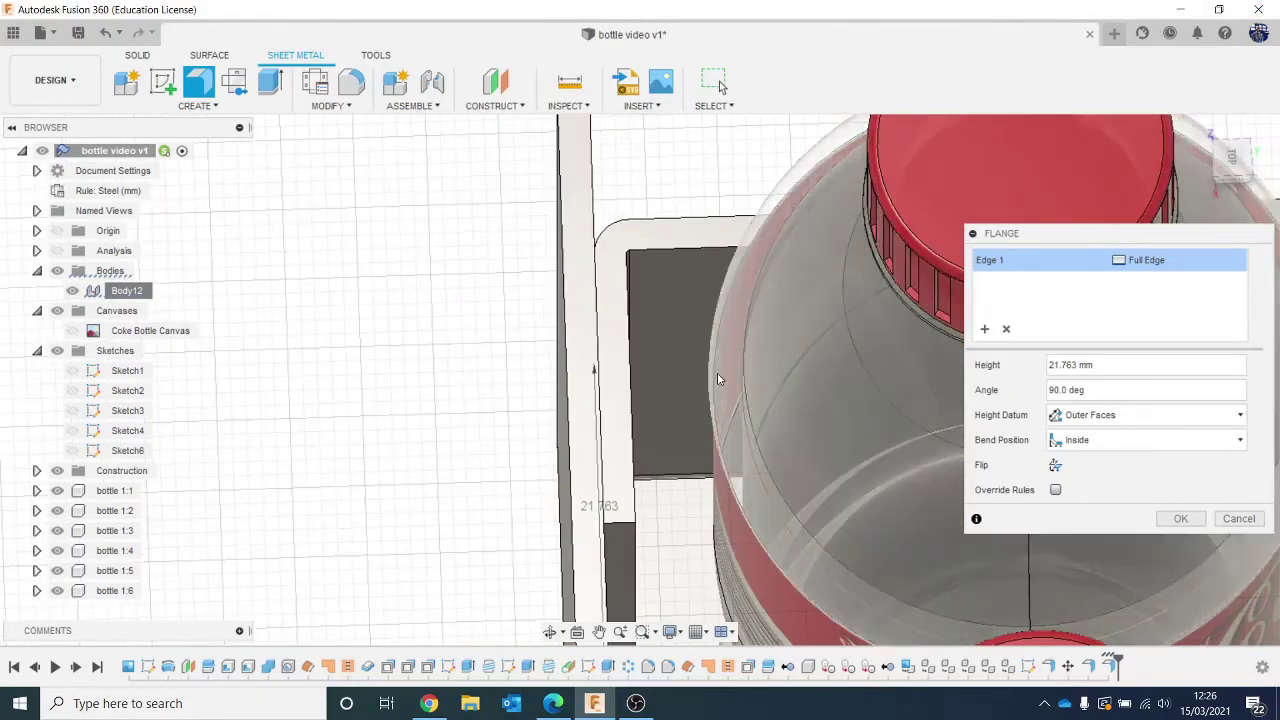
pyautogui.scroll(-3, 754, 371)
pyautogui.moveTo(754, 371); pyautogui.dragTo(480, 260, button='middle')
pyautogui.scroll(-2, 480, 260)
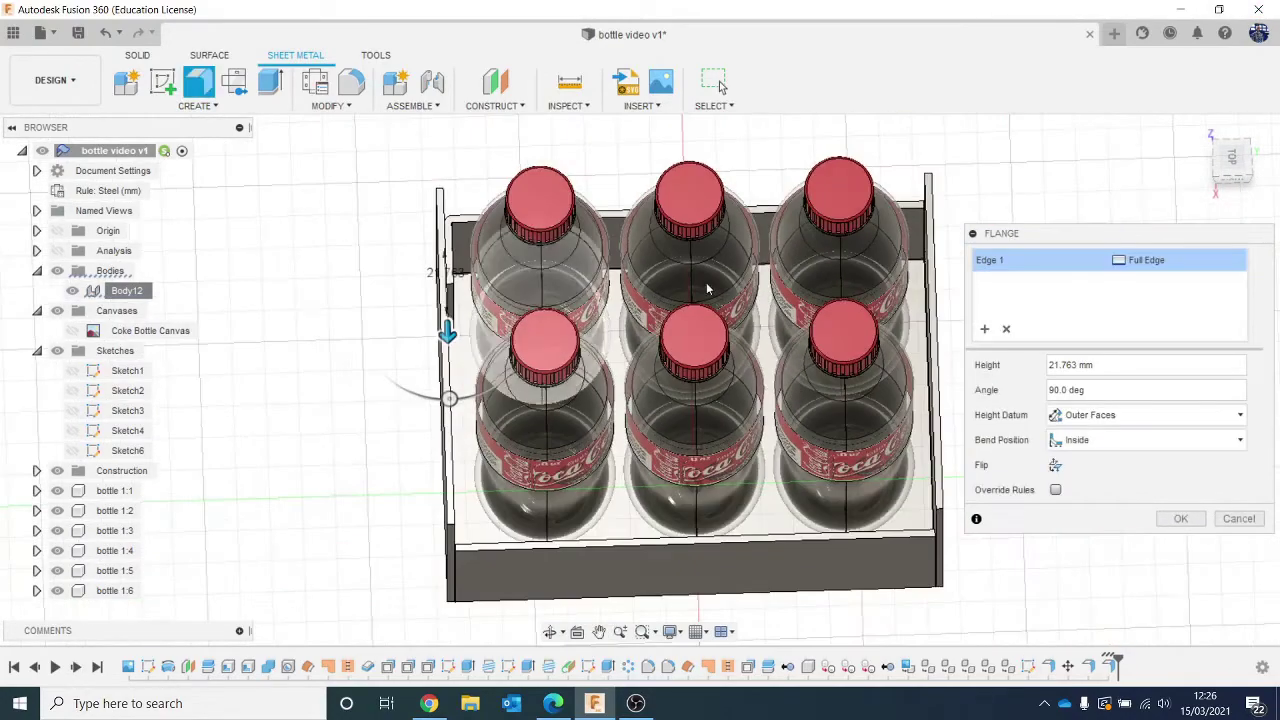
pyautogui.moveTo(1245, 157)
pyautogui.mouseDown()
pyautogui.moveTo(1262, 172)
pyautogui.moveTo(1250, 175)
pyautogui.mouseUp()
pyautogui.keyDown('shift'); pyautogui.moveTo(790, 540); pyautogui.dragTo(834, 507, button='middle'); pyautogui.keyUp('shift')
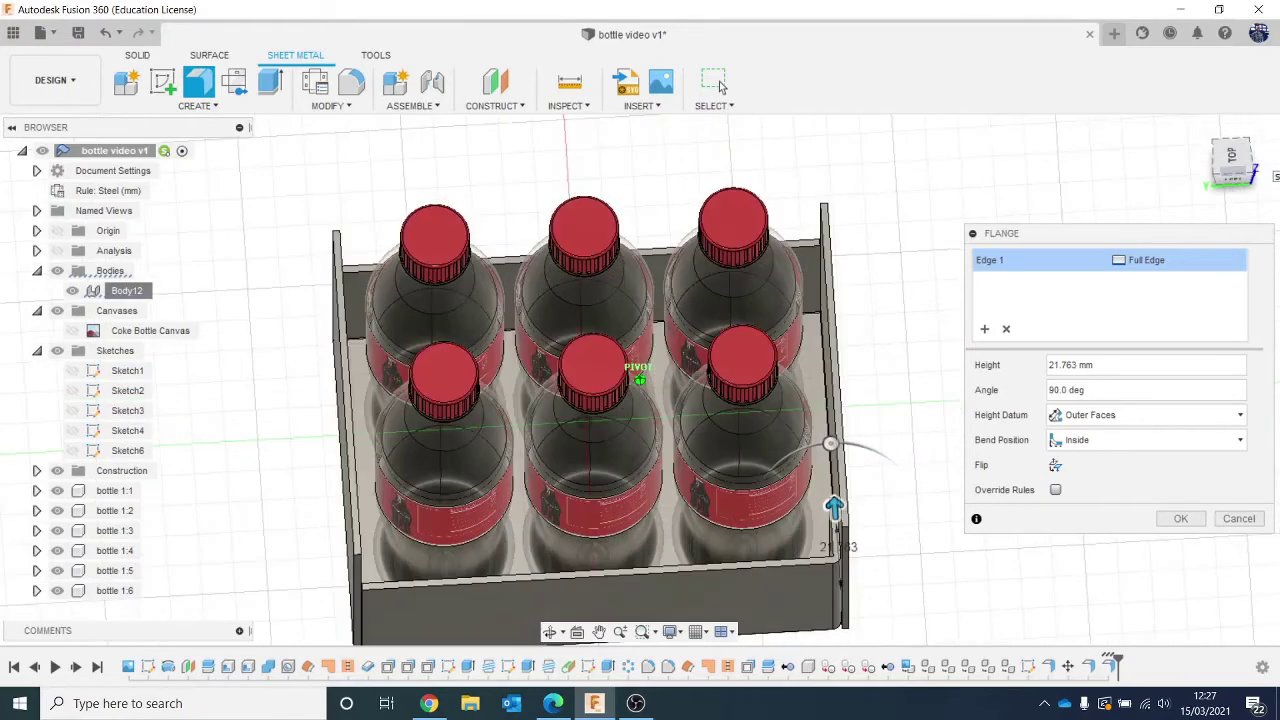
pyautogui.scroll(10, 800, 258)
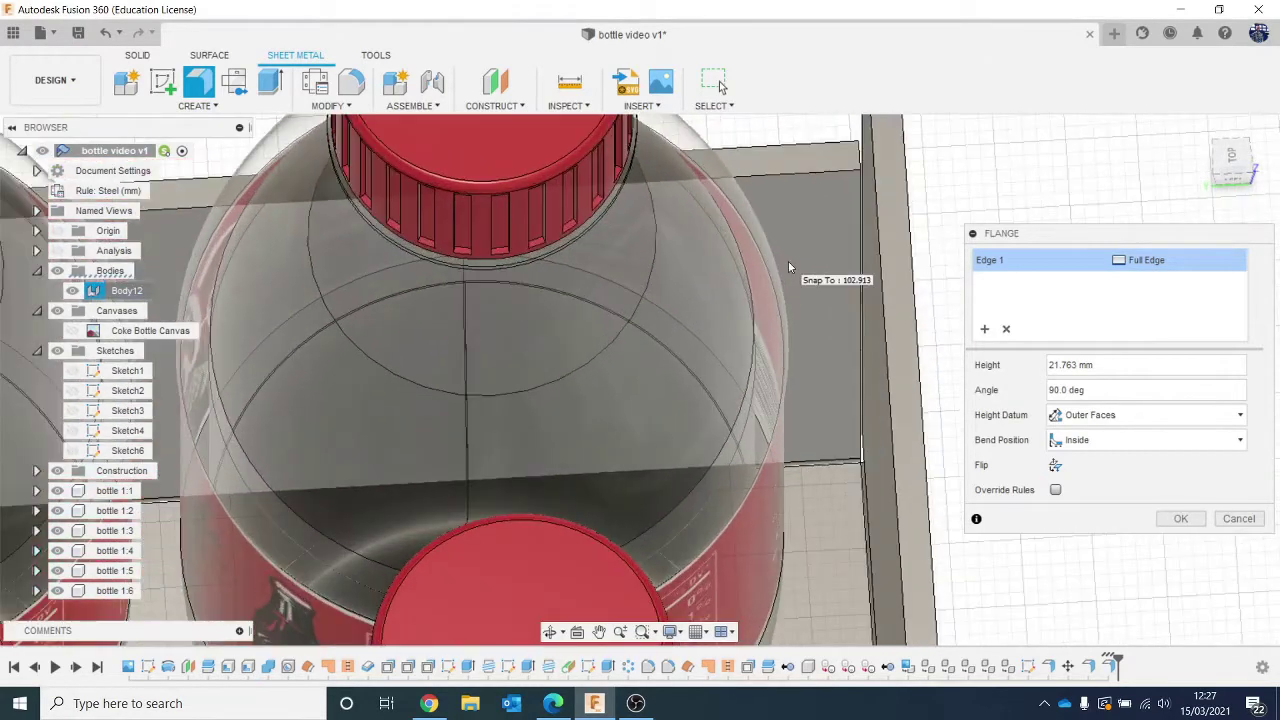
pyautogui.scroll(2, 860, 190)
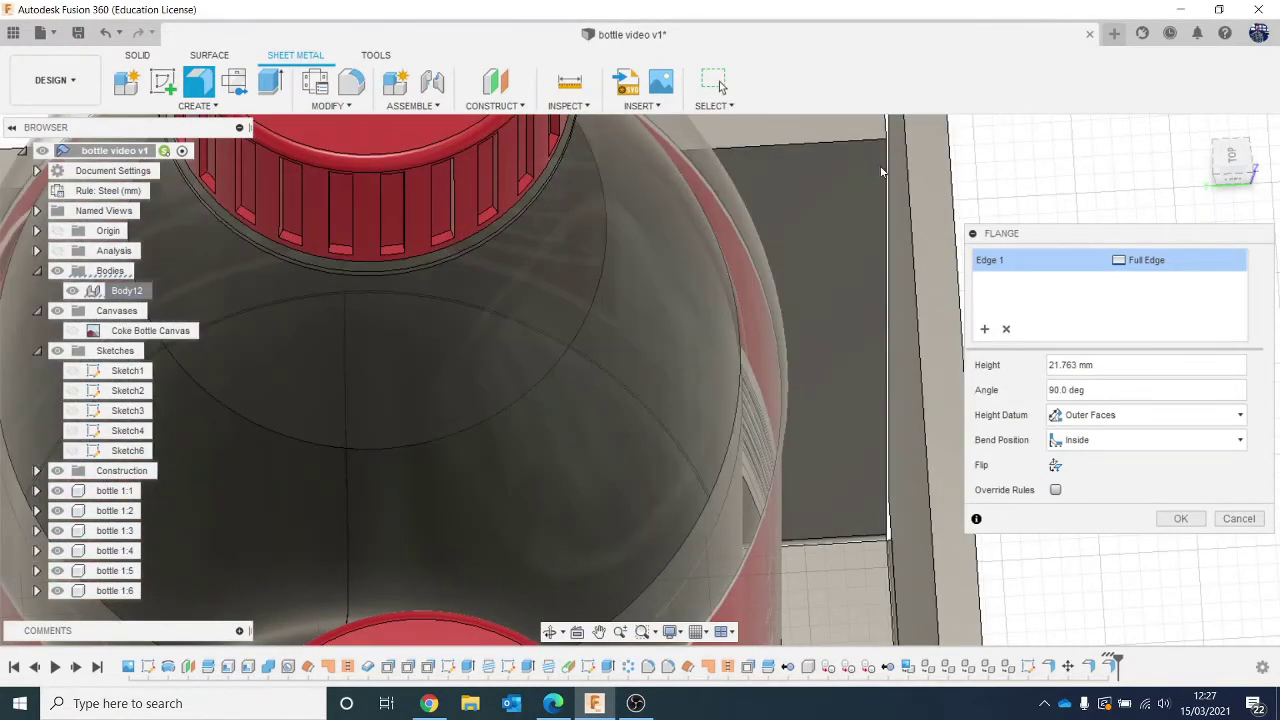
pyautogui.click(883, 164)
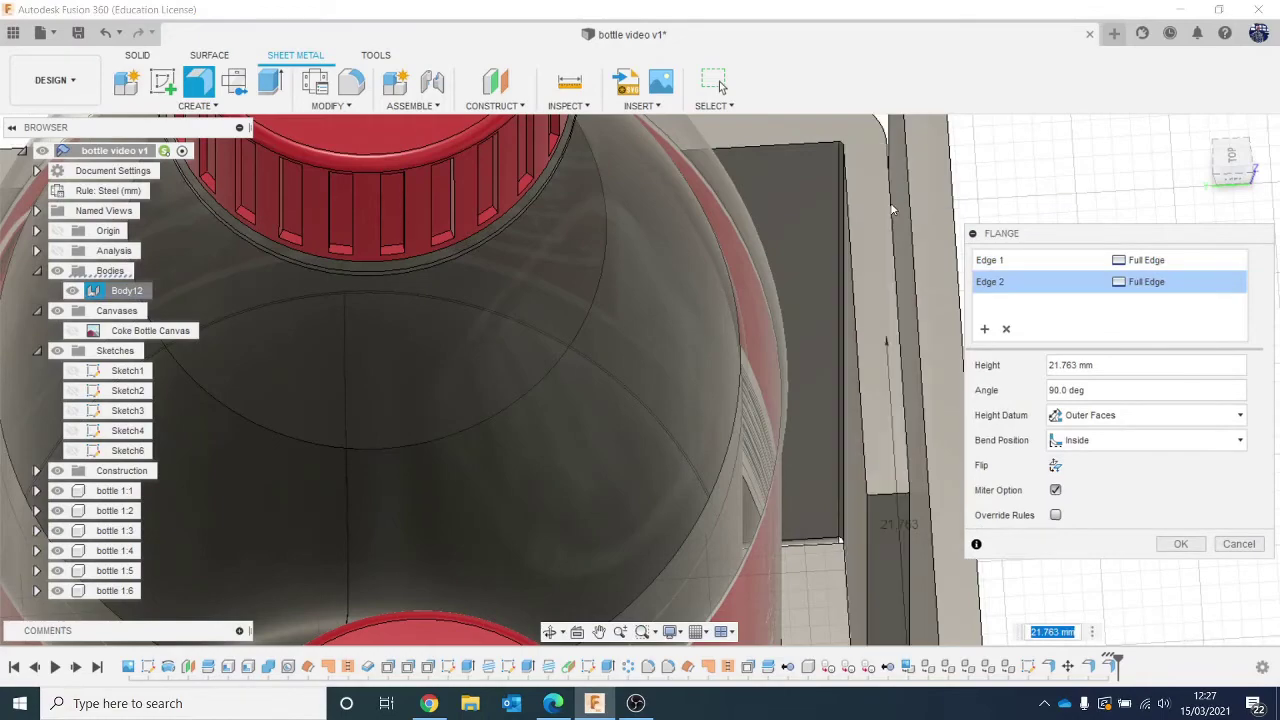
# Add the vertical edge at the other end of that same long side wall as the third flange edge.
pyautogui.scroll(-8, 893, 210)
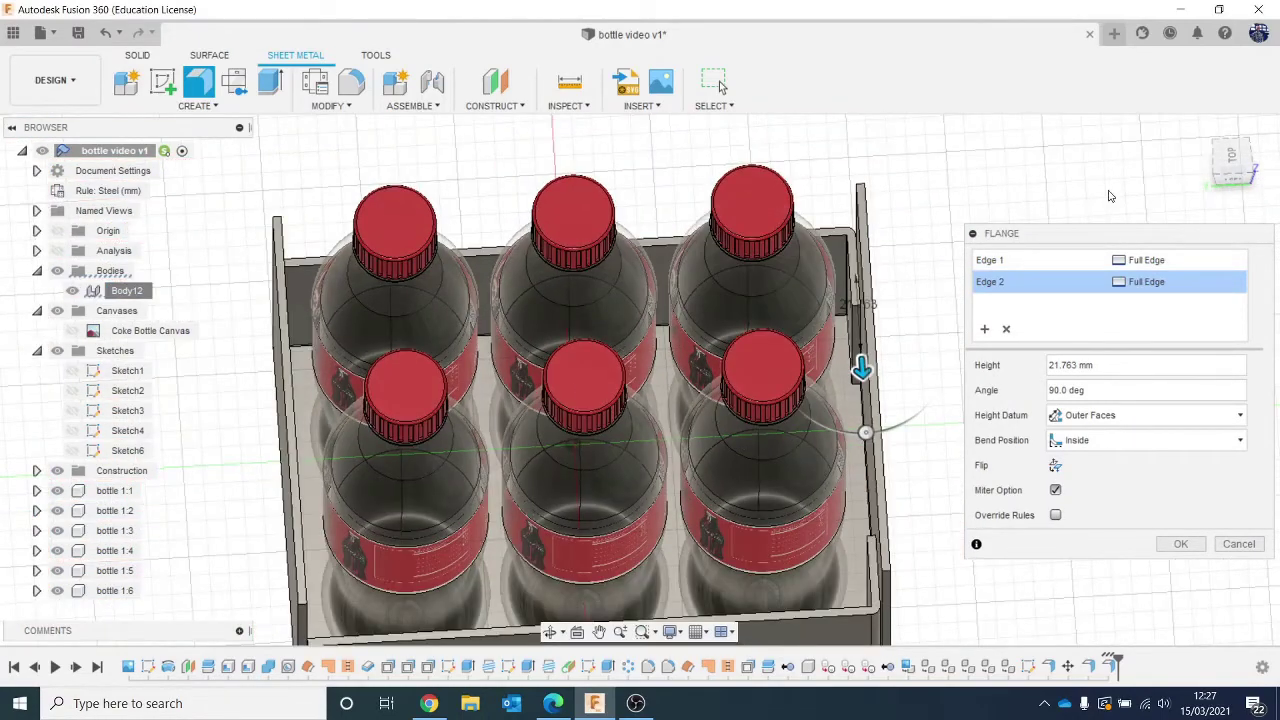
pyautogui.moveTo(1226, 170); pyautogui.dragTo(1207, 166)
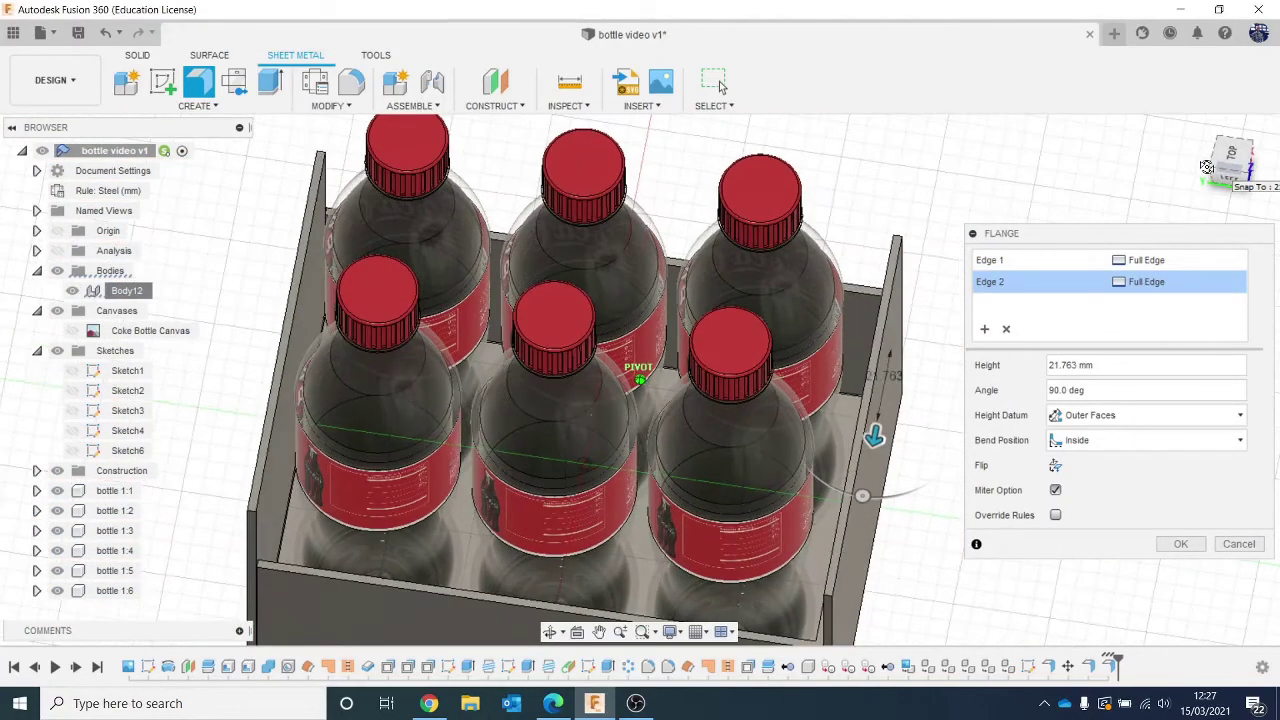
pyautogui.scroll(10, 250, 224)
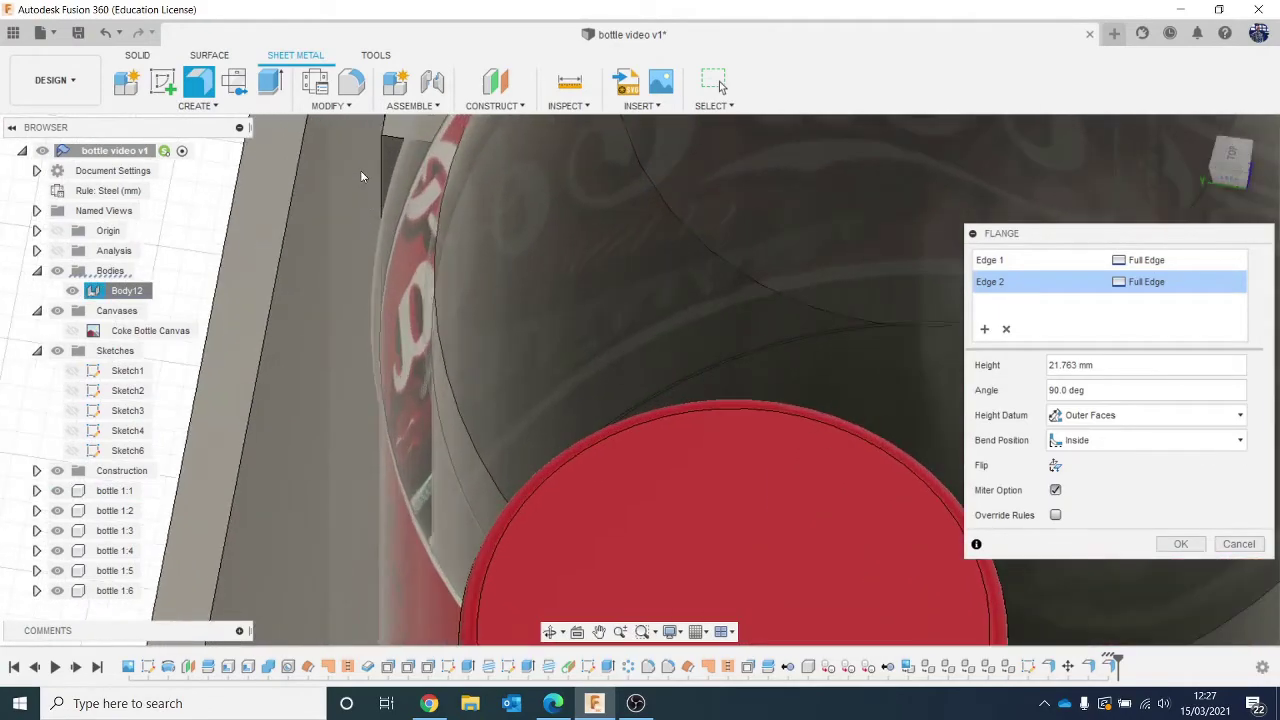
pyautogui.click(386, 168)
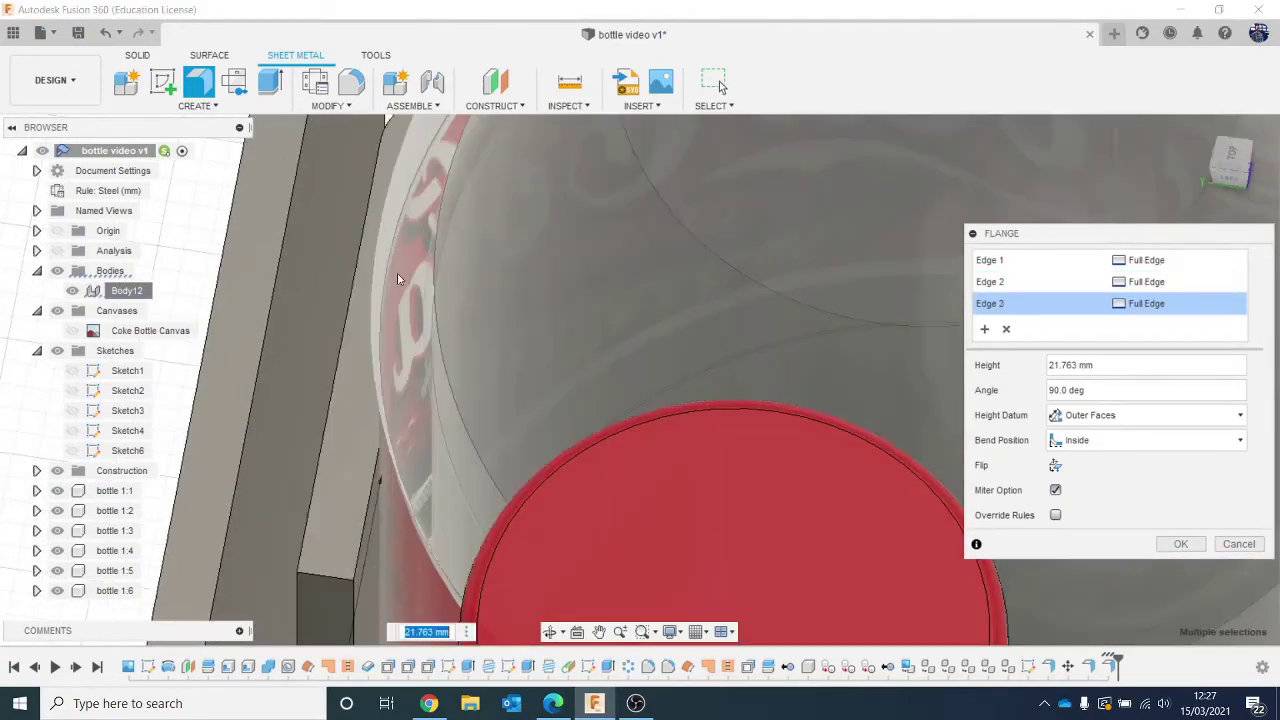
# Add the last free vertical edge of the first long side wall and create the four corner tab flanges.
pyautogui.scroll(-3, 401, 281)
pyautogui.scroll(-6, 401, 276)
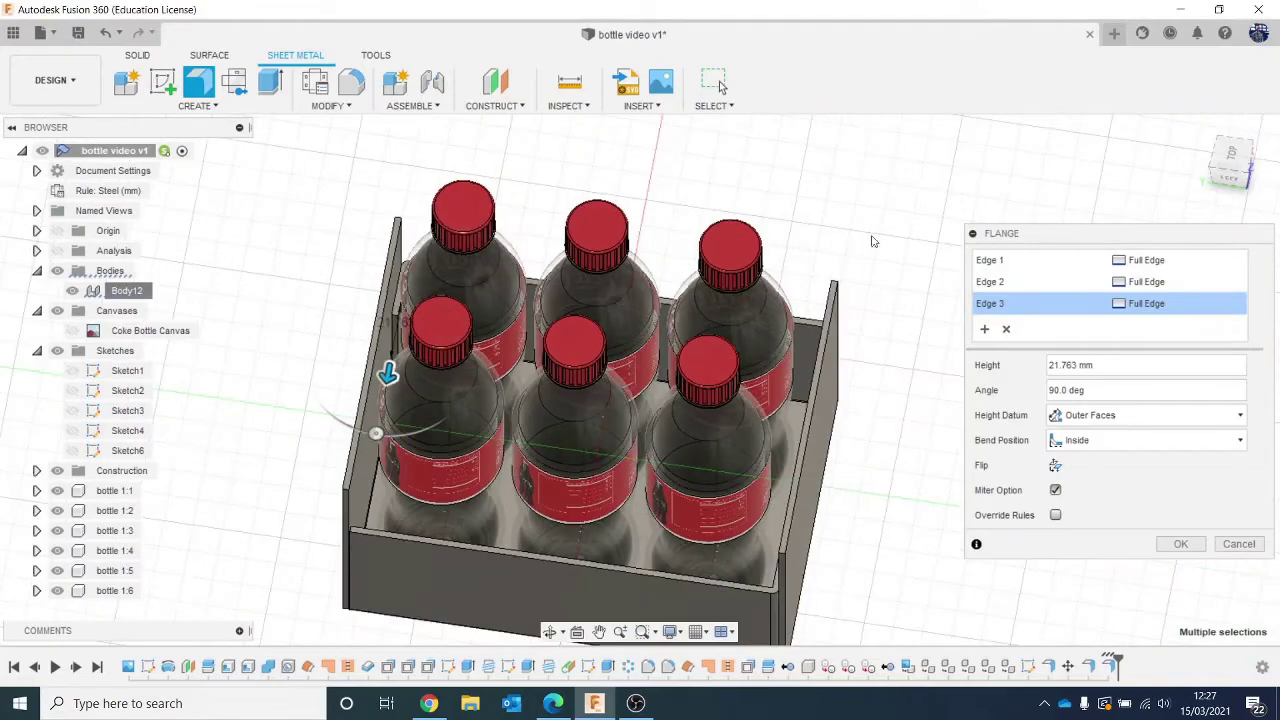
pyautogui.moveTo(375, 432)
pyautogui.keyDown('shift'); pyautogui.mouseDown(button='middle')
pyautogui.moveTo(560, 350)
pyautogui.moveTo(740, 300)
pyautogui.moveTo(905, 285)
pyautogui.mouseUp(button='middle'); pyautogui.keyUp('shift')
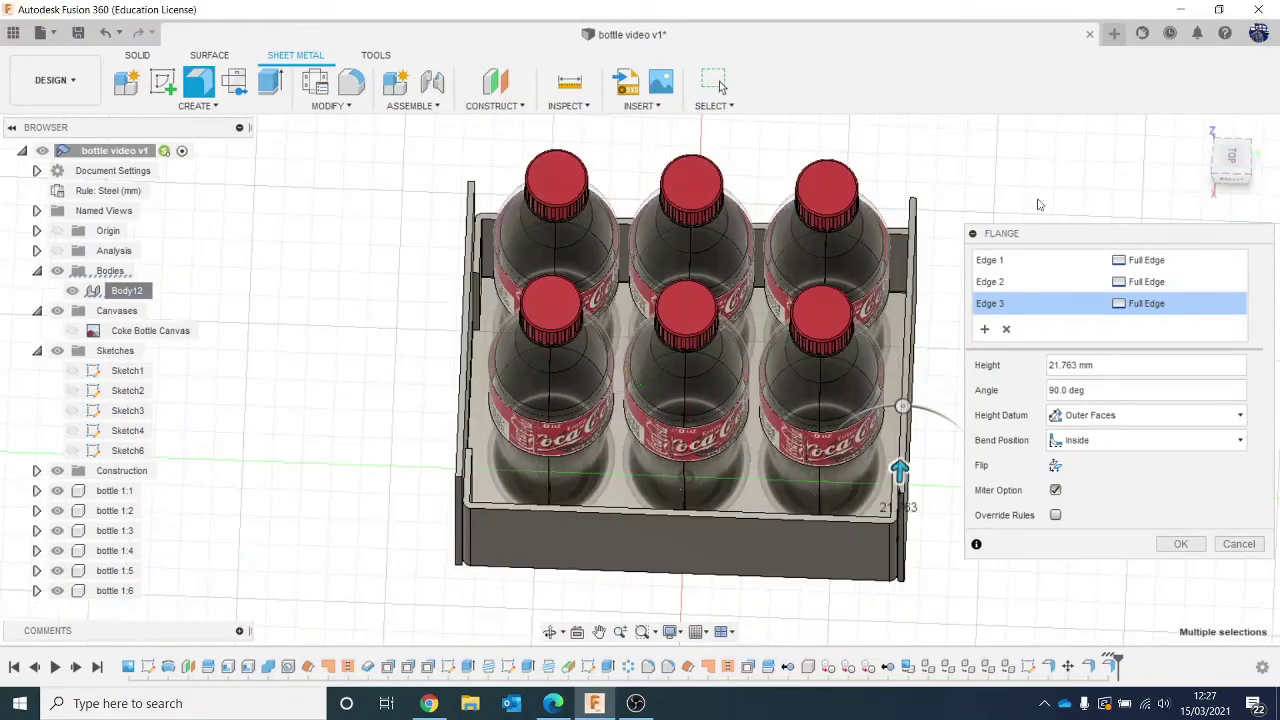
pyautogui.scroll(5, 926, 278)
pyautogui.moveTo(1226, 175); pyautogui.dragTo(1248, 160)
pyautogui.keyDown('shift'); pyautogui.moveTo(935, 288); pyautogui.dragTo(878, 304, button='middle'); pyautogui.keyUp('shift')
pyautogui.scroll(3, 854, 282)
pyautogui.scroll(2, 806, 202)
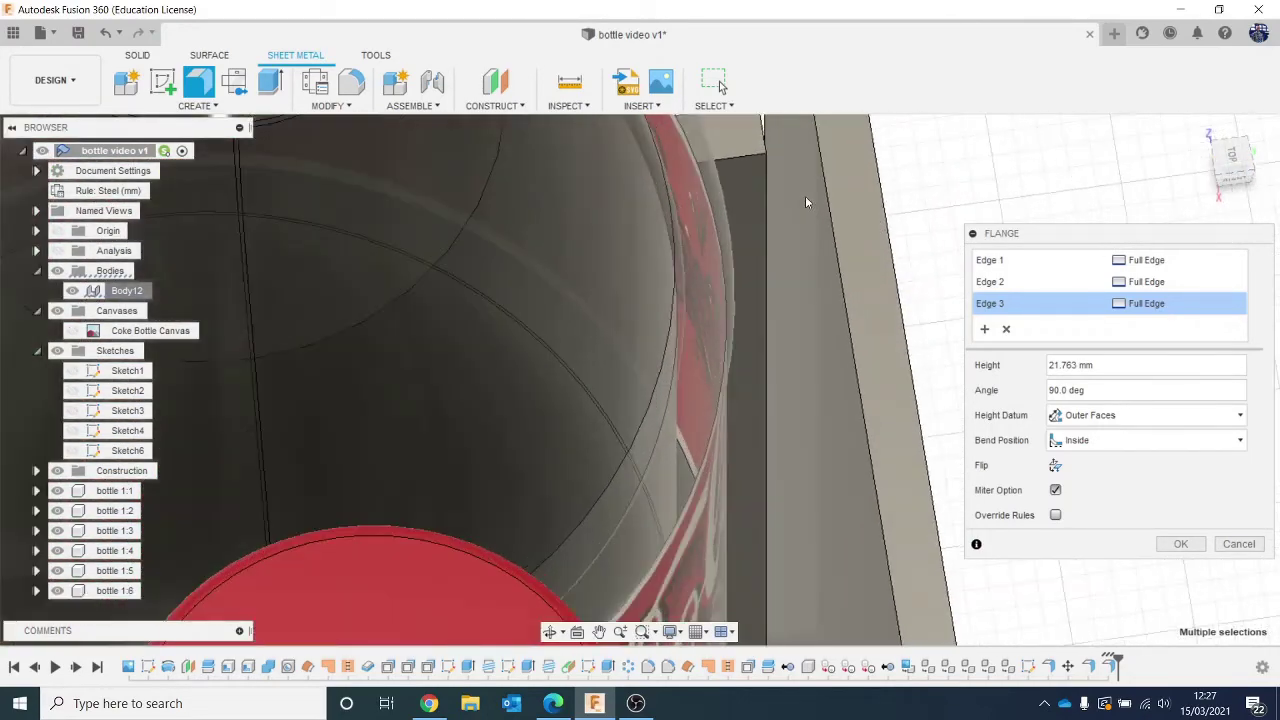
pyautogui.click(768, 190)
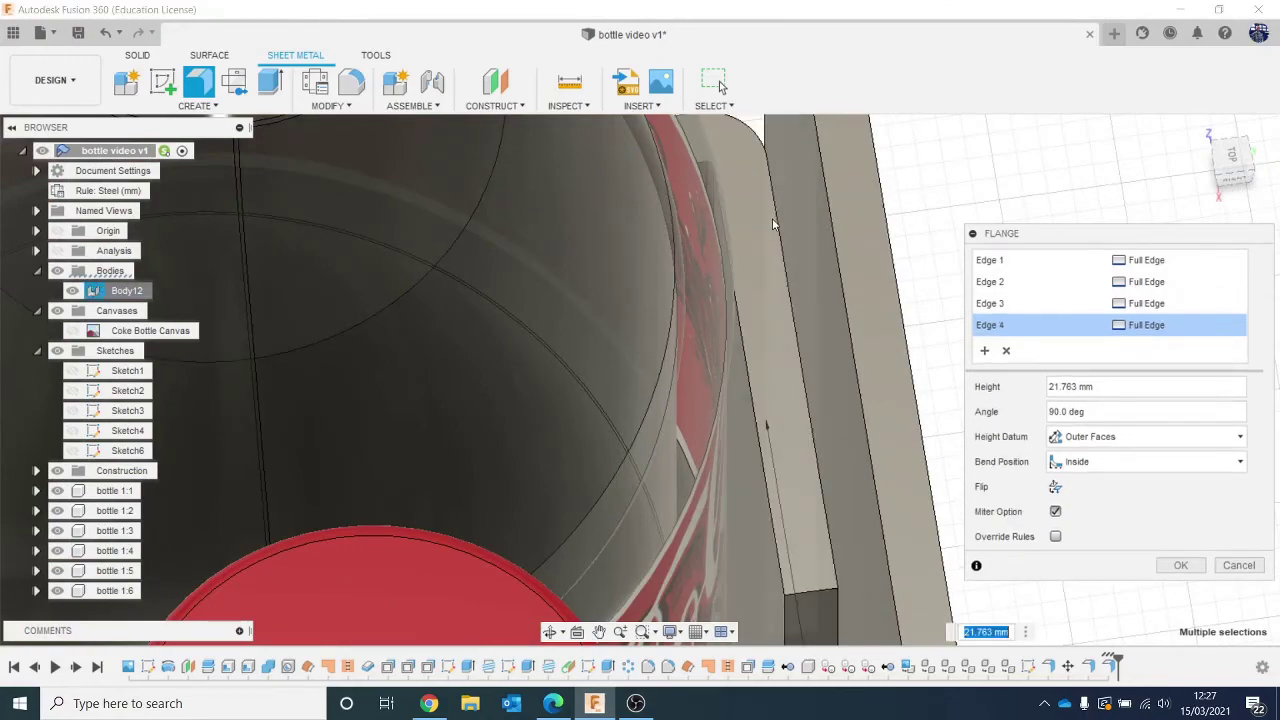
pyautogui.scroll(-4, 793, 314)
pyautogui.scroll(-6, 793, 314)
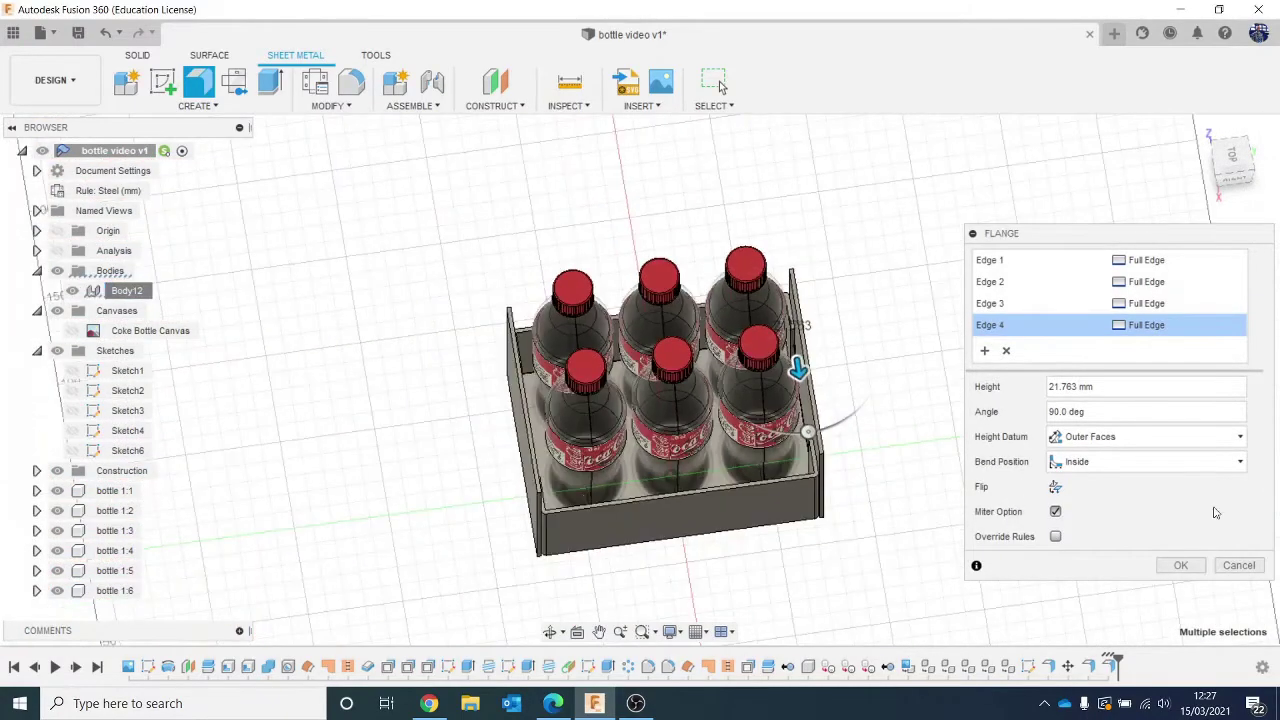
pyautogui.click(1182, 565)
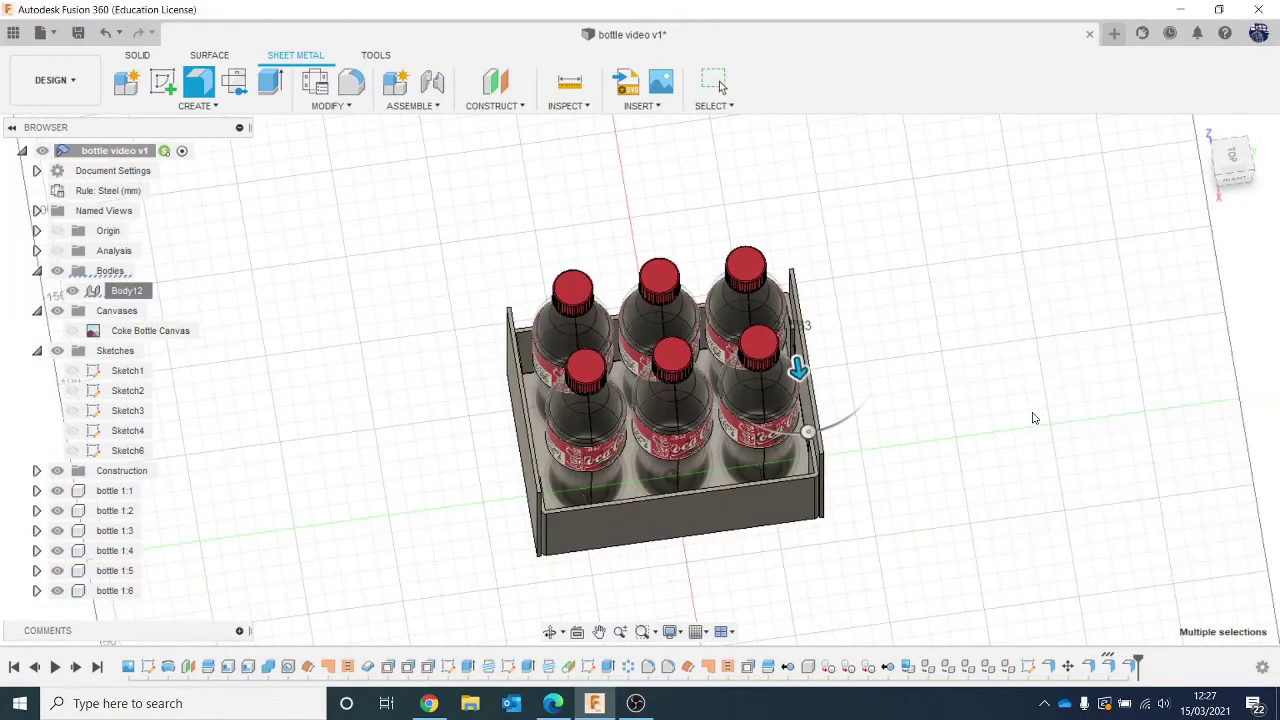
# Try to create a flat pattern using the underside of the base as the stationary face, and return to the folded model.
pyautogui.click(1245, 180)
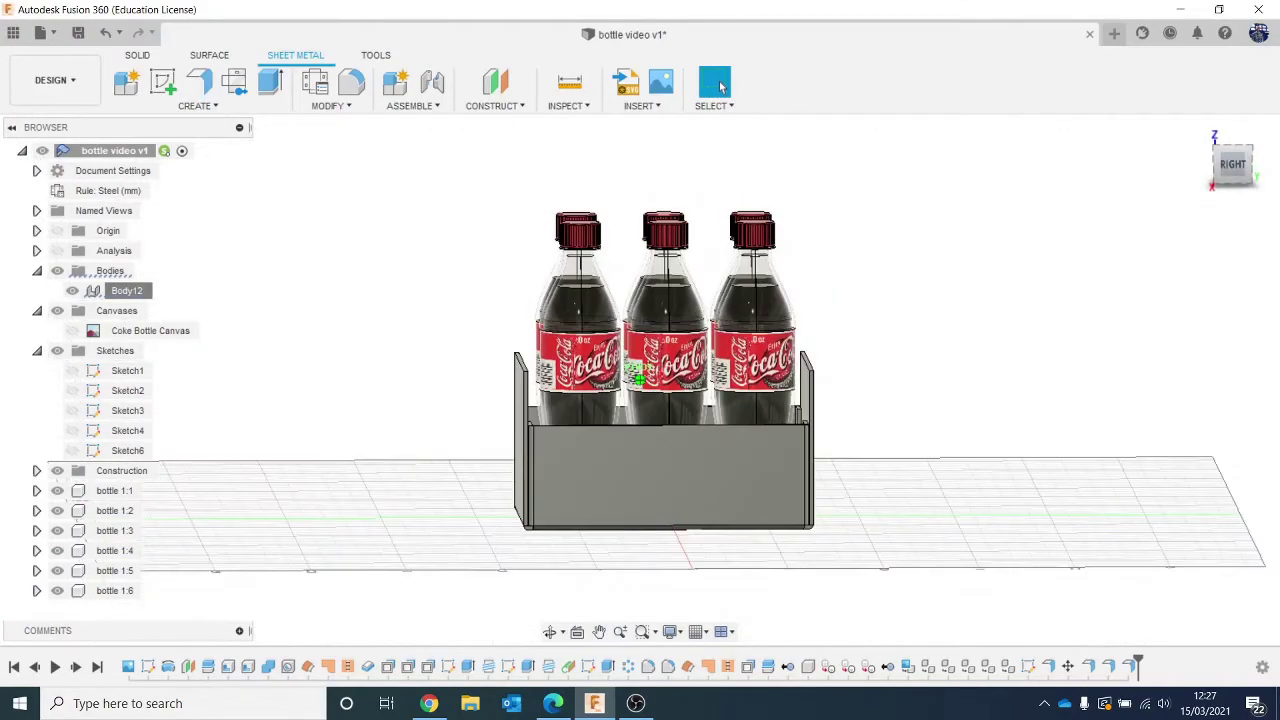
pyautogui.moveTo(640, 380)
pyautogui.keyDown('shift'); pyautogui.mouseDown(button='middle')
pyautogui.moveTo(440, 425)
pyautogui.moveTo(540, 350)
pyautogui.mouseUp(button='middle'); pyautogui.keyUp('shift')
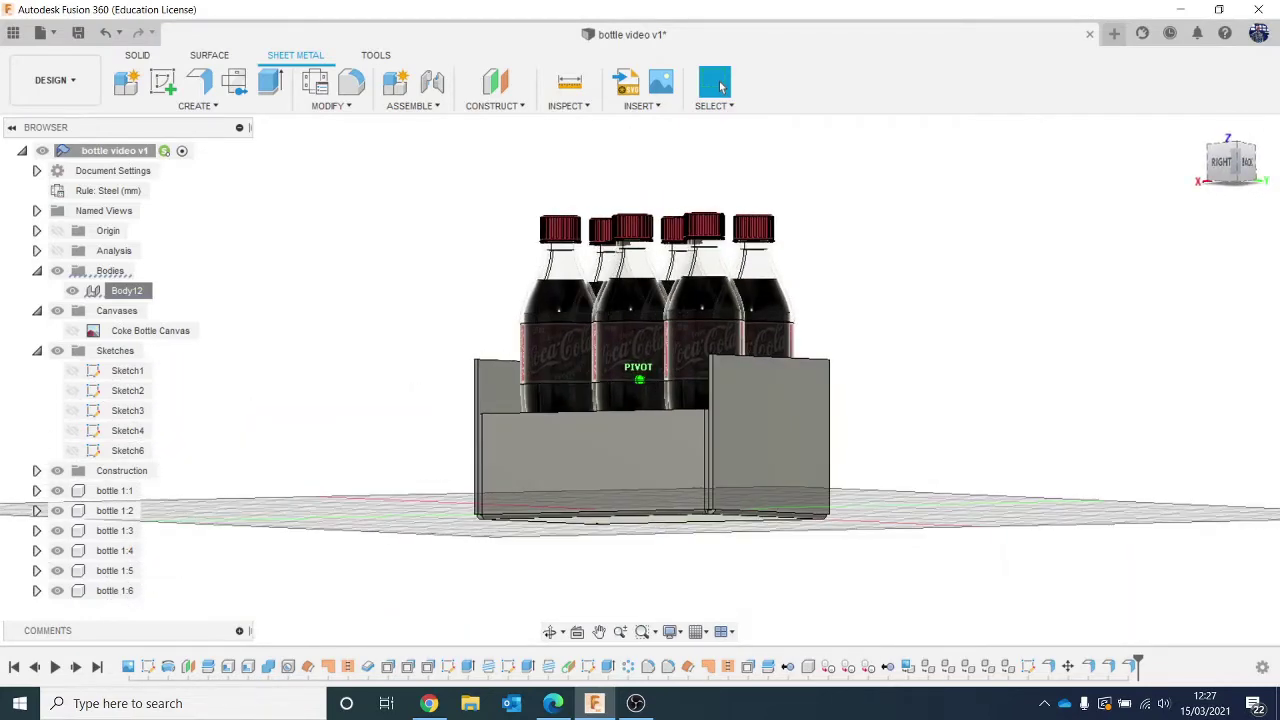
pyautogui.click(242, 86)
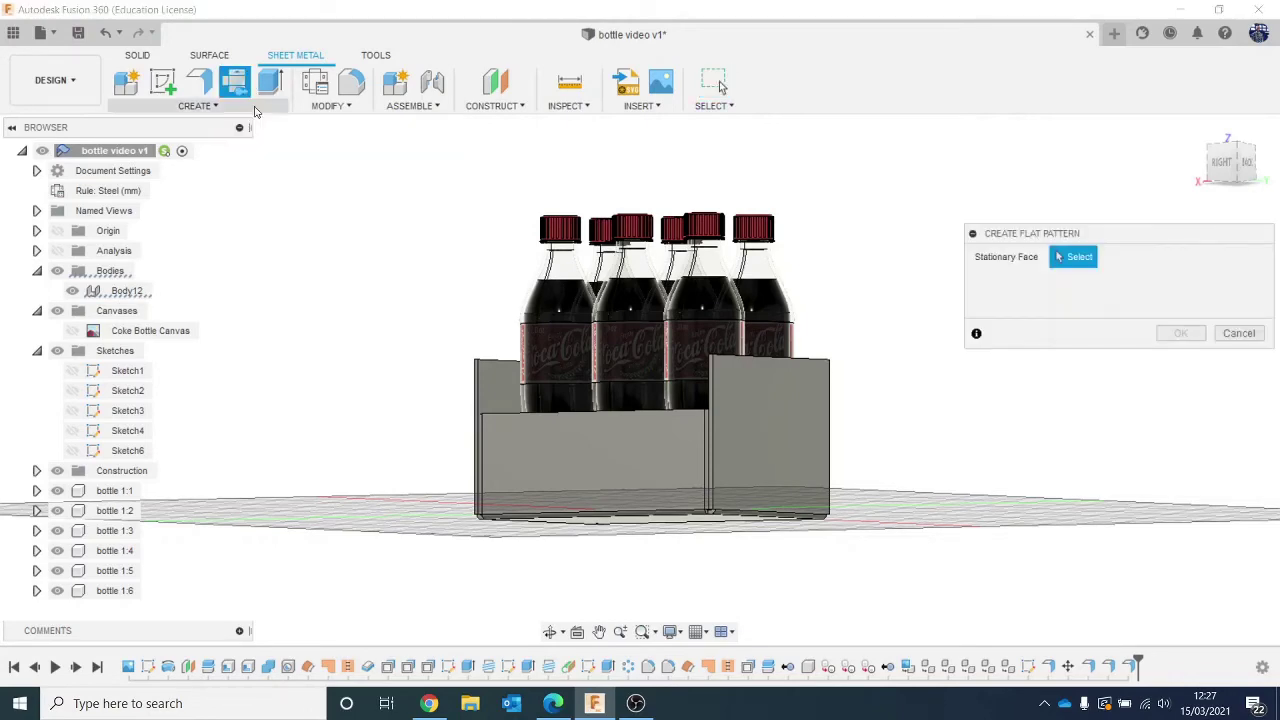
pyautogui.click(1237, 163)
pyautogui.click(680, 499)
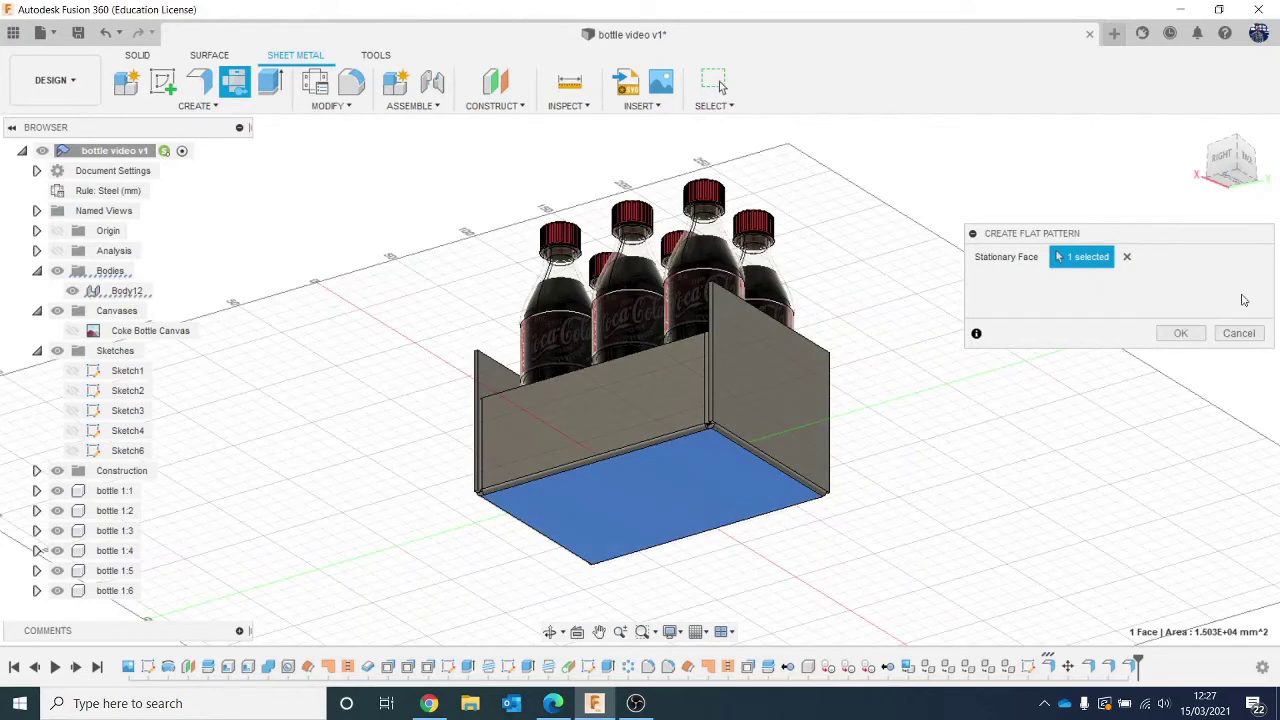
pyautogui.click(1176, 333)
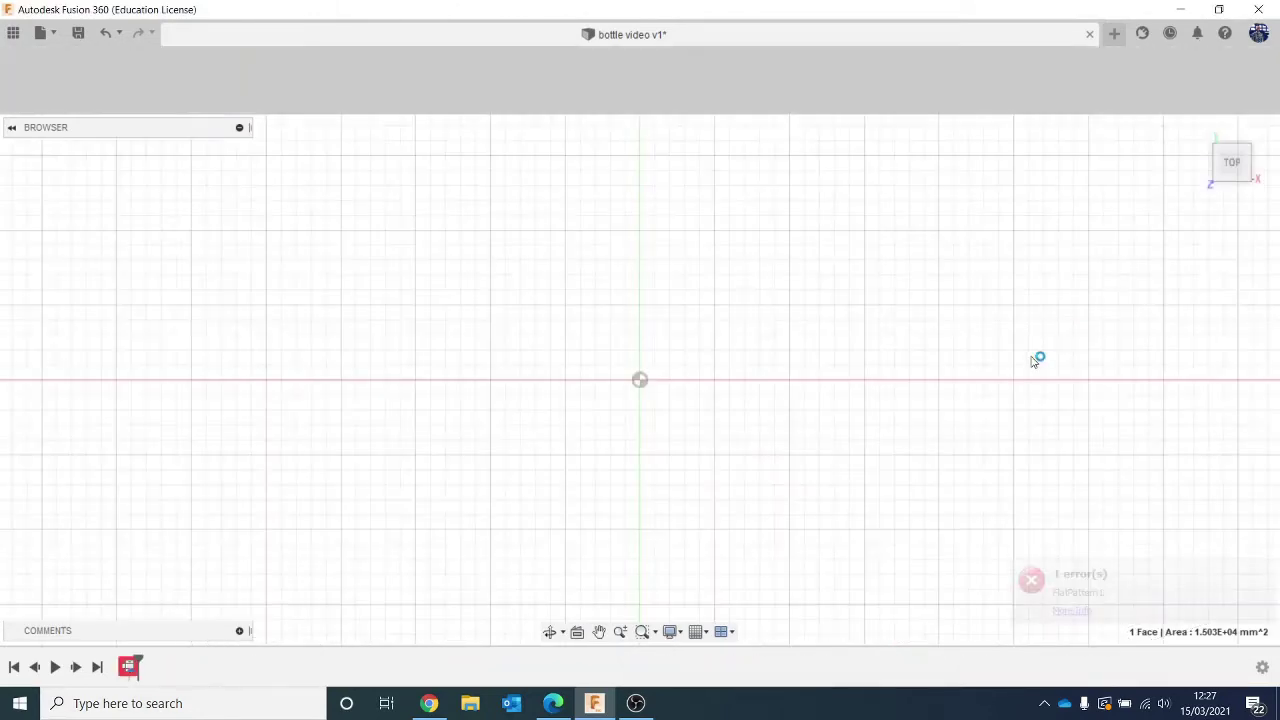
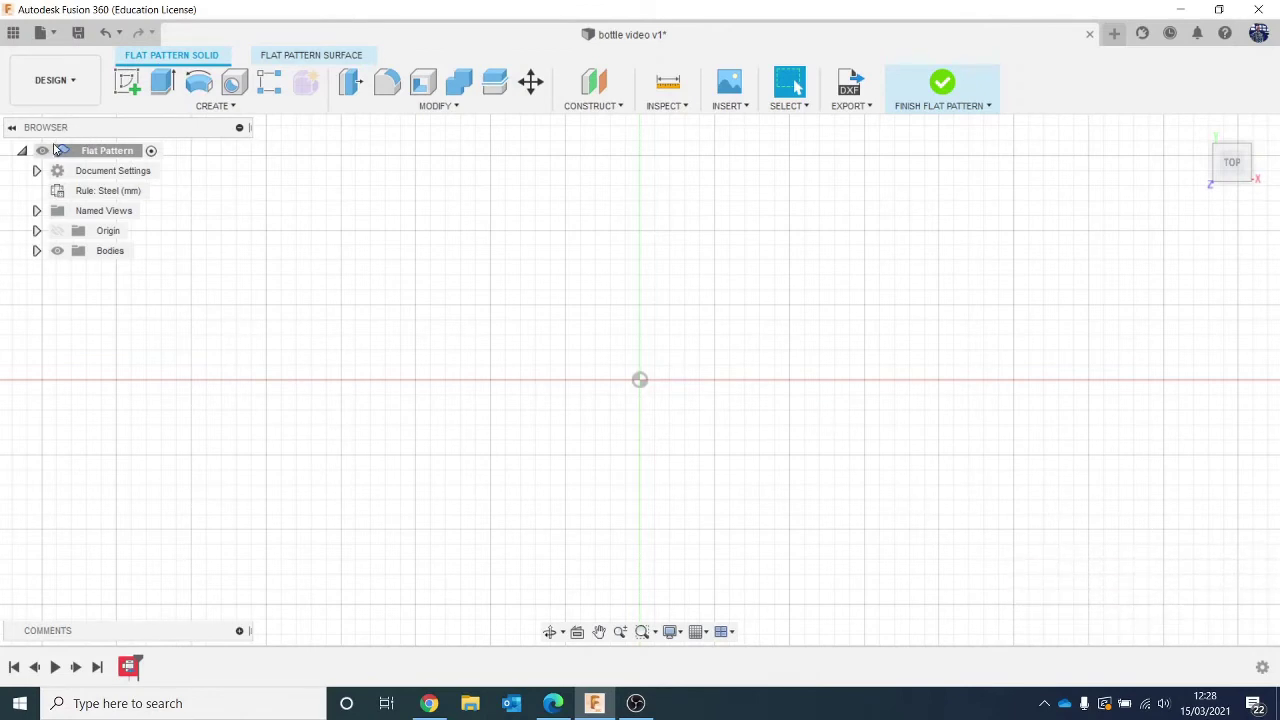
pyautogui.click(940, 80)
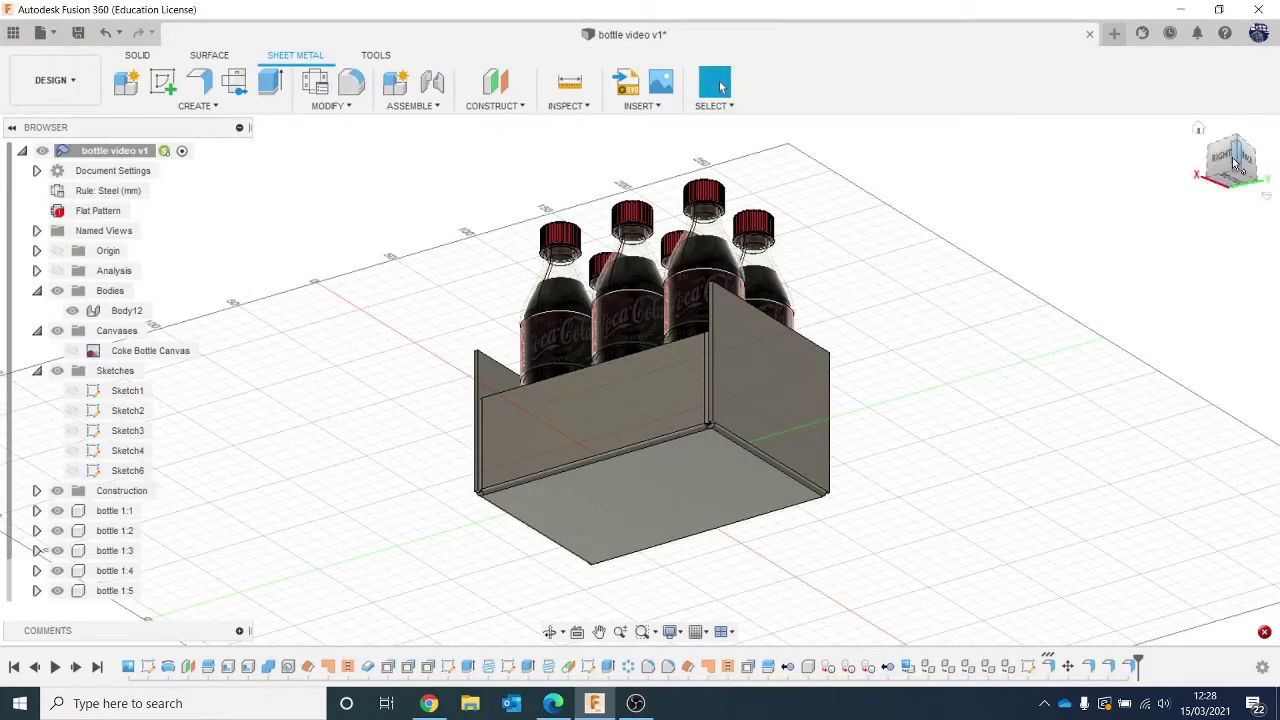
# Try to unfold all bends of the carrier with the outer face of a long side wall as the stationary entity.
pyautogui.click(1237, 163)
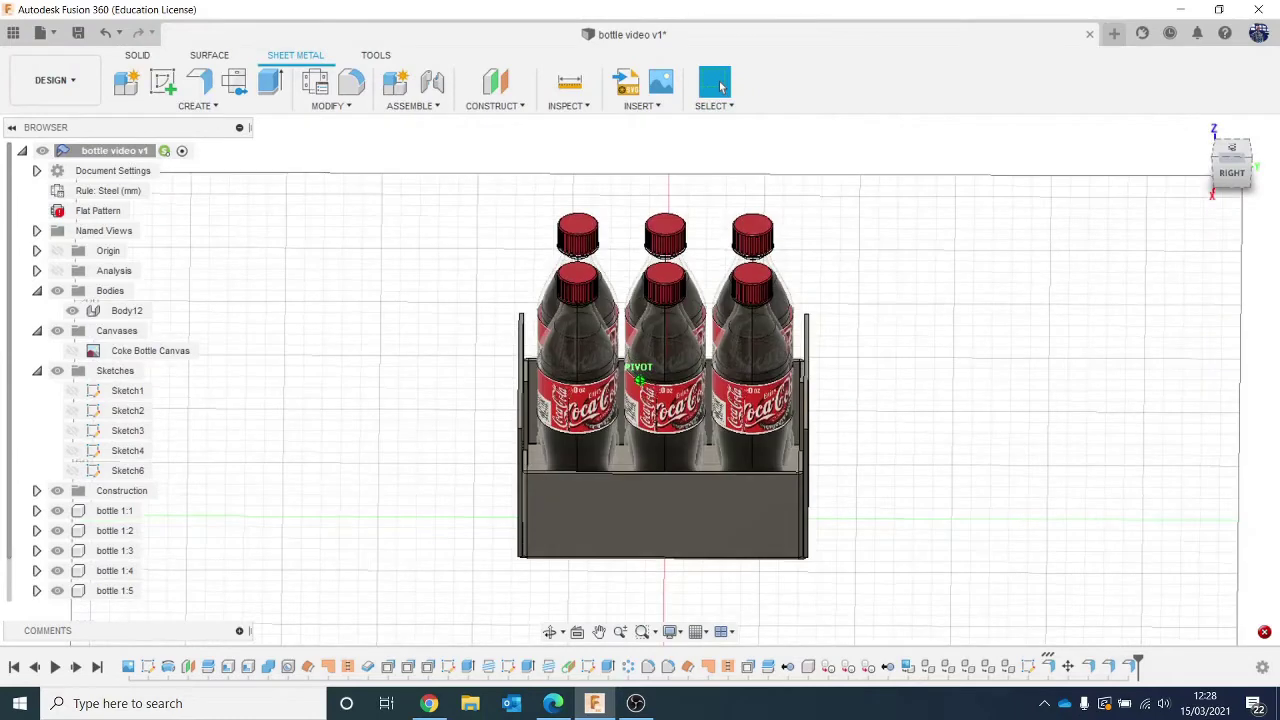
pyautogui.moveTo(1232, 160)
pyautogui.mouseDown()
pyautogui.moveTo(1150, 225)
pyautogui.moveTo(1091, 219)
pyautogui.mouseUp()
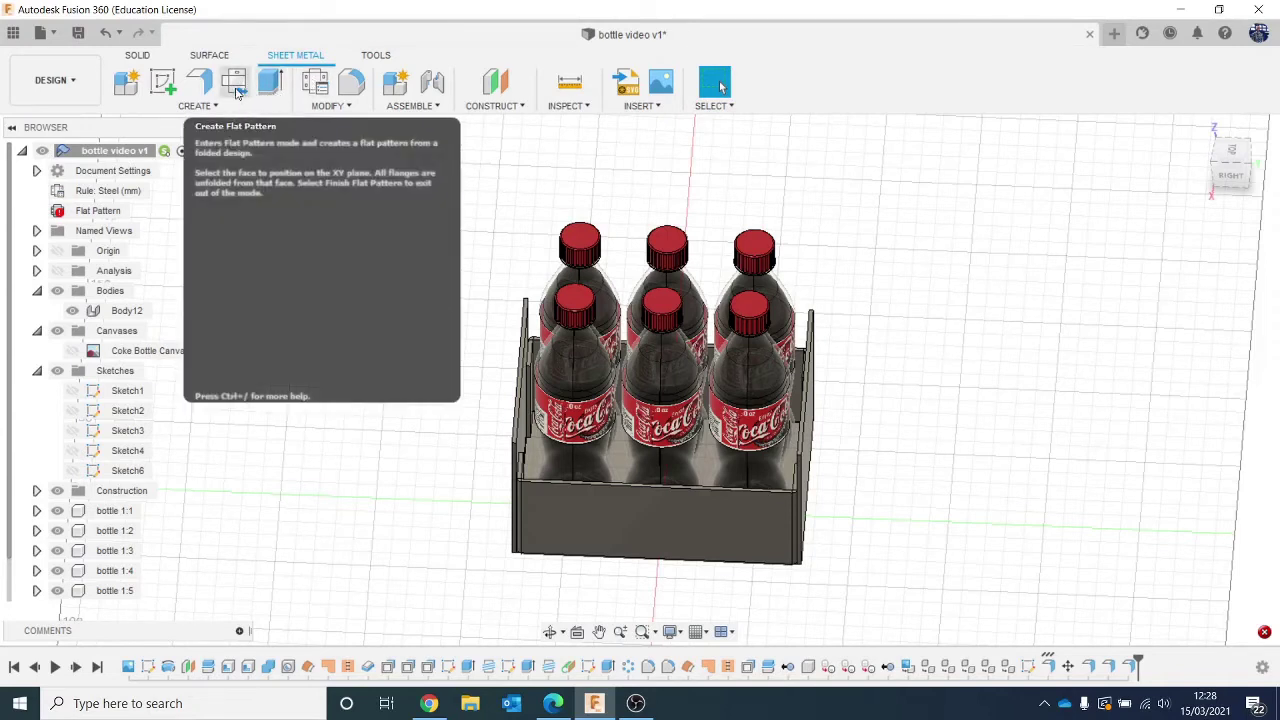
pyautogui.click(316, 107)
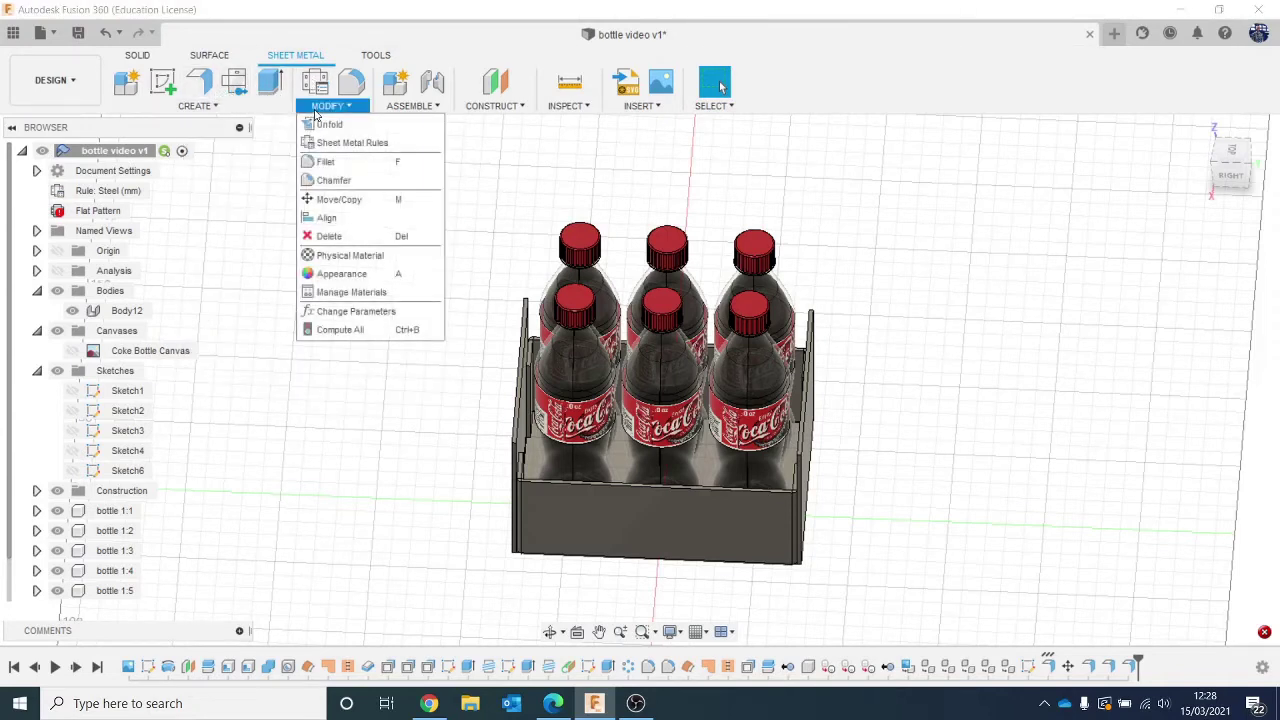
pyautogui.click(329, 125)
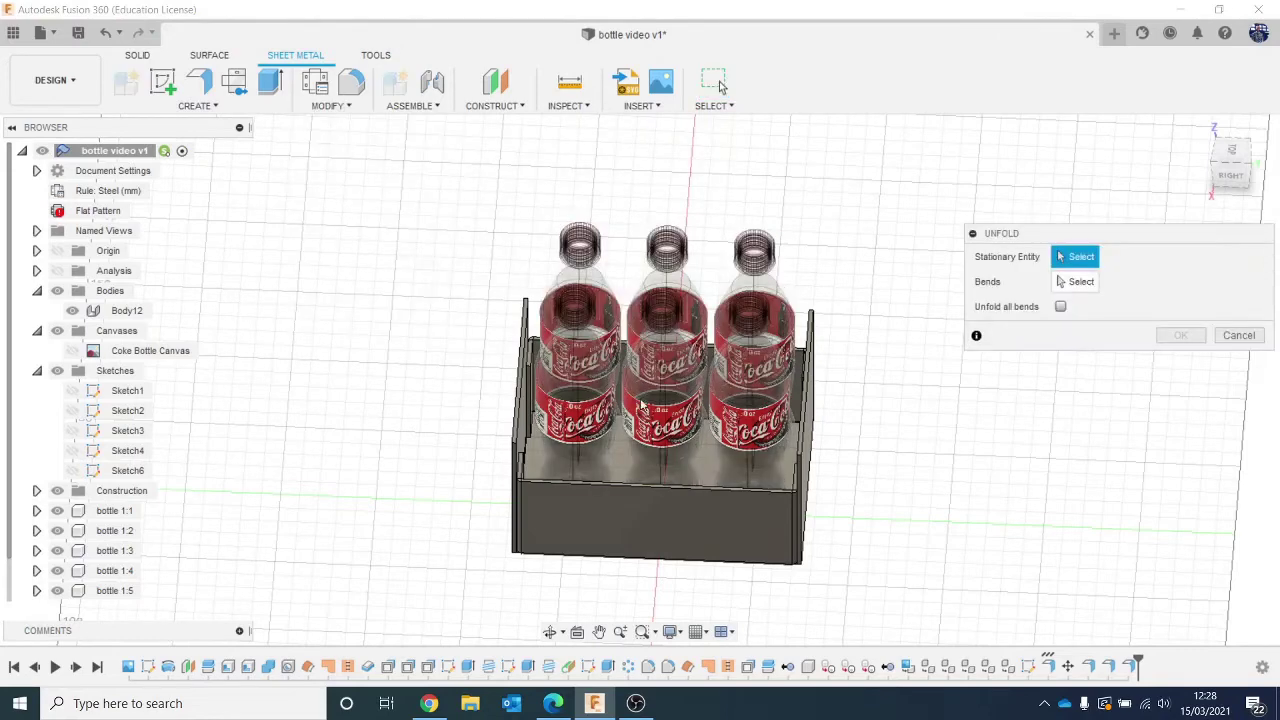
pyautogui.click(697, 447)
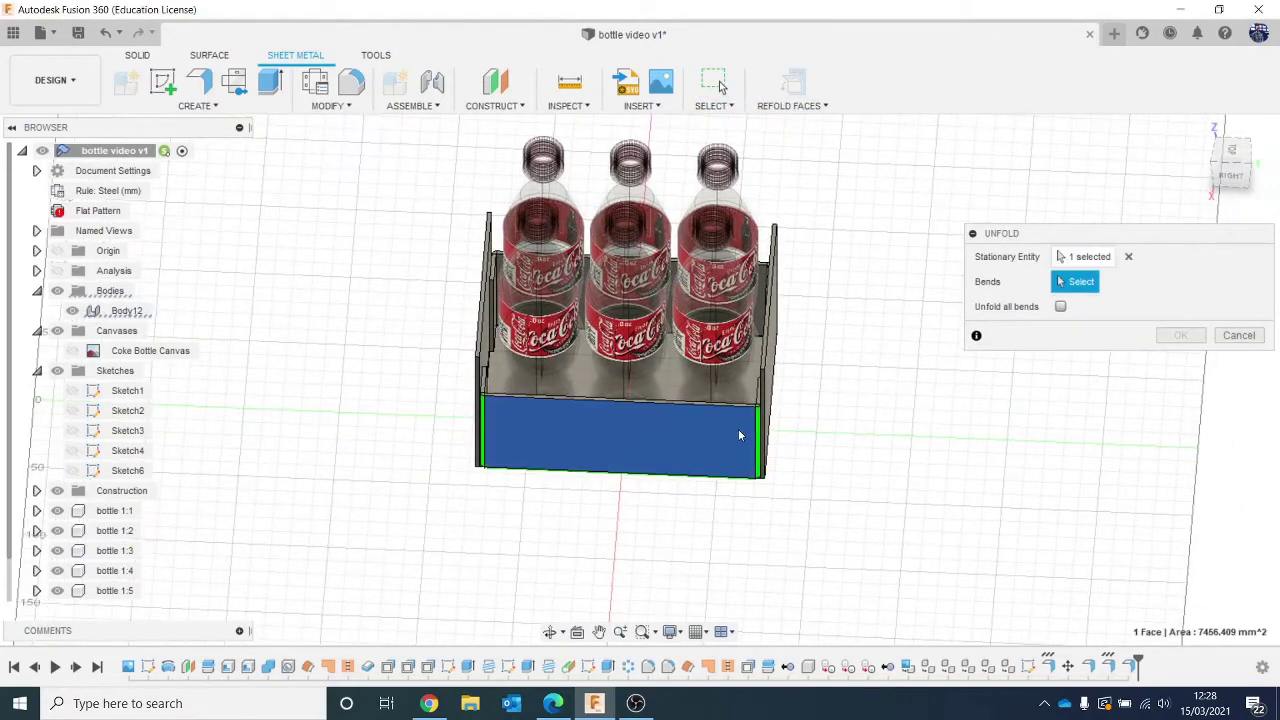
pyautogui.scroll(3, 738, 429)
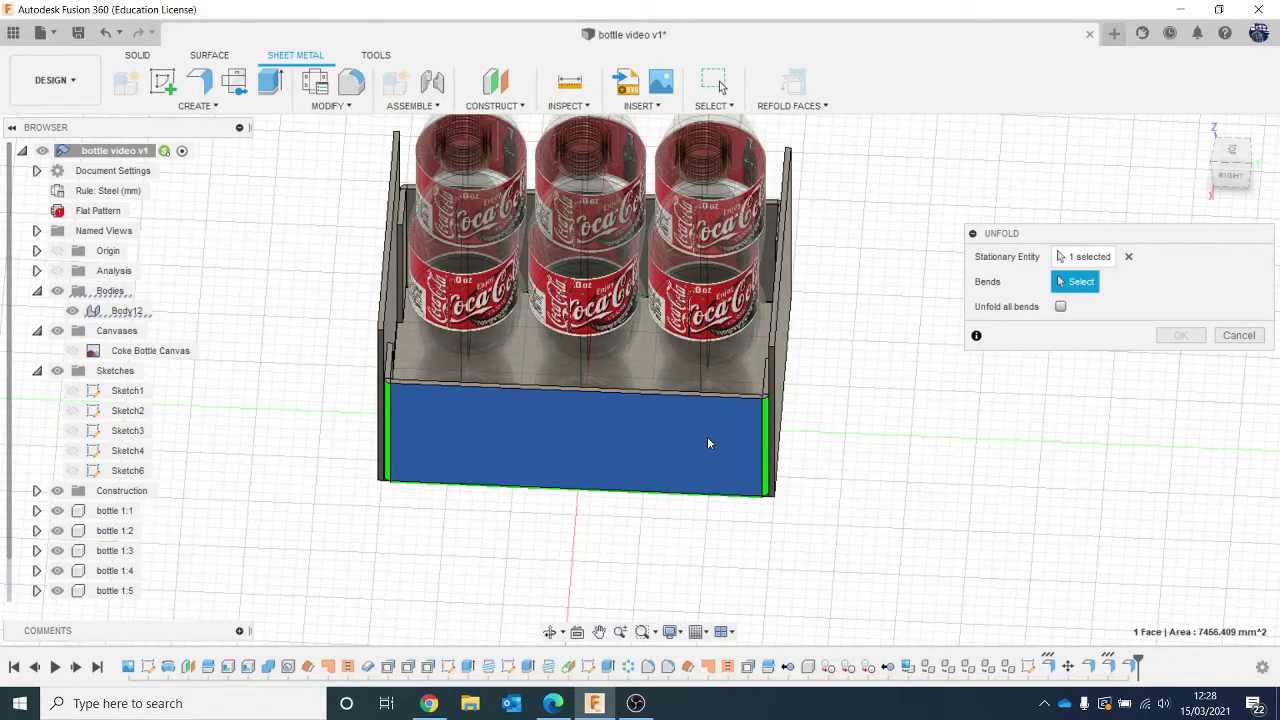
pyautogui.click(1059, 307)
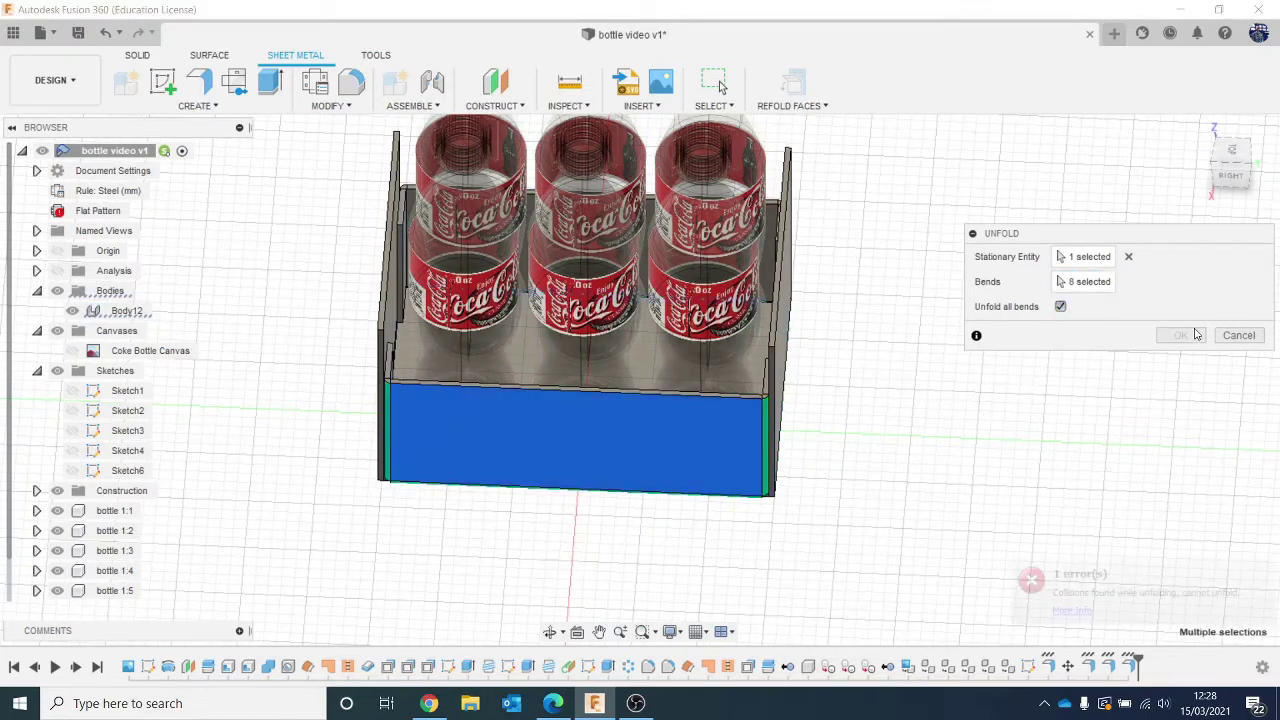
pyautogui.click(1059, 307)
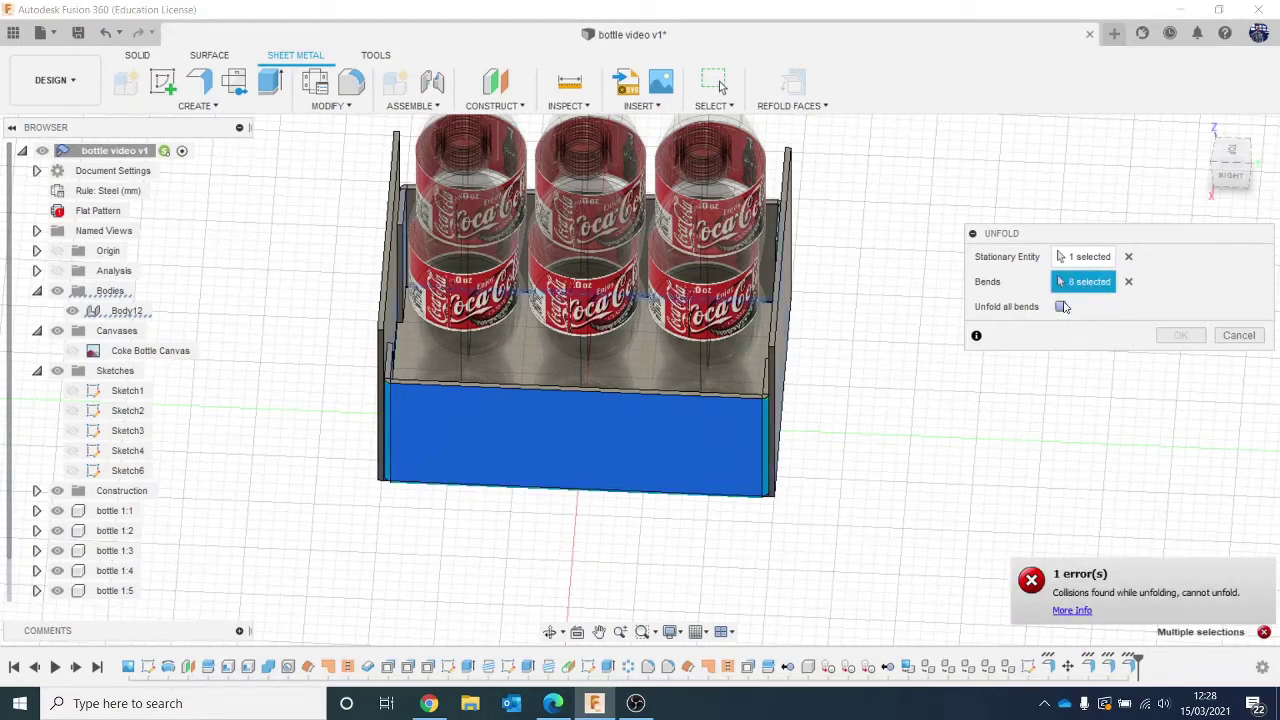
# Clear the selected bends and the stationary face from the Unfold settings.
pyautogui.scroll(-2, 741, 398)
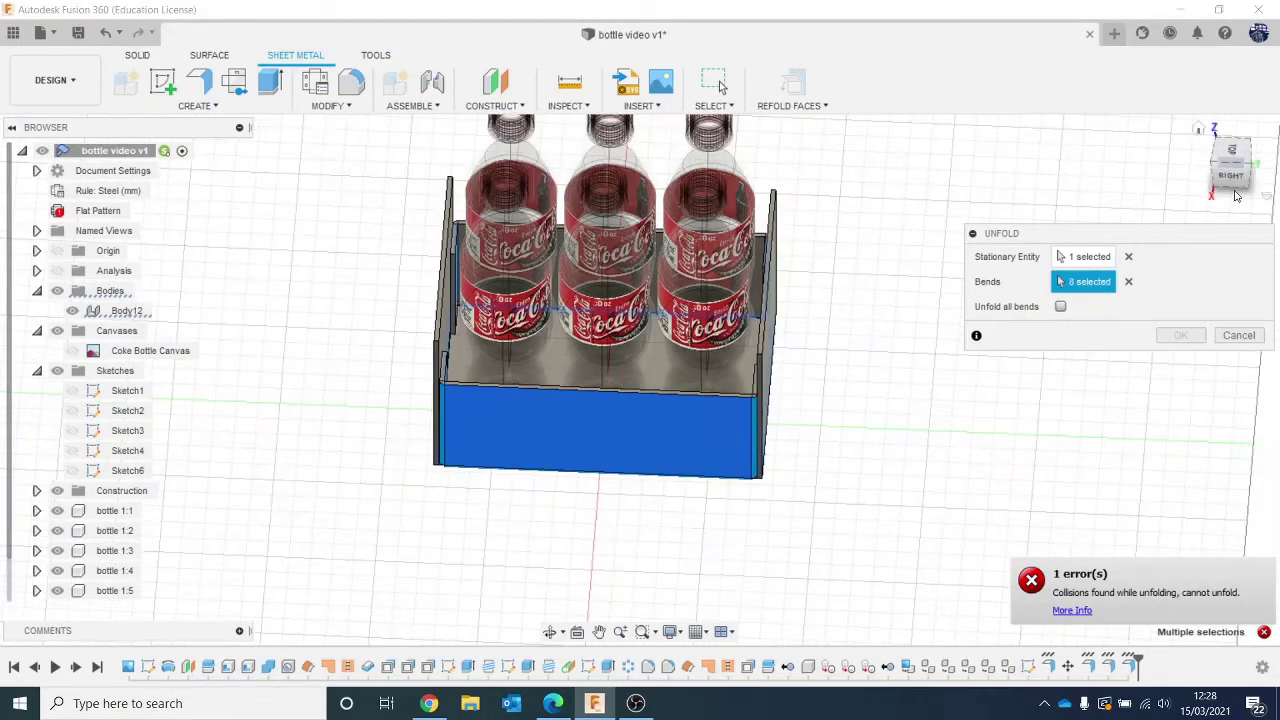
pyautogui.moveTo(1236, 165); pyautogui.dragTo(1150, 210)
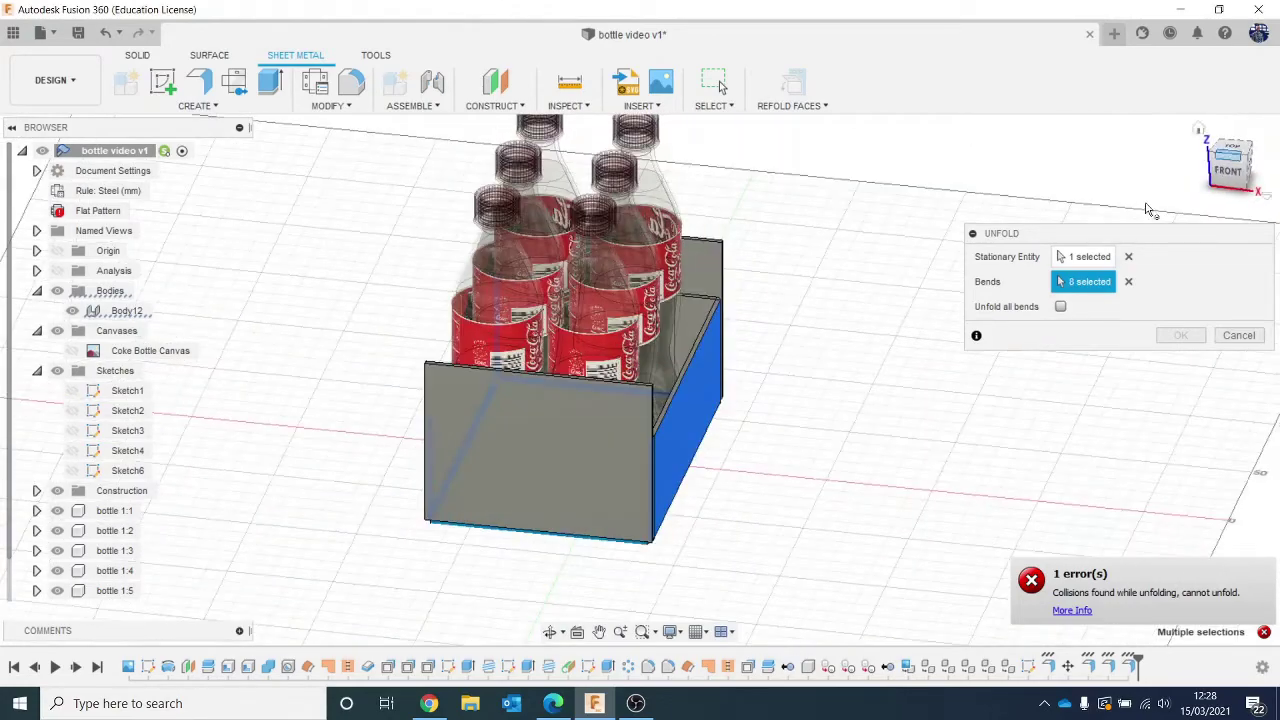
pyautogui.click(1128, 281)
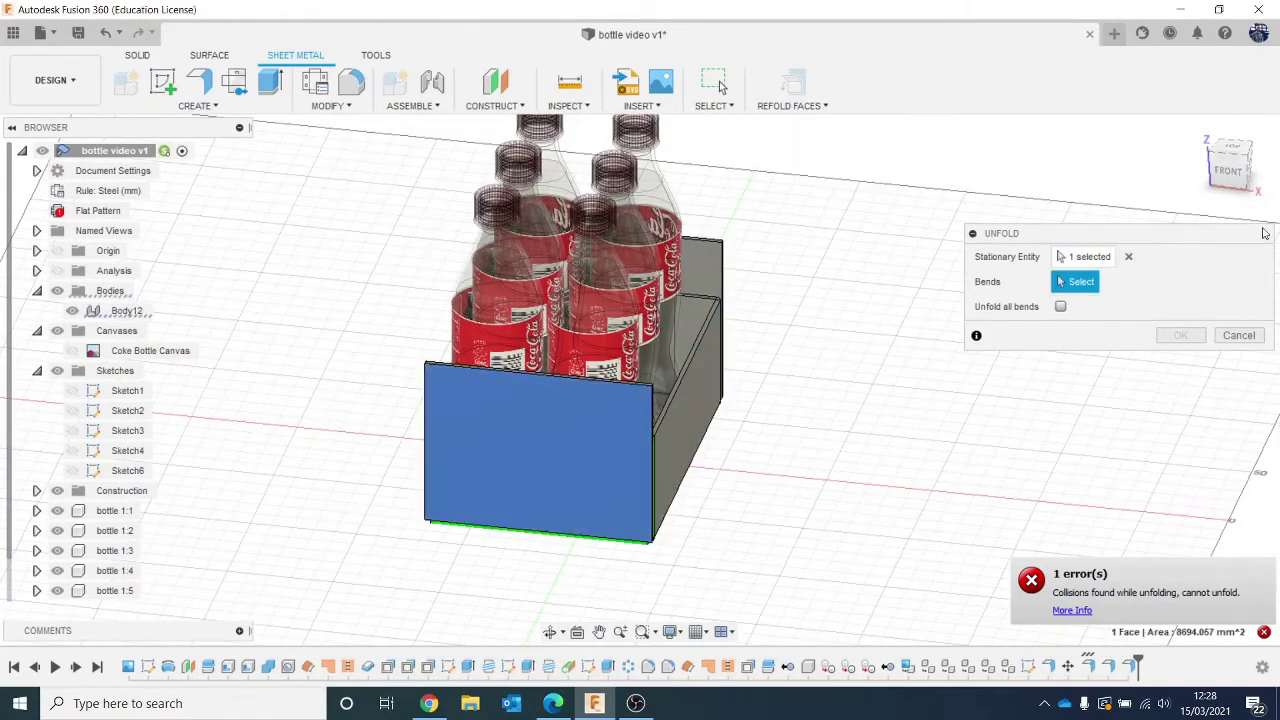
pyautogui.moveTo(1217, 176)
pyautogui.mouseDown()
pyautogui.moveTo(1278, 172)
pyautogui.moveTo(1230, 194)
pyautogui.moveTo(1218, 236)
pyautogui.moveTo(1214, 170)
pyautogui.moveTo(1236, 96)
pyautogui.moveTo(1204, 126)
pyautogui.moveTo(1232, 200)
pyautogui.moveTo(1262, 210)
pyautogui.mouseUp()
pyautogui.scroll(4, 990, 475)
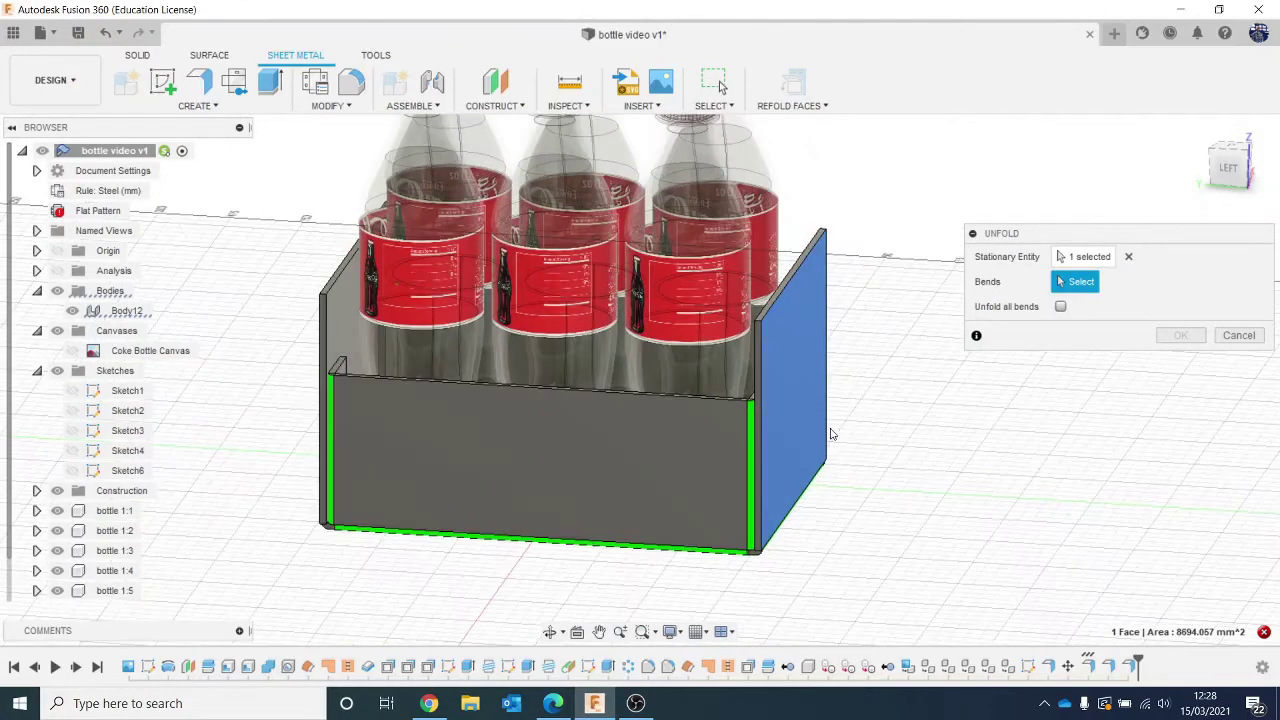
pyautogui.click(1230, 170)
pyautogui.scroll(5, 995, 486)
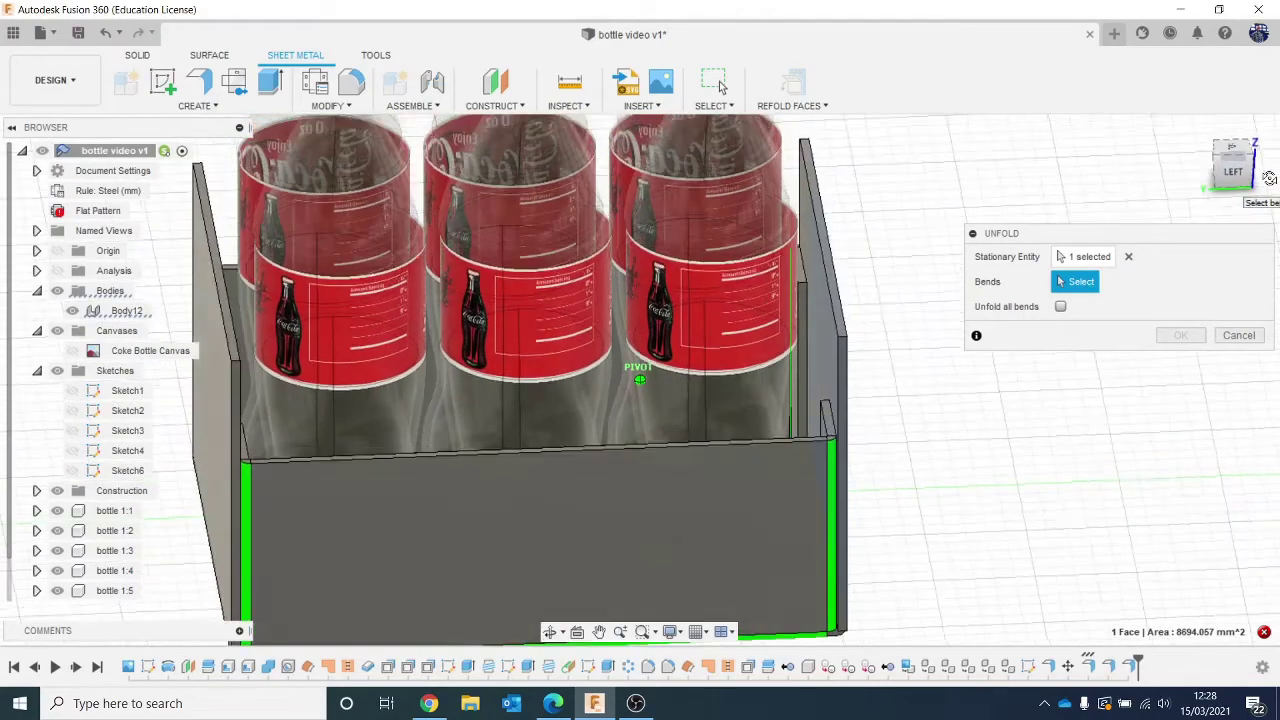
pyautogui.scroll(2, 905, 497)
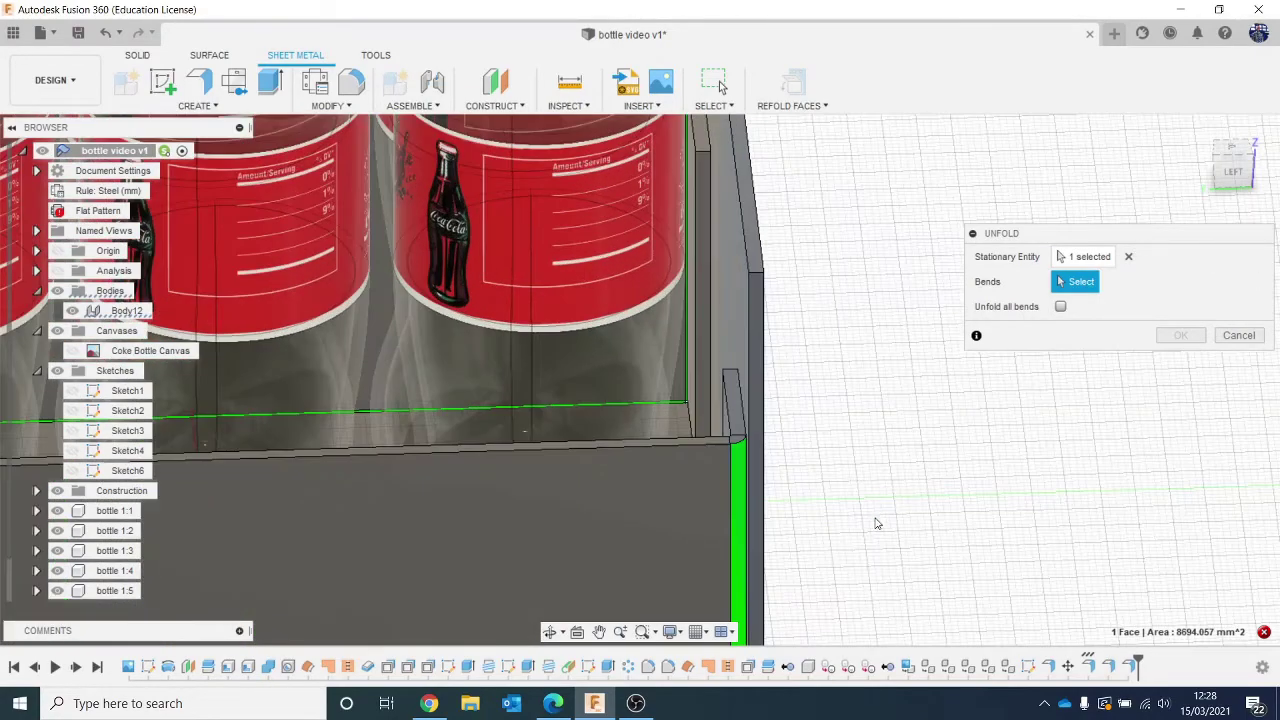
pyautogui.scroll(-4, 876, 523)
pyautogui.click(1128, 256)
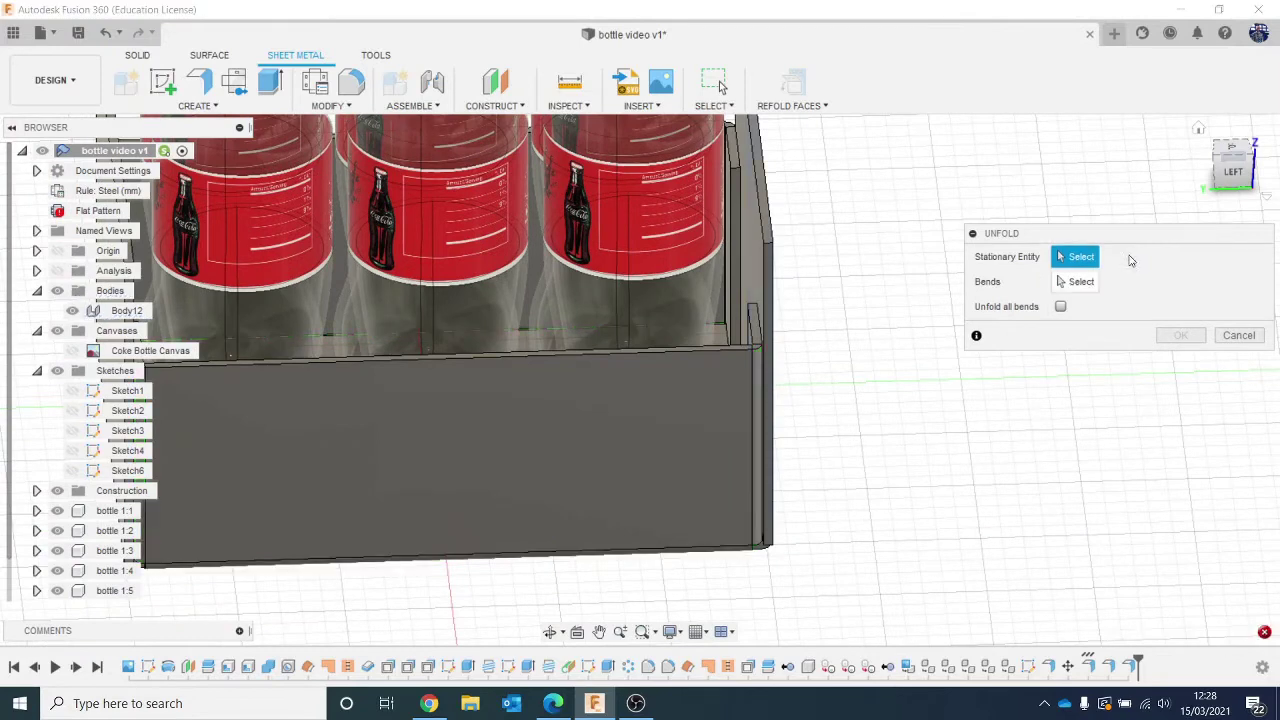
# Try to unfold all bends with the outer face of the tall end wall as the stationary entity, and cancel the Unfold command.
pyautogui.scroll(-2, 1066, 395)
pyautogui.click(1222, 190)
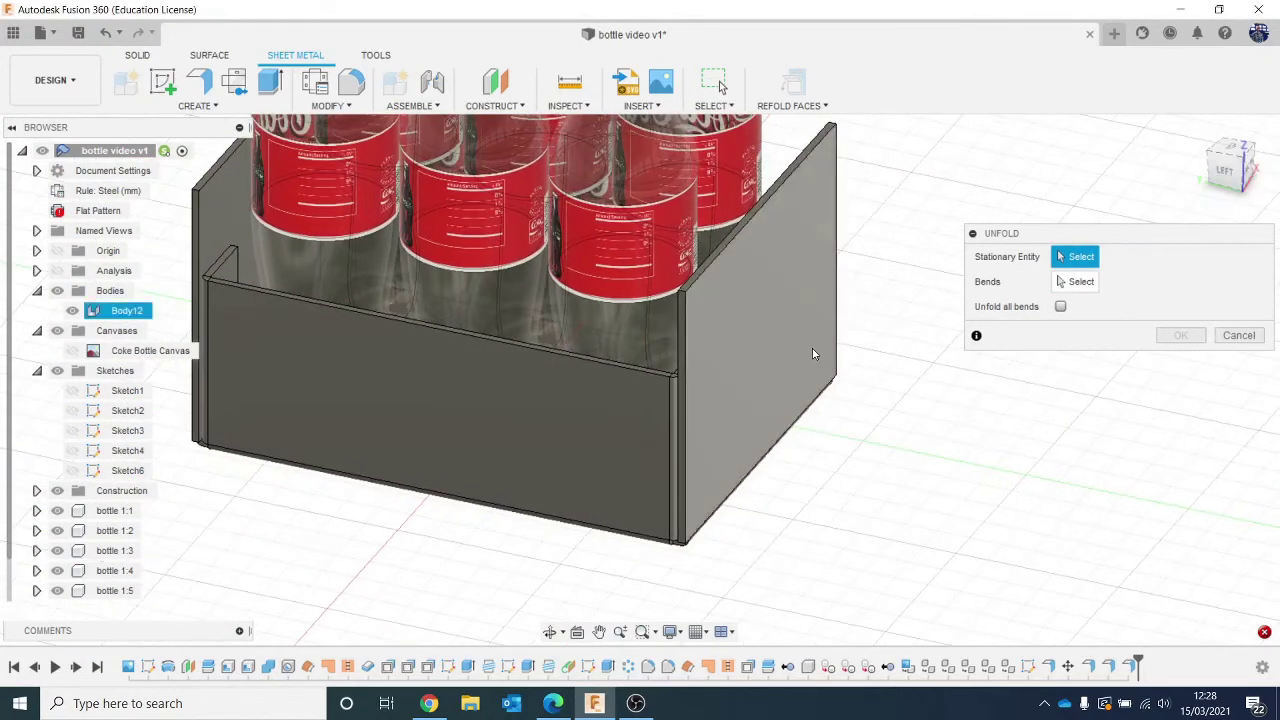
pyautogui.click(808, 351)
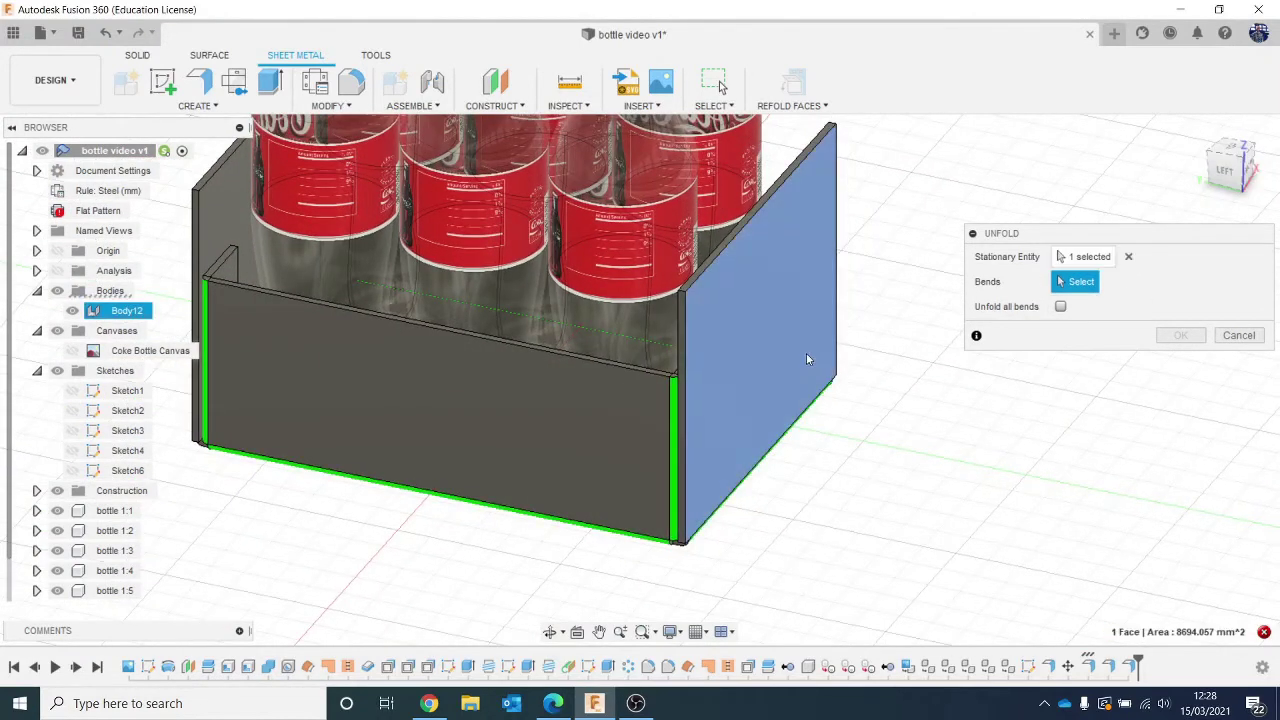
pyautogui.click(1061, 307)
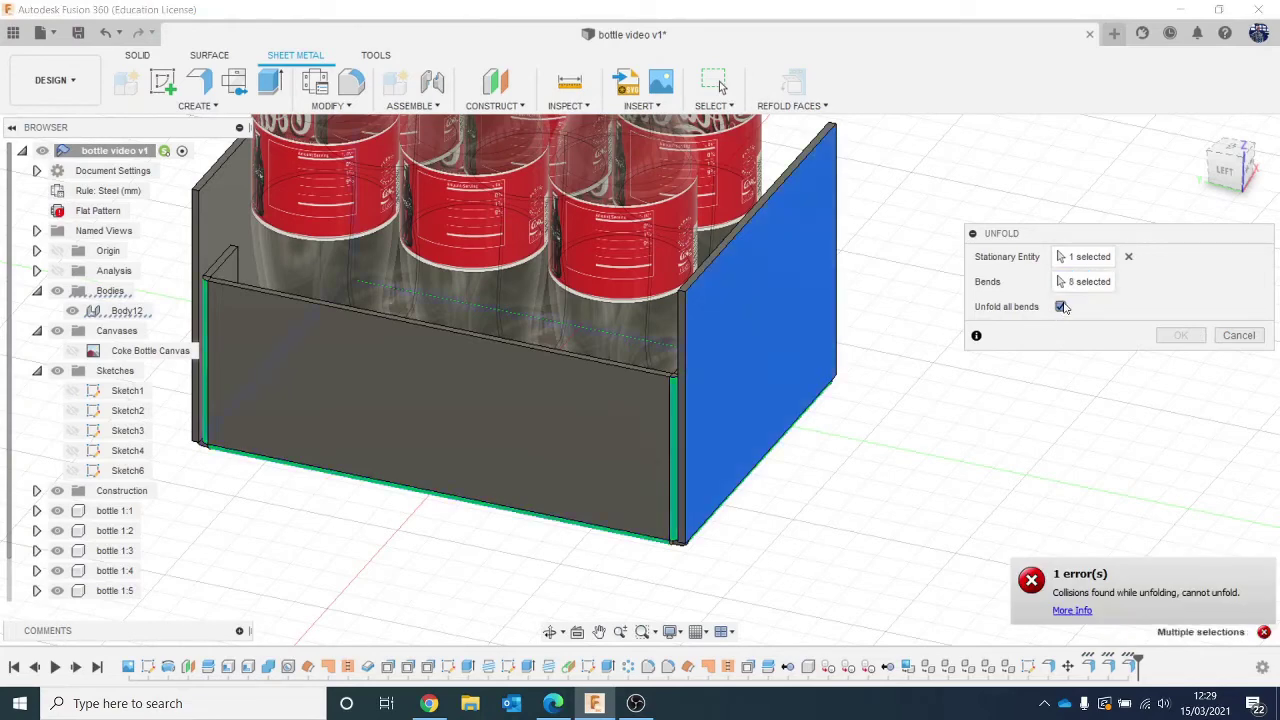
pyautogui.click(1061, 307)
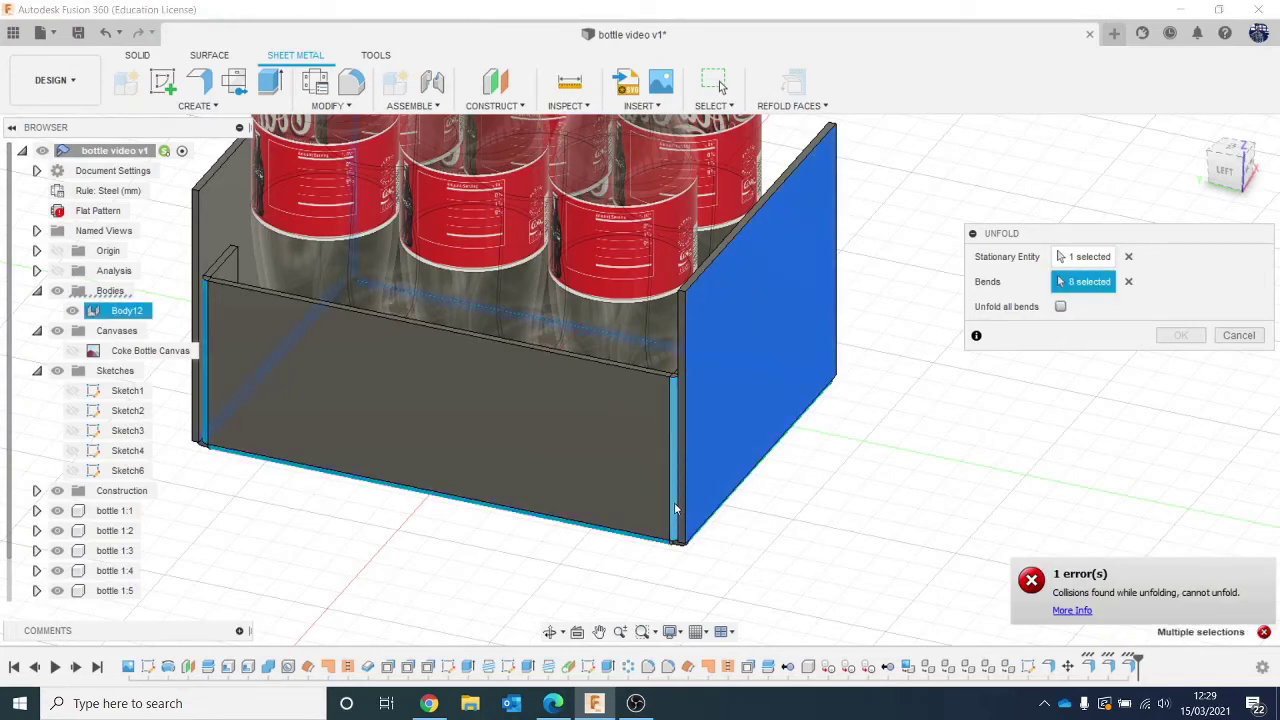
pyautogui.scroll(-5, 668, 490)
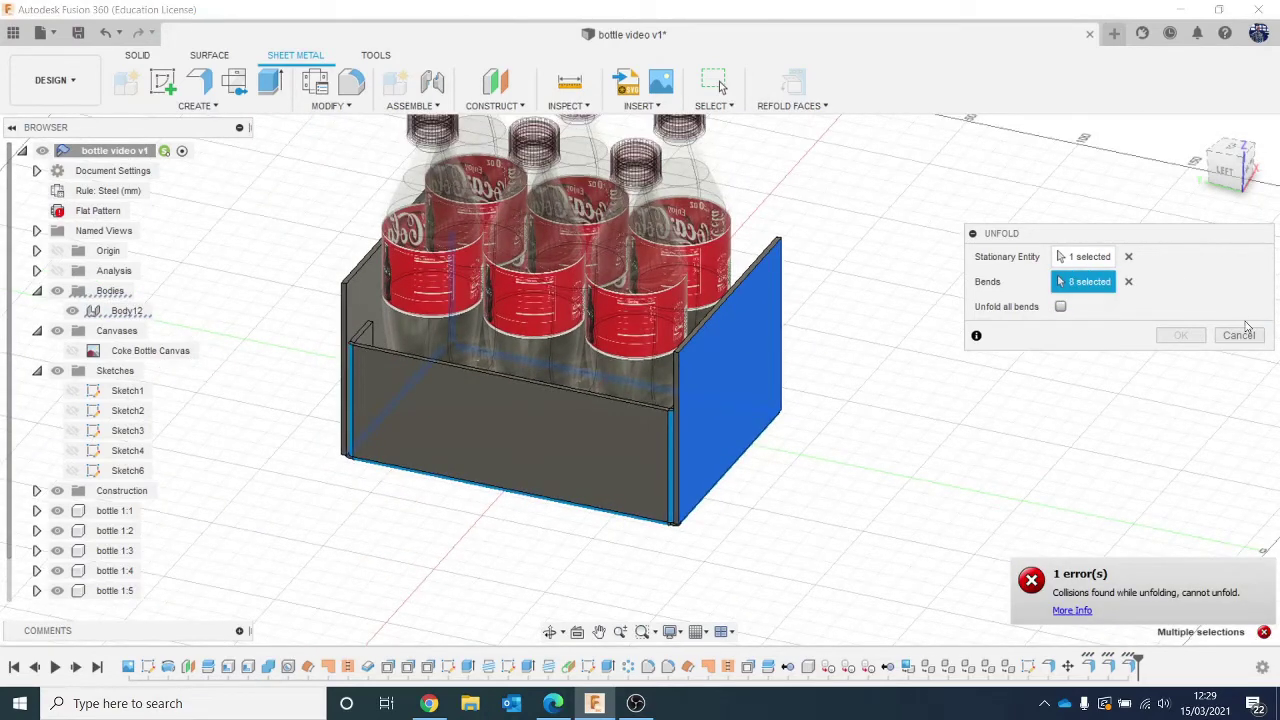
pyautogui.click(1239, 336)
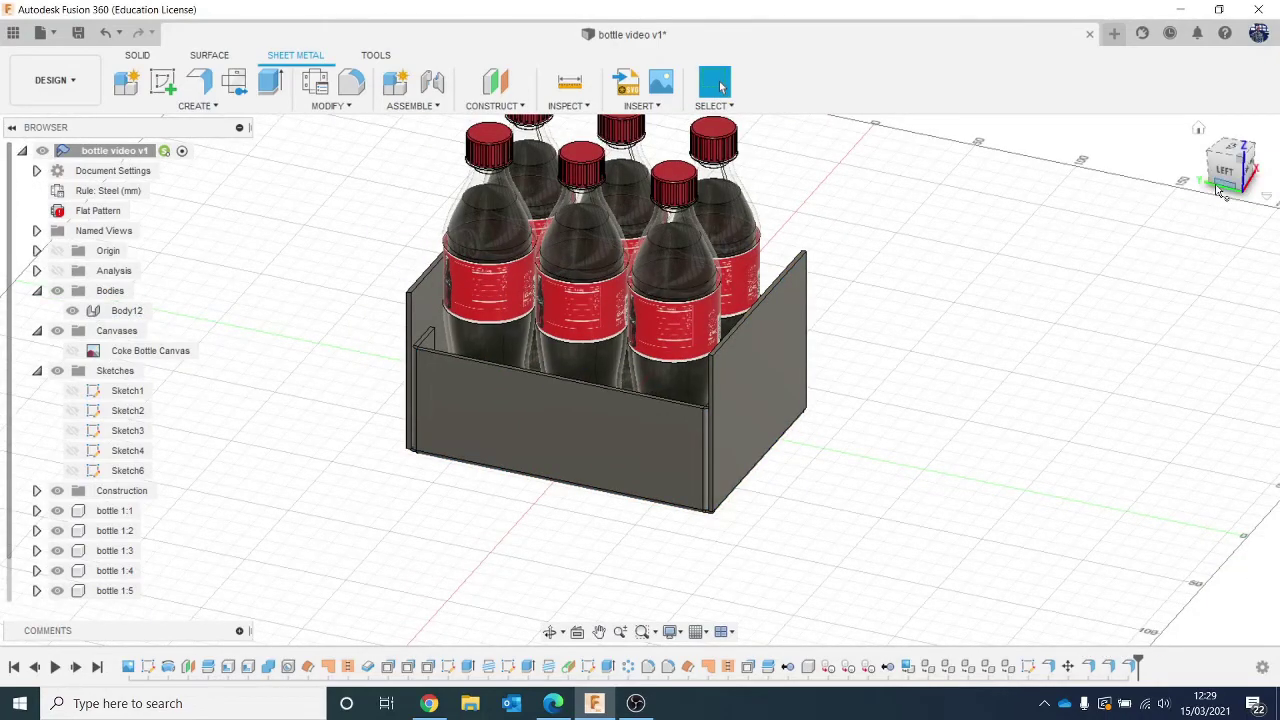
# Examine the carrier's corner where the base, side wall, end wall and tab bends meet, from below and from above.
pyautogui.moveTo(1218, 191); pyautogui.dragTo(1218, 135)
pyautogui.scroll(10, 766, 288)
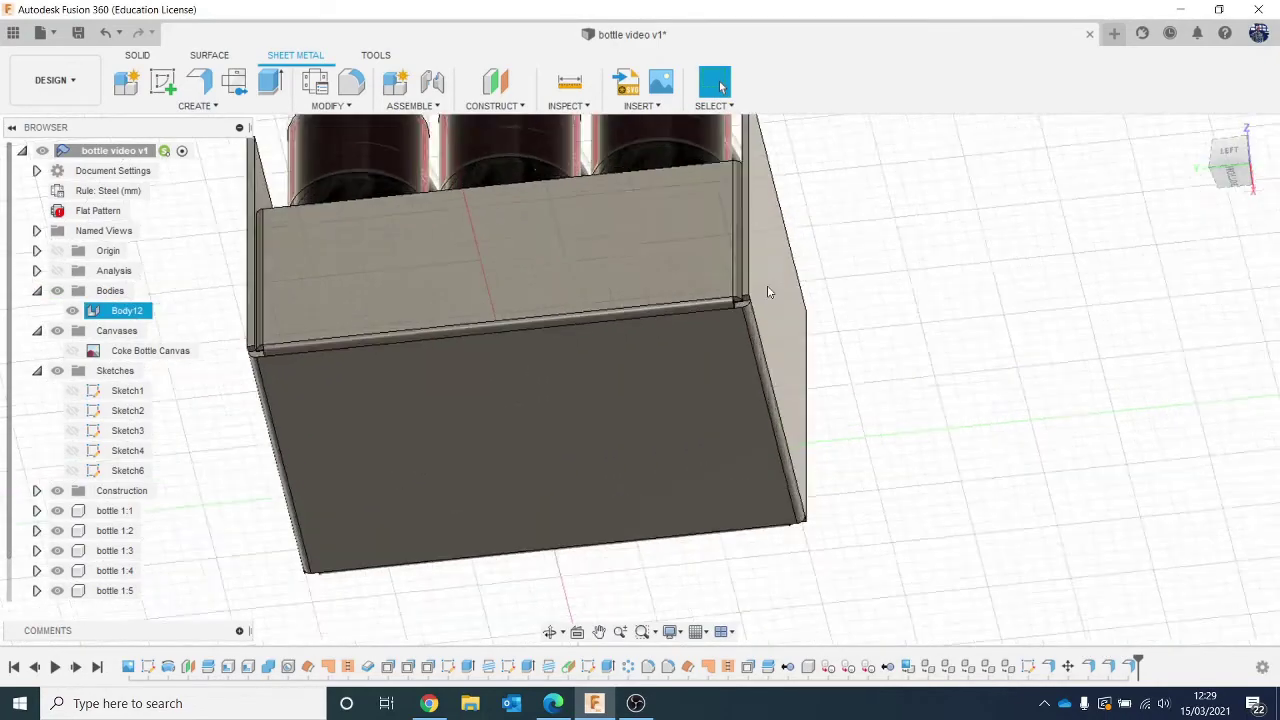
pyautogui.moveTo(868, 336); pyautogui.dragTo(910, 339, button='middle')
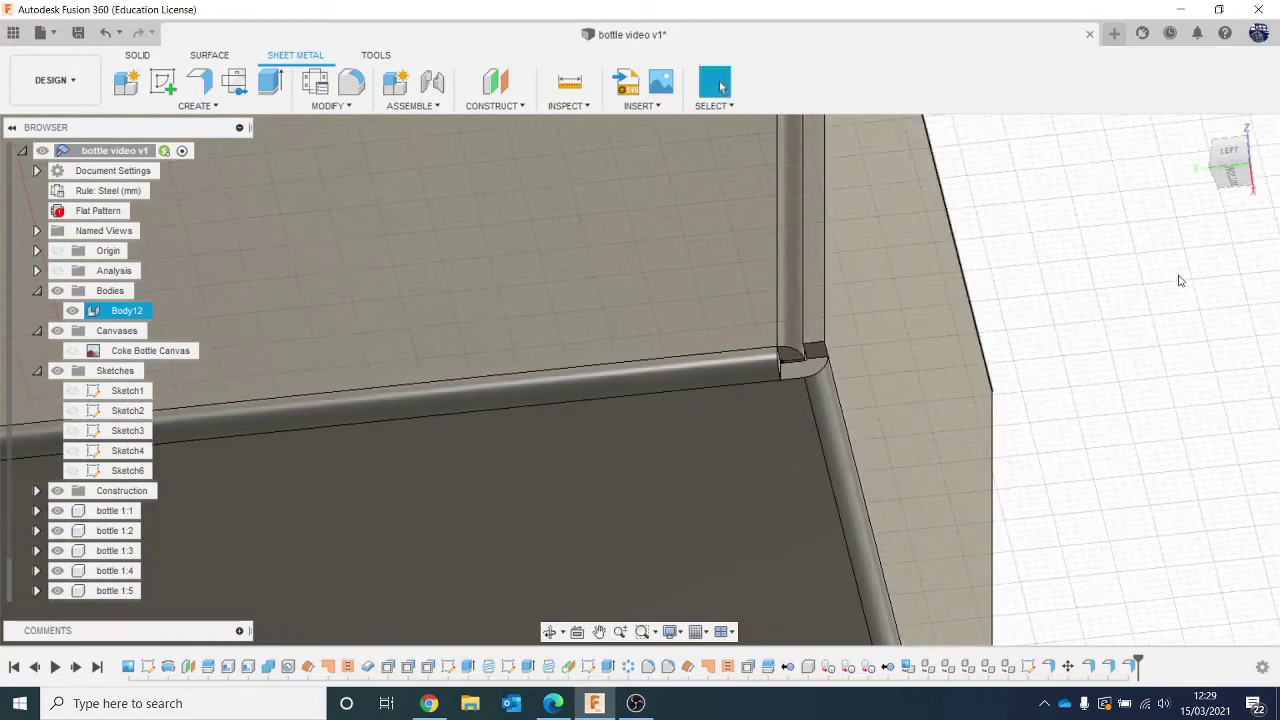
pyautogui.click(1180, 280)
pyautogui.moveTo(1229, 176); pyautogui.dragTo(1172, 241)
pyautogui.moveTo(1075, 357); pyautogui.dragTo(1174, 263, button='middle')
pyautogui.scroll(-4, 1083, 449)
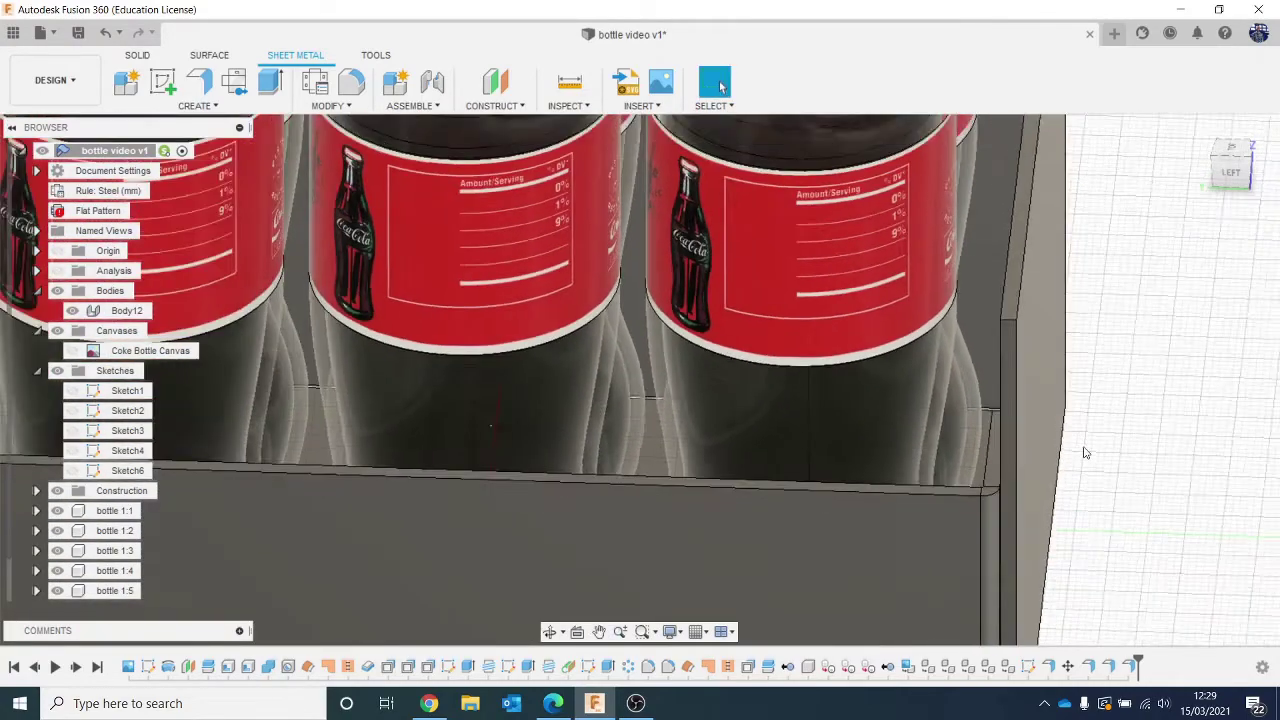
pyautogui.scroll(-6, 1076, 432)
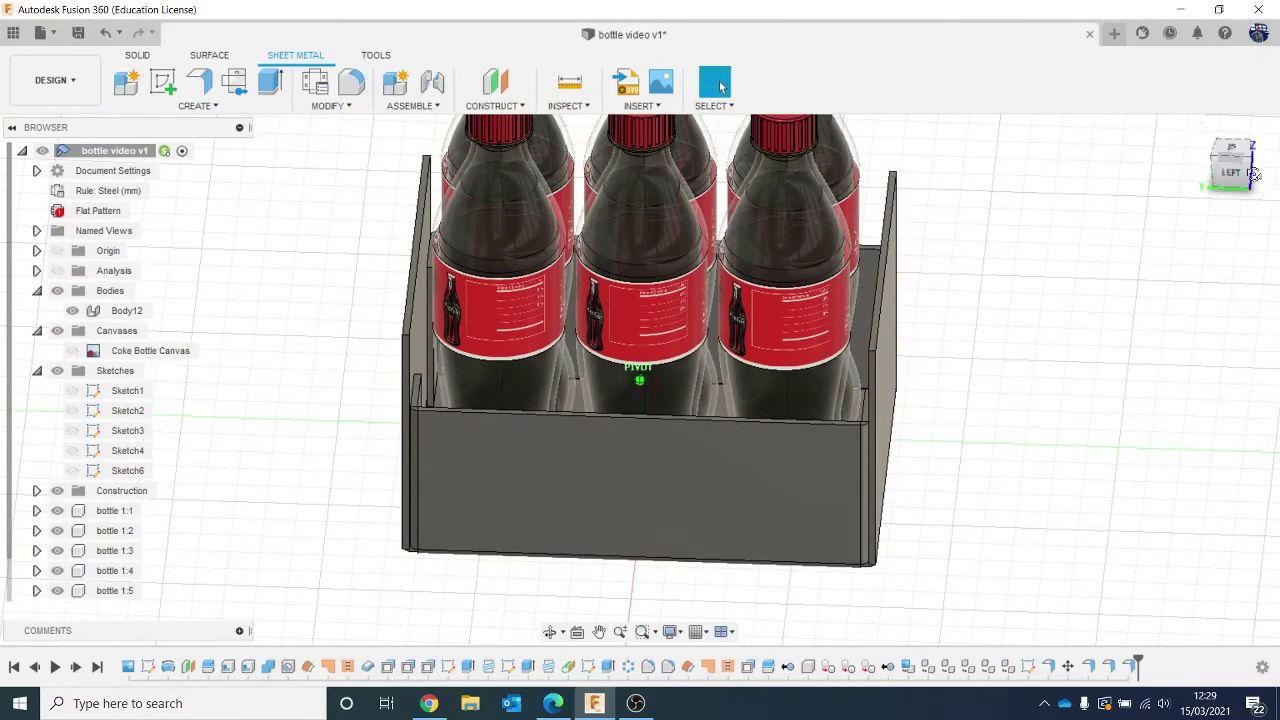
# Start a full-edge flange on the upper edge of the end wall with a height of about 51 mm.
pyautogui.moveTo(1253, 174)
pyautogui.mouseDown()
pyautogui.moveTo(1279, 152)
pyautogui.moveTo(1279, 172)
pyautogui.mouseUp()
pyautogui.scroll(-3, 900, 348)
pyautogui.press('Escape')
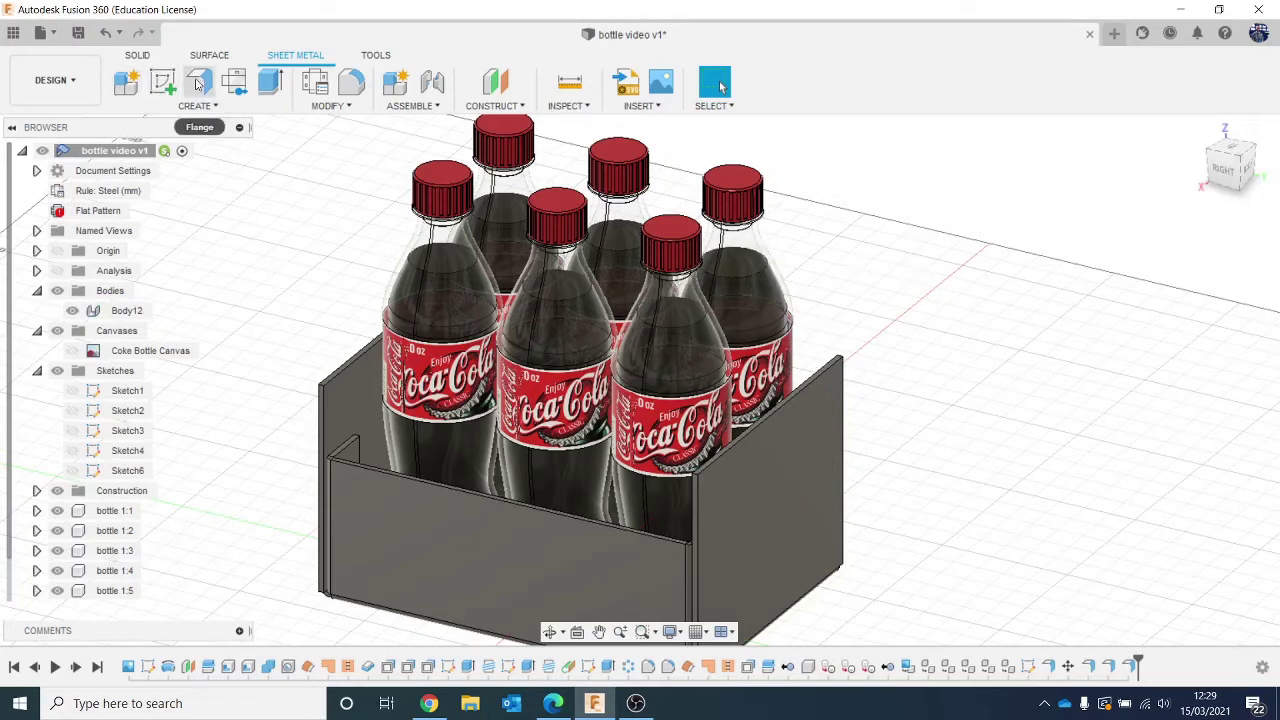
pyautogui.click(767, 421)
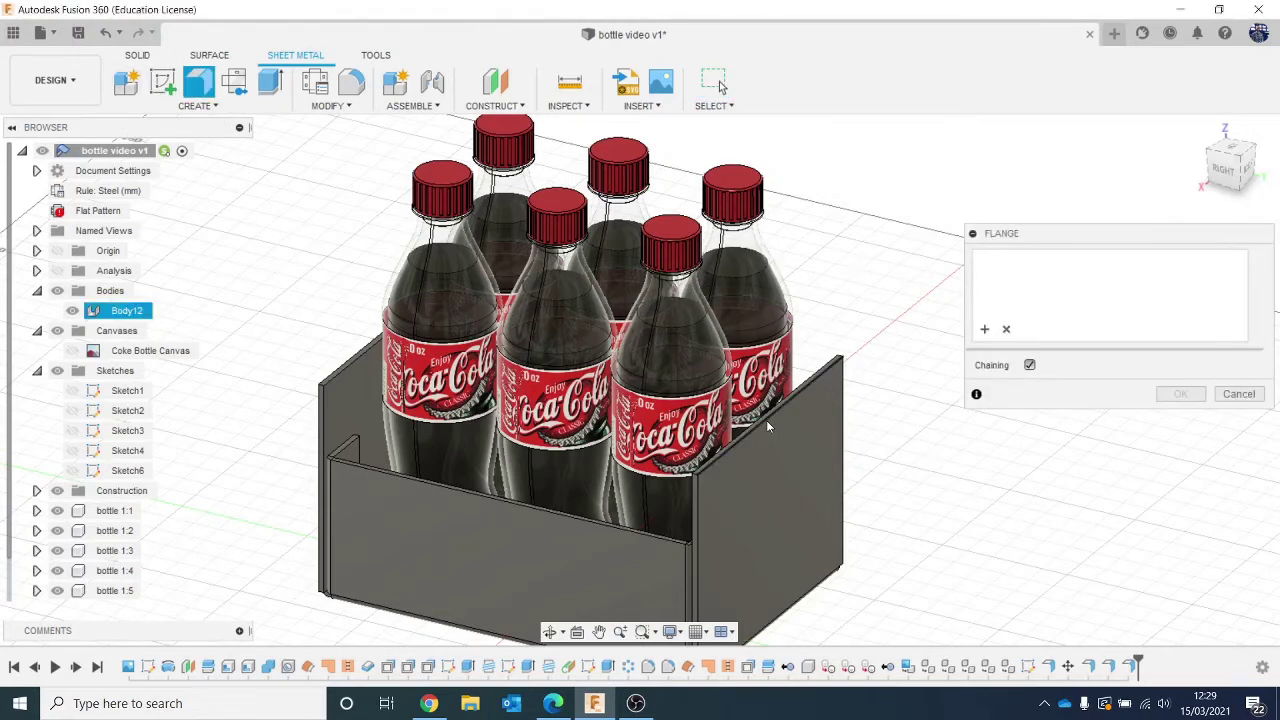
pyautogui.moveTo(801, 427); pyautogui.dragTo(931, 520)
pyautogui.moveTo(906, 519); pyautogui.dragTo(795, 491, button='middle')
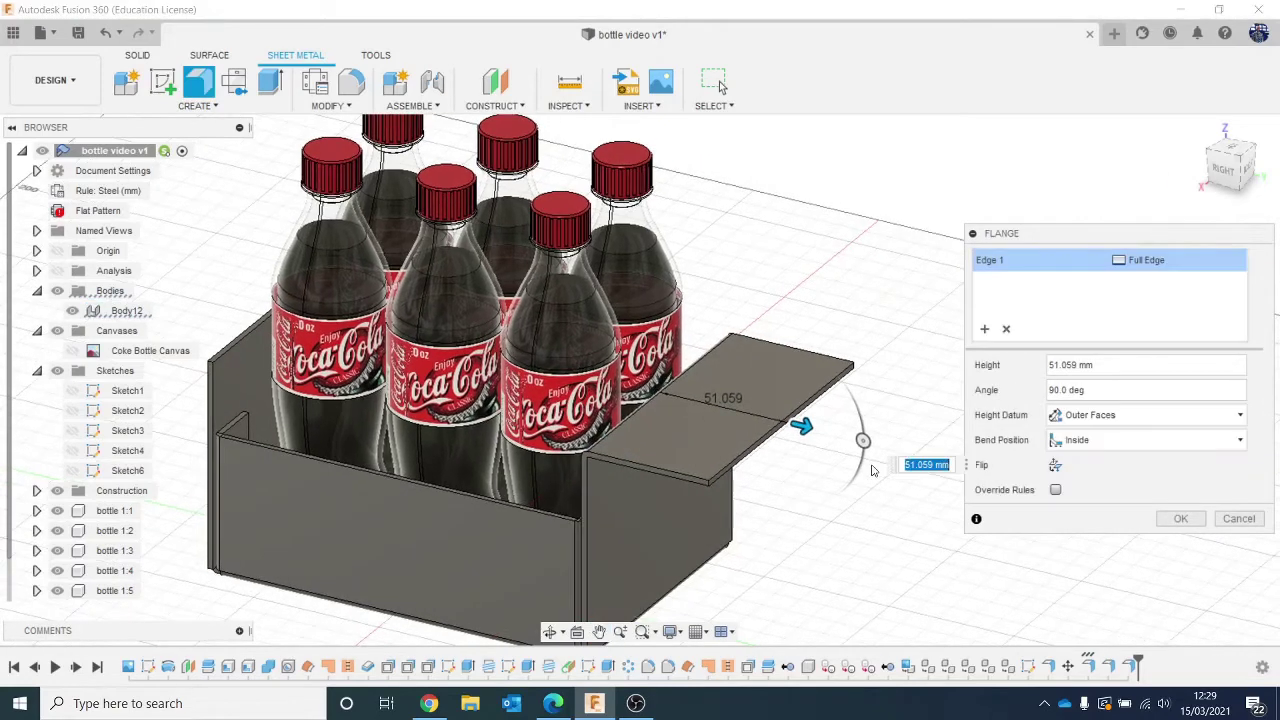
# Try bending the new flange inward over the bottles at -90 degrees, and return its angle to 90 degrees.
pyautogui.moveTo(863, 444); pyautogui.dragTo(705, 292)
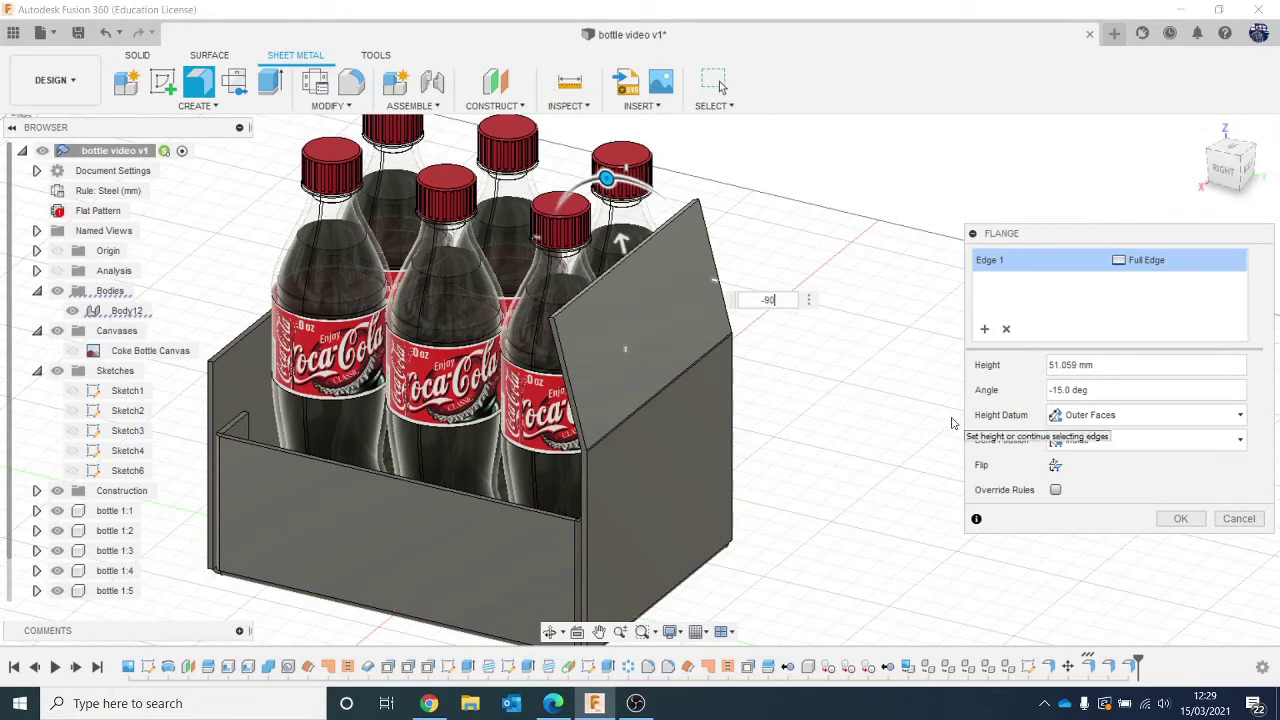
pyautogui.write('-90')
pyautogui.press('Return')
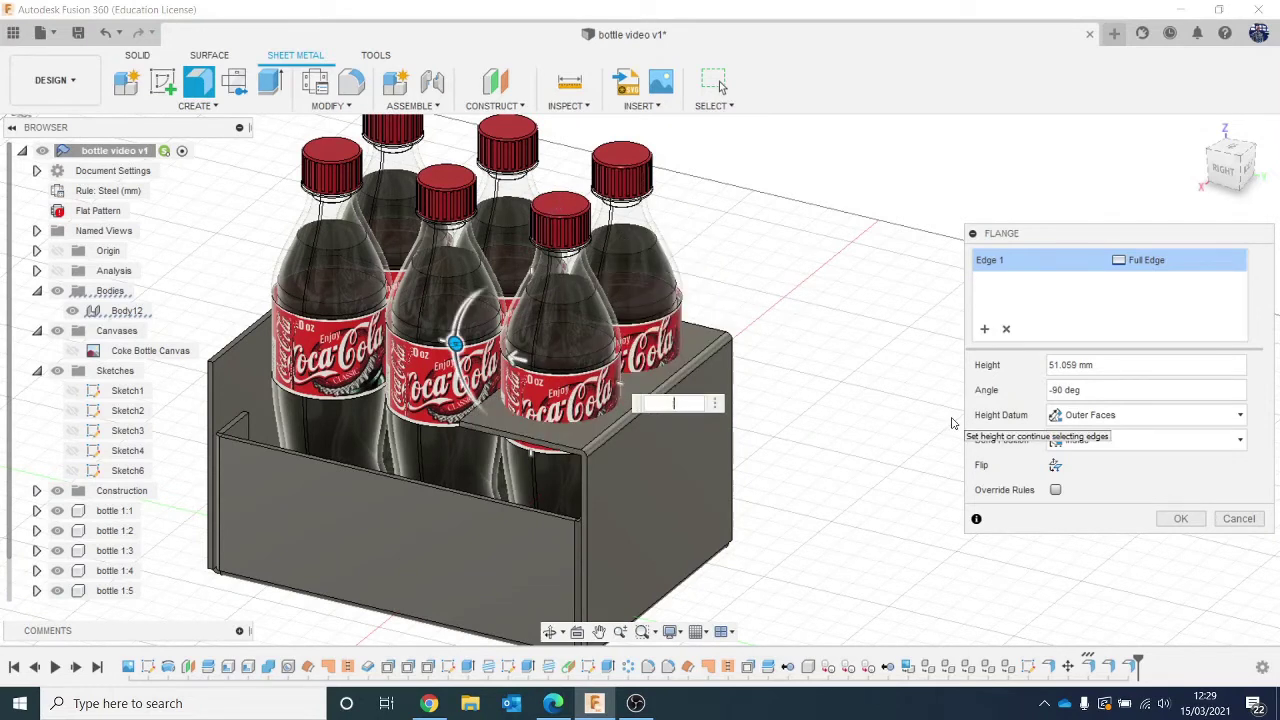
pyautogui.press('Return')
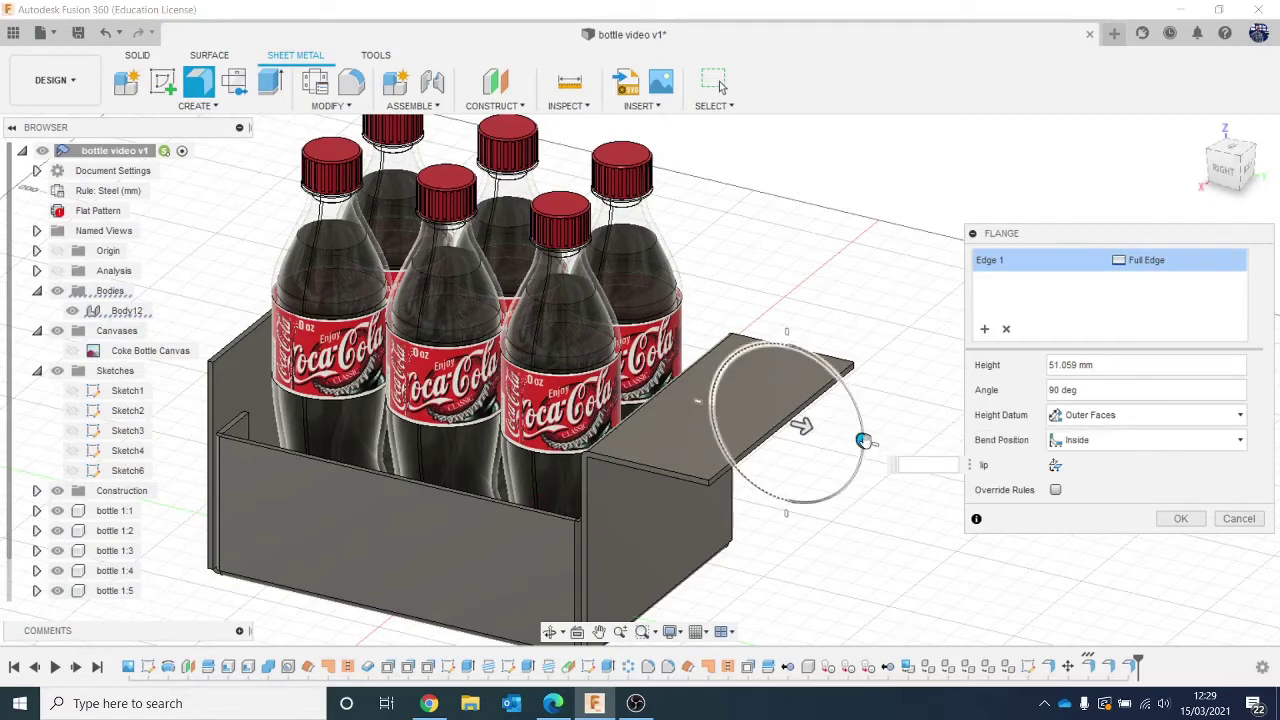
# Set the flange's angle to 0 degrees so it extends the end wall straight upward.
pyautogui.moveTo(863, 441); pyautogui.dragTo(800, 255)
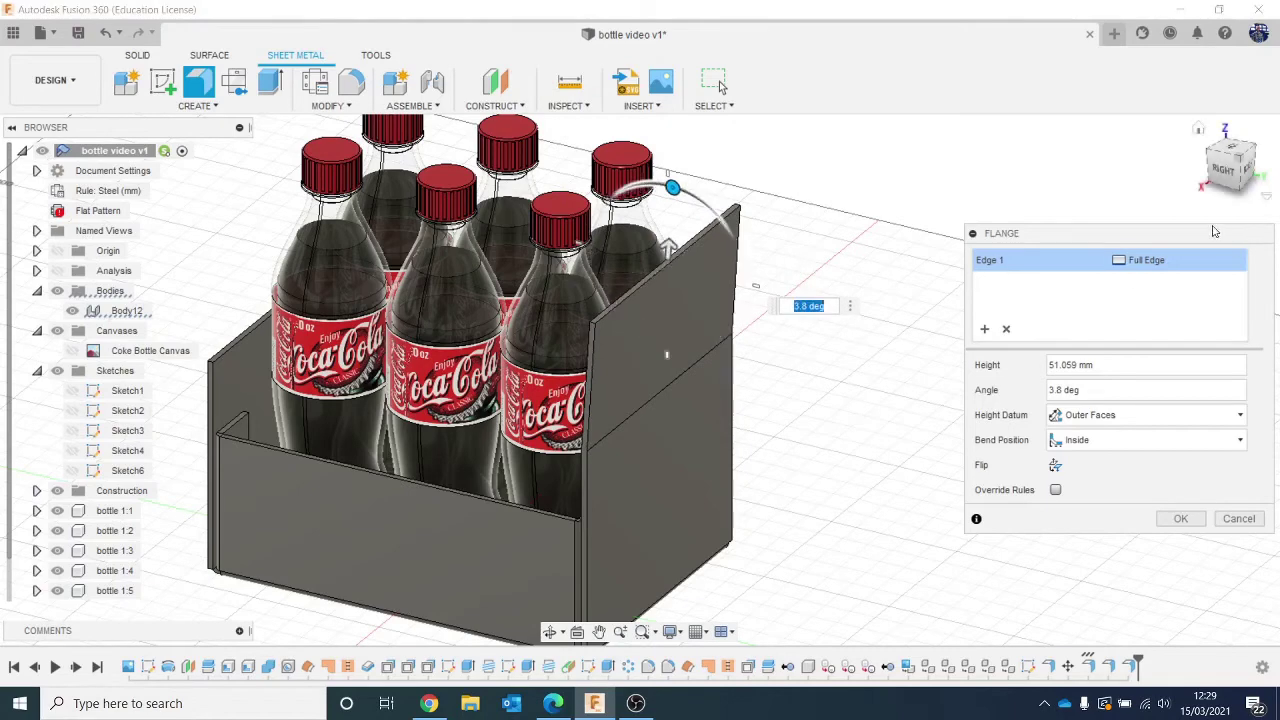
pyautogui.click(1221, 173)
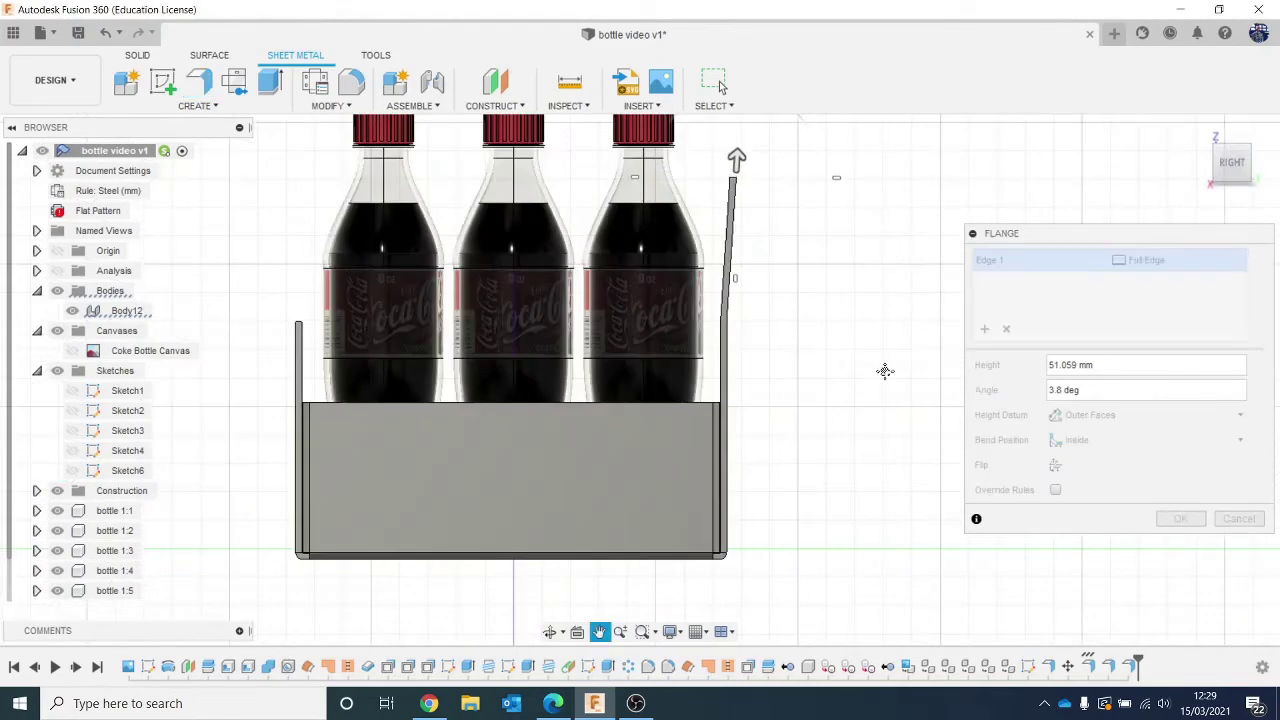
pyautogui.moveTo(749, 266); pyautogui.dragTo(742, 266)
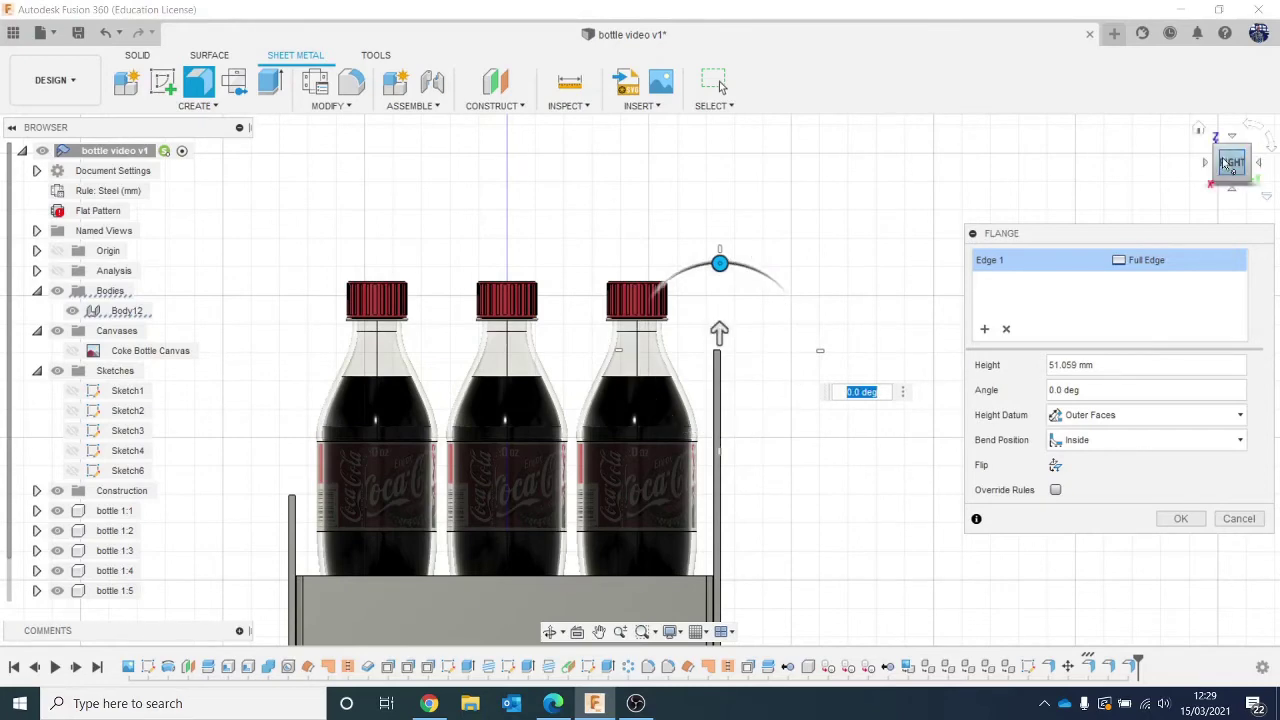
pyautogui.moveTo(1222, 163); pyautogui.dragTo(821, 177)
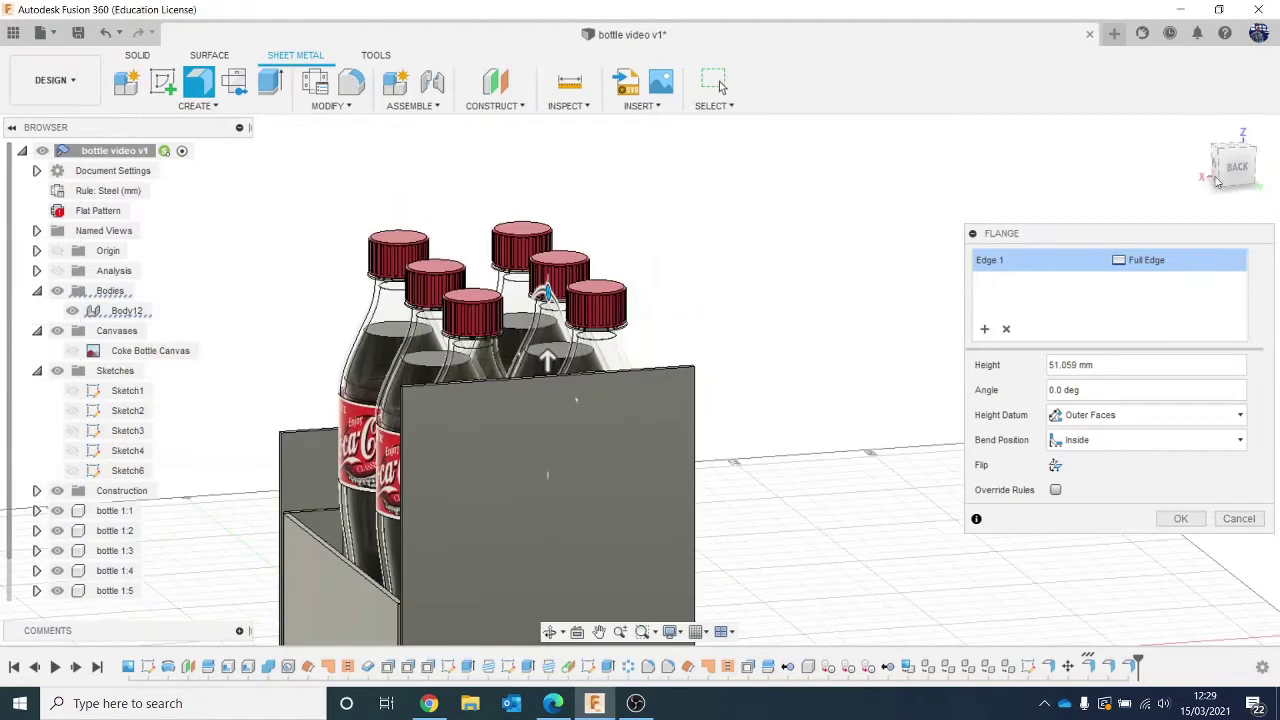
# Raise the end wall's flange height to about 81.8 mm and apply the same flange to the opposite end wall's upper edge.
pyautogui.click(1245, 175)
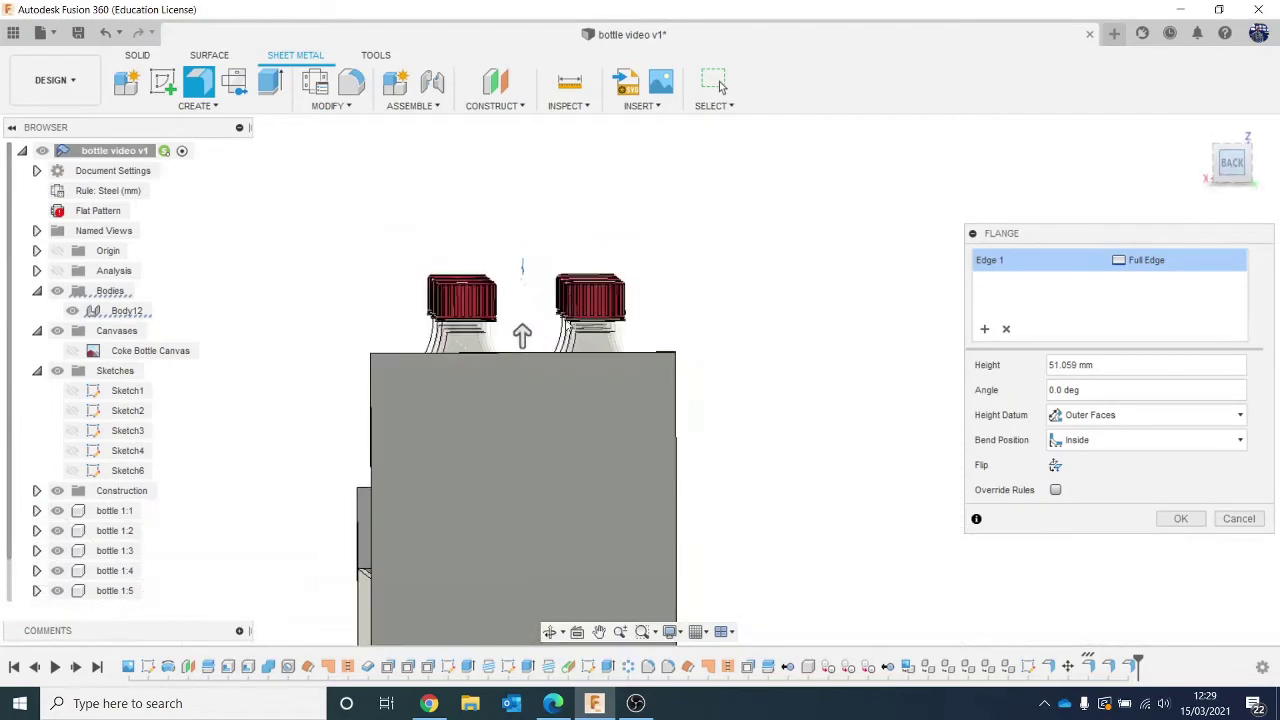
pyautogui.moveTo(519, 330); pyautogui.dragTo(519, 245)
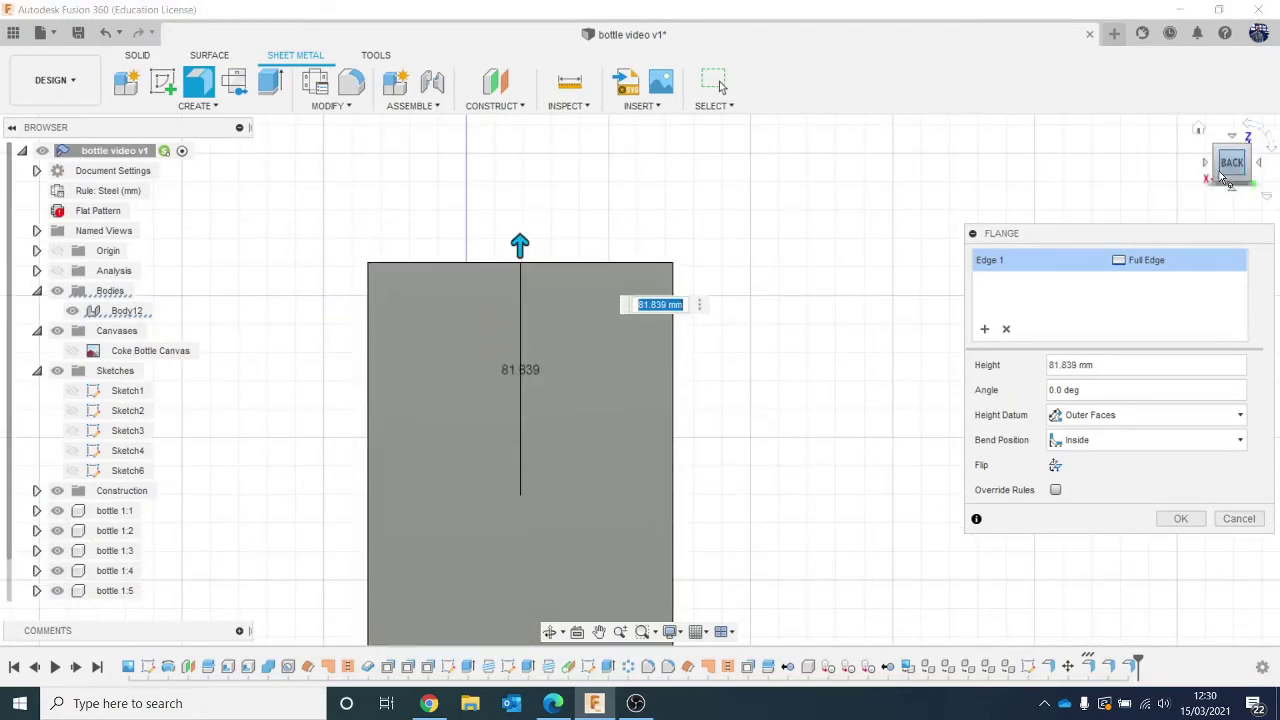
pyautogui.moveTo(1222, 178); pyautogui.dragTo(725, 450)
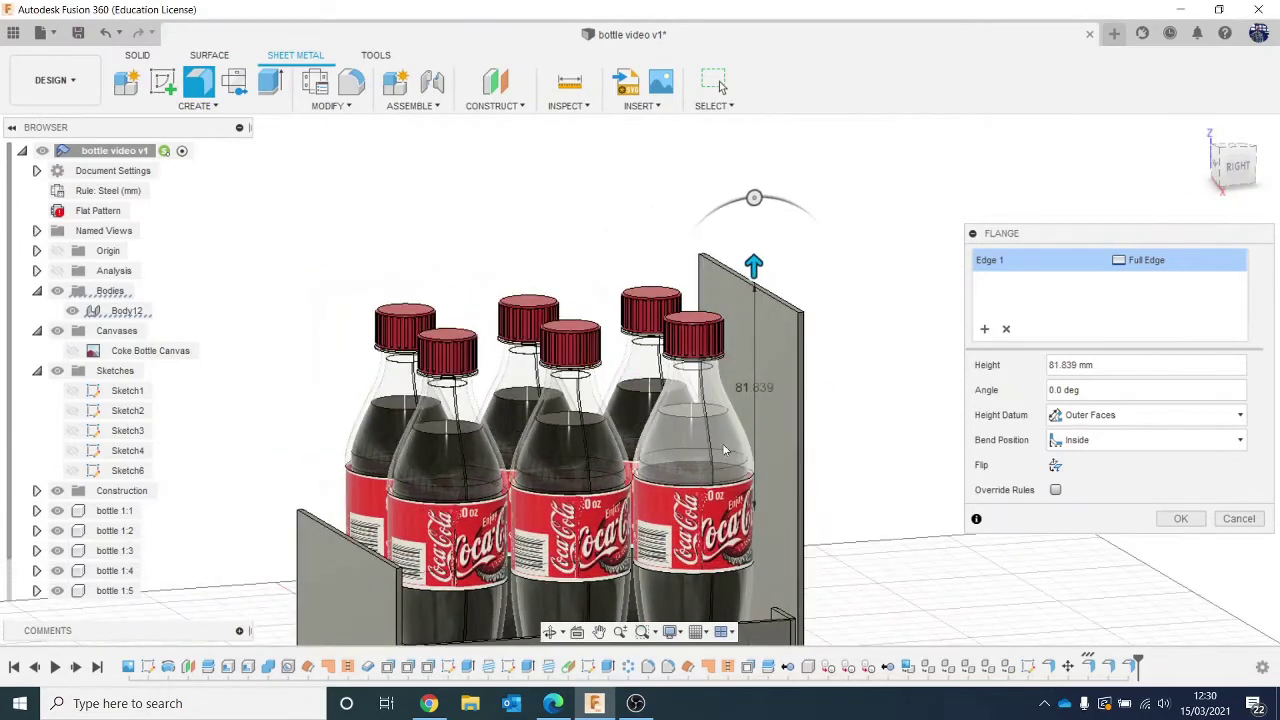
pyautogui.click(337, 535)
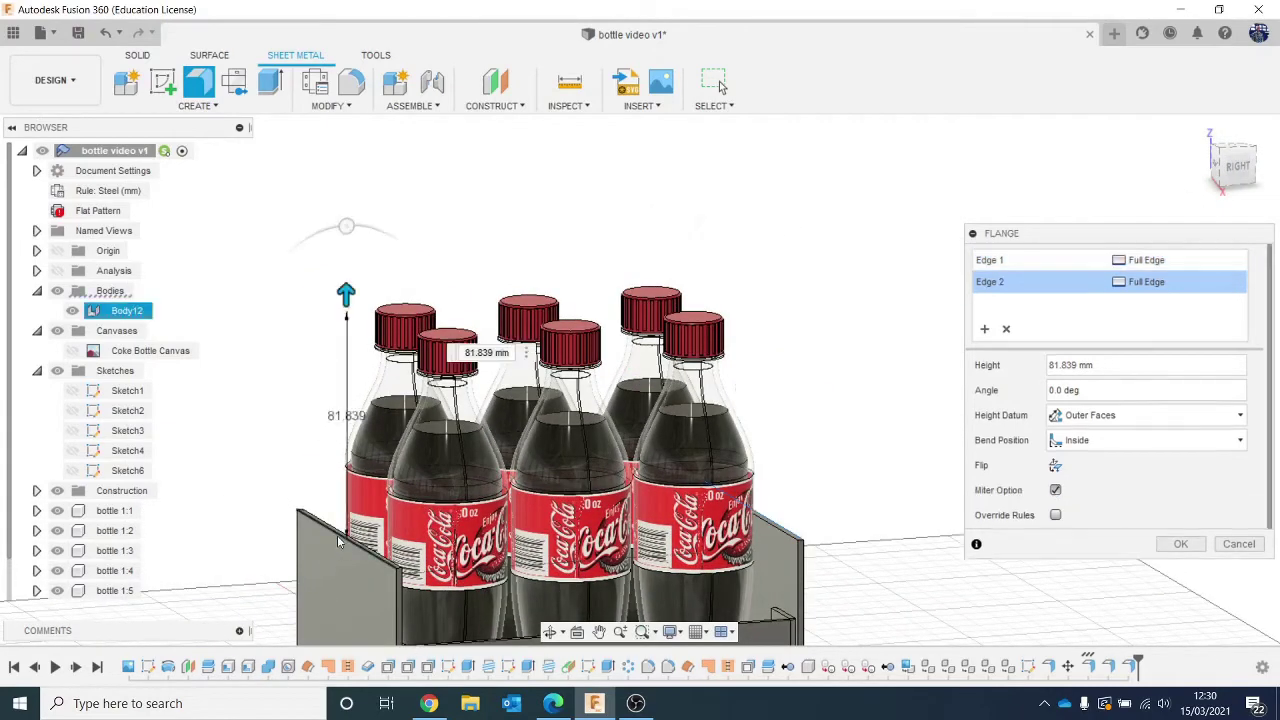
pyautogui.click(1181, 544)
pyautogui.scroll(-5, 960, 398)
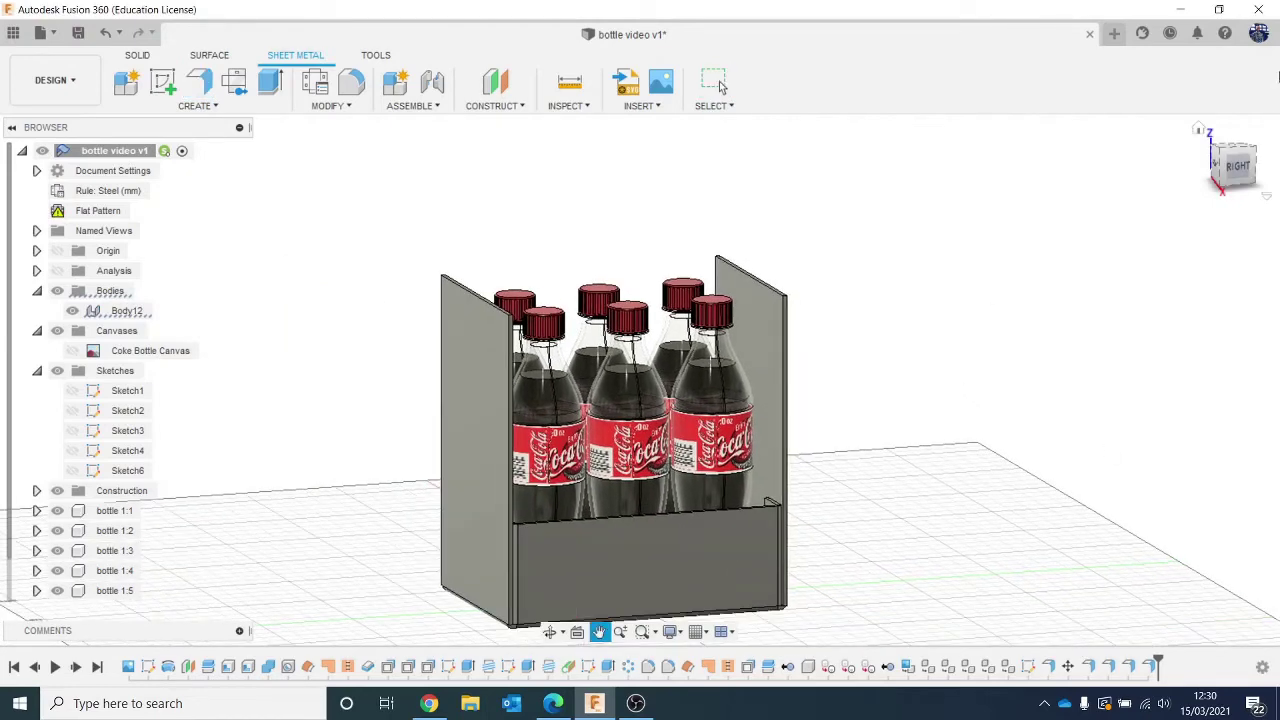
# Start an equal-distance chamfer on the short edges at both upper corners of the front end wall.
pyautogui.moveTo(1240, 164); pyautogui.dragTo(1248, 178)
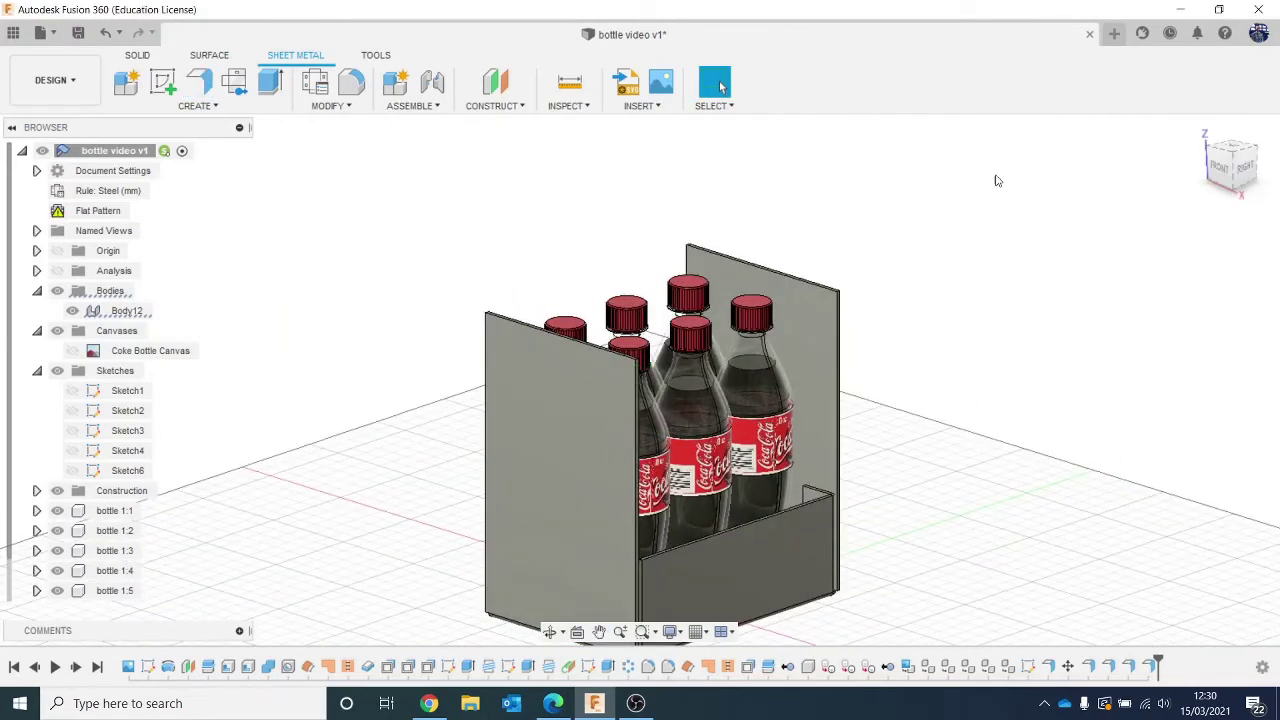
pyautogui.moveTo(983, 345); pyautogui.dragTo(920, 250, button='middle')
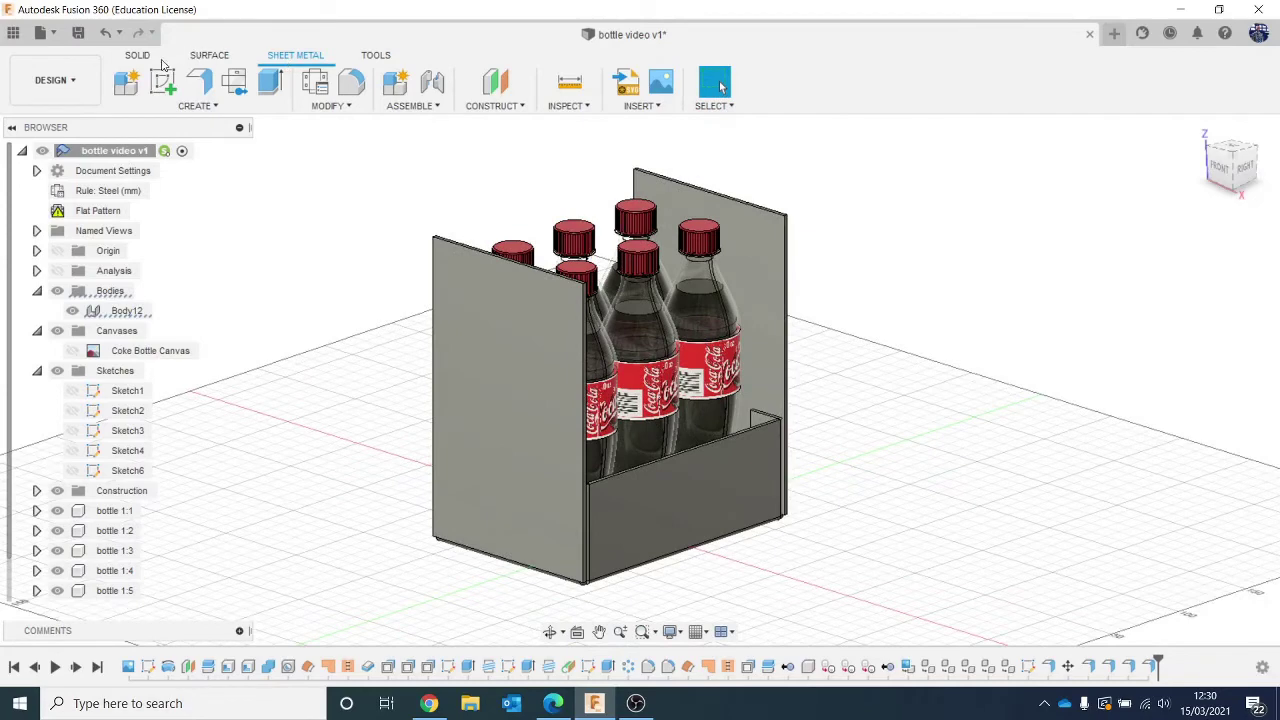
pyautogui.click(136, 55)
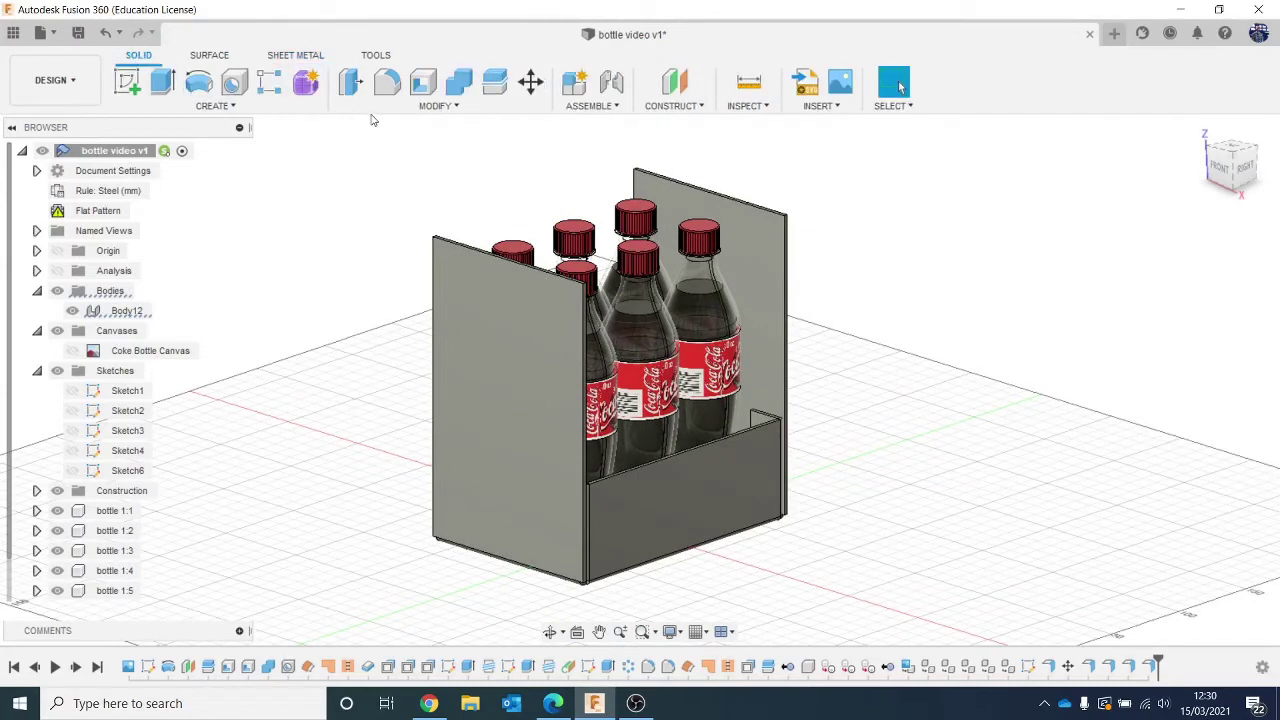
pyautogui.click(436, 105)
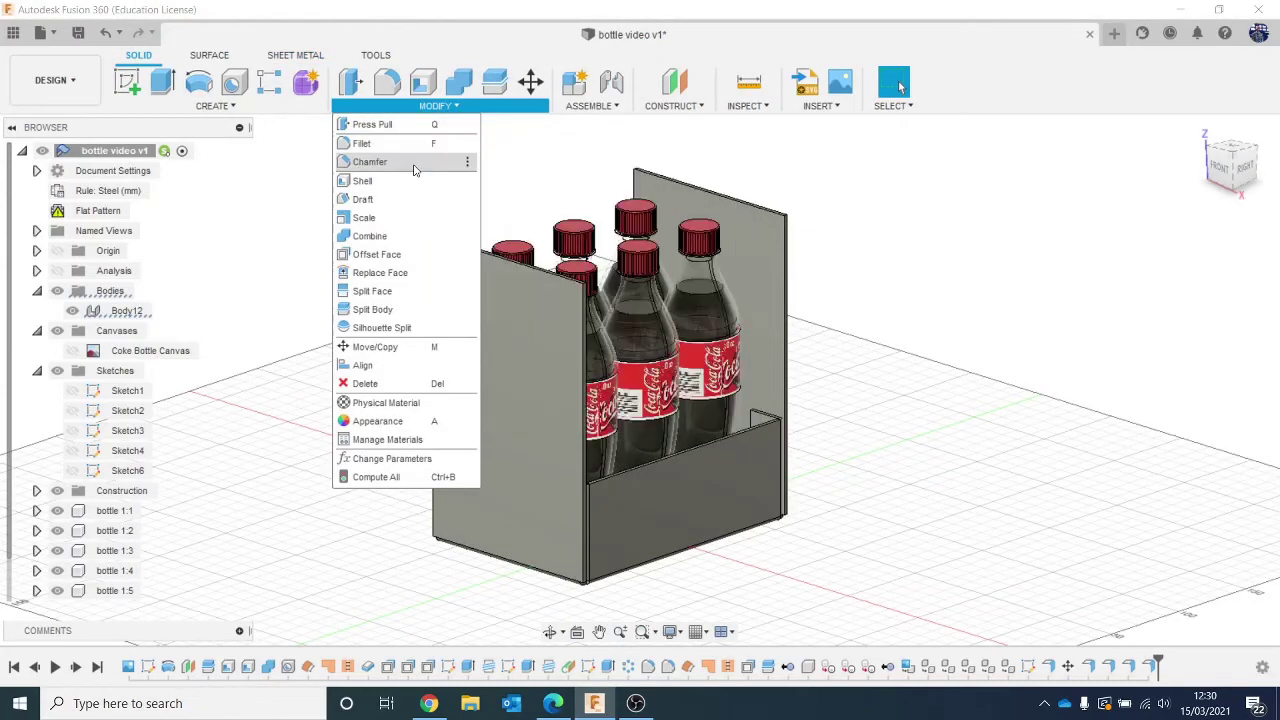
pyautogui.click(369, 161)
pyautogui.scroll(10, 600, 285)
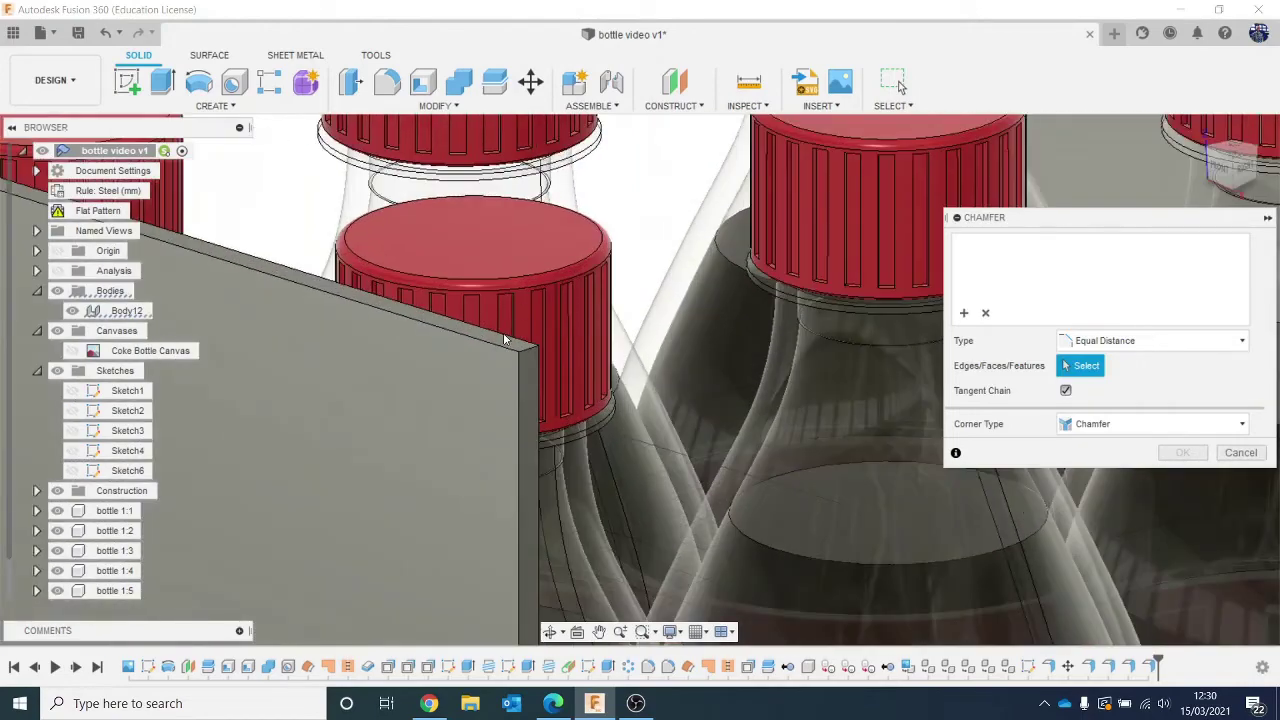
pyautogui.click(530, 350)
pyautogui.scroll(-10, 530, 335)
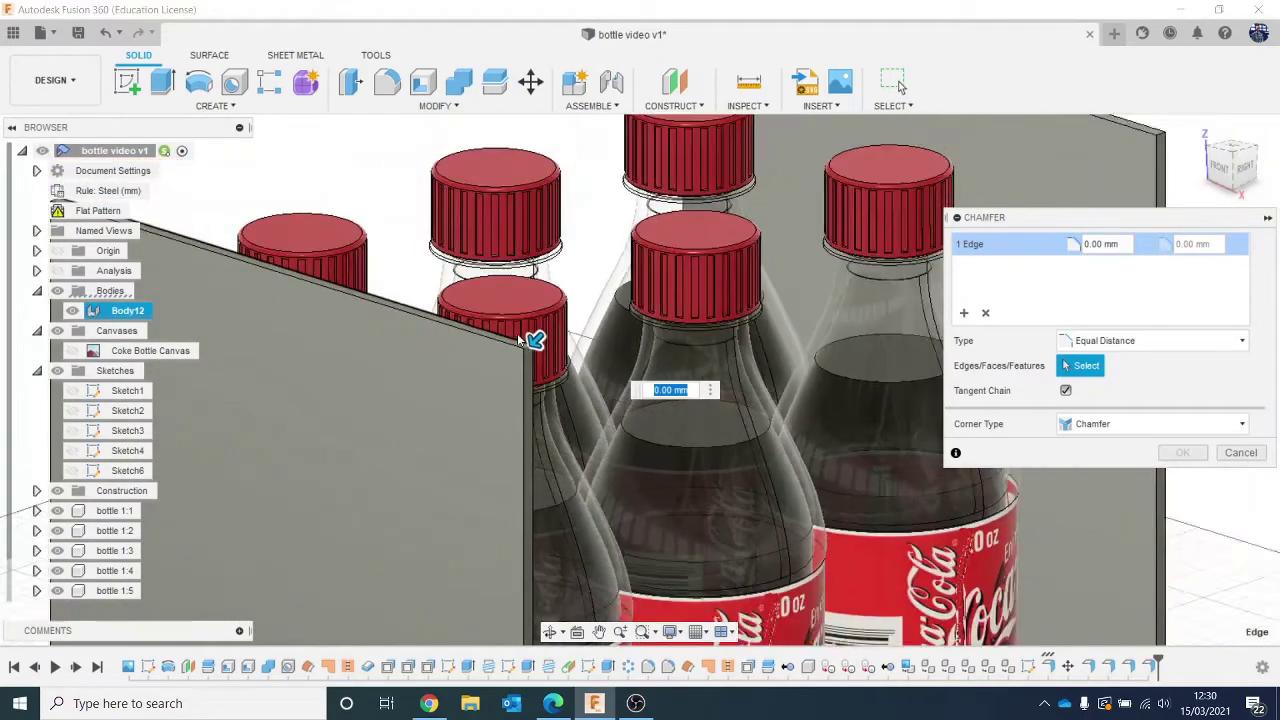
pyautogui.moveTo(1228, 178); pyautogui.dragTo(1270, 178)
pyautogui.scroll(3, 860, 376)
pyautogui.scroll(5, 860, 376)
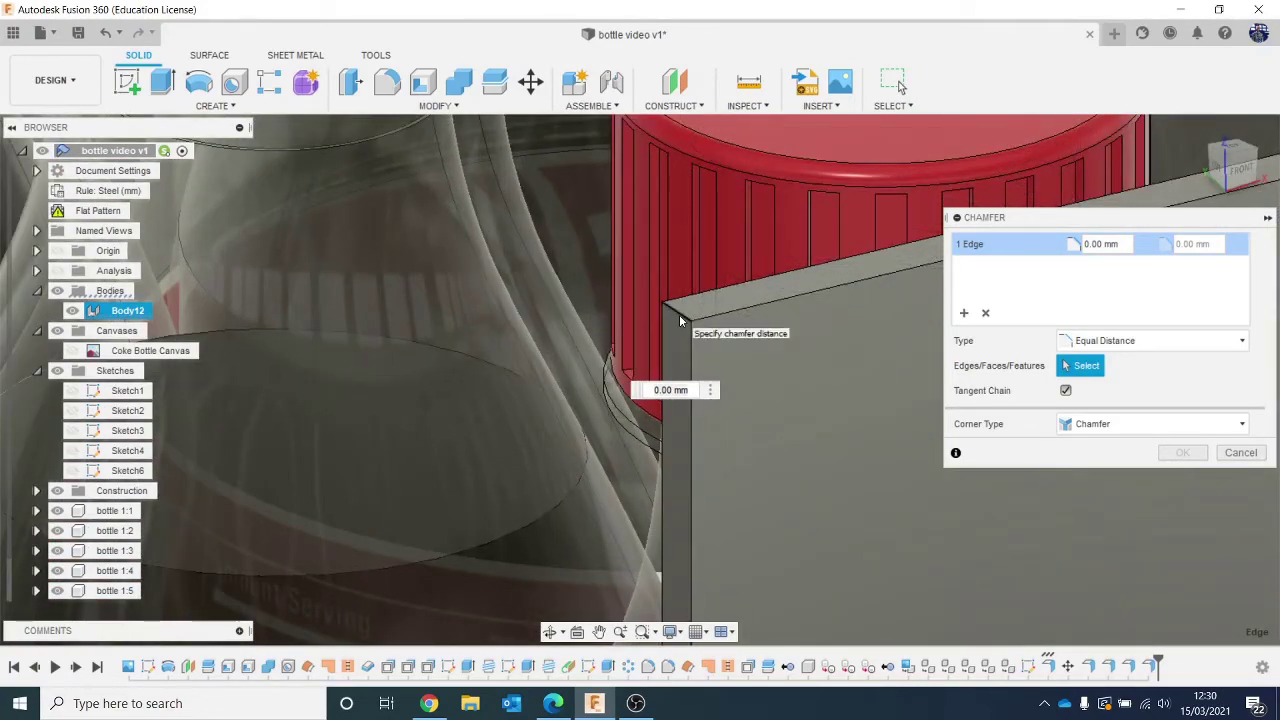
pyautogui.click(680, 320)
pyautogui.scroll(-5, 680, 320)
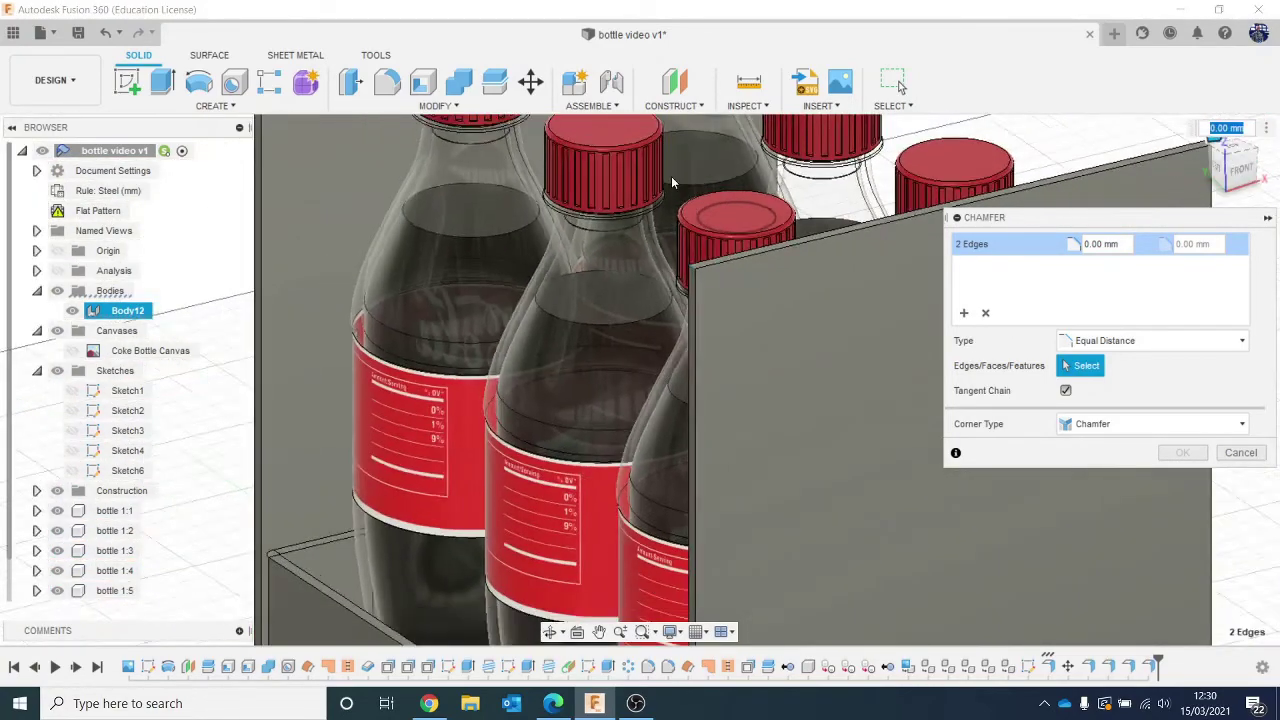
# Add the short edges at both upper corners of the back end wall to the chamfer selection.
pyautogui.scroll(-1, 672, 182)
pyautogui.moveTo(672, 182); pyautogui.dragTo(809, 500, button='middle')
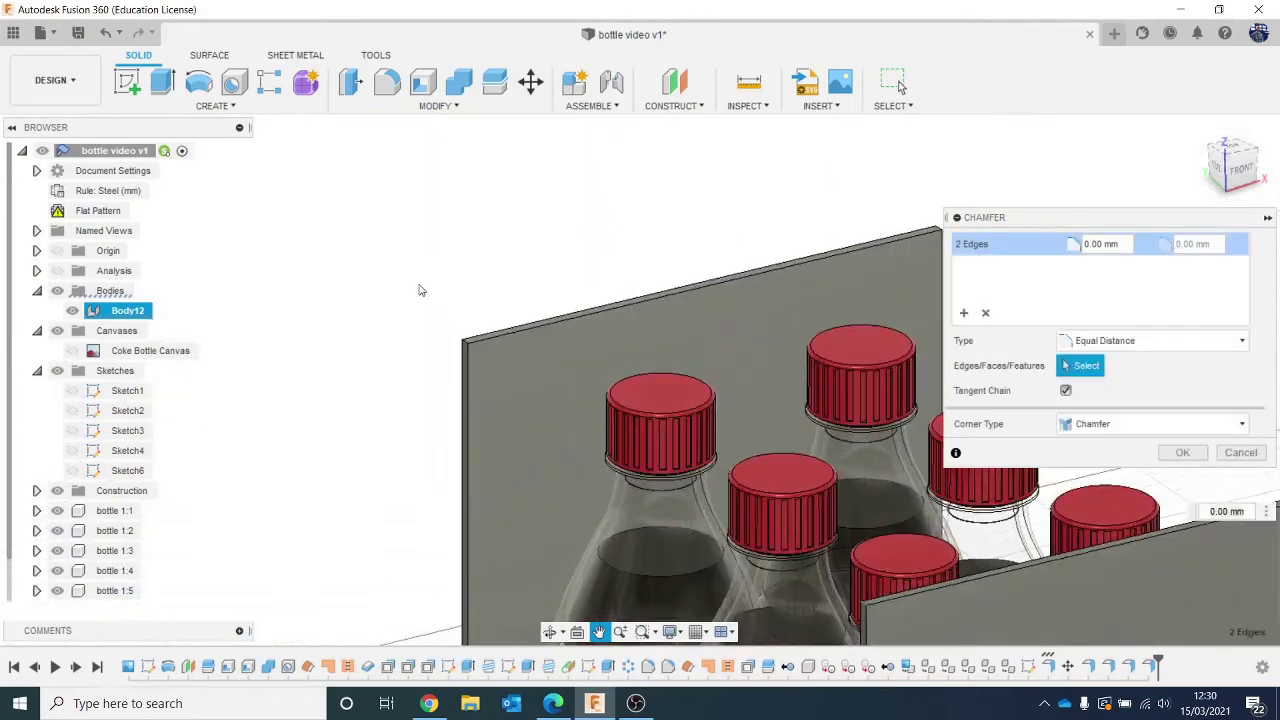
pyautogui.scroll(6, 435, 310)
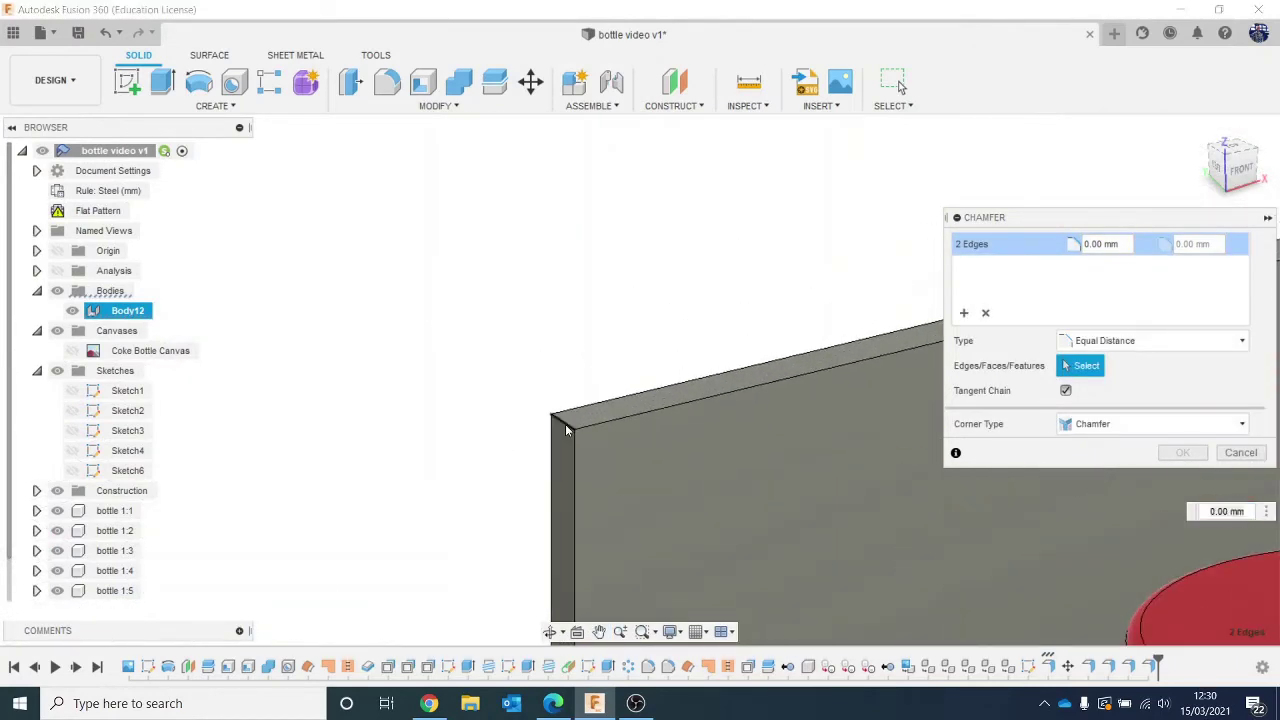
pyautogui.scroll(-5, 566, 430)
pyautogui.click(401, 453)
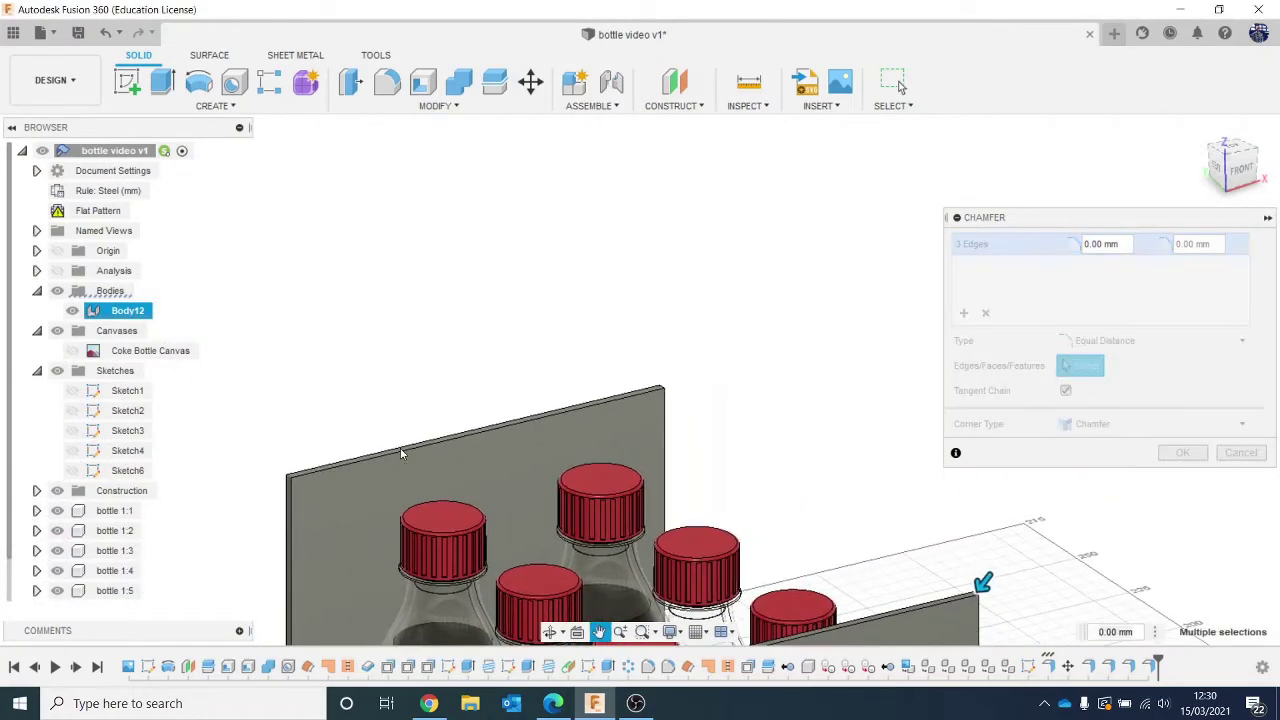
pyautogui.scroll(6, 697, 374)
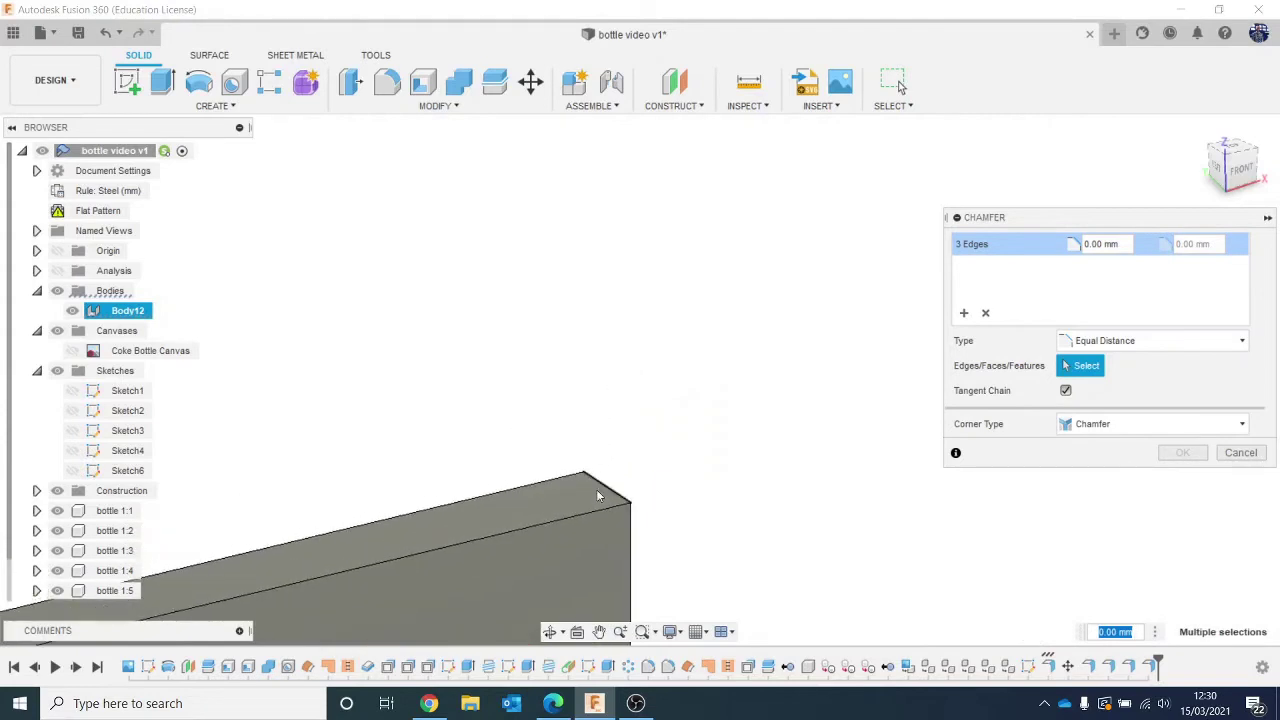
pyautogui.click(598, 496)
pyautogui.scroll(-2, 610, 485)
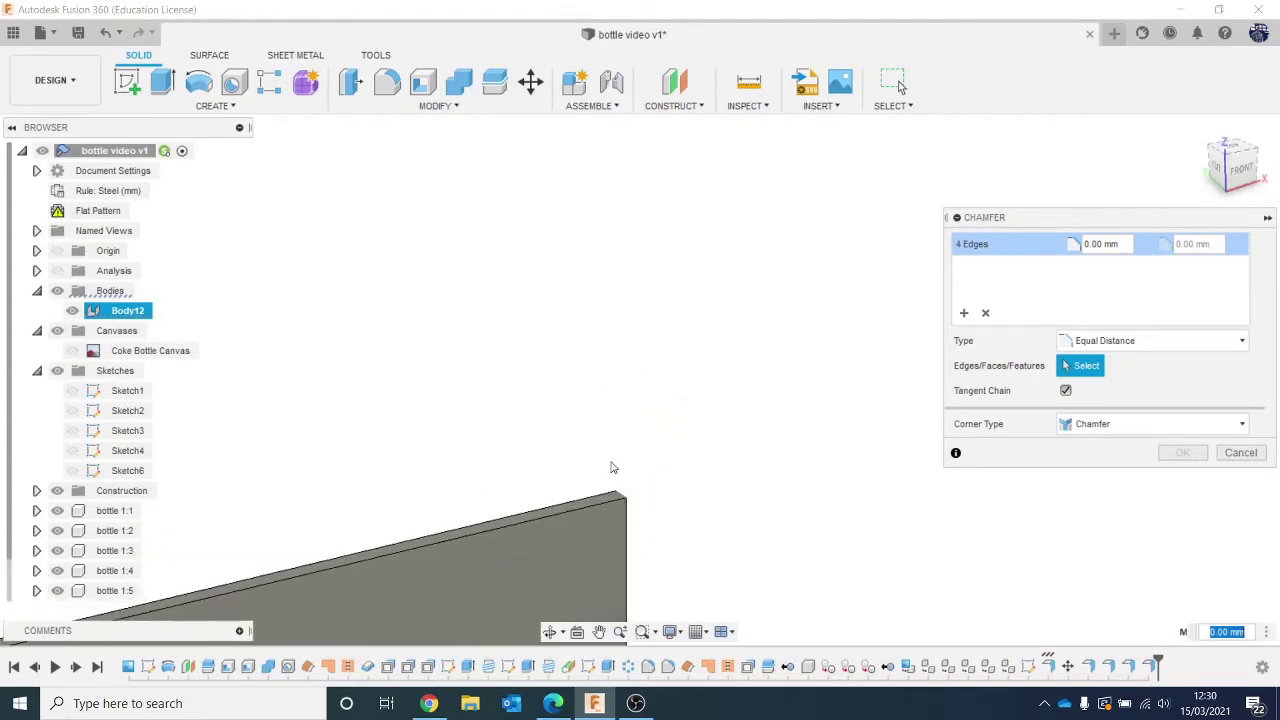
# Chamfer the four selected upper corners of the end walls by about 46.6 mm.
pyautogui.scroll(-6, 589, 414)
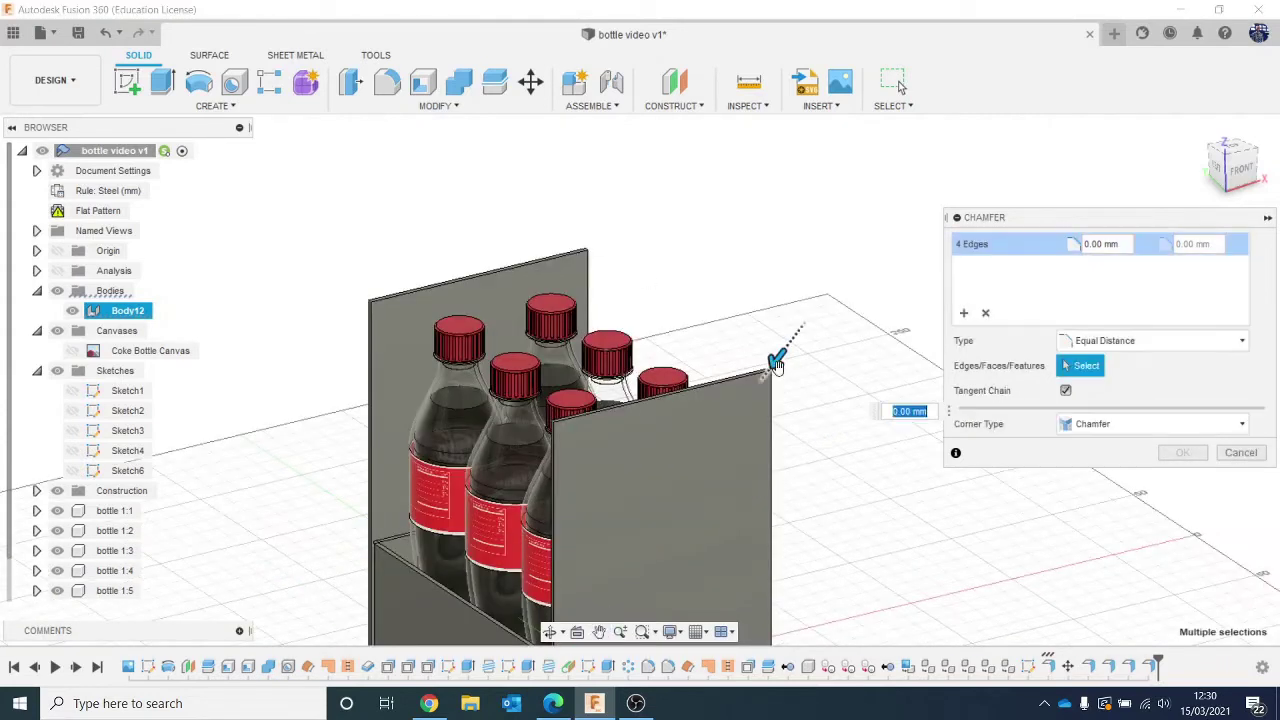
pyautogui.moveTo(779, 365); pyautogui.dragTo(731, 427)
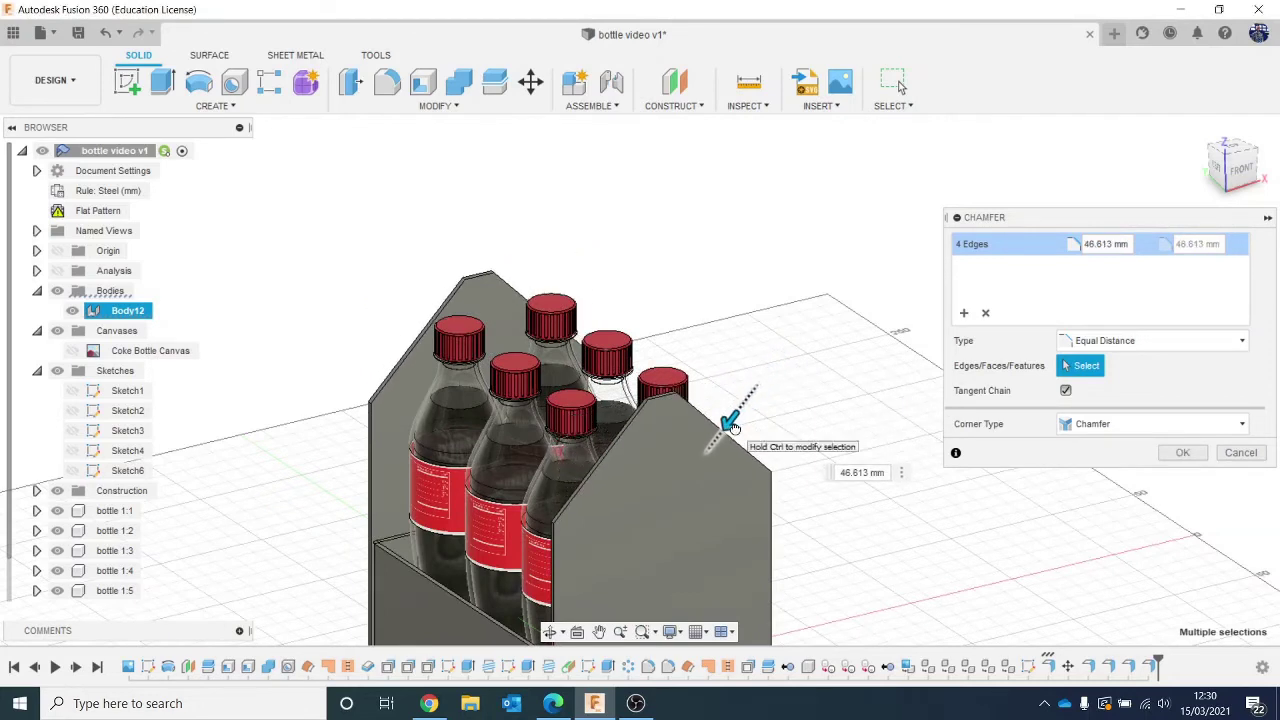
pyautogui.moveTo(766, 485); pyautogui.dragTo(747, 403, button='middle')
pyautogui.click(1183, 452)
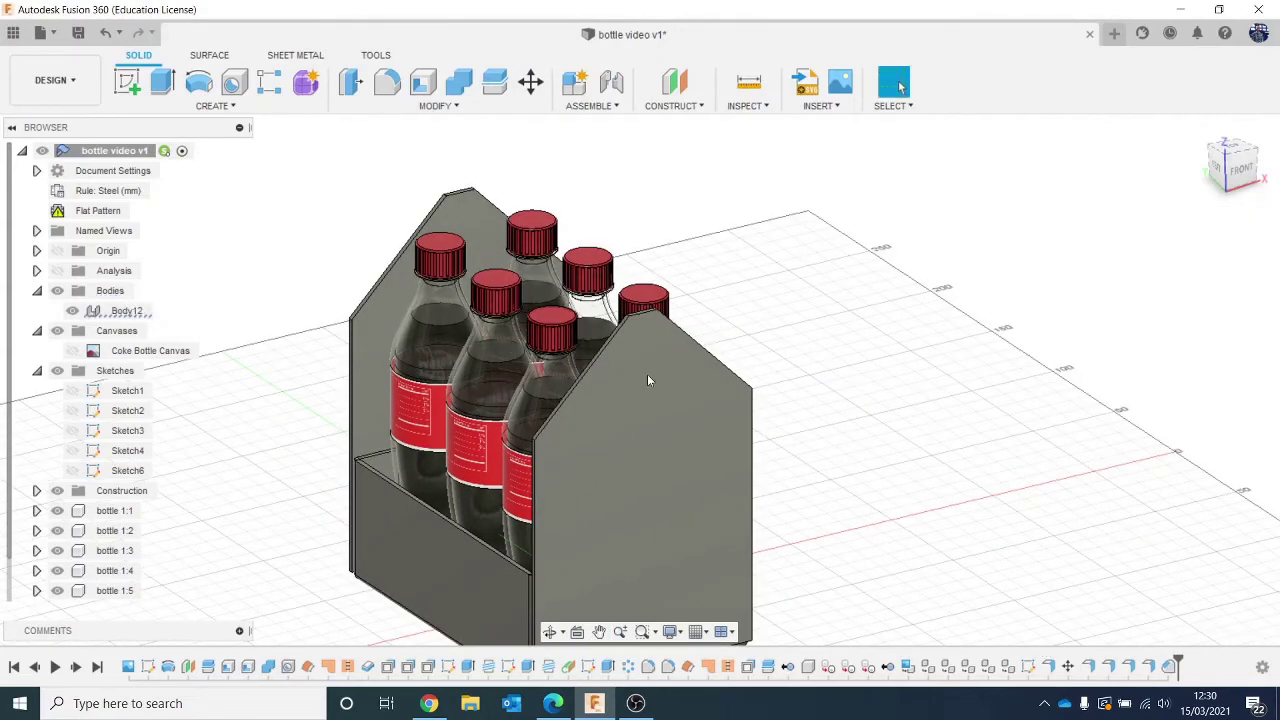
# Start a second equal-distance chamfer on the front end wall's two corners where the sloped edges meet the vertical sides.
pyautogui.moveTo(661, 371); pyautogui.dragTo(652, 298, button='middle')
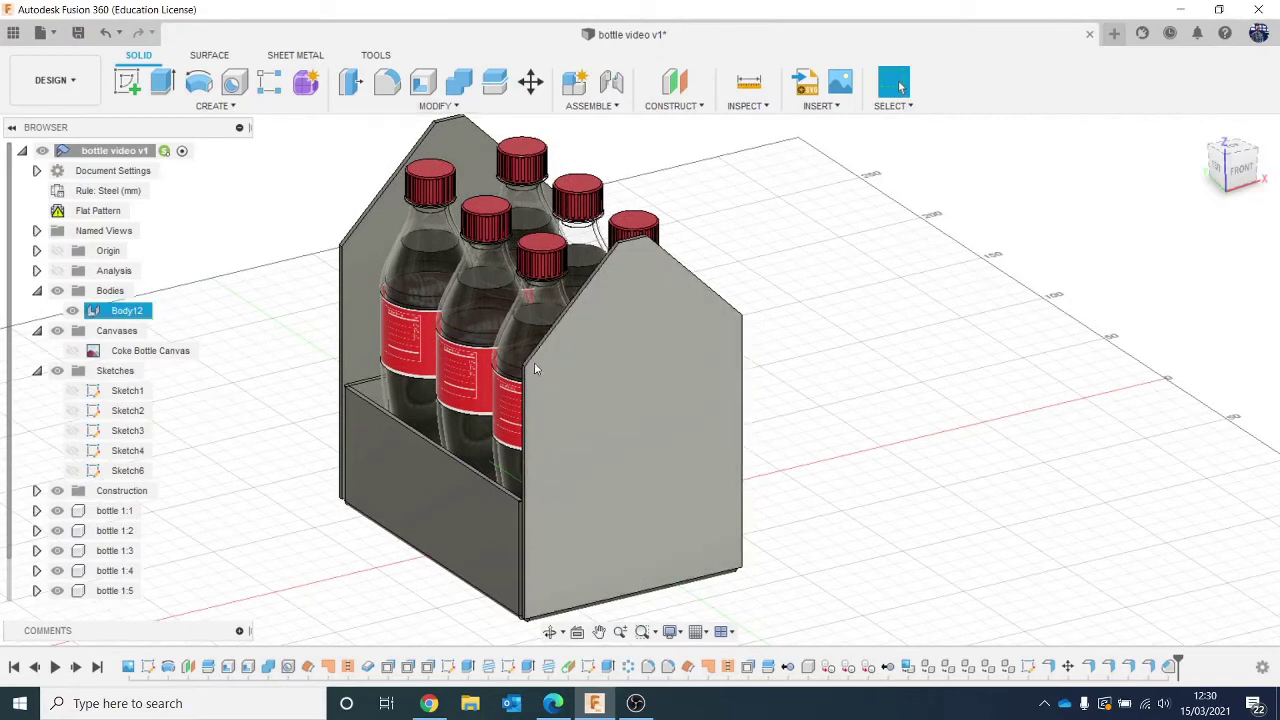
pyautogui.click(385, 110)
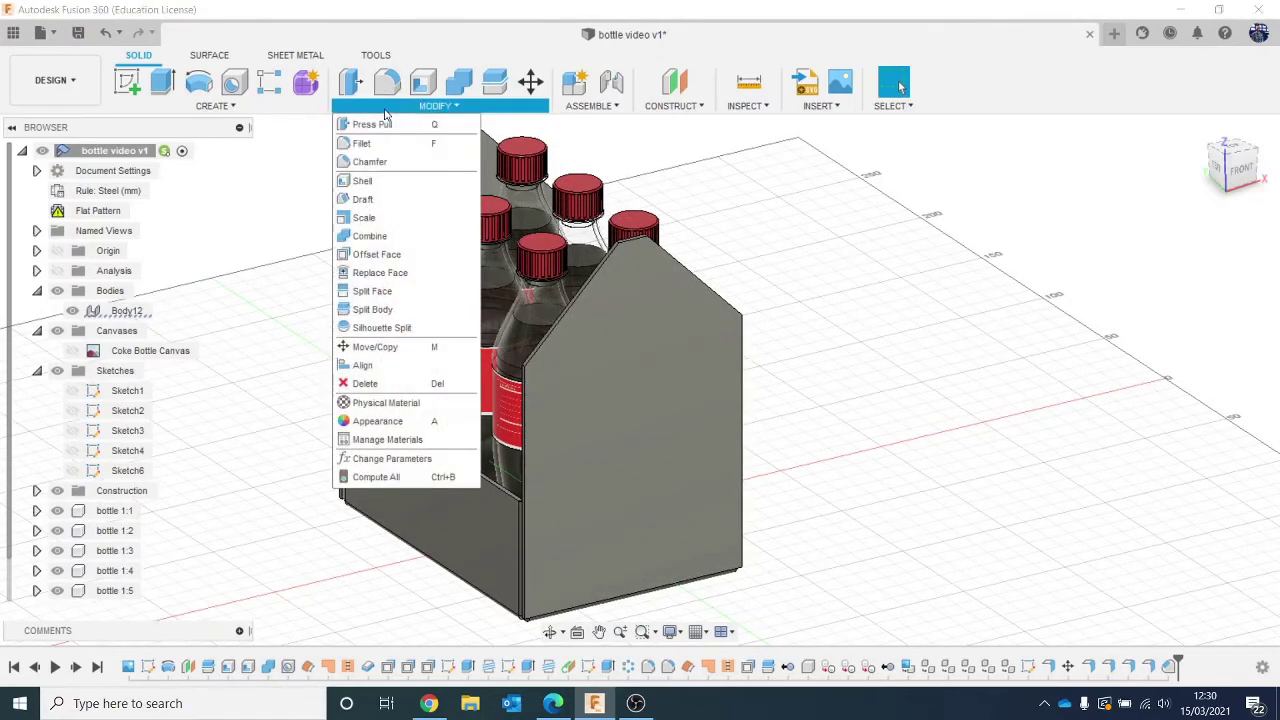
pyautogui.click(412, 161)
pyautogui.scroll(10, 608, 400)
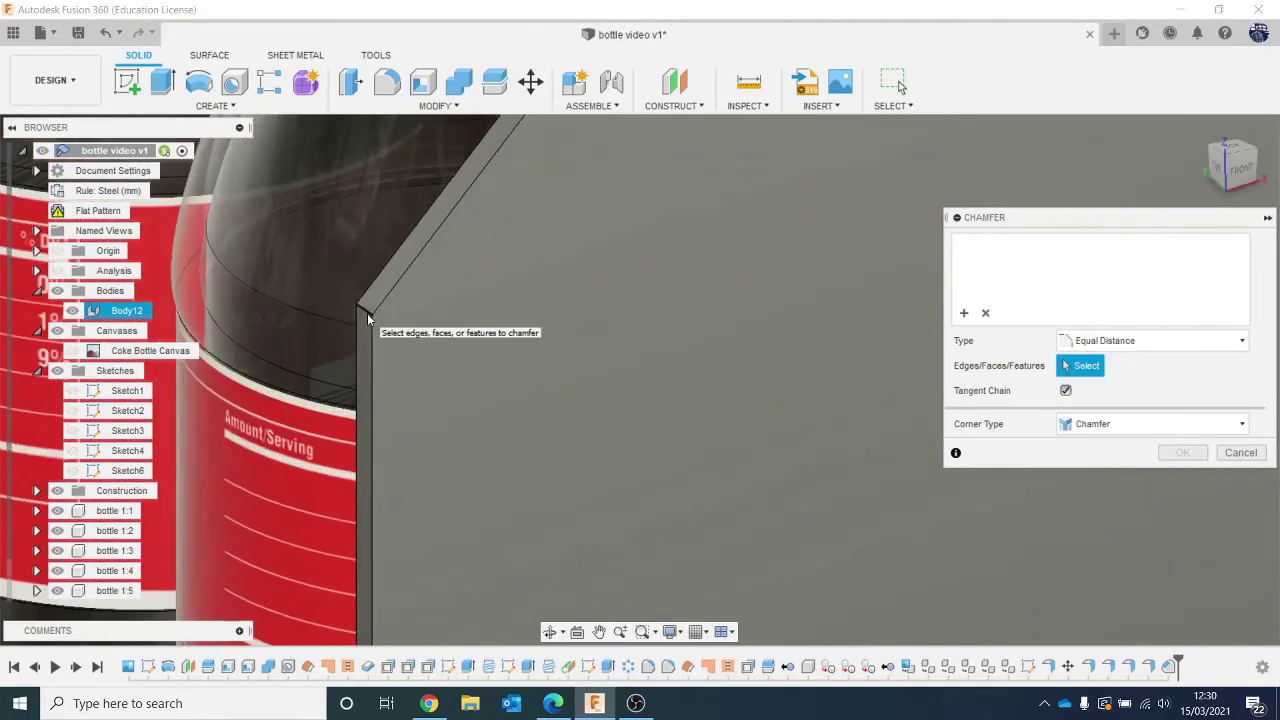
pyautogui.click(368, 320)
pyautogui.scroll(-10, 584, 336)
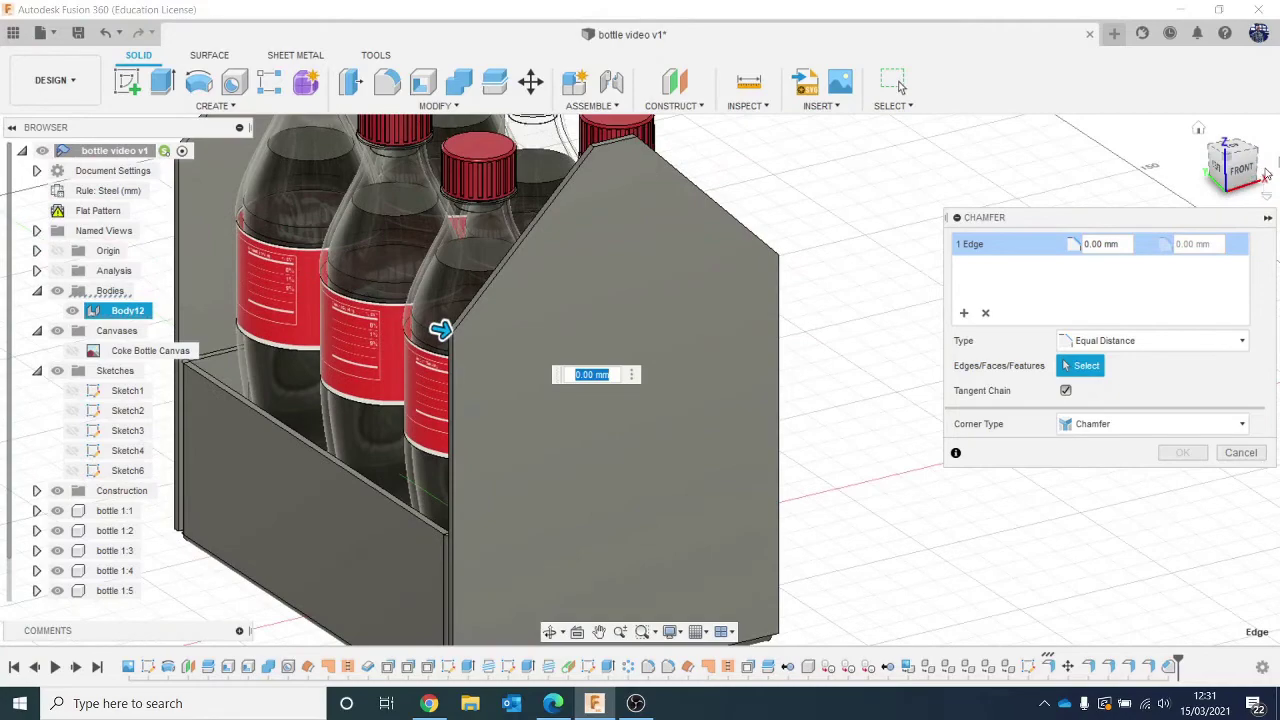
pyautogui.moveTo(1254, 166); pyautogui.dragTo(1150, 135)
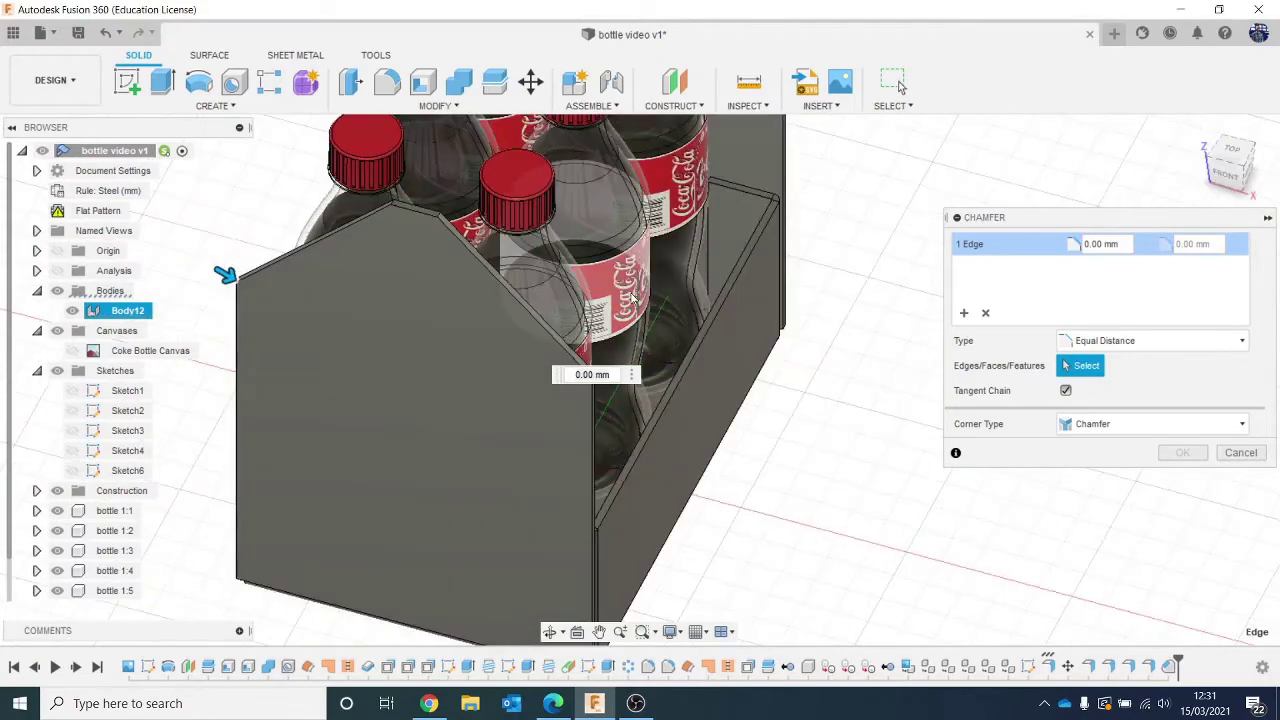
pyautogui.scroll(8, 632, 298)
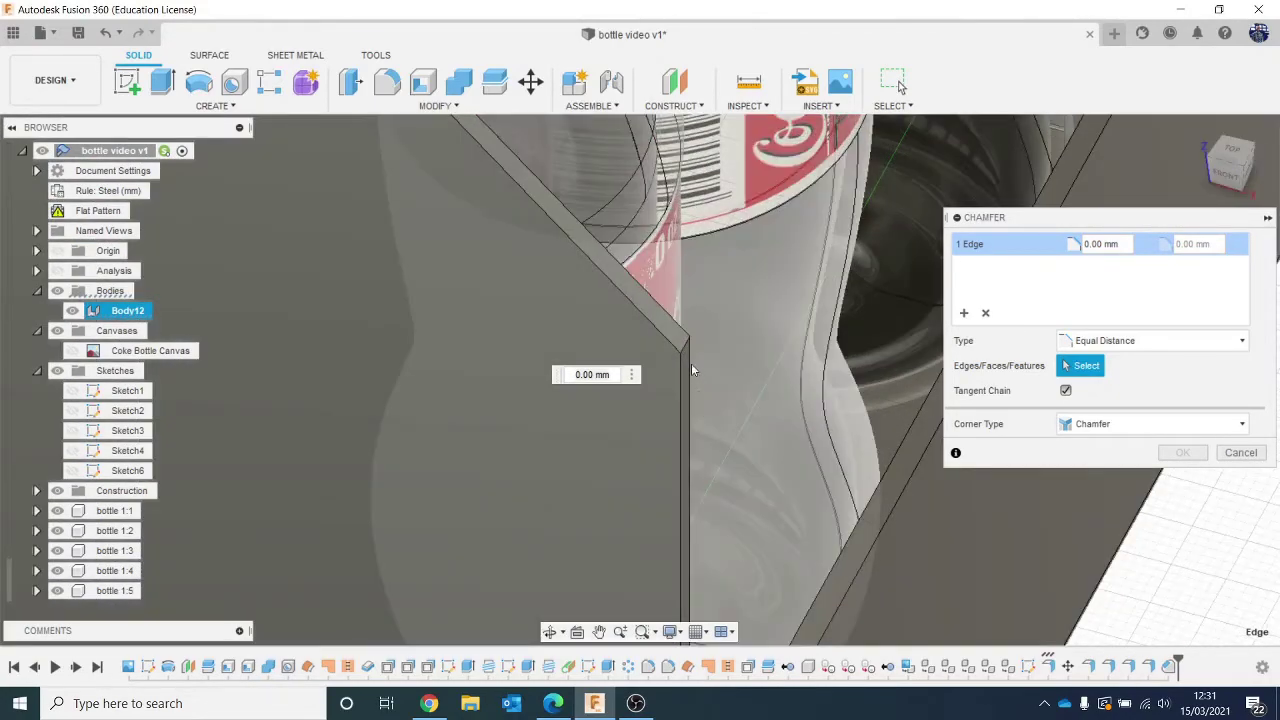
pyautogui.click(690, 370)
pyautogui.scroll(-5, 692, 370)
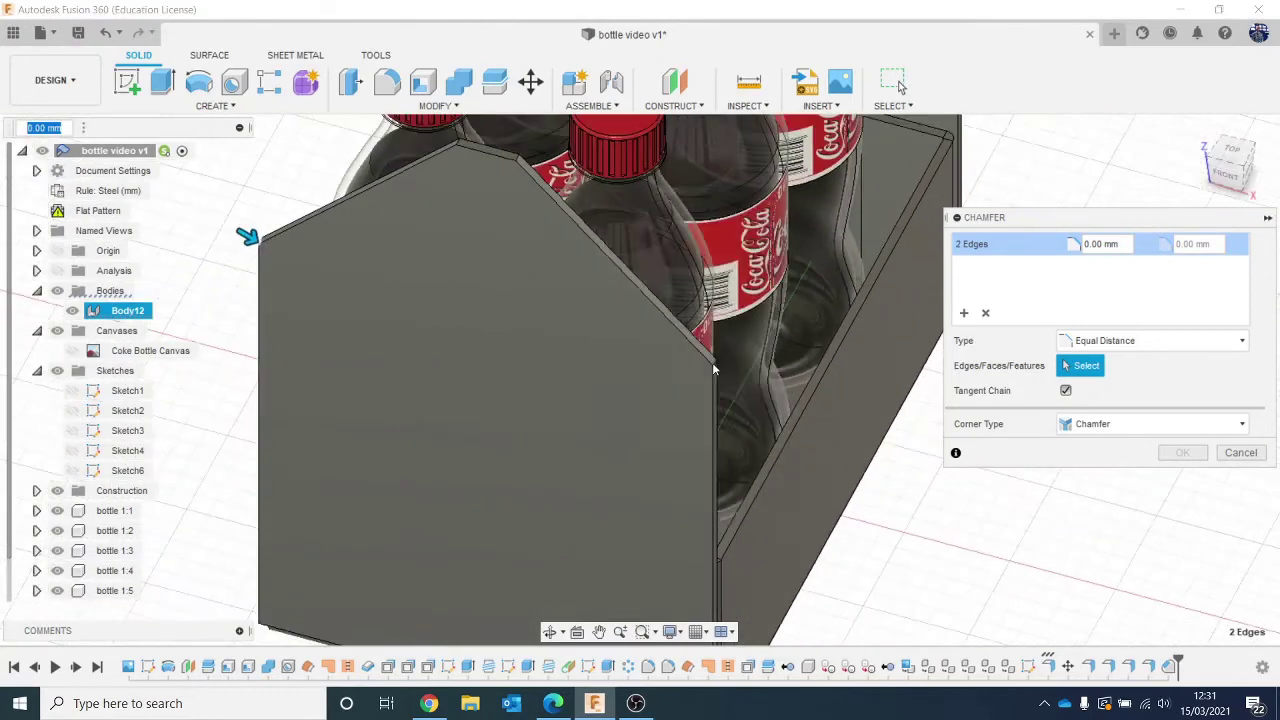
# Set the second chamfer's distance to about 56 mm on the front end wall.
pyautogui.scroll(-5, 713, 370)
pyautogui.moveTo(352, 264); pyautogui.dragTo(400, 344)
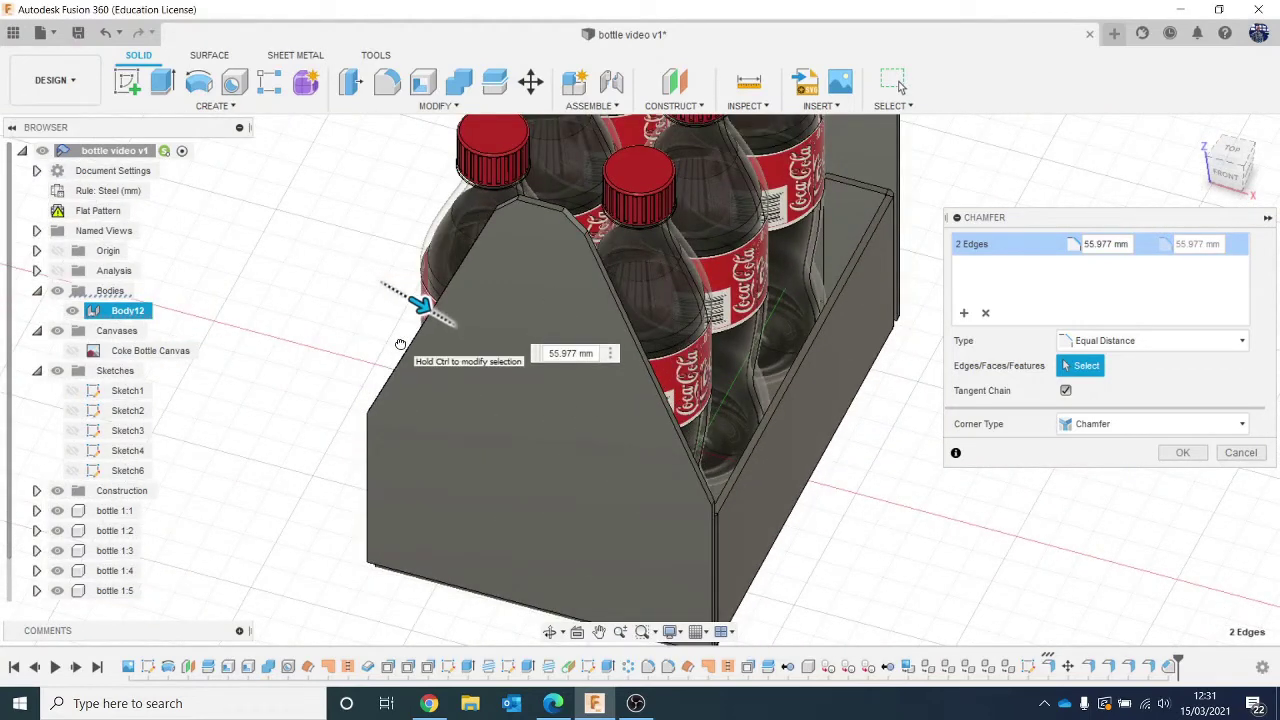
pyautogui.scroll(-2, 573, 375)
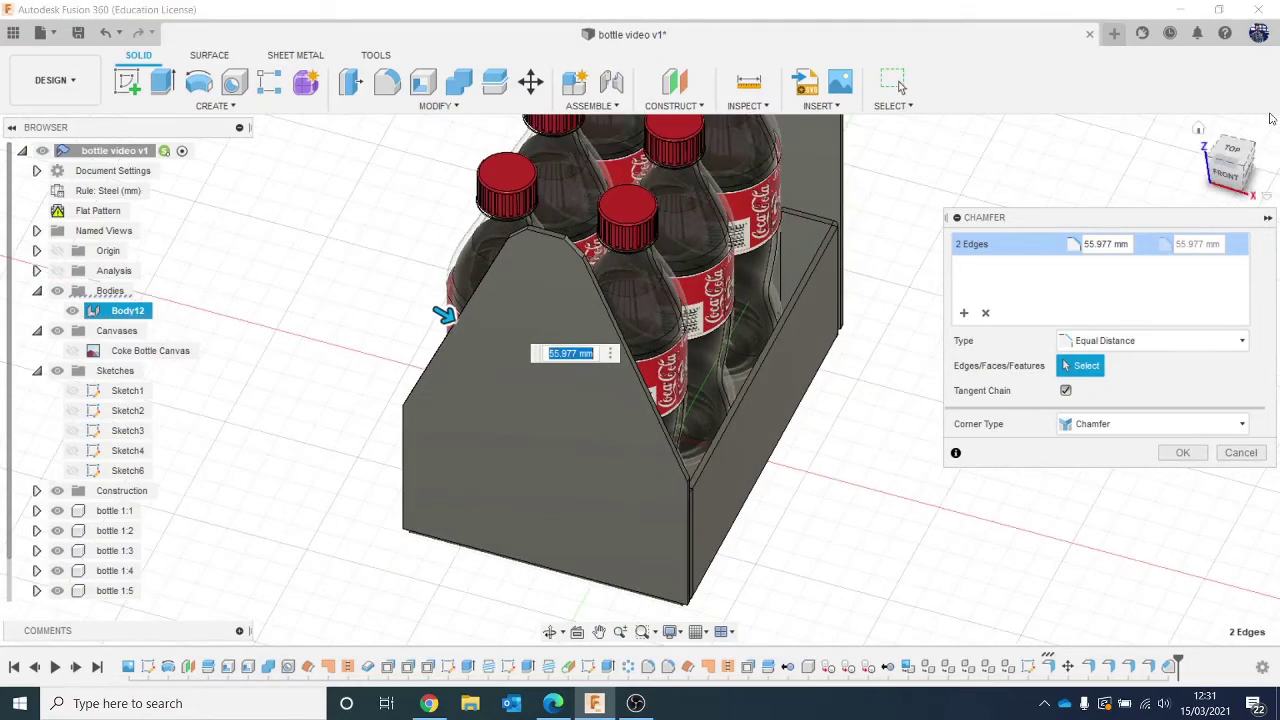
# Add one short edge of the back end wall, where its slope meets the vertical side, to the chamfer selection.
pyautogui.moveTo(1232, 167)
pyautogui.mouseDown()
pyautogui.moveTo(1250, 130)
pyautogui.moveTo(1060, 110)
pyautogui.moveTo(910, 290)
pyautogui.moveTo(869, 383)
pyautogui.mouseUp()
pyautogui.scroll(10, 869, 383)
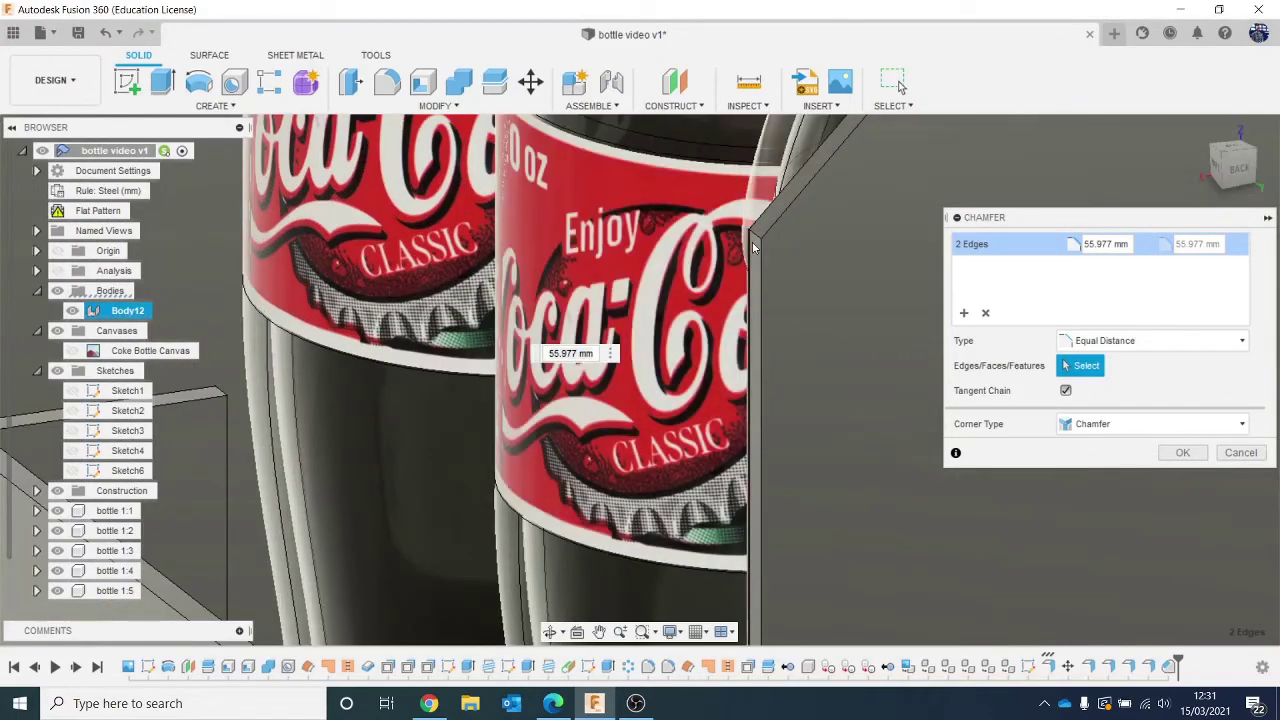
pyautogui.click(755, 247)
pyautogui.scroll(-8, 790, 300)
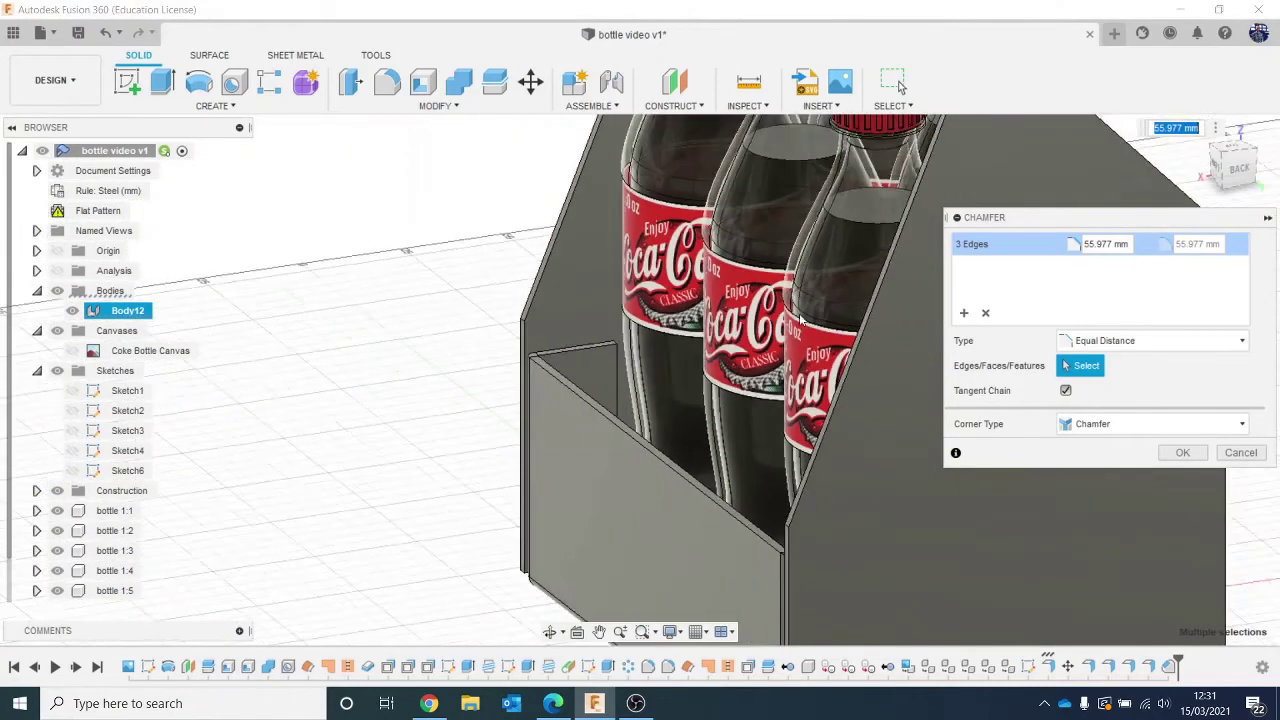
pyautogui.scroll(-1, 800, 319)
pyautogui.moveTo(800, 319); pyautogui.dragTo(531, 355, button='middle')
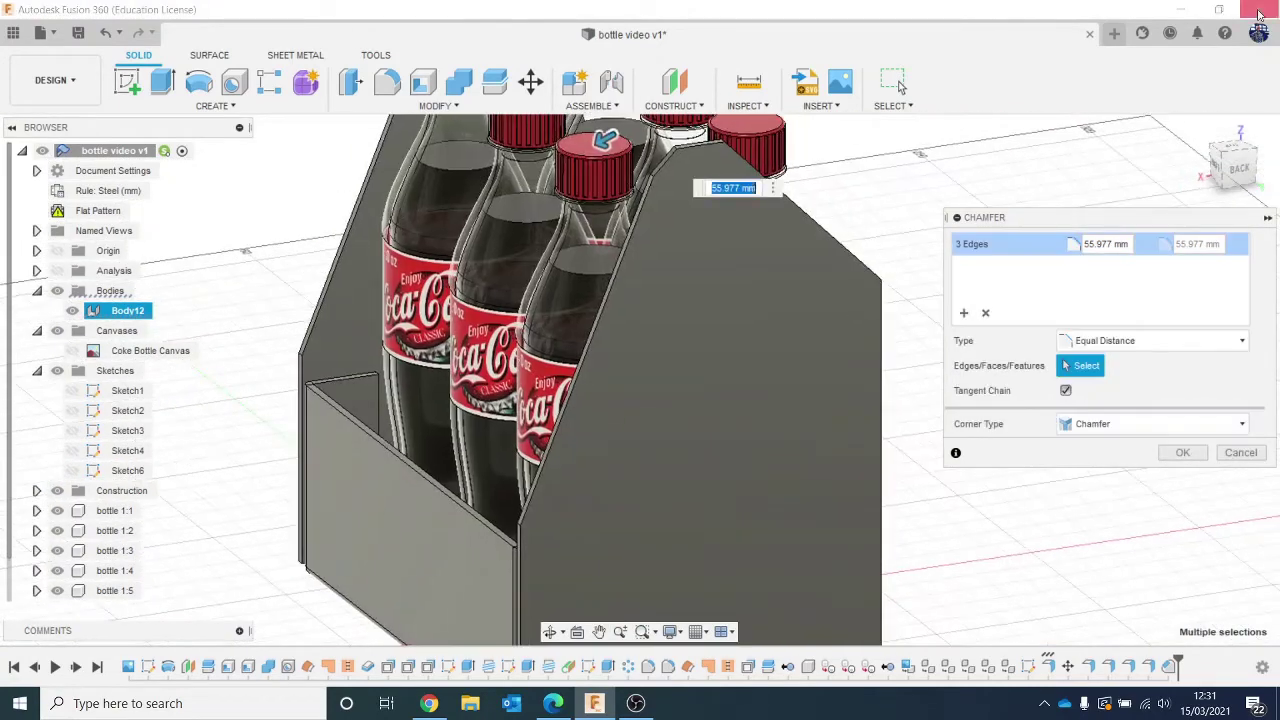
# Add the back end wall's opposite slope-to-side corner edge and apply the 55.977 mm equal-distance chamfer to all four edges.
pyautogui.click(1242, 162)
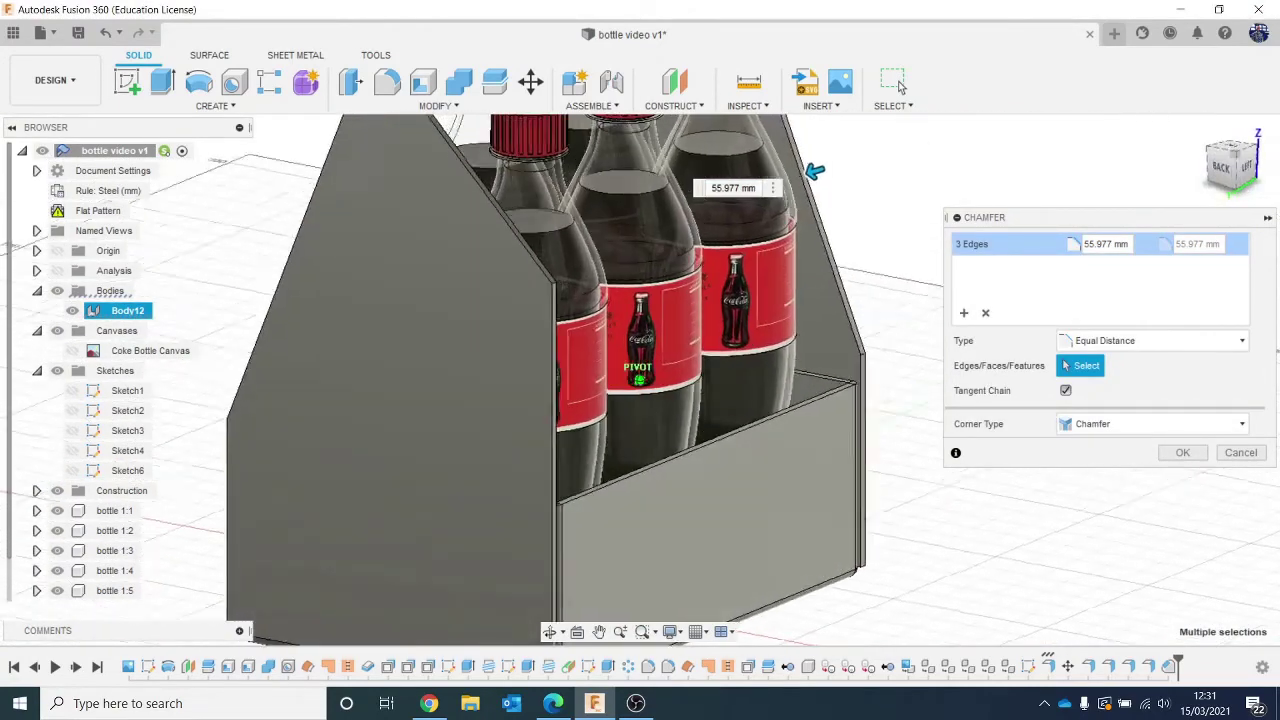
pyautogui.scroll(6, 400, 315)
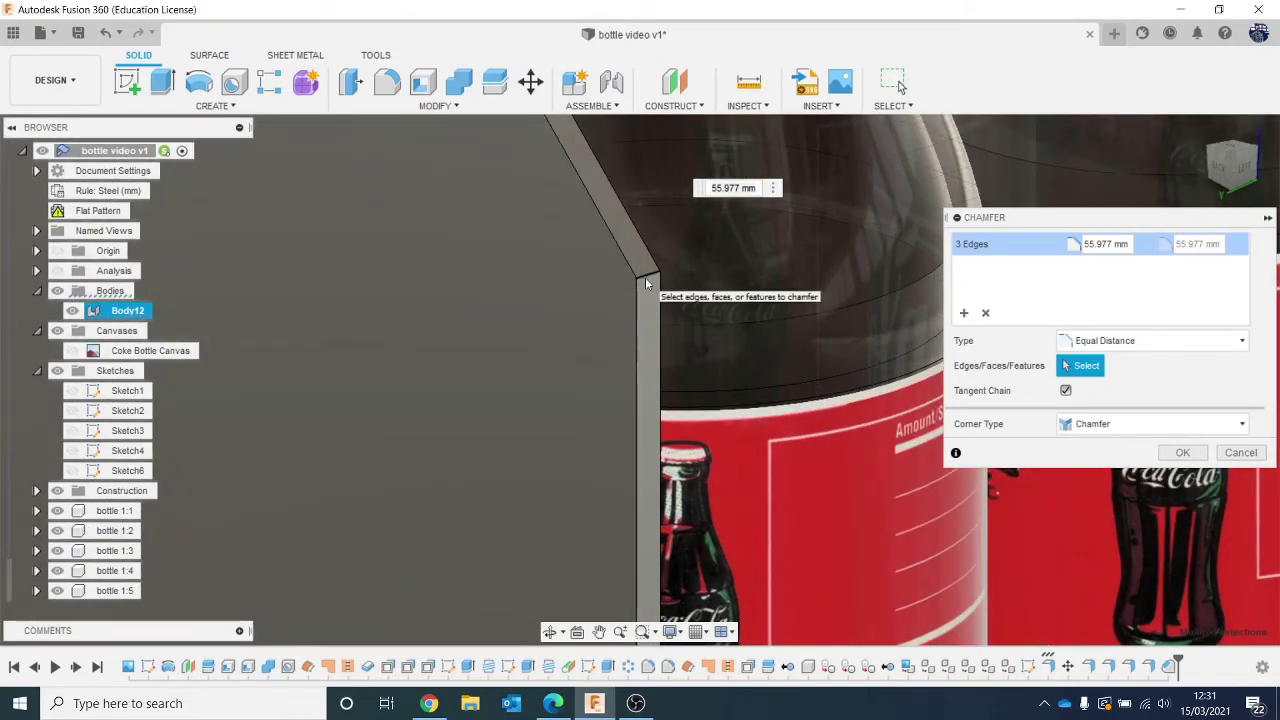
pyautogui.click(646, 284)
pyautogui.scroll(-8, 640, 290)
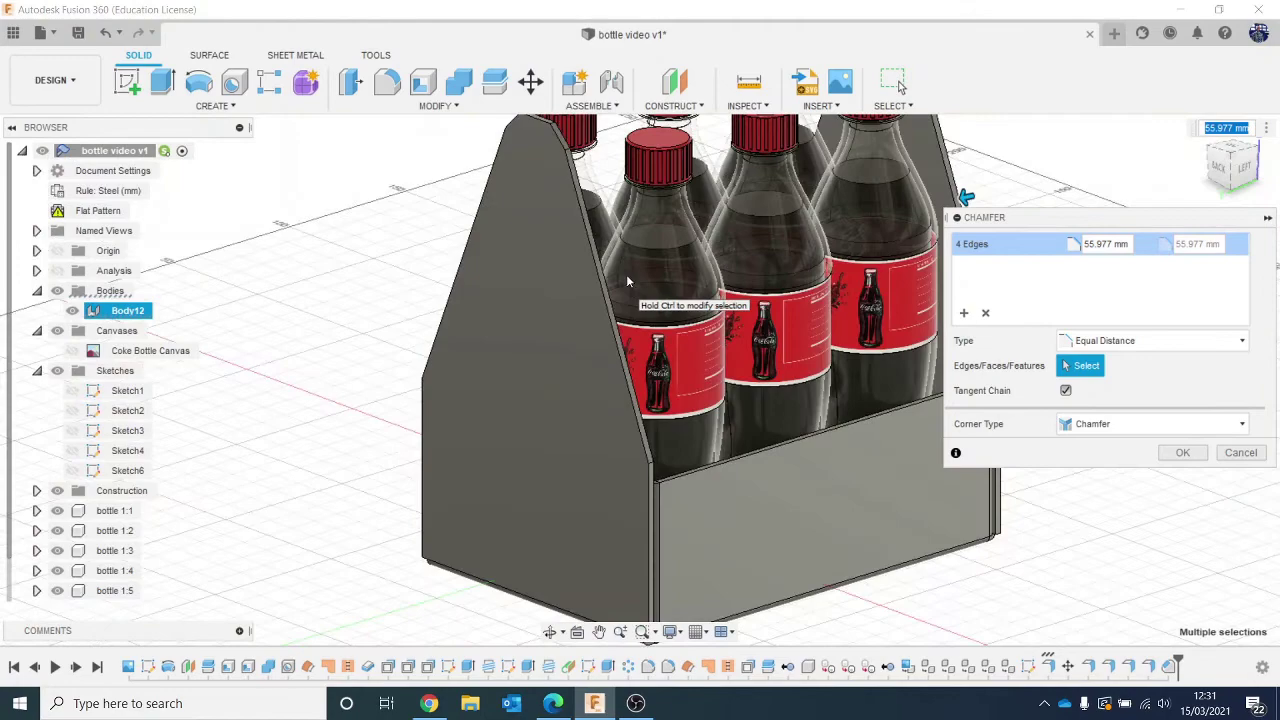
pyautogui.scroll(-1, 628, 281)
pyautogui.moveTo(674, 305); pyautogui.dragTo(543, 398, button='middle')
pyautogui.click(1183, 455)
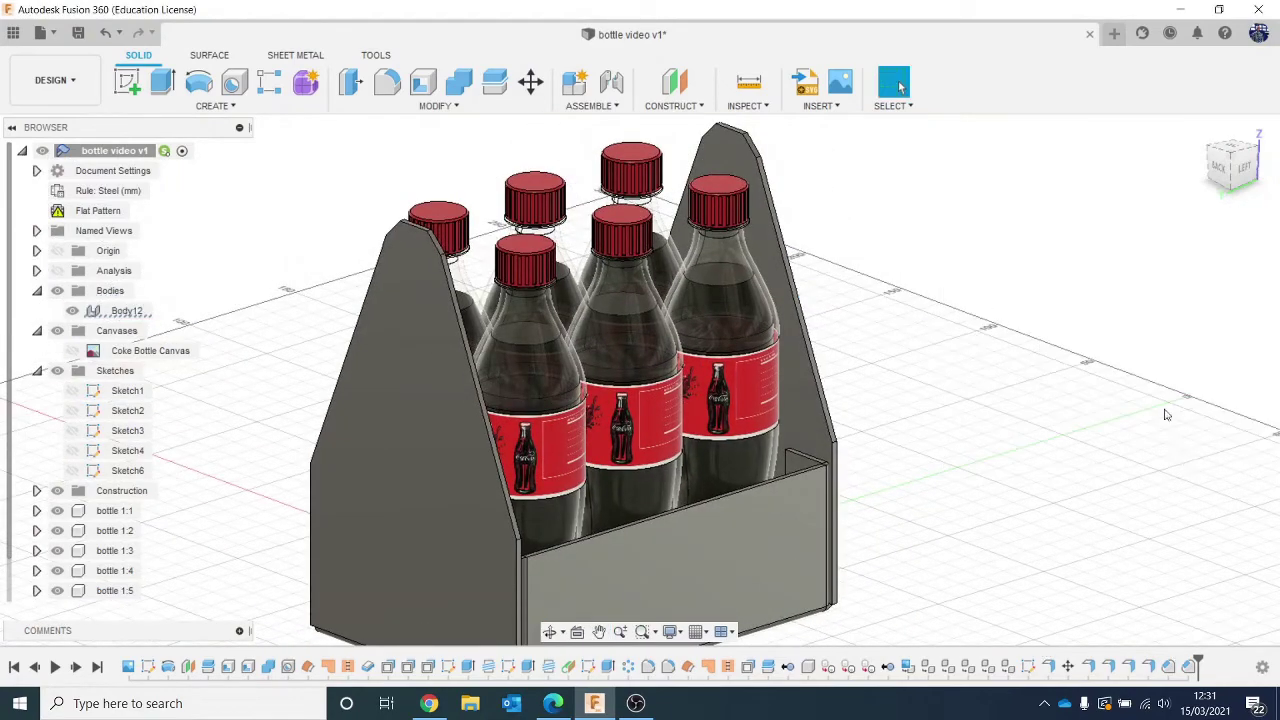
# Create a 145.01 mm flange at 90 degrees from the front end wall's top edge, spanning over the bottles as a handle.
pyautogui.scroll(-2, 1117, 370)
pyautogui.moveTo(1240, 182)
pyautogui.mouseDown()
pyautogui.moveTo(1275, 156)
pyautogui.moveTo(1277, 186)
pyautogui.moveTo(1164, 117)
pyautogui.mouseUp()
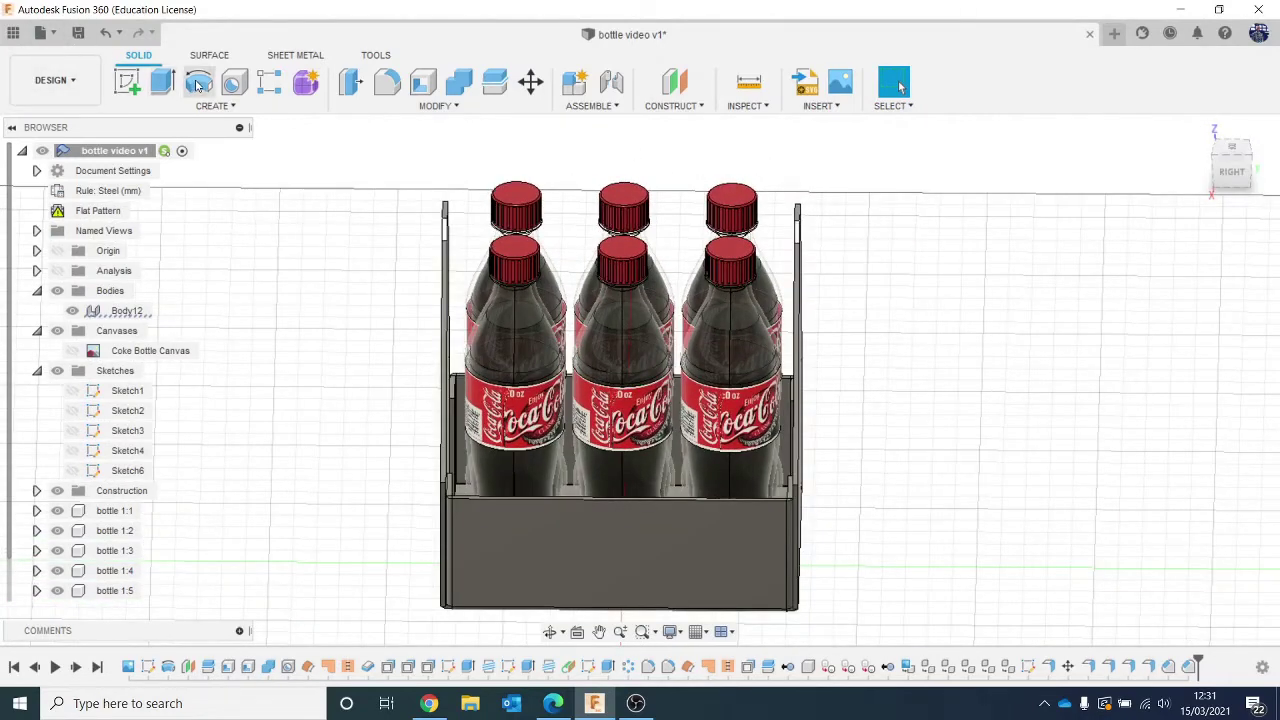
pyautogui.click(297, 56)
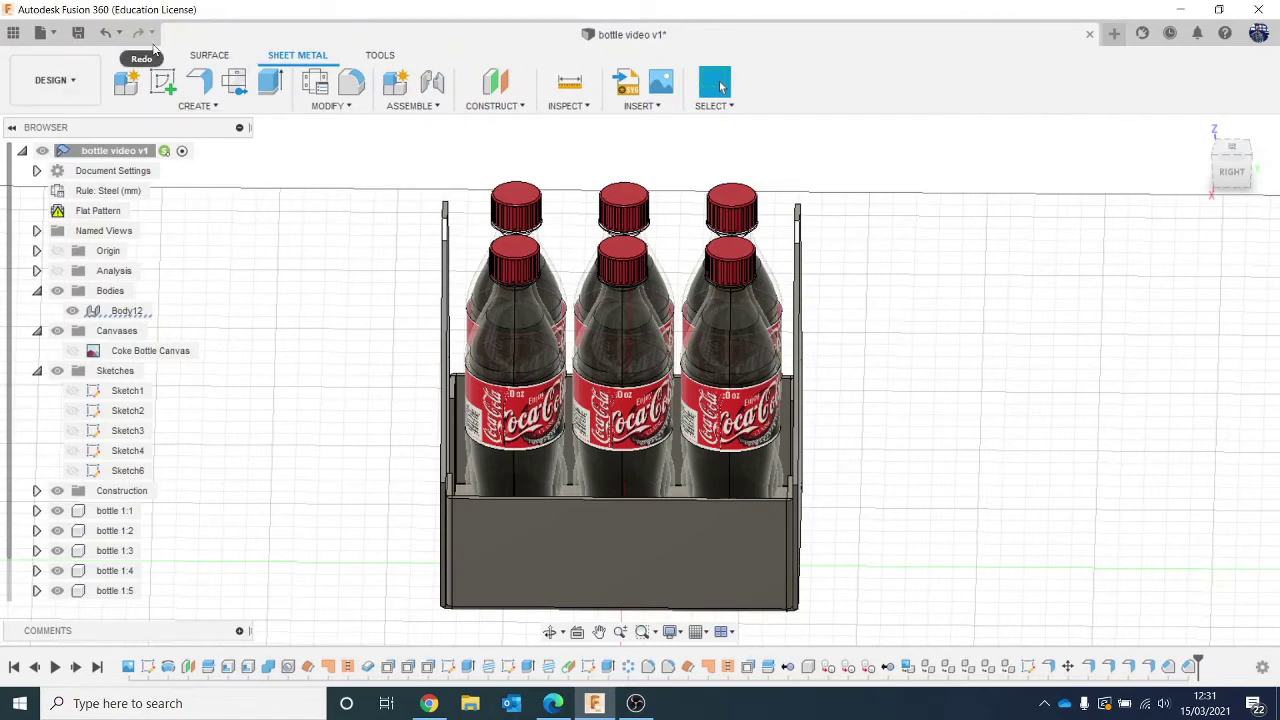
pyautogui.click(196, 82)
pyautogui.scroll(3, 264, 244)
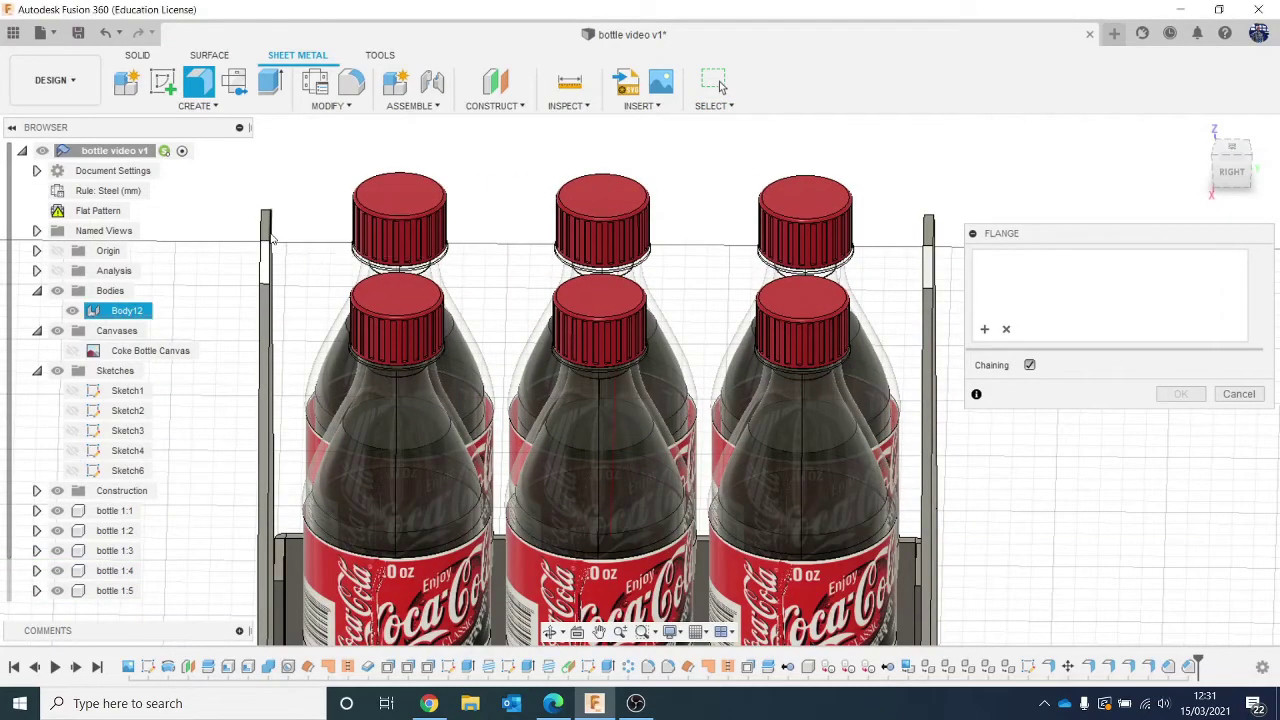
pyautogui.click(271, 238)
pyautogui.moveTo(300, 228); pyautogui.dragTo(930, 245)
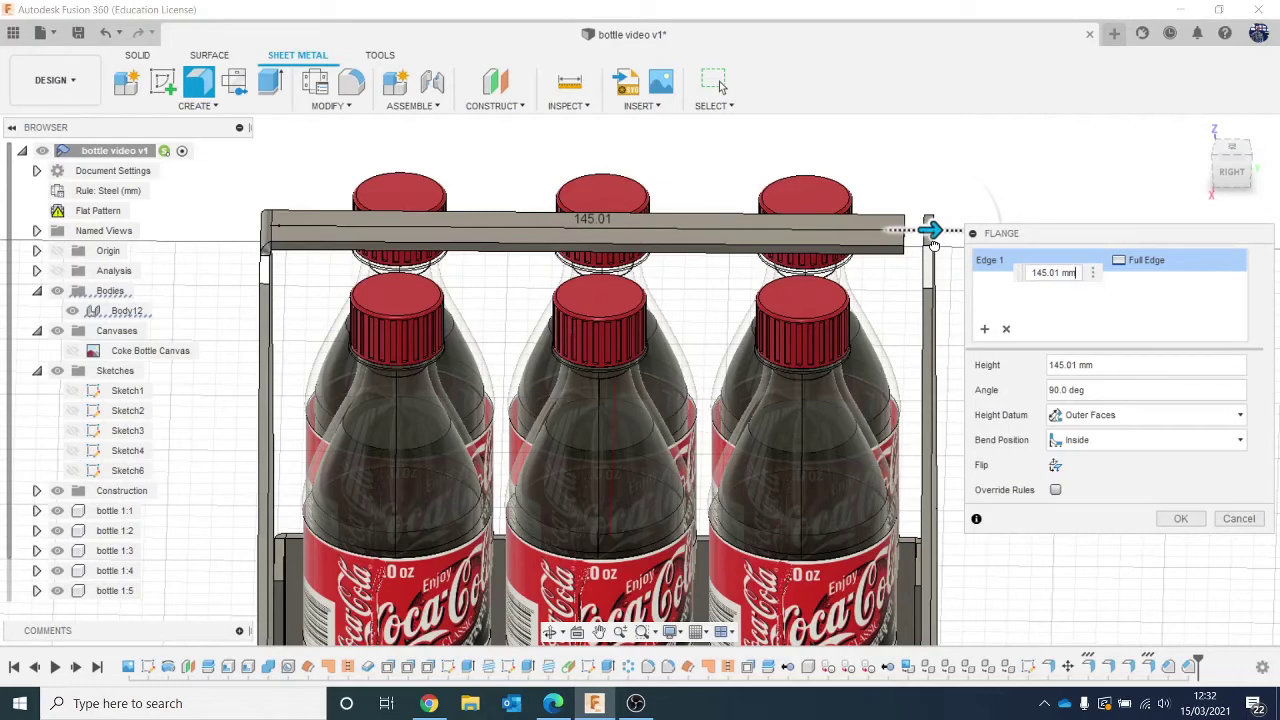
pyautogui.click(1202, 521)
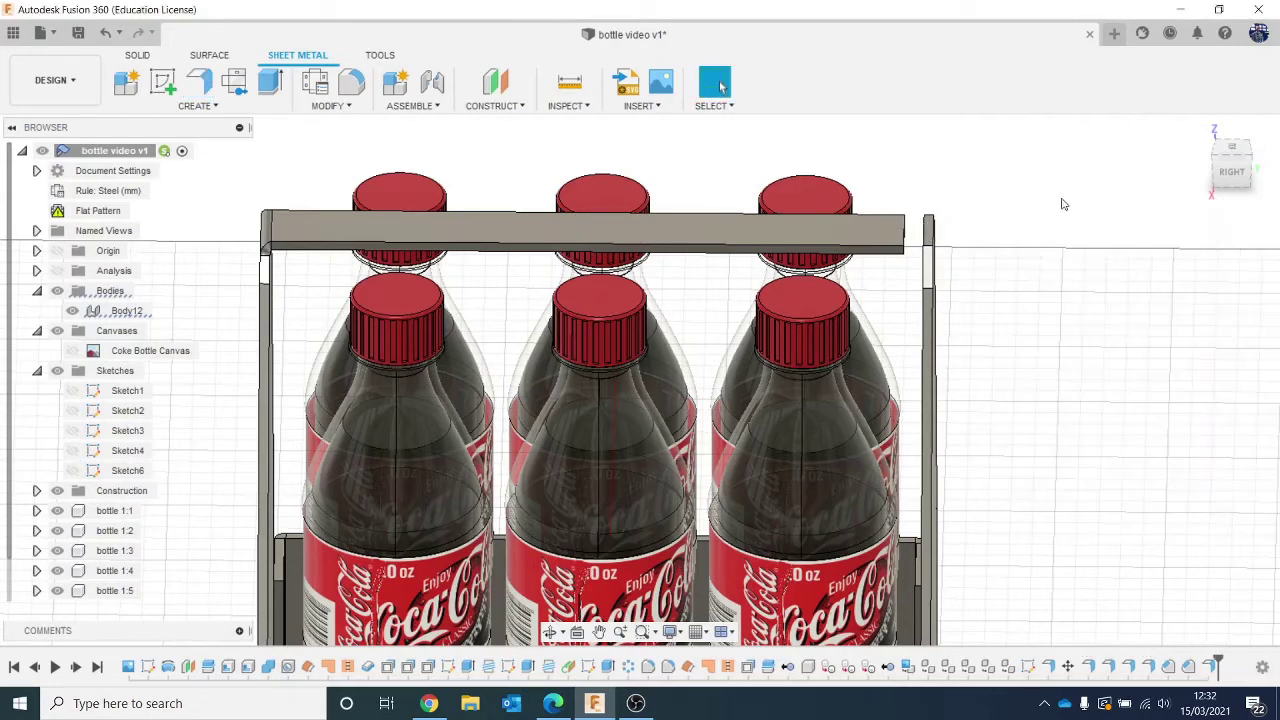
pyautogui.click(207, 86)
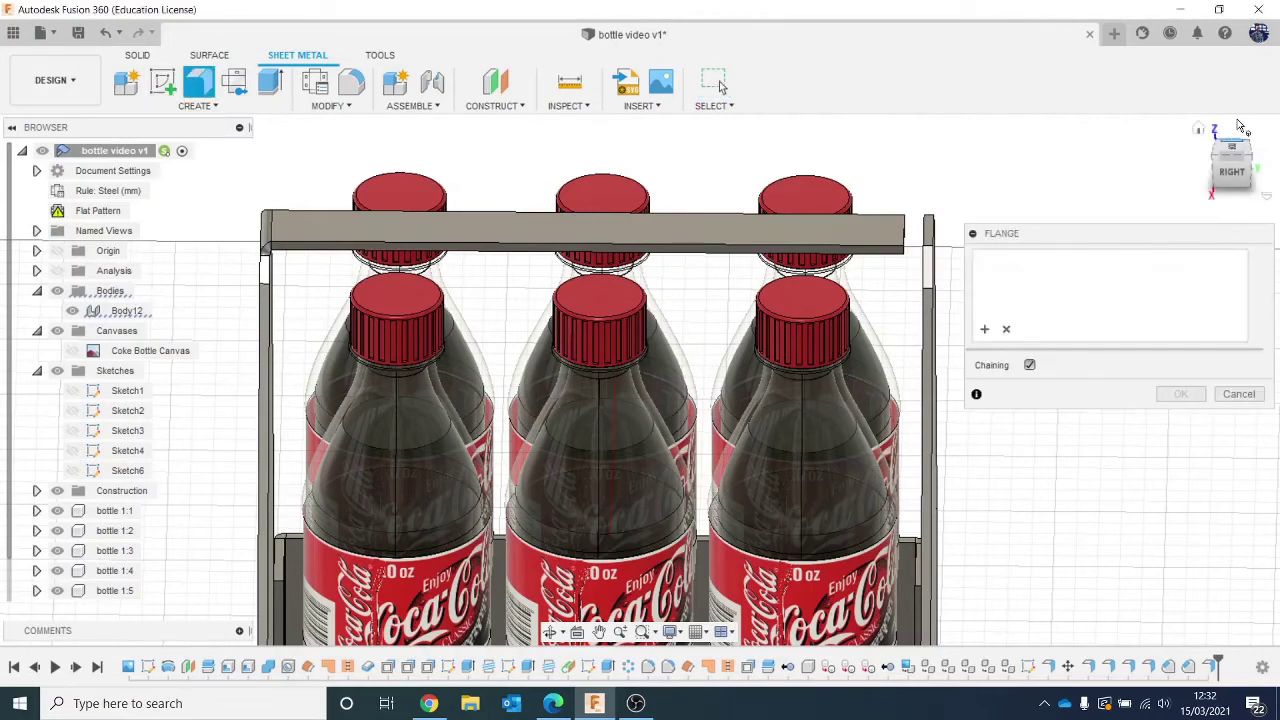
pyautogui.click(1224, 155)
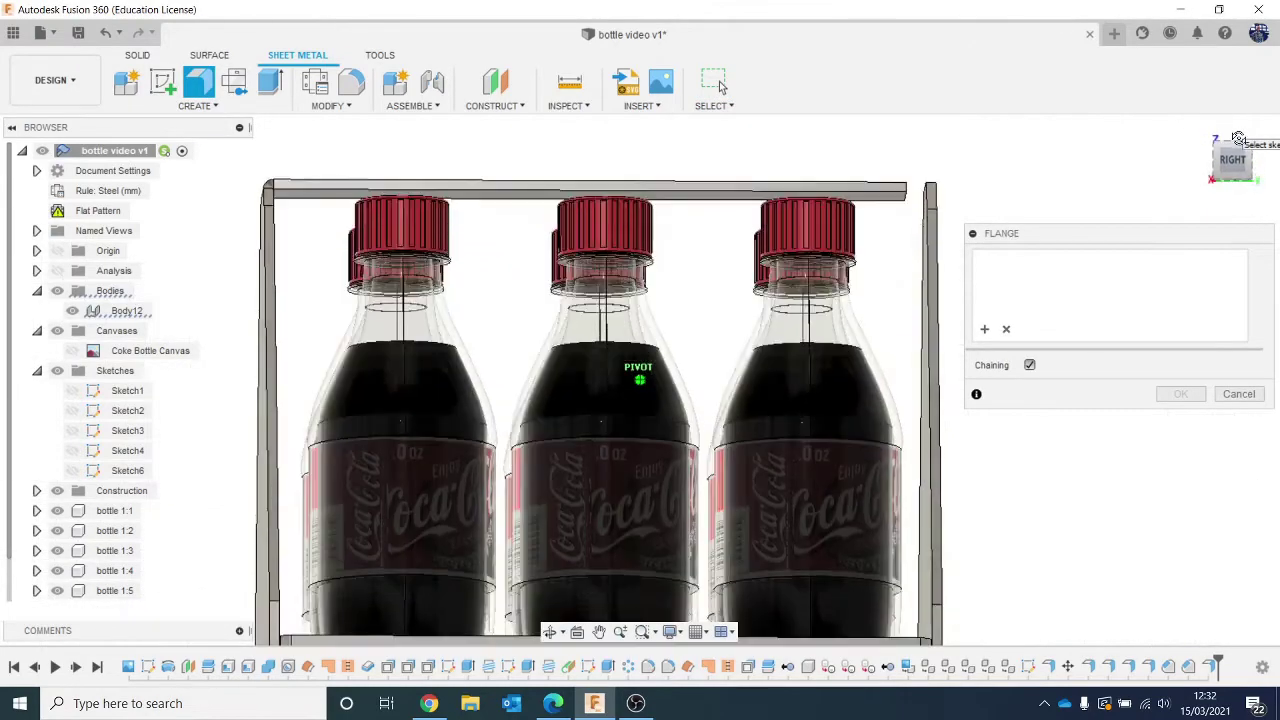
pyautogui.click(906, 202)
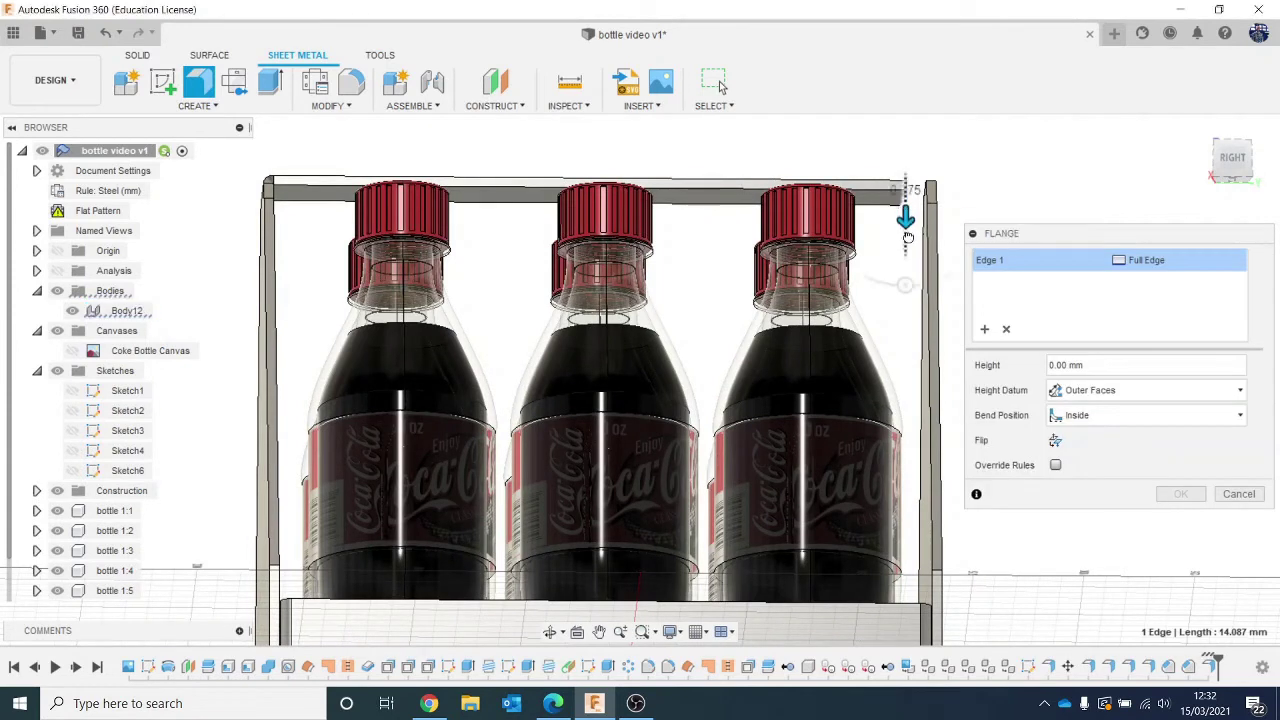
pyautogui.moveTo(907, 212); pyautogui.dragTo(904, 372)
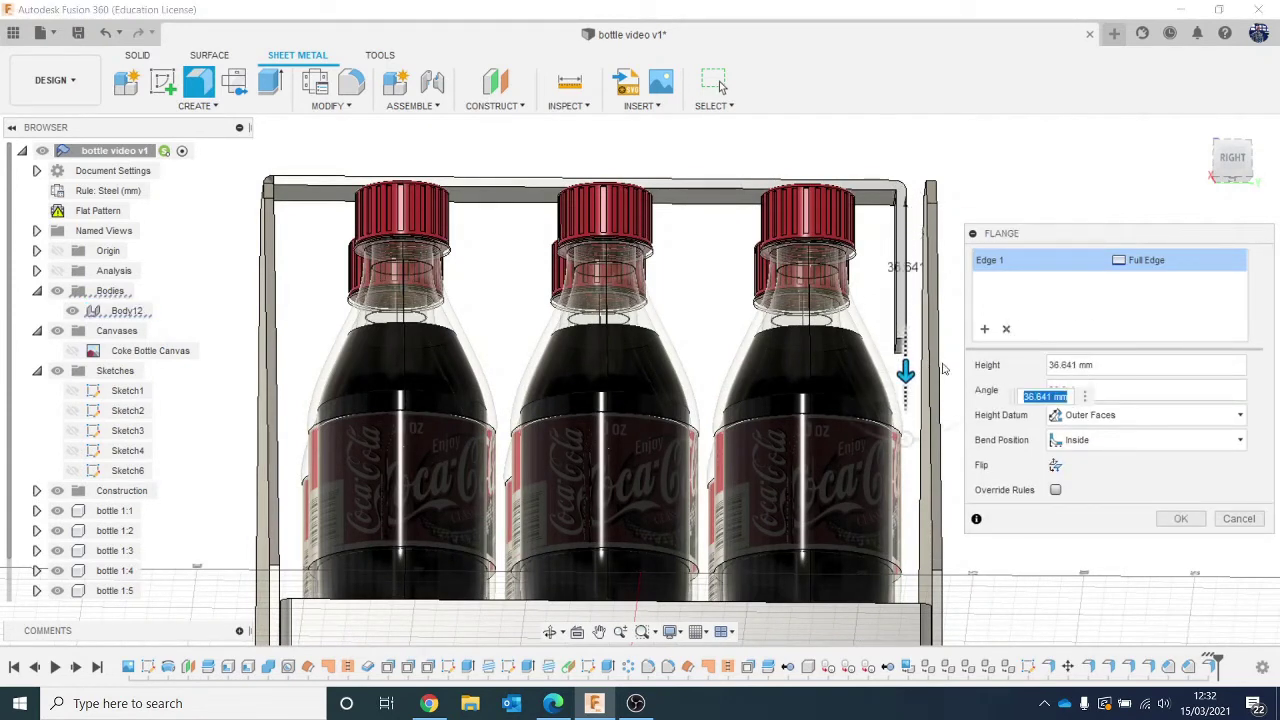
pyautogui.moveTo(1218, 175); pyautogui.dragTo(1216, 200)
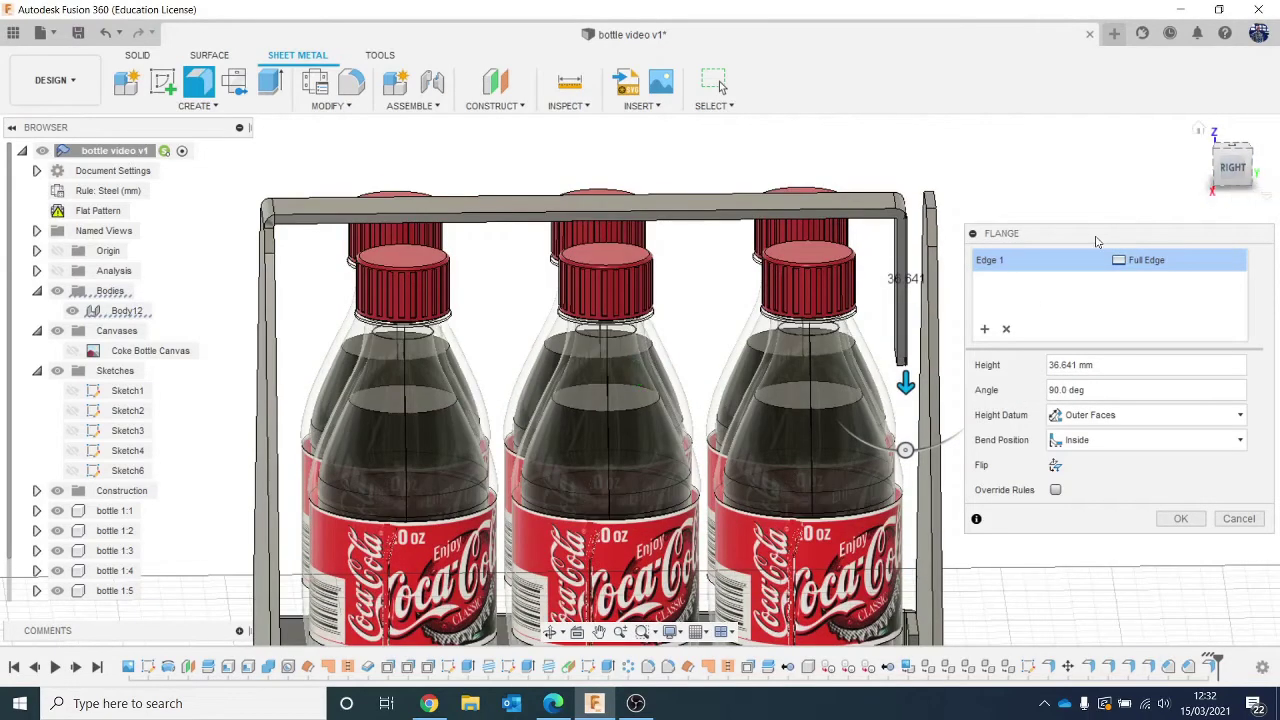
pyautogui.moveTo(904, 449)
pyautogui.mouseDown()
pyautogui.moveTo(944, 446)
pyautogui.moveTo(906, 449)
pyautogui.mouseUp()
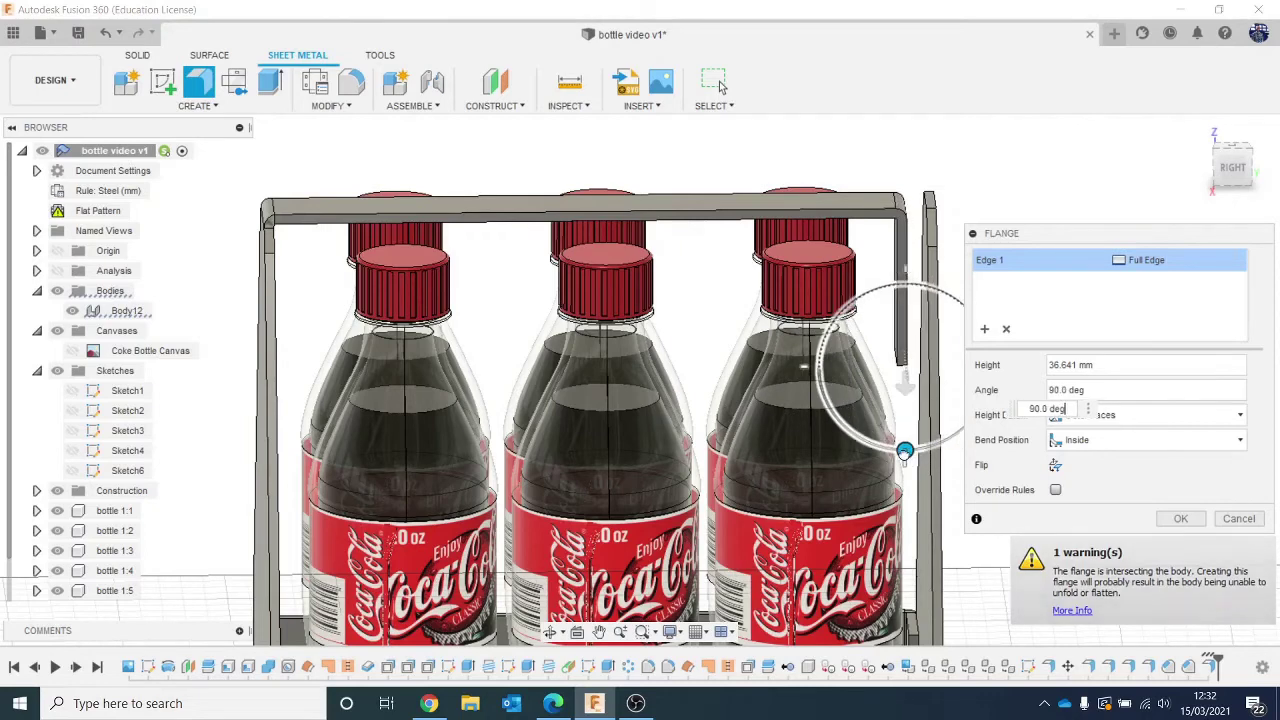
pyautogui.scroll(-2, 823, 437)
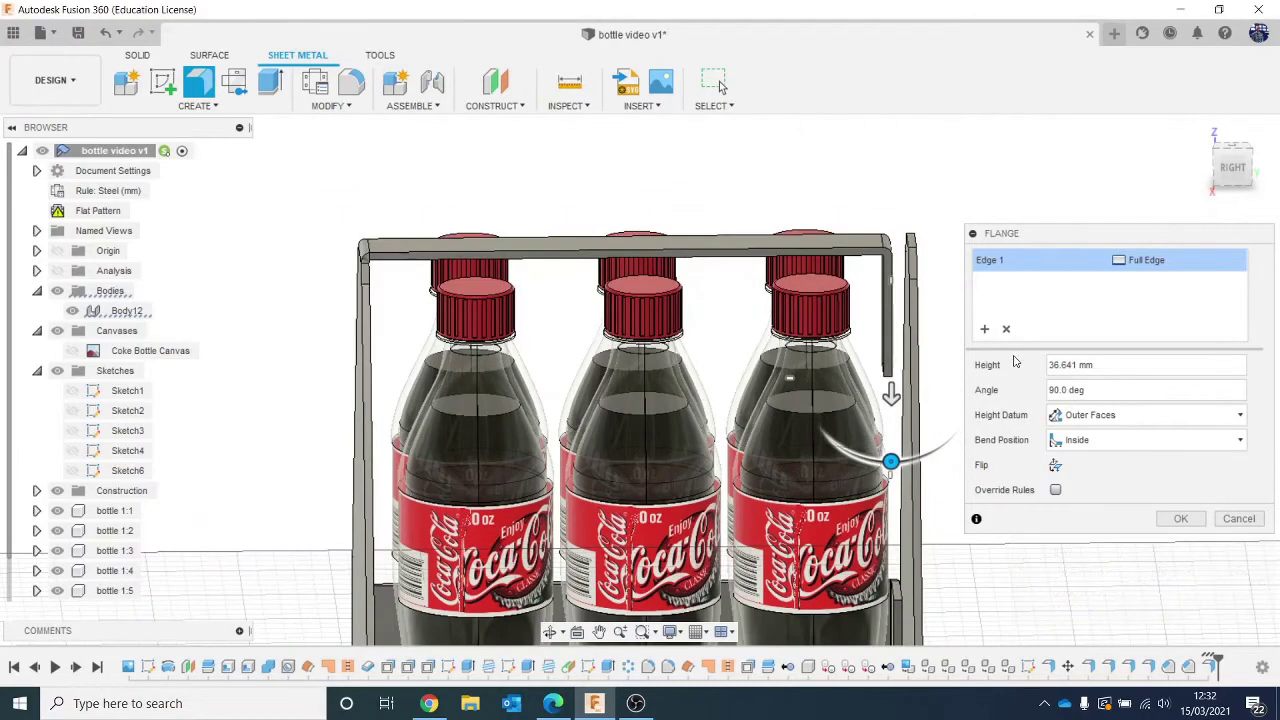
pyautogui.scroll(-1, 946, 372)
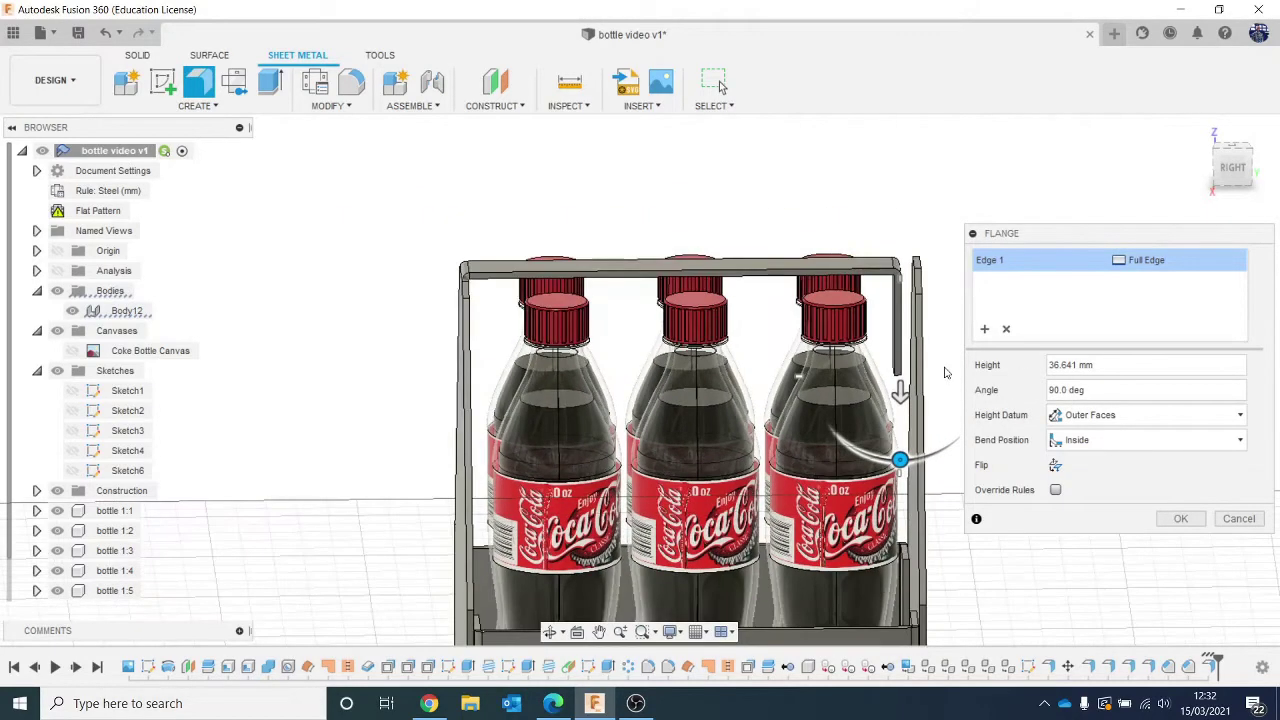
pyautogui.click(1238, 519)
# Edit the handle flange and extend its height to 147.496 mm, closer to the back end wall.
pyautogui.scroll(5, 1017, 277)
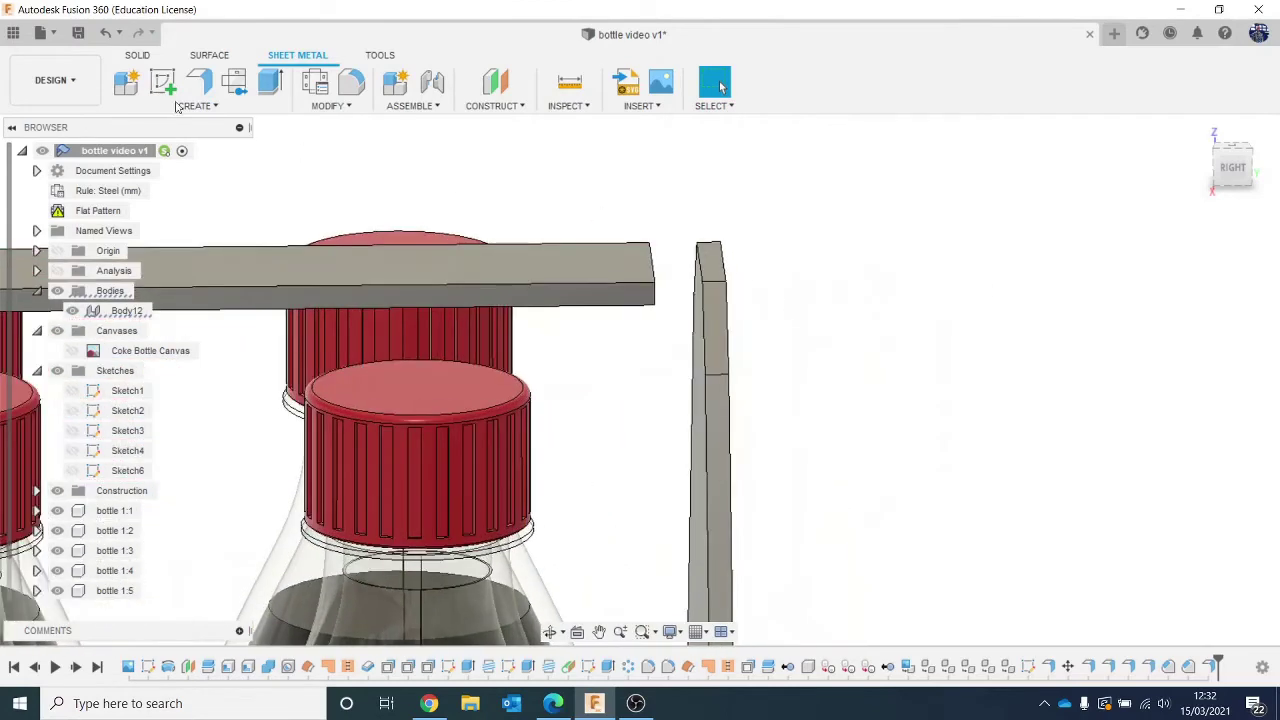
pyautogui.rightClick(1218, 665)
pyautogui.click(1190, 572)
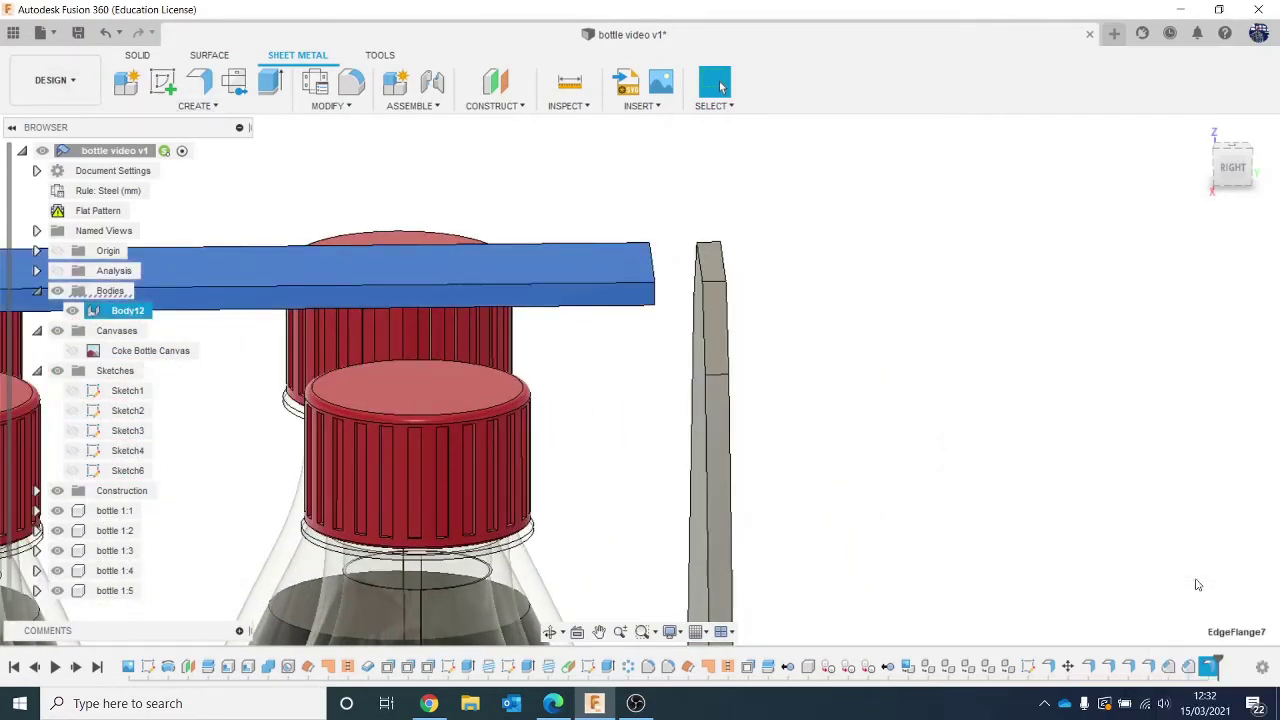
pyautogui.moveTo(697, 261); pyautogui.dragTo(715, 261)
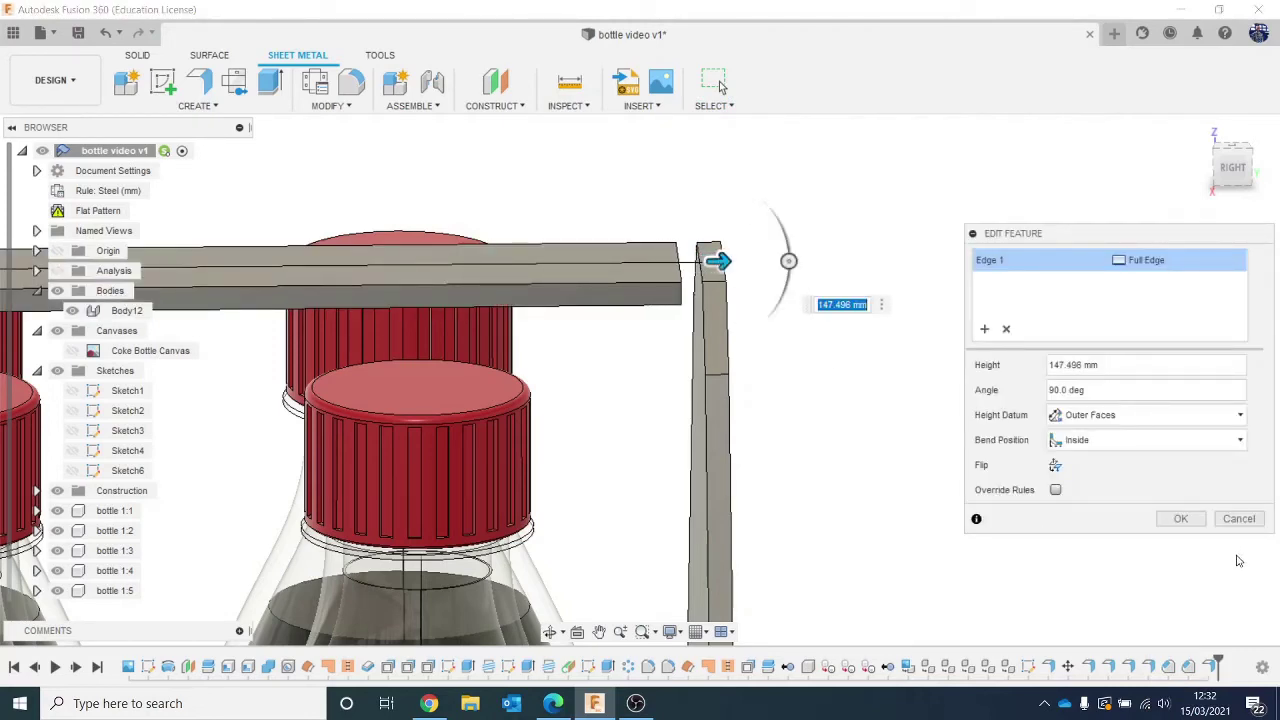
pyautogui.click(1199, 527)
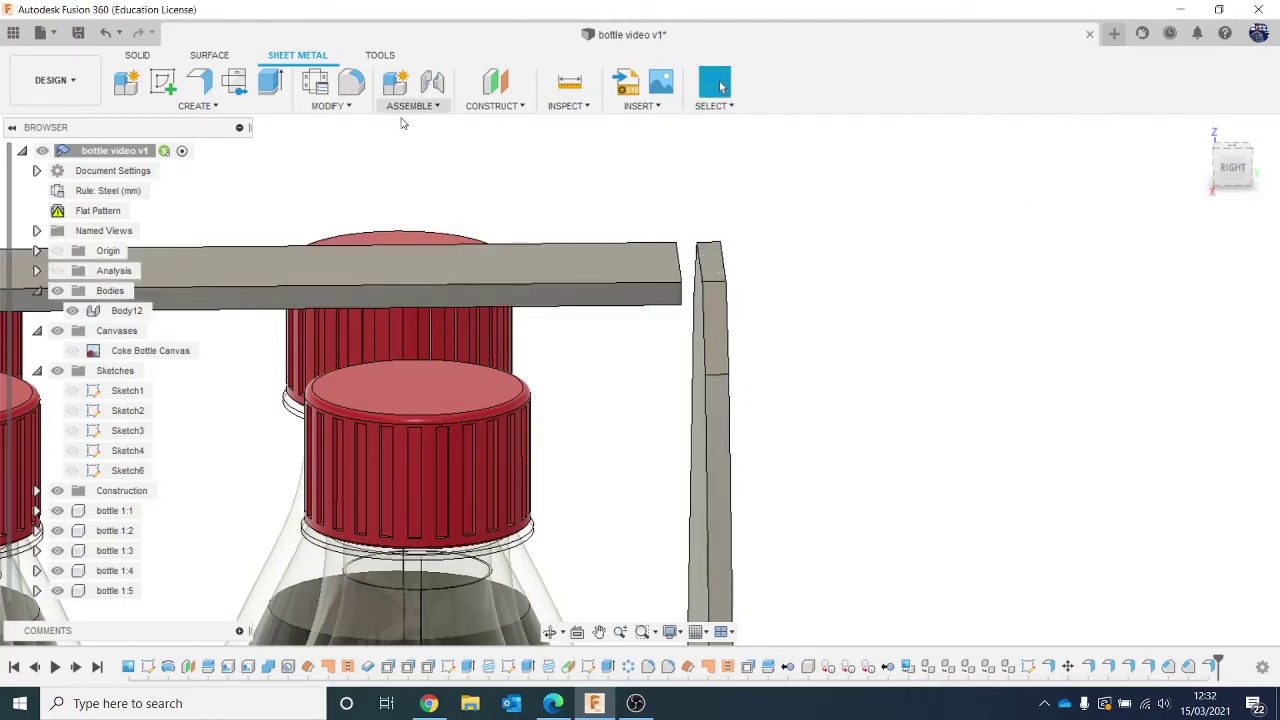
# Add a downward flange of 30.91 mm at 90 degrees on the handle's free end, beside the back end wall.
pyautogui.click(204, 82)
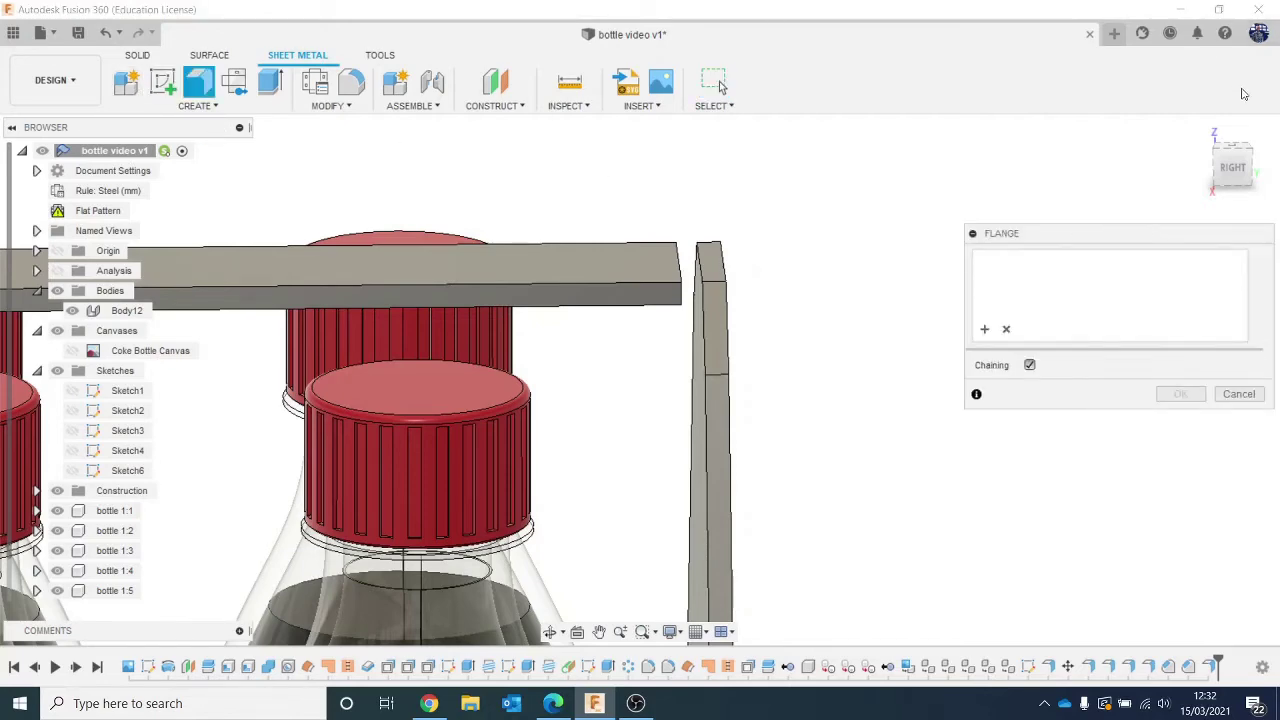
pyautogui.click(1237, 160)
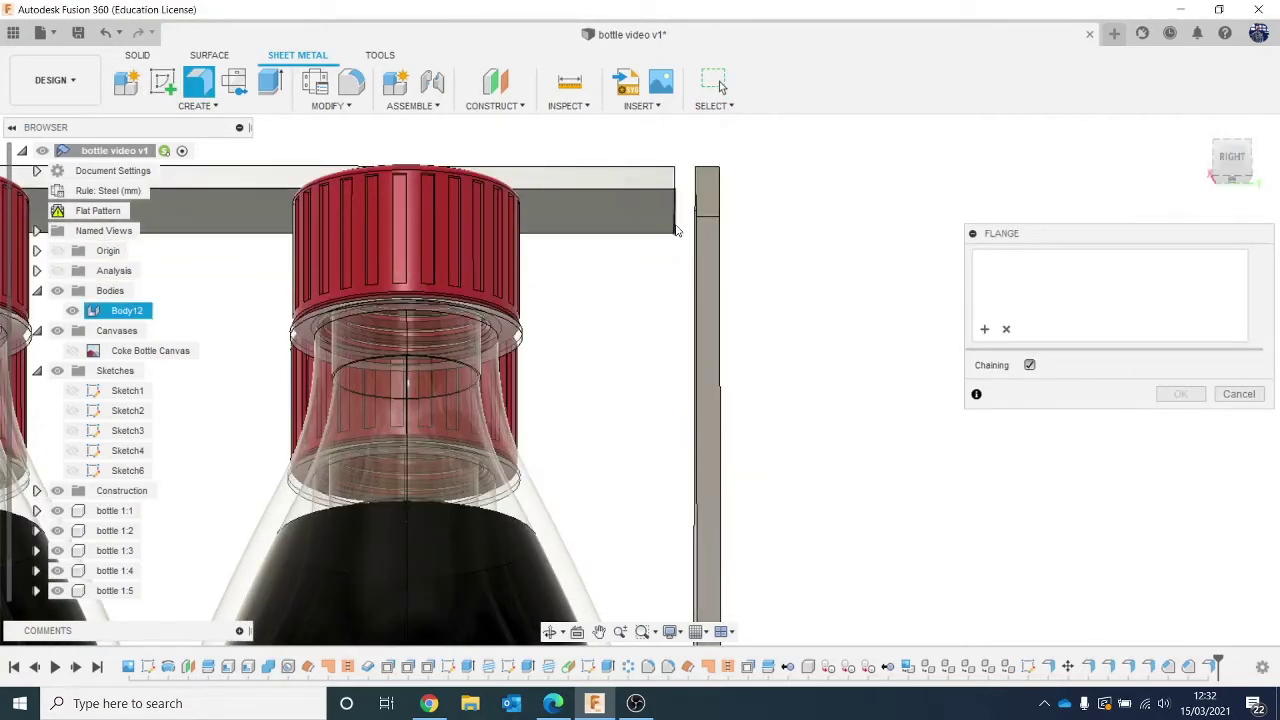
pyautogui.click(675, 229)
pyautogui.scroll(-3, 678, 345)
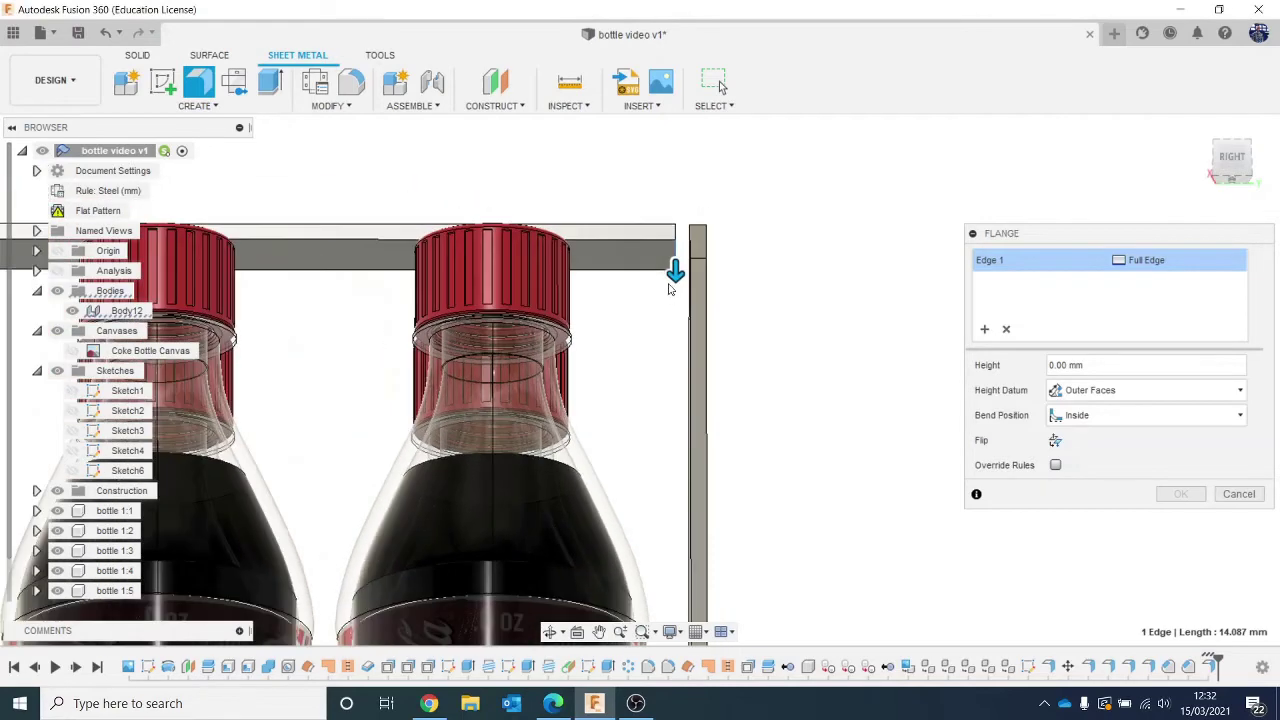
pyautogui.moveTo(675, 268); pyautogui.dragTo(677, 446)
pyautogui.scroll(-2, 703, 496)
pyautogui.scroll(-3, 703, 496)
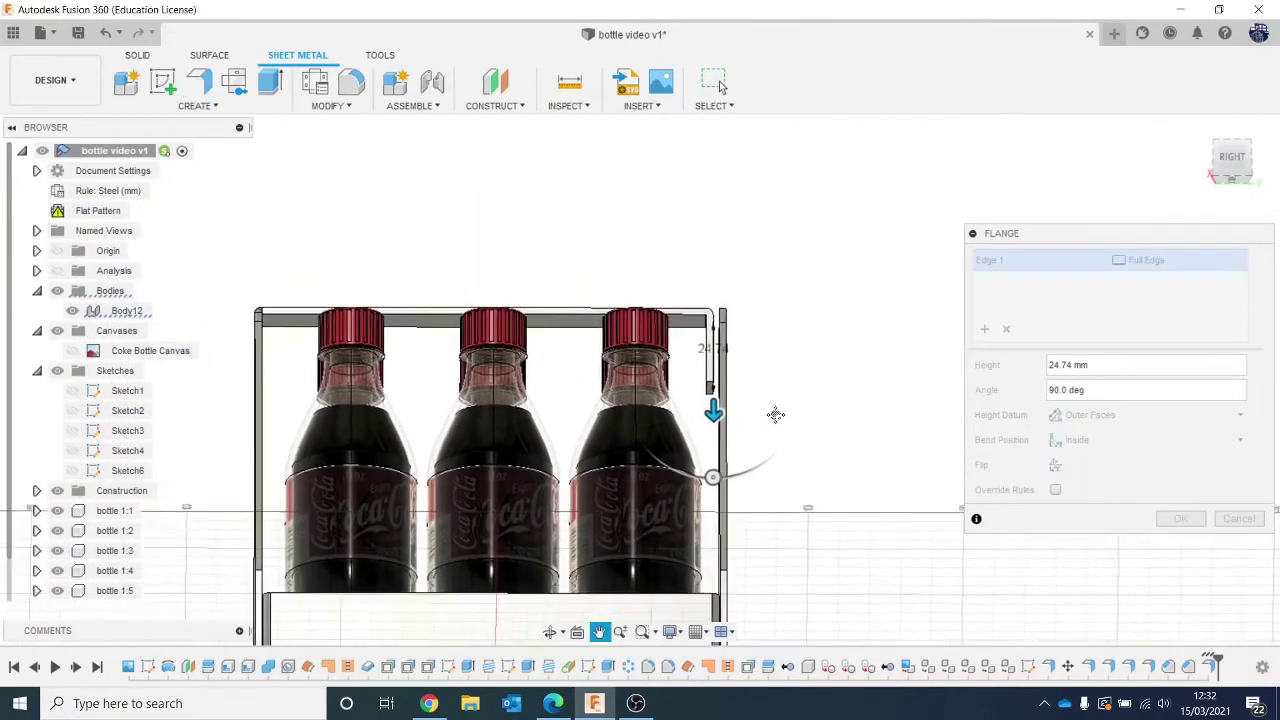
pyautogui.moveTo(737, 377); pyautogui.dragTo(737, 396)
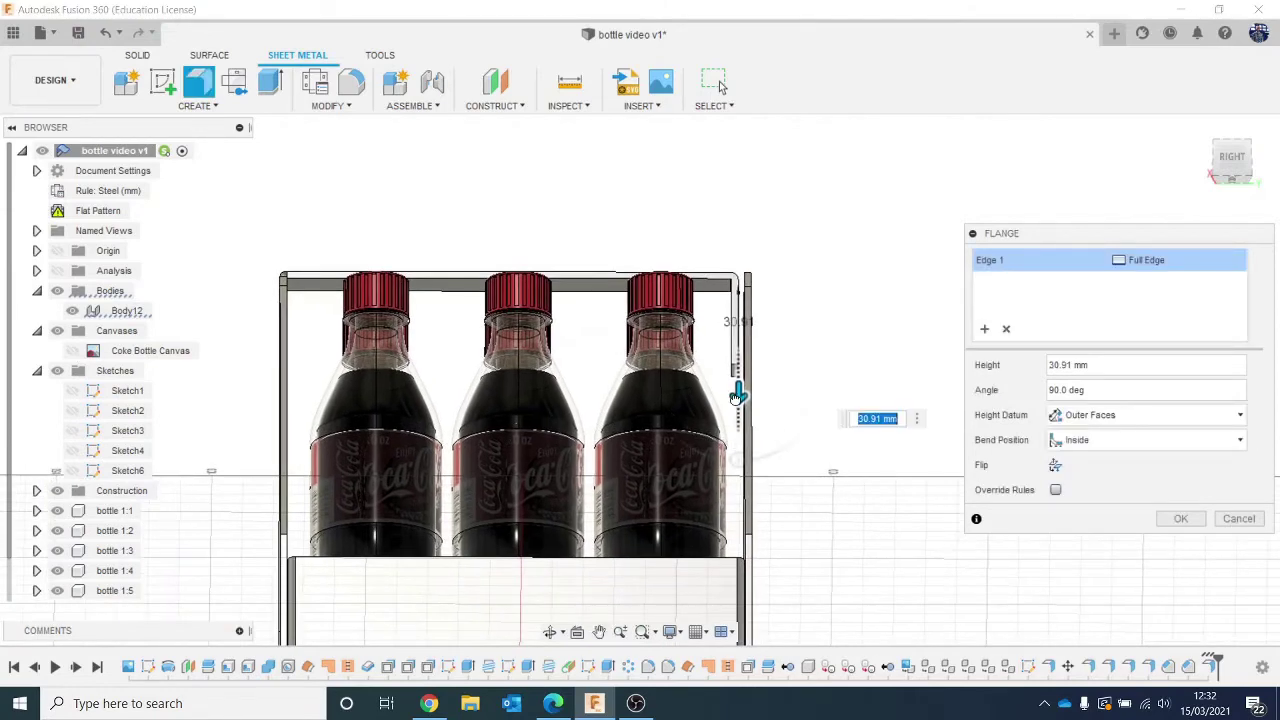
pyautogui.click(1238, 148)
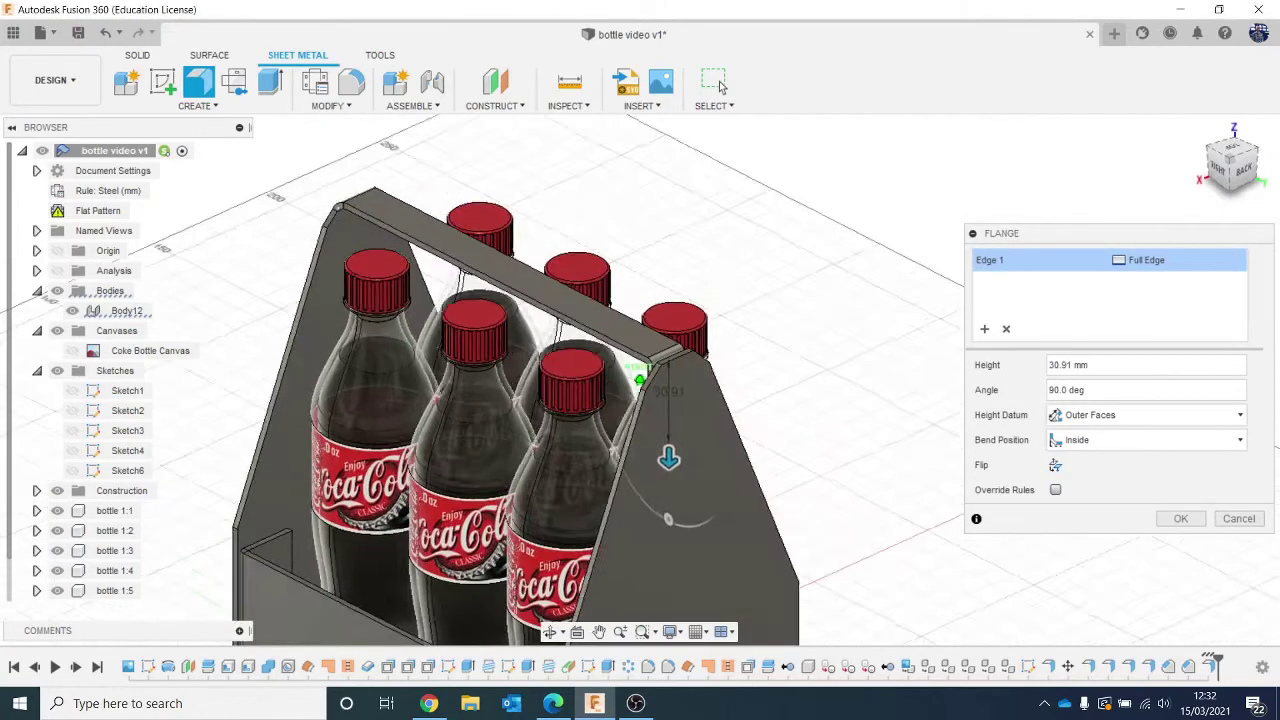
pyautogui.moveTo(1198, 184)
pyautogui.mouseDown()
pyautogui.moveTo(1238, 150)
pyautogui.moveTo(1233, 172)
pyautogui.mouseUp()
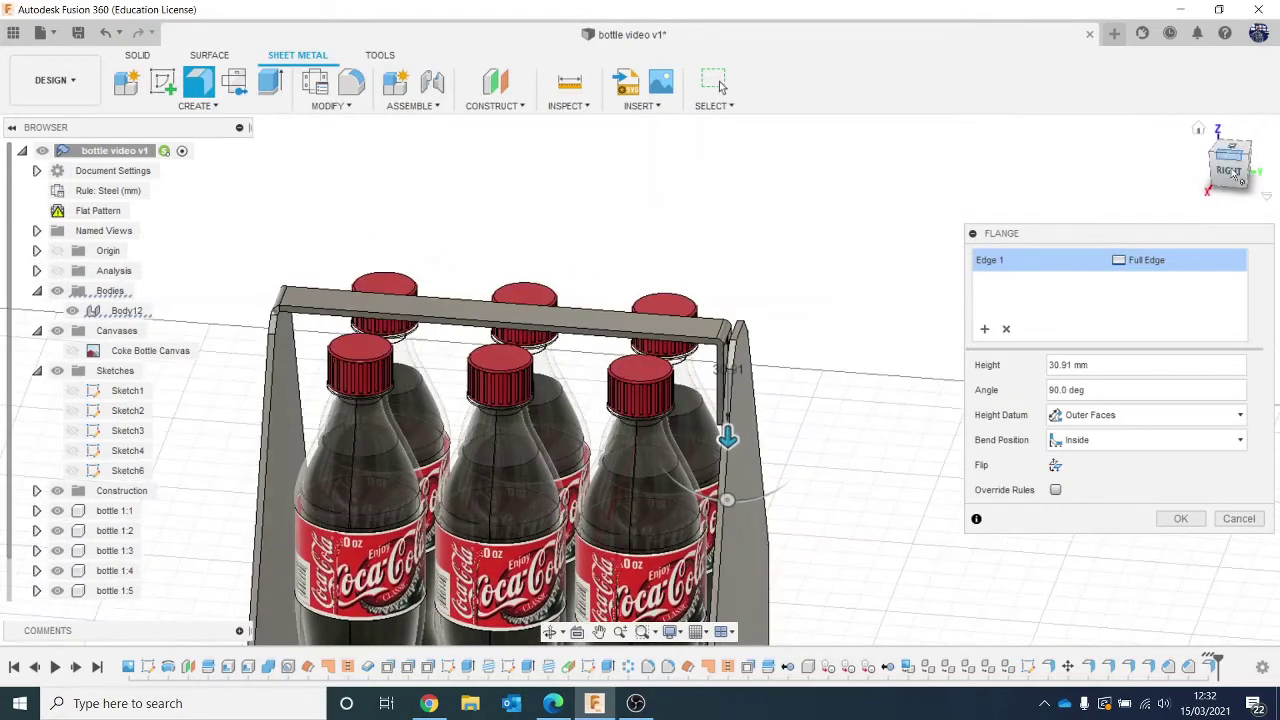
pyautogui.click(1180, 517)
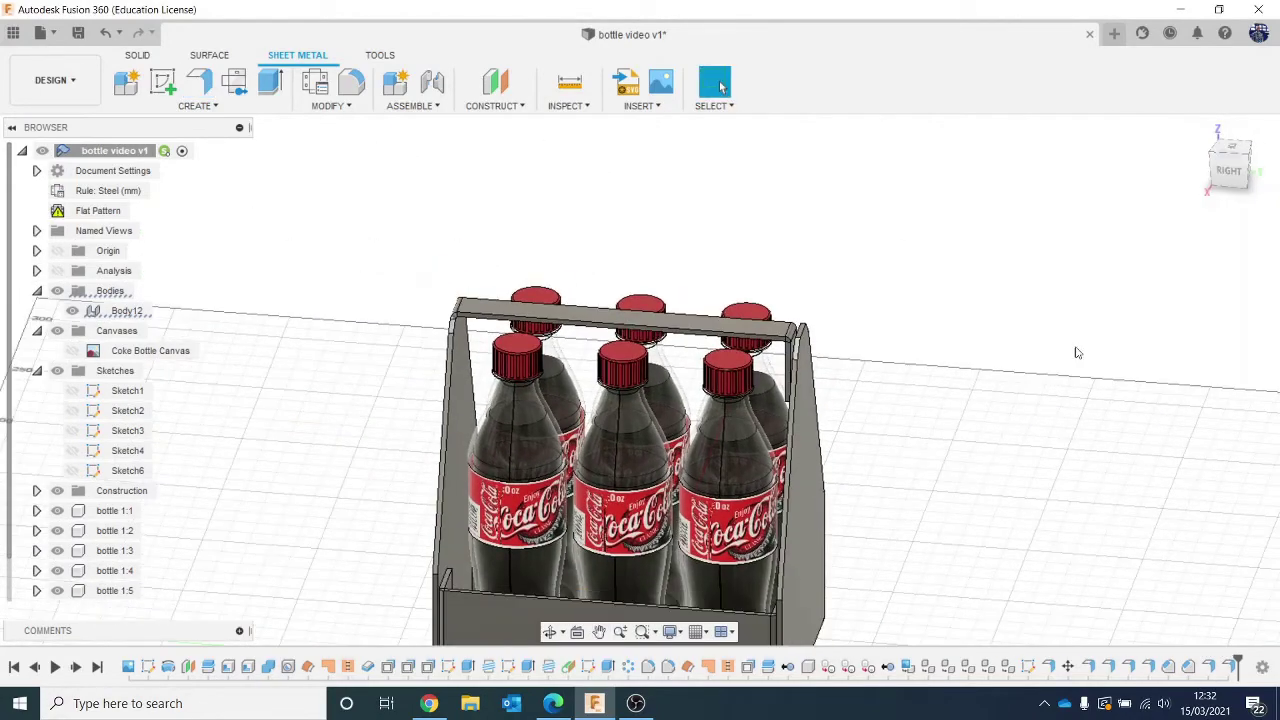
pyautogui.scroll(3, 786, 309)
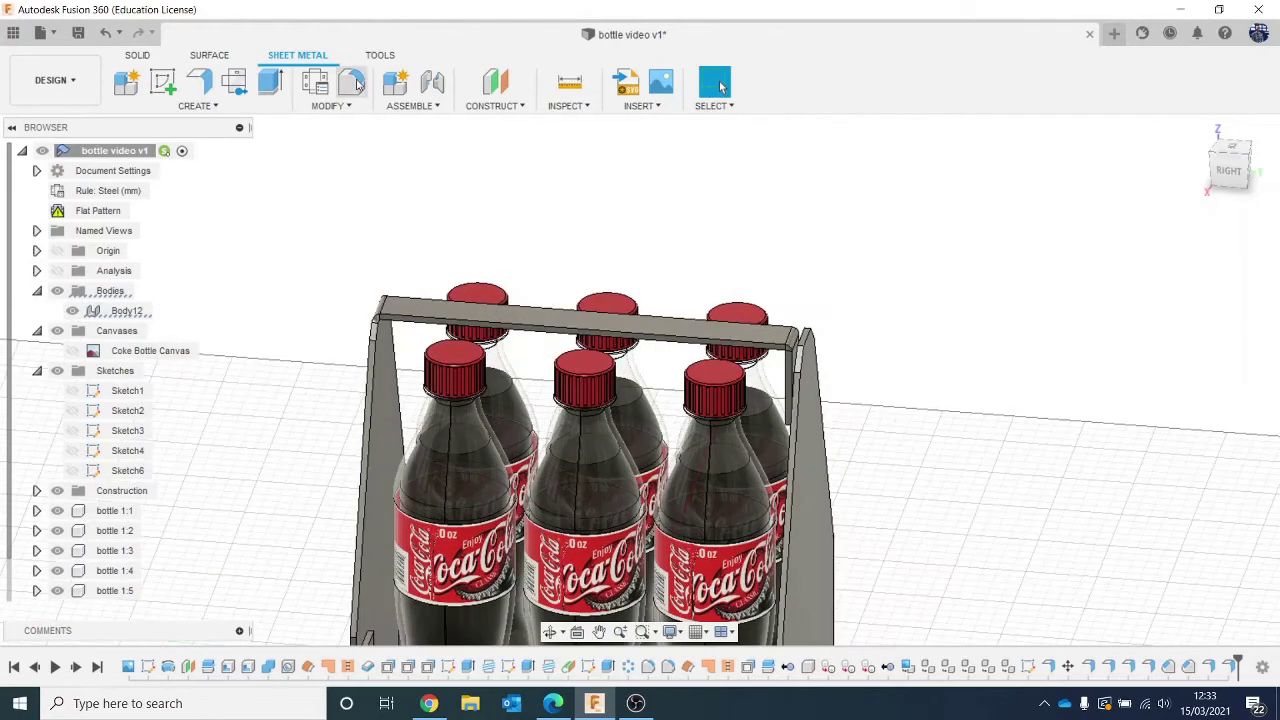
pyautogui.click(198, 82)
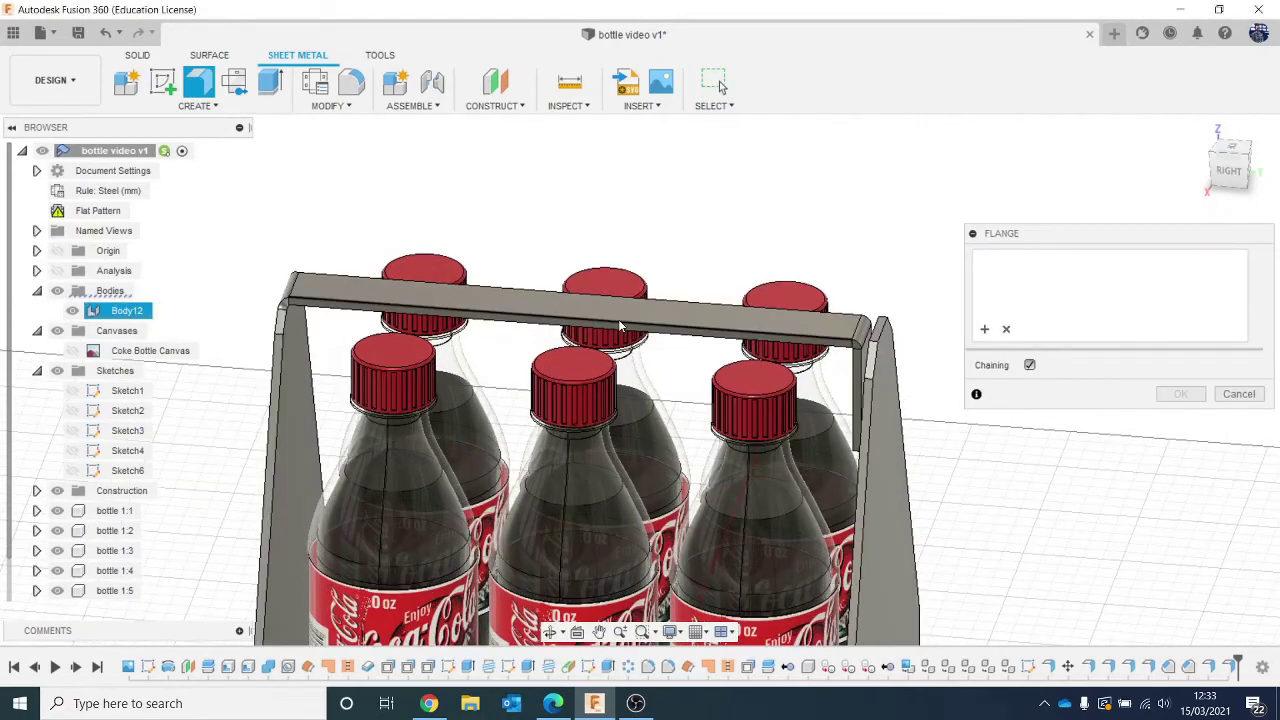
pyautogui.click(632, 317)
pyautogui.click(592, 284)
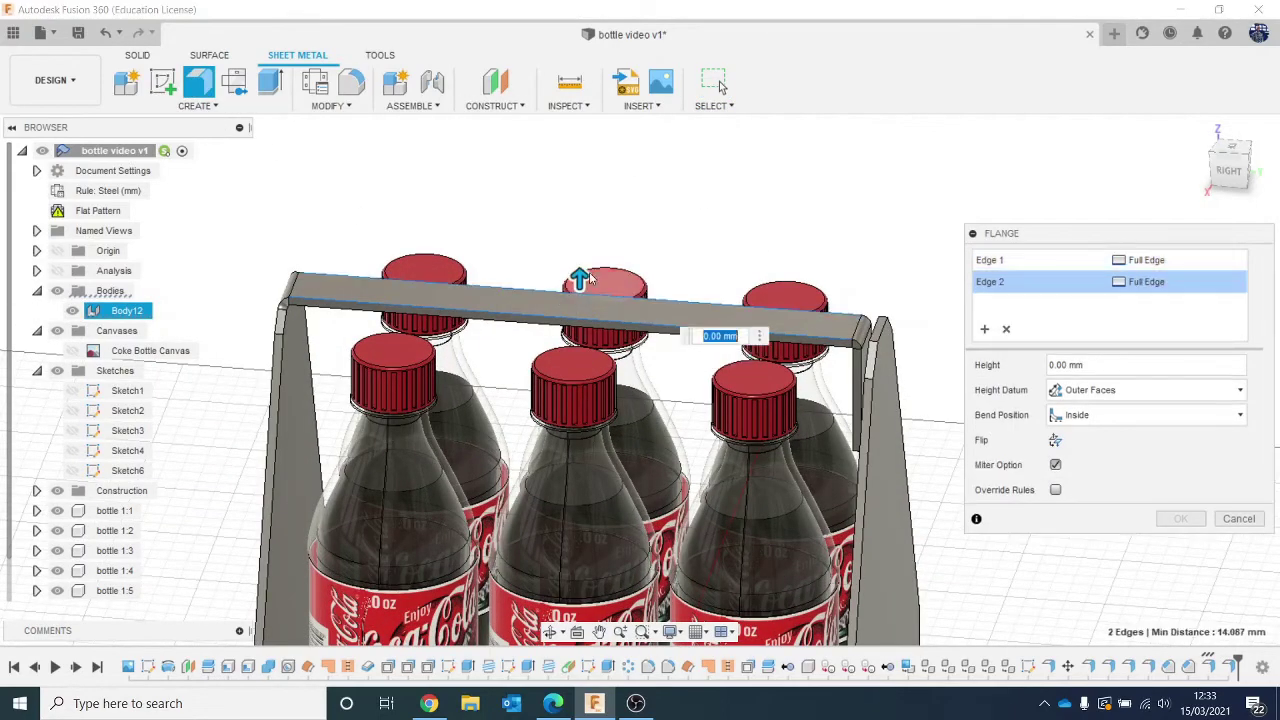
pyautogui.moveTo(579, 274); pyautogui.dragTo(579, 172)
pyautogui.moveTo(1243, 129)
pyautogui.mouseDown()
pyautogui.moveTo(1224, 172)
pyautogui.moveTo(1235, 169)
pyautogui.moveTo(1196, 157)
pyautogui.moveTo(1197, 178)
pyautogui.mouseUp()
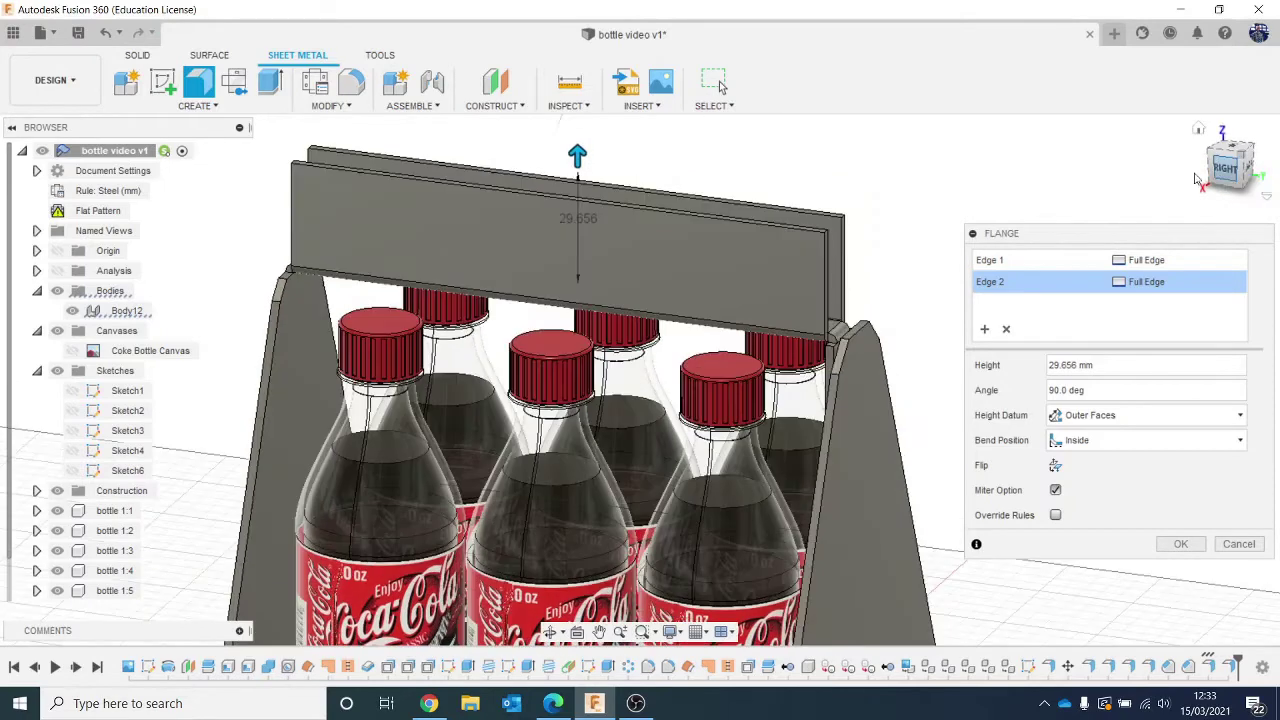
pyautogui.click(1244, 541)
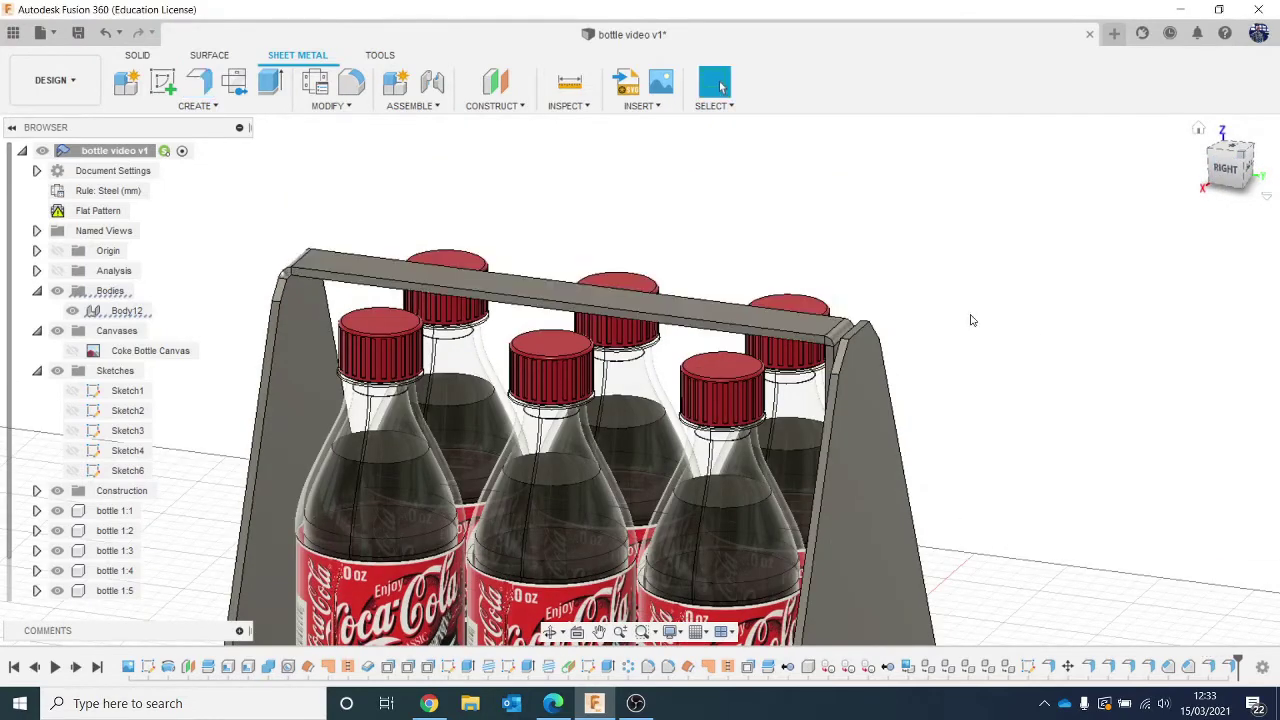
# Start an upward flange of 26.095 mm on one long edge of the handle strip and tilt it inward at 97.5 degrees.
pyautogui.click(195, 83)
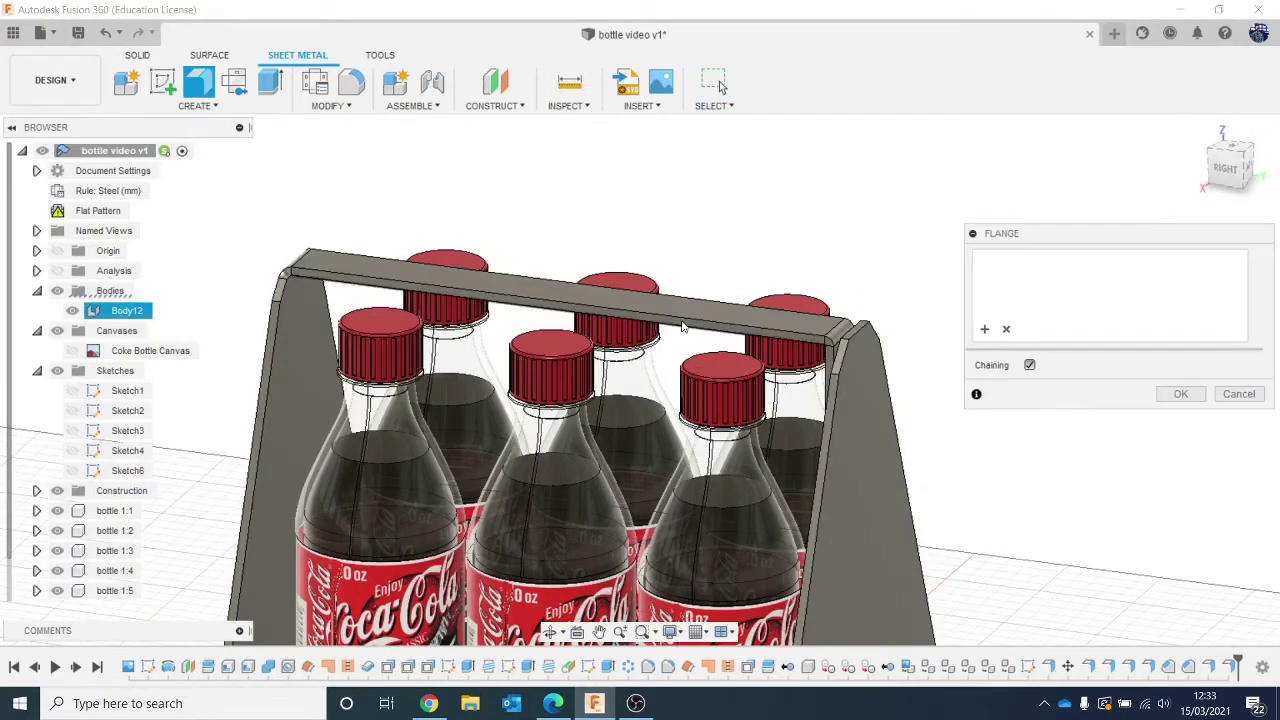
pyautogui.click(557, 290)
pyautogui.moveTo(557, 283); pyautogui.dragTo(557, 187)
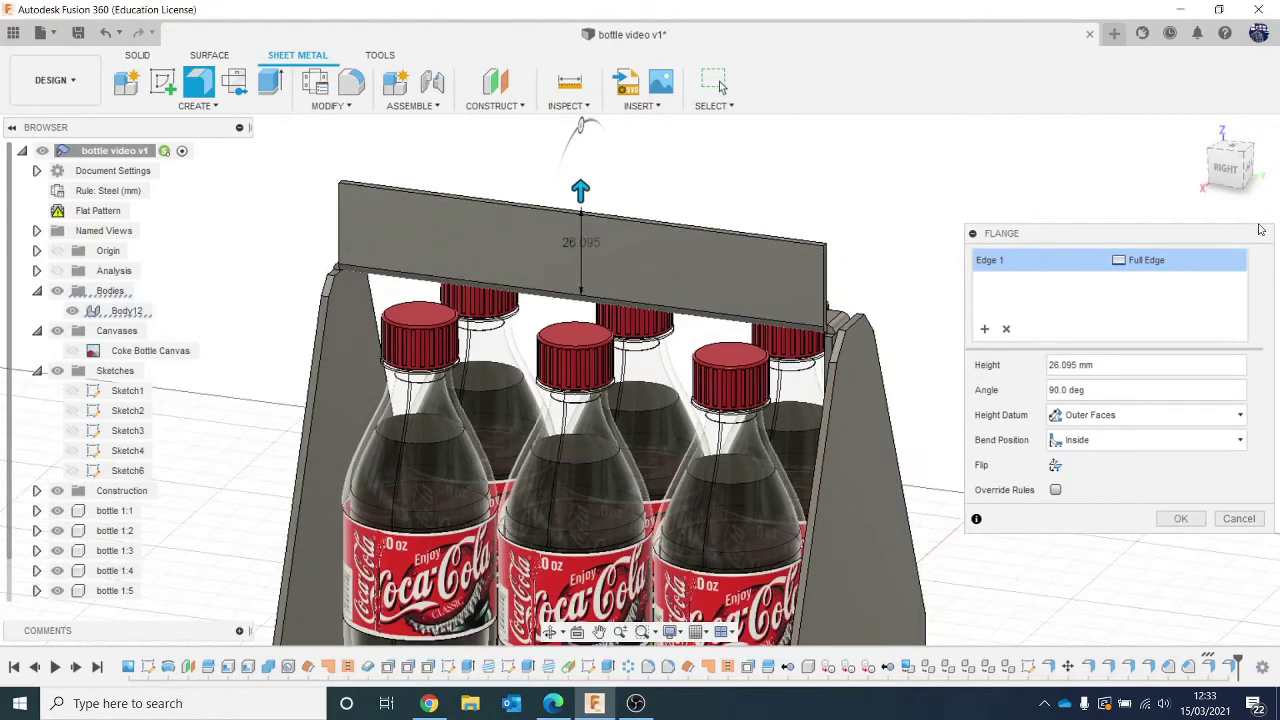
pyautogui.moveTo(1233, 176); pyautogui.dragTo(1054, 149)
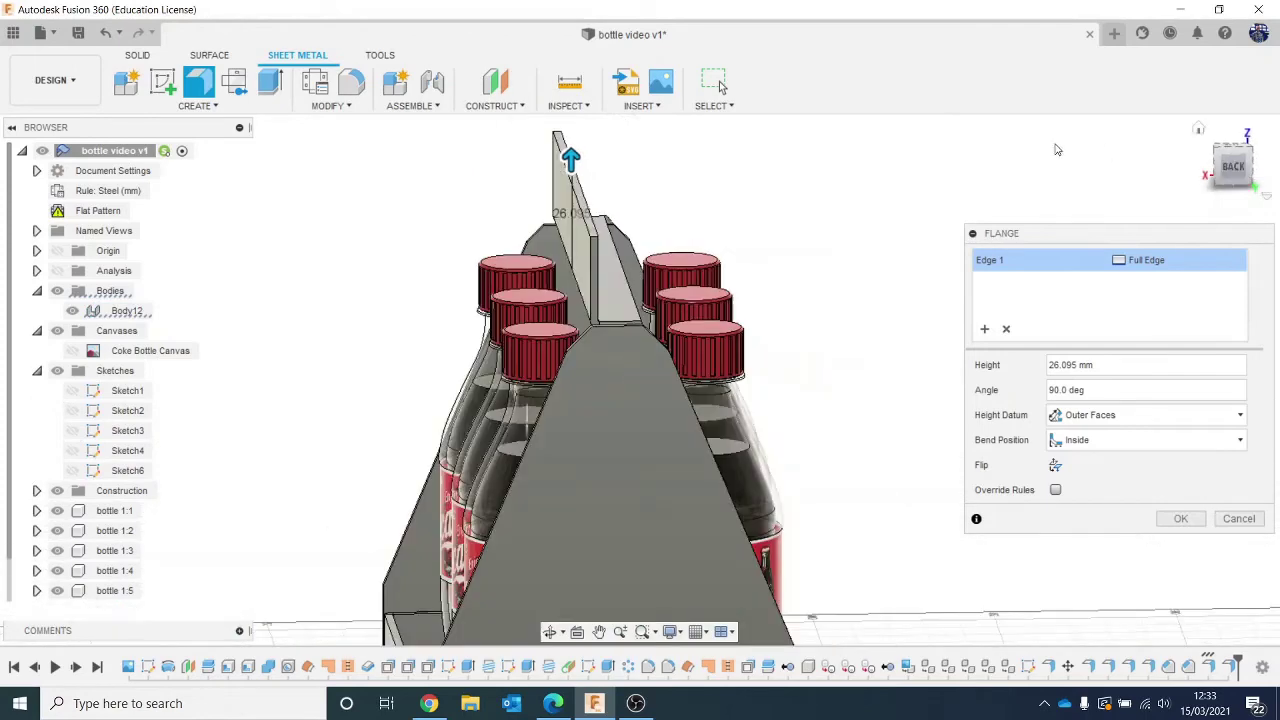
pyautogui.moveTo(964, 200); pyautogui.dragTo(836, 294, button='middle')
pyautogui.moveTo(448, 183); pyautogui.dragTo(467, 187)
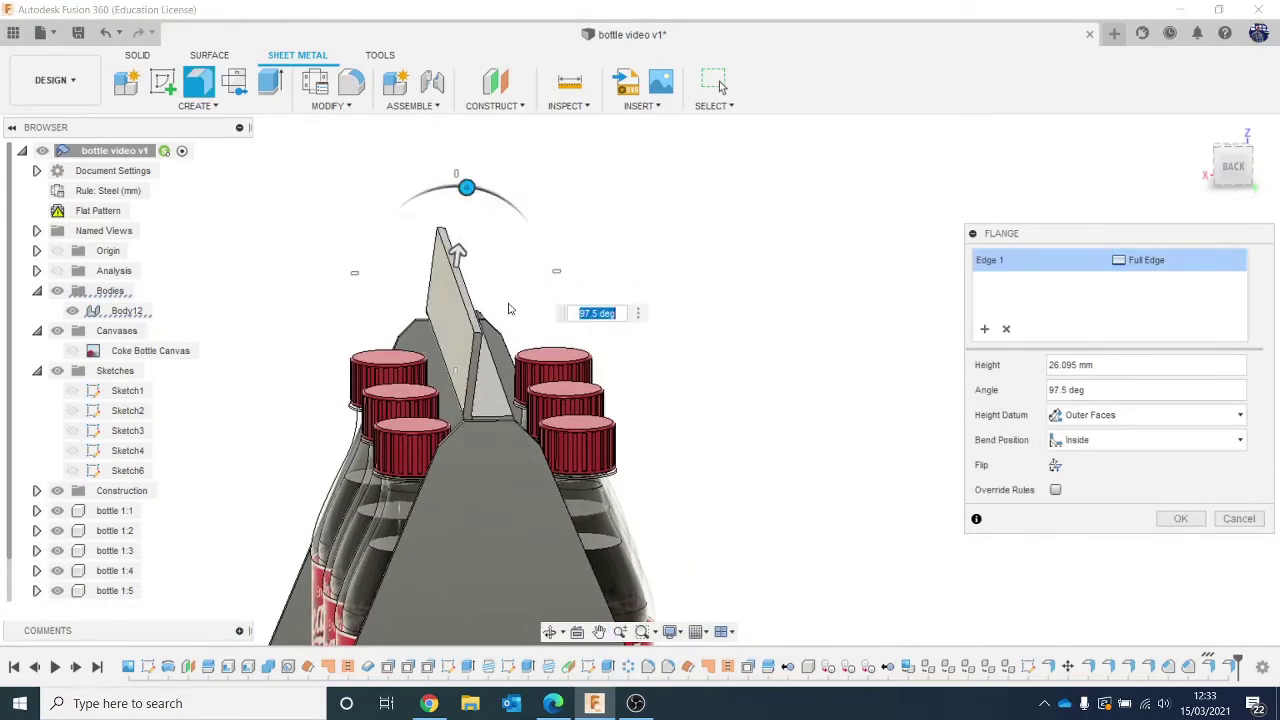
# Add the handle strip's opposite long edge to the flange and set its angle to 99.4 degrees so both flanges lean together.
pyautogui.click(512, 398)
pyautogui.click(505, 398)
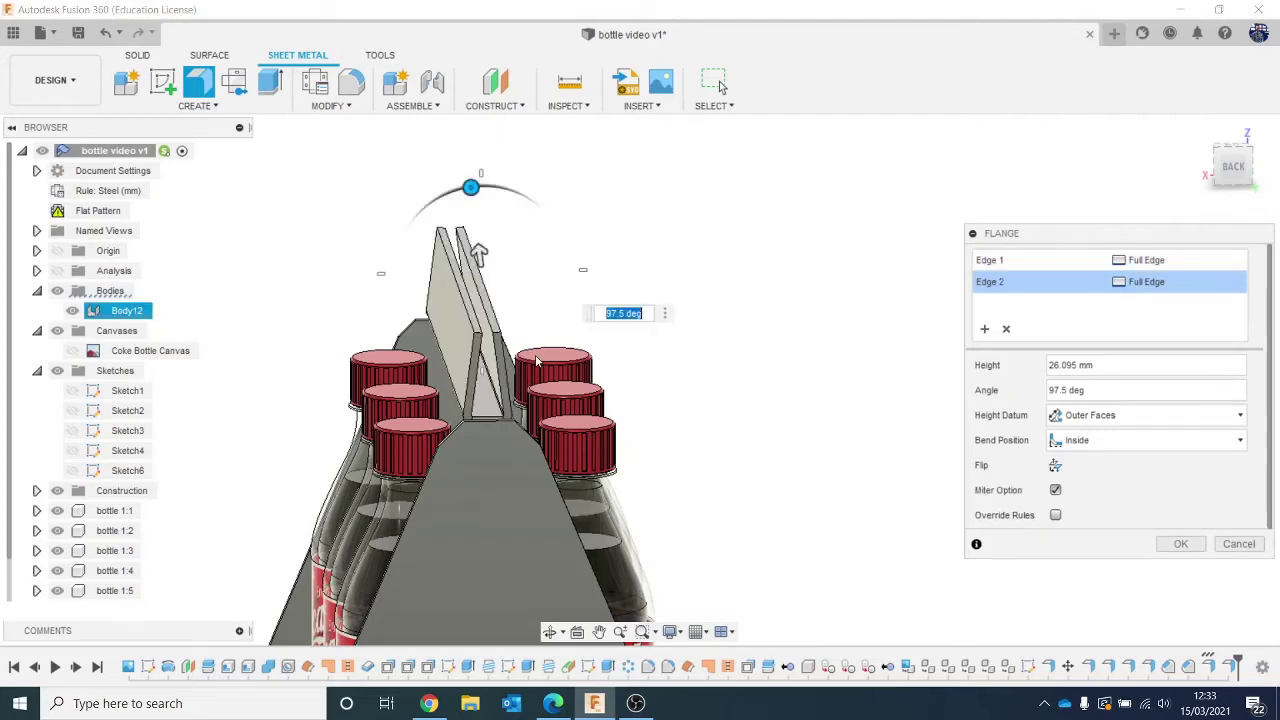
pyautogui.click(1232, 160)
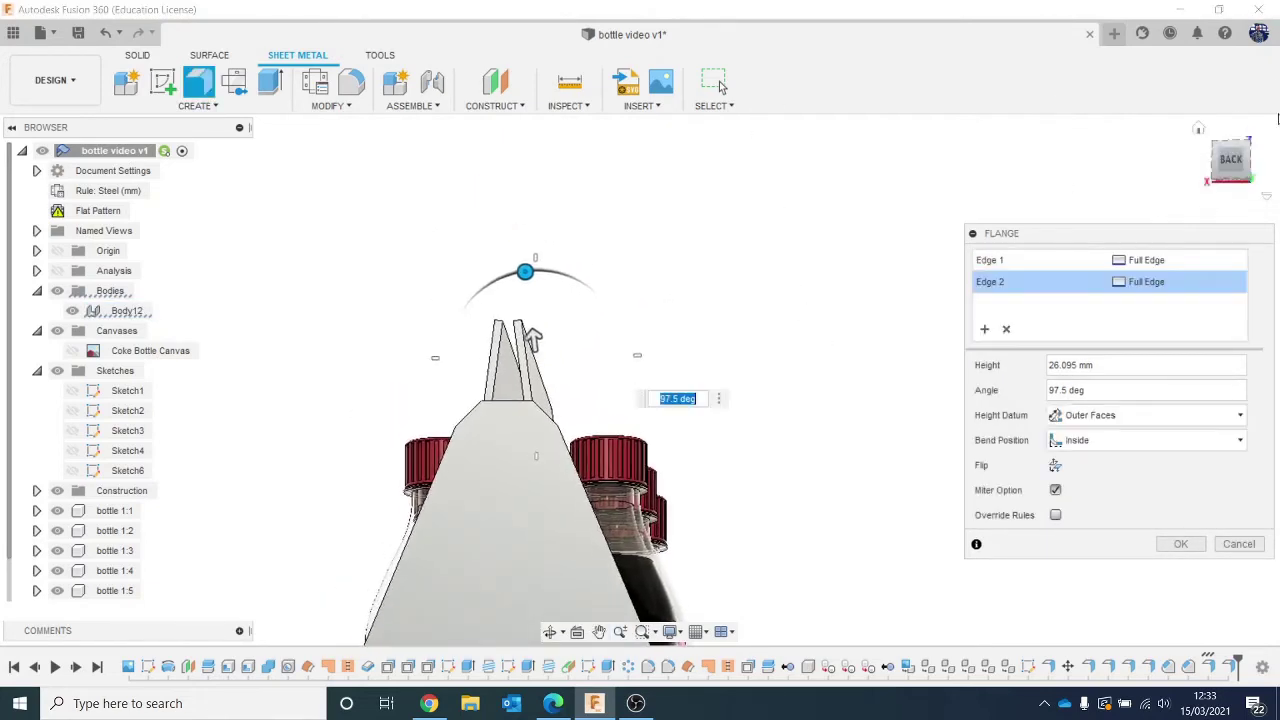
pyautogui.click(1231, 161)
pyautogui.scroll(2, 571, 294)
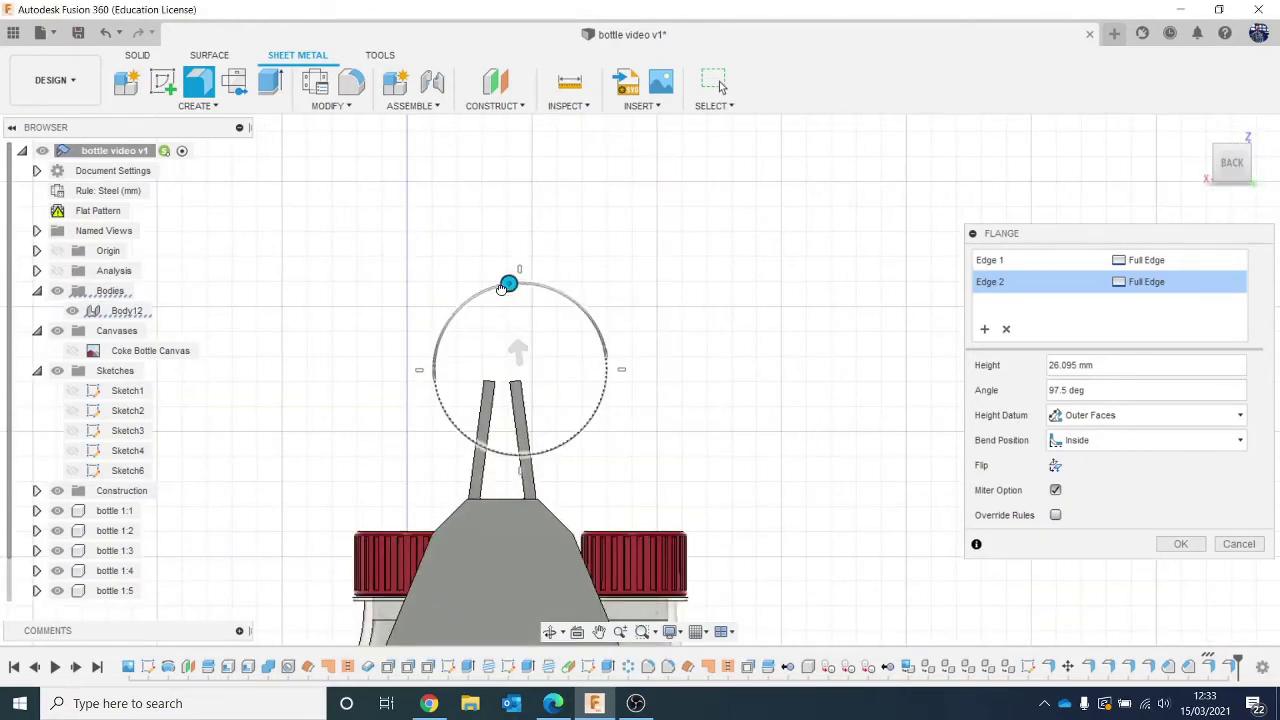
pyautogui.moveTo(503, 289)
pyautogui.mouseDown()
pyautogui.moveTo(490, 290)
pyautogui.moveTo(532, 285)
pyautogui.moveTo(501, 289)
pyautogui.mouseUp()
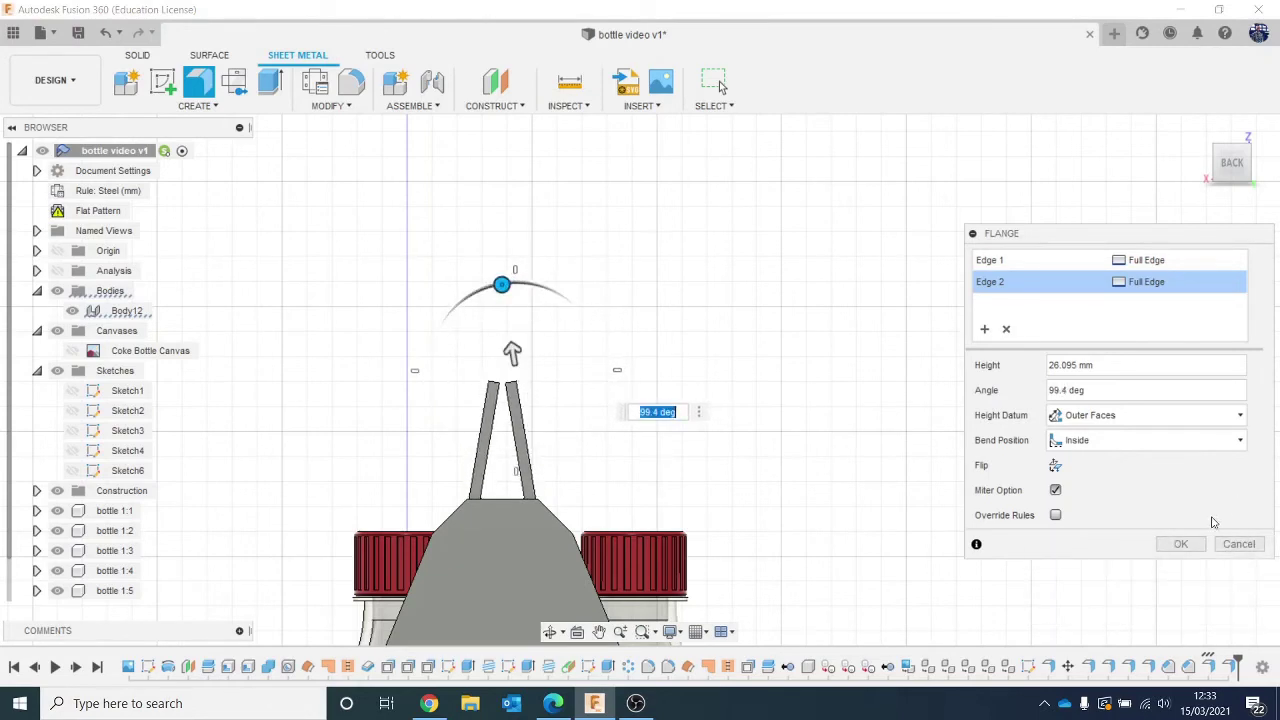
pyautogui.click(1187, 543)
pyautogui.scroll(-4, 991, 431)
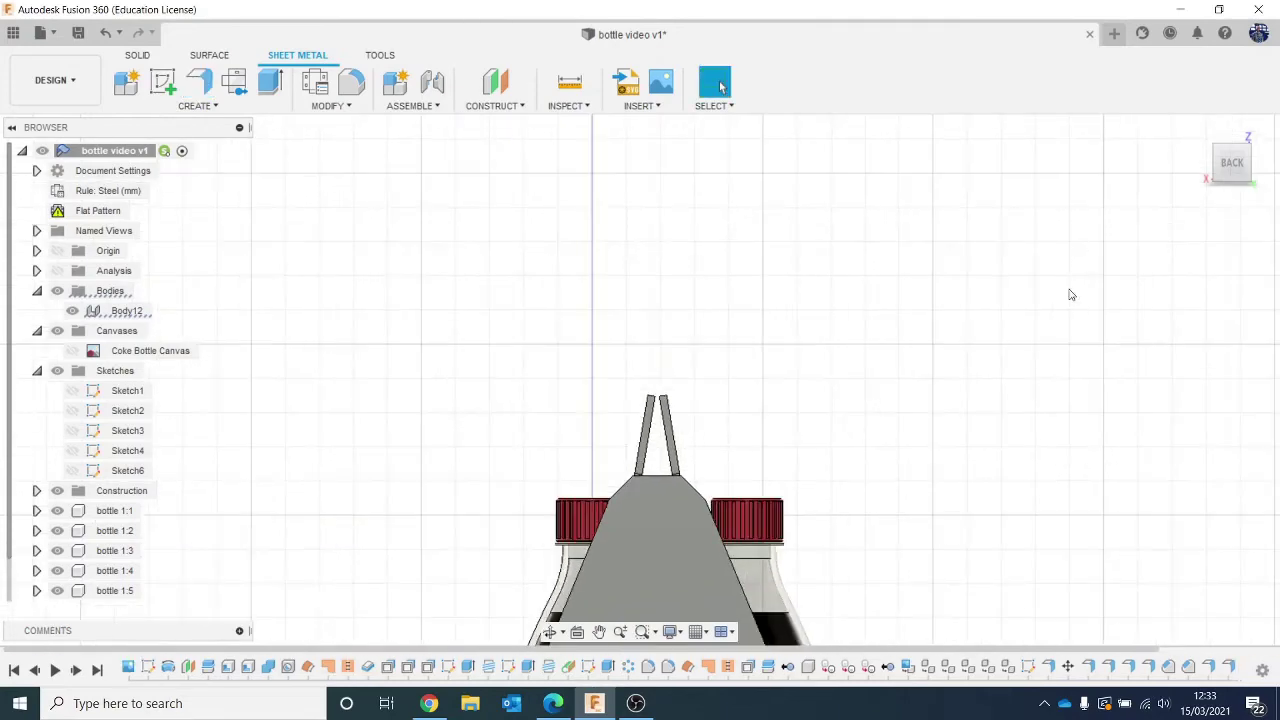
# Create a sketch on the outer face of the carrier's low side wall, parallel to the handle's length.
pyautogui.click(1238, 165)
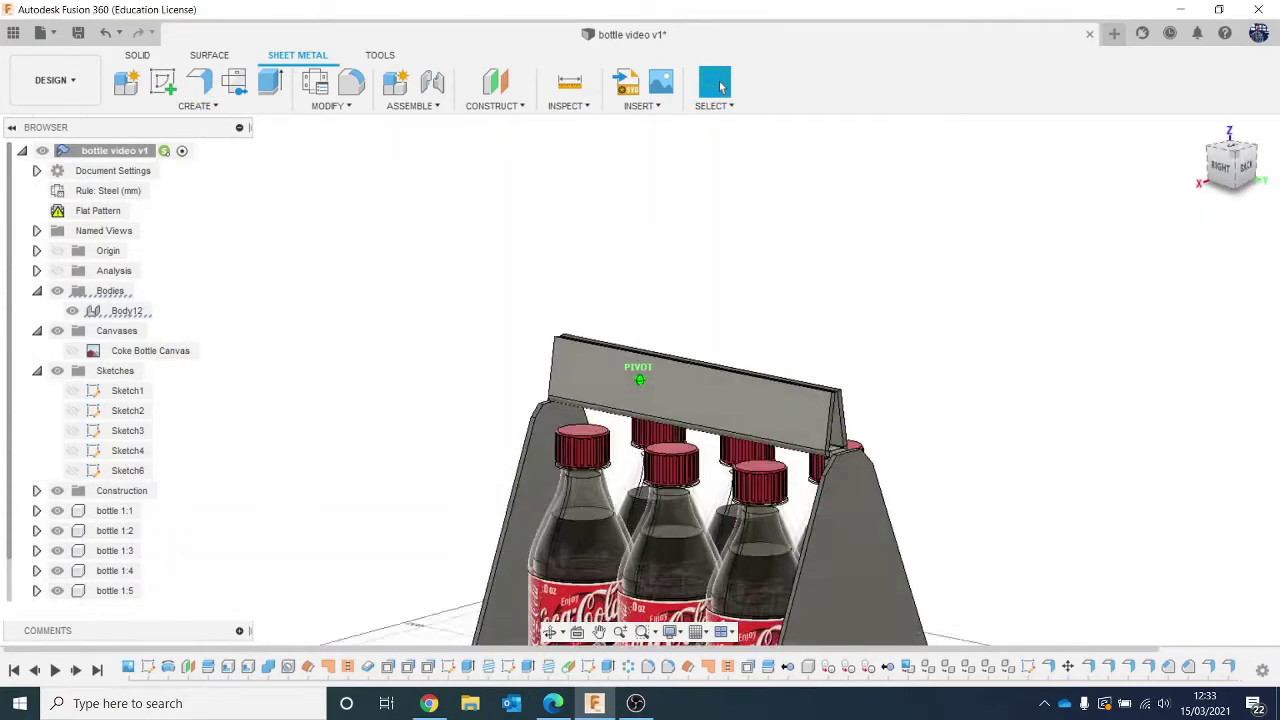
pyautogui.moveTo(1066, 400); pyautogui.dragTo(925, 161, button='middle')
pyautogui.scroll(-2, 1011, 318)
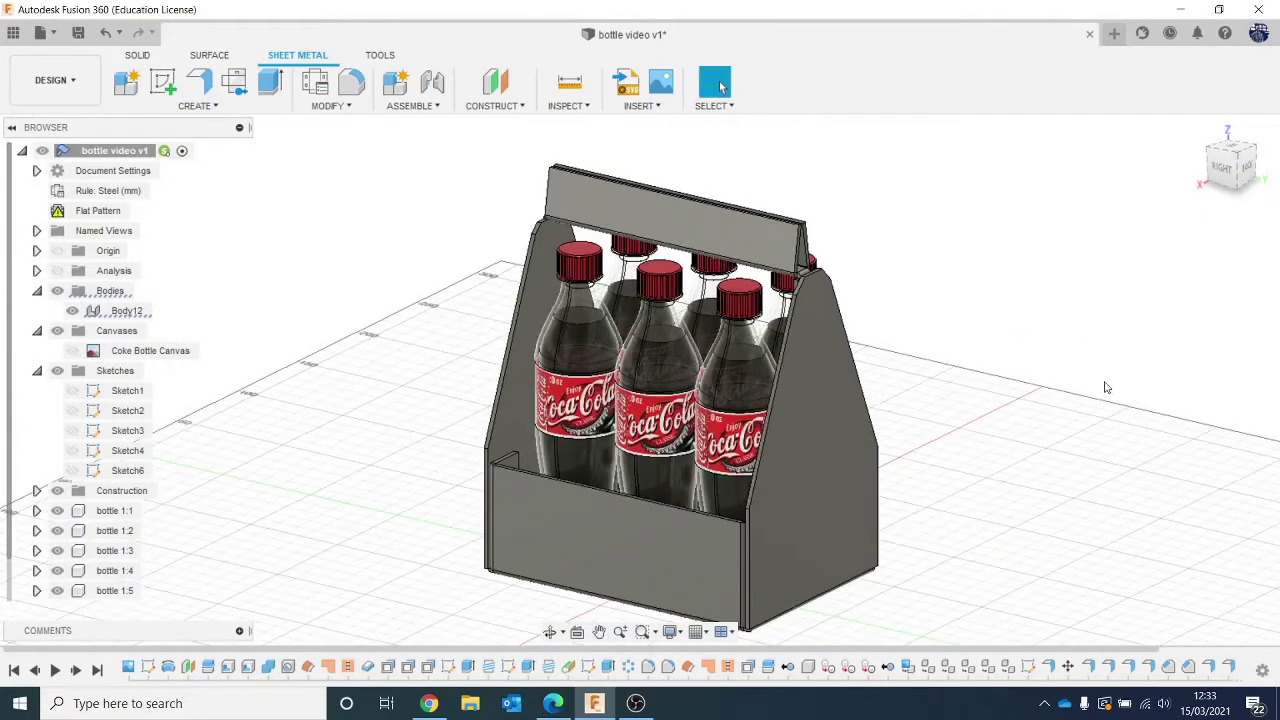
pyautogui.moveTo(1106, 386); pyautogui.dragTo(1043, 381, button='middle')
pyautogui.click(716, 248)
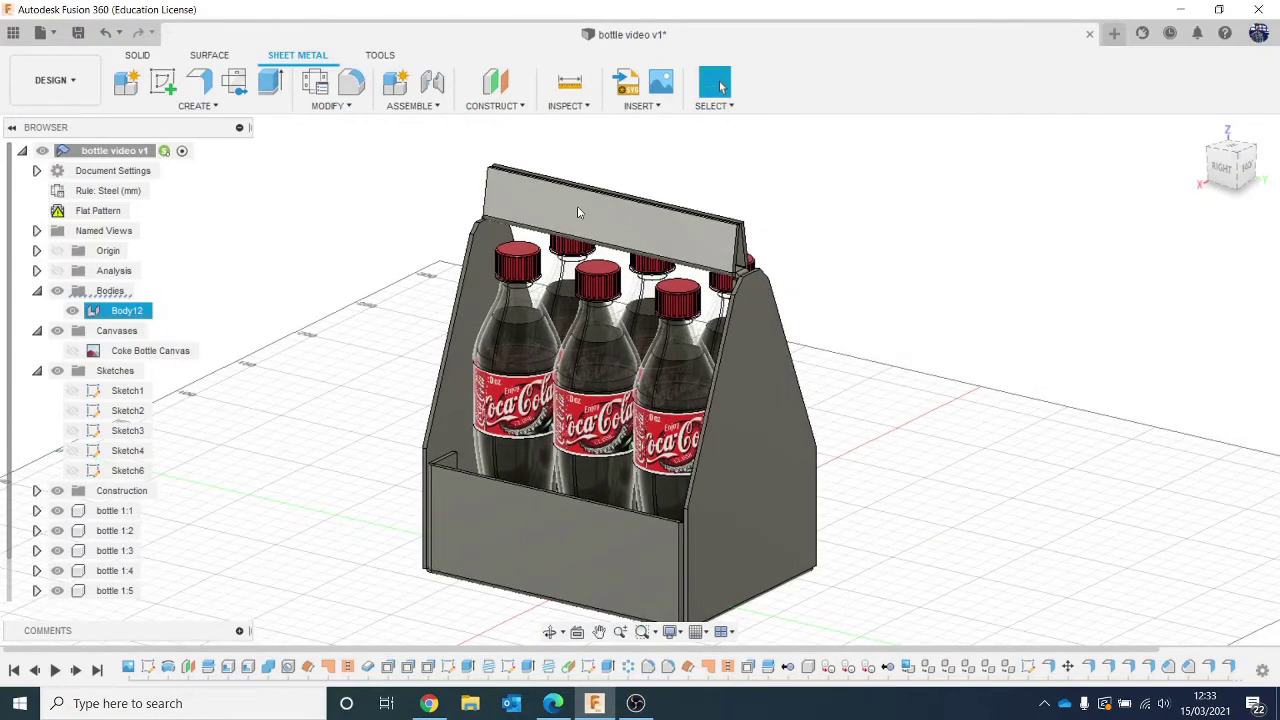
pyautogui.press('Escape')
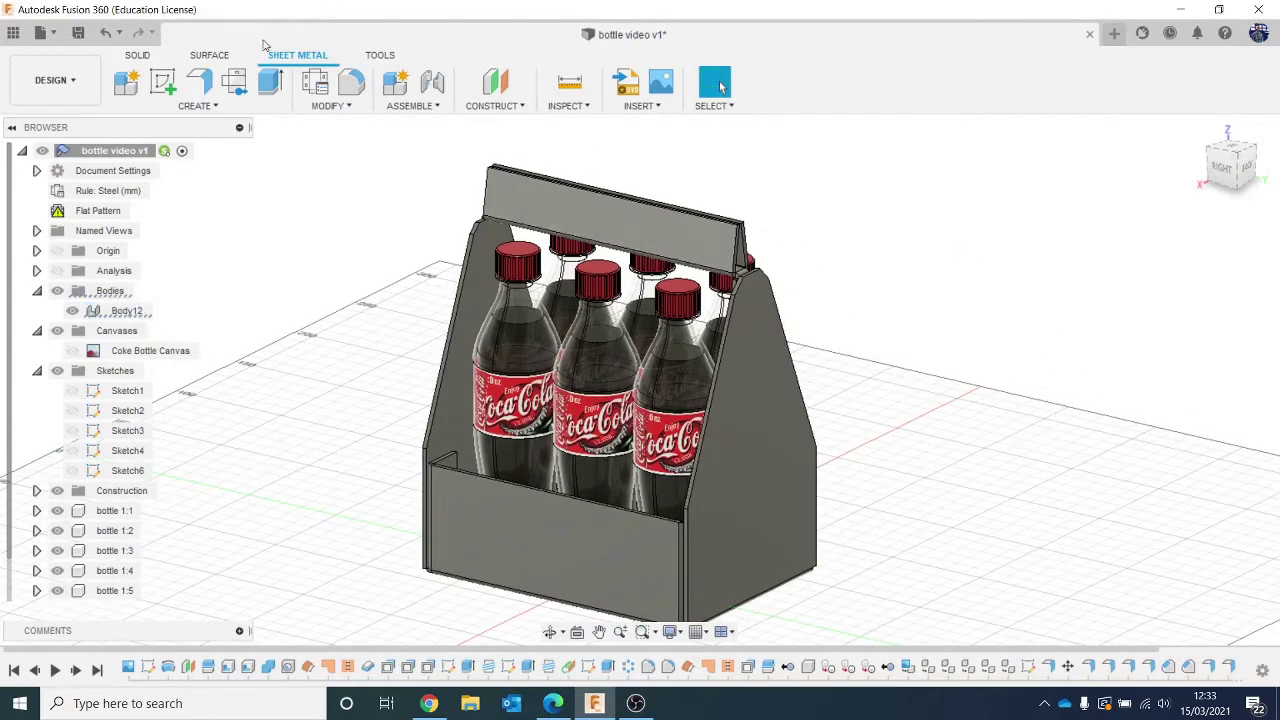
pyautogui.click(137, 56)
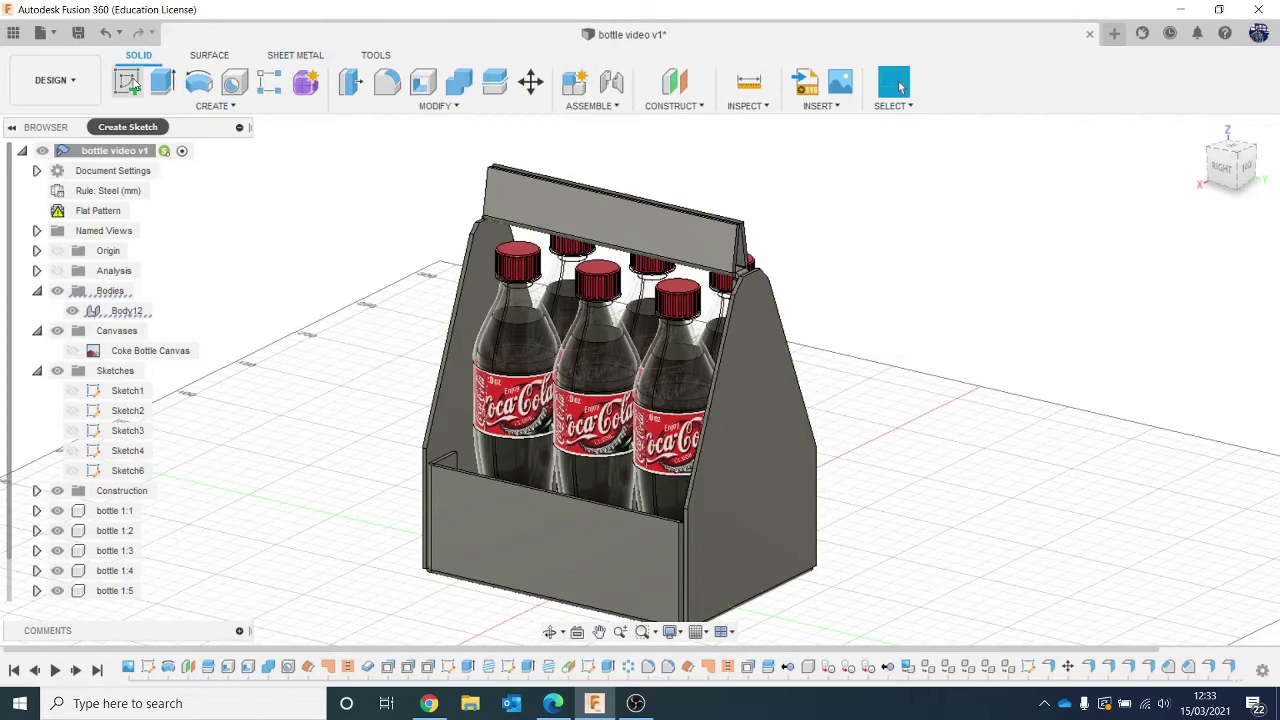
pyautogui.click(128, 82)
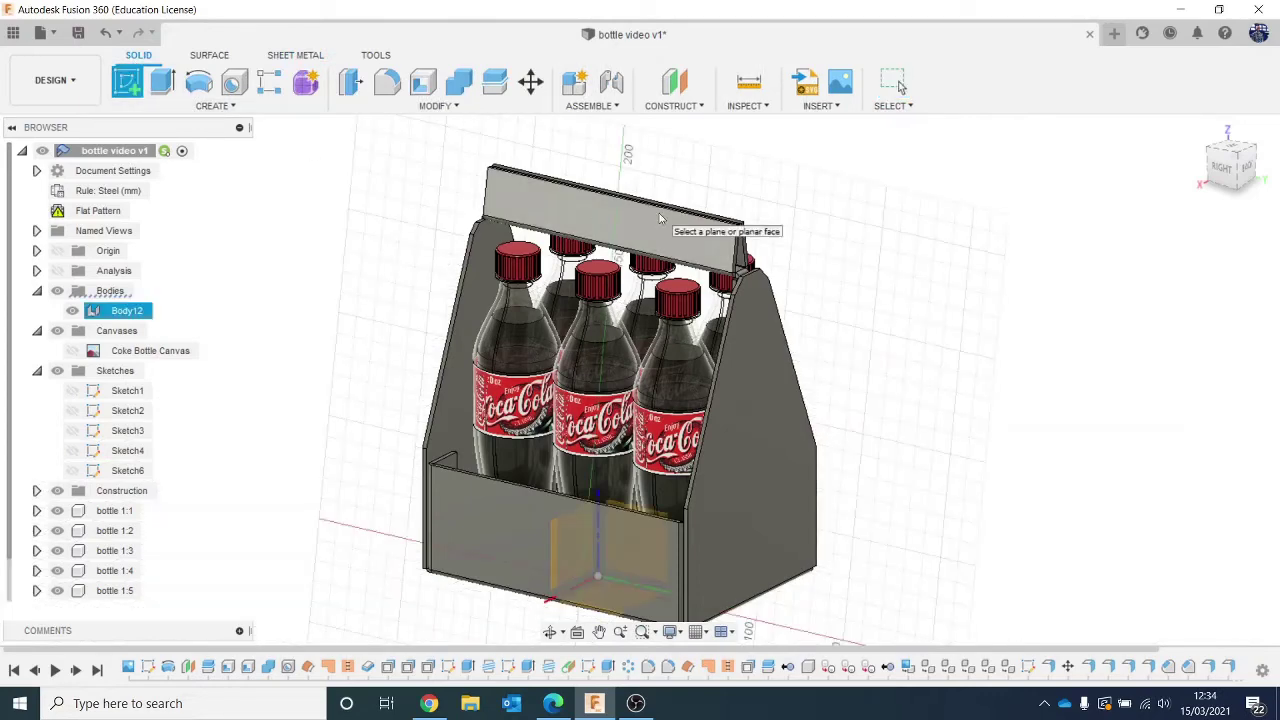
pyautogui.click(677, 231)
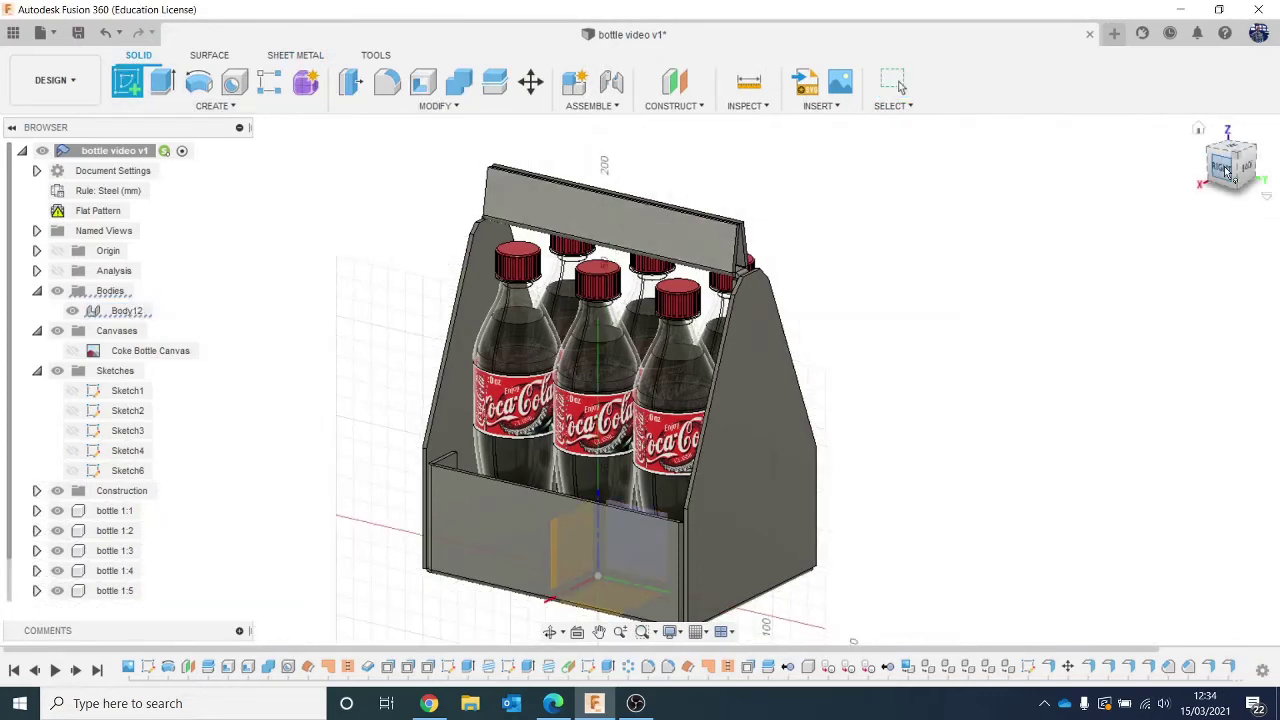
pyautogui.moveTo(1245, 170)
pyautogui.mouseDown()
pyautogui.moveTo(1190, 152)
pyautogui.moveTo(1245, 170)
pyautogui.mouseUp()
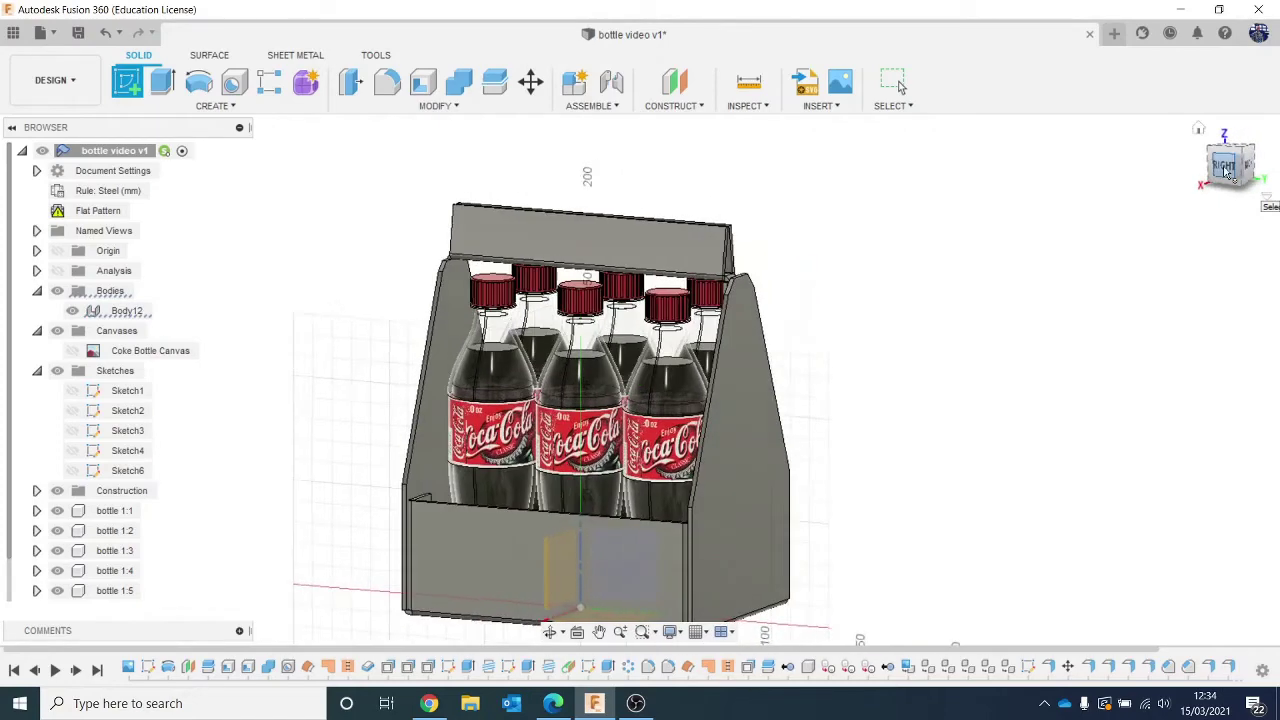
pyautogui.click(445, 565)
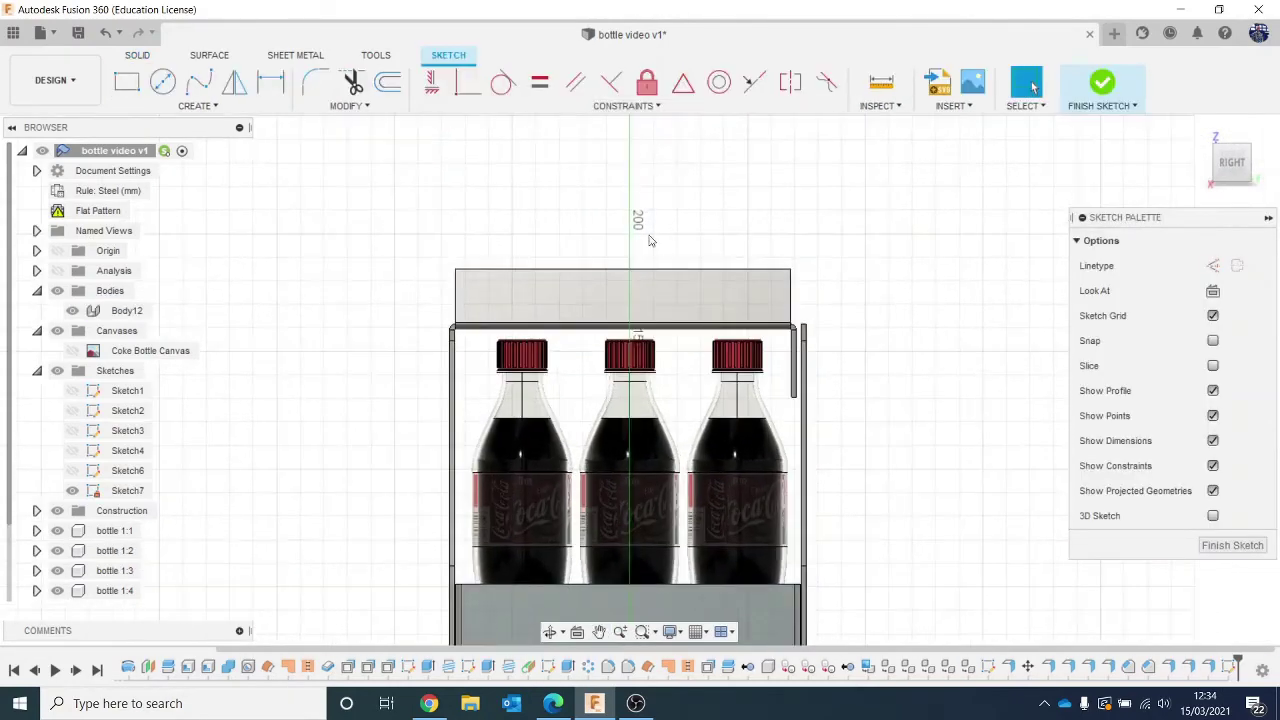
# Sketch a center-to-center slot in the middle of the handle, about 97.7 mm between centers and 11.3 mm wide, and finish the sketch.
pyautogui.click(205, 106)
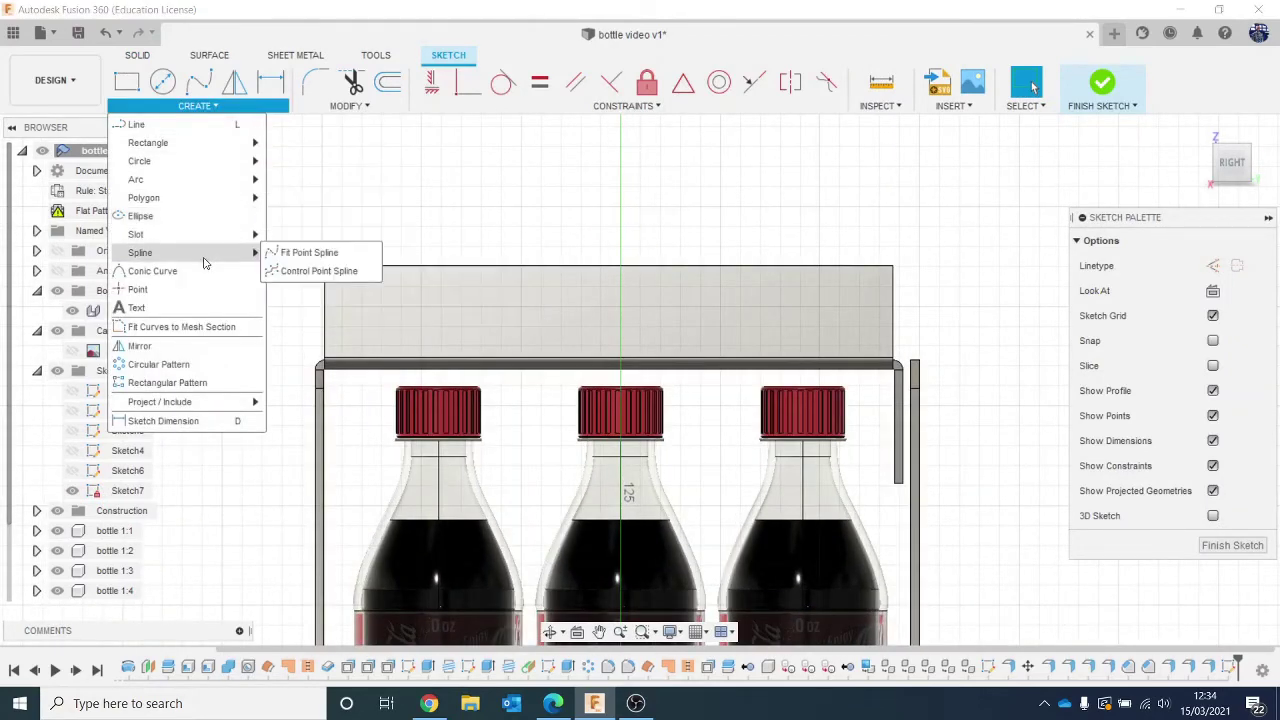
pyautogui.moveTo(186, 234)
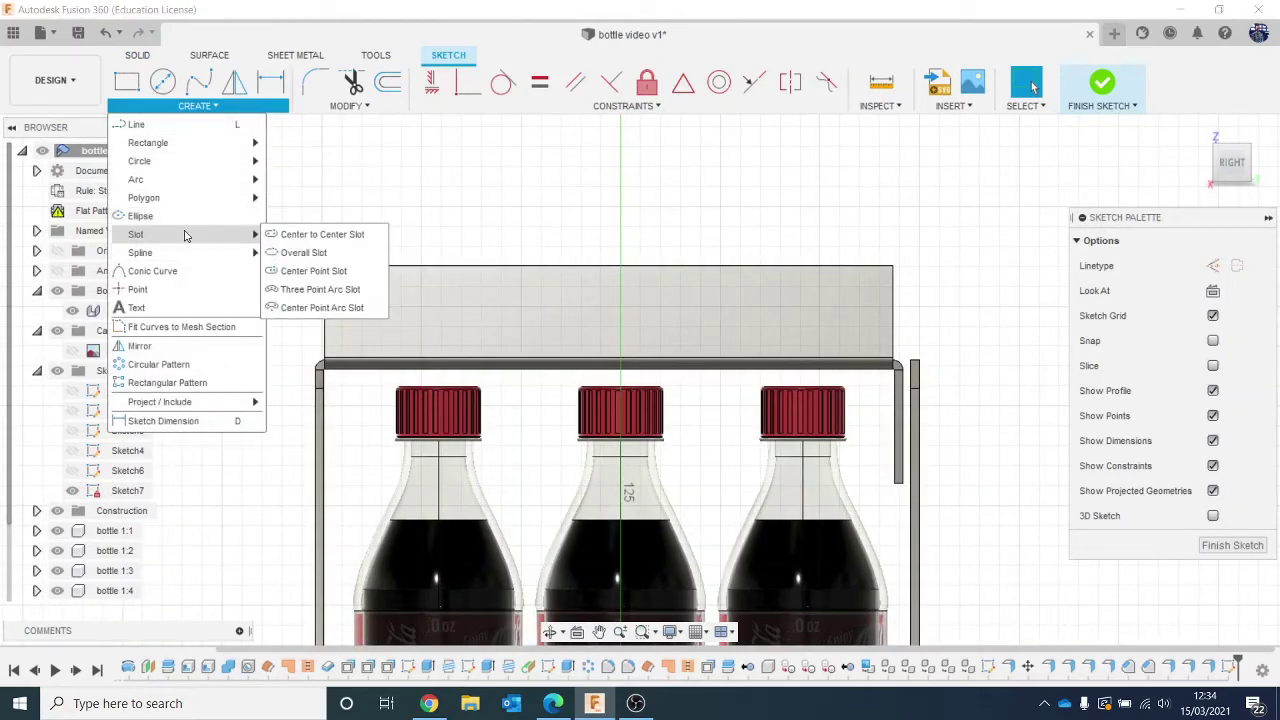
pyautogui.click(318, 233)
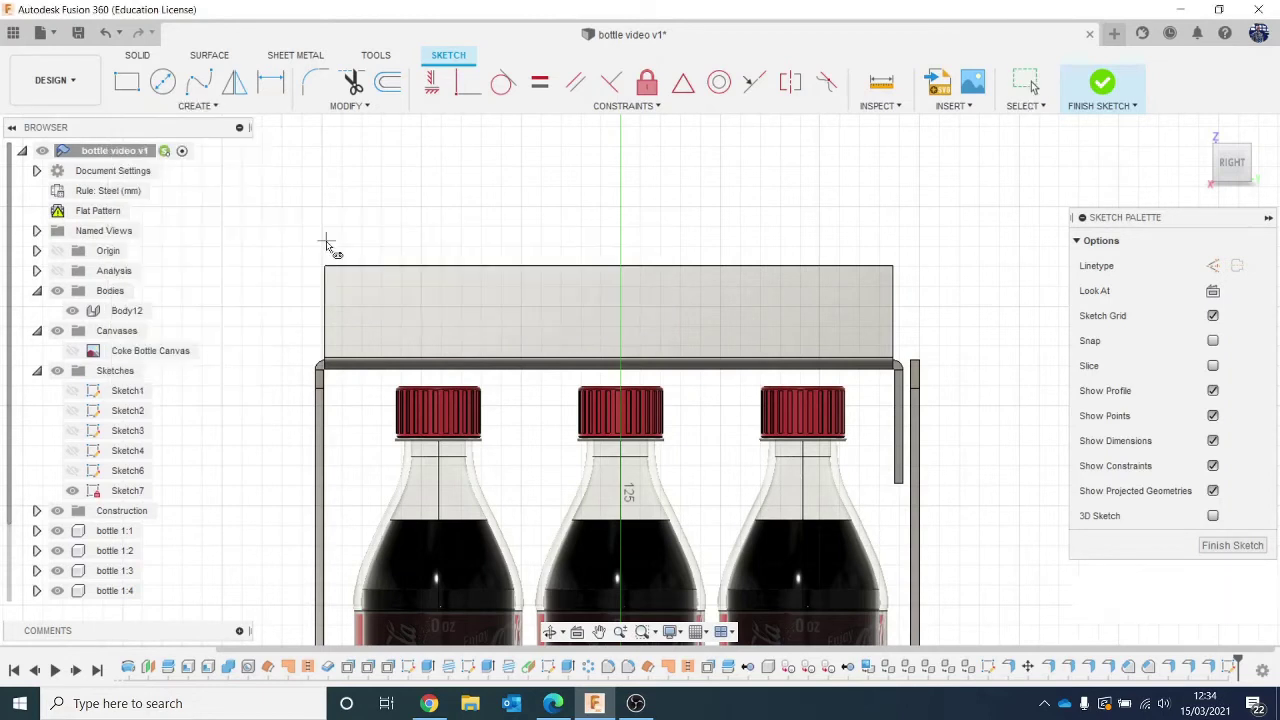
pyautogui.click(422, 308)
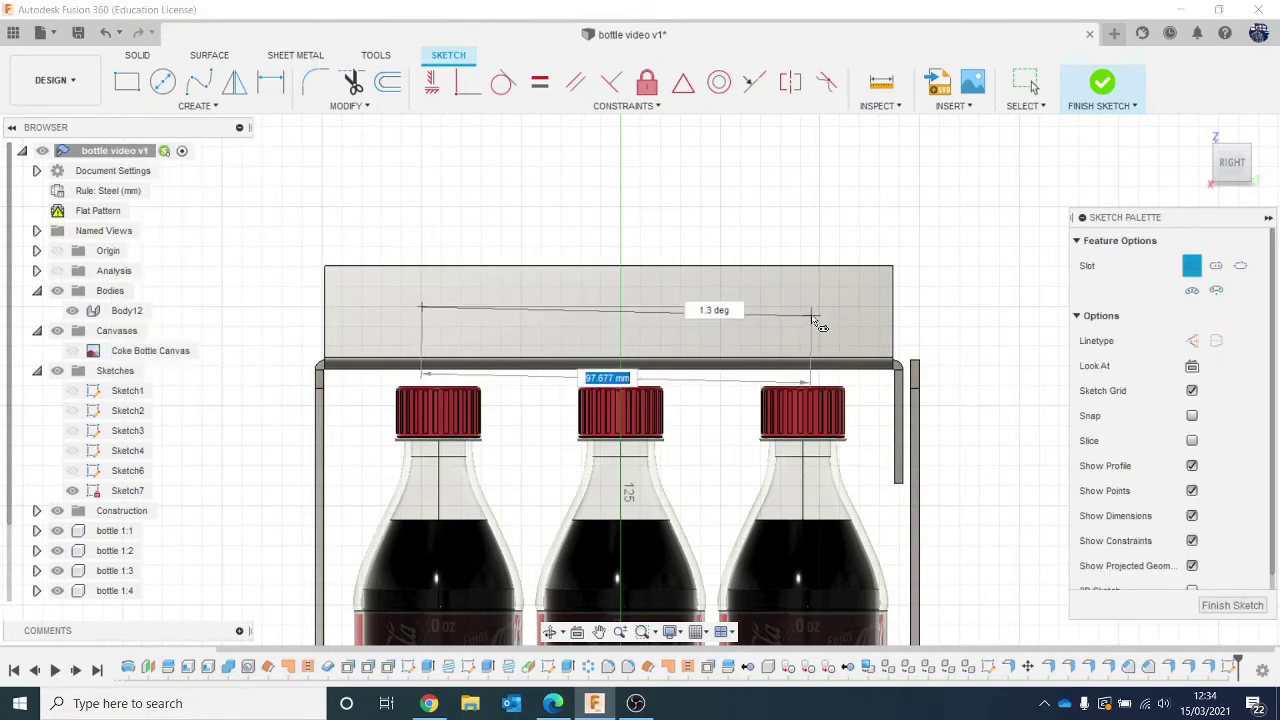
pyautogui.click(809, 316)
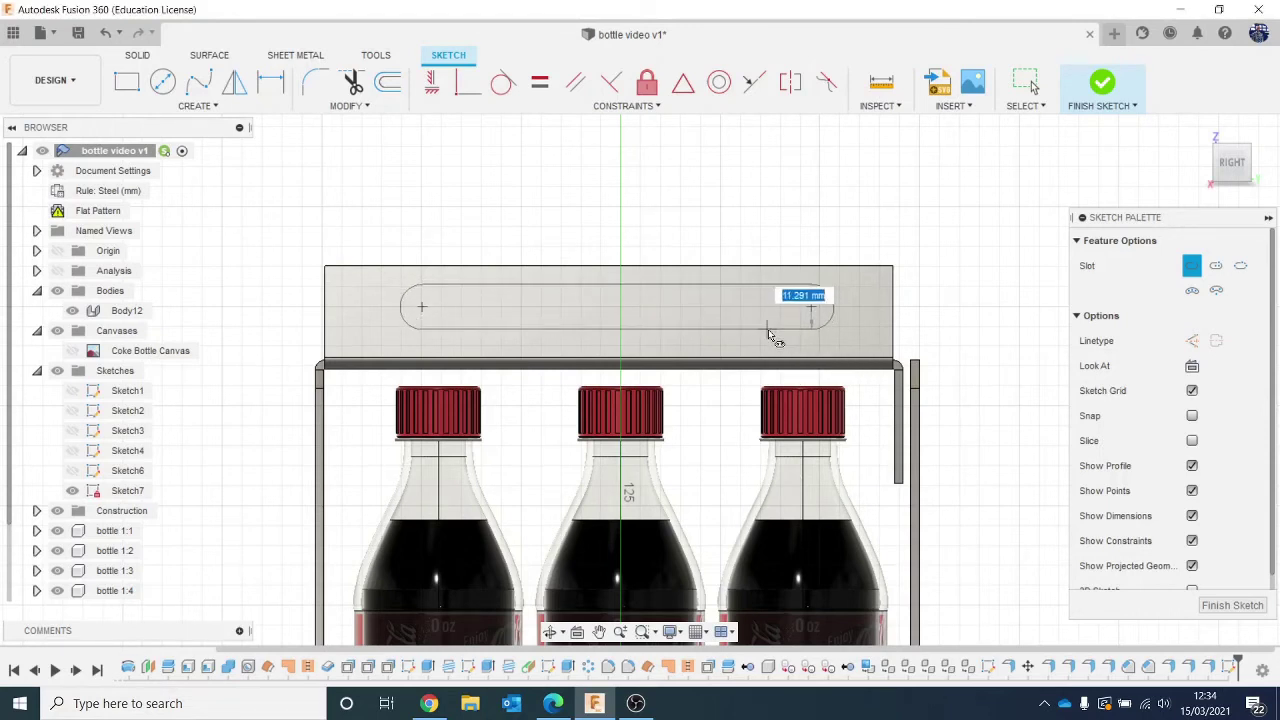
pyautogui.click(766, 330)
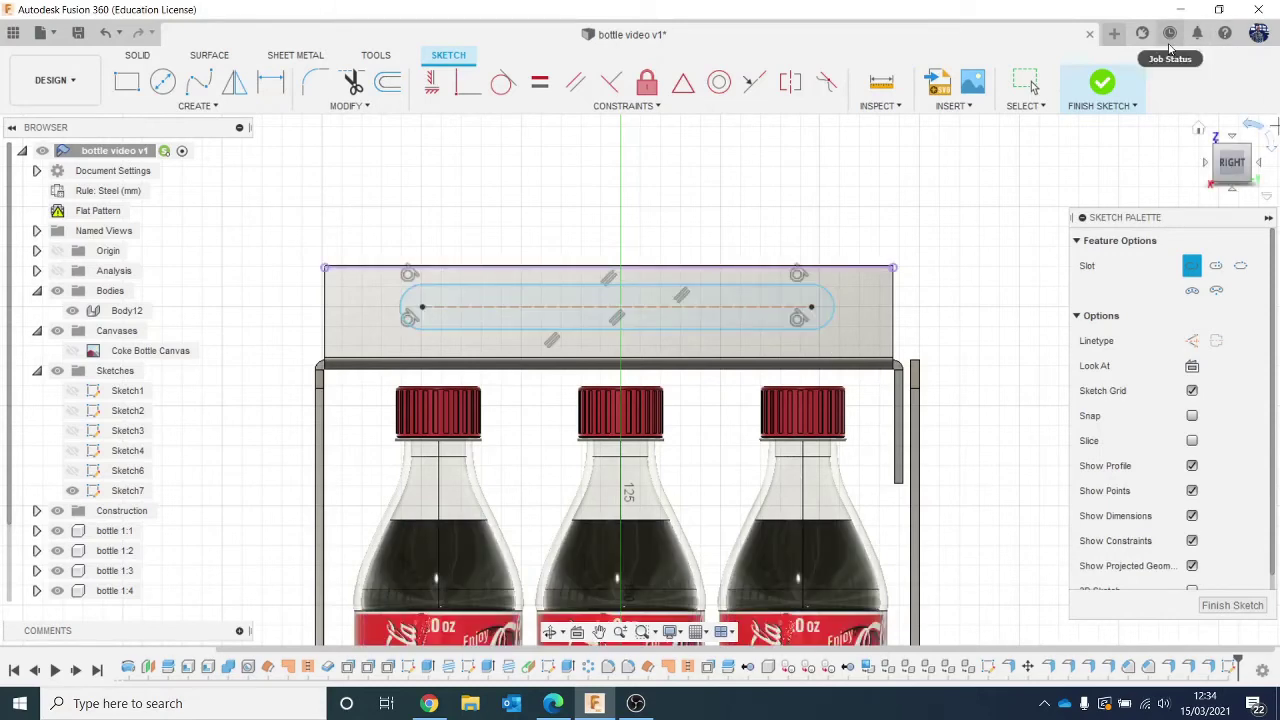
pyautogui.click(1101, 82)
# Extrude the slot profile as a cut of -92.717 mm through both handle flanges.
pyautogui.press('e')
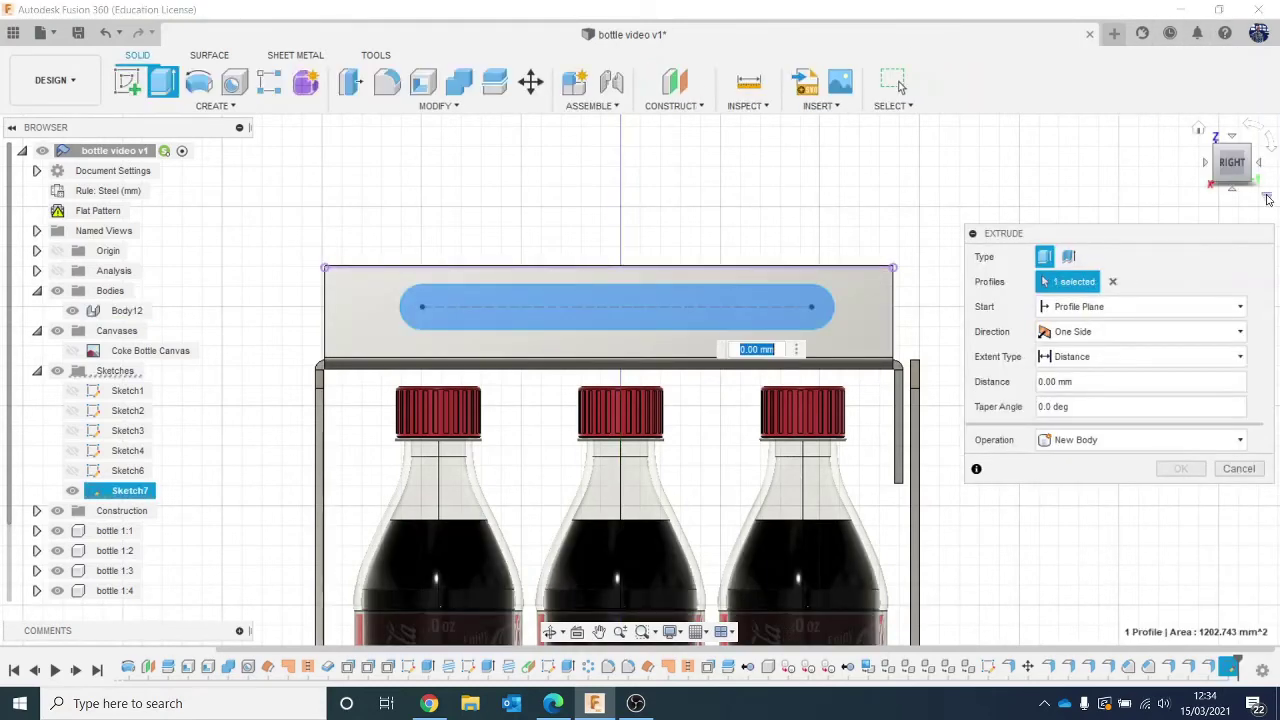
pyautogui.click(1228, 185)
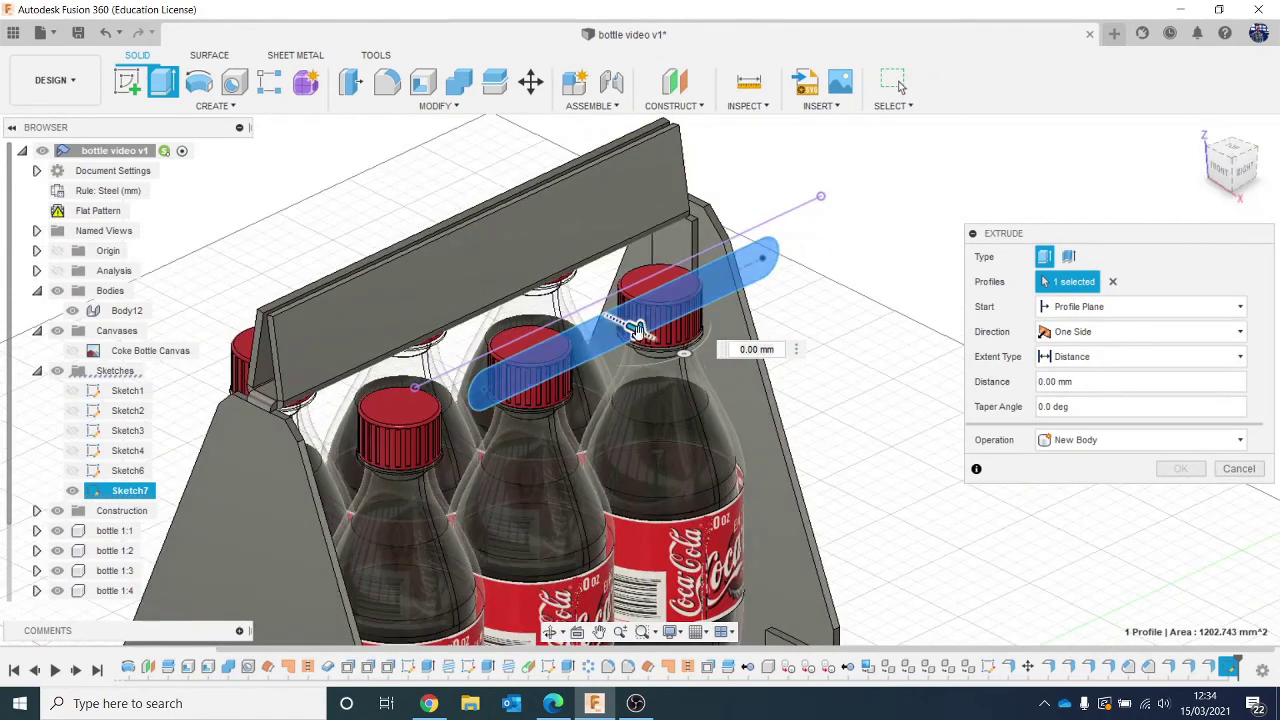
pyautogui.moveTo(474, 276); pyautogui.dragTo(310, 175)
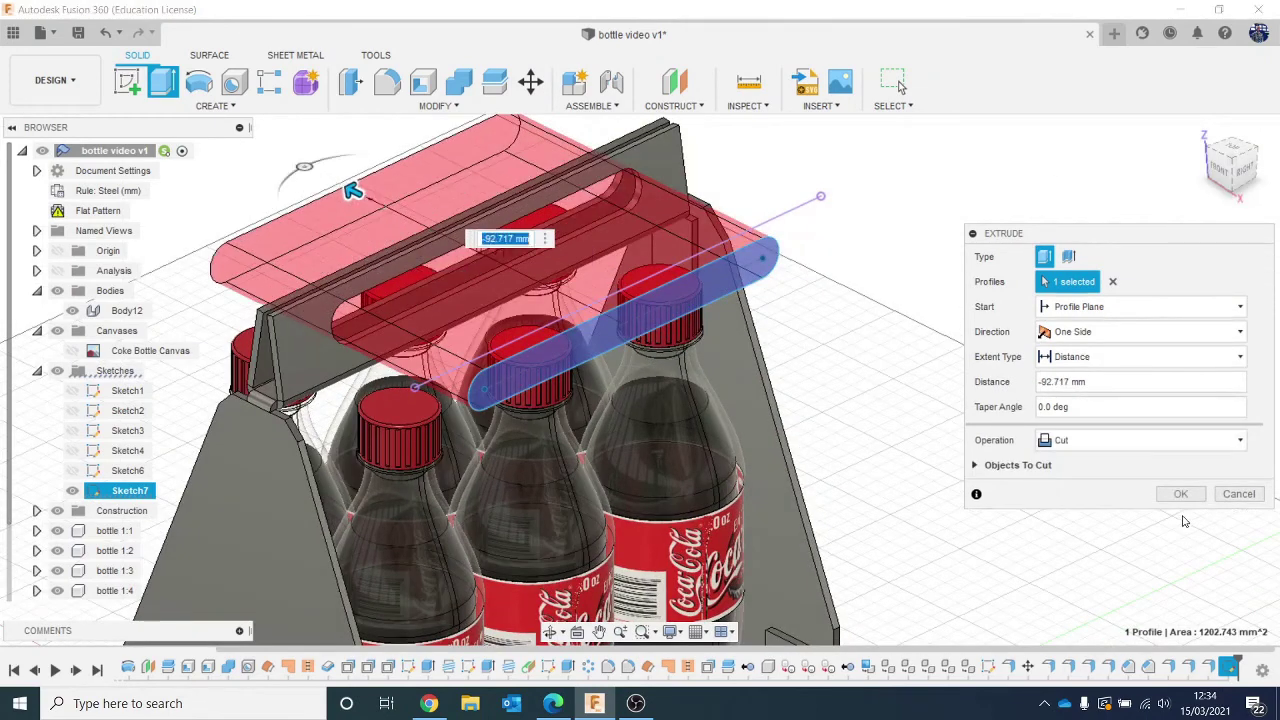
pyautogui.click(1179, 495)
# Apply the Paint - Enamel Glossy (Red) appearance to the whole carrier body.
pyautogui.click(1242, 143)
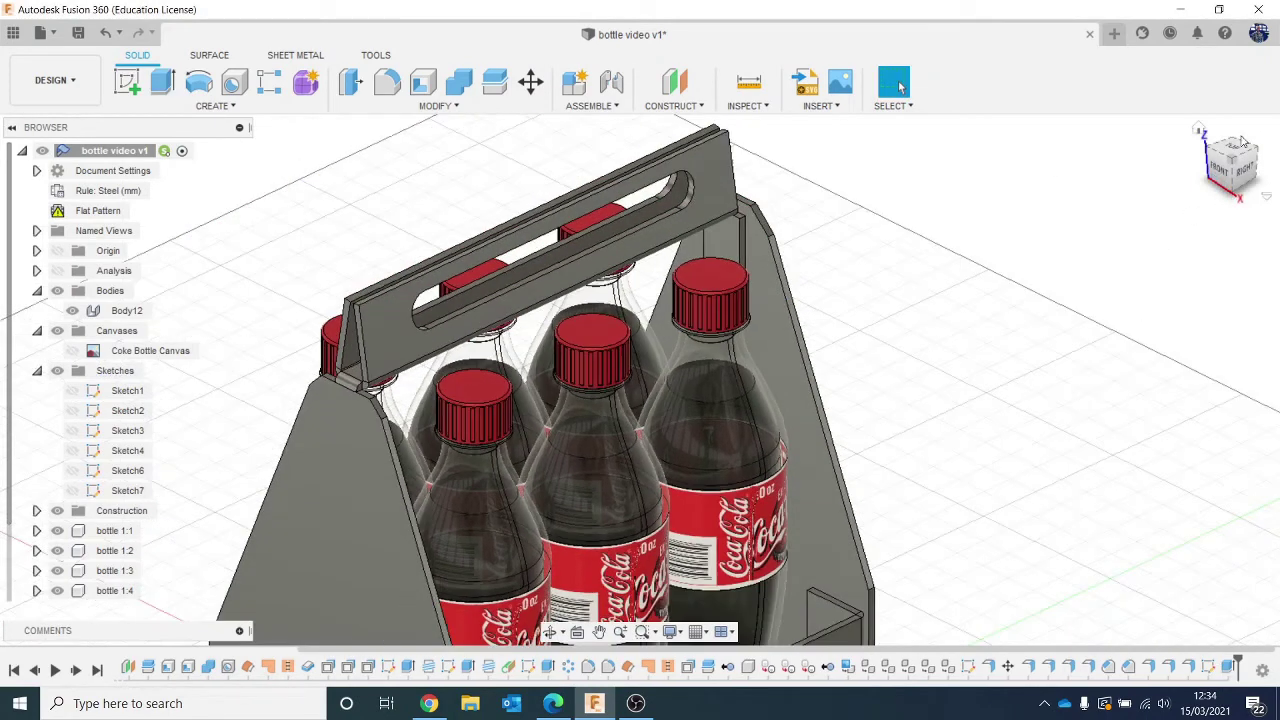
pyautogui.moveTo(1211, 184); pyautogui.dragTo(1240, 159)
pyautogui.scroll(-3, 1125, 459)
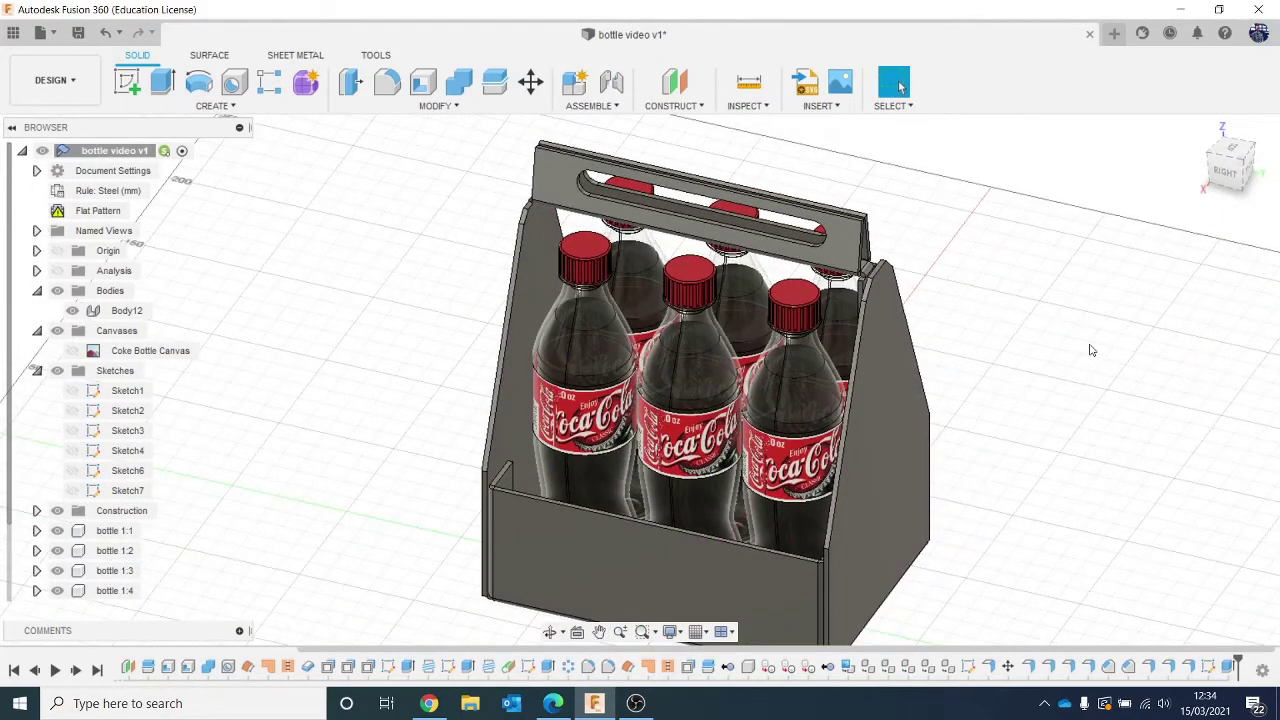
pyautogui.press('a')
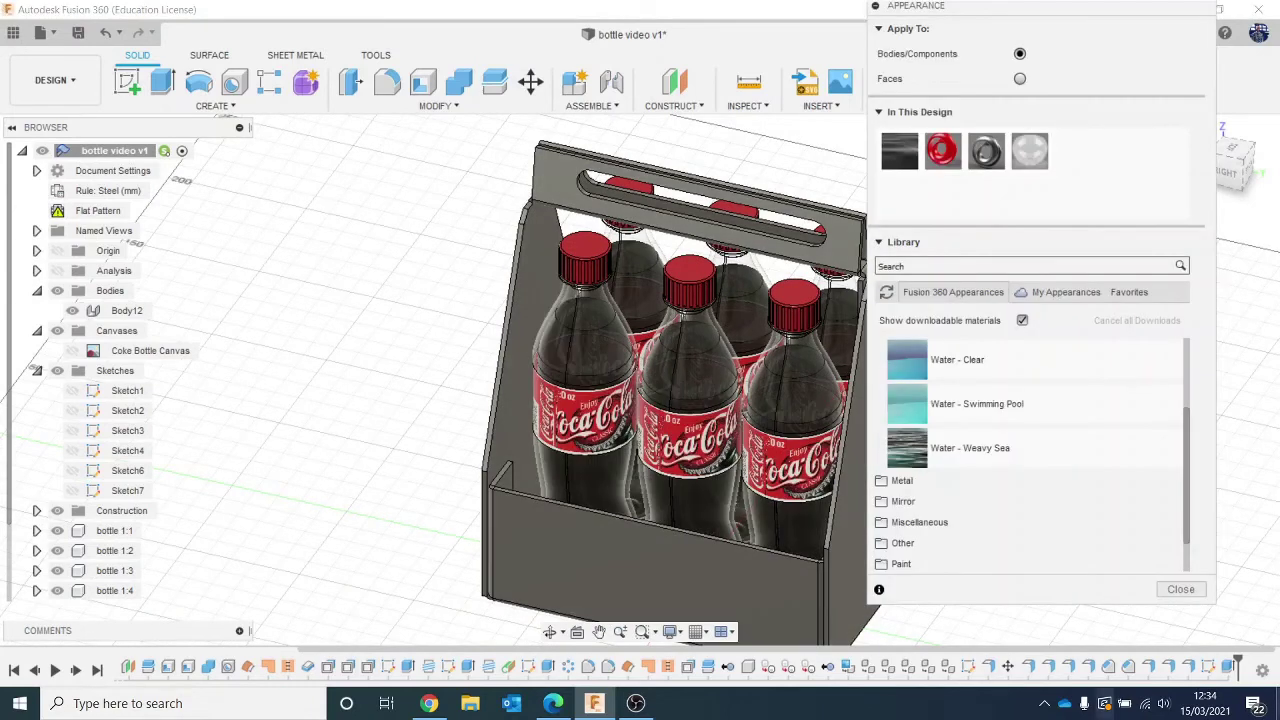
pyautogui.scroll(5, 1060, 470)
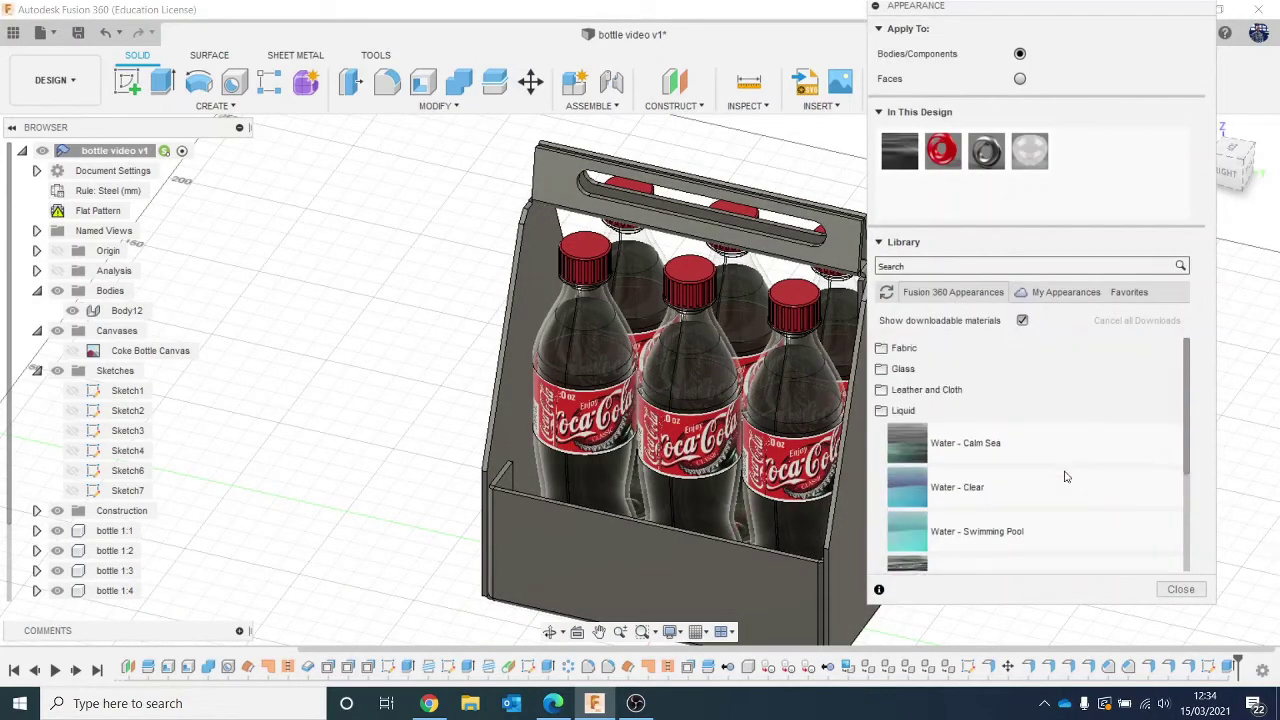
pyautogui.click(970, 412)
pyautogui.scroll(-2, 990, 425)
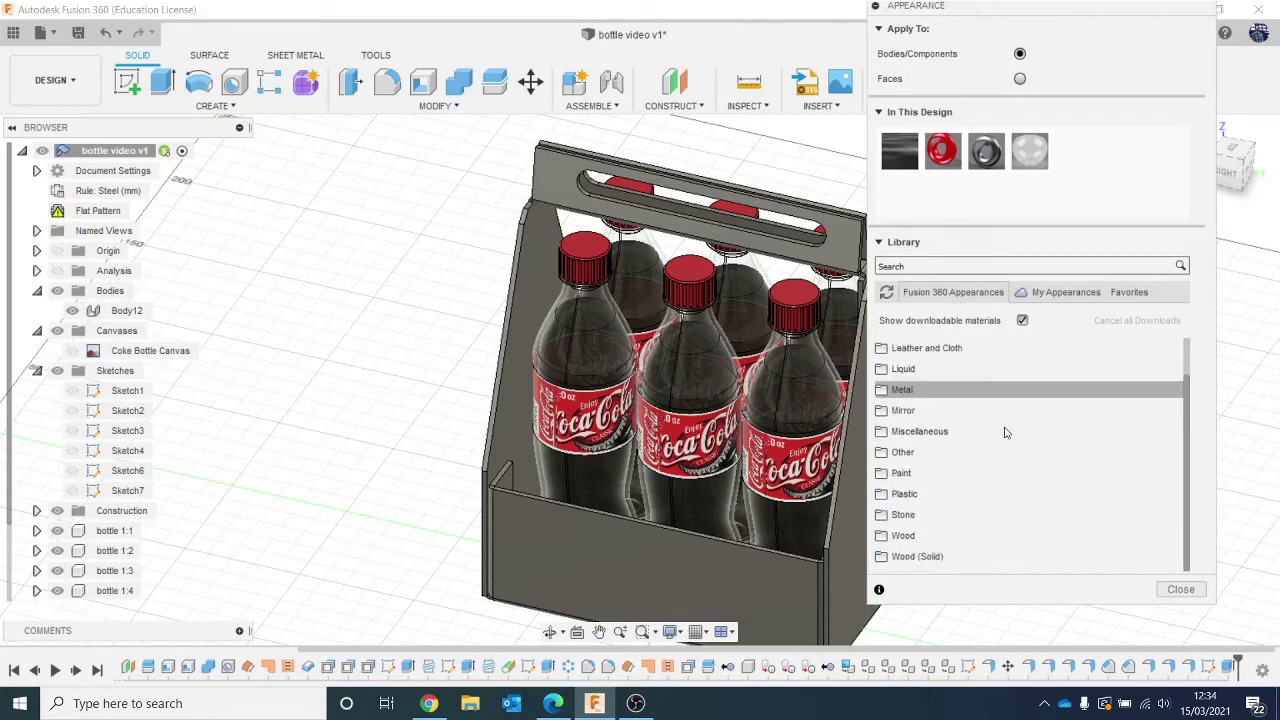
pyautogui.click(1003, 473)
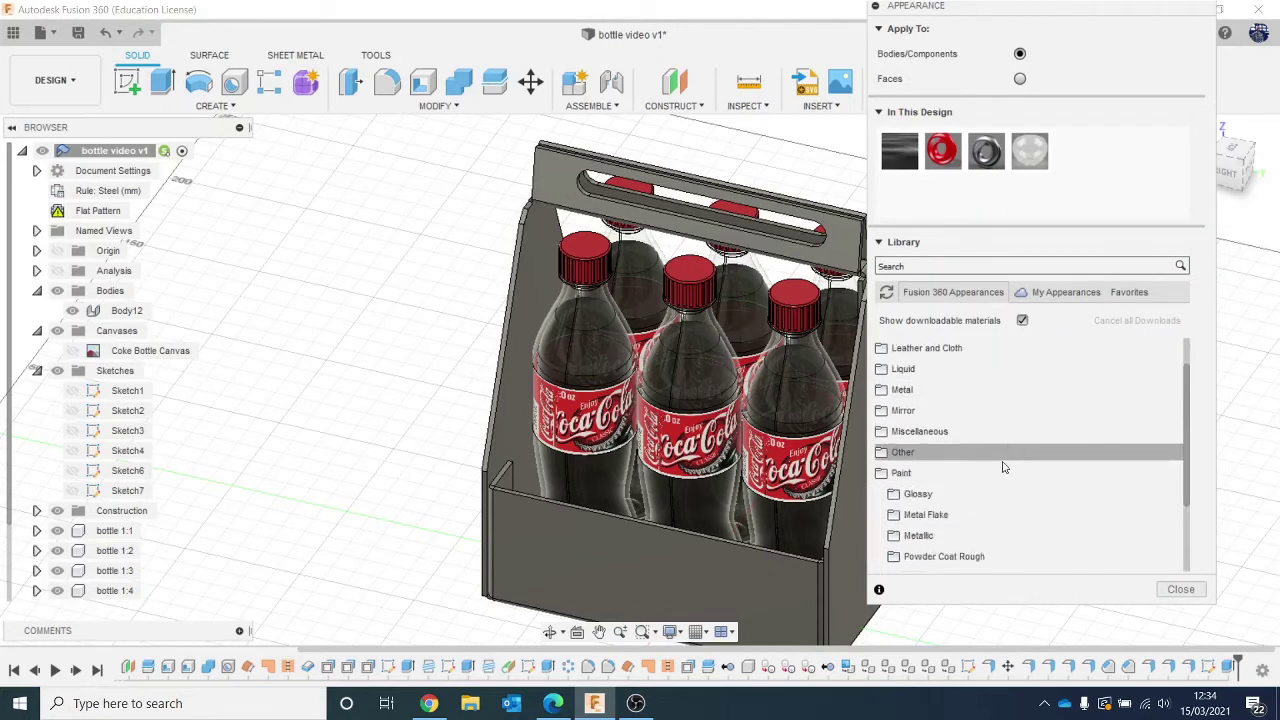
pyautogui.scroll(-3, 1004, 467)
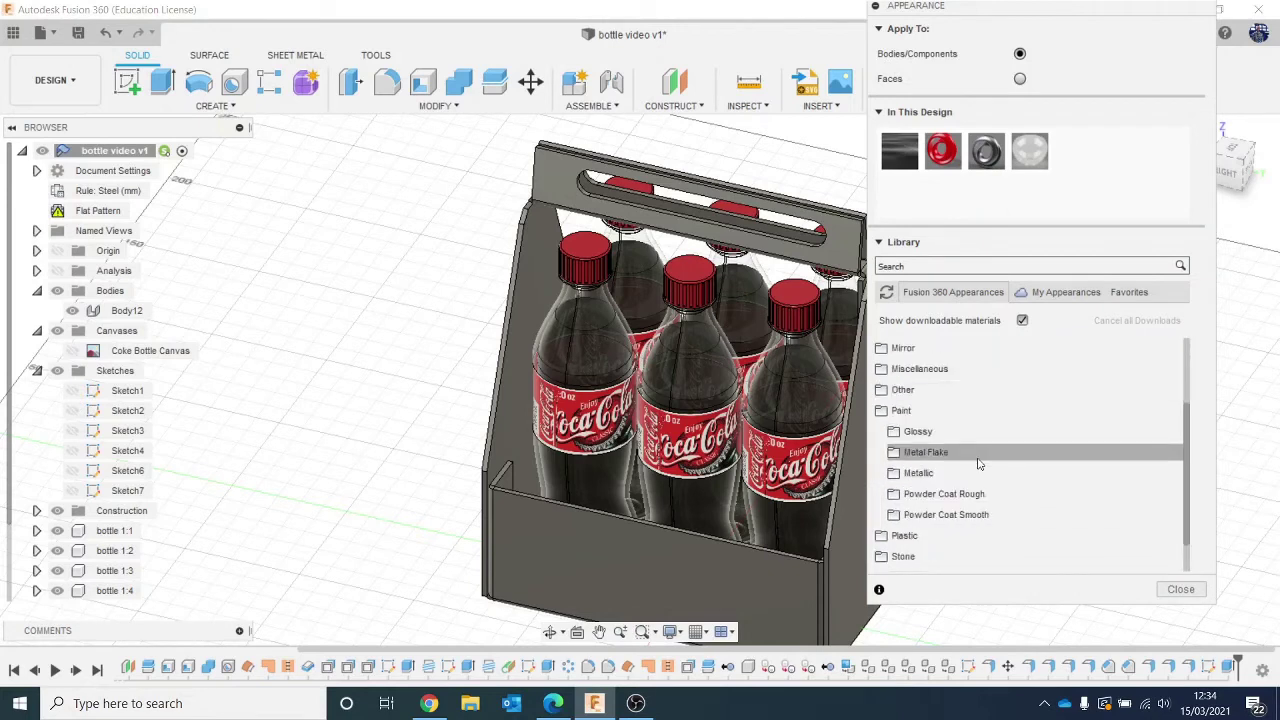
pyautogui.click(988, 431)
pyautogui.scroll(-5, 1029, 440)
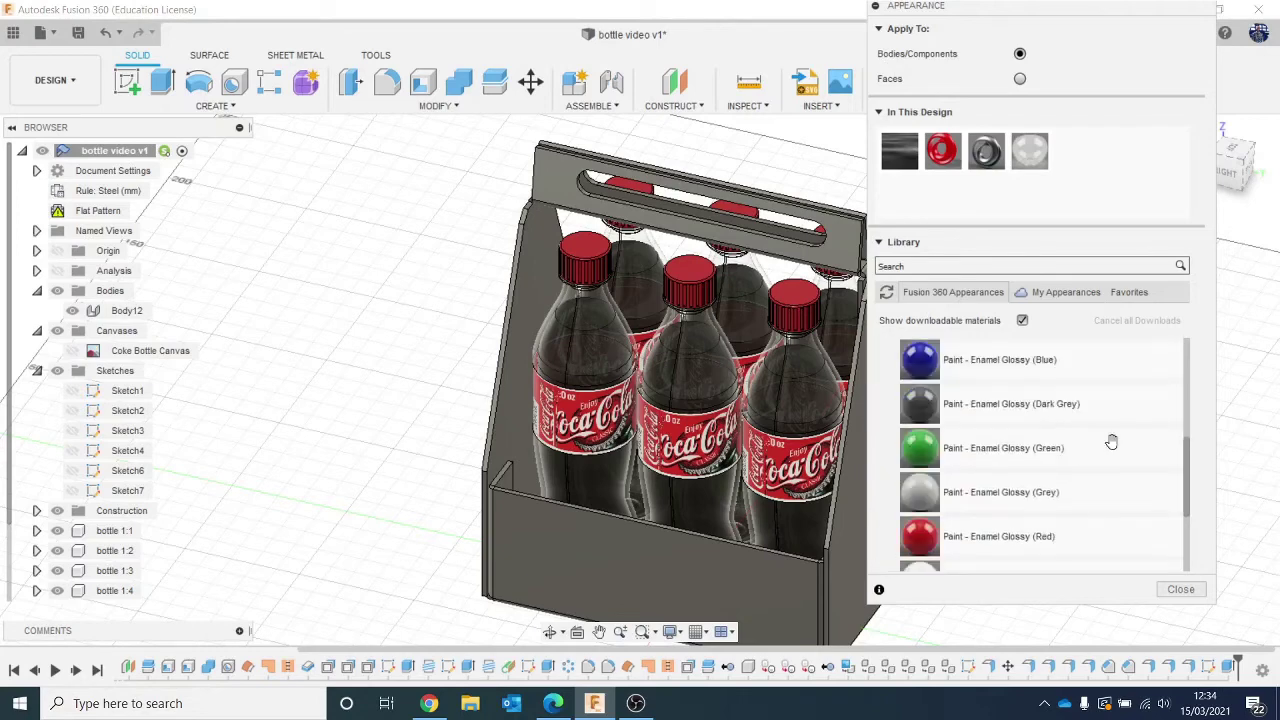
pyautogui.scroll(3, 1111, 441)
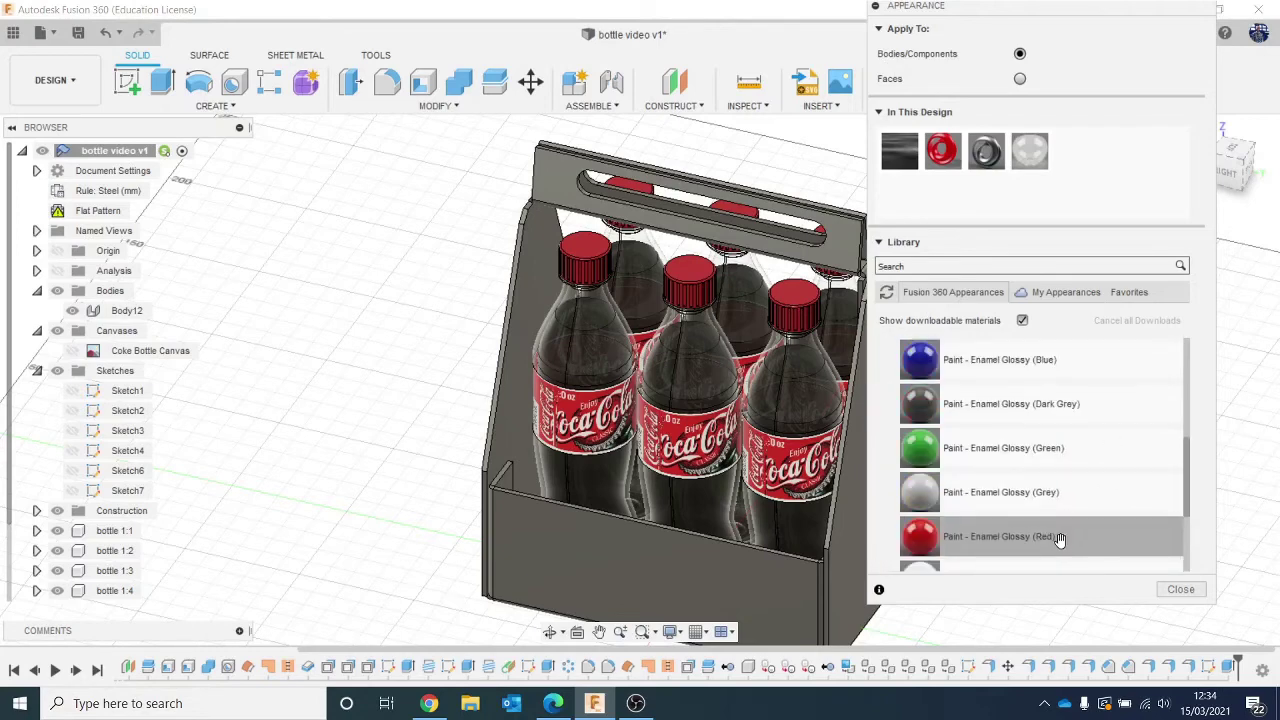
pyautogui.moveTo(1059, 539); pyautogui.dragTo(404, 462)
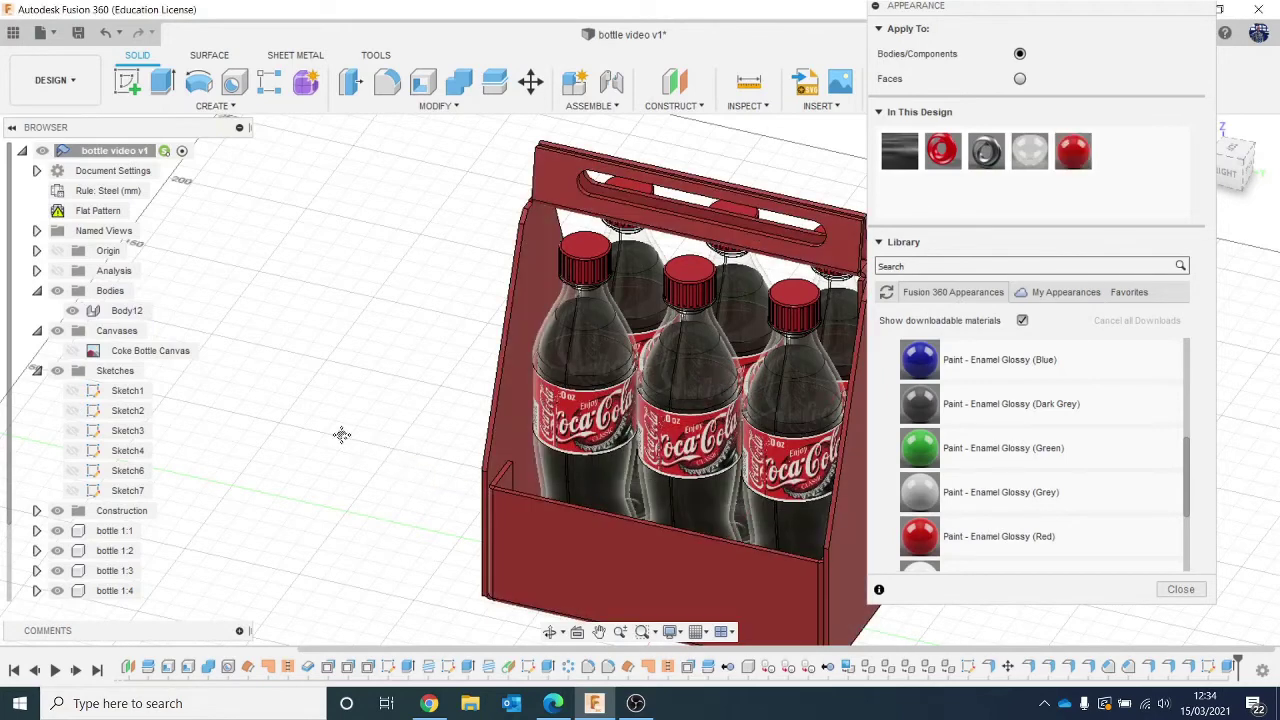
# Apply the Paint - Enamel Glossy (Black) appearance to the outer face of each of the two handle flanges.
pyautogui.moveTo(343, 434); pyautogui.dragTo(171, 461, button='middle')
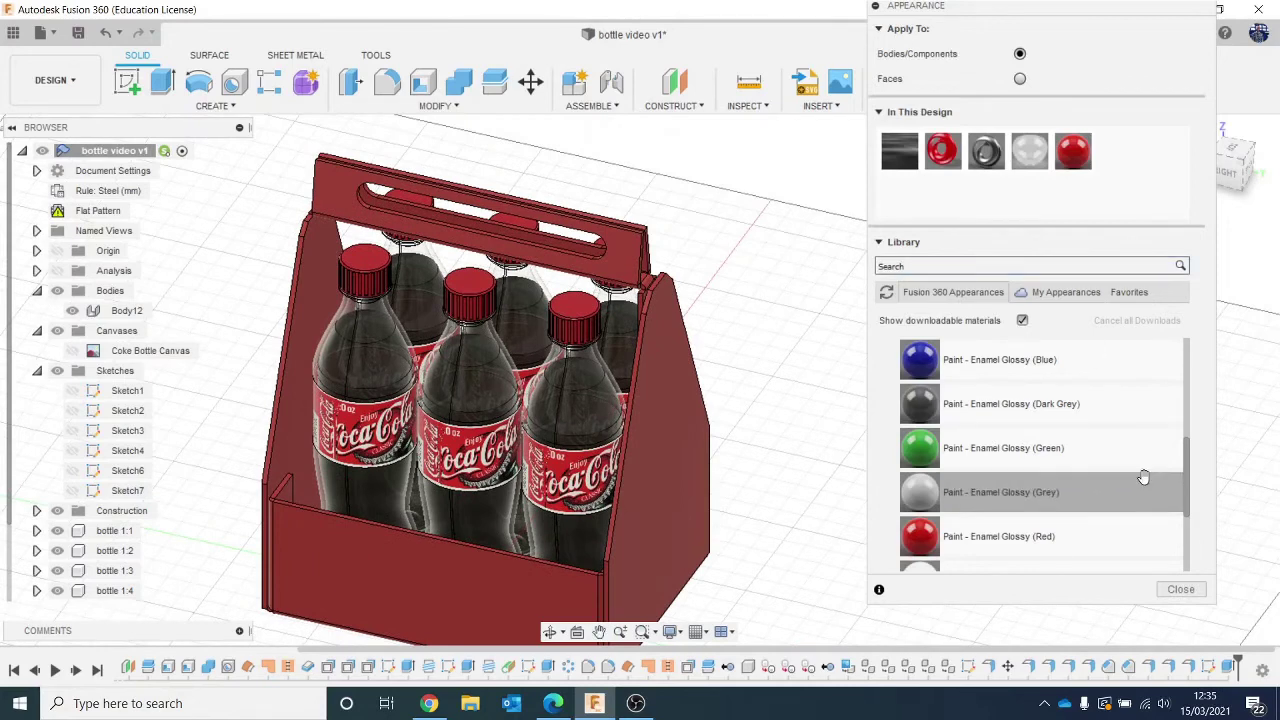
pyautogui.scroll(2, 1140, 471)
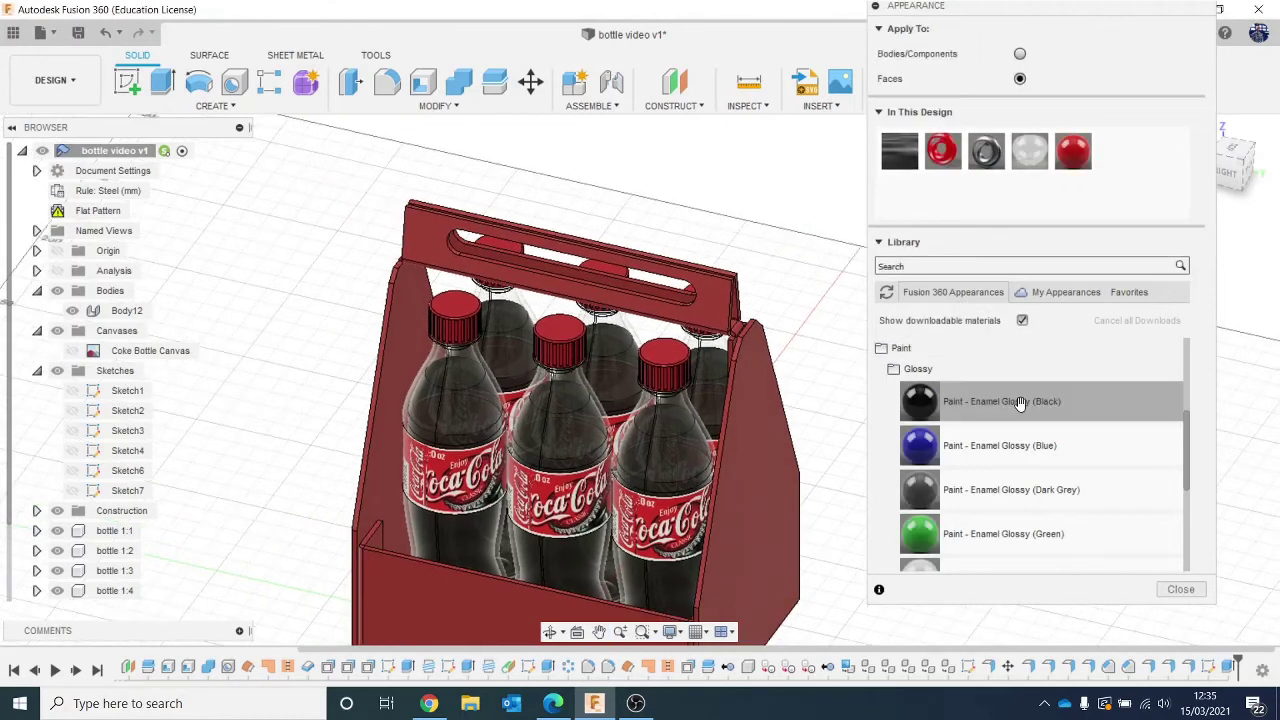
pyautogui.moveTo(1020, 401); pyautogui.dragTo(726, 322)
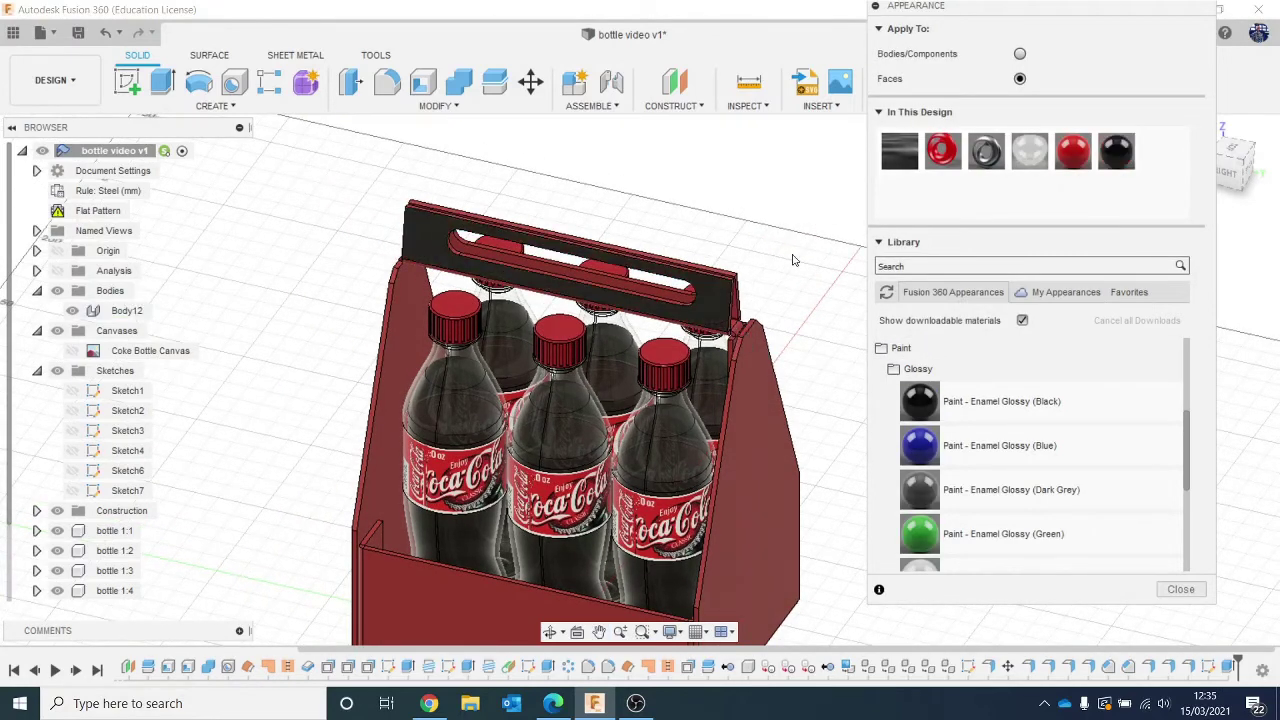
pyautogui.scroll(5, 792, 260)
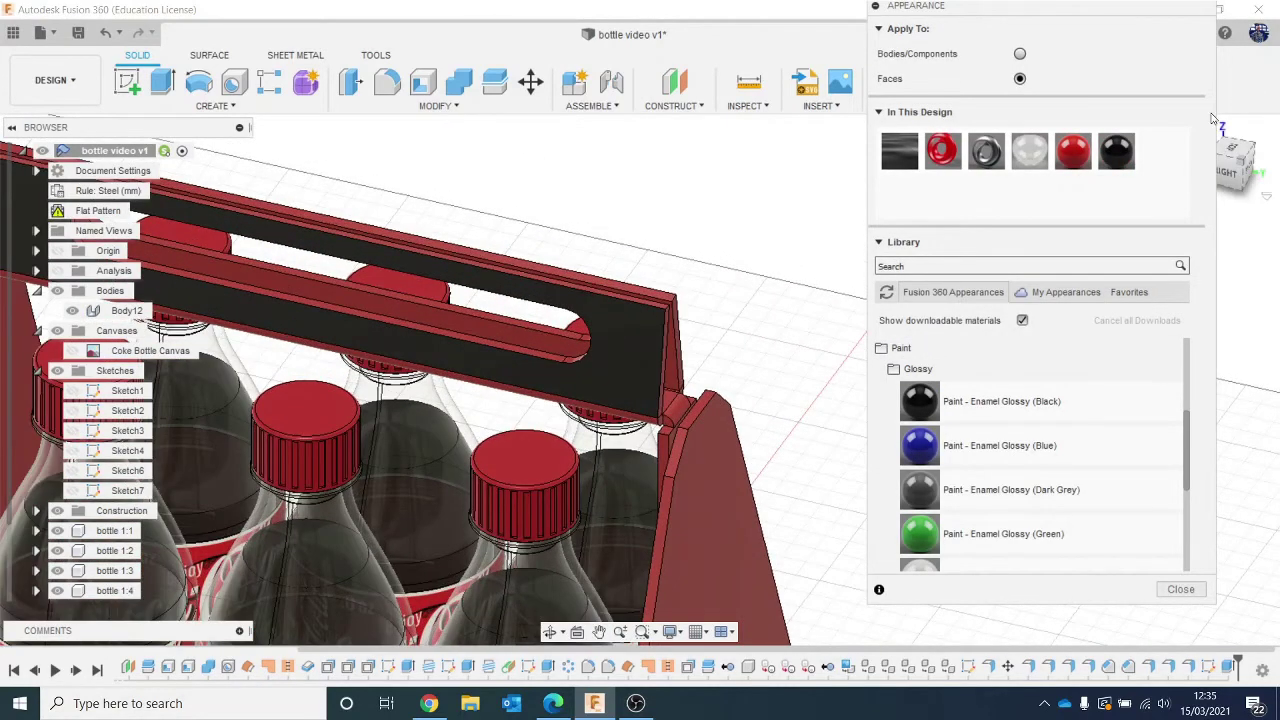
pyautogui.moveTo(1229, 178); pyautogui.dragTo(1246, 223)
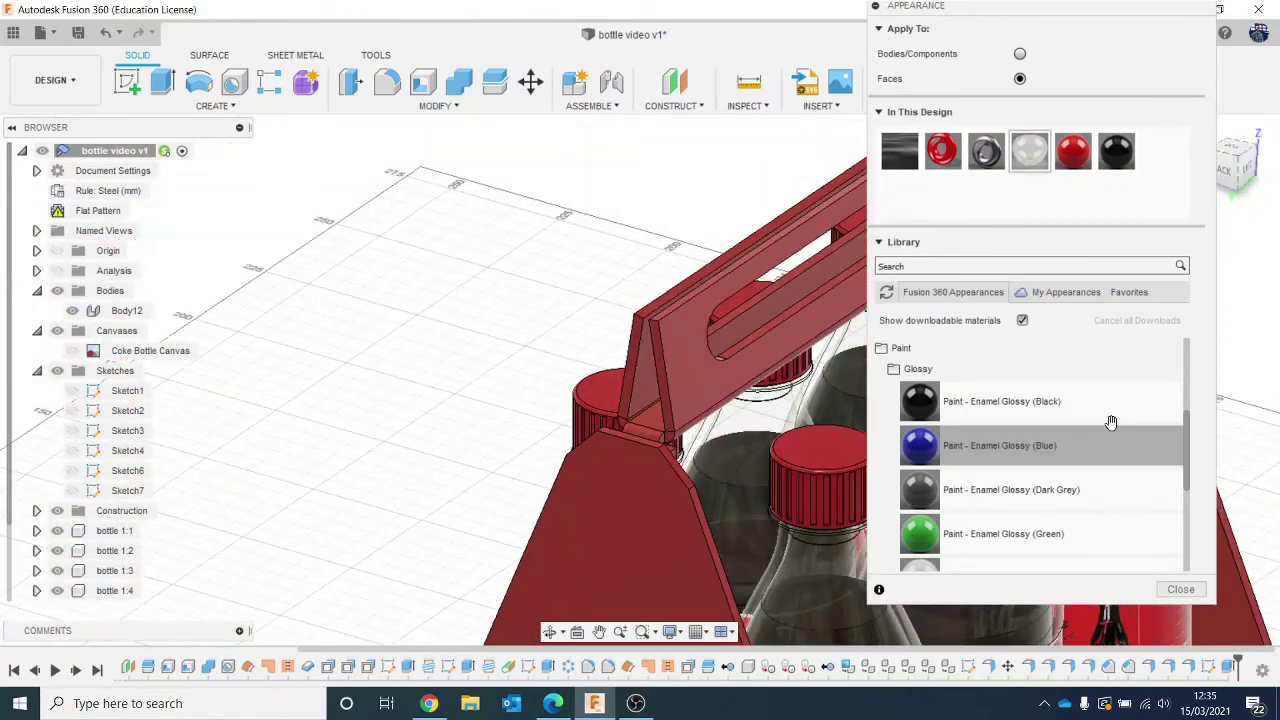
pyautogui.moveTo(995, 398); pyautogui.dragTo(700, 394)
pyautogui.scroll(-5, 883, 588)
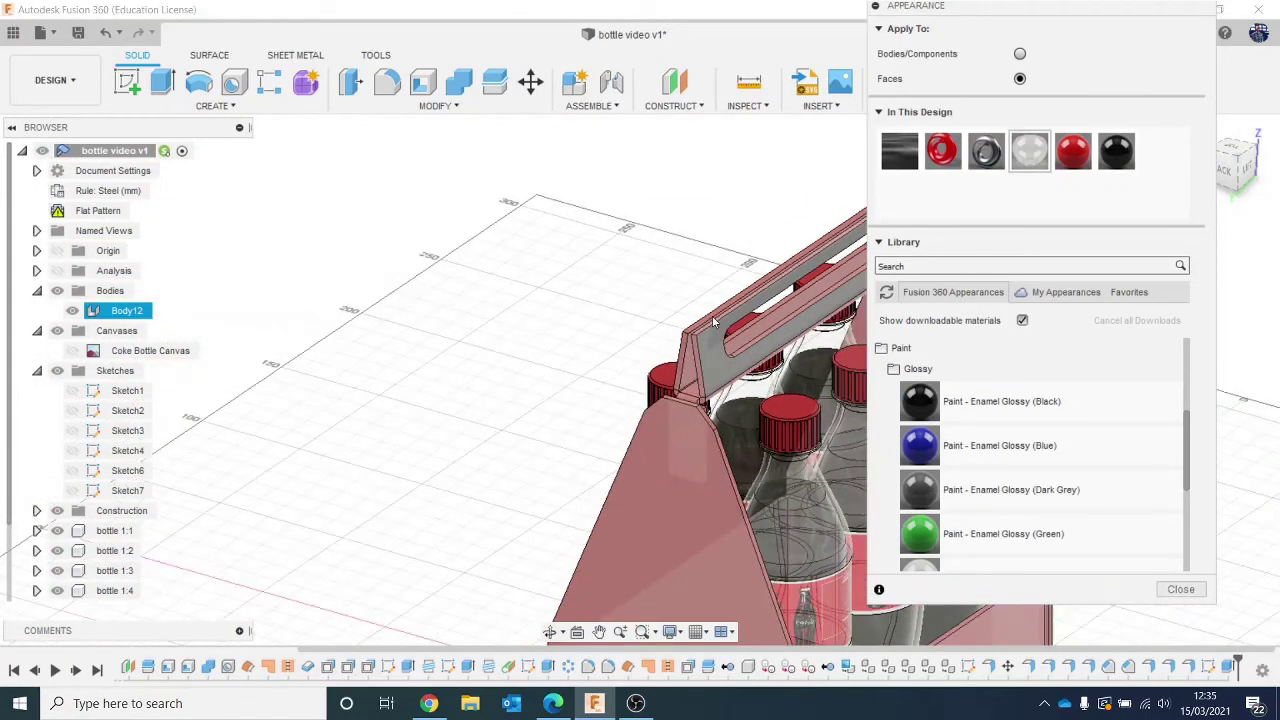
pyautogui.click(1190, 589)
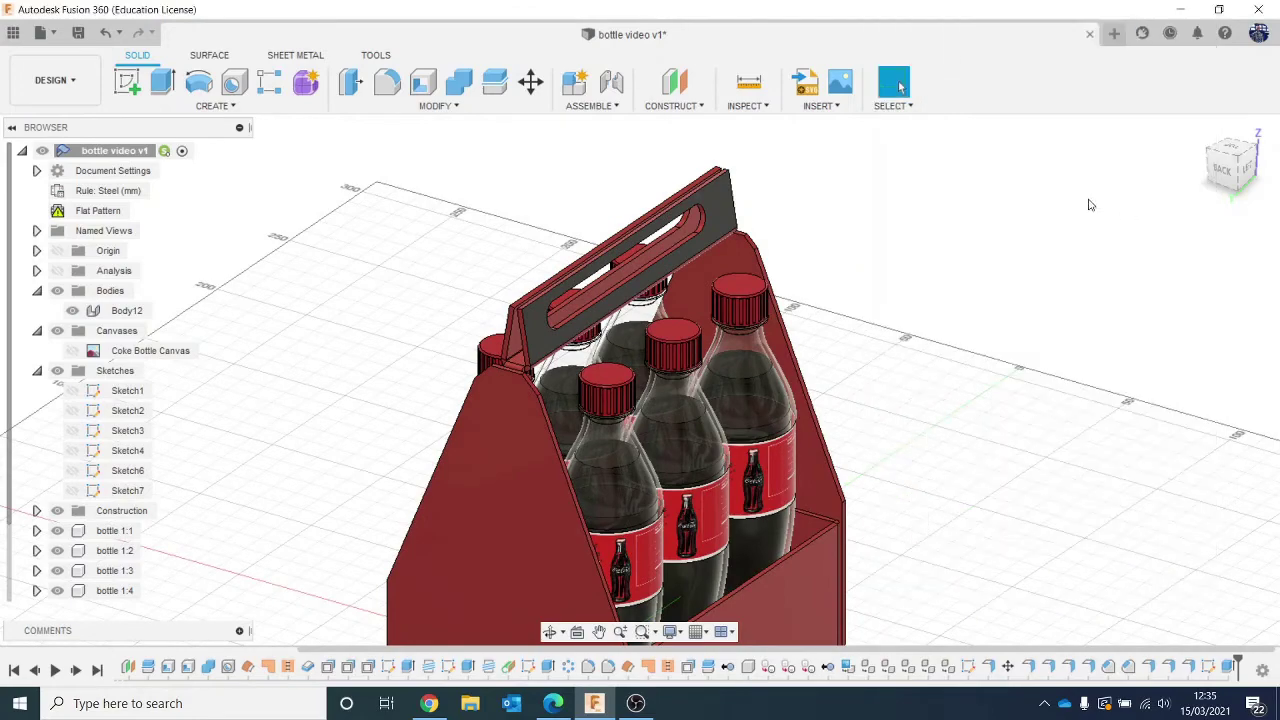
# Examine the painted carrier from another side in the Render workspace and return to the Design workspace.
pyautogui.moveTo(1264, 164); pyautogui.dragTo(1236, 168)
pyautogui.moveTo(1111, 364); pyautogui.dragTo(1020, 240, button='middle')
pyautogui.scroll(-1, 1030, 300)
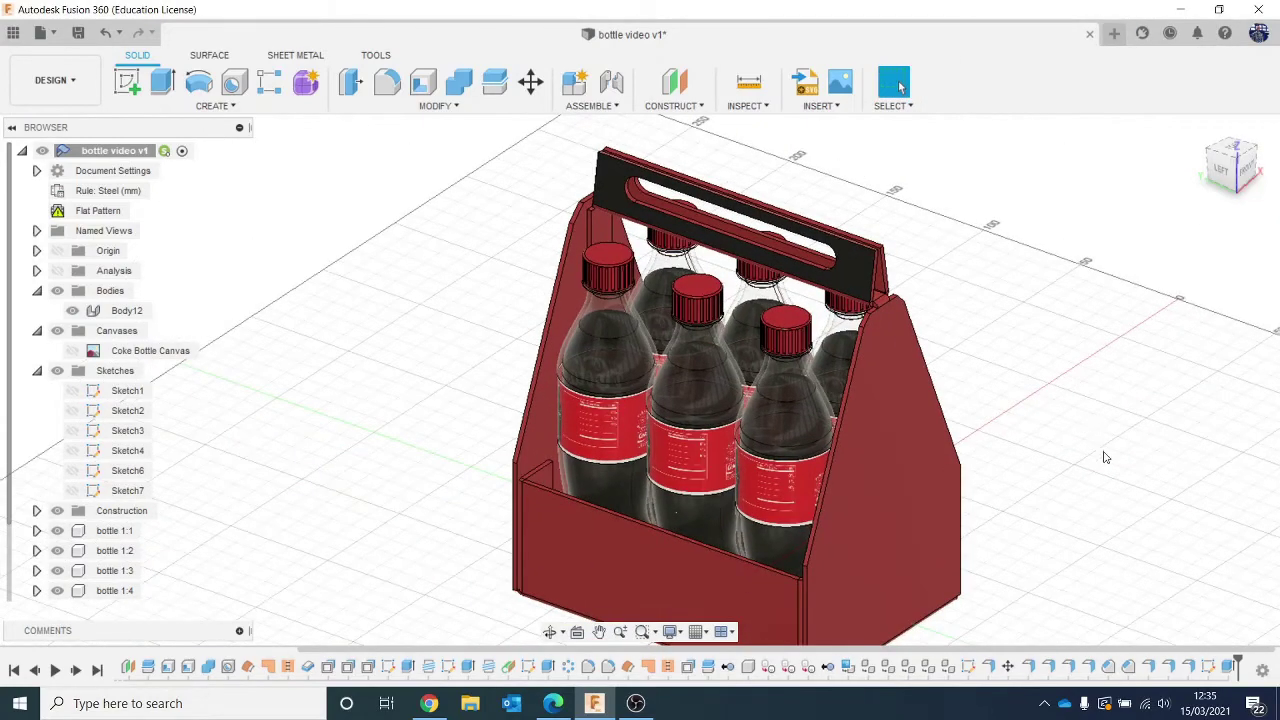
pyautogui.moveTo(1106, 457); pyautogui.dragTo(1070, 408, button='middle')
pyautogui.click(55, 80)
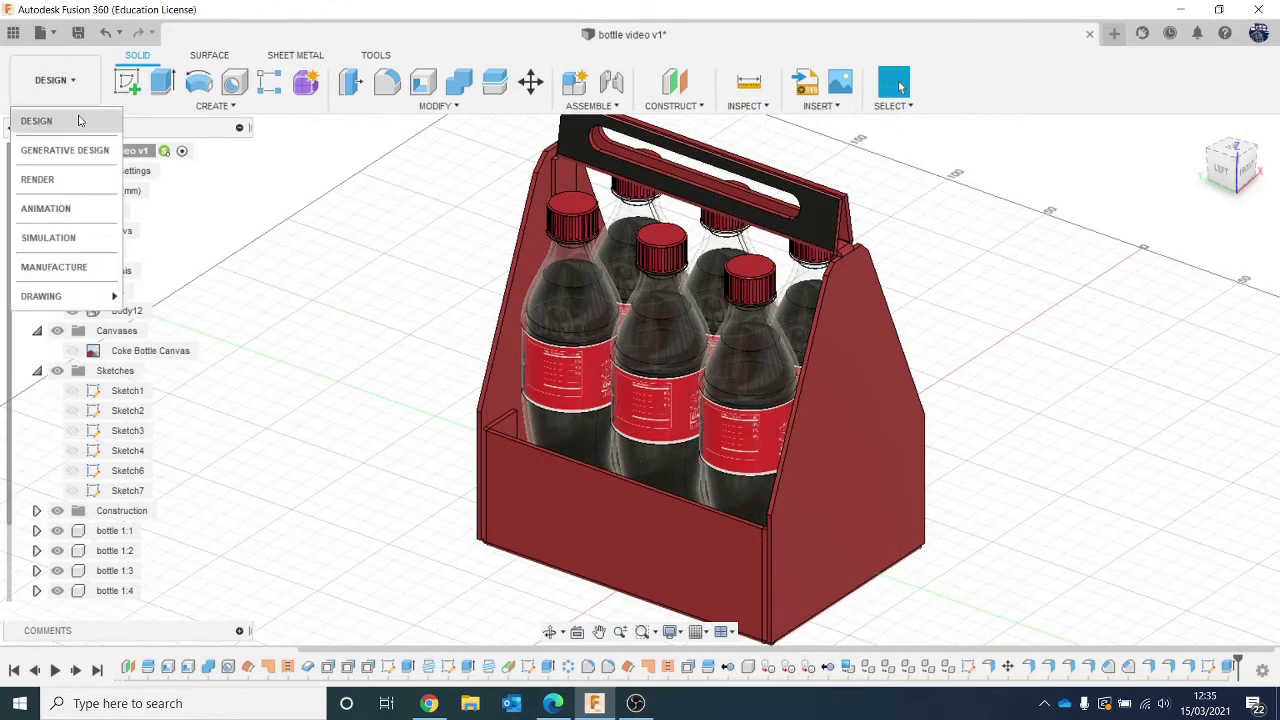
pyautogui.click(80, 180)
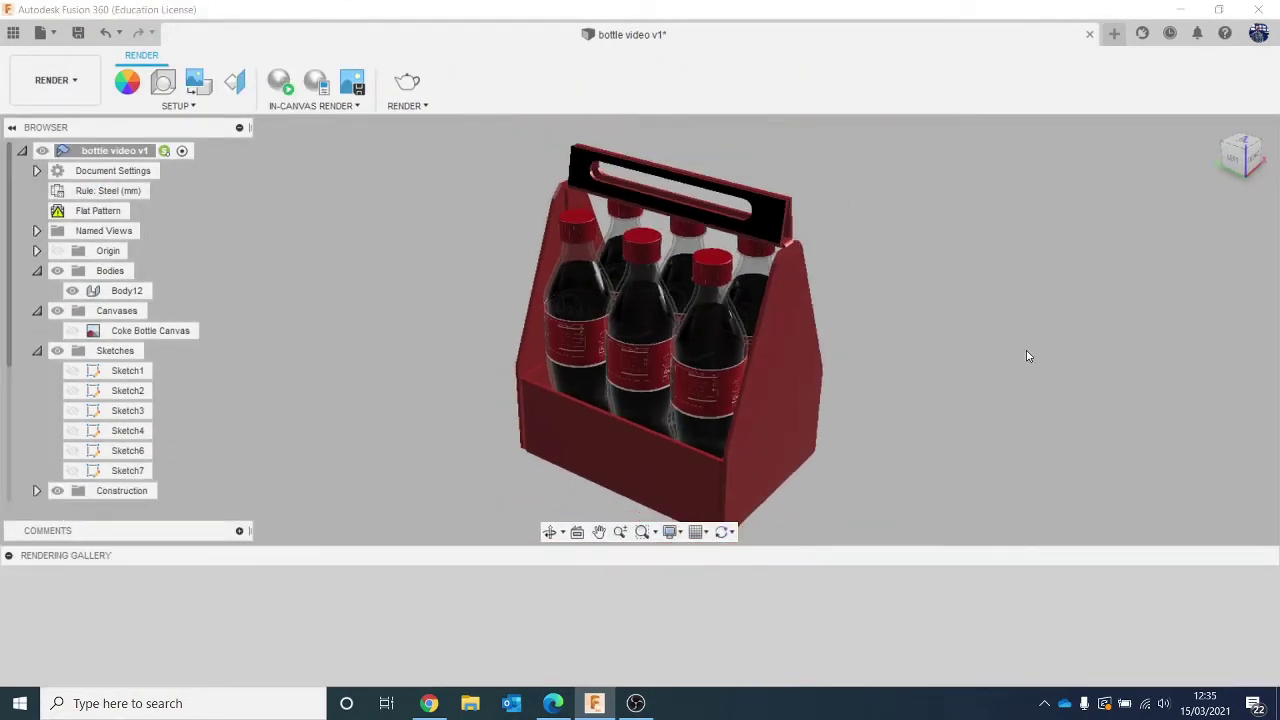
pyautogui.moveTo(1259, 163)
pyautogui.mouseDown()
pyautogui.moveTo(1222, 164)
pyautogui.moveTo(1240, 152)
pyautogui.mouseUp()
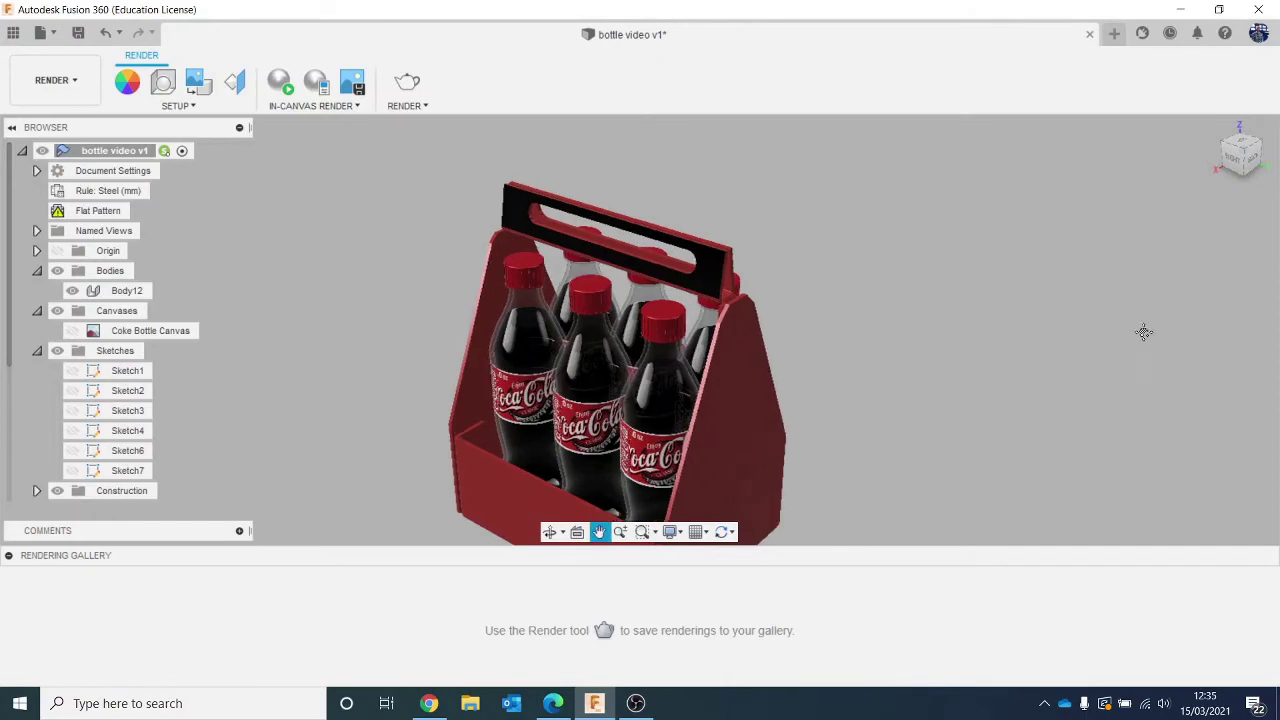
pyautogui.click(55, 80)
pyautogui.click(50, 119)
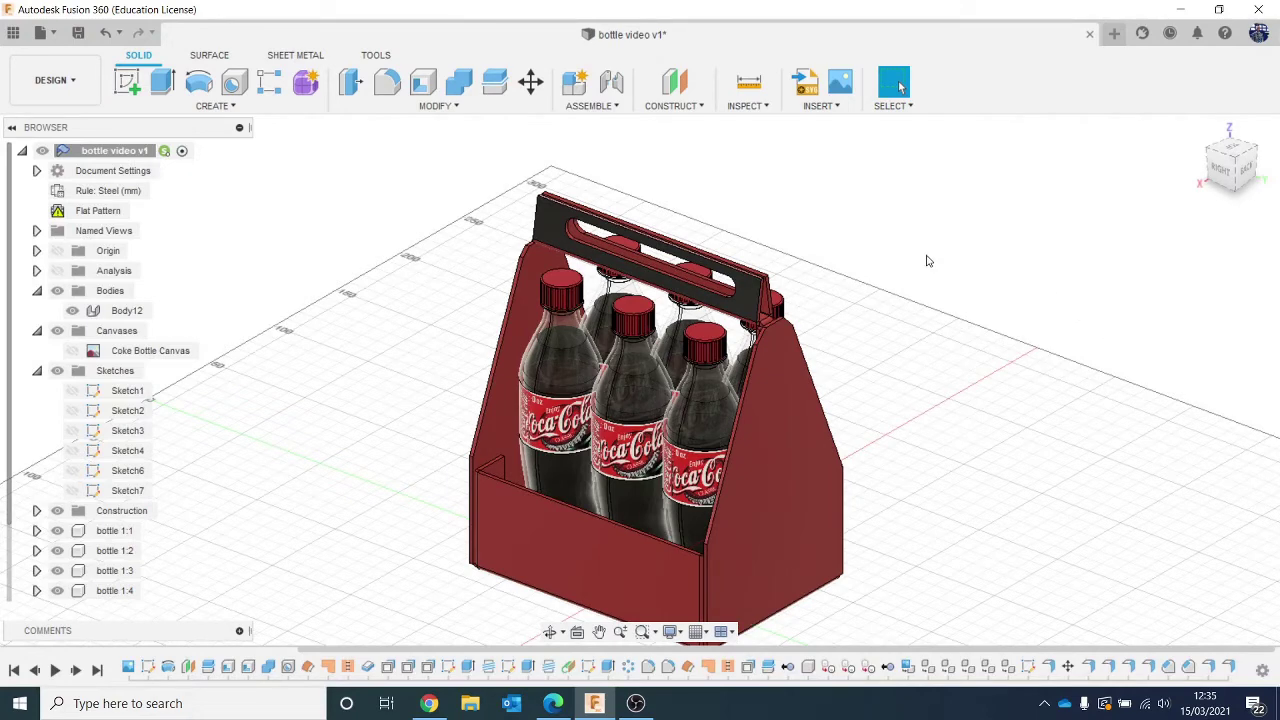
# Apply the bottle caps' red appearance from the design to the carrier body, removing the appearances applied to its faces.
pyautogui.press('a')
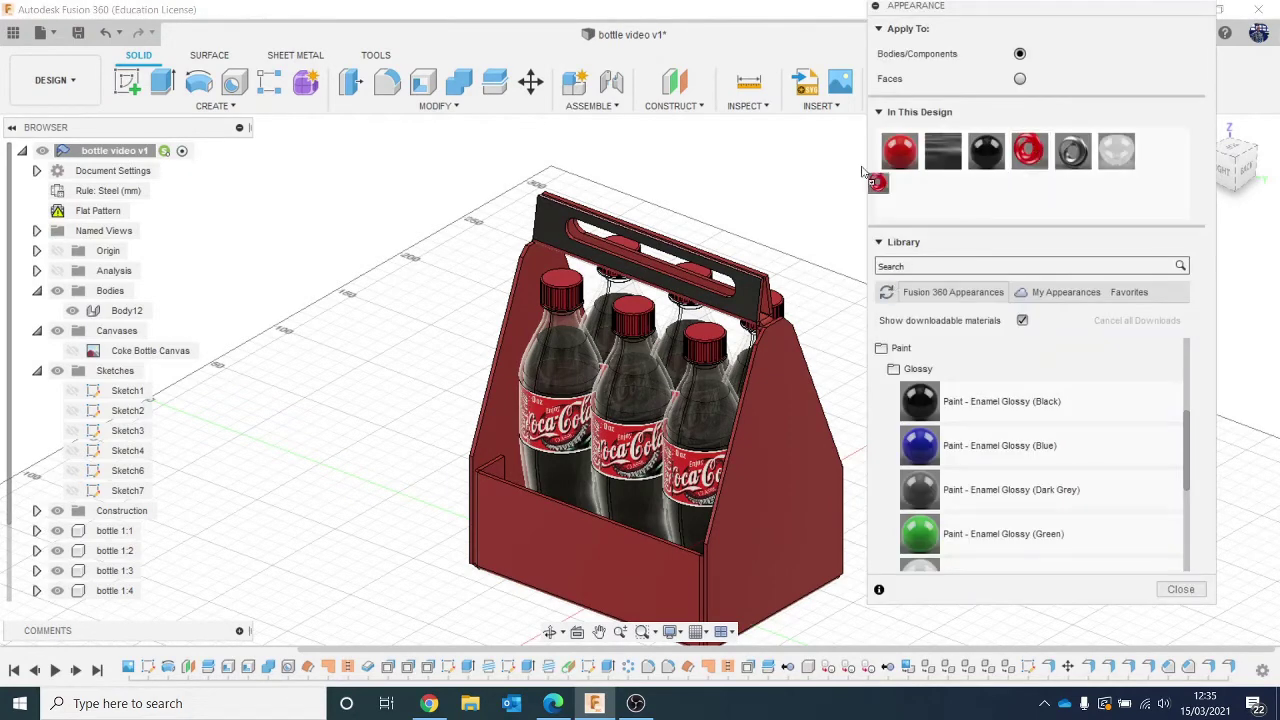
pyautogui.moveTo(862, 172); pyautogui.dragTo(742, 298)
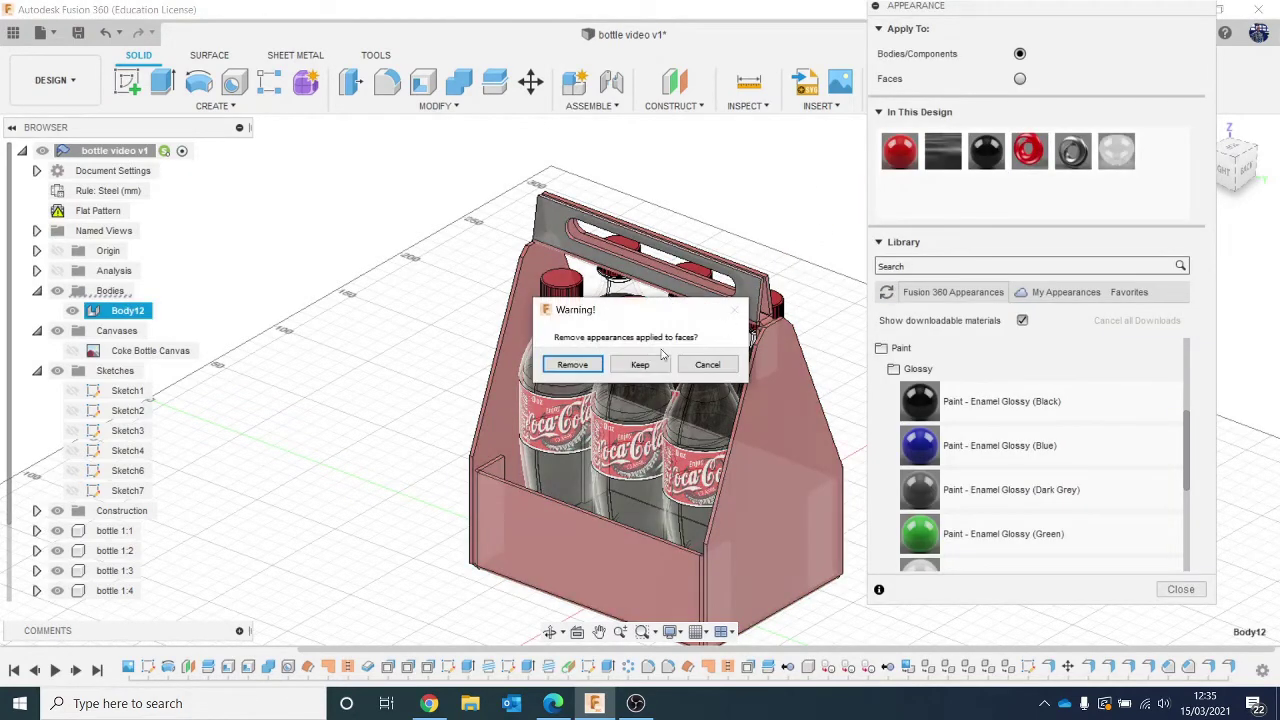
pyautogui.click(597, 366)
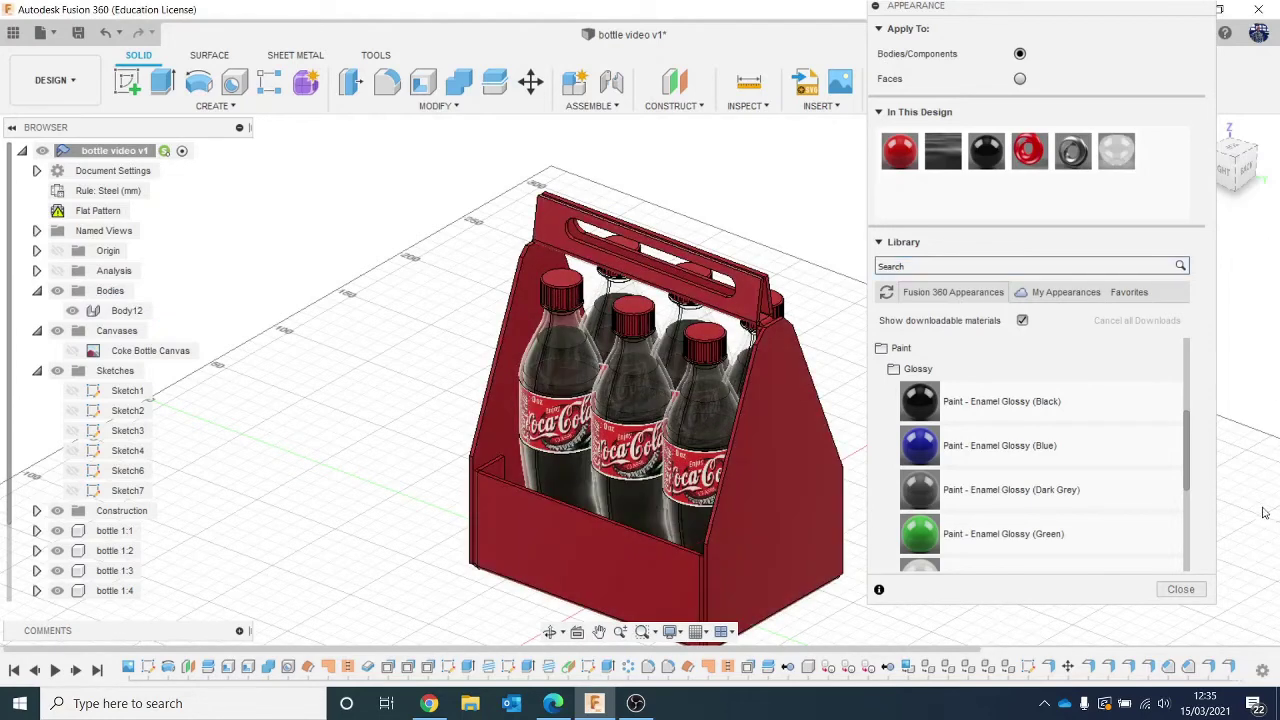
pyautogui.click(1181, 589)
# Search the Coke Bottle, Loft example and Downloads folders for an image to insert, and cancel the file selection.
pyautogui.scroll(-2, 1117, 507)
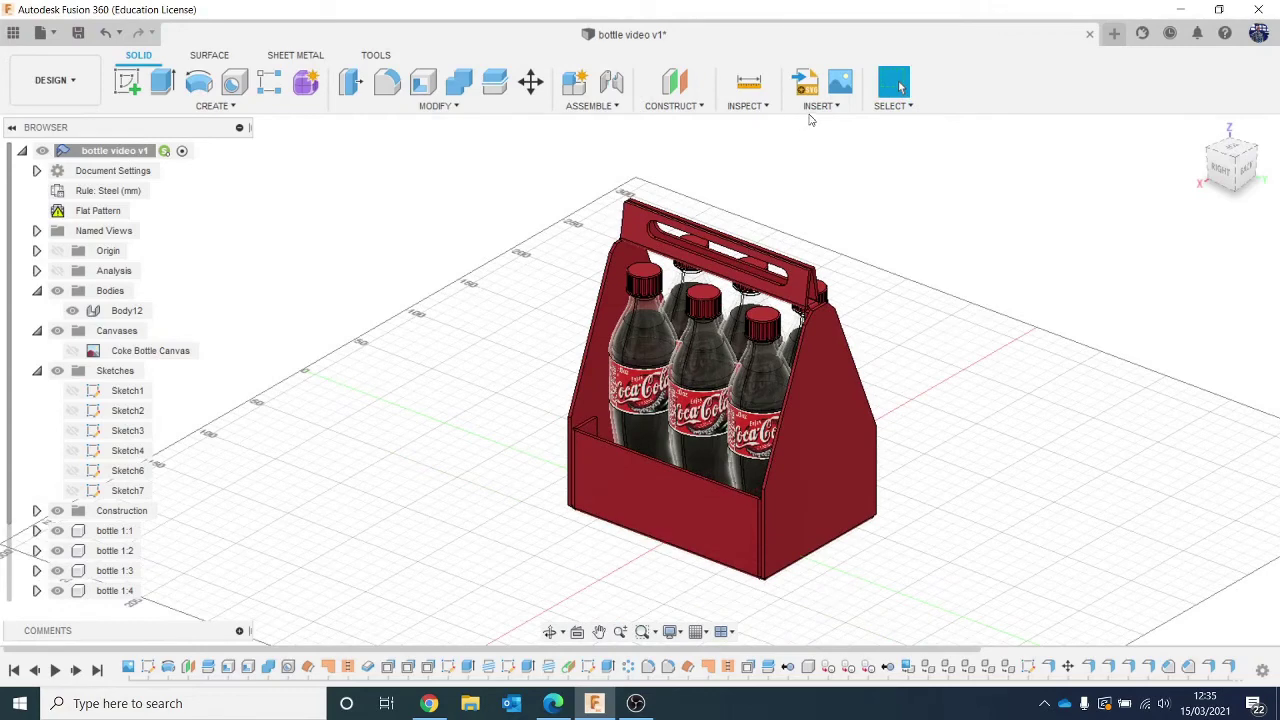
pyautogui.click(815, 108)
pyautogui.click(860, 140)
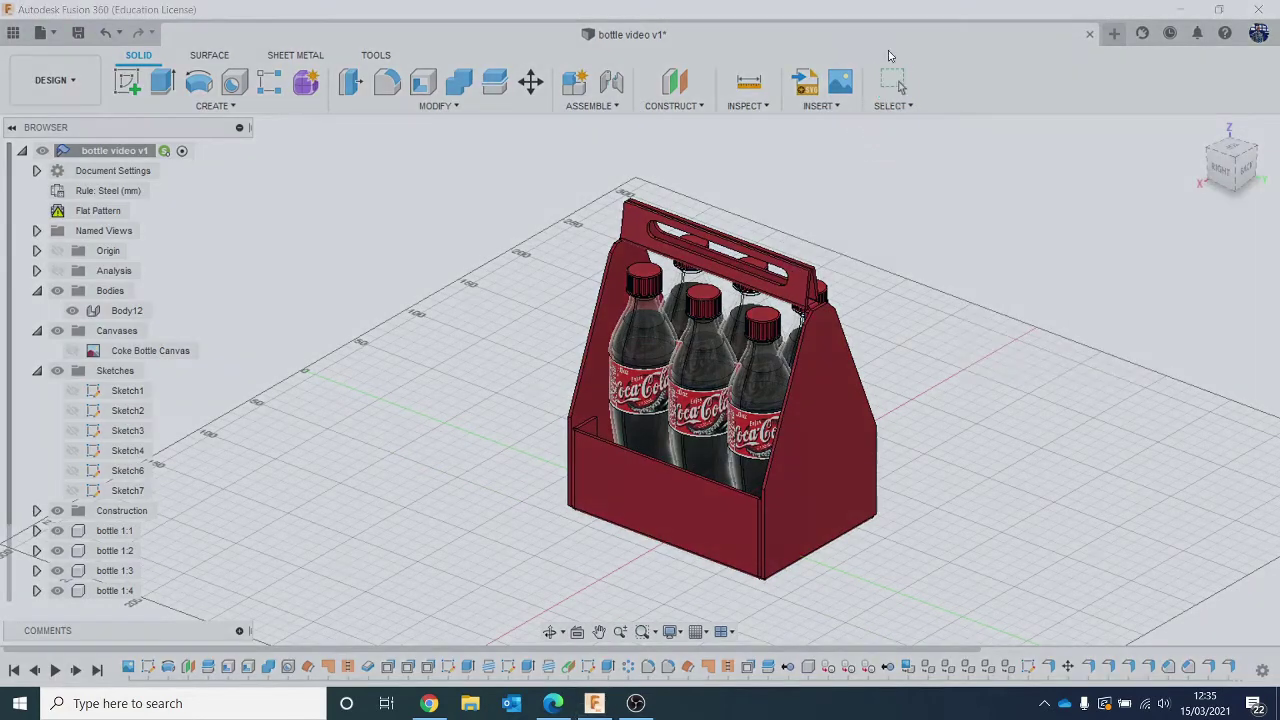
pyautogui.click(473, 506)
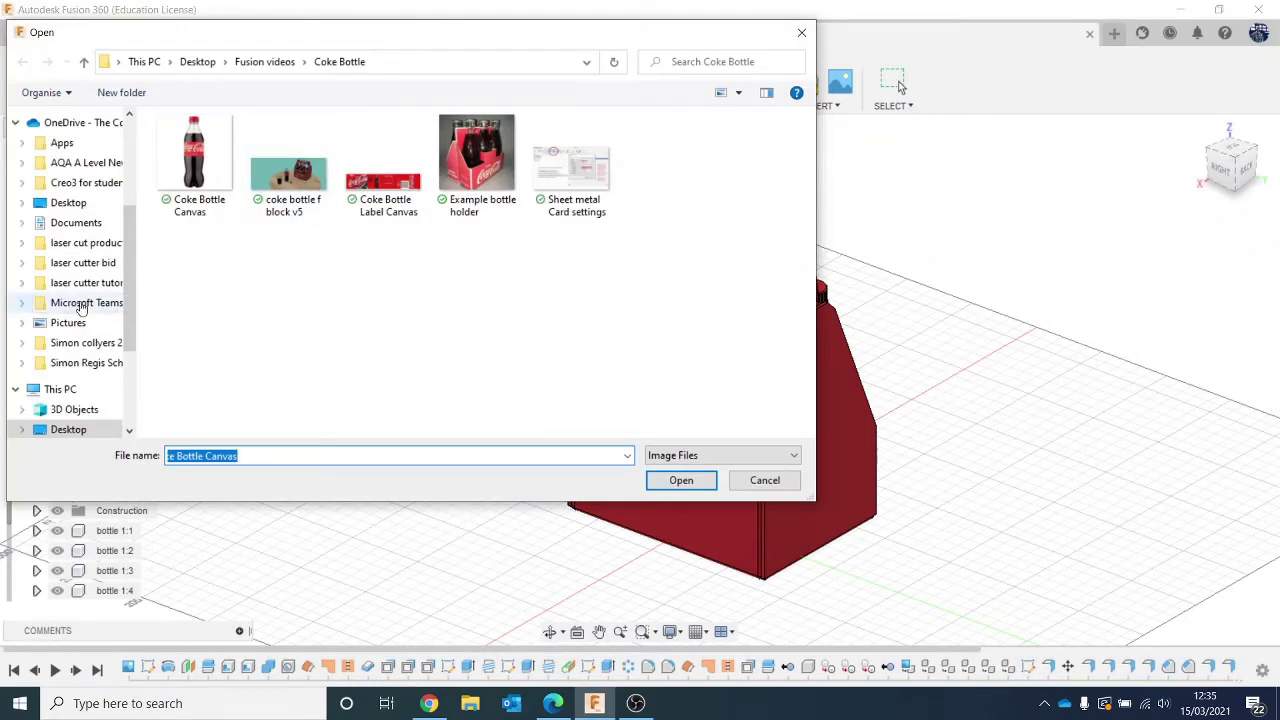
pyautogui.scroll(-2, 80, 310)
pyautogui.scroll(-1, 85, 320)
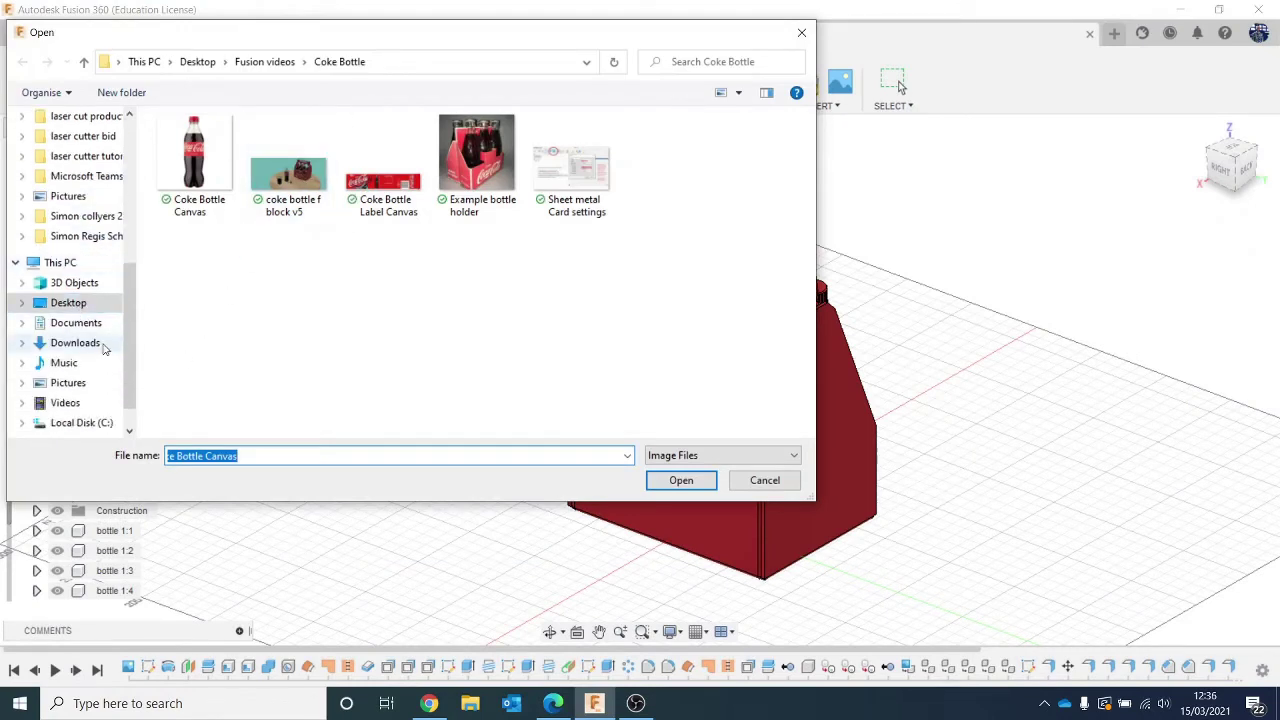
pyautogui.click(75, 343)
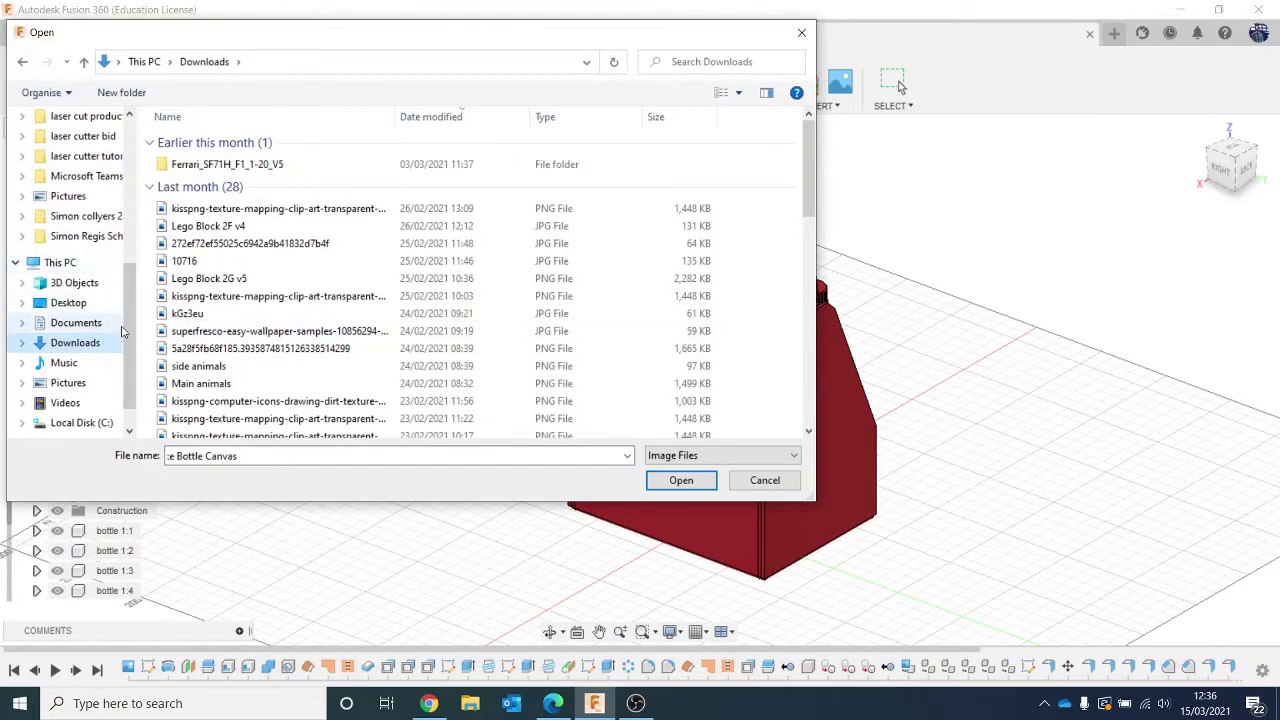
pyautogui.scroll(3, 110, 290)
pyautogui.scroll(1, 82, 252)
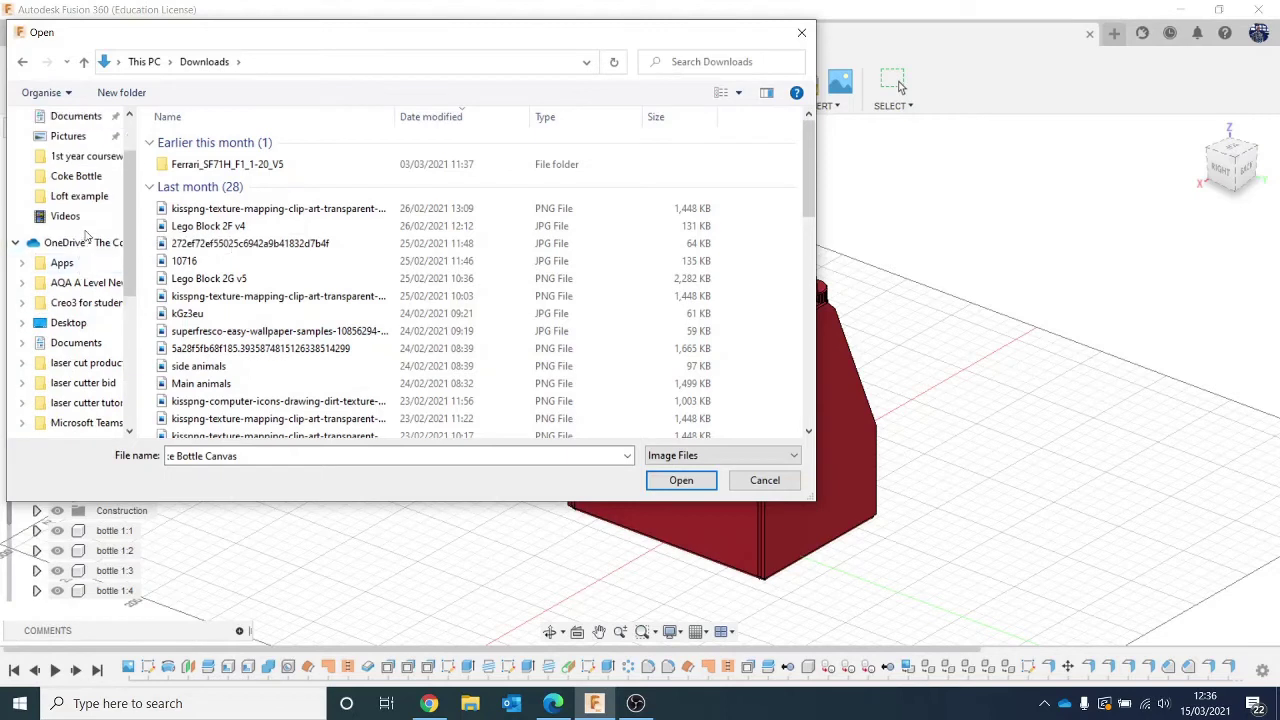
pyautogui.click(90, 200)
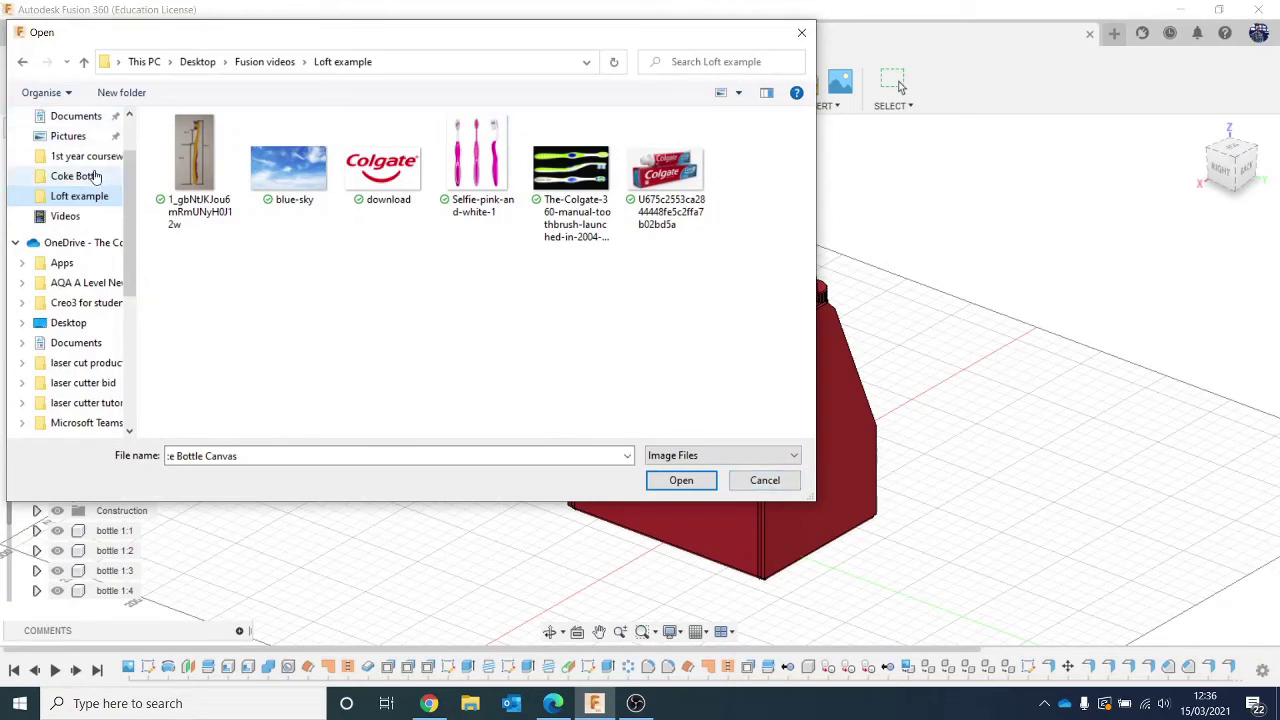
pyautogui.click(92, 176)
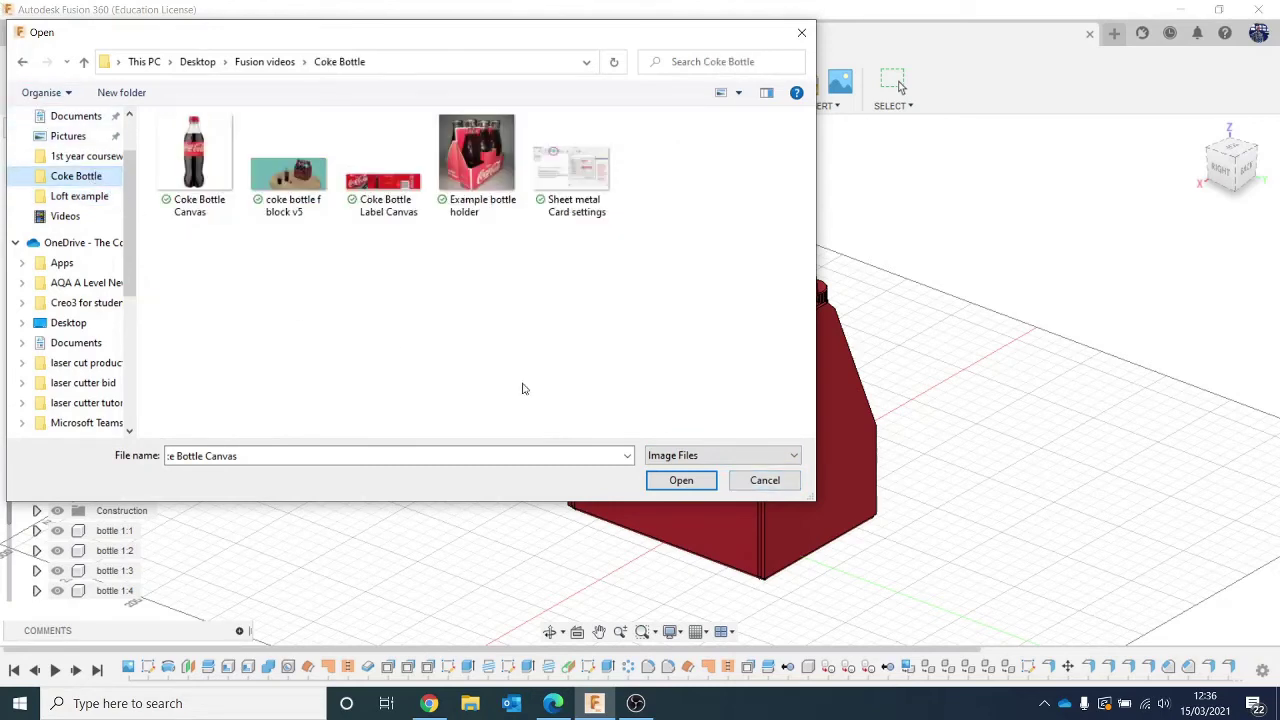
pyautogui.scroll(-4, 73, 310)
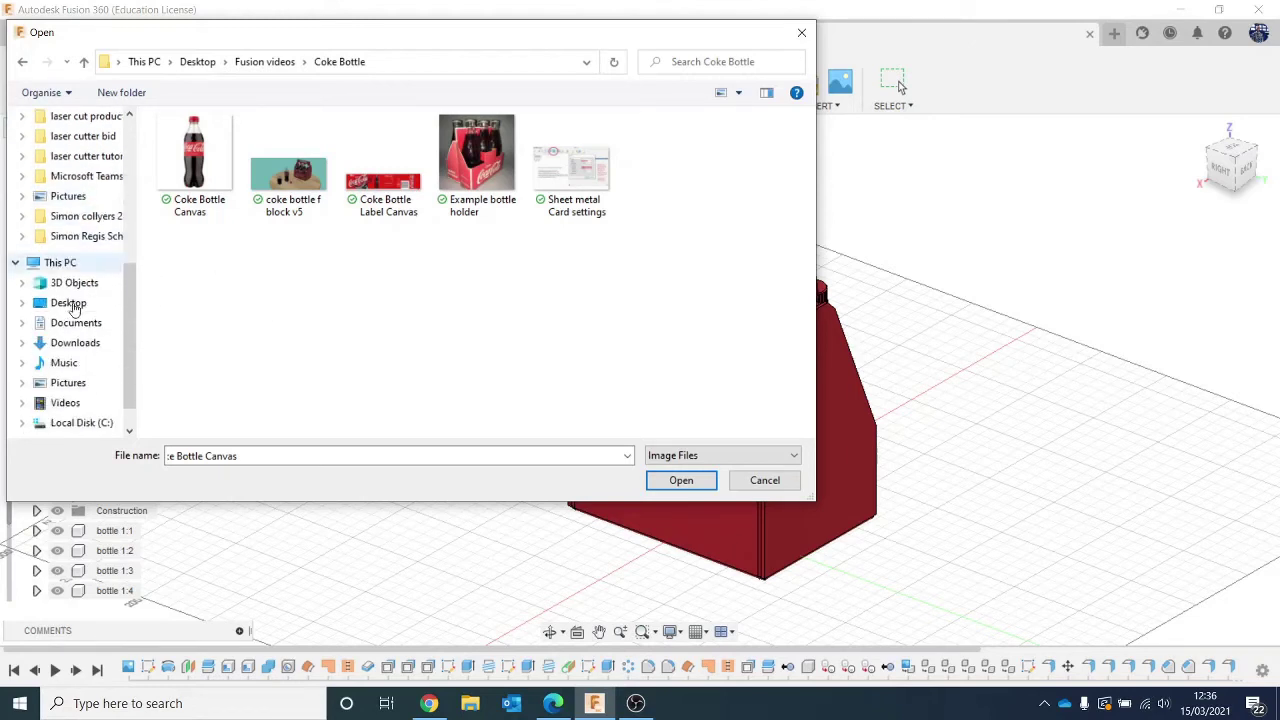
pyautogui.scroll(-1, 76, 330)
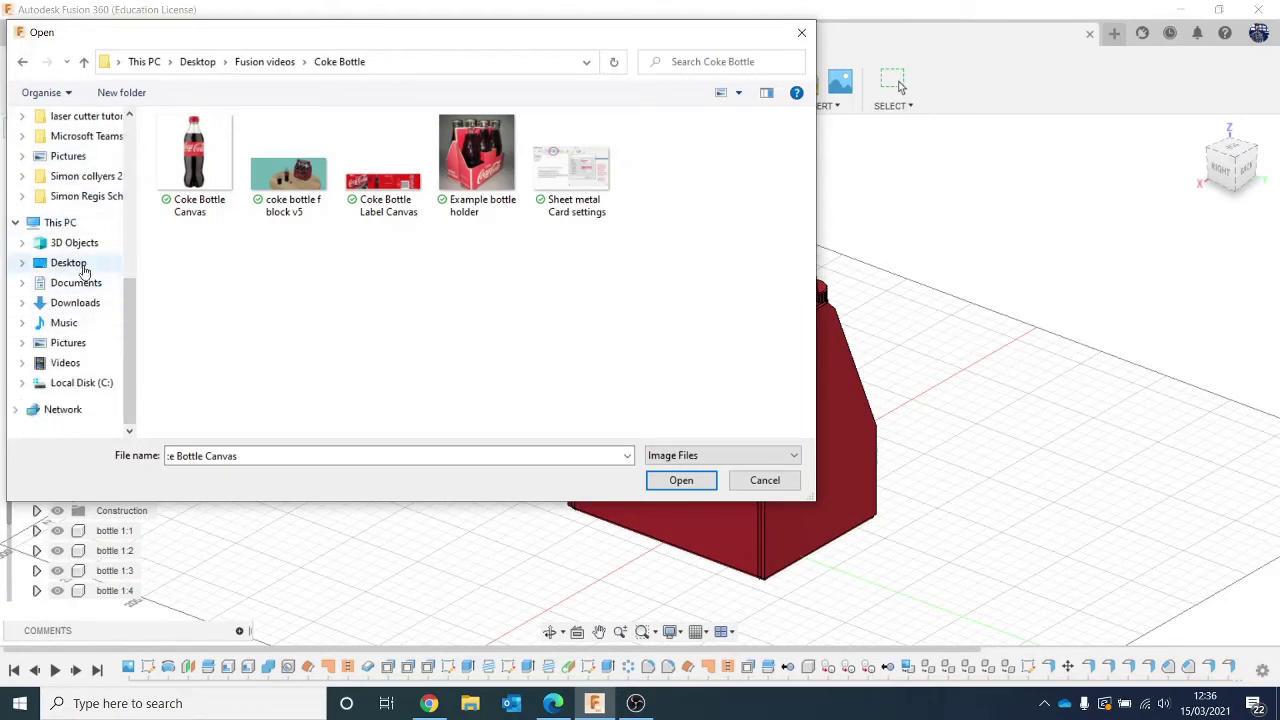
pyautogui.click(89, 306)
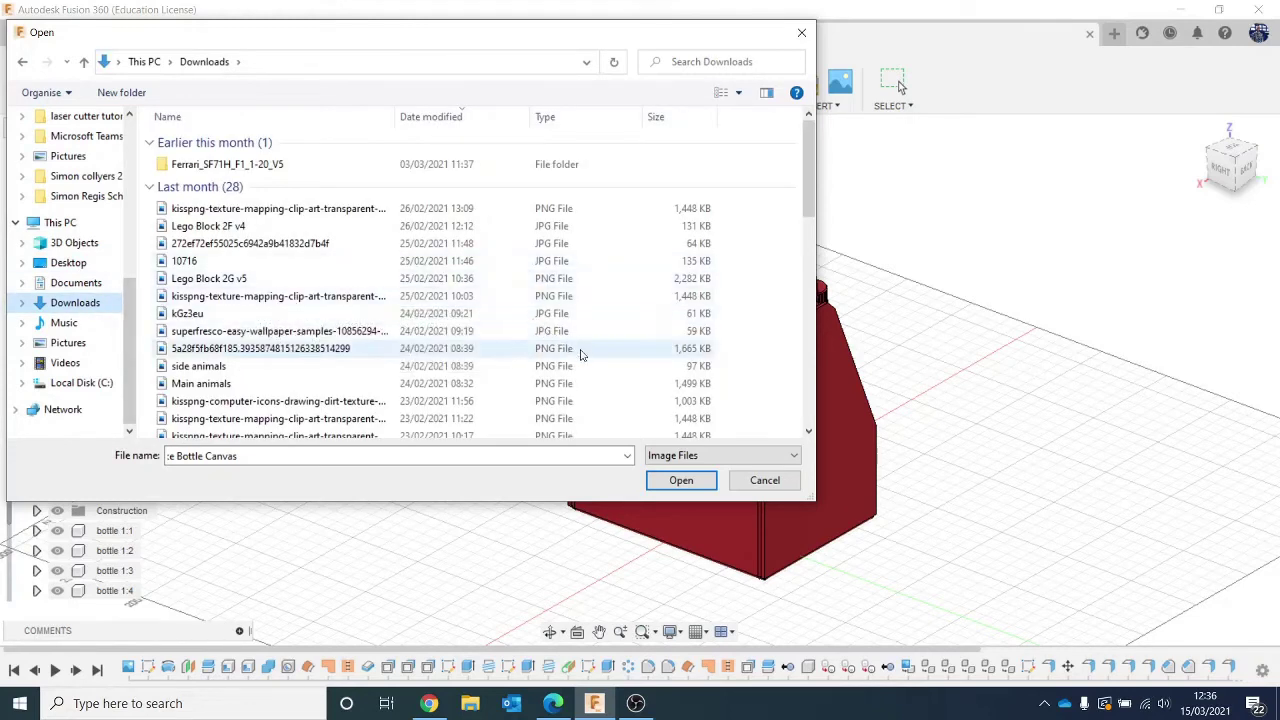
pyautogui.click(765, 480)
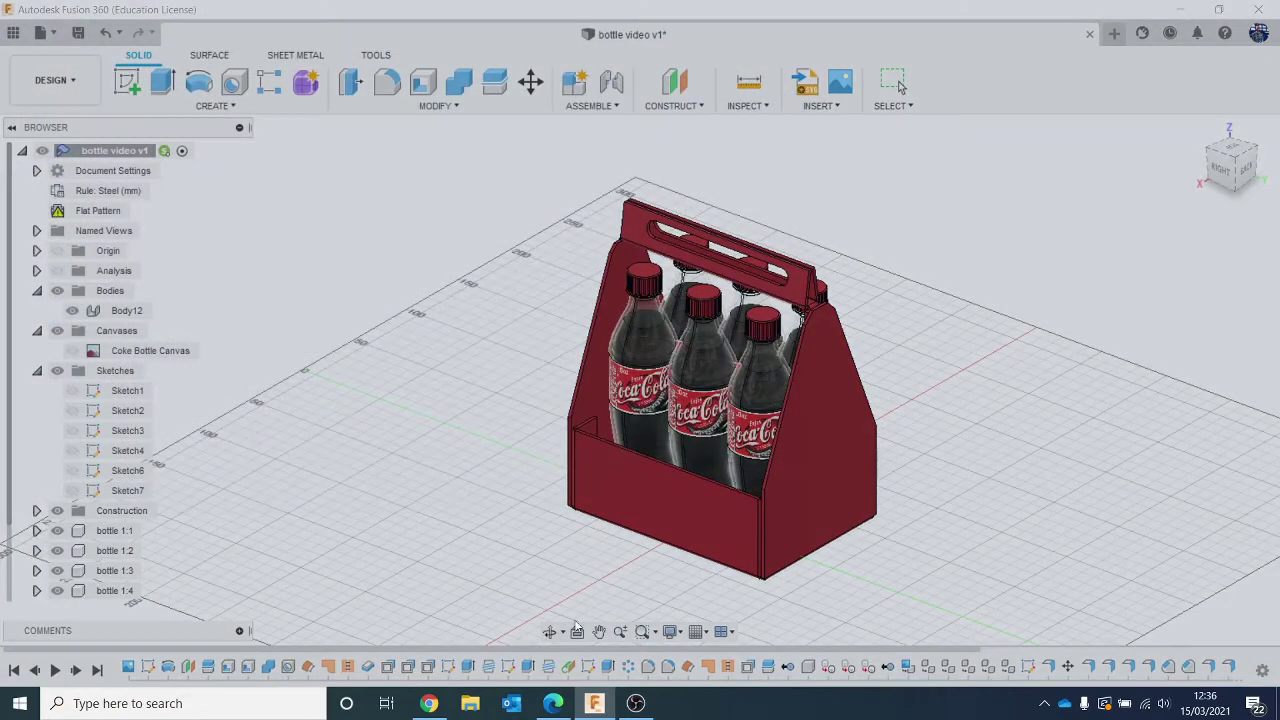
# Switch to Google Chrome, search Google for "coke logo" in a maximised window, and show the image results.
pyautogui.click(828, 507)
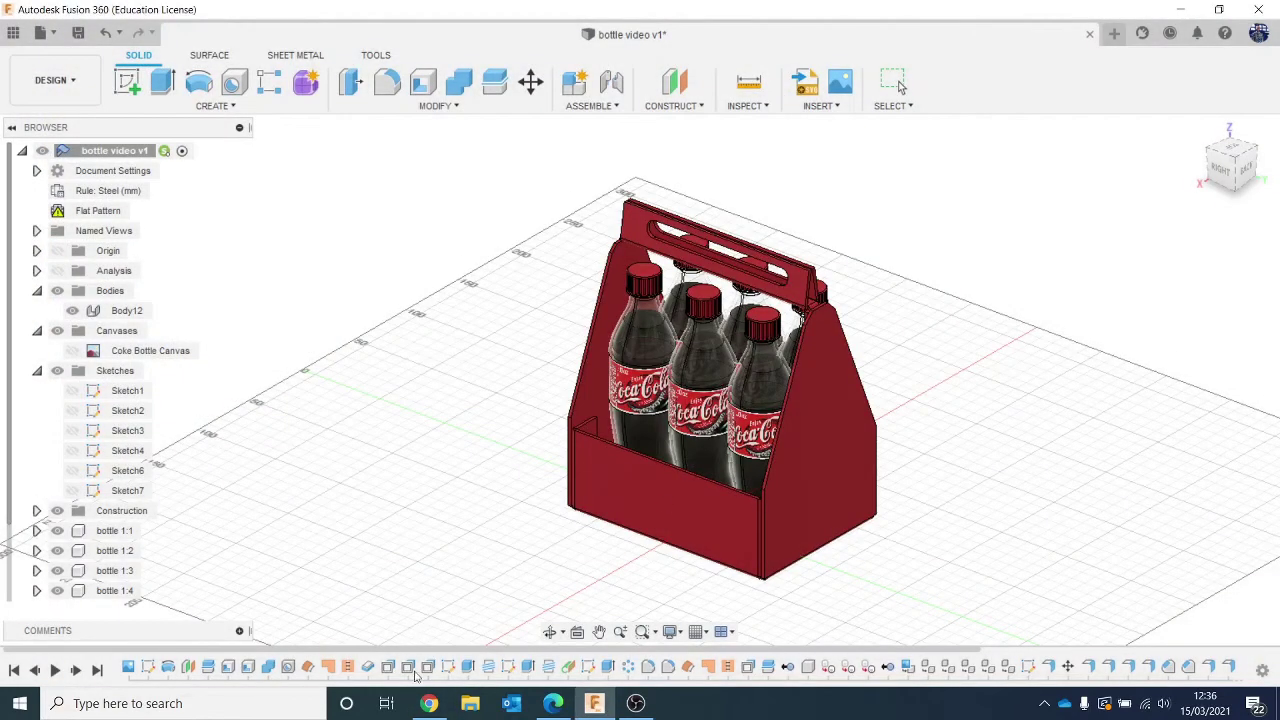
pyautogui.rightClick(438, 704)
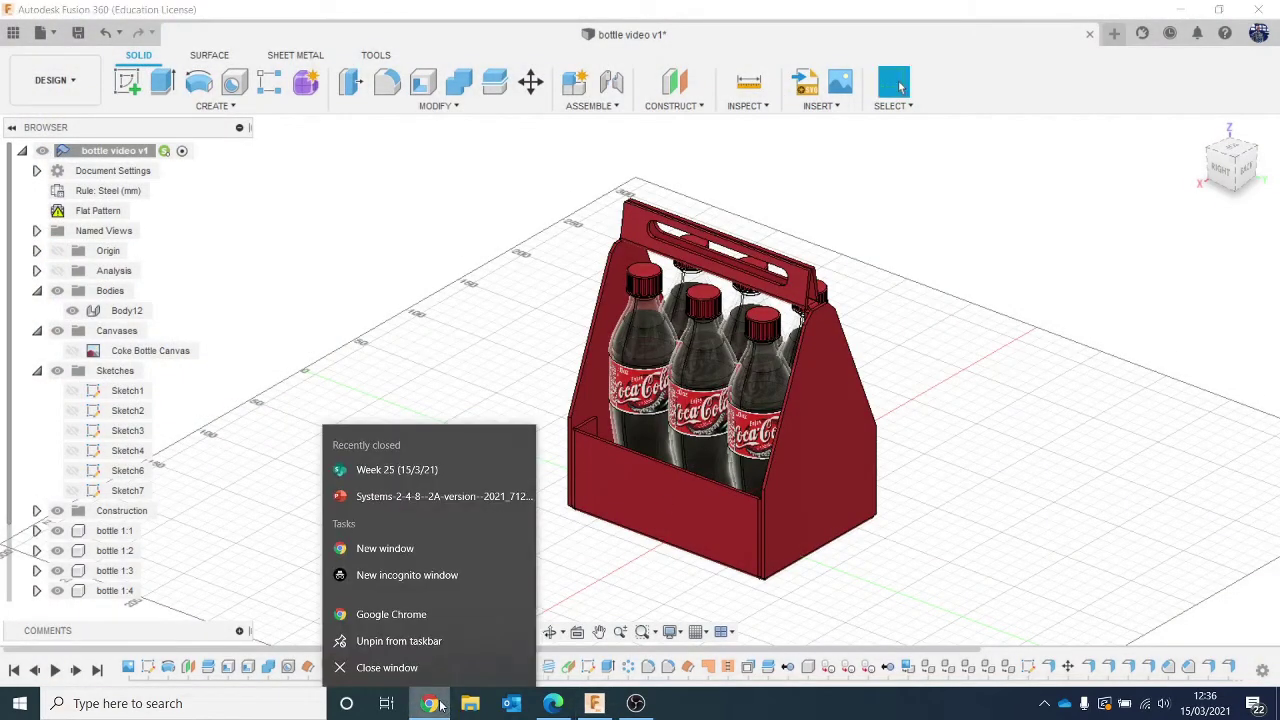
pyautogui.click(428, 618)
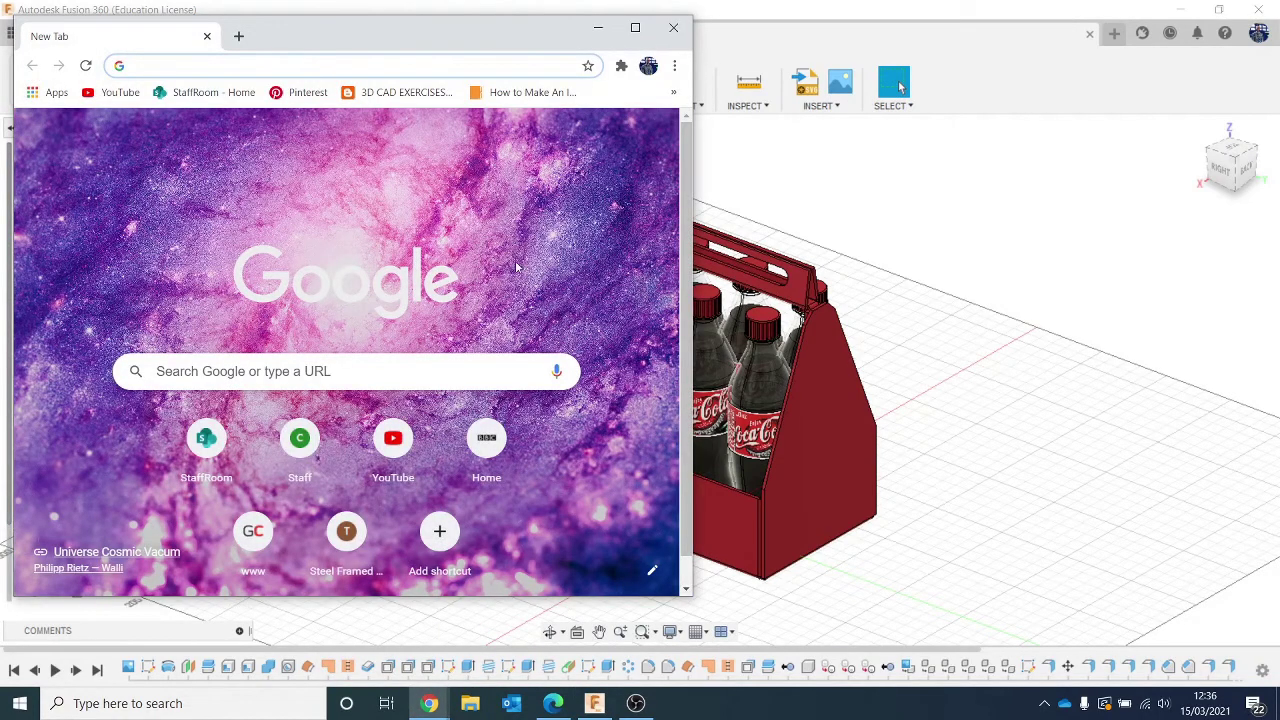
pyautogui.click(477, 383)
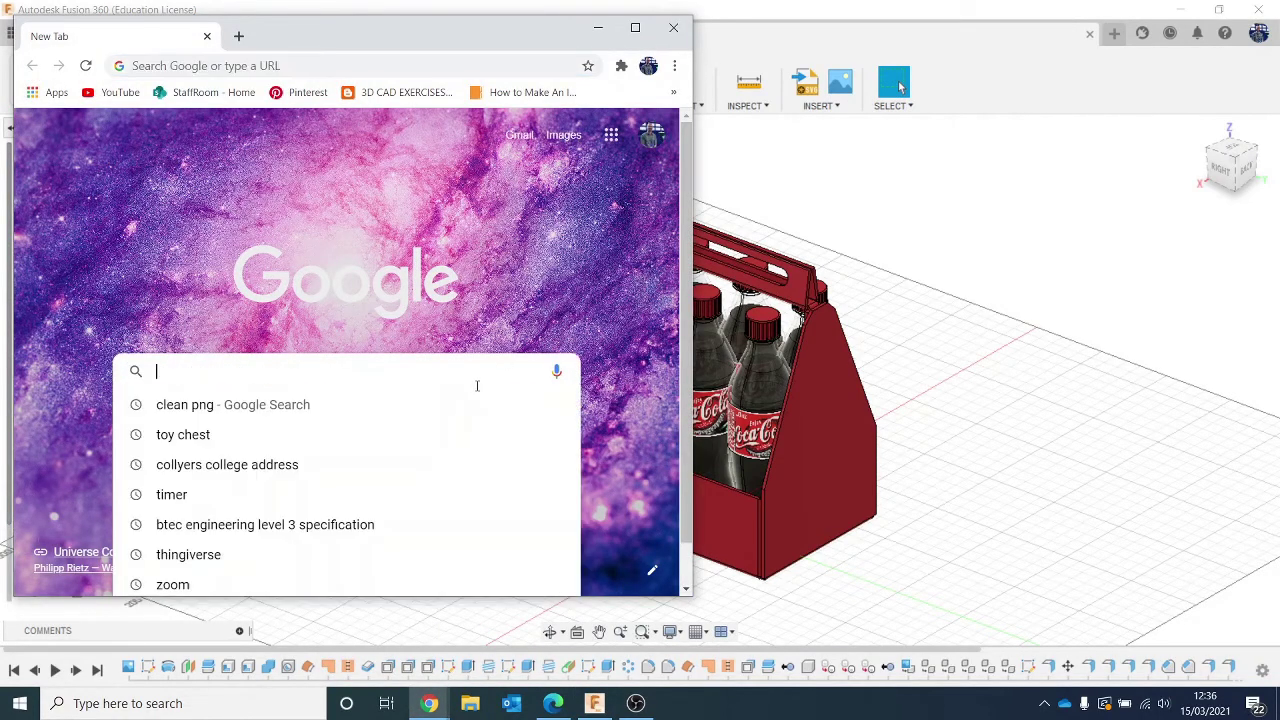
pyautogui.write('coke')
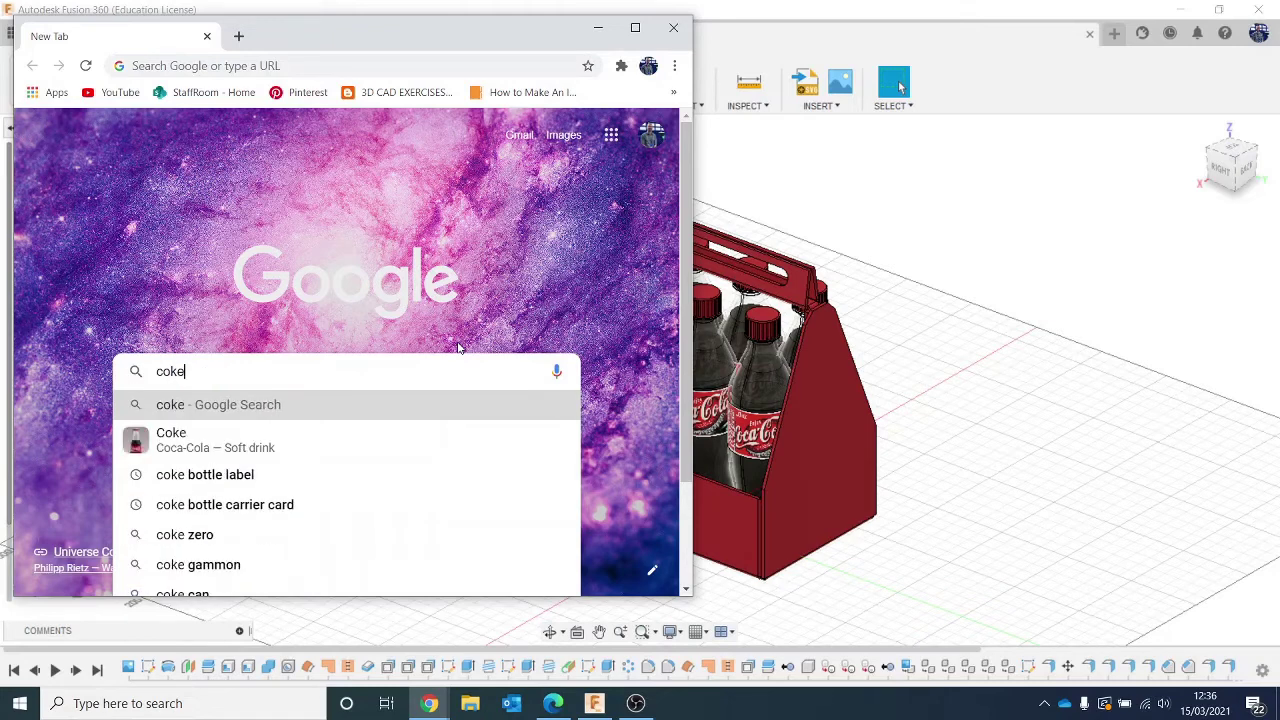
pyautogui.write(' logo')
pyautogui.press('Return')
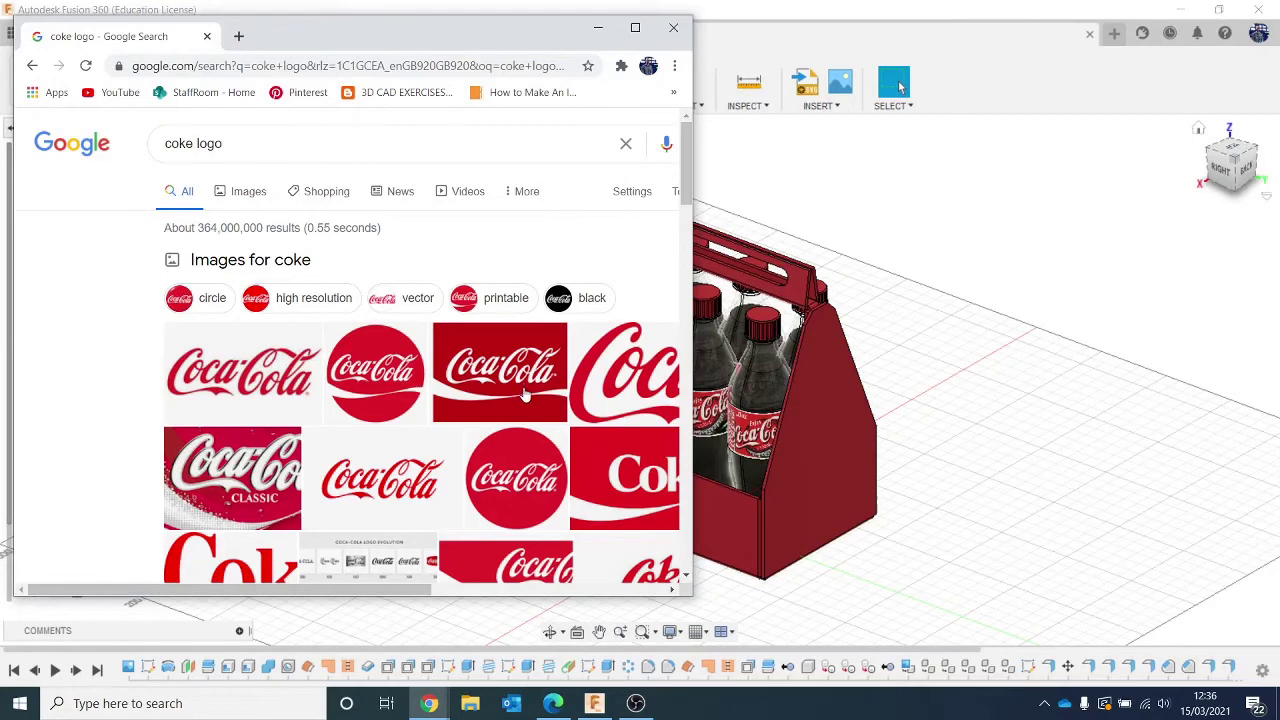
pyautogui.click(635, 27)
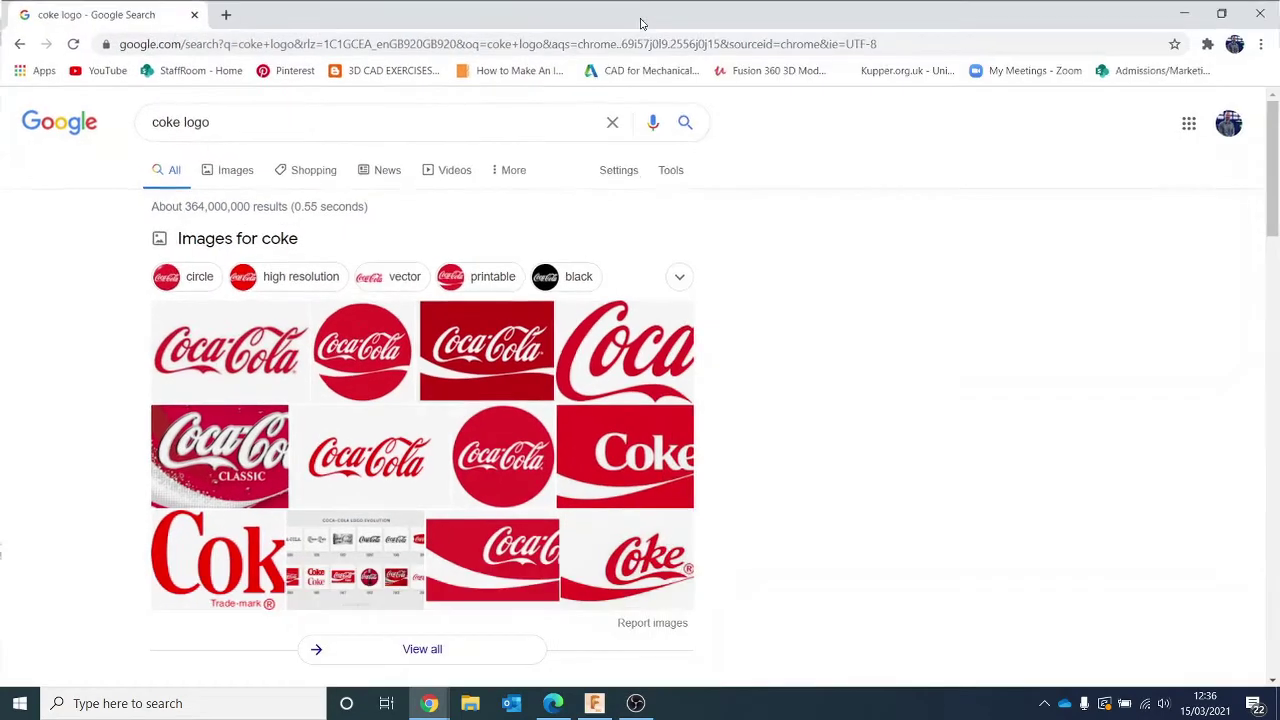
pyautogui.click(230, 176)
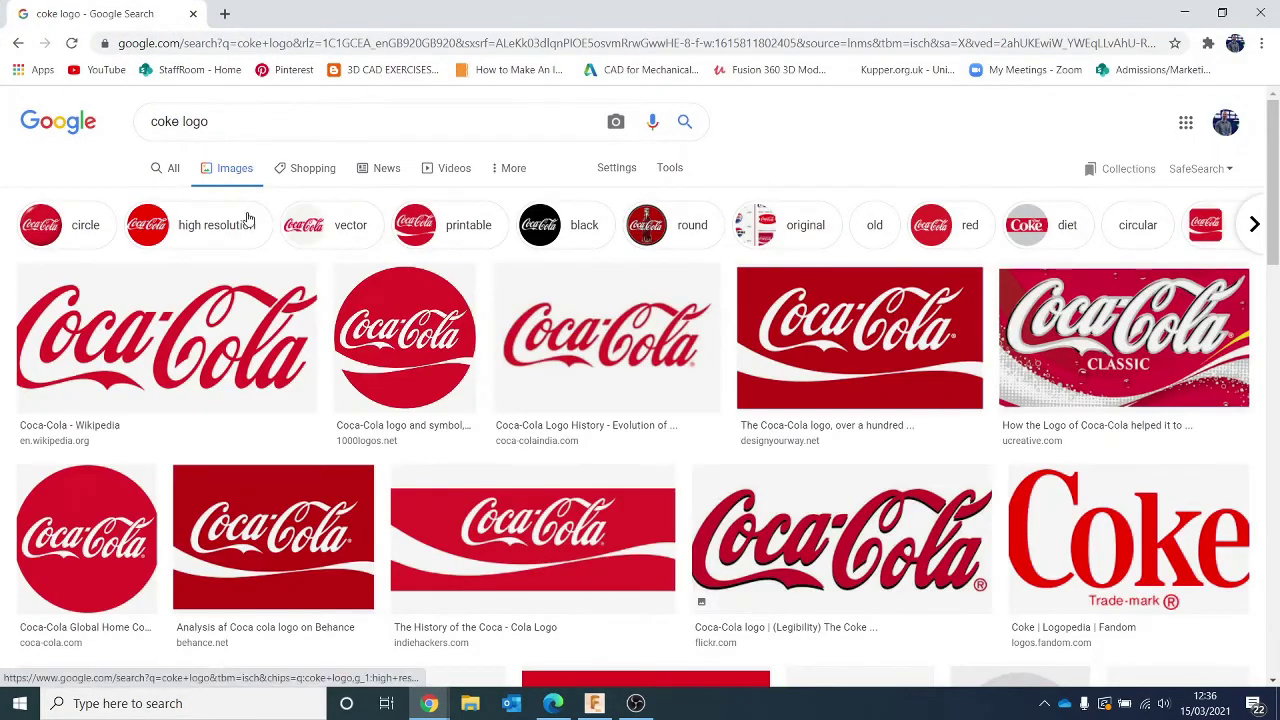
# Save the red Coca-Cola logo with the white wave from designyourway.net as the JPEG "cocacola" in the Loft example folder.
pyautogui.scroll(-2, 508, 330)
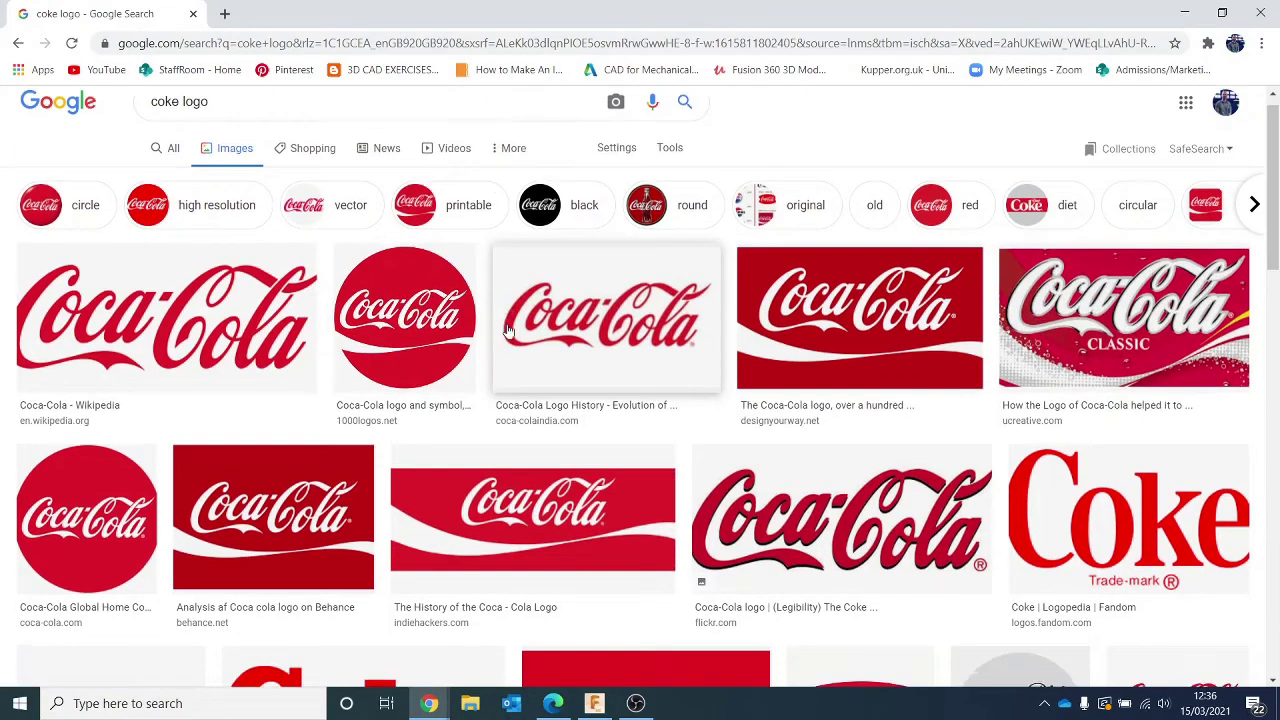
pyautogui.scroll(1, 533, 360)
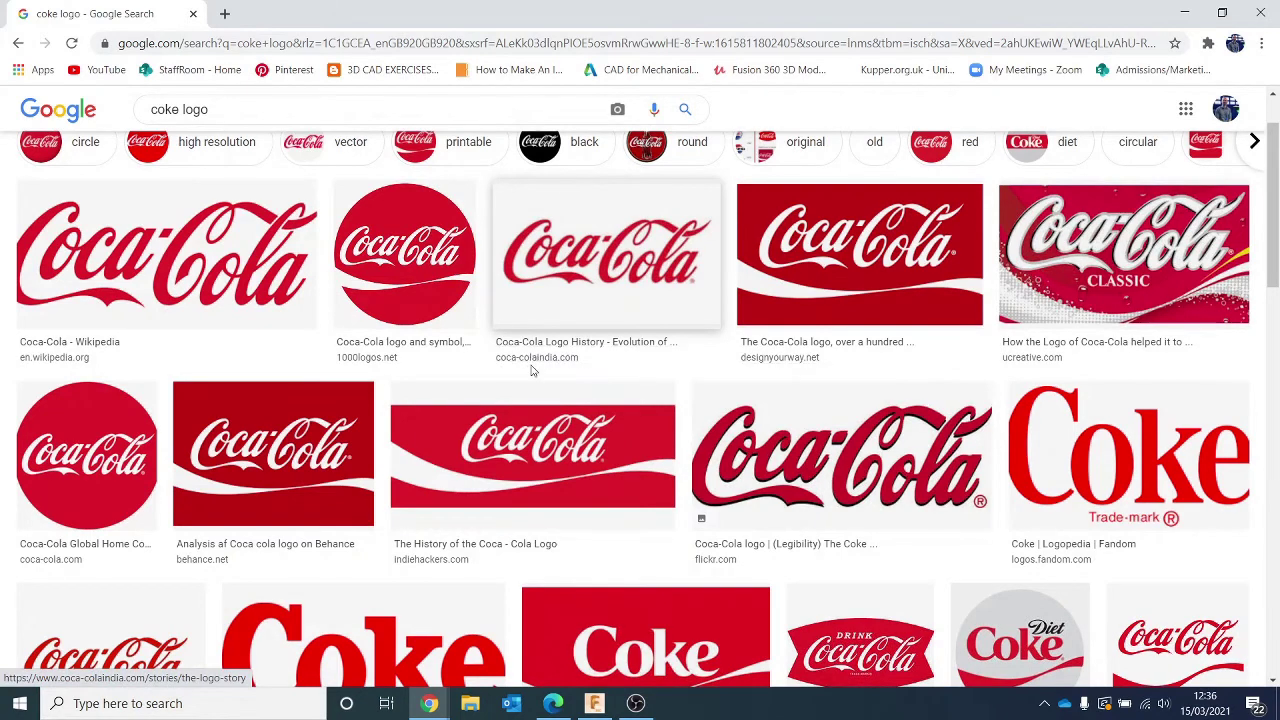
pyautogui.click(818, 268)
pyautogui.rightClick(981, 303)
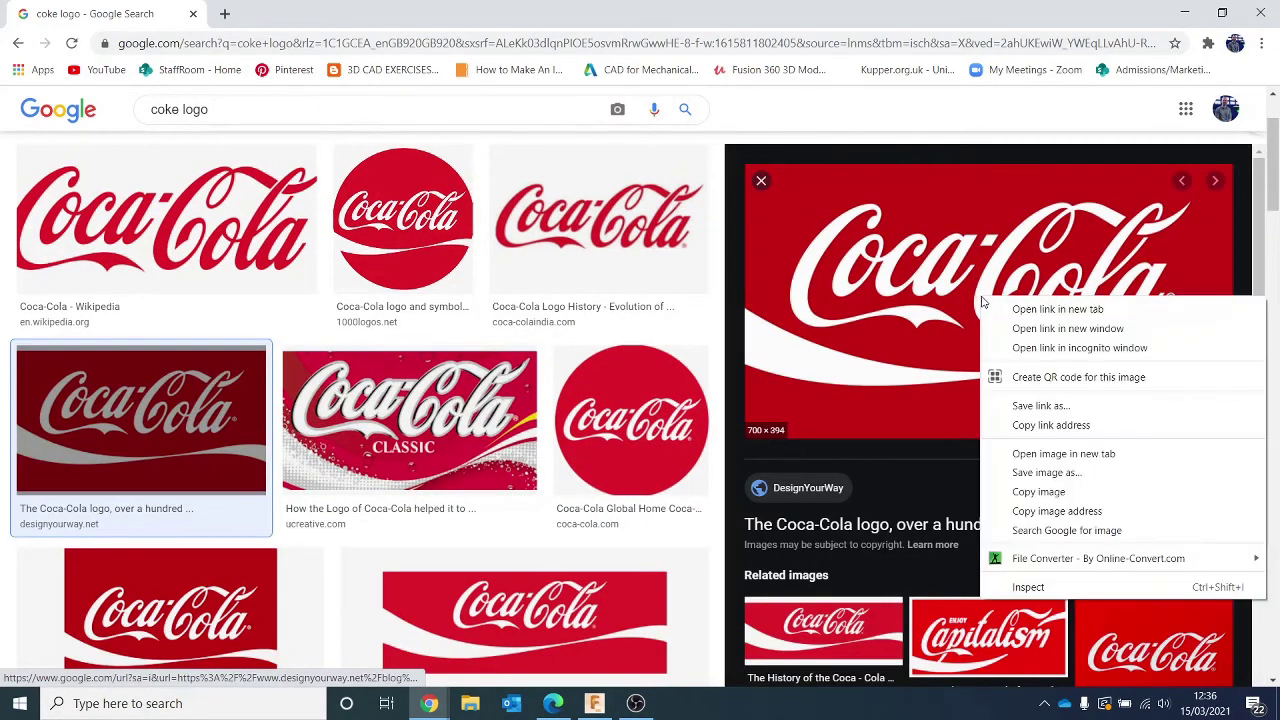
pyautogui.click(1186, 467)
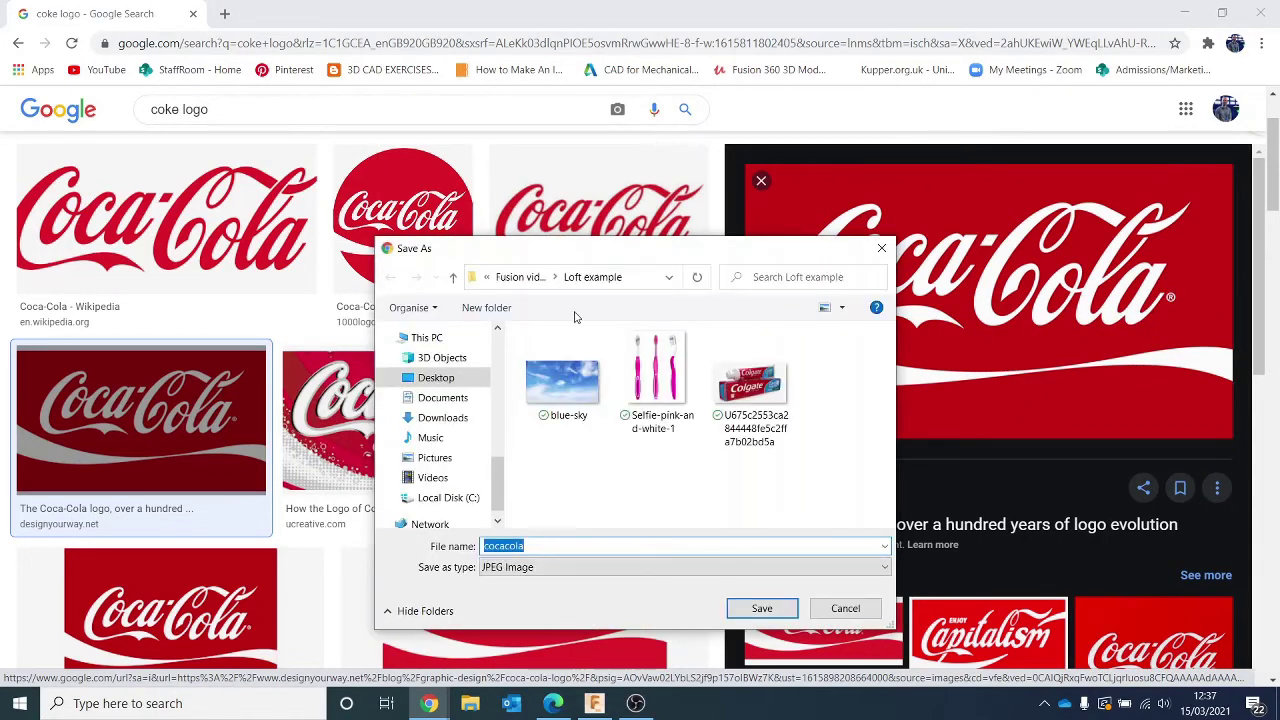
pyautogui.click(761, 610)
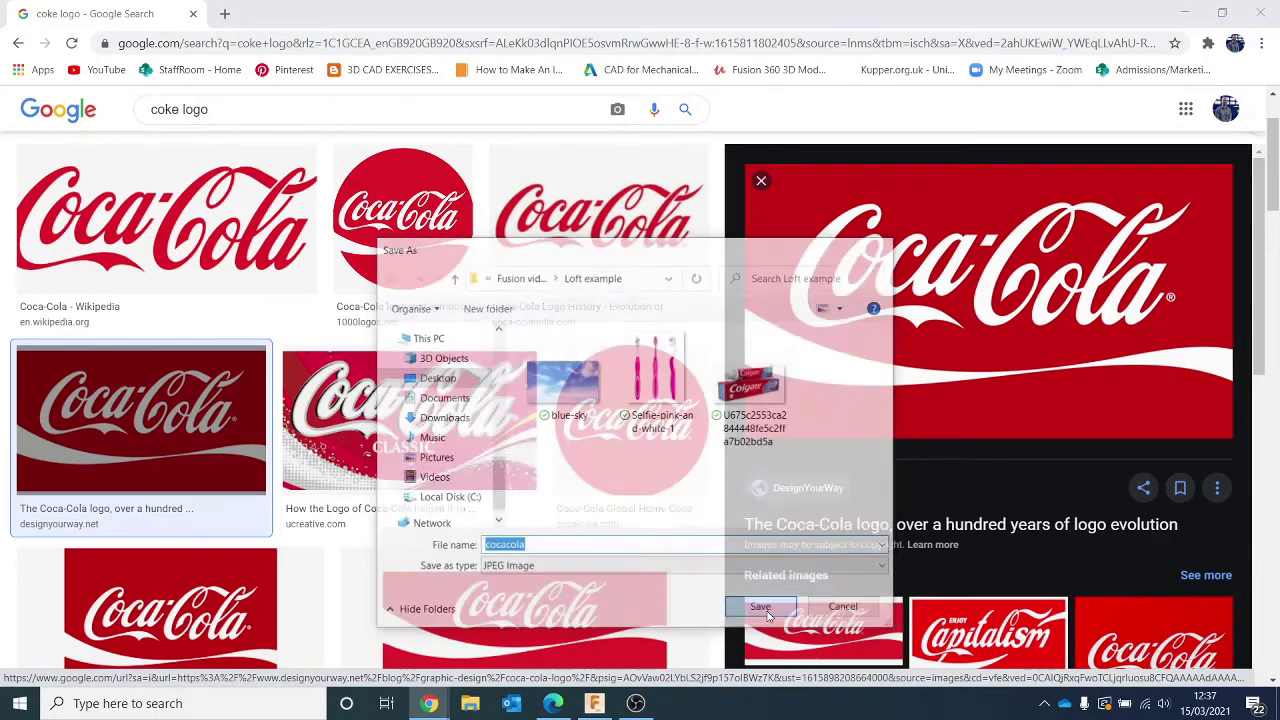
# Switch to Fusion 360 and insert cocacola.jpg from the Loft example folder as a decal on the carrier's front panel.
pyautogui.click(596, 704)
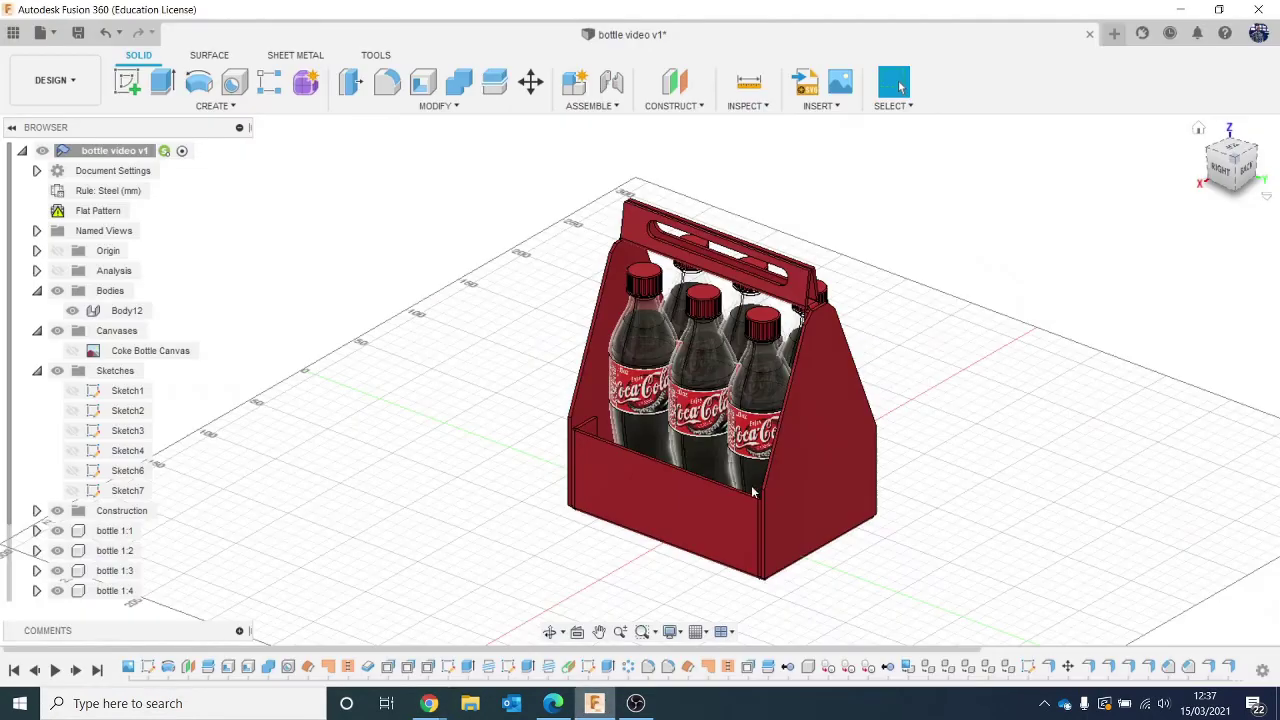
pyautogui.click(818, 105)
pyautogui.click(856, 143)
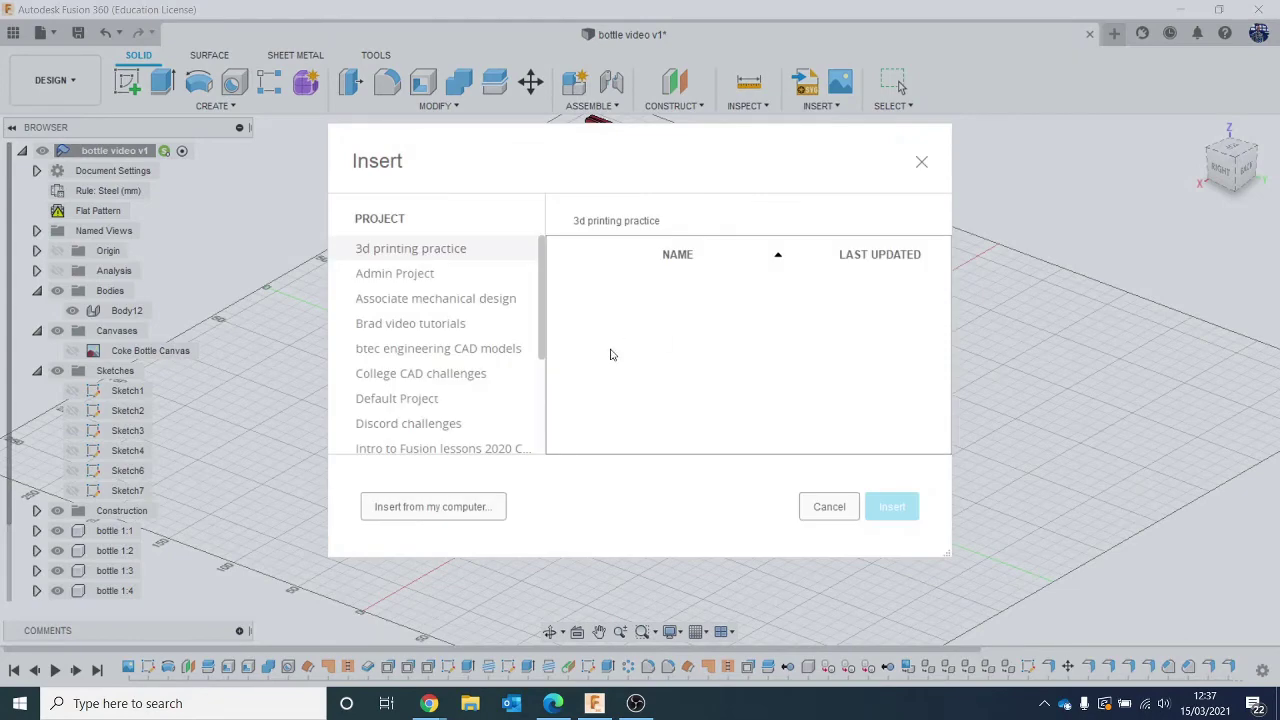
pyautogui.click(463, 507)
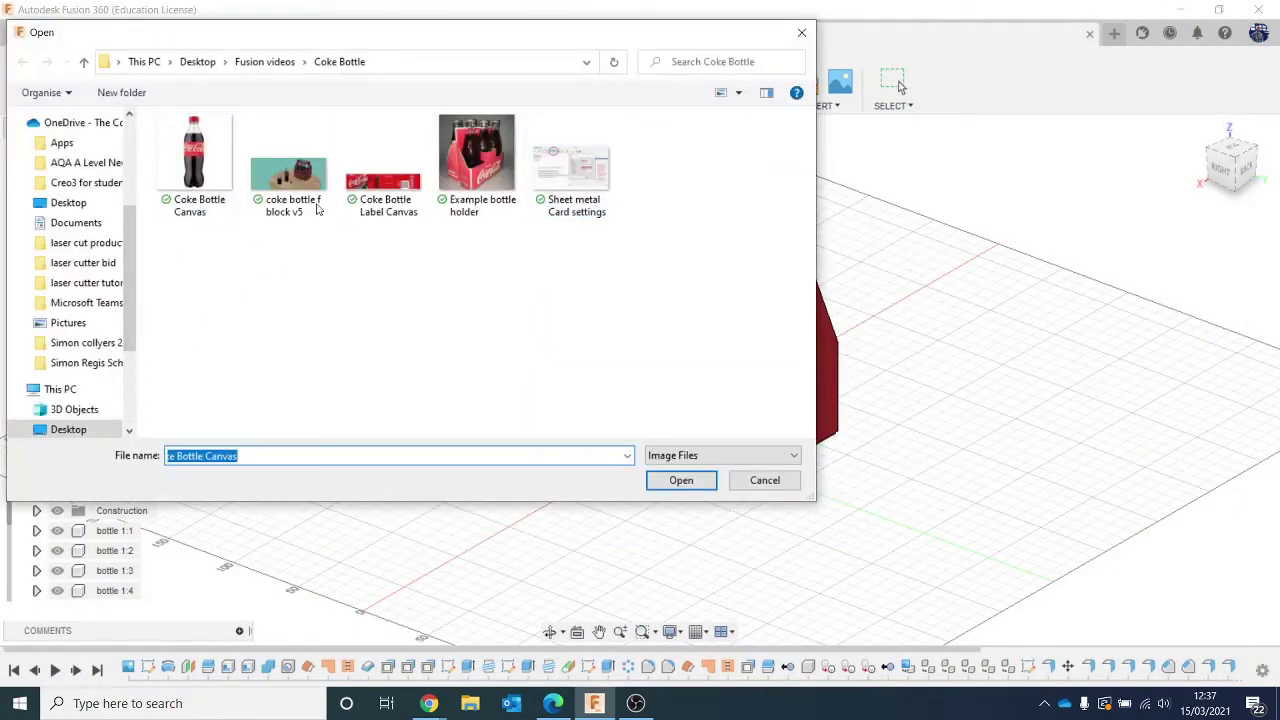
pyautogui.click(264, 62)
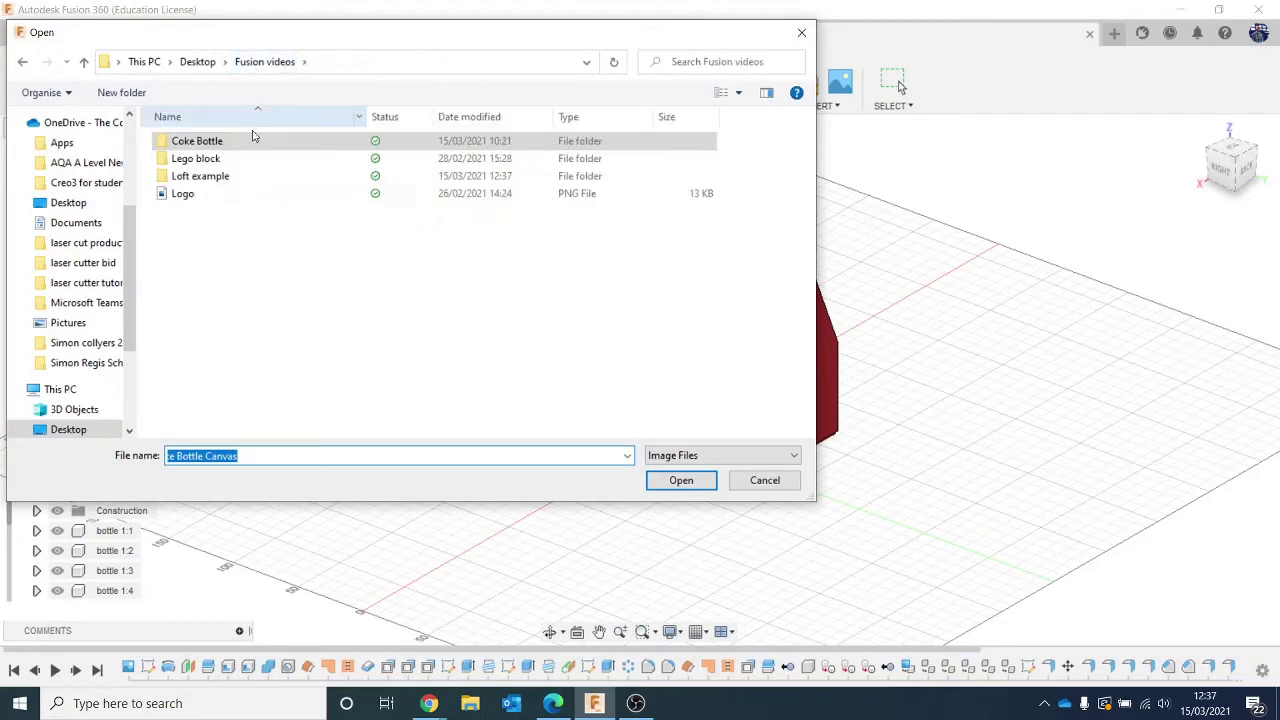
pyautogui.doubleClick(256, 180)
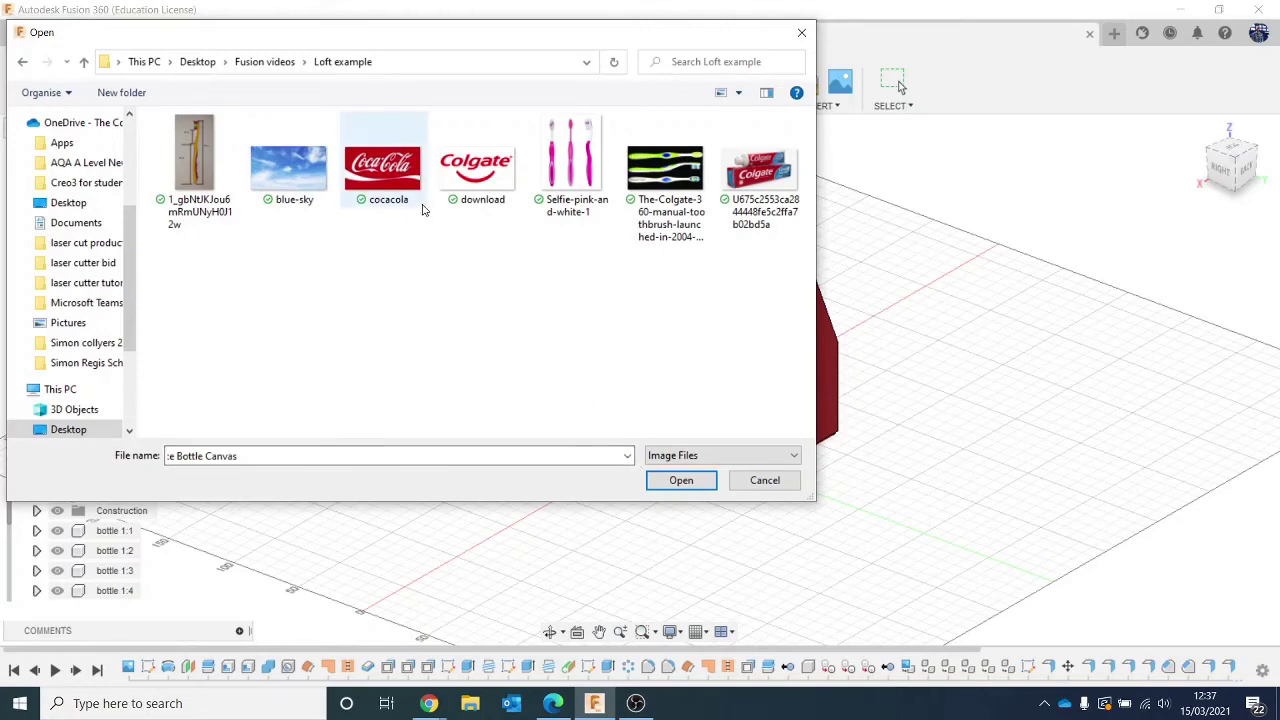
pyautogui.doubleClick(395, 185)
pyautogui.click(646, 438)
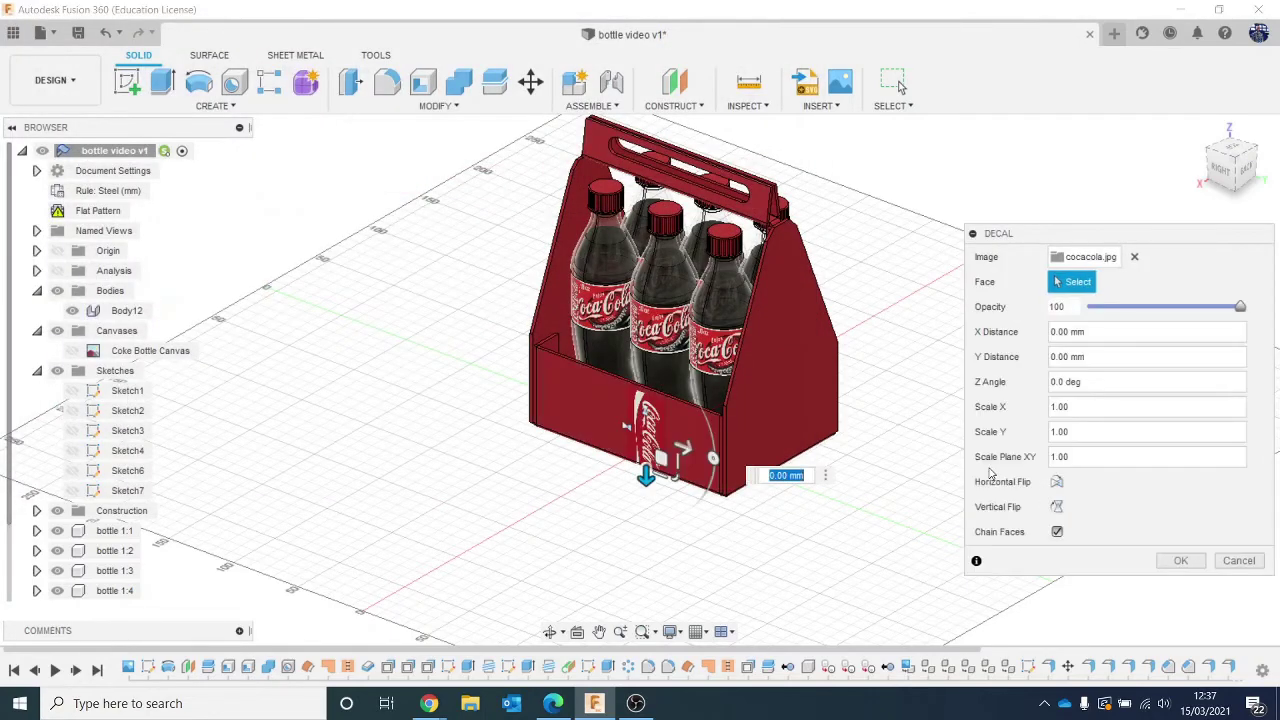
# Rotate the logo decal to a Z angle of 90 degrees and scale it uniformly to about 1.86.
pyautogui.click(1213, 175)
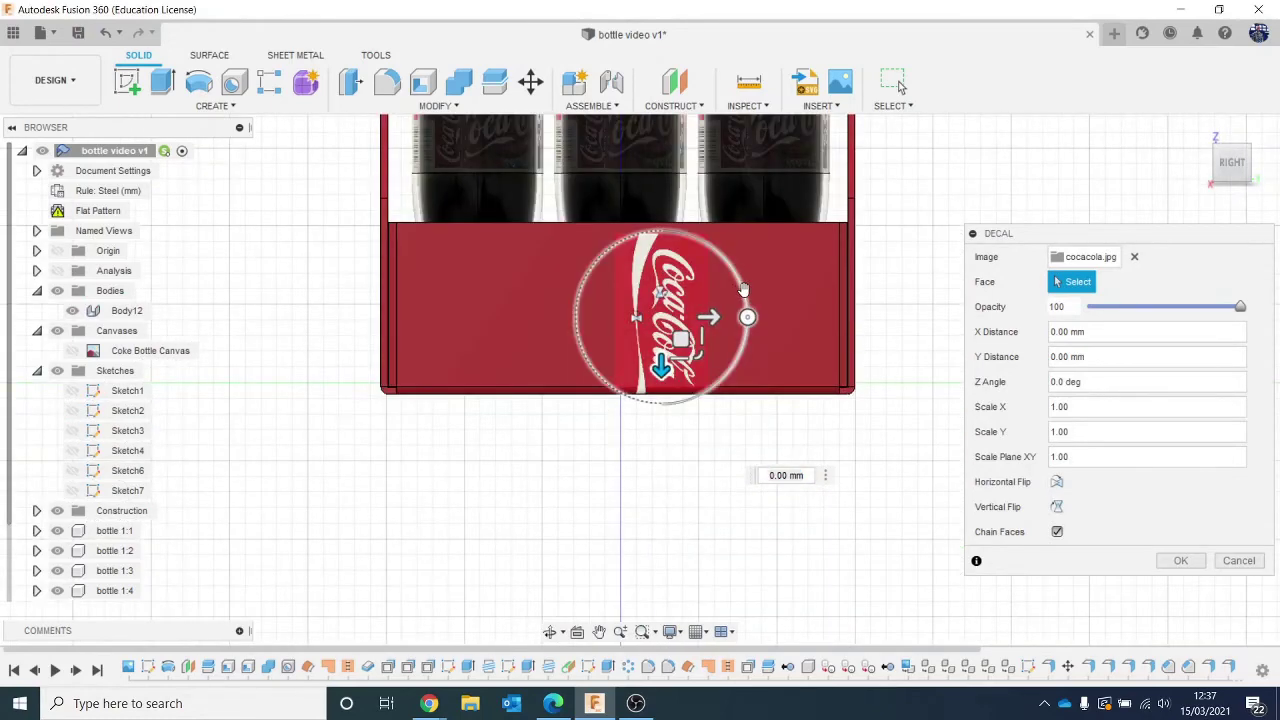
pyautogui.moveTo(745, 315); pyautogui.dragTo(661, 270)
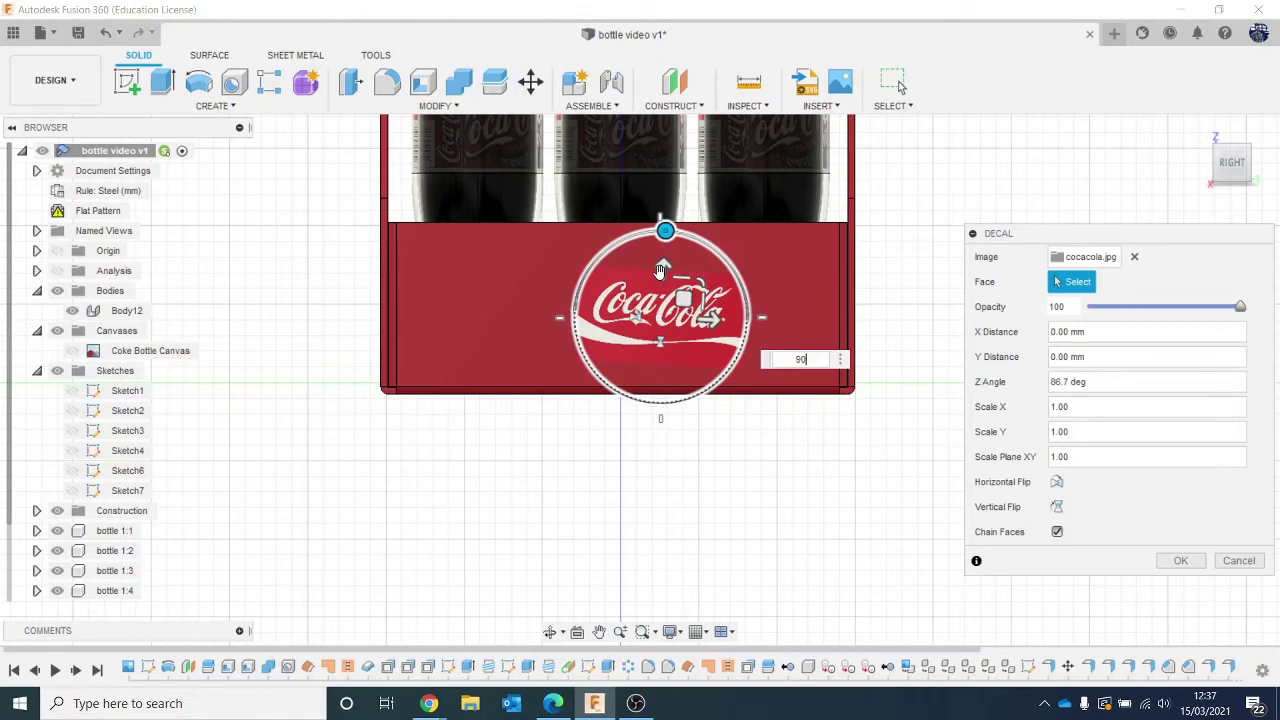
pyautogui.press('Return')
pyautogui.moveTo(683, 294); pyautogui.dragTo(734, 257)
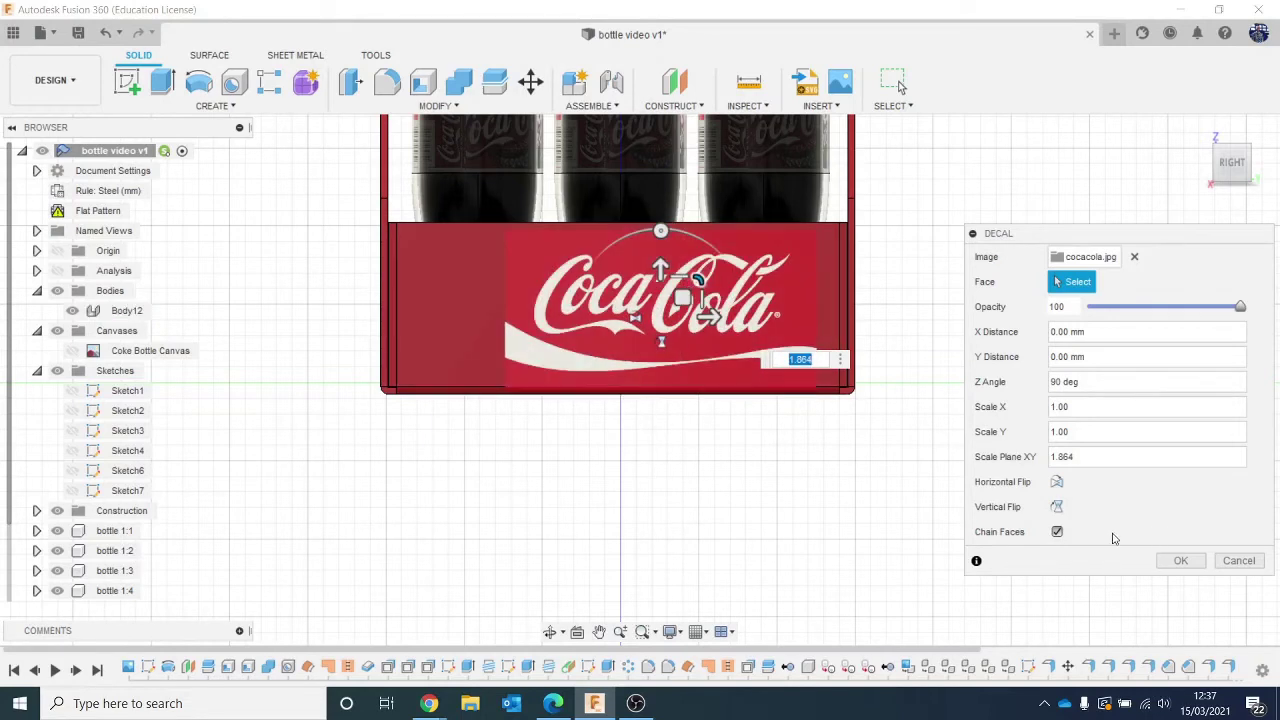
# Turn off face chaining, shift the decal about -12.8 mm in X, and apply it with opacity lowered to about 26.
pyautogui.click(1057, 532)
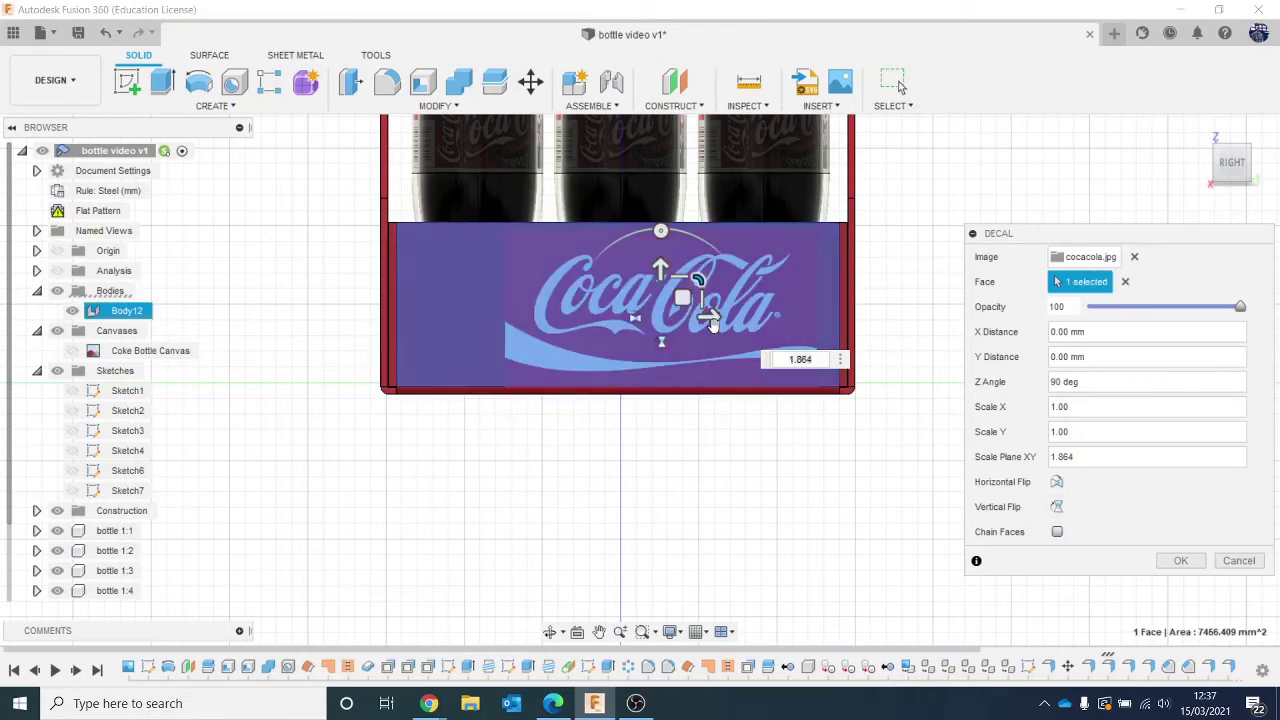
pyautogui.moveTo(712, 320); pyautogui.dragTo(667, 316)
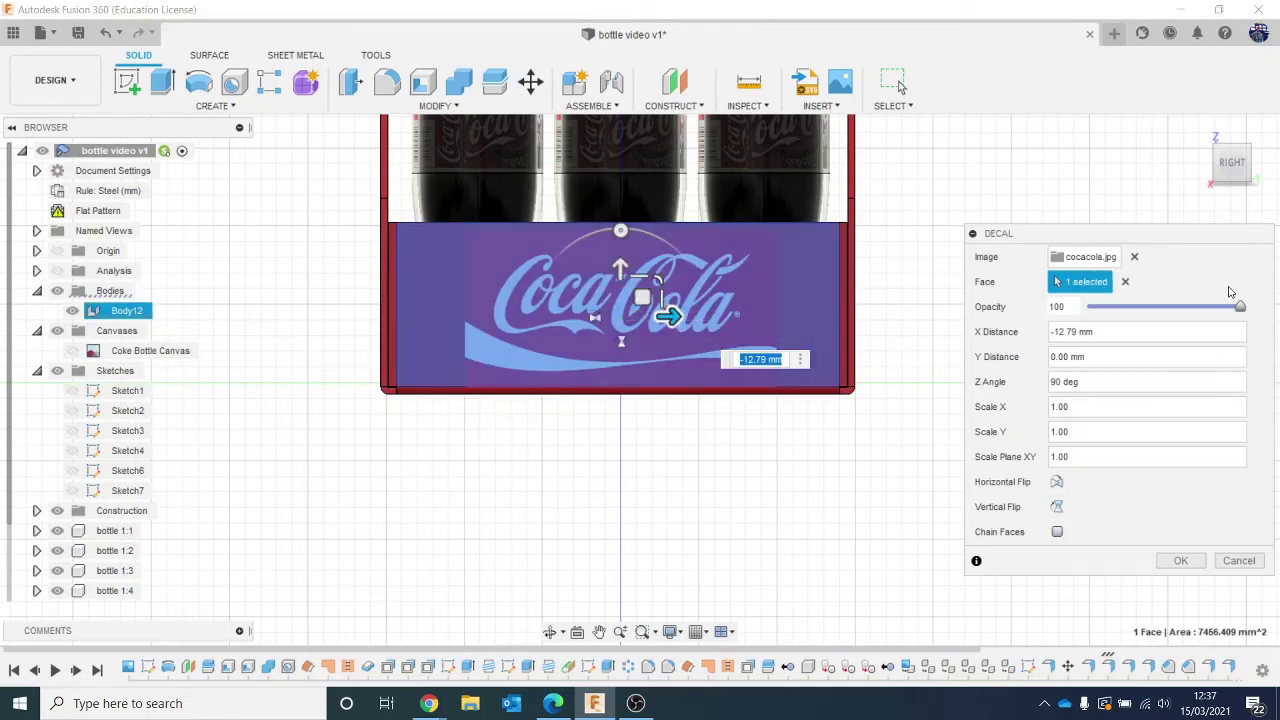
pyautogui.moveTo(1199, 305); pyautogui.dragTo(1135, 313)
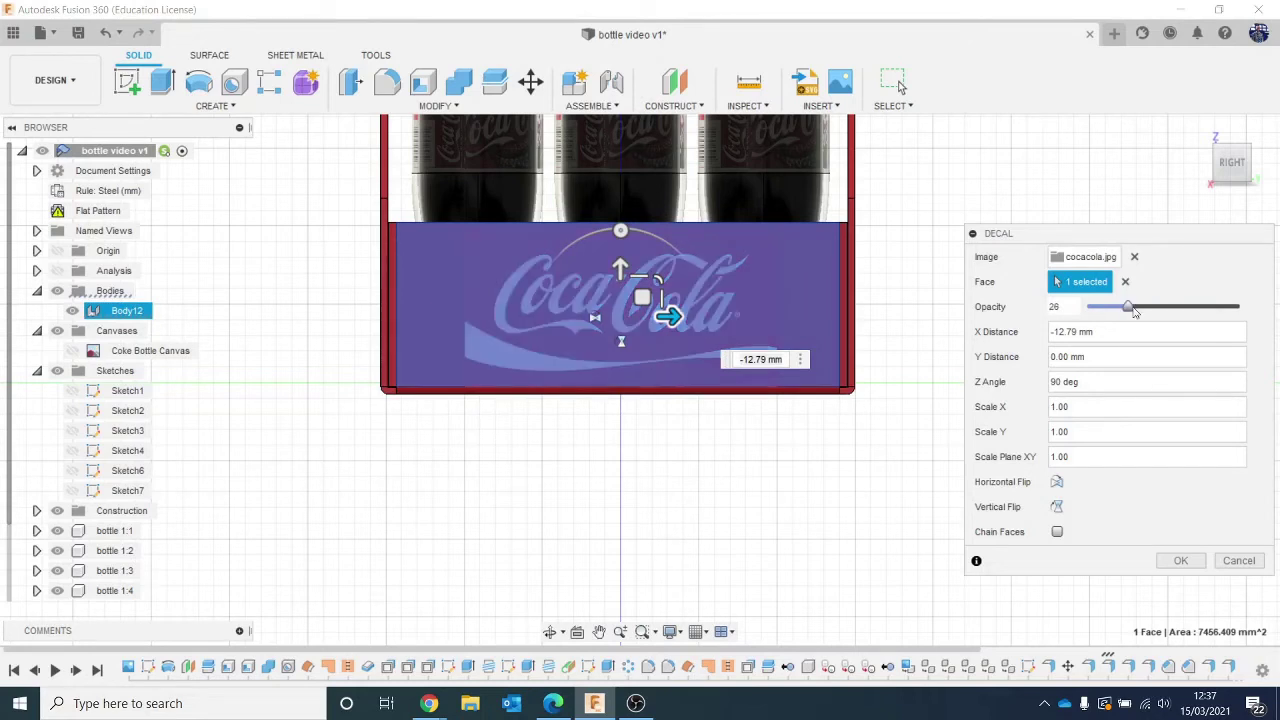
pyautogui.click(1181, 558)
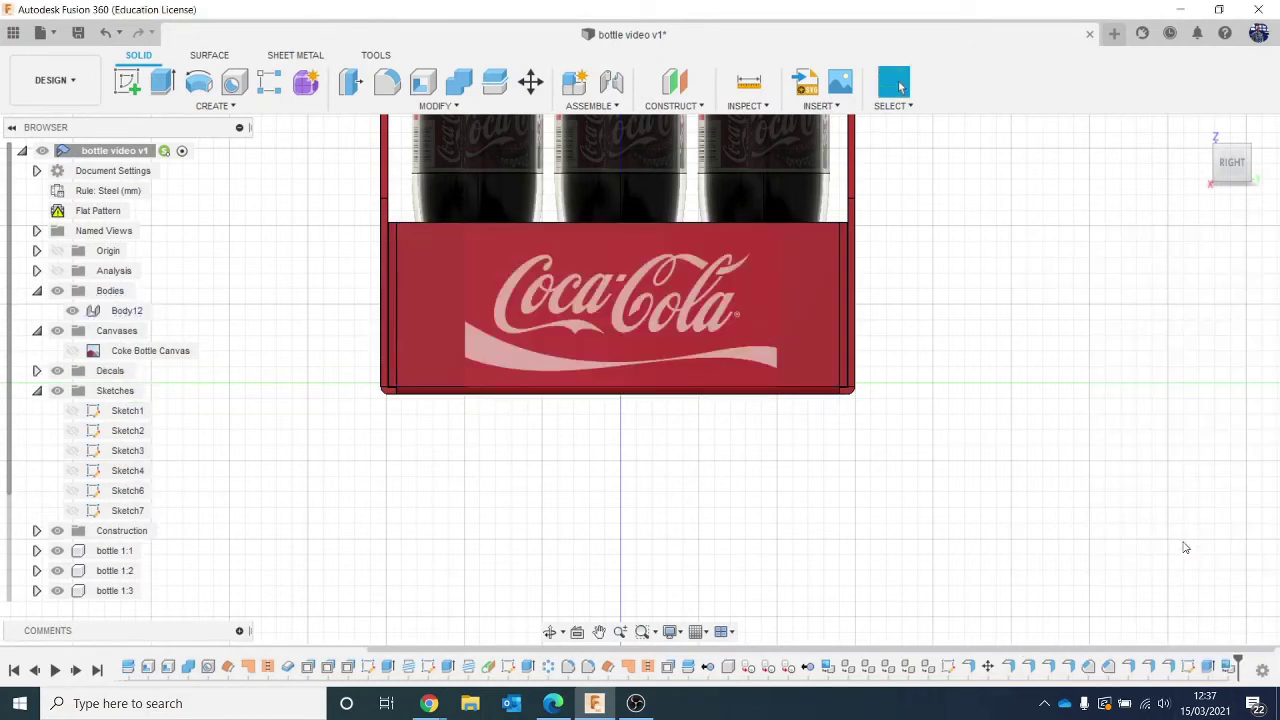
# Preview the carrier with its logo at an angle in the Render workspace, and return to the Design workspace.
pyautogui.moveTo(1225, 172); pyautogui.dragTo(1178, 192)
pyautogui.scroll(-3, 1106, 386)
pyautogui.moveTo(1097, 388); pyautogui.dragTo(942, 457, button='middle')
pyautogui.click(55, 80)
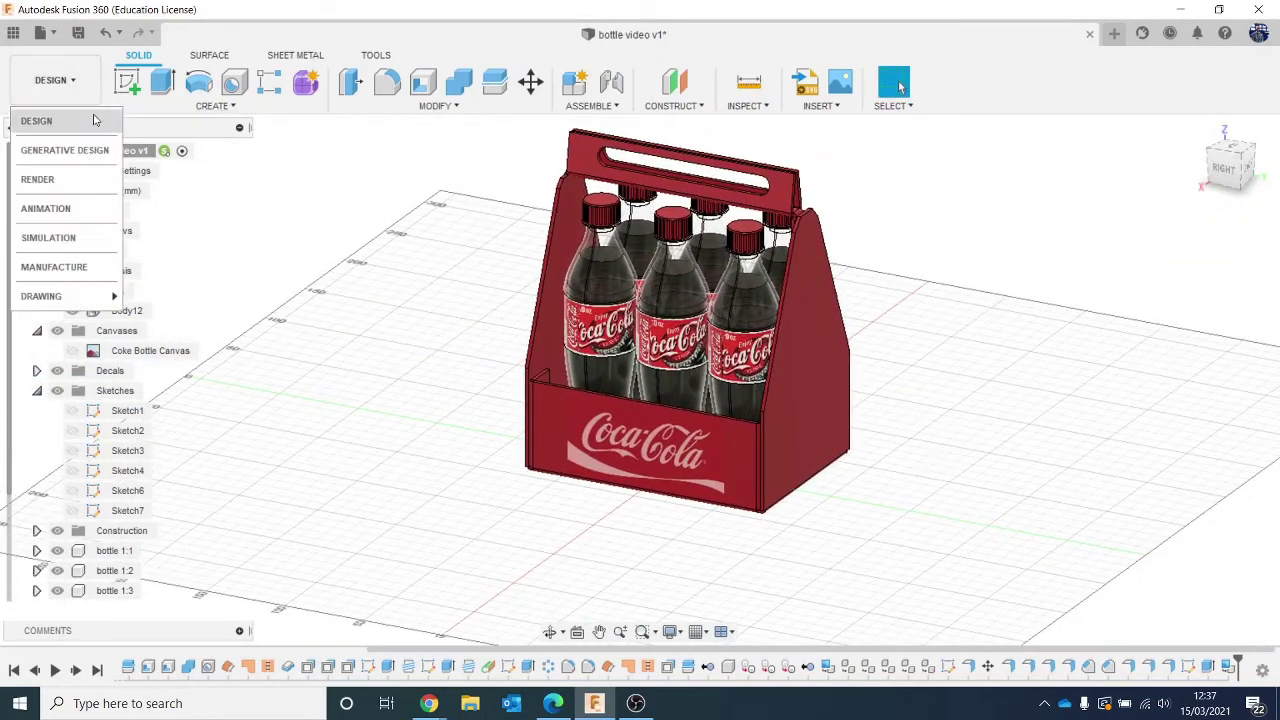
pyautogui.click(38, 179)
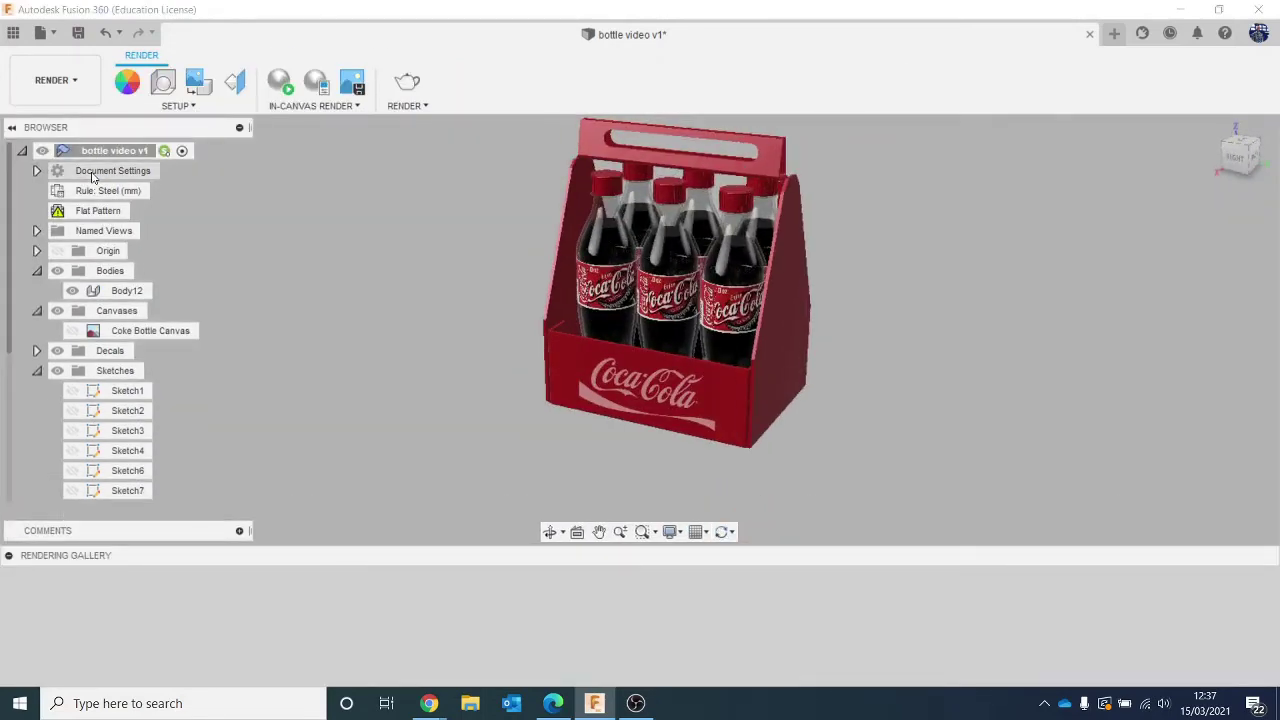
pyautogui.click(55, 80)
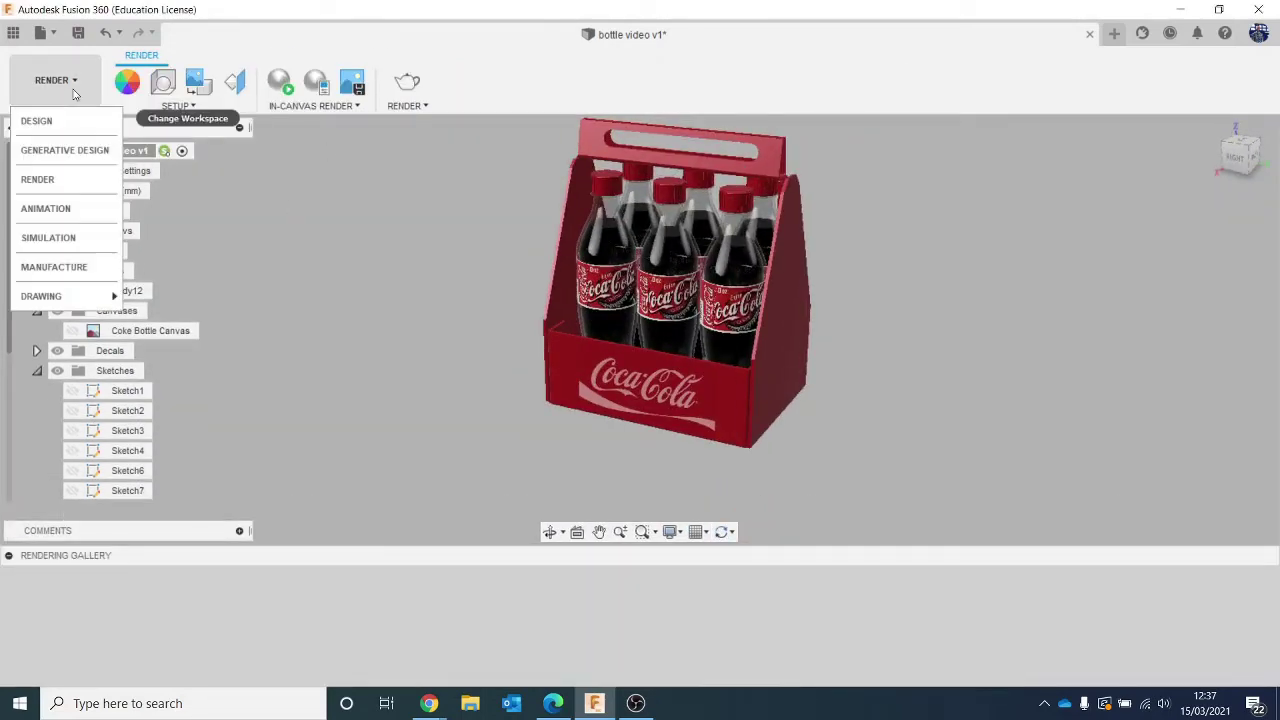
pyautogui.click(86, 127)
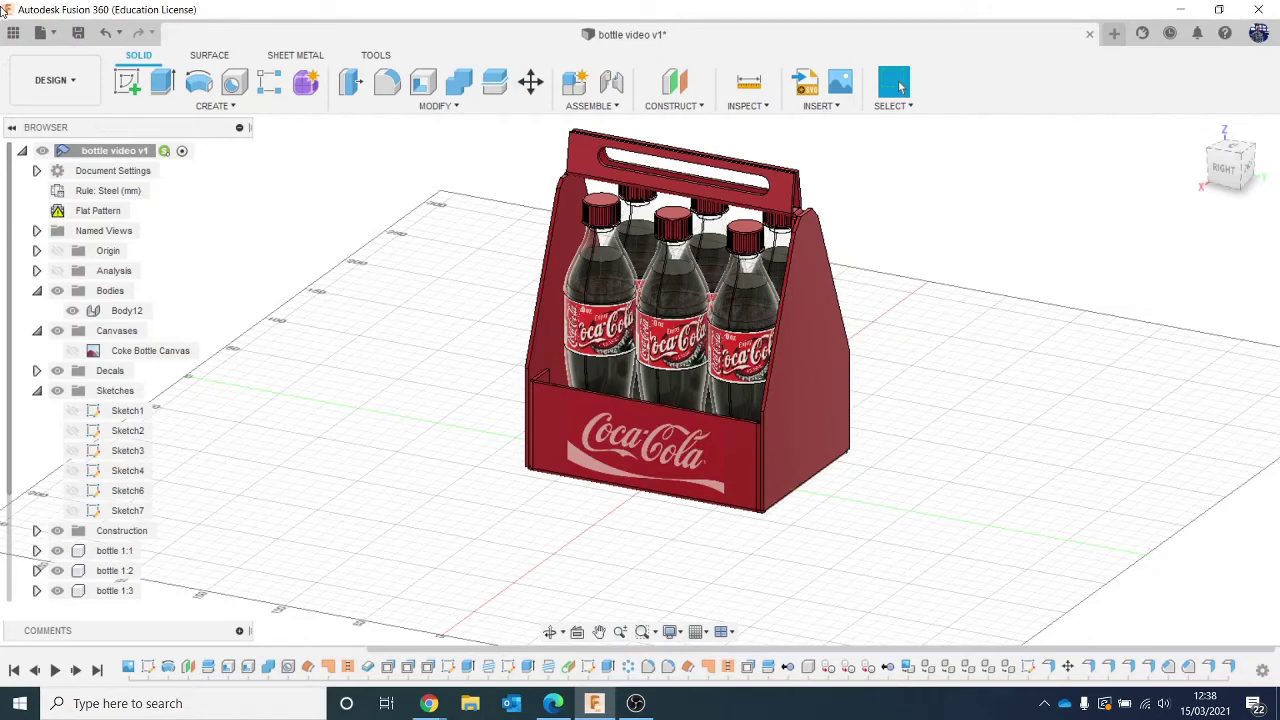
# Start a sketch parallel to the carrier's logo panel and draw a 20 mm line along the horizontal axis beside the carrier.
pyautogui.click(127, 82)
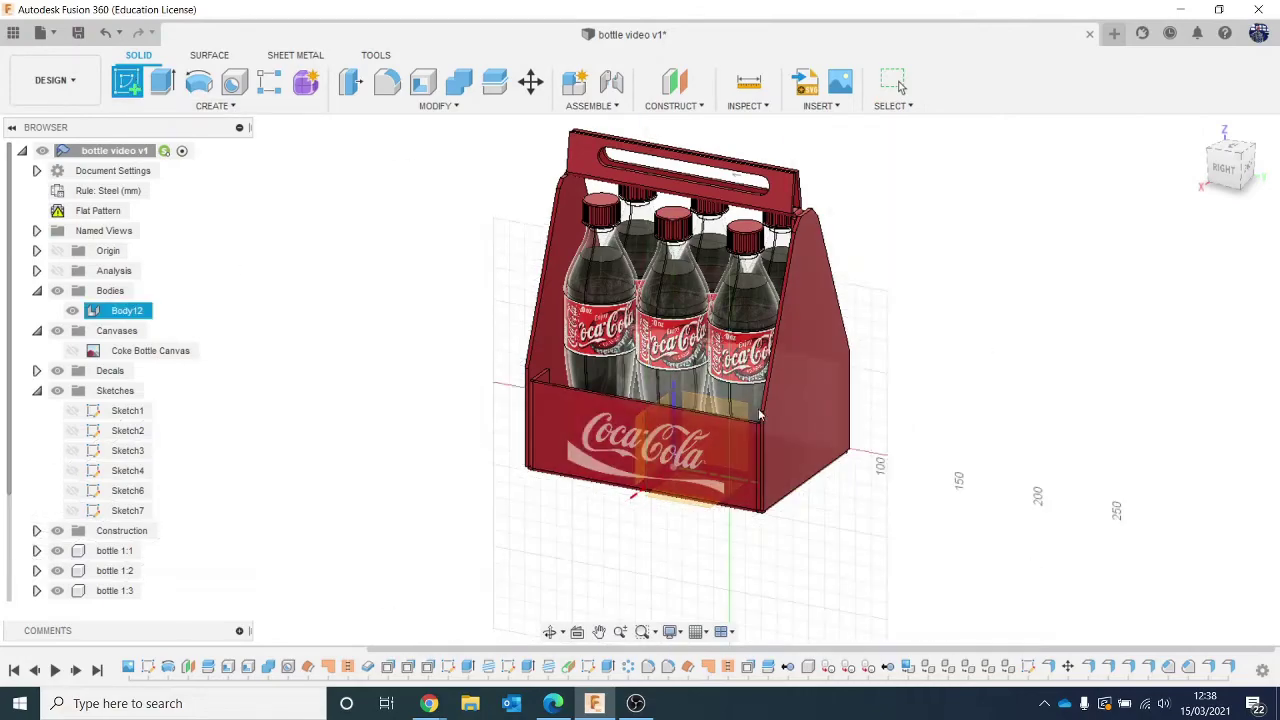
pyautogui.click(728, 416)
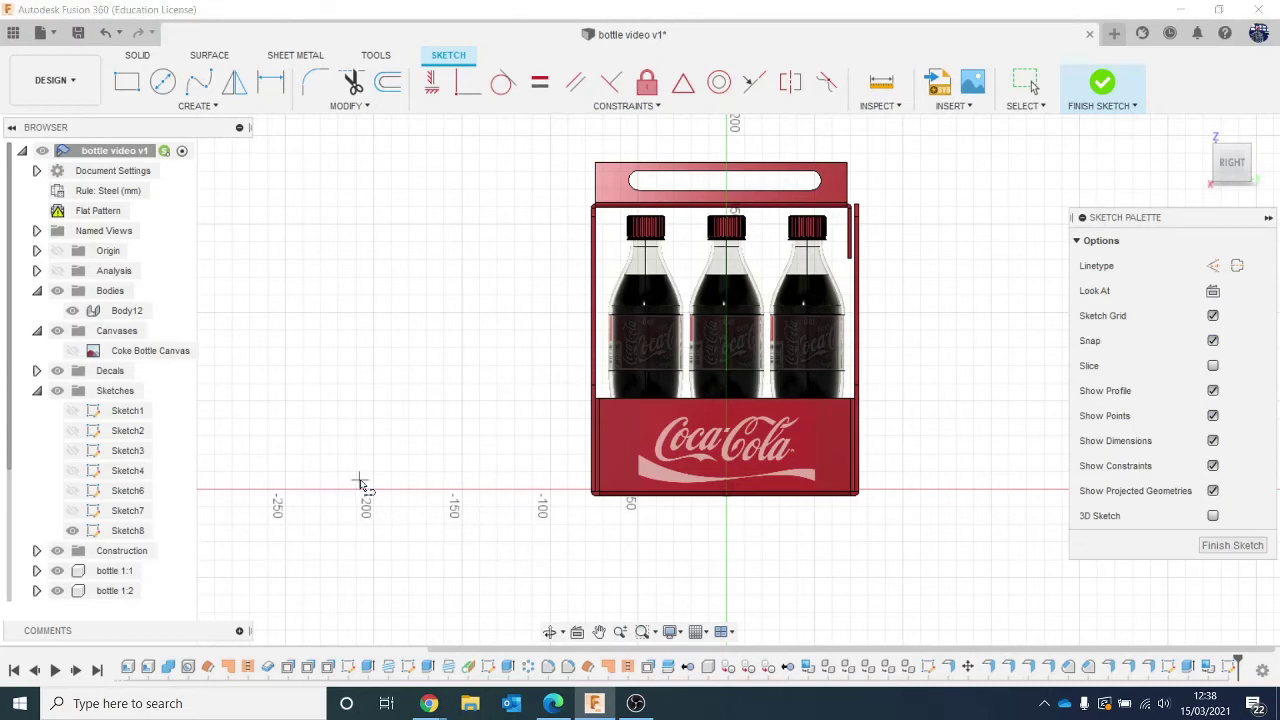
pyautogui.click(357, 490)
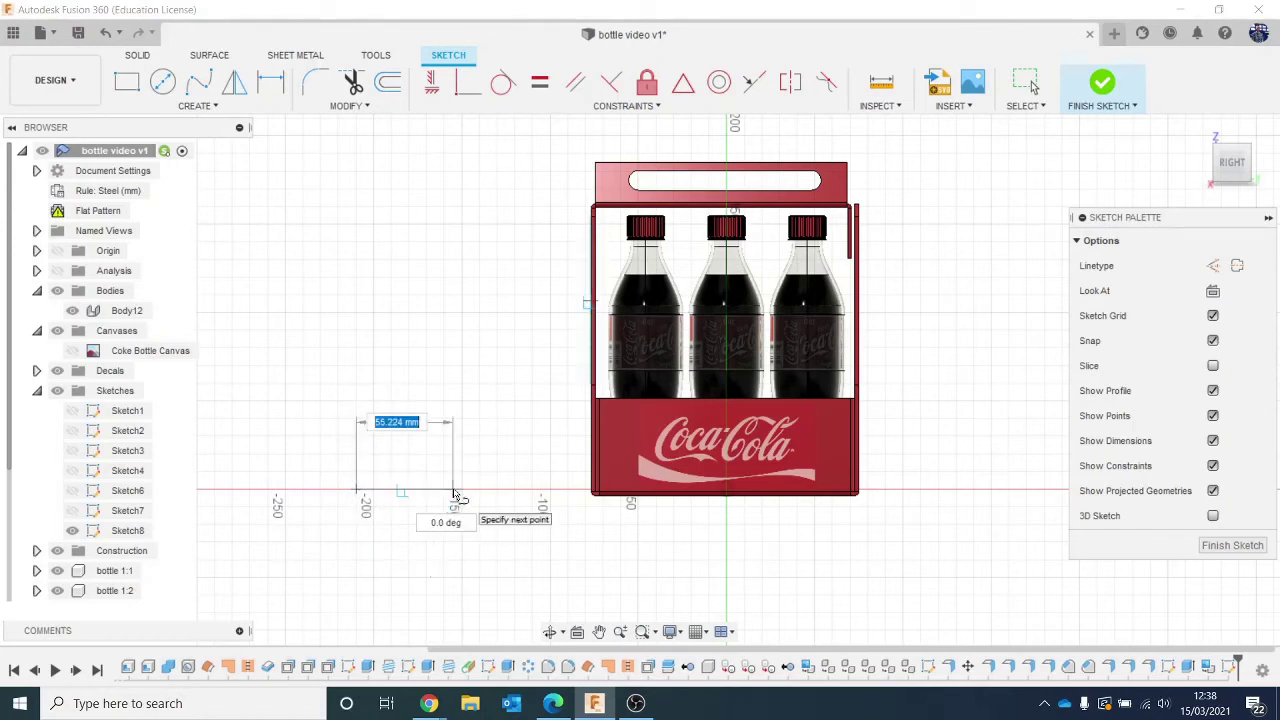
pyautogui.write('20')
pyautogui.press('Return')
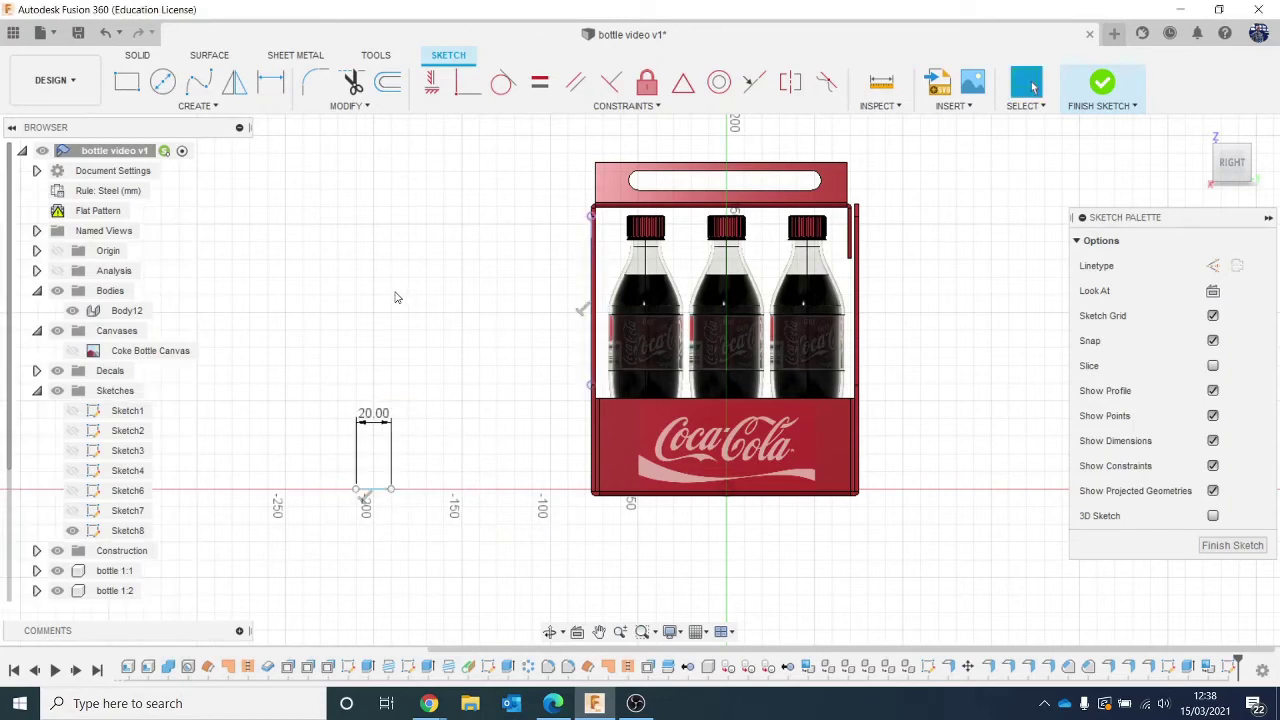
pyautogui.scroll(2, 395, 297)
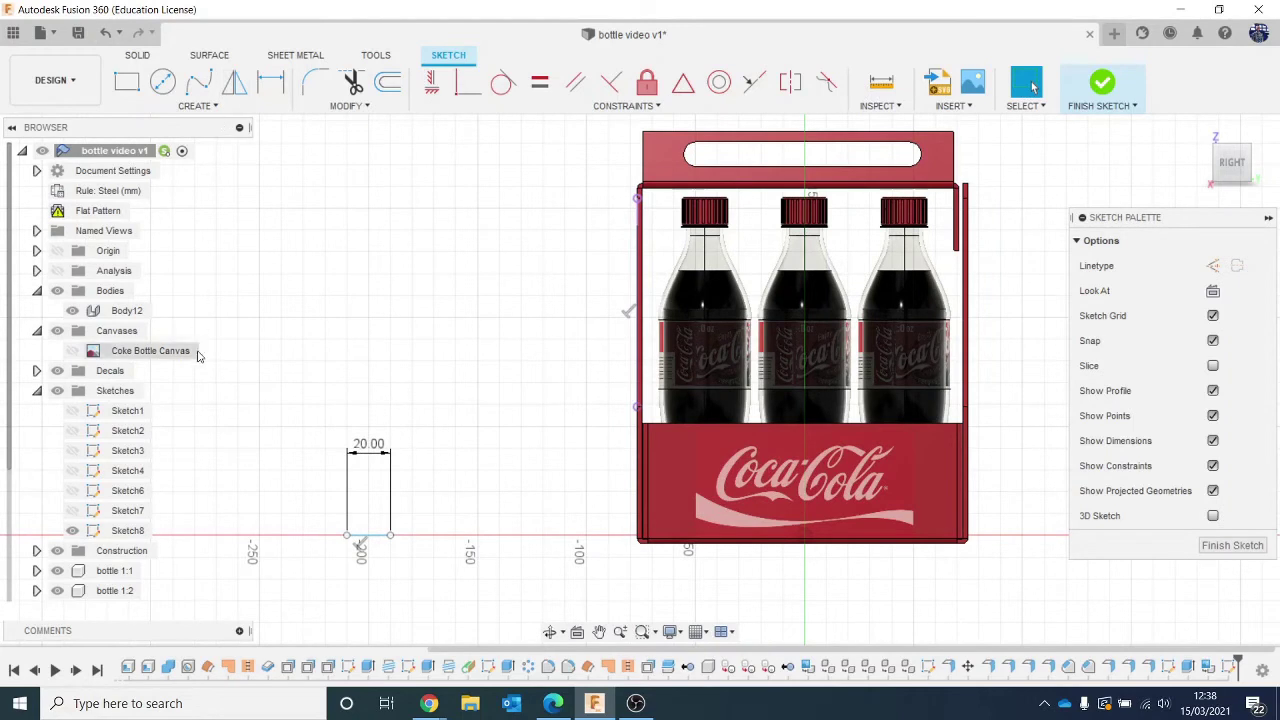
# Sketch an outward-slanting side about 103 mm long, a horizontal top line about 47 mm long, and a vertical line from the base's free end.
pyautogui.press('l')
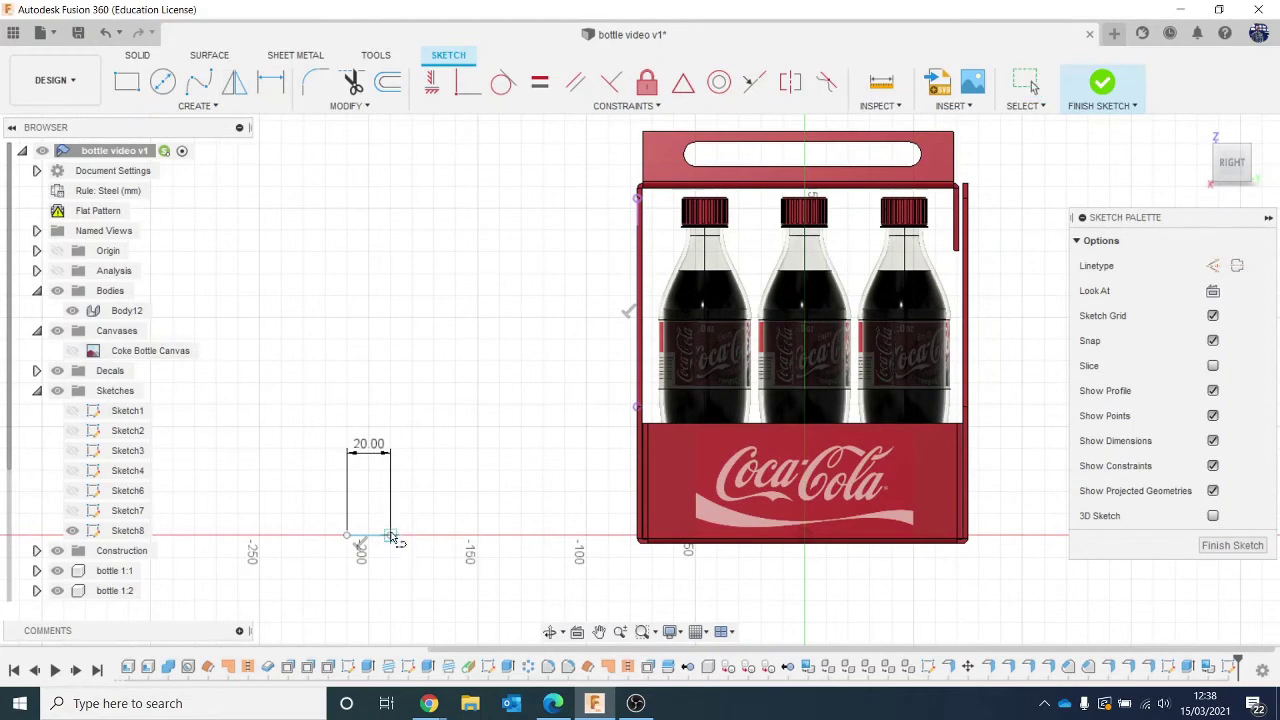
pyautogui.click(390, 535)
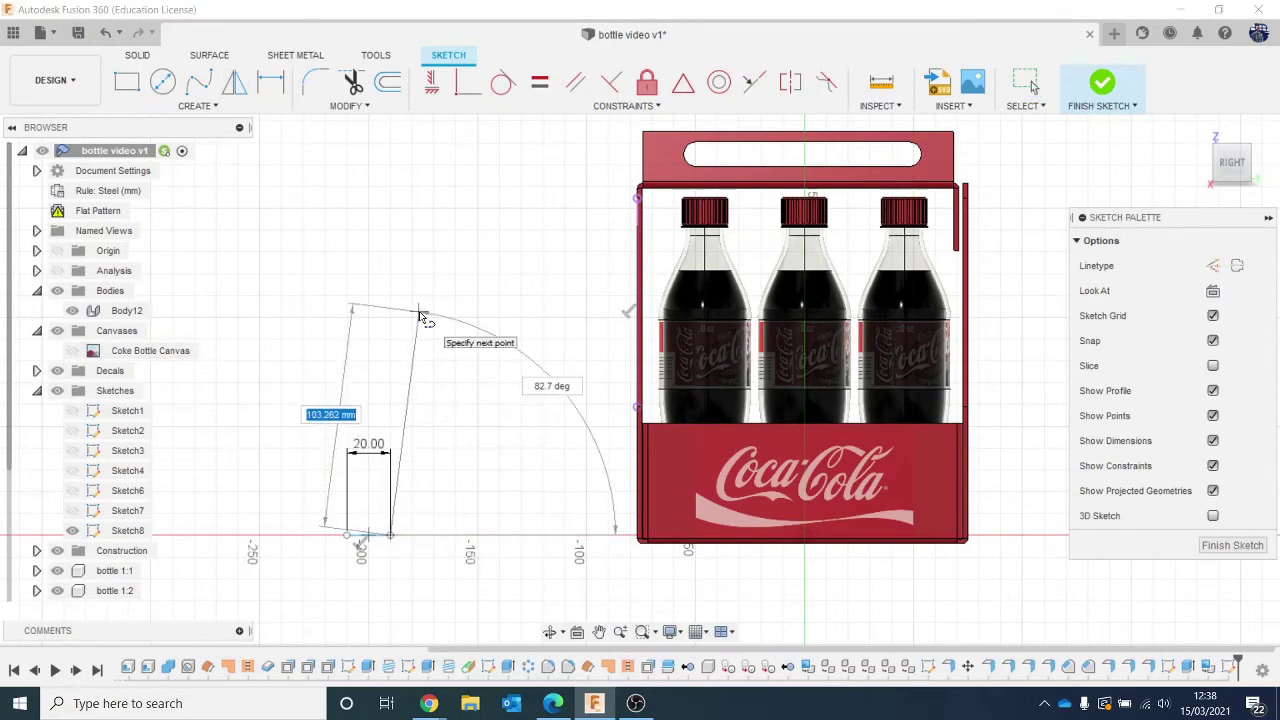
pyautogui.click(418, 310)
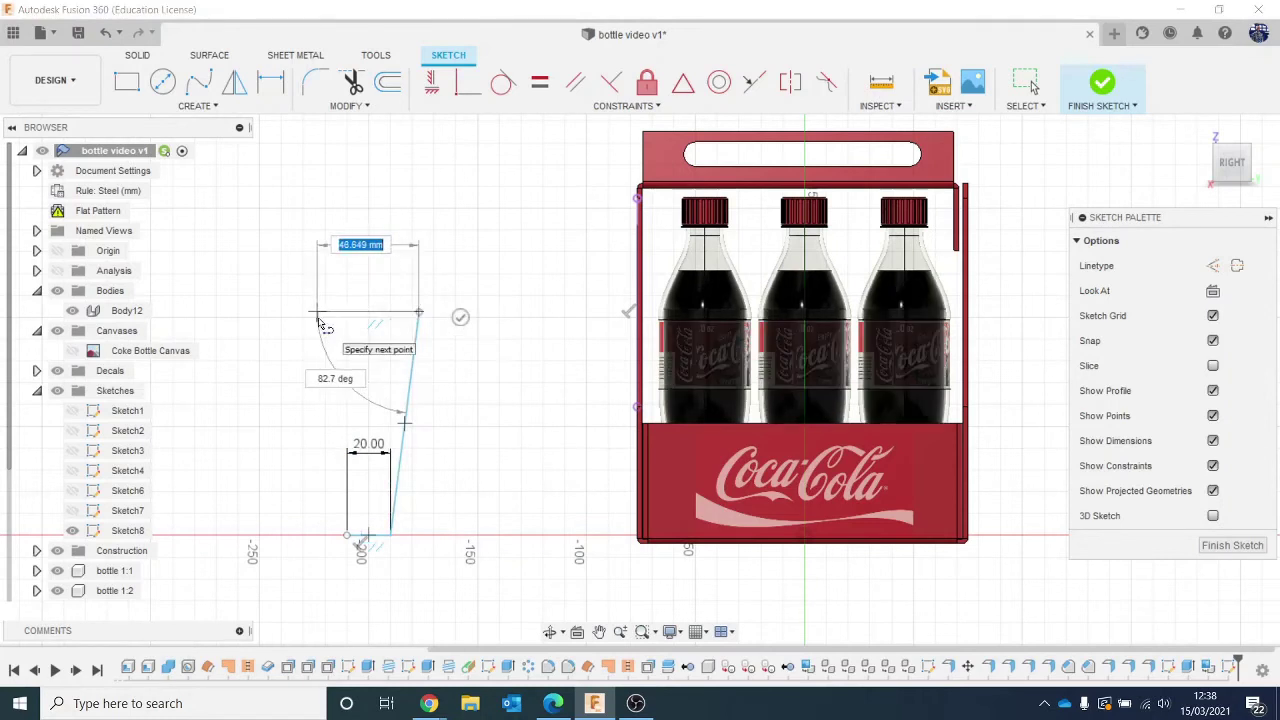
pyautogui.click(317, 313)
pyautogui.press('Escape')
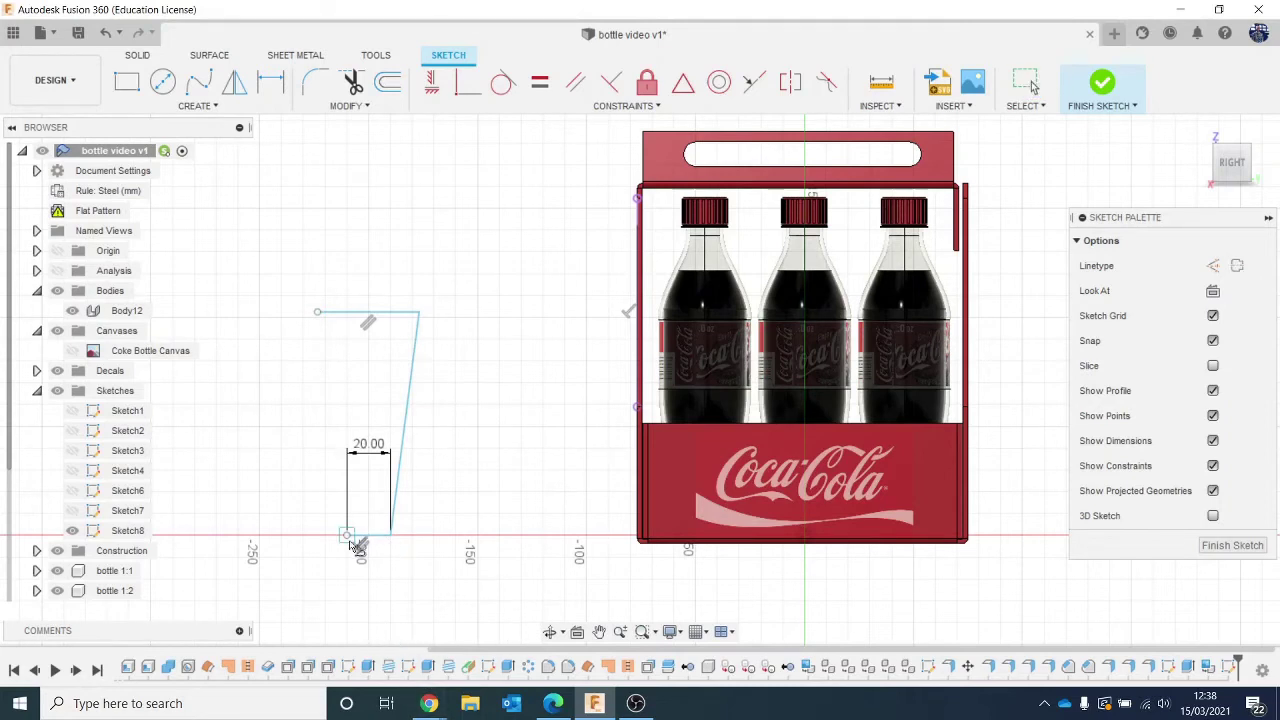
pyautogui.click(348, 537)
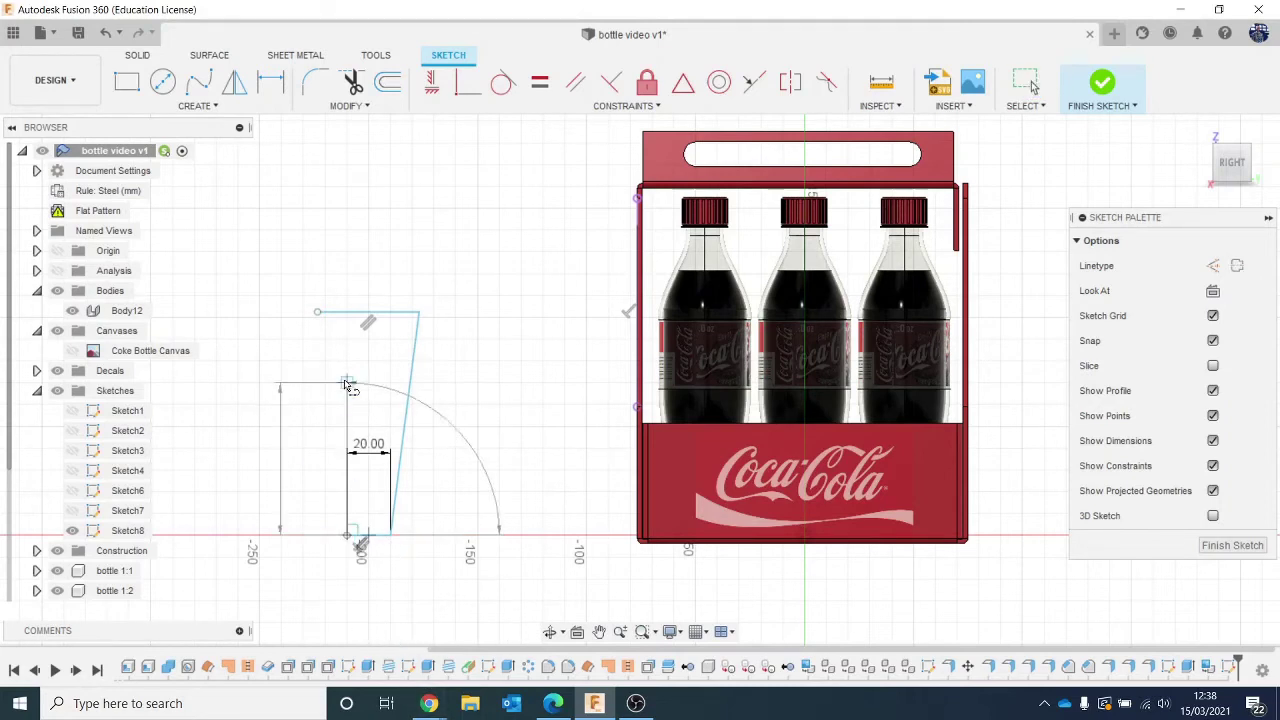
pyautogui.click(347, 315)
# Dimension the horizontal top line of the profile to 25 mm.
pyautogui.press('d')
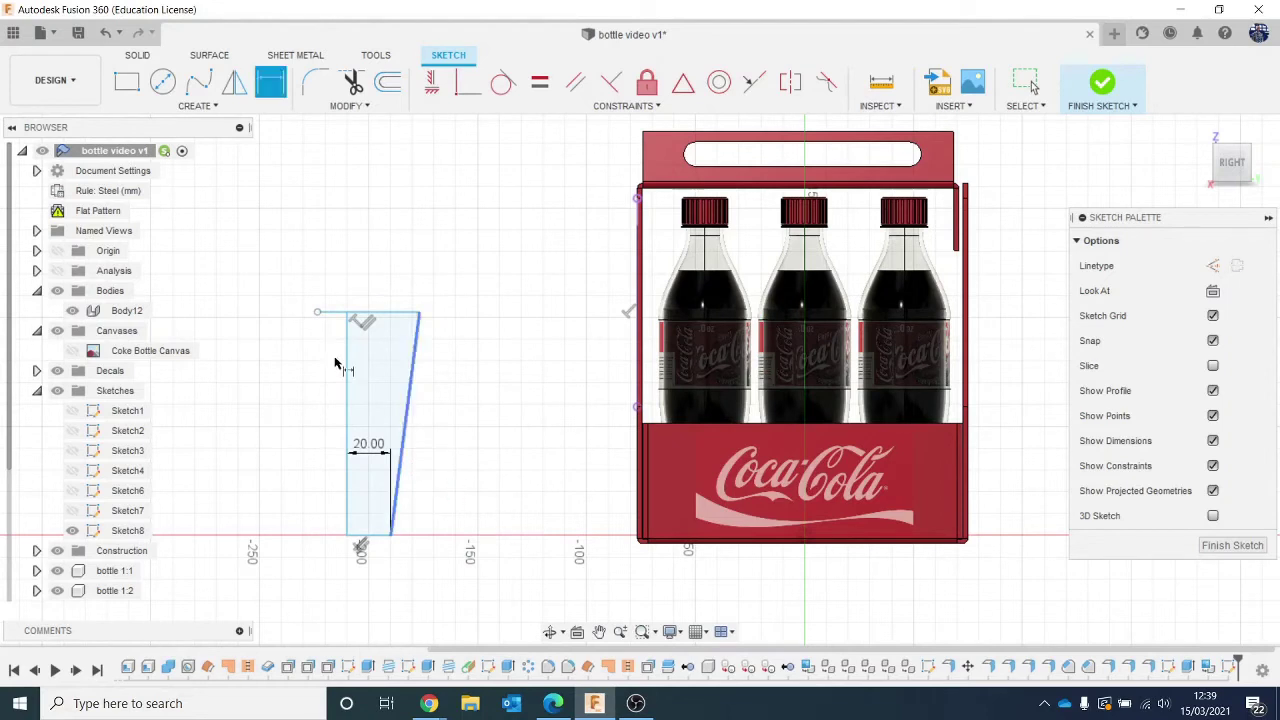
pyautogui.click(397, 313)
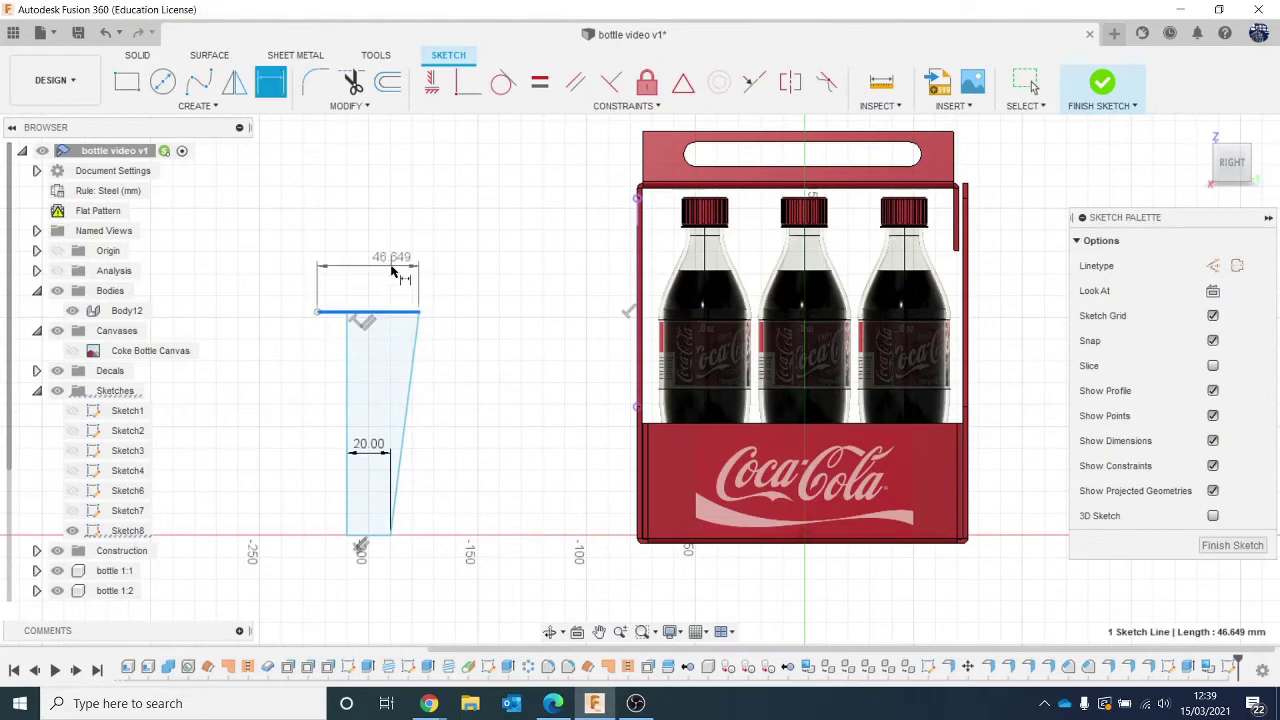
pyautogui.click(446, 275)
pyautogui.write('25')
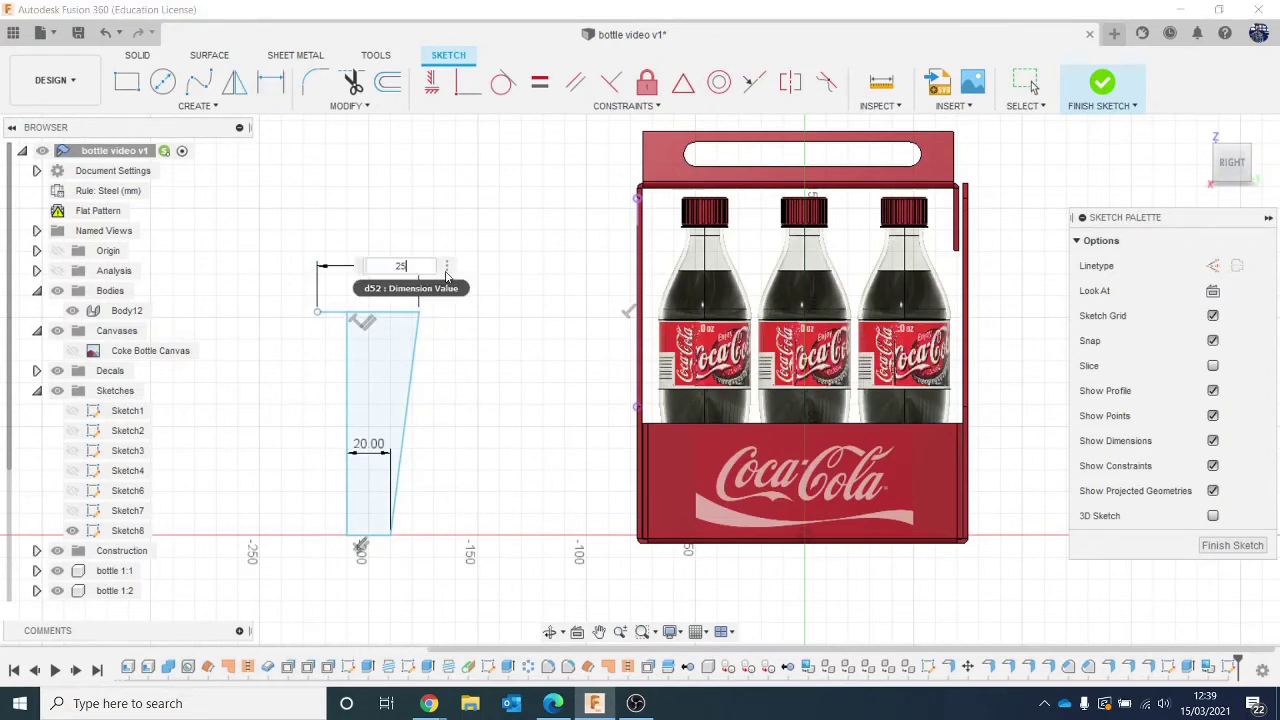
pyautogui.press('Return')
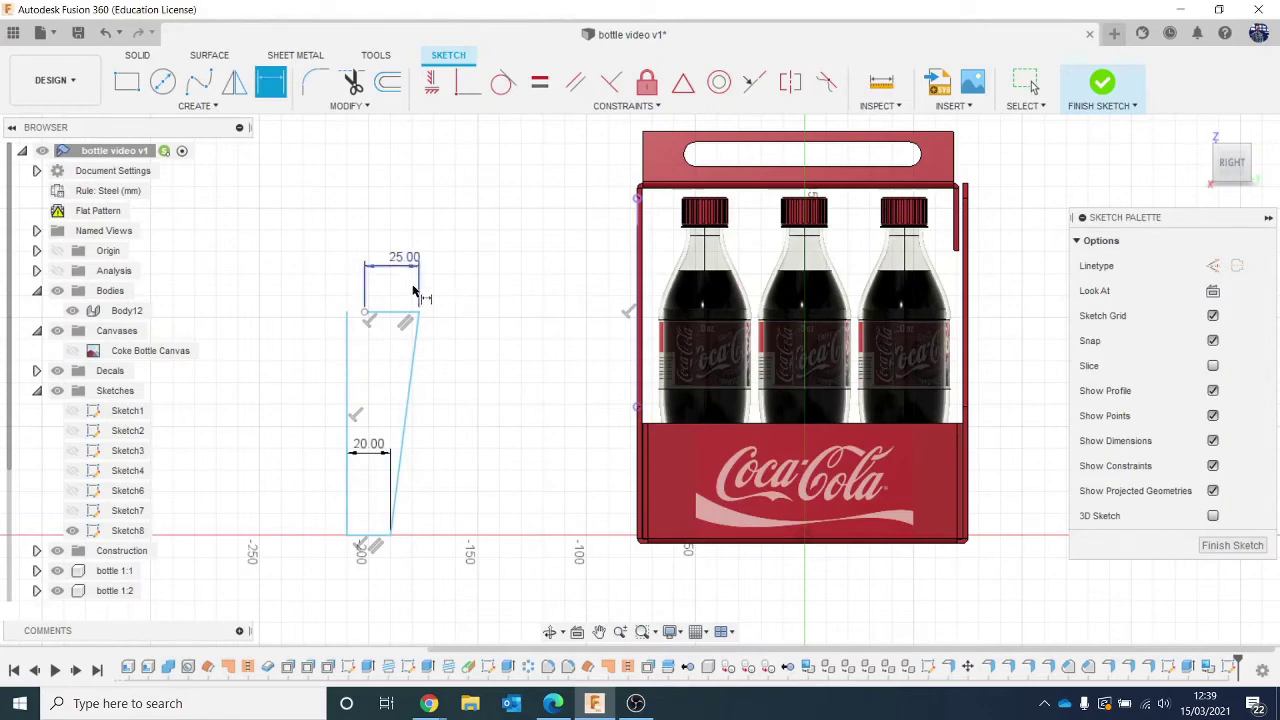
# Trim away the slanted side and the horizontal top line, keeping the base and the vertical line.
pyautogui.scroll(2, 447, 328)
pyautogui.scroll(1, 448, 328)
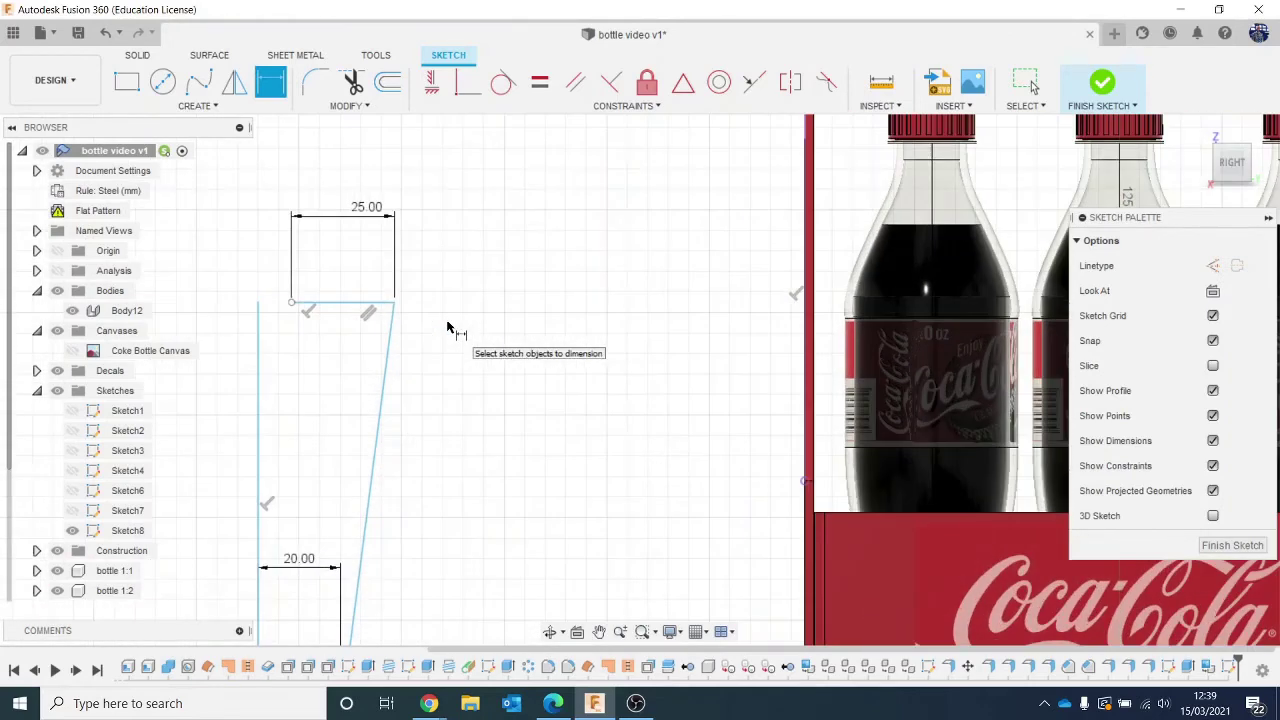
pyautogui.press('t')
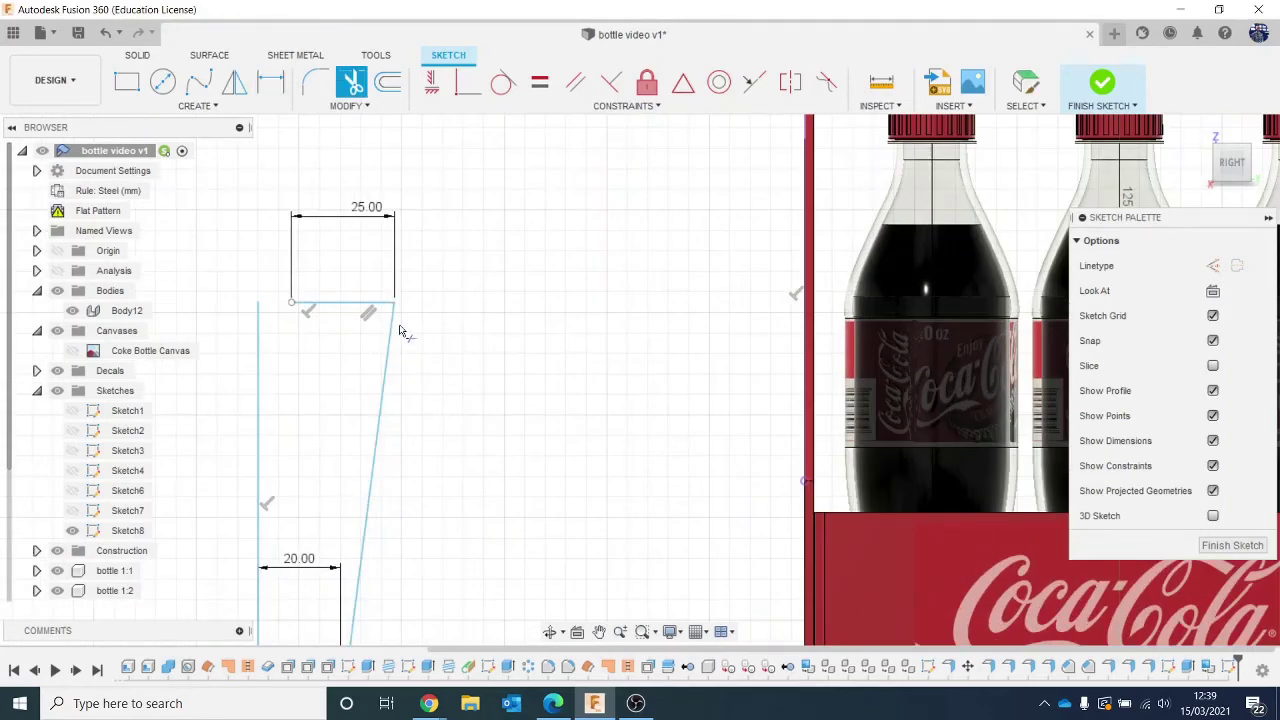
pyautogui.click(390, 318)
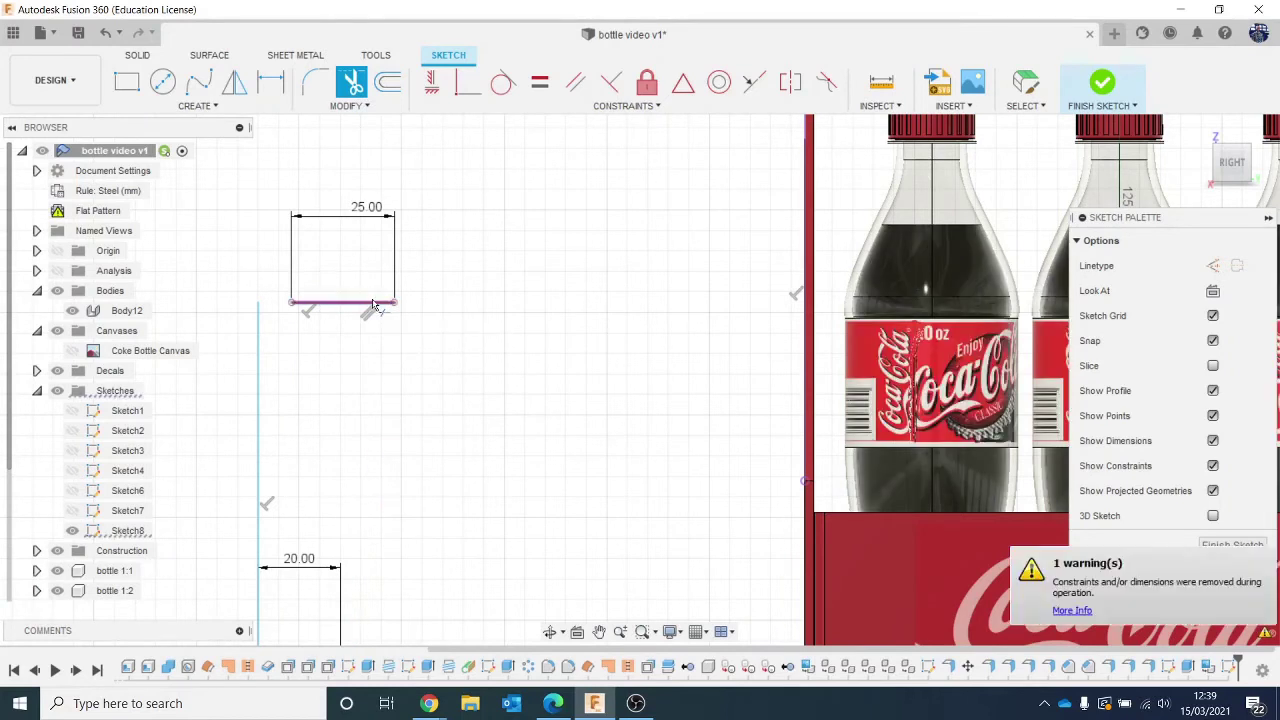
pyautogui.click(374, 302)
# Draw a 25 mm horizontal line from the upper end of the vertical line.
pyautogui.press('l')
pyautogui.click(258, 303)
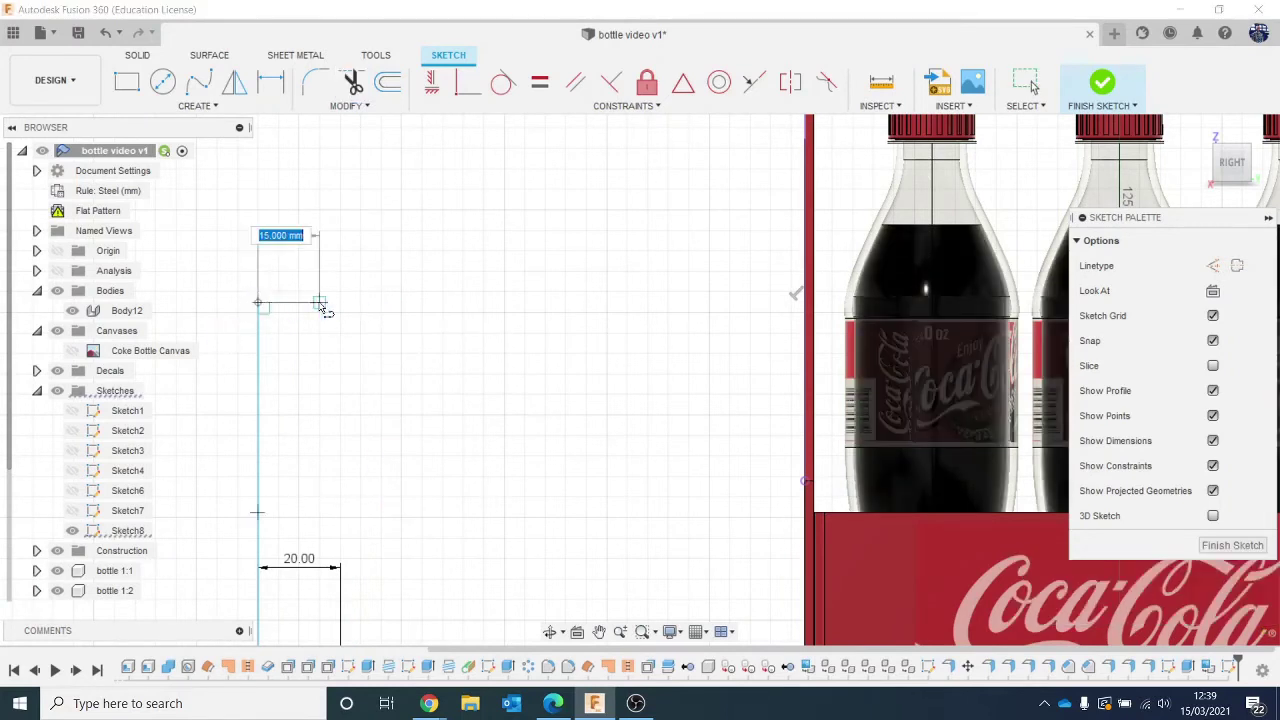
pyautogui.write('25')
pyautogui.press('Tab')
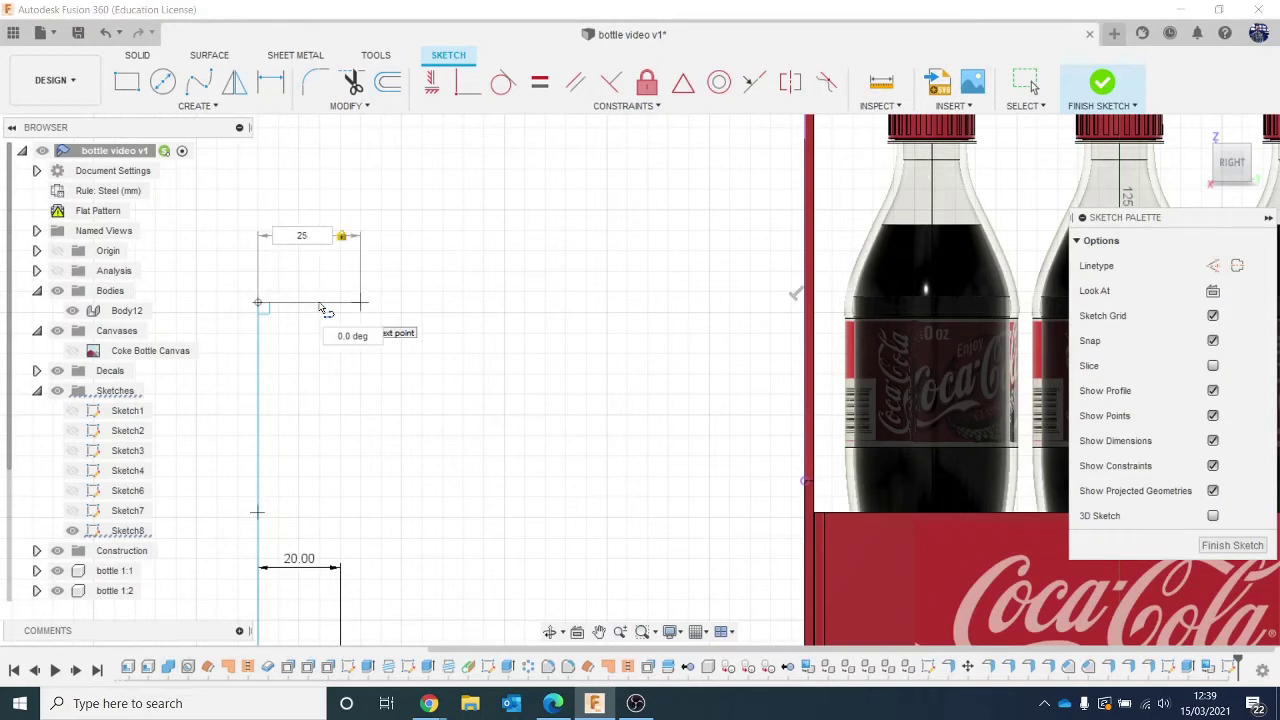
pyautogui.press('Return')
# Close the profile with a slanted line between the free ends of the 25 mm and 20 mm lines, and finish the sketch.
pyautogui.moveTo(480, 438); pyautogui.dragTo(519, 350, button='middle')
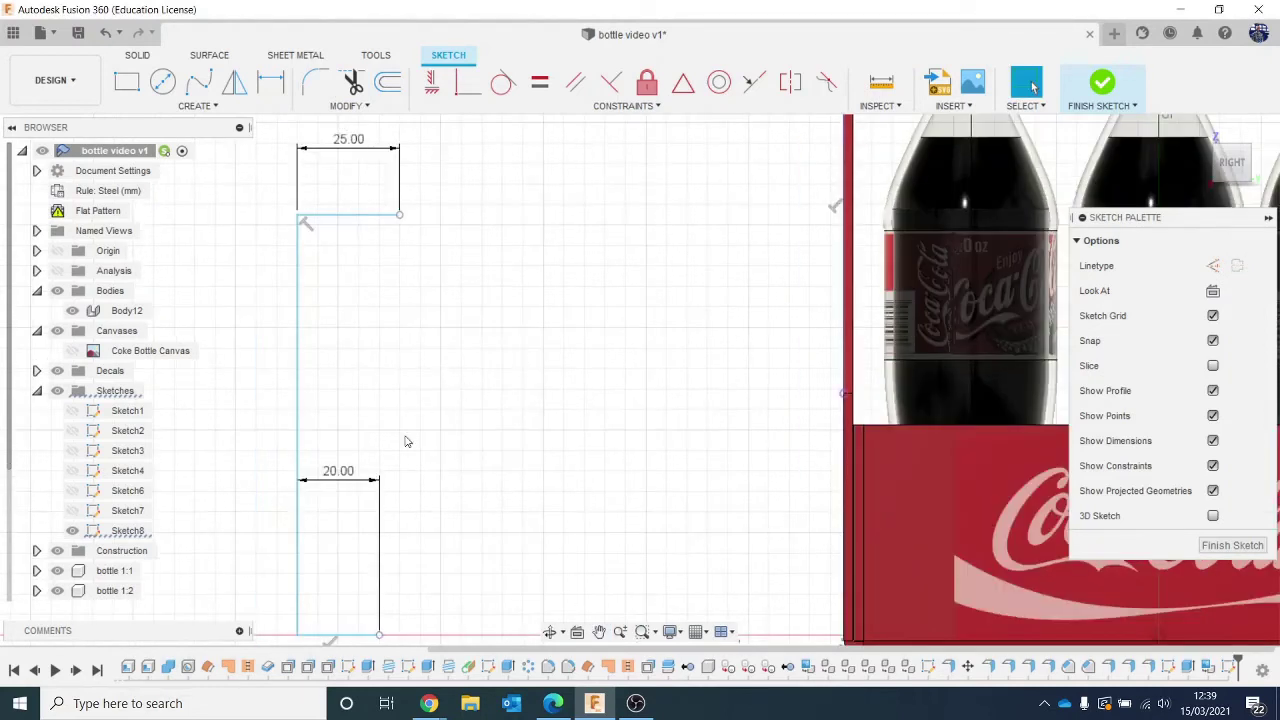
pyautogui.click(399, 216)
pyautogui.moveTo(391, 386); pyautogui.dragTo(423, 323, button='middle')
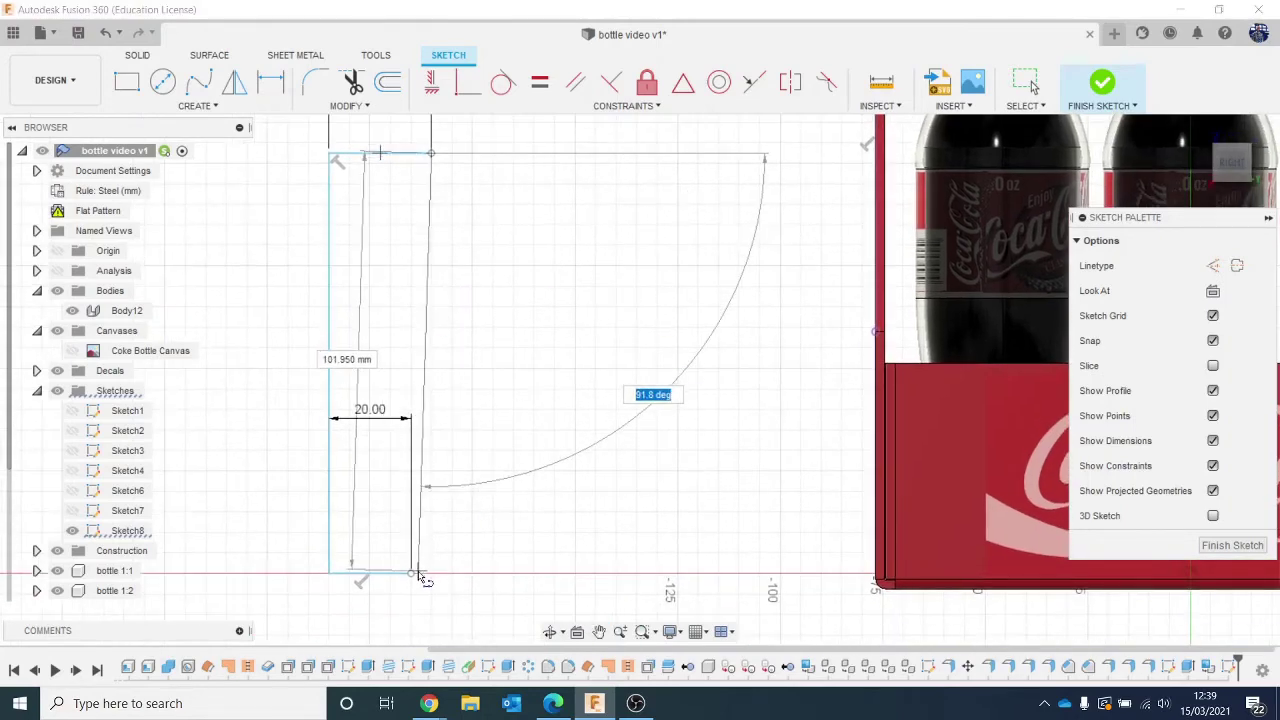
pyautogui.click(420, 576)
pyautogui.scroll(-2, 523, 437)
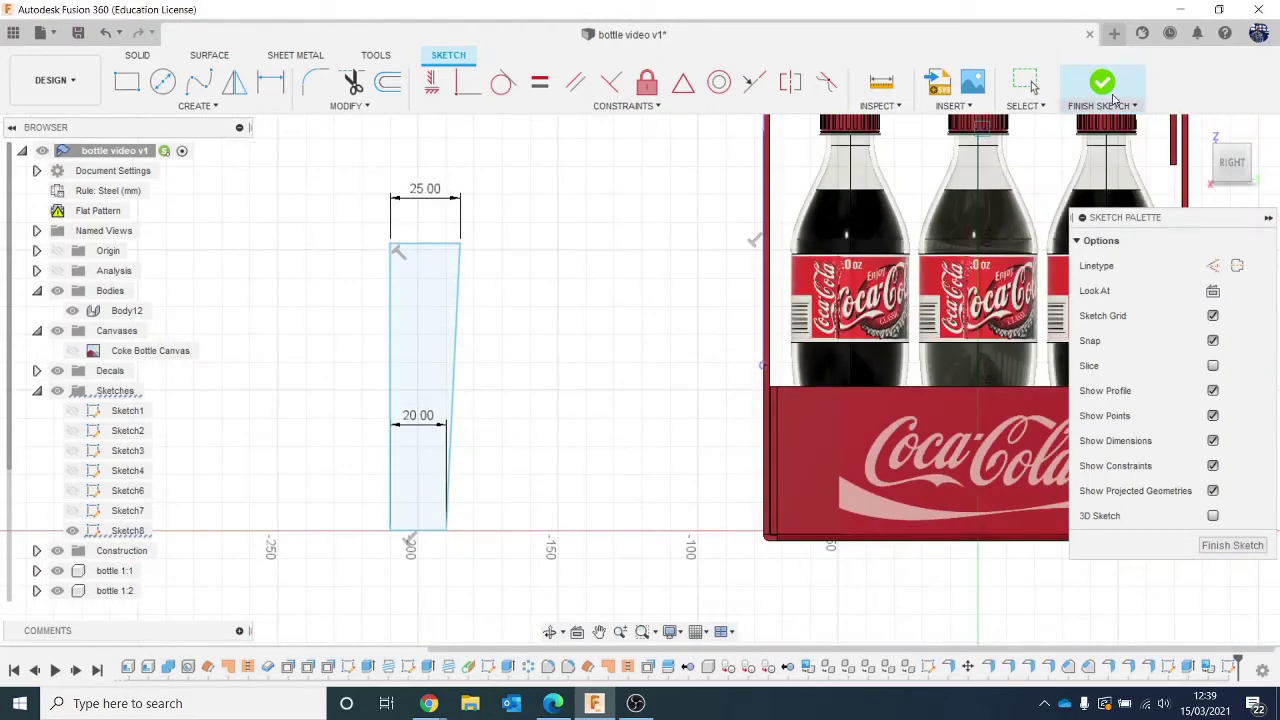
pyautogui.click(1102, 84)
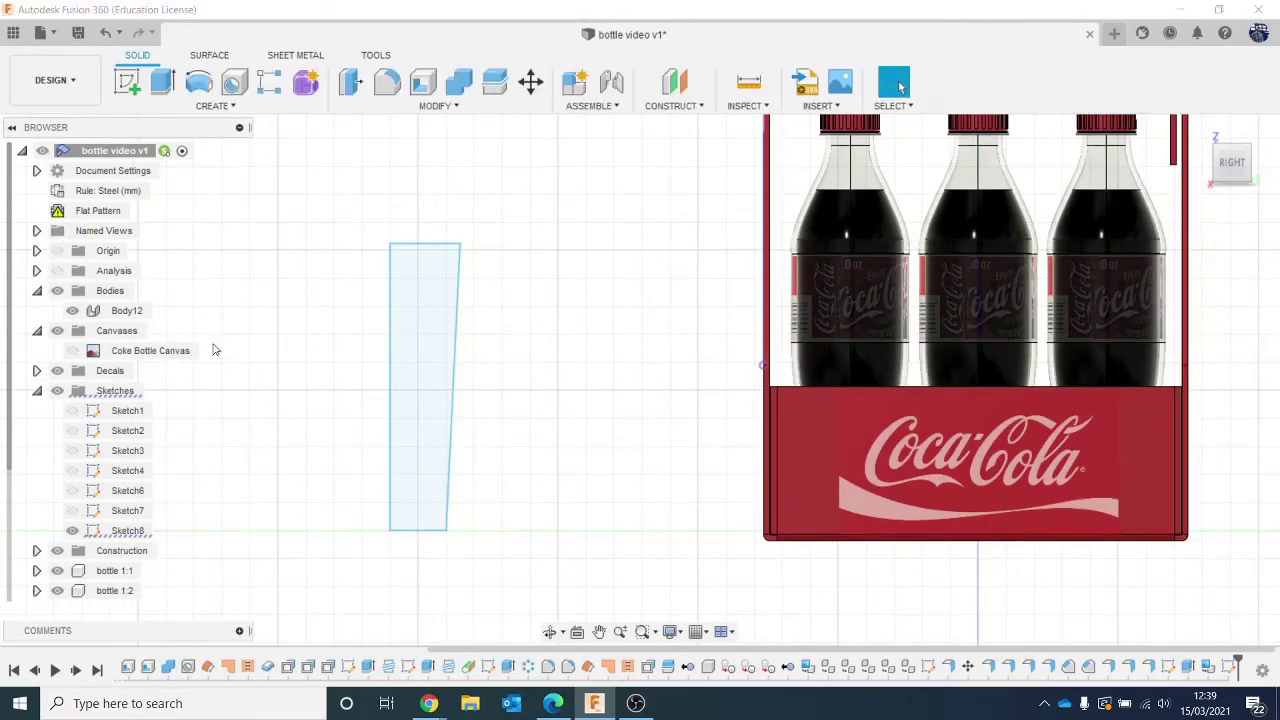
# Revolve the tapered profile 360 degrees about its vertical line as a new body.
pyautogui.press('e')
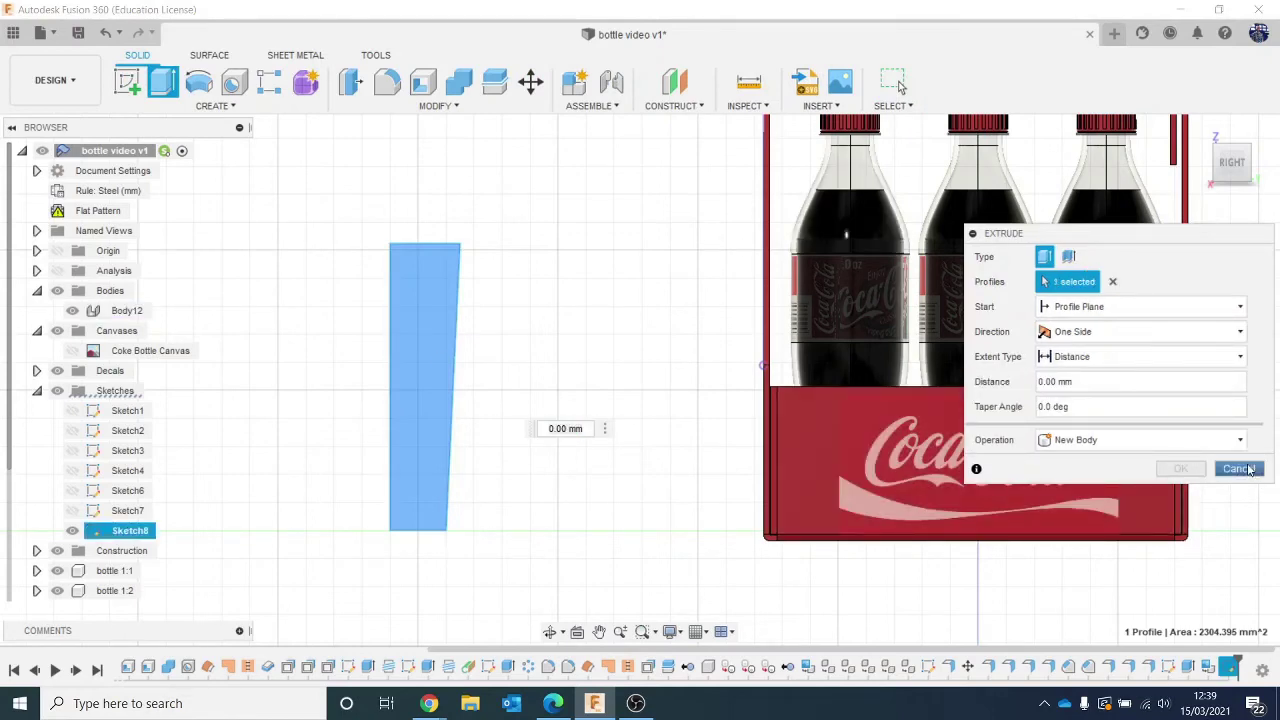
pyautogui.click(1249, 470)
pyautogui.click(200, 84)
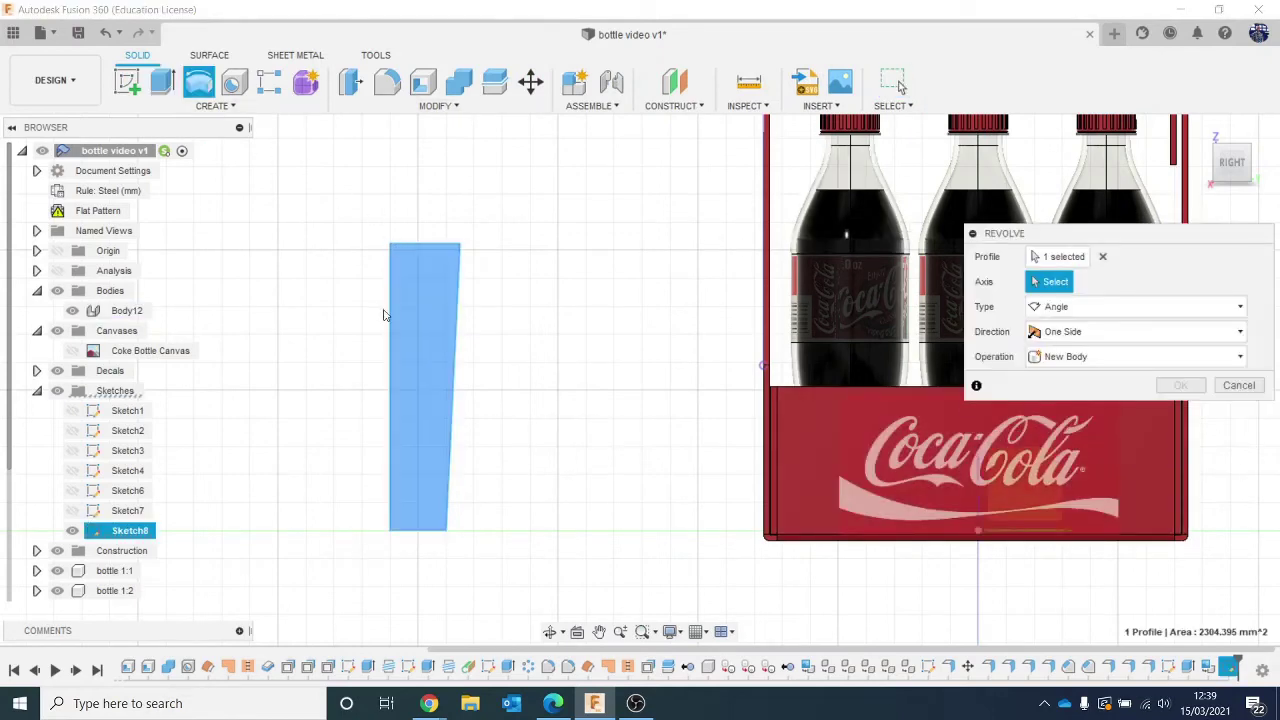
pyautogui.click(390, 315)
pyautogui.scroll(-3, 527, 360)
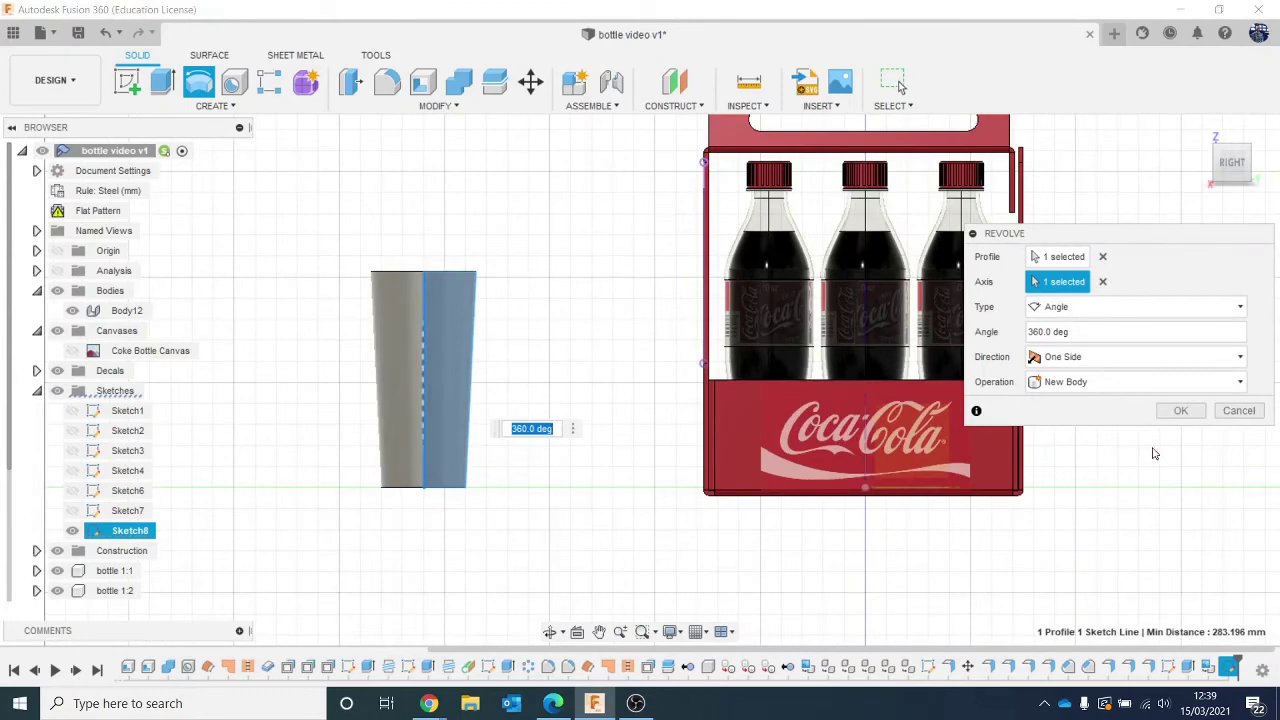
pyautogui.click(1195, 409)
pyautogui.moveTo(1229, 160); pyautogui.dragTo(1228, 184)
pyautogui.click(423, 84)
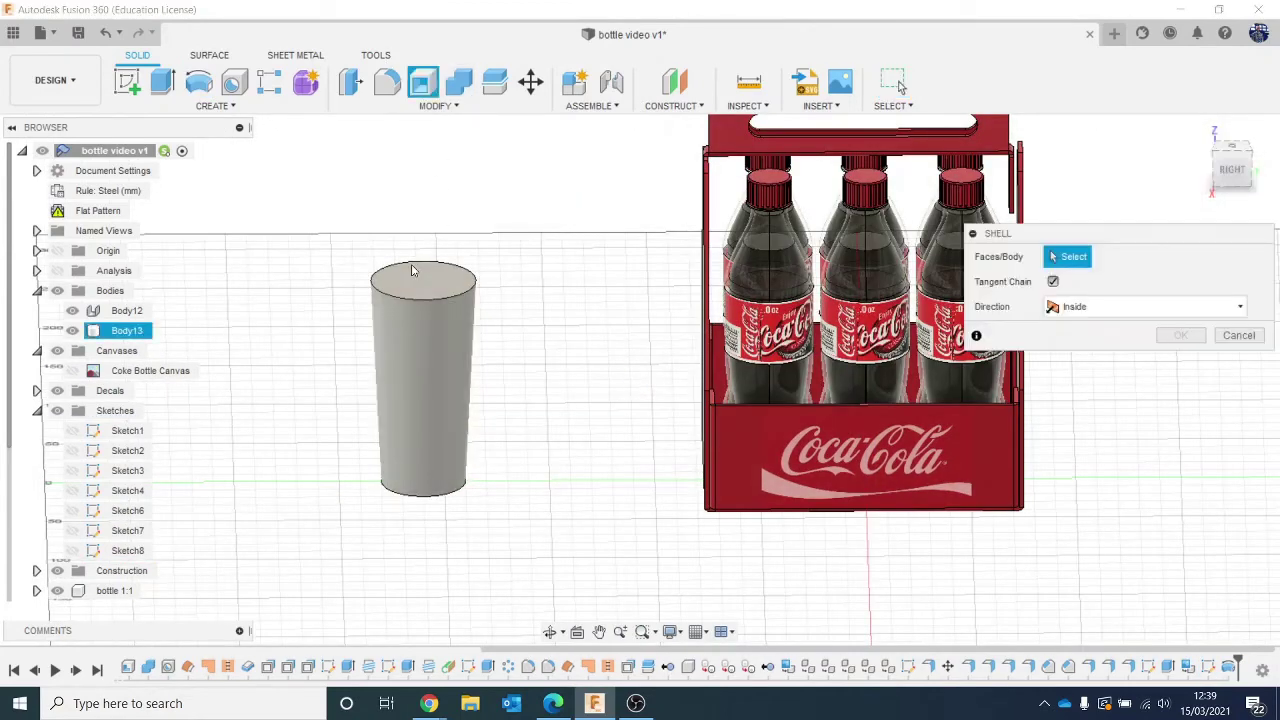
pyautogui.click(437, 262)
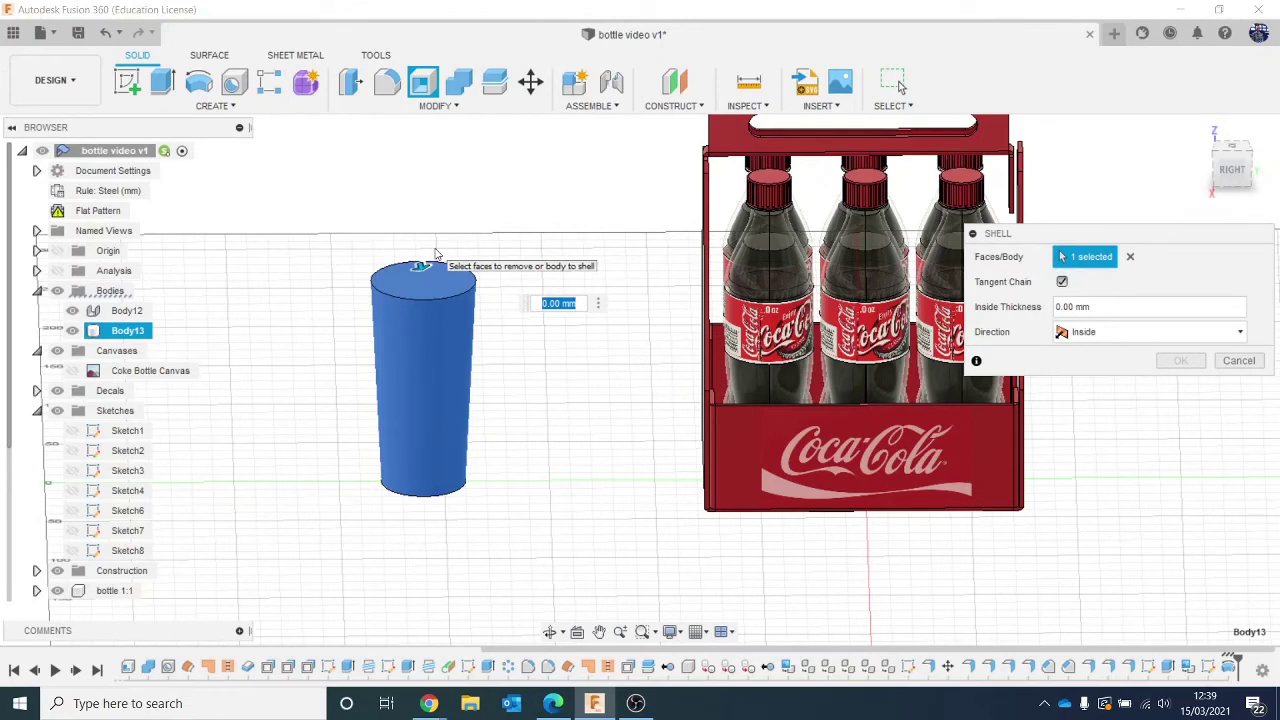
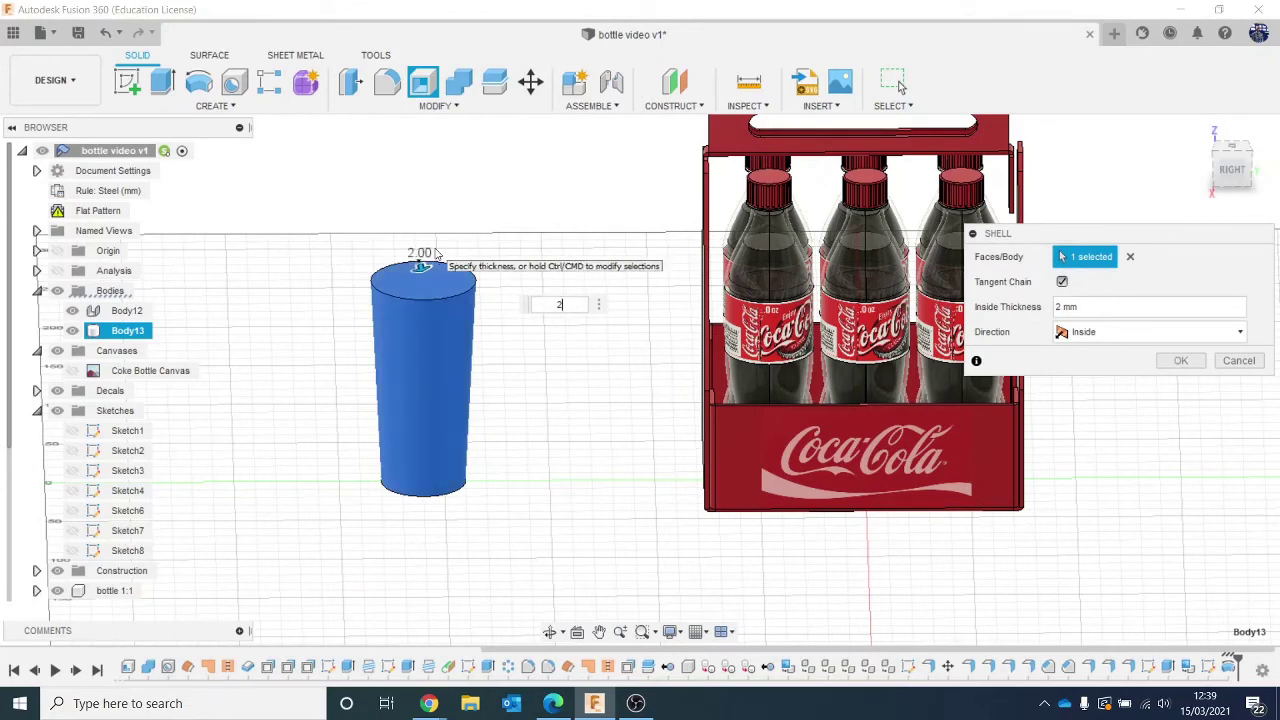
pyautogui.scroll(3, 435, 250)
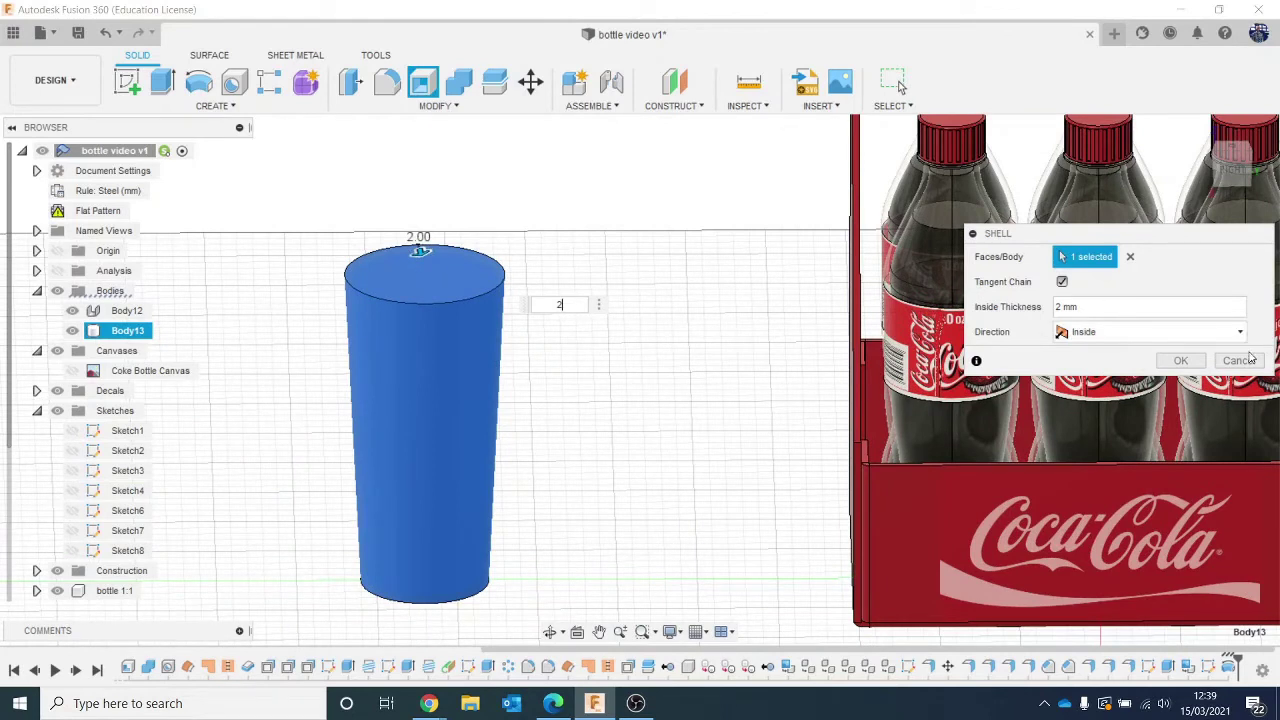
pyautogui.click(1238, 360)
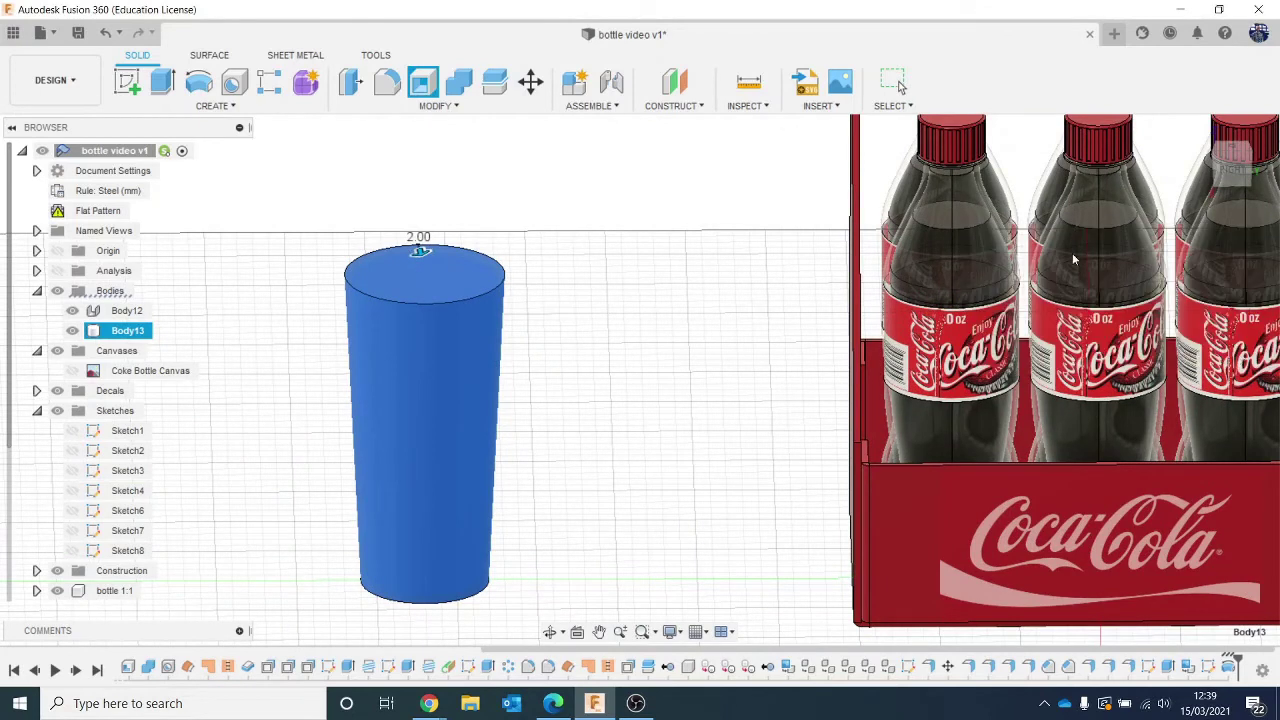
# Shell the revolved cup inward with its top face removed, leaving a thin wall.
pyautogui.click(425, 83)
pyautogui.click(428, 268)
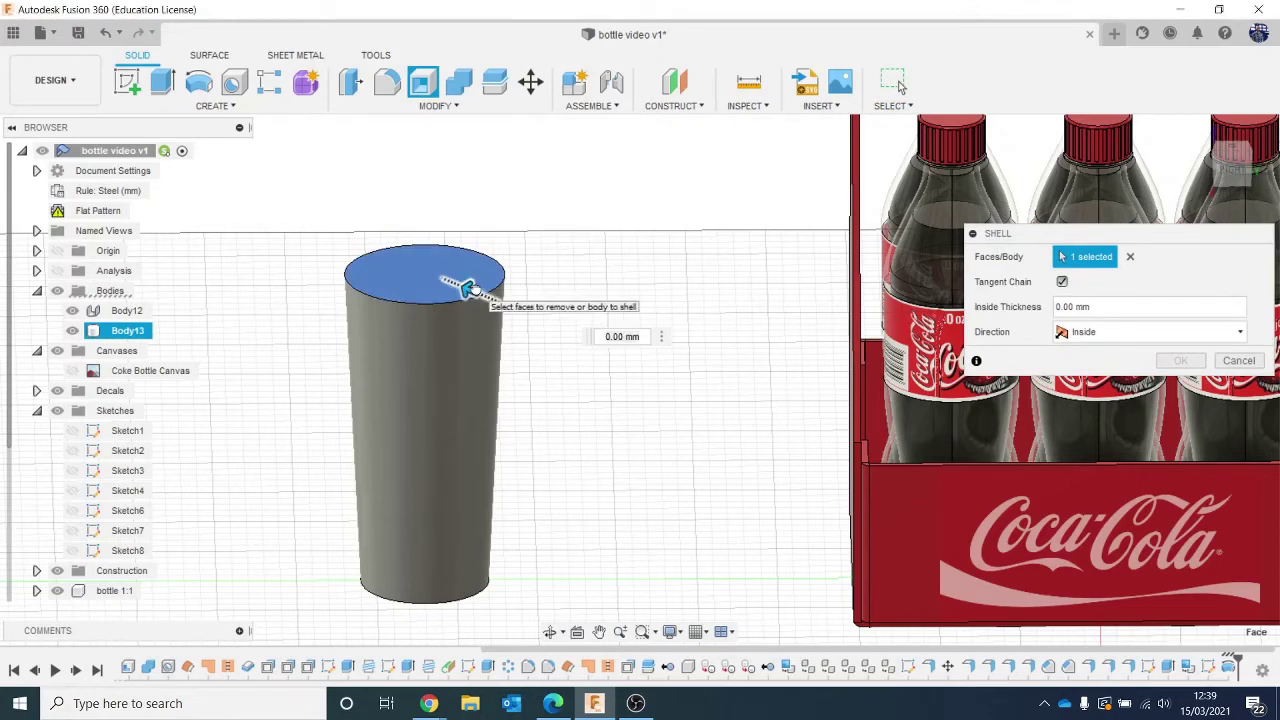
pyautogui.moveTo(466, 286); pyautogui.dragTo(457, 277)
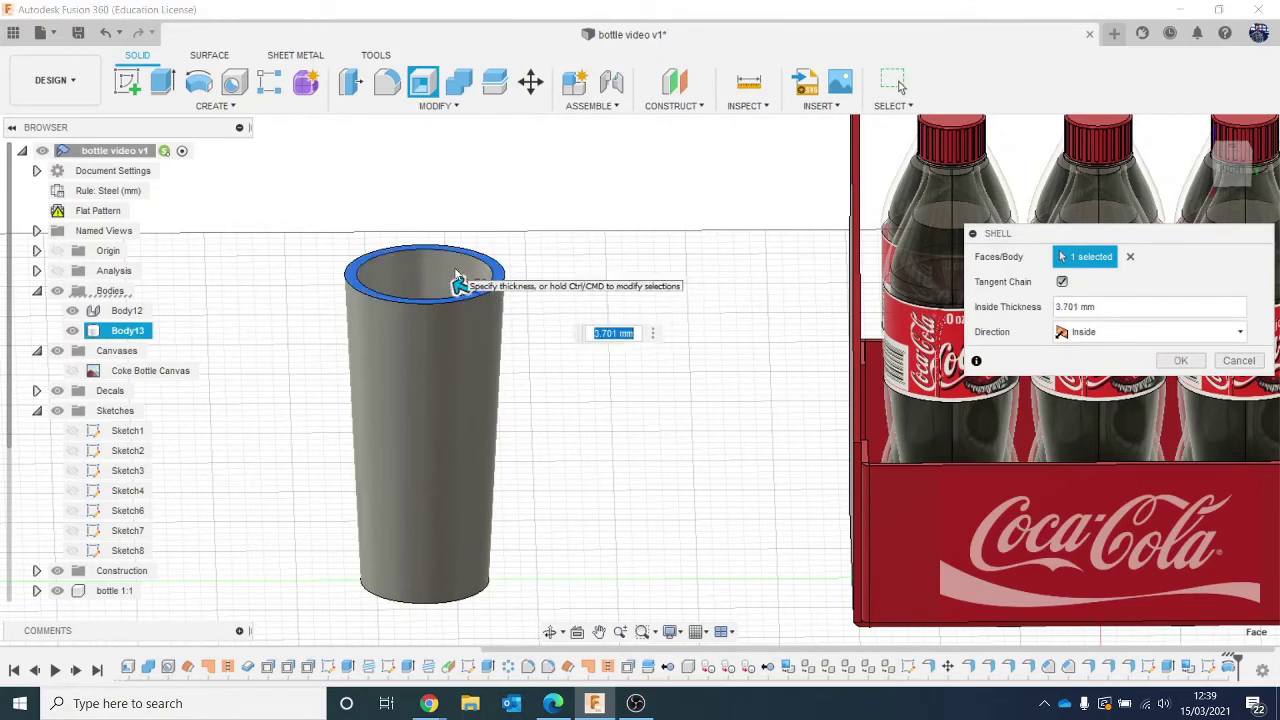
pyautogui.press('Return')
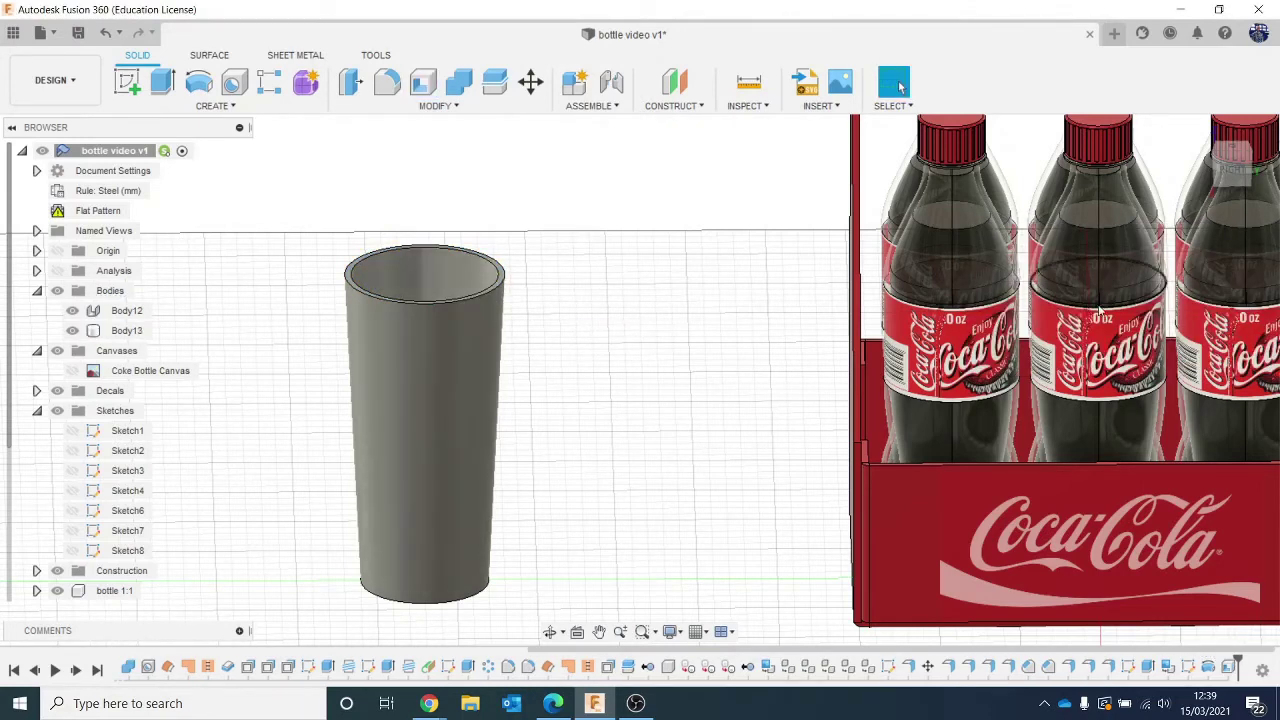
# Fillet the cup's outer bottom edge with a 2 mm radius.
pyautogui.click(350, 83)
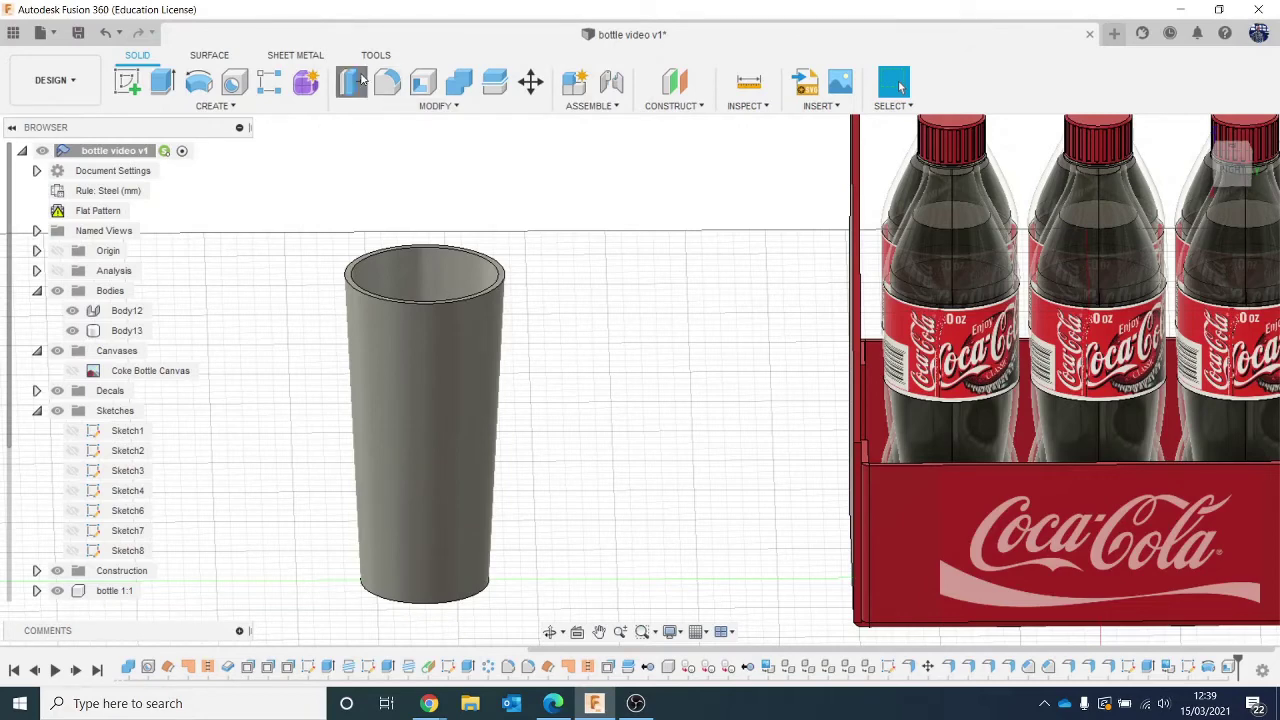
pyautogui.click(1237, 331)
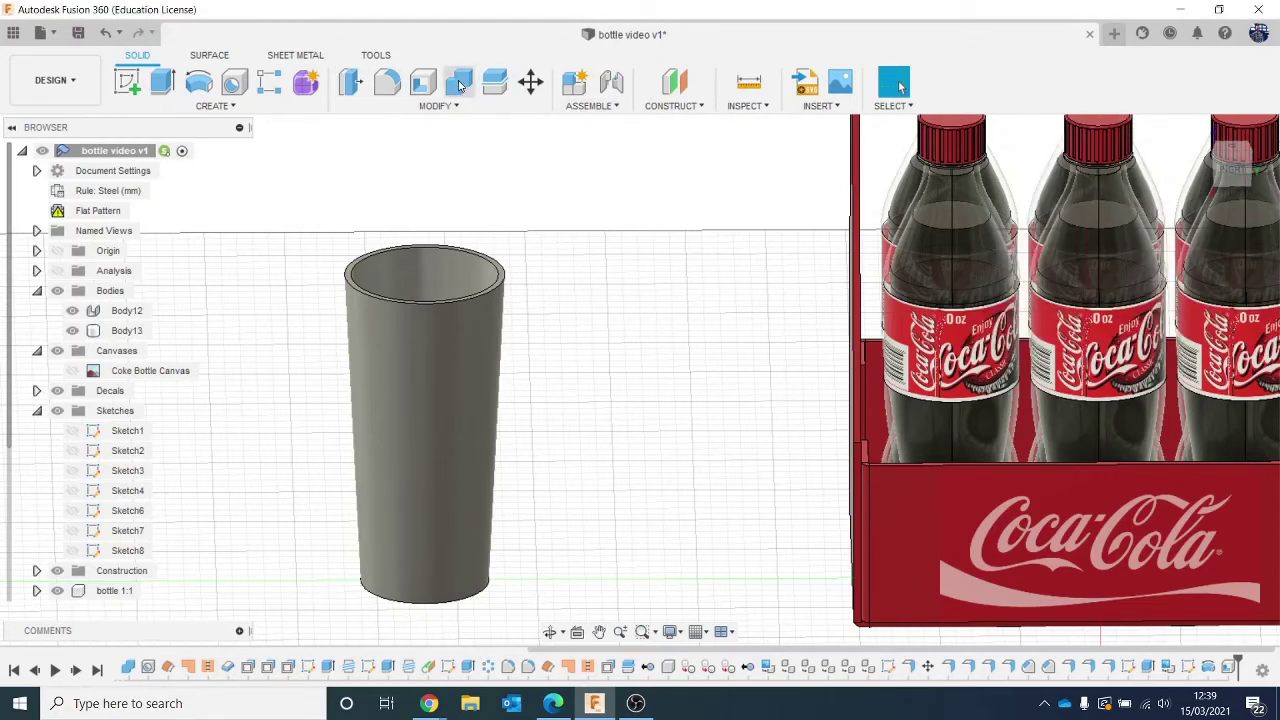
pyautogui.click(399, 89)
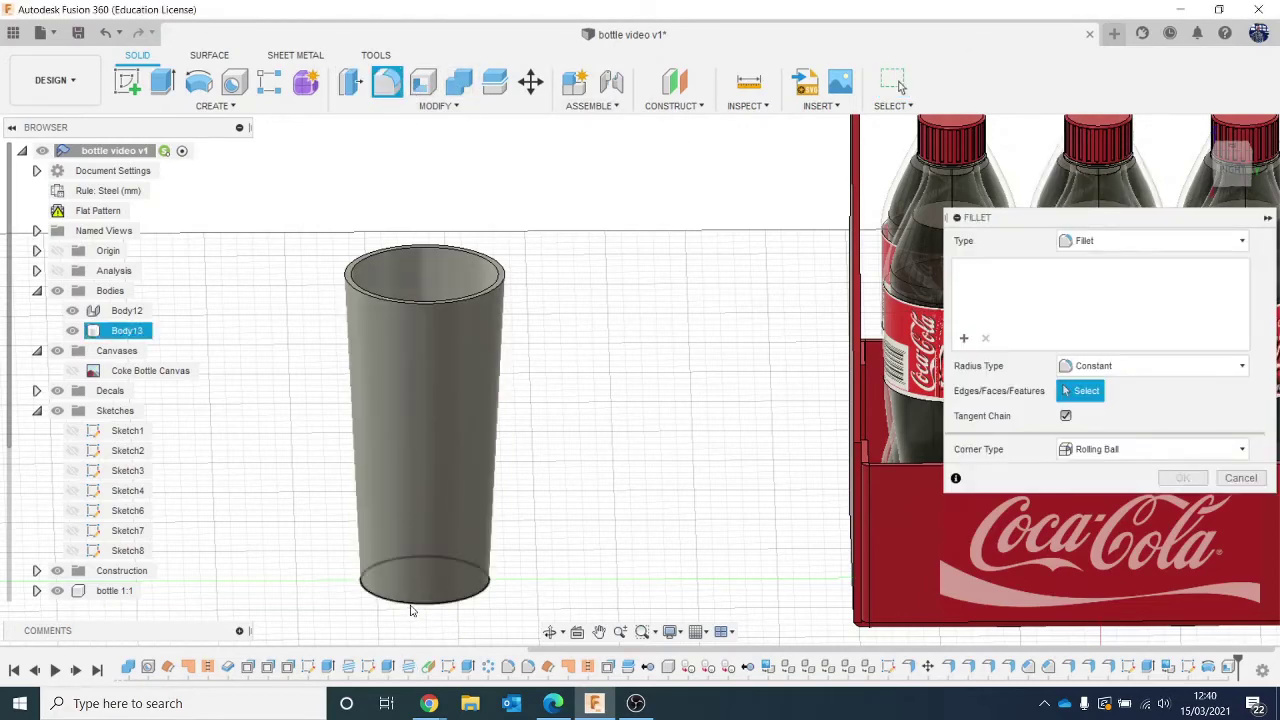
pyautogui.click(414, 603)
pyautogui.write('4')
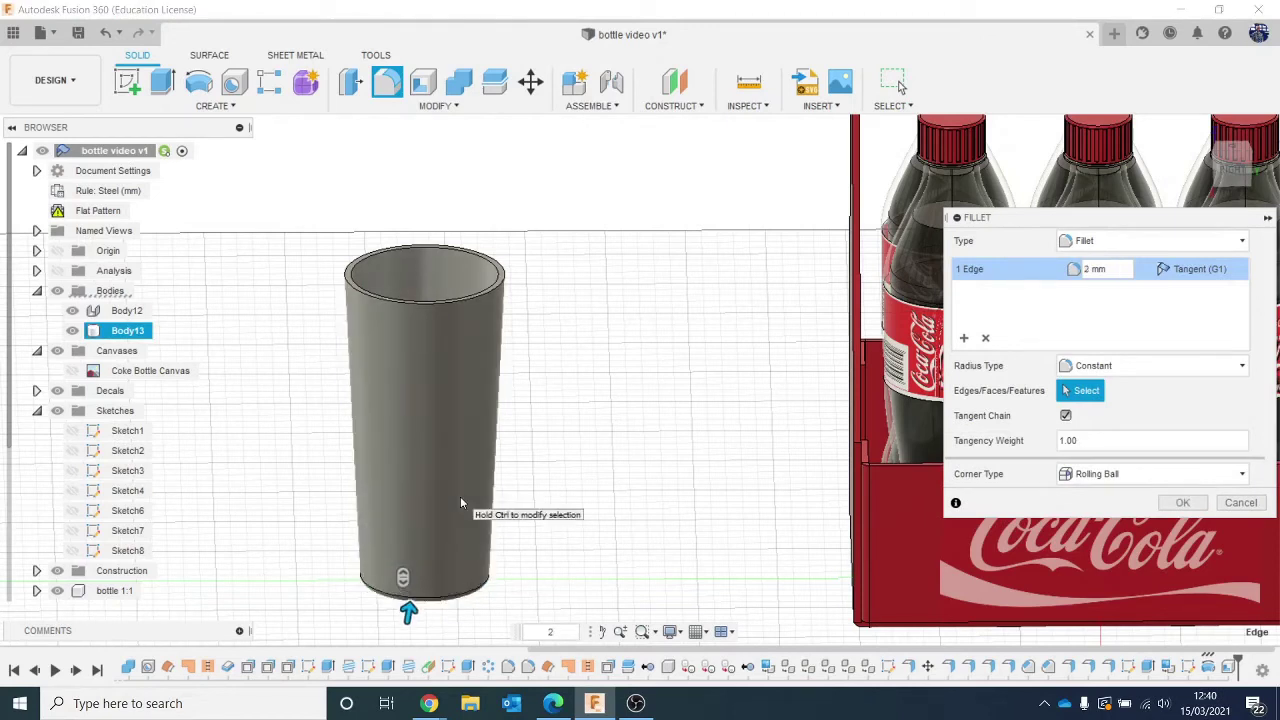
pyautogui.press('Return')
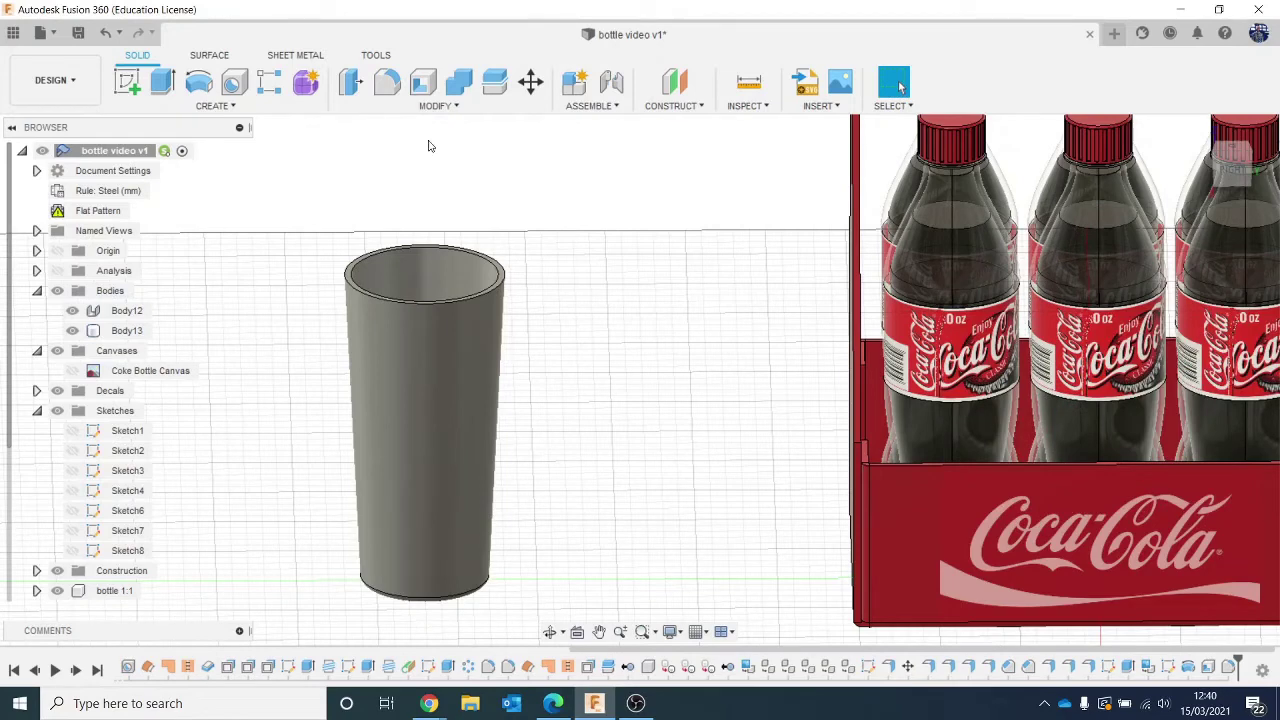
# Fillet the outer edge of the cup's top rim with a 2 mm radius.
pyautogui.click(385, 82)
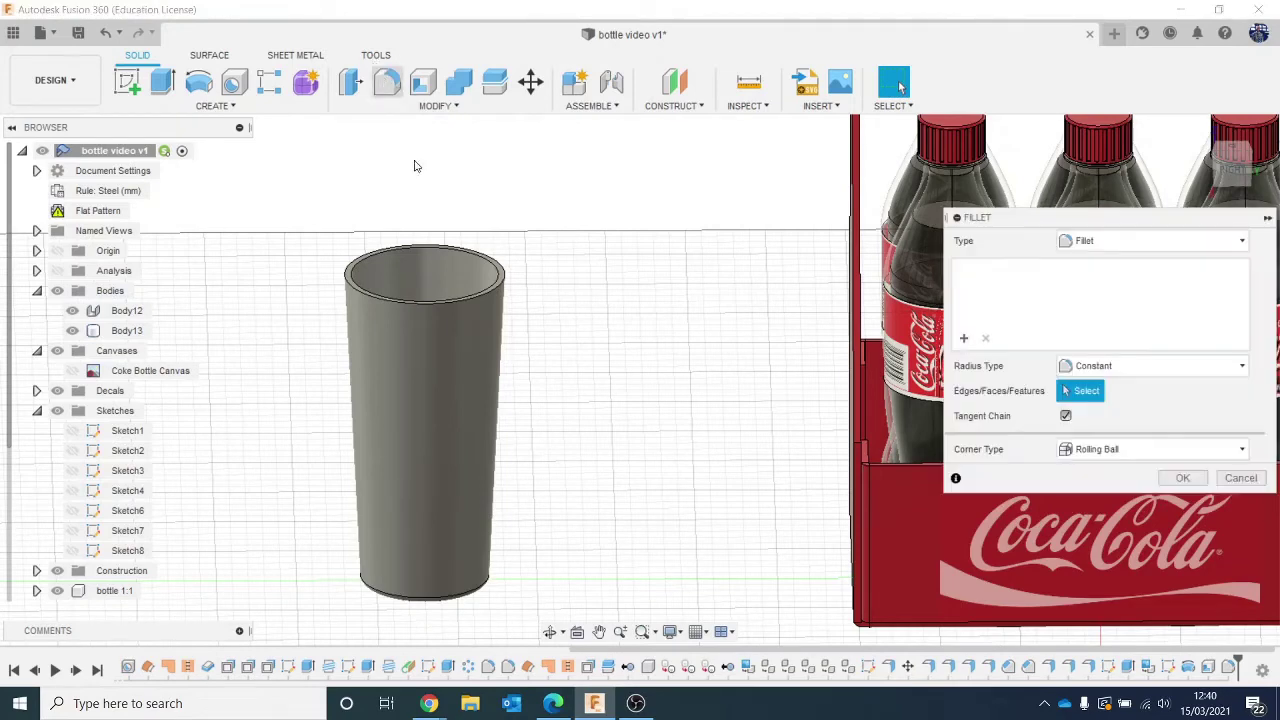
pyautogui.scroll(5, 451, 277)
pyautogui.click(461, 325)
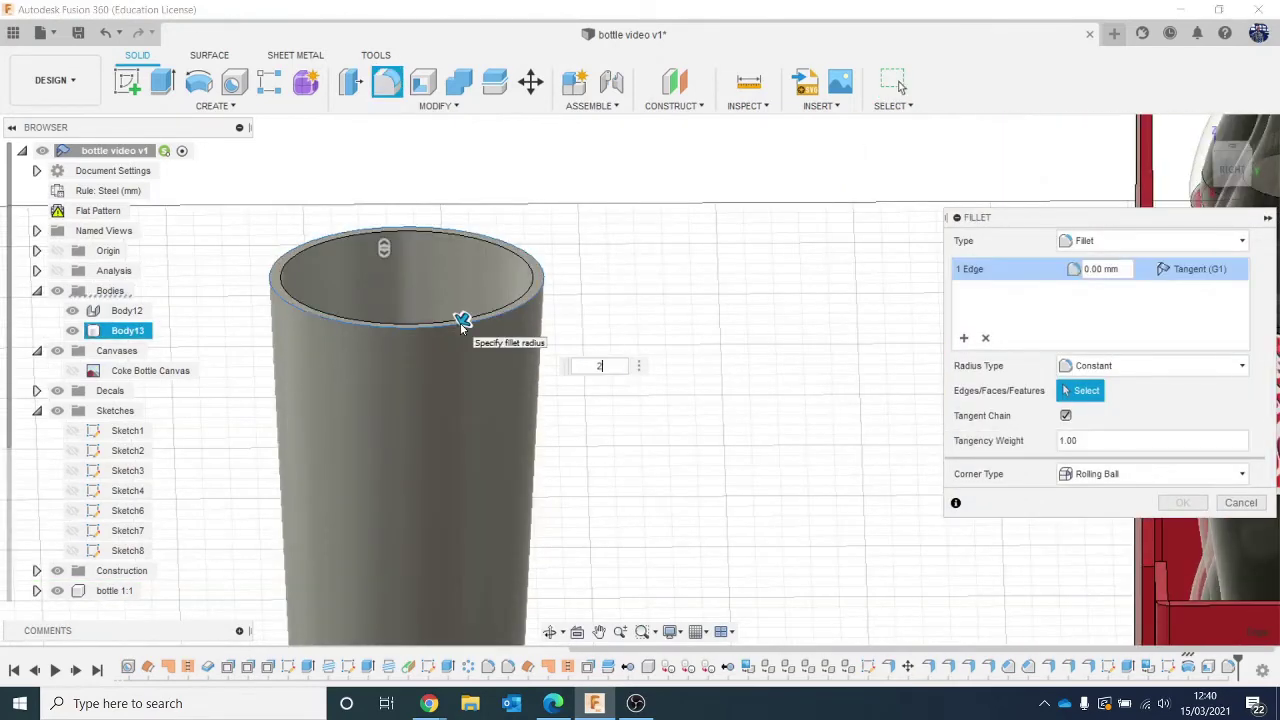
pyautogui.write('2')
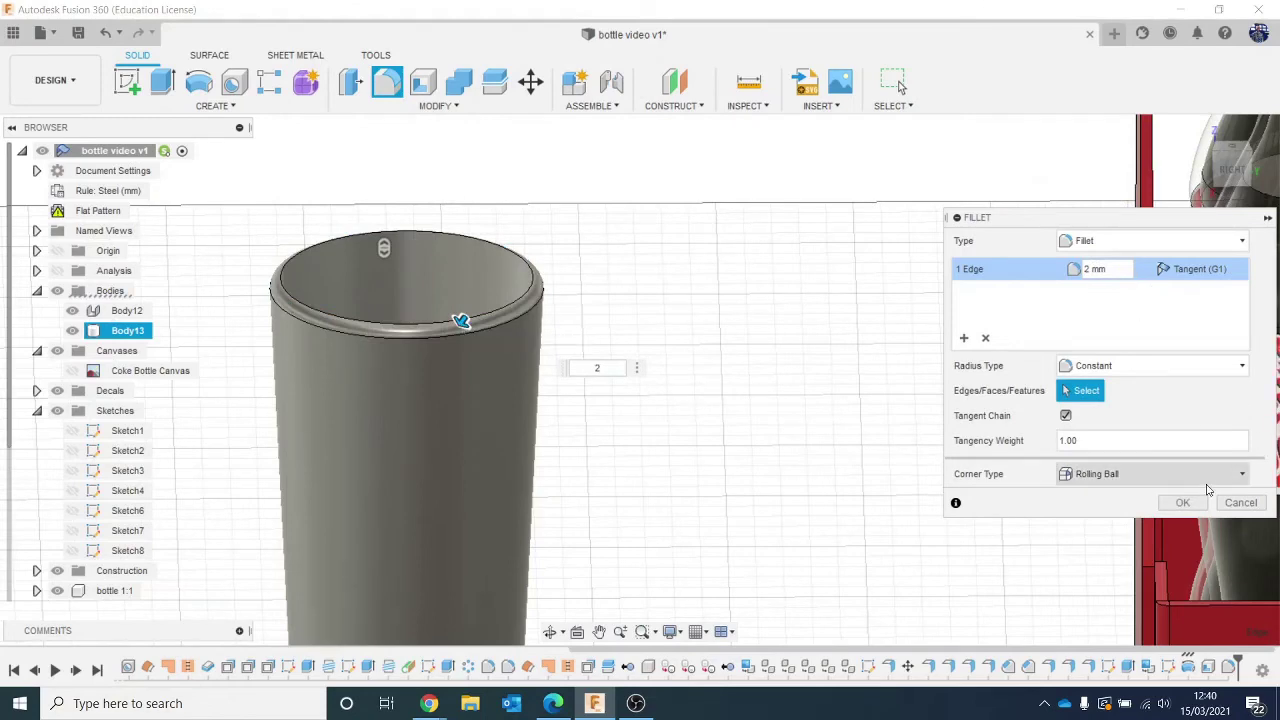
pyautogui.click(1182, 502)
pyautogui.scroll(-3, 884, 457)
pyautogui.scroll(-2, 689, 329)
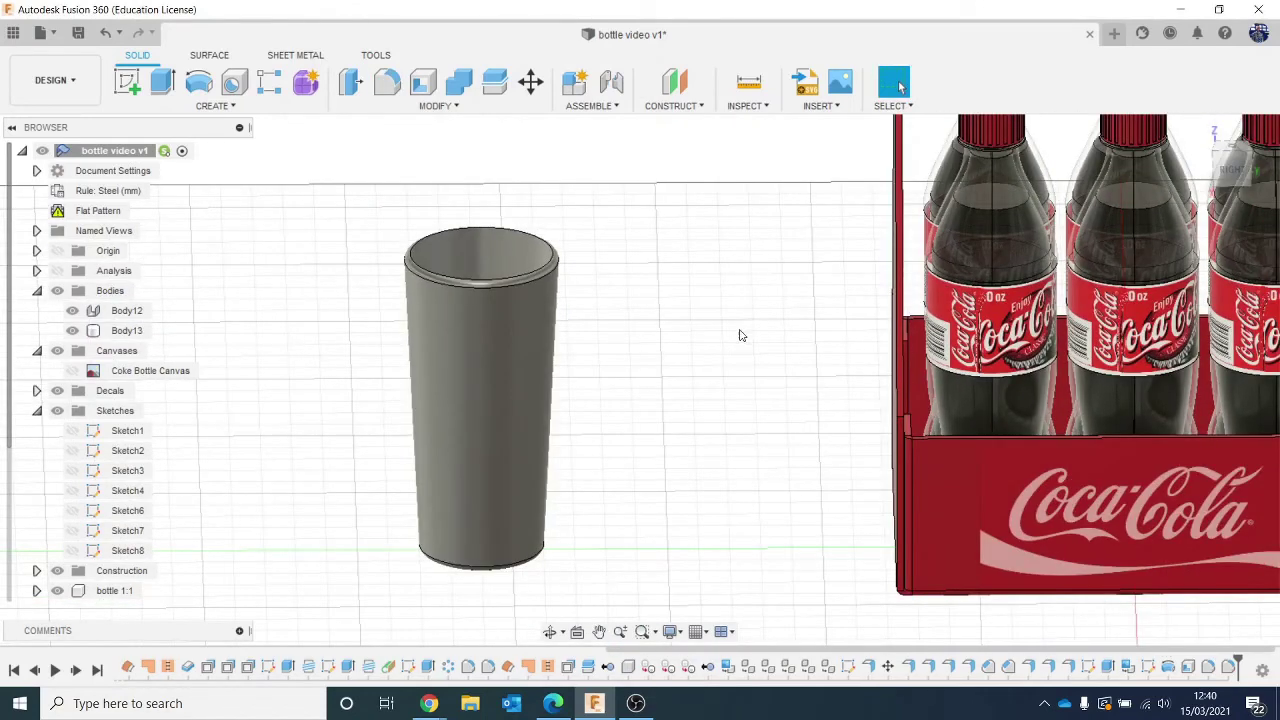
# Apply the Acrylic (Clear) appearance already used in this design to the cup body.
pyautogui.press('a')
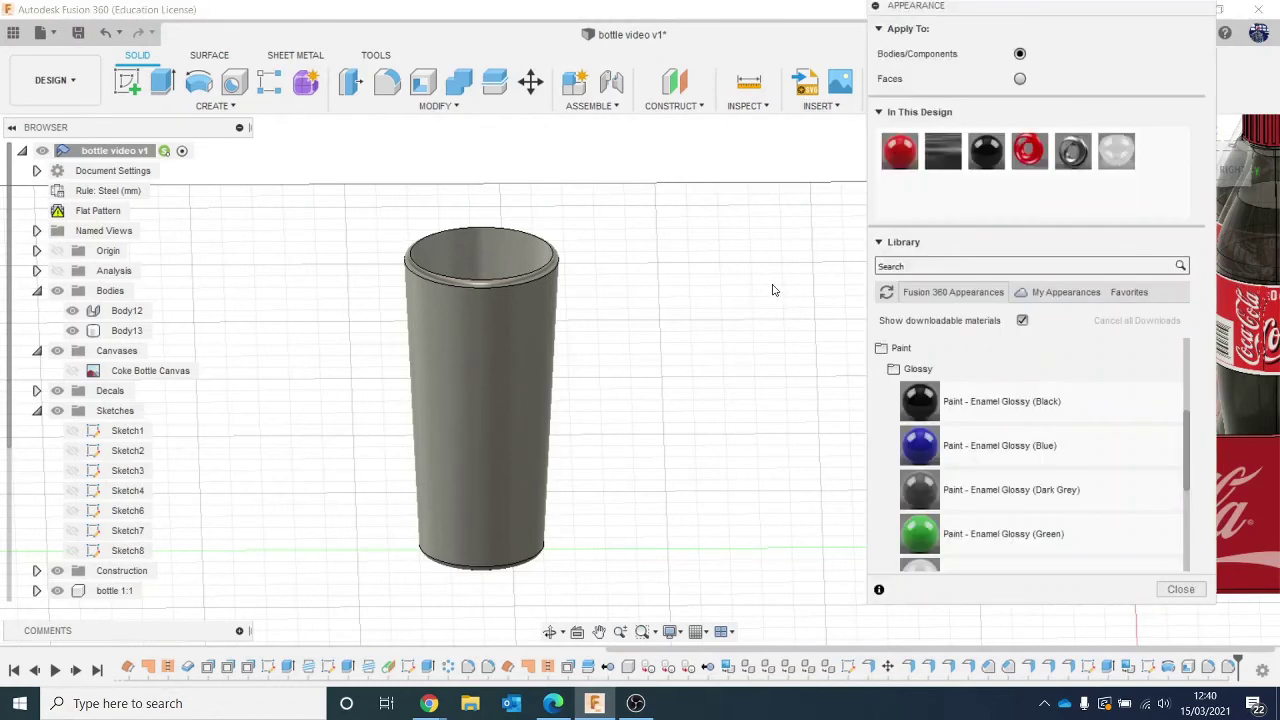
pyautogui.scroll(2, 1074, 397)
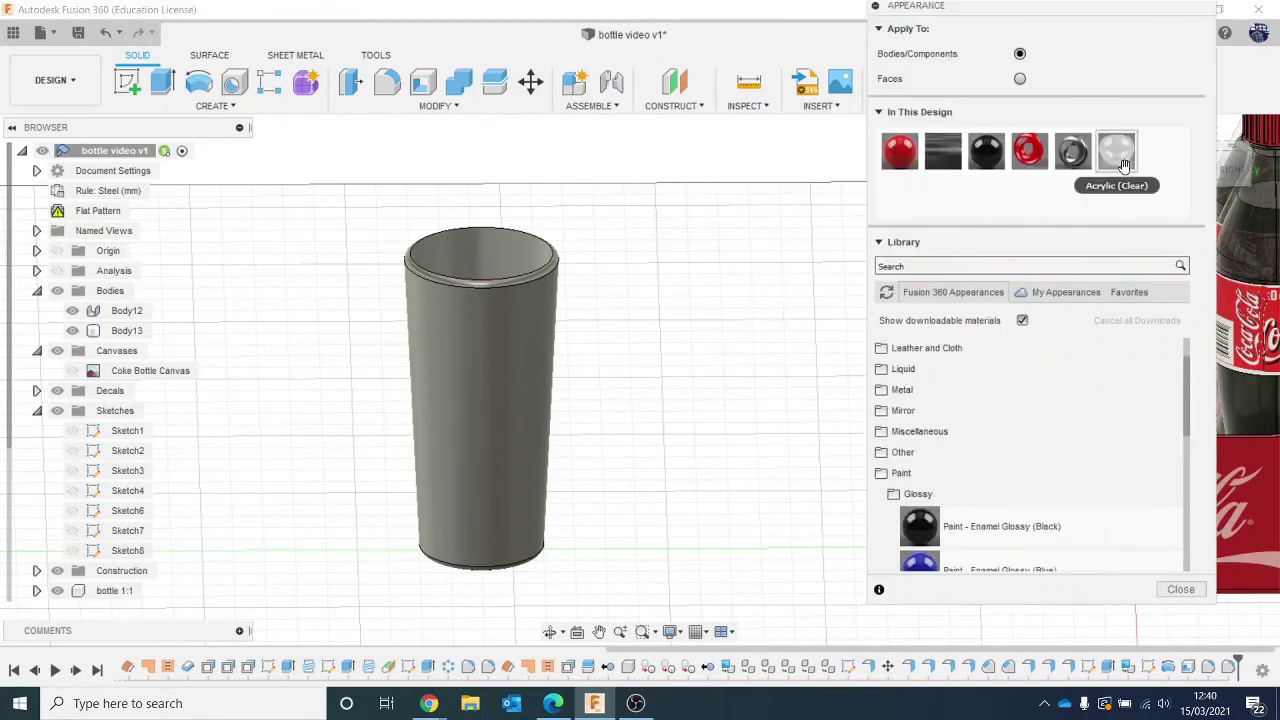
pyautogui.moveTo(1116, 150); pyautogui.dragTo(519, 338)
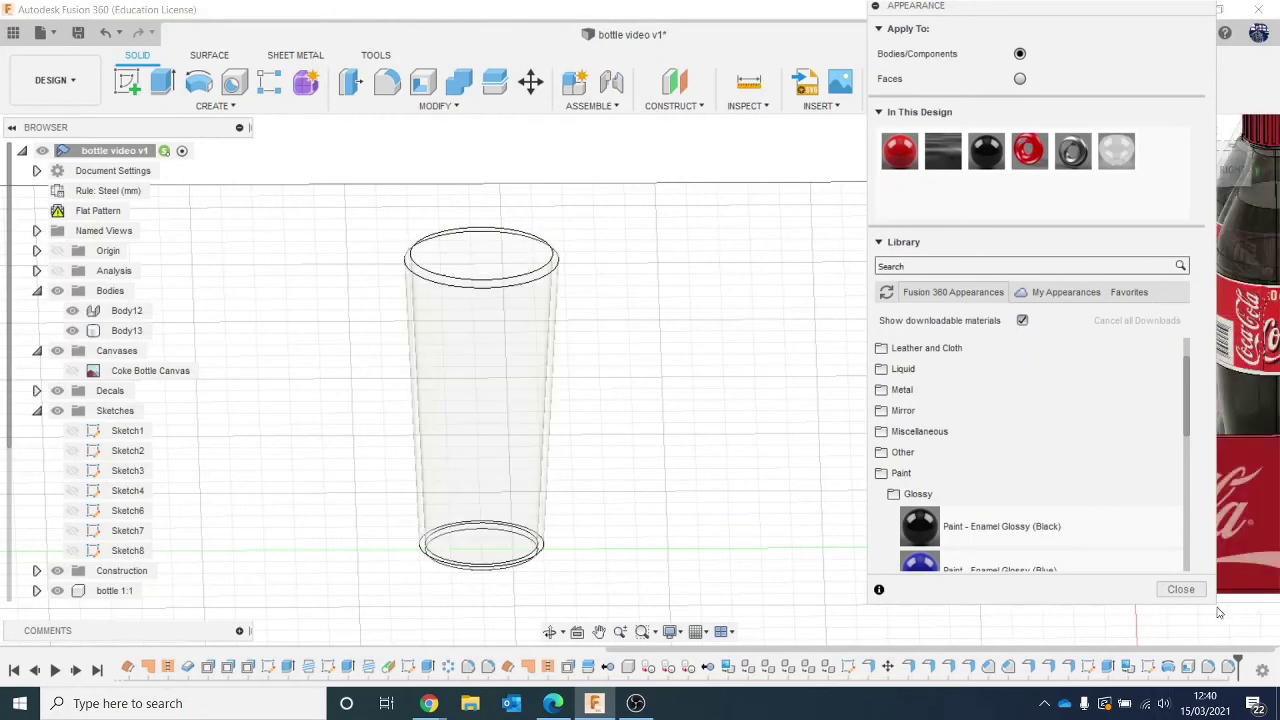
pyautogui.click(1180, 589)
# Move the cup to the carrier's front corner, about 83 mm in X, 127 mm in Y and another 7.5 mm in X.
pyautogui.scroll(-2, 725, 358)
pyautogui.scroll(-1, 725, 358)
pyautogui.moveTo(725, 354); pyautogui.dragTo(634, 272, button='middle')
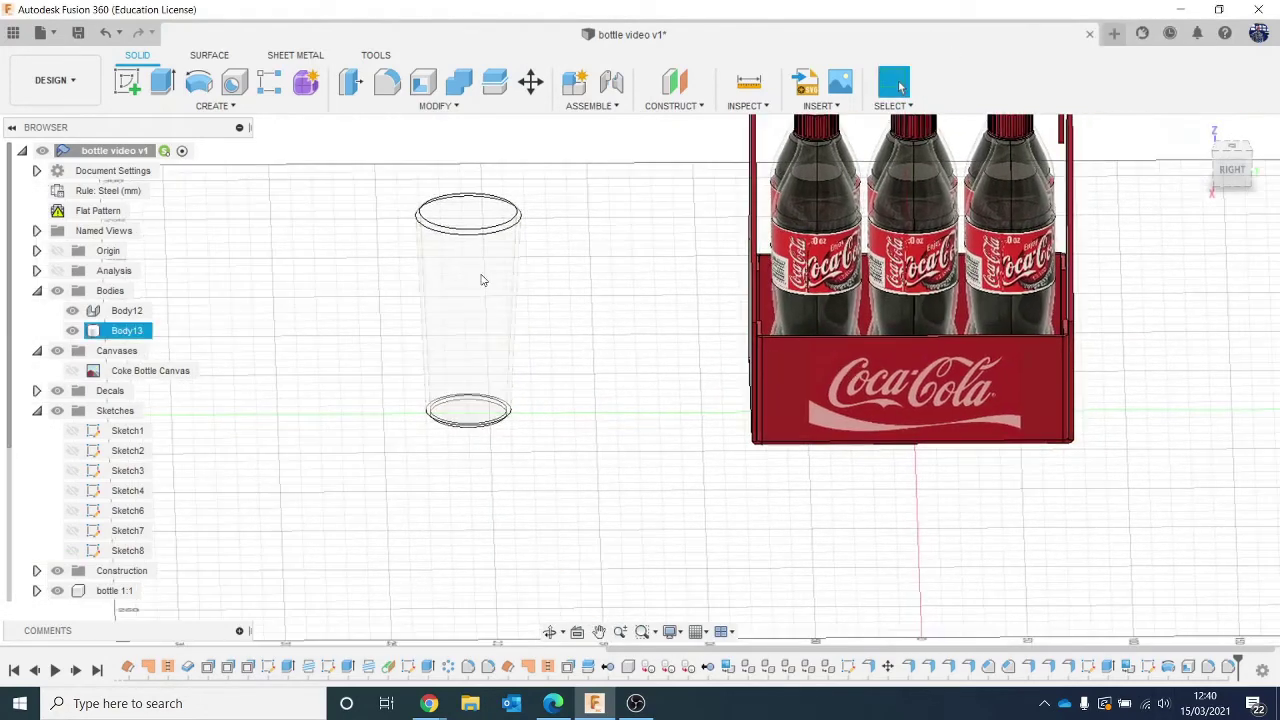
pyautogui.click(112, 334)
pyautogui.rightClick(112, 334)
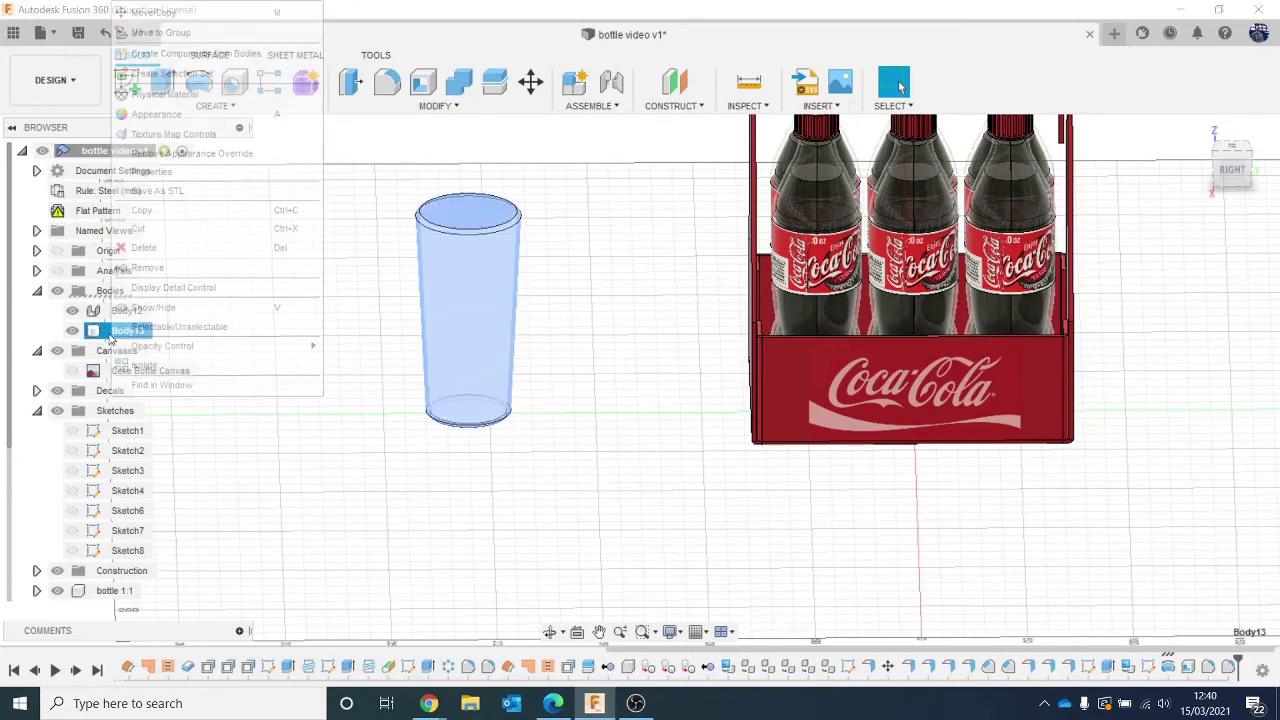
pyautogui.click(155, 12)
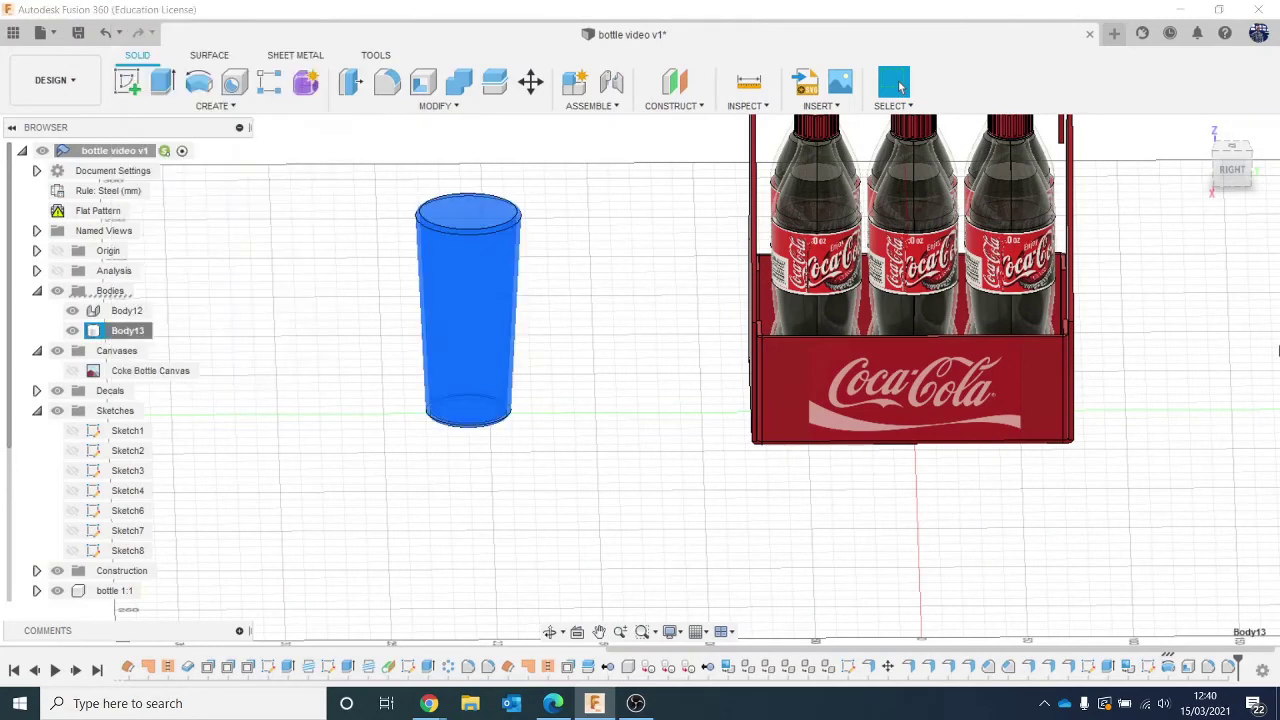
pyautogui.click(1232, 150)
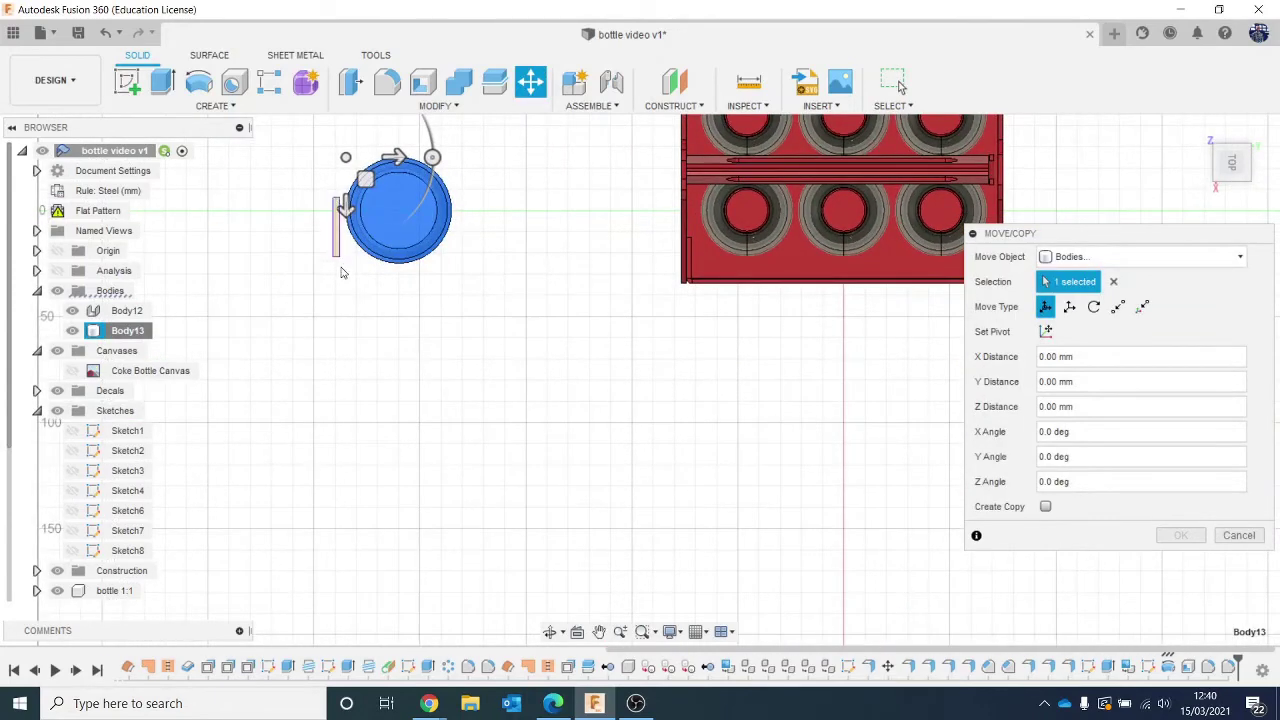
pyautogui.moveTo(343, 213); pyautogui.dragTo(347, 383)
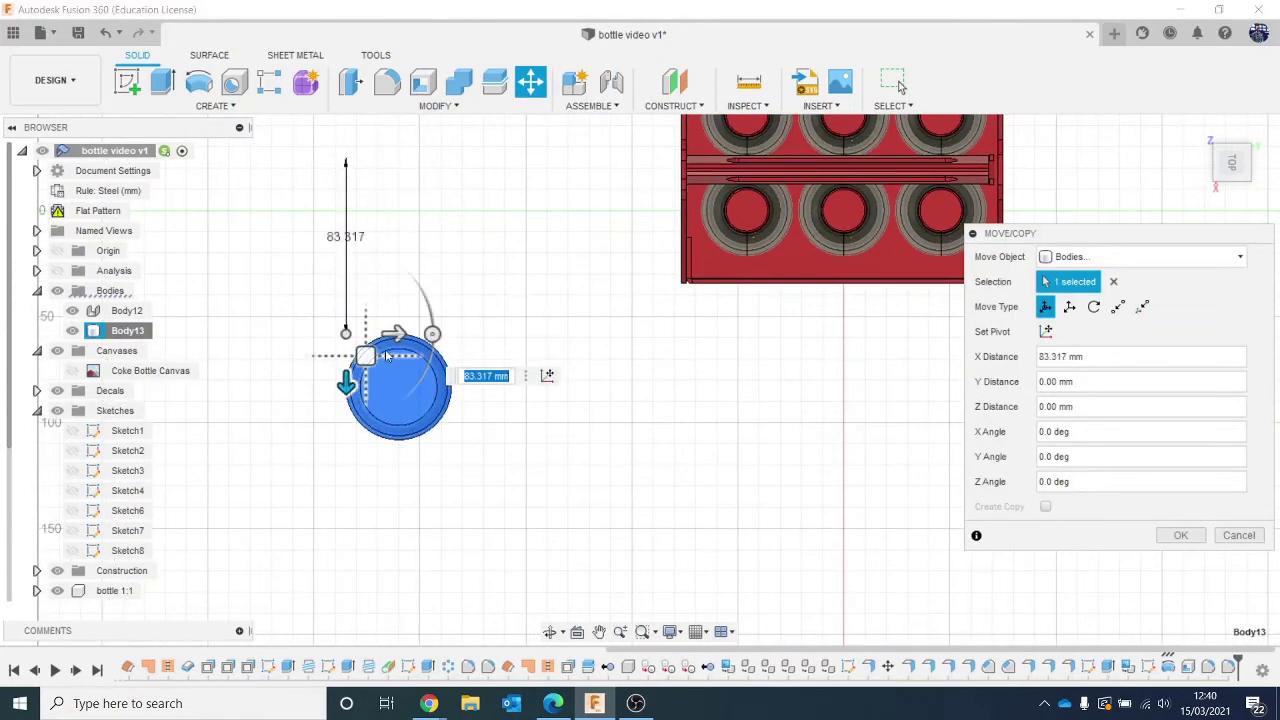
pyautogui.moveTo(394, 332); pyautogui.dragTo(668, 334)
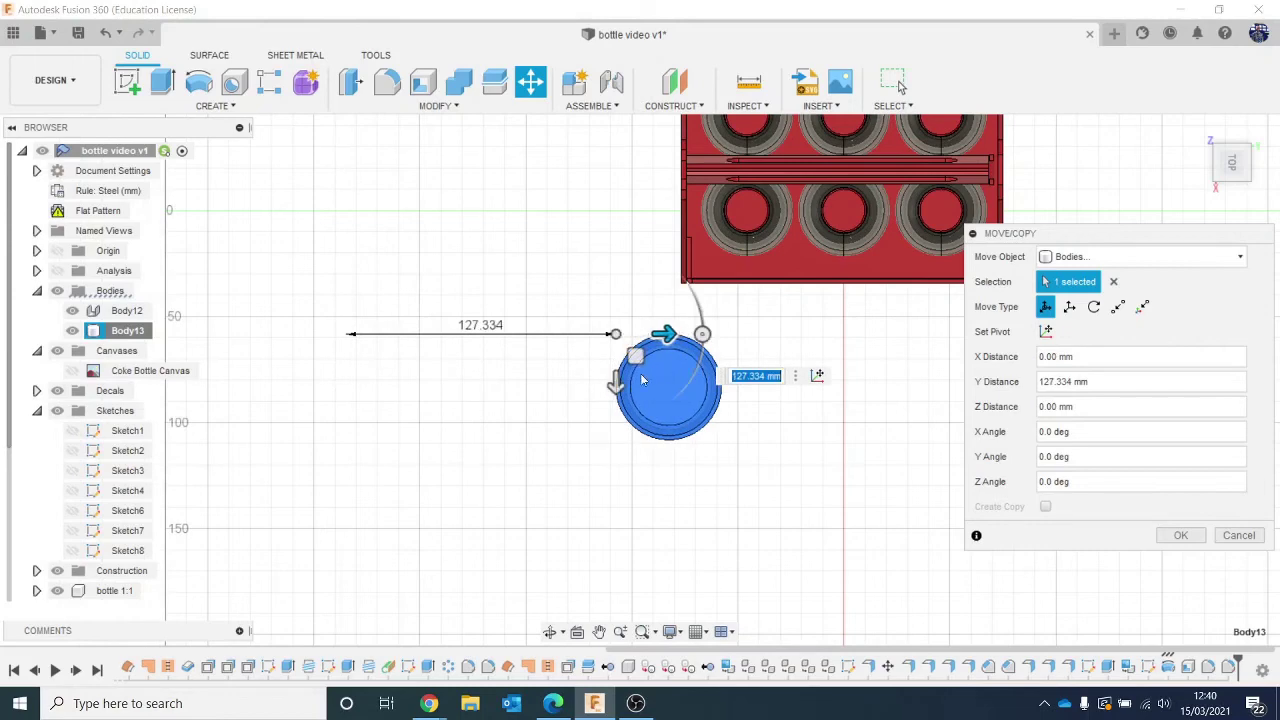
pyautogui.moveTo(613, 389); pyautogui.dragTo(614, 405)
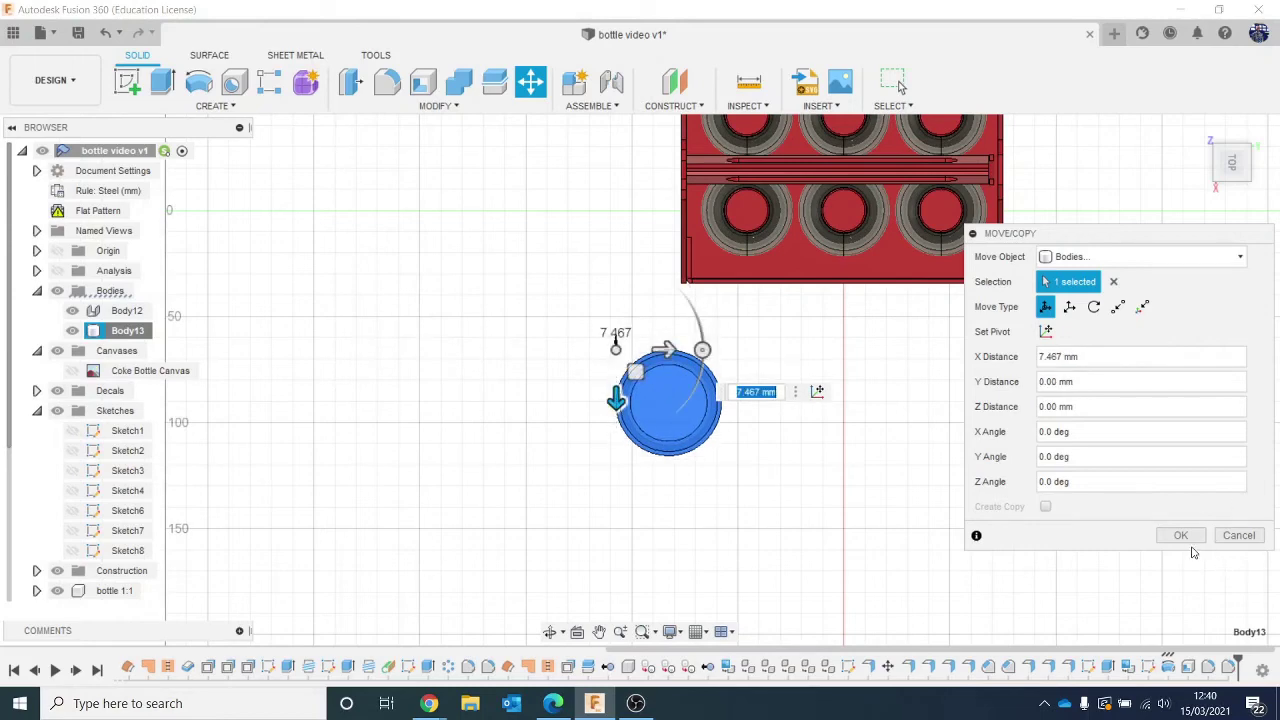
# Lower the cup about 3.4 mm in Z so its base is level with the carrier's underside, and finish the move.
pyautogui.click(1248, 142)
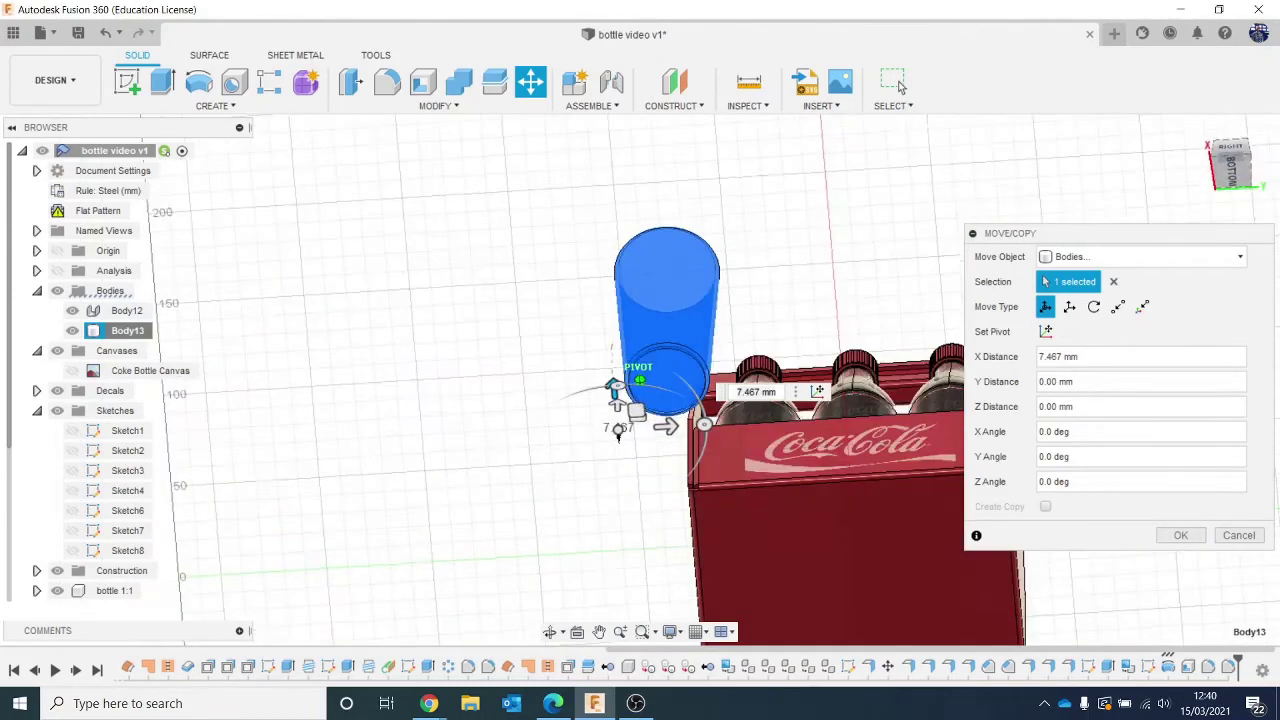
pyautogui.click(1236, 157)
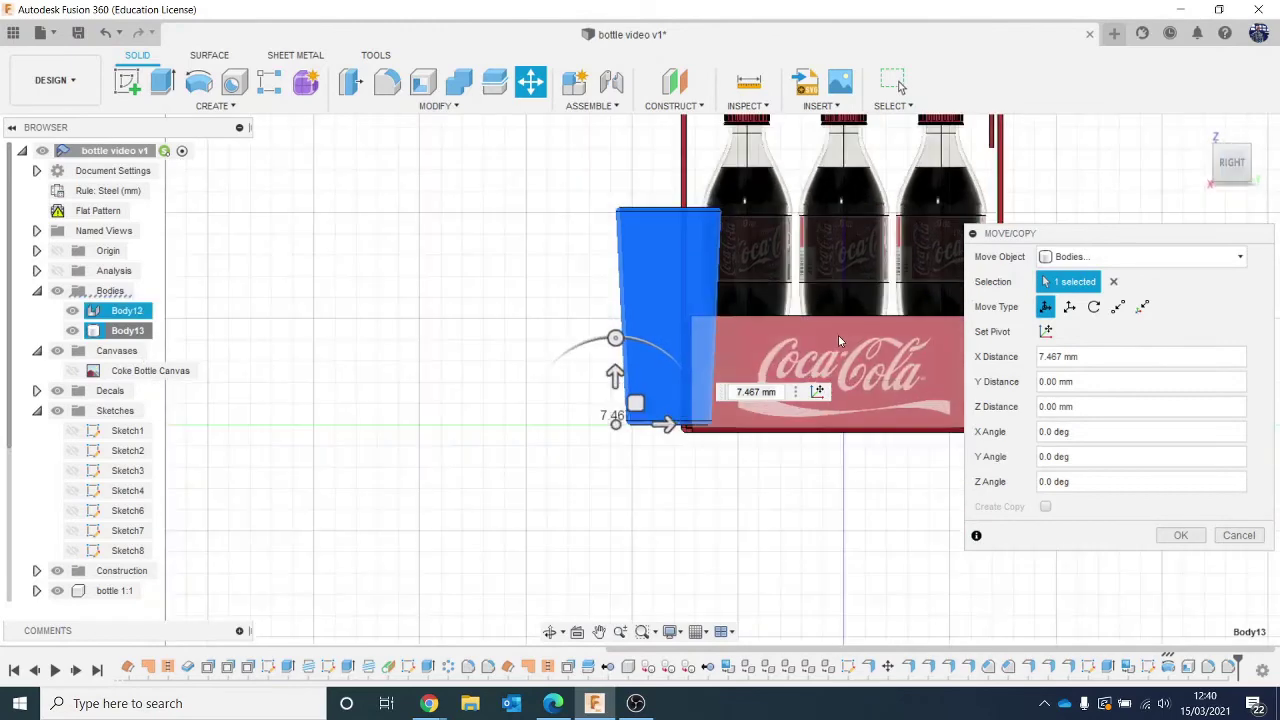
pyautogui.moveTo(837, 349); pyautogui.dragTo(792, 308, button='middle')
pyautogui.scroll(2, 626, 337)
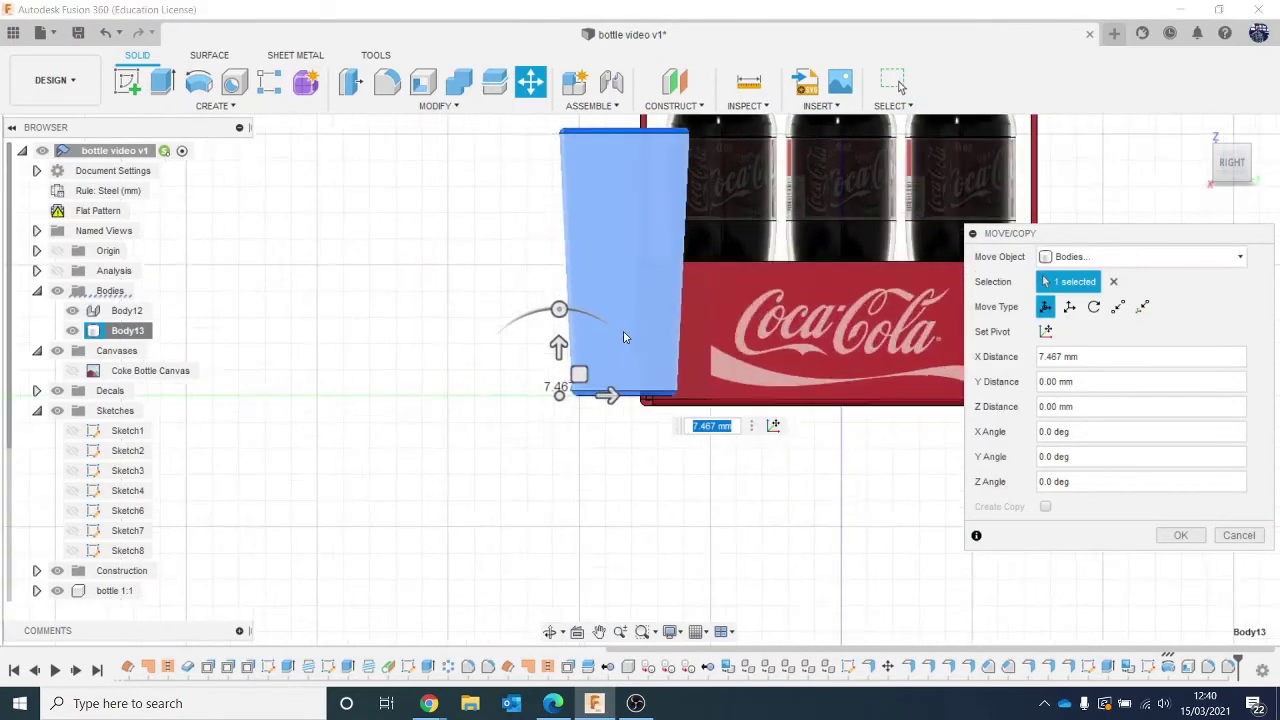
pyautogui.moveTo(544, 362); pyautogui.dragTo(543, 378)
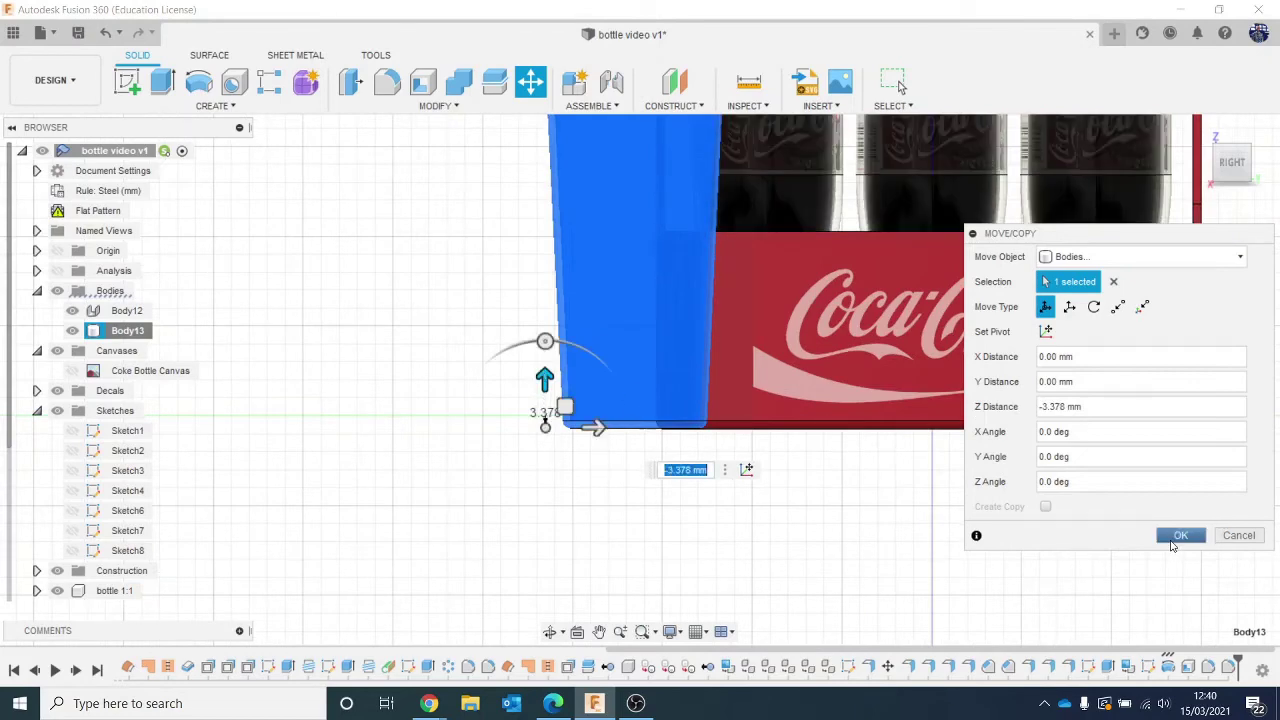
pyautogui.click(1178, 536)
pyautogui.scroll(-5, 960, 376)
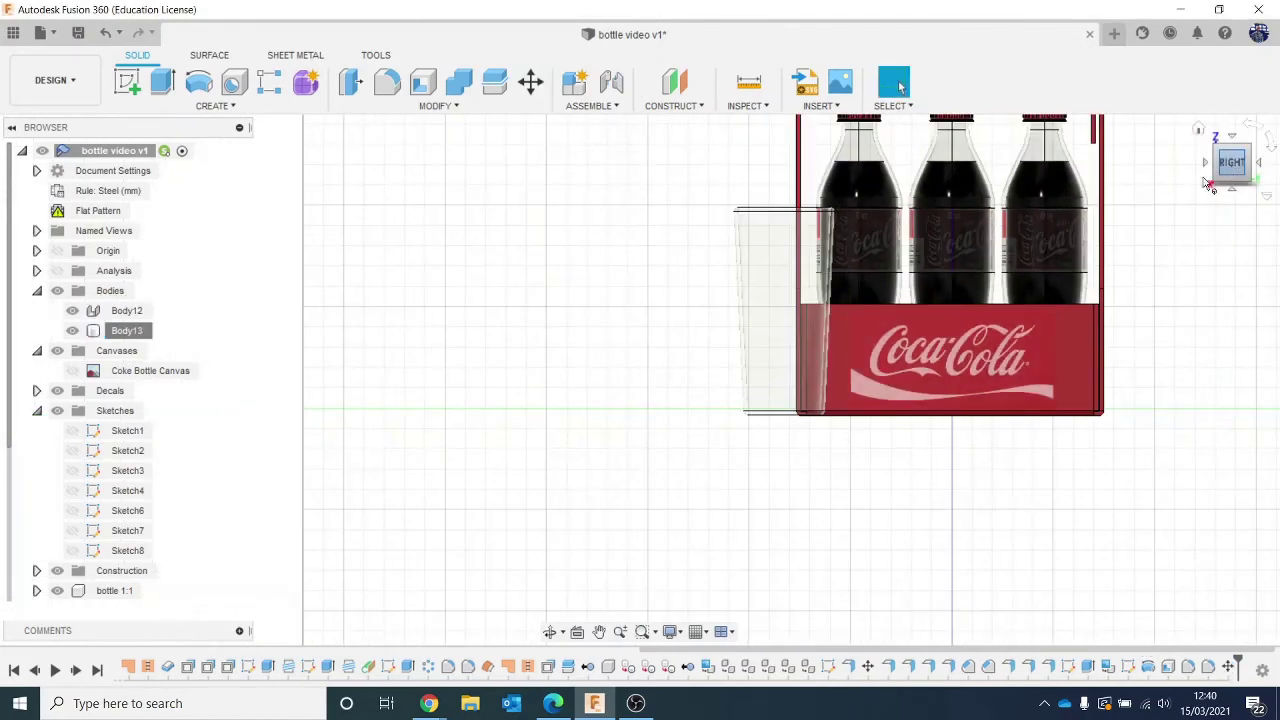
pyautogui.click(1209, 186)
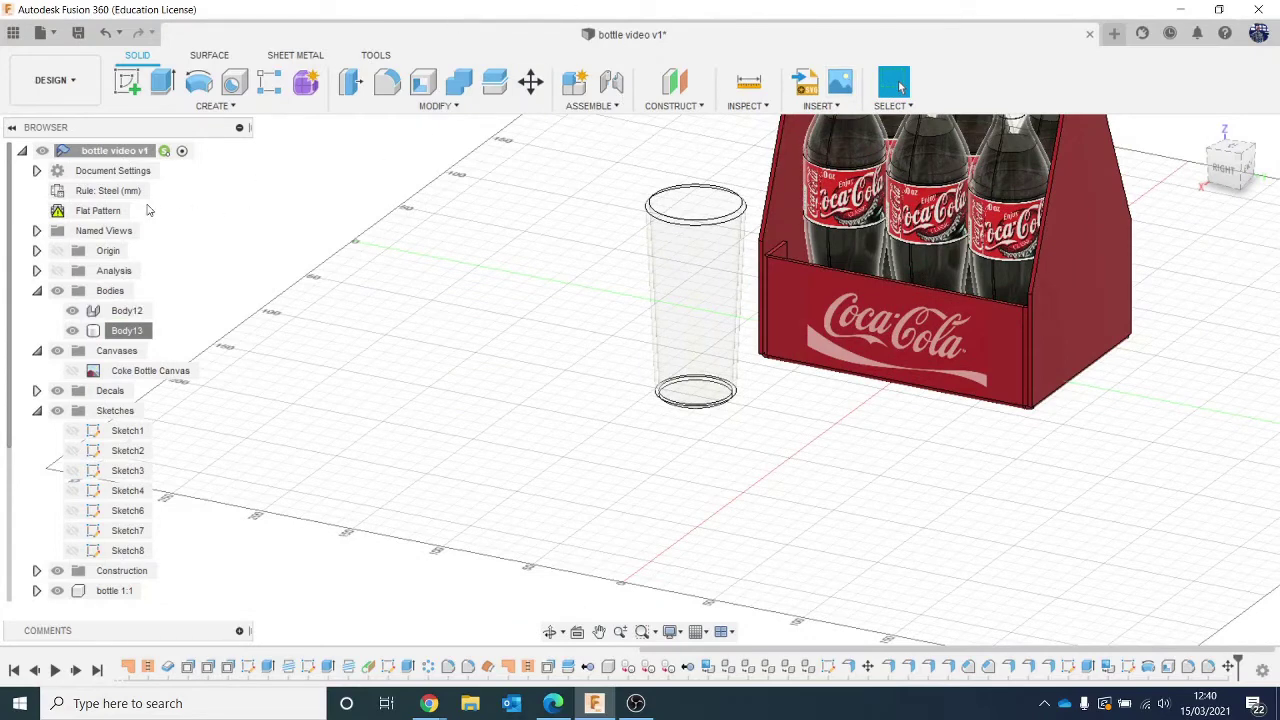
pyautogui.click(57, 271)
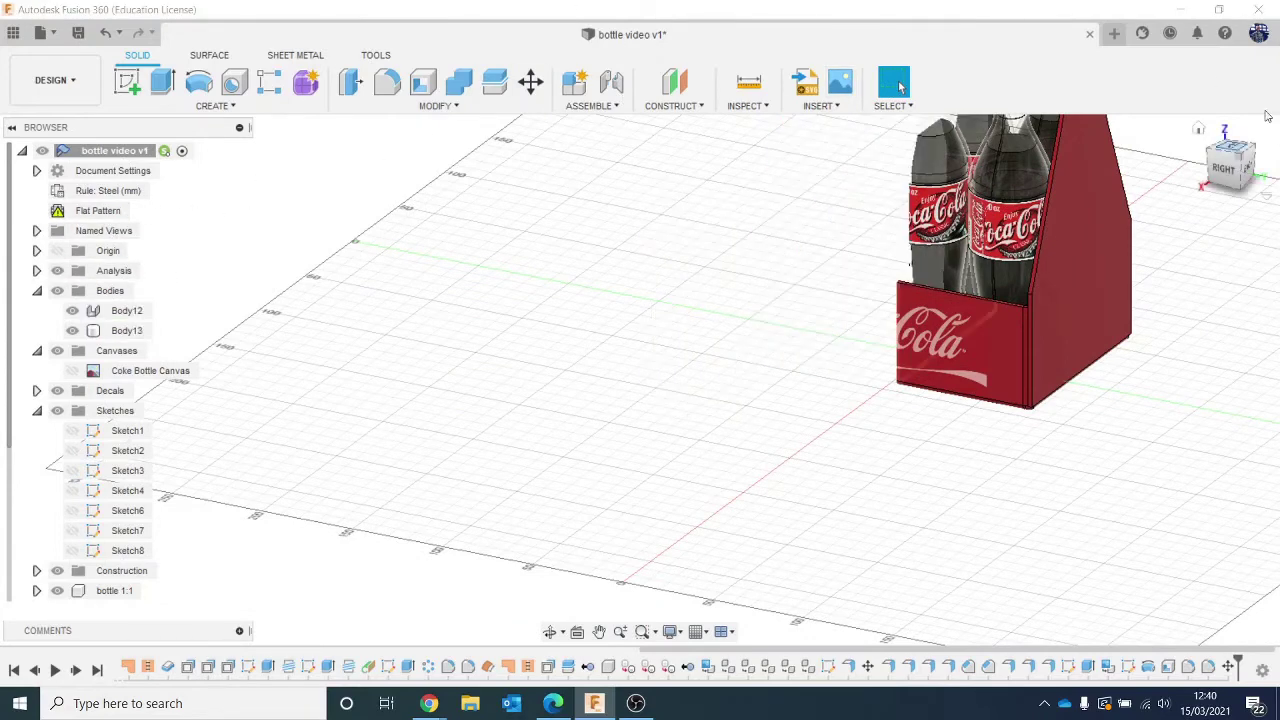
pyautogui.moveTo(1230, 168); pyautogui.dragTo(1266, 172)
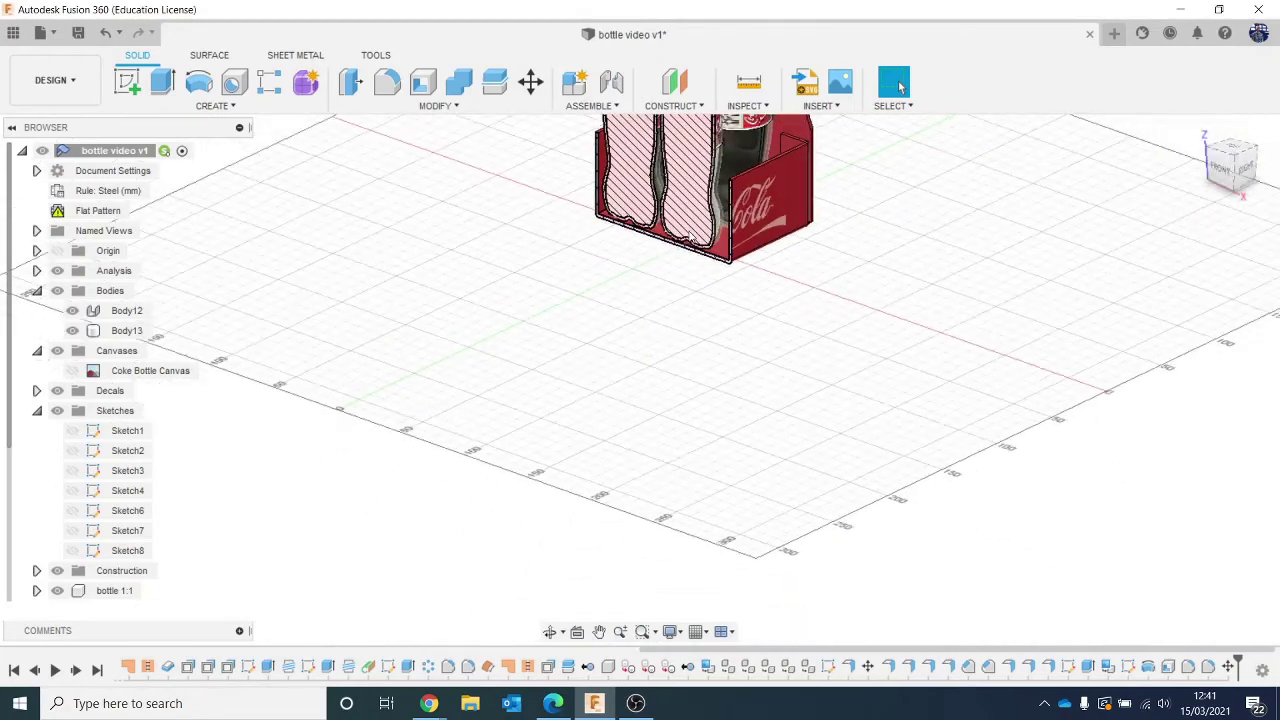
pyautogui.moveTo(688, 250); pyautogui.dragTo(590, 370, button='middle')
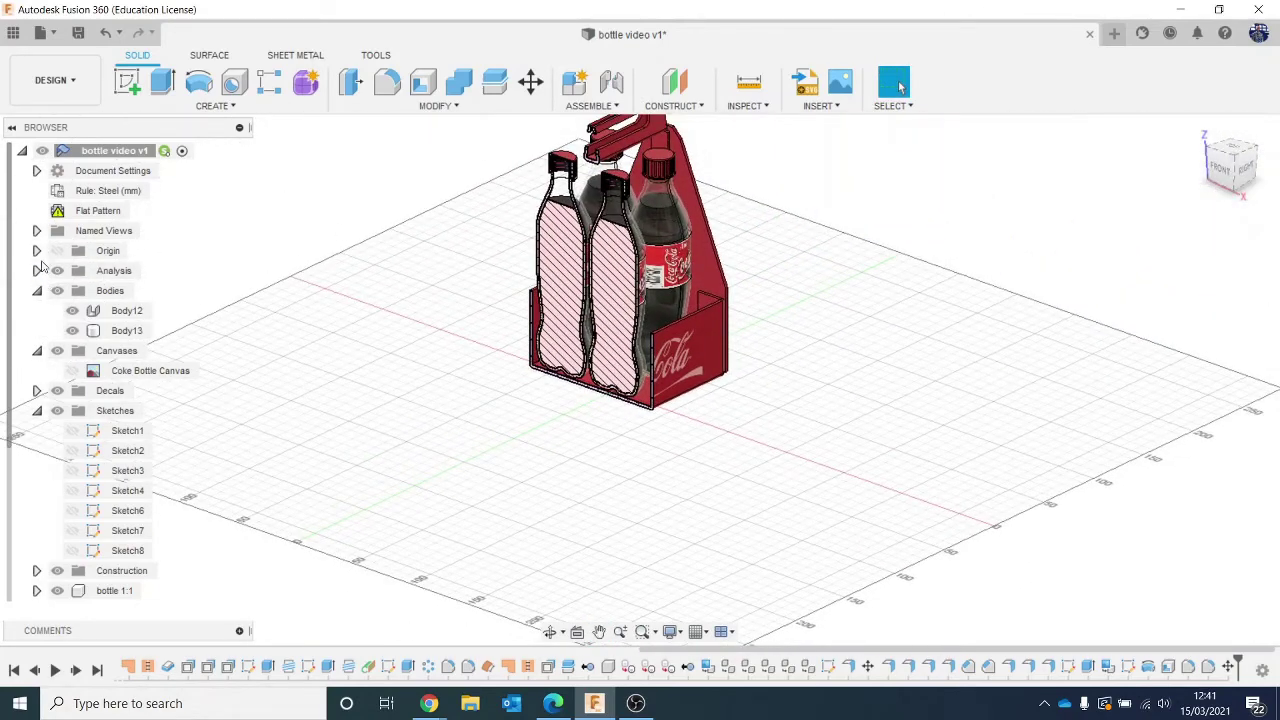
pyautogui.click(57, 270)
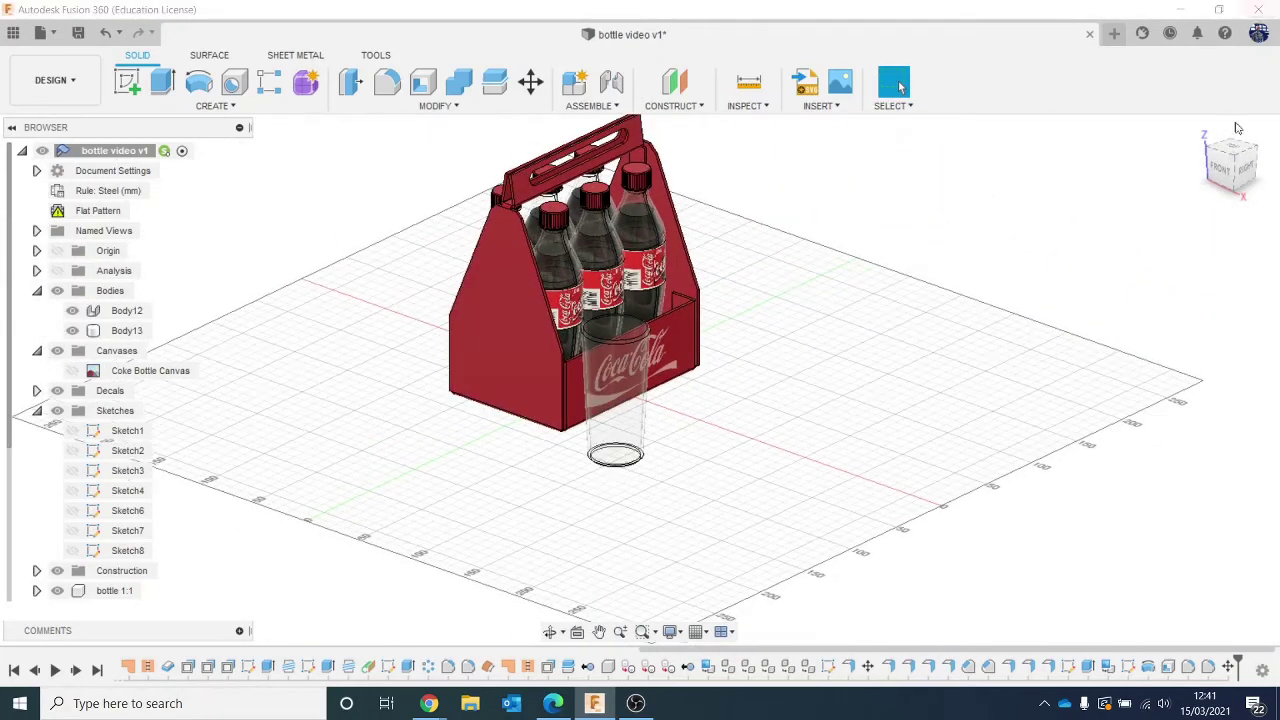
# Create a section analysis from the YZ plane, offset about 102 mm to cut through the cup, and show it.
pyautogui.click(1242, 164)
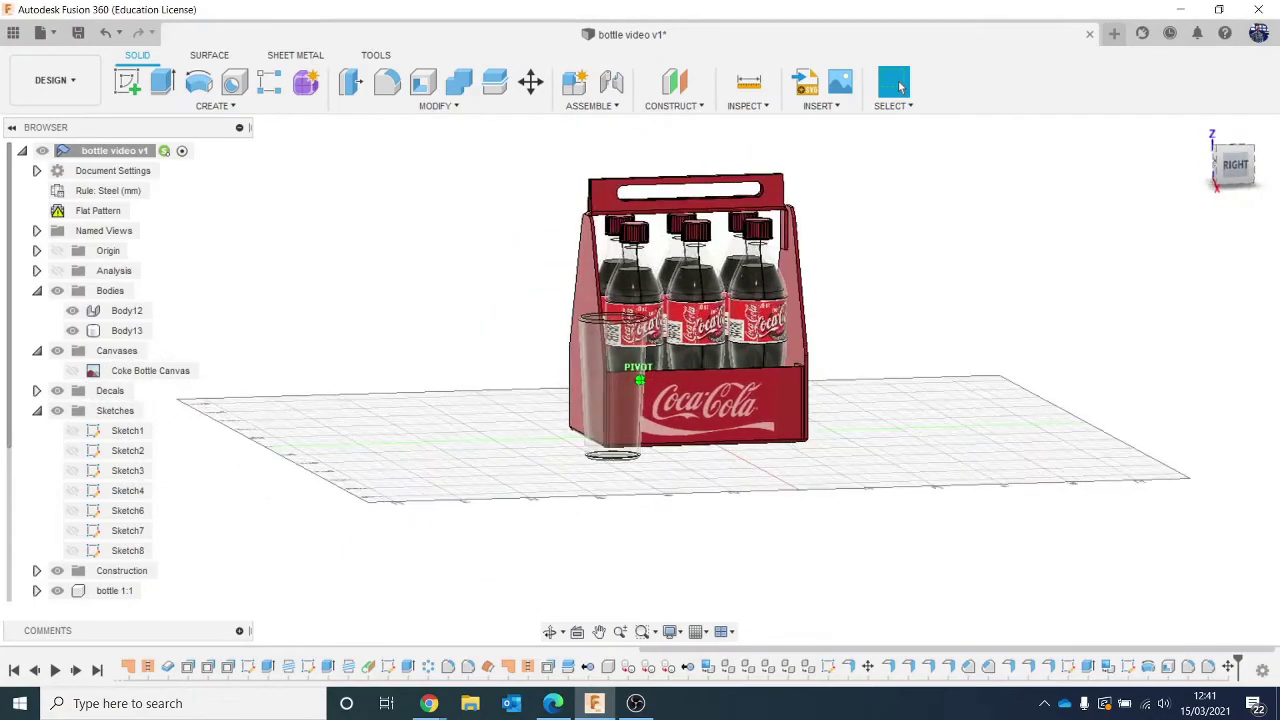
pyautogui.moveTo(1232, 164); pyautogui.dragTo(1226, 178)
pyautogui.click(740, 105)
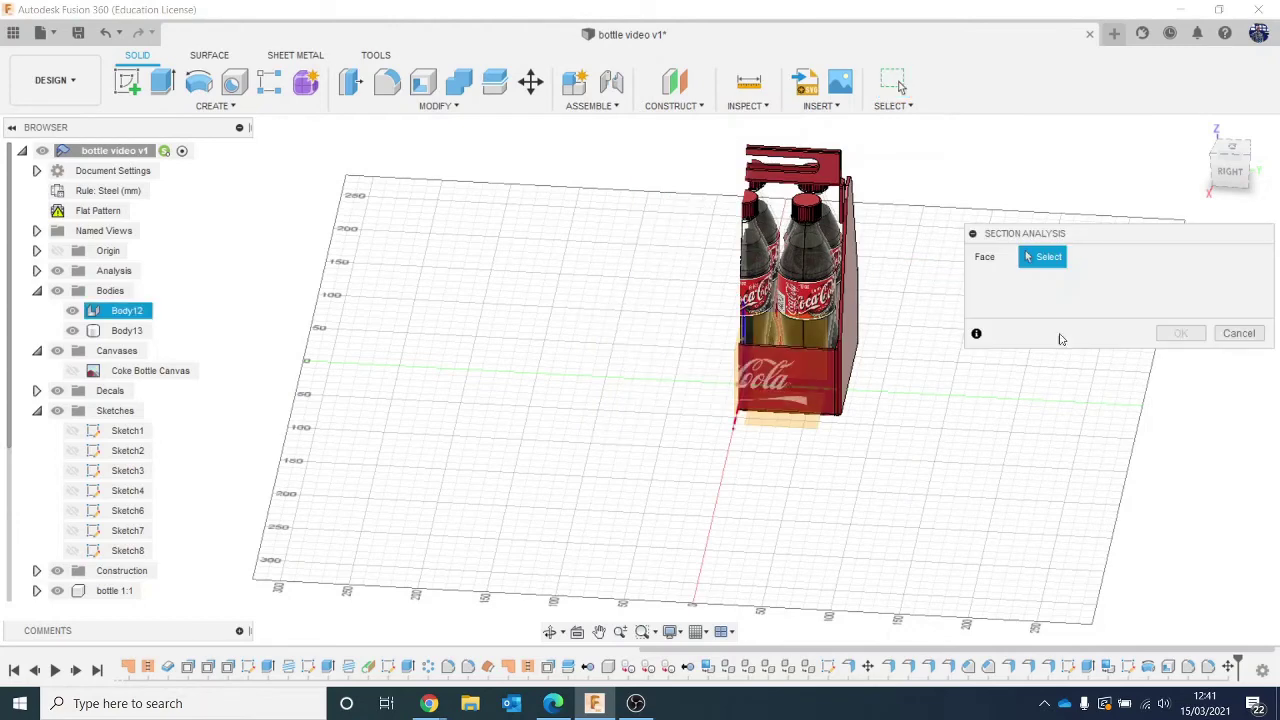
pyautogui.click(800, 358)
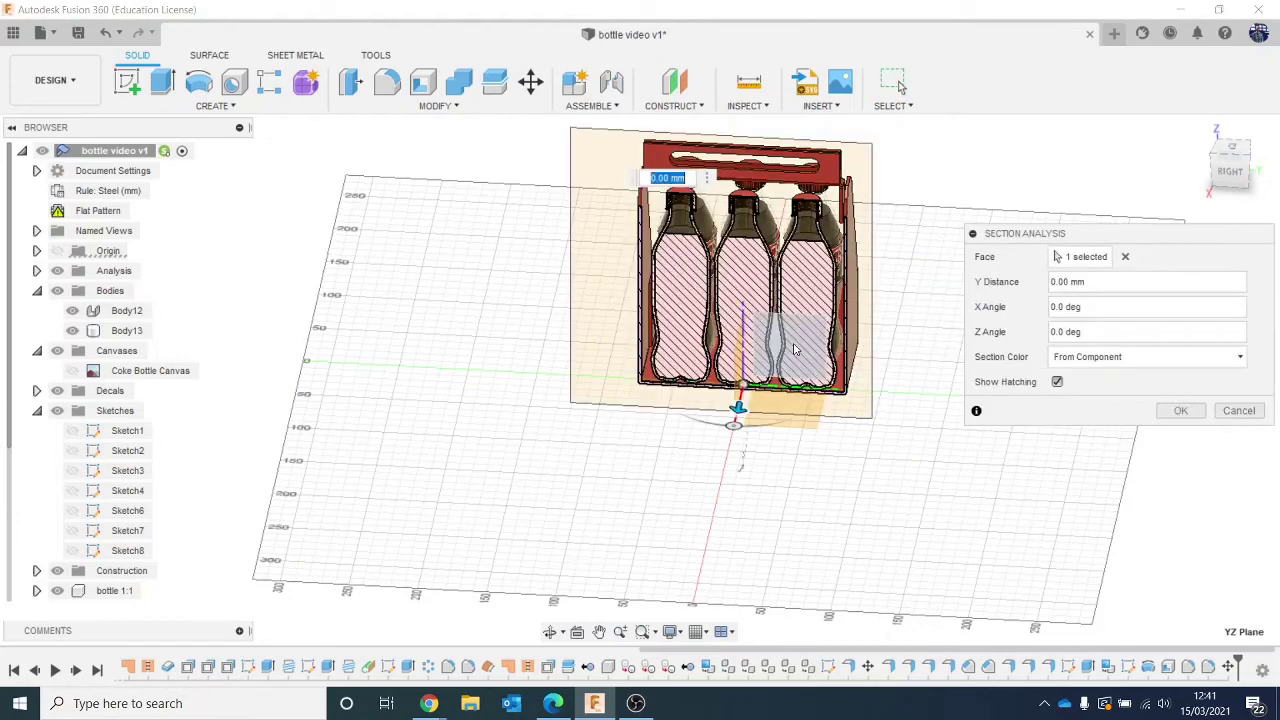
pyautogui.moveTo(739, 405); pyautogui.dragTo(726, 479)
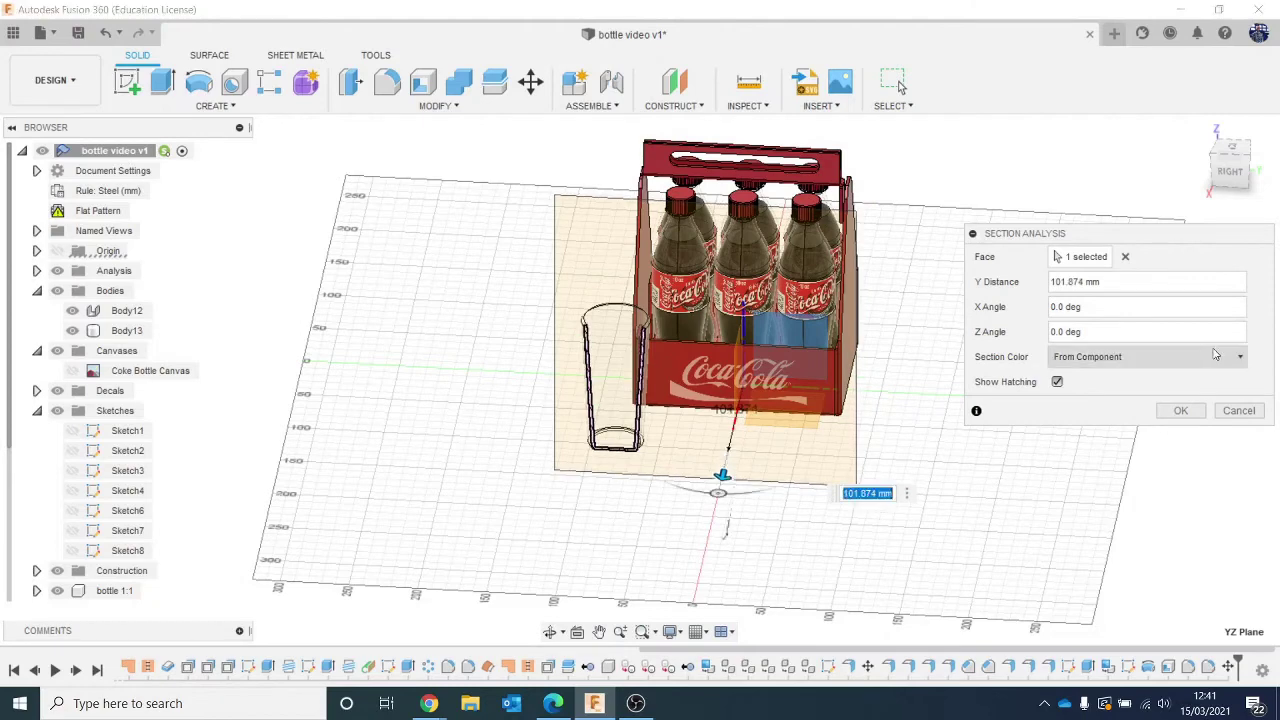
pyautogui.click(1180, 410)
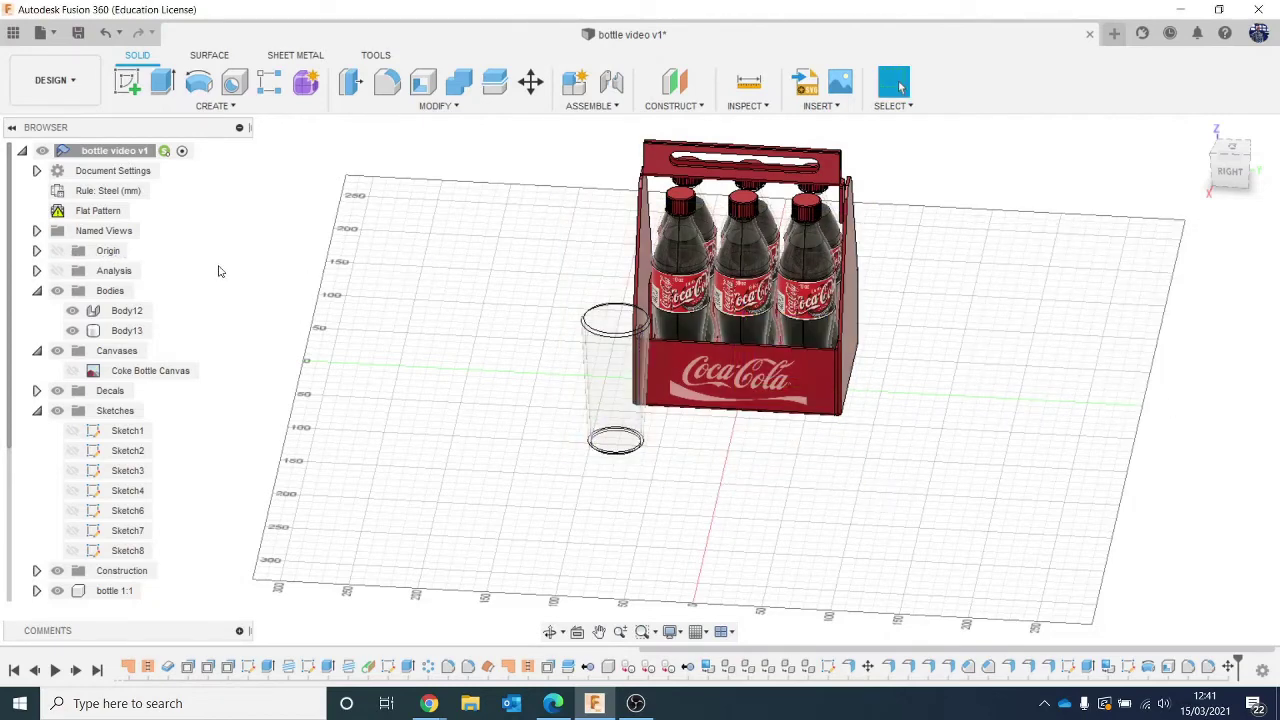
pyautogui.click(56, 271)
# Offset the cup's inner wall face by 0.1 mm as a new surface body.
pyautogui.scroll(3, 551, 277)
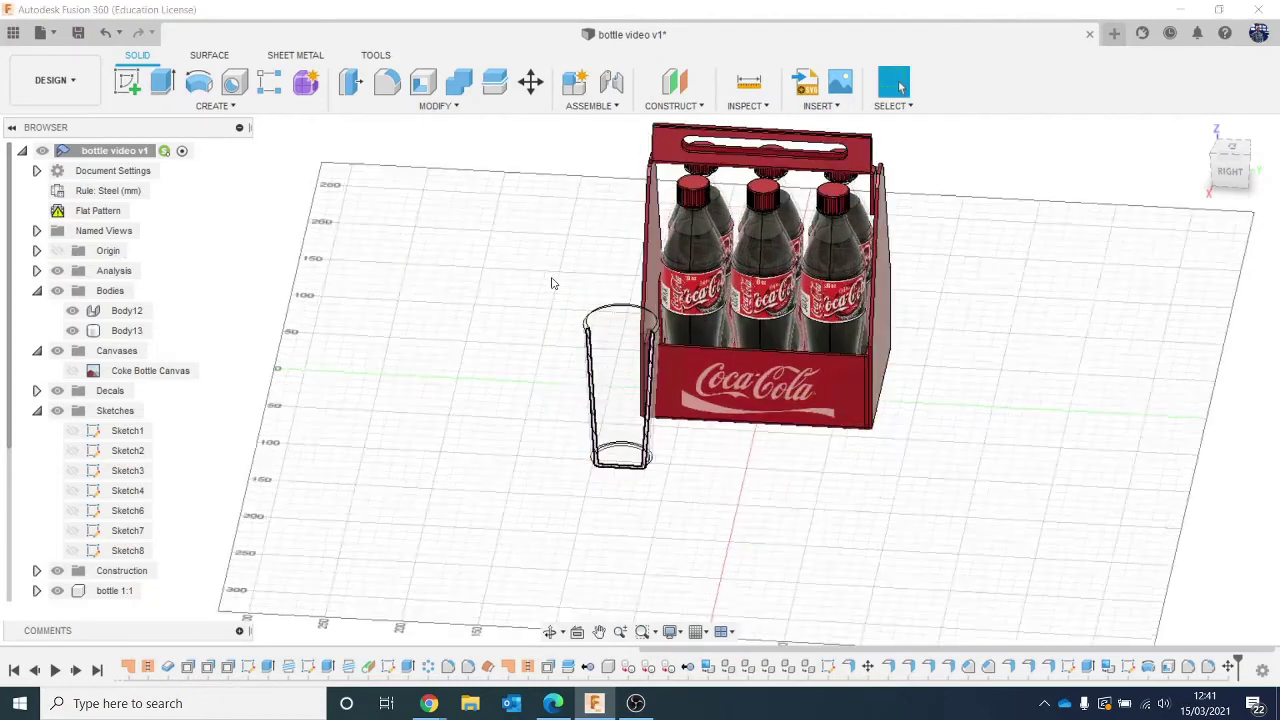
pyautogui.click(209, 56)
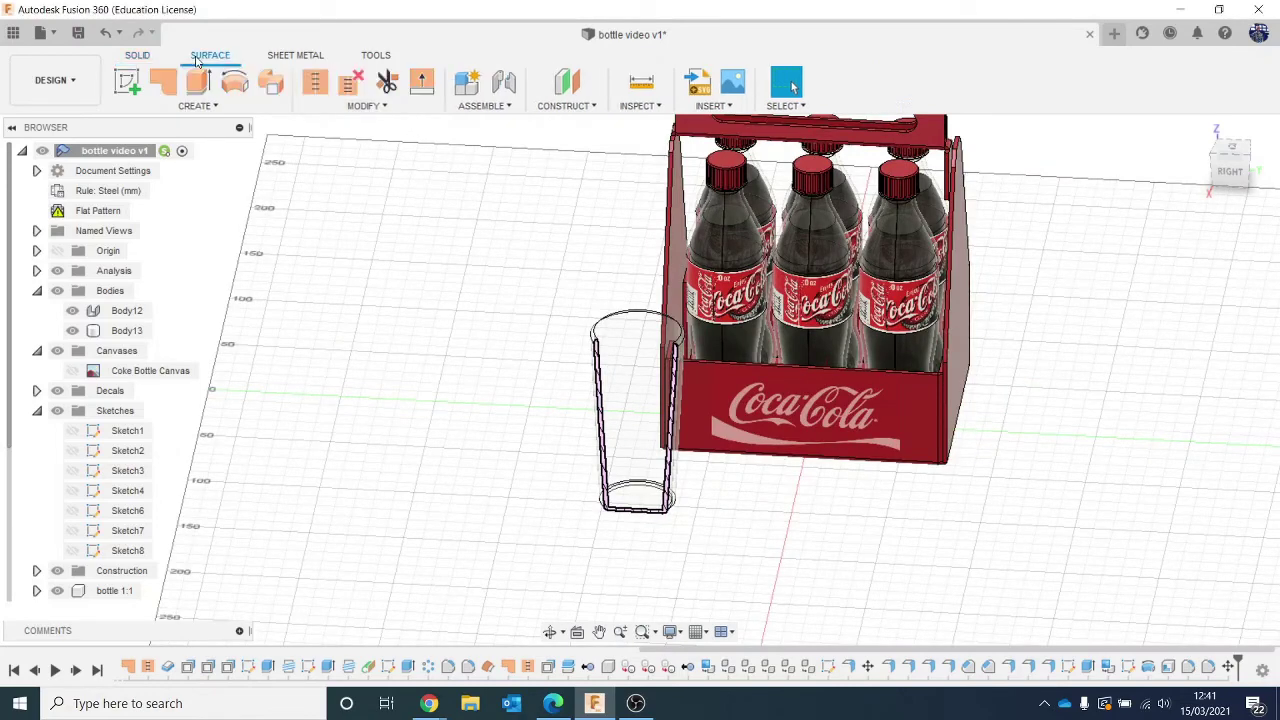
pyautogui.click(197, 106)
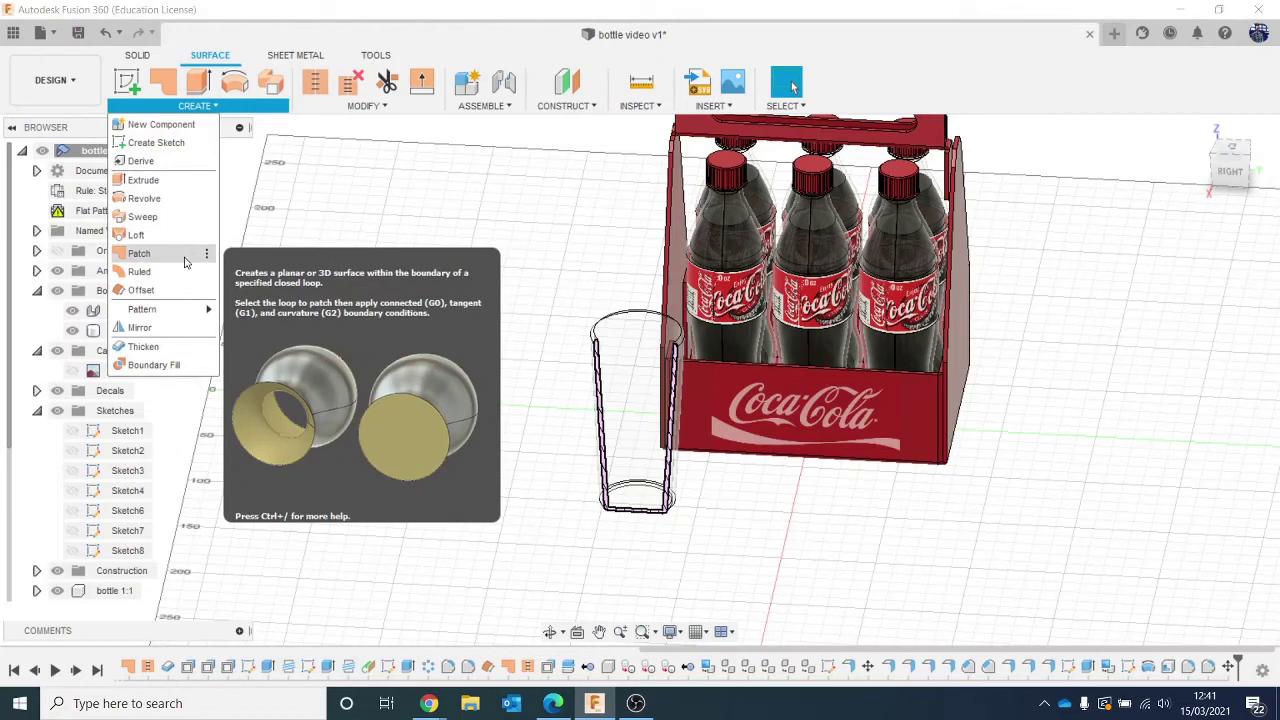
pyautogui.click(160, 290)
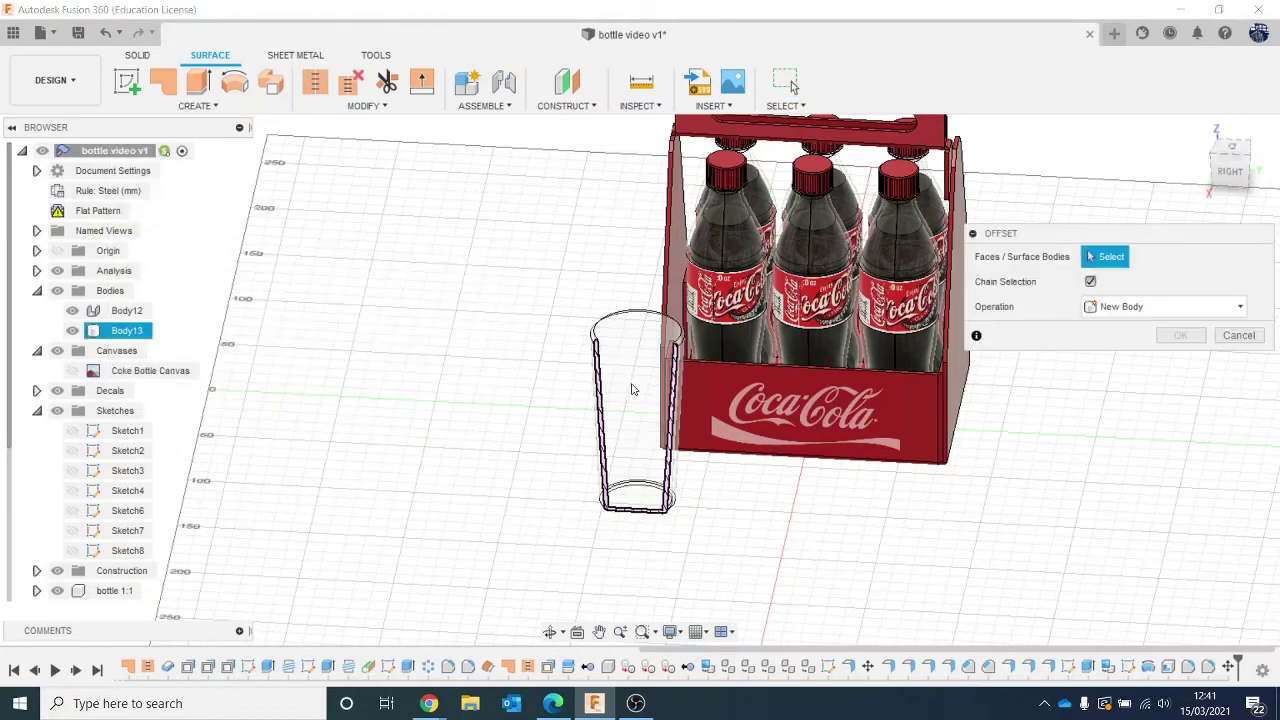
pyautogui.scroll(3, 704, 407)
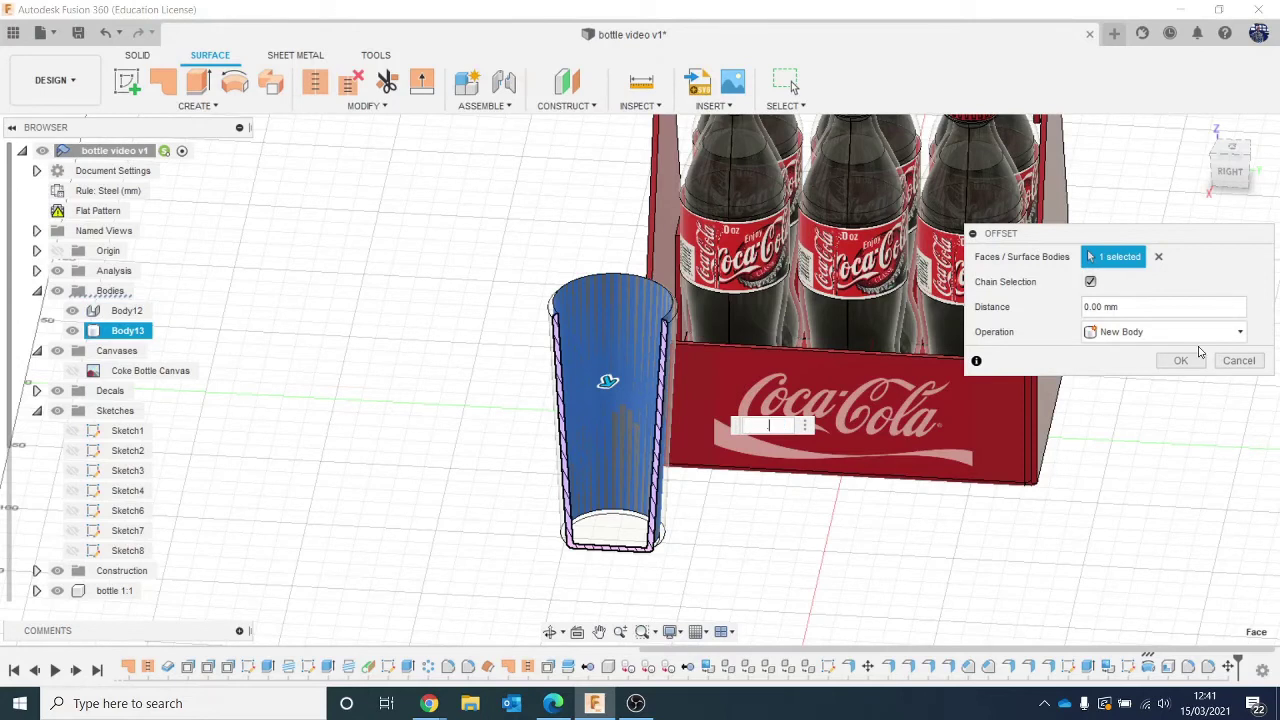
pyautogui.click(1200, 352)
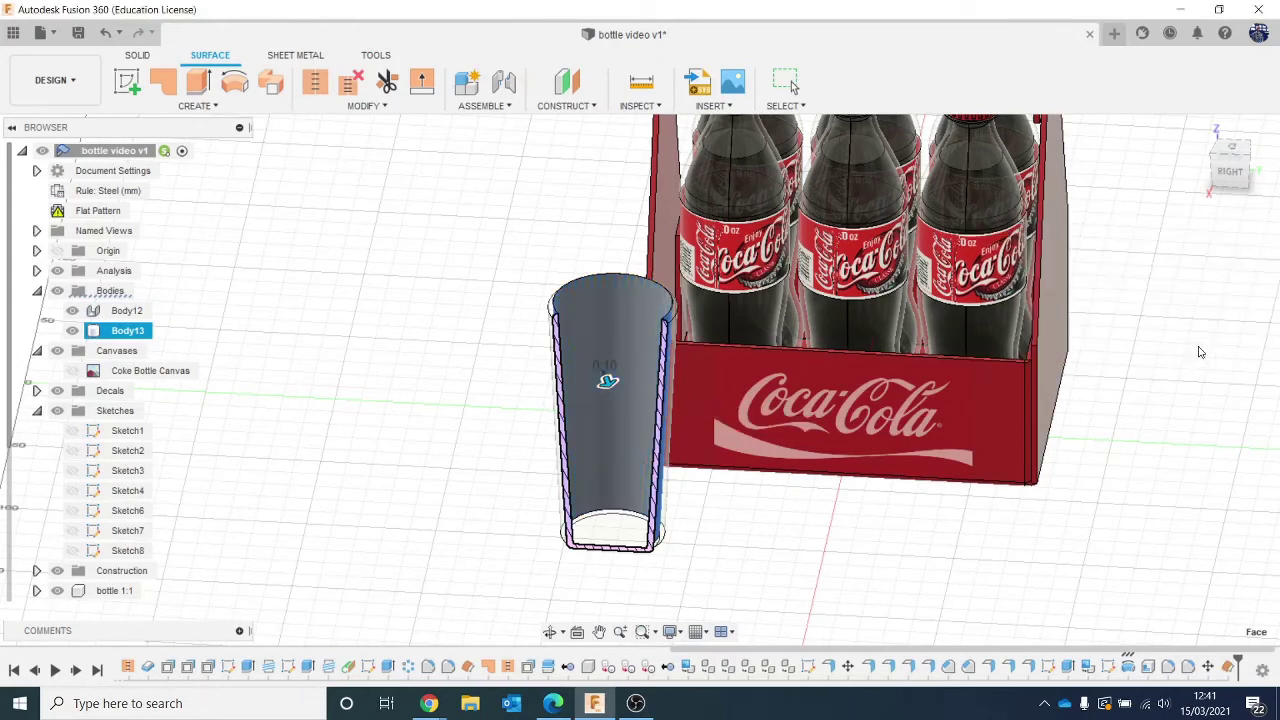
# Patch the cup's opening along its outer rim edge as a new surface body.
pyautogui.click(196, 105)
pyautogui.click(139, 254)
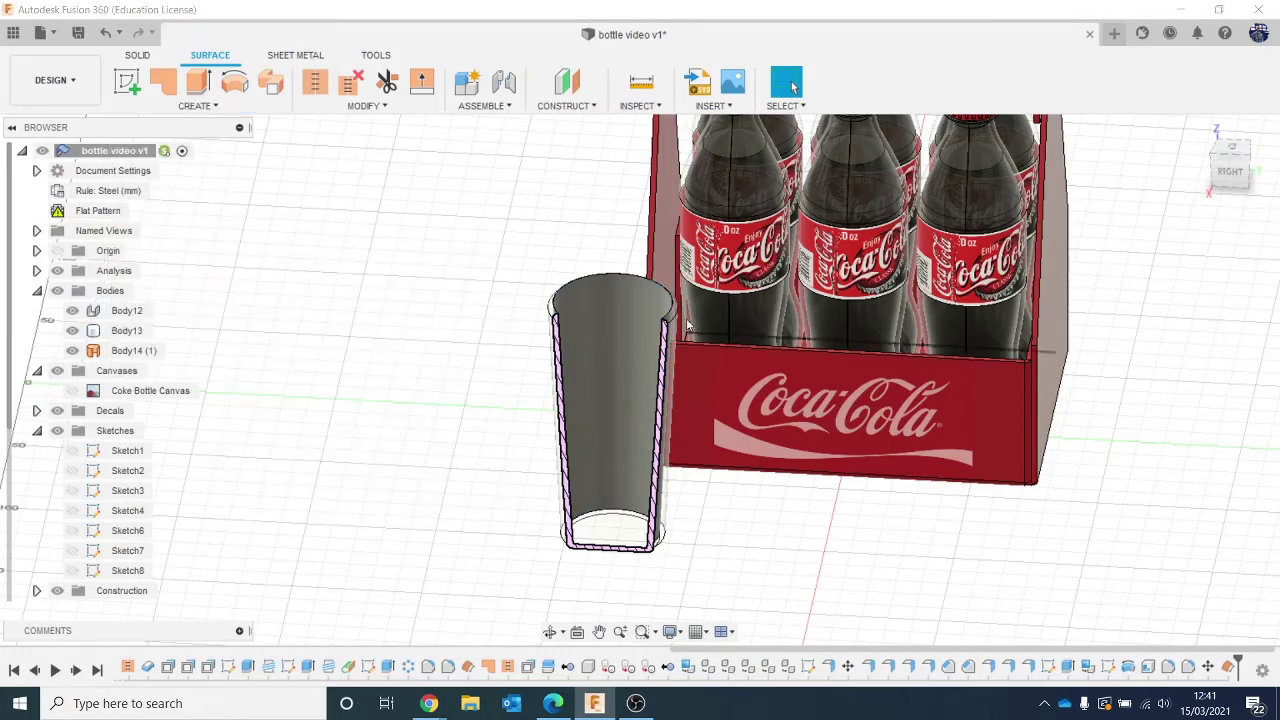
pyautogui.click(621, 278)
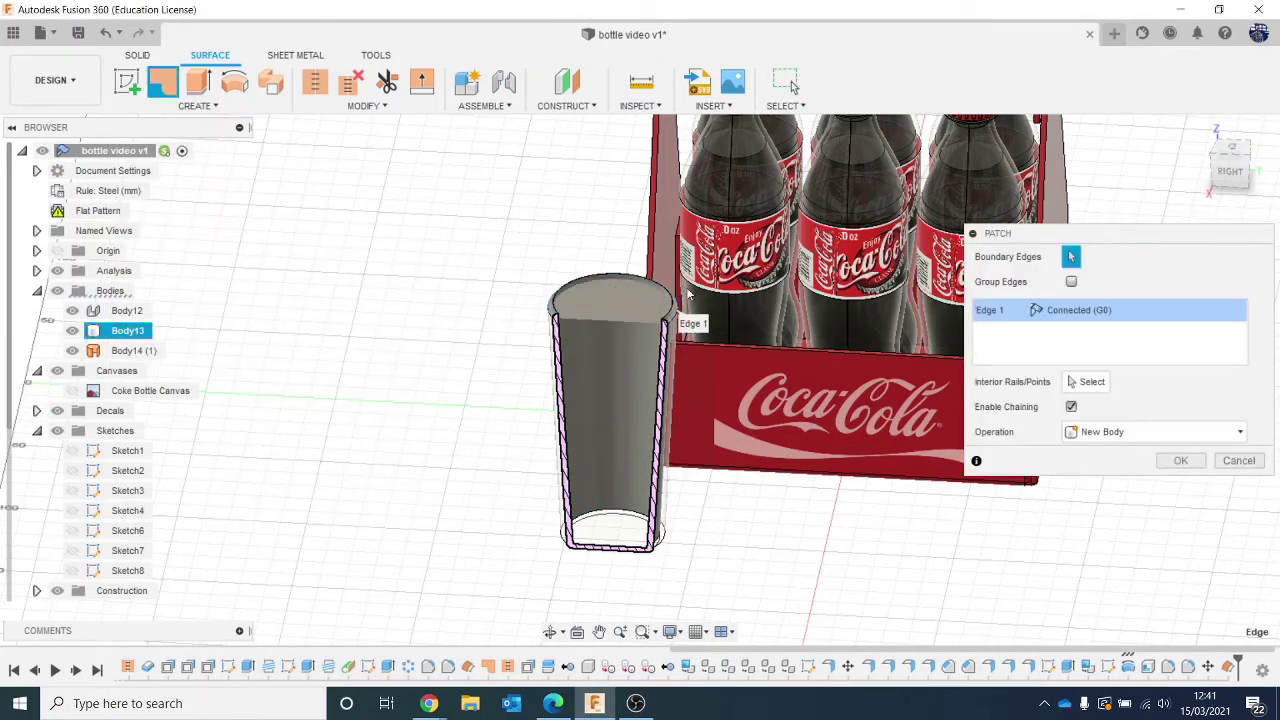
pyautogui.click(1180, 461)
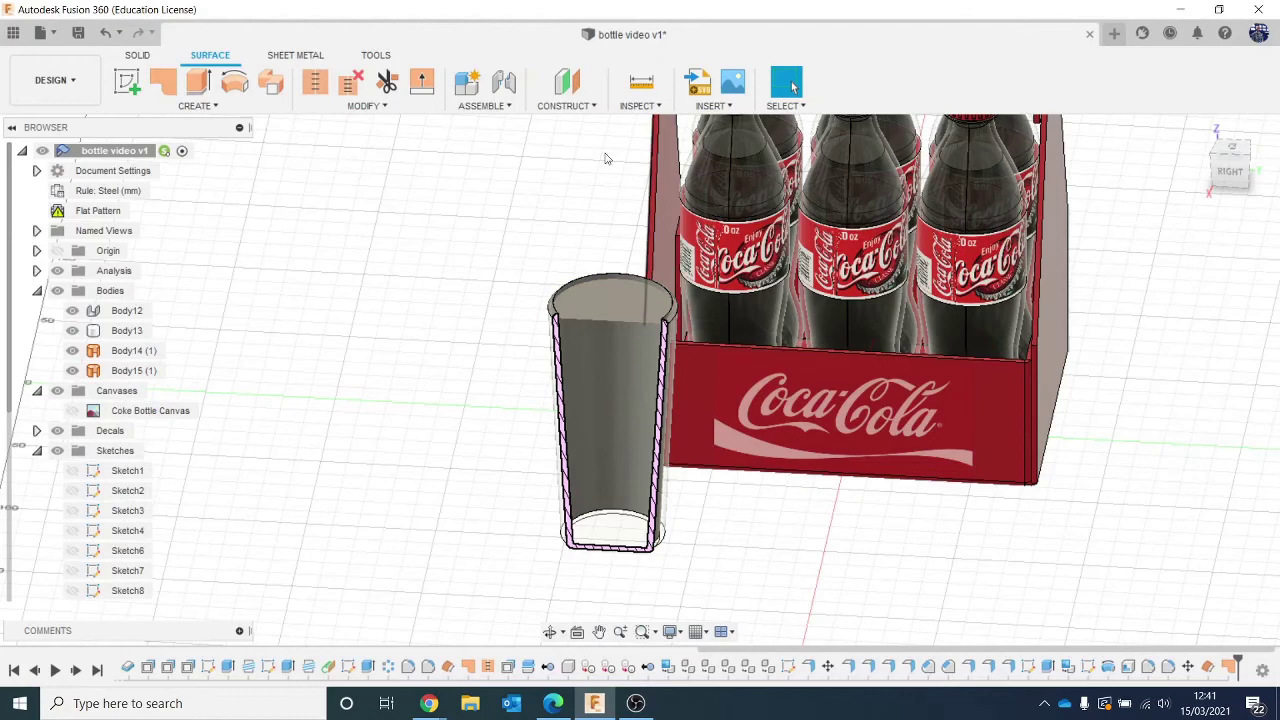
# Try to stitch the rim patch to the cup's offset inner wall surface with a 0.10 mm tolerance.
pyautogui.click(314, 81)
pyautogui.click(662, 292)
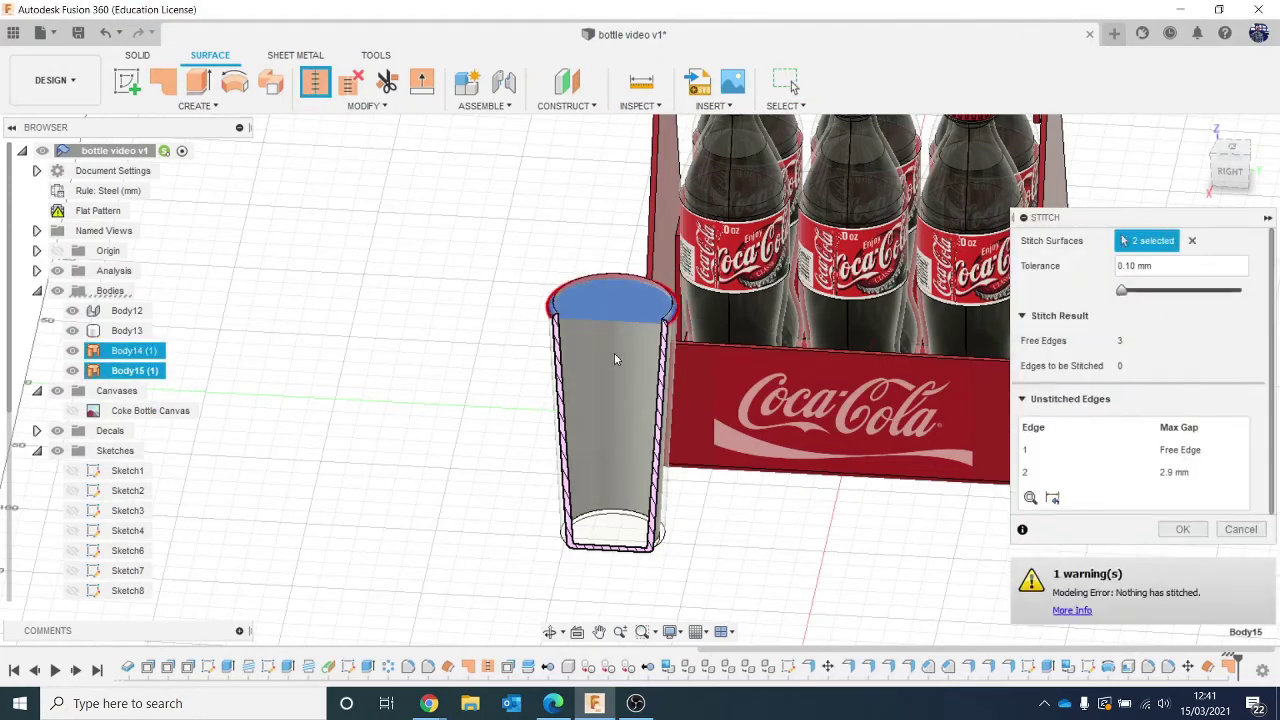
pyautogui.scroll(5, 628, 402)
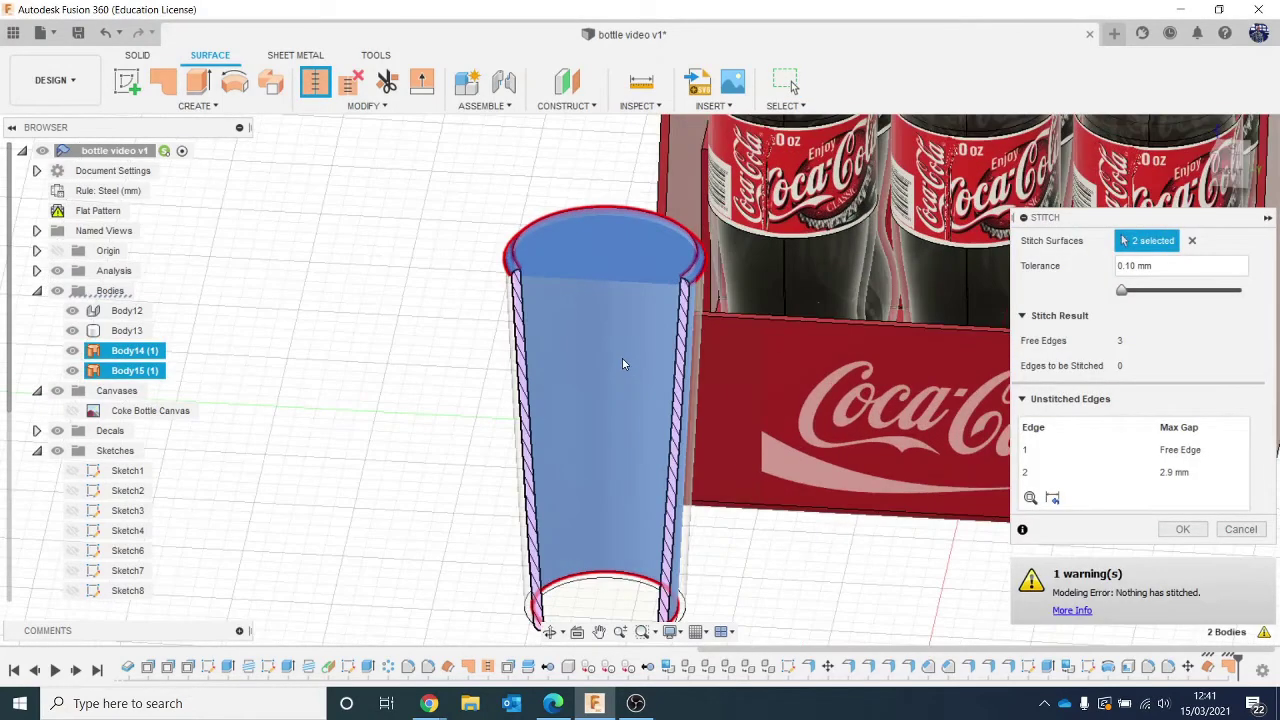
pyautogui.click(1240, 529)
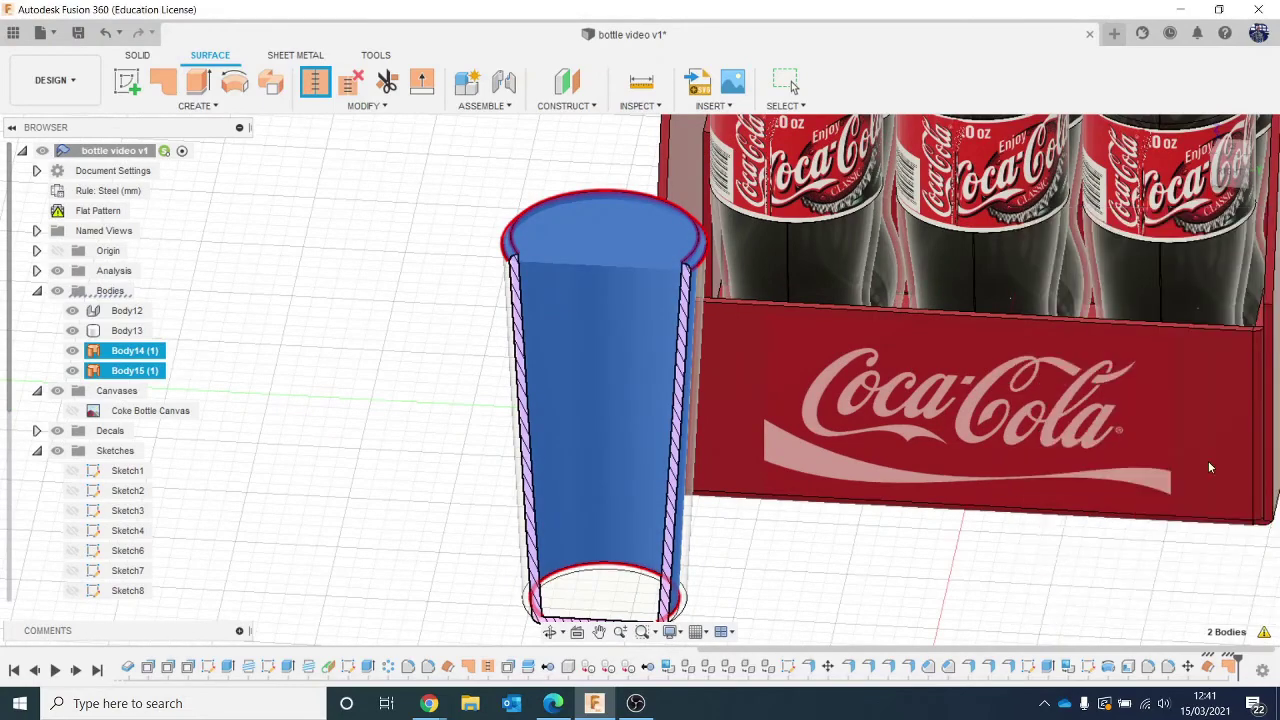
pyautogui.scroll(-3, 602, 350)
pyautogui.scroll(5, 837, 272)
pyautogui.scroll(4, 761, 224)
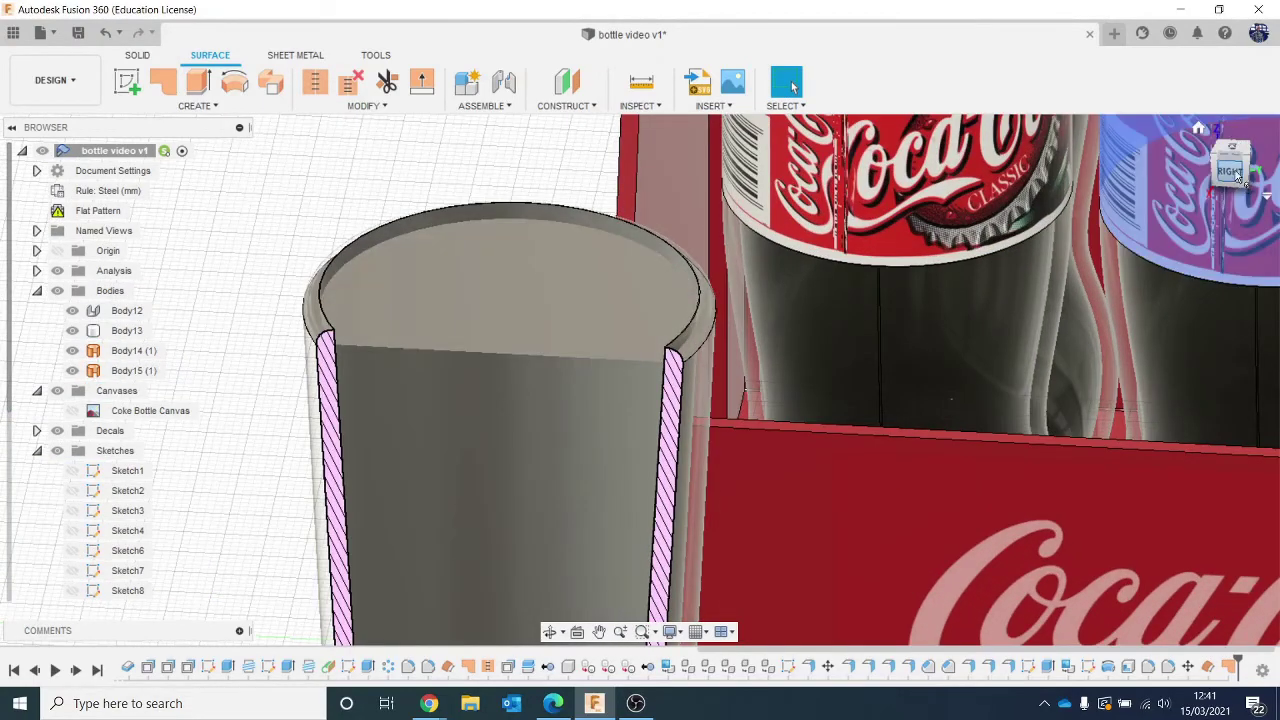
pyautogui.moveTo(1240, 178)
pyautogui.mouseDown()
pyautogui.moveTo(1272, 154)
pyautogui.moveTo(1260, 169)
pyautogui.mouseUp()
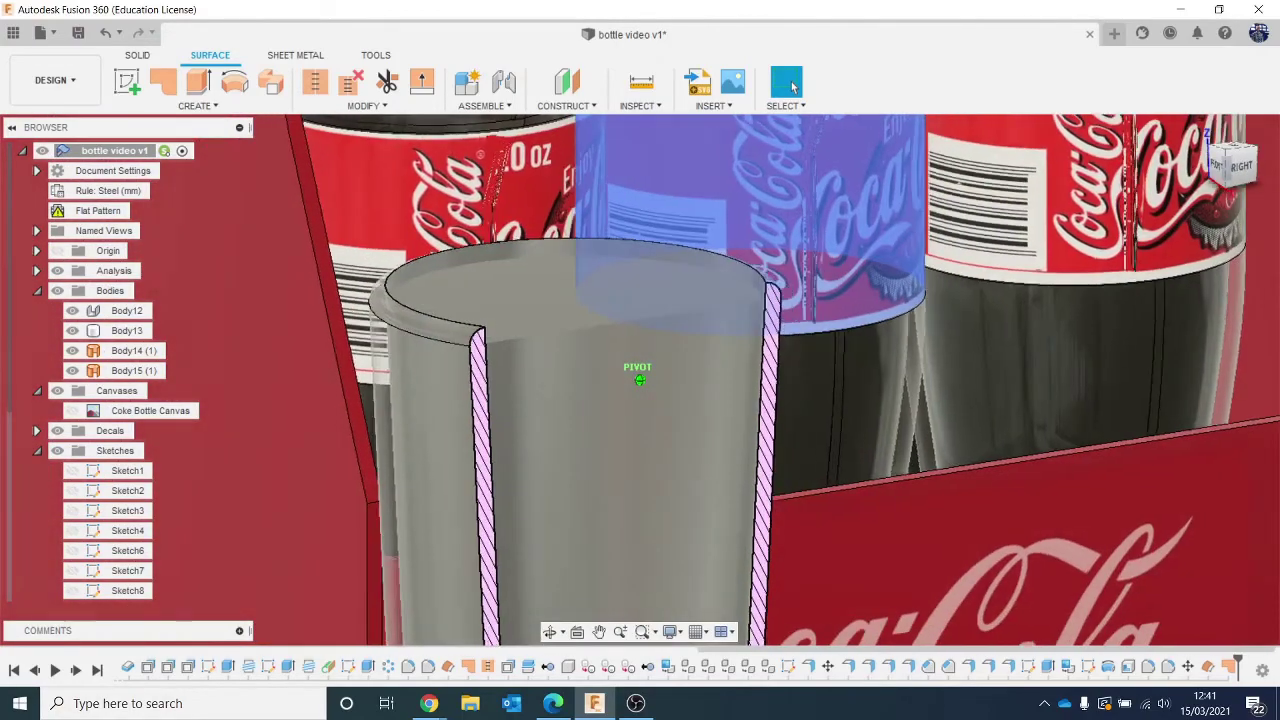
pyautogui.keyDown('shift'); pyautogui.moveTo(1000, 210); pyautogui.dragTo(930, 215, button='middle'); pyautogui.keyUp('shift')
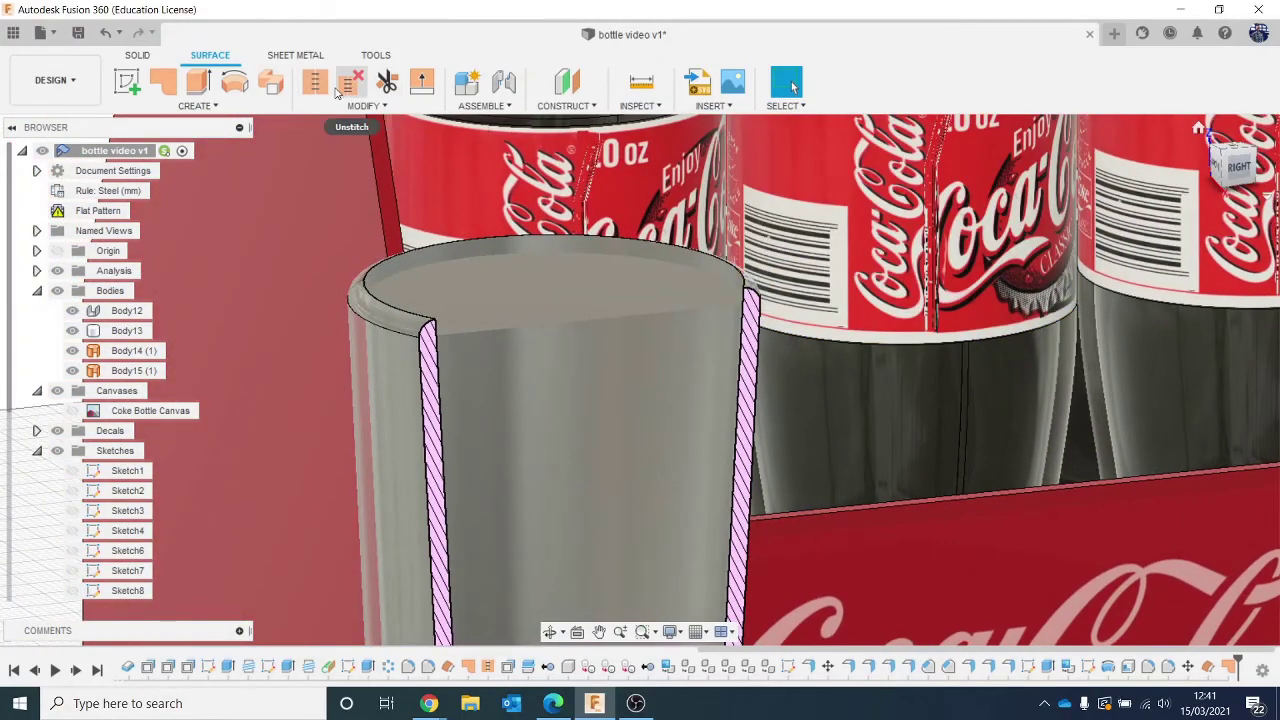
pyautogui.click(314, 84)
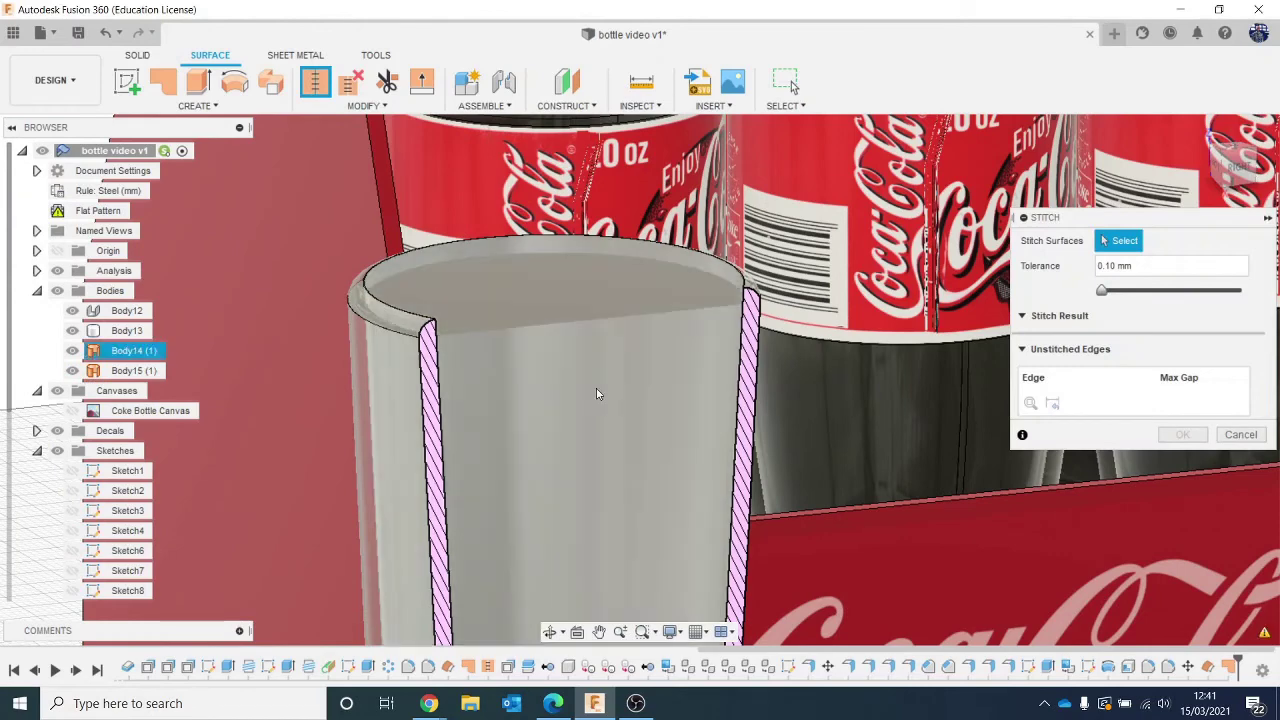
pyautogui.click(607, 340)
pyautogui.click(1252, 527)
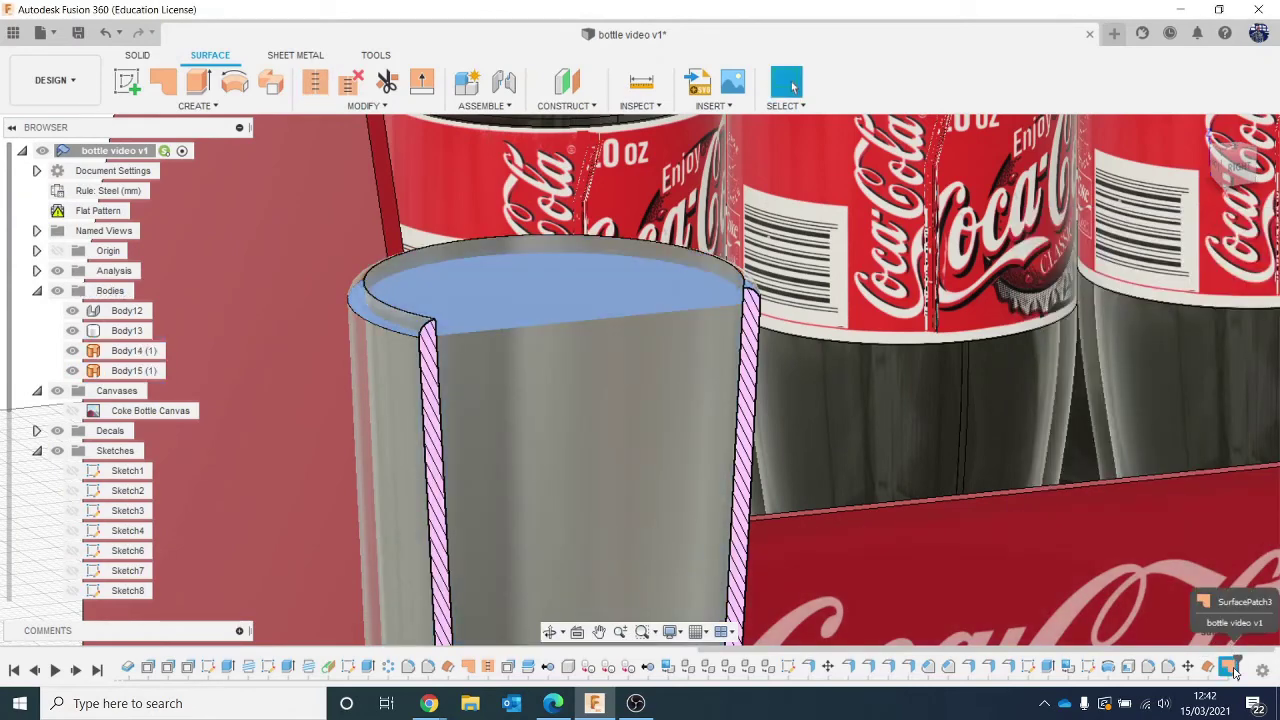
# Delete the outer rim patch and patch the top edge of the offset inner wall surface as a new body.
pyautogui.press('Delete')
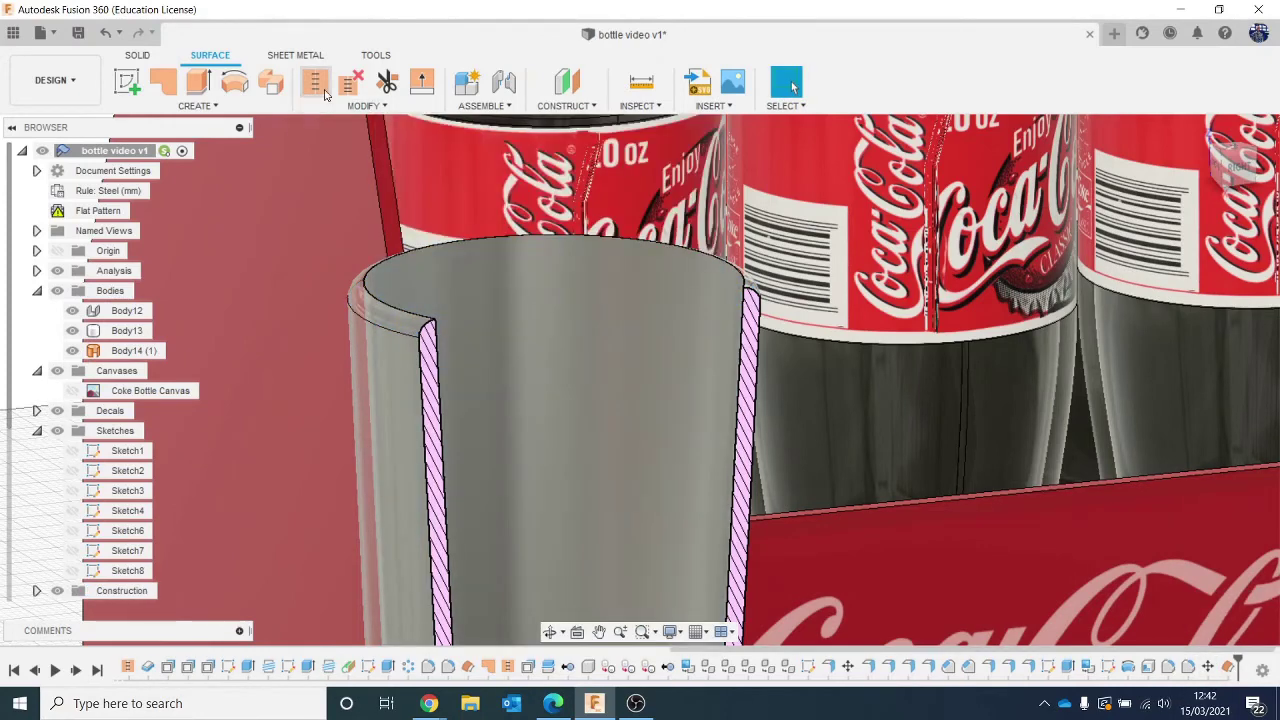
pyautogui.click(197, 105)
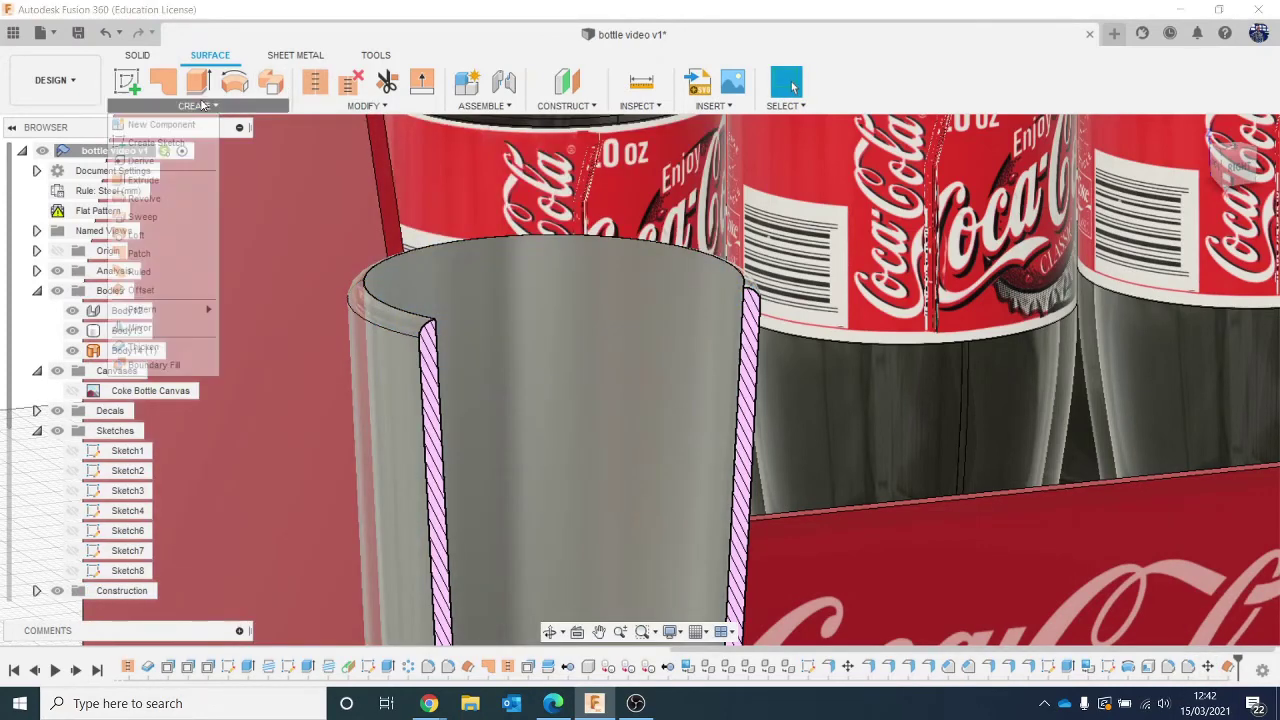
pyautogui.click(160, 253)
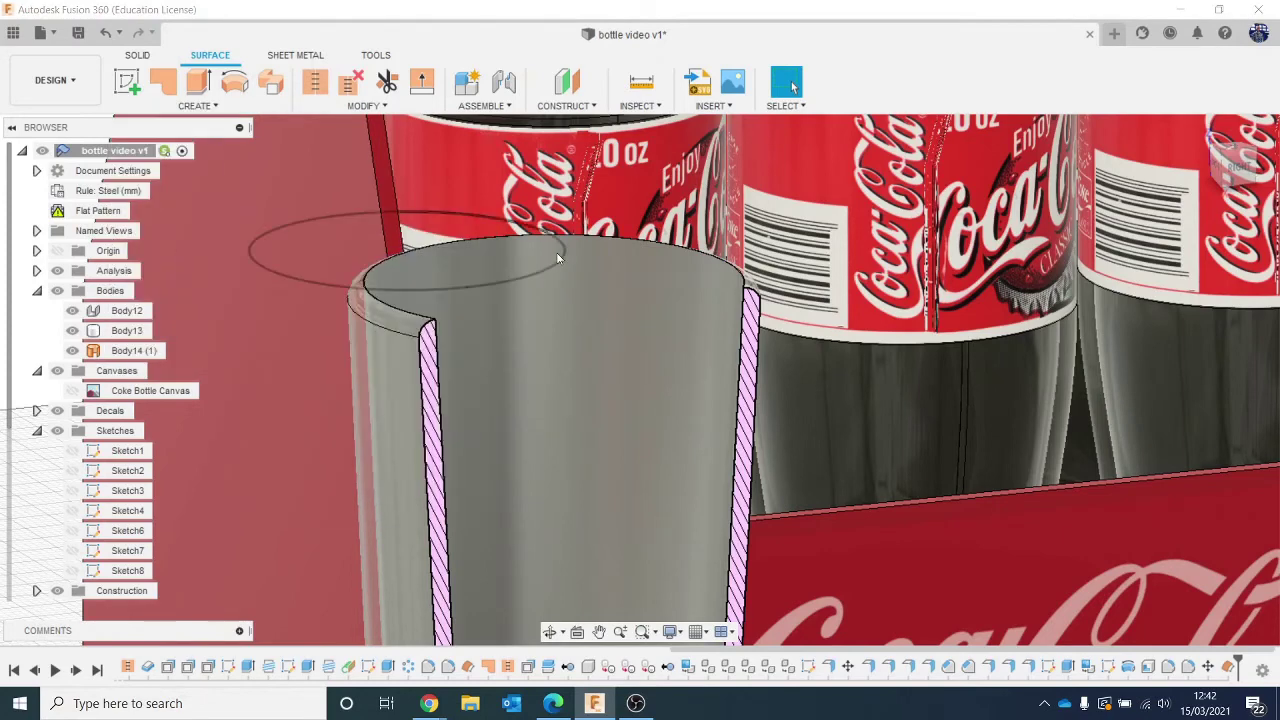
pyautogui.click(557, 236)
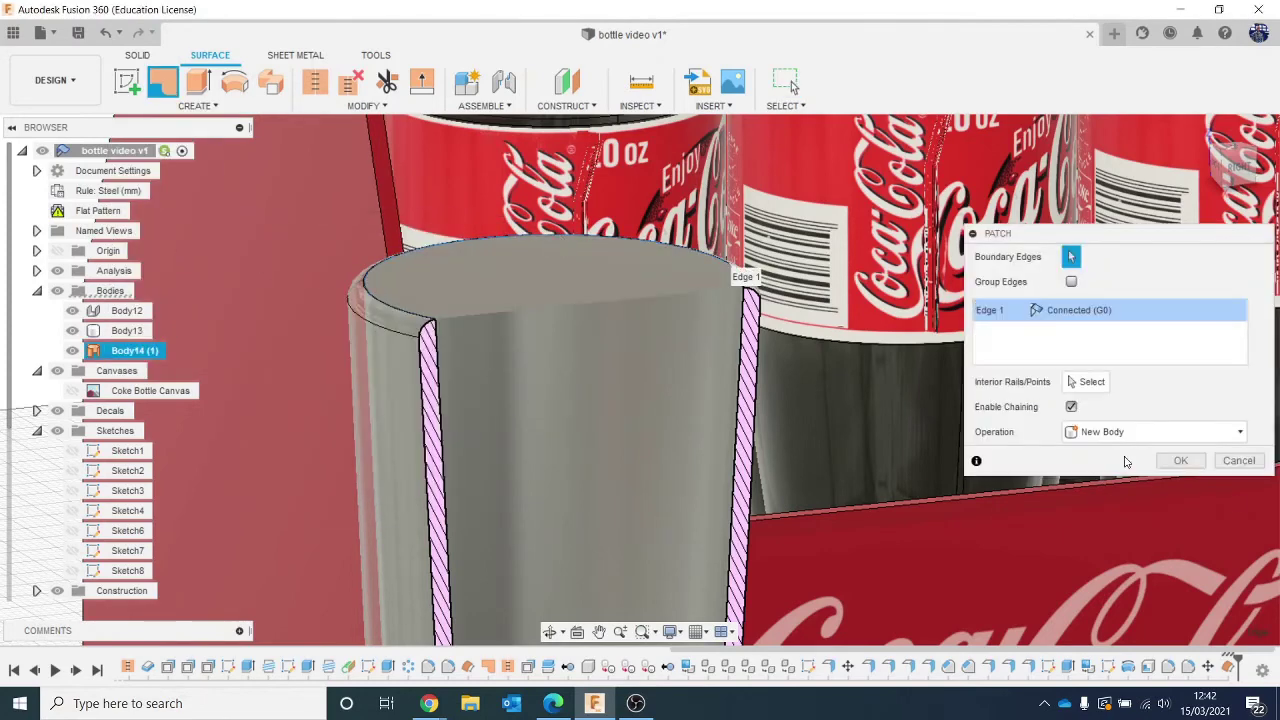
pyautogui.click(1181, 461)
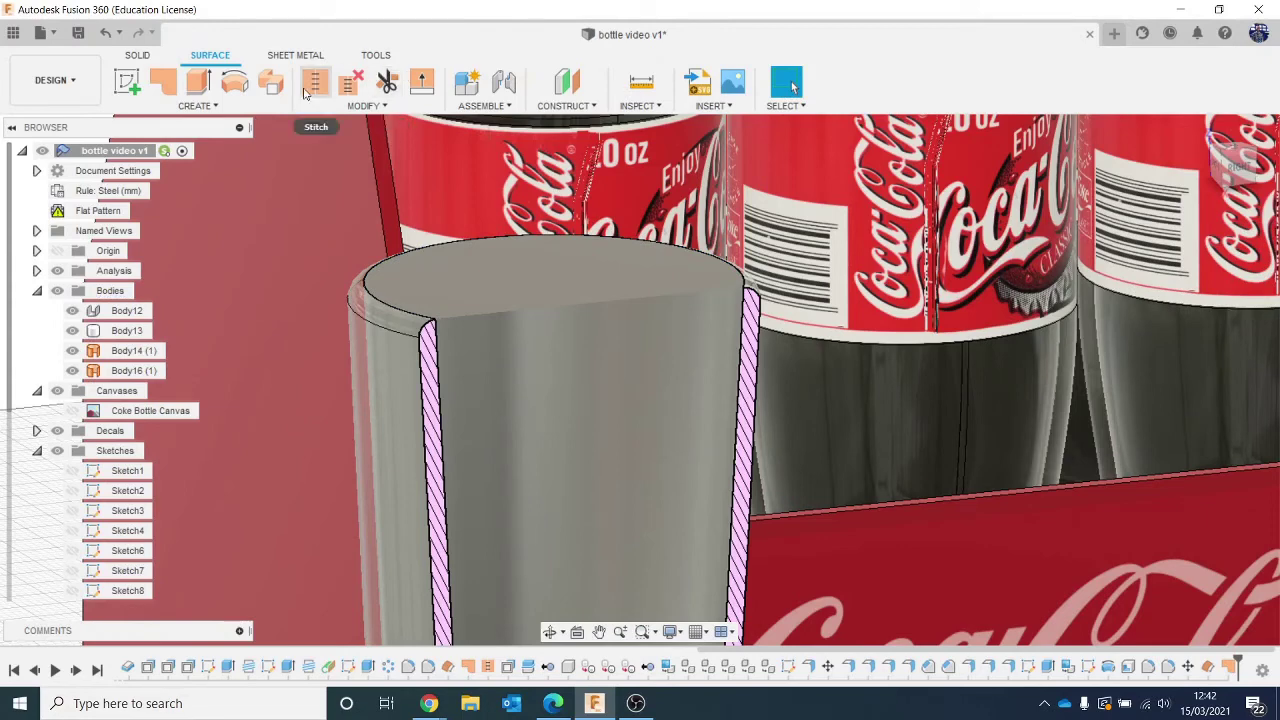
# Stitch the offset inner wall surface and its new top patch together with a 0.10 mm tolerance.
pyautogui.click(491, 237)
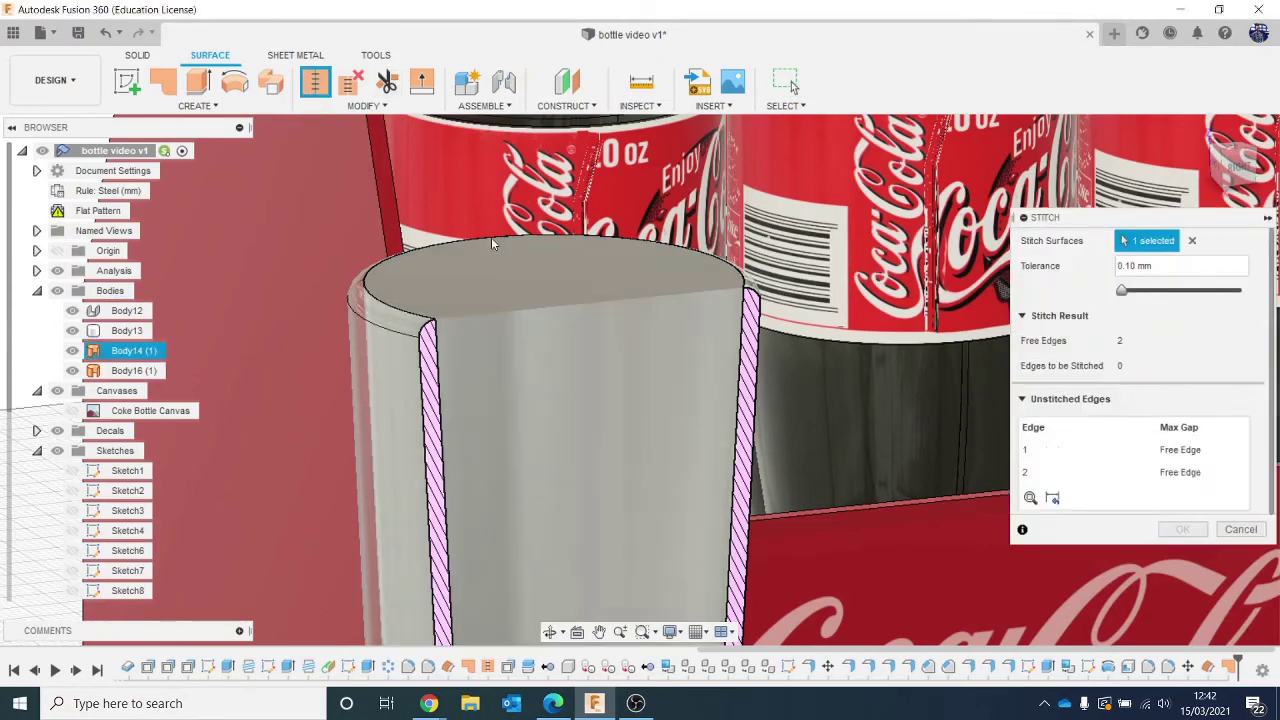
pyautogui.click(522, 360)
pyautogui.keyDown('shift'); pyautogui.moveTo(830, 366); pyautogui.dragTo(1006, 303, button='middle'); pyautogui.keyUp('shift')
pyautogui.click(581, 302)
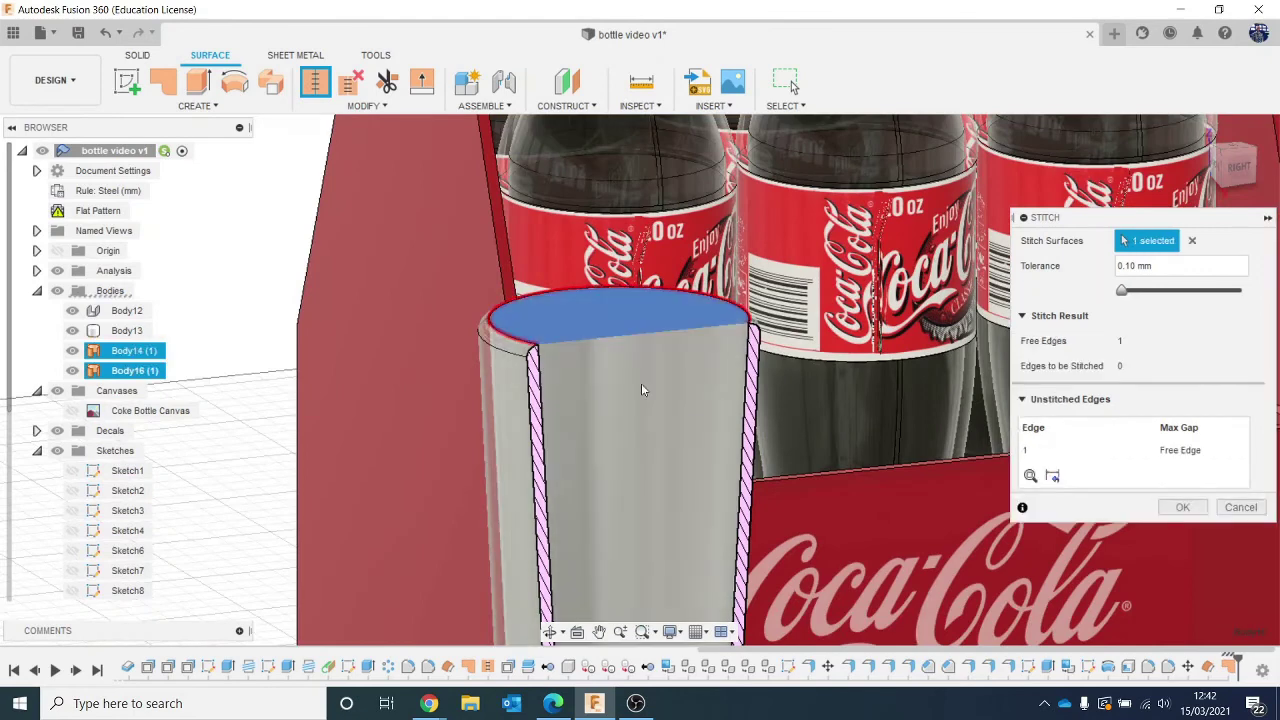
pyautogui.click(1182, 507)
pyautogui.scroll(-2, 848, 452)
pyautogui.scroll(-2, 845, 452)
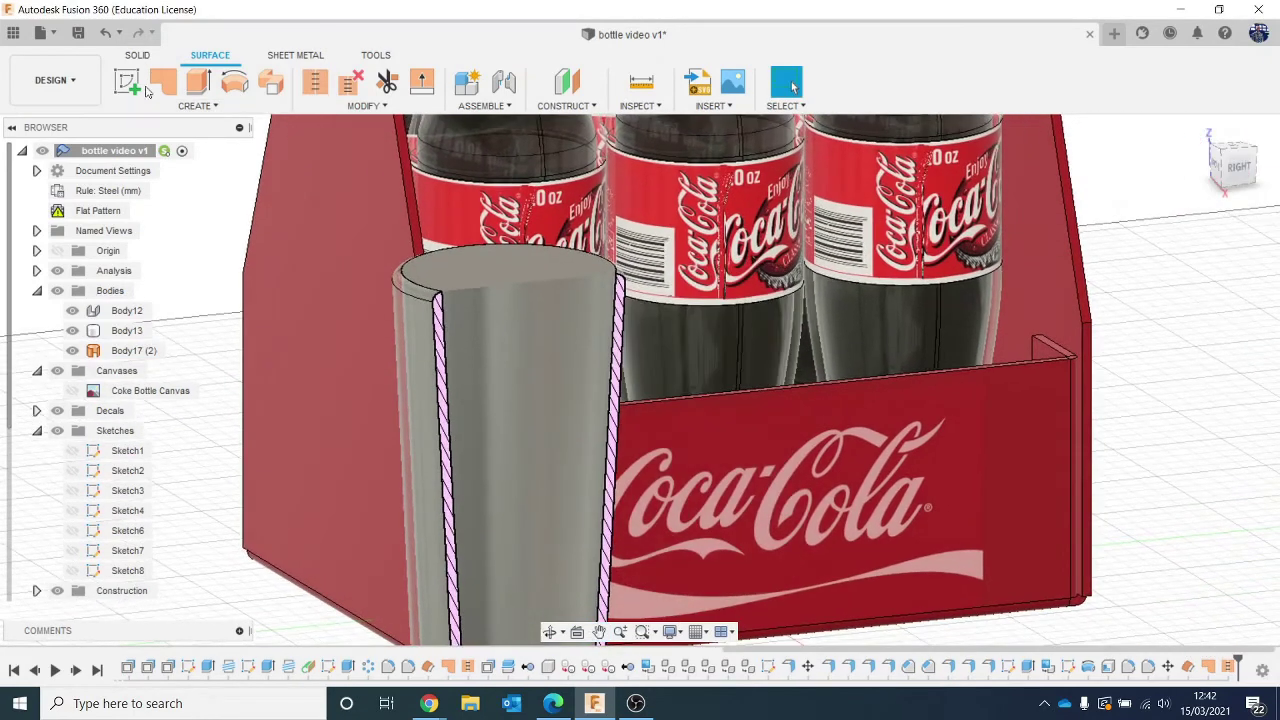
# Thicken the top patch face downward by about 6.7 mm on one side as a new body.
pyautogui.click(209, 108)
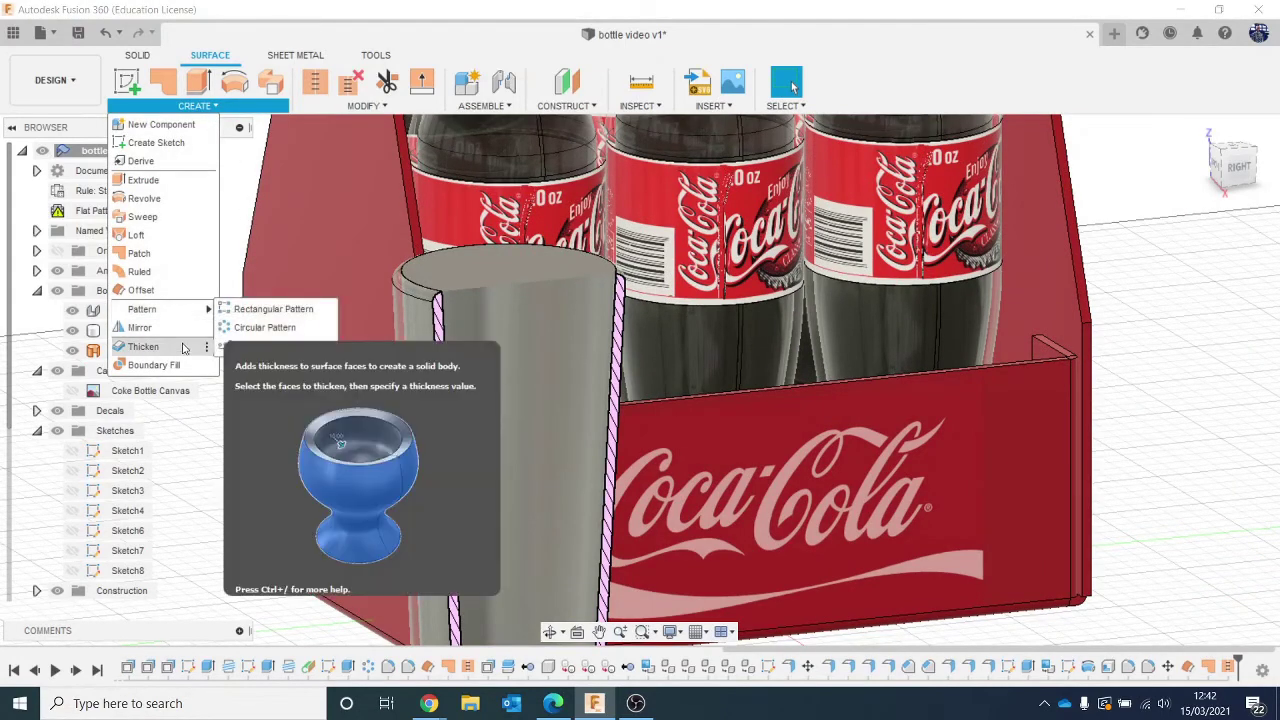
pyautogui.click(143, 347)
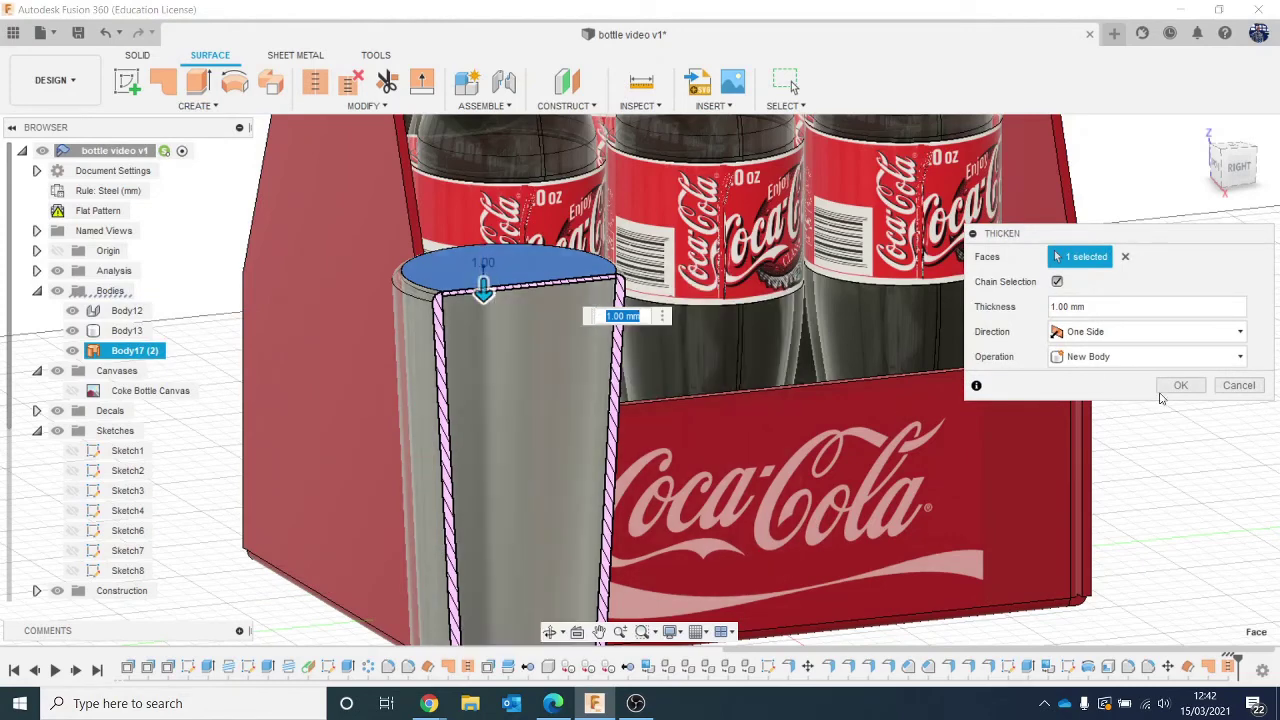
pyautogui.moveTo(483, 282)
pyautogui.mouseDown()
pyautogui.moveTo(484, 492)
pyautogui.moveTo(485, 366)
pyautogui.moveTo(500, 320)
pyautogui.mouseUp()
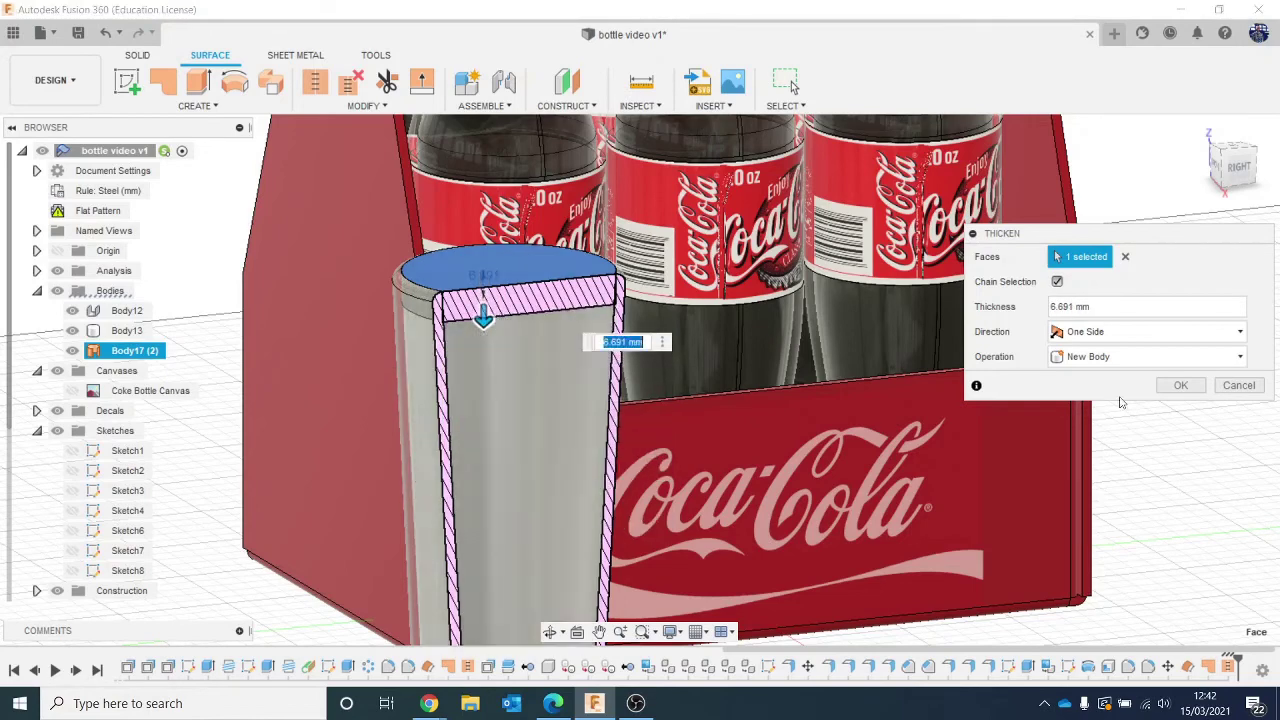
pyautogui.click(1176, 385)
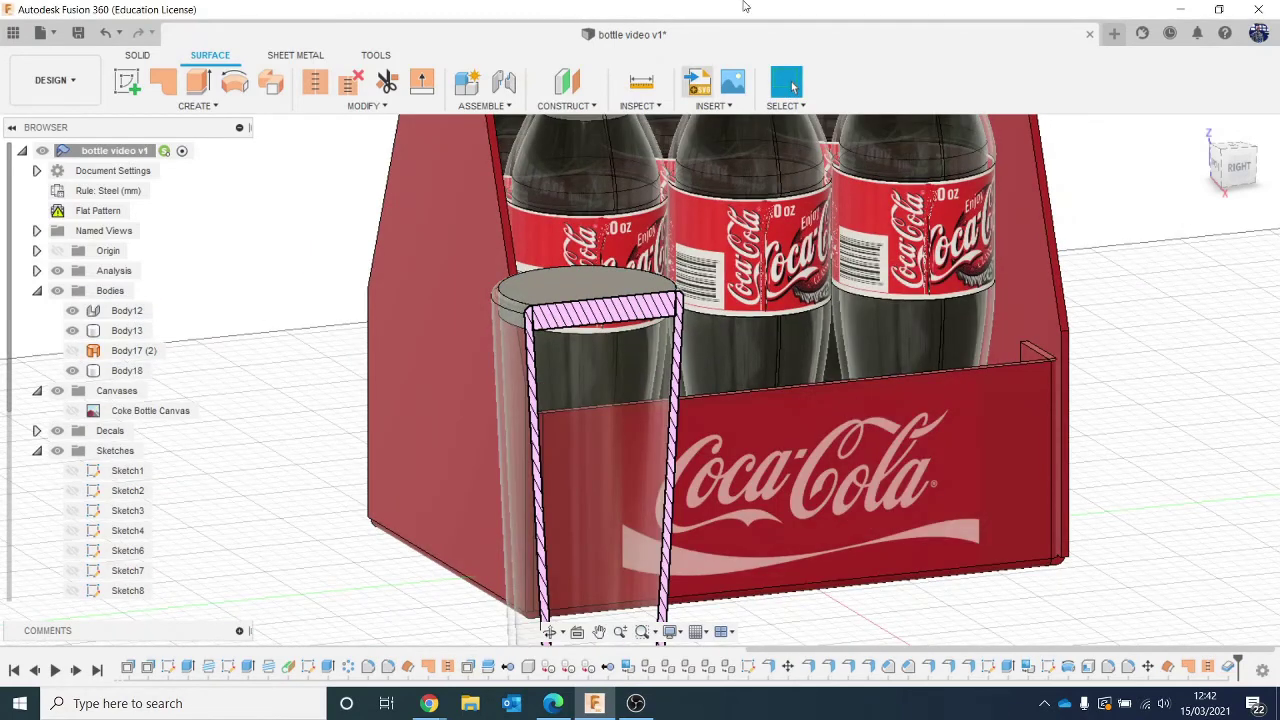
# Edit the thicken feature so it reaches down to the cup's base, with a thickness of about 100.4 mm.
pyautogui.rightClick(1232, 667)
pyautogui.click(1140, 514)
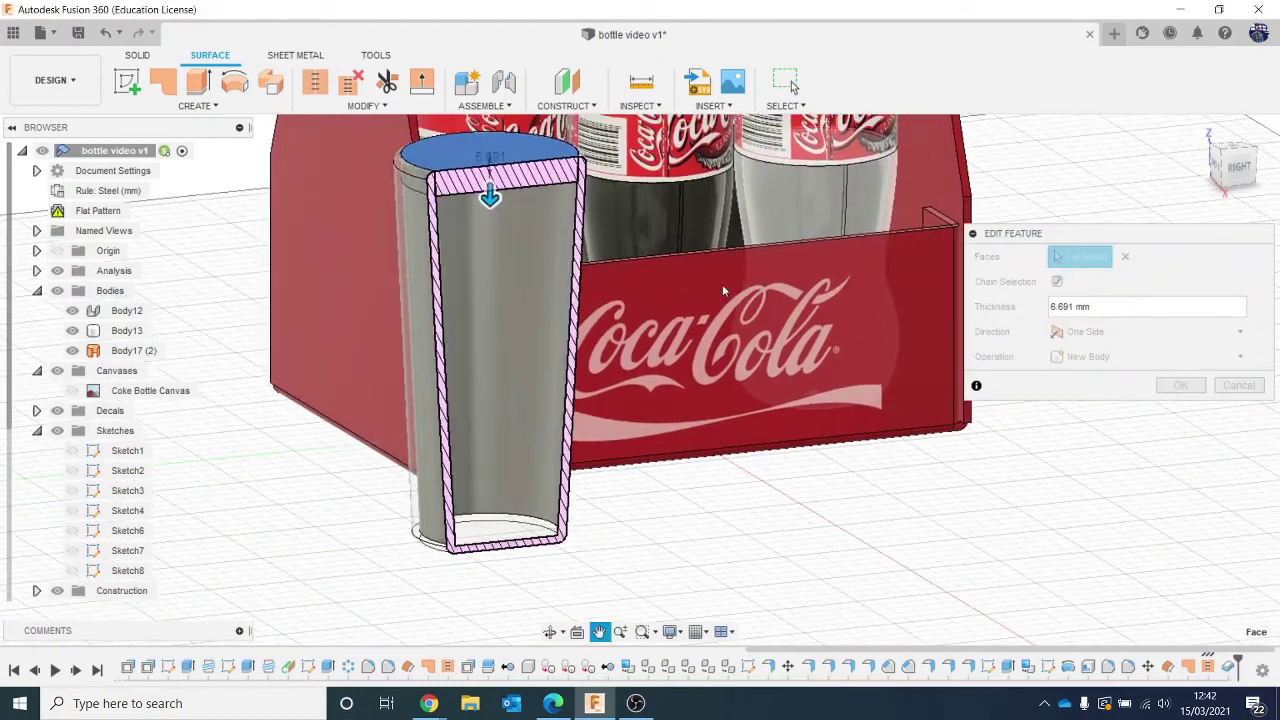
pyautogui.moveTo(502, 538); pyautogui.dragTo(490, 545)
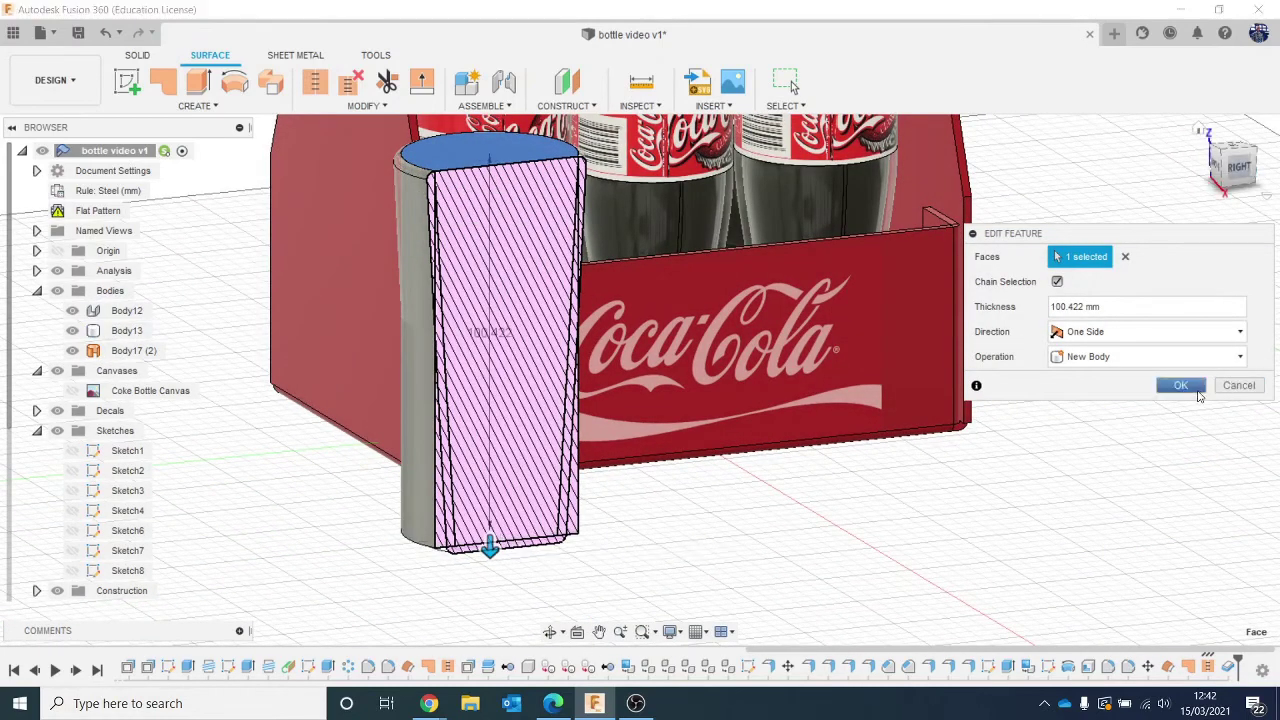
pyautogui.click(1196, 390)
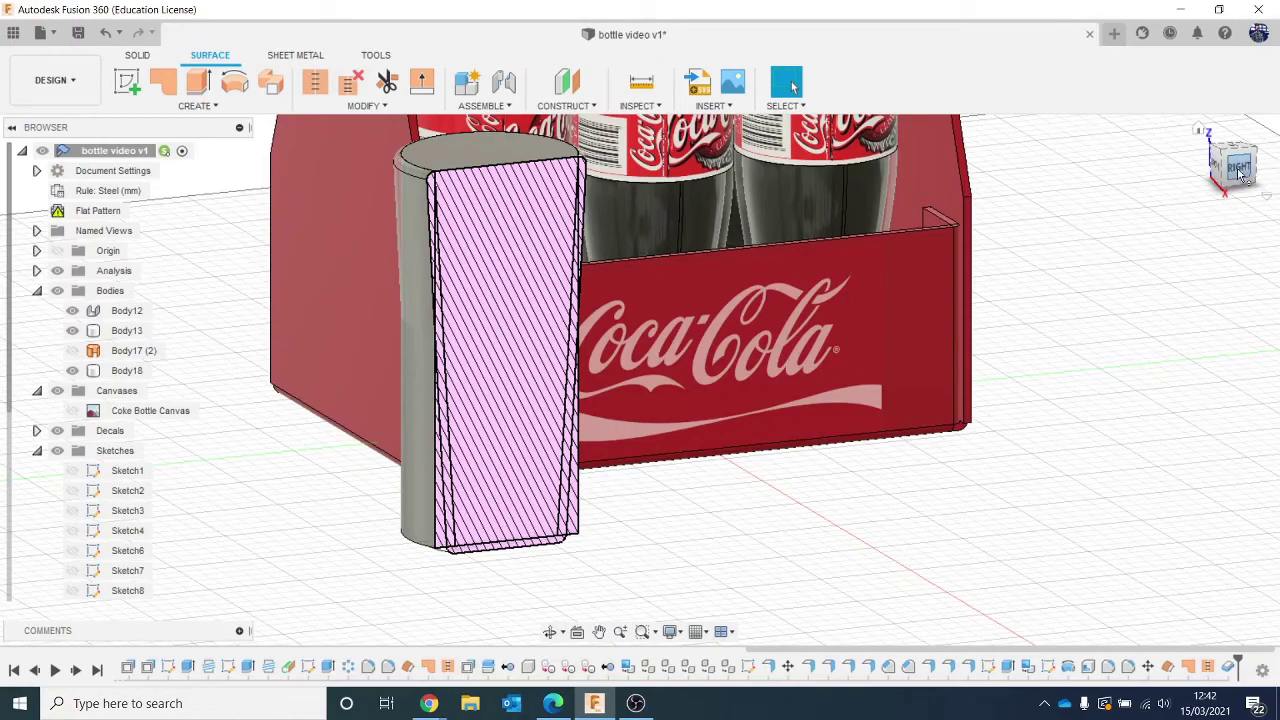
# Split the thickened body with the cup's inner wall face as the extended splitting tool, hiding the thickened body to reach that face.
pyautogui.moveTo(1239, 174)
pyautogui.mouseDown()
pyautogui.moveTo(1270, 122)
pyautogui.moveTo(1226, 188)
pyautogui.moveTo(1240, 184)
pyautogui.mouseUp()
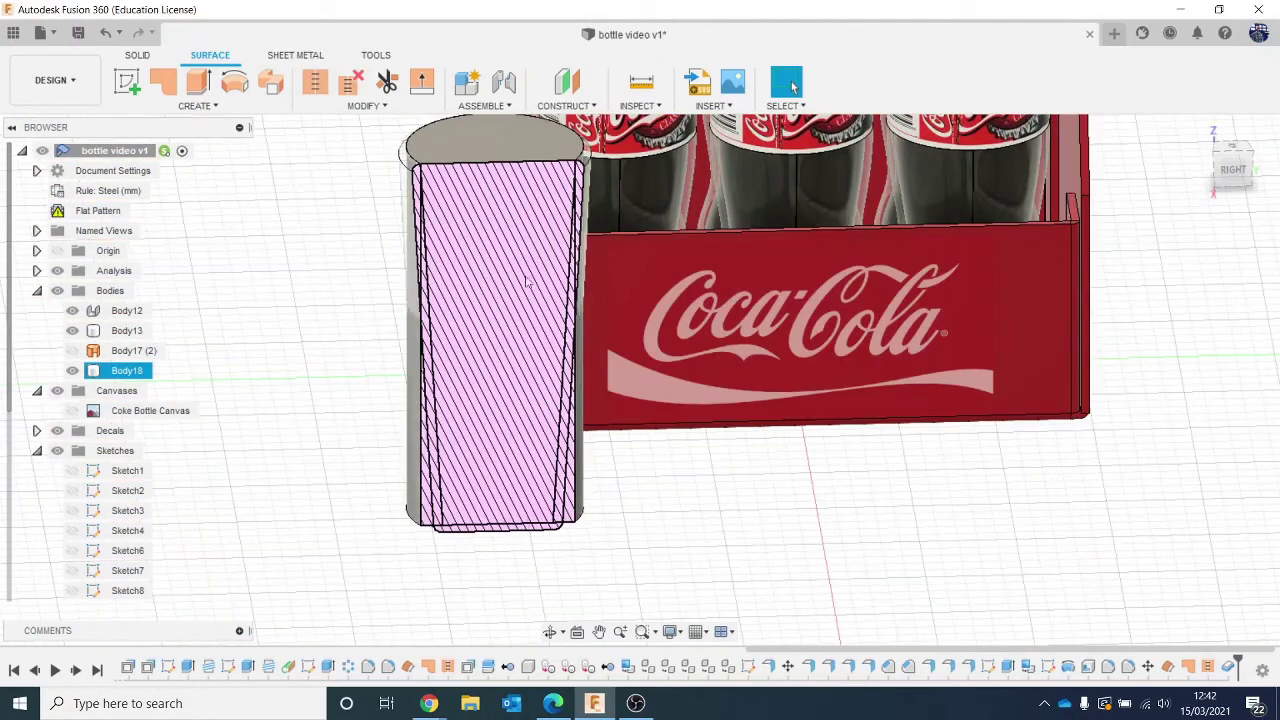
pyautogui.scroll(1, 457, 260)
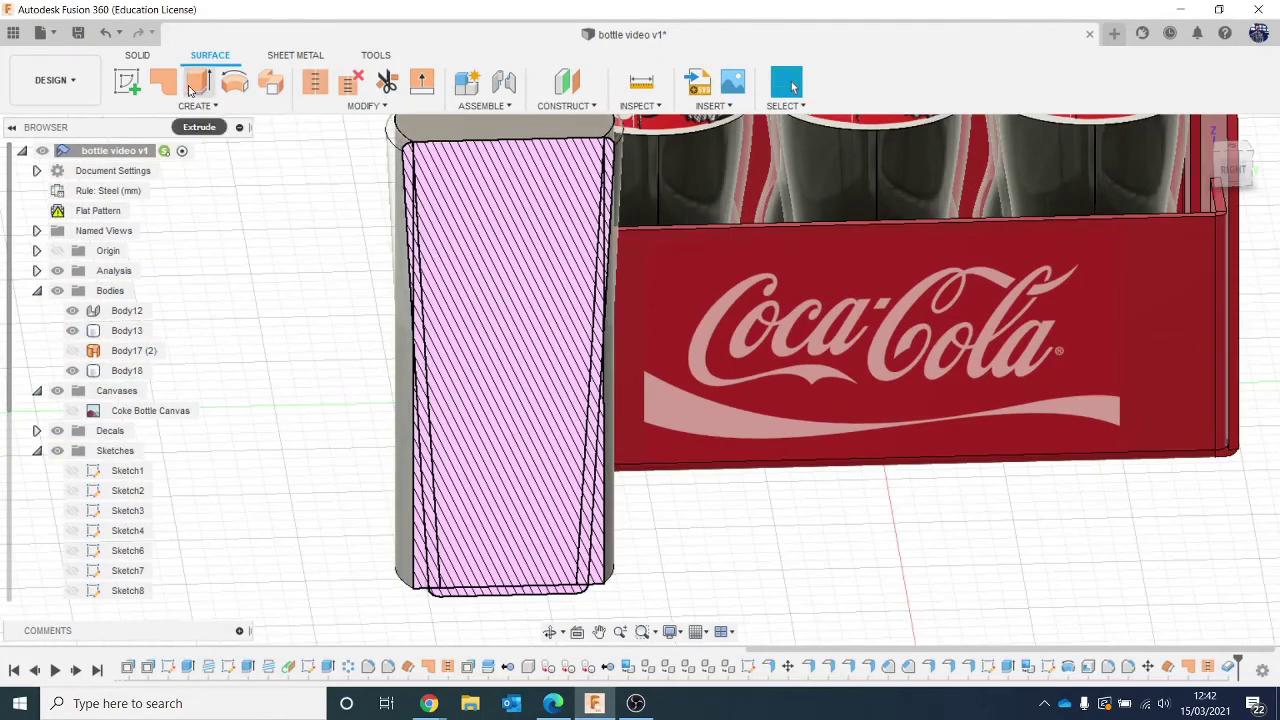
pyautogui.click(137, 56)
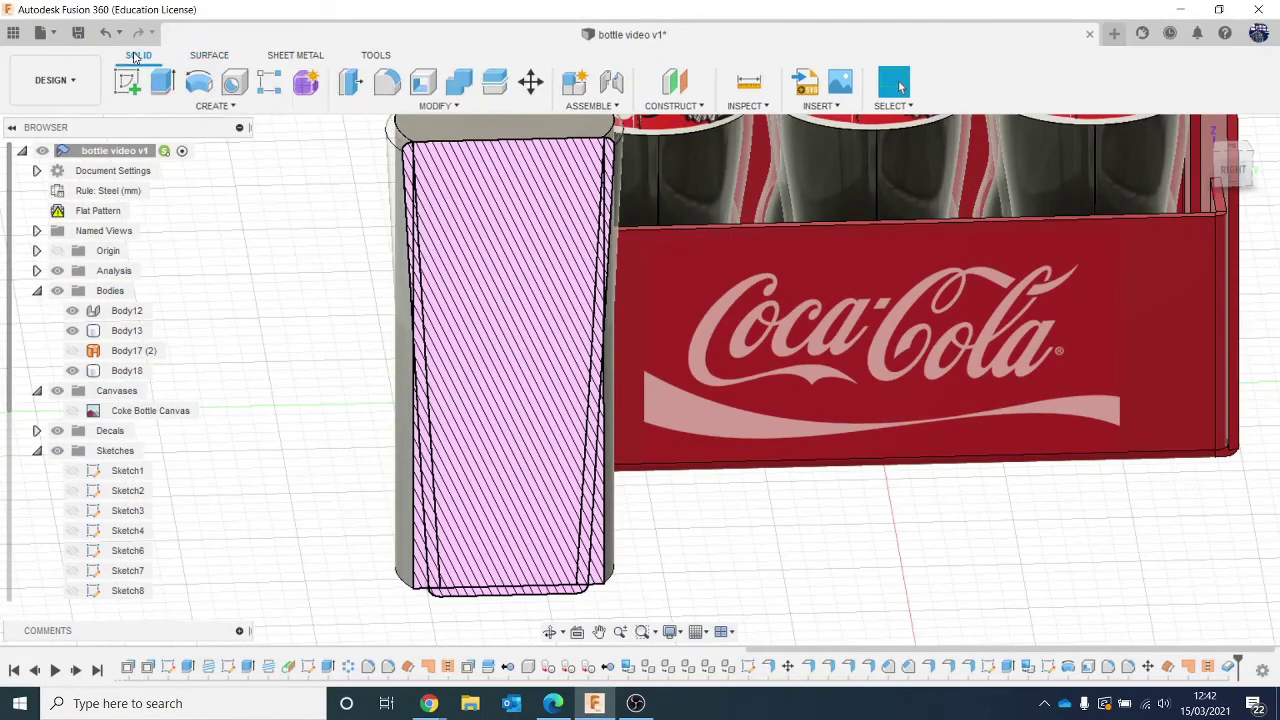
pyautogui.click(464, 86)
pyautogui.click(1239, 388)
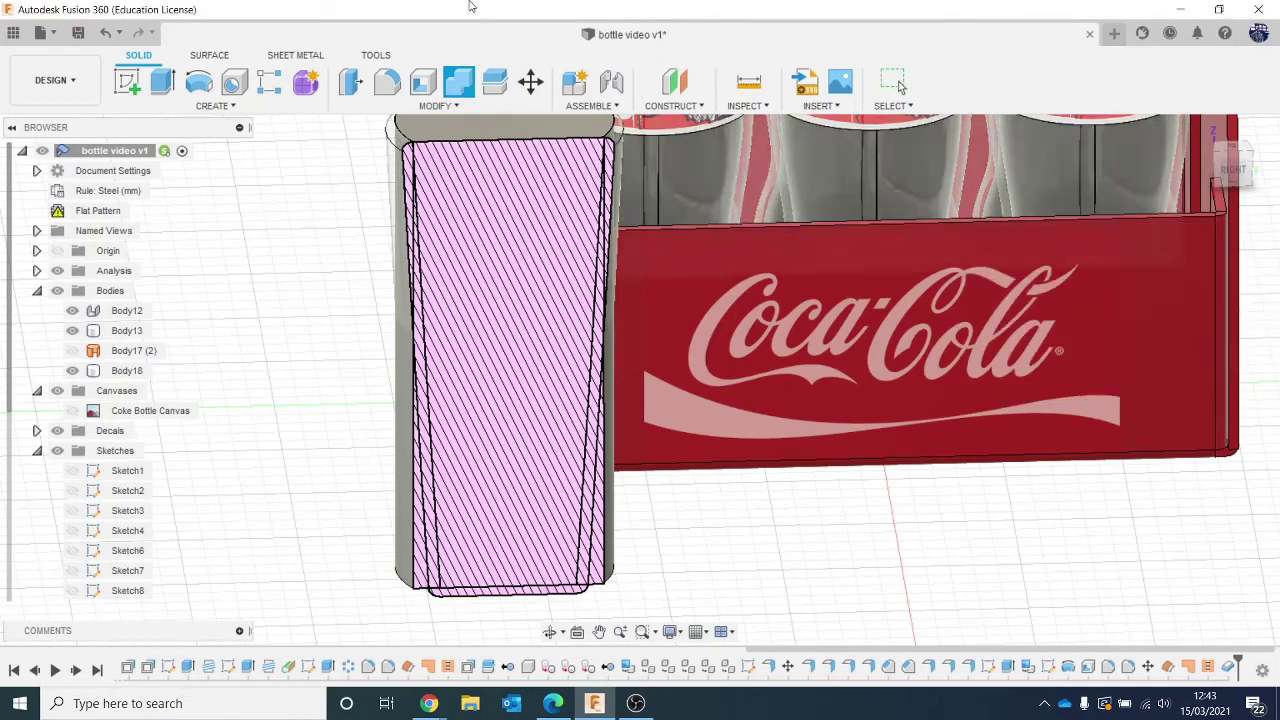
pyautogui.click(495, 81)
pyautogui.click(127, 370)
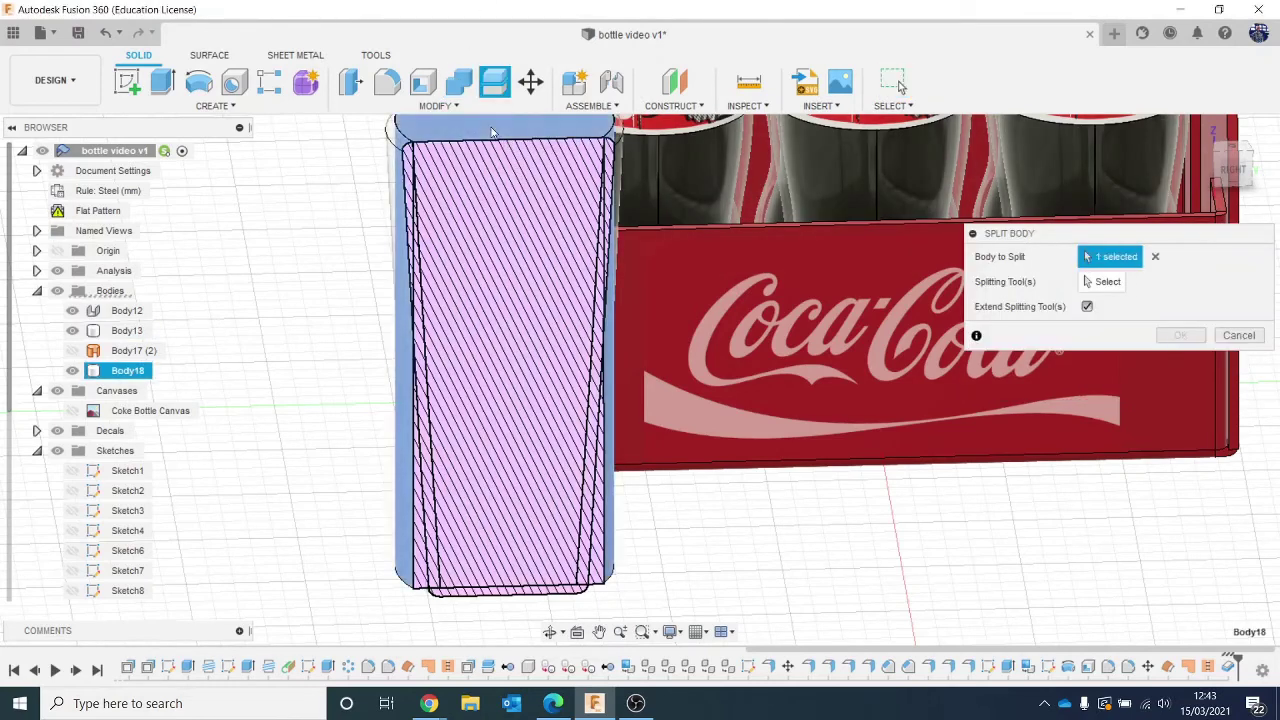
pyautogui.click(1108, 282)
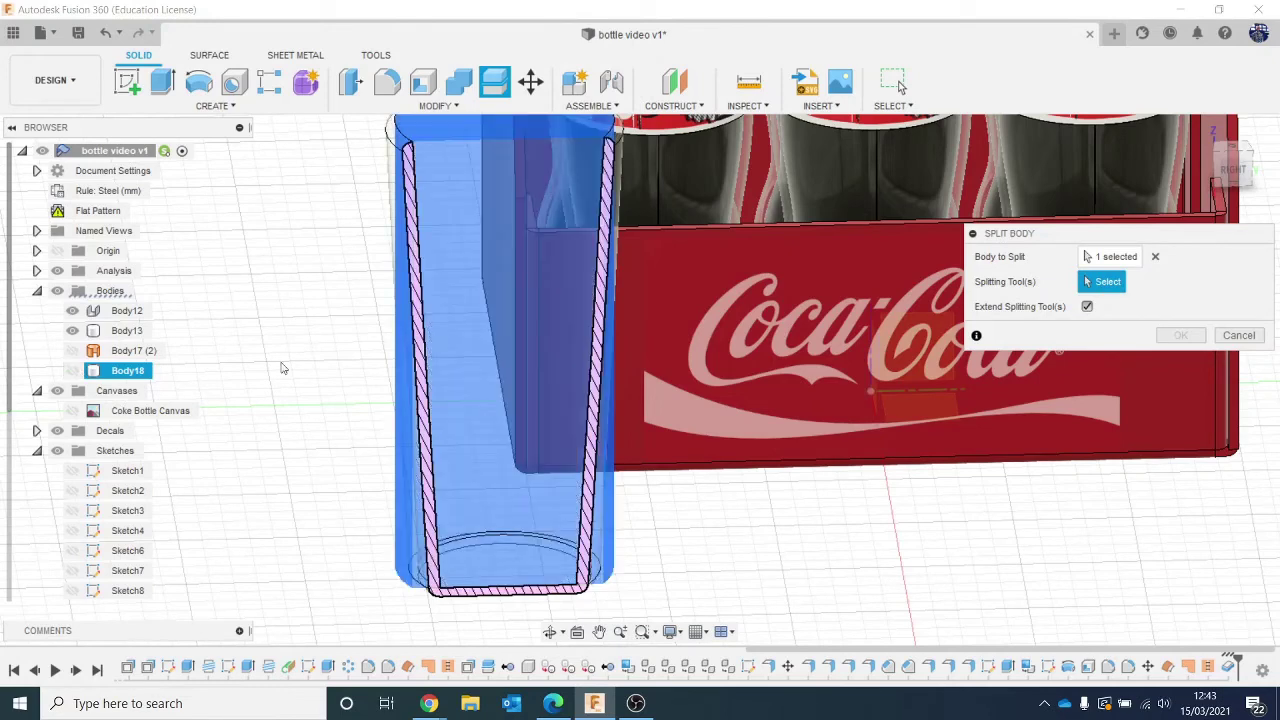
pyautogui.click(529, 290)
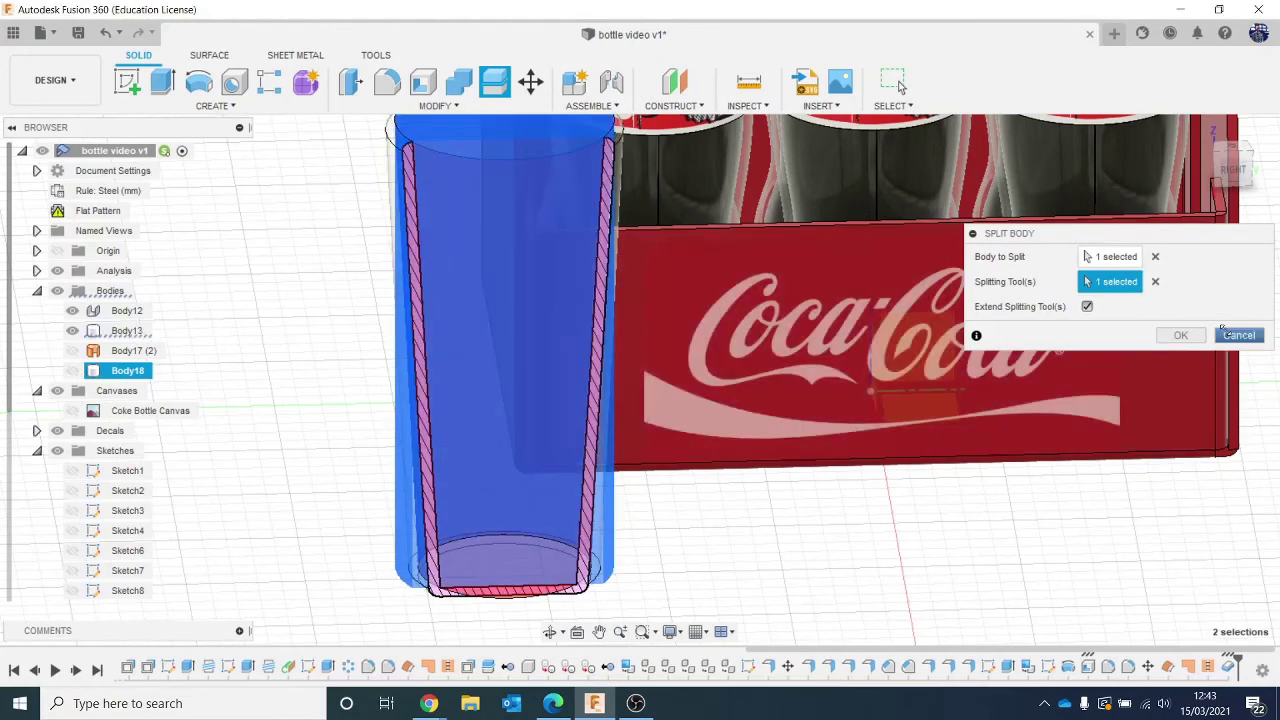
pyautogui.click(1178, 335)
pyautogui.scroll(1, 383, 320)
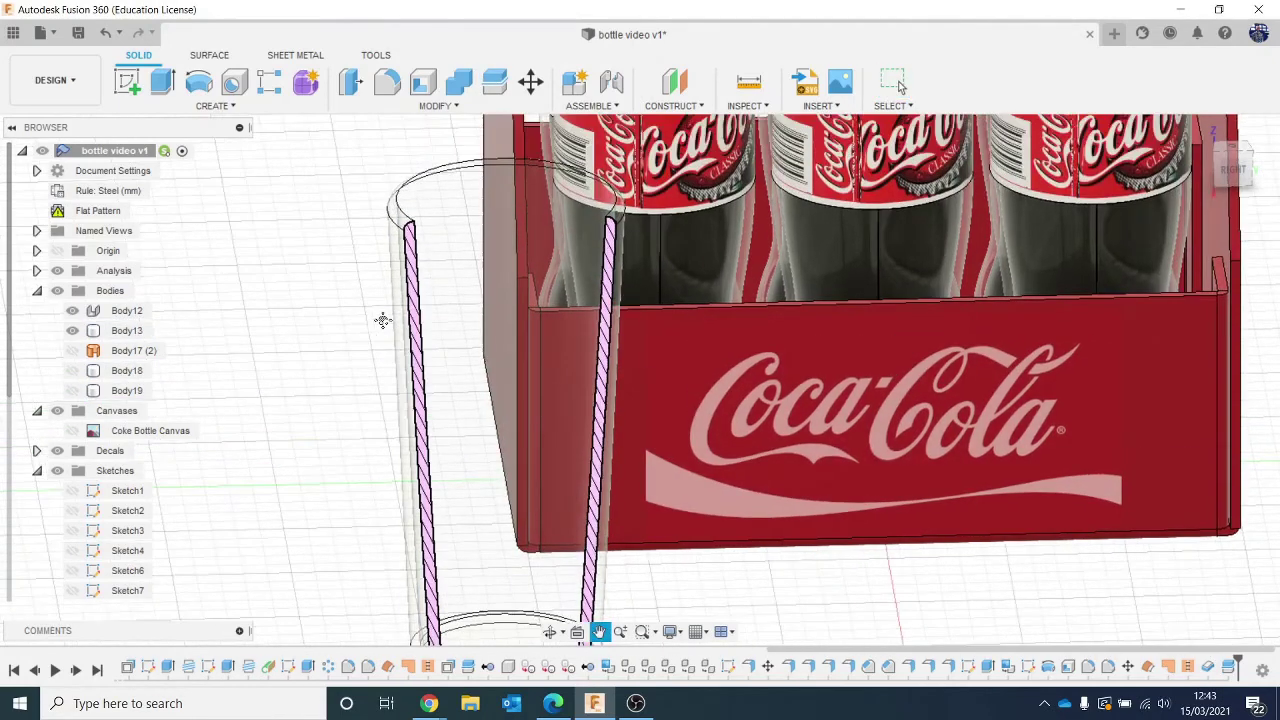
pyautogui.moveTo(383, 320); pyautogui.dragTo(363, 287, button='middle')
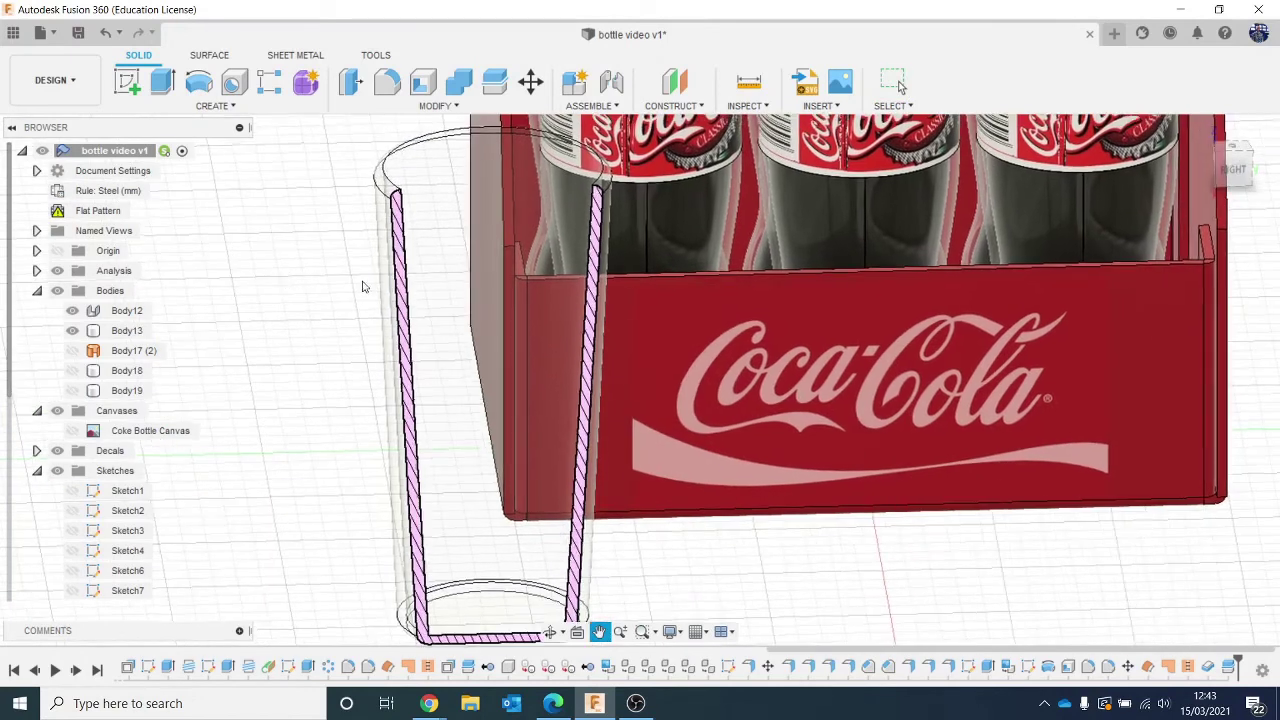
# Show both split bodies and remove Body18, the leftover piece outside the cup's inner wall.
pyautogui.click(73, 391)
pyautogui.click(73, 378)
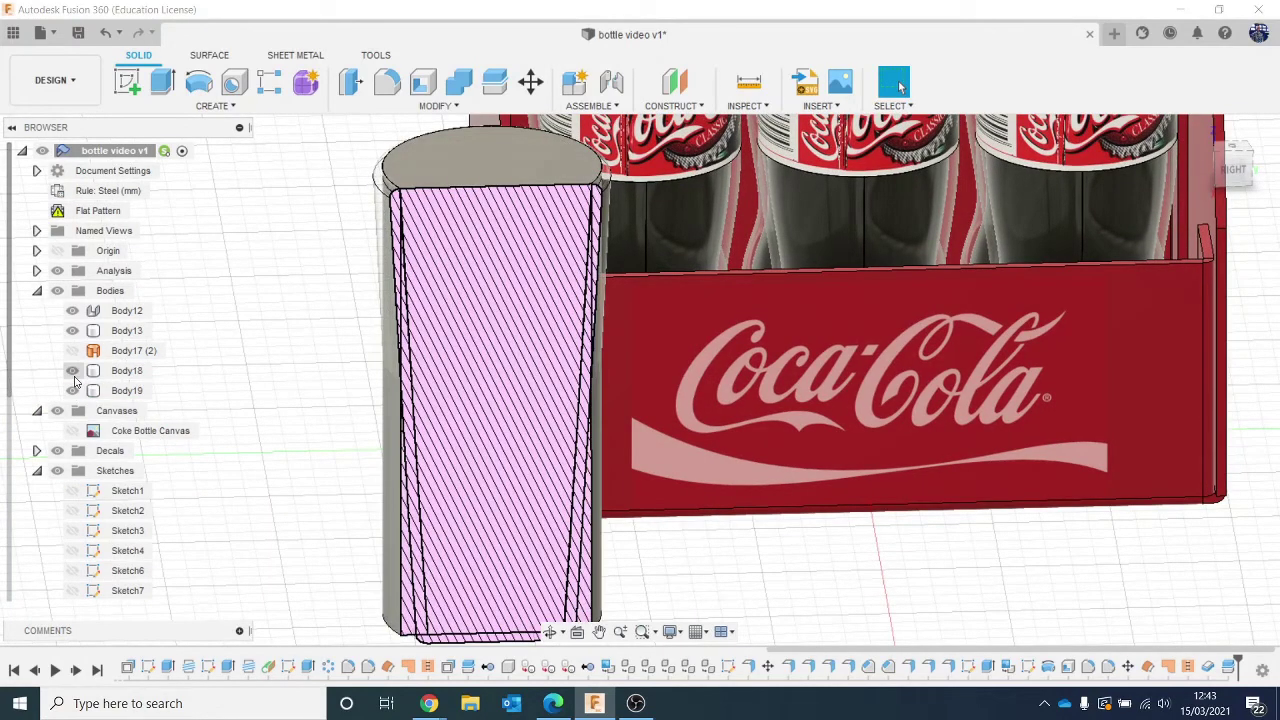
pyautogui.rightClick(112, 372)
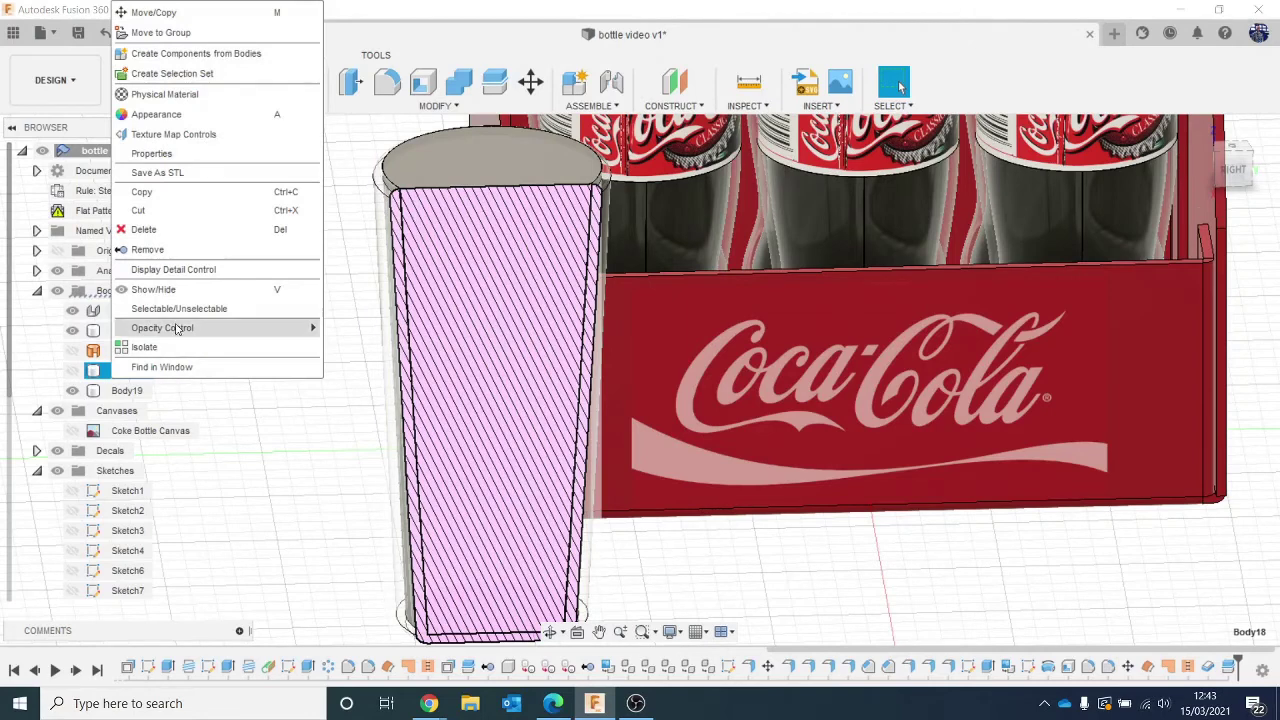
pyautogui.click(147, 249)
pyautogui.moveTo(441, 255); pyautogui.dragTo(481, 228, button='middle')
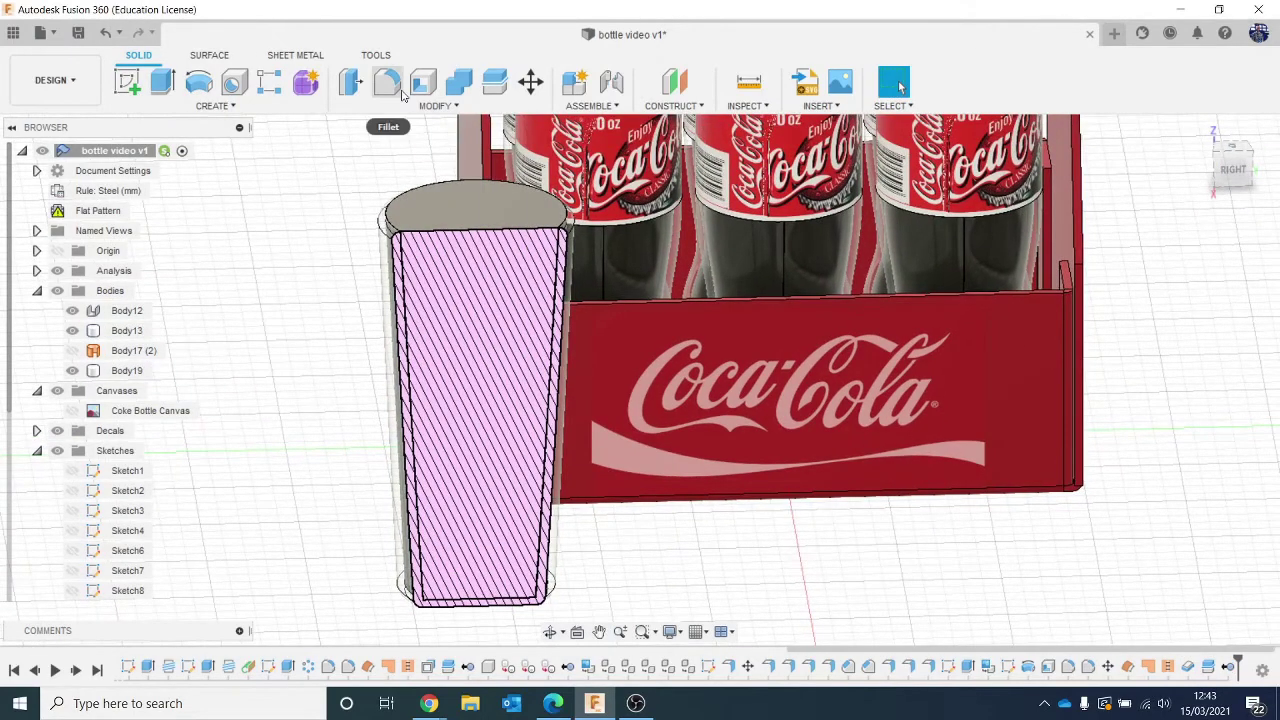
# Offset the top face of the drink body by about -51.3 mm to lower the liquid level inside the cup.
pyautogui.click(350, 82)
pyautogui.click(490, 212)
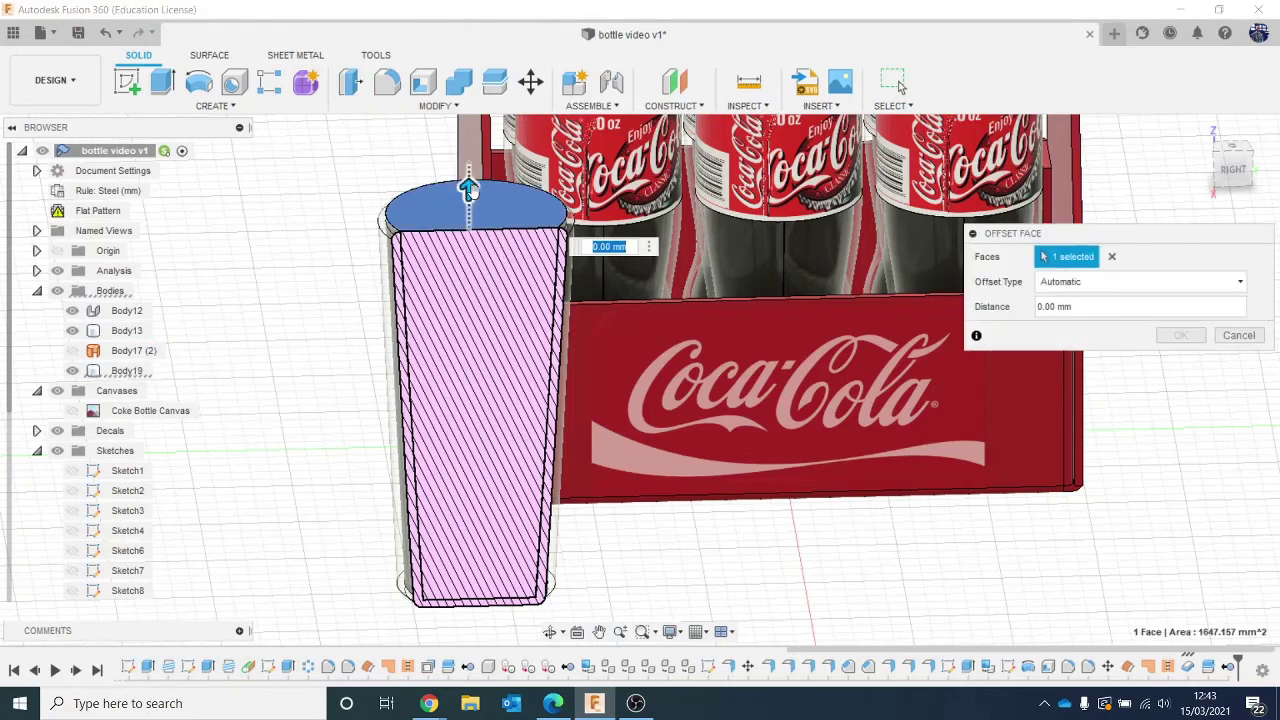
pyautogui.moveTo(474, 188); pyautogui.dragTo(482, 382)
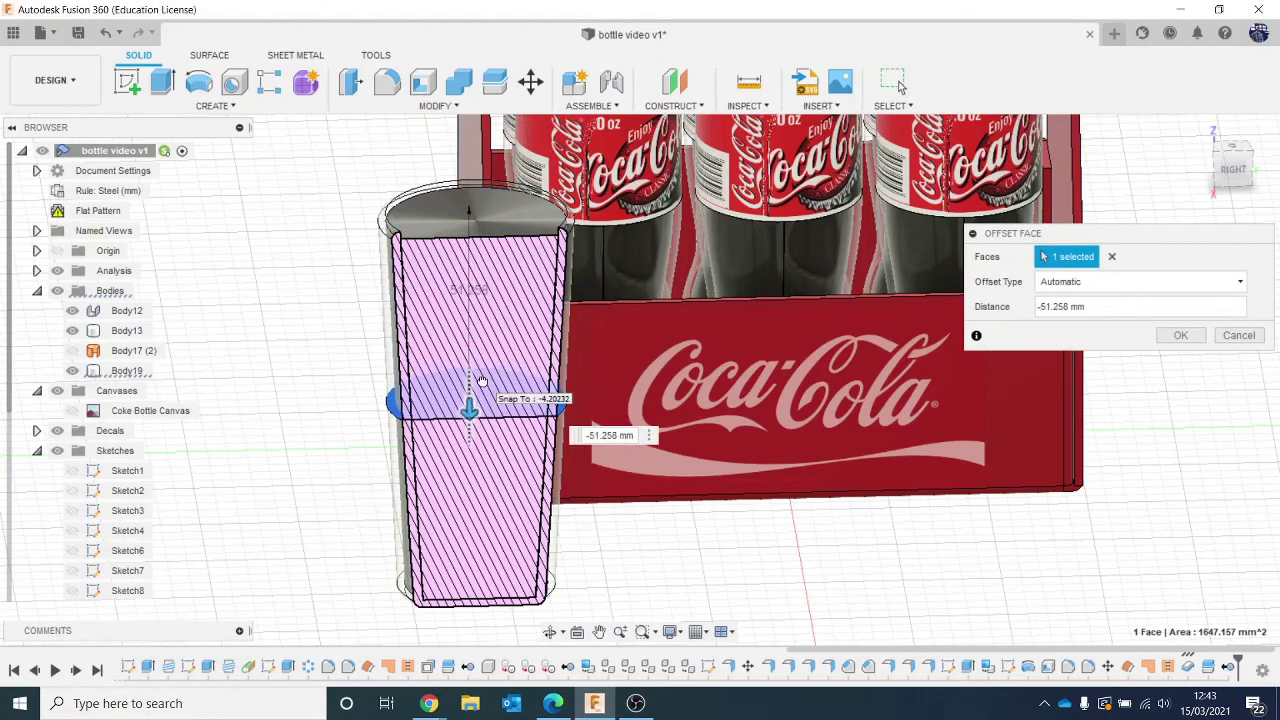
pyautogui.click(1180, 335)
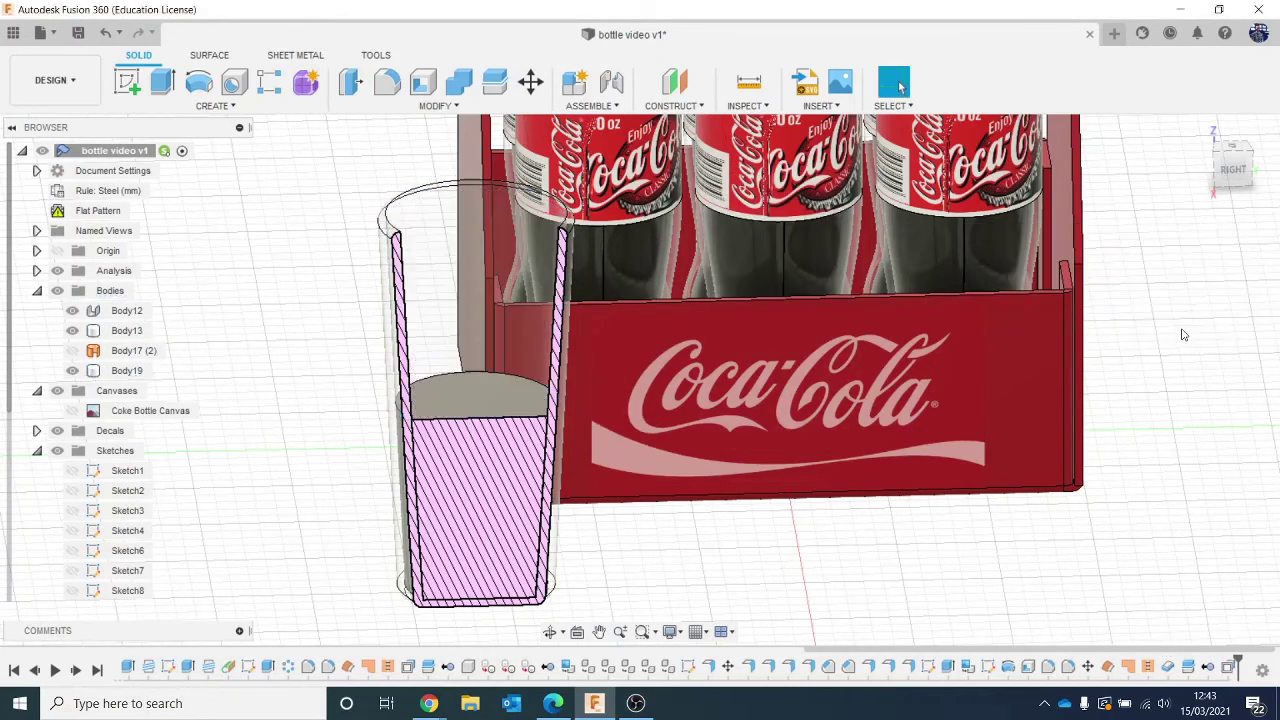
pyautogui.moveTo(914, 352); pyautogui.dragTo(802, 312, button='middle')
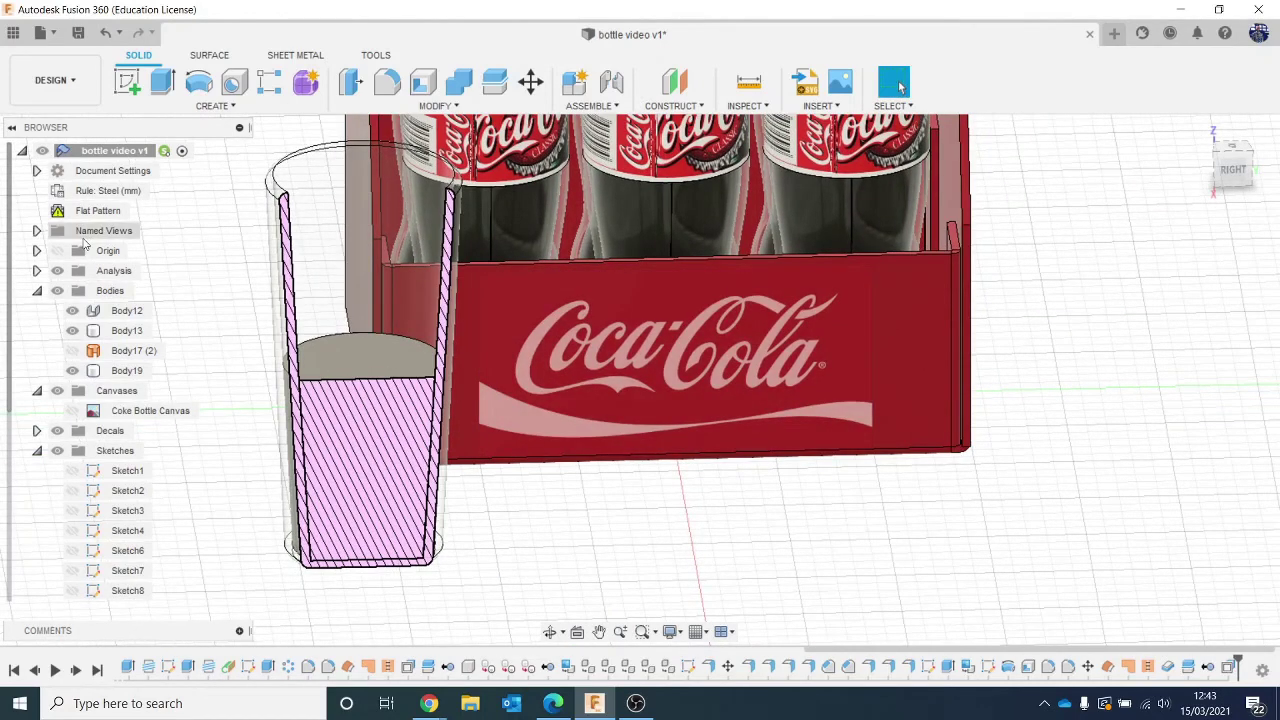
# Apply the Water - Weavy Sea appearance already used in this design to the drink body in the cup.
pyautogui.click(66, 271)
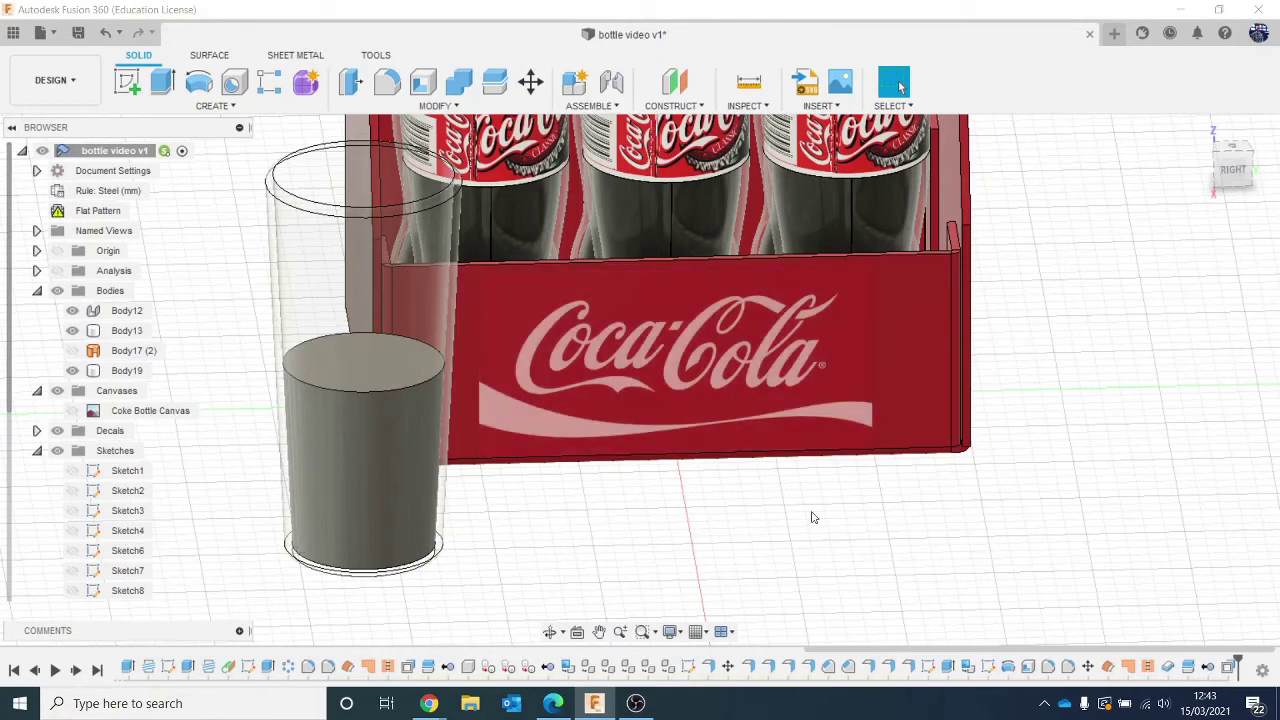
pyautogui.click(65, 271)
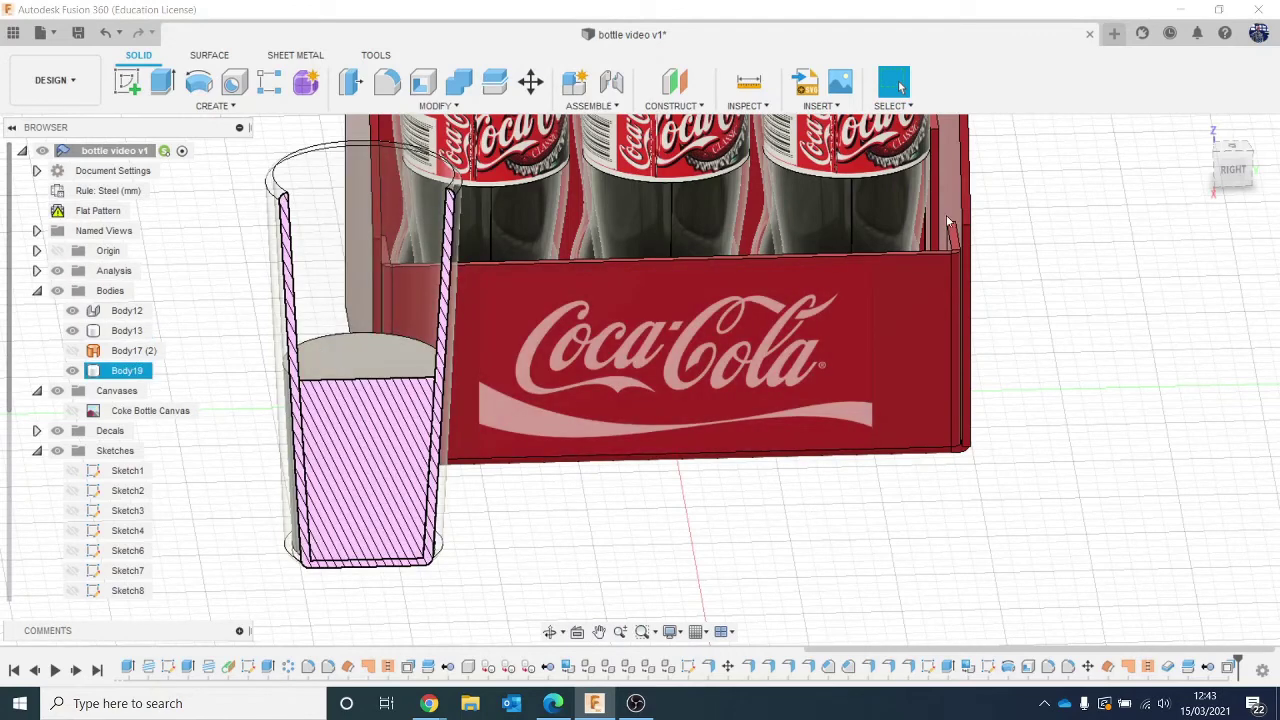
pyautogui.press('a')
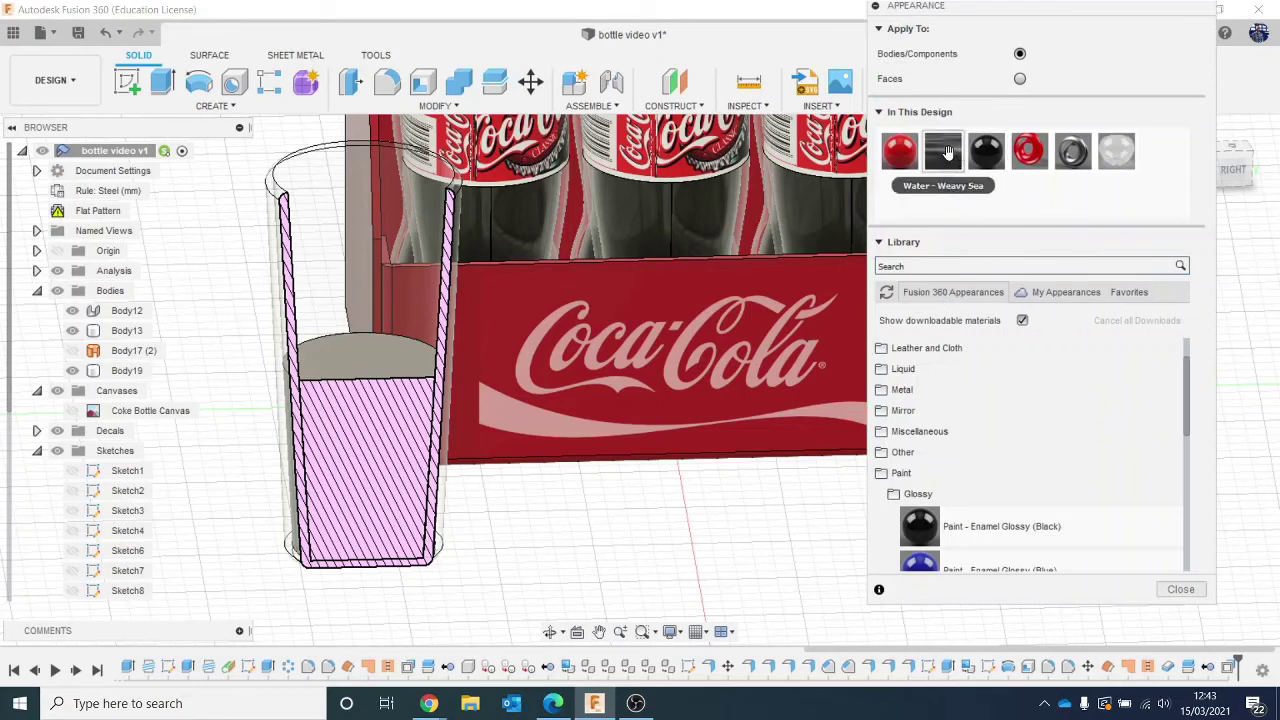
pyautogui.moveTo(942, 150); pyautogui.dragTo(362, 378)
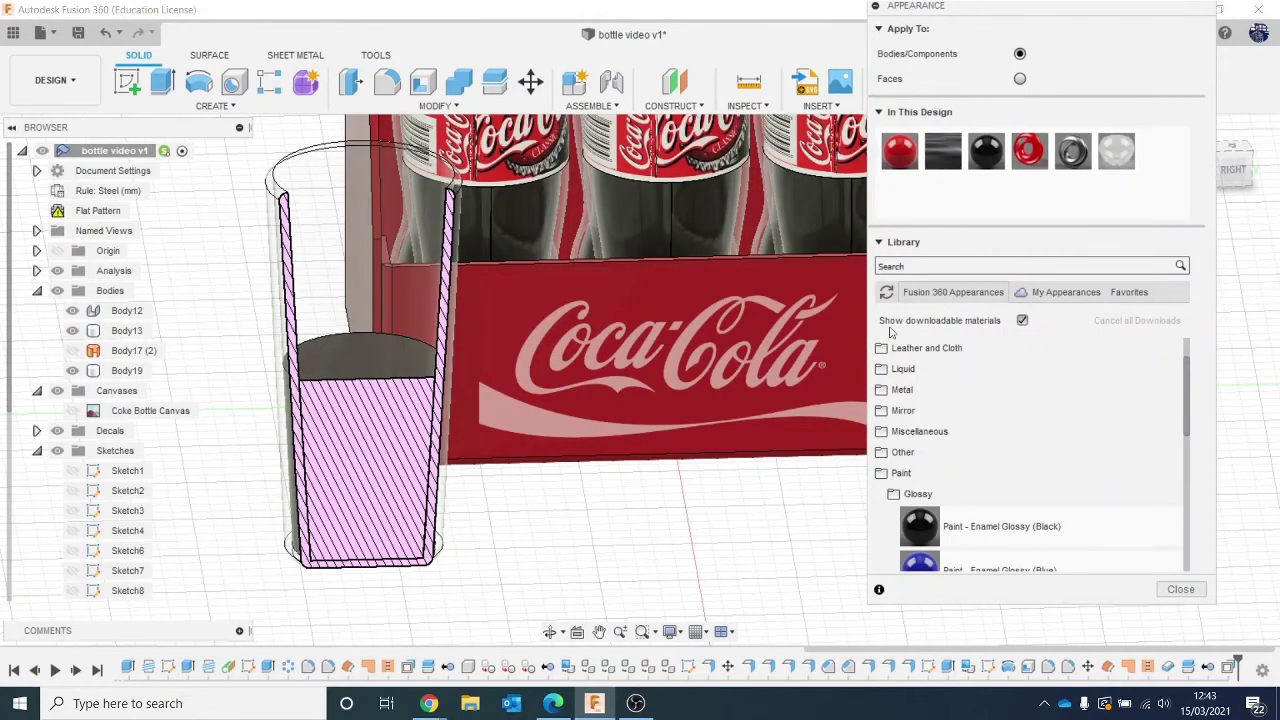
pyautogui.click(1180, 589)
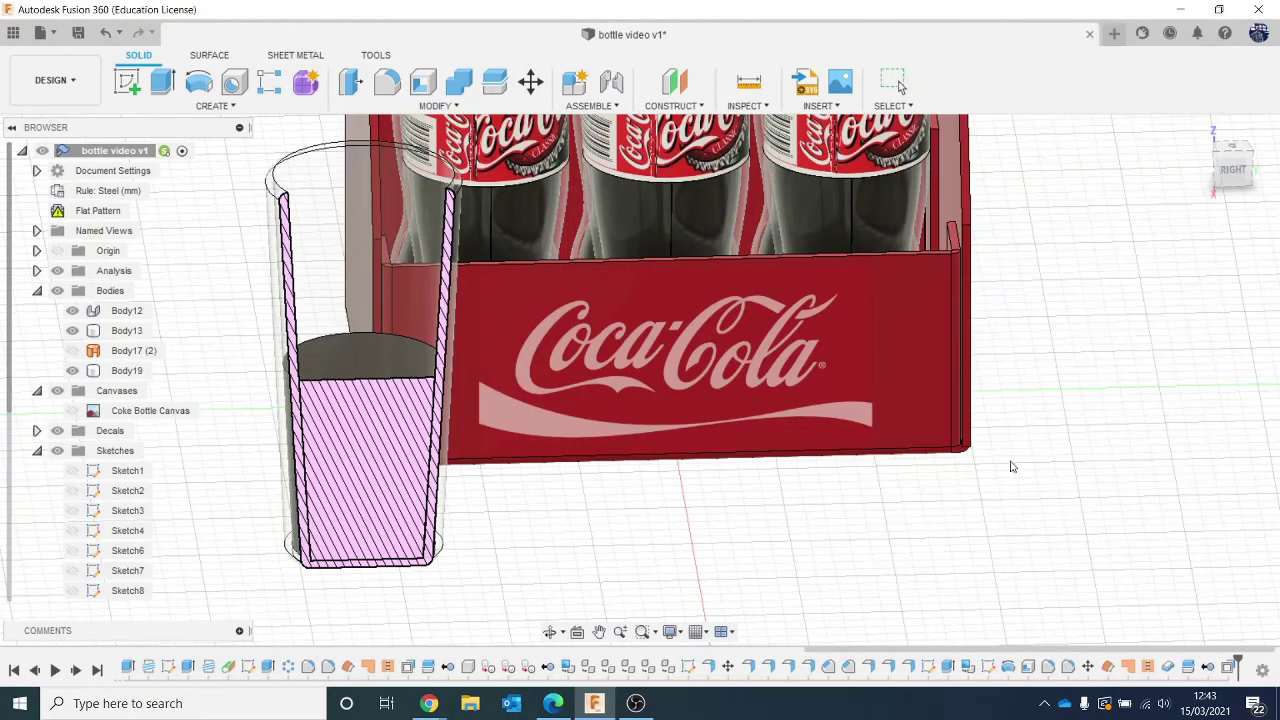
# Hide the section analysis so the whole cup and bottle carrier are displayed uncut.
pyautogui.click(57, 270)
pyautogui.scroll(-2, 568, 371)
pyautogui.moveTo(1230, 168)
pyautogui.mouseDown()
pyautogui.moveTo(1136, 154)
pyautogui.moveTo(1130, 178)
pyautogui.mouseUp()
pyautogui.scroll(-1, 571, 466)
pyautogui.moveTo(571, 466); pyautogui.dragTo(354, 534, button='middle')
pyautogui.scroll(-1, 477, 309)
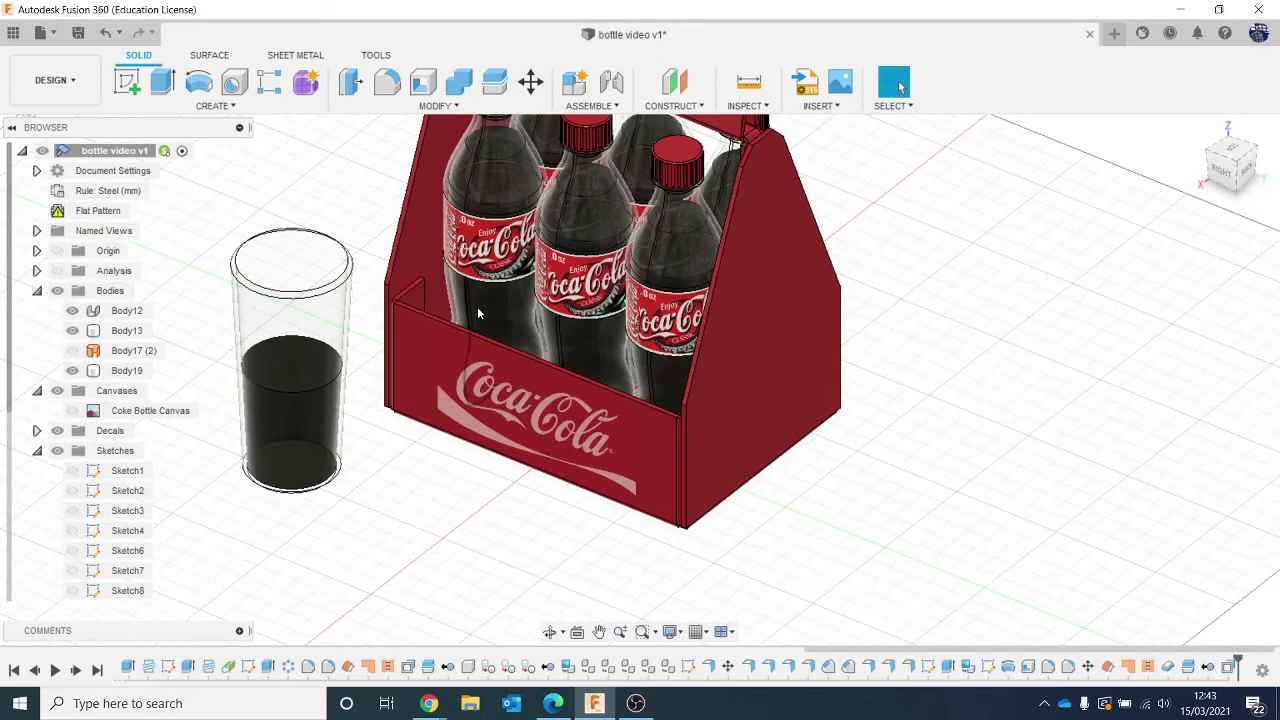
# Collapse the Bodies, Sketches and Canvases folders to expose the list of bottle components.
pyautogui.click(37, 291)
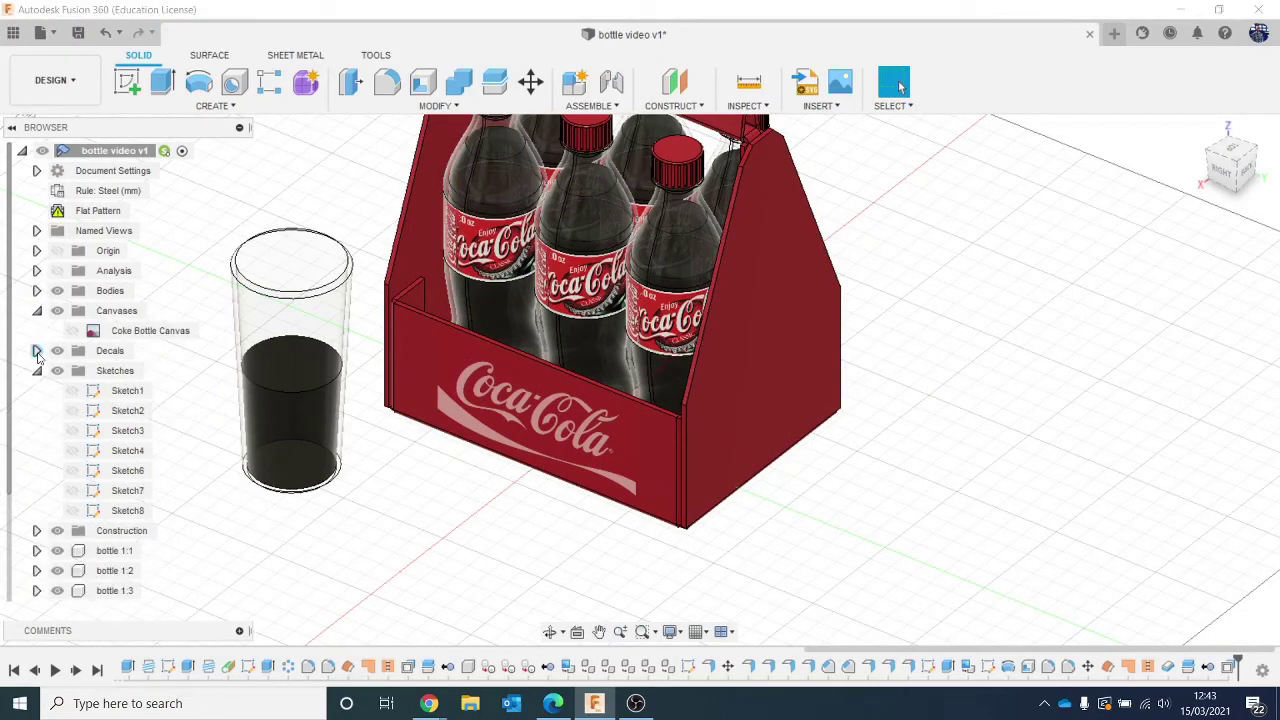
pyautogui.click(37, 371)
pyautogui.click(37, 311)
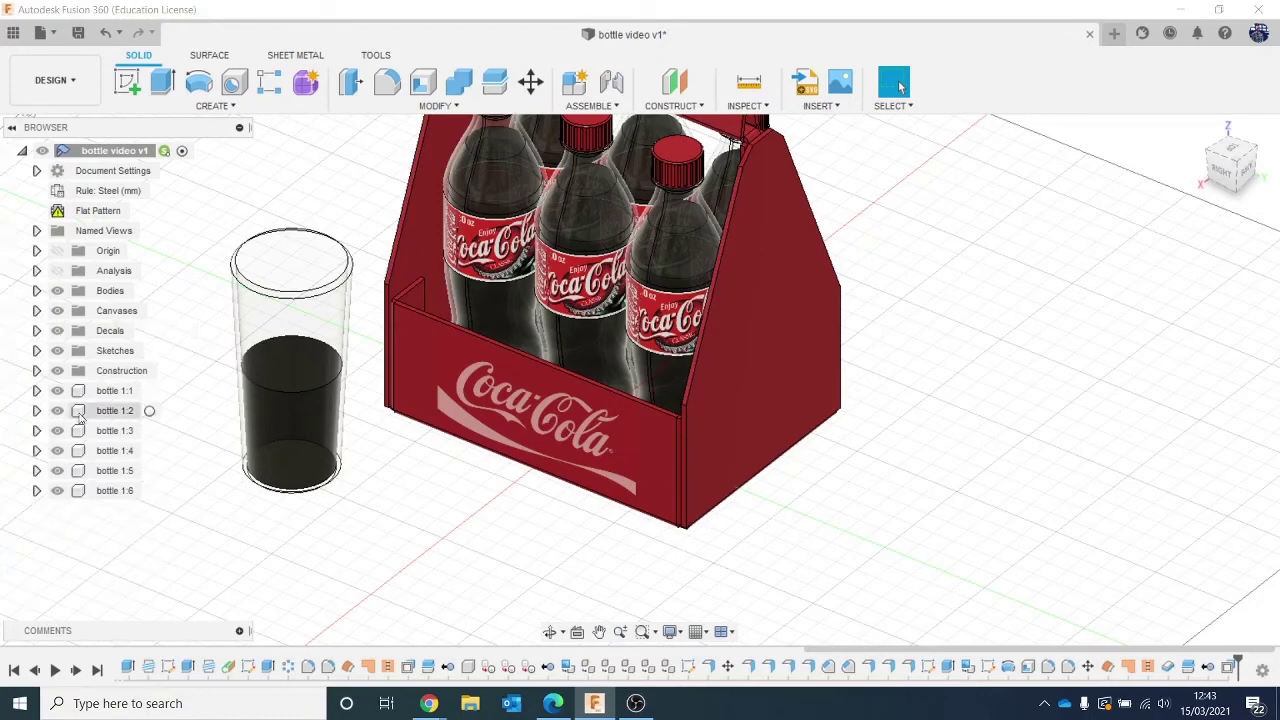
# Move bottle 1:5 out of the carrier beside the cup, about 187.6 mm in X, -61.7 mm in Y, and -13.7 mm in X.
pyautogui.click(115, 391)
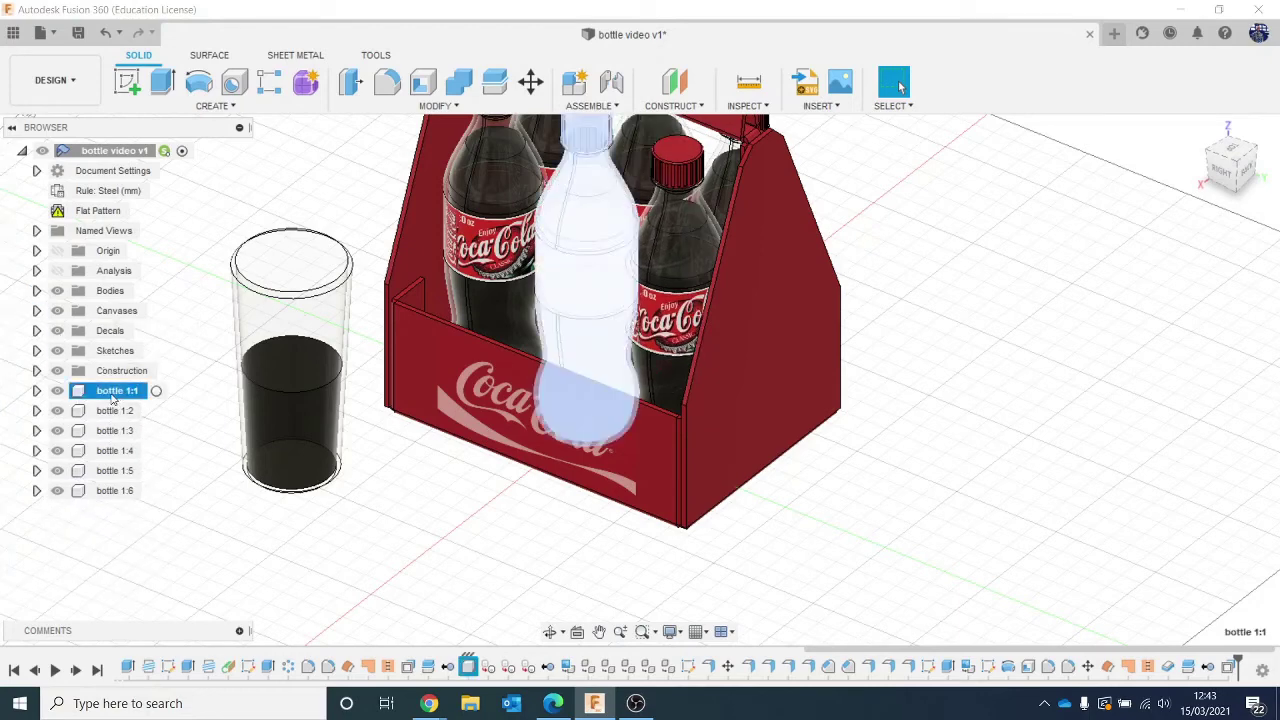
pyautogui.click(466, 183)
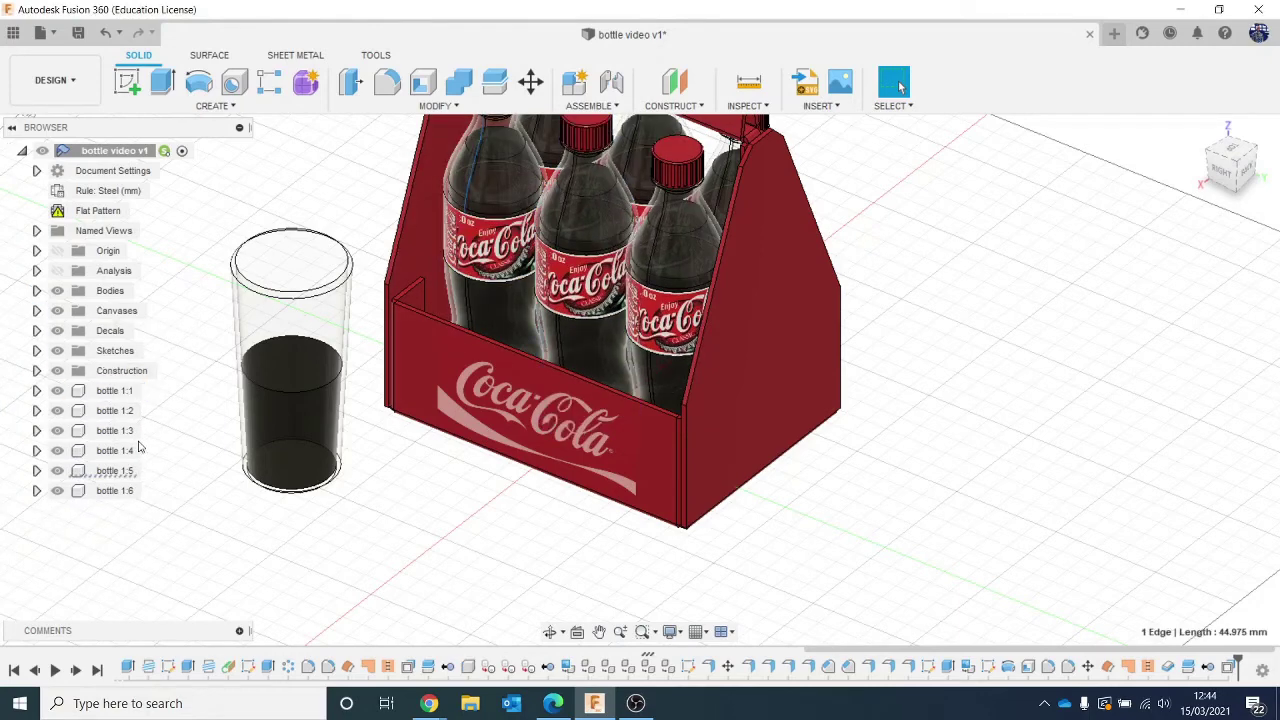
pyautogui.click(133, 471)
pyautogui.rightClick(130, 470)
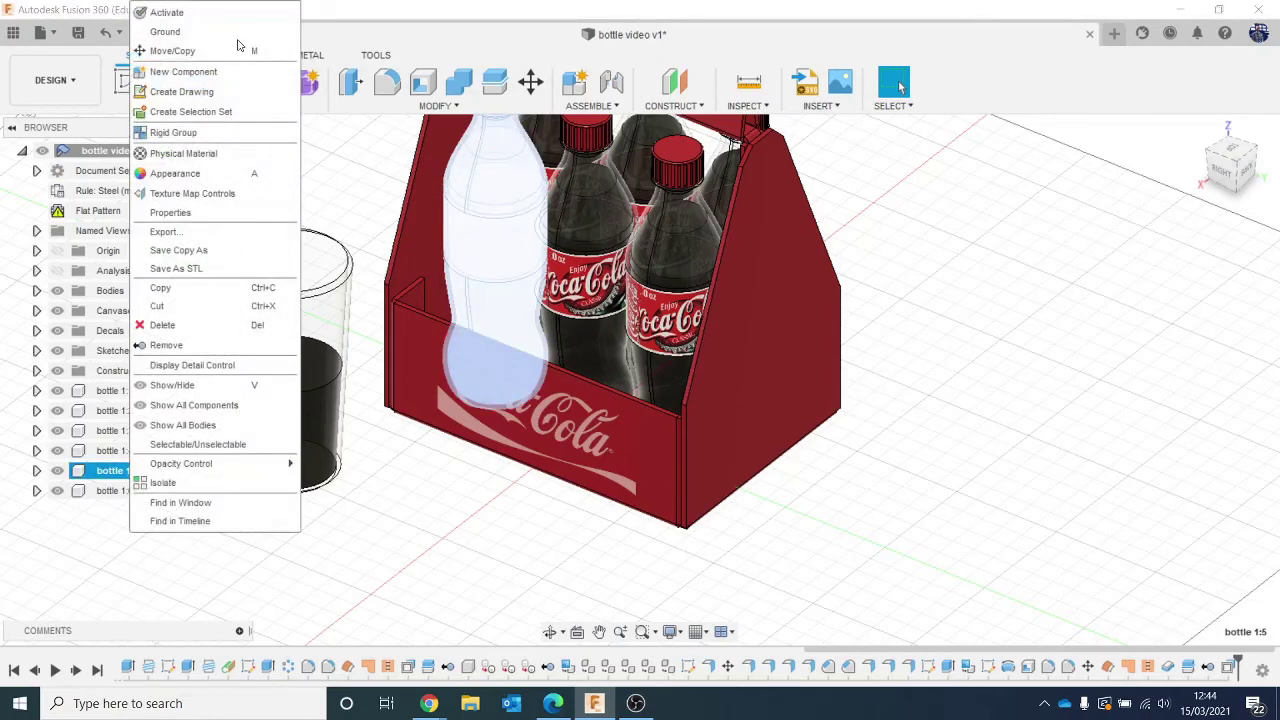
pyautogui.click(195, 54)
pyautogui.scroll(-3, 432, 312)
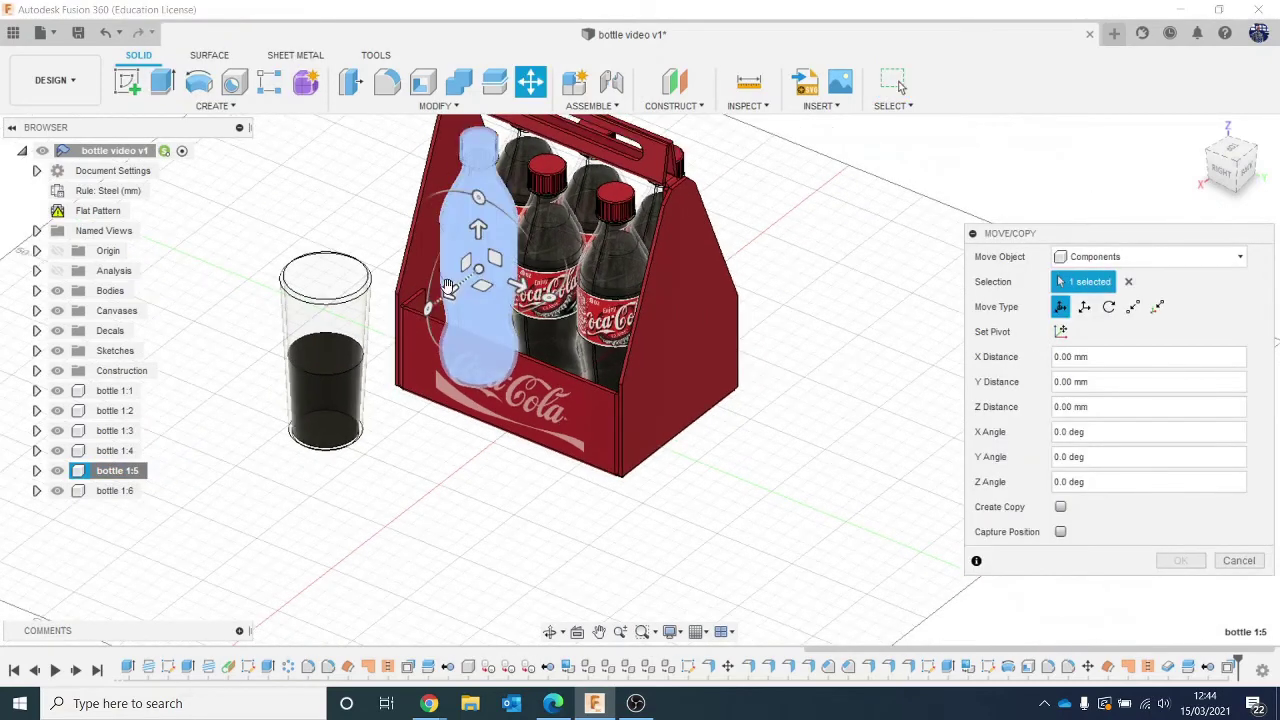
pyautogui.moveTo(448, 287); pyautogui.dragTo(232, 455)
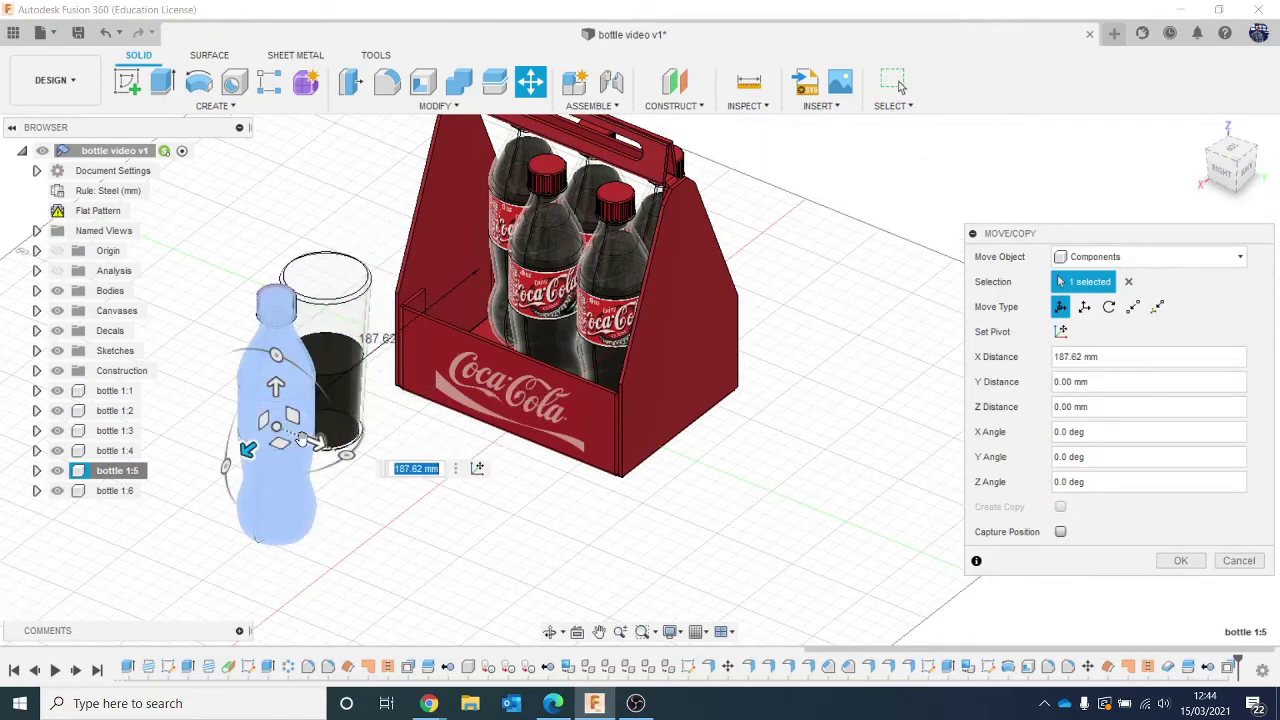
pyautogui.moveTo(308, 440); pyautogui.dragTo(224, 403)
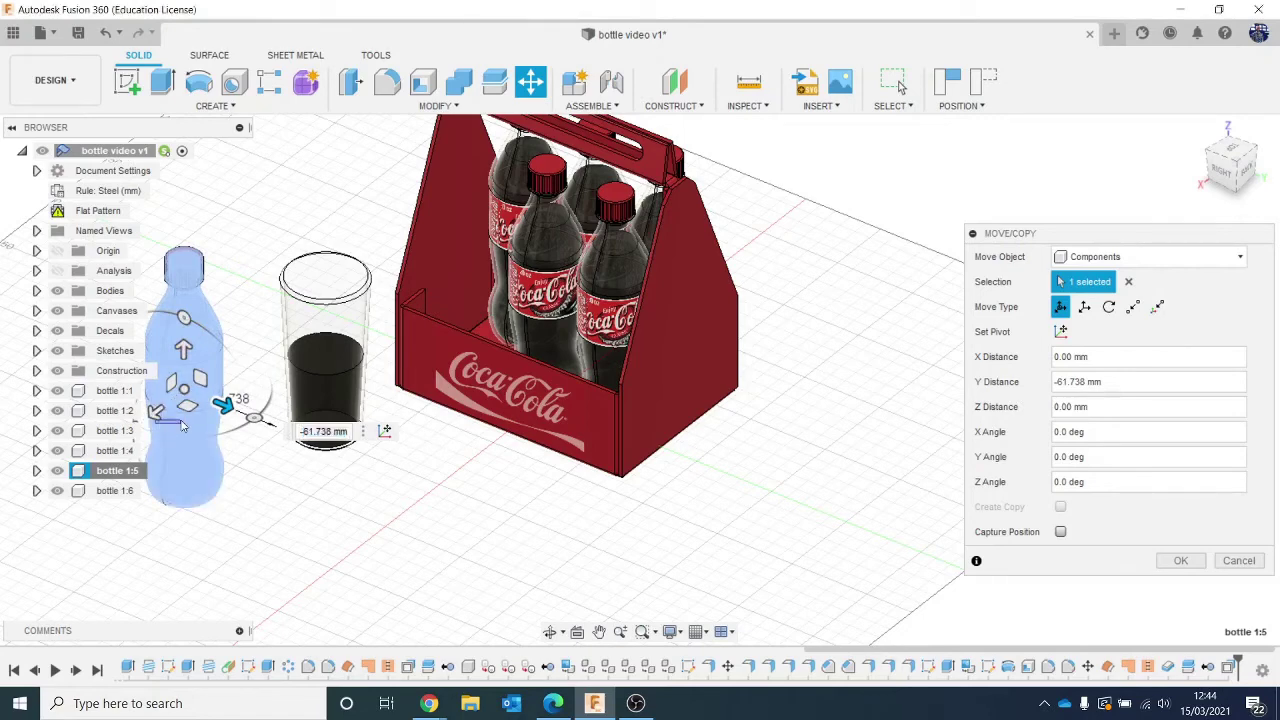
pyautogui.moveTo(152, 412); pyautogui.dragTo(168, 401)
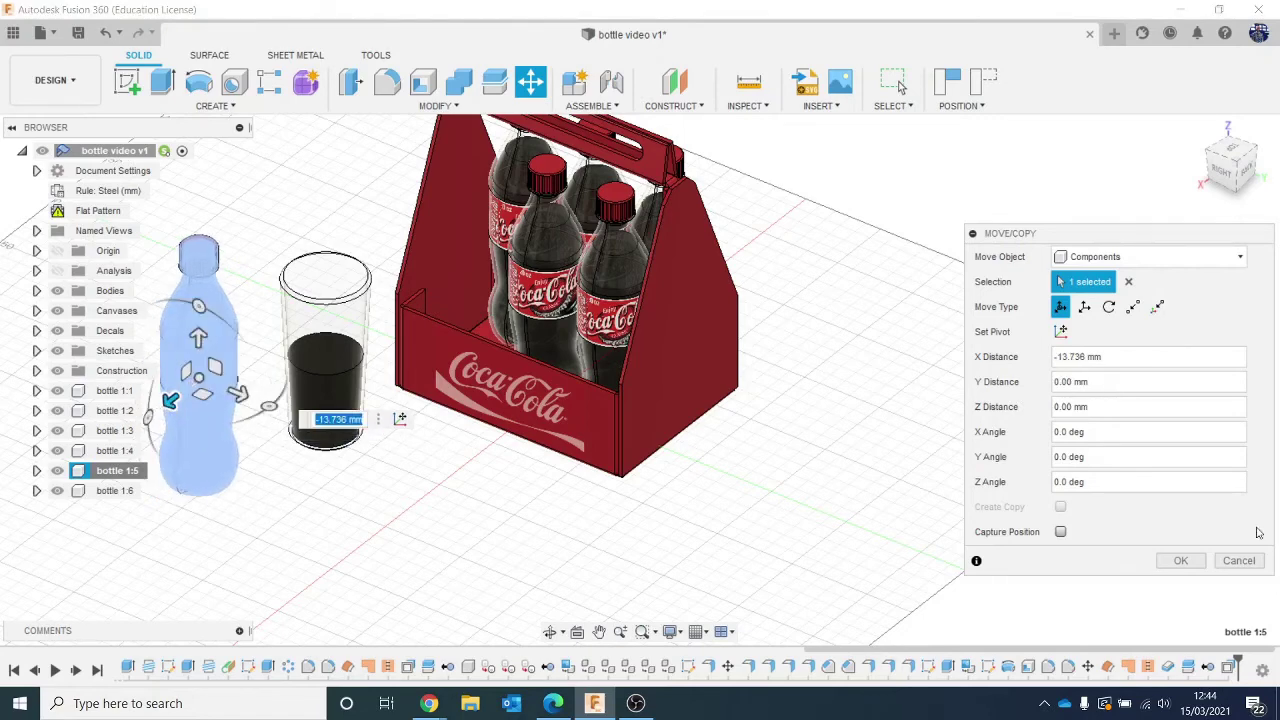
pyautogui.click(1190, 564)
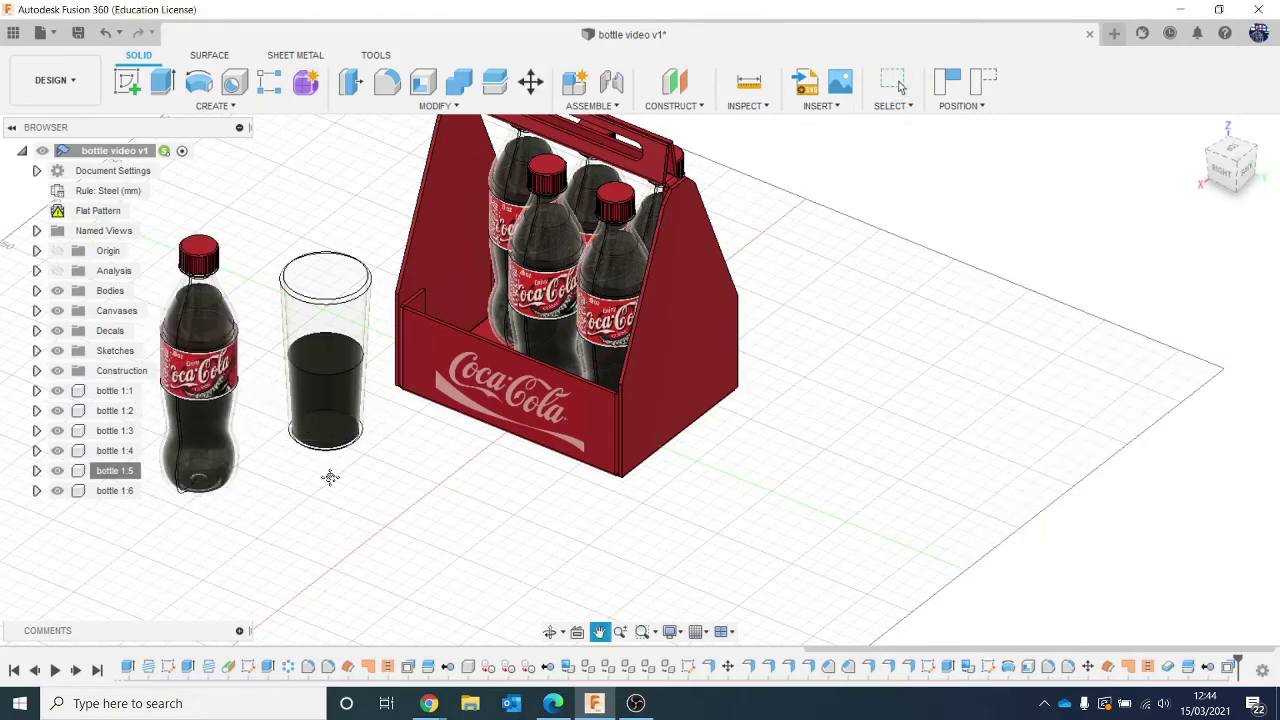
pyautogui.scroll(5, 185, 460)
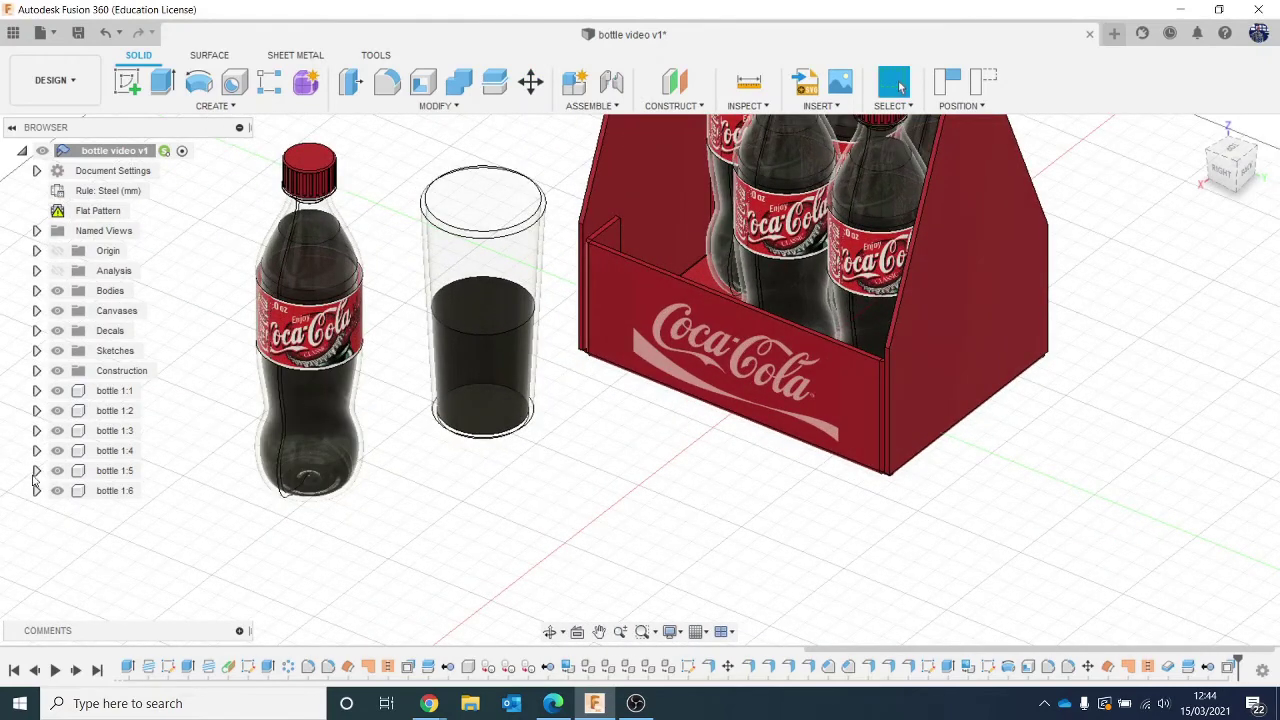
pyautogui.click(36, 470)
pyautogui.click(148, 510)
pyautogui.keyDown('ctrl'); pyautogui.click(146, 530); pyautogui.keyUp('ctrl')
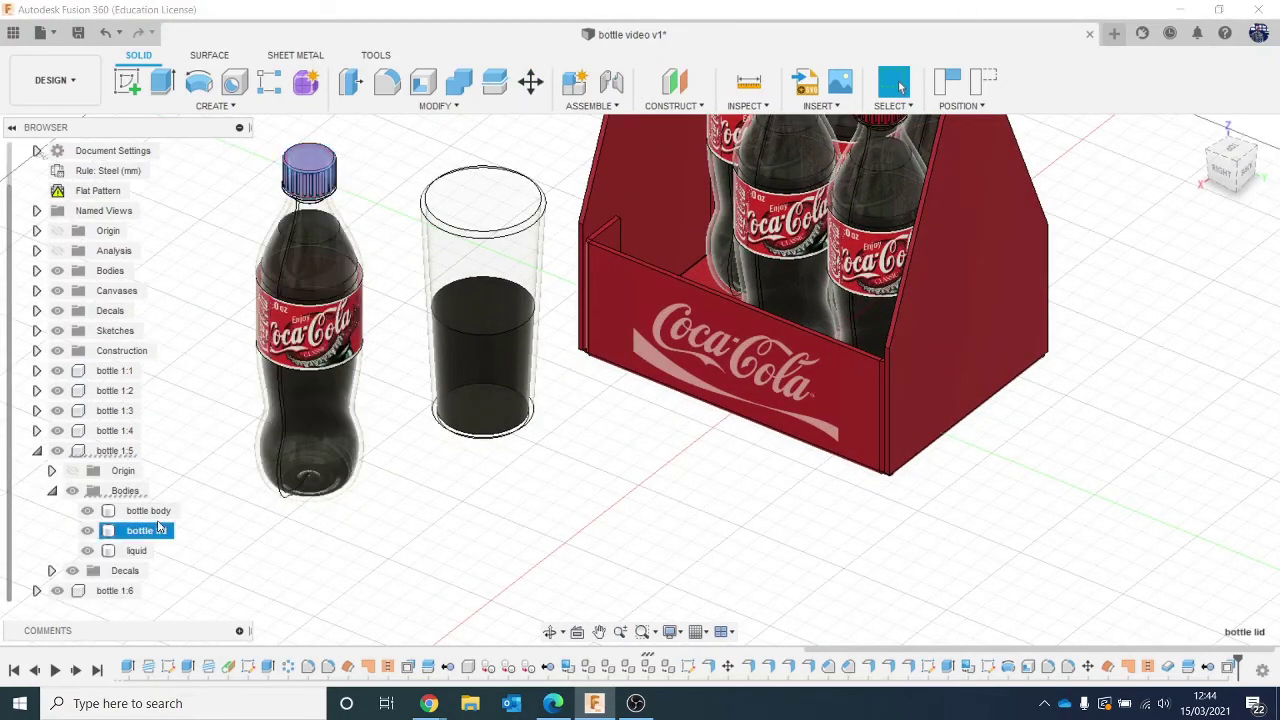
pyautogui.moveTo(359, 504); pyautogui.dragTo(356, 580, button='middle')
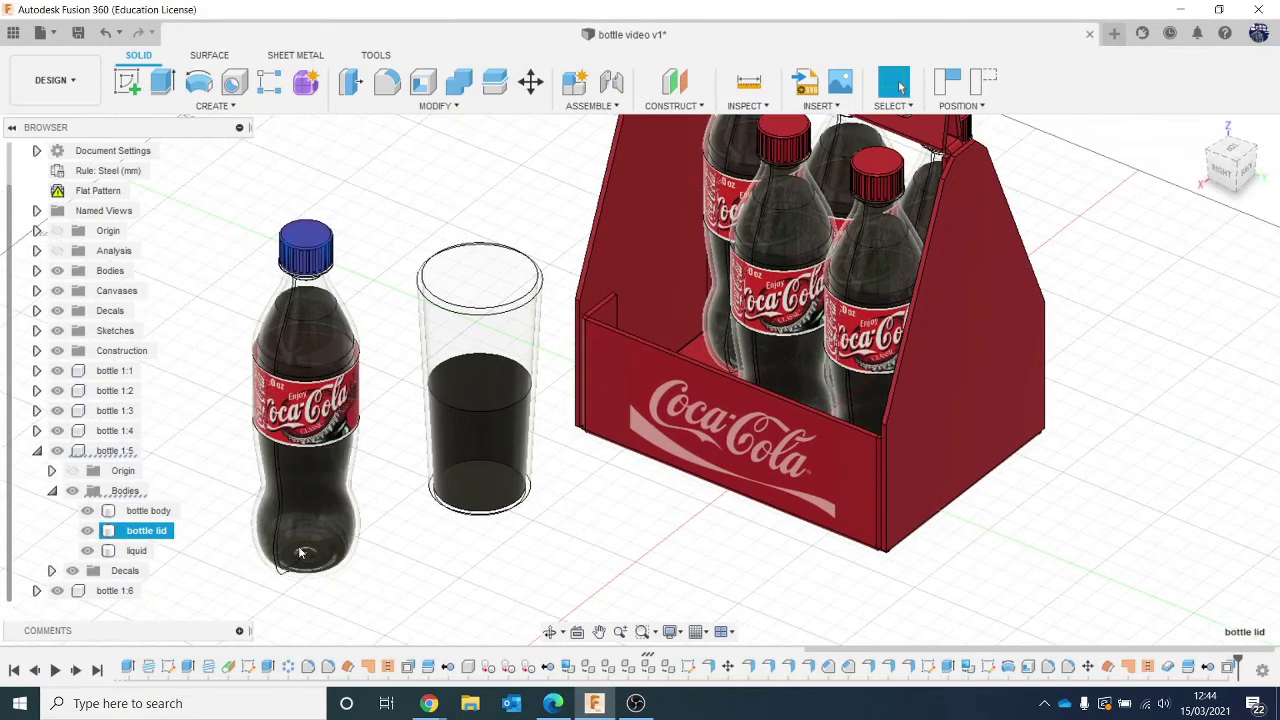
pyautogui.rightClick(140, 531)
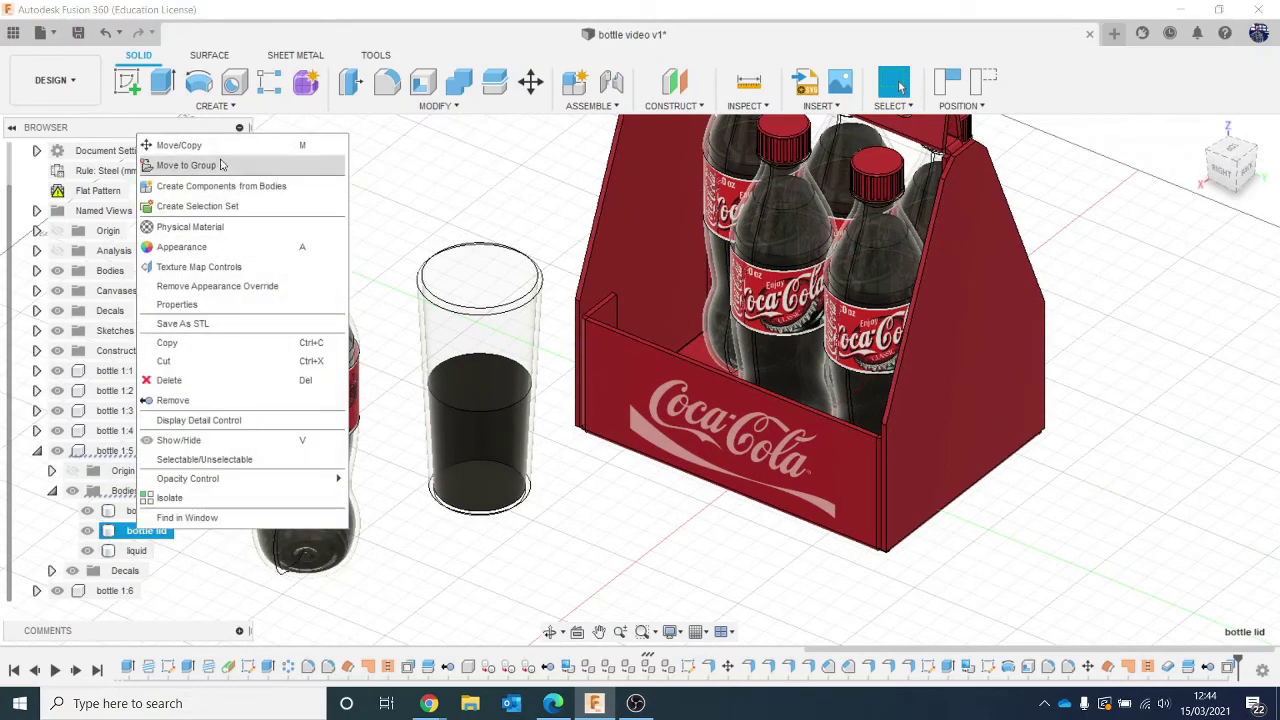
pyautogui.click(180, 146)
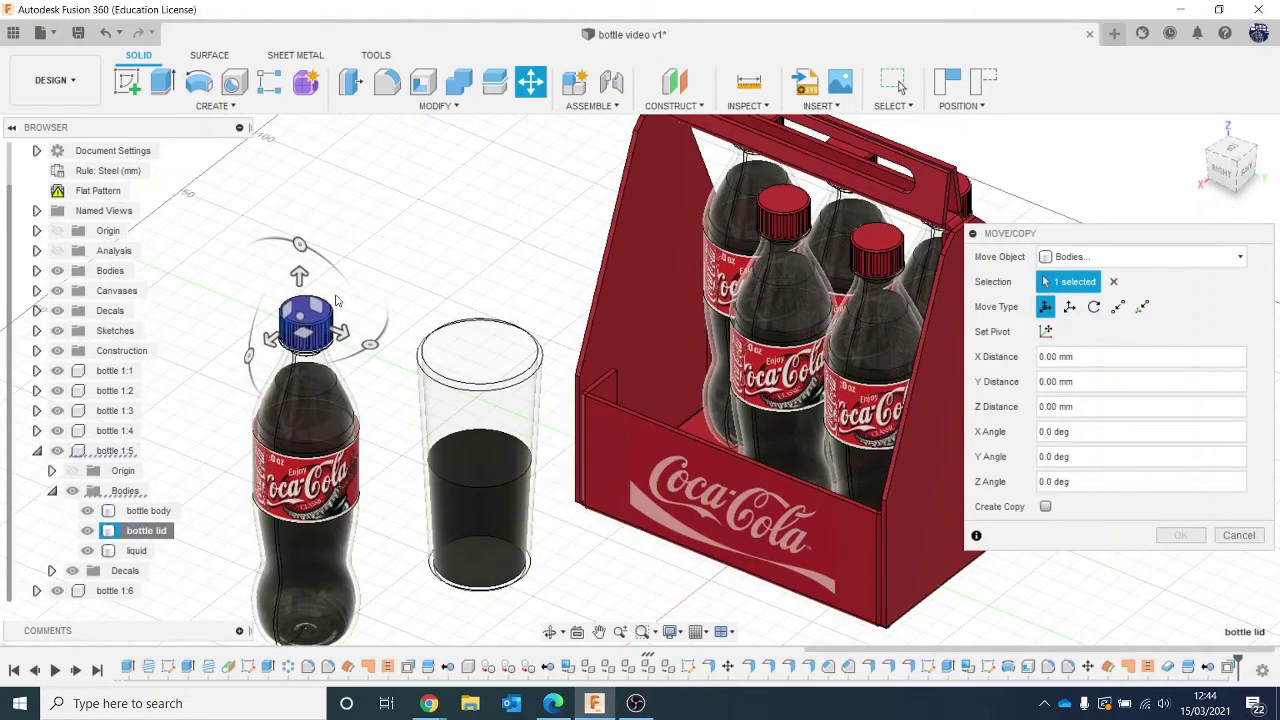
pyautogui.moveTo(298, 273)
pyautogui.mouseDown()
pyautogui.moveTo(299, 162)
pyautogui.moveTo(320, 372)
pyautogui.moveTo(313, 275)
pyautogui.mouseUp()
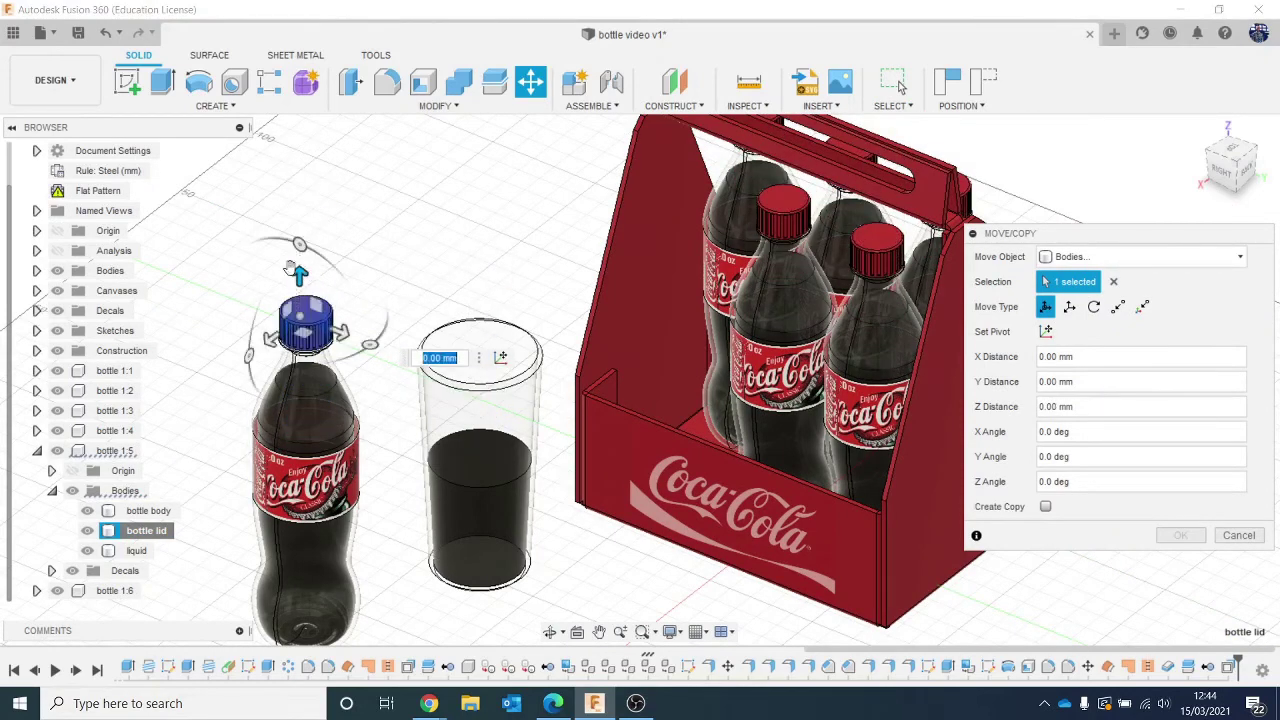
pyautogui.click(1238, 536)
# Remove the bottle 1:5 component standing beside the cup.
pyautogui.click(112, 451)
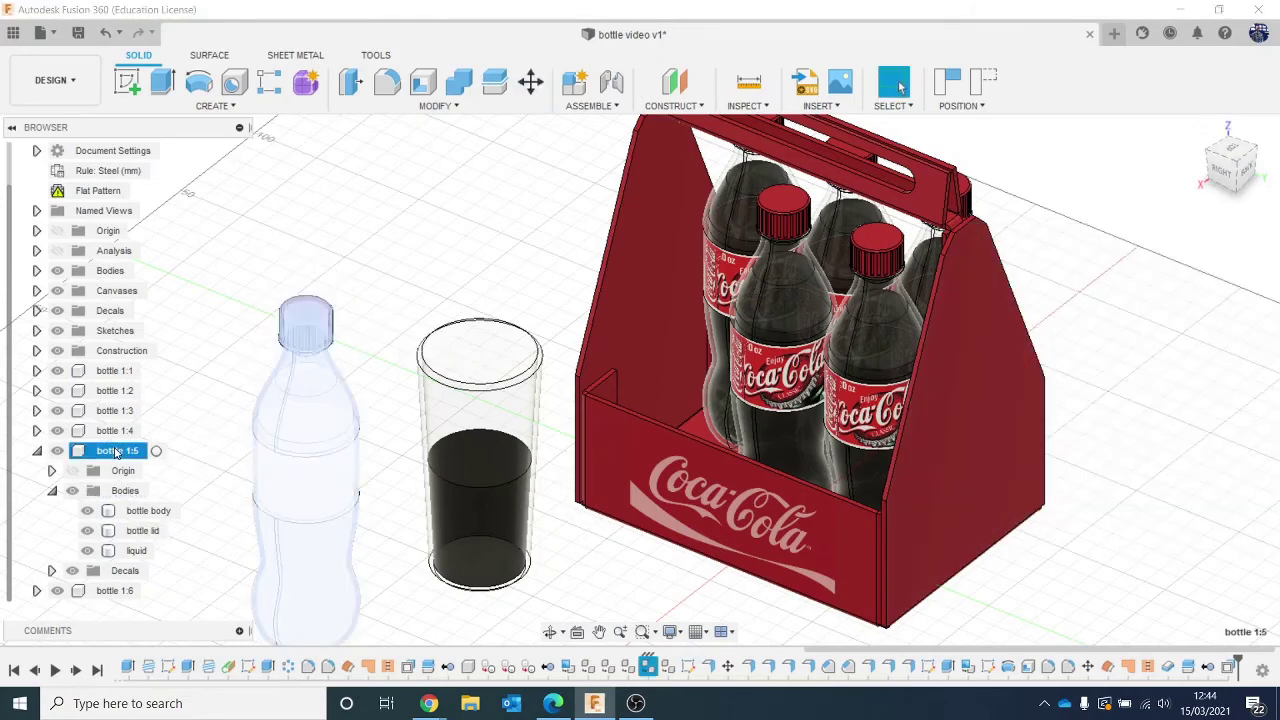
pyautogui.rightClick(116, 453)
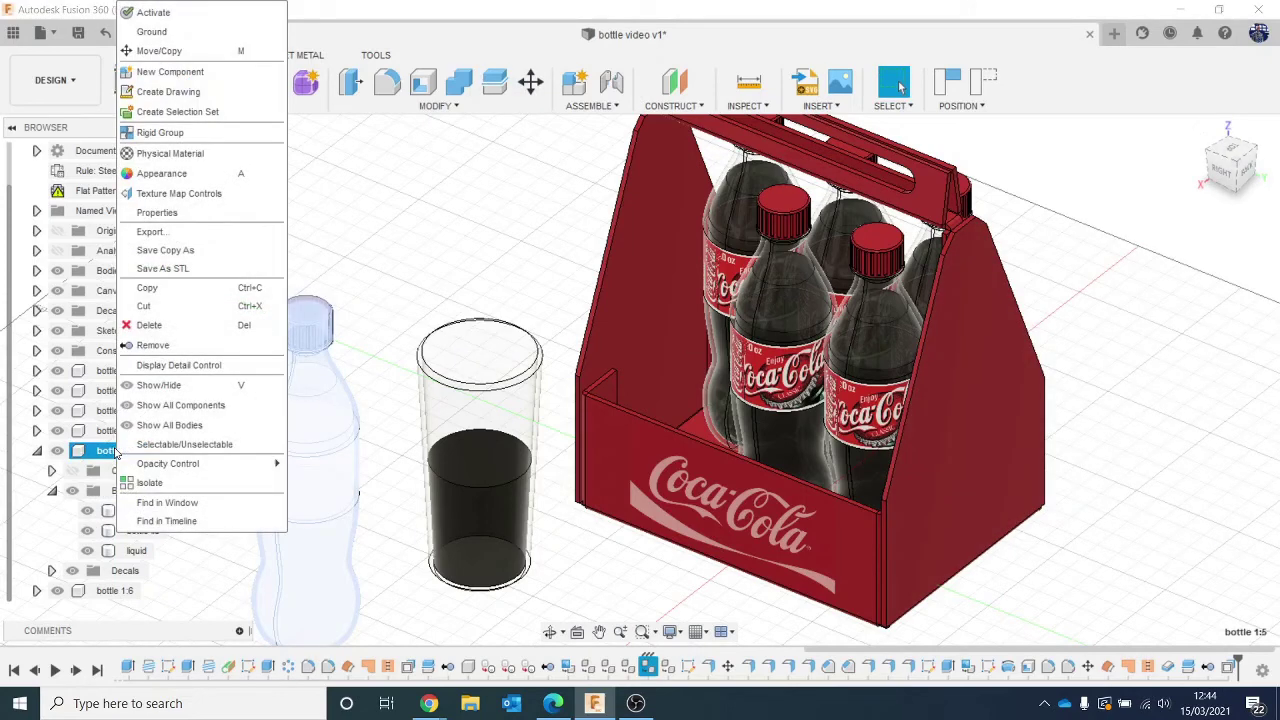
pyautogui.click(153, 345)
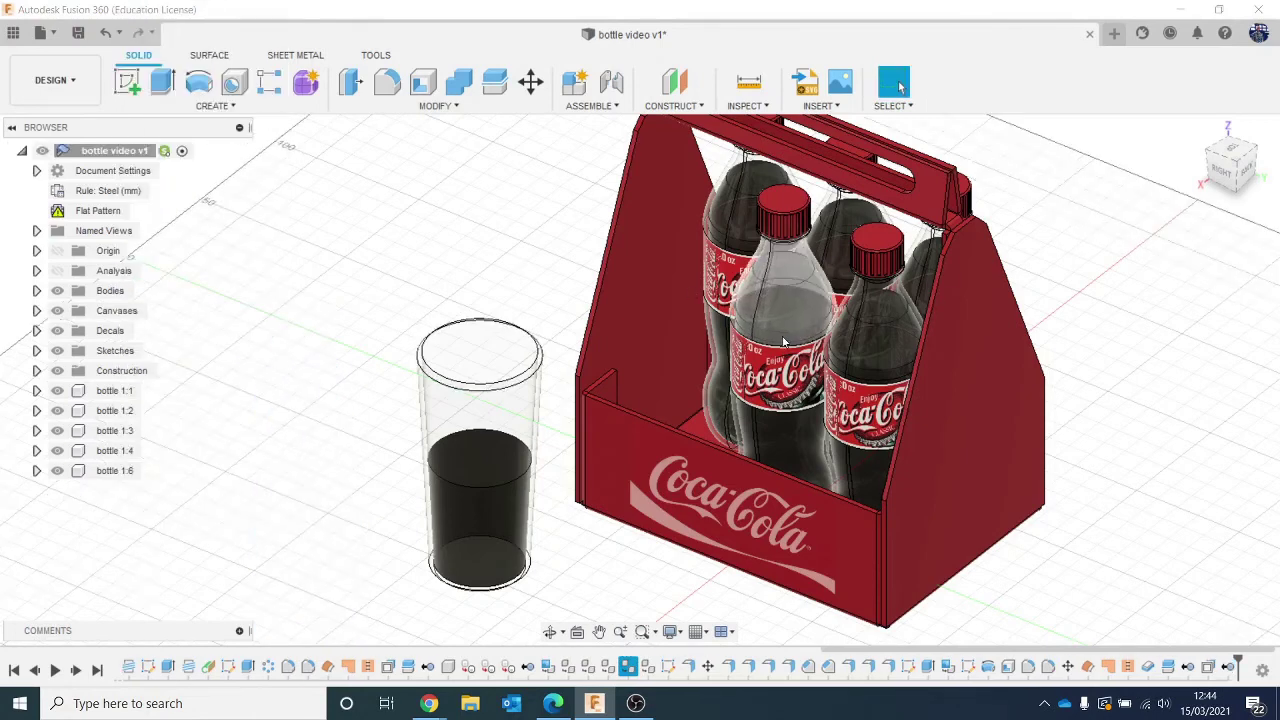
# Copy the bottle 1:1 component and paste it into the top-level assembly as a new, independent component.
pyautogui.click(105, 392)
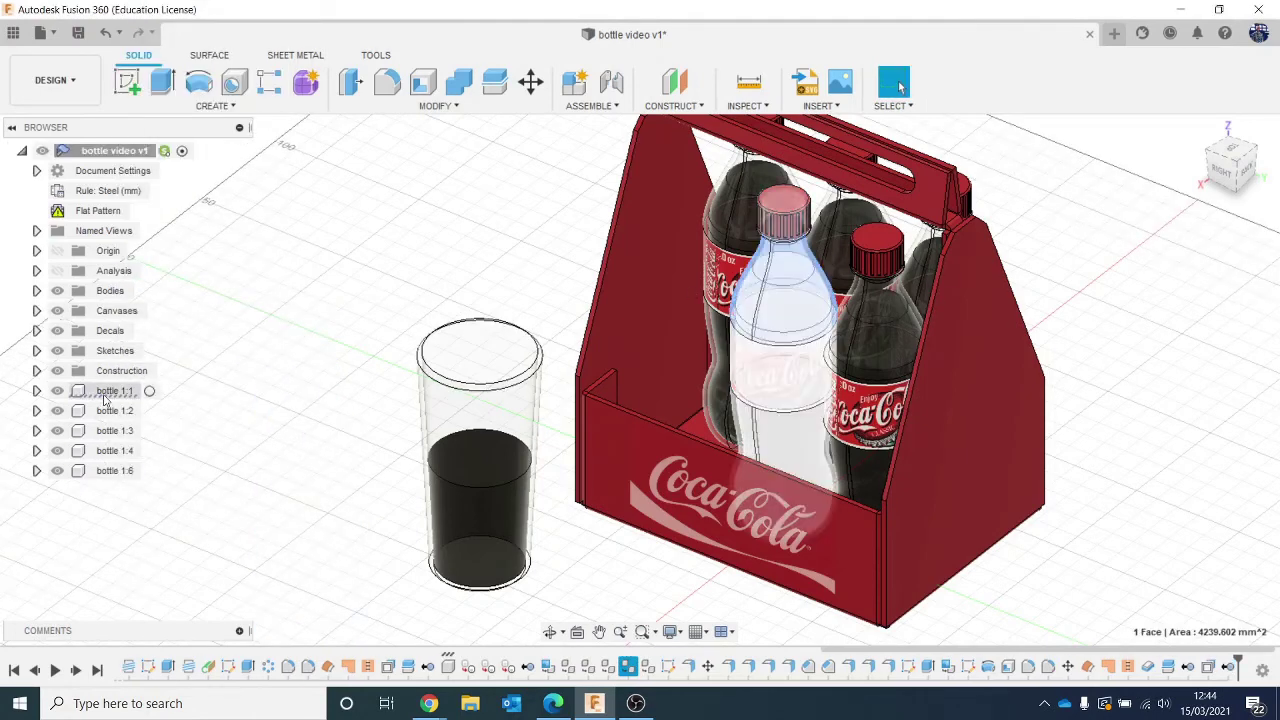
pyautogui.rightClick(105, 398)
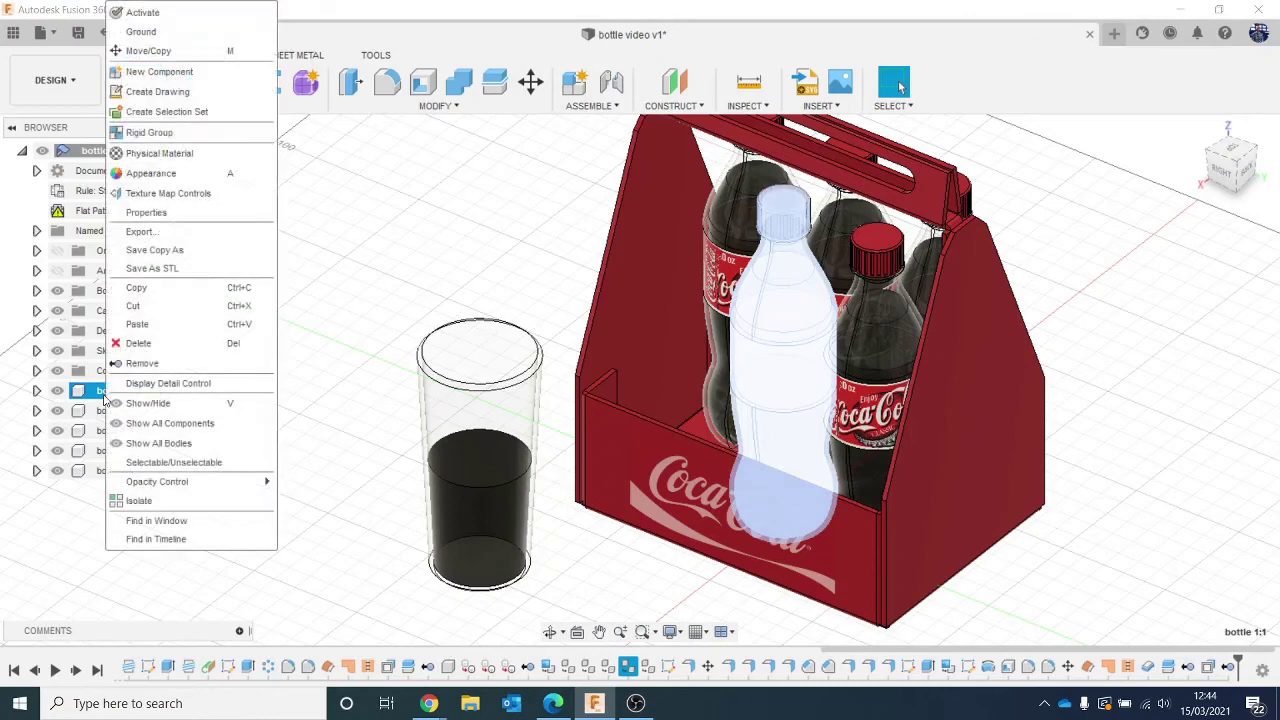
pyautogui.click(149, 291)
pyautogui.click(114, 157)
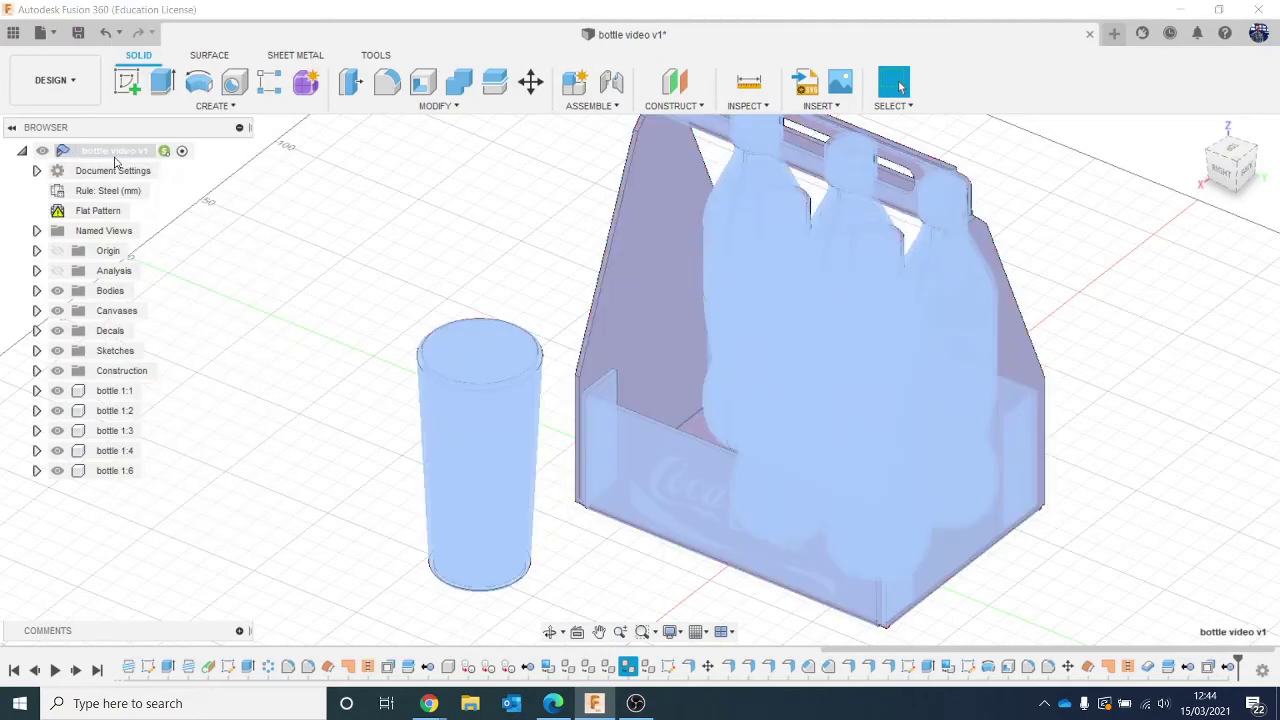
pyautogui.rightClick(115, 158)
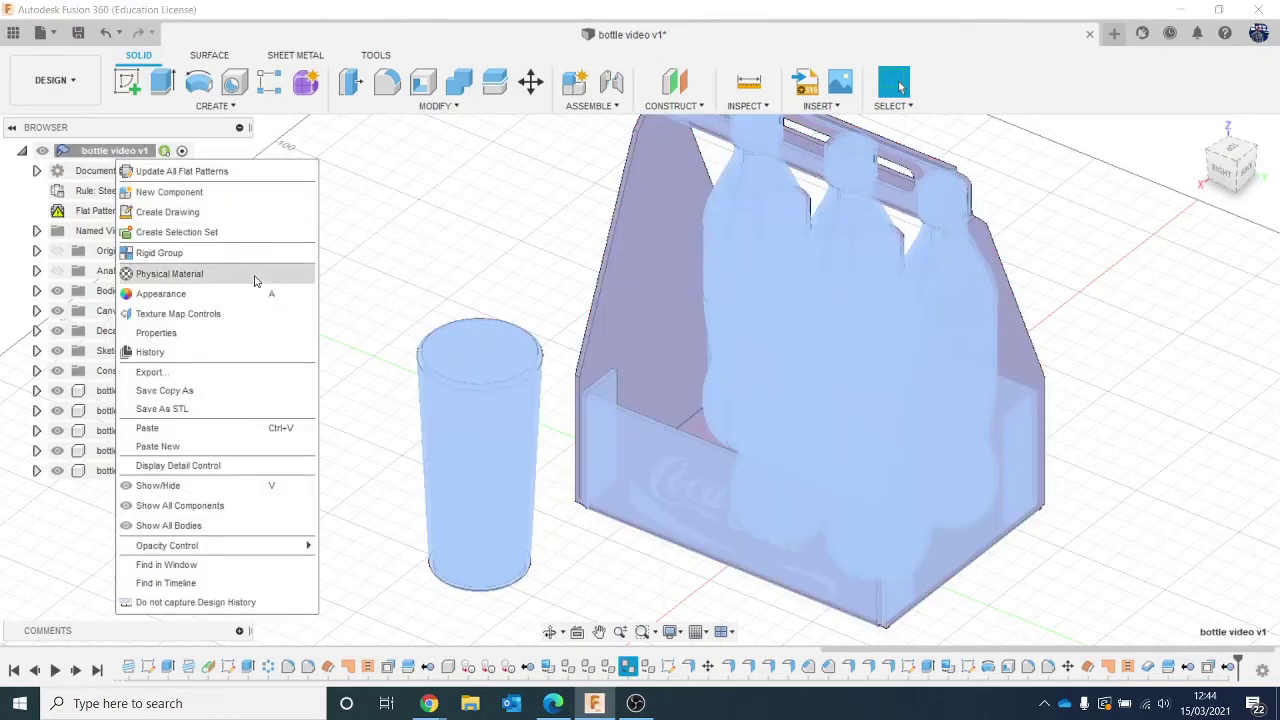
pyautogui.click(249, 447)
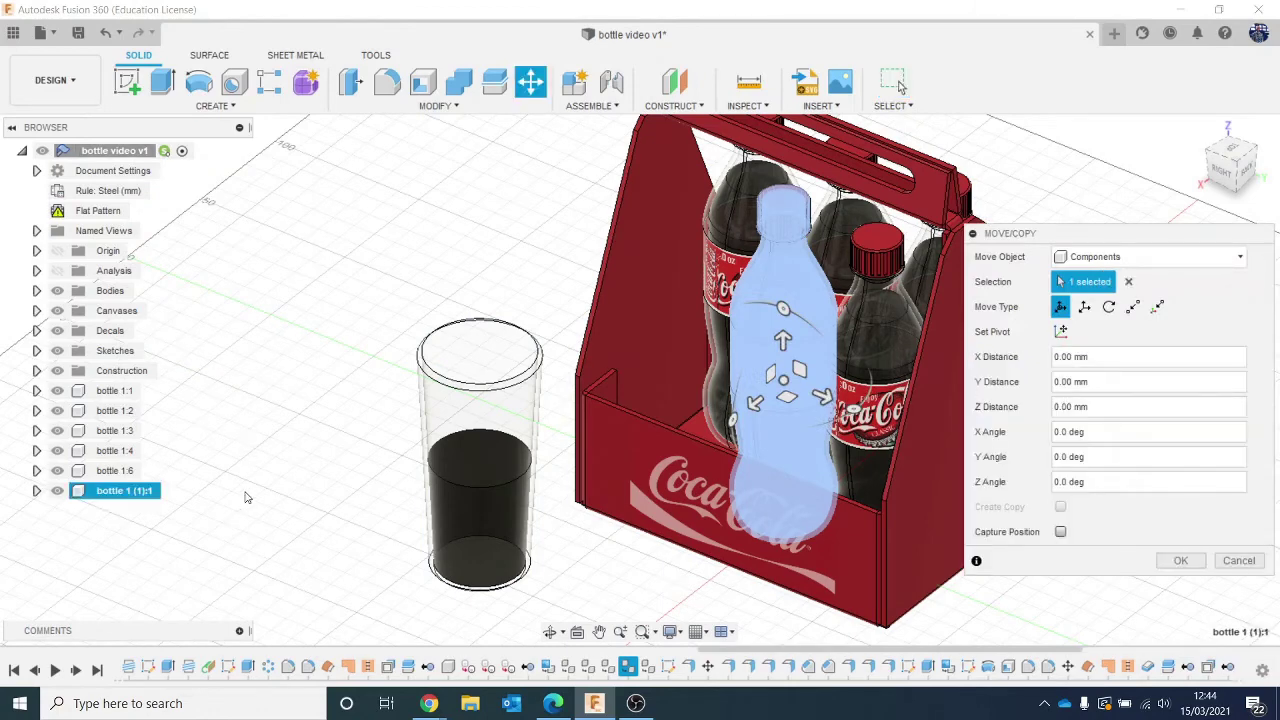
# Move the pasted bottle out of the carrier beside the cup, about 164.5 mm in X and -110.8 mm in Y.
pyautogui.moveTo(248, 497); pyautogui.dragTo(485, 360, button='middle')
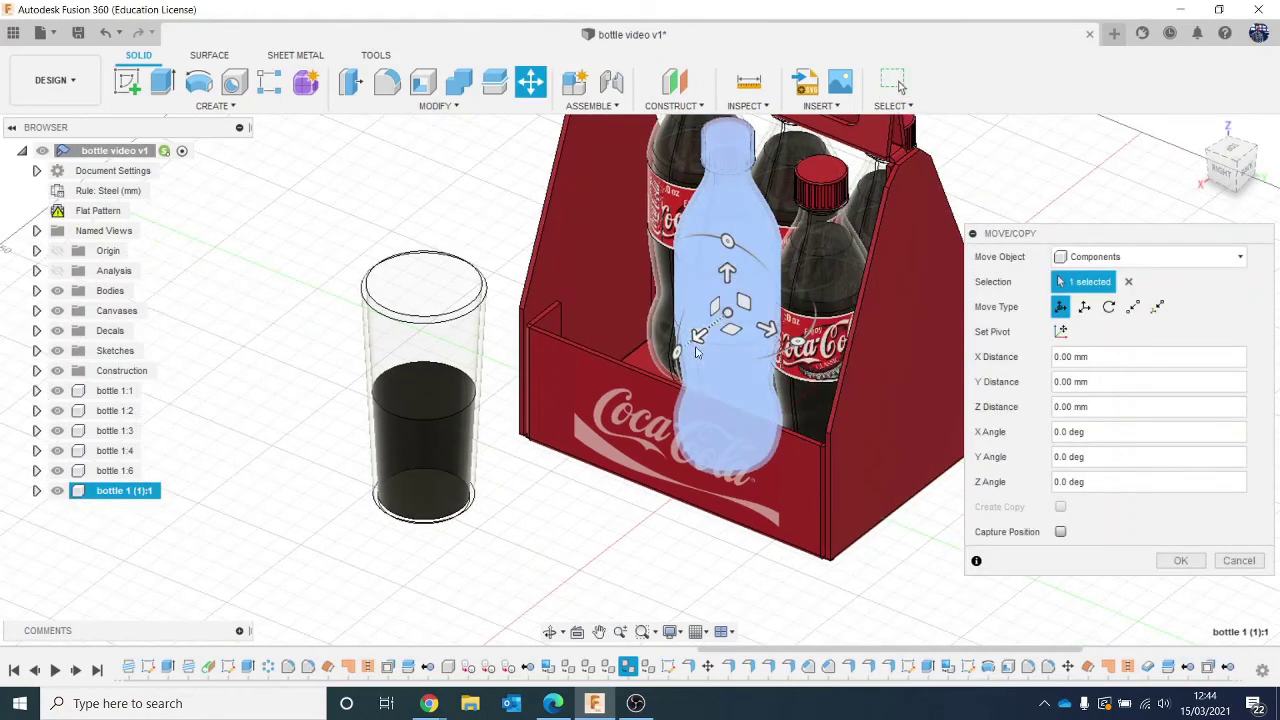
pyautogui.moveTo(698, 337); pyautogui.dragTo(457, 523)
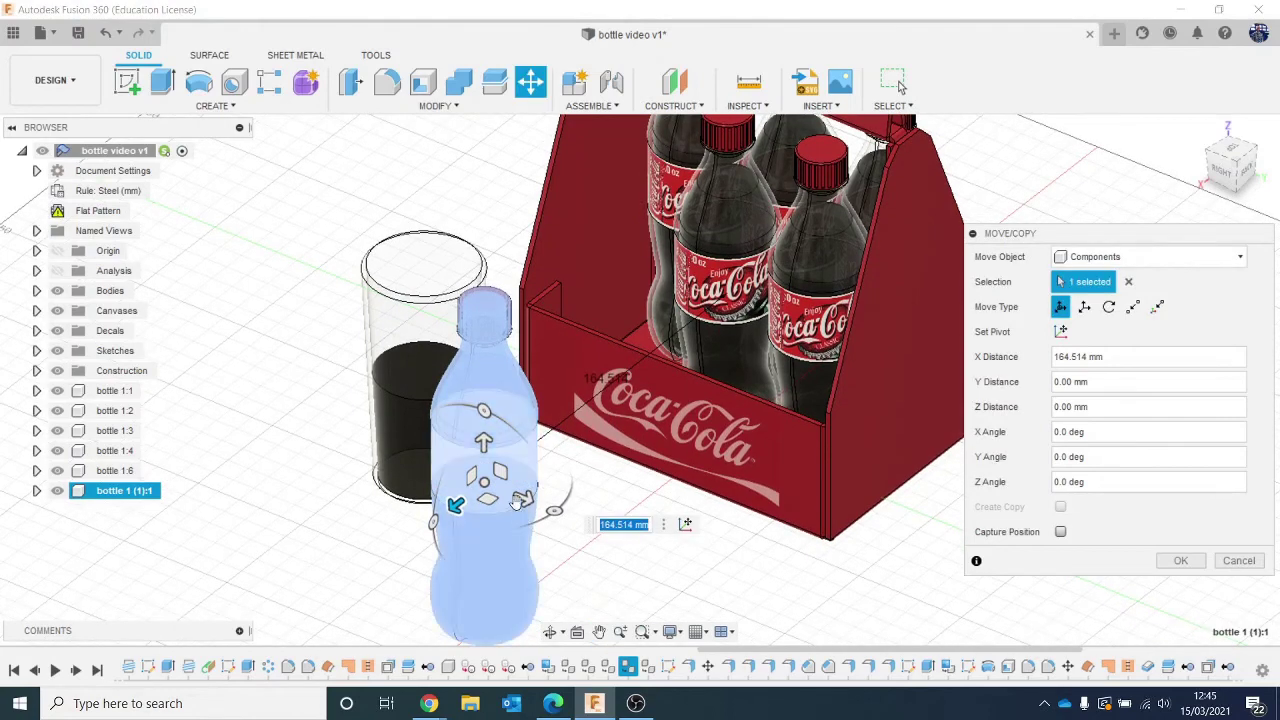
pyautogui.moveTo(325, 449); pyautogui.dragTo(285, 444)
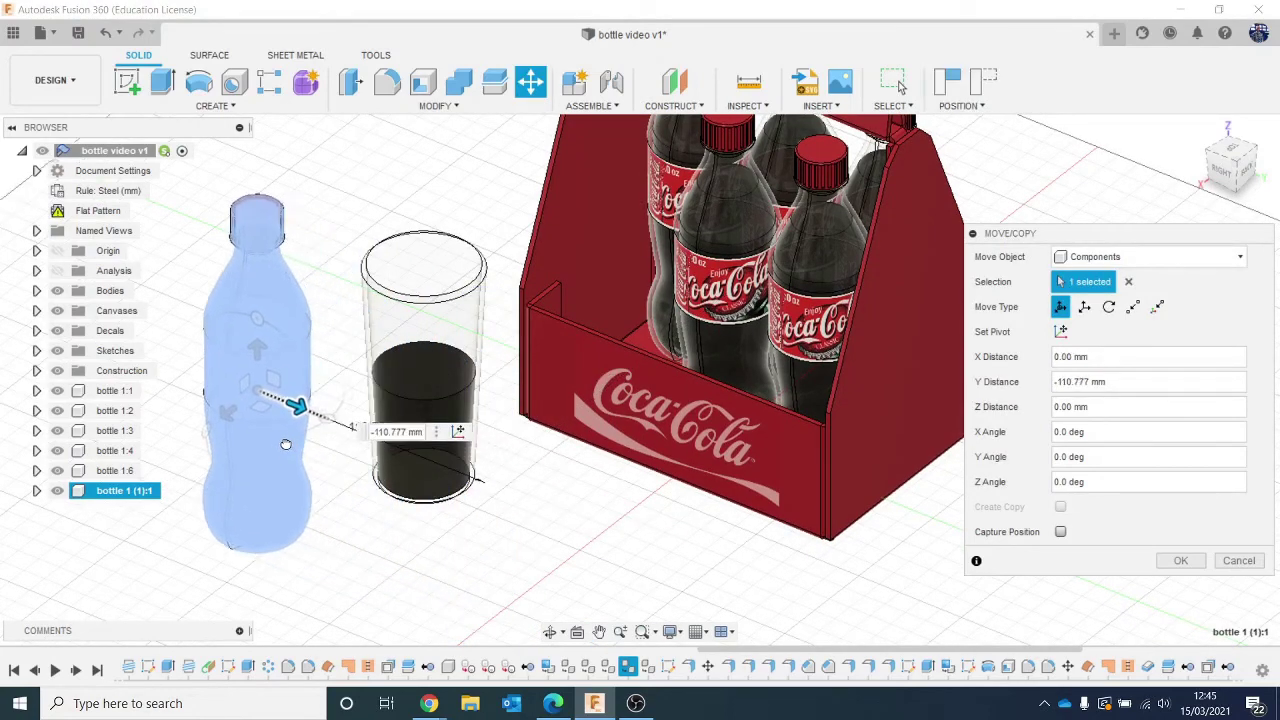
pyautogui.click(1175, 560)
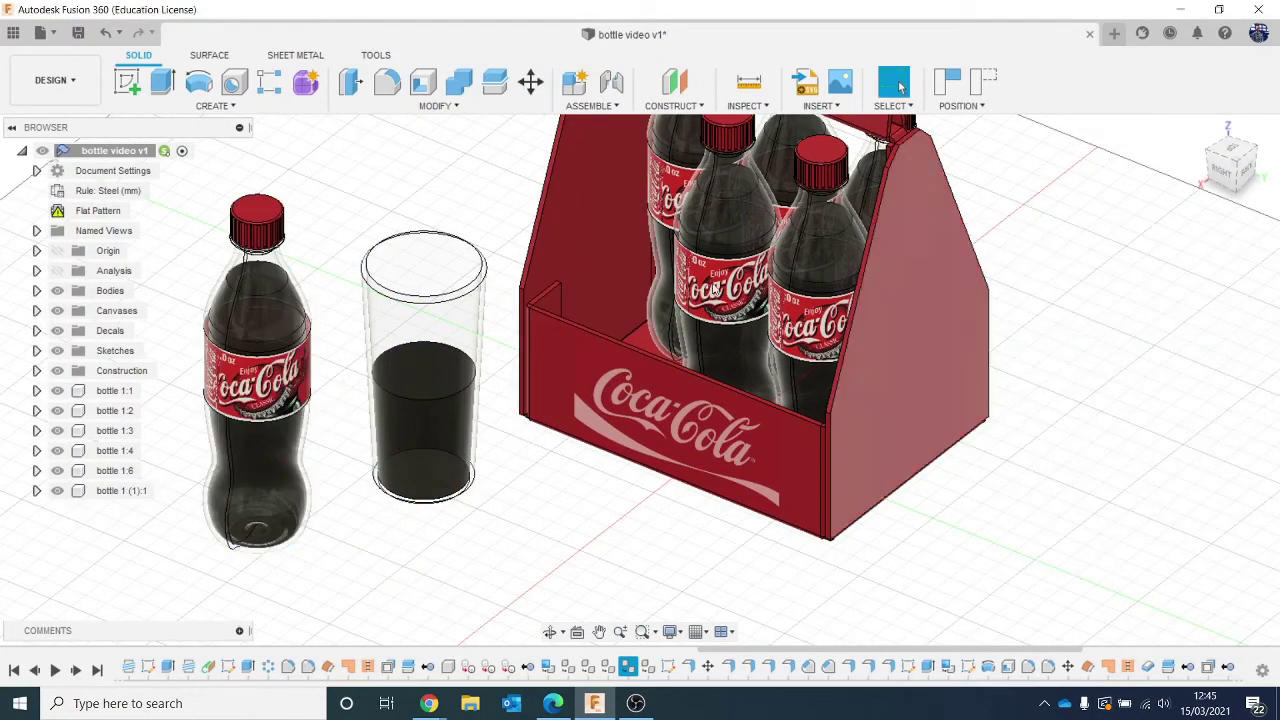
pyautogui.moveTo(340, 325); pyautogui.dragTo(445, 398, button='middle')
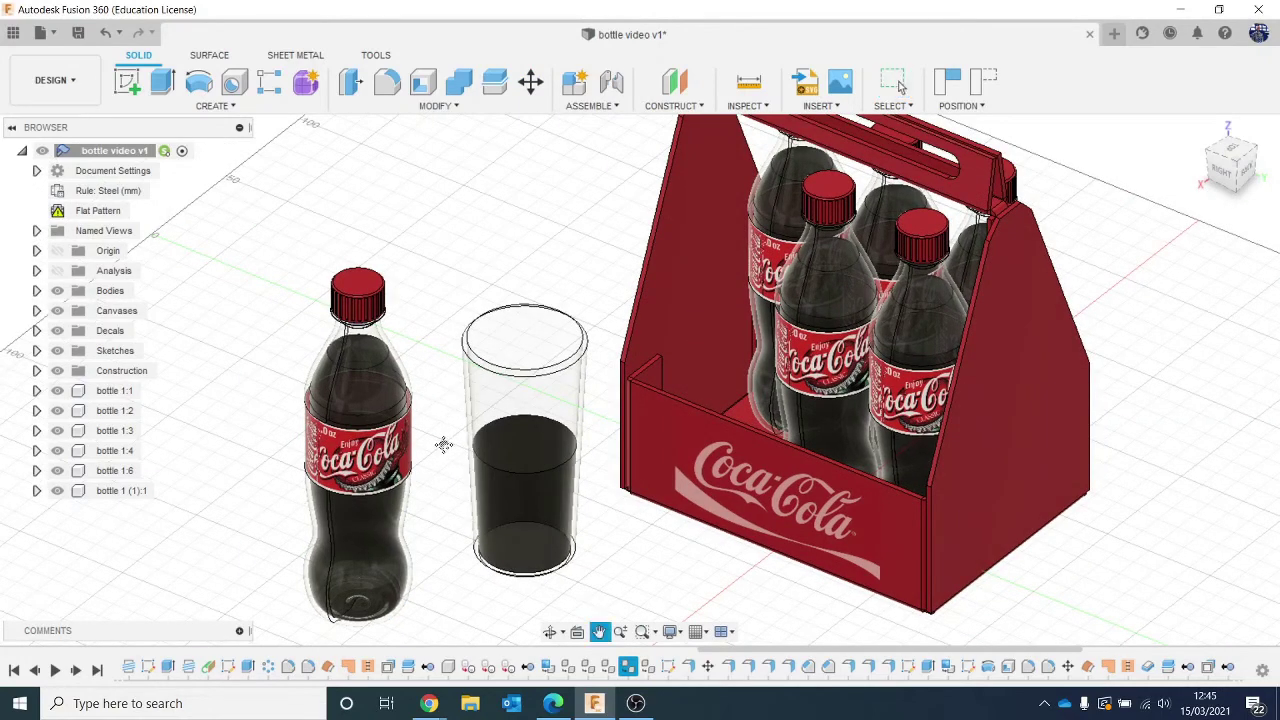
pyautogui.moveTo(444, 444); pyautogui.dragTo(436, 416, button='middle')
# Move the pasted bottle's lid body about 38.3 mm in Y off the neck and rotate it 180 degrees about X.
pyautogui.click(37, 491)
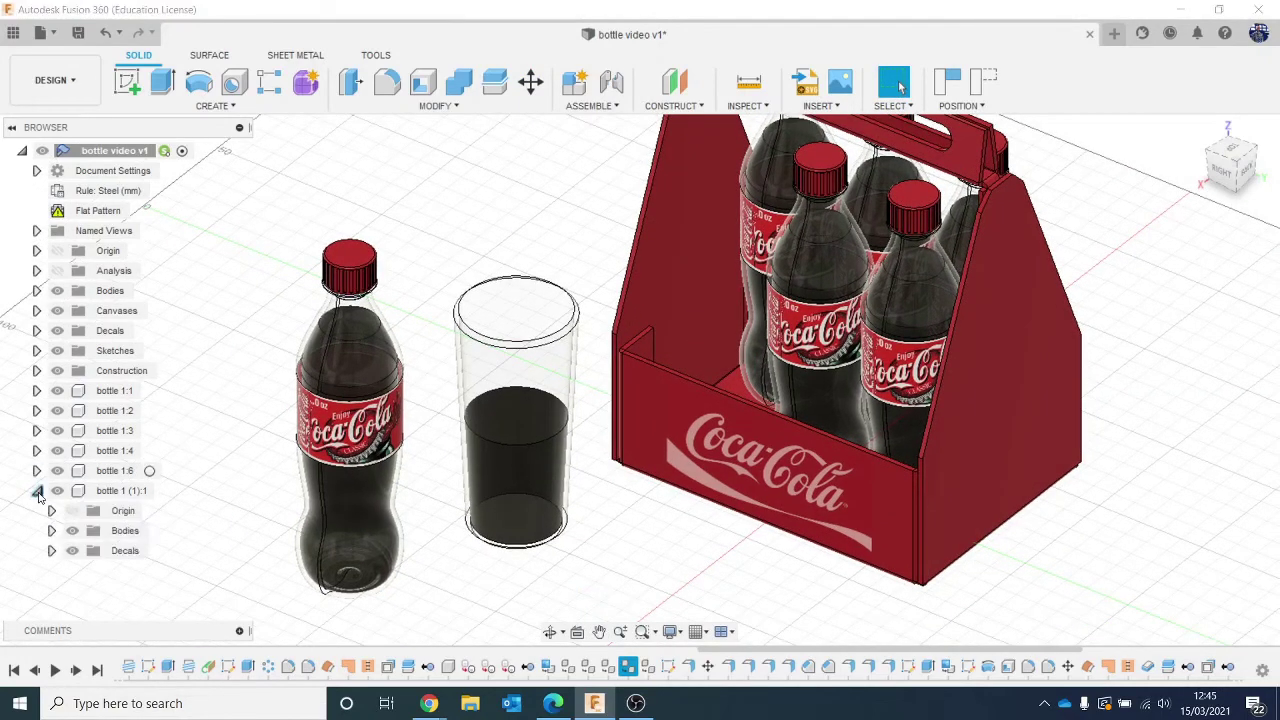
pyautogui.click(51, 531)
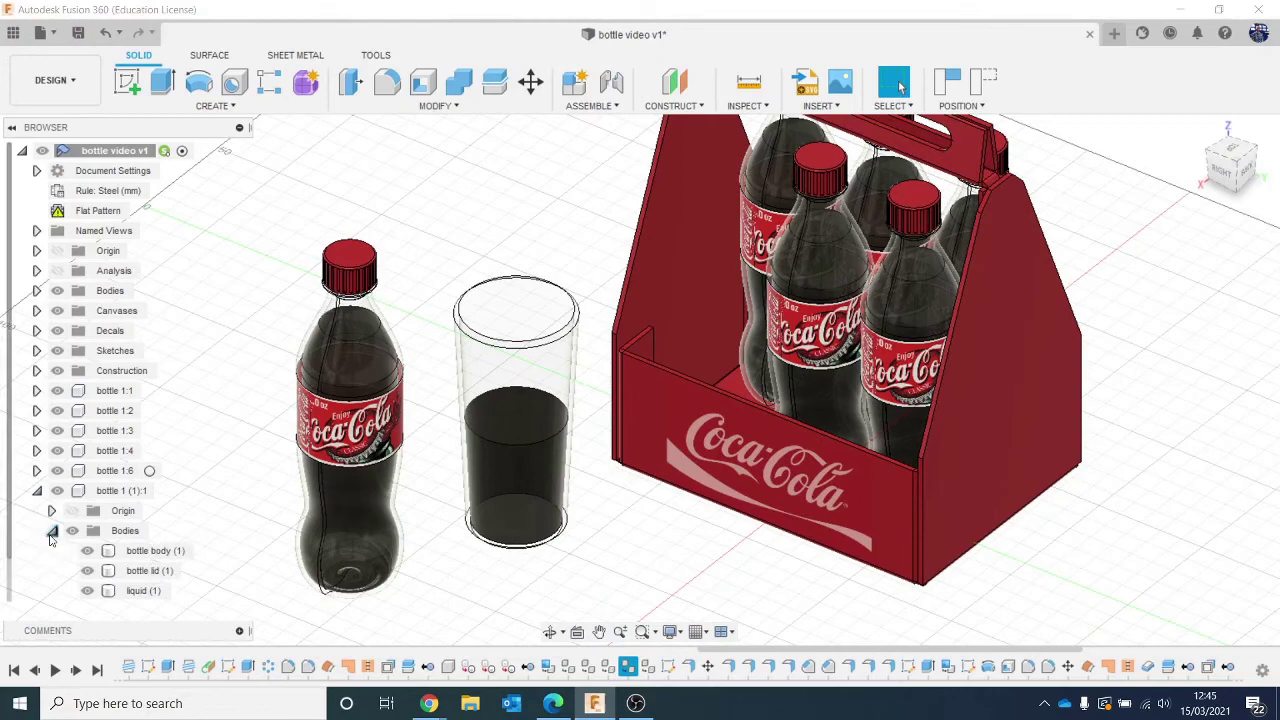
pyautogui.click(150, 570)
pyautogui.rightClick(152, 572)
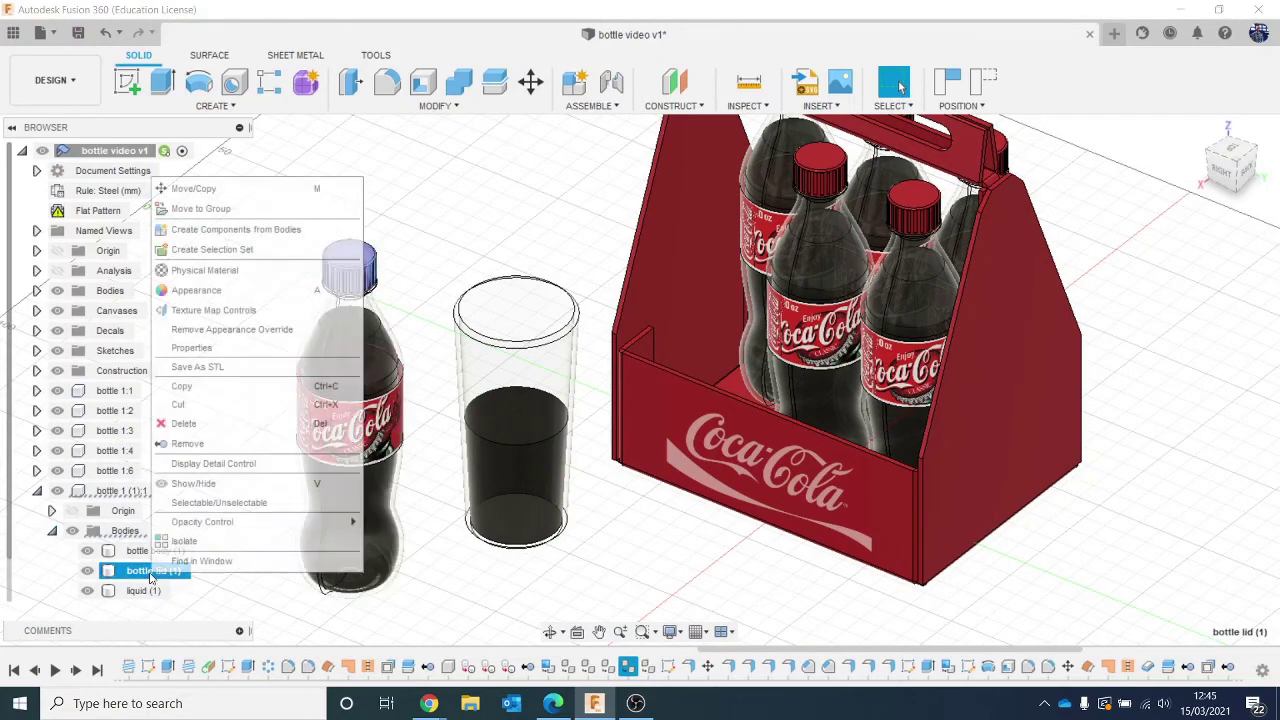
pyautogui.click(246, 190)
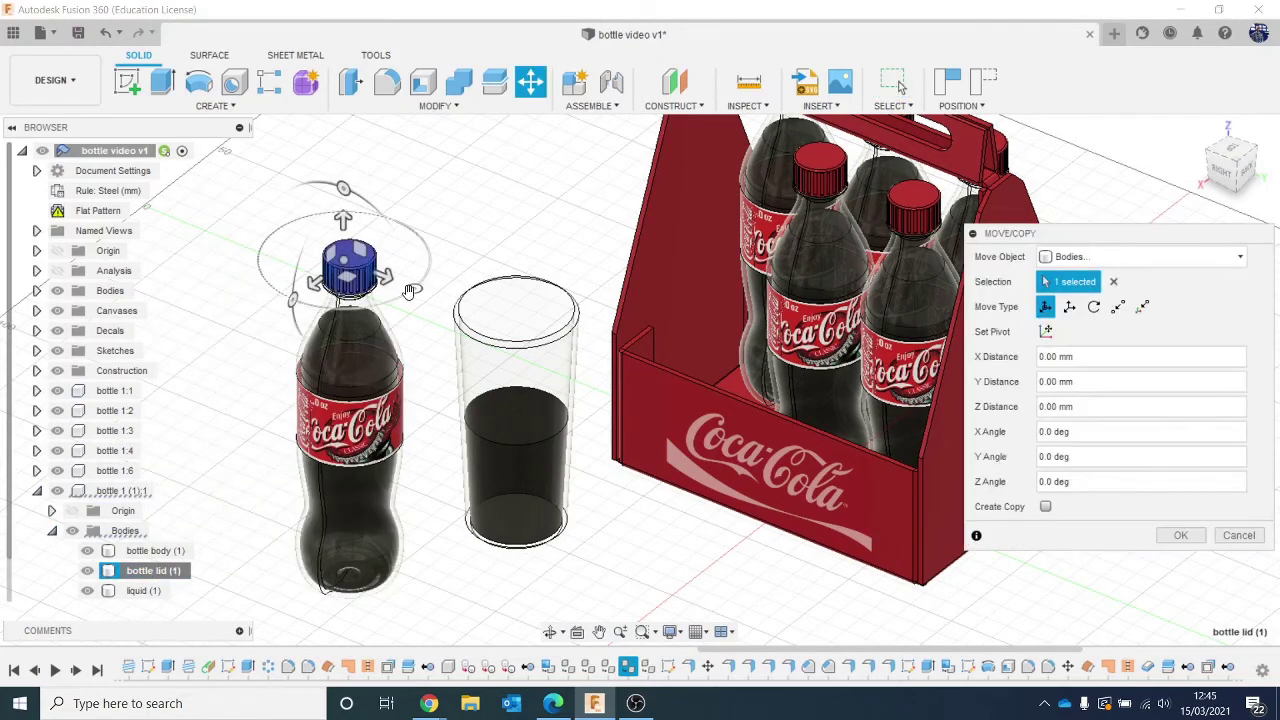
pyautogui.moveTo(388, 272); pyautogui.dragTo(456, 258)
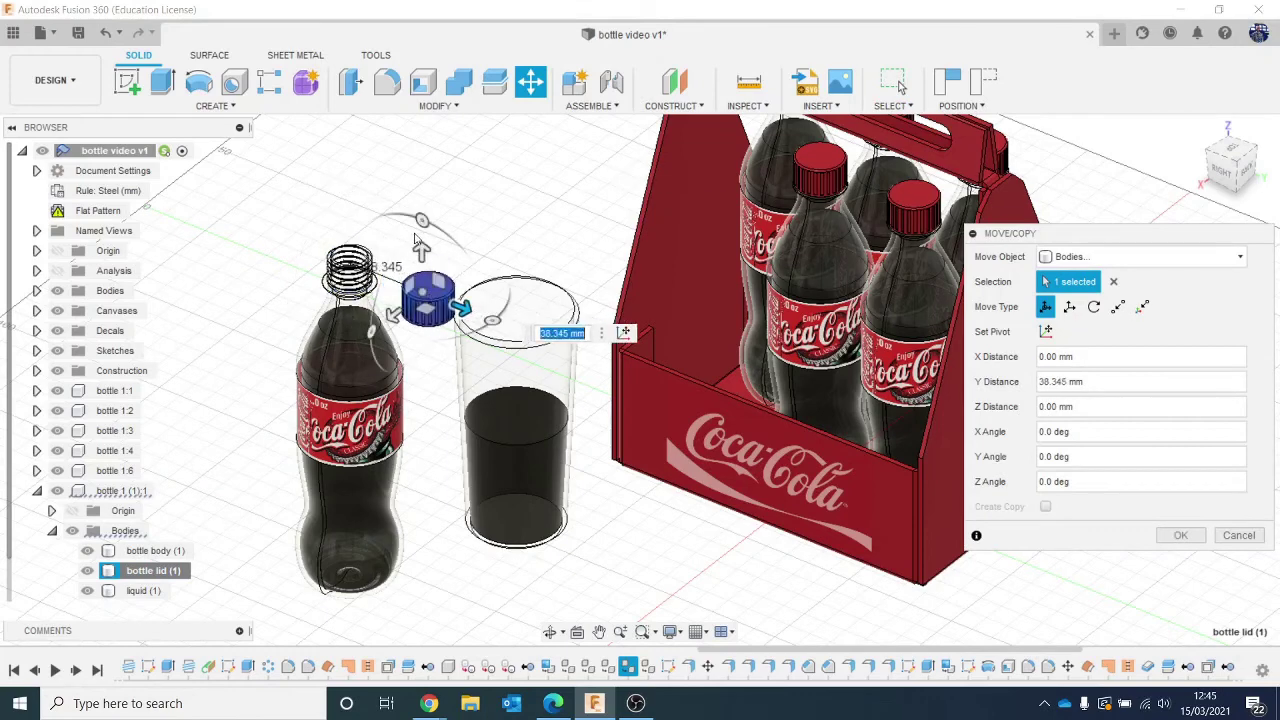
pyautogui.moveTo(421, 219); pyautogui.dragTo(443, 369)
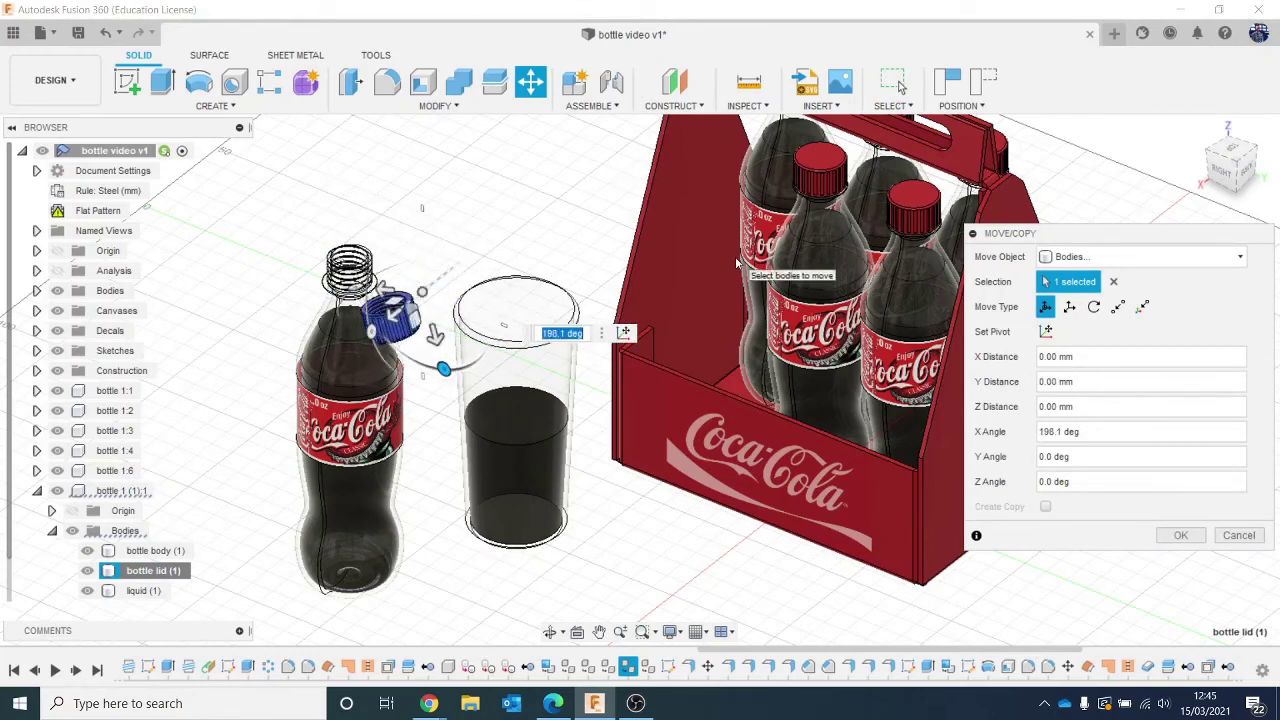
pyautogui.click(1222, 177)
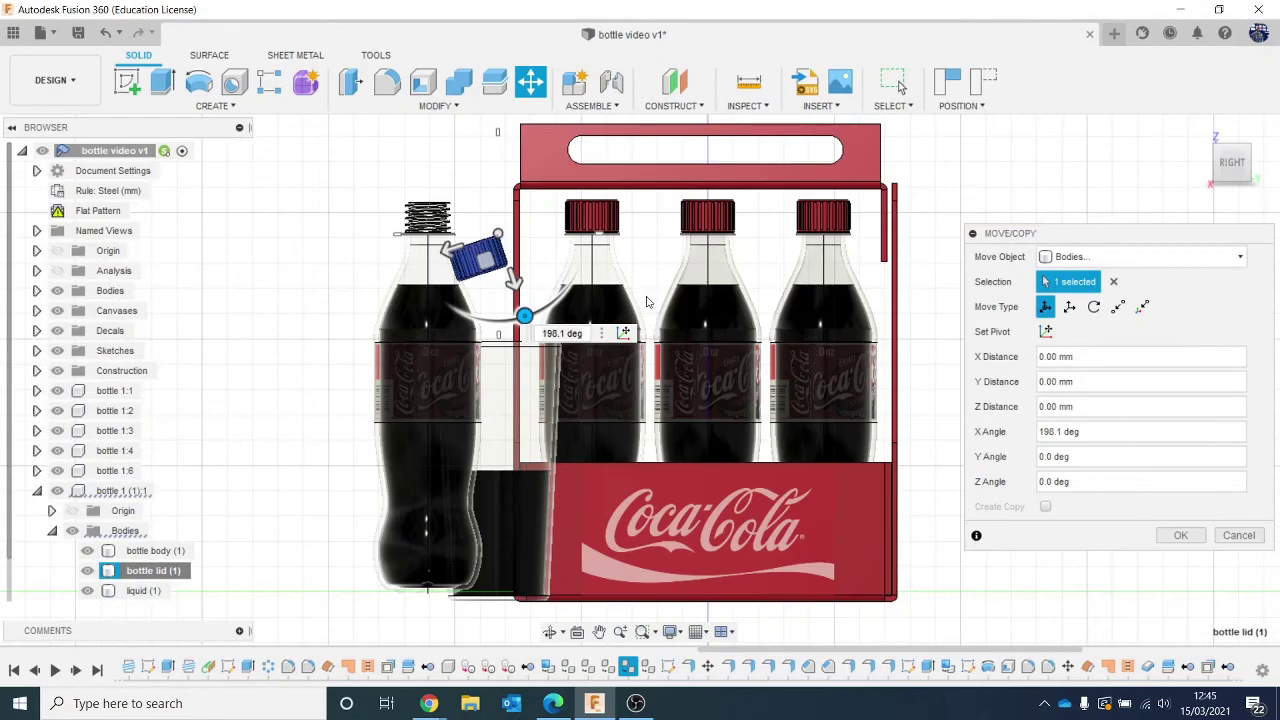
pyautogui.moveTo(522, 316); pyautogui.dragTo(488, 326)
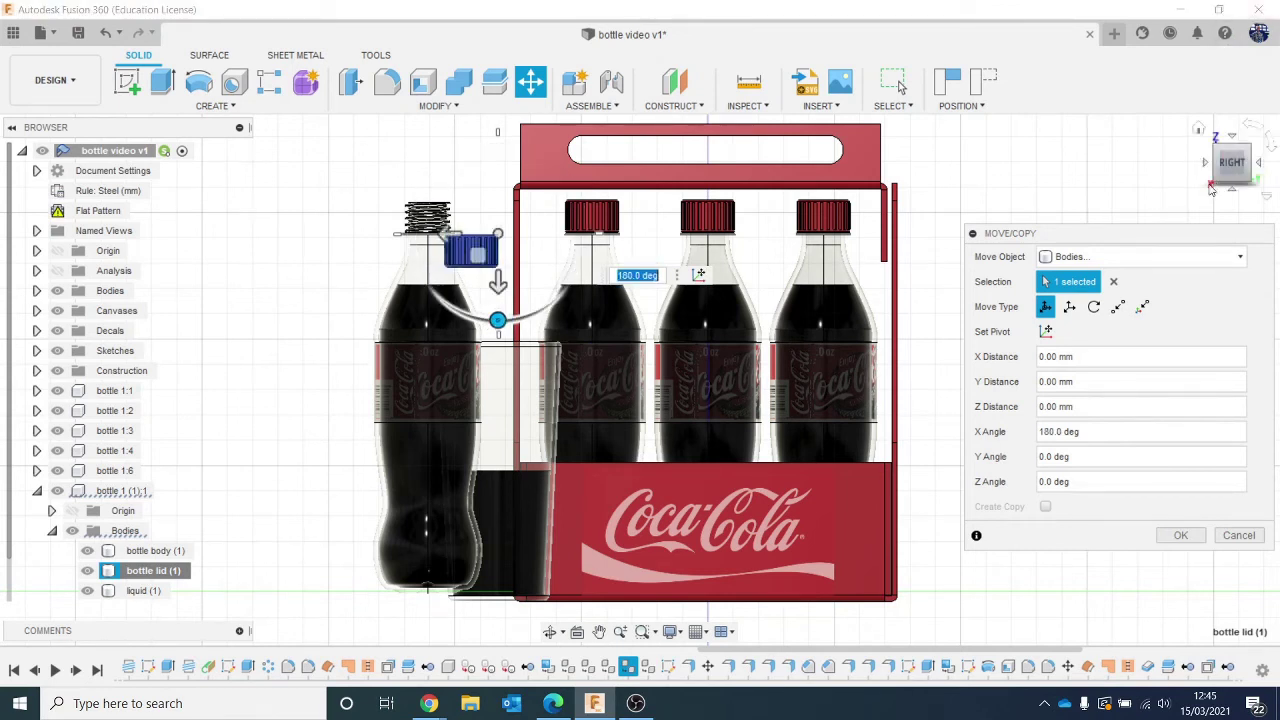
# Lower the flipped lid to the ground beside the cup, about 130.8 mm in Z, -36.6 mm in Y and another 1.3 mm in Z.
pyautogui.moveTo(498, 284); pyautogui.dragTo(498, 615)
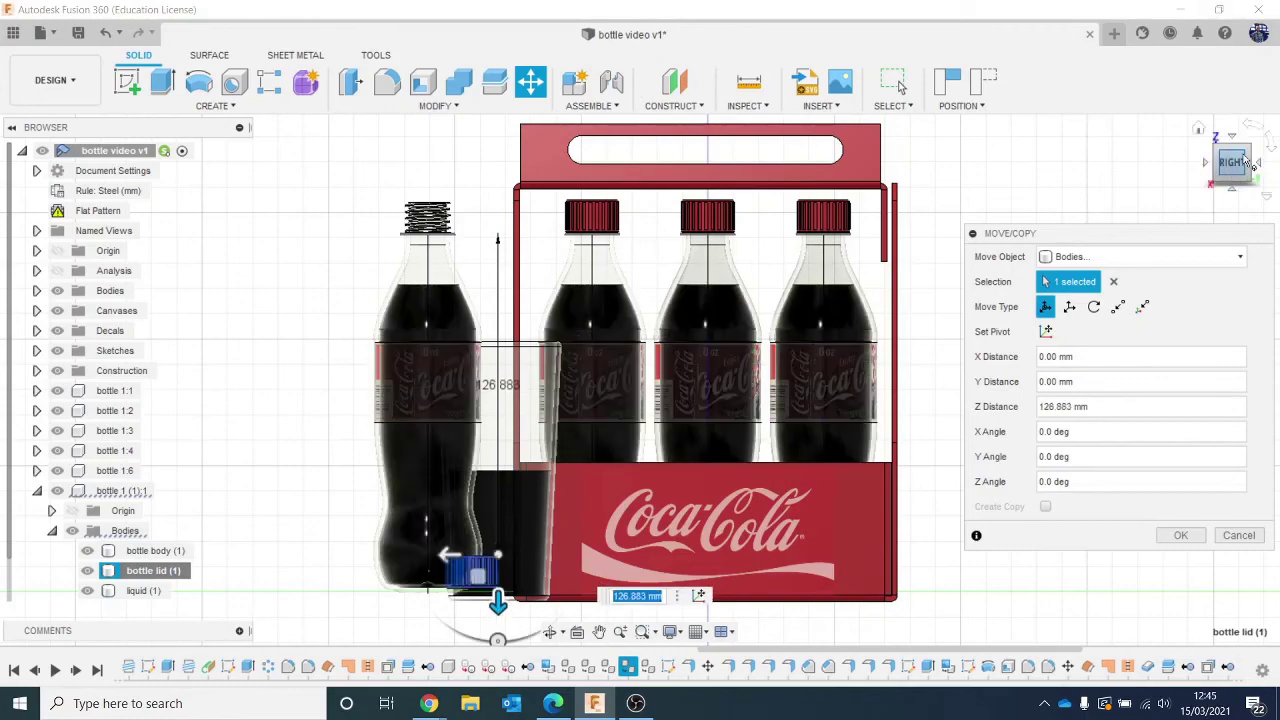
pyautogui.moveTo(1232, 168); pyautogui.dragTo(1206, 198)
pyautogui.click(1226, 175)
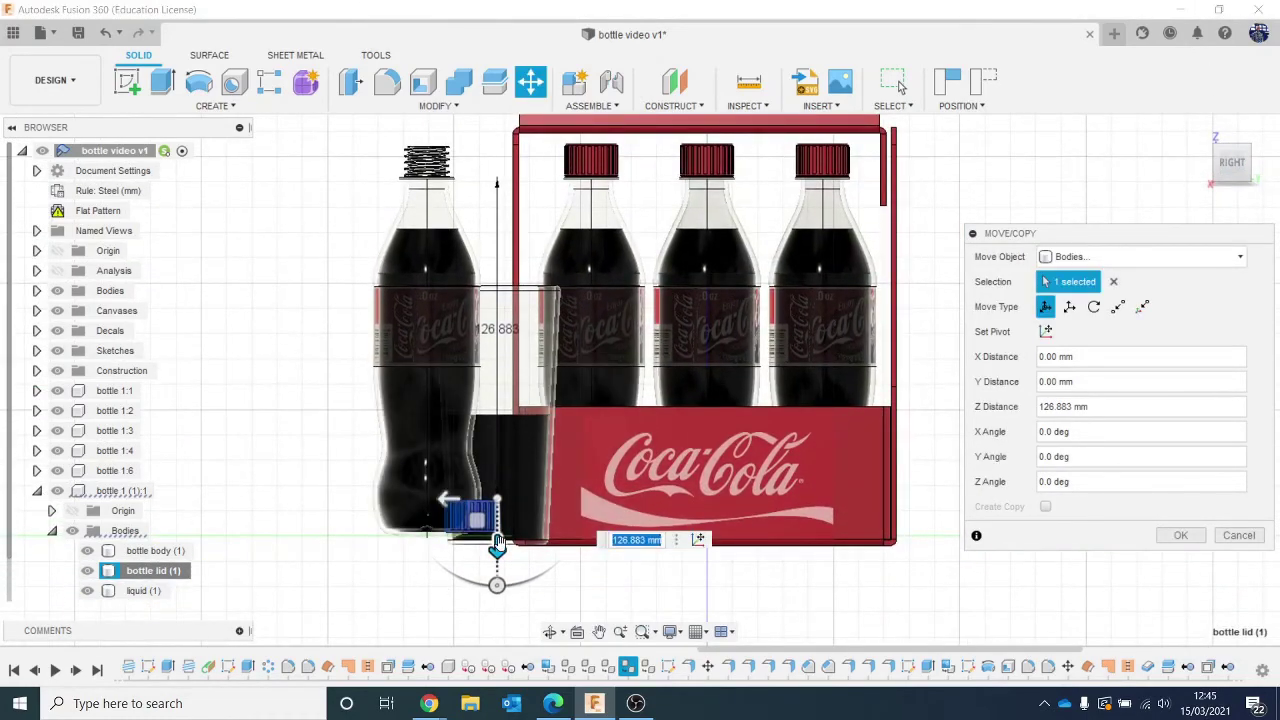
pyautogui.moveTo(497, 547); pyautogui.dragTo(496, 553)
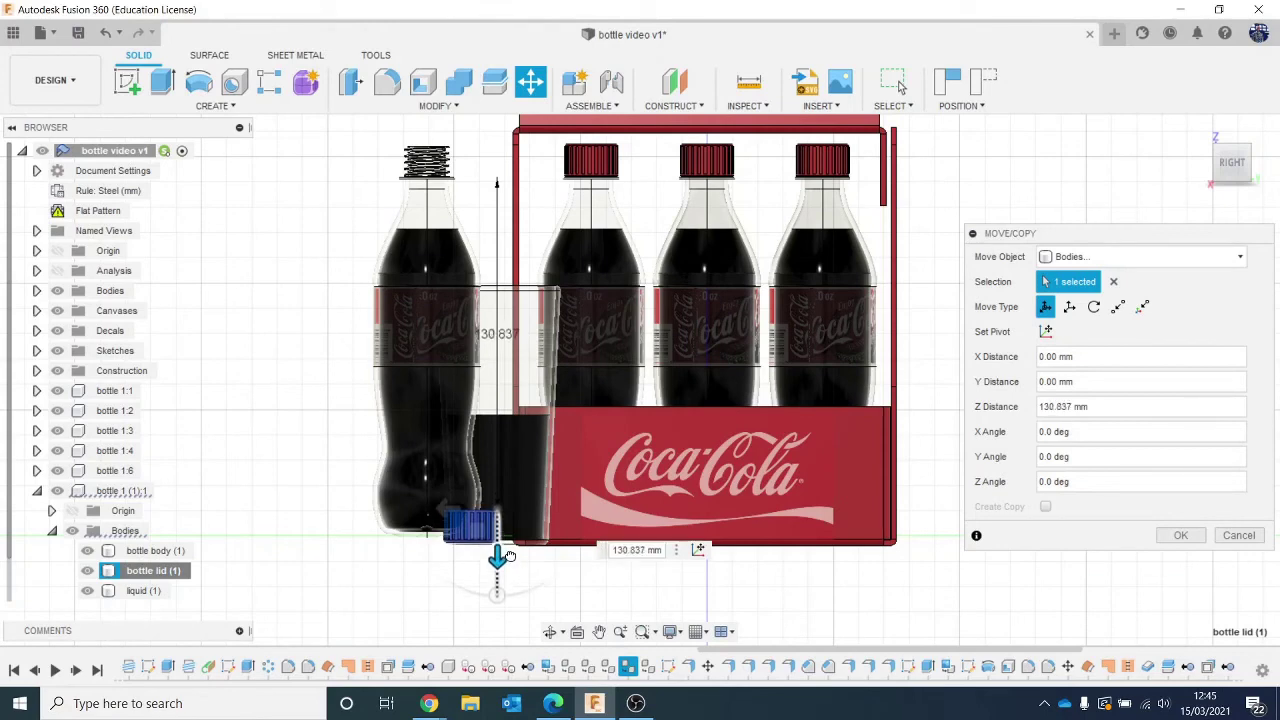
pyautogui.moveTo(447, 503); pyautogui.dragTo(537, 508)
pyautogui.scroll(8, 590, 545)
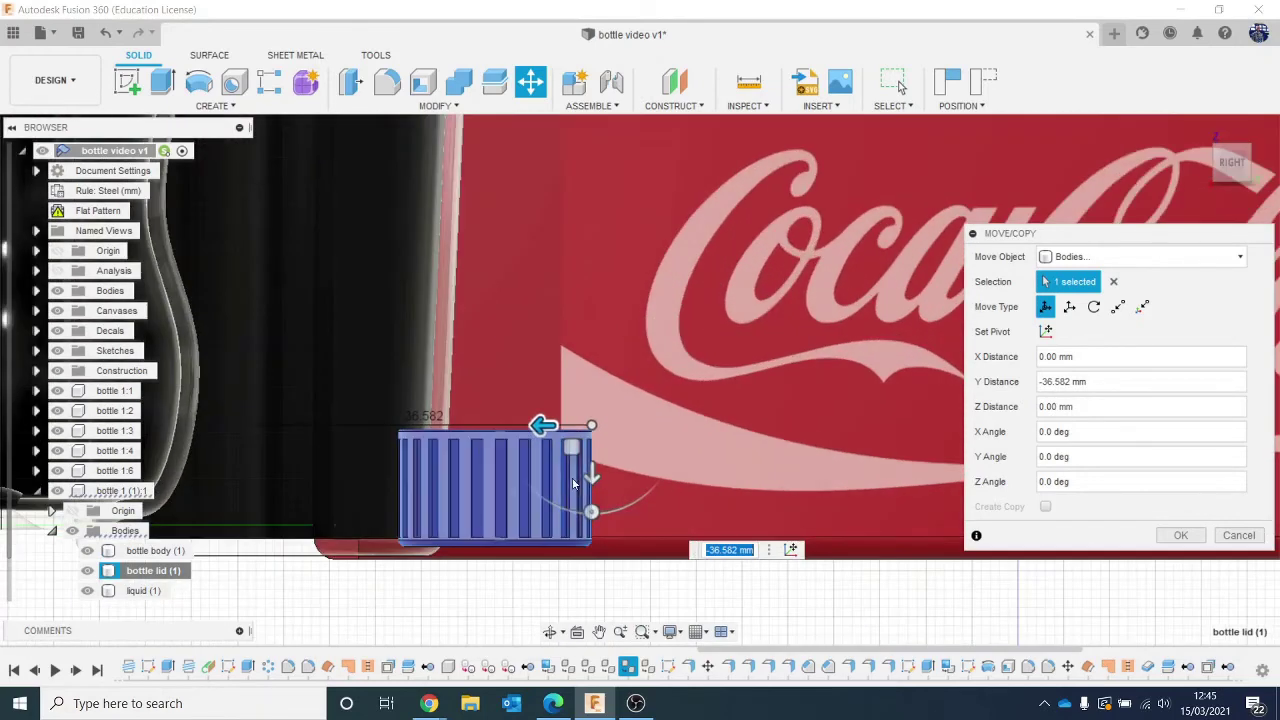
pyautogui.moveTo(591, 478); pyautogui.dragTo(559, 494)
pyautogui.moveTo(558, 492); pyautogui.dragTo(945, 527)
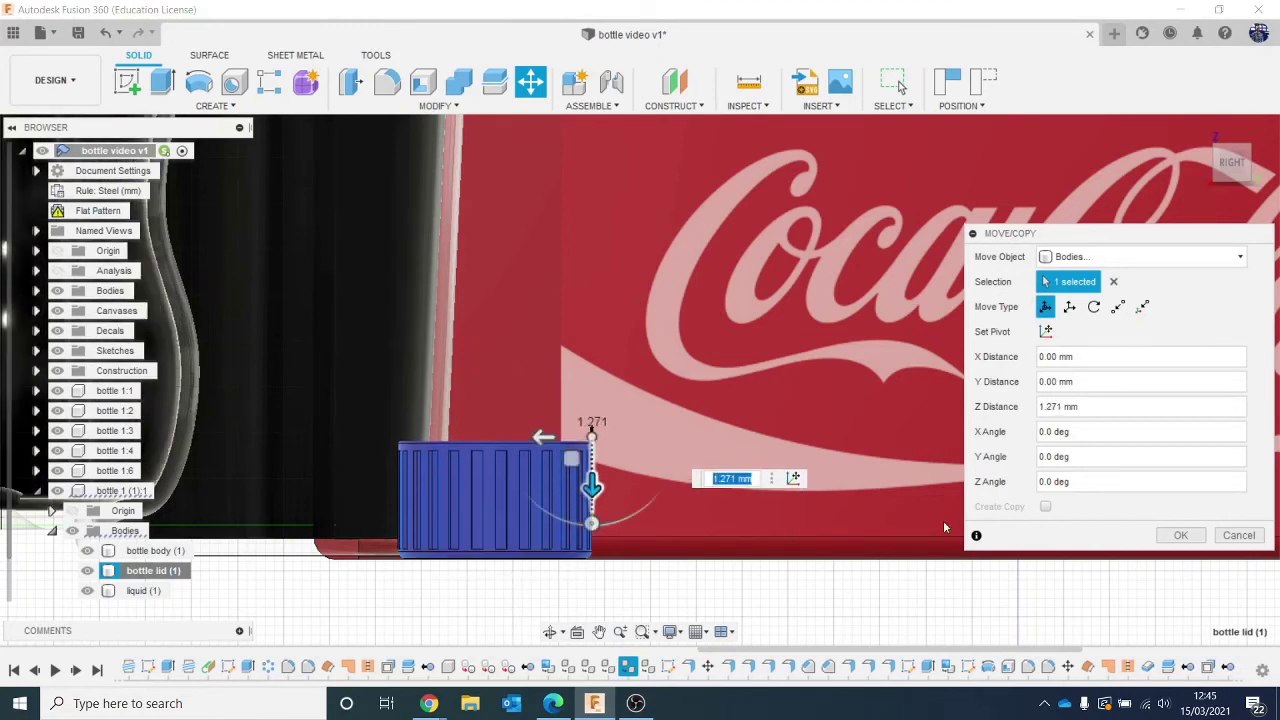
pyautogui.click(1181, 535)
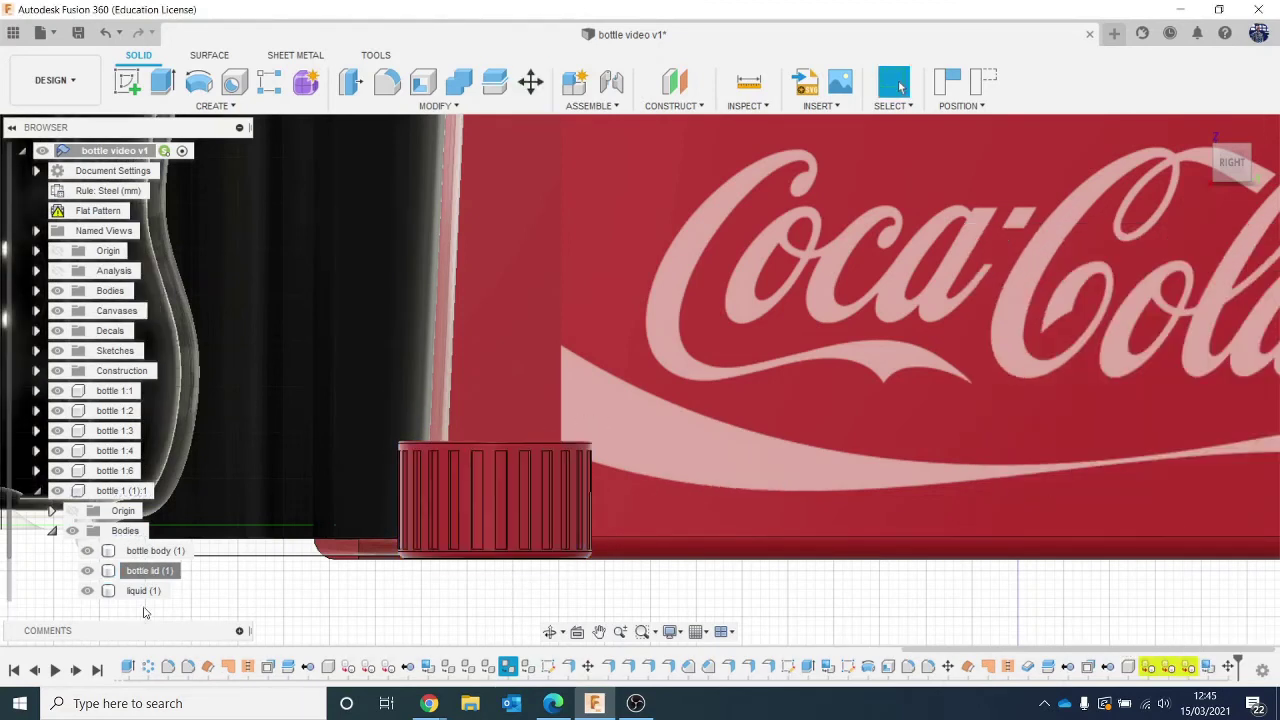
# Examine the opened bottle, its loose lid and the cup, briefly showing the existing section analysis.
pyautogui.click(176, 553)
pyautogui.scroll(-4, 488, 437)
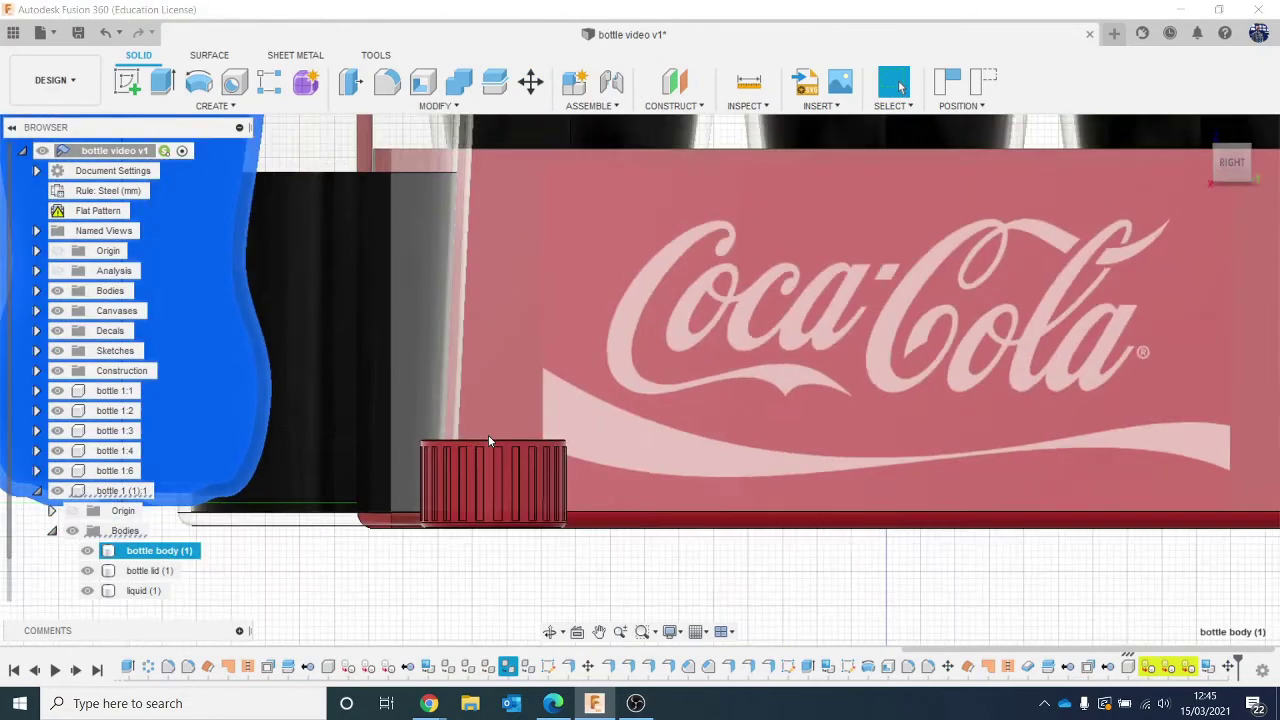
pyautogui.scroll(-2, 490, 440)
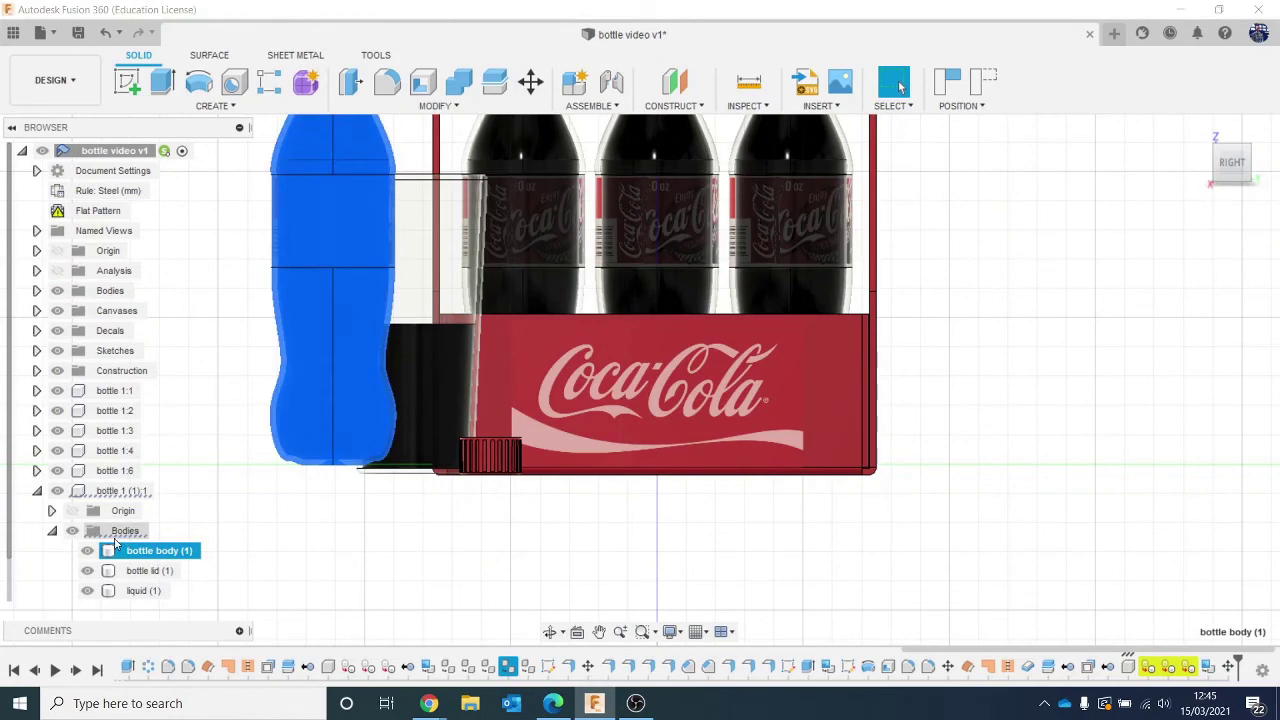
pyautogui.scroll(-1, 272, 542)
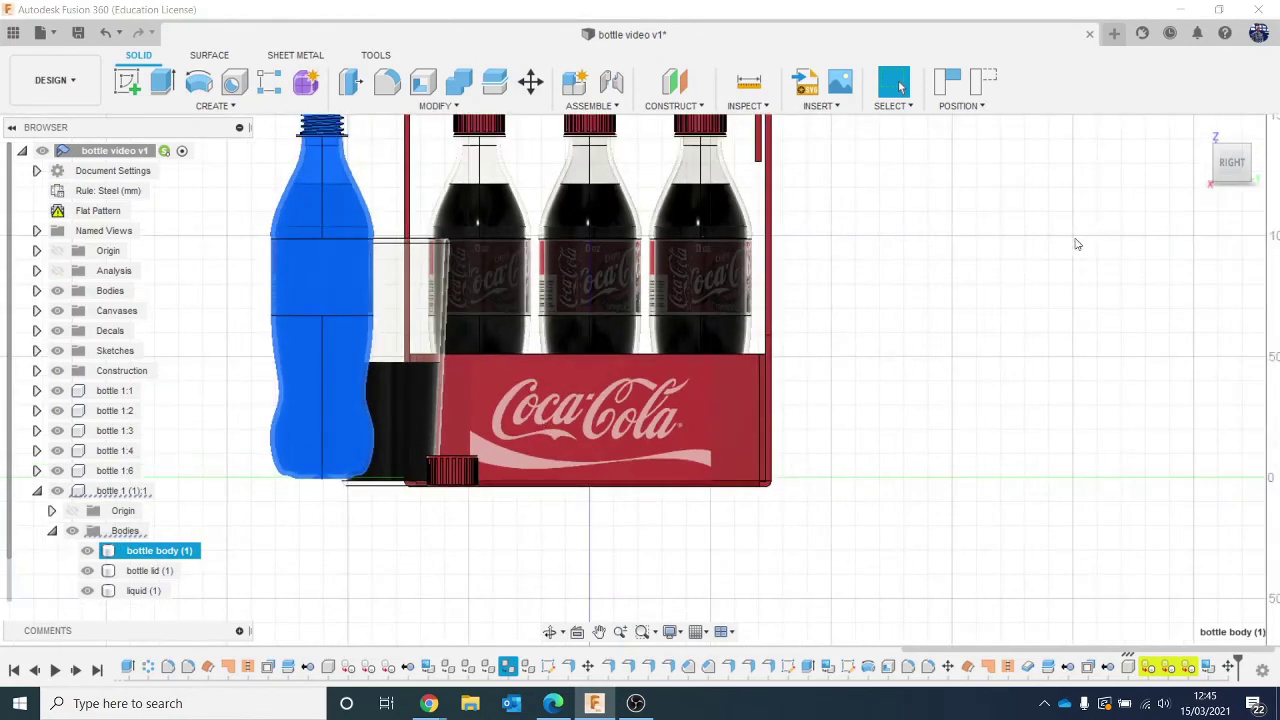
pyautogui.click(1235, 163)
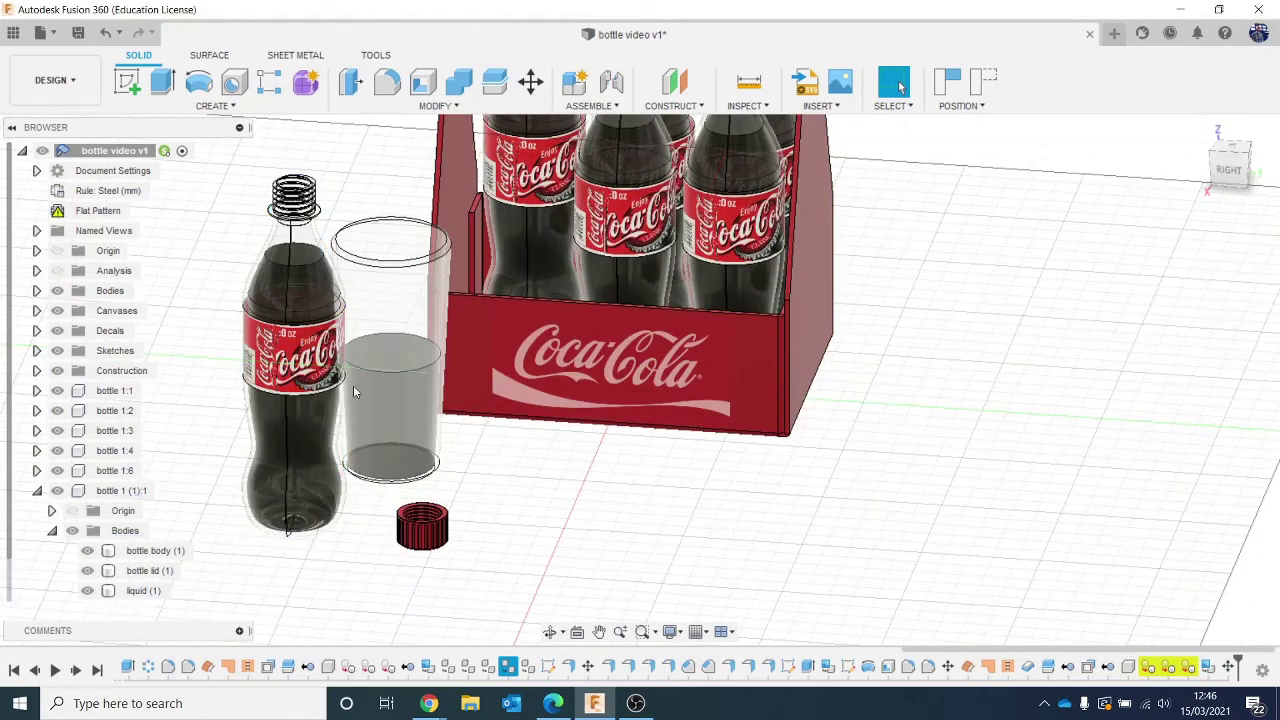
pyautogui.scroll(2, 357, 376)
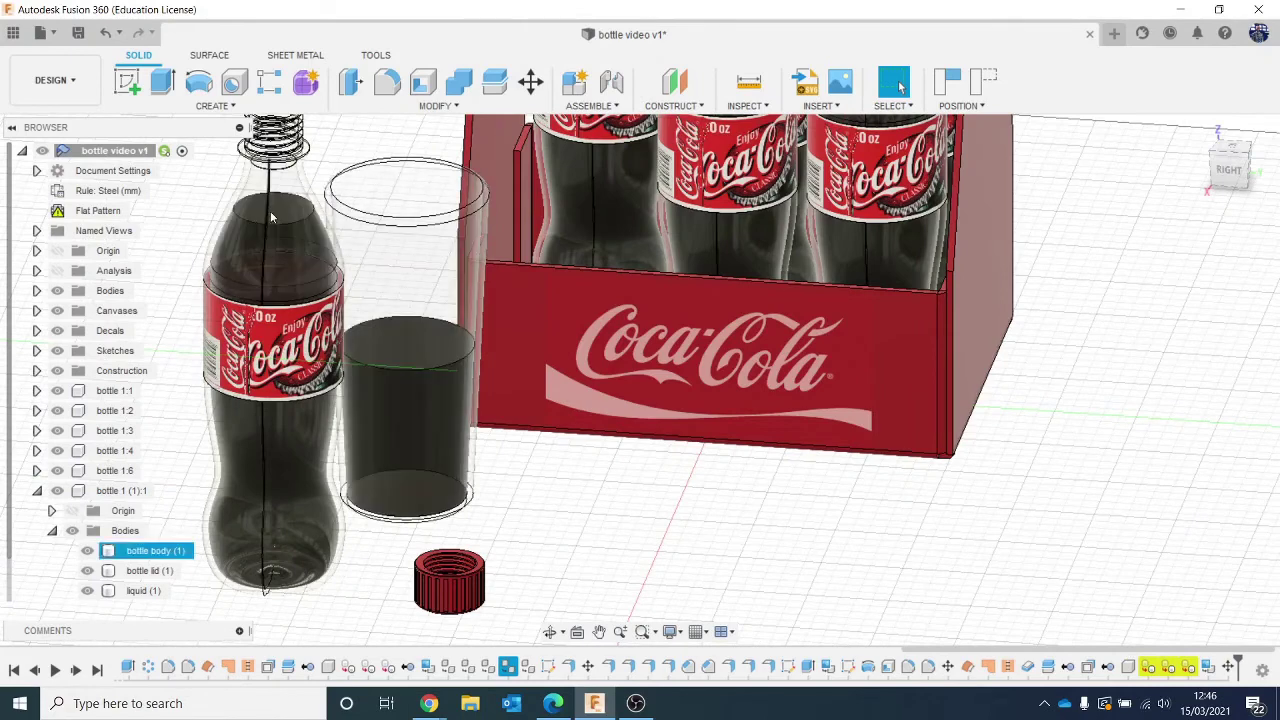
pyautogui.click(60, 271)
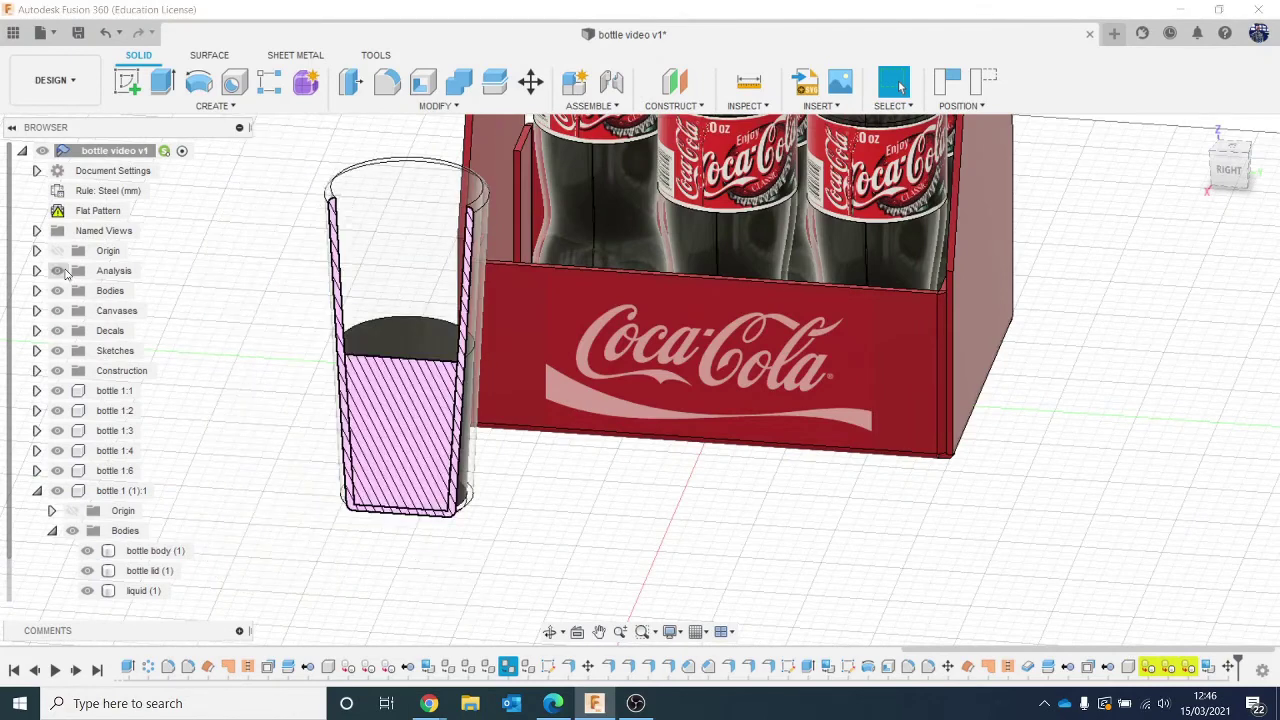
pyautogui.scroll(-2, 374, 421)
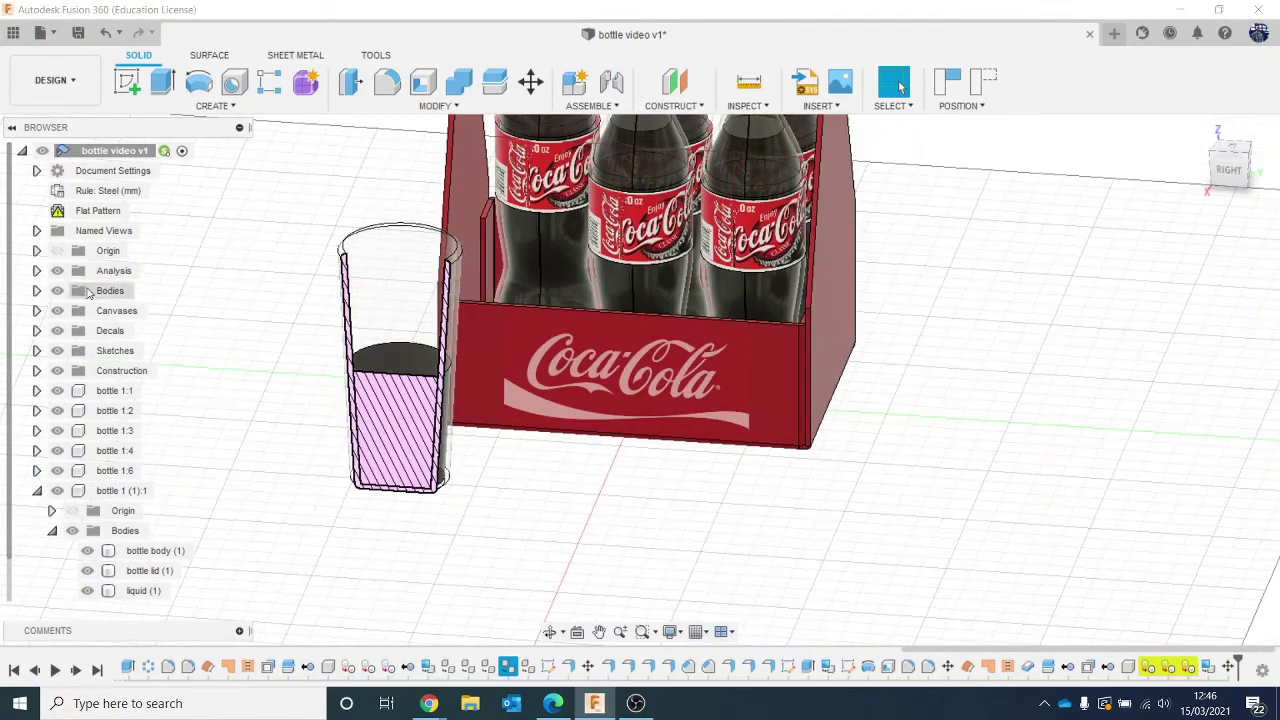
pyautogui.click(57, 271)
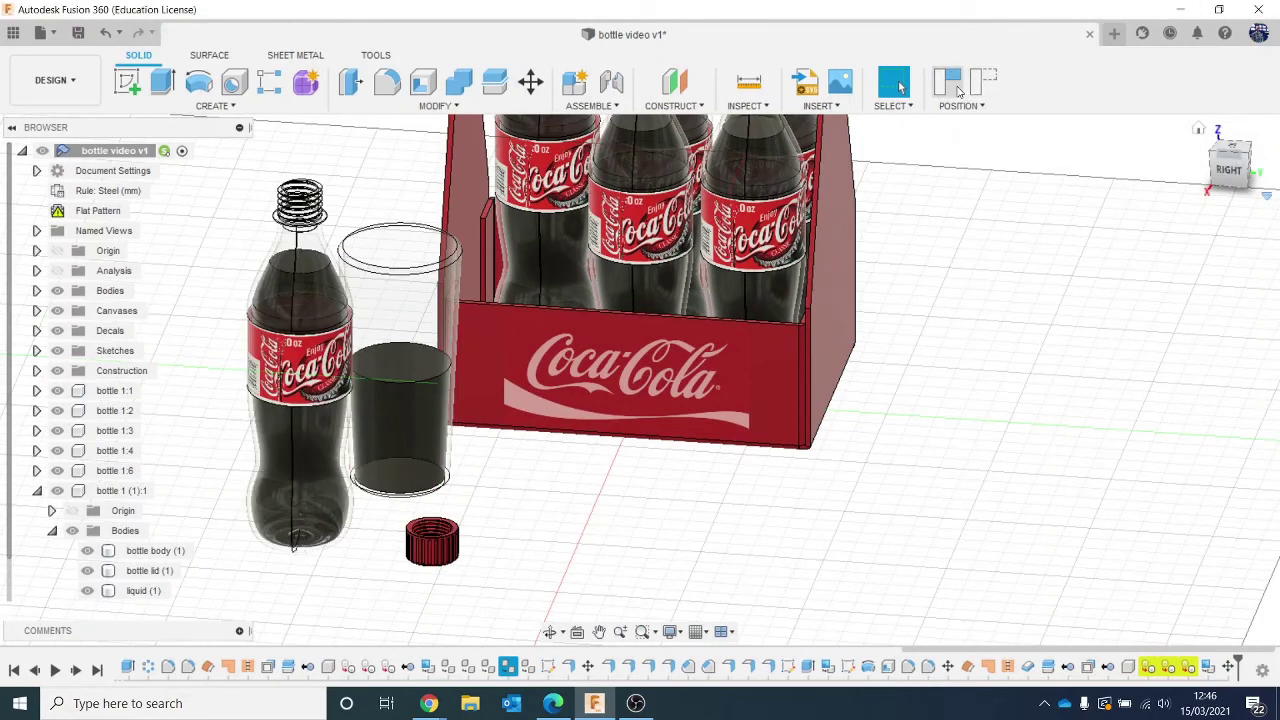
# Capture the moved position and create a section analysis through the opened bottle, offset about 129.6 mm from the carrier's front face.
pyautogui.click(972, 92)
pyautogui.click(755, 106)
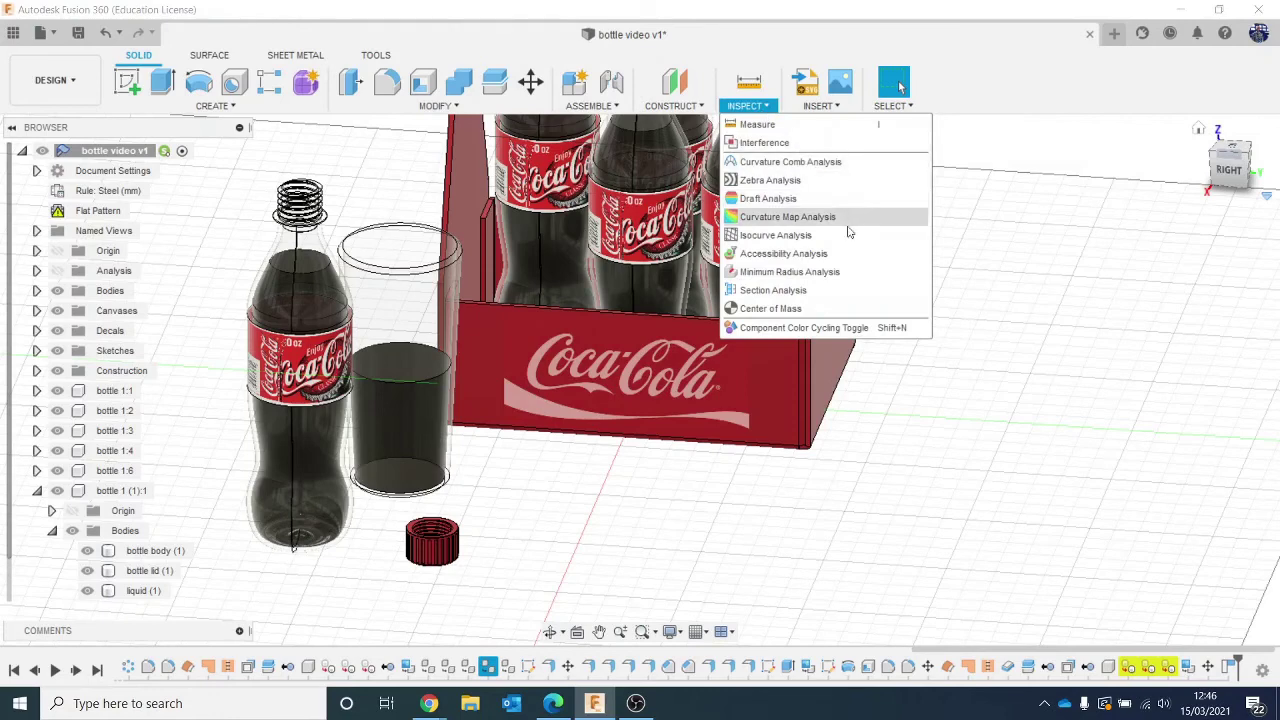
pyautogui.click(773, 290)
pyautogui.moveTo(770, 501); pyautogui.dragTo(791, 426, button='middle')
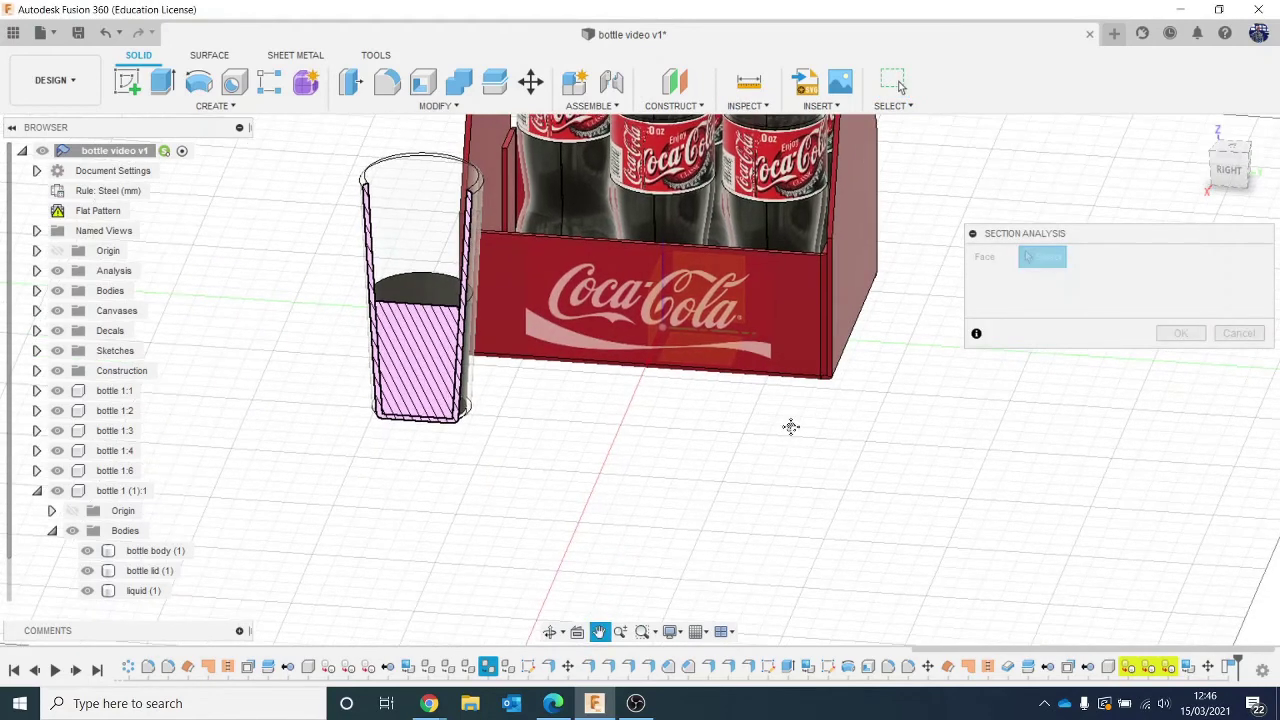
pyautogui.click(701, 275)
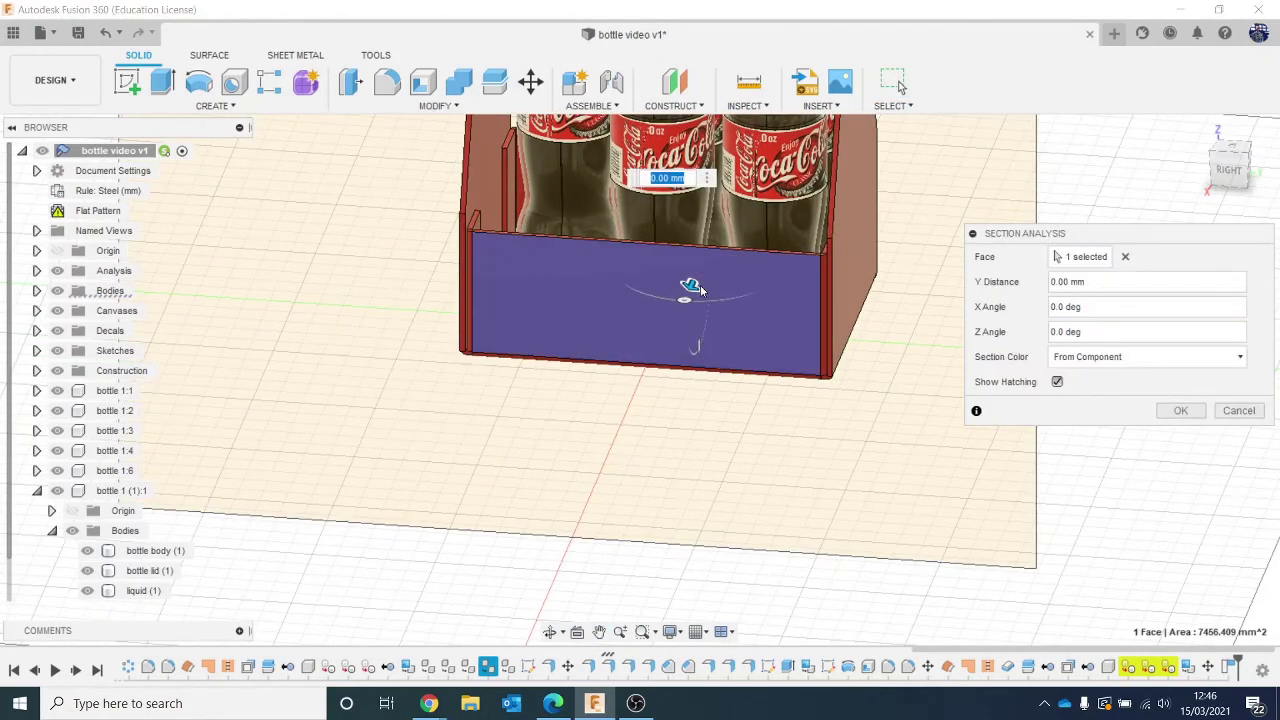
pyautogui.moveTo(700, 291); pyautogui.dragTo(626, 418)
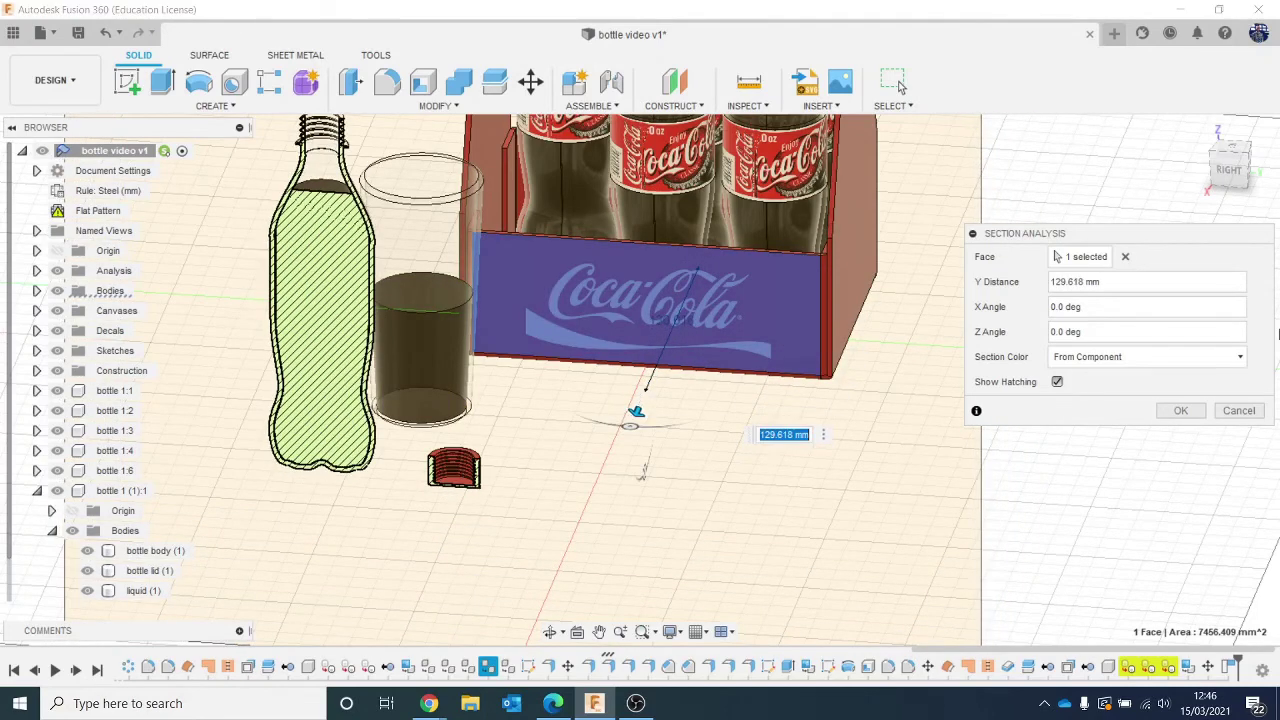
pyautogui.click(1178, 411)
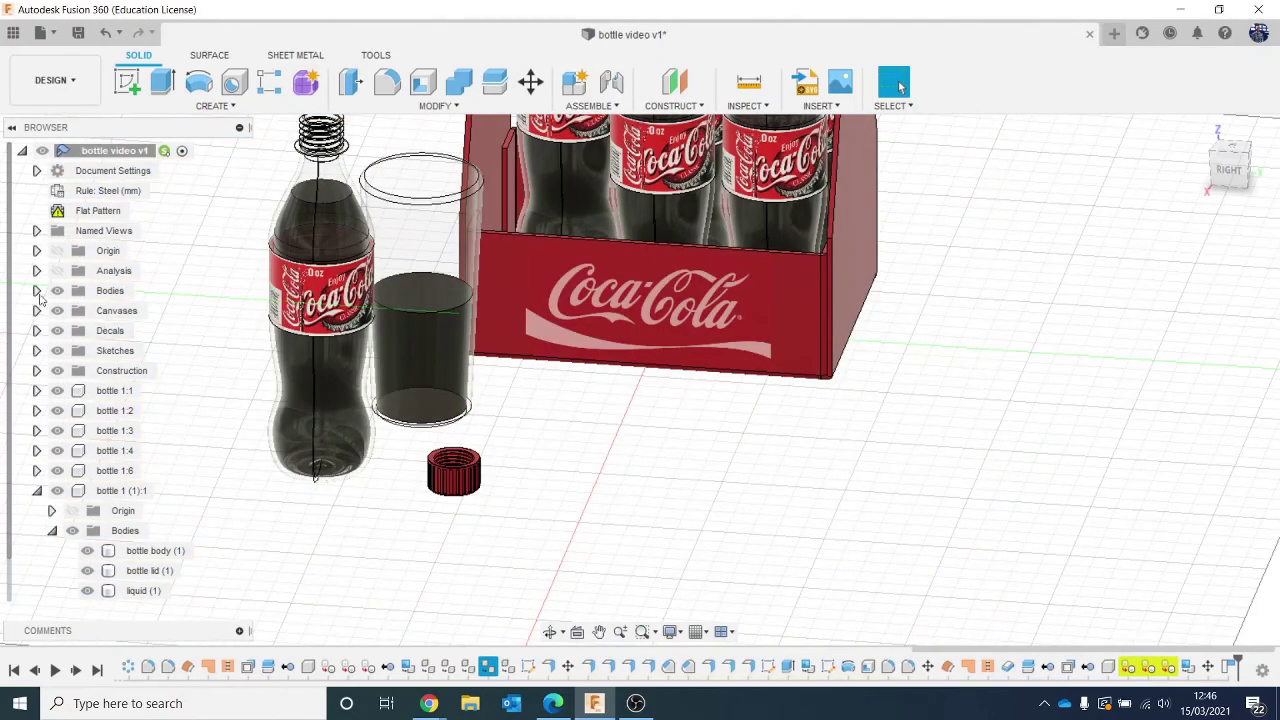
# Show the section analysis and lower the top face of the opened bottle's liquid with Press Pull by about 48.7 mm.
pyautogui.click(57, 272)
pyautogui.scroll(4, 309, 271)
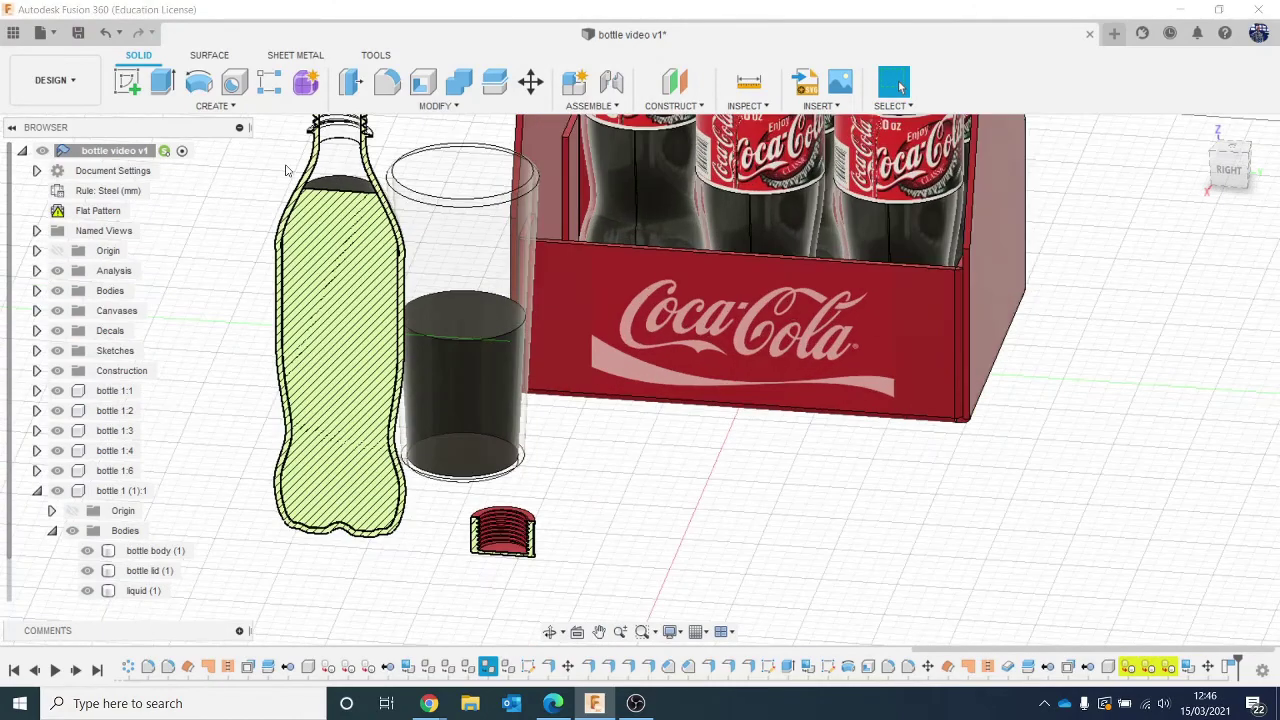
pyautogui.click(351, 82)
pyautogui.scroll(3, 380, 295)
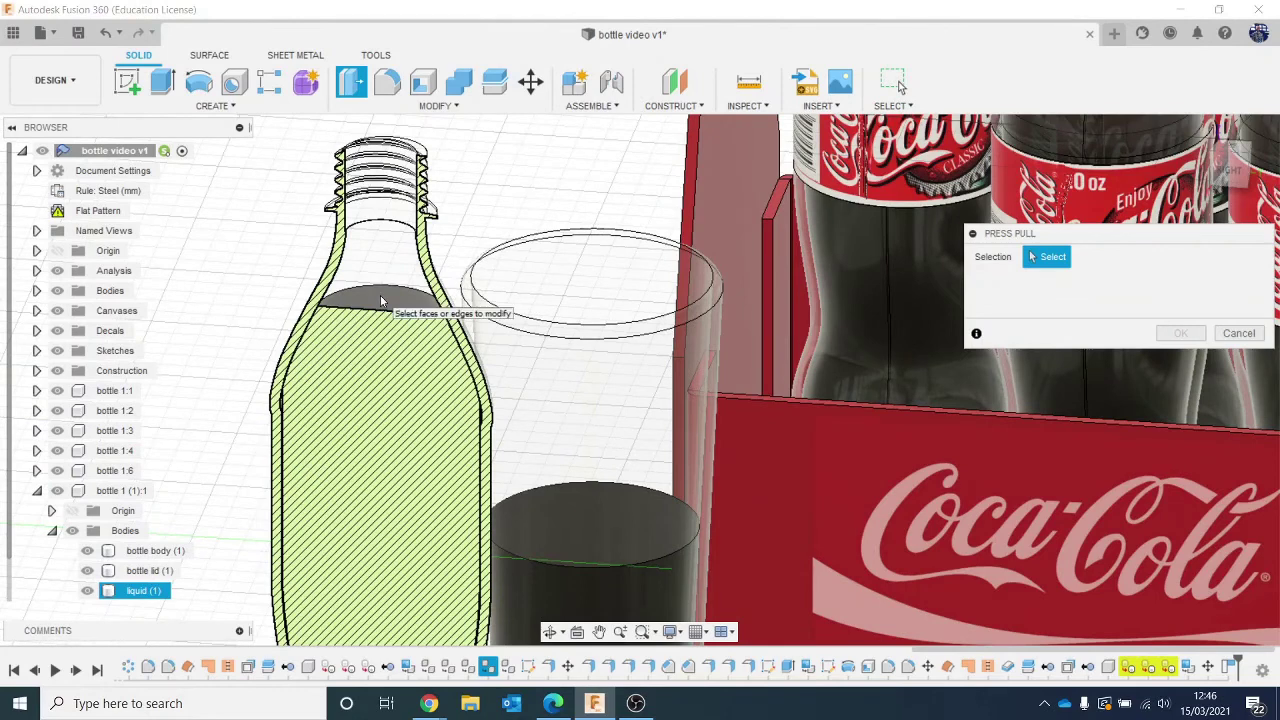
pyautogui.click(380, 296)
pyautogui.scroll(-2, 404, 338)
pyautogui.moveTo(387, 300); pyautogui.dragTo(381, 449)
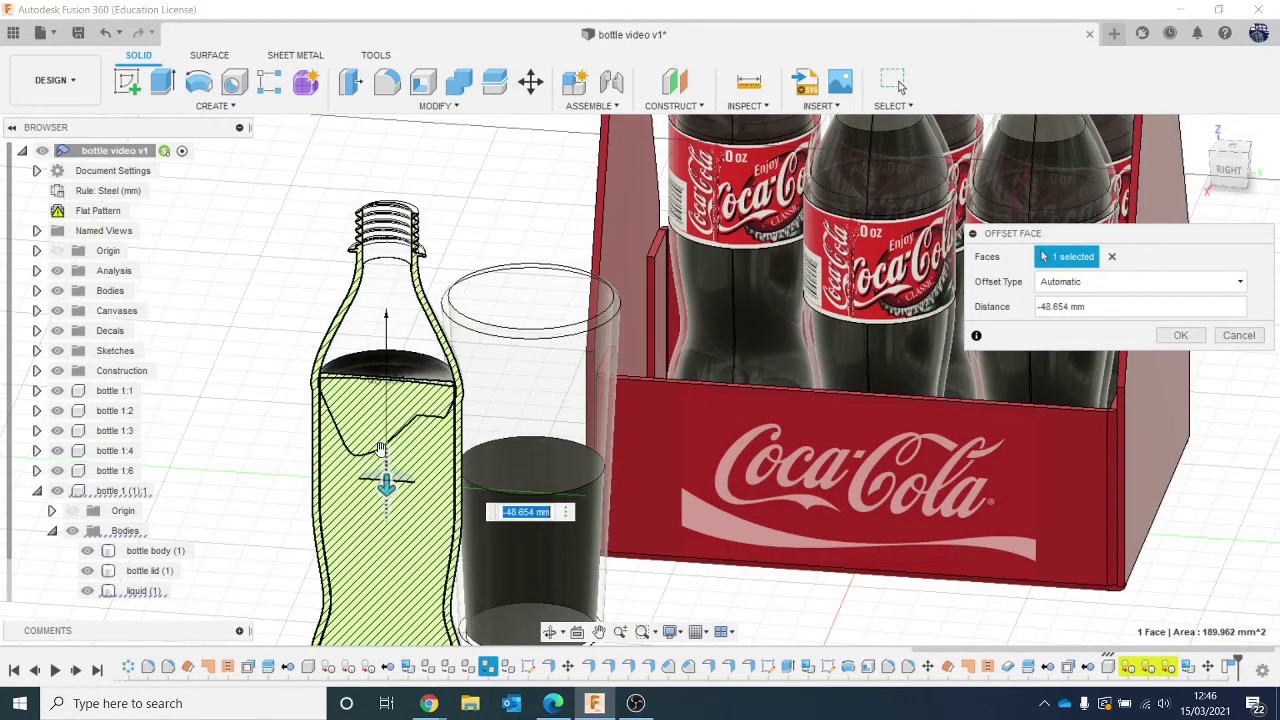
pyautogui.click(1181, 336)
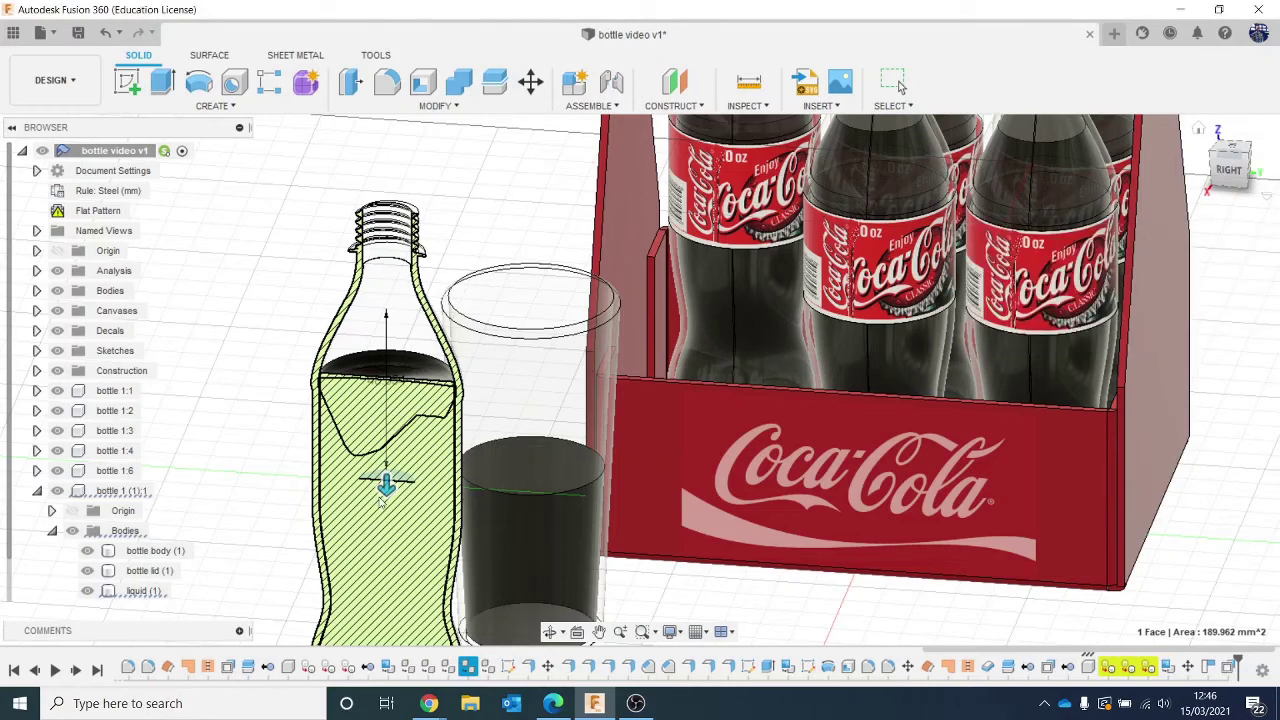
# Hide the section analysis so the opened bottle is shown whole.
pyautogui.moveTo(429, 477); pyautogui.dragTo(425, 377, button='middle')
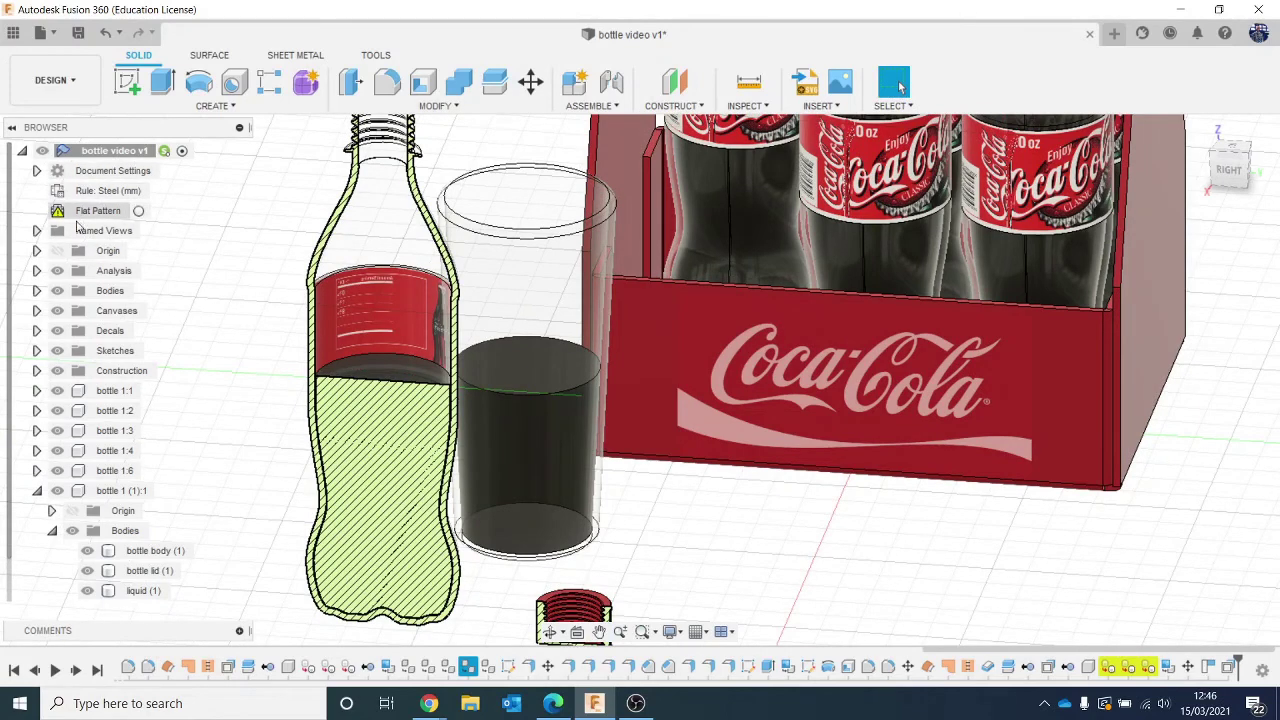
pyautogui.click(59, 271)
pyautogui.scroll(-2, 225, 375)
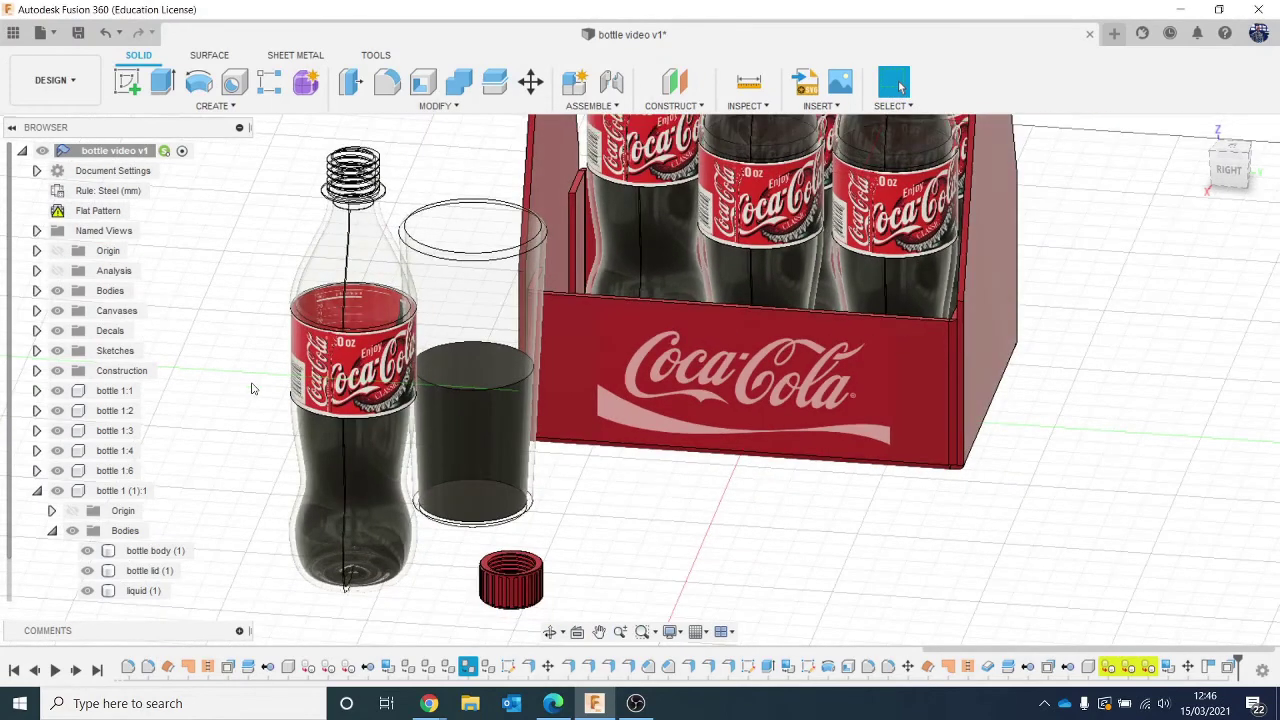
# Examine the whole scene from an isometric angle, preview it in the Render workspace and return to the Design workspace.
pyautogui.moveTo(1244, 160); pyautogui.dragTo(1228, 176)
pyautogui.moveTo(915, 446); pyautogui.dragTo(914, 505, button='middle')
pyautogui.scroll(-3, 914, 505)
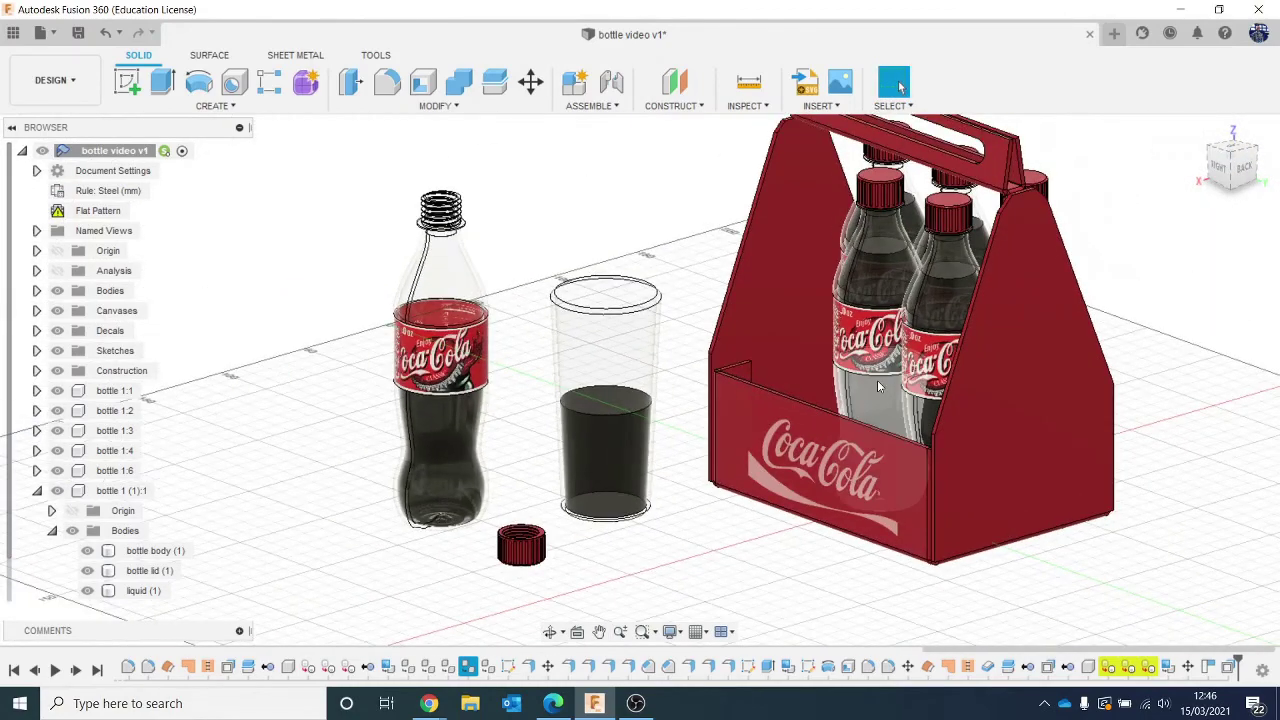
pyautogui.moveTo(877, 380); pyautogui.dragTo(795, 425, button='middle')
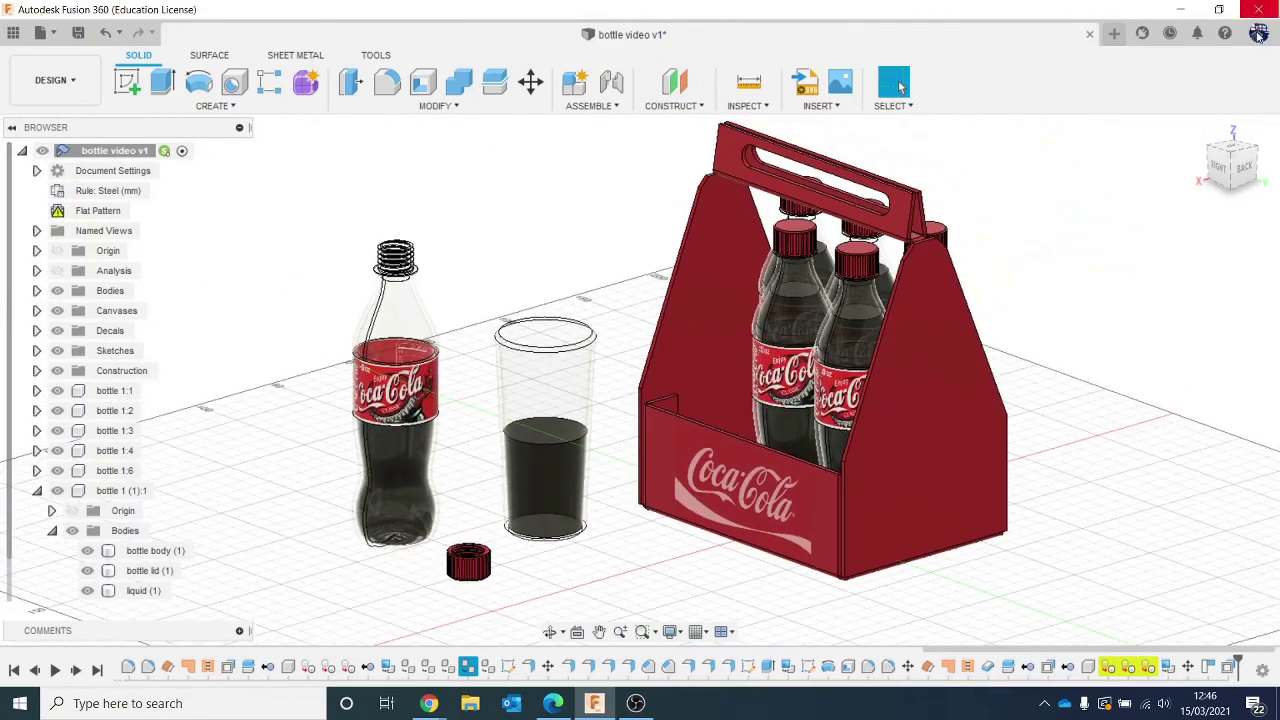
pyautogui.click(1235, 152)
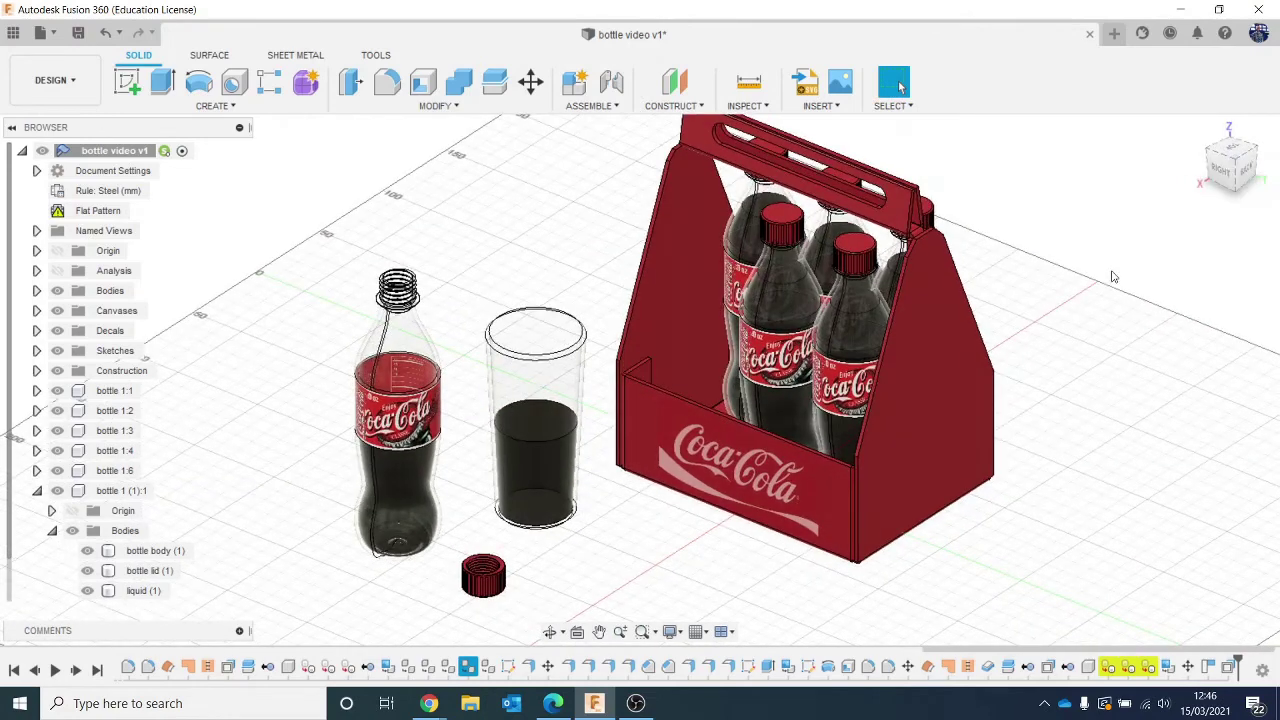
pyautogui.moveTo(1057, 265); pyautogui.dragTo(1099, 277, button='middle')
pyautogui.click(55, 80)
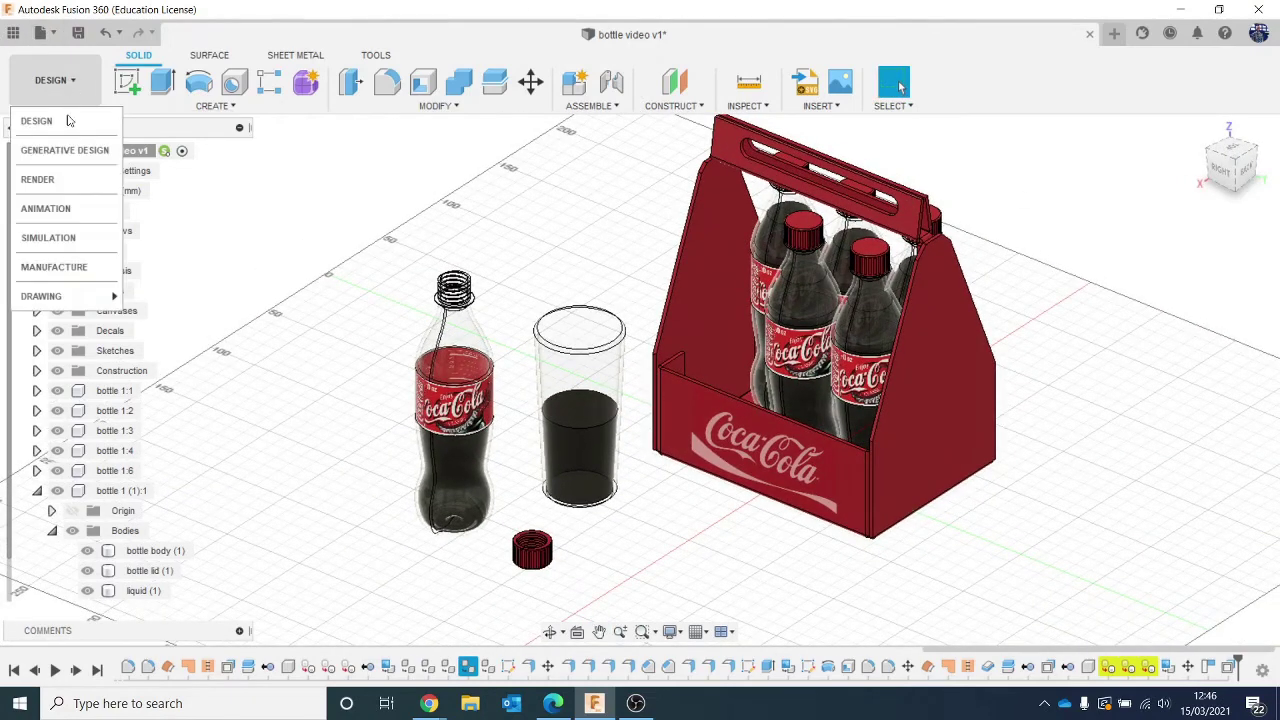
pyautogui.click(38, 180)
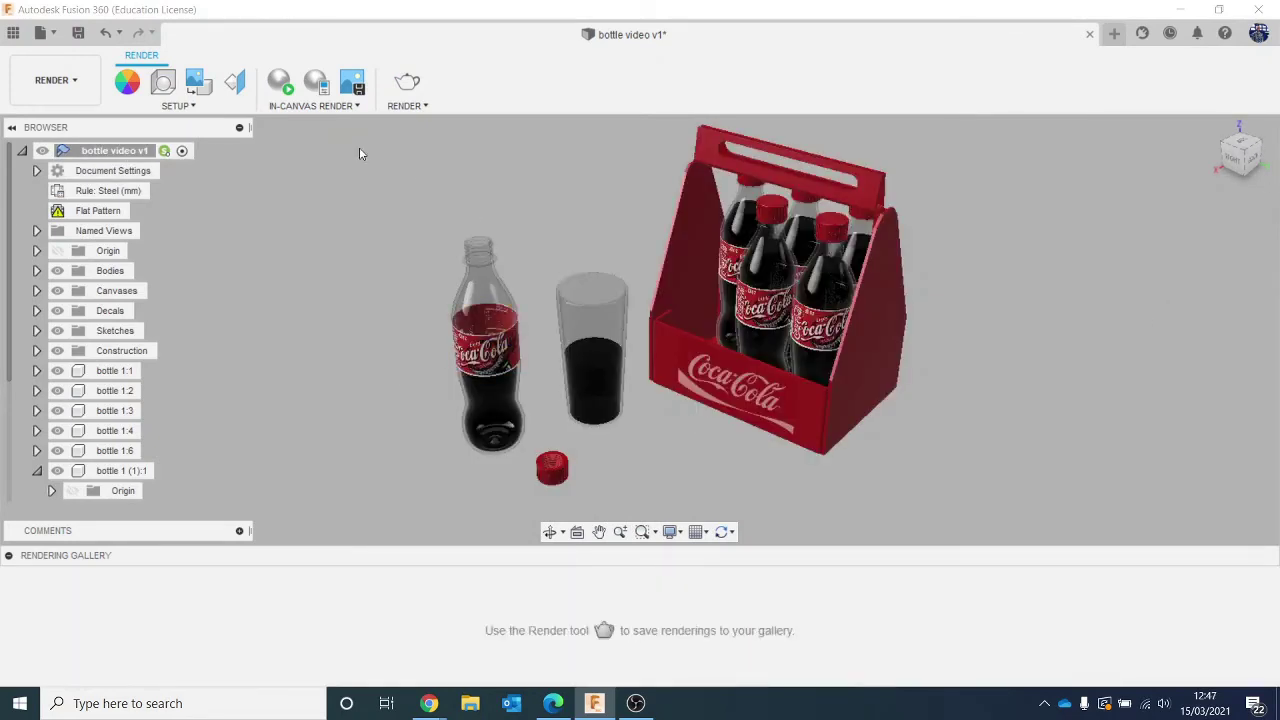
pyautogui.click(58, 82)
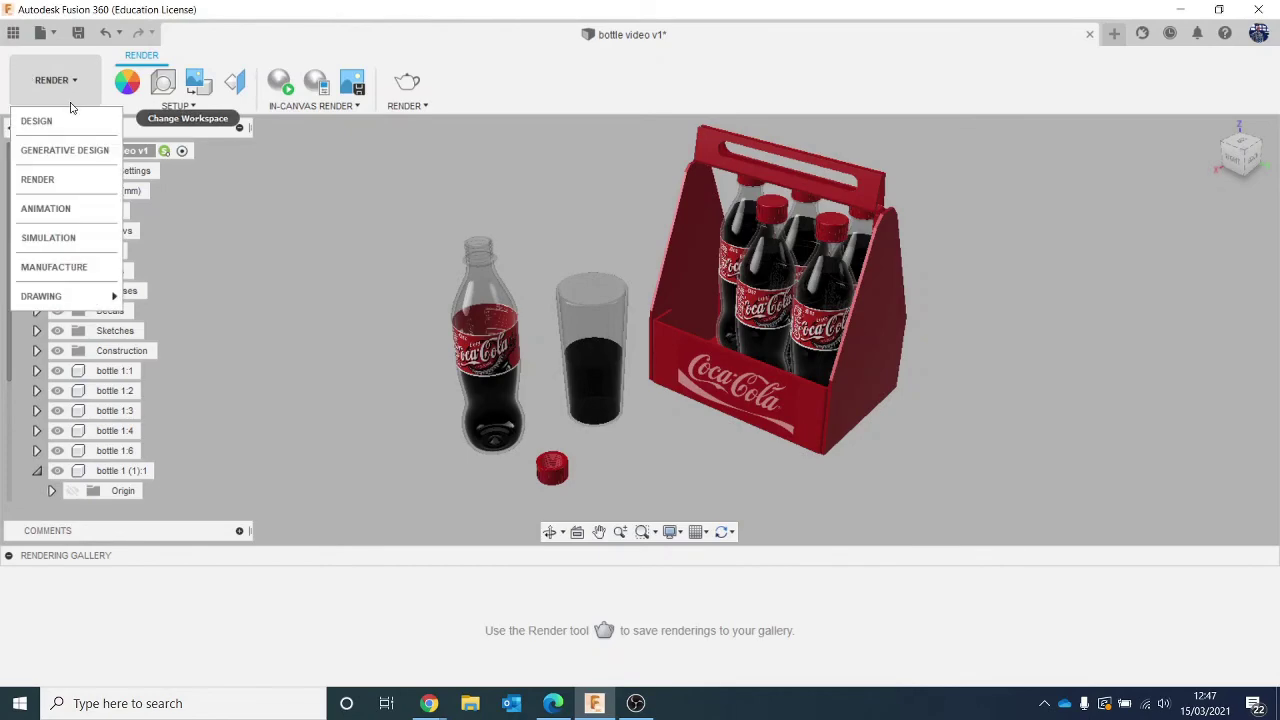
pyautogui.click(40, 120)
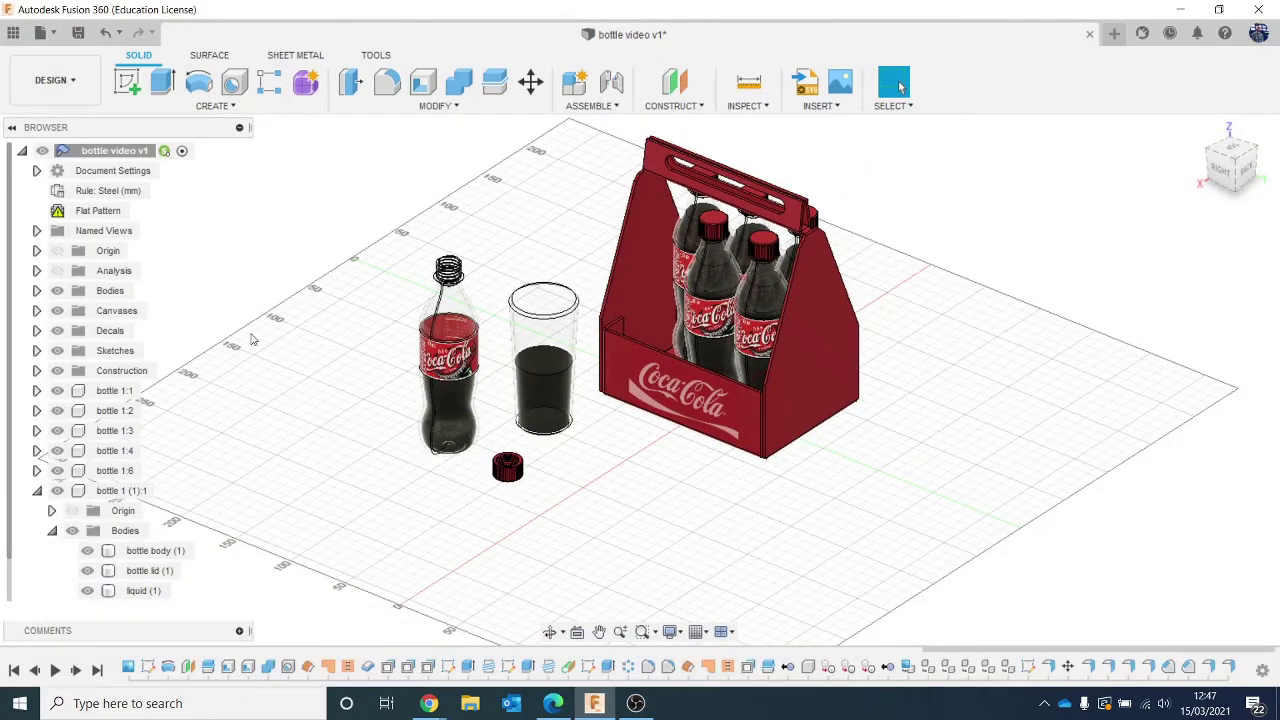
# Sketch a large circle on the ground plane, centred on the carrier's front edge and enclosing the carrier, cup, bottle and lid.
pyautogui.click(127, 82)
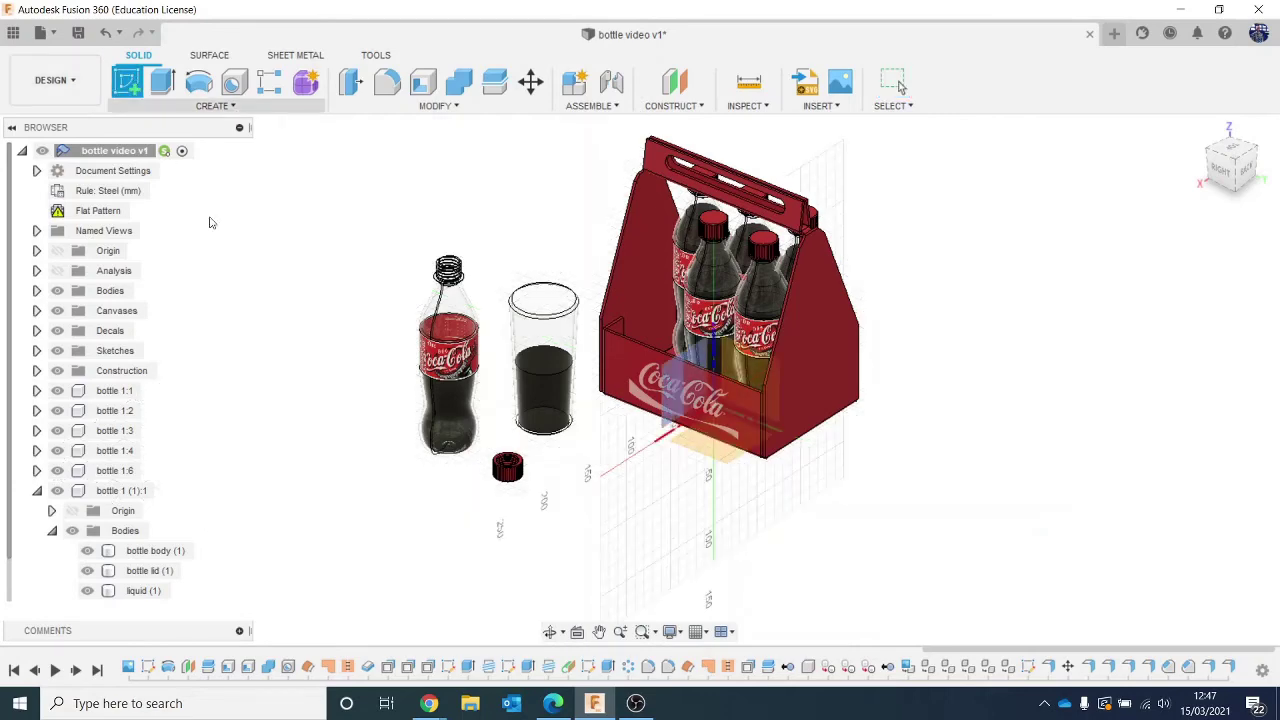
pyautogui.click(733, 477)
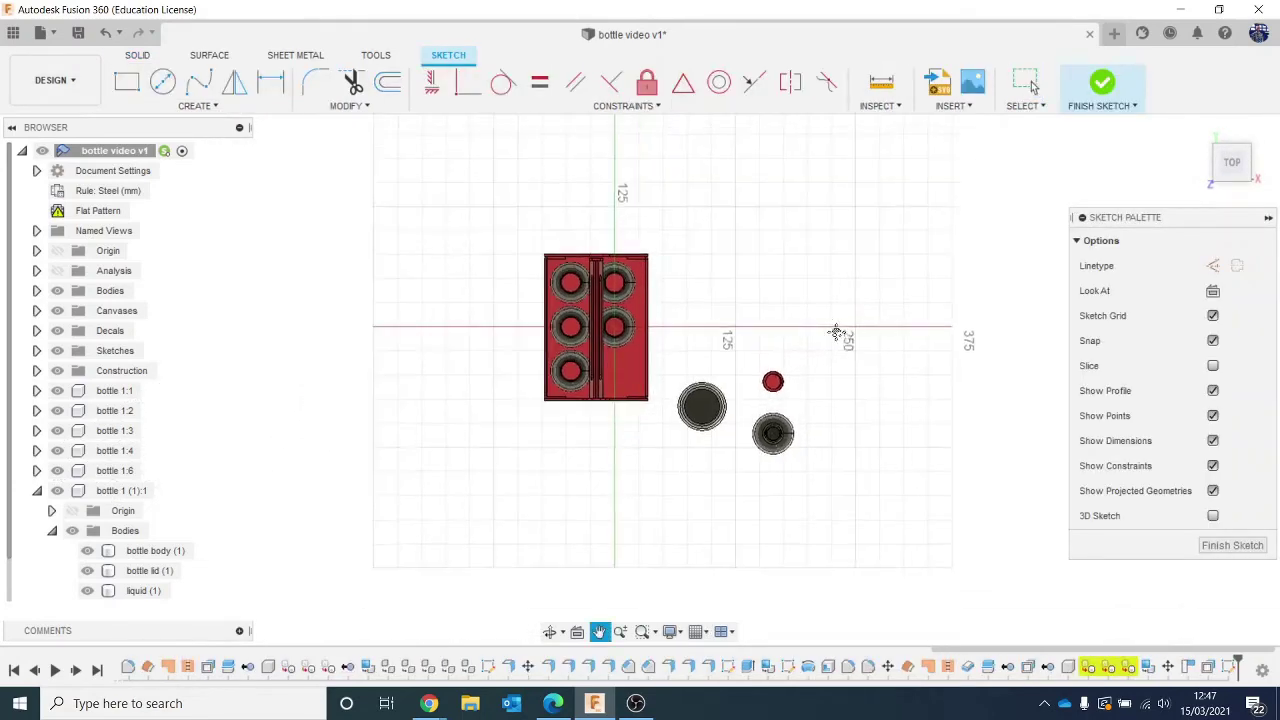
pyautogui.click(162, 84)
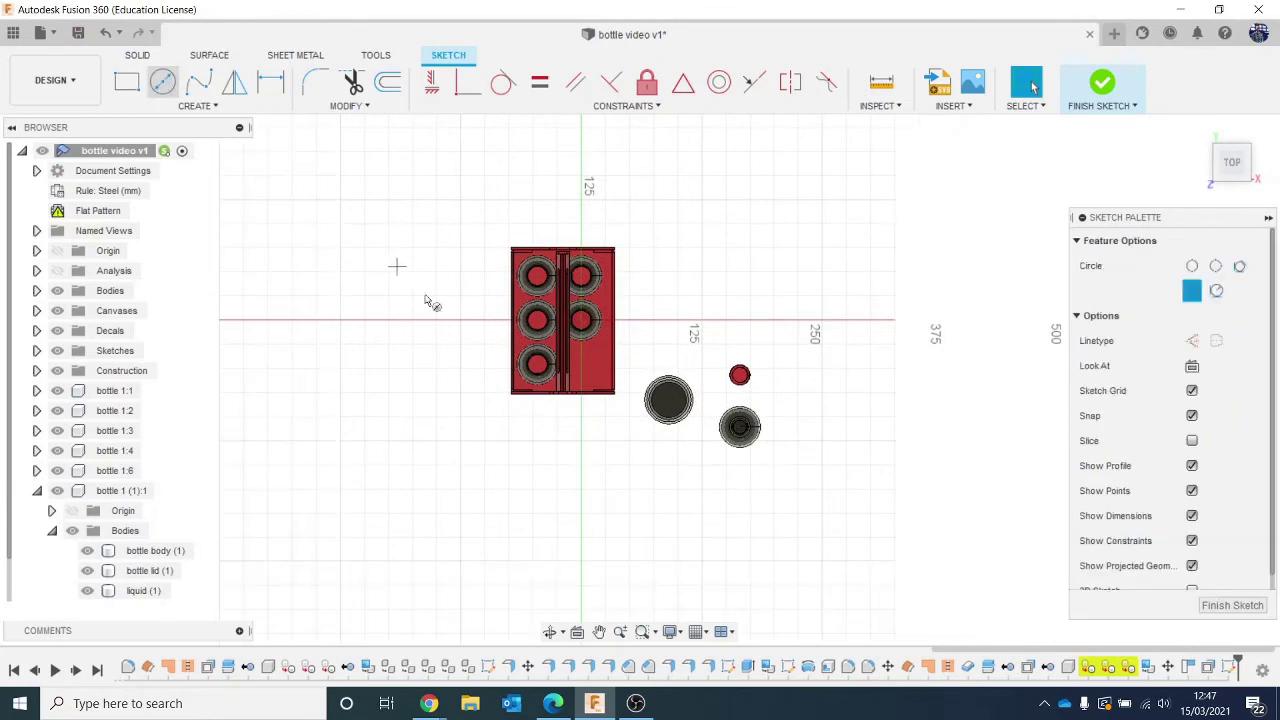
pyautogui.click(615, 344)
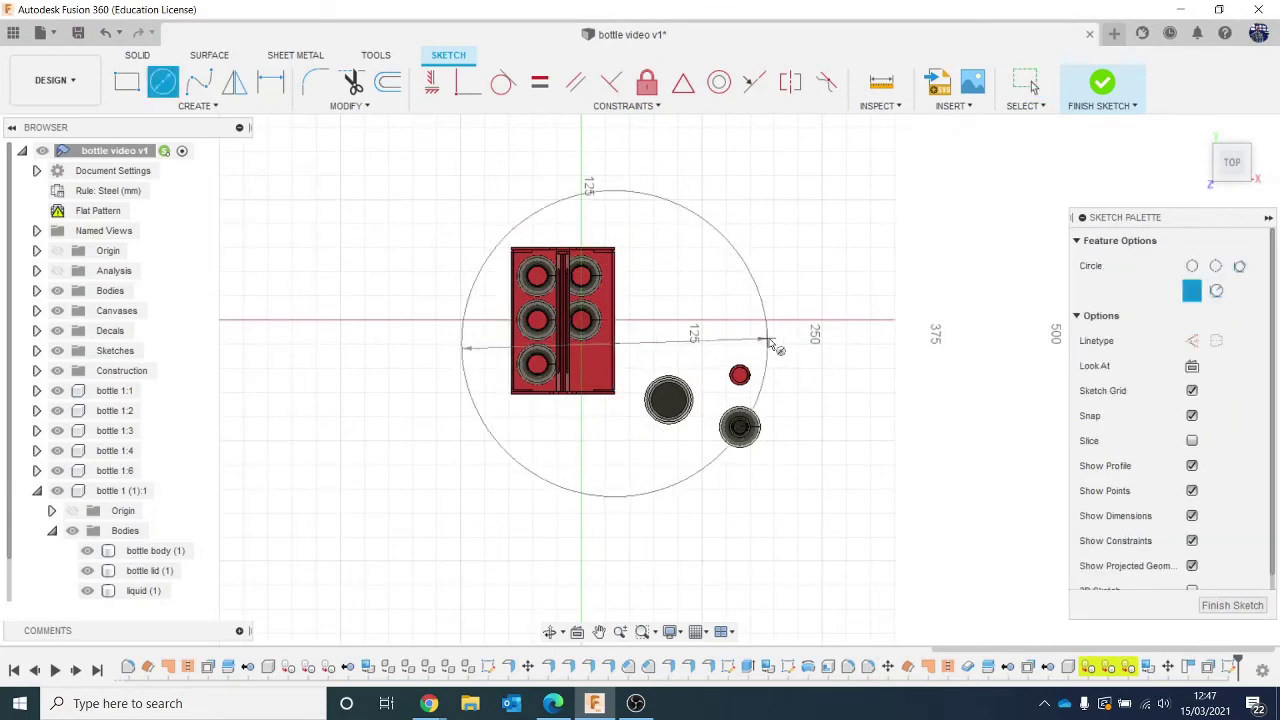
pyautogui.click(830, 337)
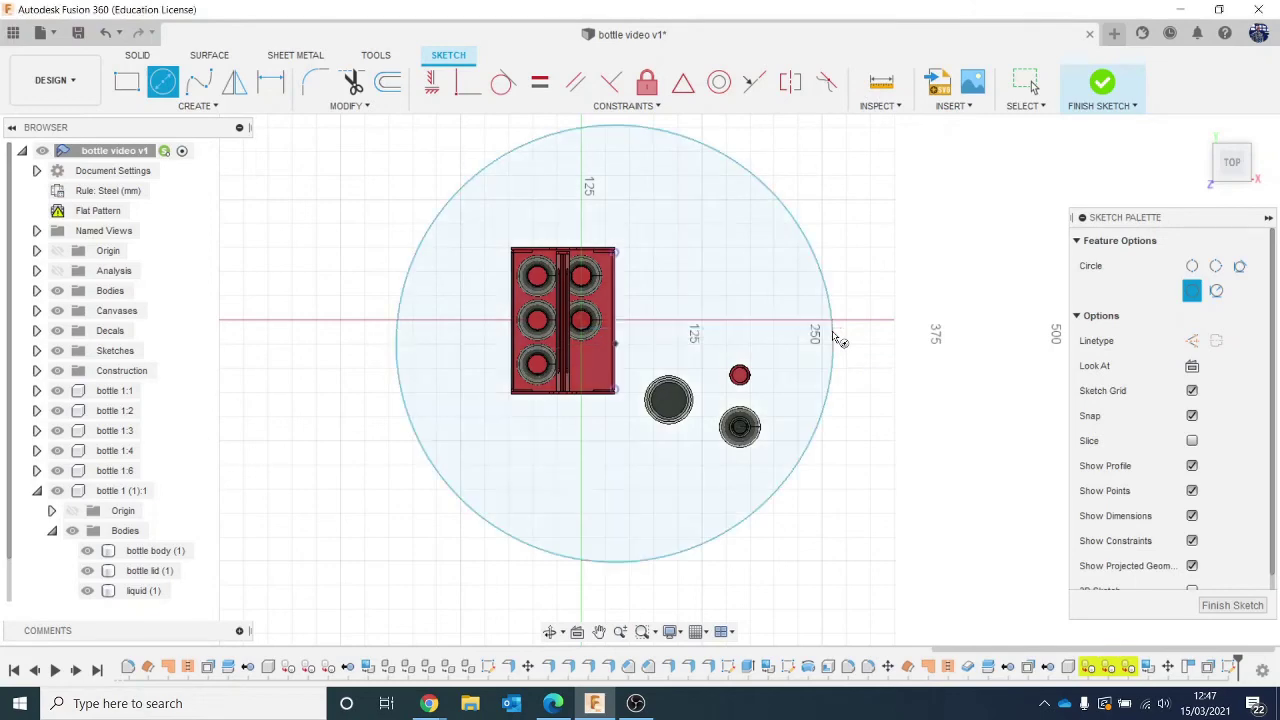
pyautogui.click(1128, 102)
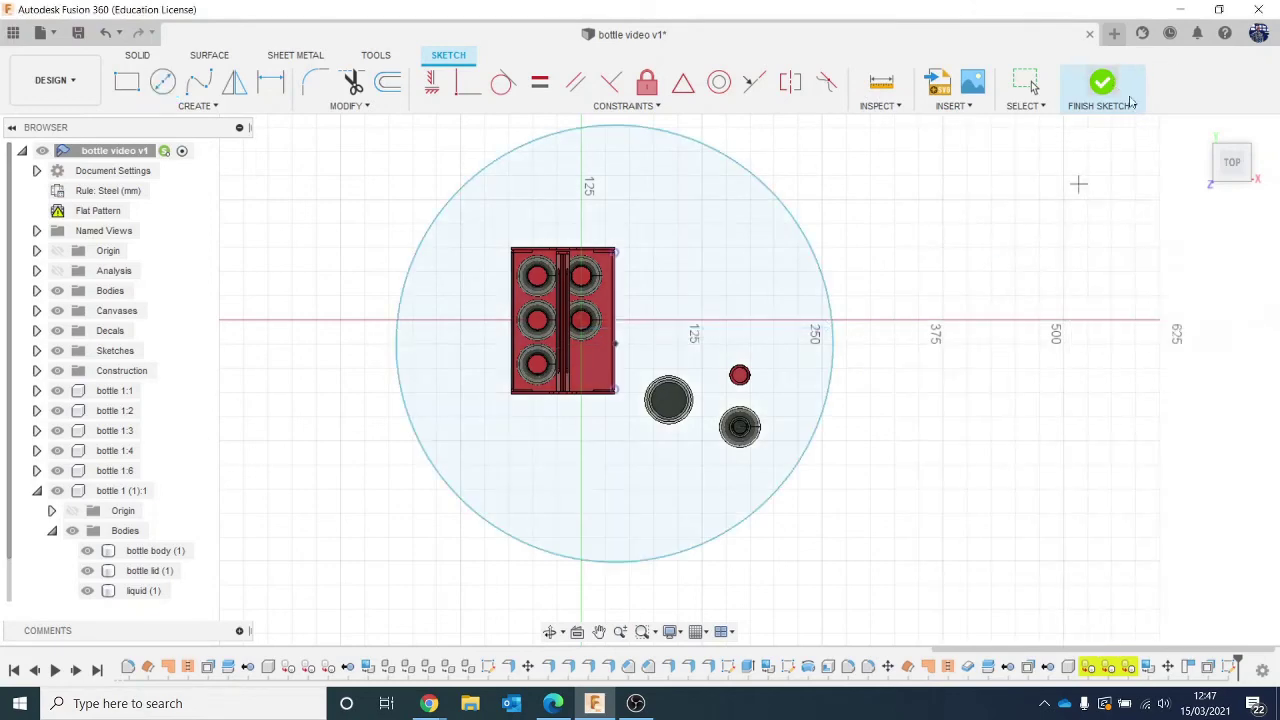
# Extrude the circle -10 mm downwards as a new body to form a round base under the scene.
pyautogui.click(1214, 150)
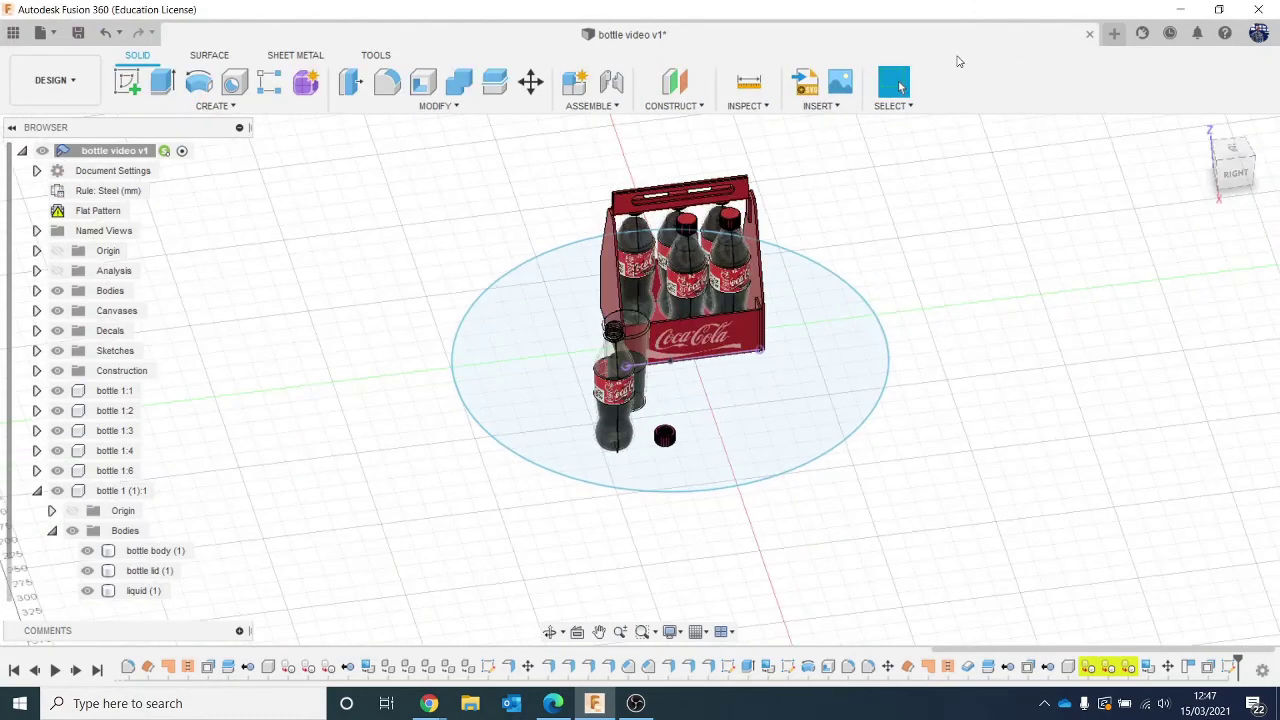
pyautogui.press('e')
pyautogui.click(545, 380)
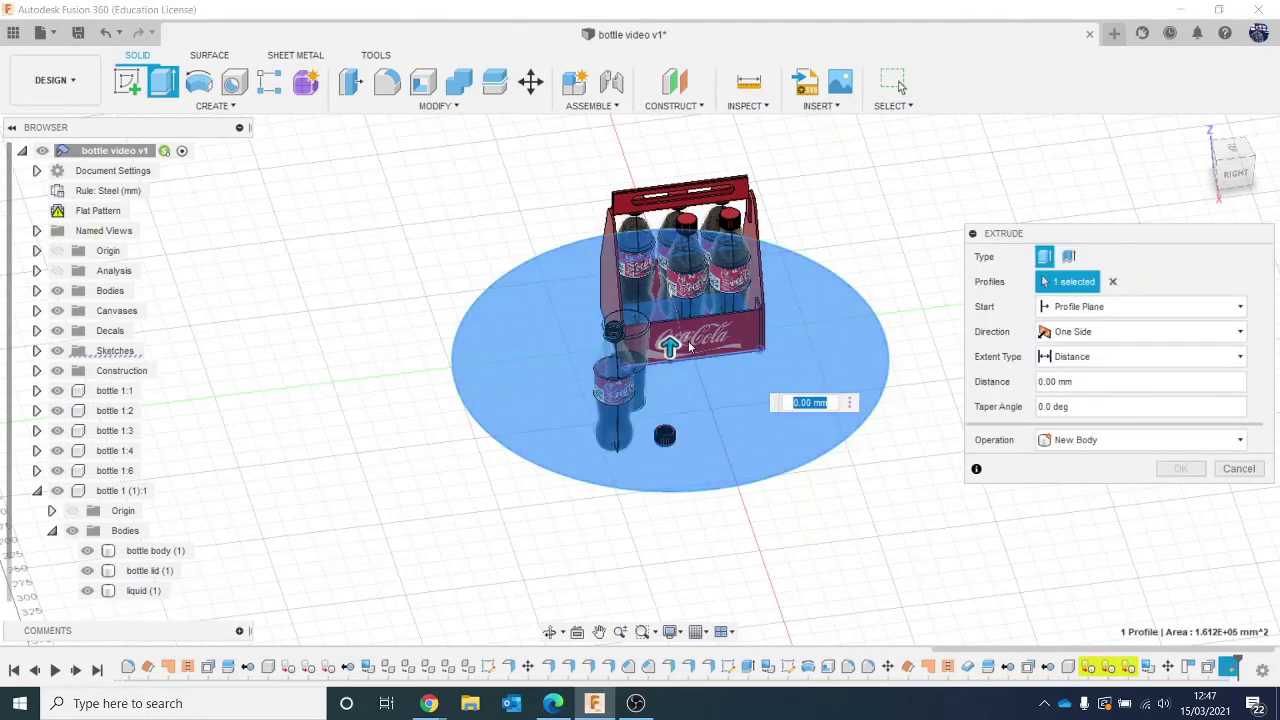
pyautogui.moveTo(660, 355); pyautogui.dragTo(668, 392)
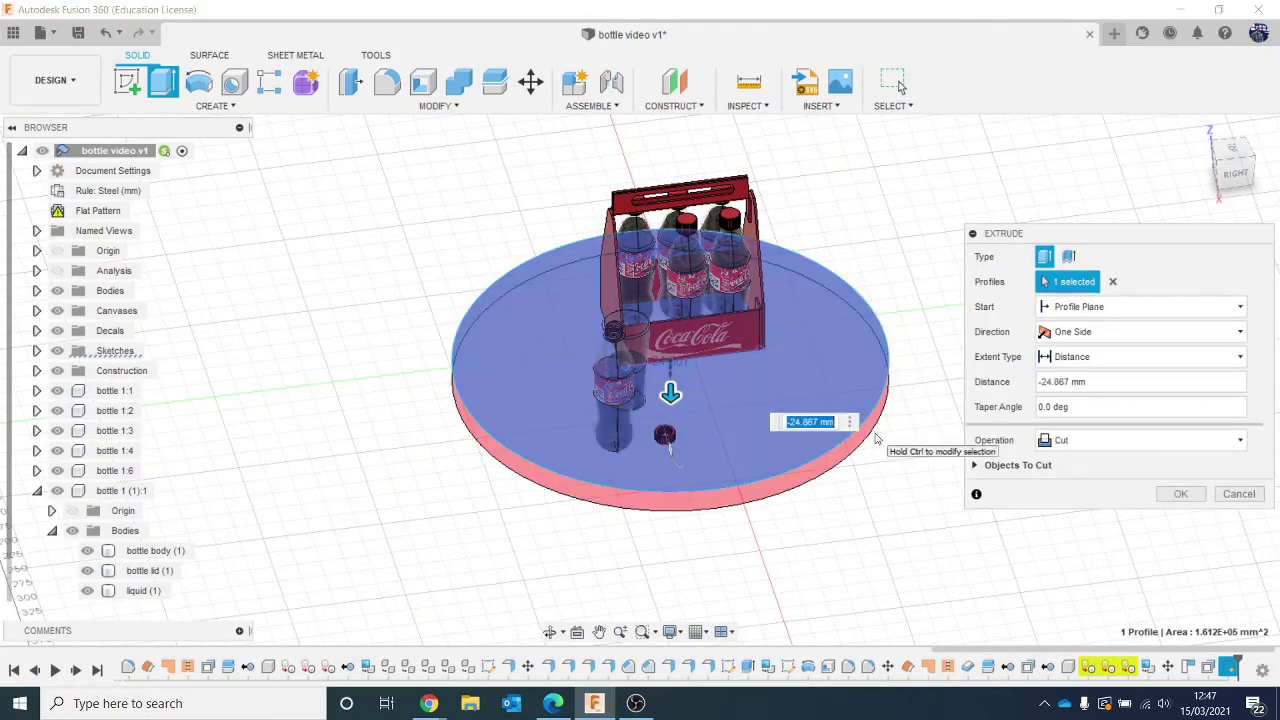
pyautogui.write('-10')
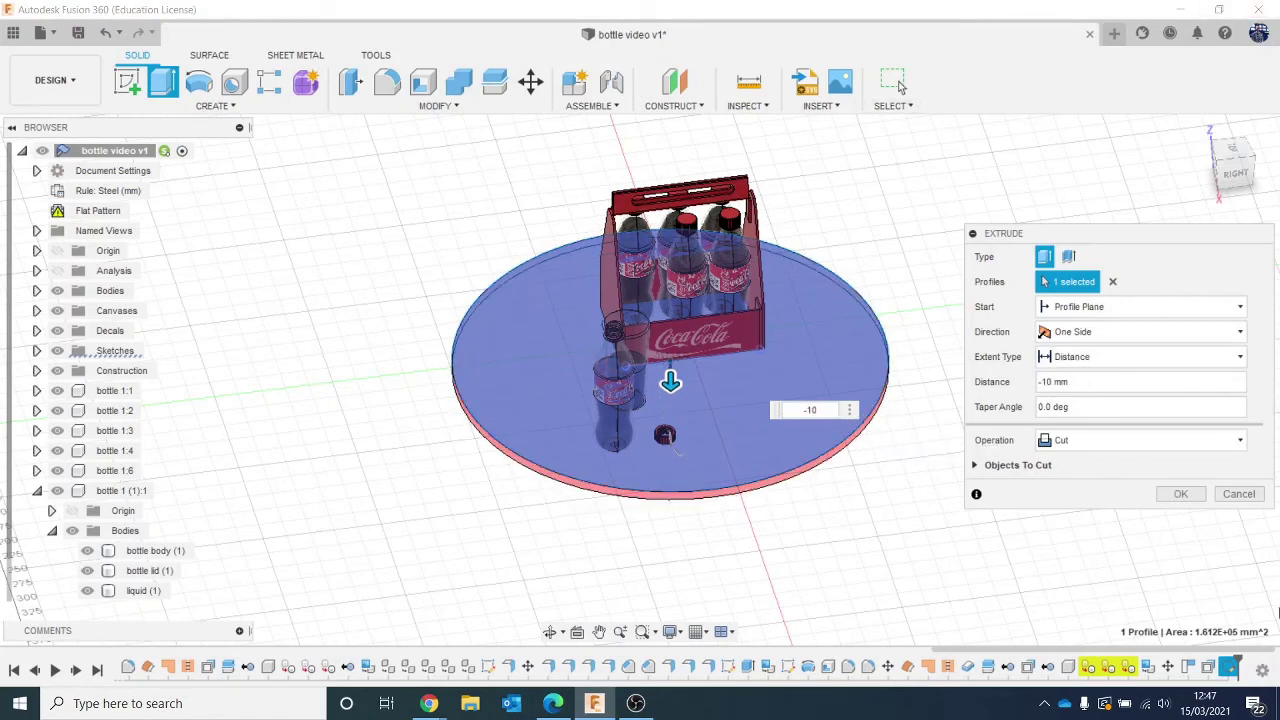
pyautogui.click(1145, 441)
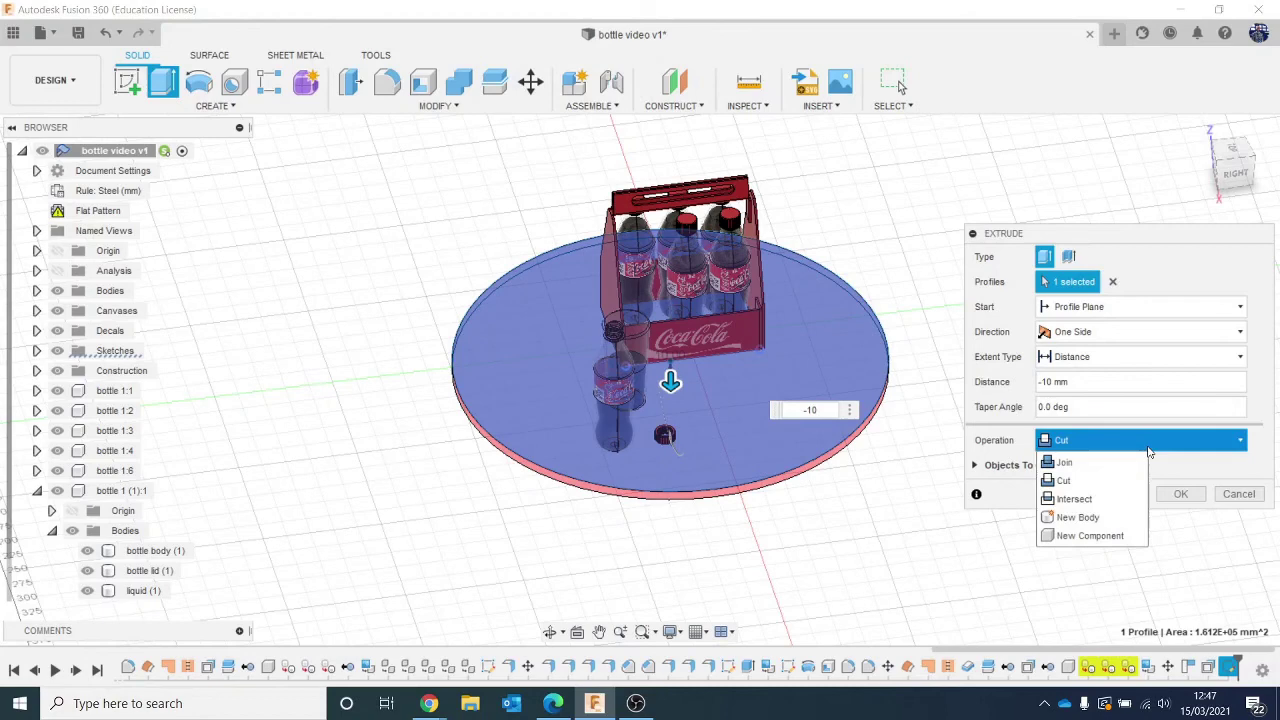
pyautogui.click(1097, 517)
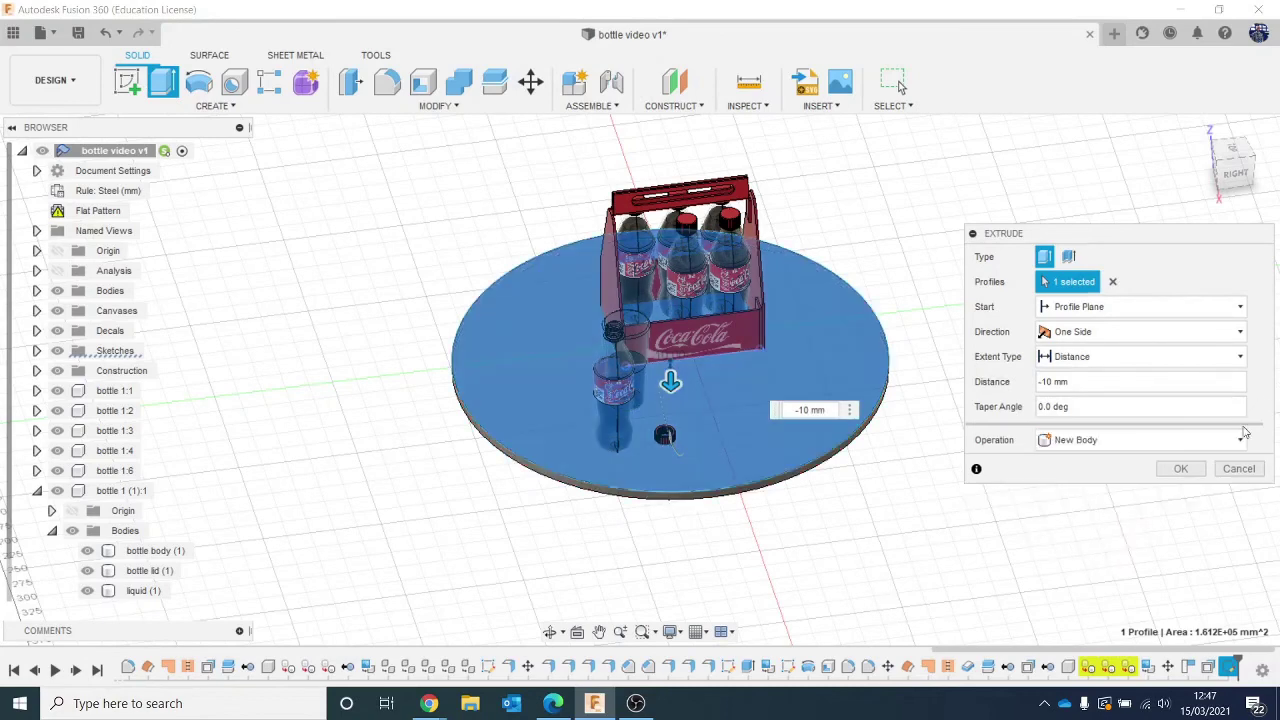
pyautogui.click(1182, 470)
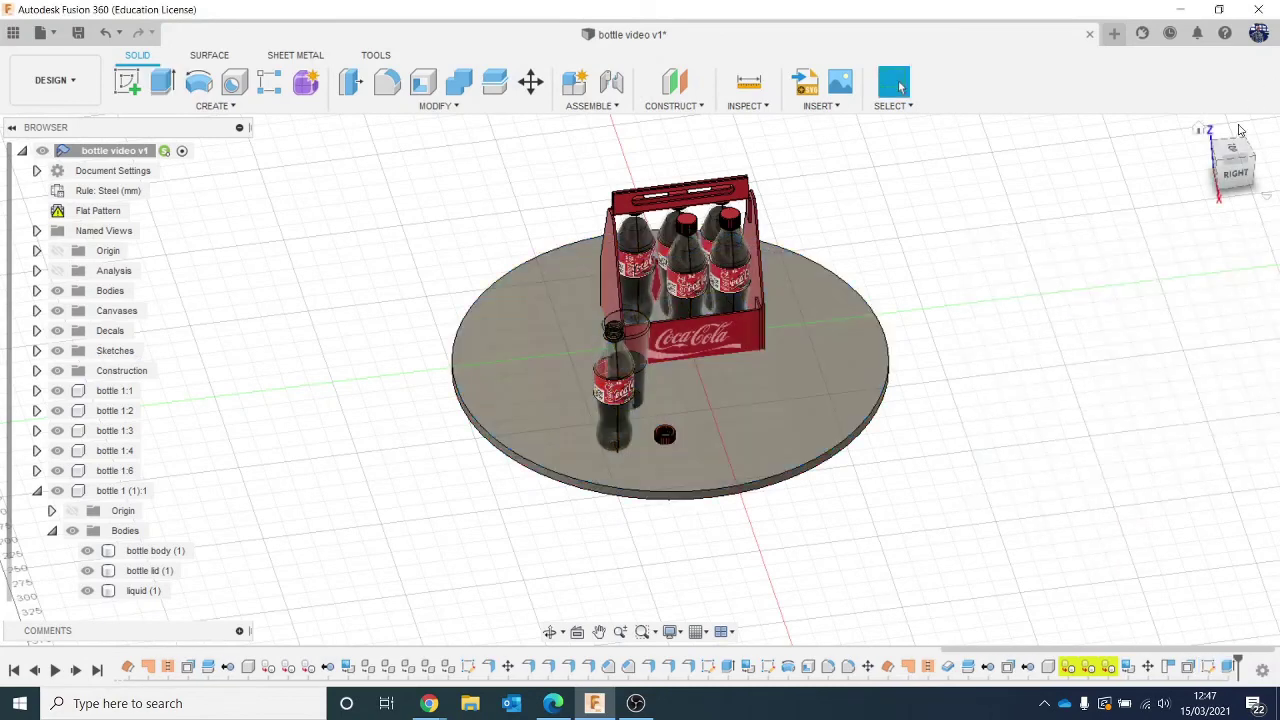
# Apply the Oak wood appearance from the library to the round base body.
pyautogui.moveTo(1250, 176); pyautogui.dragTo(1205, 148)
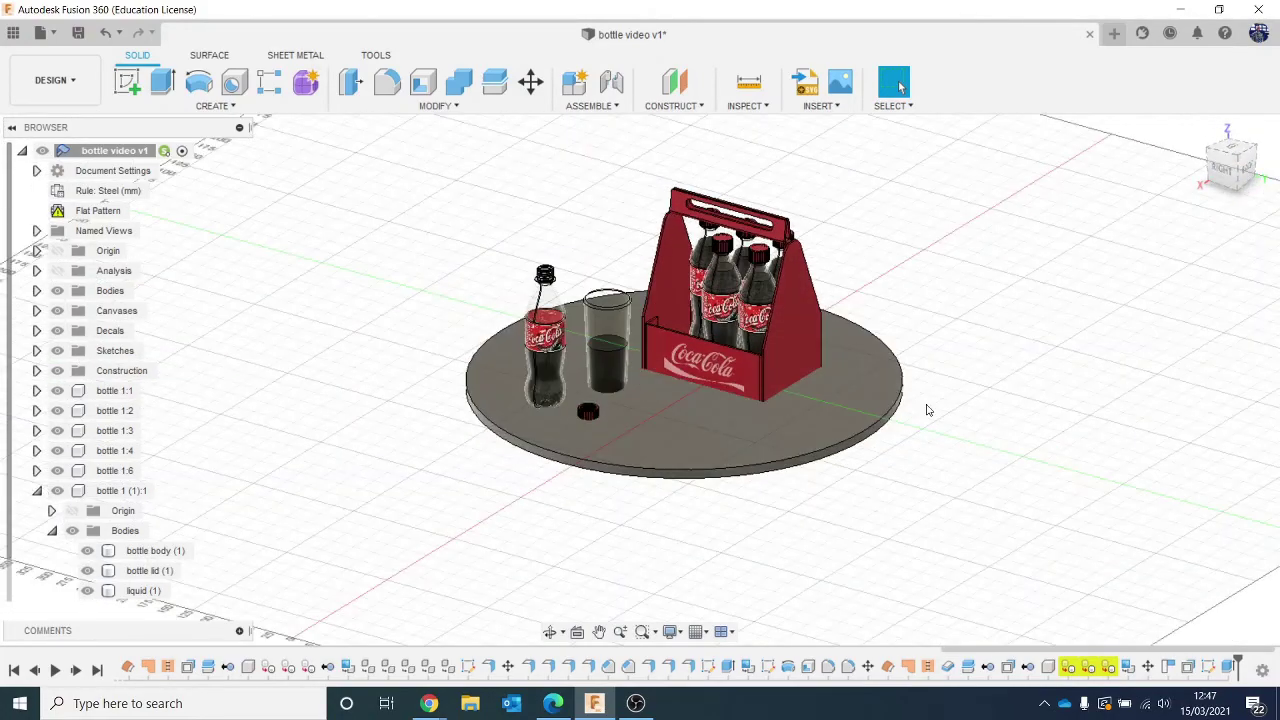
pyautogui.press('a')
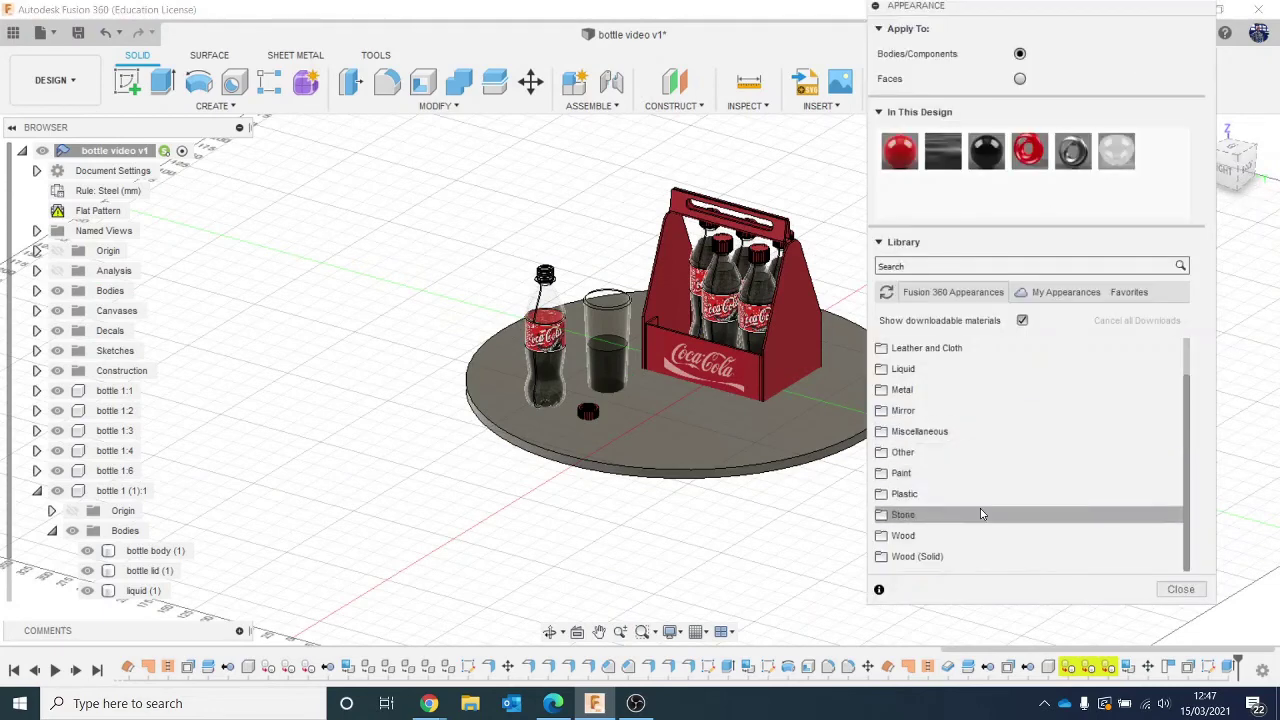
pyautogui.click(975, 535)
pyautogui.scroll(-3, 1001, 446)
pyautogui.scroll(-4, 1001, 446)
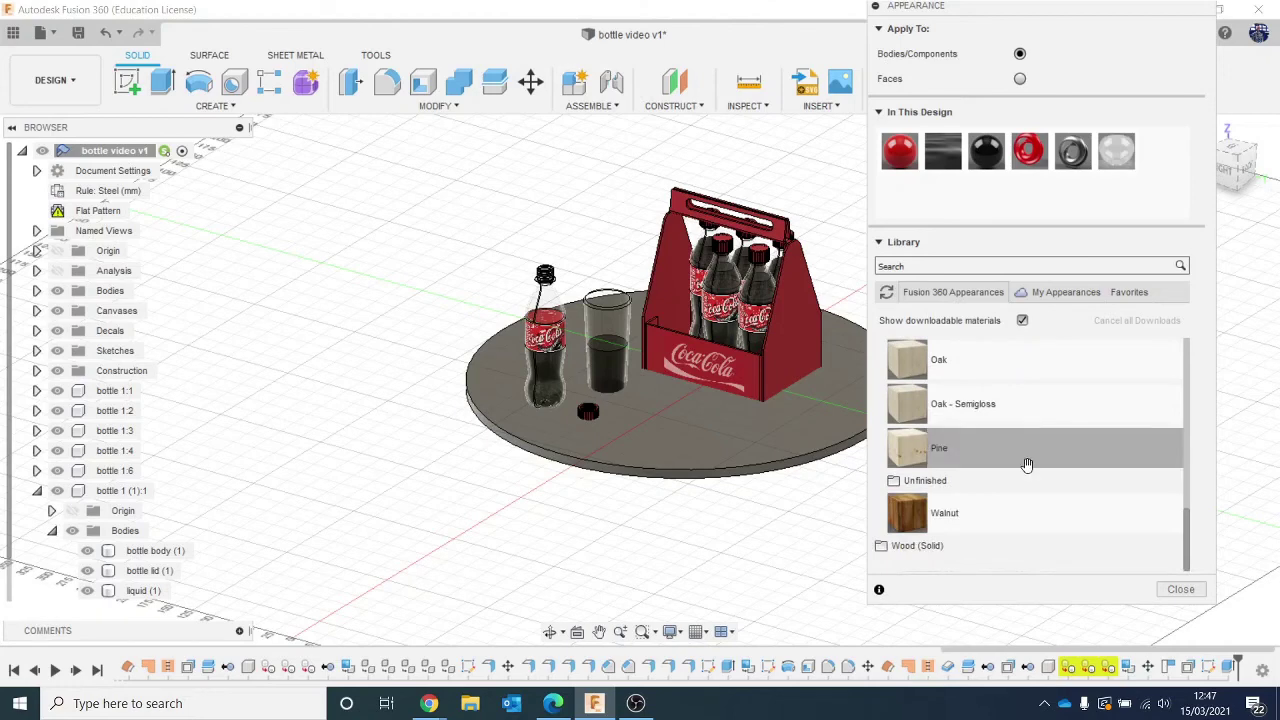
pyautogui.scroll(3, 1023, 543)
pyautogui.moveTo(979, 471); pyautogui.dragTo(774, 453)
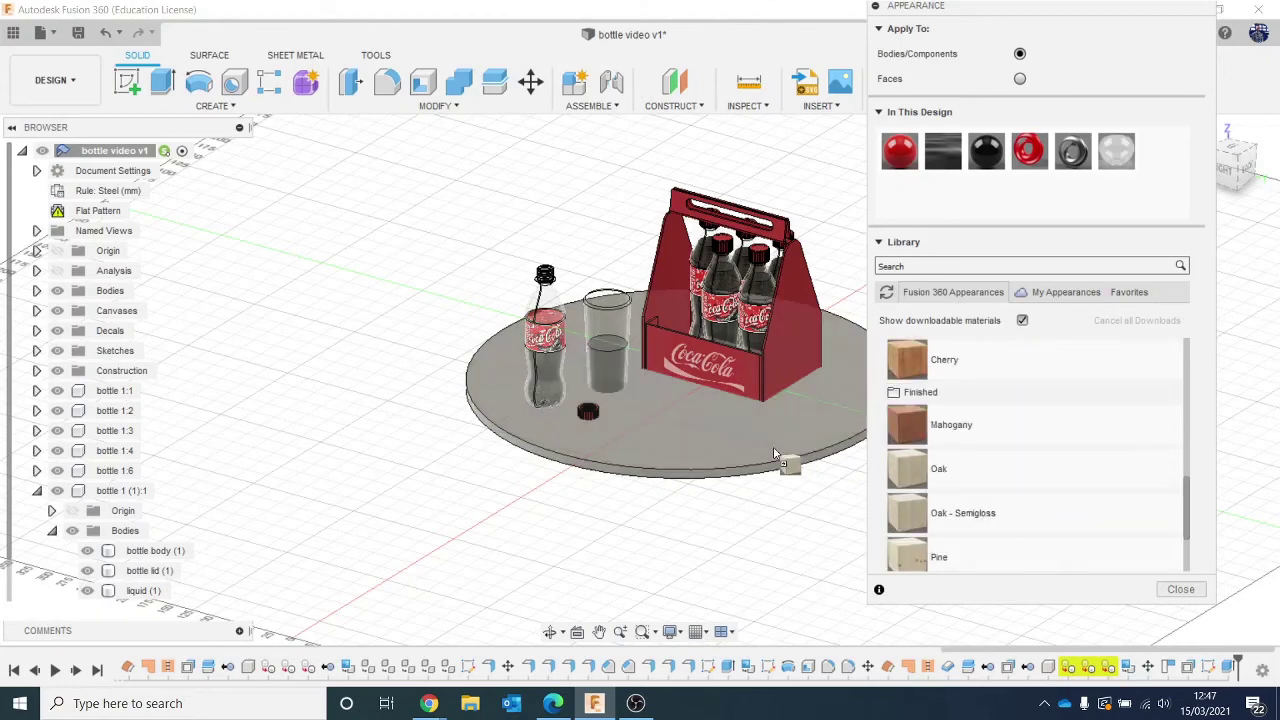
# Finish assigning the Oak appearance to the round base and close the appearance settings.
pyautogui.moveTo(1237, 499); pyautogui.dragTo(1181, 483)
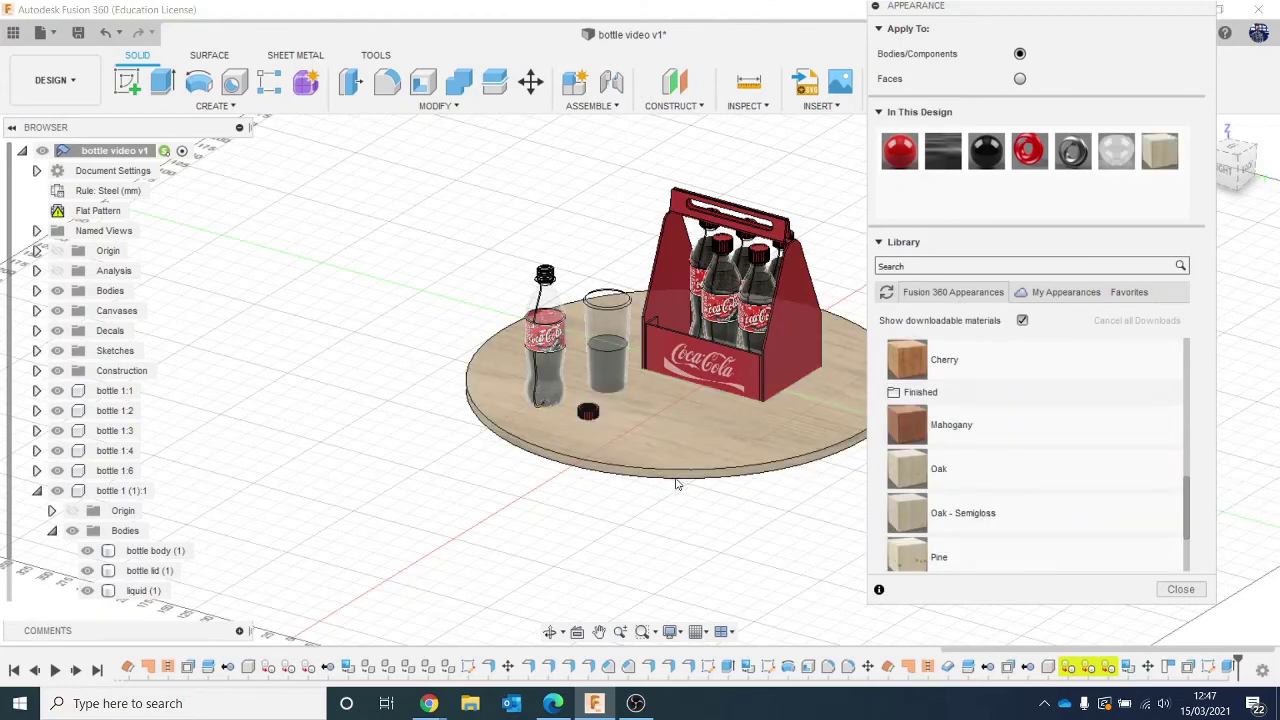
pyautogui.moveTo(676, 482); pyautogui.dragTo(588, 482, button='middle')
pyautogui.click(1182, 589)
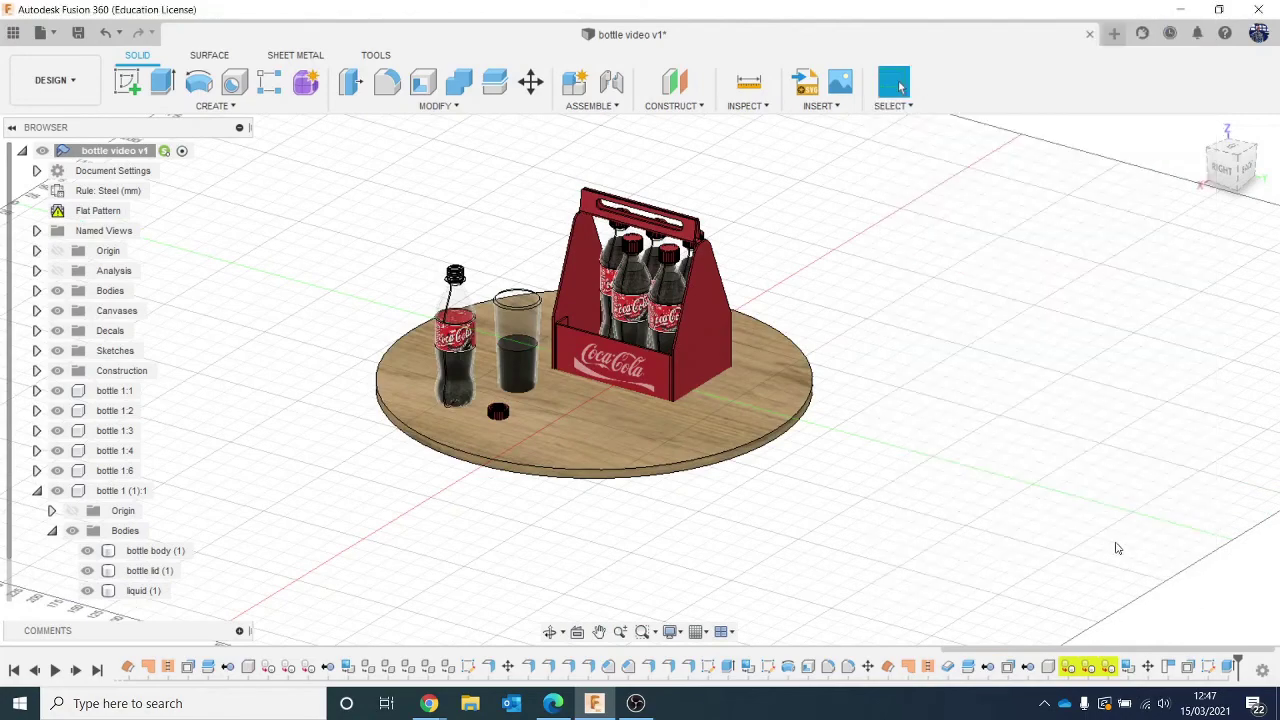
# Sketch a circle about 122 mm in diameter on the underside of the round base, concentric with it.
pyautogui.moveTo(1239, 166); pyautogui.dragTo(1234, 76)
pyautogui.click(127, 82)
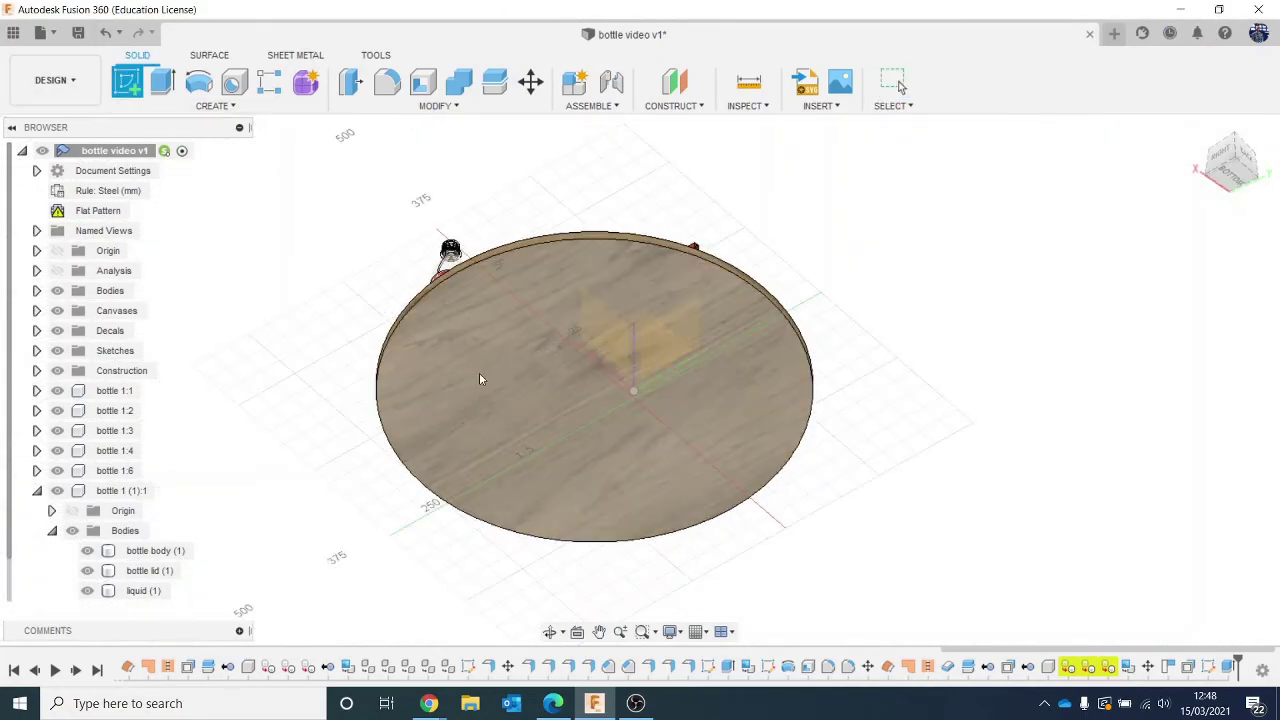
pyautogui.click(480, 370)
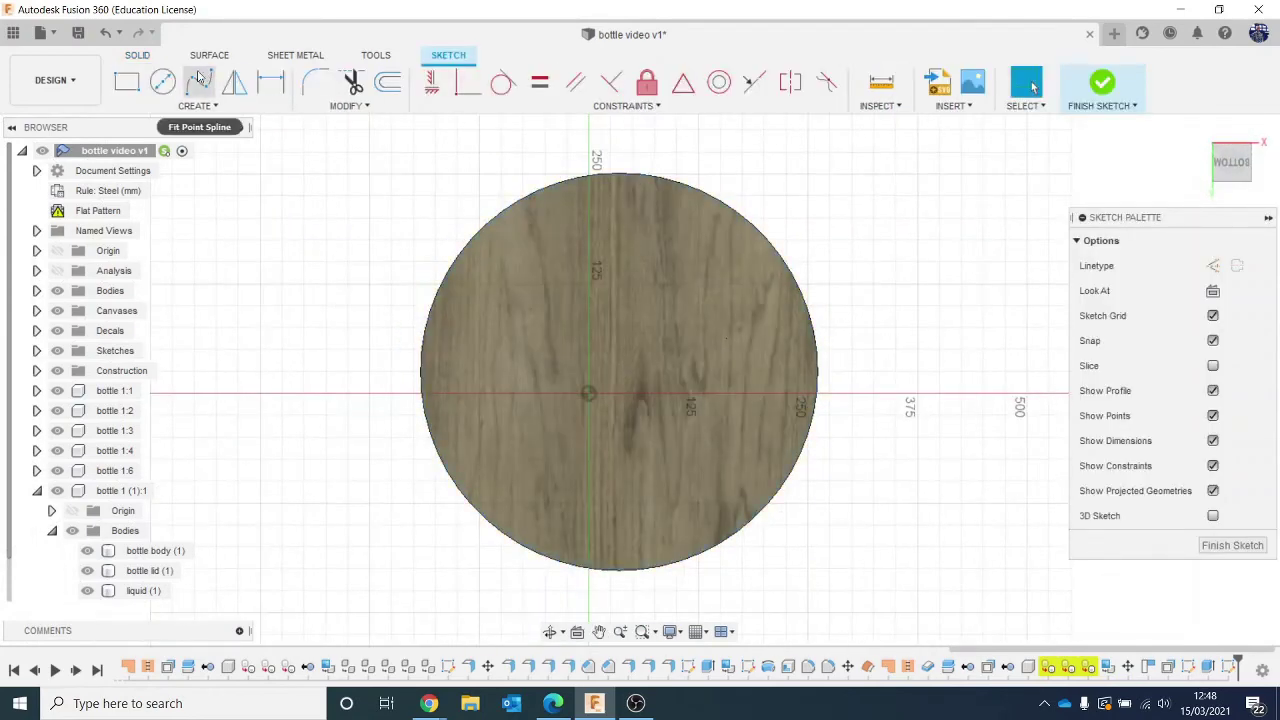
pyautogui.press('c')
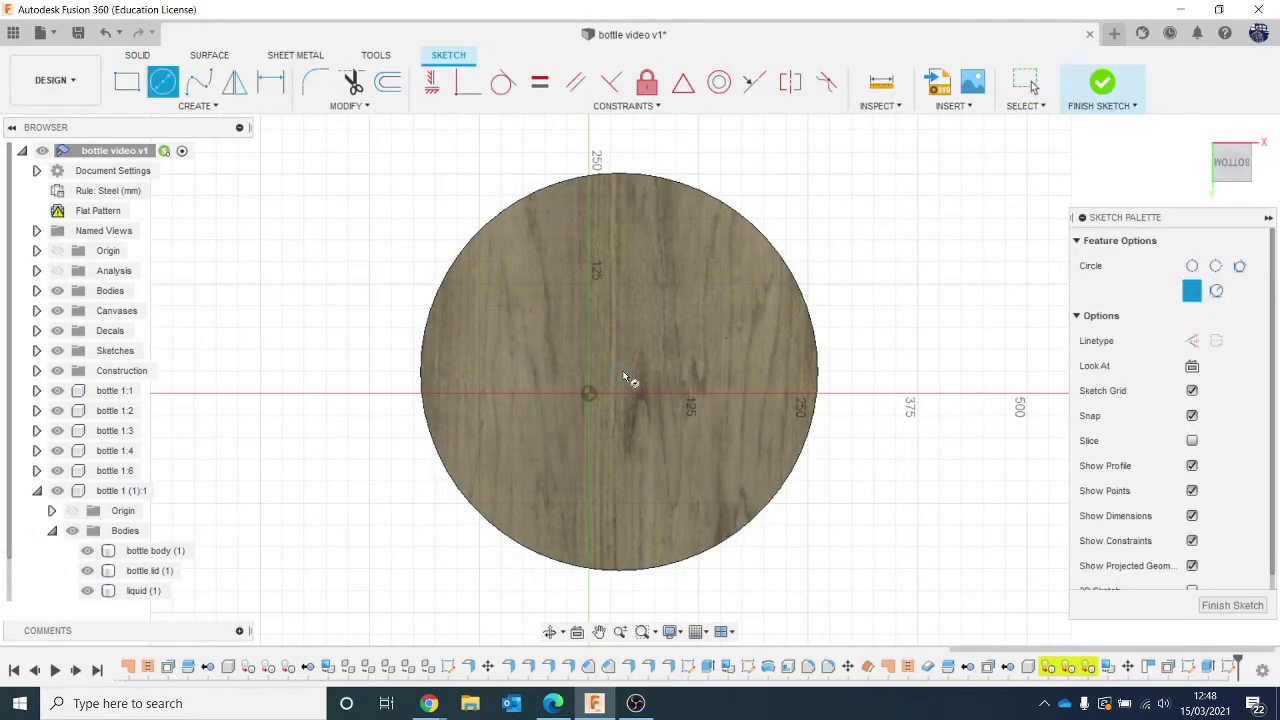
pyautogui.click(621, 374)
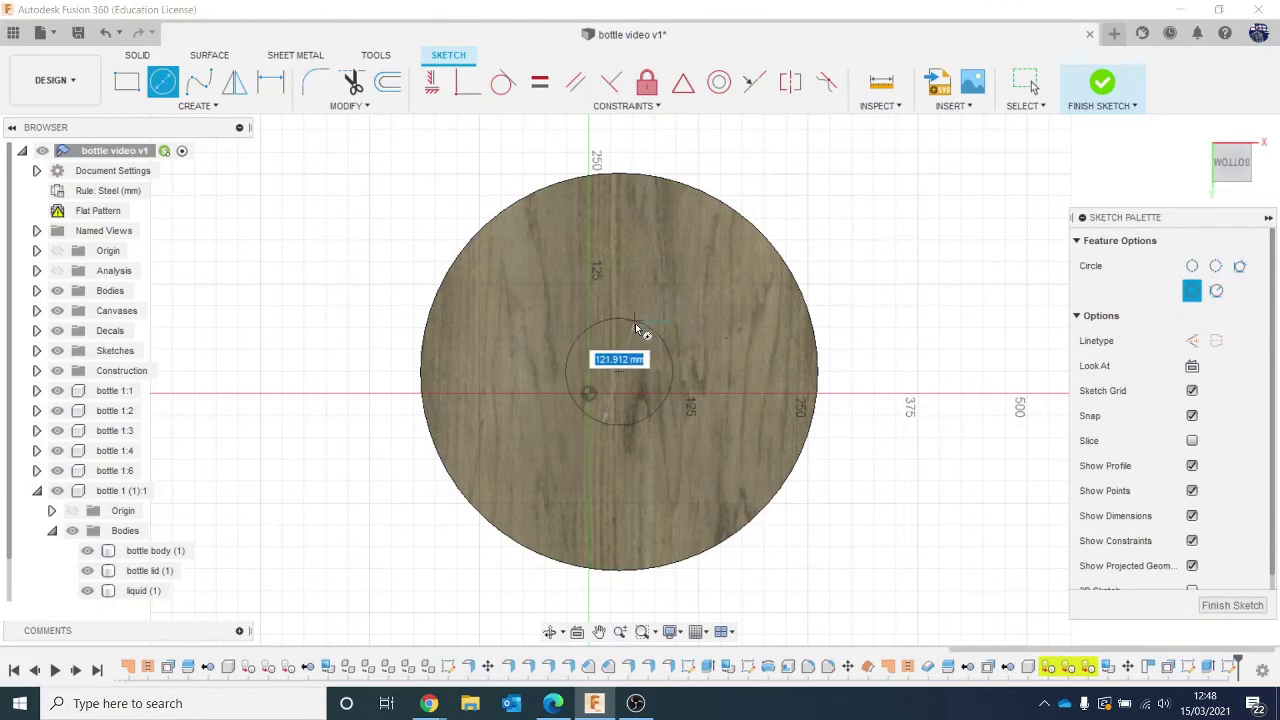
pyautogui.click(636, 328)
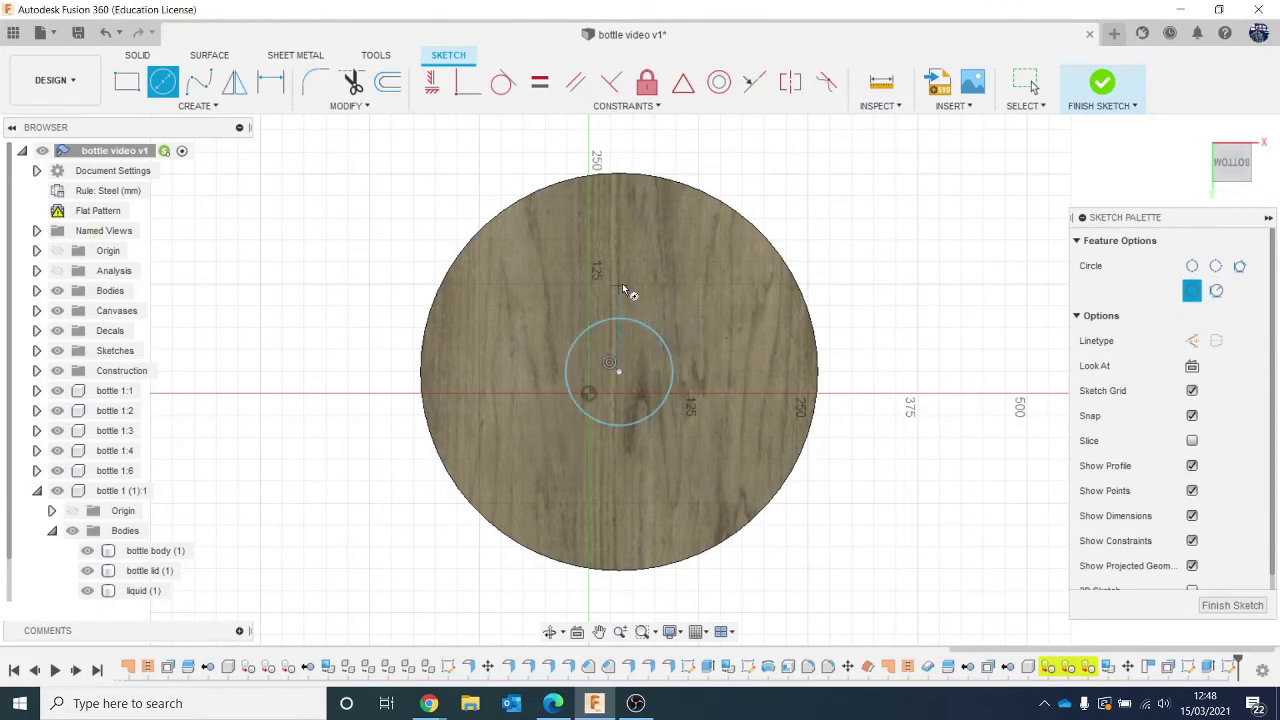
# Extrude the small circle 250 mm downwards, joined to the round base, to form the table's column.
pyautogui.press('e')
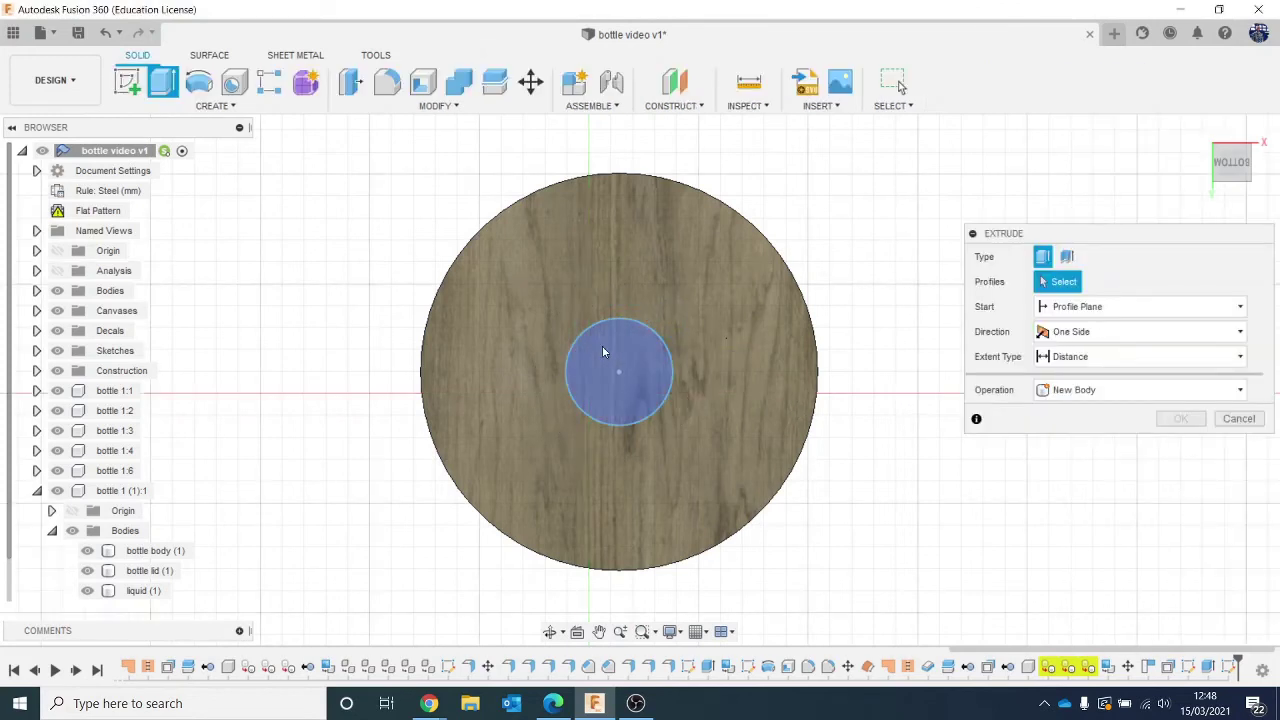
pyautogui.click(604, 345)
pyautogui.click(1245, 165)
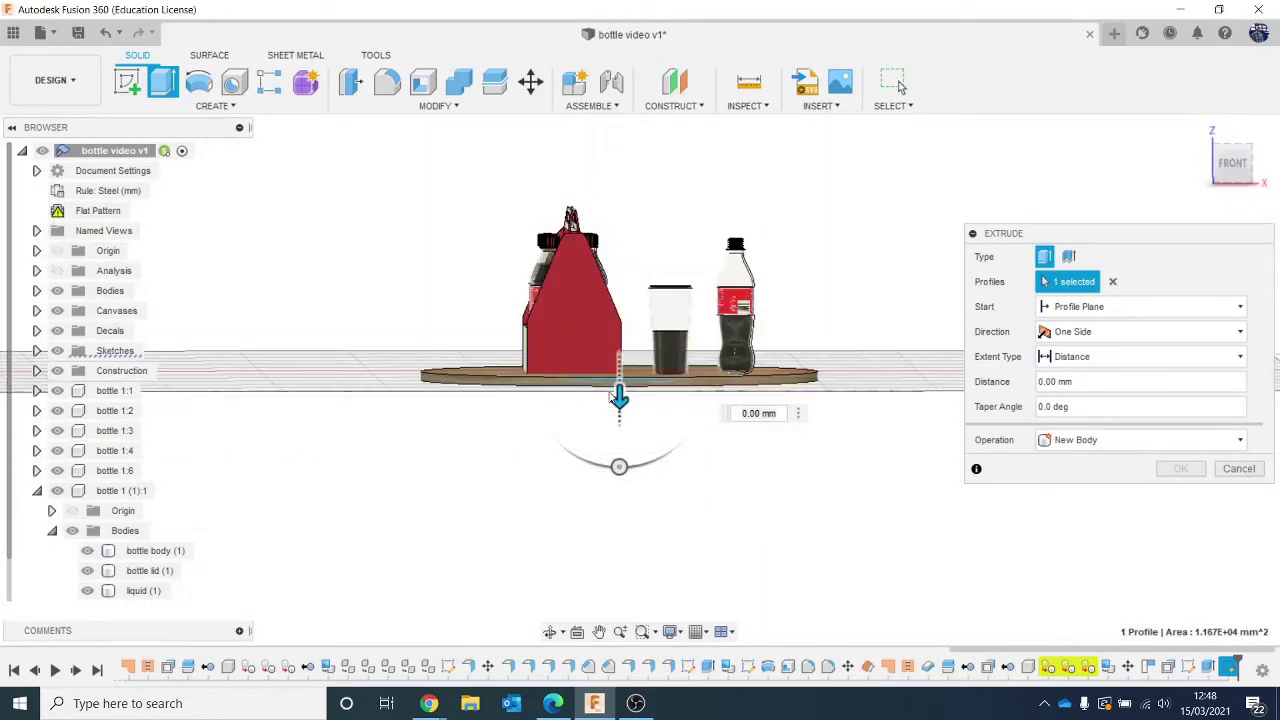
pyautogui.moveTo(619, 395); pyautogui.dragTo(617, 512)
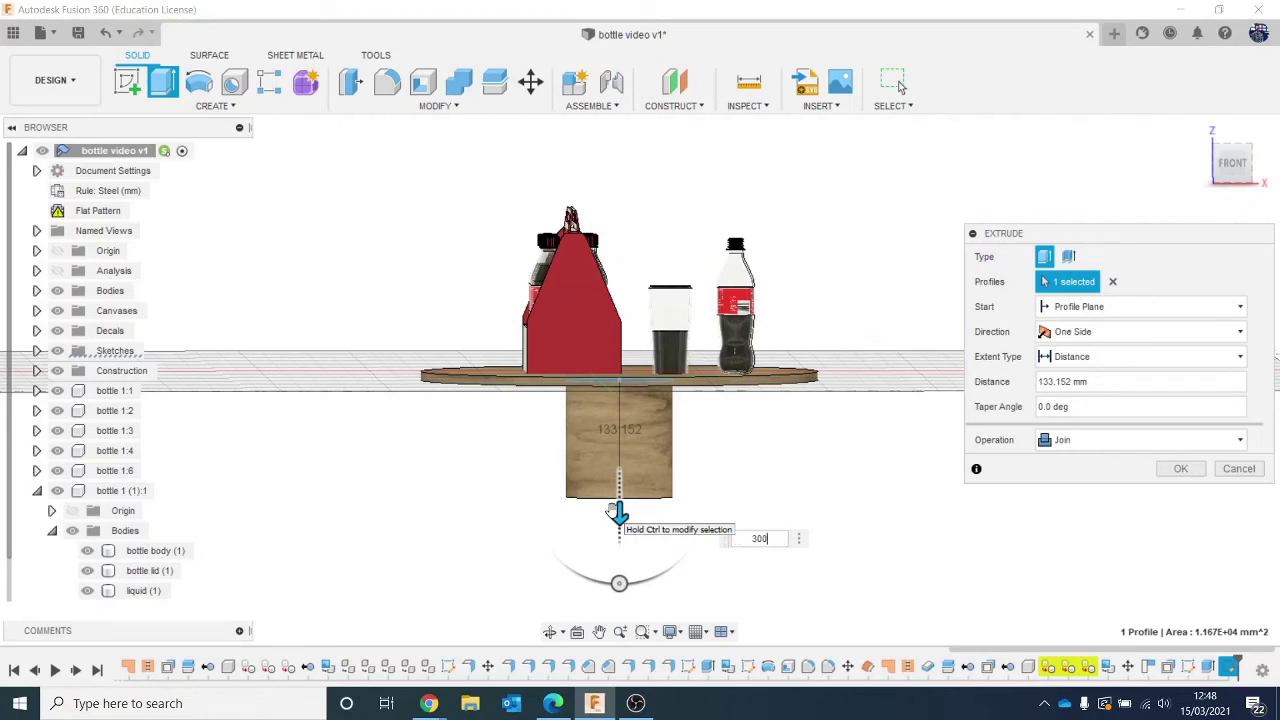
pyautogui.write('300')
pyautogui.press('Return')
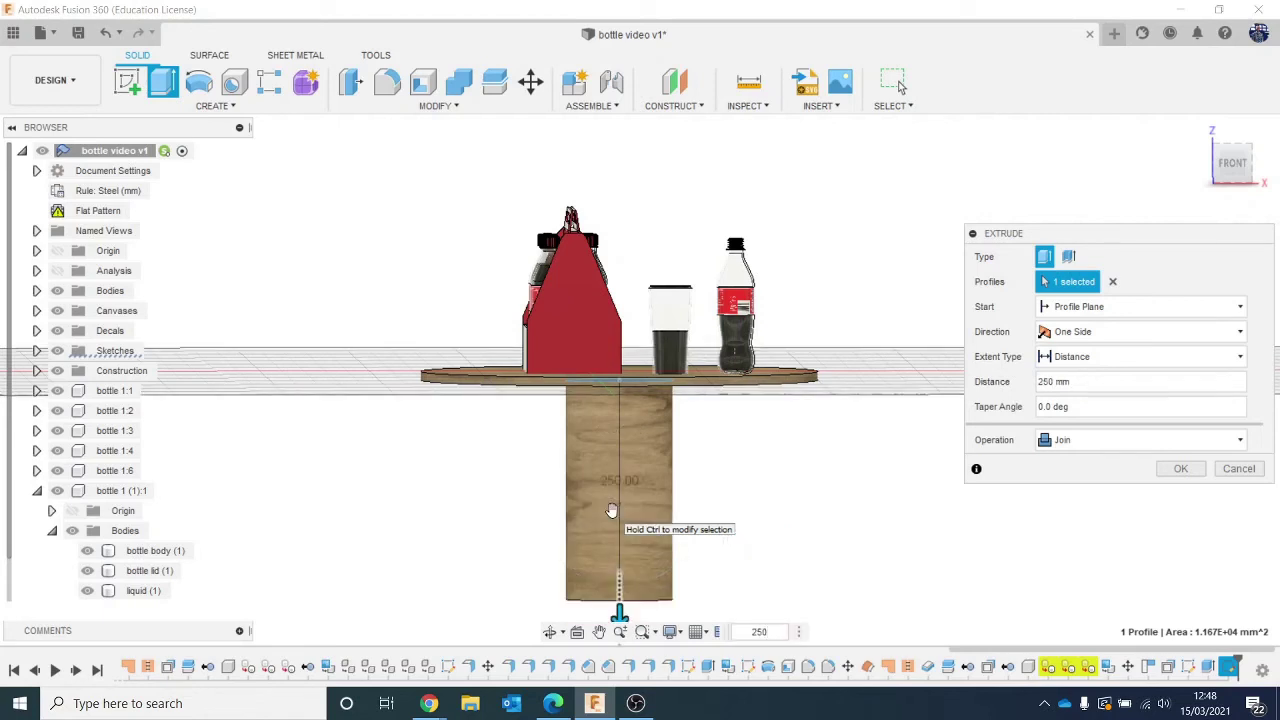
pyautogui.press('Return')
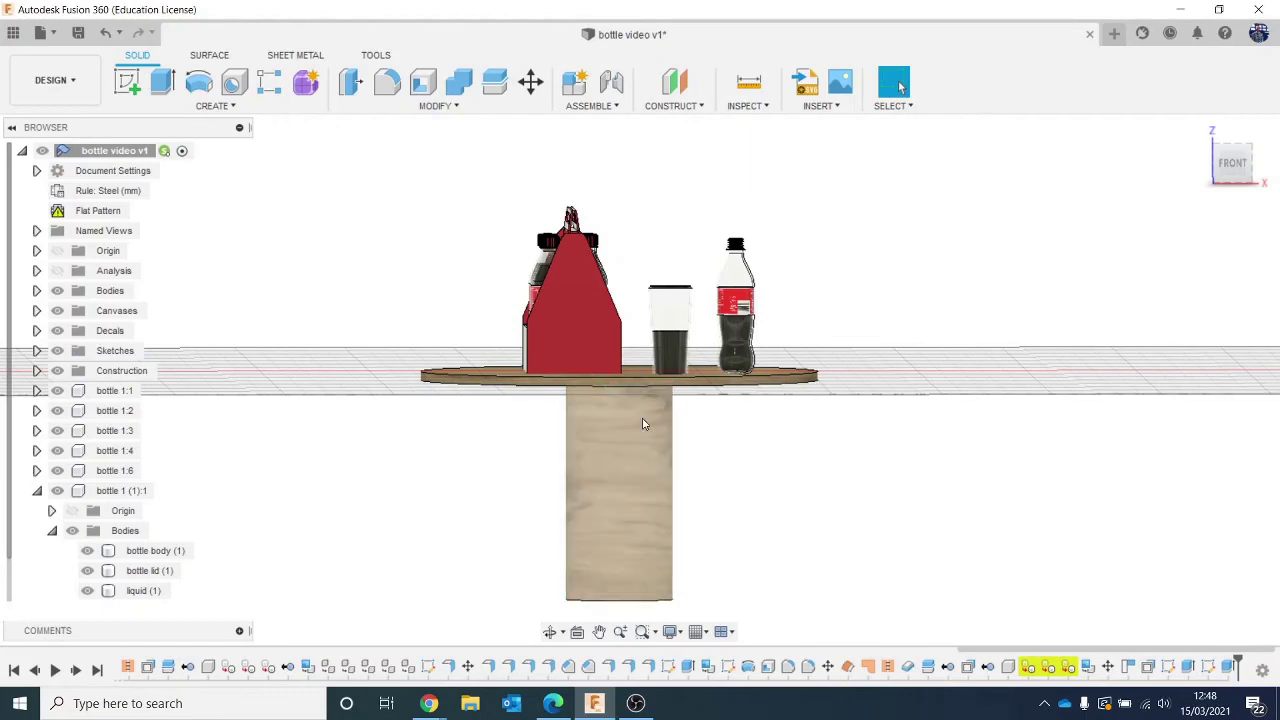
# Sketch a circle on the column's bottom end face, concentric with the column and larger than it.
pyautogui.scroll(-1, 866, 449)
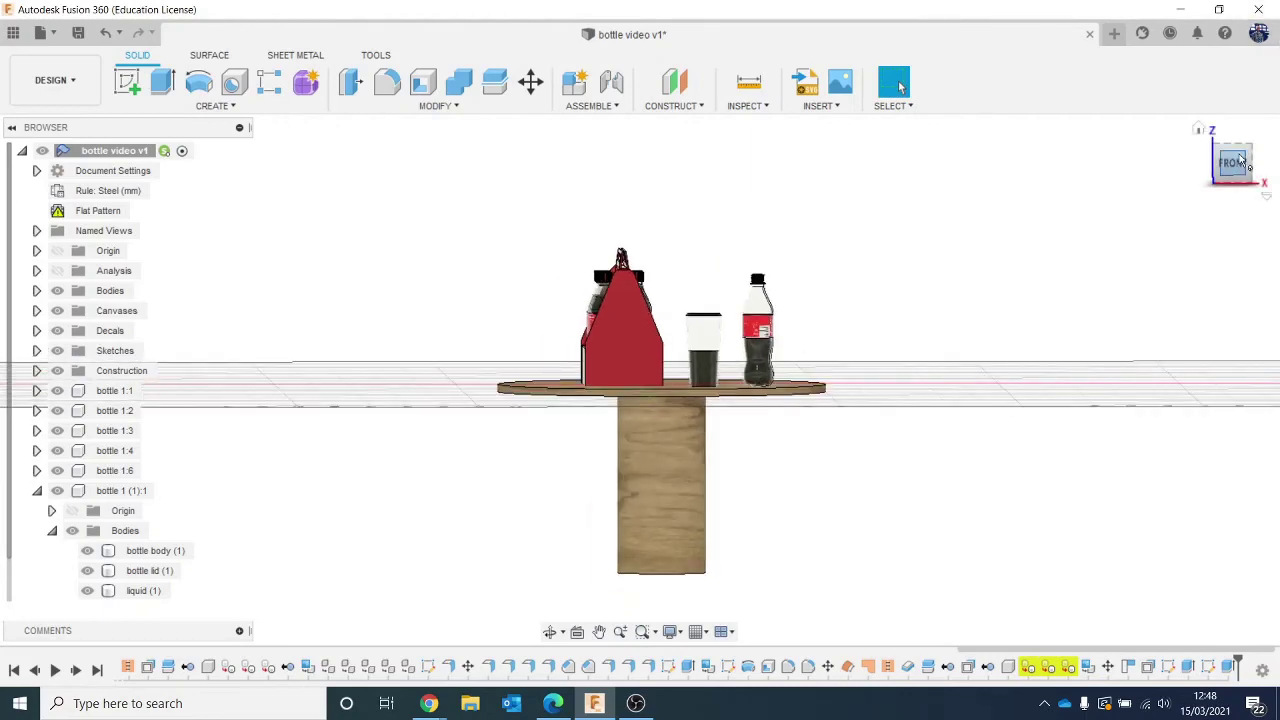
pyautogui.moveTo(1243, 165); pyautogui.dragTo(1232, 130)
pyautogui.moveTo(913, 331); pyautogui.dragTo(896, 254, button='middle')
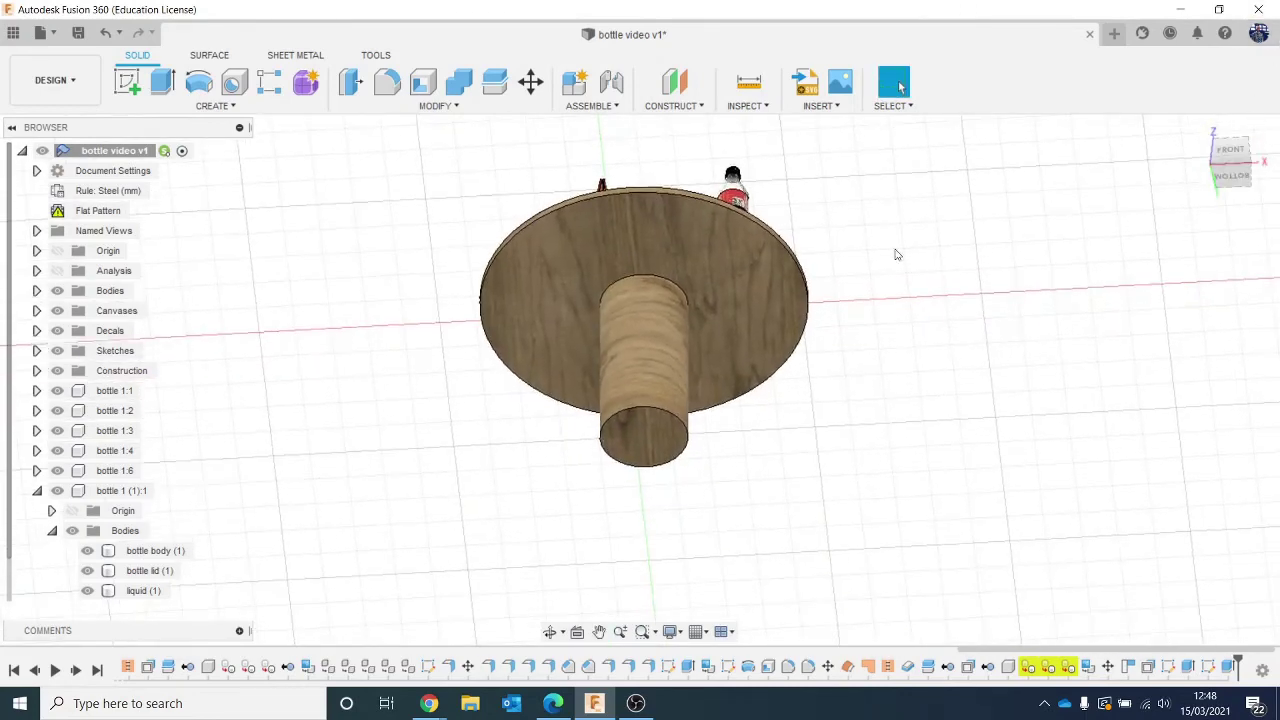
pyautogui.click(127, 83)
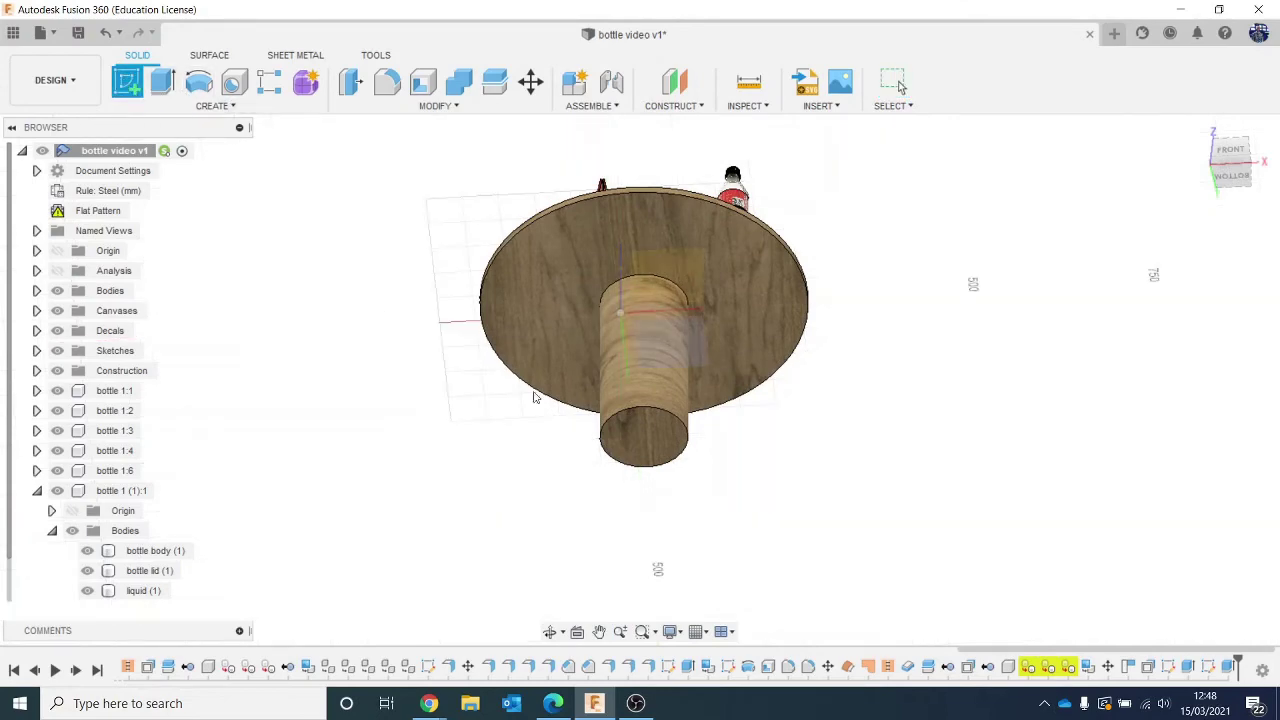
pyautogui.click(628, 420)
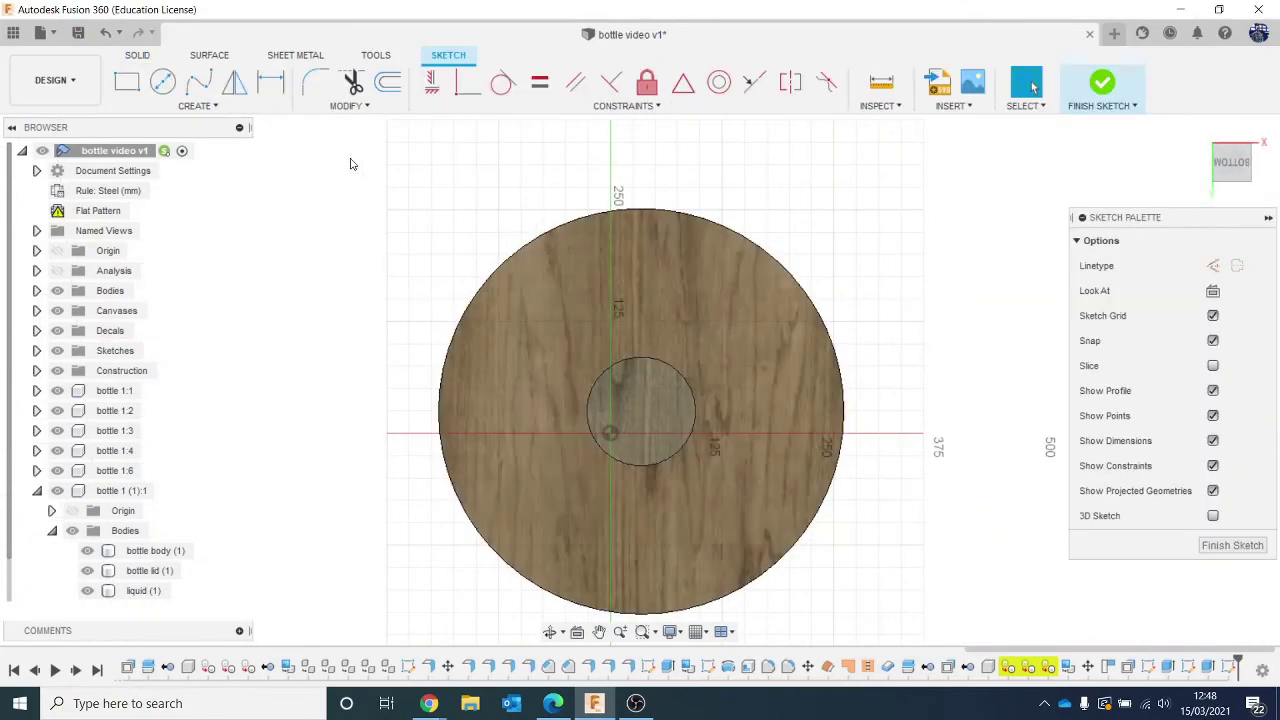
pyautogui.click(164, 83)
pyautogui.click(641, 411)
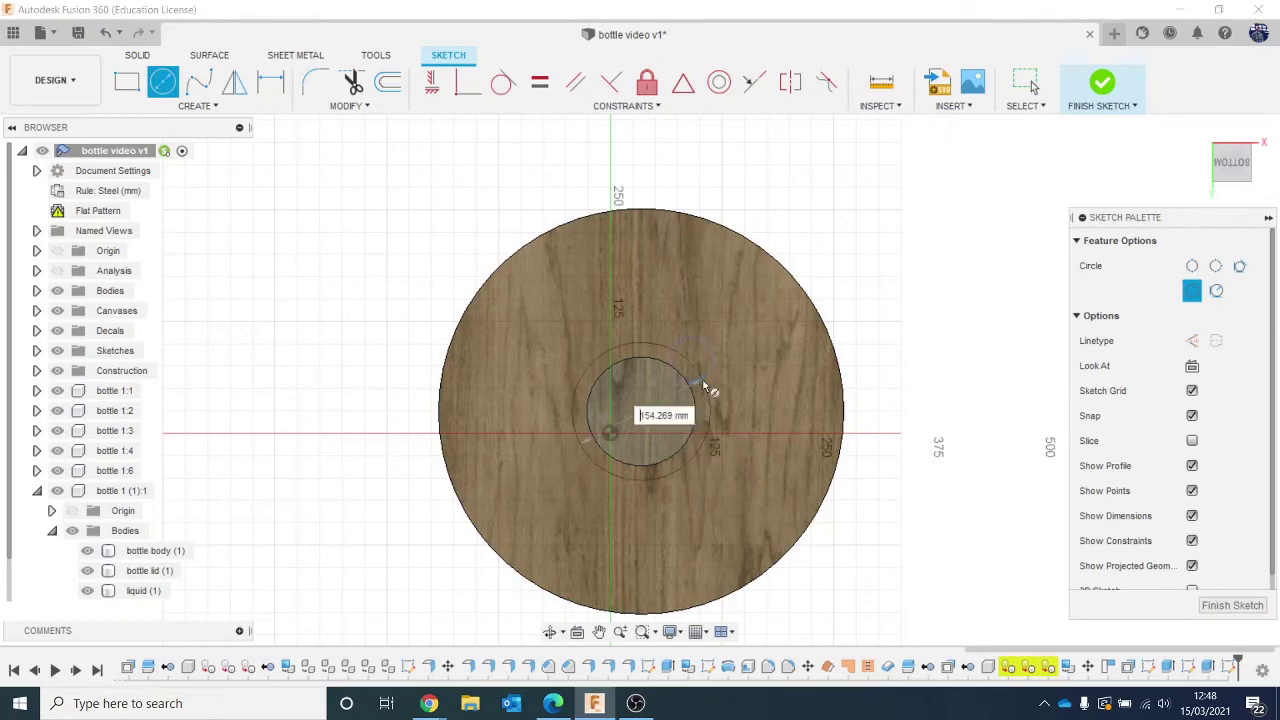
pyautogui.click(720, 357)
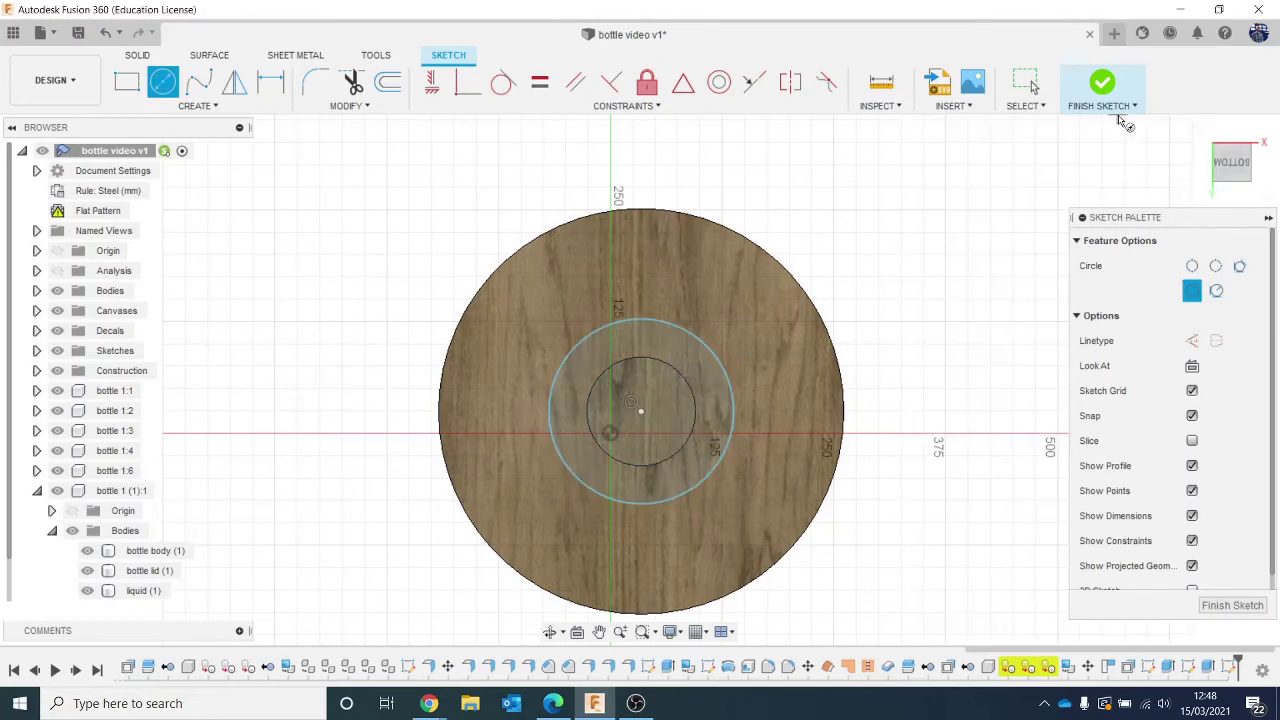
pyautogui.click(1103, 85)
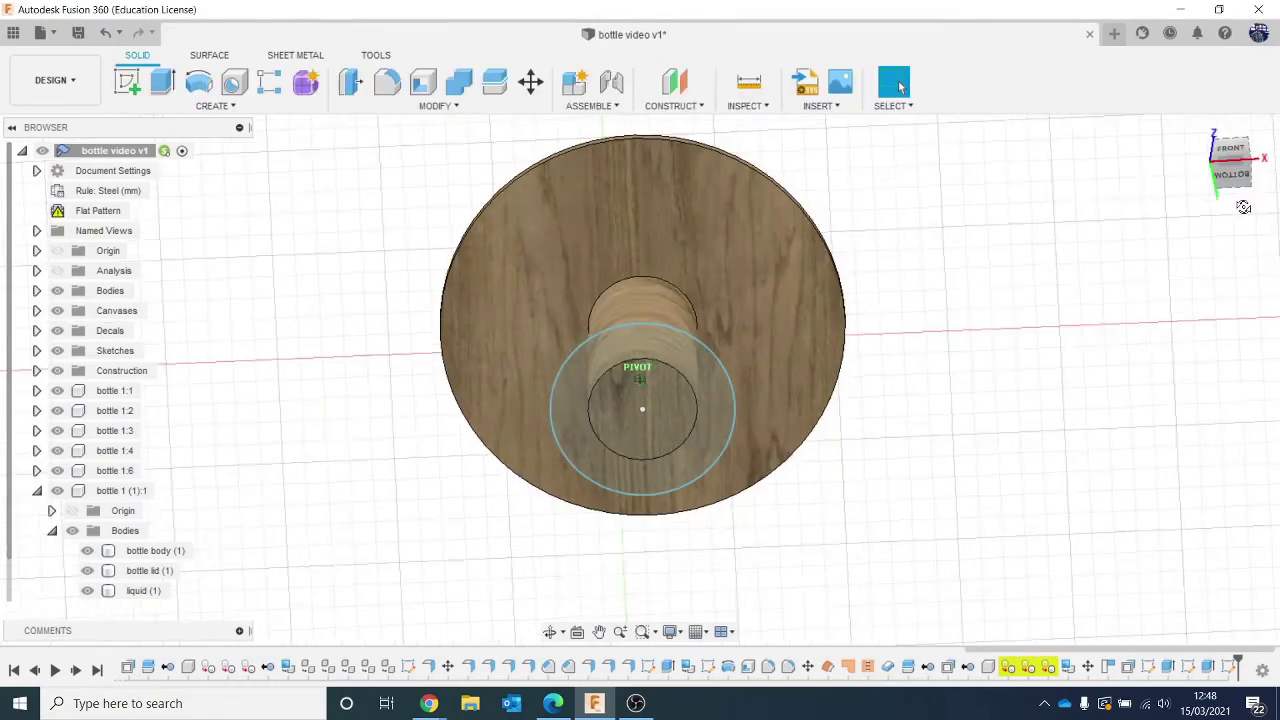
# Extrude both the inner and ring profiles at the column's lower end 20 mm to form the table's foot.
pyautogui.click(683, 395)
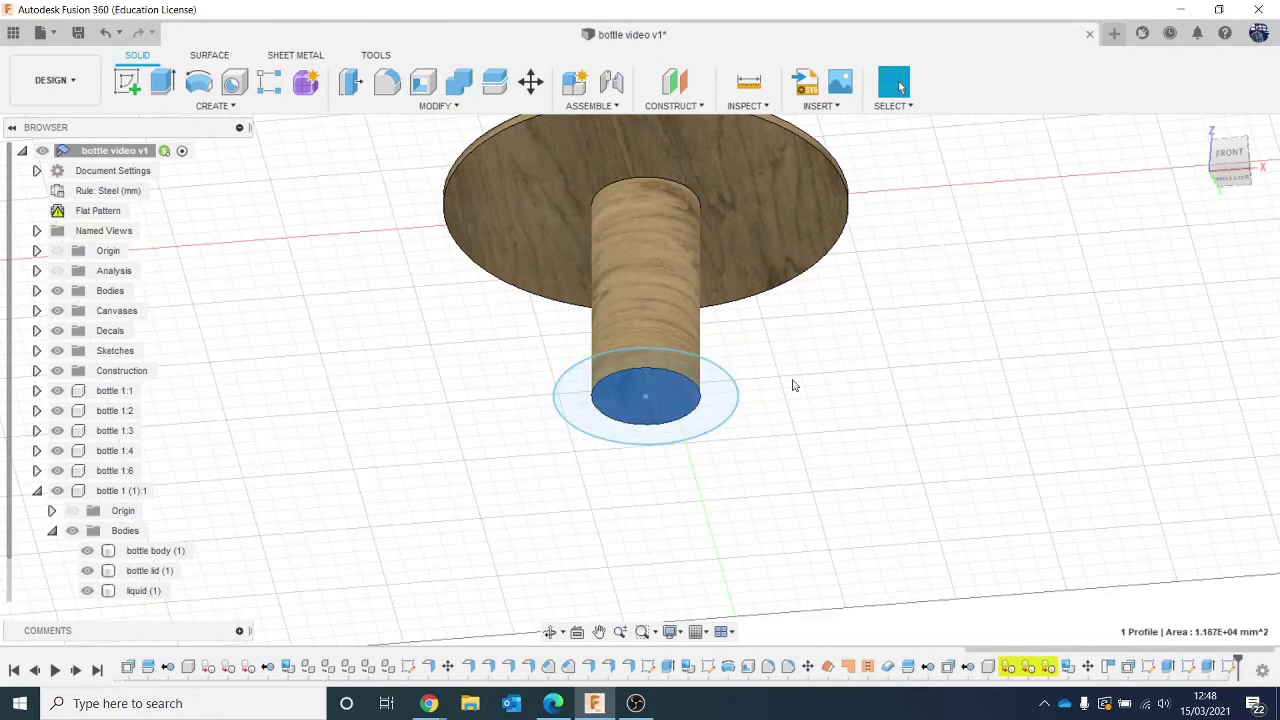
pyautogui.press('e')
pyautogui.click(723, 391)
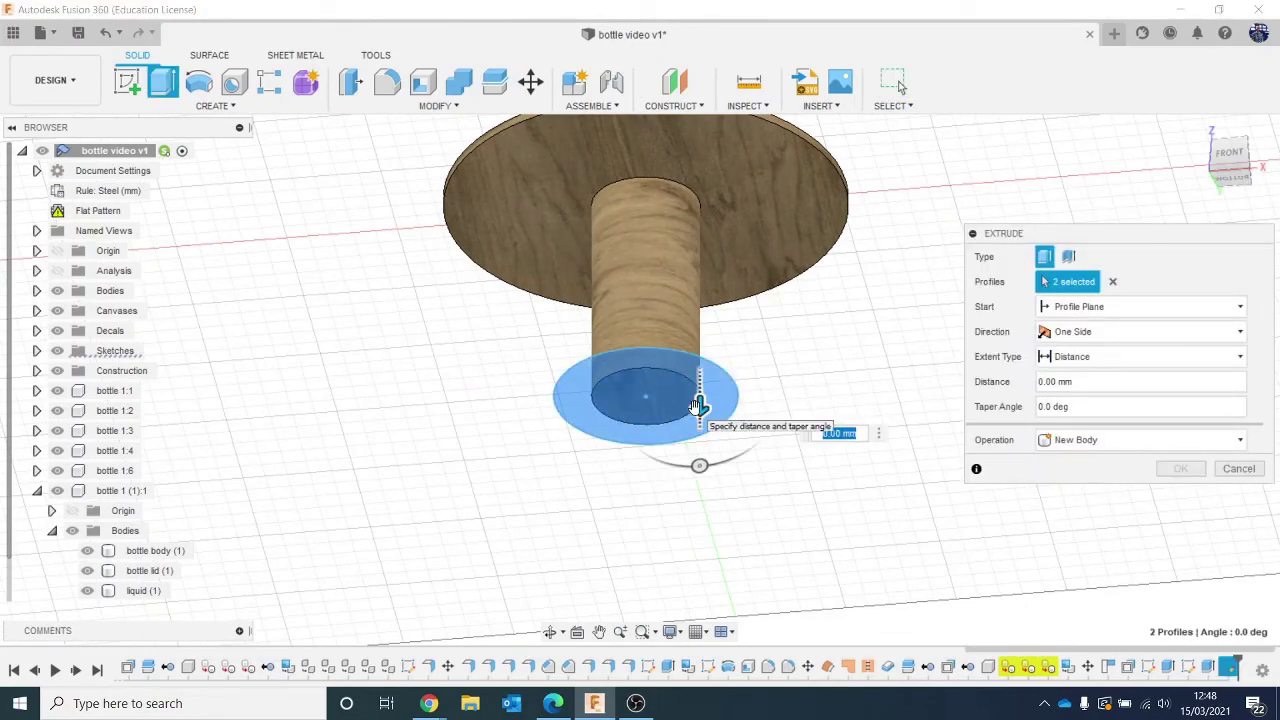
pyautogui.write('20')
pyautogui.press('Return')
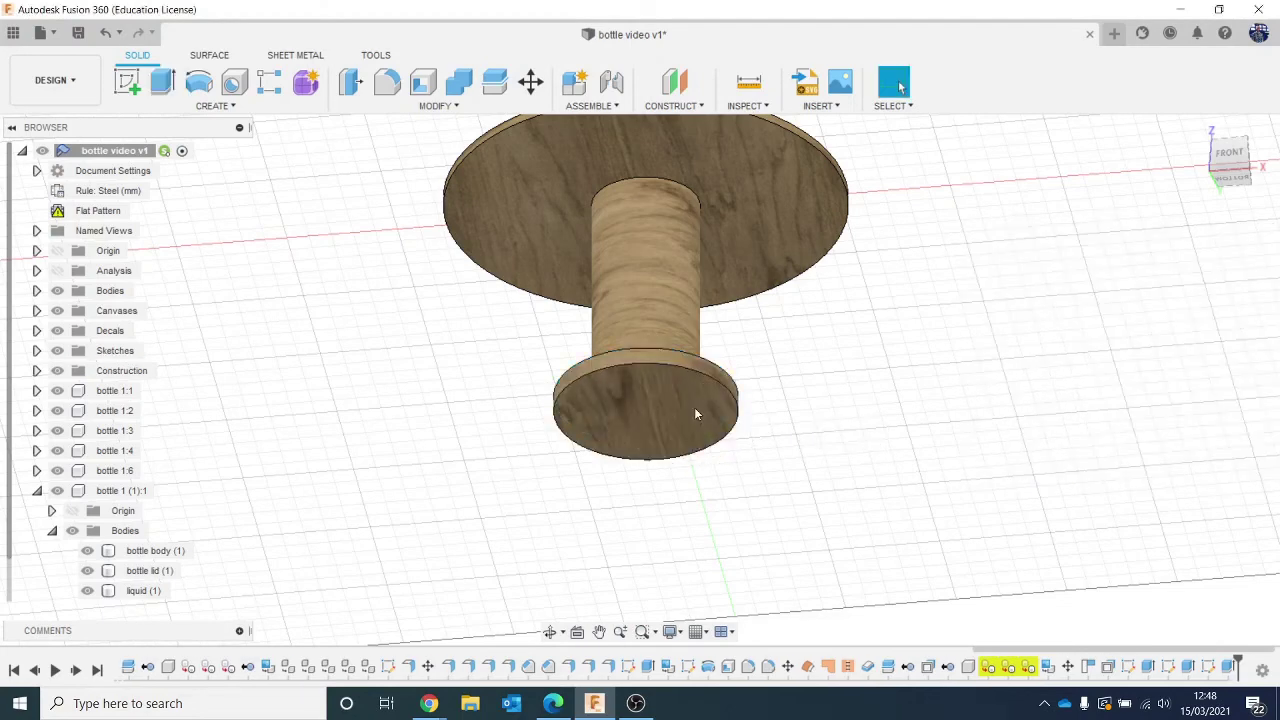
# Switch to the Render workspace with the whole table scene in view and collapse the rendering gallery.
pyautogui.click(1198, 130)
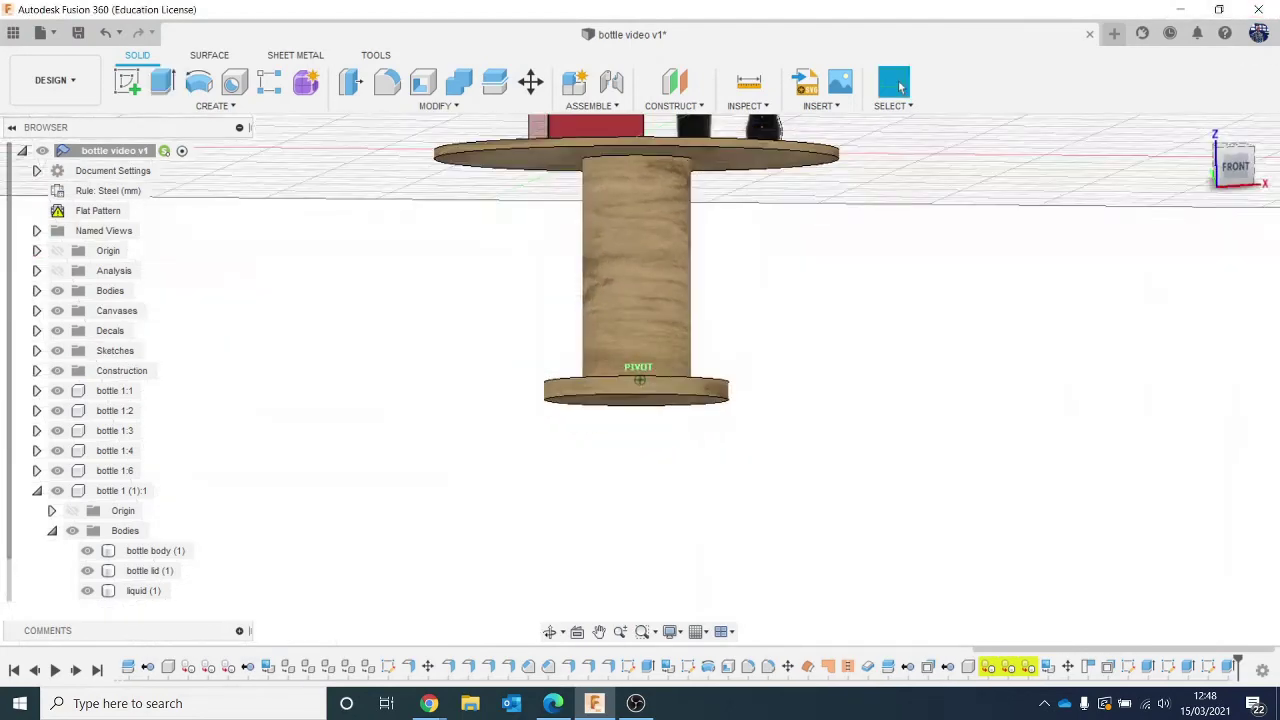
pyautogui.press('Escape')
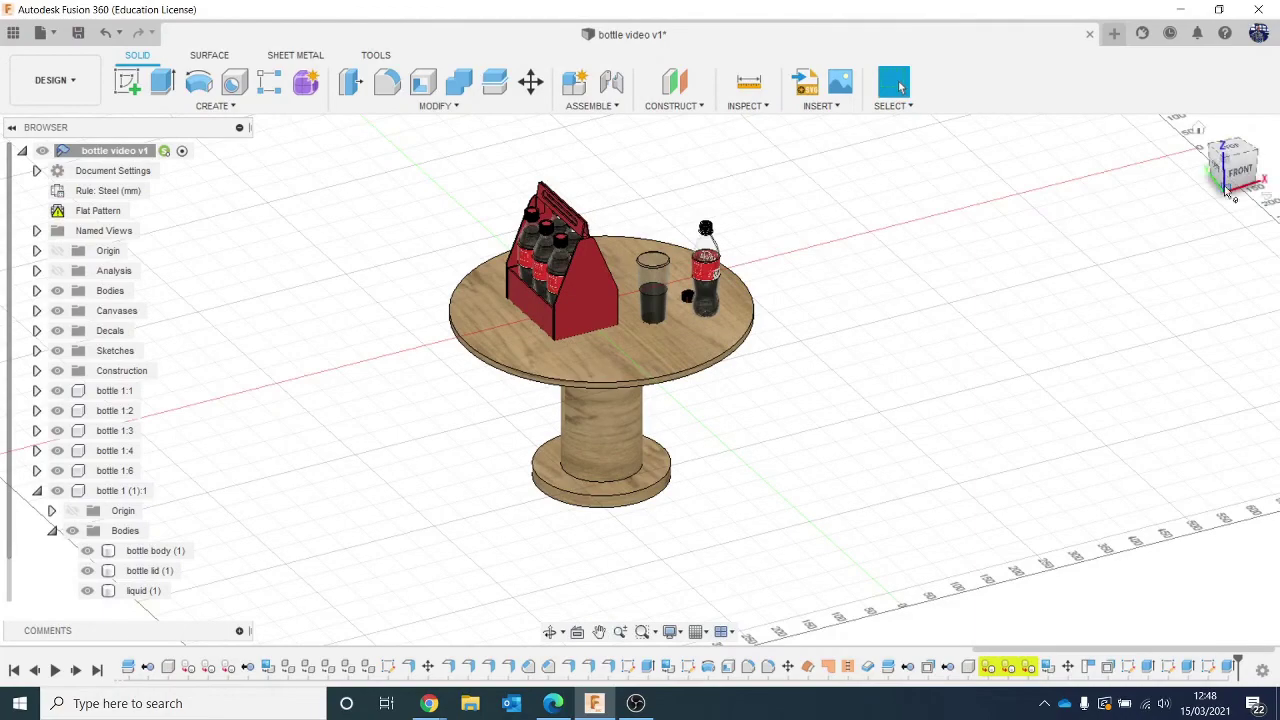
pyautogui.click(1238, 168)
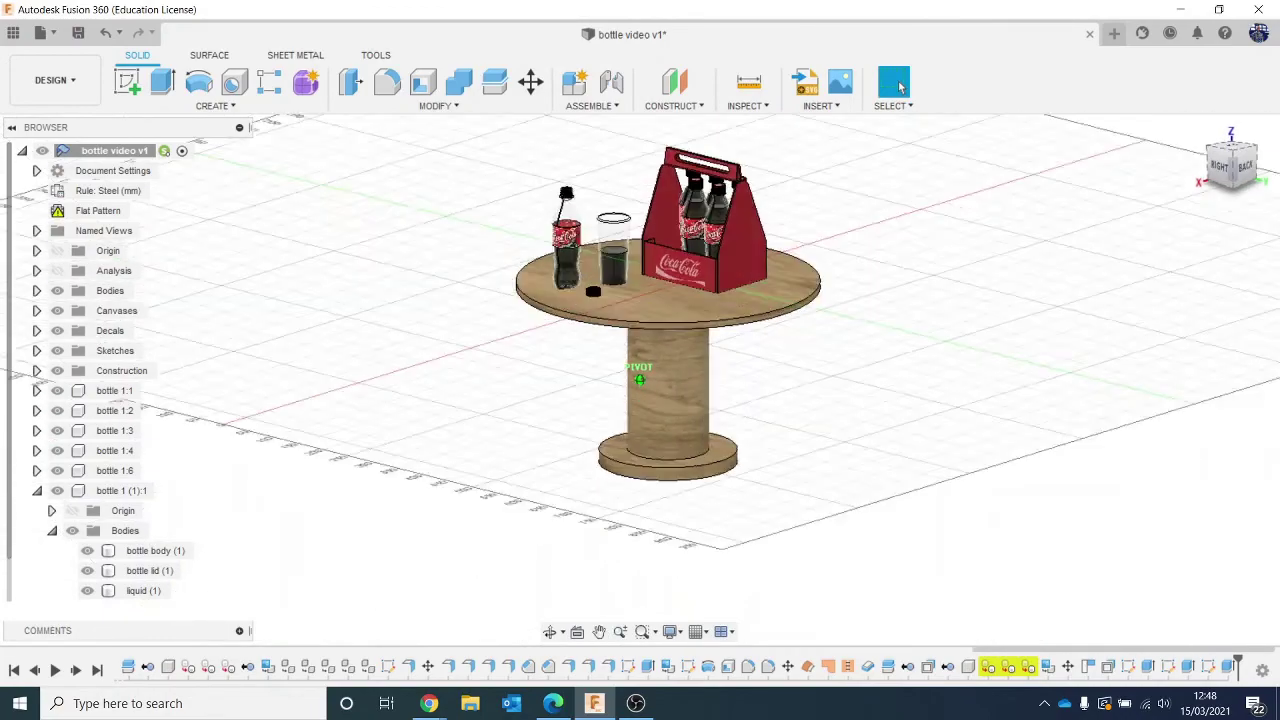
pyautogui.moveTo(1159, 328); pyautogui.dragTo(1198, 389, button='middle')
pyautogui.scroll(2, 846, 494)
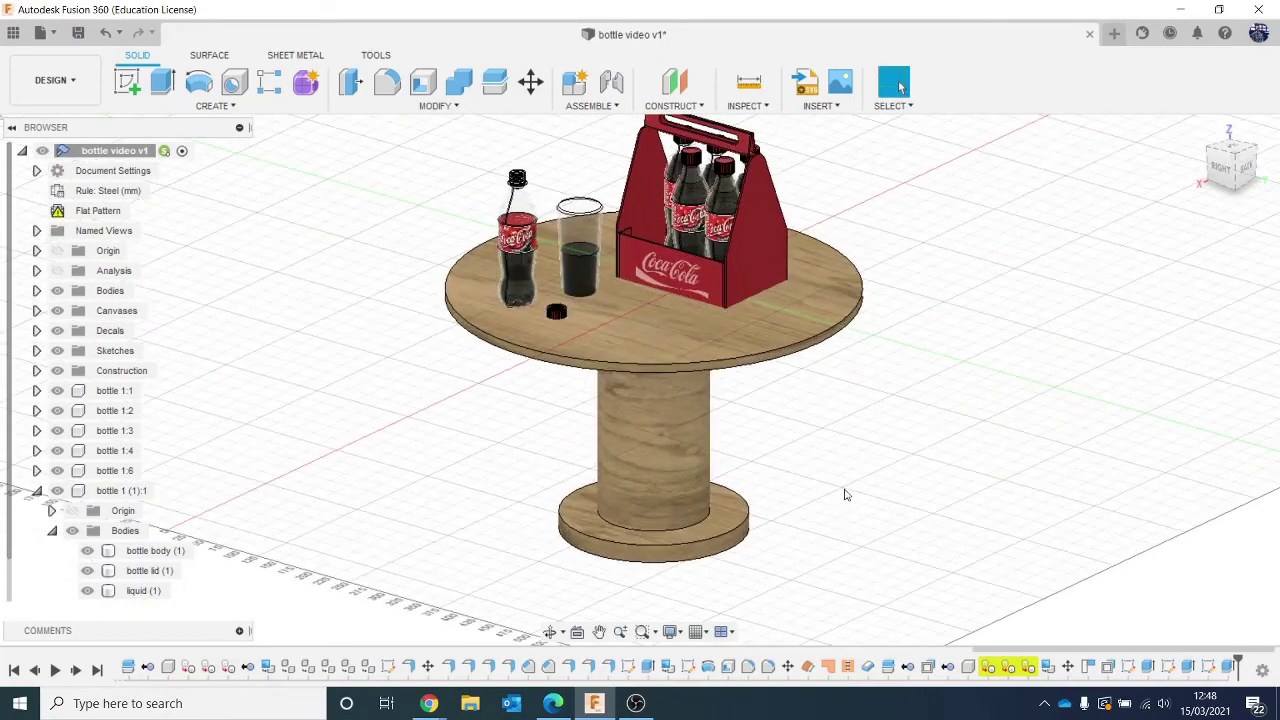
pyautogui.moveTo(923, 440); pyautogui.dragTo(998, 520, button='middle')
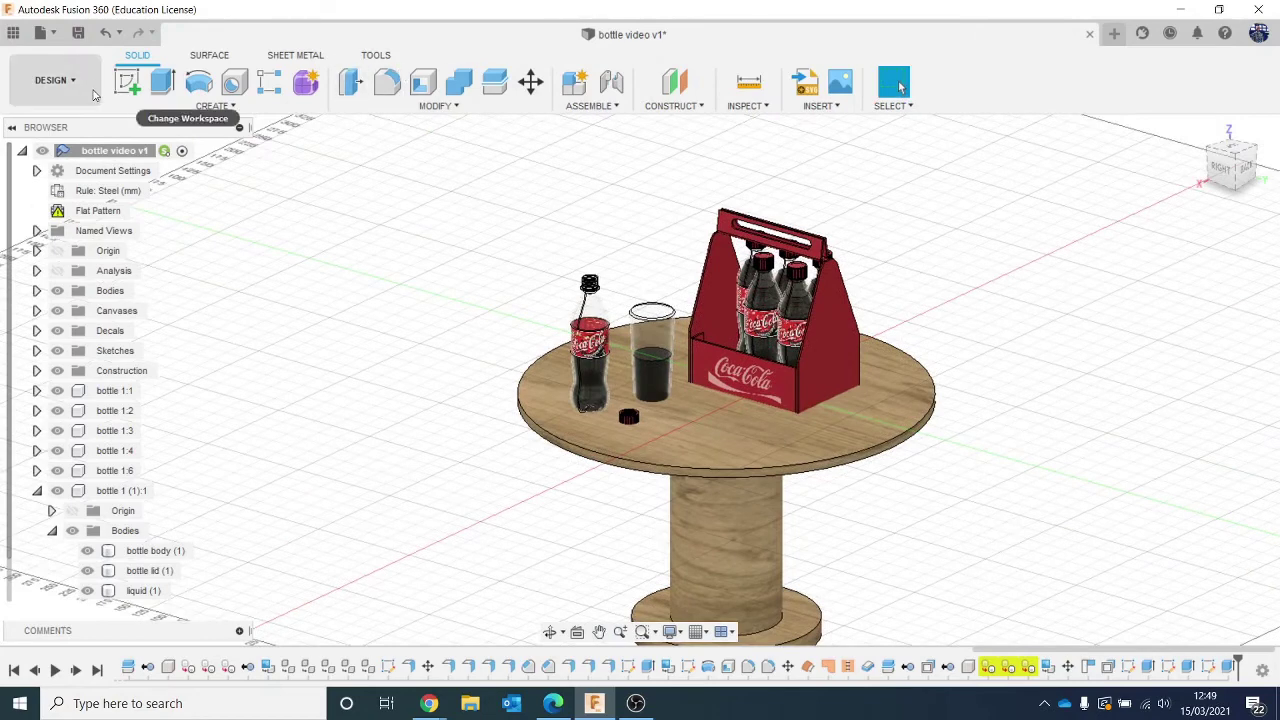
pyautogui.click(55, 80)
pyautogui.click(50, 177)
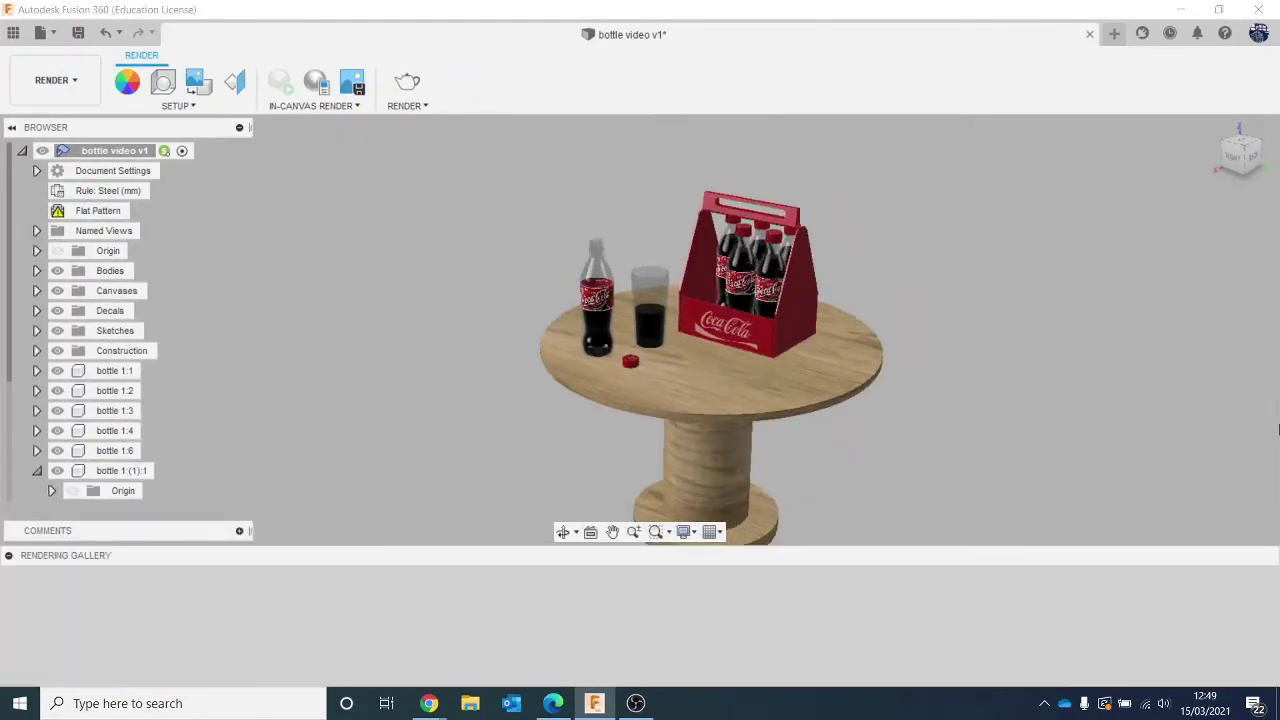
pyautogui.click(7, 557)
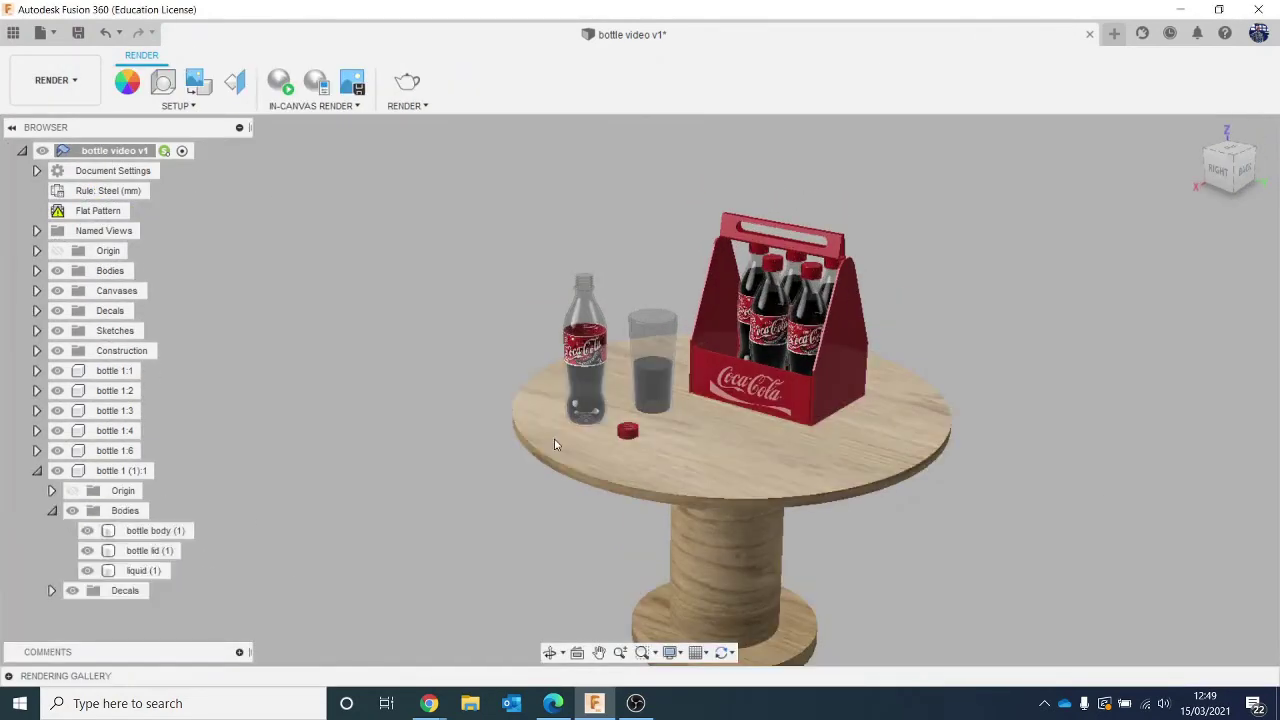
# Examine the opened bottle, cup, loose lid and carrier on the tabletop up close.
pyautogui.moveTo(1233, 175); pyautogui.dragTo(1254, 185)
pyautogui.scroll(3, 1046, 463)
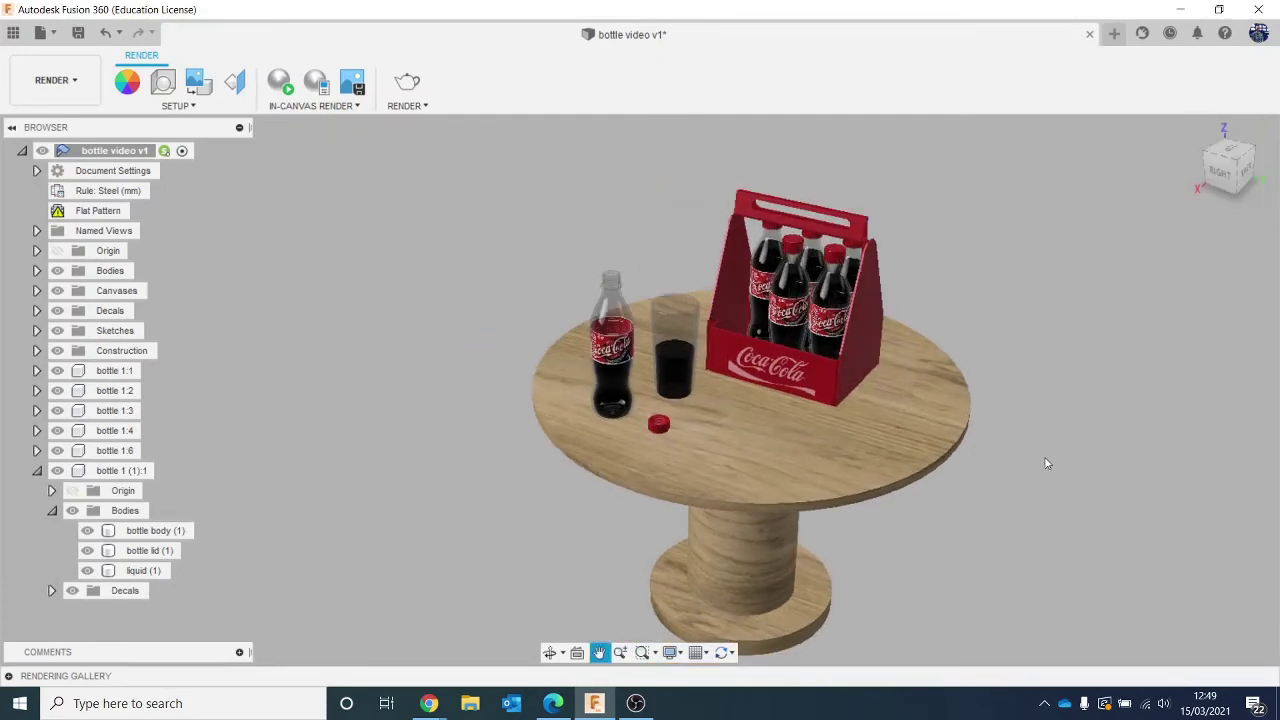
pyautogui.scroll(1, 1197, 512)
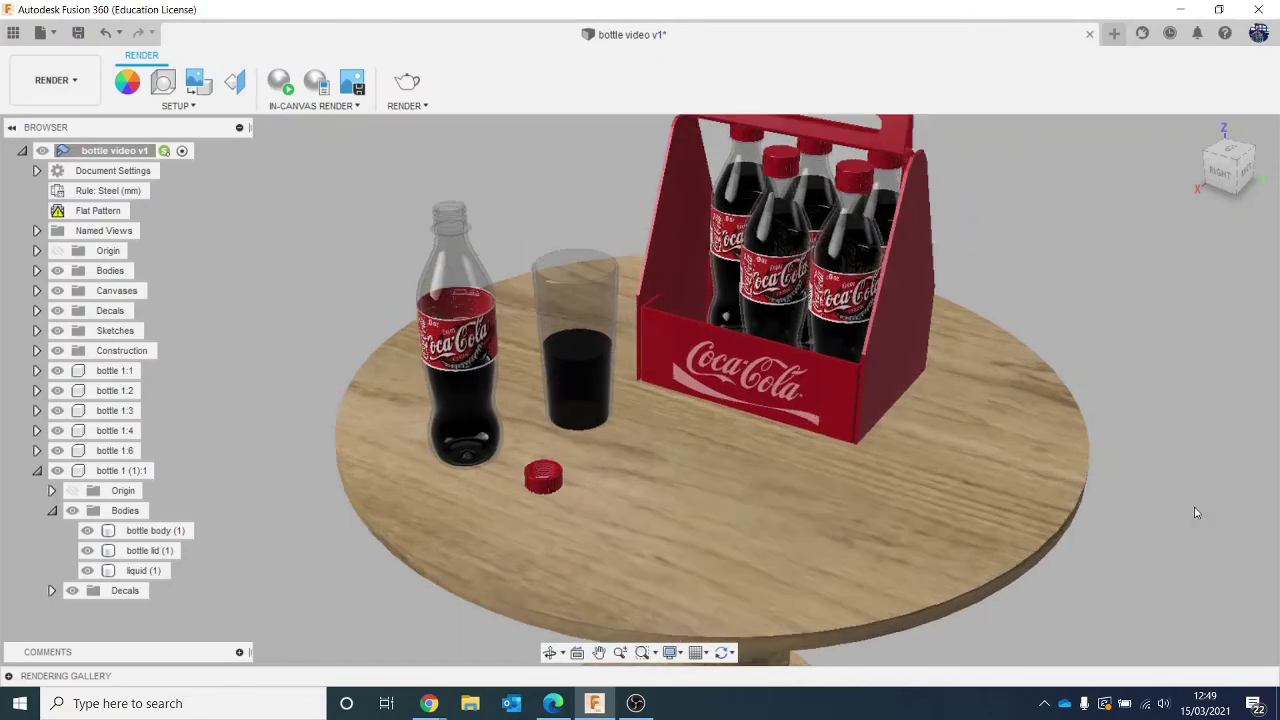
pyautogui.moveTo(1195, 492); pyautogui.dragTo(1275, 545, button='middle')
pyautogui.scroll(1, 1269, 491)
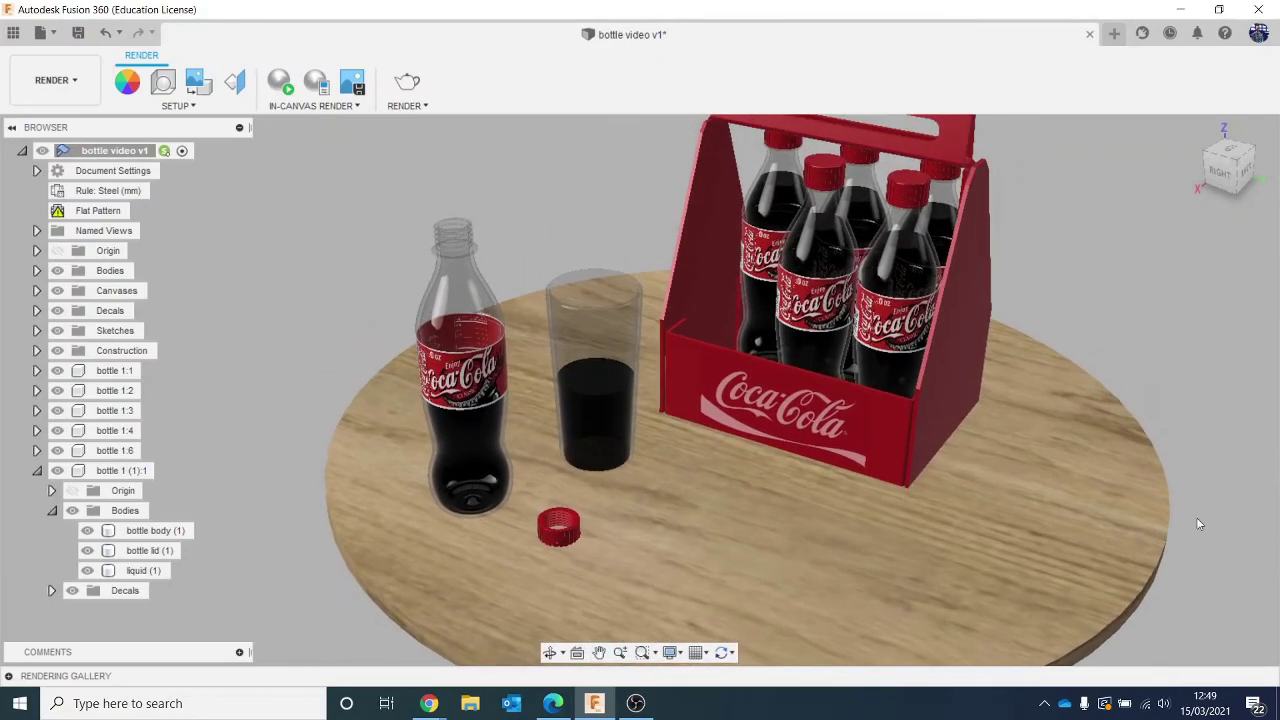
pyautogui.moveTo(1178, 443); pyautogui.dragTo(1258, 463, button='middle')
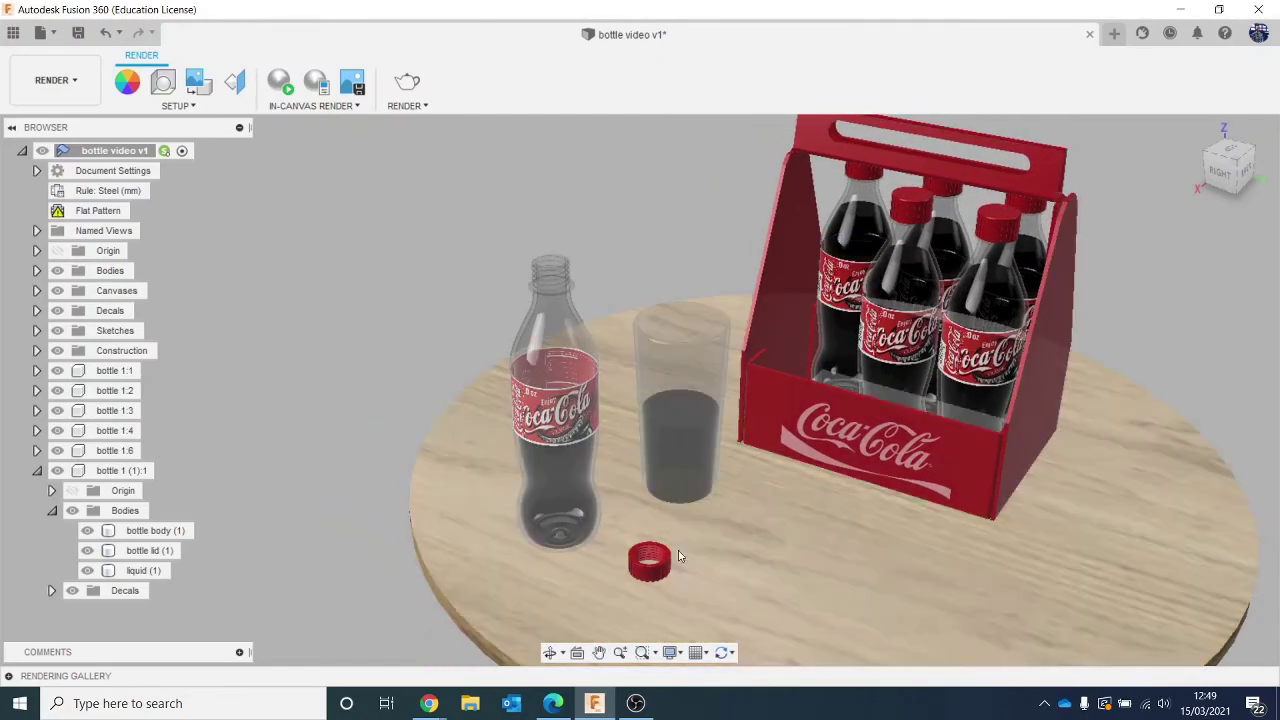
# Select the loose bottle lid on the tabletop and switch to the Design workspace.
pyautogui.click(651, 568)
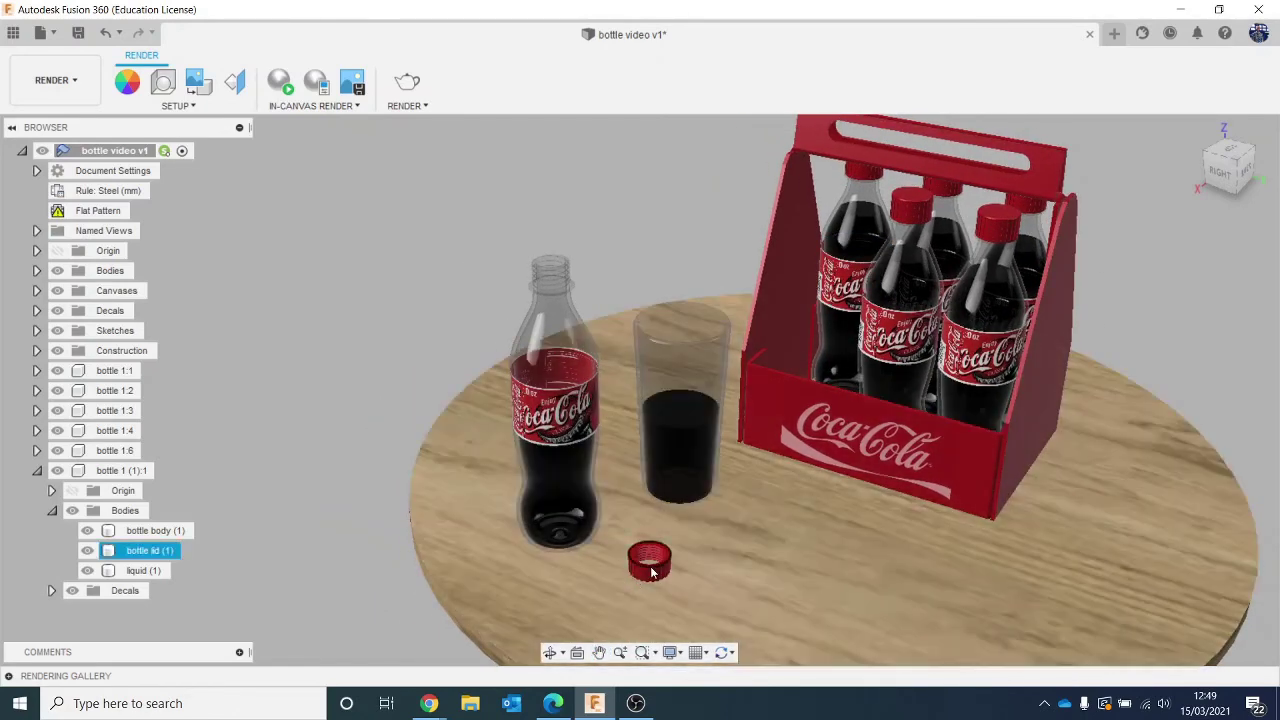
pyautogui.rightClick(137, 562)
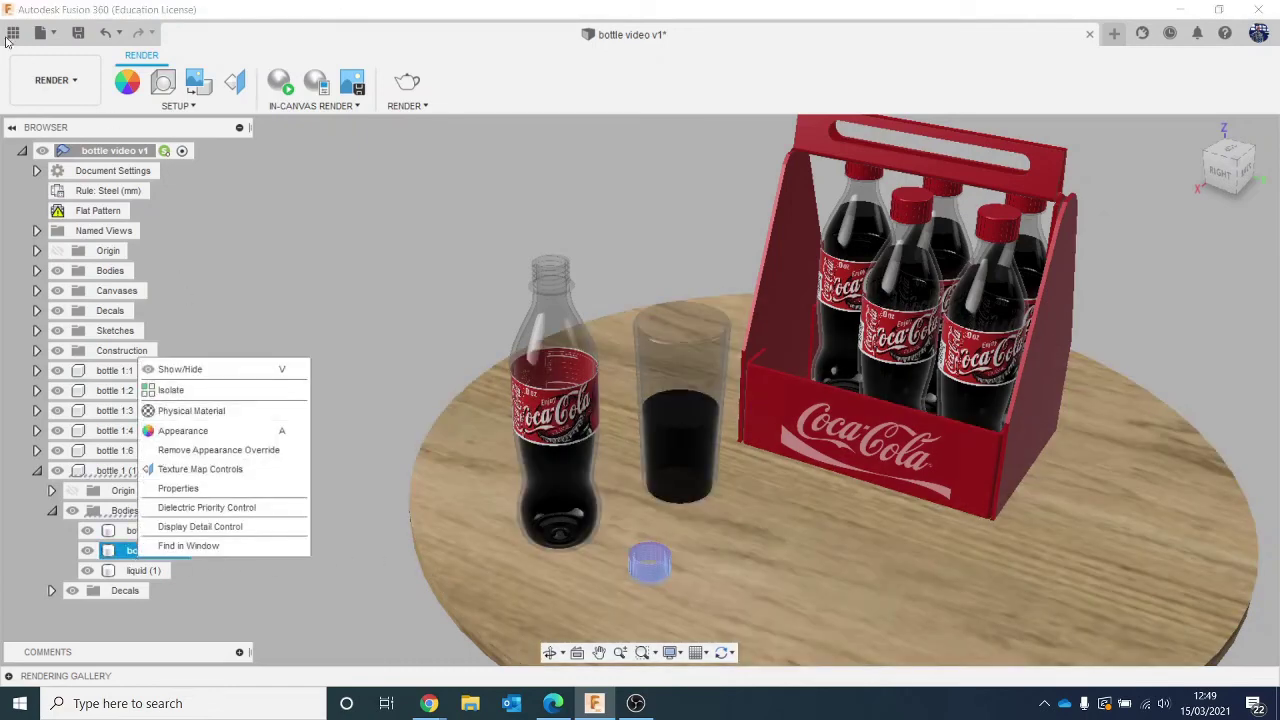
pyautogui.click(346, 281)
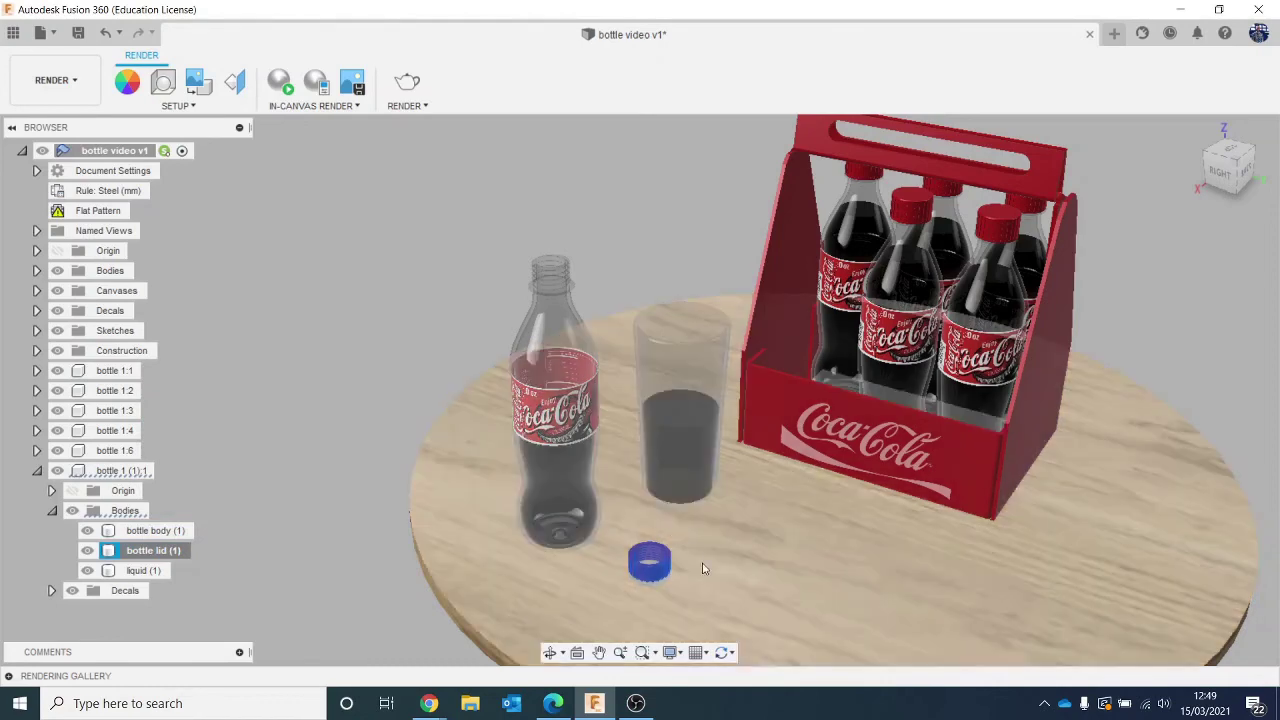
pyautogui.scroll(8, 662, 555)
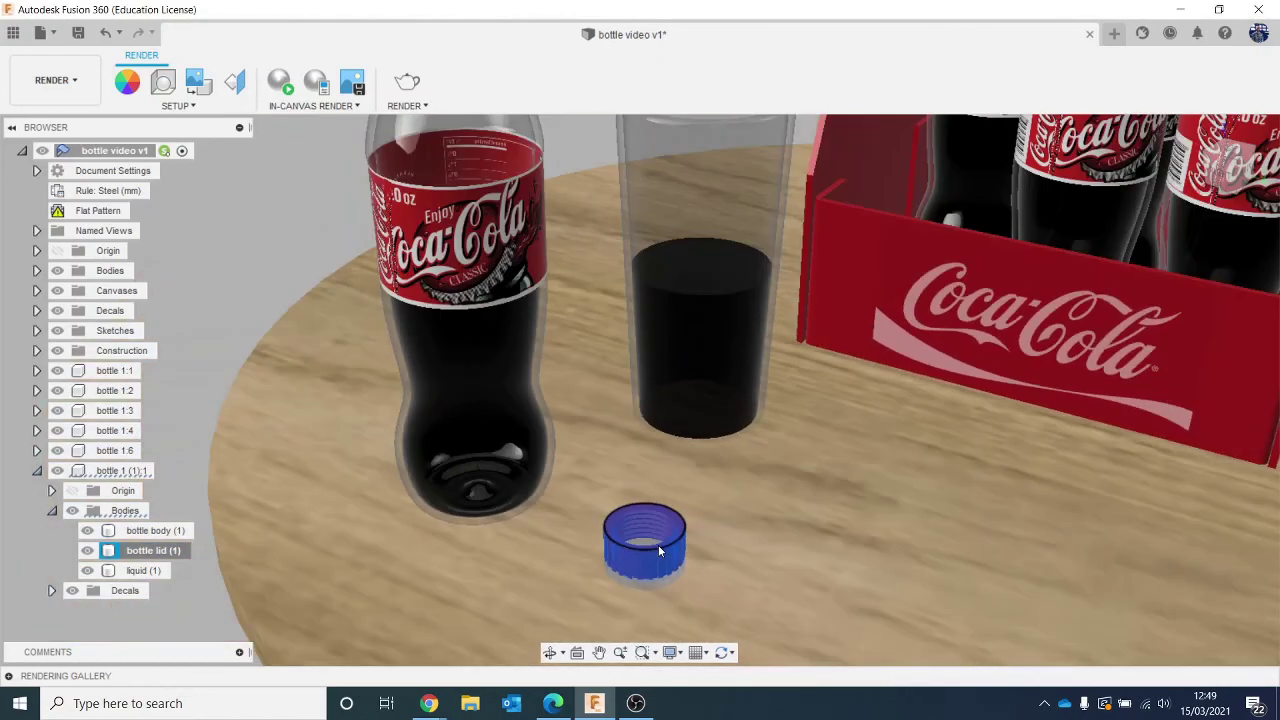
pyautogui.scroll(-5, 658, 545)
pyautogui.click(55, 80)
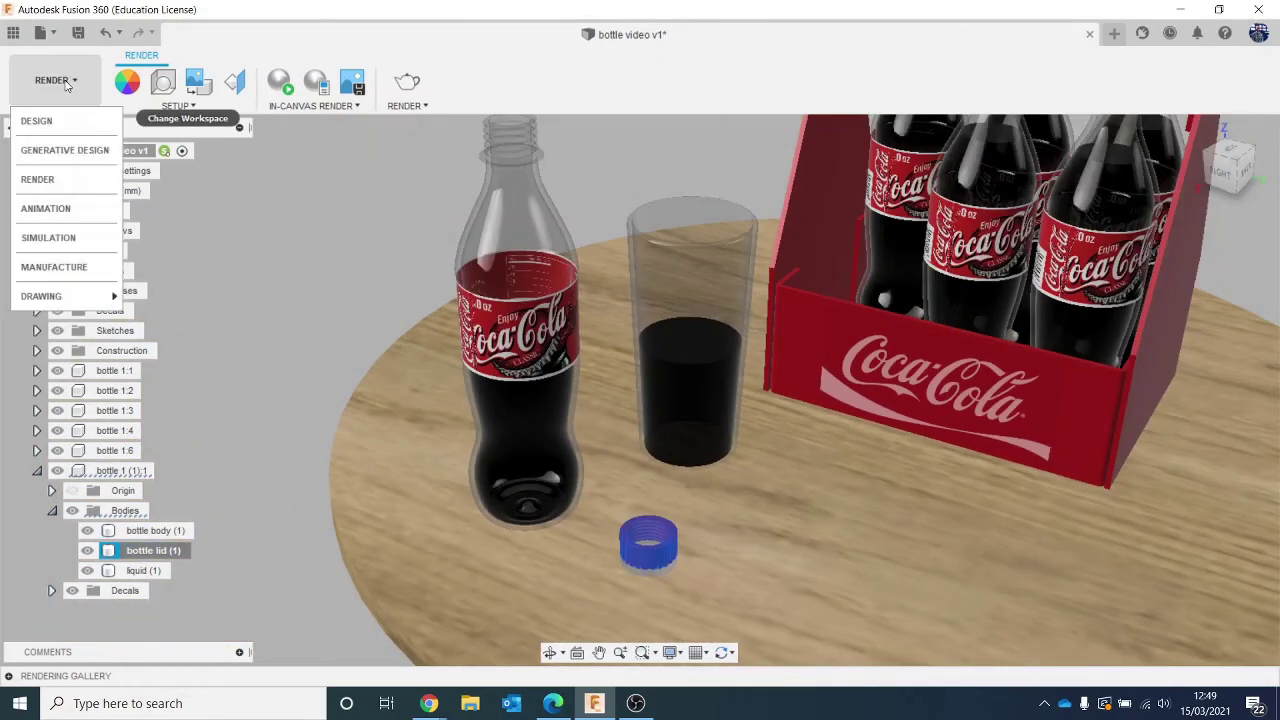
pyautogui.click(40, 120)
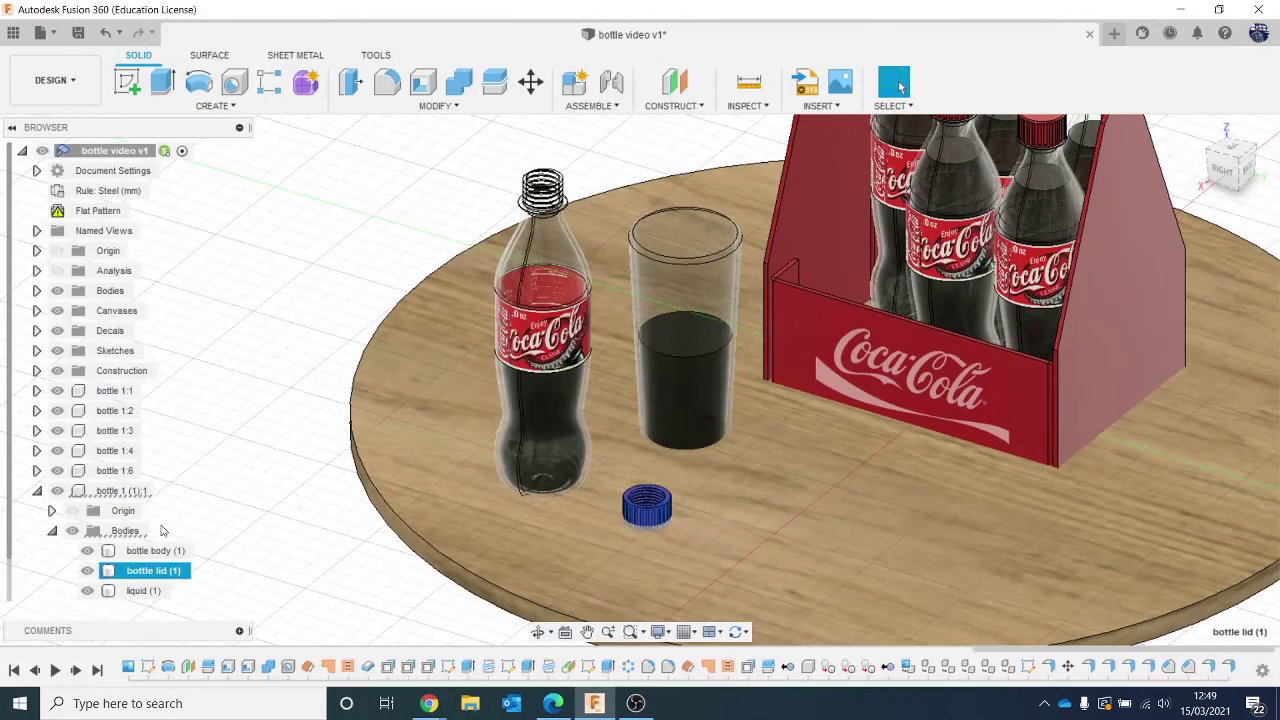
# Move the loose bottle lid up about 4 mm so it rests on the tabletop surface.
pyautogui.rightClick(139, 575)
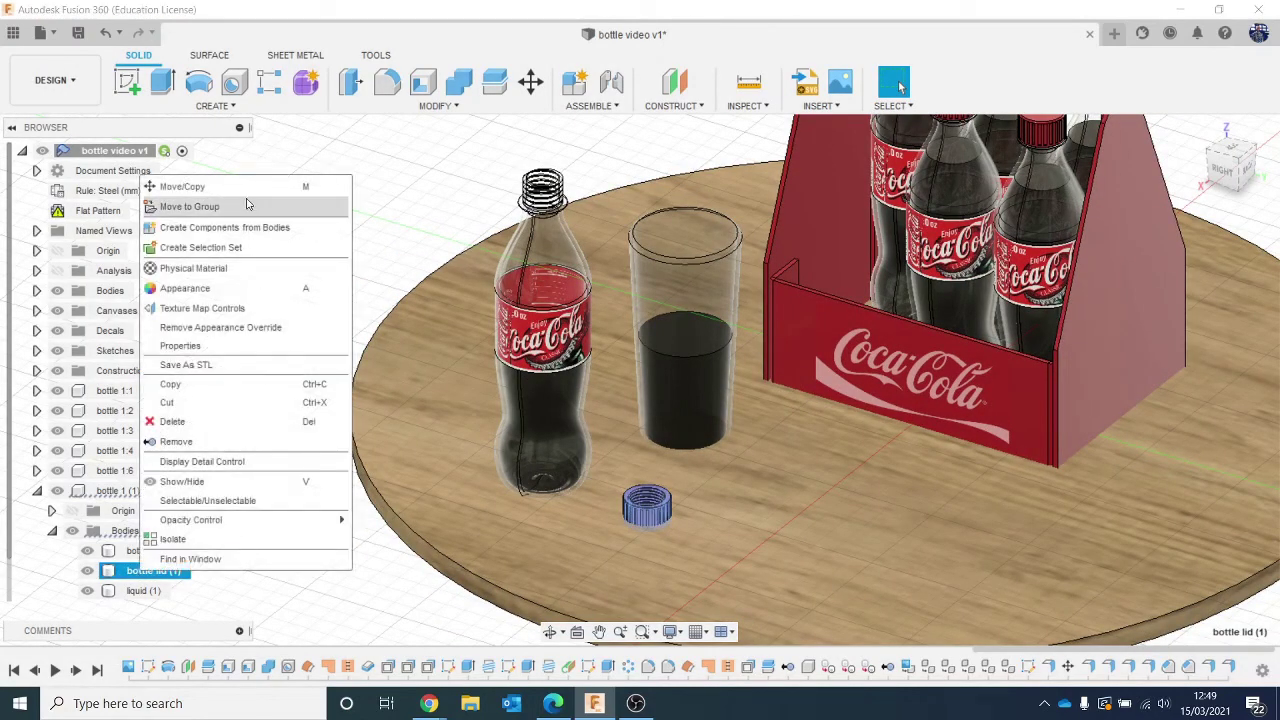
pyautogui.click(1008, 322)
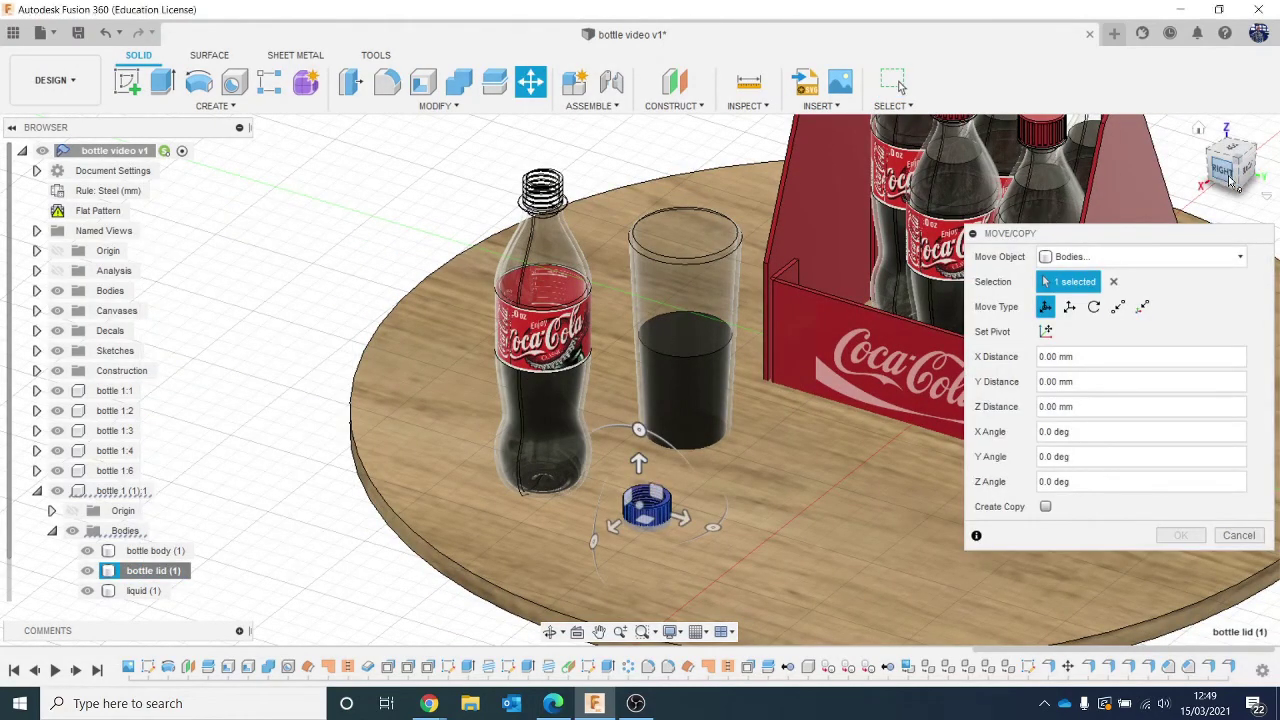
pyautogui.click(1222, 170)
pyautogui.scroll(5, 783, 381)
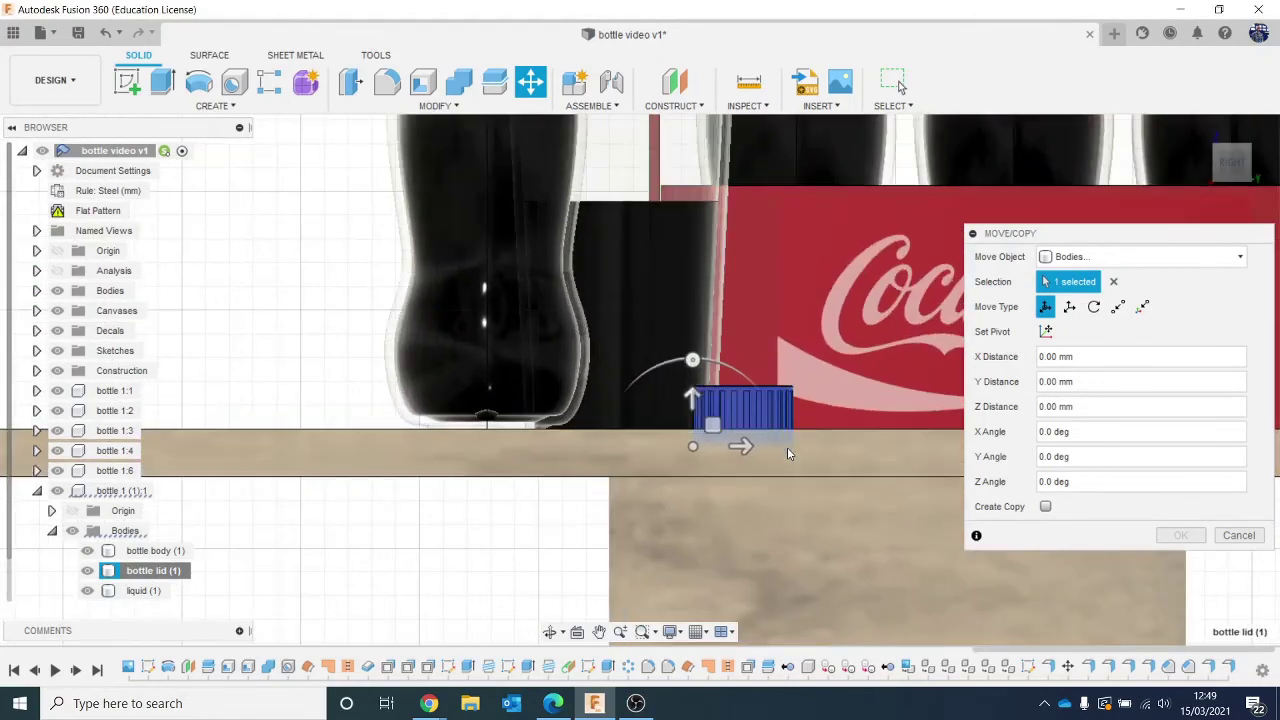
pyautogui.moveTo(668, 396); pyautogui.dragTo(648, 376)
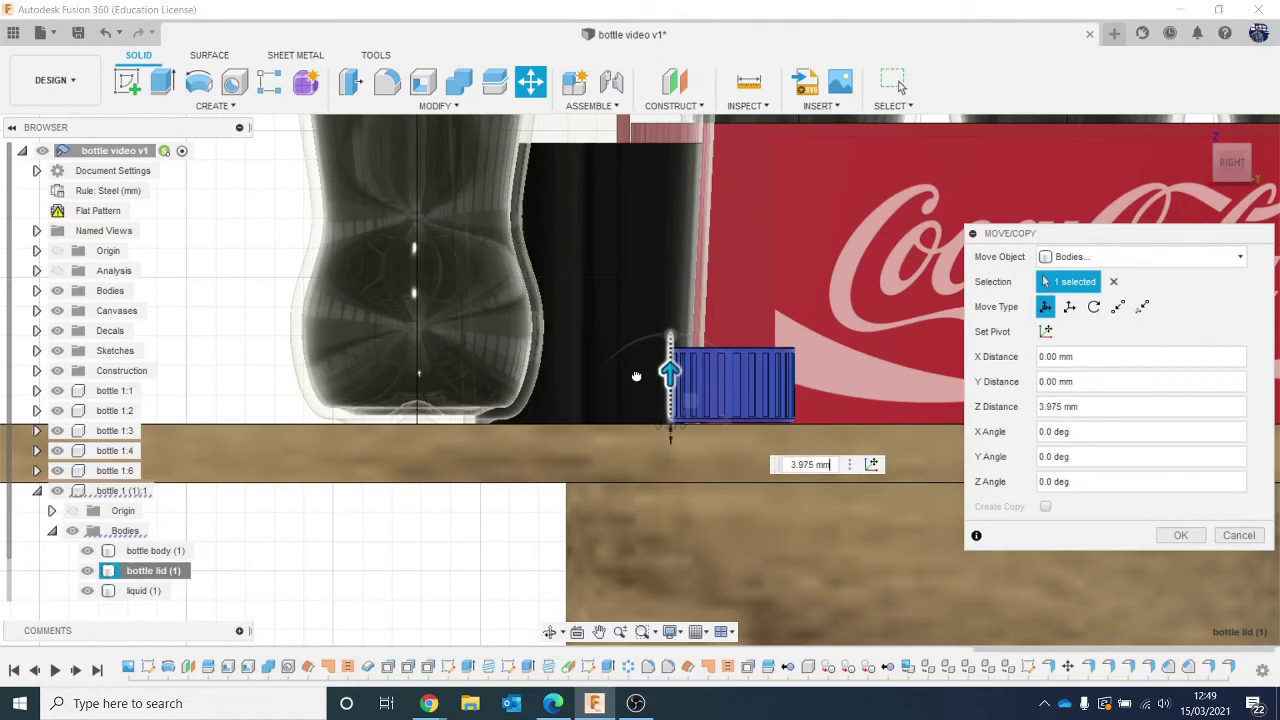
pyautogui.moveTo(629, 376); pyautogui.dragTo(629, 374)
pyautogui.click(1180, 536)
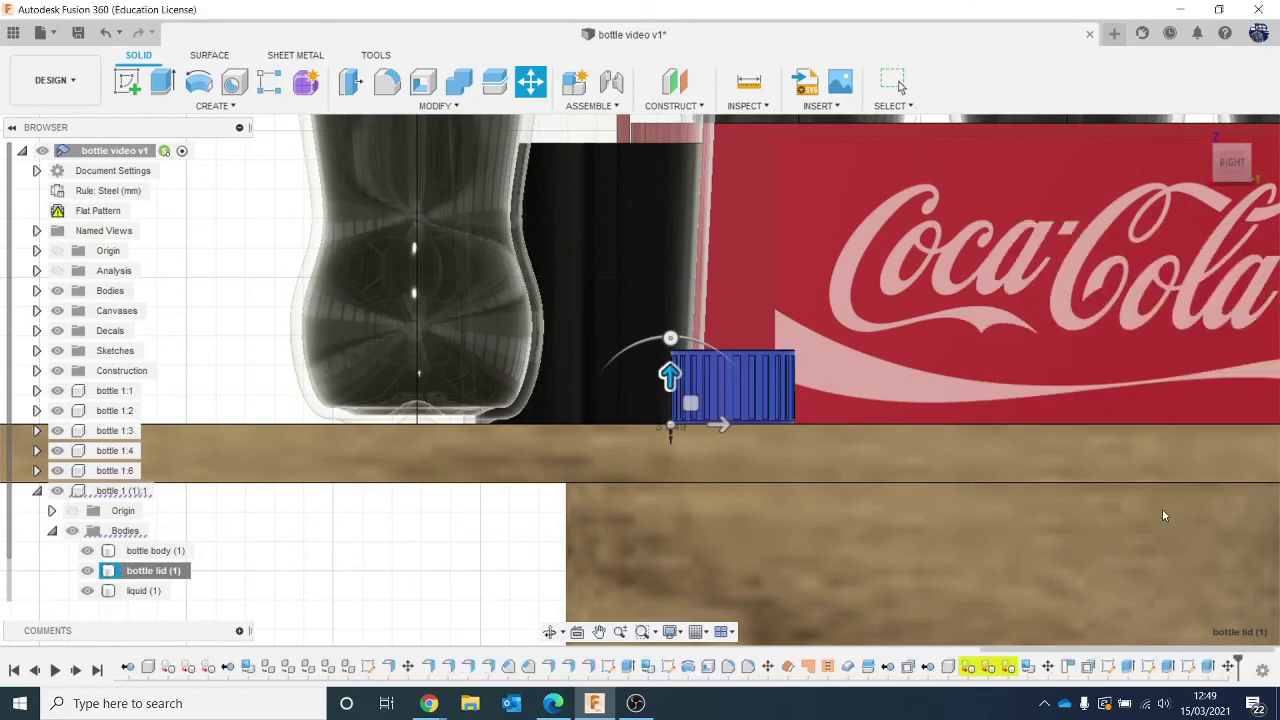
# Return to the Render workspace and frame the carrier, opened bottle, cup and lid on the table from an angled view.
pyautogui.click(1233, 165)
pyautogui.moveTo(1236, 167); pyautogui.dragTo(1200, 300)
pyautogui.moveTo(982, 523); pyautogui.dragTo(934, 261, button='middle')
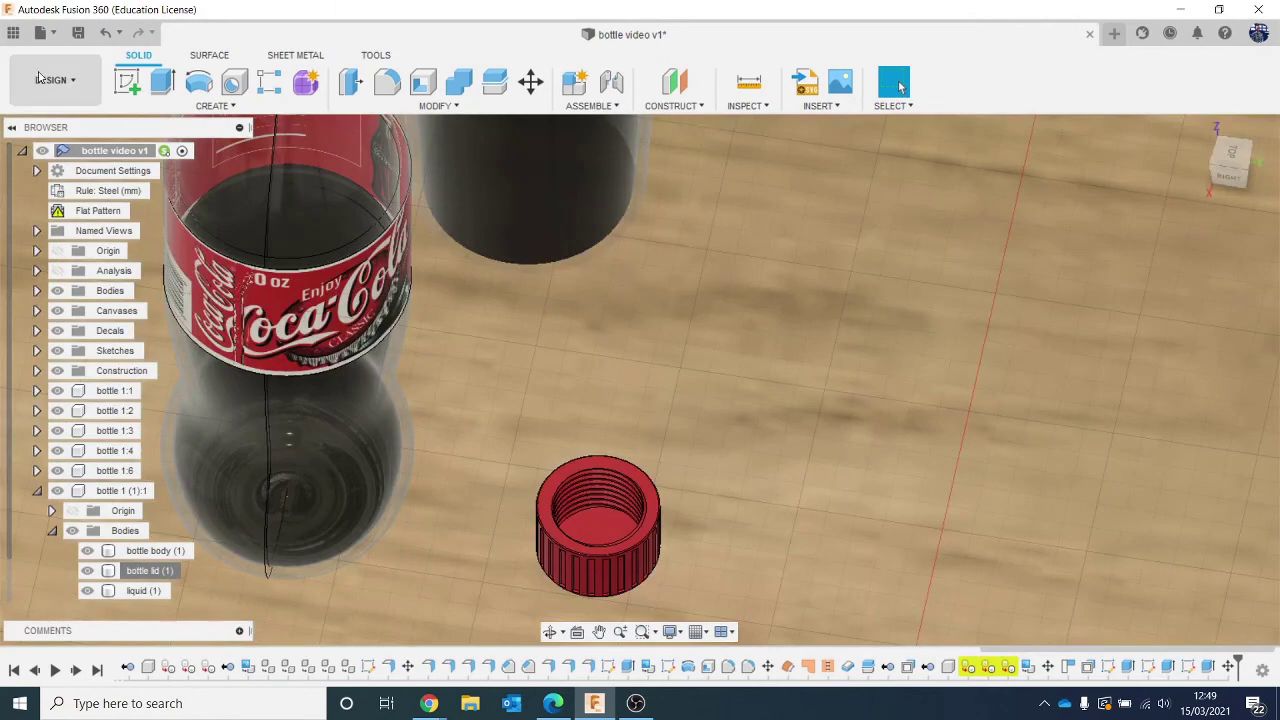
pyautogui.click(38, 76)
pyautogui.click(99, 186)
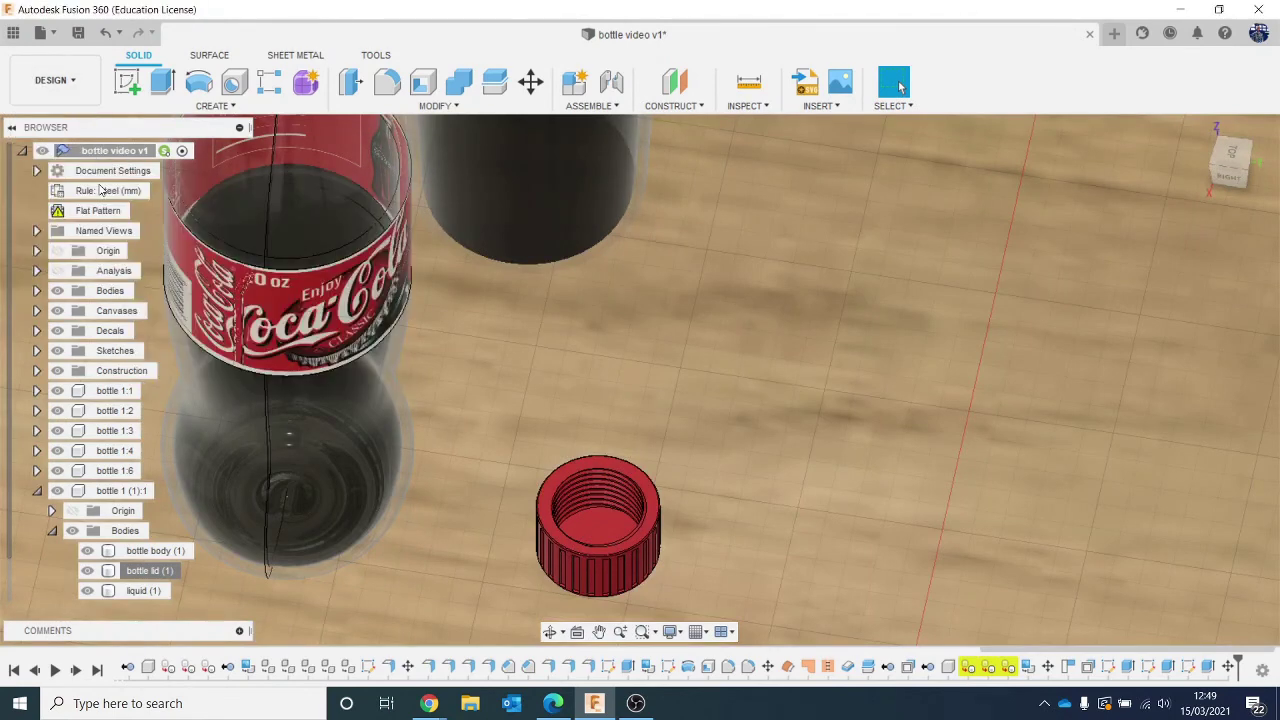
pyautogui.scroll(-5, 600, 405)
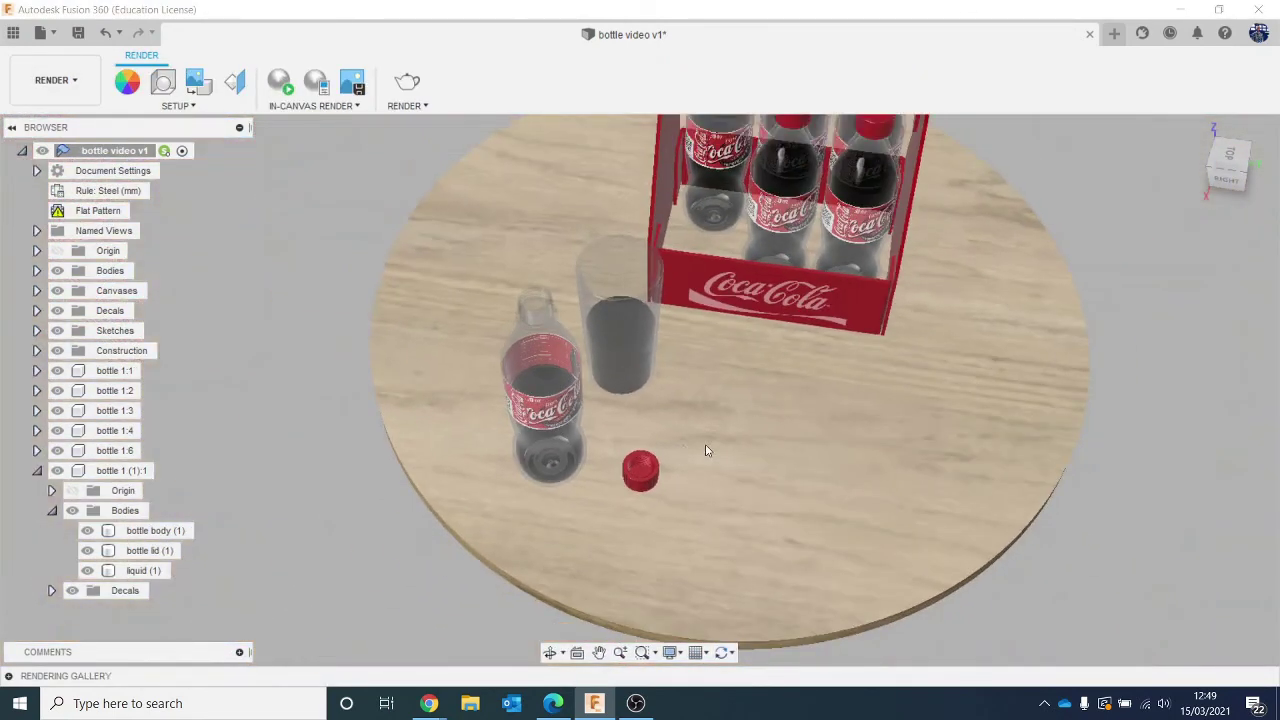
pyautogui.scroll(-2, 770, 450)
pyautogui.moveTo(869, 446); pyautogui.dragTo(799, 443, button='middle')
pyautogui.moveTo(1229, 177)
pyautogui.mouseDown()
pyautogui.moveTo(1201, 128)
pyautogui.moveTo(1181, 154)
pyautogui.mouseUp()
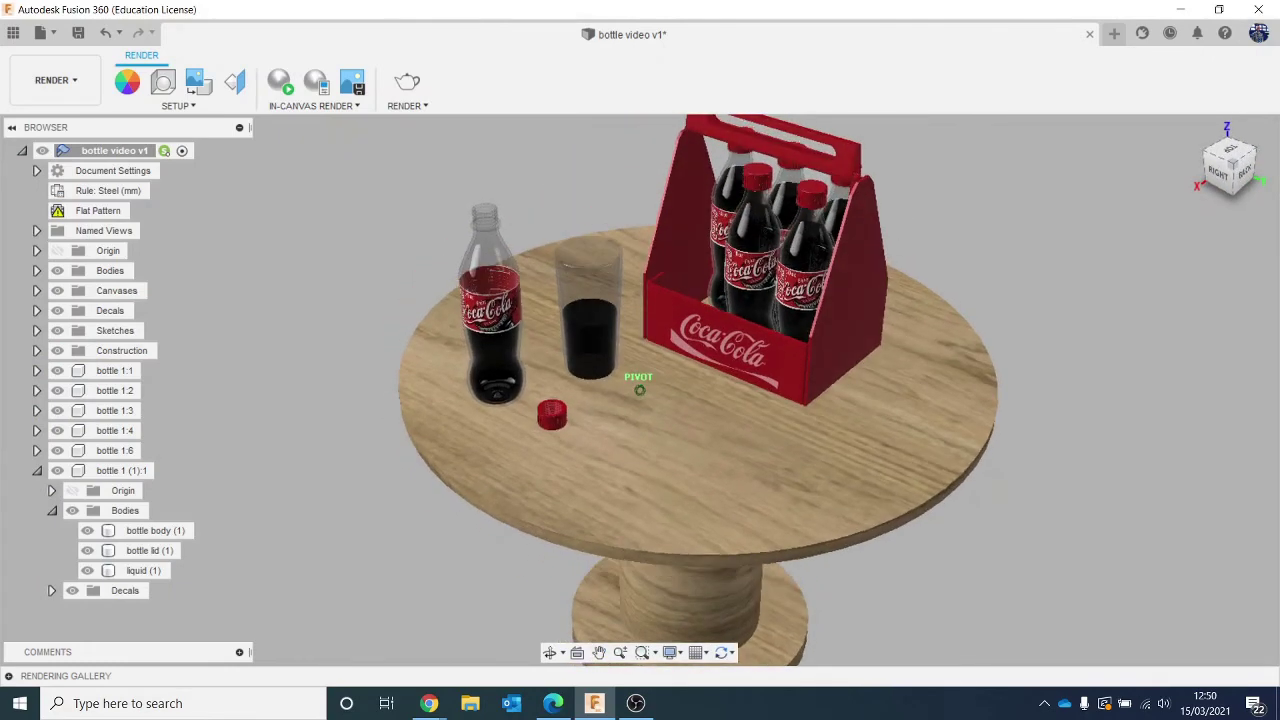
pyautogui.keyDown('shift'); pyautogui.moveTo(1029, 428); pyautogui.dragTo(1029, 389, button='middle'); pyautogui.keyUp('shift')
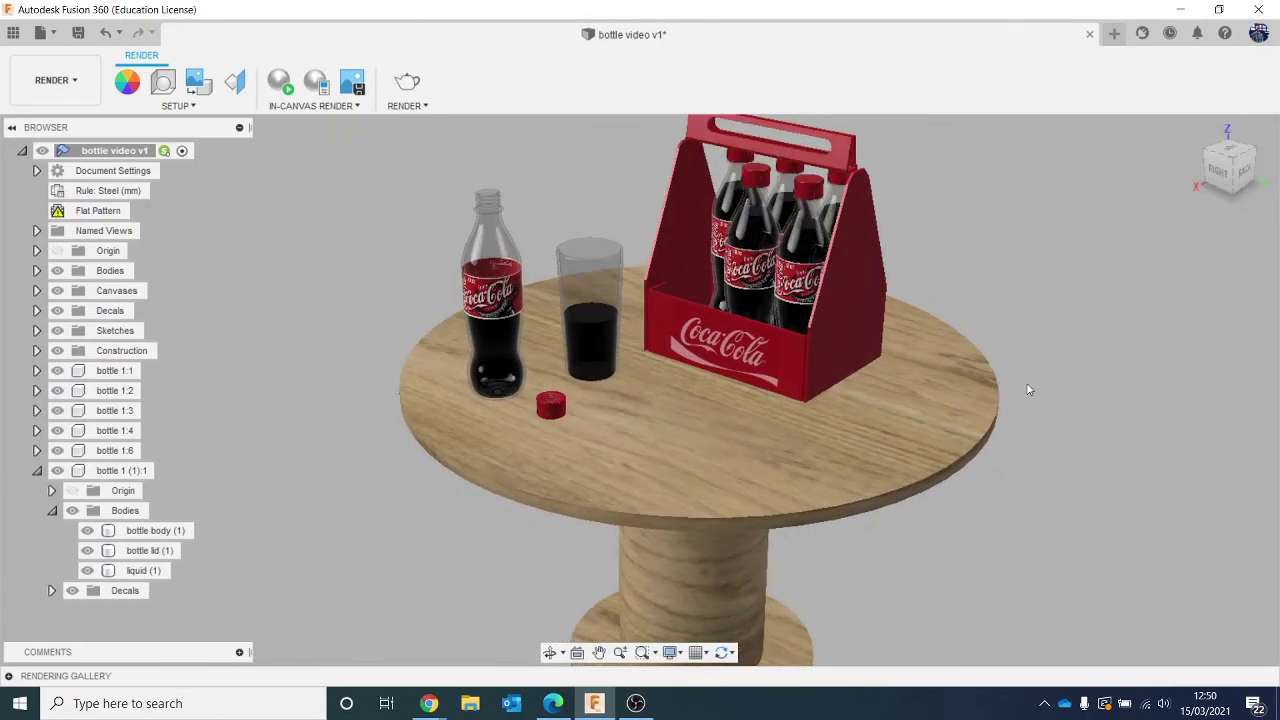
pyautogui.moveTo(1086, 309); pyautogui.dragTo(1163, 394, button='middle')
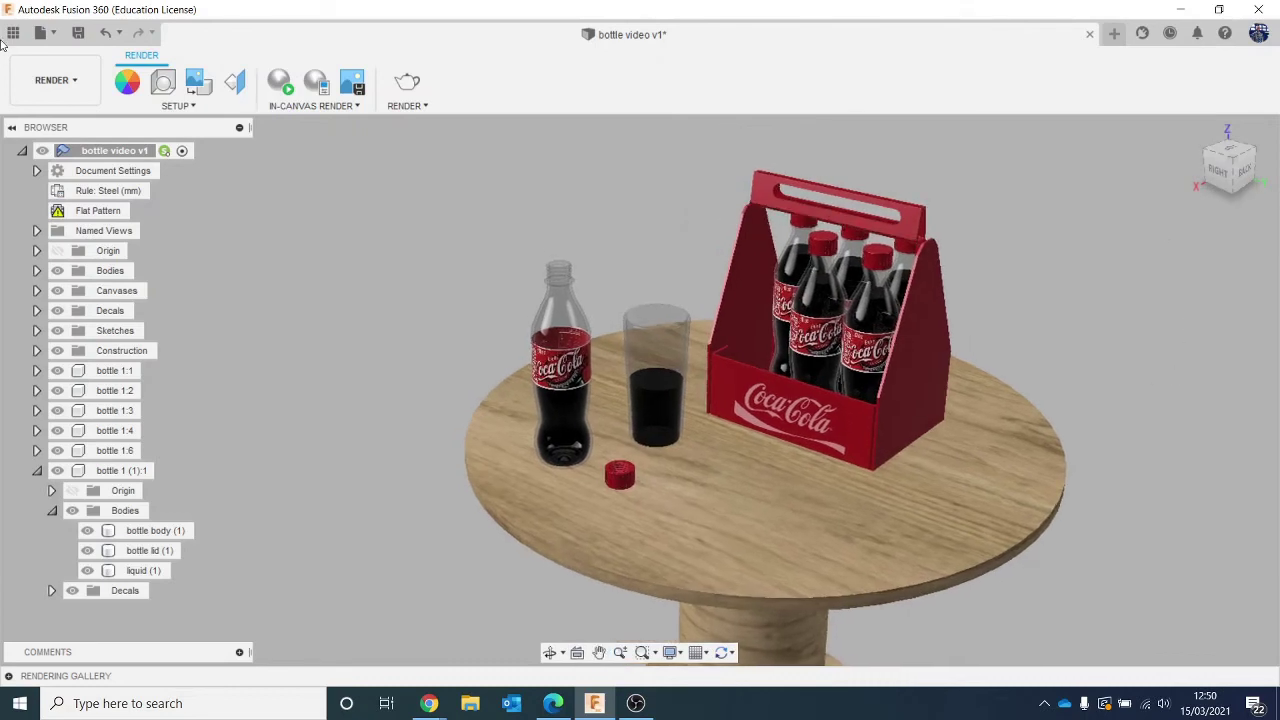
# Open the scene settings and set the background to Environment.
pyautogui.click(165, 83)
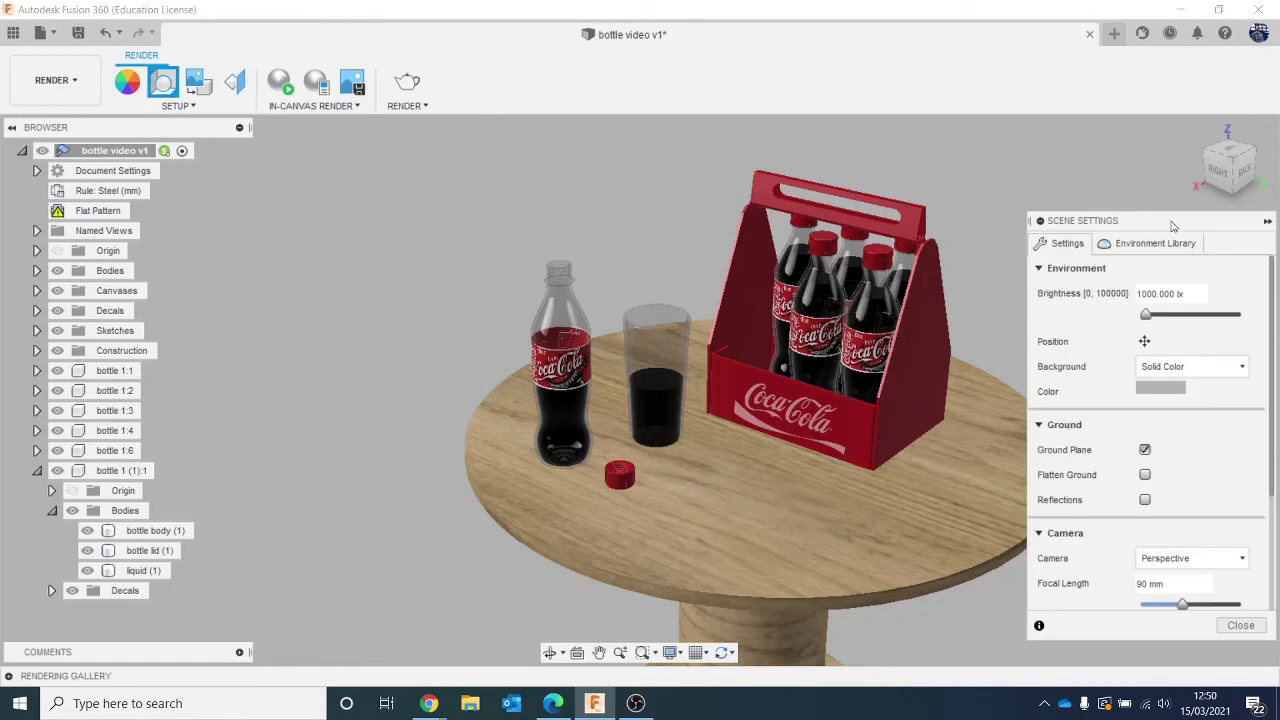
pyautogui.moveTo(1173, 226); pyautogui.dragTo(1143, 197)
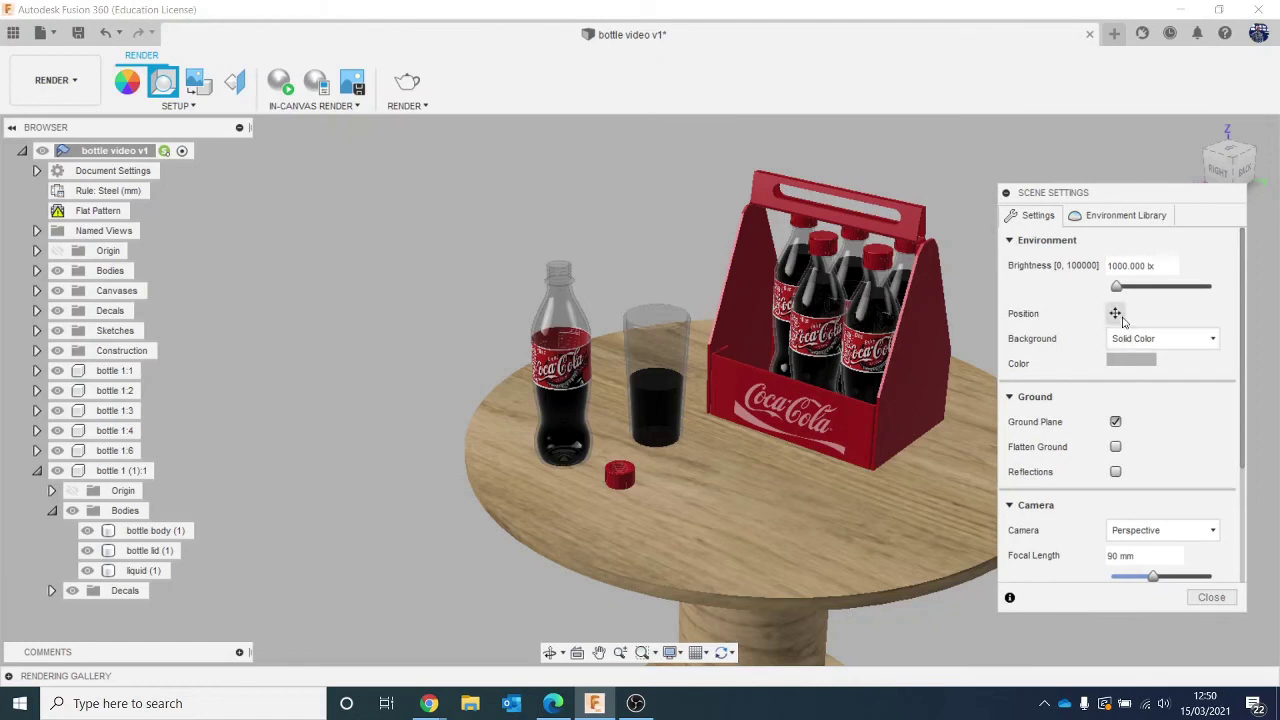
pyautogui.click(1150, 340)
pyautogui.click(1152, 362)
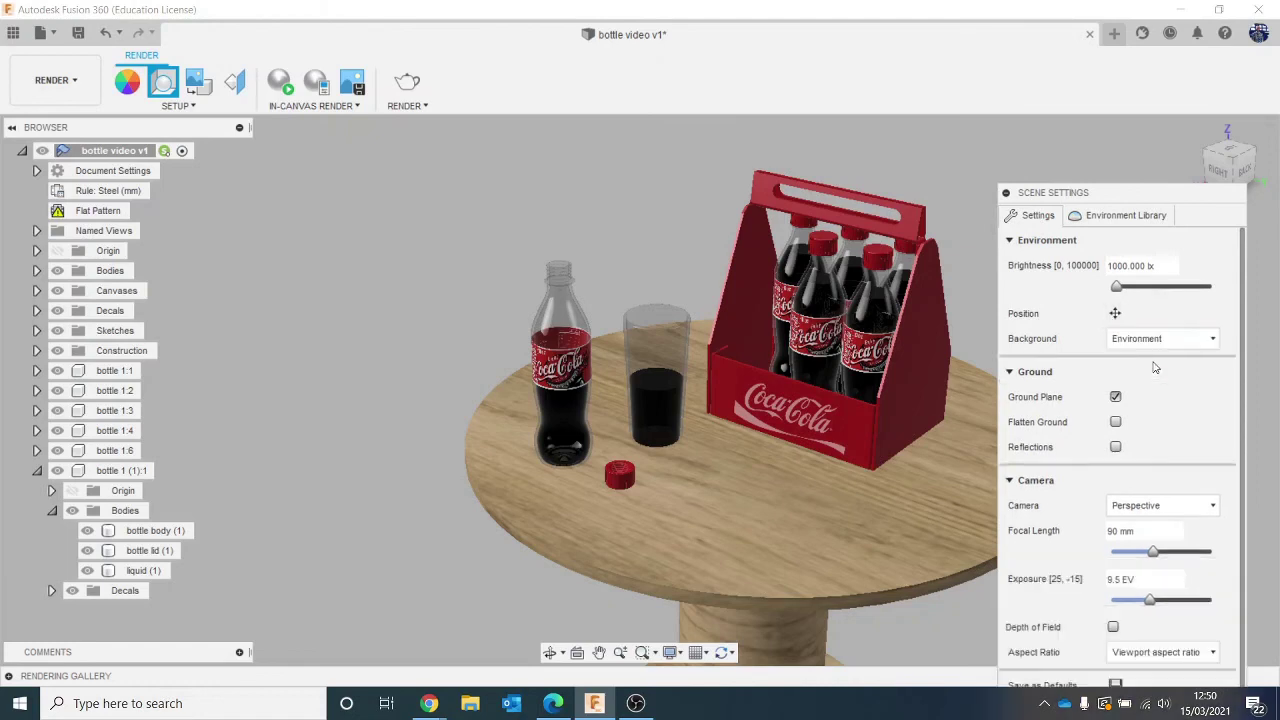
# Browse the environment library and apply the Cool Light environment to the scene.
pyautogui.click(1100, 219)
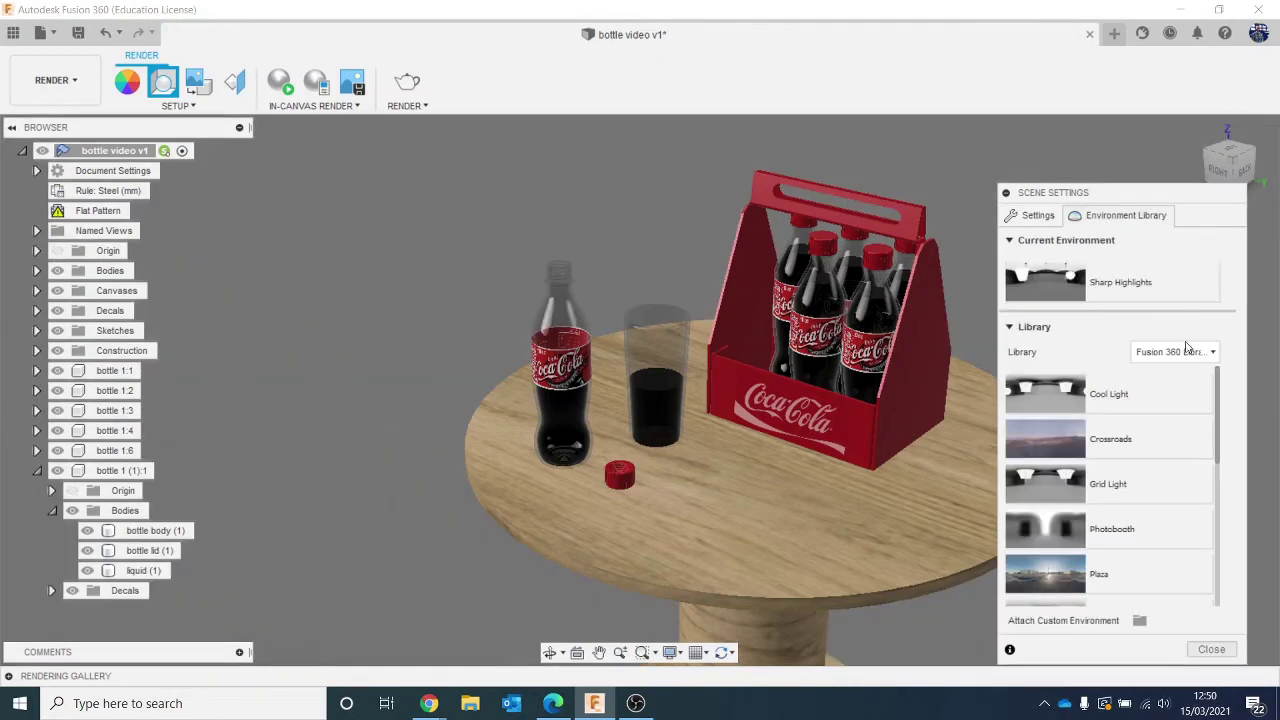
pyautogui.scroll(-5, 1172, 430)
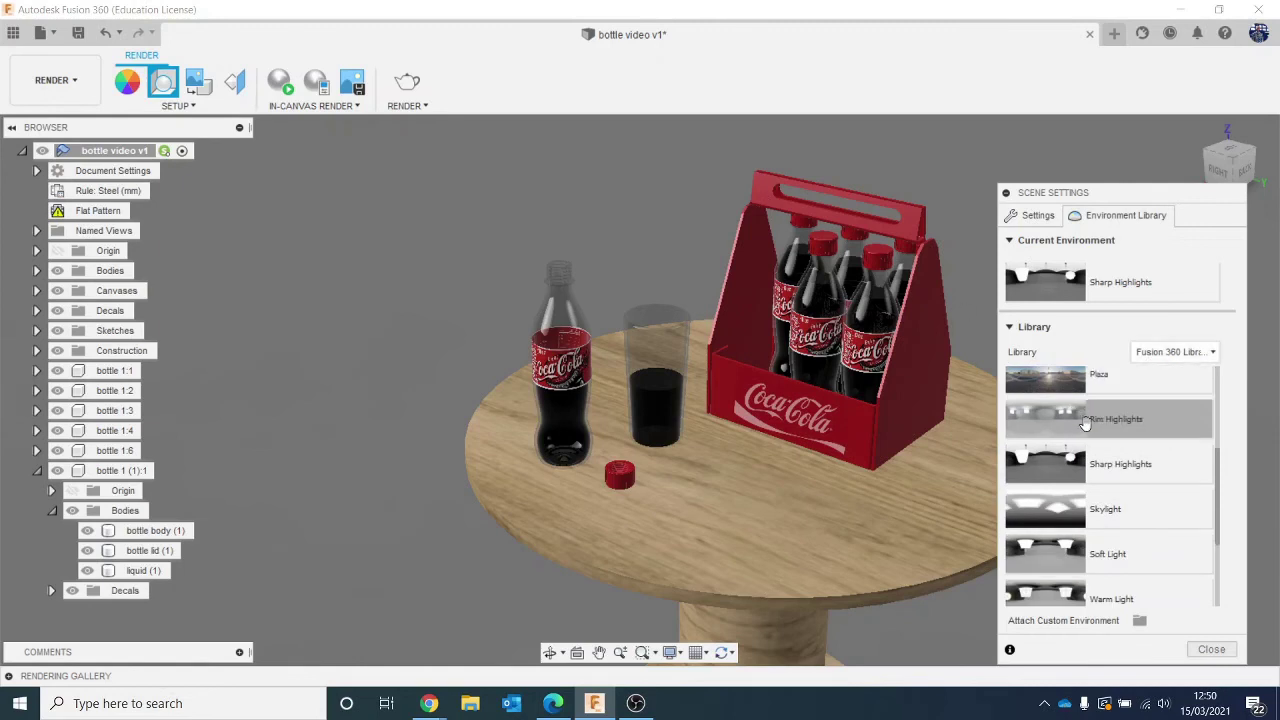
pyautogui.scroll(5, 1108, 466)
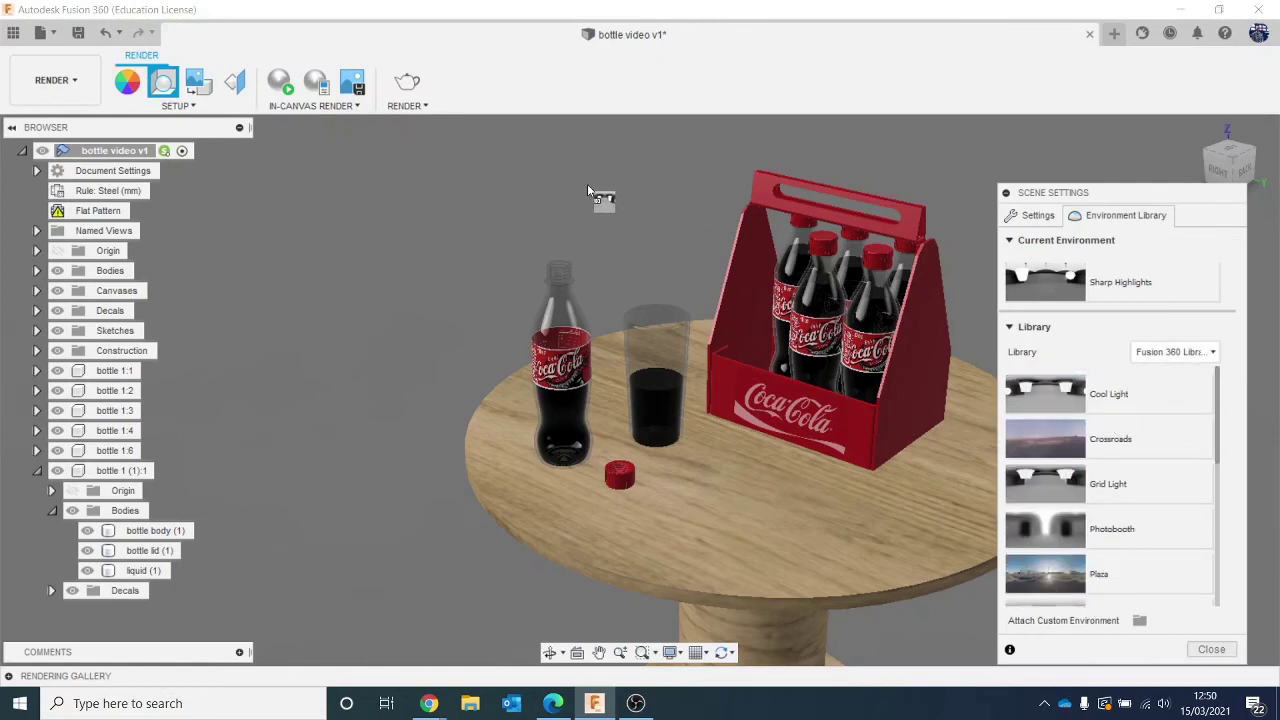
pyautogui.moveTo(587, 184); pyautogui.dragTo(590, 185)
# Apply the Plaza environment from the library and frame the whole table against it.
pyautogui.scroll(-5, 1110, 503)
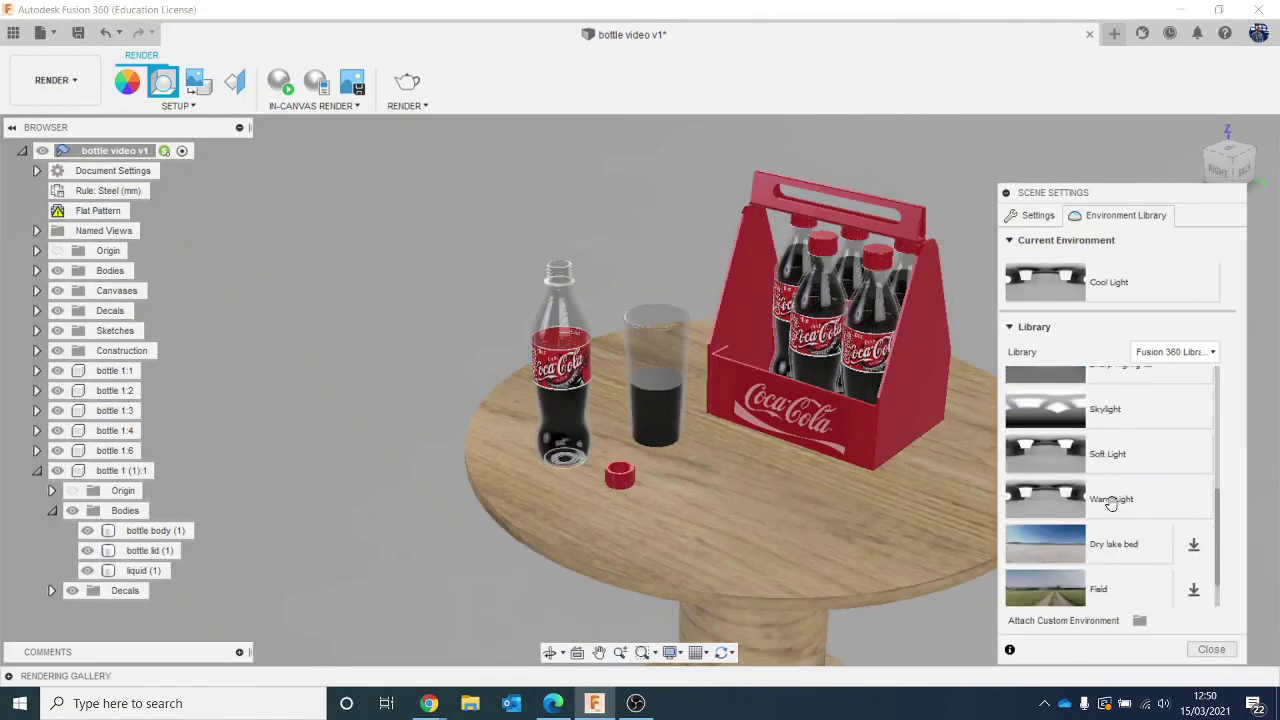
pyautogui.scroll(-1, 1110, 503)
pyautogui.scroll(3, 1115, 510)
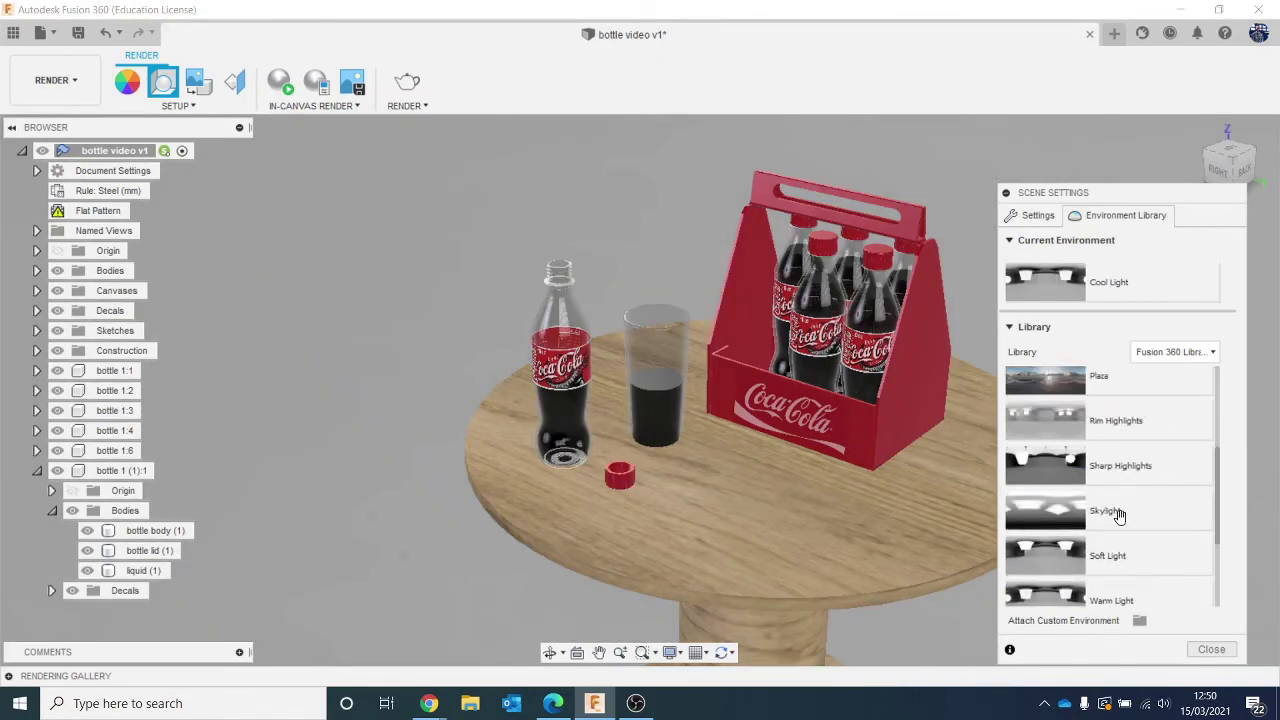
pyautogui.scroll(2, 1118, 514)
pyautogui.moveTo(1118, 517); pyautogui.dragTo(504, 206)
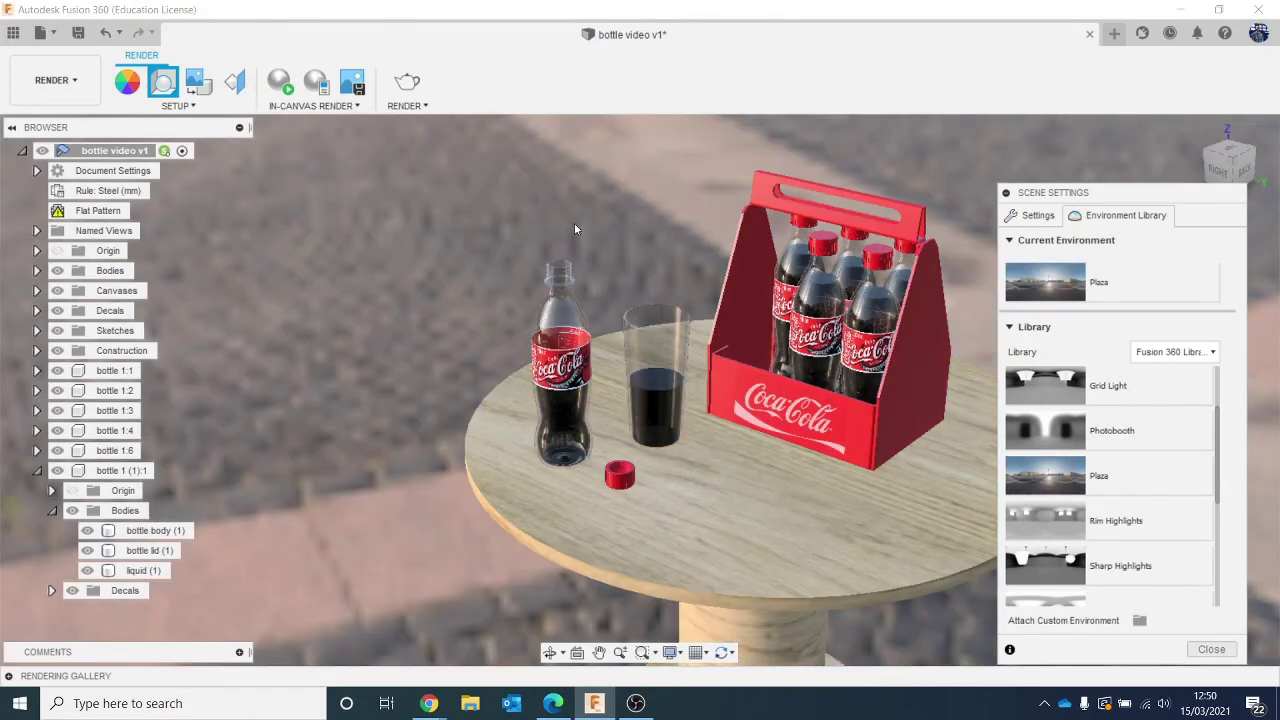
pyautogui.scroll(-3, 578, 227)
pyautogui.scroll(2, 684, 278)
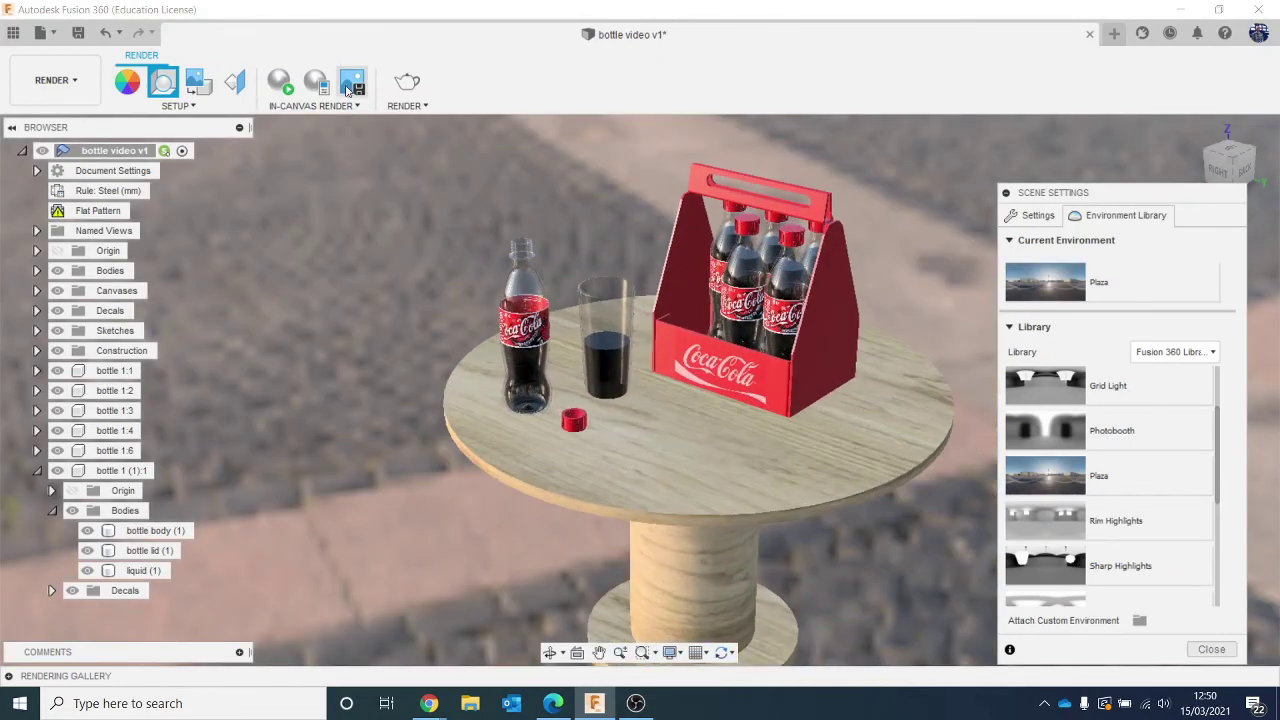
# Set the background to Solid Color and restore the default scene settings.
pyautogui.scroll(-5, 1173, 512)
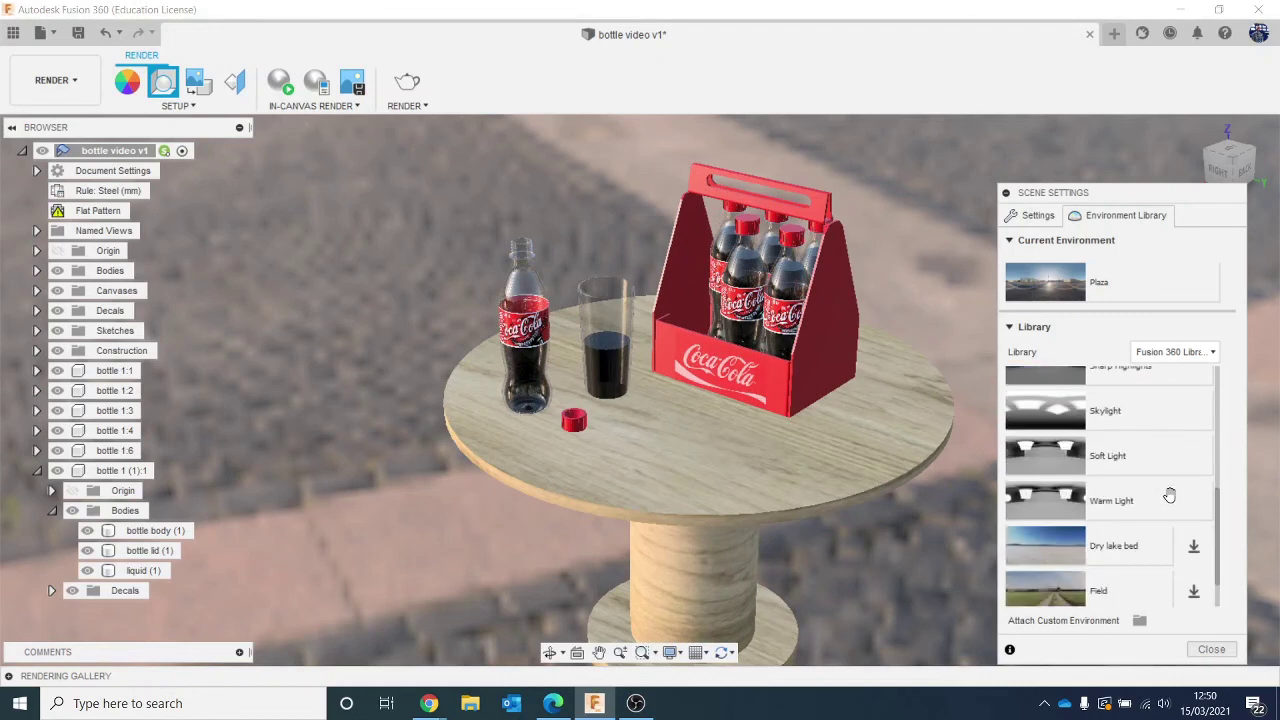
pyautogui.scroll(6, 1129, 514)
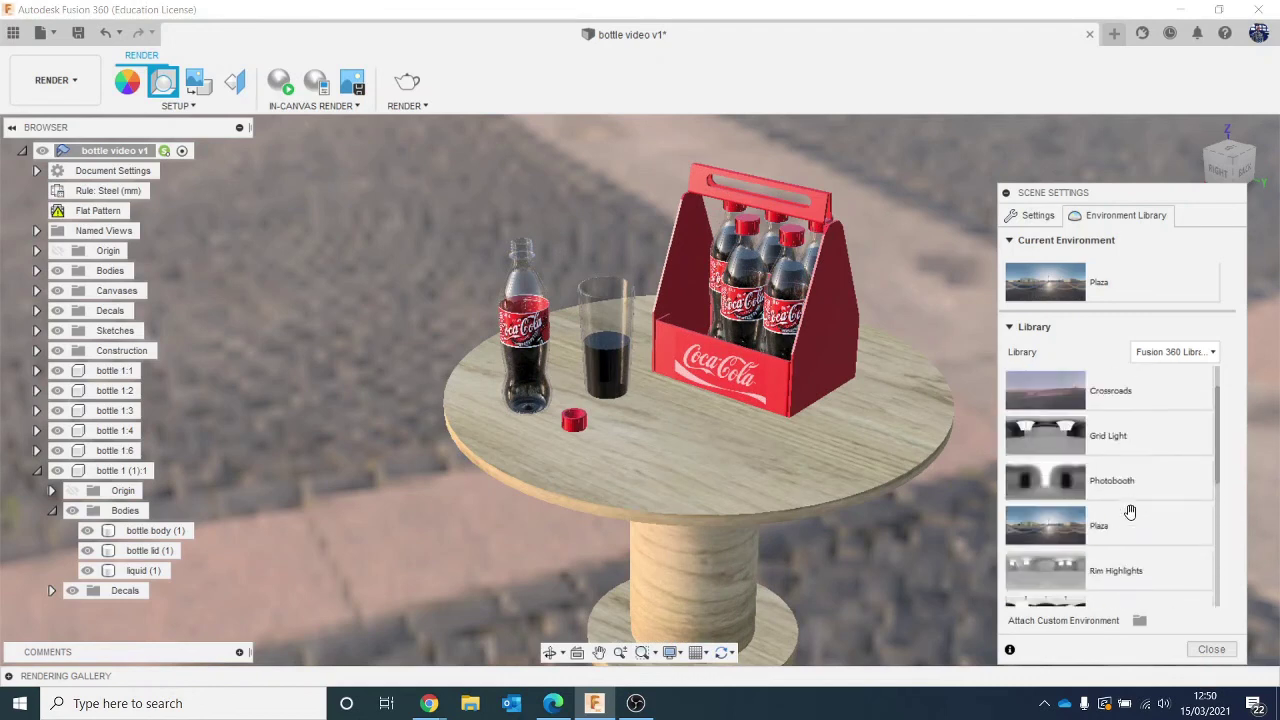
pyautogui.click(1030, 216)
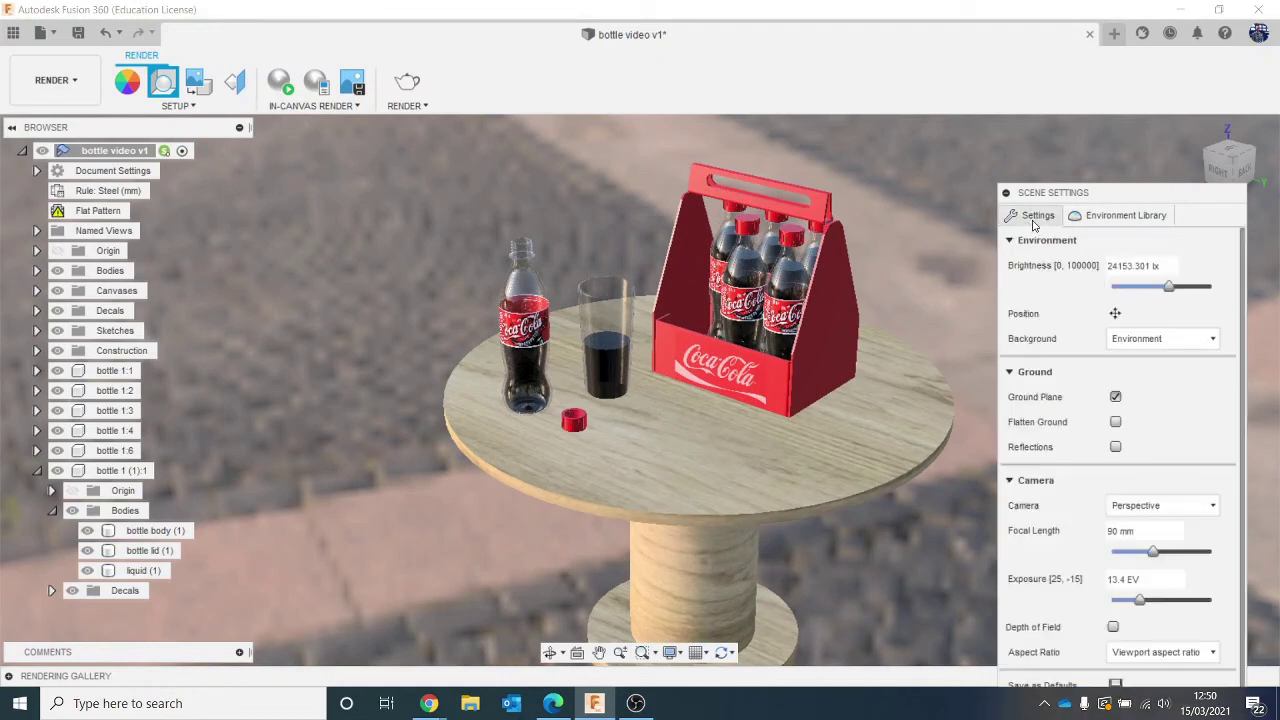
pyautogui.click(1155, 339)
pyautogui.click(1165, 379)
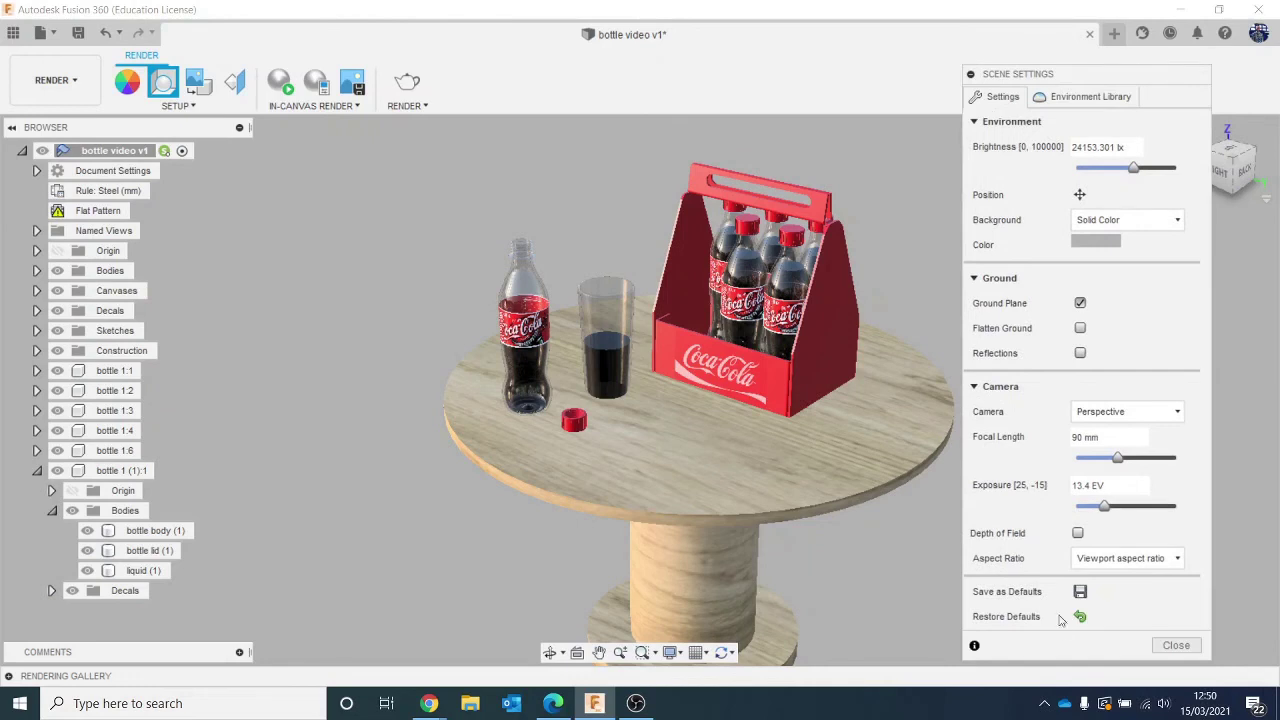
pyautogui.click(1080, 616)
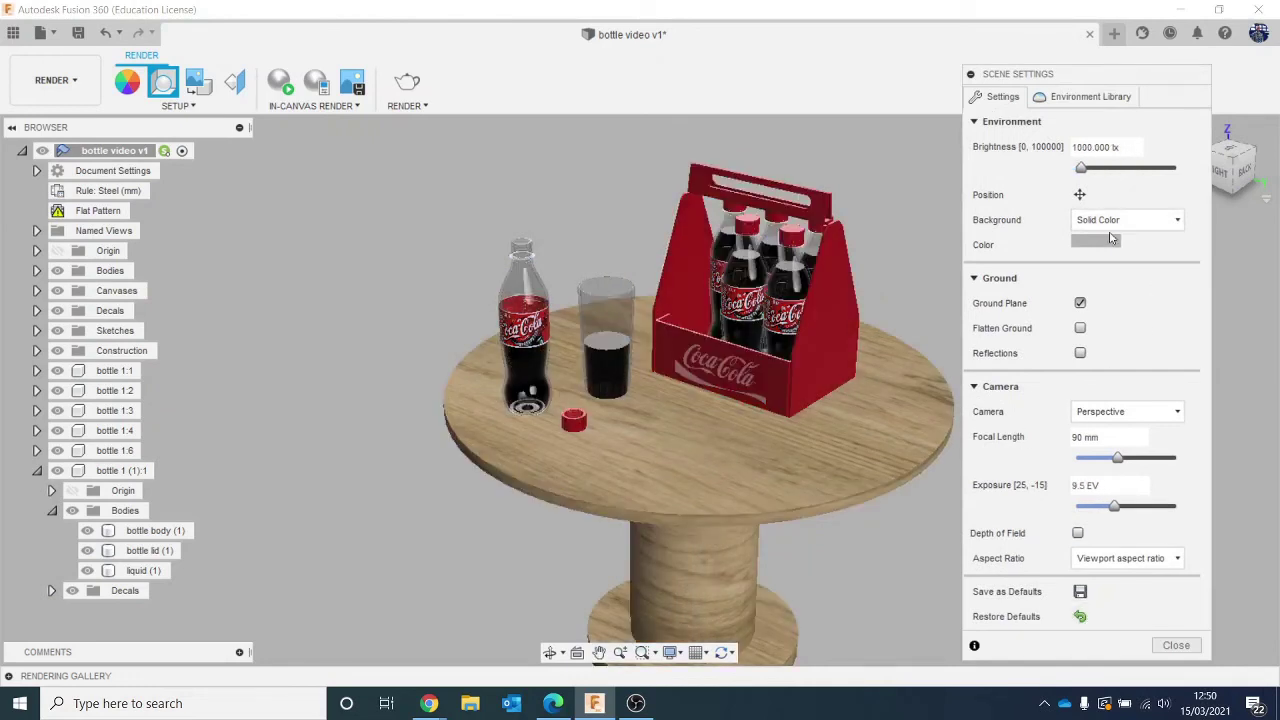
# Apply the Cool Light environment from the library over the default scene settings.
pyautogui.click(1085, 97)
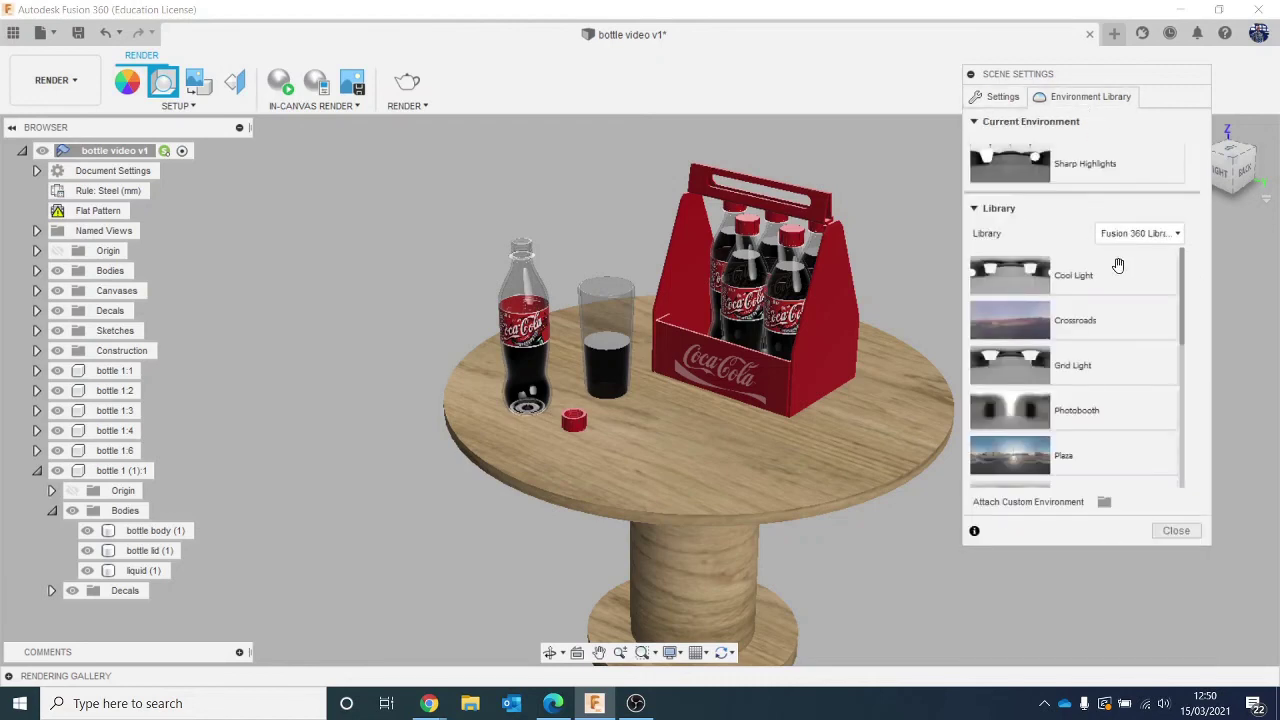
pyautogui.moveTo(557, 151); pyautogui.dragTo(557, 153)
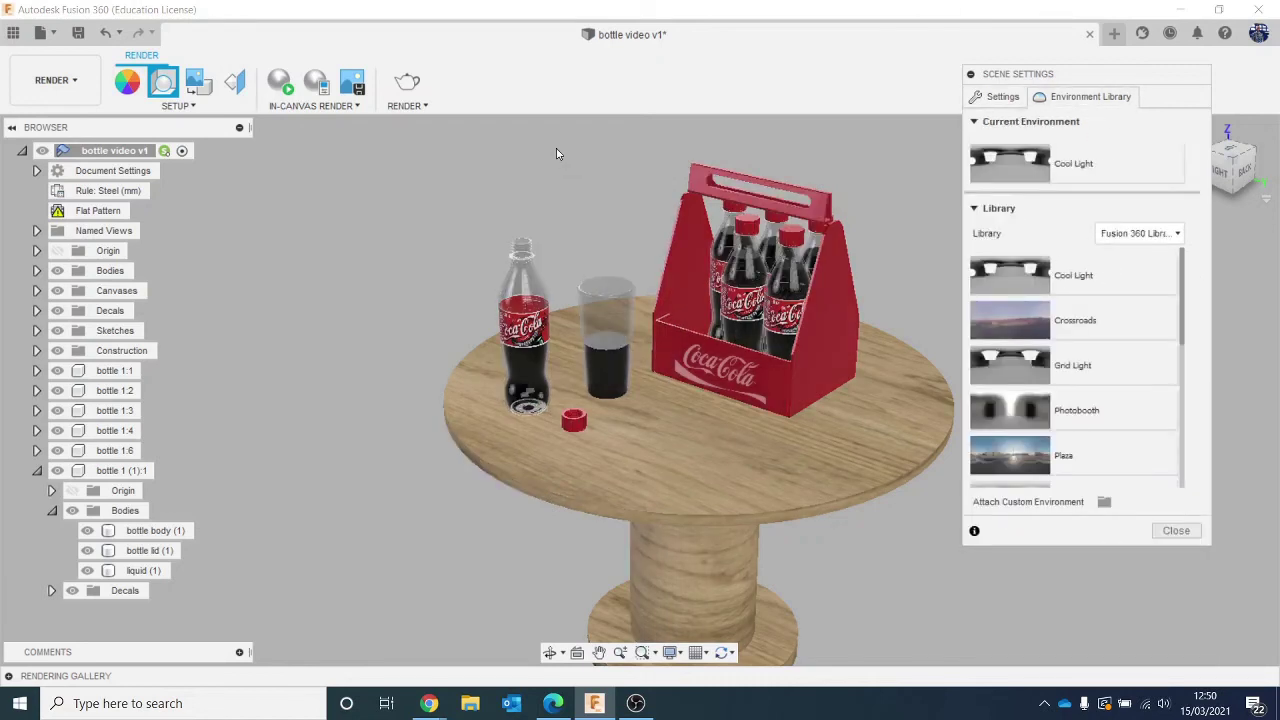
pyautogui.scroll(-1, 1108, 325)
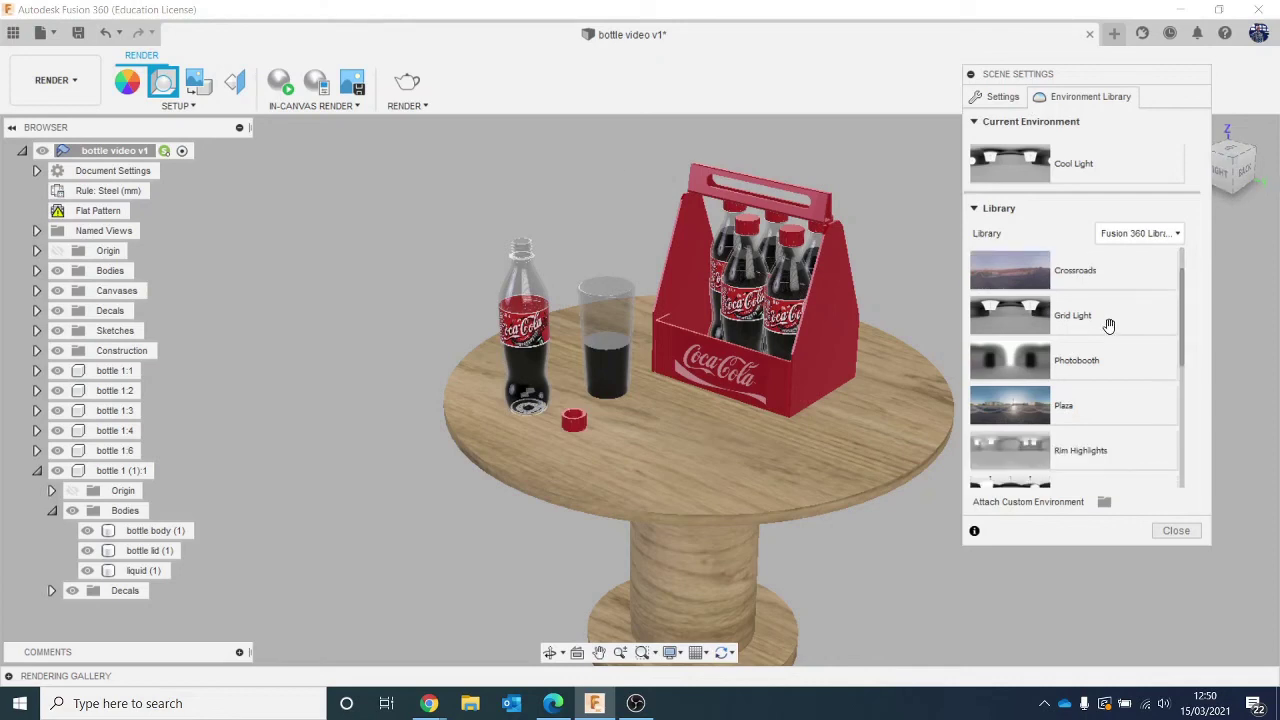
# Apply the Photobooth environment from the library and frame the bottle, cup and carrier more closely.
pyautogui.moveTo(1109, 361); pyautogui.dragTo(585, 217)
pyautogui.moveTo(585, 217); pyautogui.dragTo(585, 217)
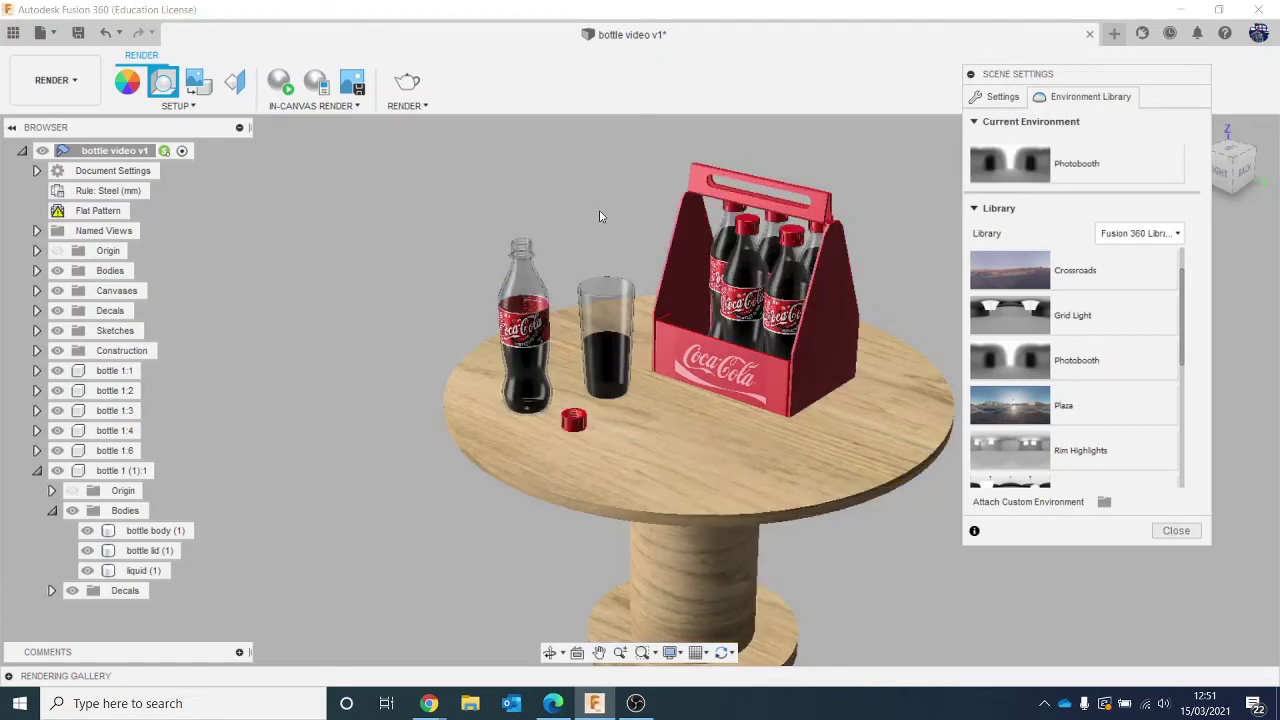
pyautogui.moveTo(599, 210); pyautogui.dragTo(605, 225, button='middle')
pyautogui.scroll(2, 692, 350)
pyautogui.moveTo(694, 352); pyautogui.dragTo(730, 412, button='middle')
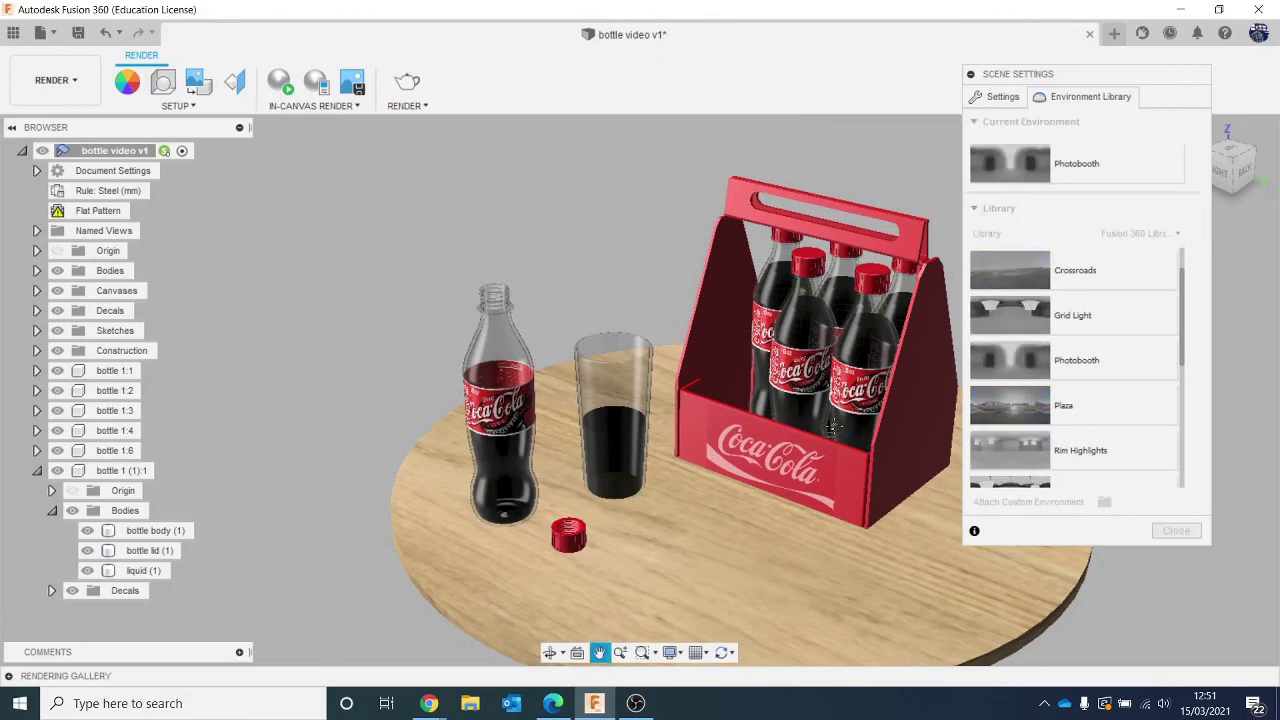
pyautogui.moveTo(836, 432); pyautogui.dragTo(818, 424, button='middle')
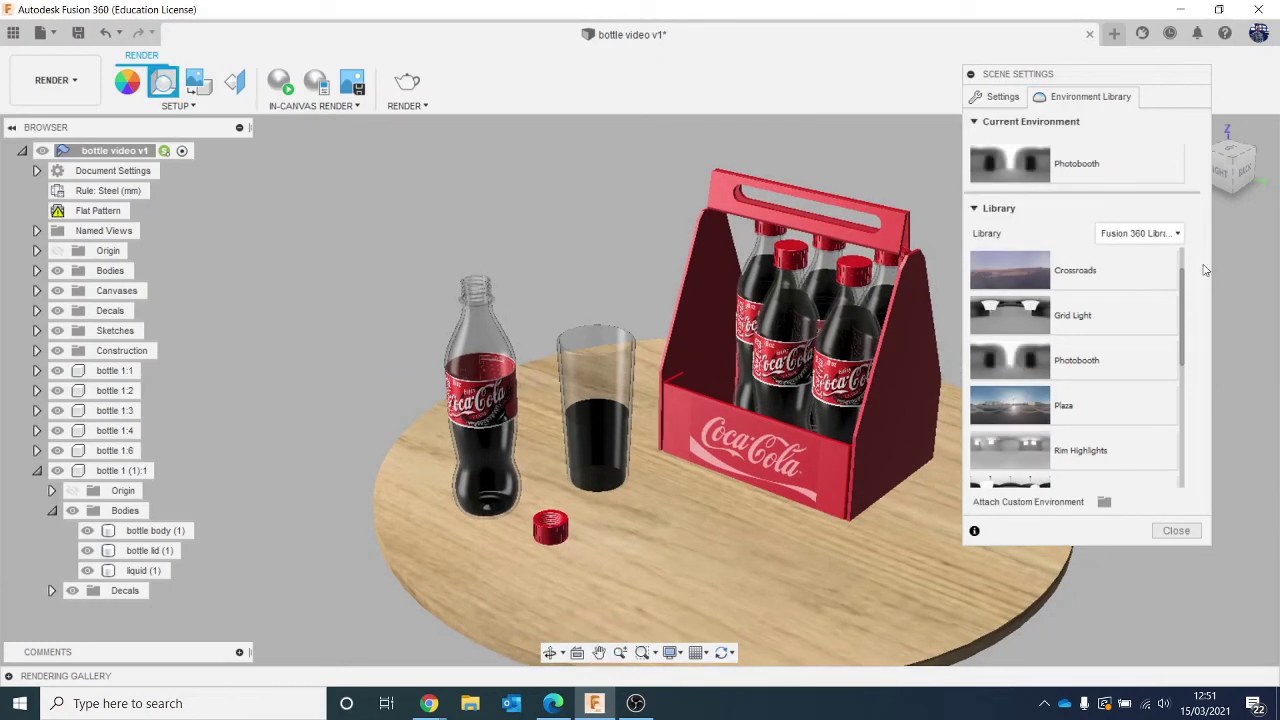
# Apply the Rim Highlights environment from the library to the scene.
pyautogui.scroll(-1, 1103, 340)
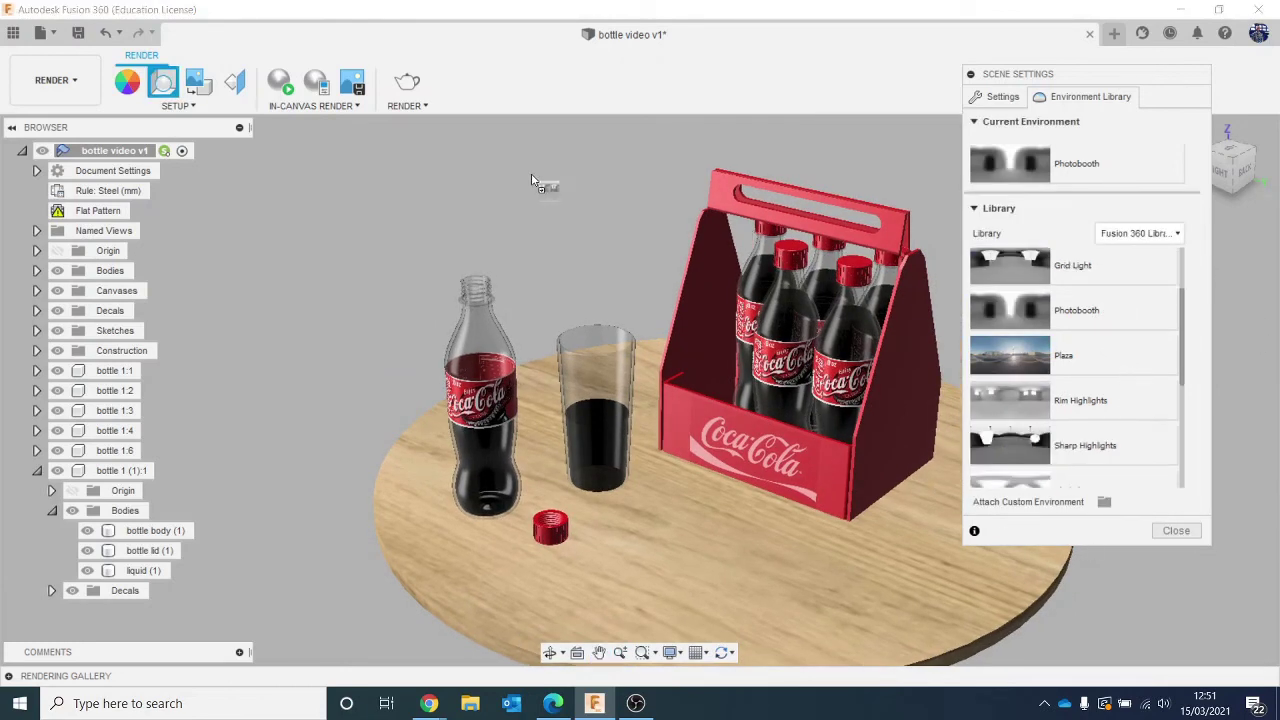
pyautogui.moveTo(532, 181); pyautogui.dragTo(541, 184)
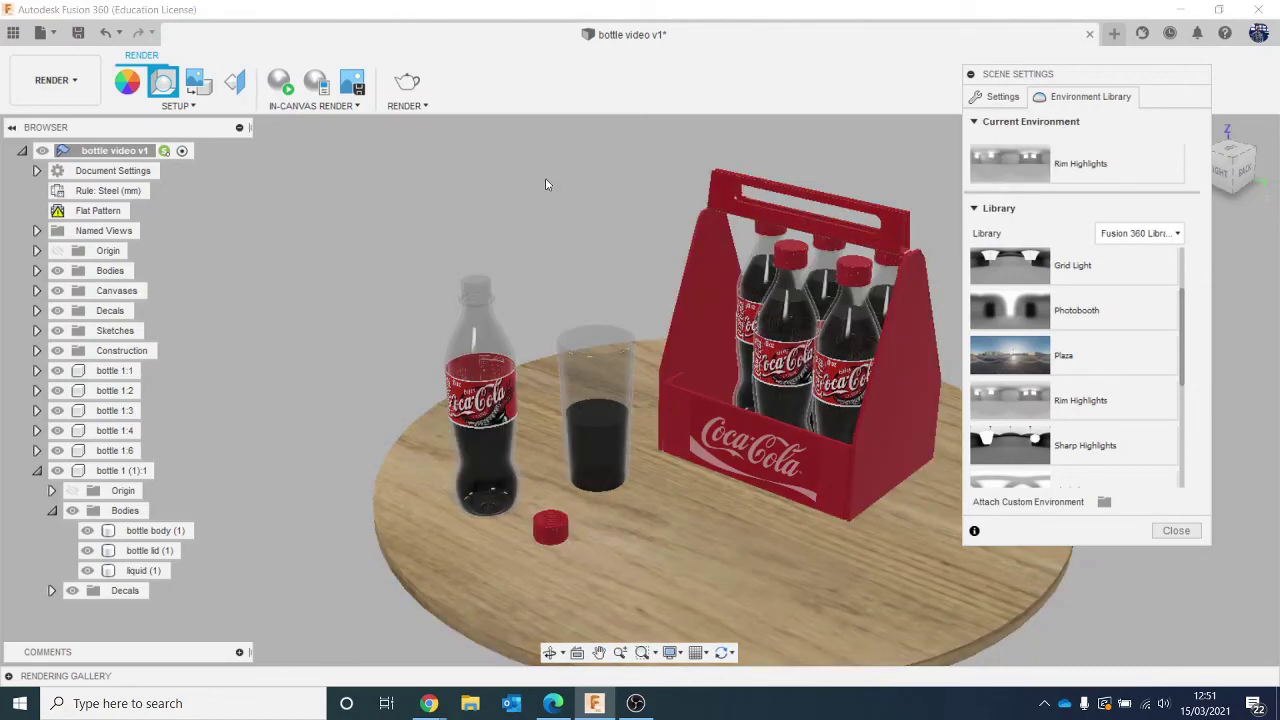
pyautogui.moveTo(606, 205); pyautogui.dragTo(577, 200, button='middle')
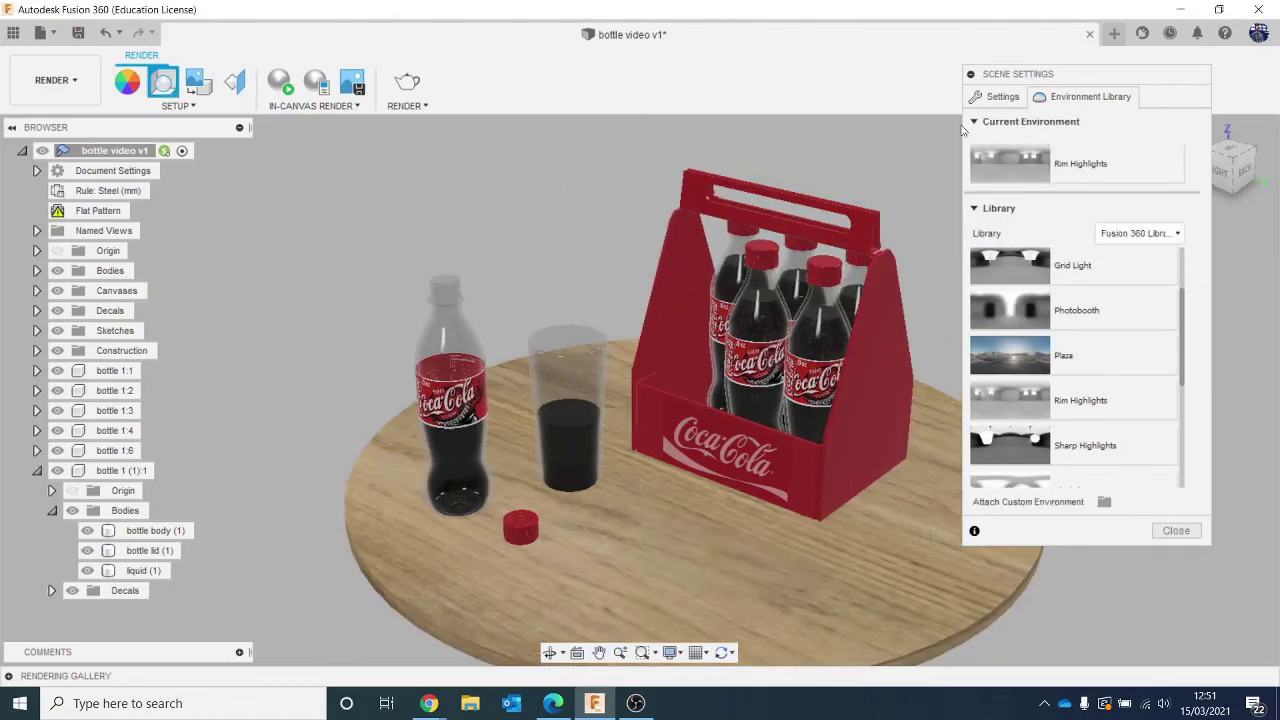
# Try mint green (RGB 140, 221, 197) and pale cyan (RGB 191, 243, 243) as the solid background color.
pyautogui.click(1000, 96)
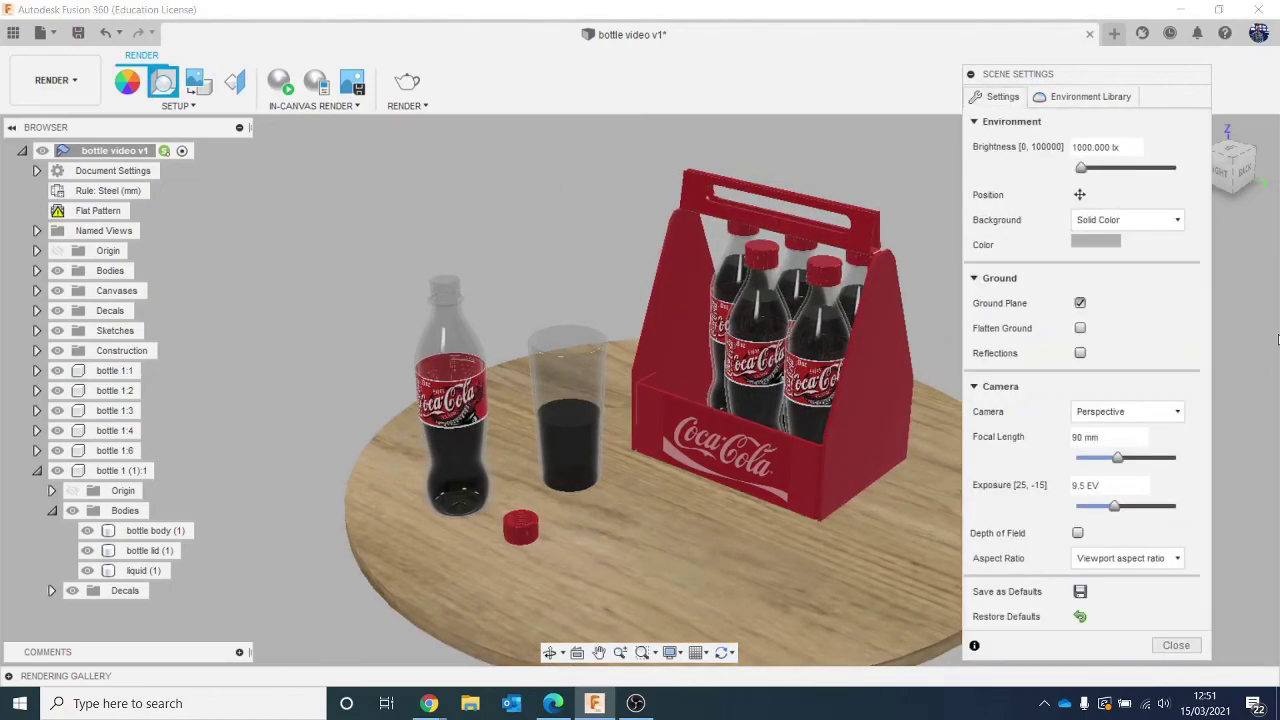
pyautogui.click(1106, 244)
pyautogui.click(938, 82)
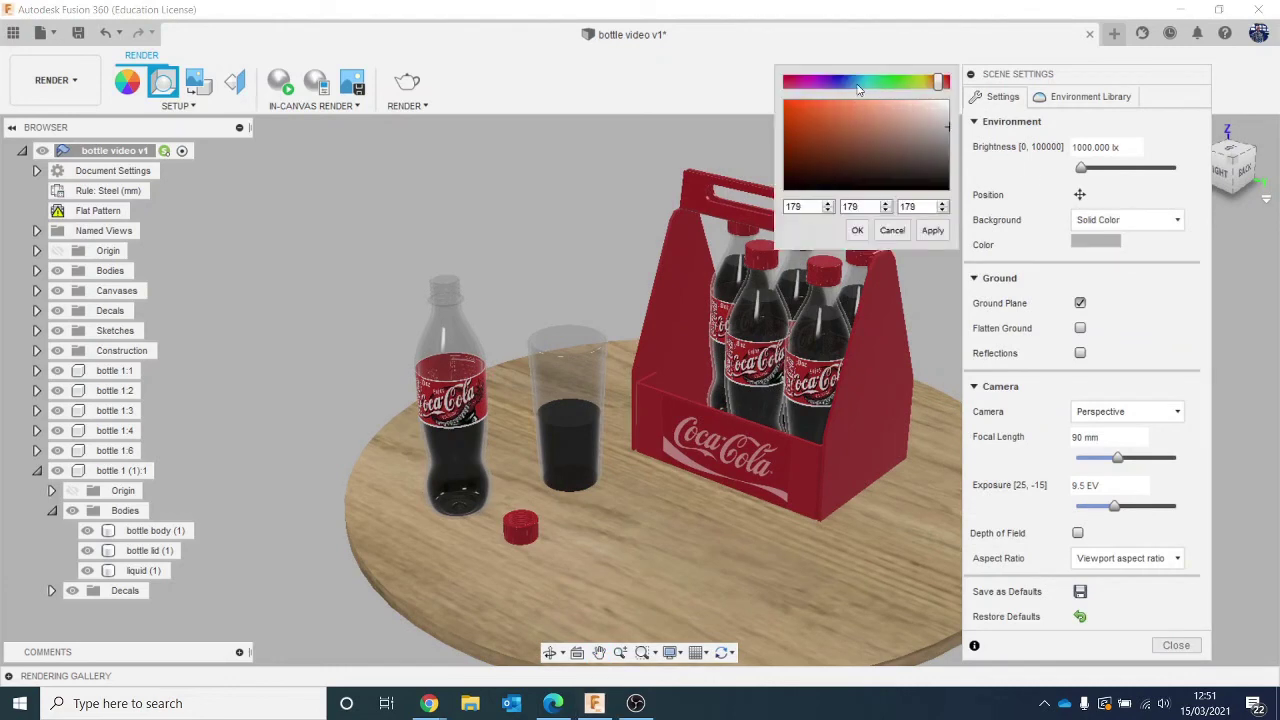
pyautogui.moveTo(871, 142); pyautogui.dragTo(859, 113)
pyautogui.click(845, 85)
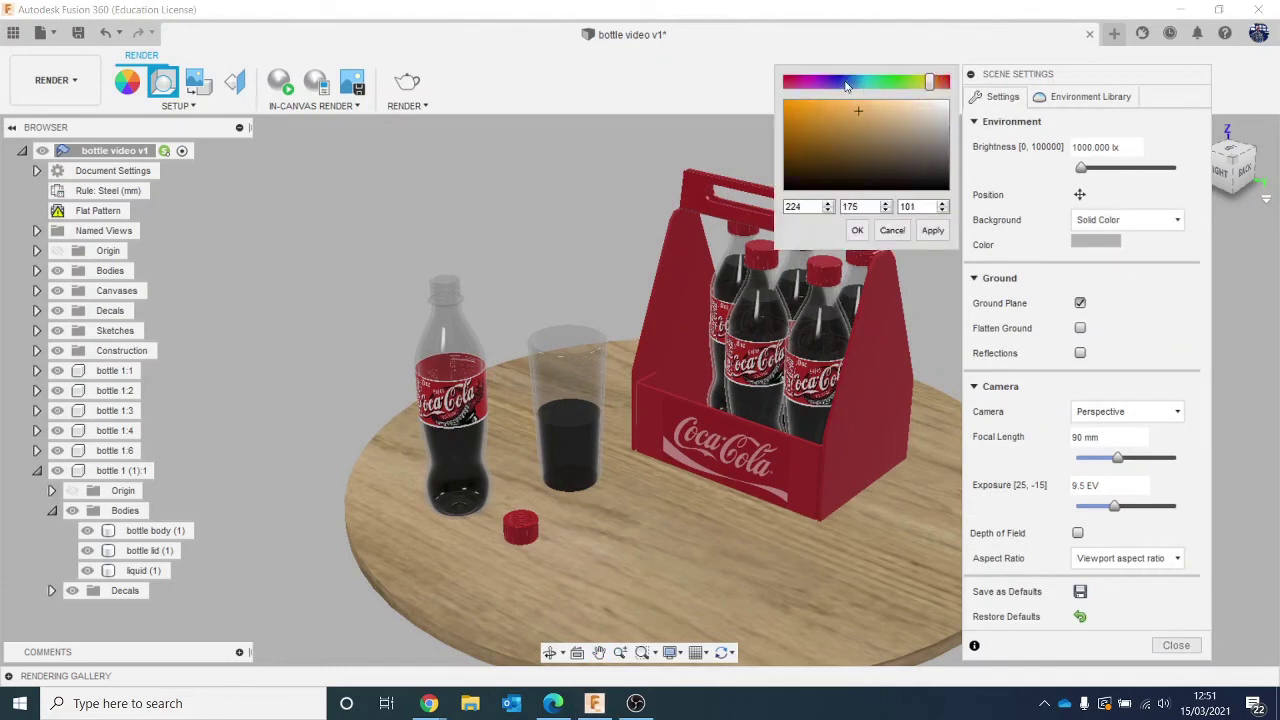
pyautogui.click(845, 83)
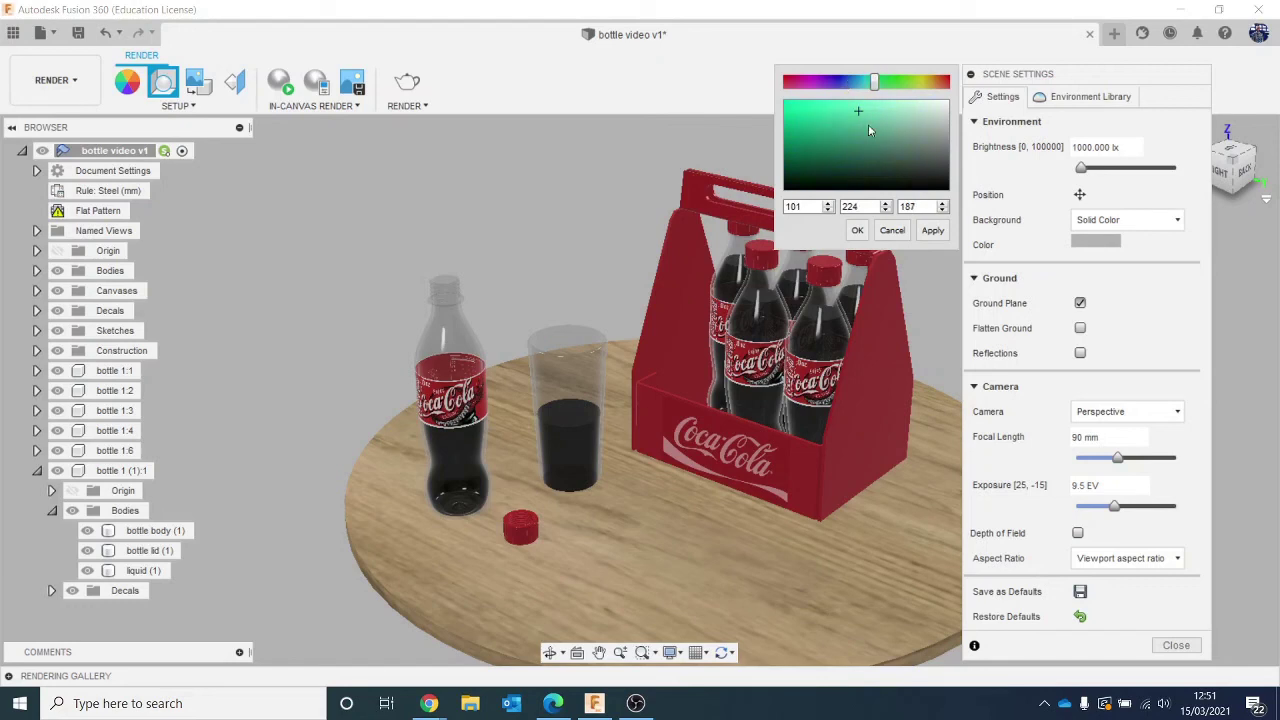
pyautogui.moveTo(862, 114); pyautogui.dragTo(888, 112)
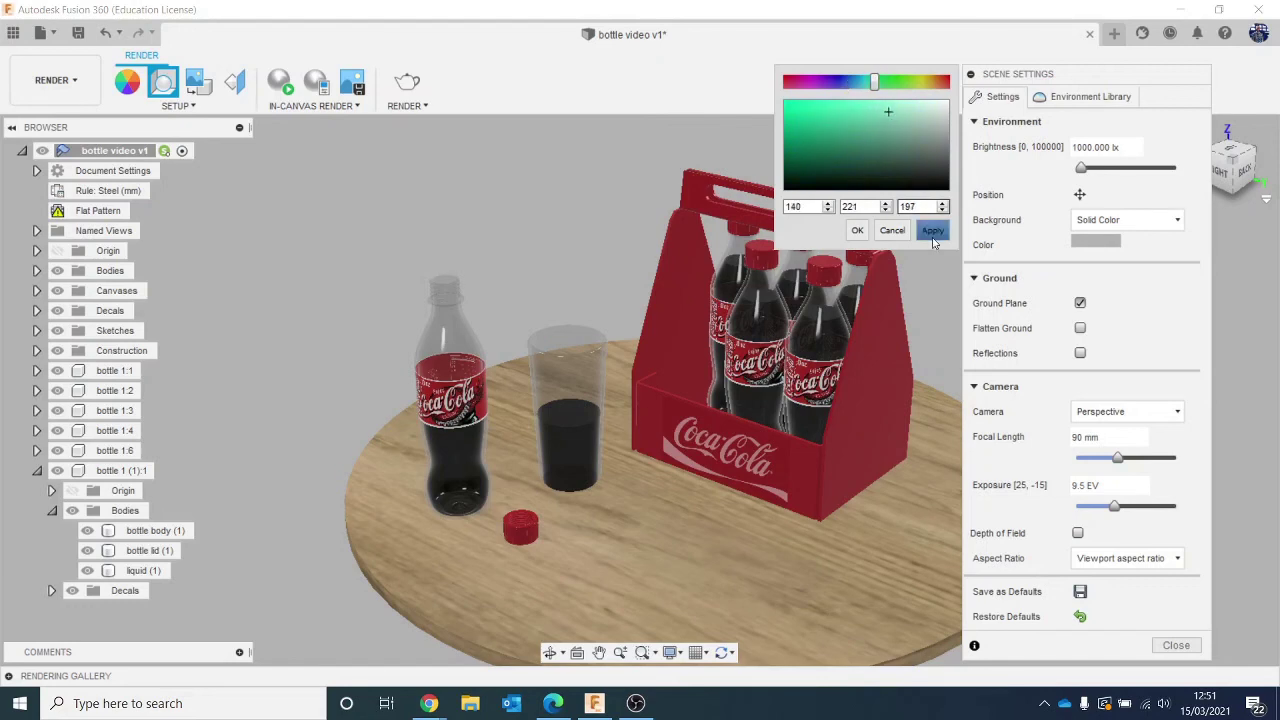
pyautogui.click(932, 234)
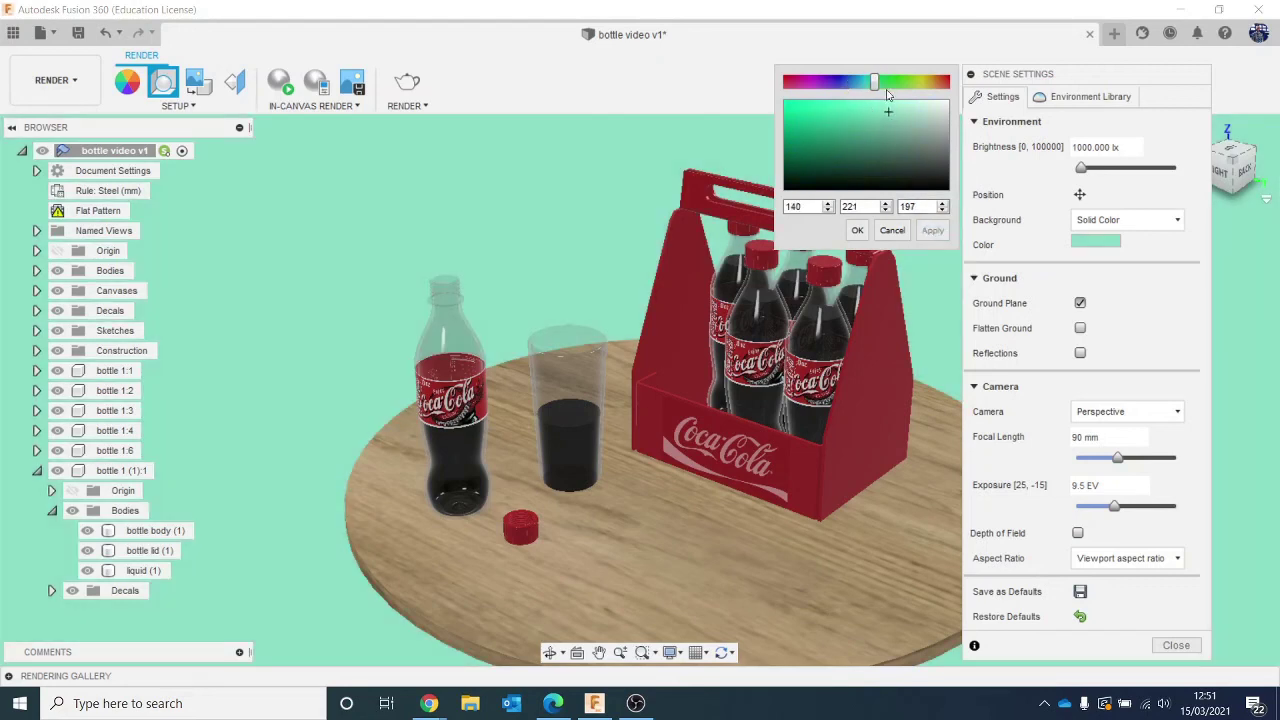
pyautogui.moveTo(872, 84)
pyautogui.mouseDown()
pyautogui.moveTo(905, 118)
pyautogui.moveTo(913, 107)
pyautogui.mouseUp()
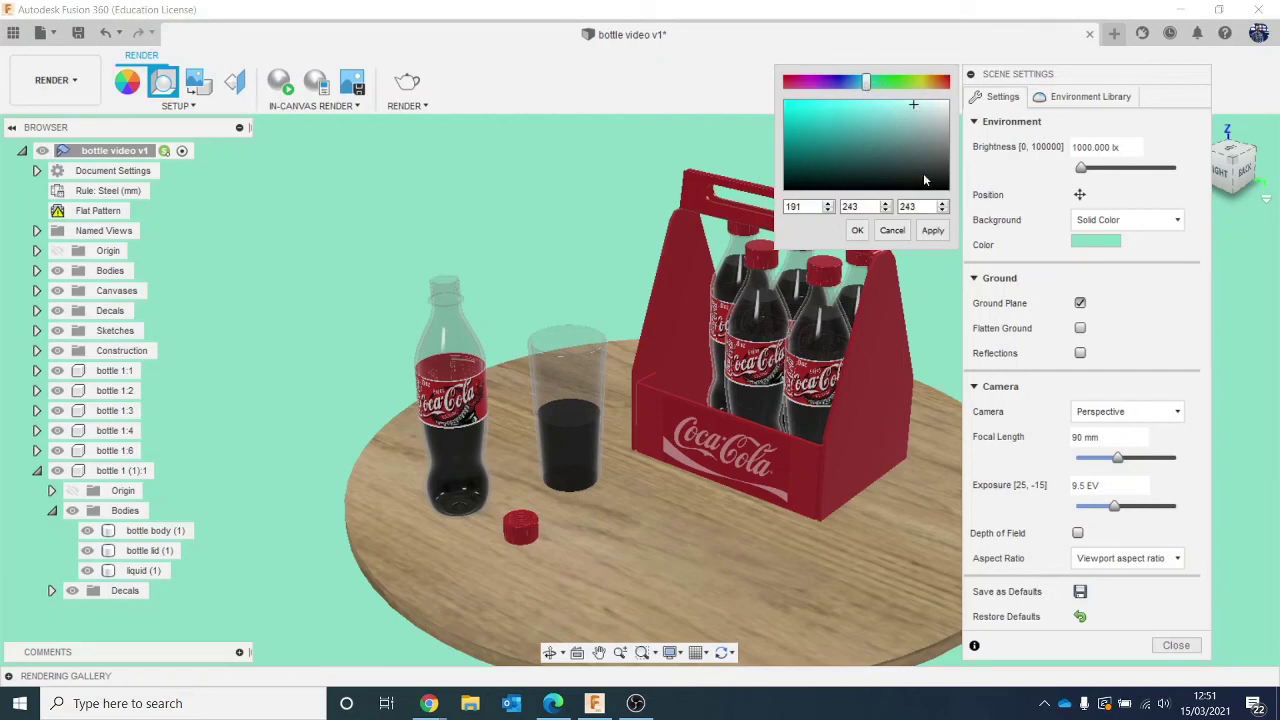
pyautogui.click(933, 230)
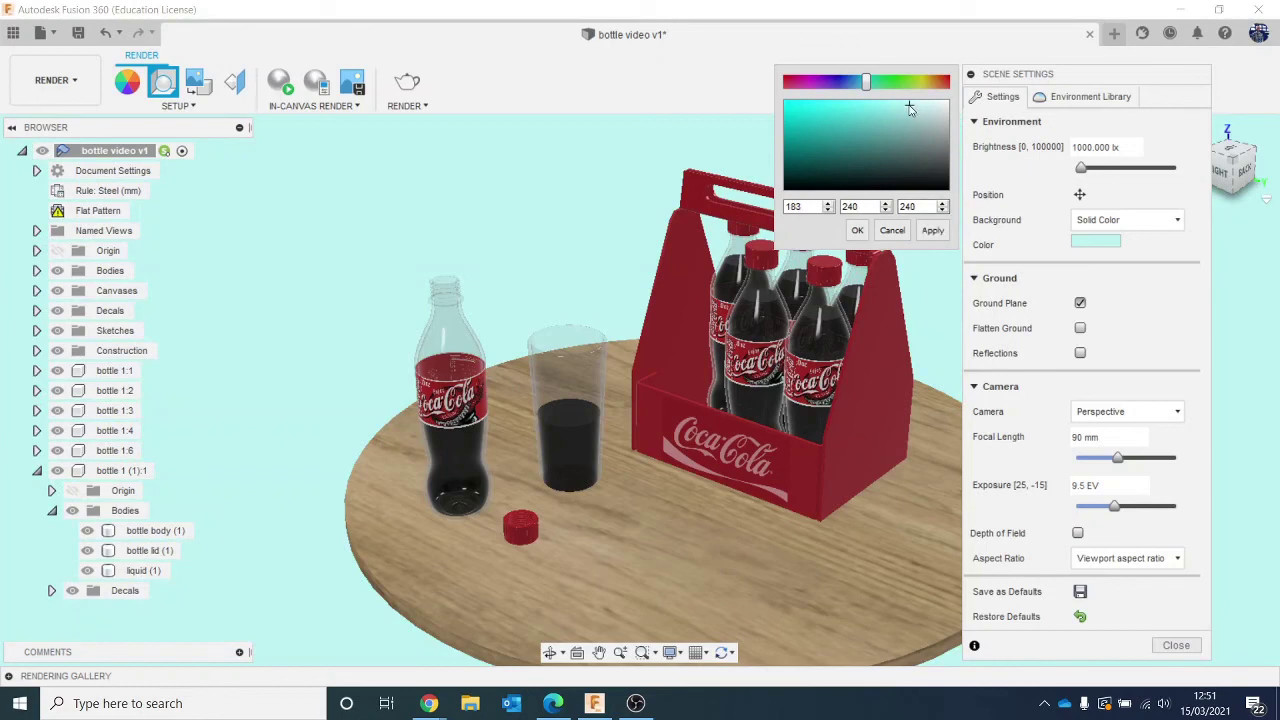
# Change the solid background to a warm cream, trying RGB 243, 227, 202 before applying RGB 243, 239, 202.
pyautogui.click(901, 86)
pyautogui.moveTo(901, 86); pyautogui.dragTo(920, 104)
pyautogui.click(936, 233)
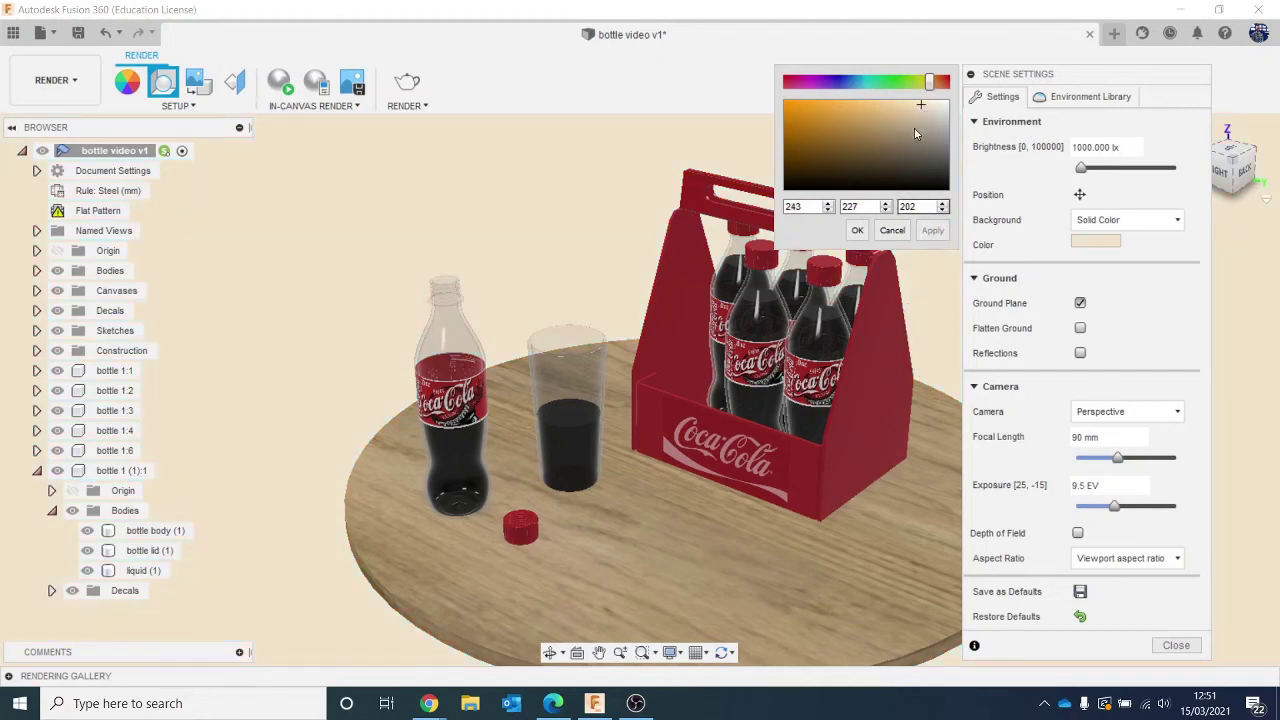
pyautogui.click(922, 82)
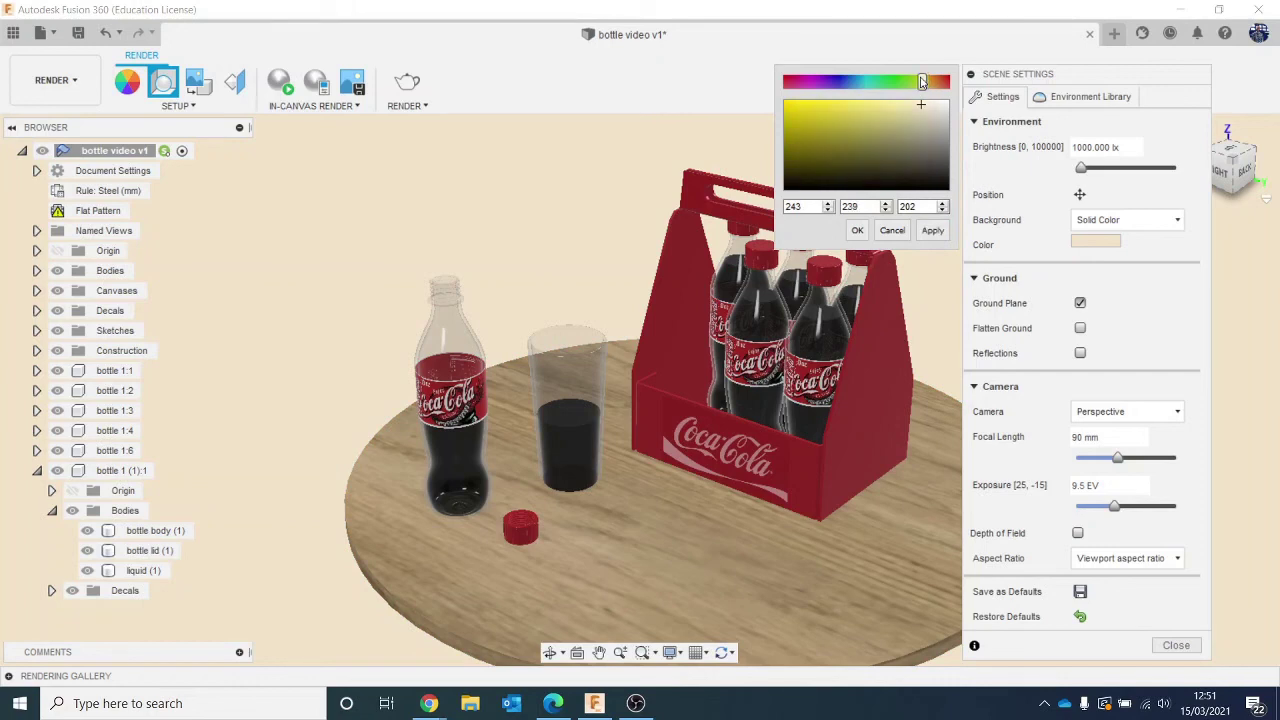
pyautogui.click(936, 231)
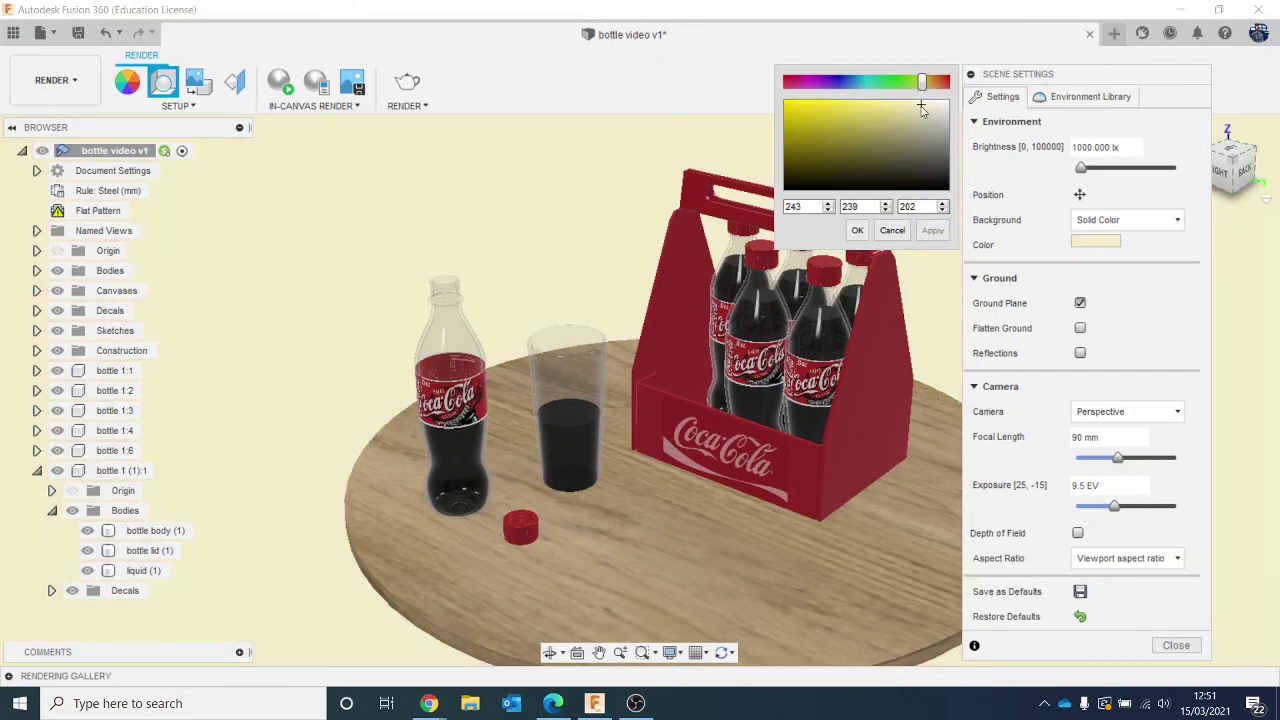
# Try pale green background shades of RGB 202, 243, 231, RGB 202, 243, 206 and RGB 211, 243, 202.
pyautogui.moveTo(907, 83); pyautogui.dragTo(874, 82)
pyautogui.click(935, 231)
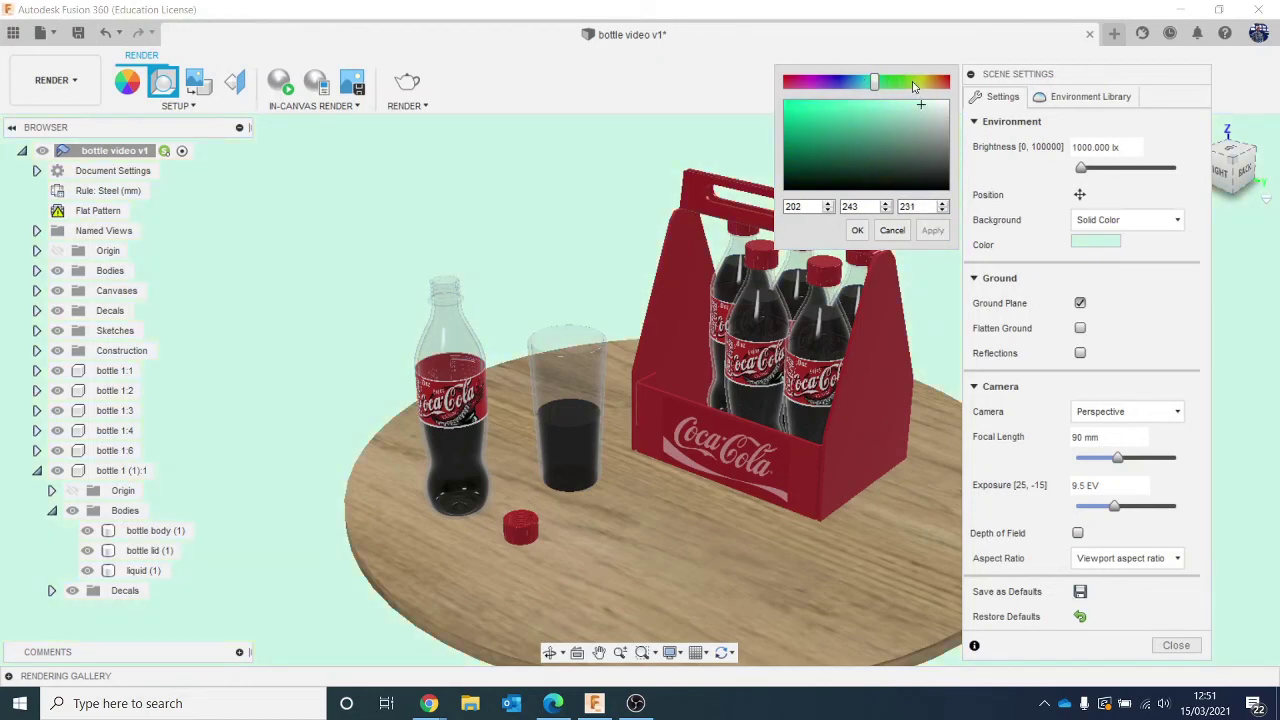
pyautogui.moveTo(876, 82); pyautogui.dragTo(890, 82)
pyautogui.click(935, 231)
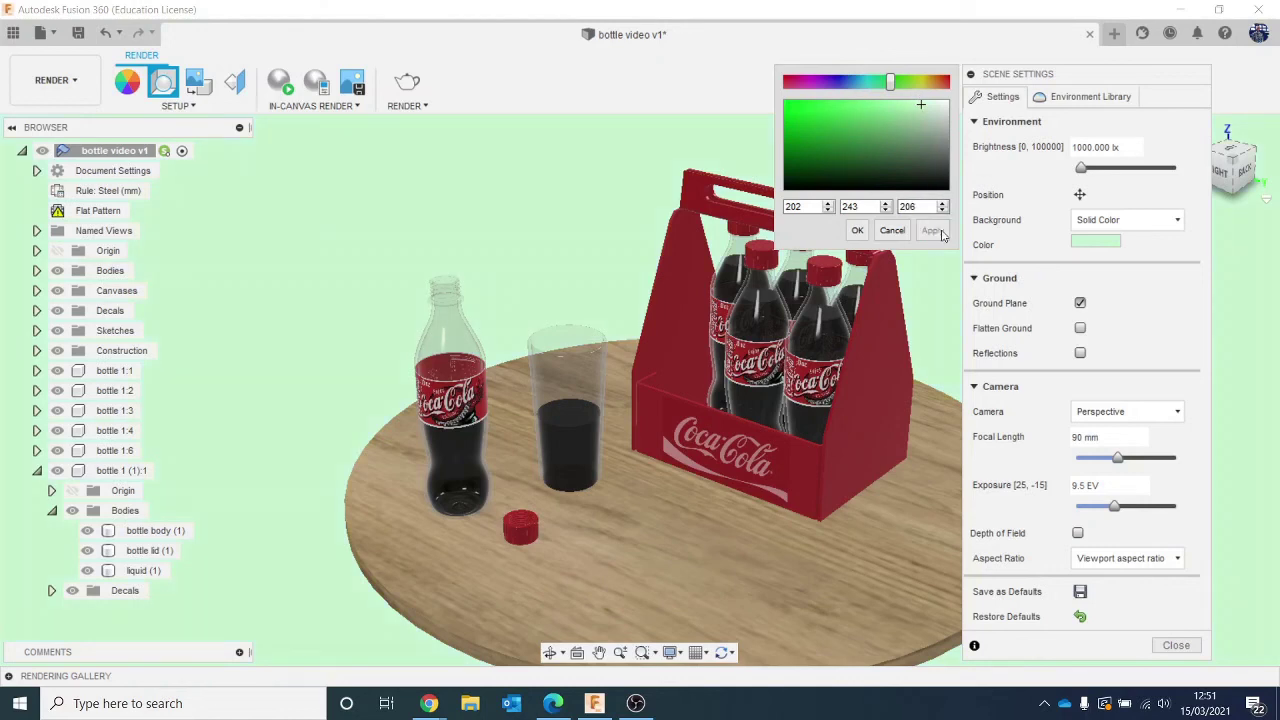
pyautogui.click(922, 82)
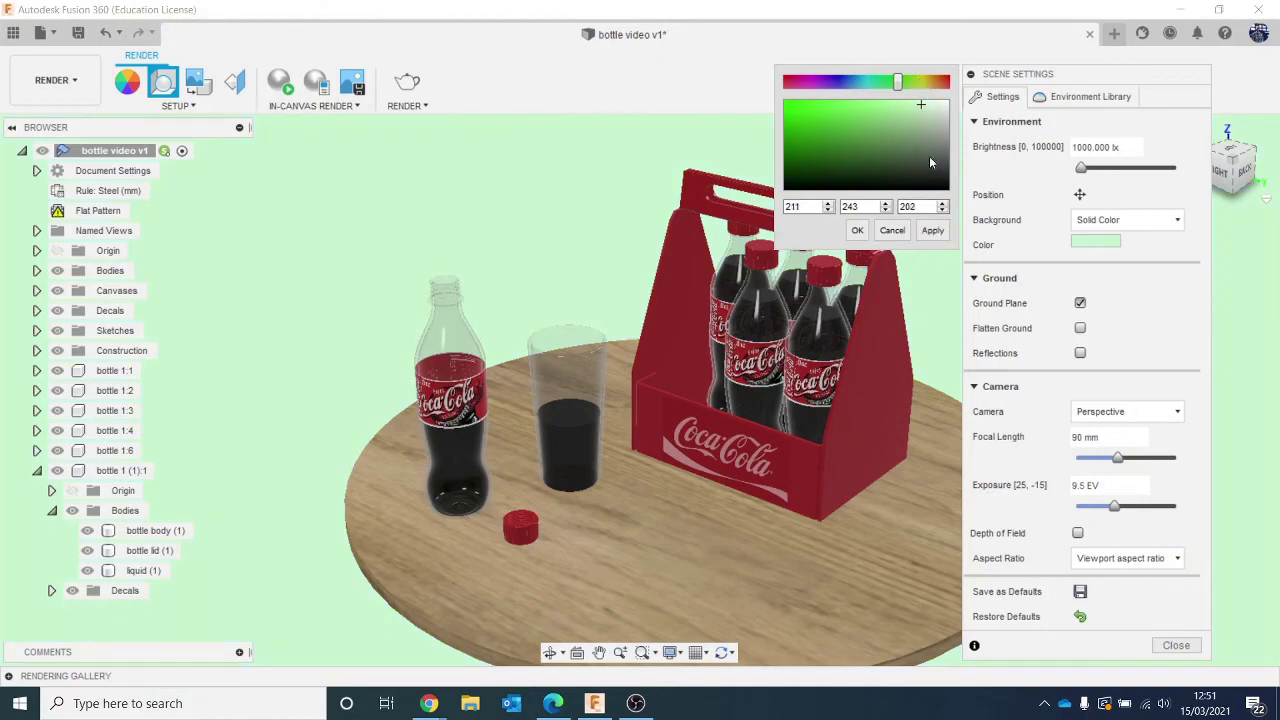
pyautogui.click(932, 230)
# Set the background color to pale yellow RGB 243, 239, 202 and close the scene settings.
pyautogui.click(922, 85)
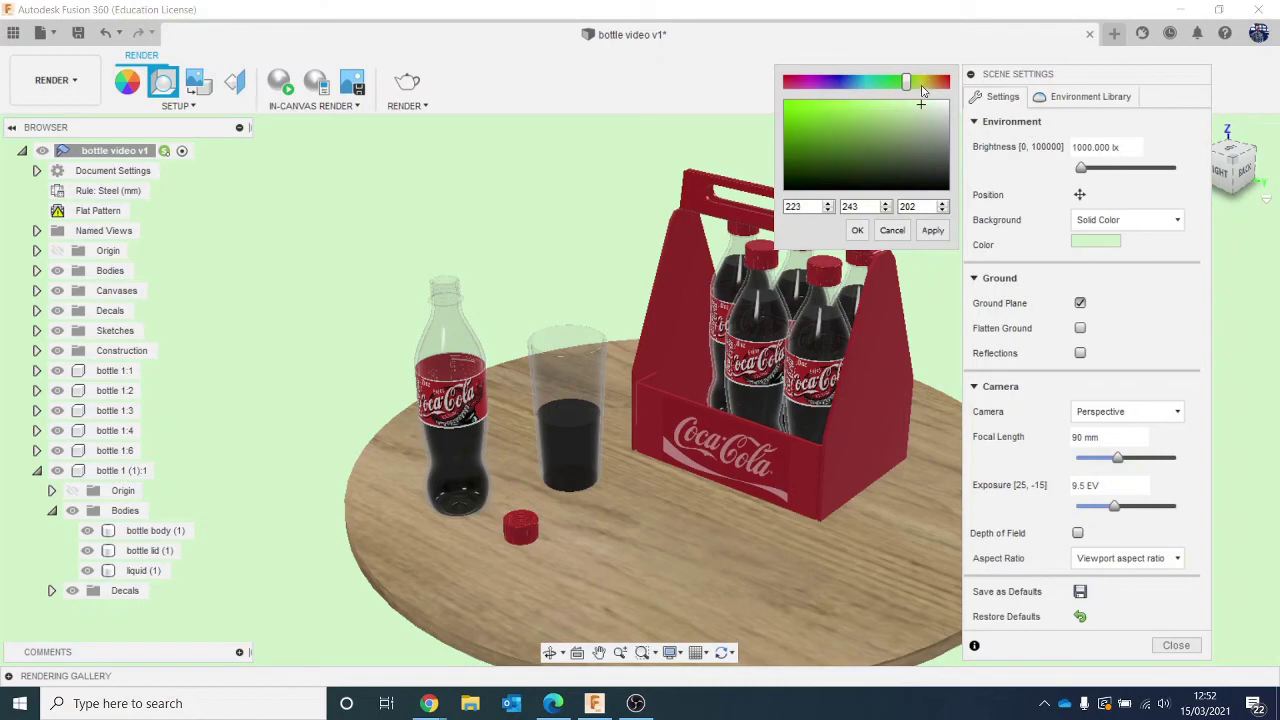
pyautogui.click(922, 84)
pyautogui.click(930, 83)
pyautogui.click(932, 231)
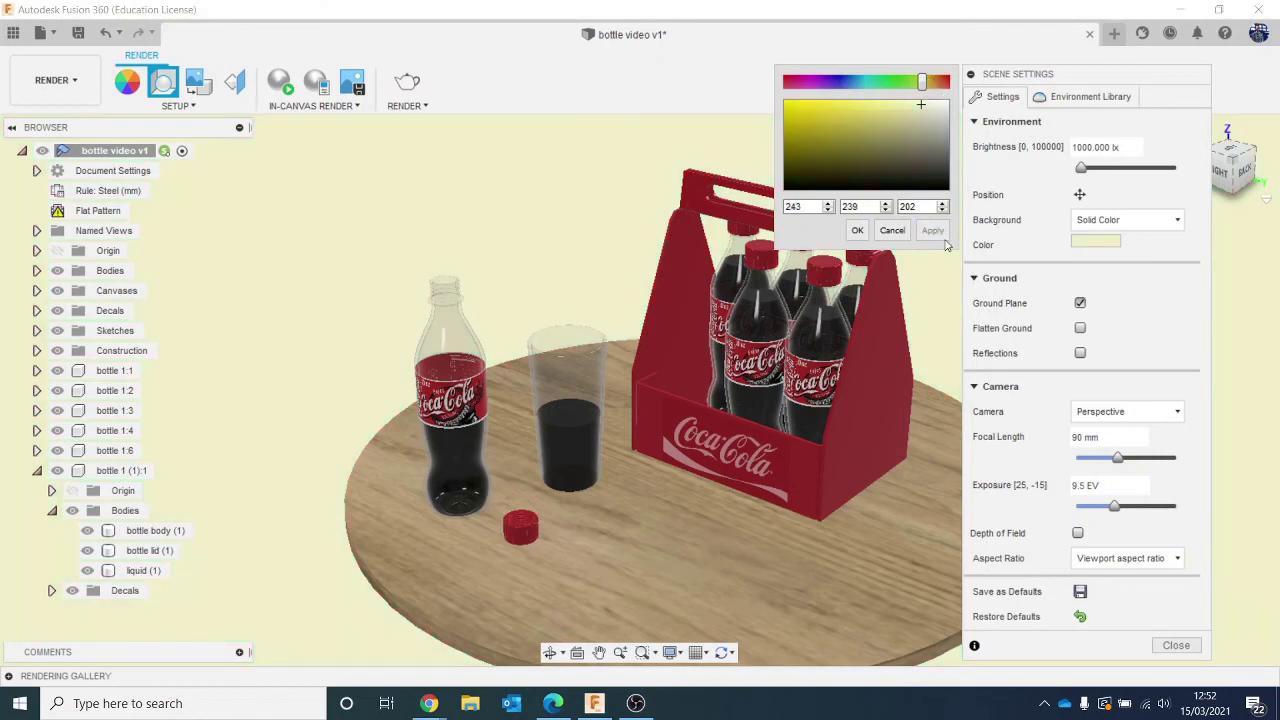
pyautogui.click(857, 230)
pyautogui.click(1178, 645)
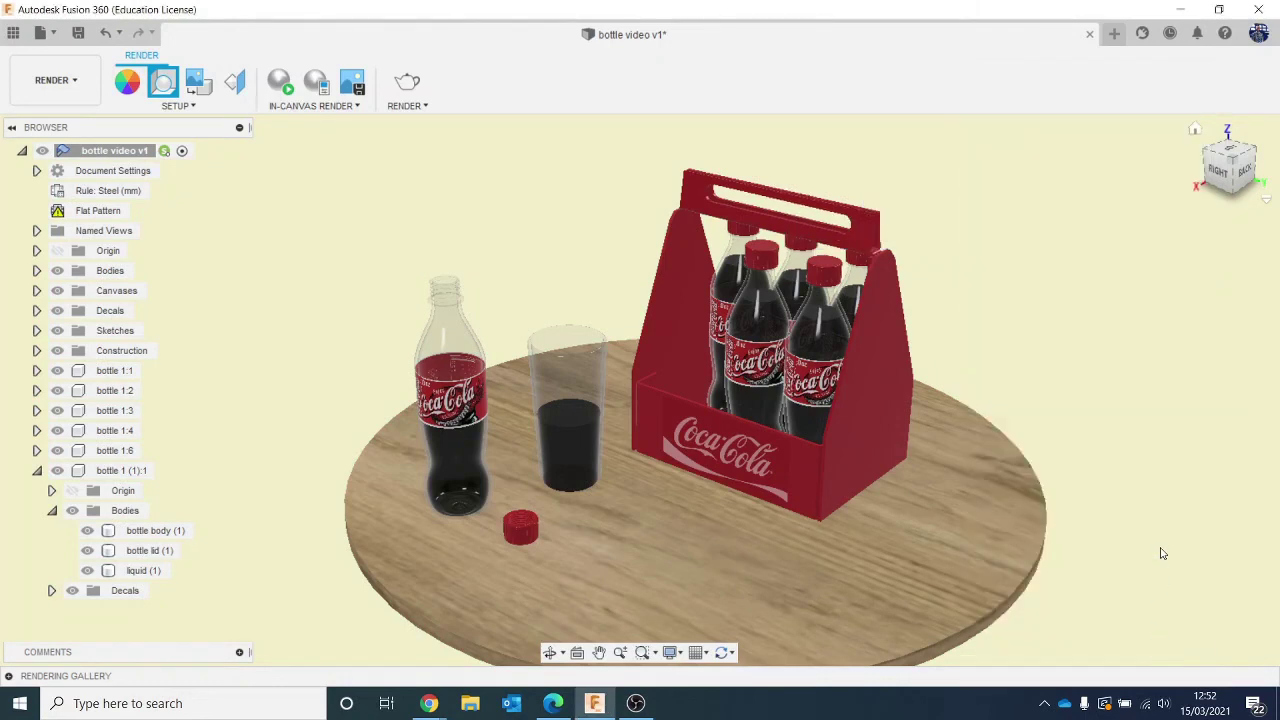
pyautogui.scroll(-3, 1095, 445)
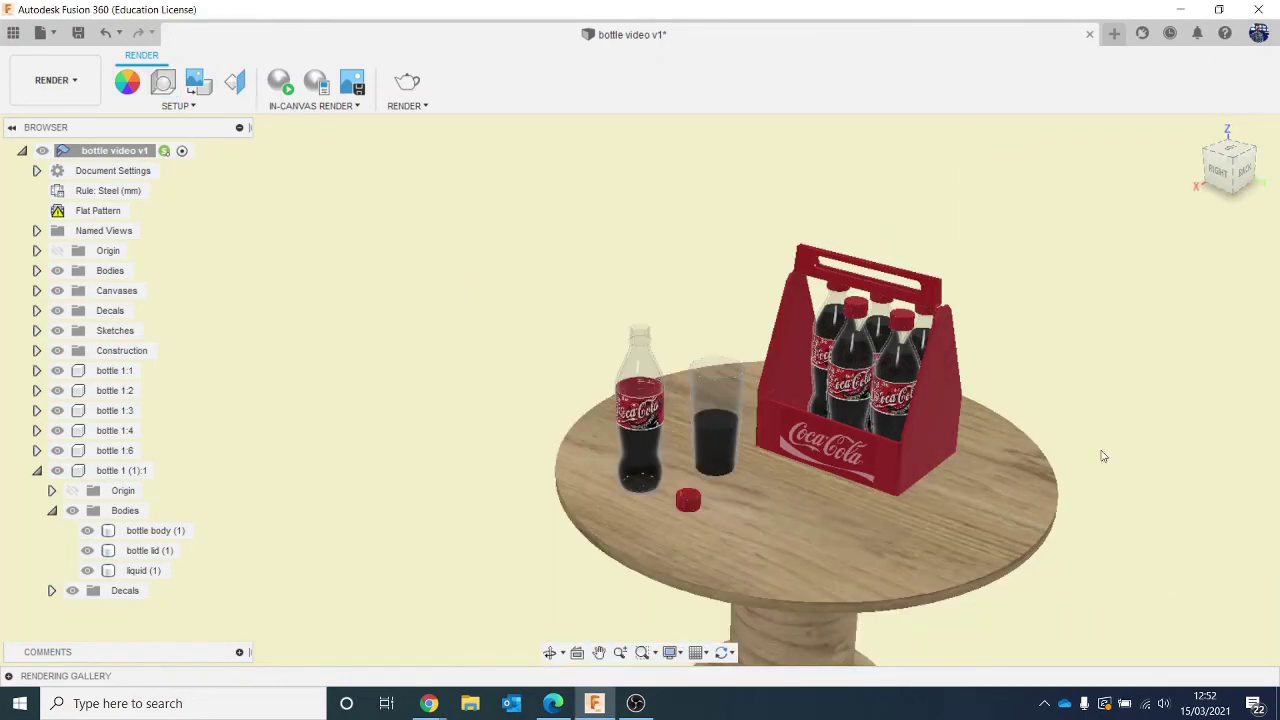
pyautogui.scroll(2, 1053, 418)
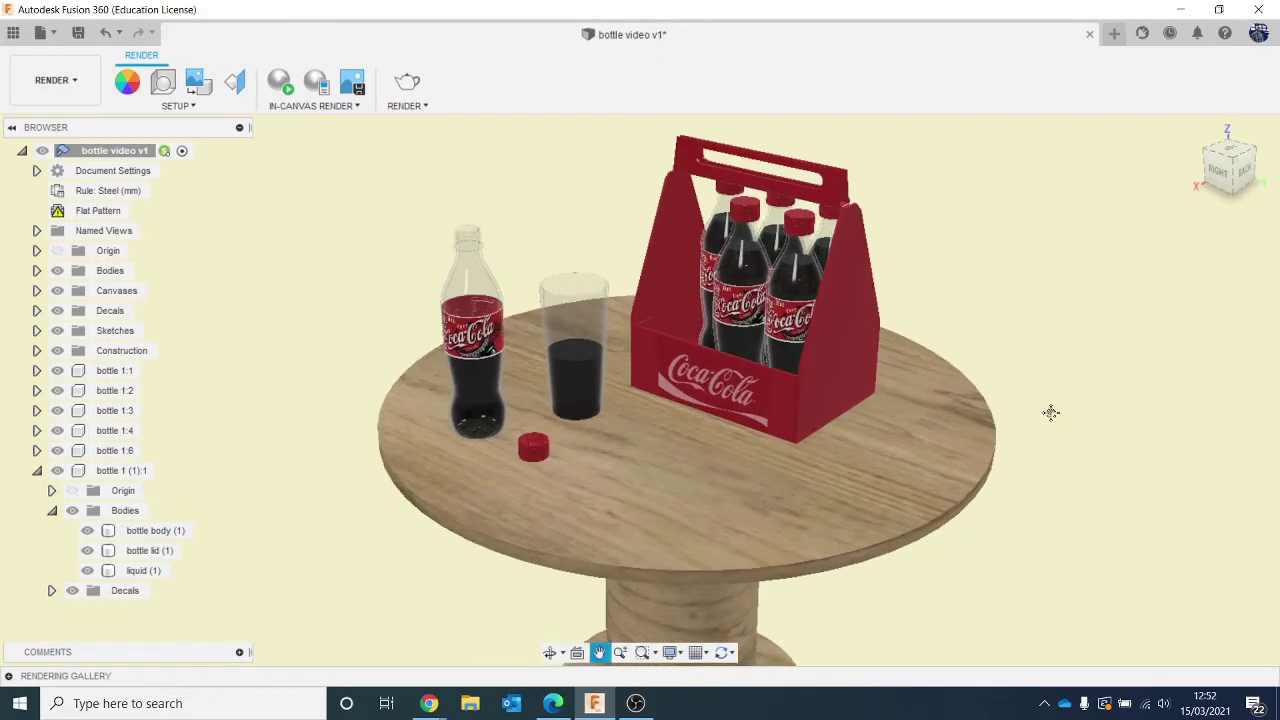
pyautogui.moveTo(1066, 426); pyautogui.dragTo(1185, 510, button='middle')
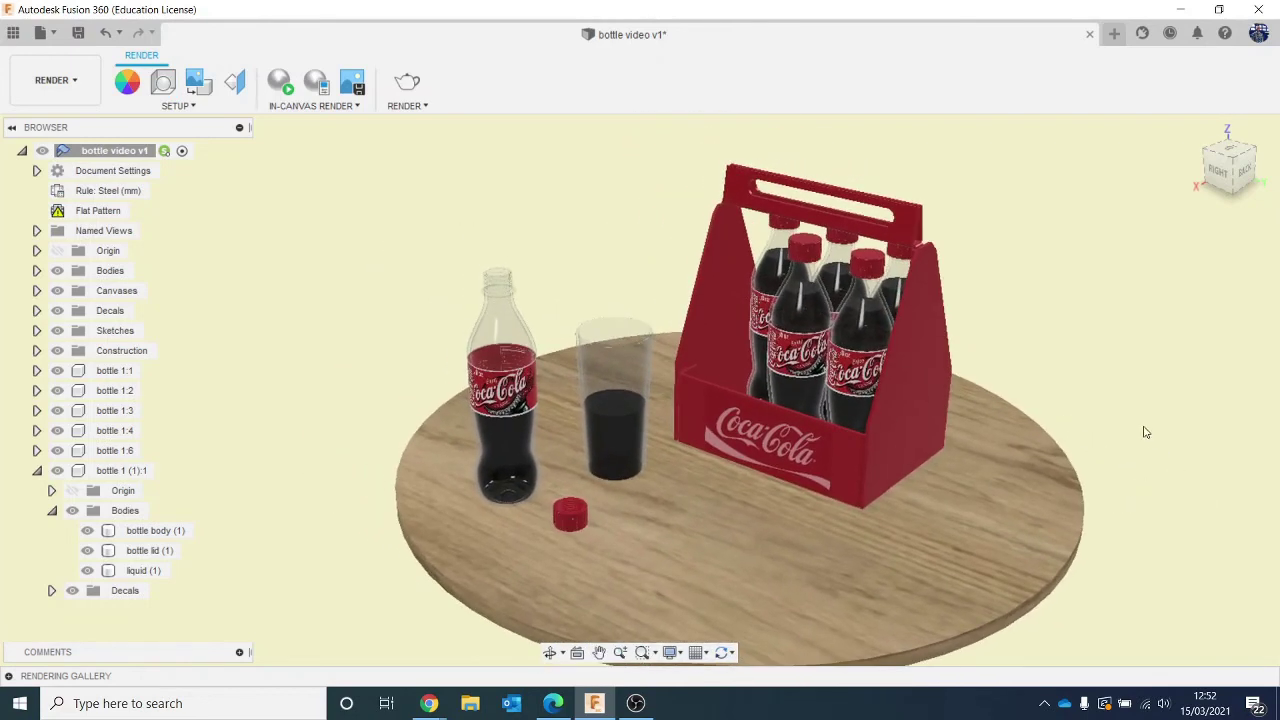